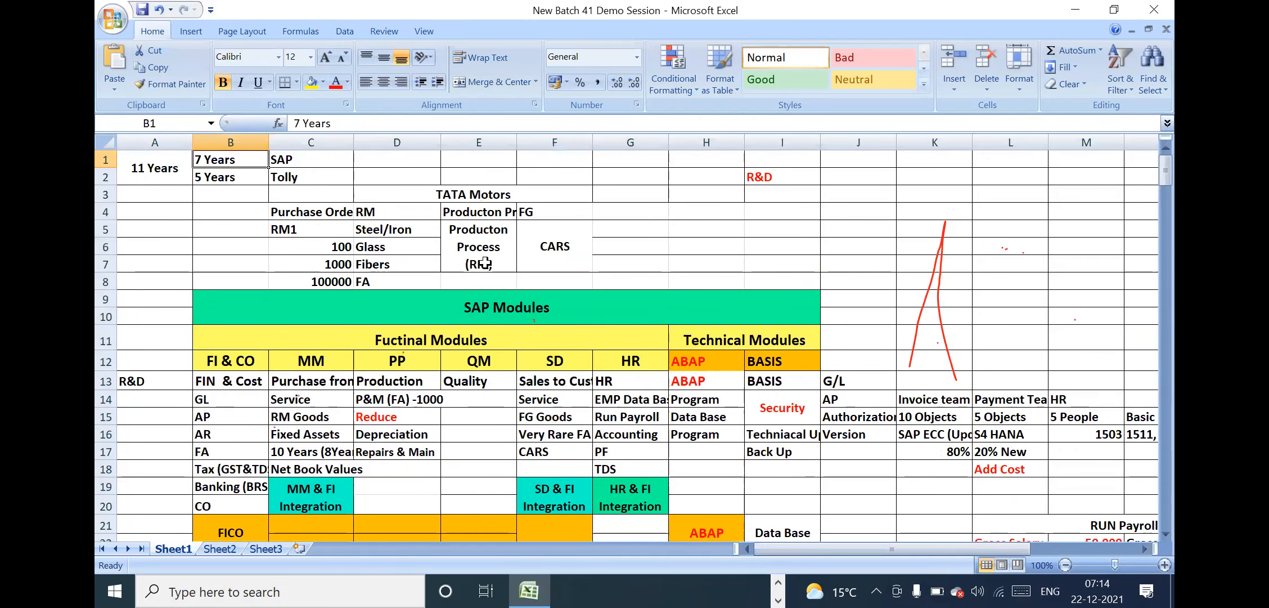
Examine the SAP Modules table on Sheet1, comparing its functional module group with its technical module group
click(498, 296)
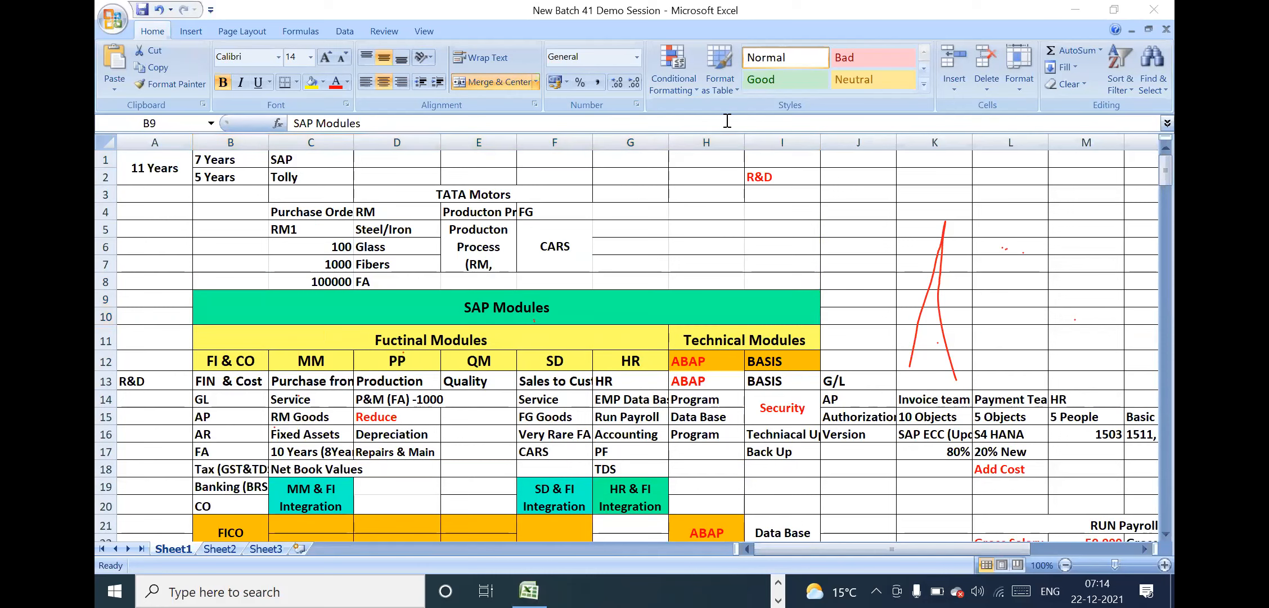
click(450, 341)
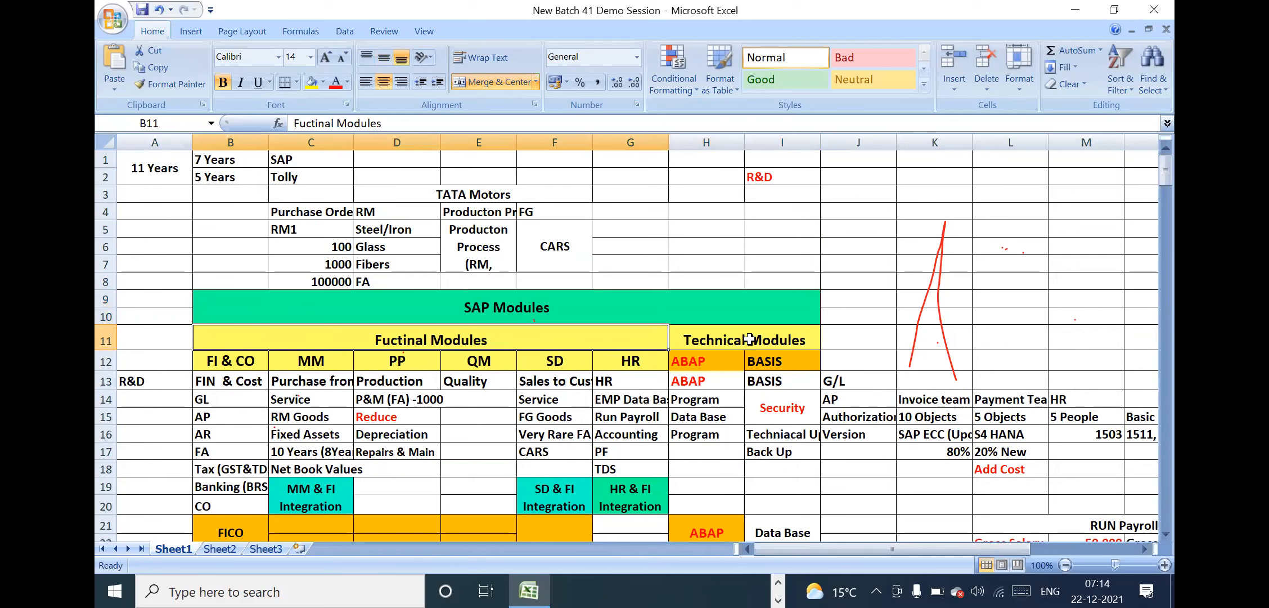
click(741, 345)
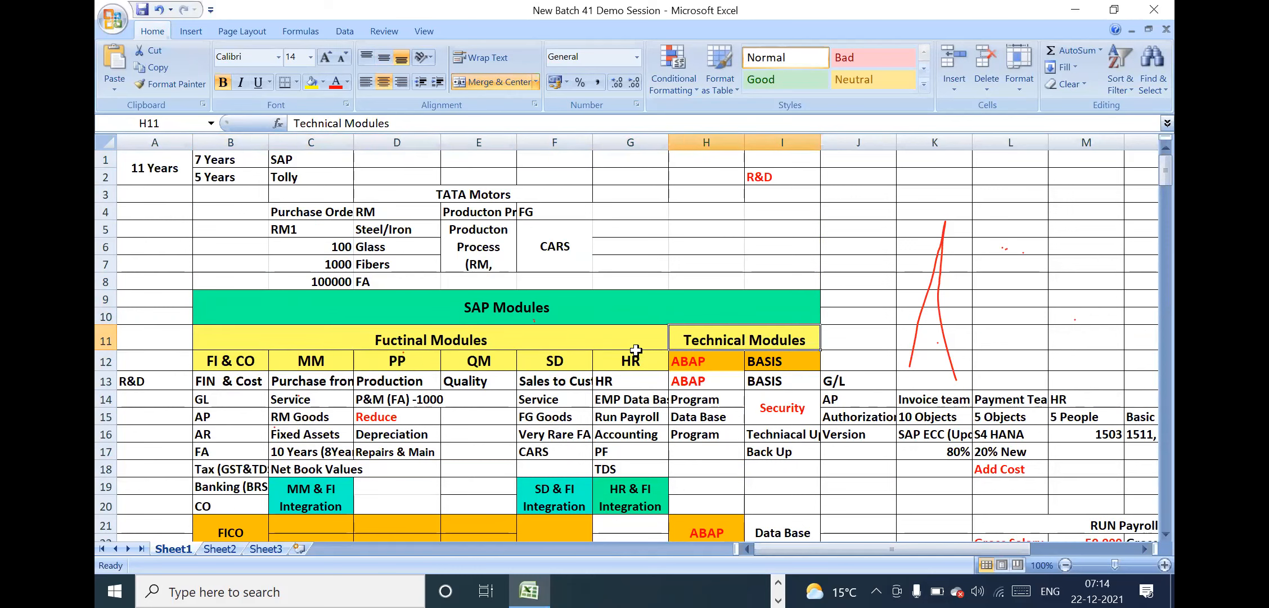
drag(684, 360, 800, 482)
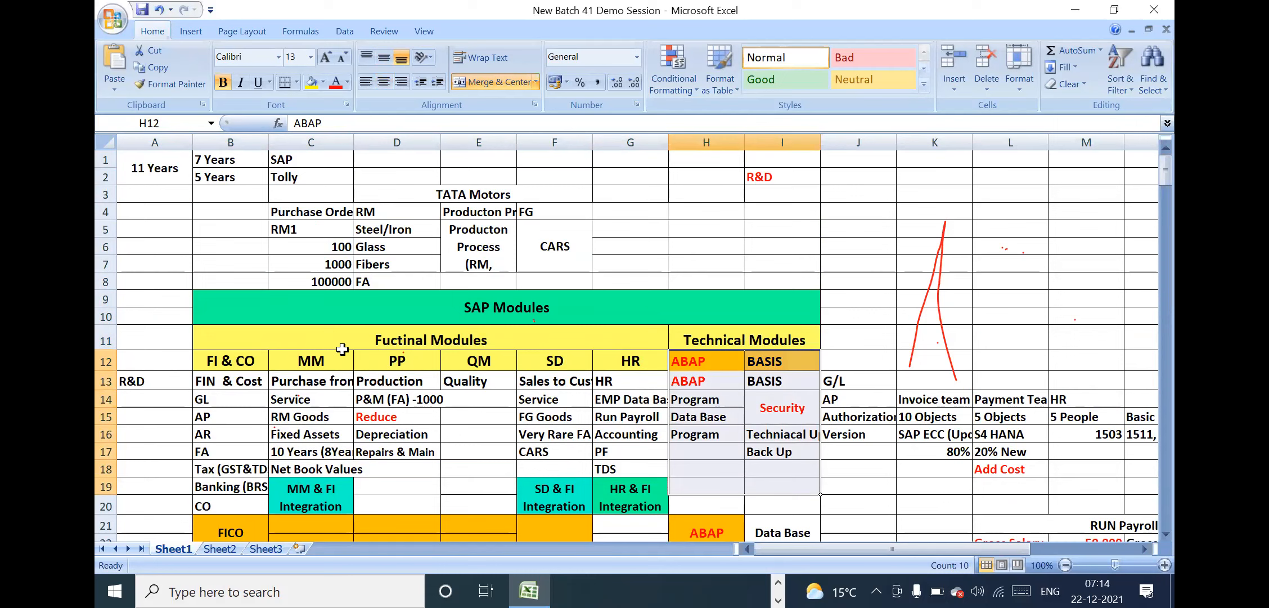
click(362, 341)
drag(391, 353, 521, 426)
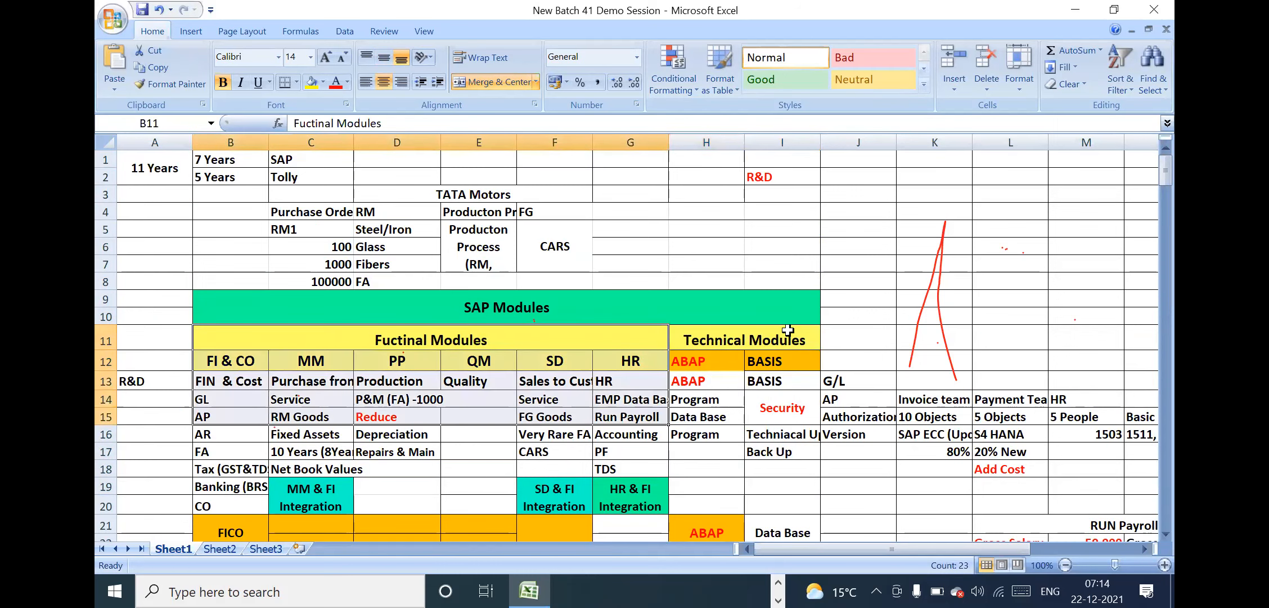
drag(736, 342, 776, 442)
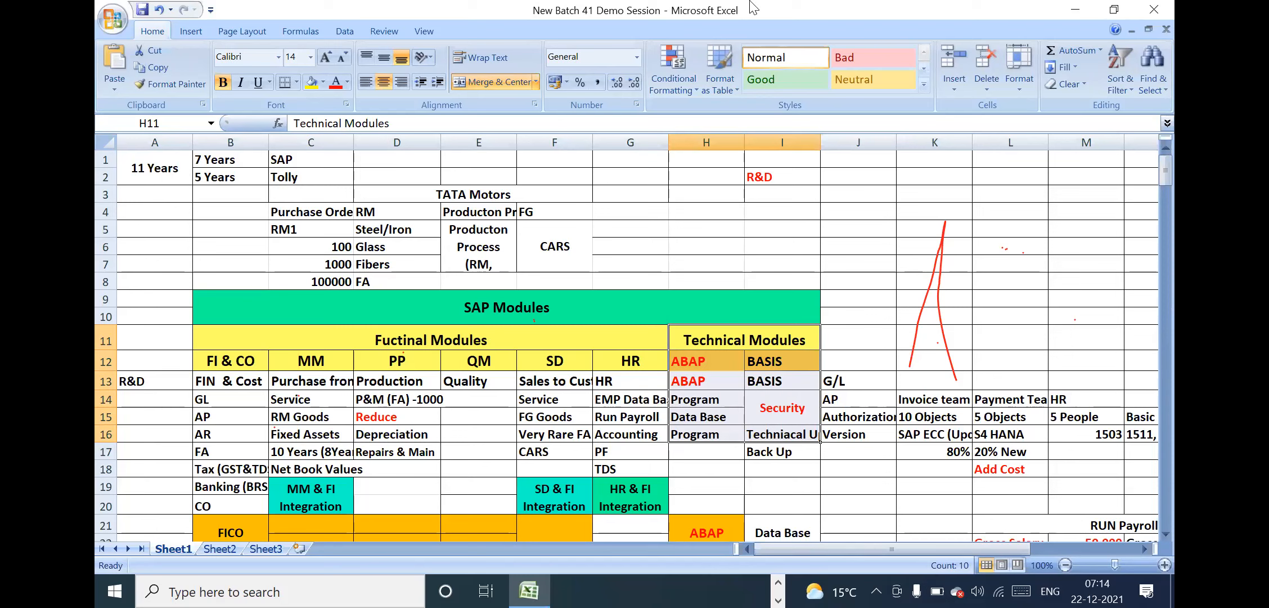
Examine the ABAP and BASIS columns under Technical Modules, including the program, database, security and backup entries
click(696, 54)
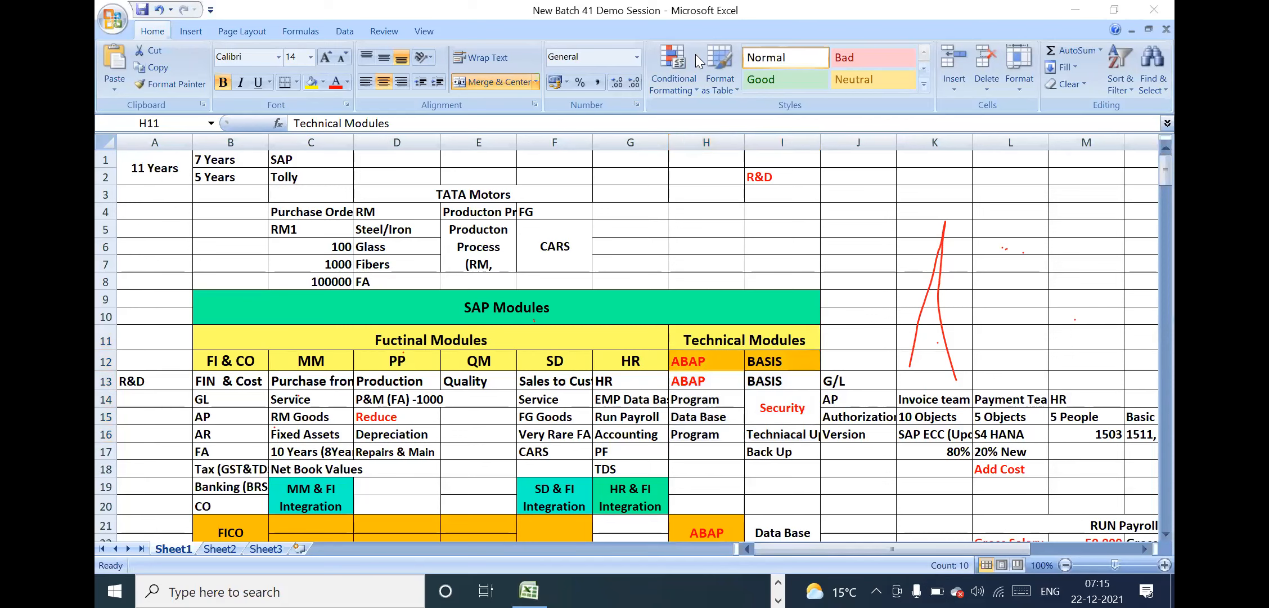
click(752, 362)
drag(715, 361, 787, 459)
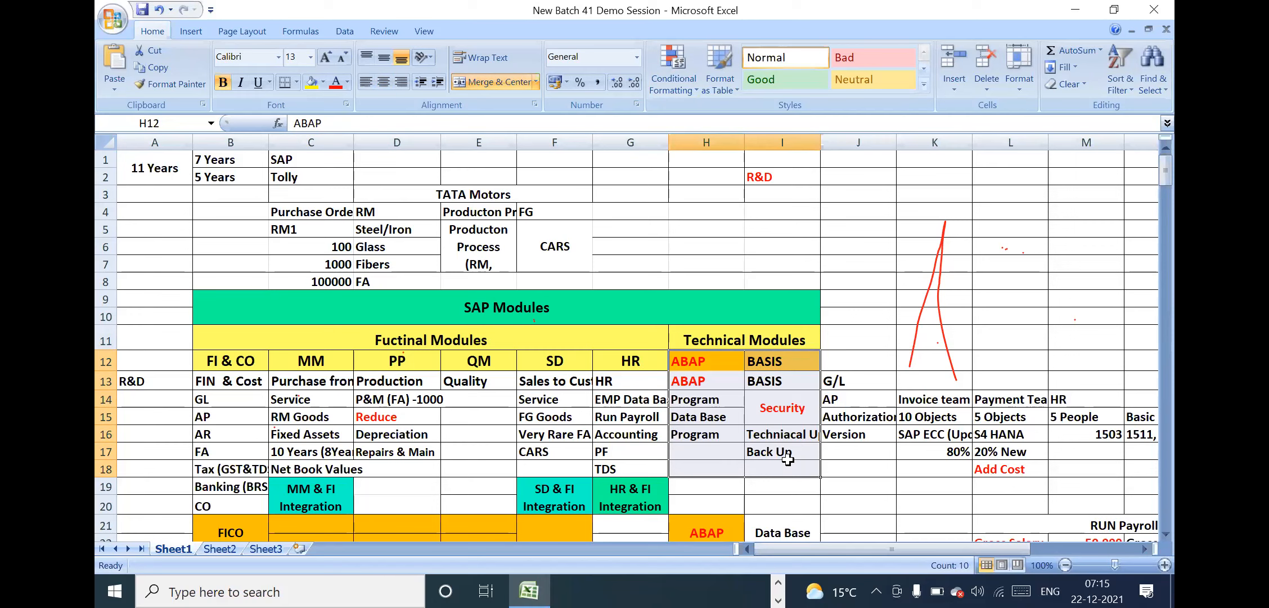
click(797, 375)
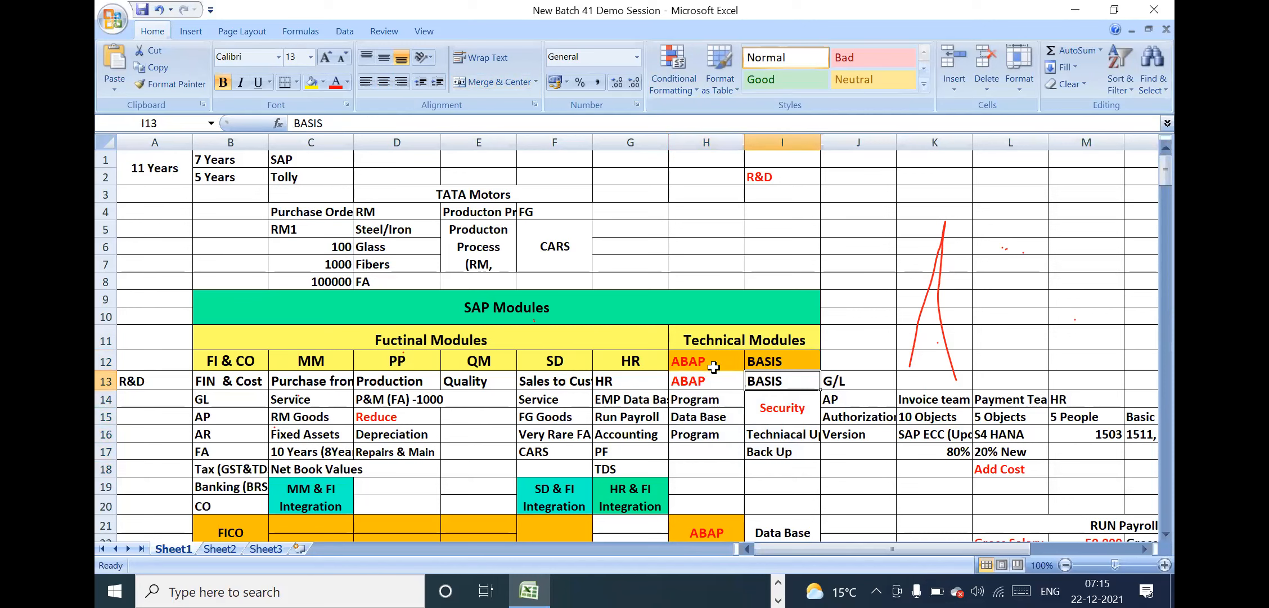
drag(713, 366, 769, 443)
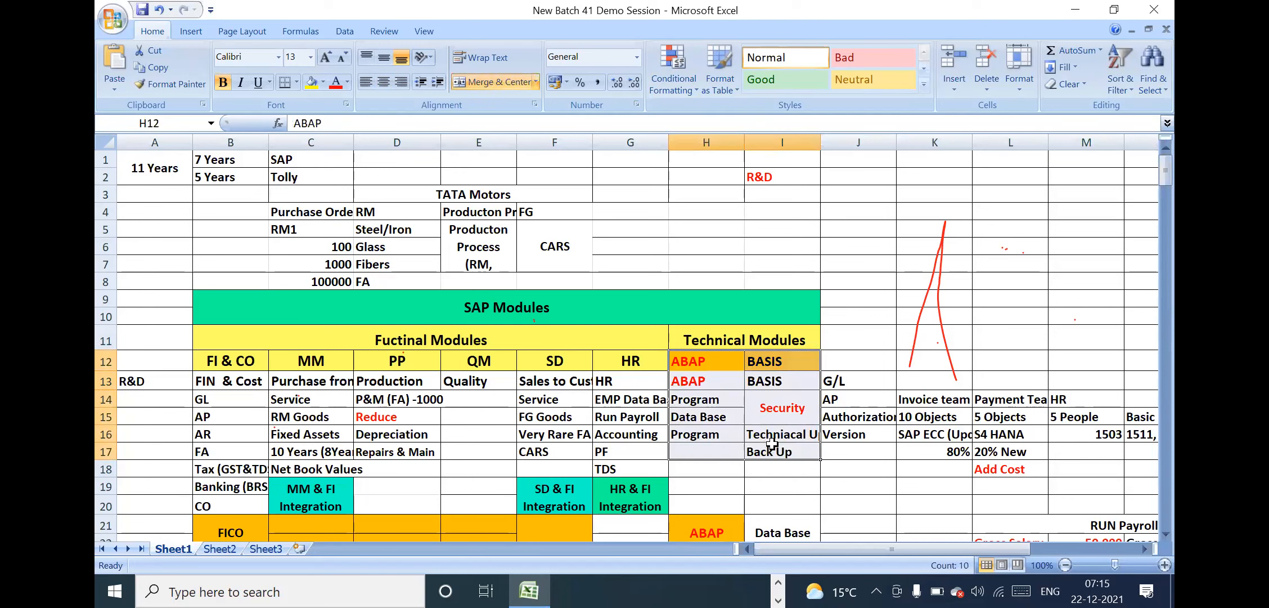
click(717, 358)
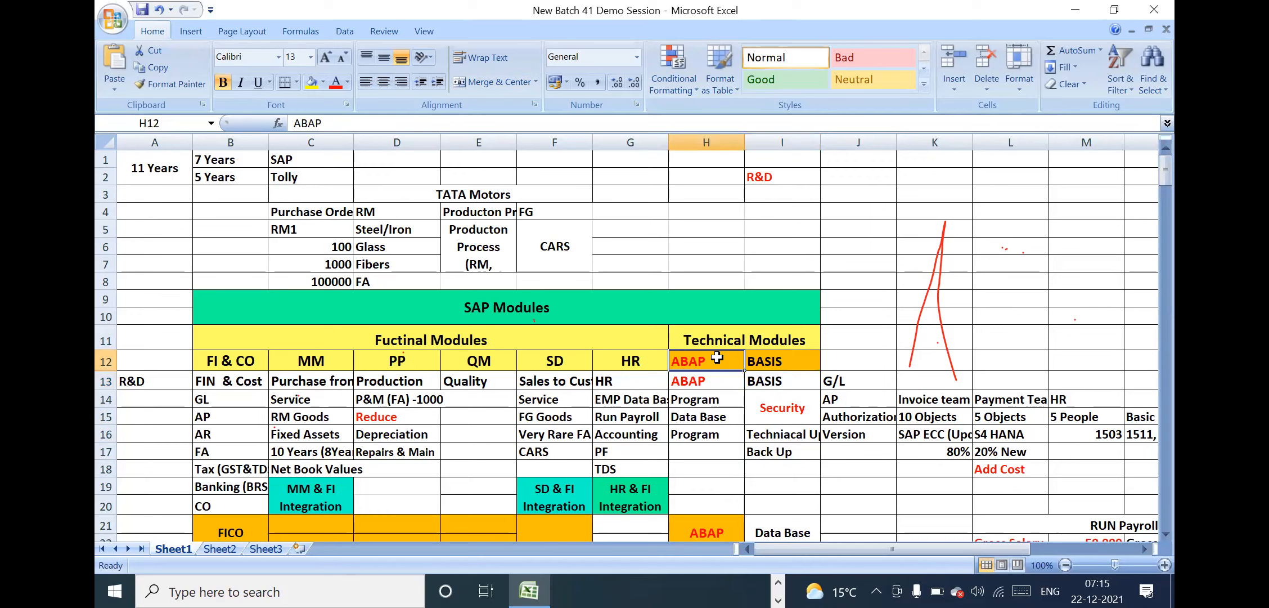
click(790, 350)
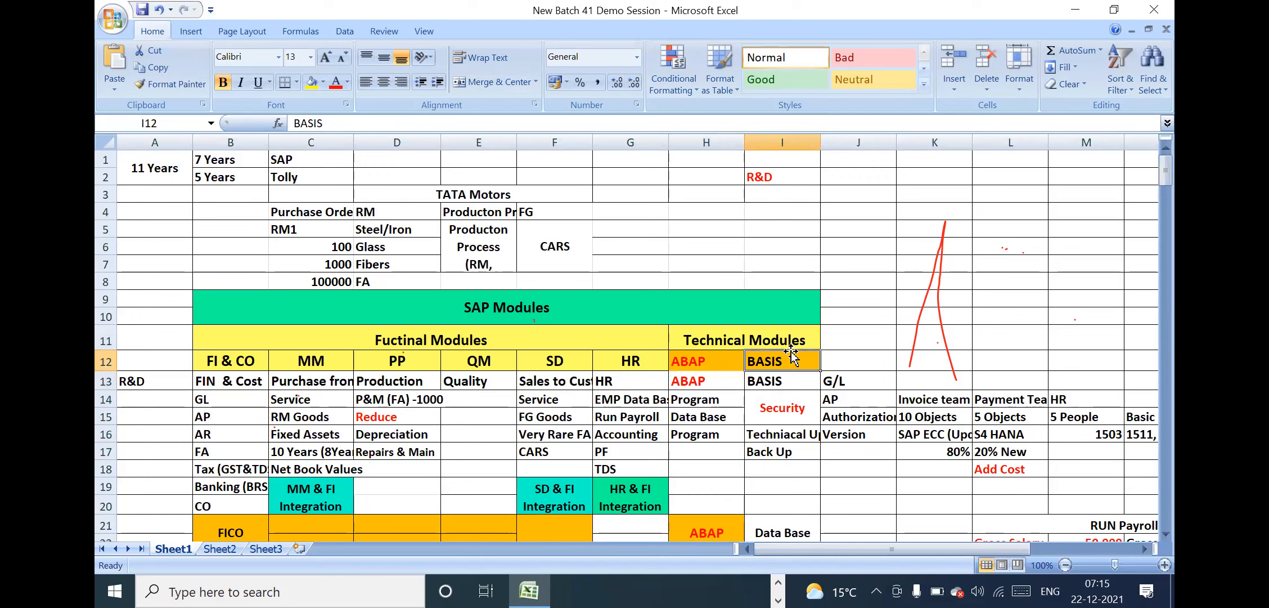
click(795, 399)
click(796, 464)
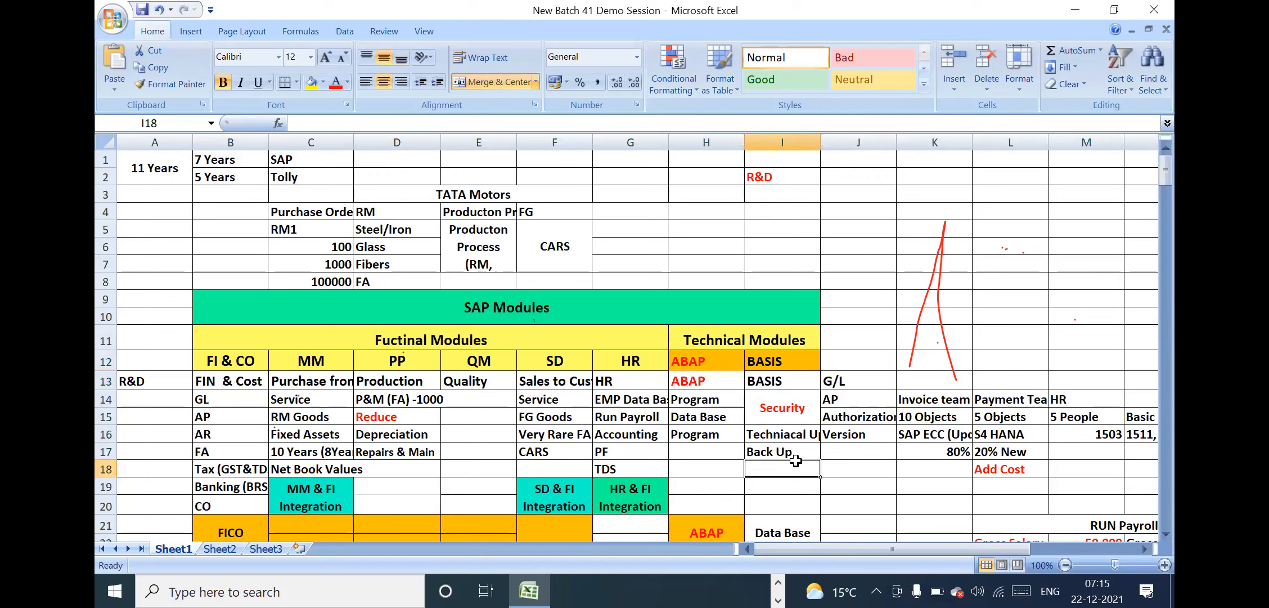
drag(714, 357, 772, 460)
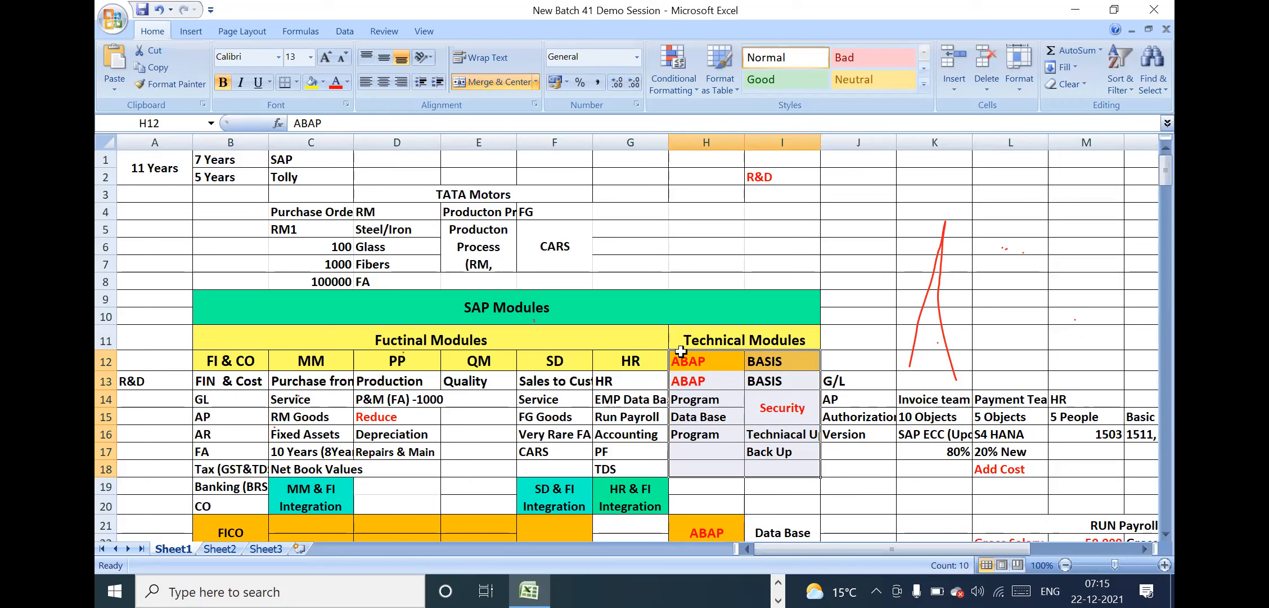
click(679, 352)
click(682, 431)
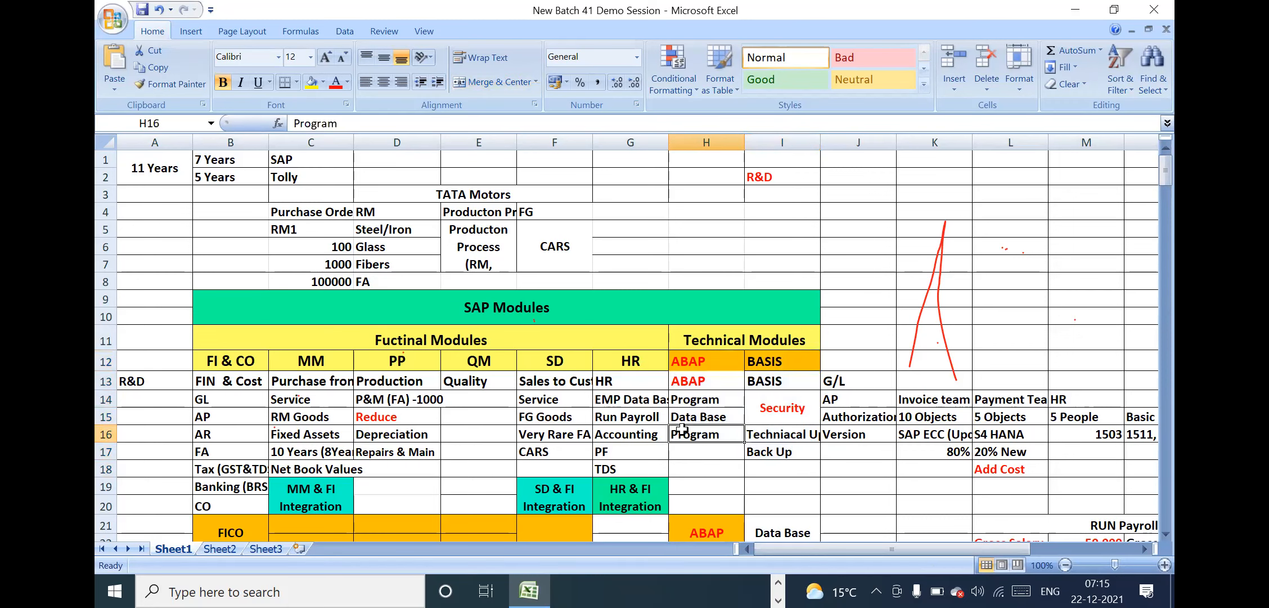
key(Down)
key(Down)
key(Down)
key(Down)
key(Down)
key(Down)
key(Down)
key(Down)
key(Down)
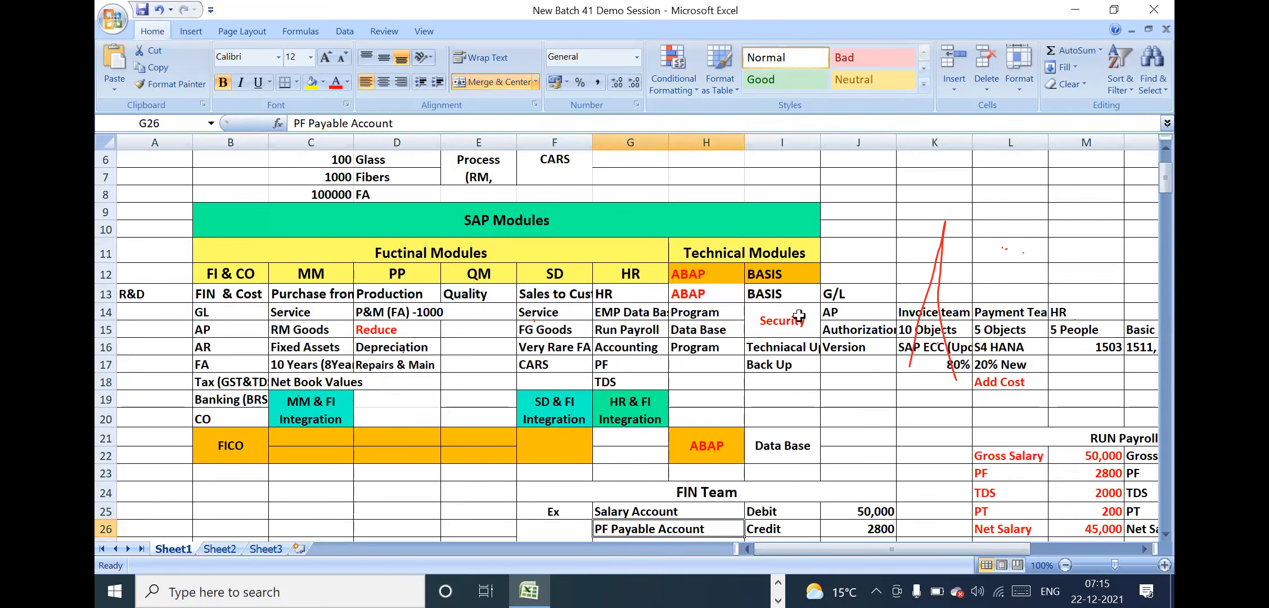
click(754, 294)
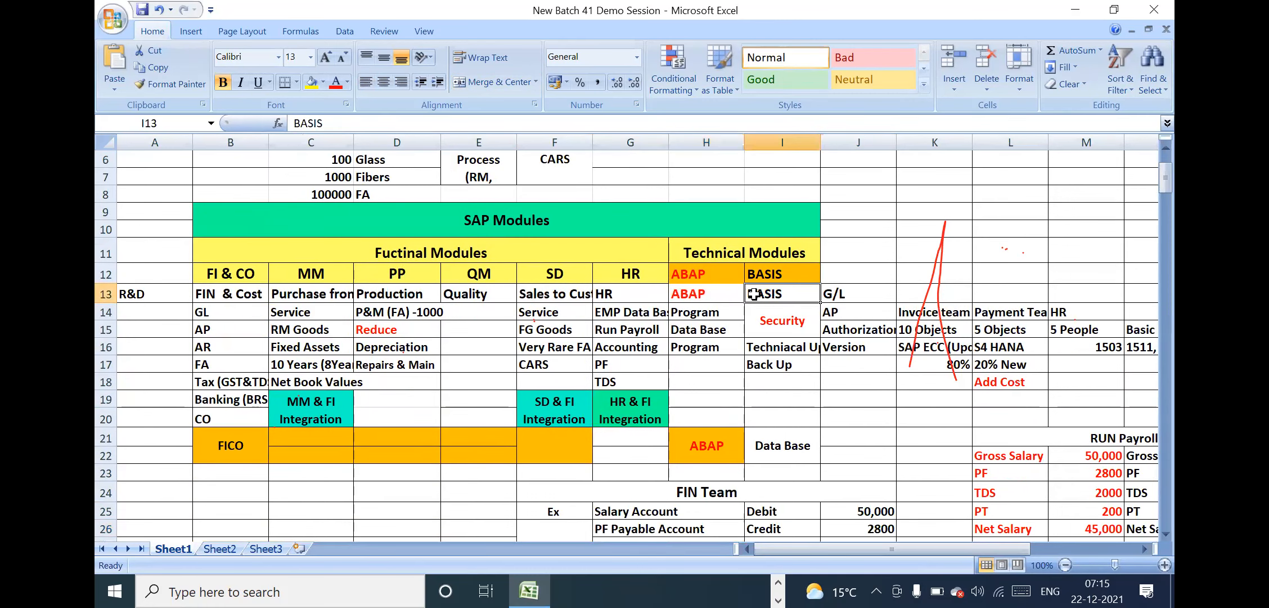
Compare the functional modules from FI & CO to HR with the ABAP and Data Base cells in row 21
click(462, 254)
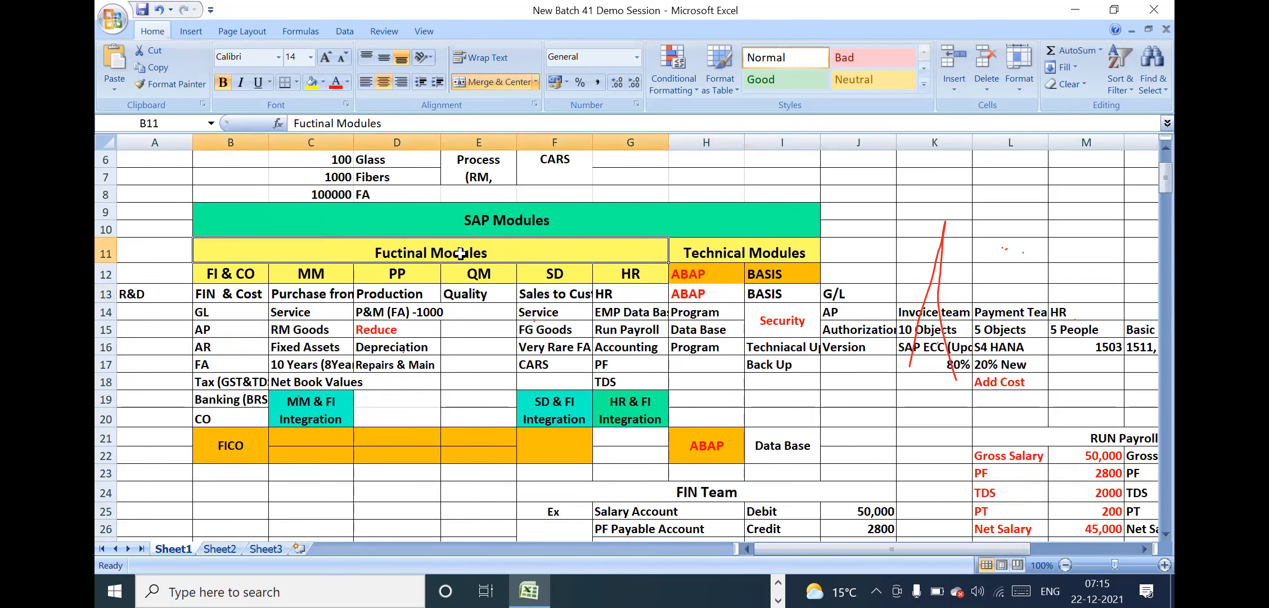
click(246, 273)
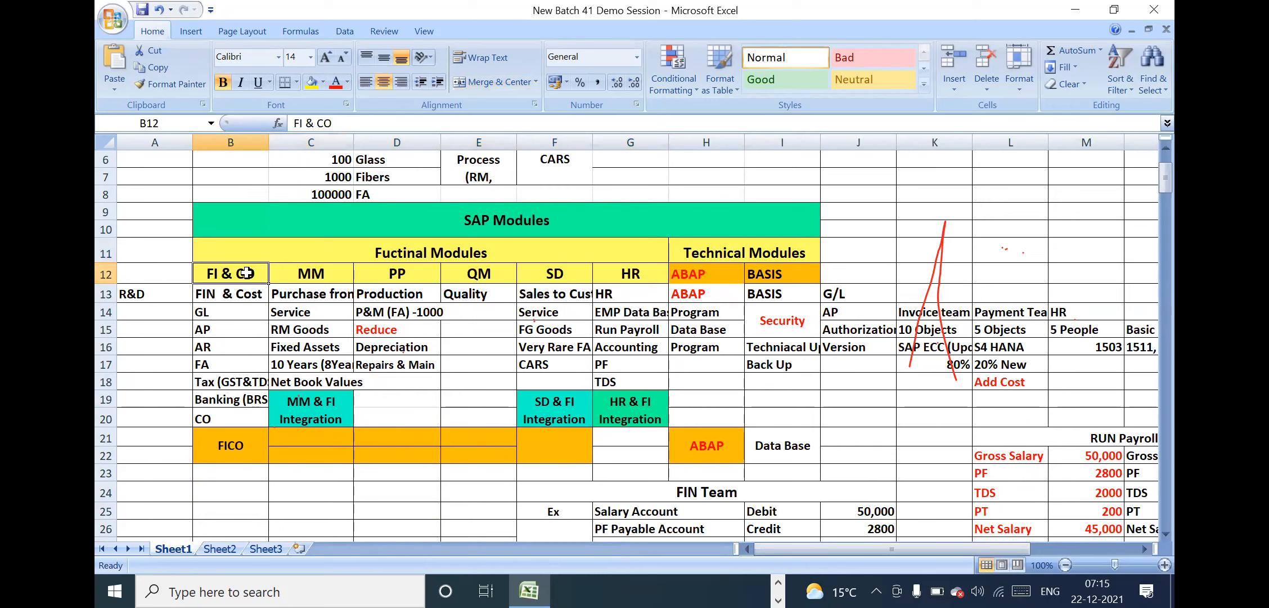
click(327, 326)
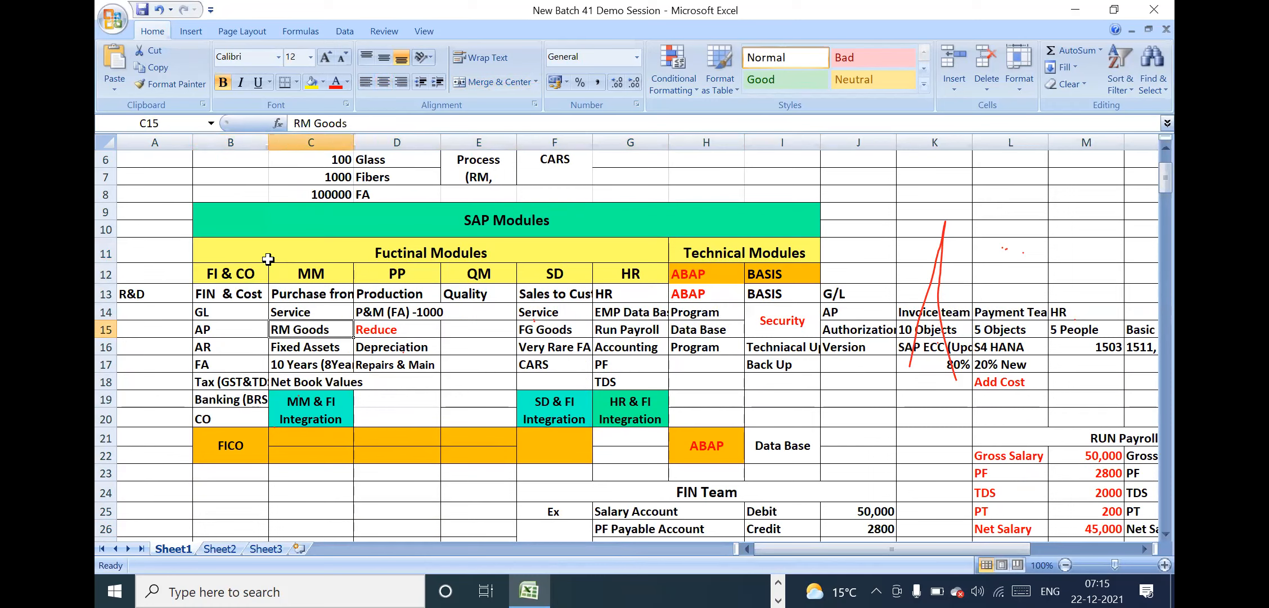
drag(282, 258, 287, 279)
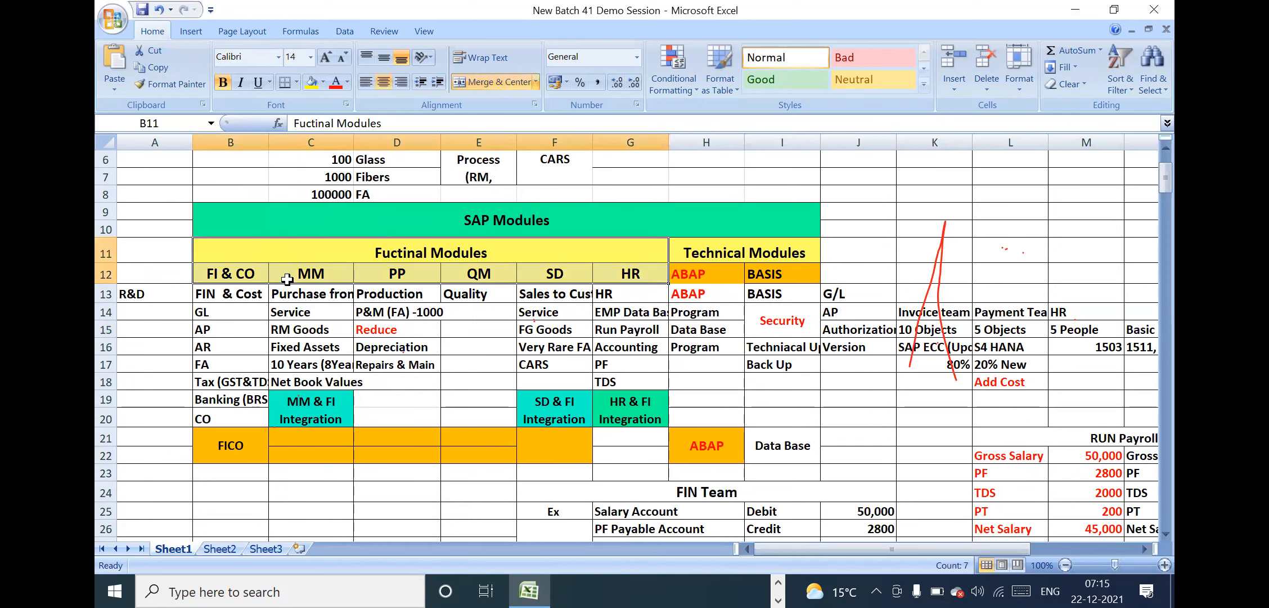
drag(687, 273, 774, 443)
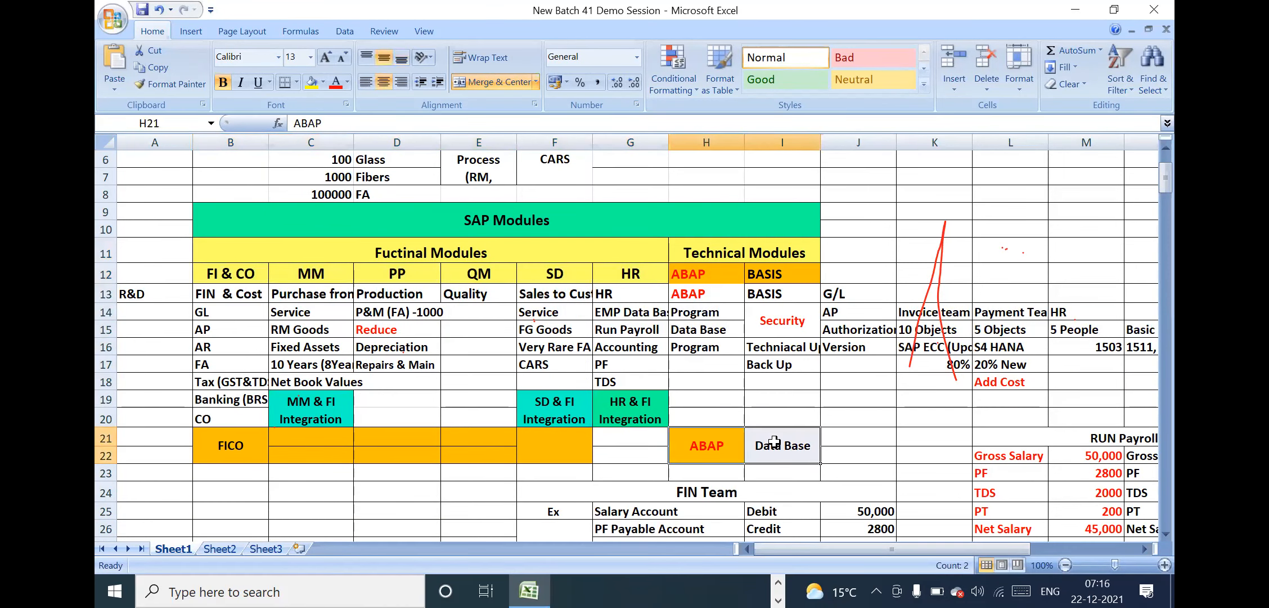
drag(393, 258, 417, 463)
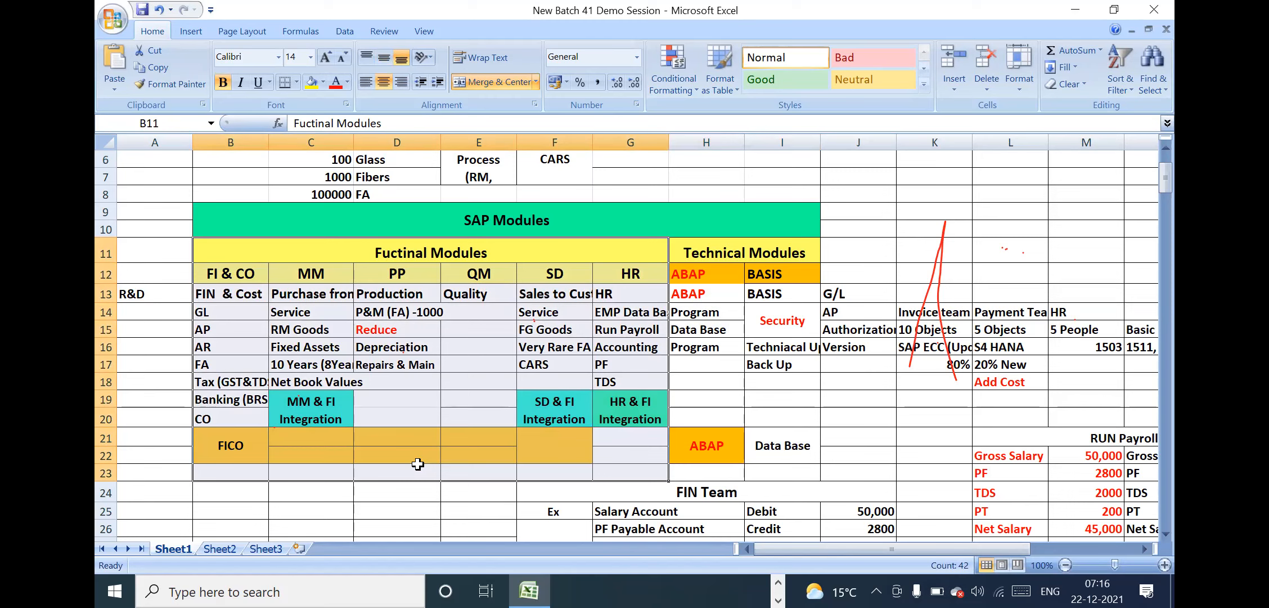
click(705, 448)
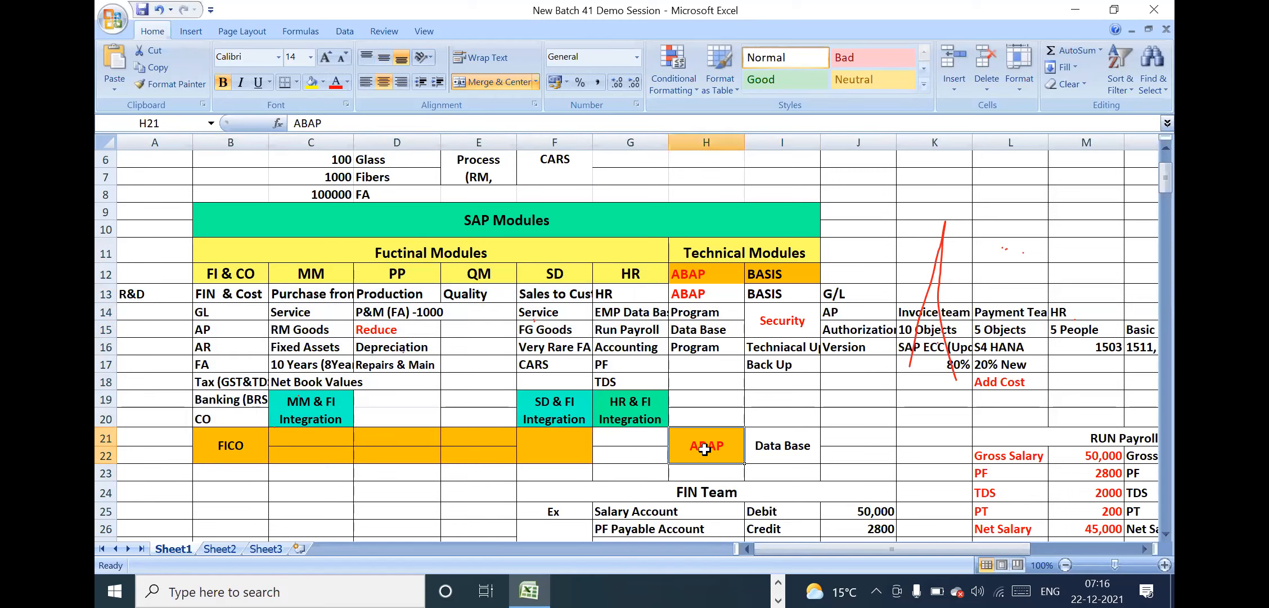
click(779, 445)
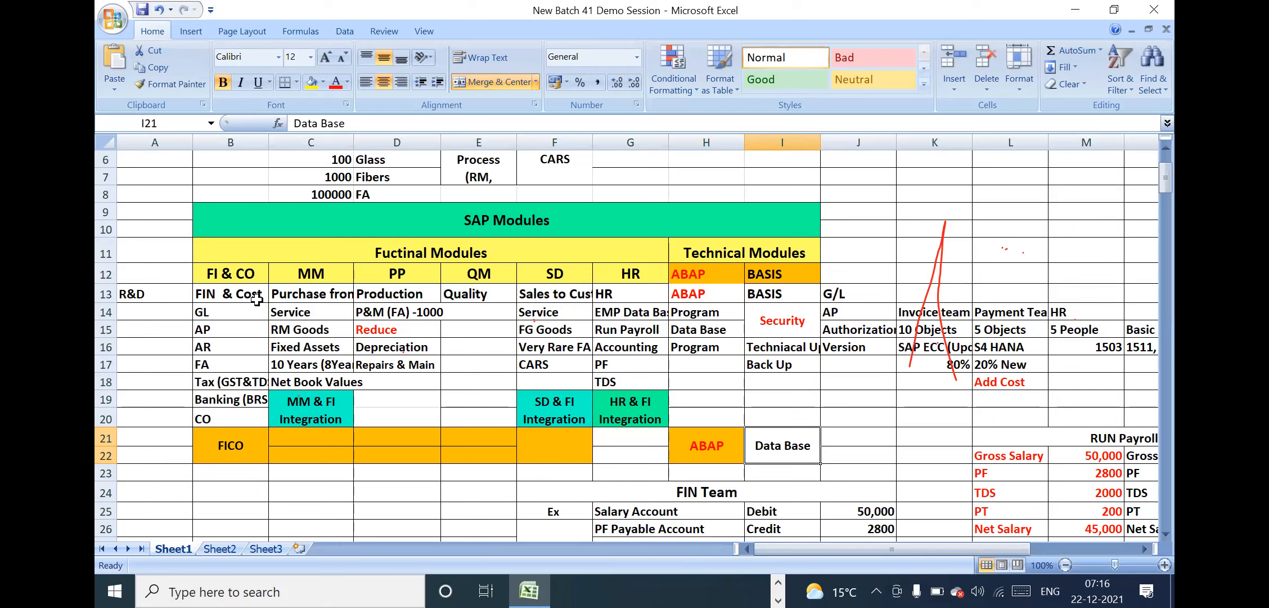
Review the MM column and the whole functional modules block down to the FICO row, including the ABAP cell beside it
click(330, 349)
key(Down)
key(Down)
key(Down)
key(Down)
key(Down)
key(Down)
key(Down)
key(Down)
key(Down)
key(Down)
key(Down)
key(Down)
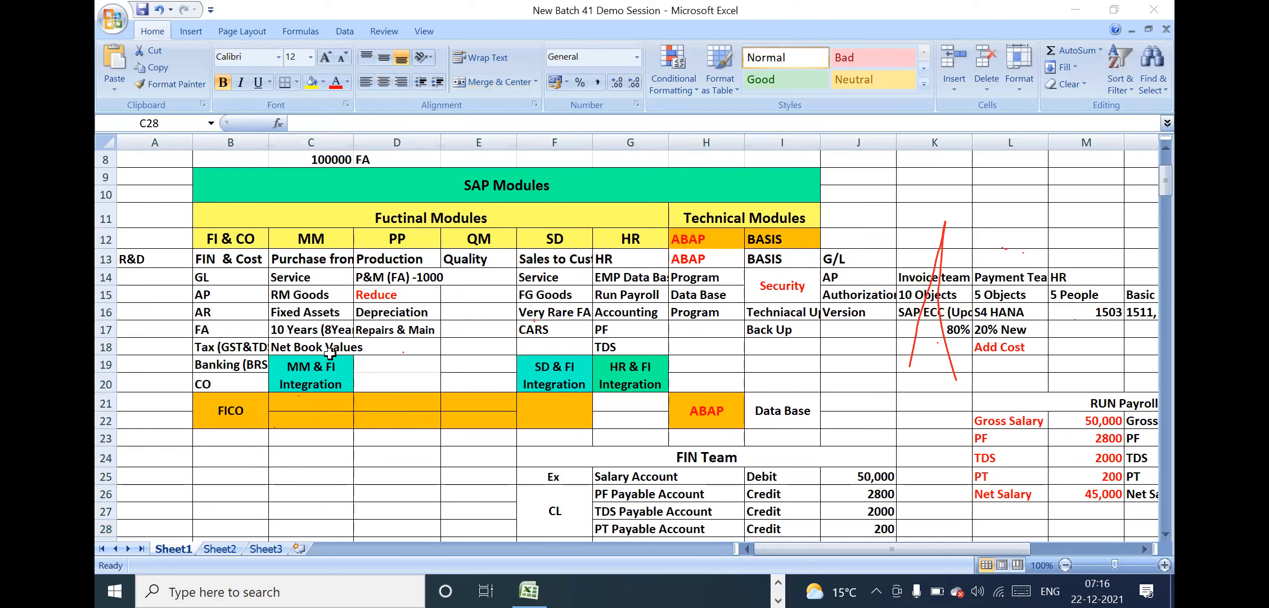
click(306, 274)
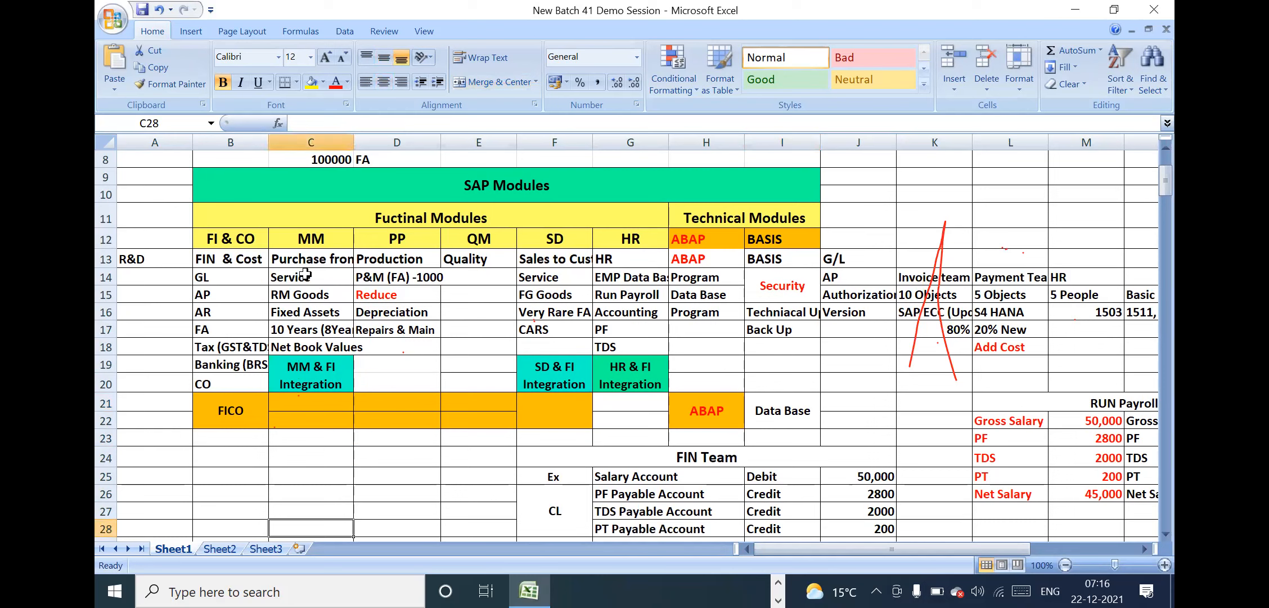
drag(340, 219, 424, 409)
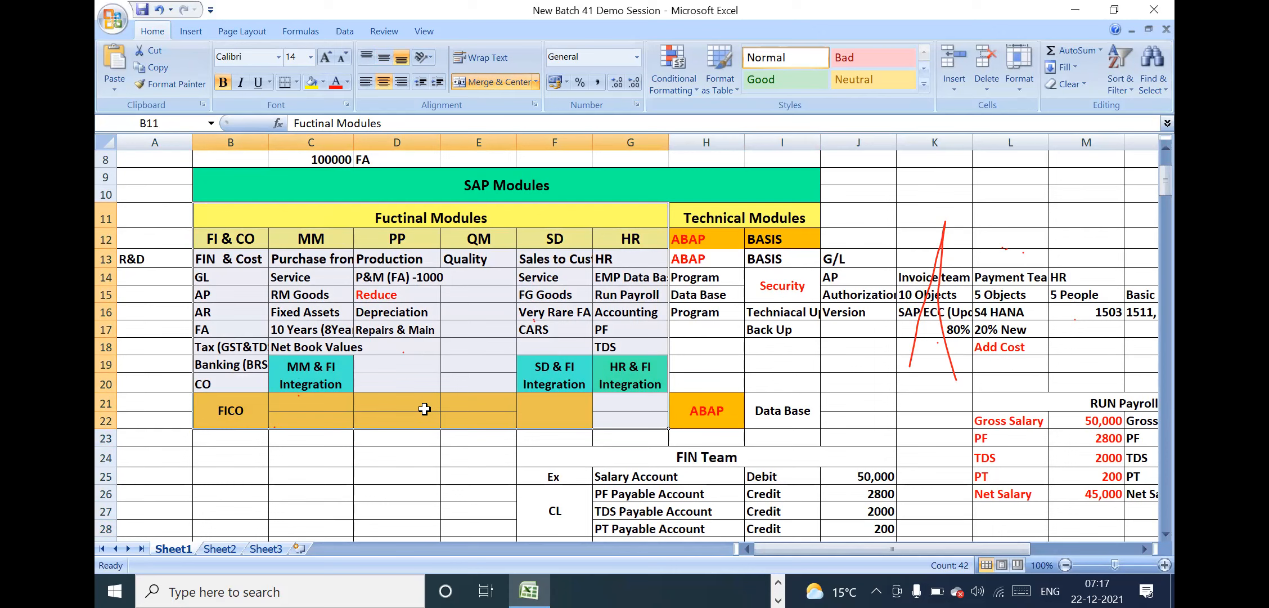
click(721, 413)
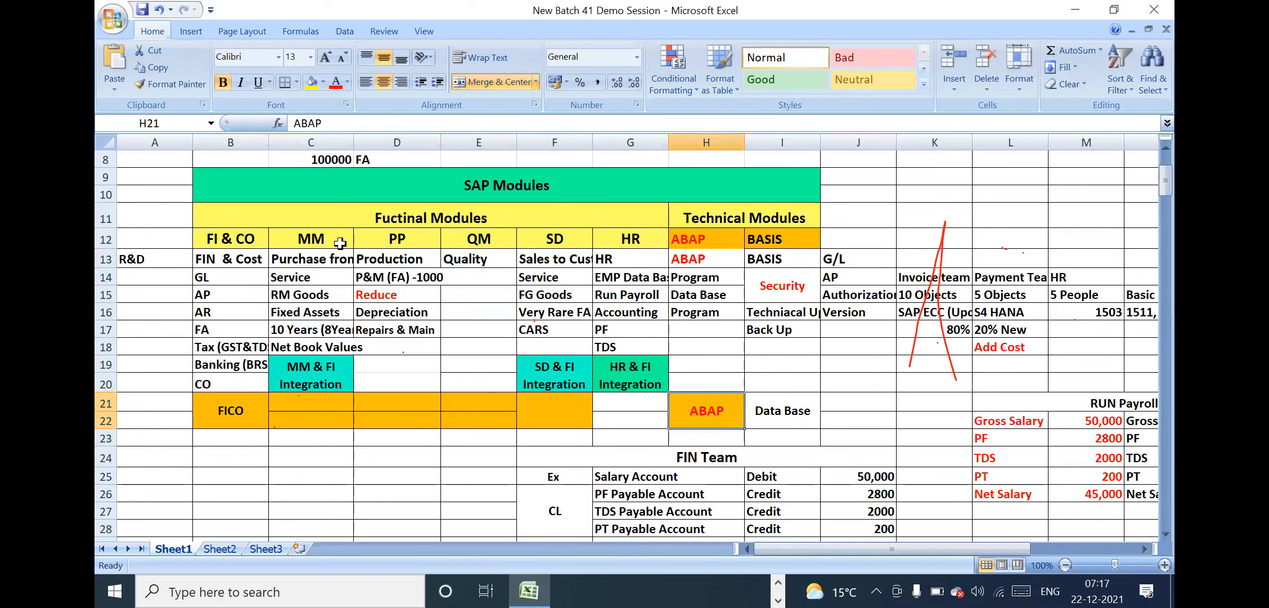
Examine the FI & CO, MM, SD and HR columns one by one down to their FI integration cells
click(240, 237)
drag(240, 237, 238, 394)
drag(310, 237, 313, 386)
drag(585, 235, 574, 370)
drag(646, 239, 634, 374)
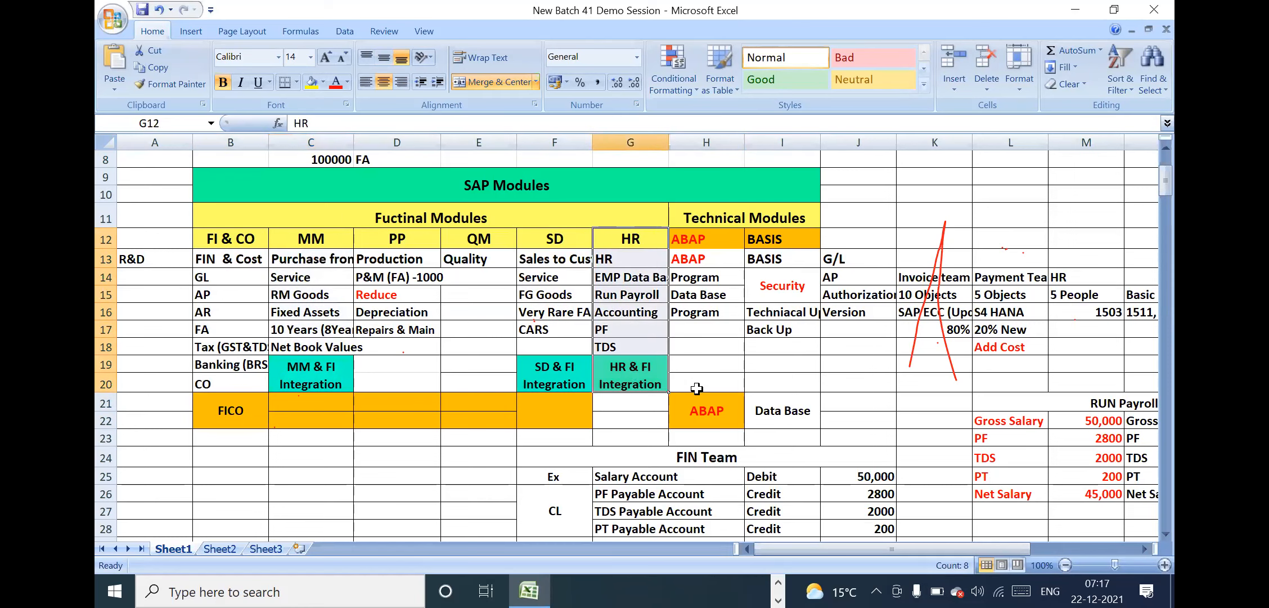
click(639, 385)
click(864, 372)
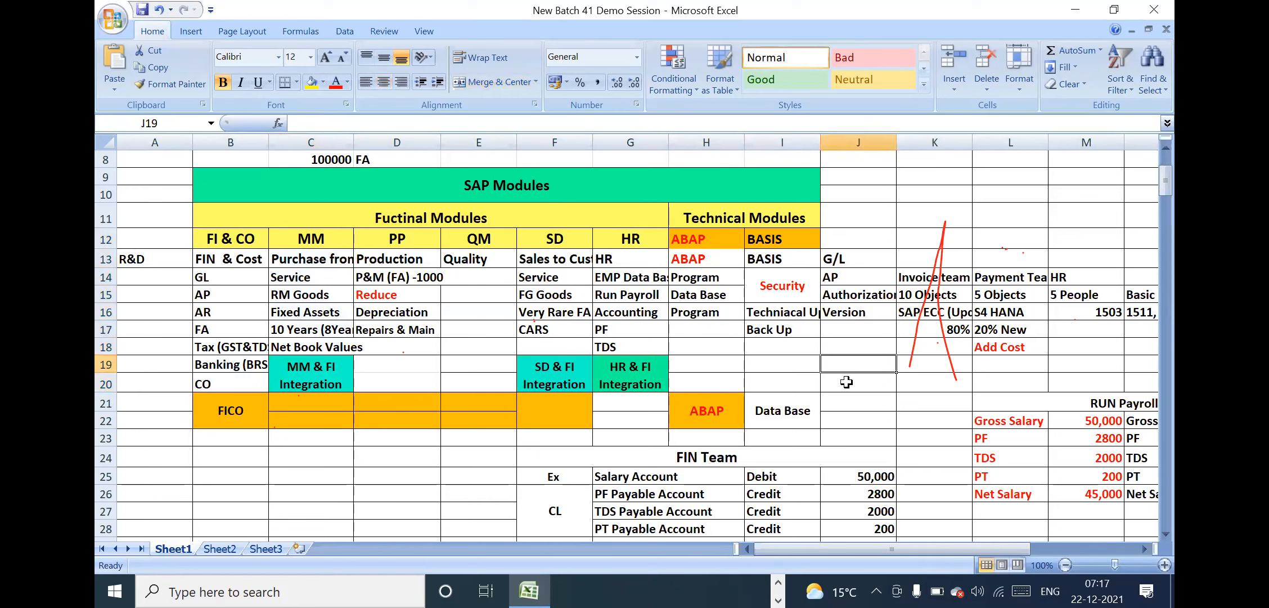
click(587, 347)
click(486, 369)
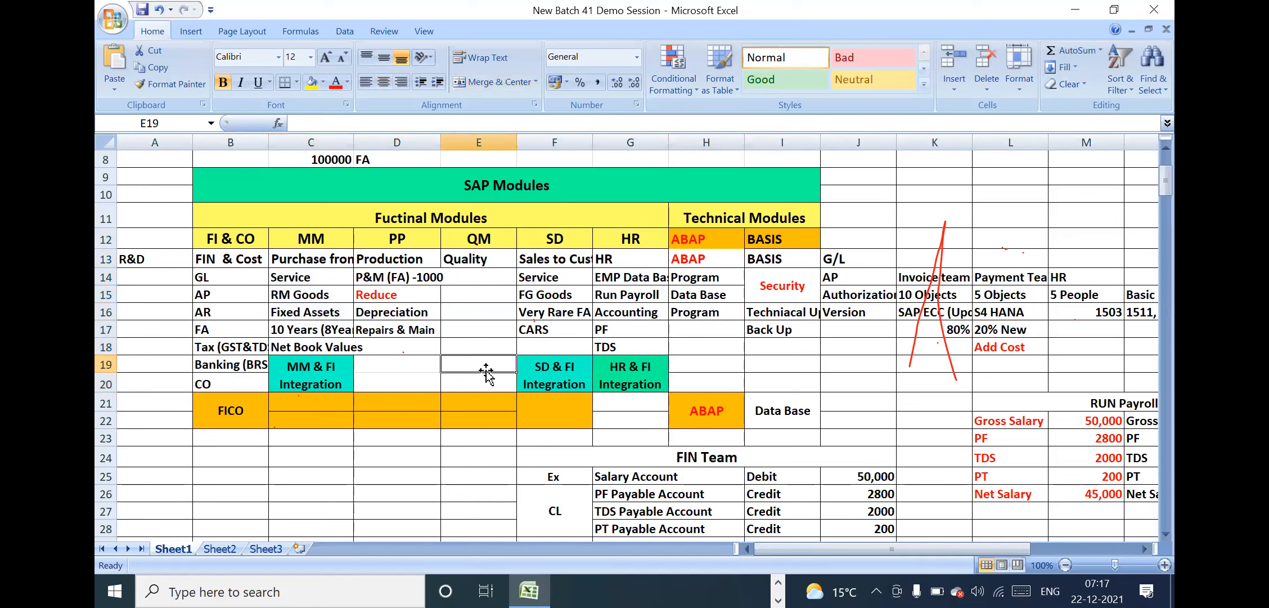
drag(318, 239, 448, 378)
click(450, 379)
Look through the FIN Team salary entries and on to the FI & CO section's sub-module list, down to Bank Account Management
click(304, 383)
key(Down)
key(Down)
key(Down)
key(Down)
key(Down)
key(Down)
key(Down)
key(Down)
key(Down)
key(Down)
key(Down)
key(Down)
key(Down)
key(Down)
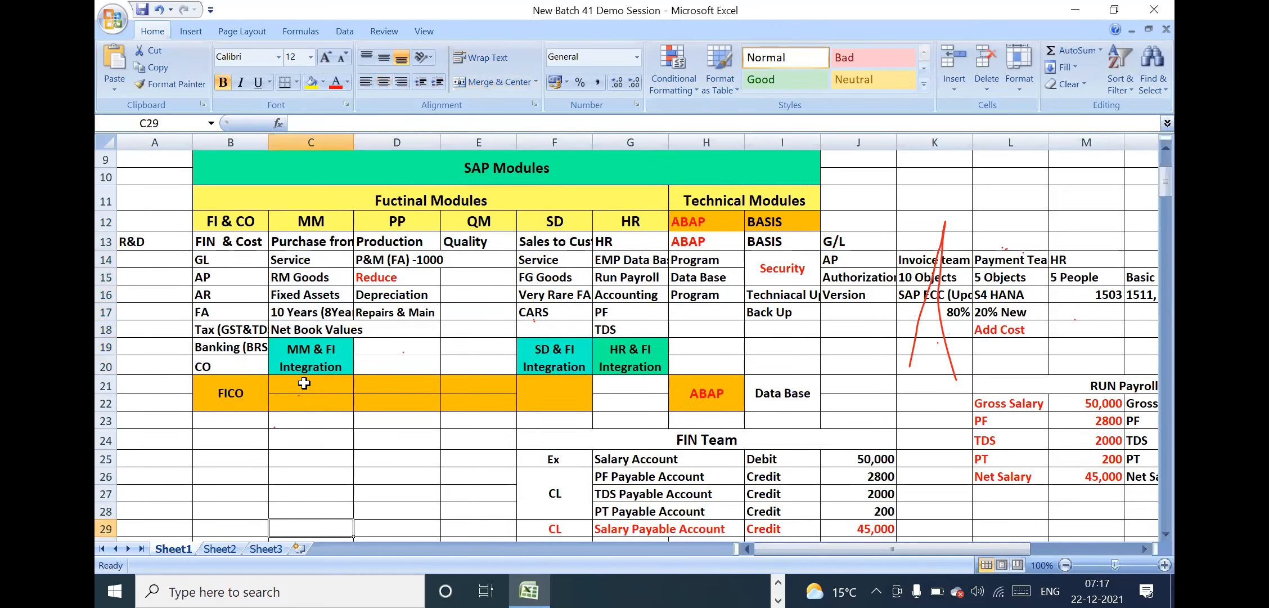
key(Down)
key(Down)
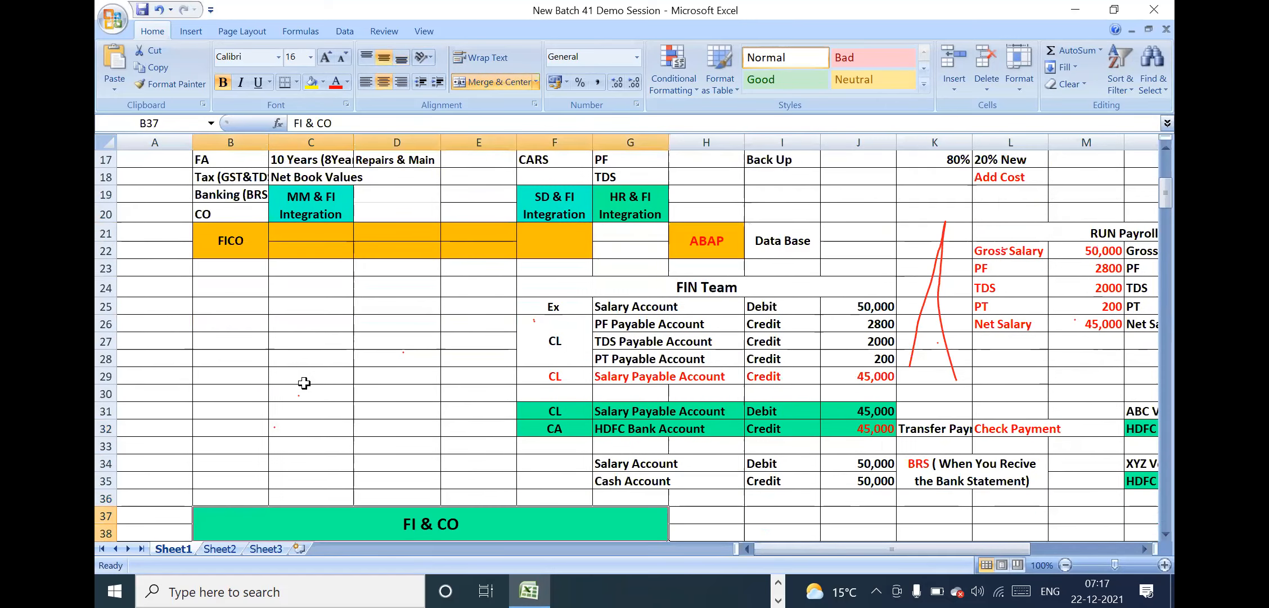
key(Down)
key(Down)
key(Down)
key(Down)
key(Down)
key(Down)
key(Down)
key(Down)
key(Down)
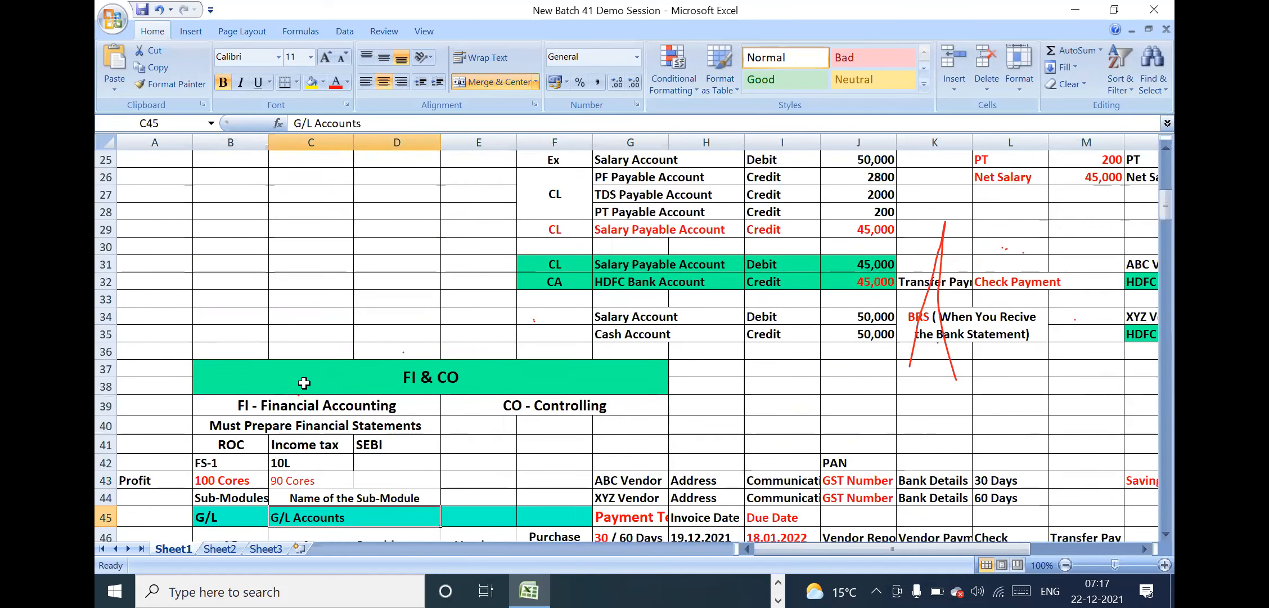
key(Down)
key(Down)
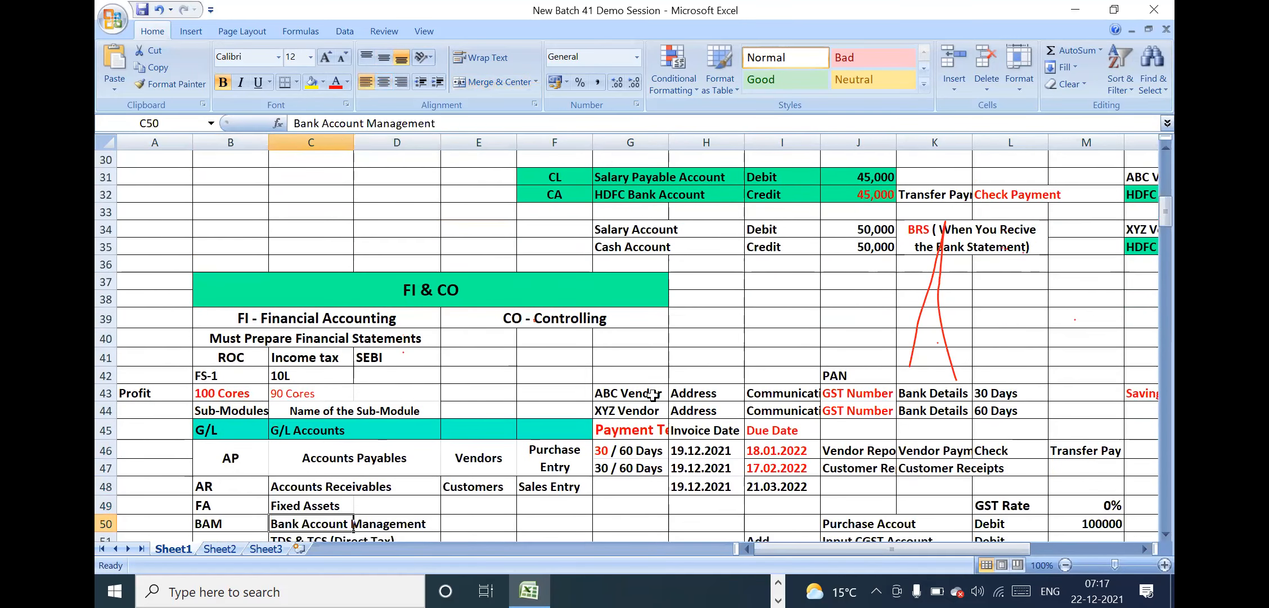
Examine the FI & CO section from its heading through the sub-module rows, then the FI, CO and Must Prepare Financial Statements cells
click(469, 287)
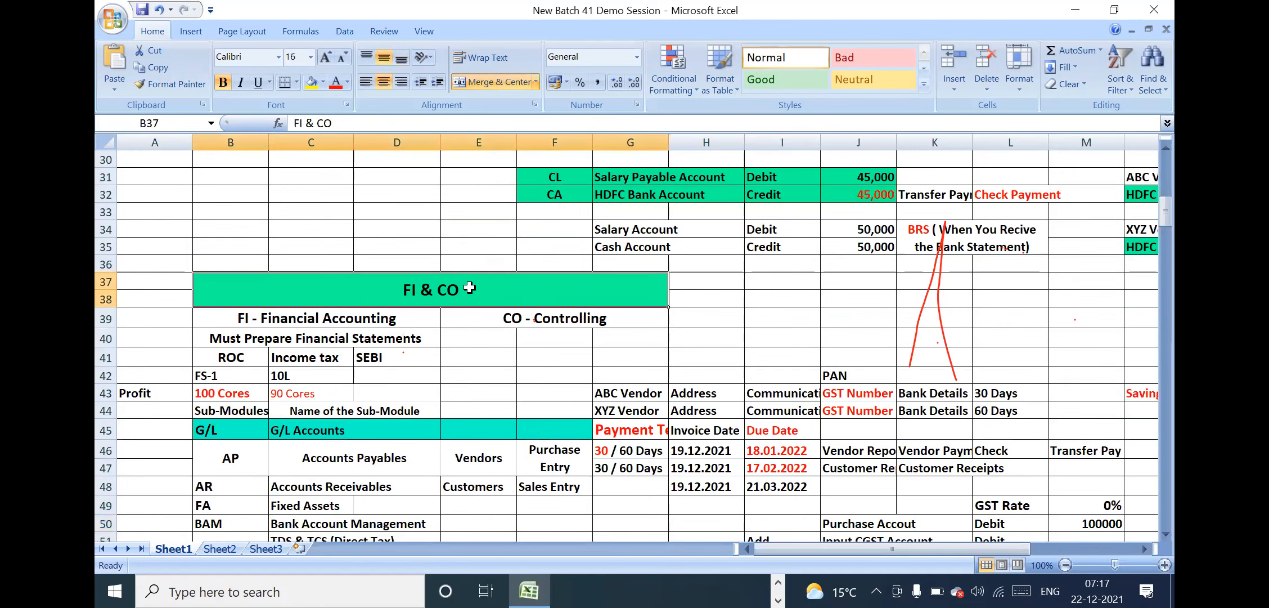
key(Down)
key(Down)
key(Down)
key(Down)
key(Down)
key(Down)
key(Down)
key(Down)
key(Down)
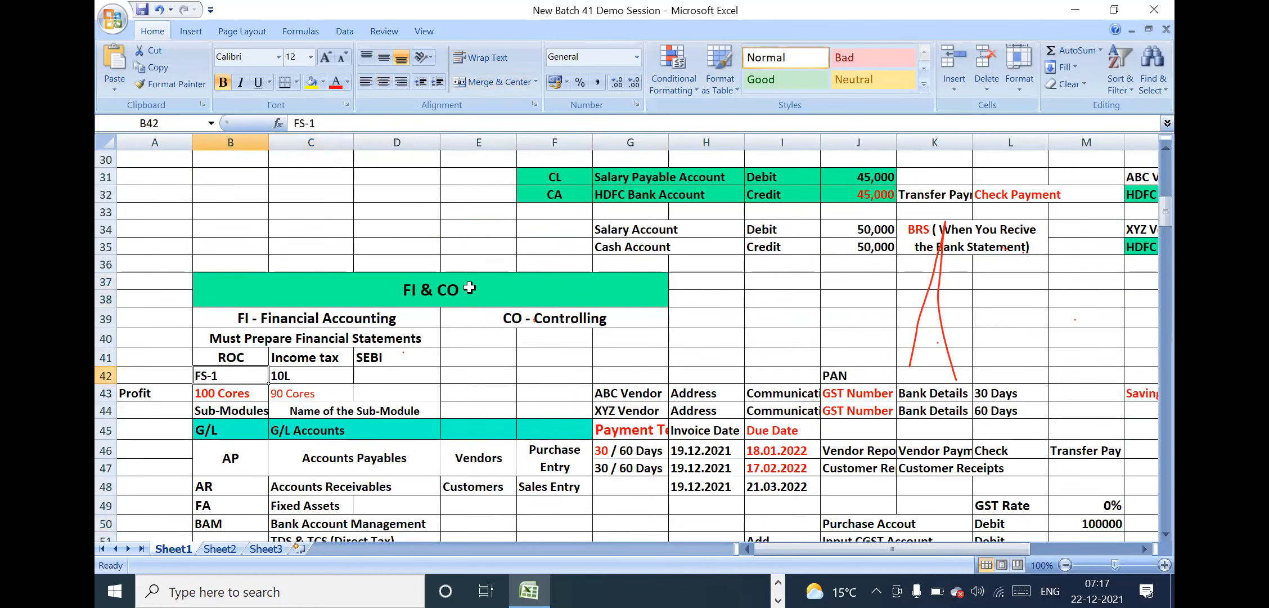
key(Down)
key(Down)
key(Down)
key(Down)
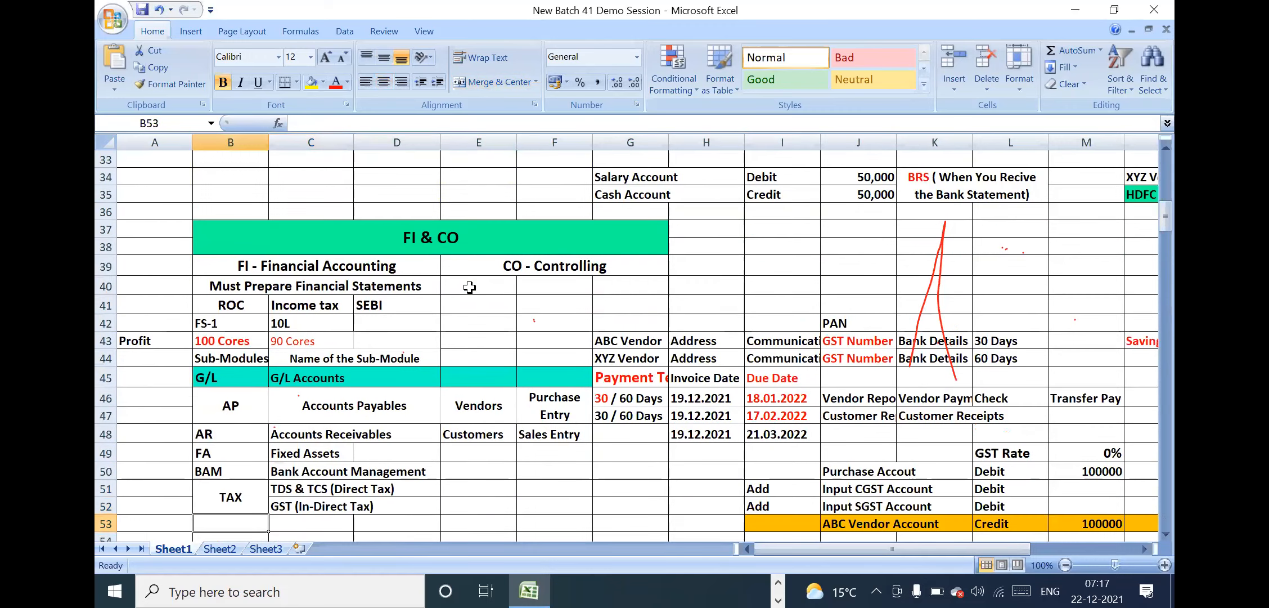
click(554, 247)
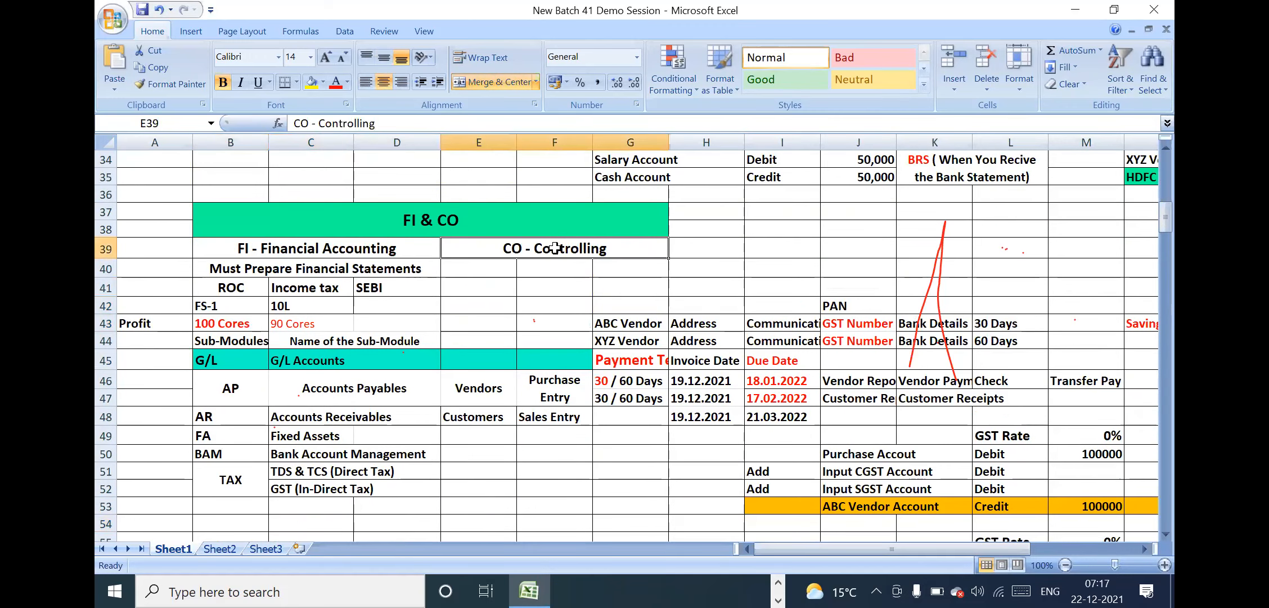
click(392, 245)
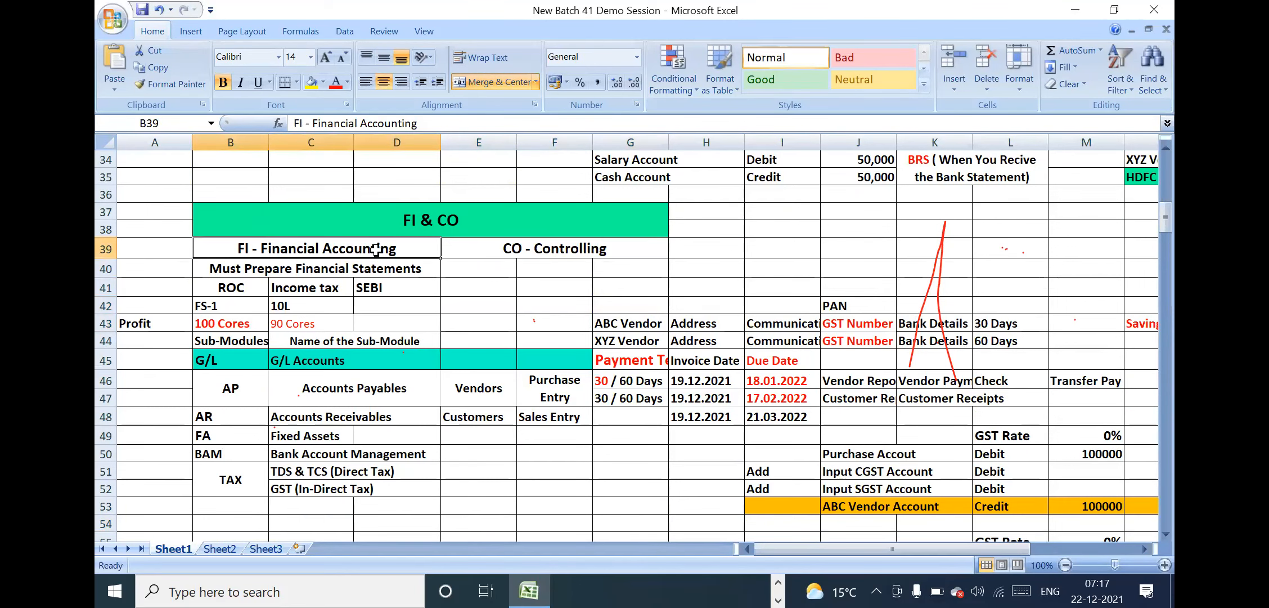
click(375, 269)
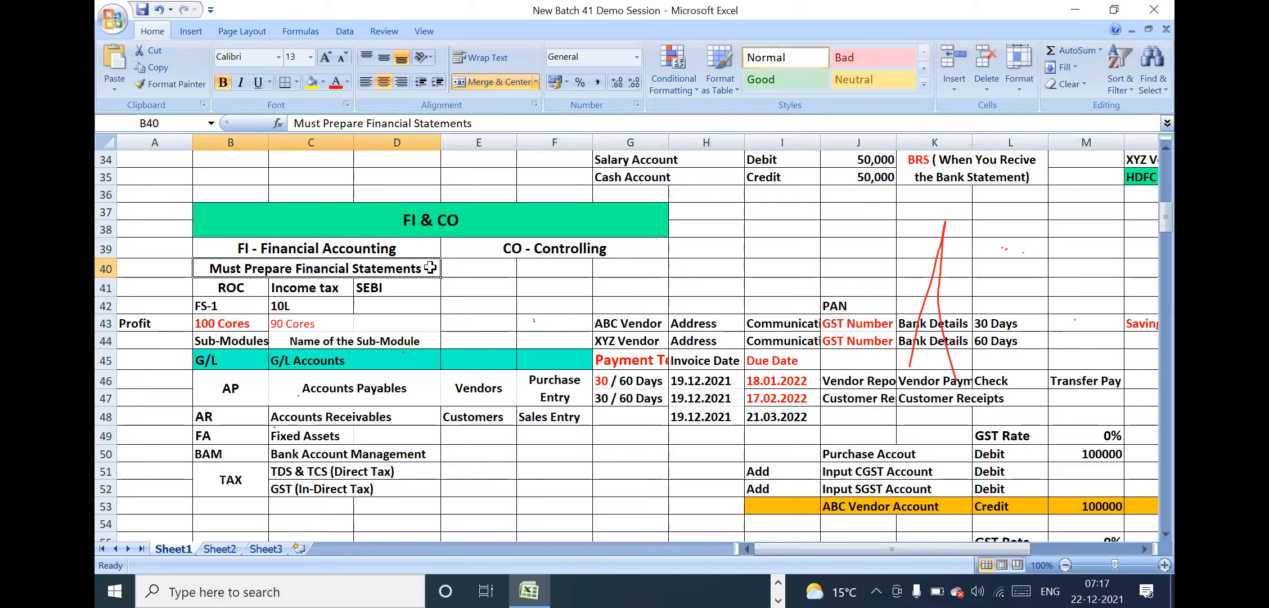
click(170, 269)
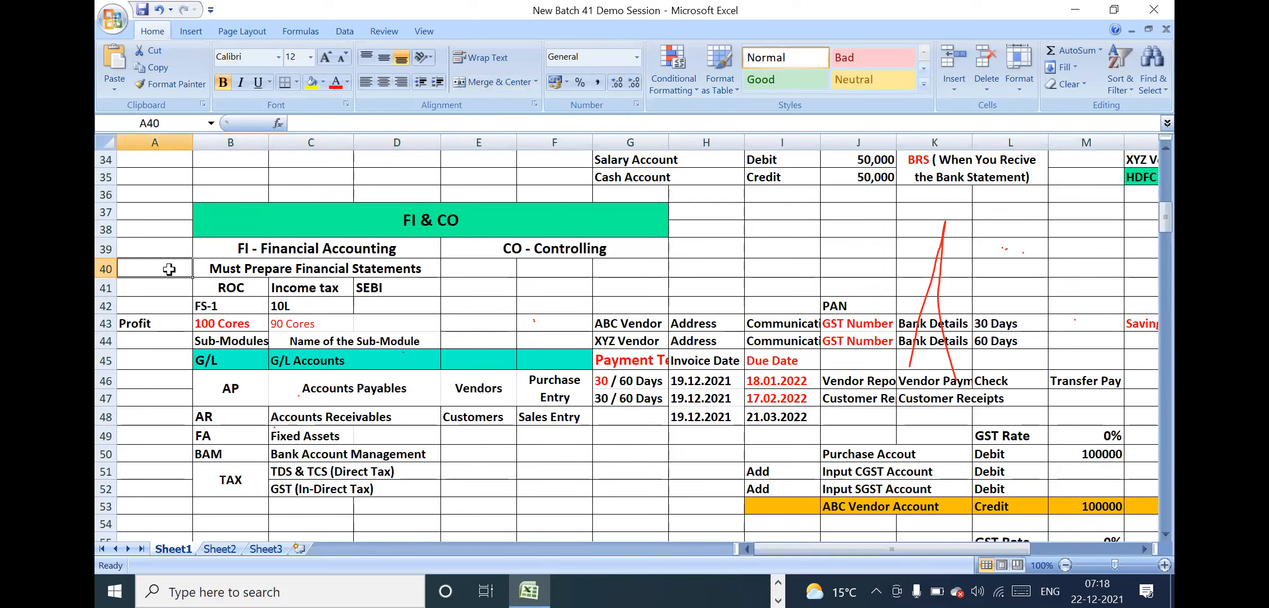
click(329, 261)
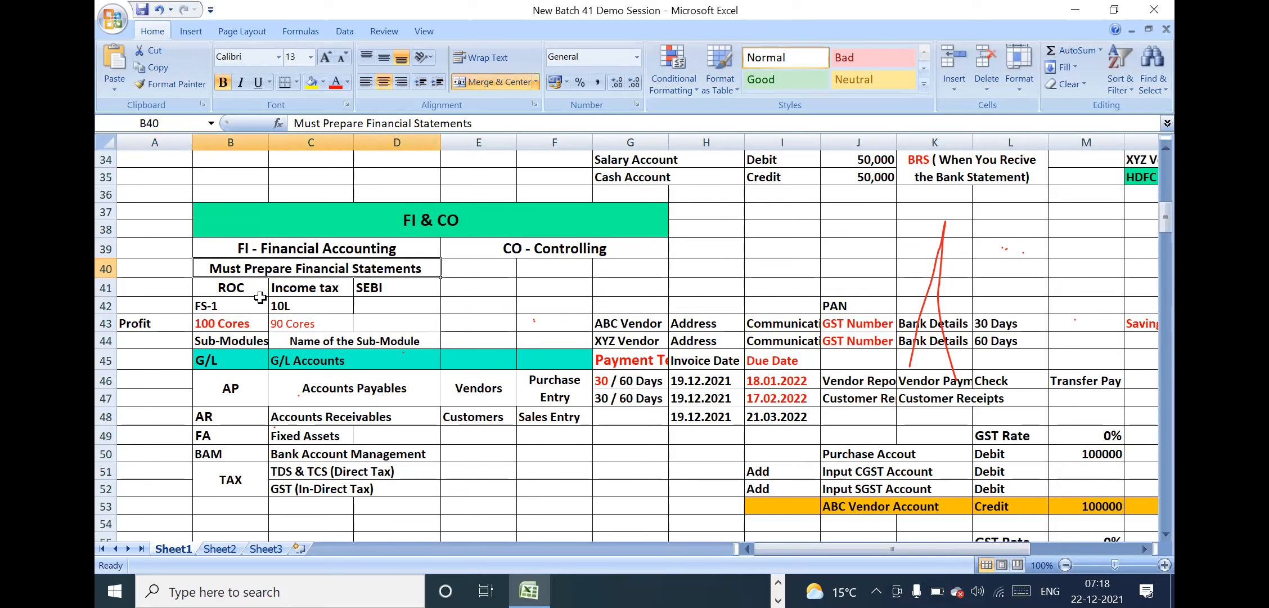
Colour the ROC, Income tax and SEBI text in row 41 red
drag(242, 287, 382, 287)
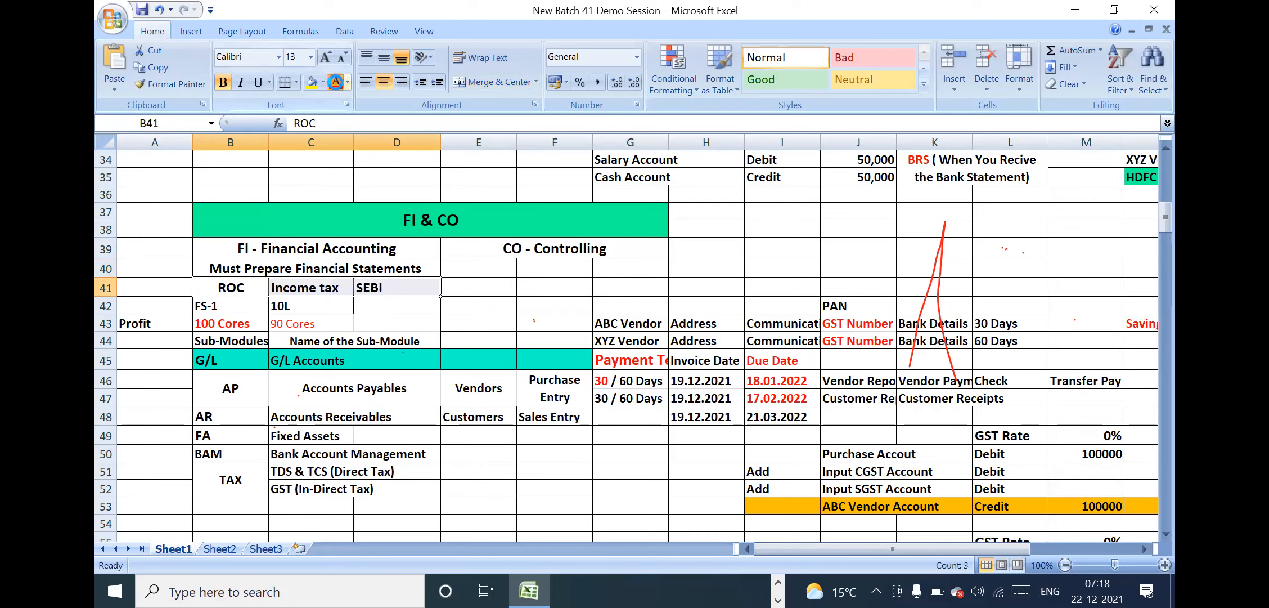
click(335, 82)
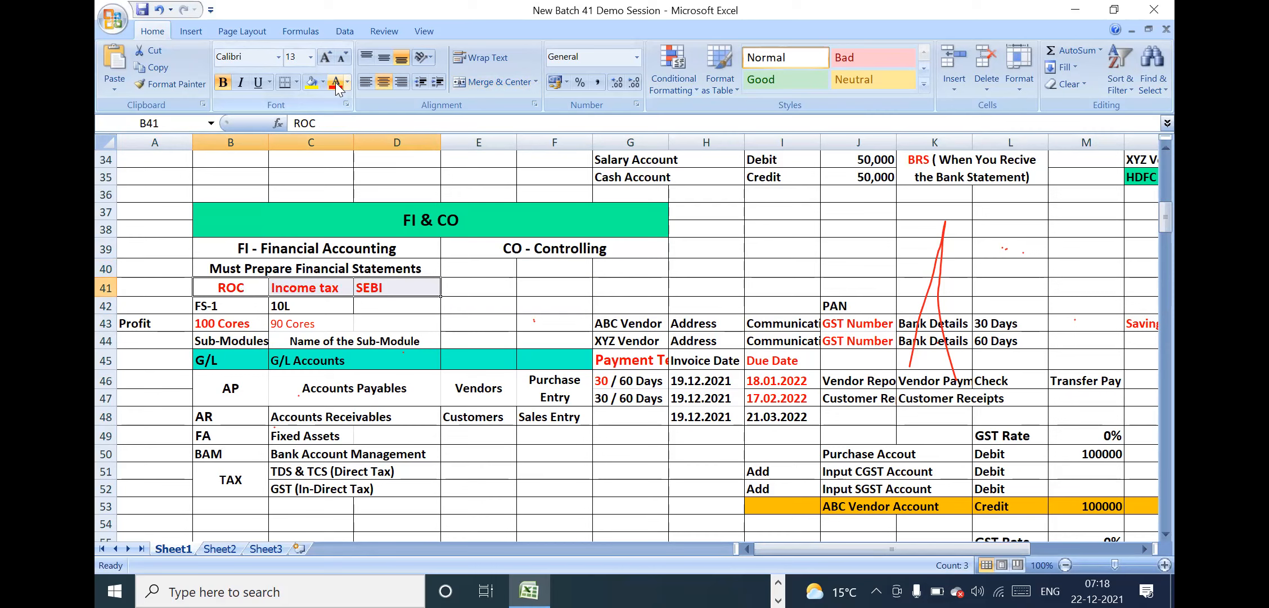
click(235, 288)
click(313, 287)
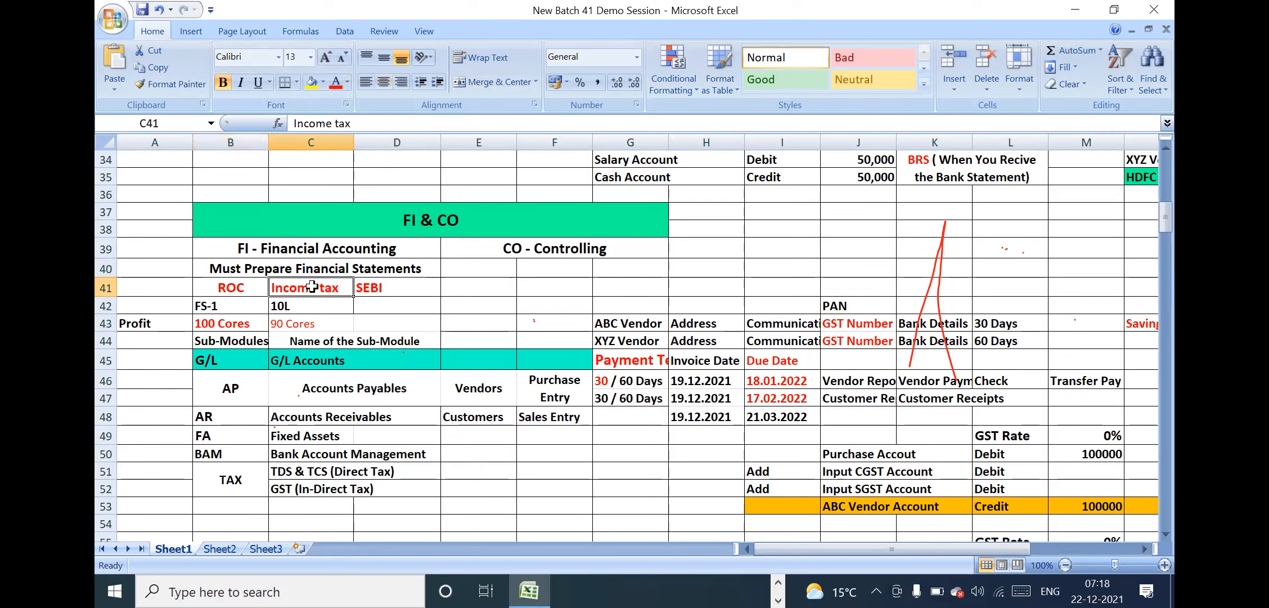
click(403, 292)
Review the sub-module headings and the block from G/L to TAX, returning to the financial statements and FI - Financial Accounting cells
click(259, 327)
click(401, 335)
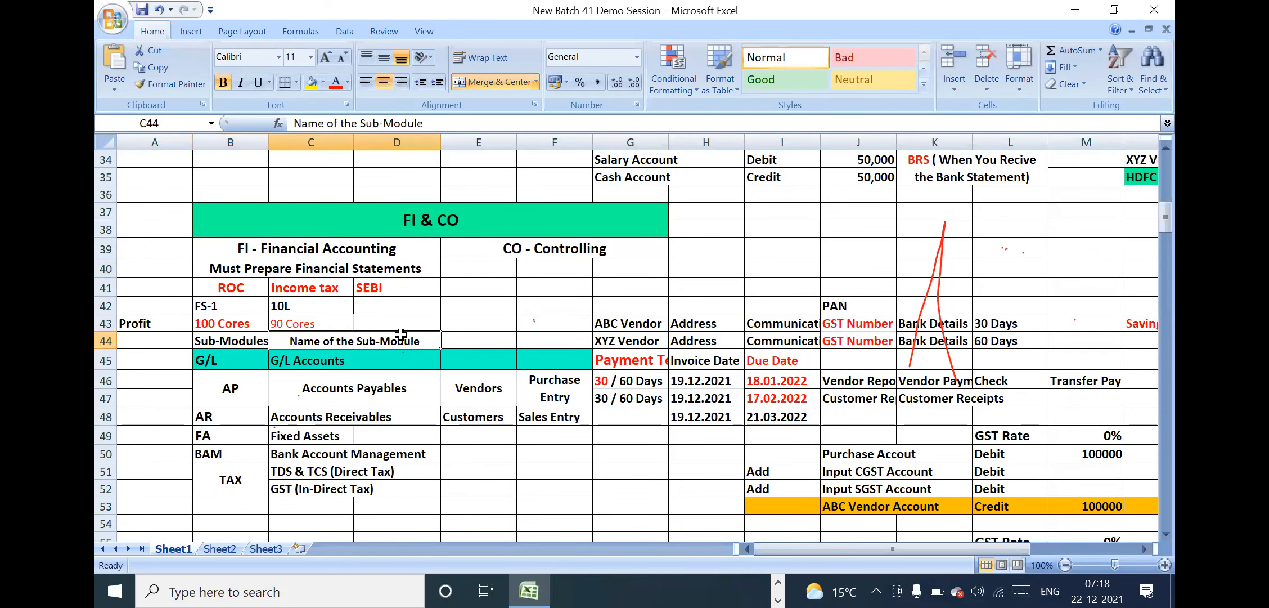
click(238, 341)
drag(230, 361, 522, 477)
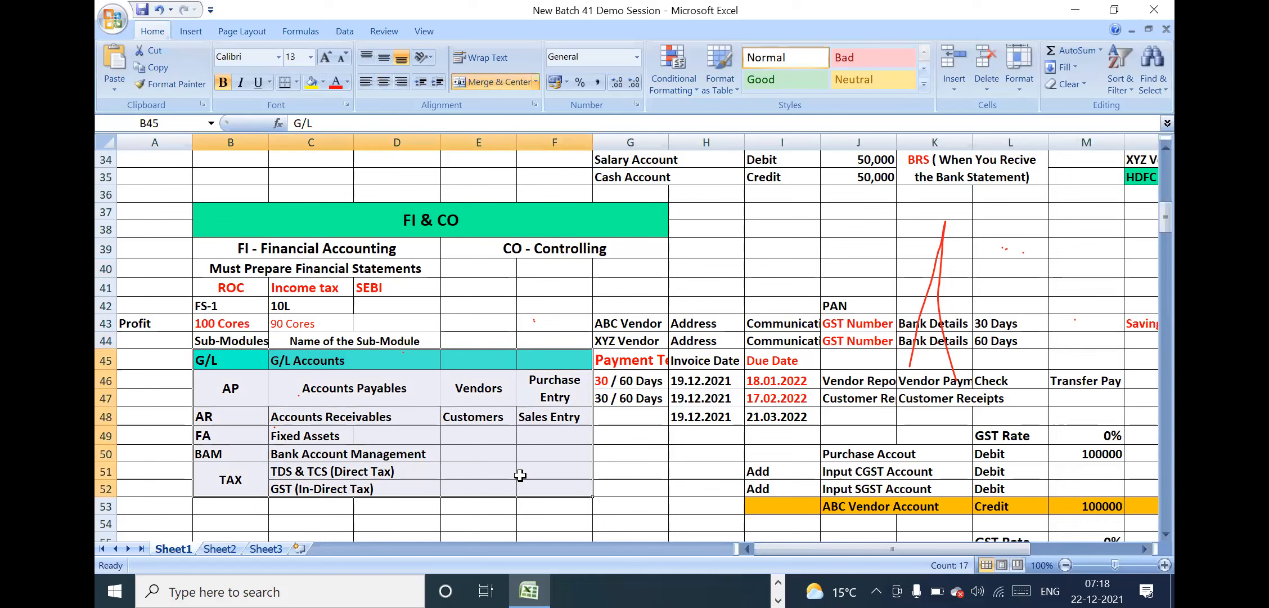
click(312, 262)
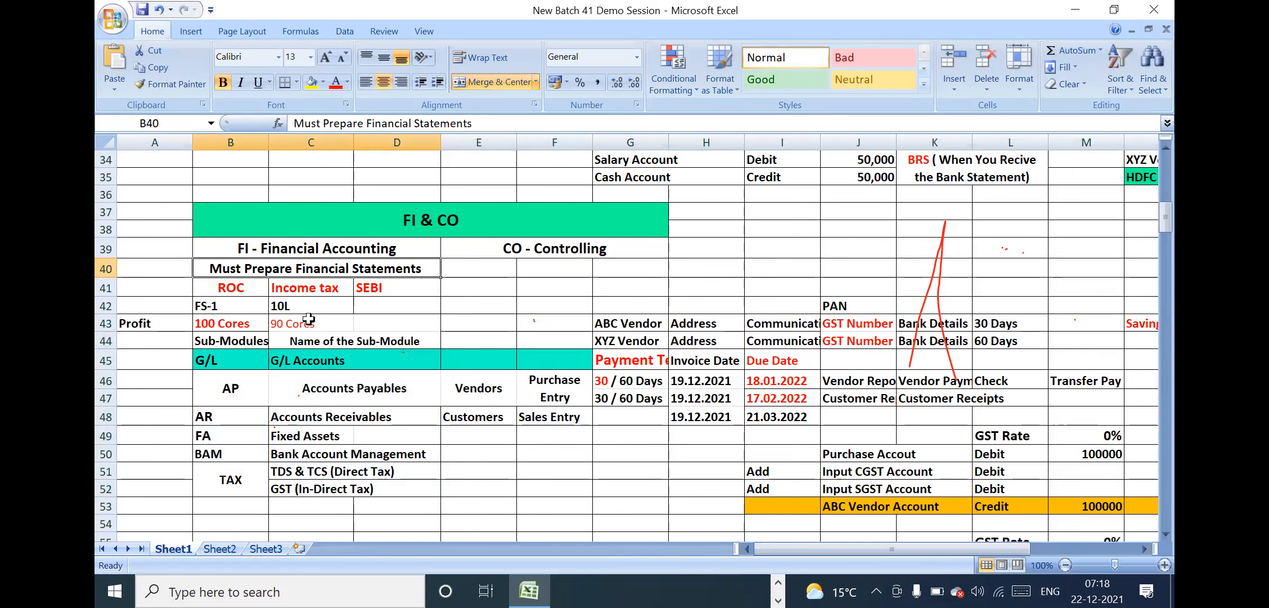
click(314, 248)
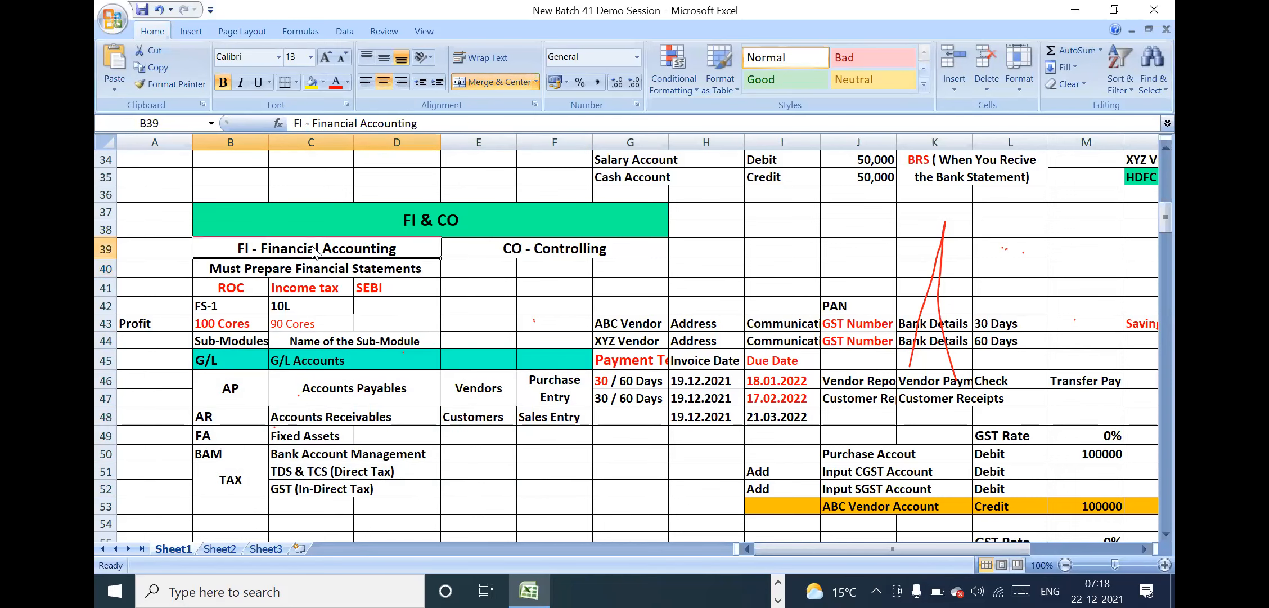
Set the font size of the Must Prepare Financial Statements cell to 14
click(321, 270)
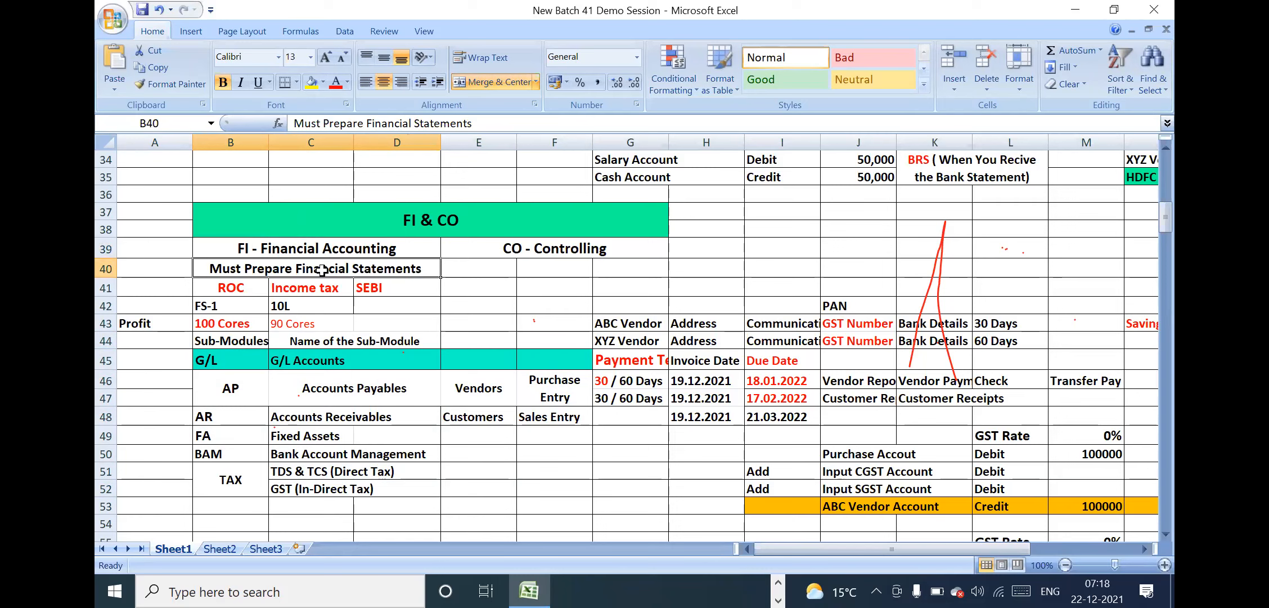
click(295, 56)
key(BackSpace)
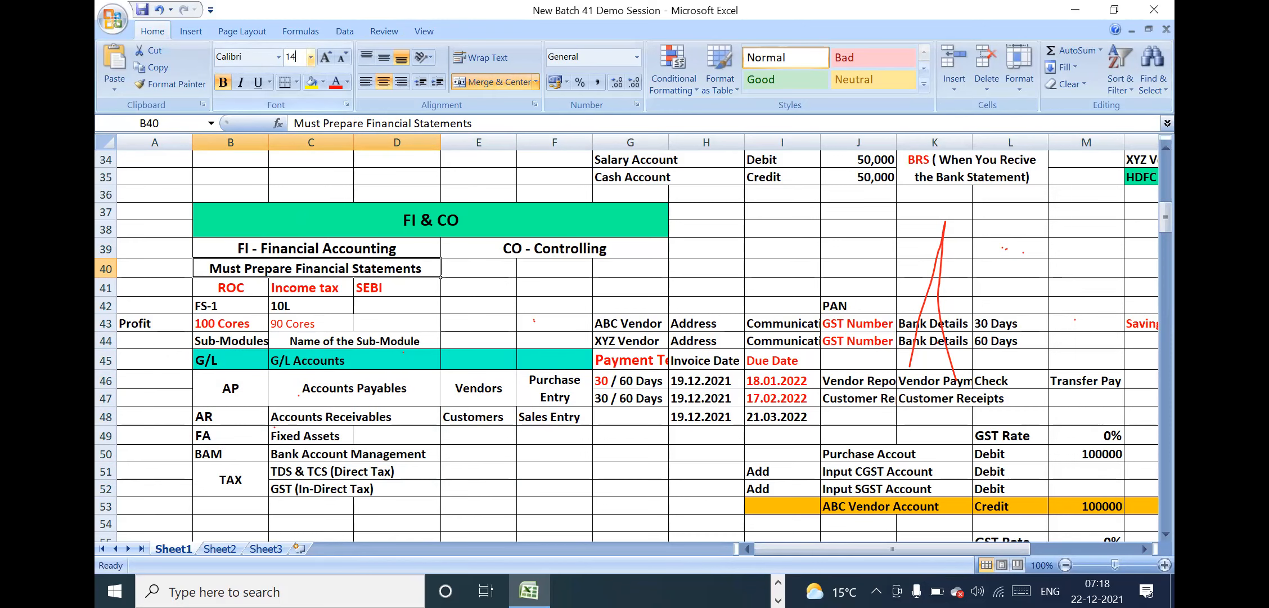
text(14)
key(Return)
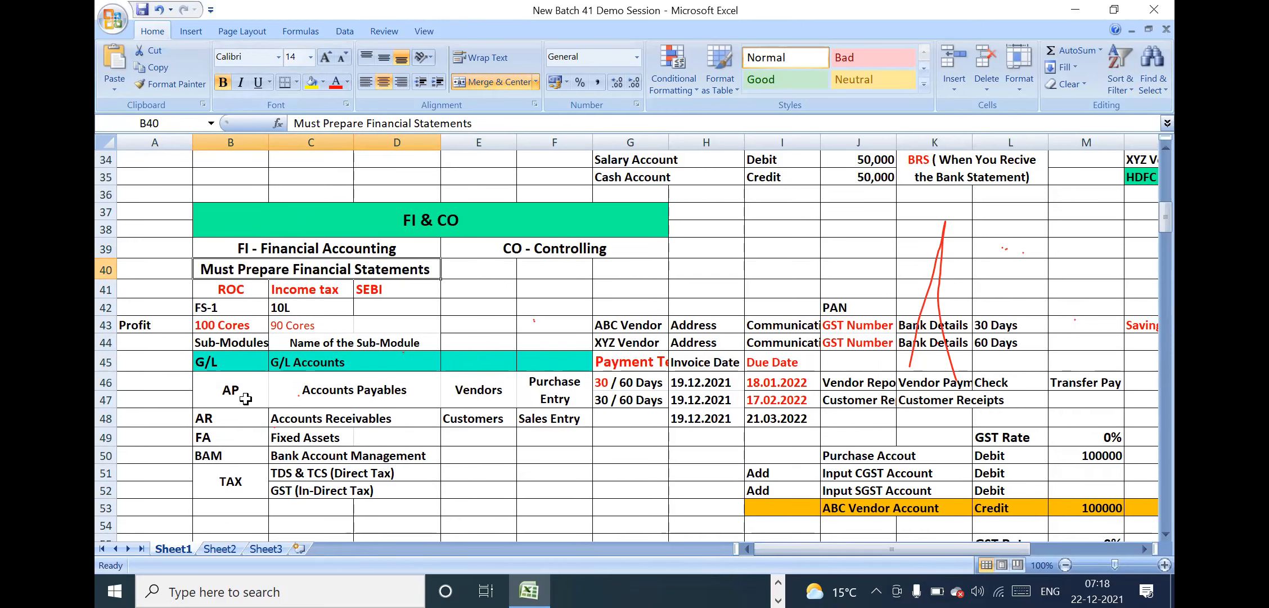
Centre the sub-module codes from G/L to TAX in column B at font size 14 and save the workbook
drag(229, 362, 242, 490)
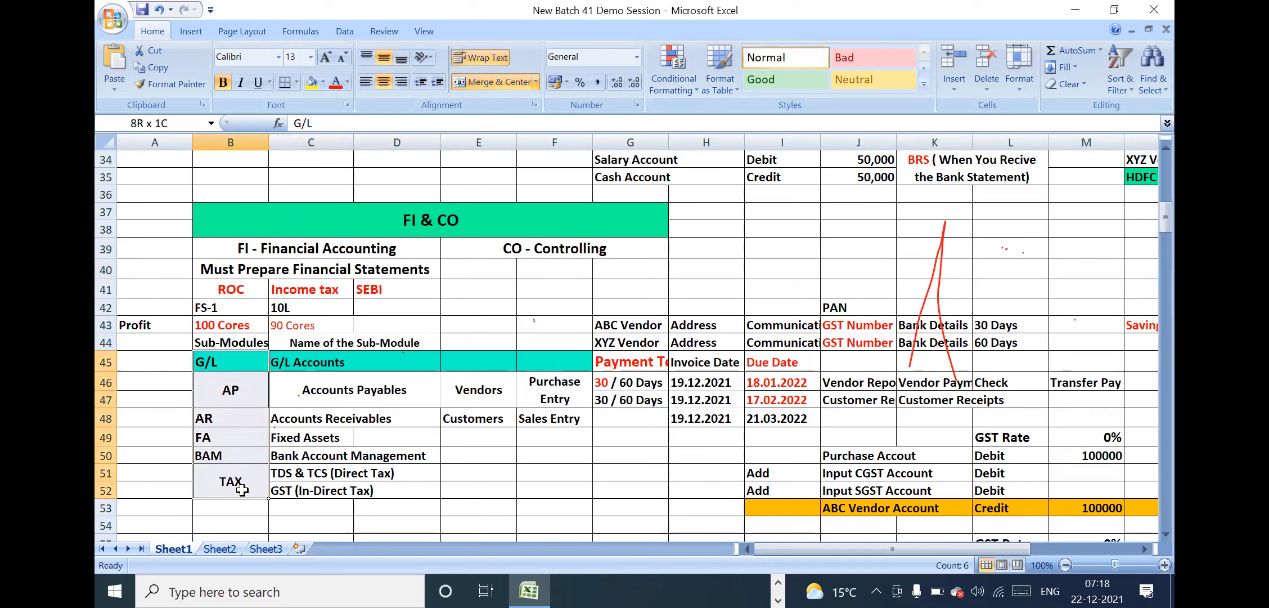
click(383, 82)
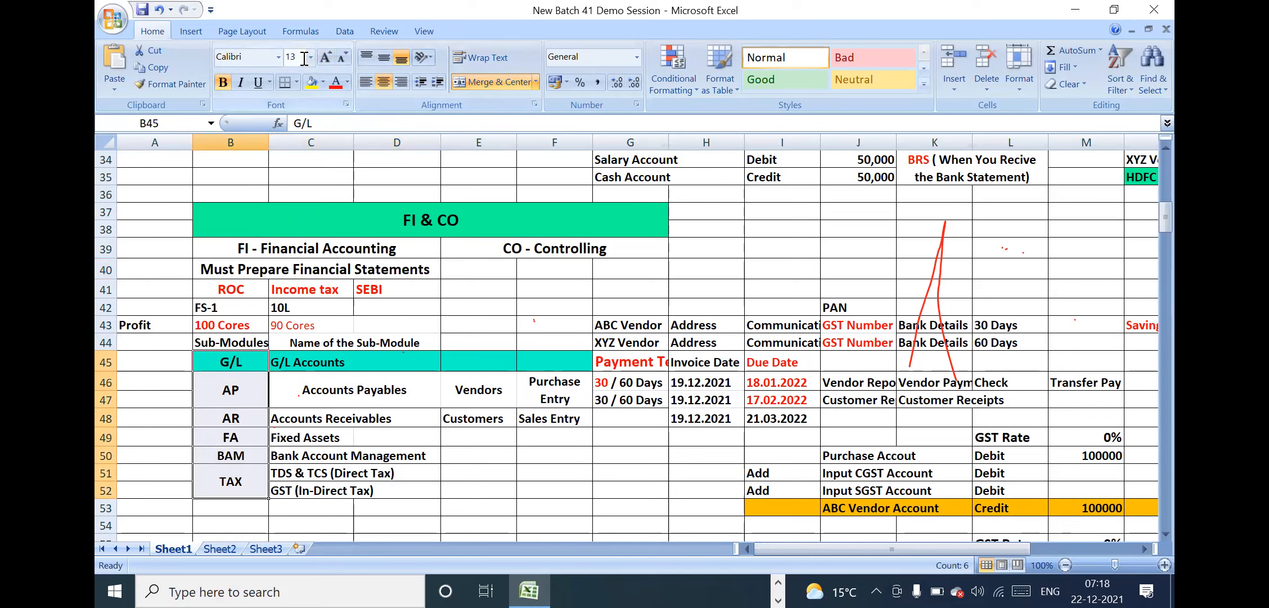
text(14)
key(Return)
key(ctrl+s)
Review the Fixed Assets, Bank Account Management and TAX rows of the sub-module list
click(283, 442)
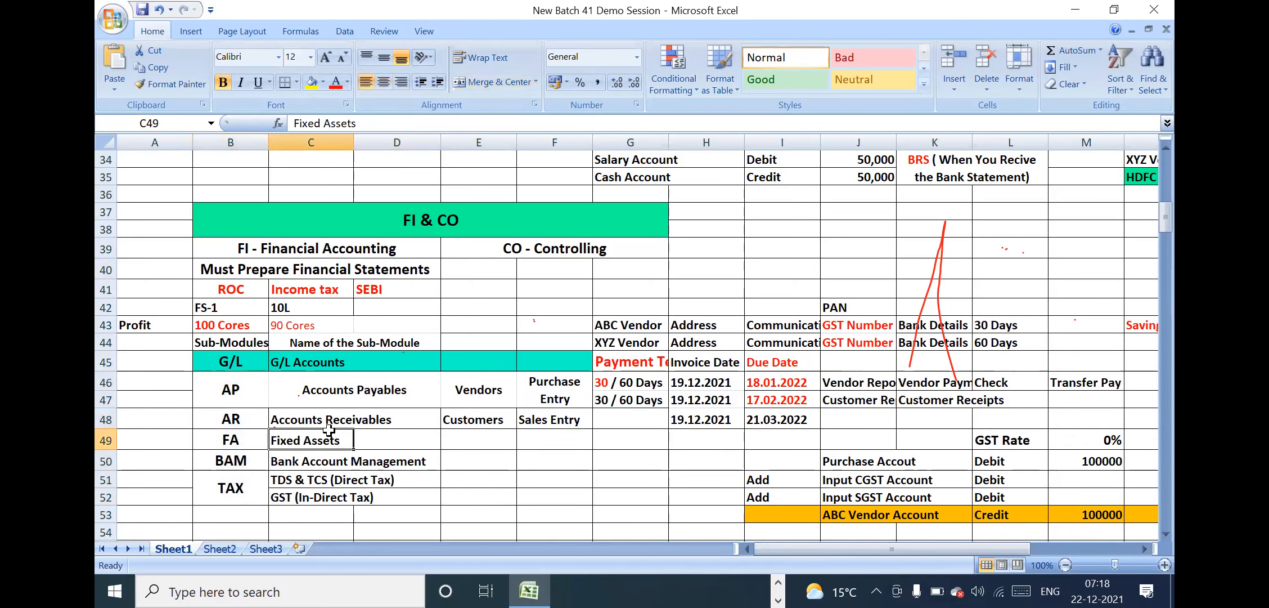
drag(257, 466, 367, 465)
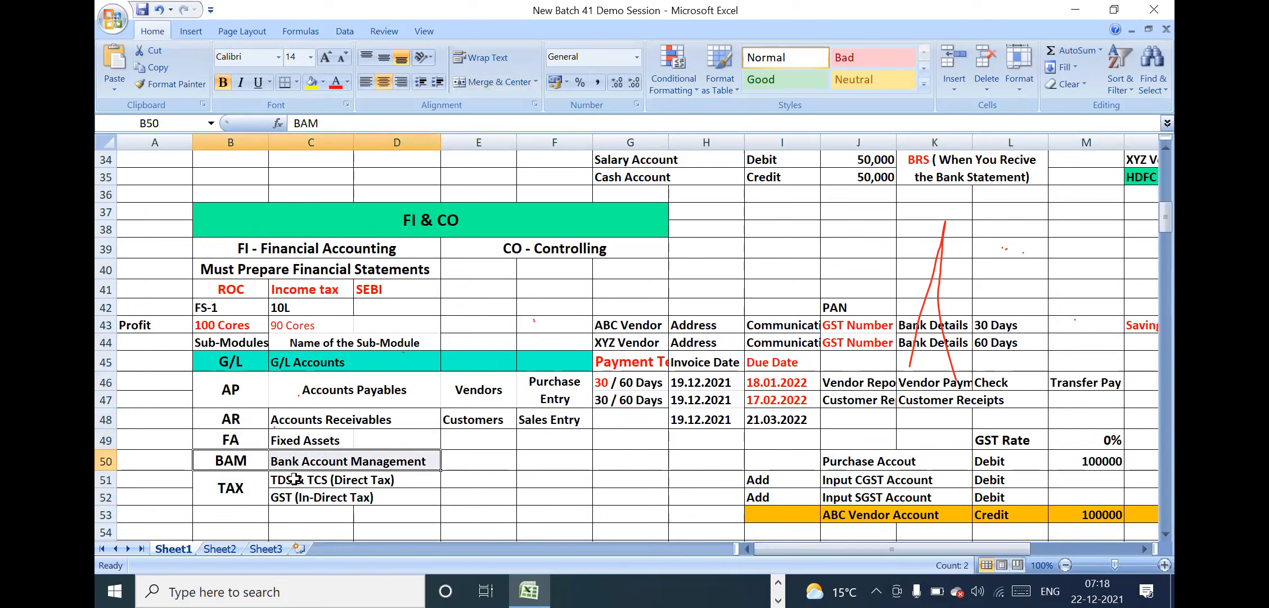
click(246, 485)
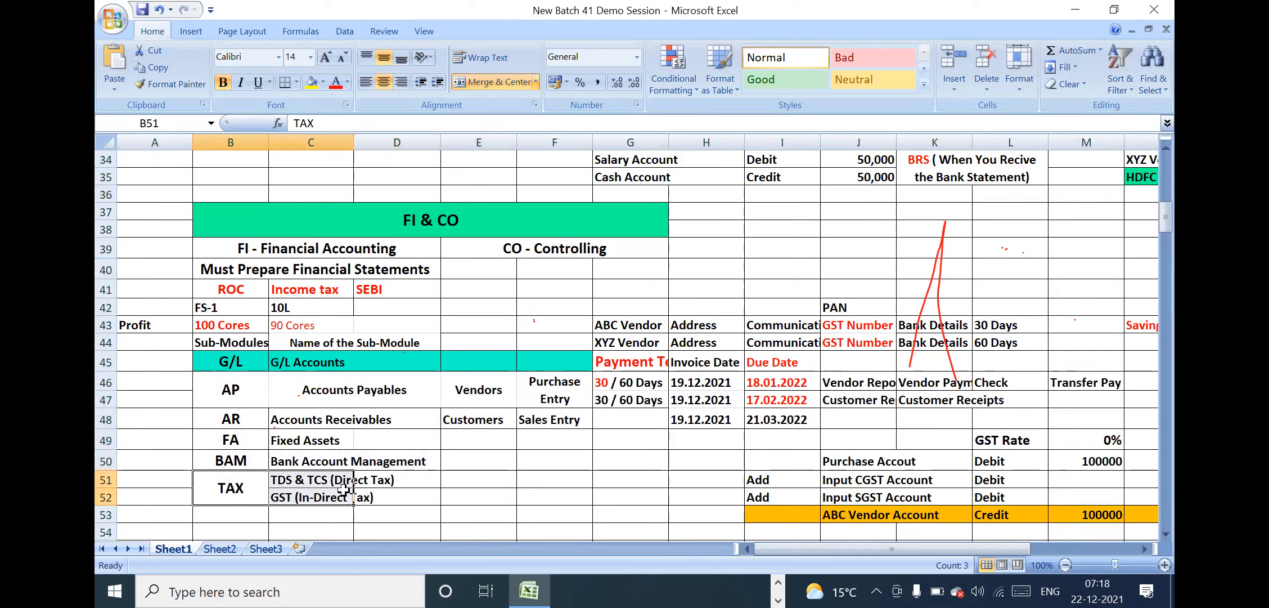
click(311, 493)
Merge the TDS & TCS (Direct Tax) and GST (In-Direct Tax) cells across columns C and D, each aligned left
drag(309, 479, 403, 479)
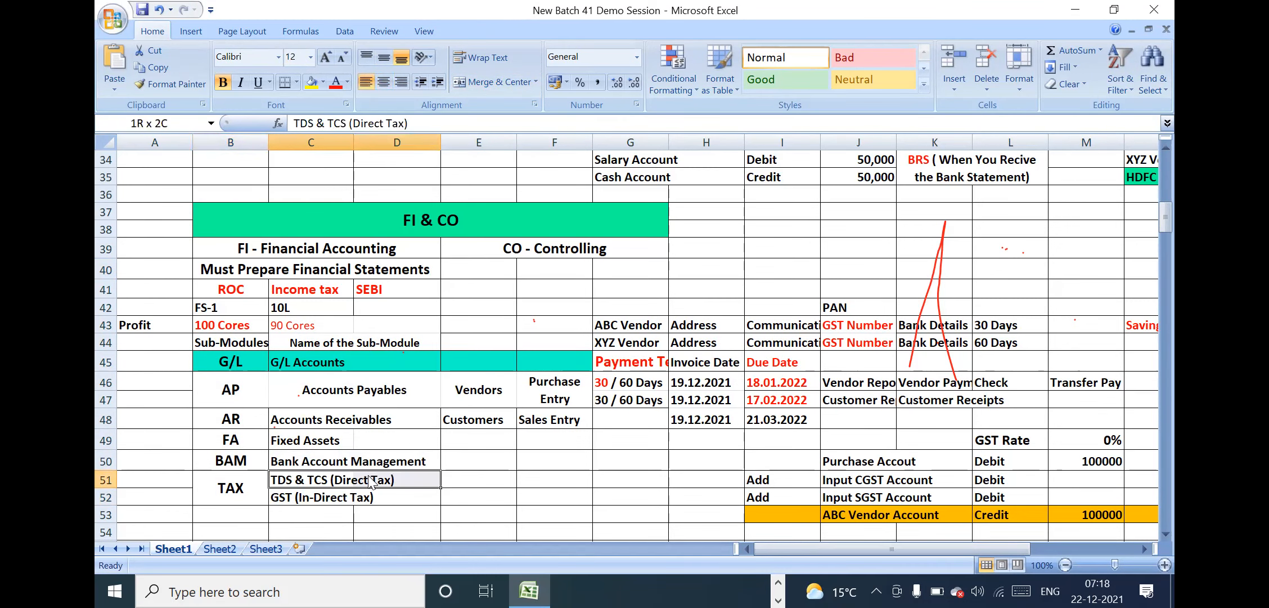
click(492, 79)
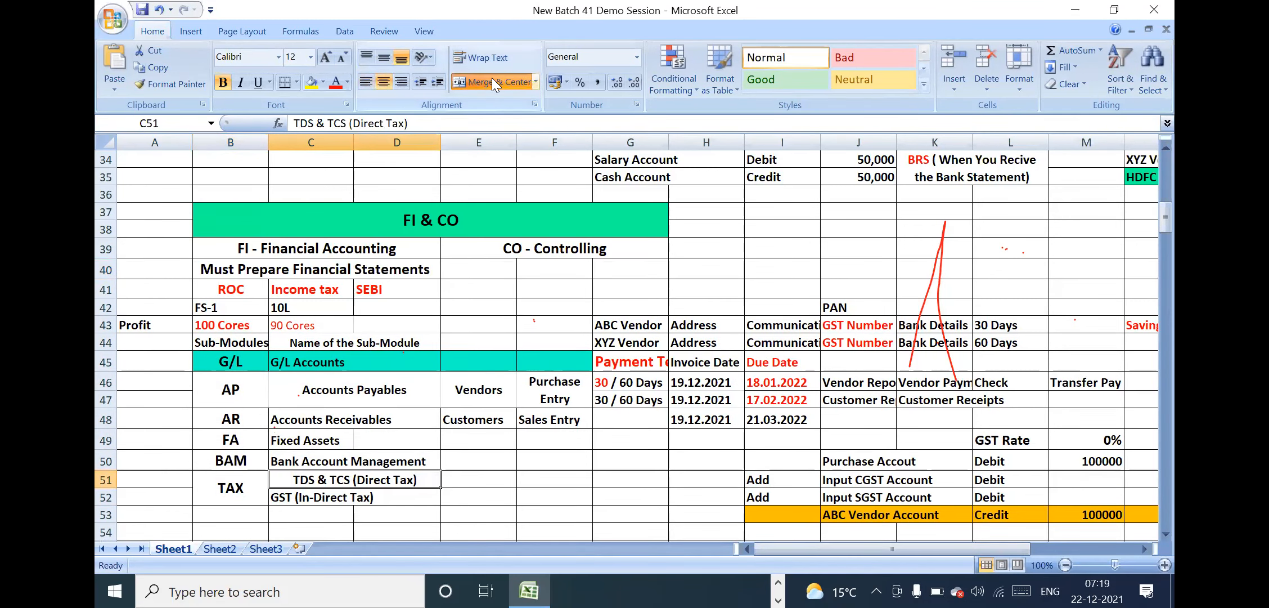
click(365, 84)
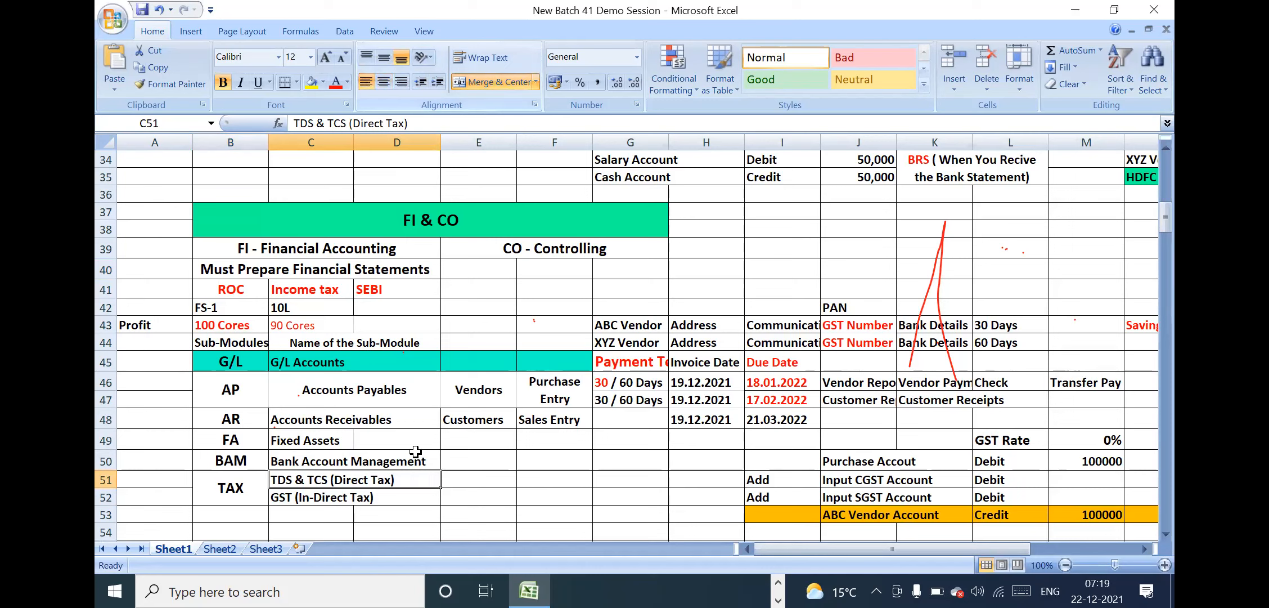
click(309, 493)
drag(310, 493, 397, 497)
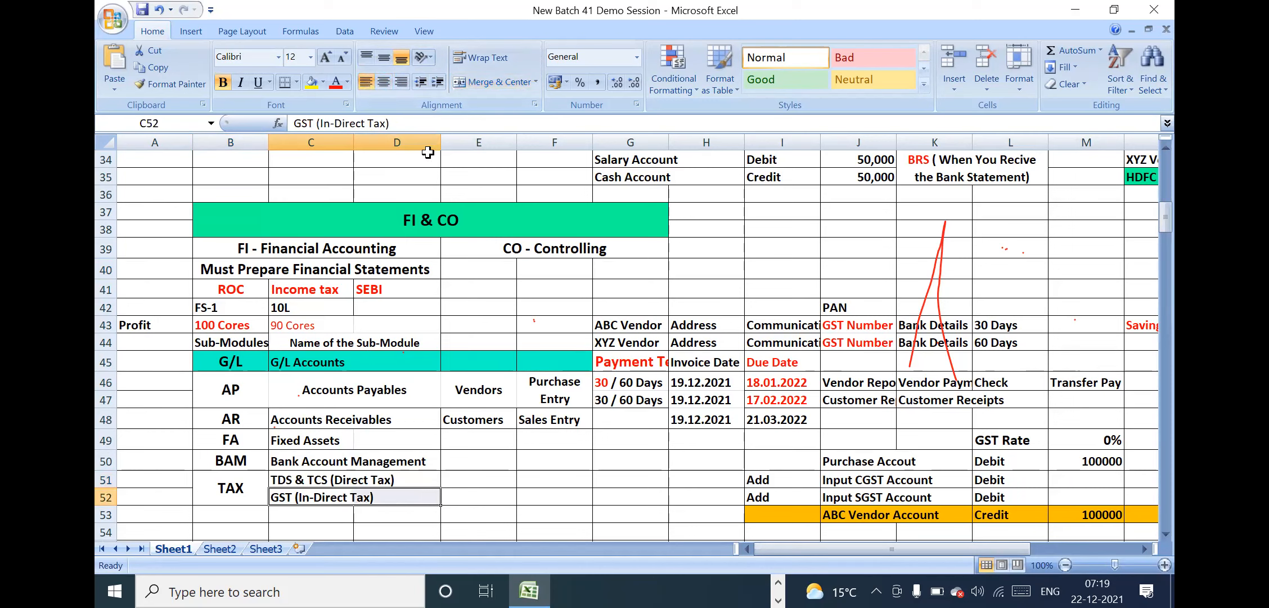
click(504, 79)
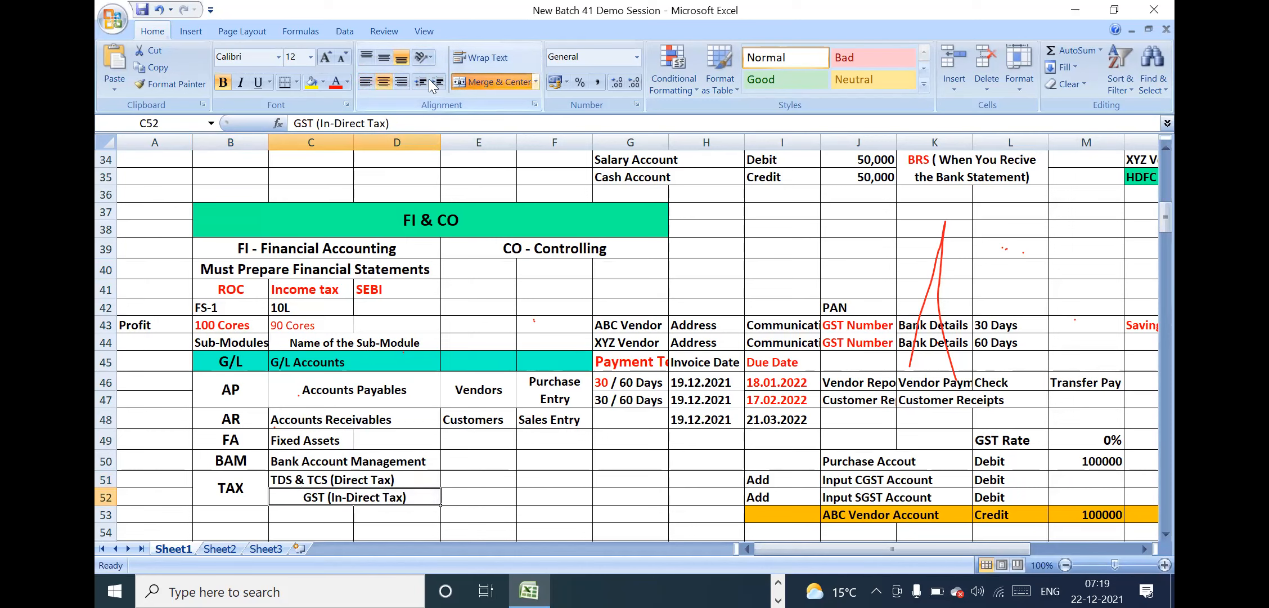
click(369, 80)
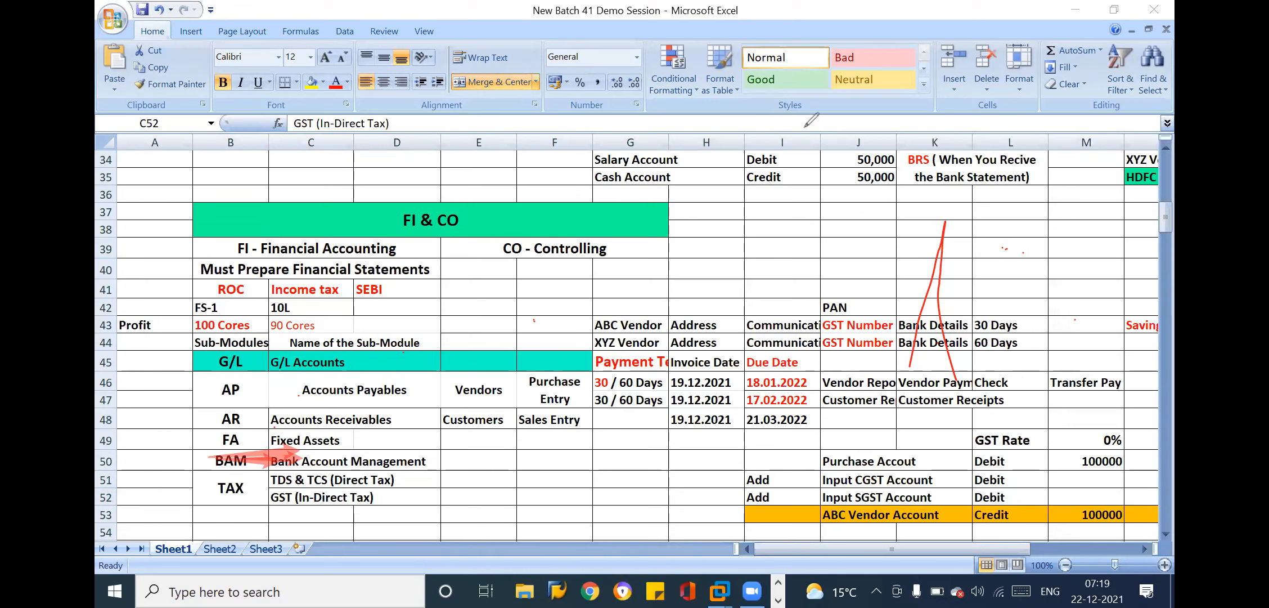
Clear all the annotation strokes drawn over the sheet
drag(916, 263, 962, 273)
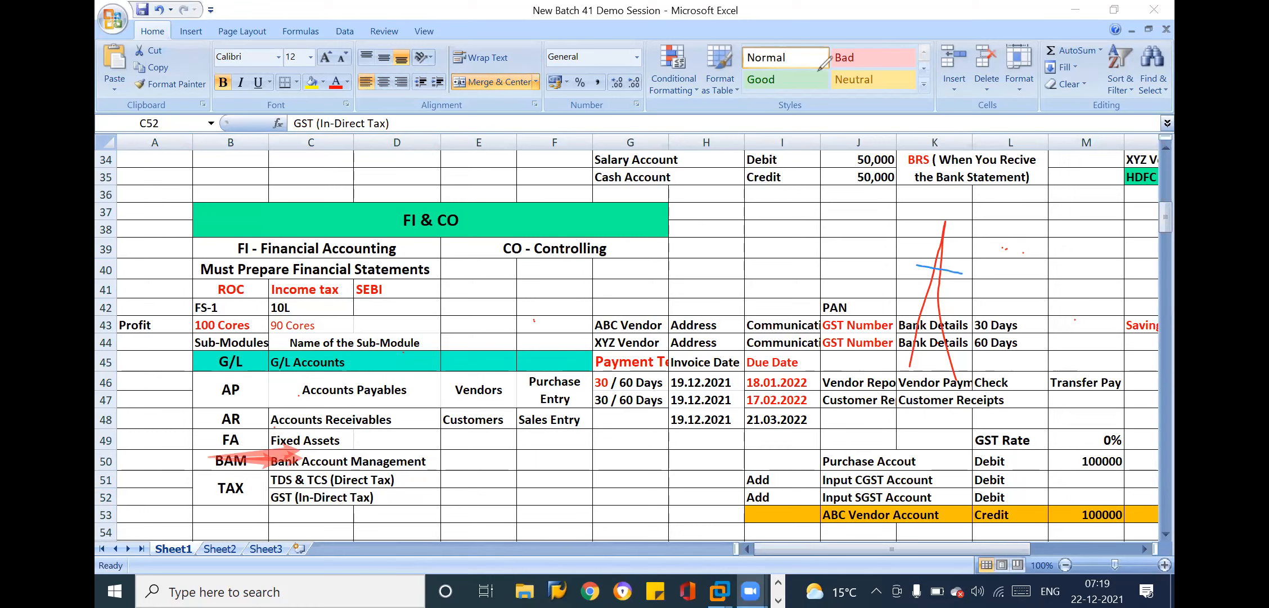
drag(936, 239, 964, 250)
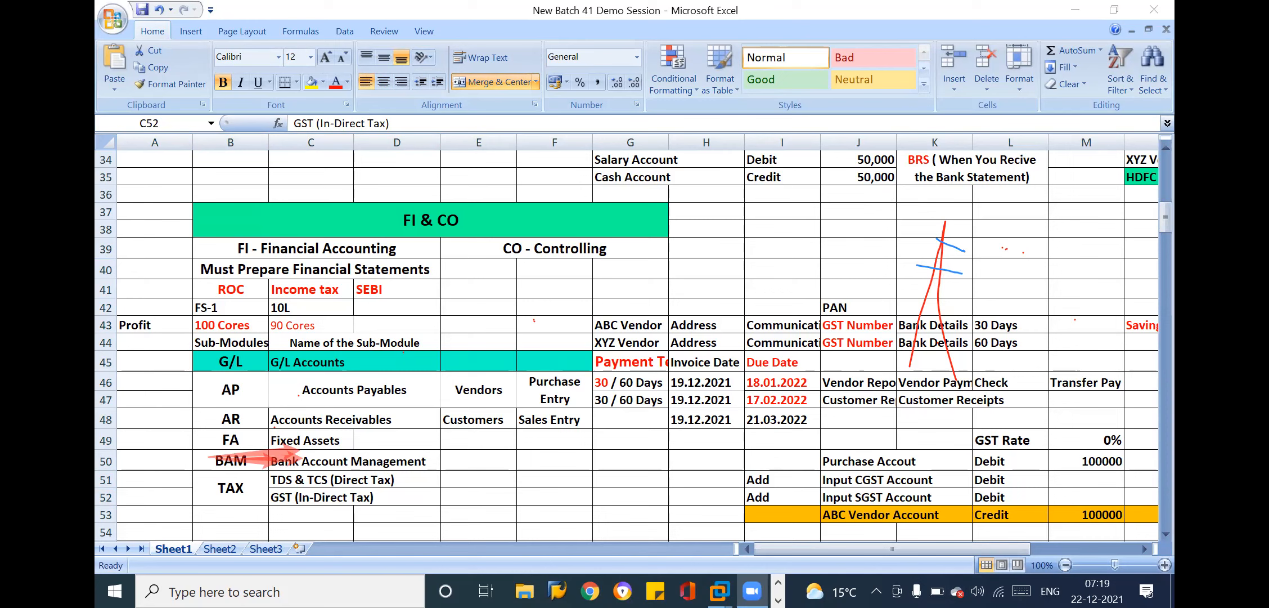
click(845, 141)
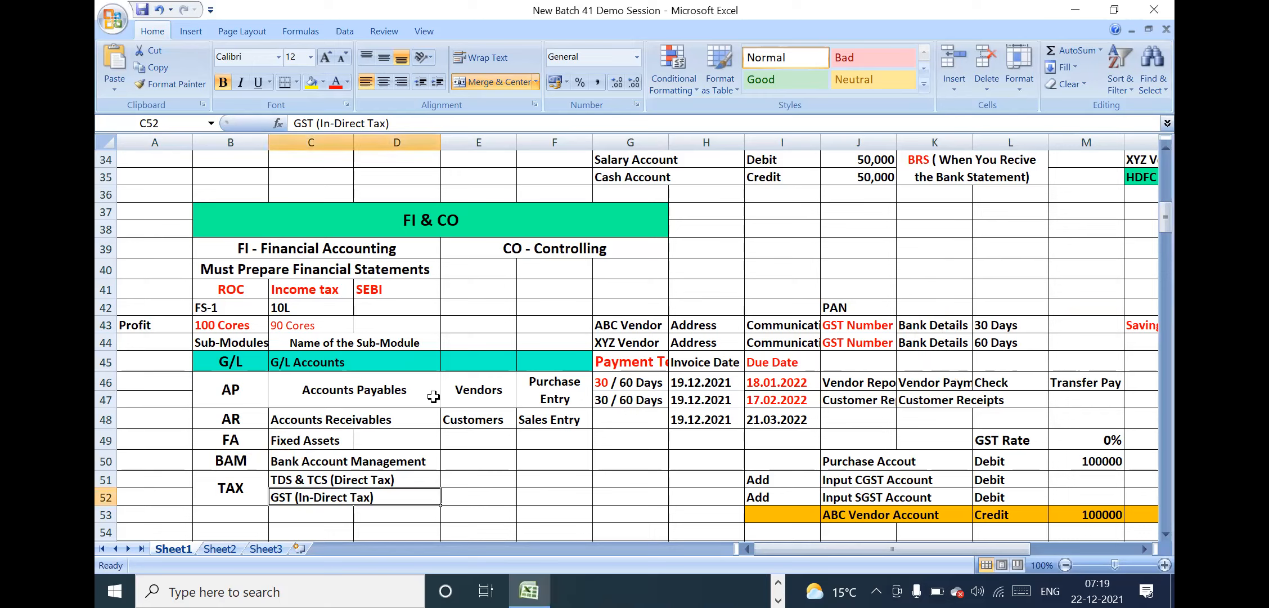
Review the Accounts Payables, Bank Account Management and Accounts Receivables sub-module names
click(313, 395)
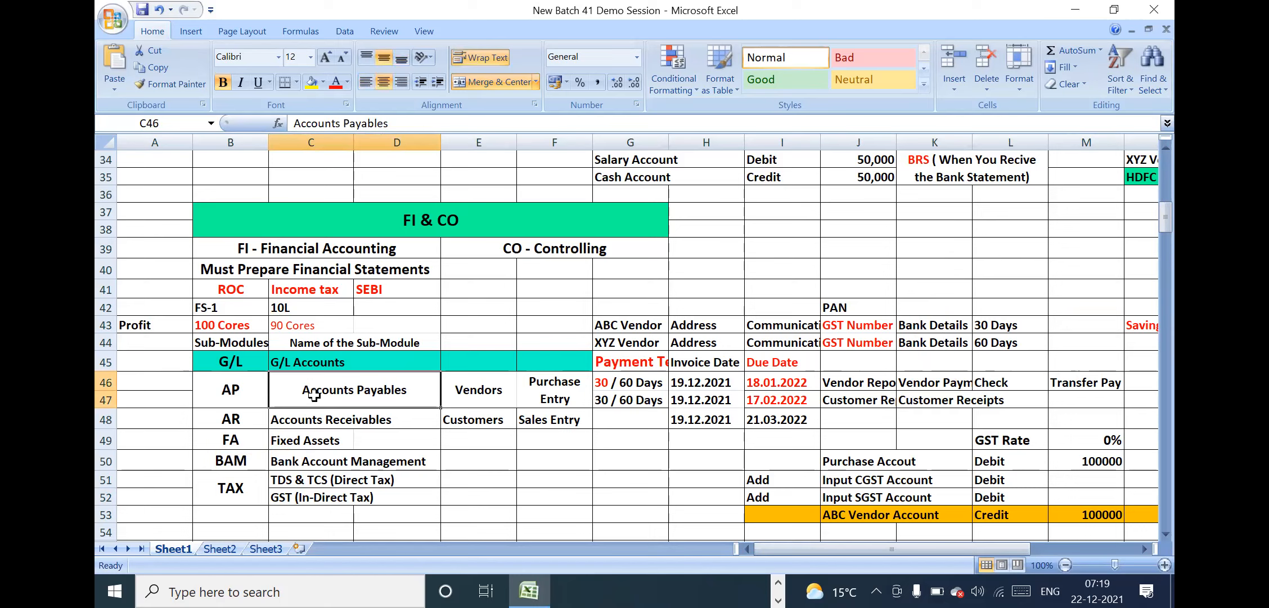
click(329, 463)
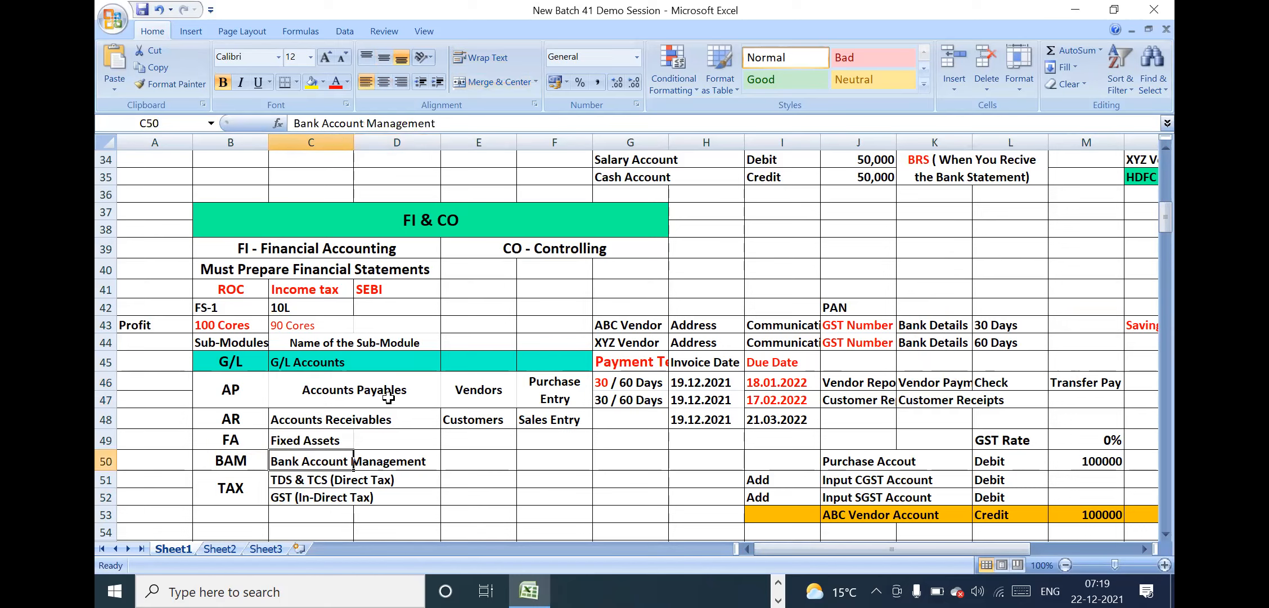
click(371, 419)
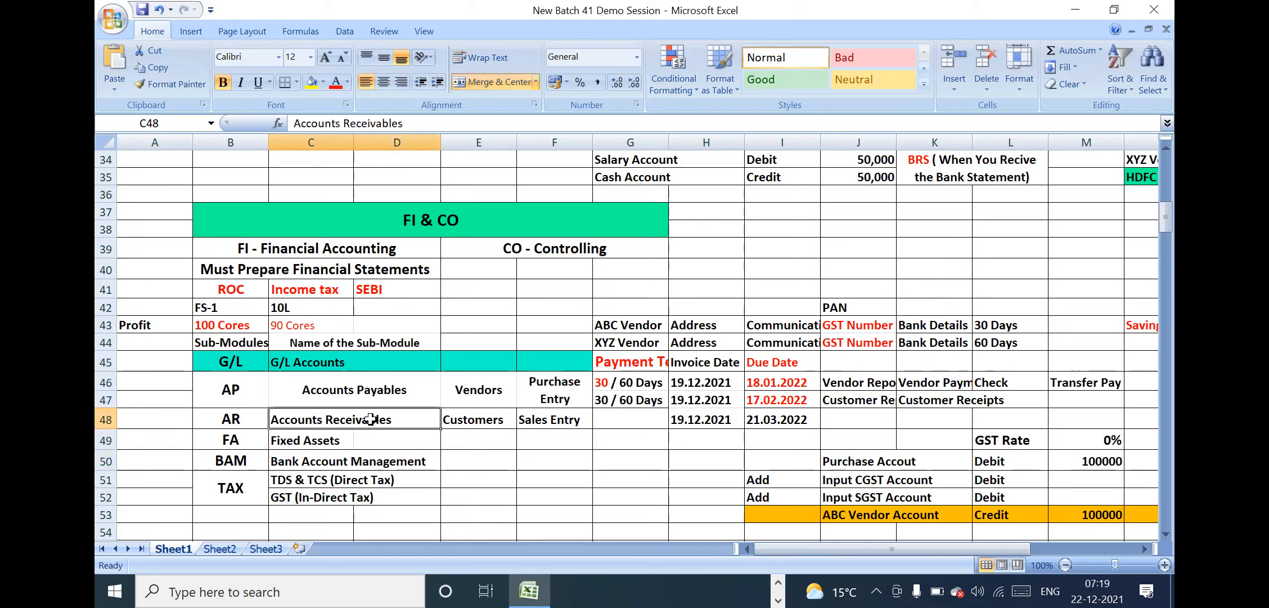
Copy the Accounts Receivables cell's formatting onto the Fixed Assets through GST (In-Direct Tax) cells and save the workbook
click(184, 82)
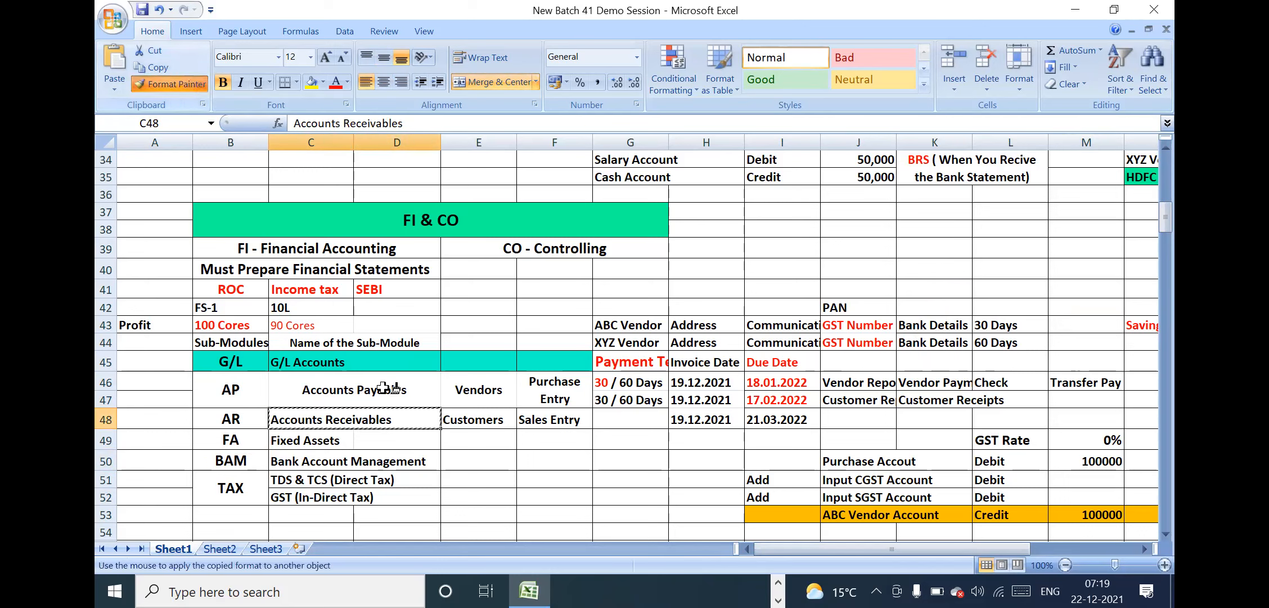
mouse_move(315, 440)
mouse_down()
mouse_move(402, 478)
mouse_move(398, 493)
mouse_up()
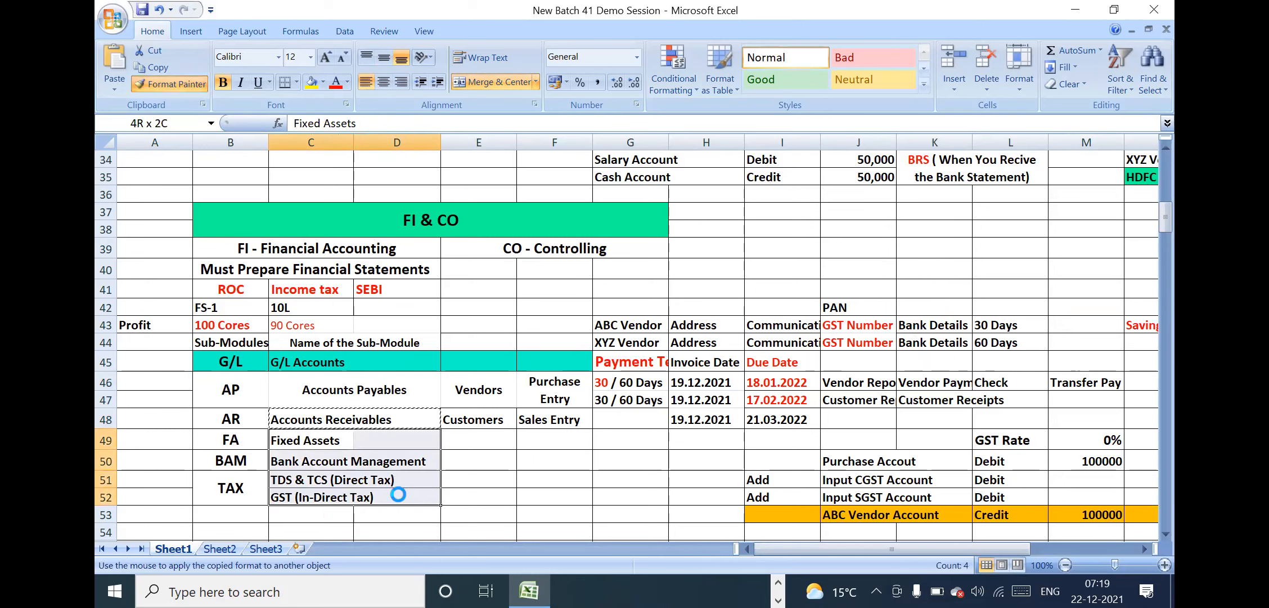
click(328, 433)
key(ctrl+s)
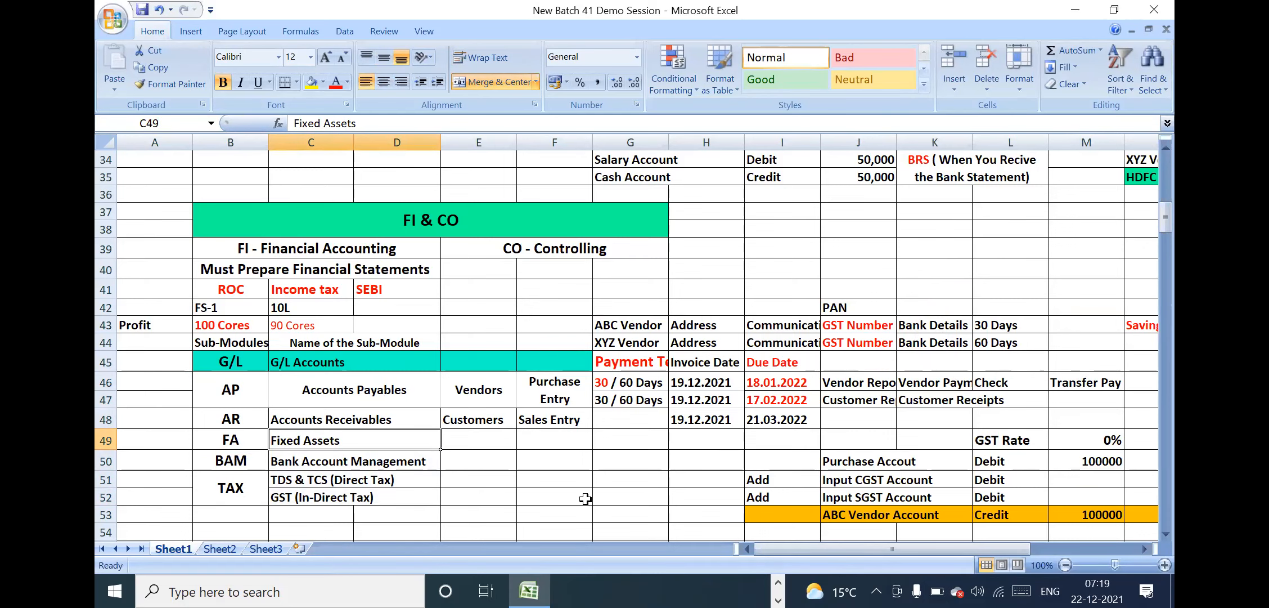
Review the sub-module names from Accounts Payables downward and the Sub-Modules, Name of the Sub-Module and Must Prepare Financial Statements headings
click(325, 386)
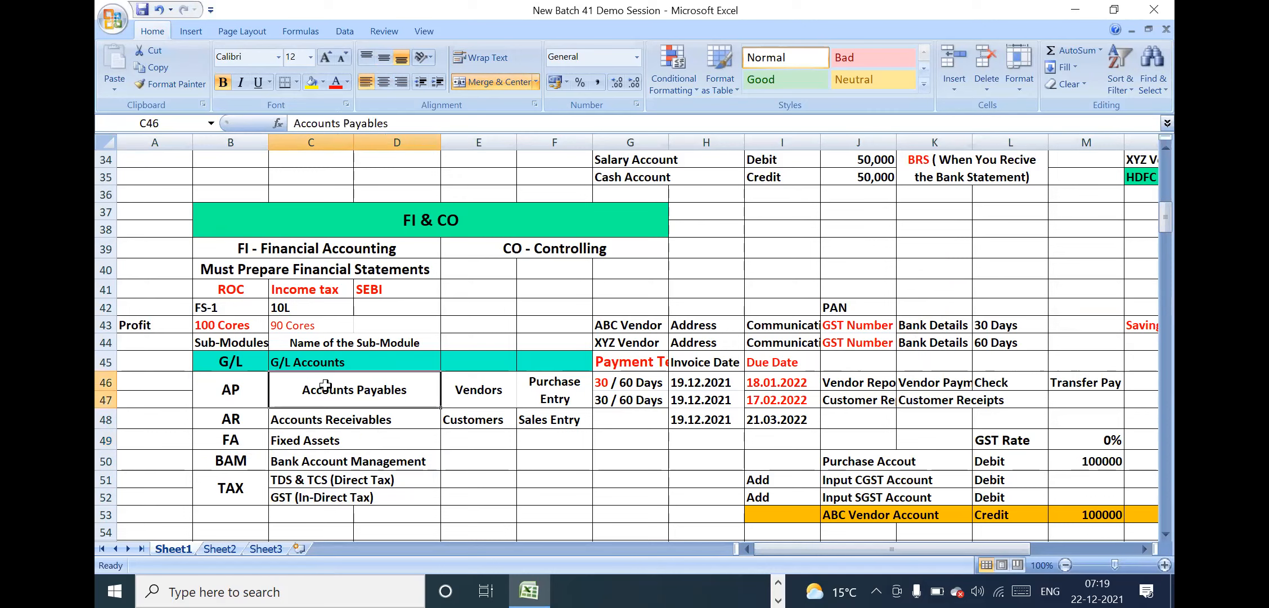
key(Down)
key(Down)
key(Down)
key(Down)
key(Down)
key(Down)
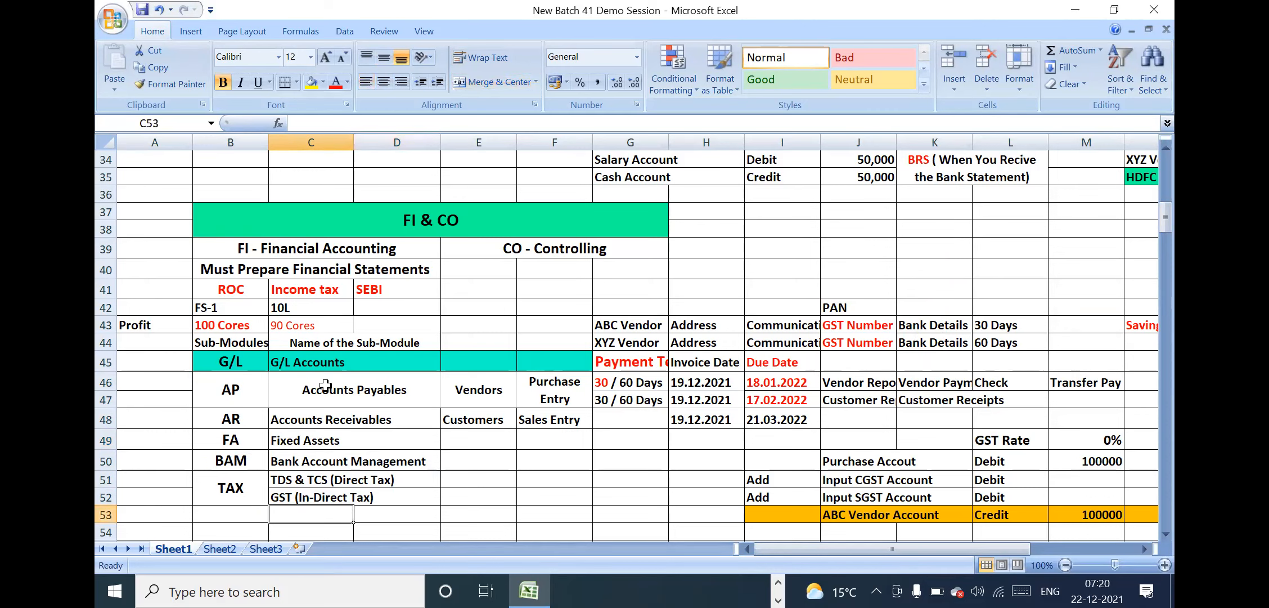
click(234, 325)
click(250, 342)
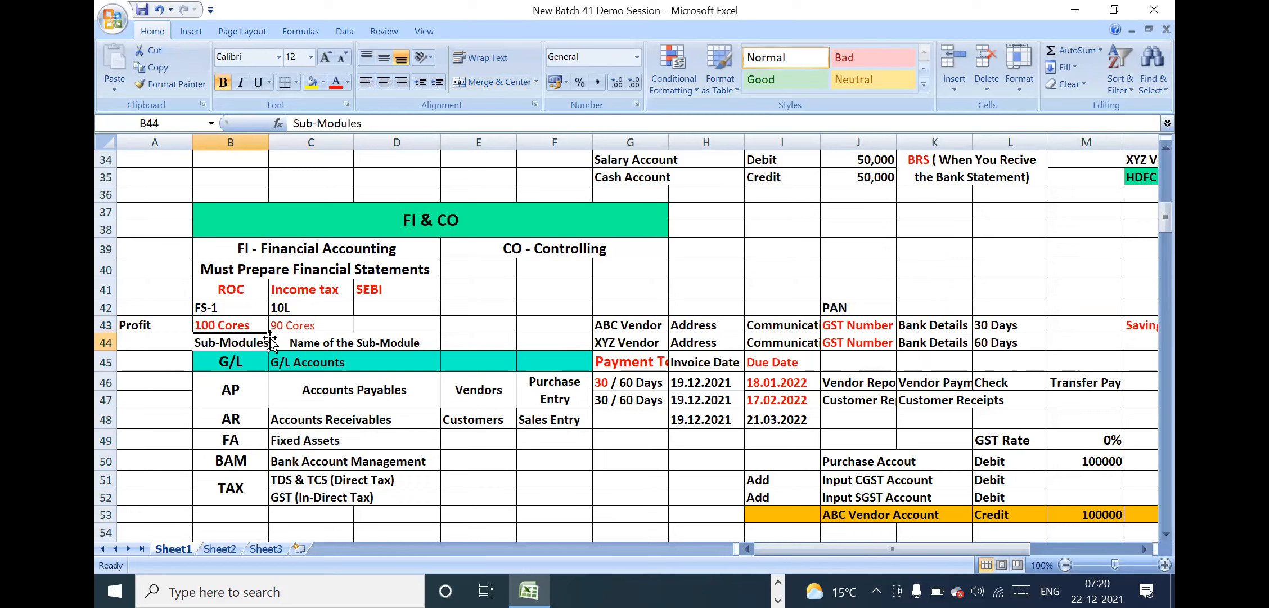
click(337, 342)
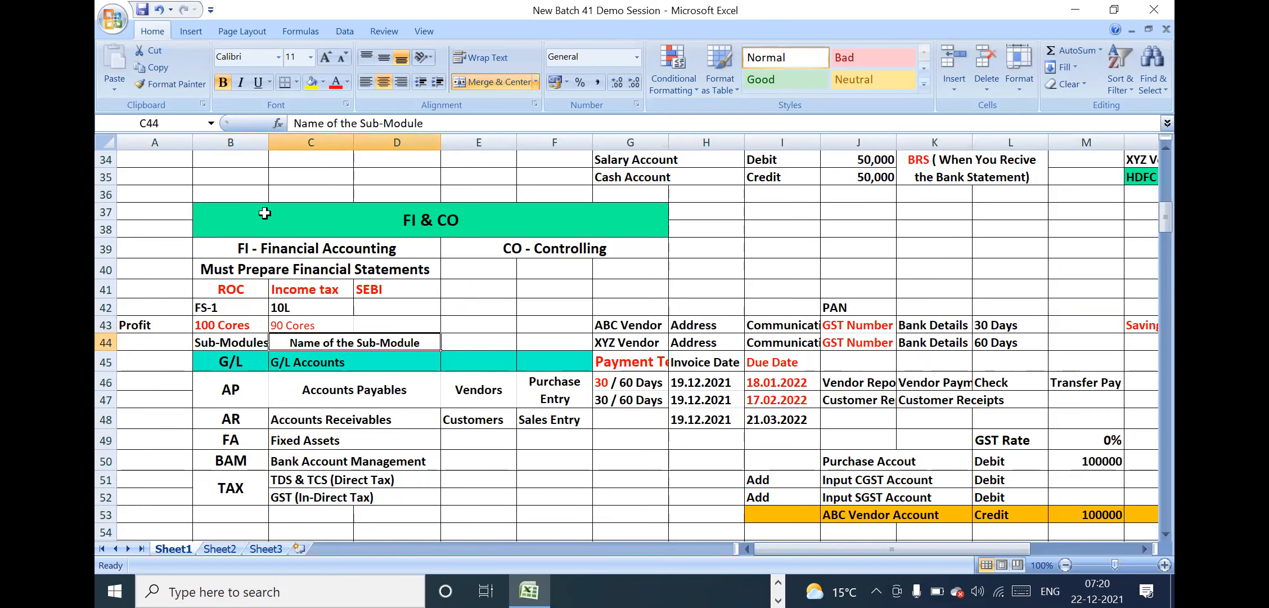
click(294, 271)
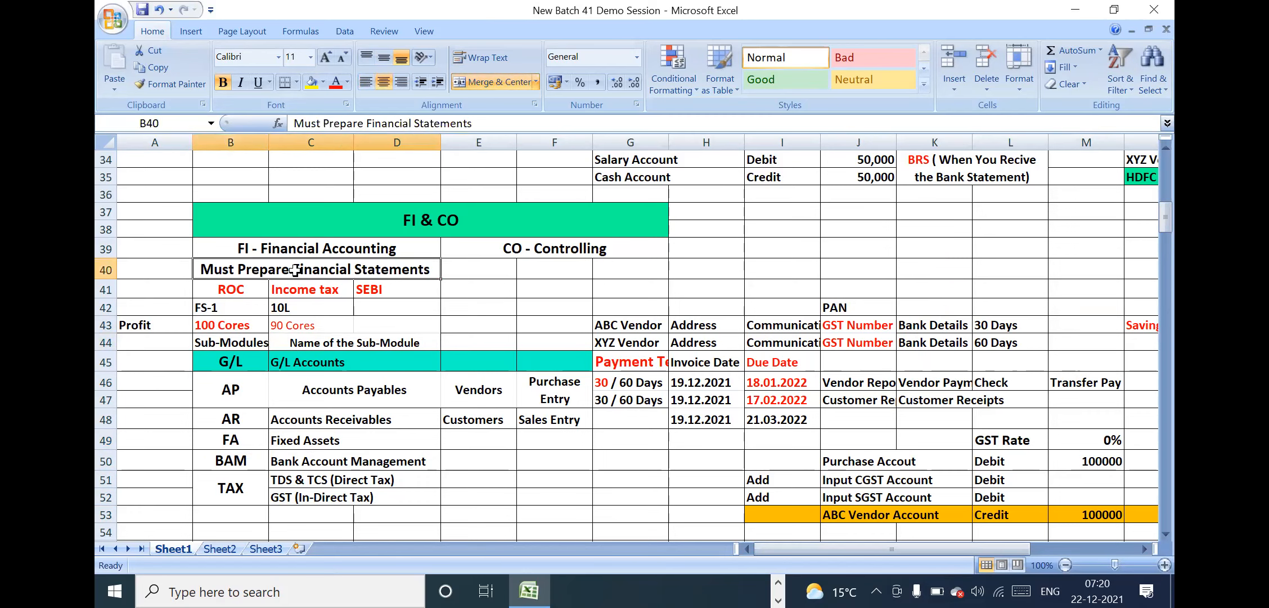
Go through the sub-module codes one by one, from G/L, AP, AR and FA to BAM and TAX
click(233, 361)
click(239, 383)
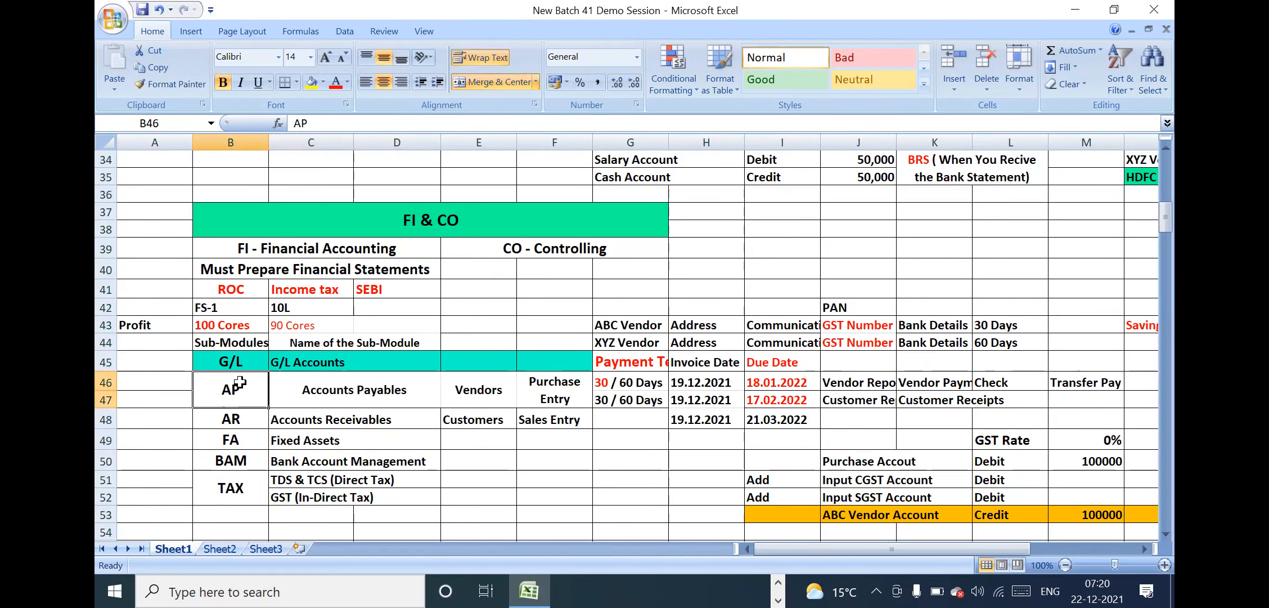
click(239, 421)
click(236, 443)
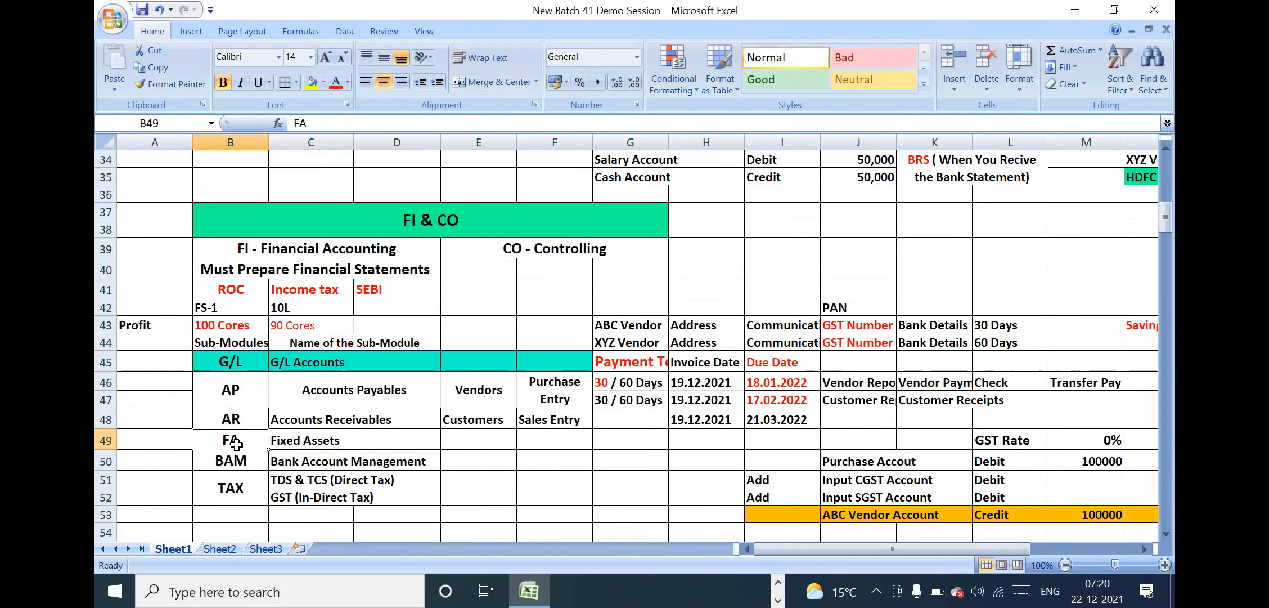
click(238, 461)
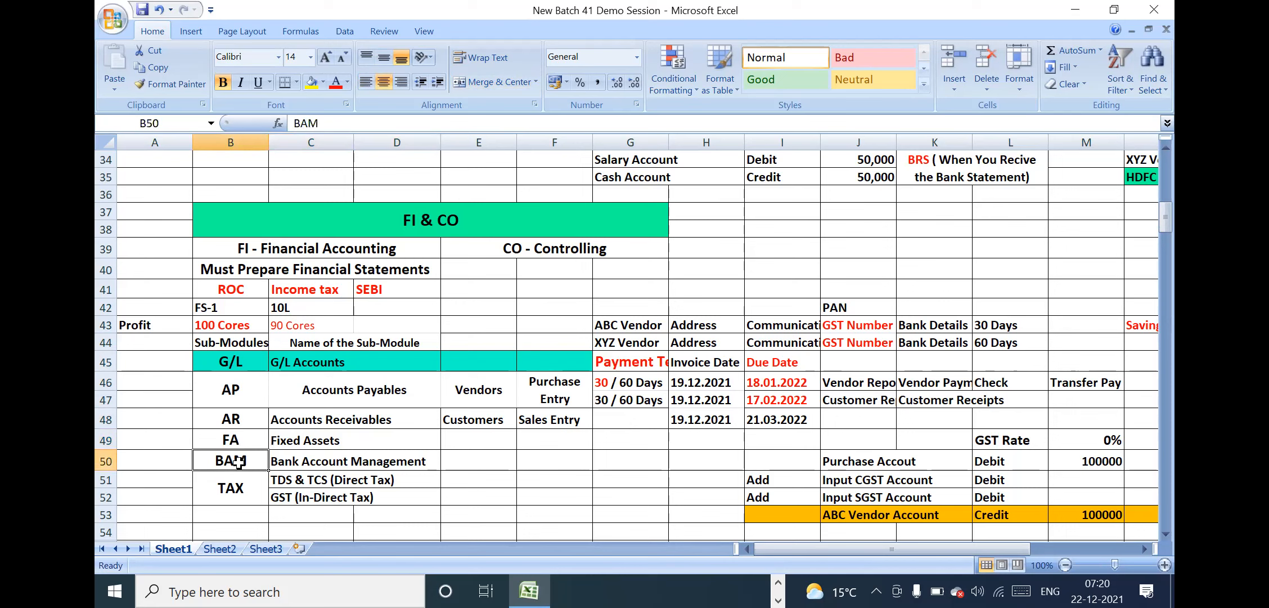
click(235, 482)
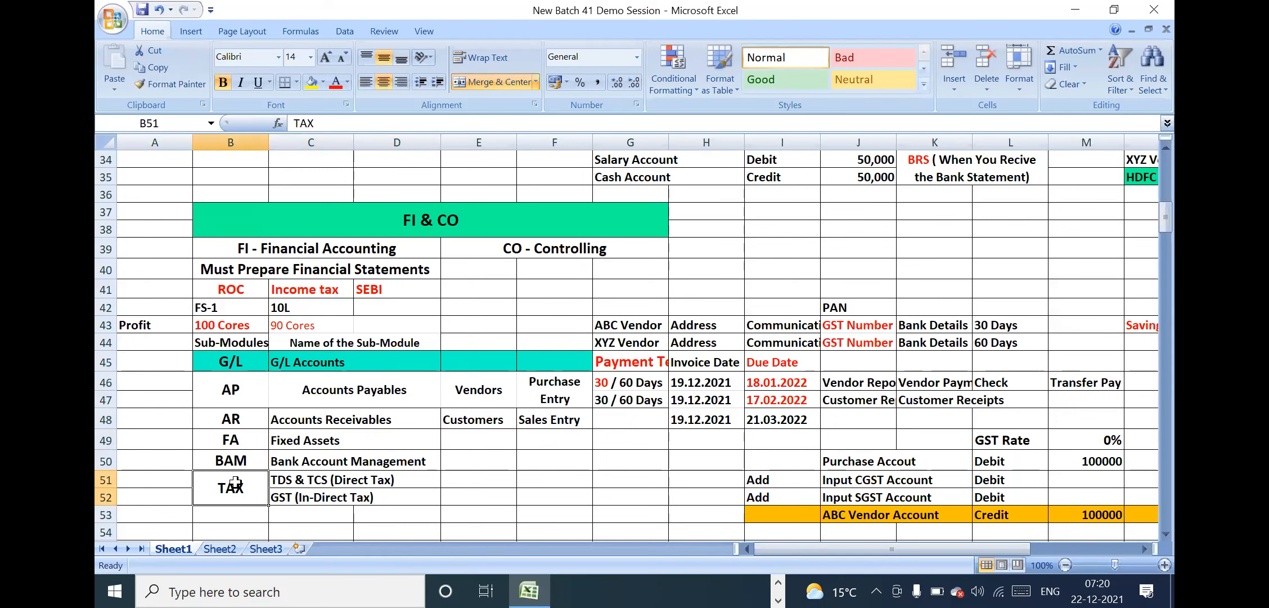
Examine the Bank Account Management row and the TAX rows with their direct and indirect tax entries, continuing below the list
click(397, 459)
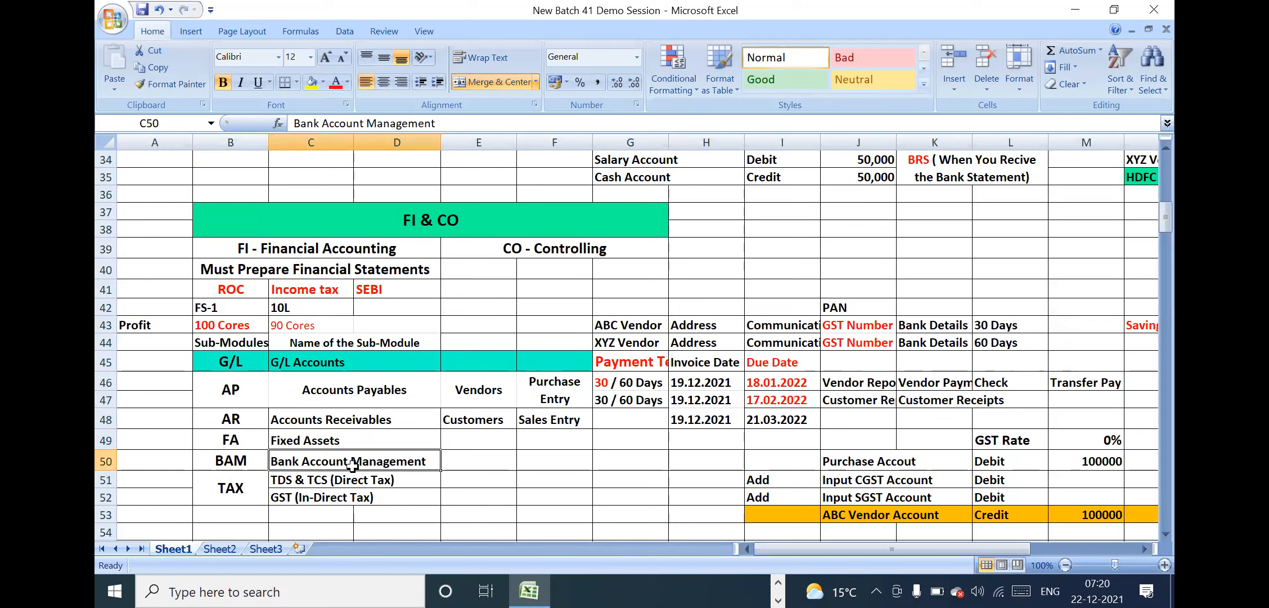
drag(236, 483, 354, 485)
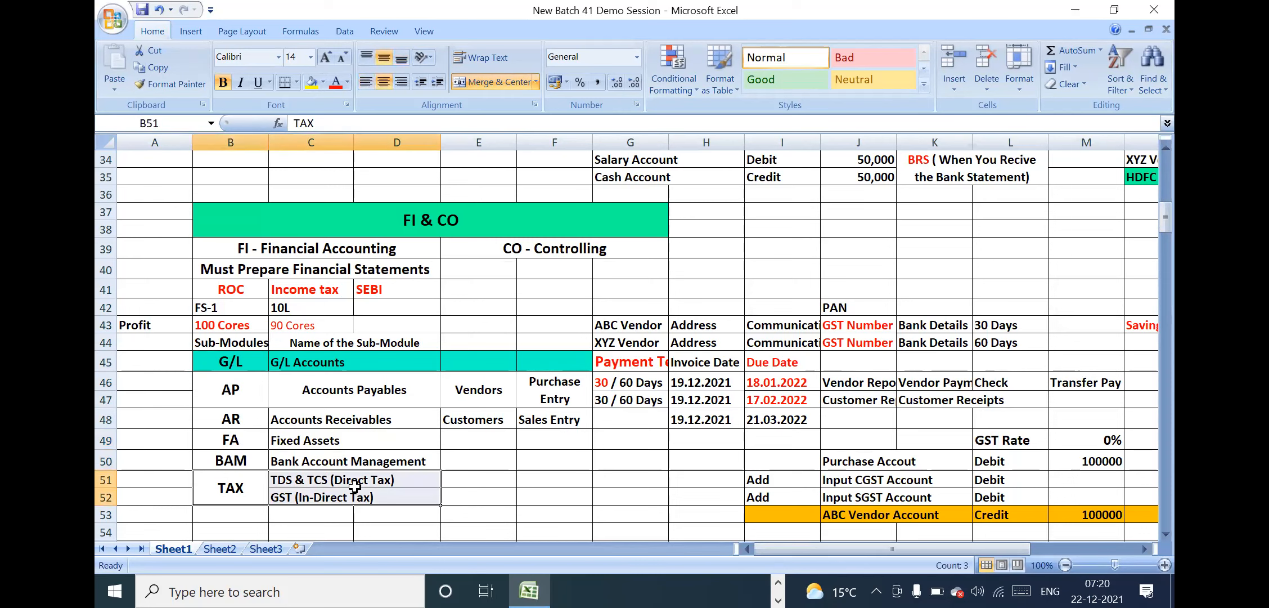
click(309, 479)
key(Down)
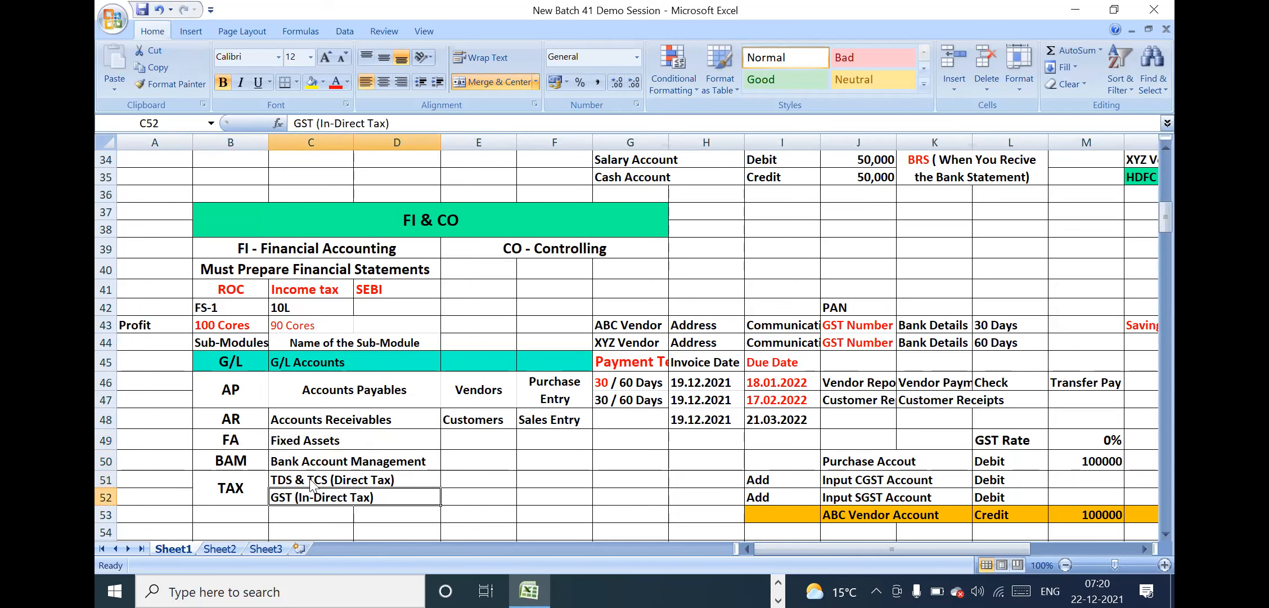
key(Down)
key(Down)
key(Down)
key(Down)
key(Down)
key(Down)
key(Down)
key(Down)
key(Down)
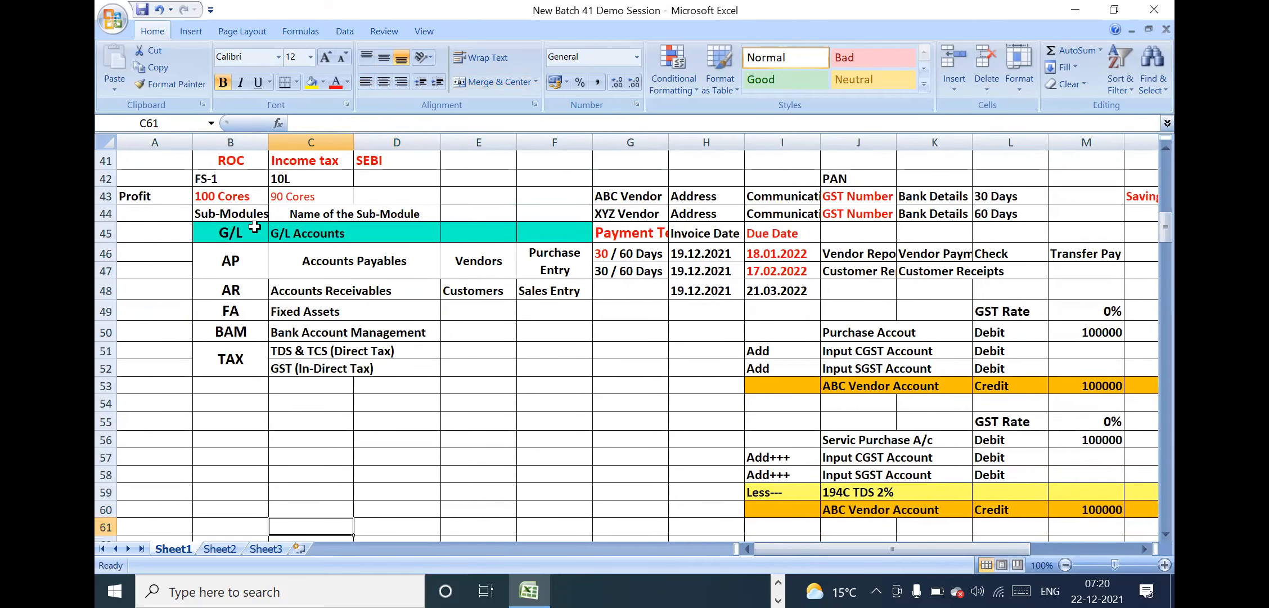
Highlight the whole G/L to TAX block for review, along with the sub-module code and name headings
drag(234, 233, 574, 366)
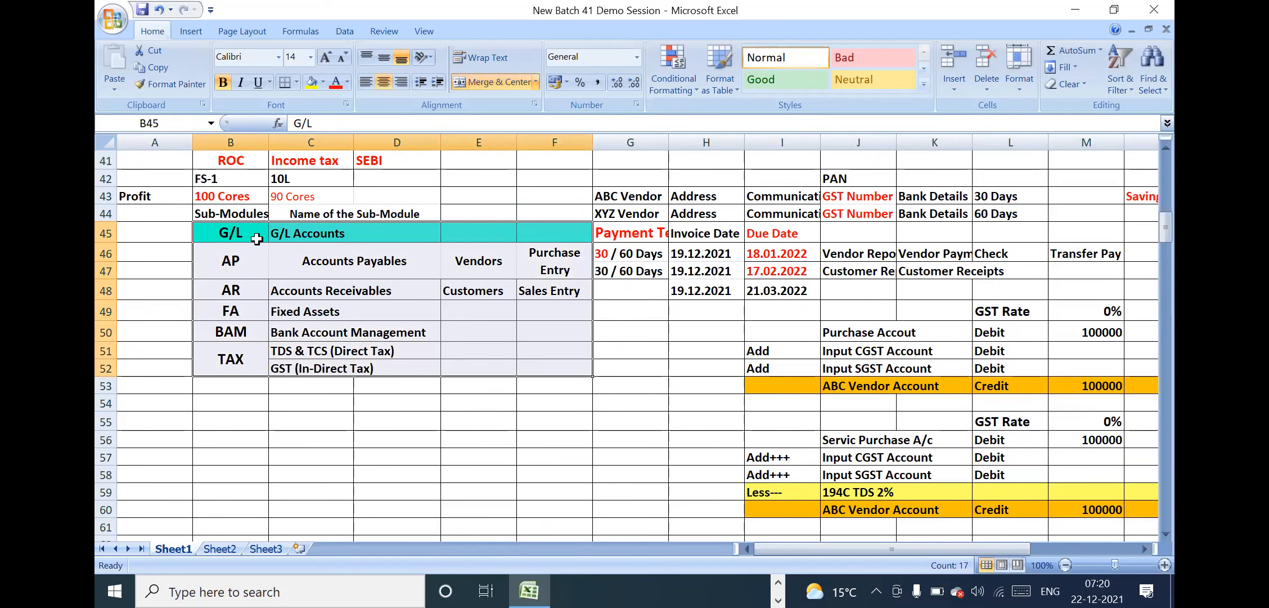
drag(248, 228, 306, 275)
drag(244, 250, 357, 344)
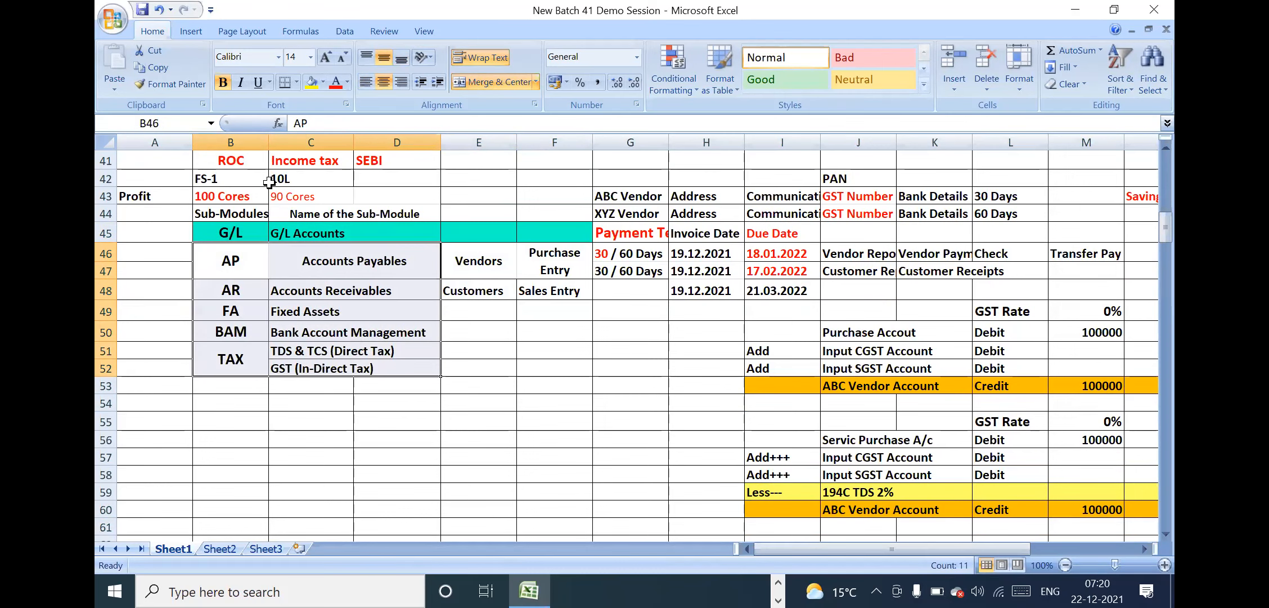
click(231, 215)
click(359, 226)
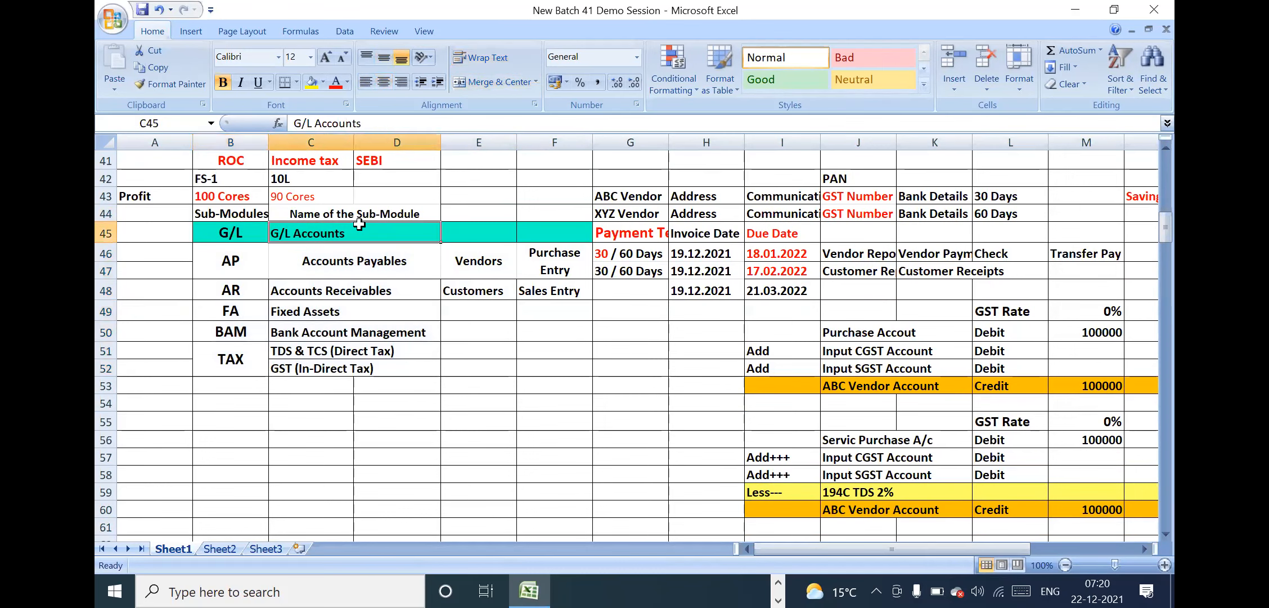
click(358, 209)
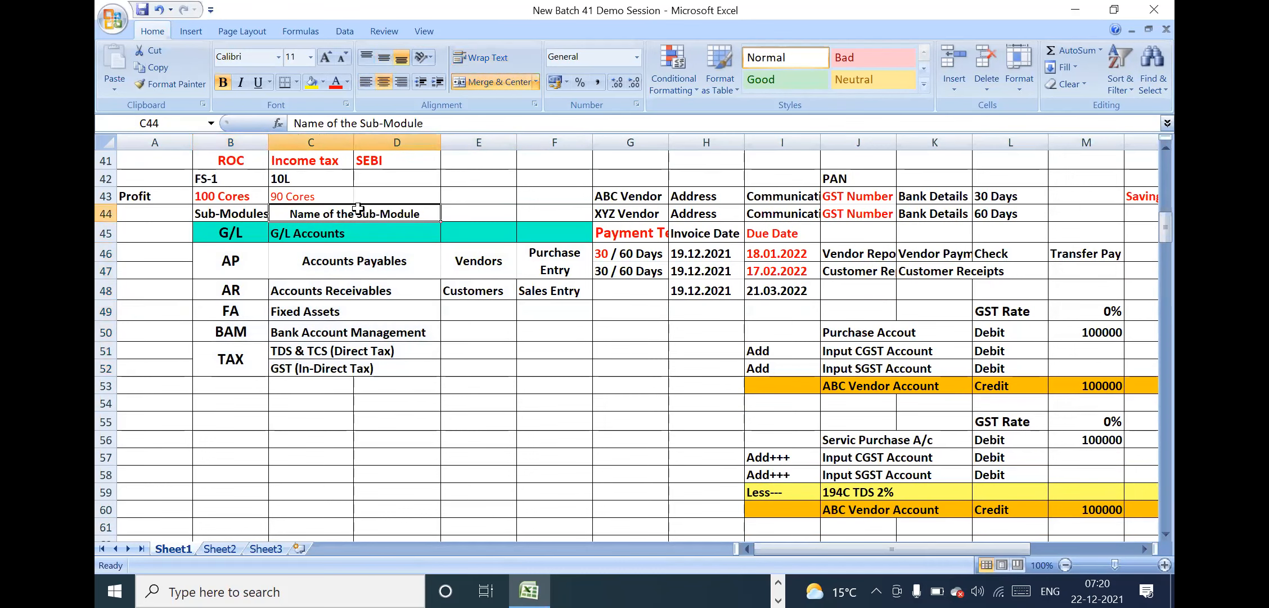
Review the Vendors, Purchase Entry, Customers and Sales Entry cells beside the AP and AR sub-modules
click(578, 346)
drag(485, 260, 575, 291)
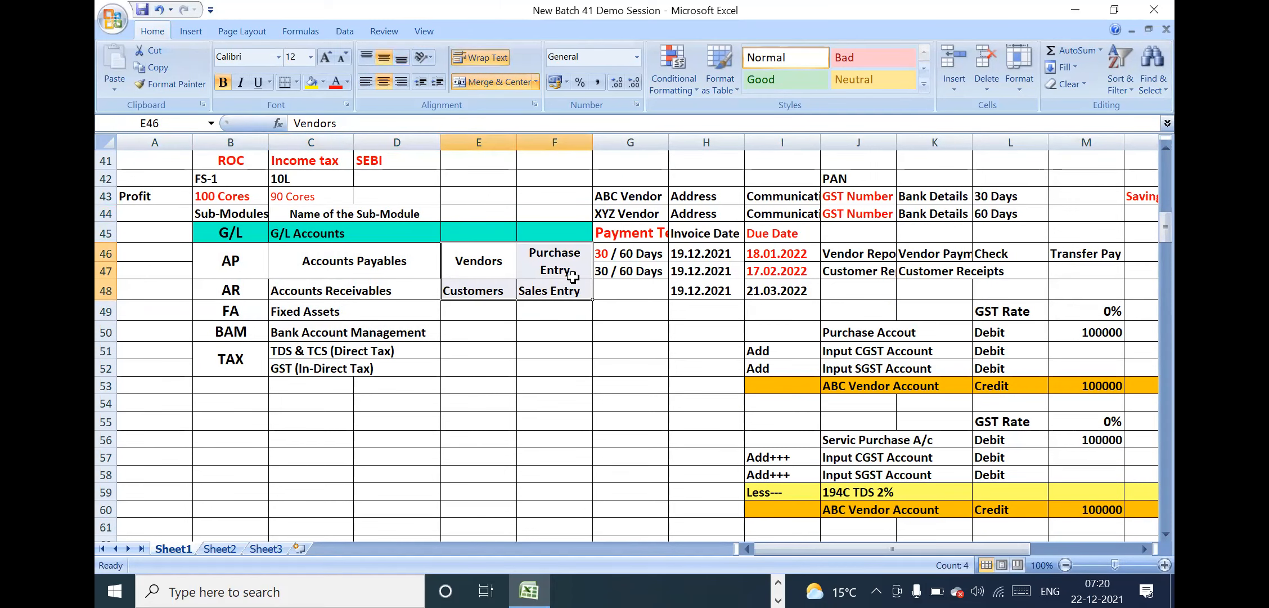
click(518, 274)
click(435, 246)
Review the codes and names in the G/L to TAX rows again, singling out the G/L and AR rows
drag(242, 231, 376, 363)
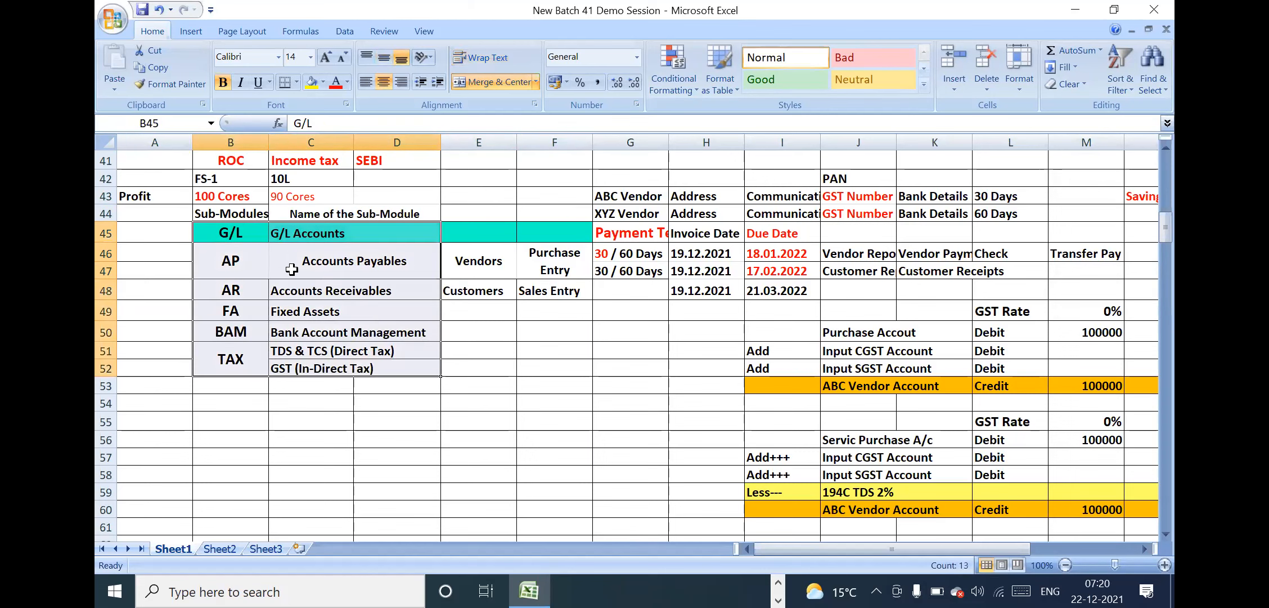
drag(250, 233, 344, 233)
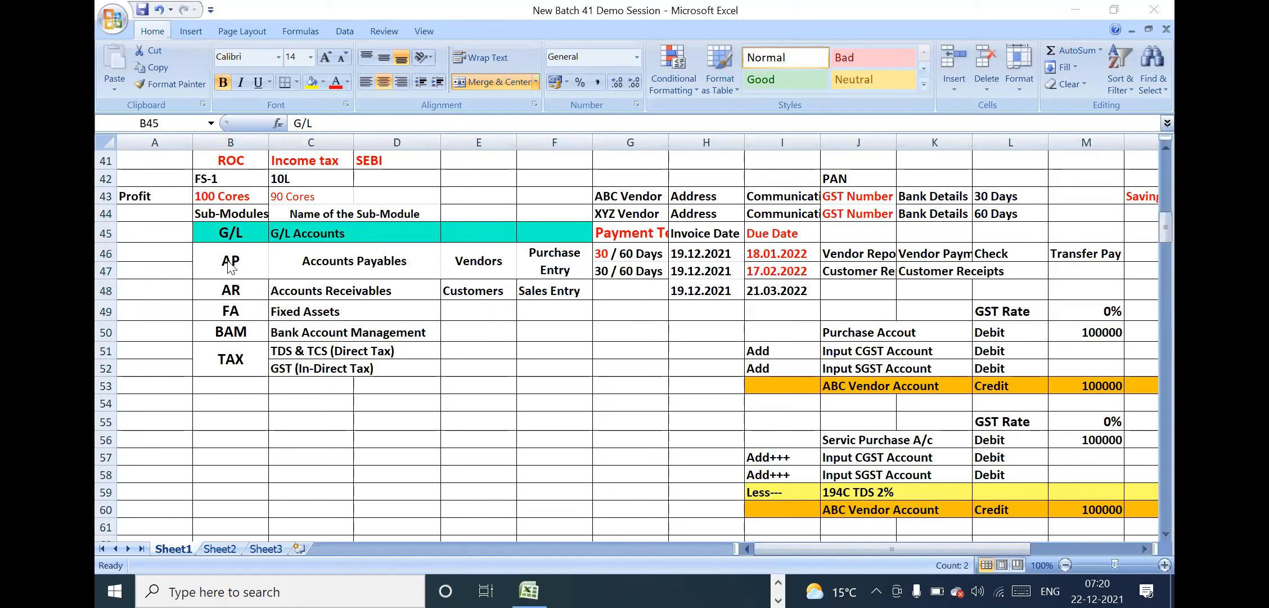
click(235, 289)
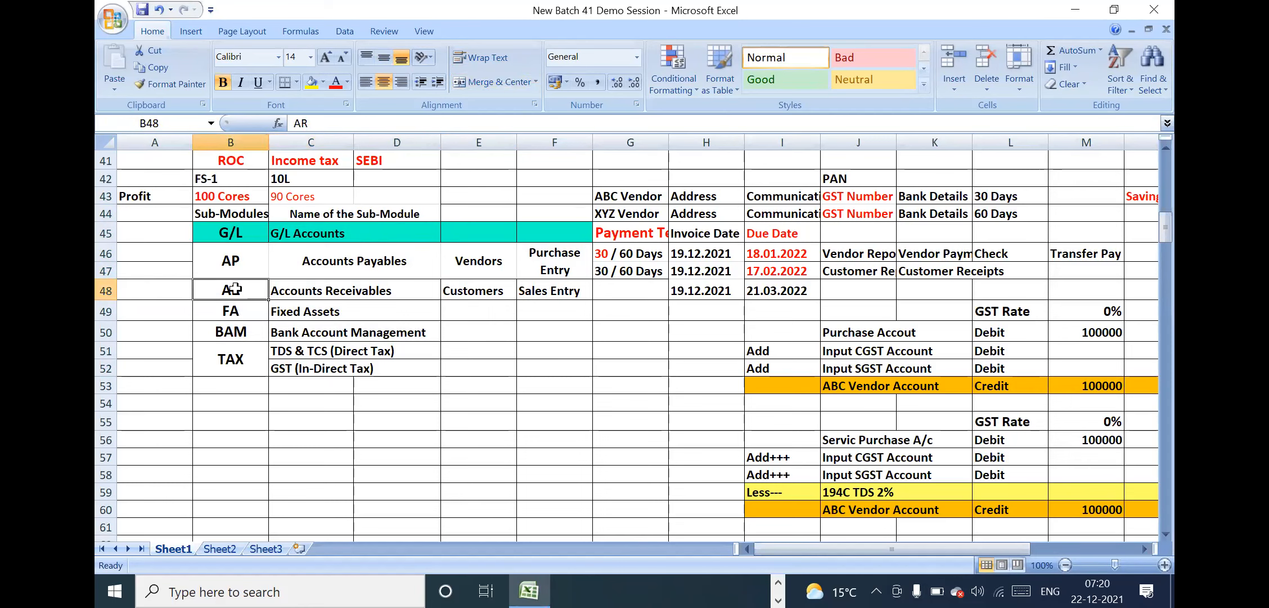
drag(255, 237, 337, 364)
click(278, 276)
Fill the AP, AR and FA rows in columns B to D with the recently used yellow
drag(241, 271, 347, 303)
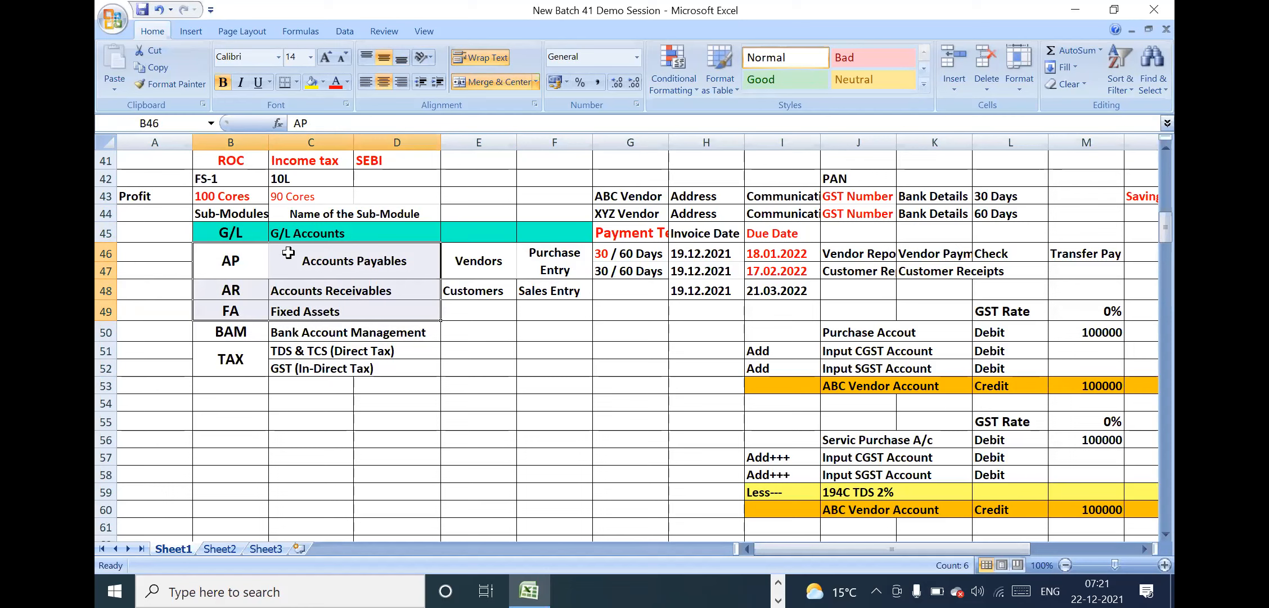
click(323, 83)
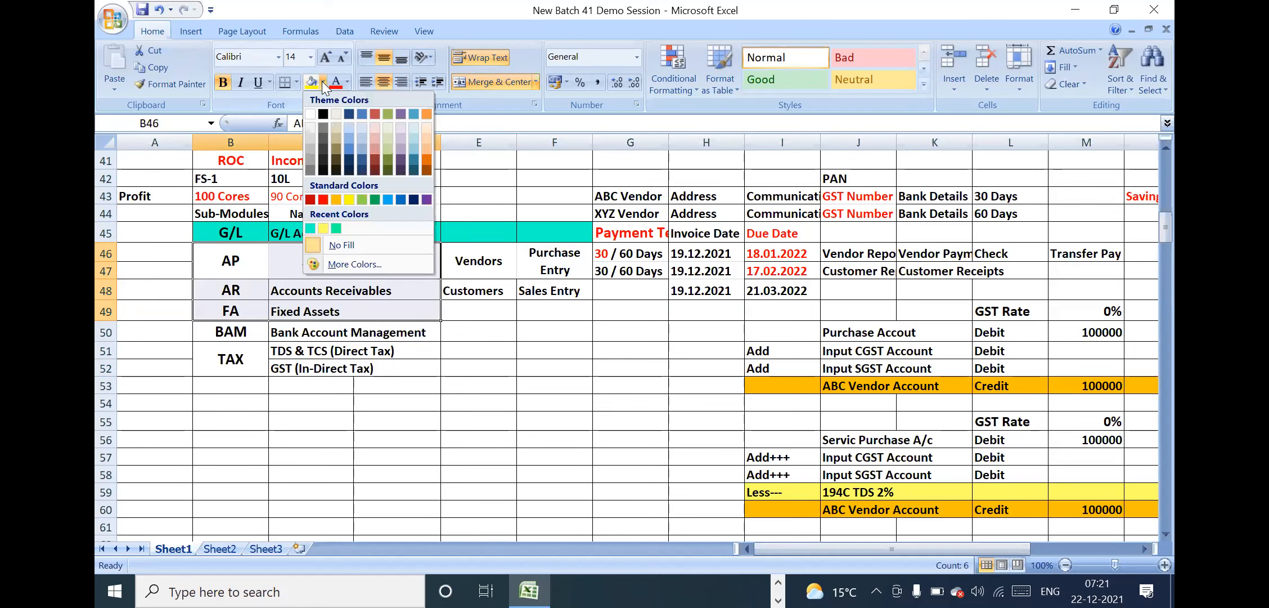
click(328, 228)
click(447, 284)
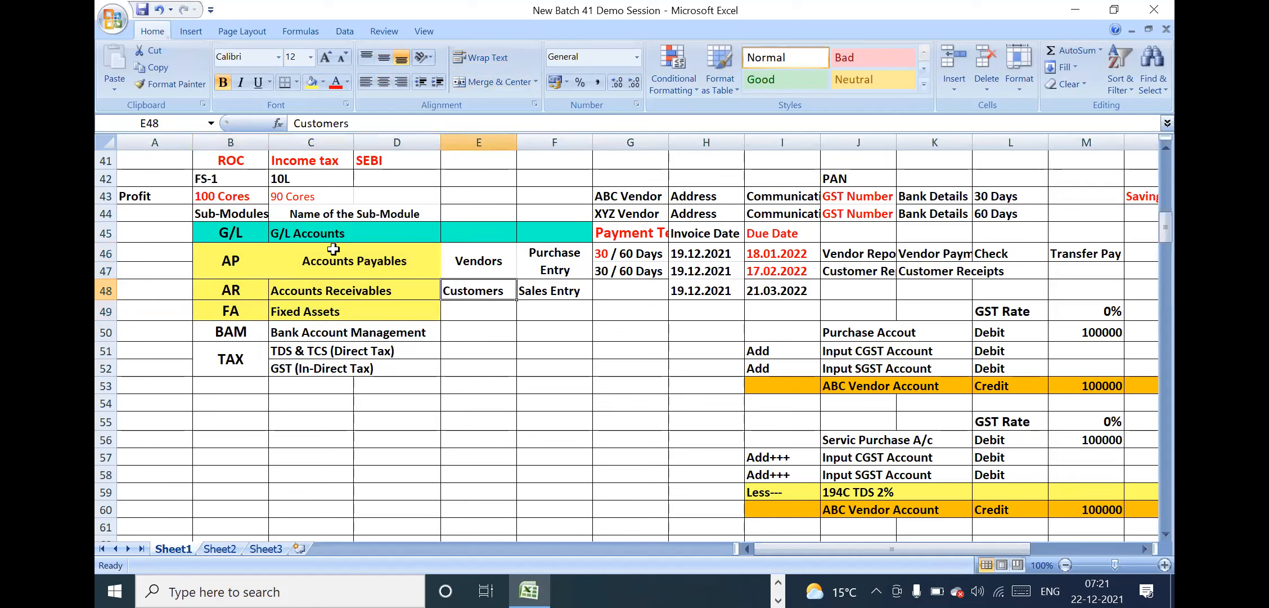
Align the Accounts Payables, Accounts Receivables and Fixed Assets names to the left
drag(332, 260, 341, 307)
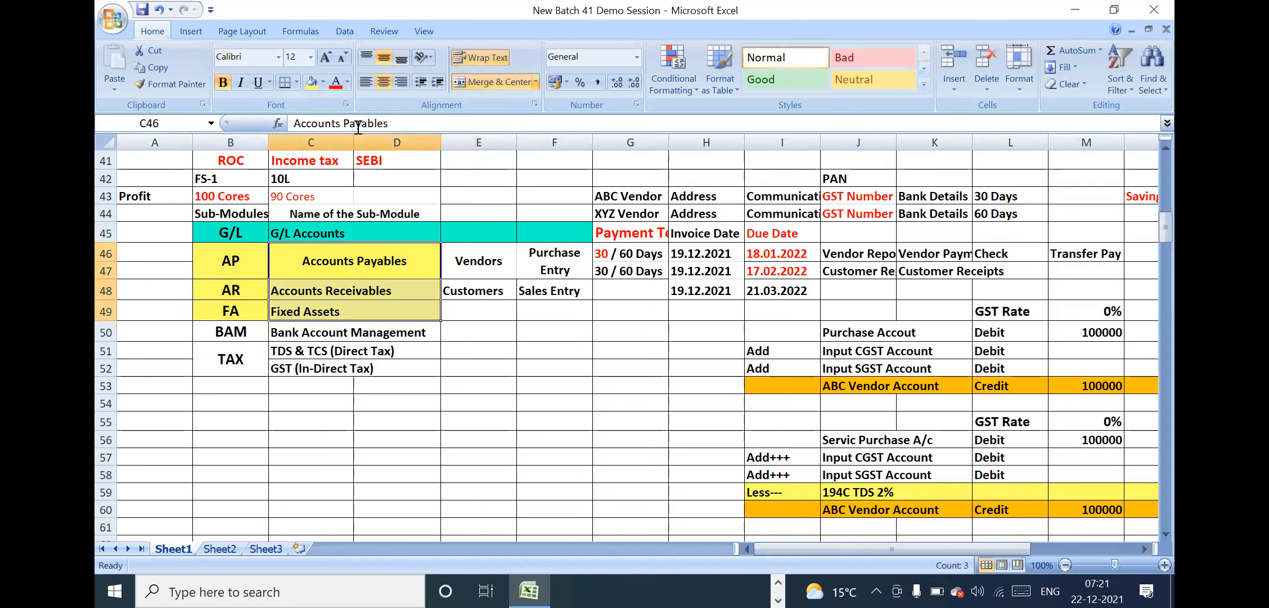
click(366, 83)
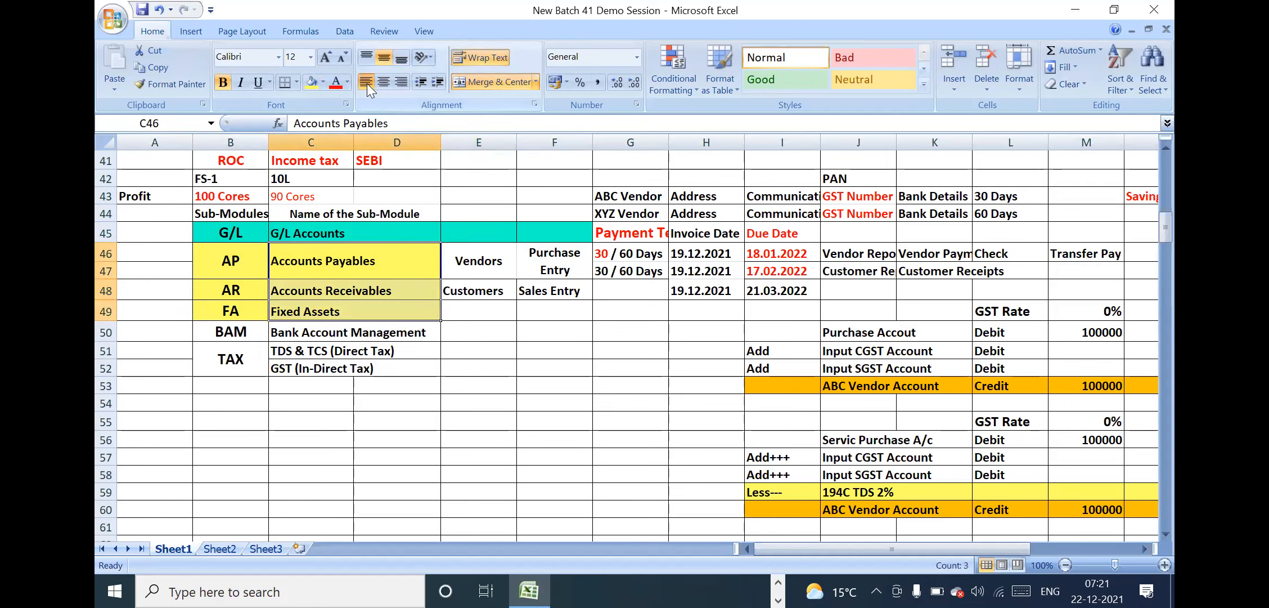
click(464, 334)
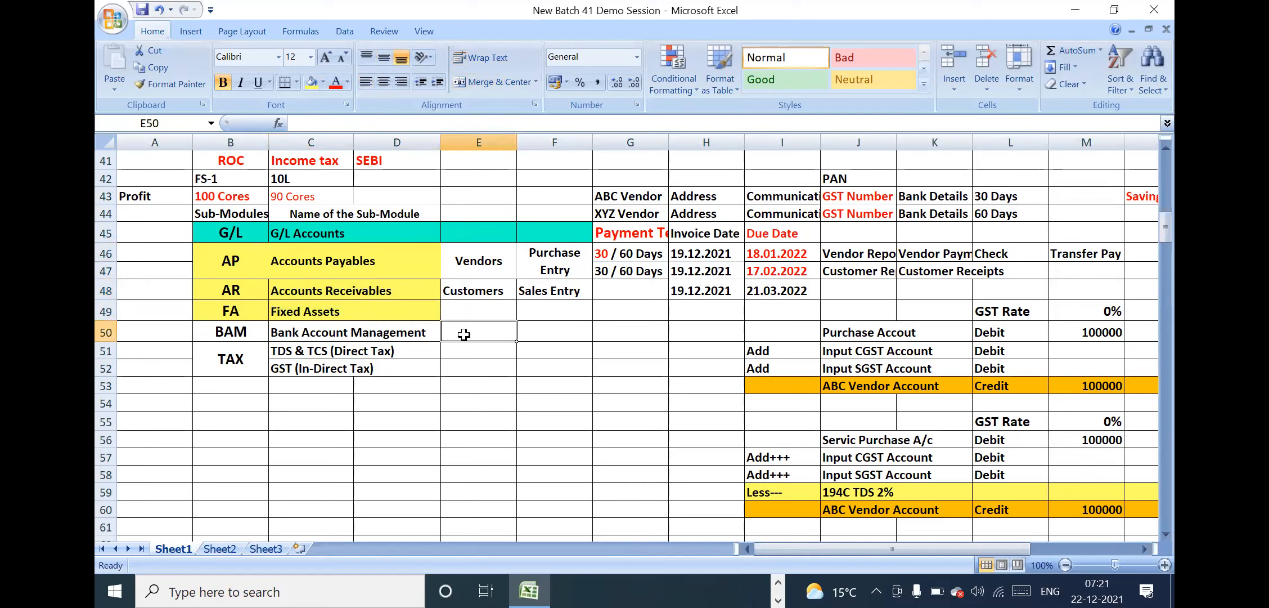
Apply all borders to the sub-module name cells from G/L Accounts down to Fixed Assets
click(313, 231)
drag(334, 285, 337, 311)
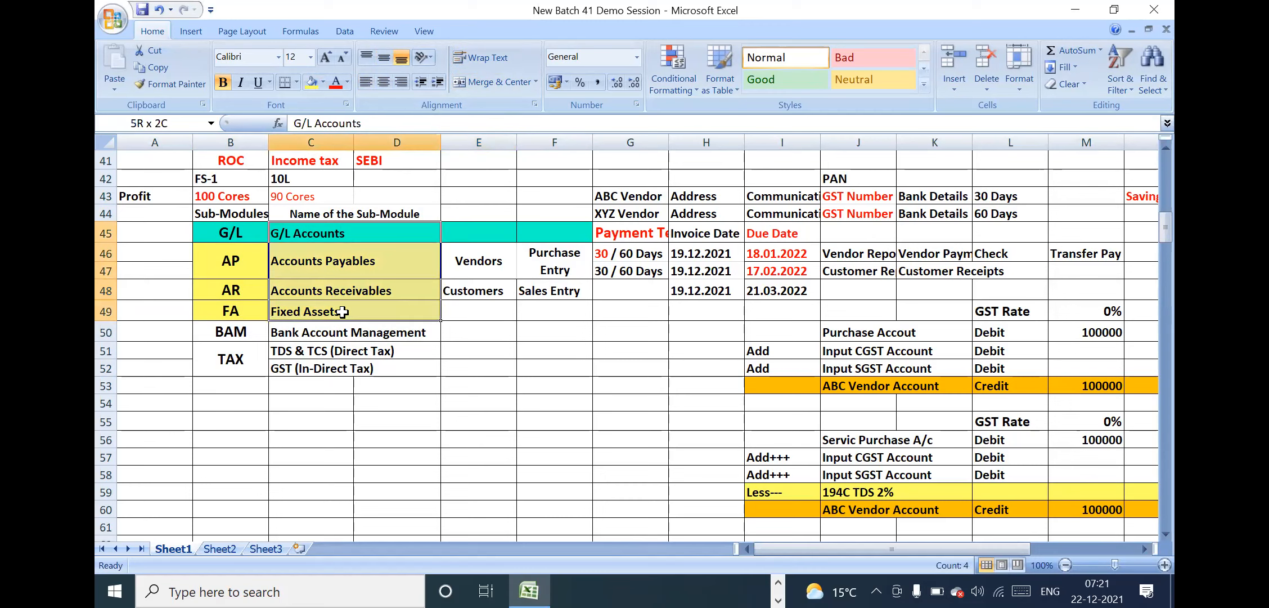
click(293, 82)
click(304, 208)
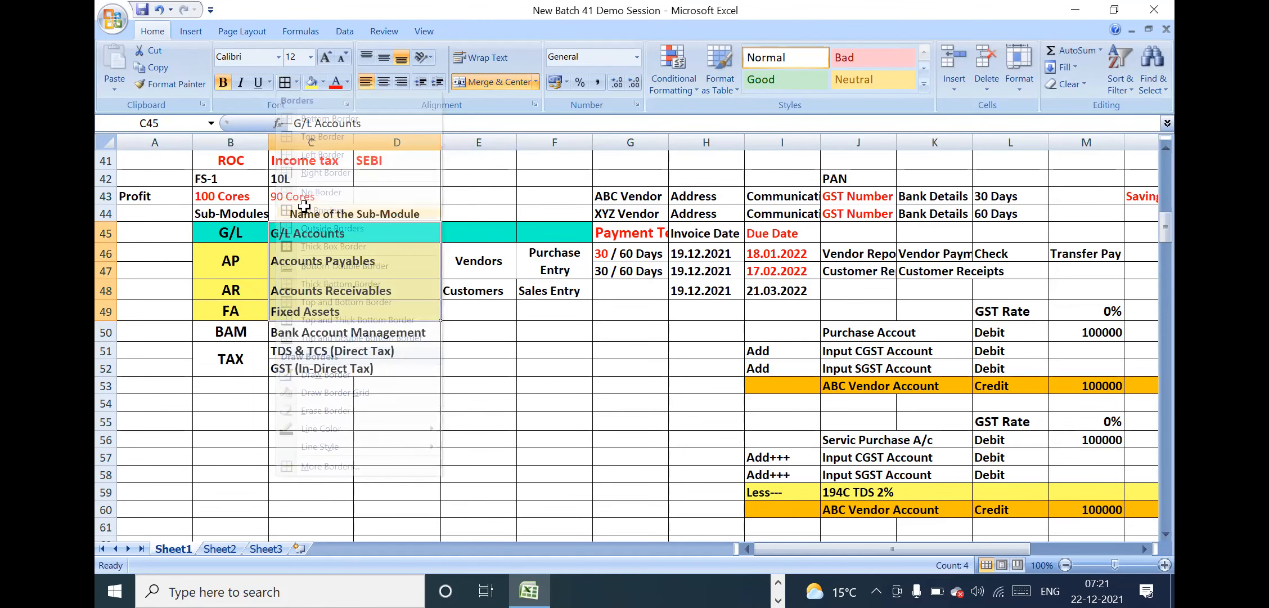
click(669, 413)
click(573, 361)
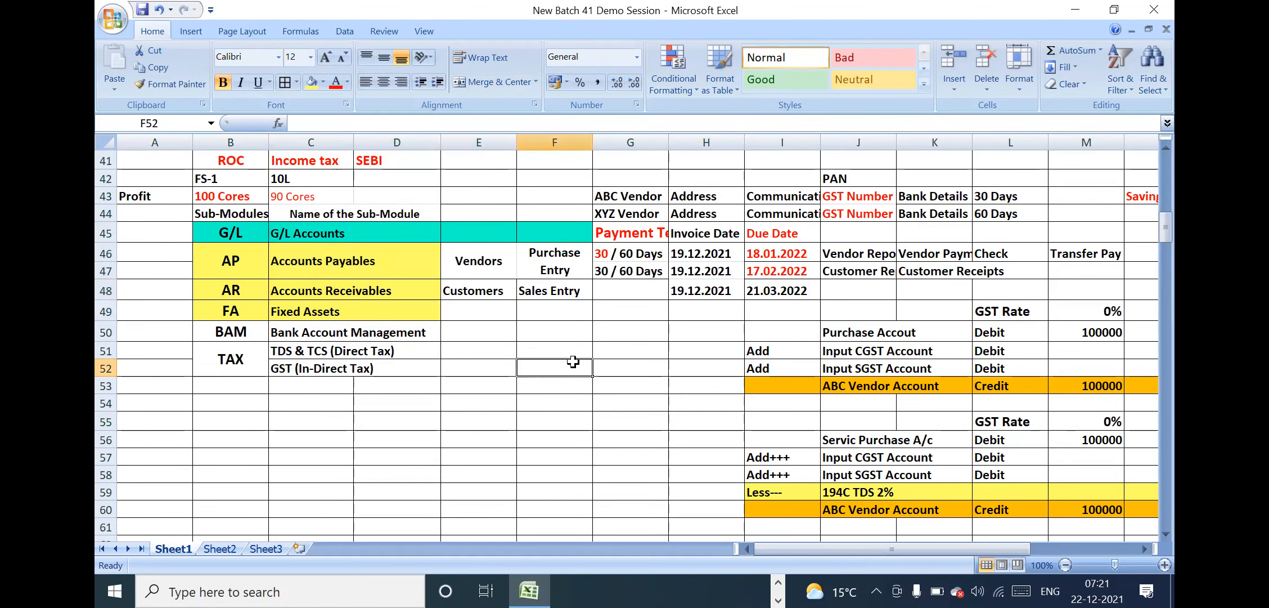
Review the vendor and customer entry cells beside AP and AR, and the FI & CO entries in the SAP Modules table
click(595, 307)
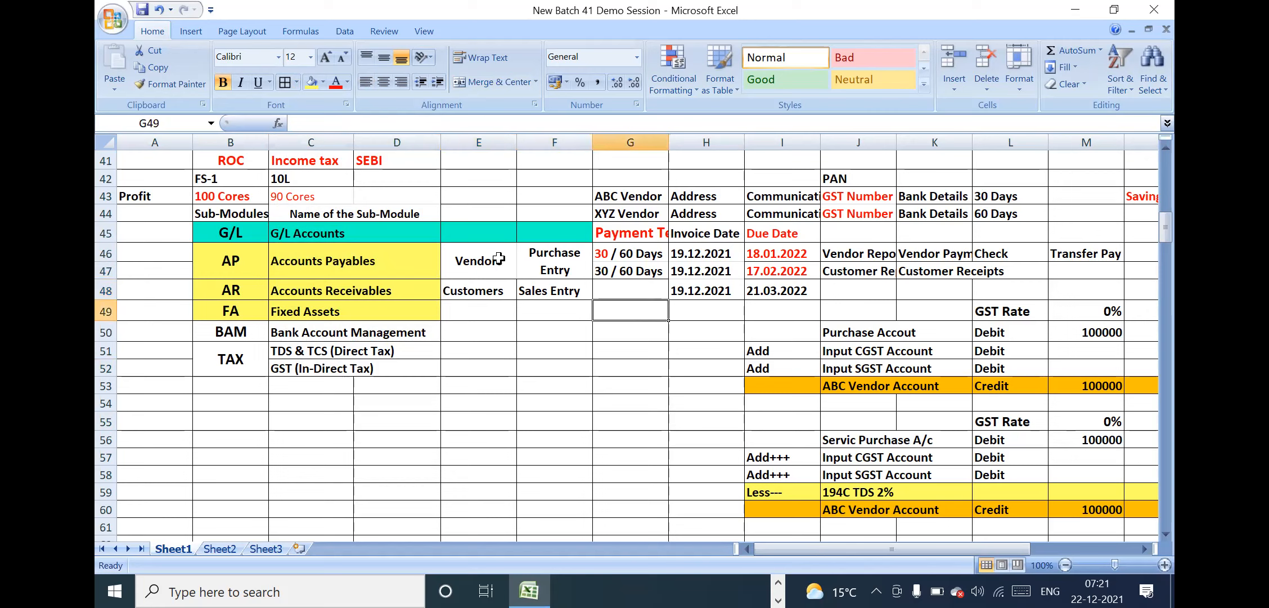
drag(494, 263, 562, 291)
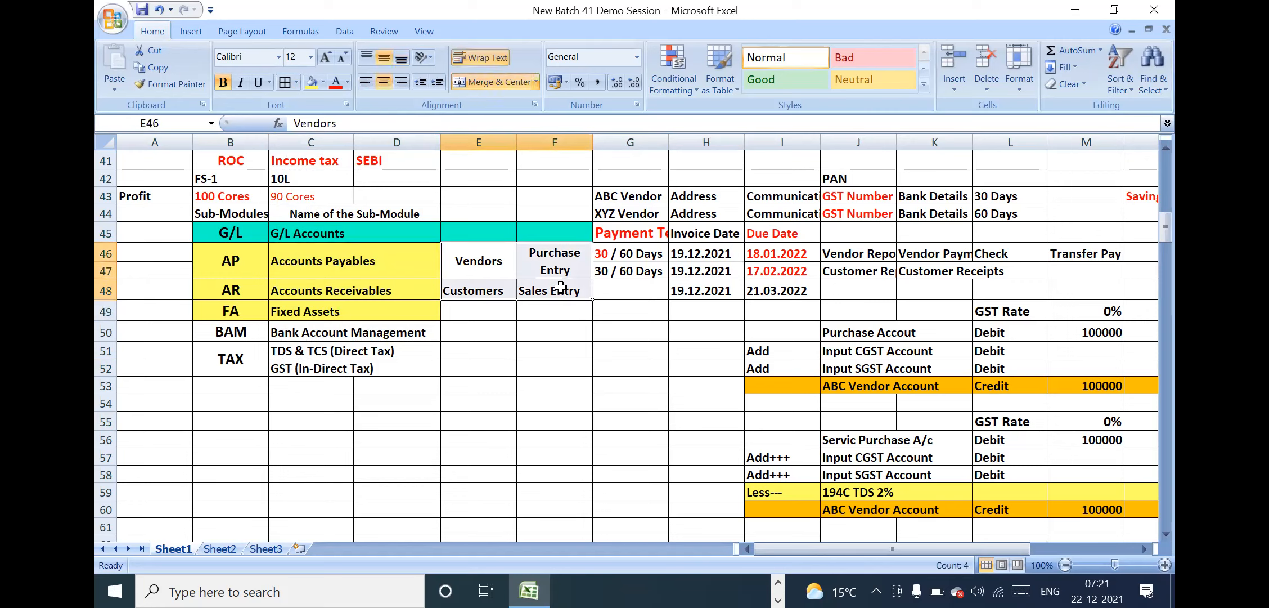
click(479, 177)
key(Up)
key(Up)
key(Up)
key(Up)
key(Up)
key(Up)
key(Up)
key(Up)
key(Up)
key(Up)
key(Up)
key(Up)
key(Up)
key(Up)
key(Up)
key(Up)
key(Up)
key(Up)
key(Up)
key(Up)
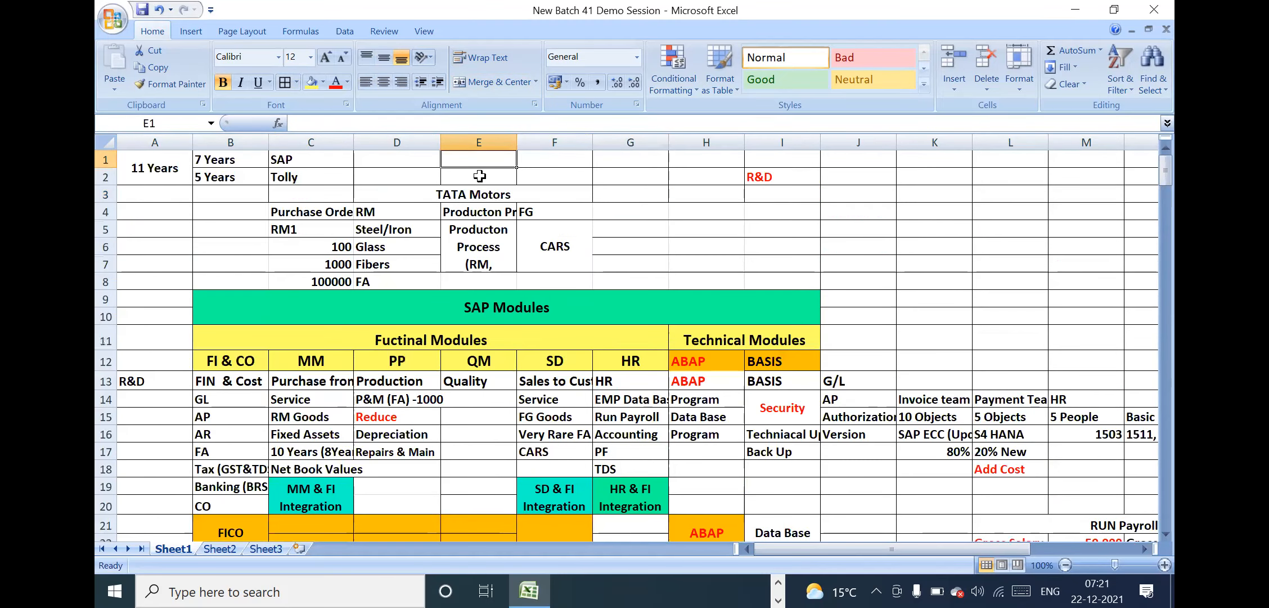
click(479, 176)
key(Down)
key(Down)
key(Down)
key(Down)
key(Down)
key(Down)
key(Down)
key(Down)
key(Down)
key(Down)
key(Down)
key(Down)
key(Down)
key(Down)
key(Down)
key(Down)
key(Down)
key(Down)
key(Down)
key(Down)
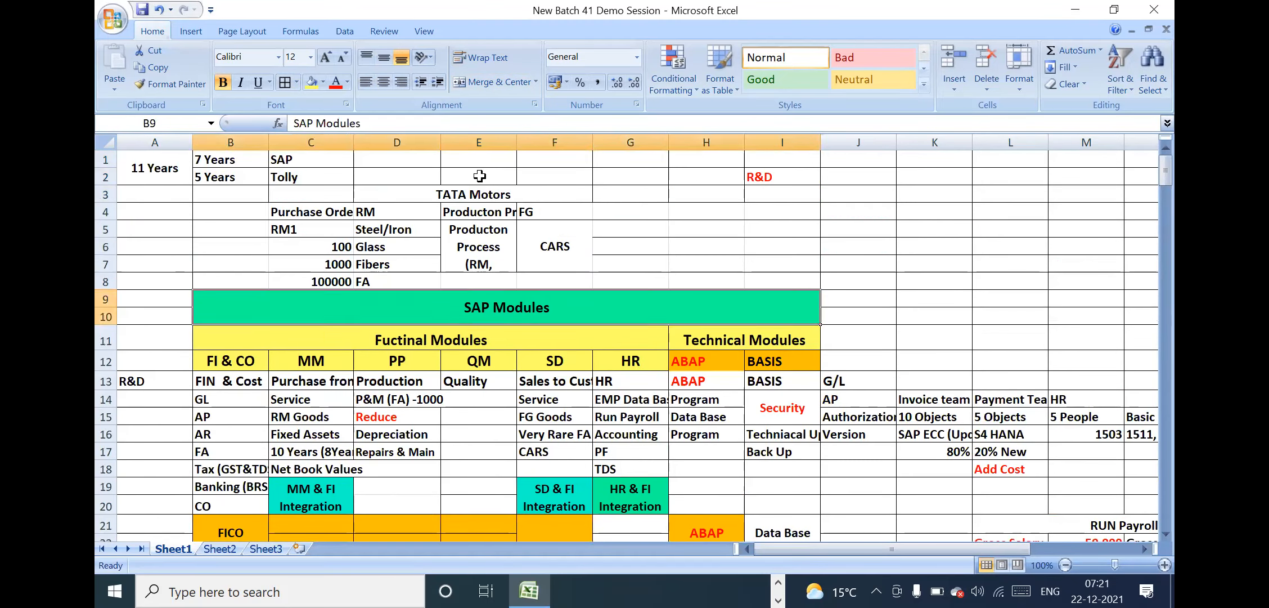
key(Up)
key(Up)
key(Up)
key(Up)
key(Up)
key(Up)
key(Up)
key(Up)
key(Up)
key(Up)
key(Up)
key(Up)
key(Up)
key(Up)
key(Up)
key(Up)
key(Up)
key(Up)
key(Up)
key(Up)
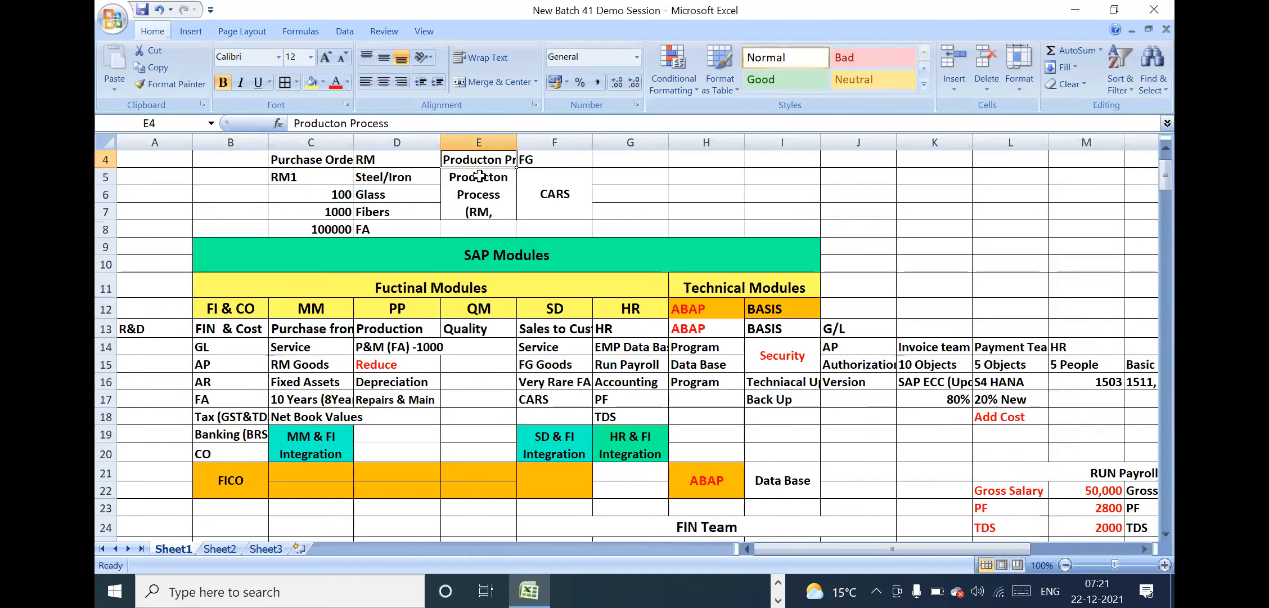
click(555, 352)
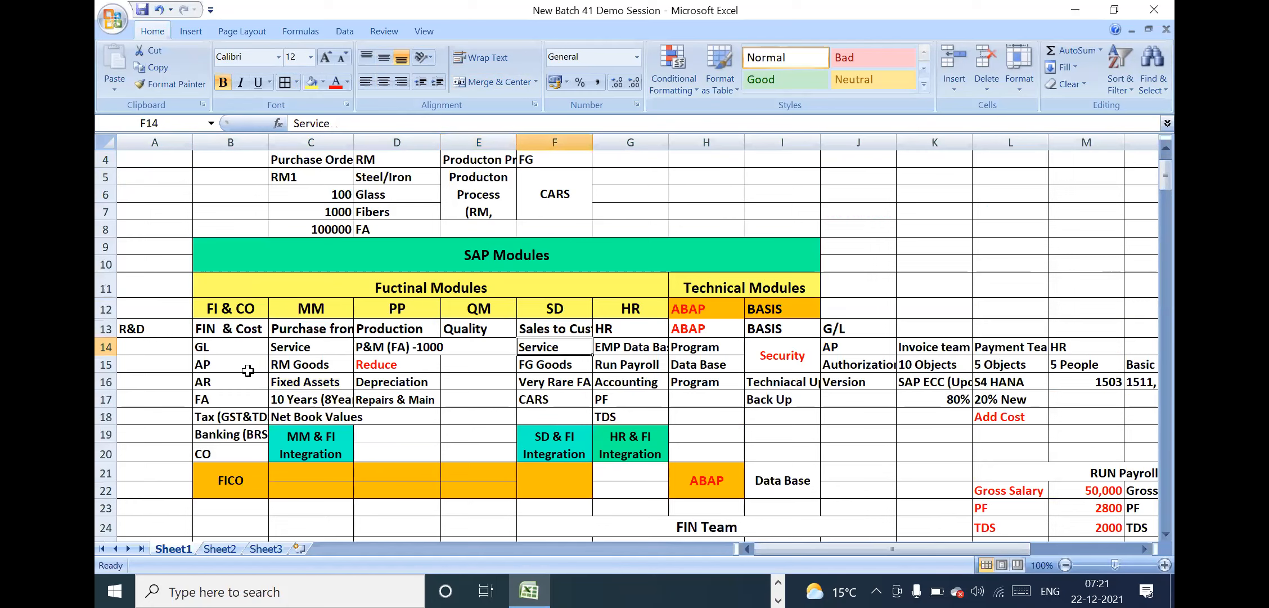
click(220, 365)
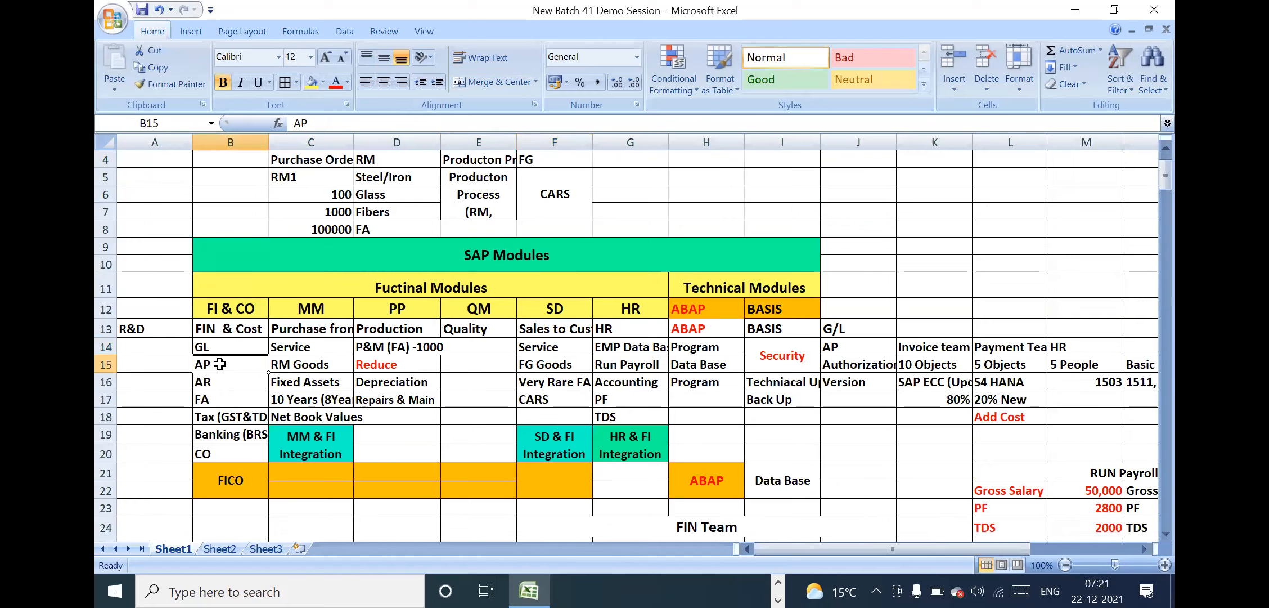
click(318, 414)
click(508, 411)
Return to the FI & CO section and review the AP row's purchase entry, invoice date, payment terms and vendor reports cells
key(Down)
key(Down)
key(Down)
key(Down)
key(Down)
key(Down)
key(Down)
key(Down)
key(Down)
key(Down)
key(Down)
key(Down)
key(Down)
key(Down)
key(Down)
key(Down)
key(Down)
key(Down)
key(Down)
key(Down)
key(Down)
key(Down)
key(Down)
key(Down)
key(Down)
key(Down)
key(Down)
key(Down)
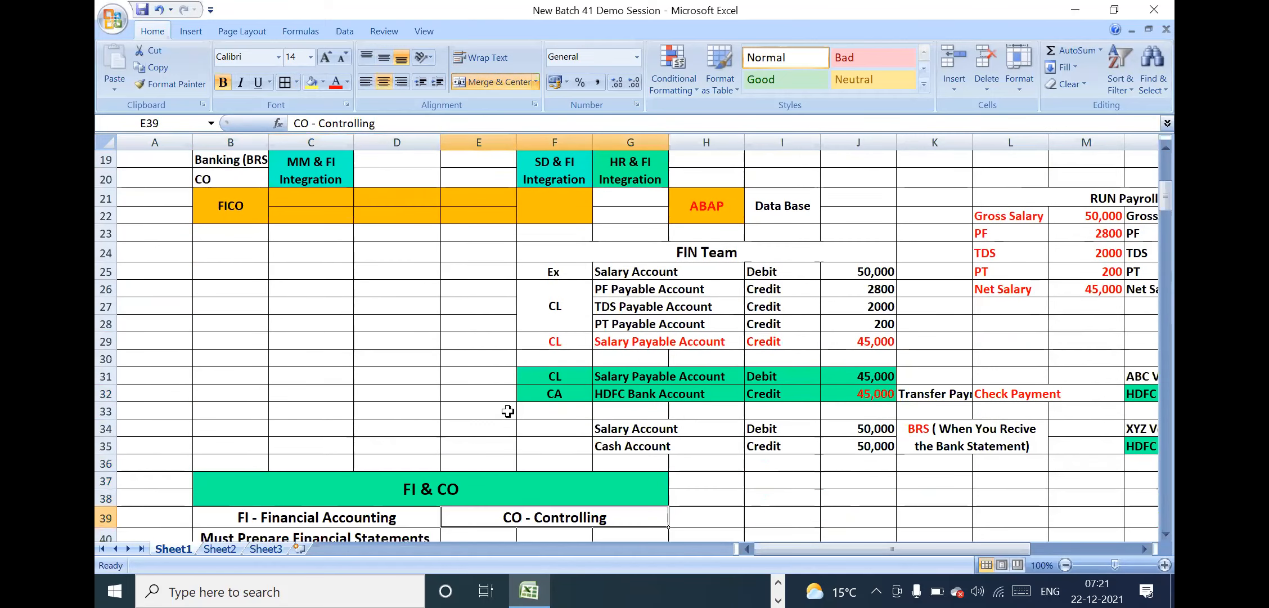
key(Down)
key(Down)
key(Down)
key(Down)
key(Down)
key(Down)
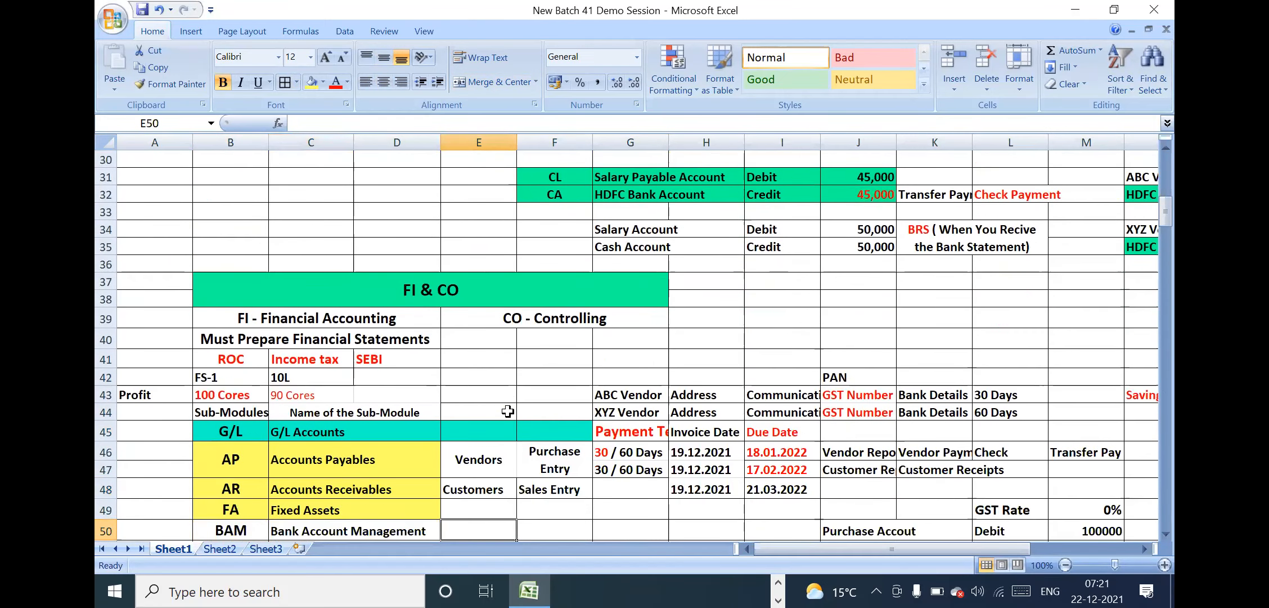
click(573, 401)
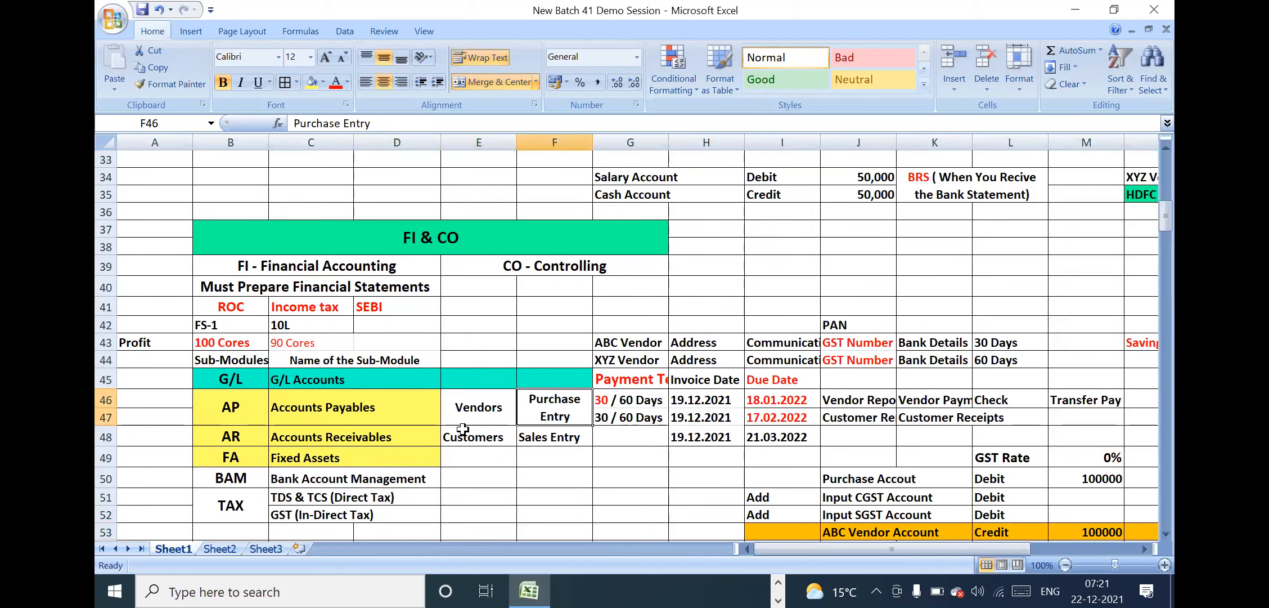
click(700, 400)
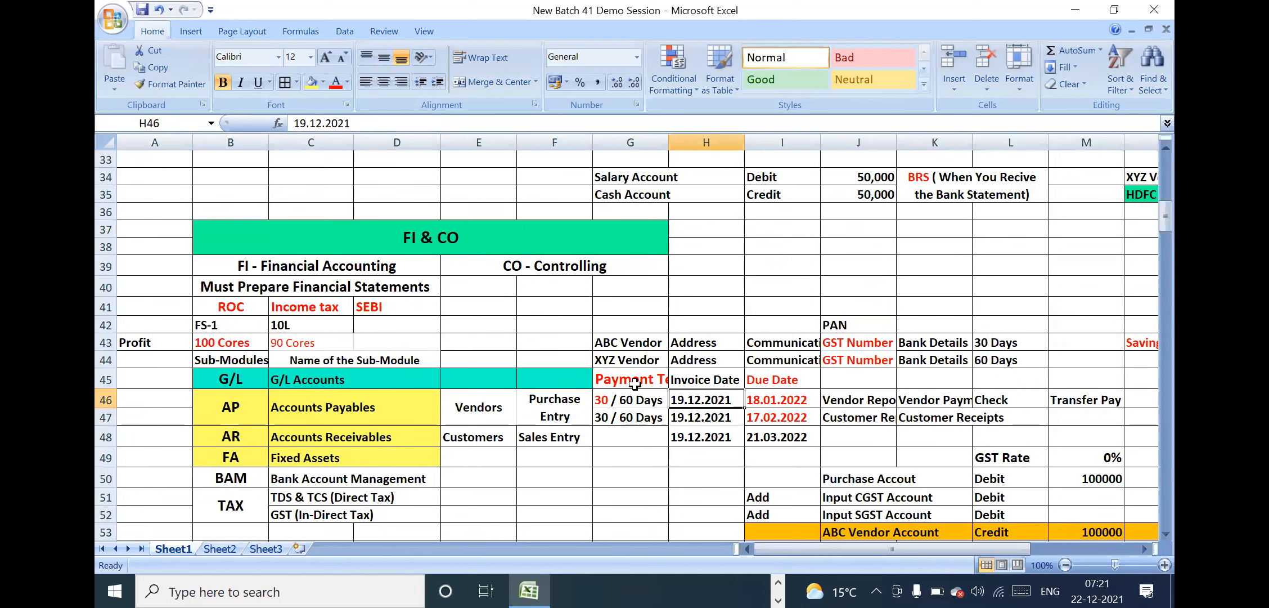
click(629, 411)
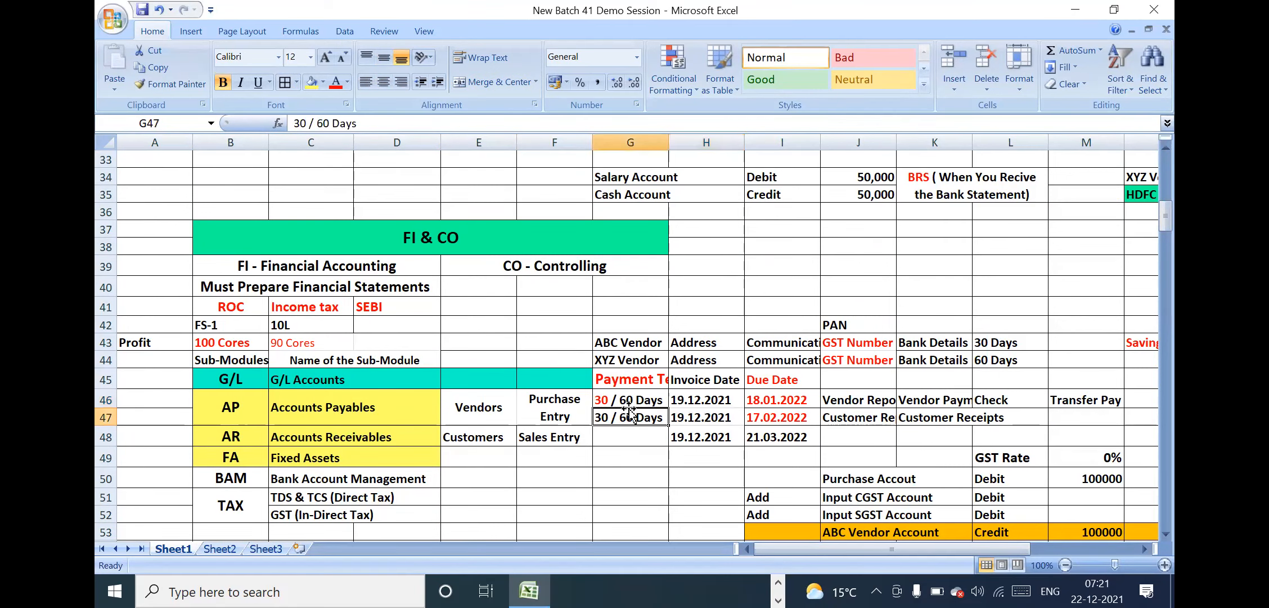
click(629, 378)
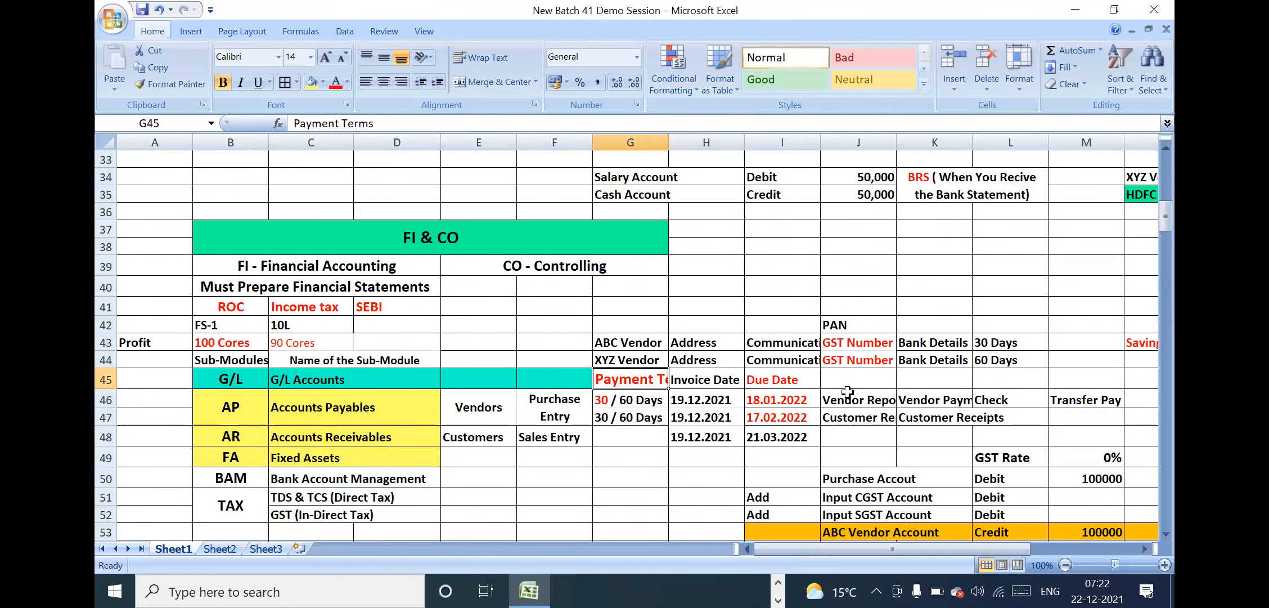
click(856, 391)
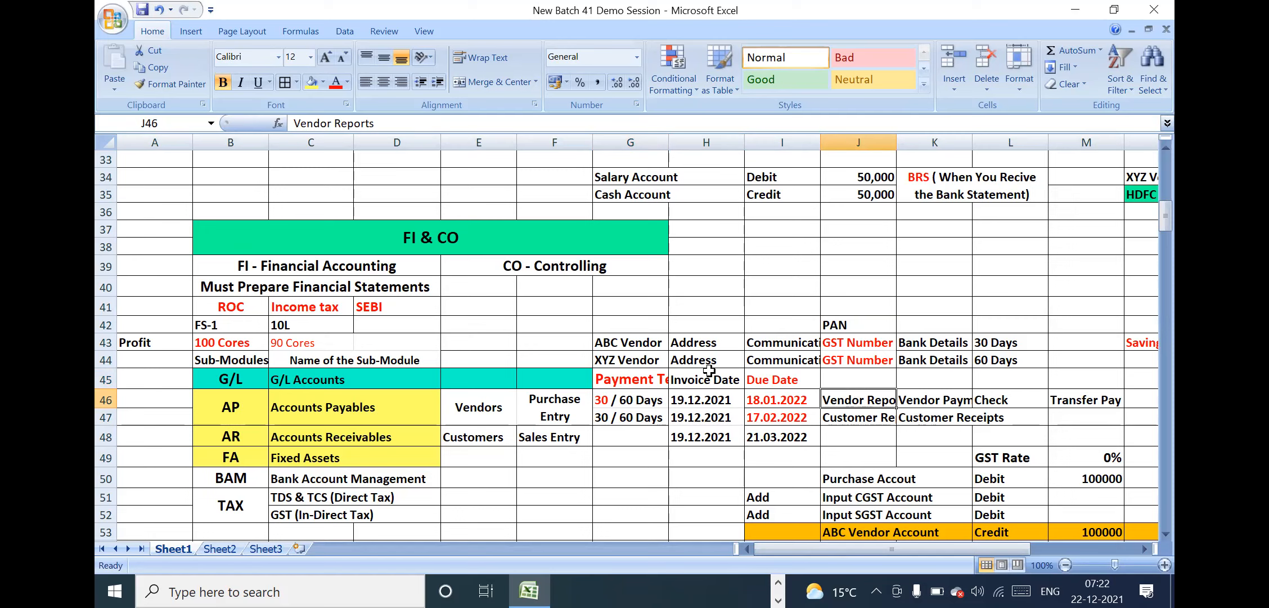
Widen column G slightly to show more of the Payment Terms heading
click(663, 375)
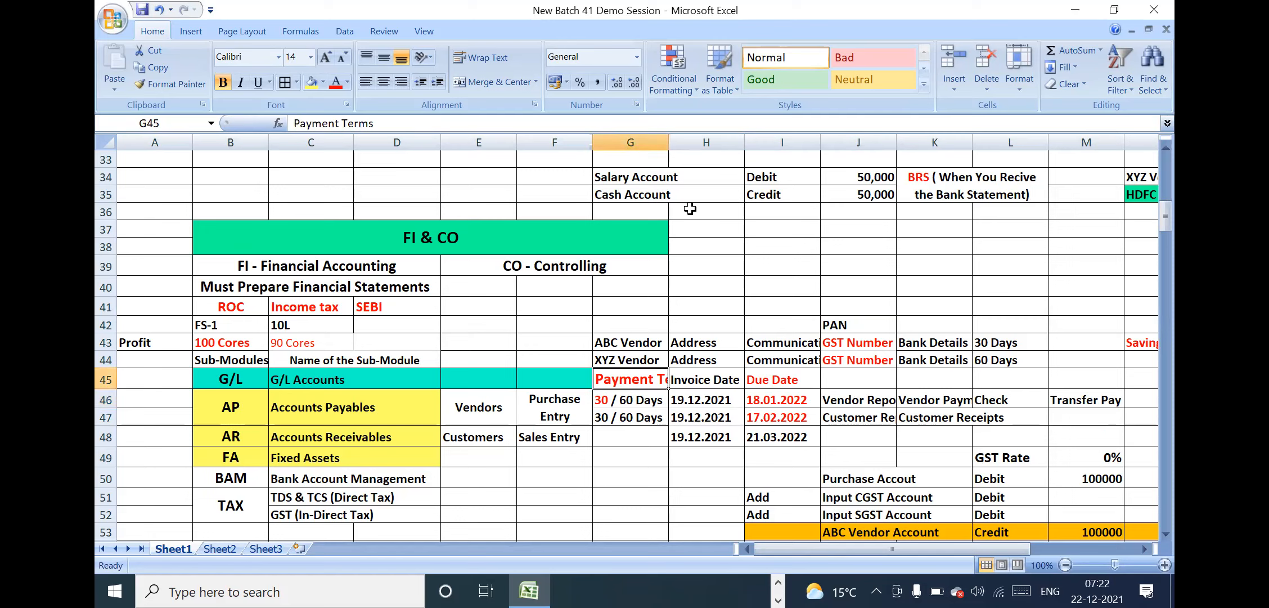
drag(669, 141, 676, 140)
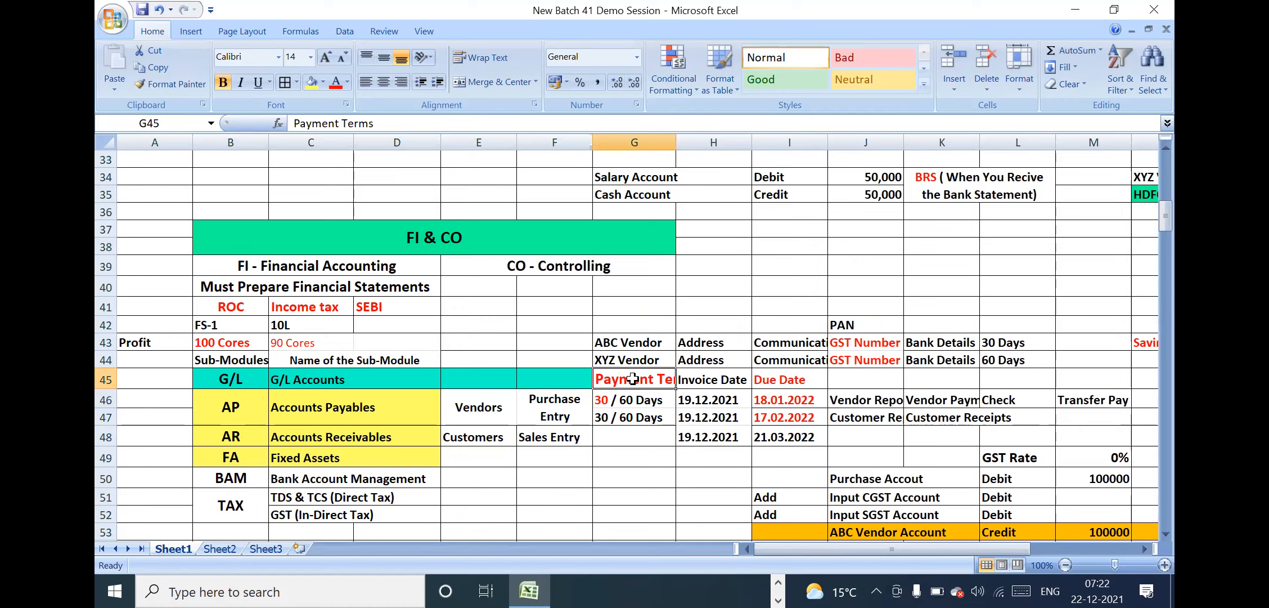
click(651, 413)
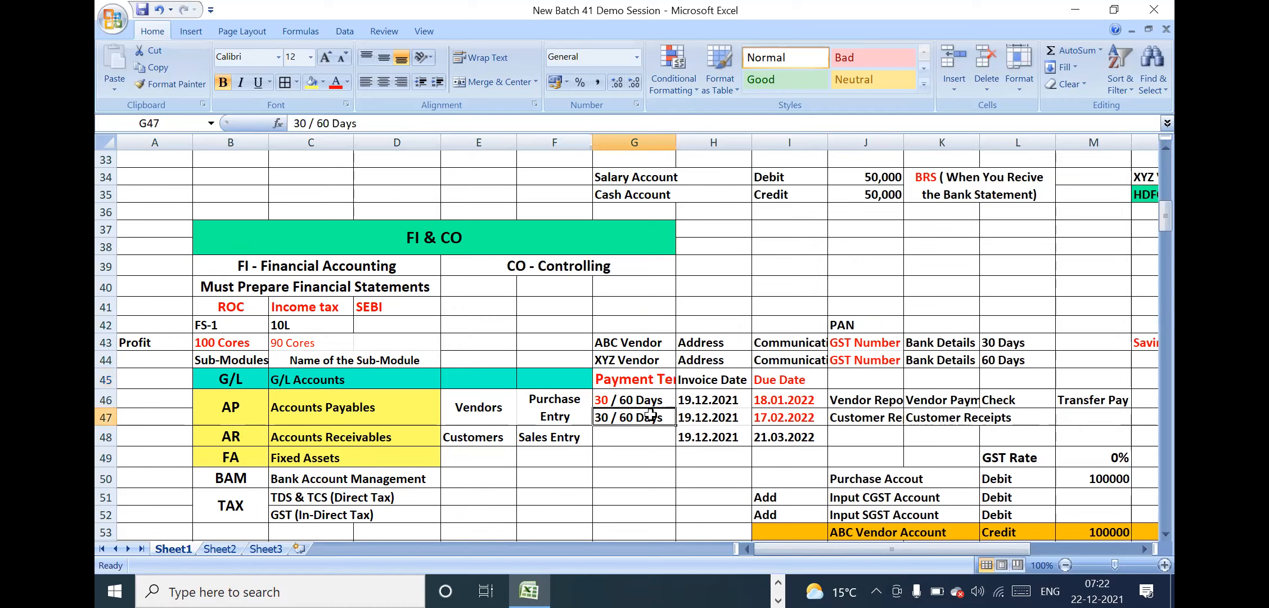
Change the font colour of the due date in the AR row to red
click(705, 418)
drag(777, 380, 799, 440)
double_click(802, 439)
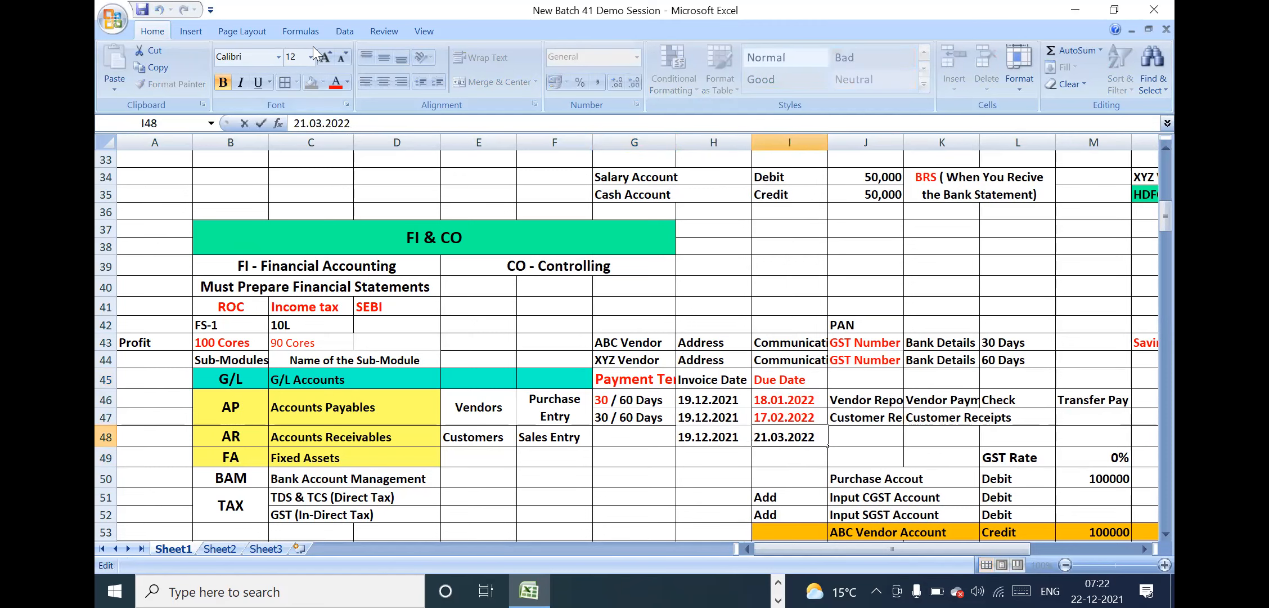
click(794, 457)
click(774, 439)
click(337, 87)
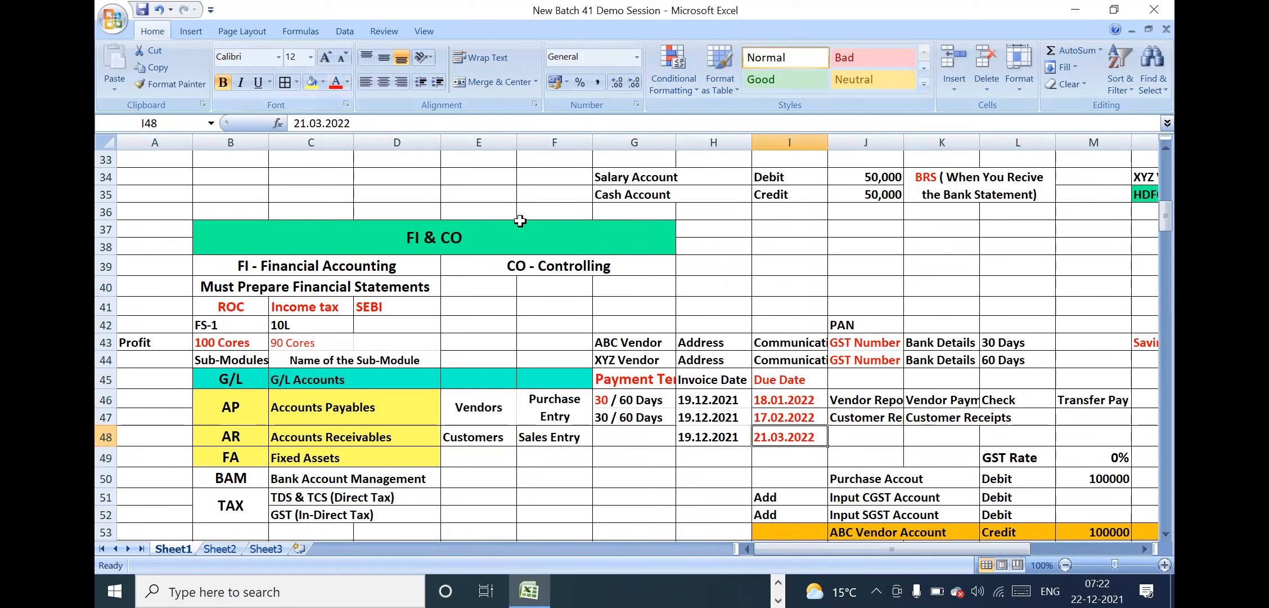
Review the due dates, reports, payment terms, invoice date, vendor and purchase entry cells belonging to Accounts Payables
click(834, 420)
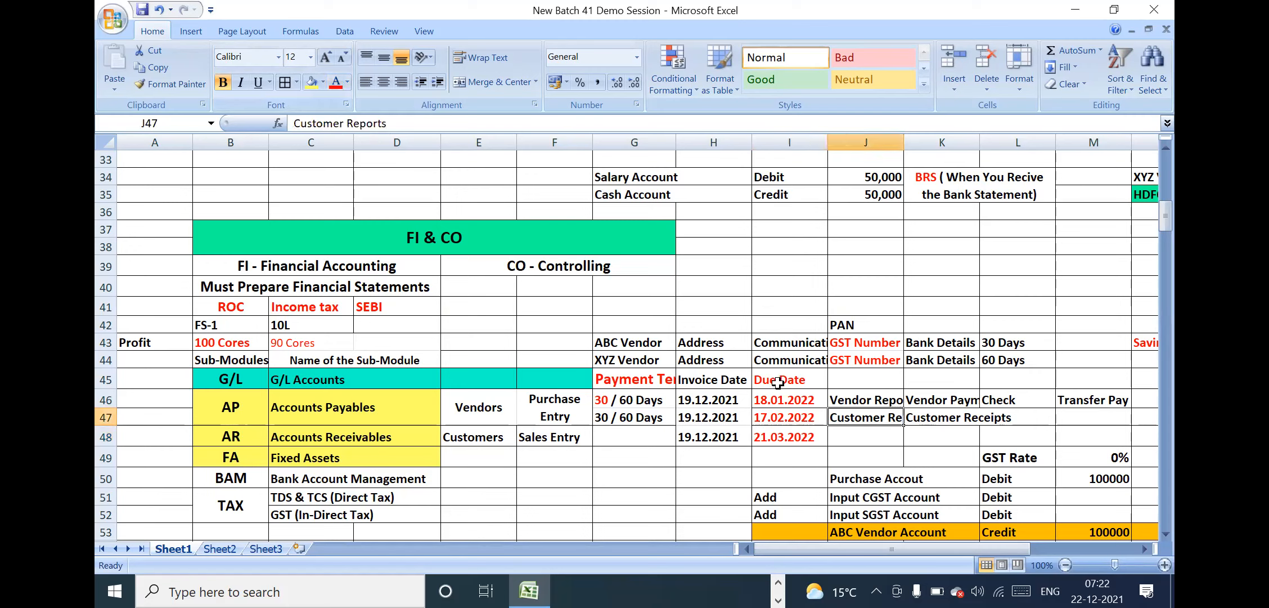
drag(778, 382, 872, 436)
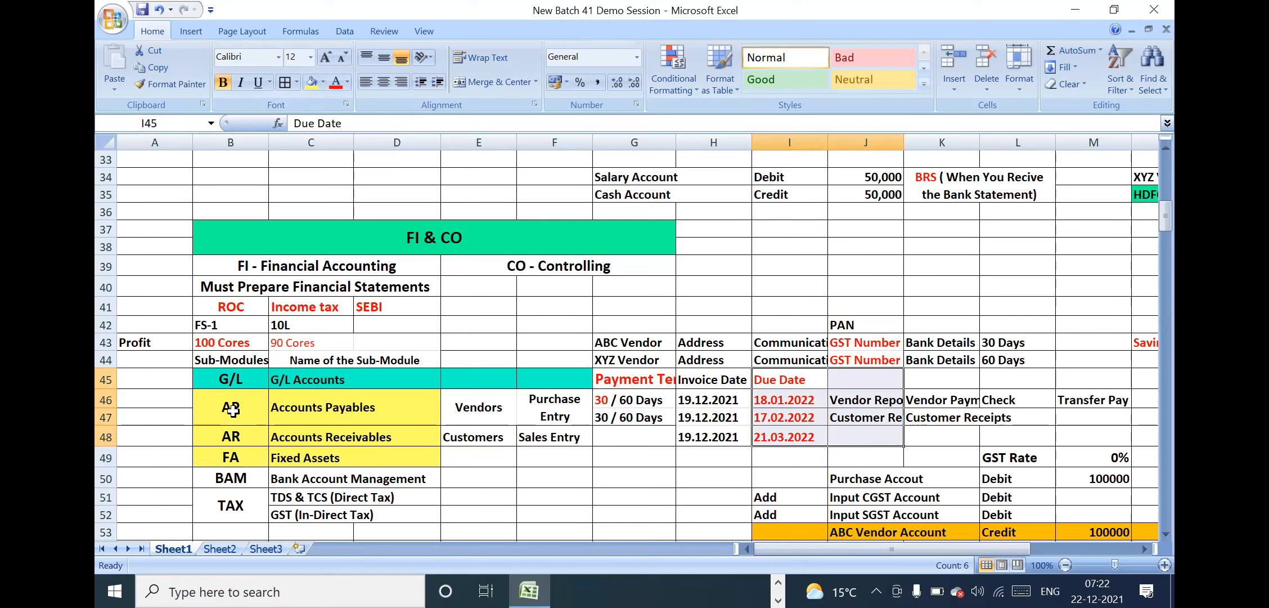
click(329, 408)
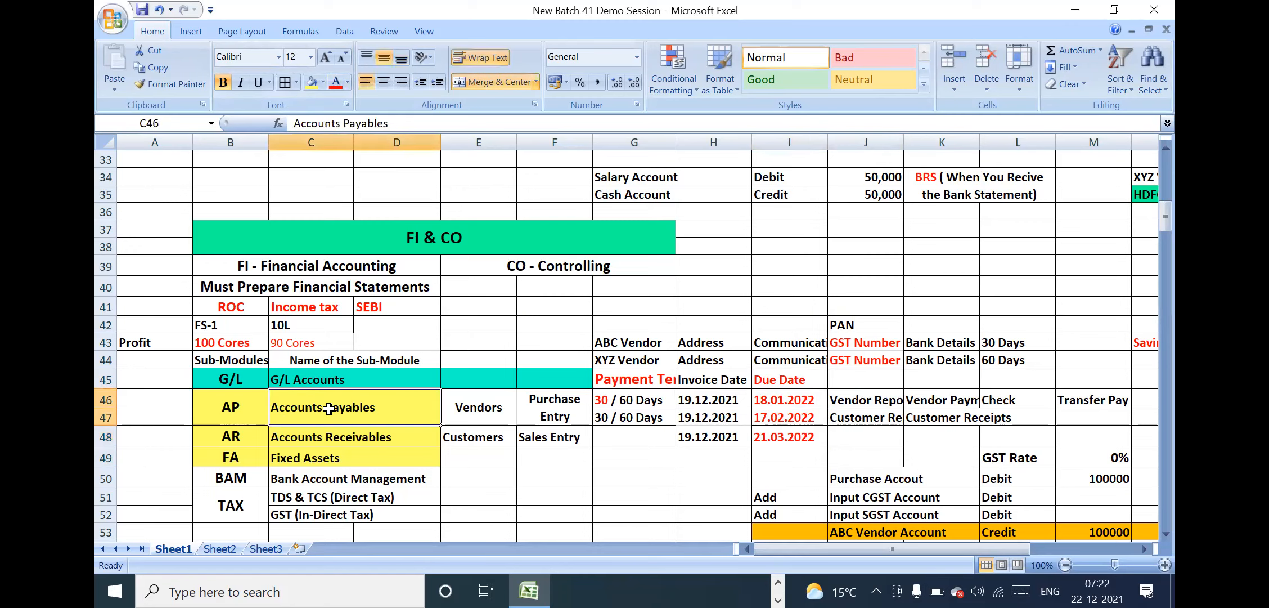
click(644, 397)
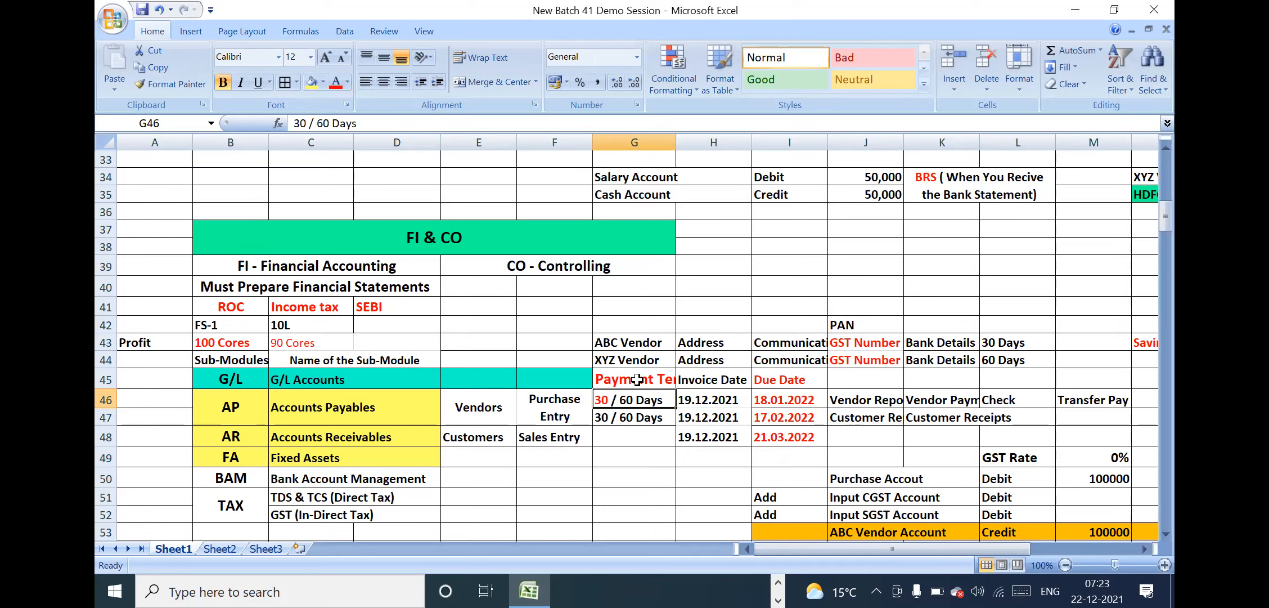
click(770, 416)
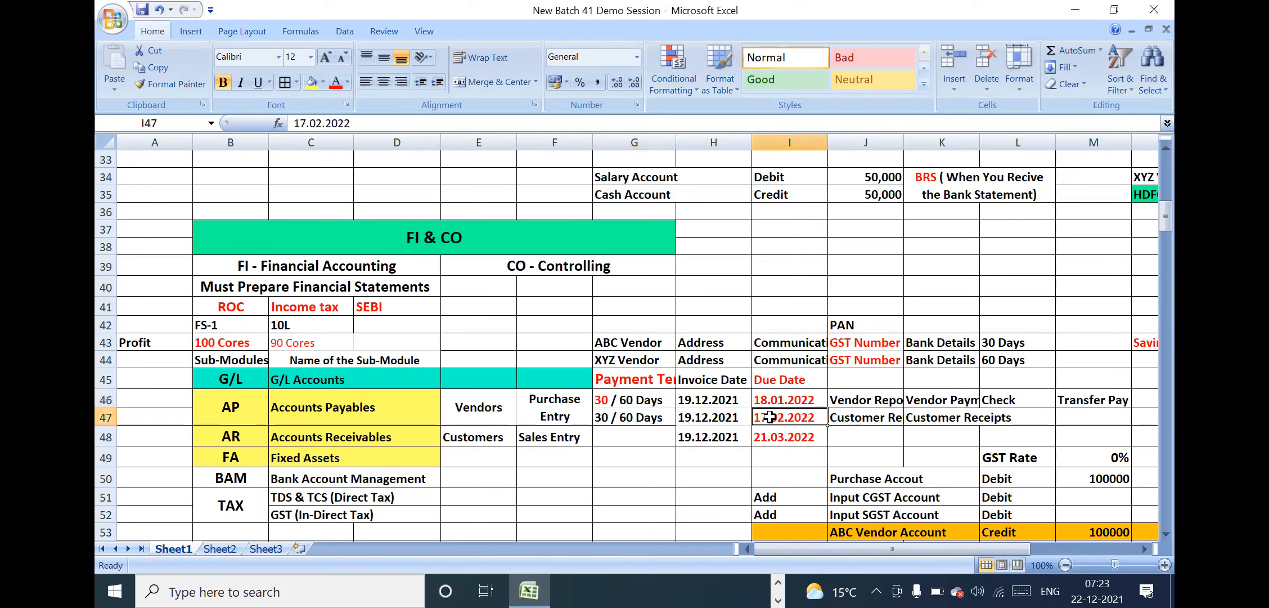
click(688, 403)
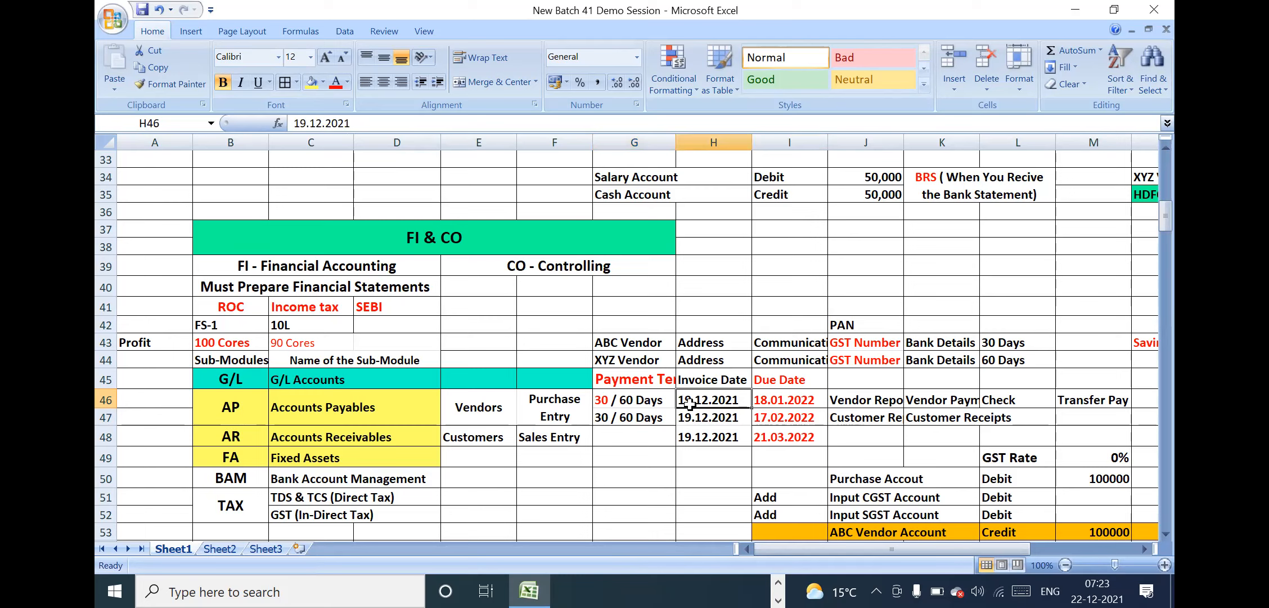
click(481, 417)
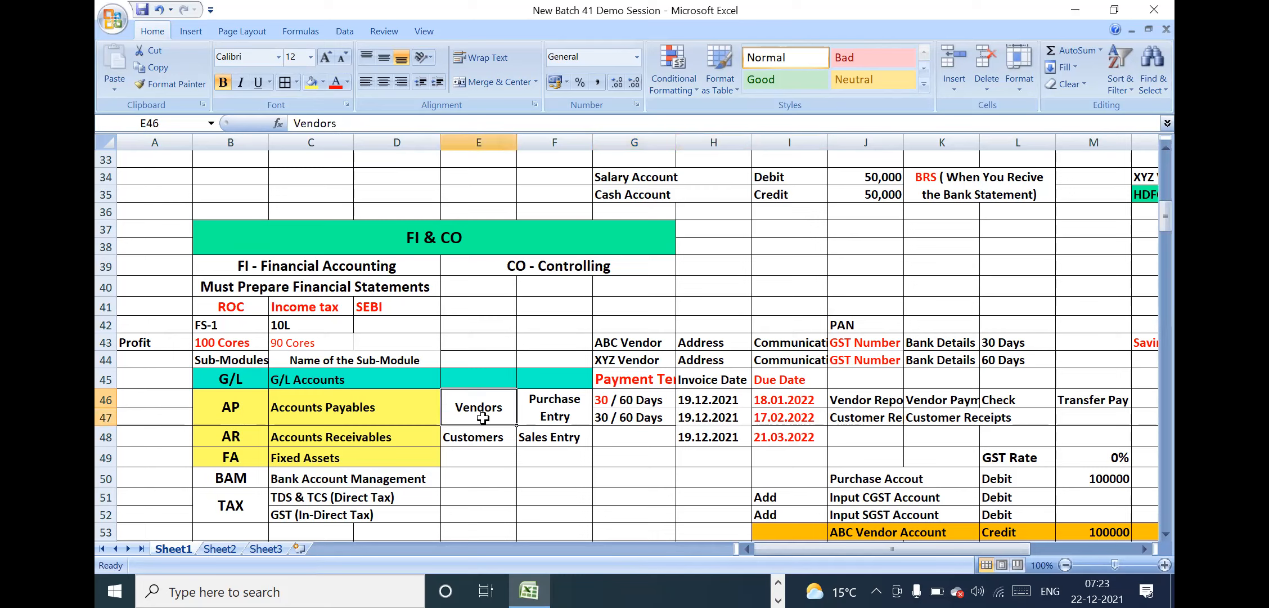
click(559, 406)
Change the Vendors label in the AP row to "Vendor Master Data"
double_click(506, 405)
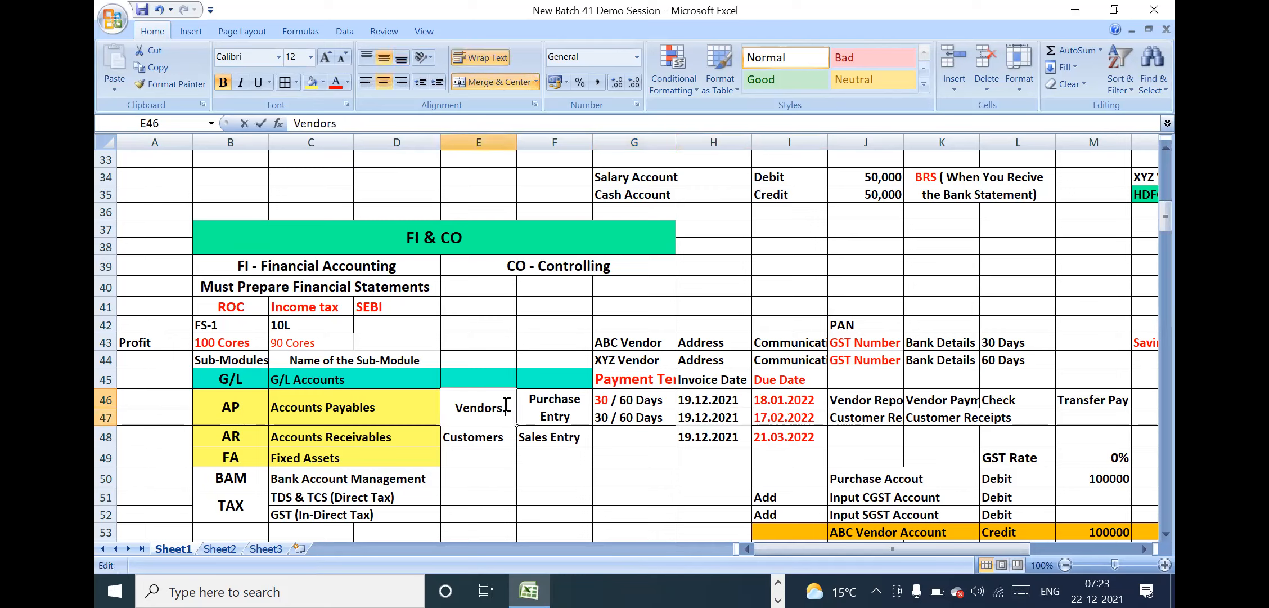
key(BackSpace)
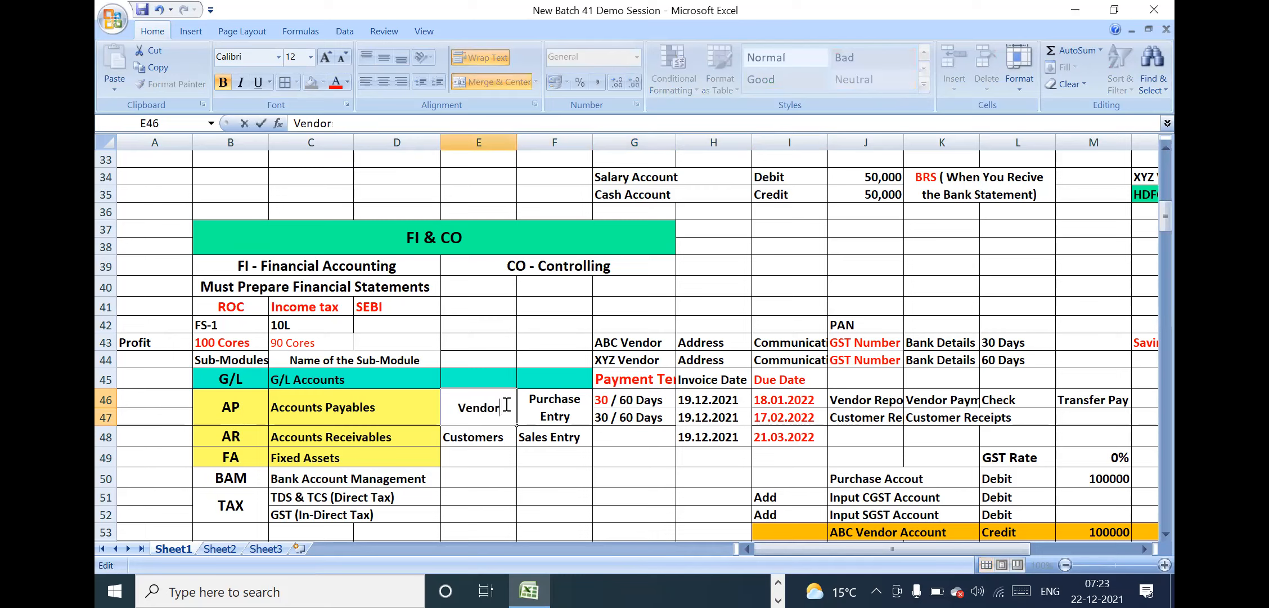
text(Master)
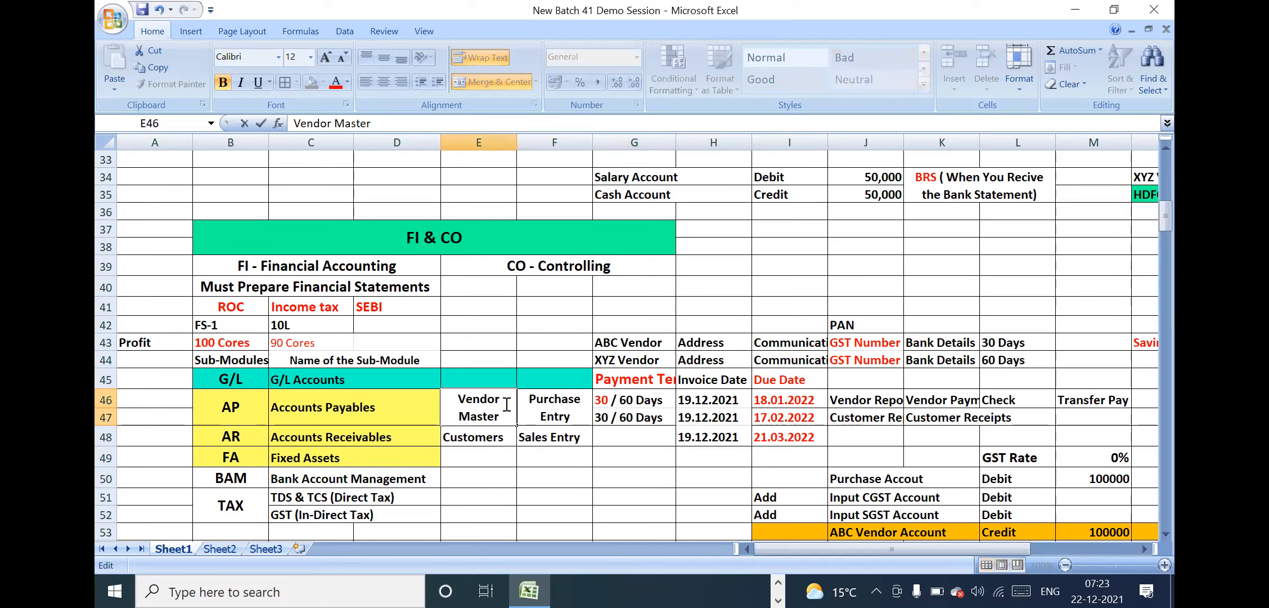
key(Return)
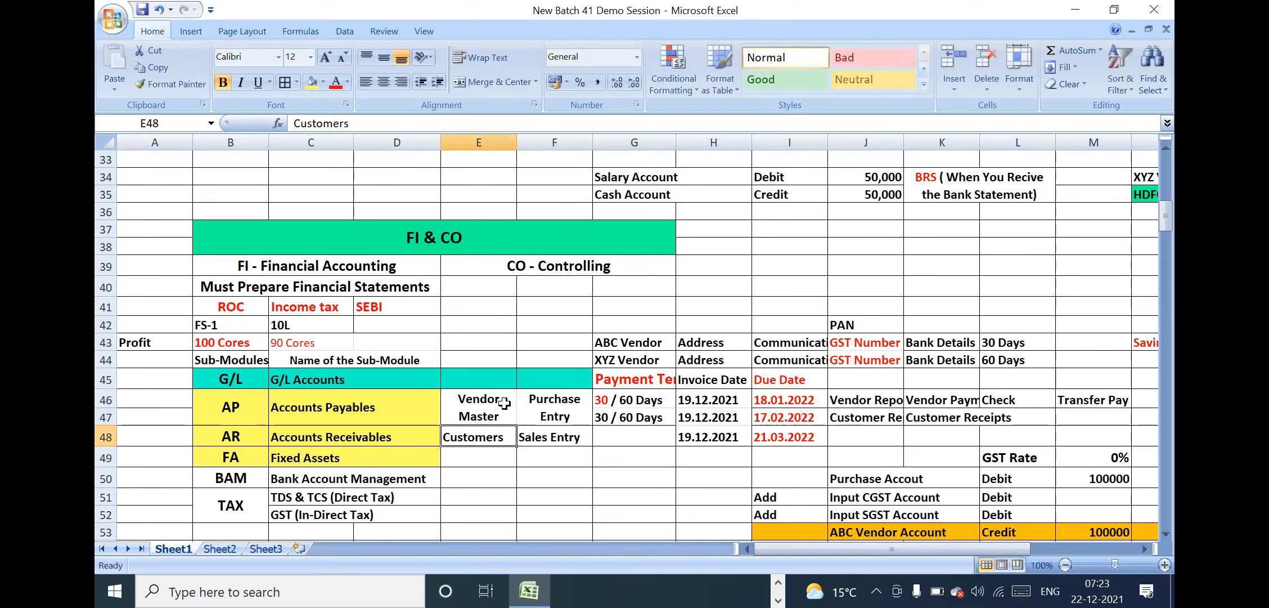
double_click(509, 414)
text(Data)
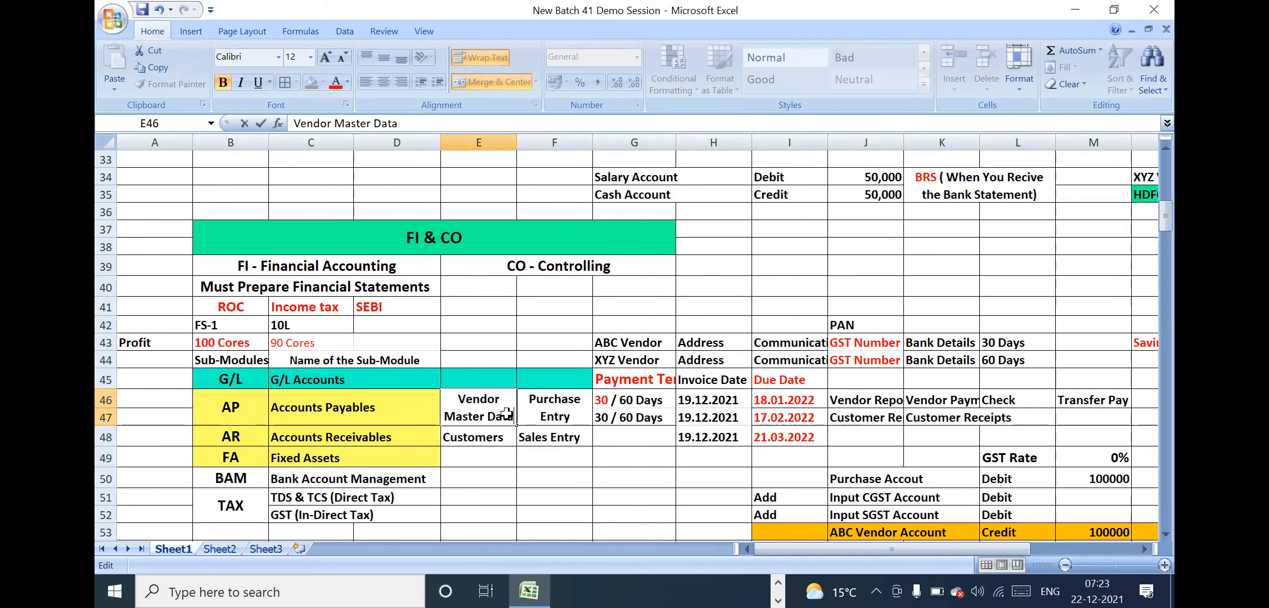
key(Return)
Insert a blank row between the AR and FA rows of the sub-modules list
double_click(508, 437)
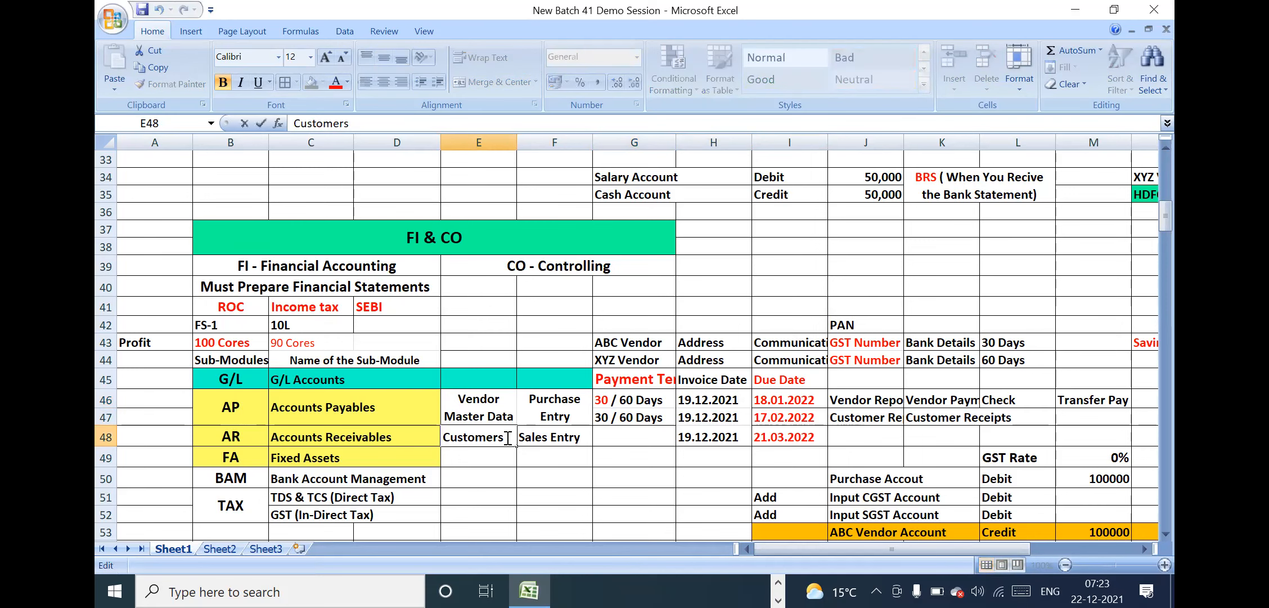
click(107, 455)
right_click(107, 455)
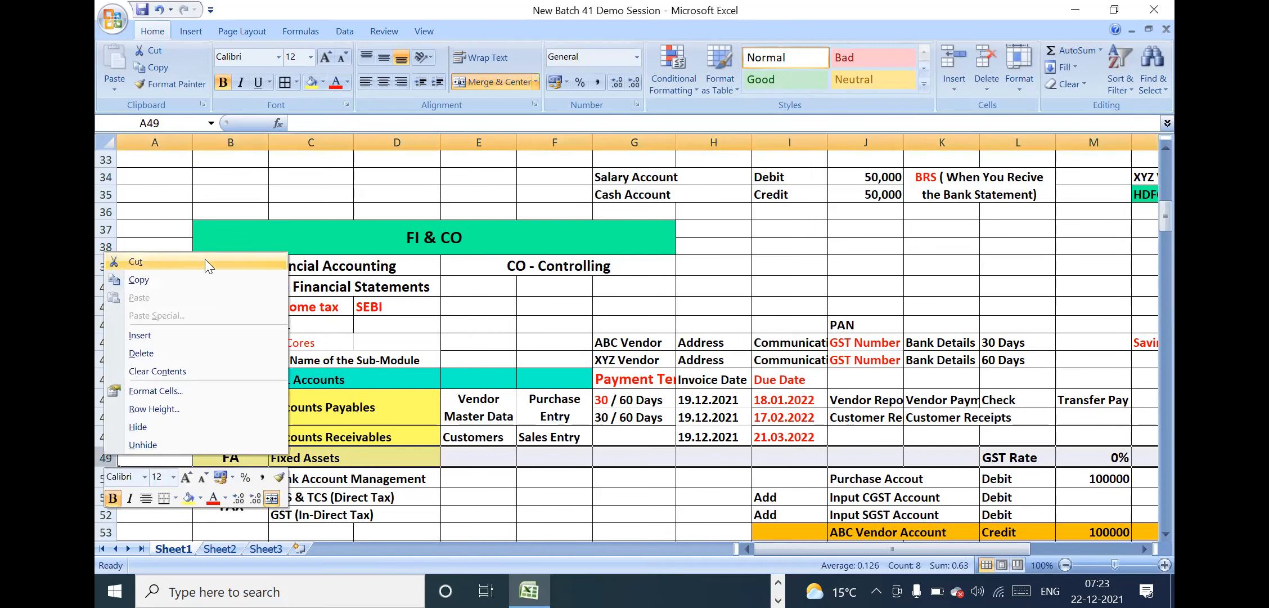
click(140, 335)
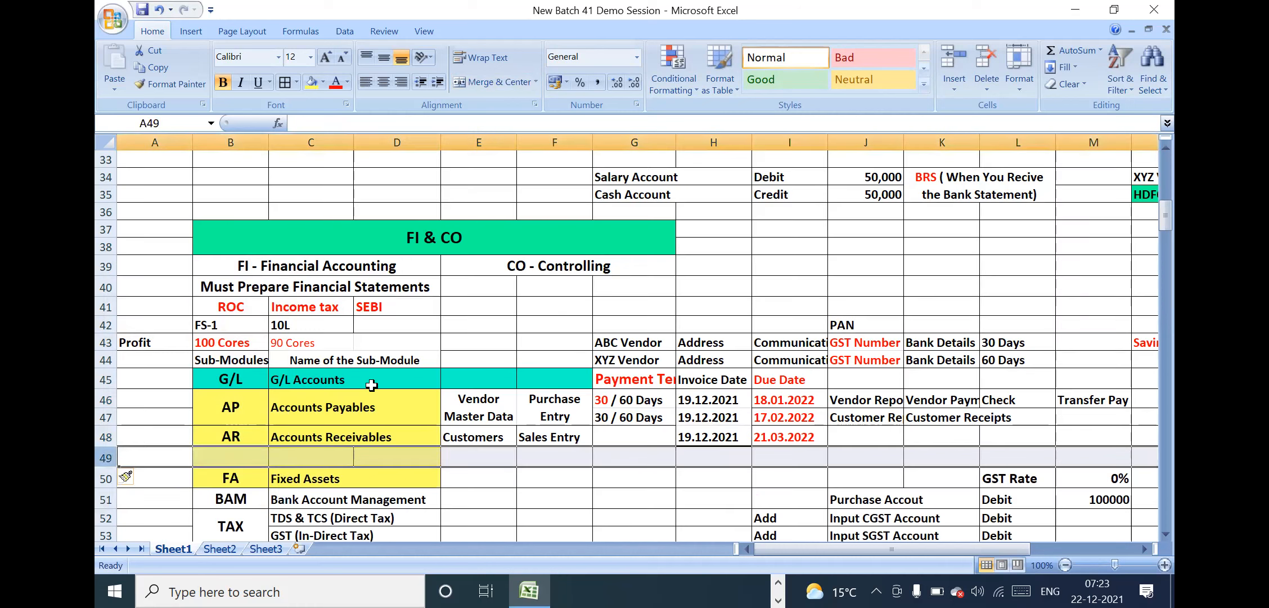
click(365, 432)
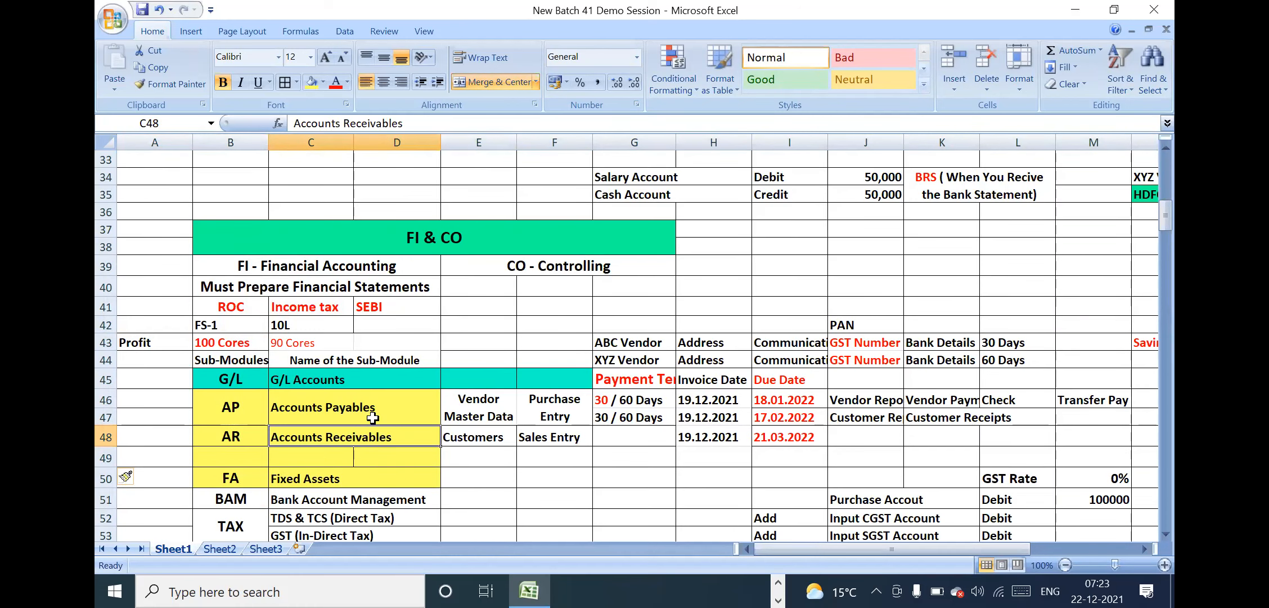
Copy the formatting of the Accounts Payables and AP cells onto the Accounts Receivables and AR cells, spanning rows 48 and 49
click(332, 397)
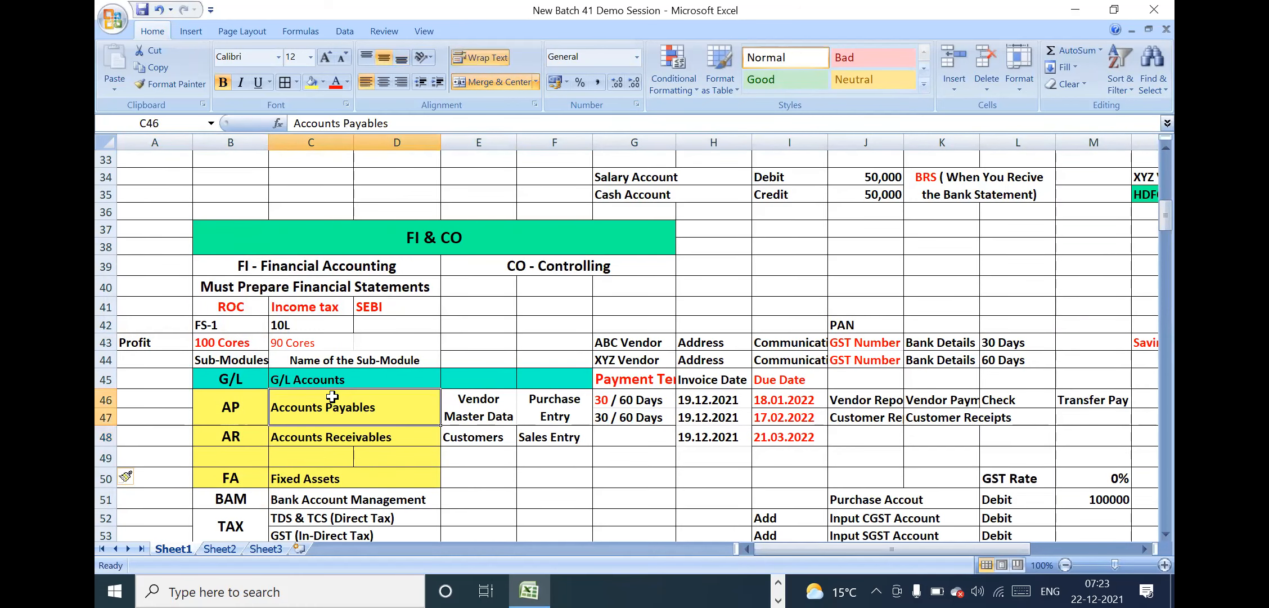
click(169, 79)
click(338, 437)
drag(234, 436, 239, 453)
click(233, 400)
click(180, 83)
mouse_move(232, 438)
mouse_down()
mouse_move(247, 456)
mouse_move(264, 450)
mouse_up()
Copy the formatting of the Vendor Master Data and Purchase Entry cells onto the Customers and Sales Entry cells
drag(476, 434, 484, 450)
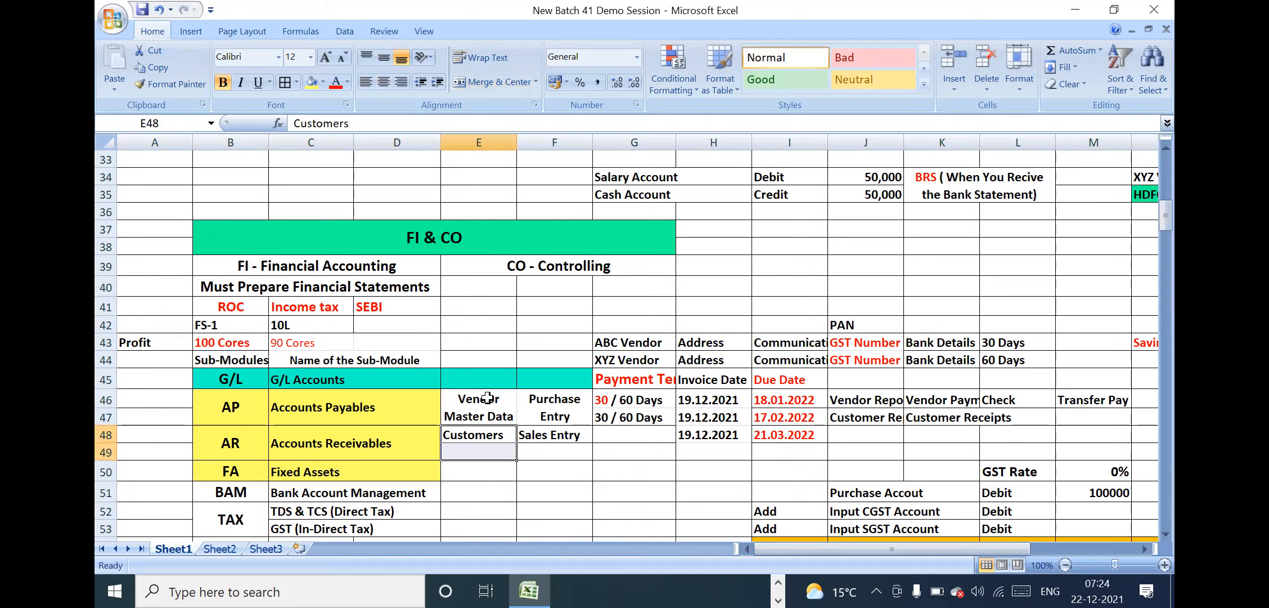
drag(487, 397, 556, 410)
click(162, 86)
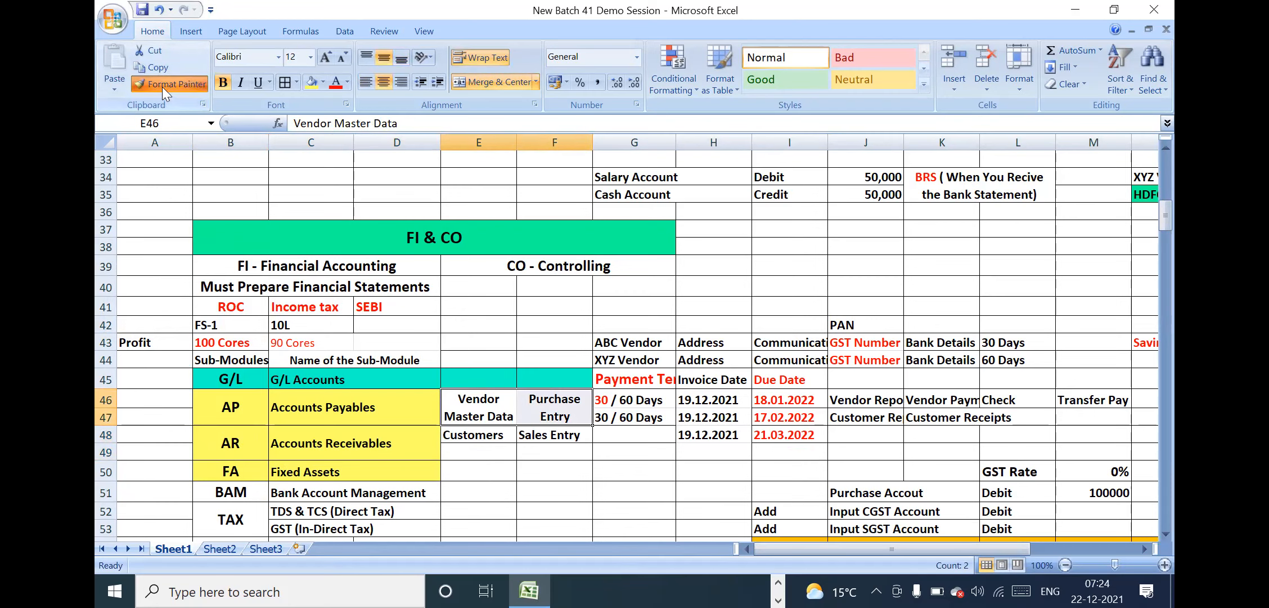
click(488, 435)
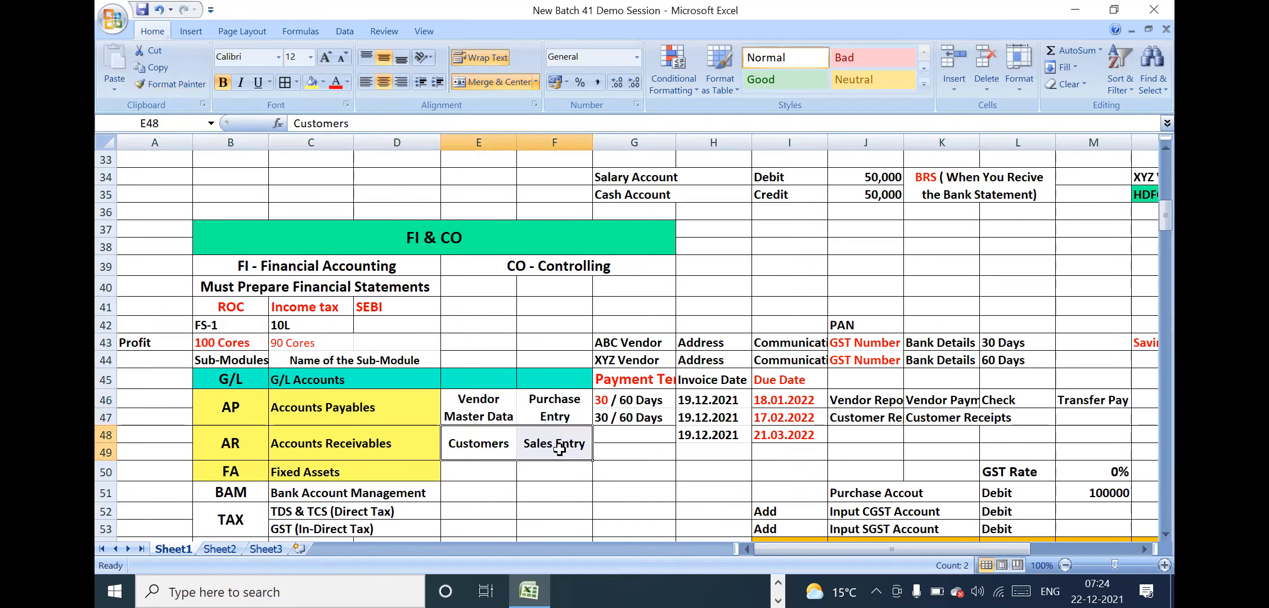
click(643, 430)
click(681, 421)
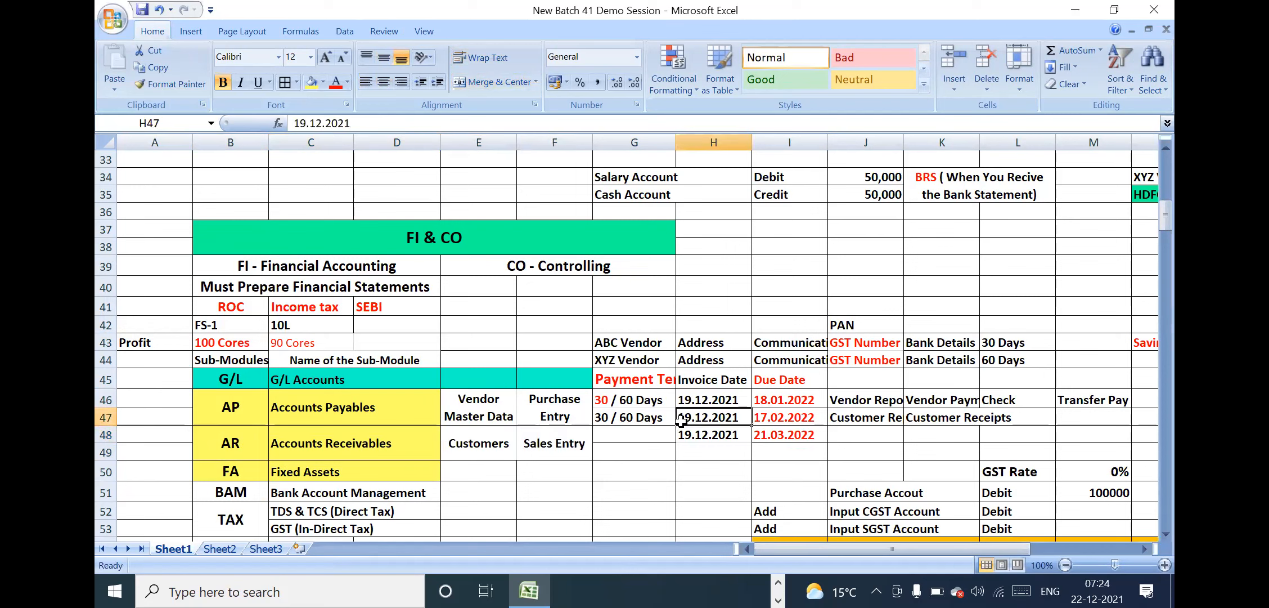
Change the Customers label in the AR row to "Customer Master Data"
double_click(510, 441)
key(BackSpace)
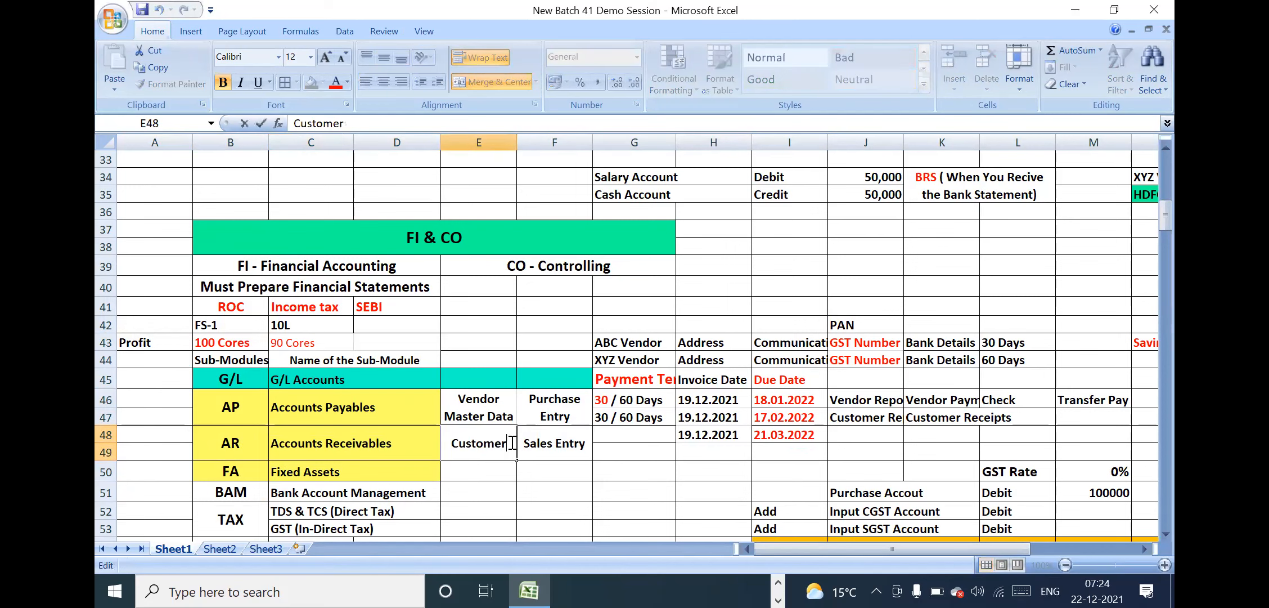
text(Maste)
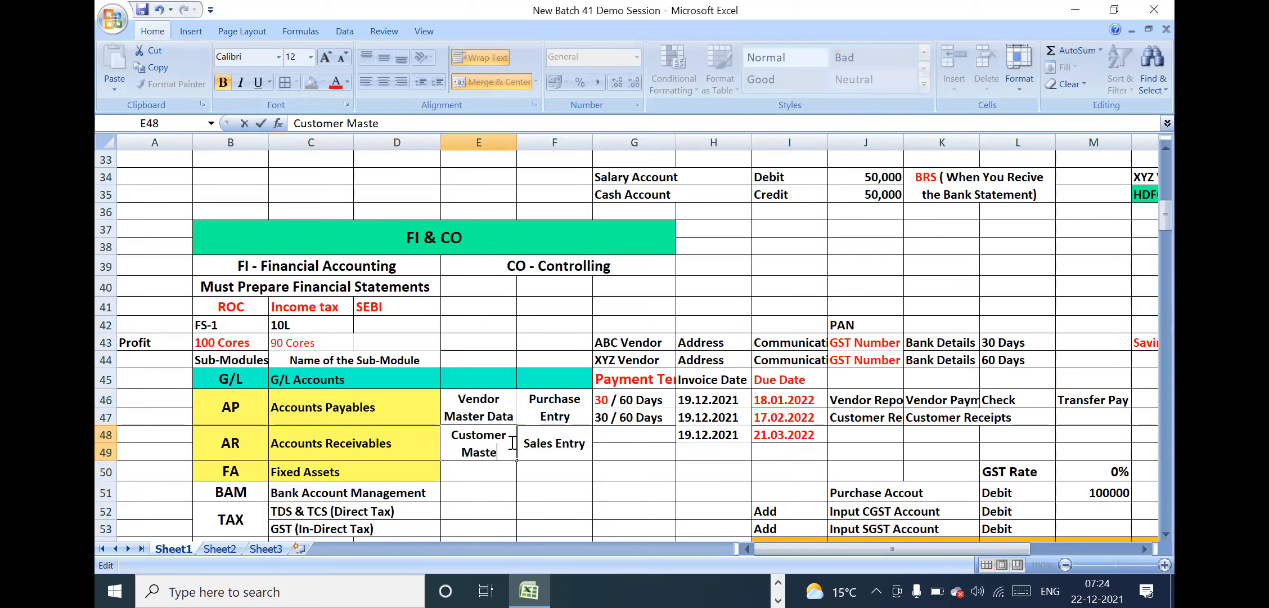
text(r Data)
key(Return)
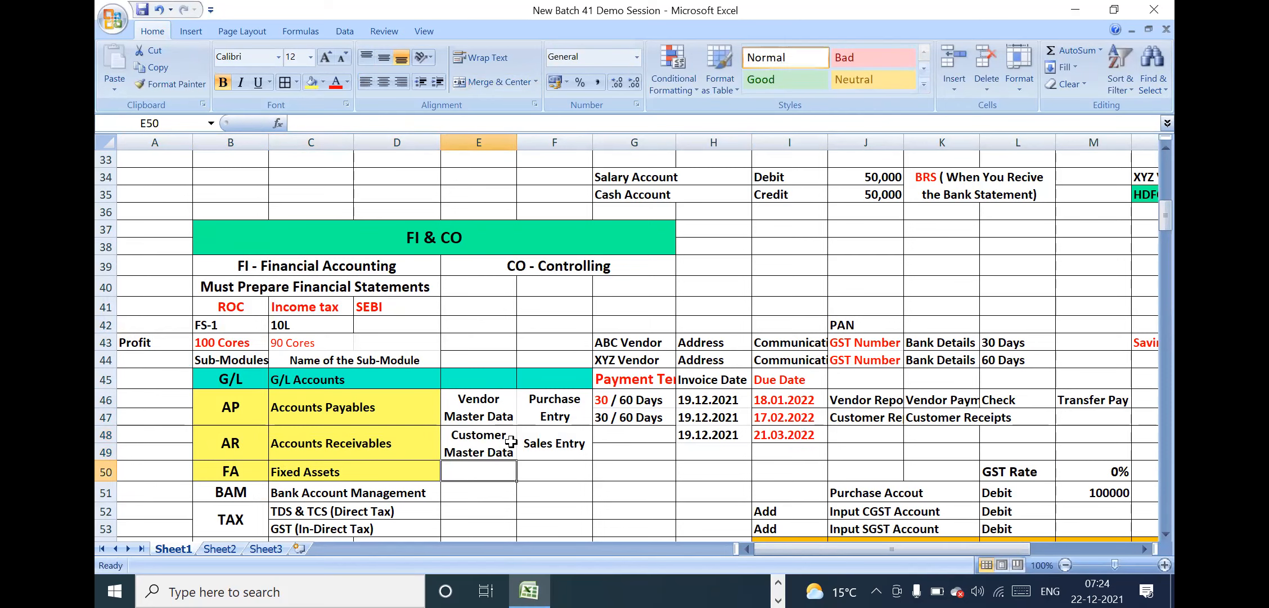
Review the vendor and customer master data cells and the savings account details such as PAN, Aadhar, address, phone number and email
drag(494, 401, 493, 448)
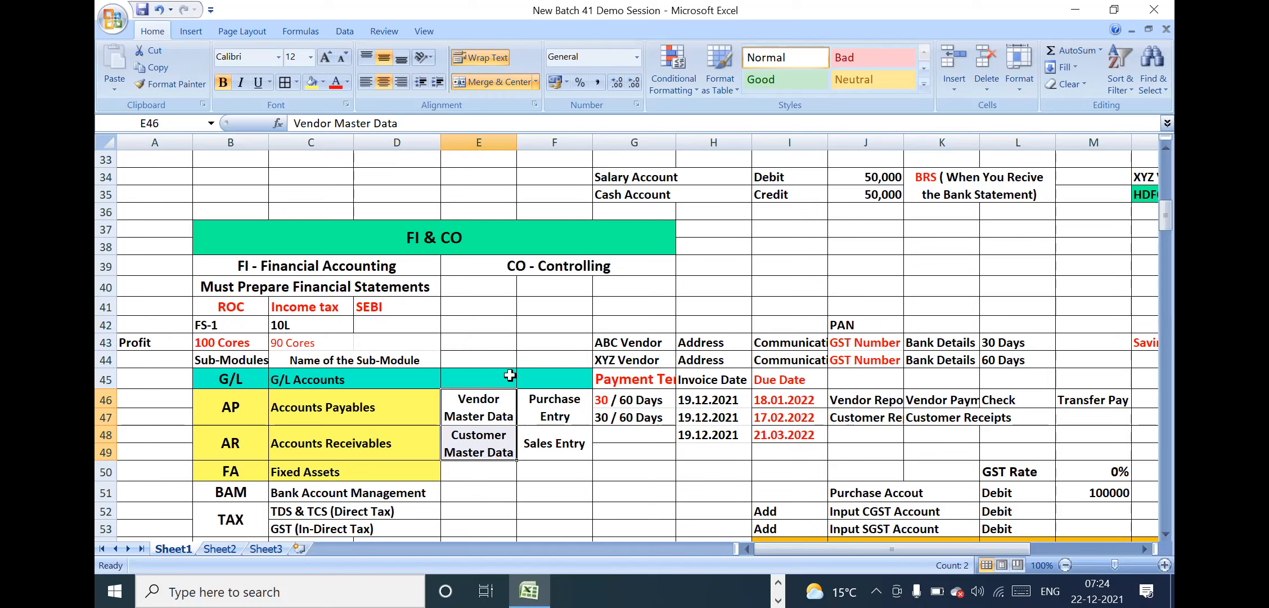
click(494, 406)
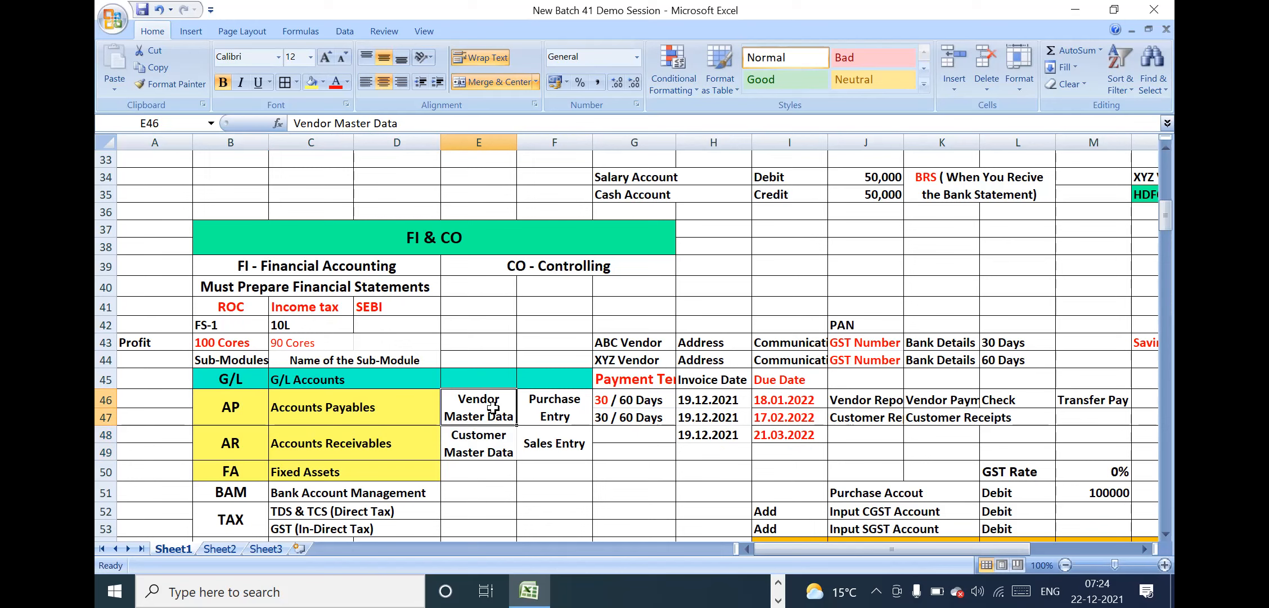
click(1093, 361)
key(Right)
key(Right)
key(Right)
key(Right)
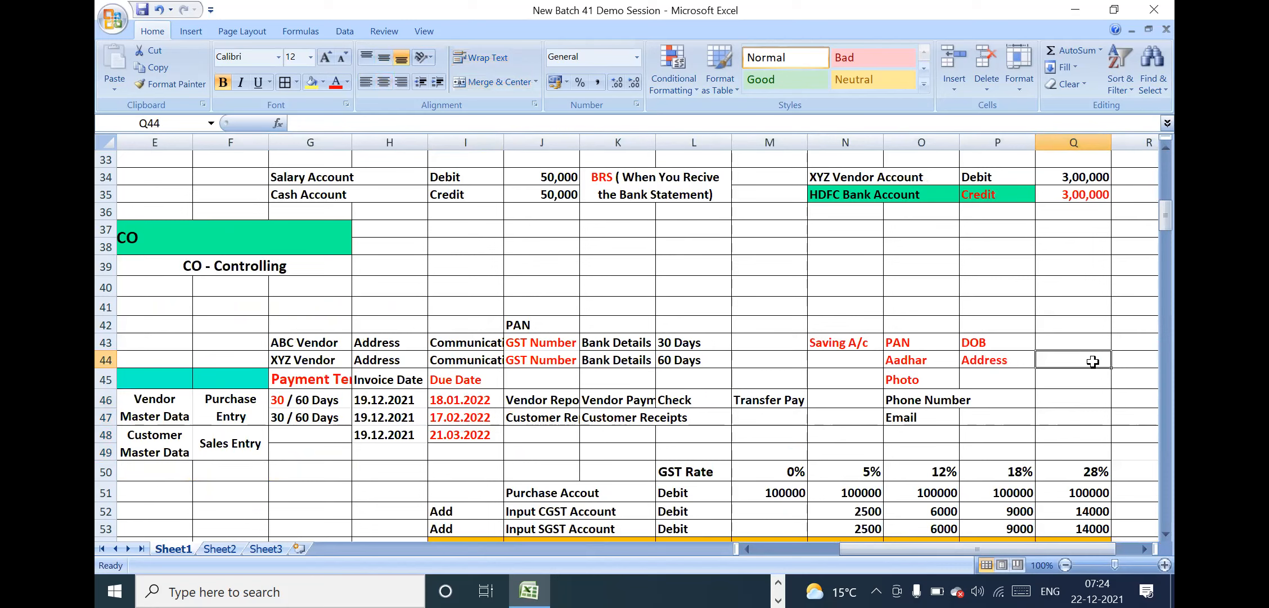
drag(858, 338, 1059, 411)
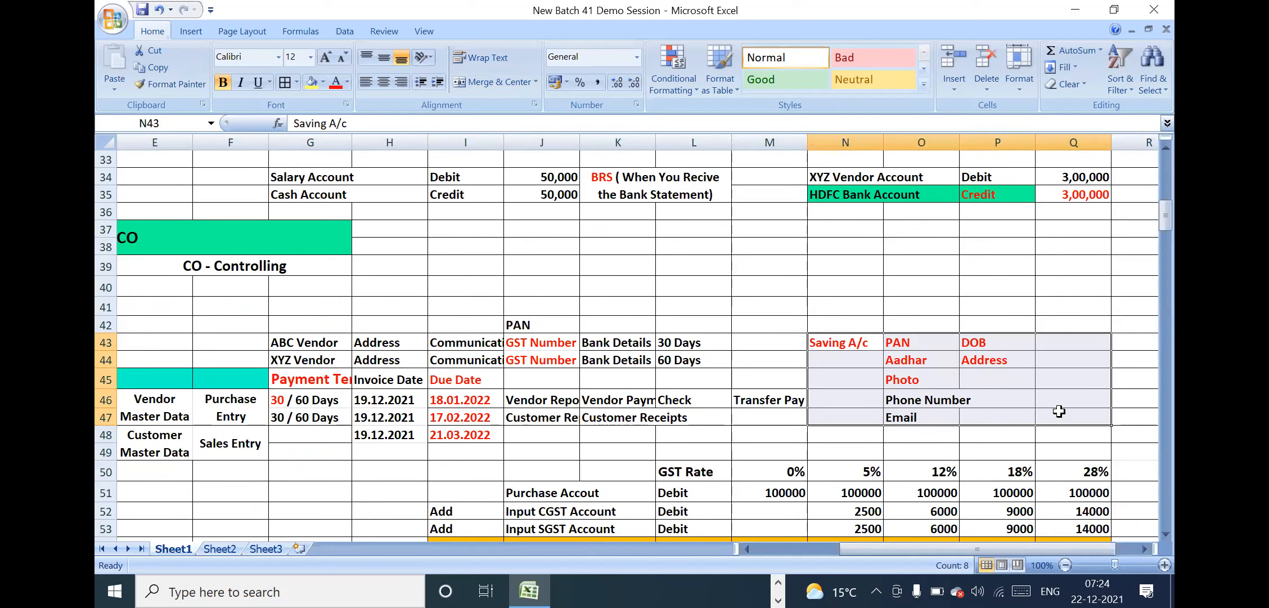
drag(869, 342, 1059, 411)
Enter "CID" in the cell above PAN in the savings account details and highlight the whole block
click(929, 322)
text(CID)
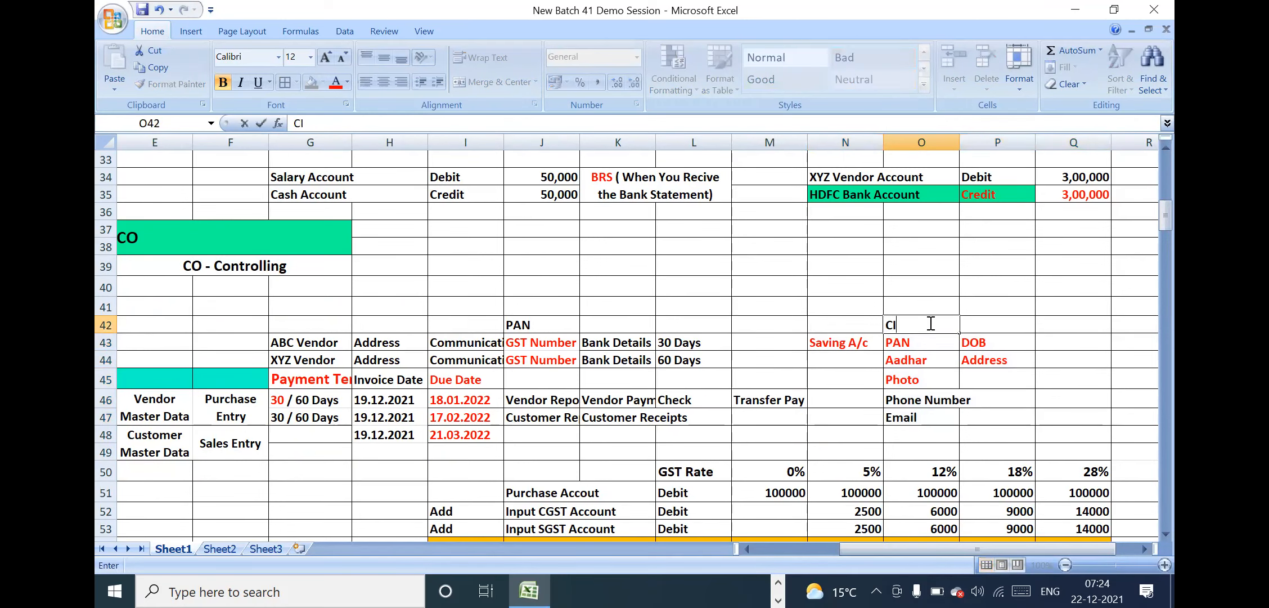
key(Return)
click(904, 322)
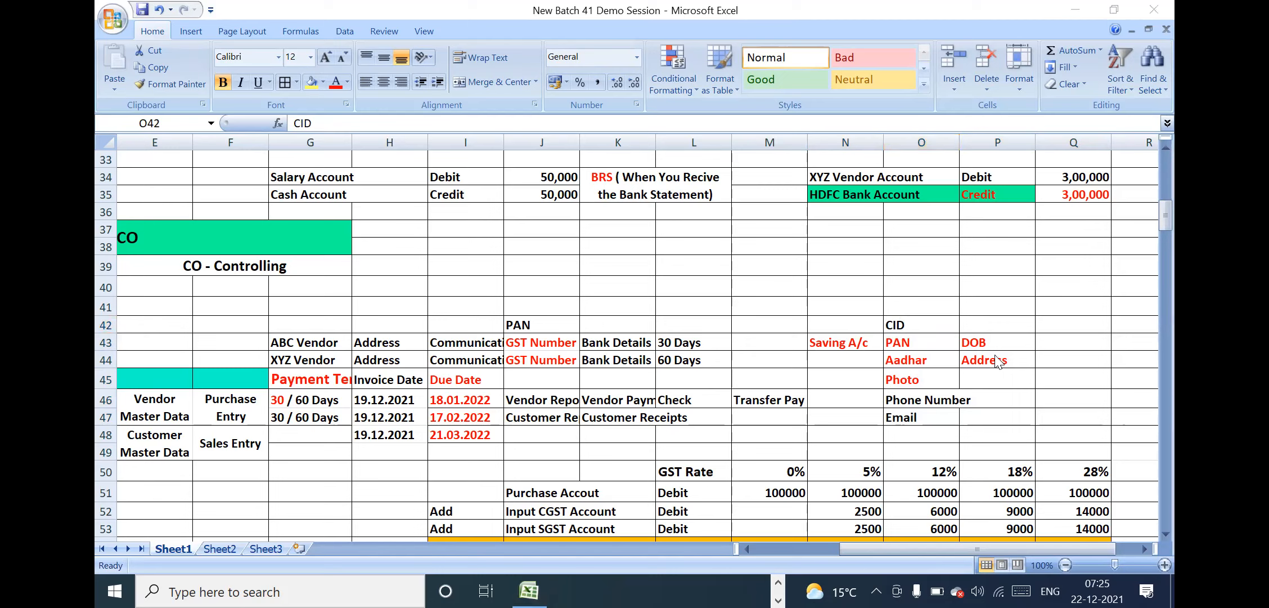
click(911, 331)
drag(857, 323, 1054, 417)
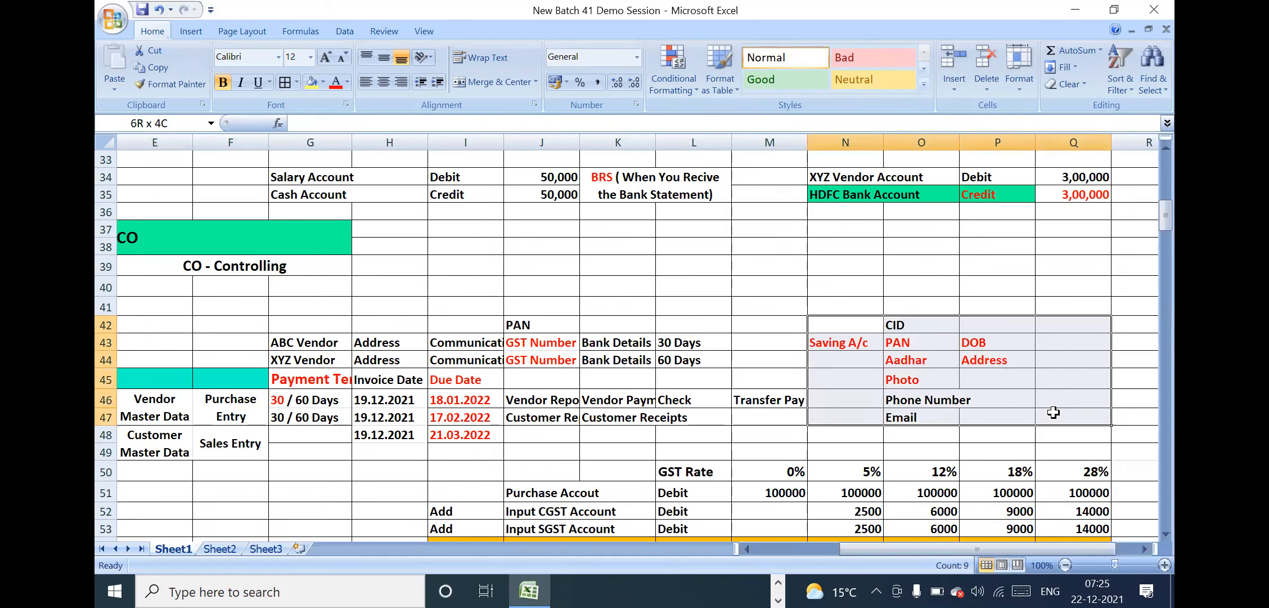
Insert a blank row between the G/L and AP rows of the sub-modules list
click(287, 374)
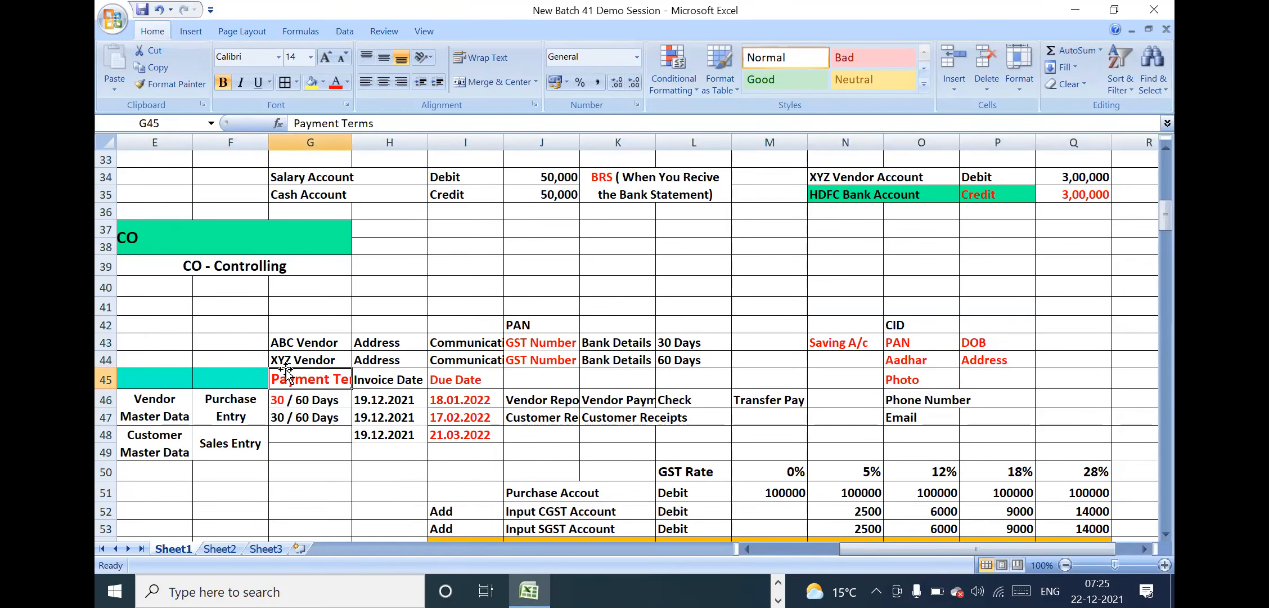
key(Left)
key(Left)
key(Left)
key(Left)
key(Left)
key(Left)
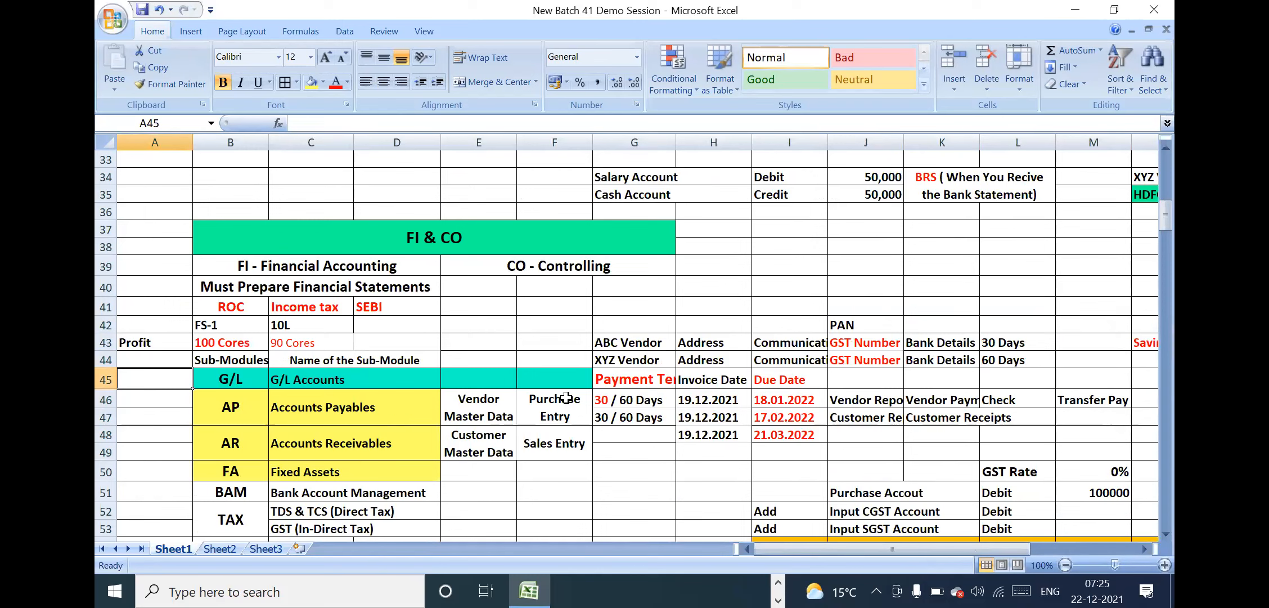
click(566, 399)
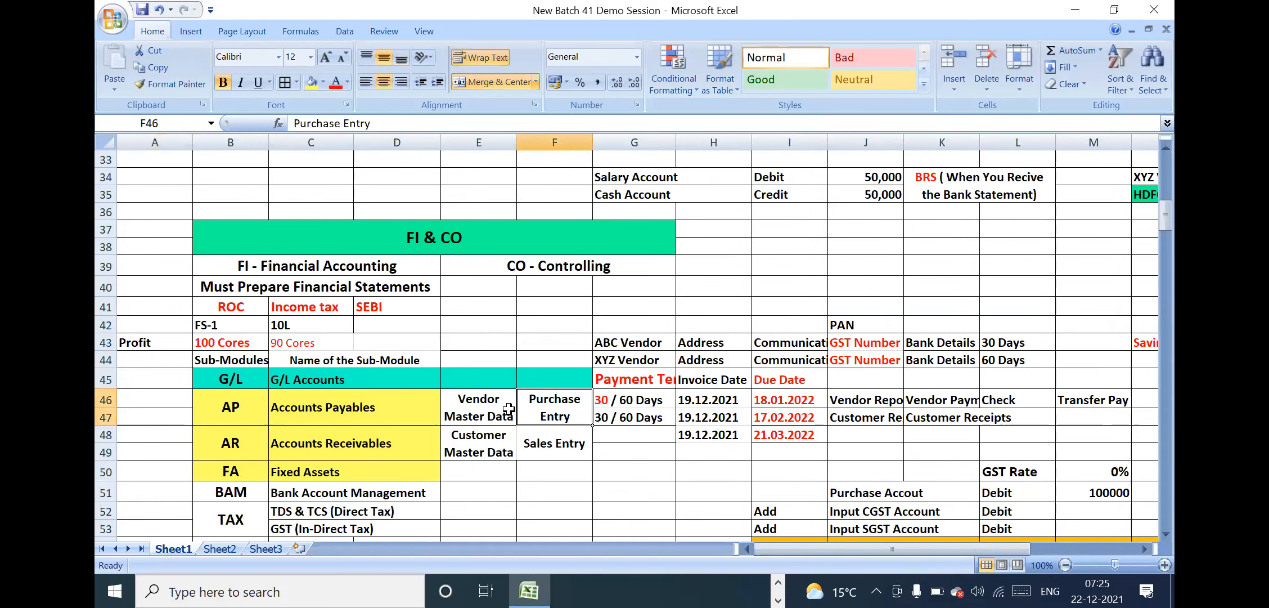
click(106, 399)
right_click(107, 398)
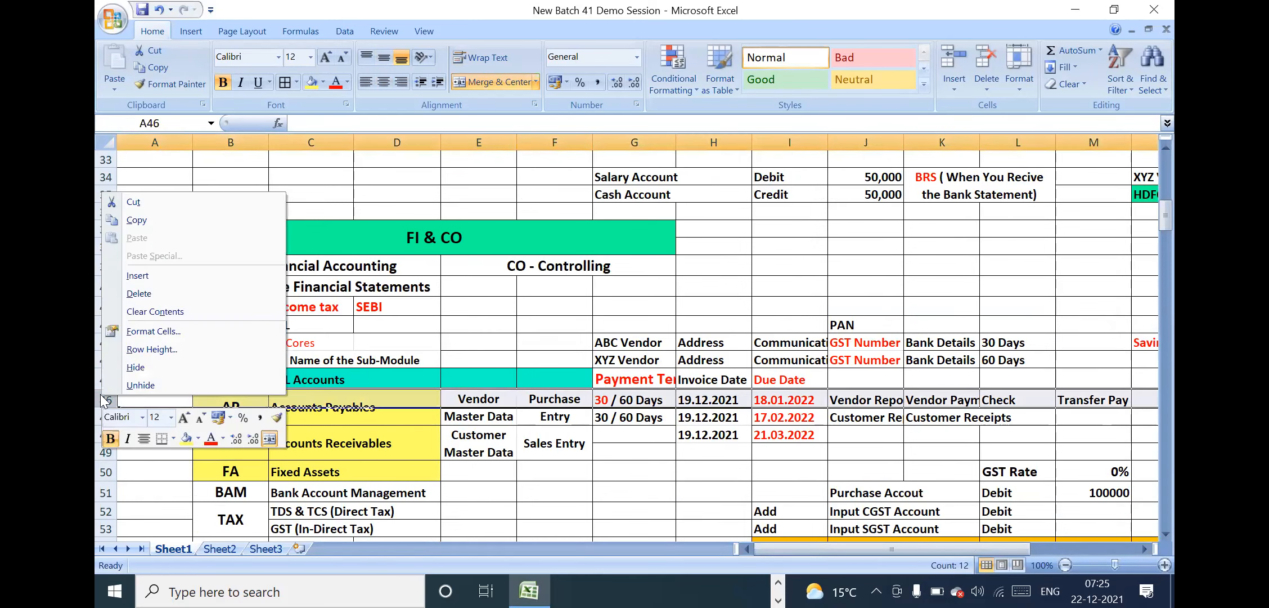
click(140, 275)
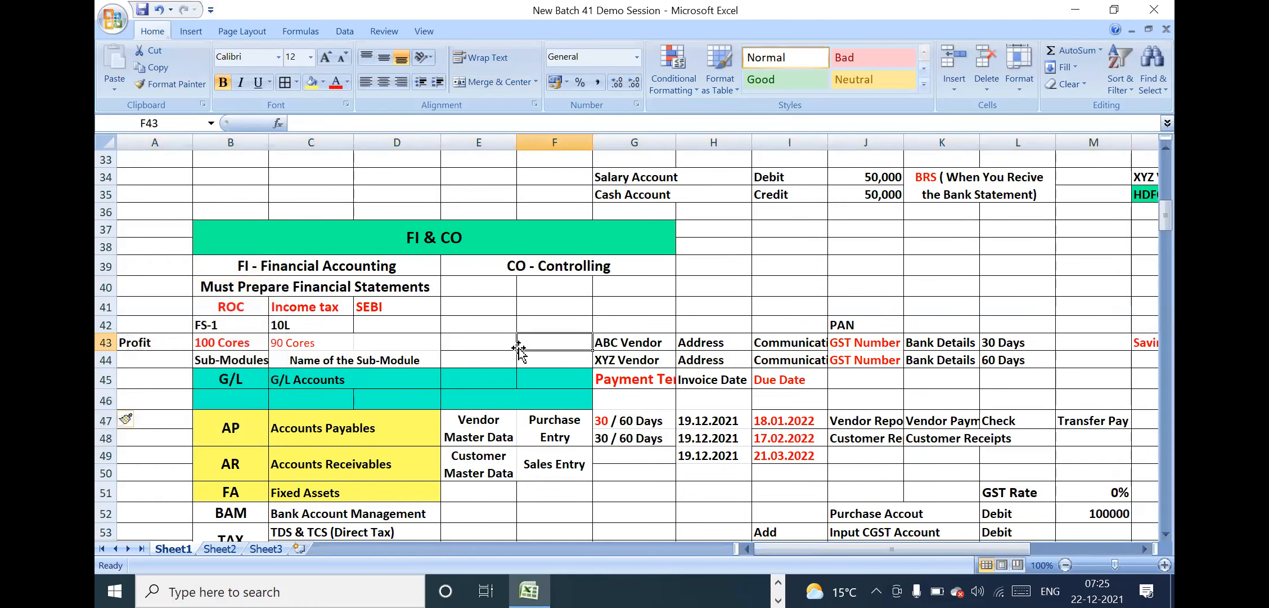
Merge the G/L Accounts and G/L cells each down over rows 45 and 46, centring their text horizontally and vertically
drag(368, 372, 372, 392)
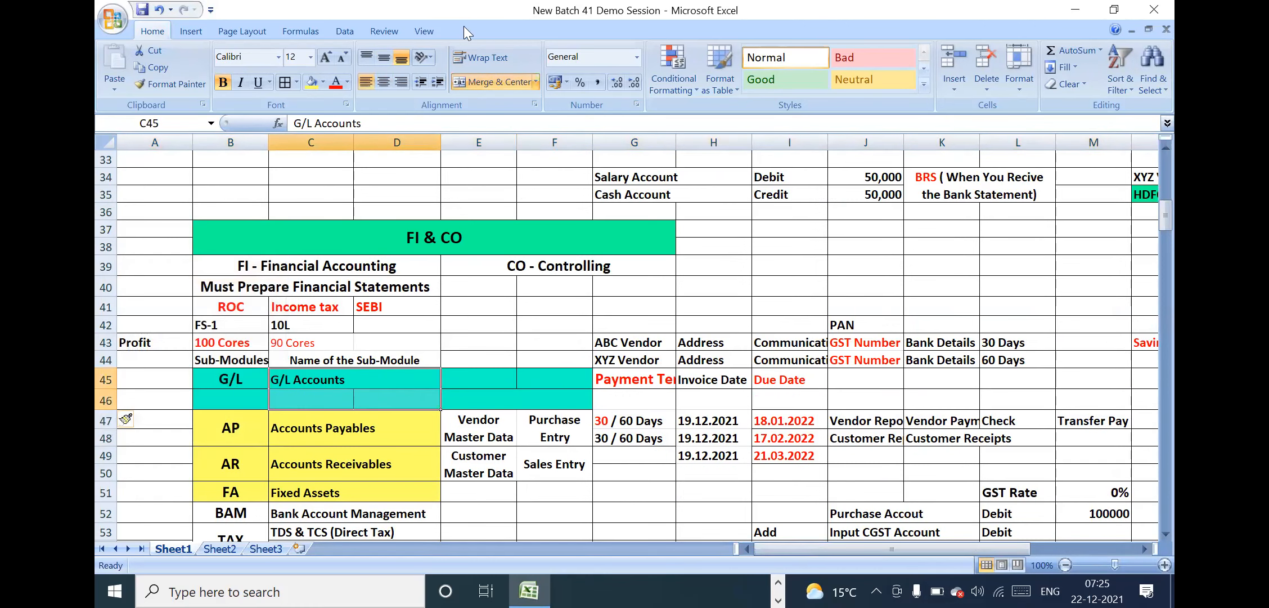
click(492, 82)
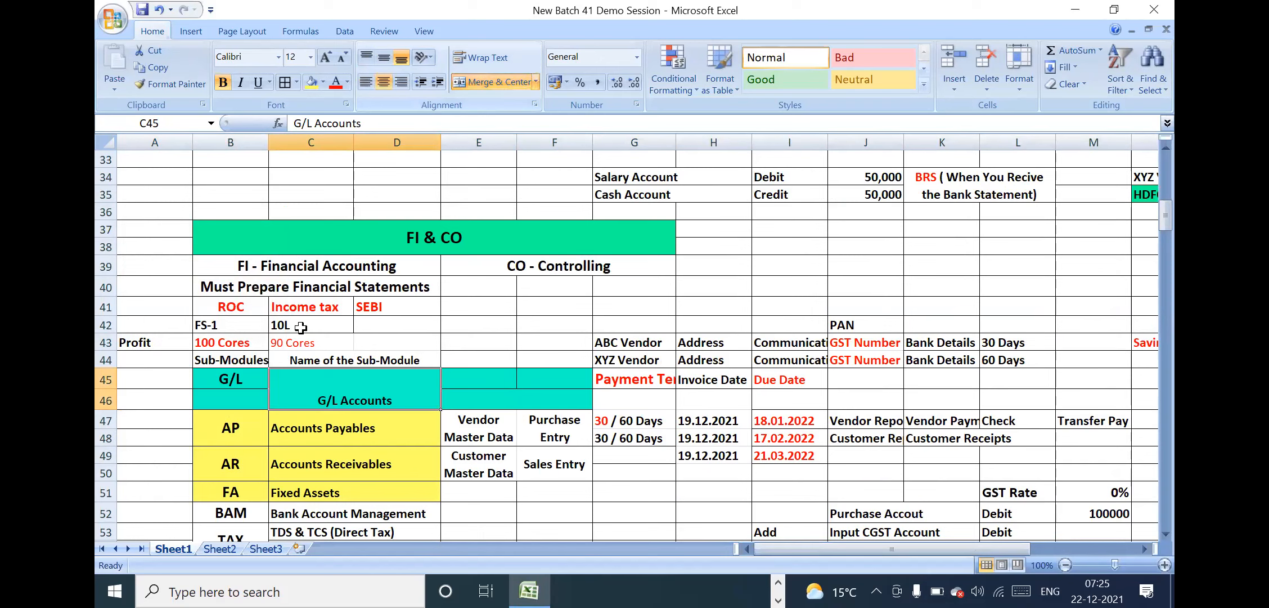
click(383, 59)
drag(248, 378, 245, 397)
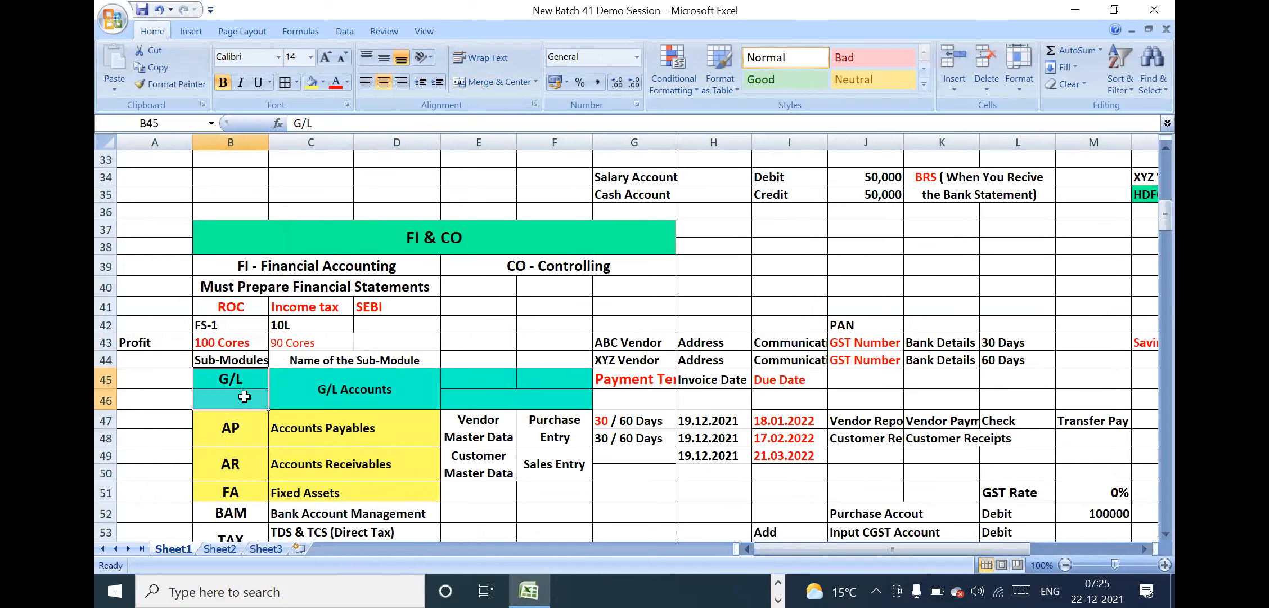
click(490, 81)
click(490, 82)
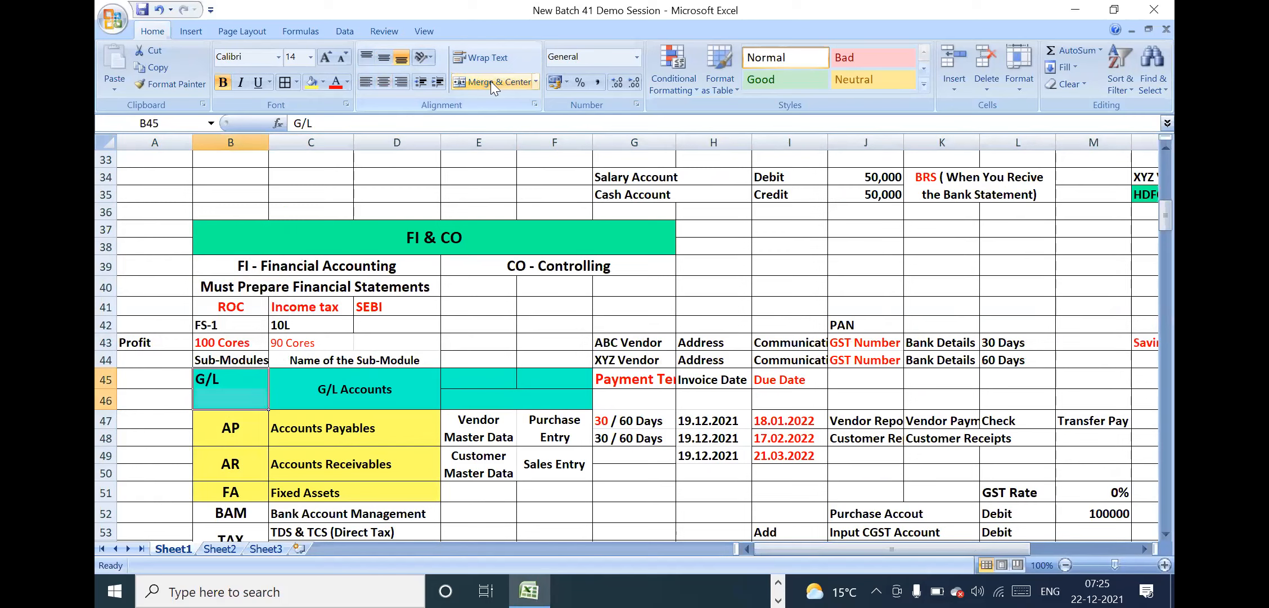
click(490, 81)
click(383, 58)
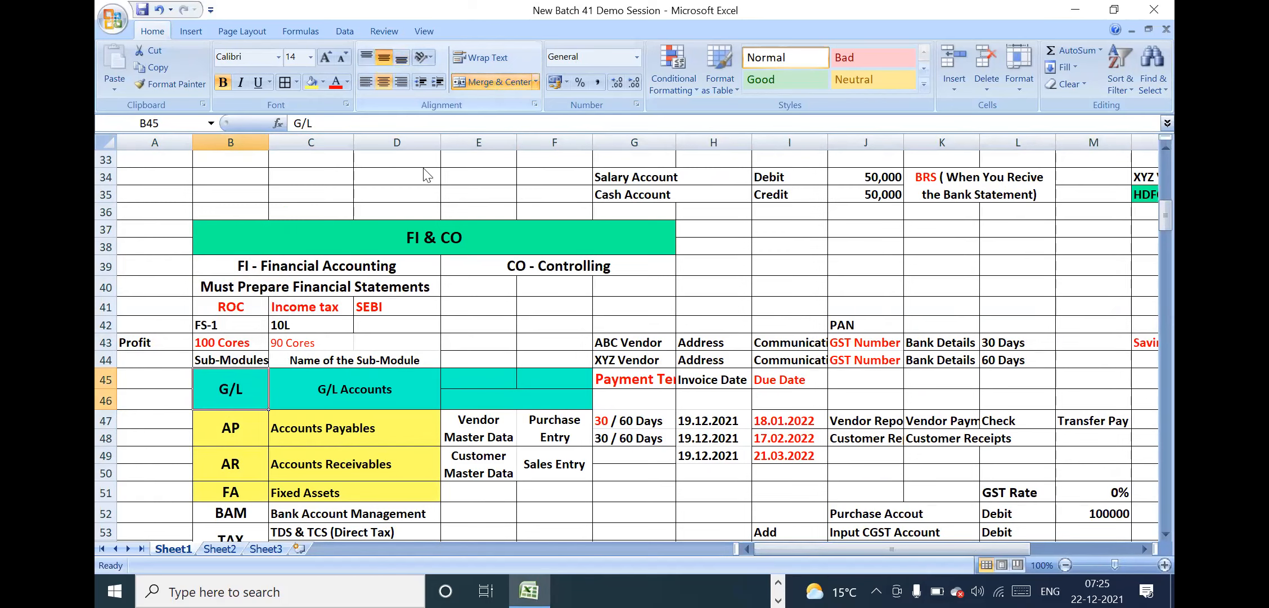
Merge cells E45 and E46 beside G/L Accounts and fill them with the wrapped label "G/L Master Data"
drag(481, 382, 563, 401)
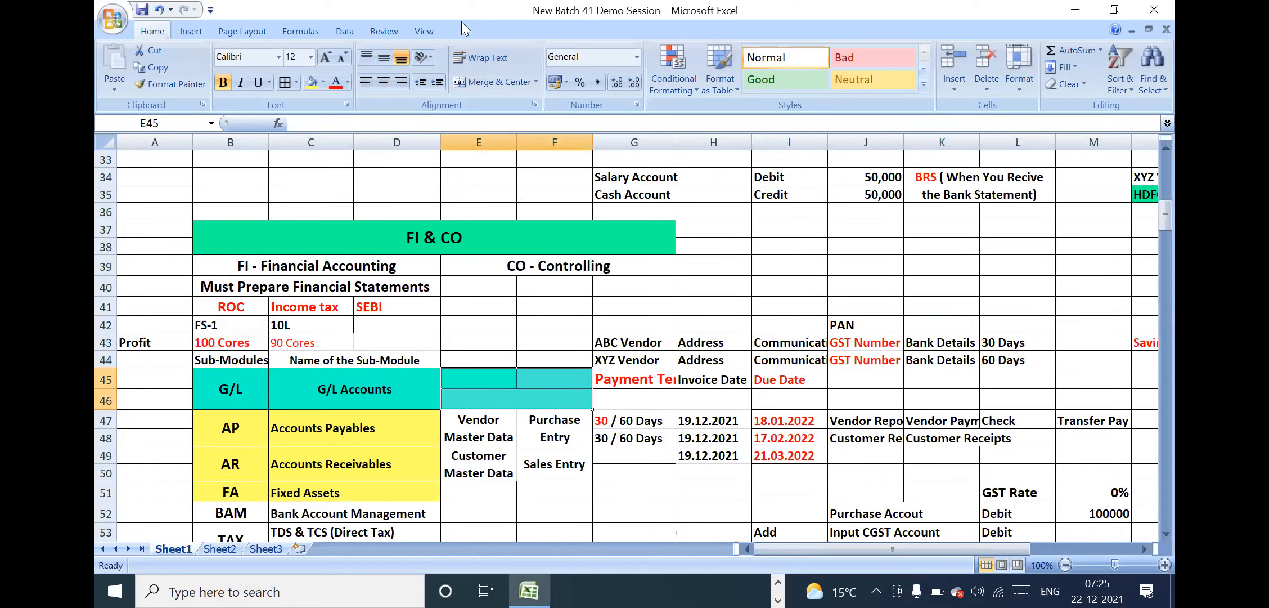
drag(476, 387, 483, 396)
click(481, 80)
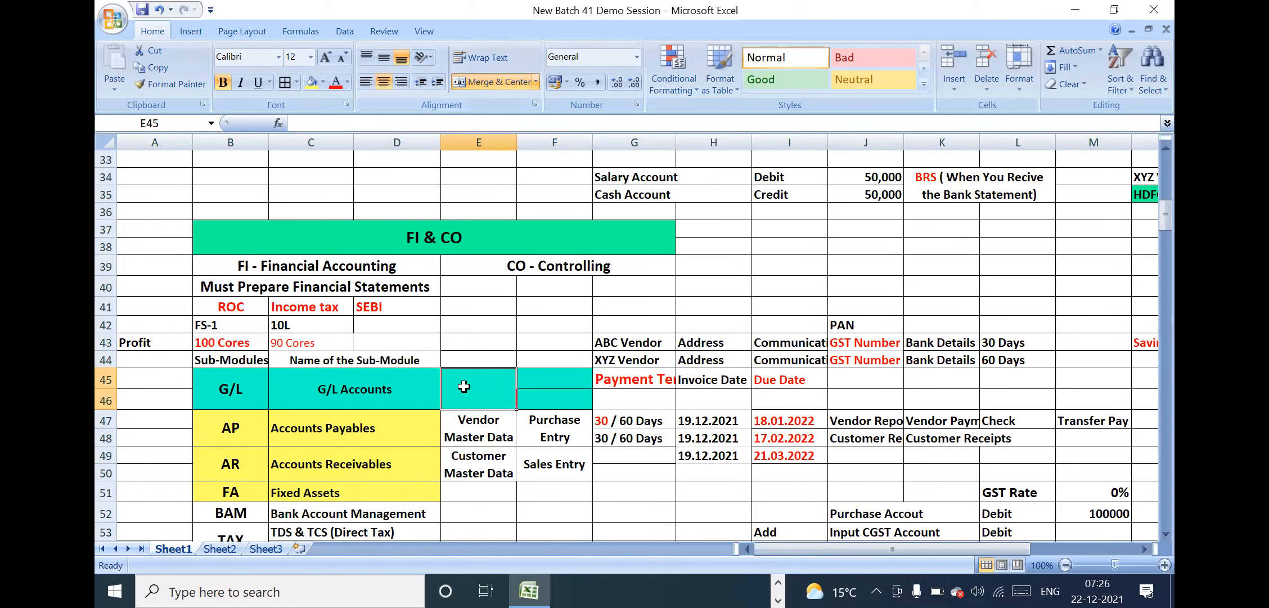
text(G/L)
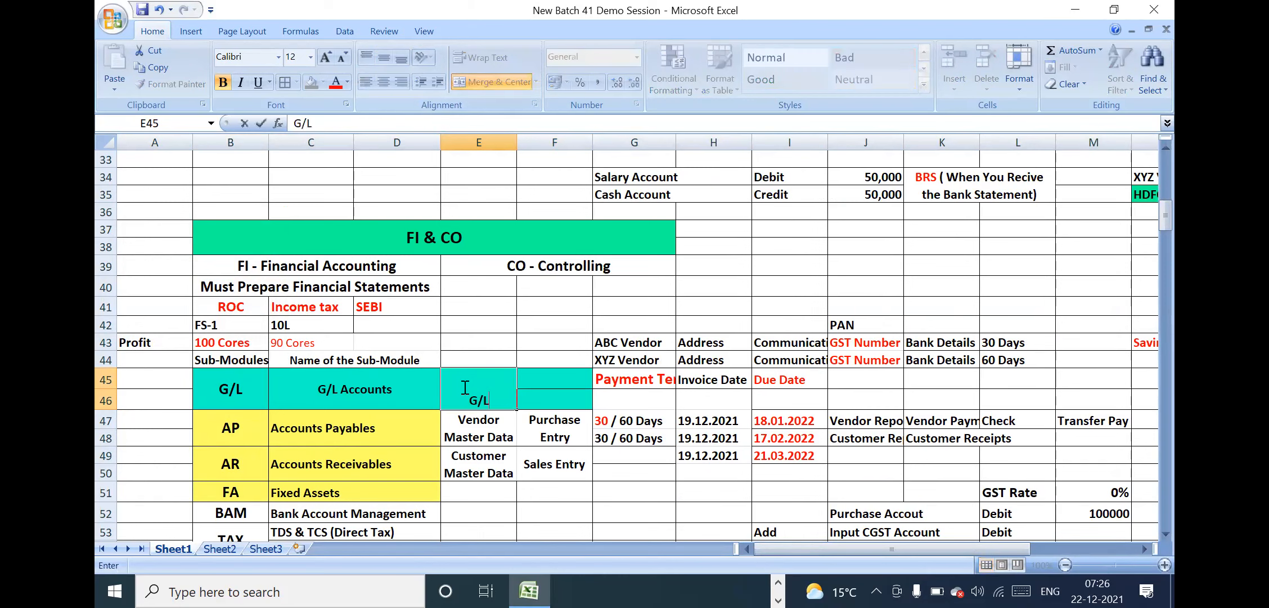
text( Master Data)
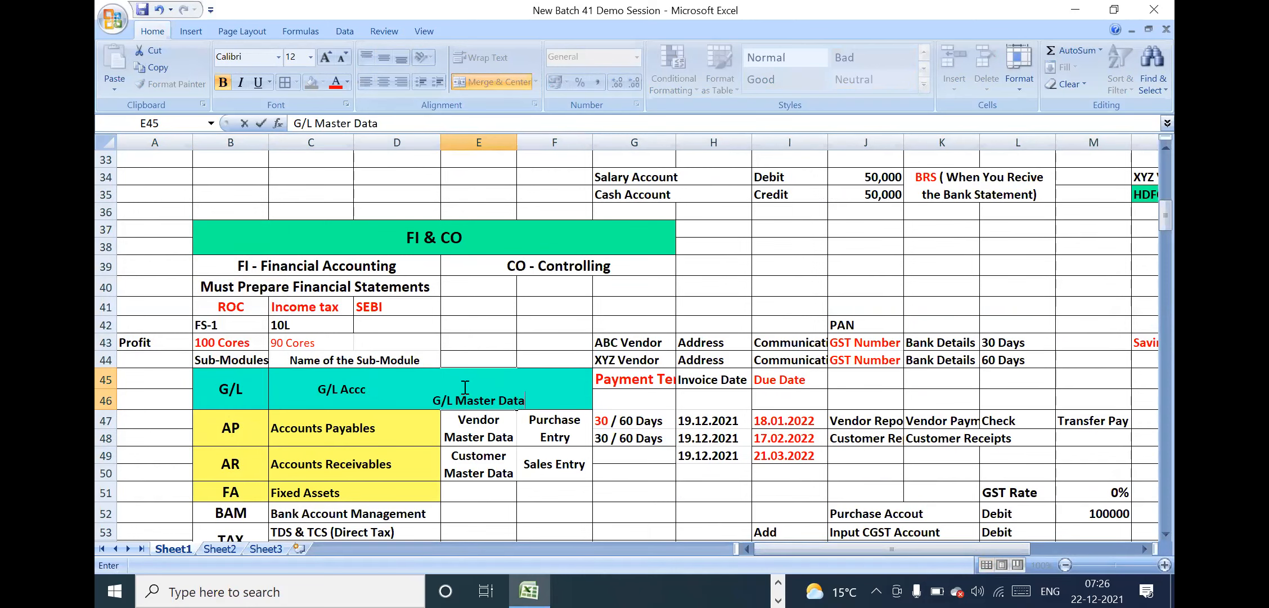
key(Return)
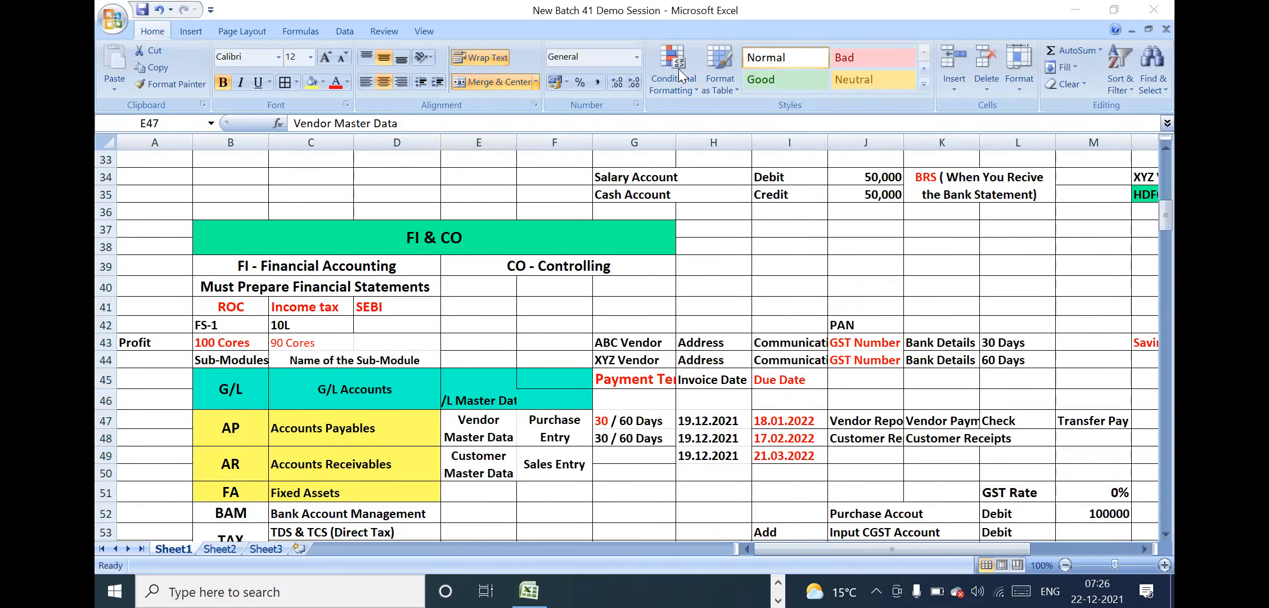
click(495, 375)
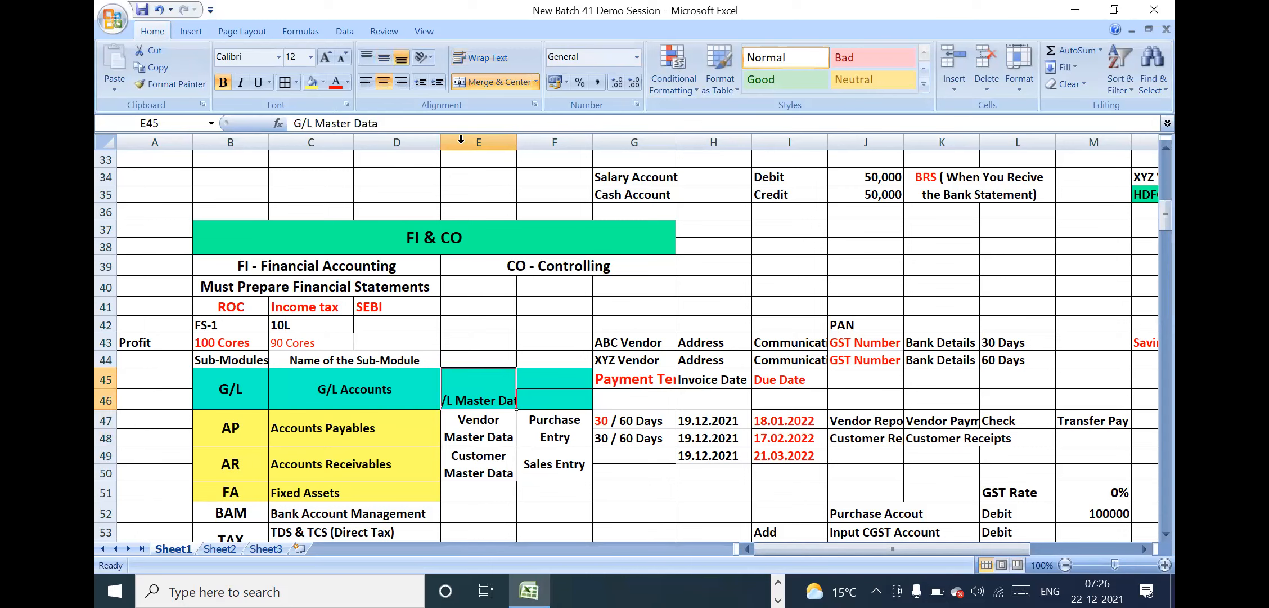
click(477, 56)
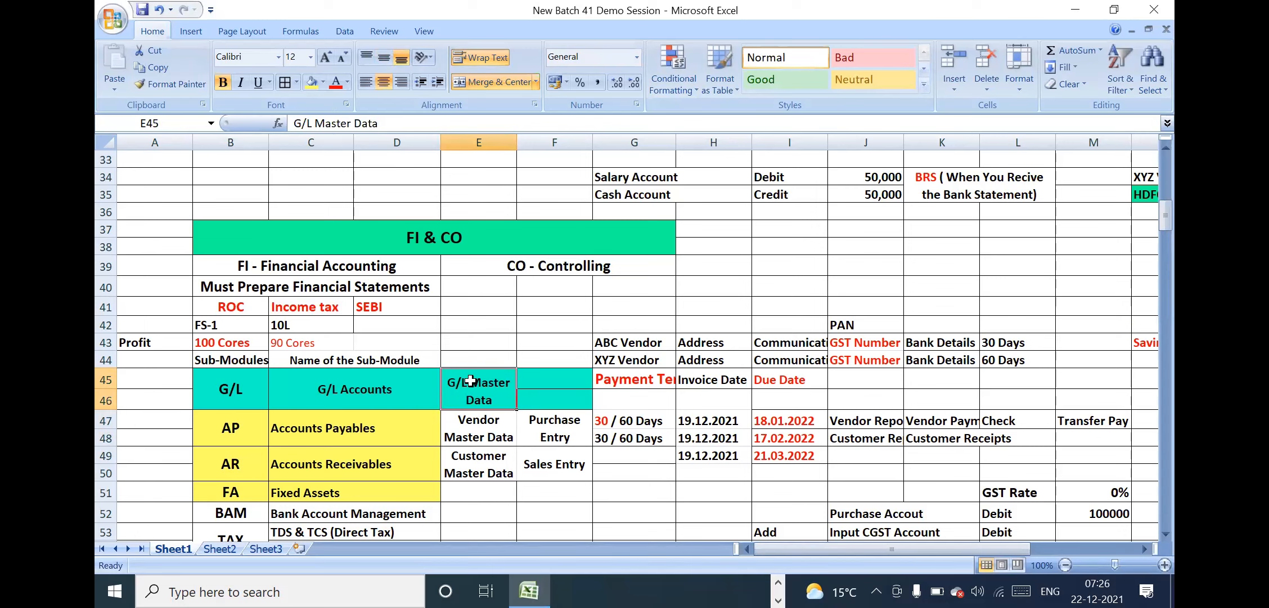
Review the master data and the purchase and sales entry cells of Accounts Payables and Accounts Receivables
click(542, 437)
drag(478, 425, 540, 460)
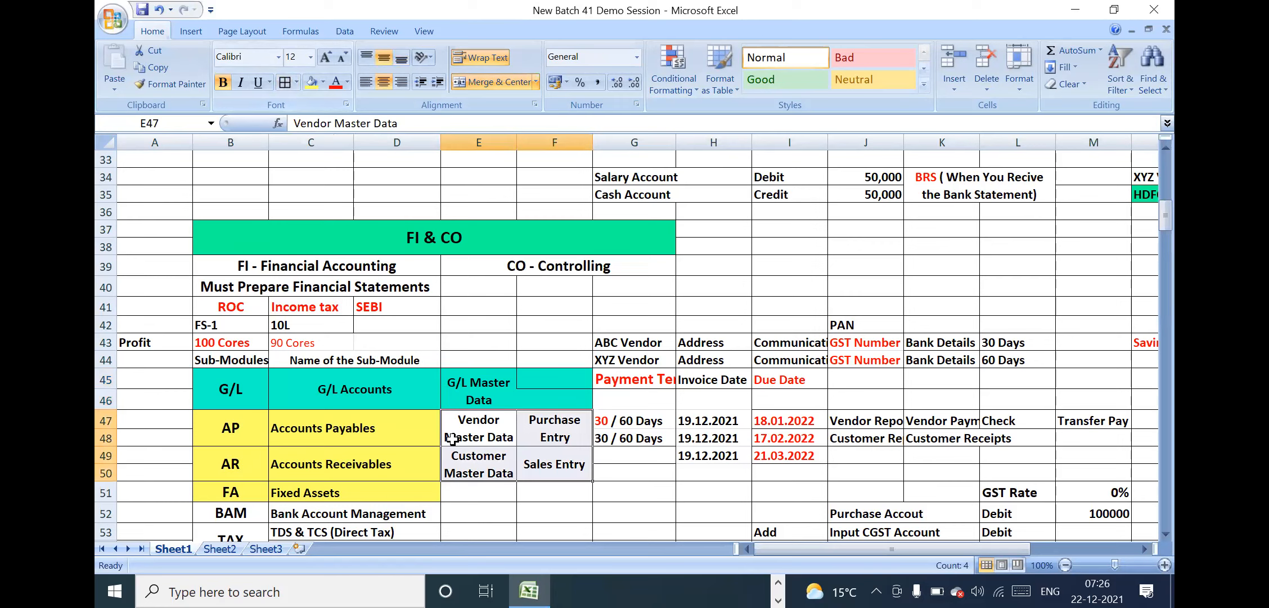
click(399, 419)
click(494, 422)
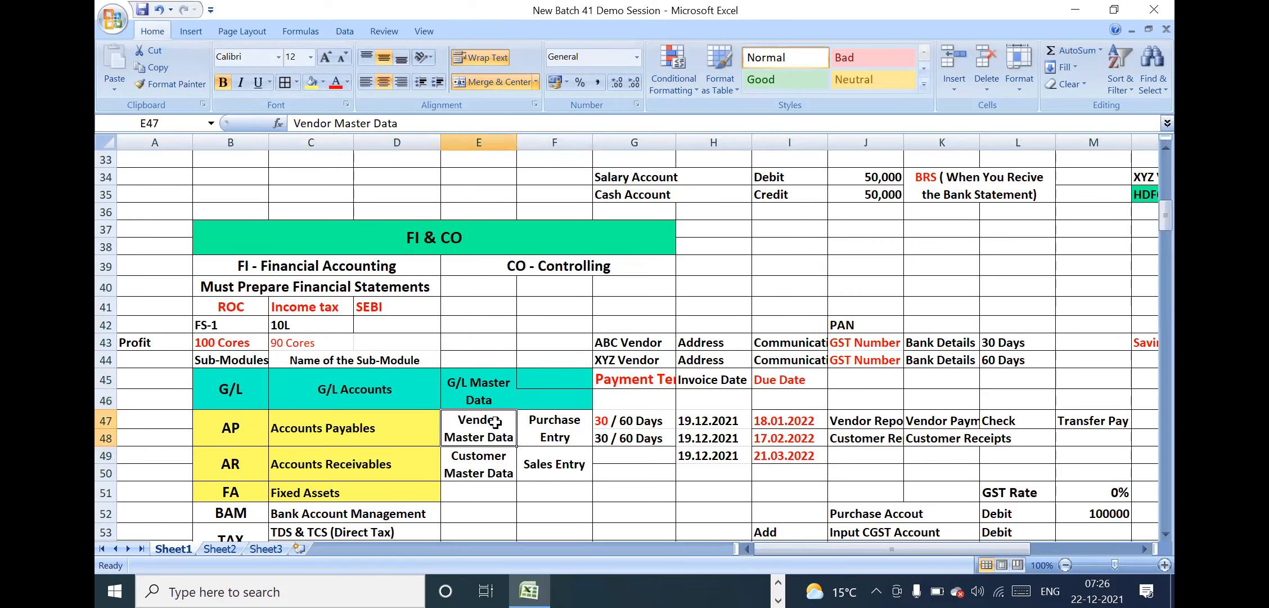
click(526, 426)
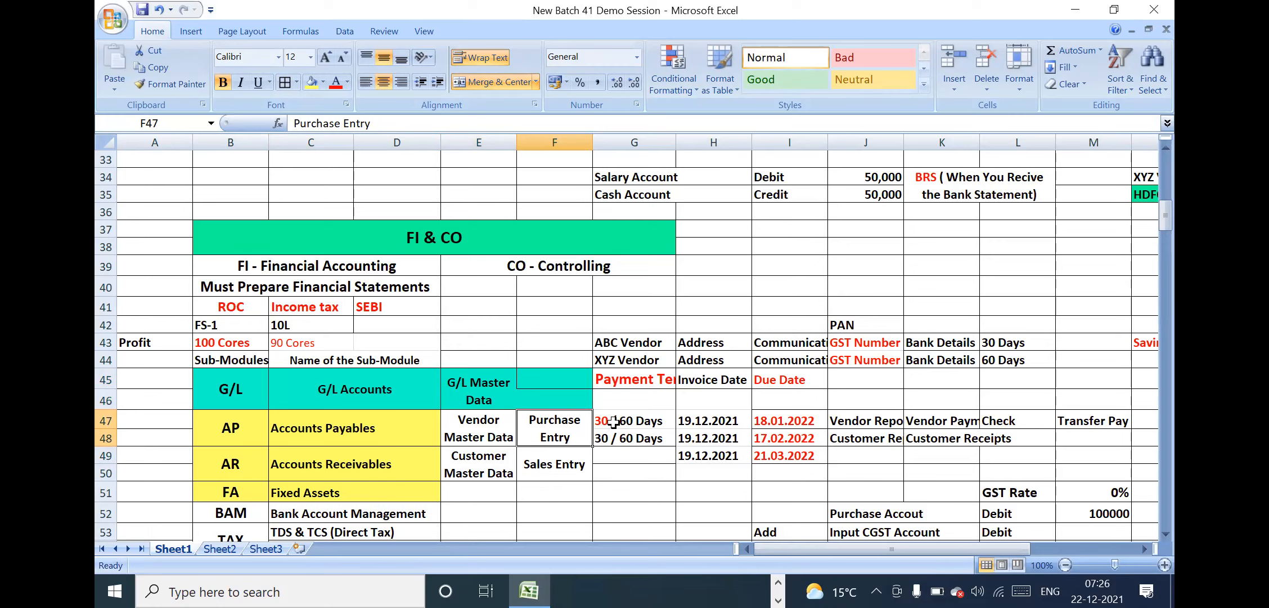
Copy the two "30 / 60 Days" payment terms from G47:G48 into G49:G50 beside Sales Entry
drag(573, 416, 785, 432)
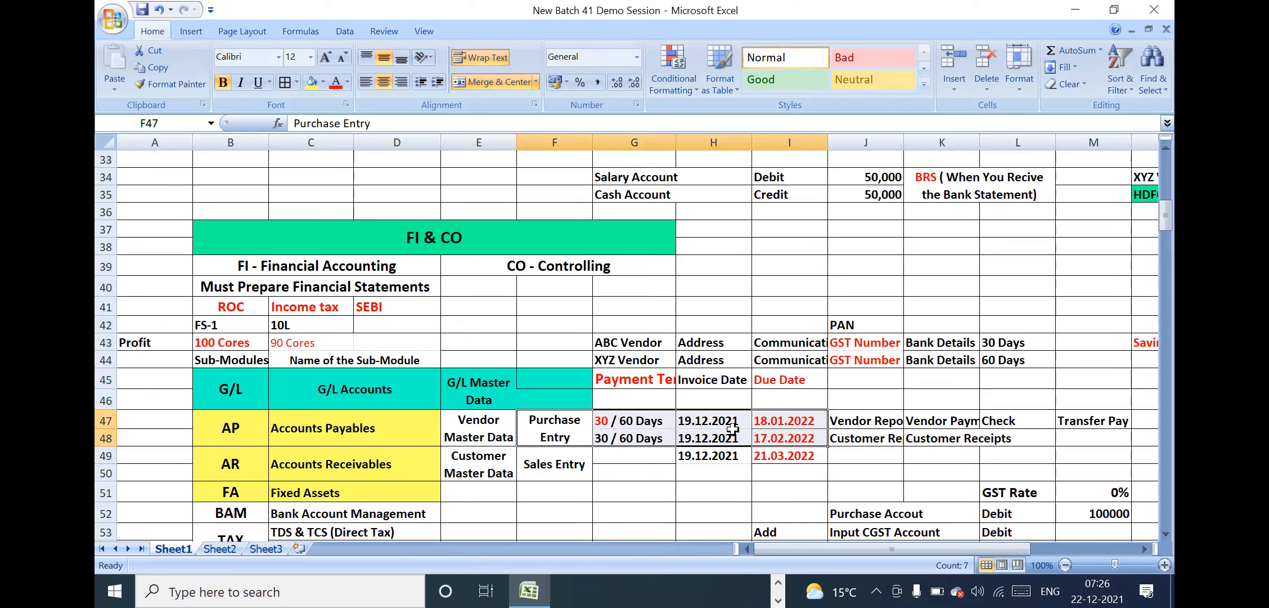
drag(643, 418, 637, 442)
key(ctrl+c)
click(619, 457)
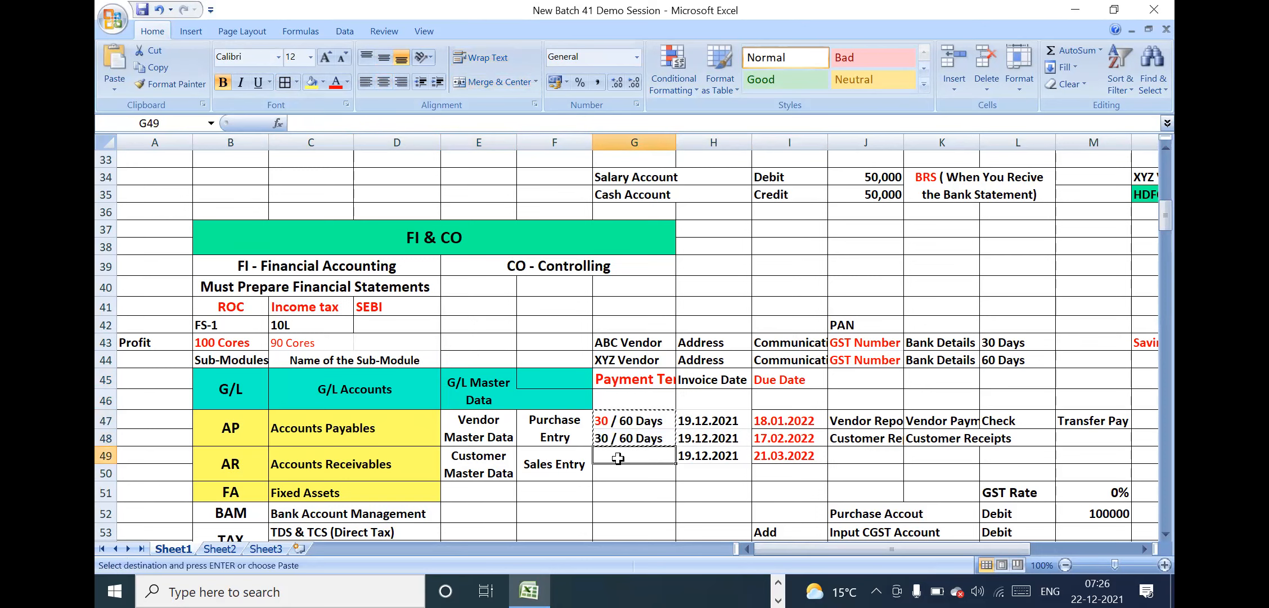
key(ctrl+v)
key(Escape)
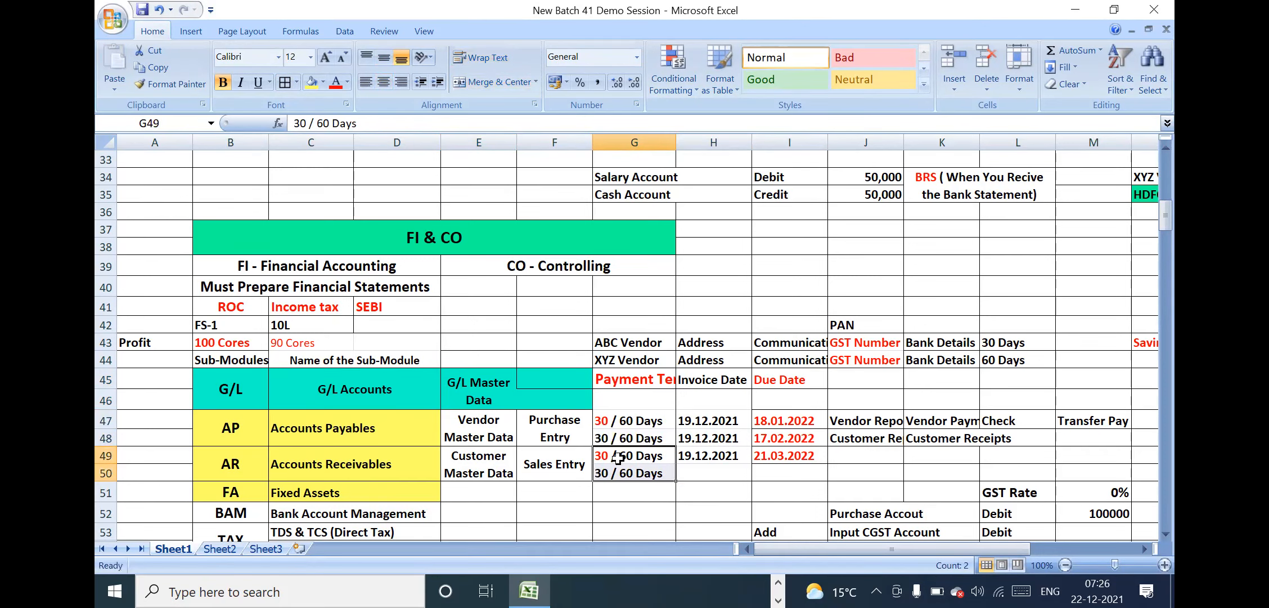
Review the due dates, vendor and customer reports, and payment and receipt cells in rows 47 and 48
drag(701, 419, 798, 438)
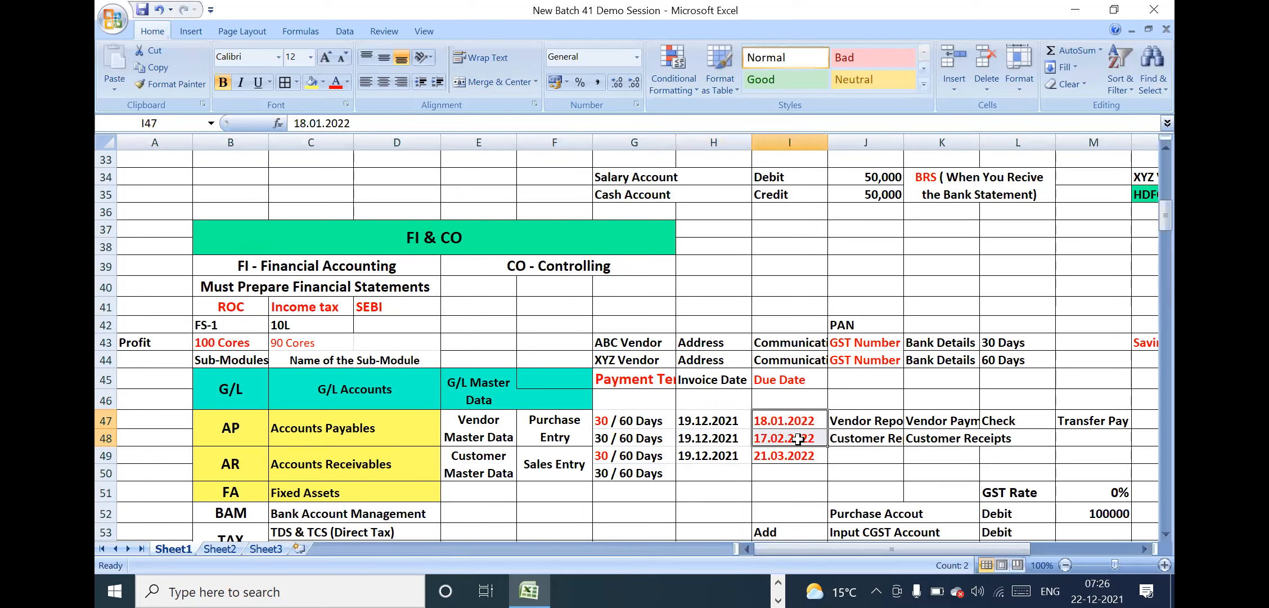
click(862, 419)
drag(776, 419, 786, 436)
drag(850, 420, 850, 438)
drag(936, 420, 941, 439)
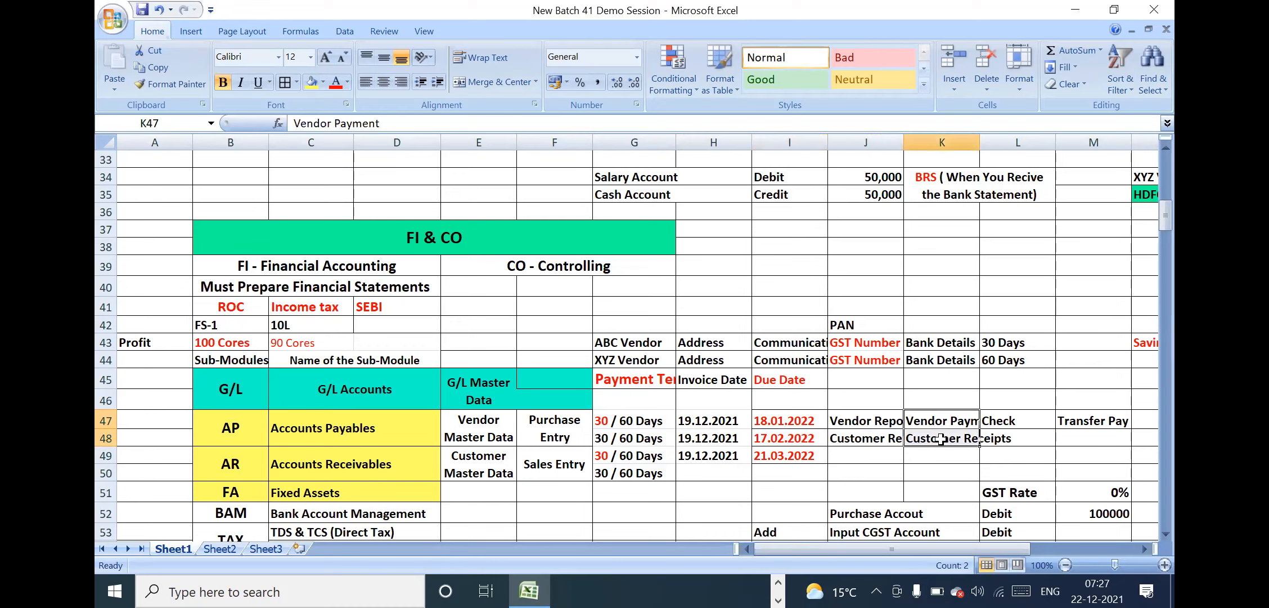
click(561, 419)
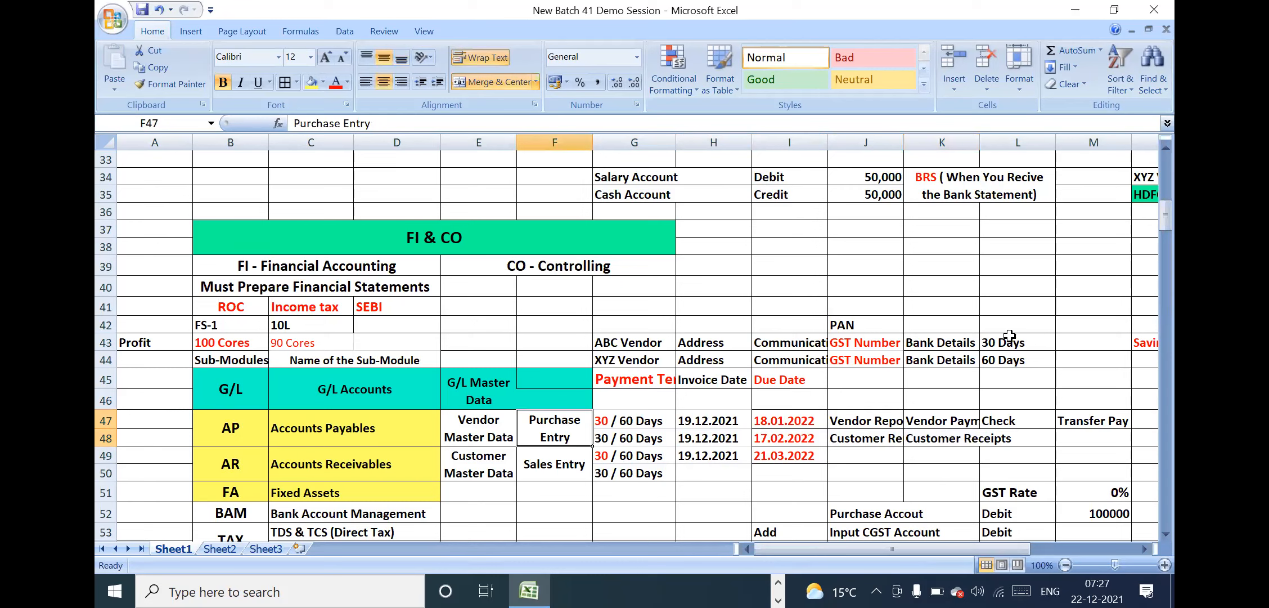
Fill the Vendor Payment and Customer Receipts cells K47:K48 with the recently used green
click(936, 420)
drag(947, 421, 945, 443)
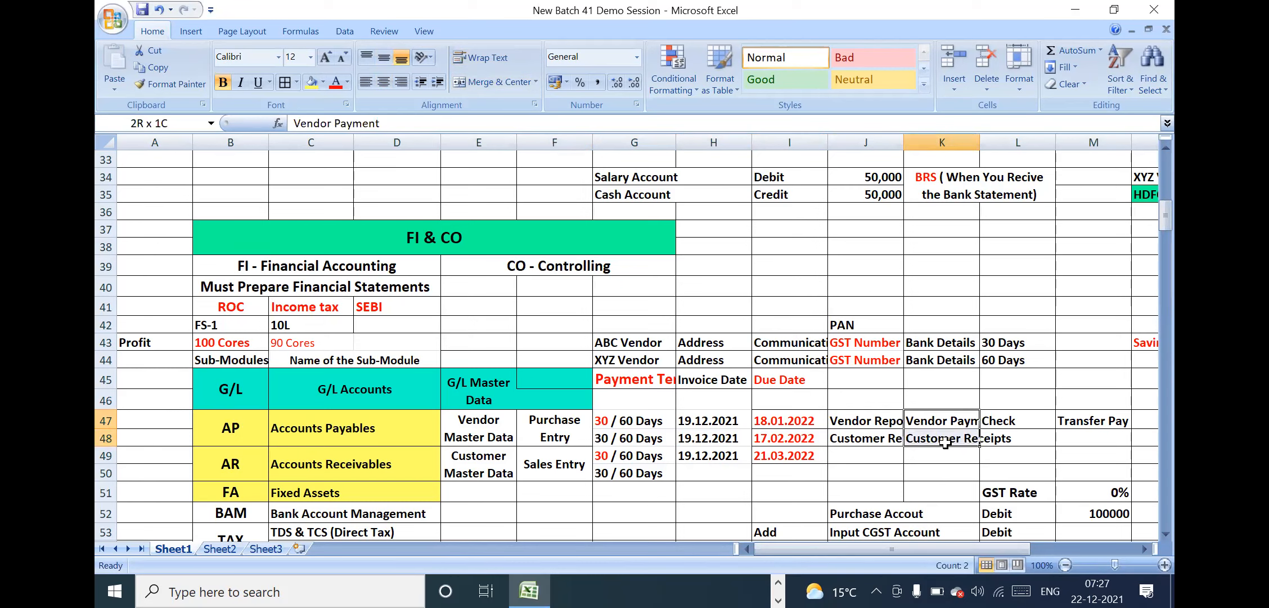
click(324, 84)
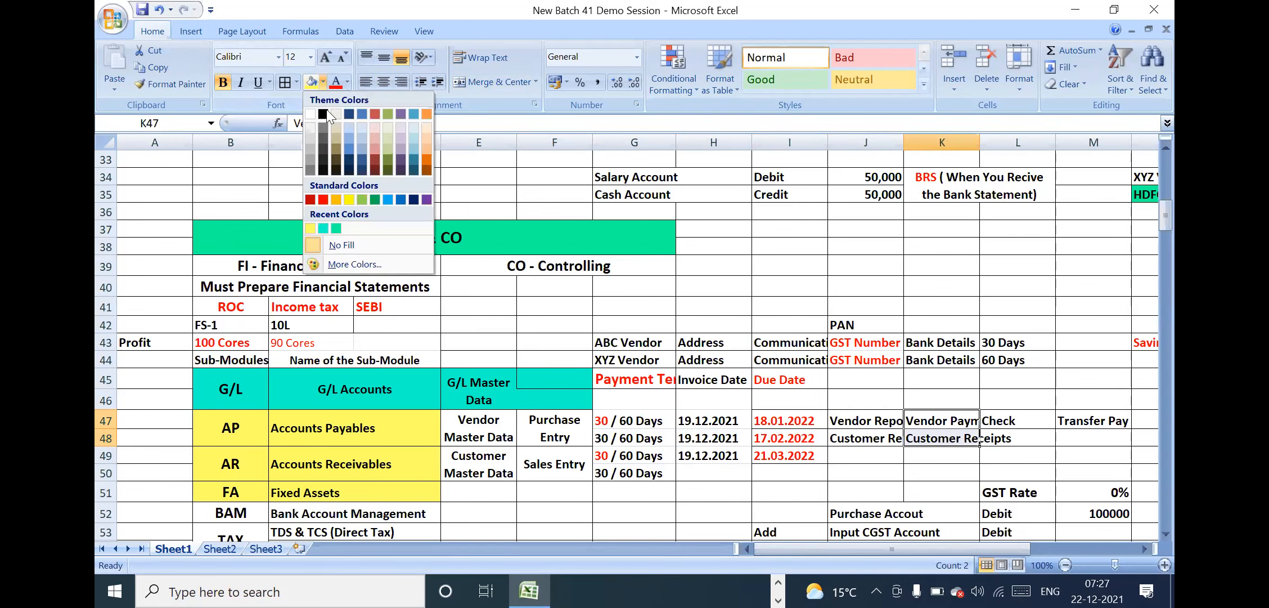
click(336, 227)
click(941, 455)
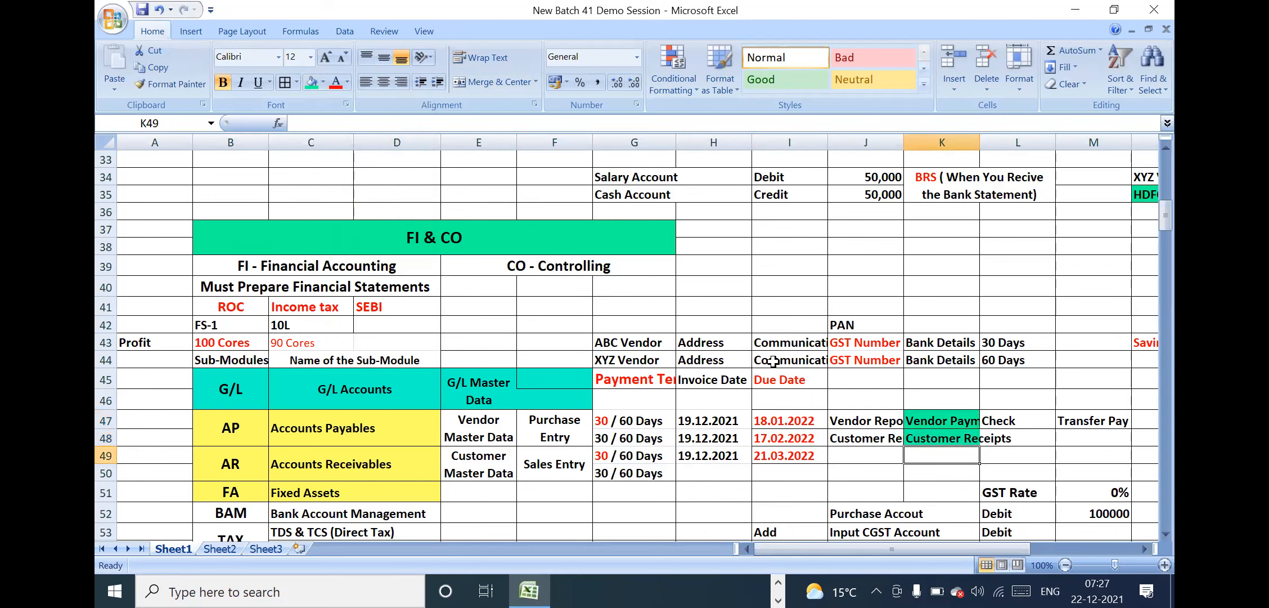
Merge and centre the Payment Terms, Invoice Date and Due Date headers each over rows 45 and 46, wrapping the first two
mouse_move(656, 378)
mouse_down()
mouse_move(769, 377)
mouse_move(652, 385)
mouse_move(651, 396)
mouse_up()
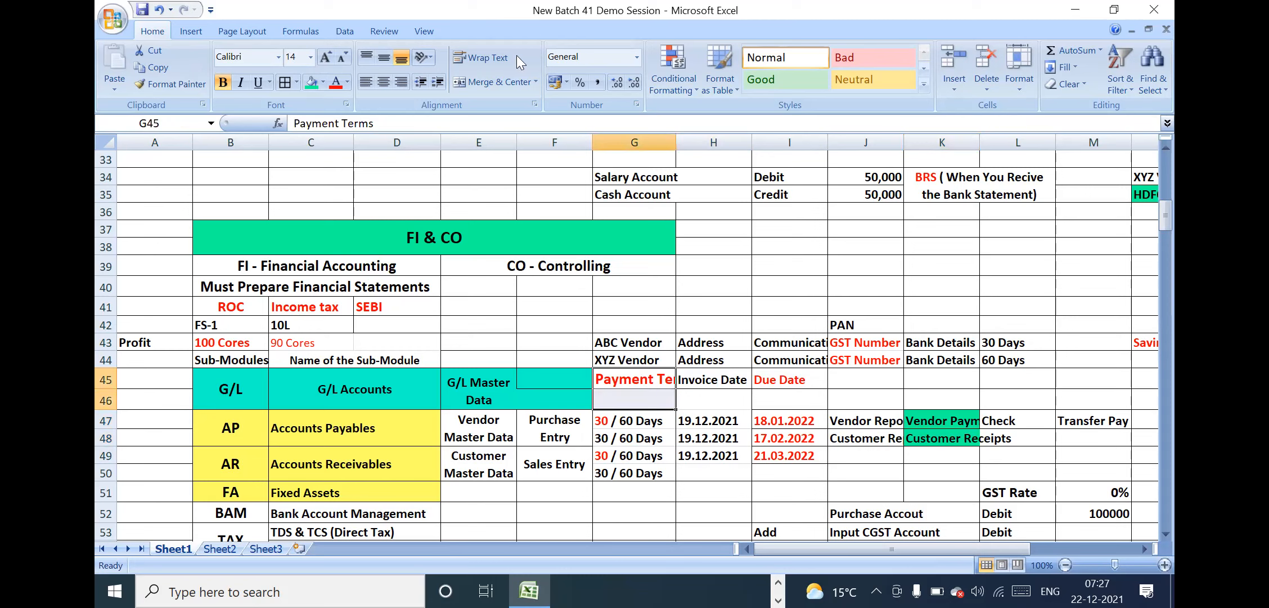
click(496, 82)
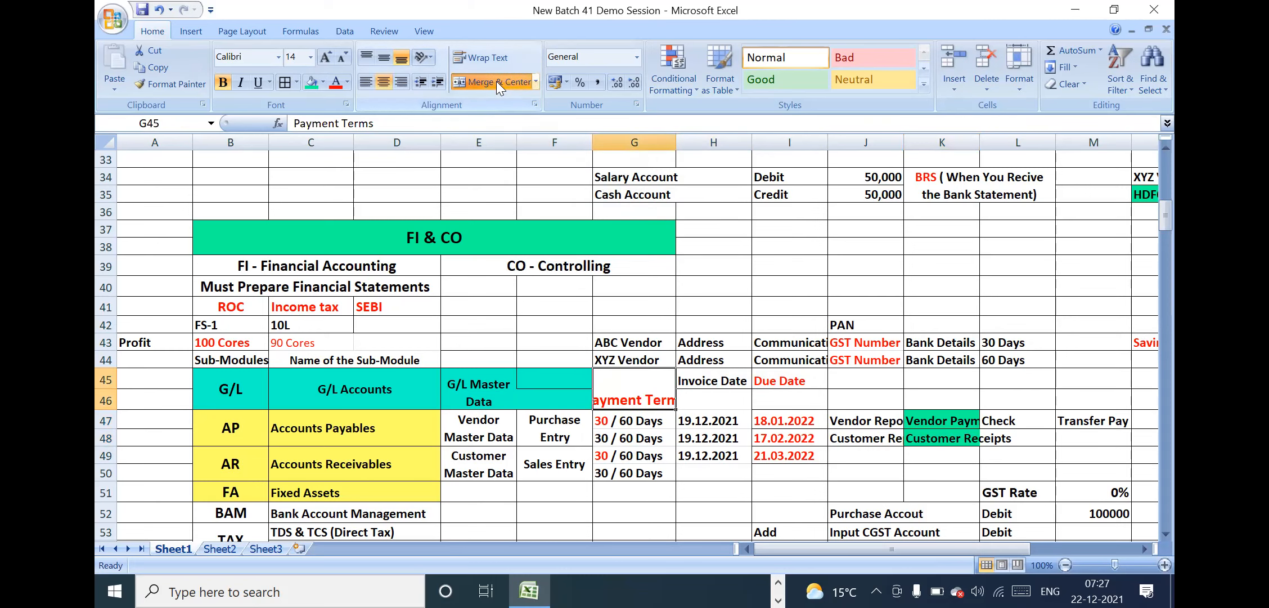
click(481, 56)
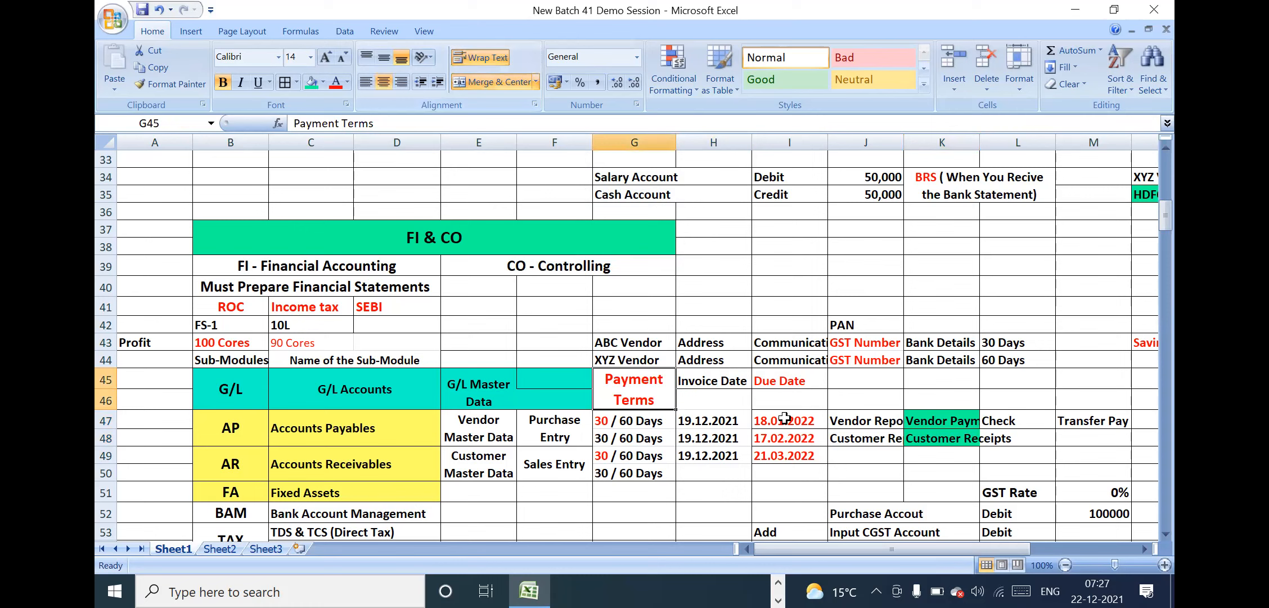
drag(737, 382, 732, 399)
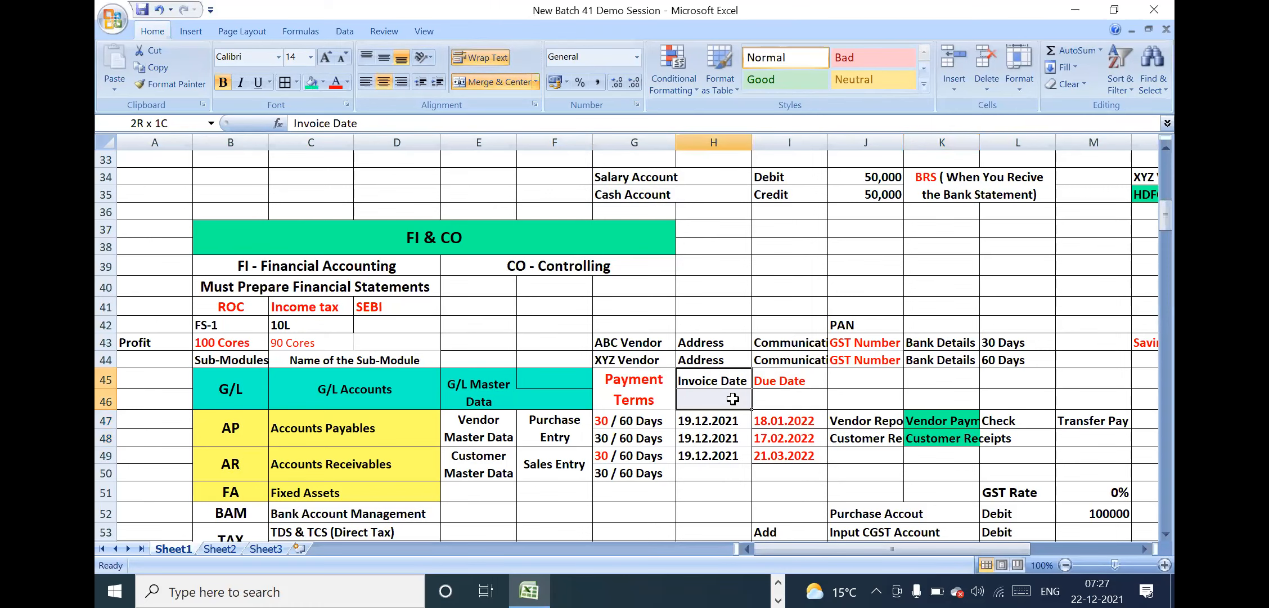
click(483, 84)
click(478, 57)
drag(799, 380, 802, 397)
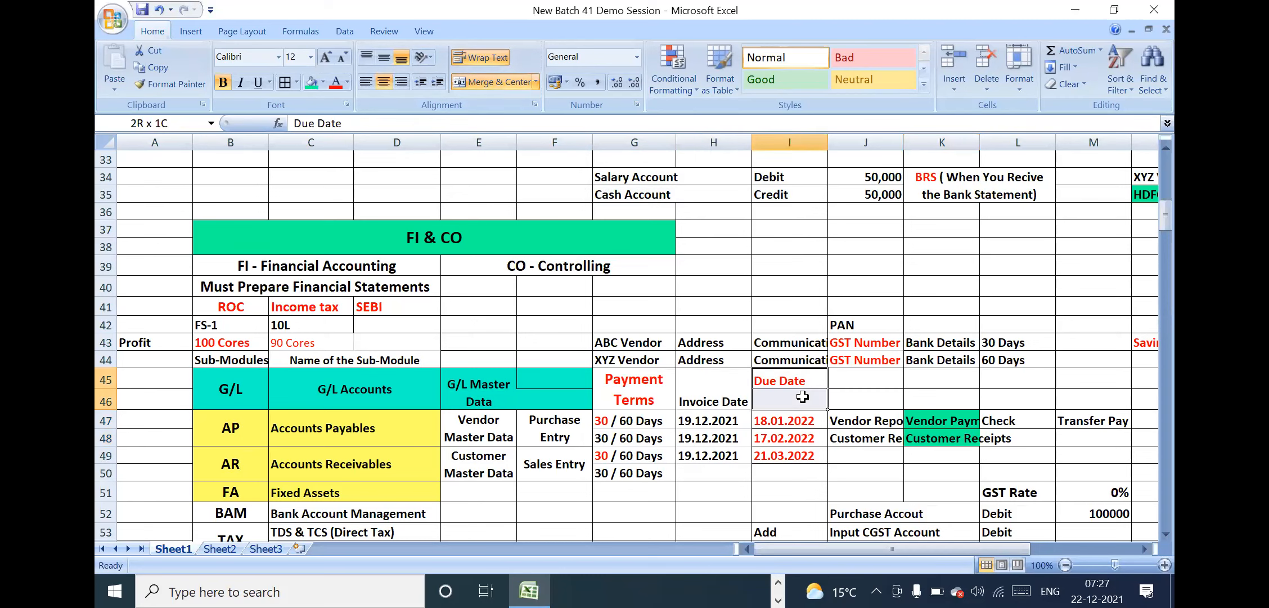
click(490, 82)
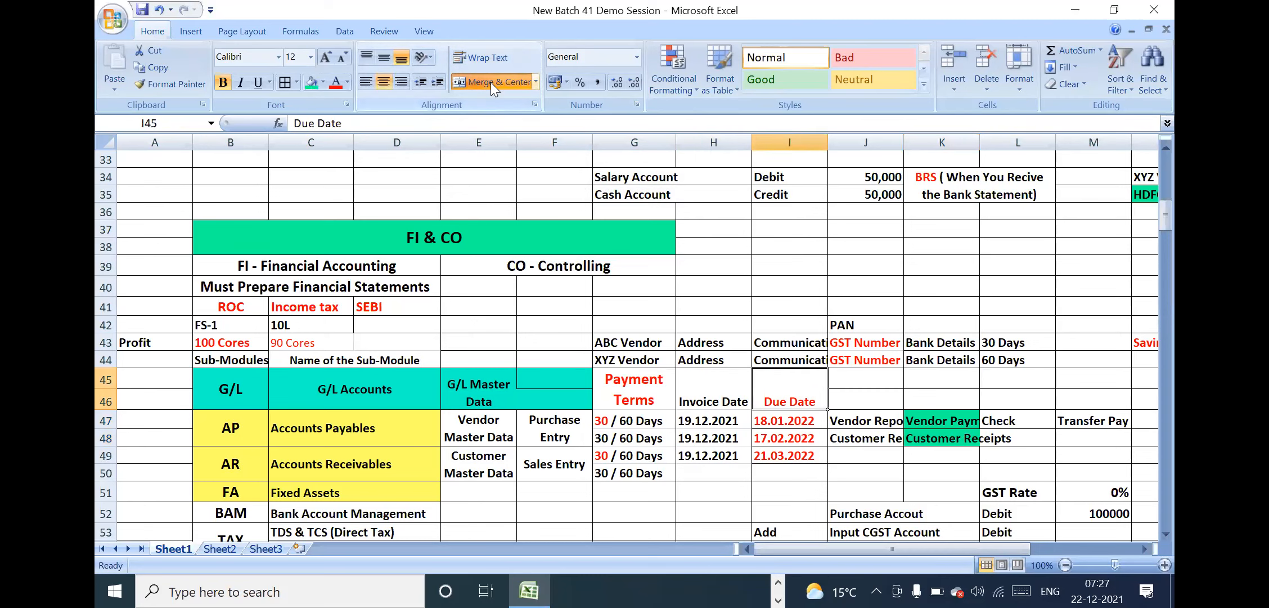
Merge cells J45 and J46 beside the Due Date header and enter the heading "Reports"
drag(865, 380, 866, 401)
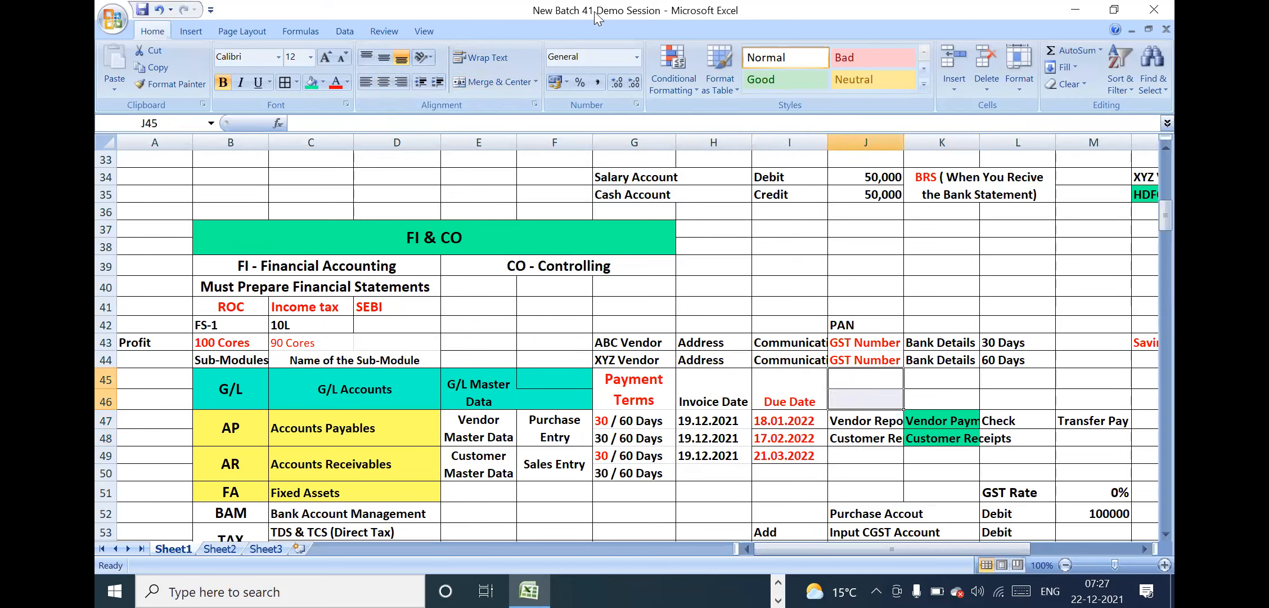
click(487, 83)
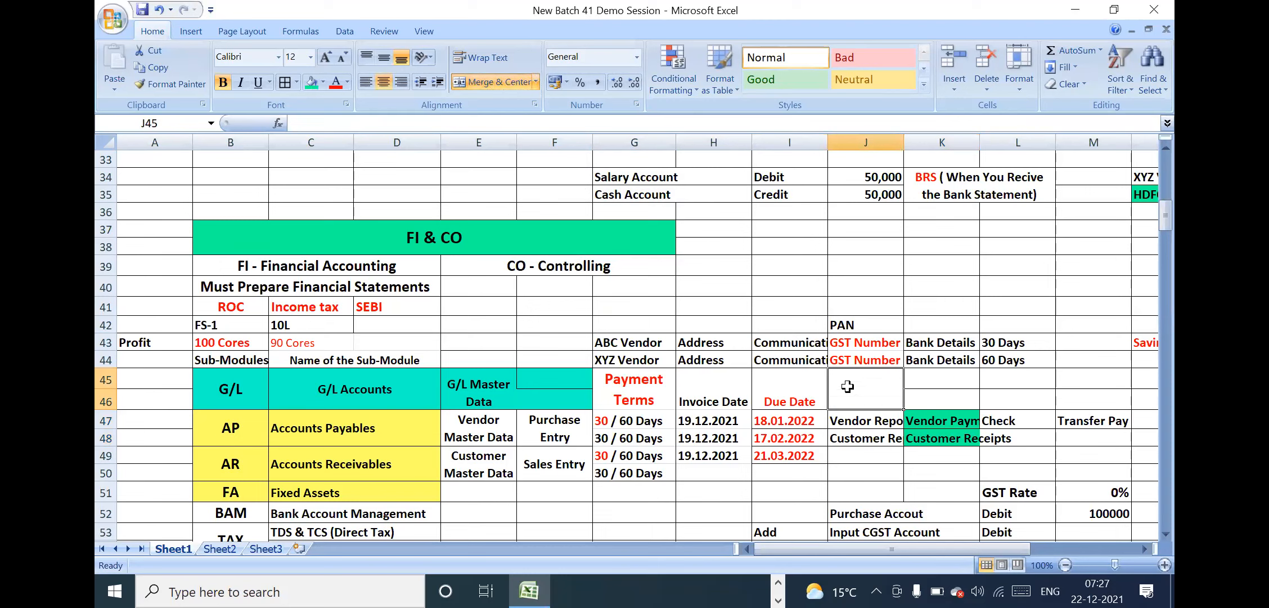
text(reports)
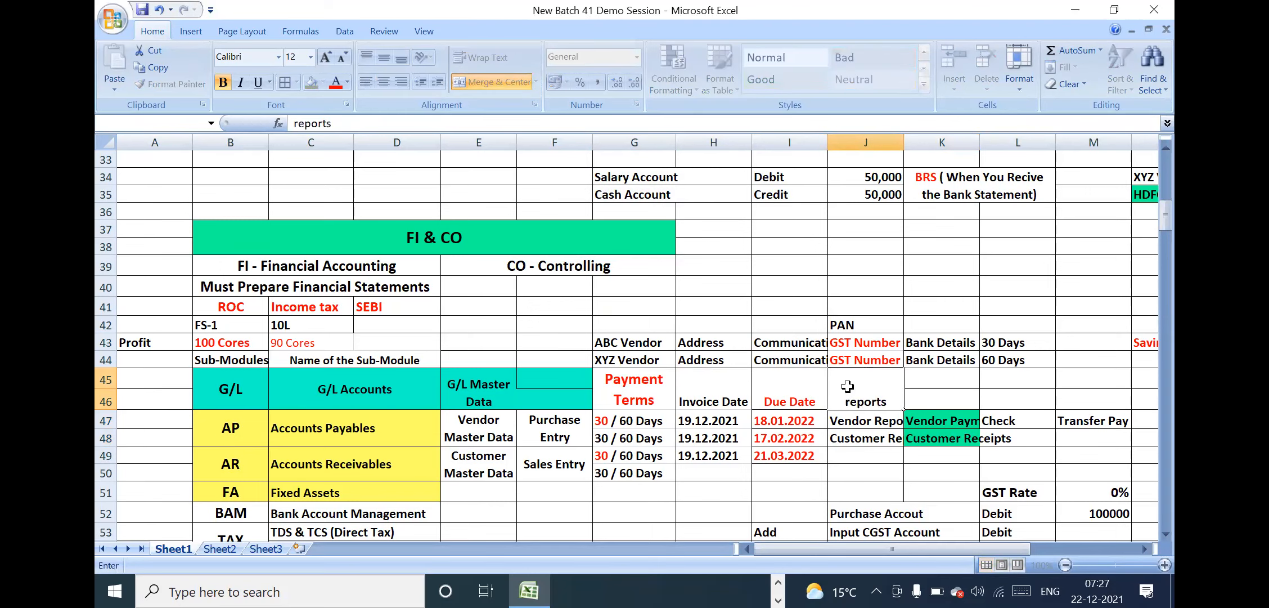
key(Return)
double_click(851, 403)
key(BackSpace)
text(R)
key(Return)
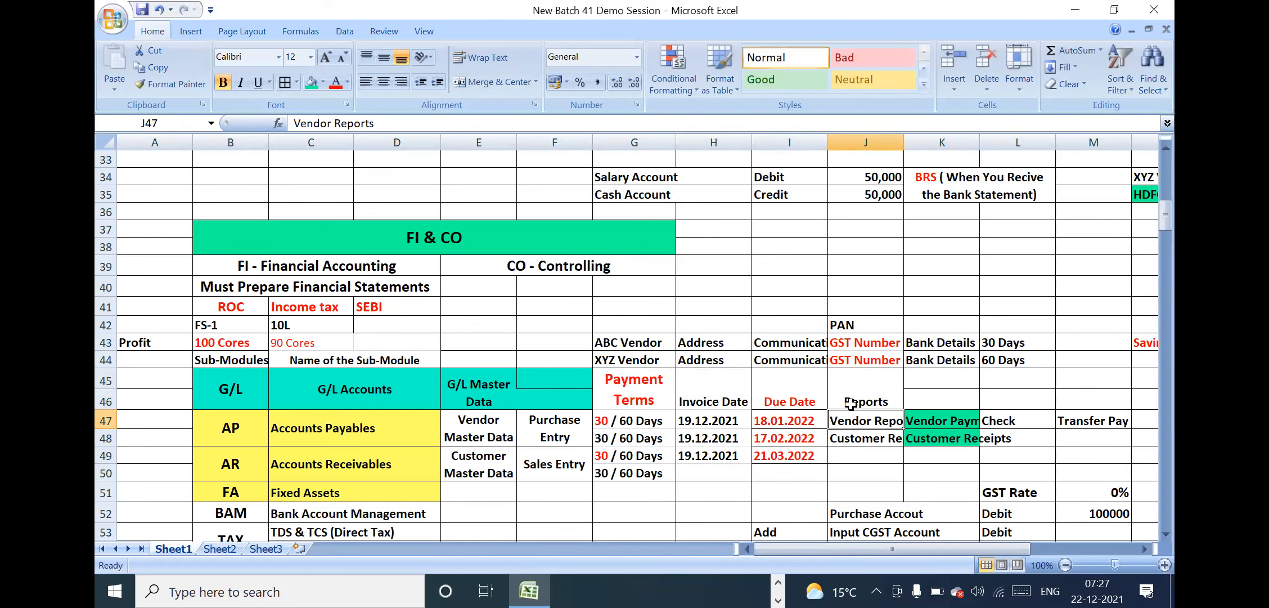
Merge the blank cells K45 and K46 beside the Reports heading
drag(719, 383, 855, 391)
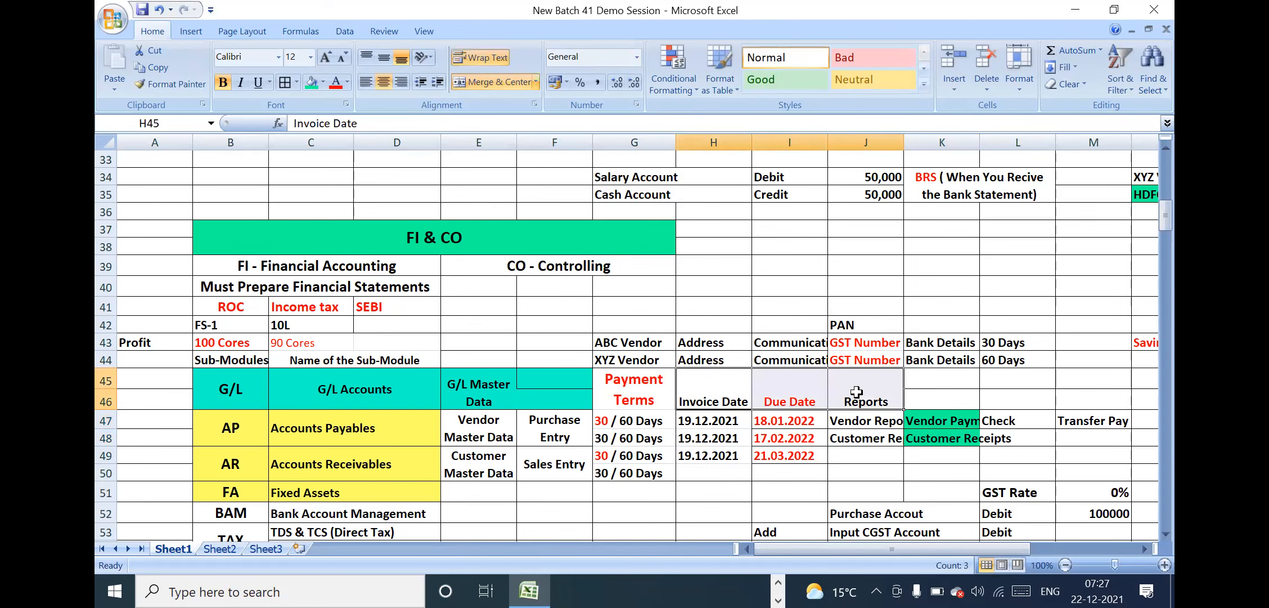
click(861, 391)
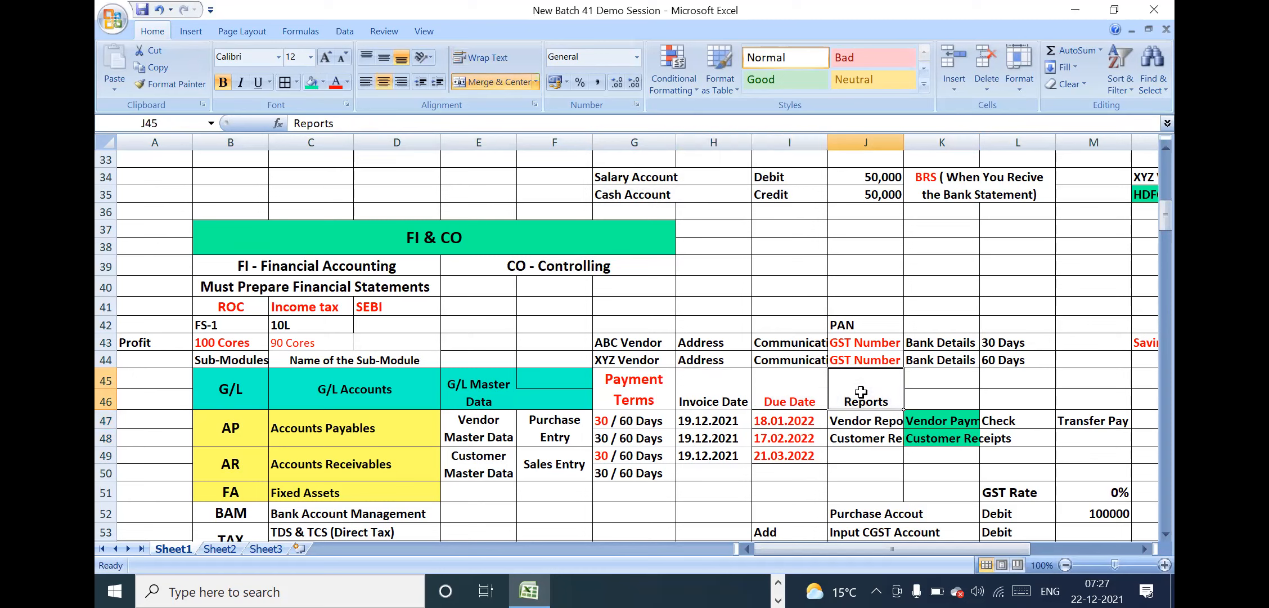
click(934, 397)
drag(940, 378, 941, 390)
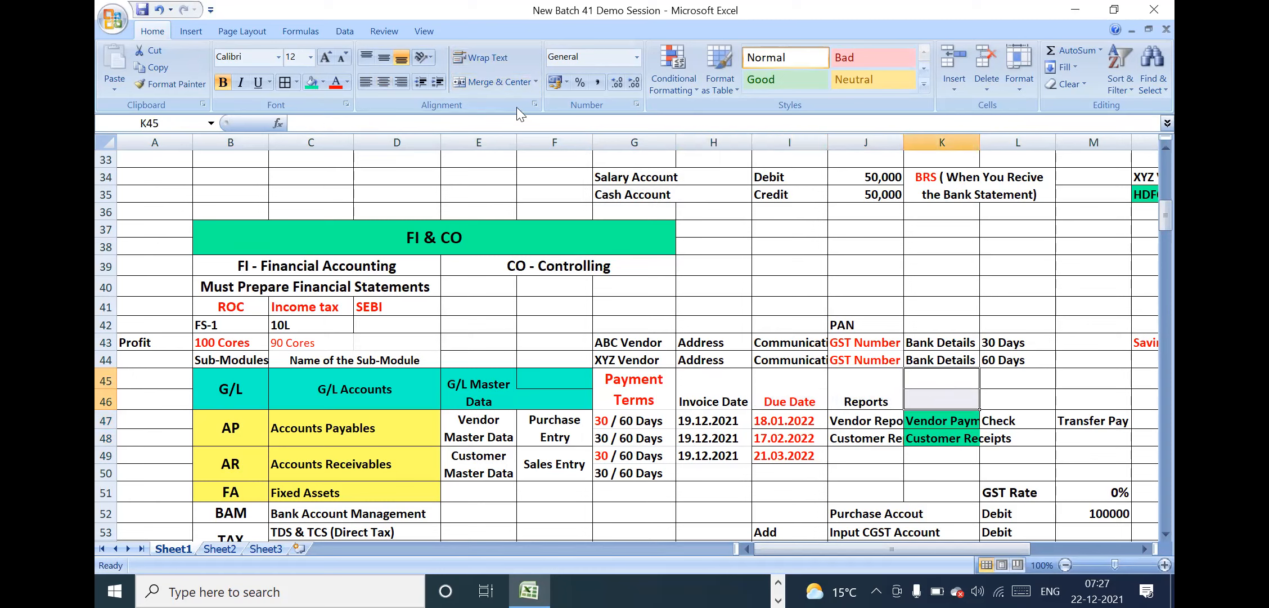
click(498, 83)
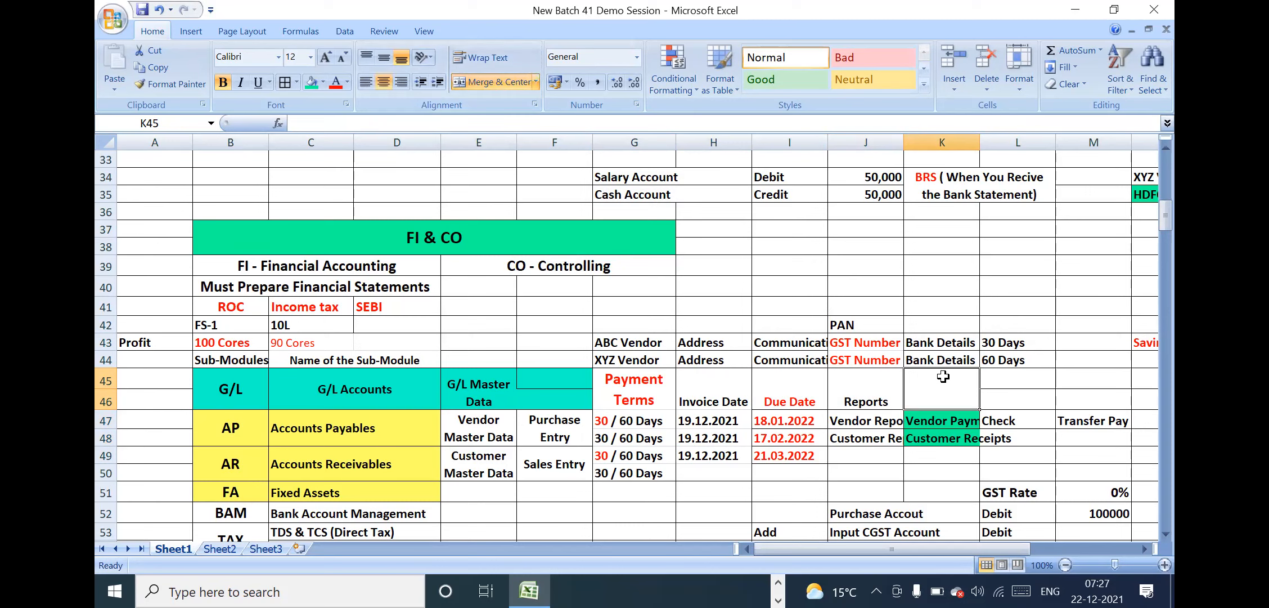
Move the Customer Reports and Customer Receipts cells from row 48 down to J49:K49 in the Accounts Receivables row
click(867, 424)
click(932, 422)
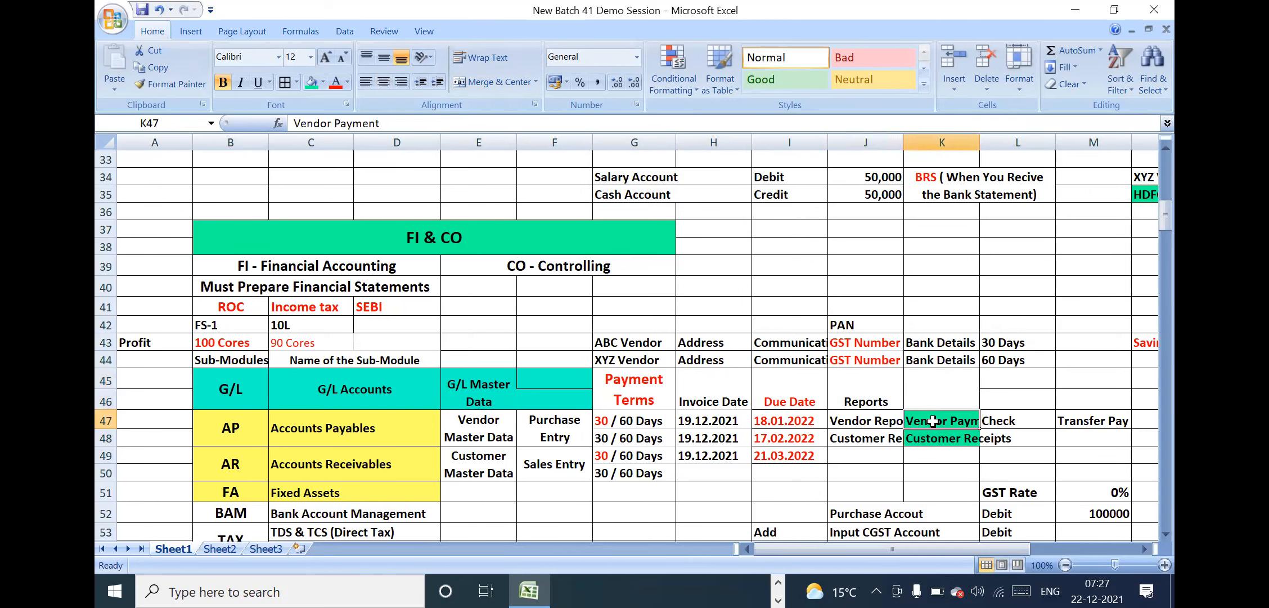
click(882, 440)
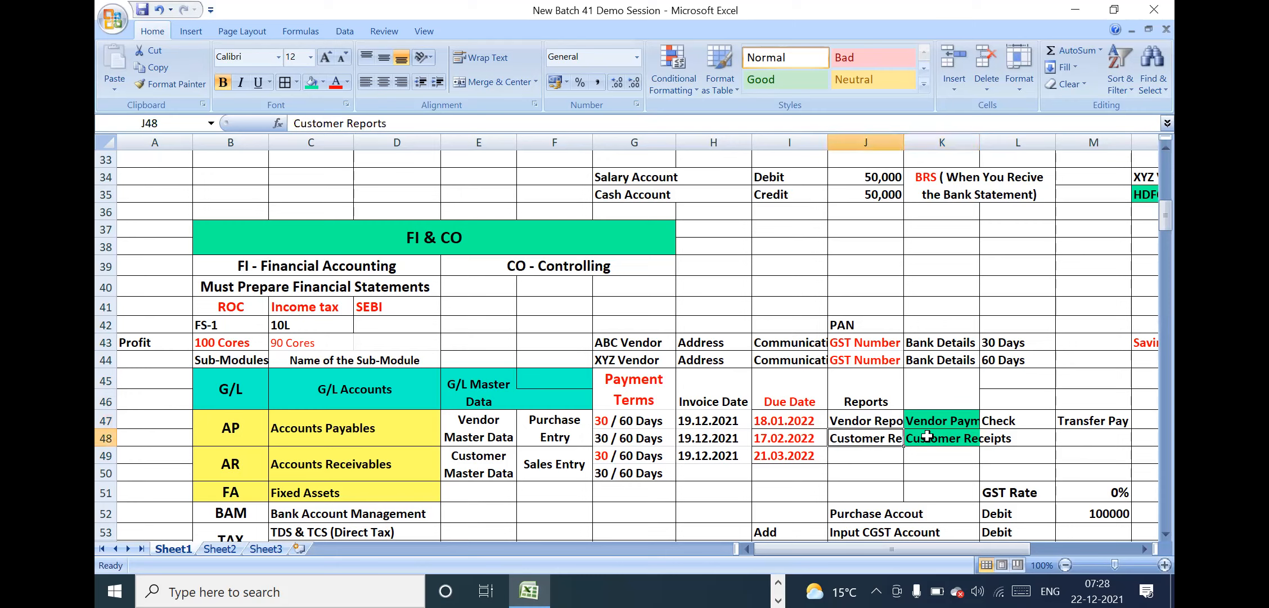
click(938, 434)
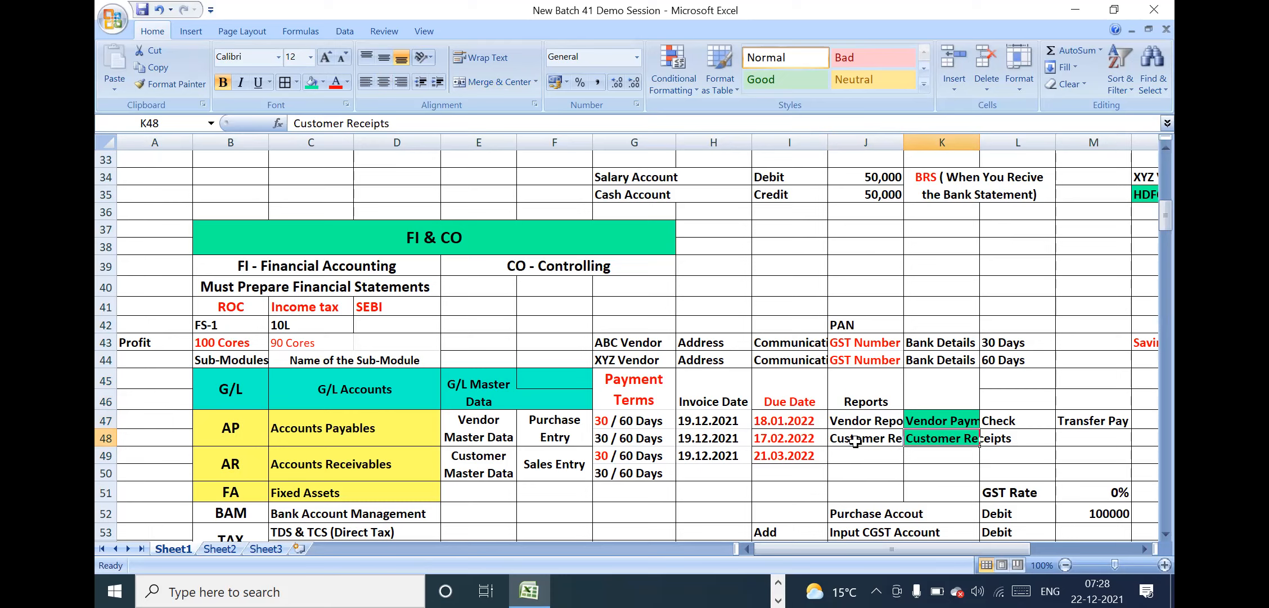
drag(867, 437, 934, 438)
key(ctrl+c)
click(864, 457)
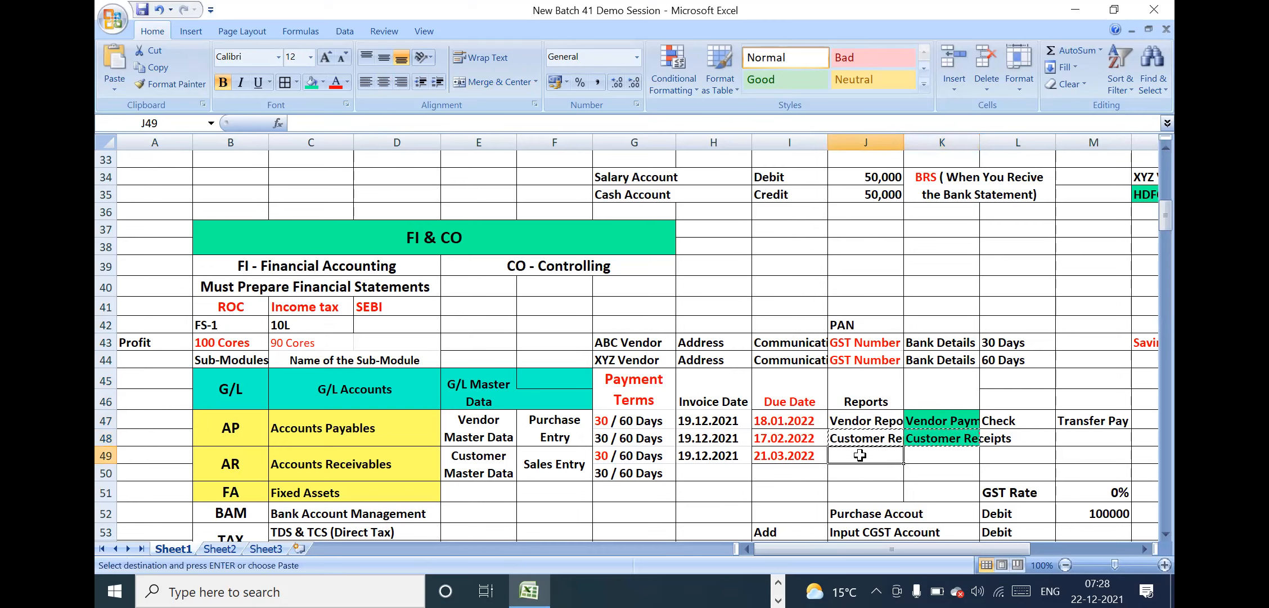
key(ctrl+v)
Merge the Vendor Reports and Vendor Payment cells each over rows 47 and 48 with wrapped text, centring Vendor Payment vertically
drag(869, 415, 873, 438)
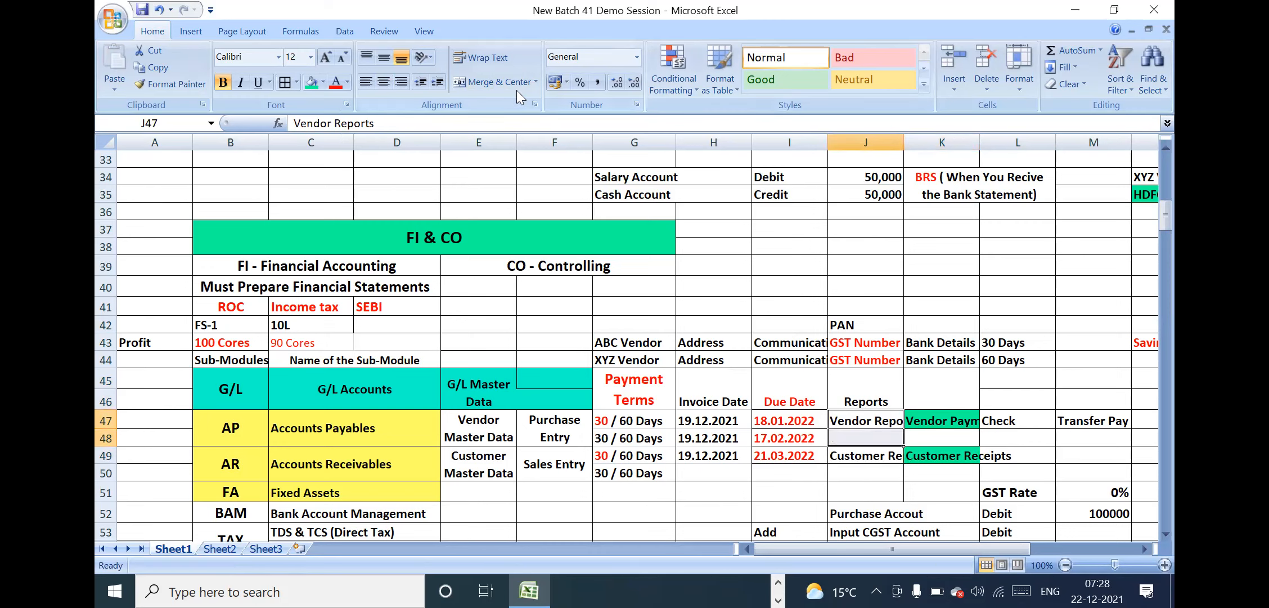
click(481, 78)
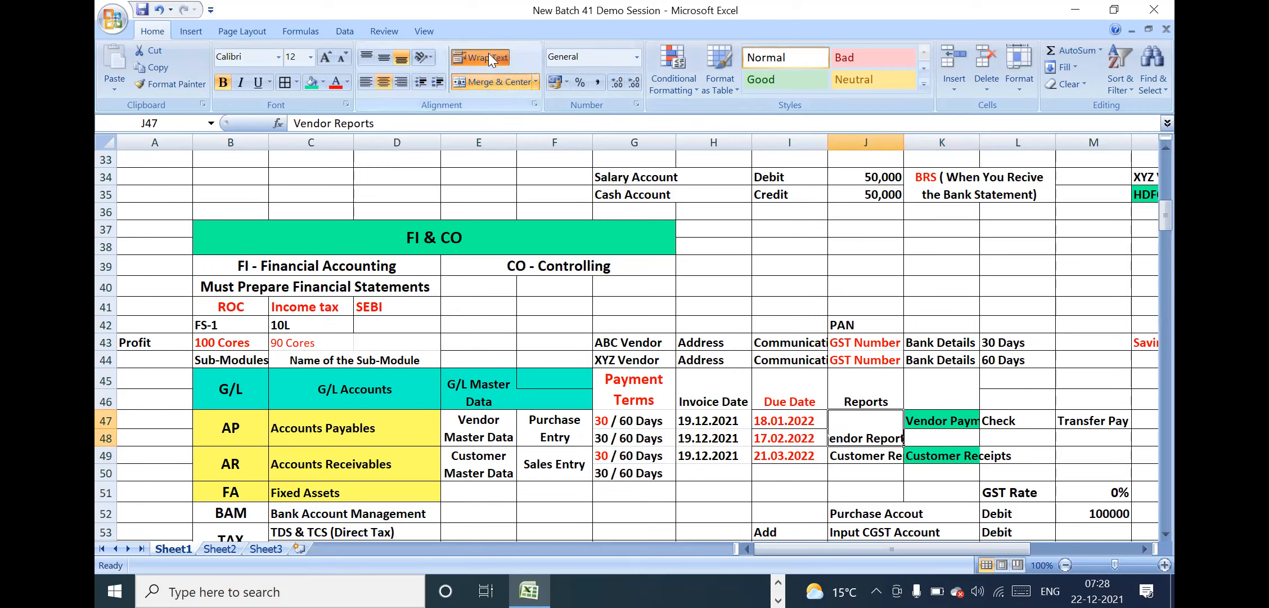
click(489, 56)
drag(949, 417, 951, 434)
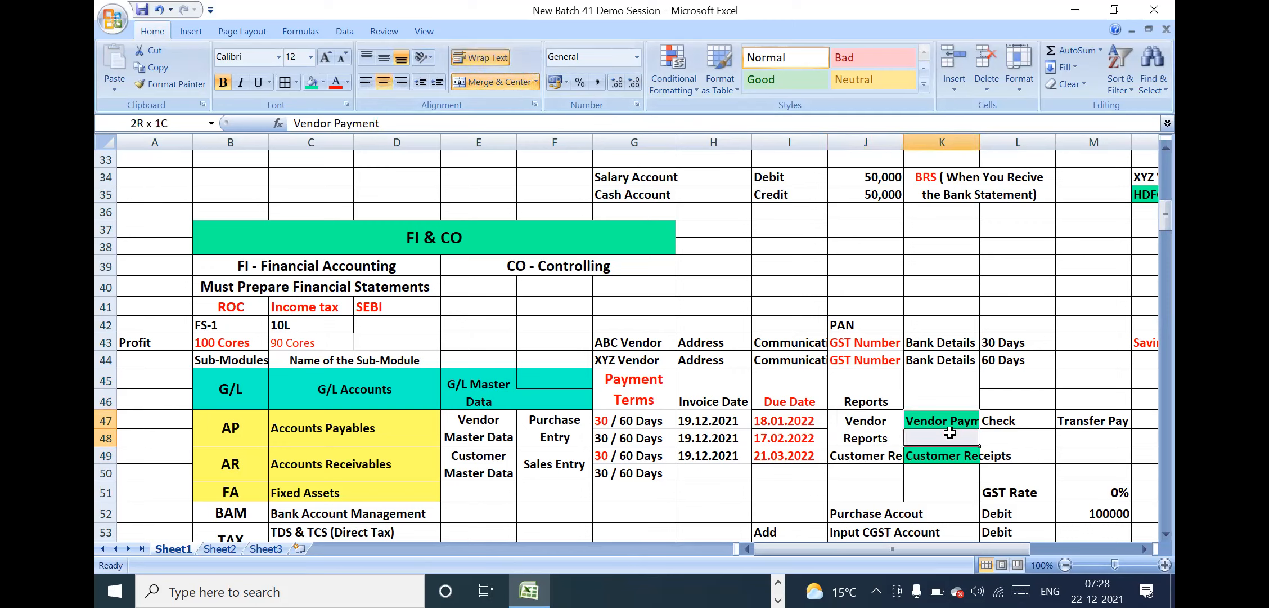
click(490, 78)
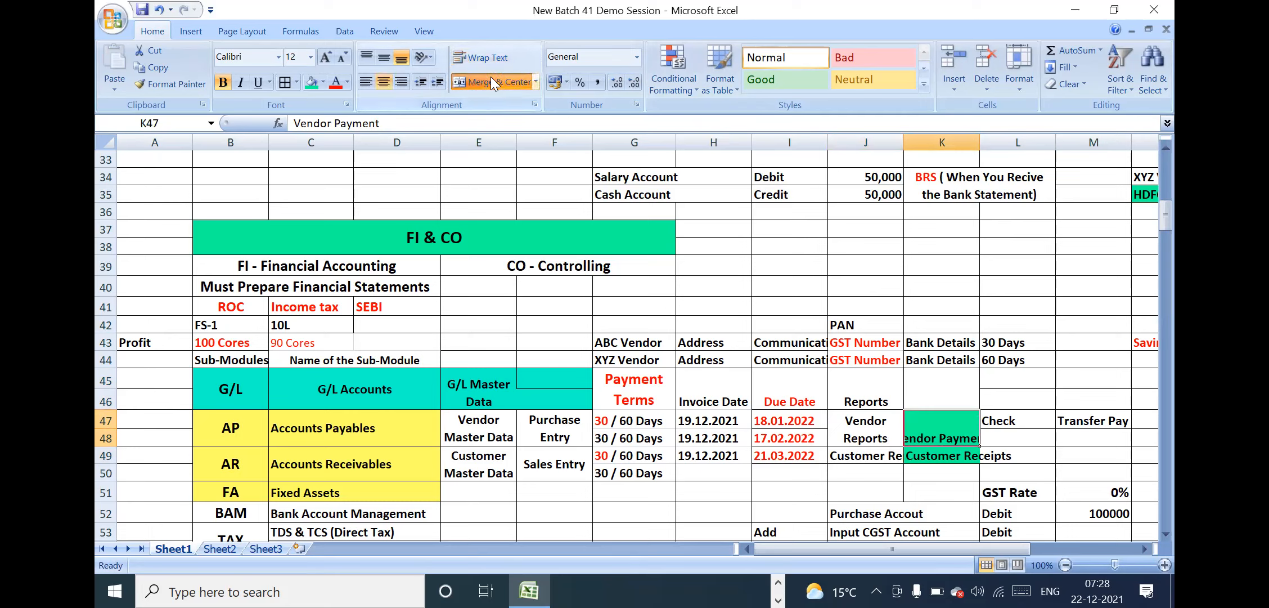
click(387, 55)
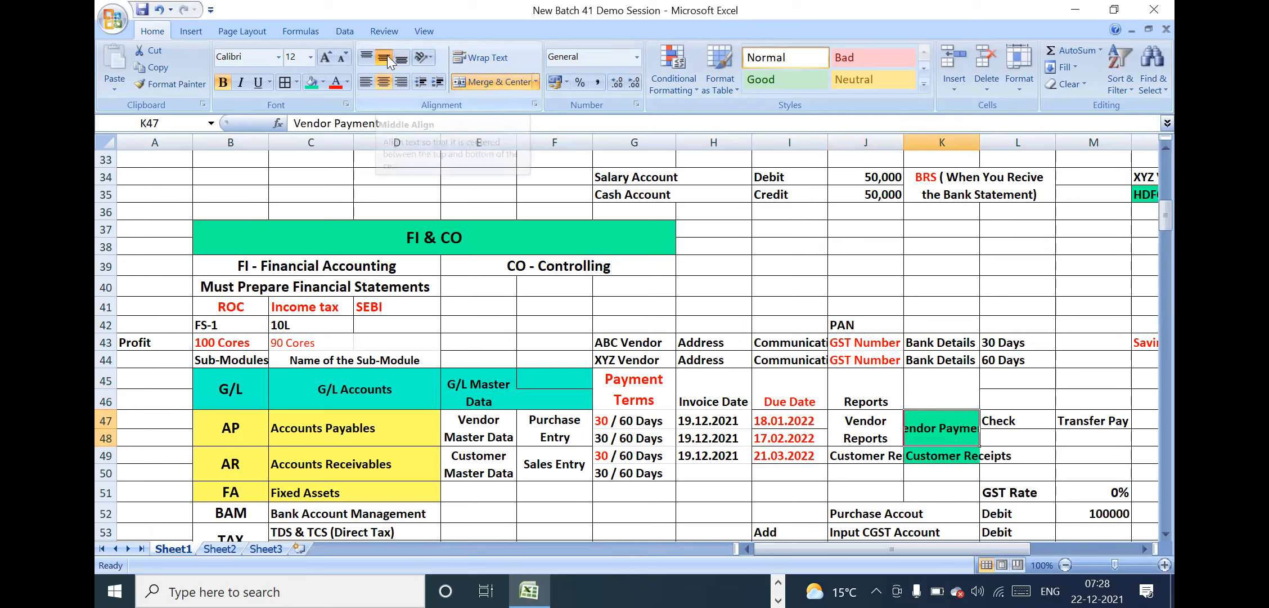
click(492, 60)
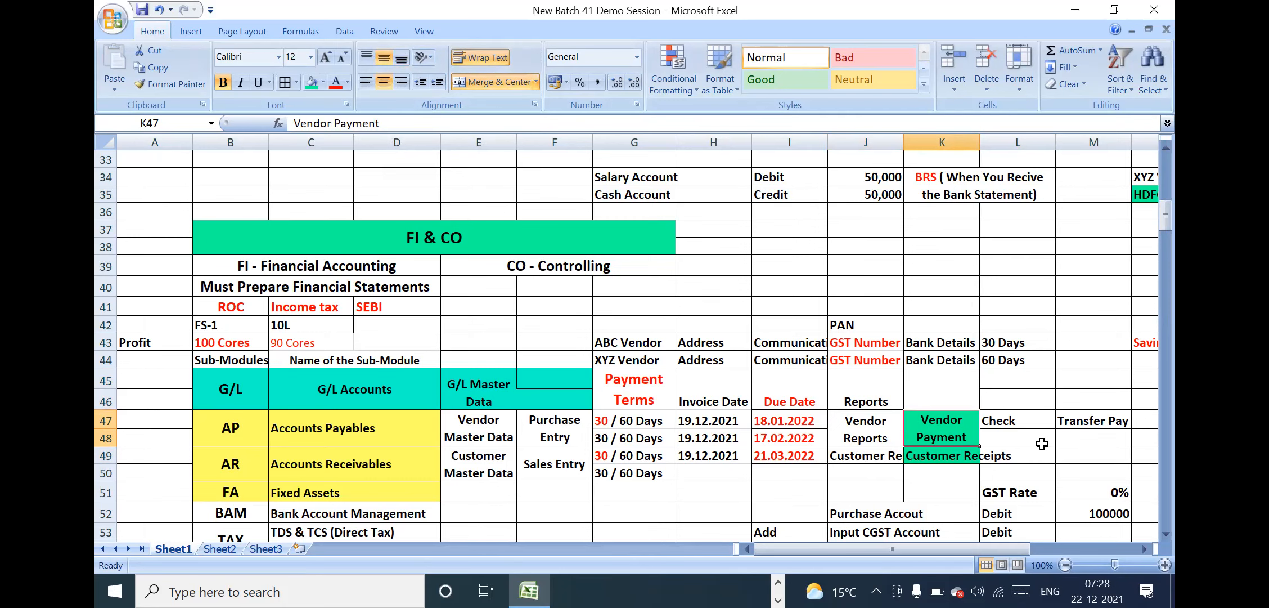
Merge the Check cell over L47:L48 beside Vendor Payment and centre it vertically
click(1042, 444)
key(Right)
key(Right)
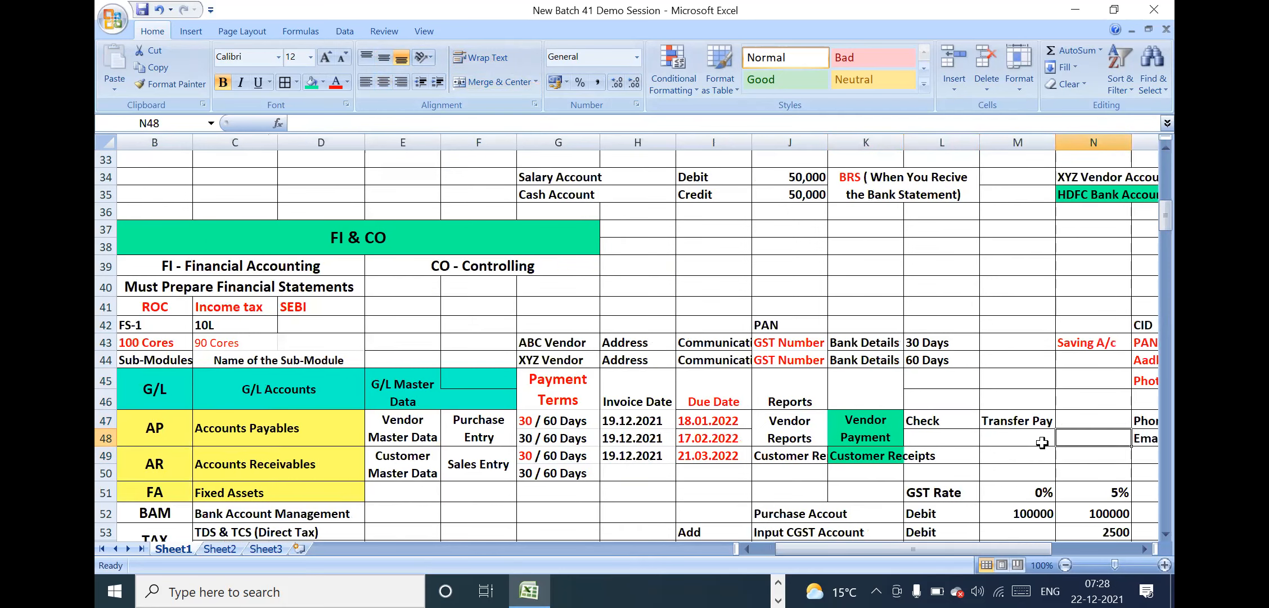
drag(952, 419, 952, 434)
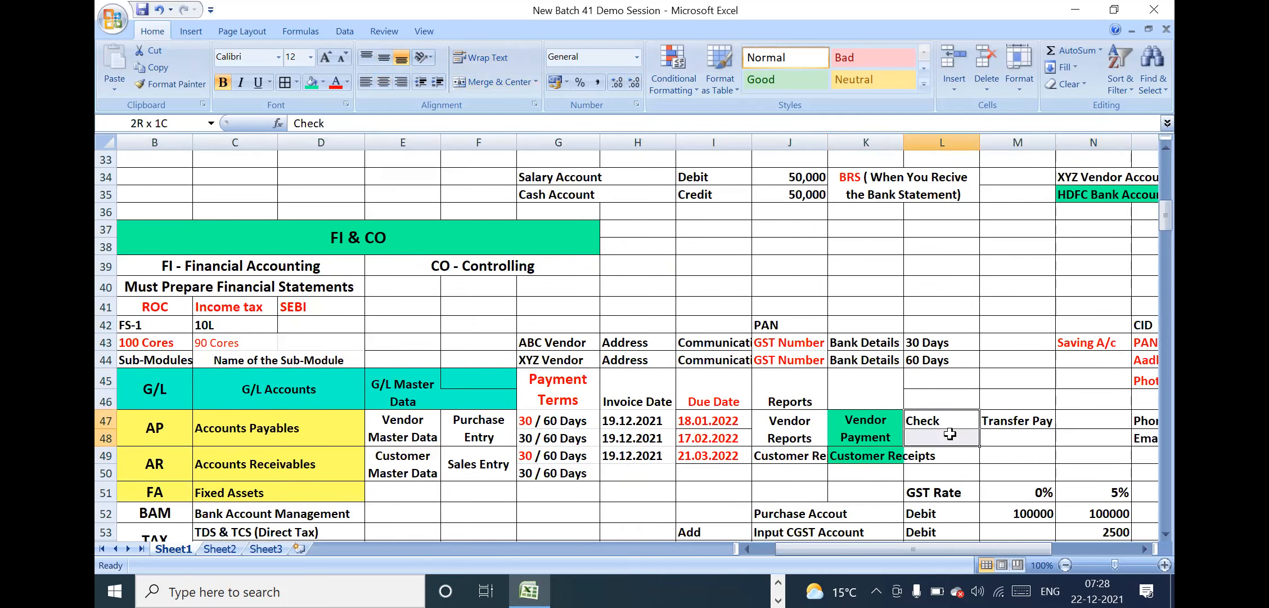
click(477, 81)
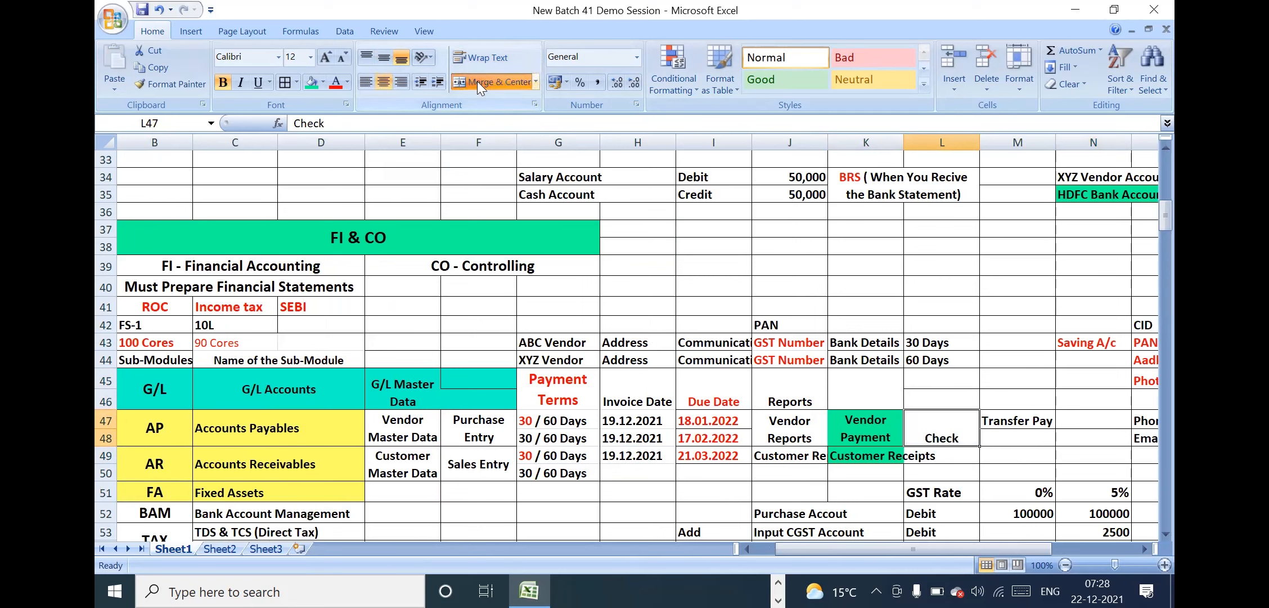
click(383, 56)
Merge the Transfer Pay cell over M47:M48 with wrapped text and centre it vertically
click(1020, 426)
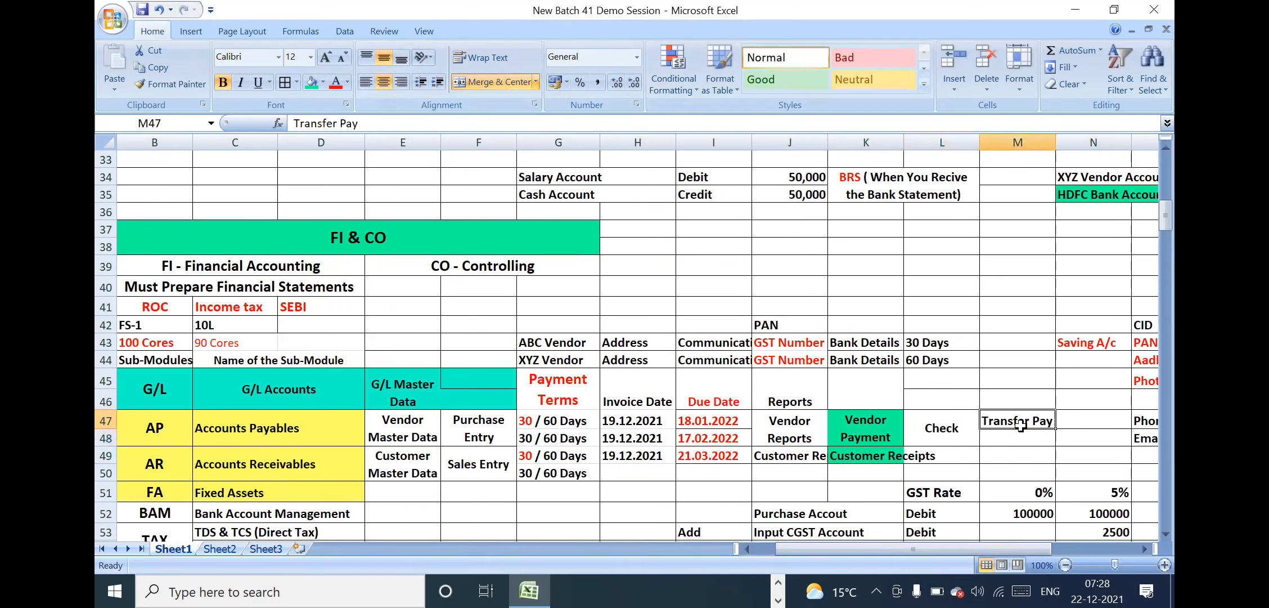
drag(1020, 426, 1019, 440)
click(515, 79)
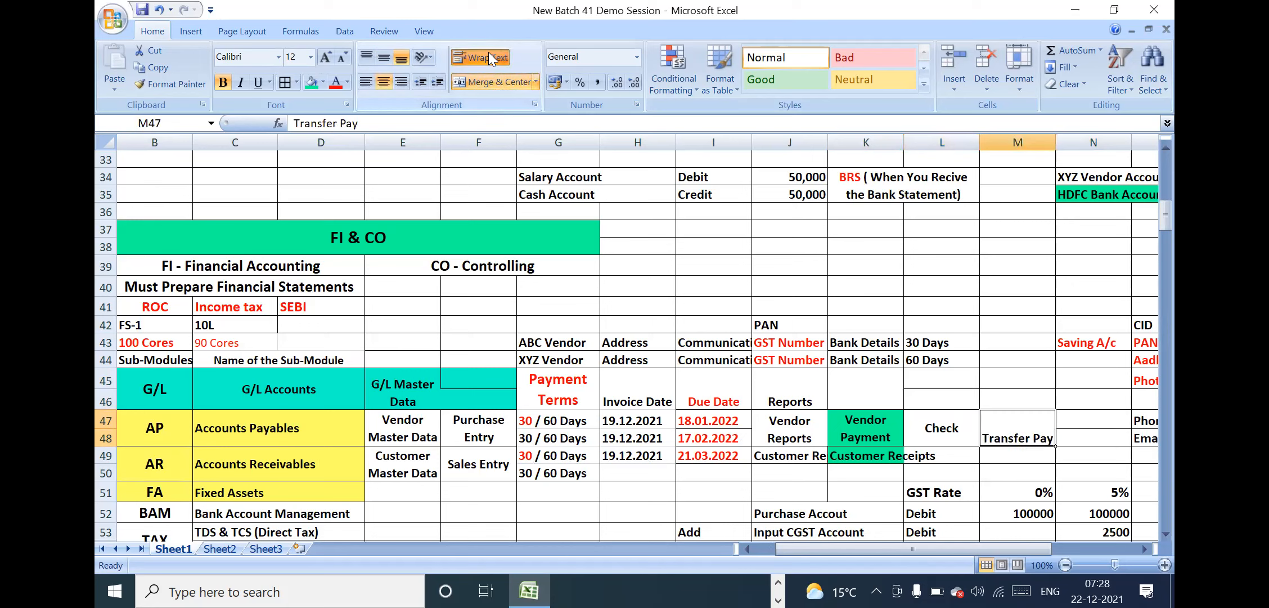
click(386, 52)
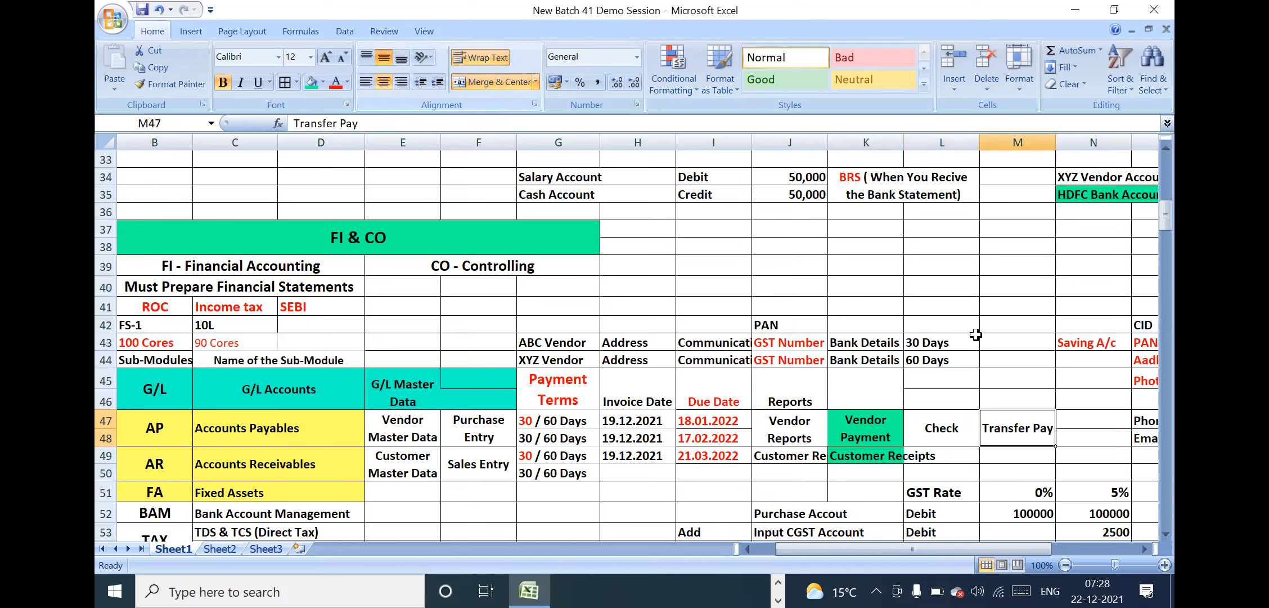
Move the Phone Number and Email cells from O47:O48 to Q43:Q44, beside DOB and Address
click(1076, 416)
key(Right)
key(Right)
key(Right)
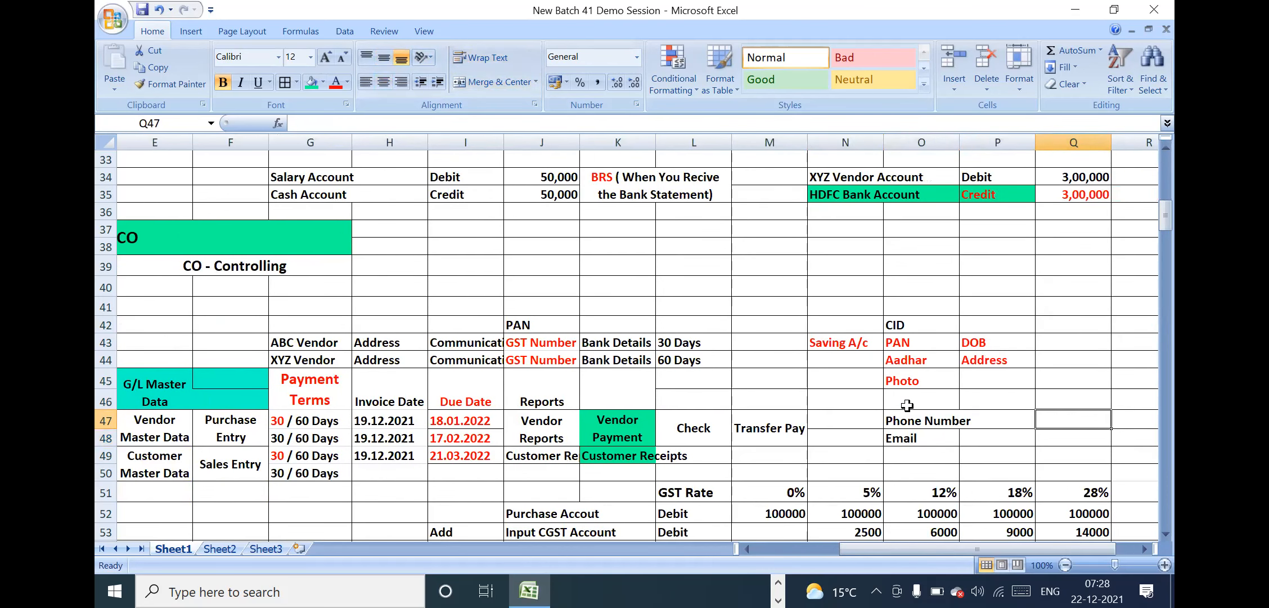
drag(903, 417, 909, 434)
key(ctrl+c)
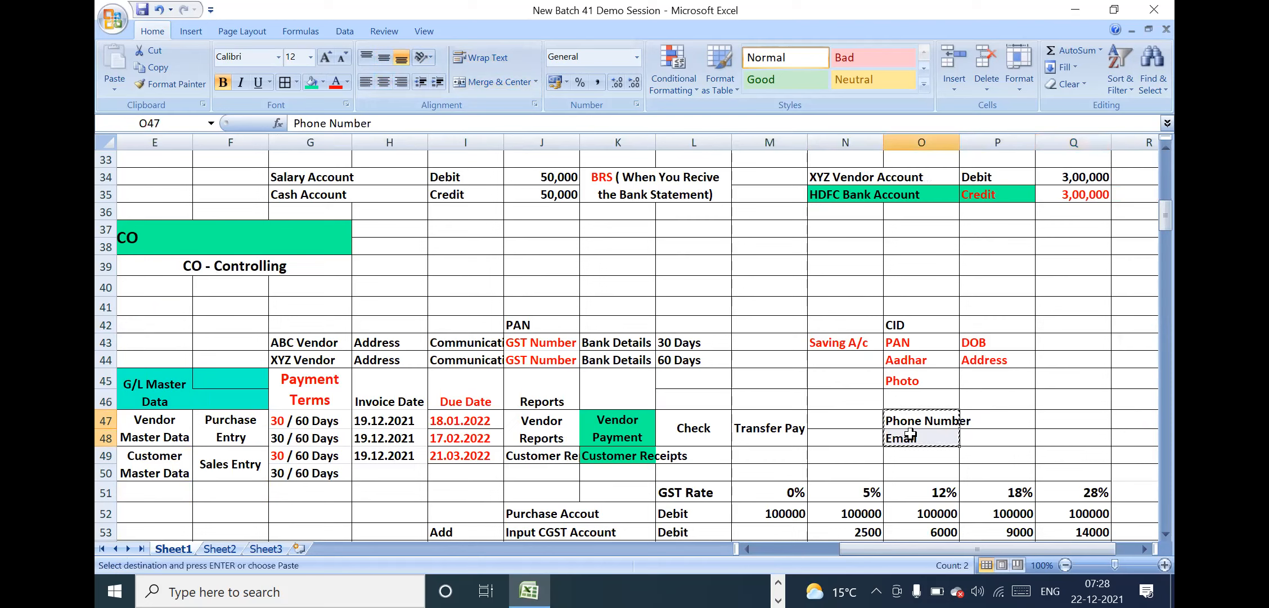
click(1044, 339)
key(ctrl+v)
Examine the Accounts Payables flow in rows 47 and 48, from Purchase Entry through payment terms, dates and reports to Vendor Payment by check or transfer
click(947, 394)
key(Down)
key(Down)
key(Down)
key(Down)
key(Down)
key(Down)
key(Down)
key(Down)
key(Down)
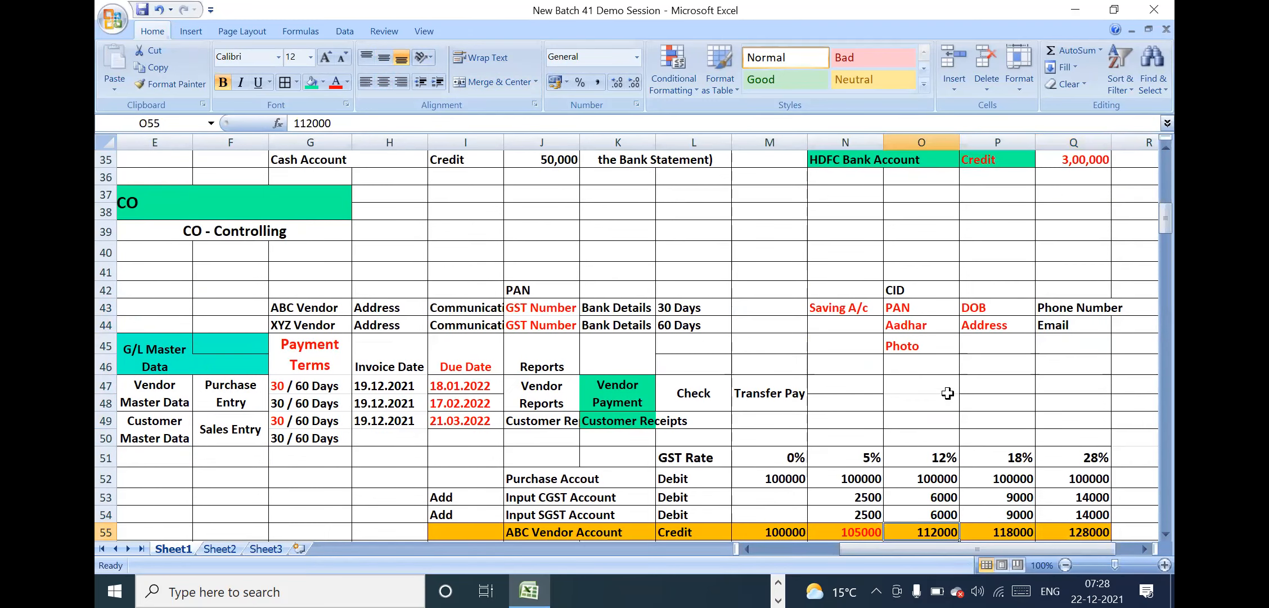
drag(231, 397, 528, 421)
click(253, 400)
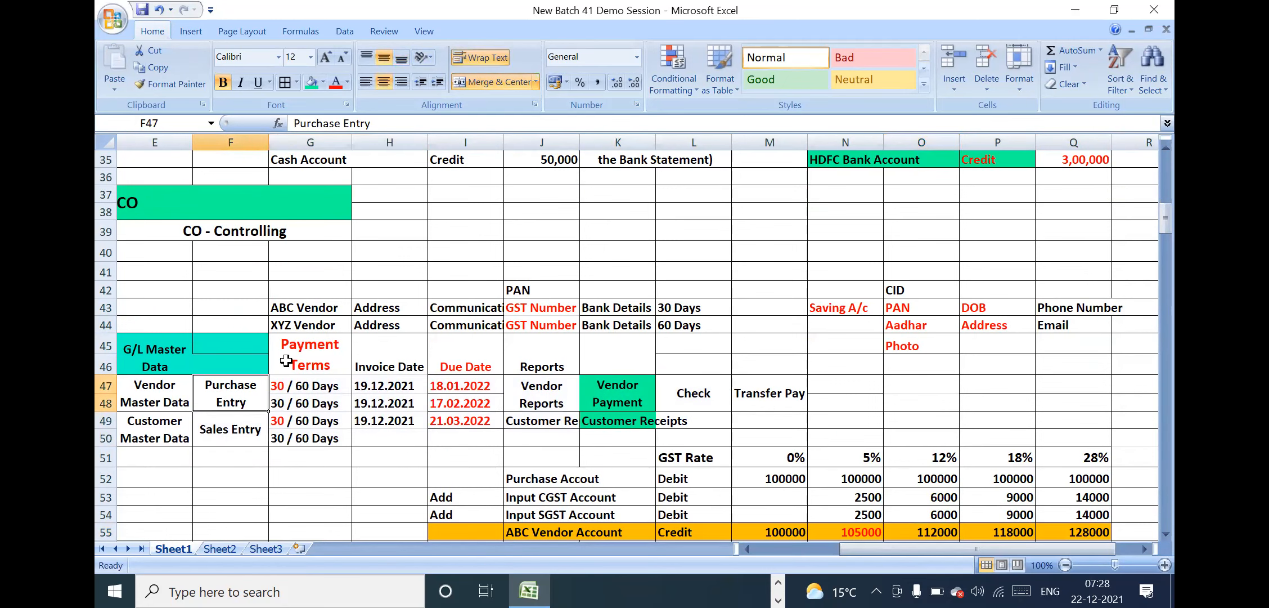
click(286, 360)
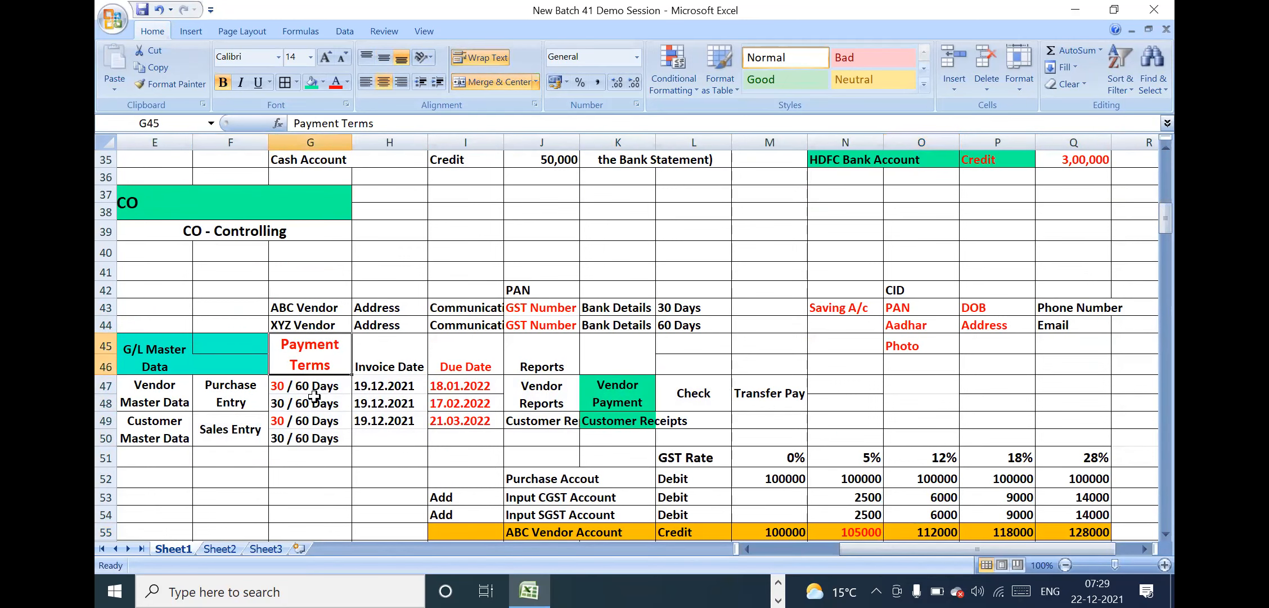
click(389, 390)
click(466, 398)
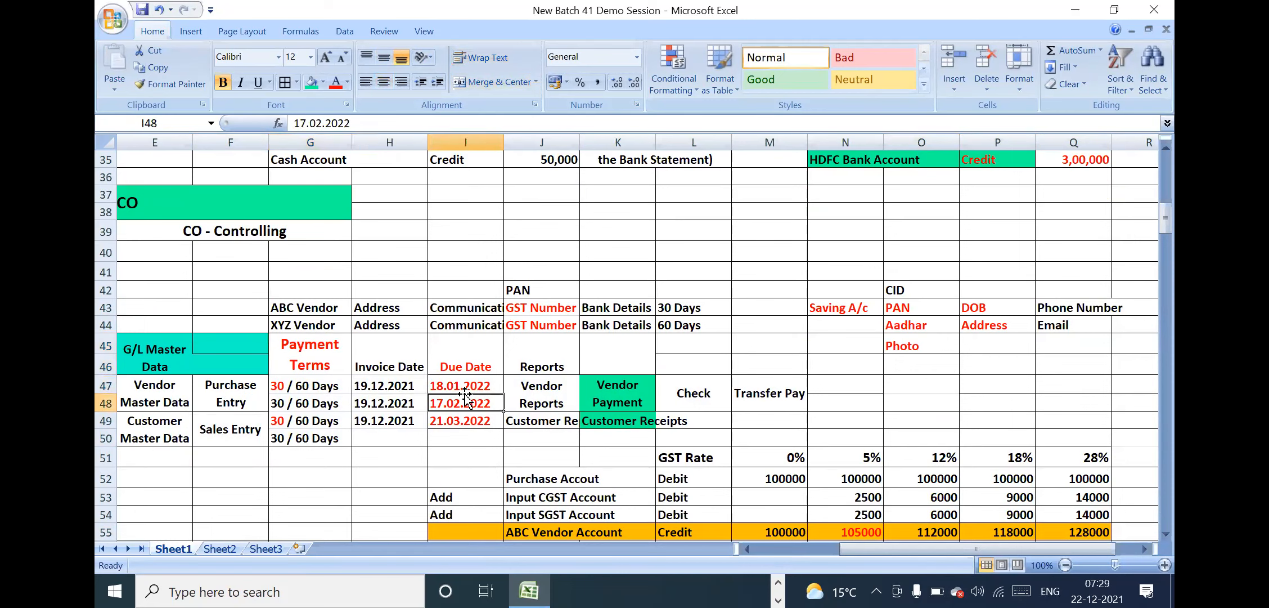
click(543, 392)
click(629, 392)
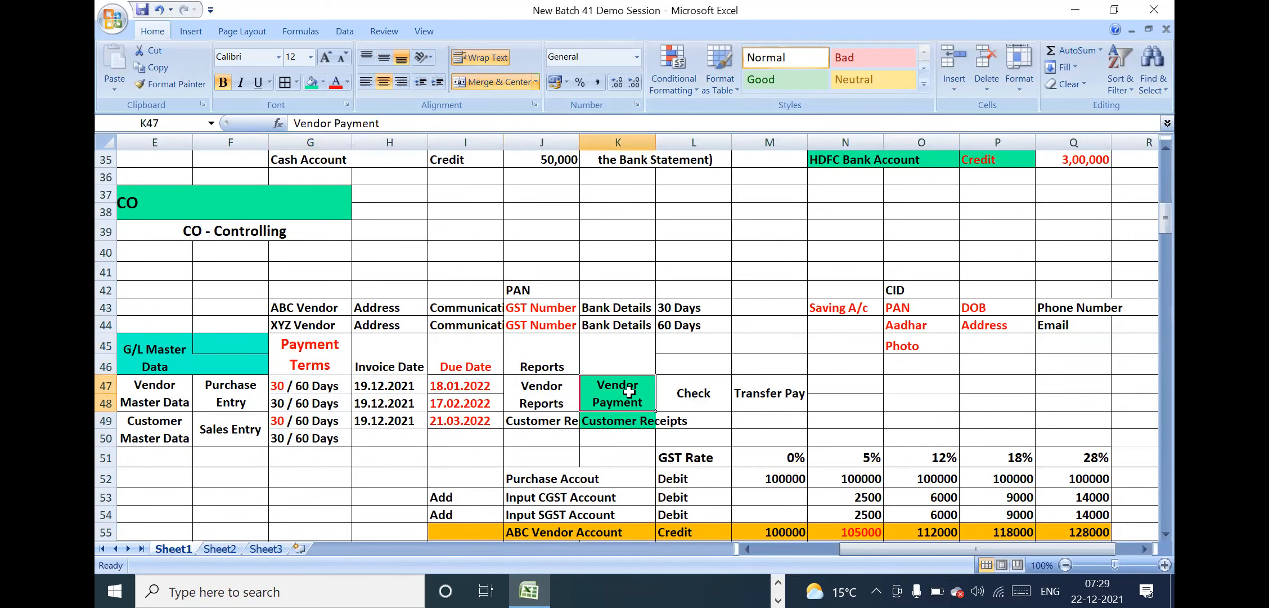
click(709, 394)
click(766, 397)
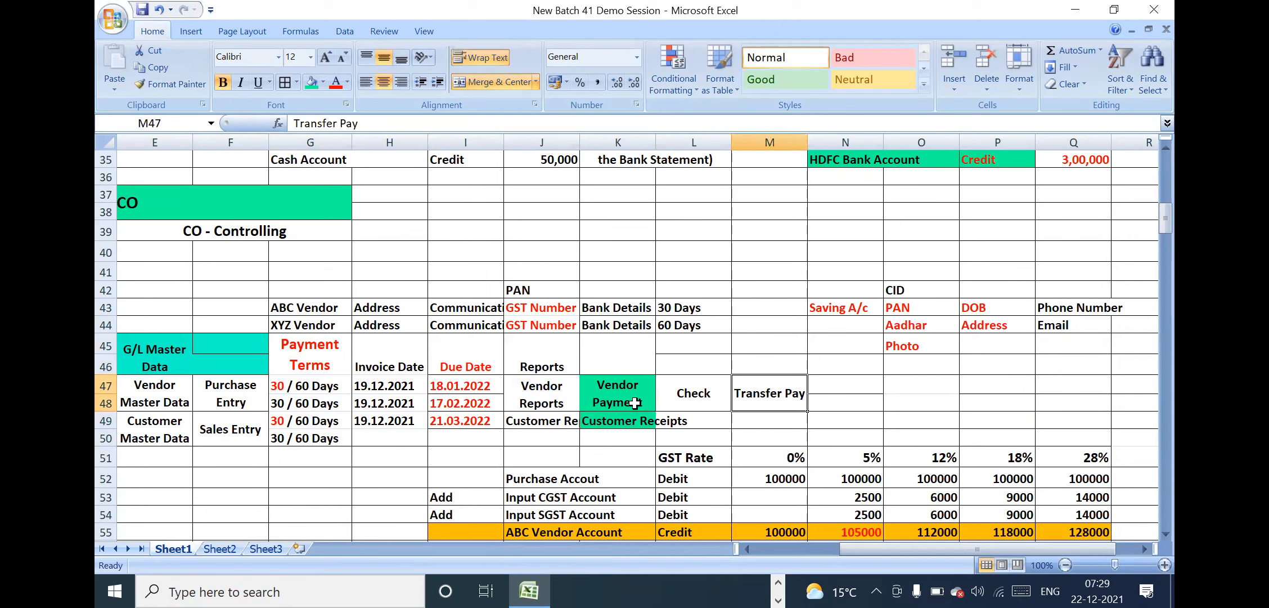
drag(624, 396, 796, 383)
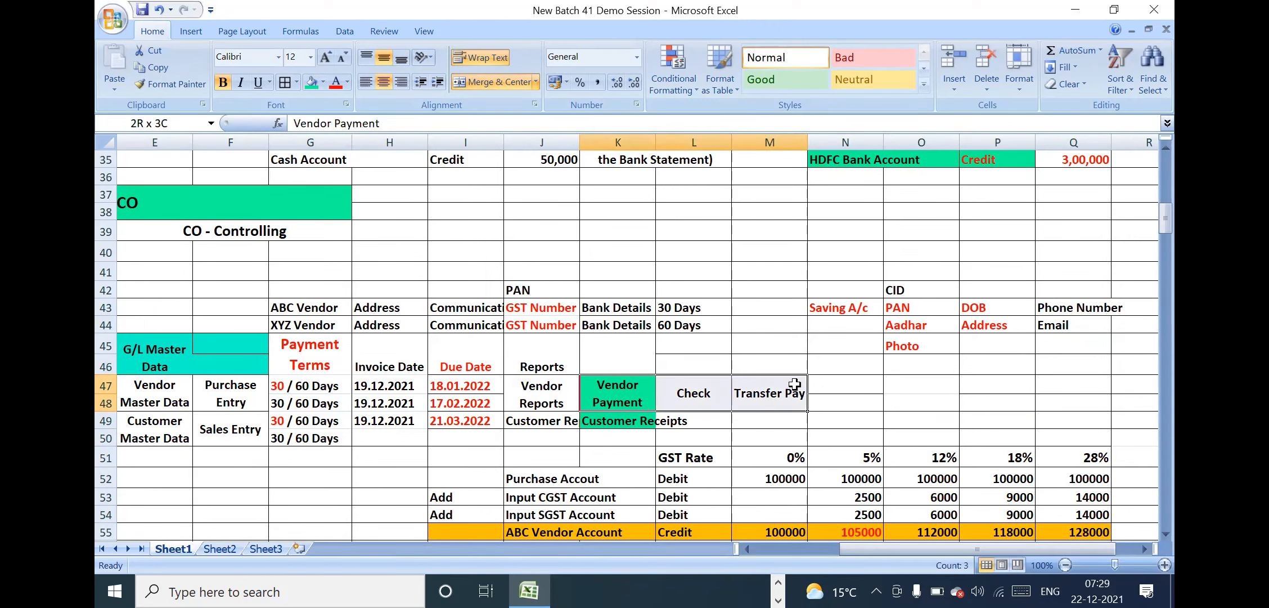
Copy the Vendor Payment formatting onto Customer Receipts and the Vendor Reports formatting onto Customer Reports
click(627, 388)
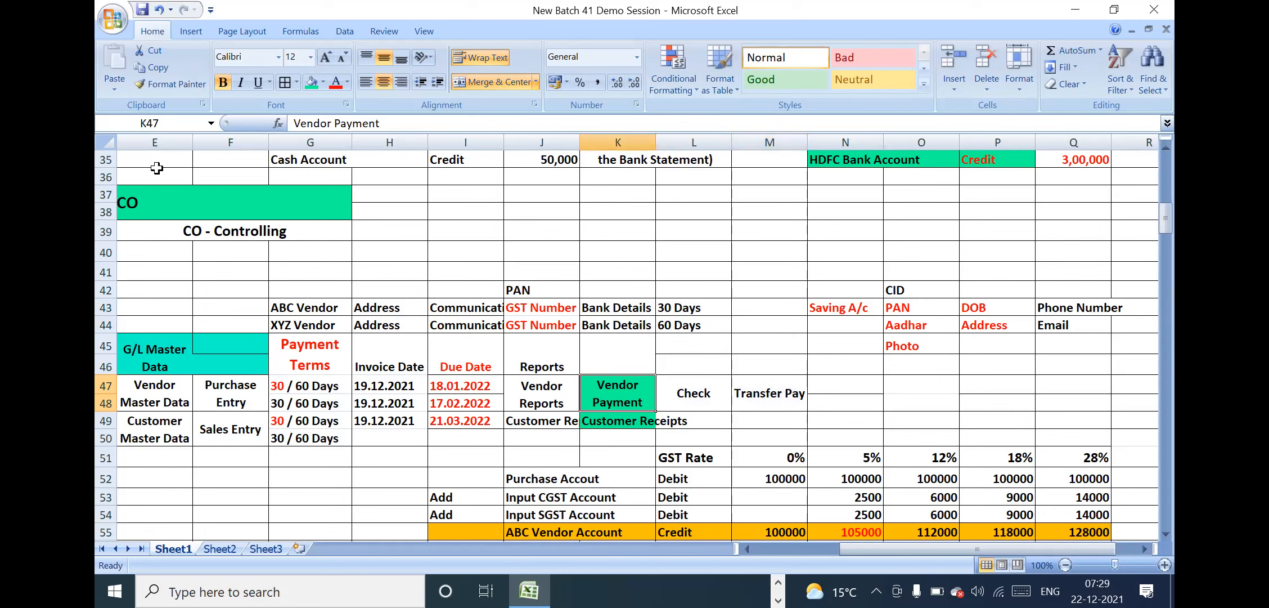
click(172, 85)
click(622, 423)
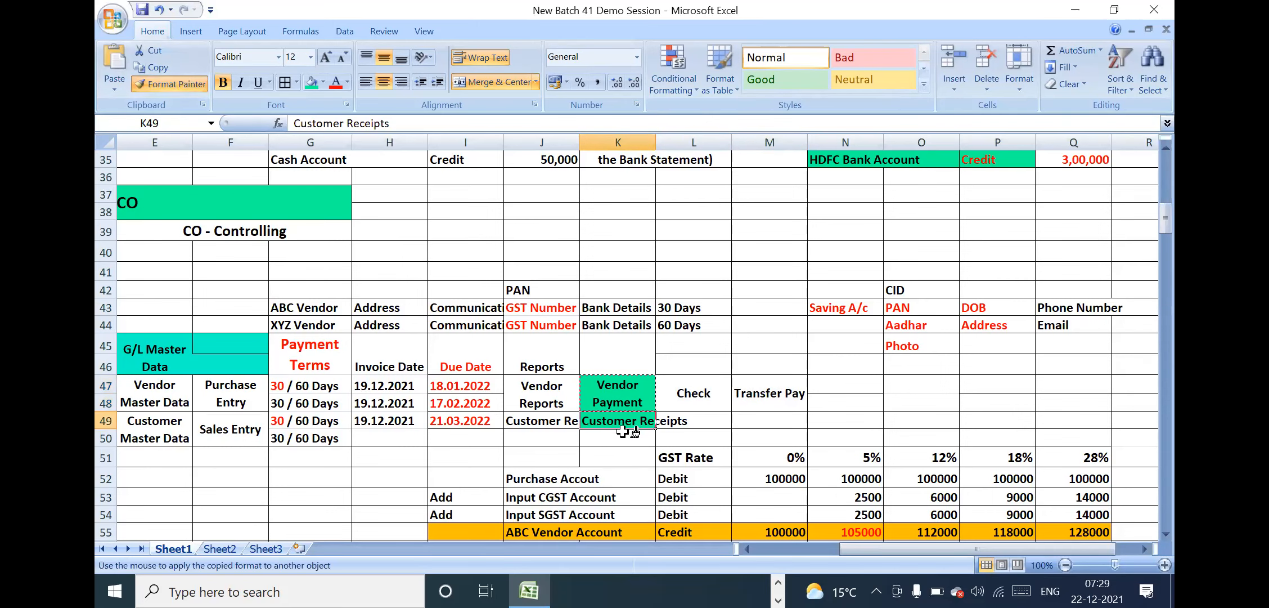
click(547, 389)
click(186, 83)
click(541, 429)
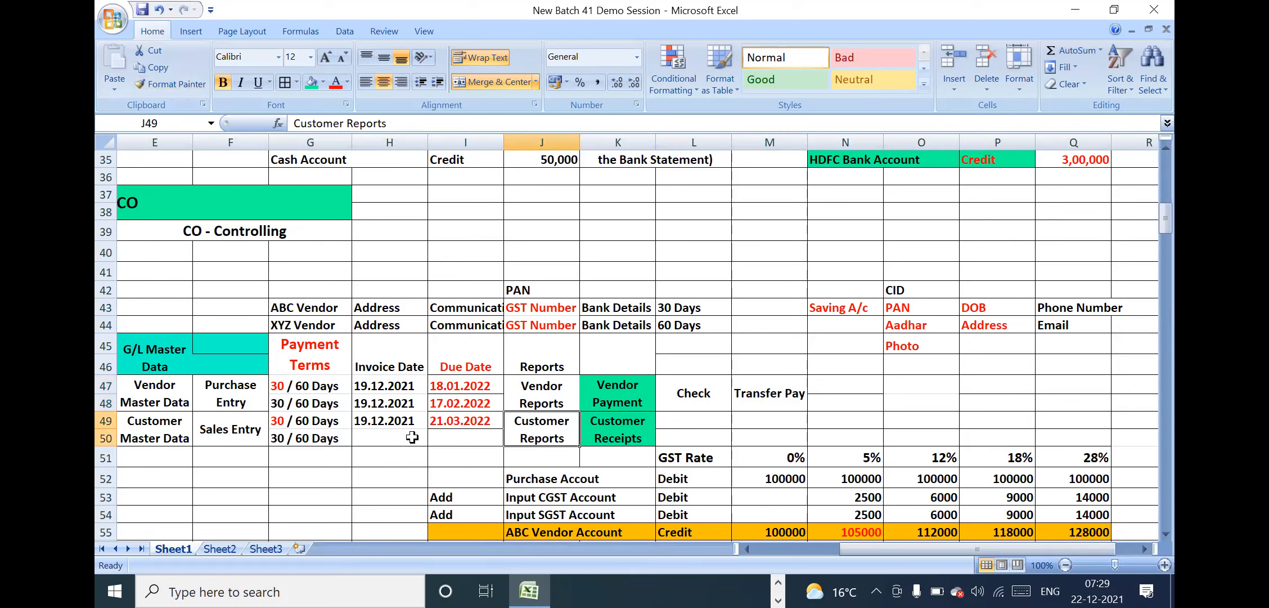
Copy the Check and Transfer Pay cells to L49:M50 beside Customer Receipts
drag(373, 417, 471, 421)
click(471, 421)
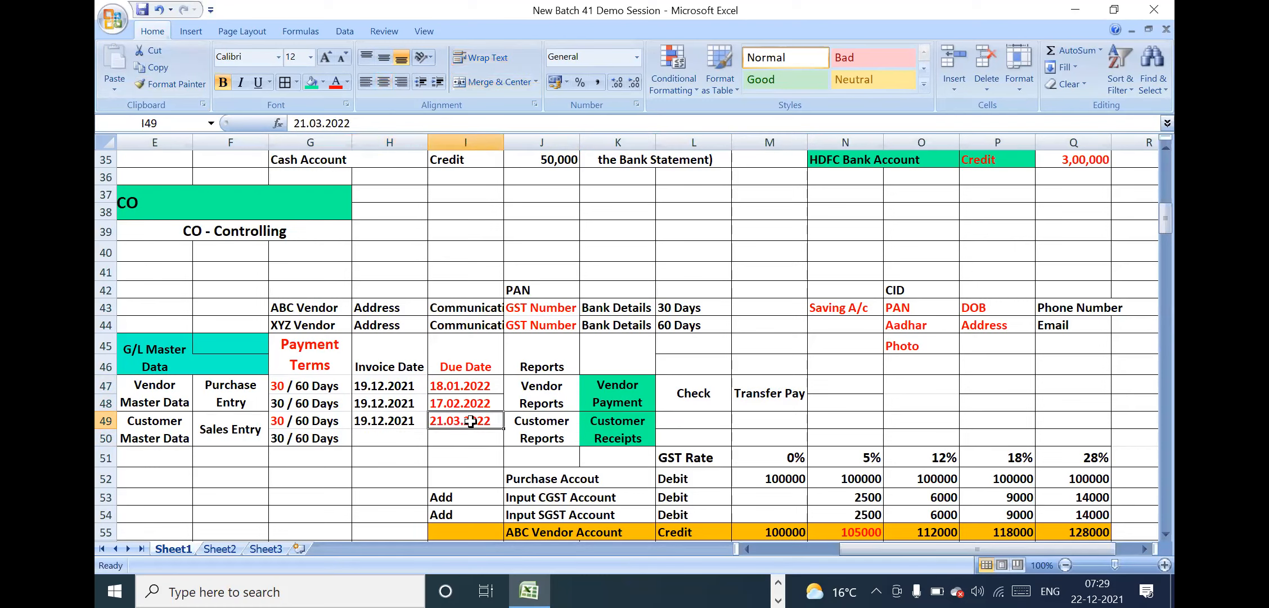
click(565, 423)
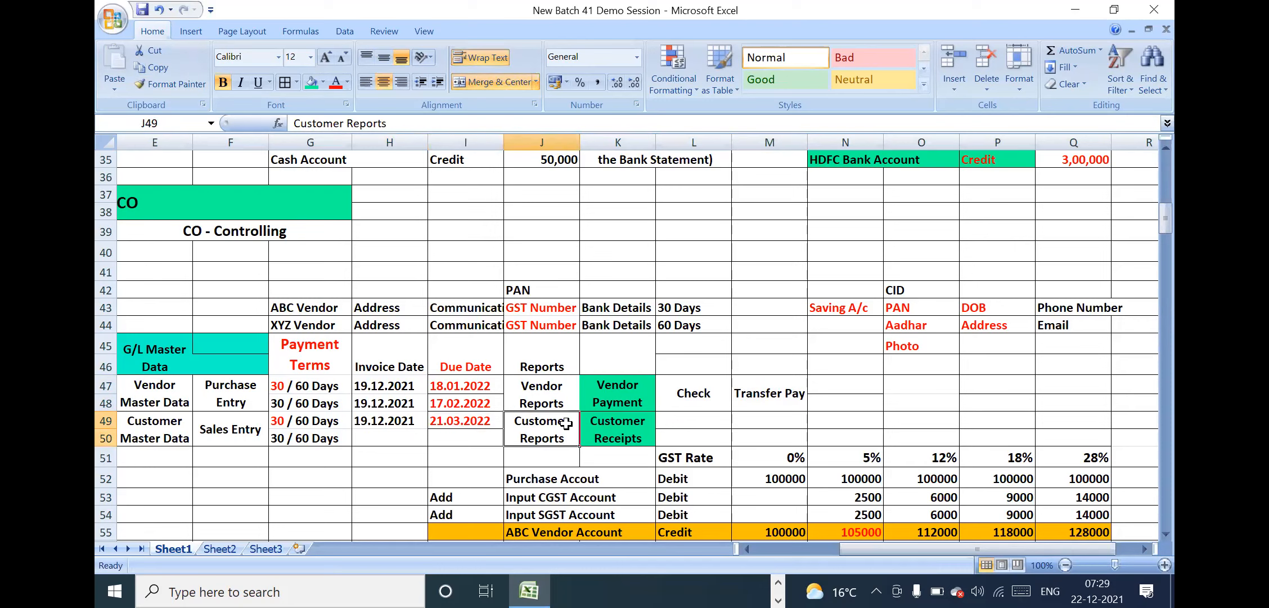
click(671, 439)
click(750, 440)
drag(696, 393, 761, 399)
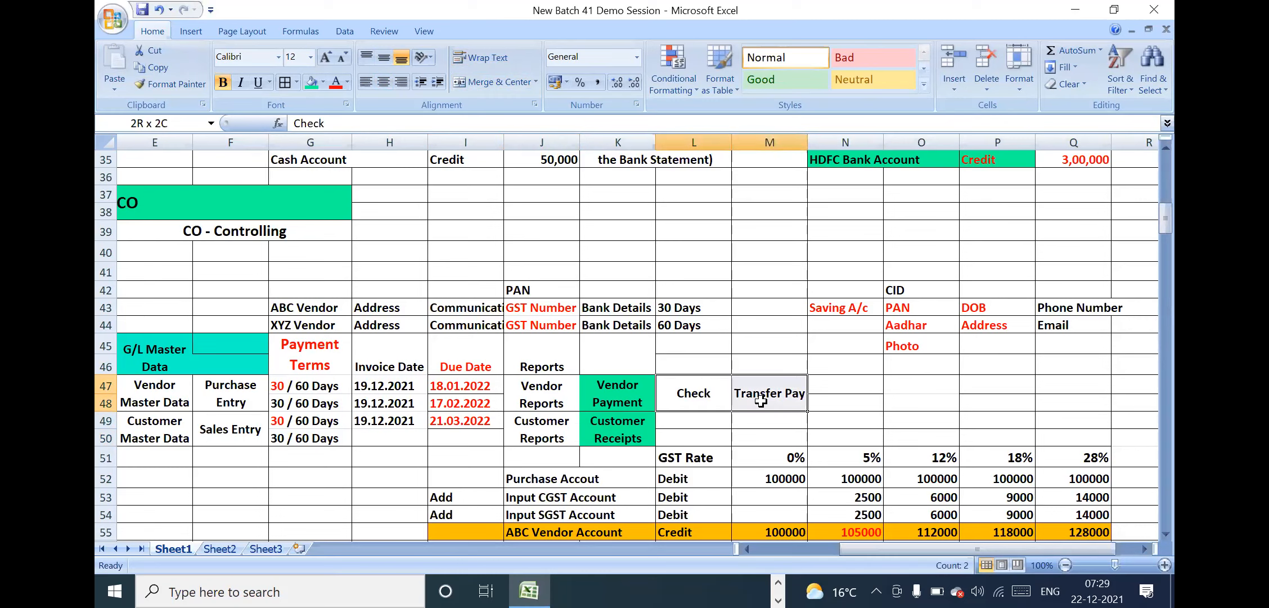
key(ctrl+c)
click(691, 427)
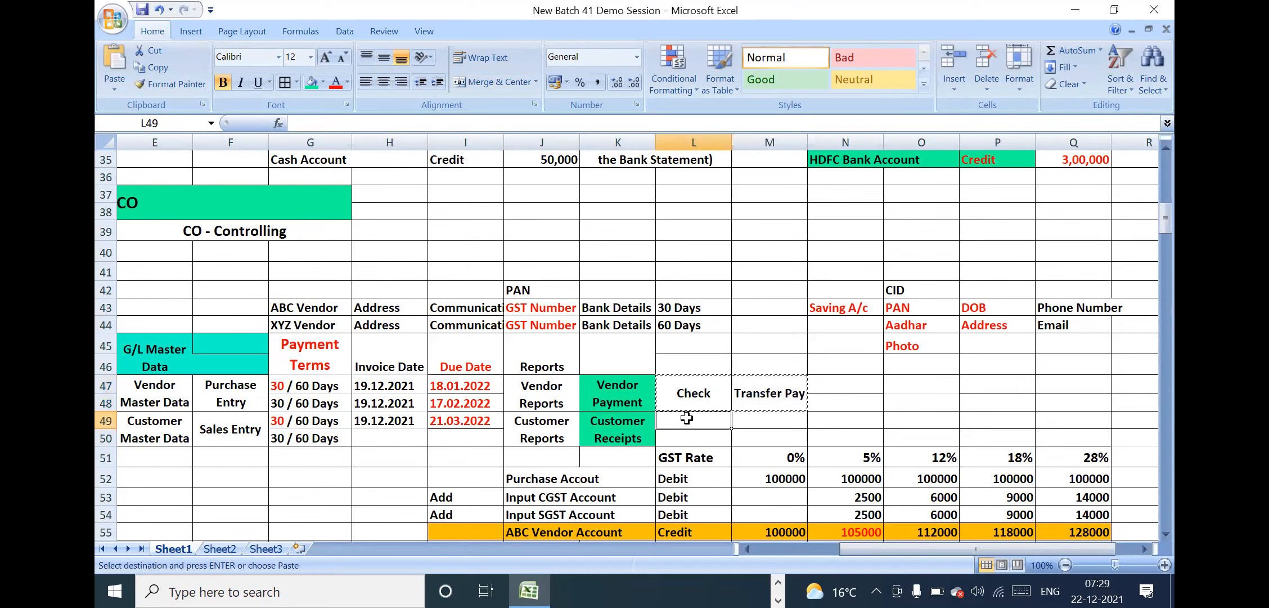
key(Return)
Review the Purchase Entry cell and the FI sub-modules table alongside the GST entries beneath it
click(693, 437)
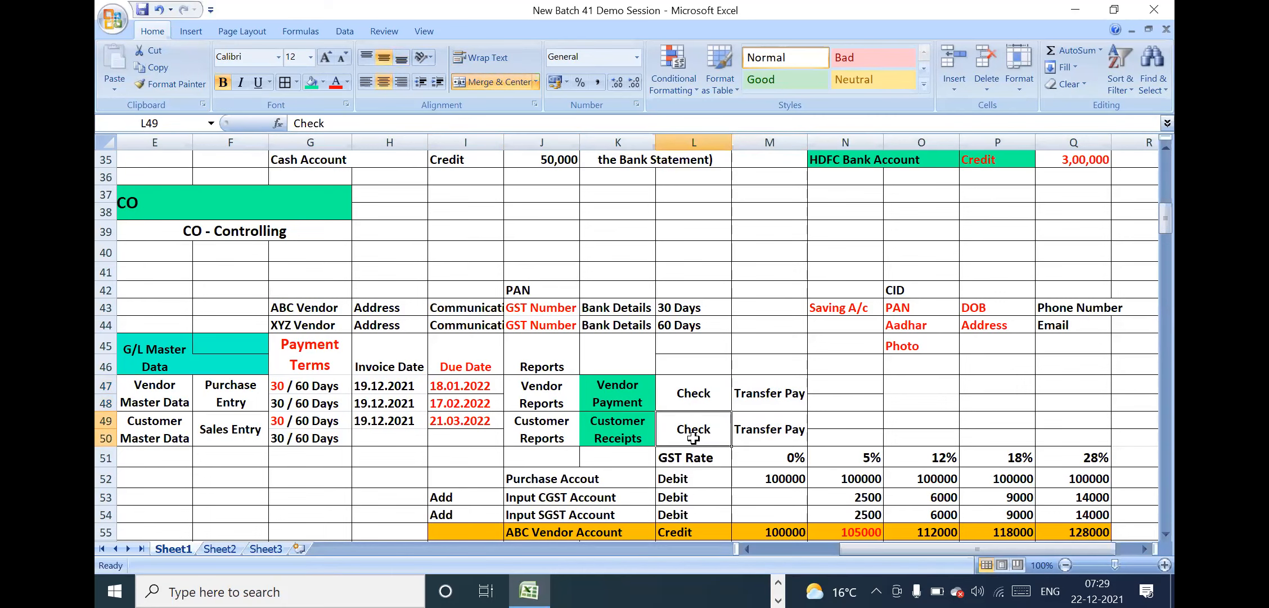
key(Down)
key(Down)
key(Down)
key(Down)
key(Down)
key(Down)
key(Down)
key(Down)
key(Down)
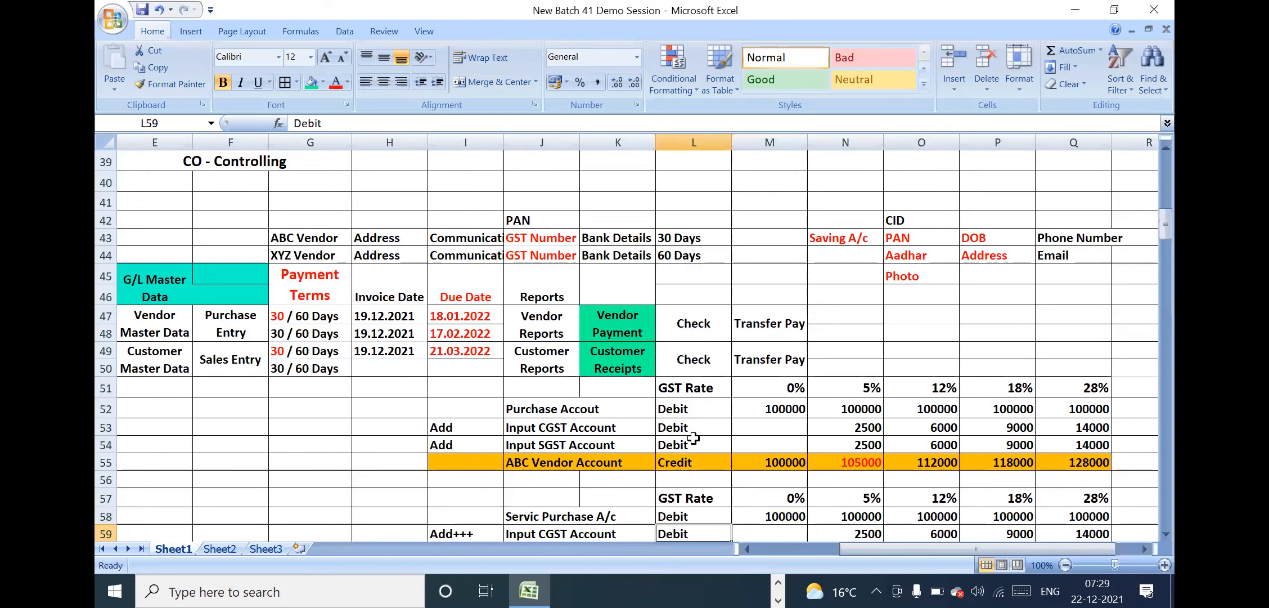
click(234, 310)
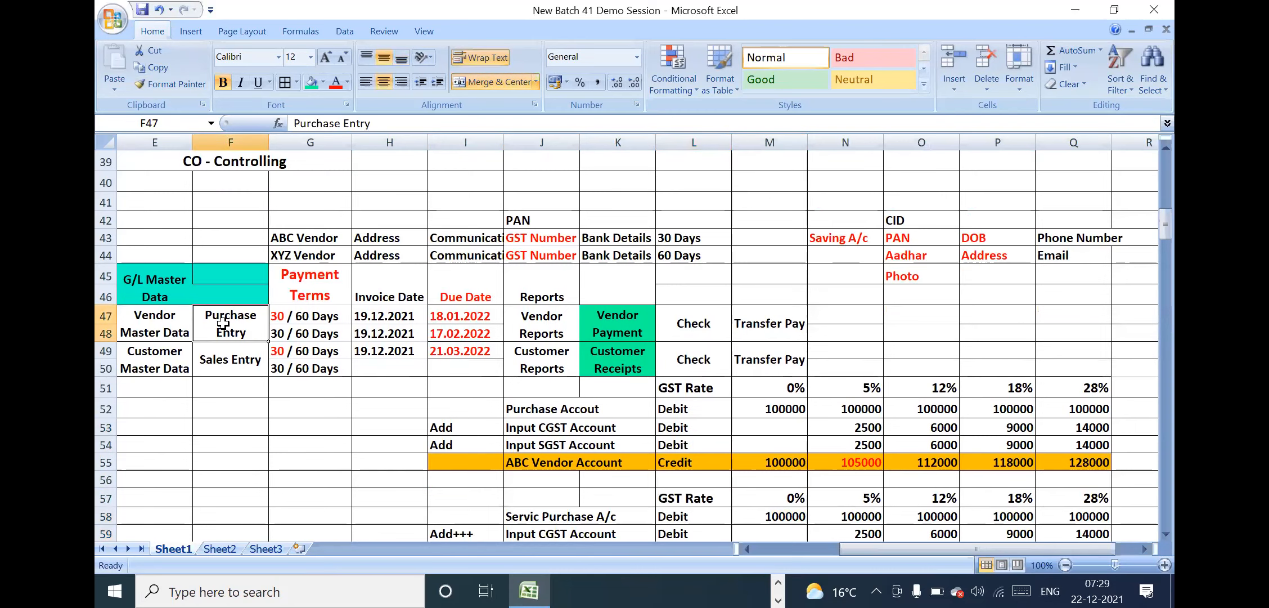
click(749, 410)
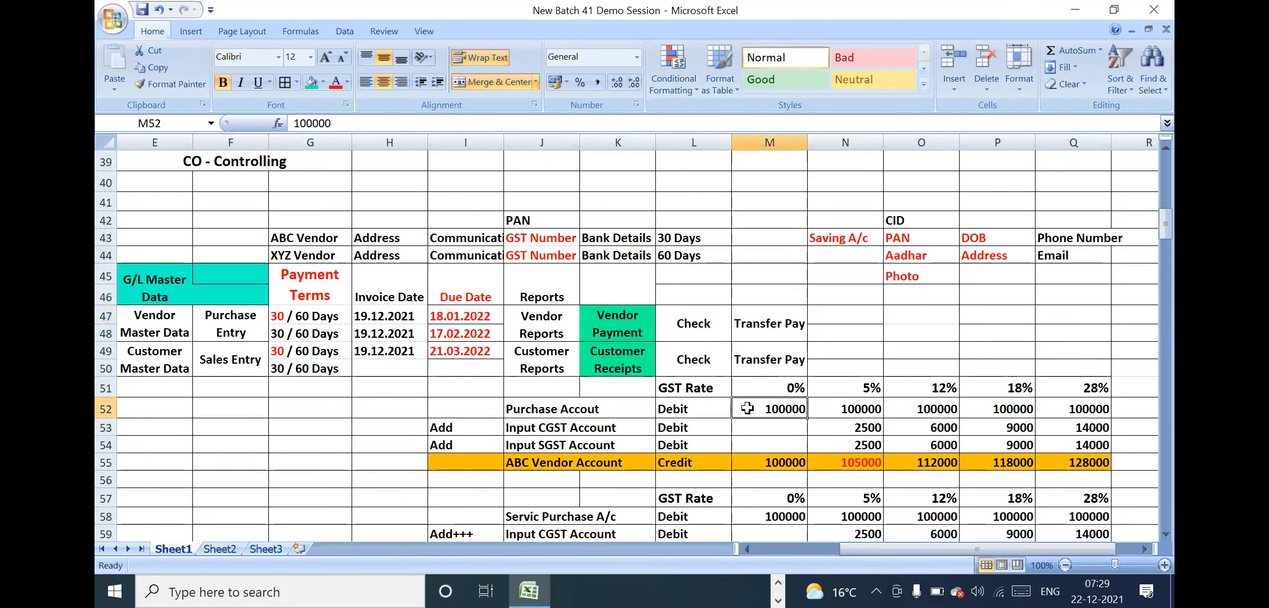
click(306, 392)
key(Left)
key(Left)
key(Left)
key(Left)
key(Left)
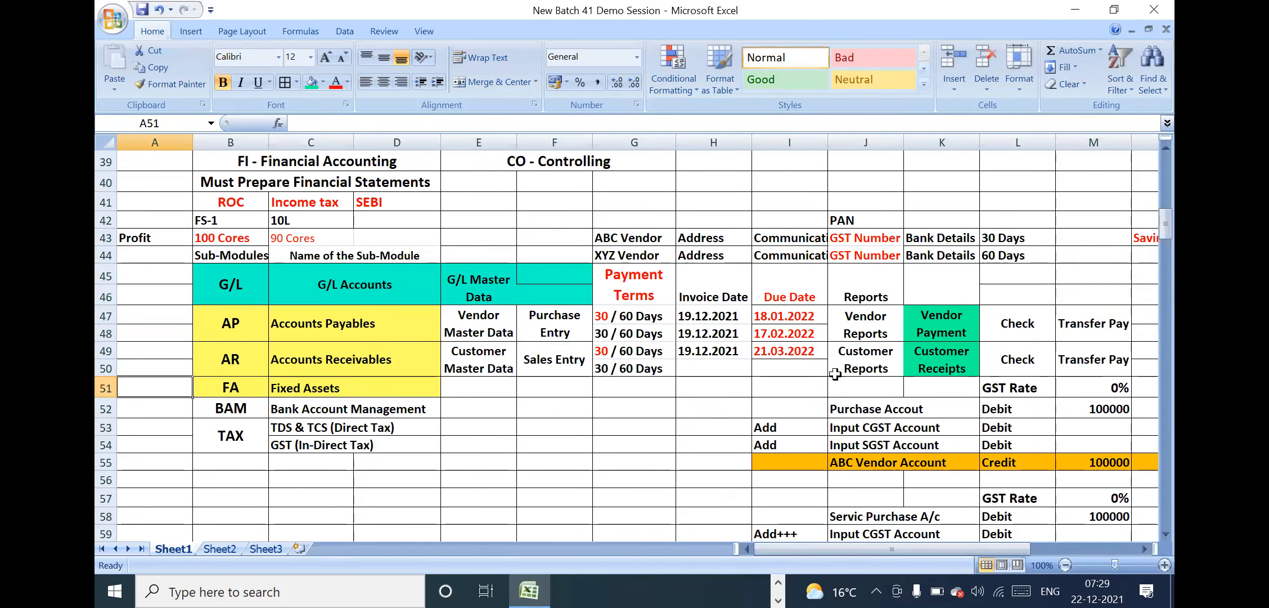
Examine the purchase account entry in rows 51 to 55, including the Input CGST and Input SGST amounts at each GST rate
click(937, 390)
key(Right)
key(Right)
key(Right)
key(Right)
key(Right)
key(Right)
key(Right)
key(Right)
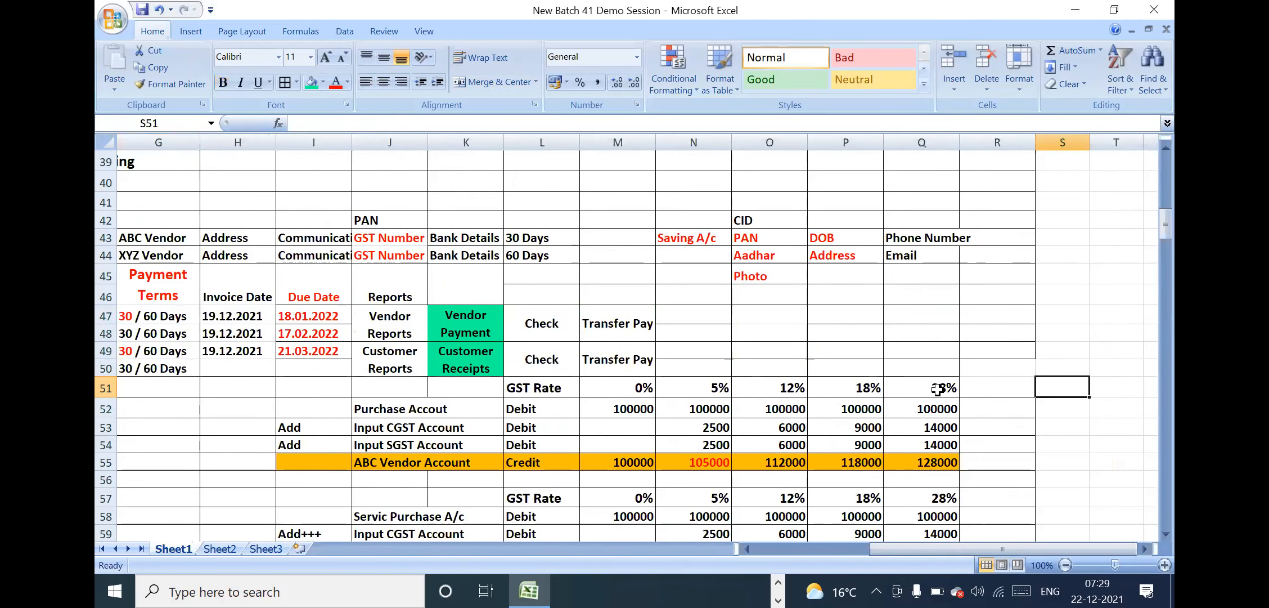
click(588, 390)
key(Down)
key(Down)
key(Down)
key(Down)
key(Down)
key(Down)
key(Down)
key(Down)
key(Down)
key(Down)
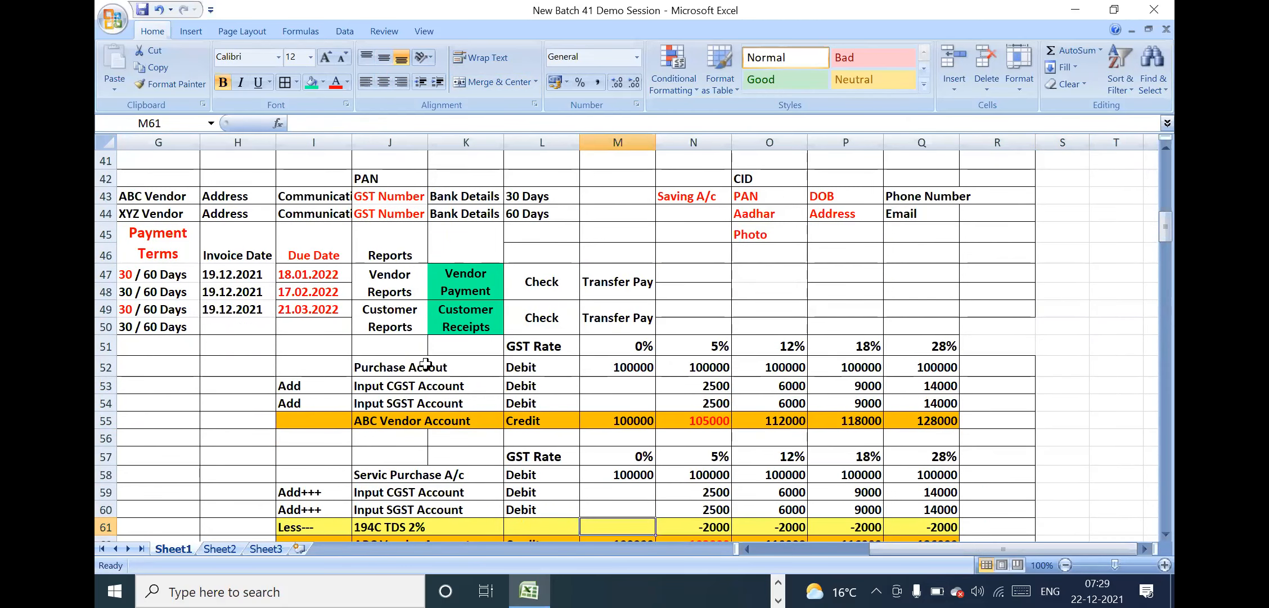
drag(423, 365, 643, 357)
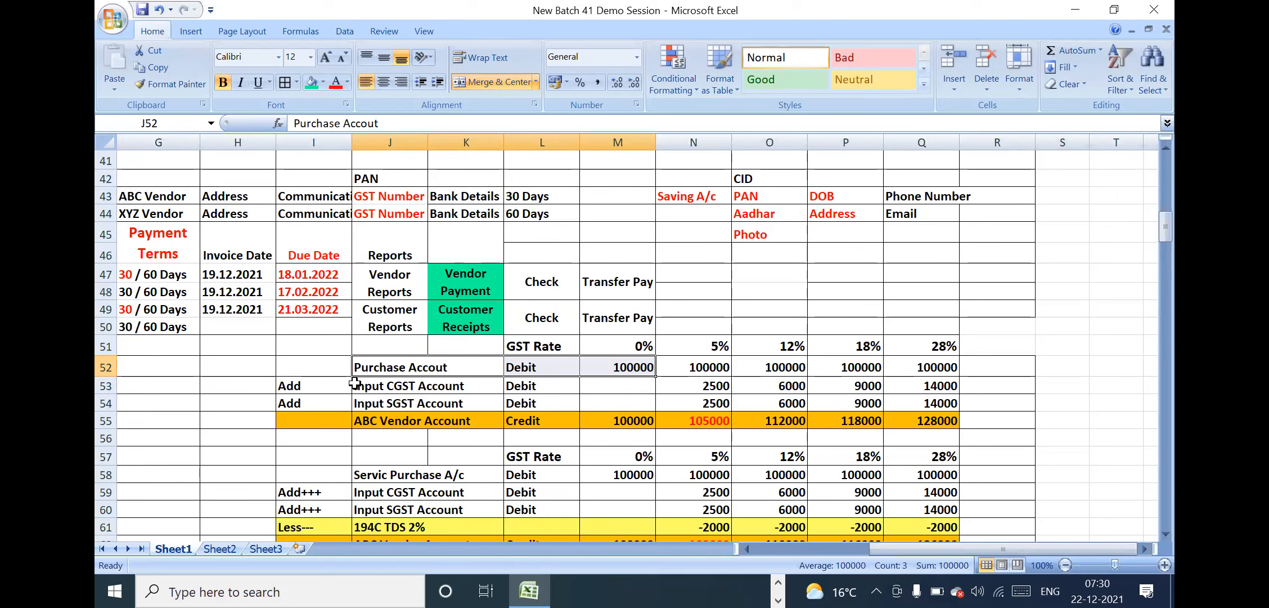
drag(325, 381, 926, 403)
click(877, 401)
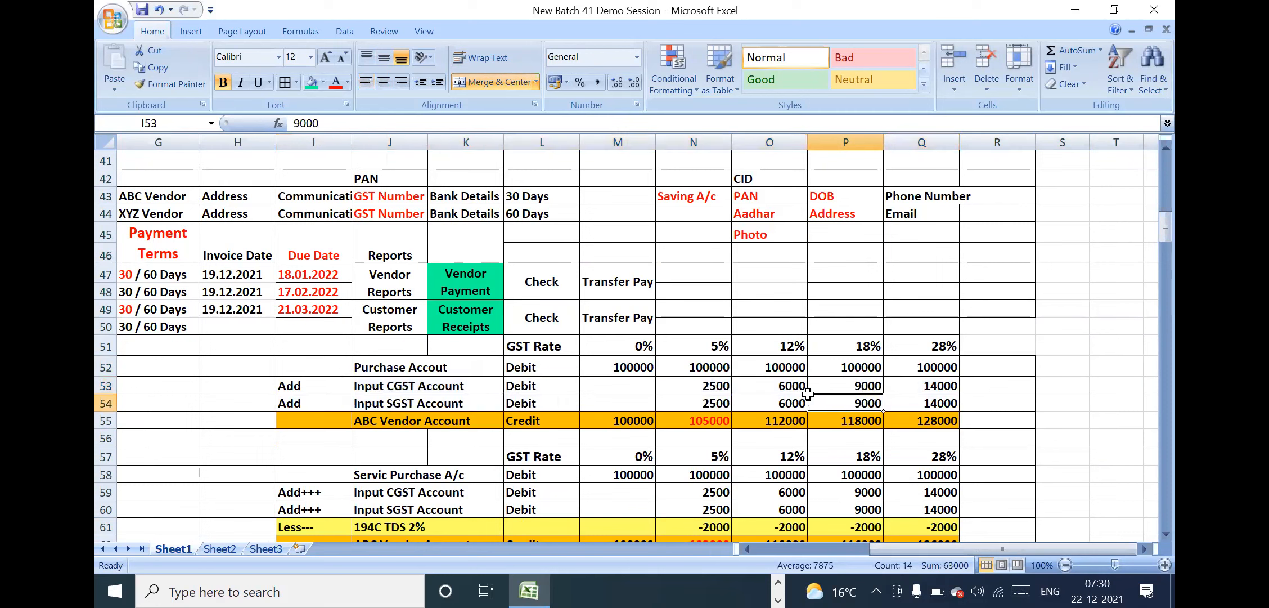
Set the font size of the GST Rate row L51:Q51 to 14
drag(628, 345, 861, 345)
drag(543, 344, 938, 346)
click(293, 57)
key(BackSpace)
text(14)
key(Return)
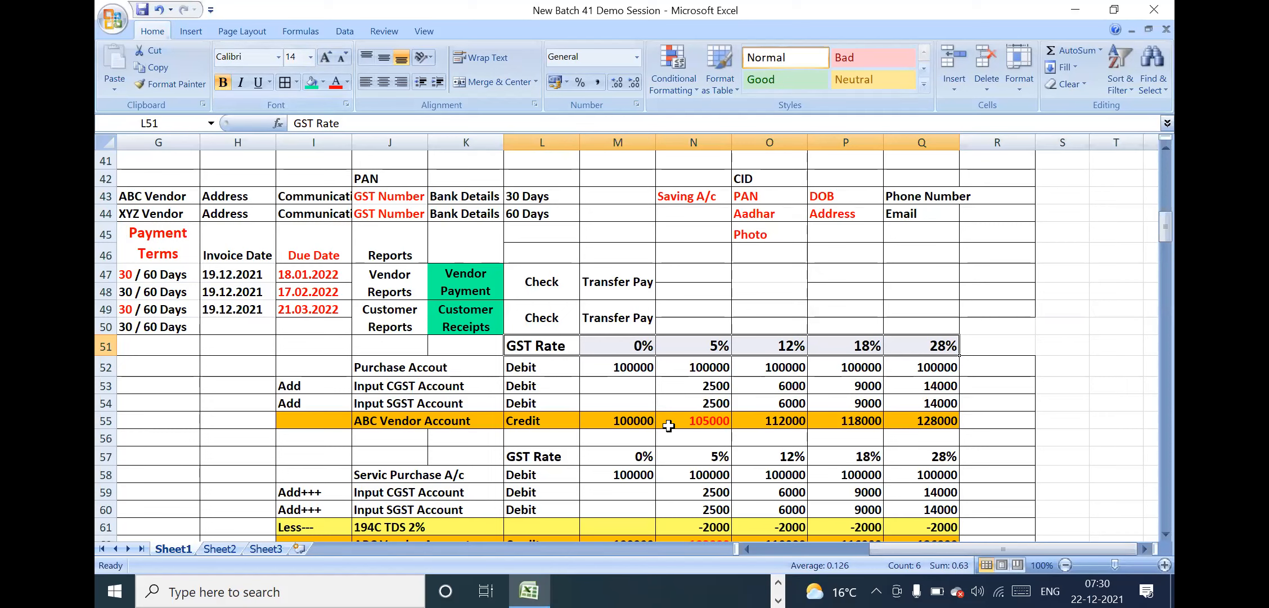
Insert the text "Tax Code" in front of 0% in cell M51 of the GST Rate row
click(678, 406)
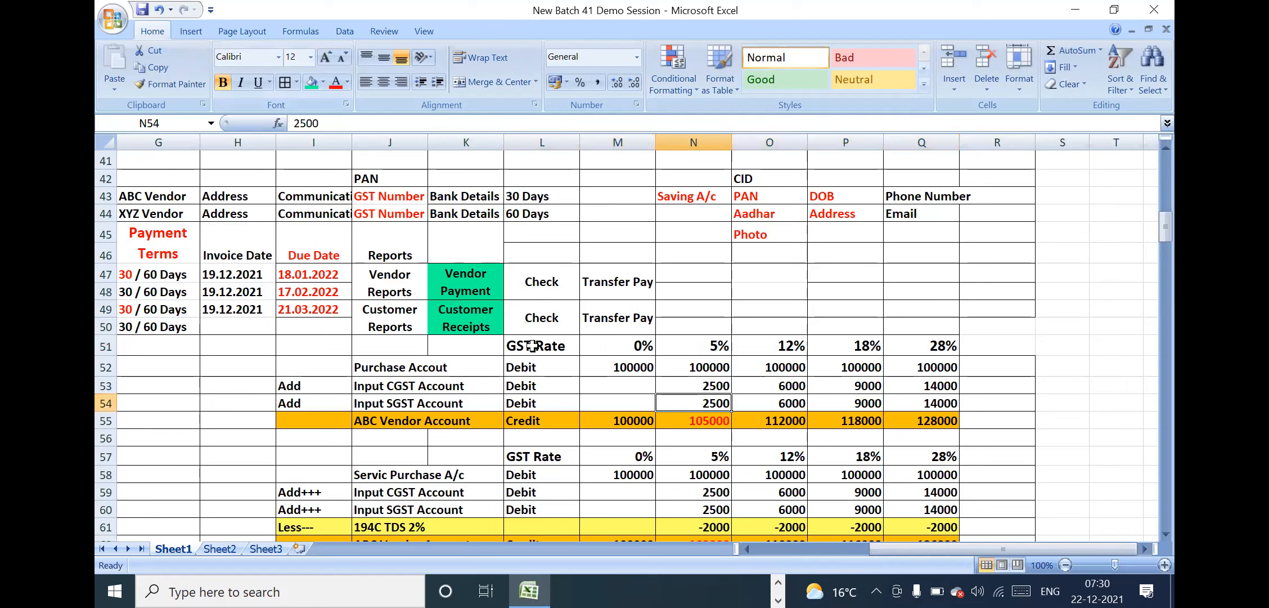
drag(558, 344, 945, 339)
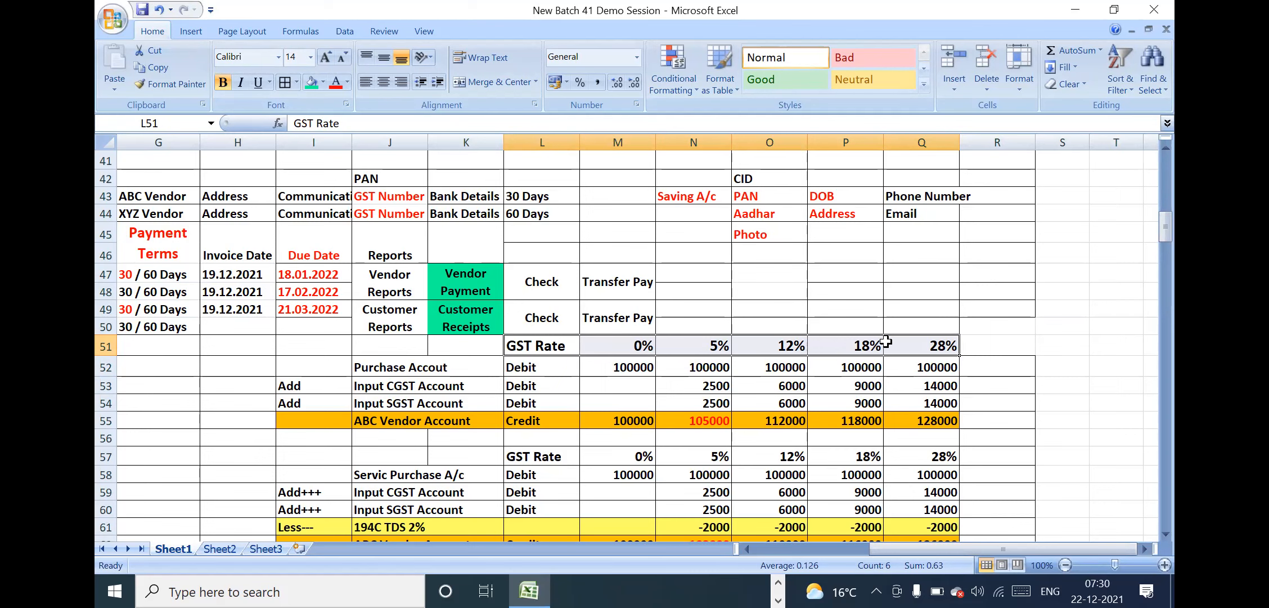
double_click(608, 340)
text(Tax code)
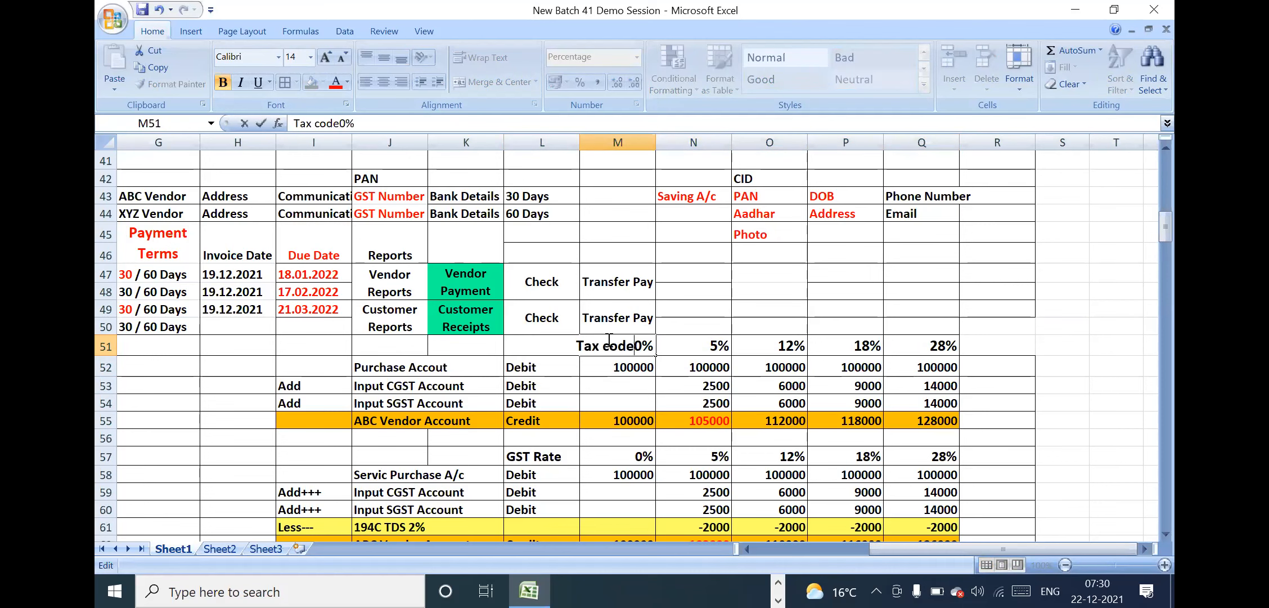
key(BackSpace)
key(BackSpace)
key(BackSpace)
key(BackSpace)
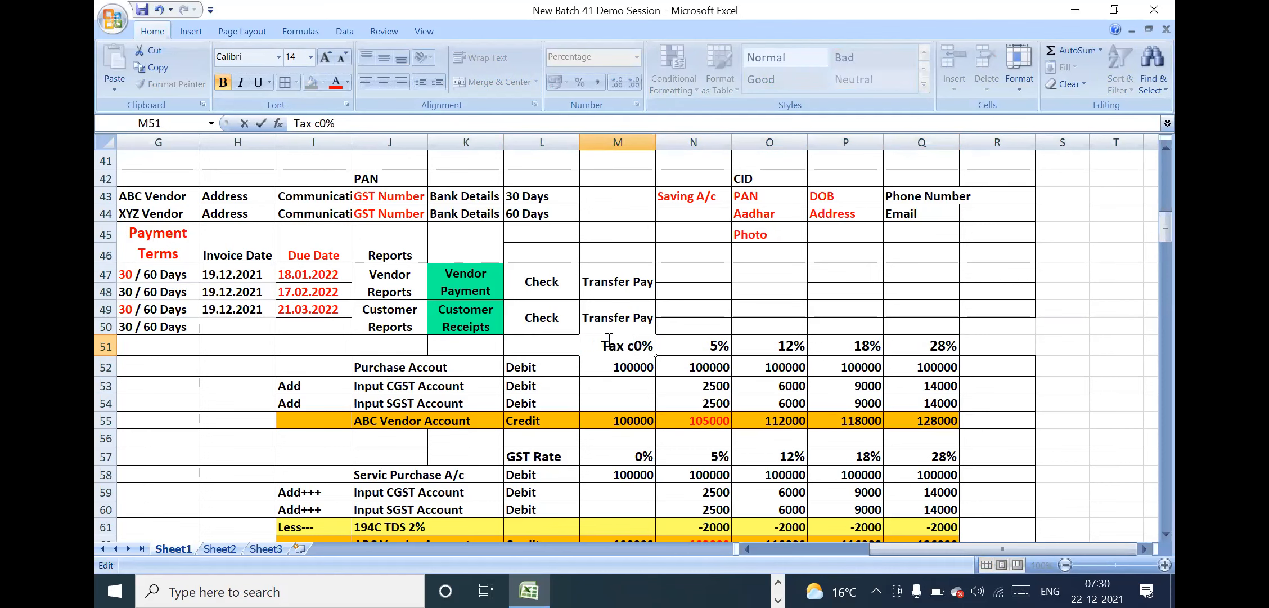
text(Code)
key(Return)
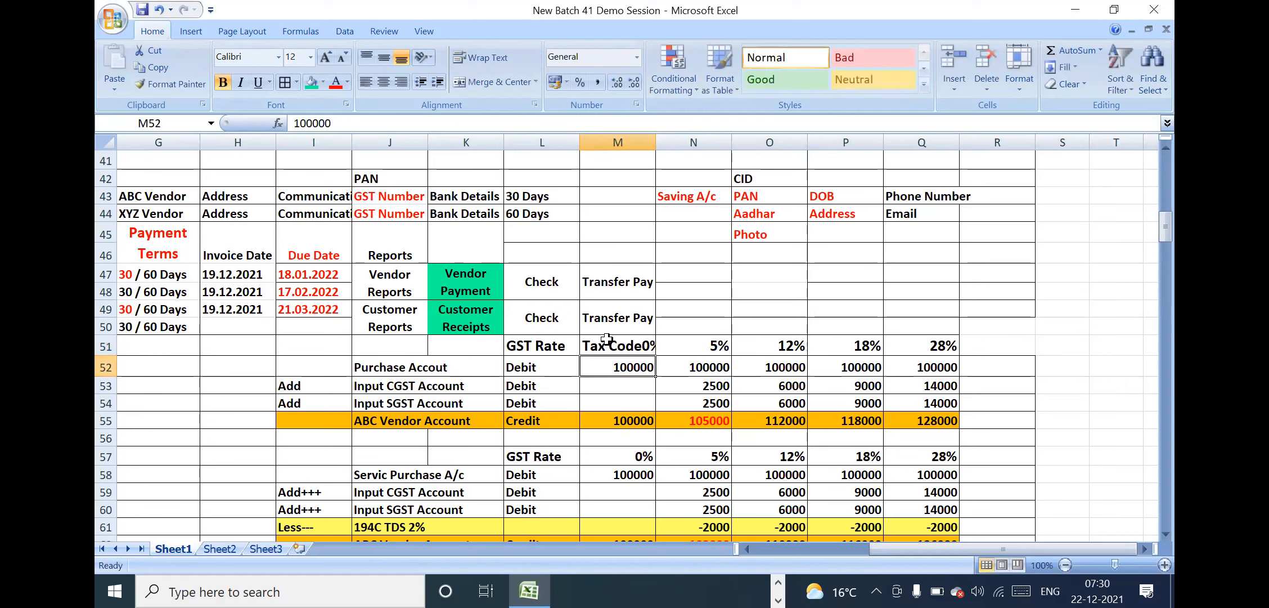
Move the GST Rate label from L51 to K51
click(611, 348)
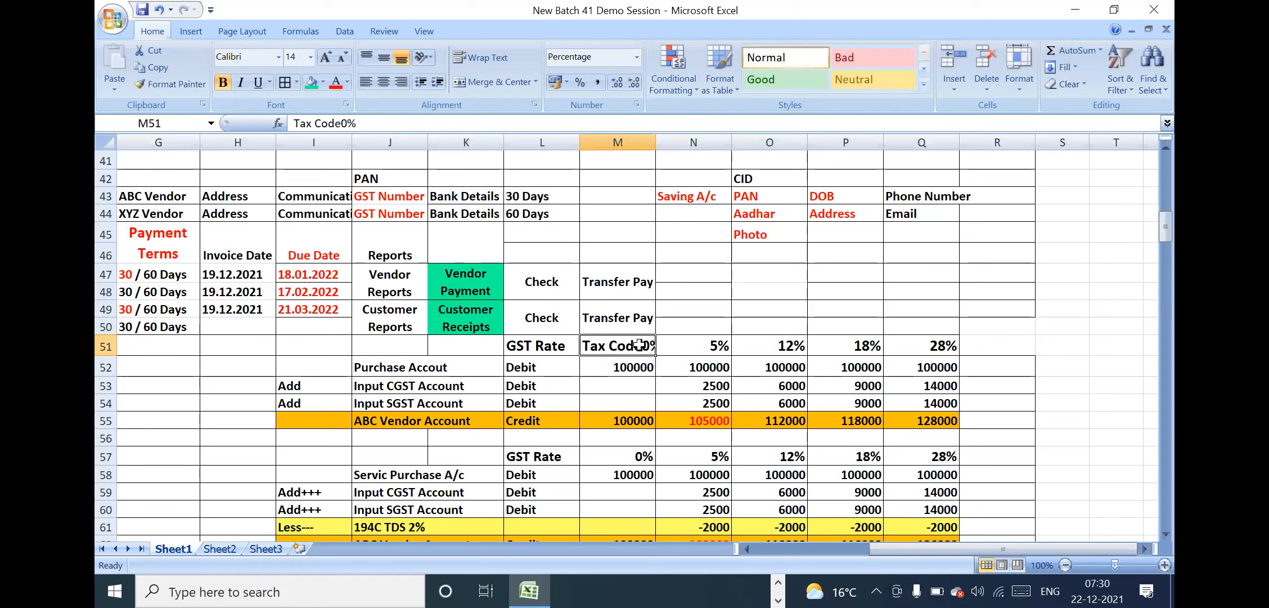
click(541, 342)
drag(542, 341, 469, 344)
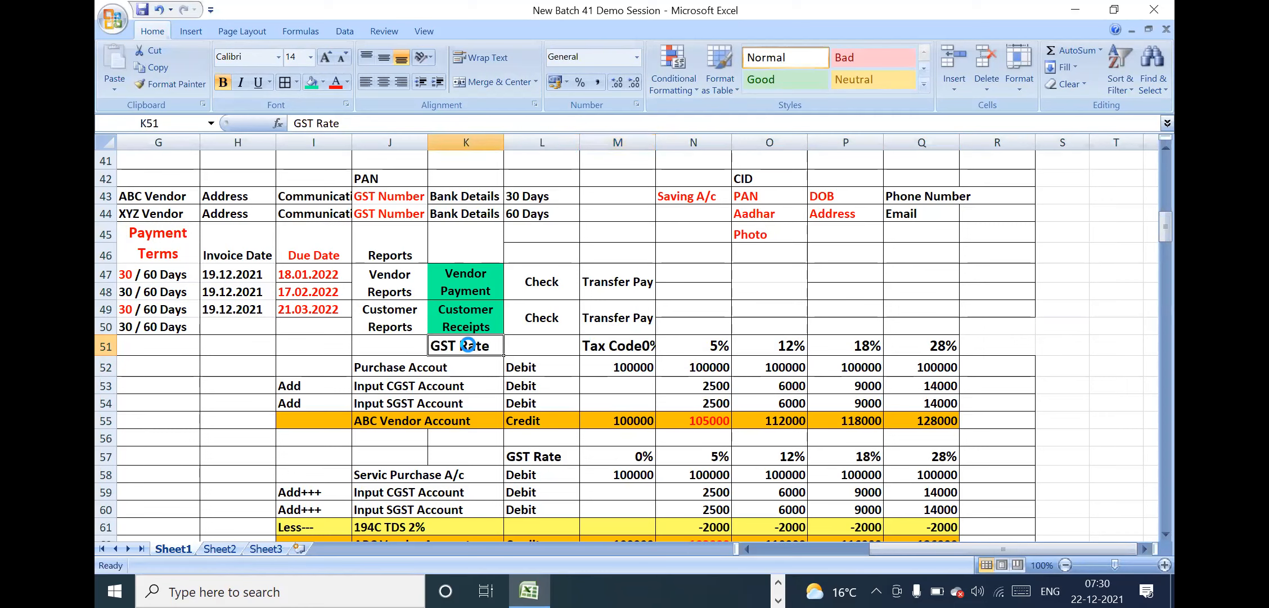
Copy M51 into L51 and trim the copy so it reads only "Tax Code"
click(592, 347)
key(ctrl+c)
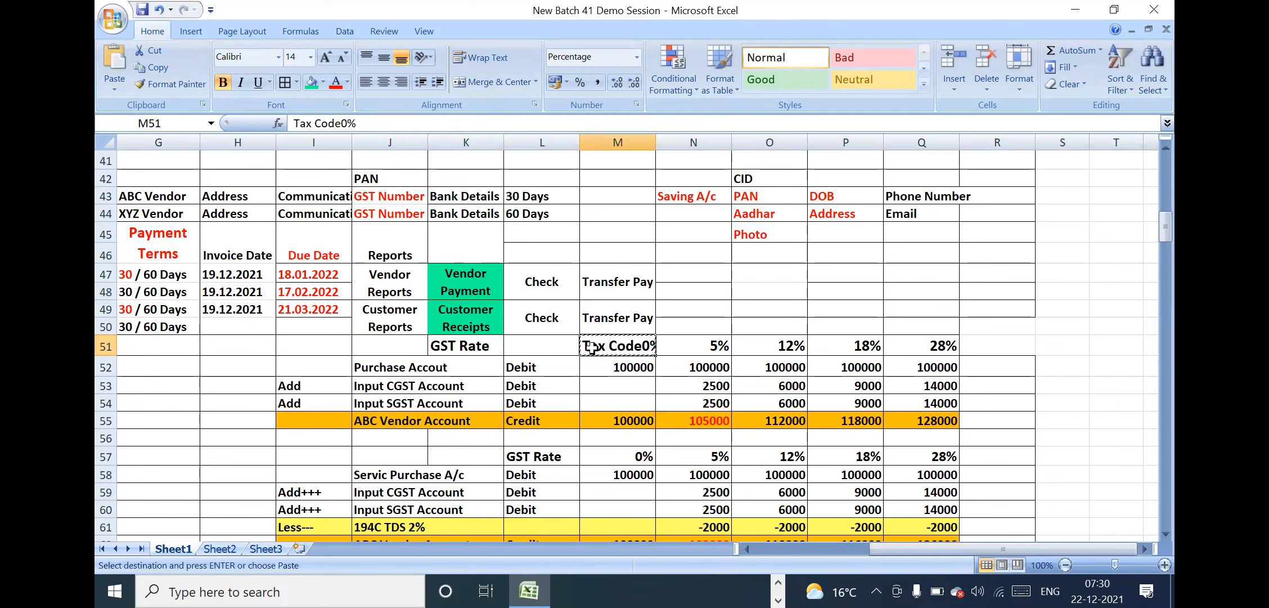
click(541, 343)
key(Return)
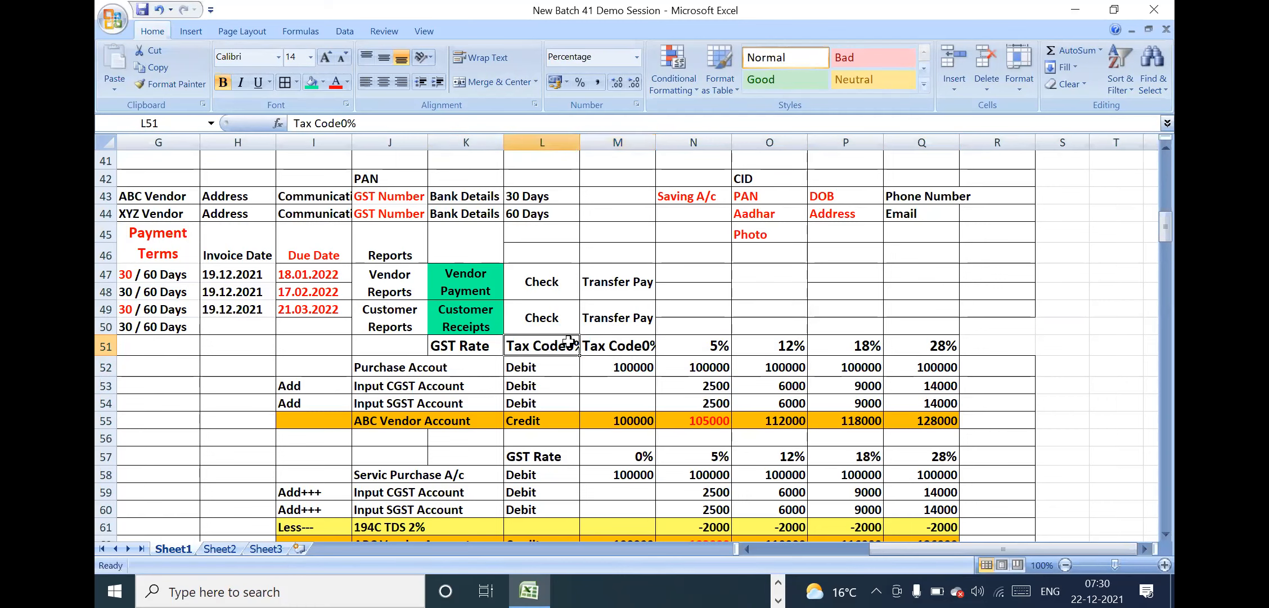
double_click(570, 341)
key(BackSpace)
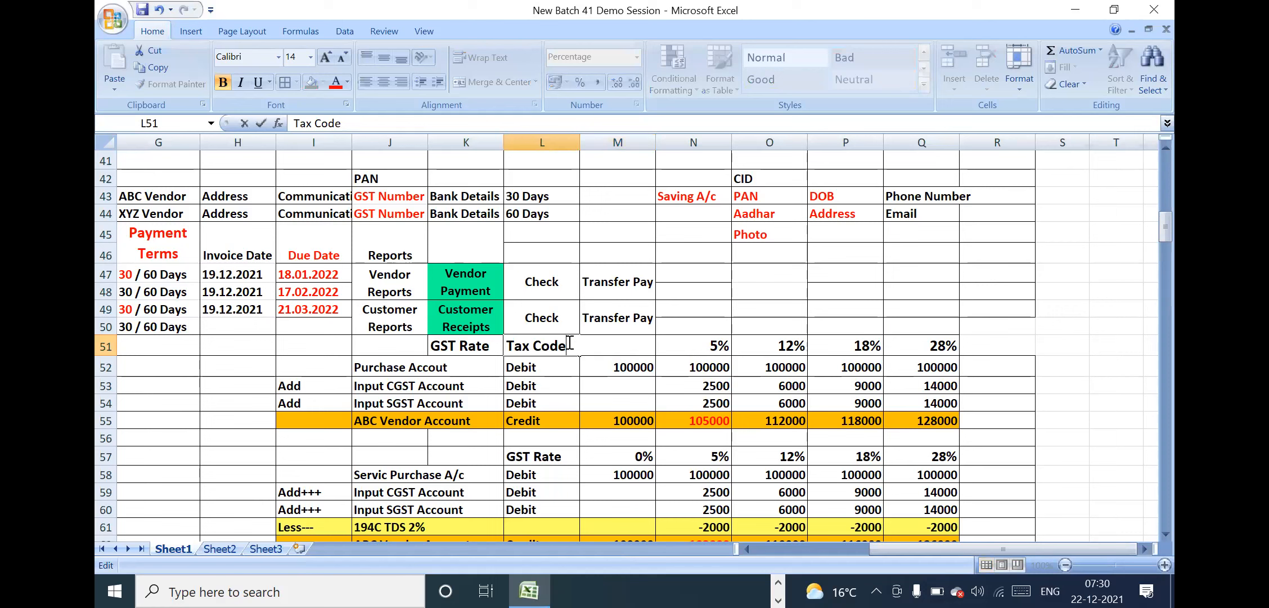
key(Return)
Remove the "Tax Code" text from M51, leaving just 0%
double_click(638, 344)
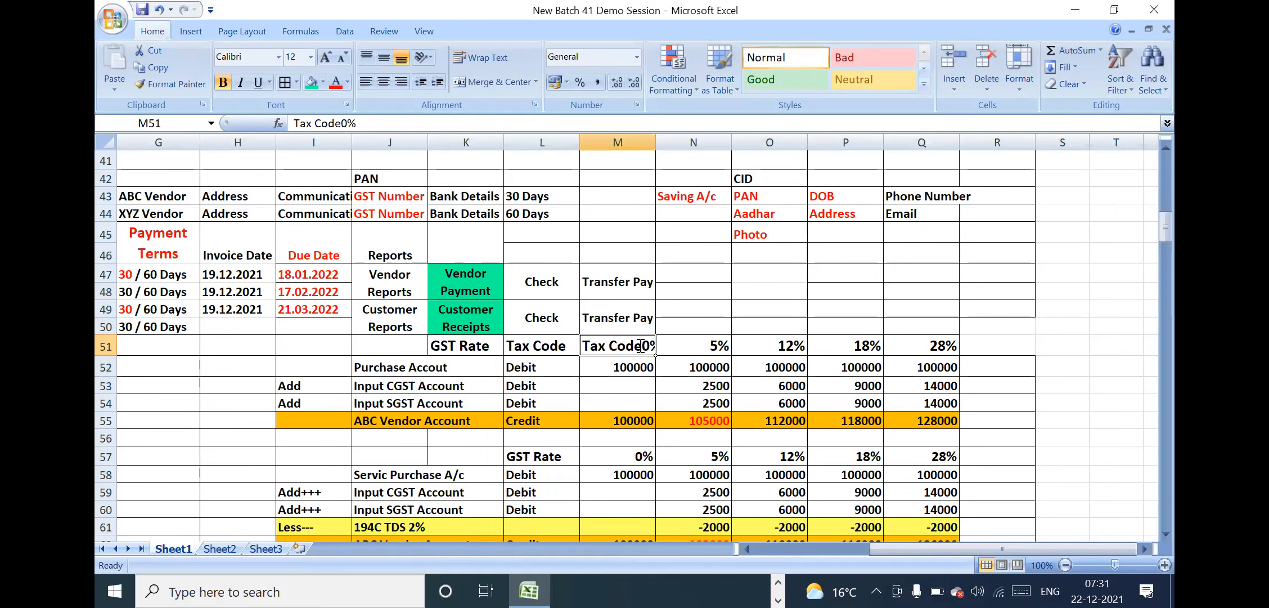
key(BackSpace)
key(BackSpace)
key(BackSpace)
key(BackSpace)
key(BackSpace)
key(BackSpace)
key(BackSpace)
key(BackSpace)
key(Return)
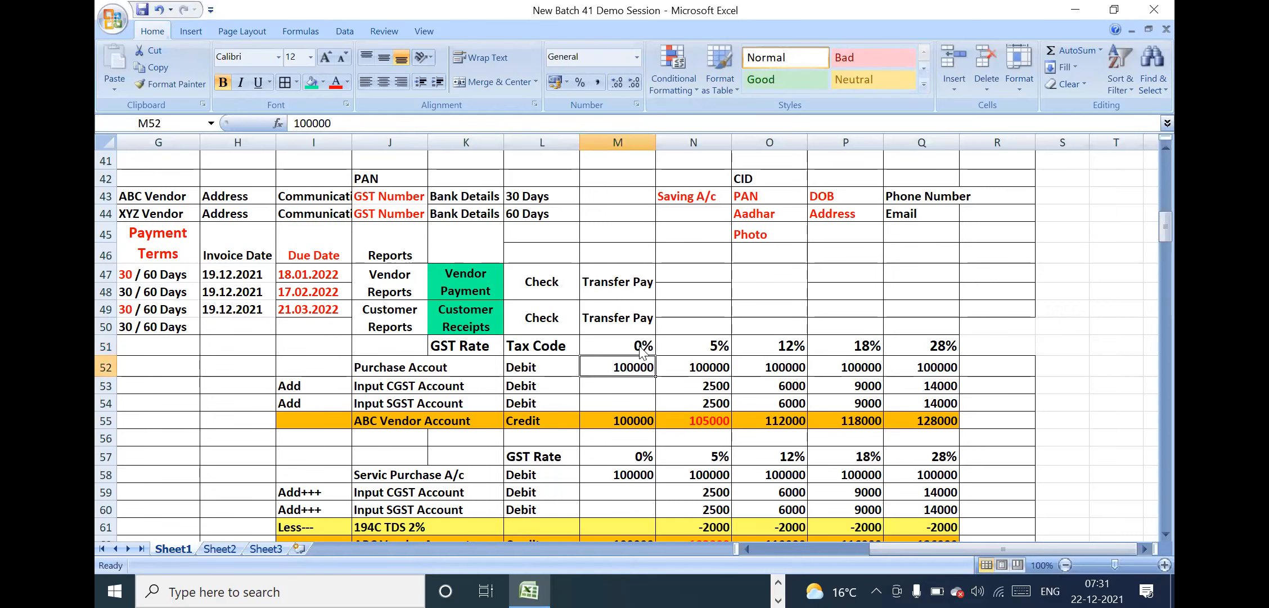
click(630, 341)
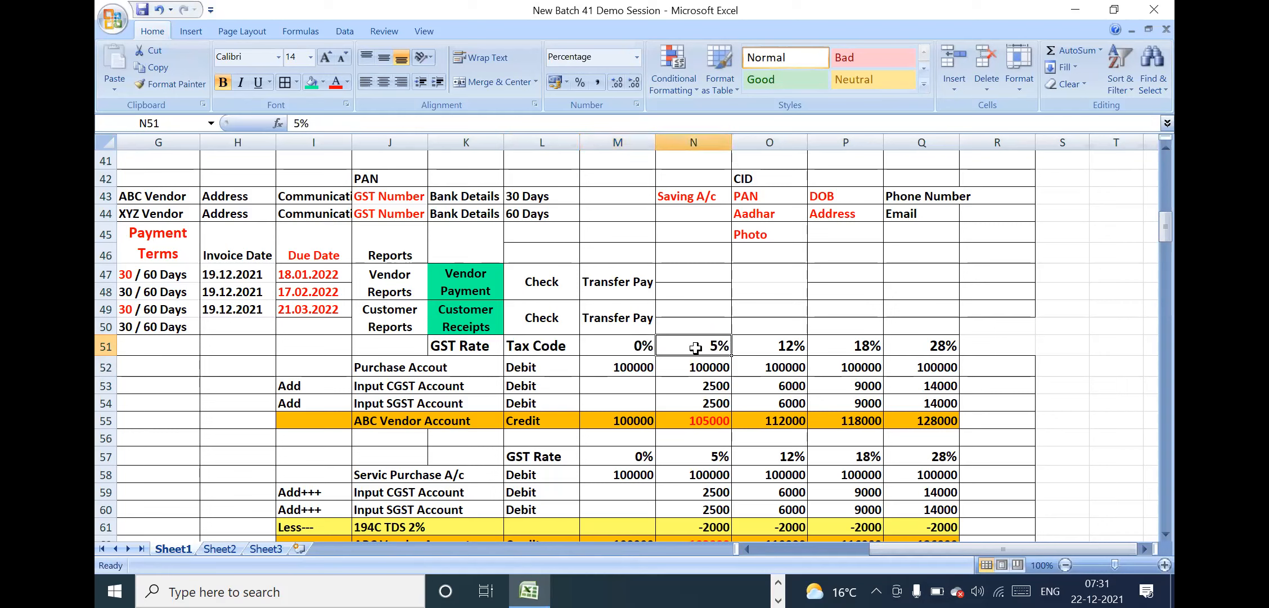
Prefix the 0% rate in M51 with its tax code so it reads "X1 = 0%"
drag(480, 346, 945, 350)
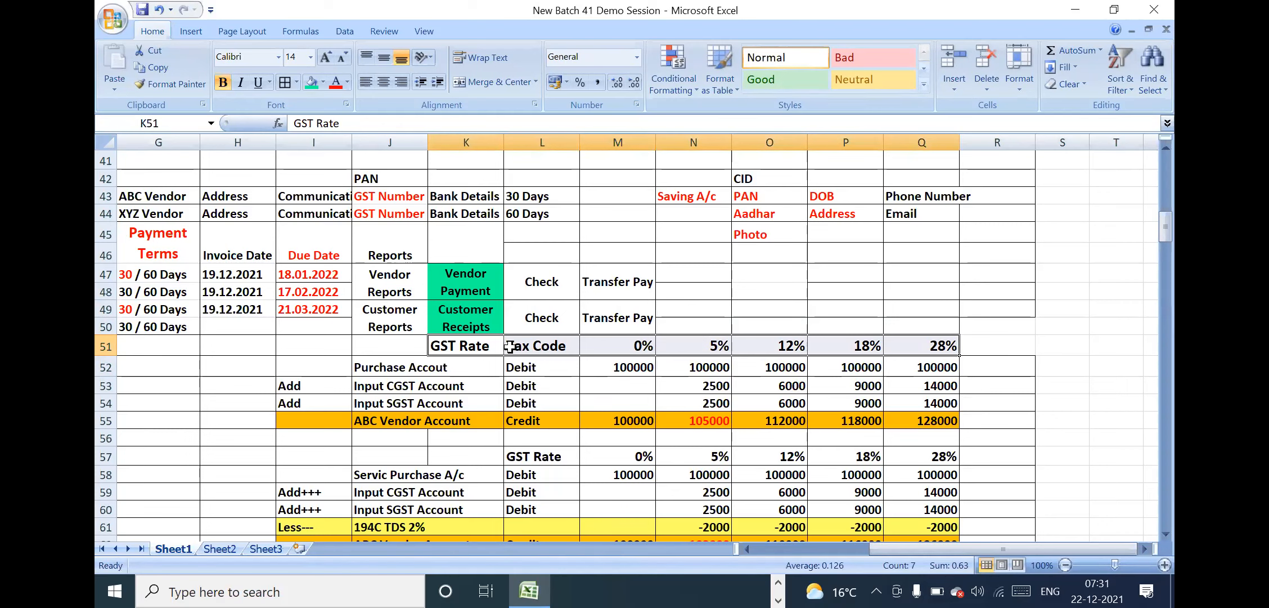
click(535, 347)
click(681, 362)
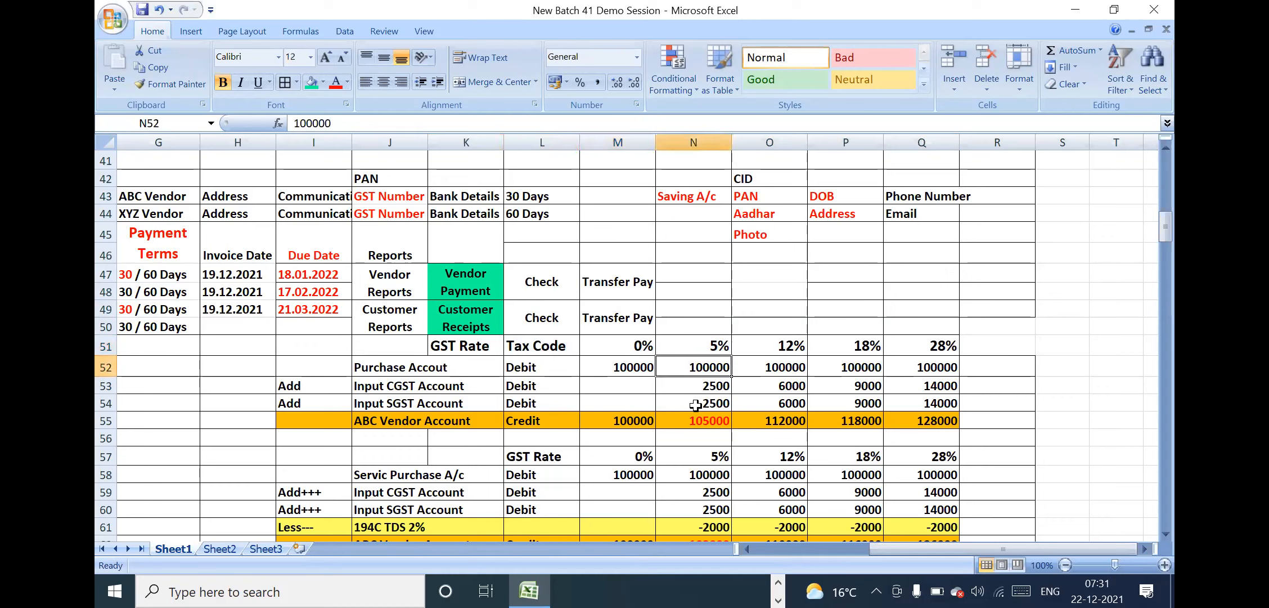
click(552, 352)
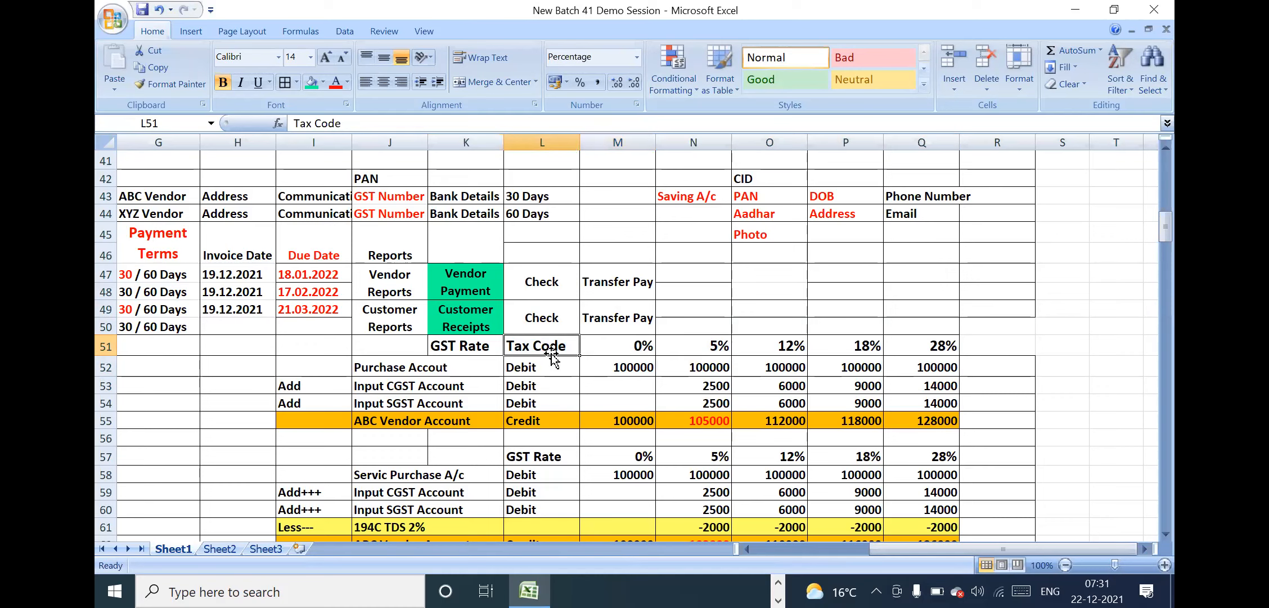
double_click(598, 351)
text(X1)
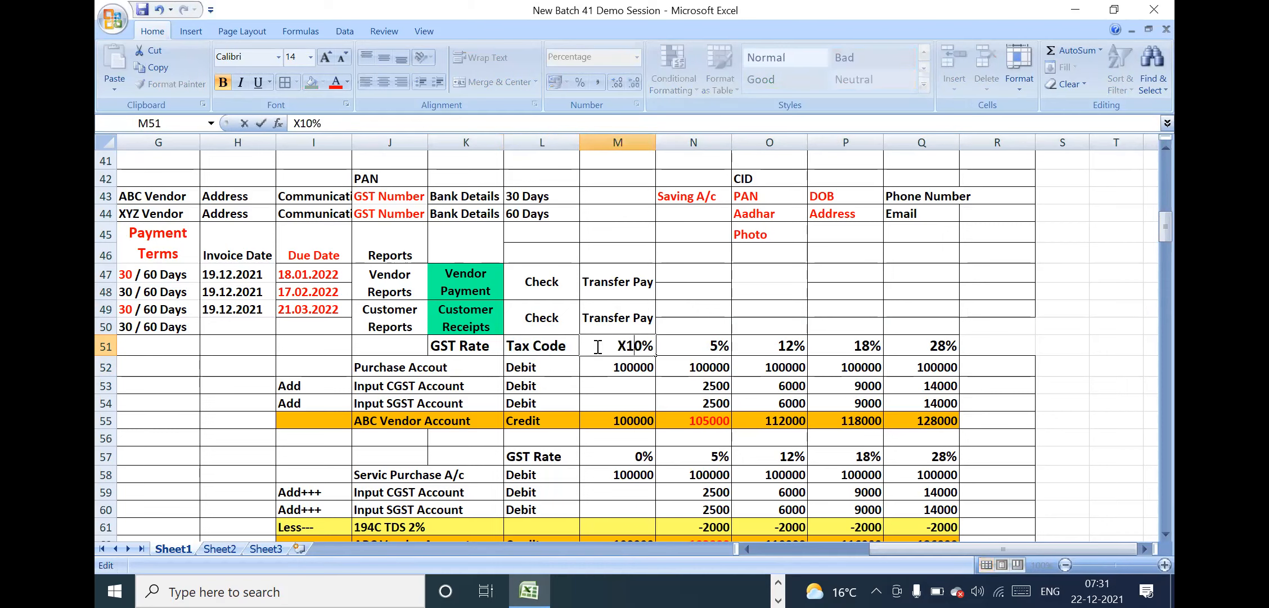
text( =)
key(Return)
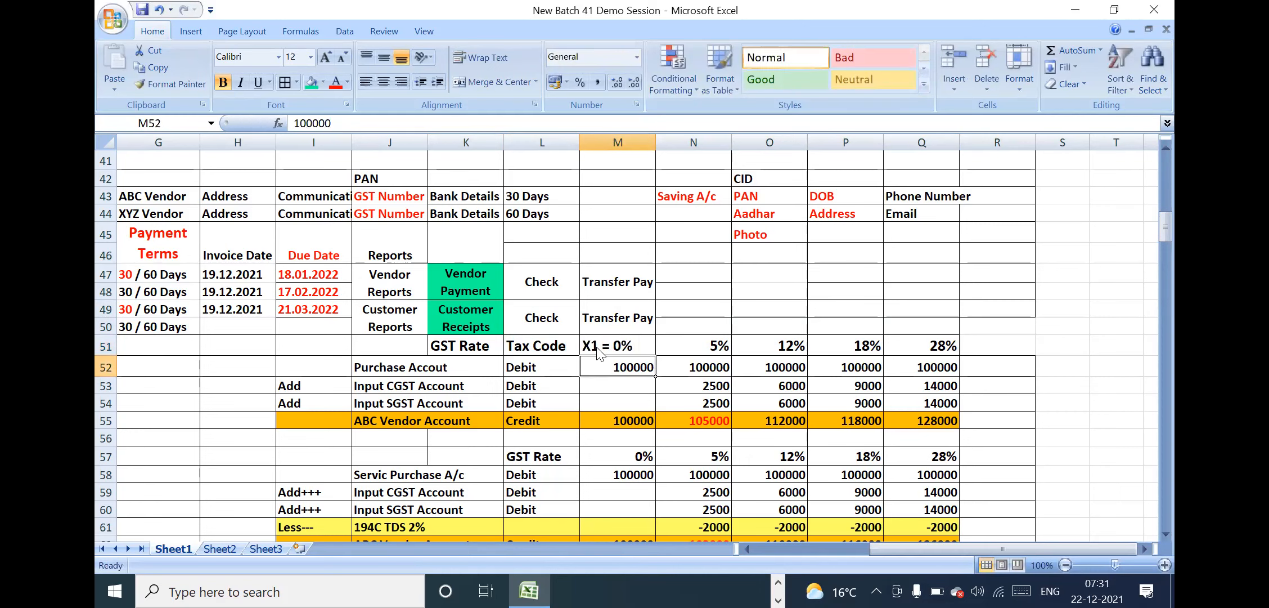
Add tax codes to the next two rates, making N51 "X2 = 5%" and O51 "X3 = 12%"
double_click(674, 345)
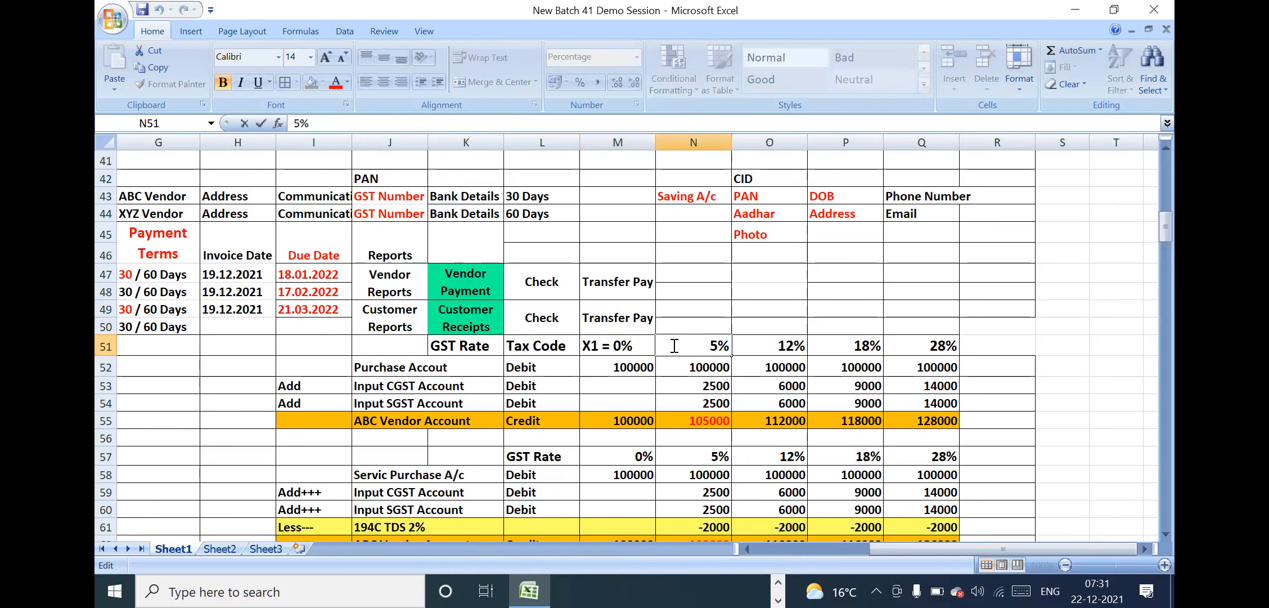
text(X2 =)
key(Return)
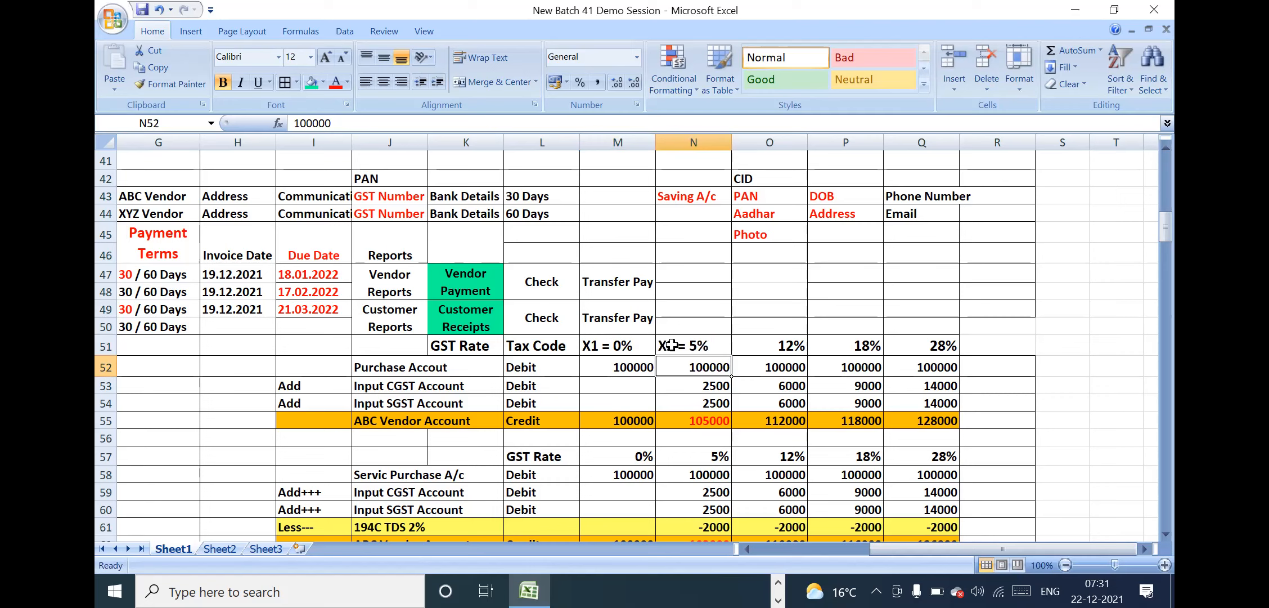
click(756, 340)
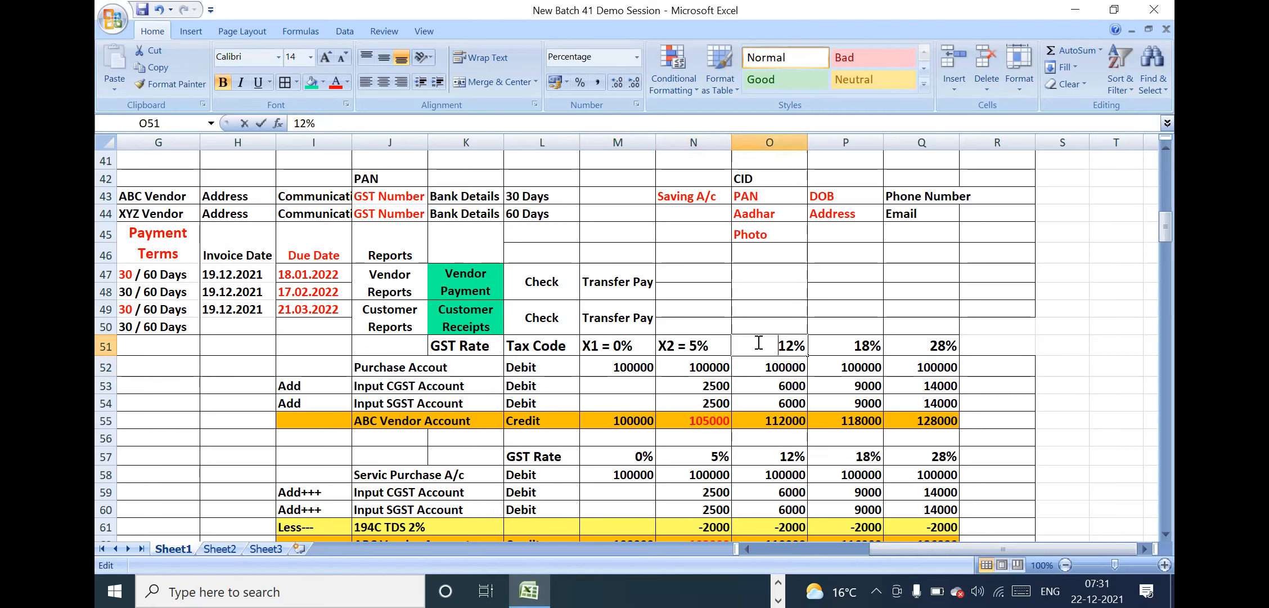
double_click(758, 342)
text(X3 )
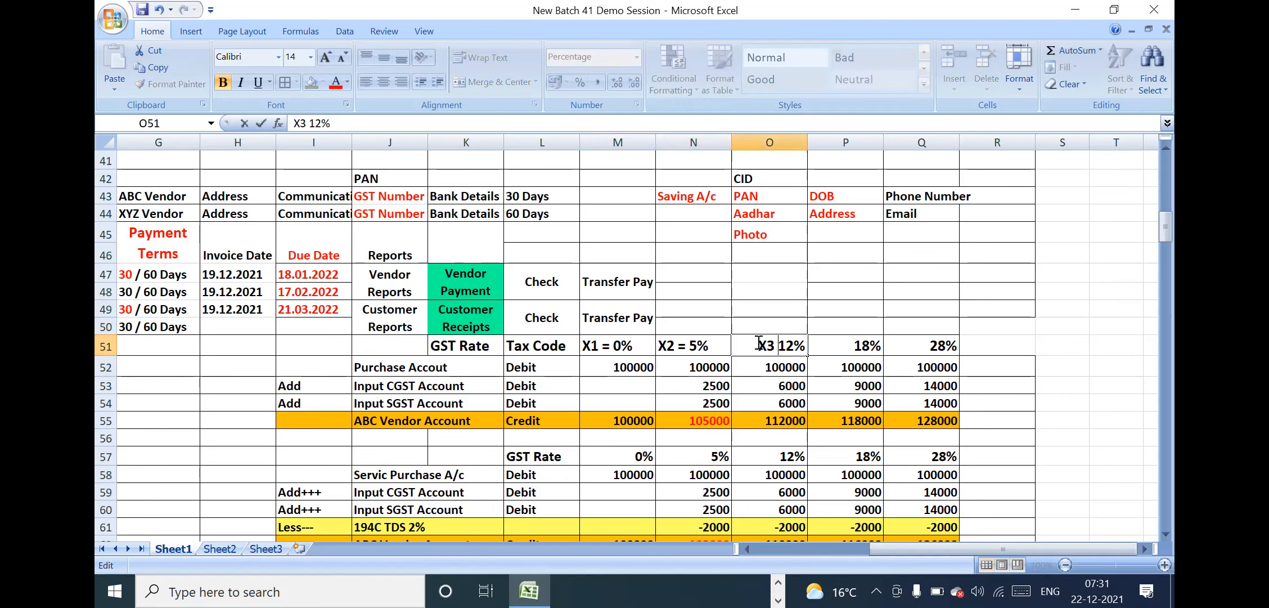
text(=)
key(Return)
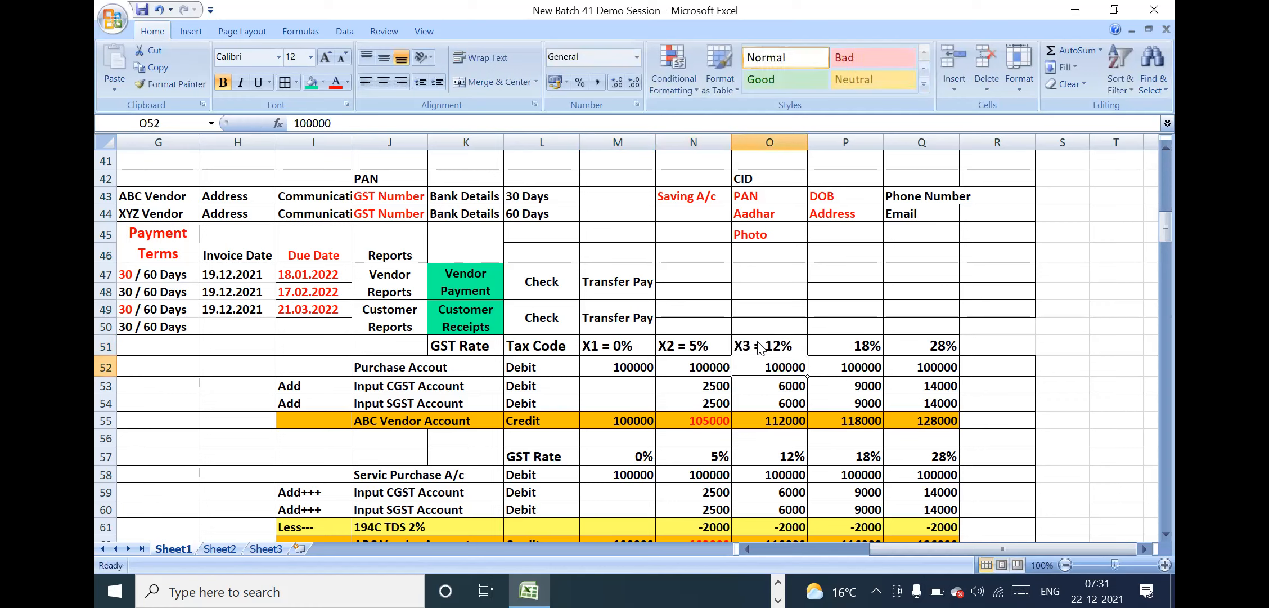
Add tax codes to the last two rates, making P51 "X4 = 18%" and Q51 "X5 = 28%"
double_click(848, 344)
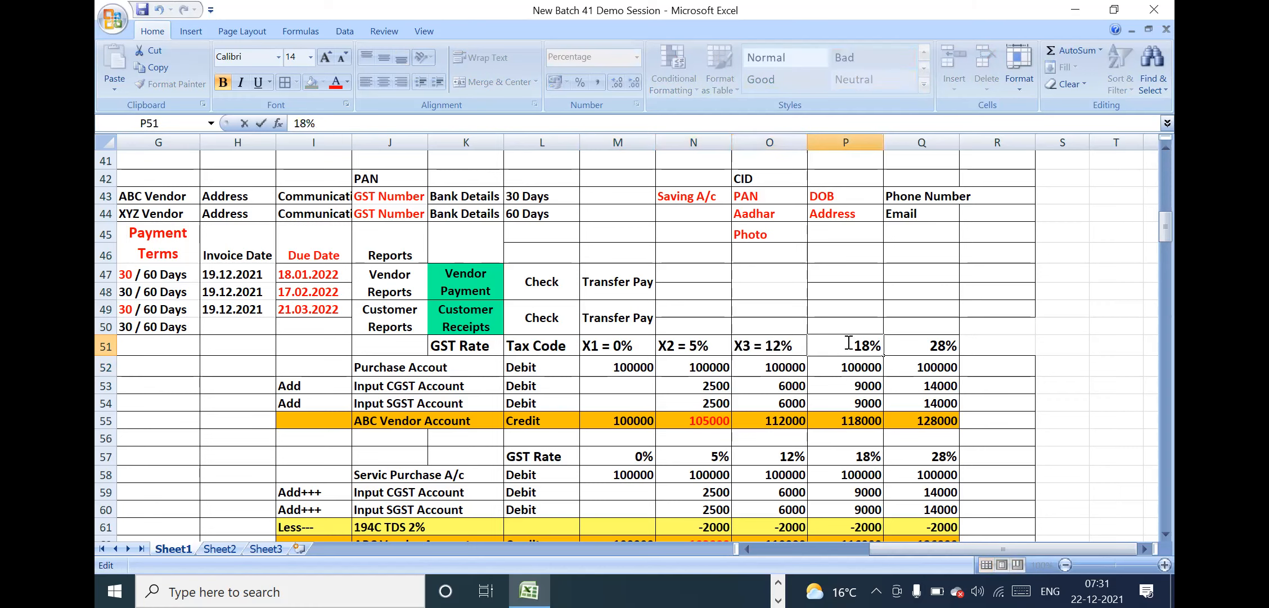
text(X4 =)
key(Return)
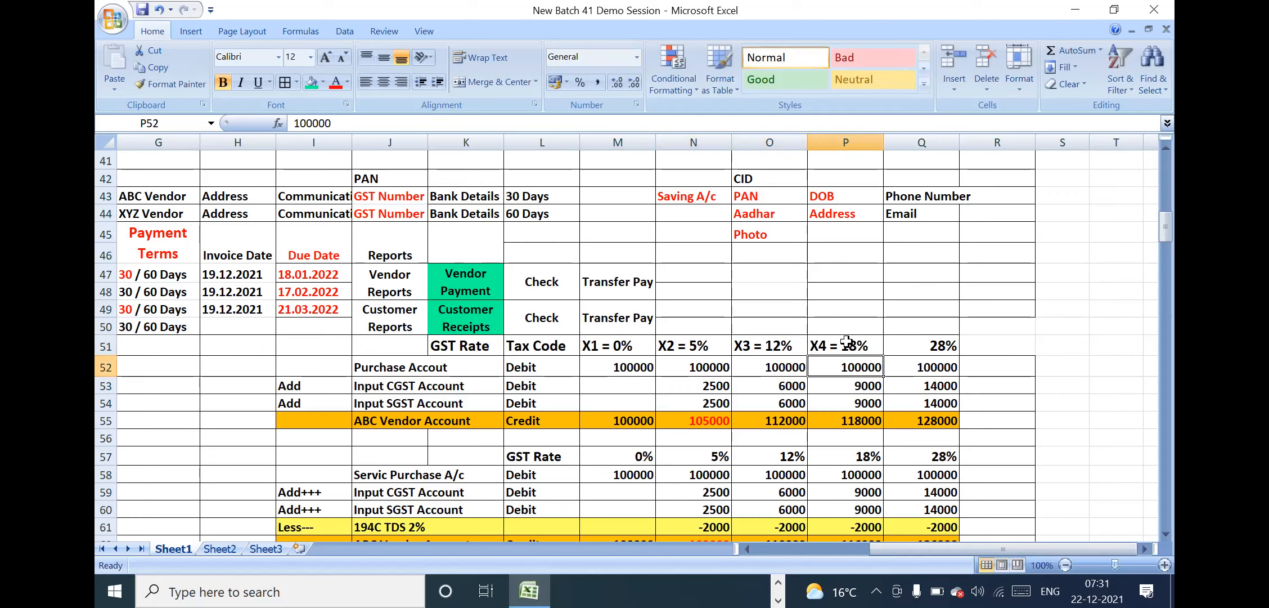
double_click(911, 343)
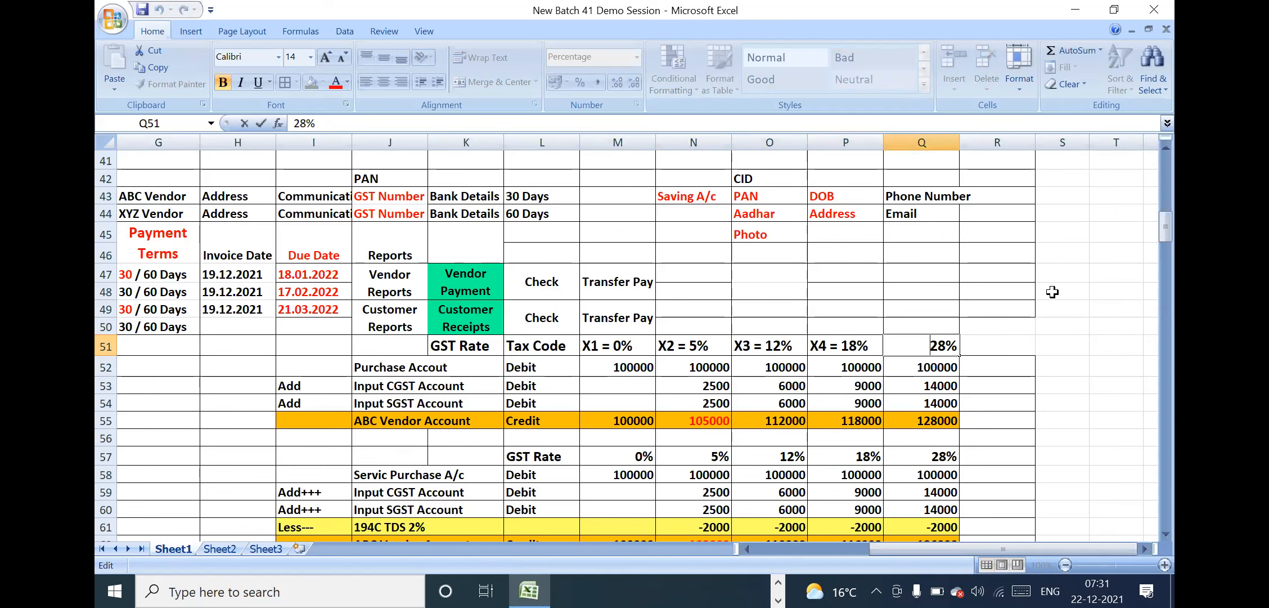
text(X5 =)
key(Return)
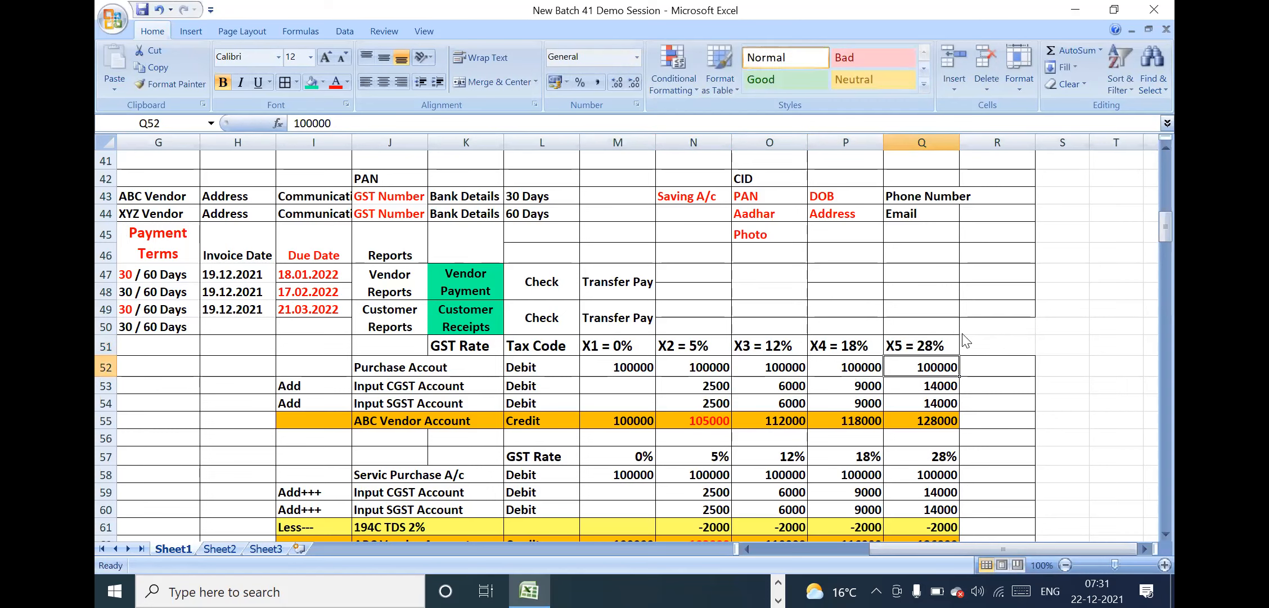
Colour the text of the GST rate and tax code row K51:Q51 red
drag(466, 347, 917, 346)
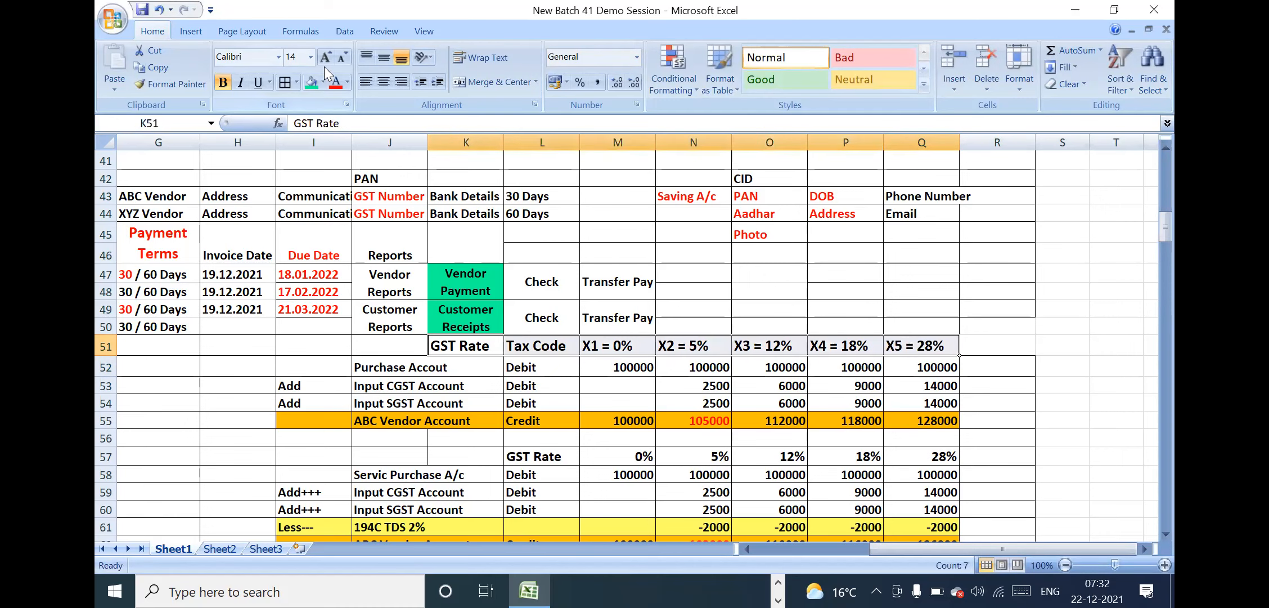
click(335, 86)
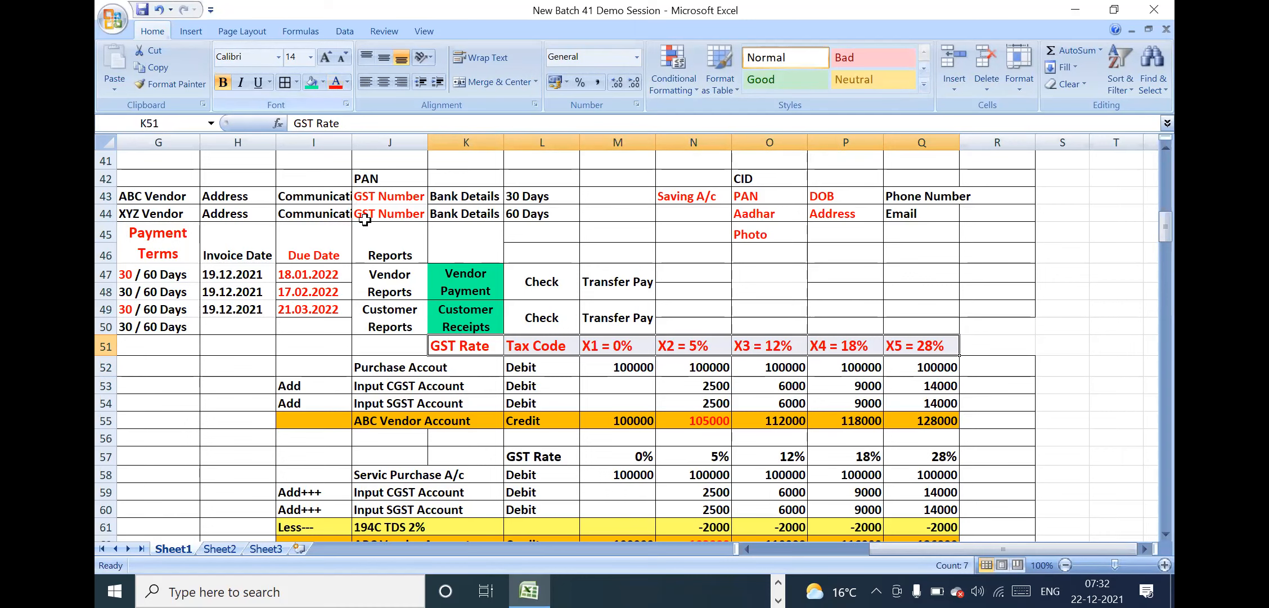
click(673, 385)
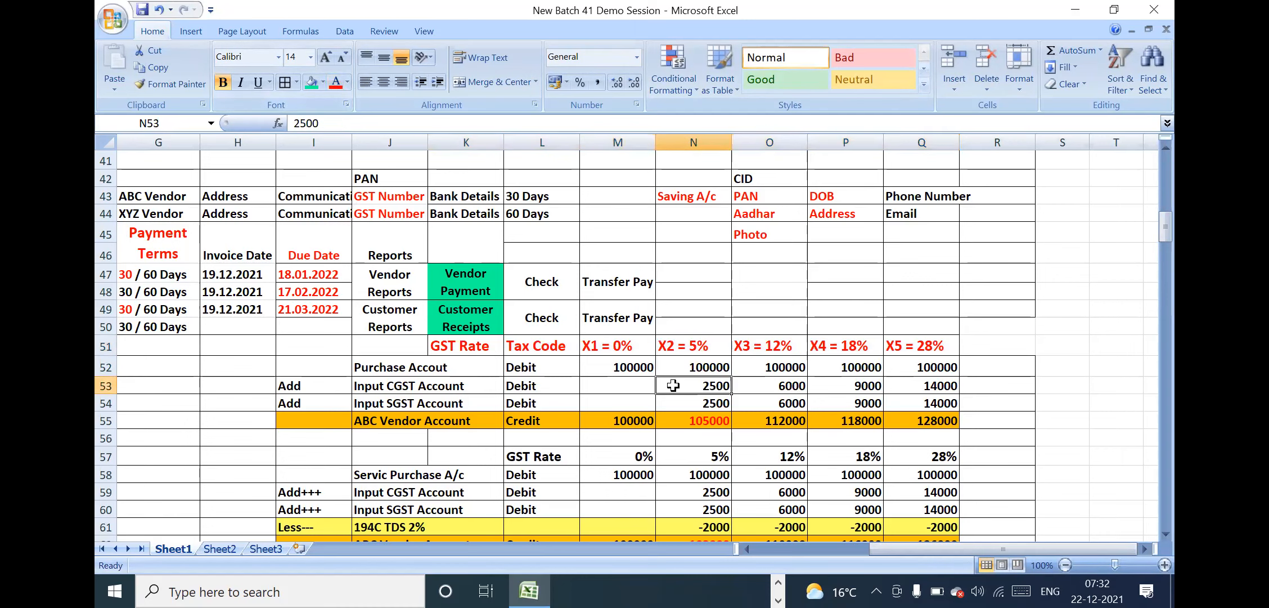
Examine the purchase entry amounts under tax codes X2 and X3 and the Input CGST and SGST account rows
click(674, 345)
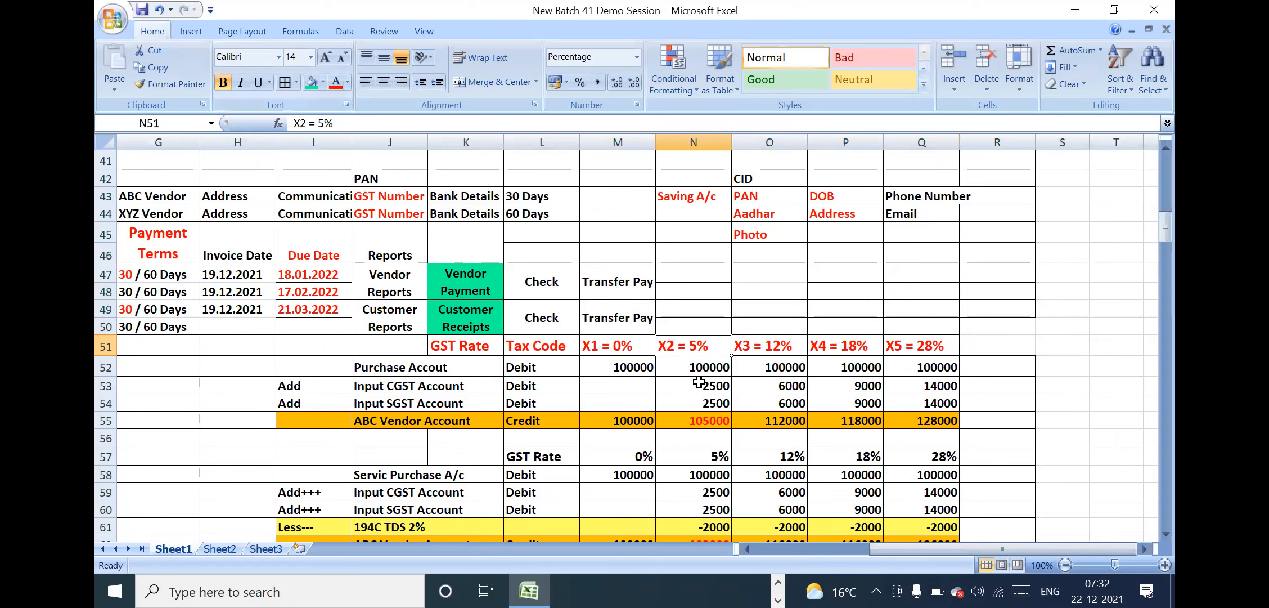
drag(708, 363, 711, 417)
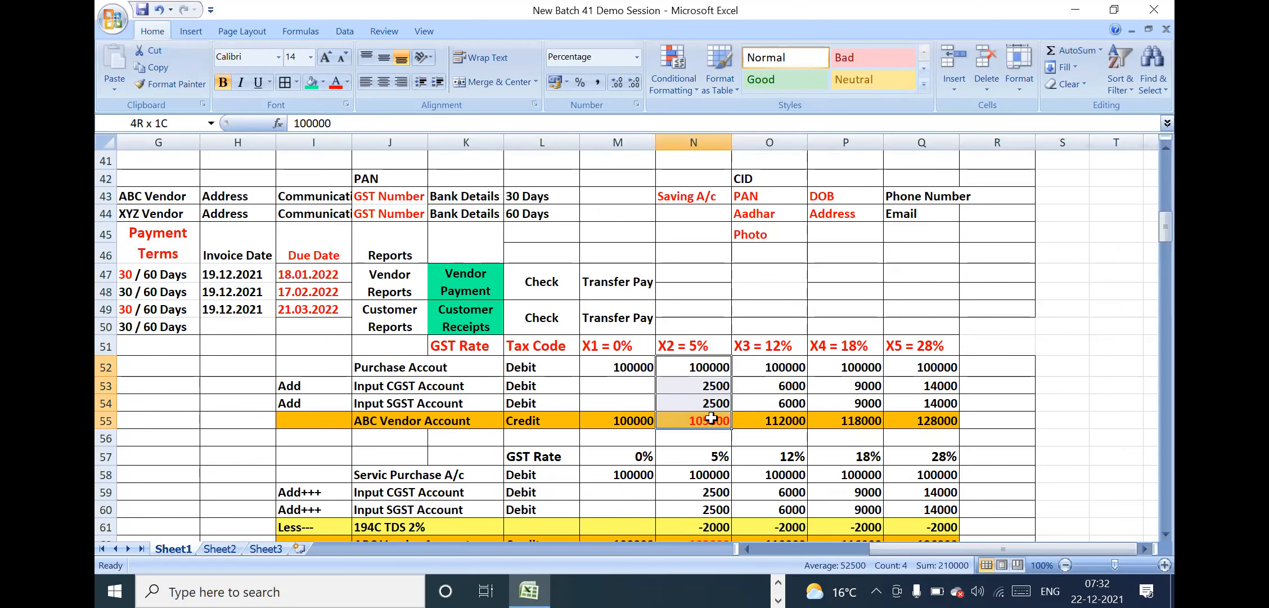
click(765, 342)
drag(771, 366, 769, 423)
click(667, 345)
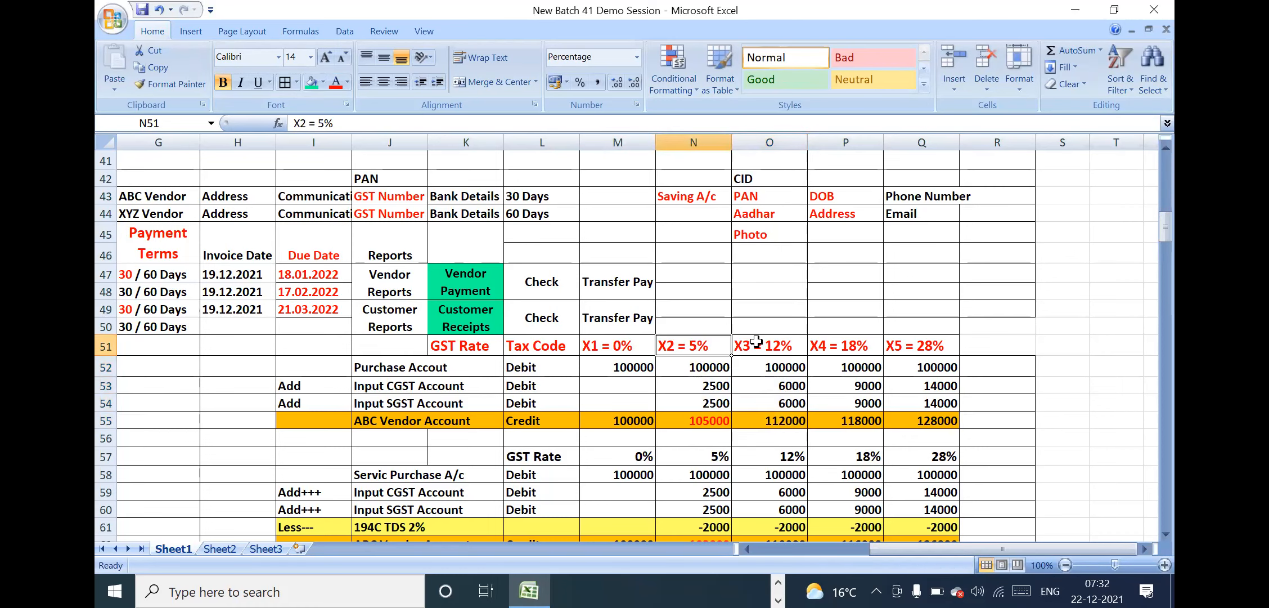
click(307, 400)
click(625, 397)
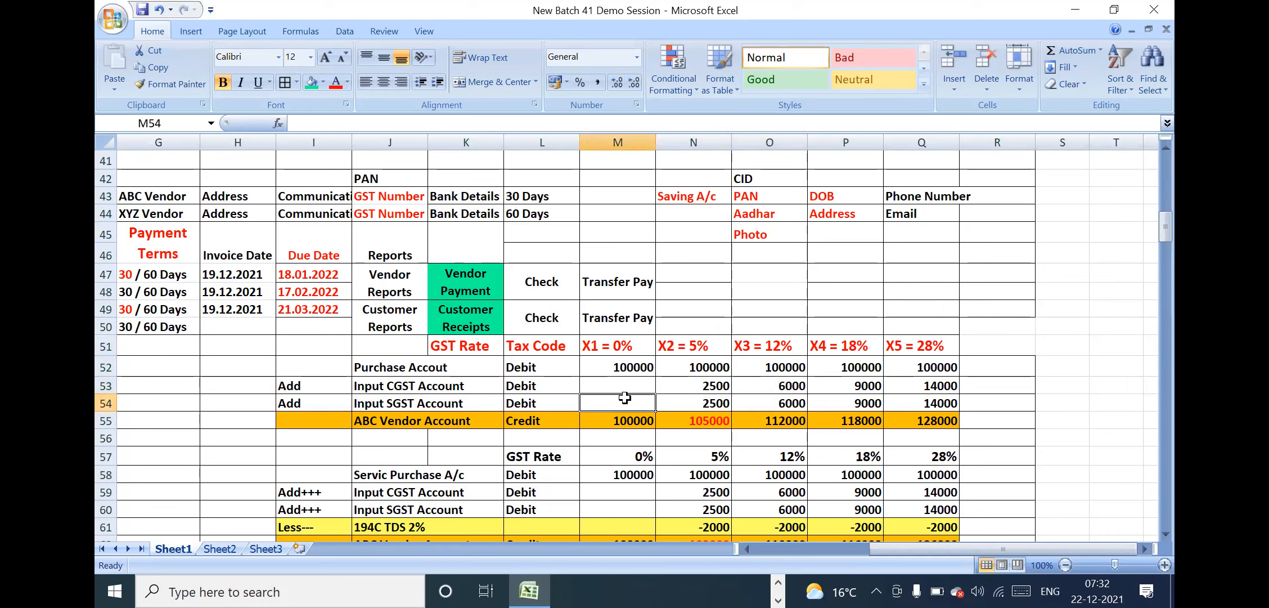
drag(424, 384, 424, 403)
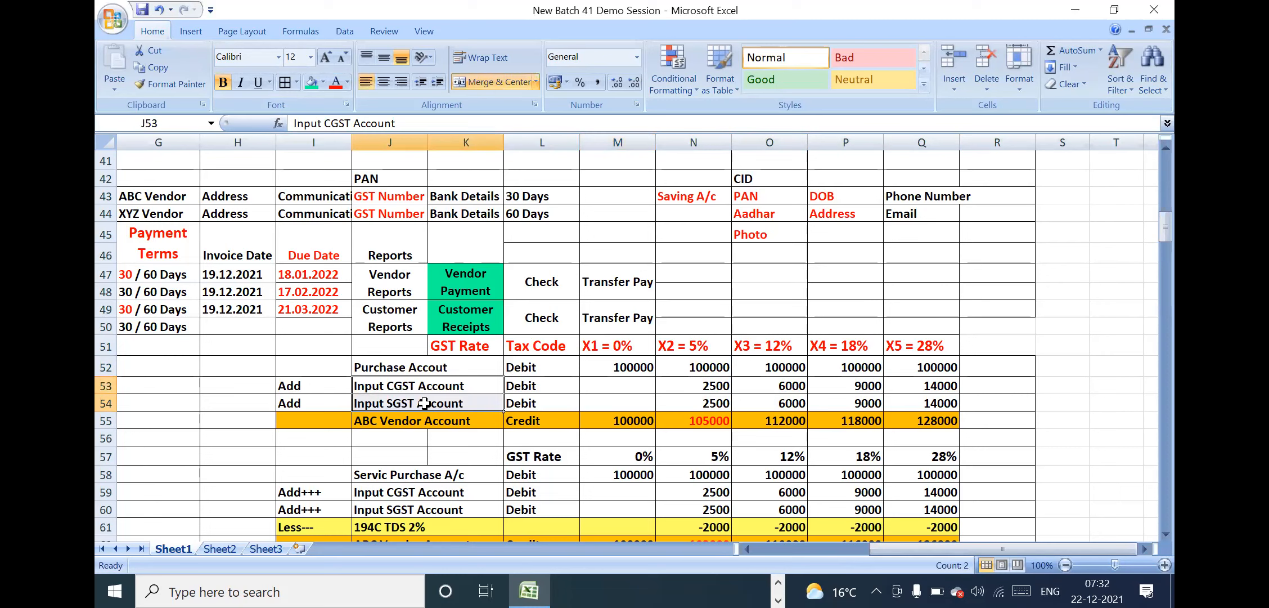
Examine the Input CGST and SGST amounts for tax codes X2 to X5 against the GST rate and tax code row
click(695, 331)
click(696, 346)
click(705, 386)
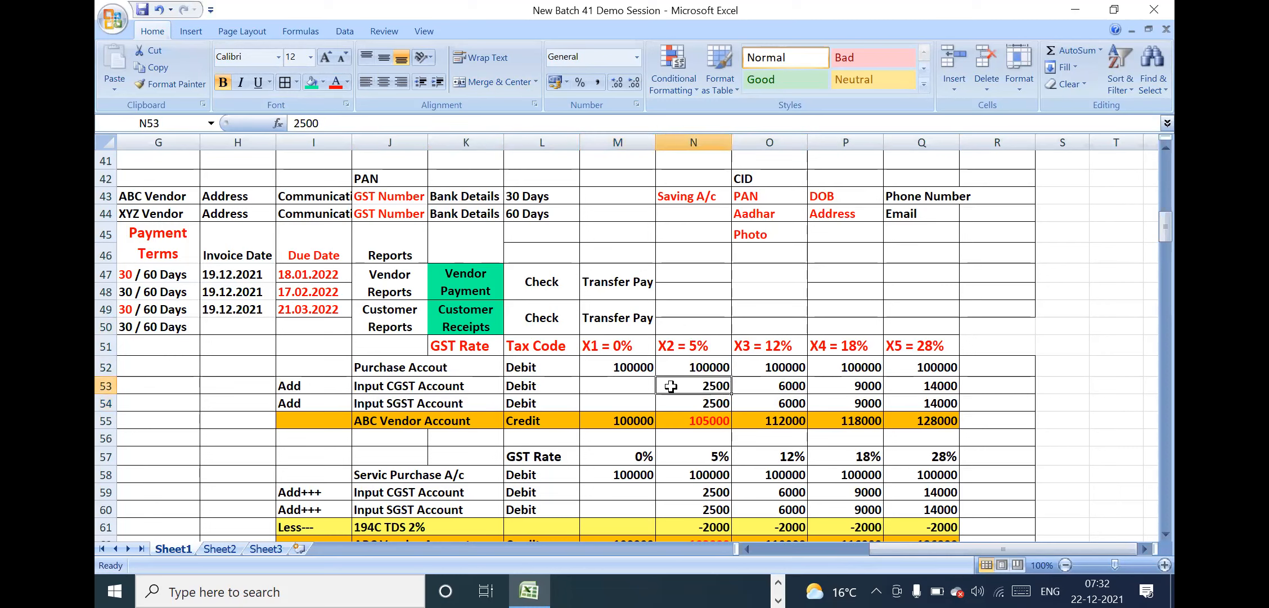
click(469, 390)
click(687, 387)
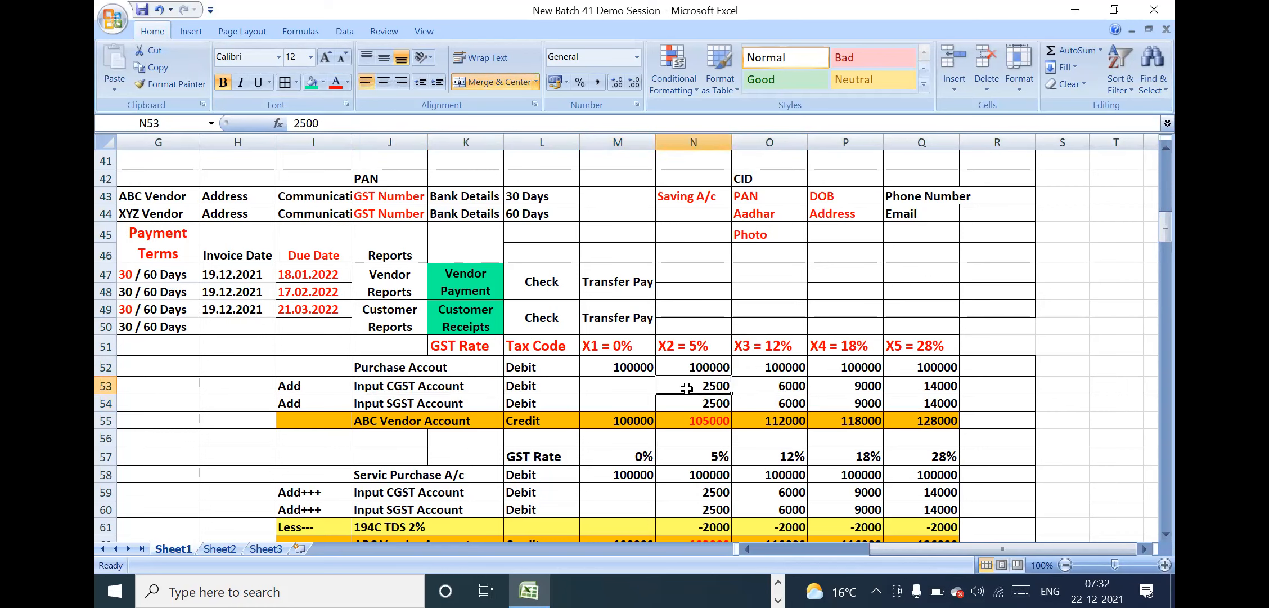
click(687, 402)
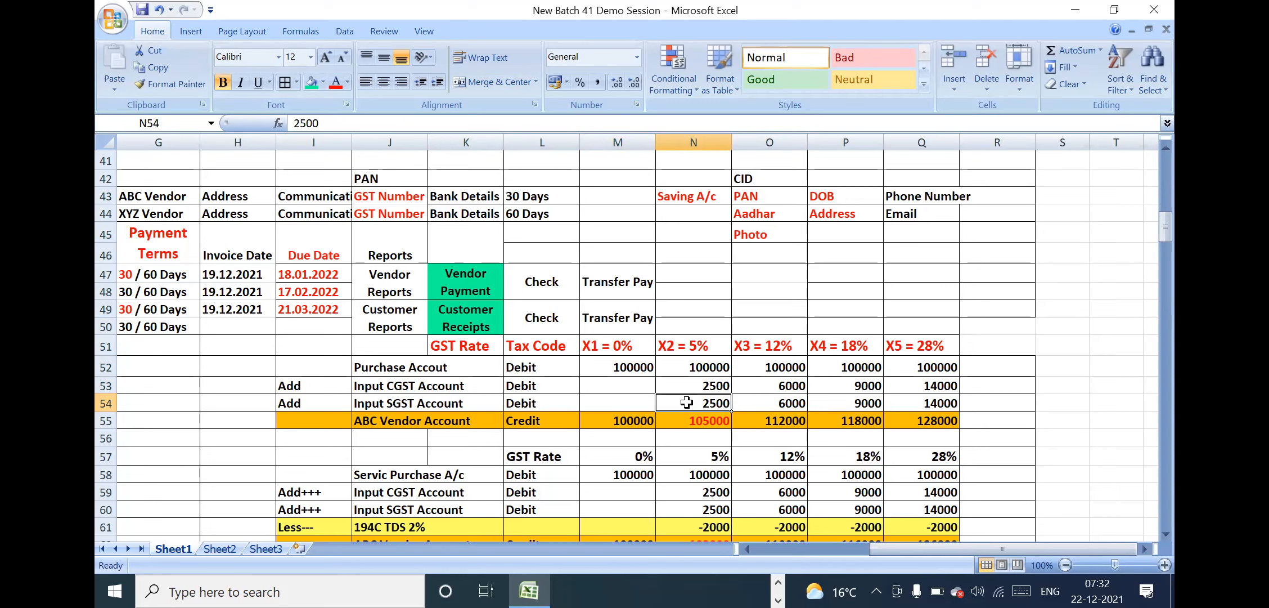
drag(692, 385, 923, 438)
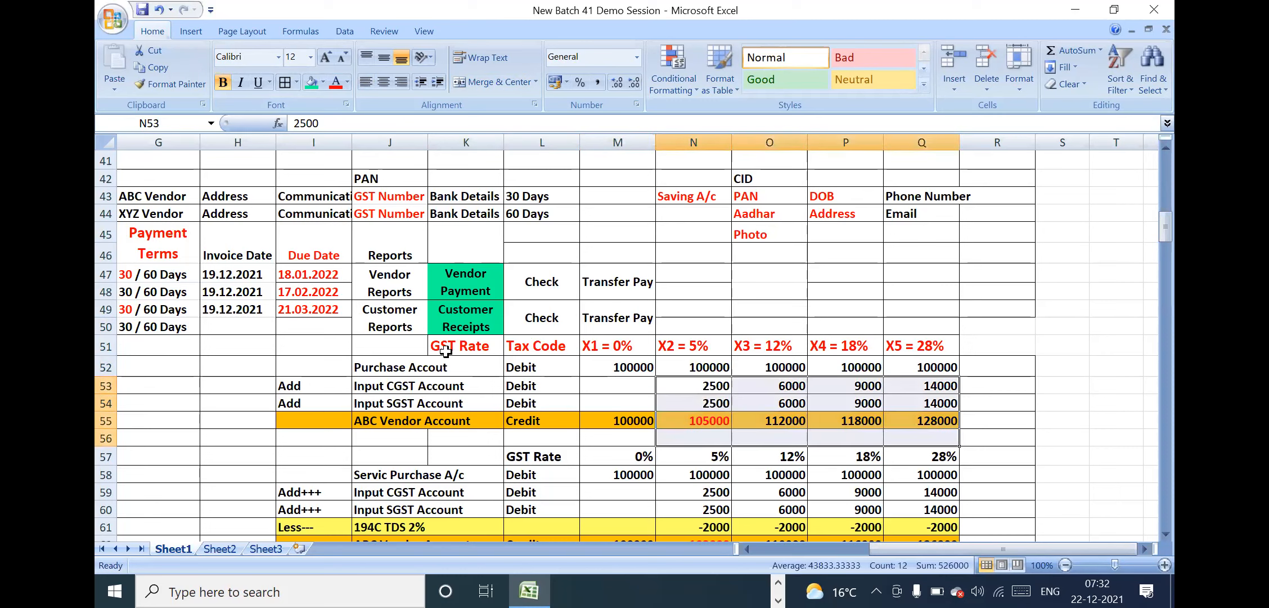
drag(334, 384, 532, 400)
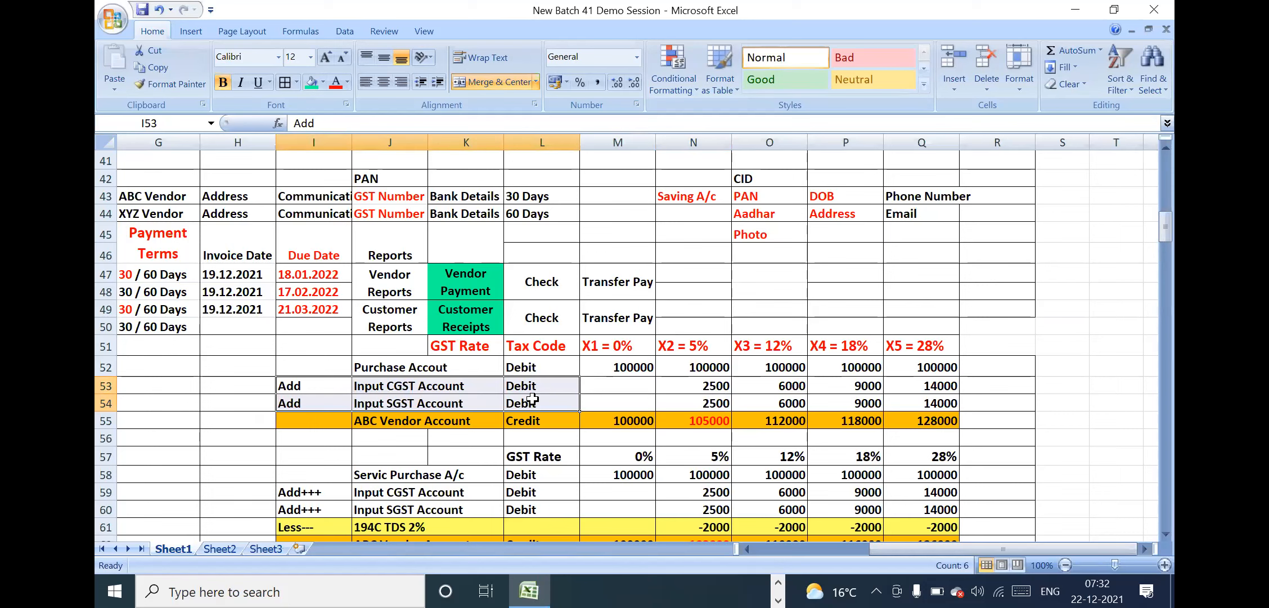
drag(450, 344, 946, 345)
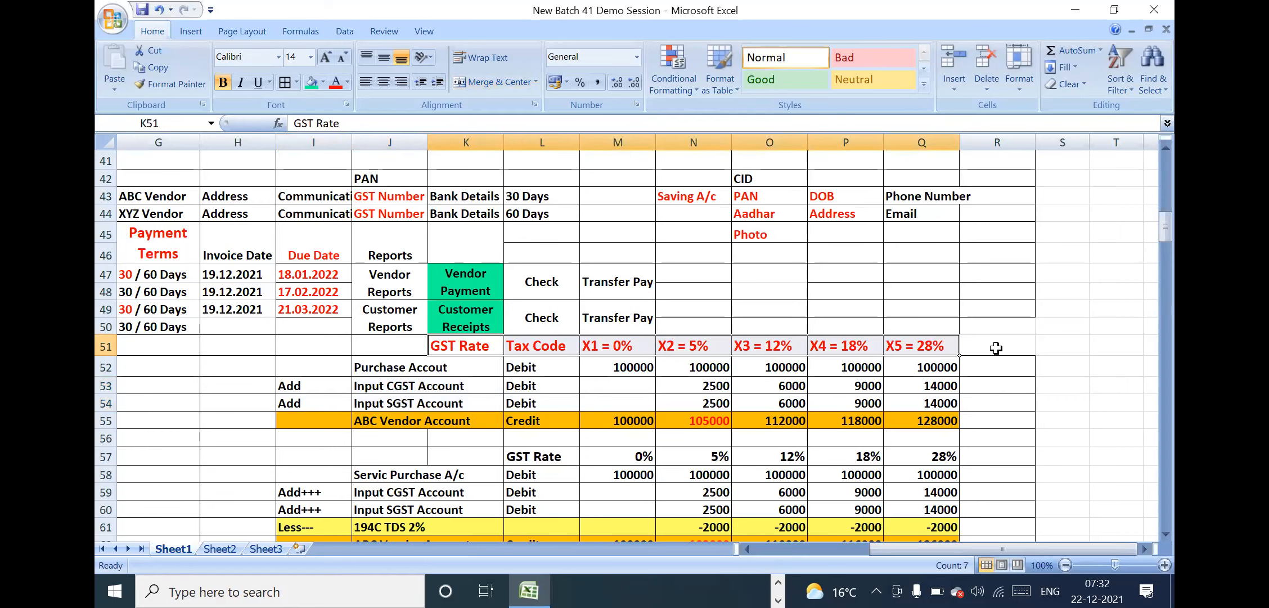
Enter "SAP Consultant" in cell R51, beside the X5 = 28% tax code
click(995, 347)
text(SA)
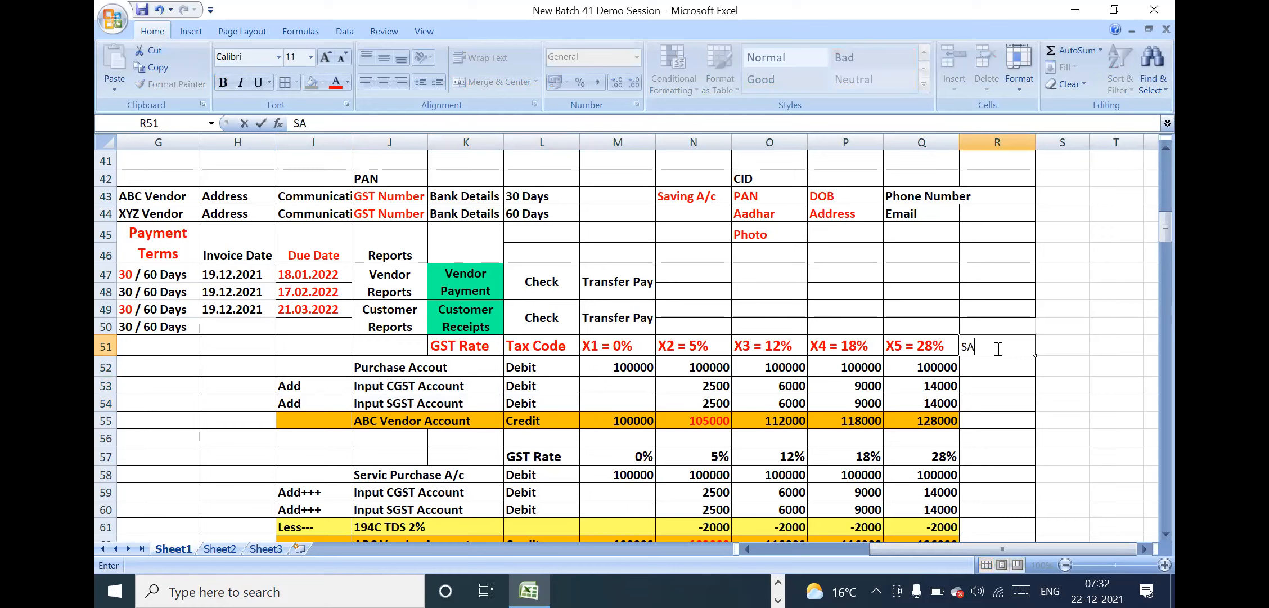
text(P COnsultant)
key(Return)
click(998, 346)
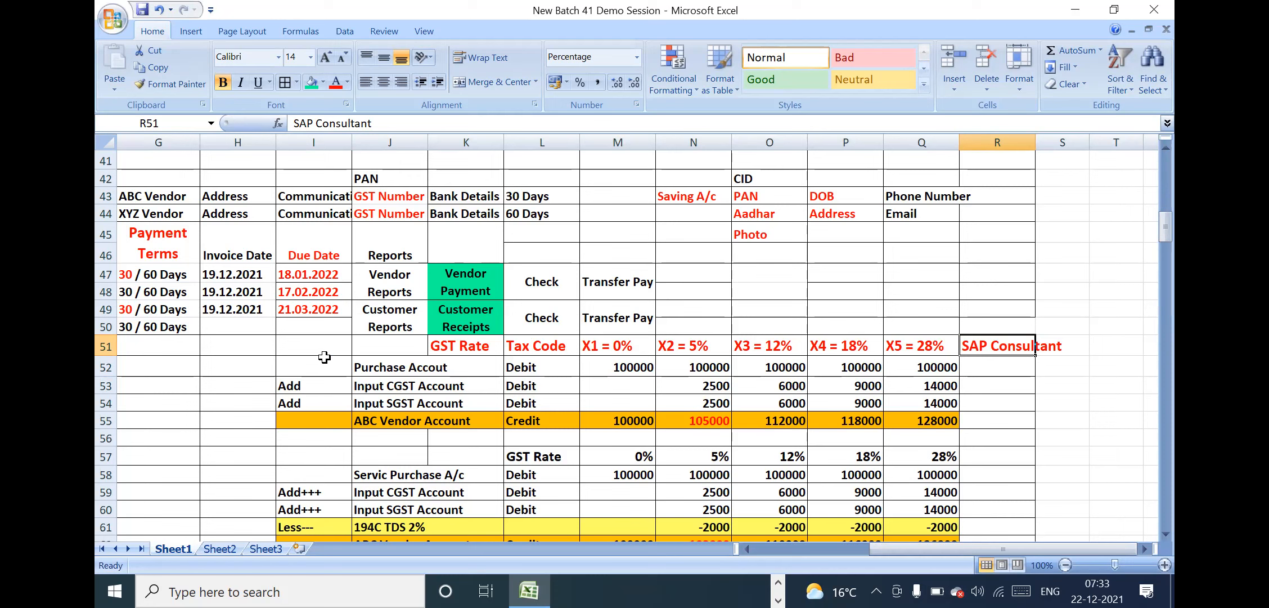
Move "SAP Consultant" from R51 to I51, and merge and centre it across I51:J51 beside the GST rate row
drag(319, 369, 914, 425)
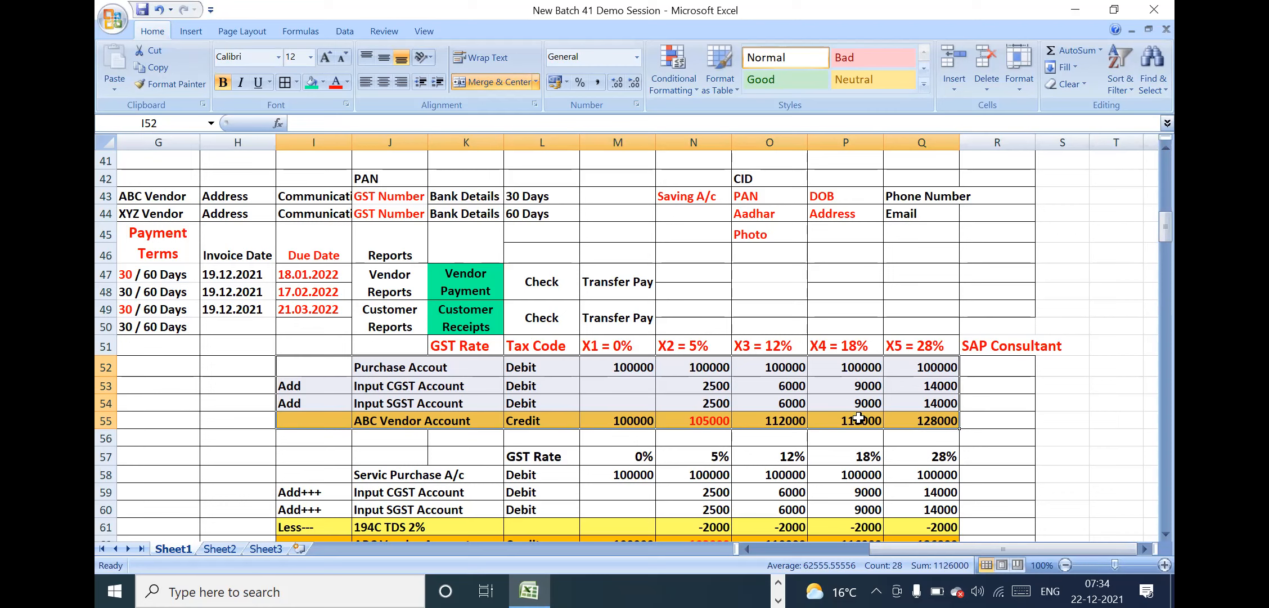
click(490, 349)
drag(490, 349, 999, 338)
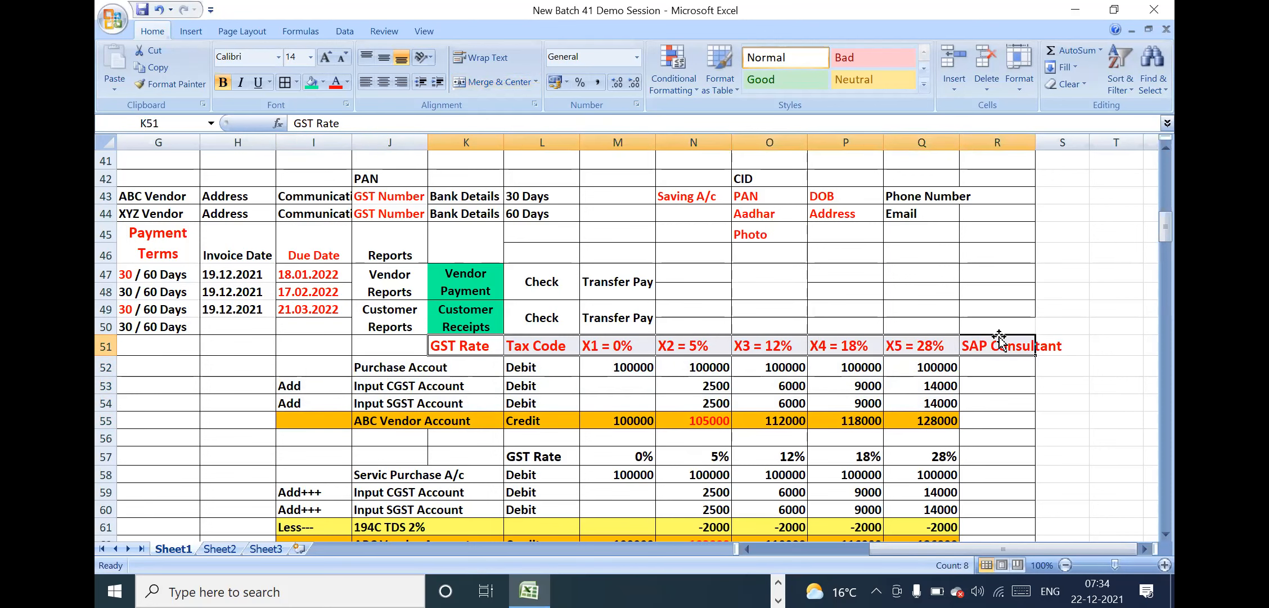
click(991, 343)
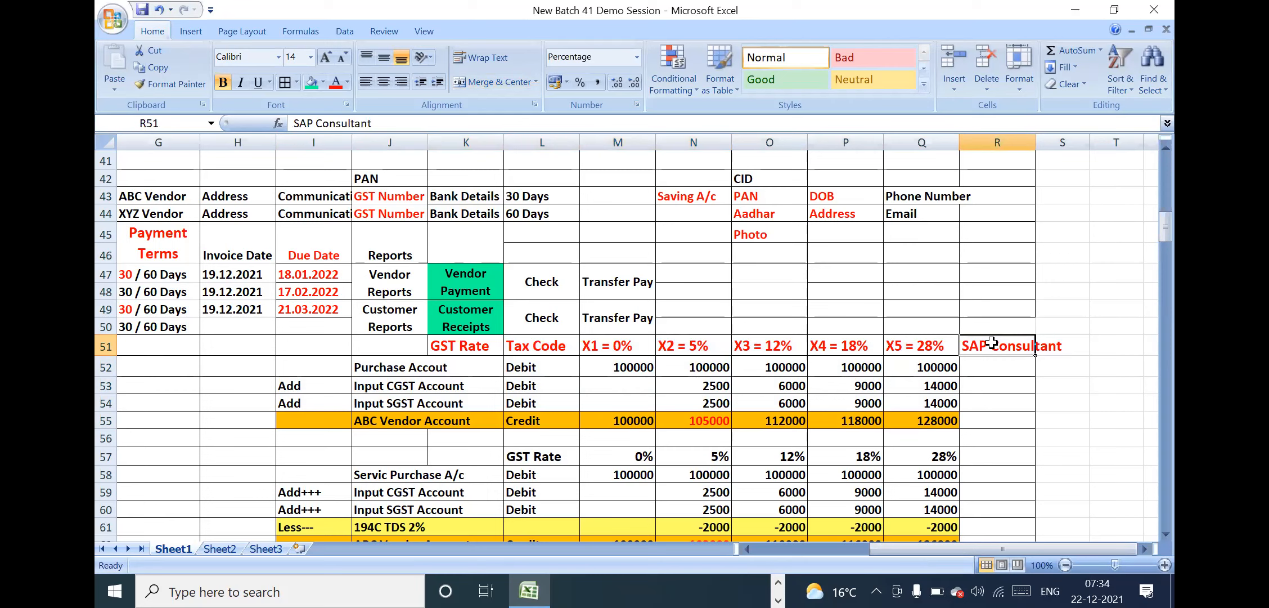
key(ctrl+c)
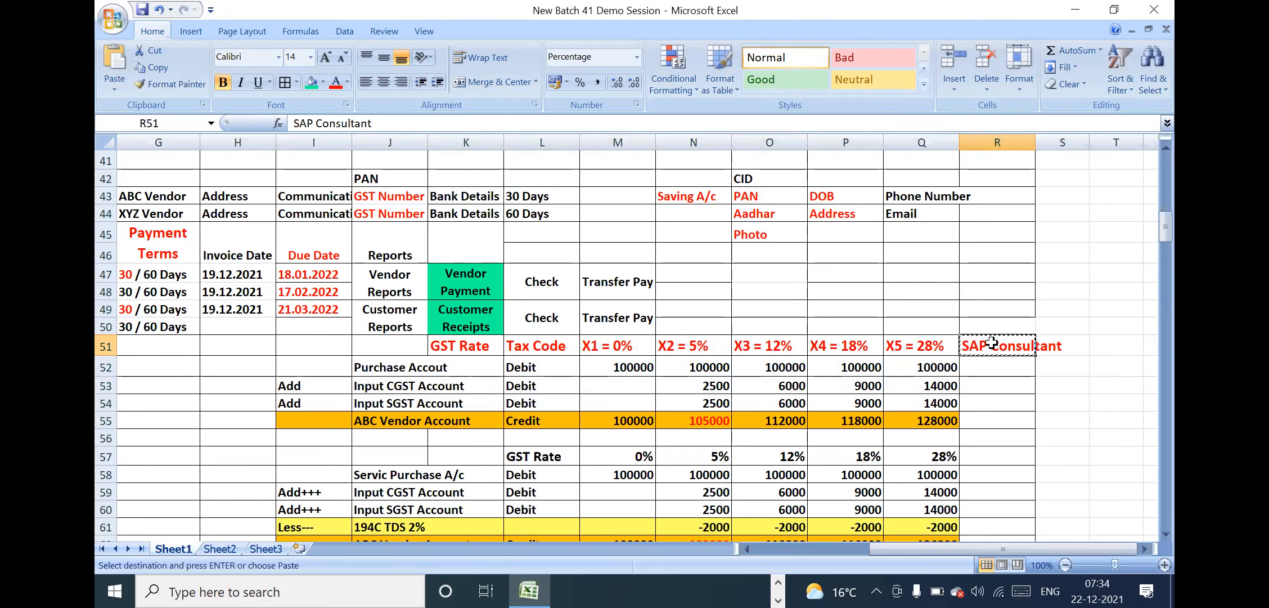
click(306, 348)
key(ctrl+v)
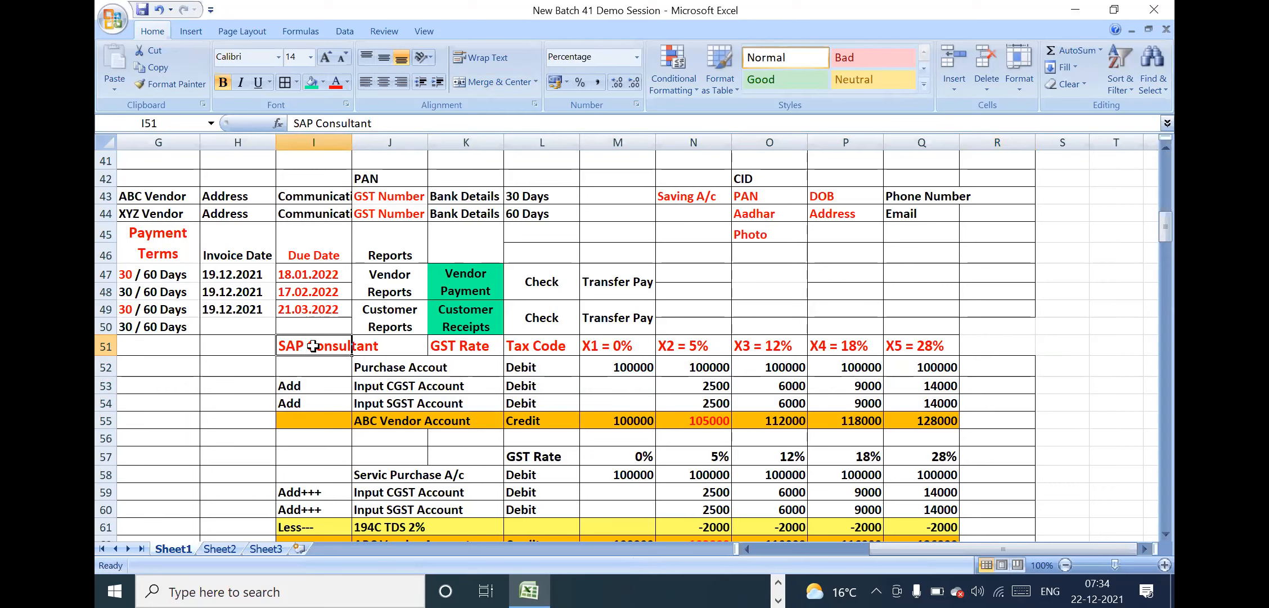
drag(314, 346, 375, 344)
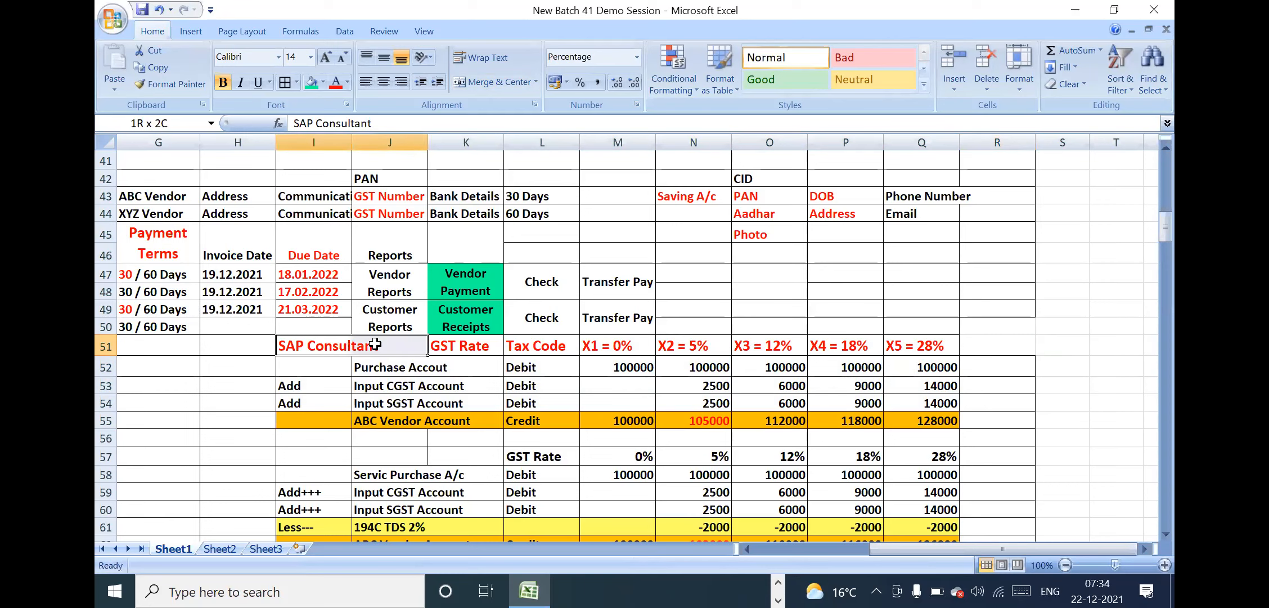
click(486, 82)
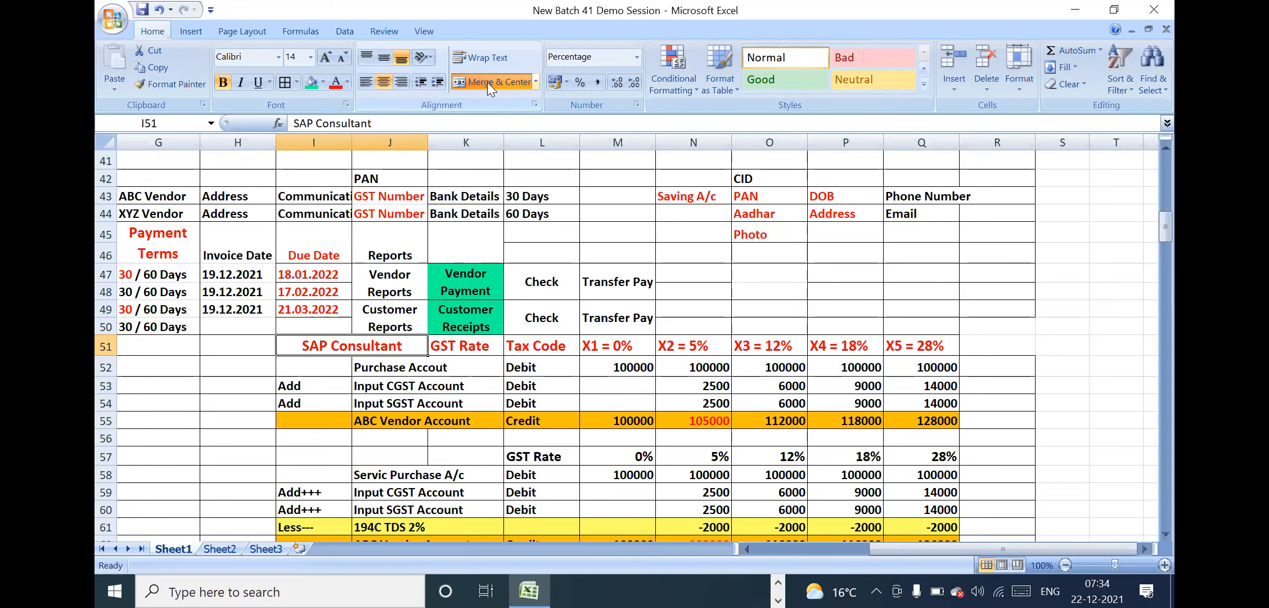
Colour the text of the 194C TDS 2% row, I61:Q61 in the service purchase entry, red
click(481, 430)
key(Down)
key(Down)
key(Down)
key(Down)
key(Down)
key(Down)
key(Down)
key(Down)
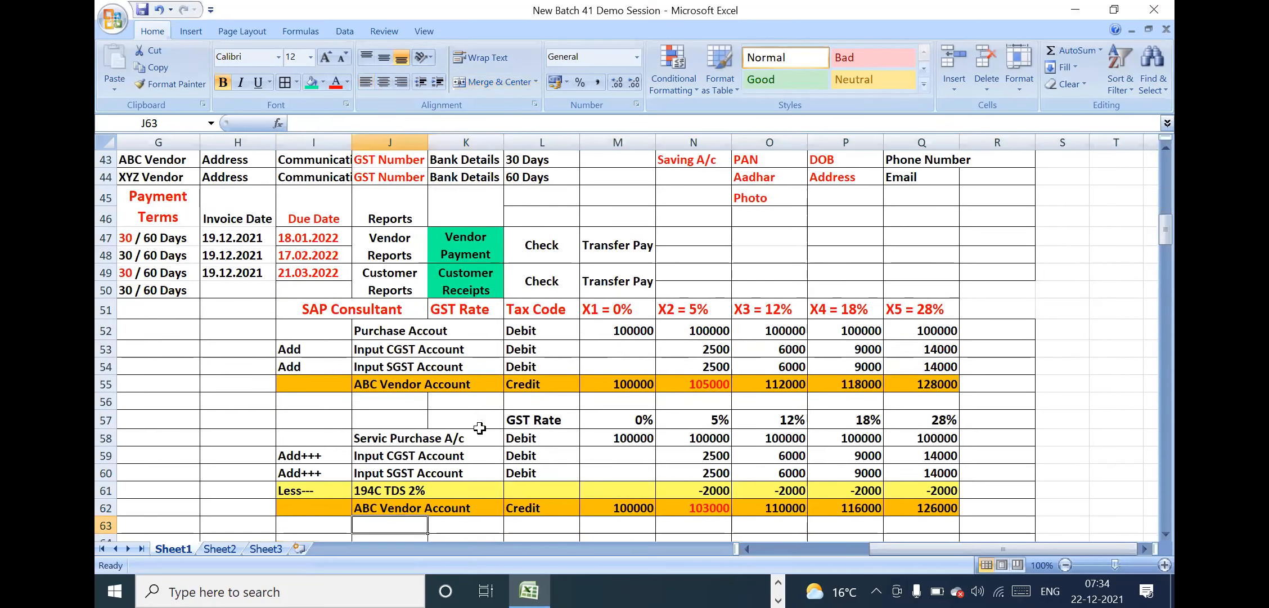
key(Down)
key(Down)
key(Down)
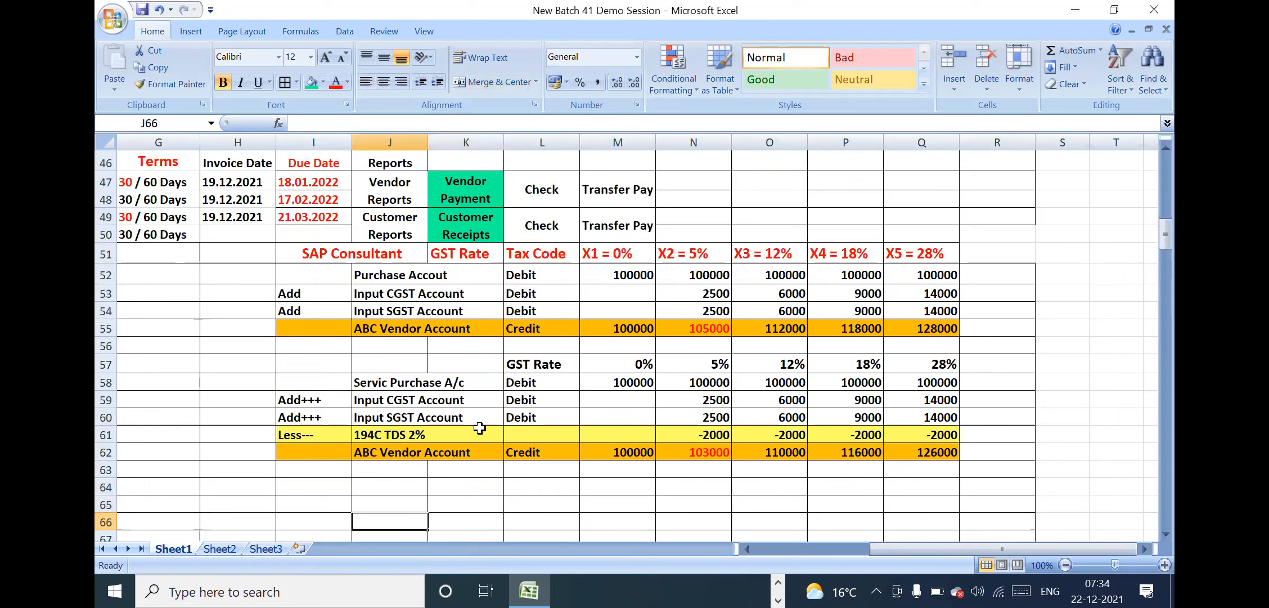
click(582, 383)
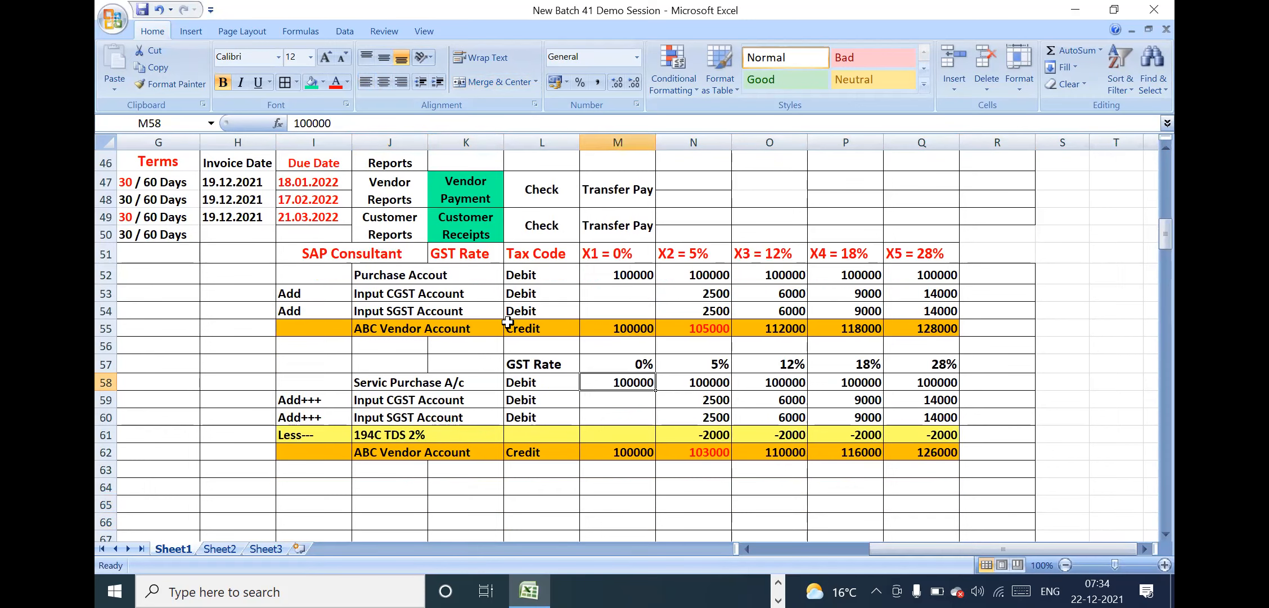
click(414, 357)
click(461, 397)
drag(348, 381, 580, 384)
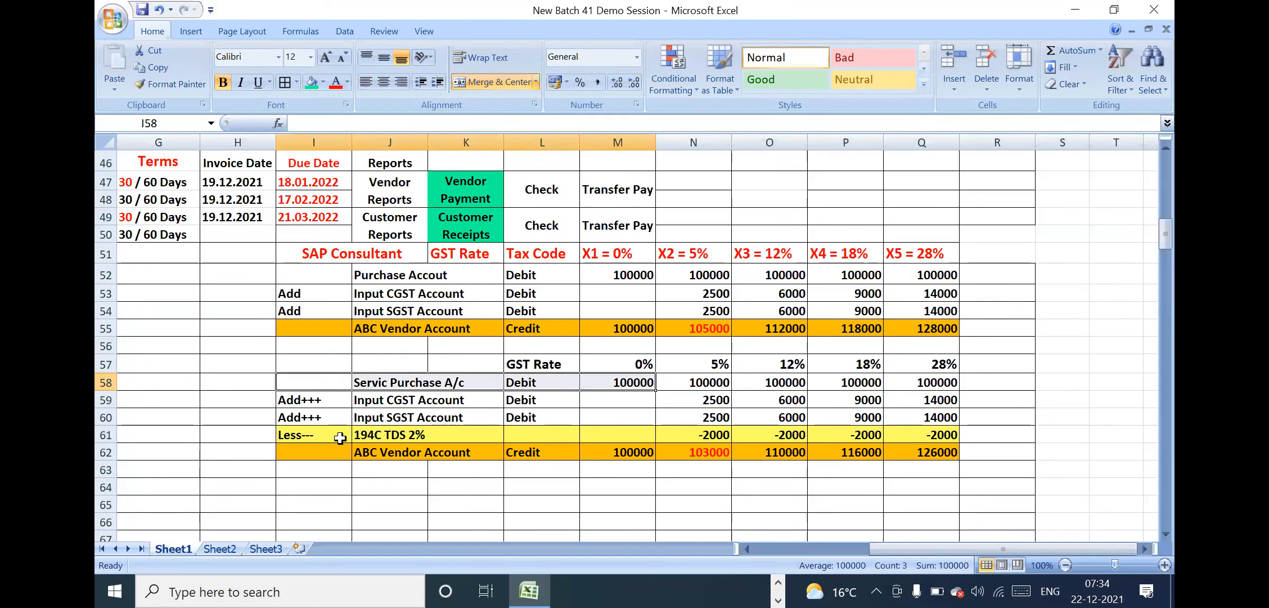
drag(340, 434, 948, 432)
click(336, 84)
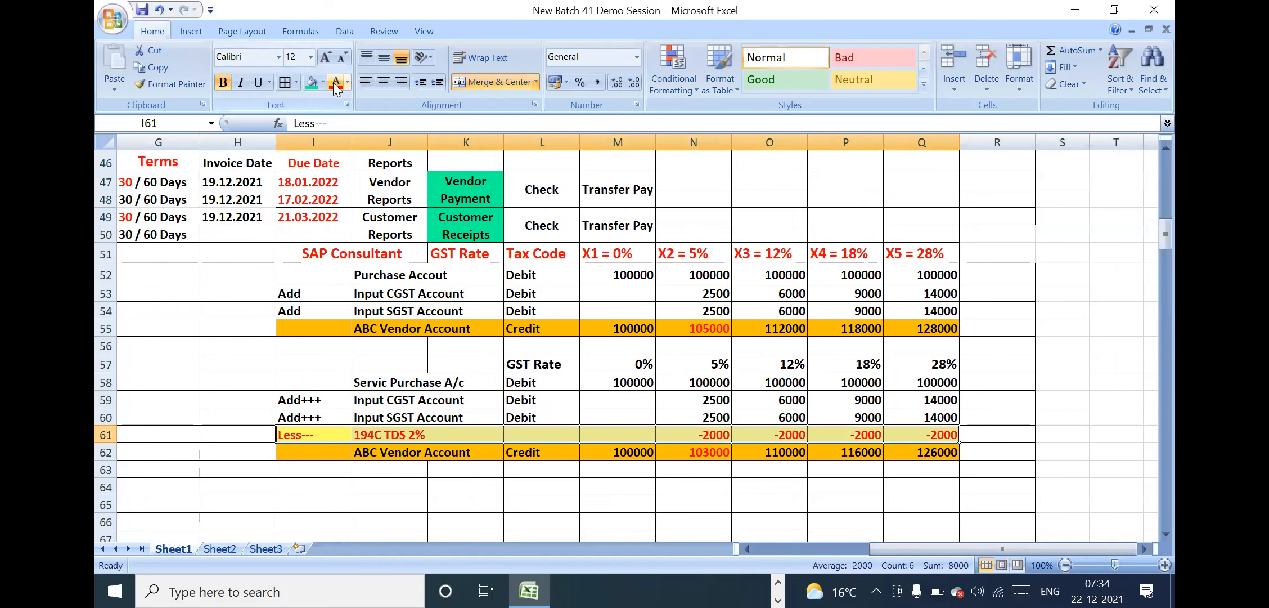
Examine the service purchase entry row by row: purchase amounts, added Input CGST and SGST, deducted 194C TDS, and ABC Vendor Account credit
click(497, 368)
click(387, 383)
click(667, 448)
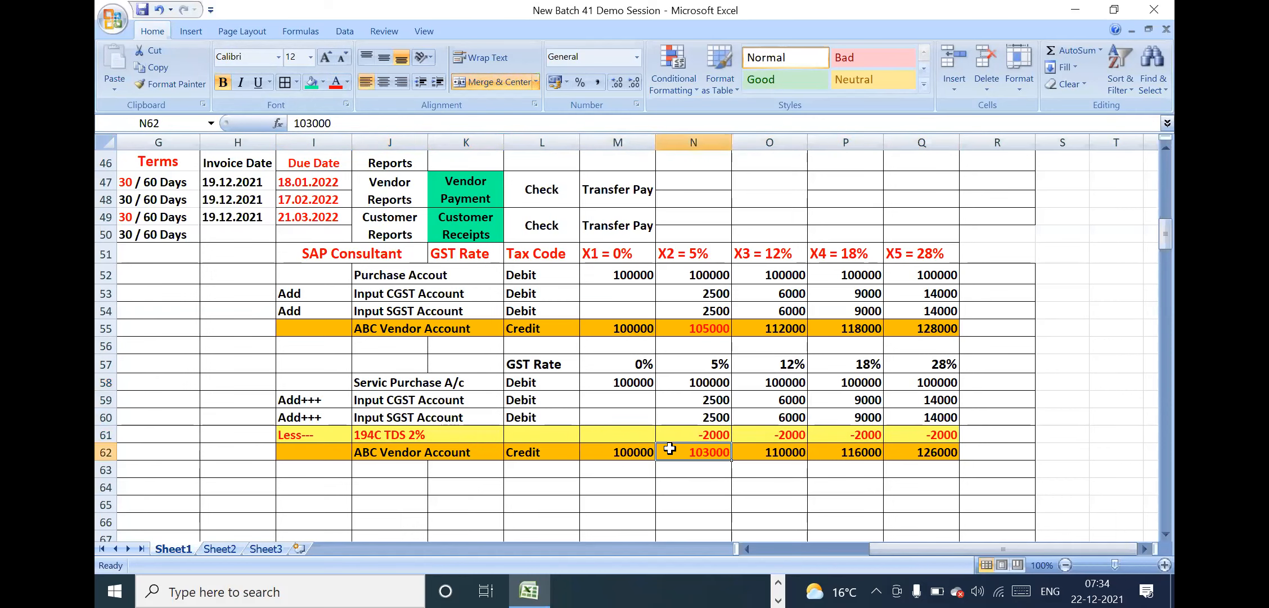
drag(332, 368, 930, 456)
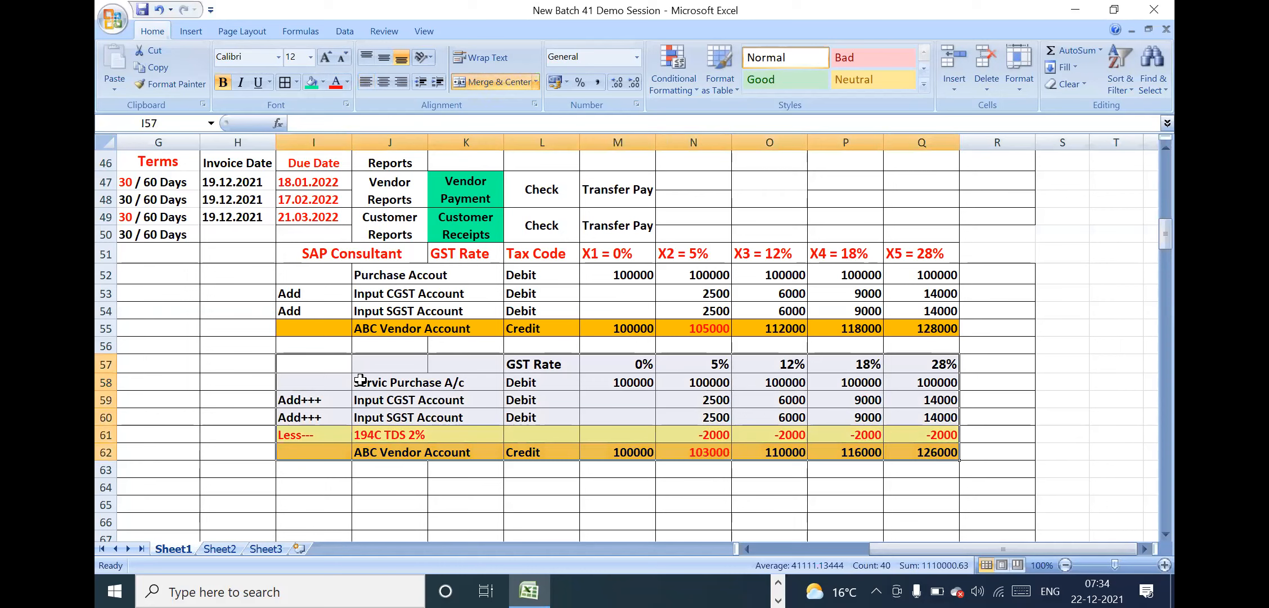
drag(329, 399, 328, 414)
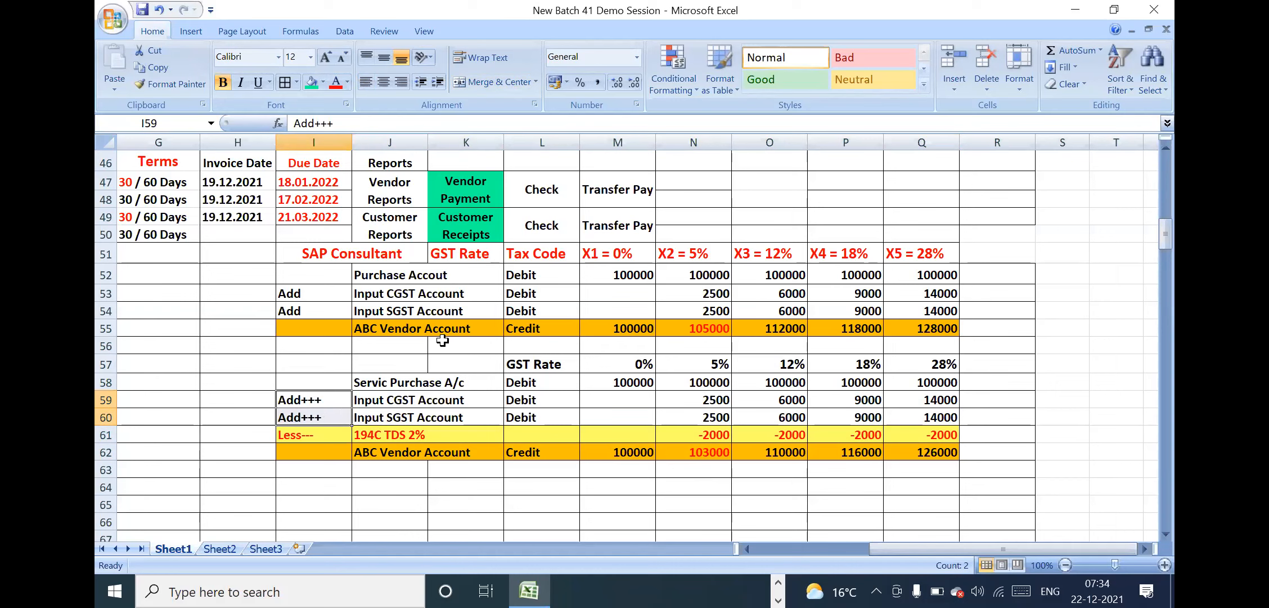
drag(417, 382, 917, 383)
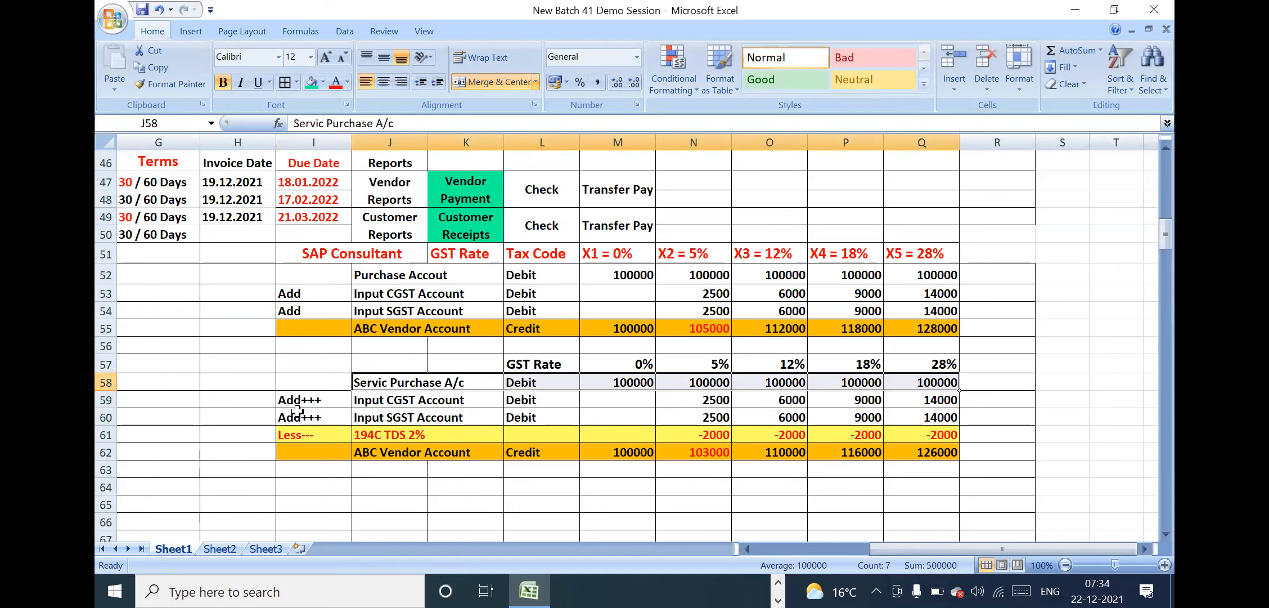
click(328, 396)
drag(328, 396, 931, 416)
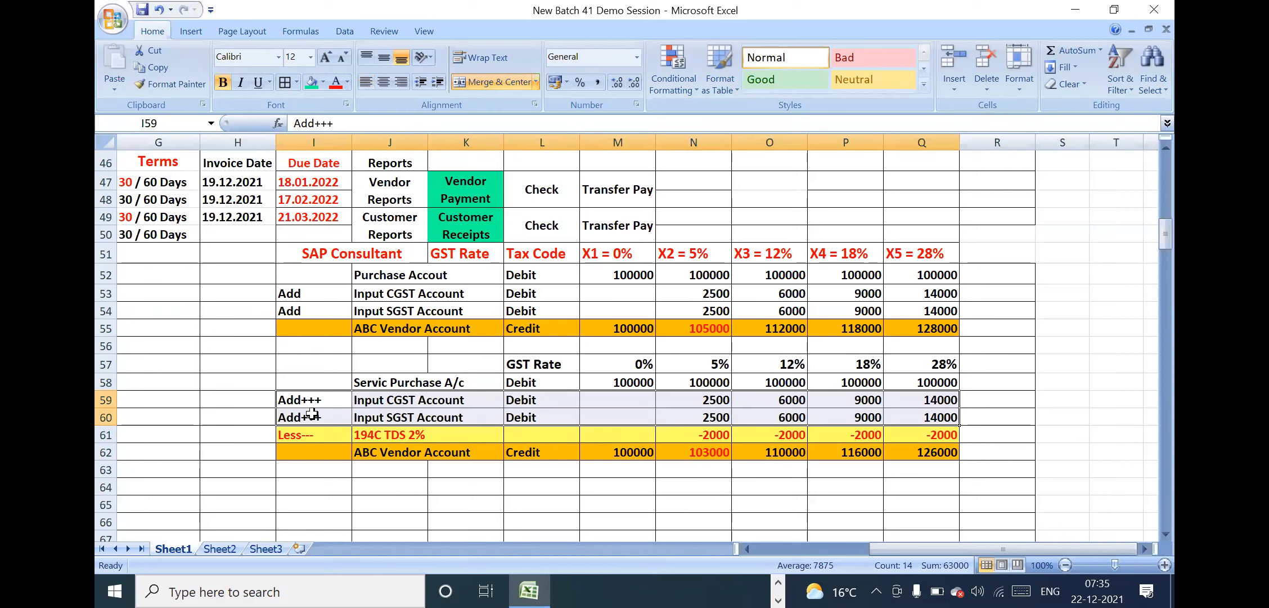
drag(302, 435, 950, 432)
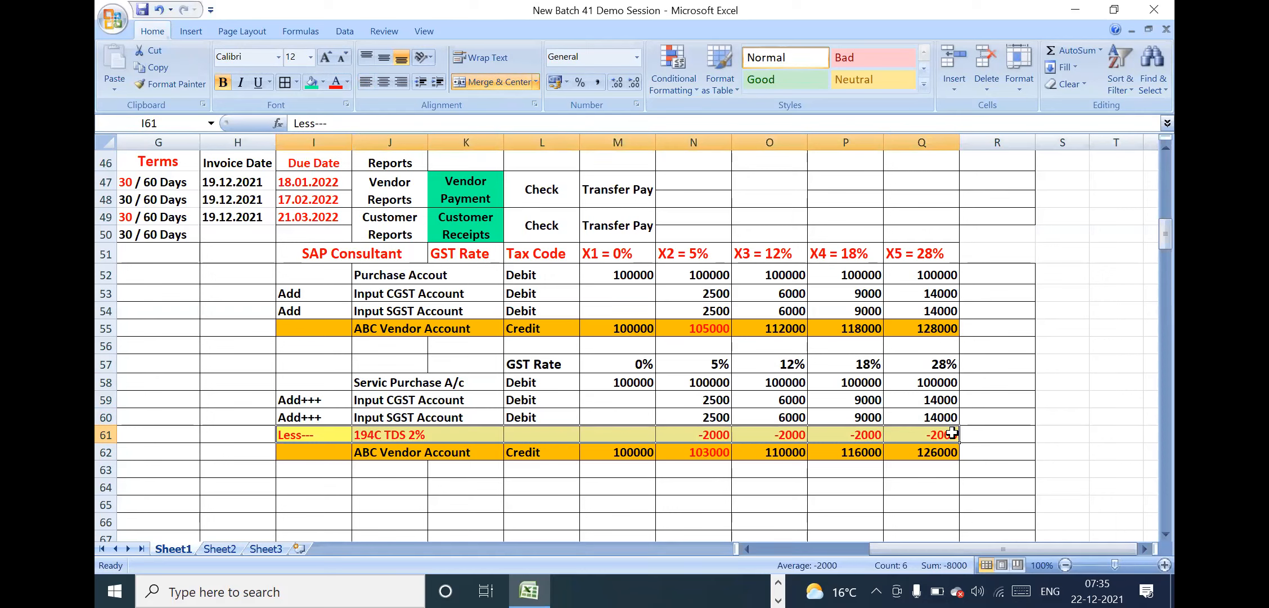
drag(338, 455, 936, 455)
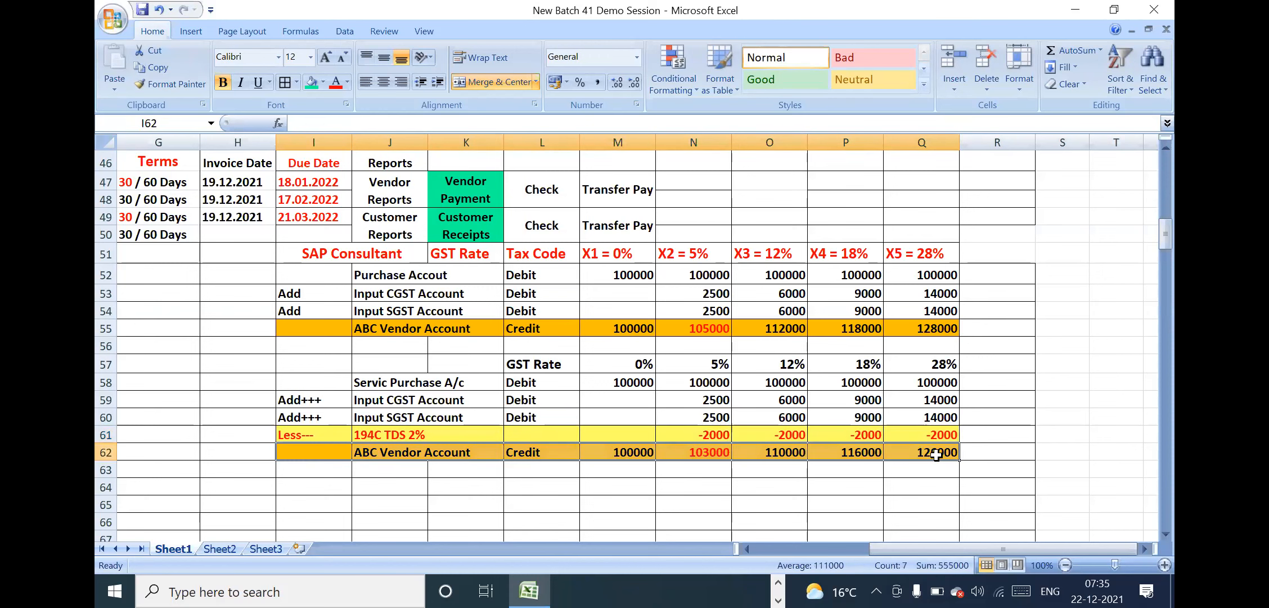
Copy the Accounts Payables row B47:M48, from AP through Transfer Pay, to the empty area starting at B64
click(501, 285)
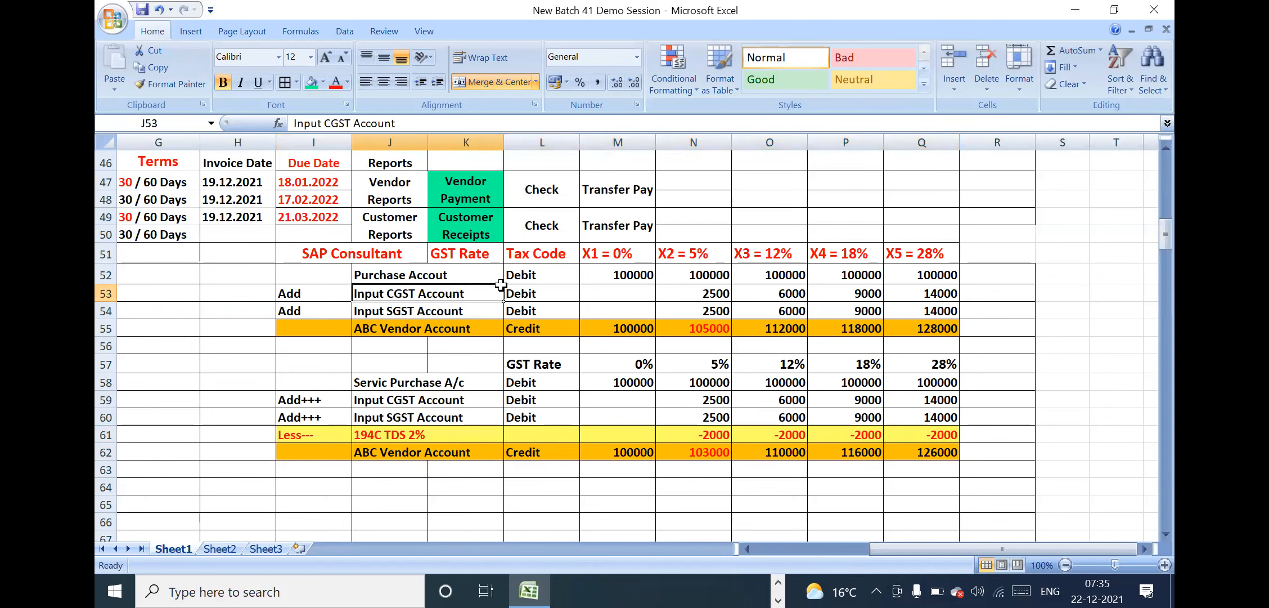
key(Left)
key(Left)
key(Left)
key(Left)
key(Left)
key(Left)
key(Left)
key(Left)
key(Left)
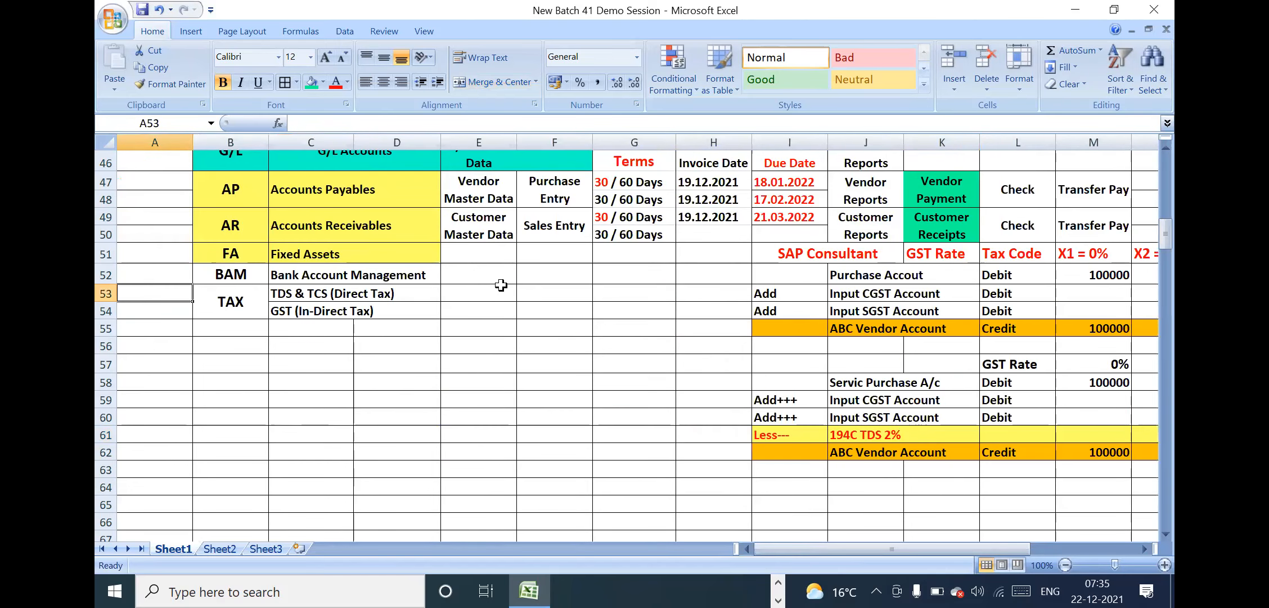
key(Up)
key(Up)
key(Up)
key(Up)
key(Up)
key(Up)
key(Up)
key(Up)
key(Up)
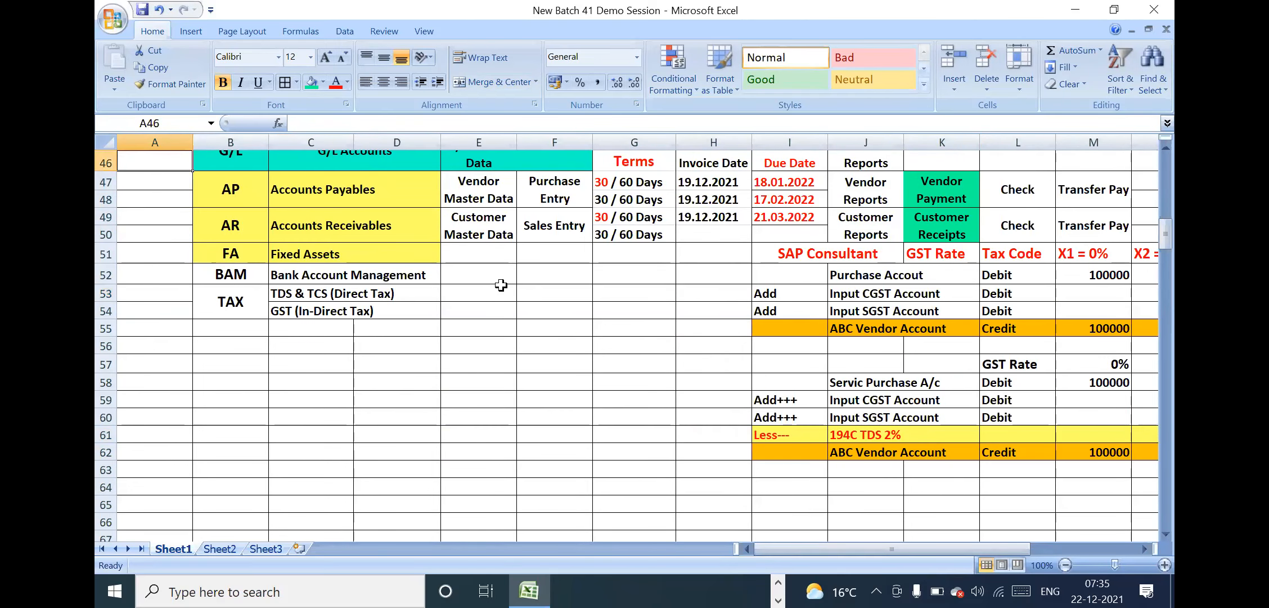
key(Up)
key(Up)
key(Up)
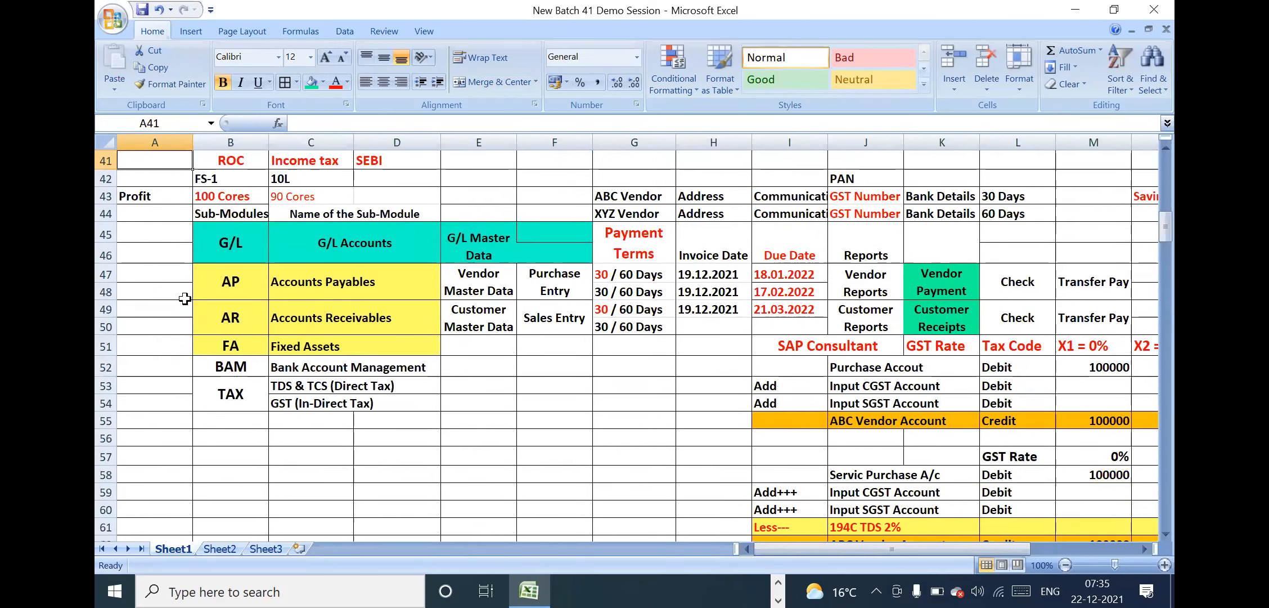
drag(229, 283, 1102, 292)
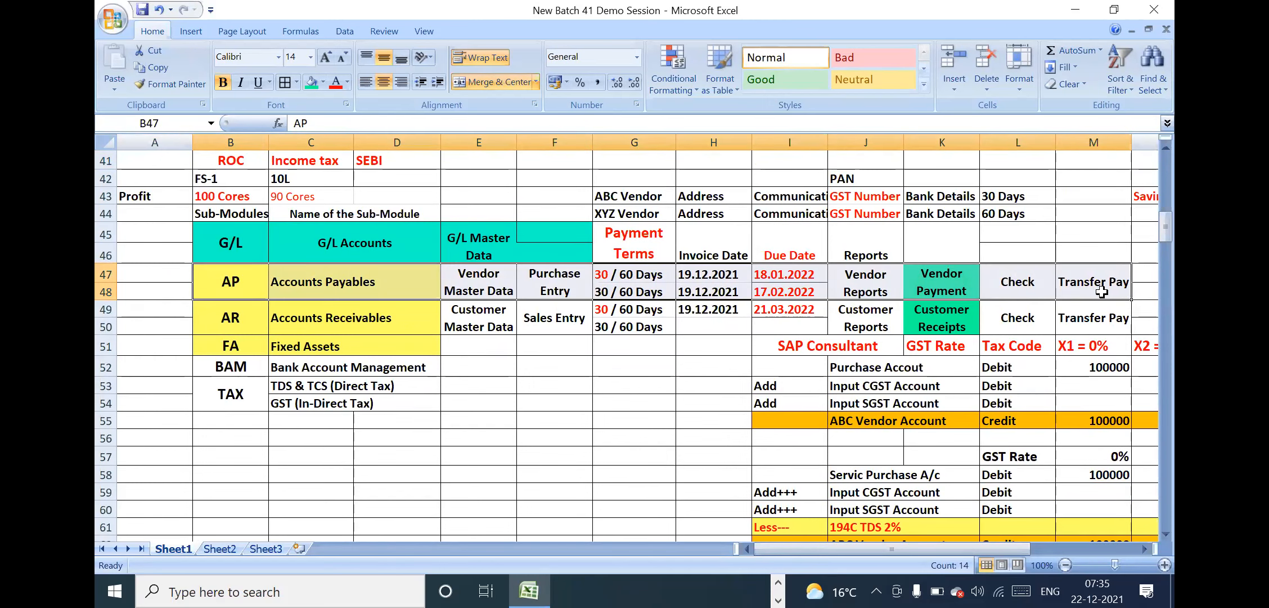
key(ctrl+c)
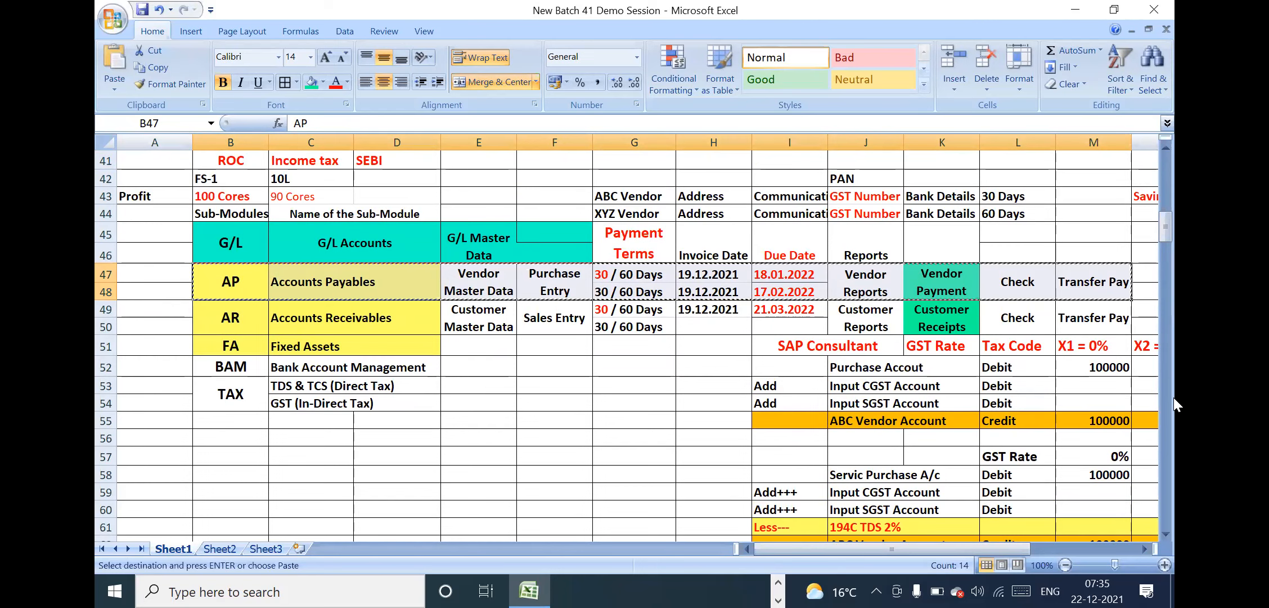
click(392, 458)
key(Down)
key(Down)
key(Down)
key(Down)
key(Down)
key(Down)
key(Down)
key(Down)
key(Down)
key(Down)
key(Down)
key(Down)
key(Down)
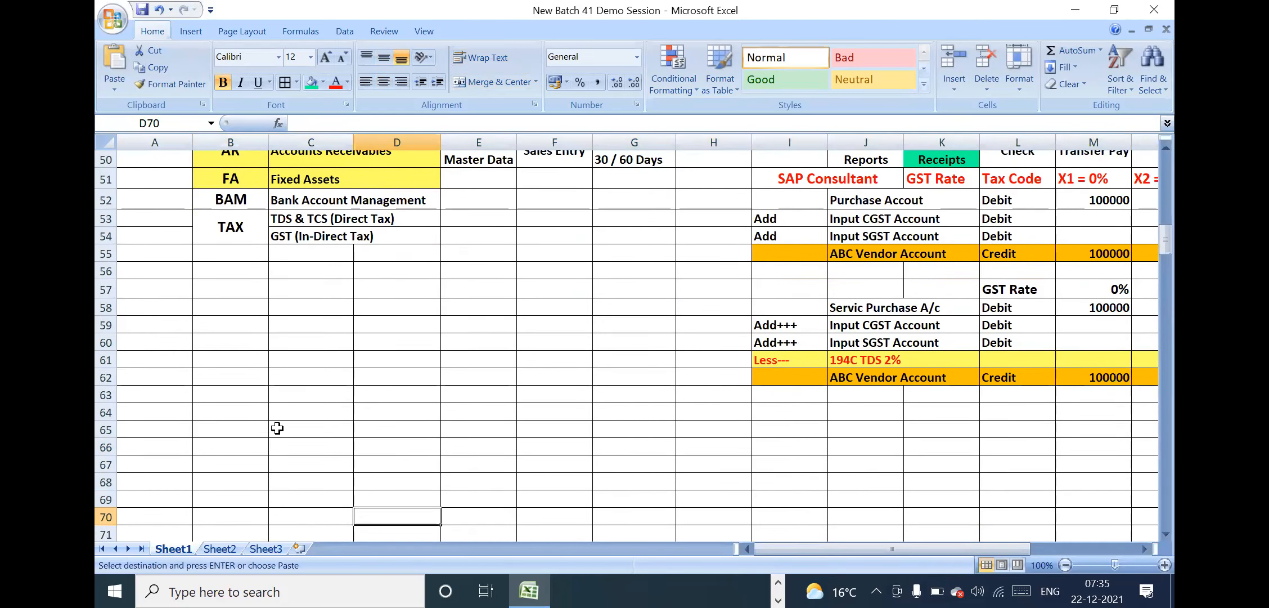
click(208, 408)
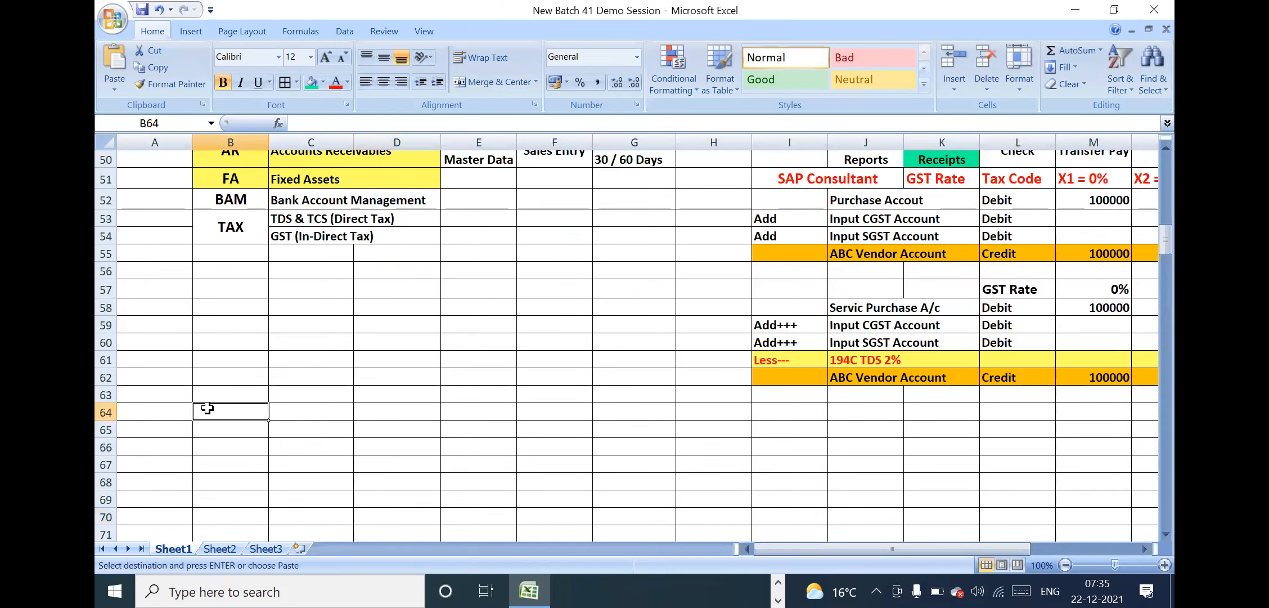
key(Return)
click(532, 395)
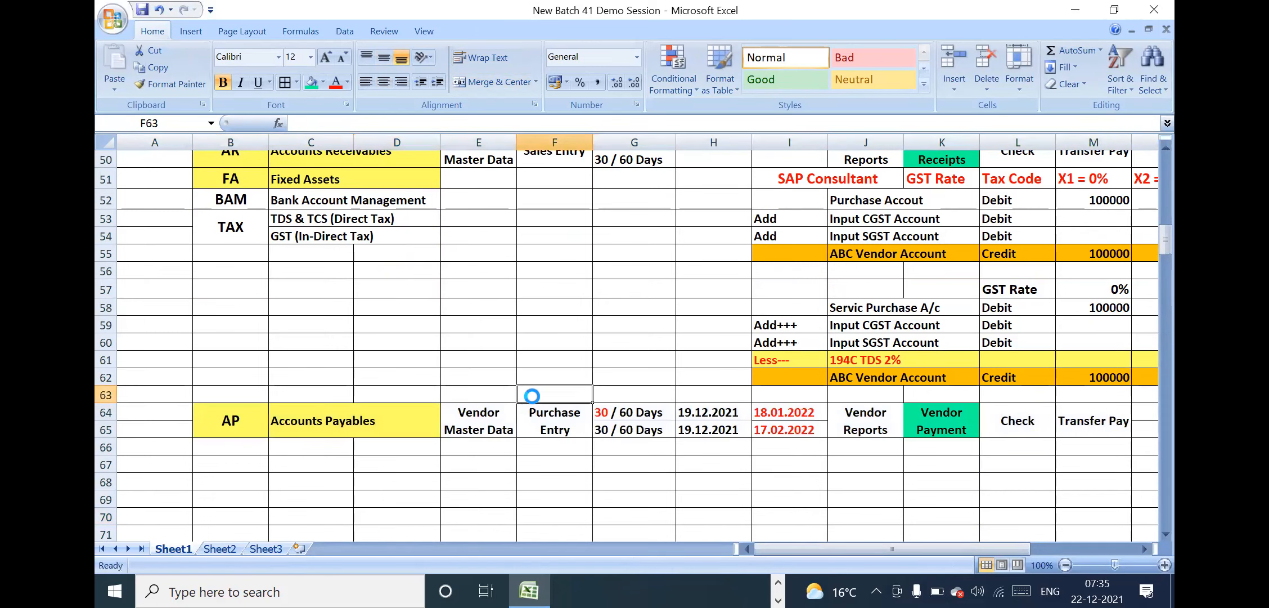
Move the tax code, purchase and service purchase entry block I51:Q62 to I66, directly under the copied Accounts Payables row
click(845, 240)
key(Up)
key(Up)
key(Up)
key(Up)
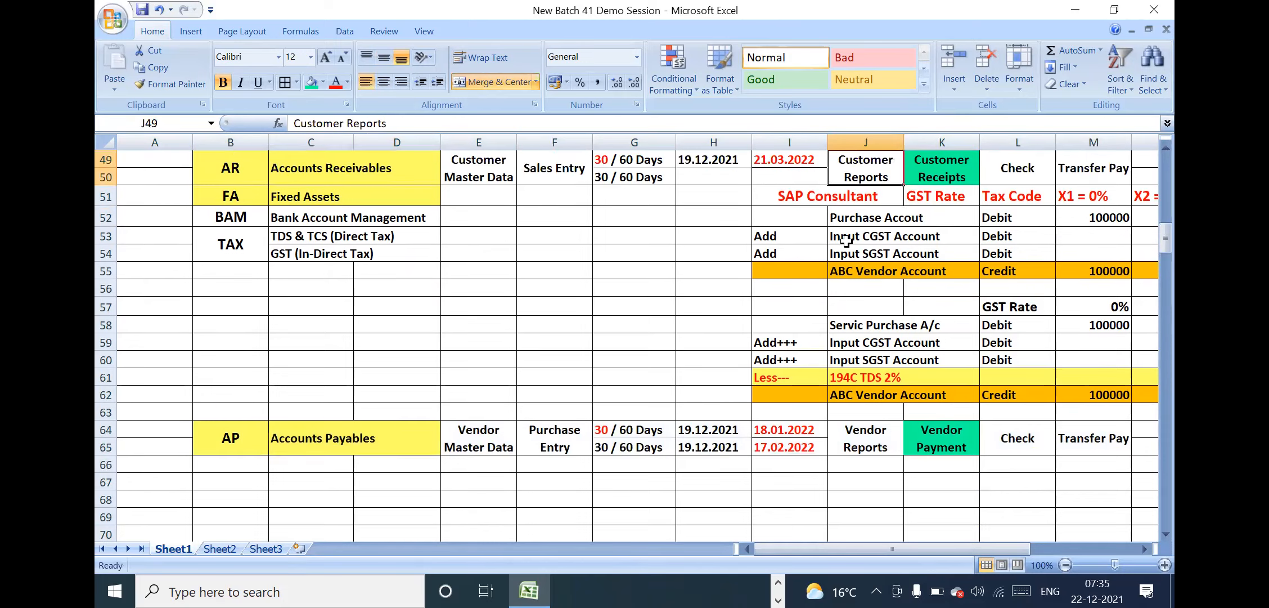
key(Up)
key(Up)
drag(827, 274, 1028, 475)
key(ctrl+c)
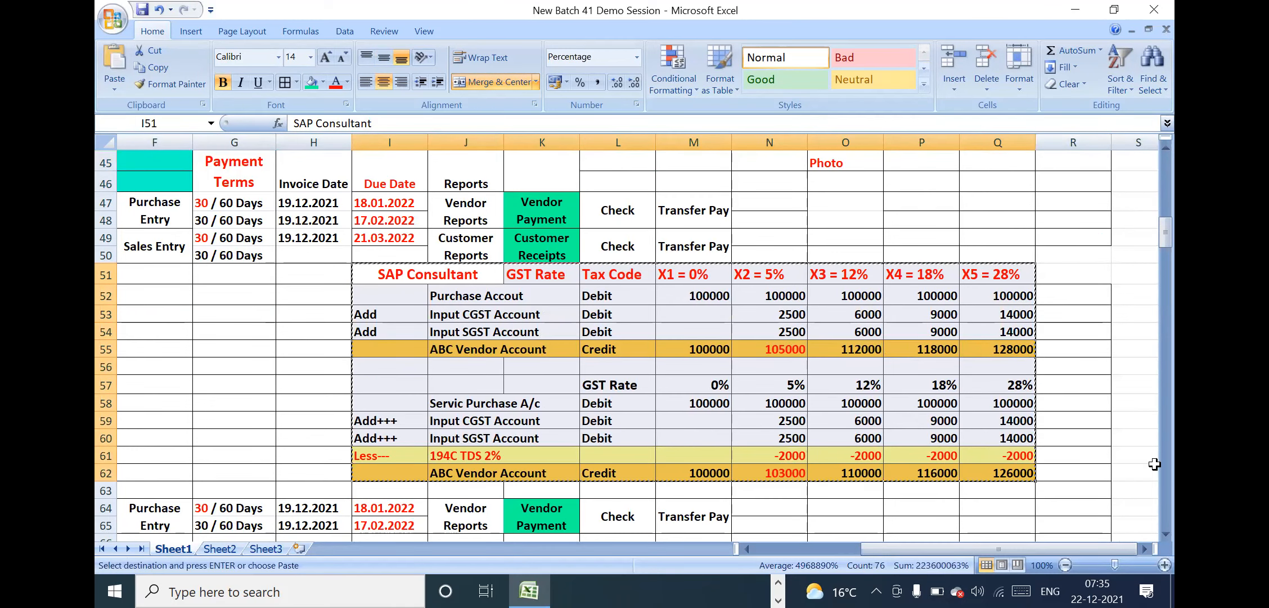
click(1093, 361)
key(Down)
key(Down)
key(Down)
key(Down)
key(Down)
key(Down)
key(Down)
key(Down)
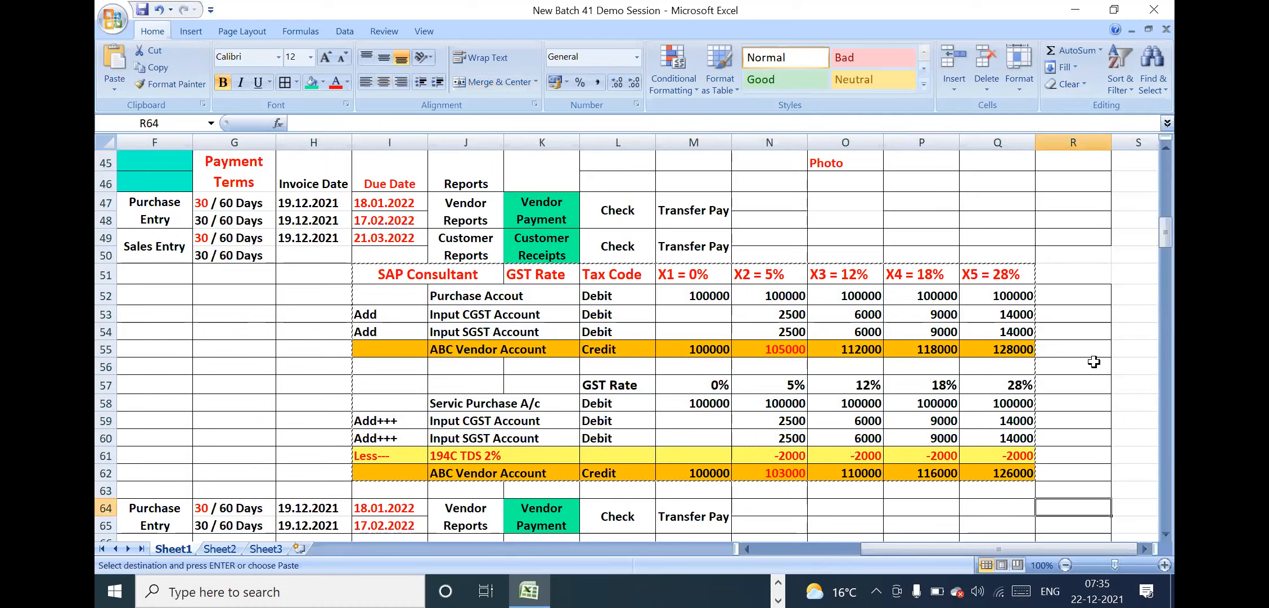
key(Down)
key(Down)
key(Down)
key(Down)
key(Down)
key(Down)
key(Down)
key(Down)
key(Down)
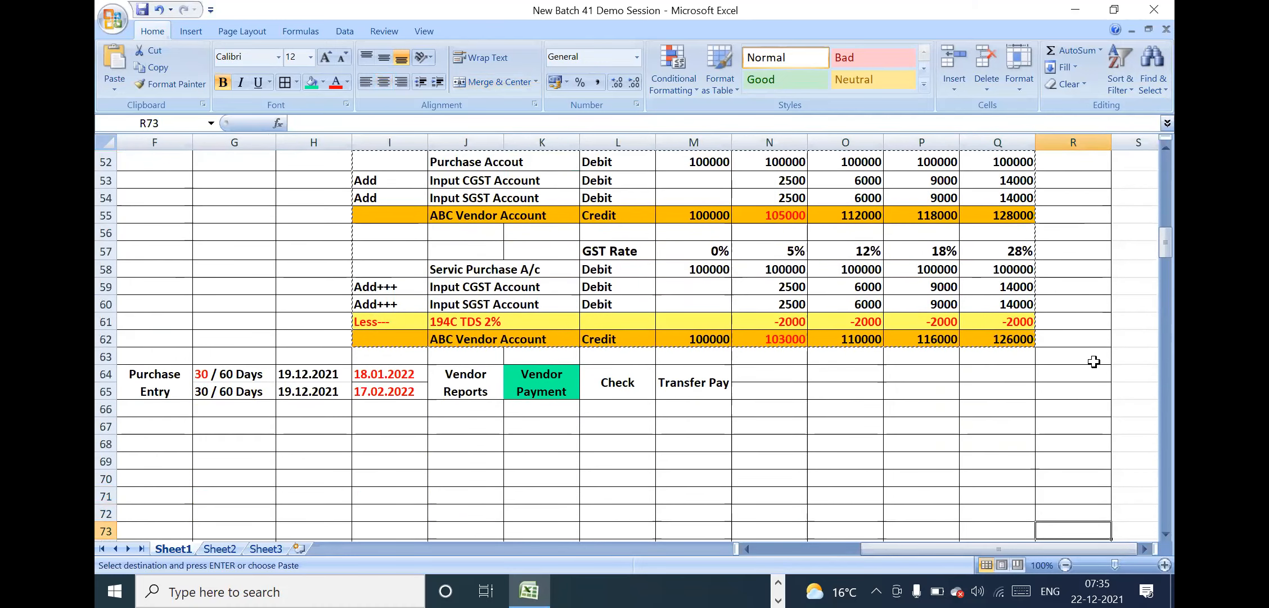
key(Down)
key(Down)
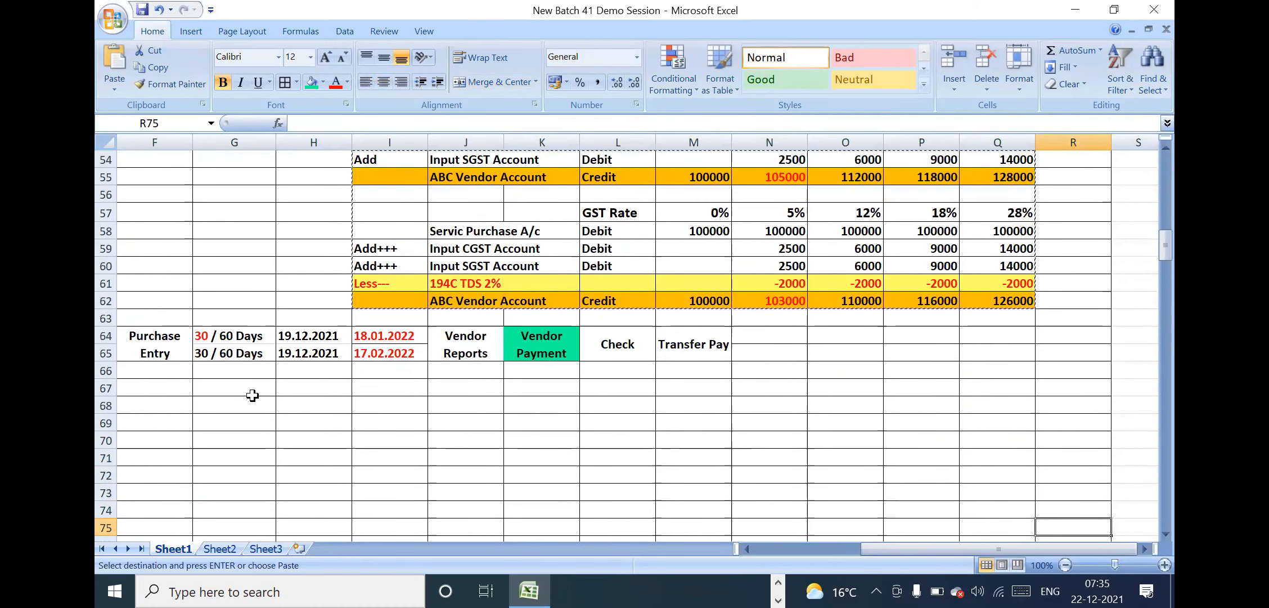
click(380, 371)
key(Return)
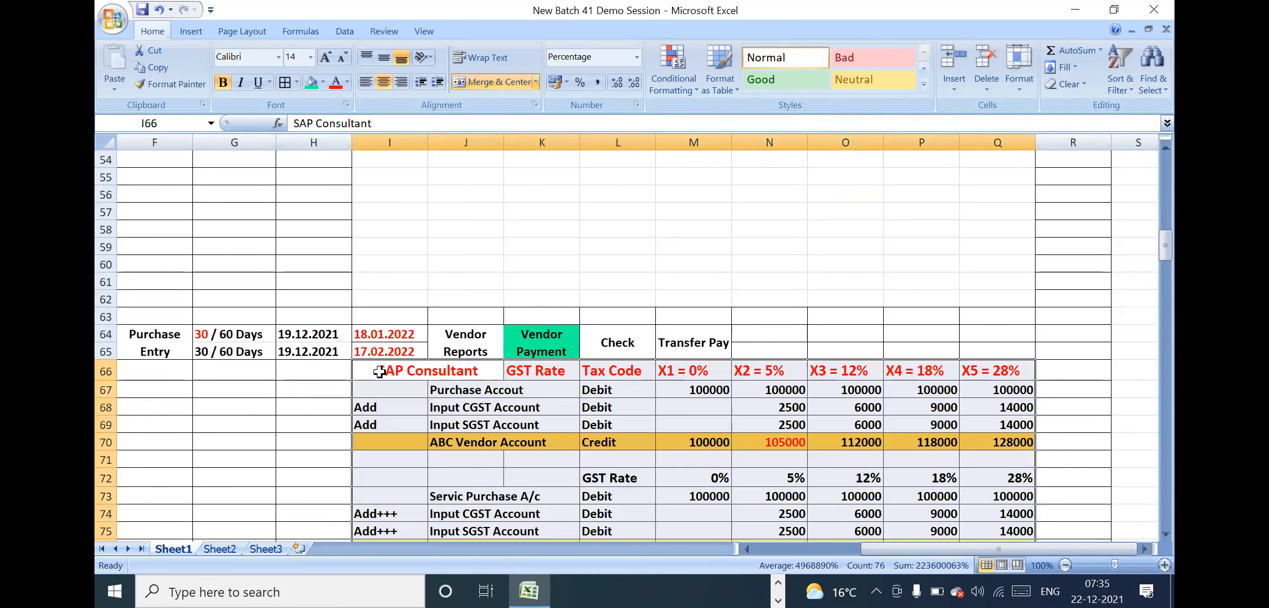
click(455, 184)
key(Up)
key(Up)
key(Up)
key(Up)
key(Up)
key(Up)
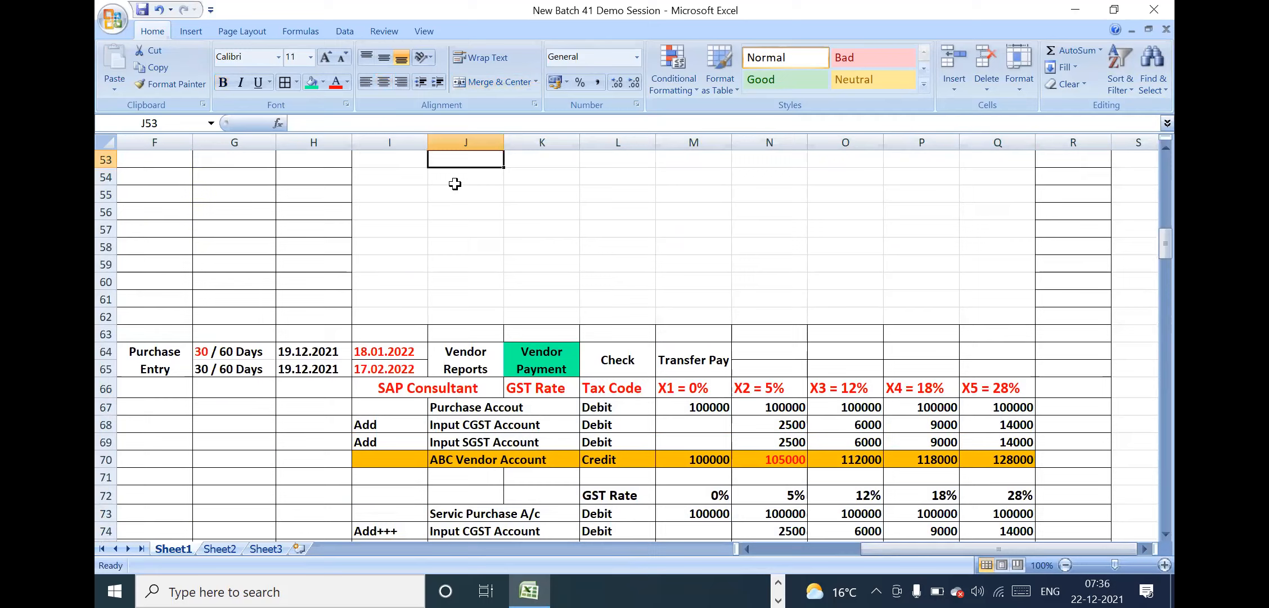
Delete the empty rows 56 to 61 between the TAX rows and the copied Accounts Payables row
key(Up)
click(278, 296)
click(275, 296)
key(Home)
click(285, 327)
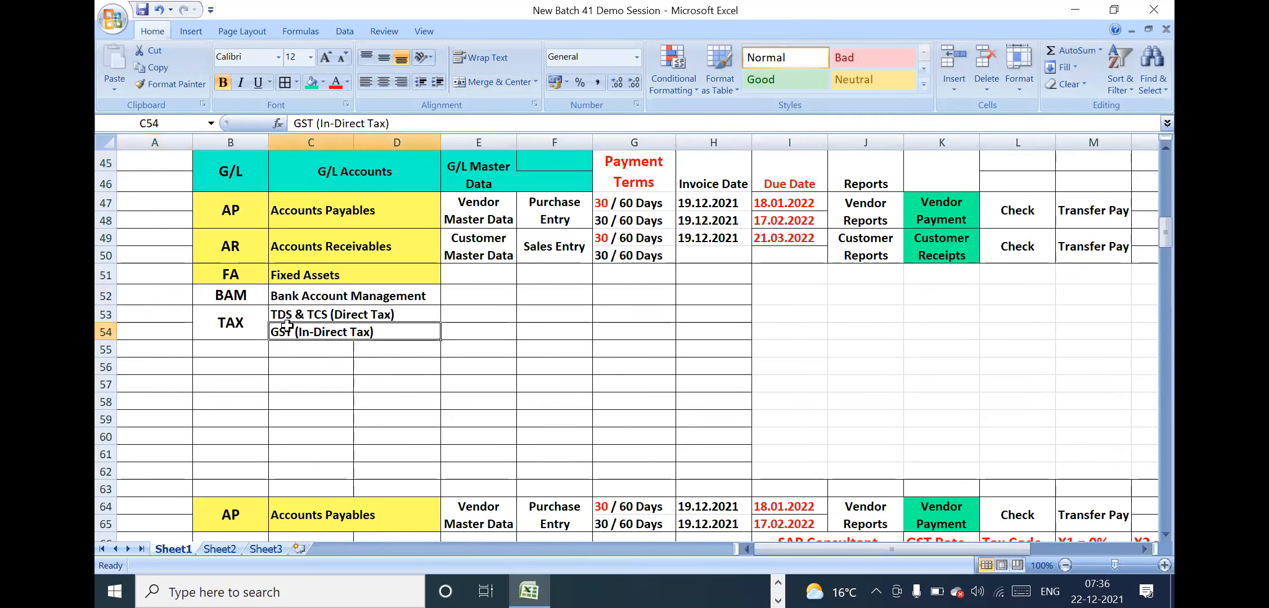
drag(107, 367, 106, 453)
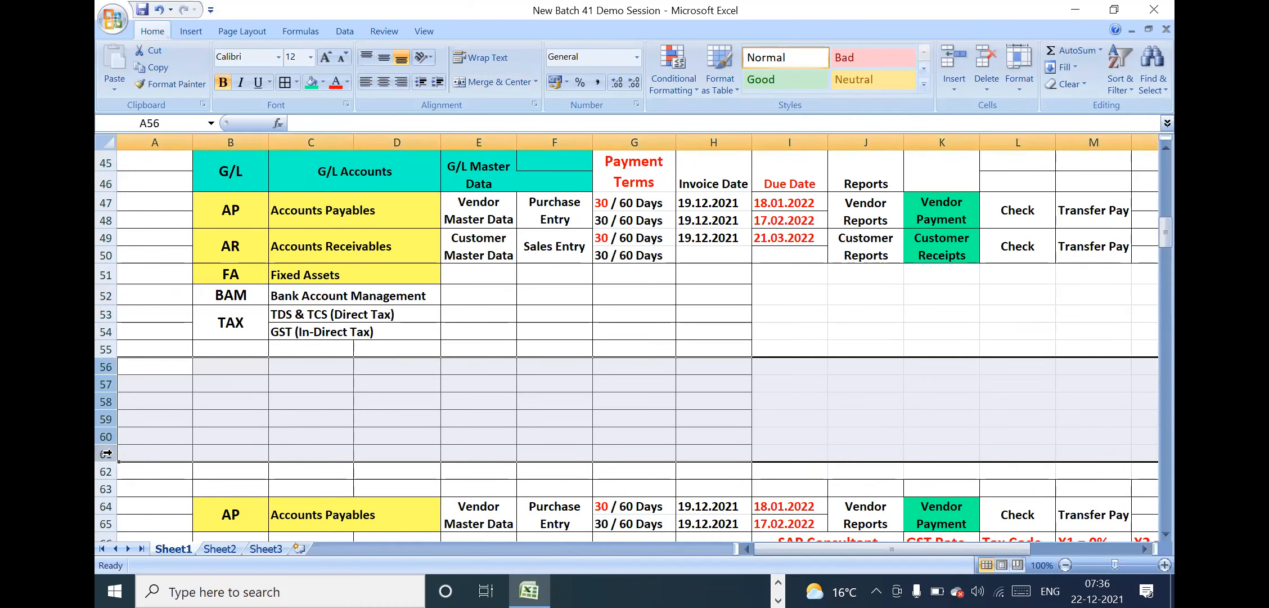
right_click(107, 453)
click(148, 351)
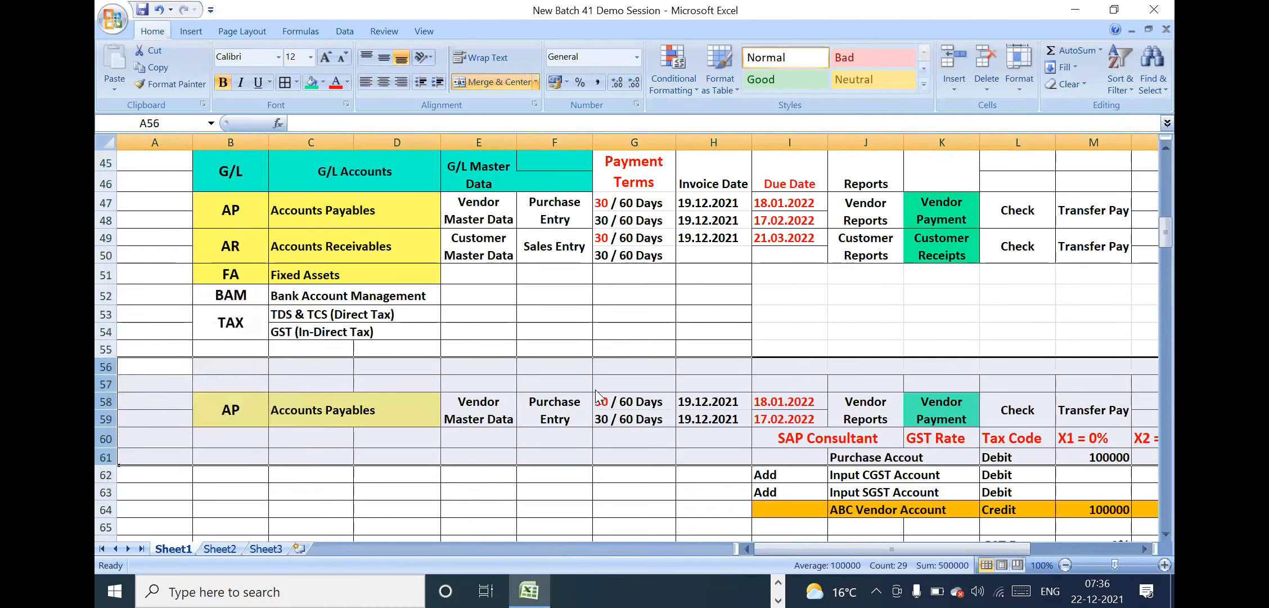
click(595, 385)
click(831, 307)
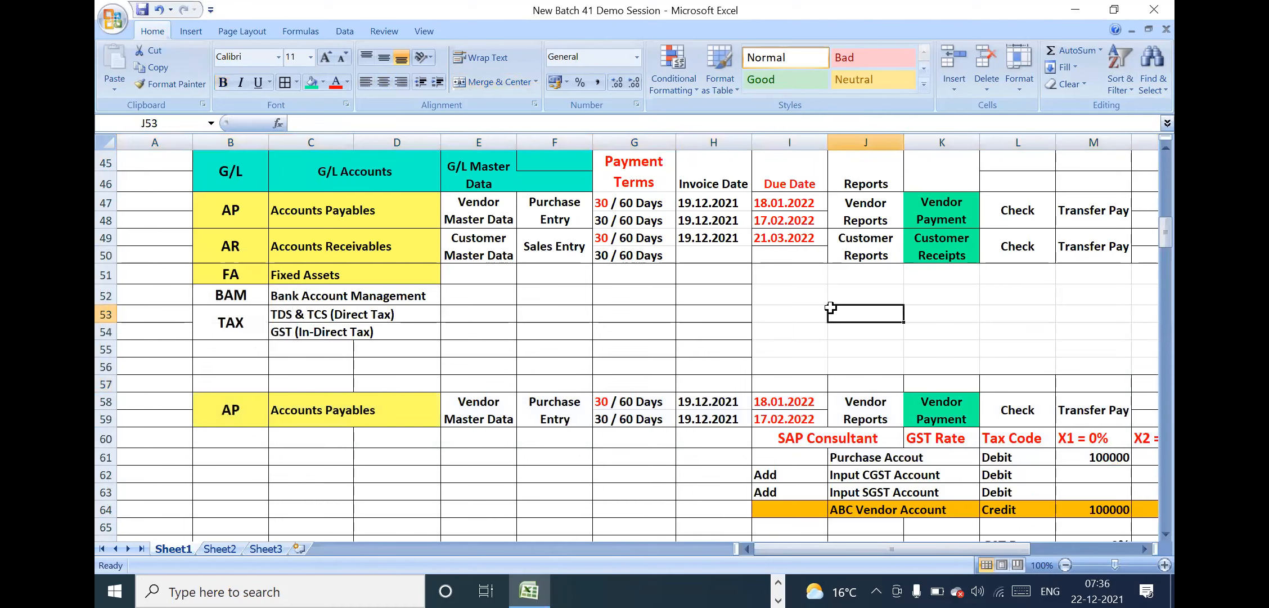
Delete the two remaining empty rows 56 and 57 directly above the copied Accounts Payables row
click(781, 335)
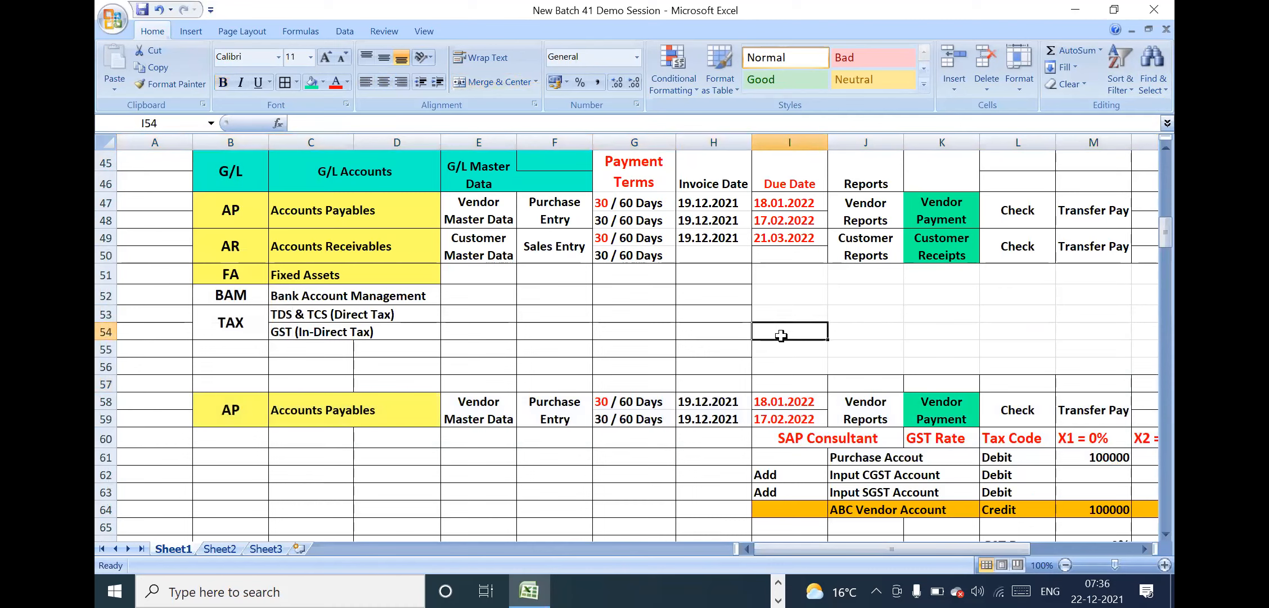
drag(106, 367, 107, 382)
right_click(107, 382)
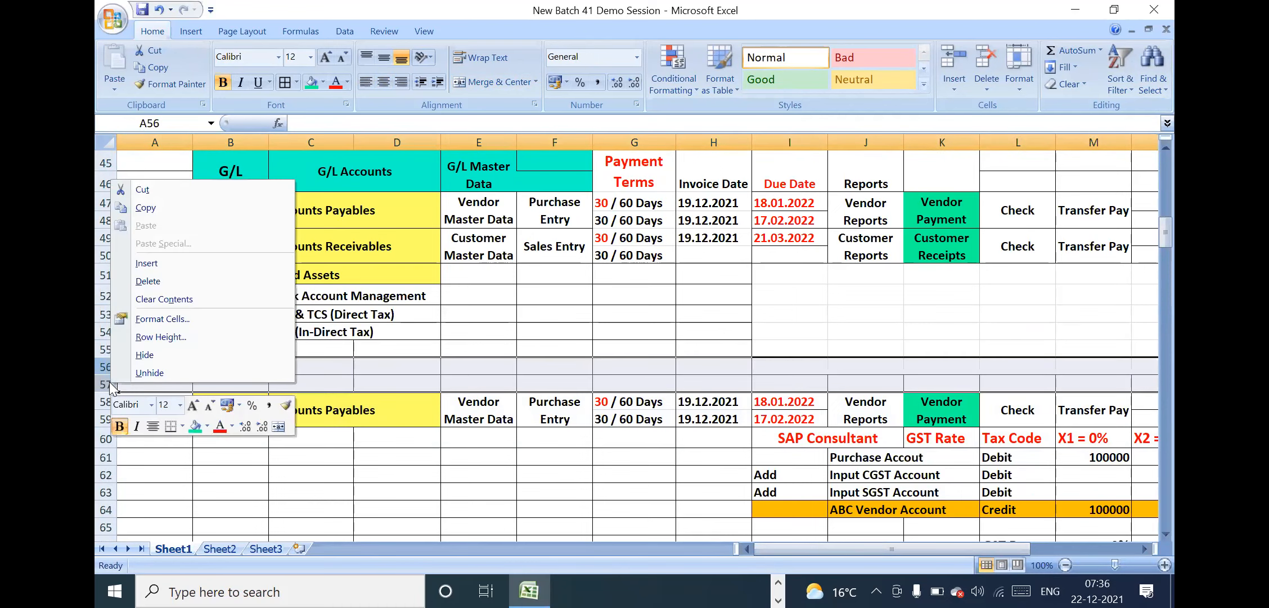
click(161, 280)
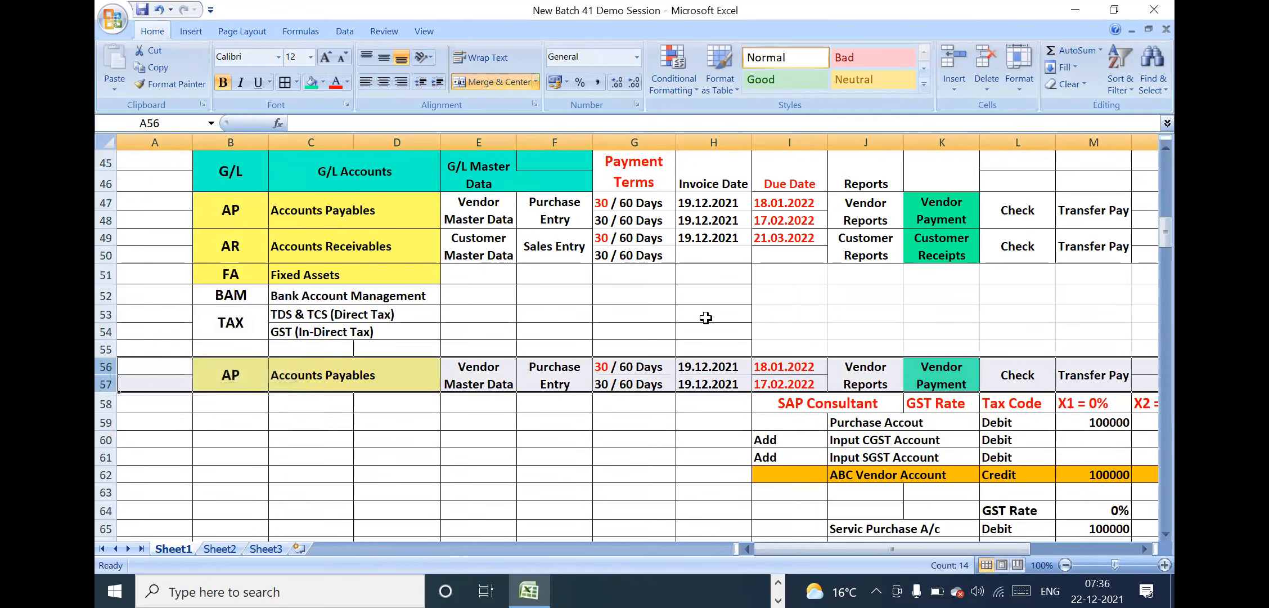
click(708, 317)
click(870, 321)
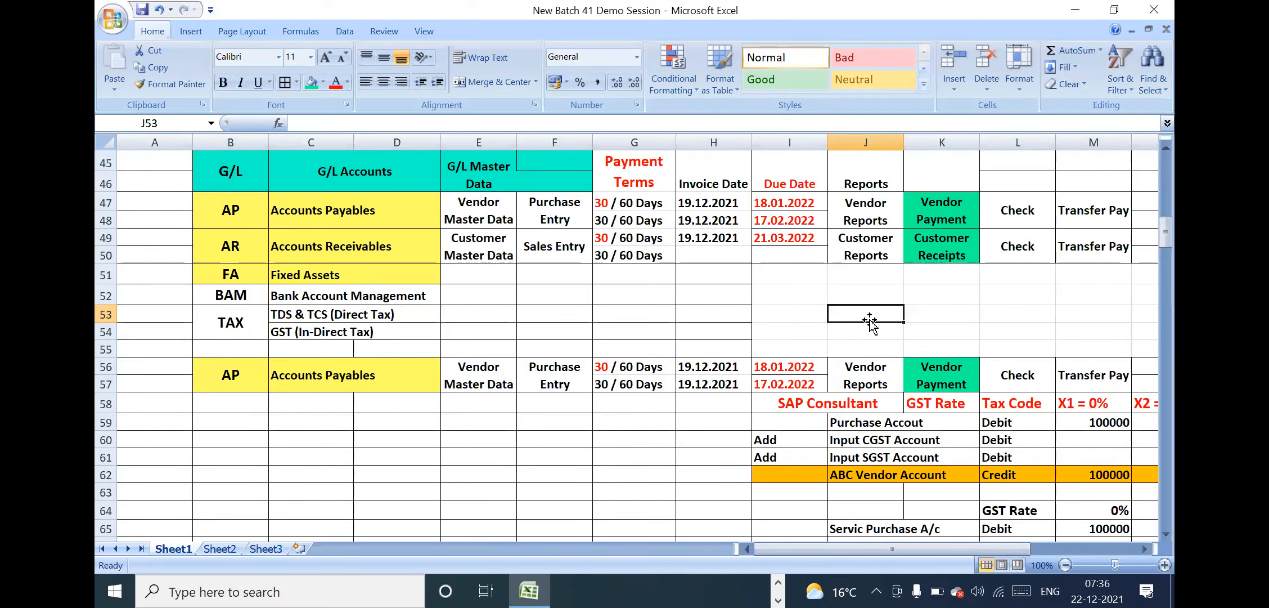
Copy the bordered cell formatting of H53 onto the unbordered range I51:S55 with the Format Painter
click(623, 298)
key(Right)
key(Right)
key(Right)
key(Right)
key(Right)
key(Right)
key(Right)
key(Right)
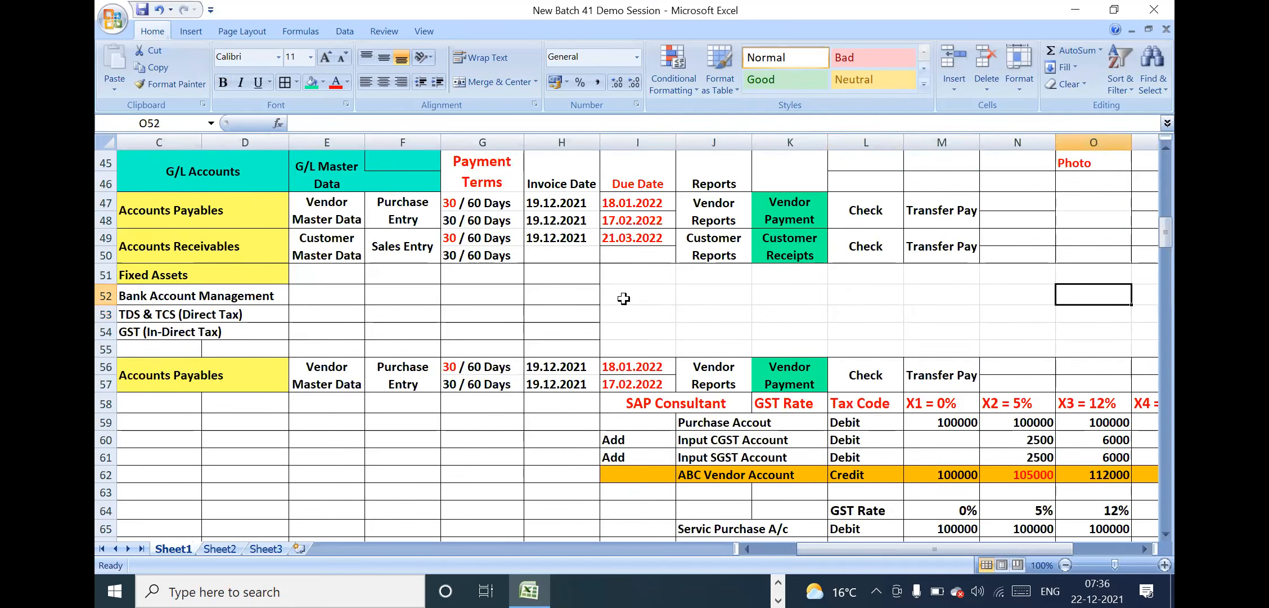
click(573, 310)
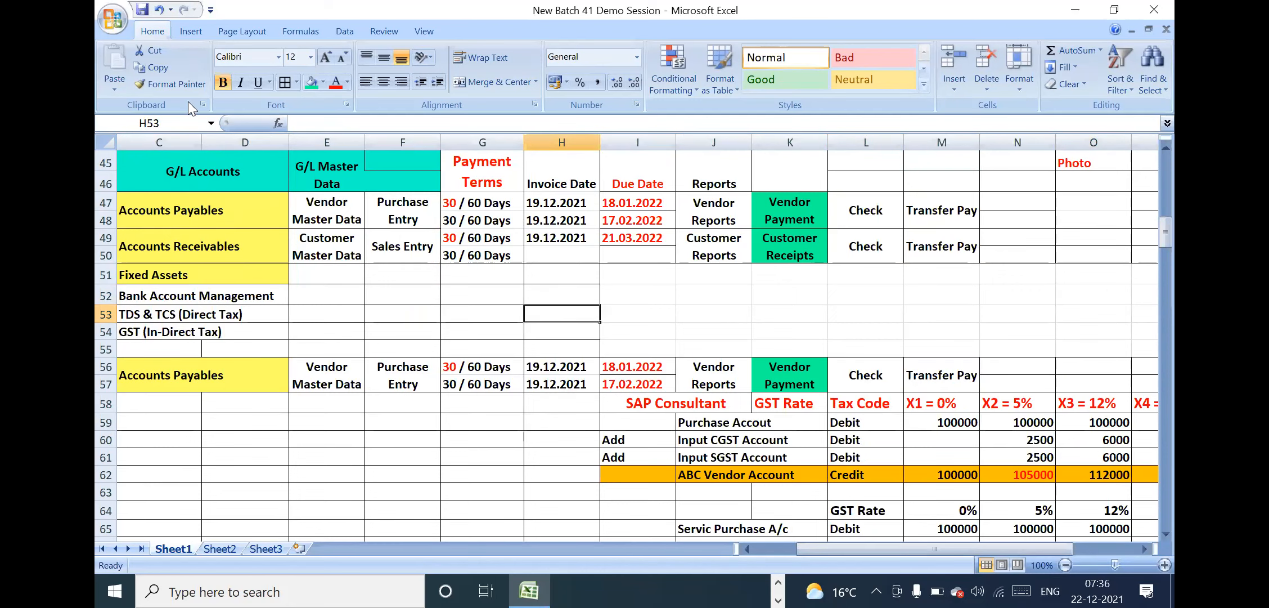
click(170, 84)
mouse_move(634, 272)
mouse_down()
mouse_move(635, 306)
mouse_move(974, 340)
mouse_move(1173, 344)
mouse_move(1156, 345)
mouse_up()
click(619, 338)
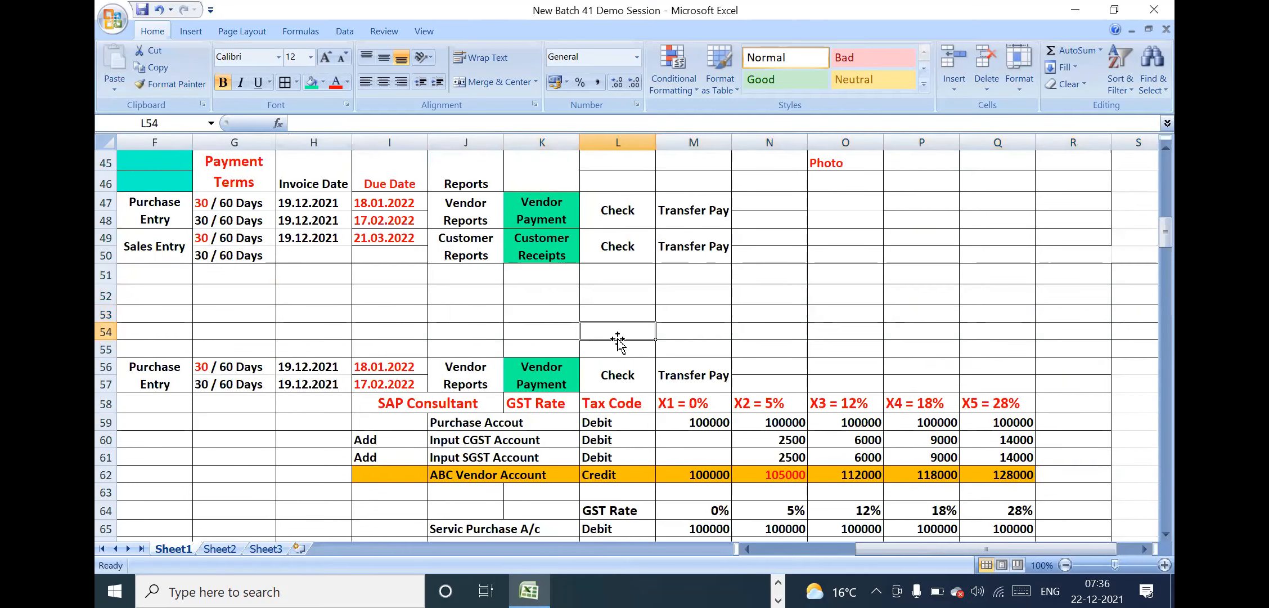
Review the relocated Accounts Payables row and the purchase and service purchase entries beneath it
click(457, 338)
key(Down)
key(Down)
key(Down)
key(Down)
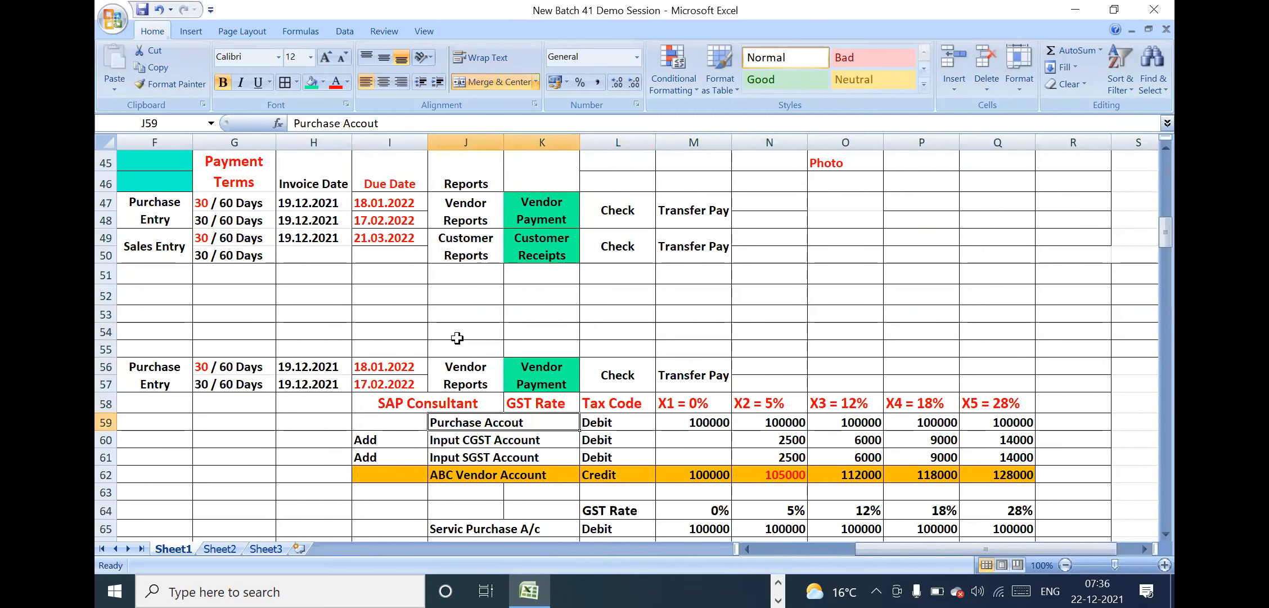
key(Left)
key(Left)
key(Left)
key(Left)
key(Left)
key(Left)
key(Left)
key(Left)
key(Left)
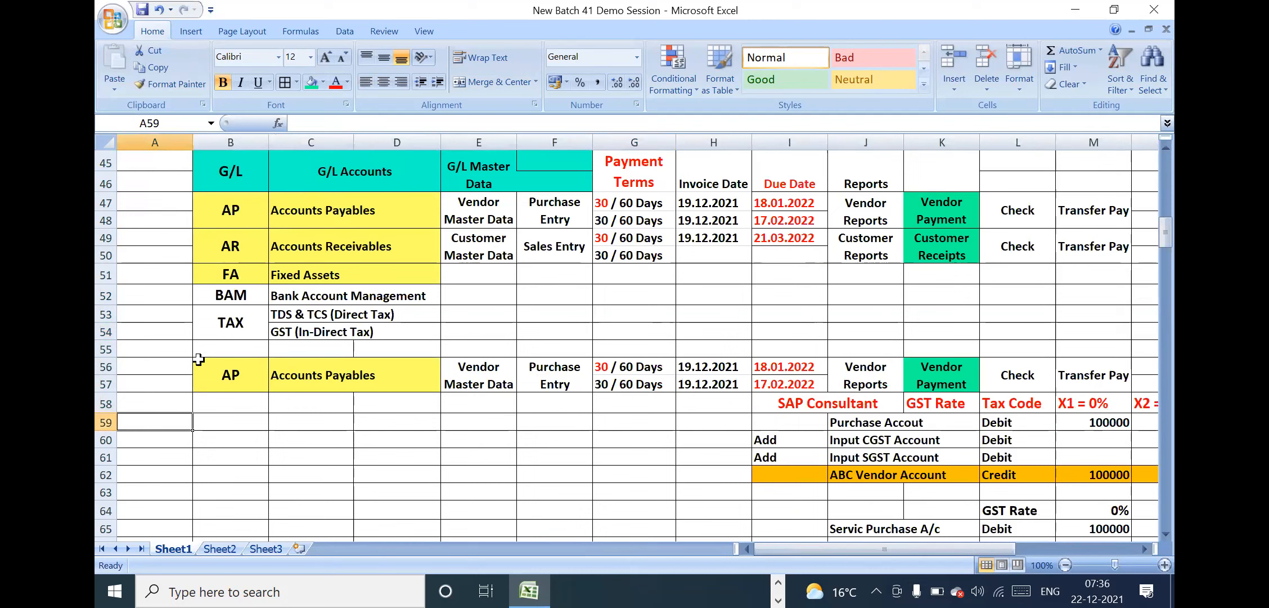
click(513, 420)
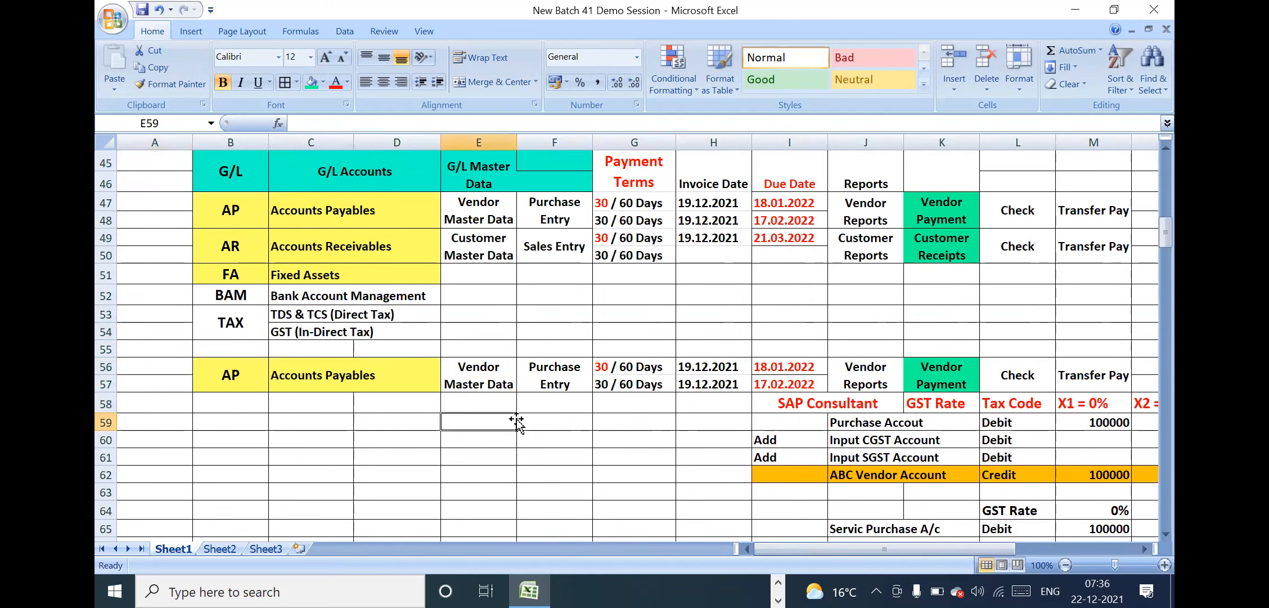
click(754, 424)
key(Down)
key(Down)
key(Down)
key(Down)
key(Right)
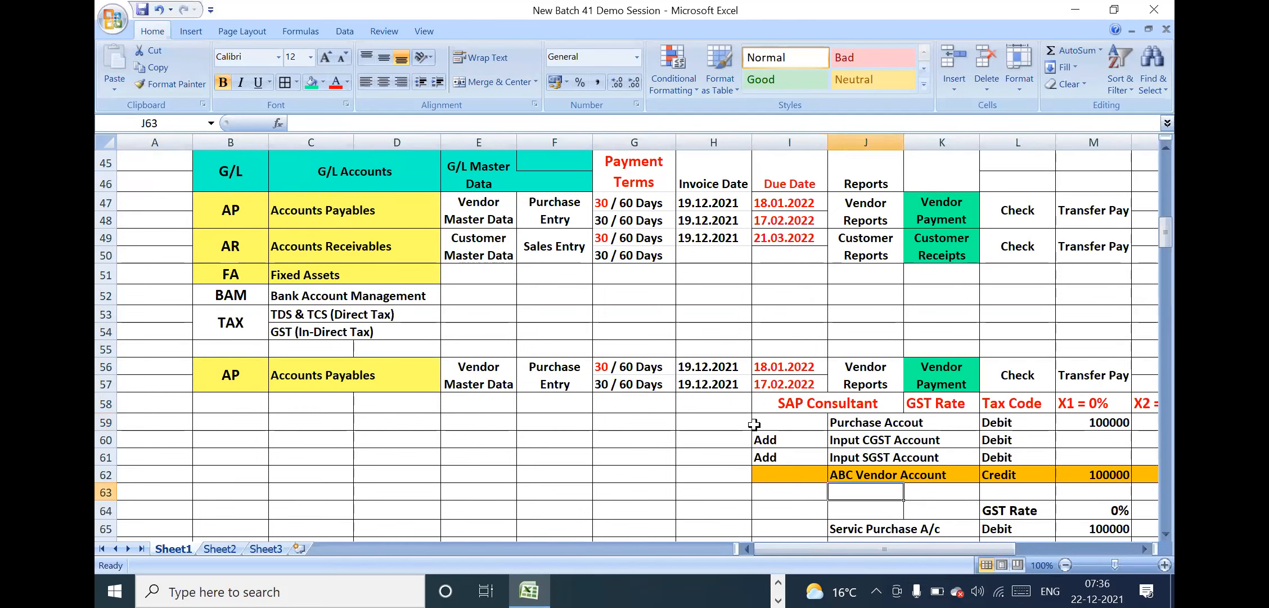
key(Right)
key(Right)
key(Right)
key(Right)
key(Right)
key(Right)
key(Right)
key(Right)
key(Down)
key(Down)
key(Down)
key(Down)
key(Down)
key(Down)
key(Down)
key(Down)
key(Down)
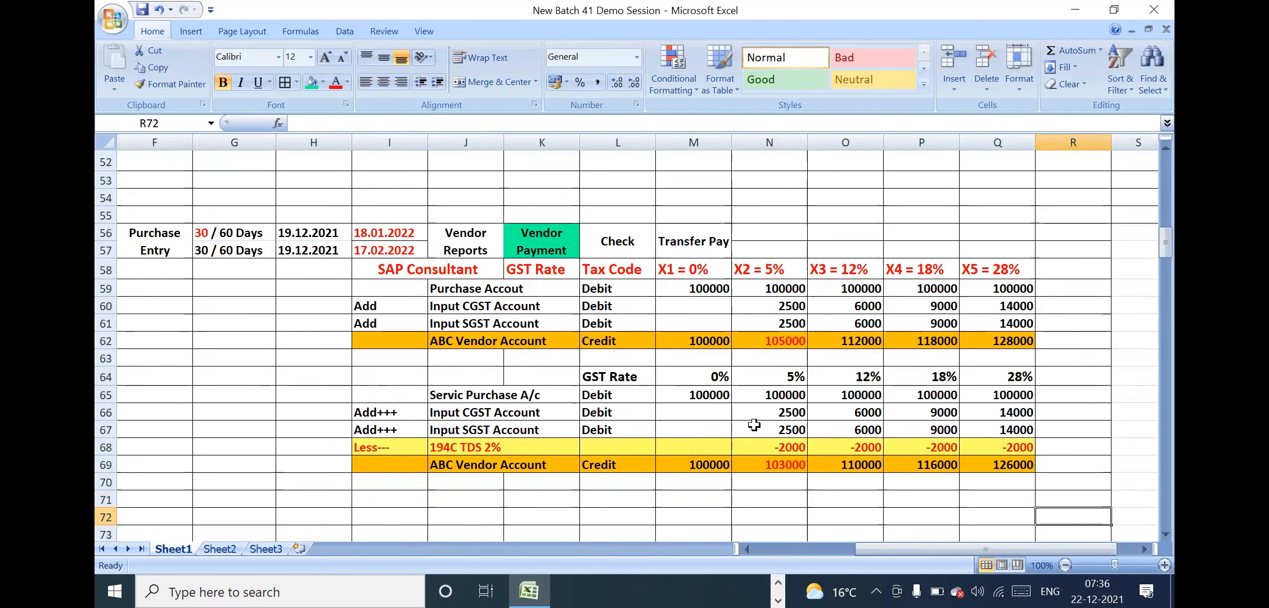
key(Down)
Examine the 194C TDS 2% deduction row across the GST rate columns of the service purchase entry
click(462, 429)
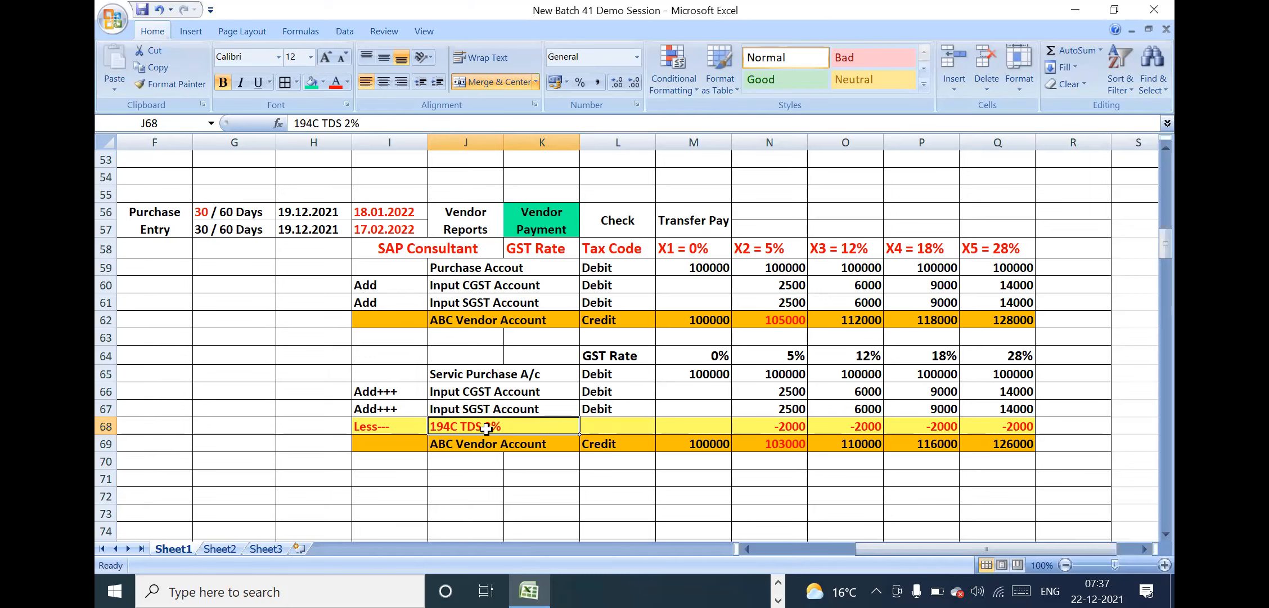
click(745, 421)
key(Right)
key(Right)
key(Right)
key(Right)
key(Right)
key(Right)
key(Right)
key(Right)
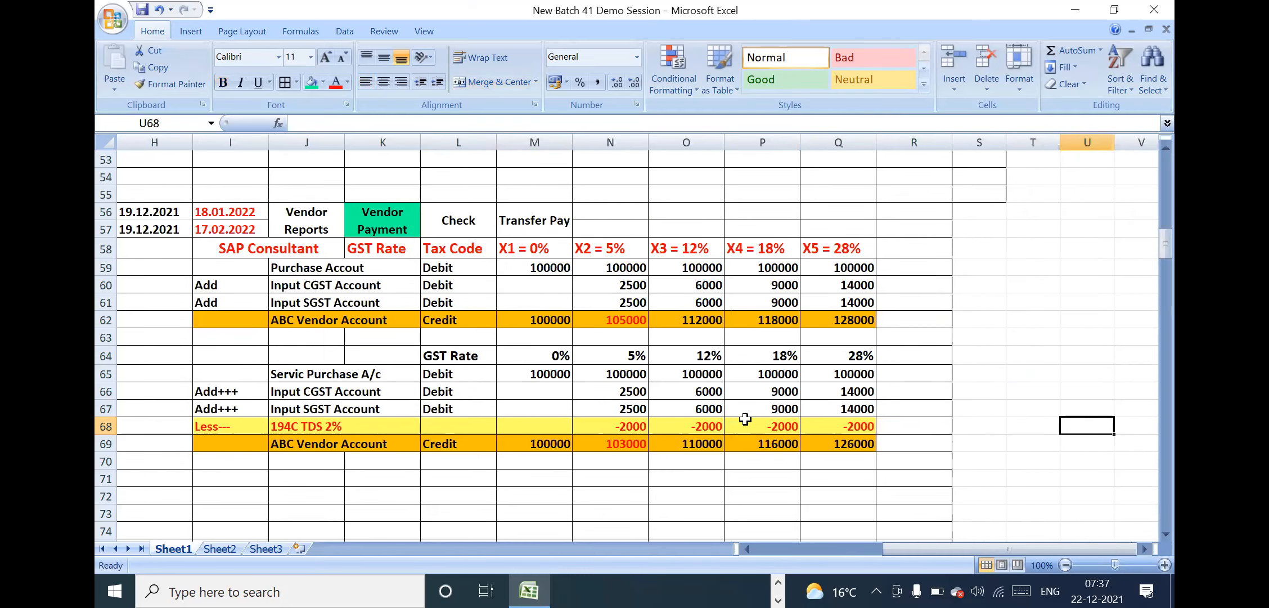
Enter the TDS section codes 194C, 194I and 194J in R69:T69, beside the service entry's ABC Vendor Account row
click(837, 440)
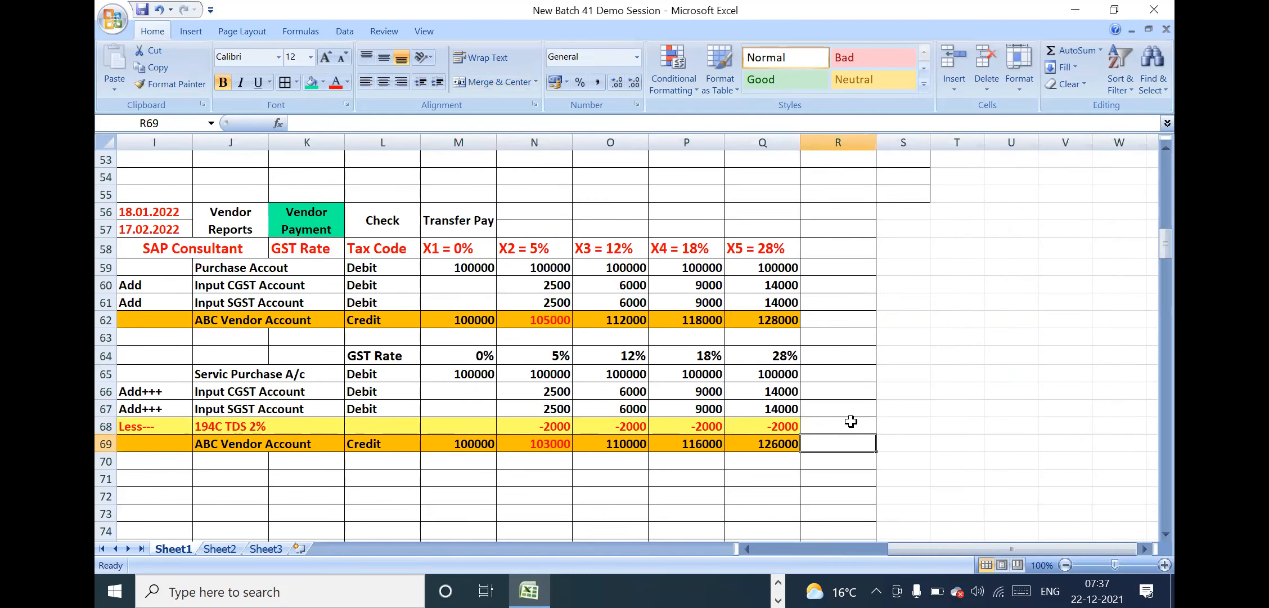
text(194)
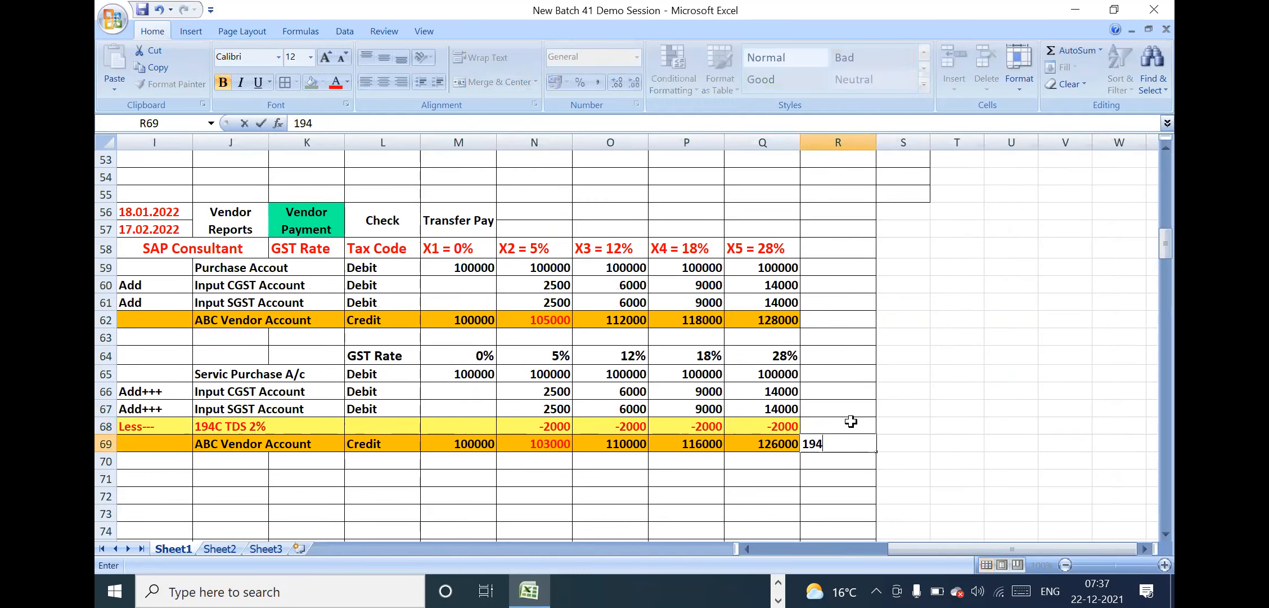
text(C)
key(Tab)
text(1)
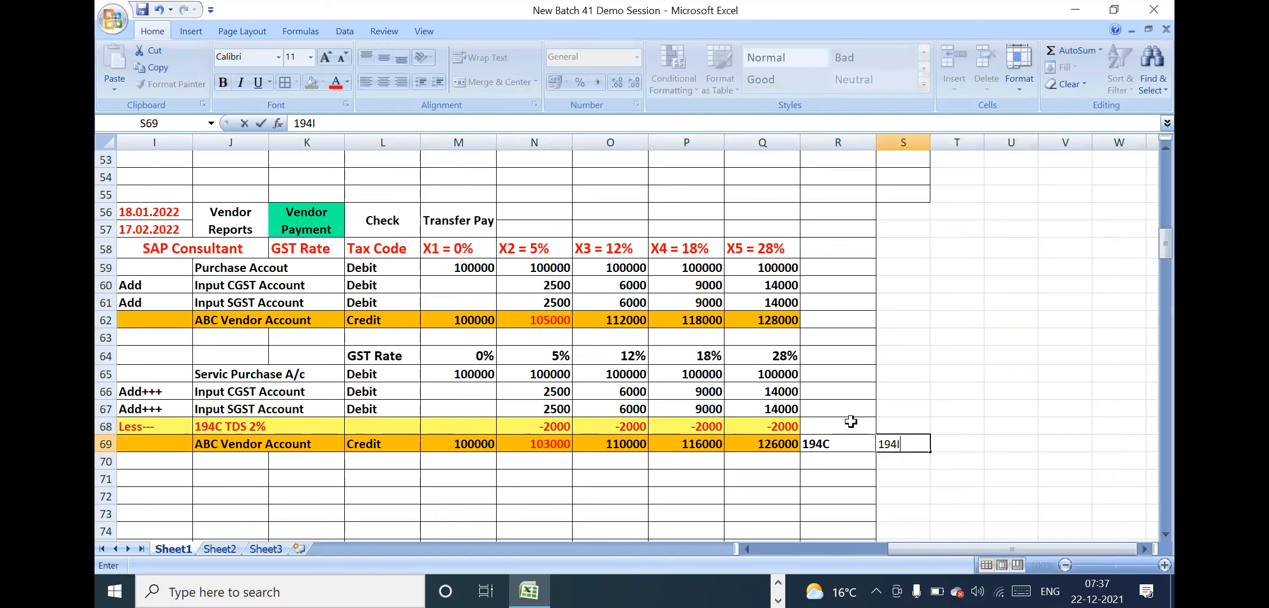
key(Tab)
text(19)
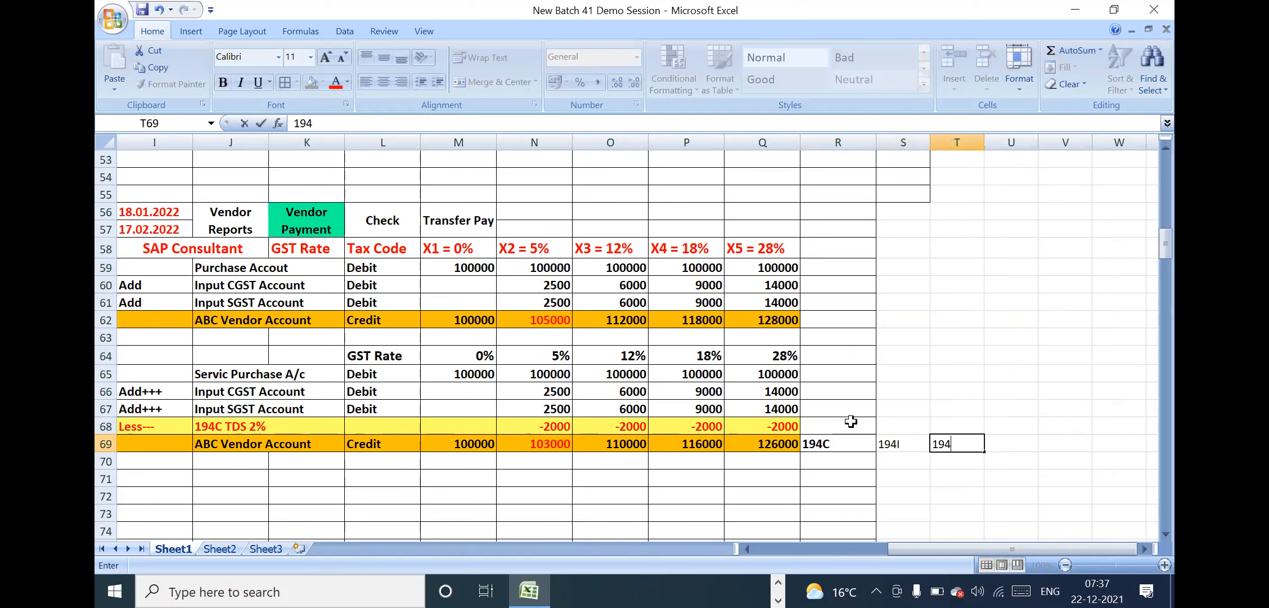
text(4J)
key(Tab)
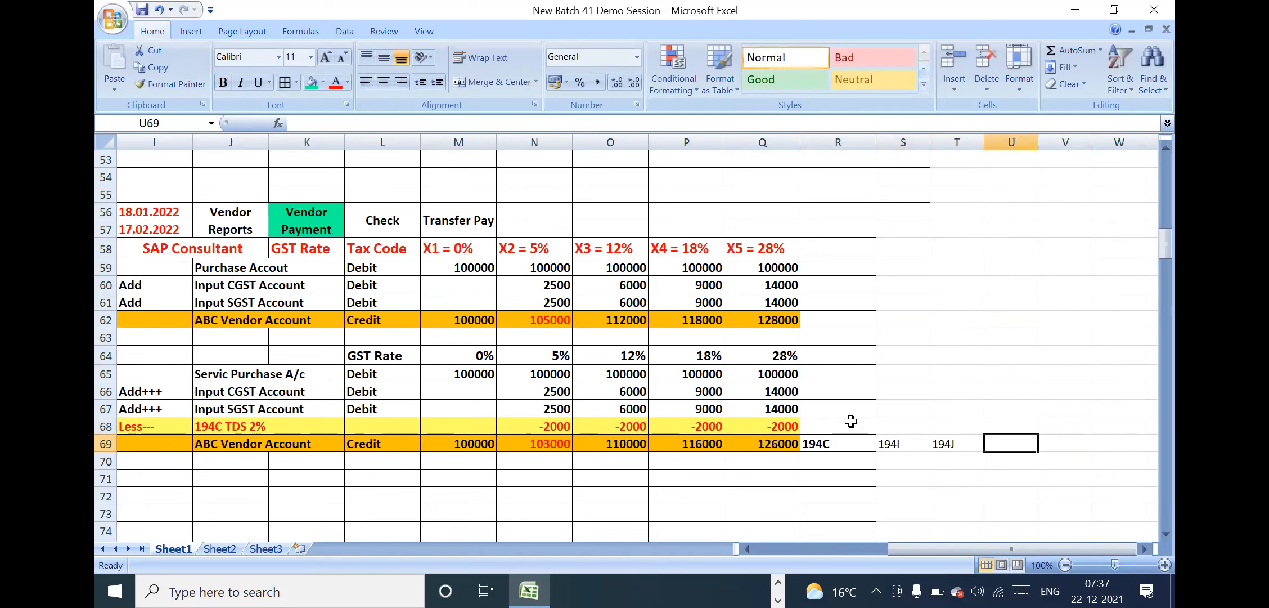
Add the TDS section codes 194H, 194D and 194Q in U69:W69
text(194)
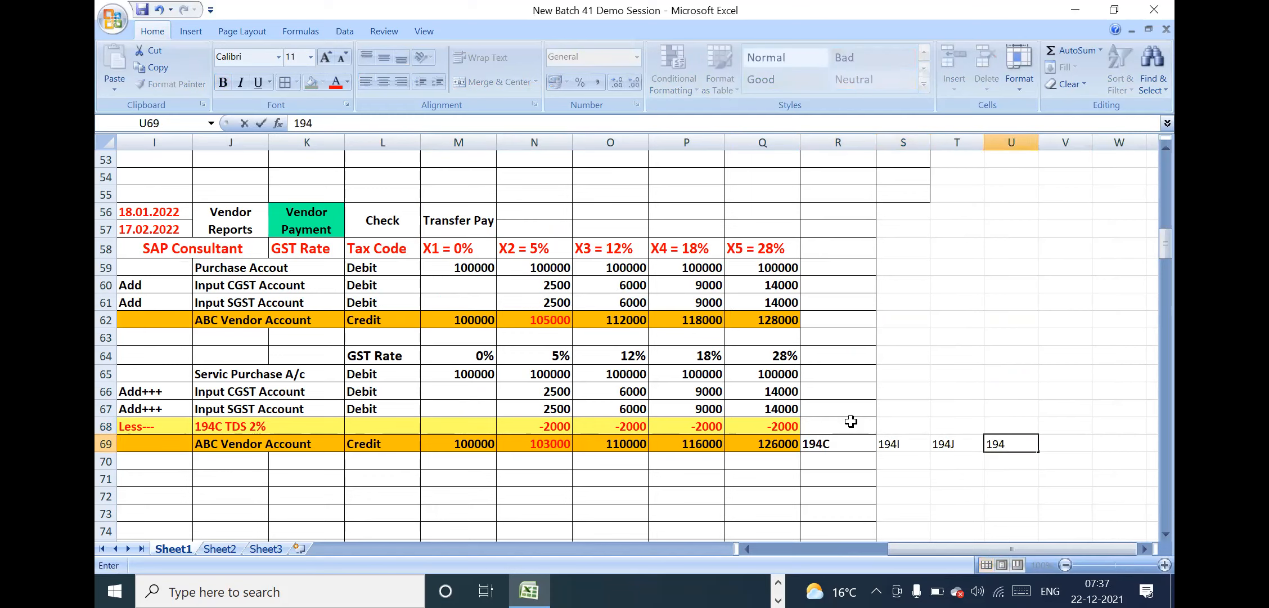
text(H)
key(Tab)
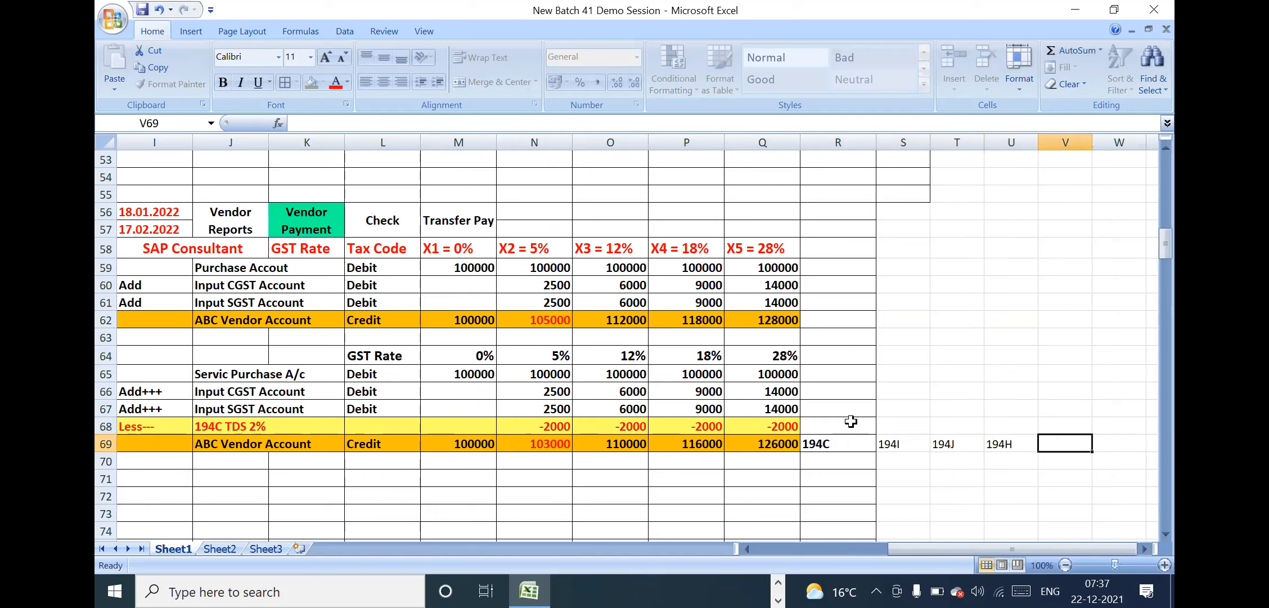
text(194D)
key(Tab)
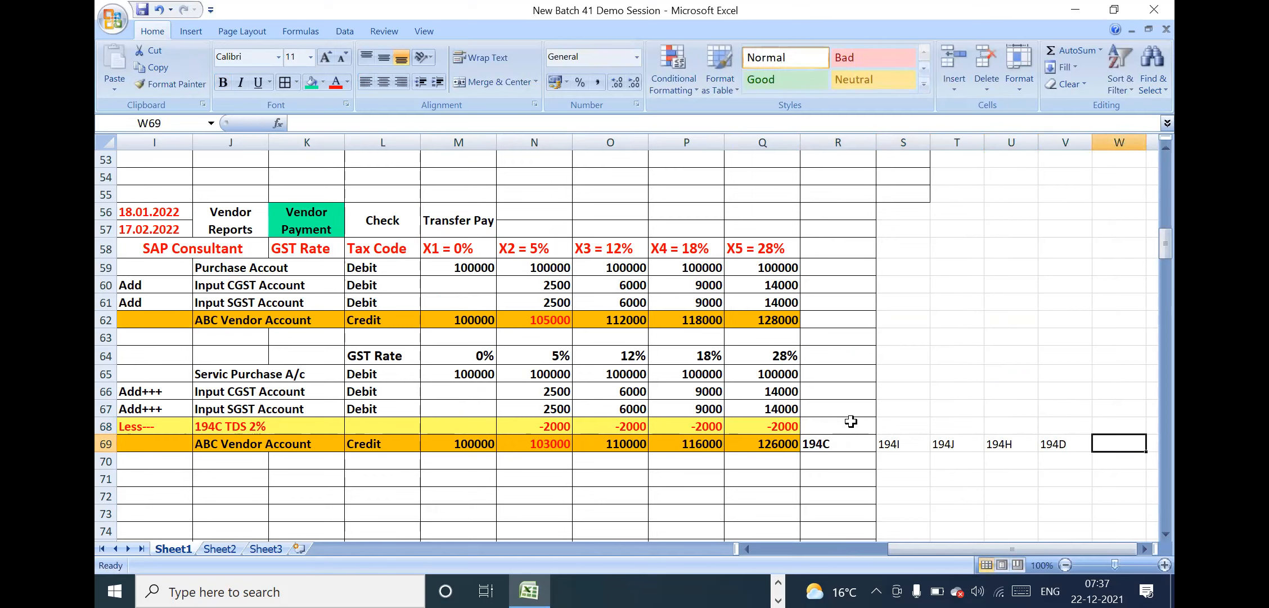
text(194Q)
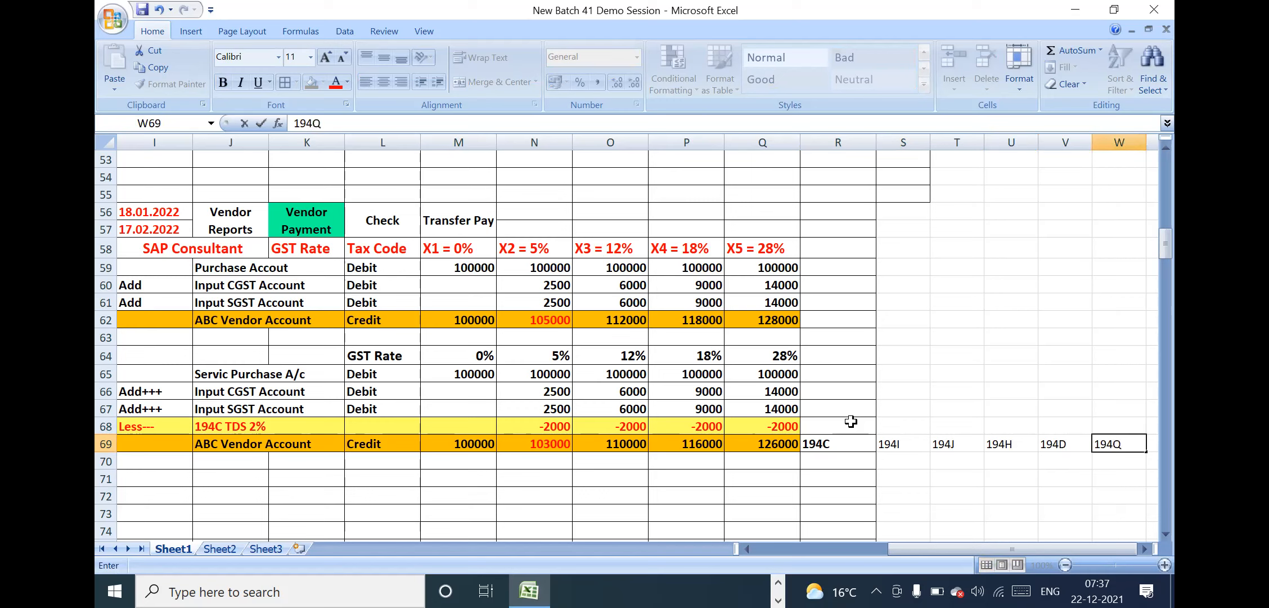
key(Return)
Make the TDS section codes in R69:W69 bold and set their font size to 14
click(1073, 448)
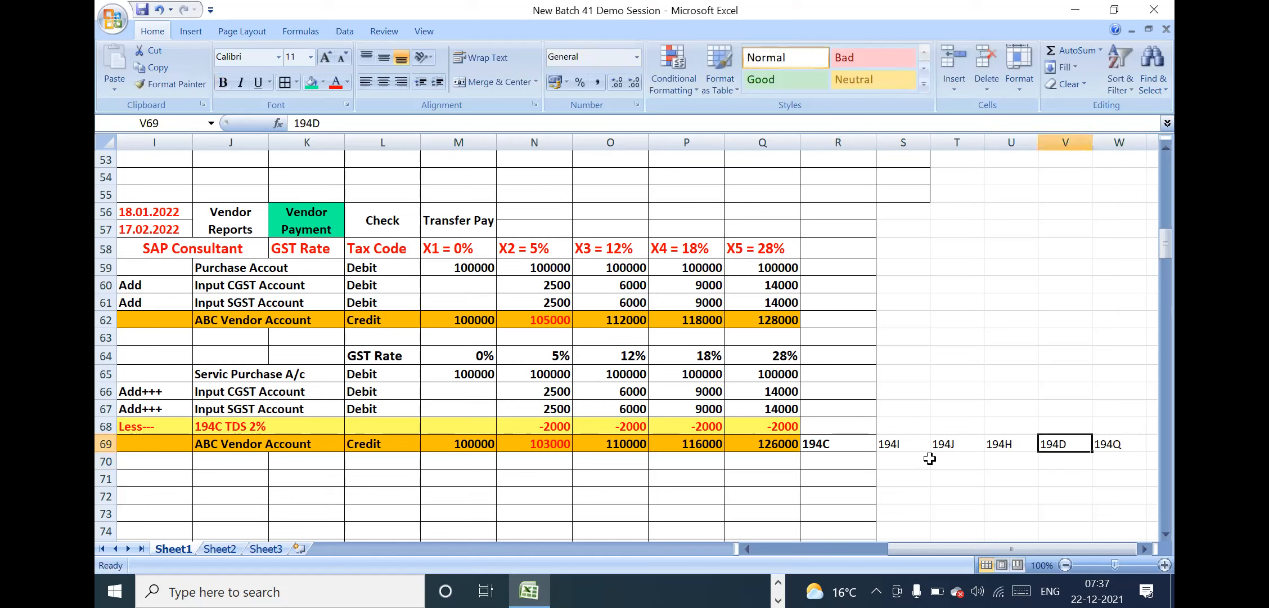
drag(855, 444, 1107, 445)
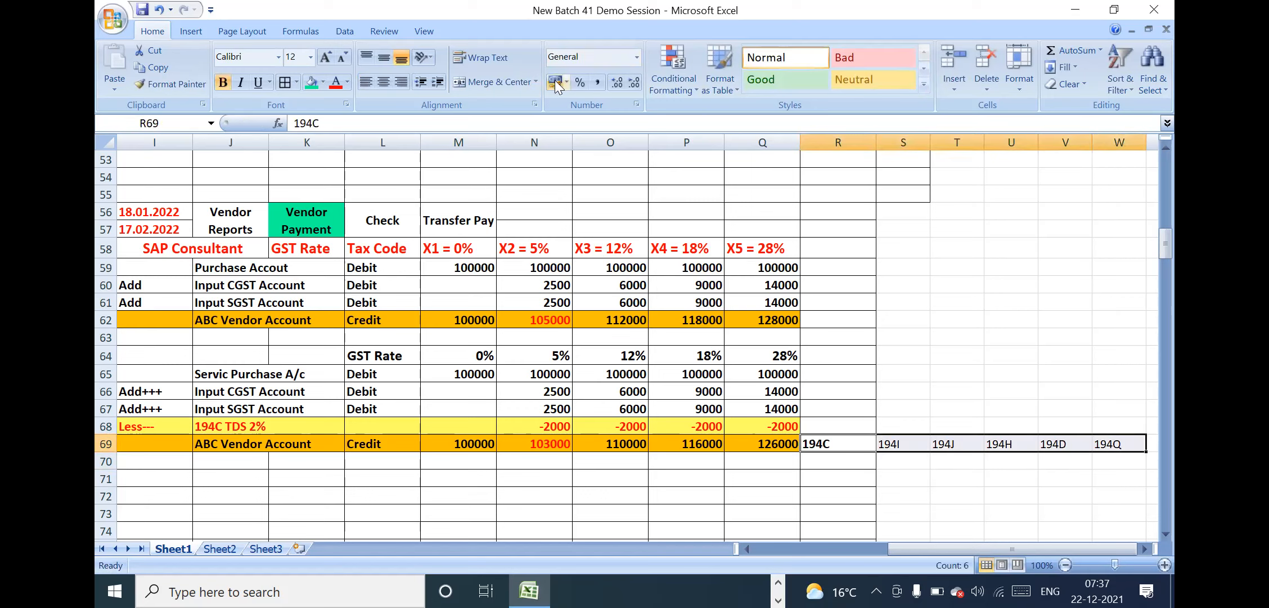
click(229, 82)
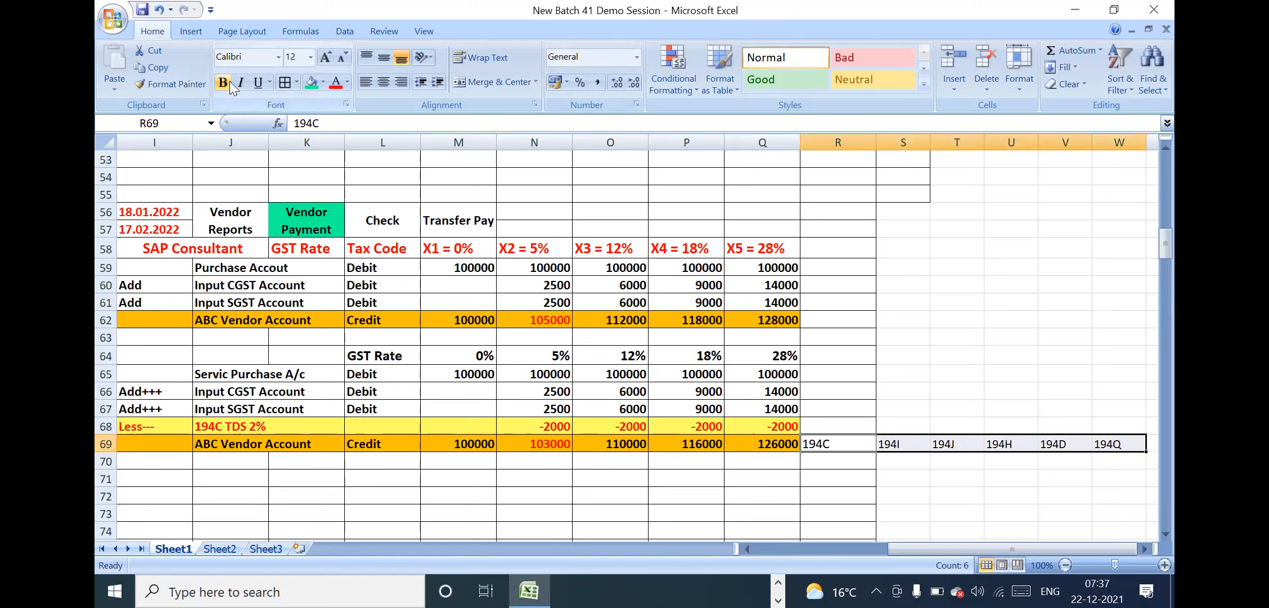
click(295, 57)
text(14)
key(Return)
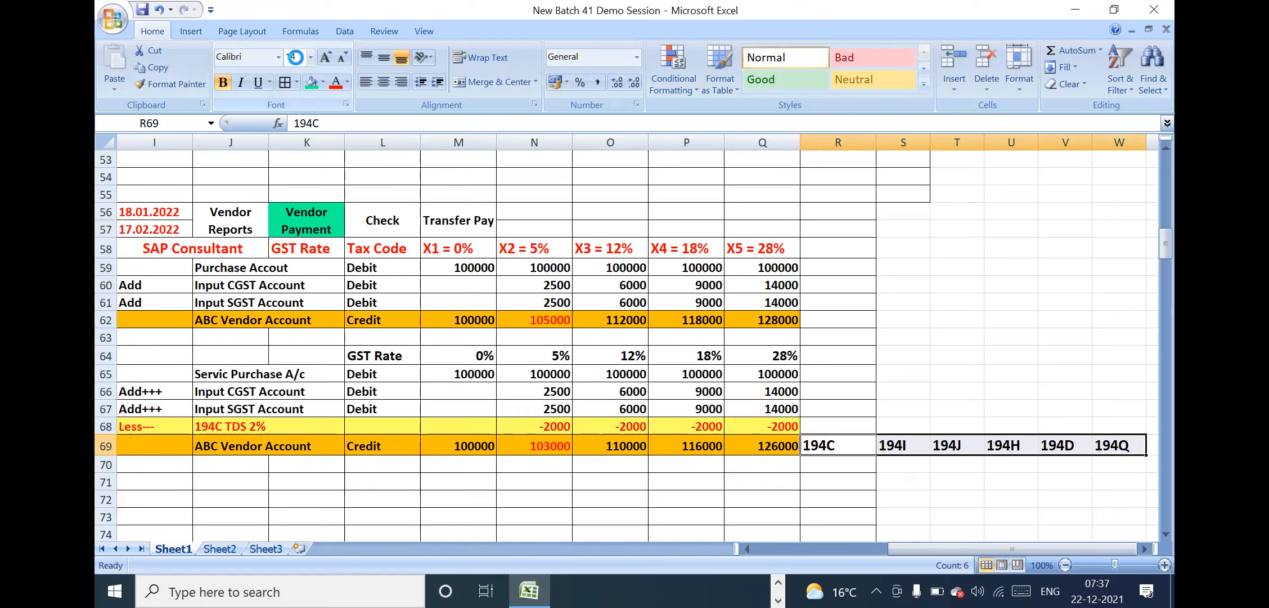
click(972, 444)
Enter a 10% rate under 194J in T70 and a 10% rate under 194I in S70
click(939, 469)
click(955, 450)
click(955, 457)
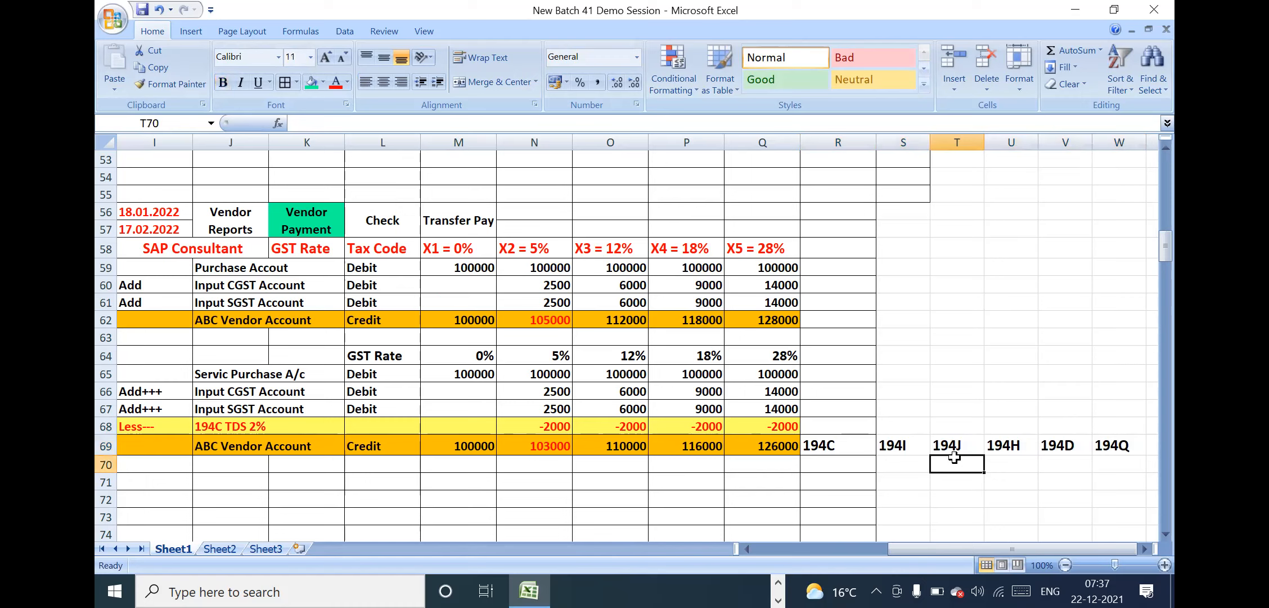
text(10%)
key(Return)
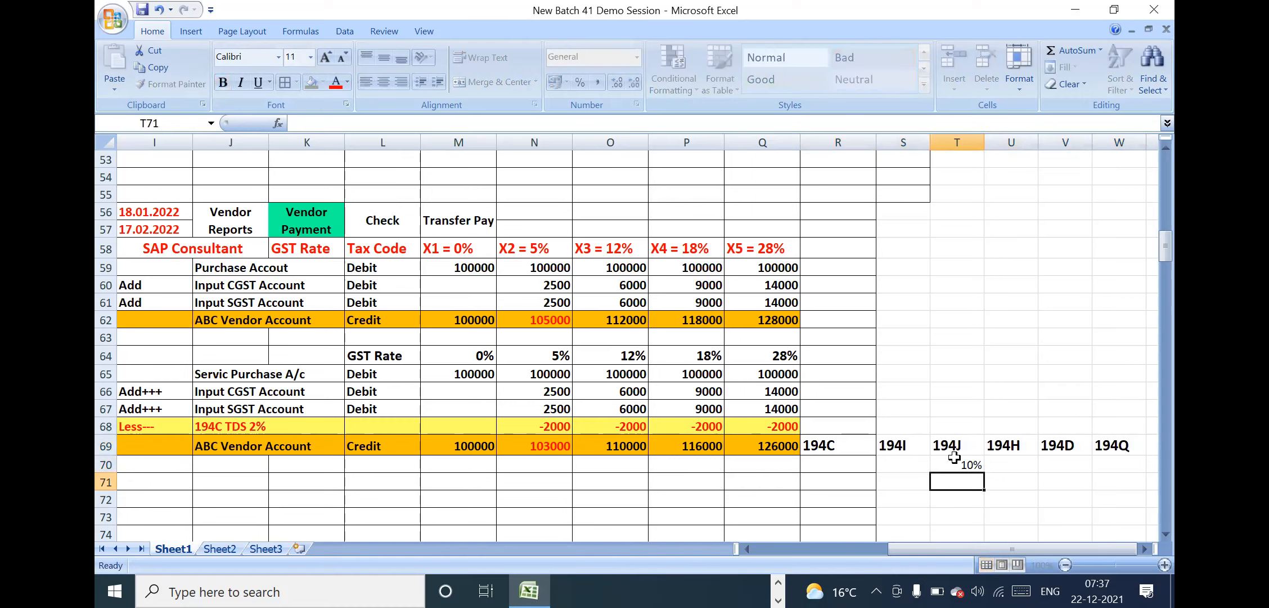
click(907, 465)
text(10)
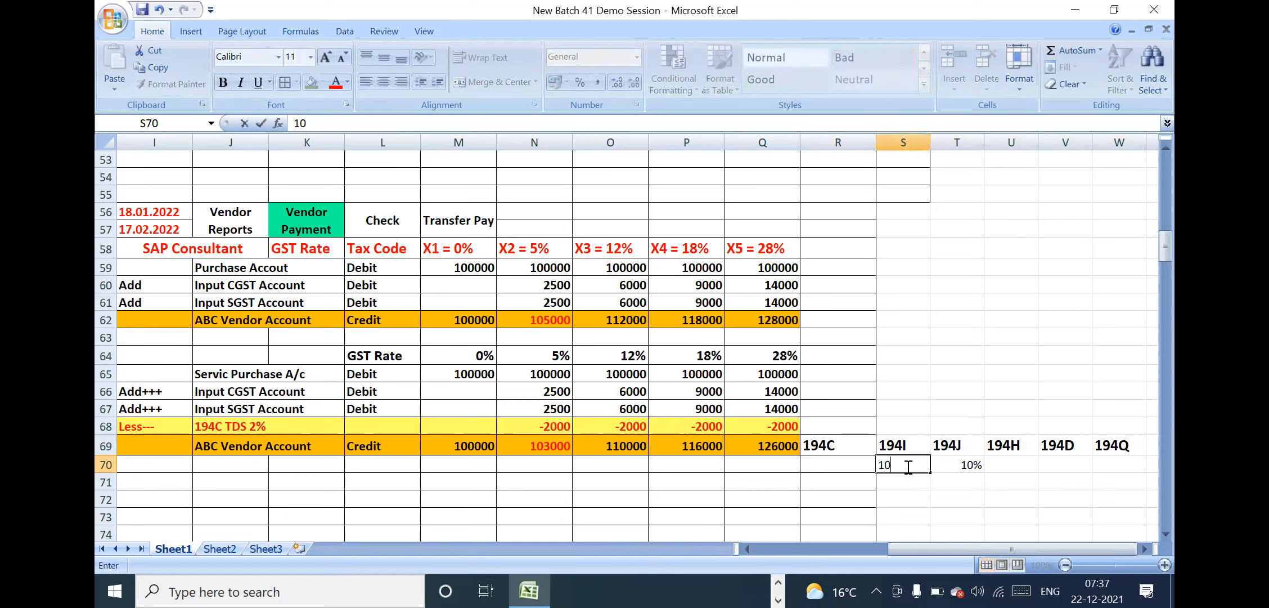
text(%)
key(Return)
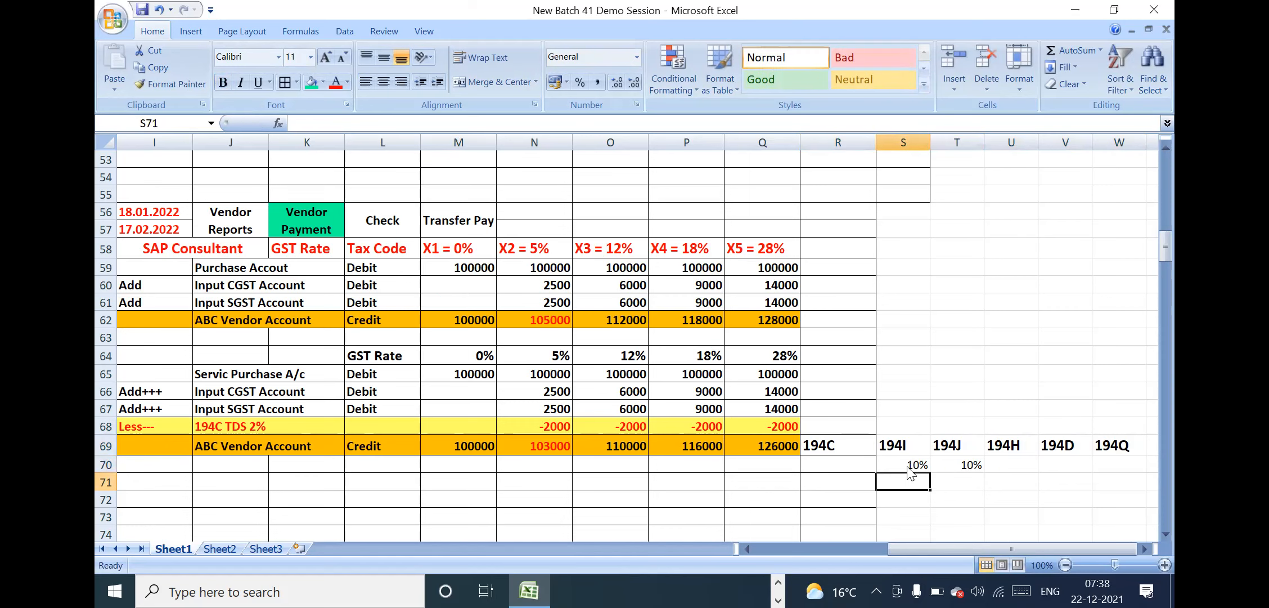
Apply all borders to the TDS section table in R69:X71
click(997, 465)
key(Right)
key(Right)
key(Right)
key(Right)
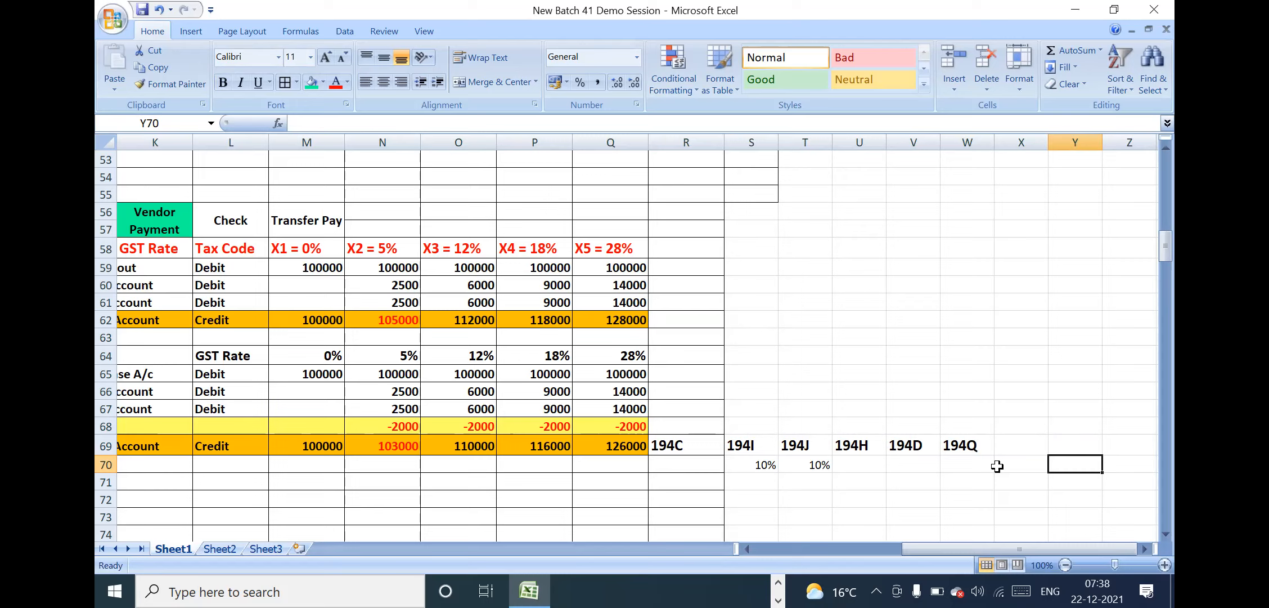
click(852, 429)
click(702, 432)
click(698, 444)
drag(899, 450, 1015, 482)
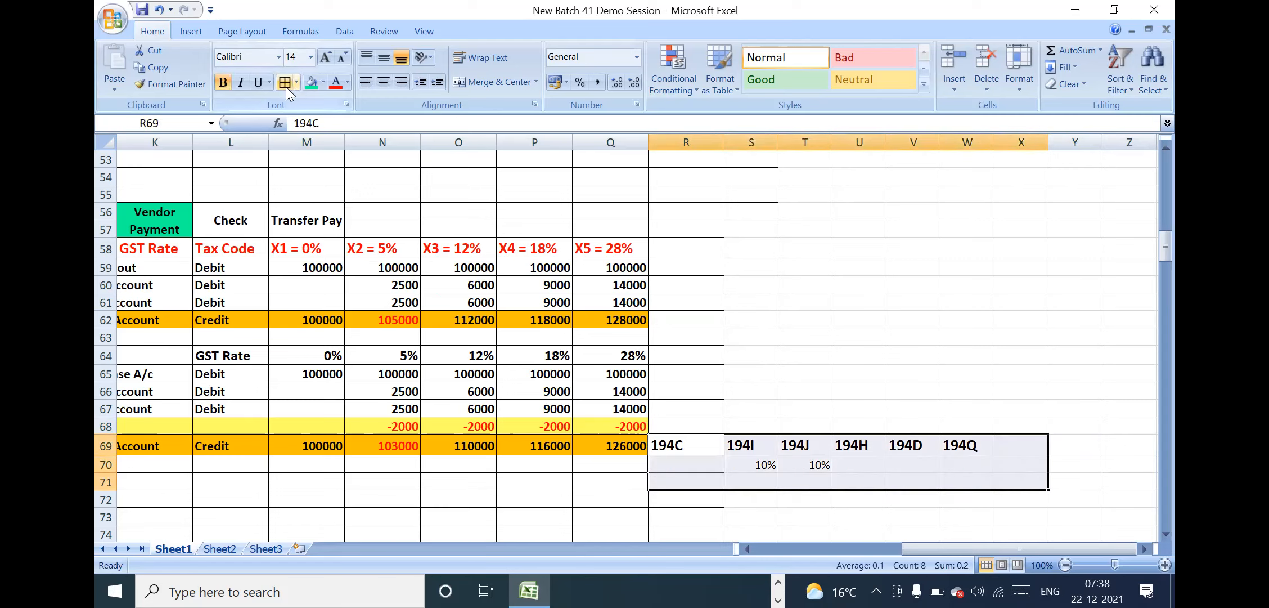
click(286, 86)
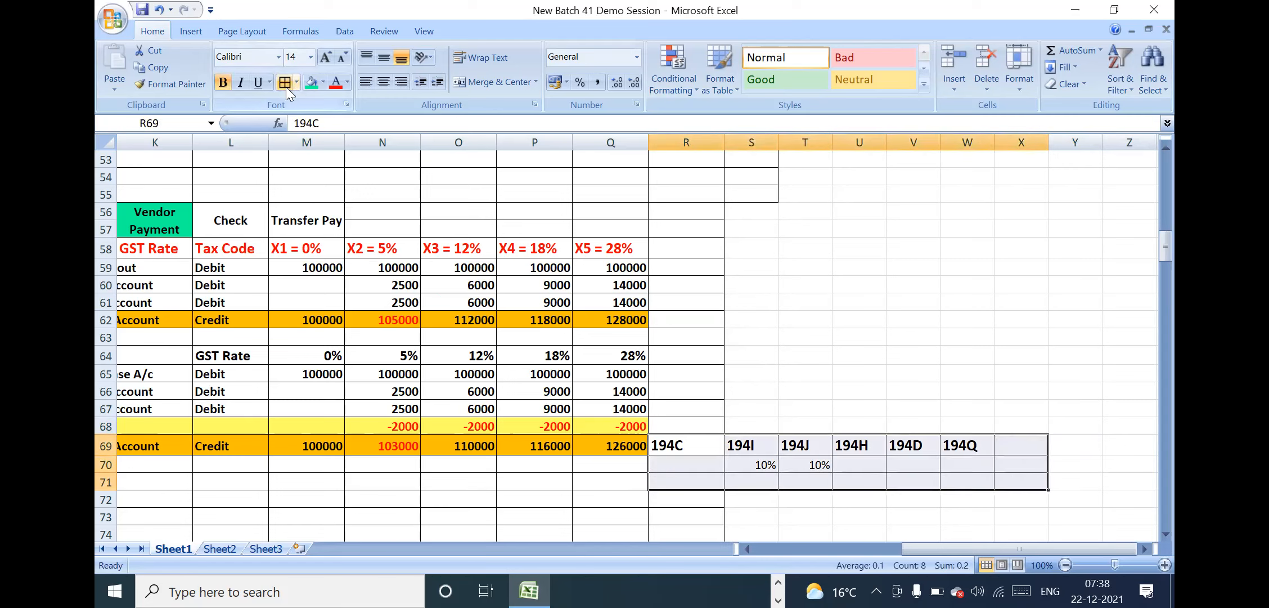
Set the font size of the TDS section table R69:X71 to 14
click(296, 57)
text(14)
key(Return)
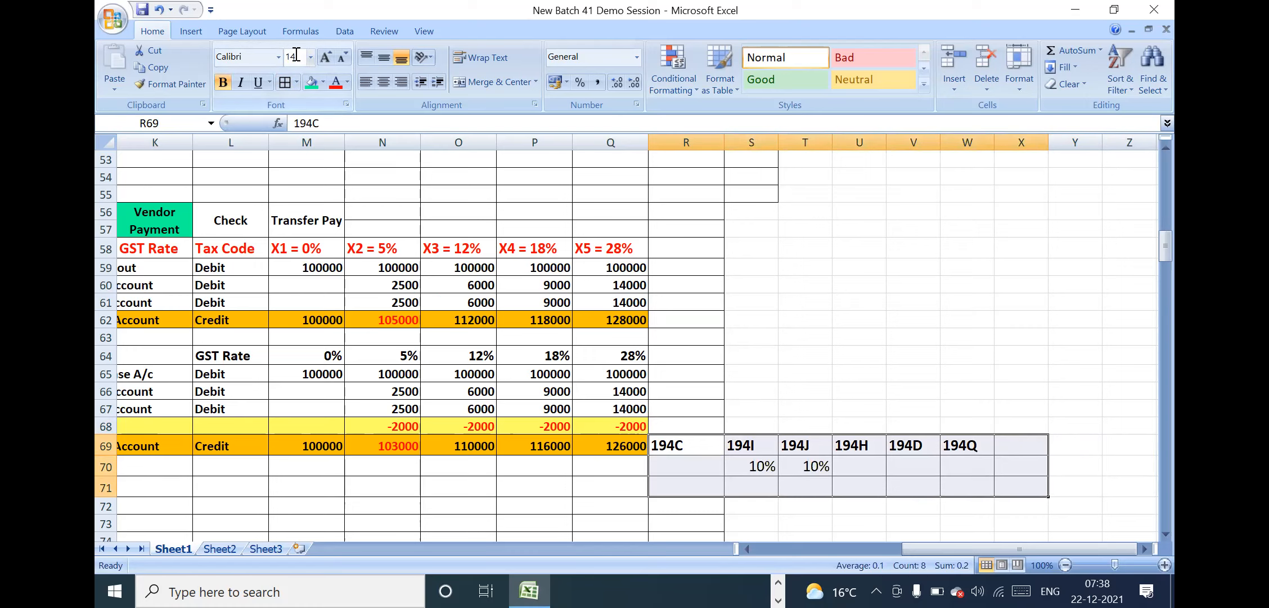
click(862, 470)
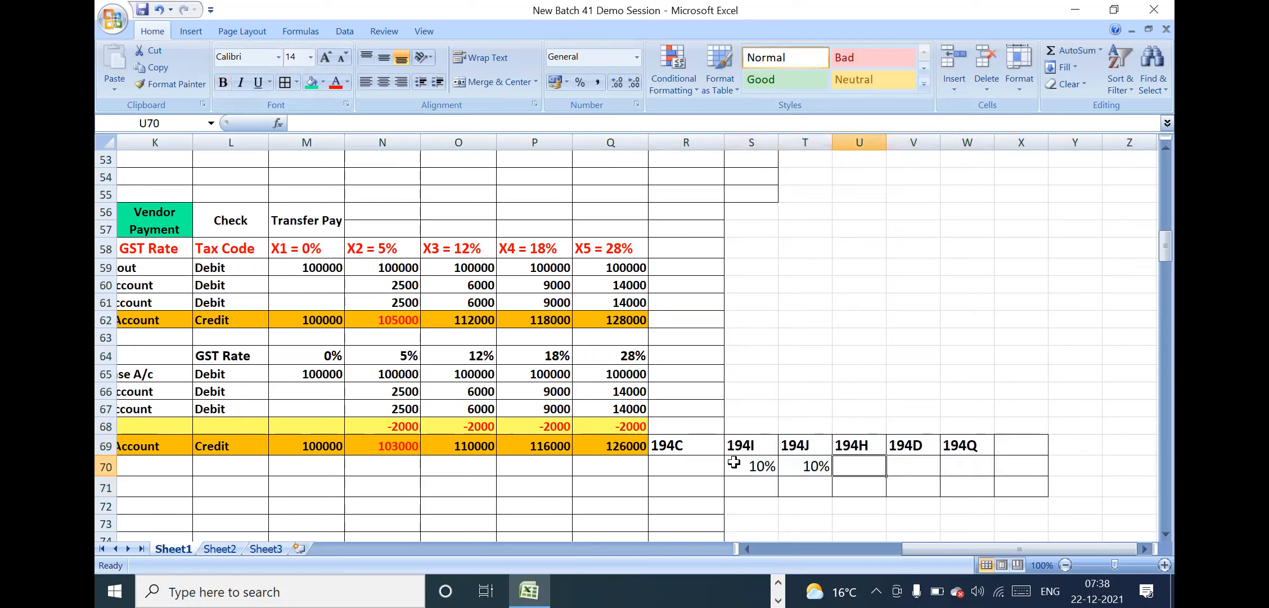
Enter the rates "1% & 2%" under 194C in R70
click(692, 467)
text(1)
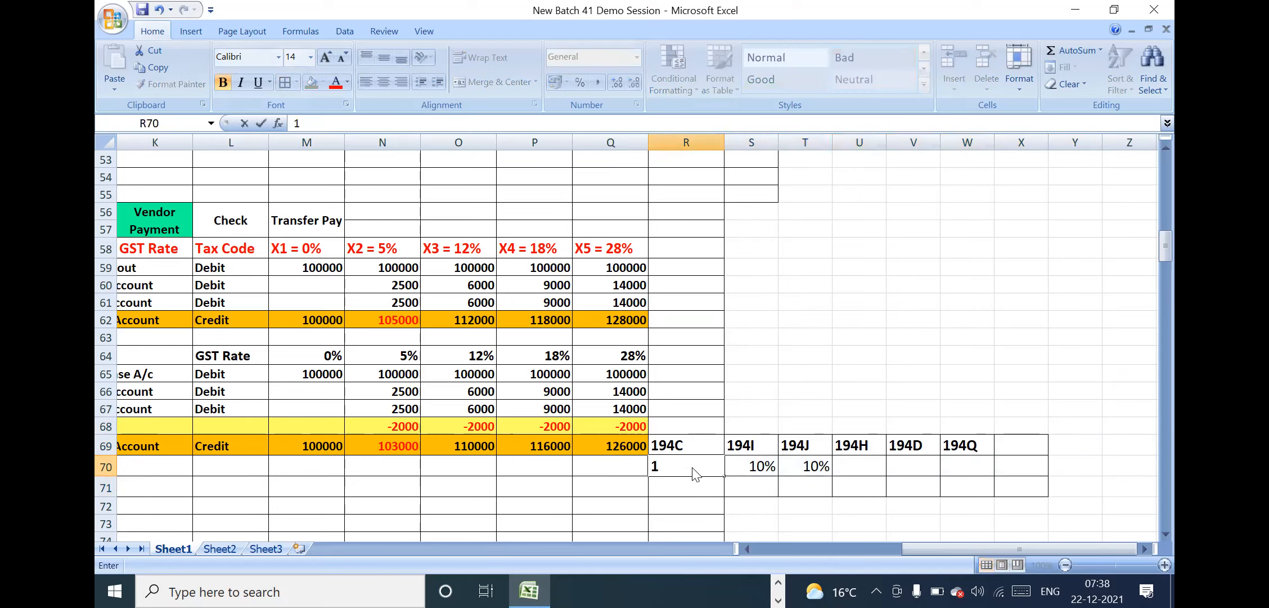
text(% & 2%)
key(Return)
Colour only the "1%" part of the 194C rate text in R70 red
double_click(670, 465)
drag(670, 465, 645, 463)
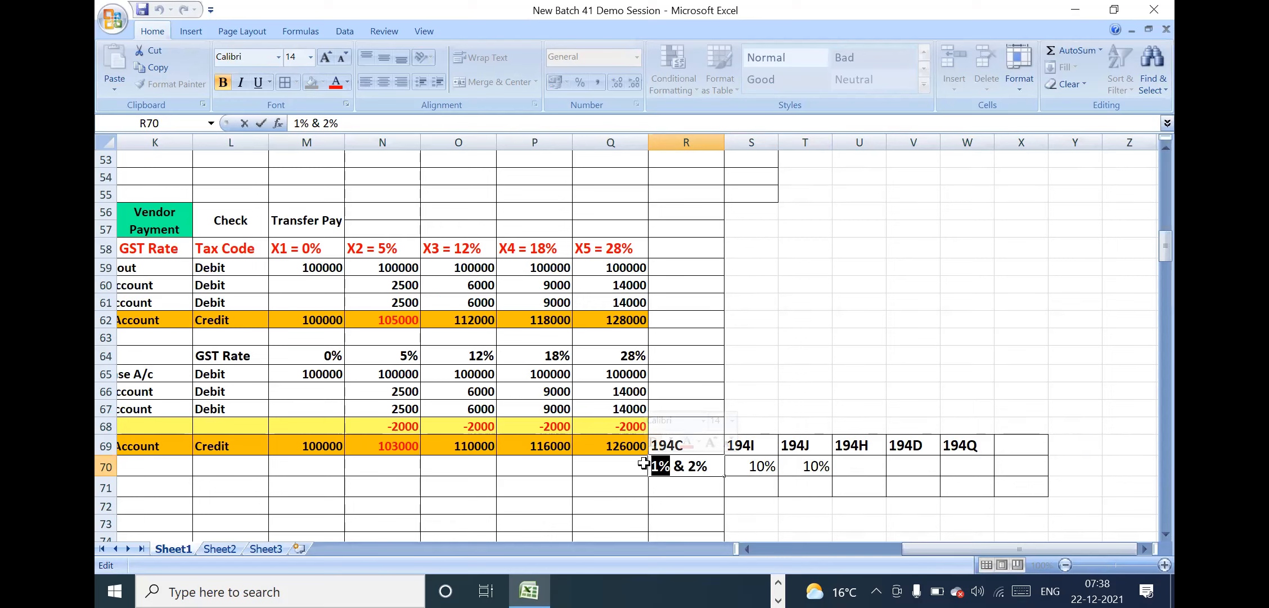
click(336, 84)
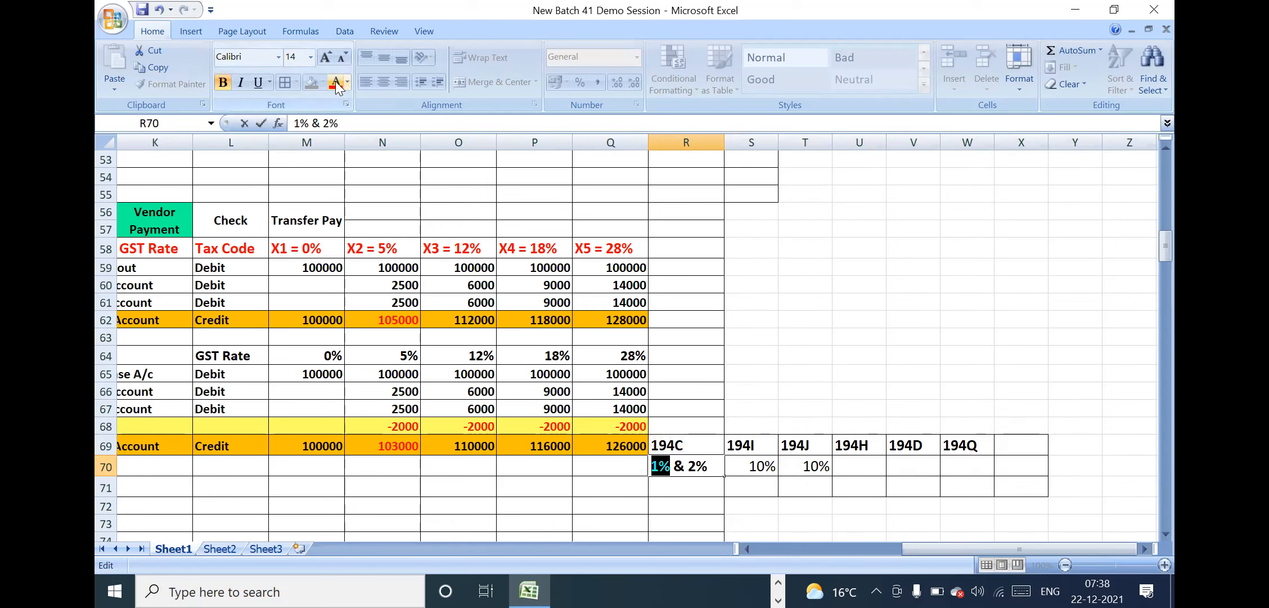
click(718, 464)
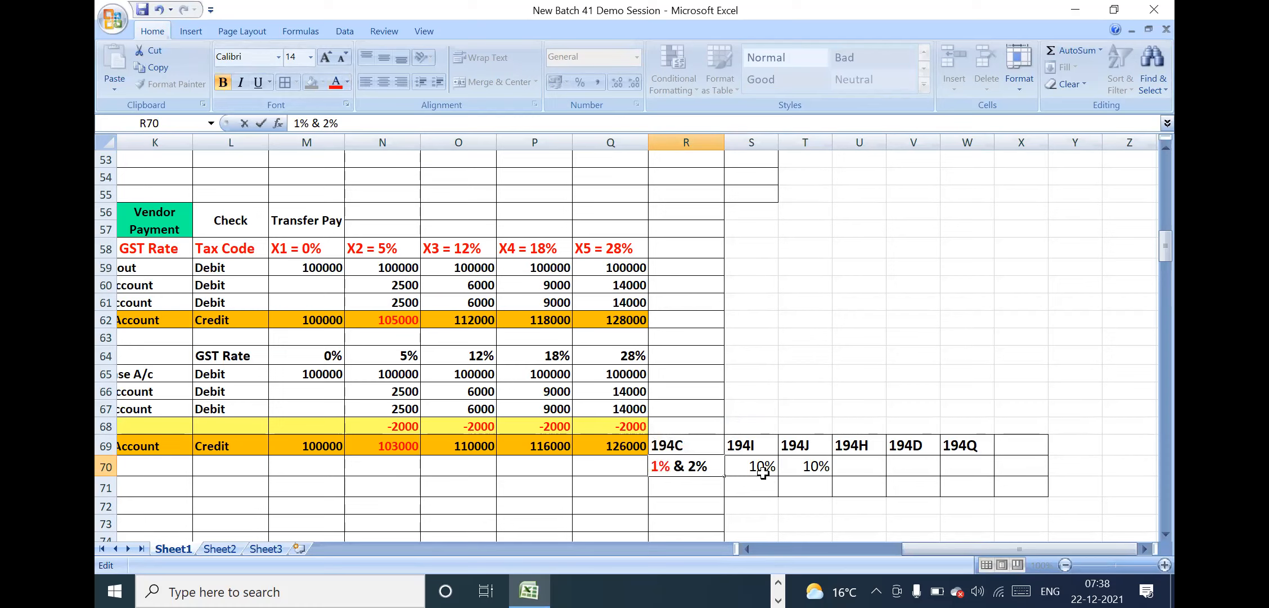
click(703, 486)
key(Down)
key(Down)
key(Down)
key(Down)
key(Down)
key(Down)
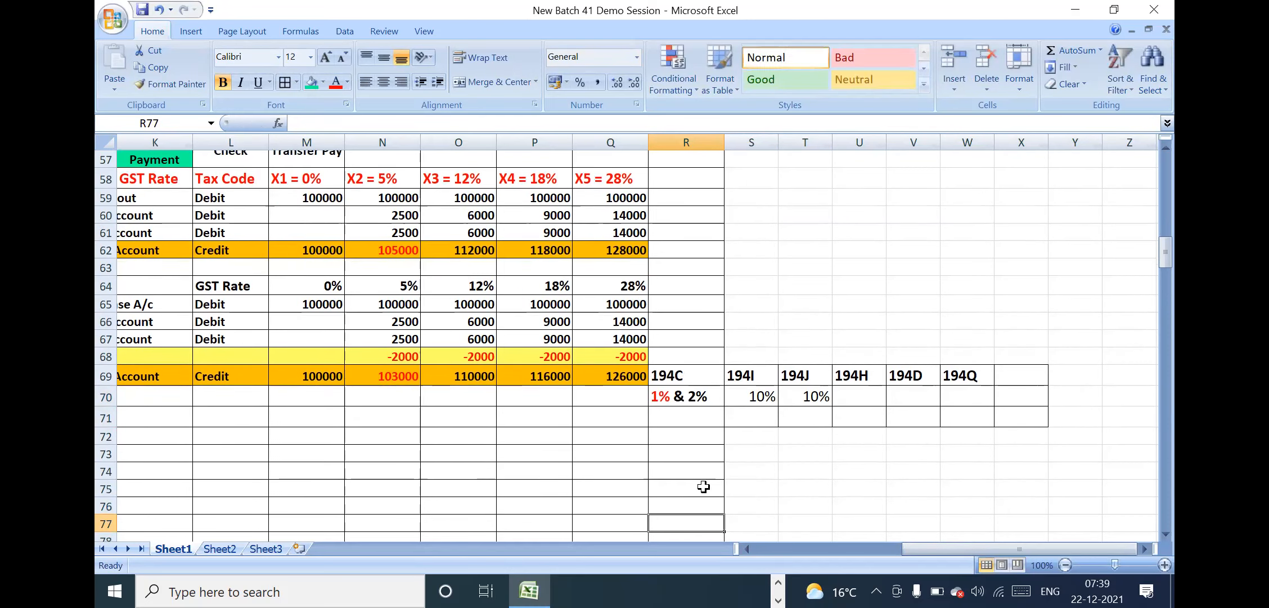
Label the two rate rows PAN in Q70 and No-PAN in Q71
click(679, 409)
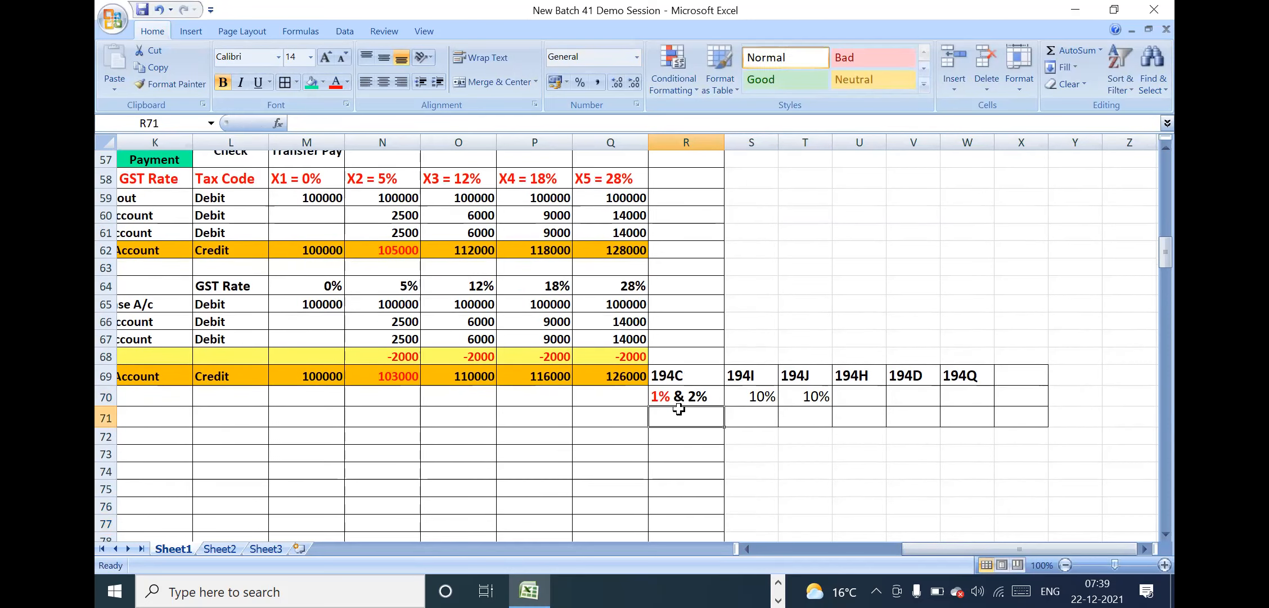
click(617, 403)
text(PAN)
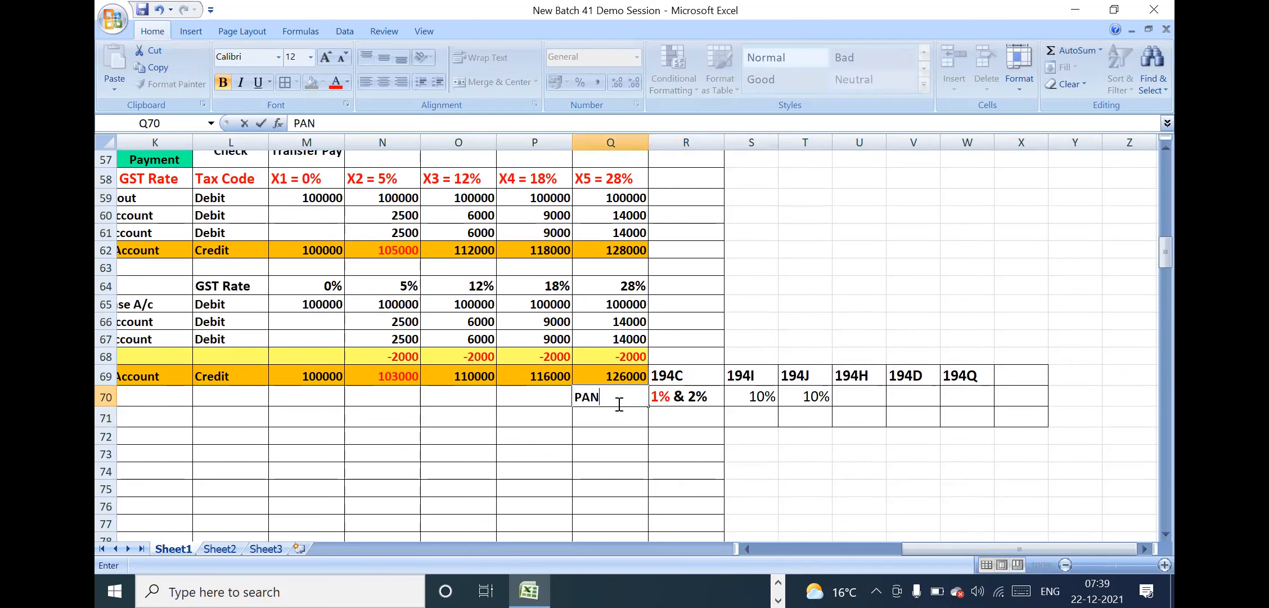
key(Return)
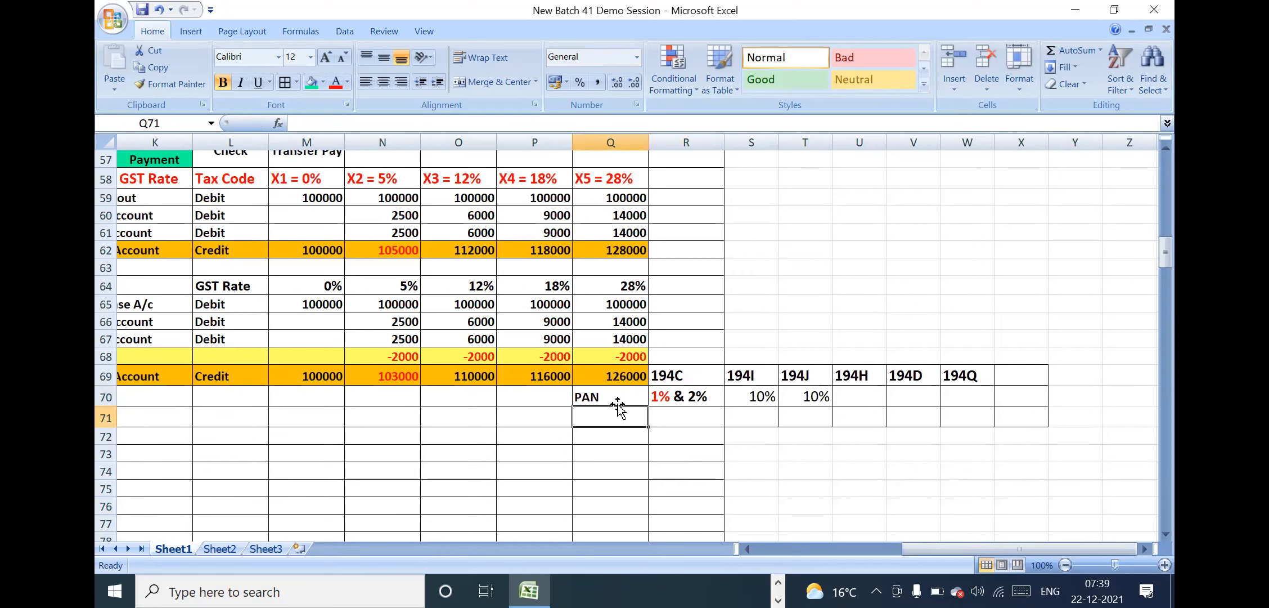
text(No-PAN)
key(Return)
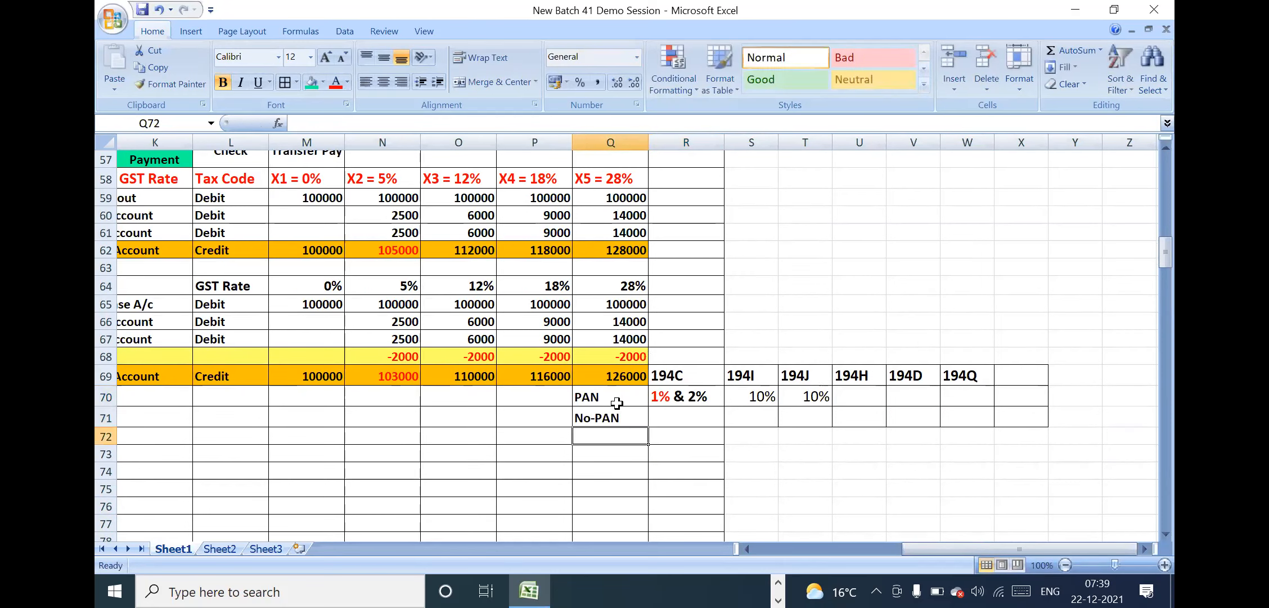
Enter a 20% No-PAN rate under 194C, 194I and 194J in R71:T71
click(681, 417)
text(20%)
key(Return)
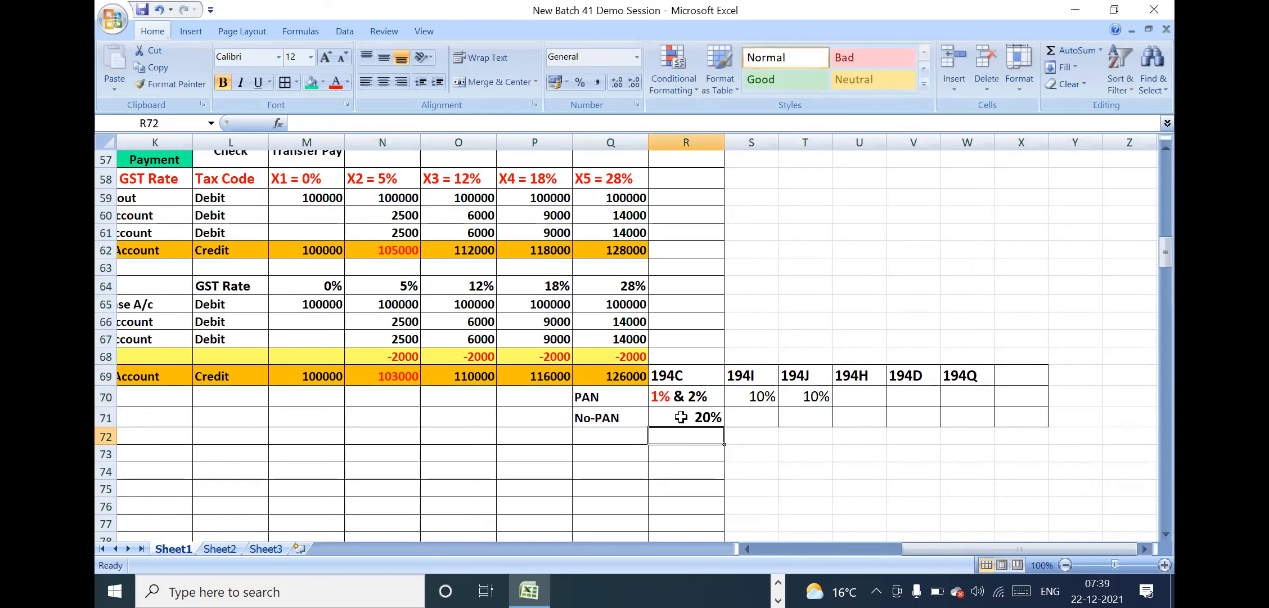
click(619, 415)
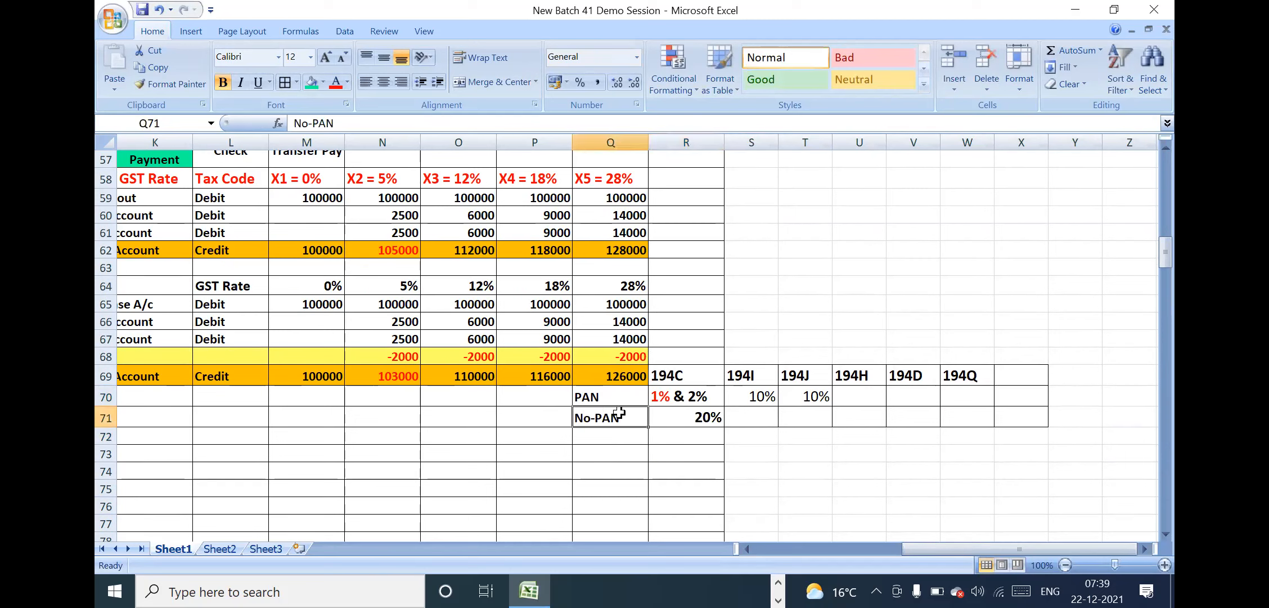
click(744, 414)
text(20)
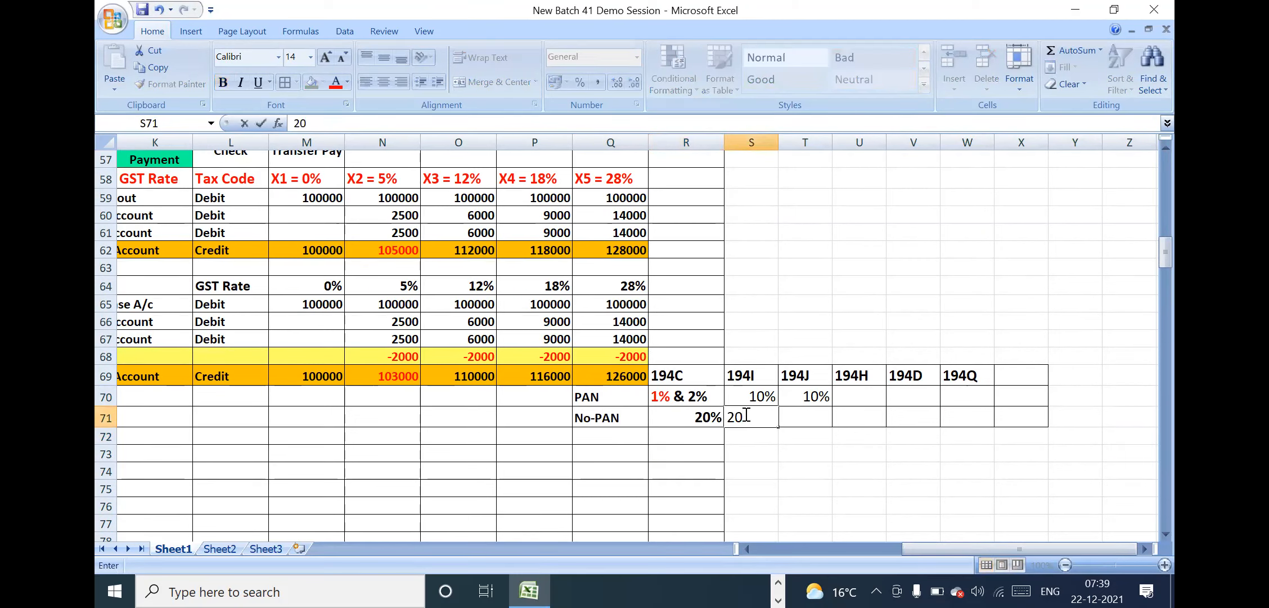
text(%)
key(Tab)
text(20%)
key(Return)
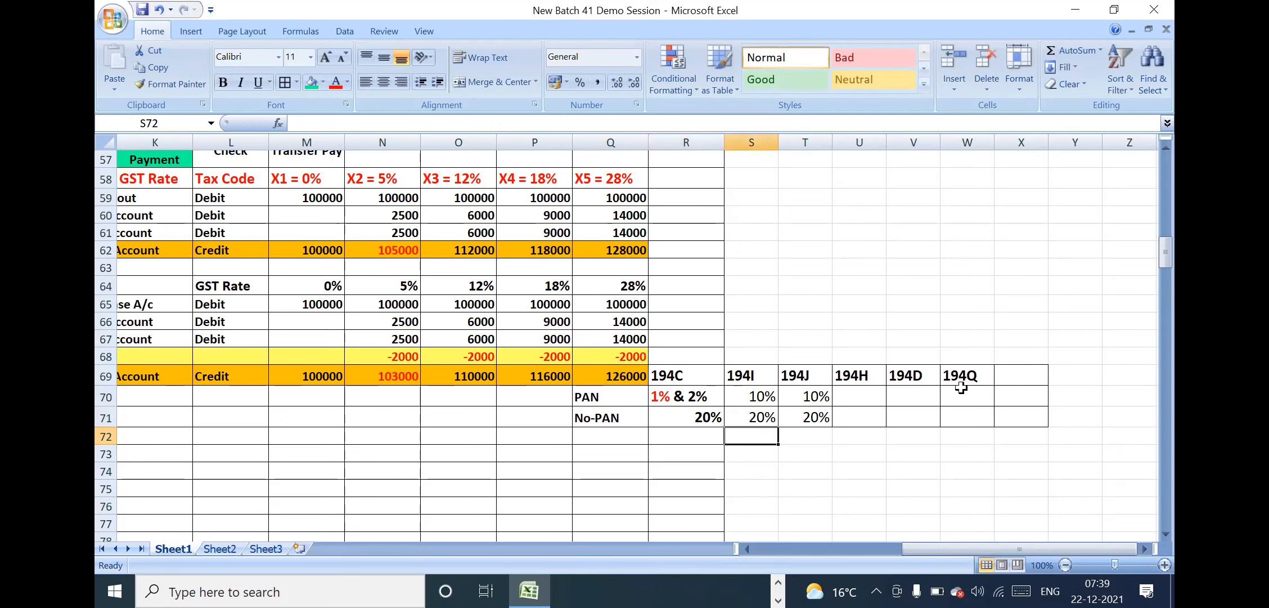
Make the rate cells S70:X71 bold
click(961, 388)
click(882, 391)
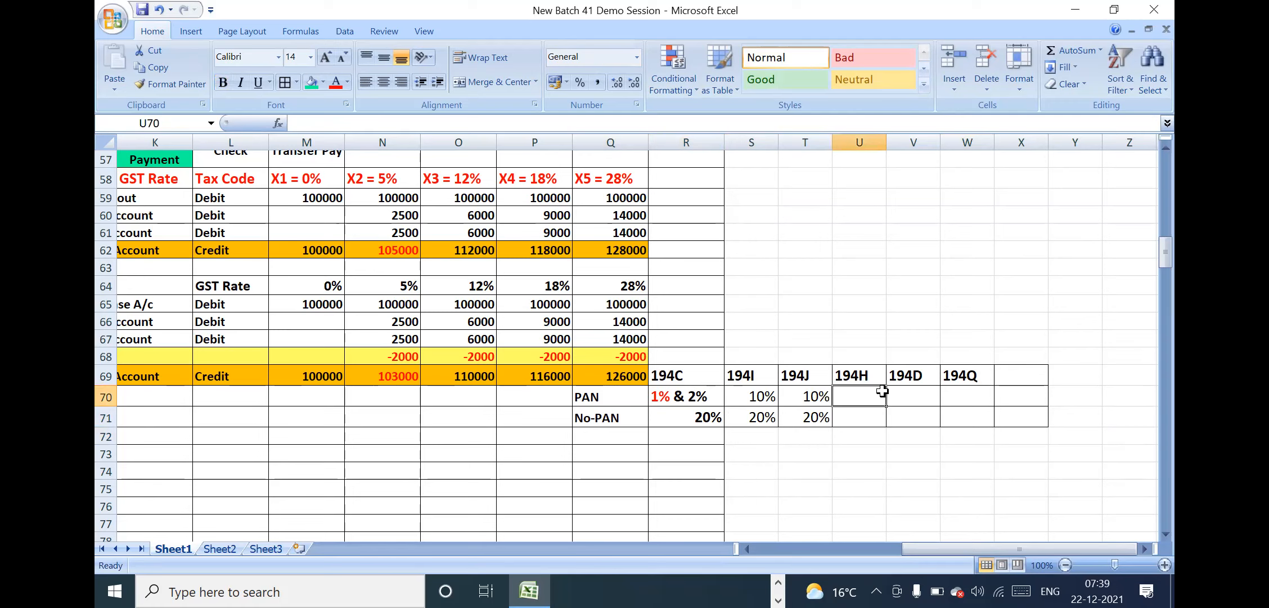
drag(754, 394, 1017, 415)
click(224, 81)
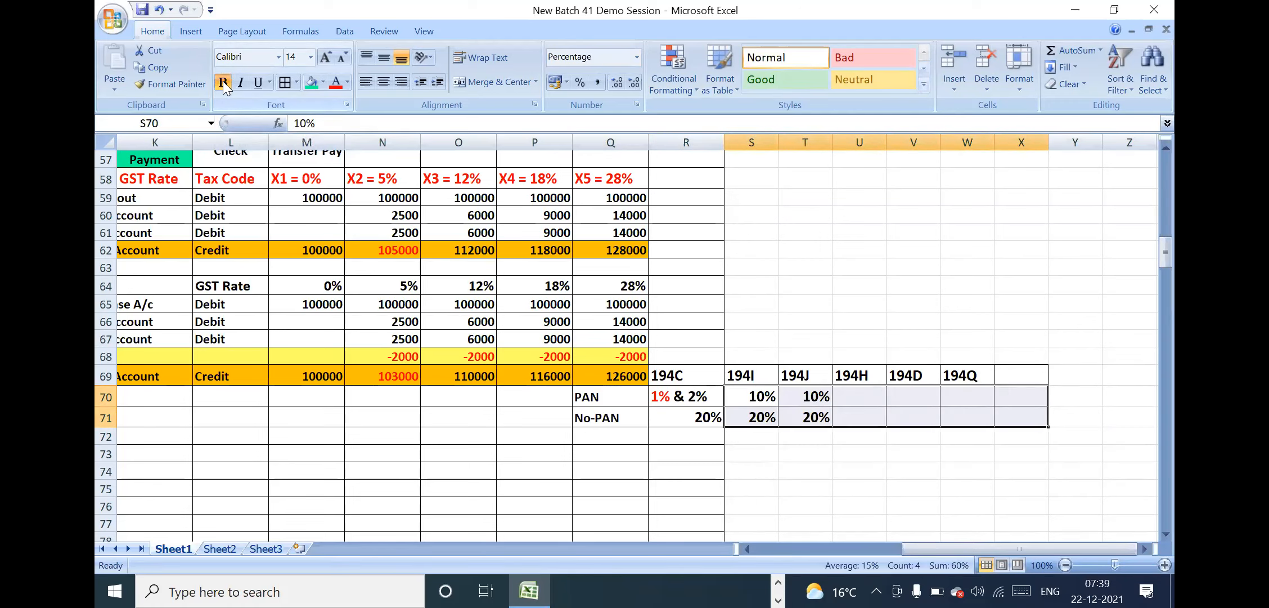
click(594, 415)
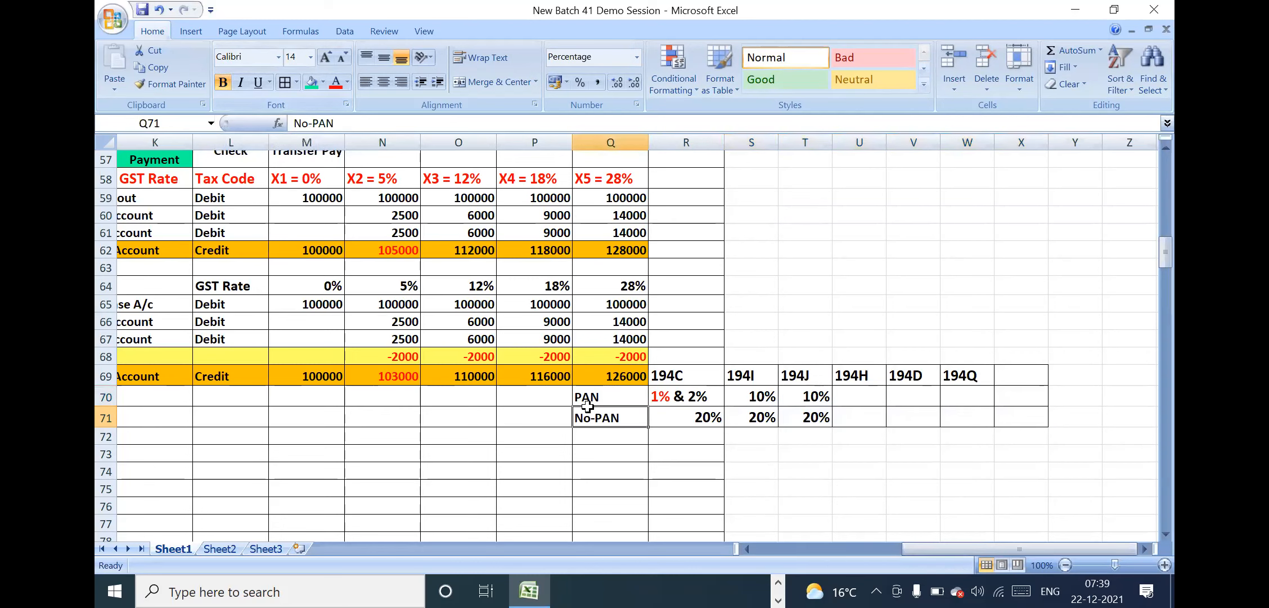
Change the font colour of the 194Q section code in W69 to red
click(974, 371)
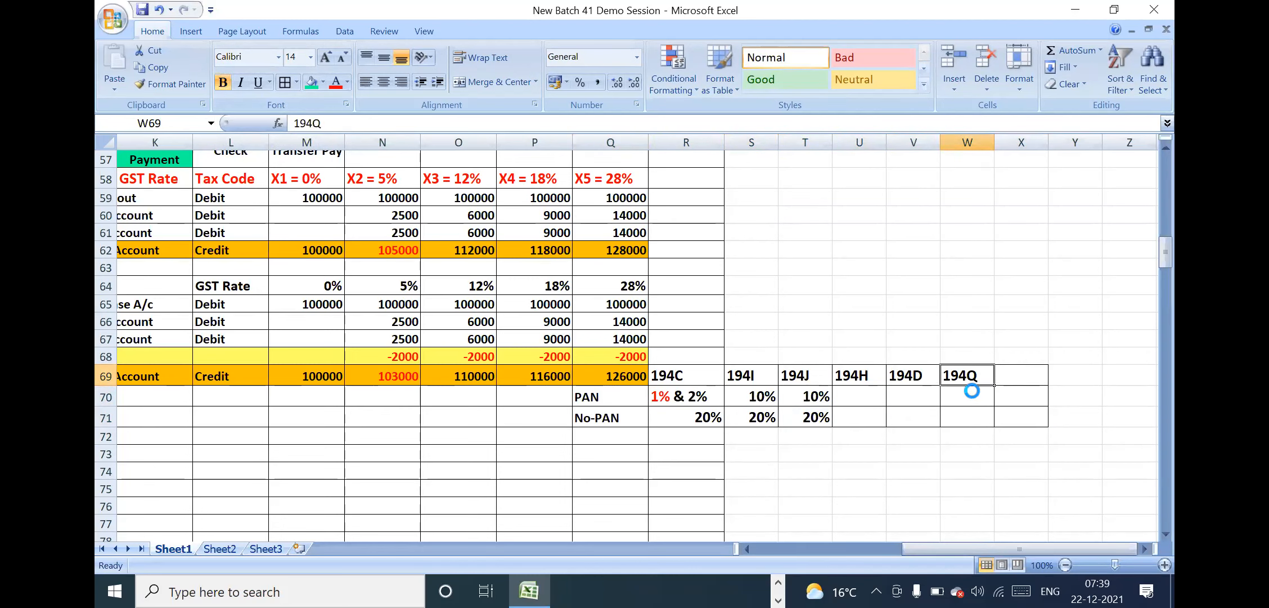
click(972, 394)
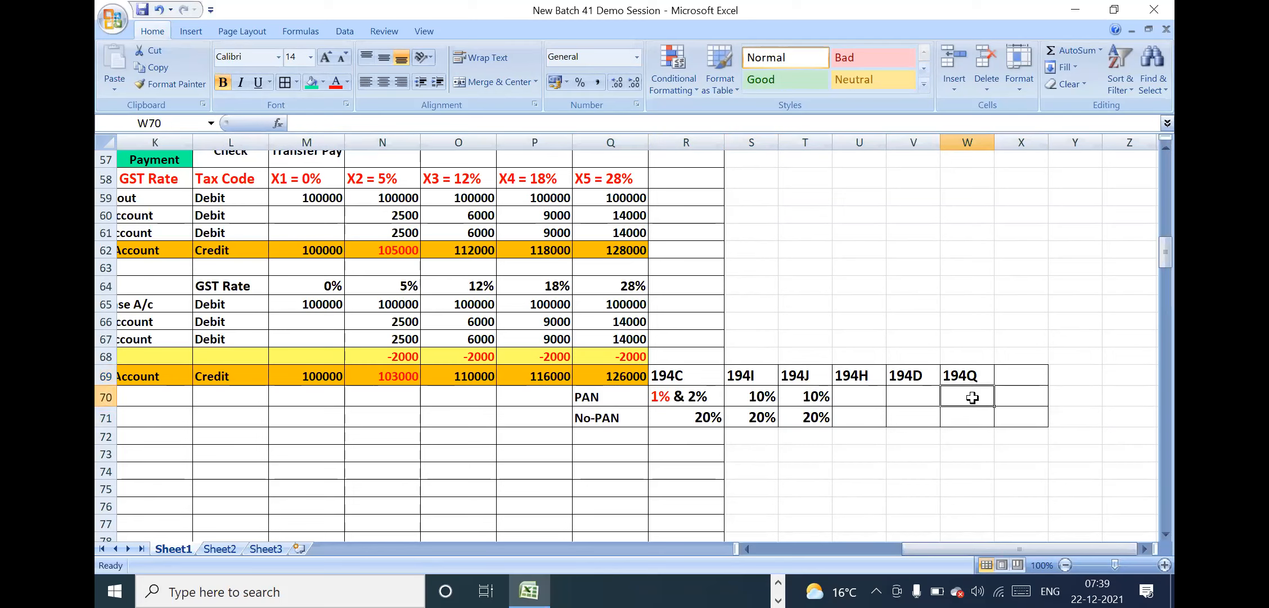
click(976, 419)
click(1014, 395)
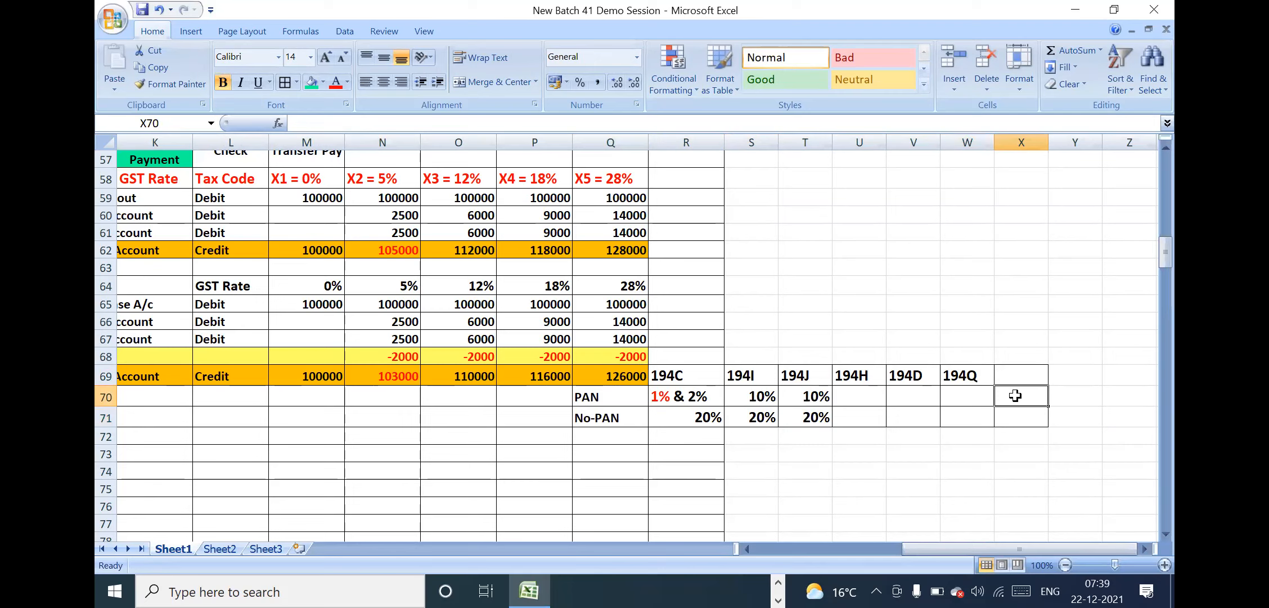
click(972, 374)
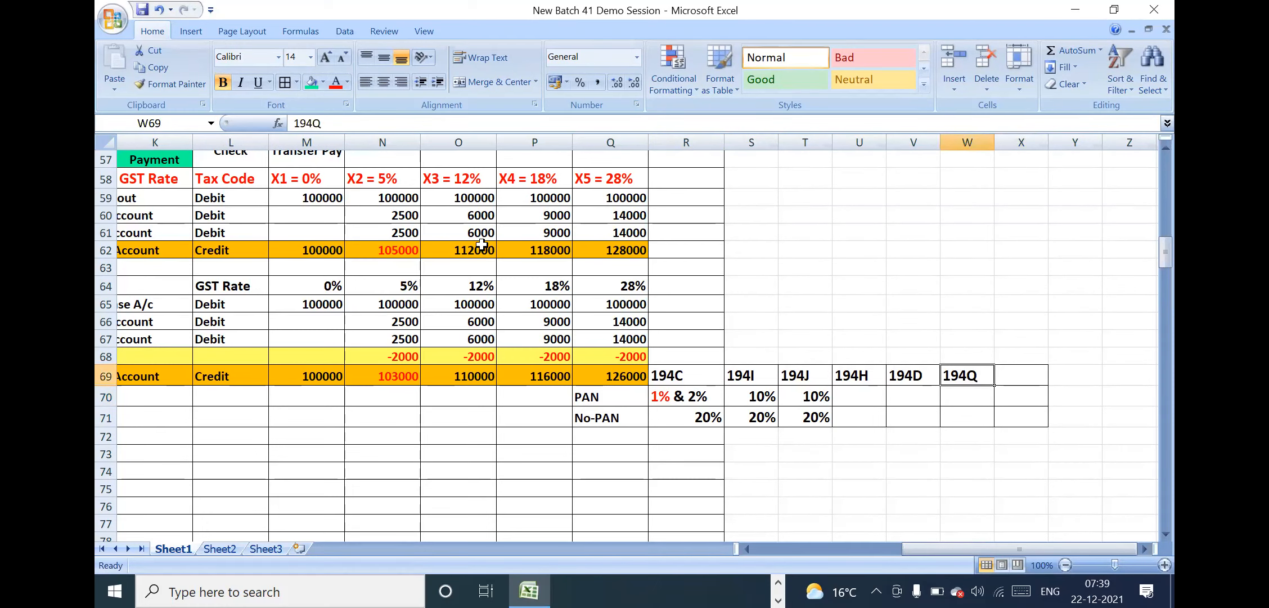
click(336, 83)
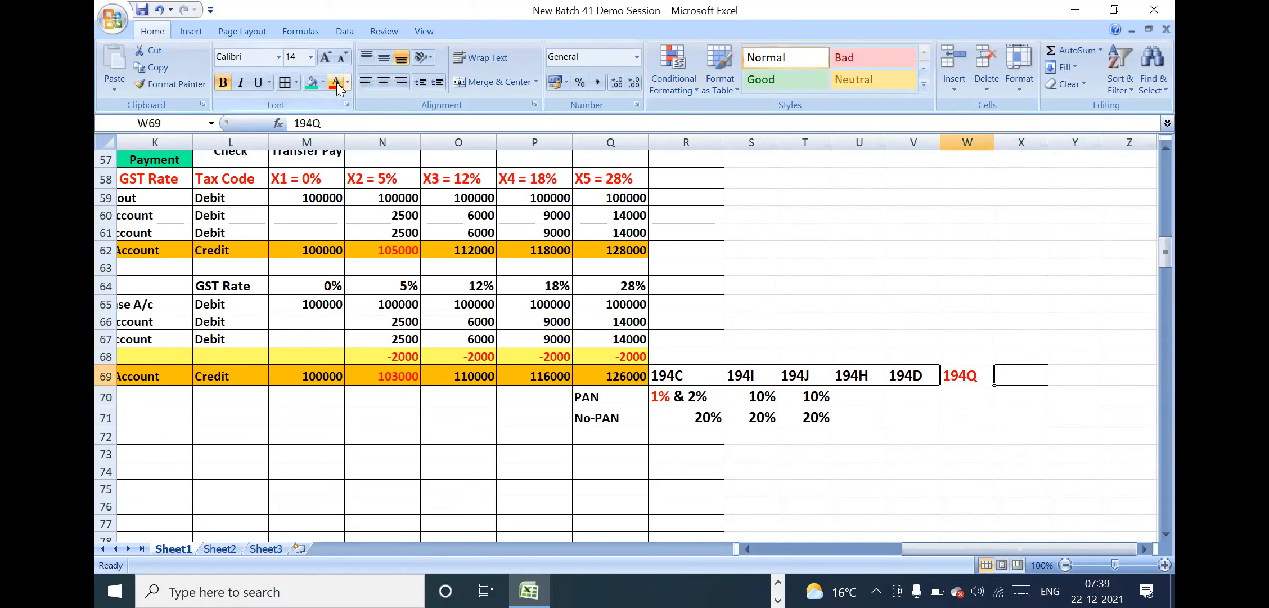
Merge and center R68:V68 above the section codes 194C to 194D and enter the heading "Service Purchase"
click(955, 394)
click(960, 375)
drag(677, 381, 922, 413)
drag(710, 356, 900, 355)
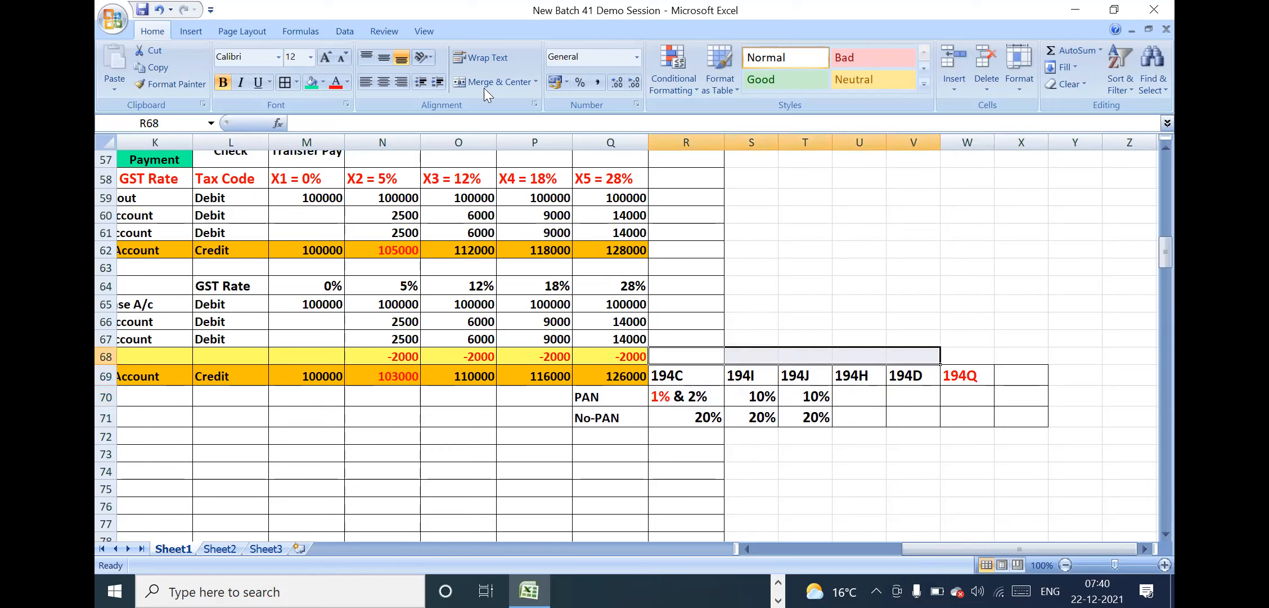
click(502, 78)
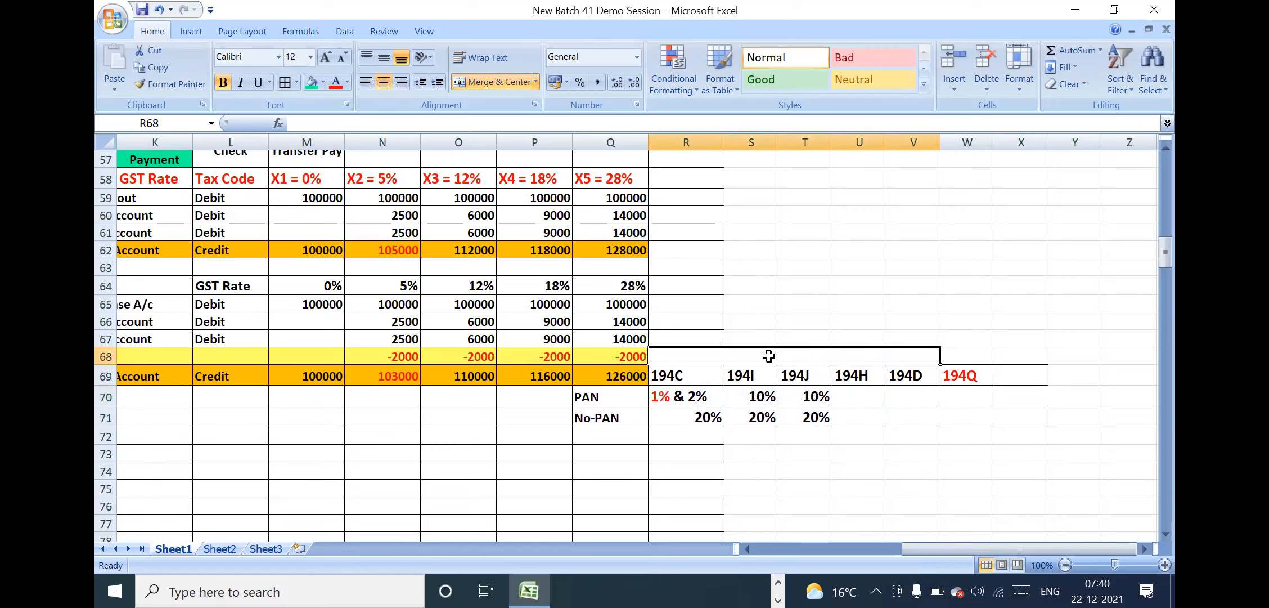
text(Service)
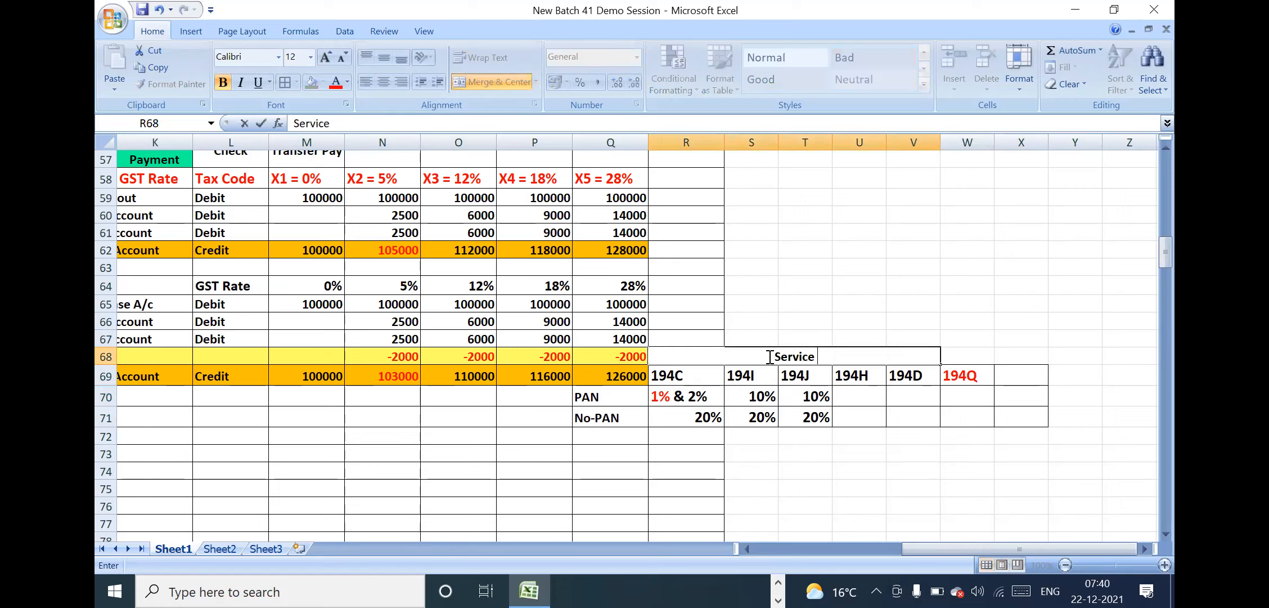
text( Purchase)
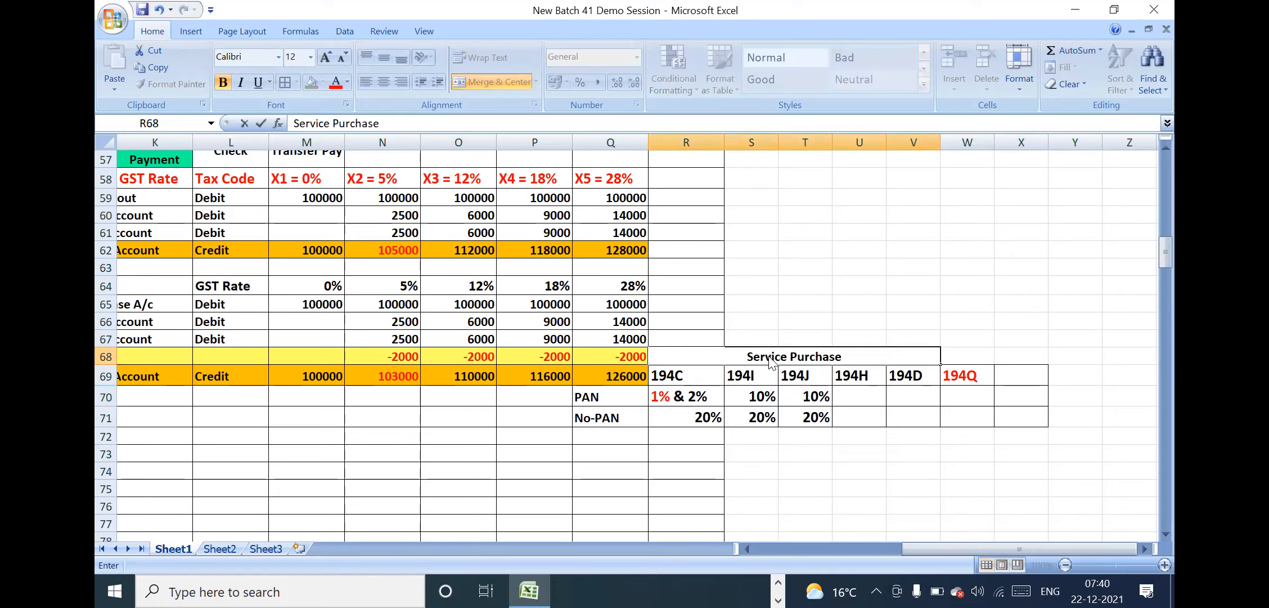
key(Return)
Set the font size of the Service Purchase heading to 14
click(783, 358)
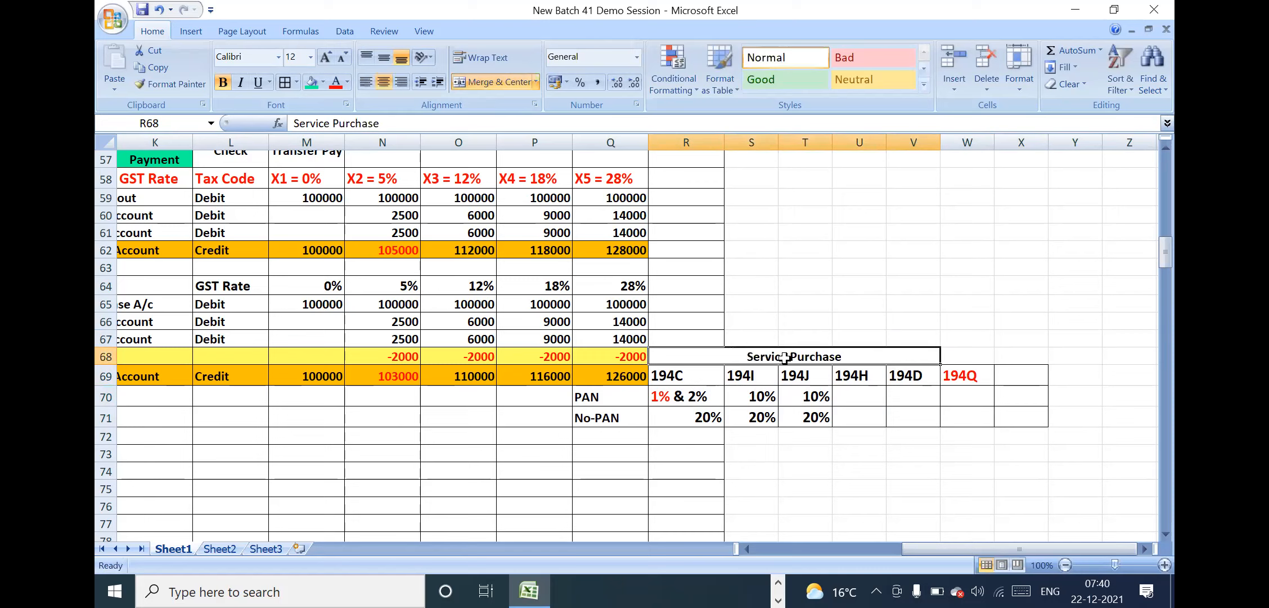
click(292, 58)
key(BackSpace)
text(14)
key(Return)
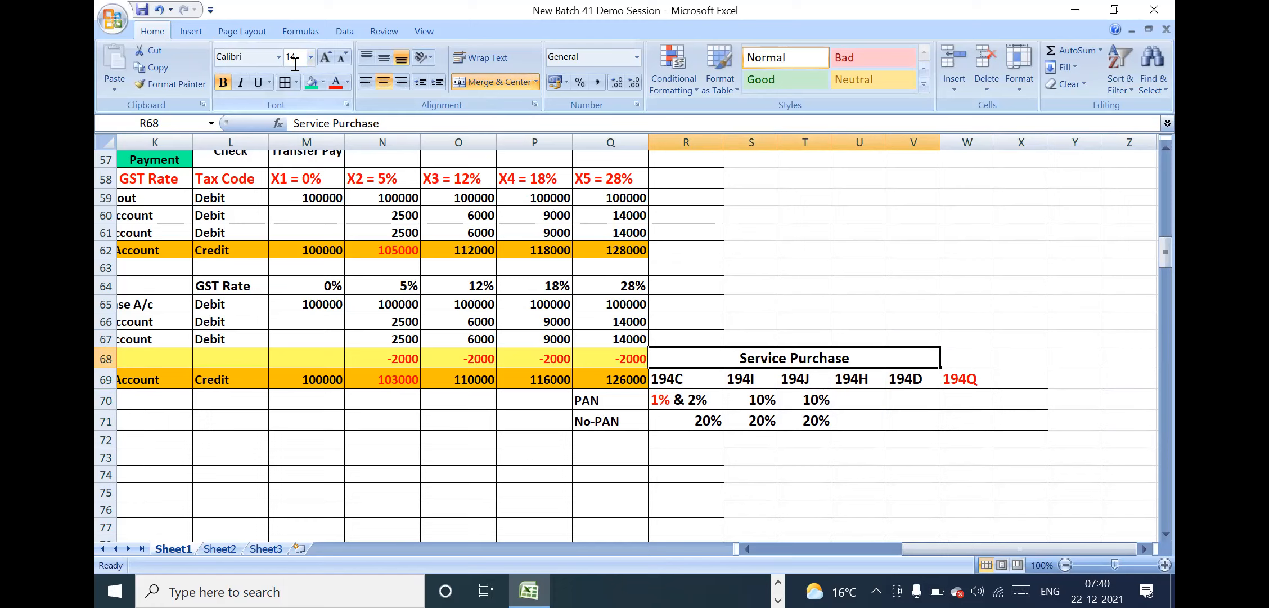
Merge and center the 194Q section code across W69:X69
click(976, 358)
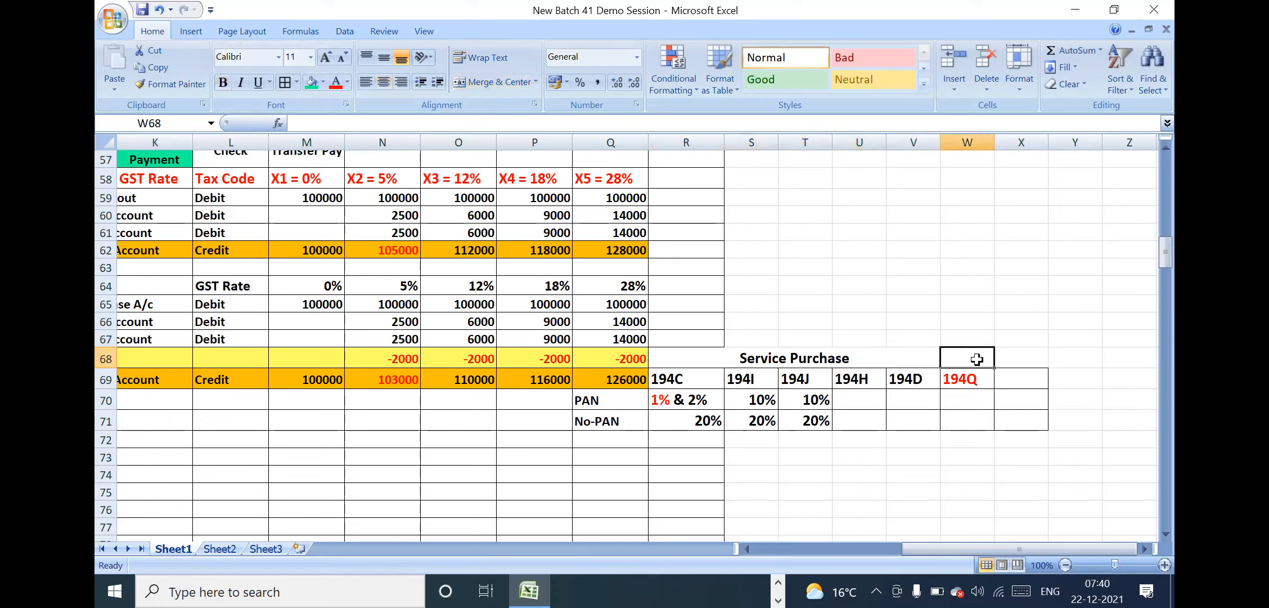
drag(973, 378, 1004, 378)
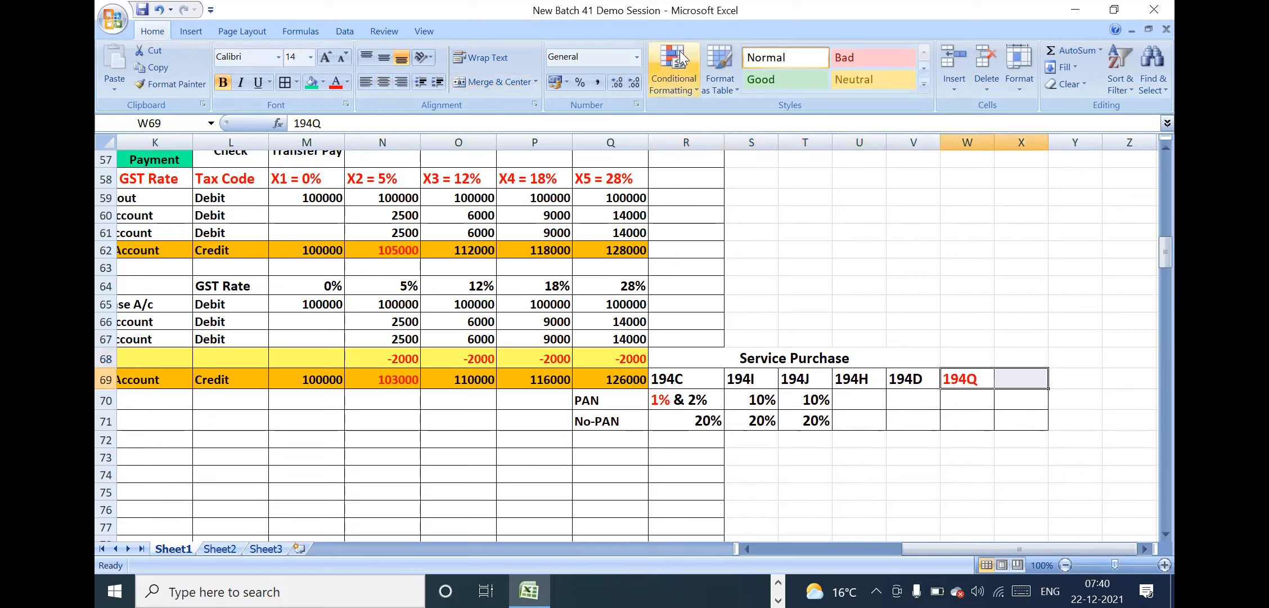
click(502, 79)
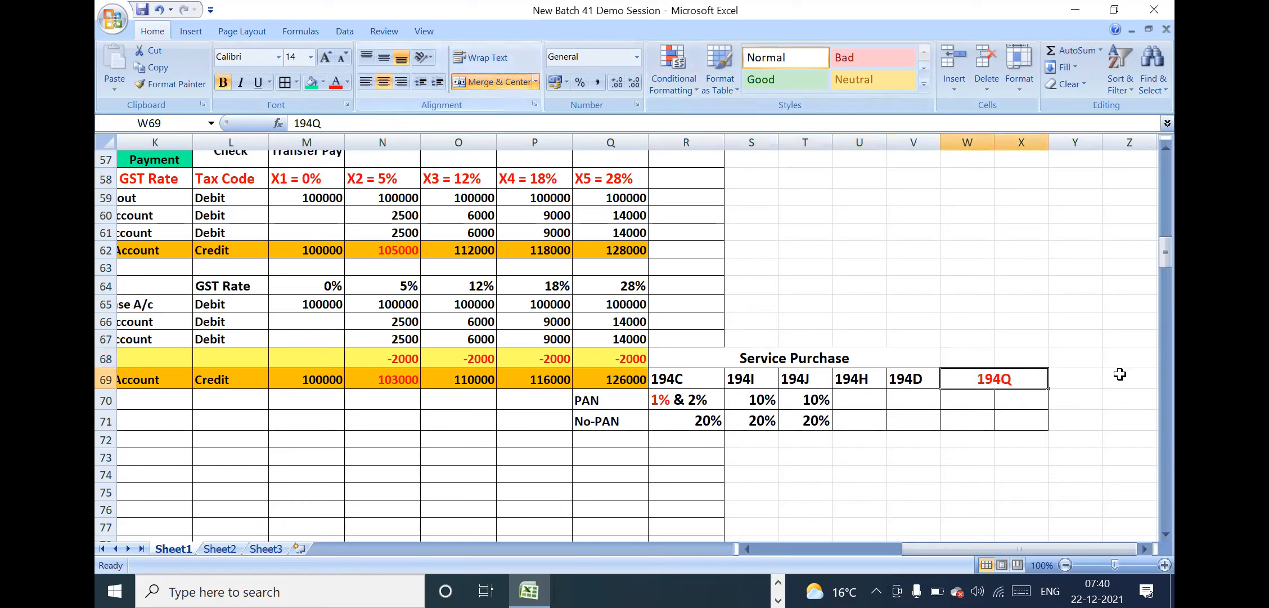
Merge and center W68:X68 above the 194Q code and enter the bold heading "Purchase of Goods Above 50L"
drag(979, 355, 1012, 356)
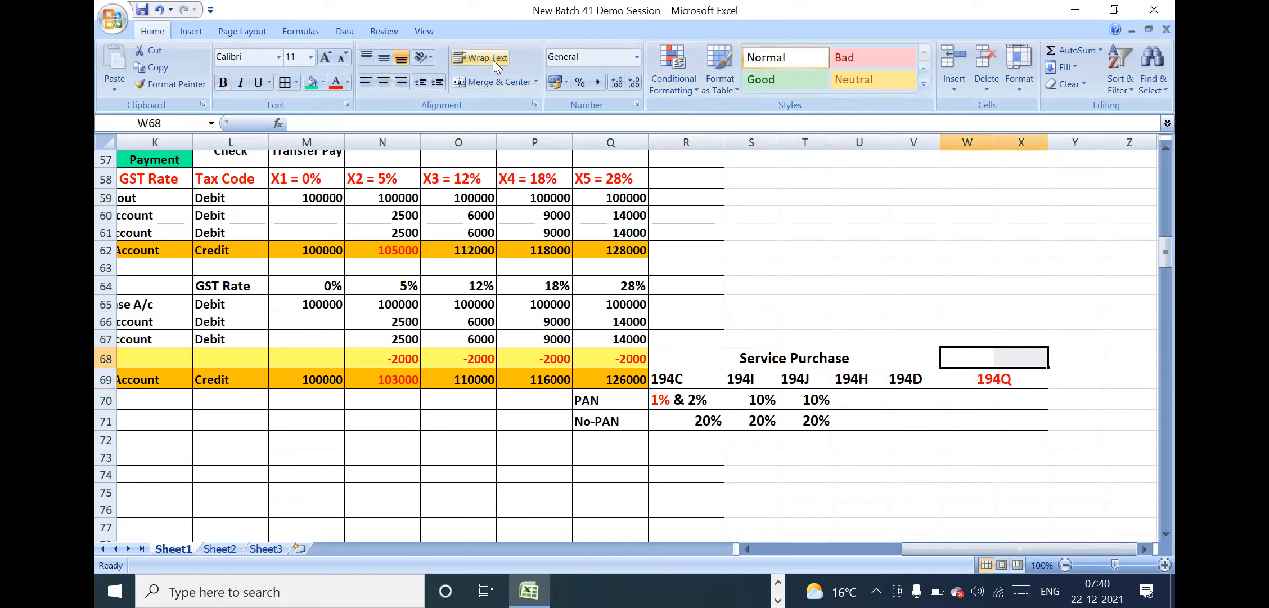
click(498, 75)
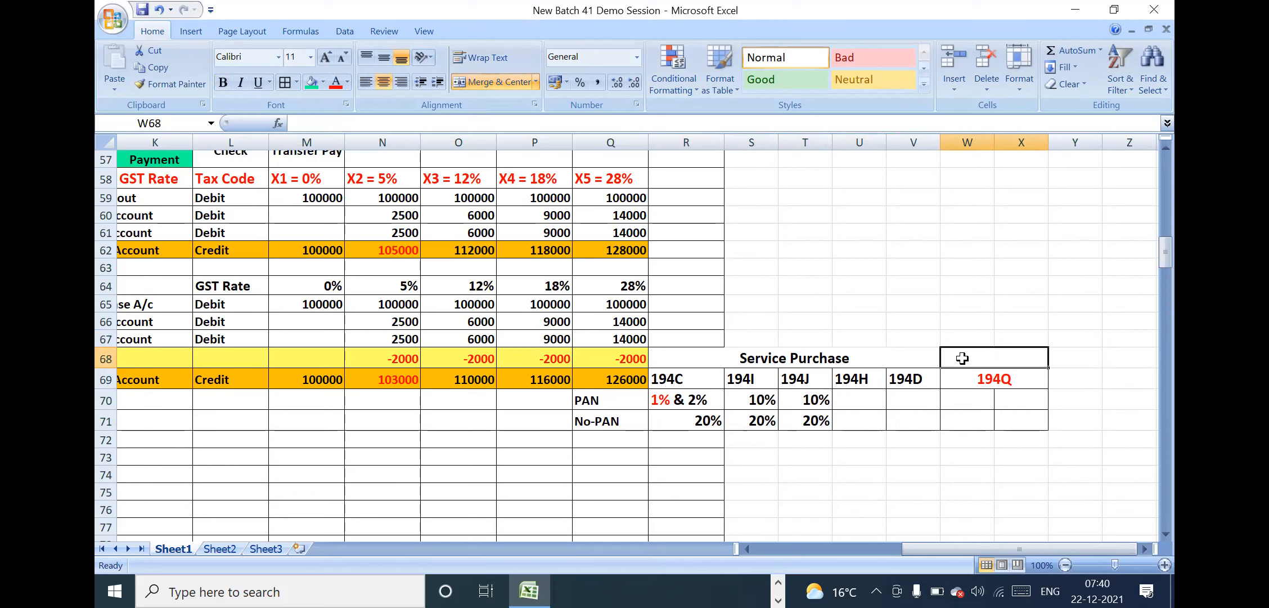
text(Purcha)
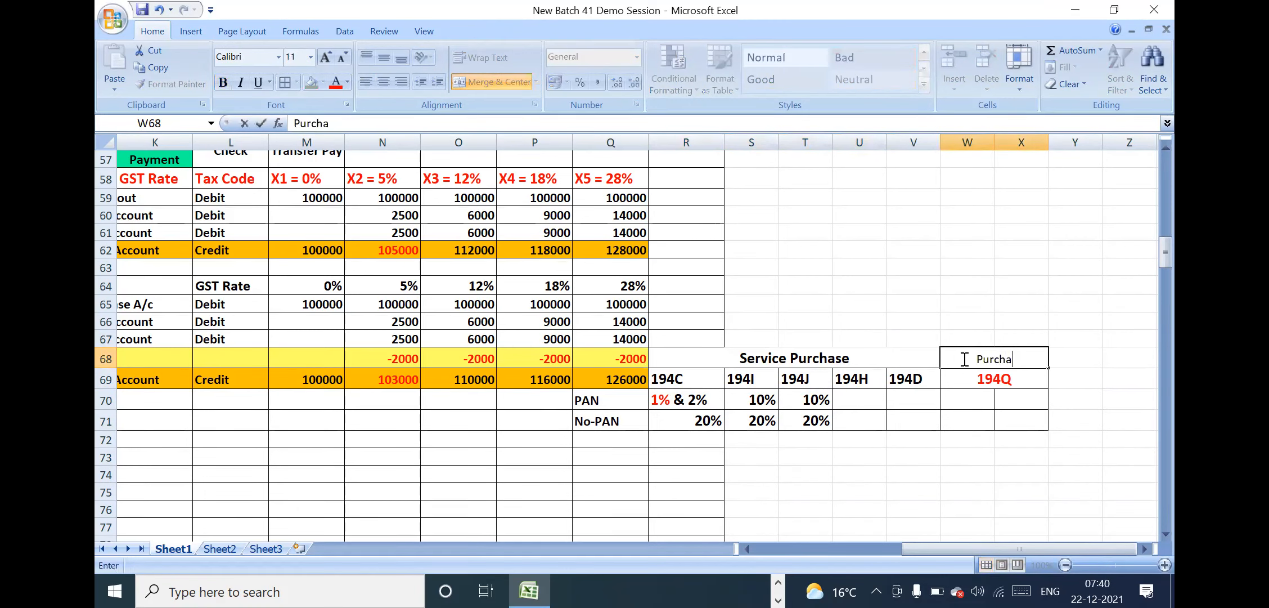
text(se of Goods)
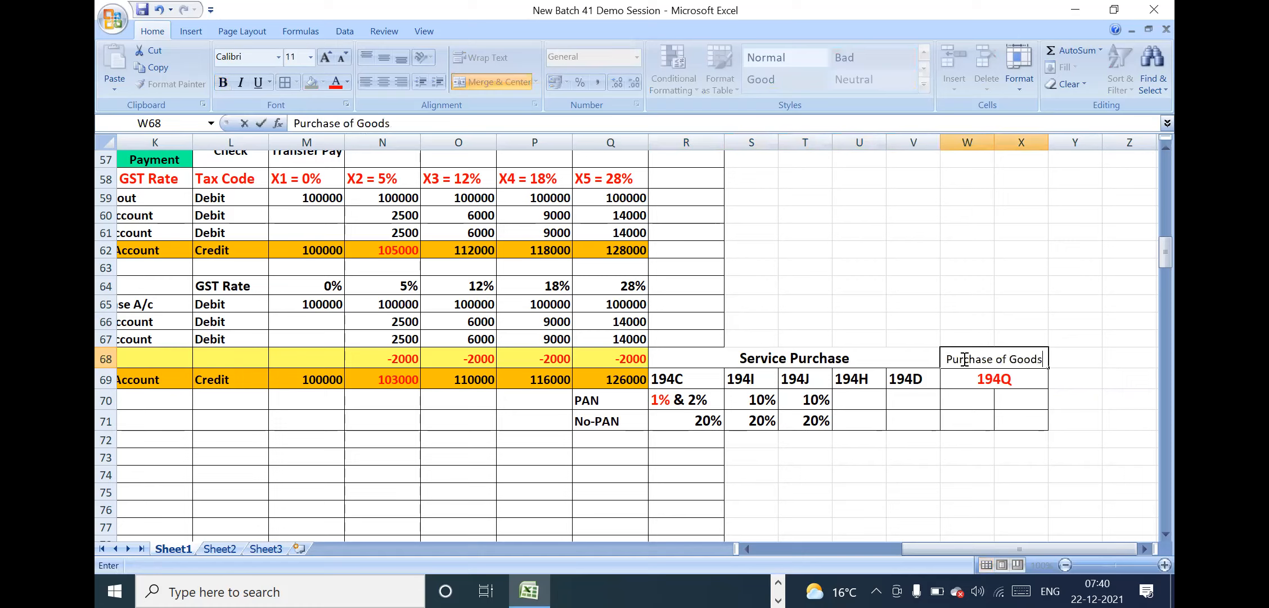
text( Abo)
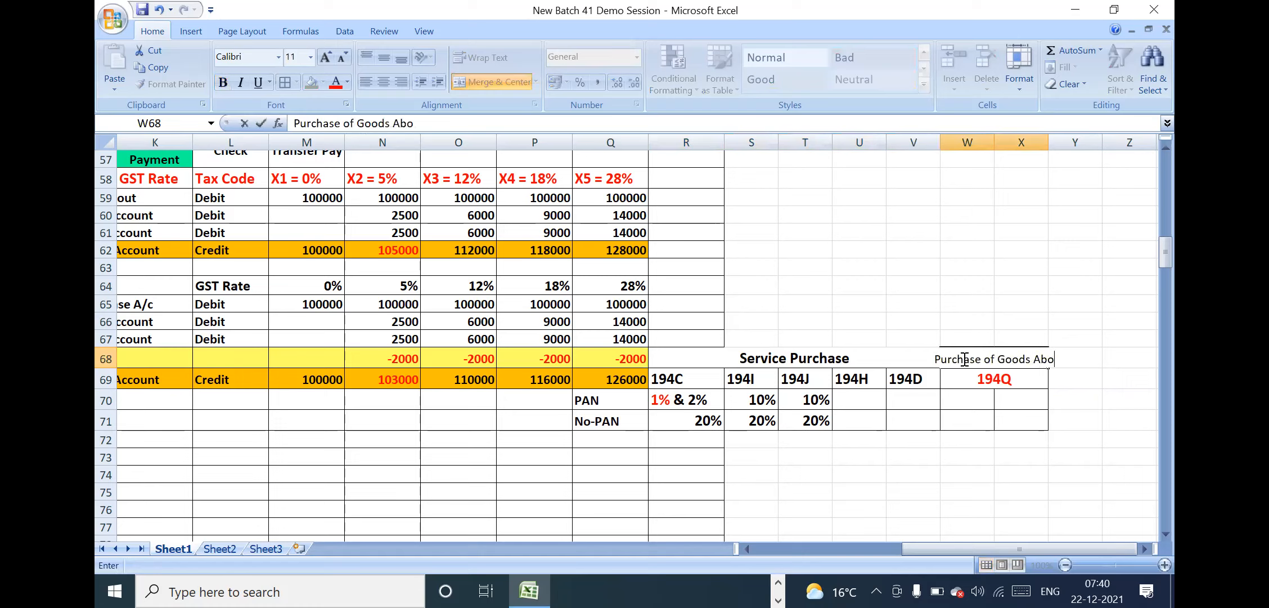
text(ve 50L)
key(Return)
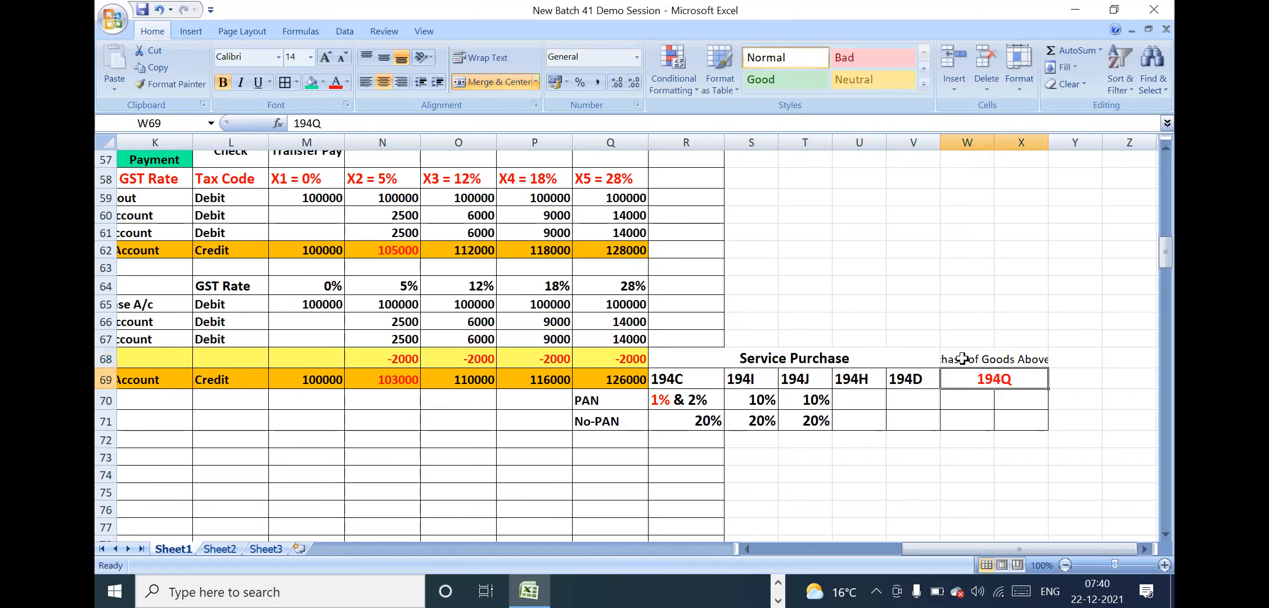
click(1001, 361)
click(221, 83)
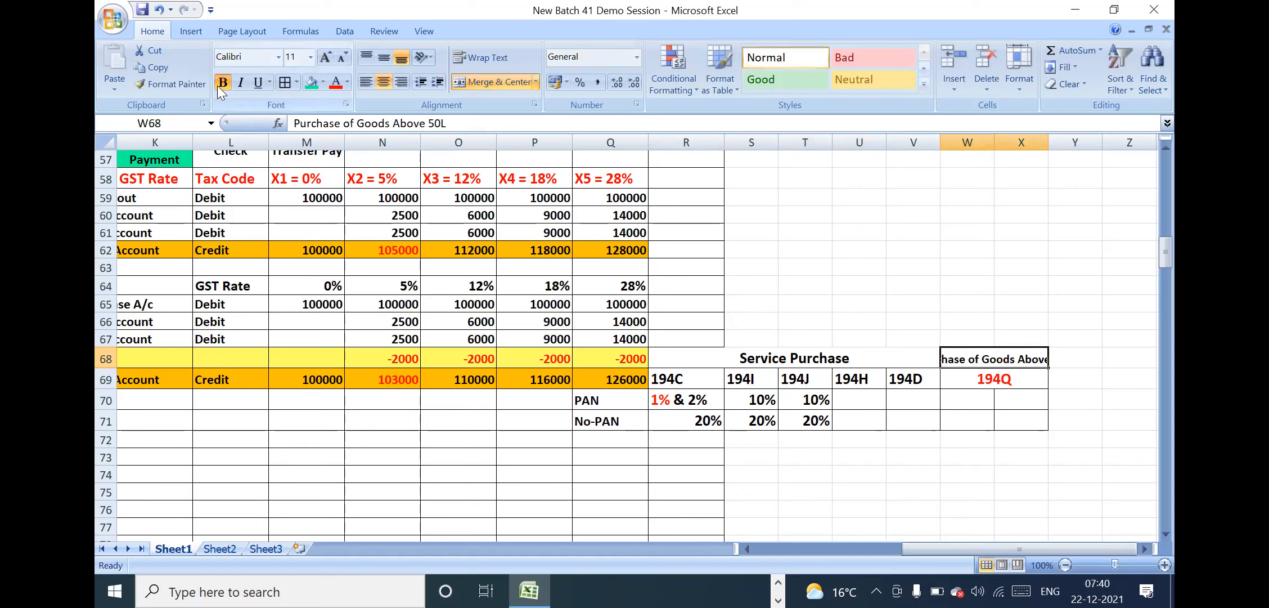
Correct the spelling of the account name in J59 to "Purchase Account"
click(181, 196)
key(Left)
key(Left)
key(Left)
key(Left)
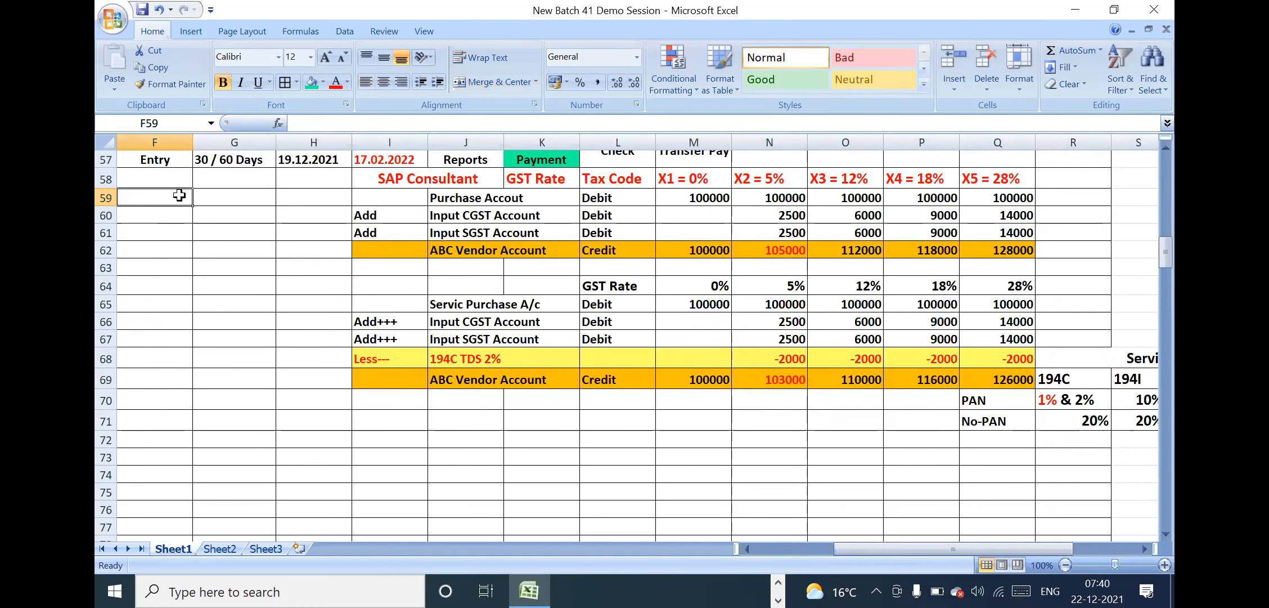
click(453, 201)
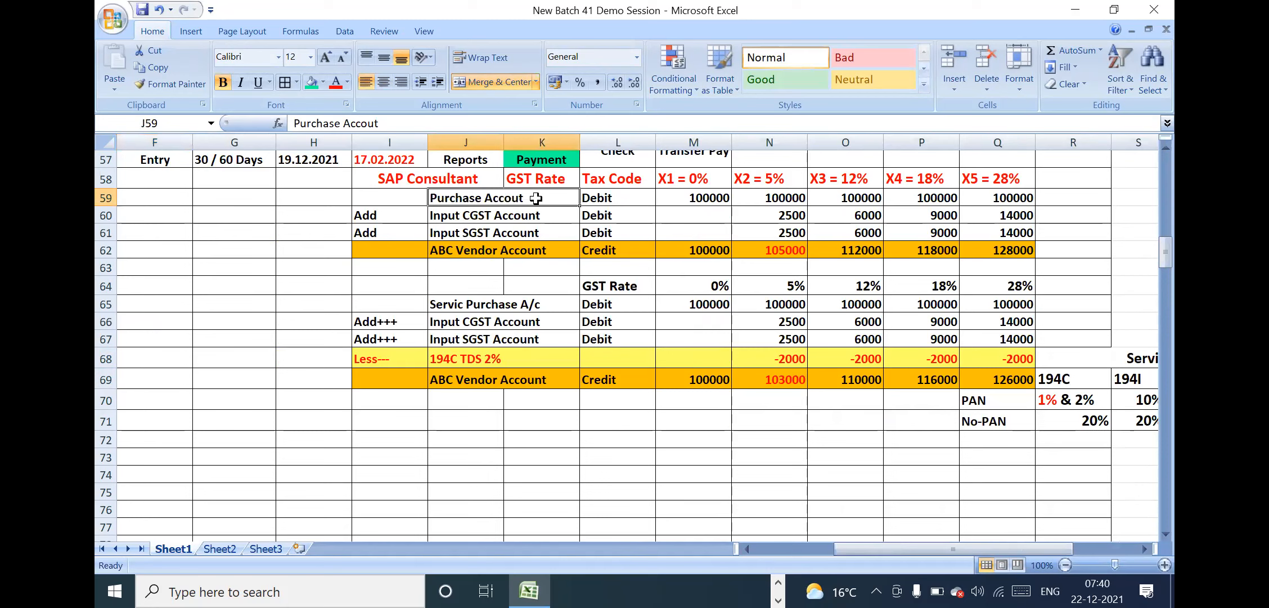
click(627, 201)
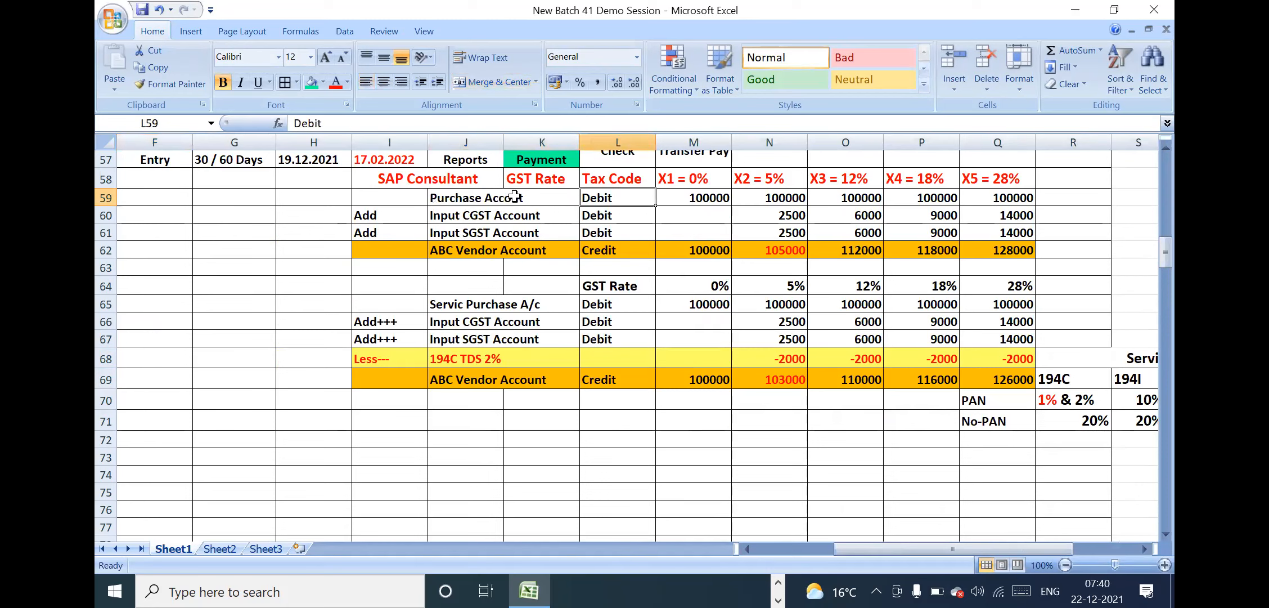
click(536, 197)
double_click(536, 197)
key(BackSpace)
key(BackSpace)
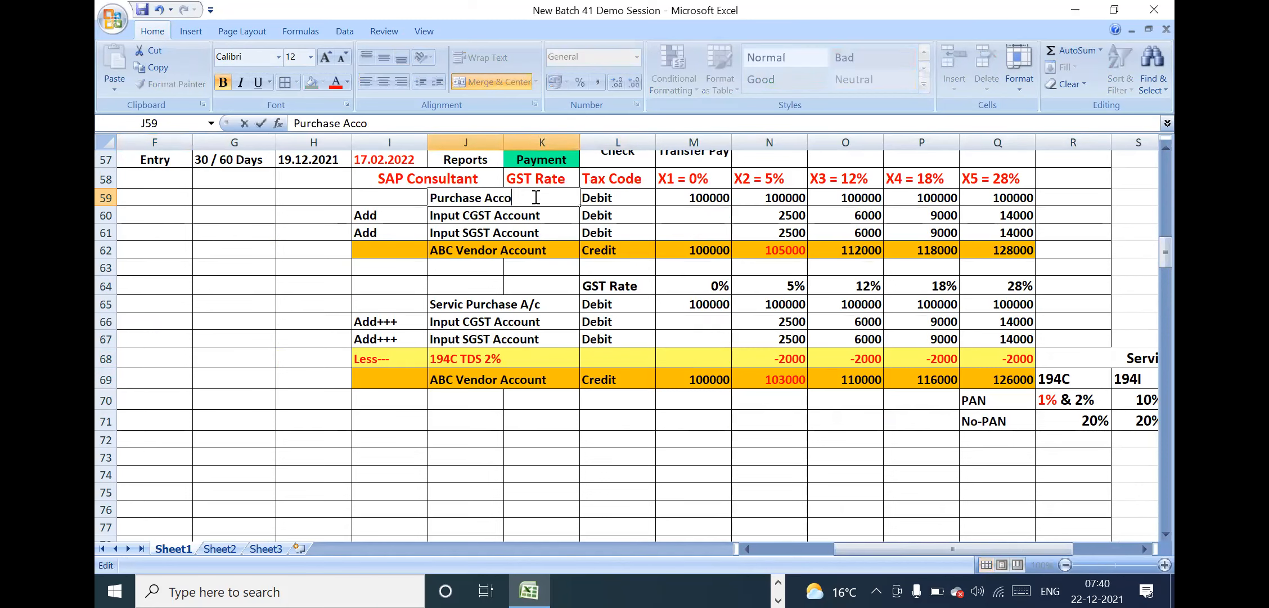
text(i)
key(BackSpace)
text(unt)
key(Return)
Wrap the text of the "Purchase of Goods Above 50L" heading and increase the height of row 68 to fit both lines
drag(475, 212, 714, 241)
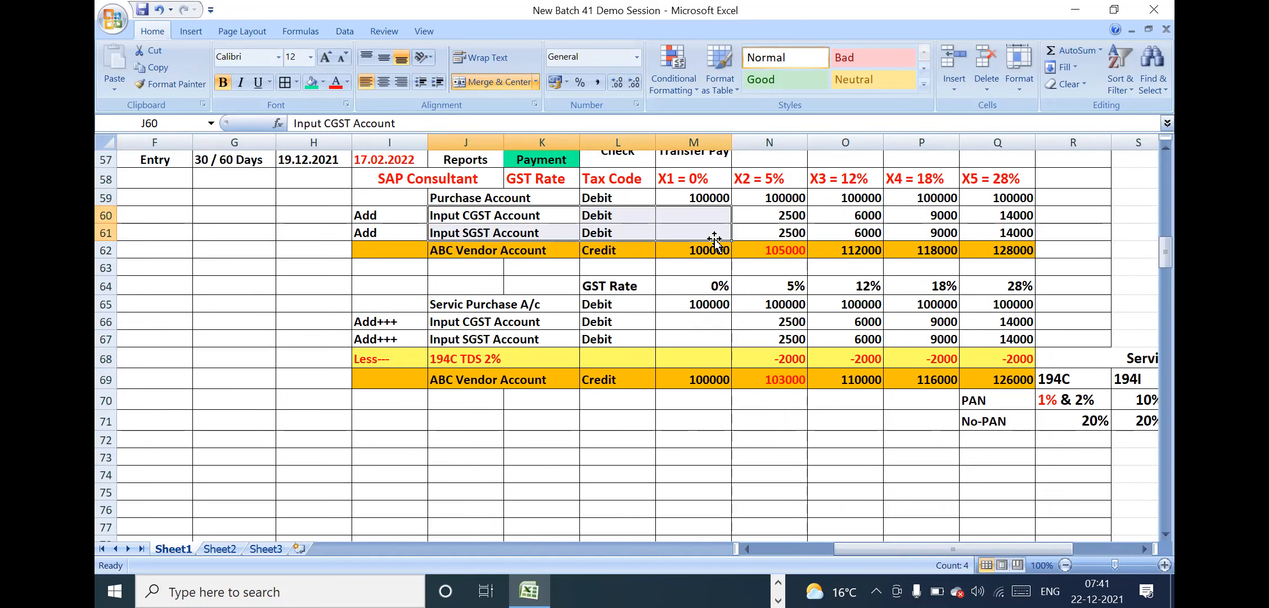
click(1093, 395)
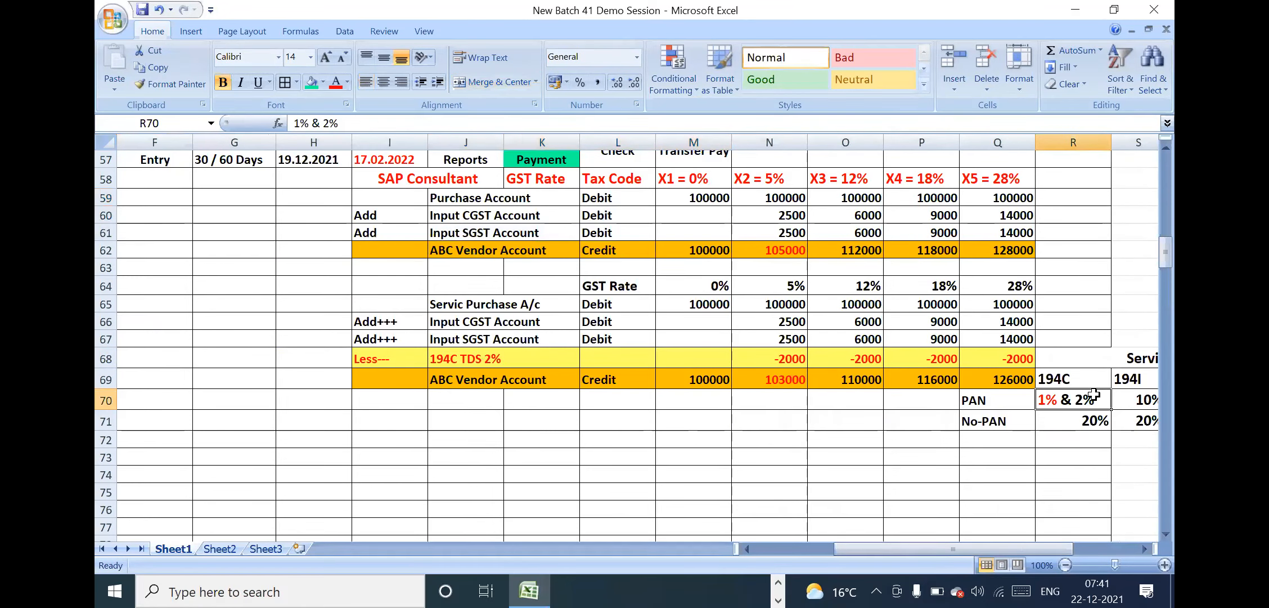
key(Right)
key(Right)
key(Right)
key(Right)
key(Right)
key(Right)
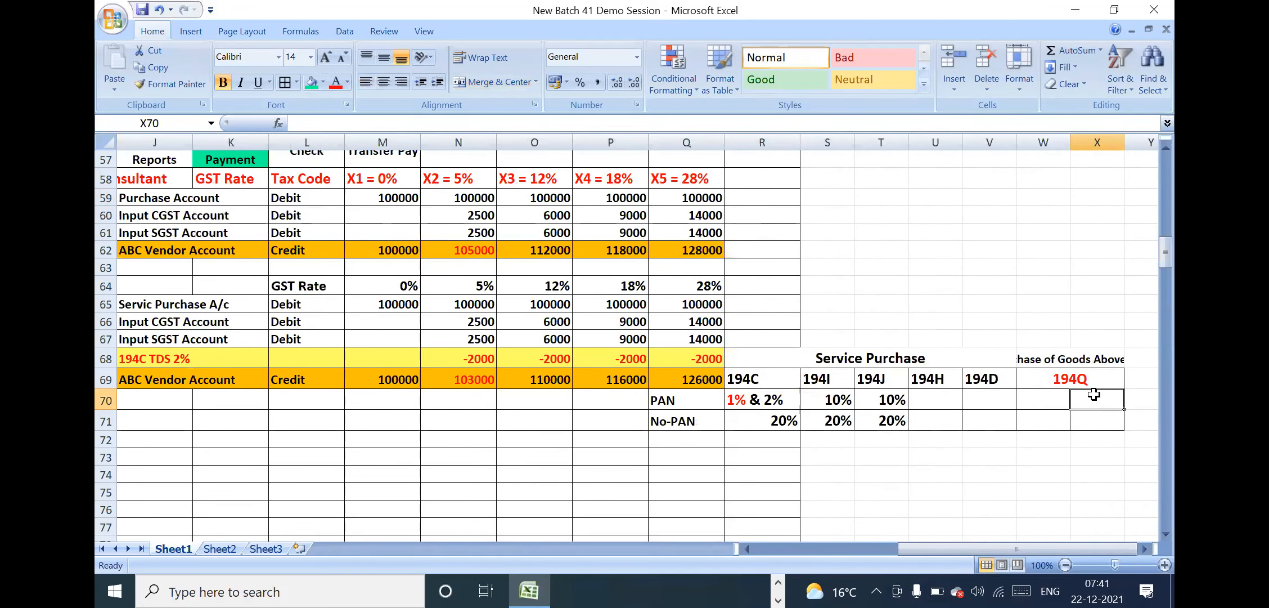
key(Right)
click(1045, 377)
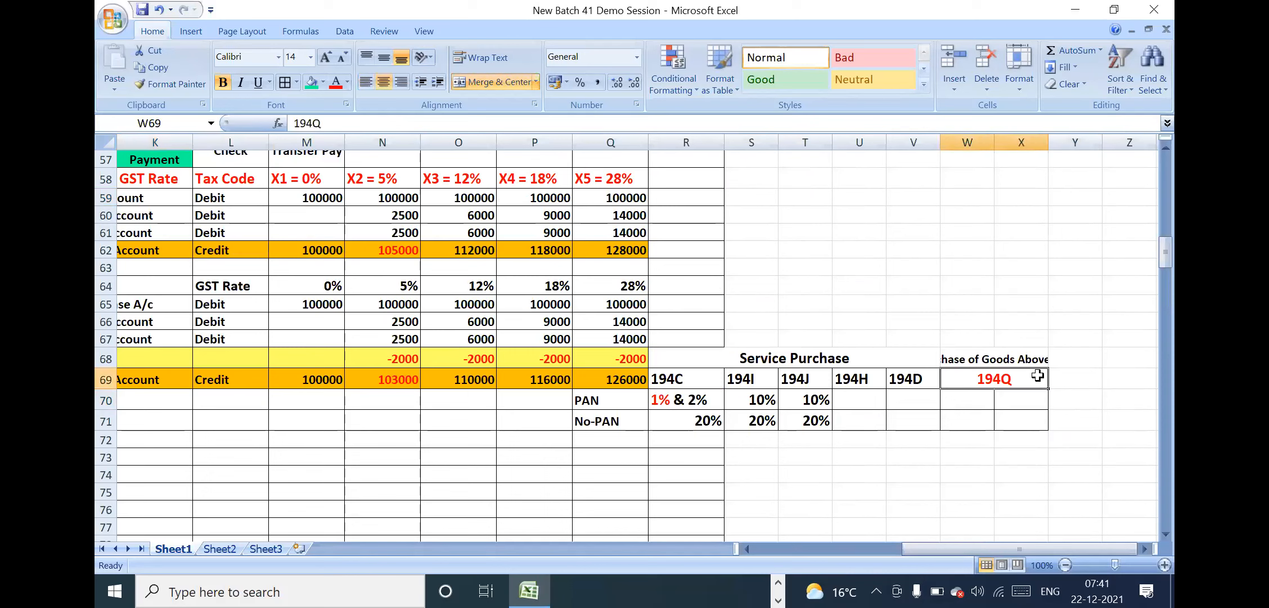
click(1004, 353)
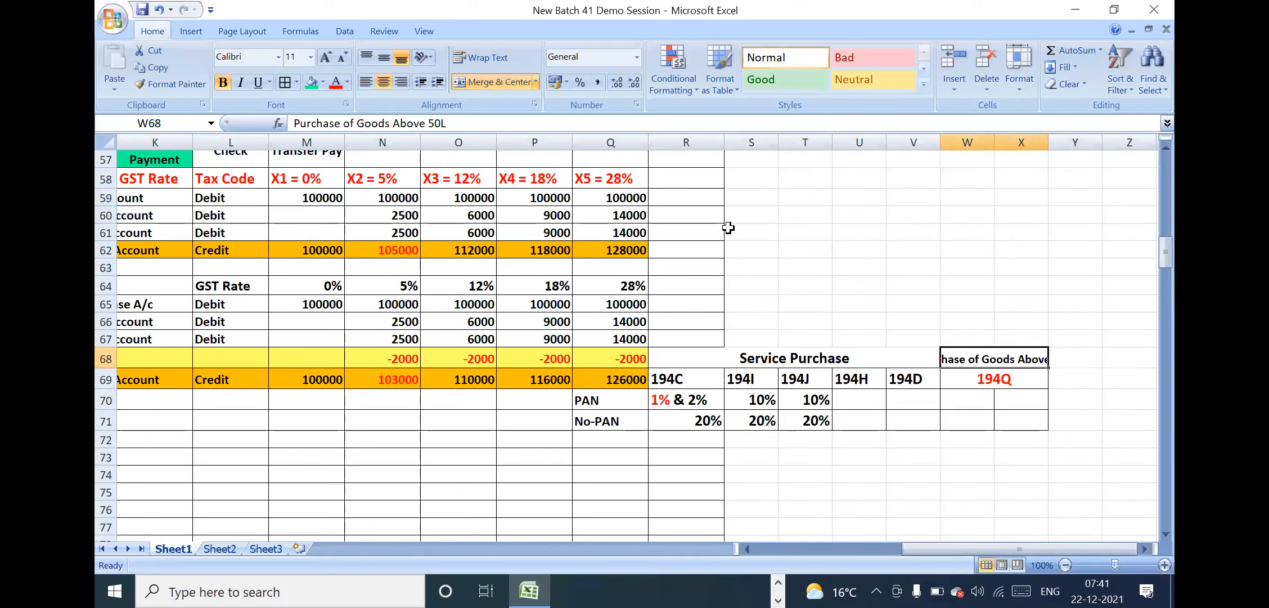
click(480, 57)
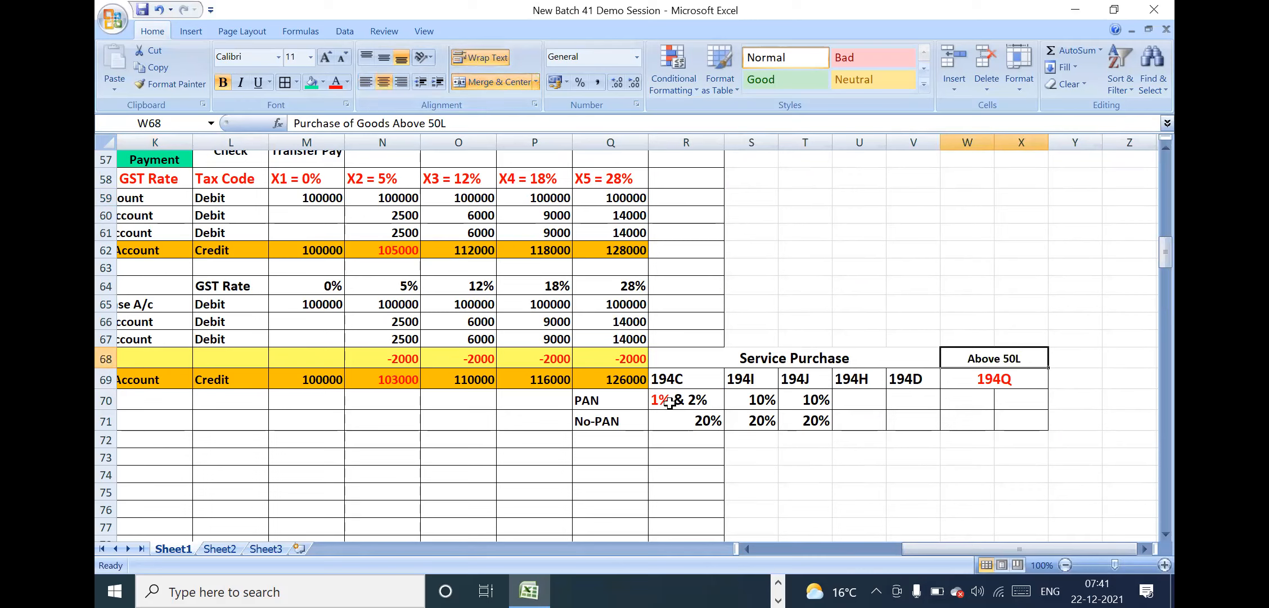
drag(102, 368, 104, 382)
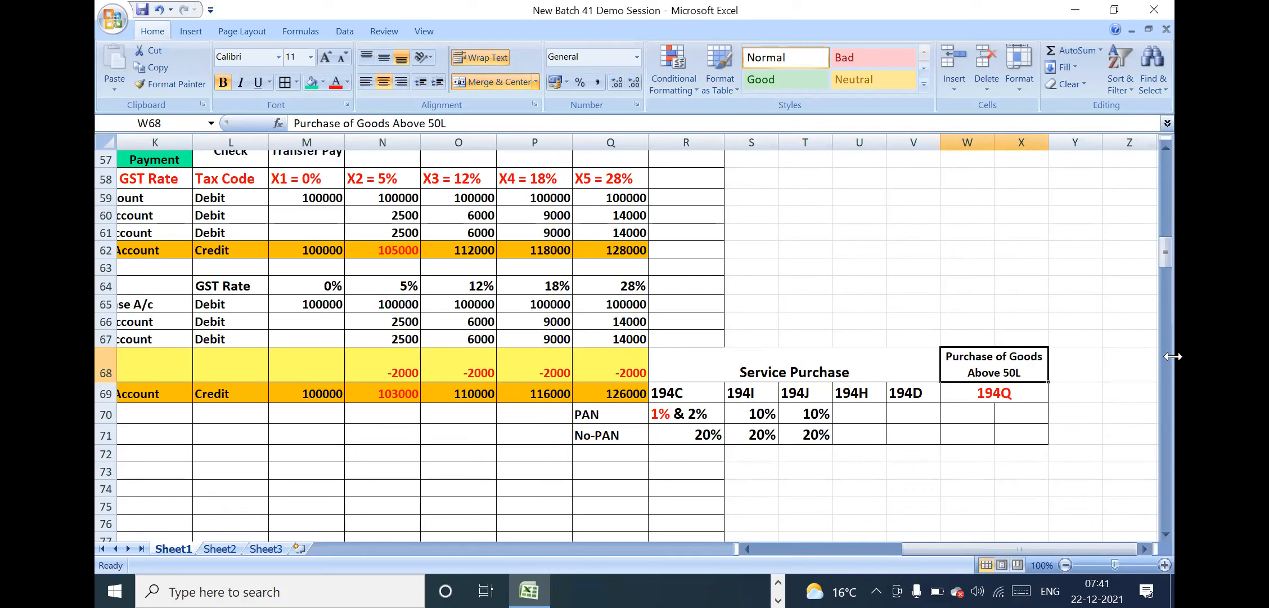
Enter the 194Q rate of 0.10% in W70 on the PAN row
click(1038, 386)
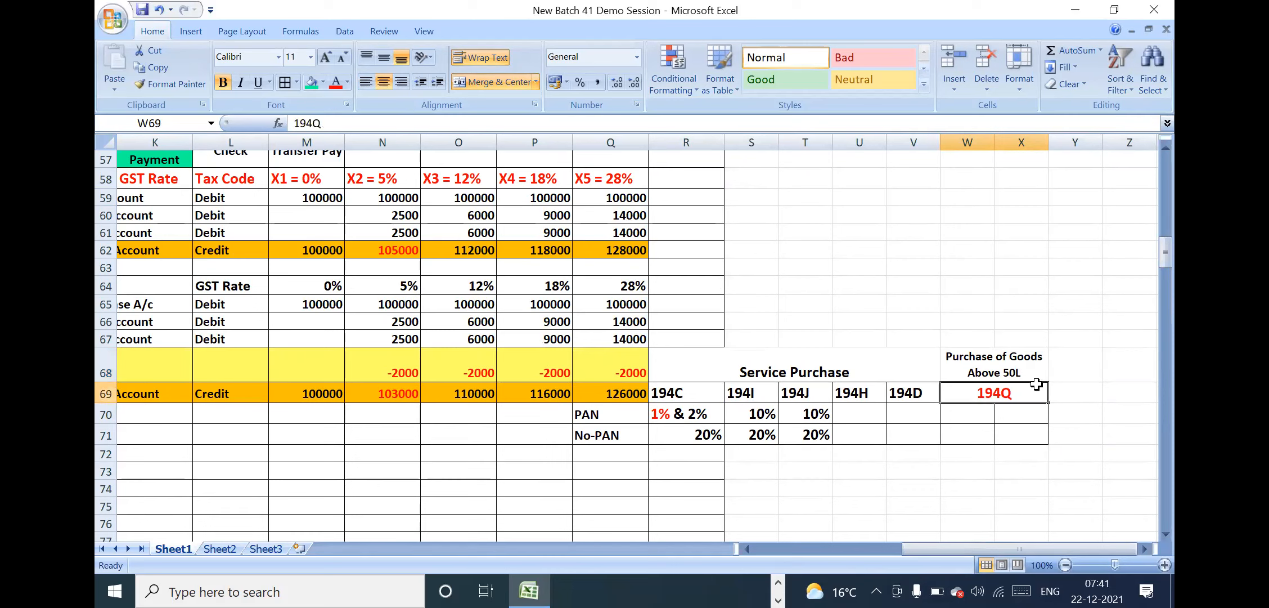
click(976, 412)
text(0)
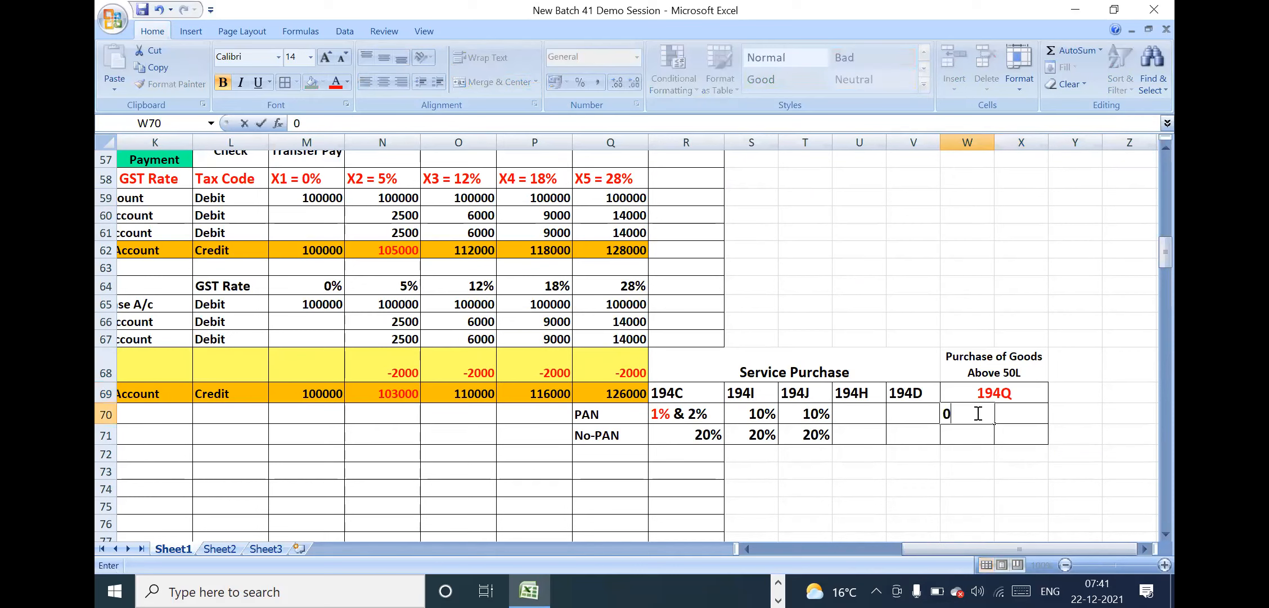
text(.10)
text(%)
key(Return)
click(974, 415)
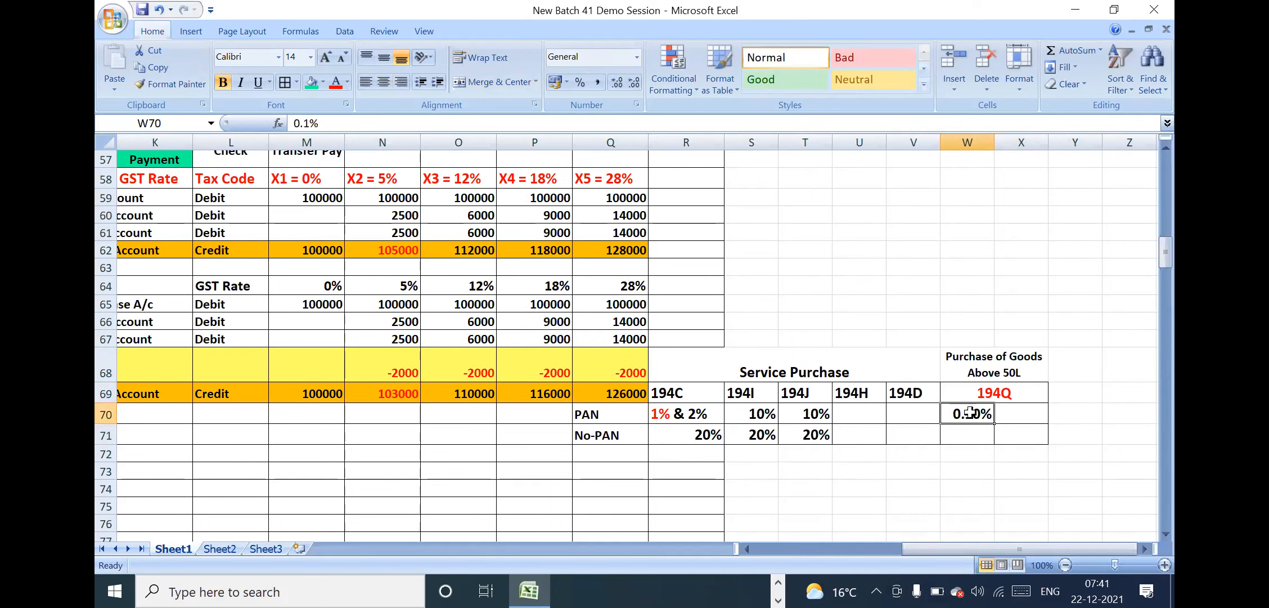
Enter the 194Q rate of 5% in W71 on the No-PAN row
click(619, 415)
click(970, 407)
click(965, 437)
text(5%)
key(Return)
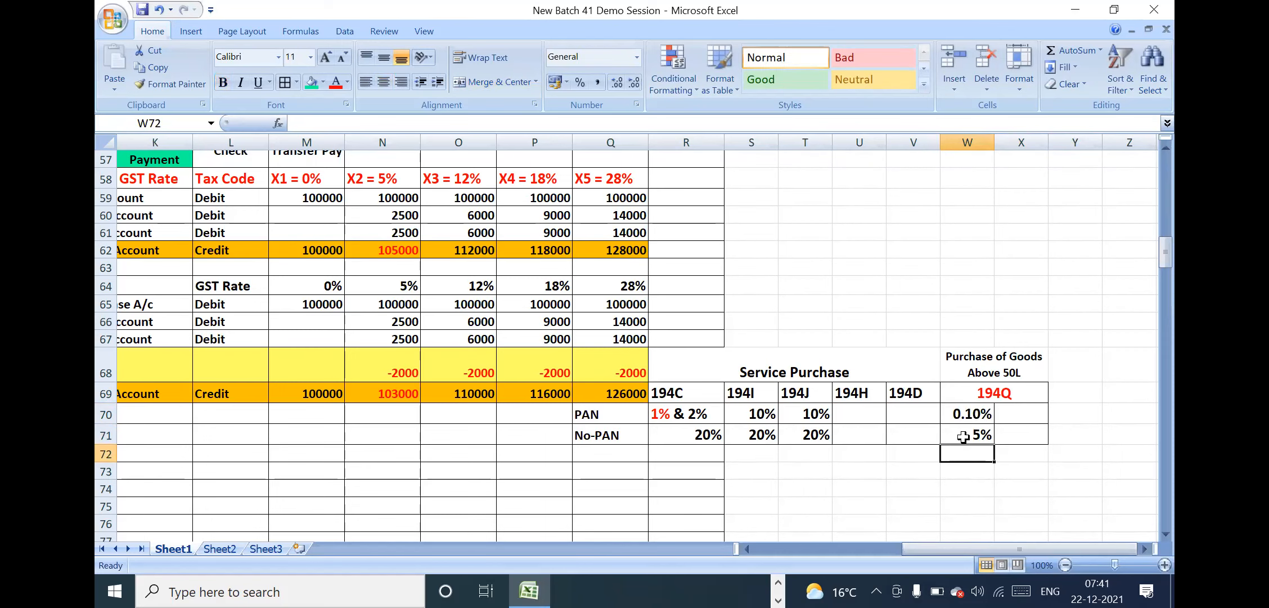
Merge and center the two 194Q rates across W70:X70 and W71:X71
drag(969, 413, 1004, 414)
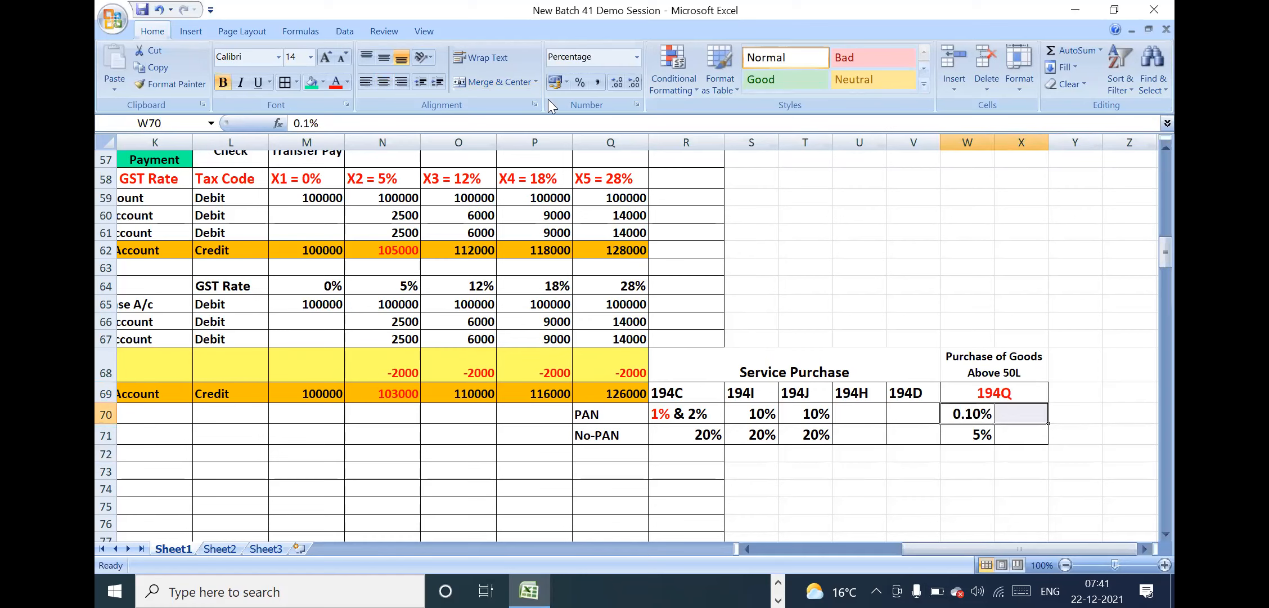
click(493, 82)
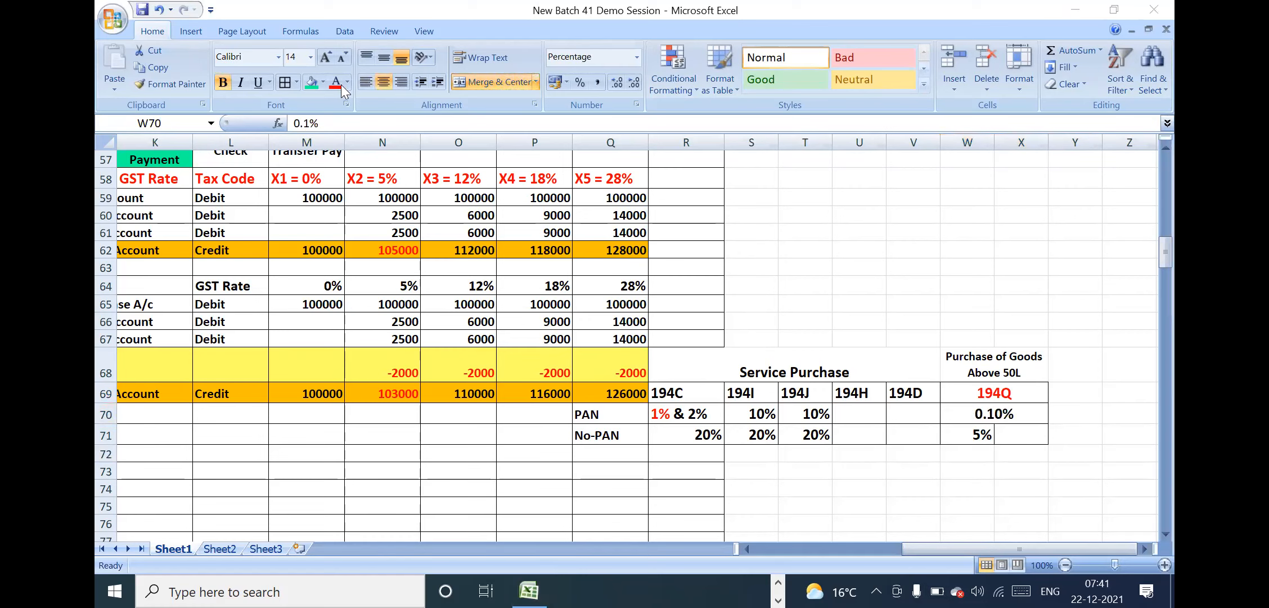
drag(983, 438, 1019, 432)
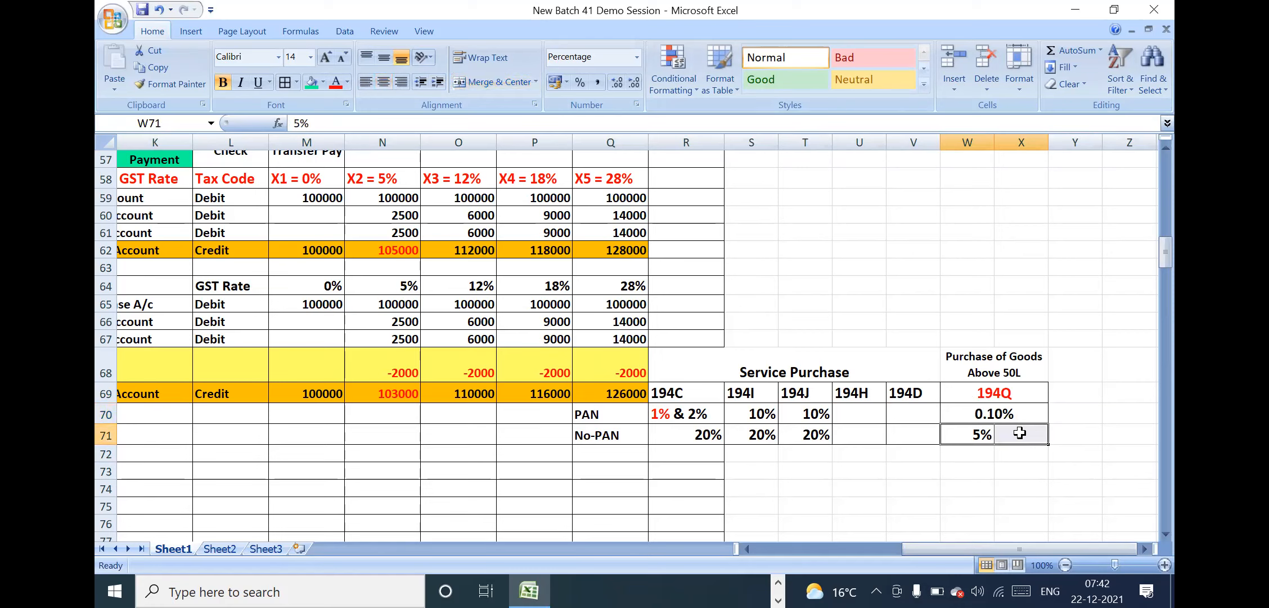
click(509, 88)
Fill the 194Q block from its heading down to the No-PAN rate, W68:X71, with standard orange
drag(994, 368, 995, 433)
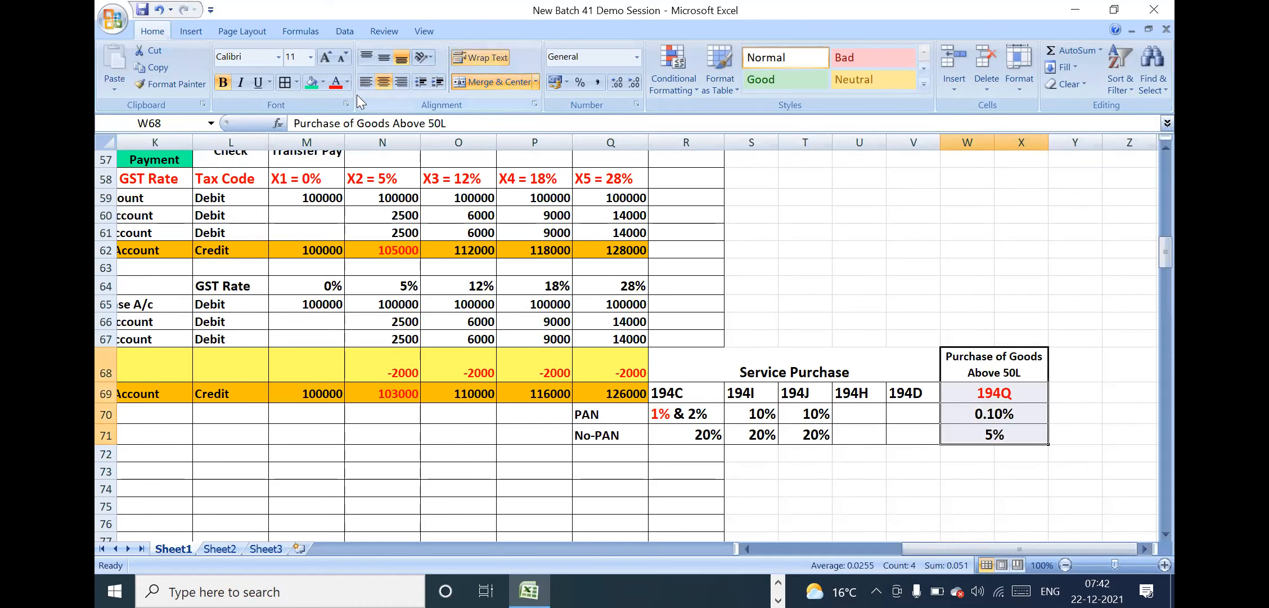
click(322, 82)
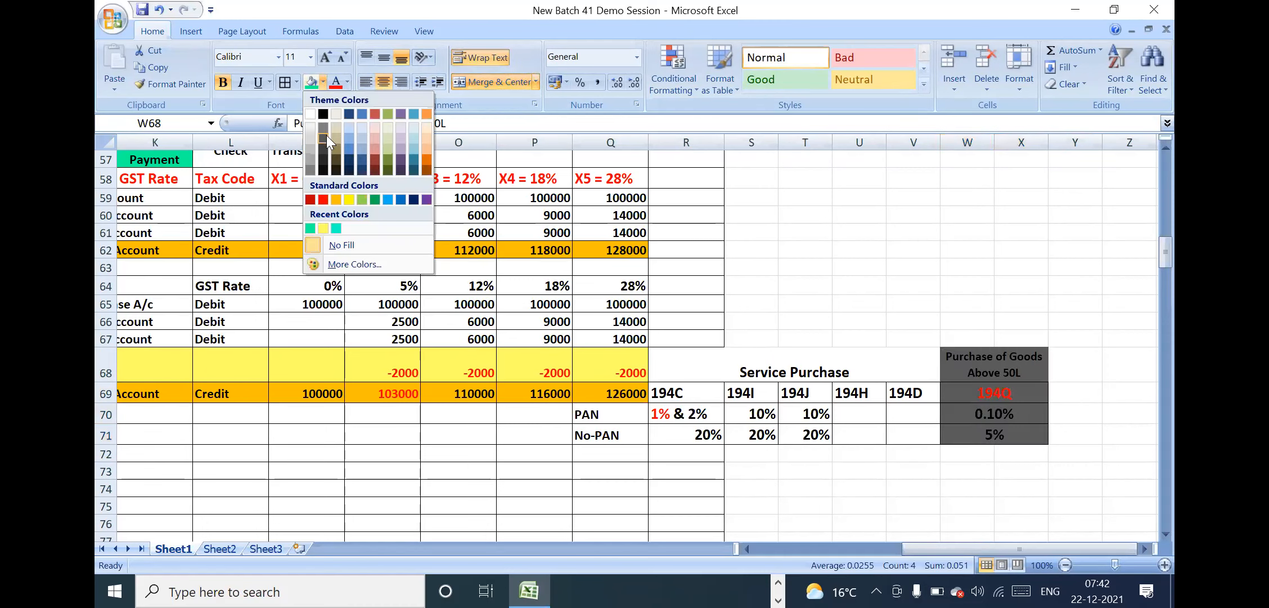
click(335, 200)
Merge and center W67:X67 above the purchase of goods heading and enter "1st July-2021"
click(978, 335)
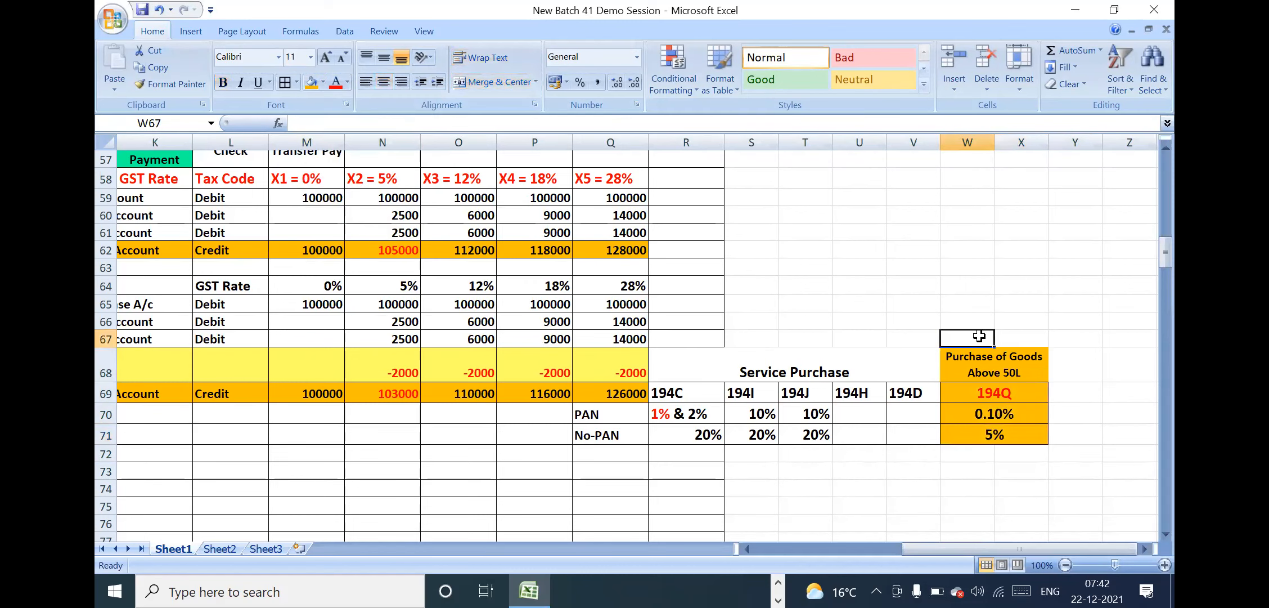
drag(980, 336, 1012, 337)
click(493, 81)
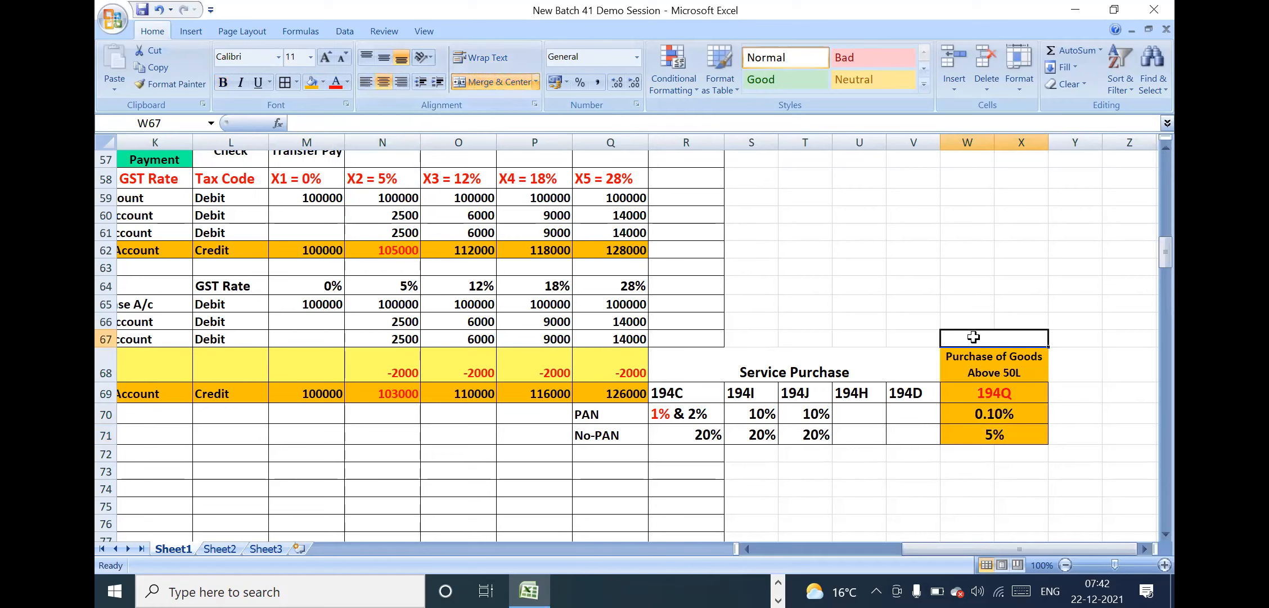
text(1st Jult)
key(BackSpace)
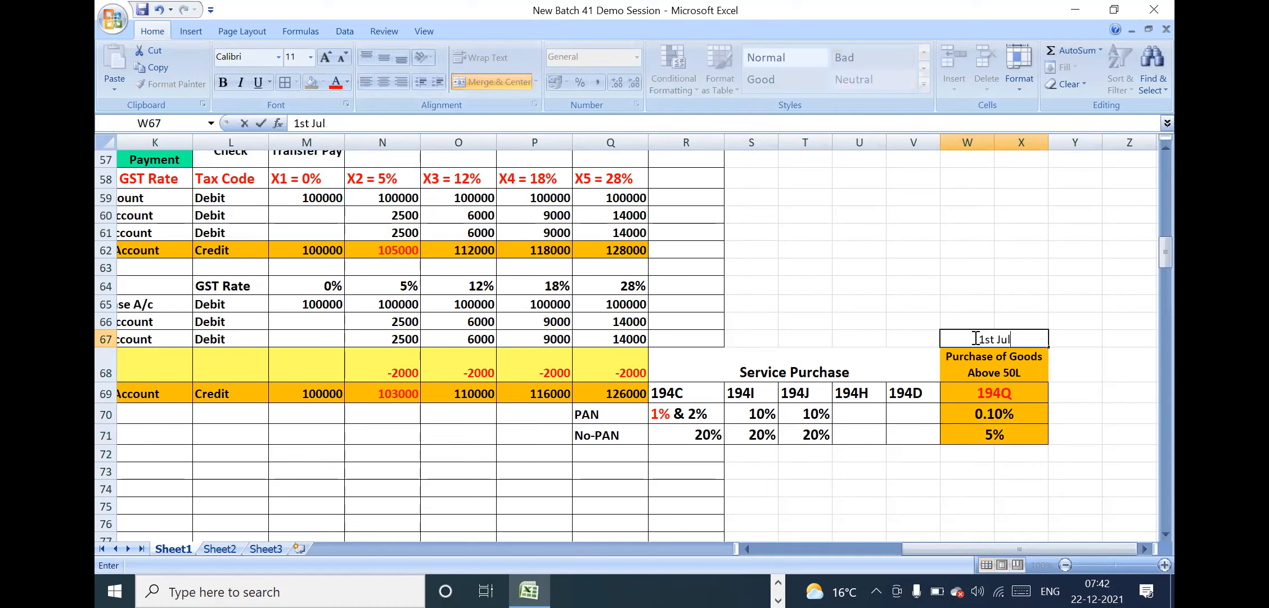
text(y 2021)
key(Return)
Set the font size of the 1st July-2021 date above the 194Q block to 13 and make it bold
click(987, 338)
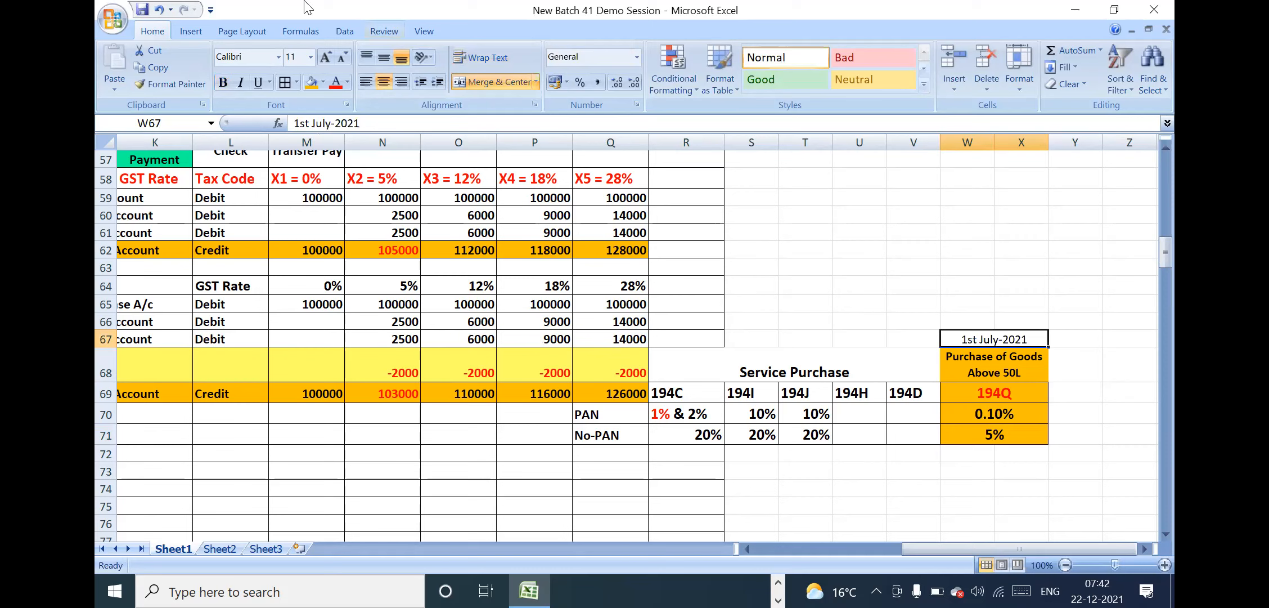
click(294, 57)
key(BackSpace)
text(13)
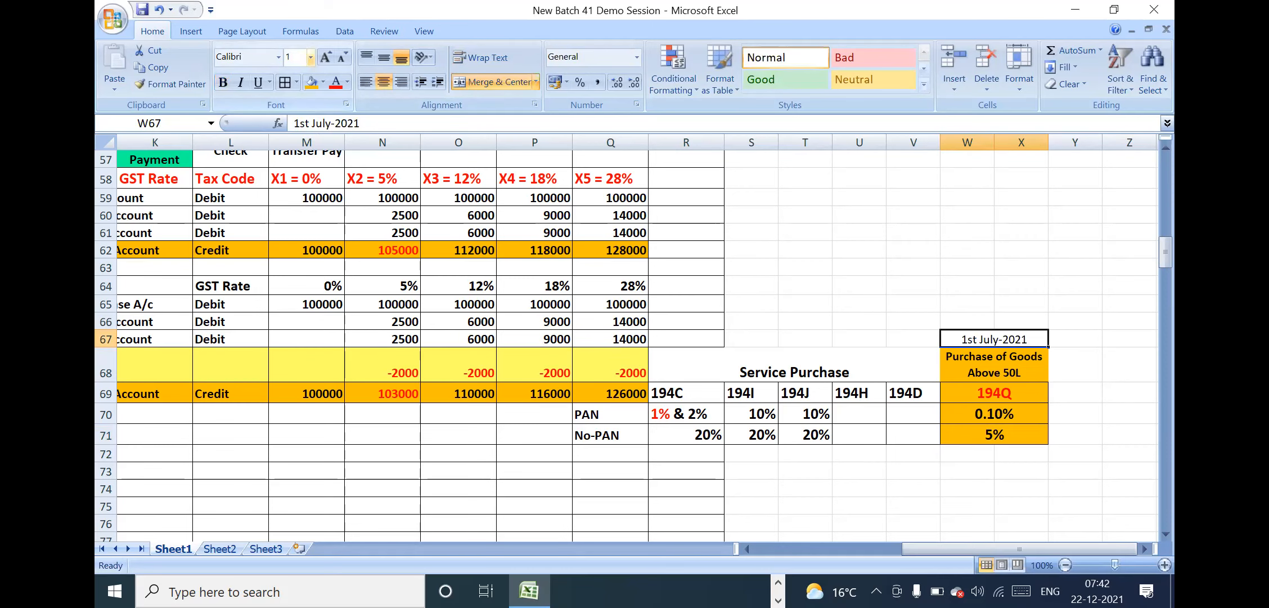
key(Return)
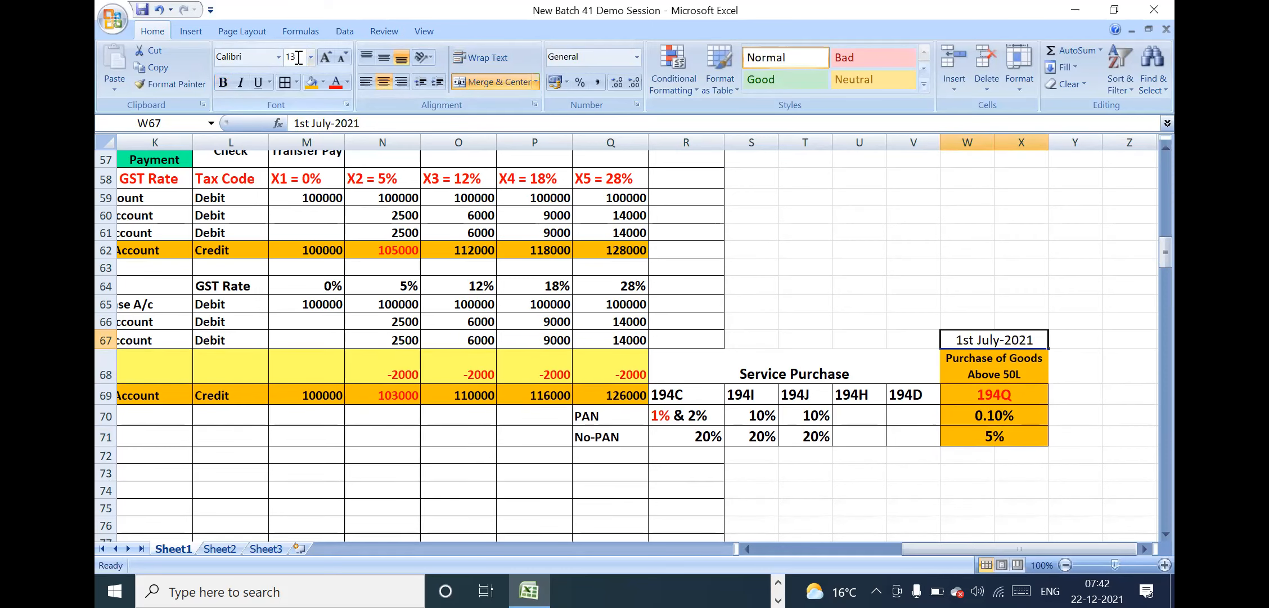
click(223, 83)
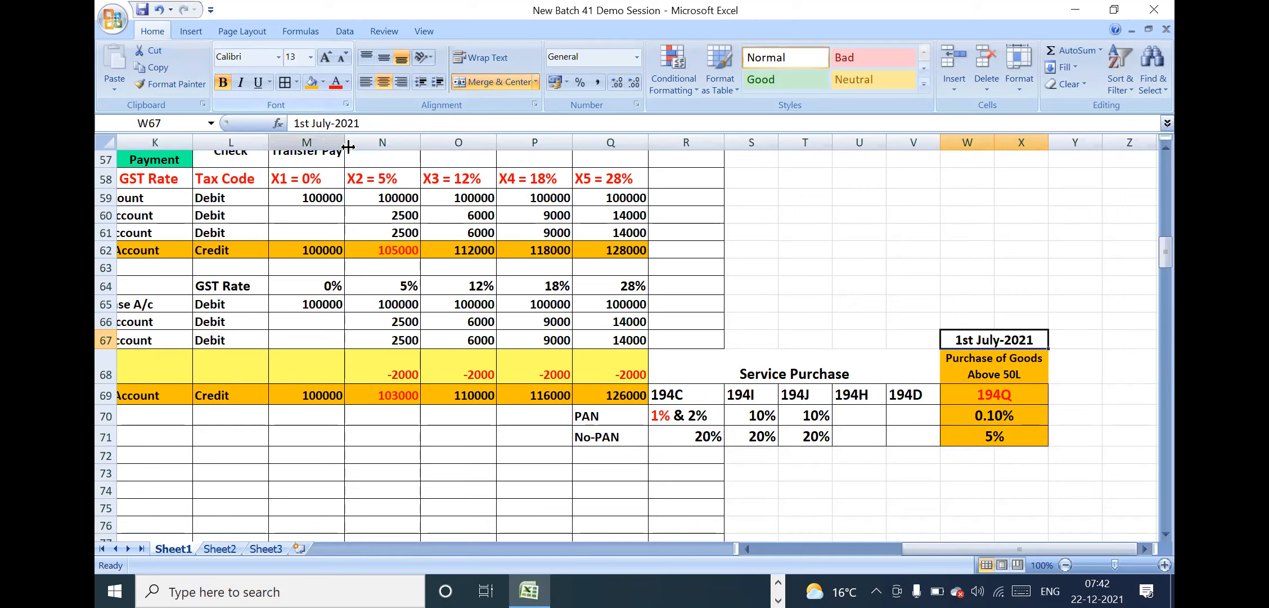
click(1015, 362)
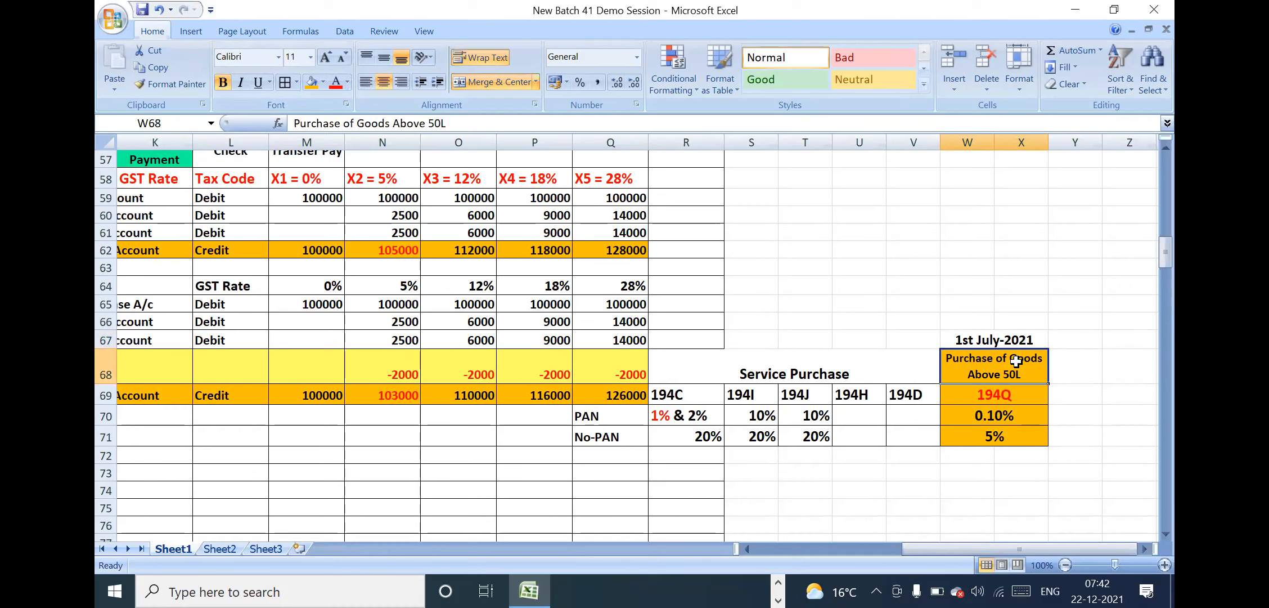
click(1011, 398)
click(1011, 410)
click(1075, 394)
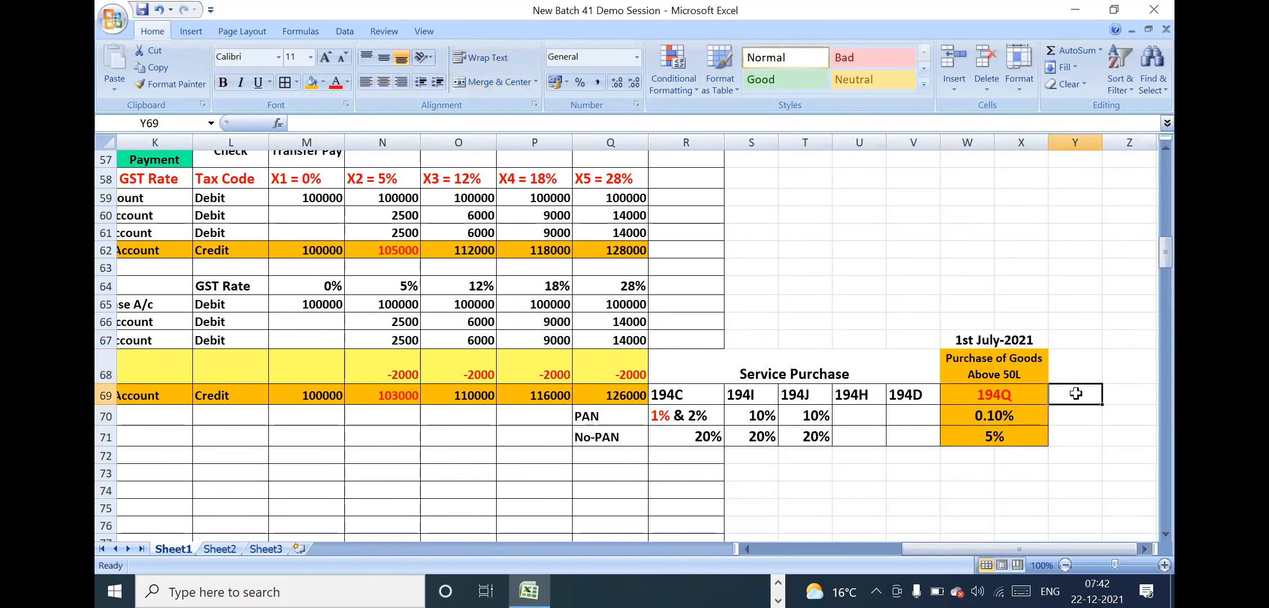
key(Right)
key(Right)
key(Right)
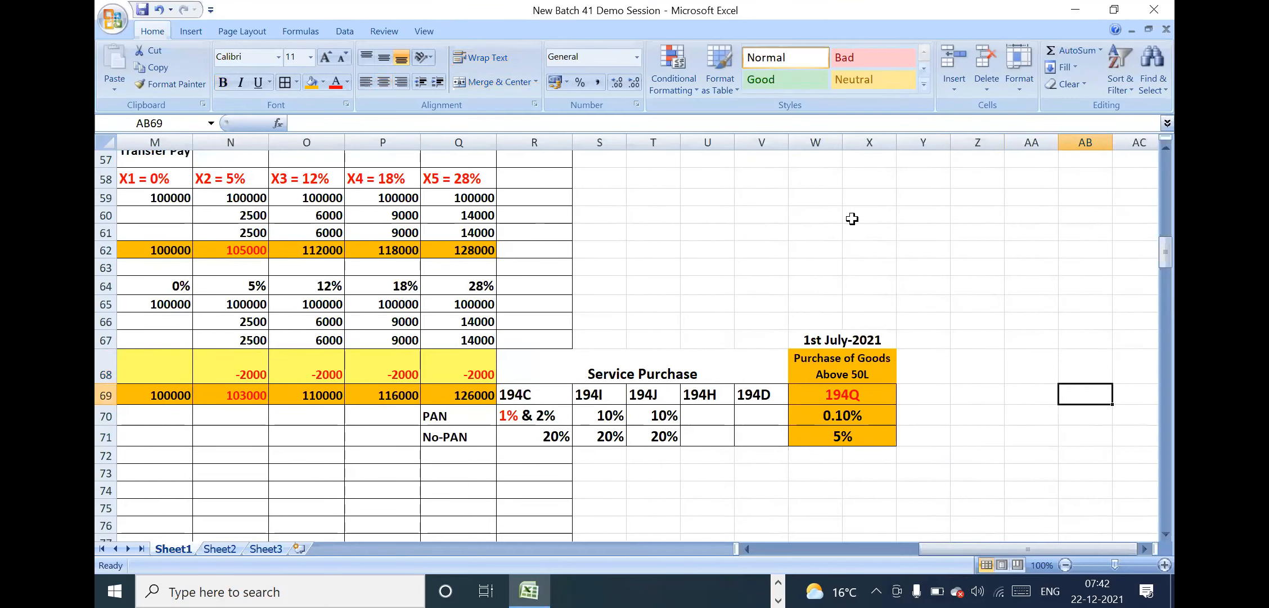
Widen column X so the 194Q block below the 1st July-2021 date has more room
click(841, 339)
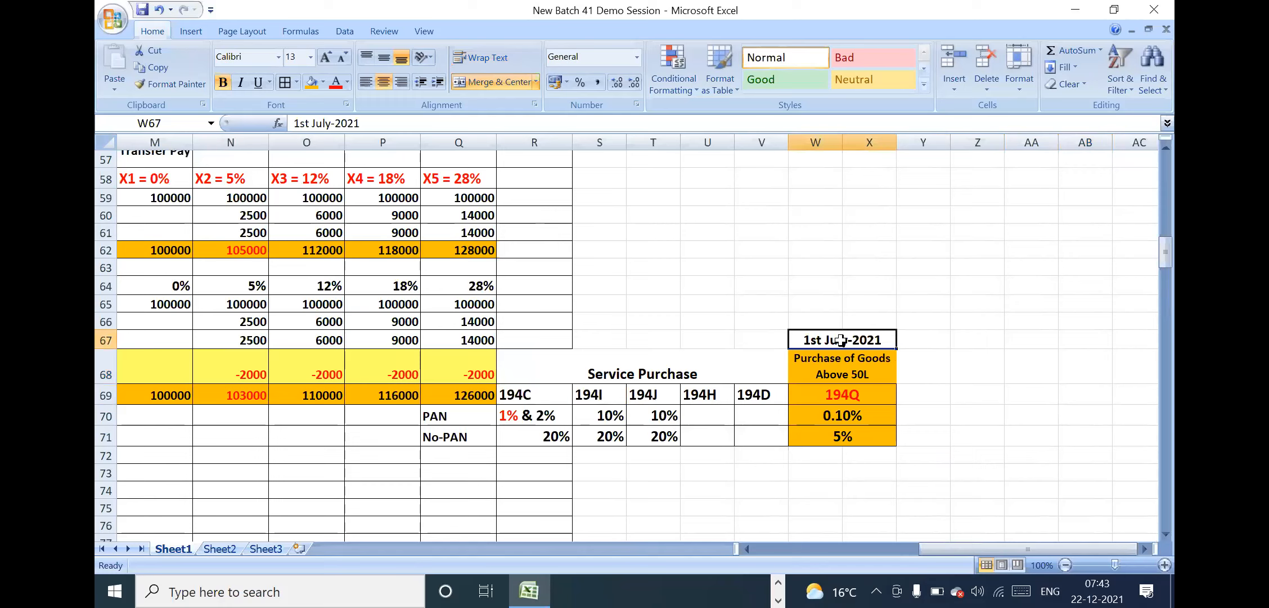
click(899, 338)
drag(842, 141, 915, 146)
Go back to the SAP modules overview and examine the BASIS column from its heading down to the technical update entry
click(352, 221)
key(Up)
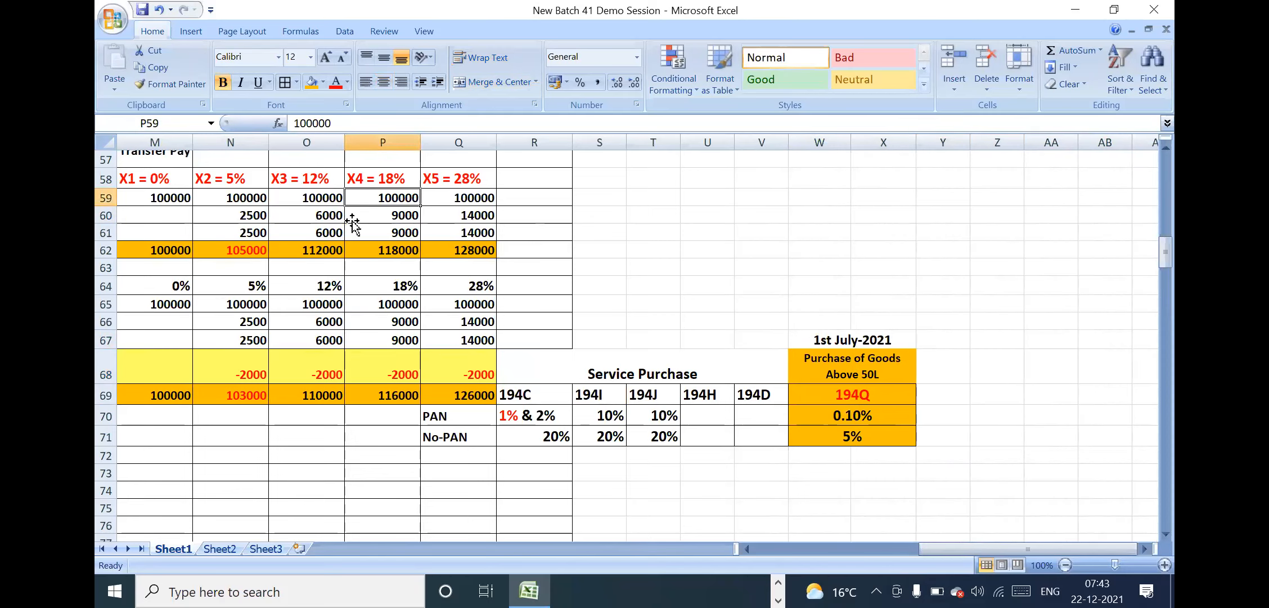
key(Up)
key(Up)
key(Up)
key(Up)
key(Up)
key(Up)
key(Up)
key(Up)
key(Up)
key(Up)
key(Up)
key(Up)
key(Up)
key(Up)
key(Up)
key(Up)
key(Up)
key(Up)
key(Up)
key(Up)
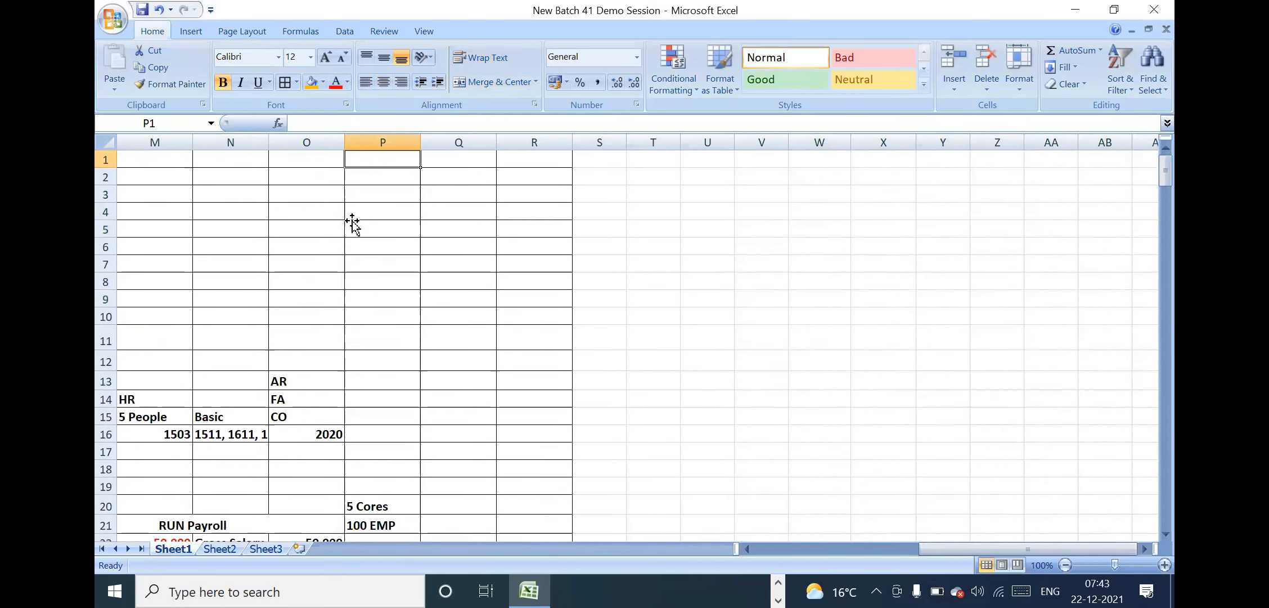
key(Left)
key(Left)
key(Left)
key(Left)
key(Left)
key(Left)
key(Left)
key(Left)
key(Left)
key(Left)
key(Left)
key(Left)
key(Left)
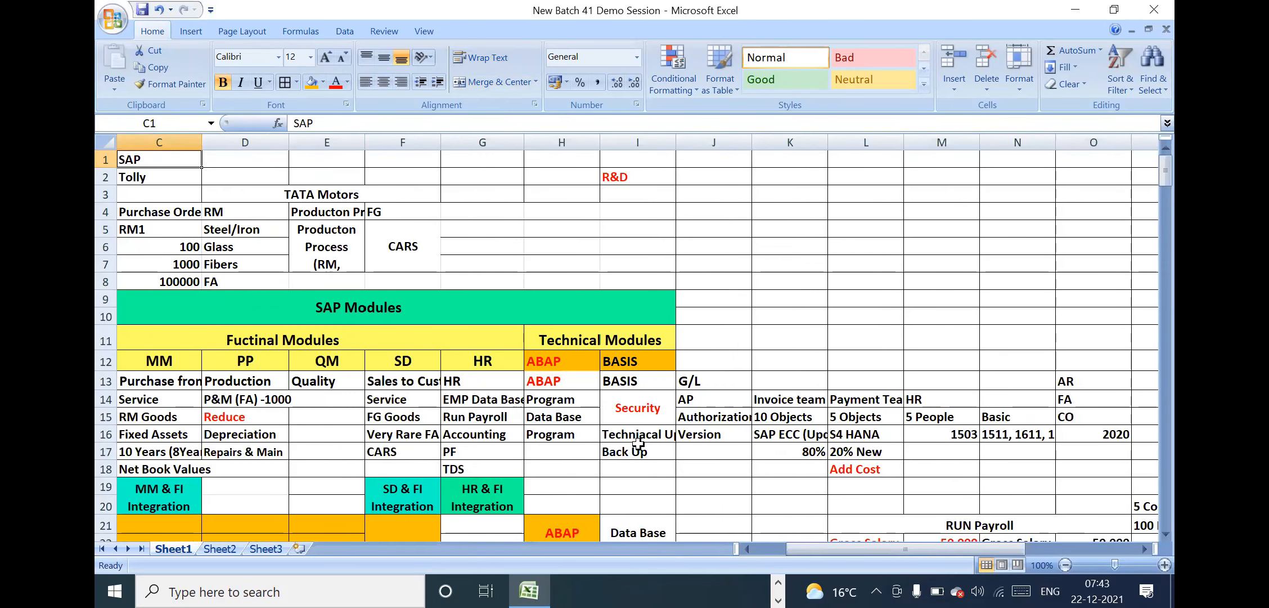
click(651, 427)
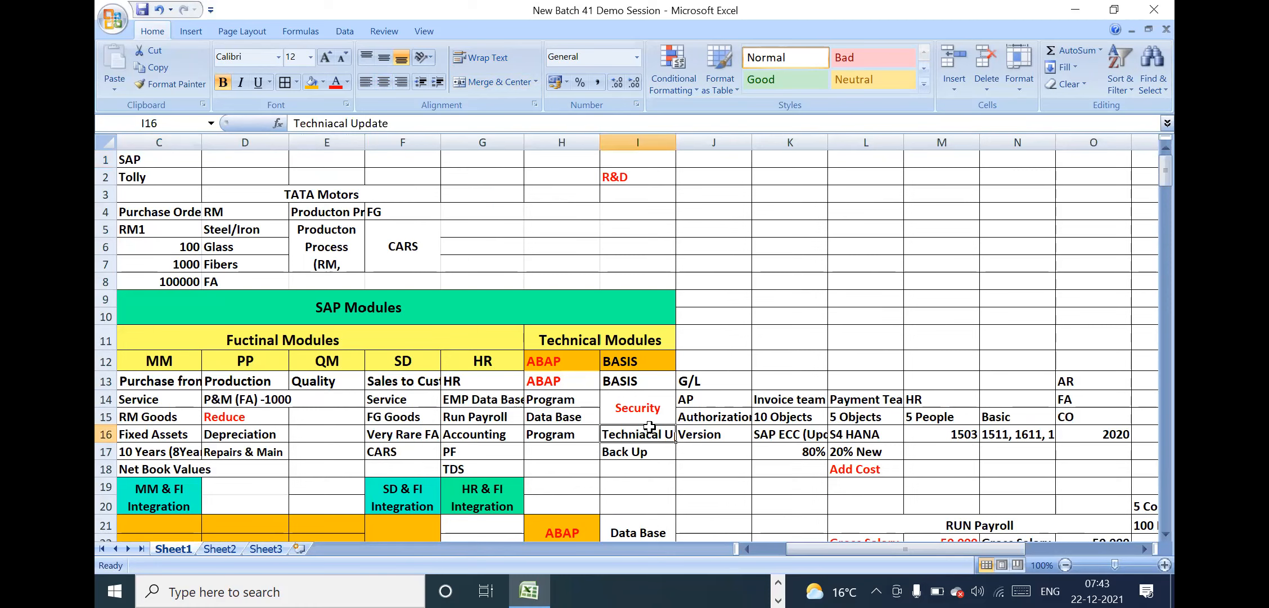
drag(636, 367, 639, 436)
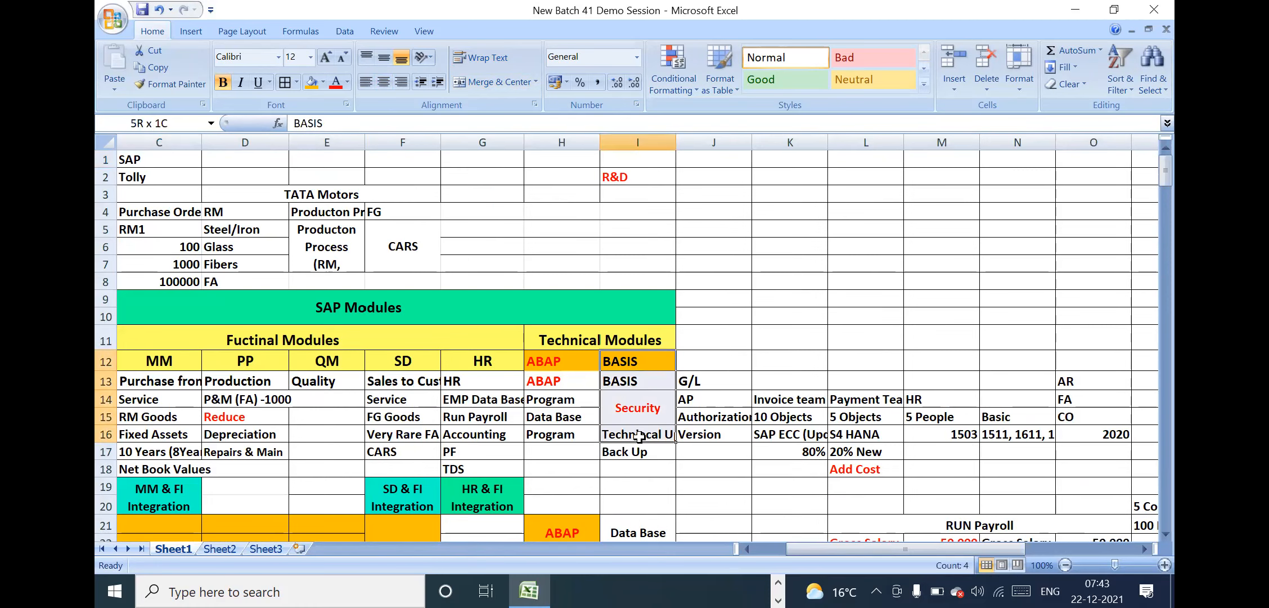
Return to the TDS section rate table and examine the 194Q purchase of goods heading and its start date
click(1004, 466)
key(Right)
key(Right)
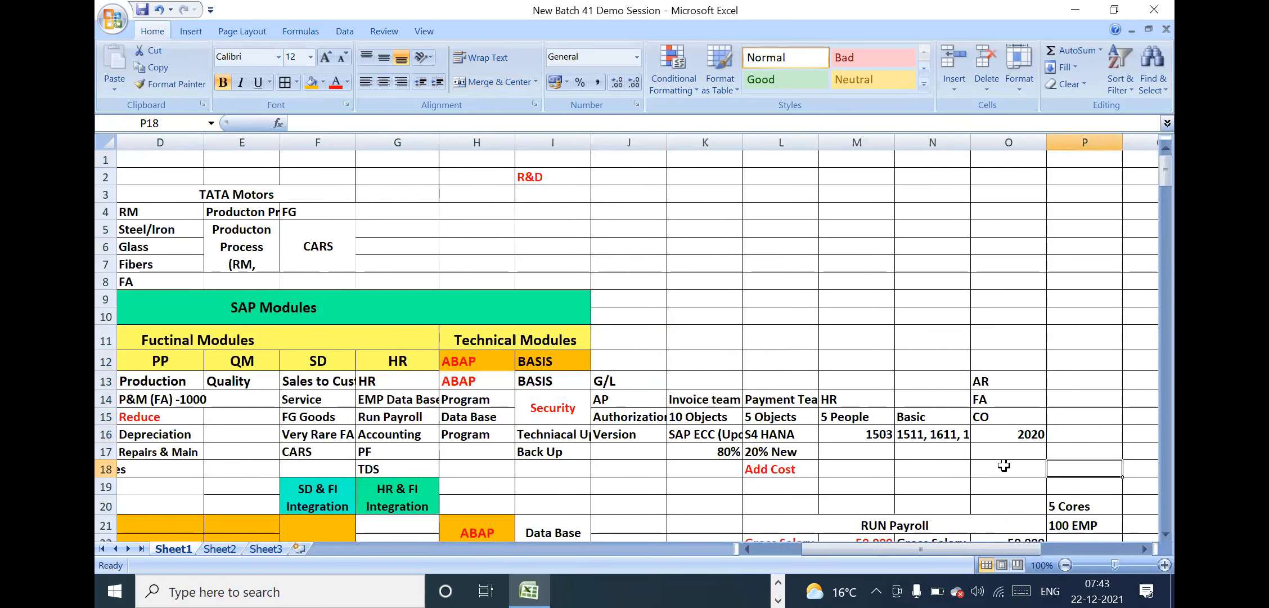
key(Right)
key(Right)
key(Right)
key(Down)
key(Down)
key(Down)
key(Down)
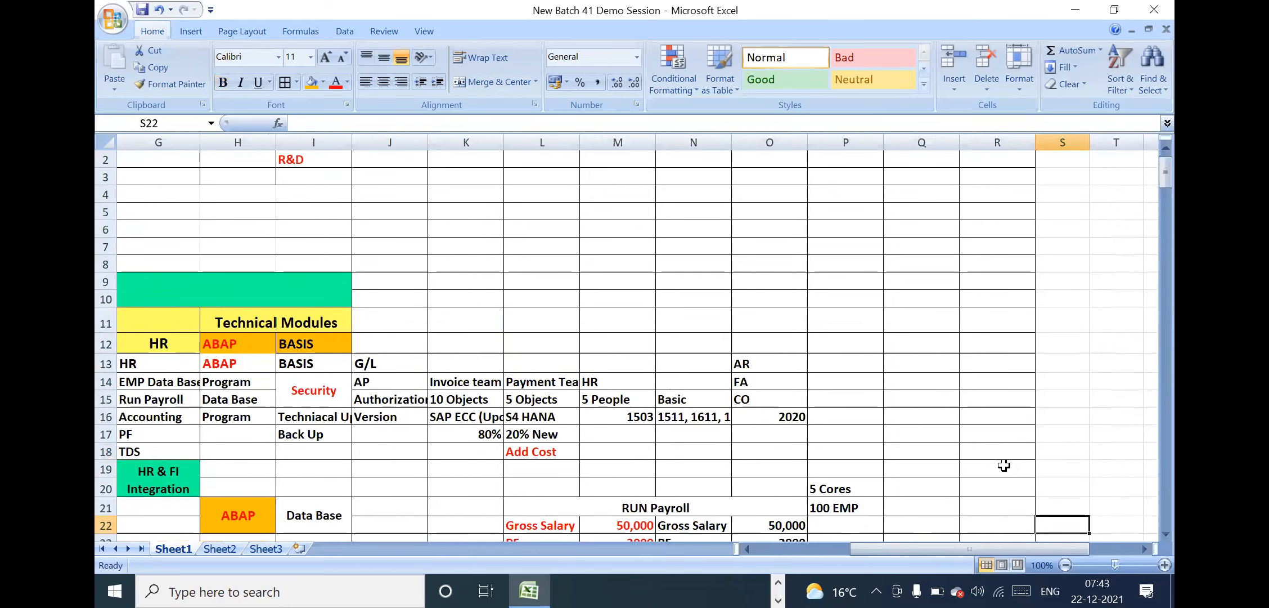
key(Down)
key(Down)
key(Down)
key(Down)
key(Down)
key(Down)
key(Down)
key(Down)
key(Down)
key(Down)
key(Down)
key(Down)
key(Down)
key(Down)
key(Down)
key(Down)
key(Down)
key(Down)
key(Down)
key(Down)
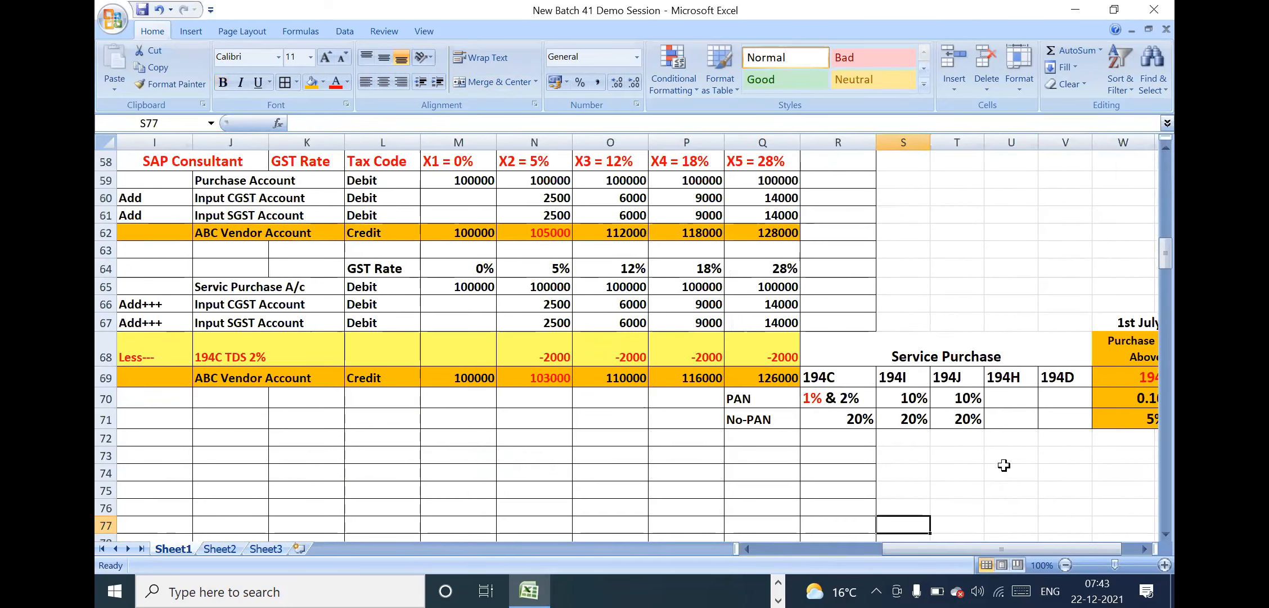
key(Right)
key(Right)
key(Right)
key(Right)
key(Right)
key(Right)
key(Right)
key(Right)
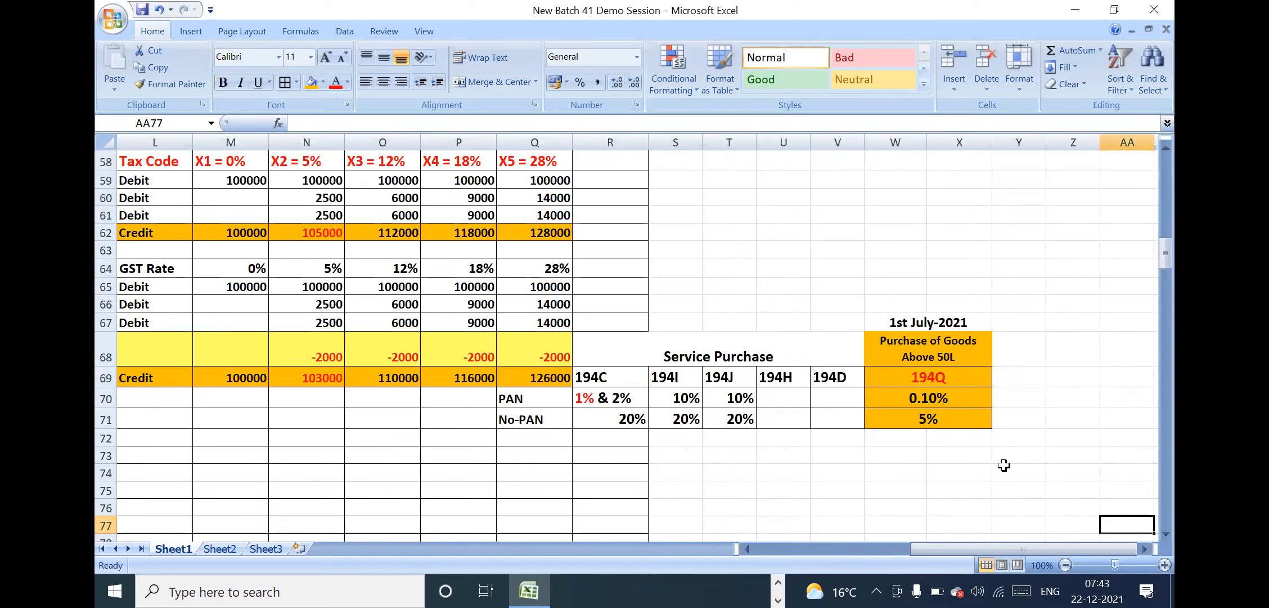
click(959, 335)
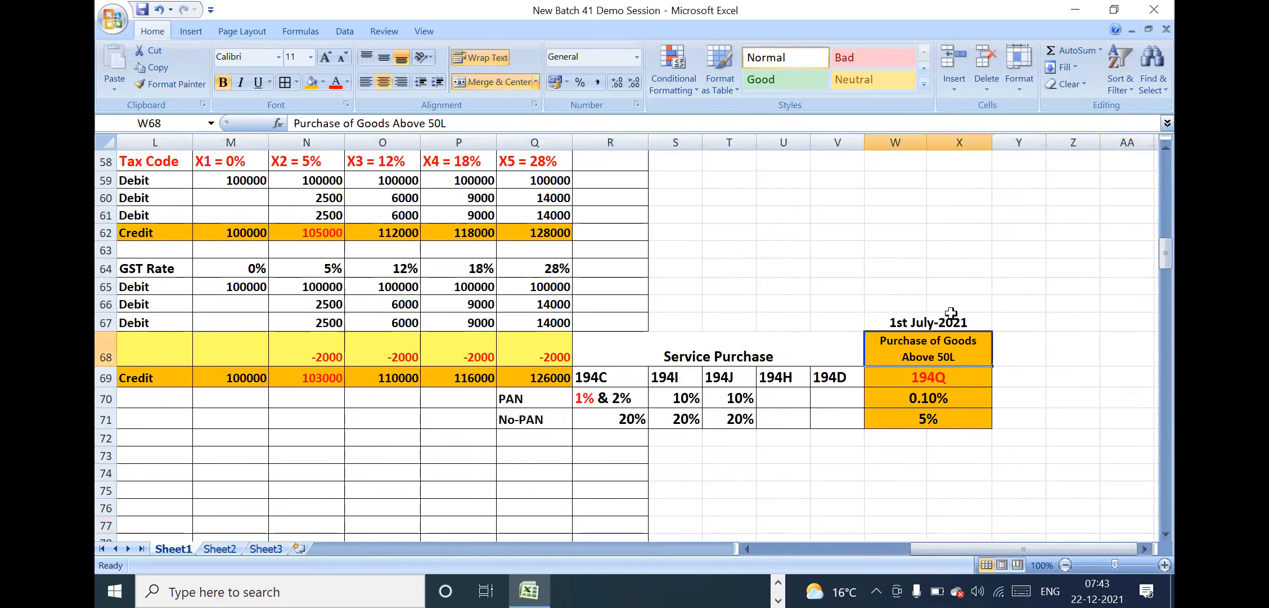
click(950, 319)
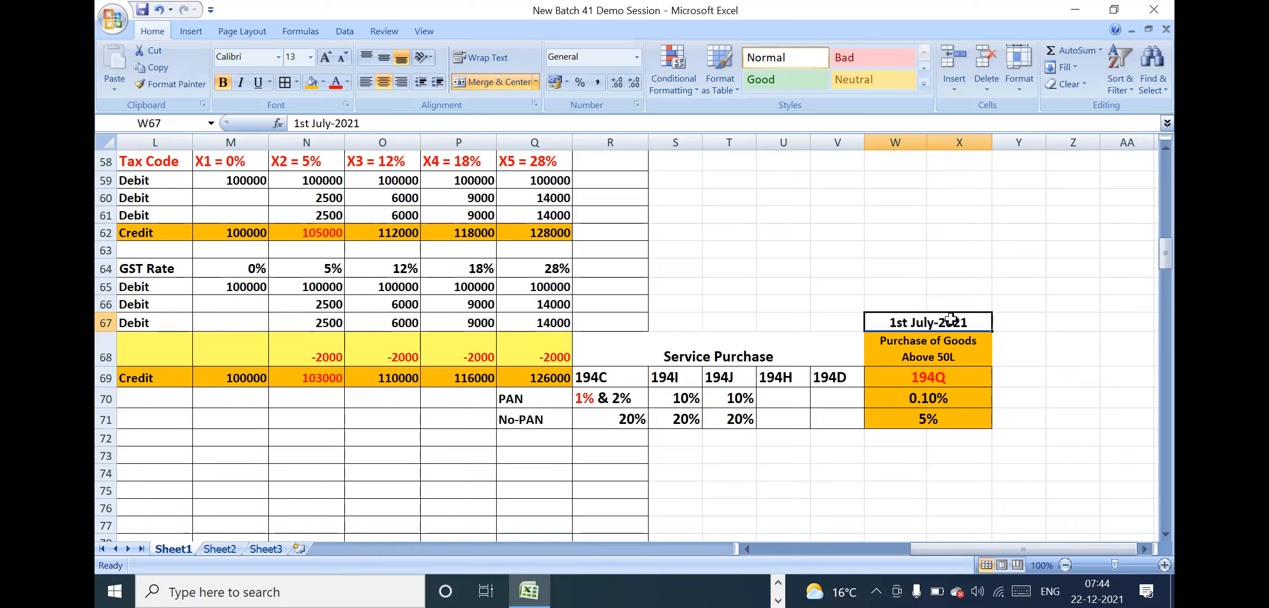
click(919, 298)
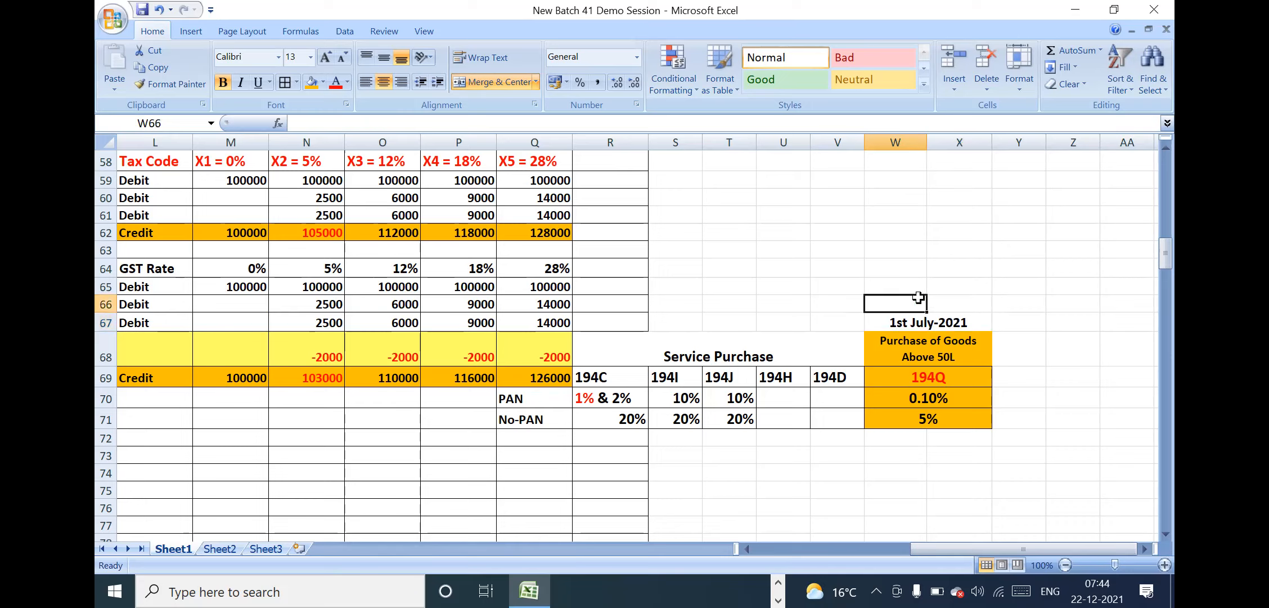
click(930, 316)
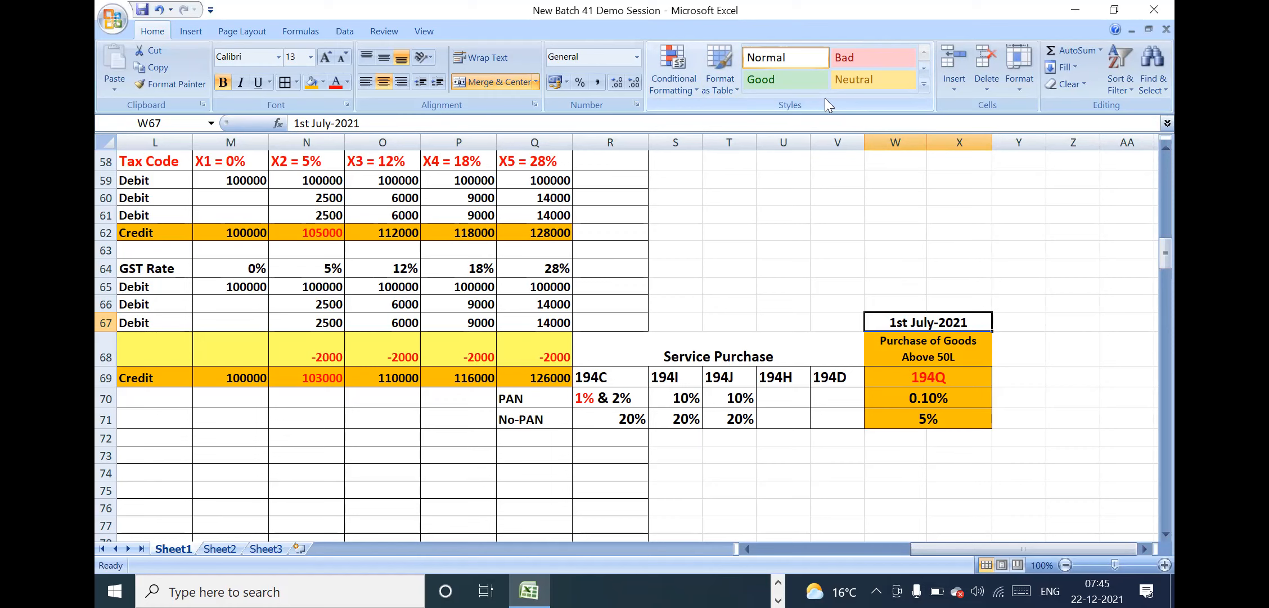
click(955, 360)
click(931, 326)
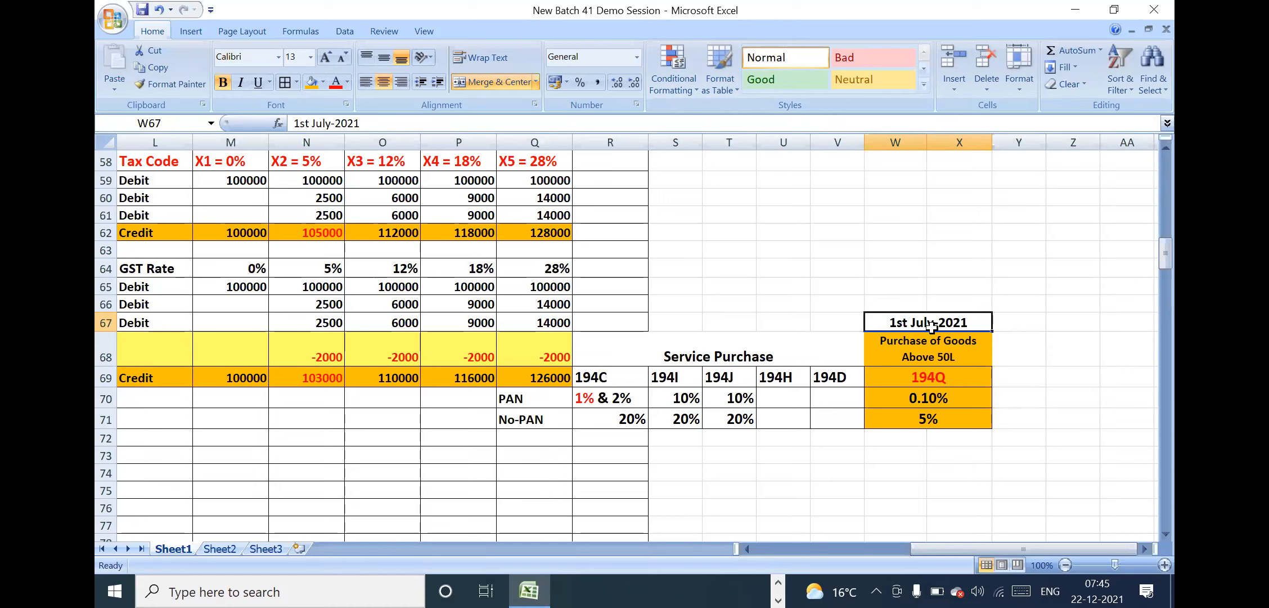
Set the font size of the "Purchase of Goods Above 50L" heading in W68 to 12
click(944, 350)
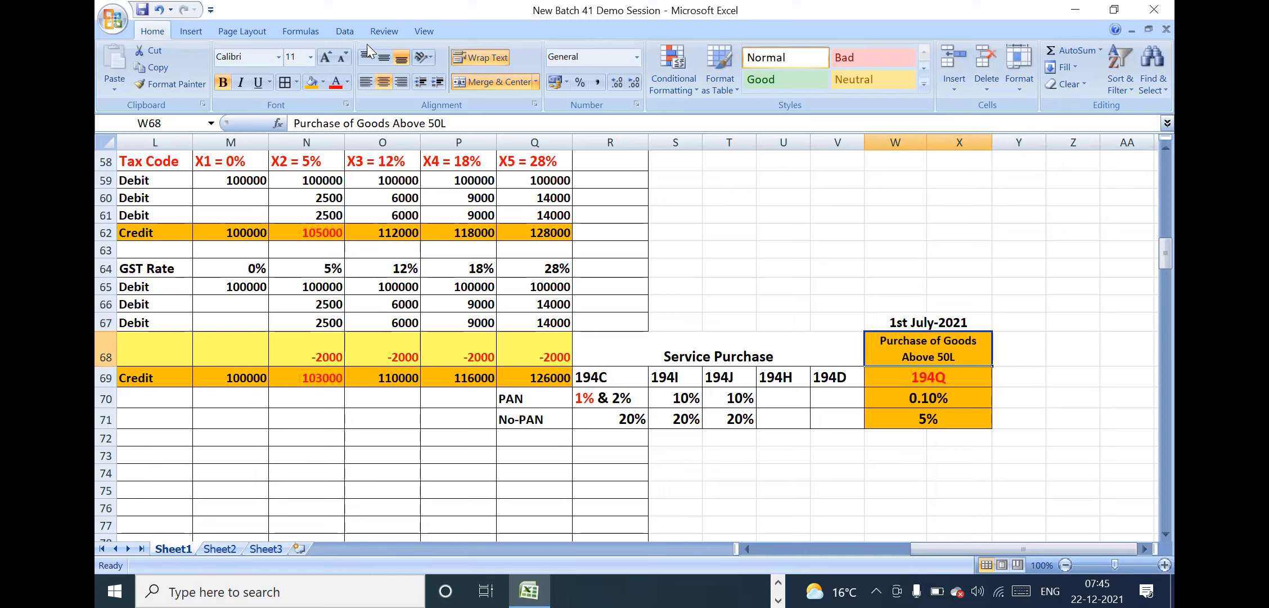
click(300, 55)
text(12)
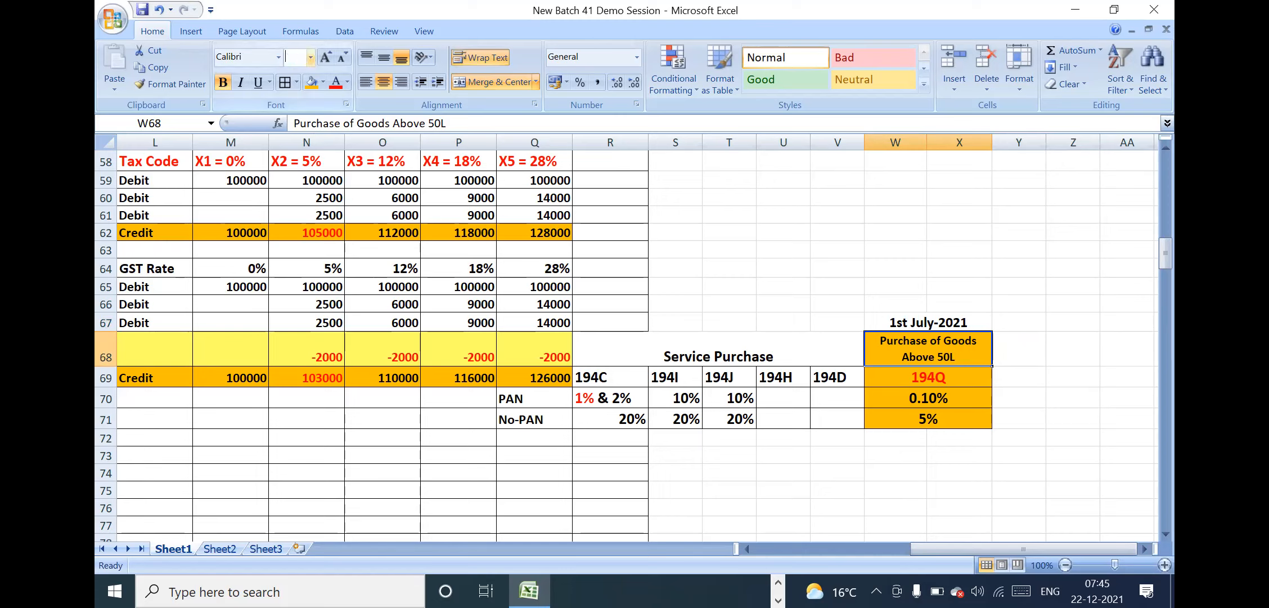
key(Return)
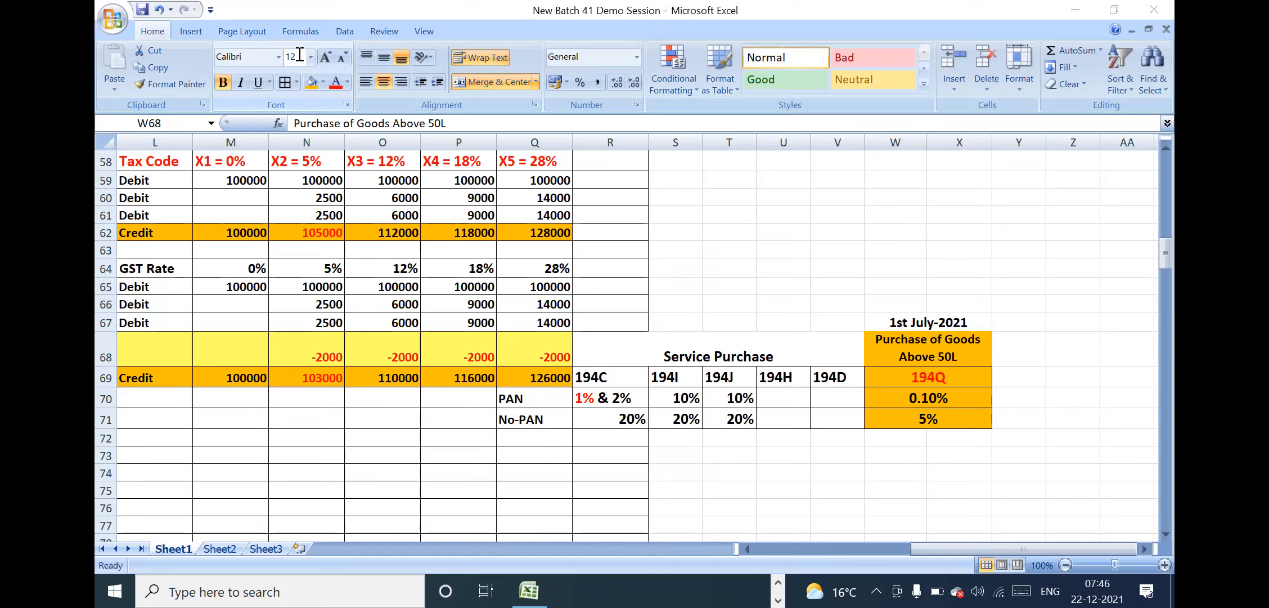
Review the 194Q block from its start date down to the No-PAN rate, W67:X71
click(921, 313)
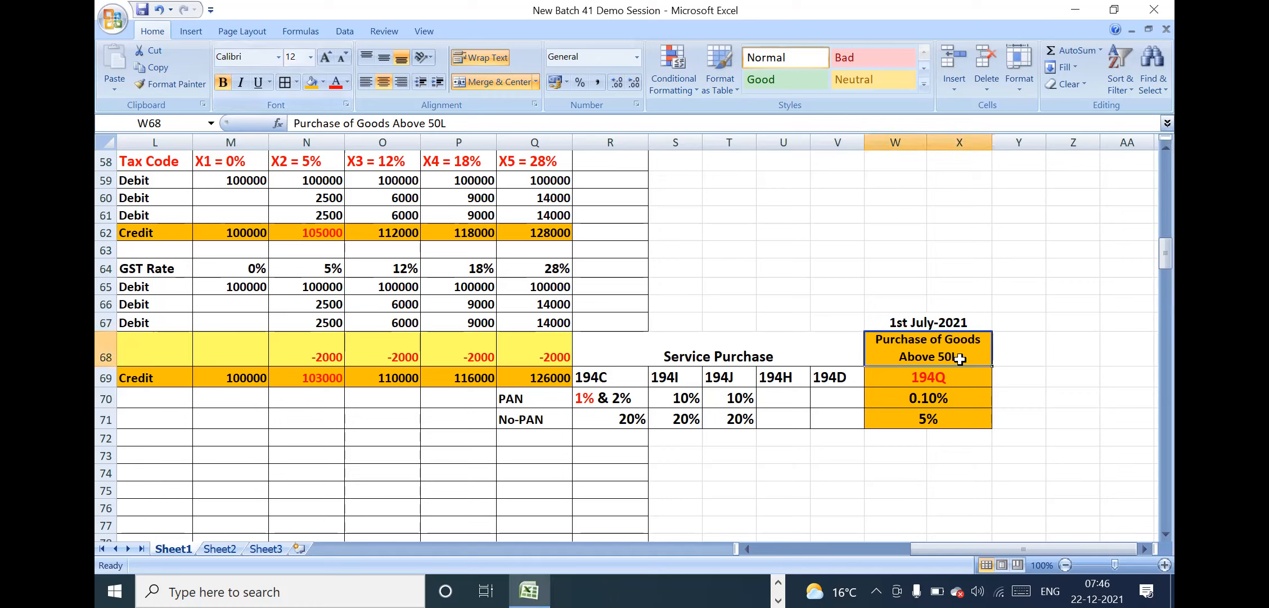
drag(939, 329, 940, 423)
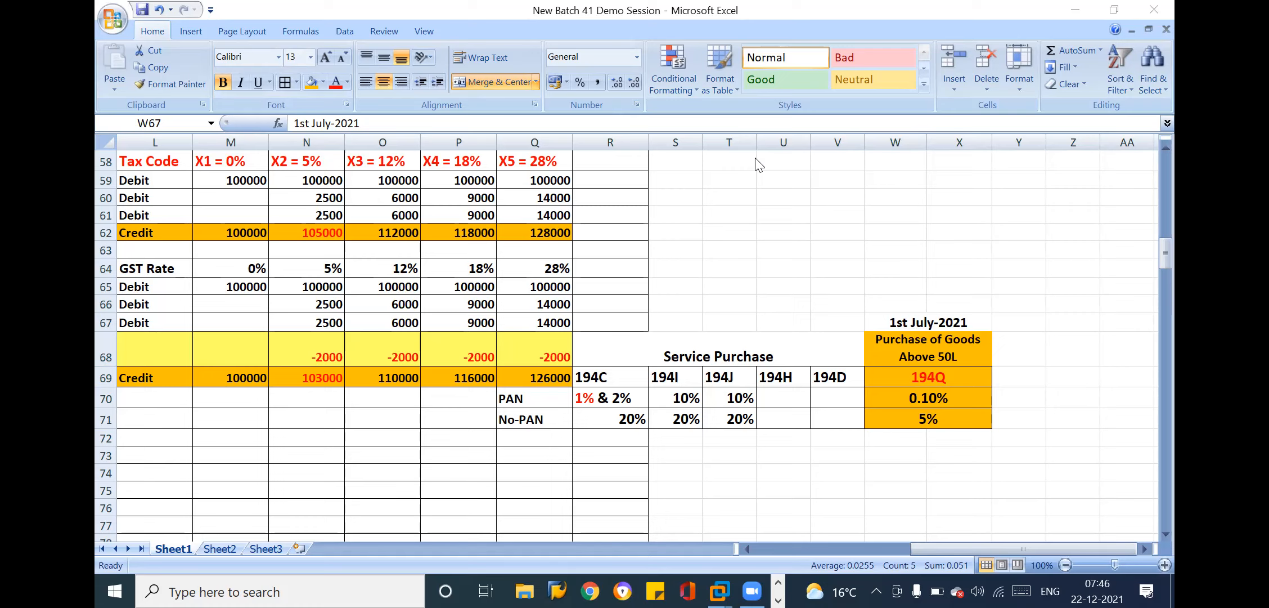
click(933, 338)
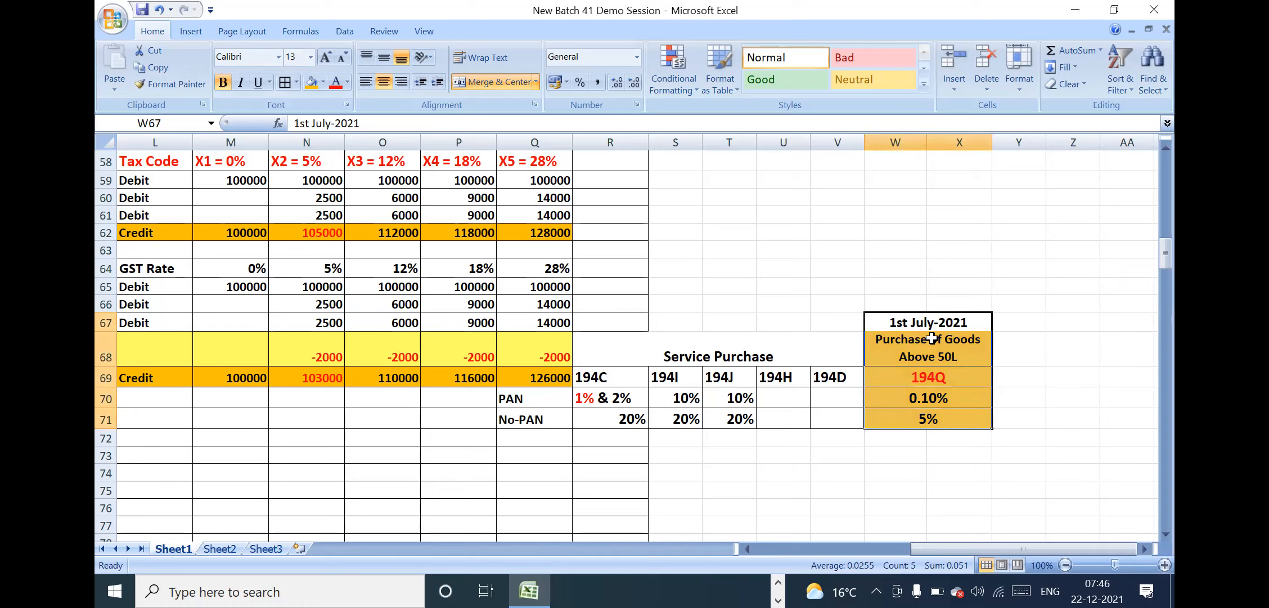
click(933, 339)
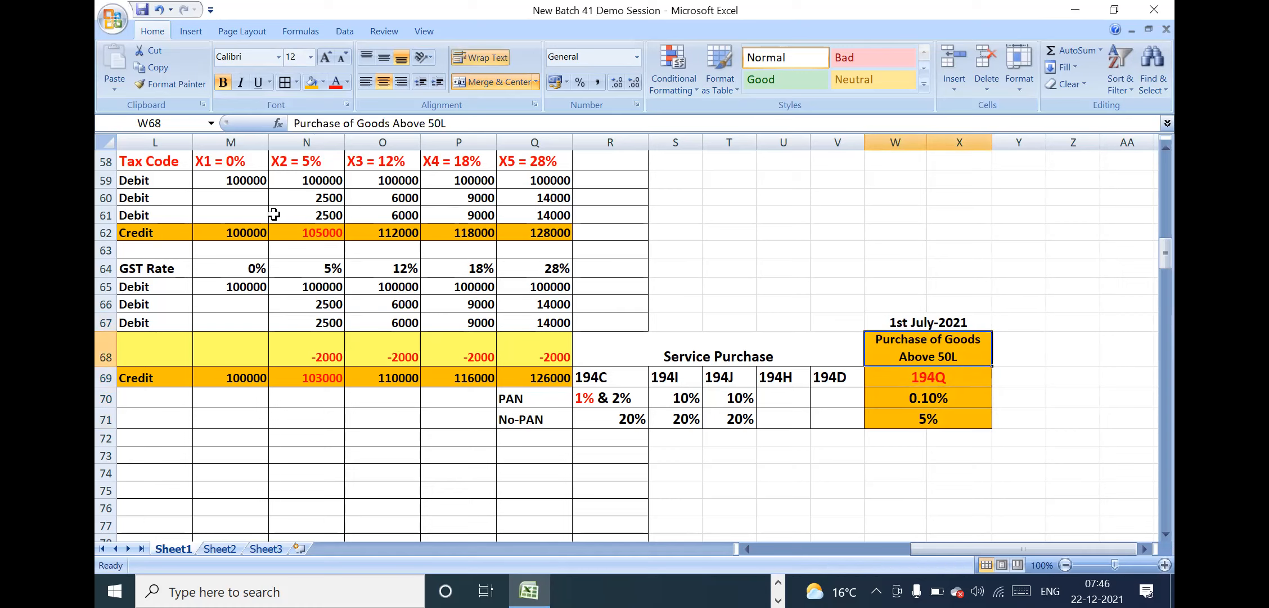
Go back up to the SAP modules overview and examine the BASIS responsibilities from the heading down to Back Up, I12:I17
click(1169, 171)
click(271, 203)
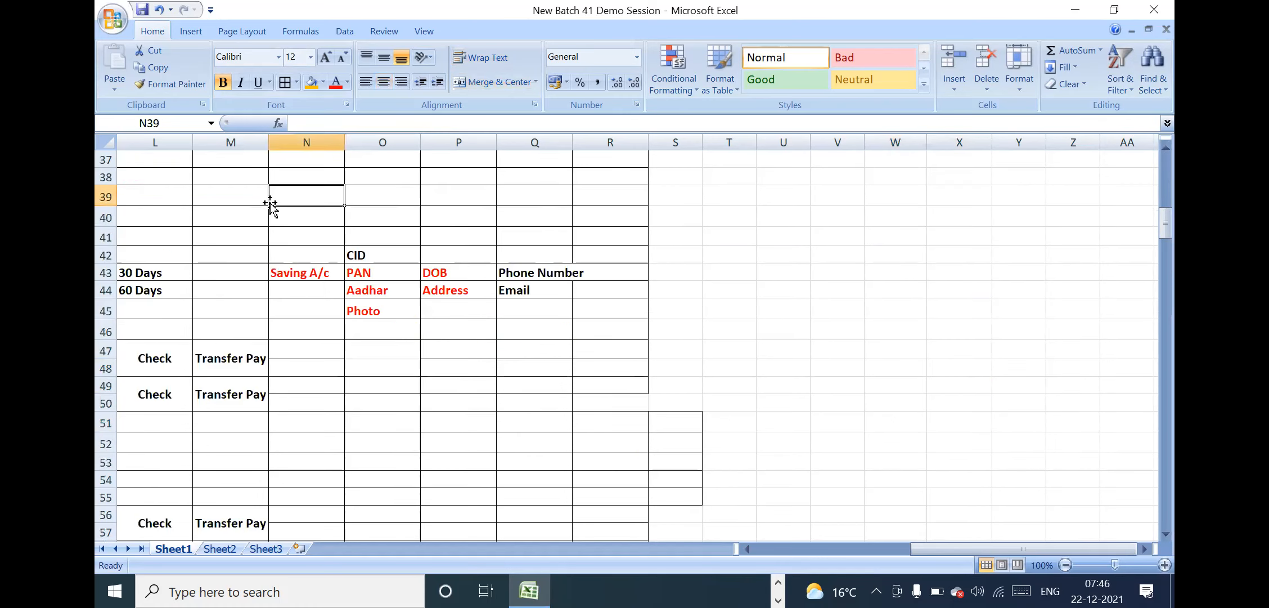
key(Left)
key(Left)
key(Left)
key(Left)
key(Left)
key(Left)
key(Left)
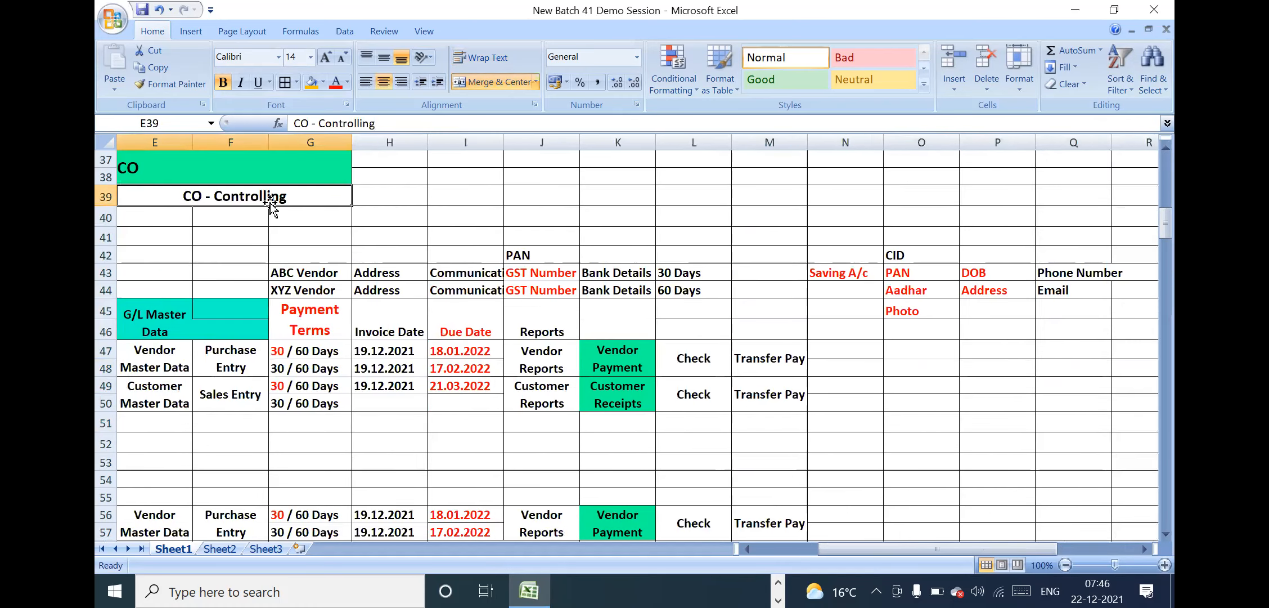
key(Up)
key(Up)
key(Up)
key(Up)
key(Up)
key(Up)
key(Up)
key(Up)
key(Up)
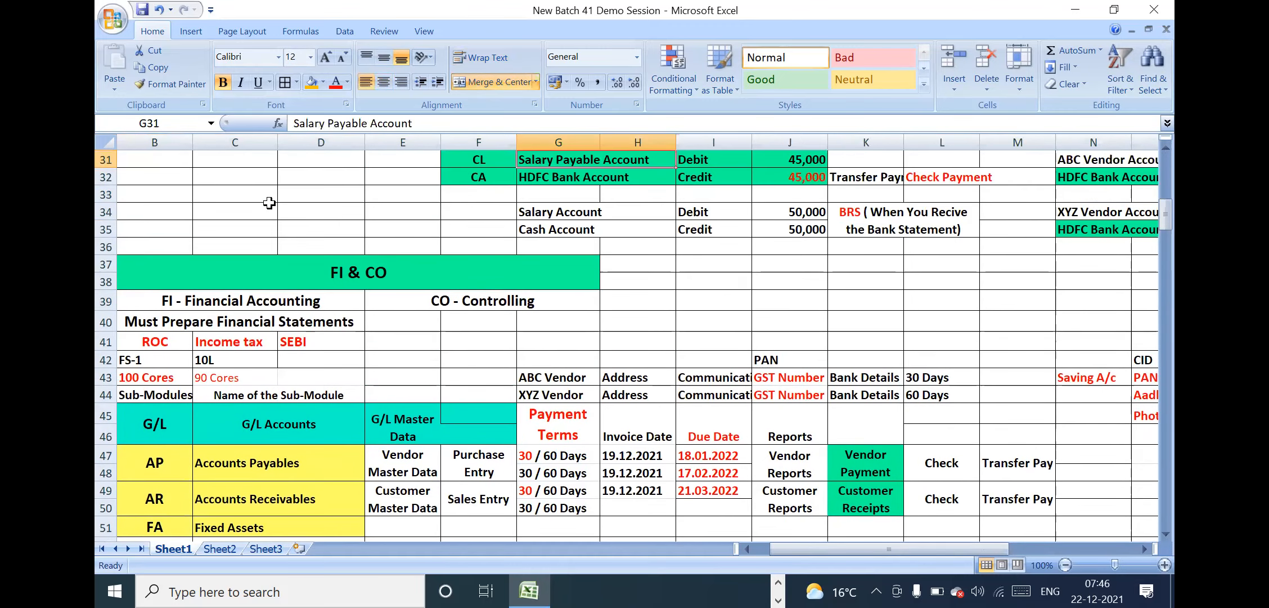
key(Up)
key(Up)
key(Up)
key(Up)
key(Up)
key(Up)
key(Up)
key(Up)
key(Up)
key(Up)
key(Up)
key(Up)
key(Up)
key(Up)
key(Up)
key(Up)
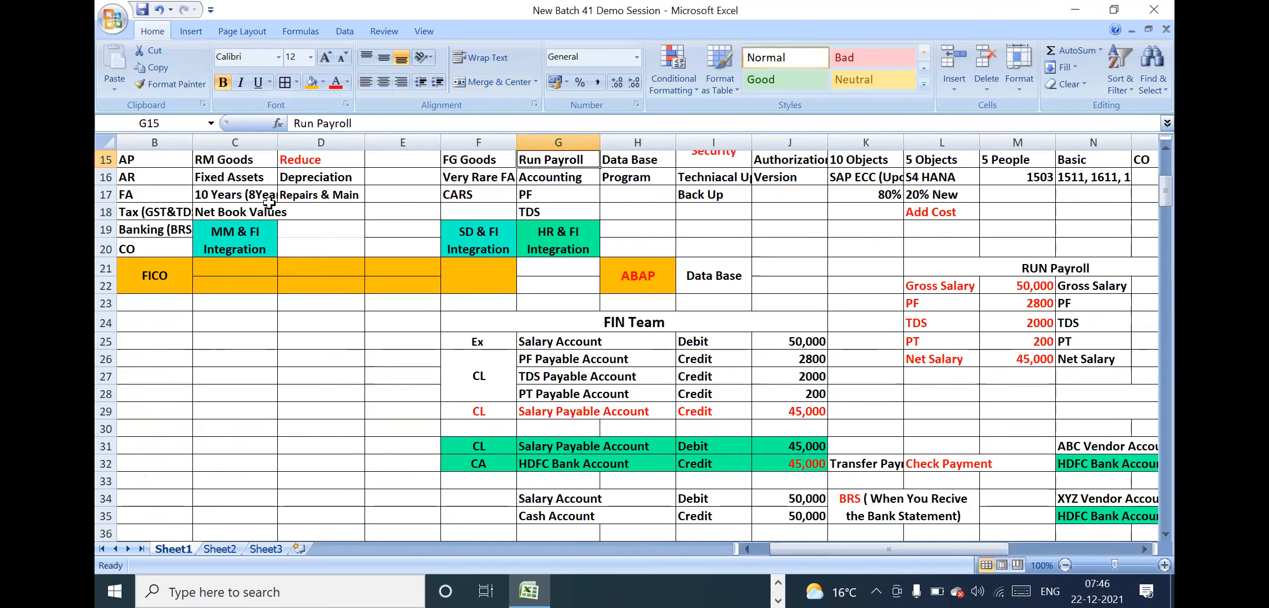
key(Up)
key(Up)
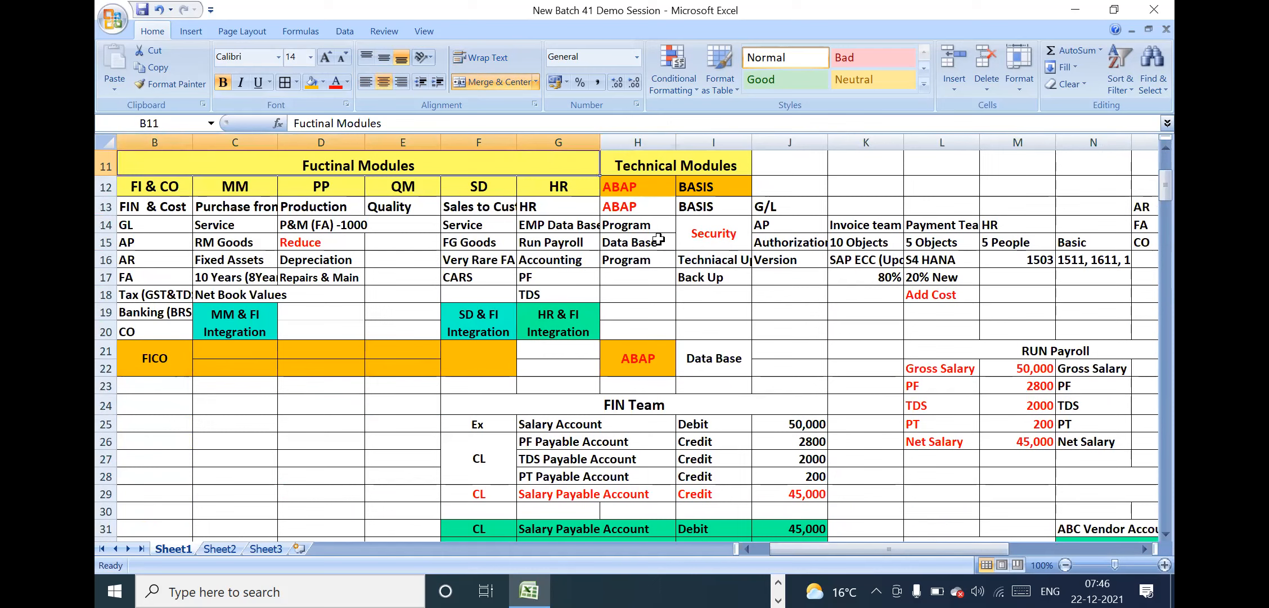
click(704, 256)
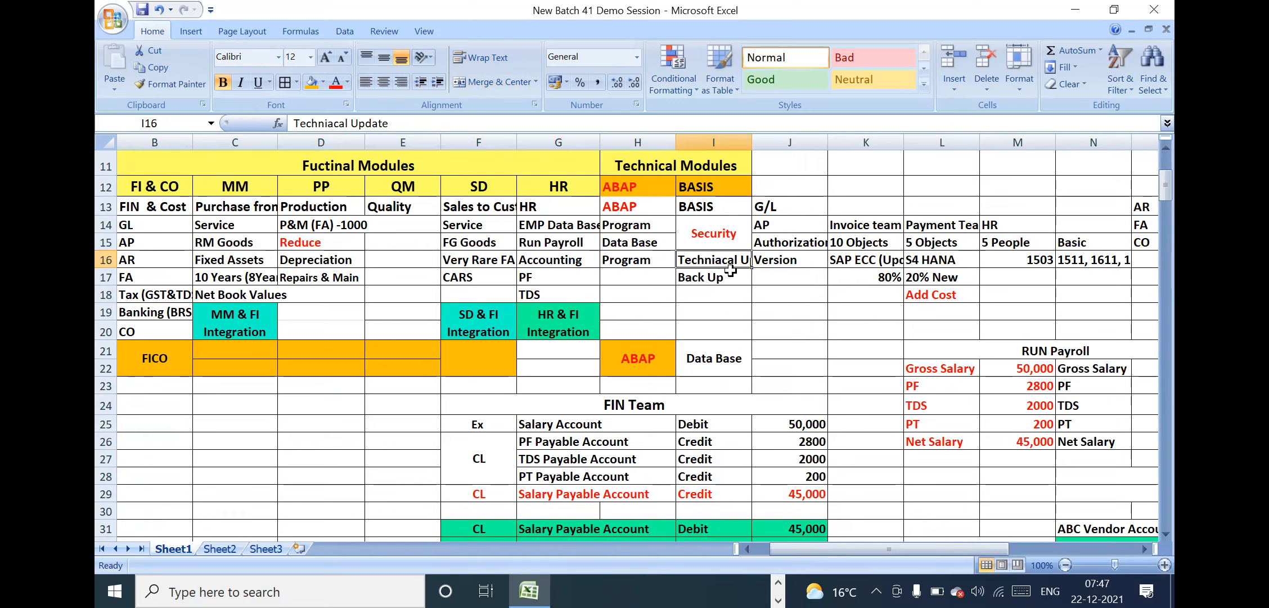
drag(719, 187, 730, 269)
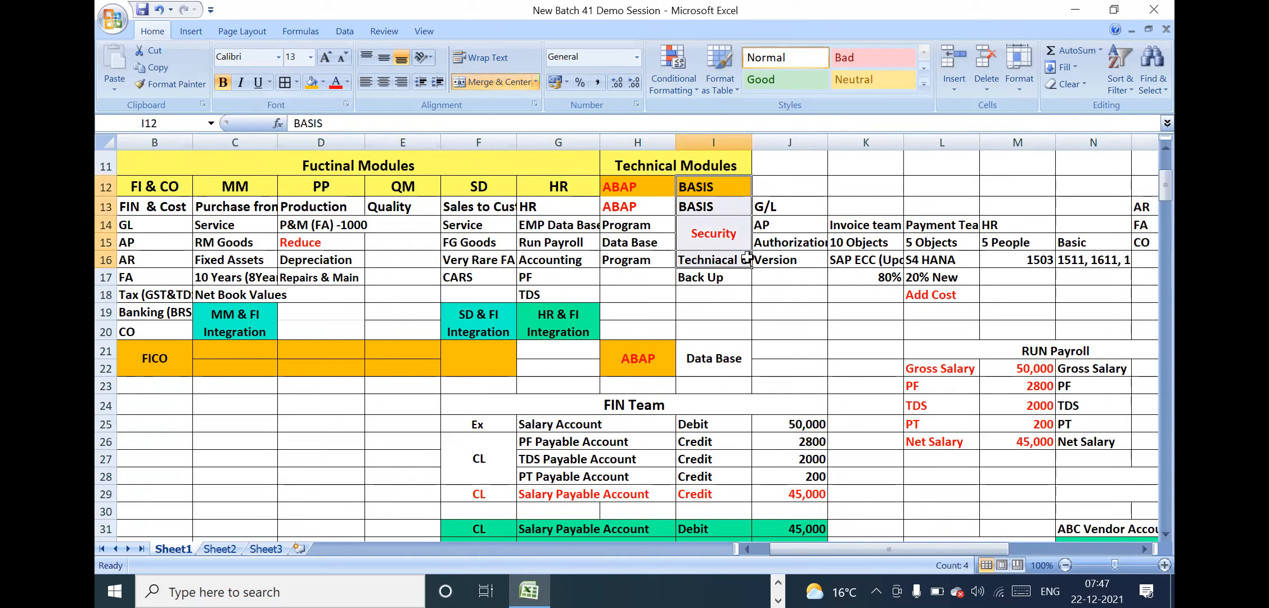
click(785, 260)
drag(722, 187, 726, 269)
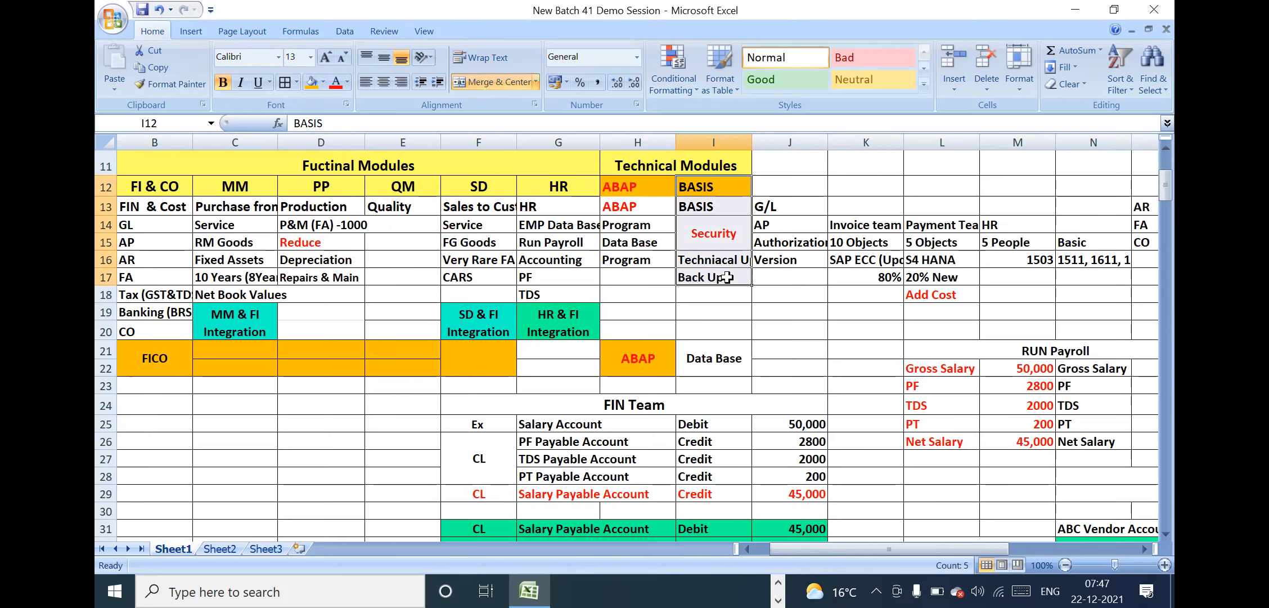
Enter "Add on Programs" in H17 below the last Program entry of the ABAP column
click(633, 270)
text(Add )
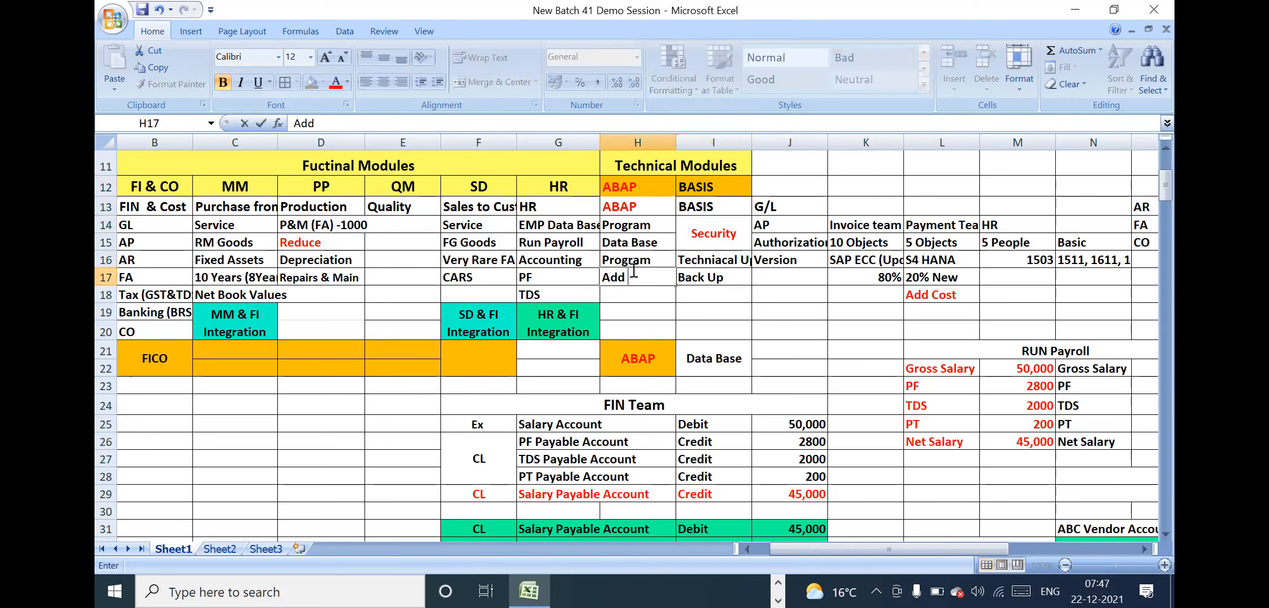
text(on Programs)
key(Return)
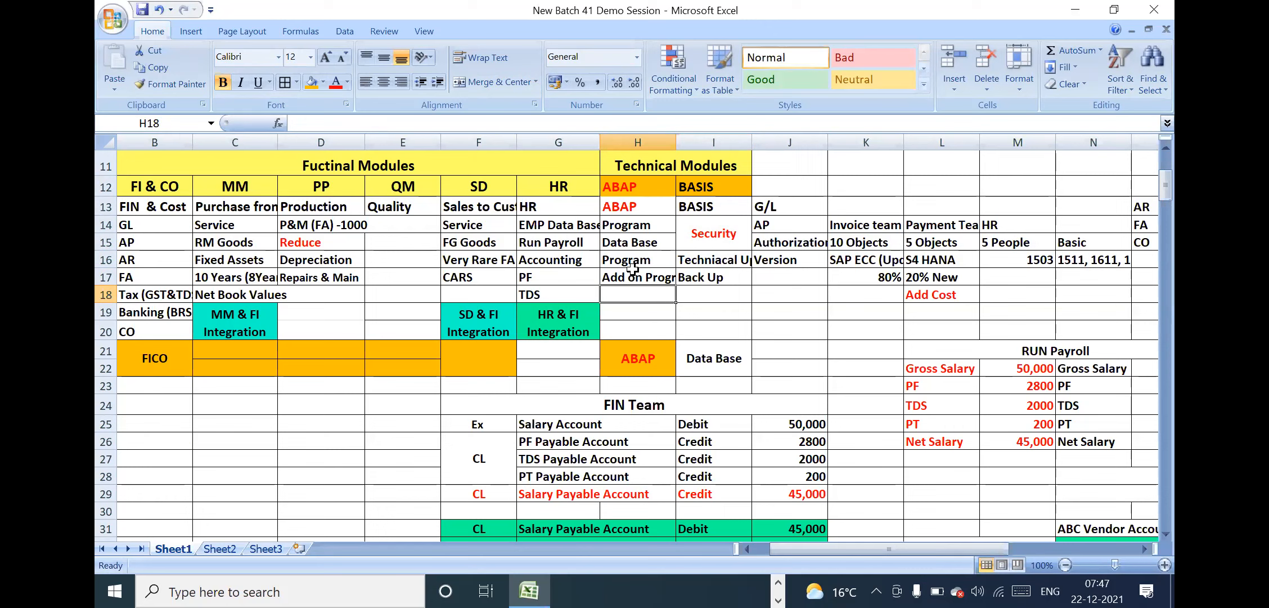
Review the ABAP and BASIS entries of the Technical Modules block, H11:I17
drag(657, 278, 707, 279)
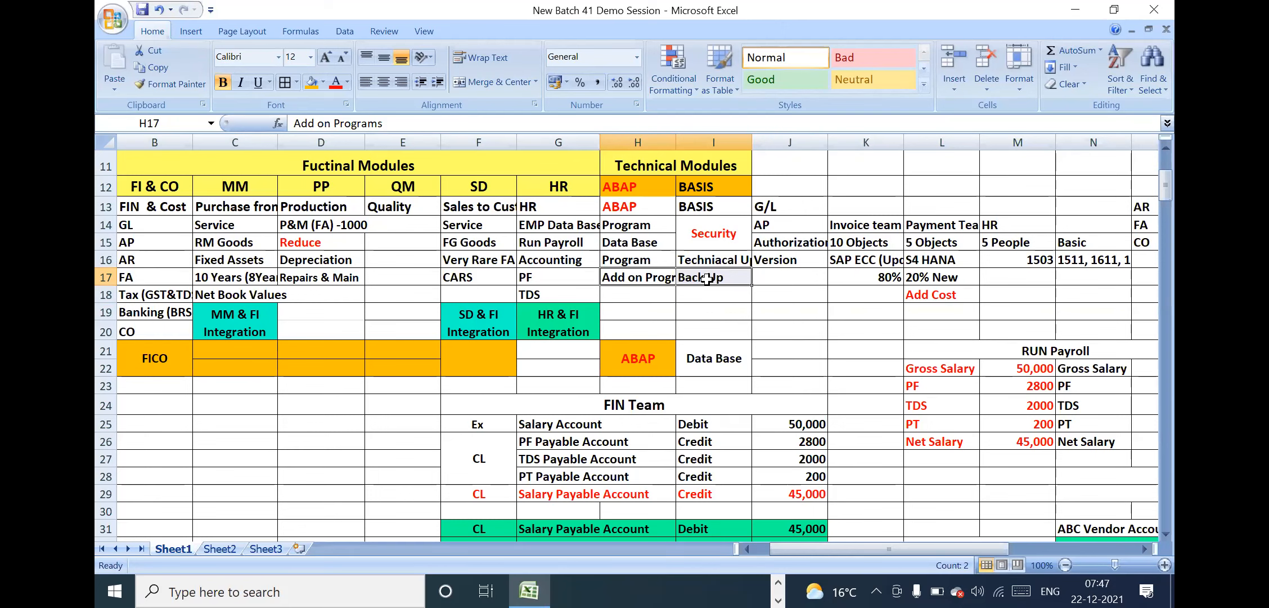
click(755, 277)
drag(652, 151, 710, 288)
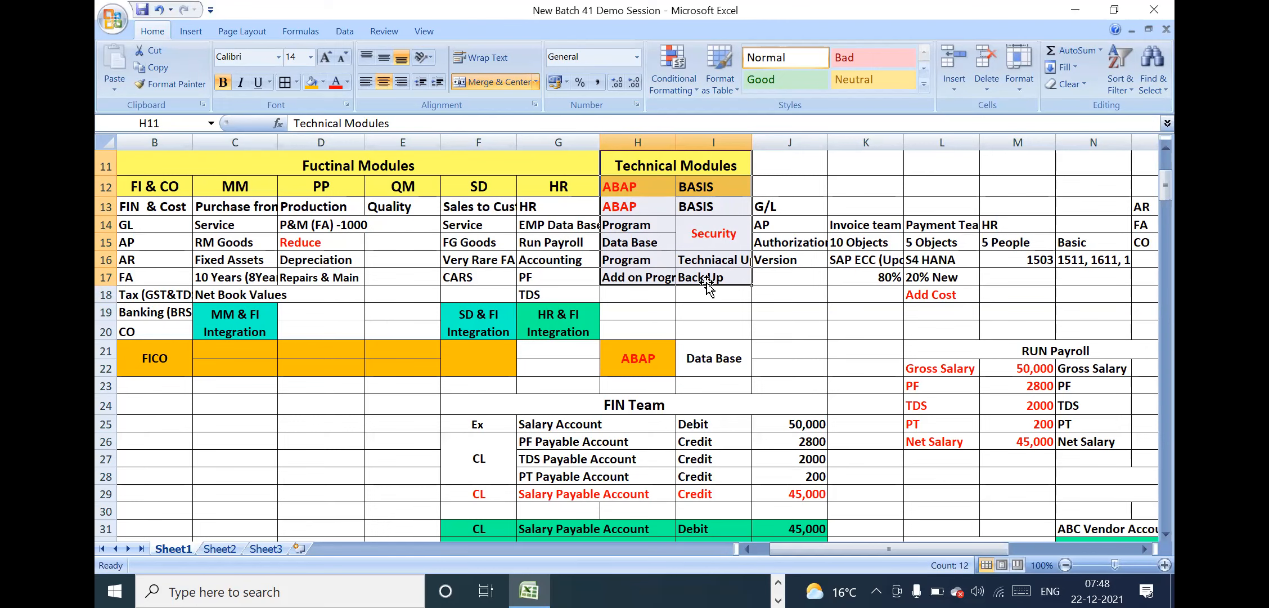
Look through the RUN Payroll block and the entries below it, down to the vendor purchase and GST entries of row 70
click(1066, 424)
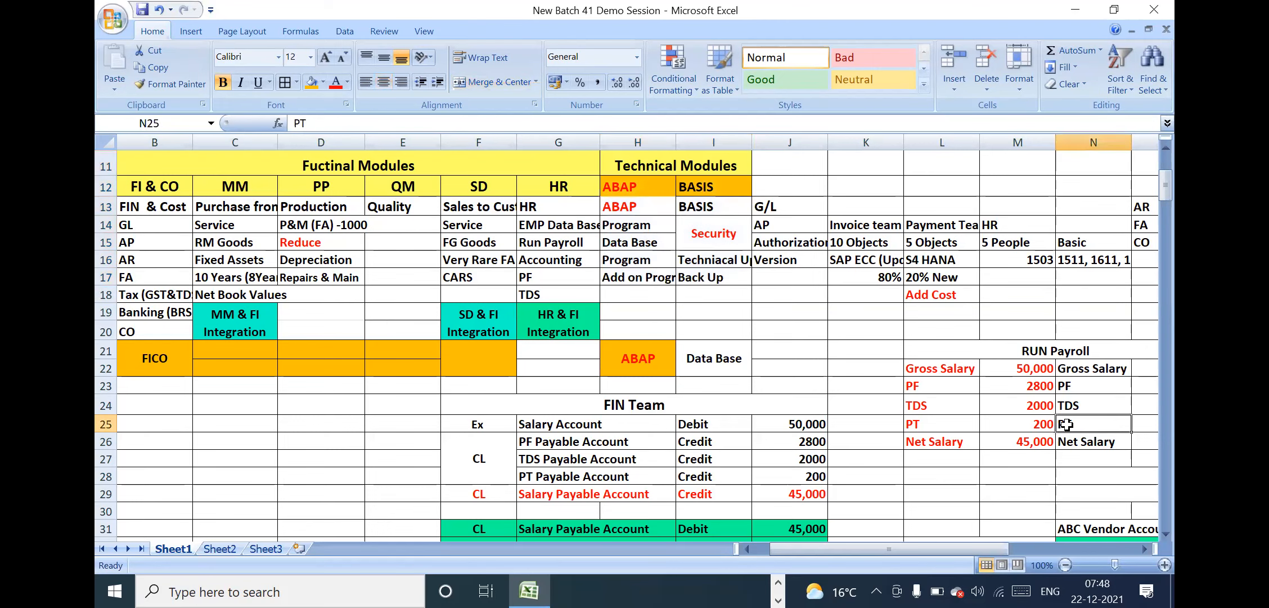
key(Right)
key(Right)
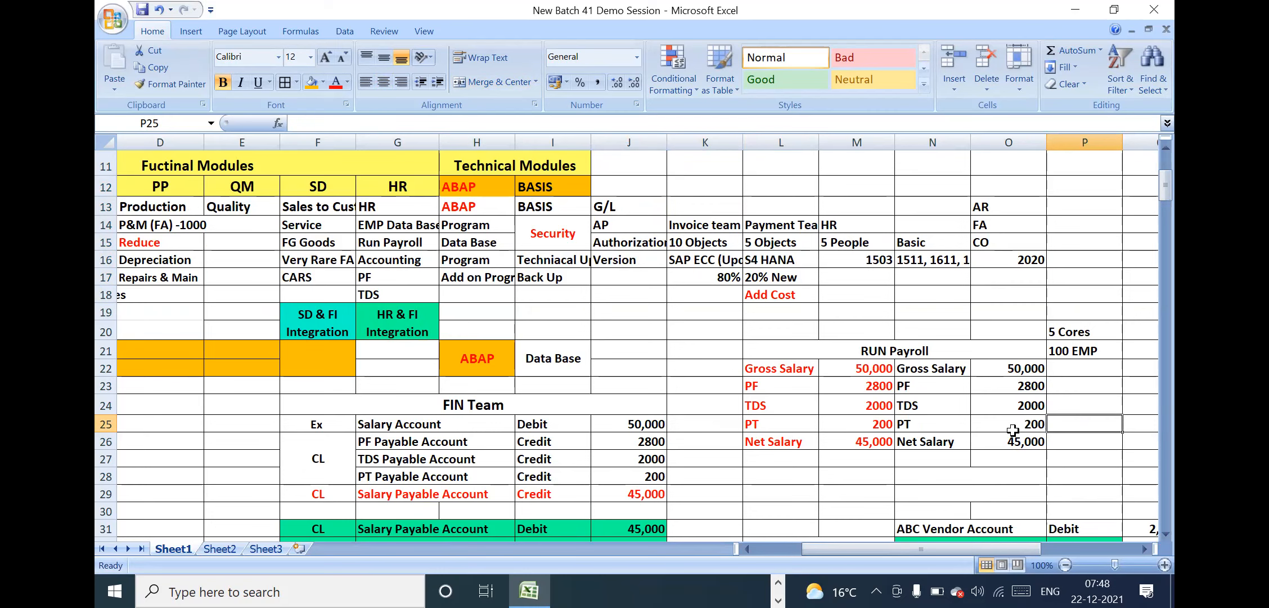
click(943, 456)
key(Down)
key(Down)
key(Down)
key(Down)
key(Down)
key(Down)
key(Down)
key(Down)
key(Down)
key(Down)
key(Down)
key(Down)
key(Down)
key(Down)
key(Down)
key(Down)
key(Down)
key(Down)
key(Down)
key(Down)
key(Down)
key(Down)
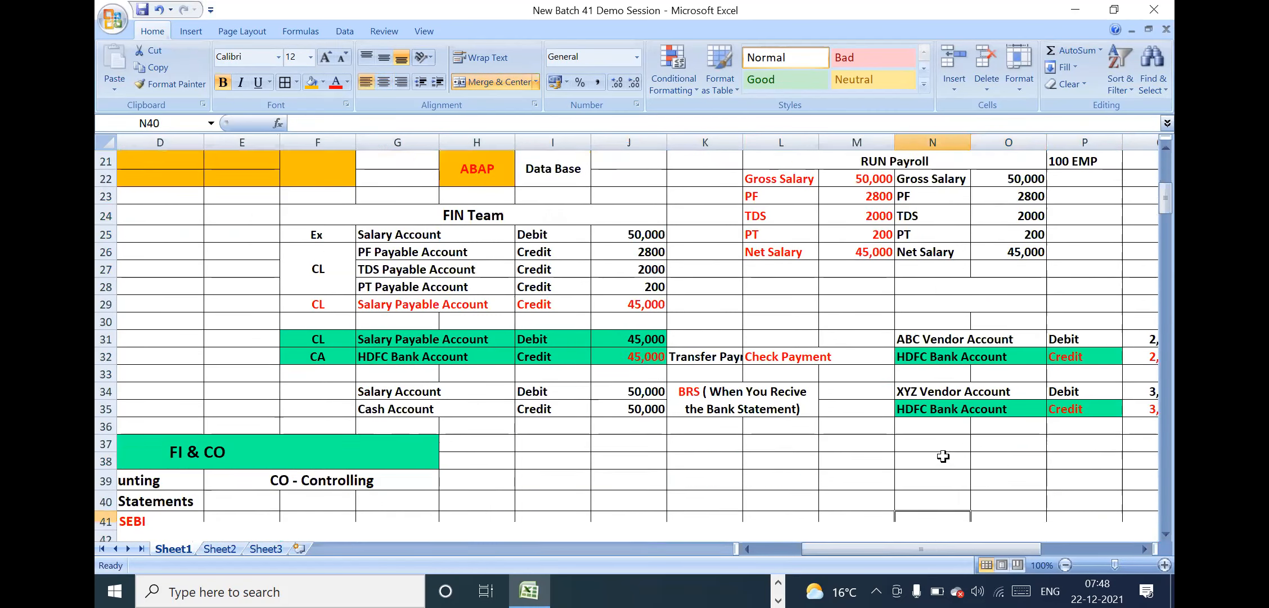
key(Down)
key(Down)
key(Down)
key(Down)
key(Down)
key(Down)
key(Down)
key(Down)
key(Down)
key(Down)
key(Down)
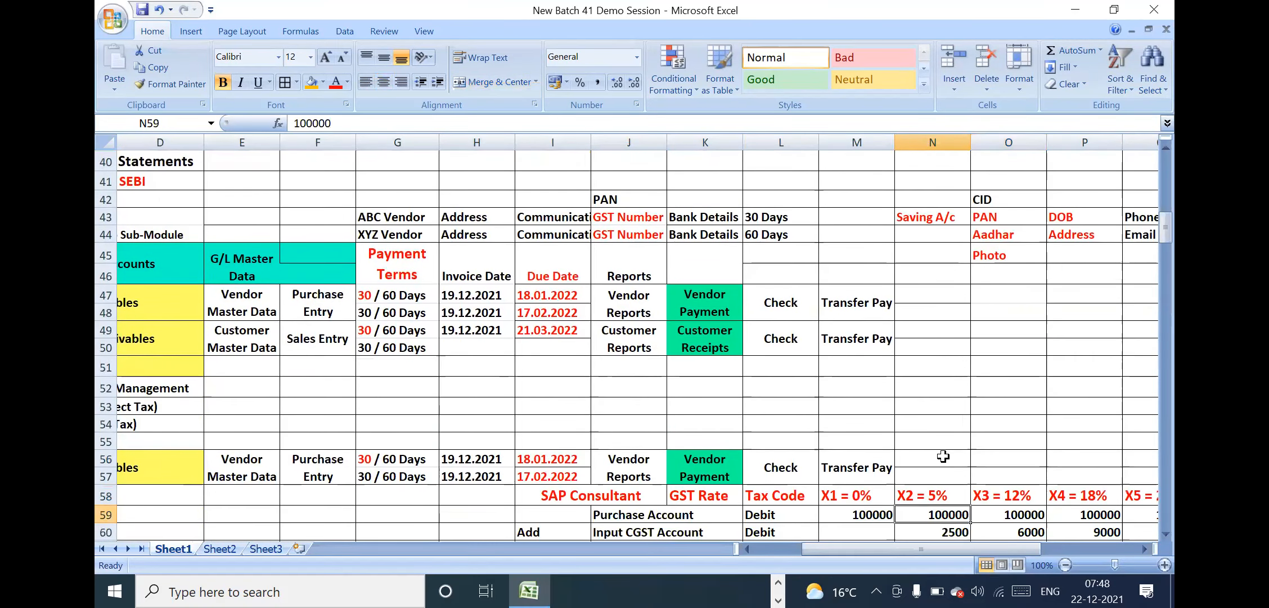
key(Down)
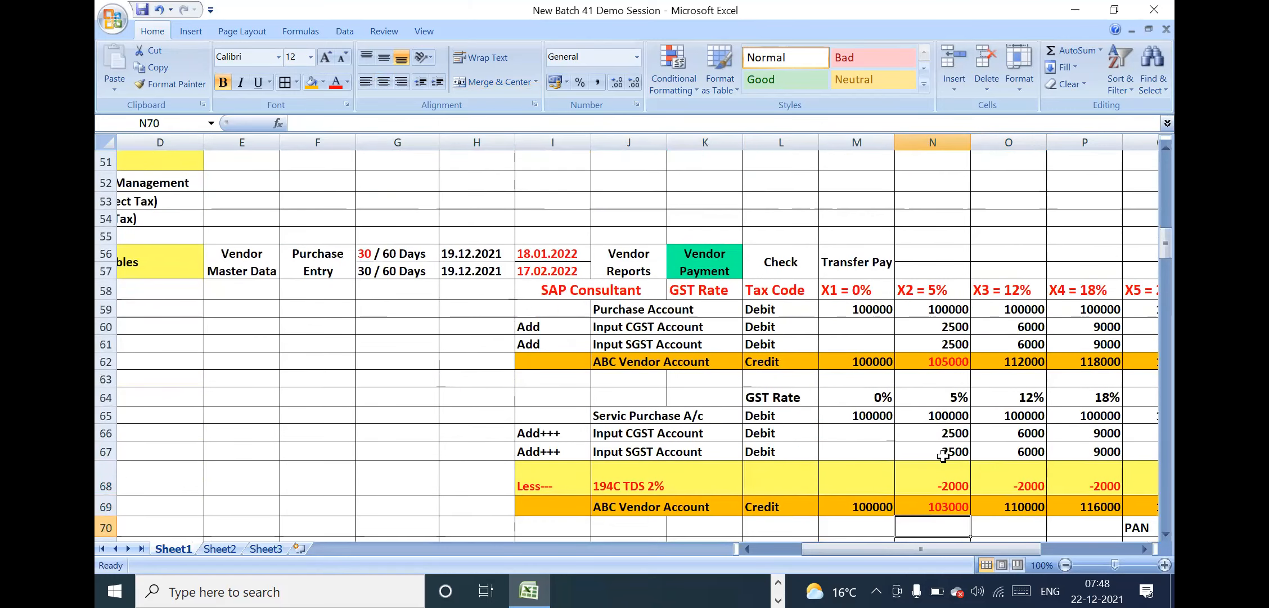
Examine the TDS rate table beside the GST entries, from section 194C across to 194Q, R68:X71
key(Right)
key(Right)
key(Right)
key(Right)
key(Right)
key(Right)
key(Right)
key(Right)
key(Right)
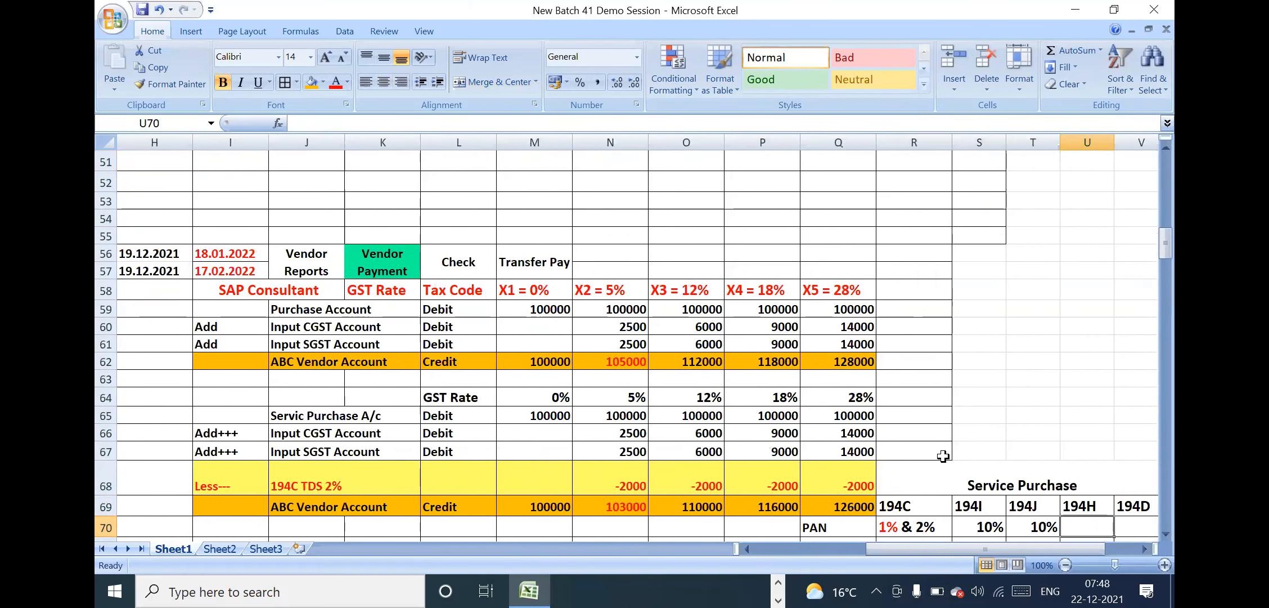
key(Right)
key(Right)
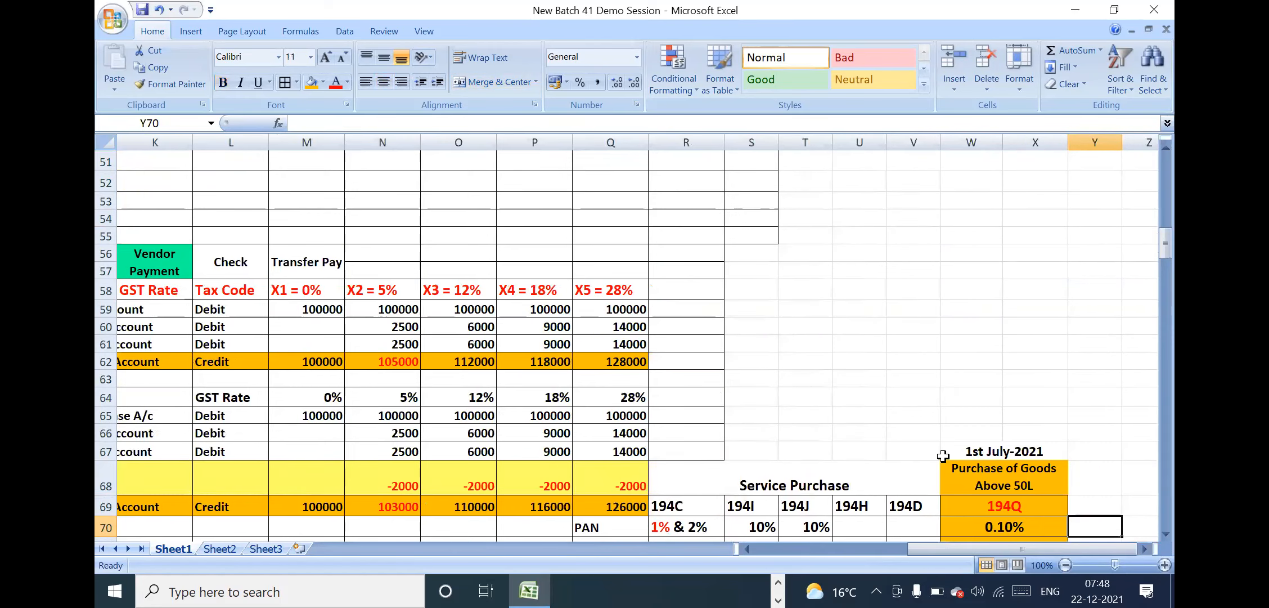
key(Down)
key(Down)
key(Down)
key(Down)
key(Down)
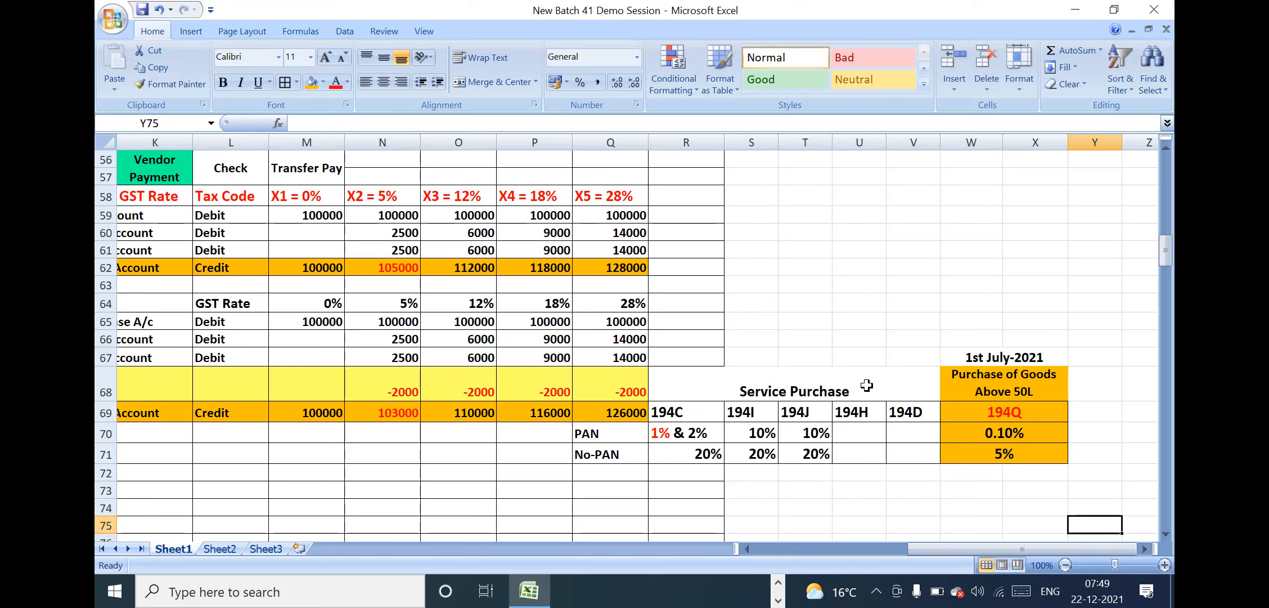
Middle-align the Service Purchase heading vertically in its merged cell and widen columns S to V
click(842, 382)
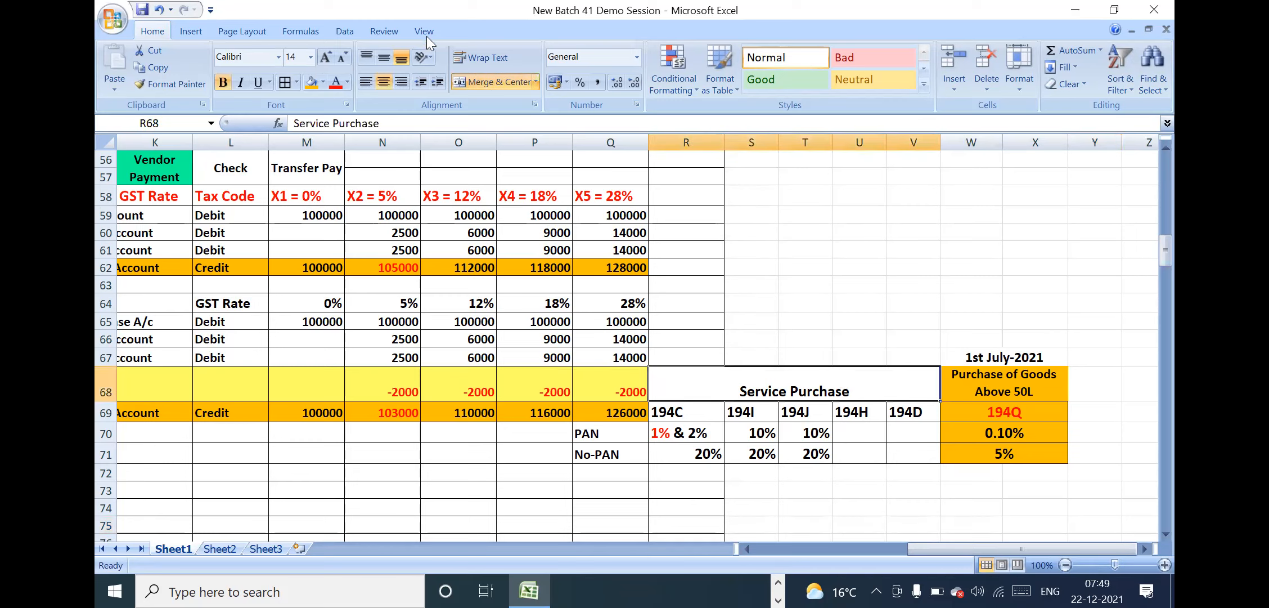
click(384, 58)
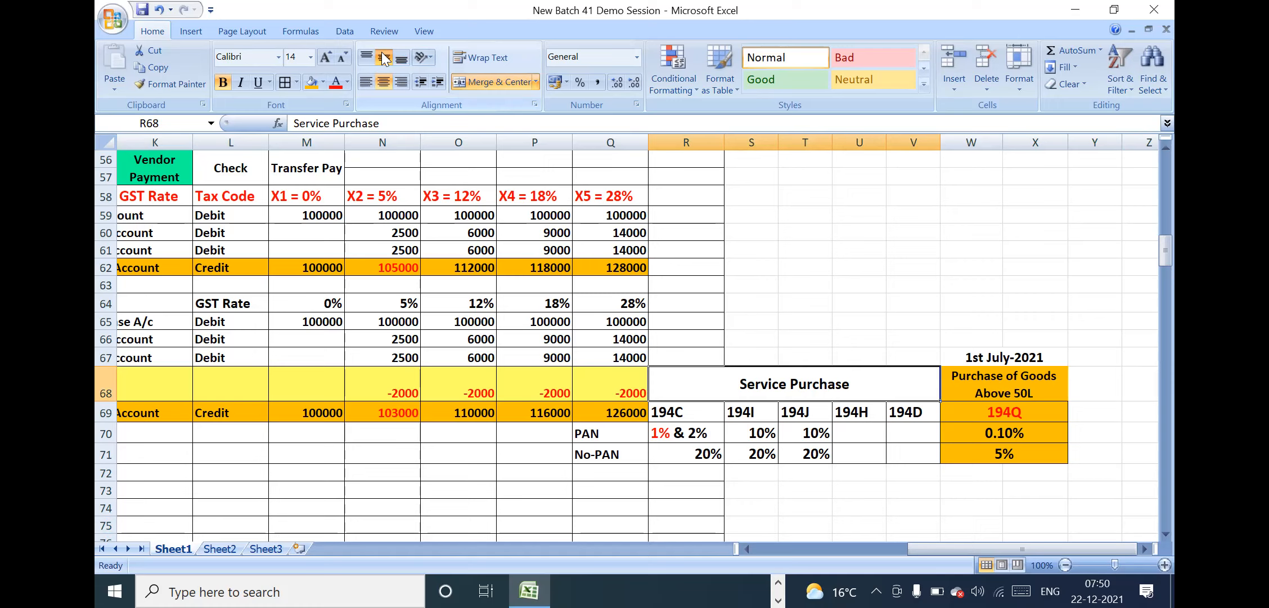
drag(777, 146, 1007, 145)
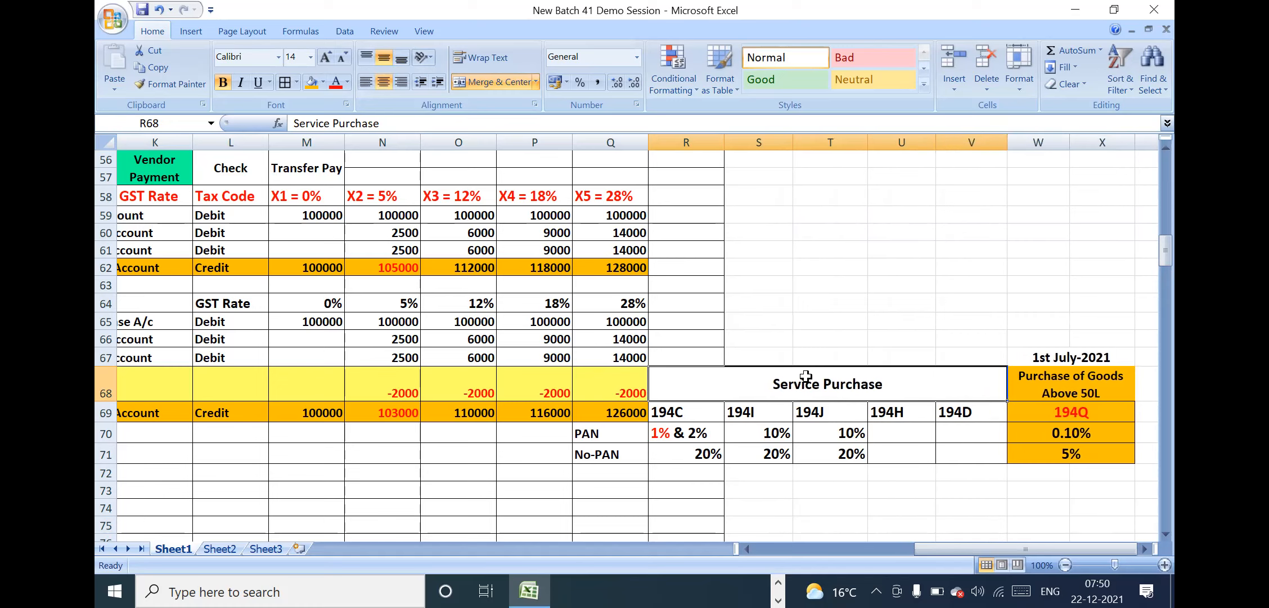
key(Down)
key(Down)
key(Down)
key(Down)
key(Down)
key(Down)
key(Down)
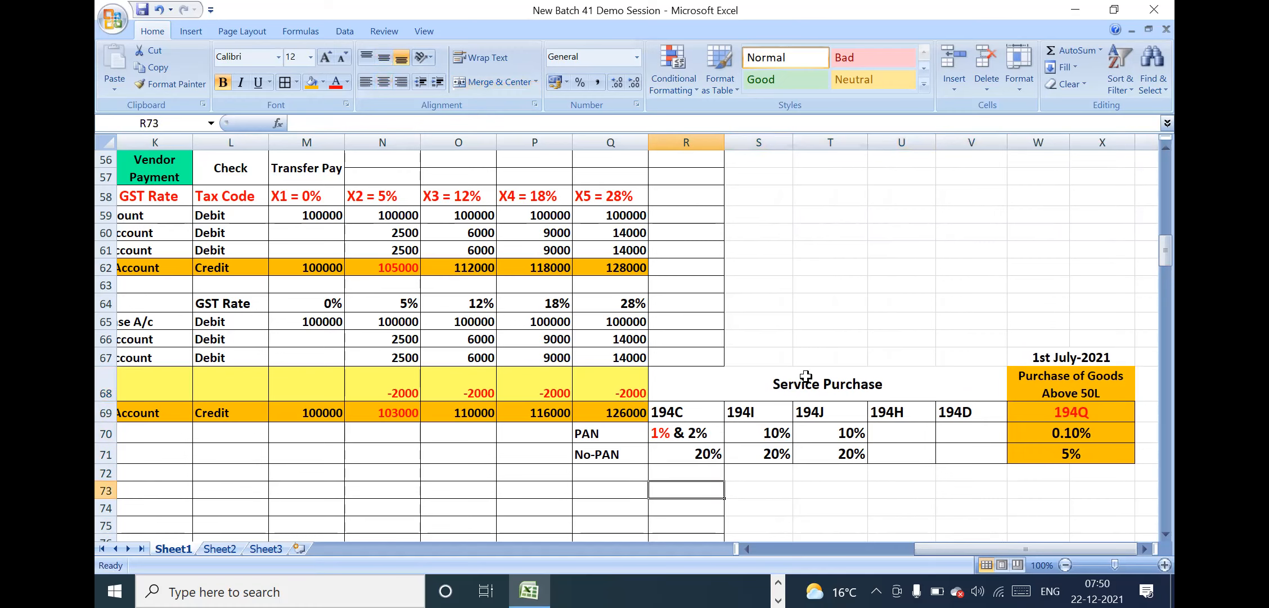
key(Down)
key(Down)
key(Down)
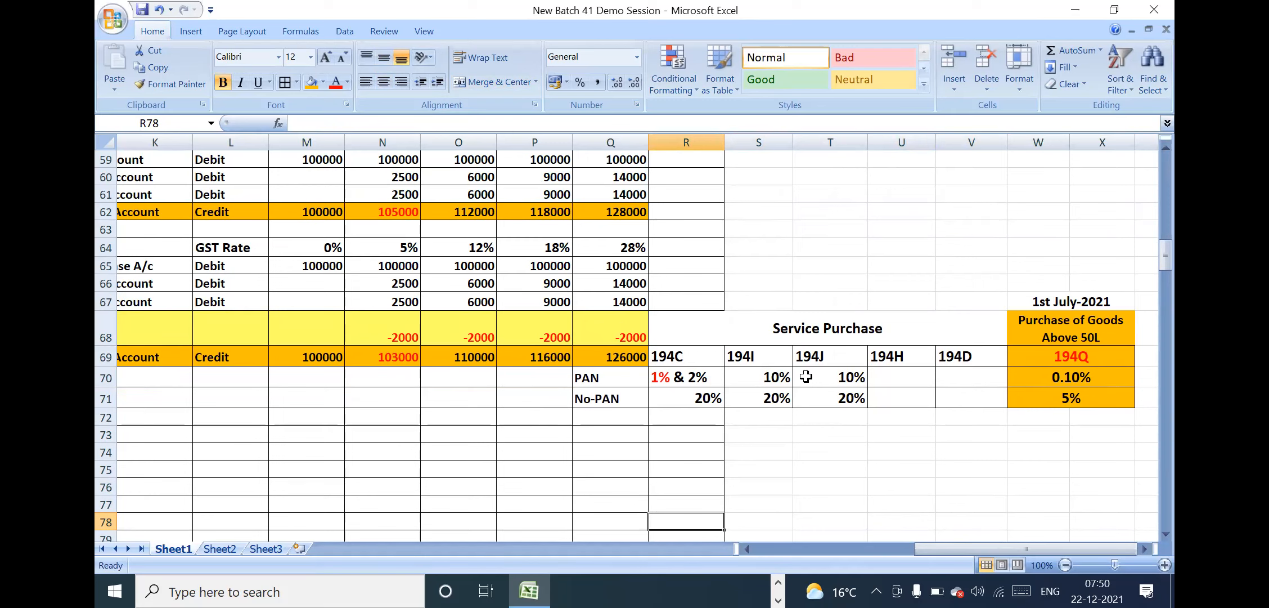
Review the Service Purchase and 194Q rates, R68:X71, together with the GST amounts beside them
drag(818, 337, 1076, 396)
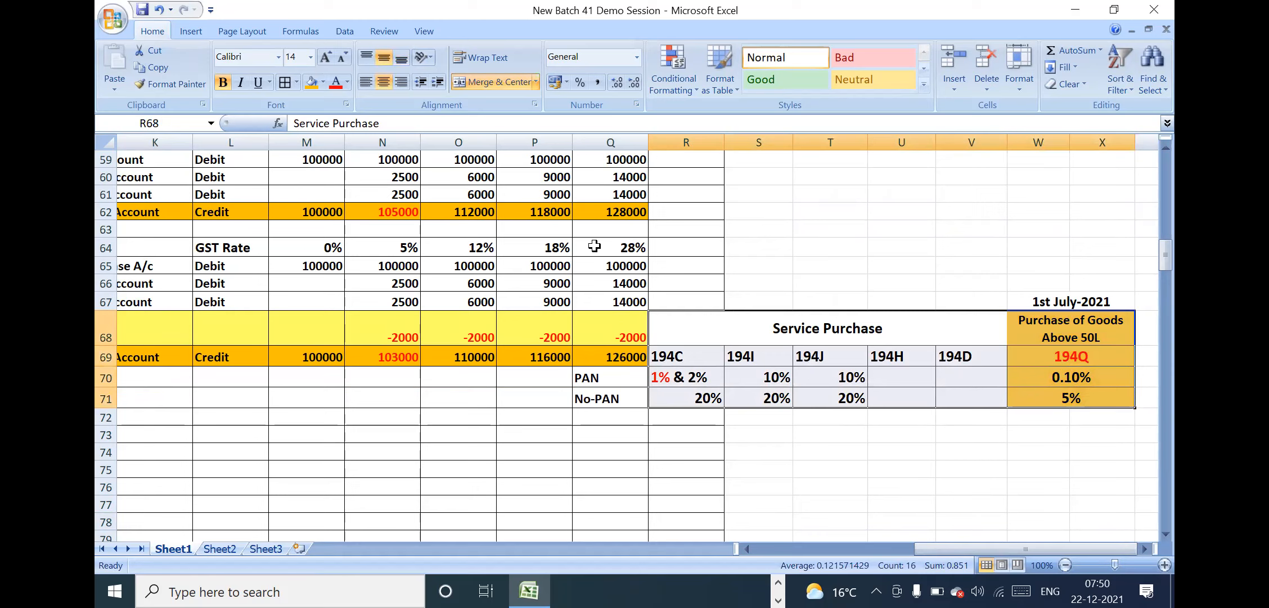
click(719, 337)
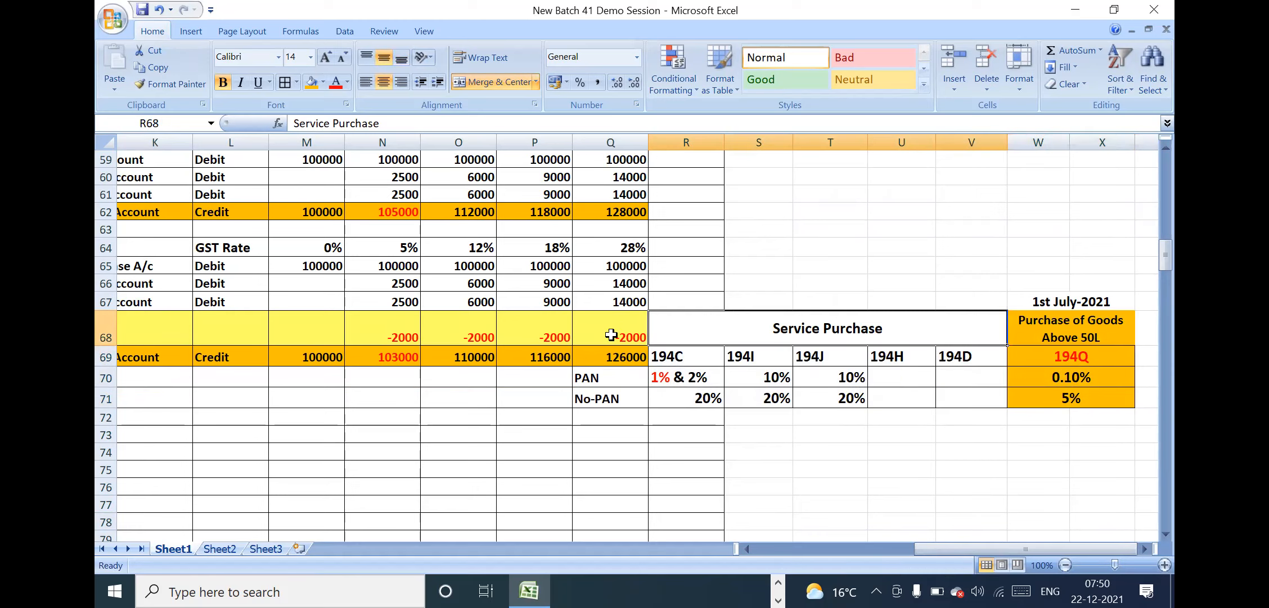
click(455, 287)
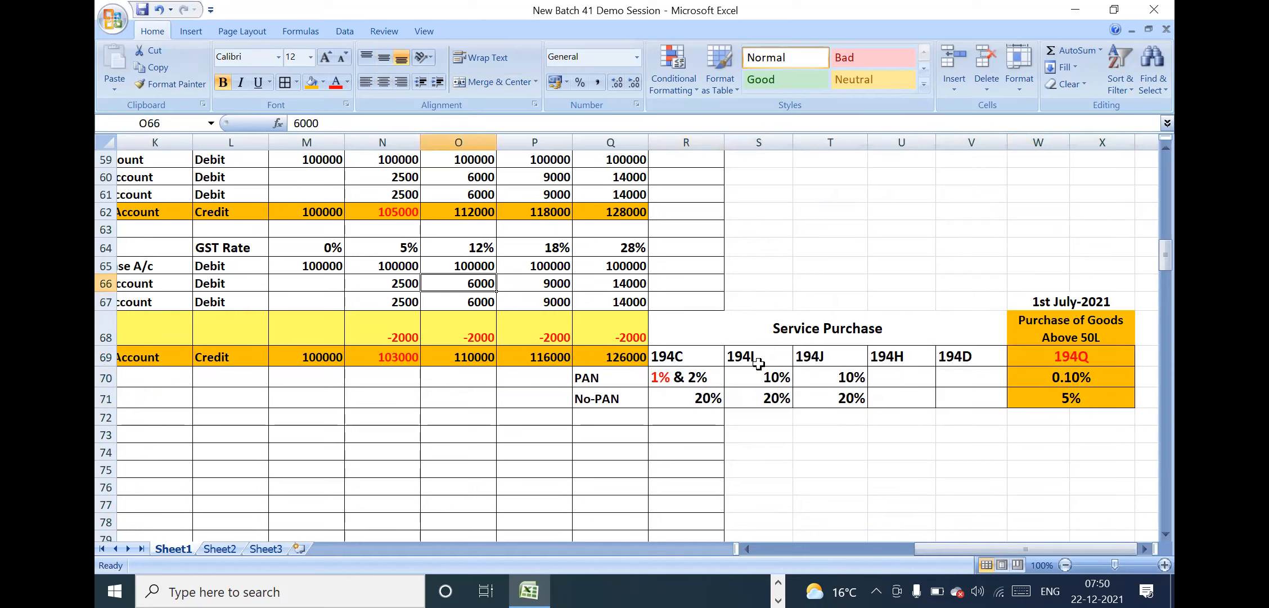
click(776, 377)
click(938, 398)
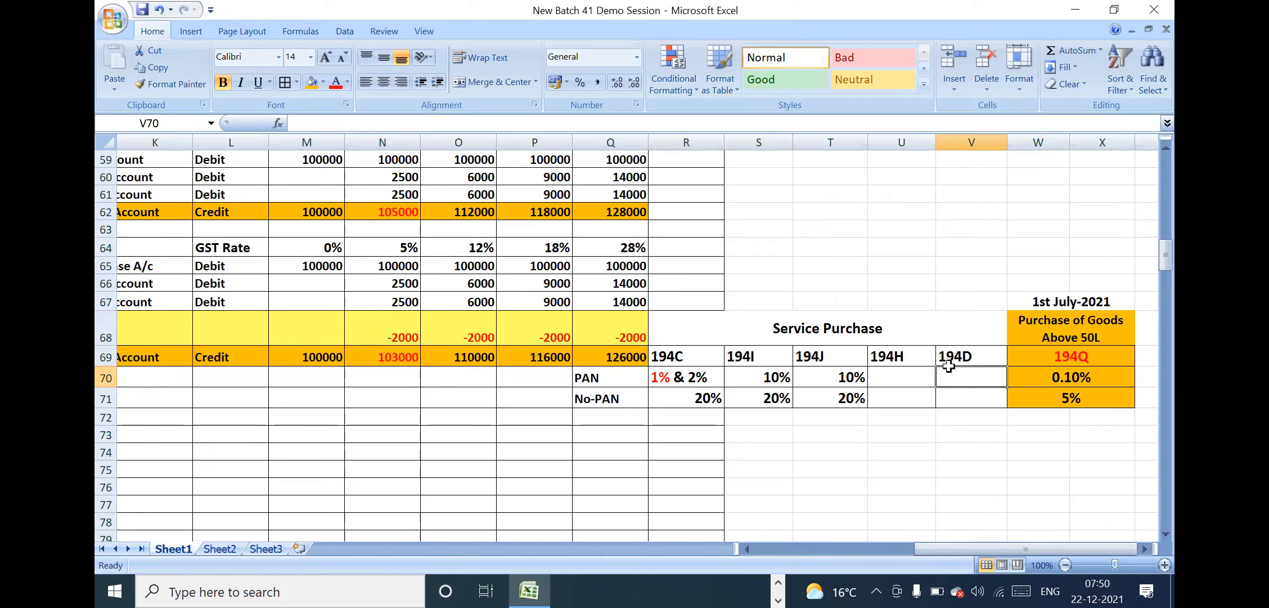
click(846, 340)
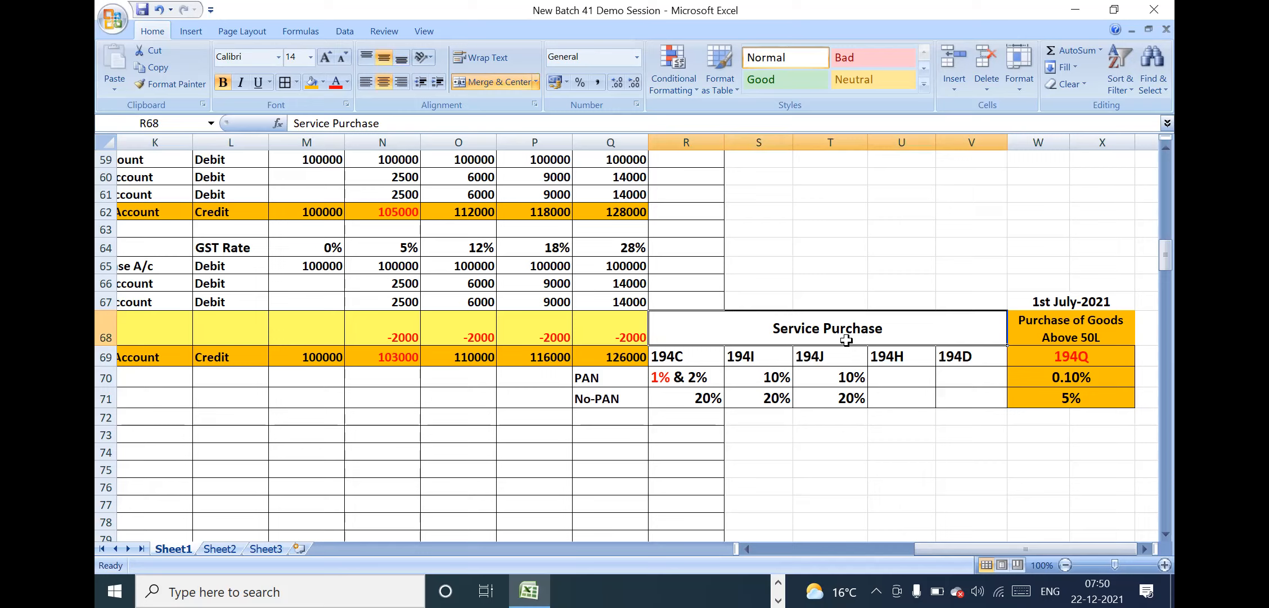
click(746, 123)
click(925, 394)
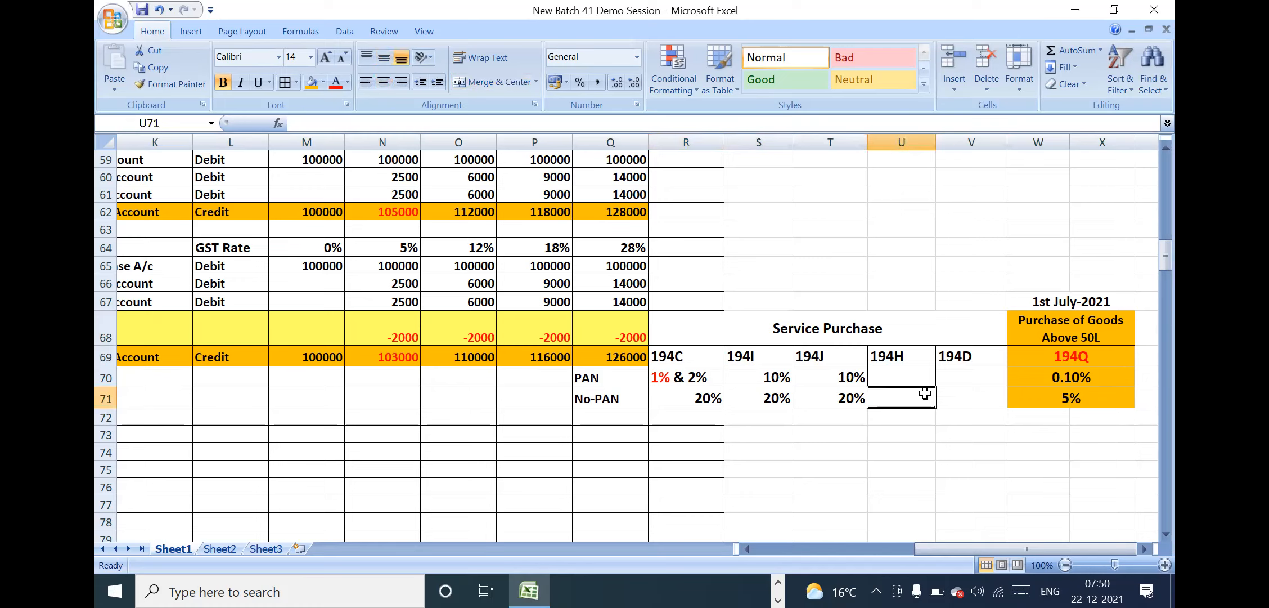
Merge and center R72:V74 below the TDS rate table and enter "Test It" in it
drag(715, 417, 991, 447)
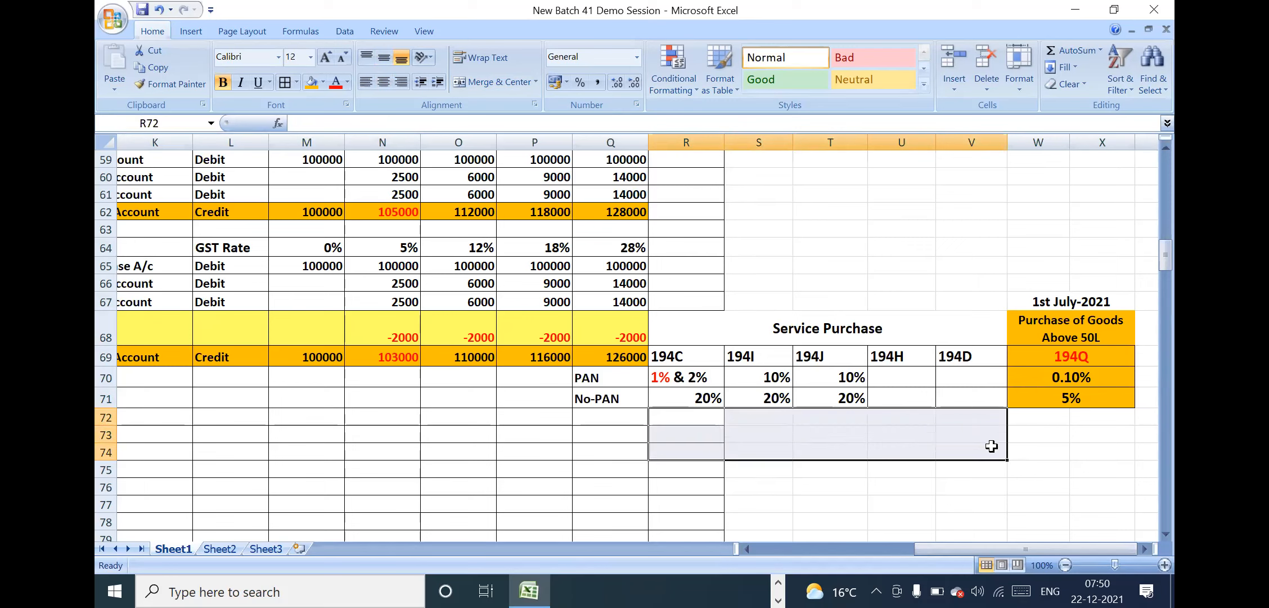
click(494, 81)
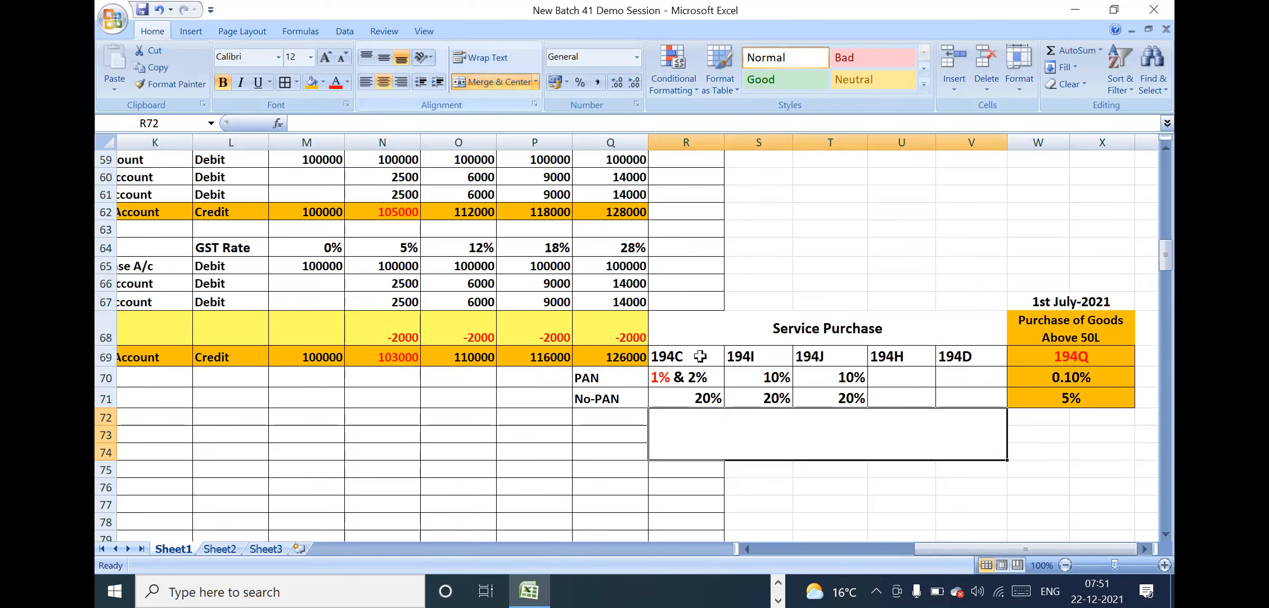
text(Test)
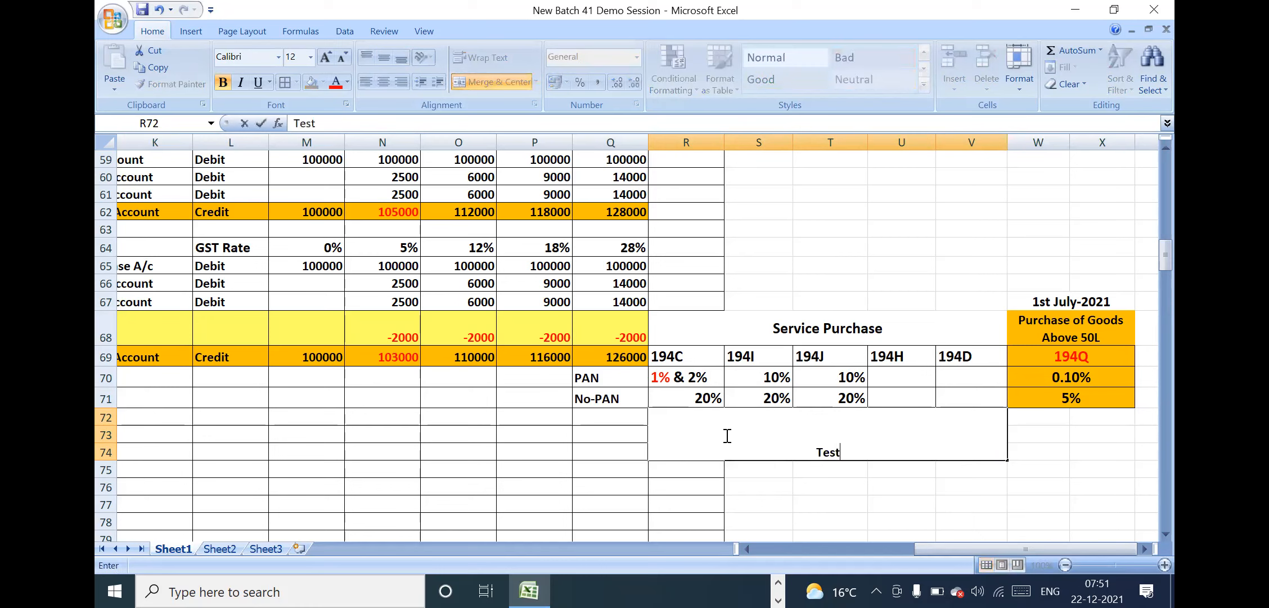
text( It)
key(Return)
Middle-align "Test It" vertically in the merged cell R72:V74 and apply a border to the cell
click(806, 445)
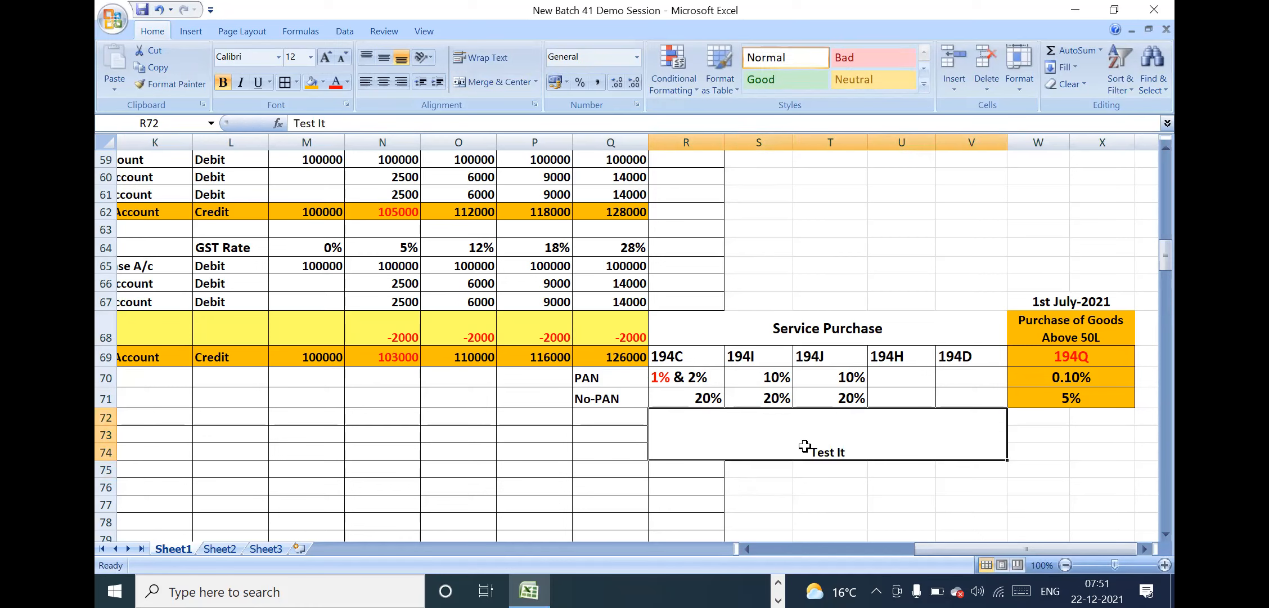
click(387, 59)
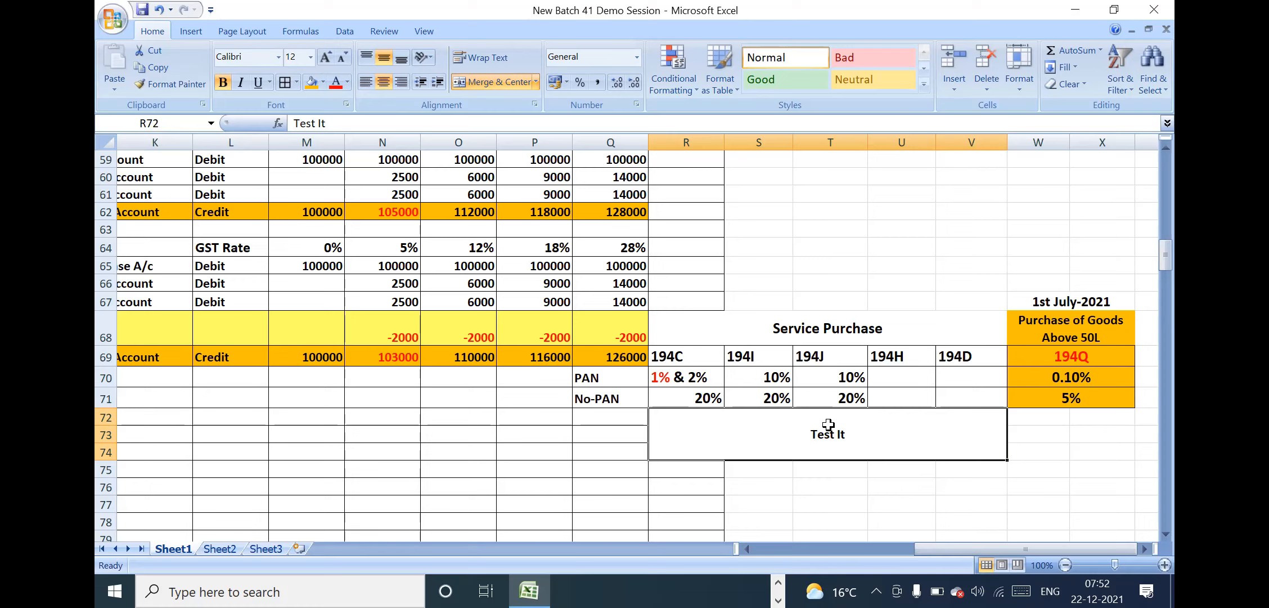
click(820, 330)
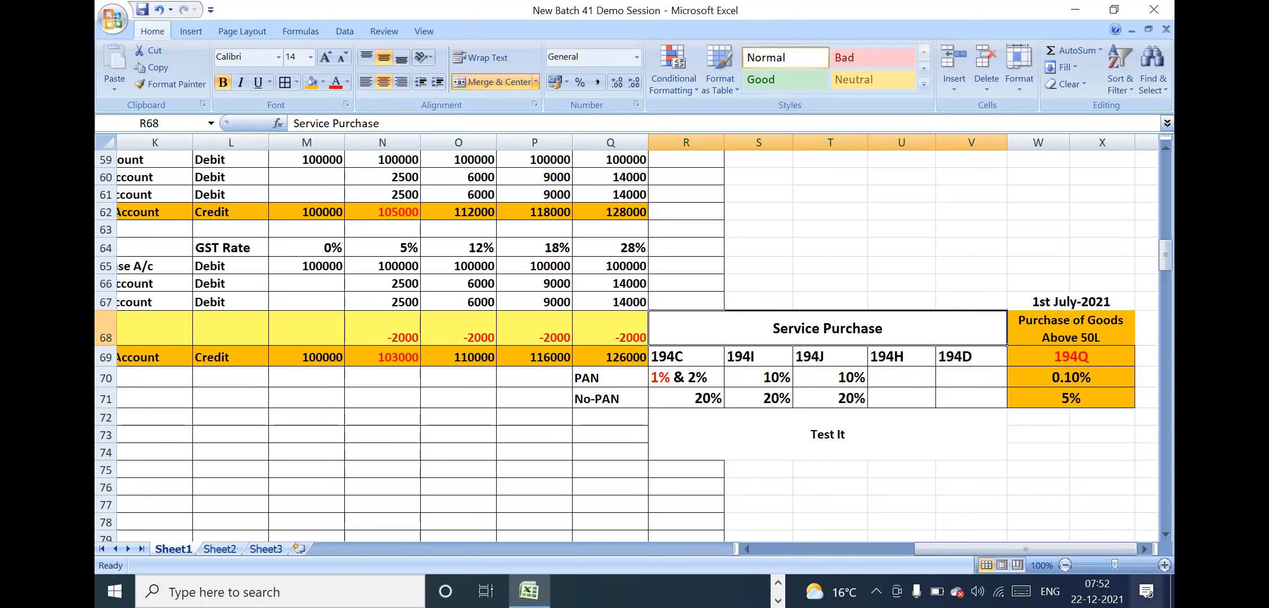
click(810, 428)
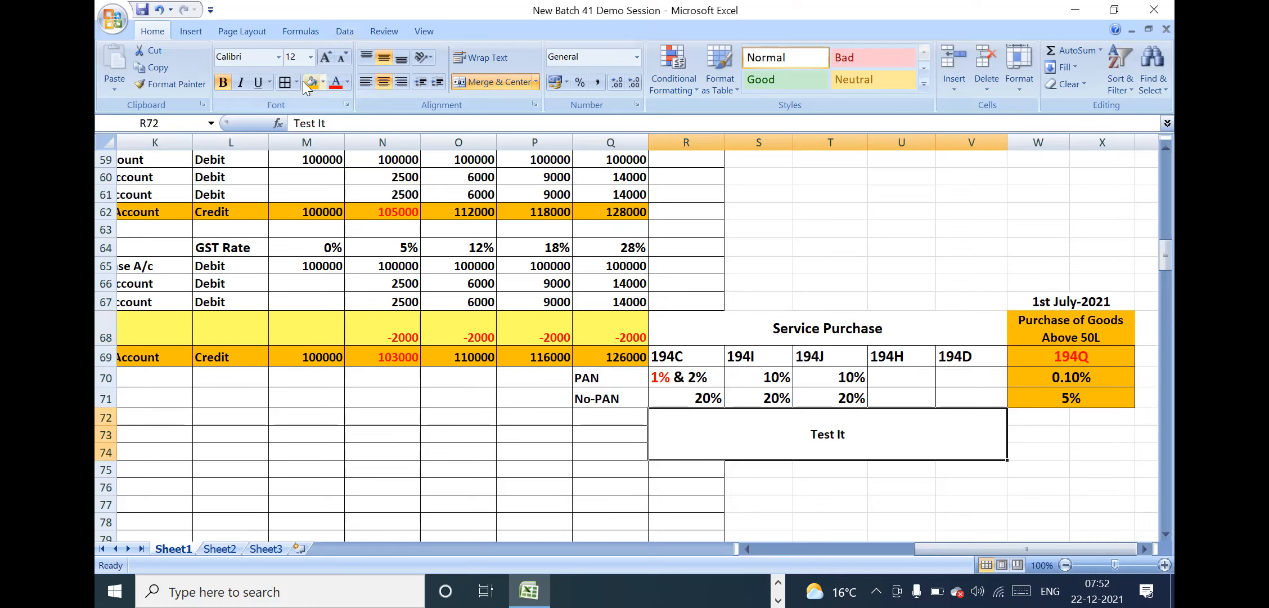
click(285, 83)
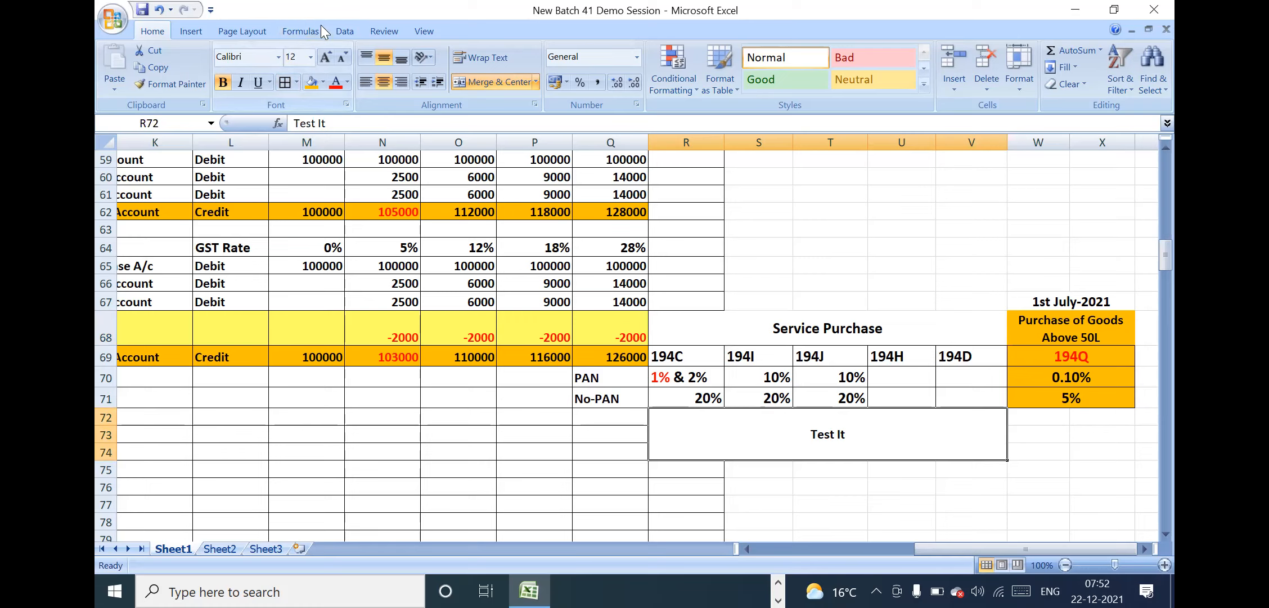
Set the "Test It" text to font size 16 and color it red
click(296, 59)
key(BackSpace)
text(16)
key(Return)
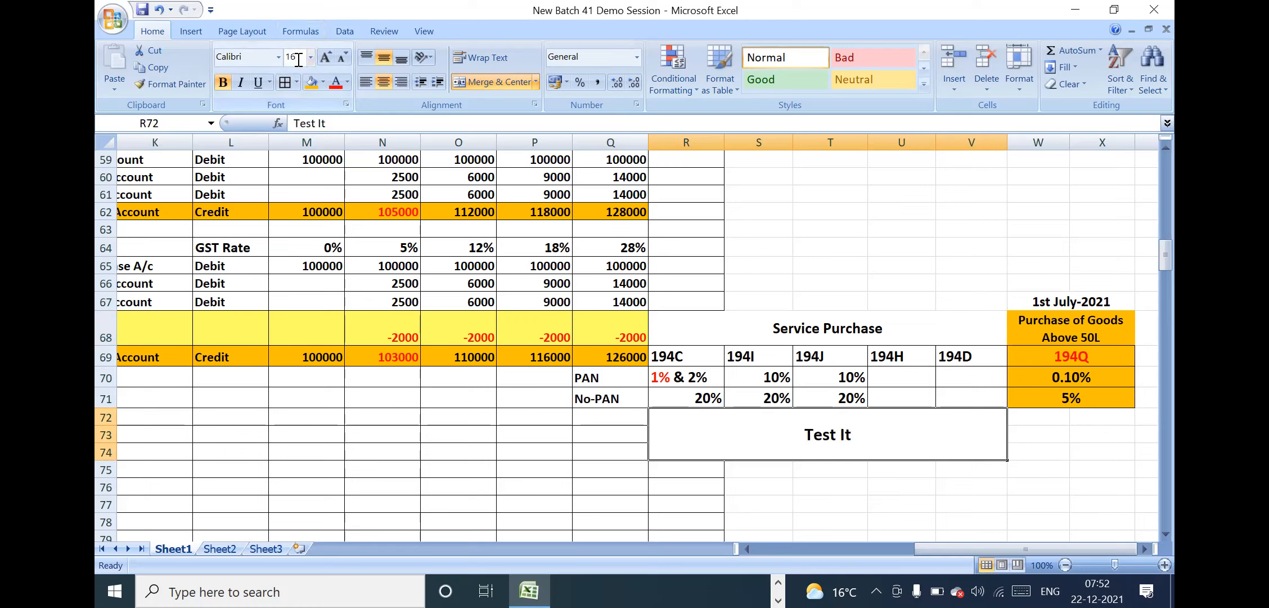
click(340, 86)
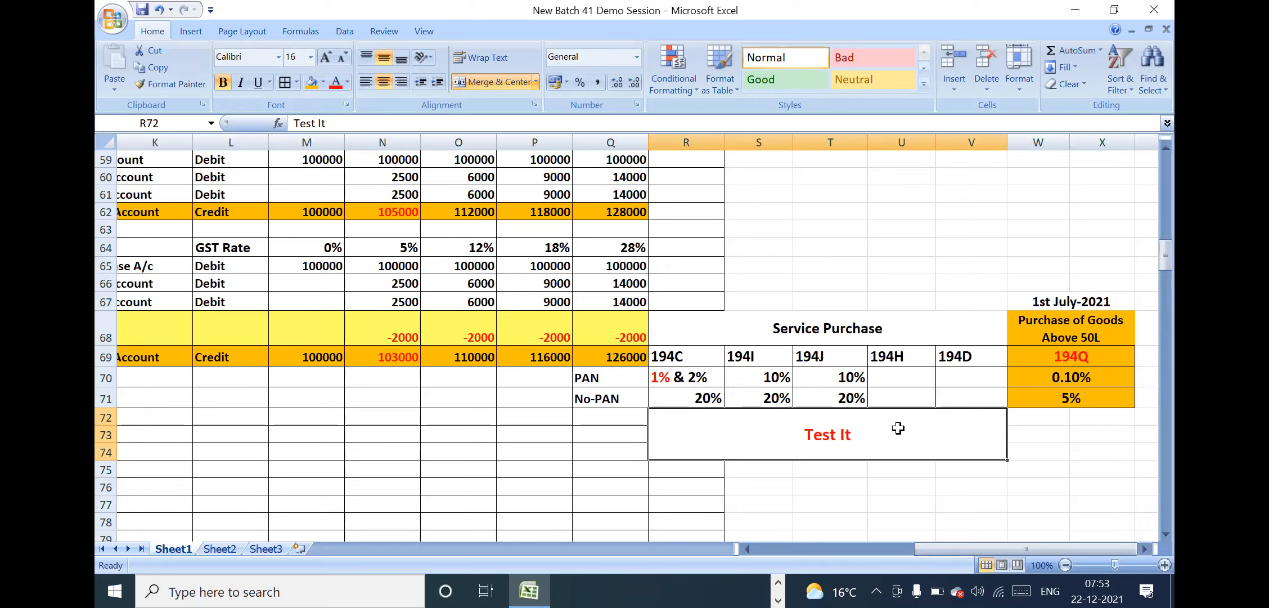
Middle-align the 194C TDS 2% row vertically, from the "Less---" label to the 28% amount, I68:Q68
click(682, 324)
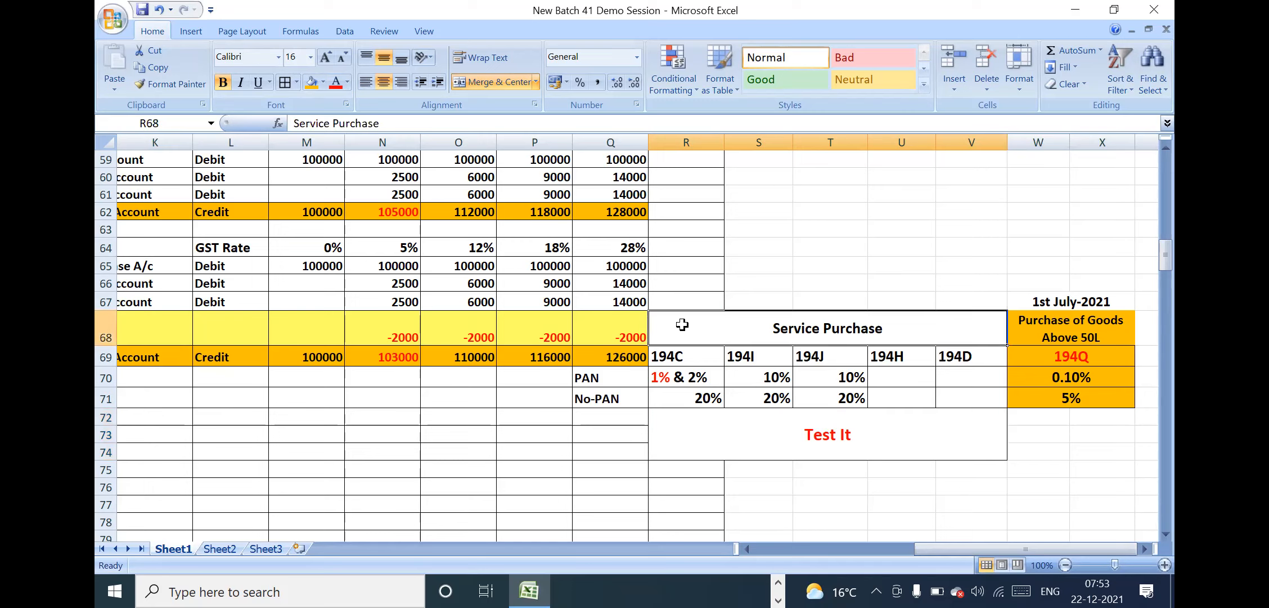
key(Left)
key(Left)
key(Left)
key(Left)
key(Left)
key(Left)
key(Left)
key(Left)
key(Left)
key(Left)
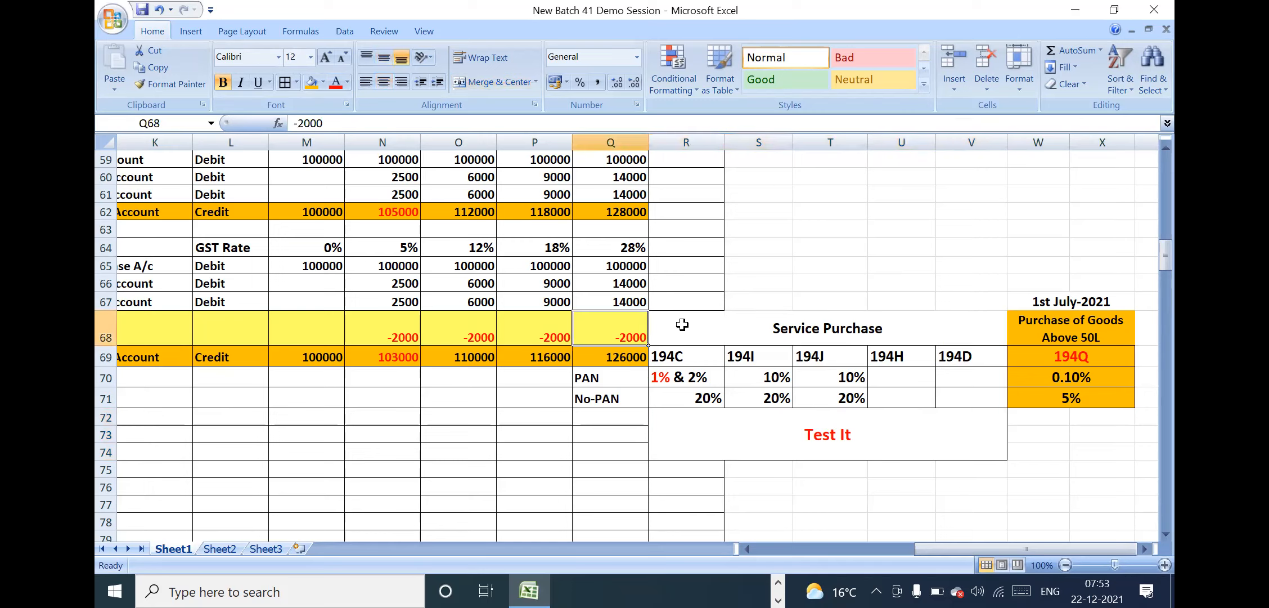
key(Left)
key(Left)
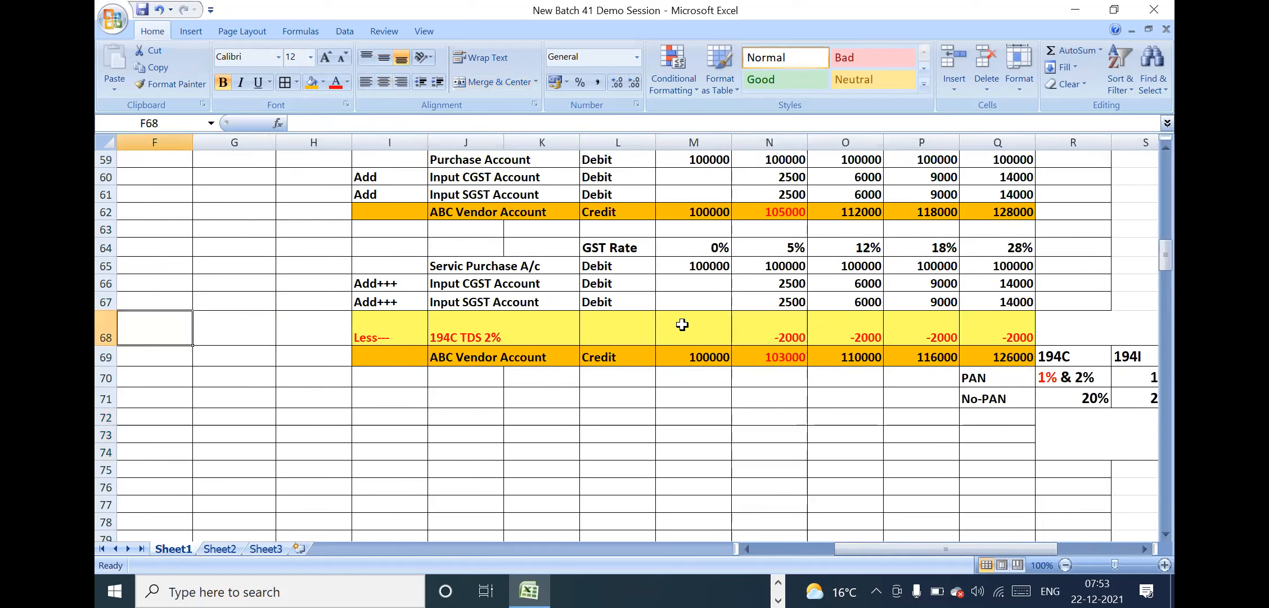
drag(393, 326, 999, 328)
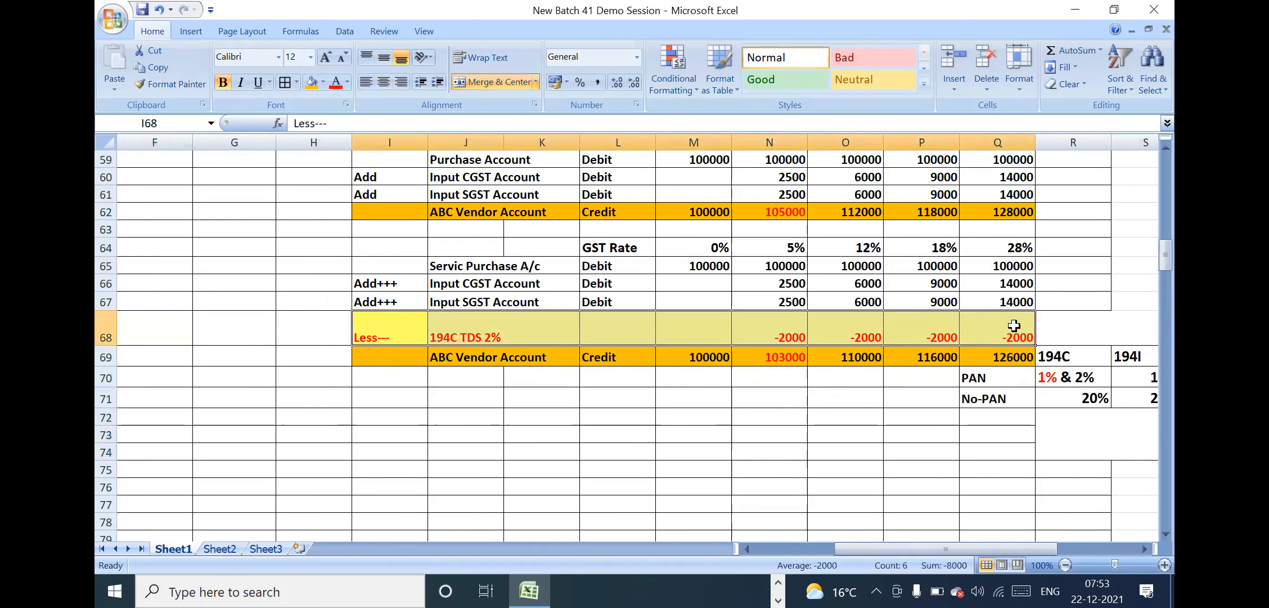
click(385, 57)
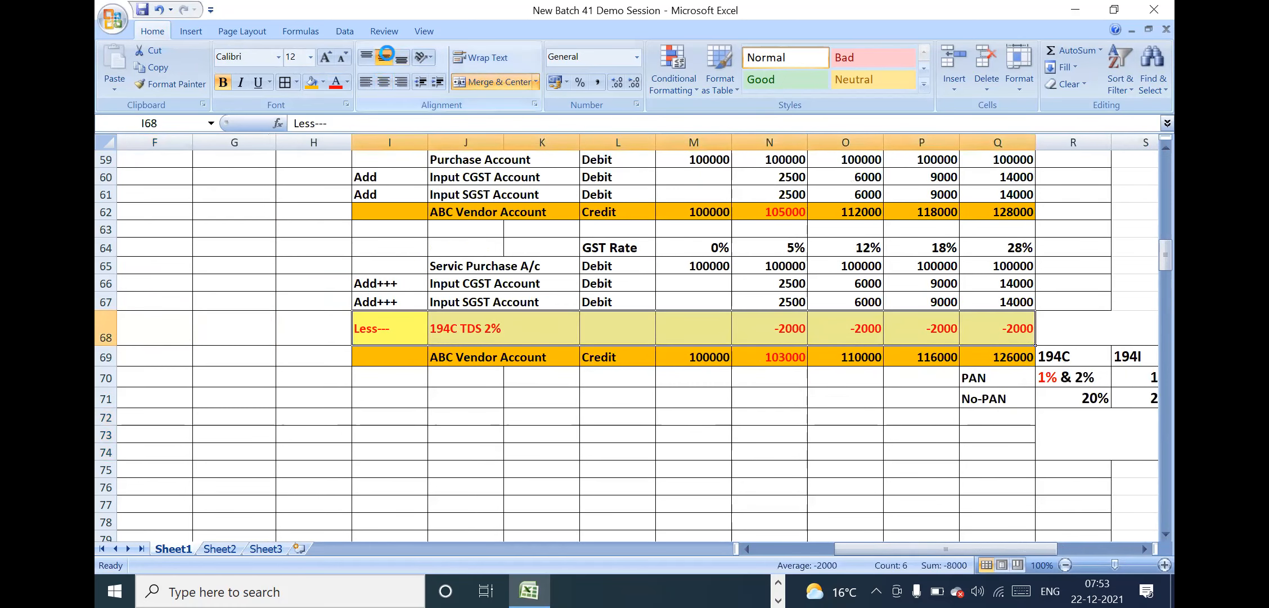
click(459, 338)
key(Left)
key(Left)
key(Left)
key(Left)
key(Left)
key(Left)
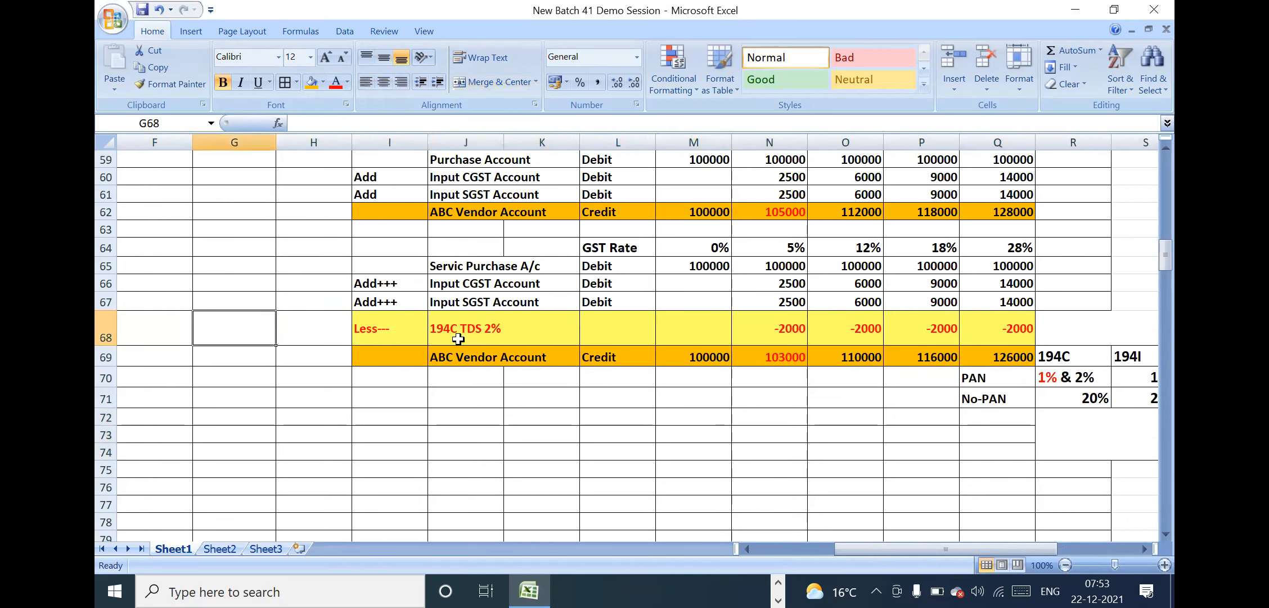
Examine the Accounts Payables row and its vendor master data entry in rows 56 and 57
key(Up)
key(Up)
key(Up)
key(Up)
key(Up)
key(Up)
key(Up)
key(Up)
key(Up)
key(Up)
key(Up)
key(Up)
key(Up)
key(Up)
key(Up)
key(Up)
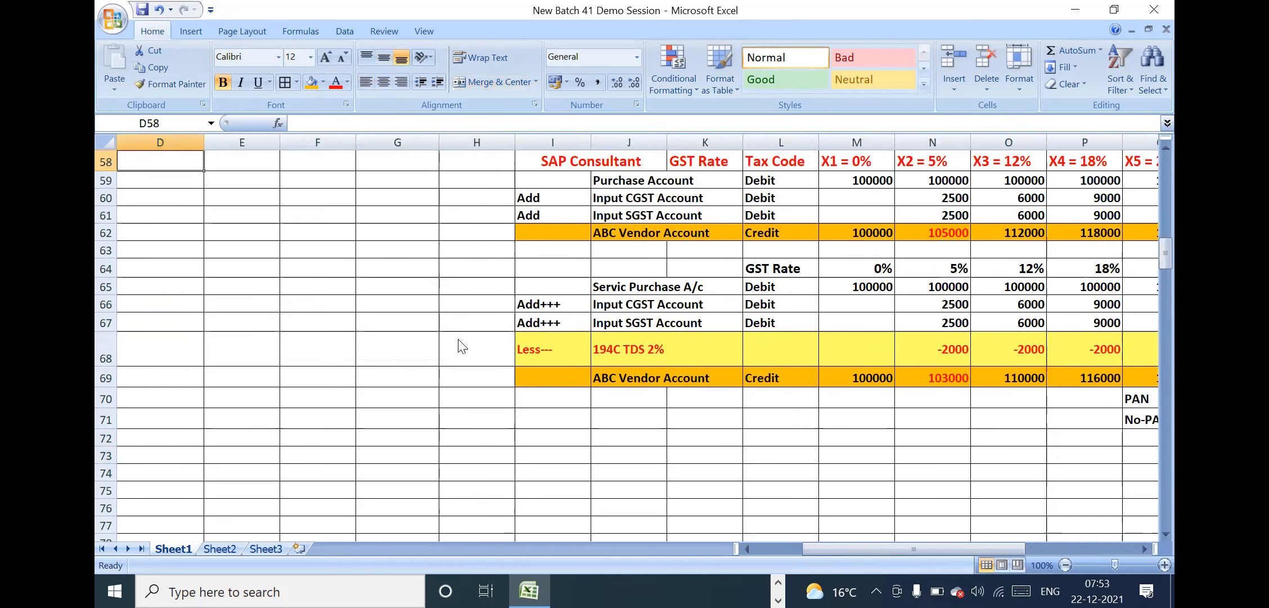
key(Left)
key(Left)
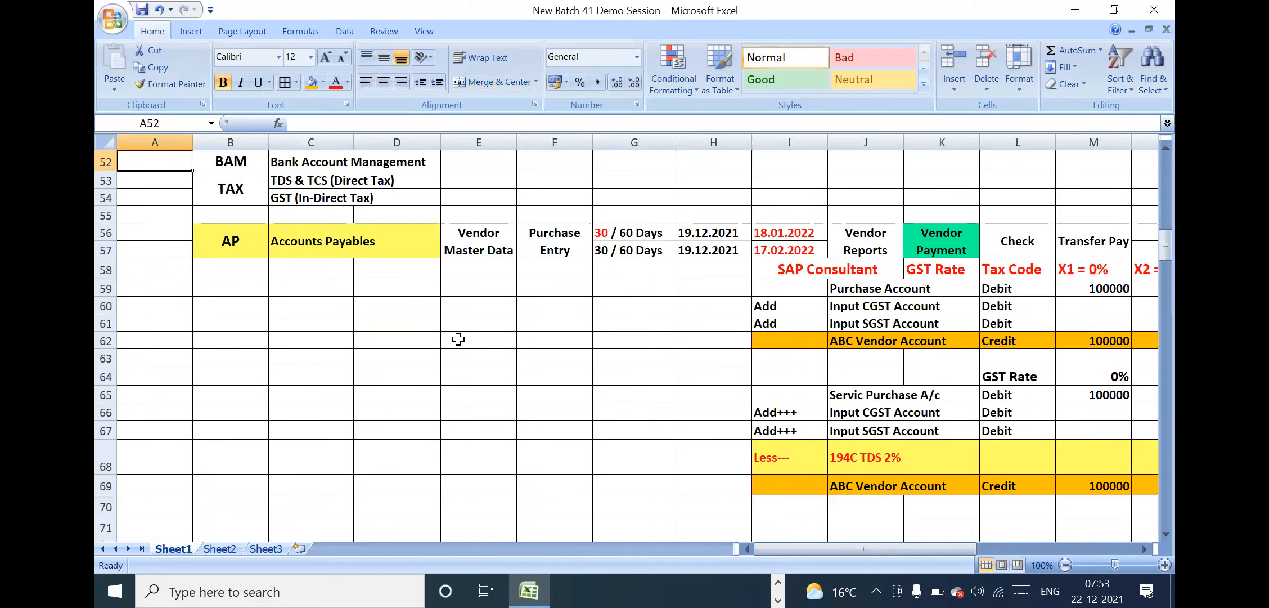
click(378, 241)
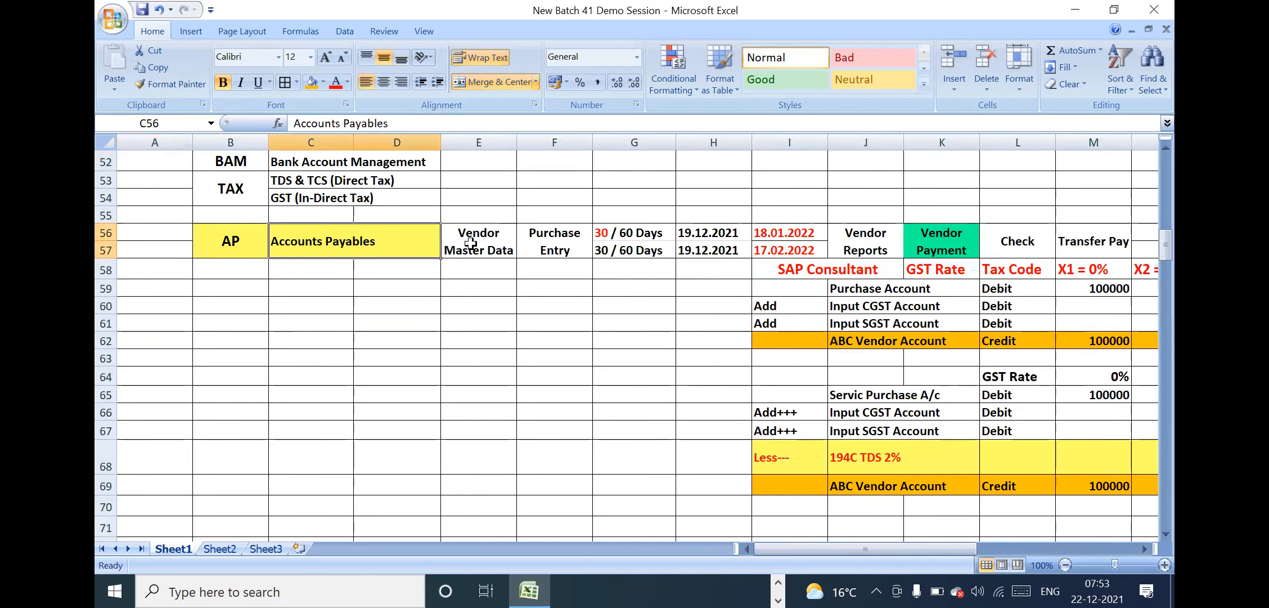
click(489, 242)
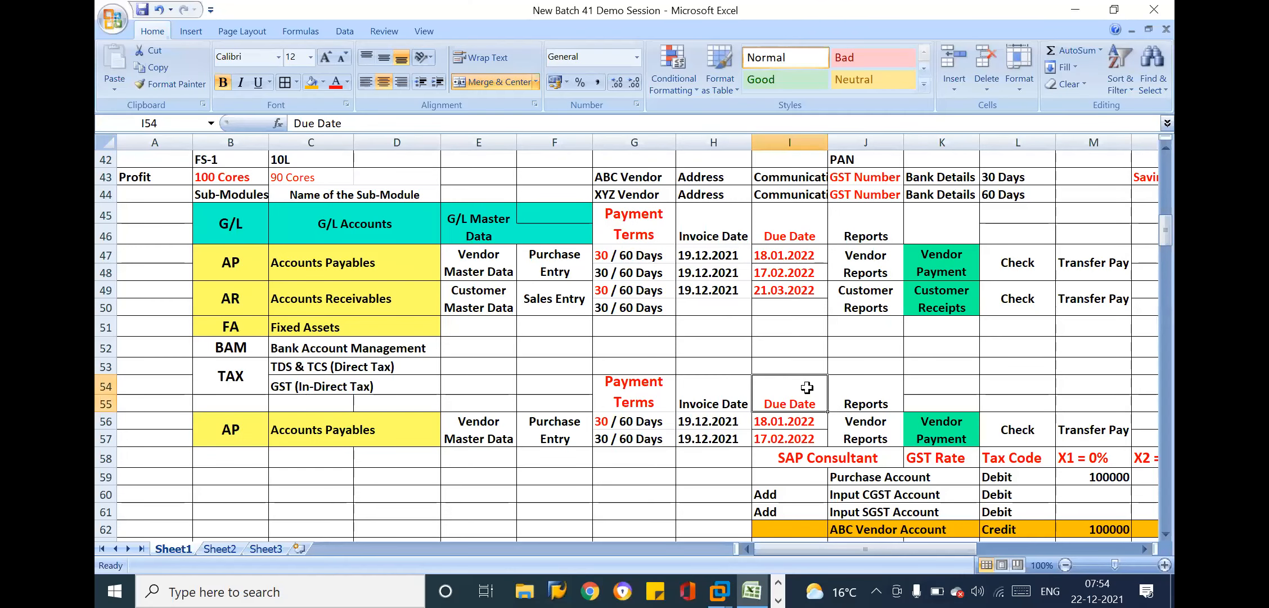
Review the purchase and service purchase entries across the GST rates from X1 = 0% to X5 = 28%, including the 194C TDS line
click(881, 408)
key(Down)
key(Down)
key(Down)
key(Down)
key(Down)
key(Down)
key(Down)
key(Down)
key(Down)
key(Down)
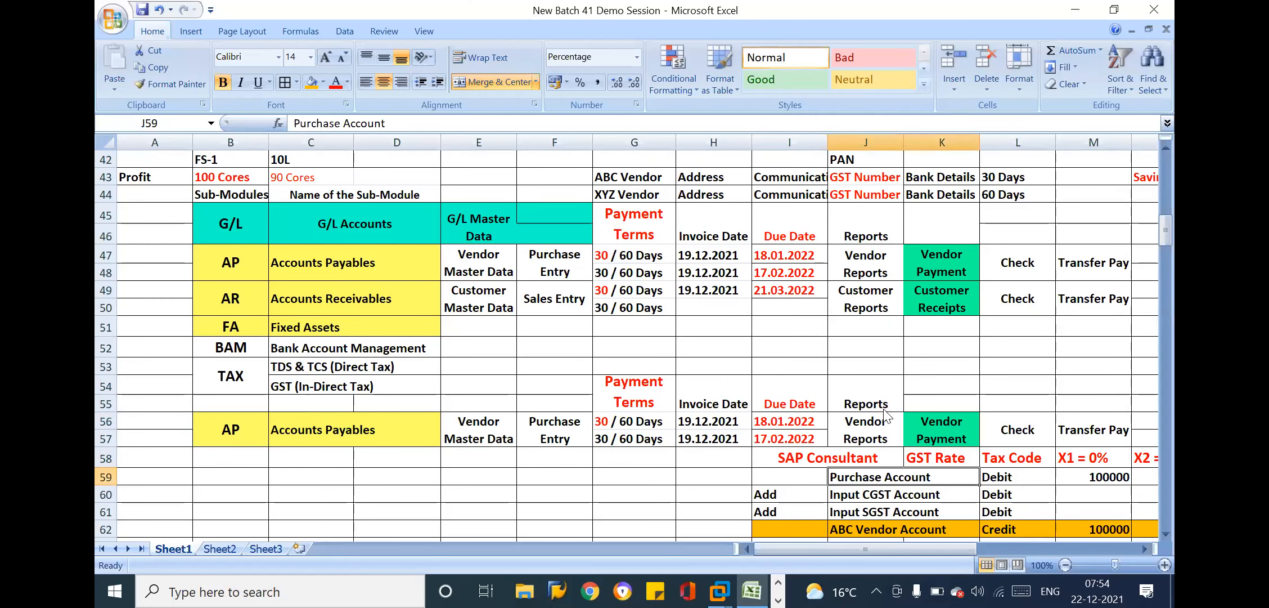
key(Down)
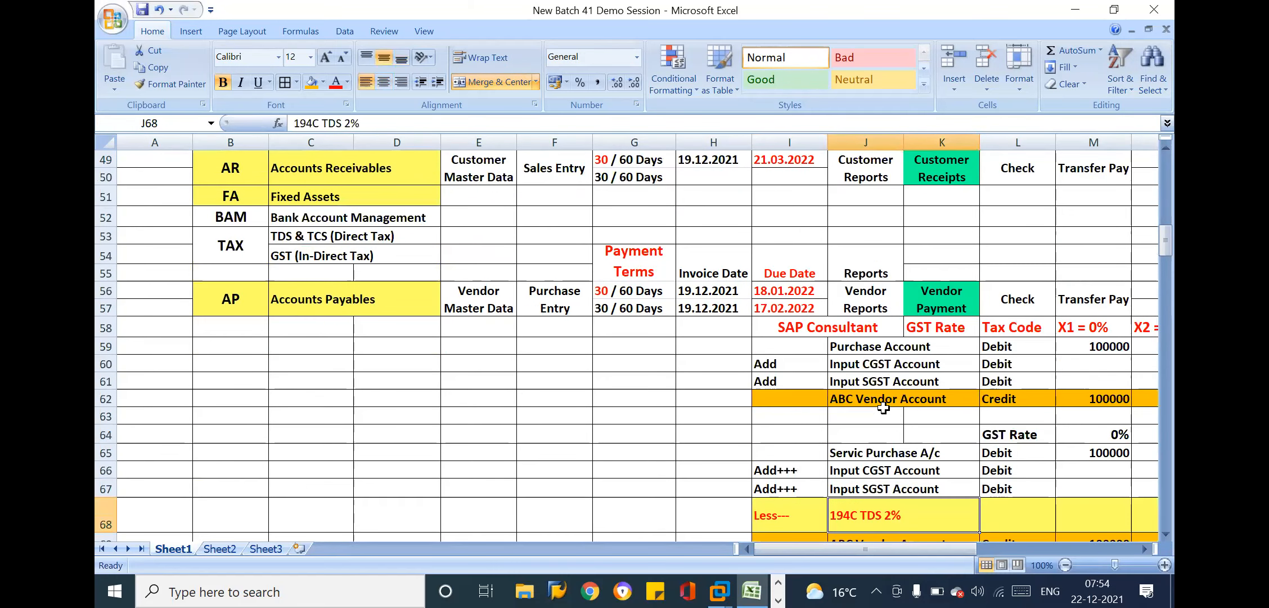
click(808, 291)
click(990, 270)
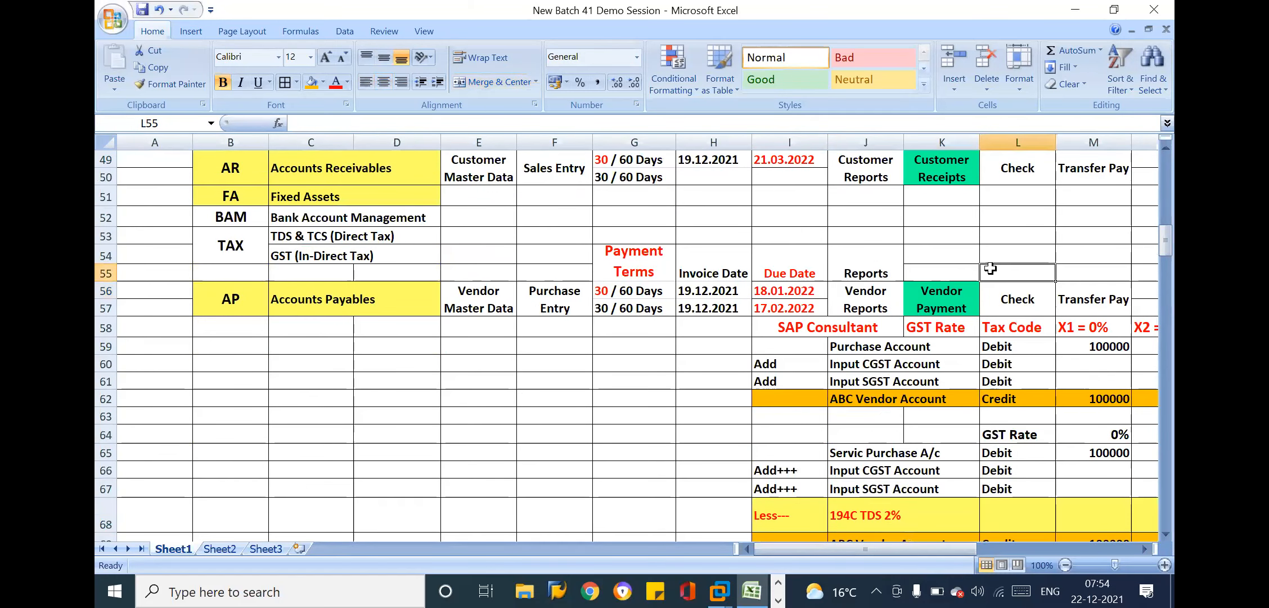
click(934, 346)
key(Right)
key(Right)
key(Right)
key(Right)
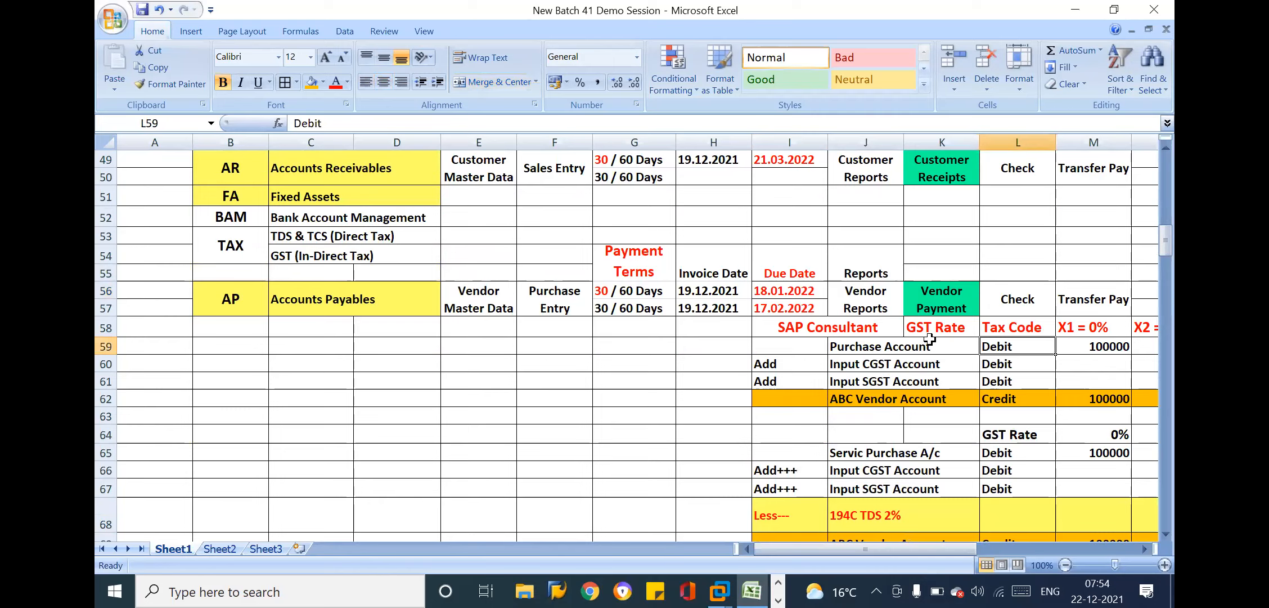
key(Right)
key(Right)
key(Right)
key(Right)
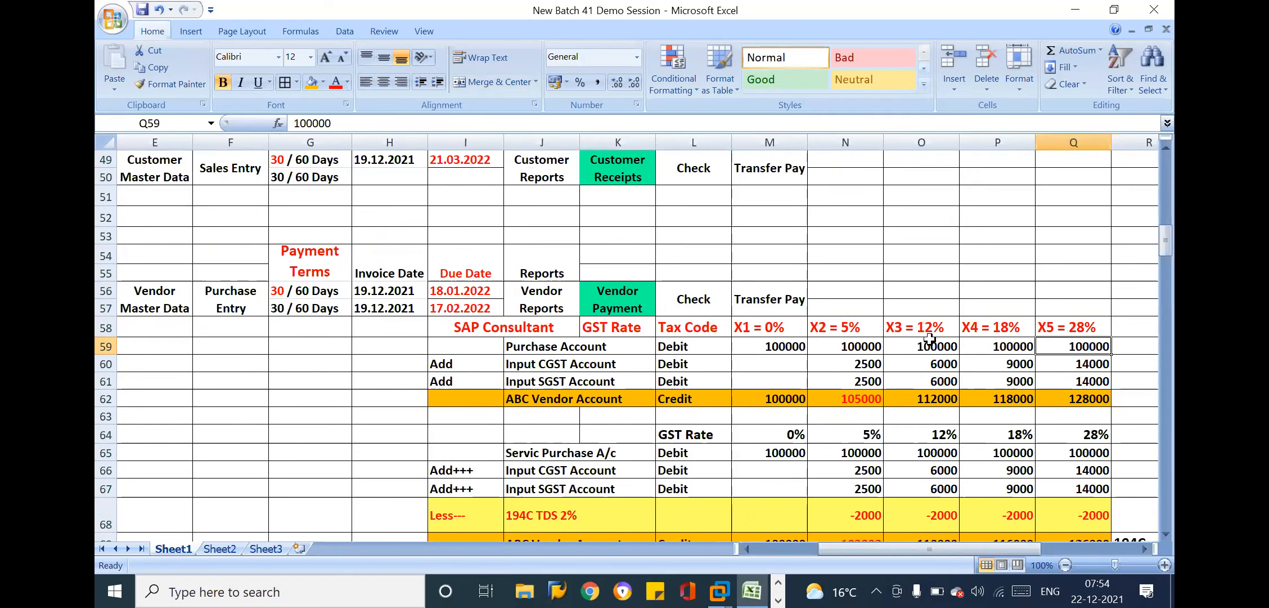
key(Down)
key(Down)
key(Down)
key(Down)
key(Down)
key(Down)
key(Down)
key(Down)
key(Down)
key(Down)
key(Down)
key(Down)
key(Down)
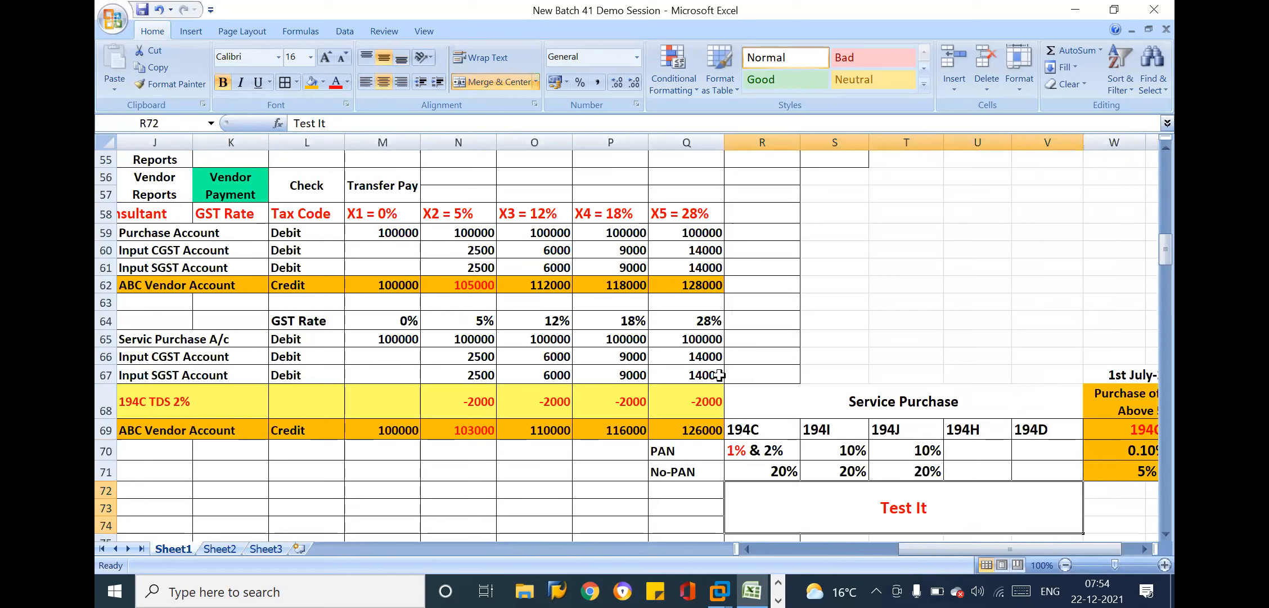
Examine the Service Purchase TDS block and the adjoining 194Q column for goods purchases
click(695, 392)
click(805, 388)
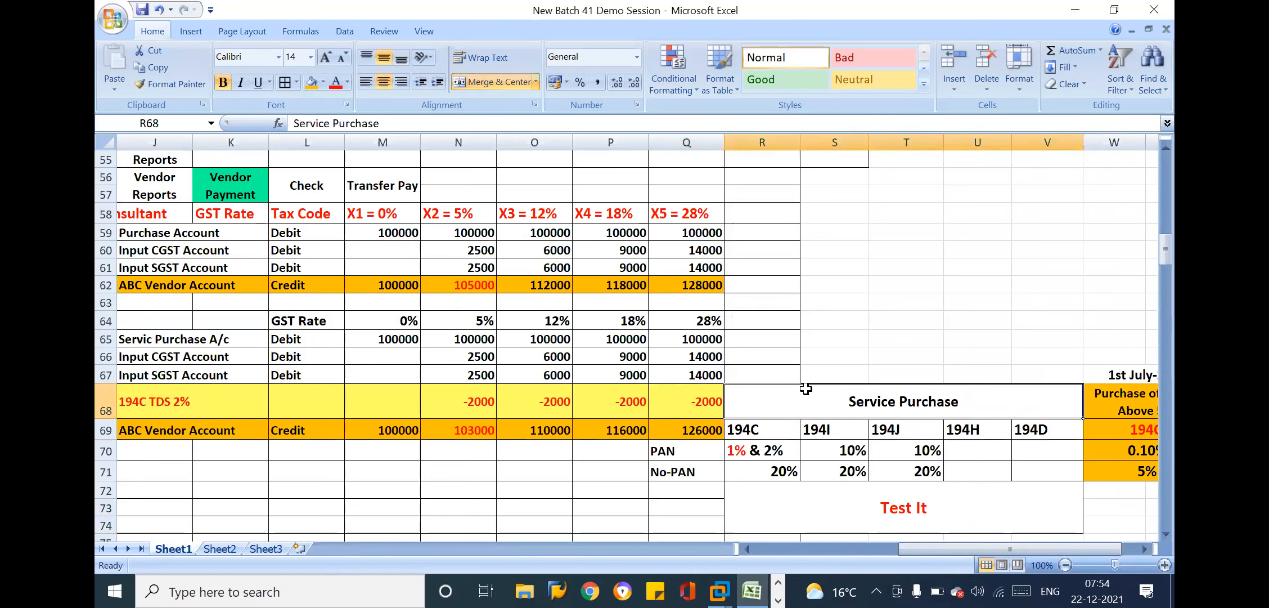
key(Right)
key(Right)
key(Right)
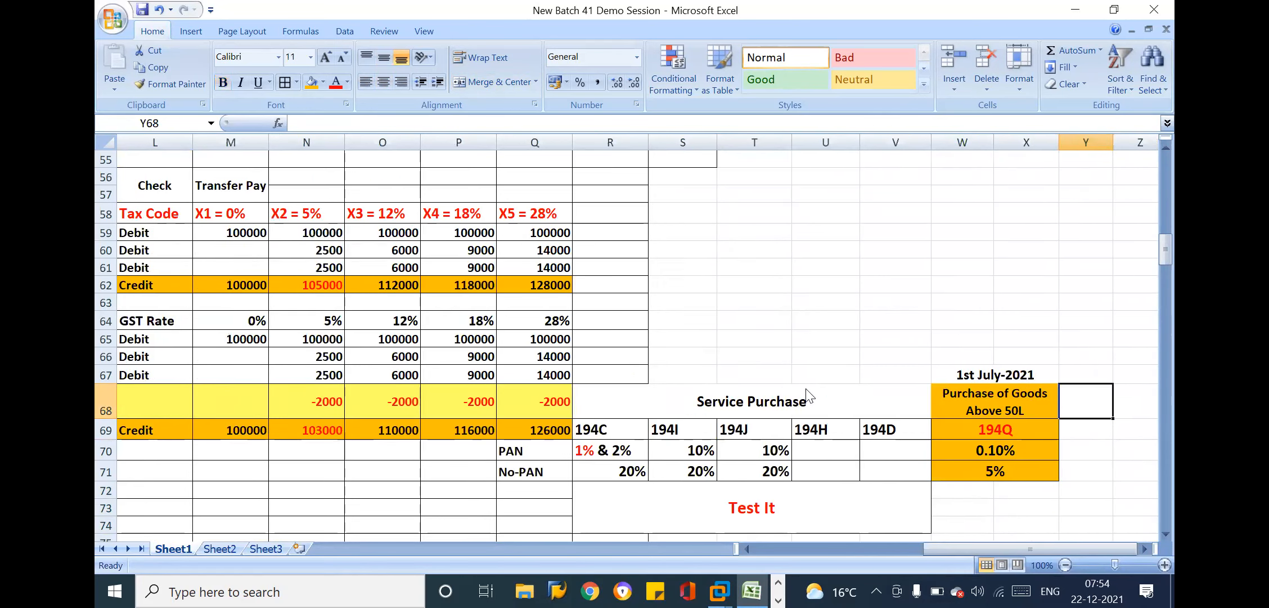
click(1046, 428)
click(1016, 456)
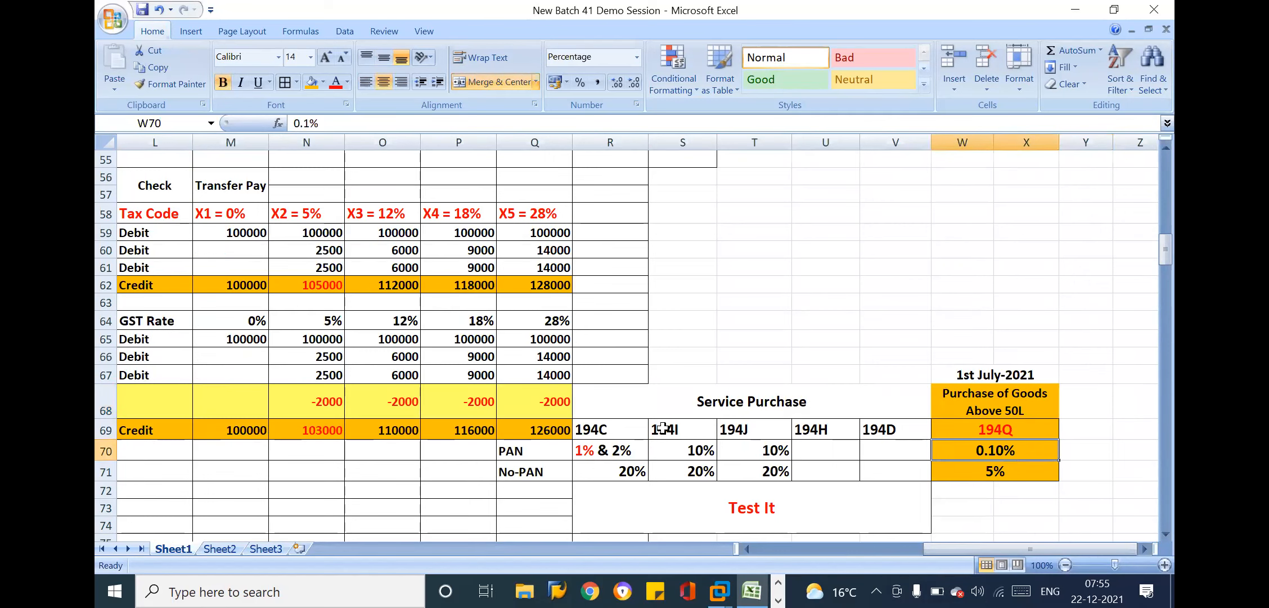
Compare the PAN and No-PAN rates for 194Q, Purchase of Goods Above 50L, with the service TDS rates
click(989, 403)
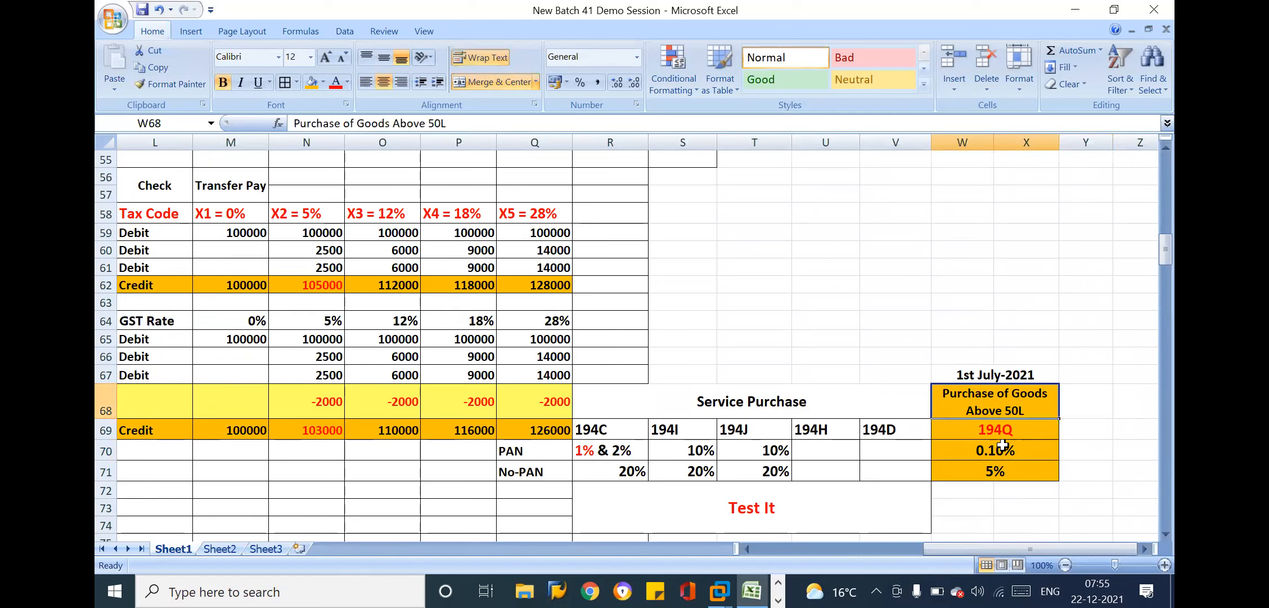
click(1003, 450)
drag(523, 450, 883, 450)
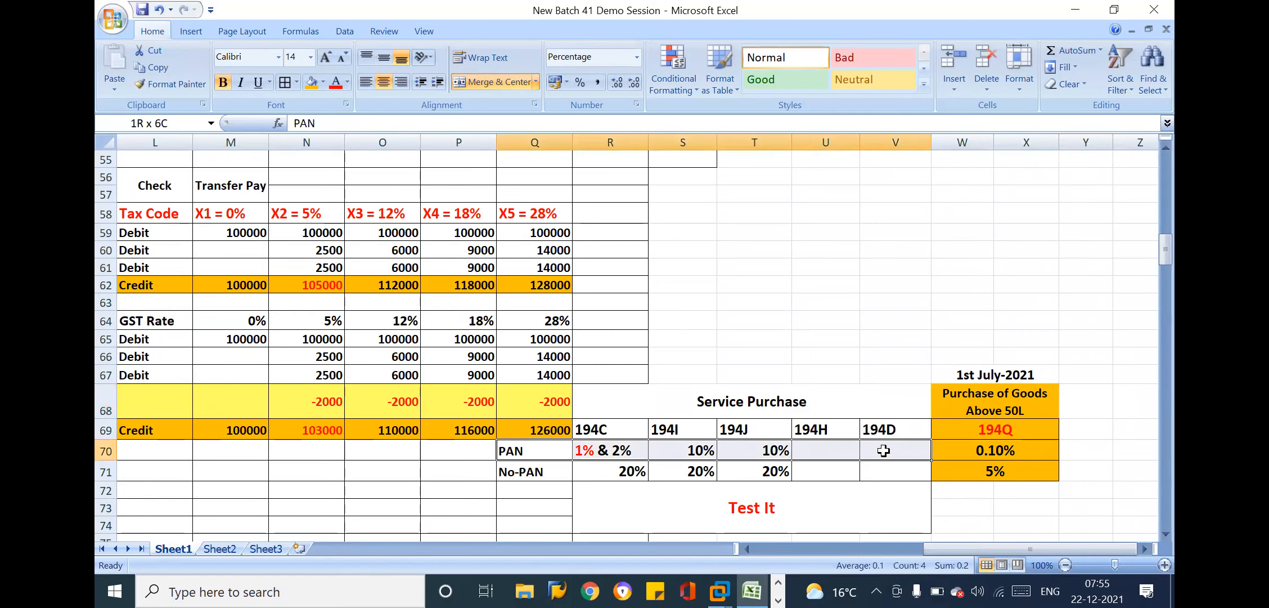
click(963, 450)
click(551, 450)
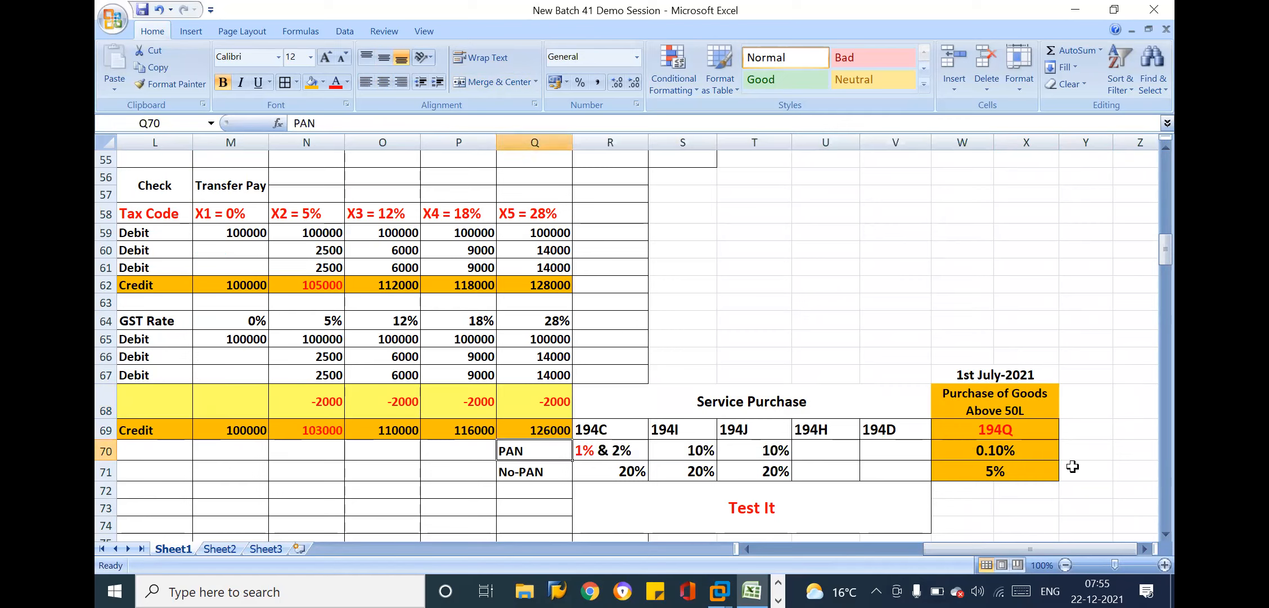
click(980, 451)
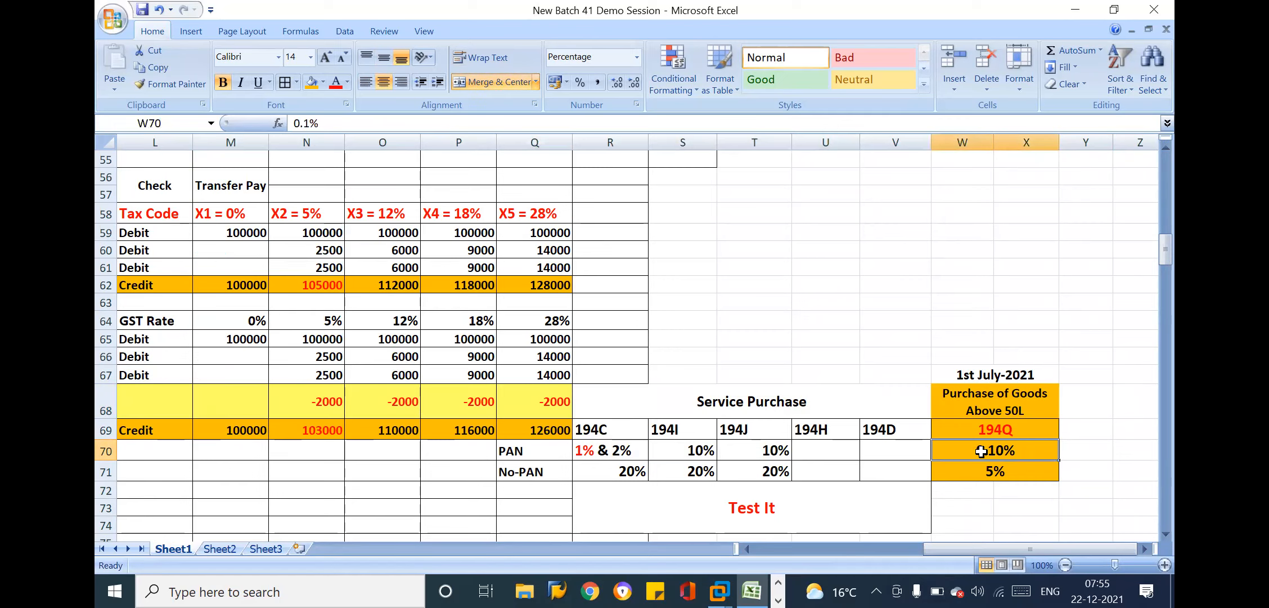
click(1001, 472)
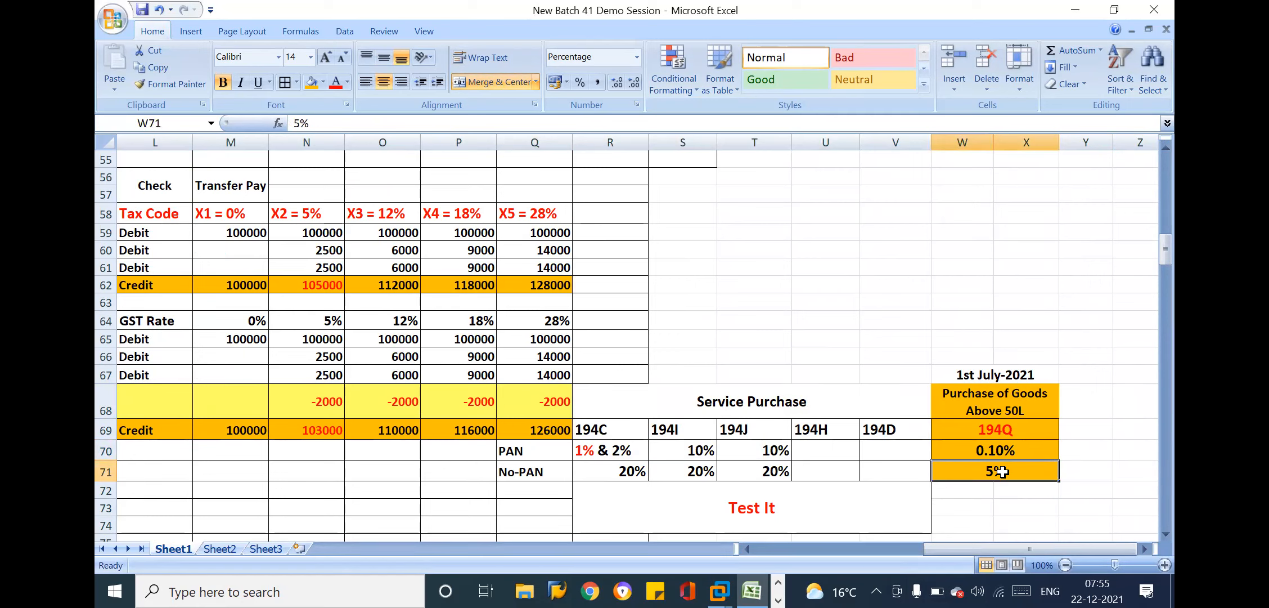
Look over the Service Purchase heading, the area above it and the merged "Test It" cell below the rates
click(742, 450)
key(Down)
key(Down)
key(Down)
key(Down)
key(Down)
key(Down)
key(Down)
key(Down)
key(Down)
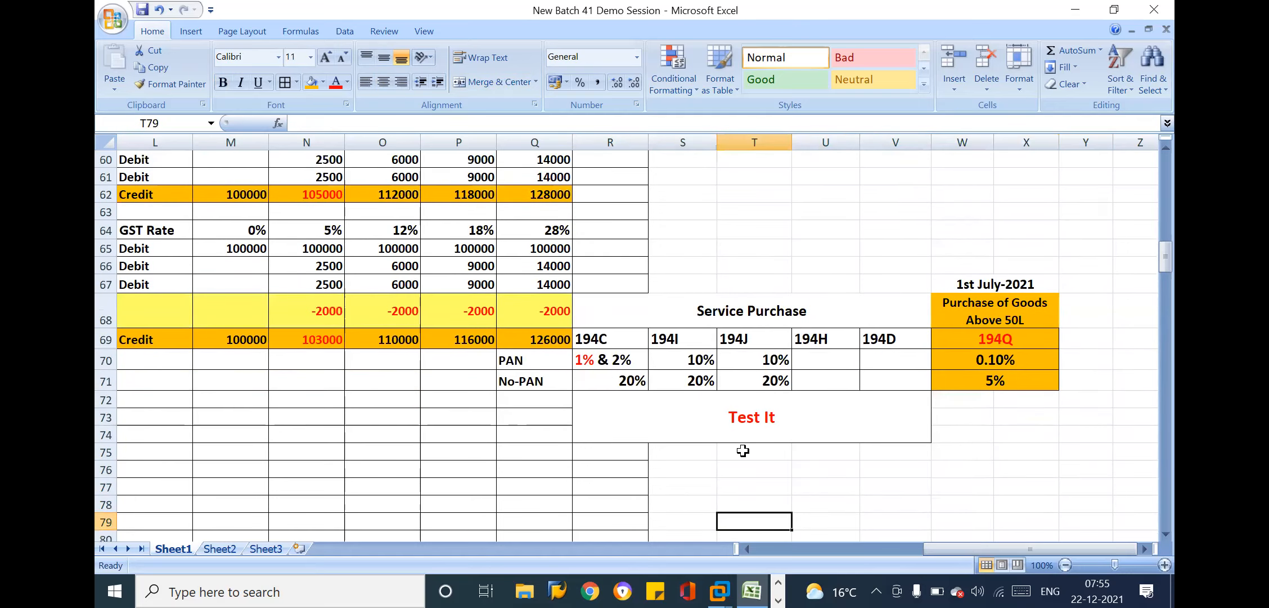
click(738, 307)
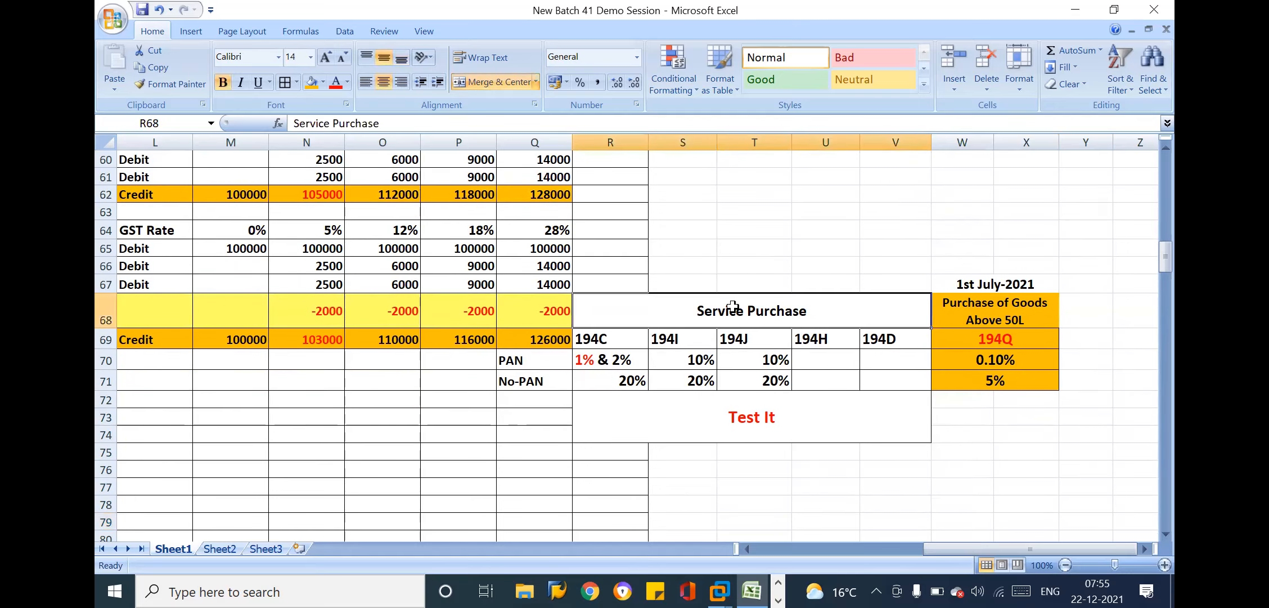
drag(634, 276, 895, 294)
click(724, 421)
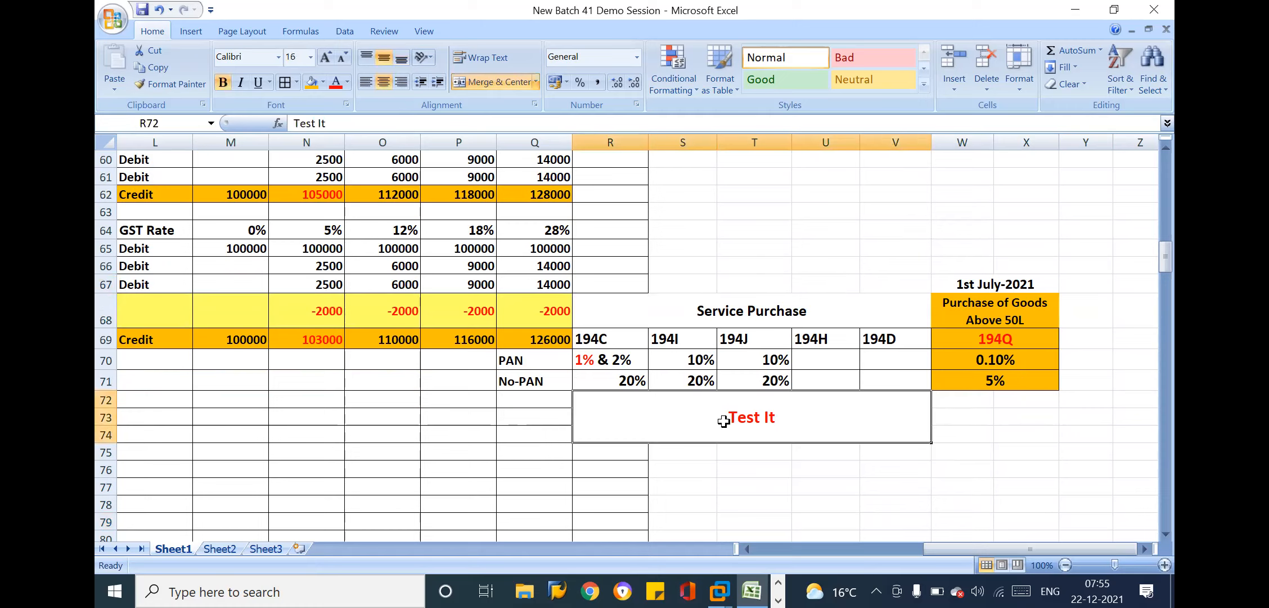
click(526, 415)
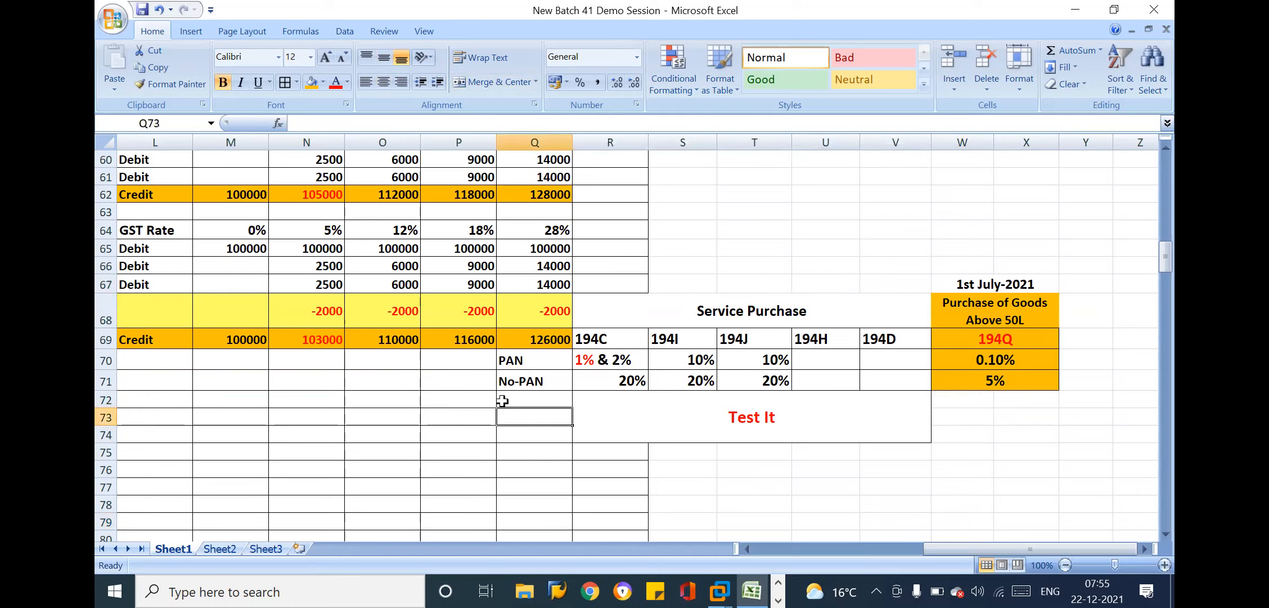
Replace "Test It" with "206AB" in the merged cell R72:V74 below the TDS rate table
click(779, 418)
key(Delete)
key(Return)
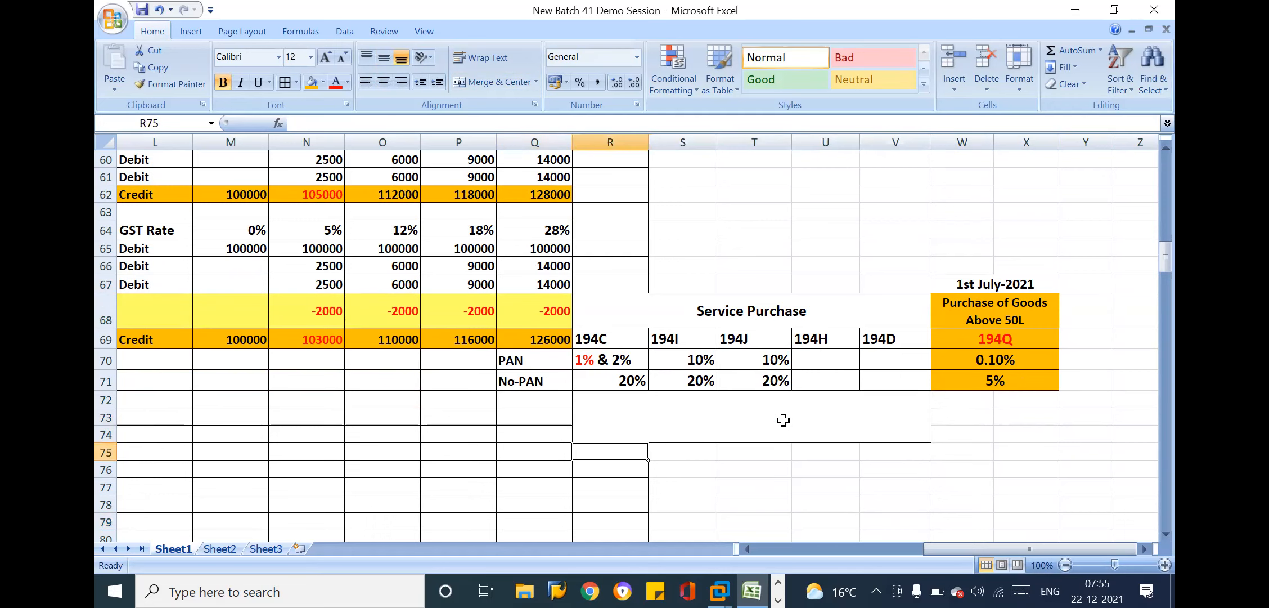
click(762, 417)
text(2)
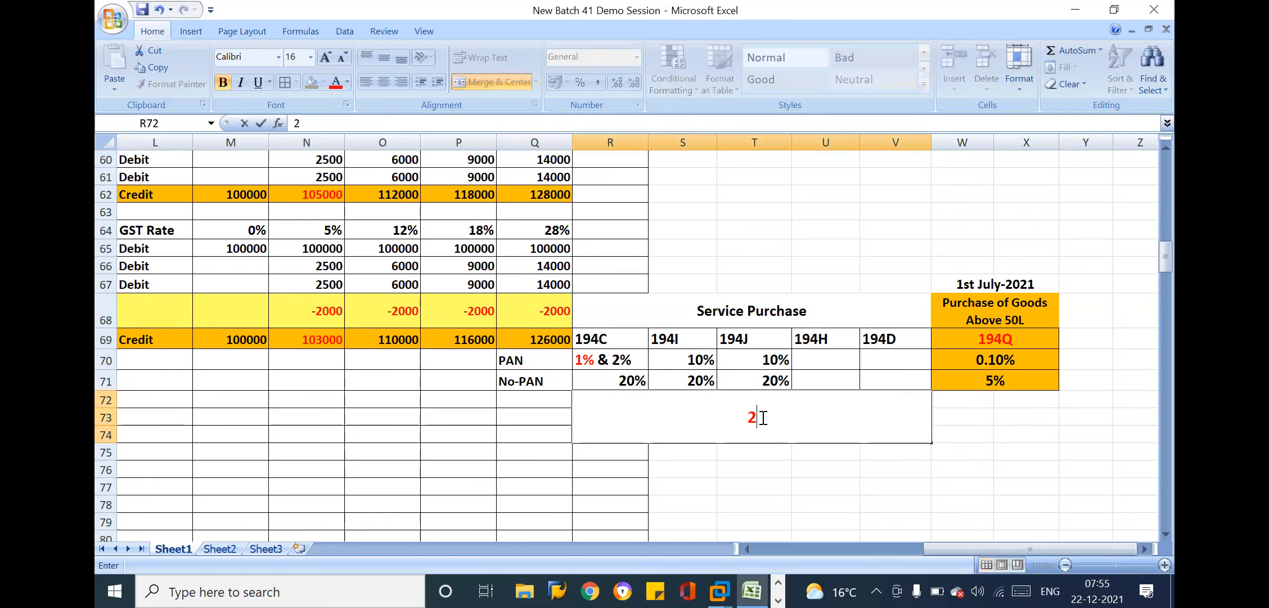
text(06AB)
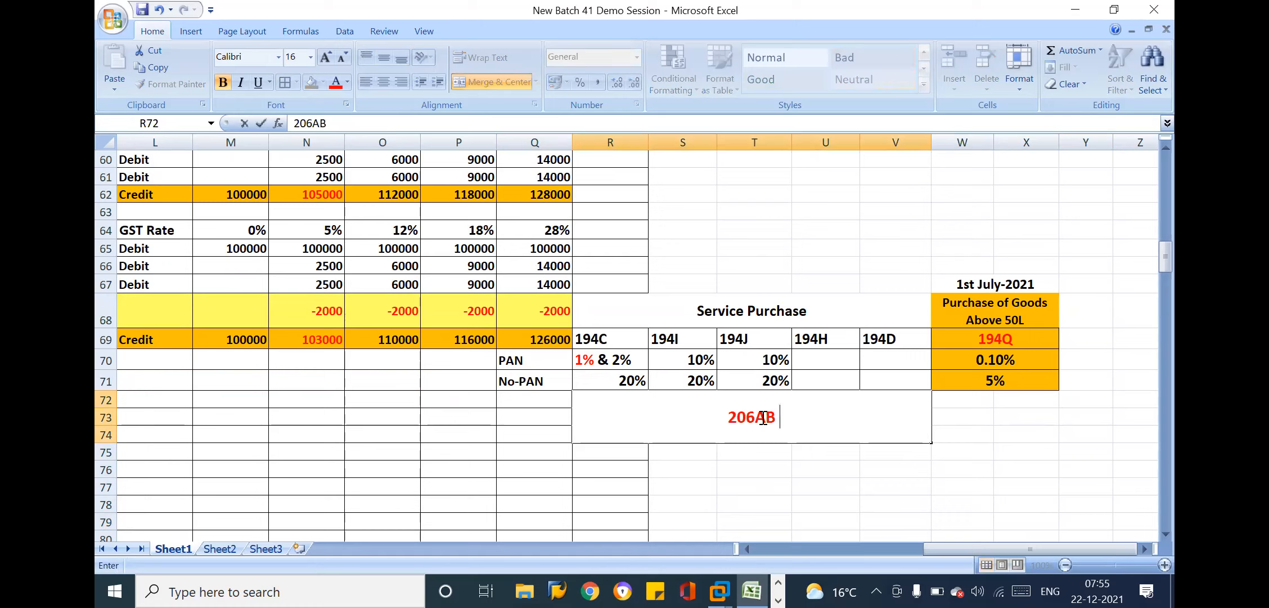
drag(742, 307, 796, 385)
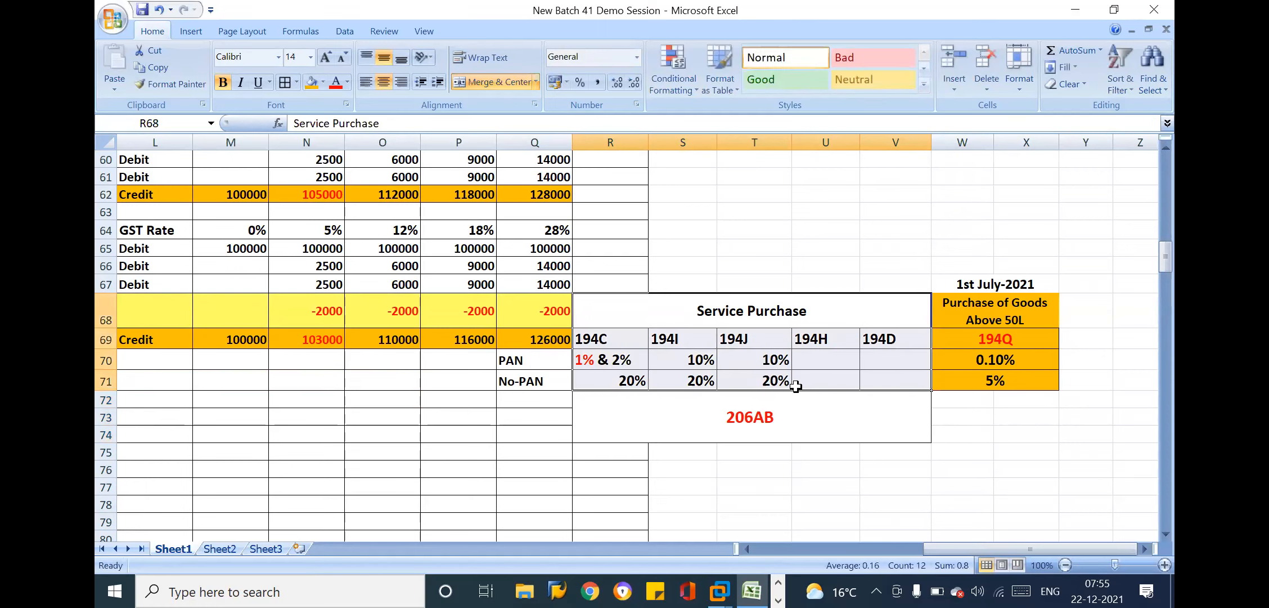
click(574, 481)
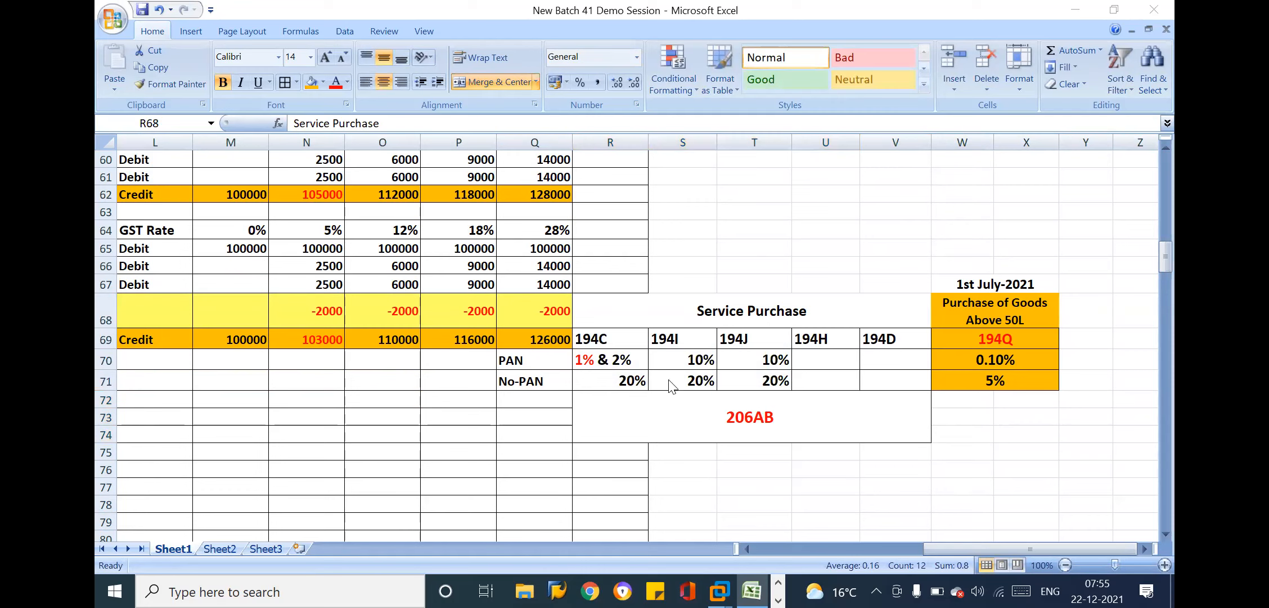
click(724, 298)
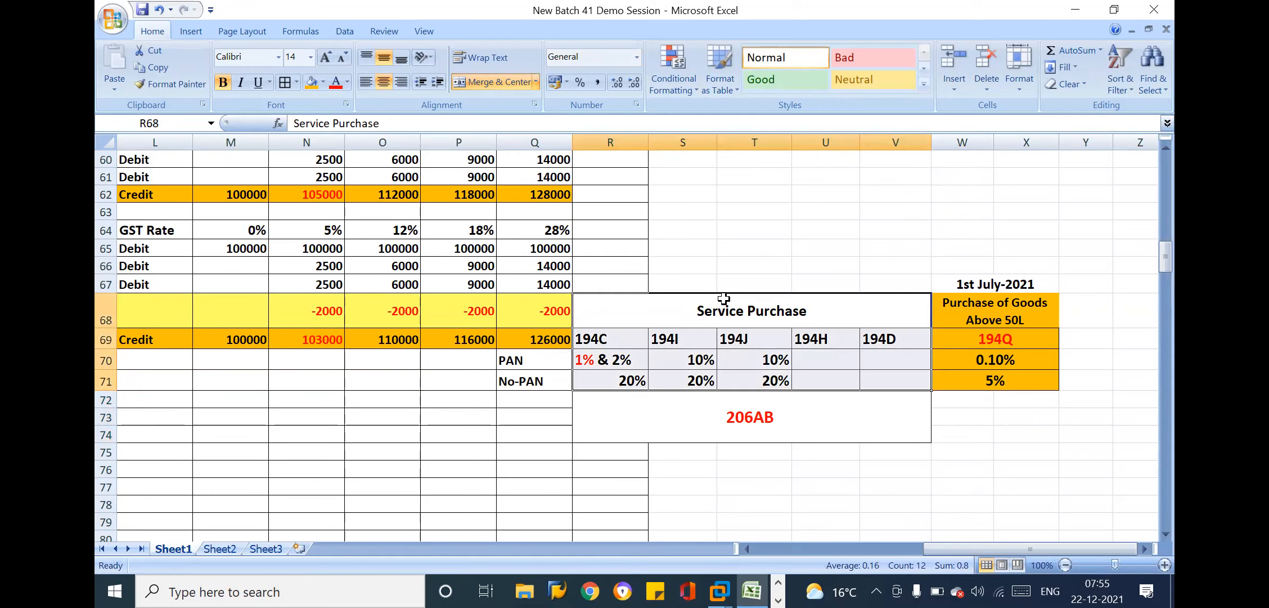
click(755, 307)
Extend the merged note below the TDS rates to read "206AB Only If Your vendor Not Filed IT returns Last Two Financial Years"
click(765, 416)
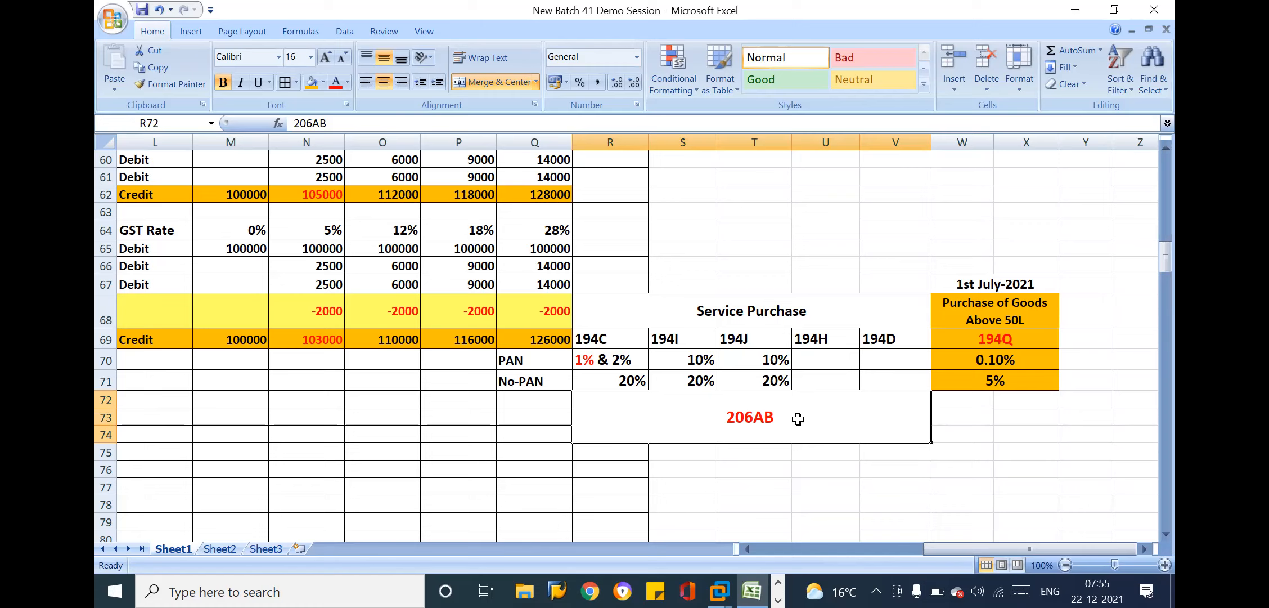
double_click(801, 416)
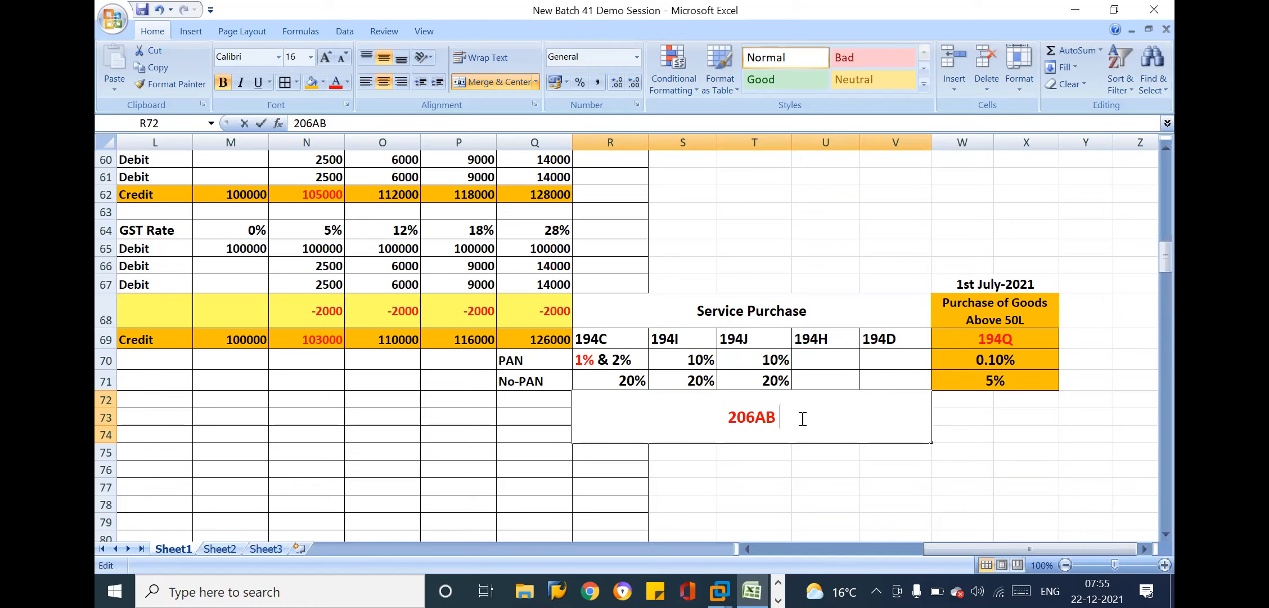
text(Onl)
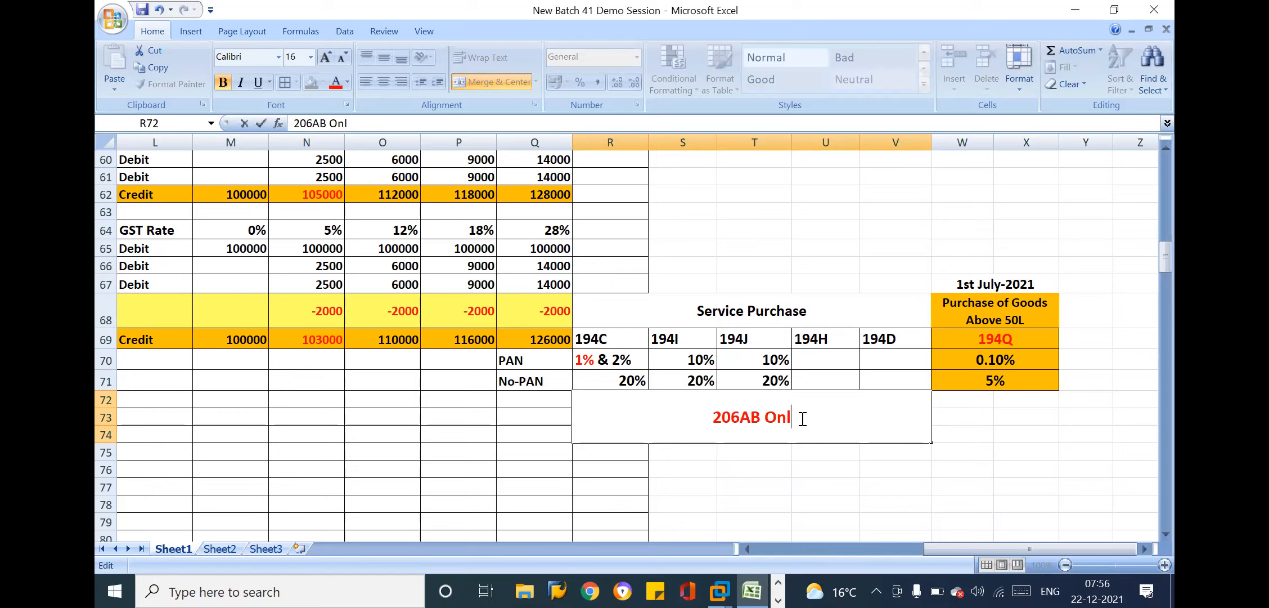
text(y If Y)
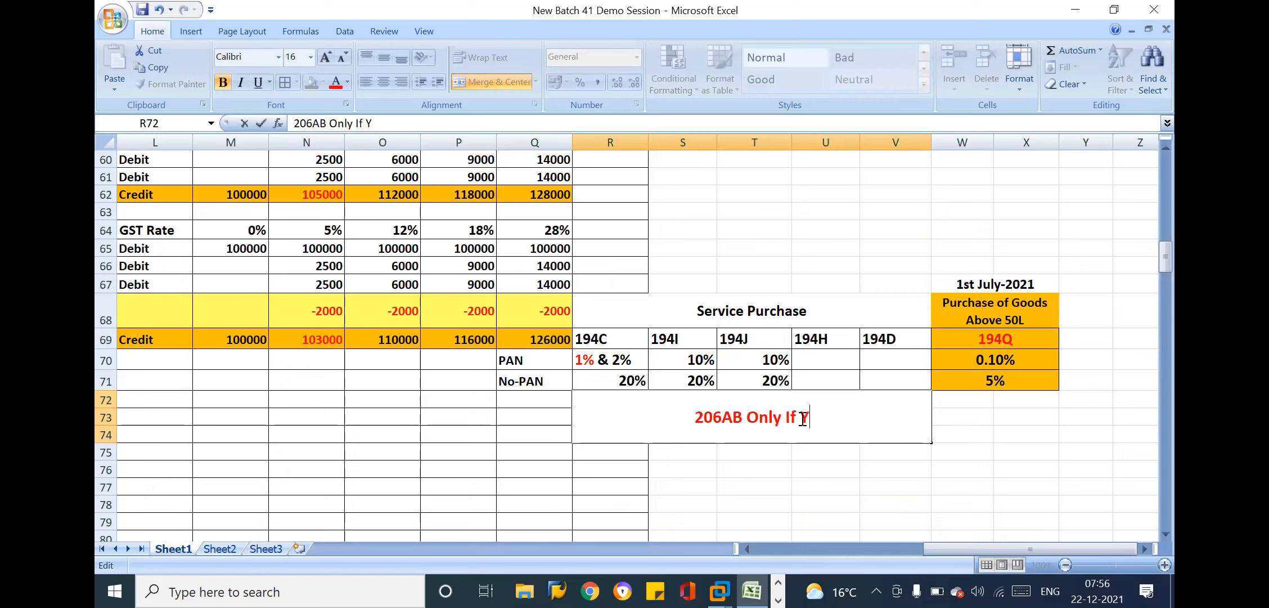
text(our v)
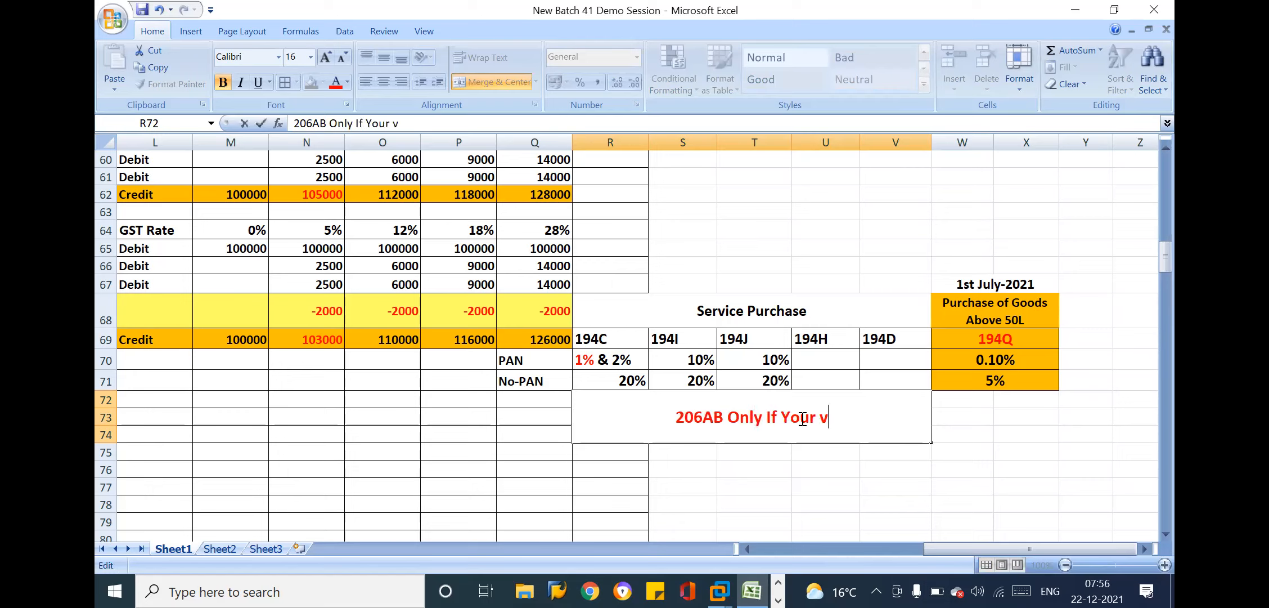
text(endor Not Filed IT retu)
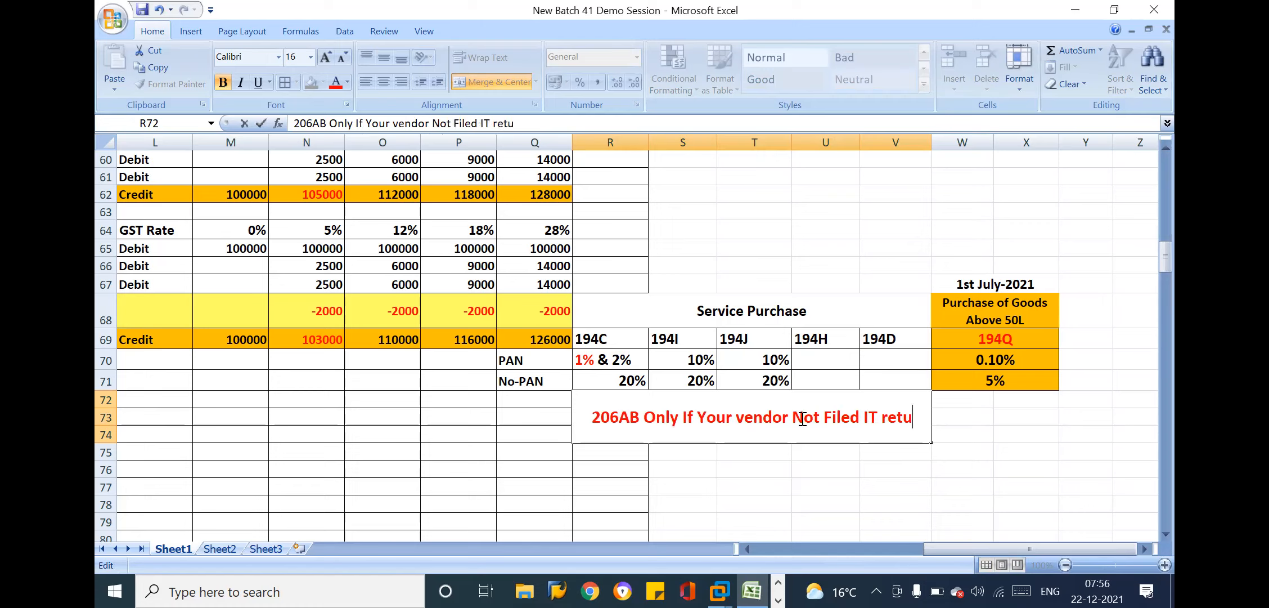
text(r)
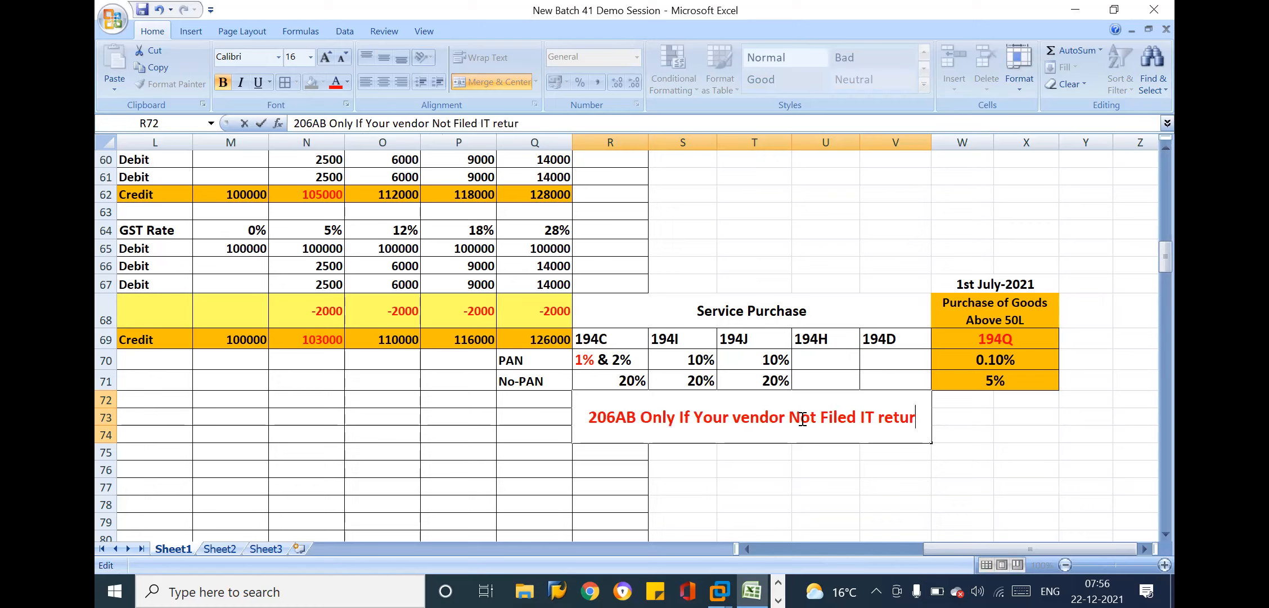
text(ns Last Te)
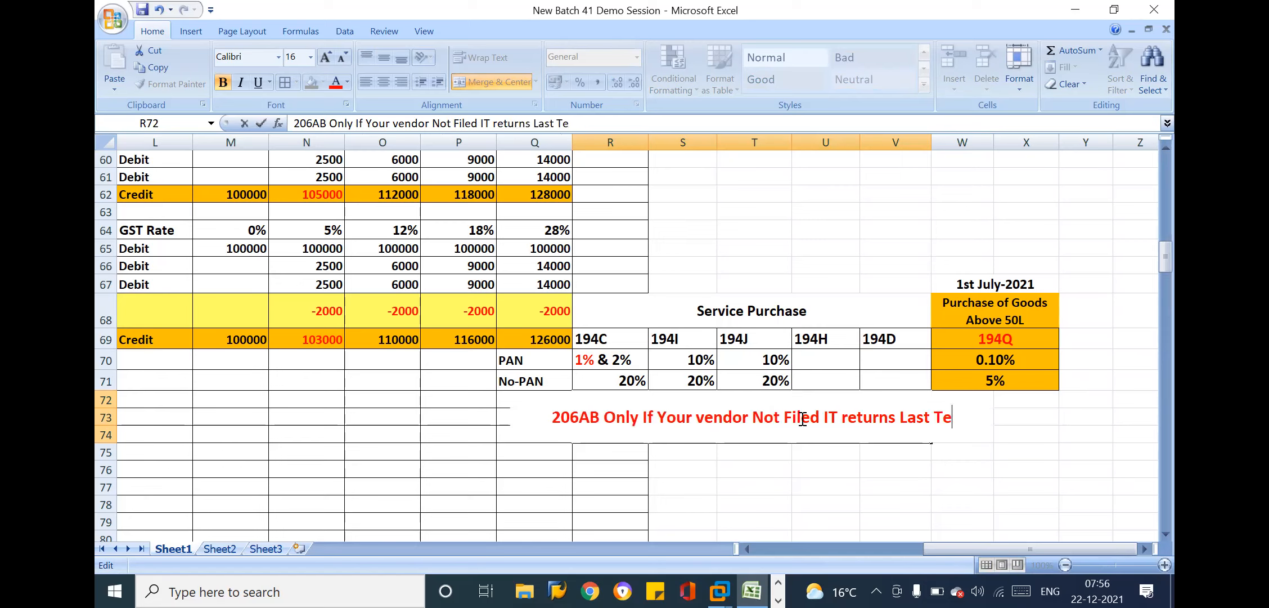
key(BackSpace)
text(w)
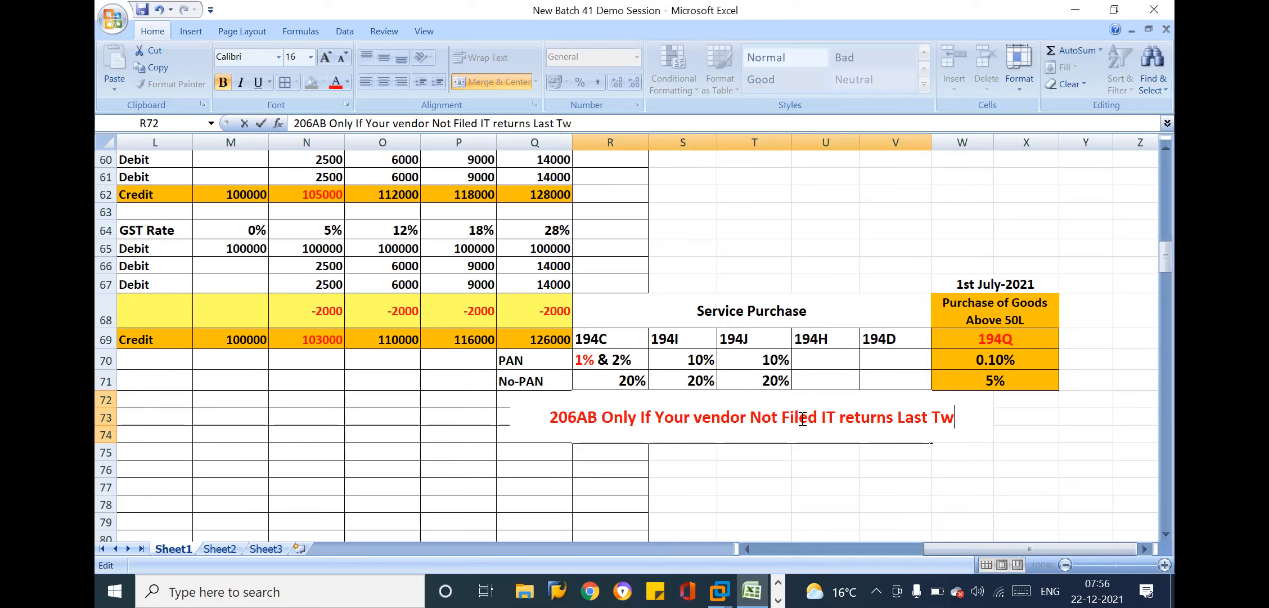
text(o Fin)
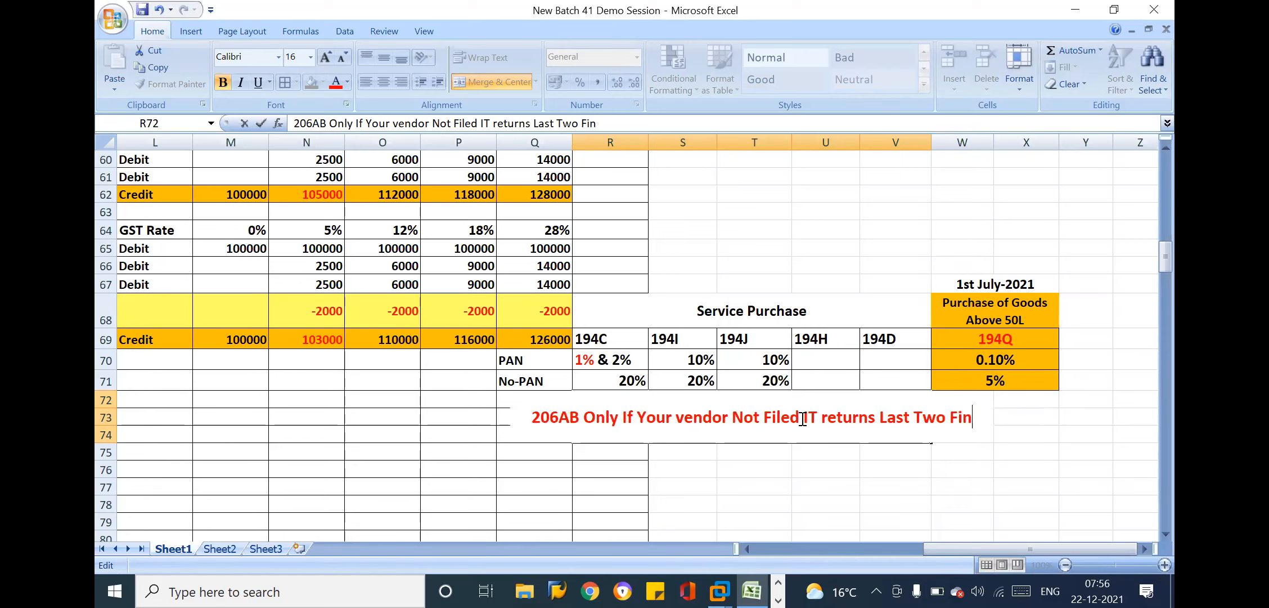
text(ancial Years)
key(Return)
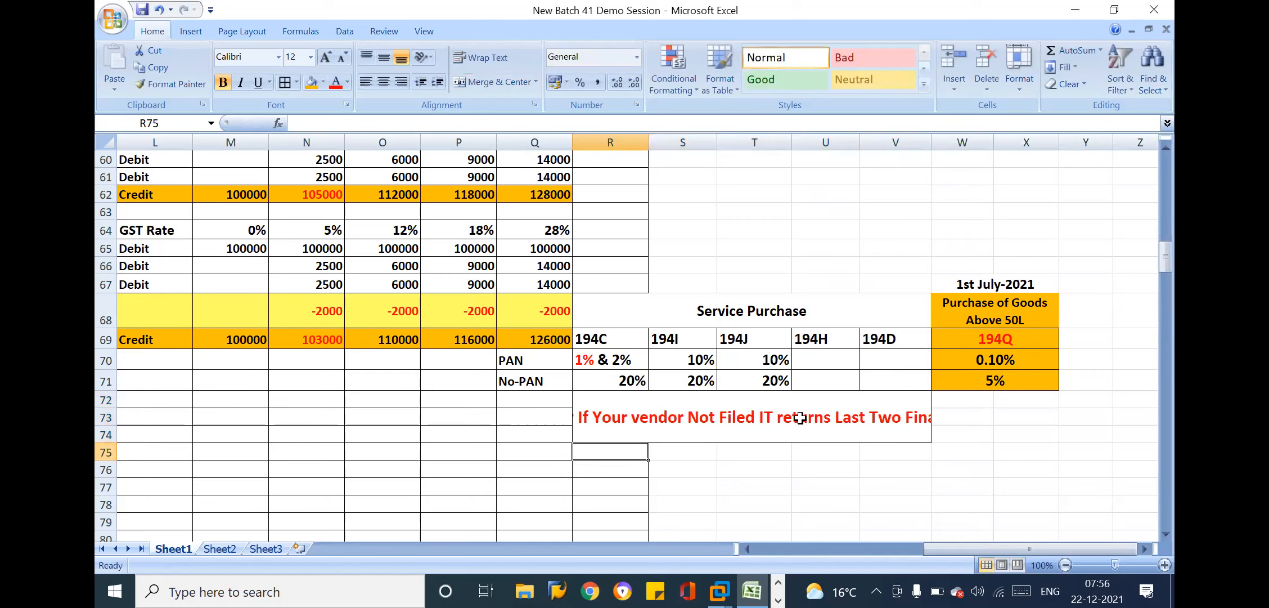
Set the 206AB note's font size to 13 and wrap its text within the merged cell
click(723, 417)
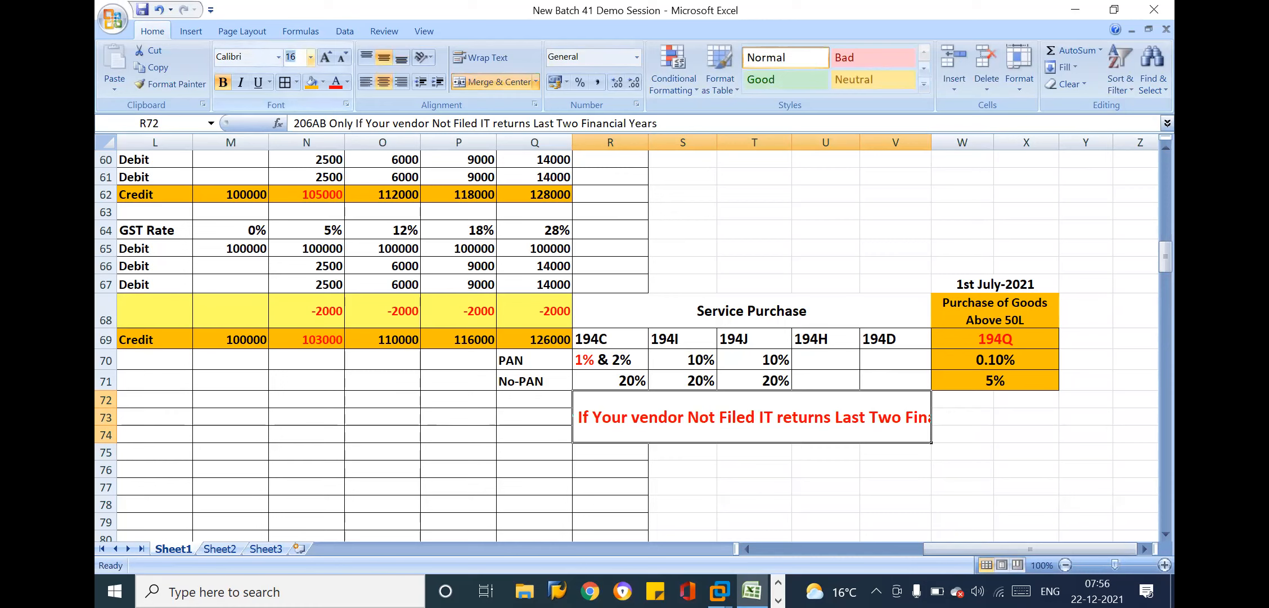
text(13)
key(Return)
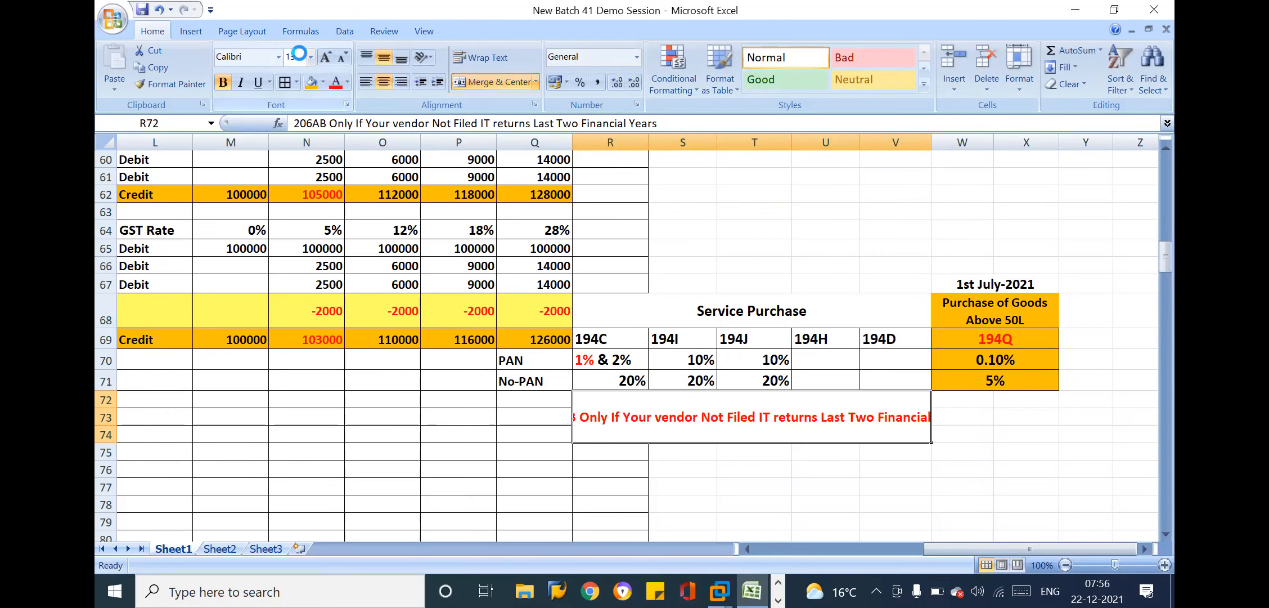
click(490, 64)
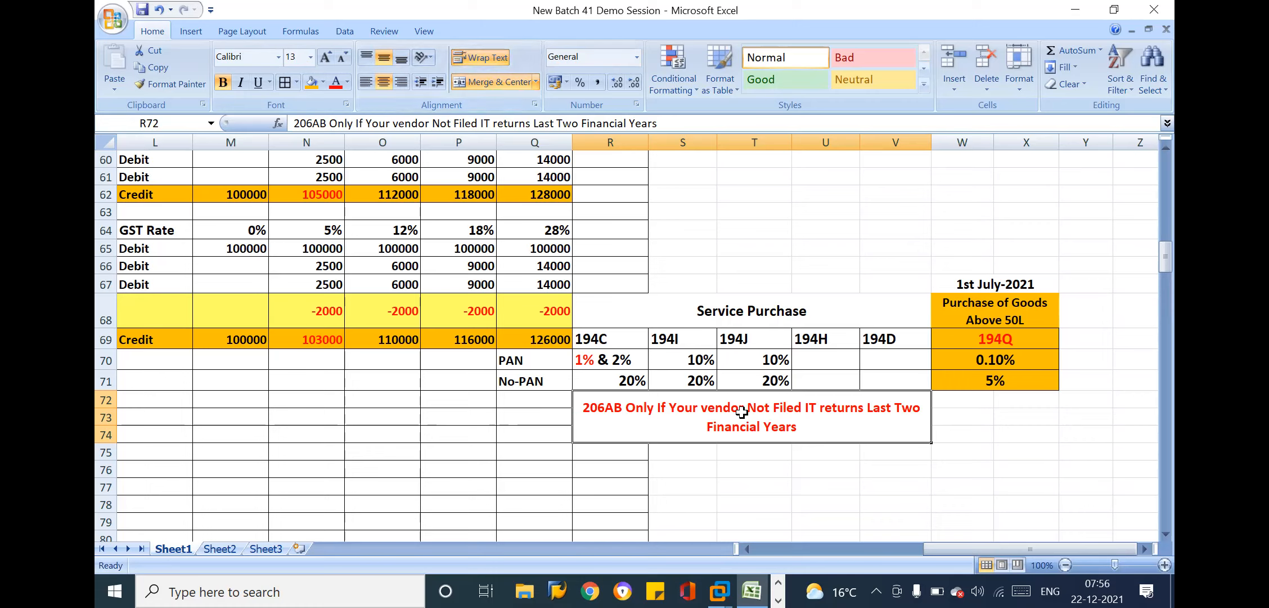
Copy the 206AB note's formatting to R75:V76 and enter "Double TDS Rates" there
click(169, 84)
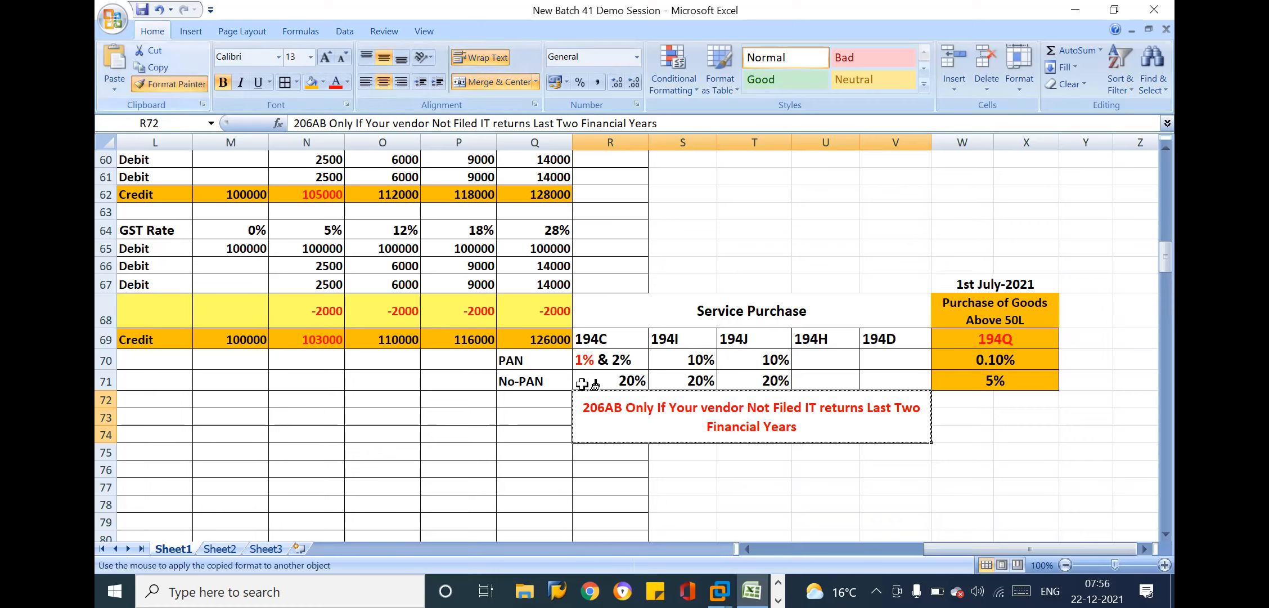
mouse_move(626, 453)
mouse_down()
mouse_move(810, 500)
mouse_move(914, 469)
mouse_up()
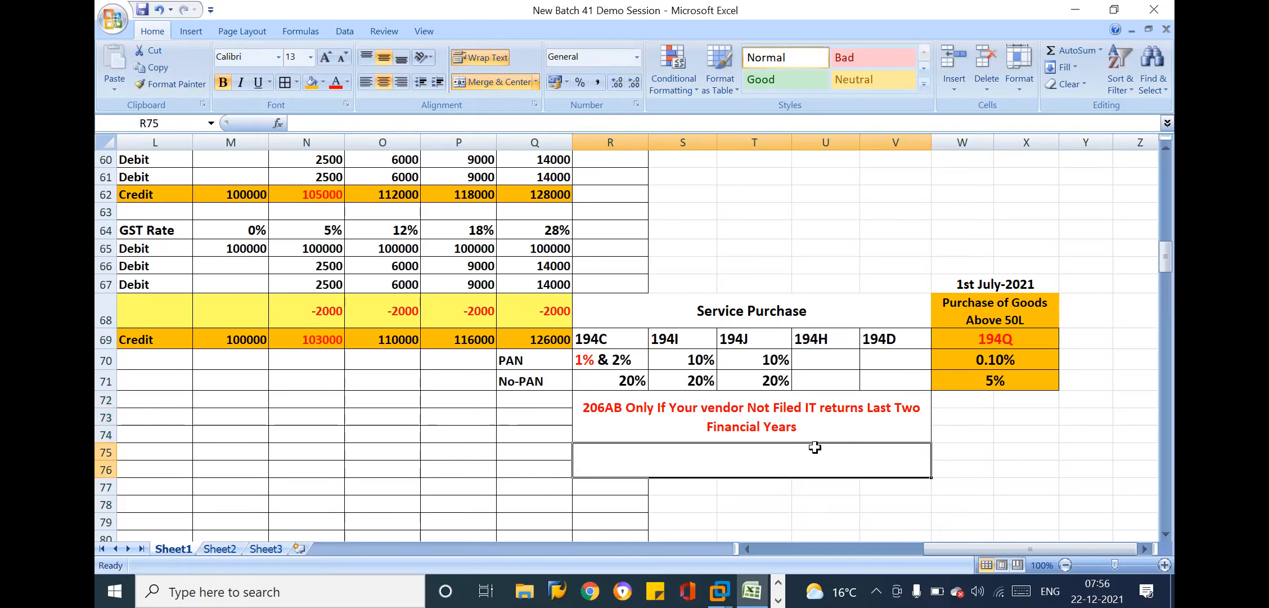
text(Double TDS Rates)
key(Return)
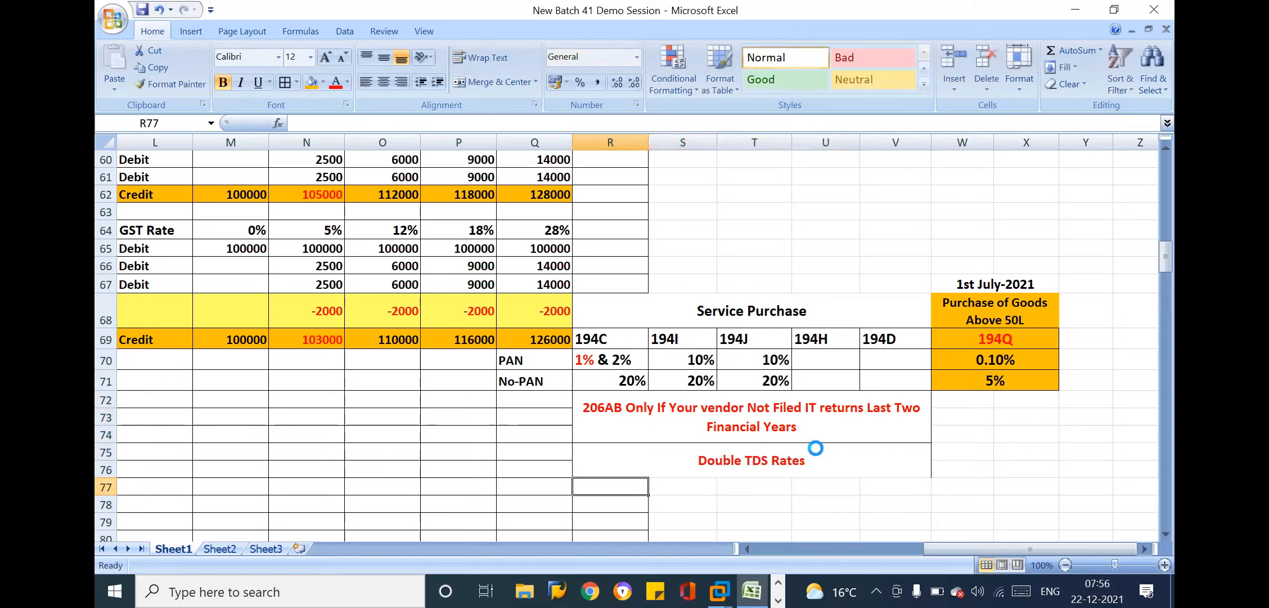
Compare the "Double TDS Rates" note with the PAN rates for 194C, 194I, 194J, 194H and 194D
click(794, 451)
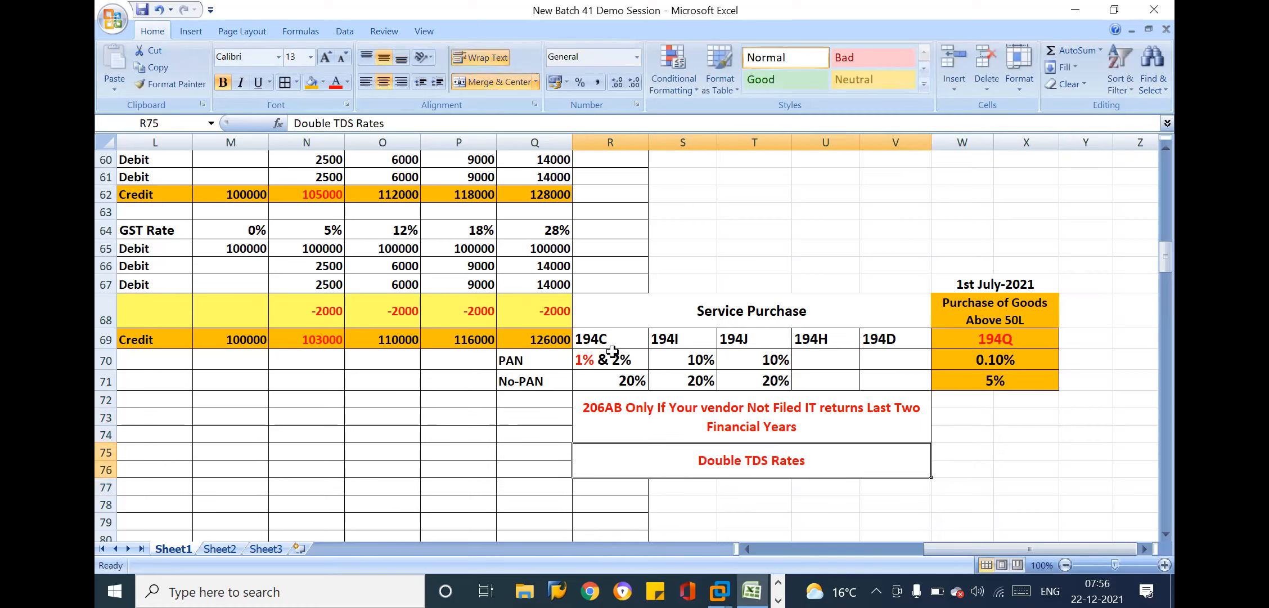
drag(613, 358, 824, 367)
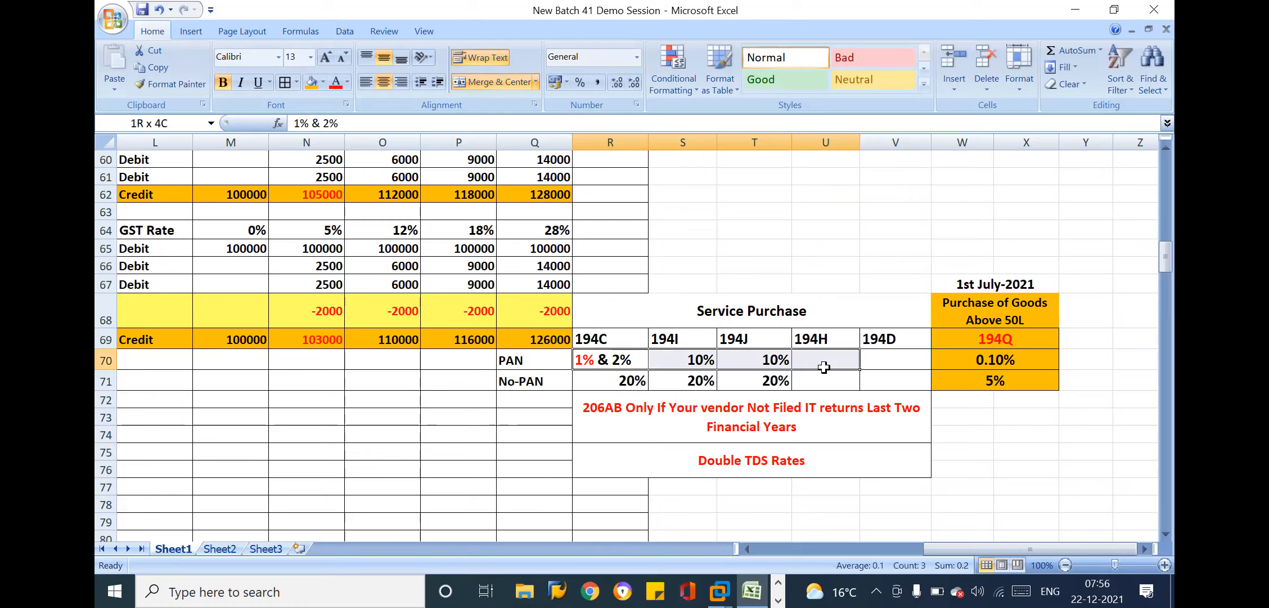
click(584, 359)
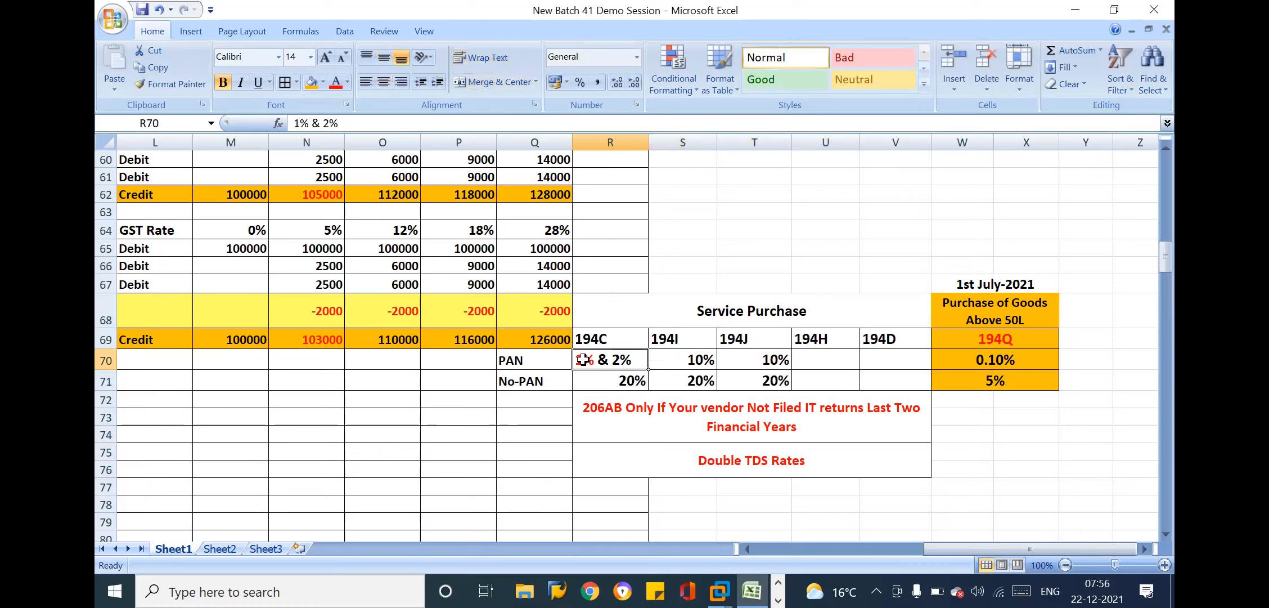
click(710, 360)
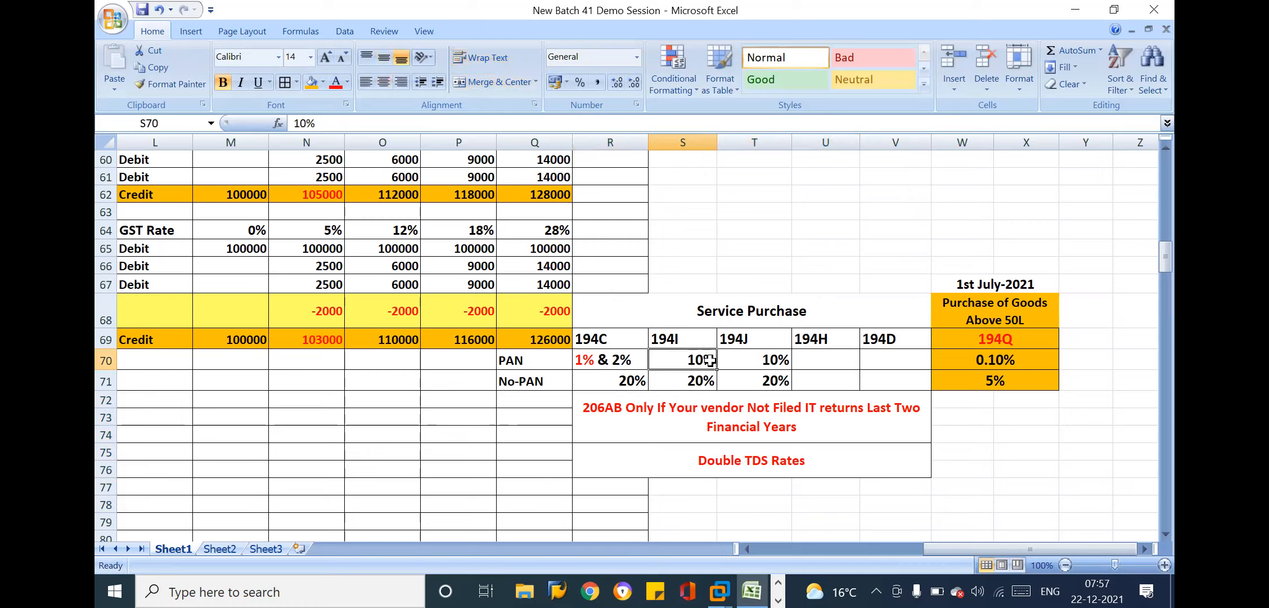
click(776, 363)
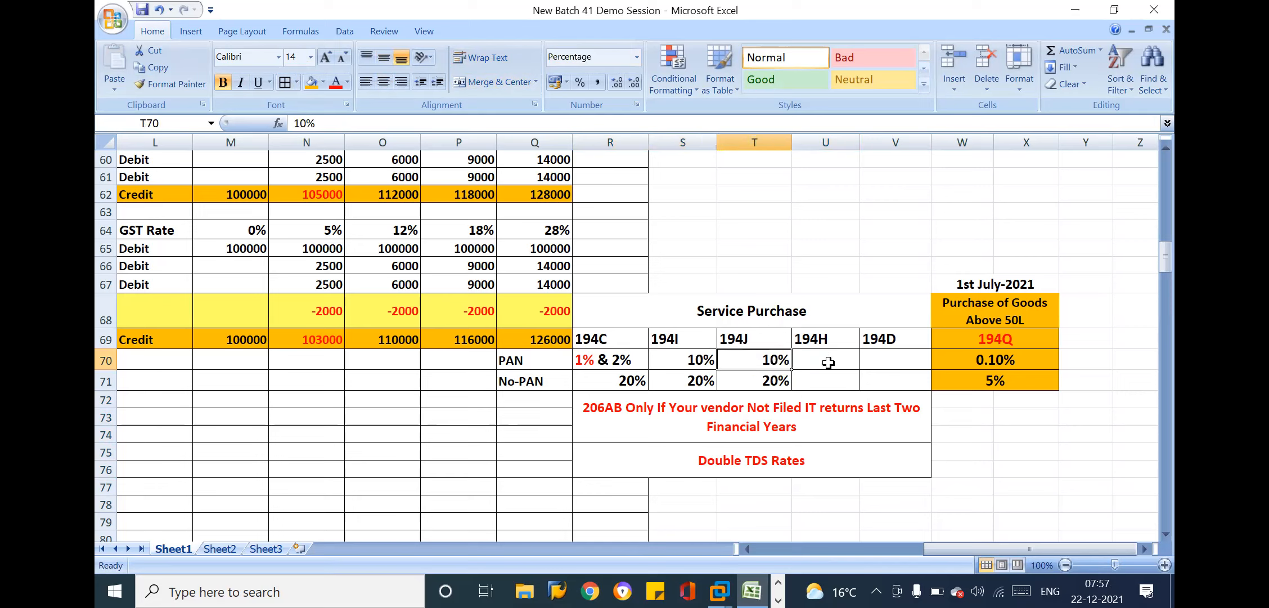
click(828, 362)
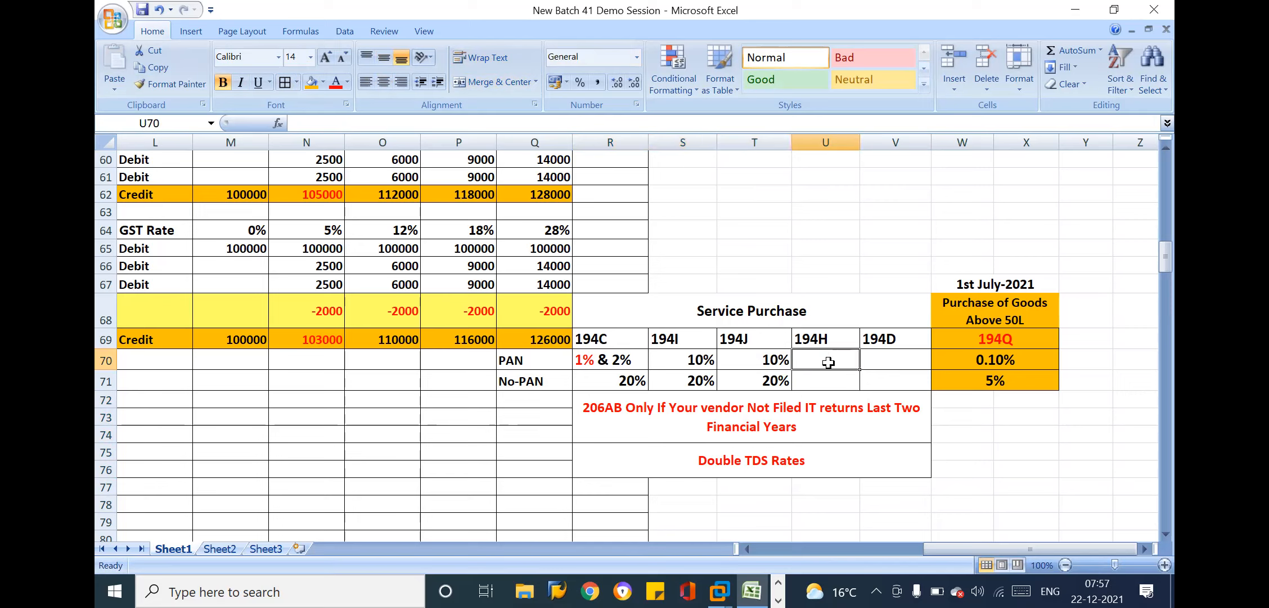
drag(557, 360, 877, 359)
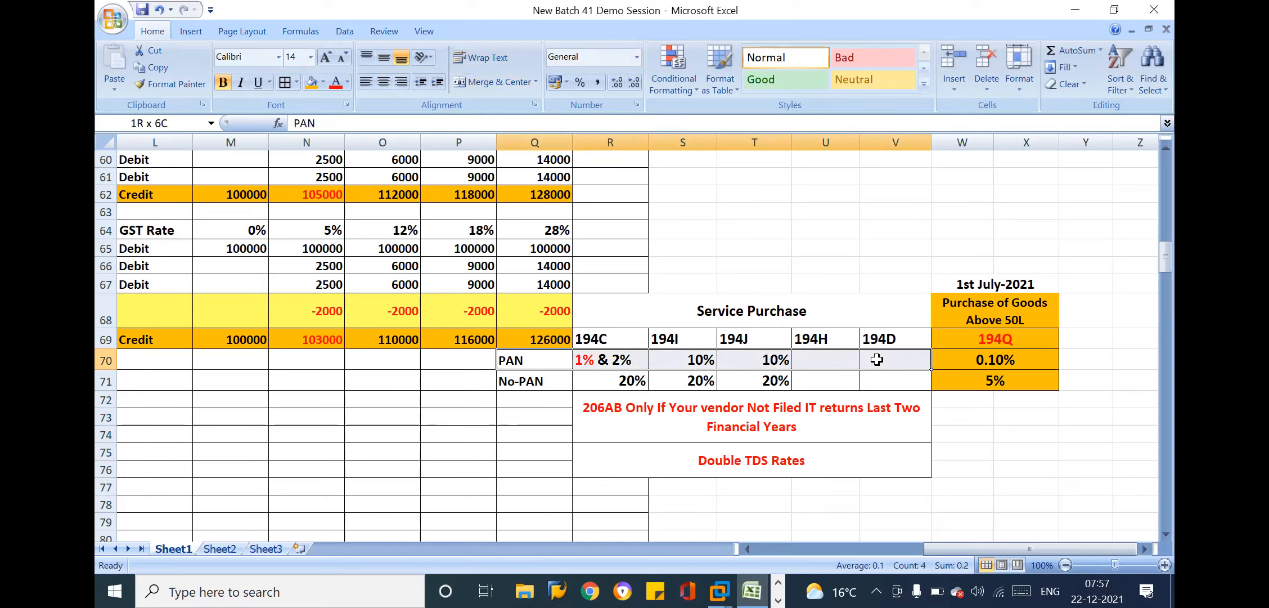
click(772, 444)
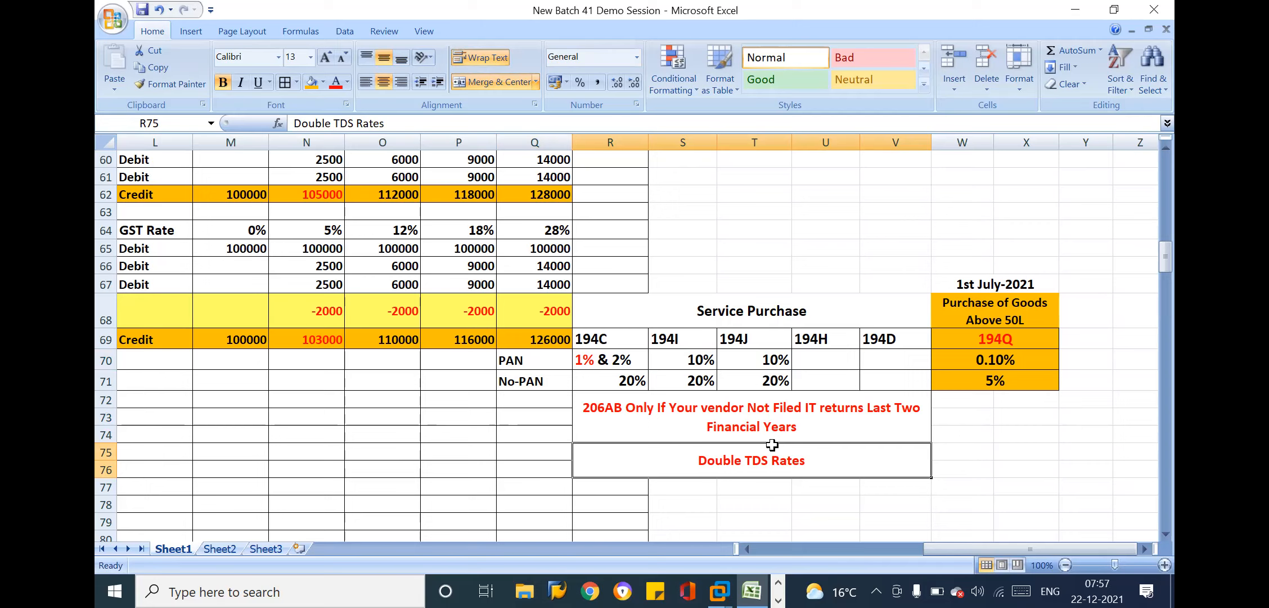
Compare the PAN and No-PAN TDS rates for sections 194C, 194I and 194J
click(666, 340)
click(620, 339)
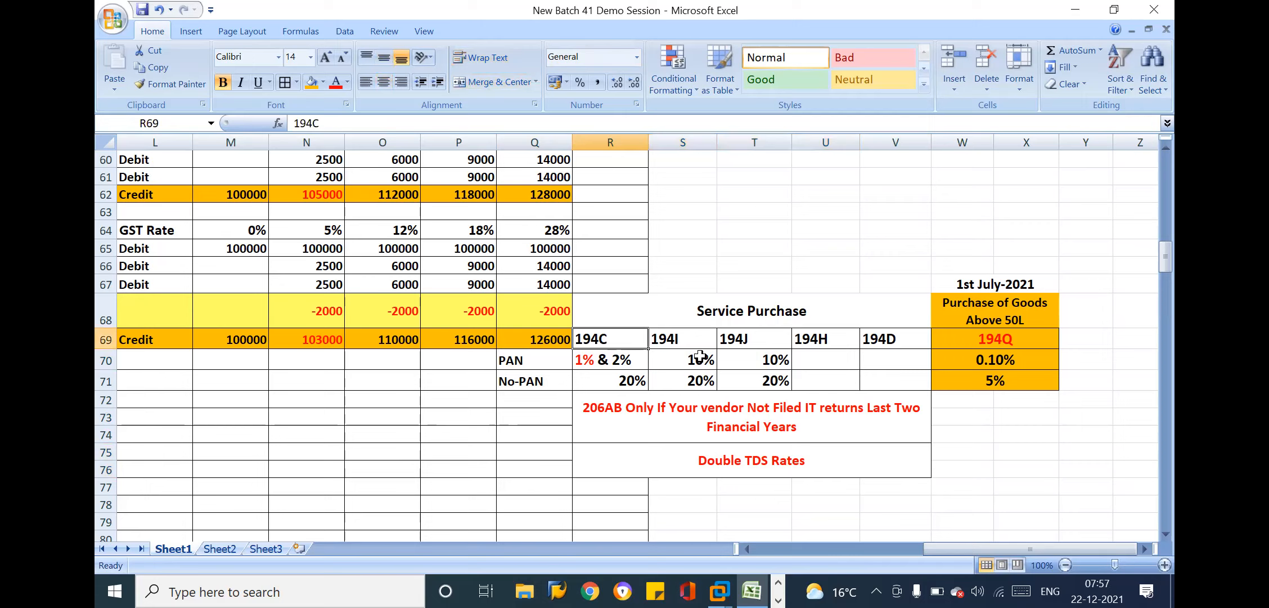
click(731, 359)
click(840, 354)
click(750, 362)
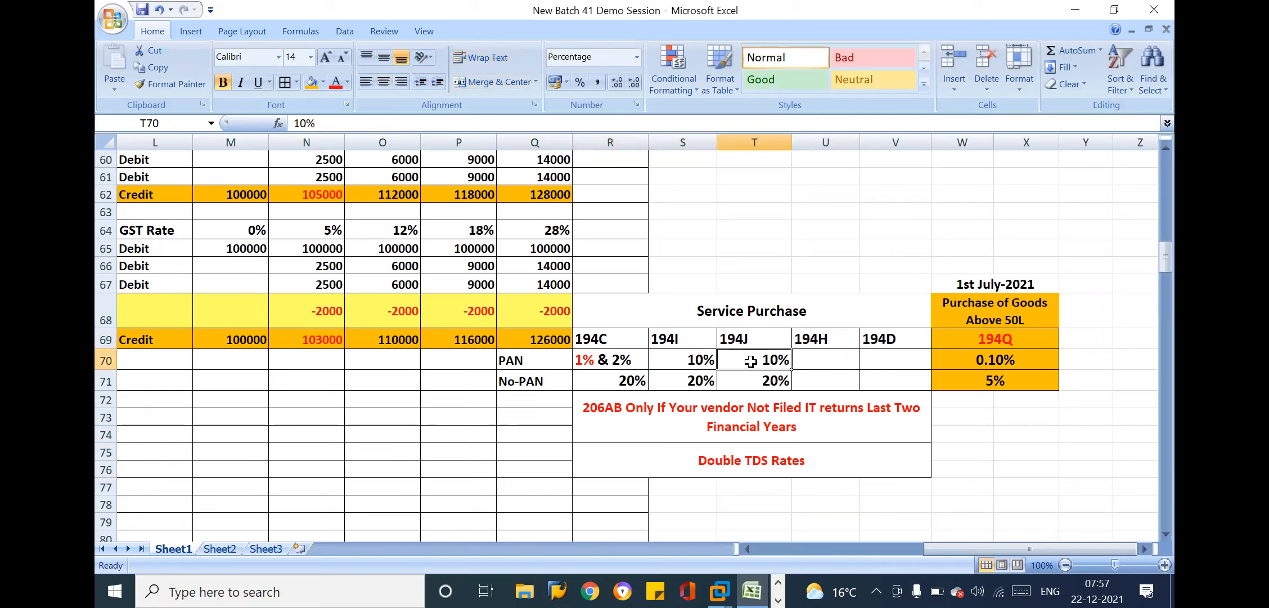
click(654, 363)
click(730, 373)
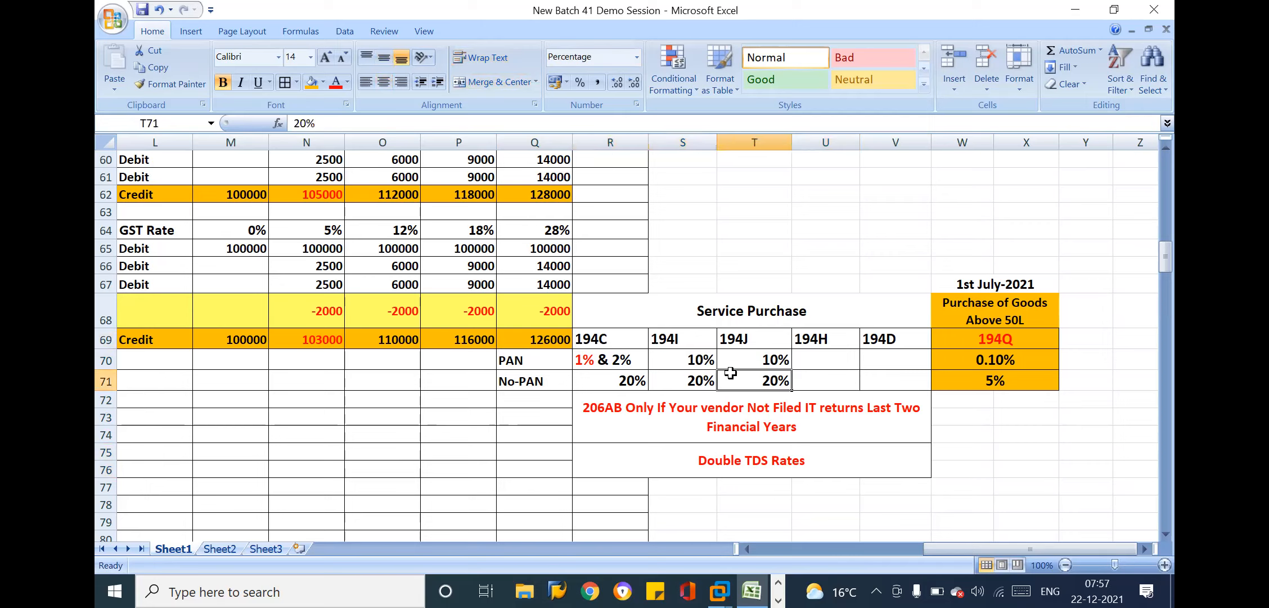
click(624, 355)
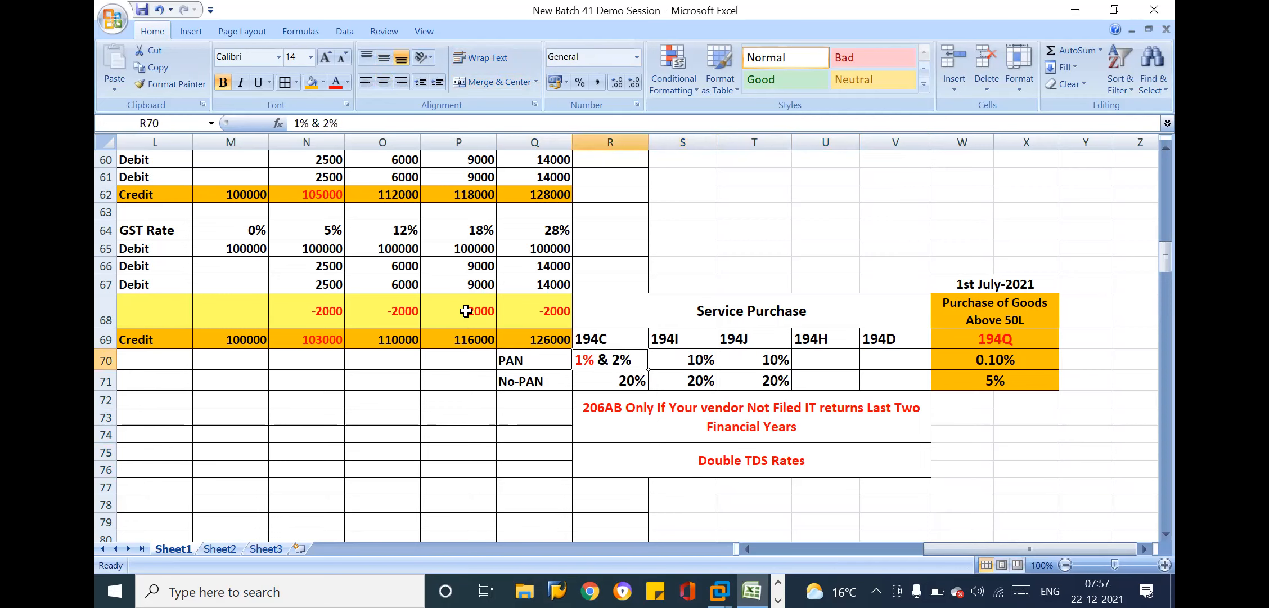
Examine the 194C TDS 2% deduction row across the GST rate columns of the service purchase entry
key(Up)
key(Up)
key(Left)
key(Left)
key(Left)
key(Left)
key(Left)
key(Left)
key(Left)
key(Left)
key(Left)
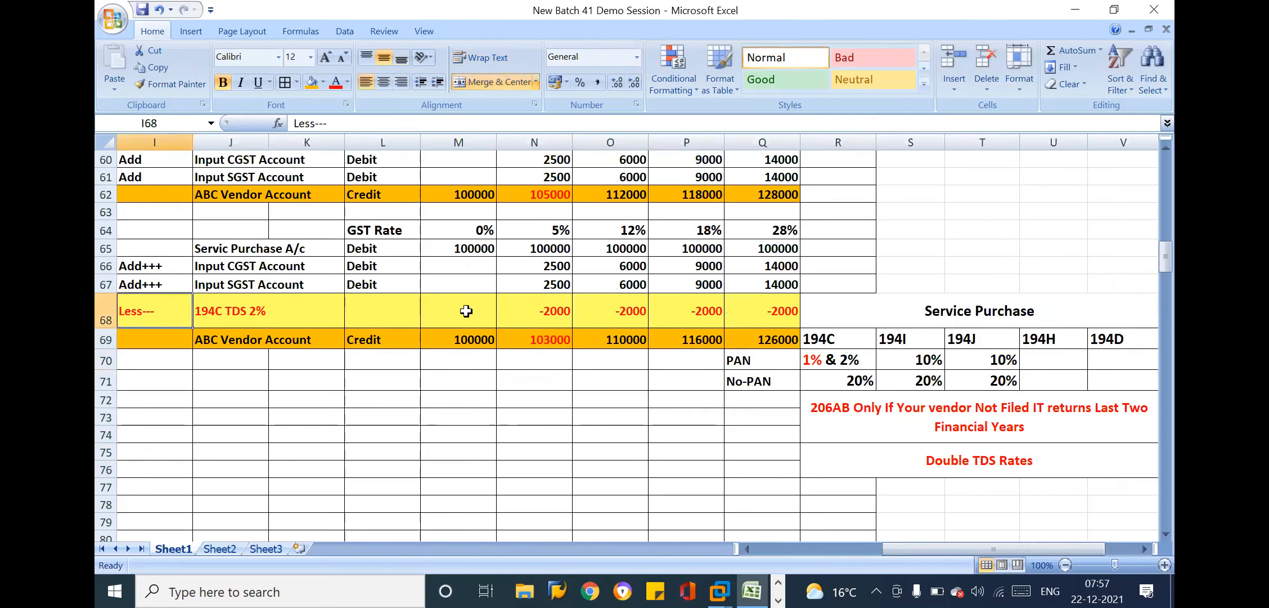
click(236, 302)
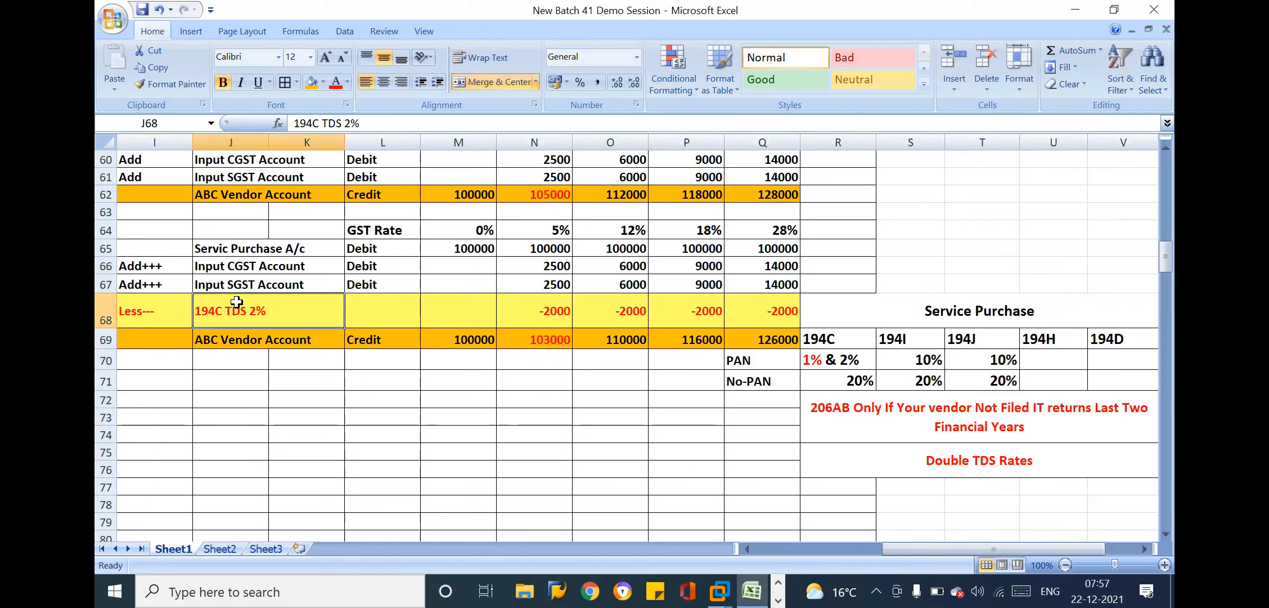
click(492, 307)
click(579, 307)
click(694, 306)
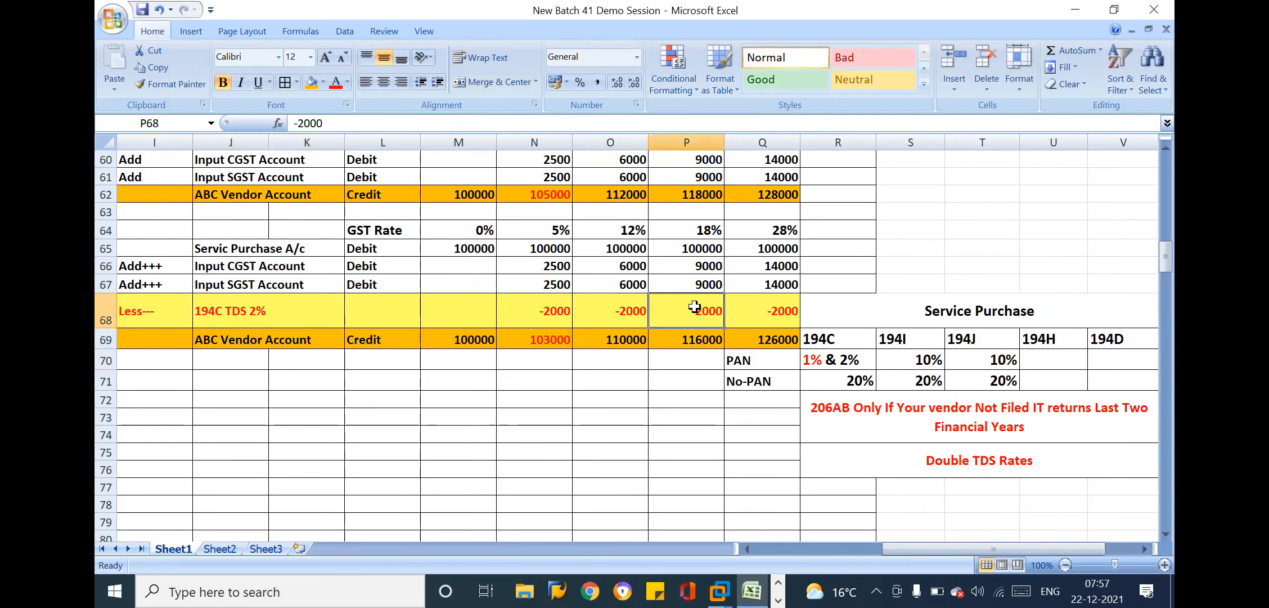
click(268, 323)
Extend the TDS label in J68 to read "194C TDS 2% Account"
key(Left)
key(Left)
key(Left)
key(Left)
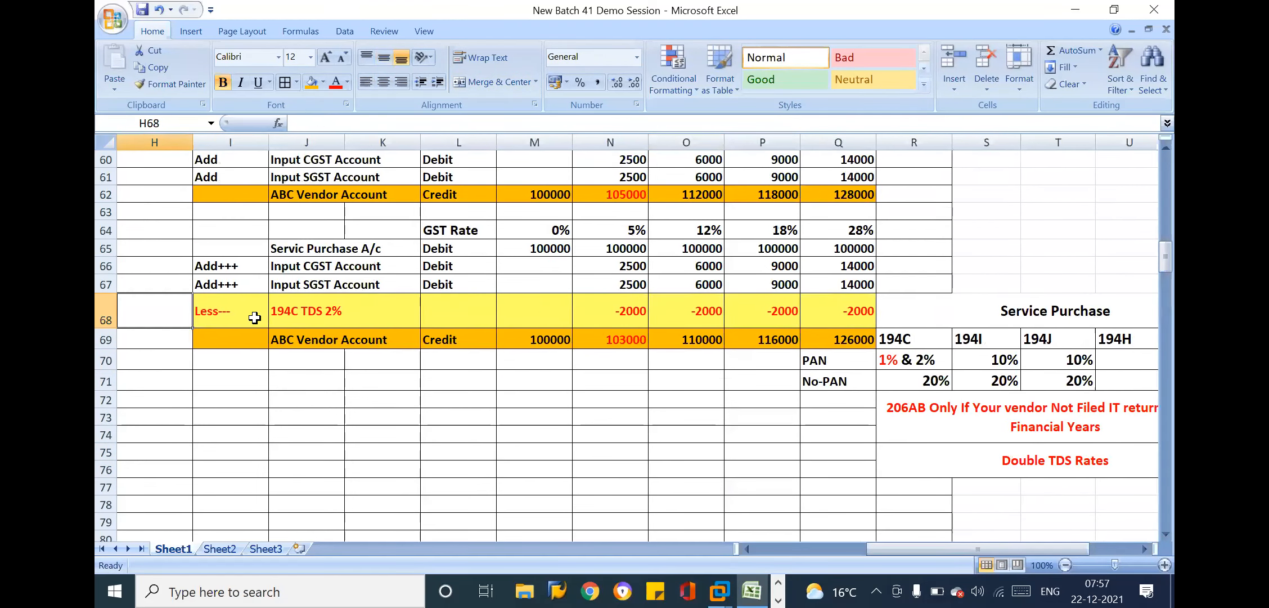
double_click(539, 316)
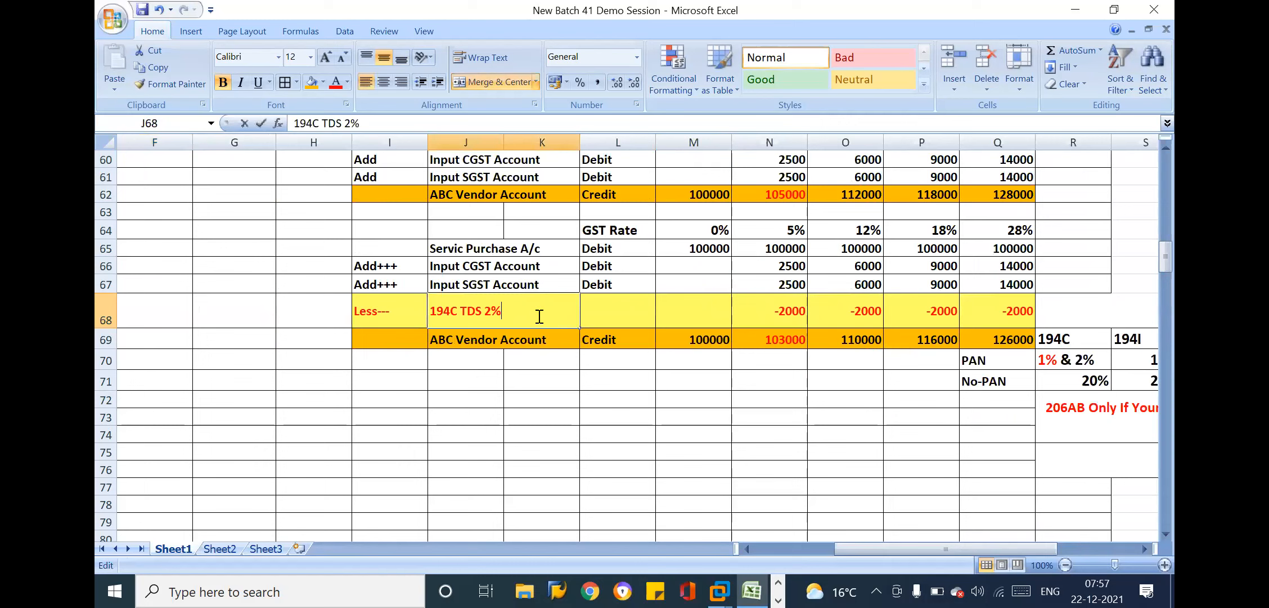
text(Account)
key(Return)
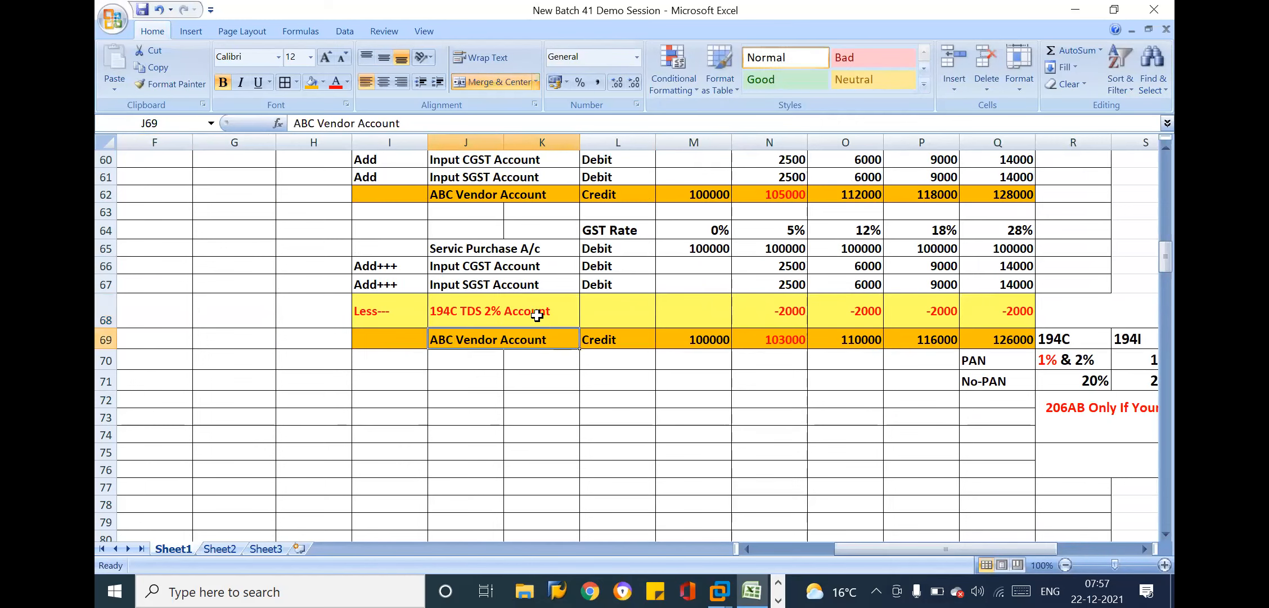
Compare the TDS deduction row I68:Q68 with the goods purchase entry above it
click(487, 207)
key(Up)
key(Up)
key(Up)
key(Up)
key(Up)
key(Up)
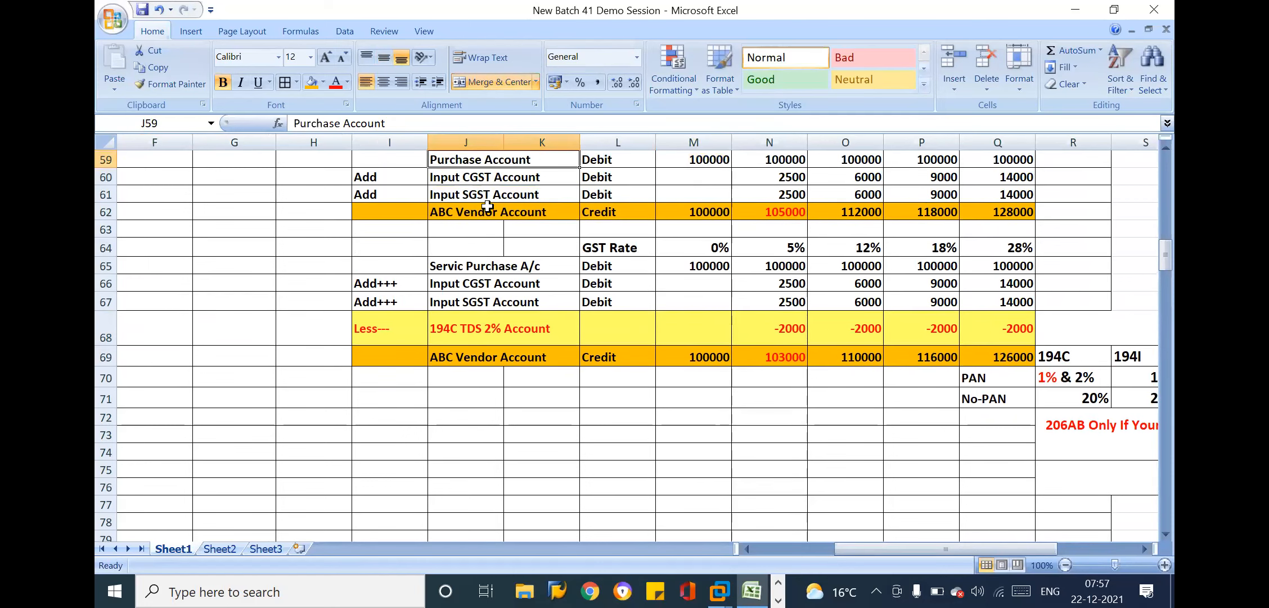
drag(416, 372, 1002, 377)
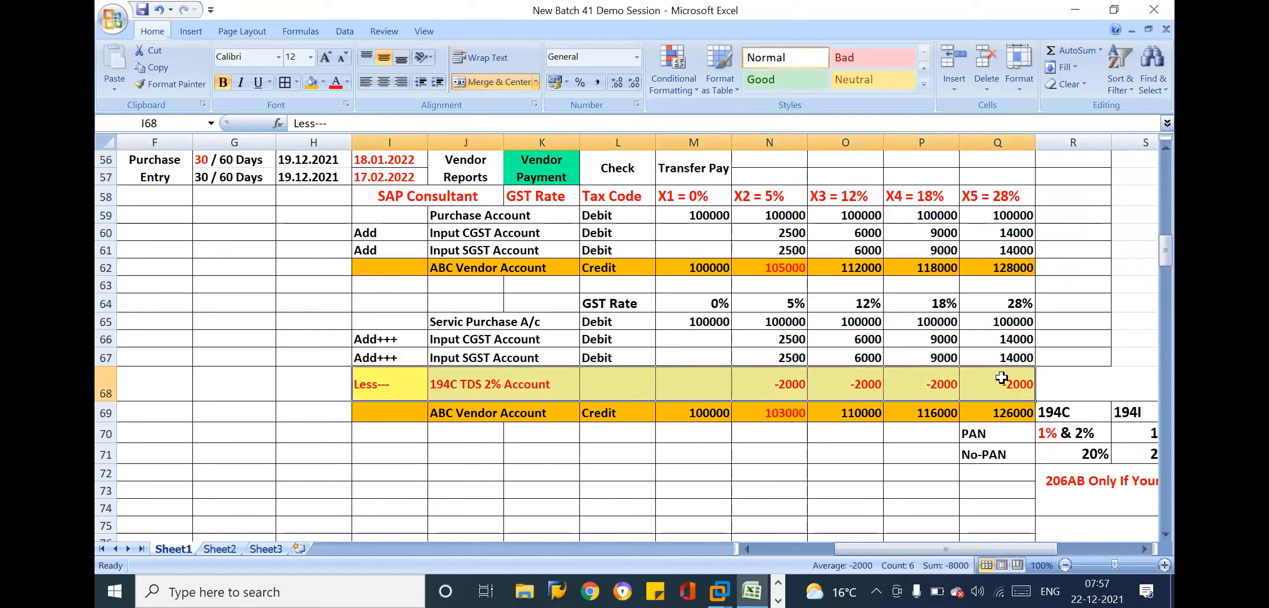
click(387, 260)
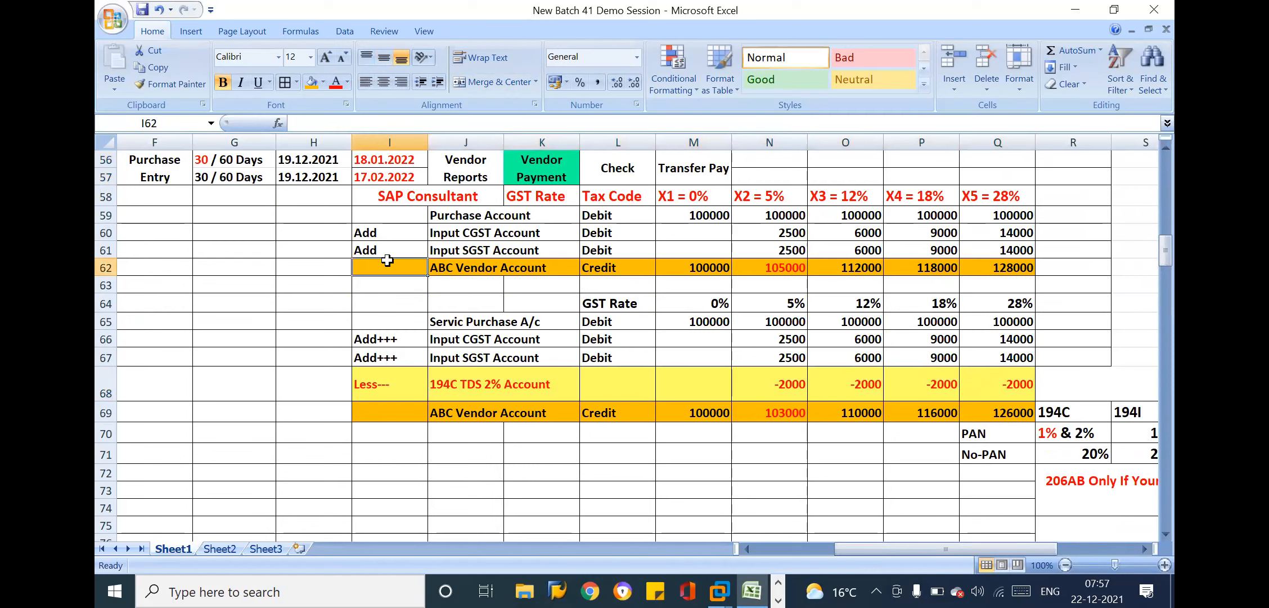
Cut the green Vendor Payment cell at K56 in the lower Accounts Payables row
key(Left)
key(Left)
key(Left)
key(Left)
key(Left)
key(Left)
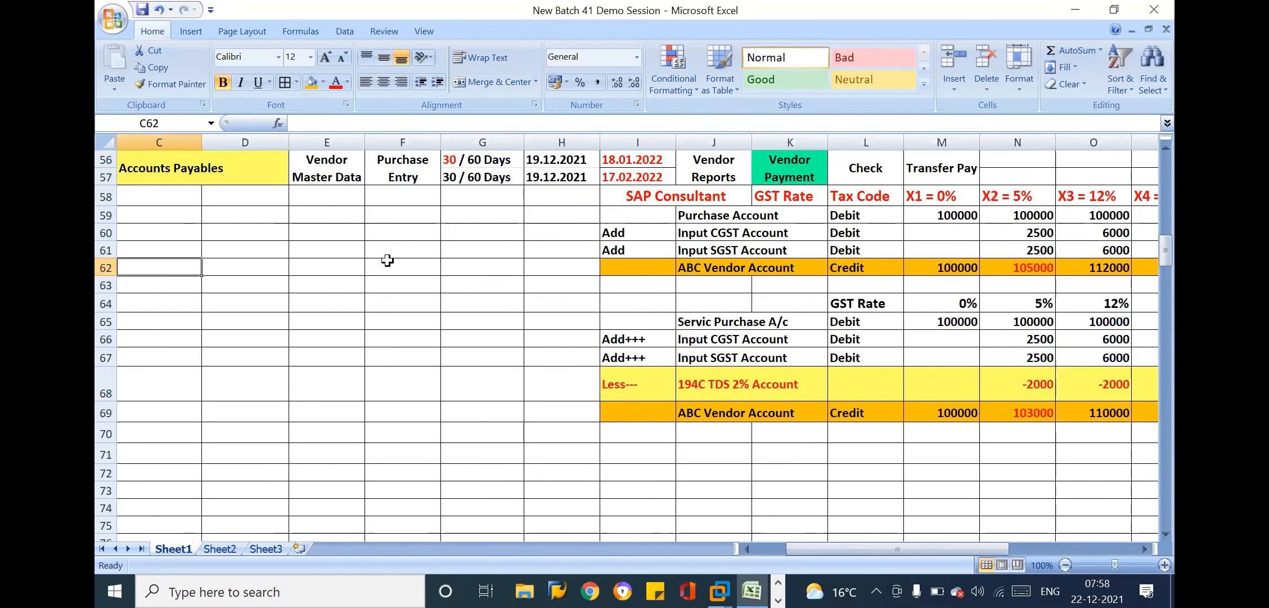
key(Up)
key(Up)
key(Up)
key(Up)
key(Up)
key(Up)
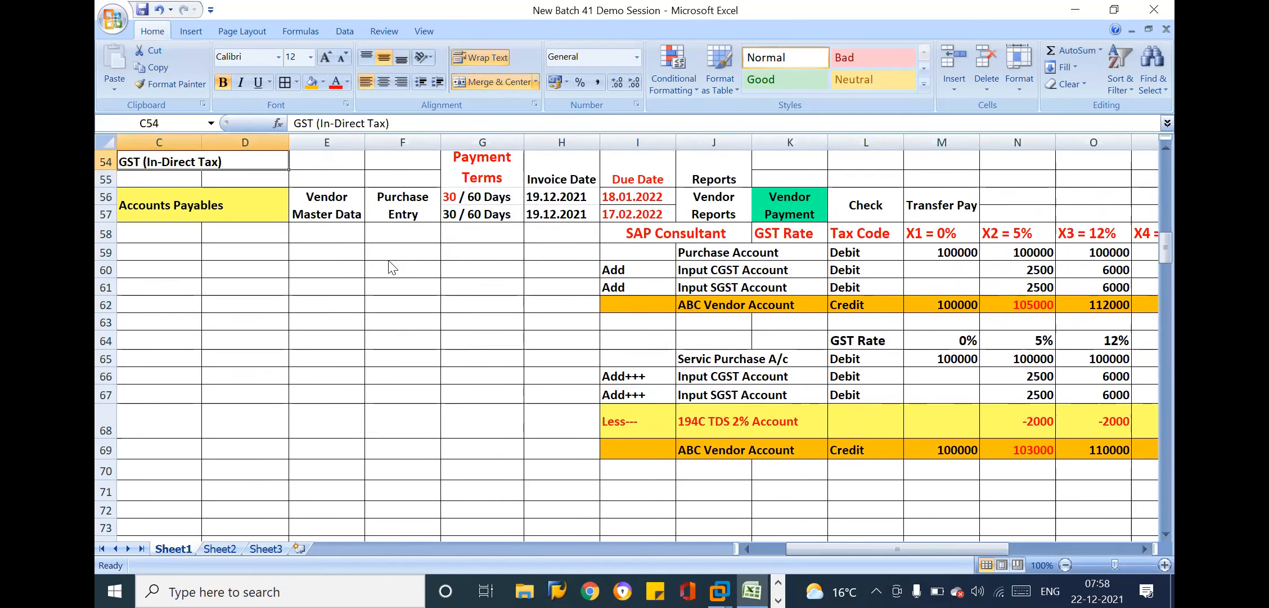
click(798, 217)
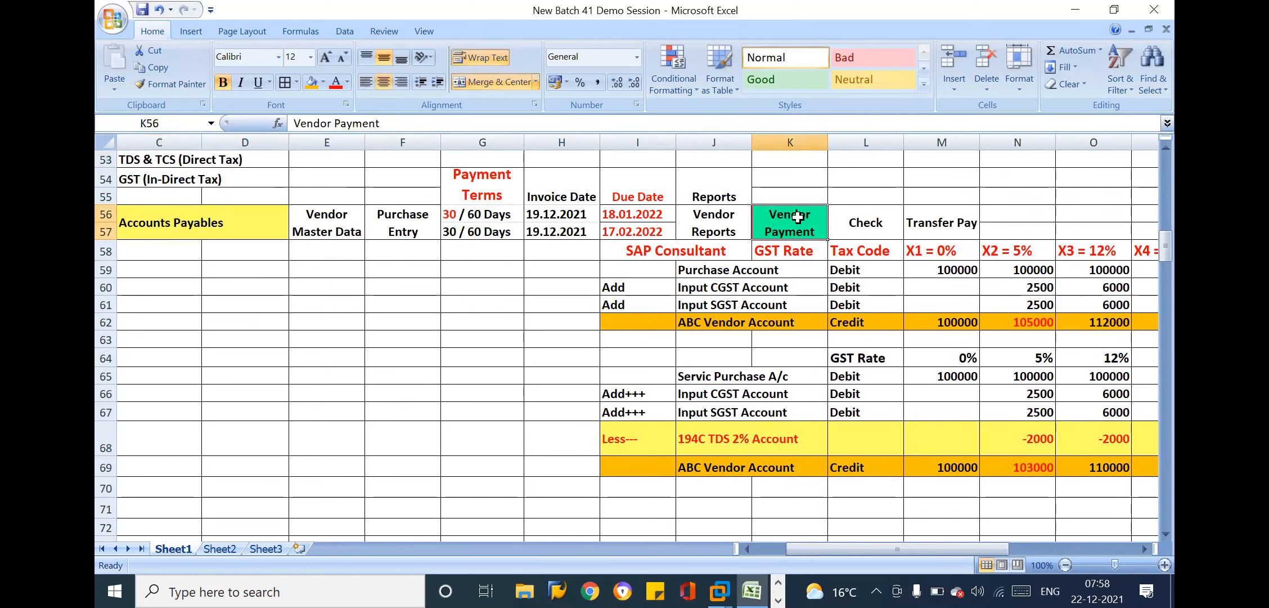
key(ctrl+c)
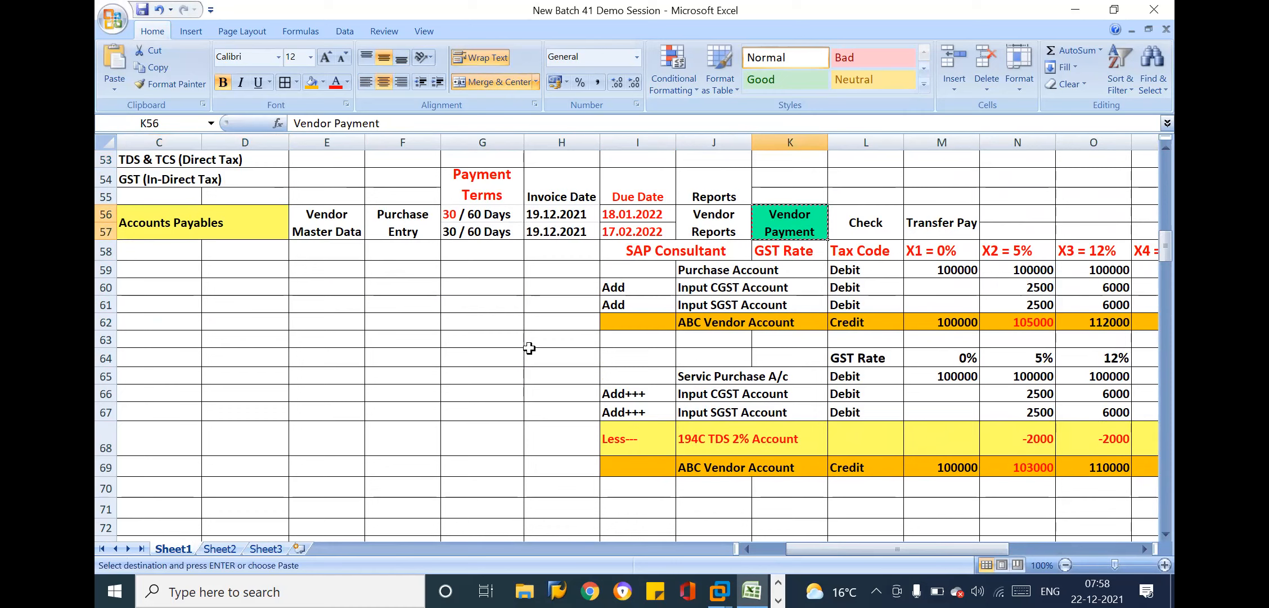
Paste the cut Vendor Payment cell at G71, below the purchase entries
click(716, 213)
click(791, 214)
click(490, 185)
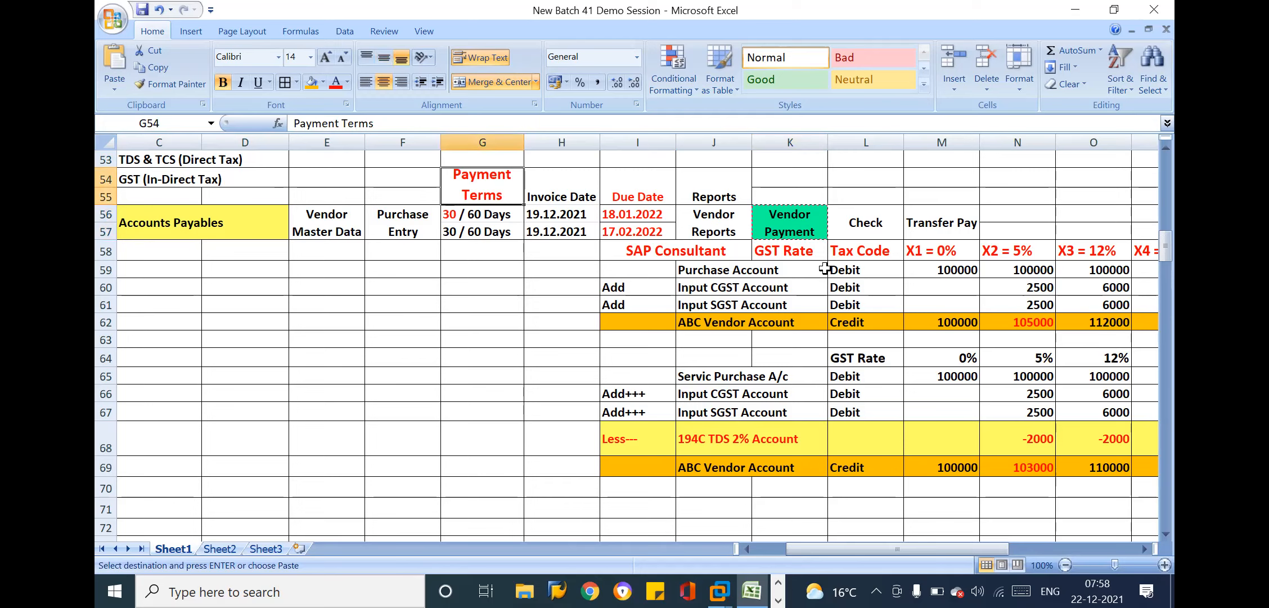
click(482, 345)
key(Down)
key(Down)
key(Down)
key(Down)
key(Down)
key(Down)
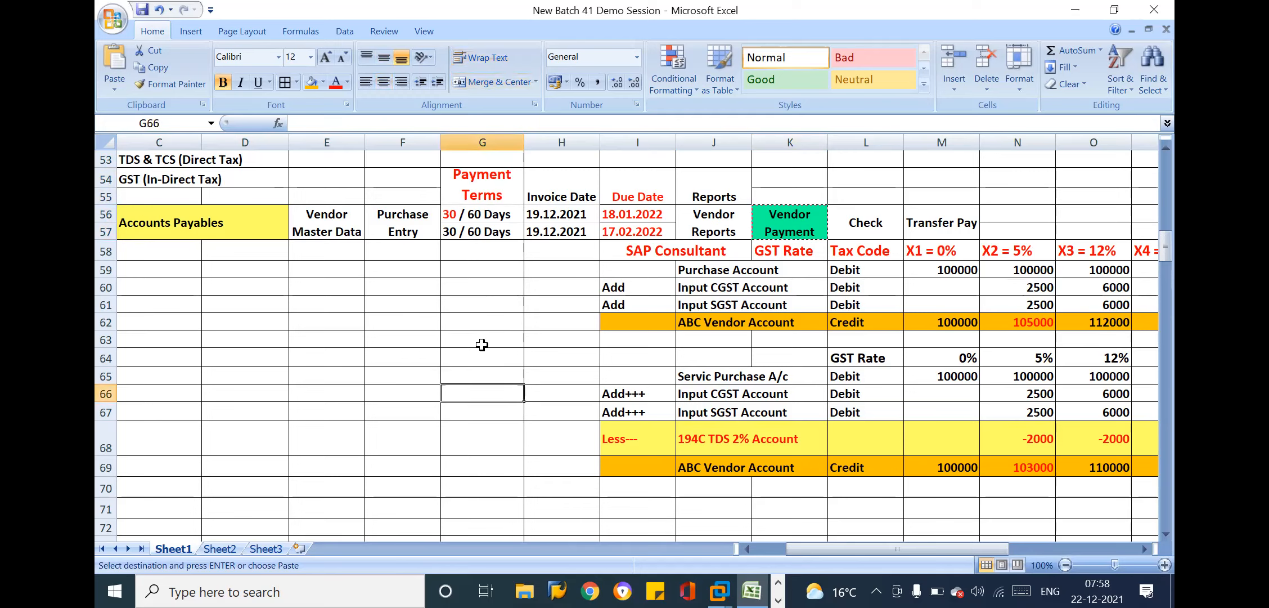
key(Down)
key(Down)
key(Down)
key(Down)
key(Down)
key(Down)
key(Down)
key(Down)
key(Down)
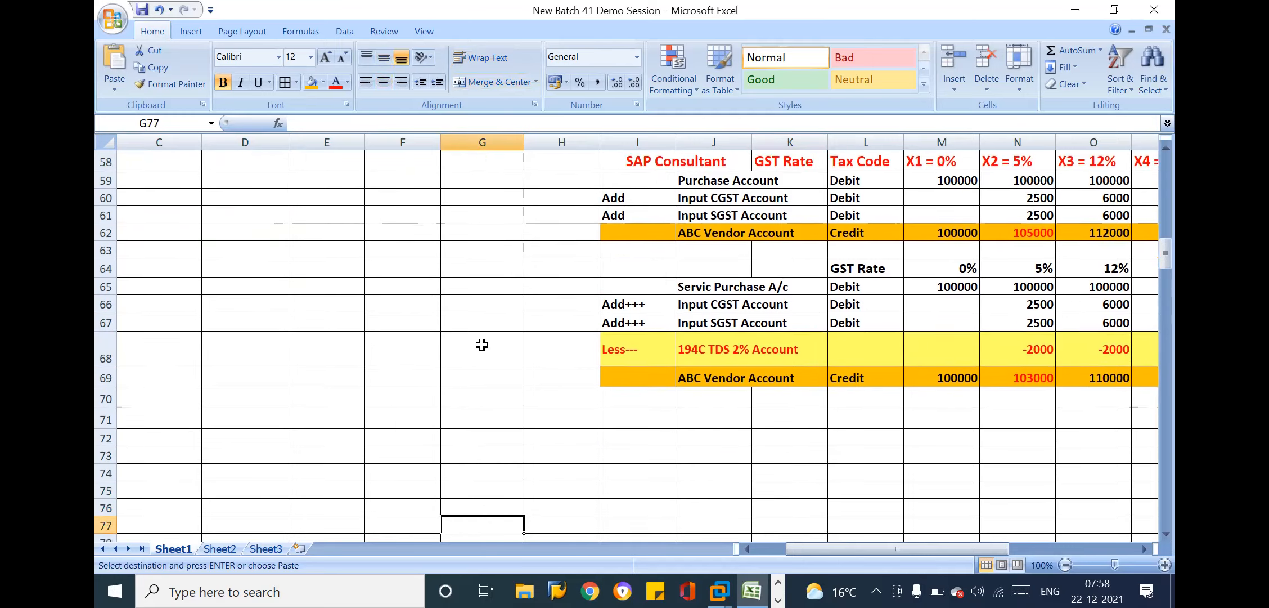
click(476, 398)
key(Return)
Merge and center the Vendor Payment heading across G71:H72
click(635, 398)
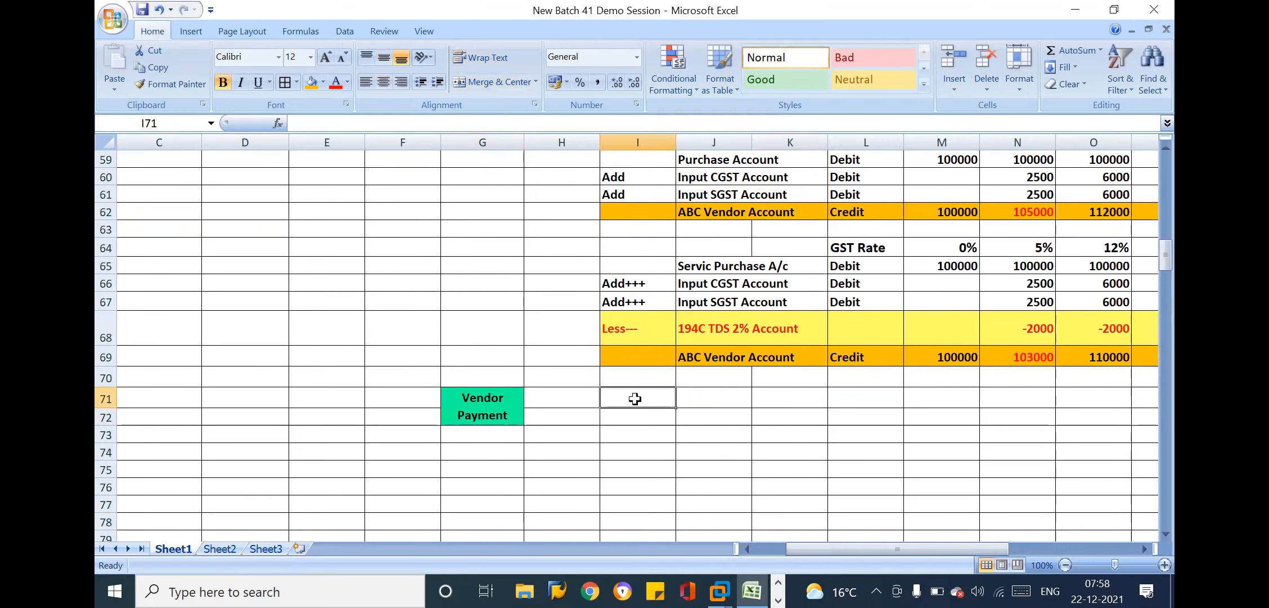
drag(498, 414, 544, 412)
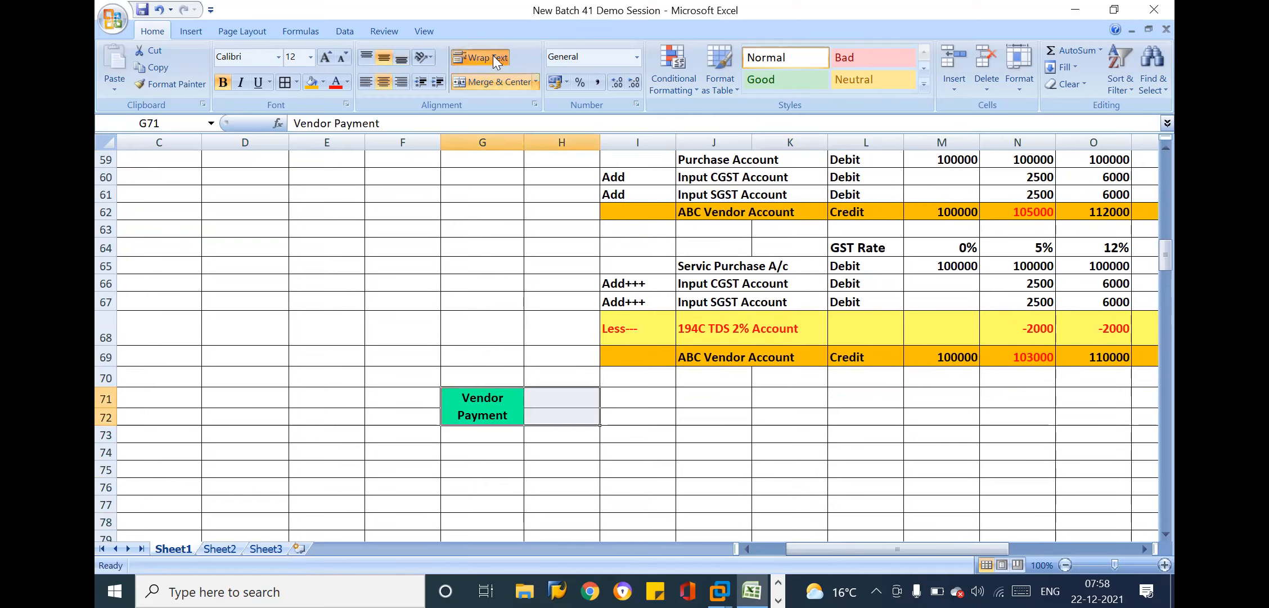
click(503, 86)
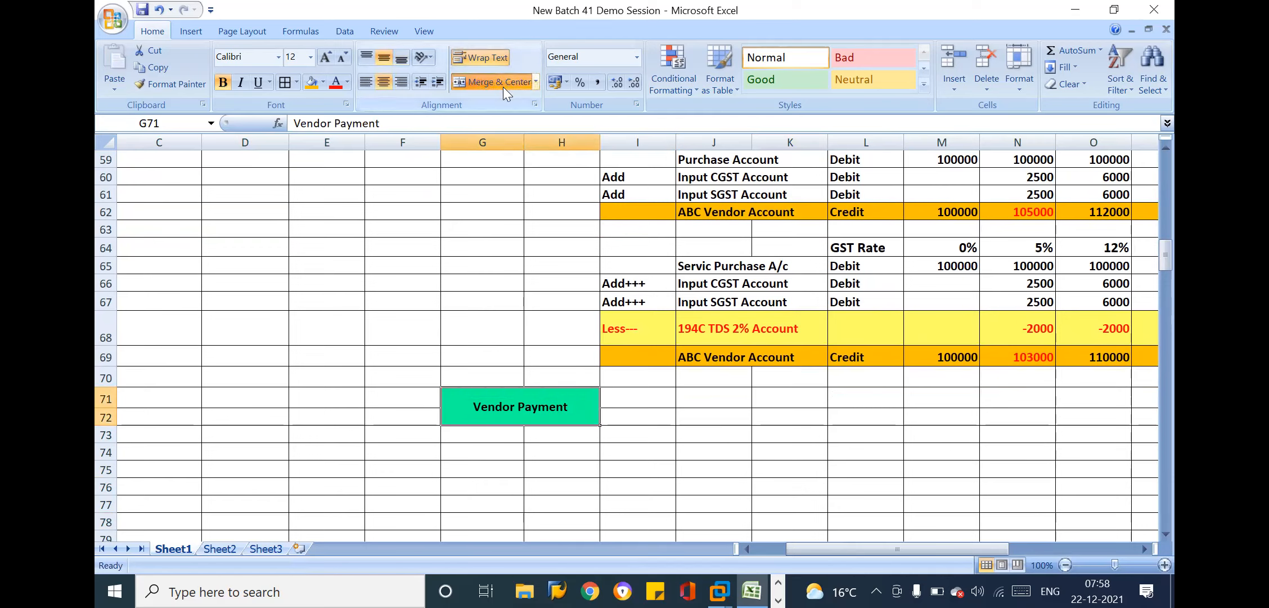
Cut the block of GST and TDS purchase entries and notes starting at SAP Consultant in I58 and extending through row 76
click(710, 413)
key(Right)
key(Right)
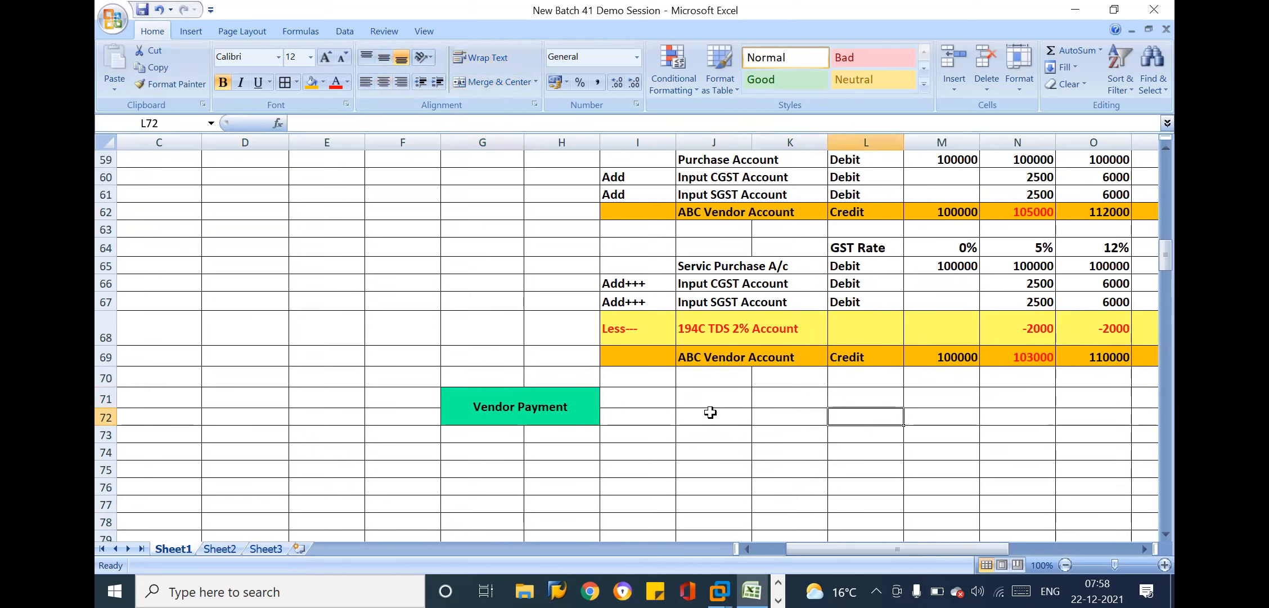
key(Left)
key(Left)
key(Home)
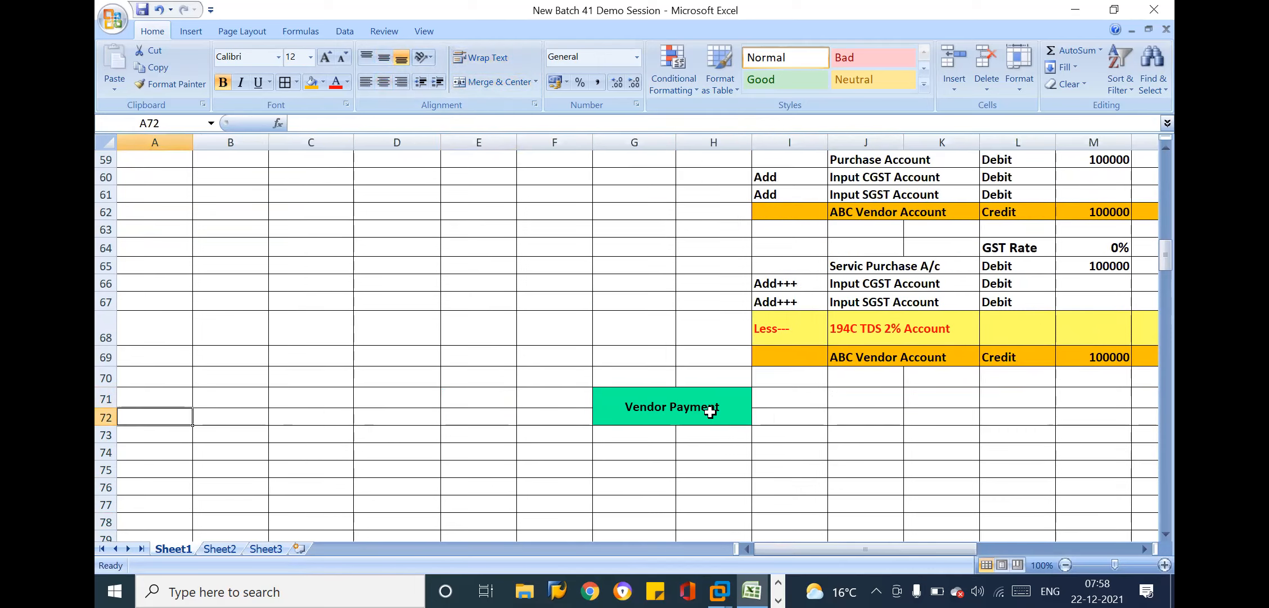
key(Up)
key(Up)
key(Up)
key(Up)
key(Up)
key(Up)
key(Up)
key(Up)
key(Up)
key(Up)
key(Up)
key(Up)
key(Up)
key(Up)
key(Up)
key(Up)
key(Up)
key(Up)
key(Up)
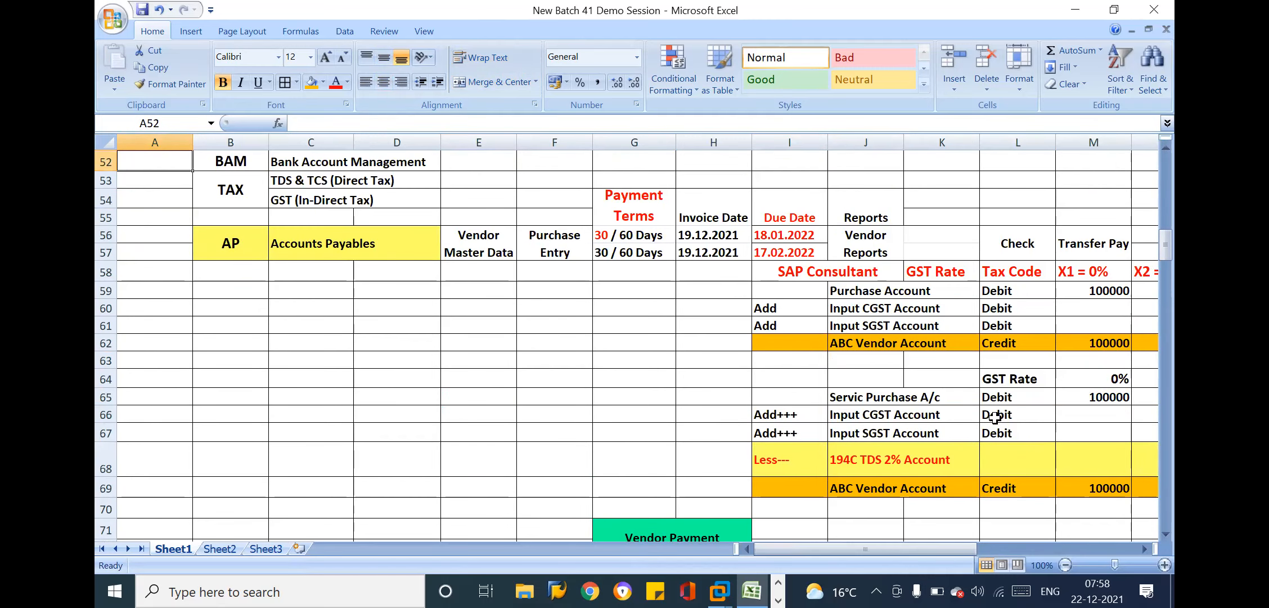
click(859, 271)
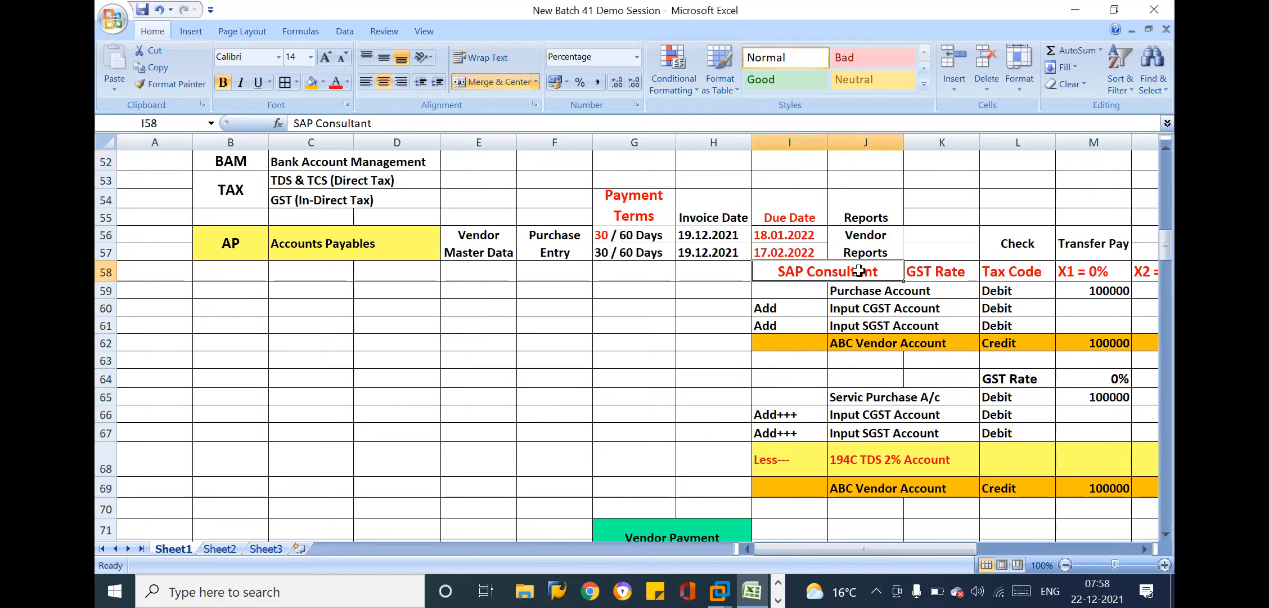
drag(858, 271, 1097, 461)
key(ctrl+c)
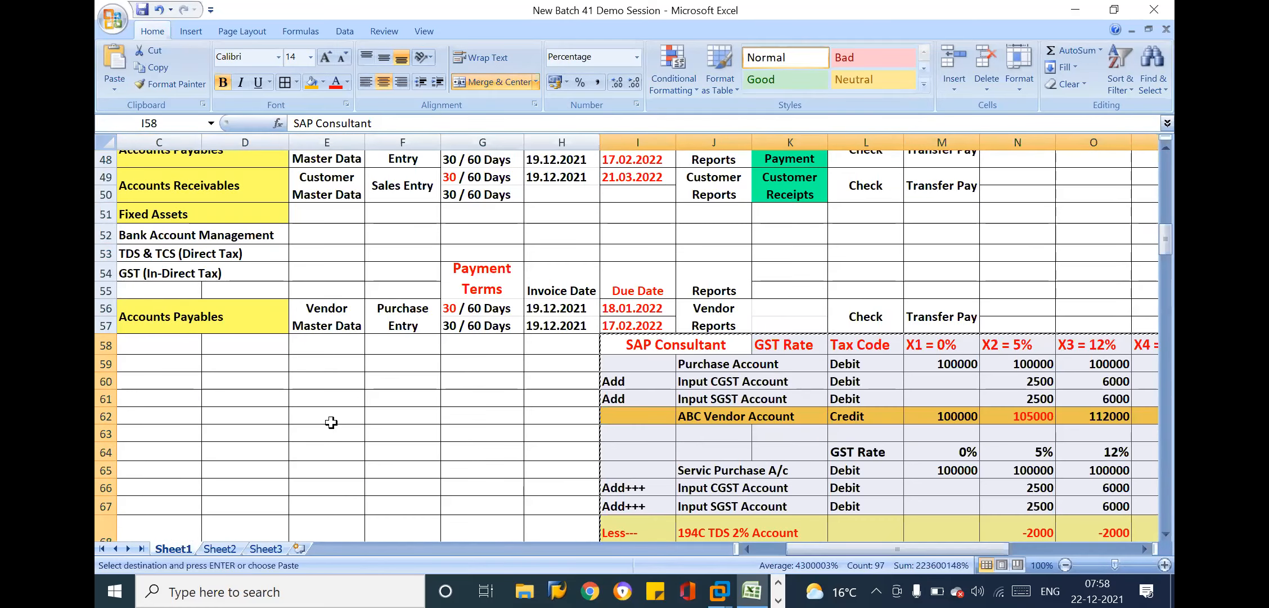
Paste the cut purchase entries block at C73 below the Vendor Payment heading, accepting that some merged cells get unmerged
click(212, 432)
key(Left)
key(Left)
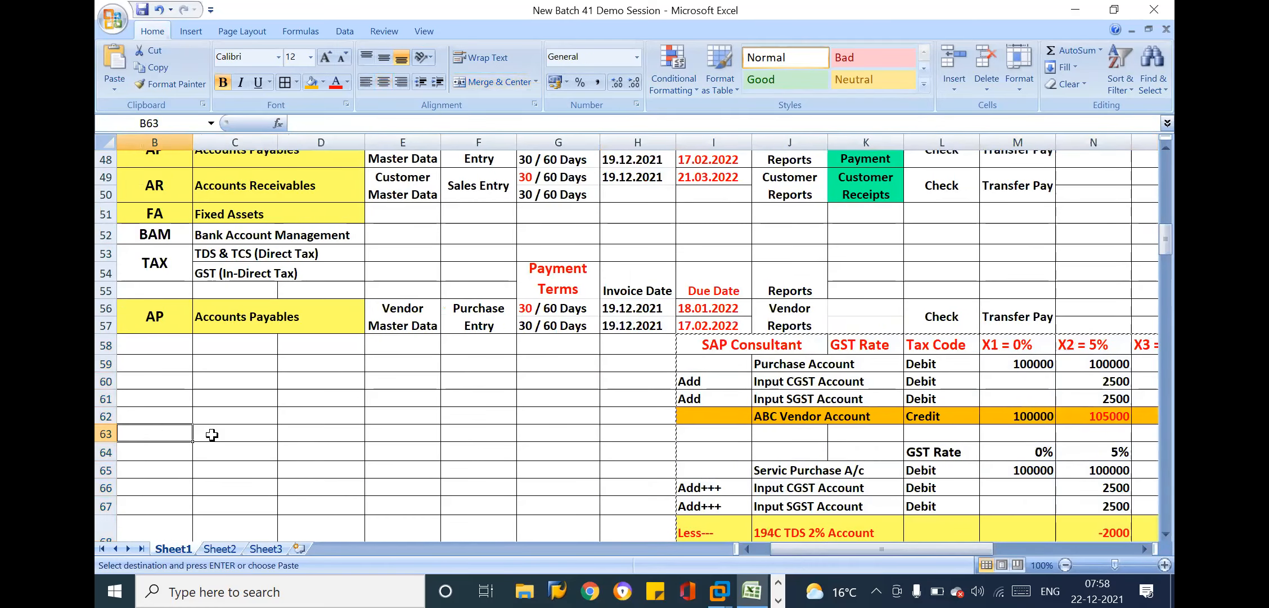
key(Left)
key(Down)
key(Down)
key(Down)
key(Down)
key(Down)
key(Down)
key(Down)
key(Down)
key(Down)
key(Down)
key(Down)
key(Down)
key(Down)
key(Down)
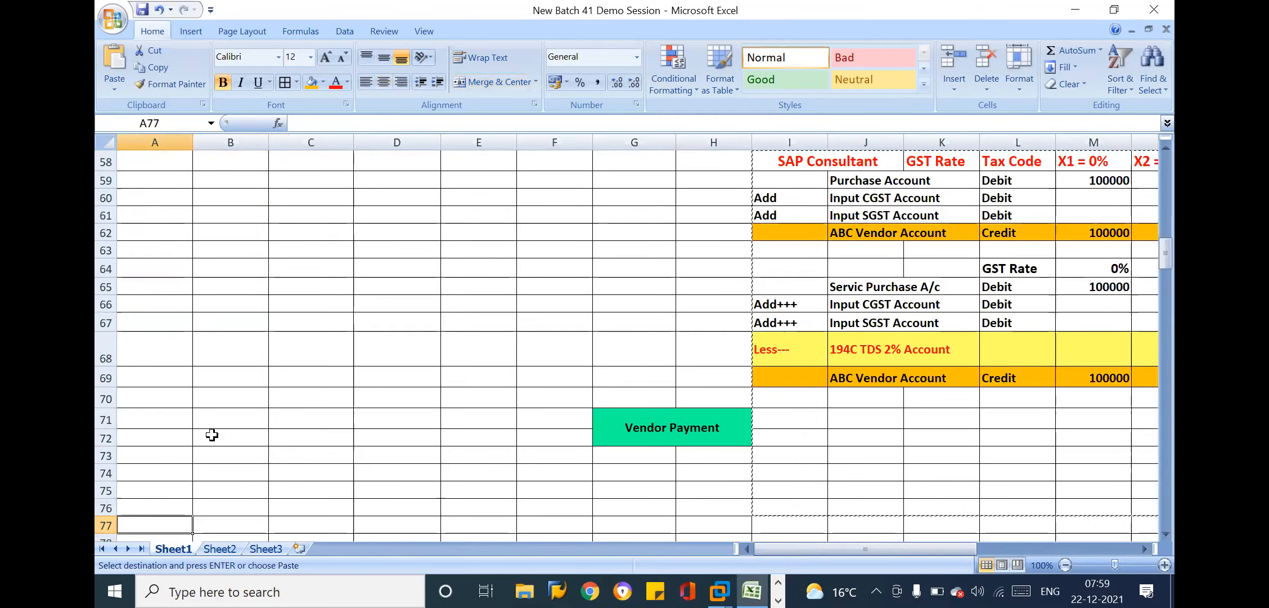
click(386, 454)
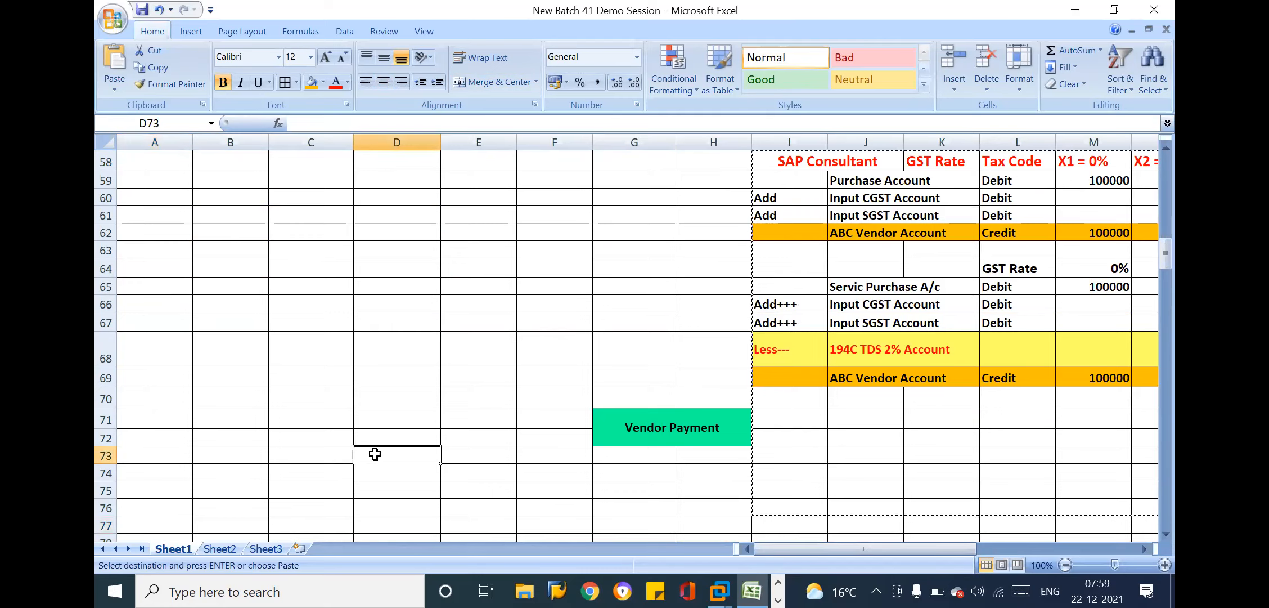
click(330, 450)
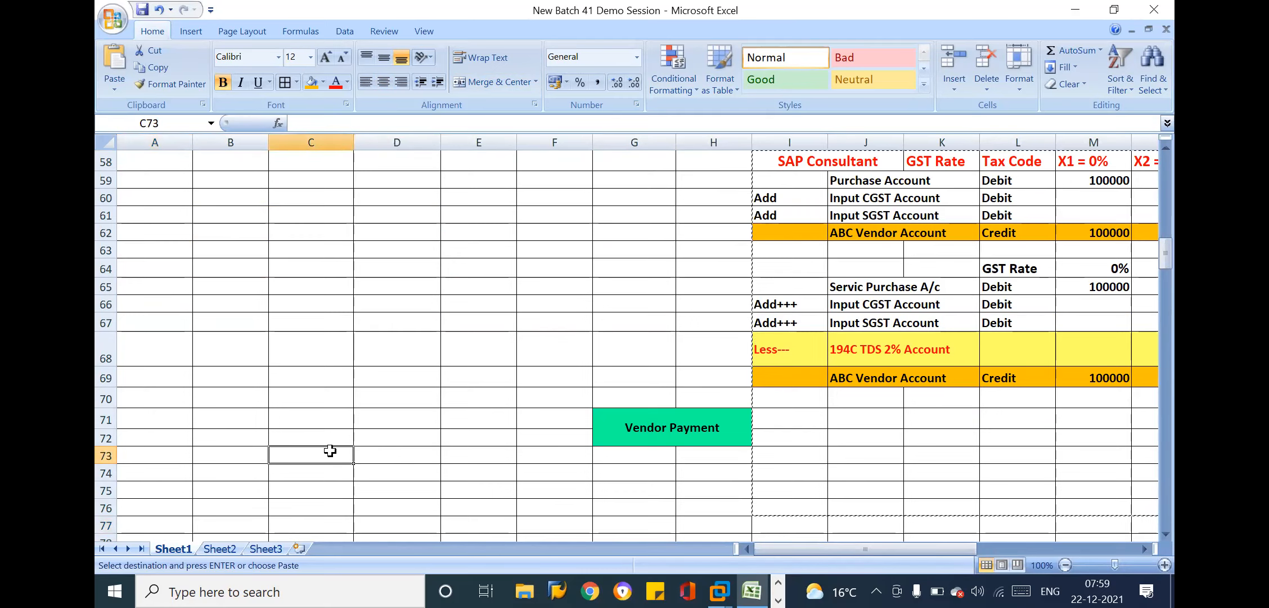
key(ctrl+v)
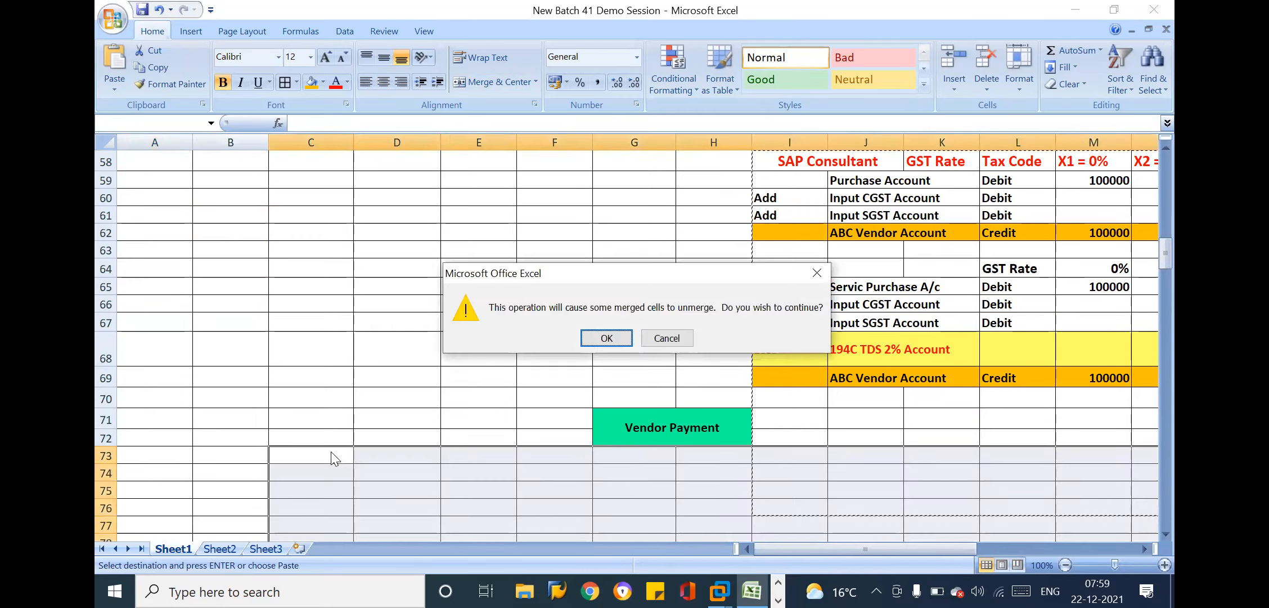
click(608, 337)
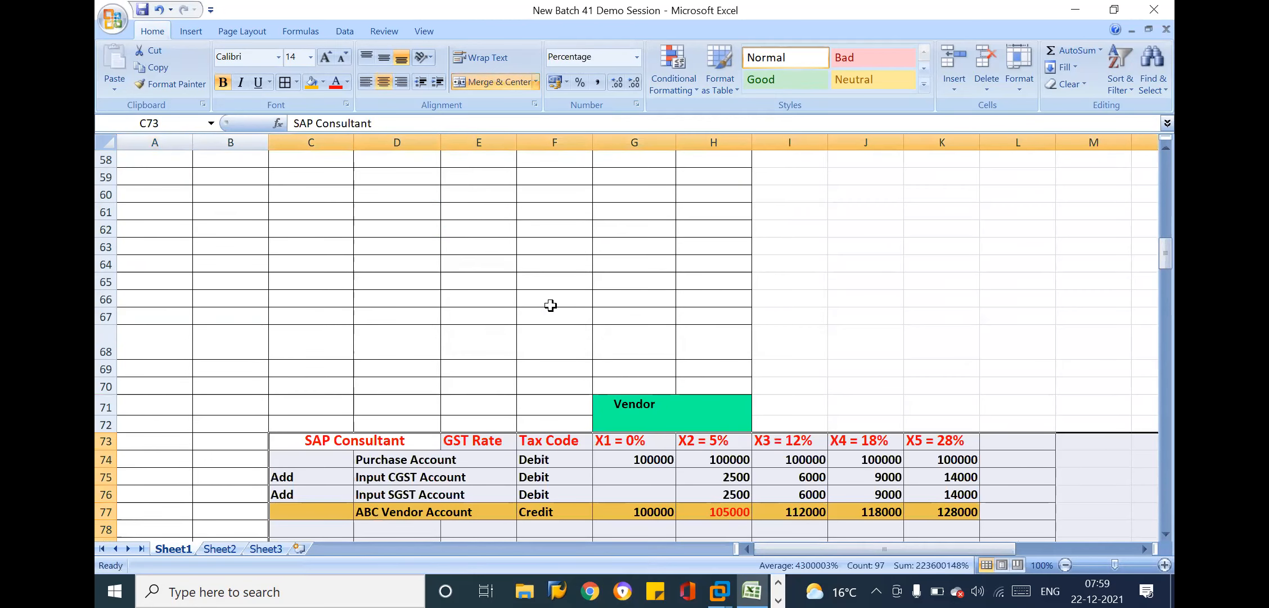
click(550, 307)
key(Up)
key(Up)
key(Up)
key(Up)
key(Up)
key(Up)
key(Up)
key(Up)
key(Up)
key(Up)
key(Up)
key(Up)
key(Up)
key(Up)
key(Up)
key(Up)
key(Up)
key(Up)
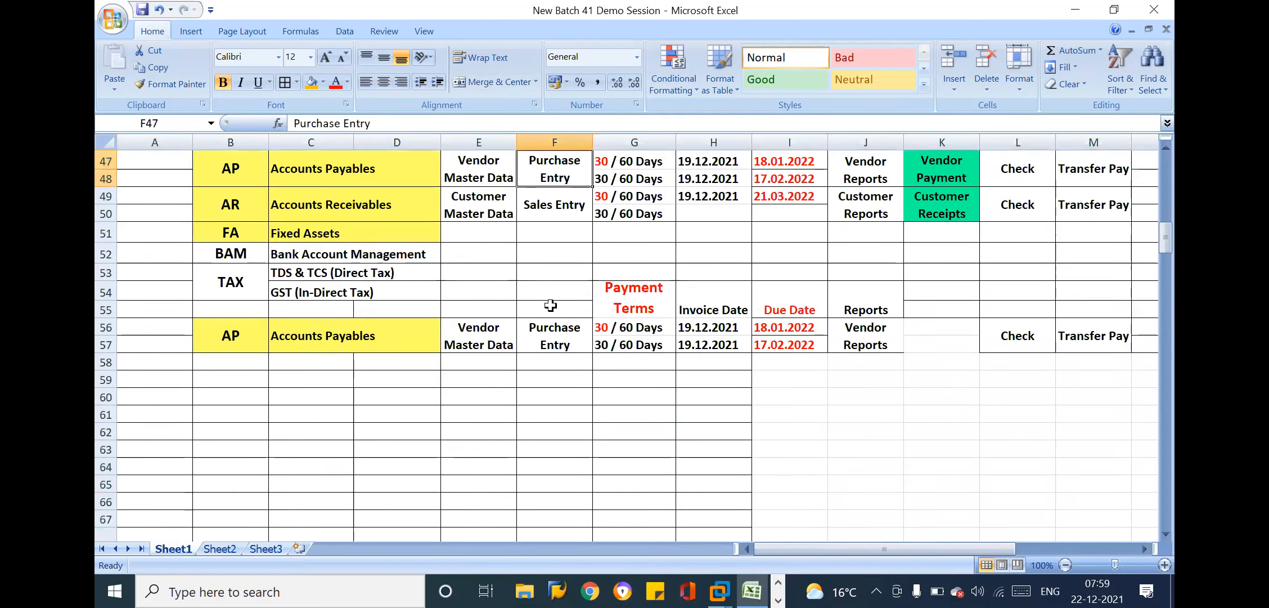
Delete the blank rows and Vendor Payment heading, rows 59 through 72, above the pasted purchase entries block
drag(105, 421, 148, 347)
right_click(148, 348)
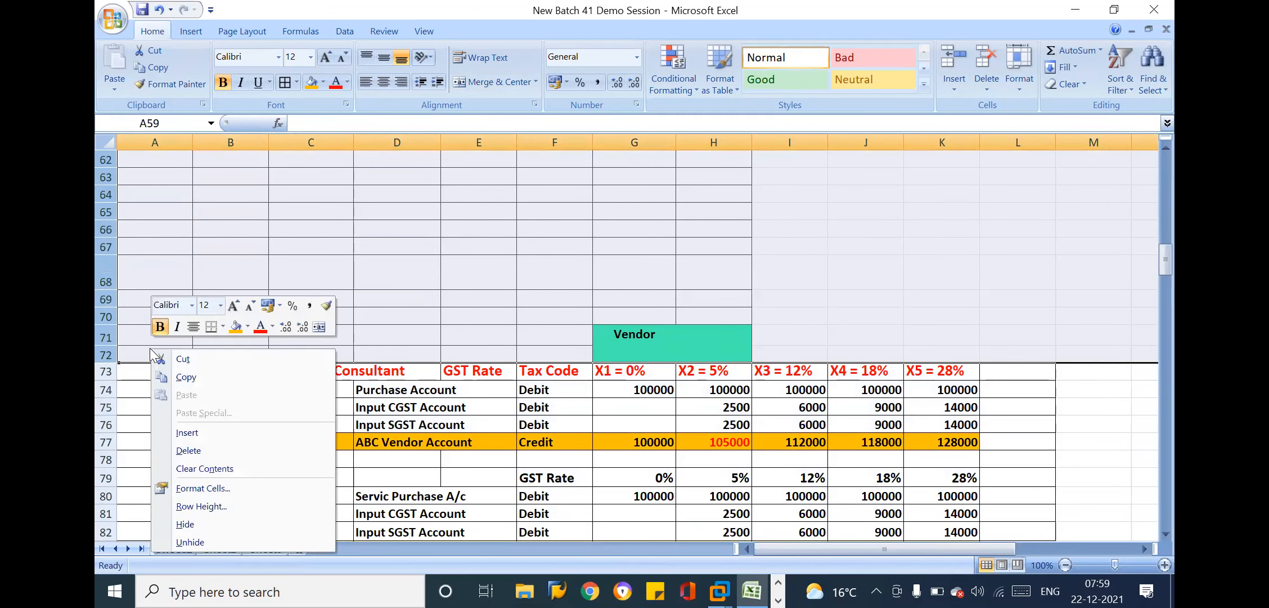
click(214, 450)
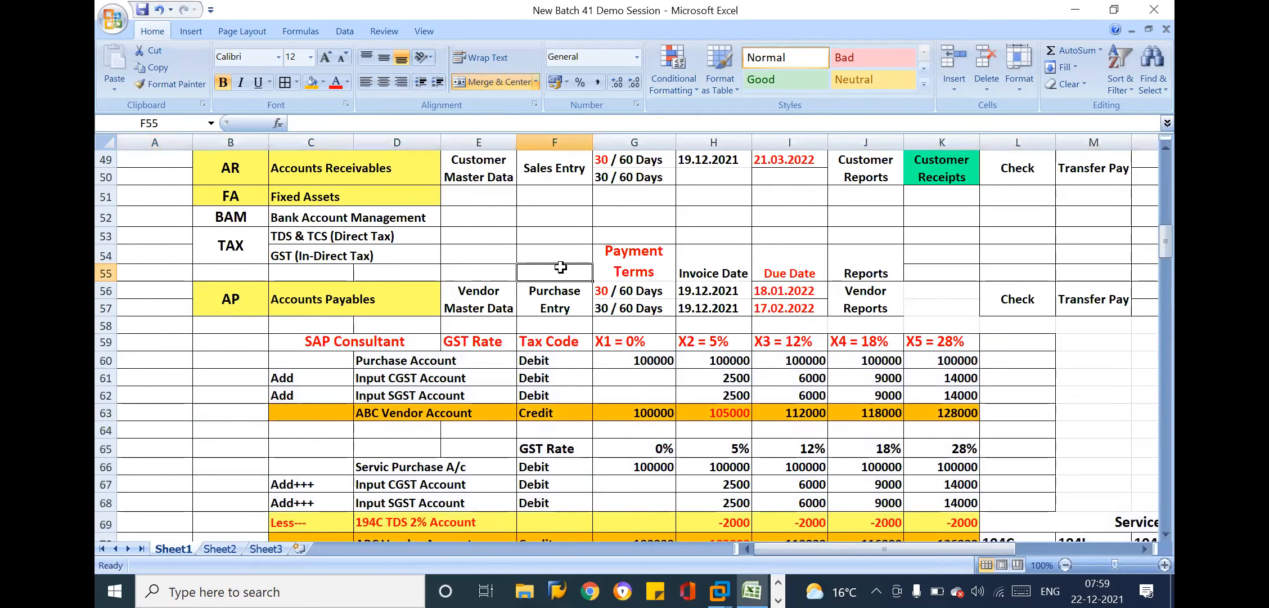
Copy the formatting of blank cell L59 onto the unformatted area from M58 through row 68, beside the GST purchase entries
click(719, 334)
click(961, 353)
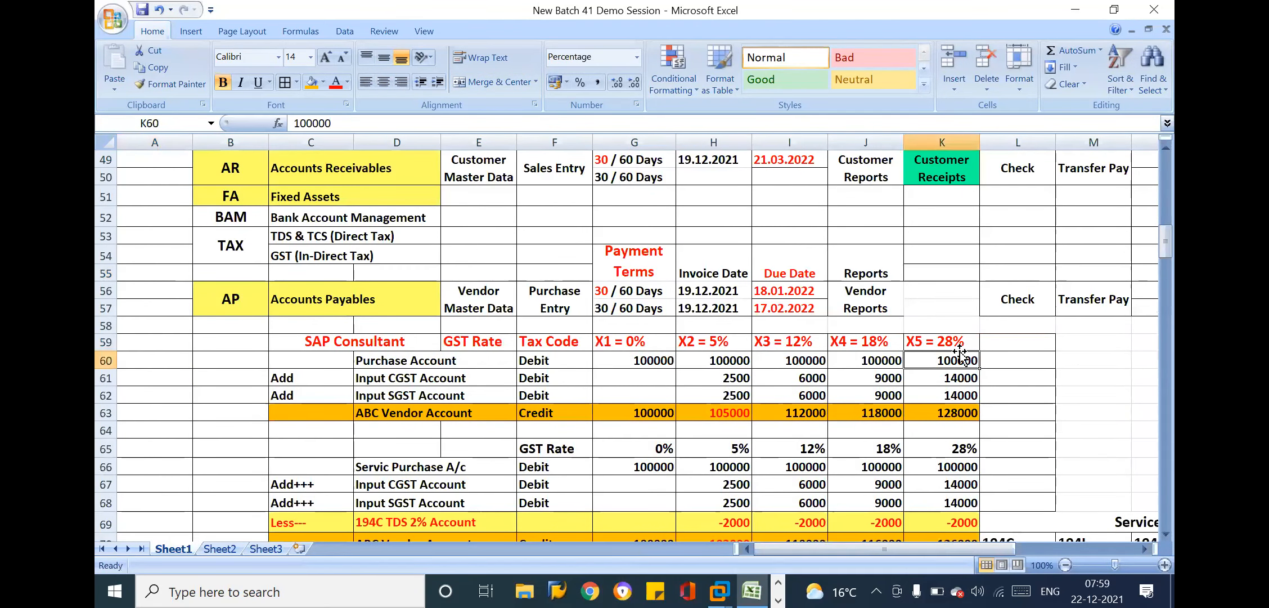
click(1032, 344)
key(Right)
key(Right)
key(Right)
key(Right)
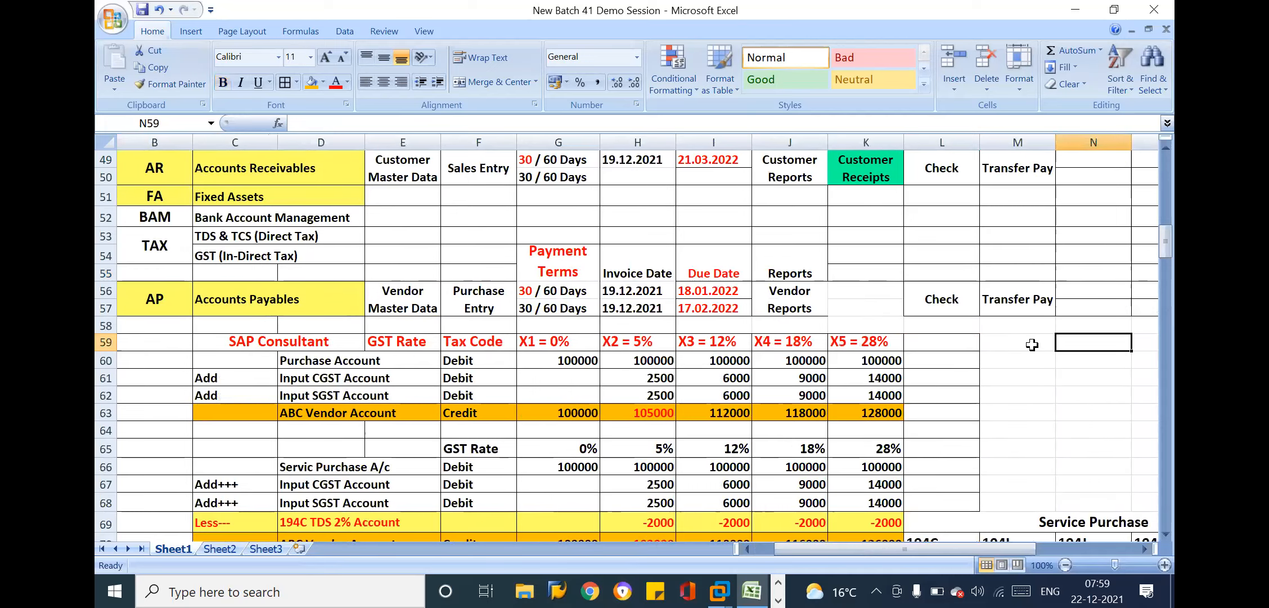
click(786, 347)
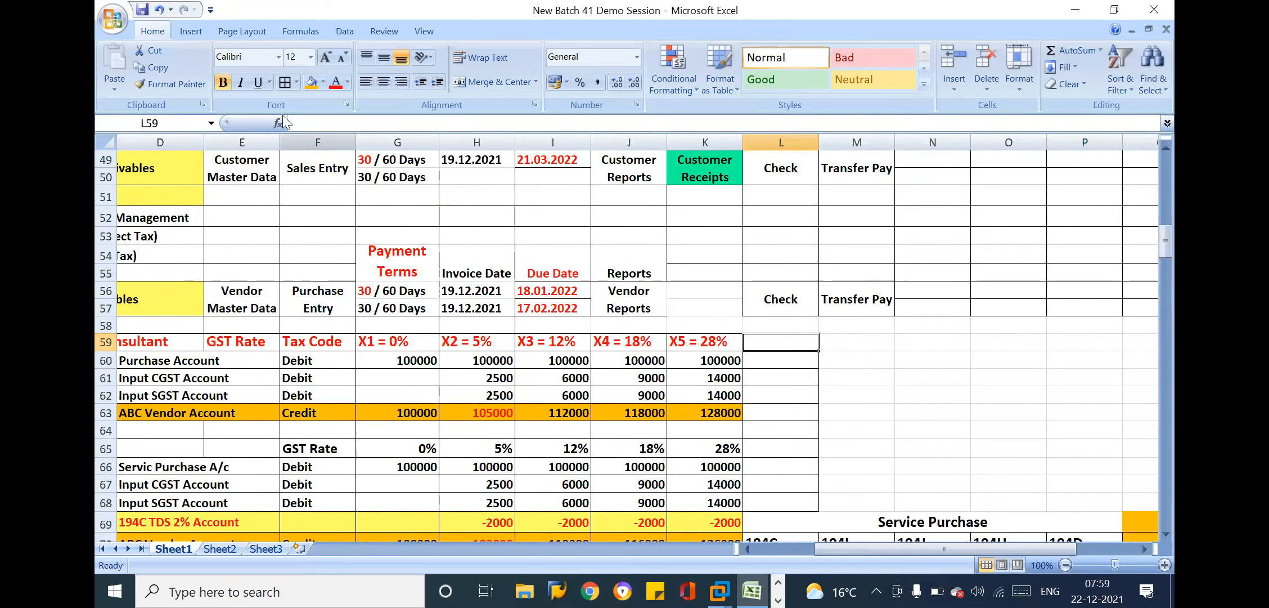
click(197, 85)
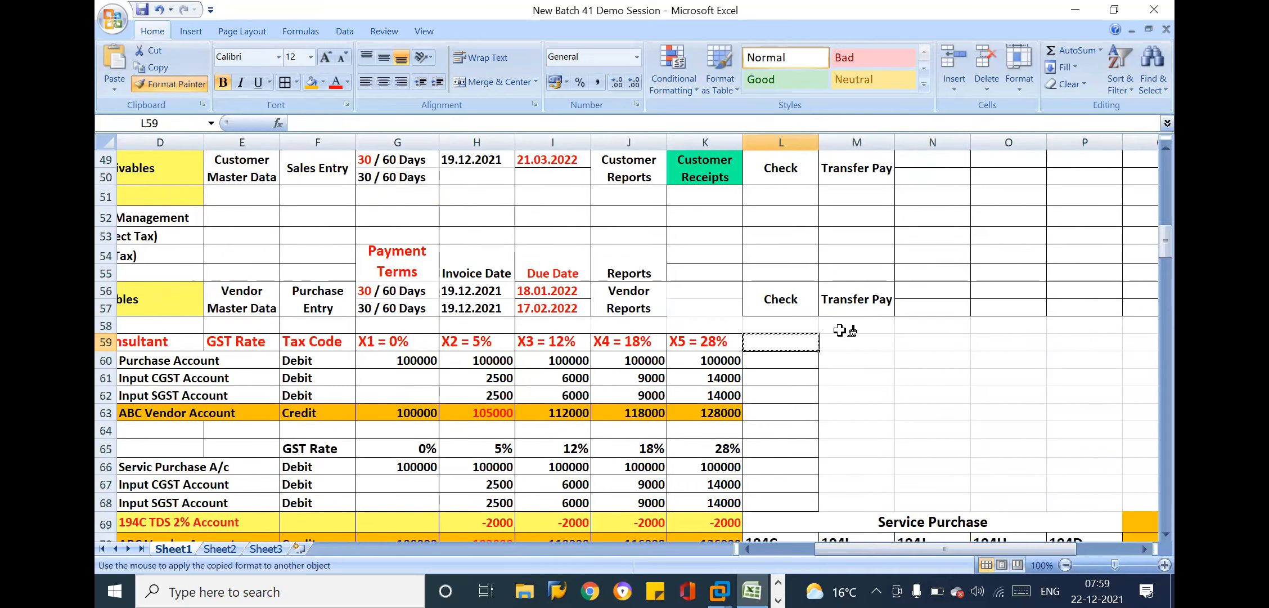
mouse_move(844, 326)
mouse_down()
mouse_move(1052, 486)
mouse_move(1147, 499)
mouse_up()
click(737, 360)
key(Left)
key(Left)
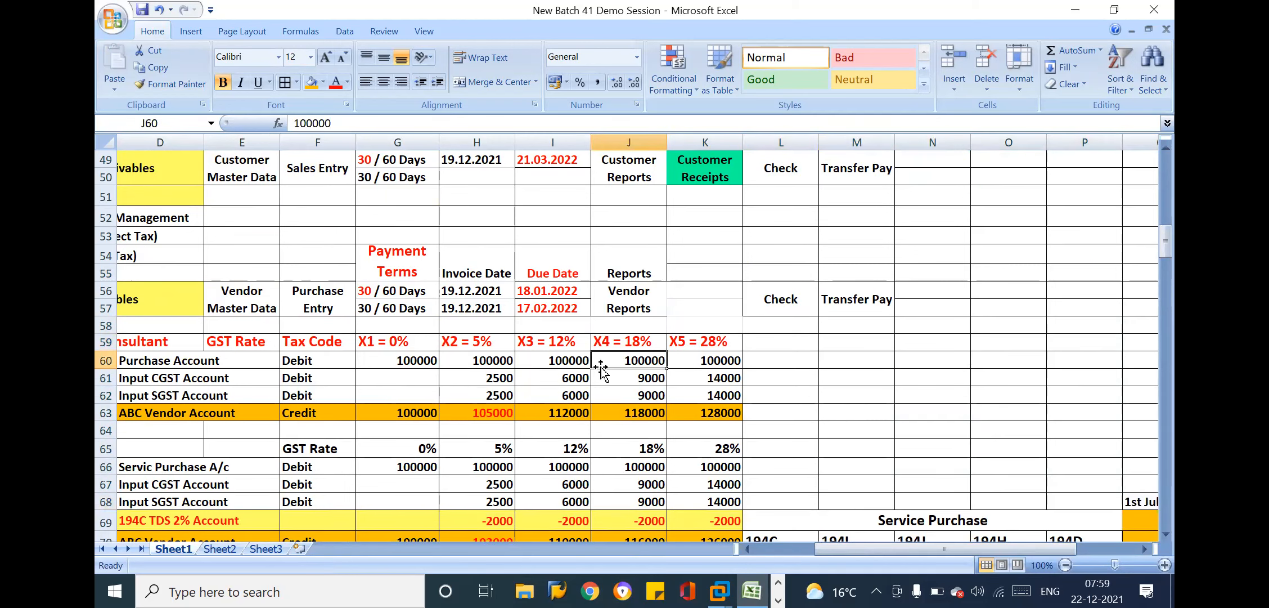
key(Home)
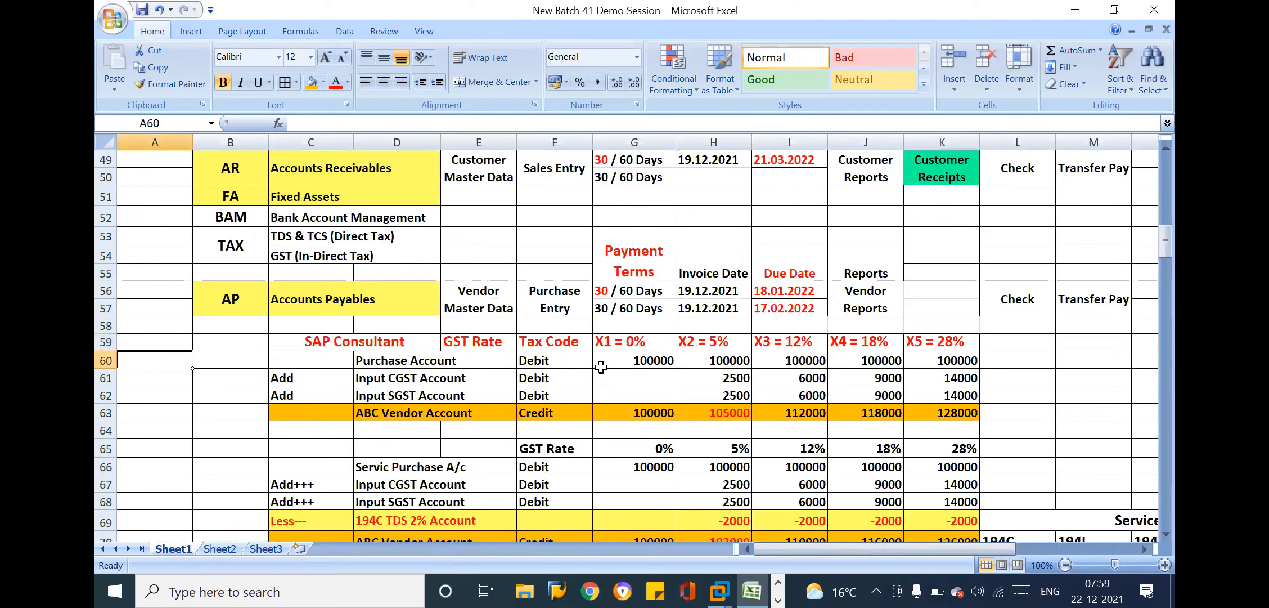
click(568, 294)
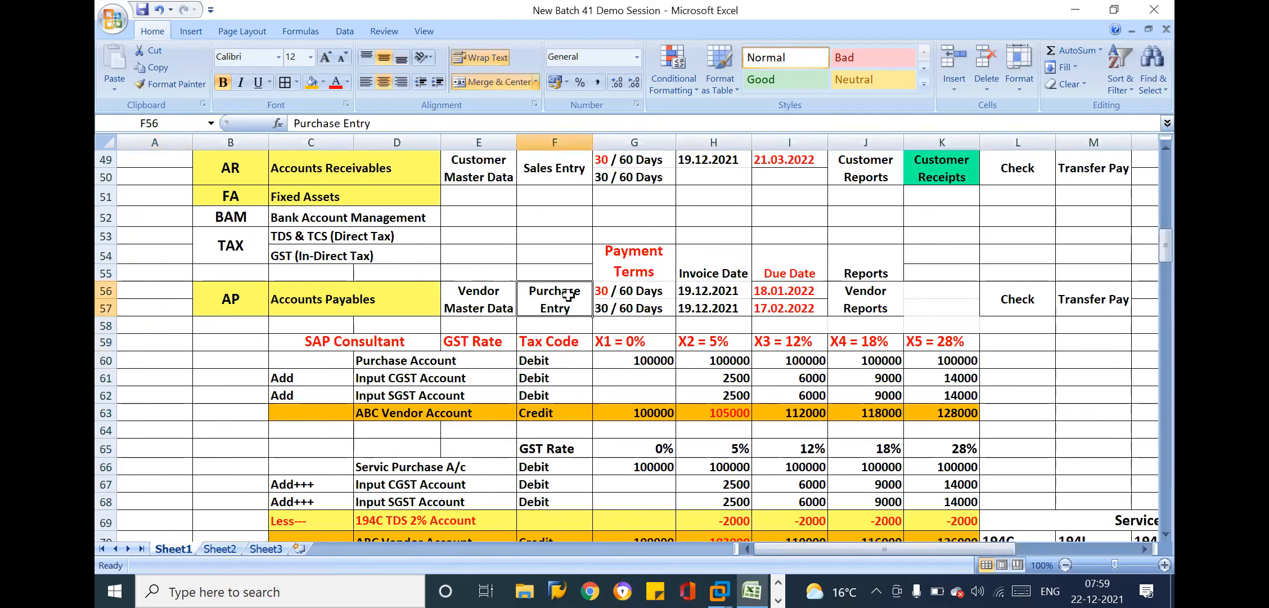
key(ctrl+c)
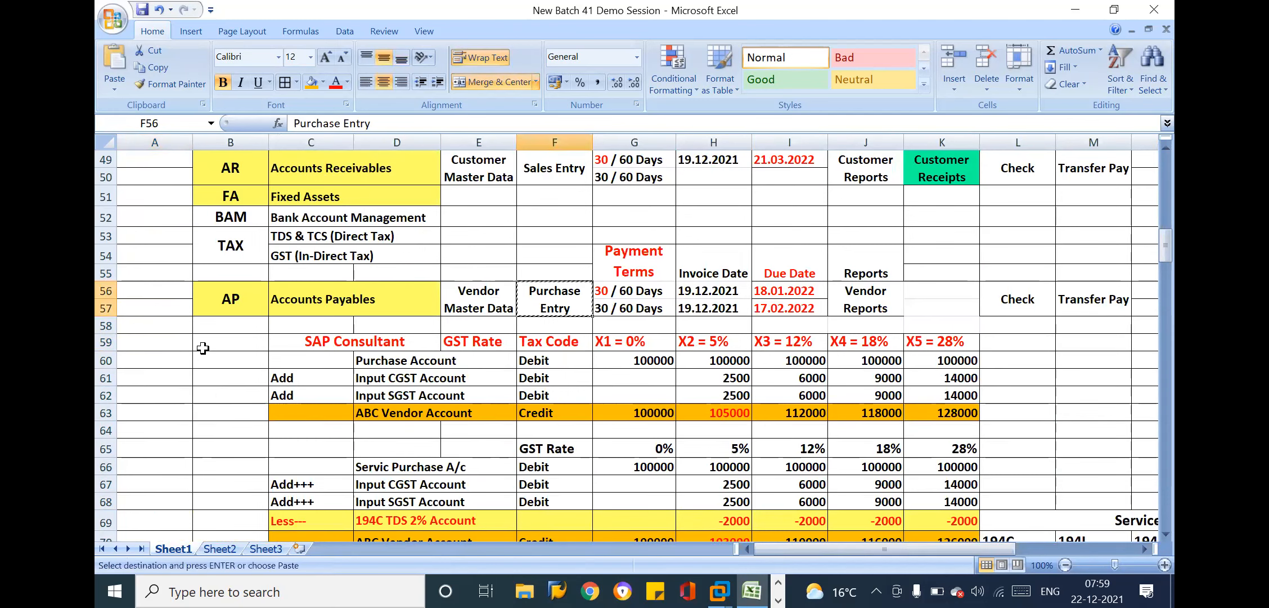
click(167, 356)
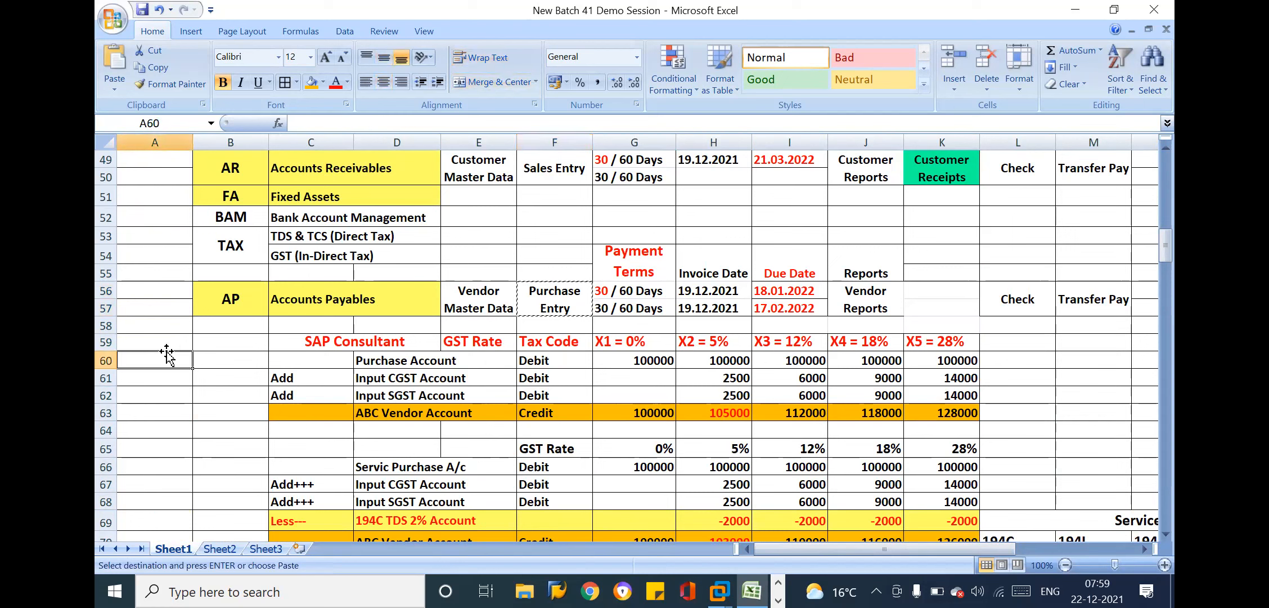
click(218, 378)
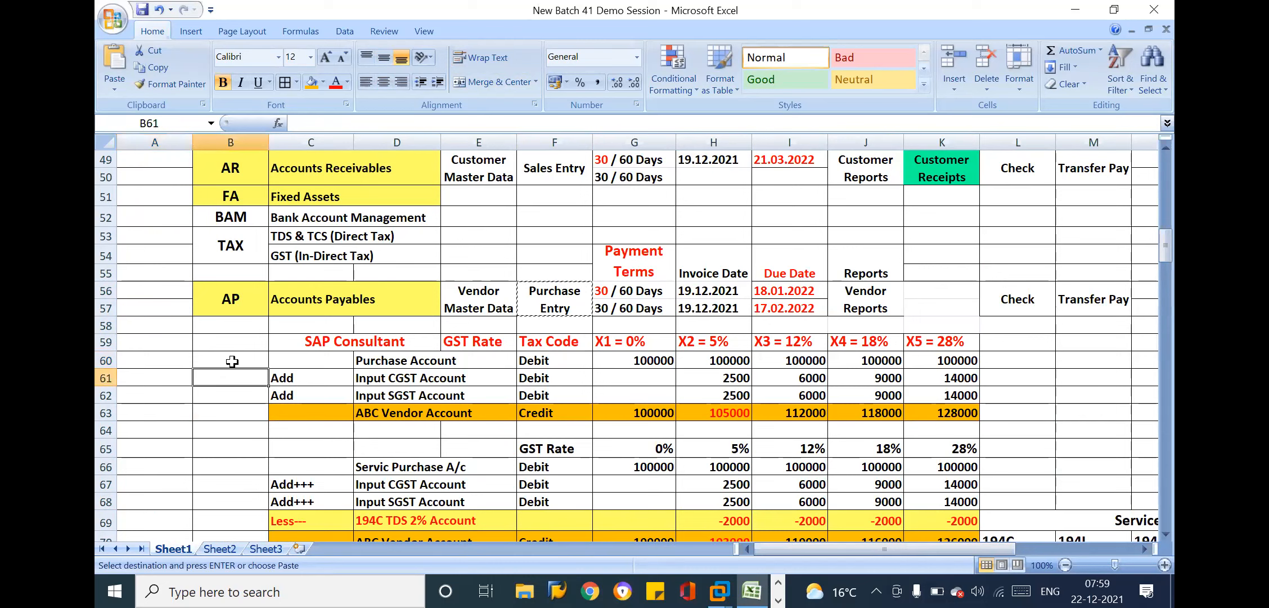
Merge and center B60:B63 beside the first purchase entry and enter "Vendor Purchase Invoic" as its label
drag(233, 360, 230, 405)
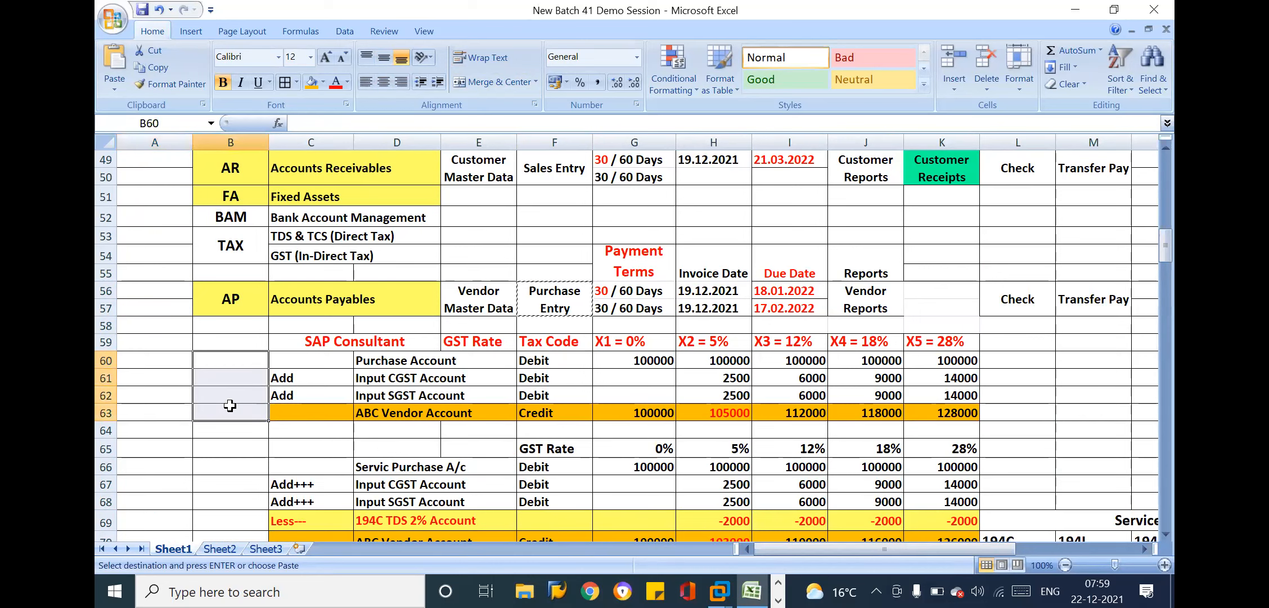
click(492, 77)
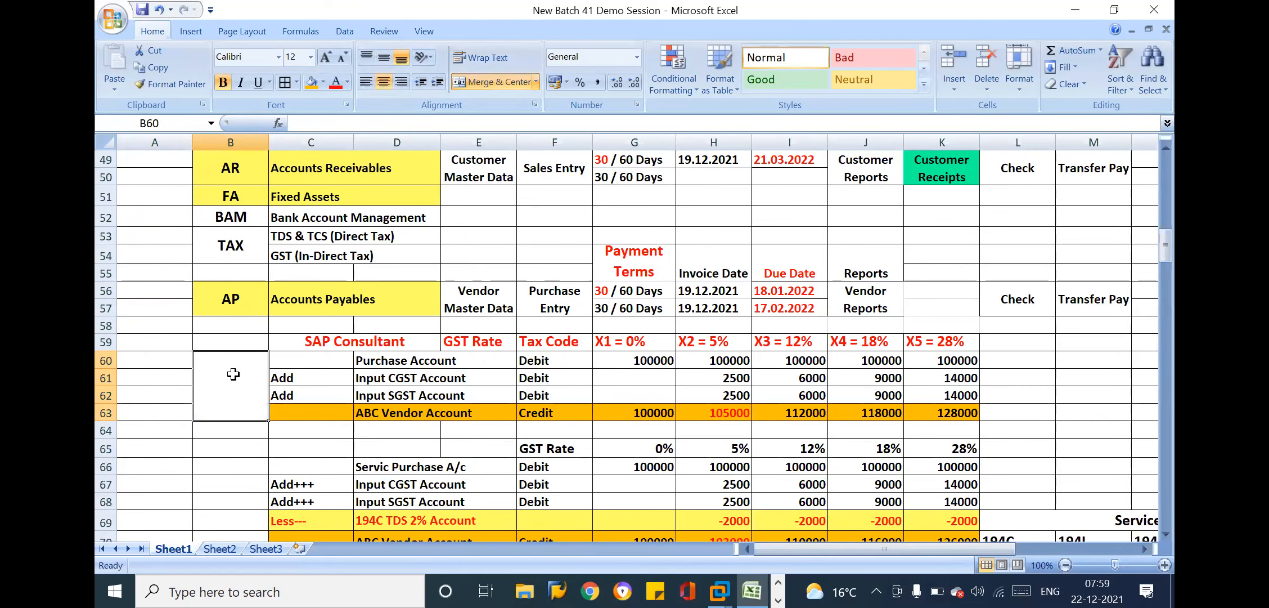
text(Vend)
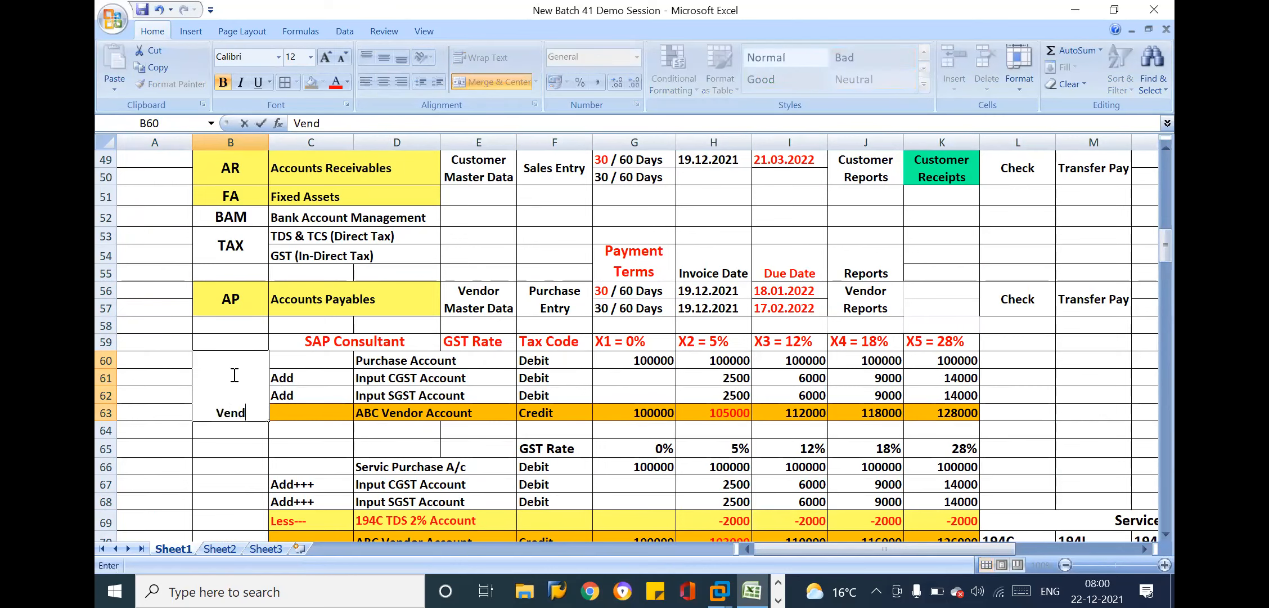
text(or Purc)
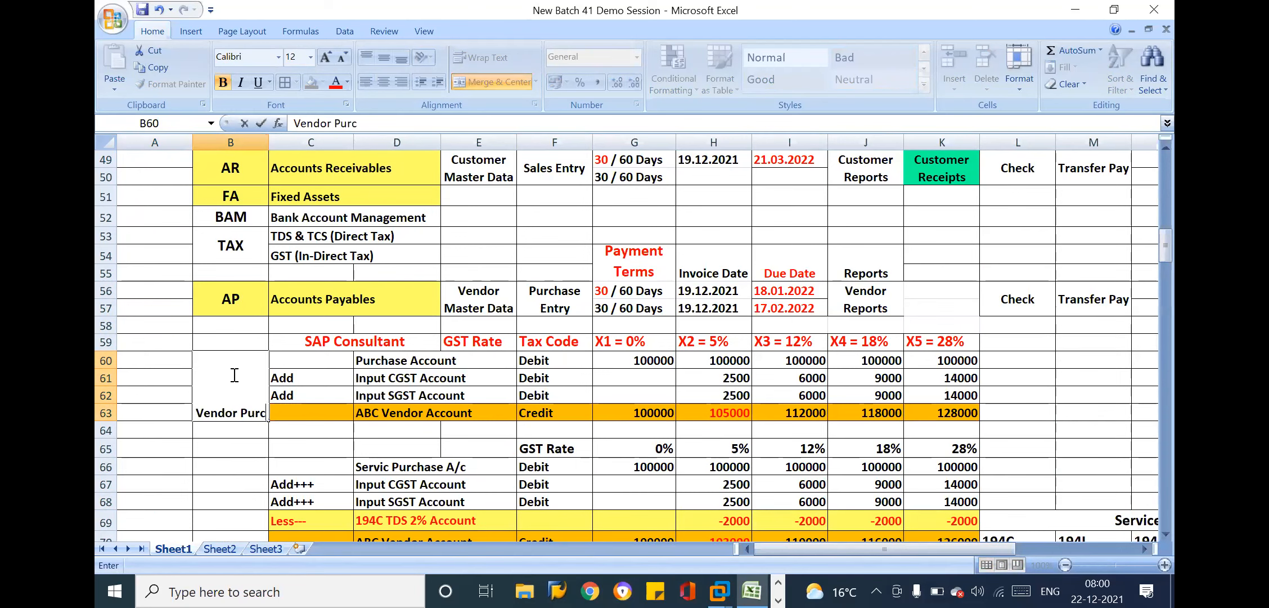
text(hase Invoic)
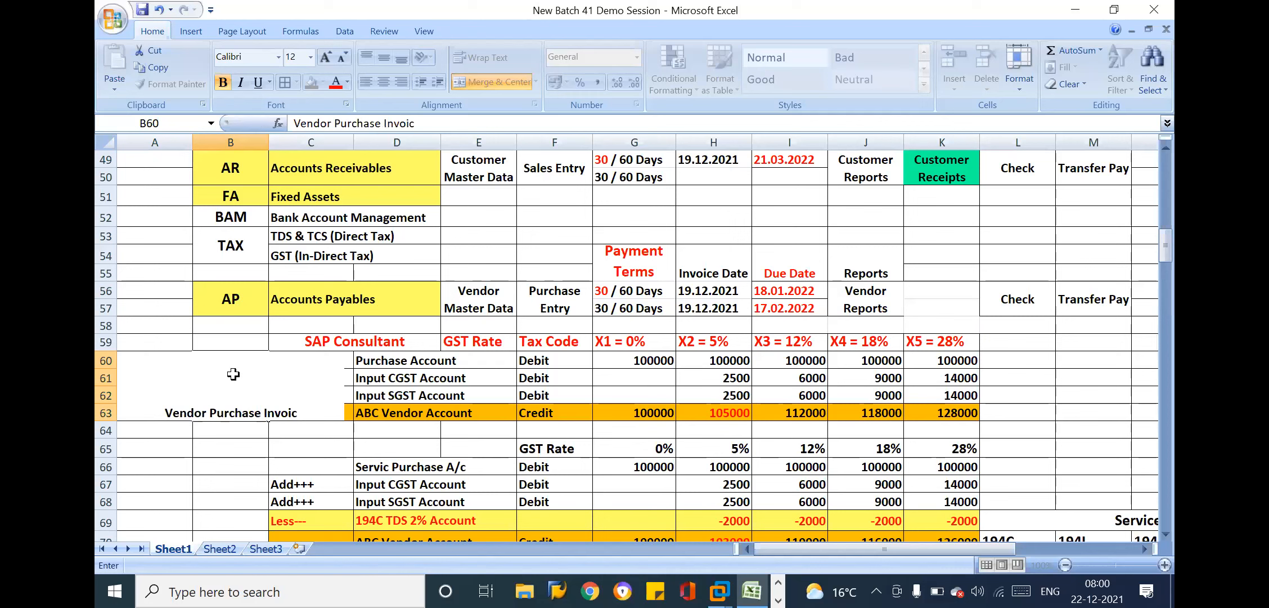
key(Return)
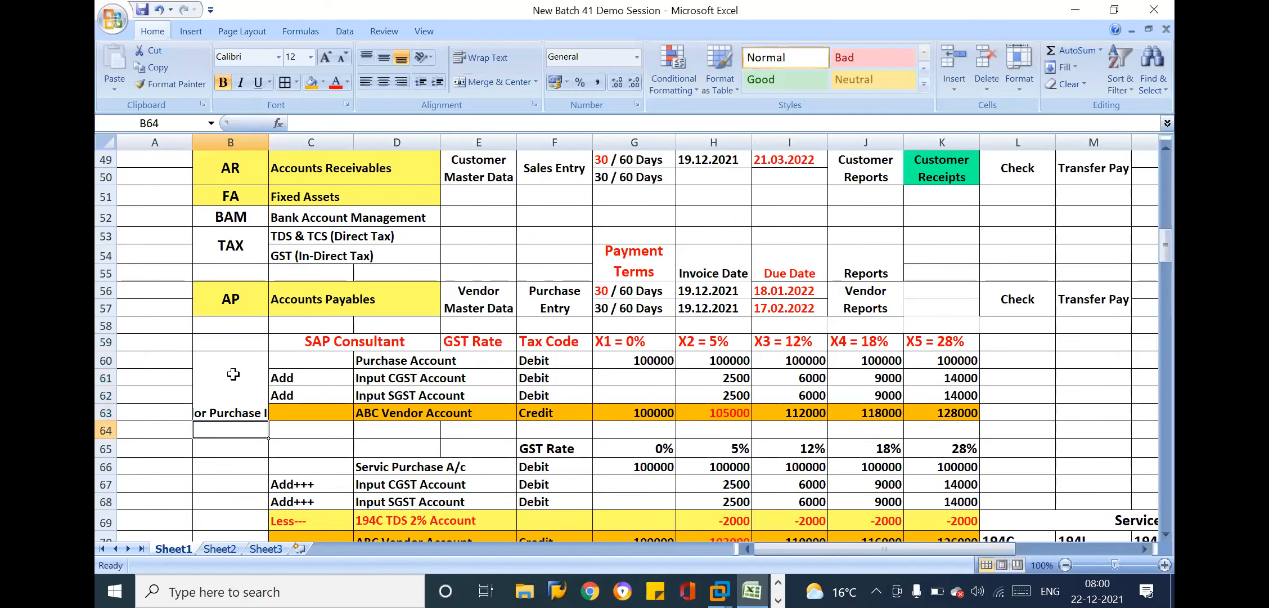
Middle-align and wrap the label in B60 and correct its text to "Vendor Purchase Invoice"
click(239, 389)
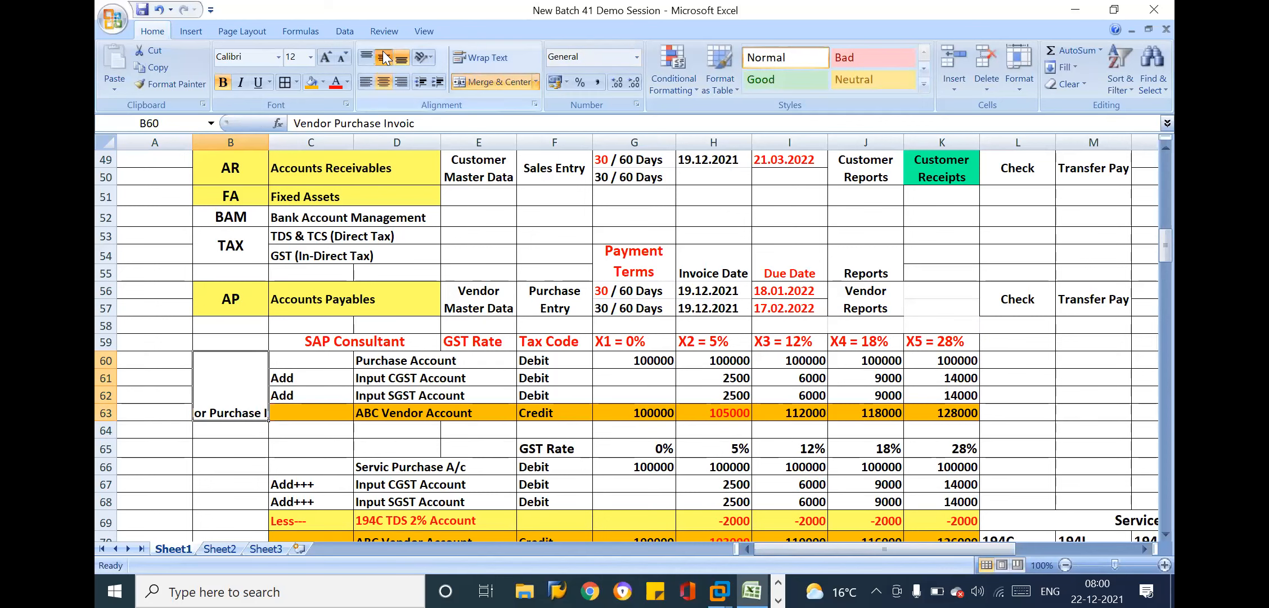
click(384, 57)
click(471, 59)
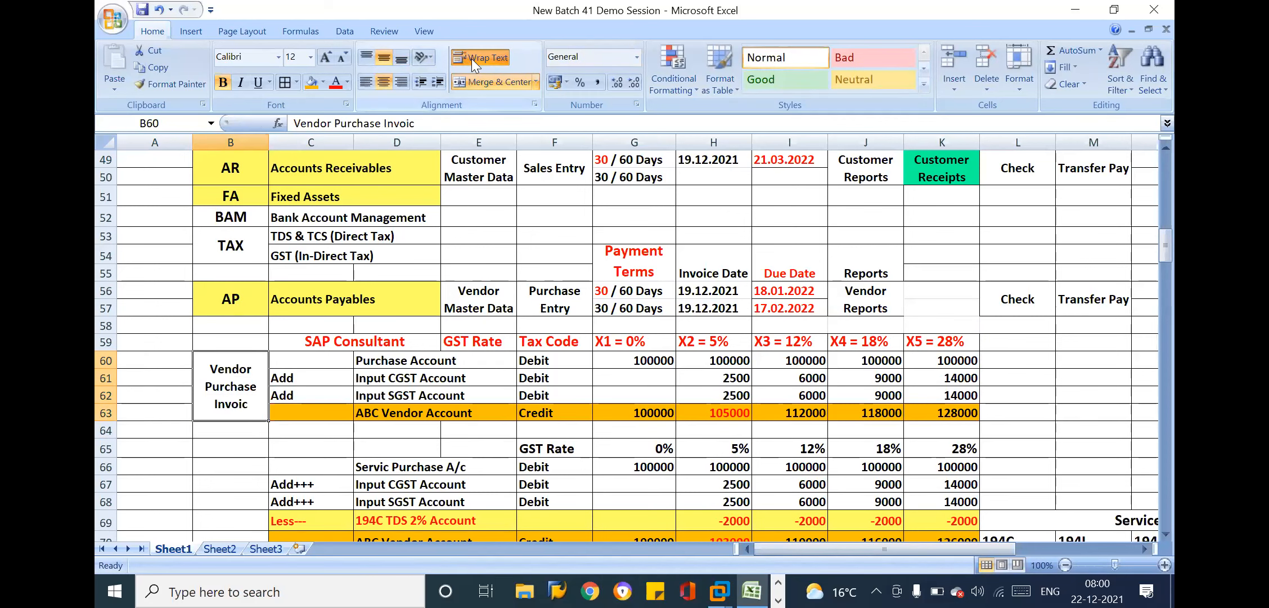
double_click(256, 400)
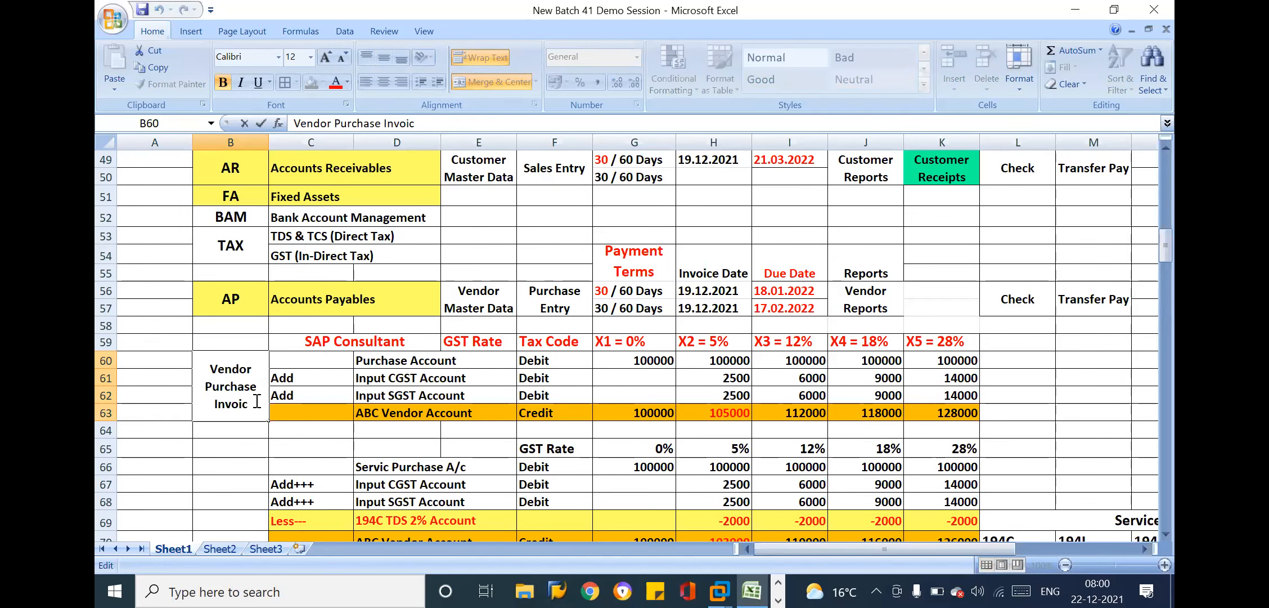
text(e)
key(Return)
Copy the Vendor Purchase Invoice label to B66, beside the service purchase entry with TDS
click(232, 386)
key(Down)
key(Down)
key(Down)
key(Down)
key(Down)
key(Down)
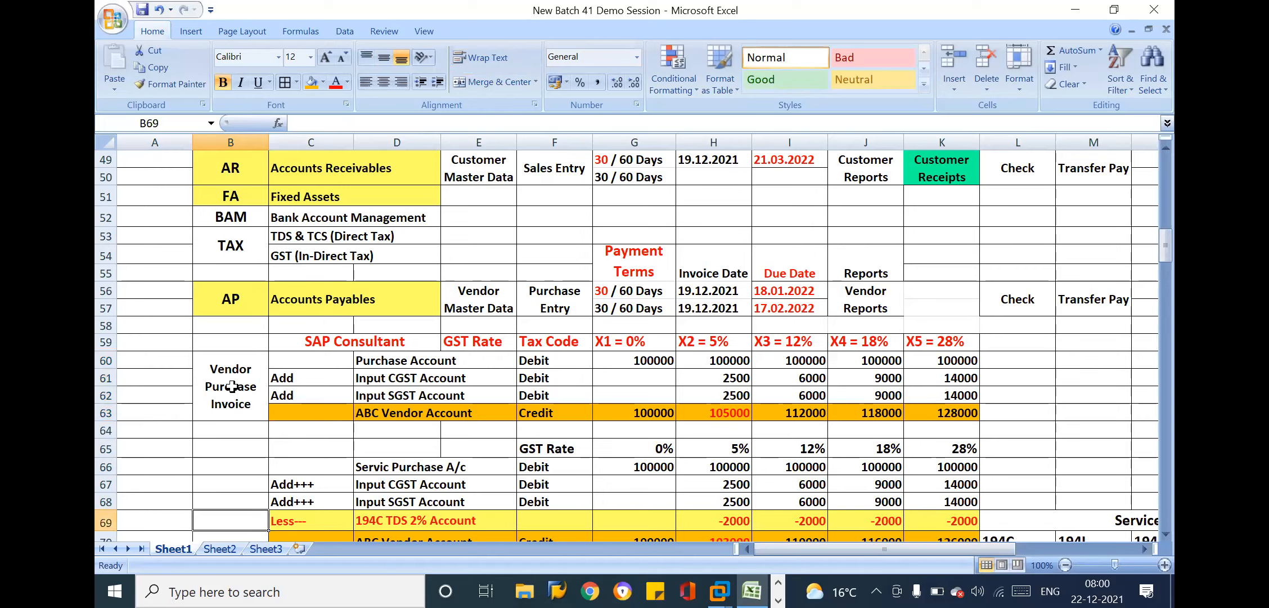
scroll(232, 386, down, 1)
click(487, 239)
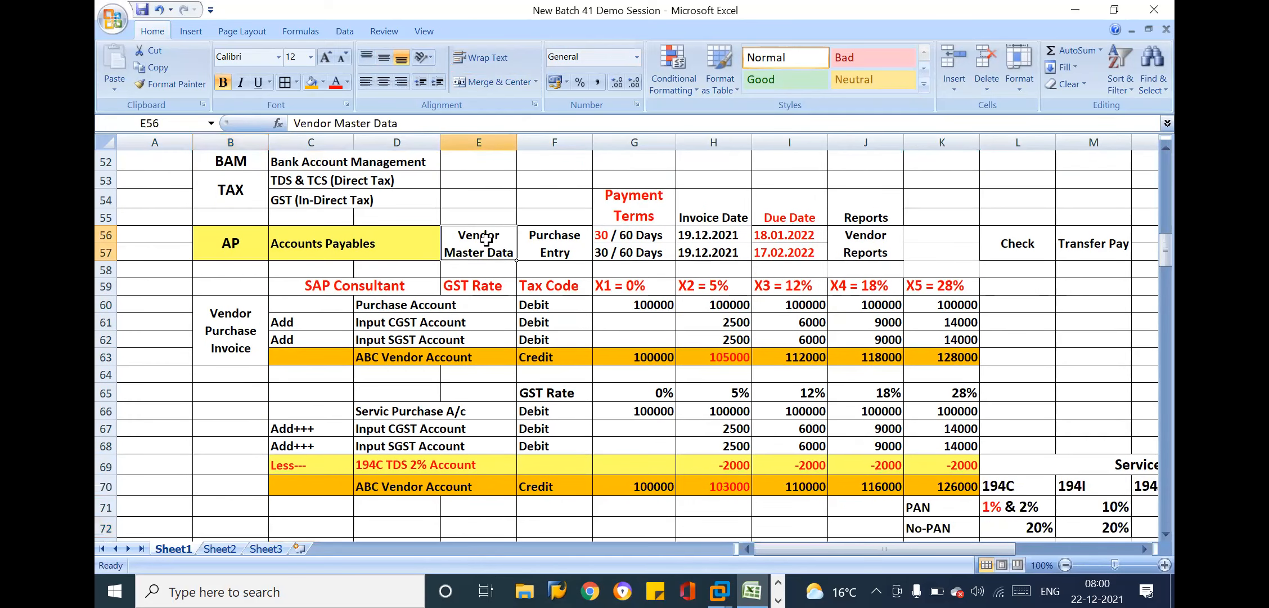
click(557, 247)
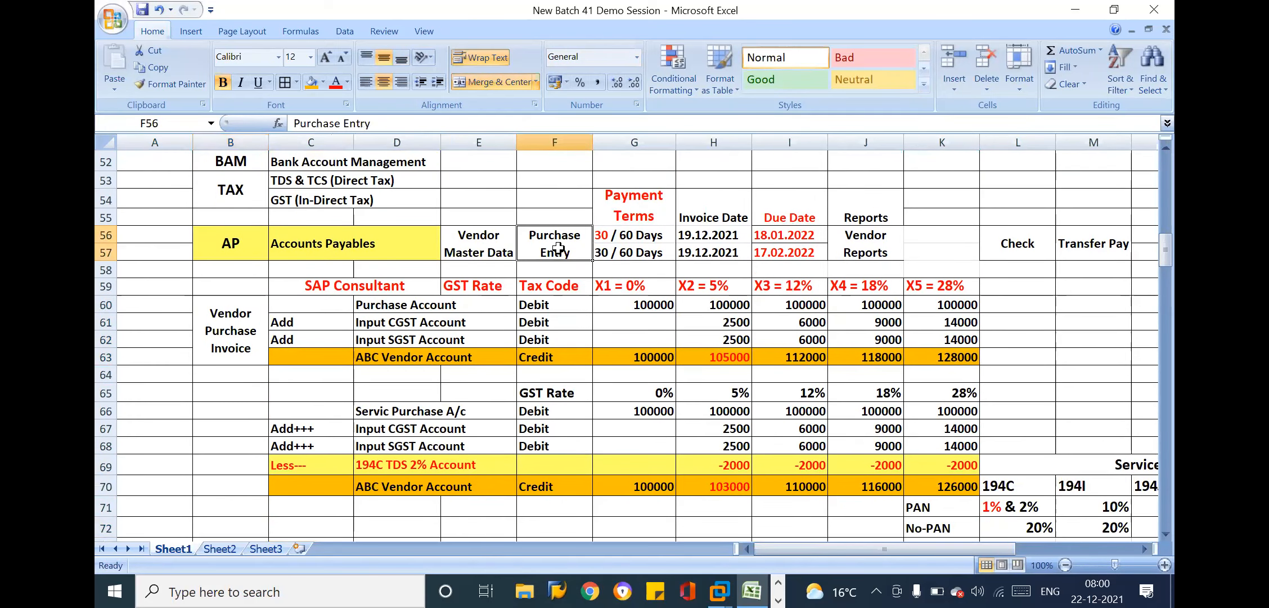
click(252, 317)
key(ctrl+c)
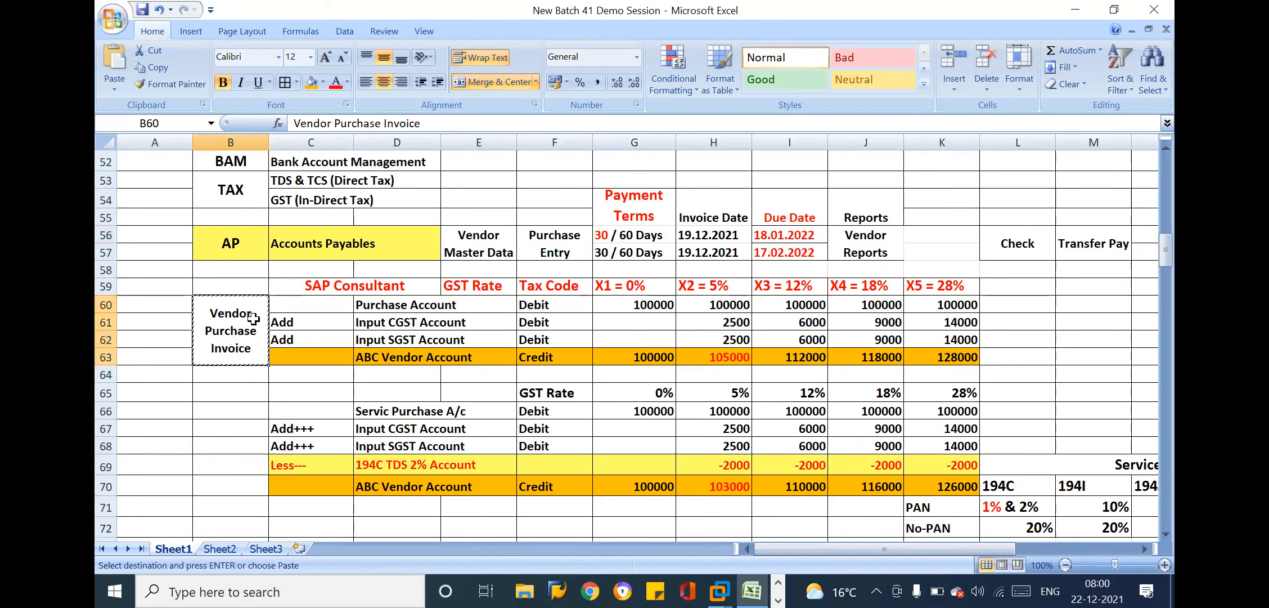
click(238, 405)
key(ctrl+v)
key(Escape)
click(343, 412)
Extend the merged and centered Vendor Purchase Invoice label beside the service purchase entry to B66:B70
drag(253, 459, 253, 477)
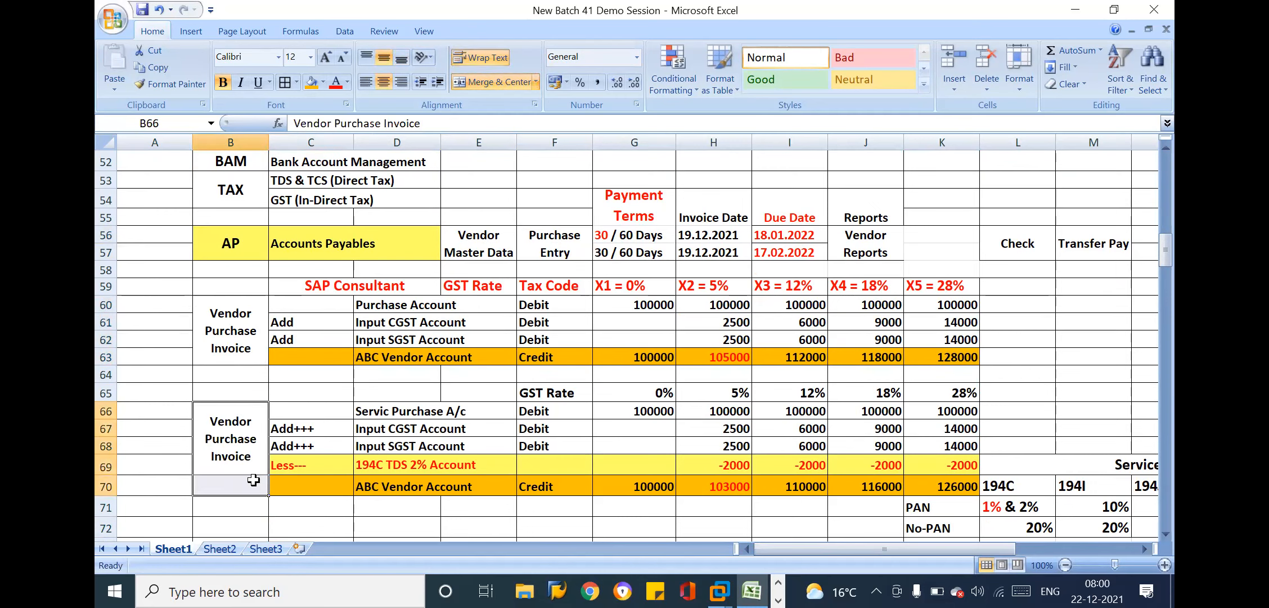
click(511, 88)
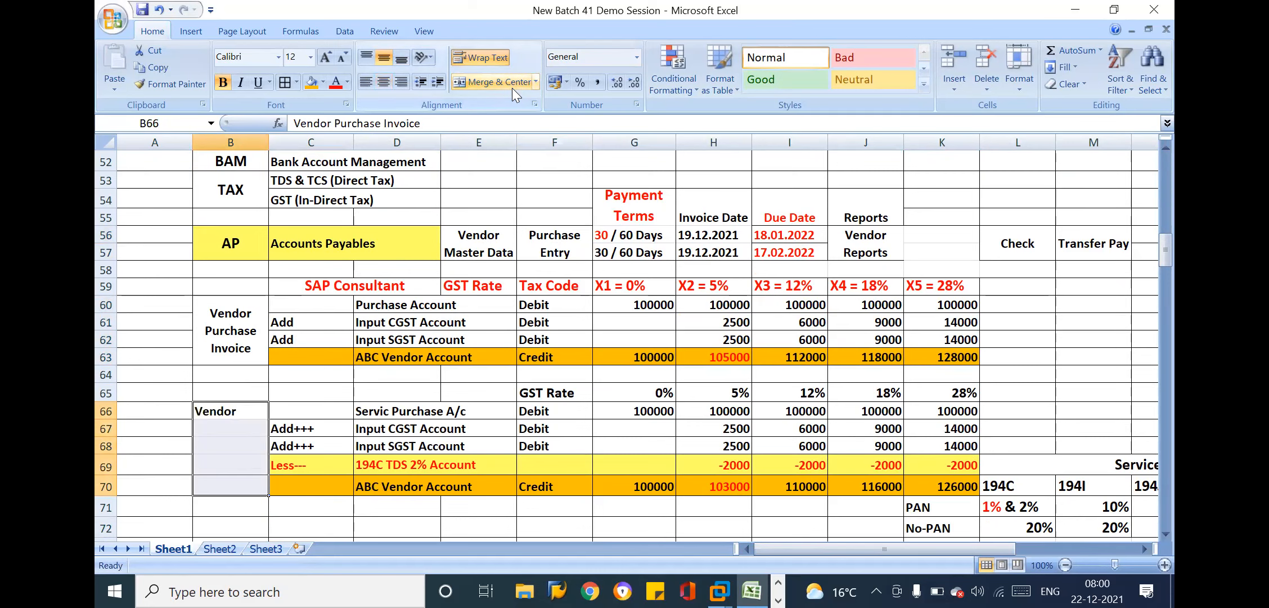
click(511, 88)
Reduce the height of row 73, which holds the 206AB note, to about two lines of text
click(495, 445)
key(Down)
key(Down)
key(Down)
key(Down)
key(Down)
key(Down)
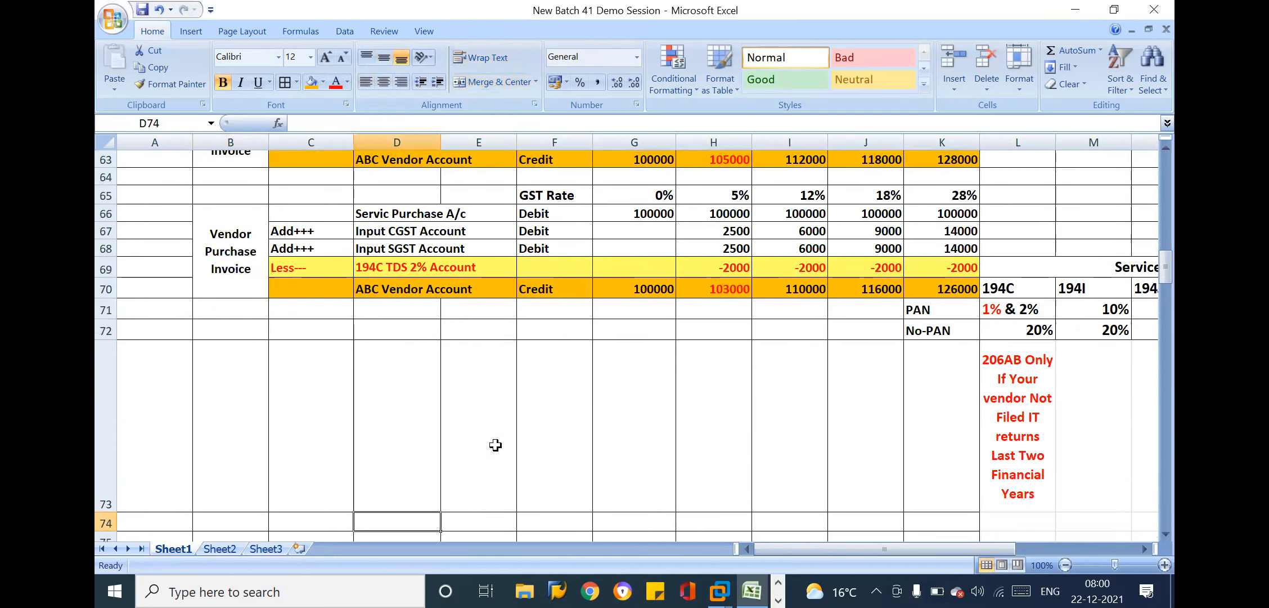
key(Down)
key(Down)
key(Down)
key(Down)
key(Down)
key(Down)
key(Down)
key(Down)
key(Down)
key(Down)
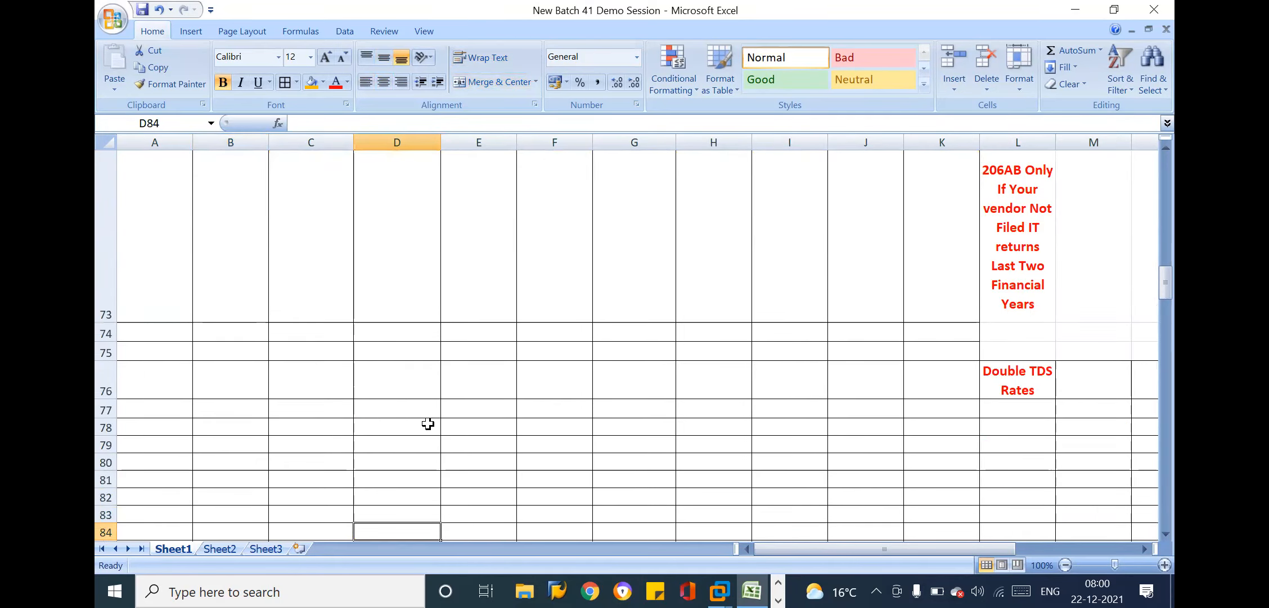
key(Left)
key(Left)
key(Left)
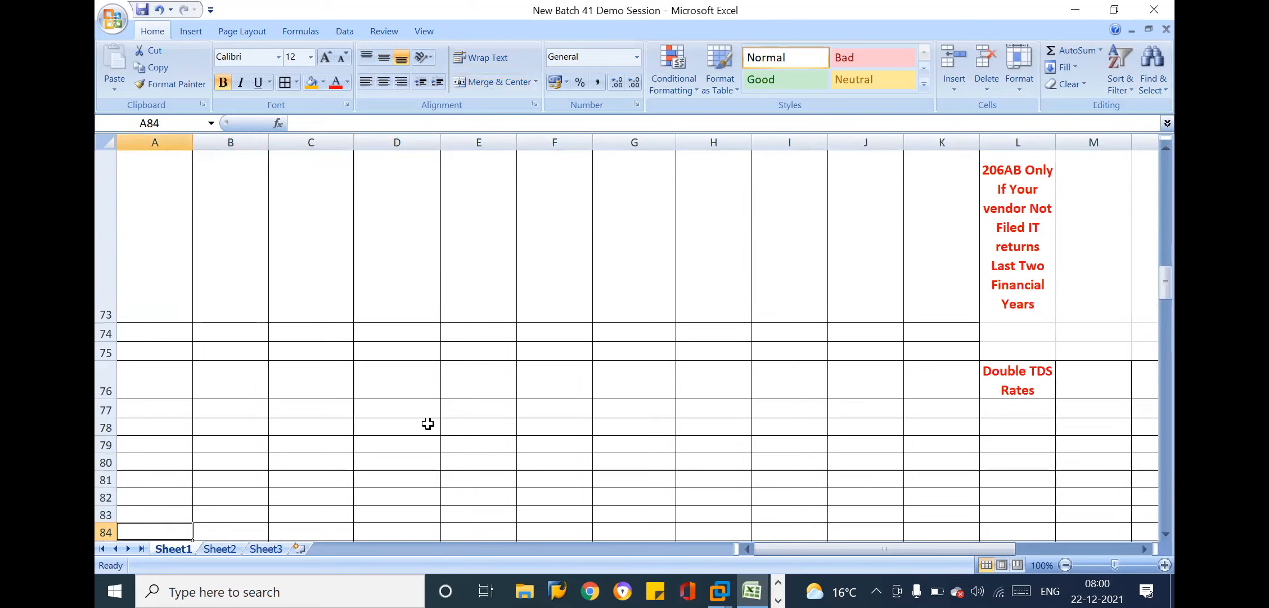
key(Up)
key(Up)
key(Up)
key(Up)
key(Up)
key(Up)
key(Up)
key(Up)
key(Up)
key(Up)
key(Up)
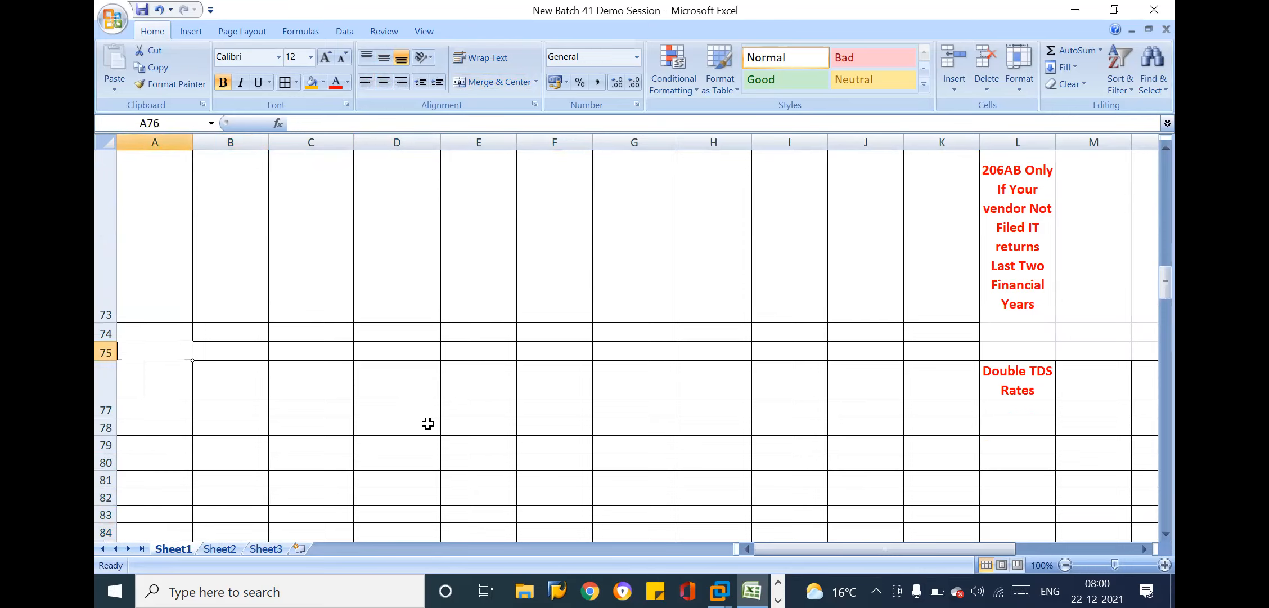
key(Up)
key(Up)
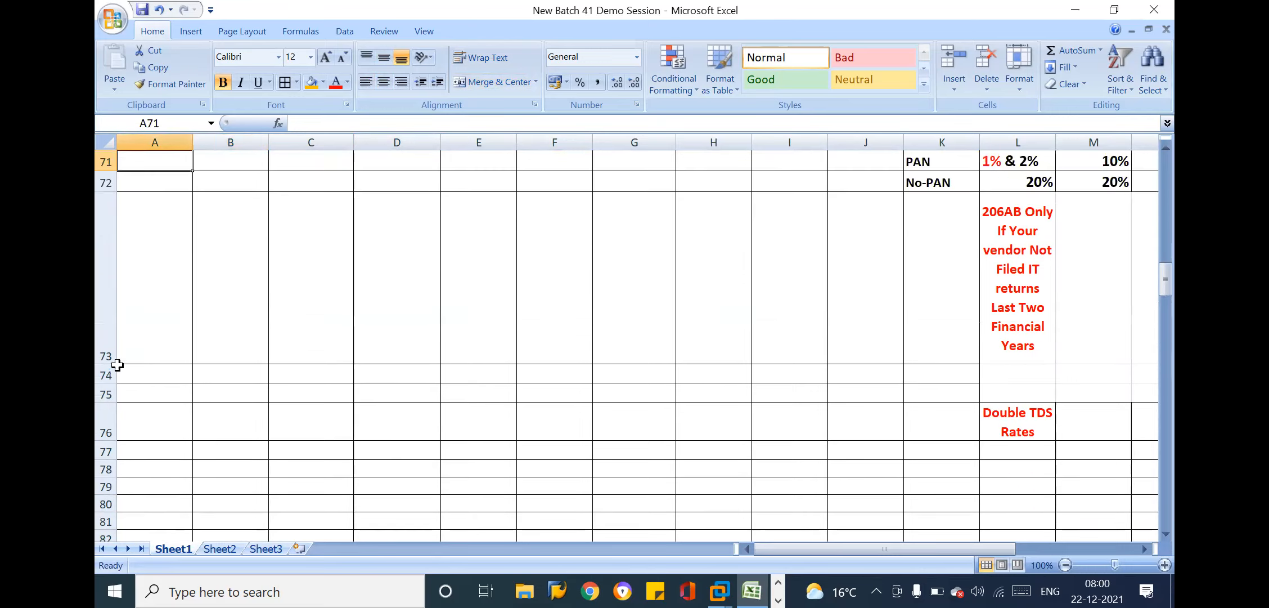
drag(106, 363, 106, 245)
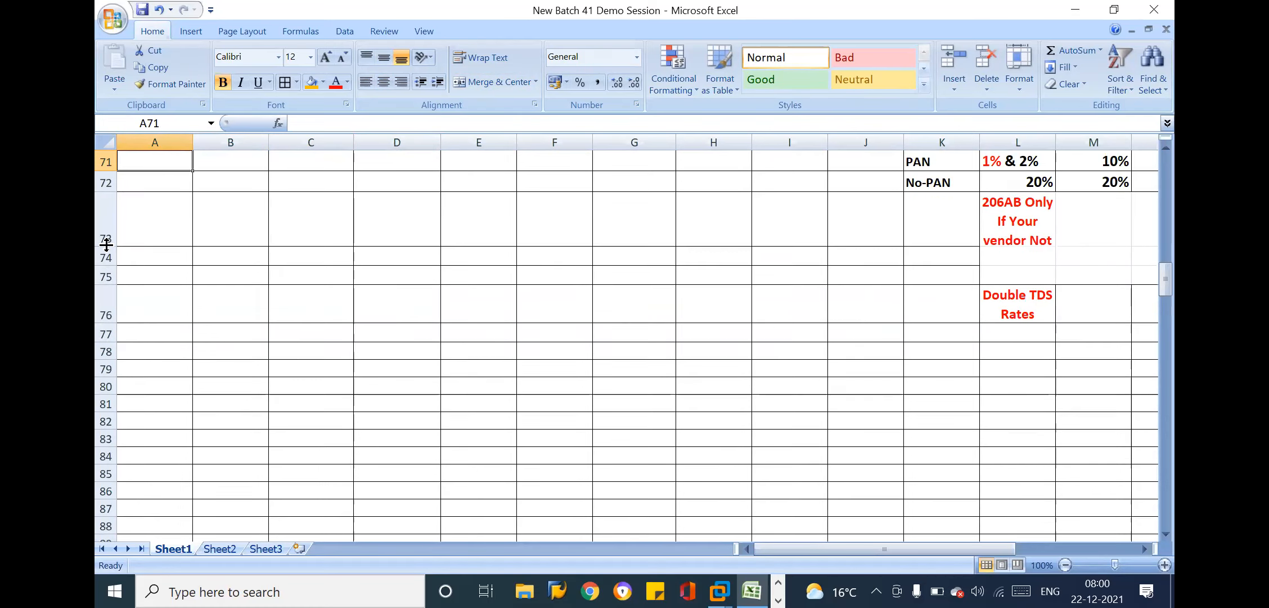
click(1032, 224)
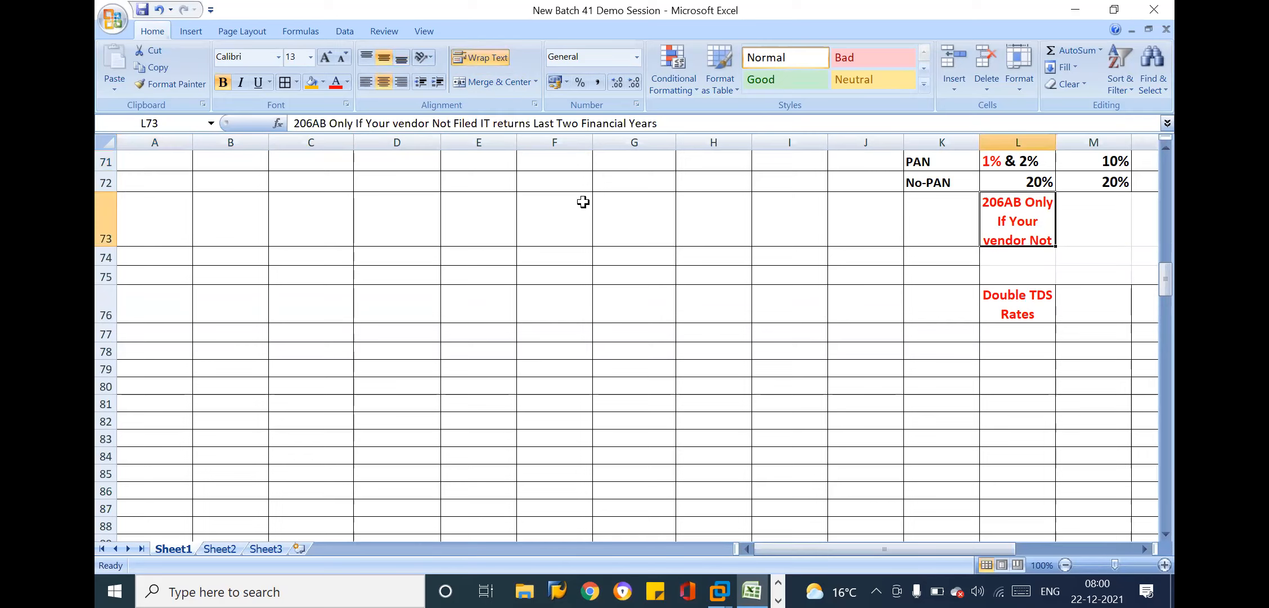
drag(105, 245, 105, 232)
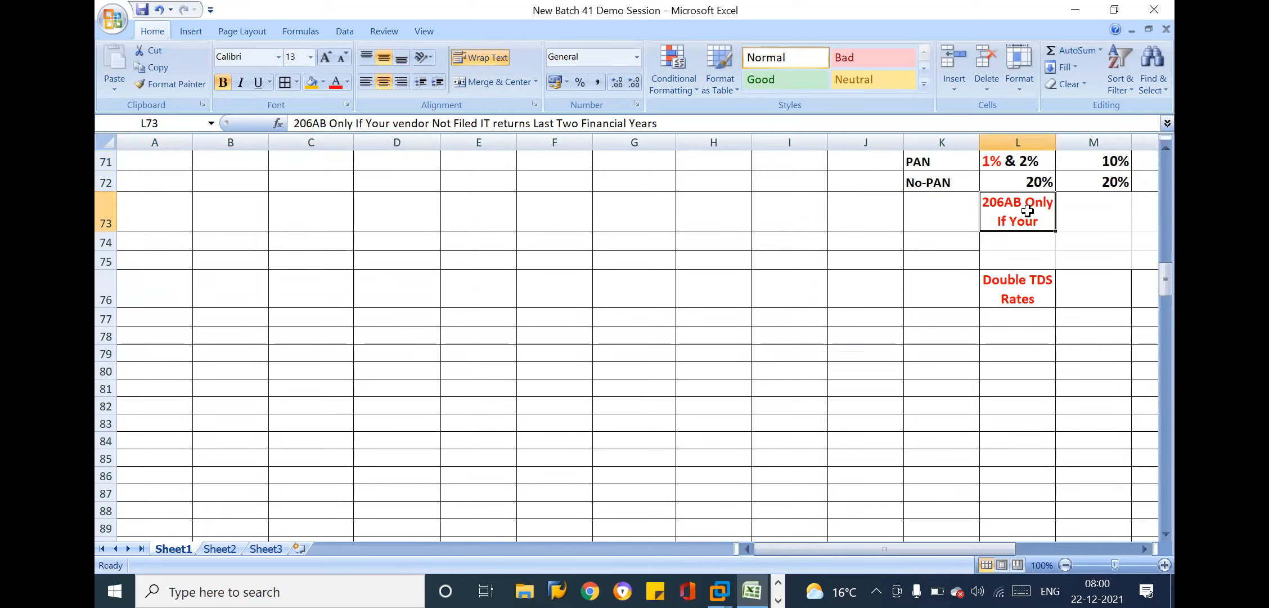
Merge and center the 206AB note across L73:P73 beneath the service purchase TDS rates
key(Up)
key(Up)
key(Up)
key(Up)
key(Up)
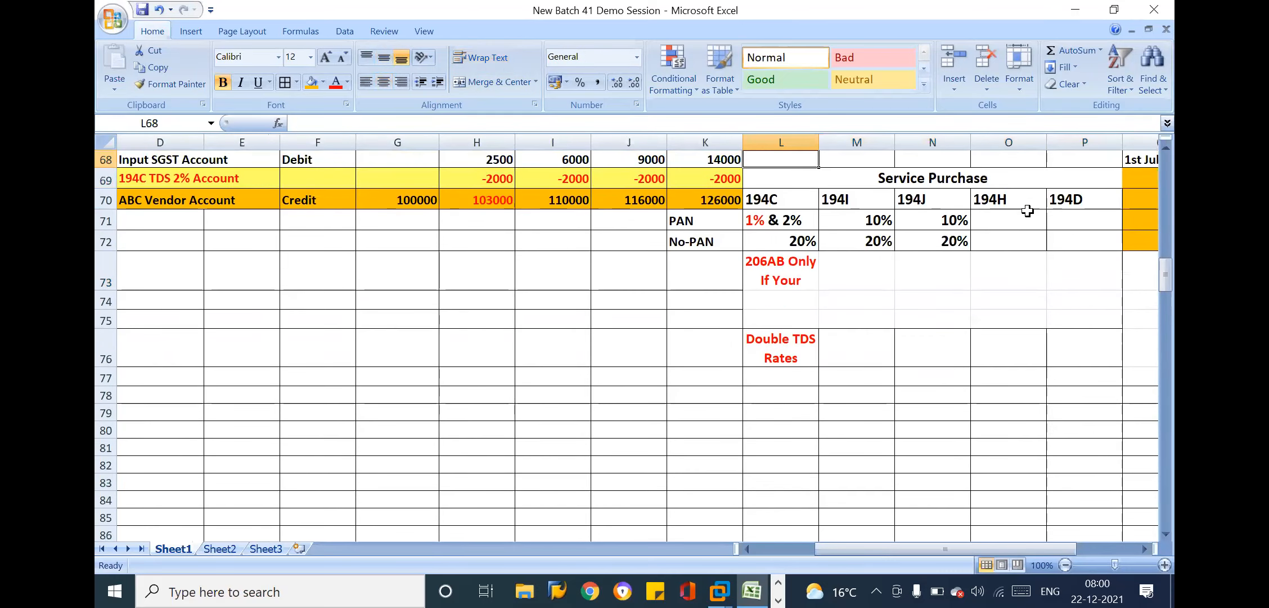
drag(786, 268, 1051, 273)
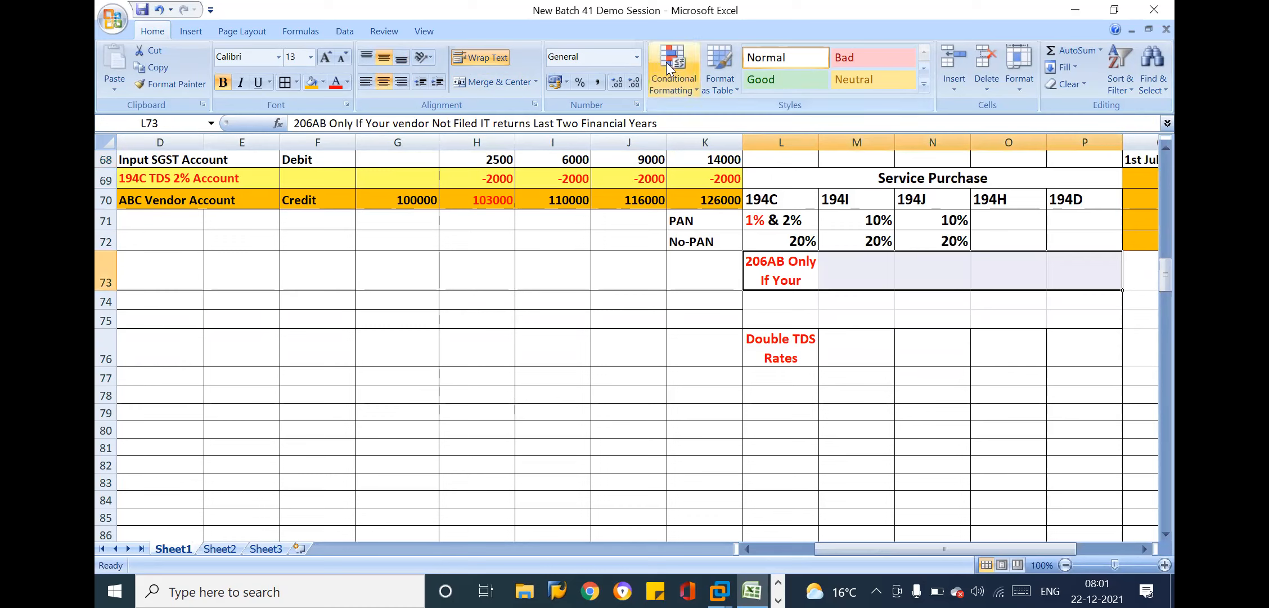
click(512, 82)
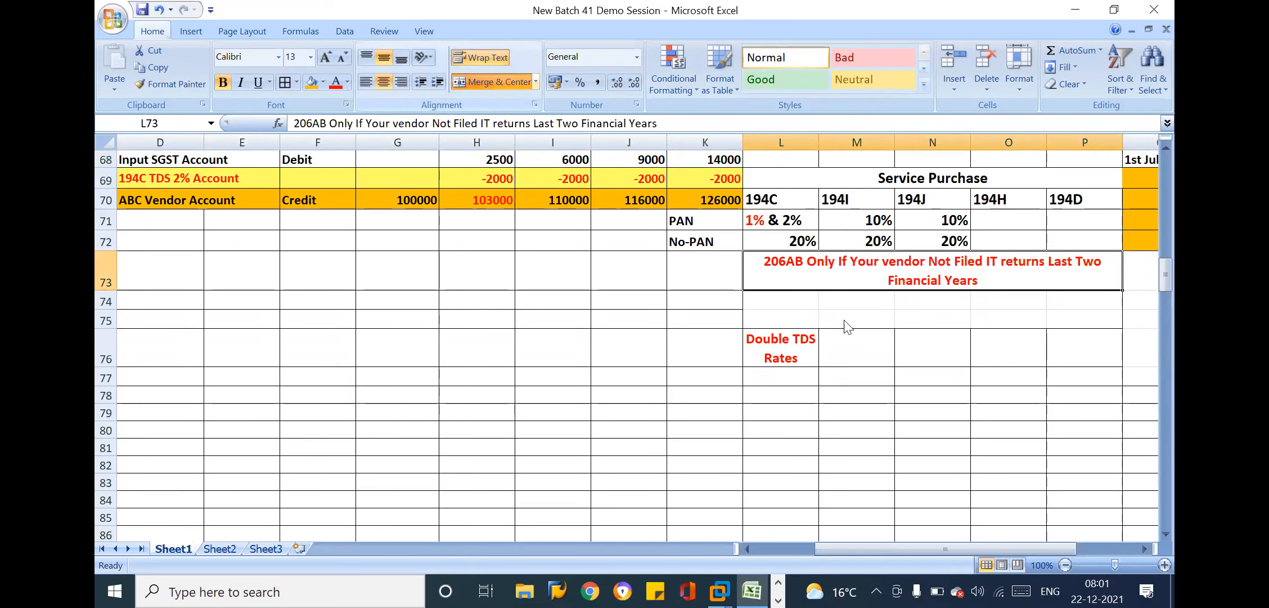
Move the Double TDS Rates label from L76 to L74 and merge and center it across L74:P74
click(779, 336)
key(ctrl+c)
click(798, 296)
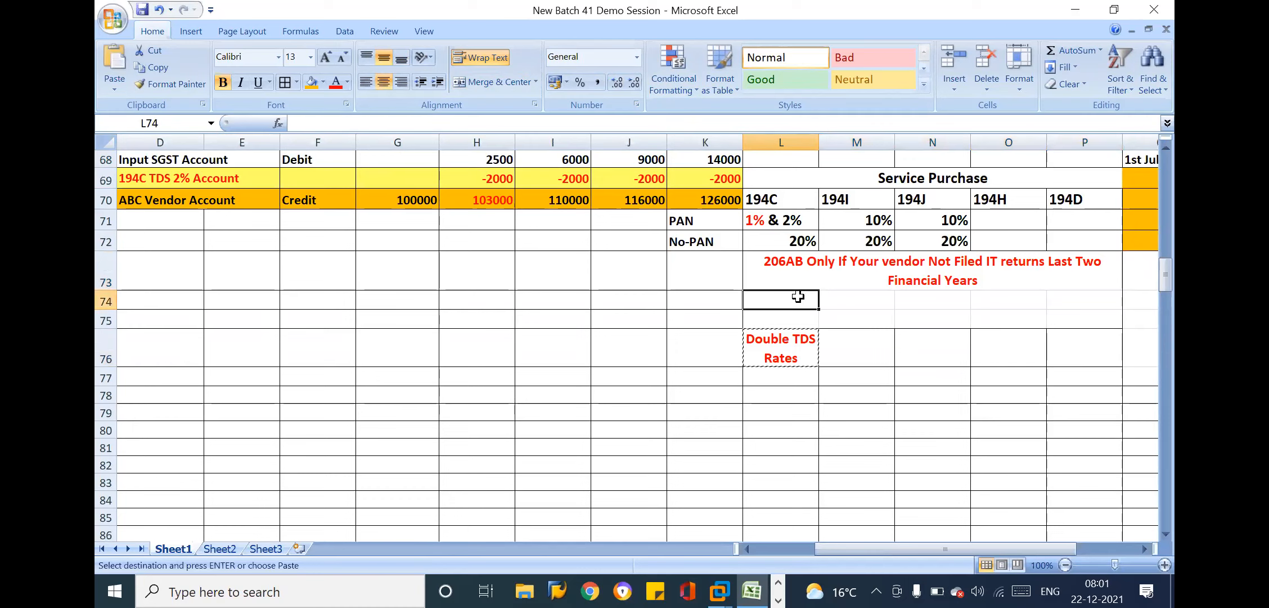
key(Return)
drag(806, 305, 1067, 305)
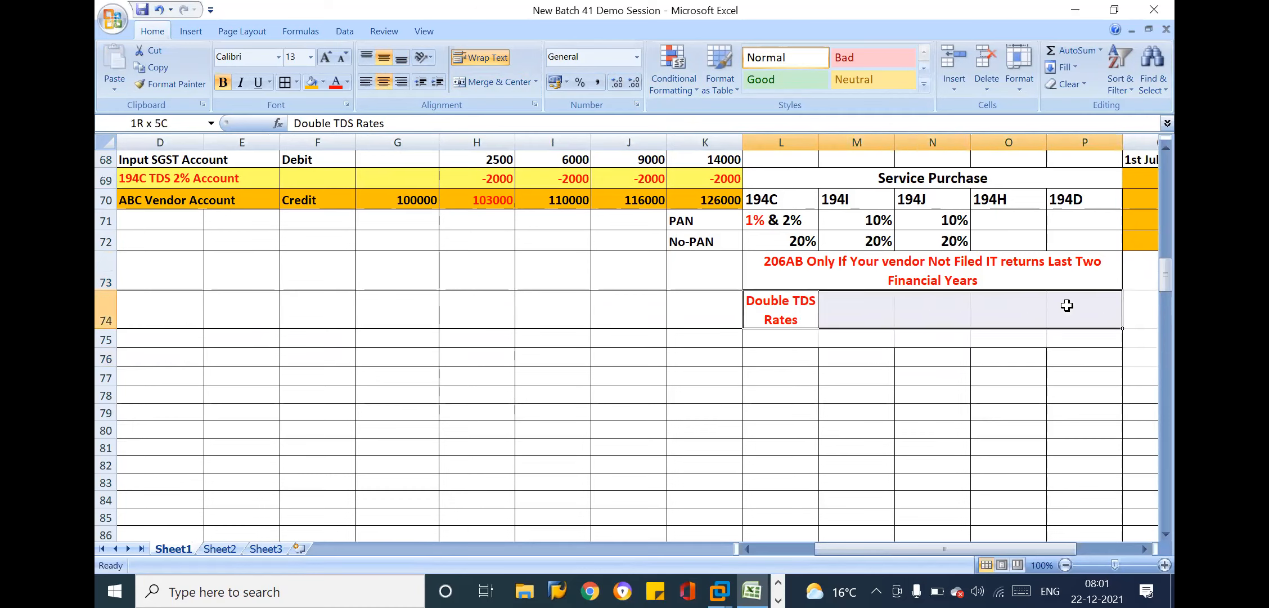
click(495, 80)
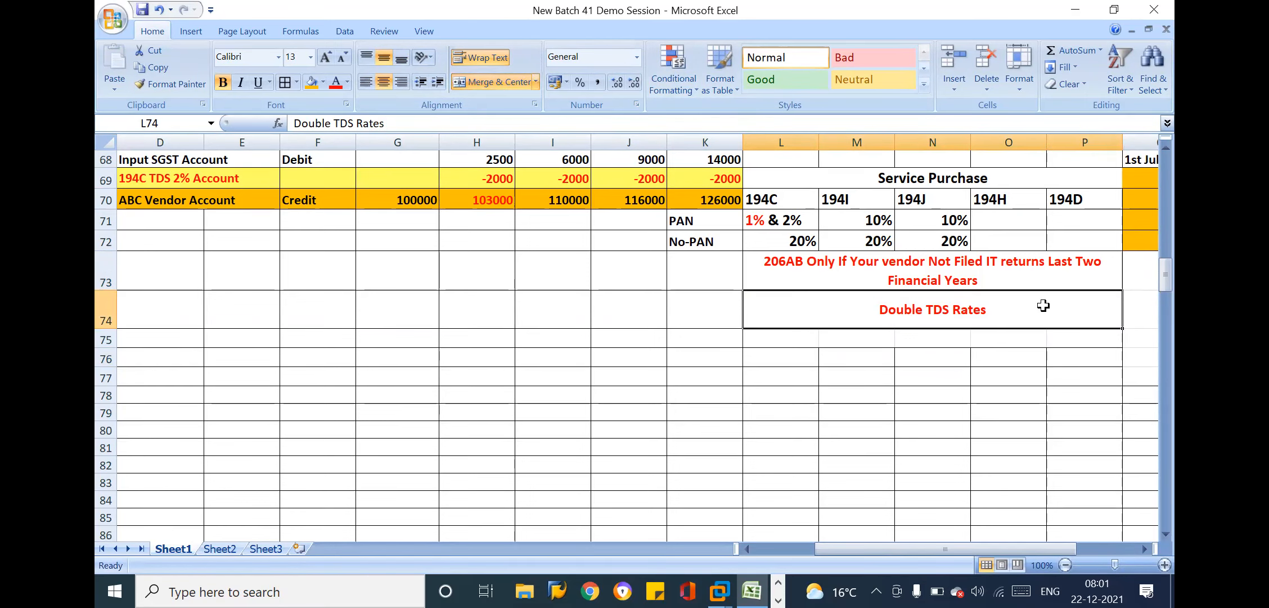
Apply the formatting of empty cell C76 to the range A73:K74
key(Right)
key(Right)
key(Right)
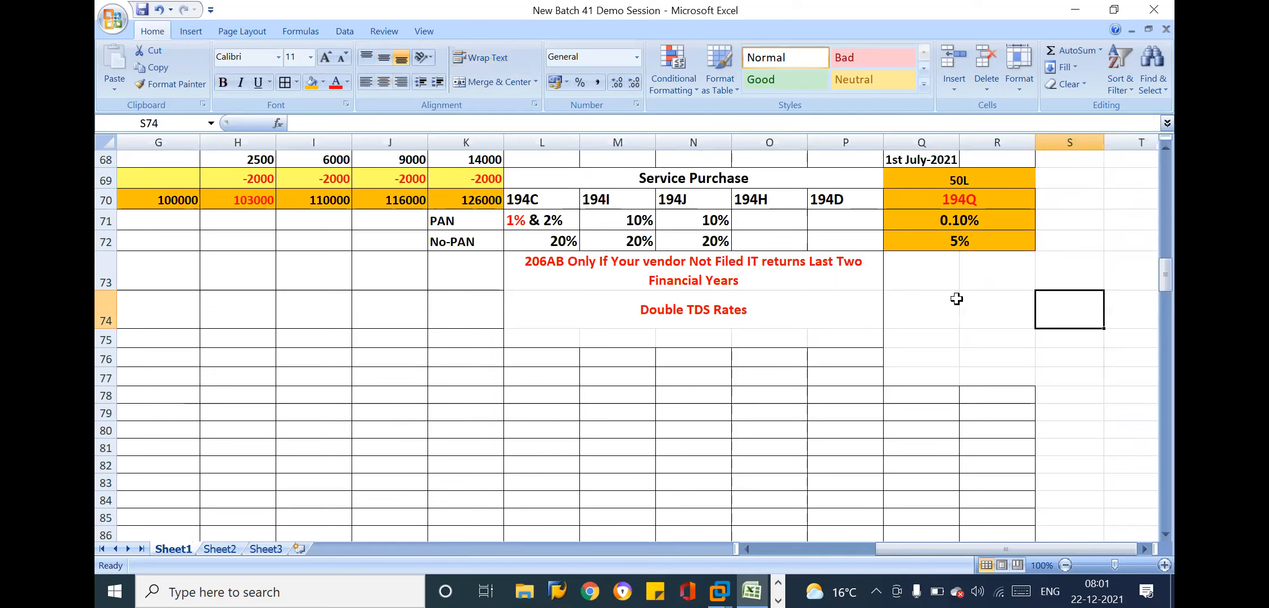
key(Left)
key(Left)
key(Left)
key(Left)
key(Left)
key(Left)
key(Left)
key(Left)
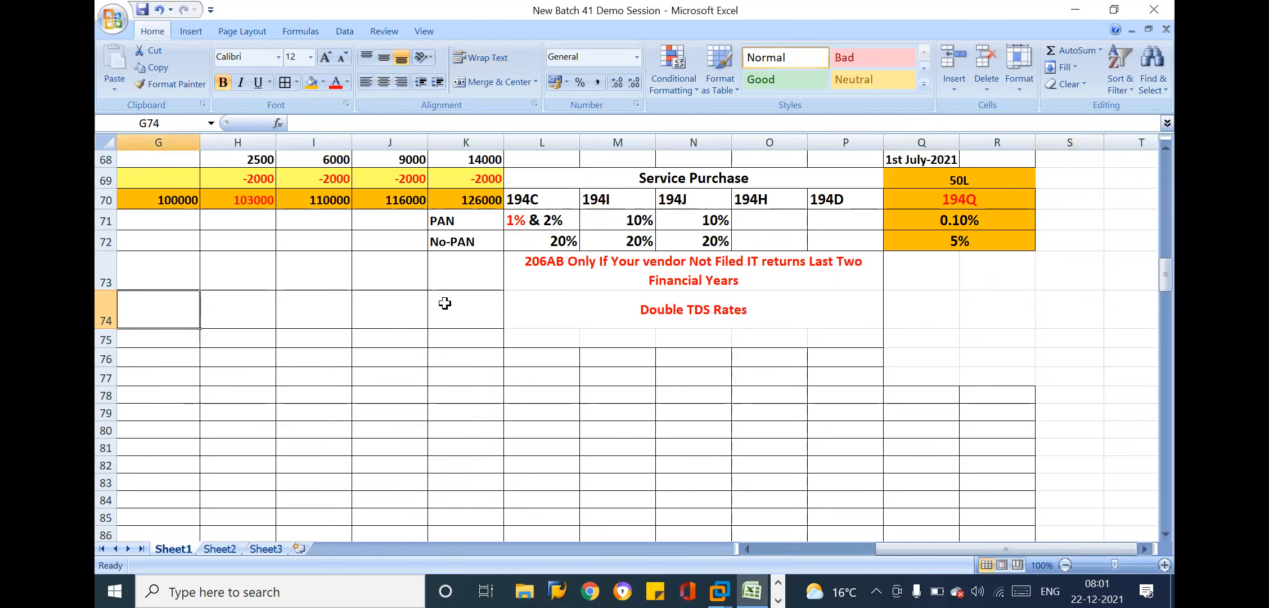
key(Home)
click(334, 353)
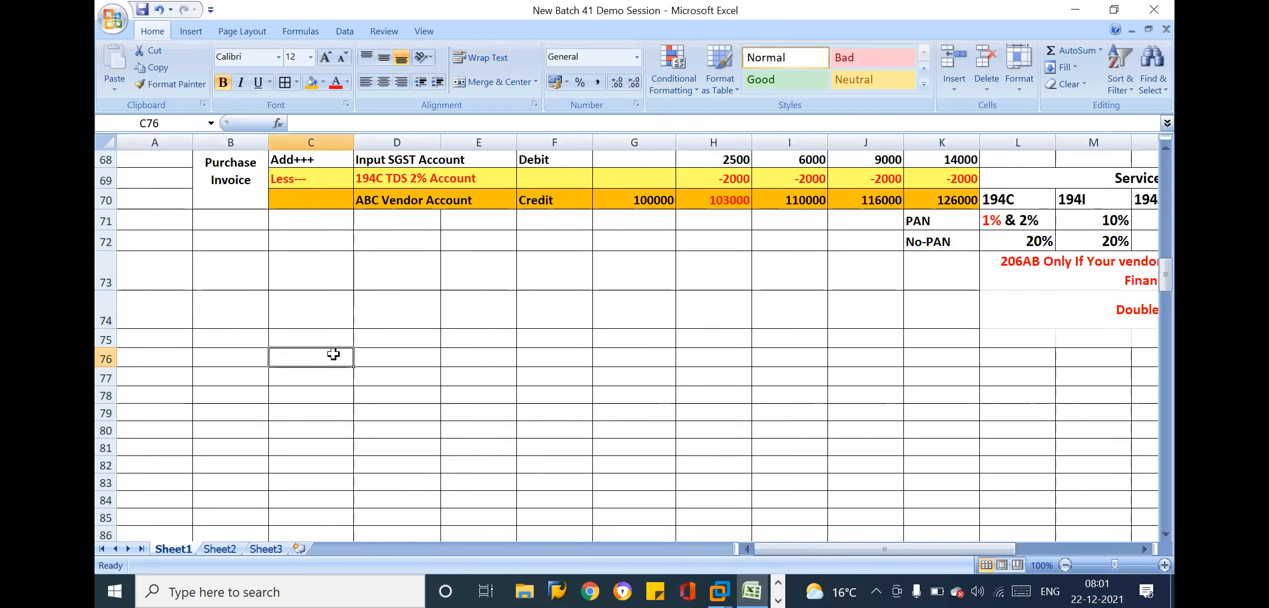
click(171, 84)
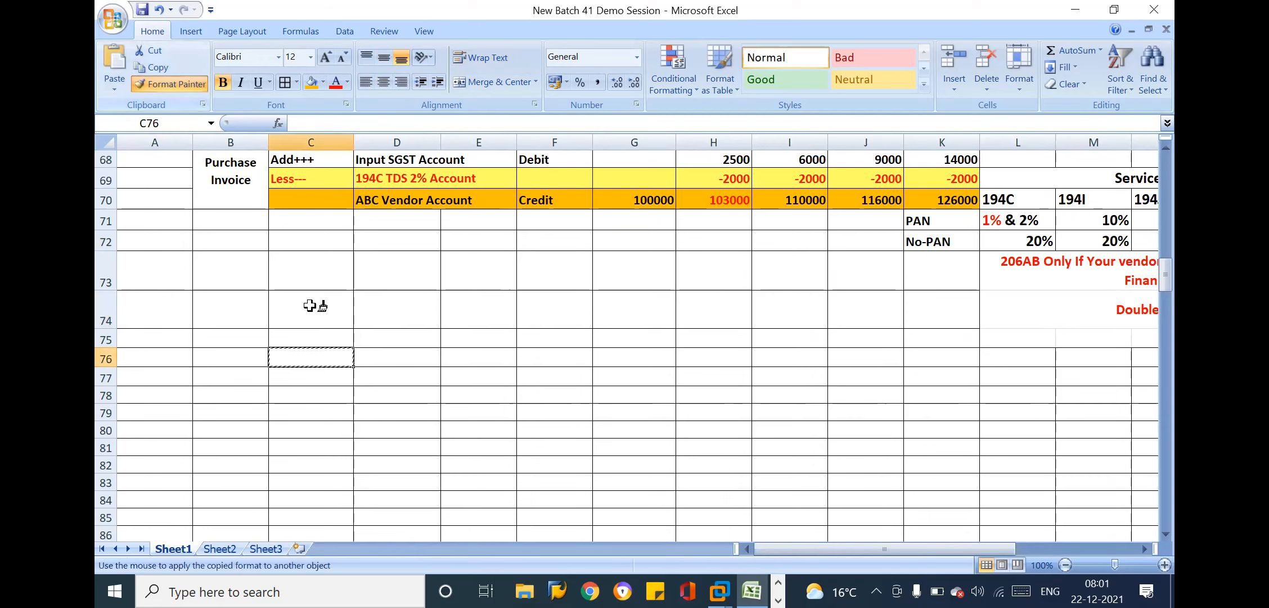
mouse_move(147, 261)
mouse_down()
mouse_move(839, 363)
mouse_move(941, 312)
mouse_up()
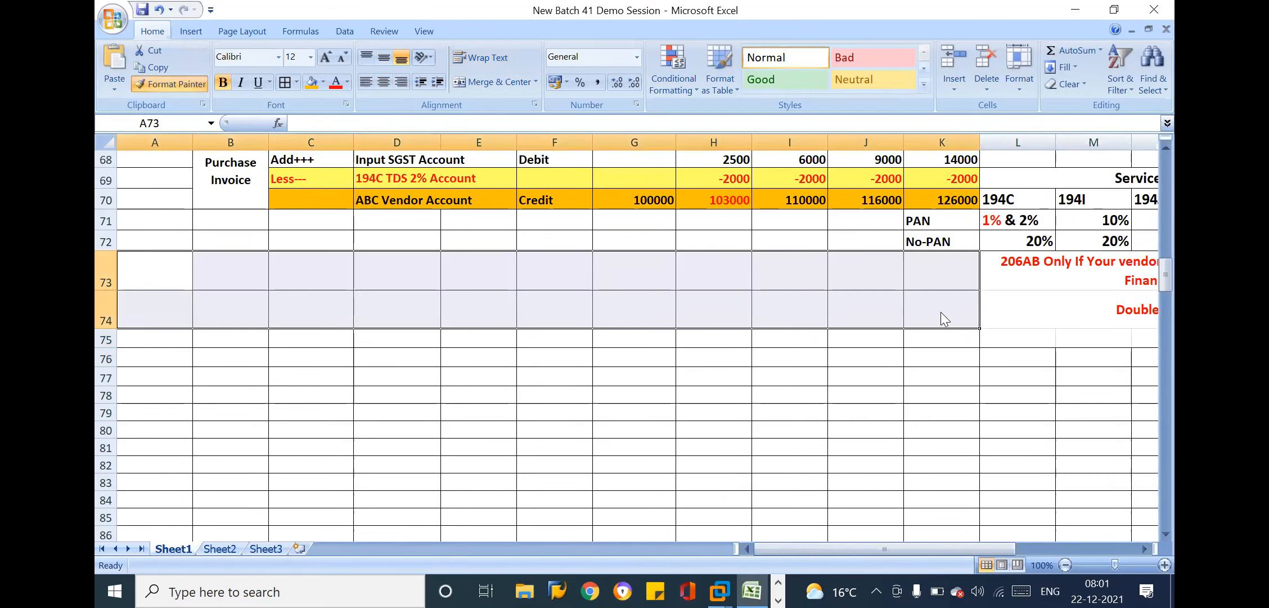
click(792, 304)
click(678, 285)
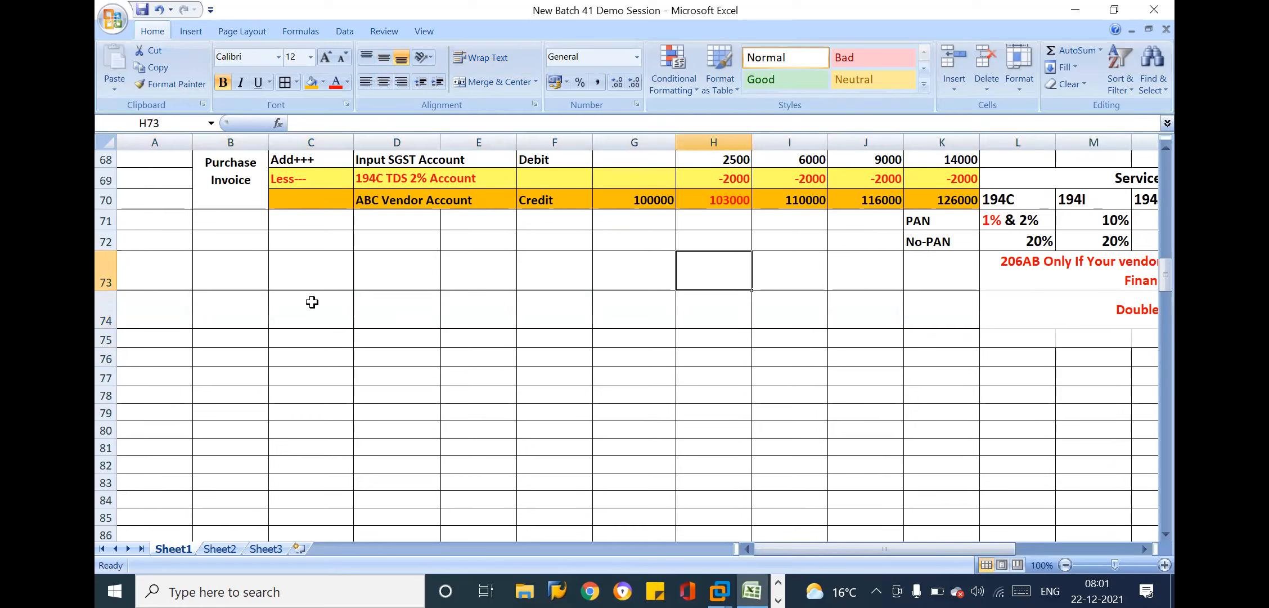
Reduce the heights of rows 73 and 74, which hold the 206AB note and the Double TDS Rates label
drag(104, 289, 102, 276)
drag(104, 318, 102, 299)
click(573, 306)
click(555, 258)
Copy the green Vendor Payment label from K47:K48 to B74:B75, below the service purchase entry
key(Up)
key(Up)
key(Up)
key(Up)
key(Up)
key(Up)
key(Up)
key(Up)
key(Up)
key(Up)
key(Up)
key(Up)
key(Up)
key(Up)
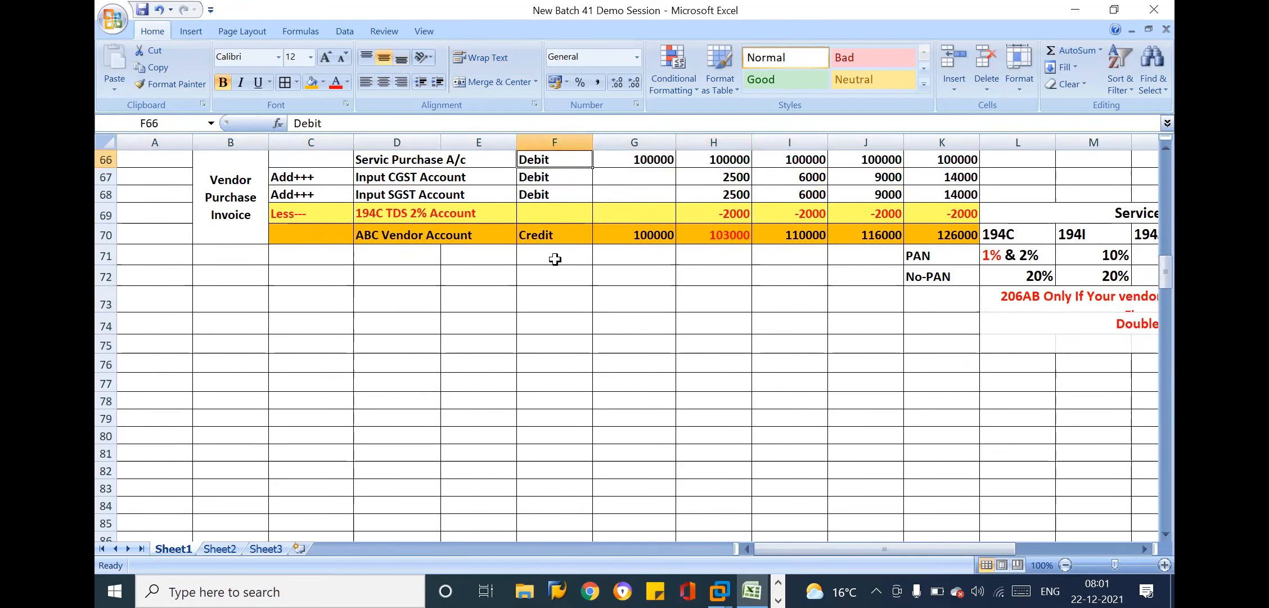
key(Up)
key(Up)
key(Up)
key(Up)
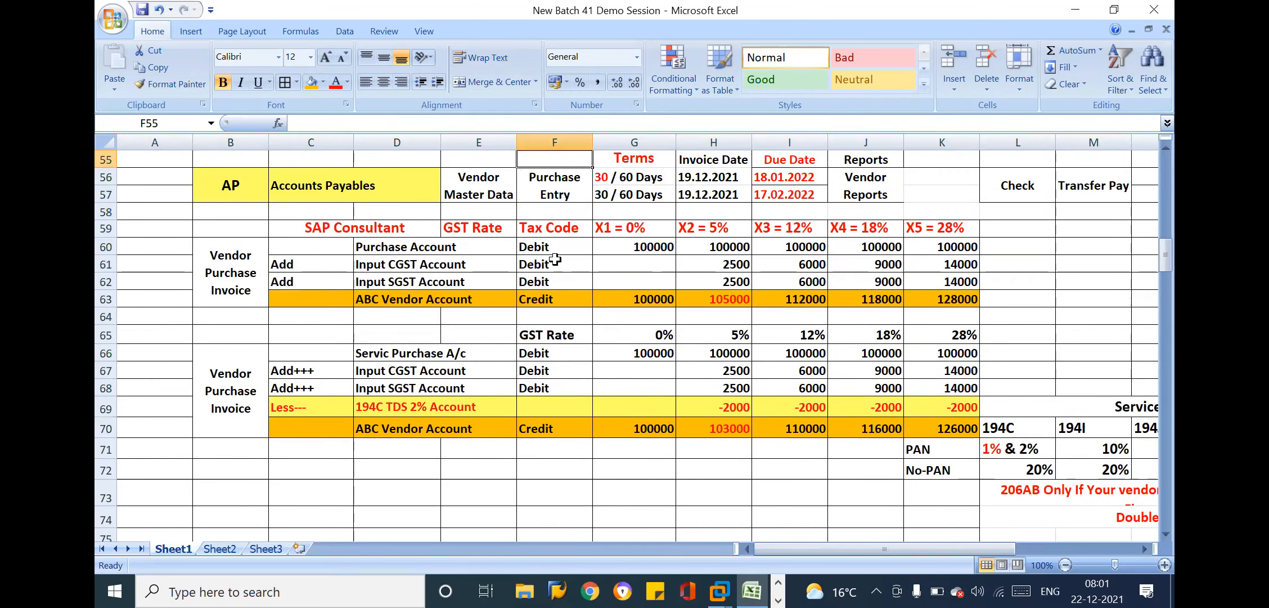
key(Up)
key(Up)
key(Up)
key(Up)
key(Up)
key(Up)
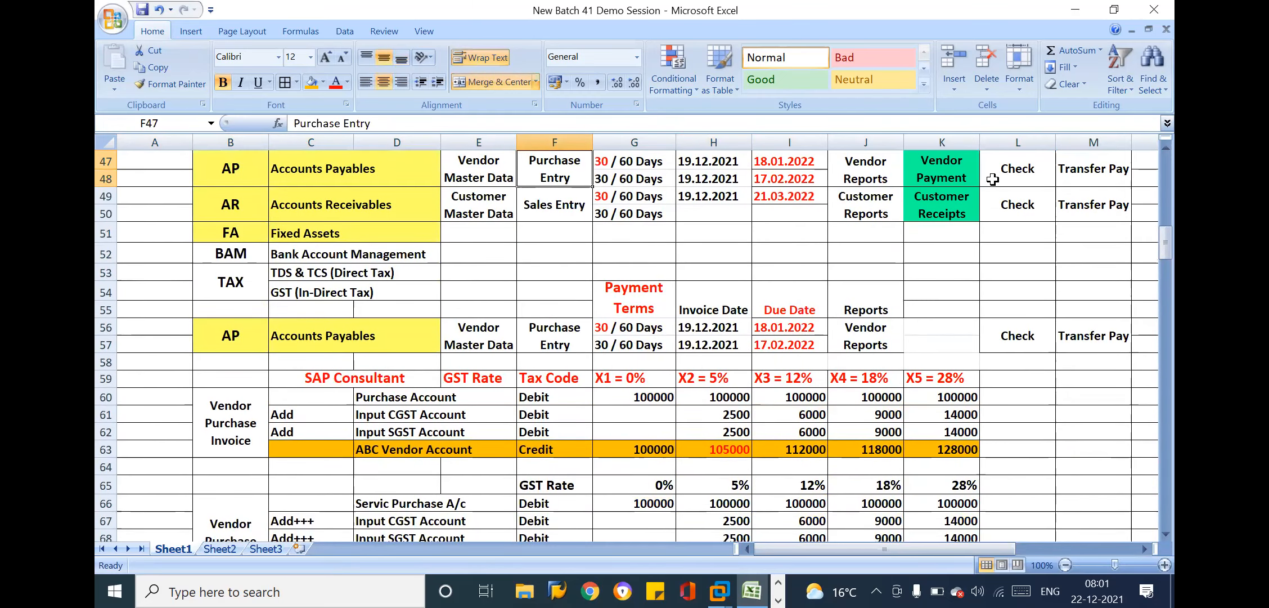
click(943, 167)
key(ctrl+c)
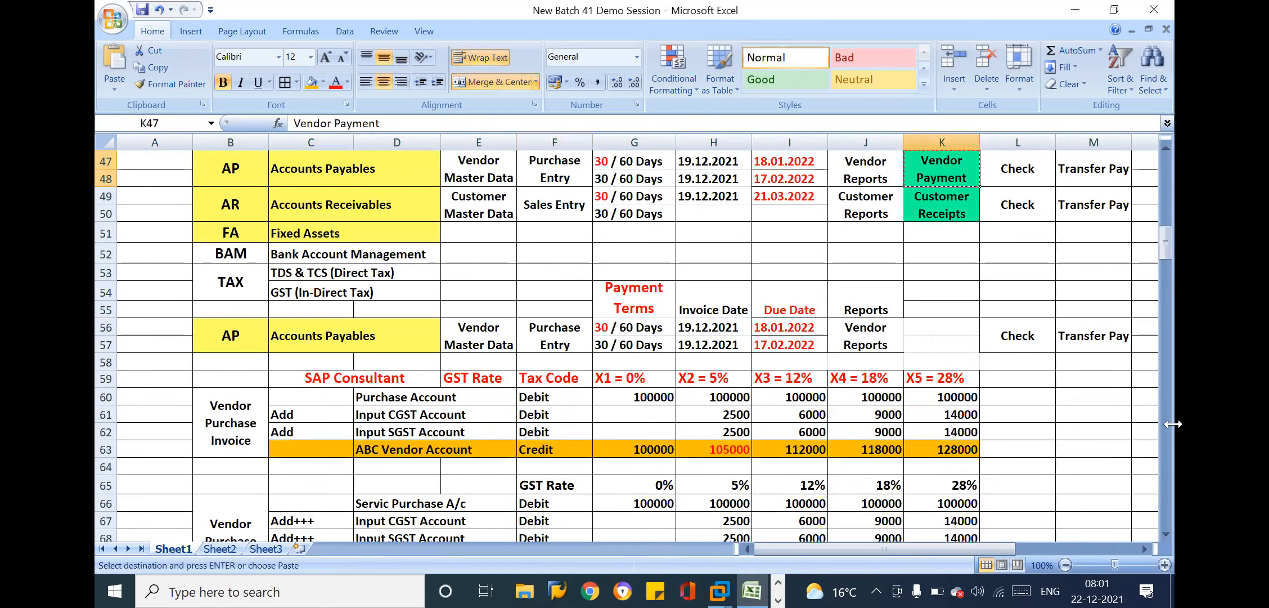
click(1029, 466)
key(Down)
key(Down)
key(Down)
key(Down)
key(Down)
key(Down)
key(Down)
key(Down)
key(Down)
key(Down)
key(Down)
key(Down)
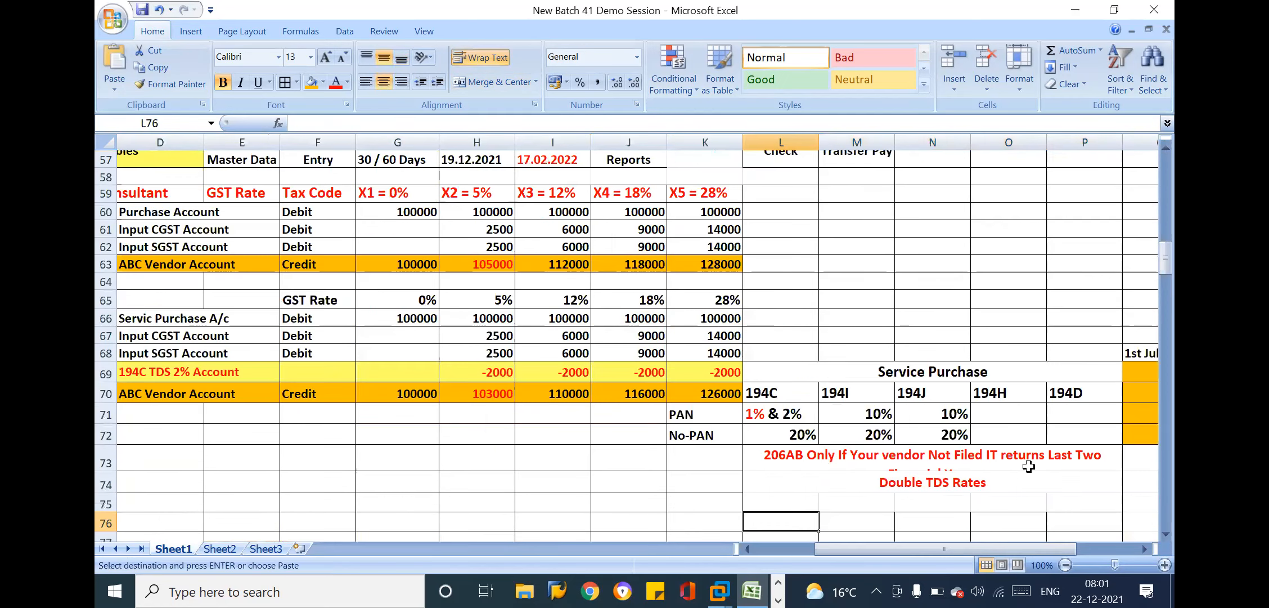
key(Left)
key(Left)
key(Left)
key(Left)
key(Left)
key(Left)
key(Left)
key(Left)
key(Left)
key(Left)
key(Left)
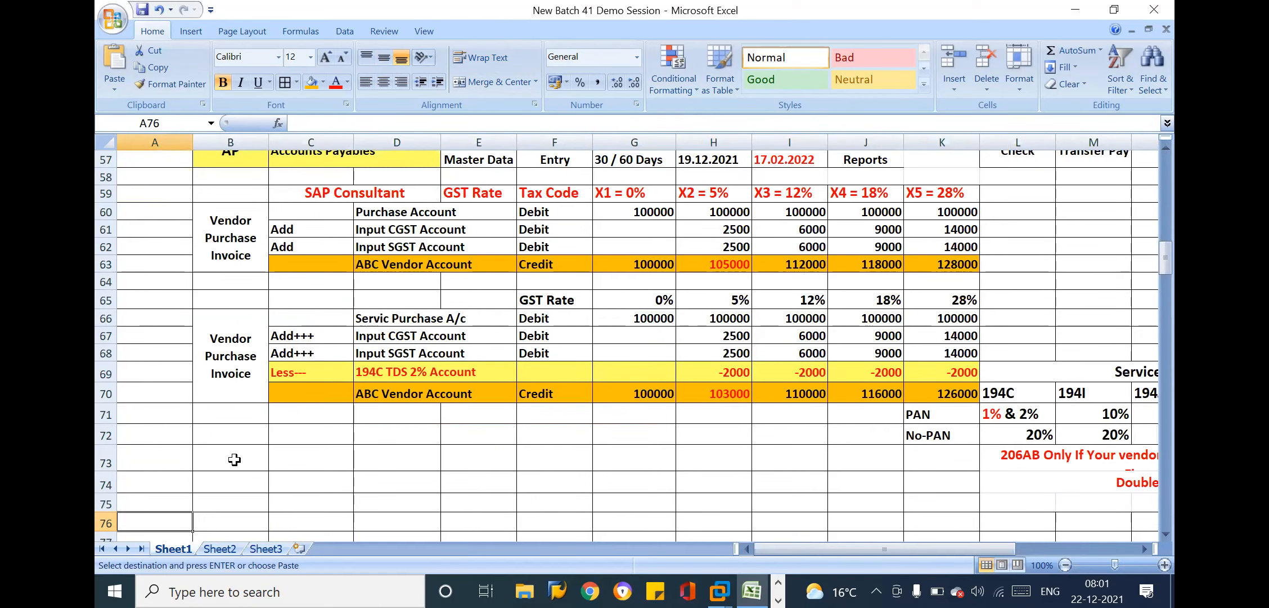
click(237, 481)
key(ctrl+v)
key(Escape)
click(297, 480)
key(Down)
key(Down)
key(Down)
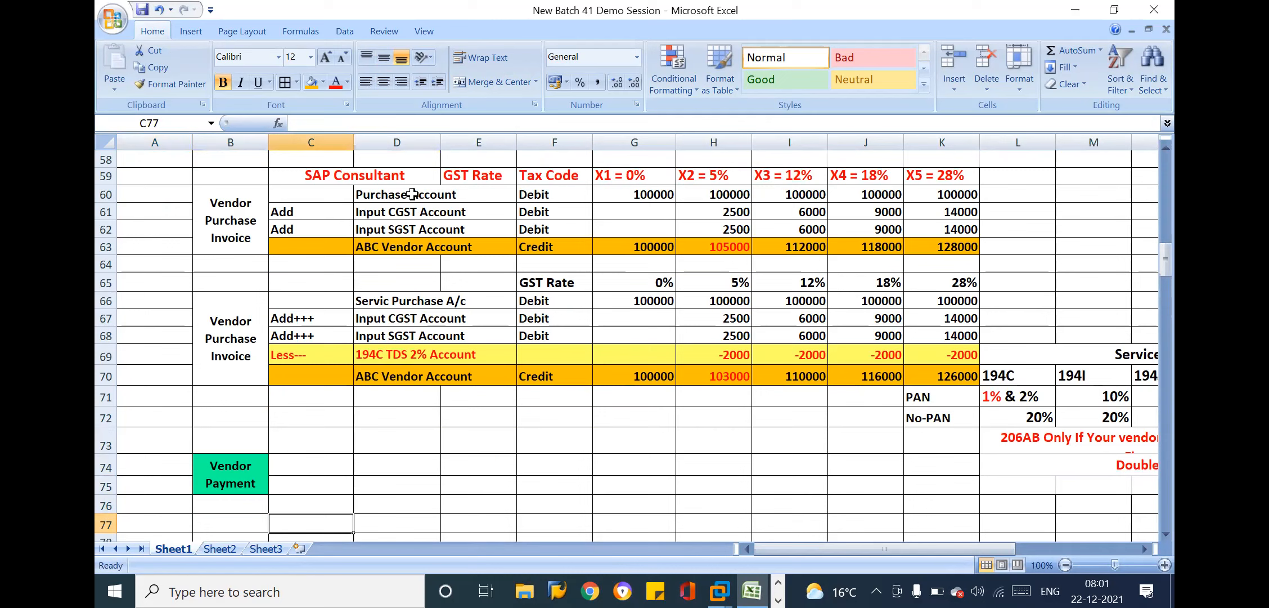
Examine the first vendor purchase invoice entry, from the Purchase Account debit to the ABC Vendor Account credit line
drag(410, 195, 537, 216)
drag(443, 191, 602, 217)
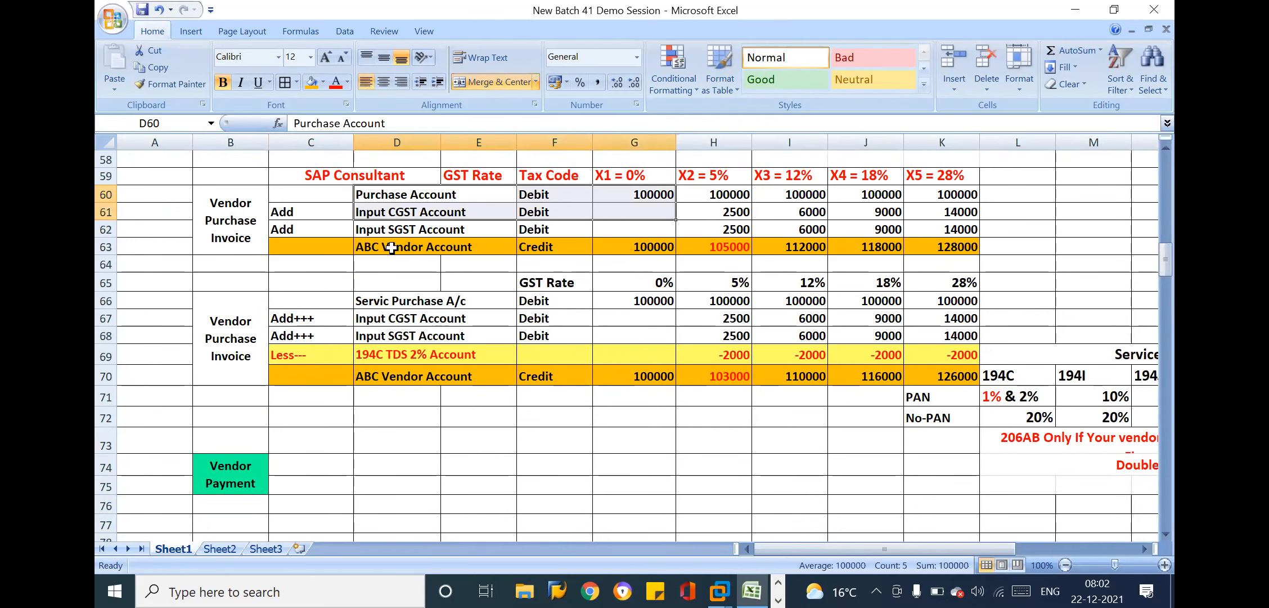
drag(334, 247, 970, 246)
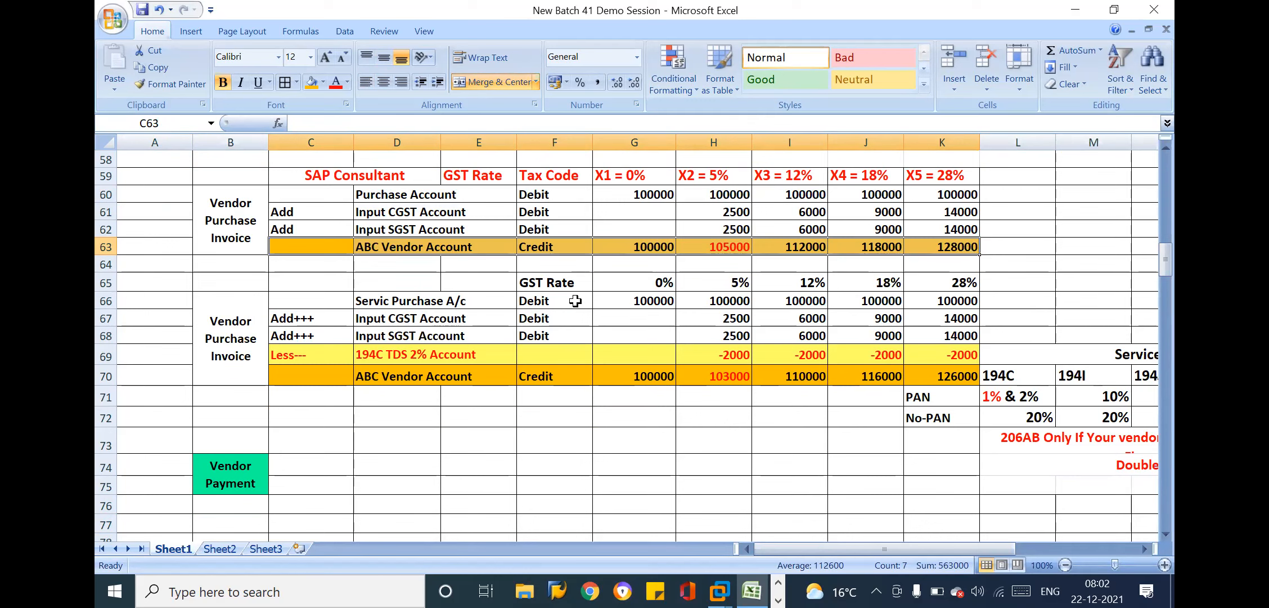
click(464, 422)
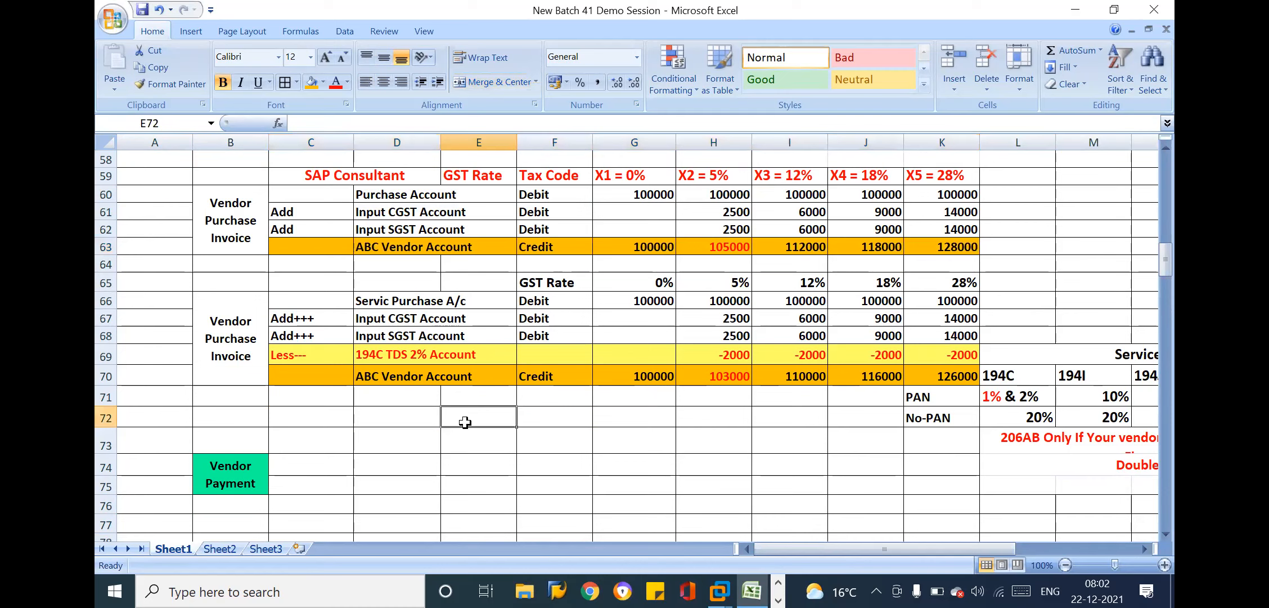
click(455, 441)
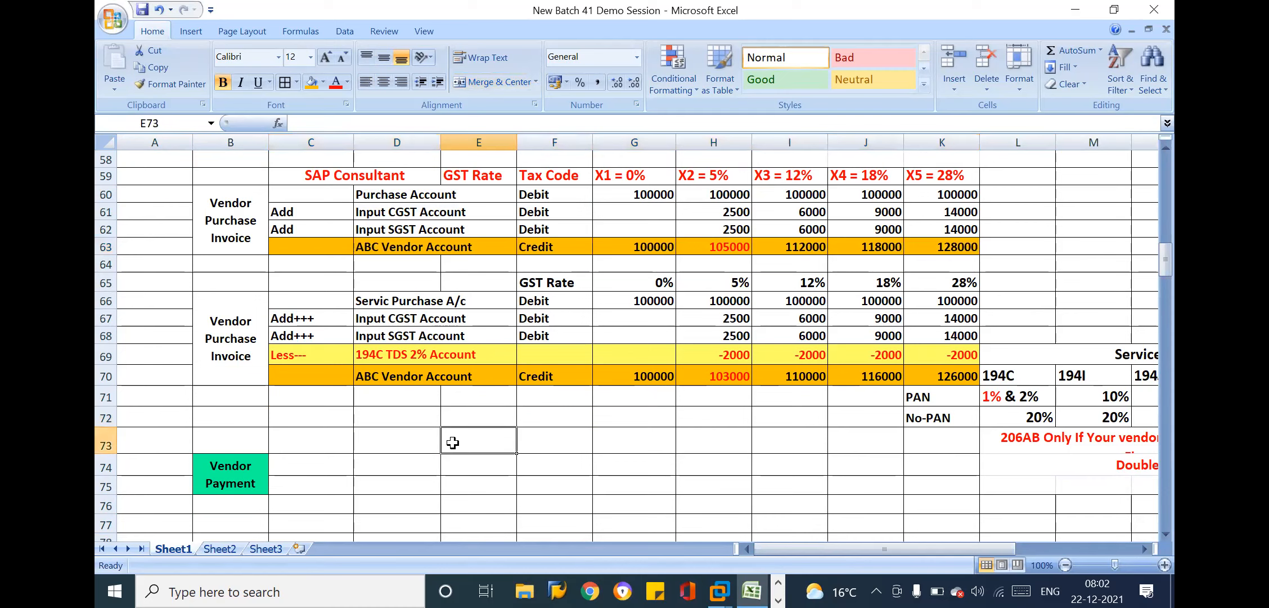
click(506, 242)
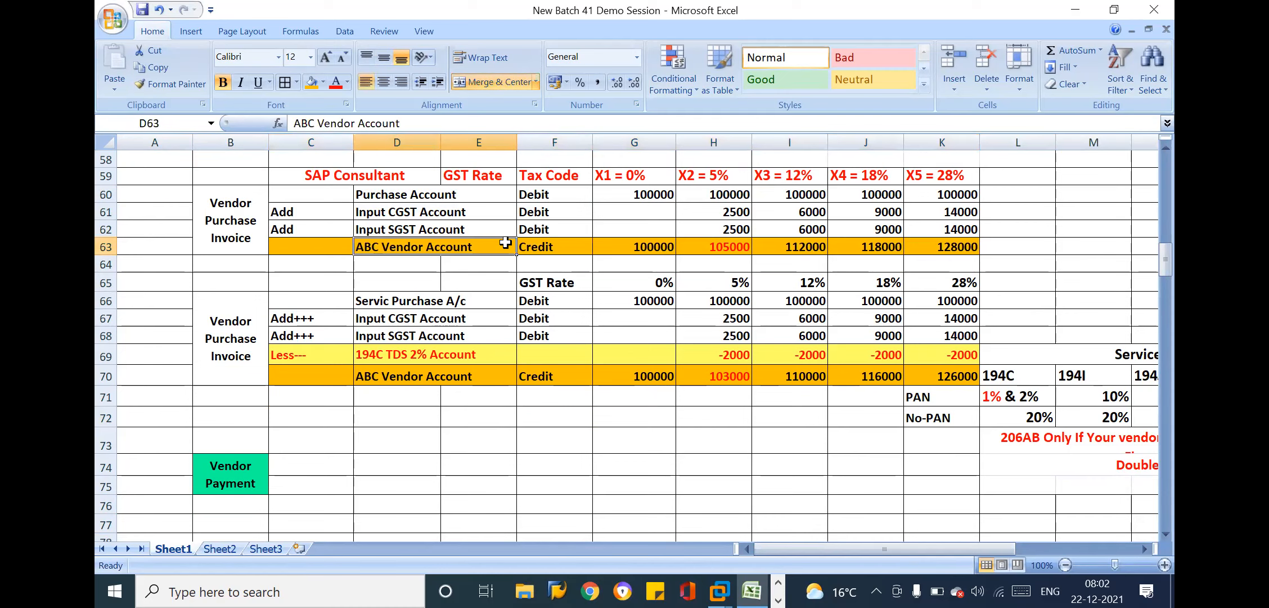
click(553, 244)
Color the text of both ABC Vendor Account credit lines, C63:K63 and C70:K70, red
drag(466, 252, 943, 246)
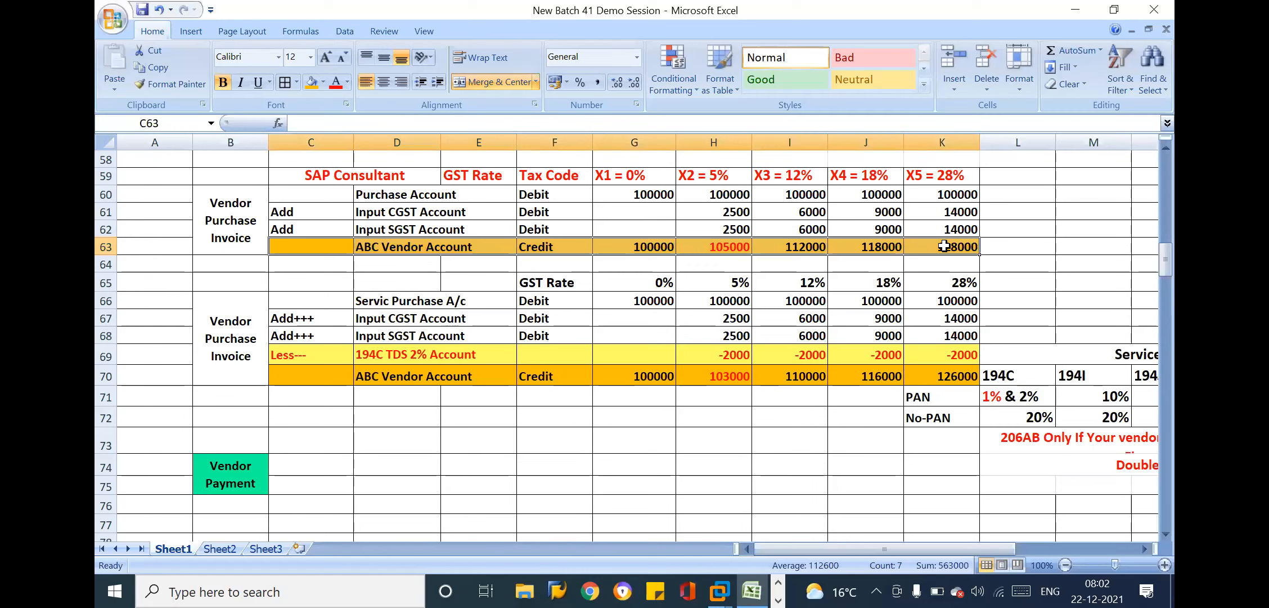
click(336, 86)
drag(332, 375, 959, 377)
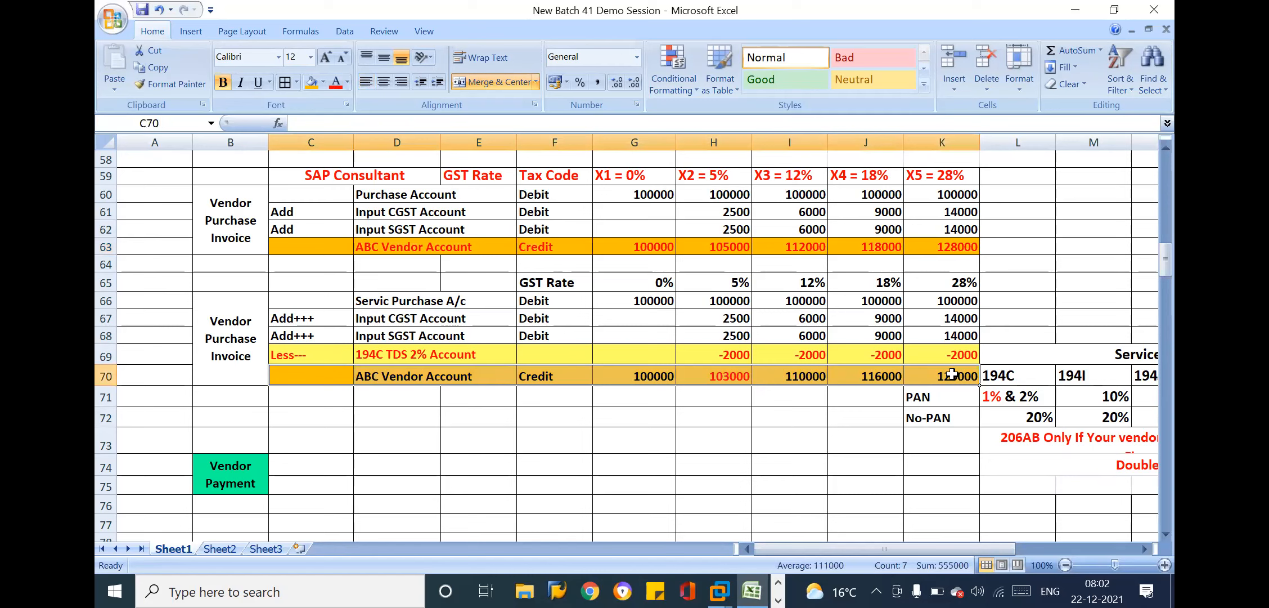
click(337, 85)
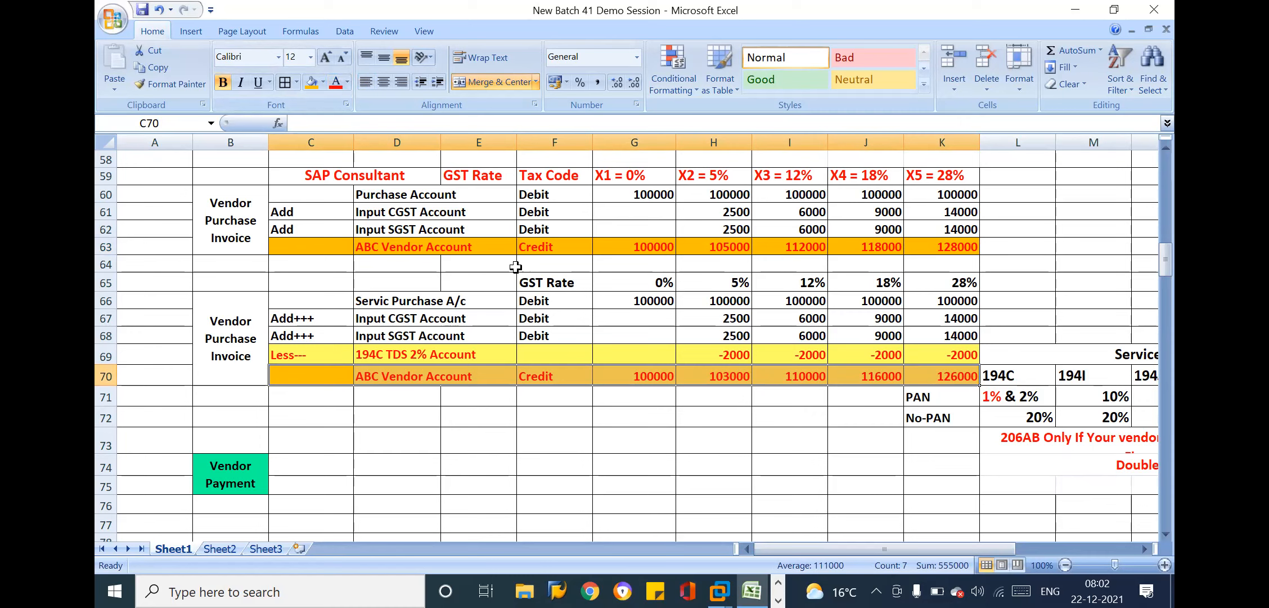
Examine the input GST lines and the vendor credit amounts in rows 61 to 63 of the first purchase entry
click(566, 250)
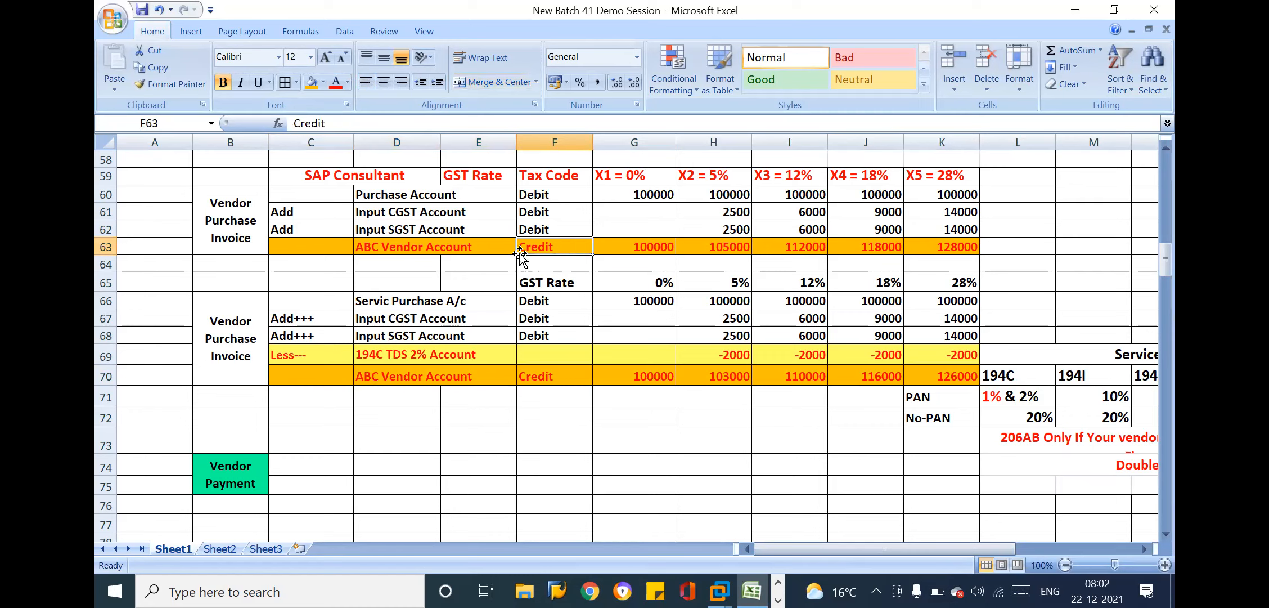
click(469, 218)
click(322, 218)
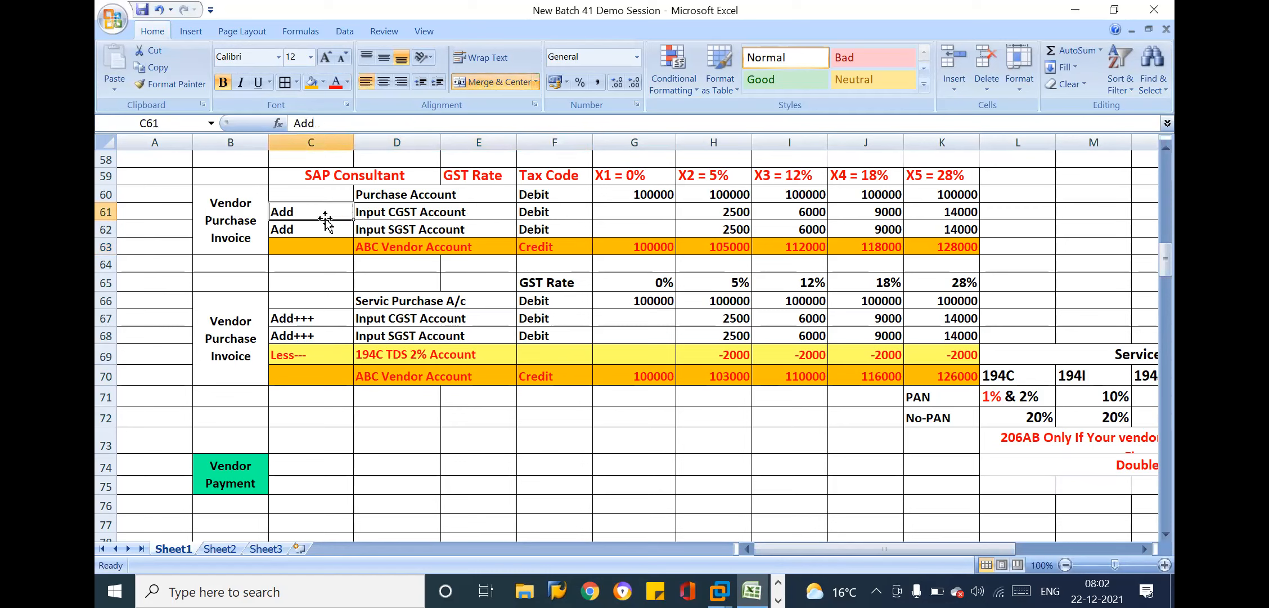
click(544, 243)
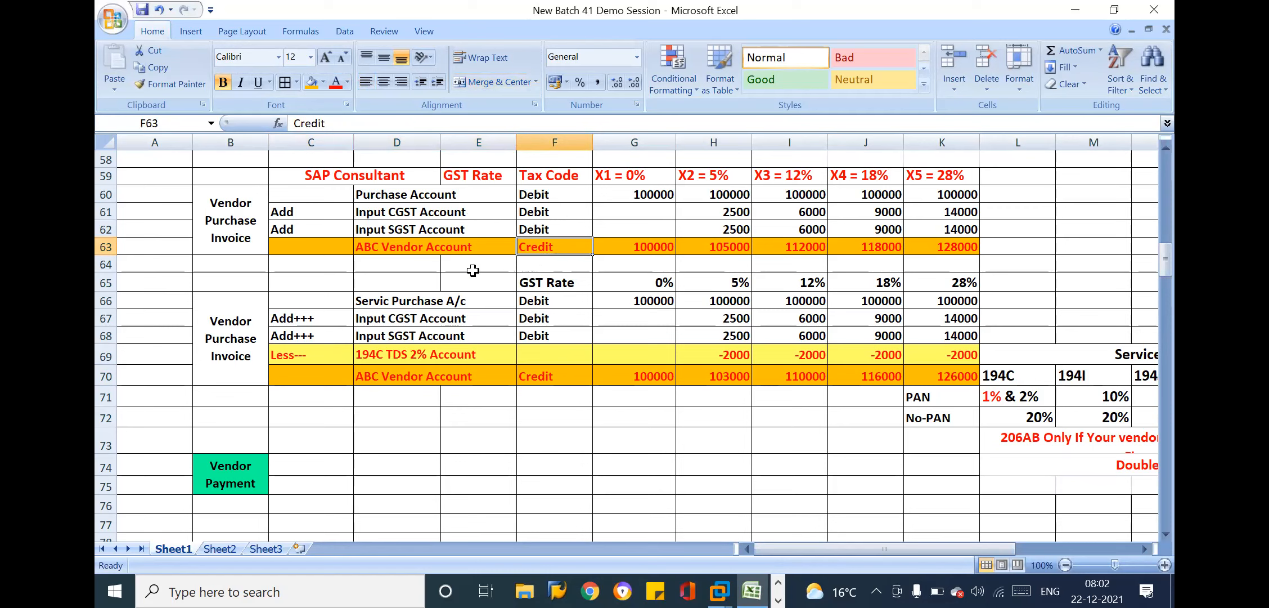
click(423, 248)
click(534, 246)
click(681, 247)
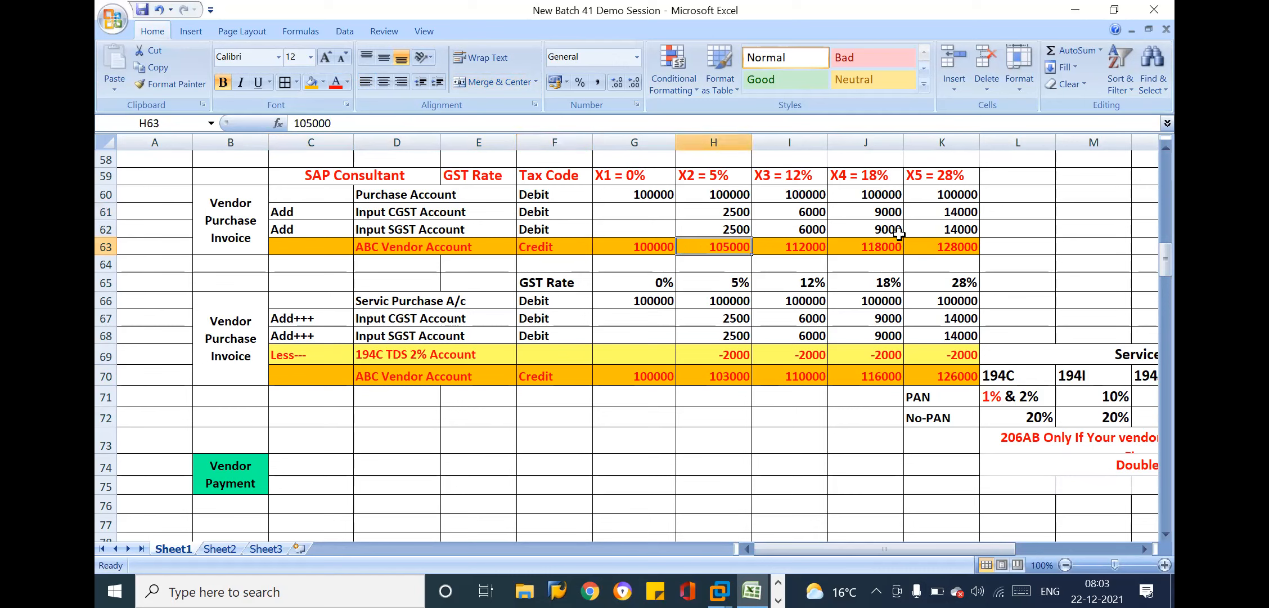
click(898, 234)
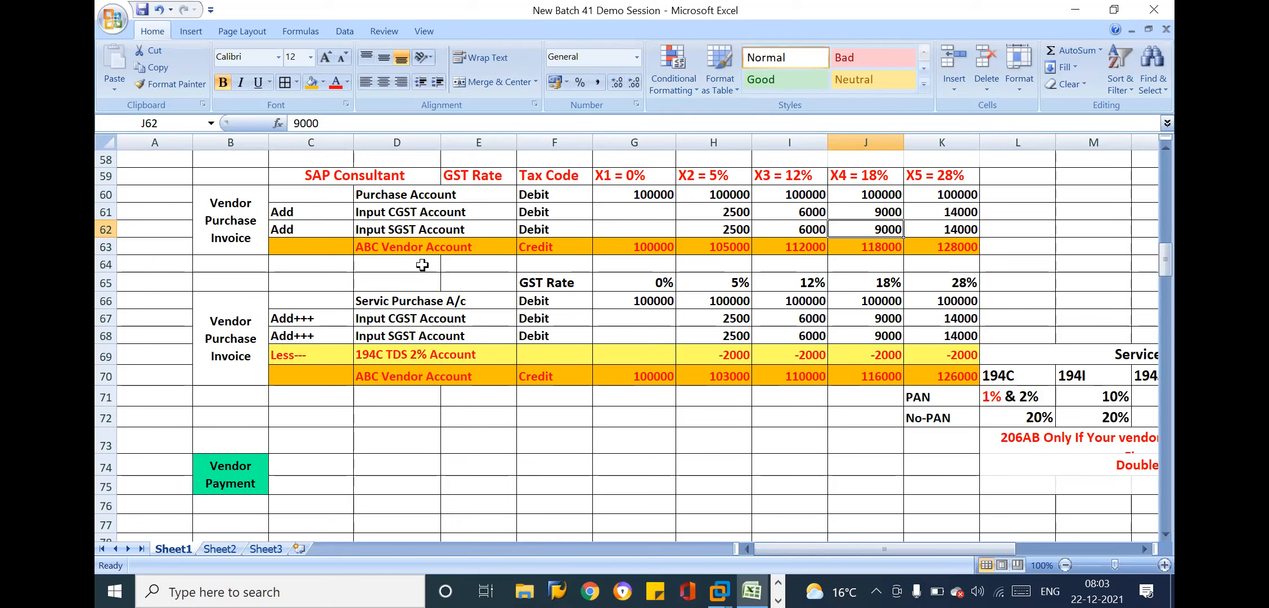
Copy the ABC Vendor Account credit line D63:G63 from the first purchase entry to row 74 beside the Vendor Payment label
drag(419, 248, 807, 256)
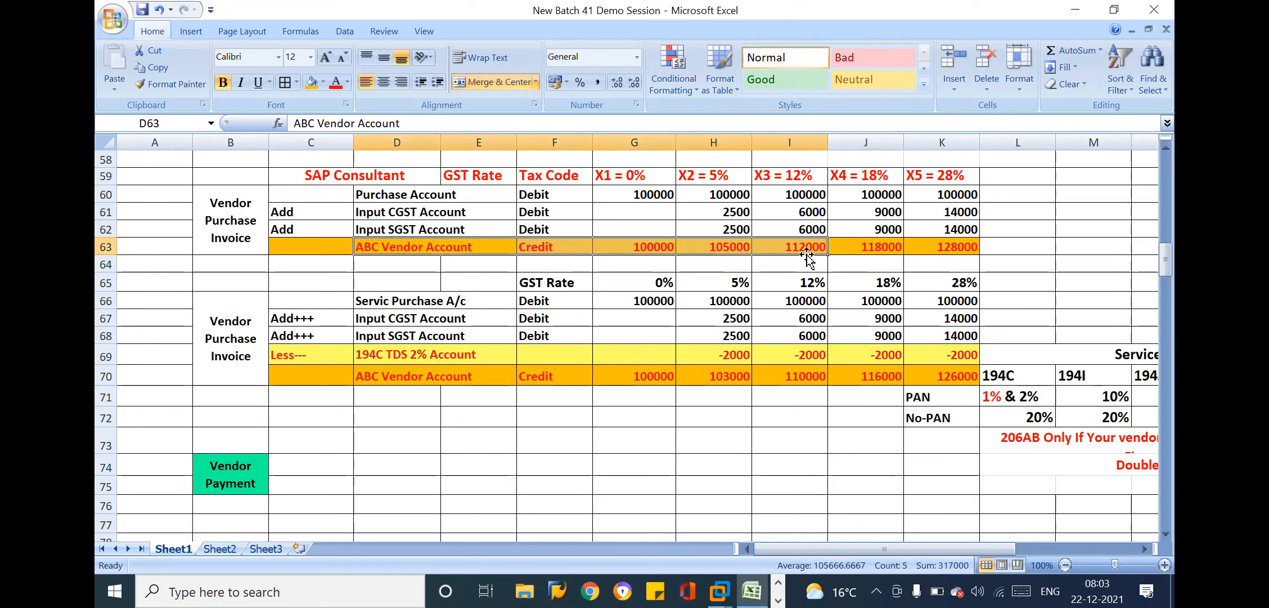
drag(414, 248, 615, 245)
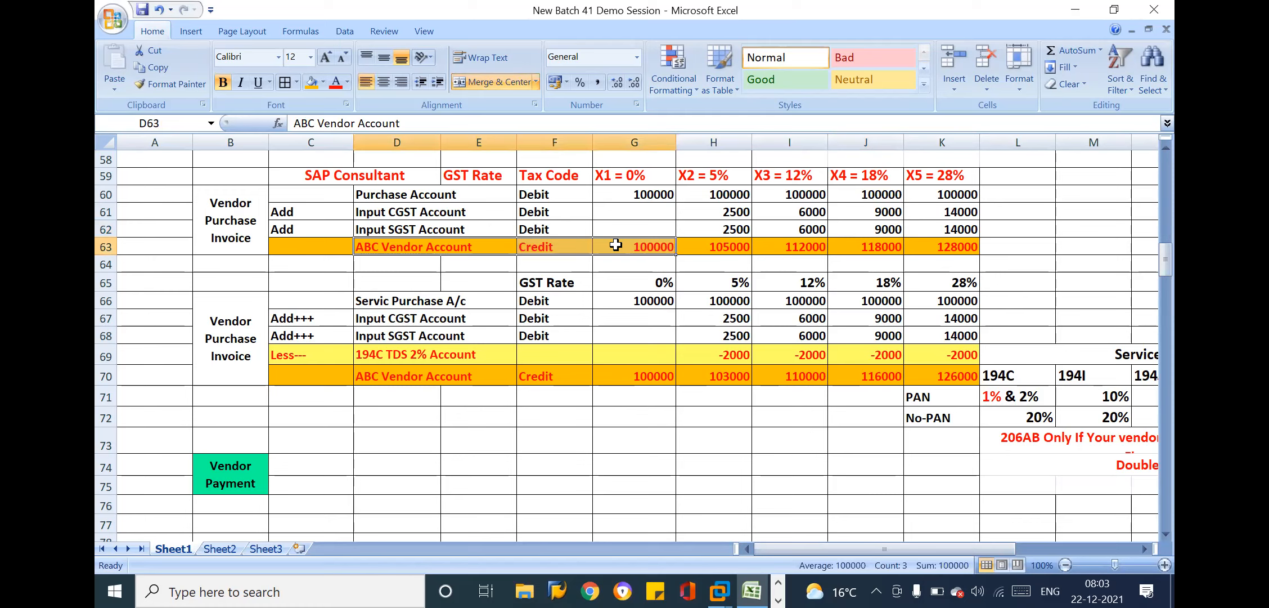
key(ctrl+c)
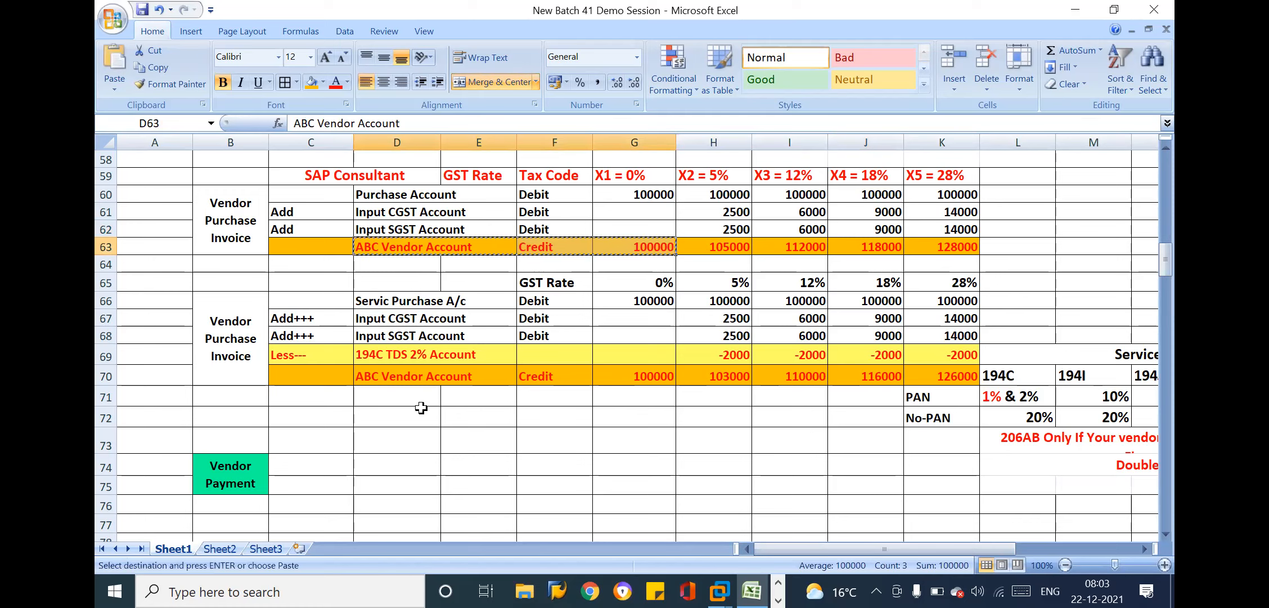
click(361, 457)
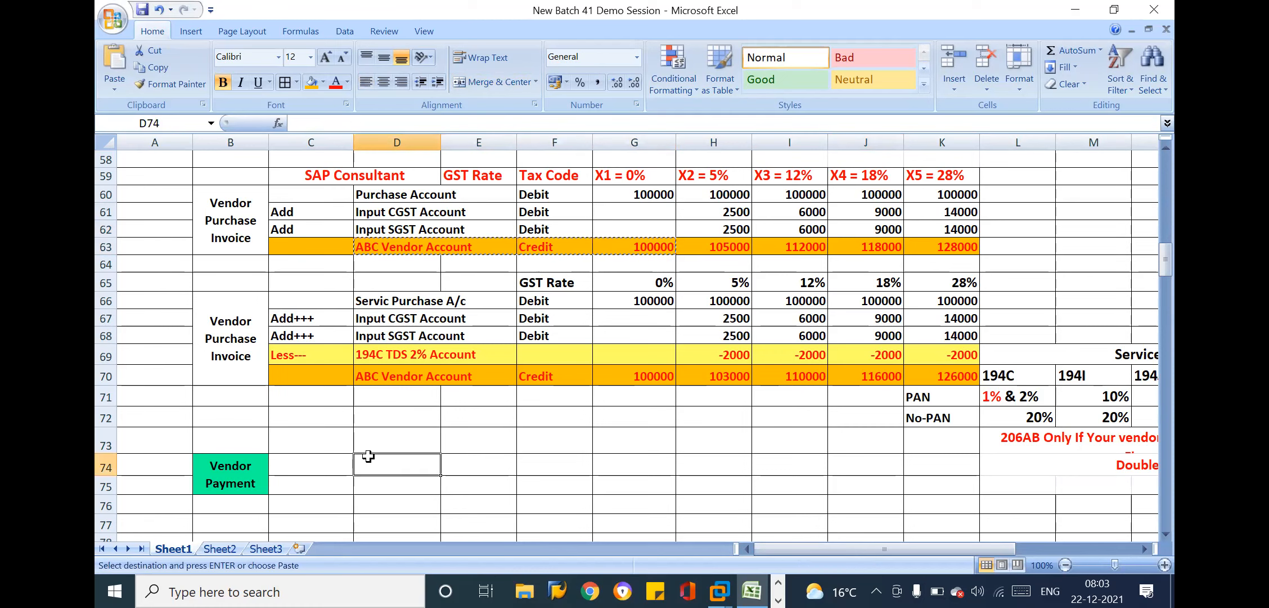
key(ctrl+v)
Change the ABC Vendor Account posting side in F74 to Debit
click(557, 464)
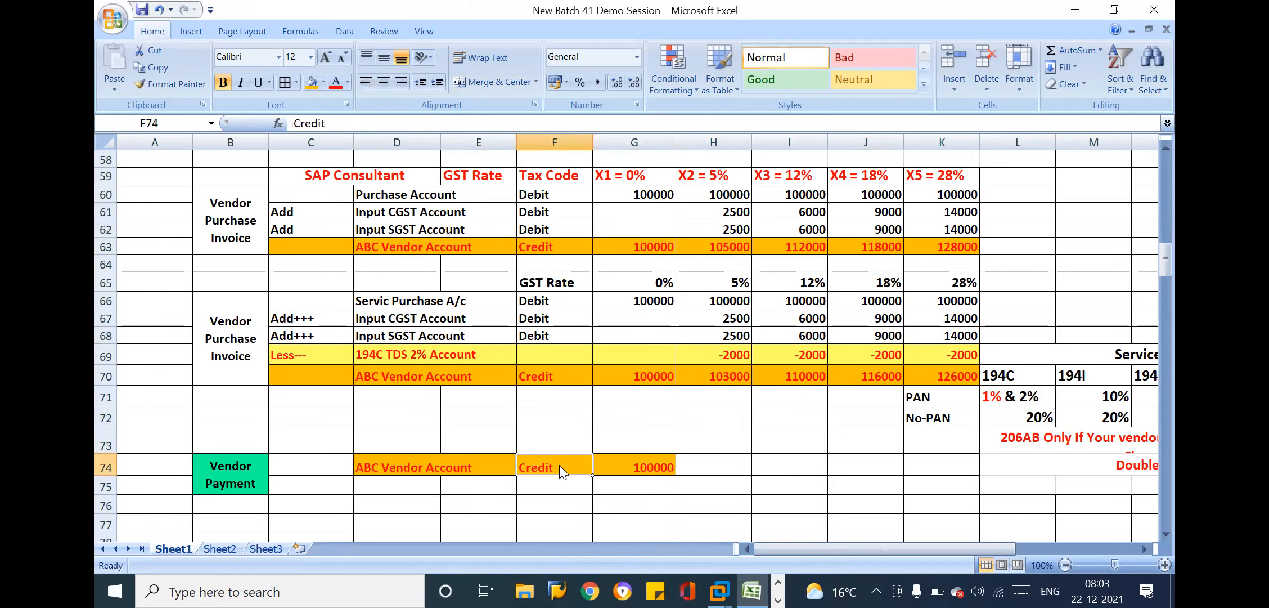
key(BackSpace)
text(Debit)
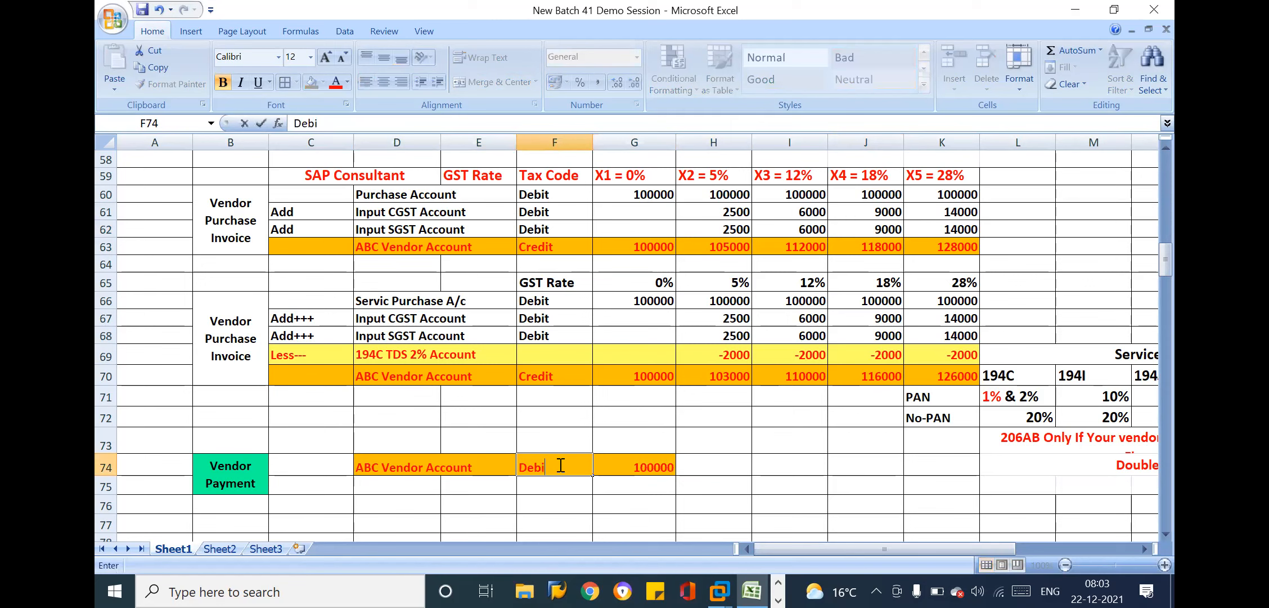
key(Return)
key(Down)
key(Down)
key(Down)
key(Down)
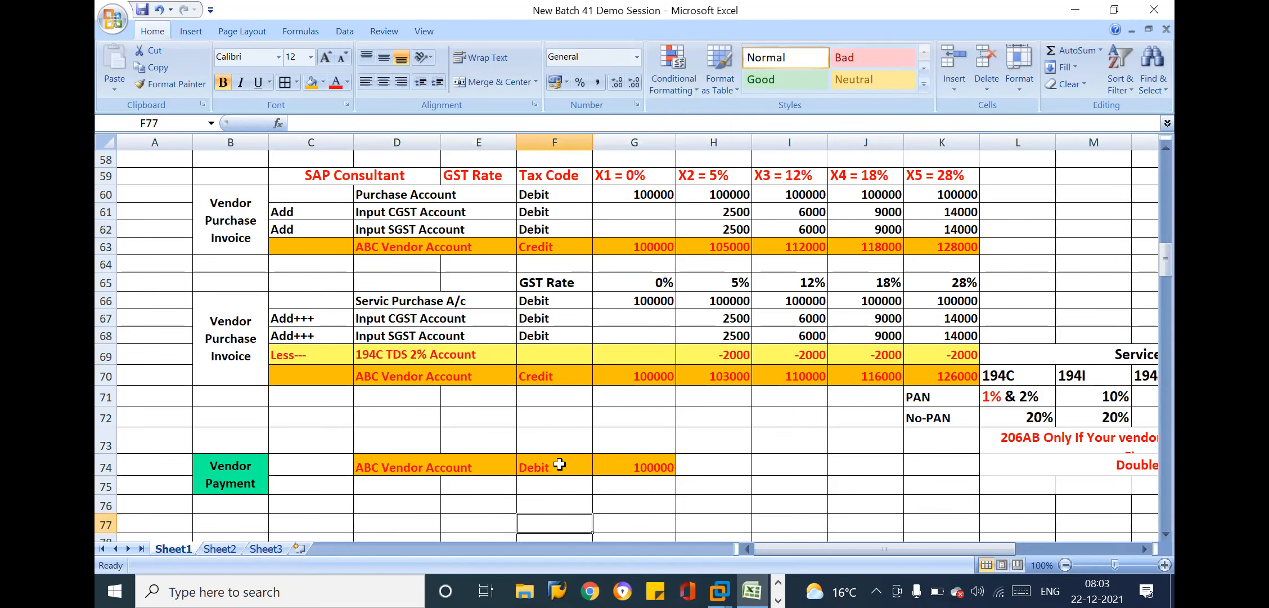
click(685, 447)
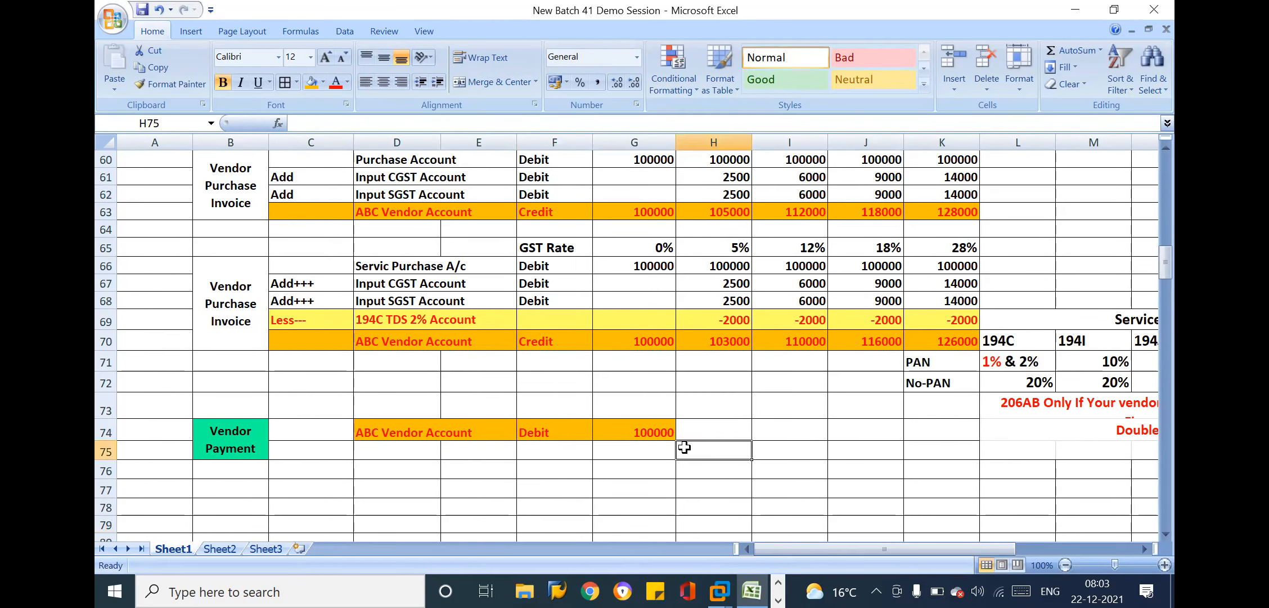
Duplicate the ABC Vendor Account payment line D74:G74 into row 75 and clear the copied contents, keeping the formatting
drag(493, 432, 649, 432)
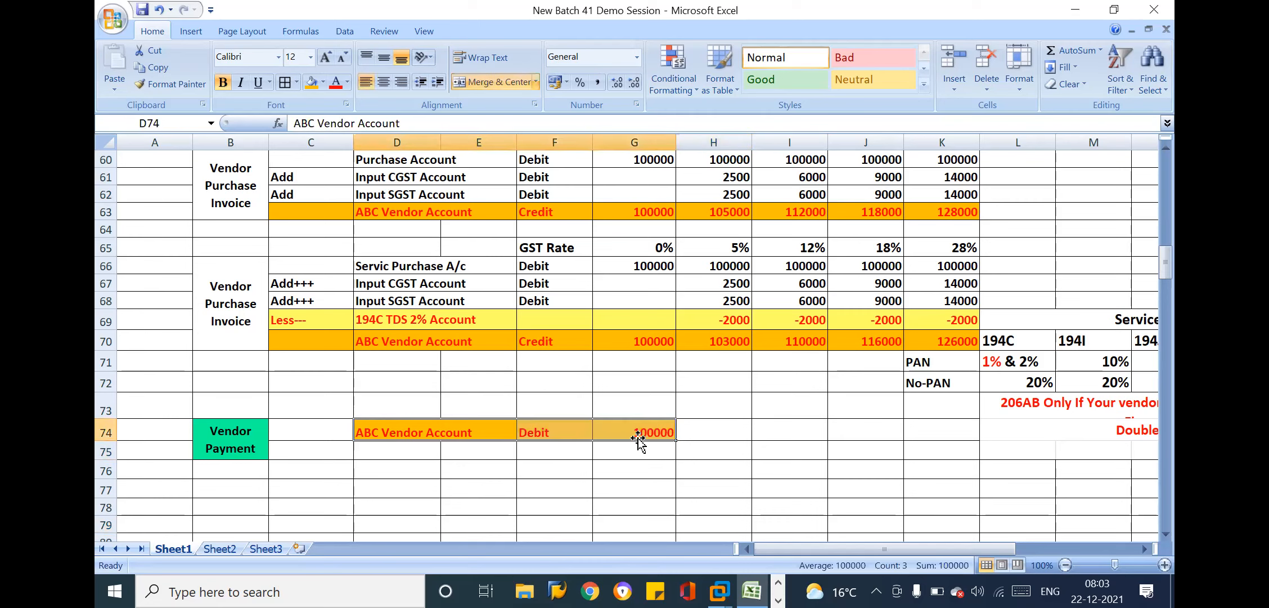
key(ctrl+c)
click(422, 450)
key(ctrl+v)
key(Escape)
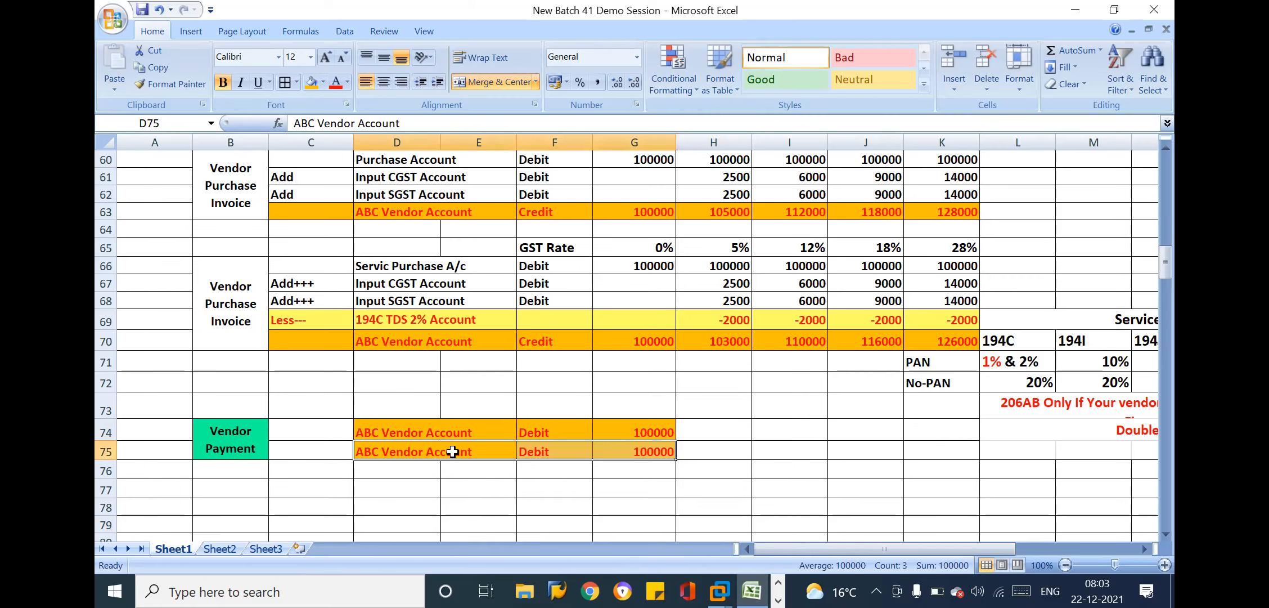
click(461, 450)
shift+click(549, 456)
key(Delete)
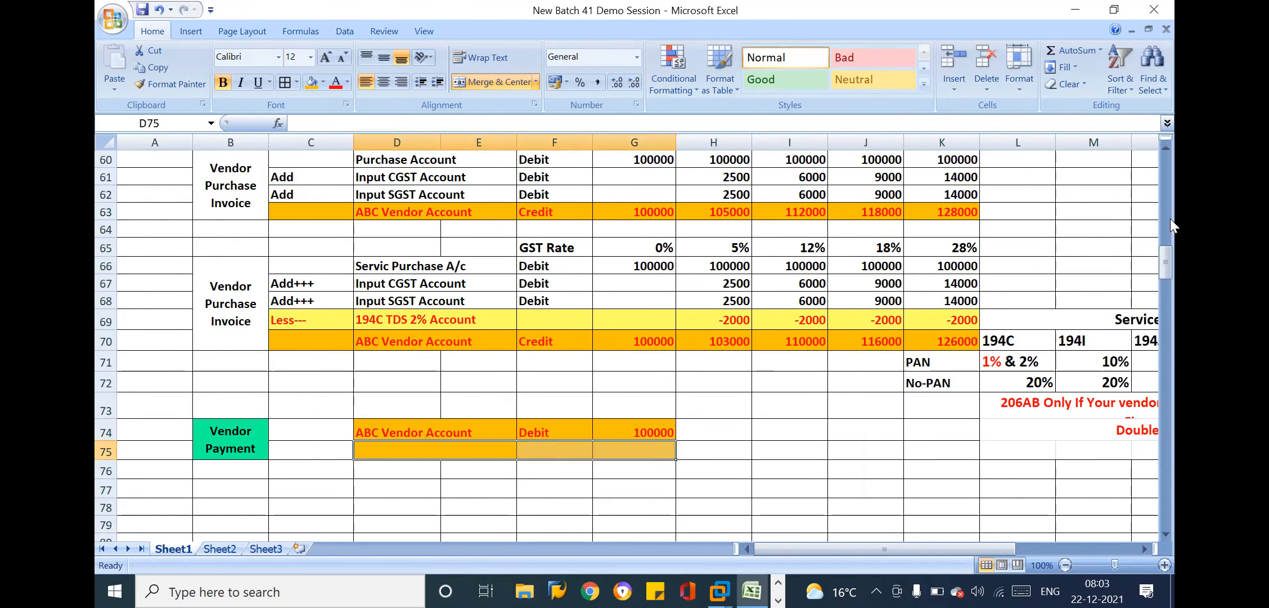
click(974, 266)
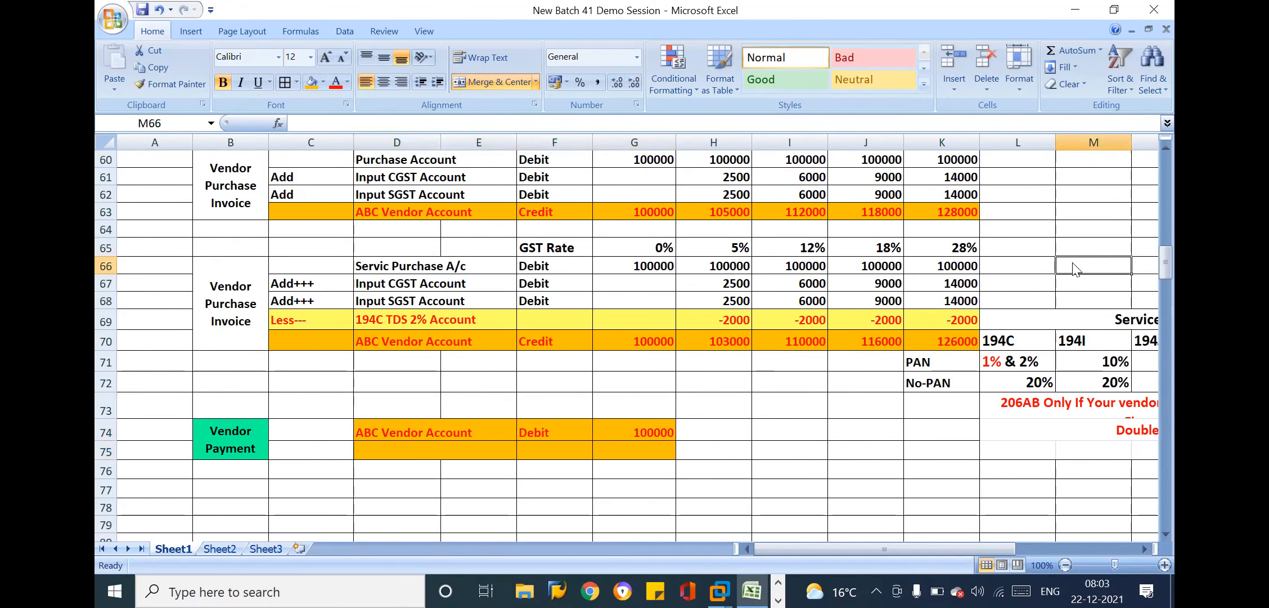
right_click(974, 266)
click(696, 384)
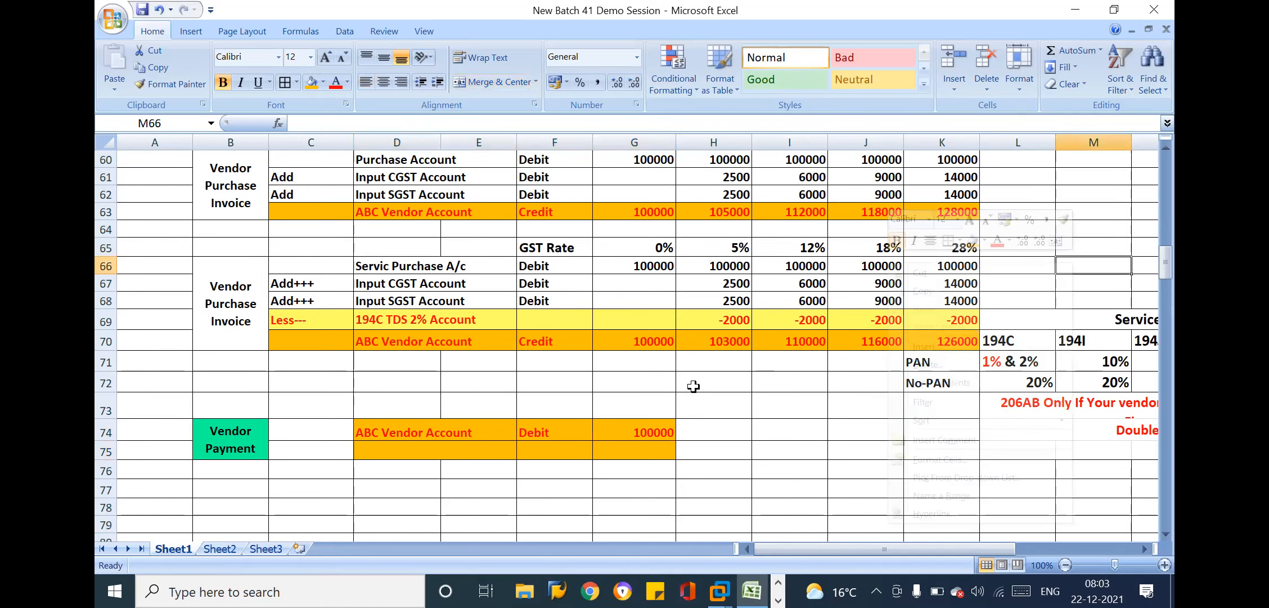
click(627, 397)
Fill row 75 with the payment's second line: SBI Bank Account, Credit, 100000
click(474, 446)
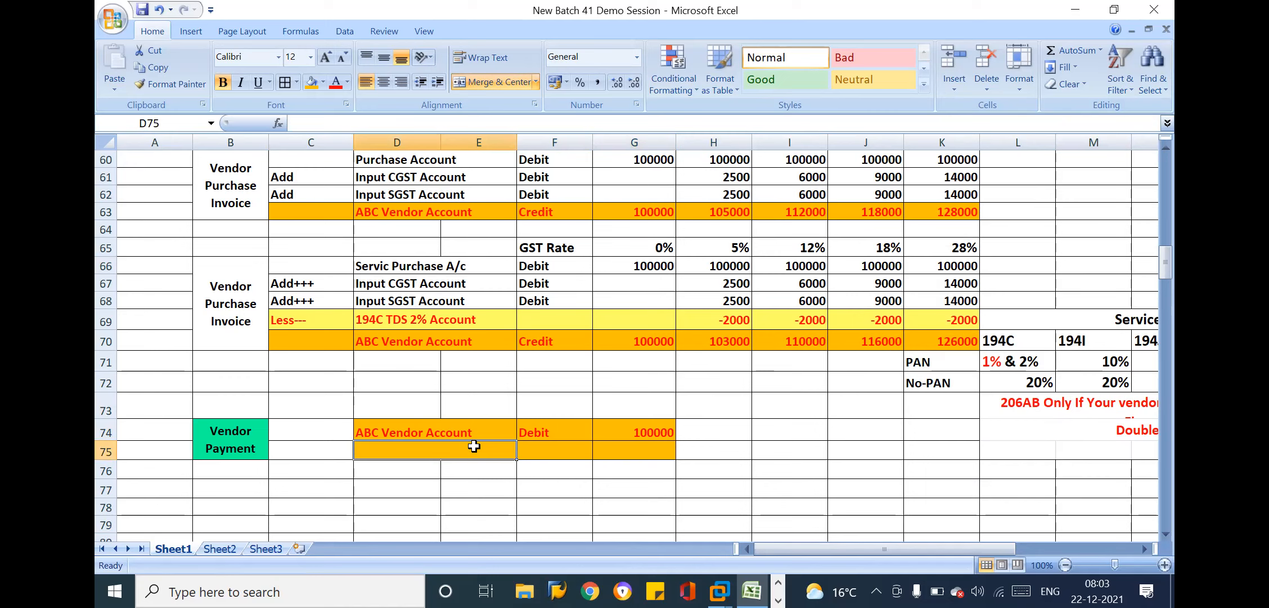
text(SBI)
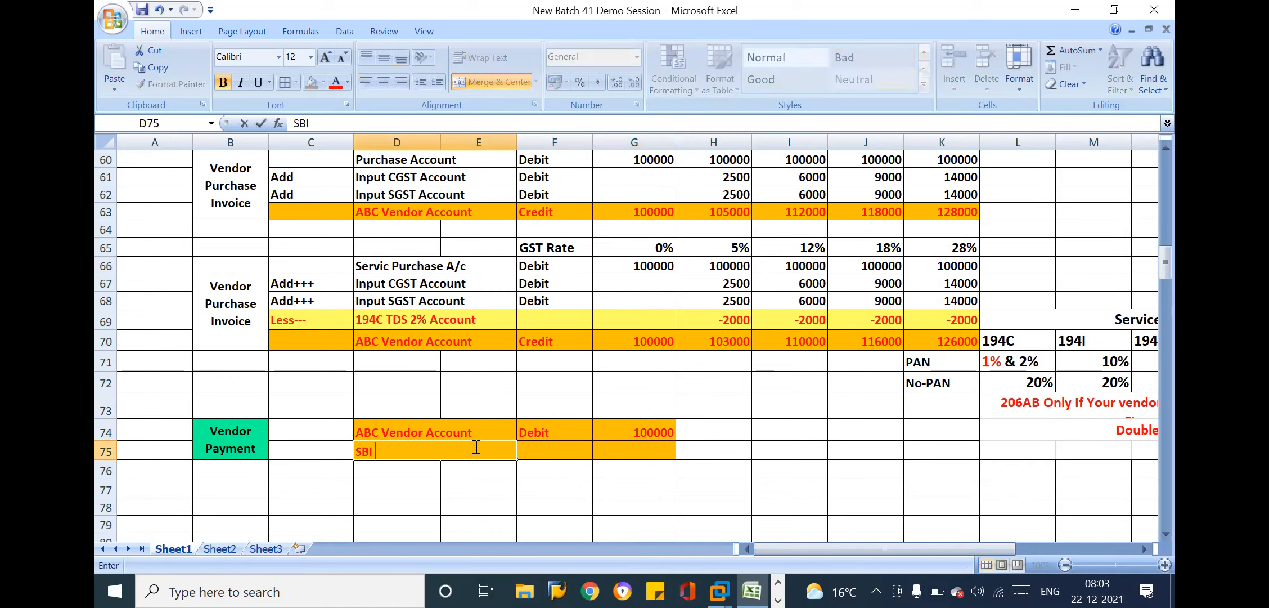
text( Bank Account)
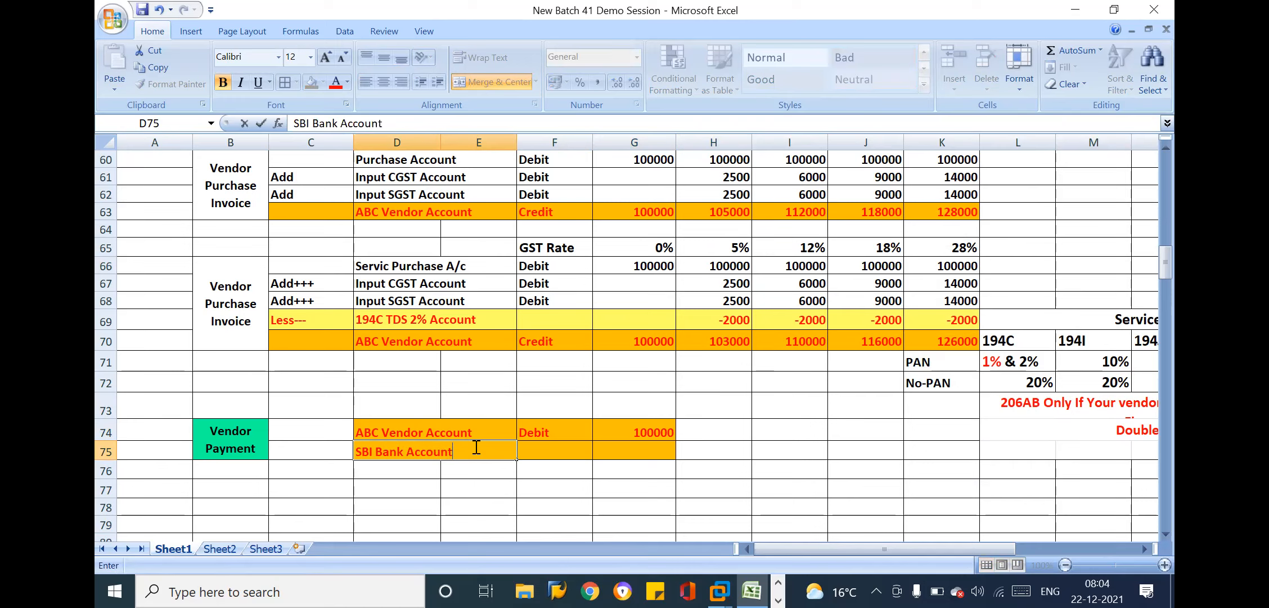
key(Tab)
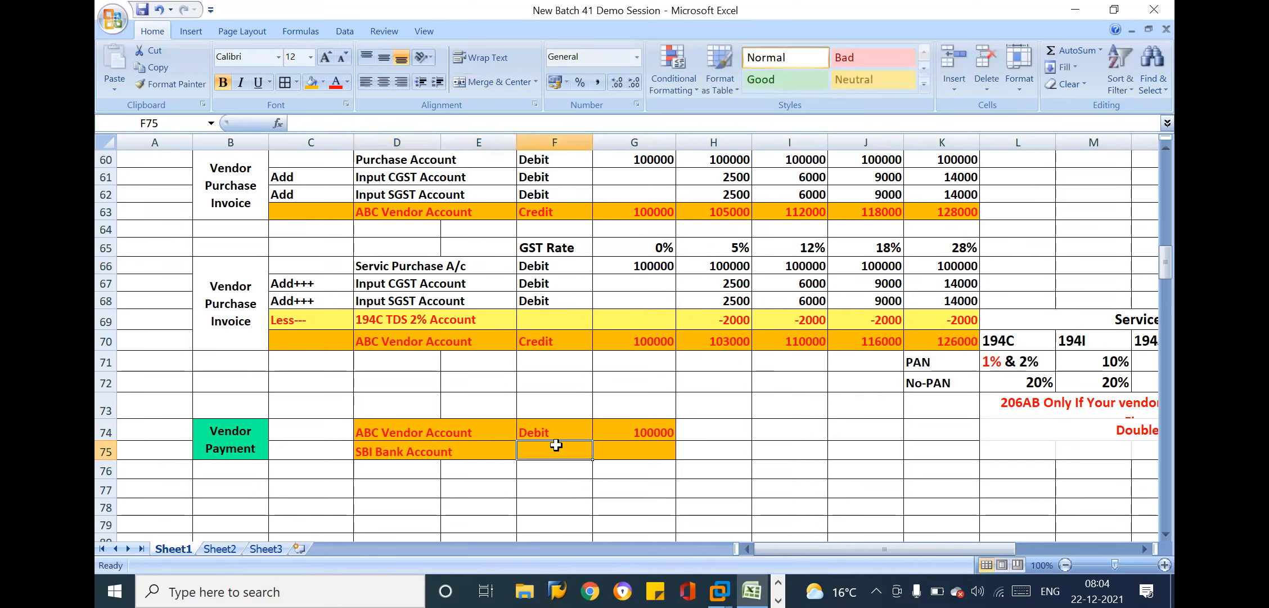
text(Credit)
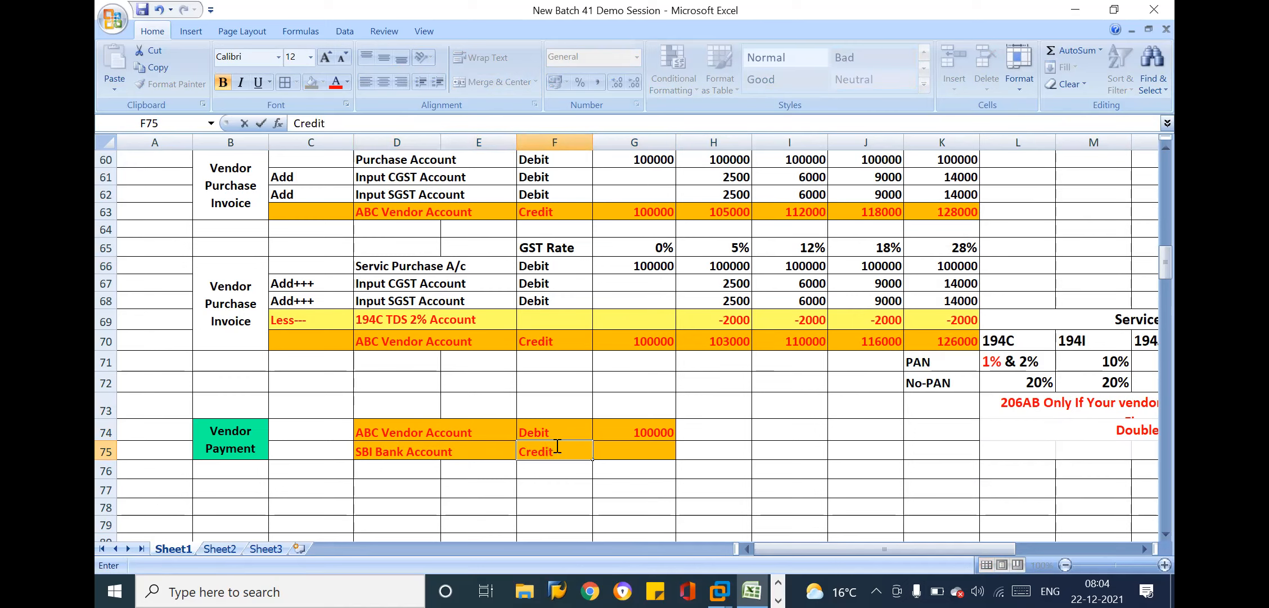
key(Tab)
text(100000)
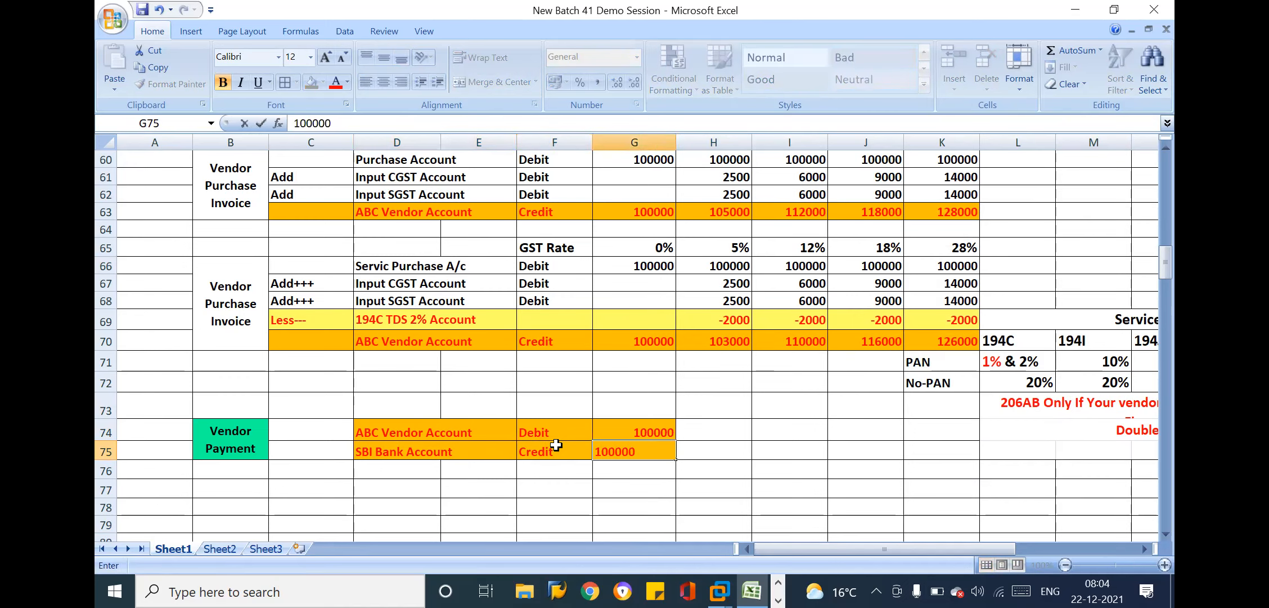
key(Return)
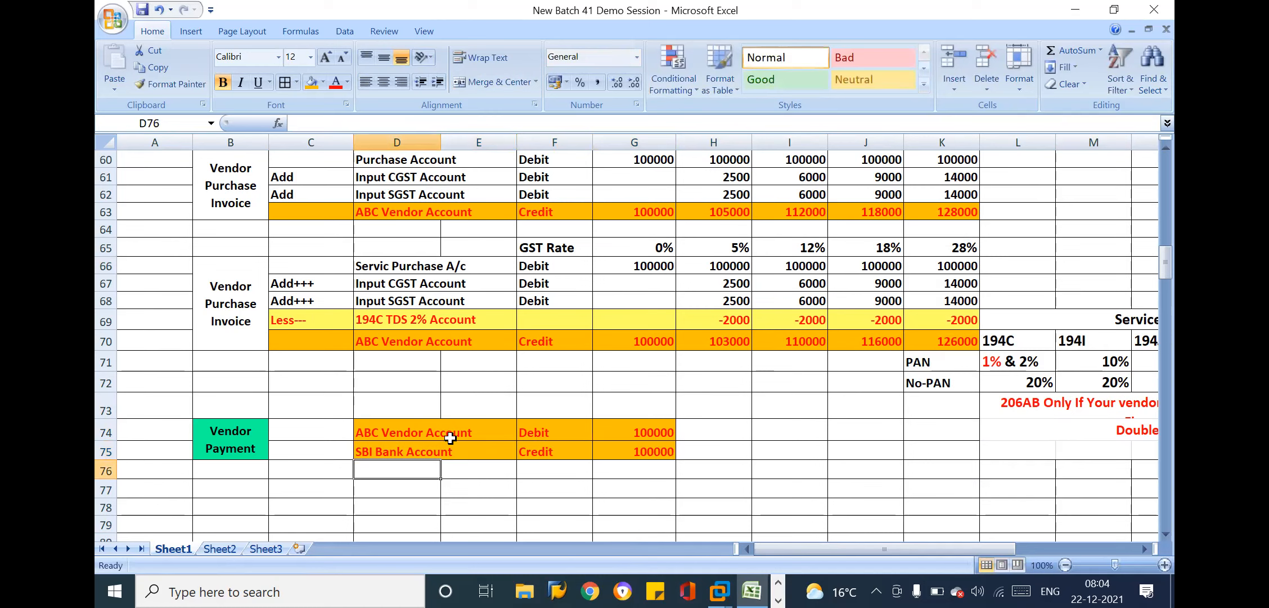
Fill the vendor payment entry D74:G75 with turquoise and color its text black
drag(415, 427, 639, 450)
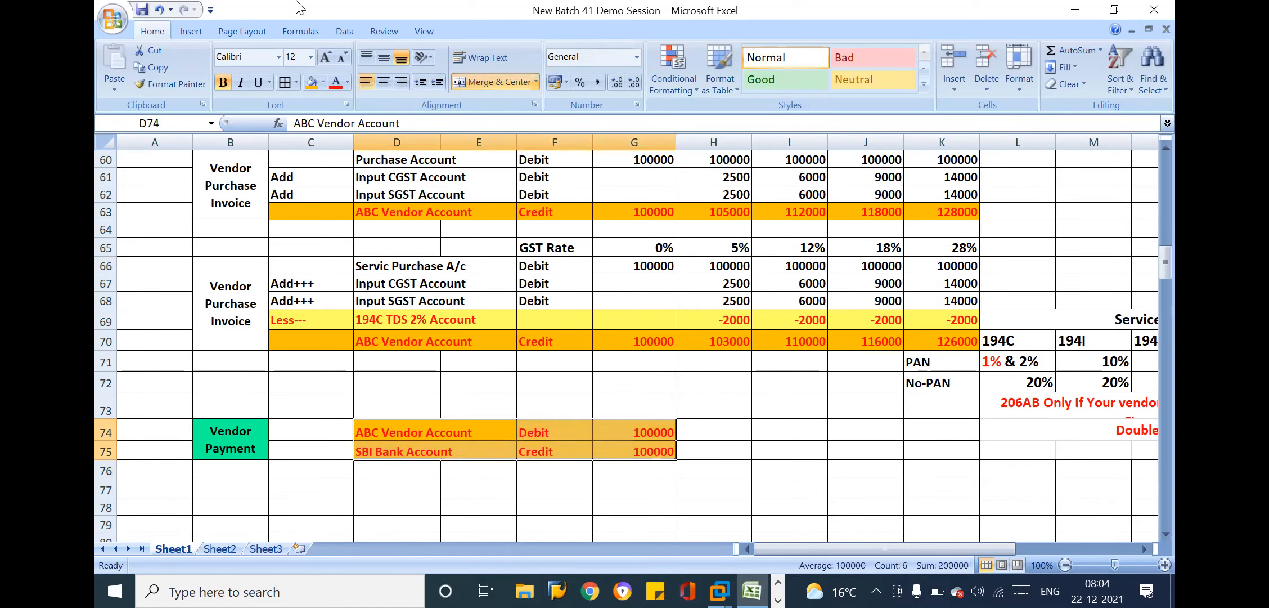
click(325, 82)
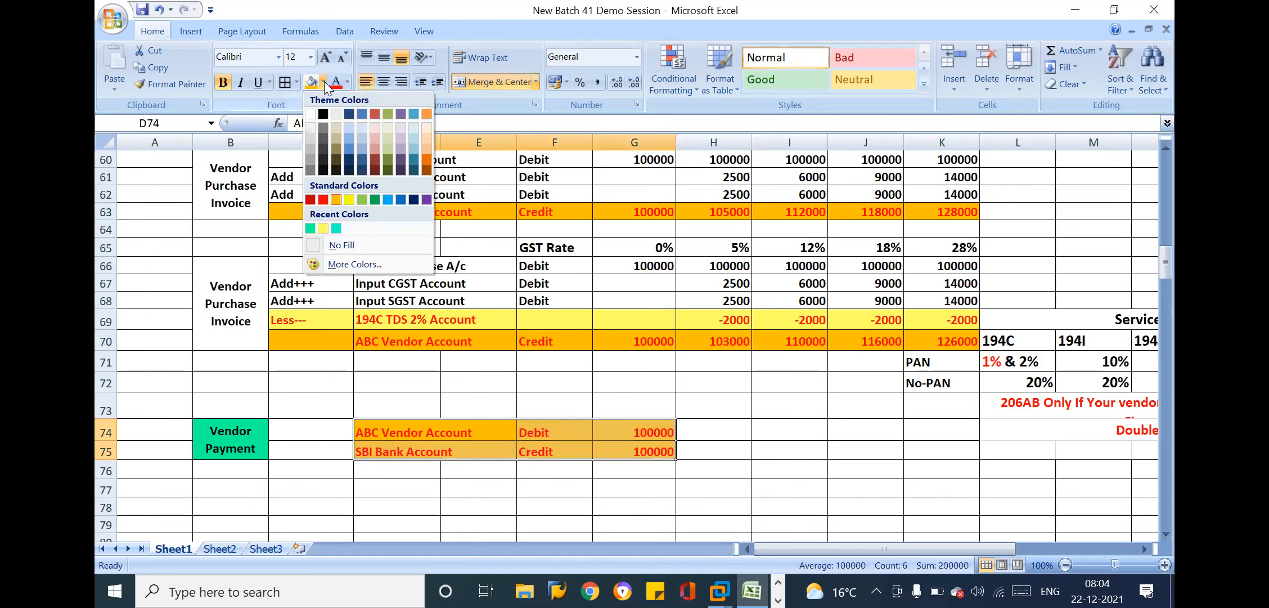
click(336, 228)
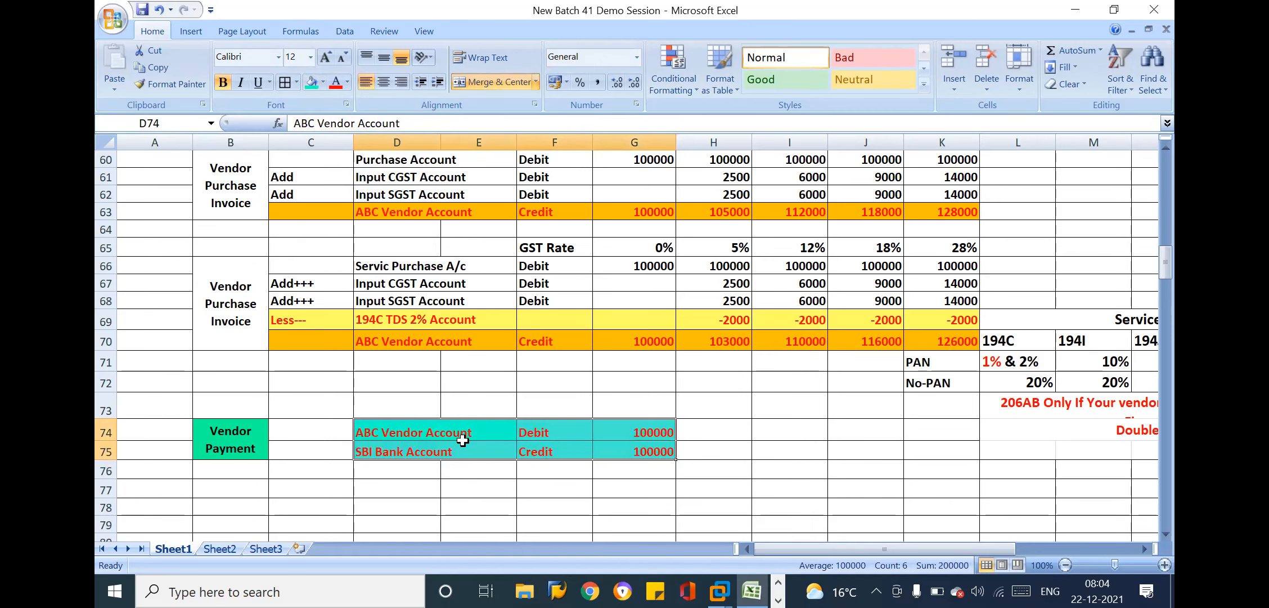
click(347, 83)
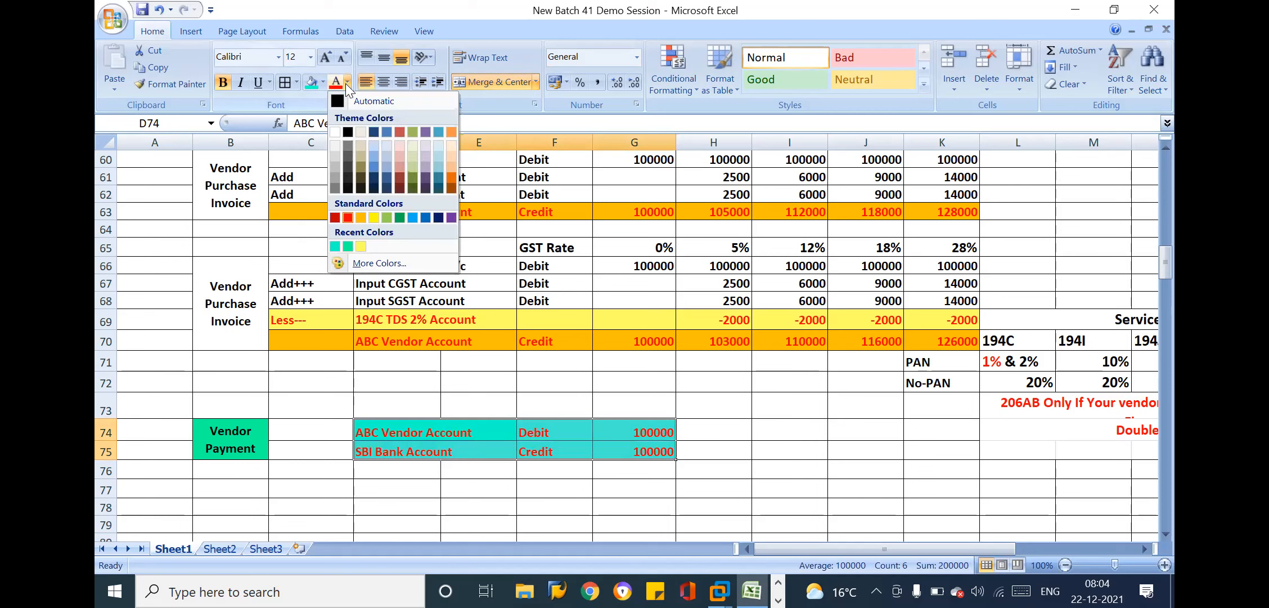
click(348, 133)
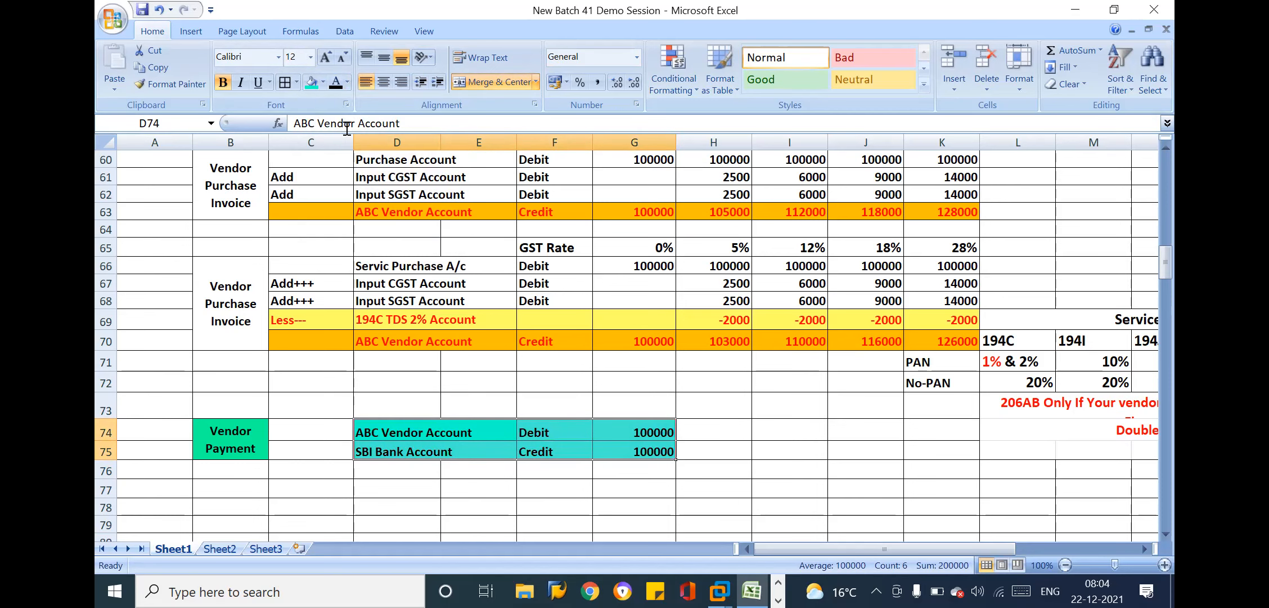
Examine the vendor payment entry, from the SBI Bank Account credit line to the ABC Vendor Account debit and its amount
click(561, 447)
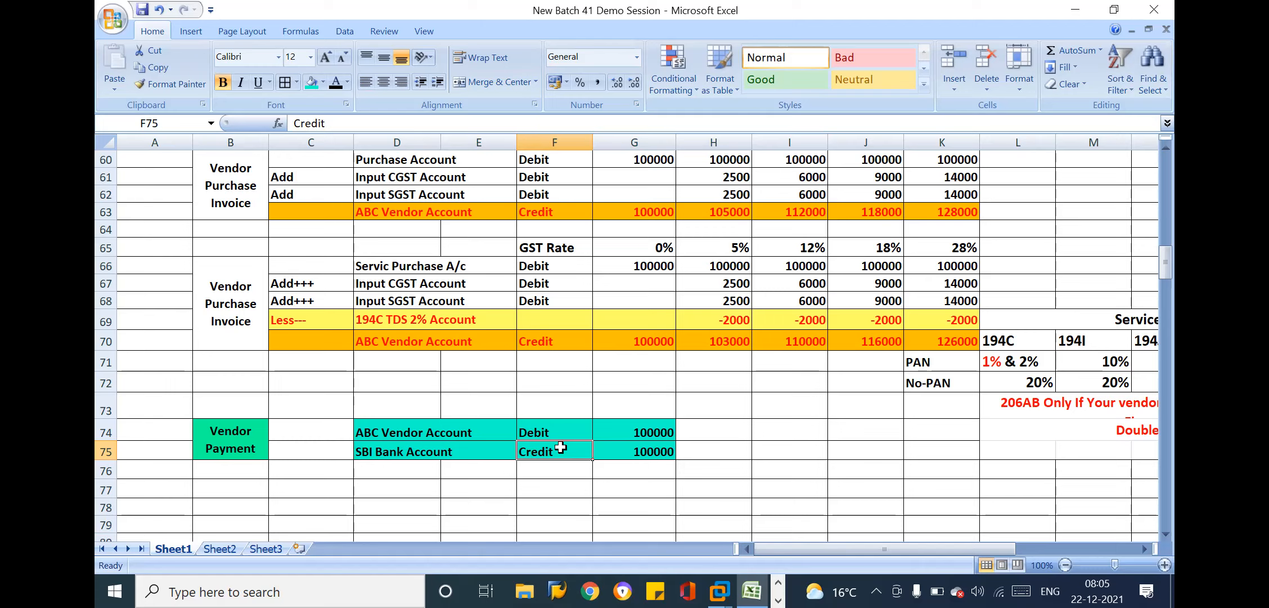
click(418, 452)
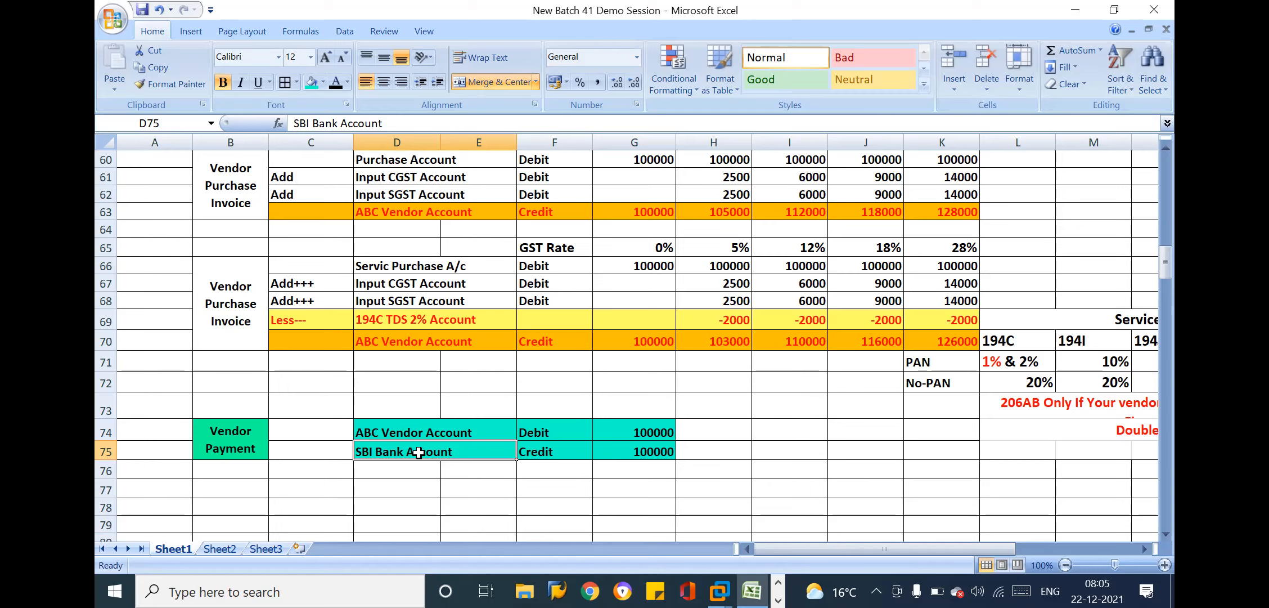
drag(418, 452, 661, 456)
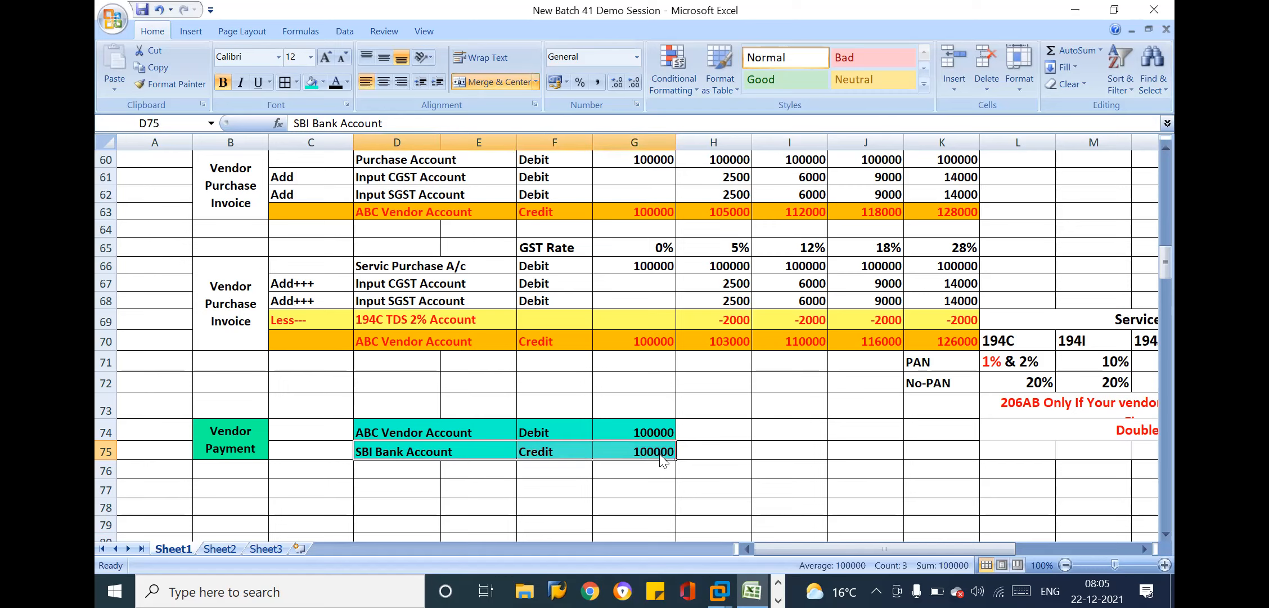
click(745, 428)
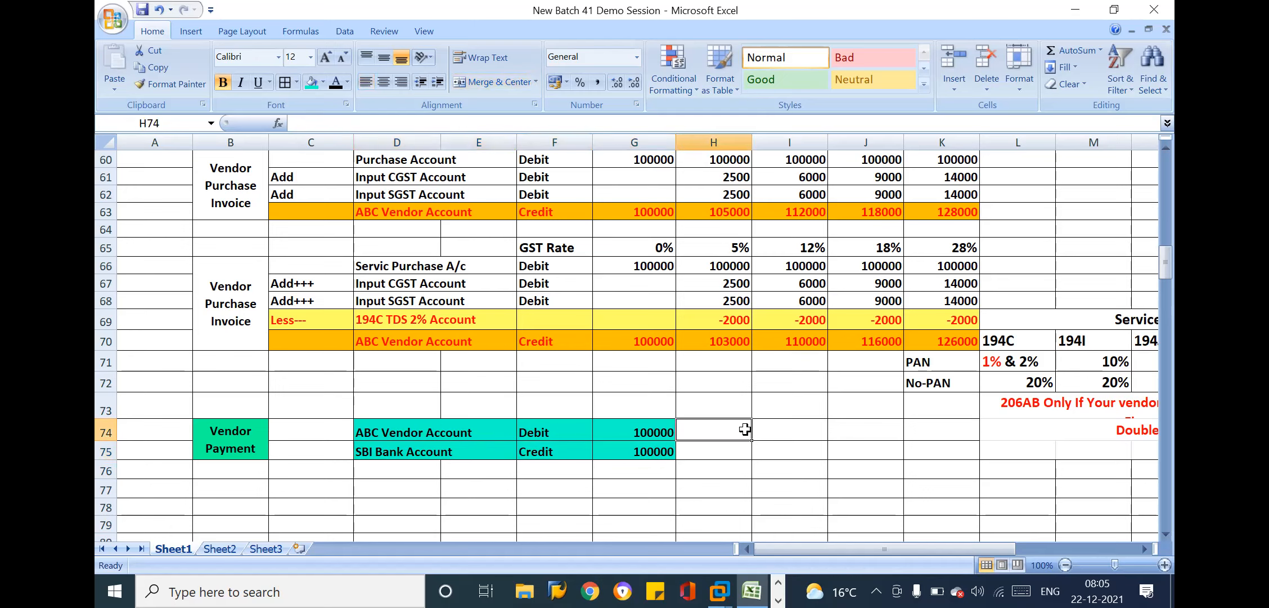
click(707, 463)
key(Down)
key(Down)
key(Down)
key(Down)
key(Down)
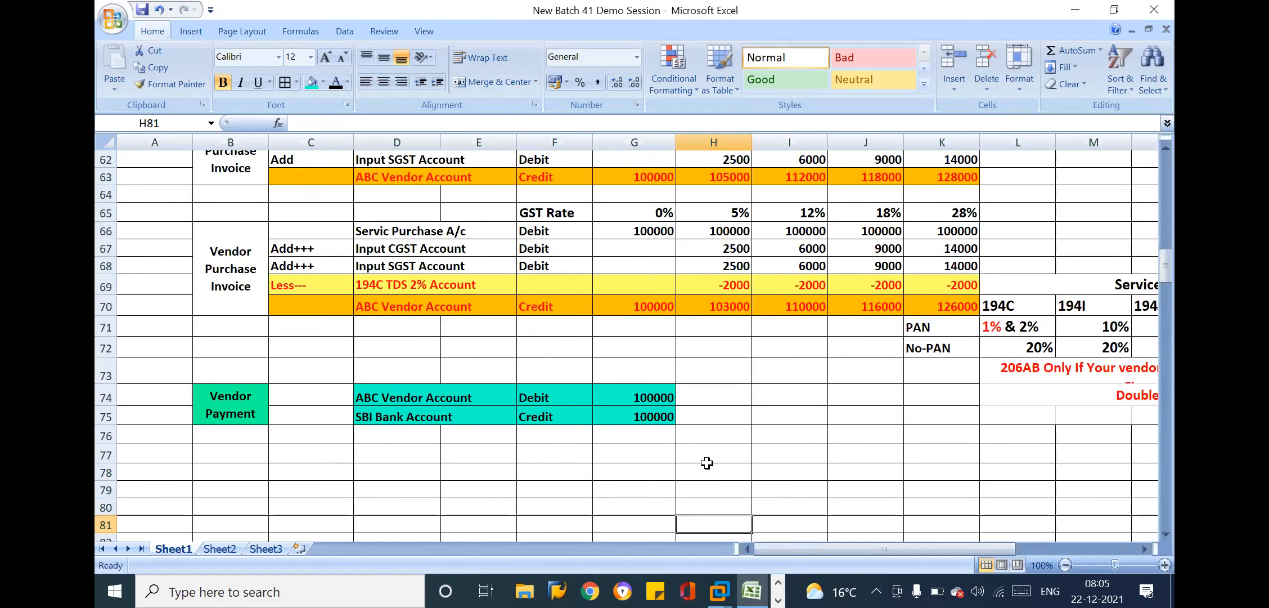
key(Down)
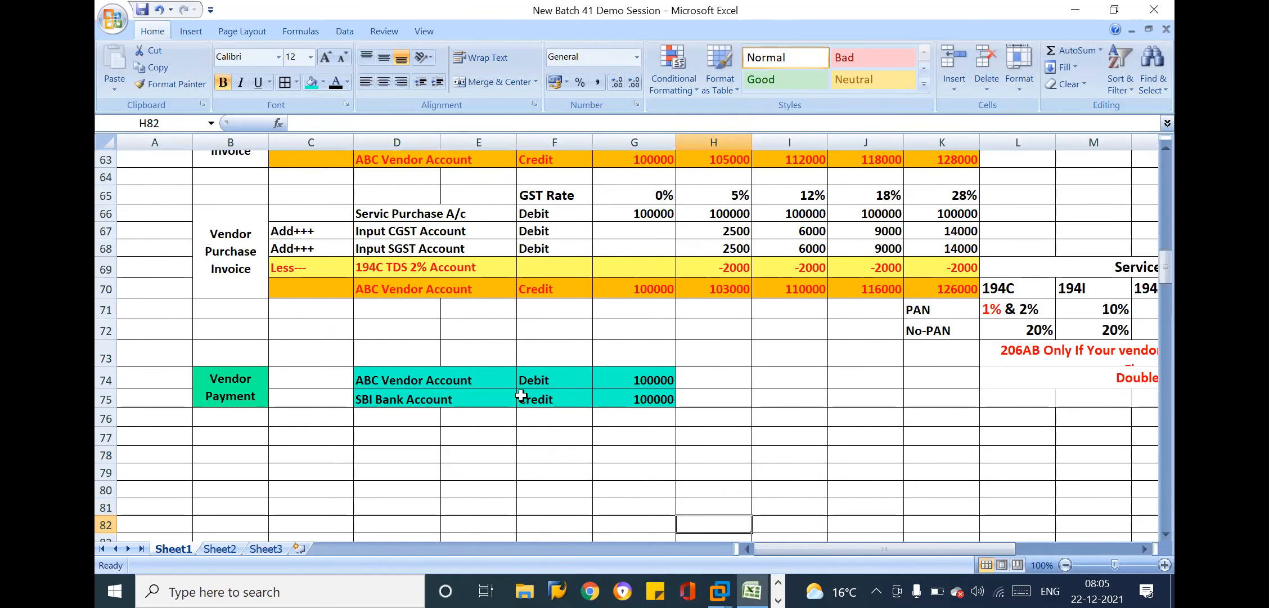
click(468, 374)
click(581, 372)
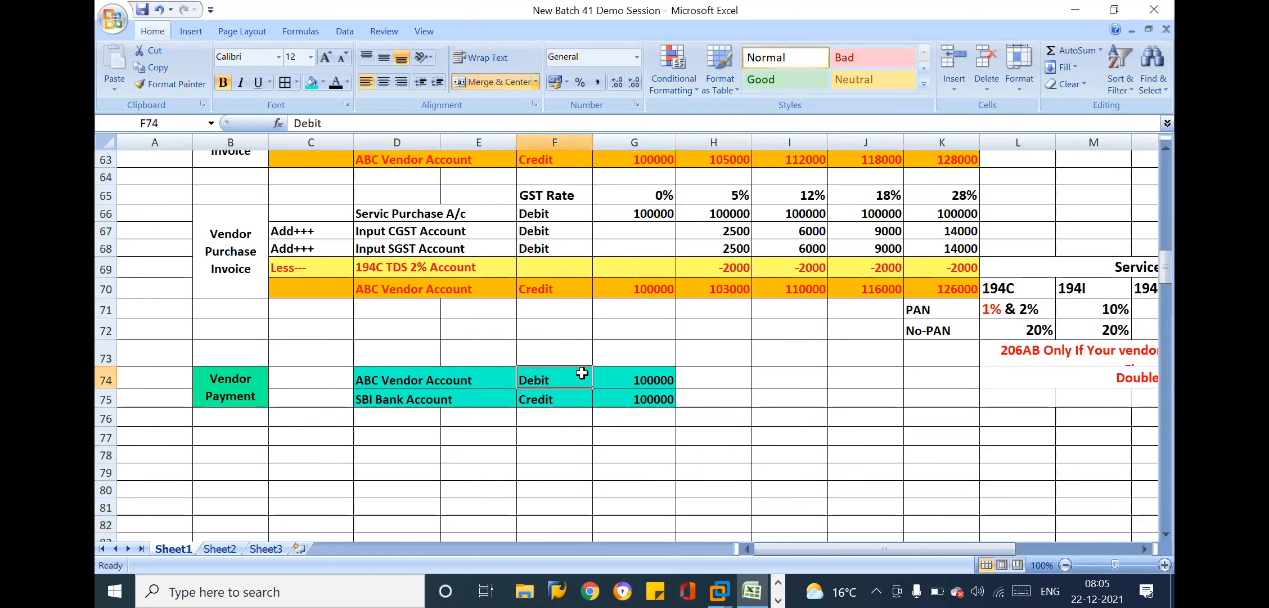
click(635, 380)
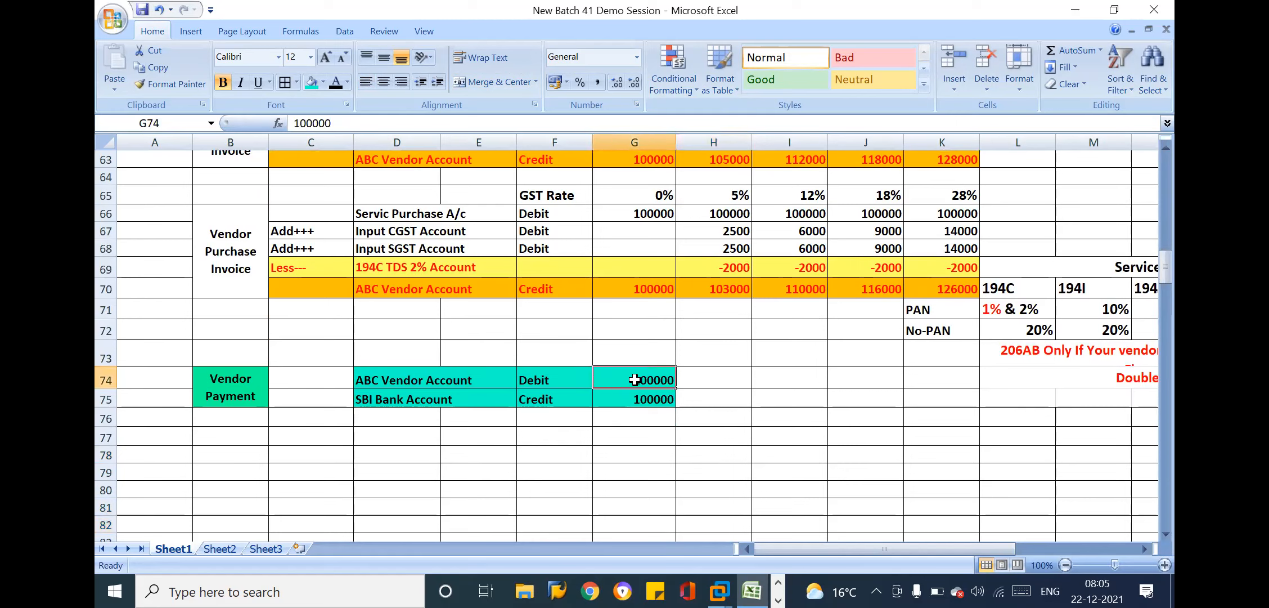
Enter "-" in F71, directly below the Credit label of the service purchase entry's ABC Vendor Account line
click(392, 288)
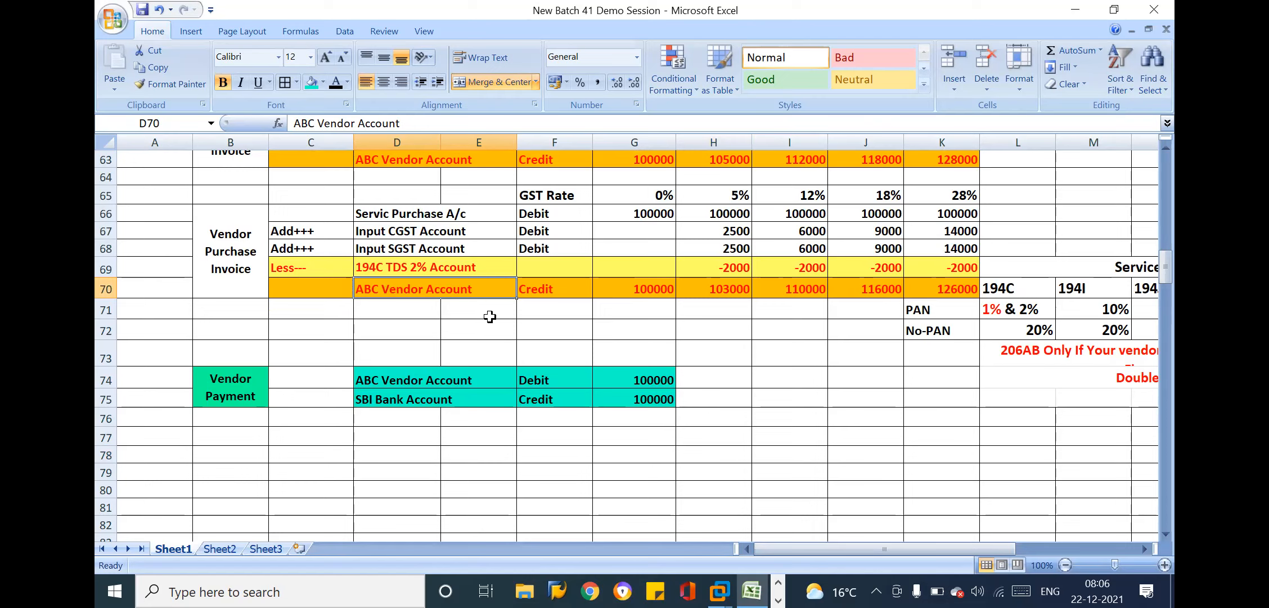
click(547, 309)
text(-)
key(Return)
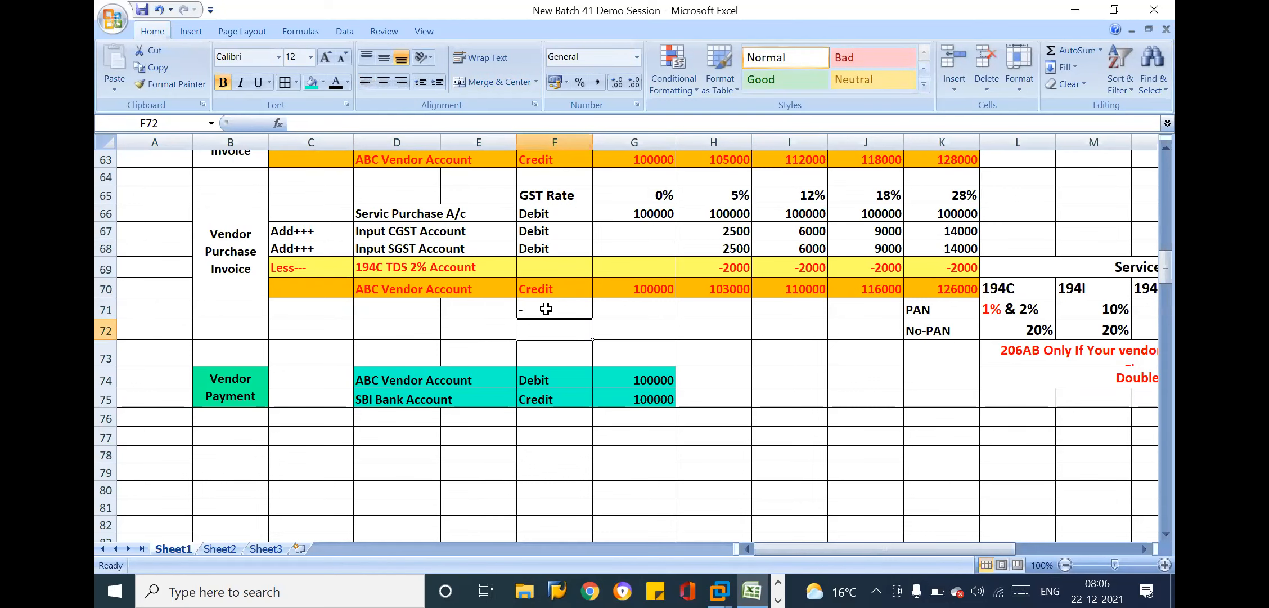
text(+)
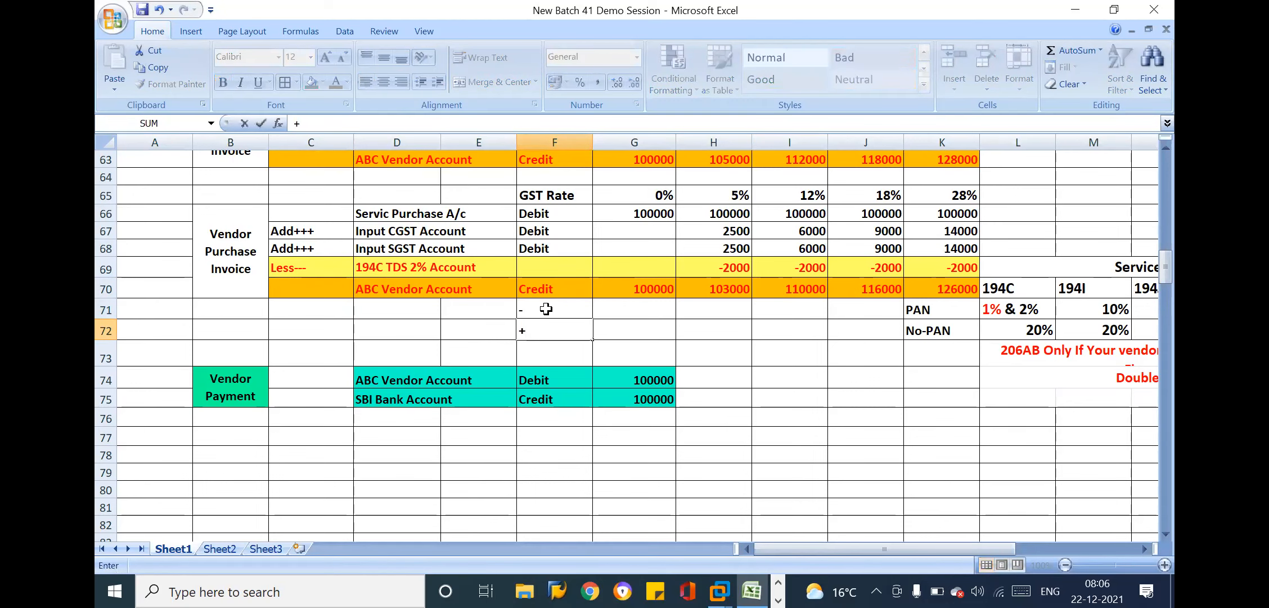
click(644, 308)
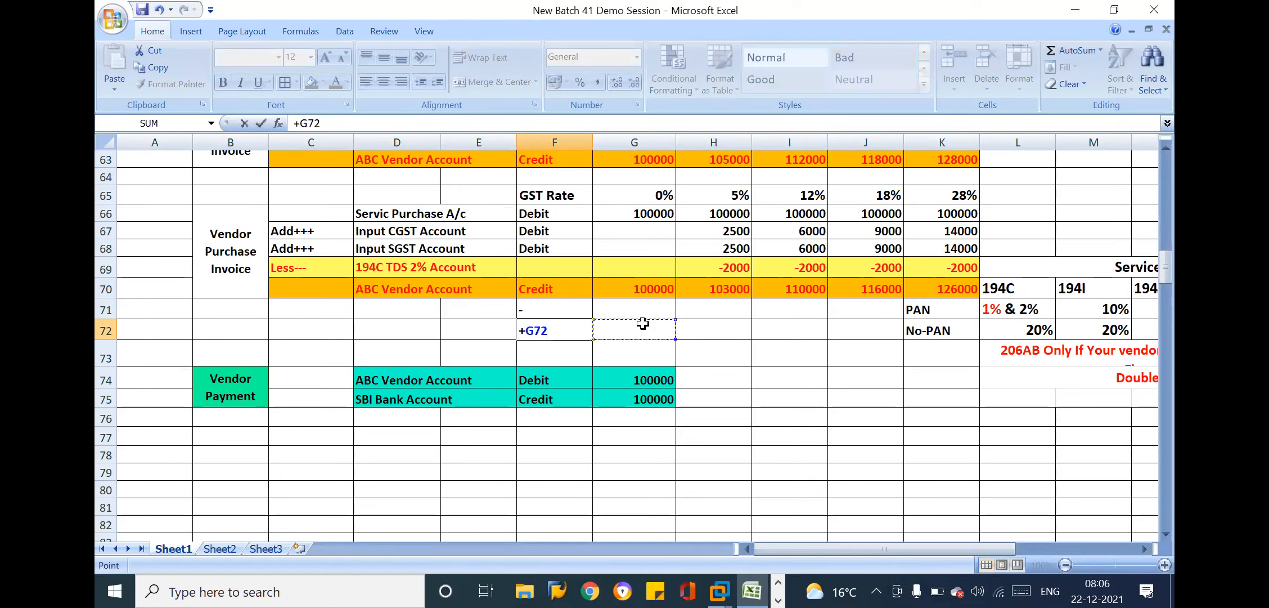
key(Escape)
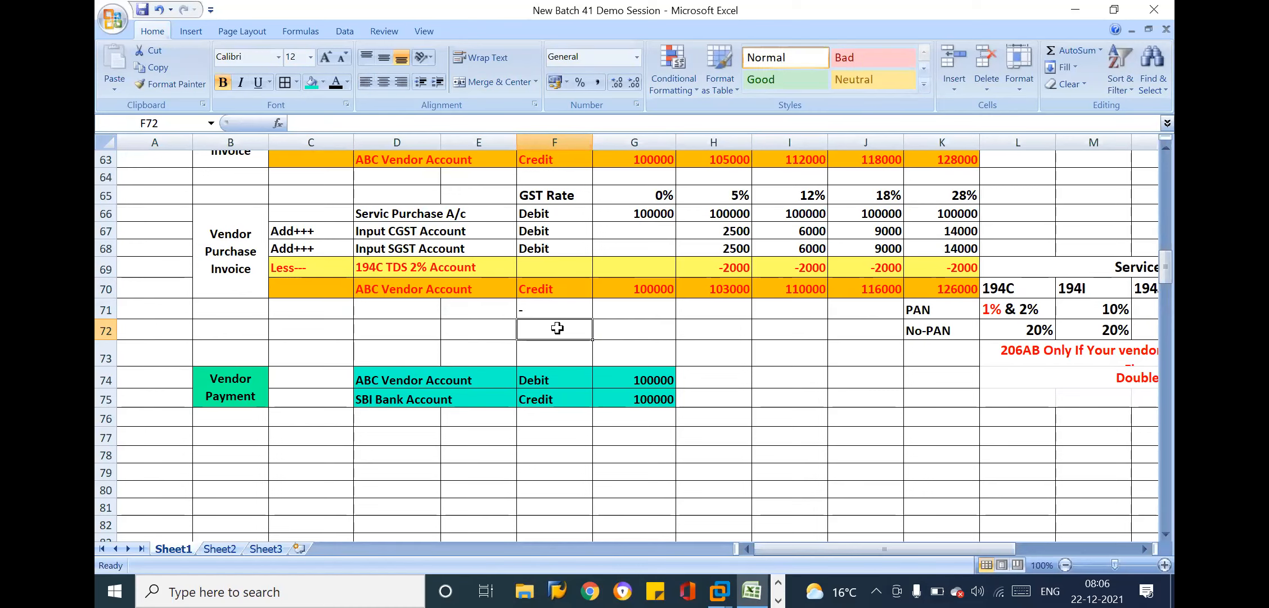
Clear the sign annotation from F71:G72, below the service purchase entry's ABC Vendor Account line
drag(531, 309, 630, 333)
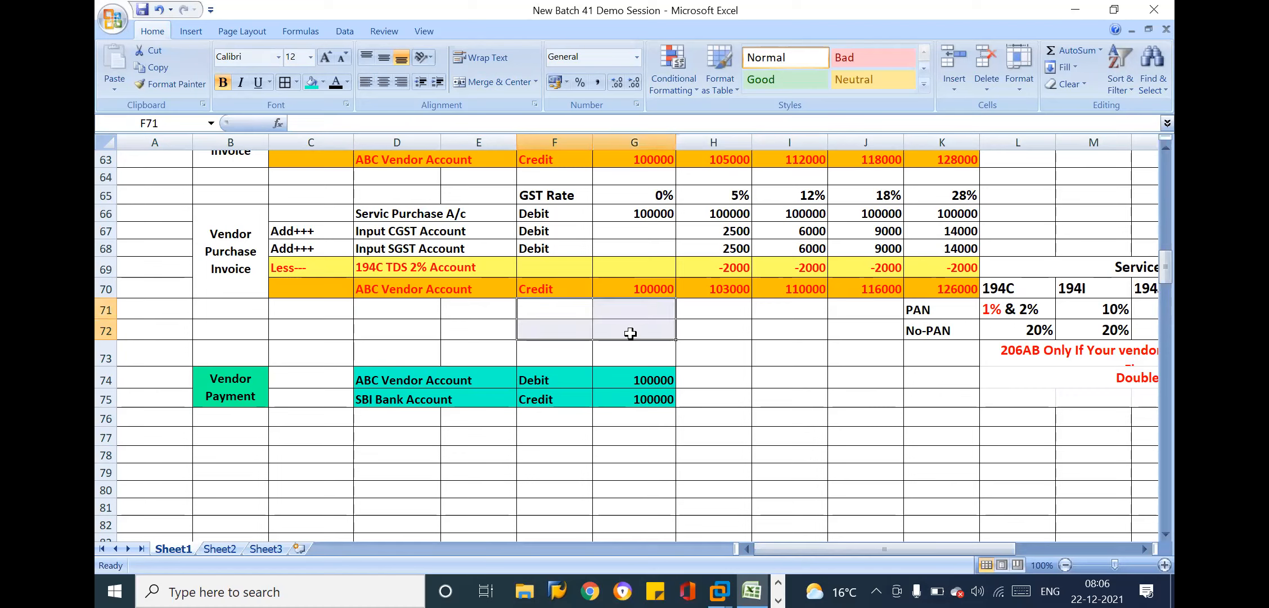
click(554, 288)
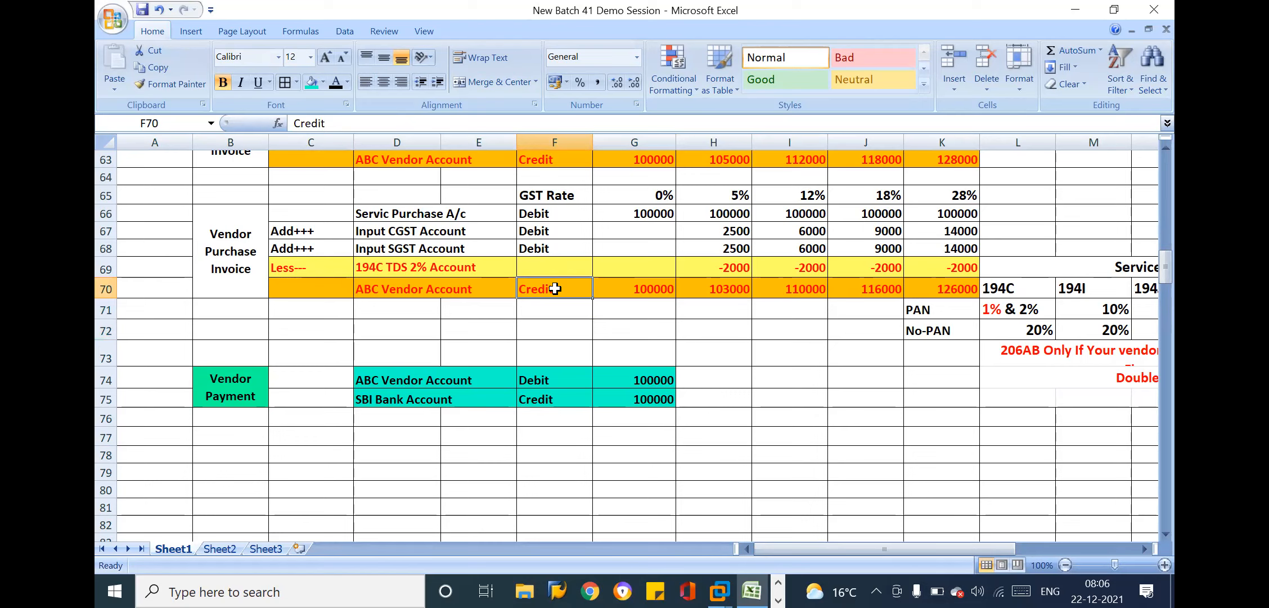
Examine the ABC Vendor Account credit line in row 70 against the vendor payment's debit line and SBI Bank Account credit line
drag(354, 288, 937, 279)
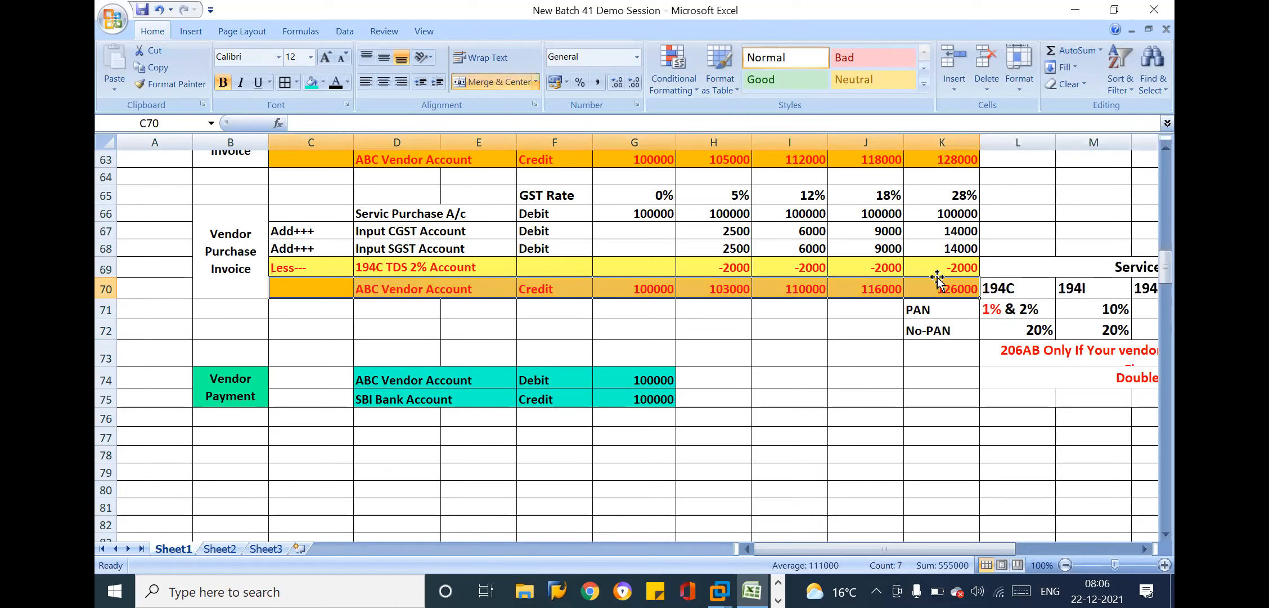
click(557, 288)
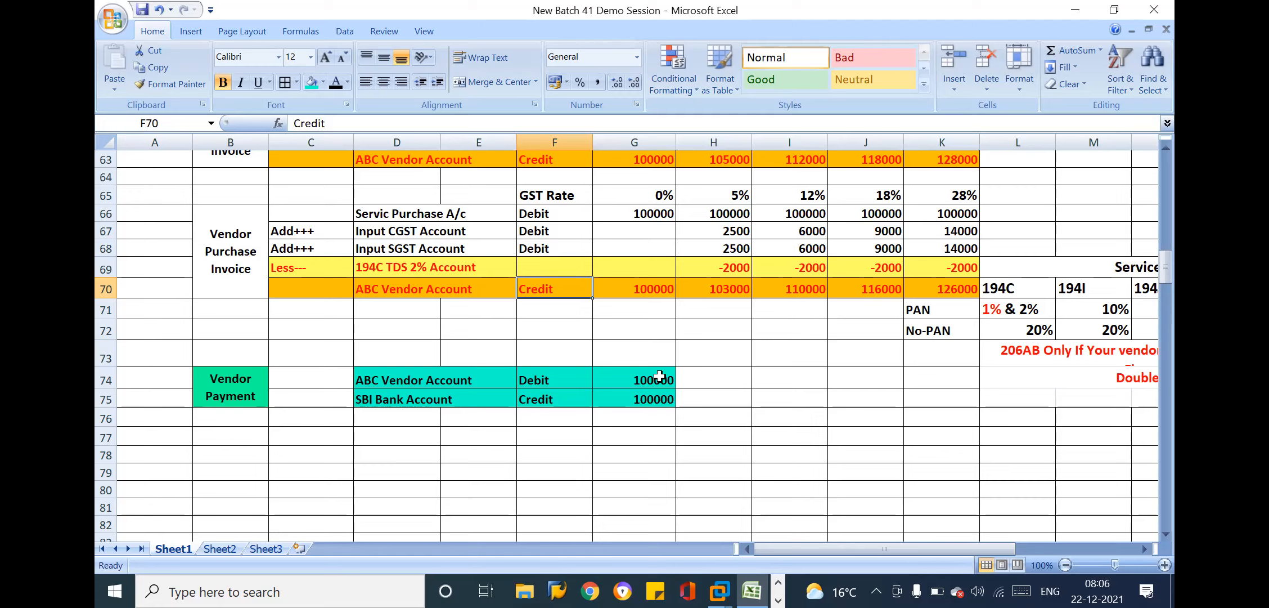
click(563, 381)
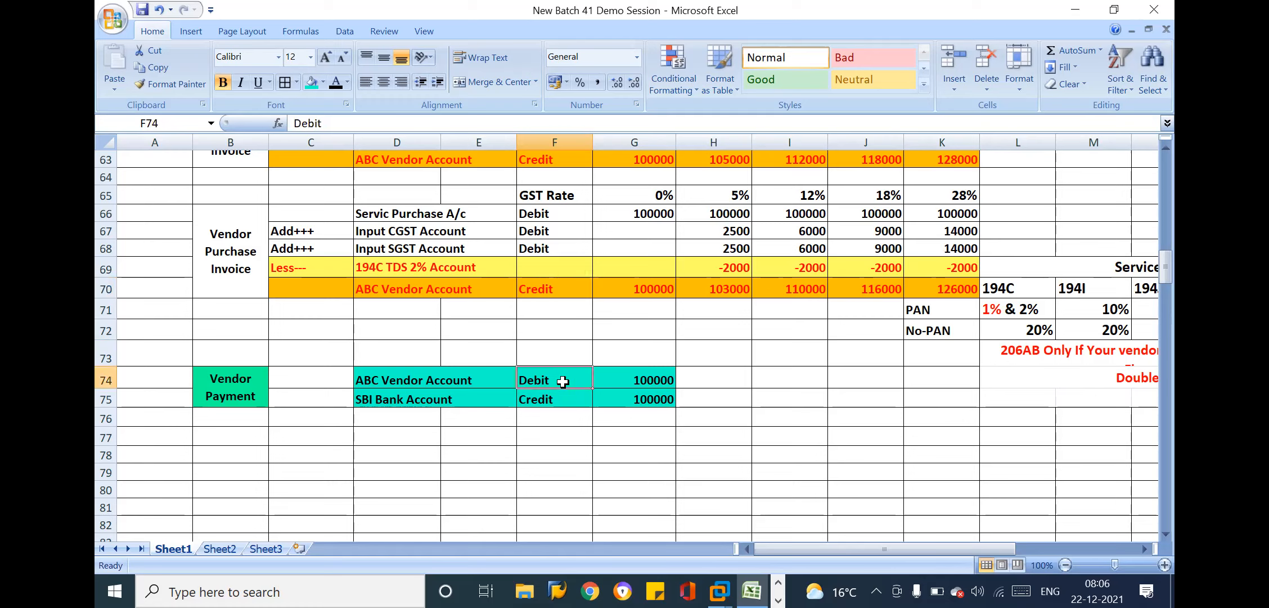
click(642, 380)
click(766, 413)
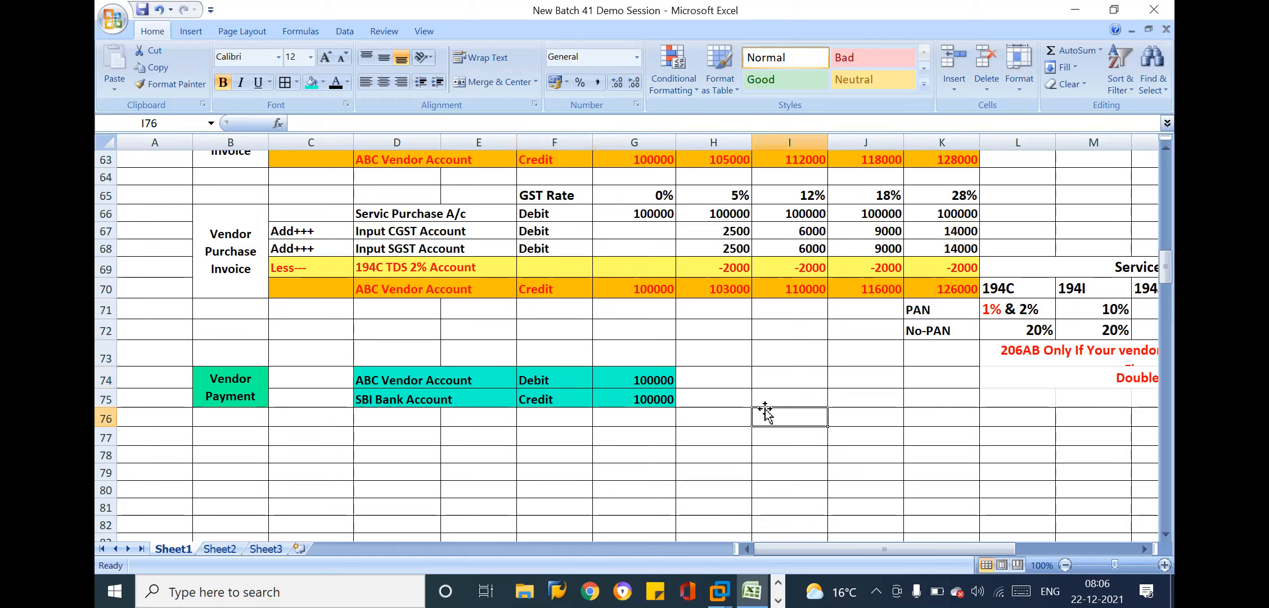
click(542, 393)
drag(451, 395, 630, 395)
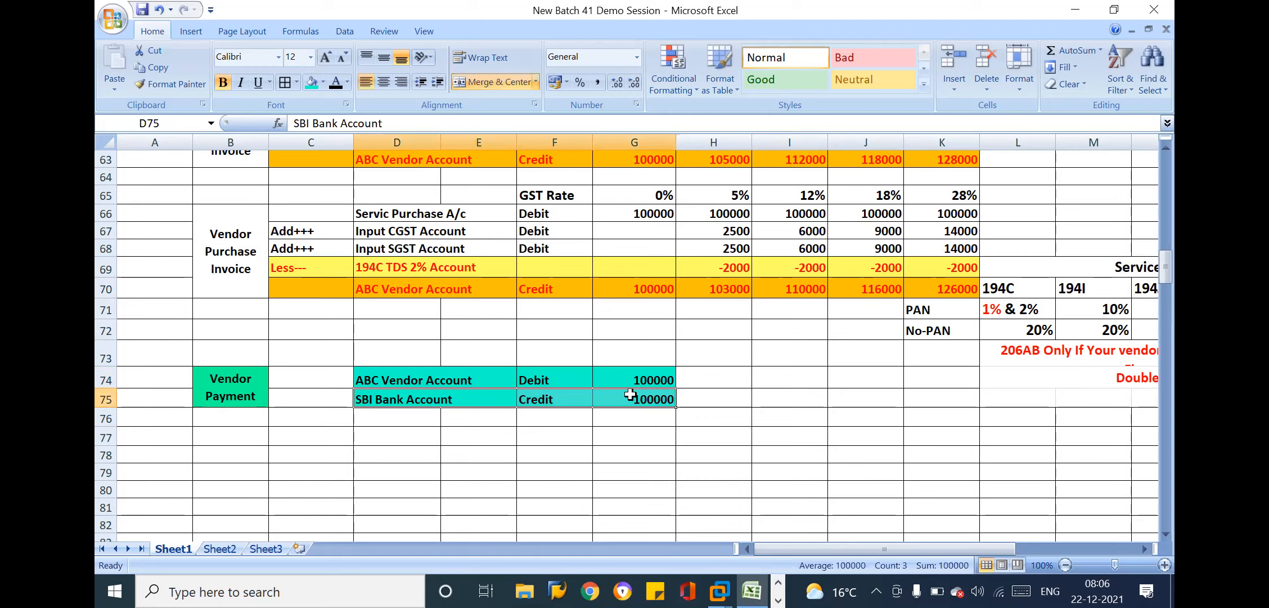
click(684, 401)
click(578, 404)
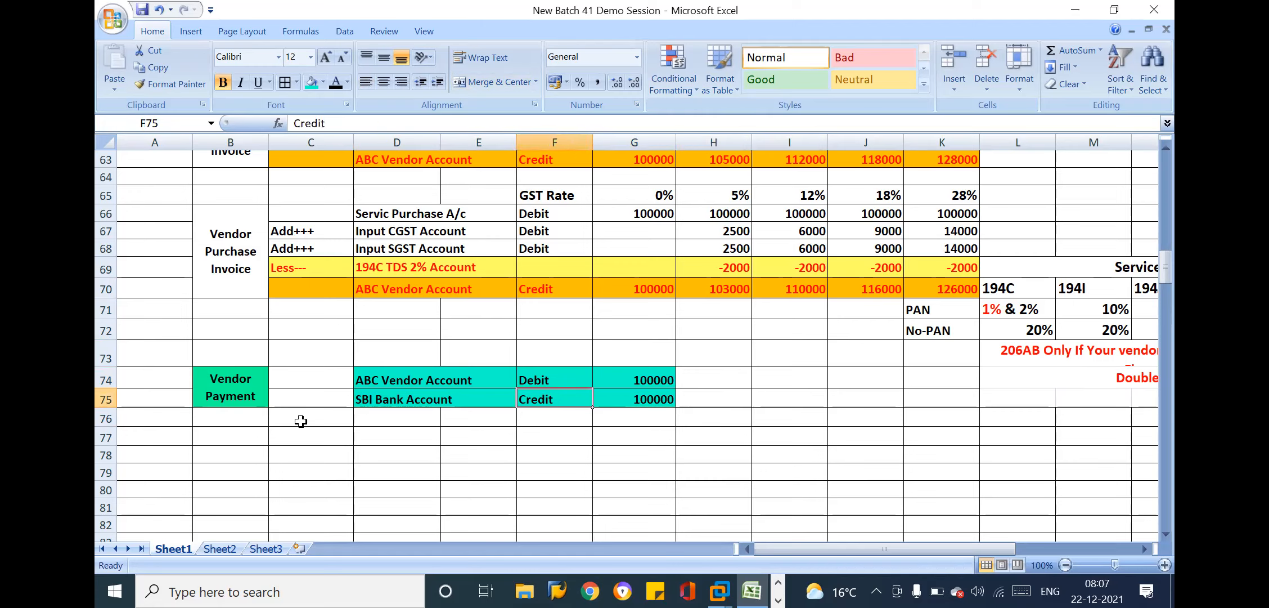
click(301, 420)
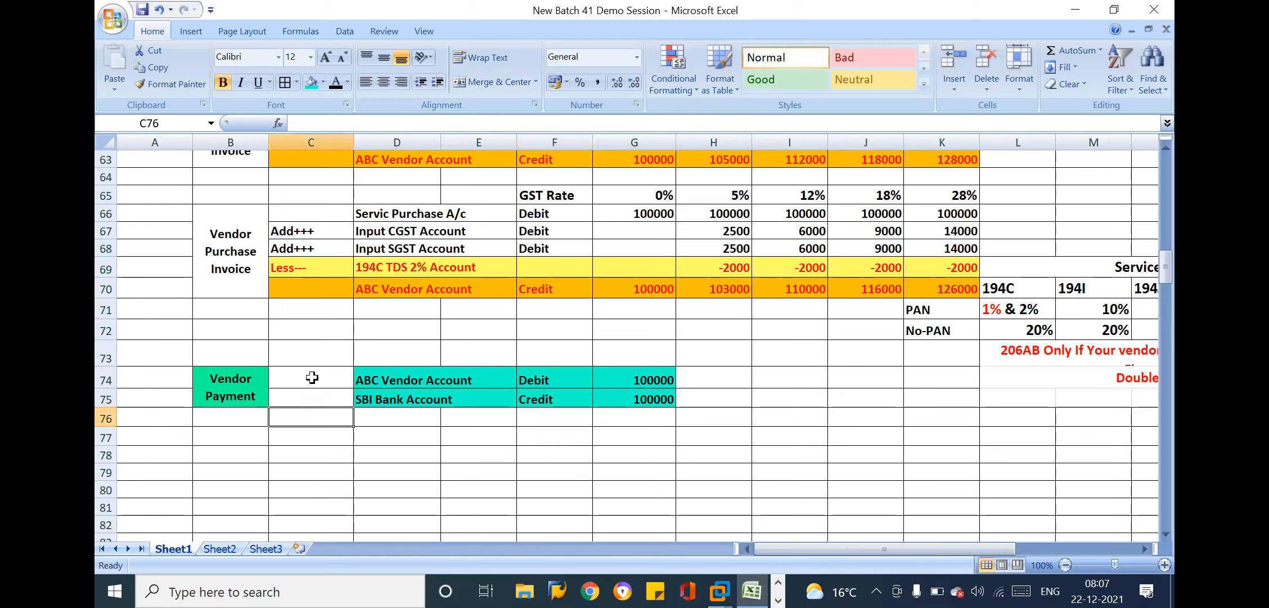
click(405, 379)
key(Down)
key(Down)
key(Down)
key(Down)
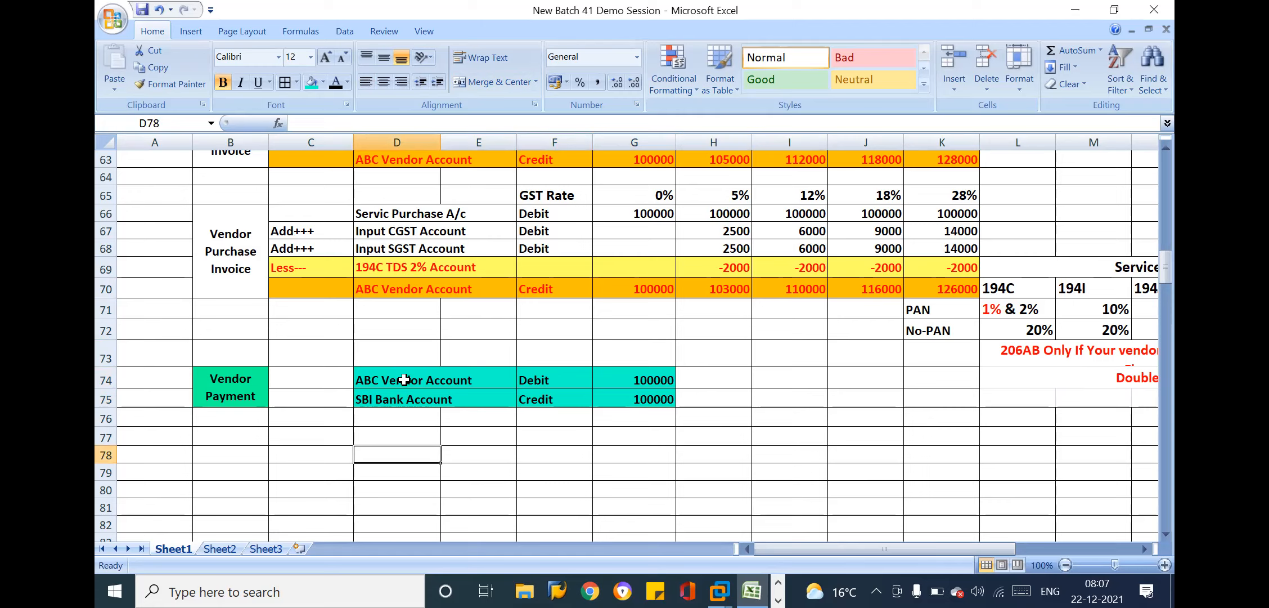
click(844, 380)
click(725, 404)
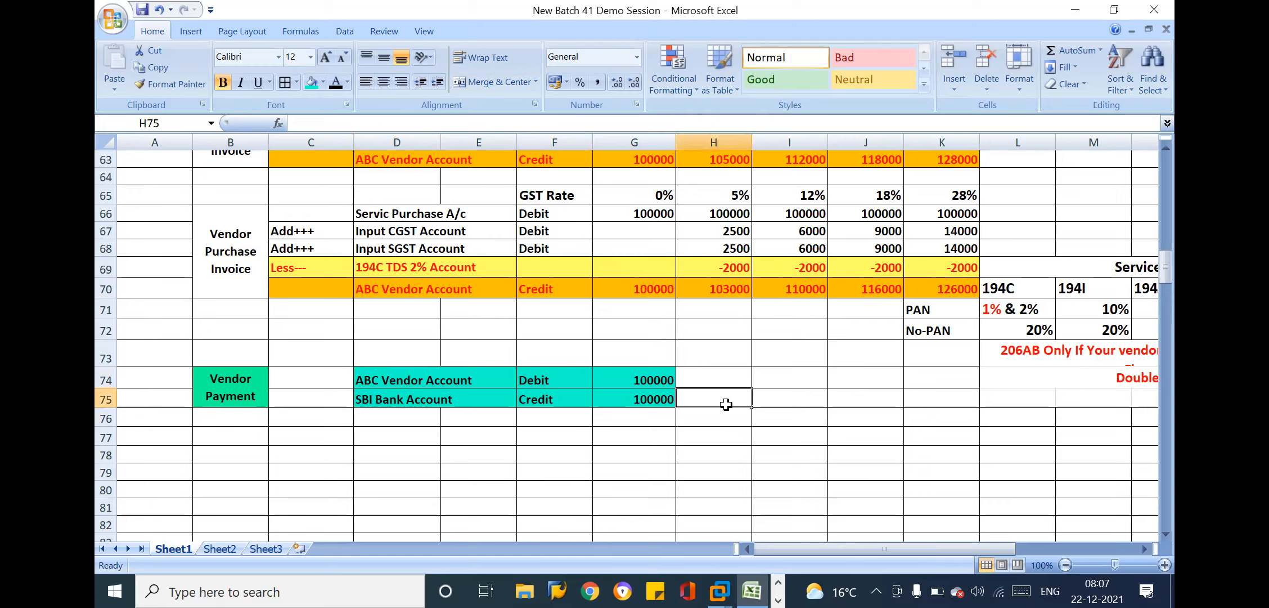
Copy the Check and Transfer Pay labels from the Accounts Payables row to H74:I75, beside the vendor payment entry
click(1167, 148)
click(1167, 149)
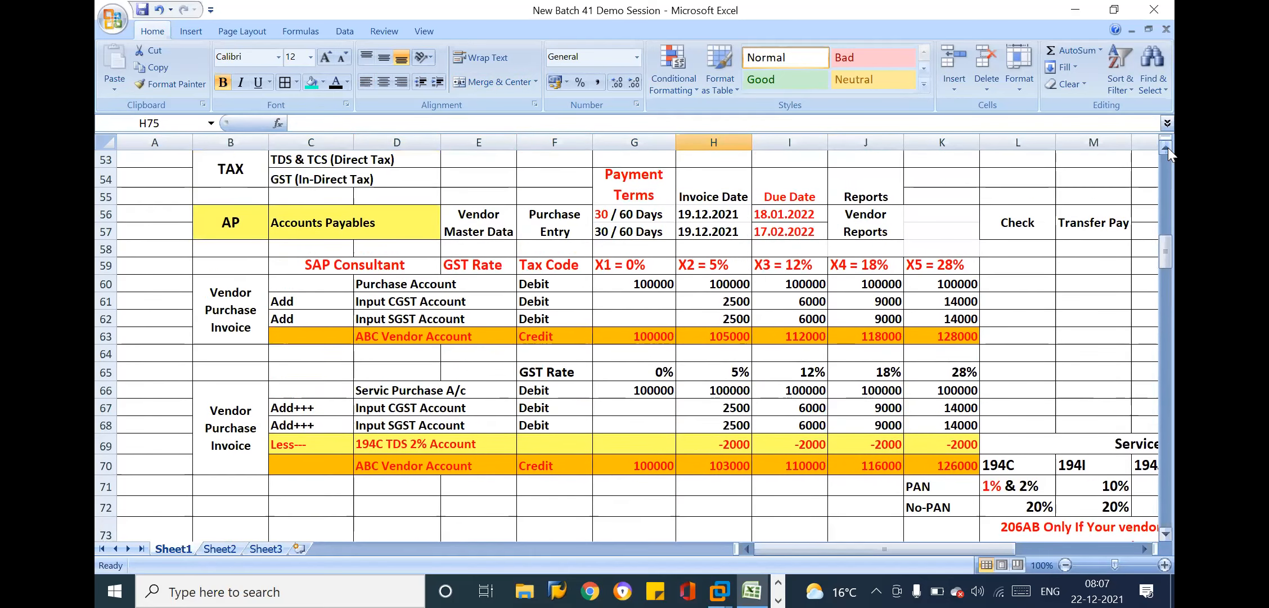
click(1167, 149)
drag(1032, 270, 1085, 269)
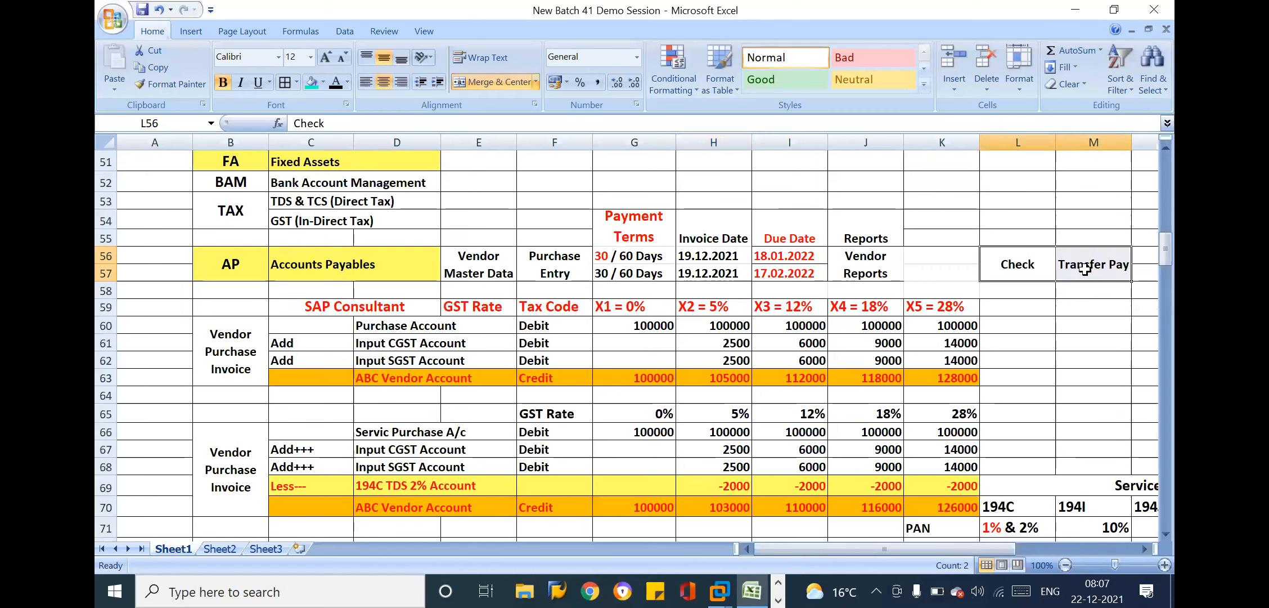
key(ctrl+c)
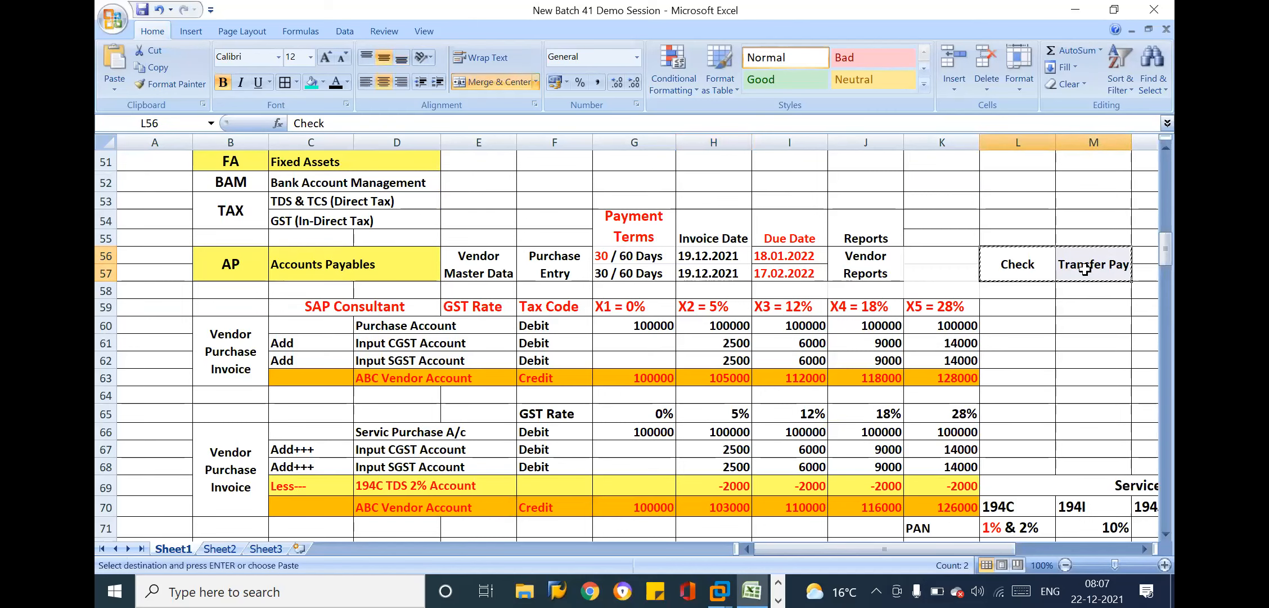
click(1164, 481)
click(724, 208)
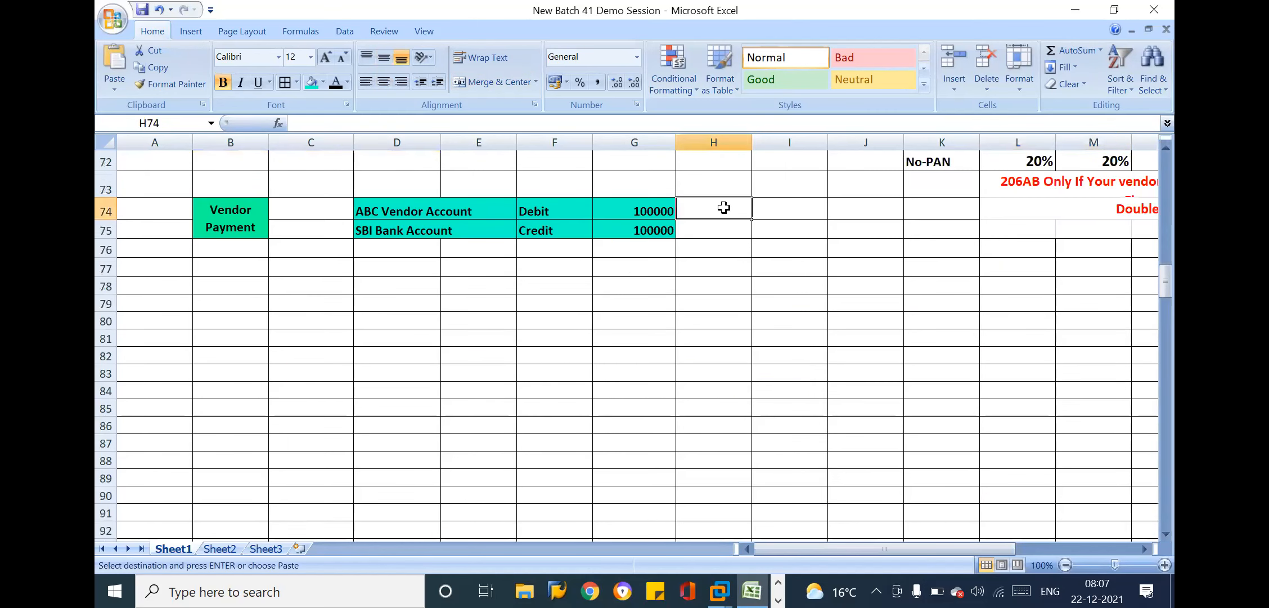
key(ctrl+v)
key(Escape)
Examine the Check and Transfer Pay methods together with the vendor payment entry's account lines and amounts
click(786, 221)
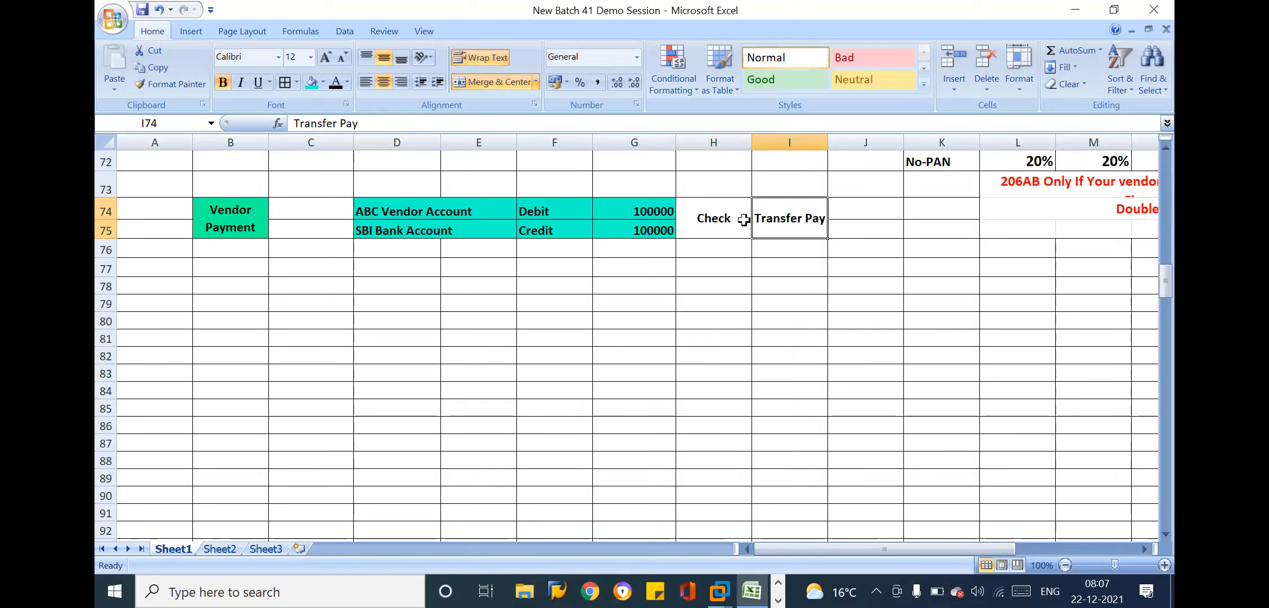
drag(727, 218, 776, 215)
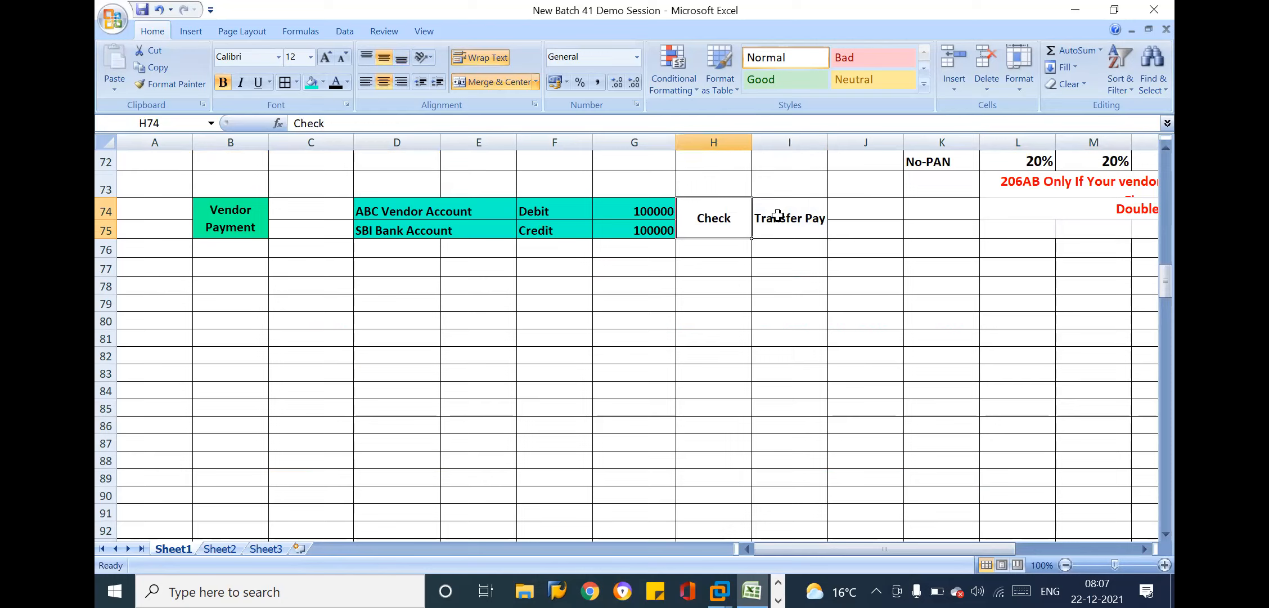
click(715, 218)
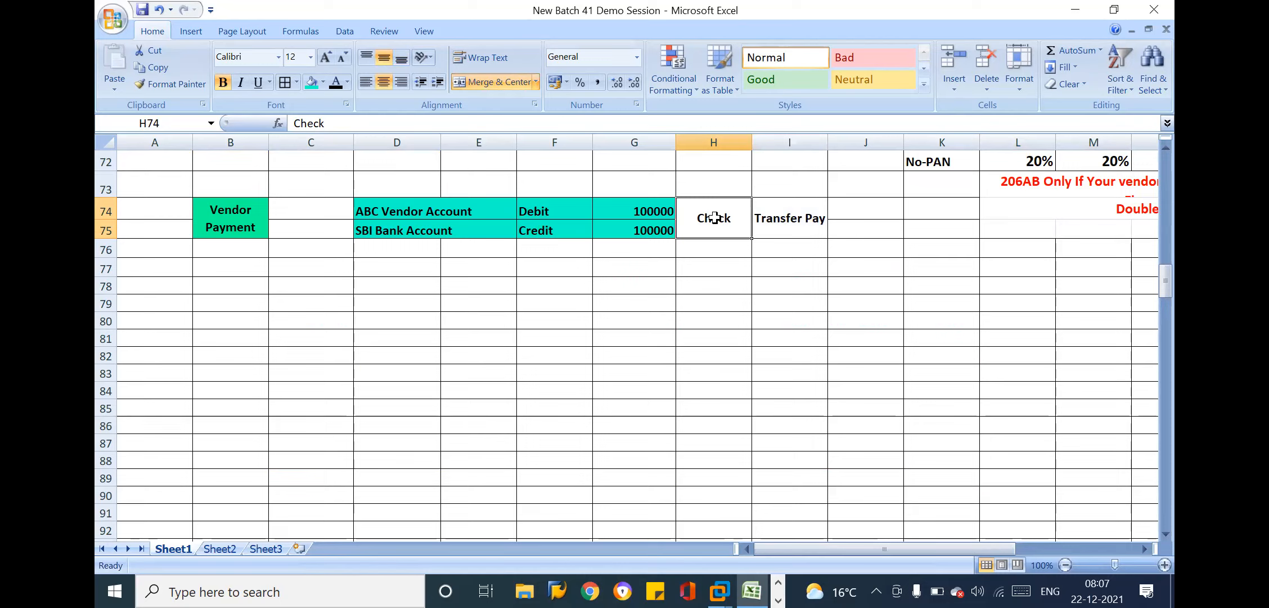
drag(363, 208, 683, 222)
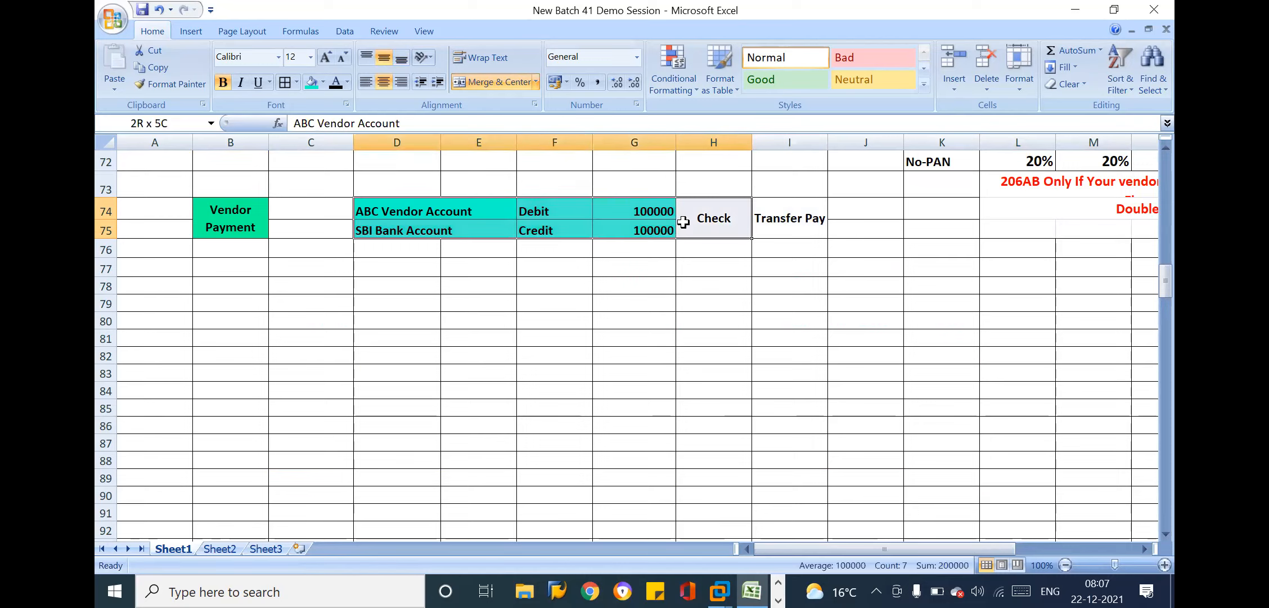
click(577, 232)
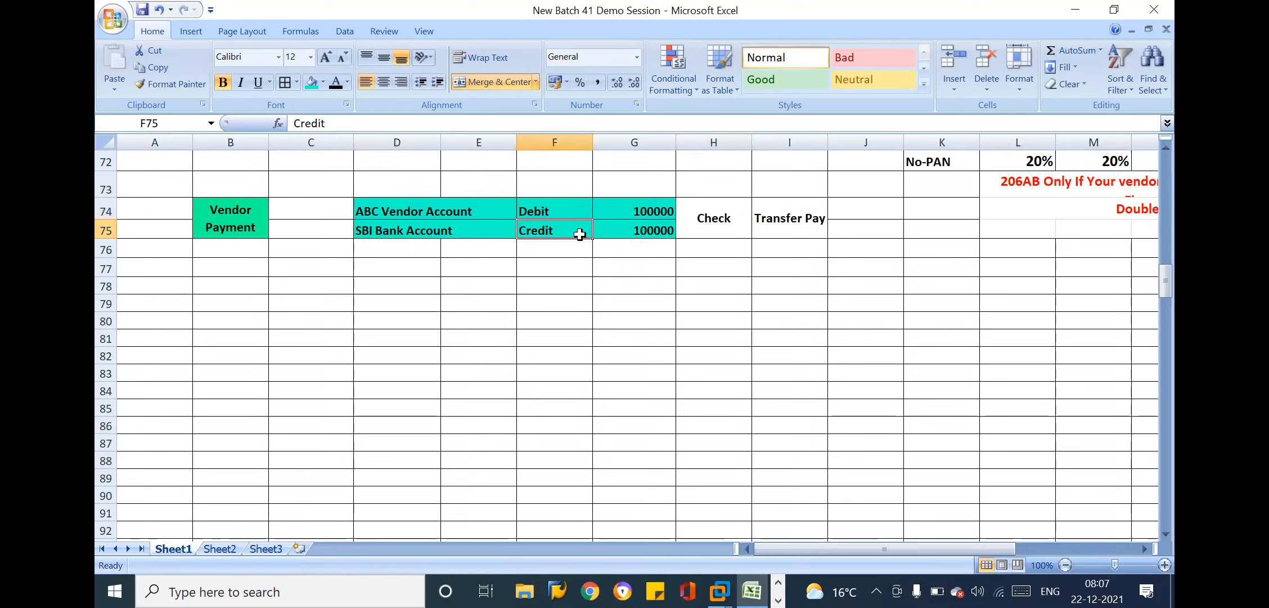
click(747, 256)
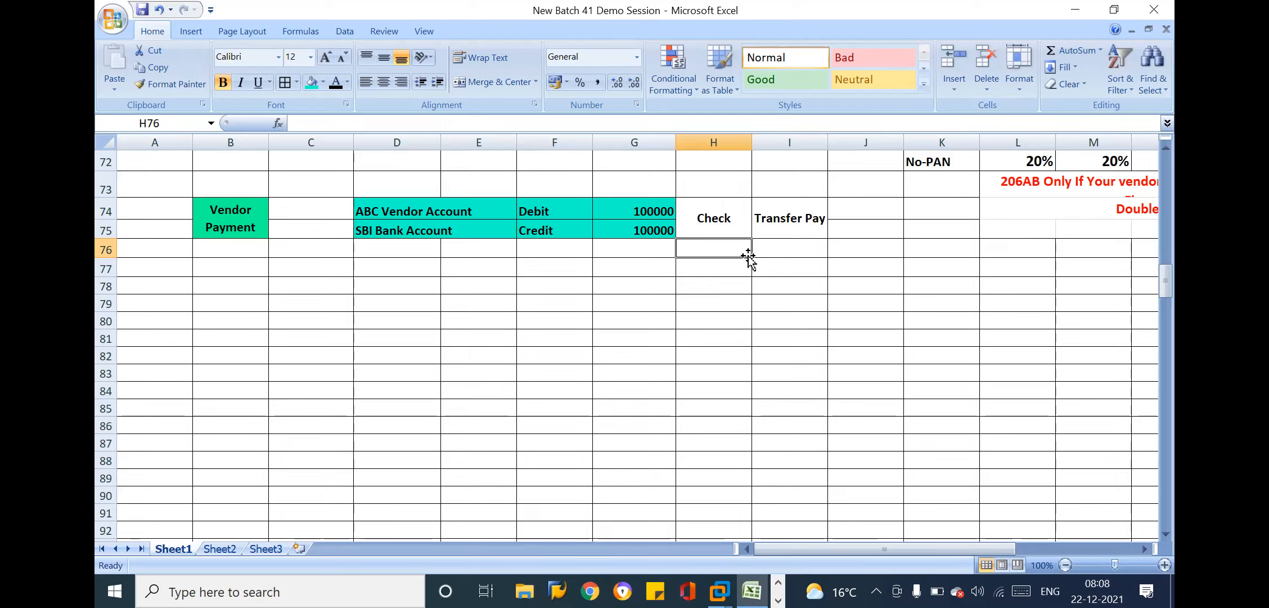
click(611, 204)
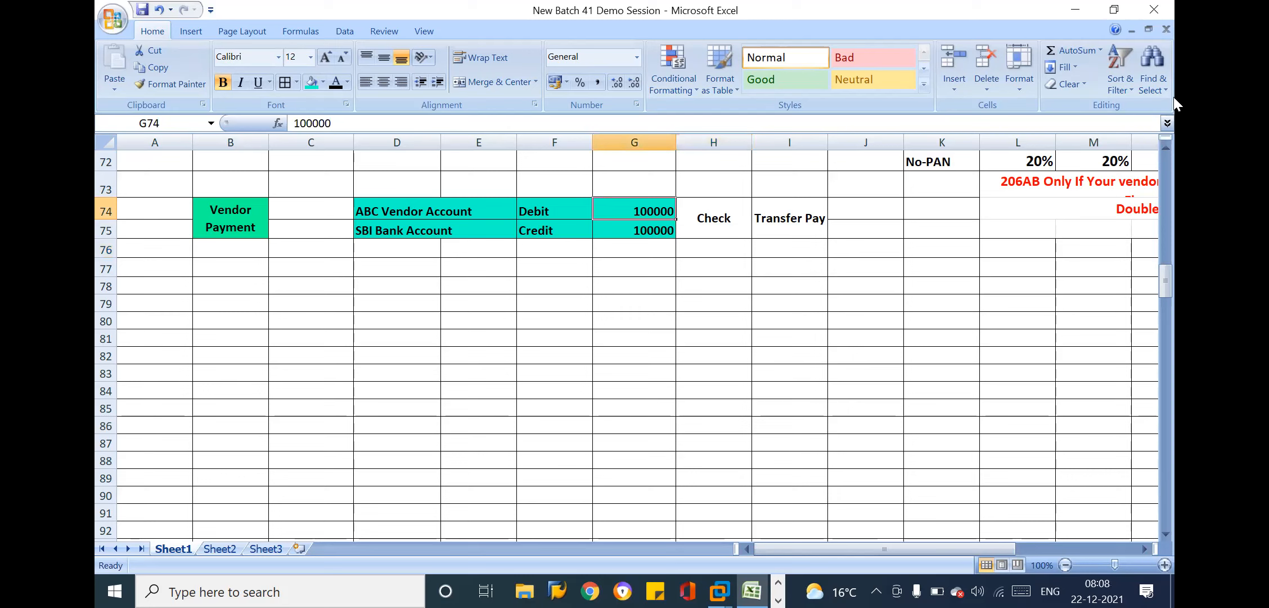
click(1166, 146)
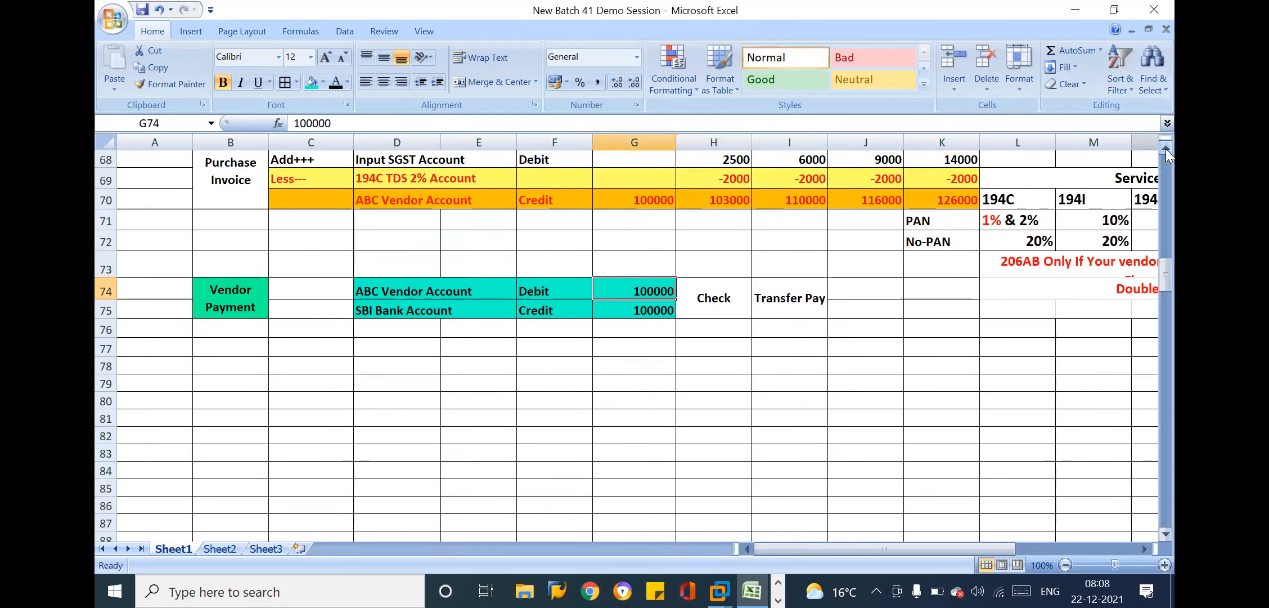
click(665, 329)
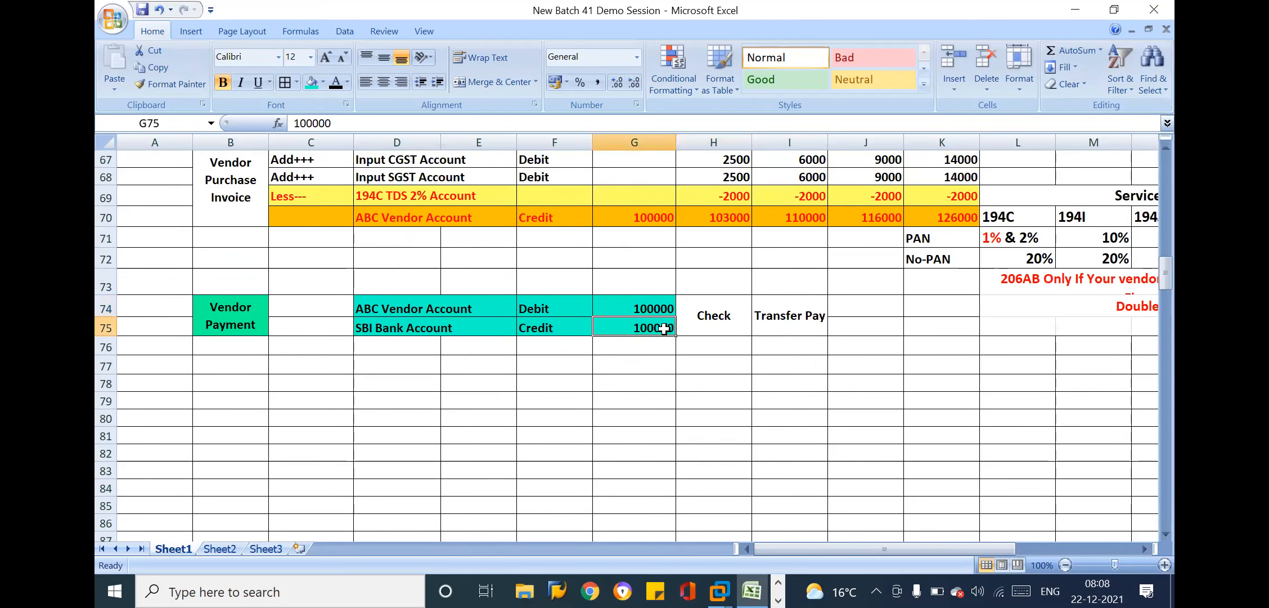
click(845, 321)
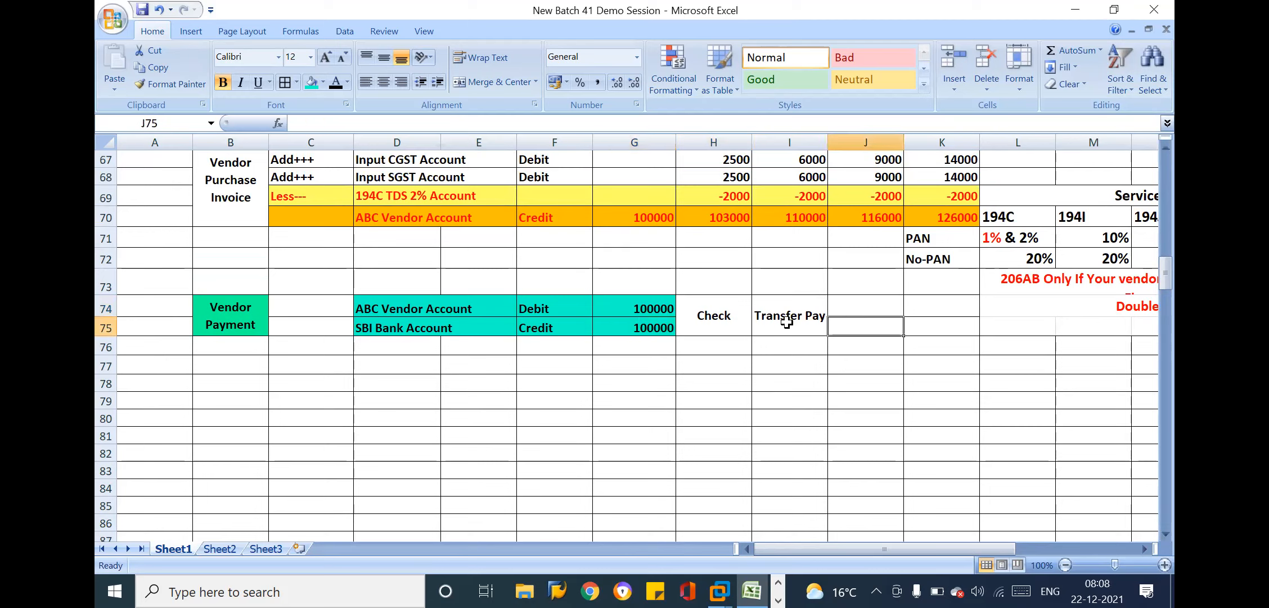
click(780, 321)
drag(724, 317, 783, 322)
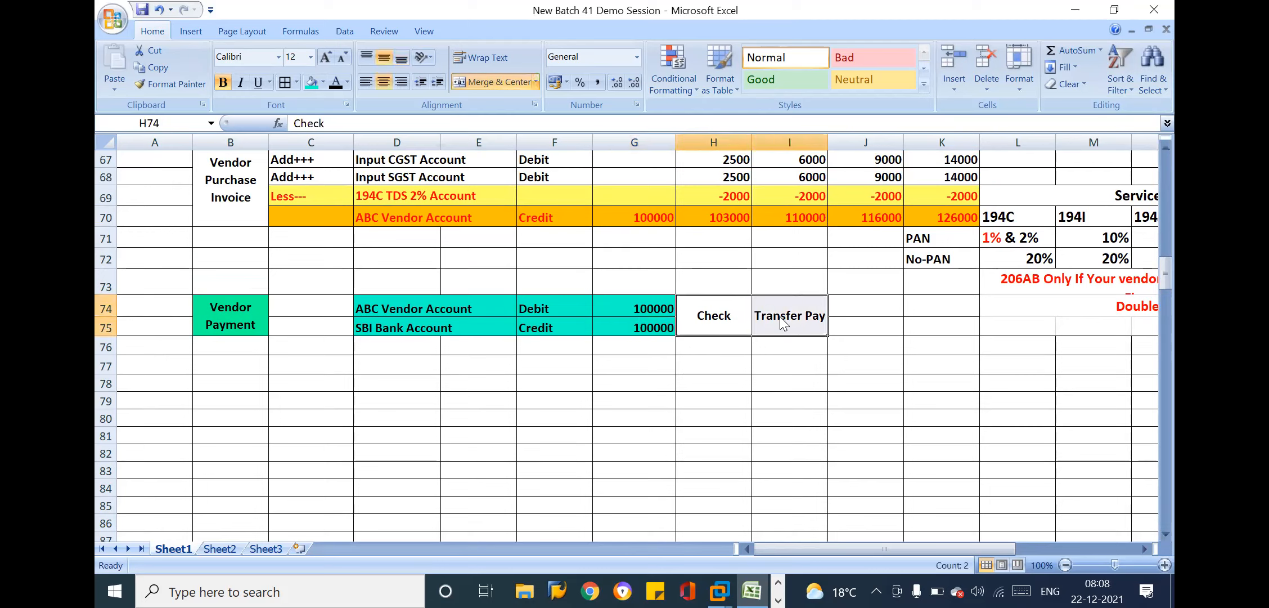
click(843, 310)
click(855, 329)
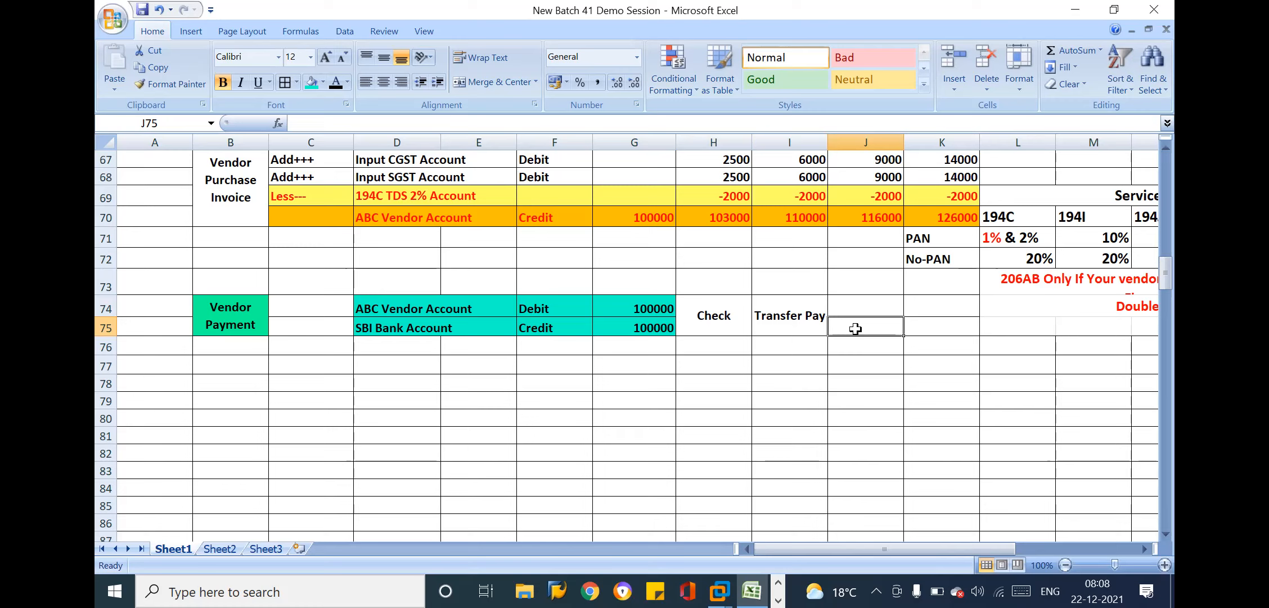
click(502, 323)
drag(416, 306, 667, 328)
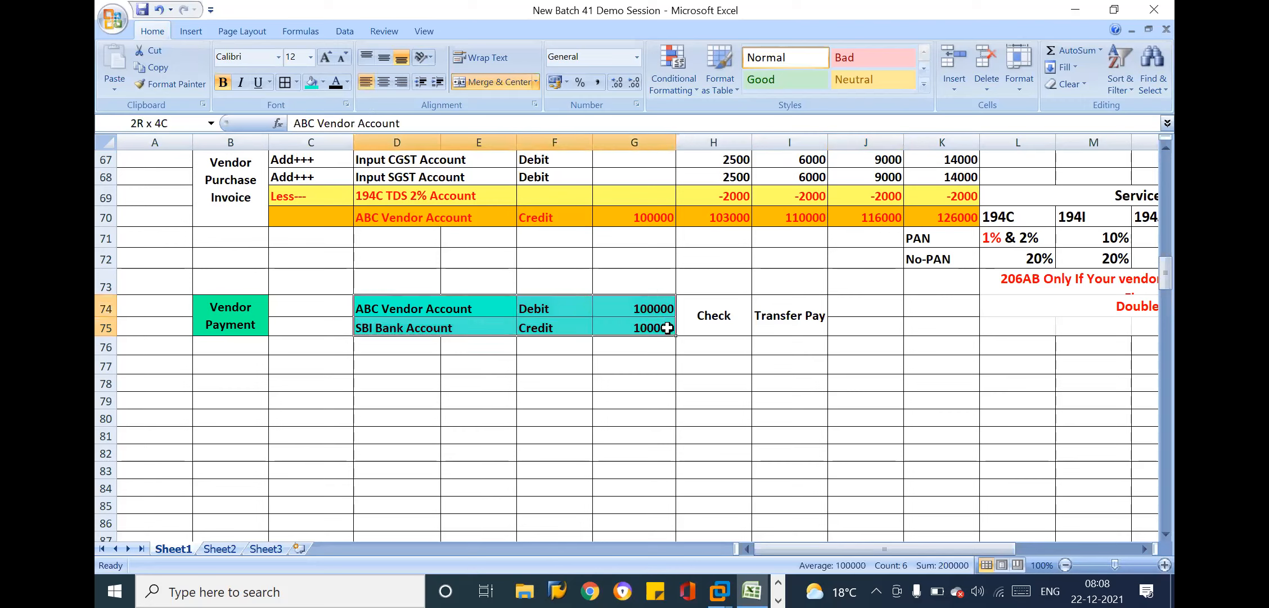
Set both the ABC Vendor Account debit in G74 and the SBI Bank Account credit in G75 to 1000000
double_click(663, 306)
text(0)
key(Return)
double_click(659, 328)
text(0)
key(Return)
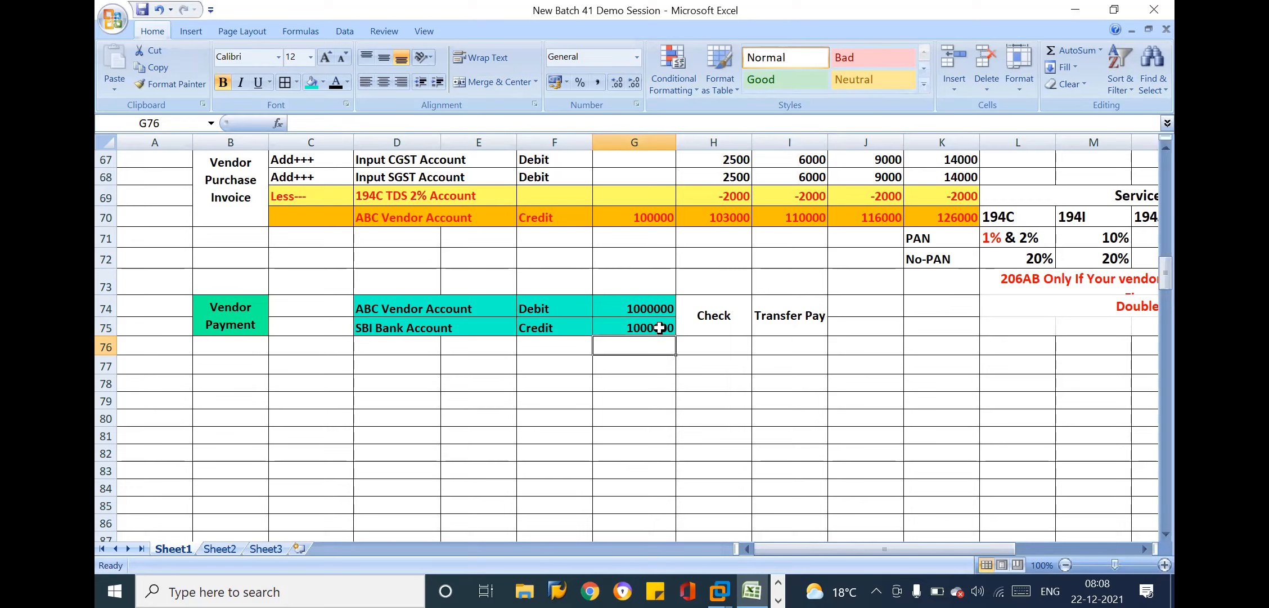
Check the vendor payment's debit and credit amounts in G74:G75
click(656, 309)
double_click(656, 309)
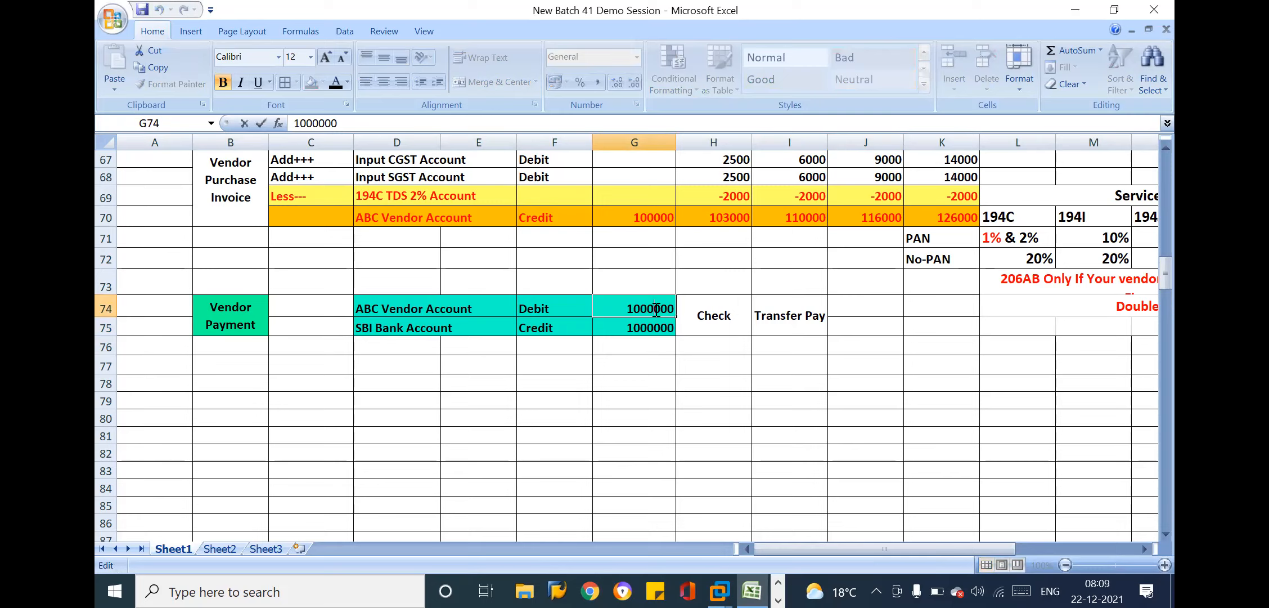
click(681, 348)
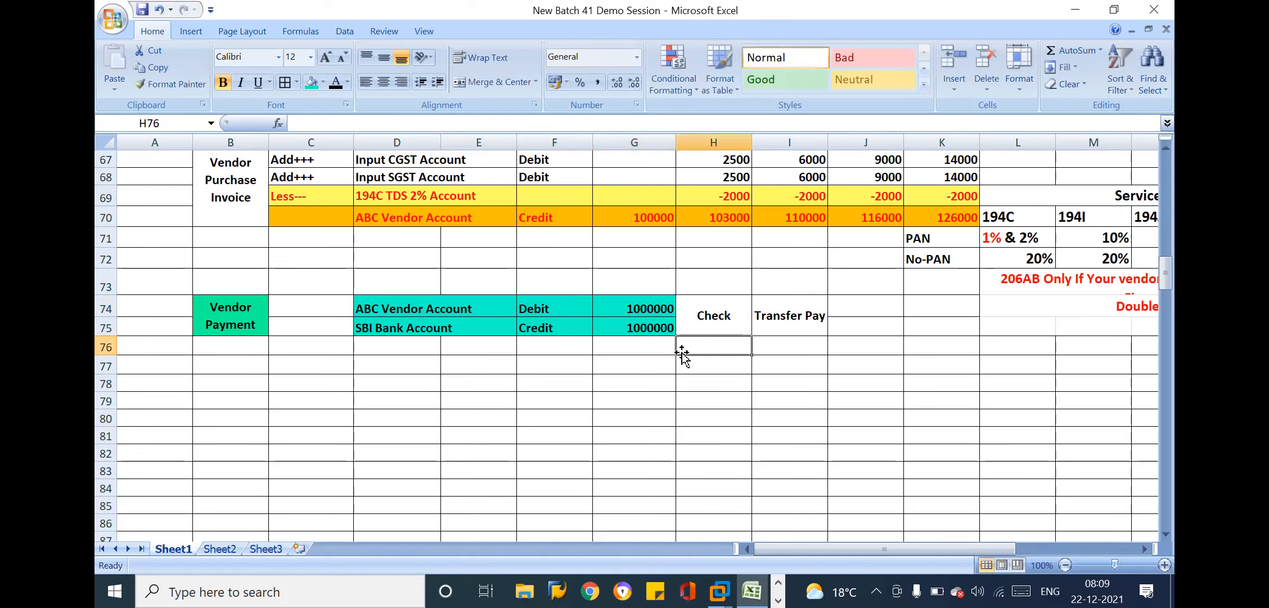
drag(666, 308, 664, 327)
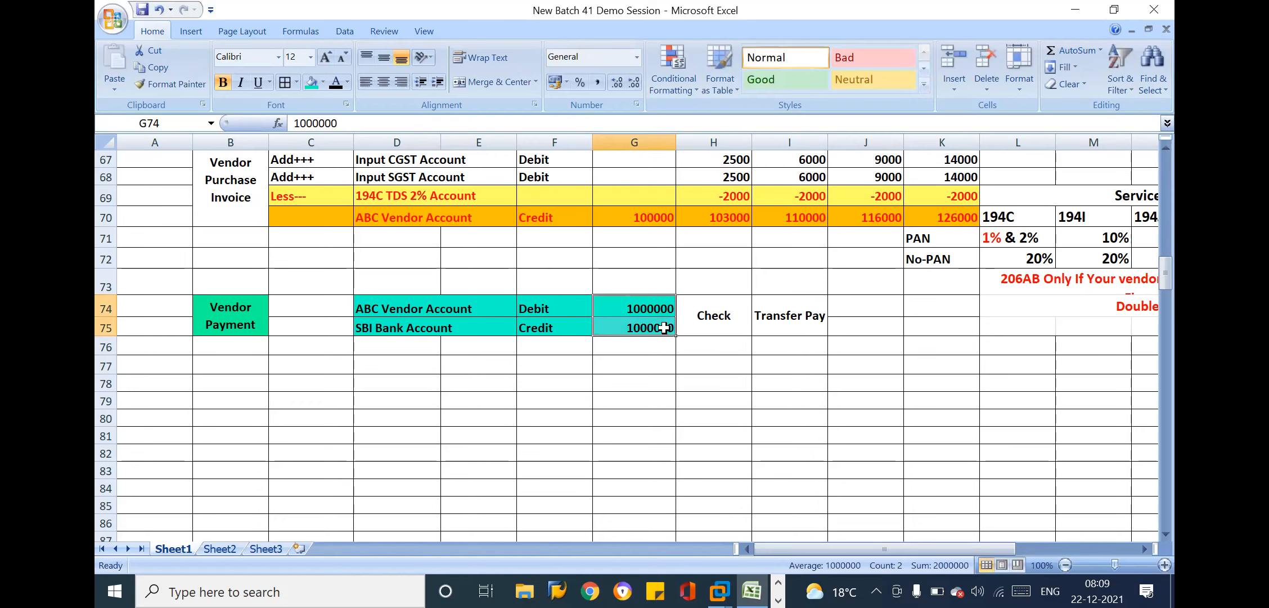
Enter the label Select Open Inv in C73, directly above the vendor payment entry
drag(238, 323, 821, 325)
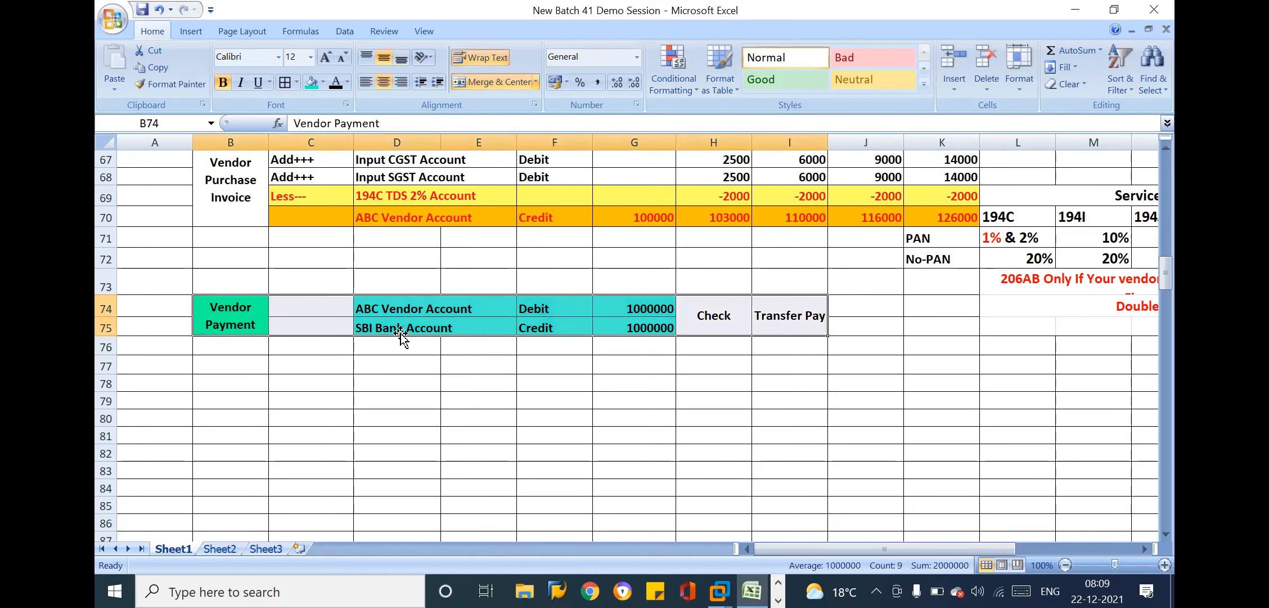
click(318, 304)
click(318, 282)
text(Select)
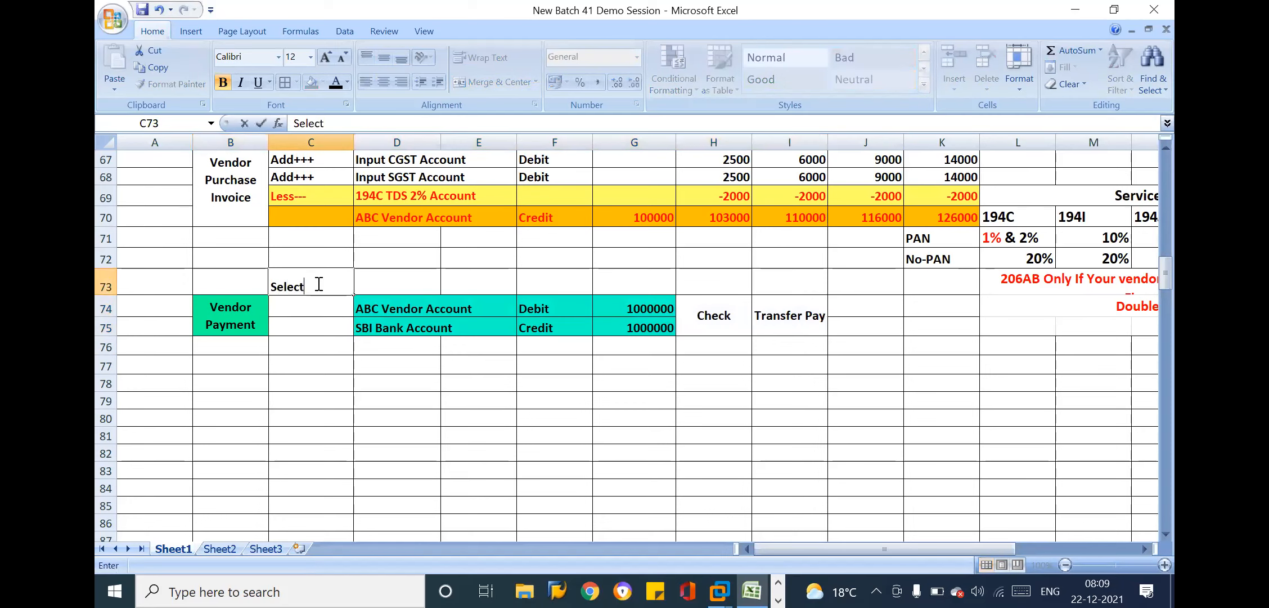
text( Open Inv)
key(Return)
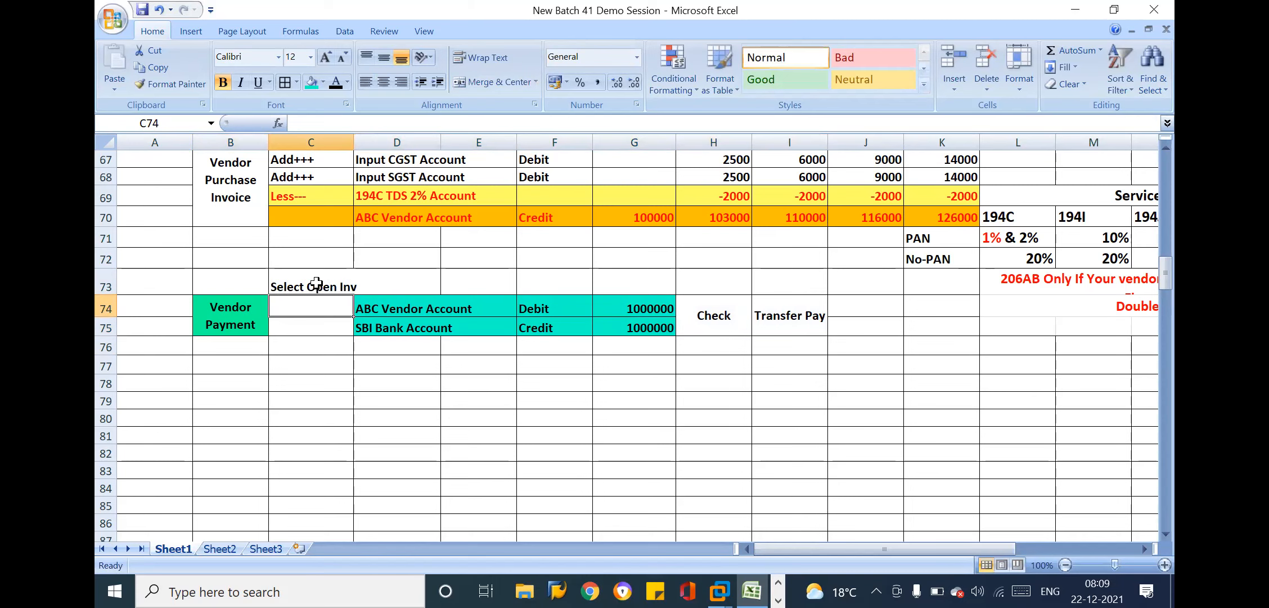
Examine the purchase invoice entries together with the Accounts Payables row's invoice dates, due dates and vendor reports
click(532, 173)
key(Up)
key(Up)
key(Up)
key(Up)
key(Up)
key(Up)
key(Up)
key(Up)
key(Up)
key(Up)
key(Up)
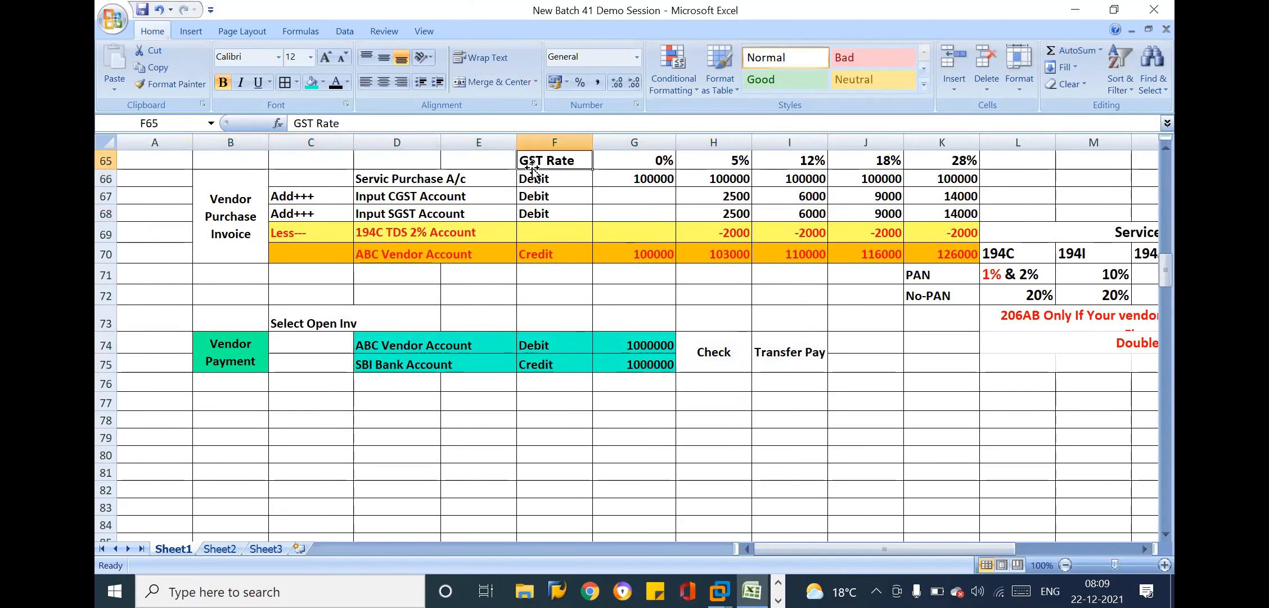
key(Up)
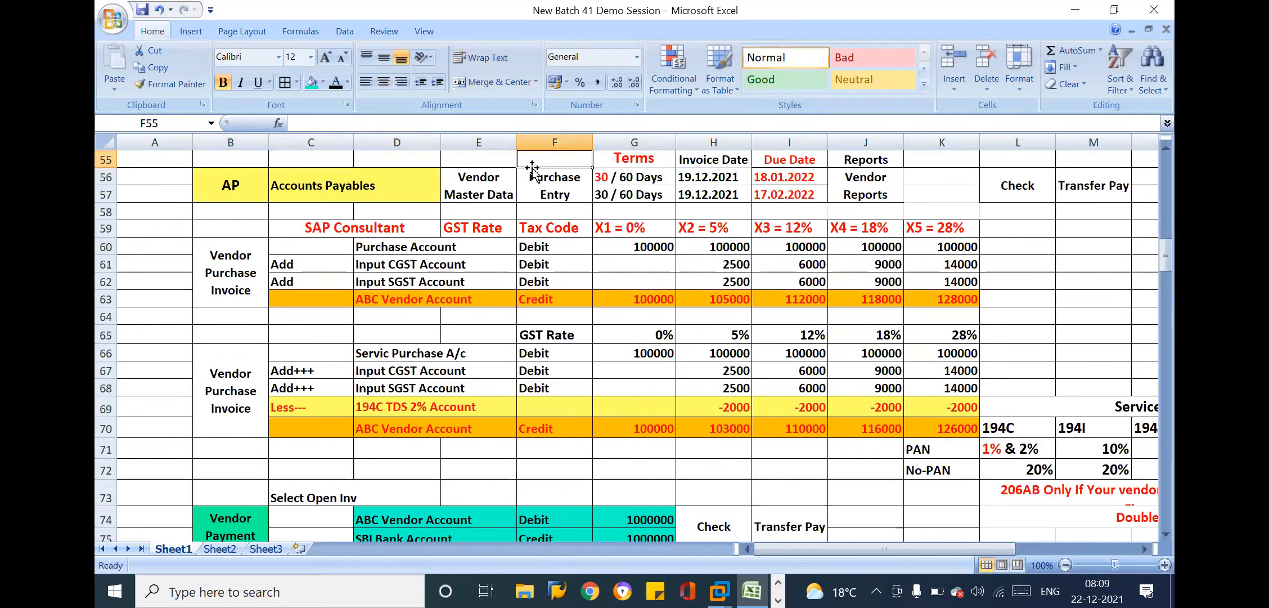
click(425, 265)
click(652, 226)
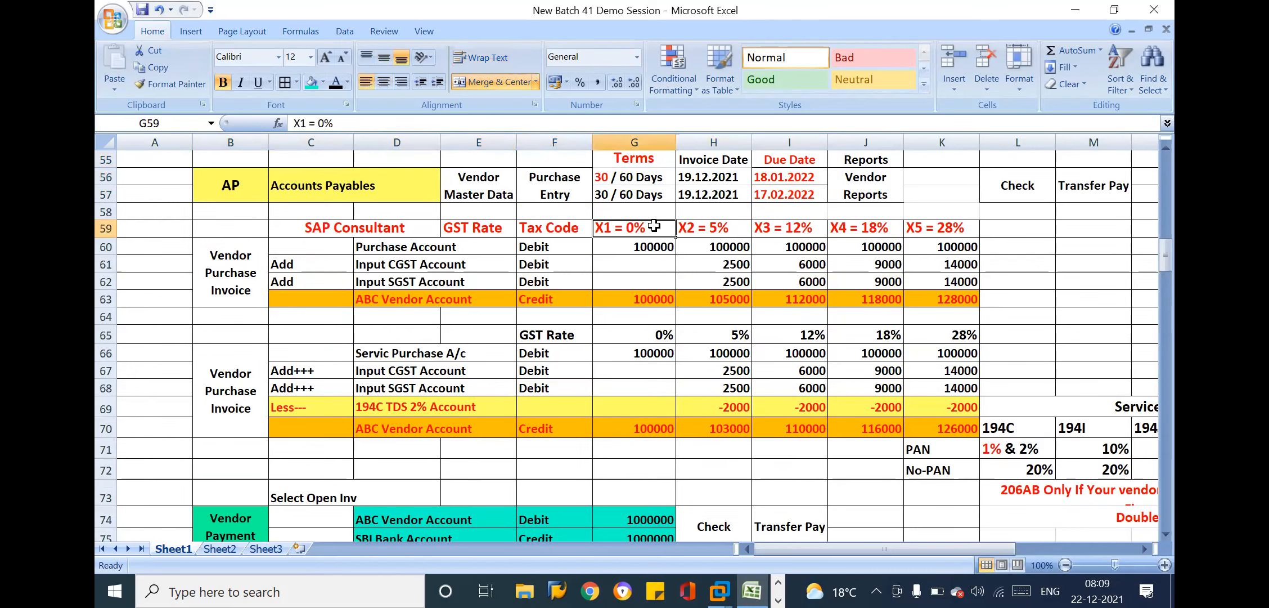
click(671, 294)
click(611, 276)
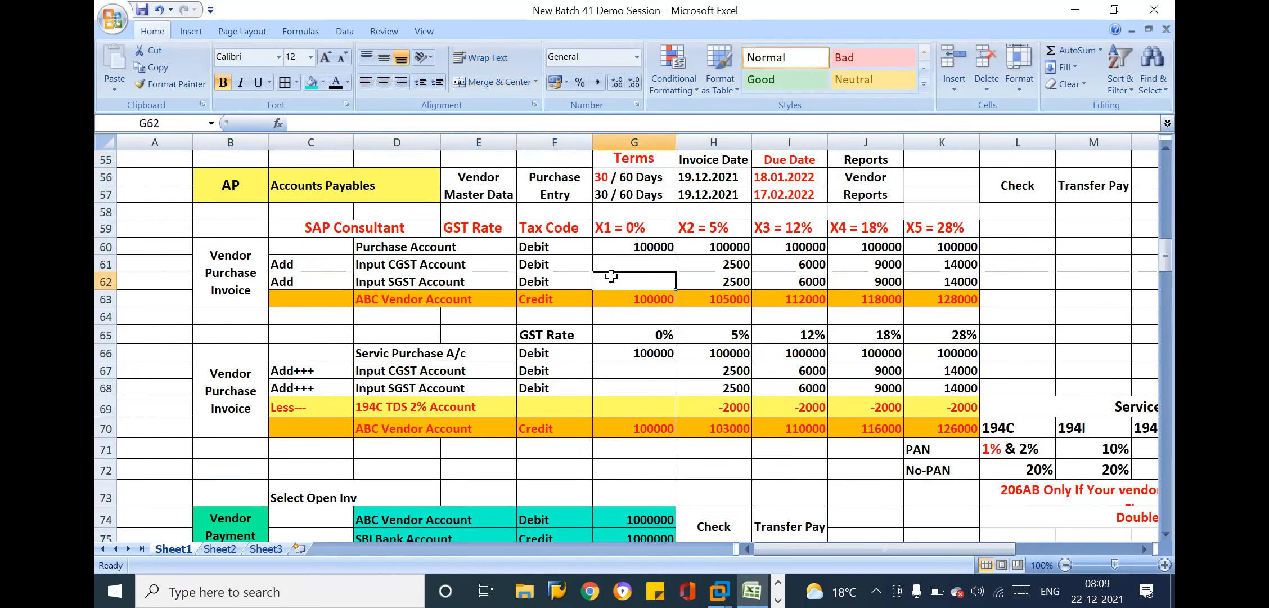
click(684, 194)
key(Up)
key(Up)
key(Up)
key(Up)
key(Up)
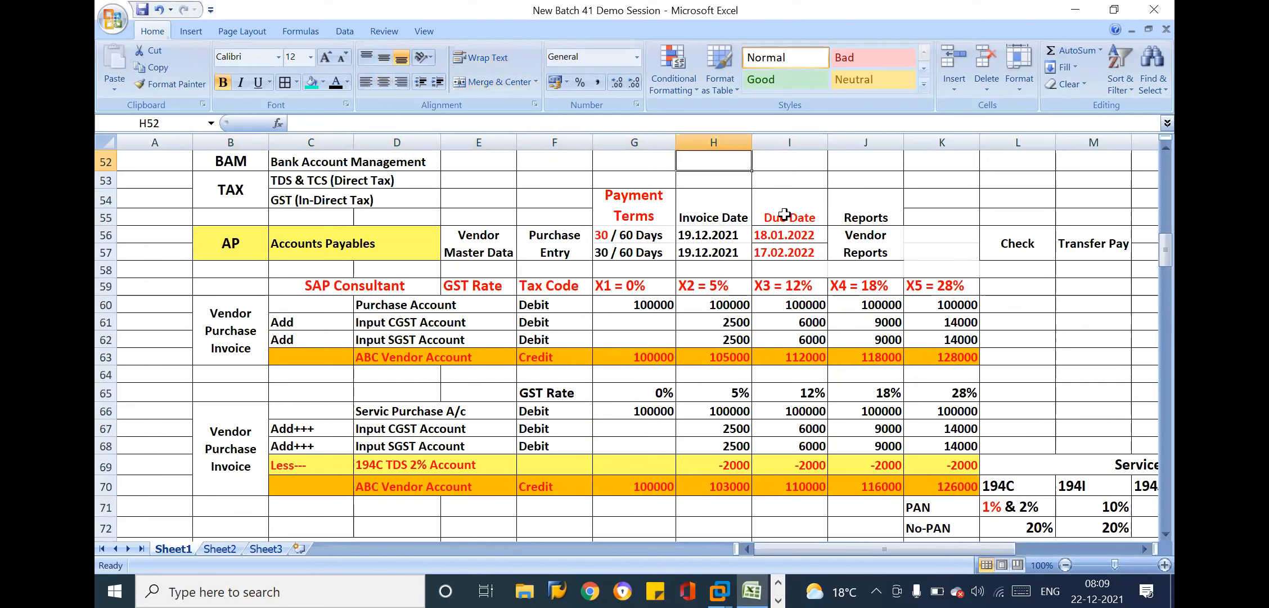
click(802, 221)
click(842, 235)
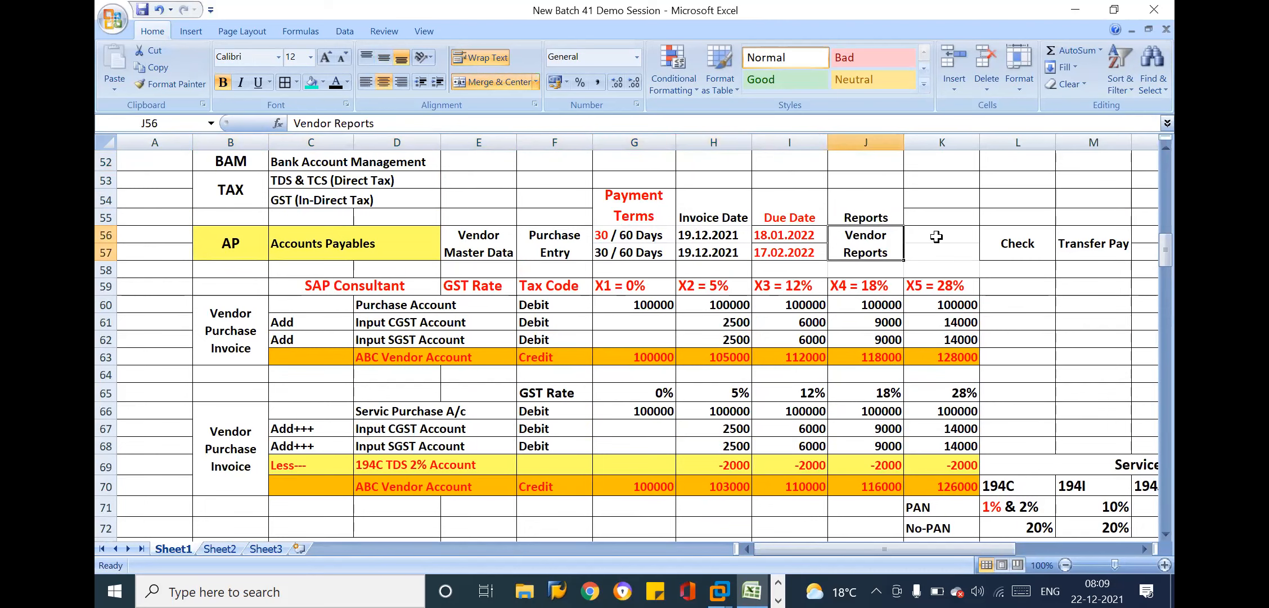
Enter Open Item in K56 of the Accounts Payables row, beside Vendor Reports, and save the workbook
click(935, 237)
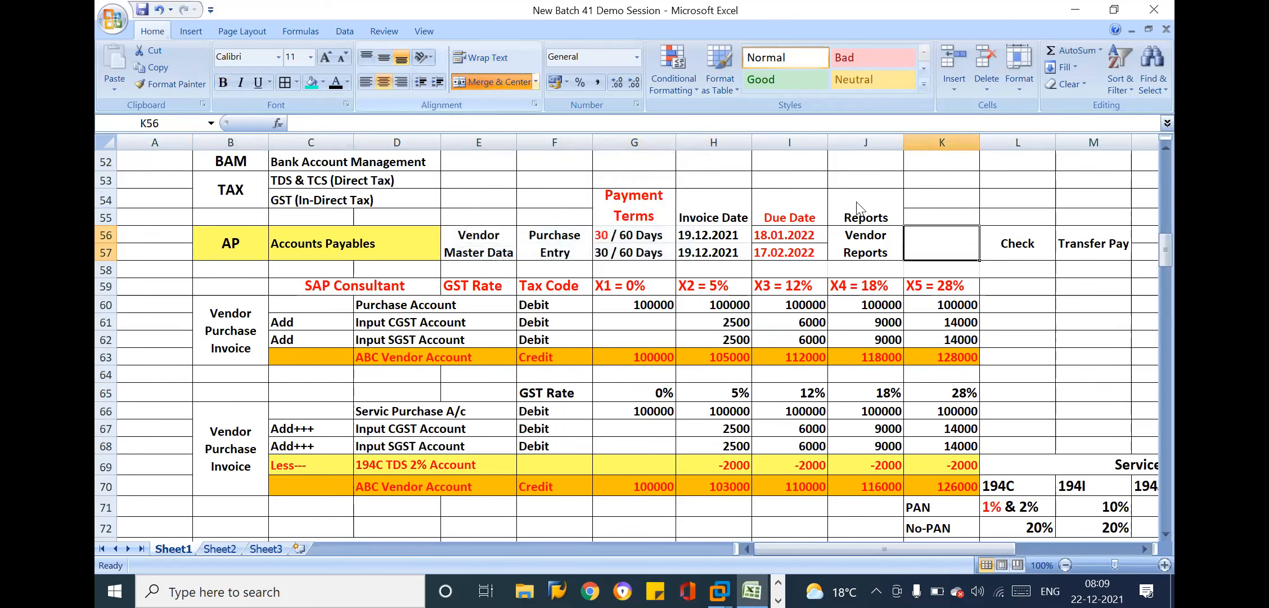
text(Open )
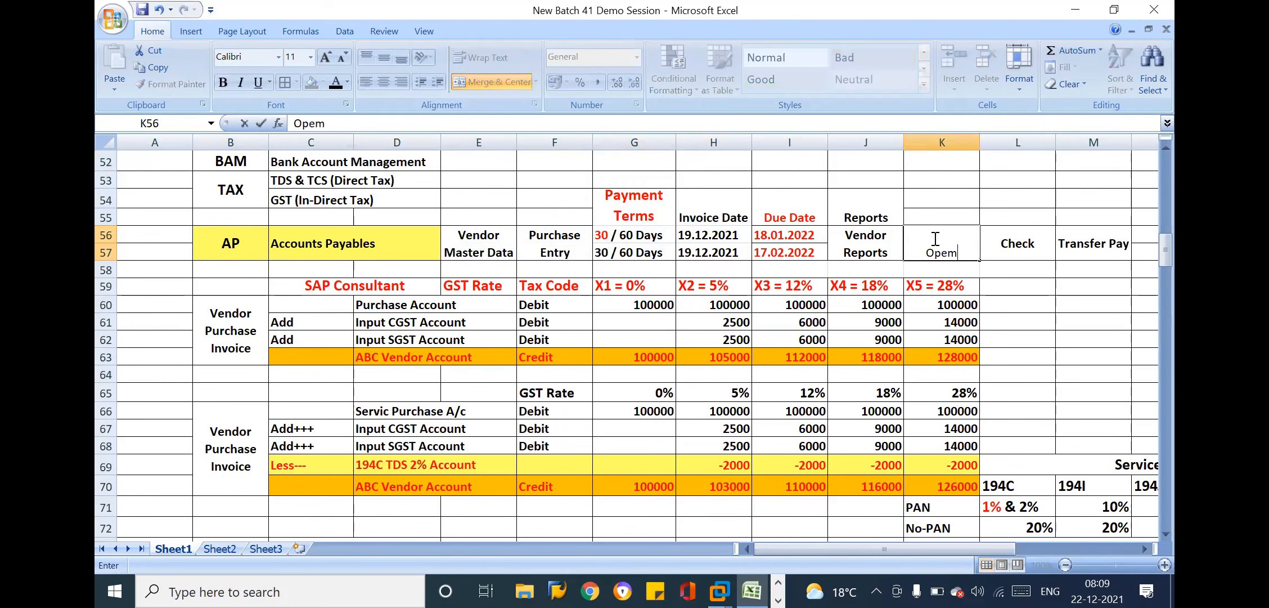
text(Item)
key(Return)
key(ctrl+s)
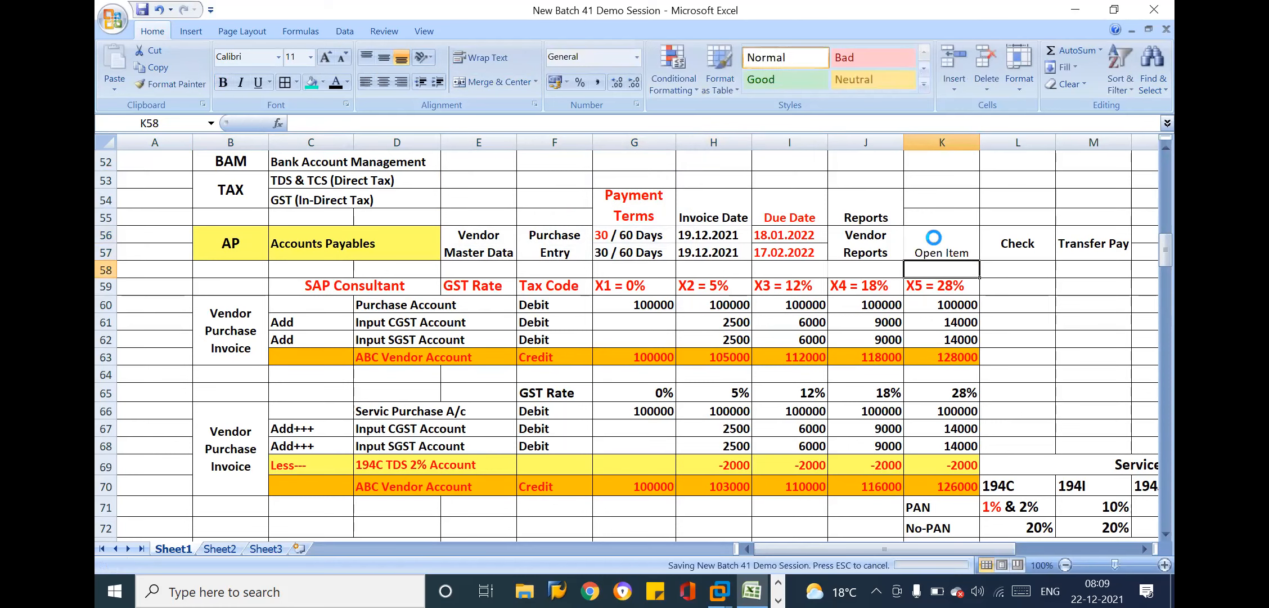
Format the Open Item label in K56 as vertically centred, red and bold
click(933, 237)
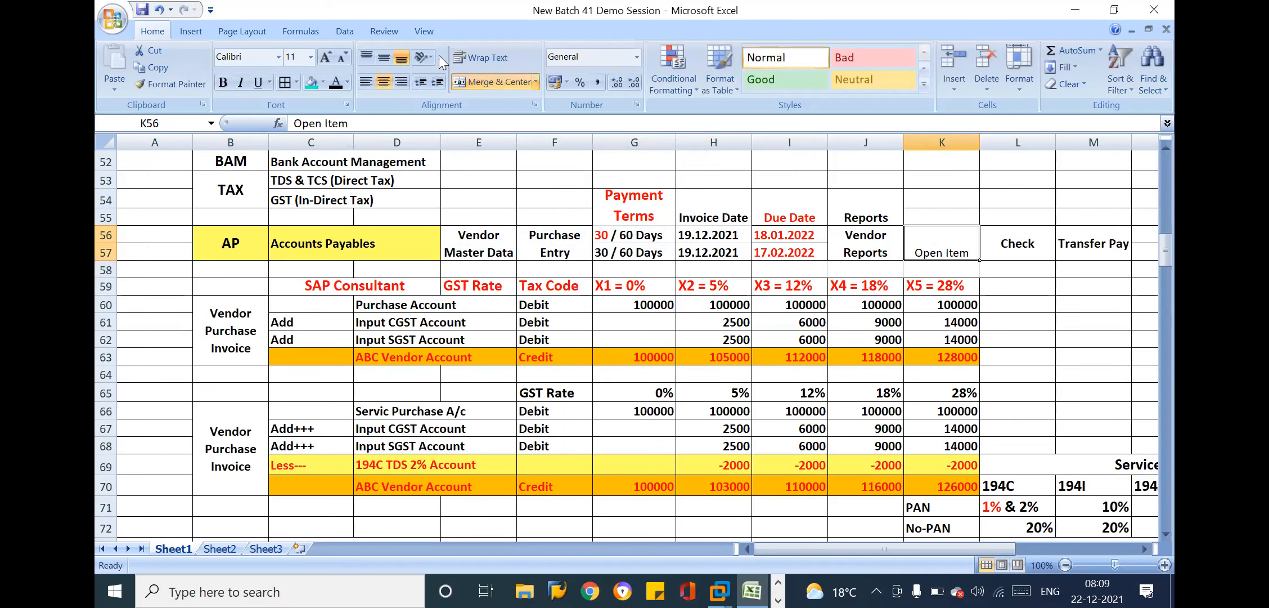
click(385, 58)
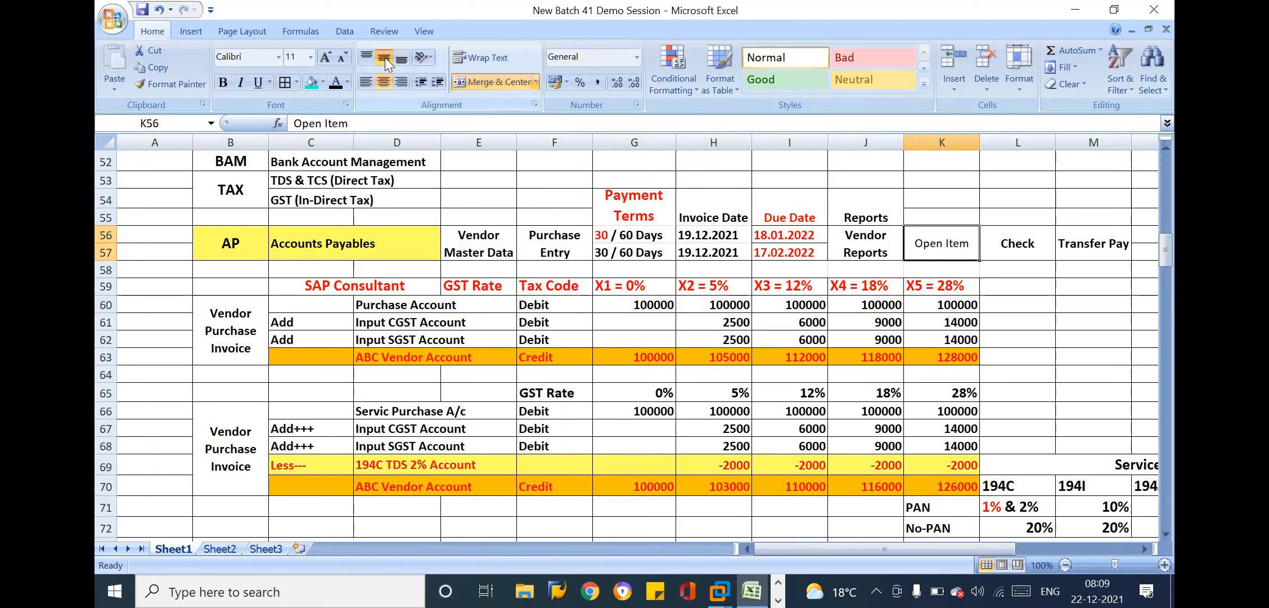
click(348, 83)
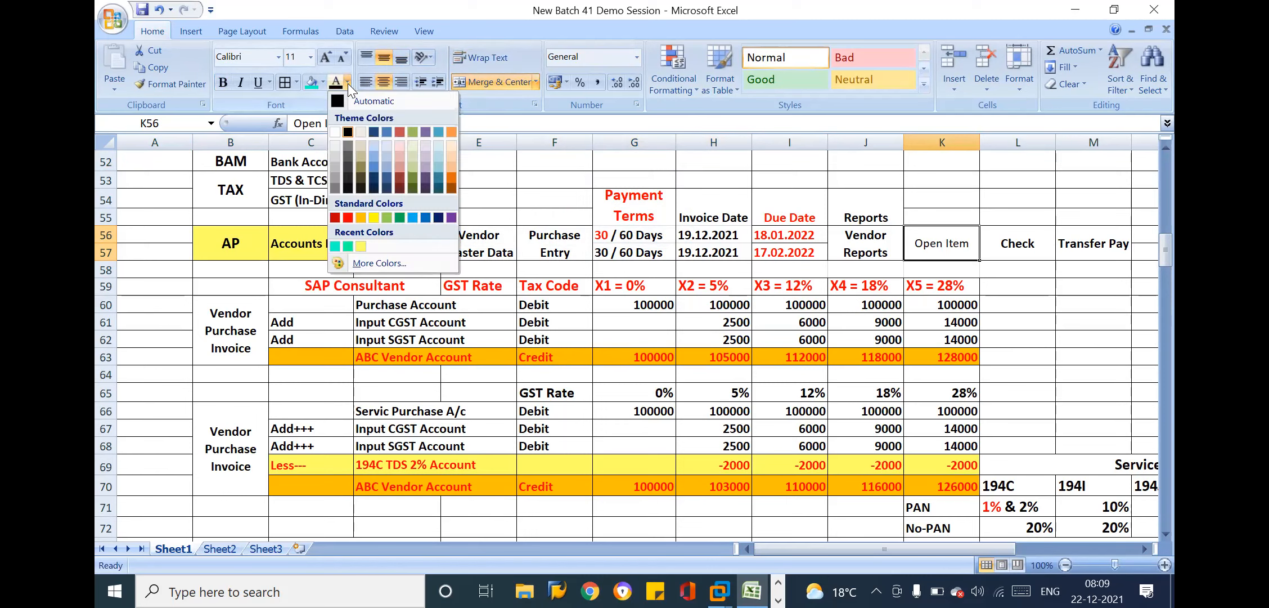
click(348, 217)
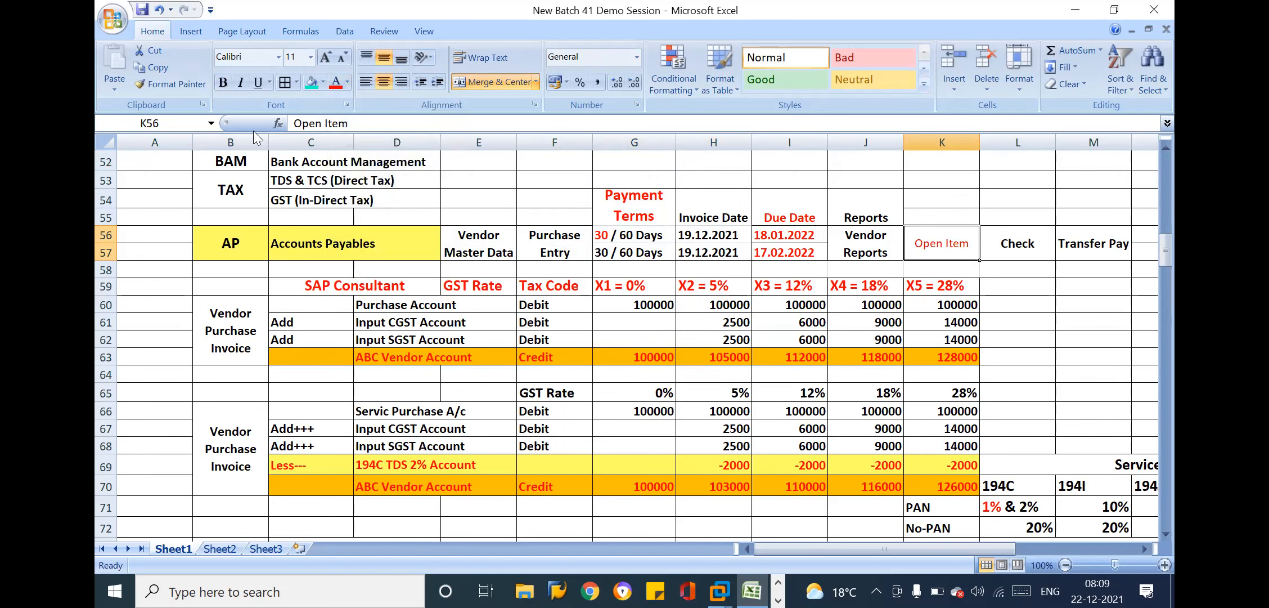
click(224, 83)
Centre the Select Open Inv label vertically in C73
click(312, 449)
key(Down)
key(Down)
key(Down)
key(Down)
key(Down)
key(Down)
key(Down)
key(Down)
key(Down)
key(Down)
key(Down)
key(Down)
key(Down)
key(Down)
key(Down)
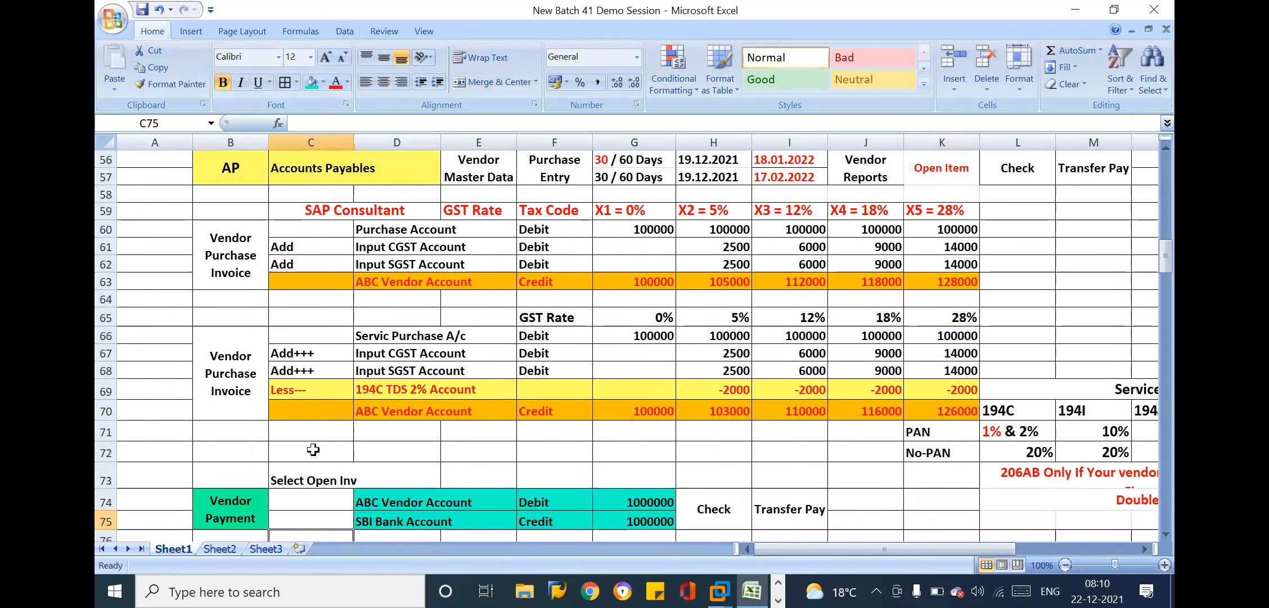
click(332, 342)
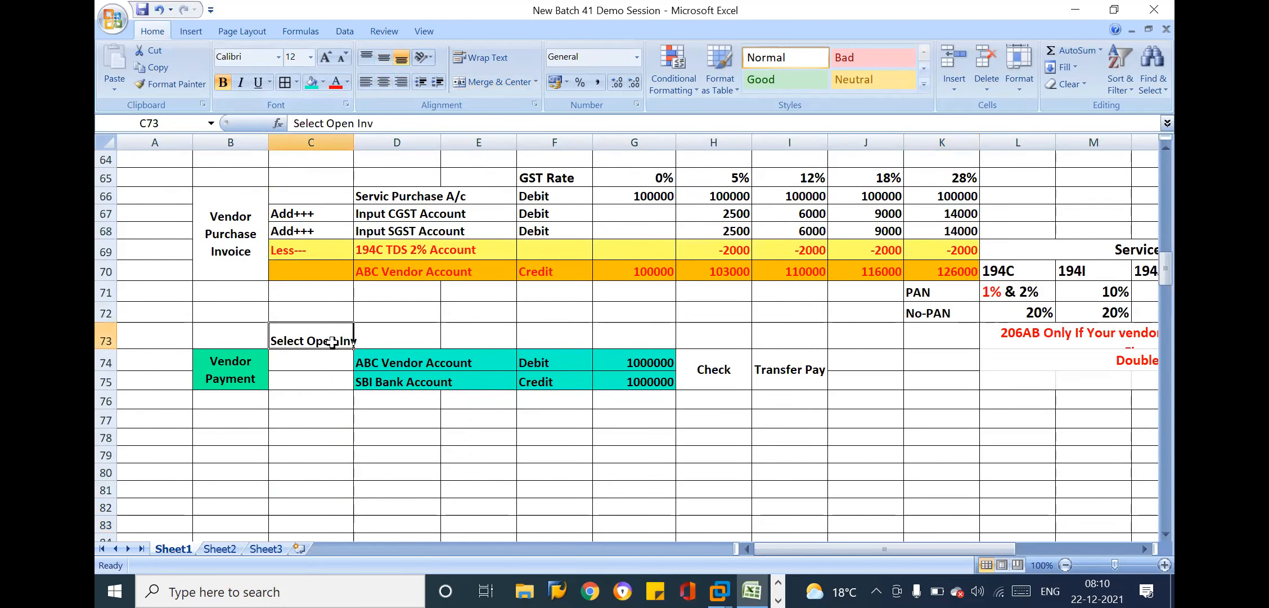
click(382, 55)
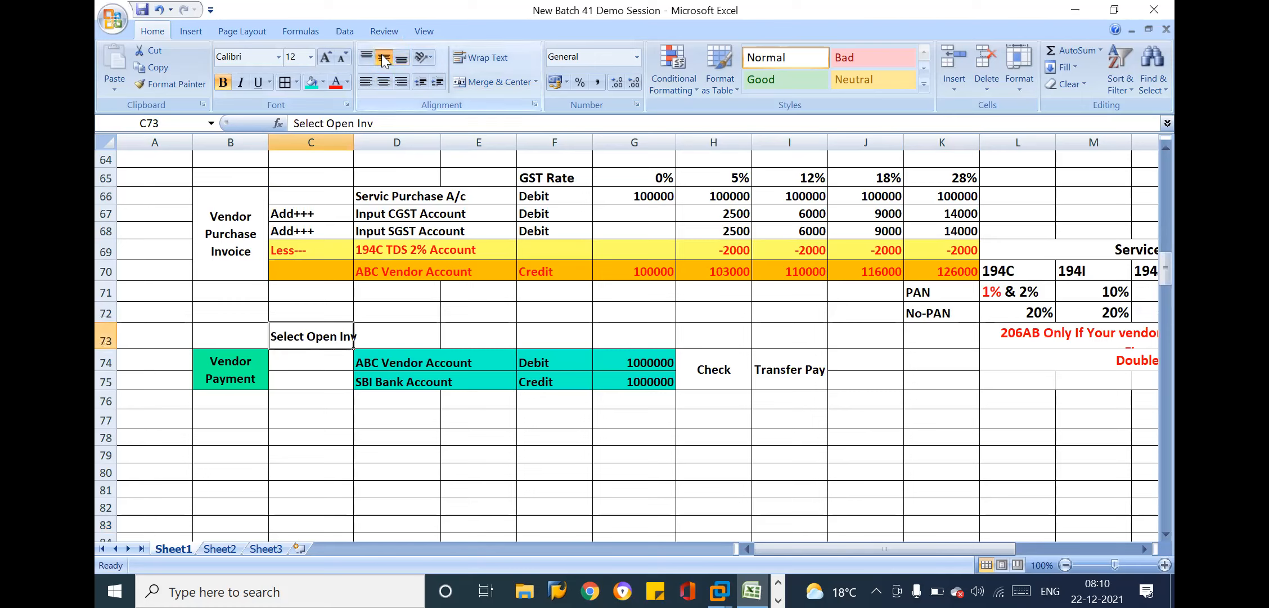
Enter the open invoice amount 100000 in D73, beside the Select Open Inv label
click(380, 361)
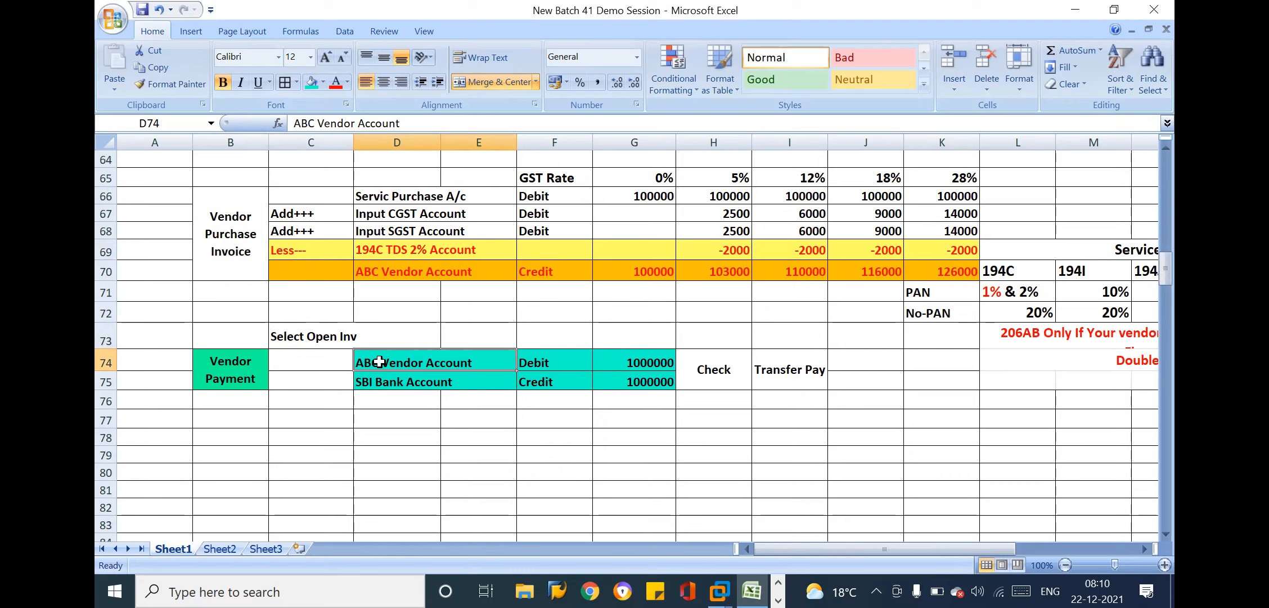
click(324, 332)
click(390, 336)
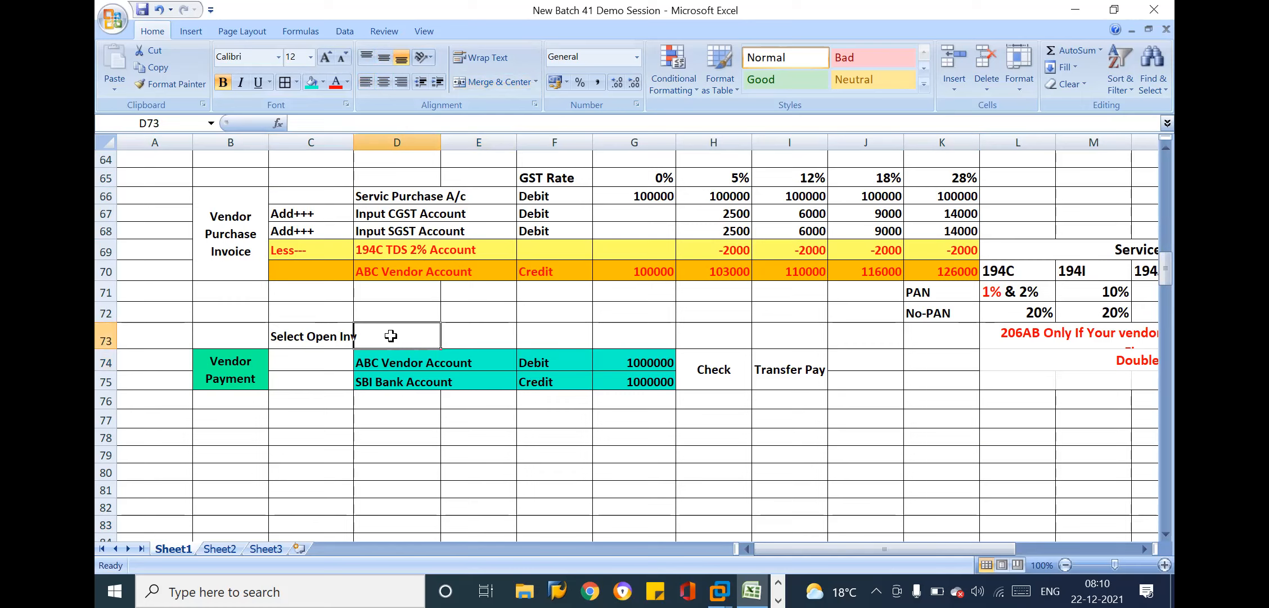
text(100000)
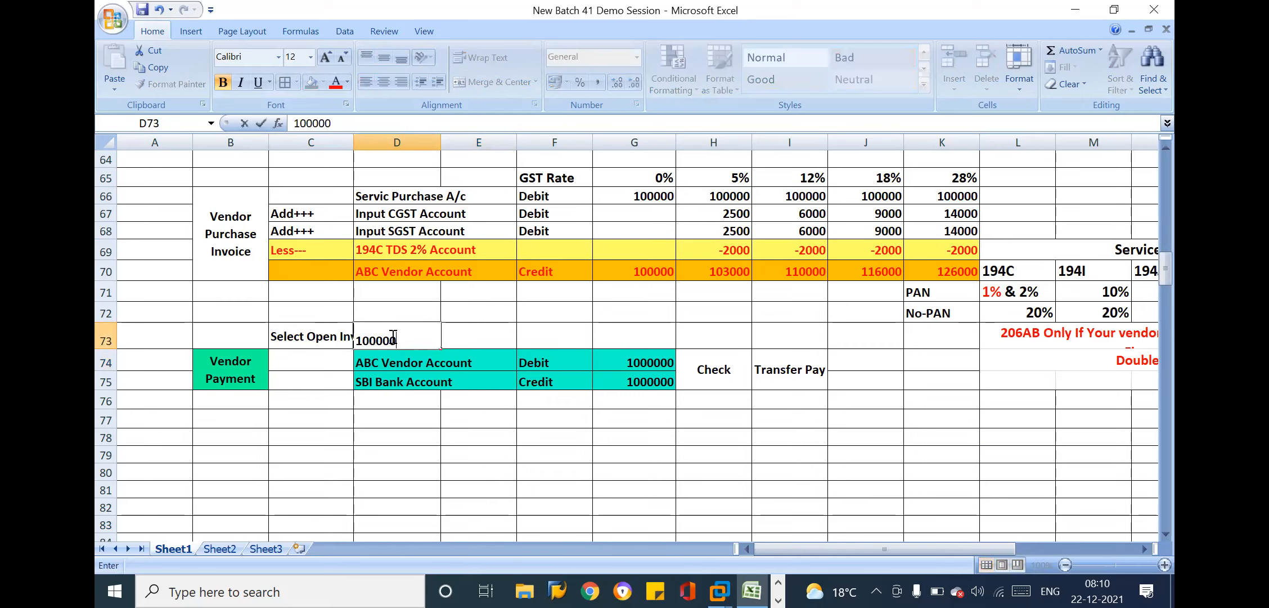
key(Return)
Examine the vendor payment's debit and credit amounts in G74:G75 along with its Check and Transfer Pay methods
click(655, 385)
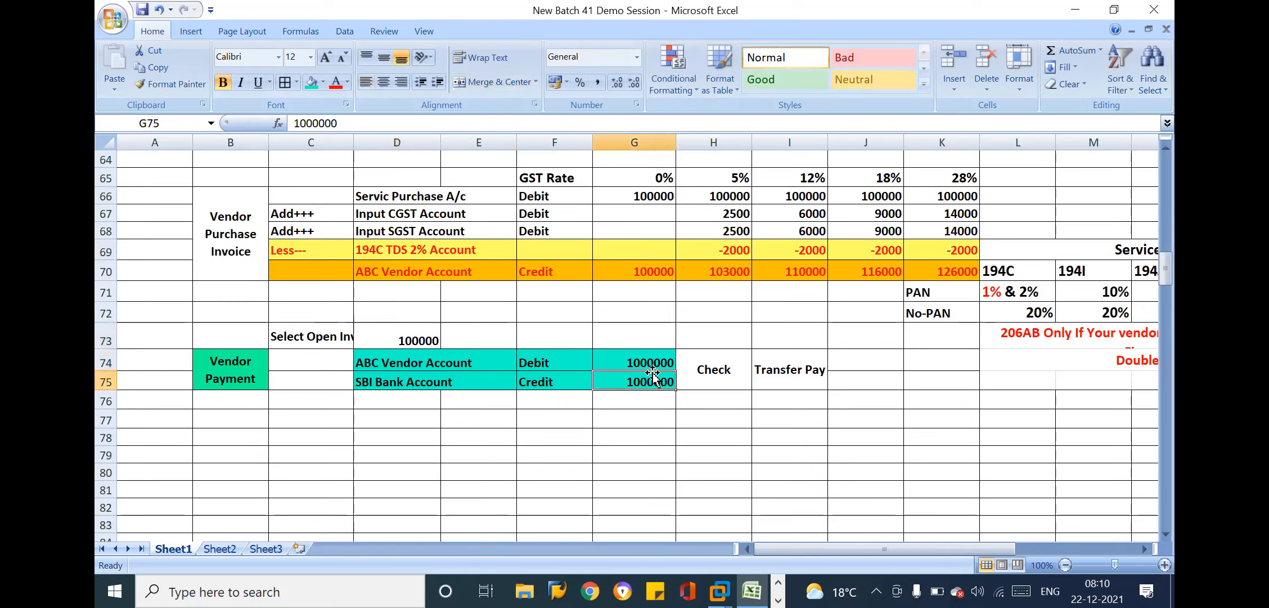
click(647, 362)
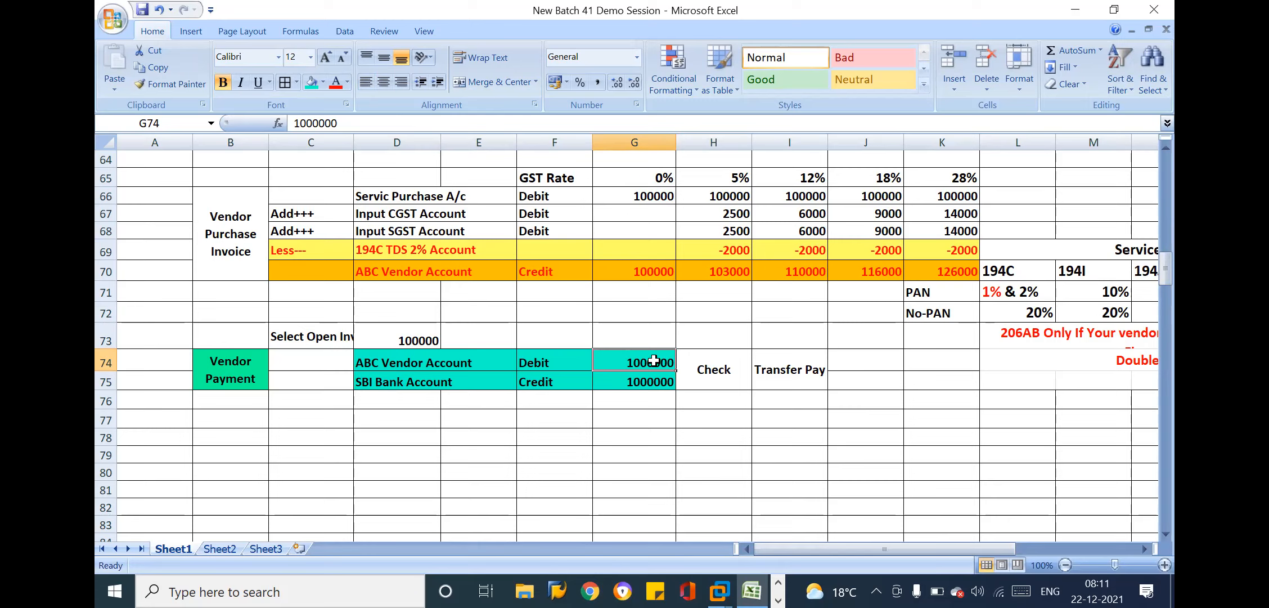
click(646, 341)
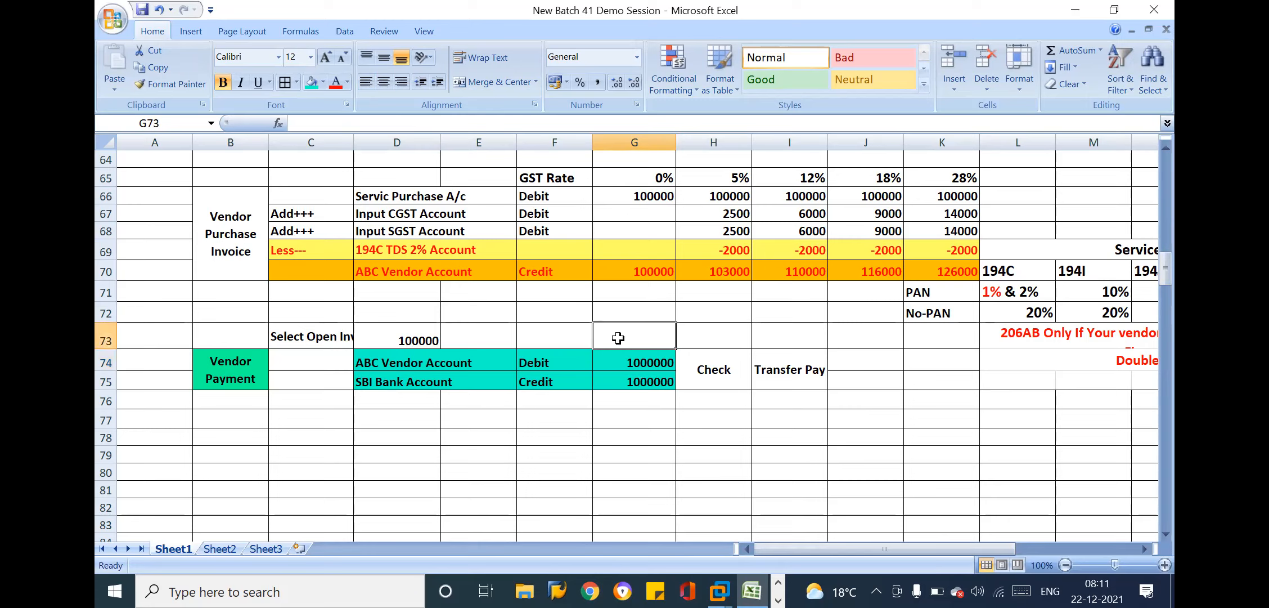
click(649, 364)
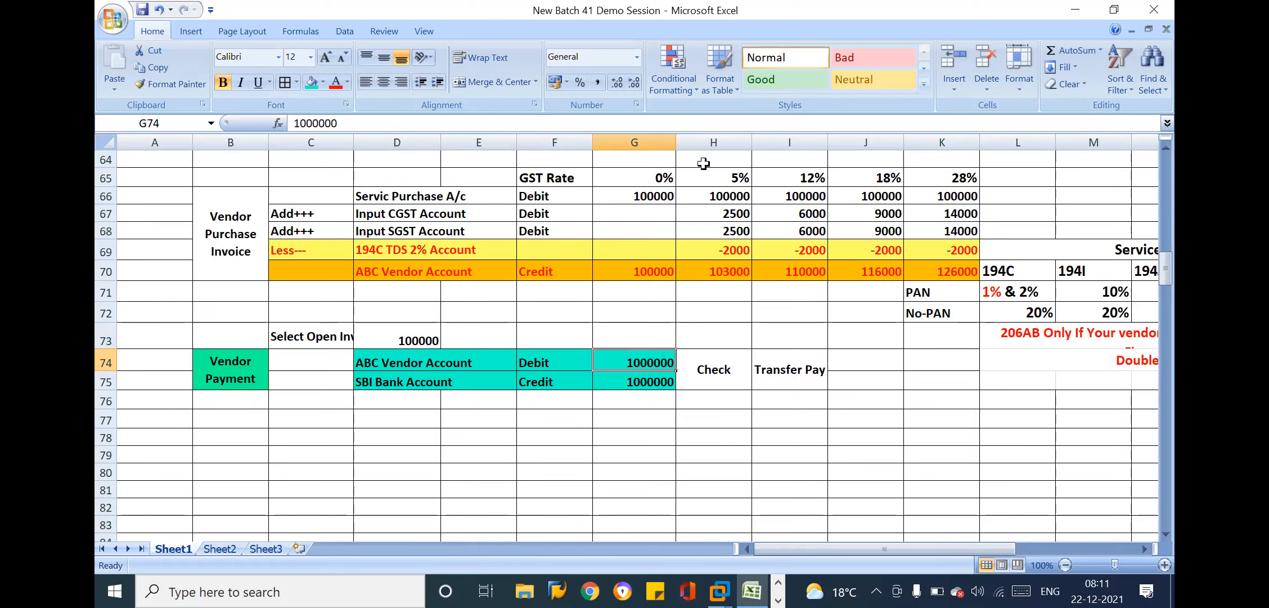
click(642, 385)
click(644, 385)
drag(226, 367, 810, 376)
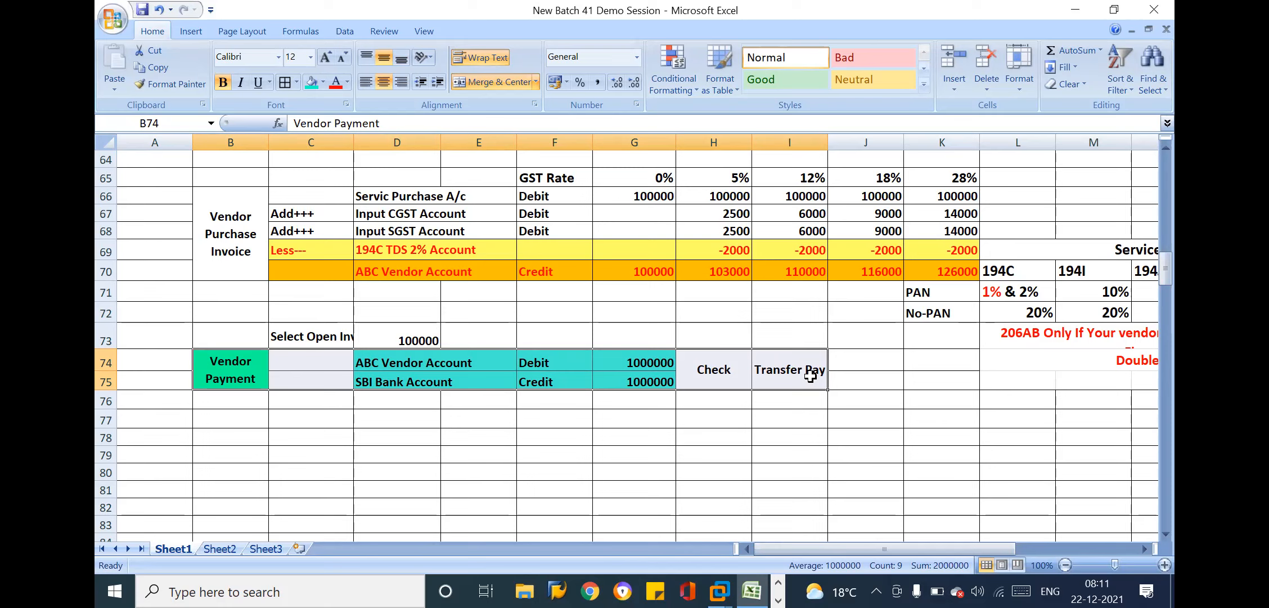
click(866, 377)
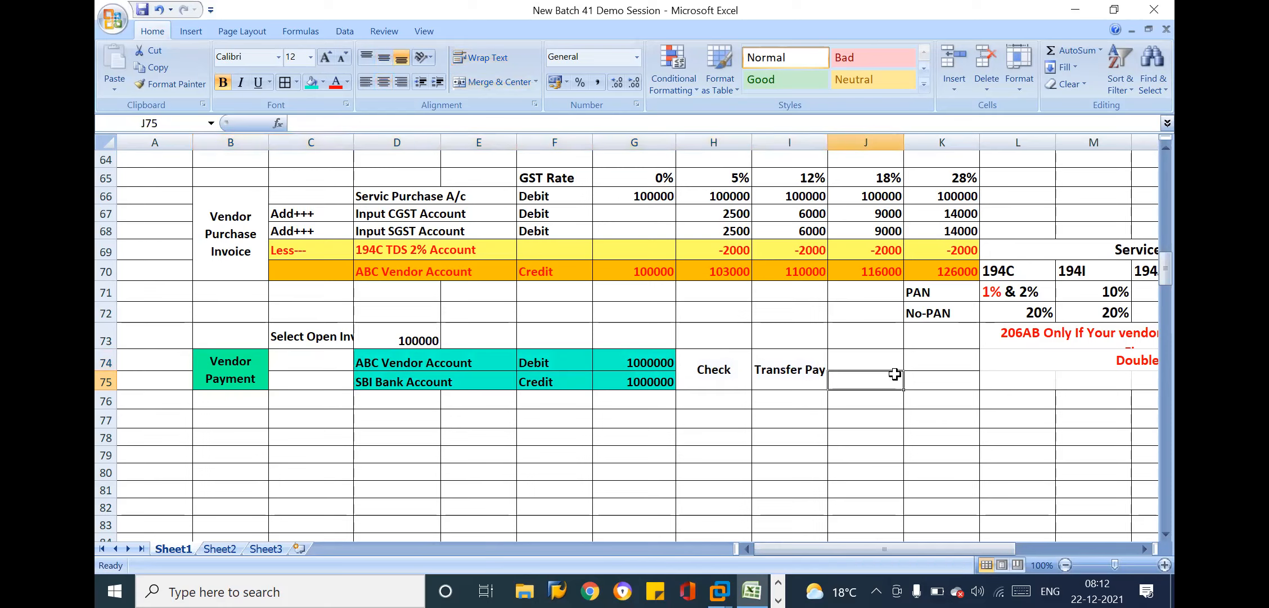
click(949, 381)
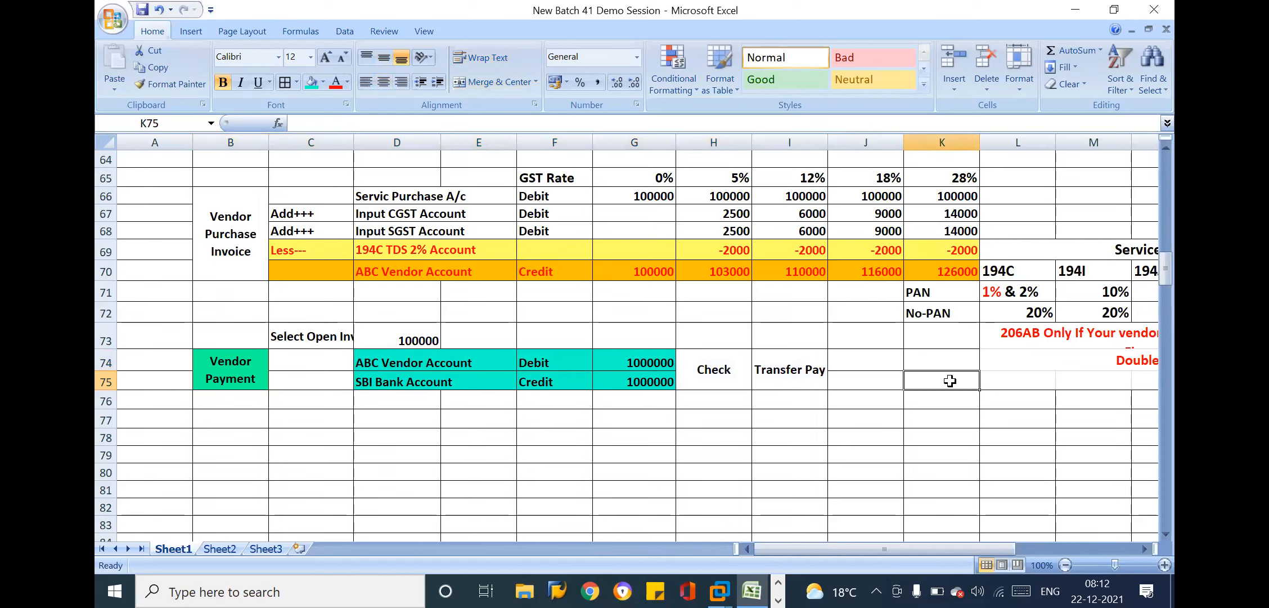
Review the Accounts Payables row and both purchase invoice entries in relation to the open invoice selection and vendor payment
click(394, 190)
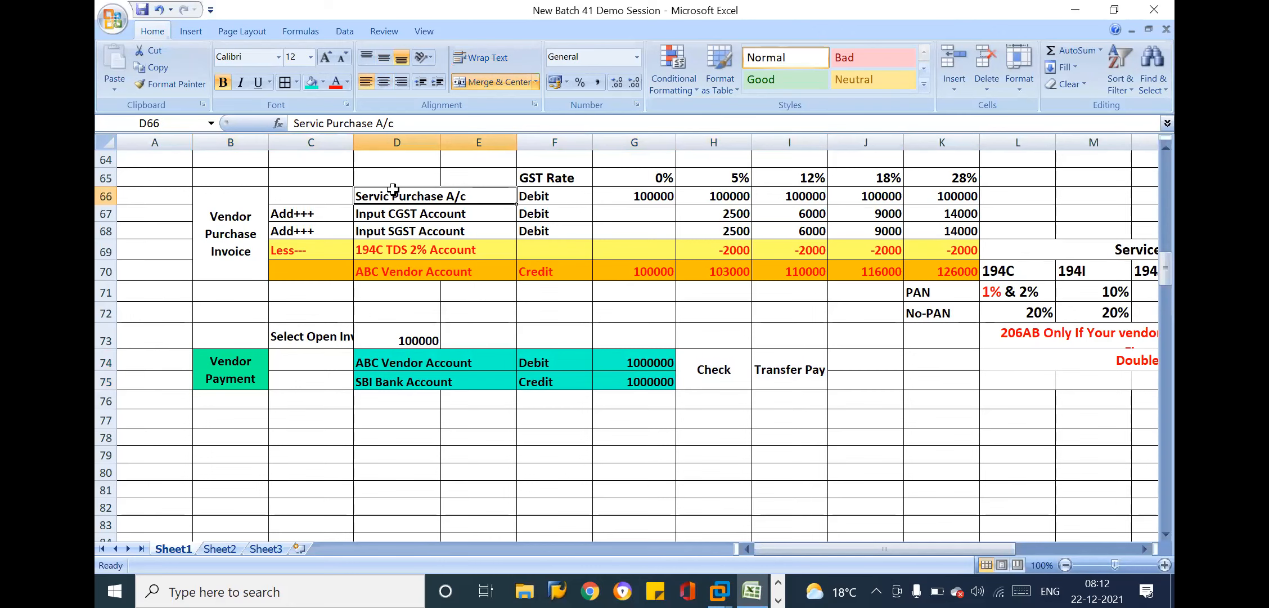
key(Up)
key(Up)
key(Up)
key(Up)
key(Up)
key(Up)
key(Up)
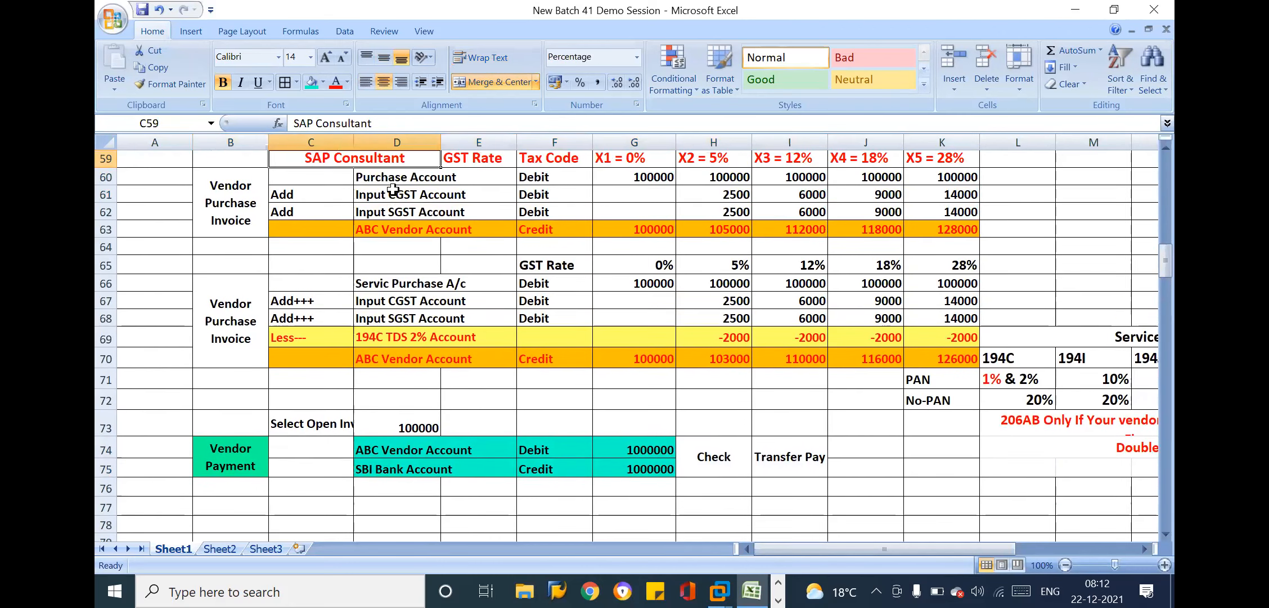
key(Up)
key(Up)
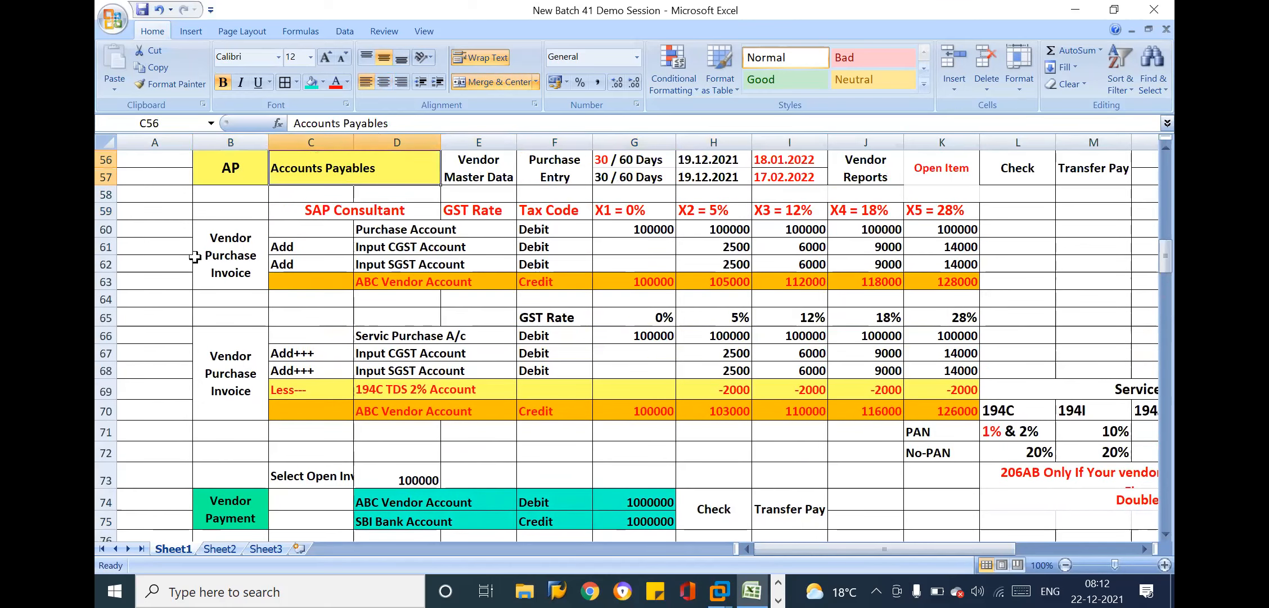
click(233, 247)
click(295, 485)
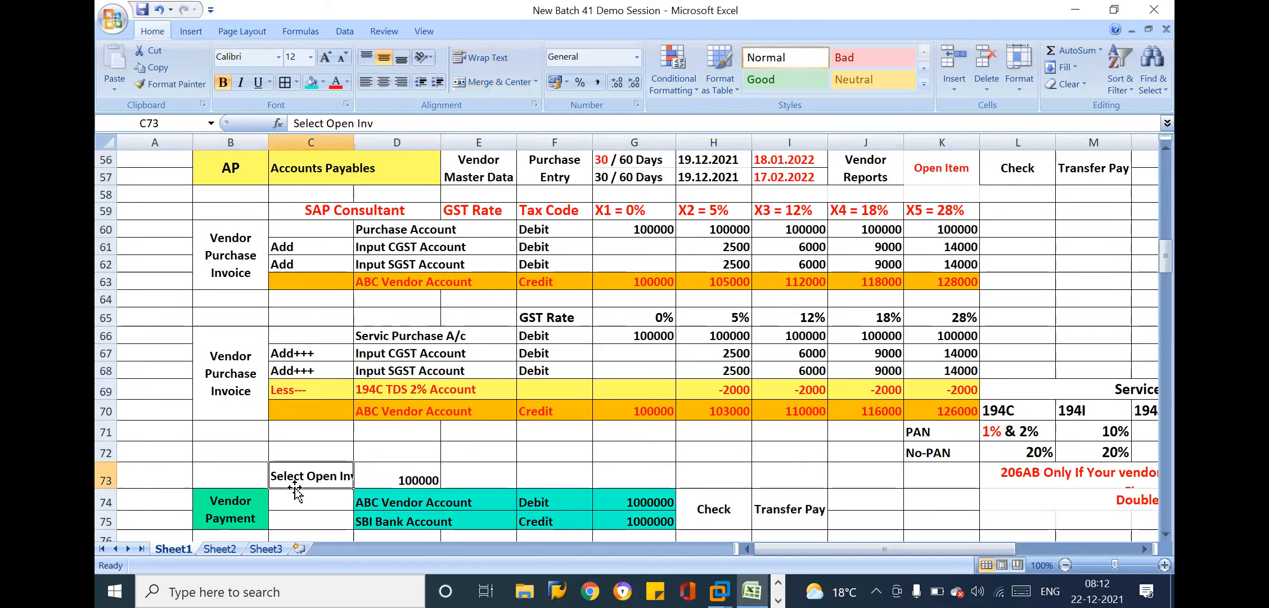
click(300, 501)
key(Down)
key(Down)
key(Down)
key(Down)
key(Down)
key(Down)
key(Down)
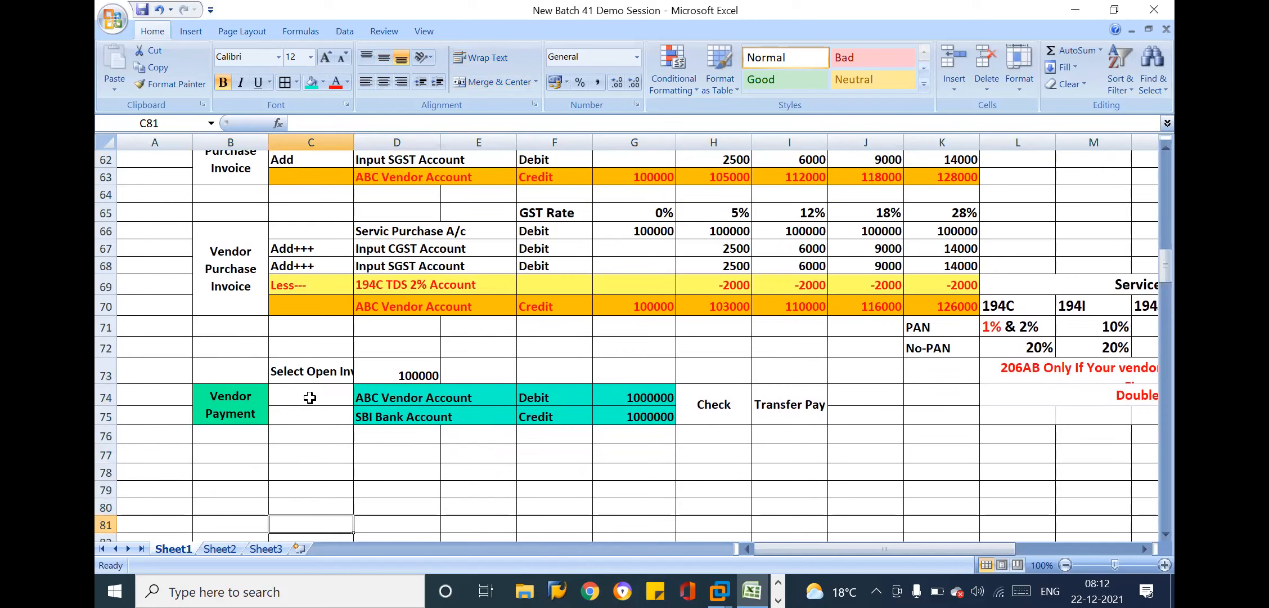
Review the Vendor Payment rows' ABC Vendor debit and SBI Bank credit against the Select Open Inv entry in C73
click(338, 369)
drag(235, 400, 800, 402)
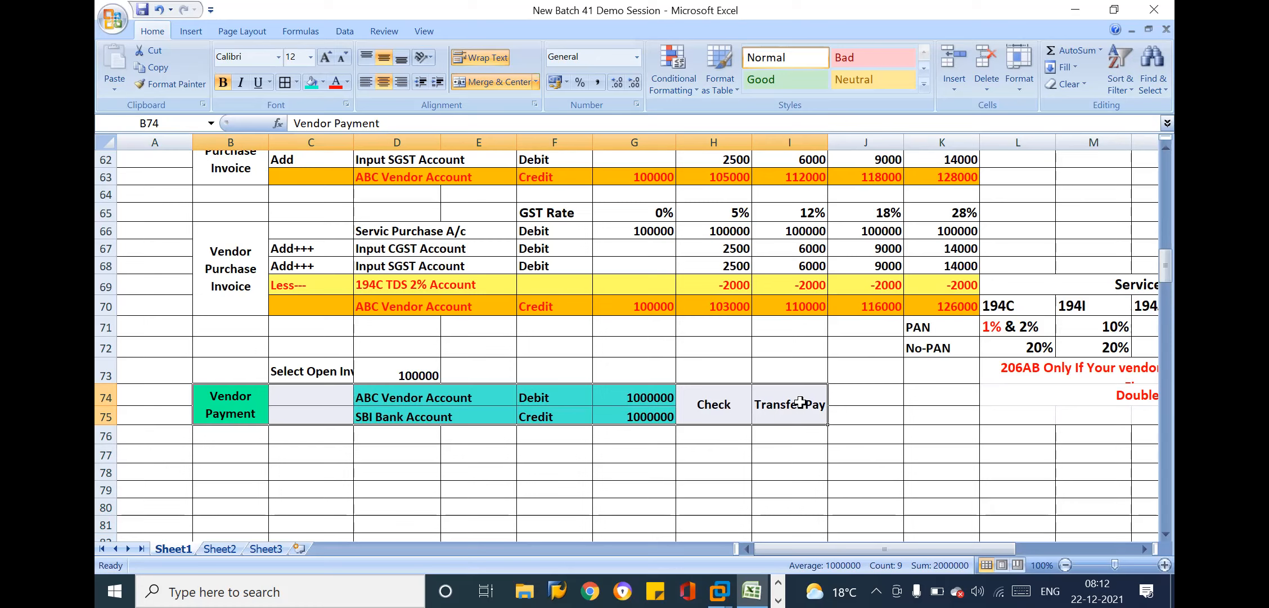
click(468, 395)
click(336, 373)
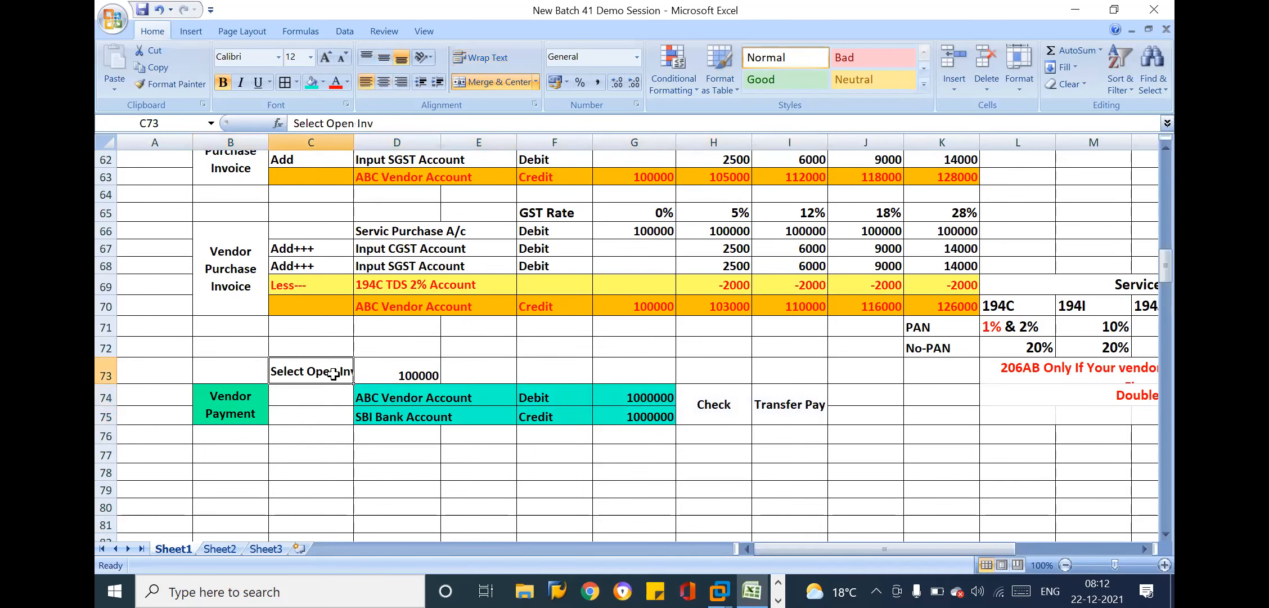
click(483, 399)
drag(482, 399, 650, 425)
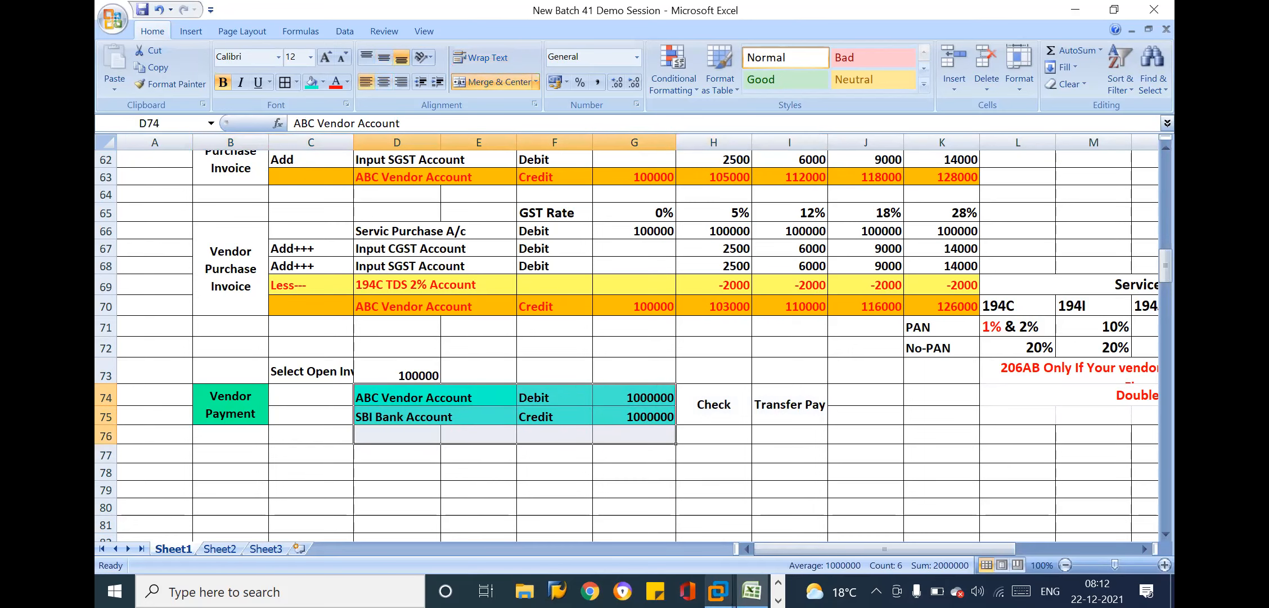
Switch to the SAP management console to check the myecc work process table, and return to the workbook
mouse_move(719, 591)
click(722, 482)
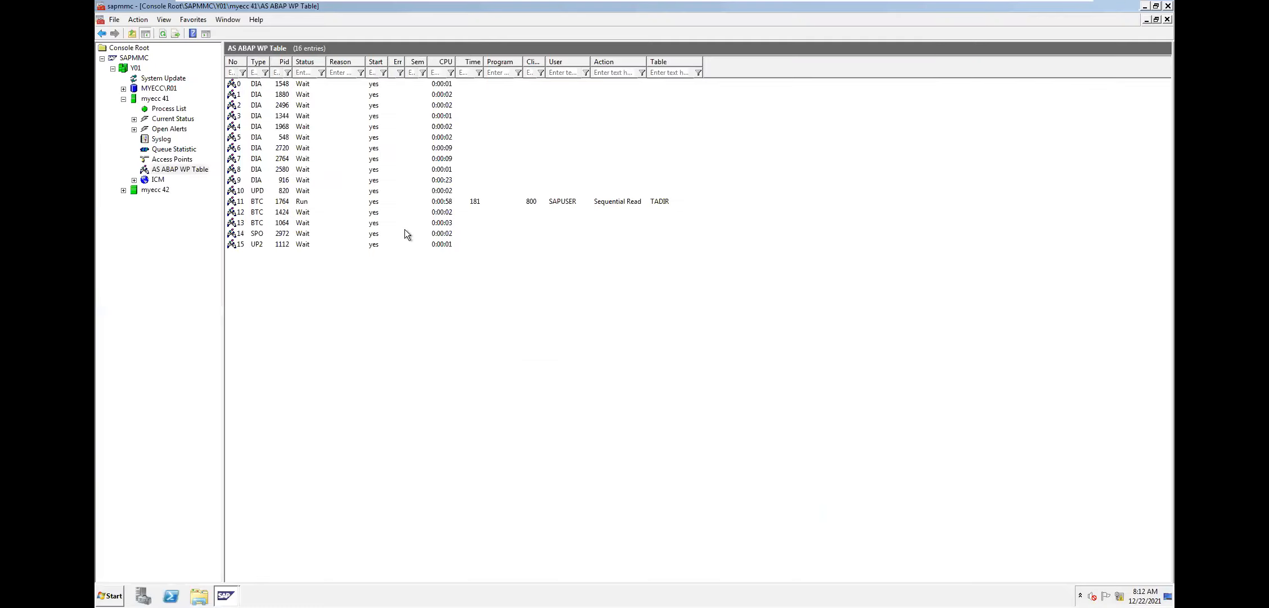
click(163, 35)
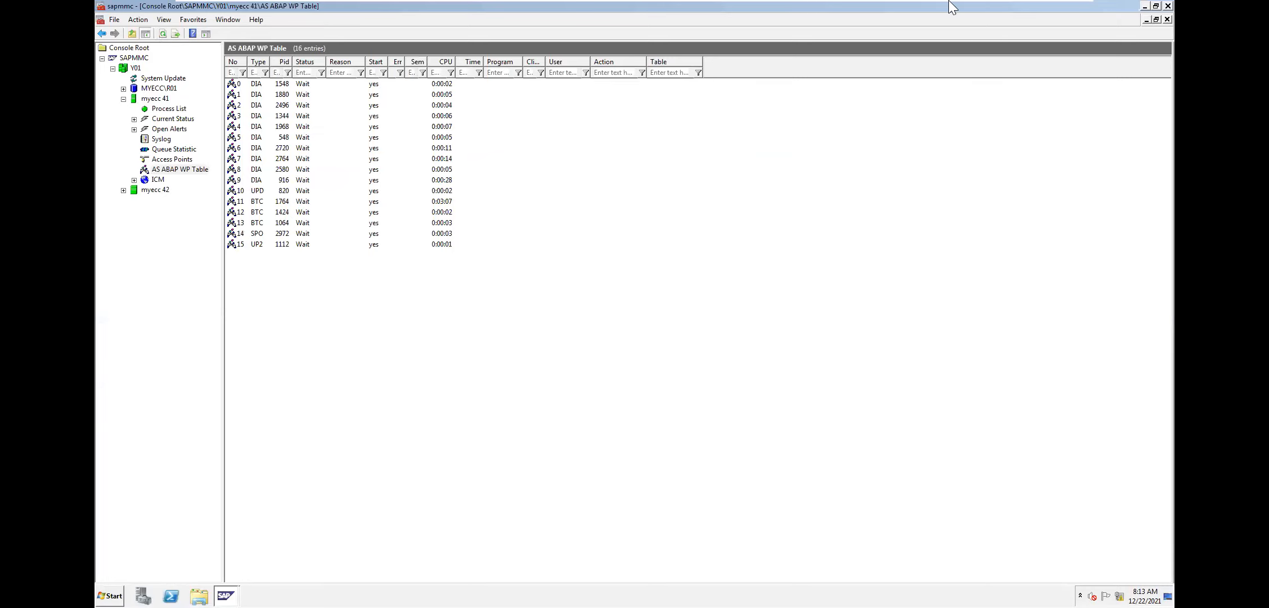
click(1034, 13)
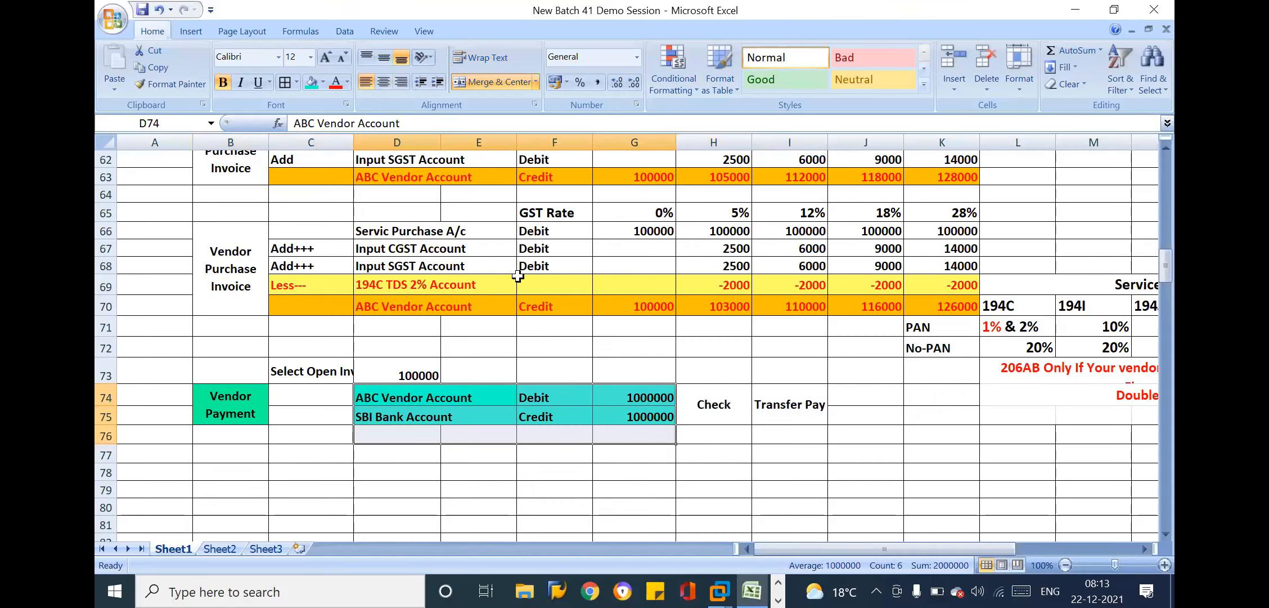
Launch SAP Logon and open the Batch_39 connection
key(super)
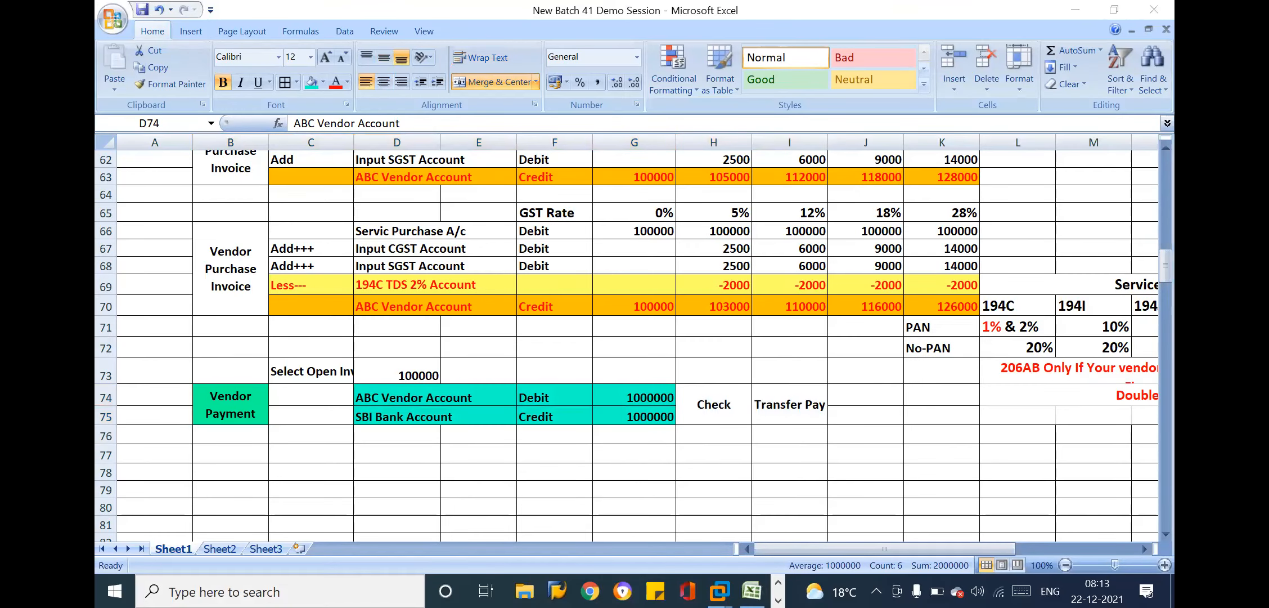
text(sap)
key(Return)
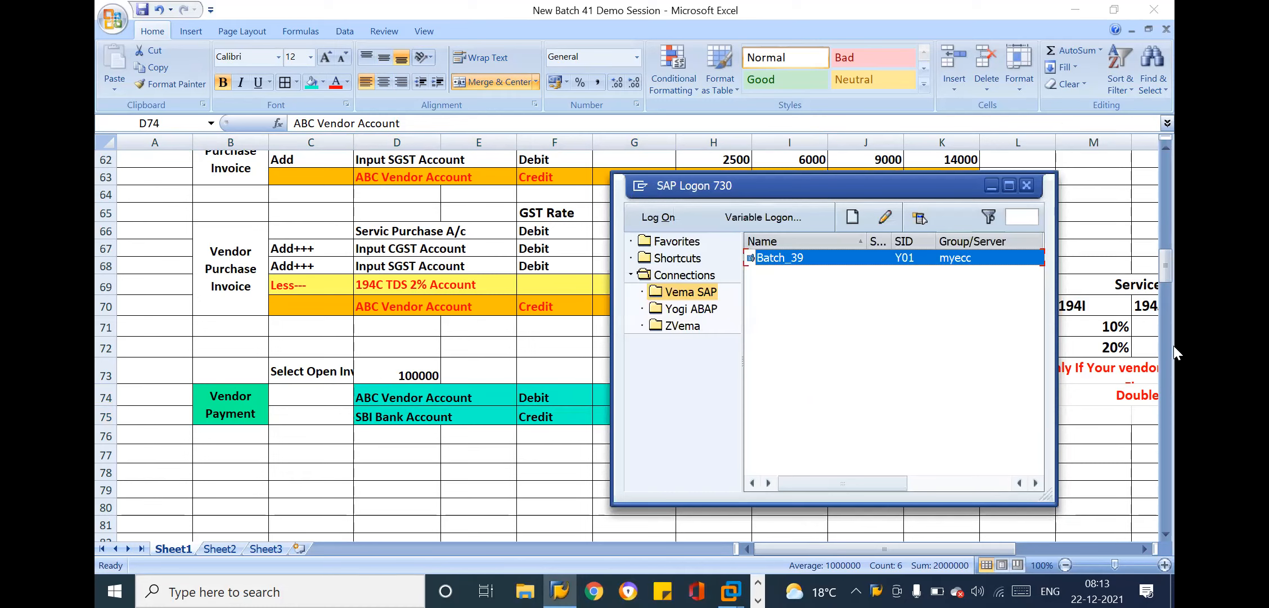
double_click(794, 257)
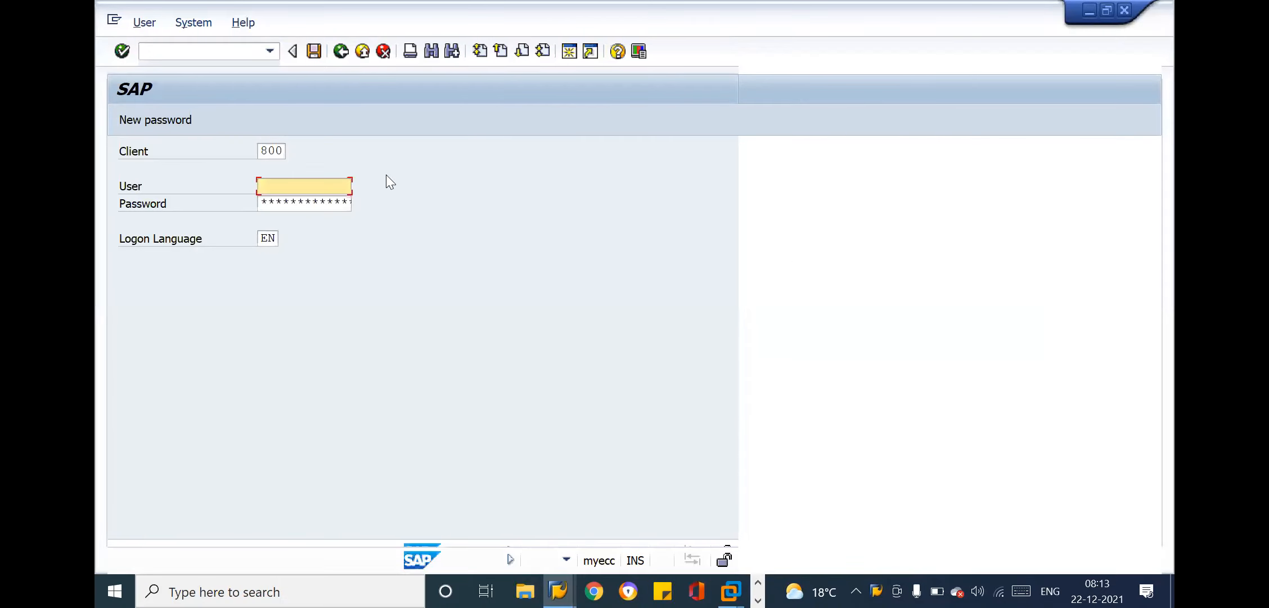
Log on to client 800 as SAPUSER, entering the account password
click(324, 187)
key(Return)
key(Tab)
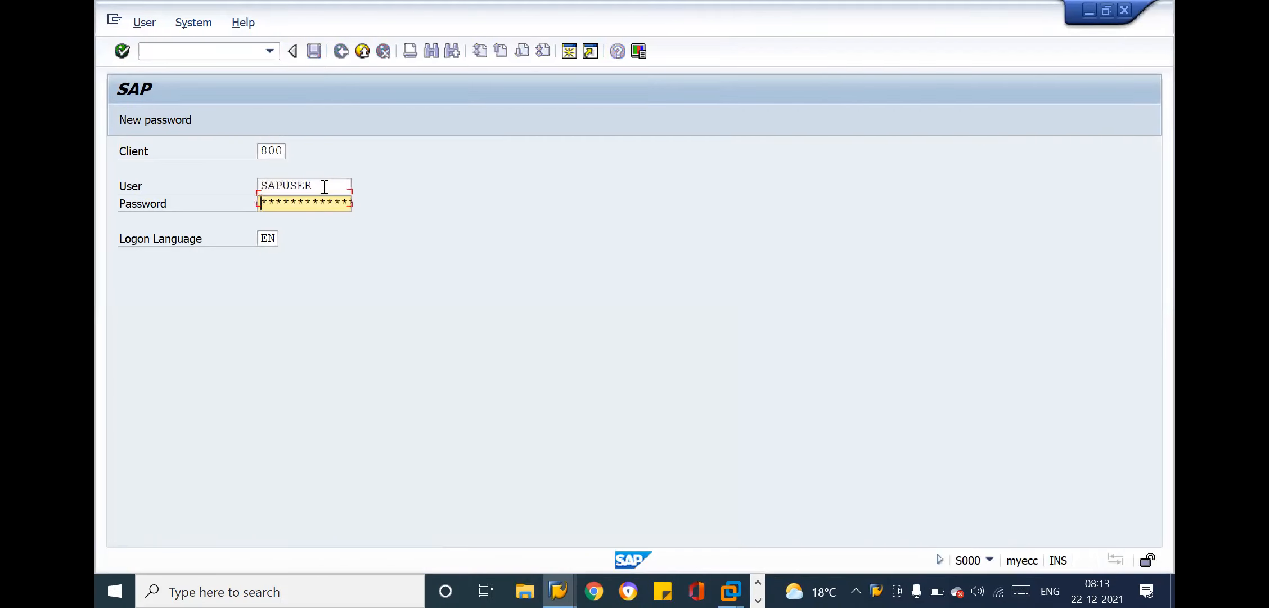
text(******)
key(Return)
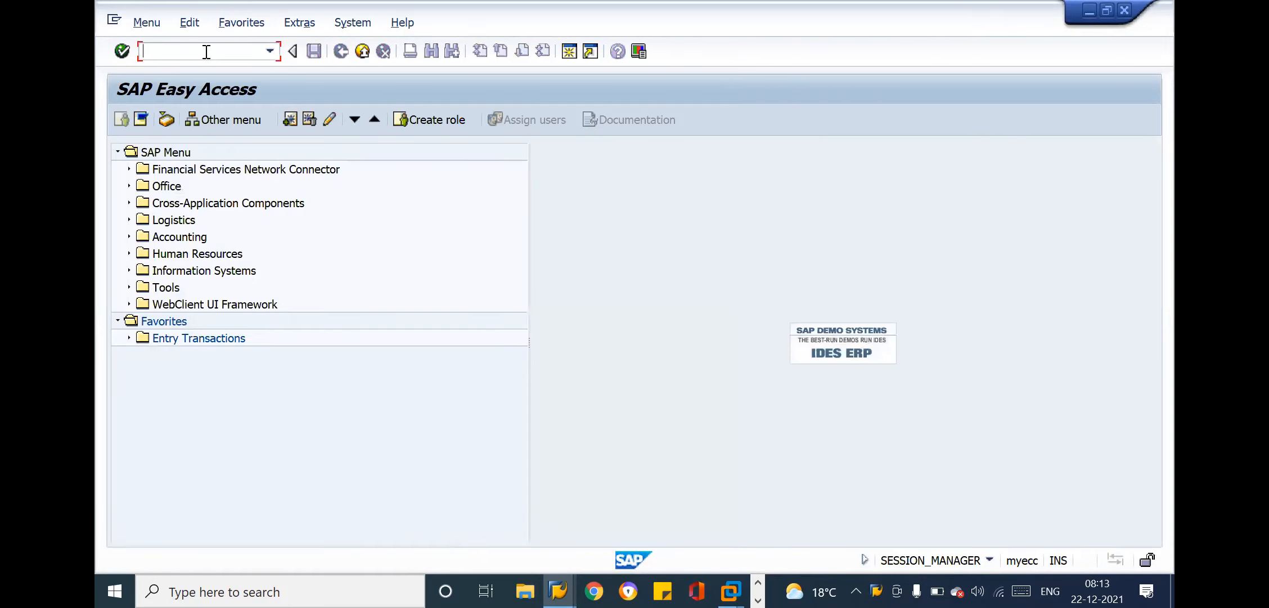
Run transaction FBL1N to list the open vendor line items for company code TM10
text(FBL1N)
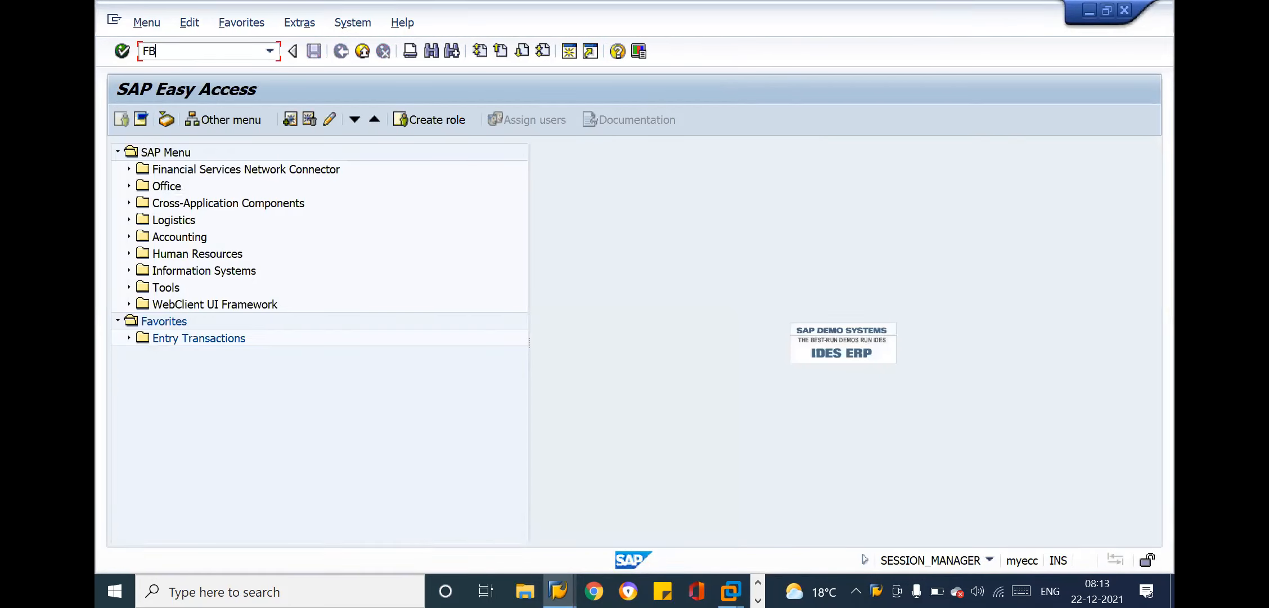
key(Return)
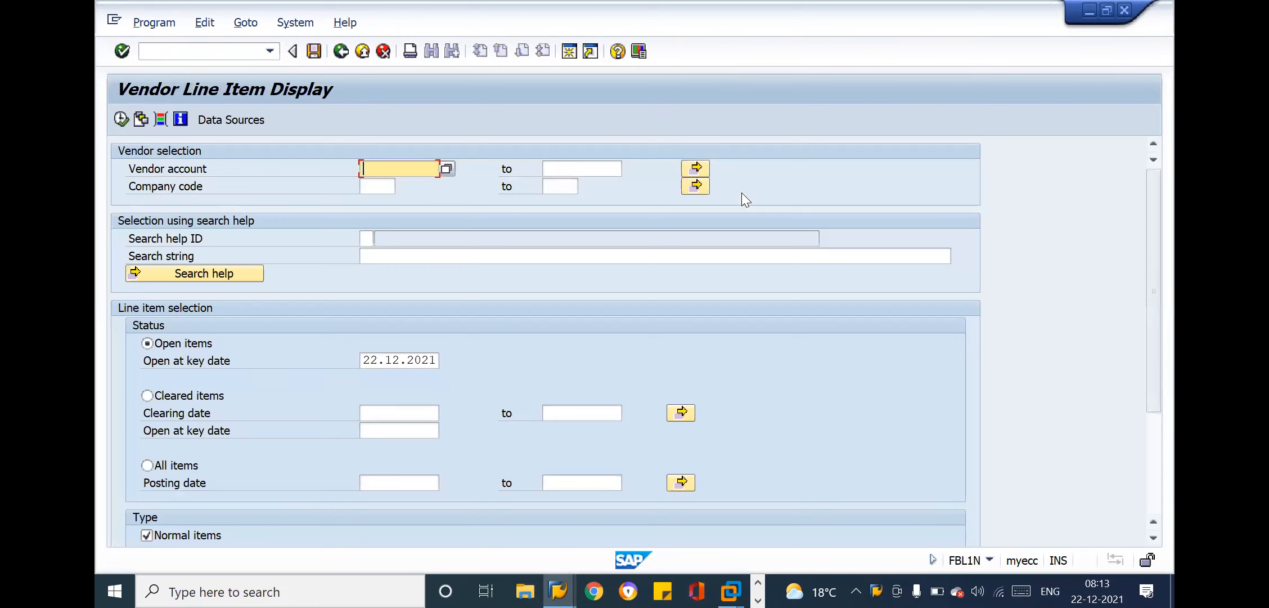
key(Tab)
key(Down)
key(Down)
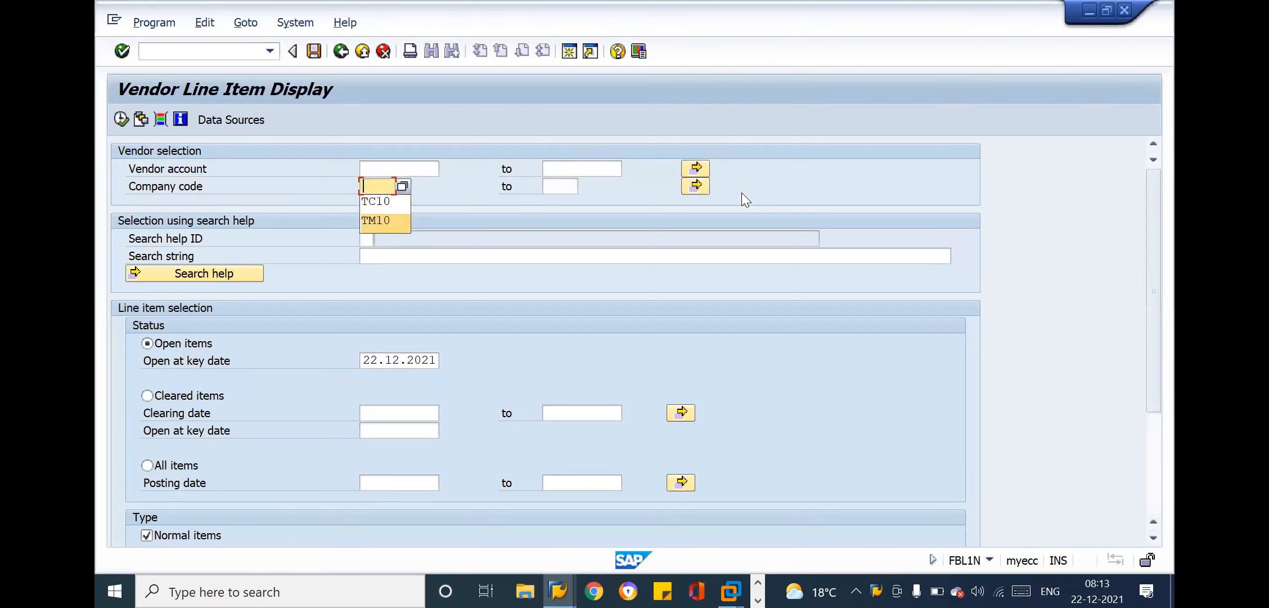
key(Return)
click(122, 119)
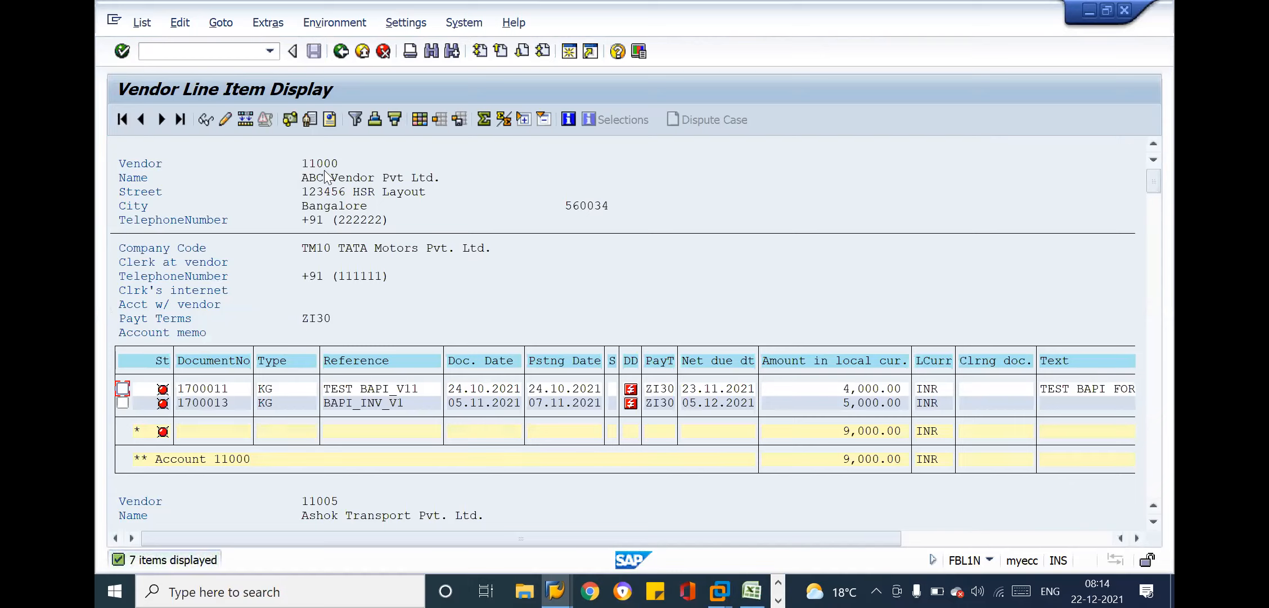
Review ABC Vendor Pvt Ltd.'s open item amounts and copy document numbers 1700011 and 1700013
click(303, 164)
click(869, 389)
click(875, 459)
drag(177, 388, 234, 403)
key(ctrl+c)
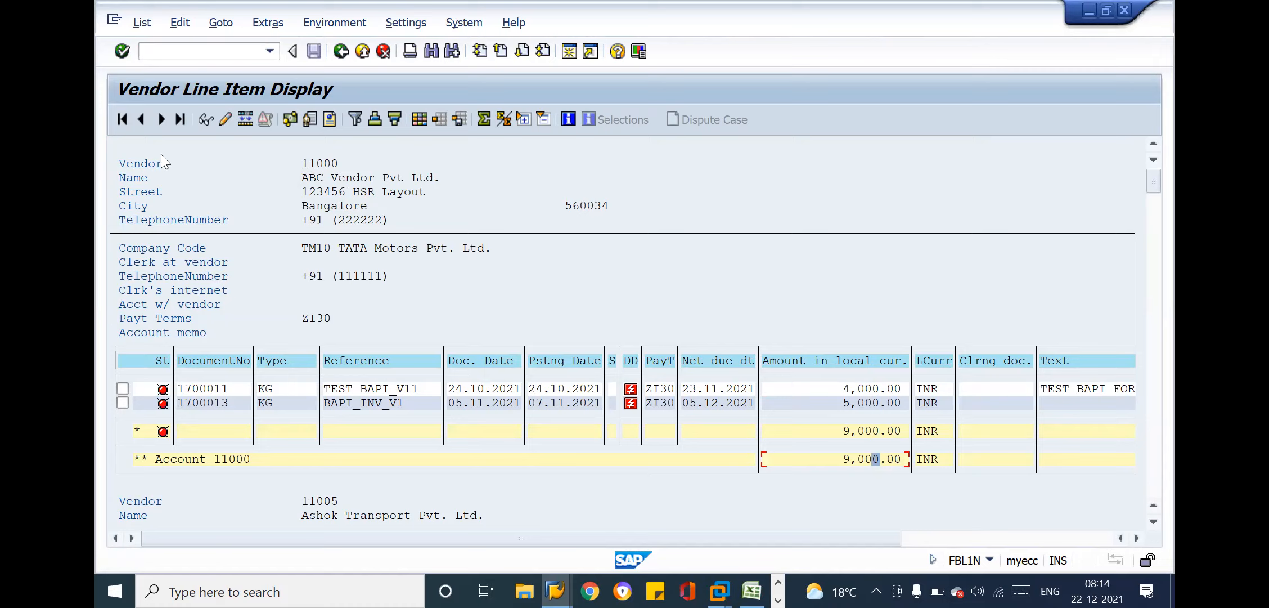
Open document reversal FB08 in a new session and enter document 1700011 with company code TM10
click(168, 51)
text(/OFB08)
key(Return)
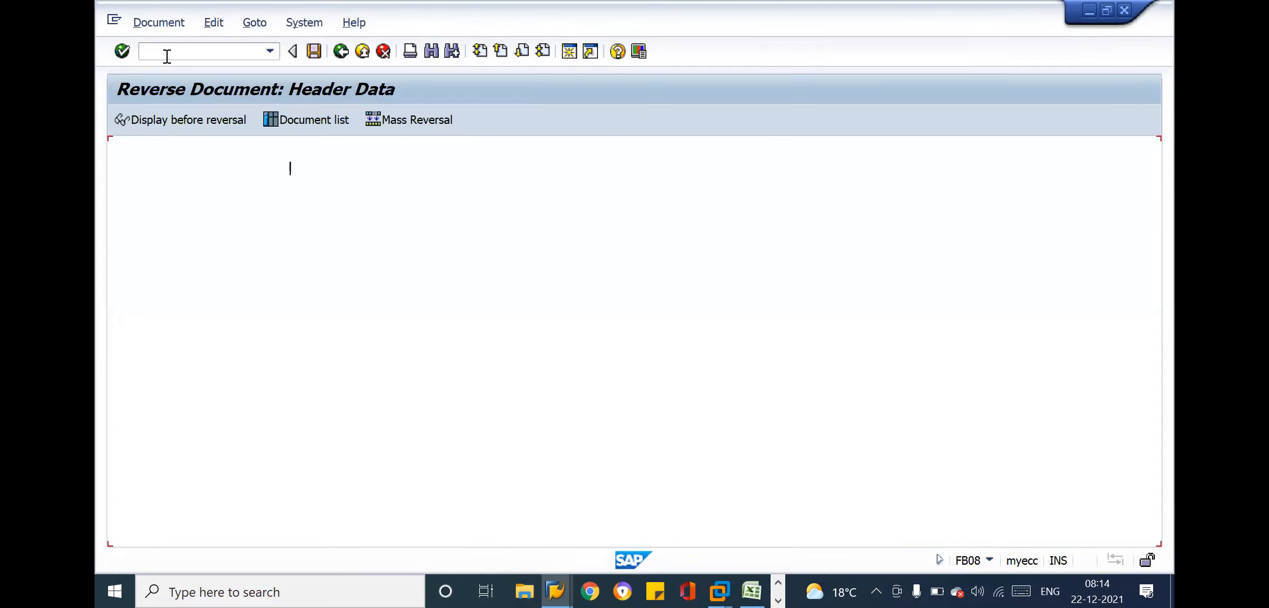
text(1700011)
key(Tab)
key(BackSpace)
key(BackSpace)
key(BackSpace)
key(BackSpace)
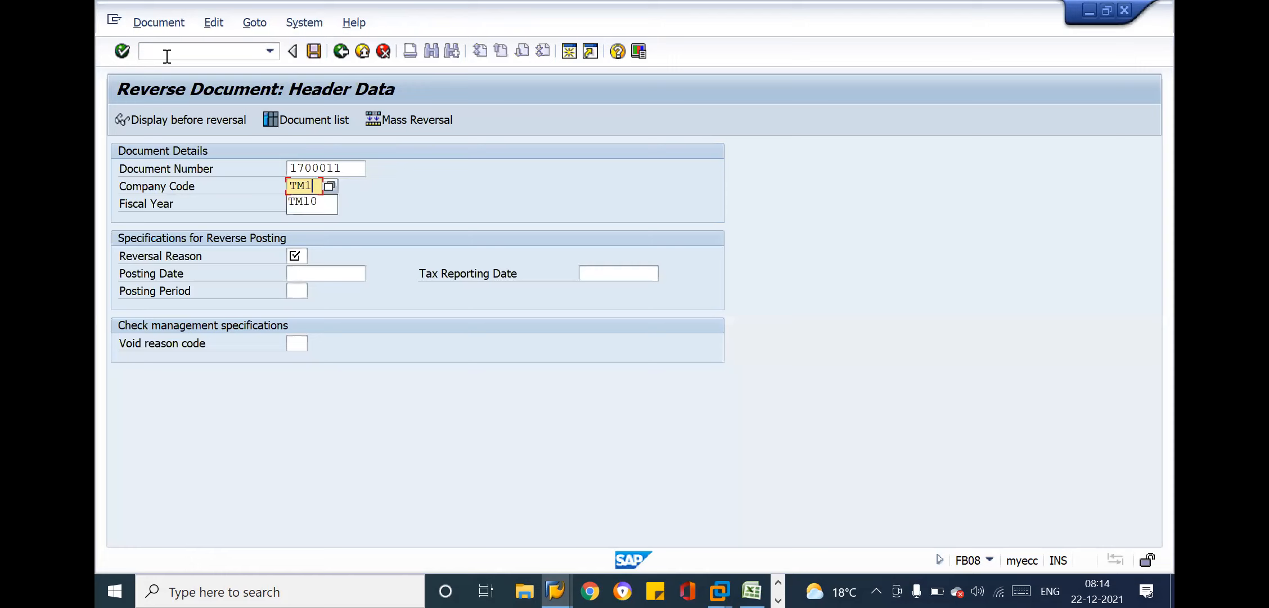
key(Down)
key(Return)
Set the reversal reason to 01 for document 1700011
key(Tab)
key(Tab)
key(Tab)
key(shift+Tab)
key(Down)
key(Return)
key(Return)
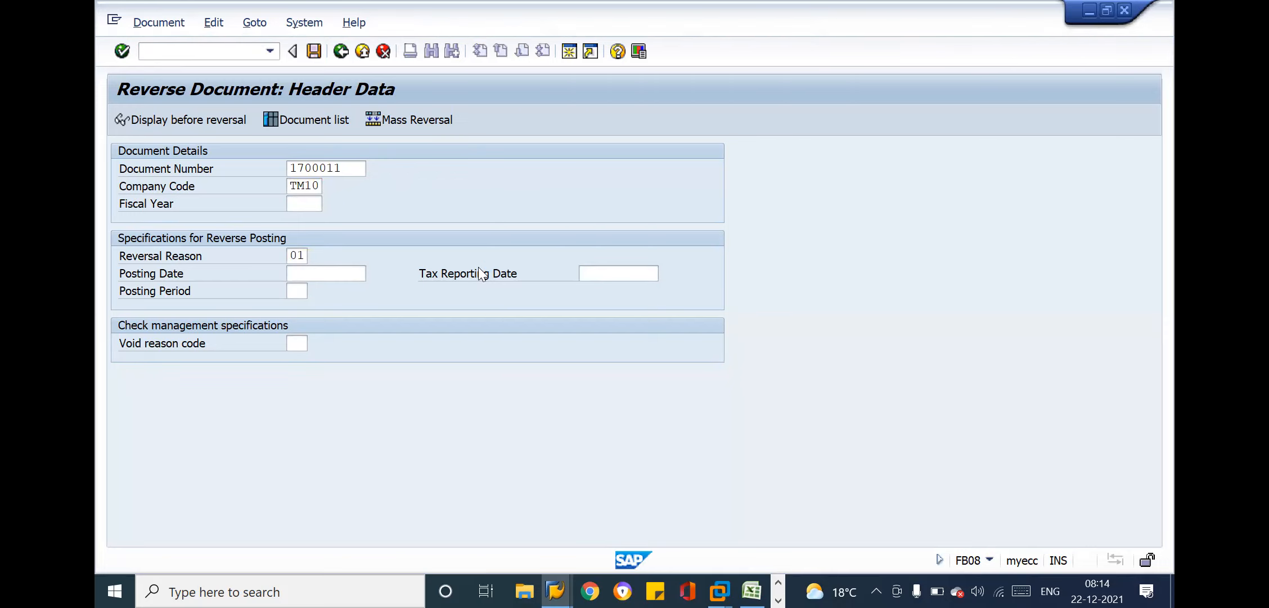
Post the reversal of document 1700011 and reverse document 1700013 with the same company code and reason
key(alt+Tab)
key(F3)
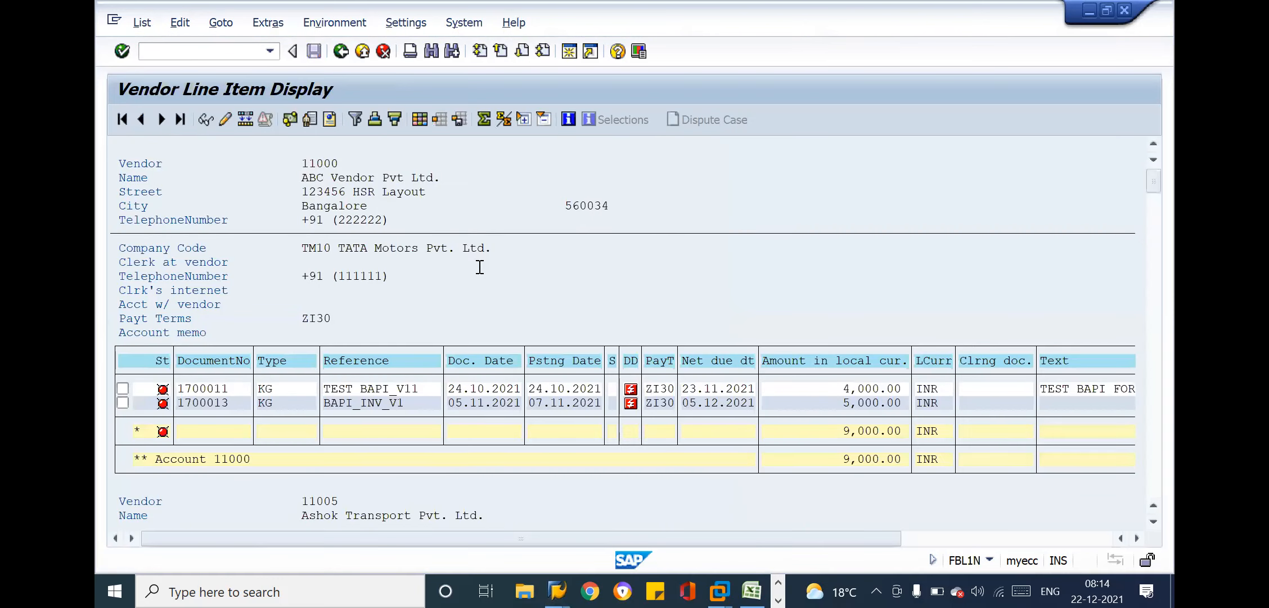
text(1700013)
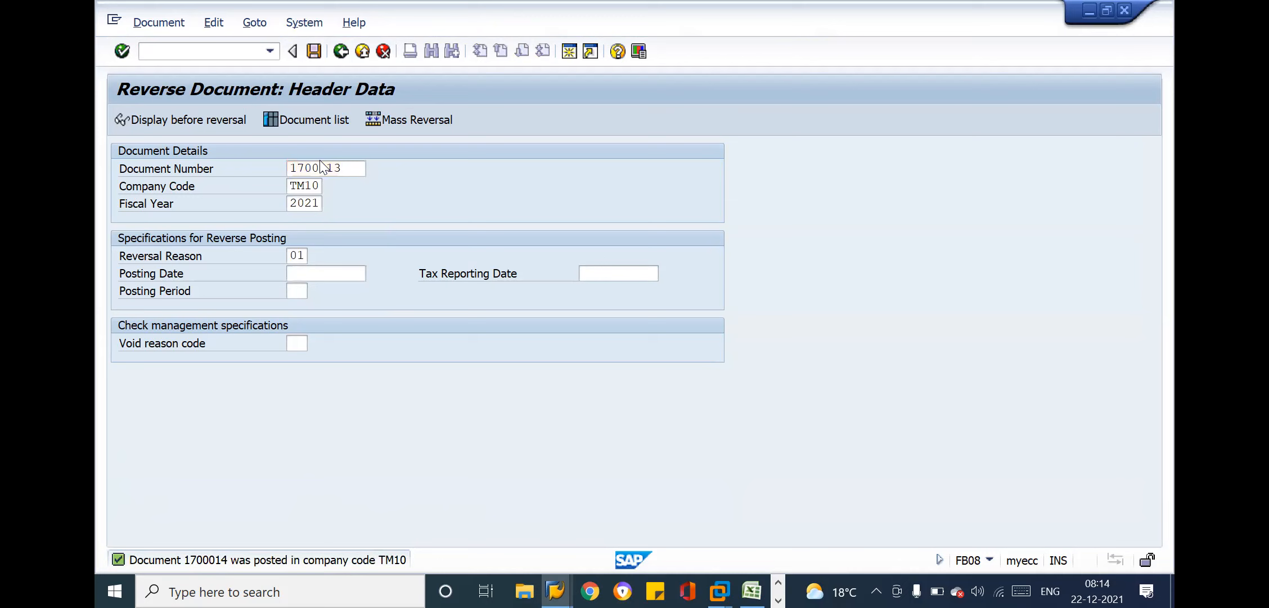
key(ctrl+s)
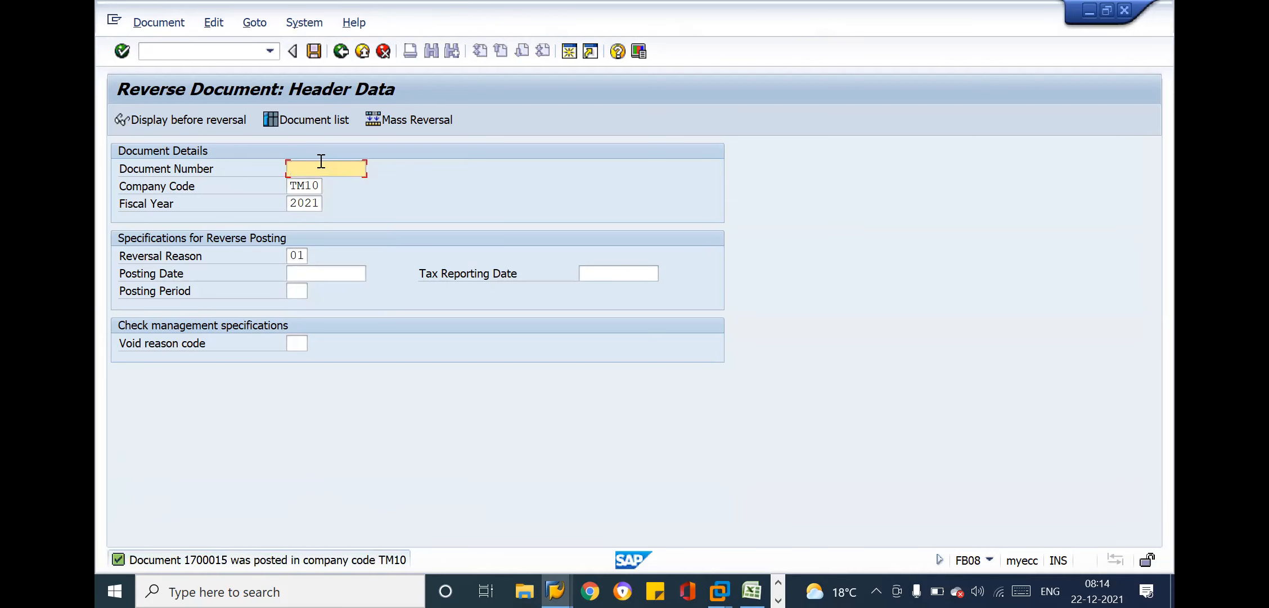
Leave the reversal transaction, refresh the vendor line item list and review the remaining vendors' open items
click(341, 52)
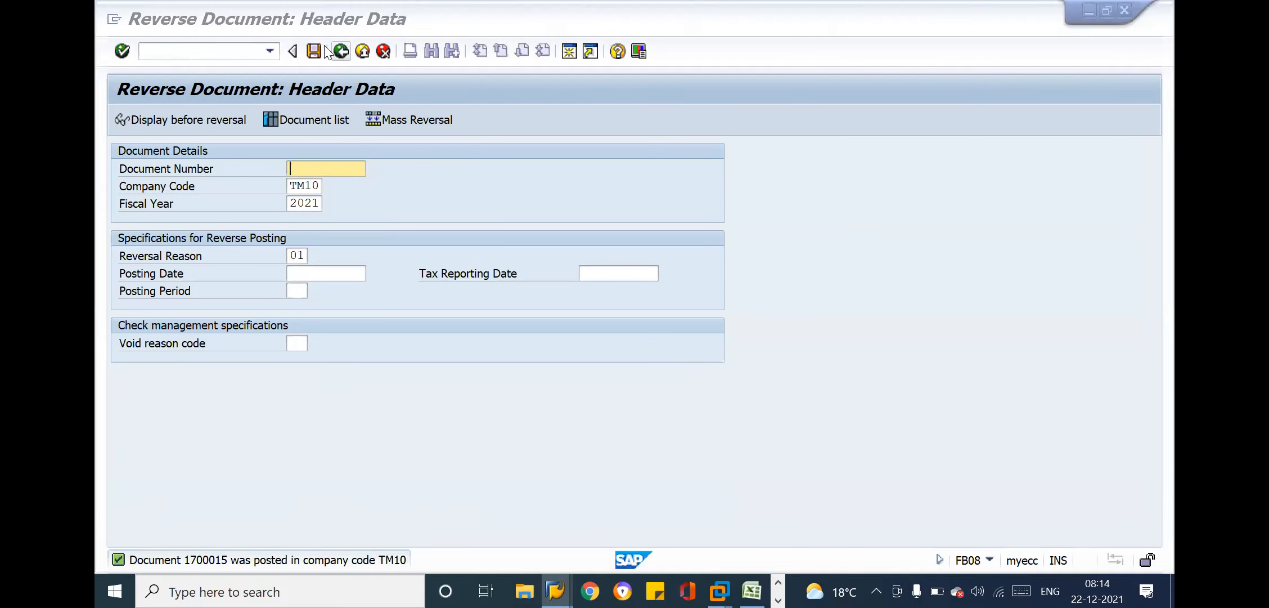
click(141, 24)
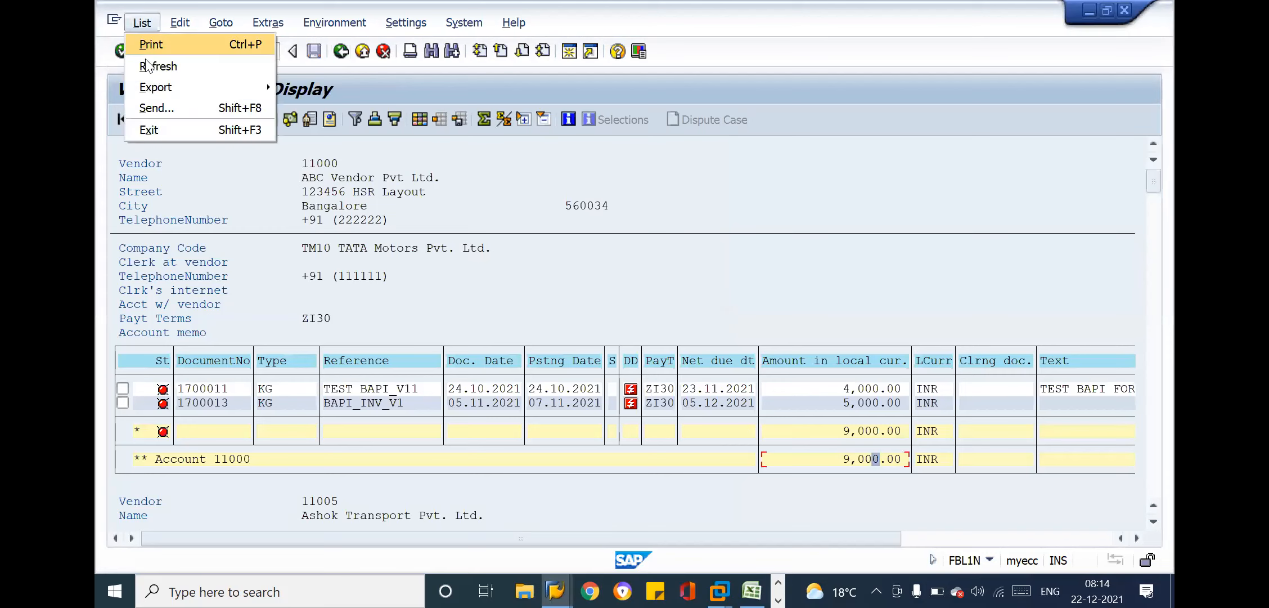
click(152, 65)
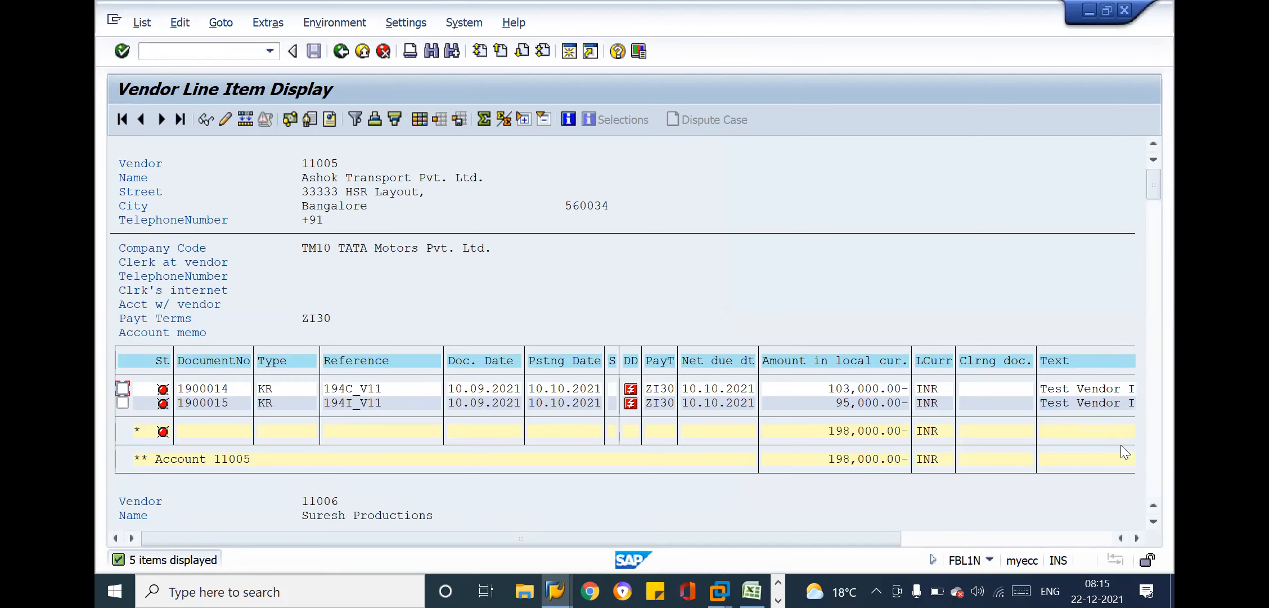
click(1159, 478)
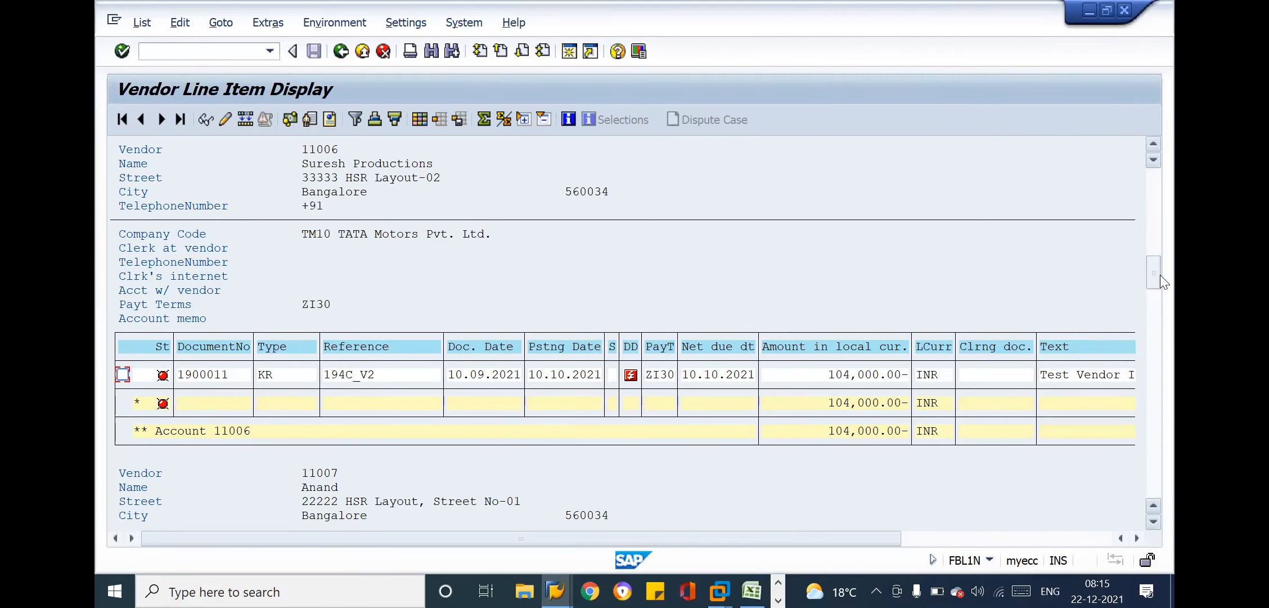
Open vendor invoice entry FB60 in a new session and enter ABC Vendor Pvt Ltd.'s vendor account number
click(179, 52)
text(/OFB6)
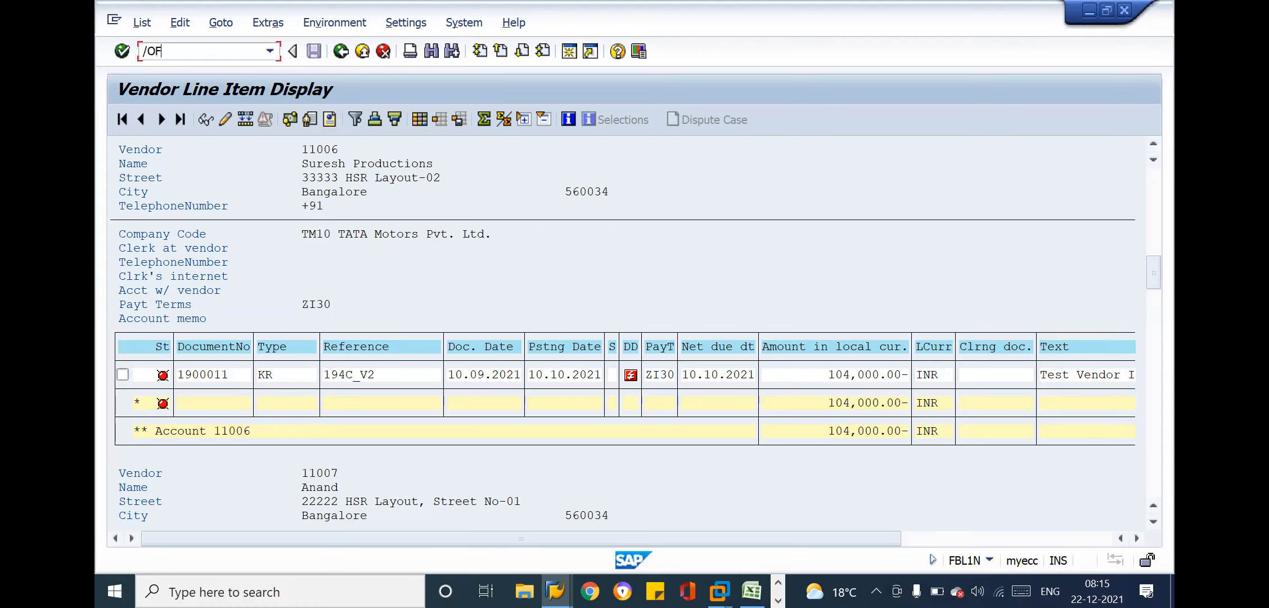
text(0)
key(Return)
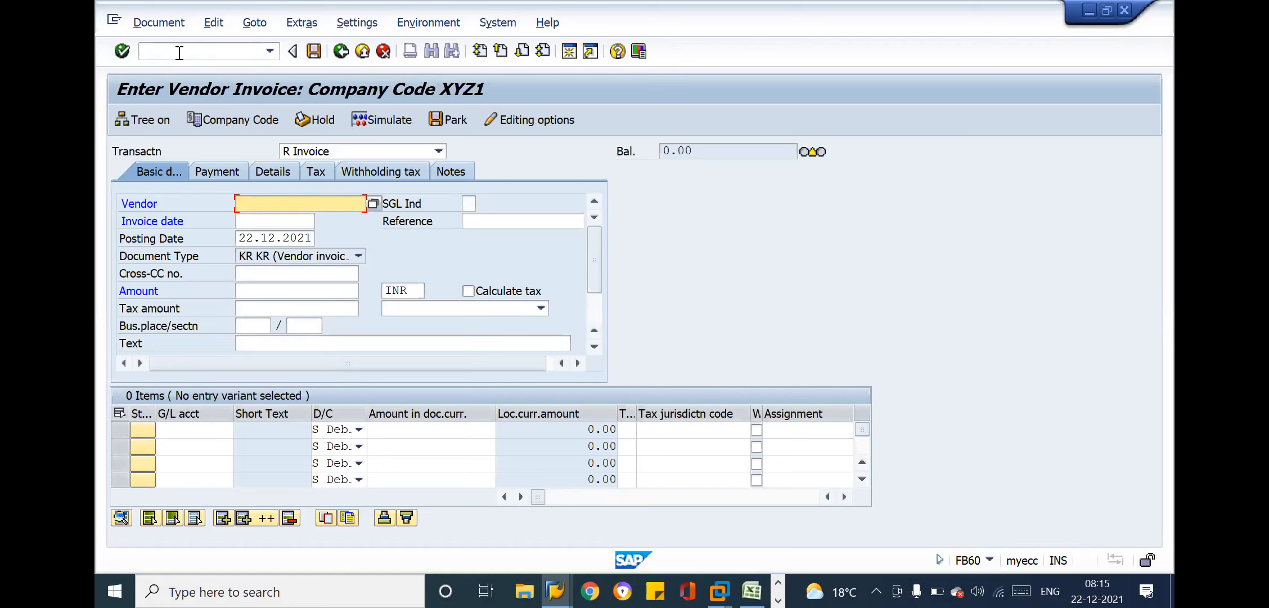
key(Down)
key(Down)
key(Down)
key(Down)
key(Down)
key(Down)
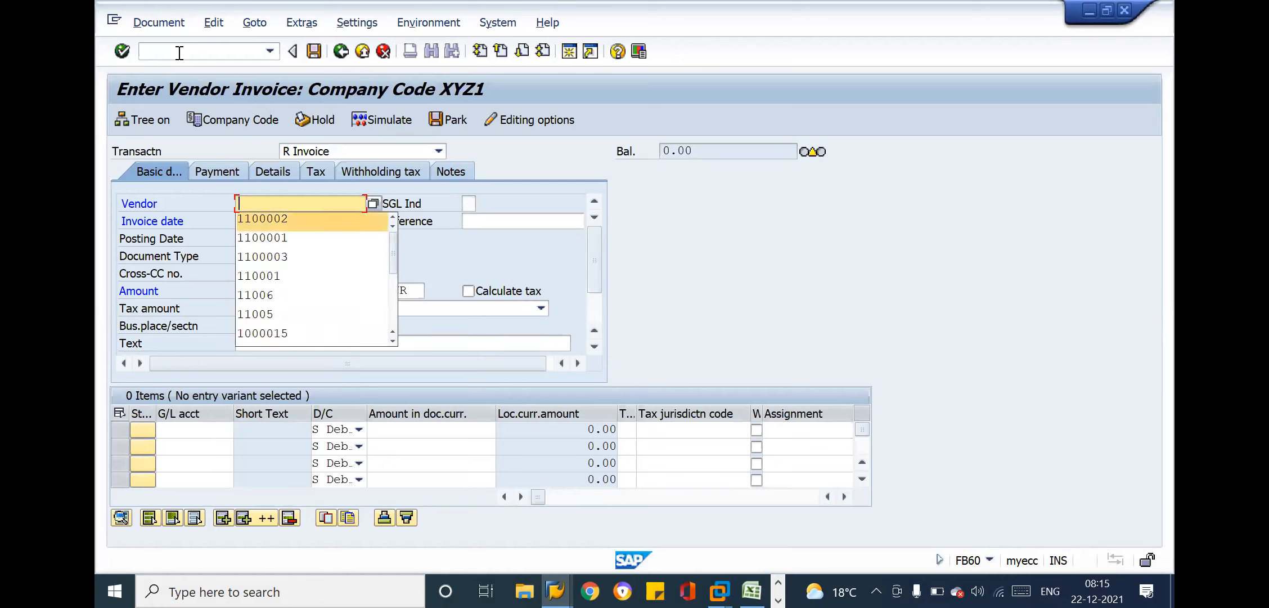
key(Return)
key(BackSpace)
text(000)
key(Tab)
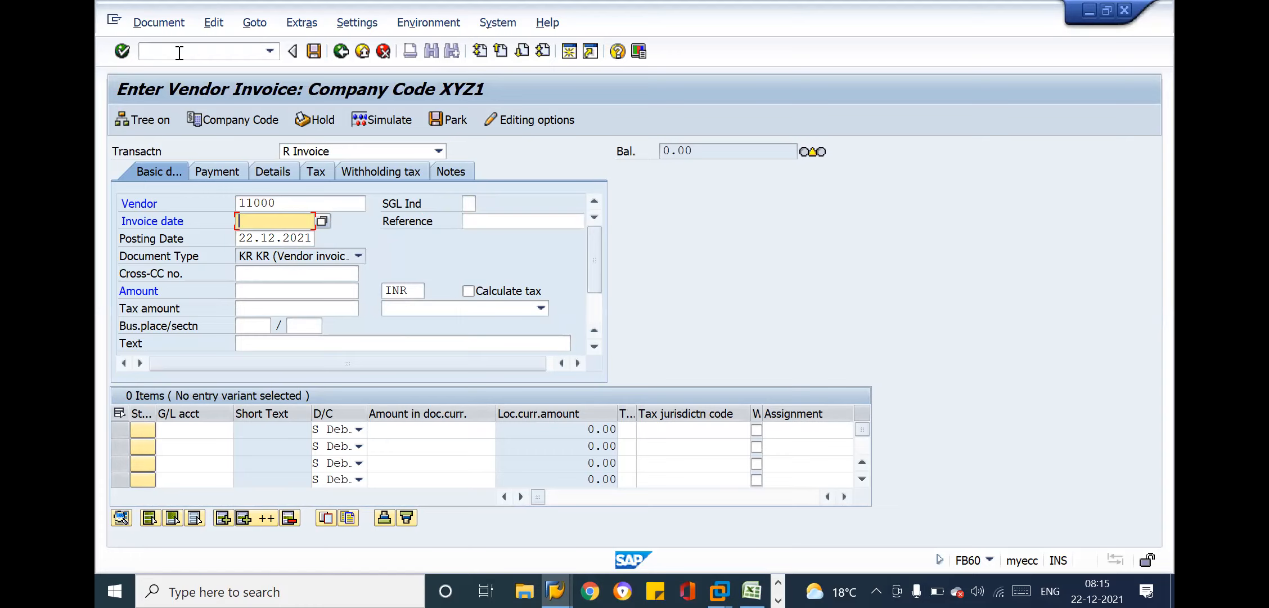
Set the invoice date and posting date to 20.11.2021 and the reference to Inv-01
text(20.)
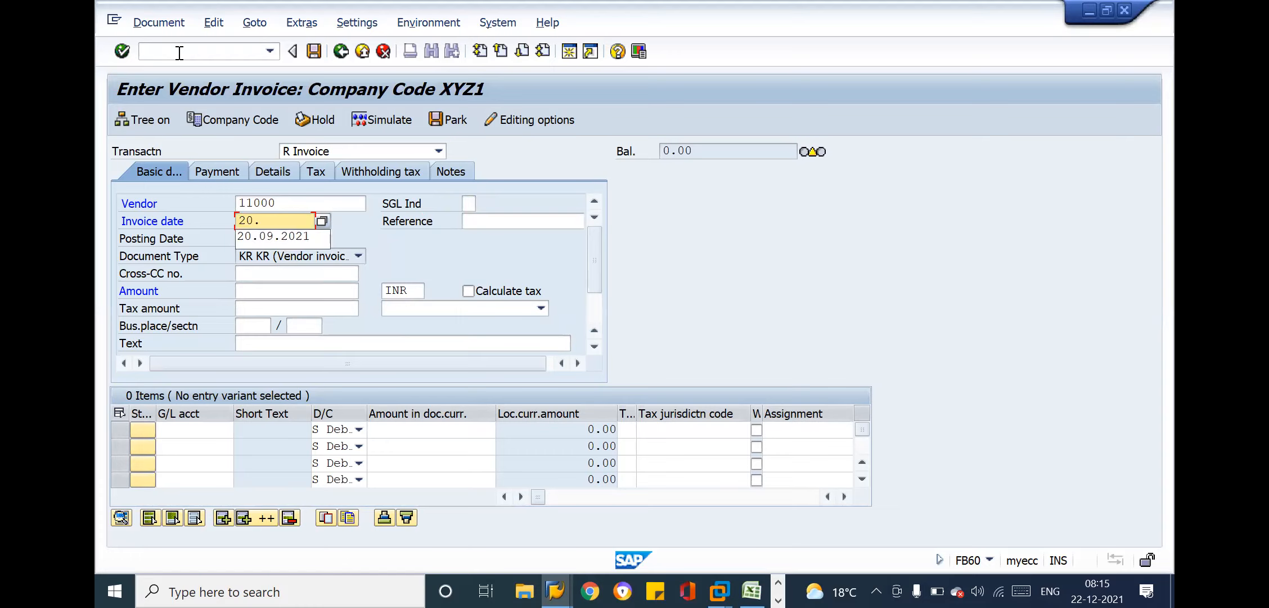
text(11.202)
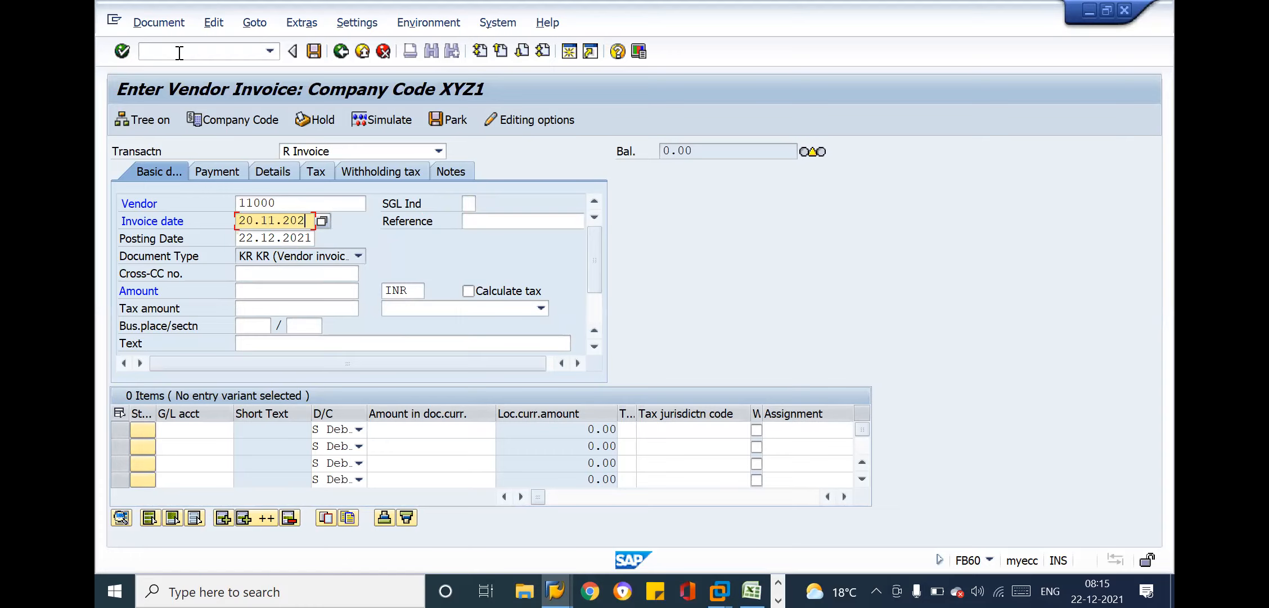
text(1)
key(Tab)
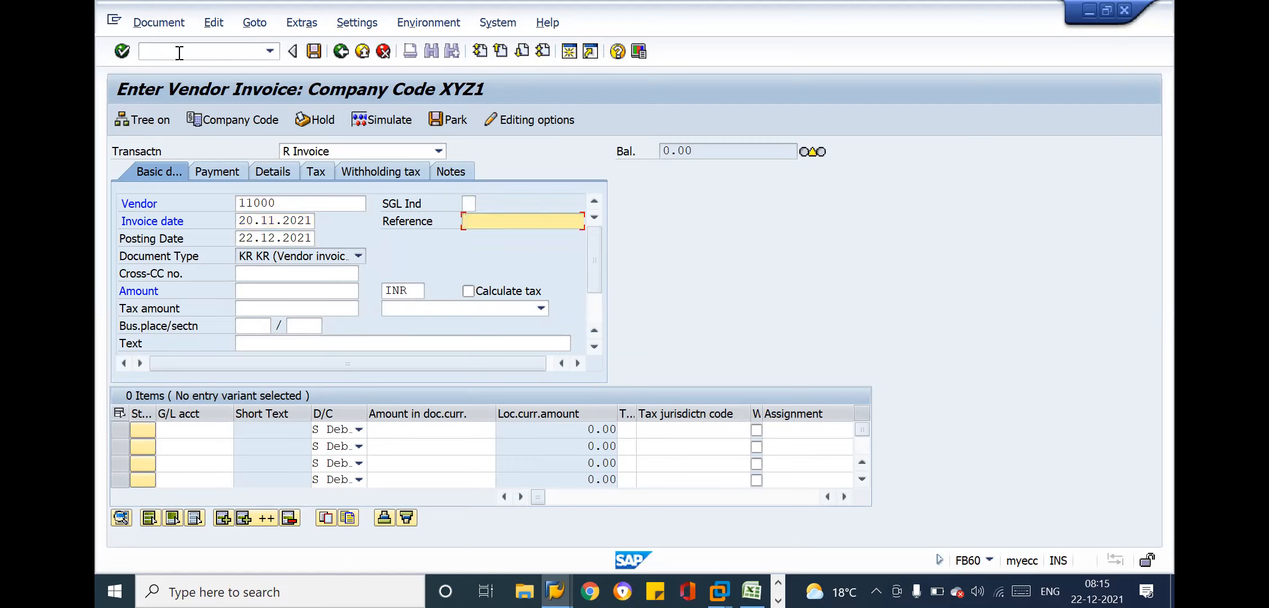
text(Inv-01)
key(Tab)
text(20.11.2021)
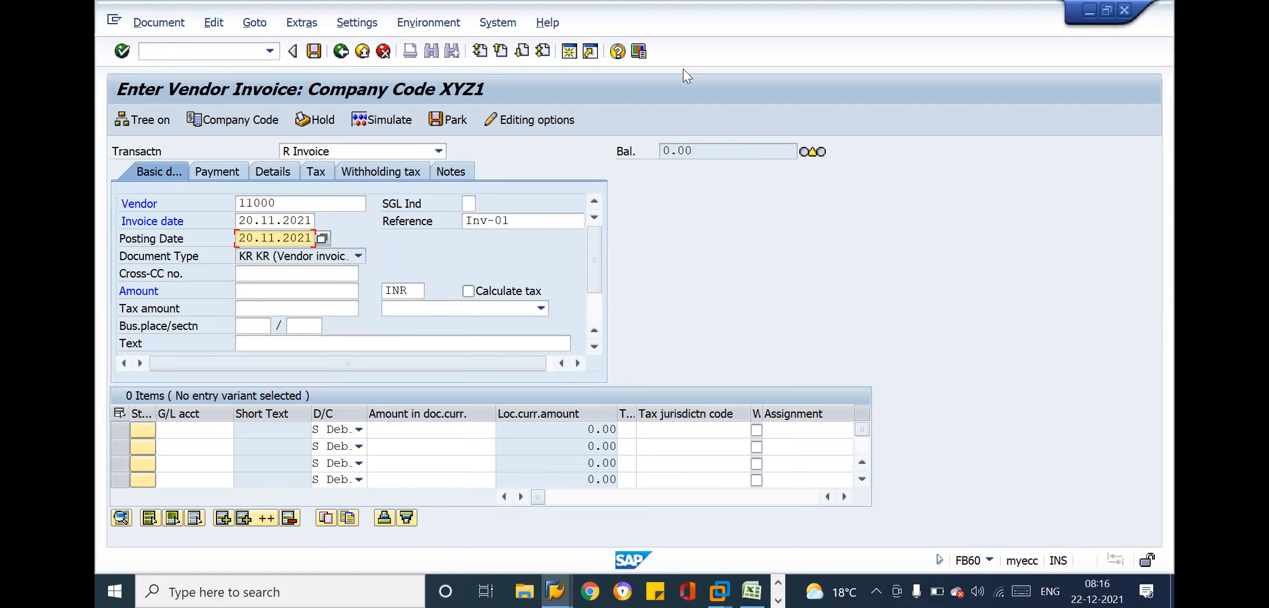
Enter the invoice amount 100000 and choose the text Test Vendor GST Invoice_001
click(262, 292)
text(1)
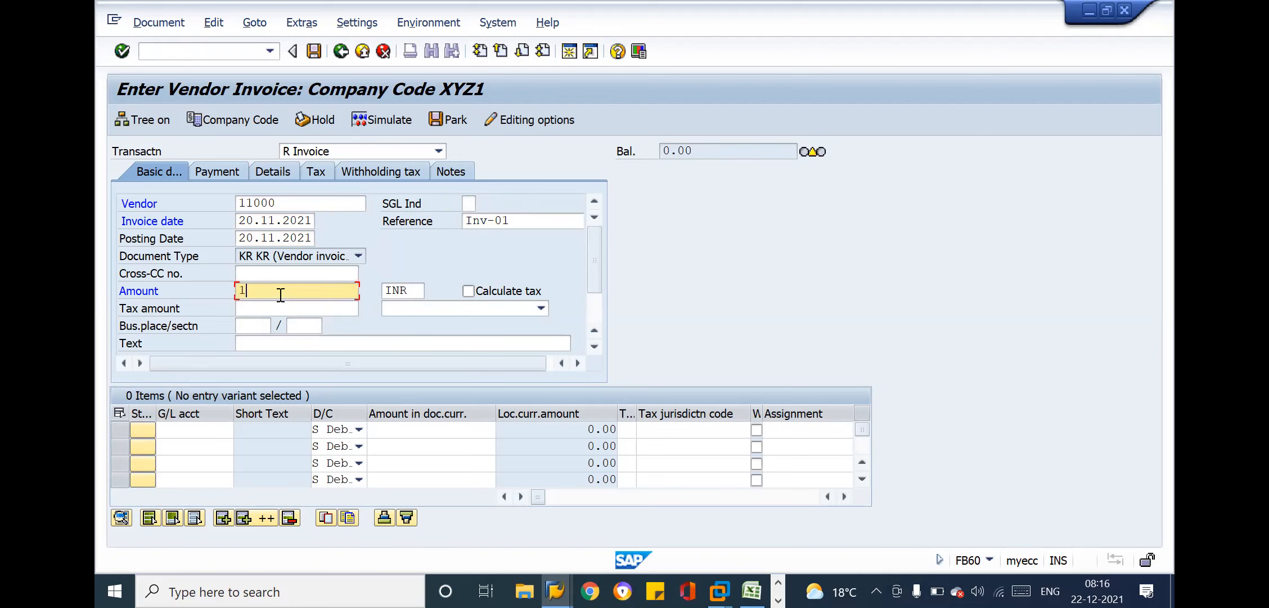
text(00000)
click(272, 341)
key(Down)
key(Down)
key(Down)
key(Down)
key(Down)
key(Down)
key(Return)
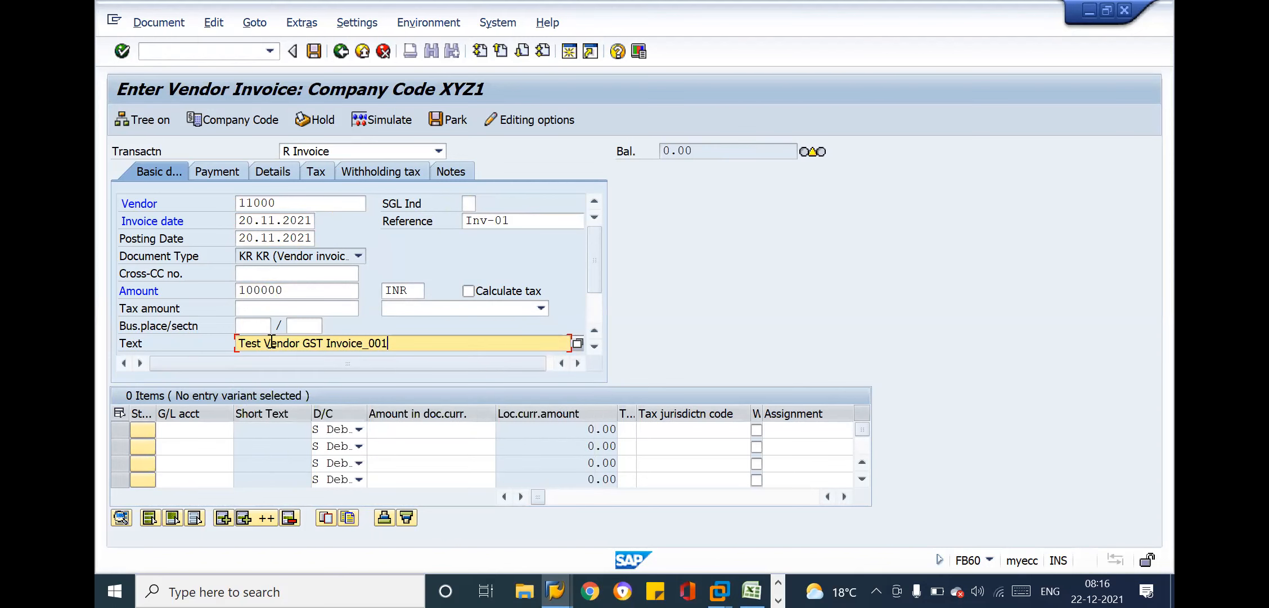
Add a debit line item for G/L account 41000 with the amount 100000
click(197, 429)
key(Down)
key(Down)
key(Down)
key(Down)
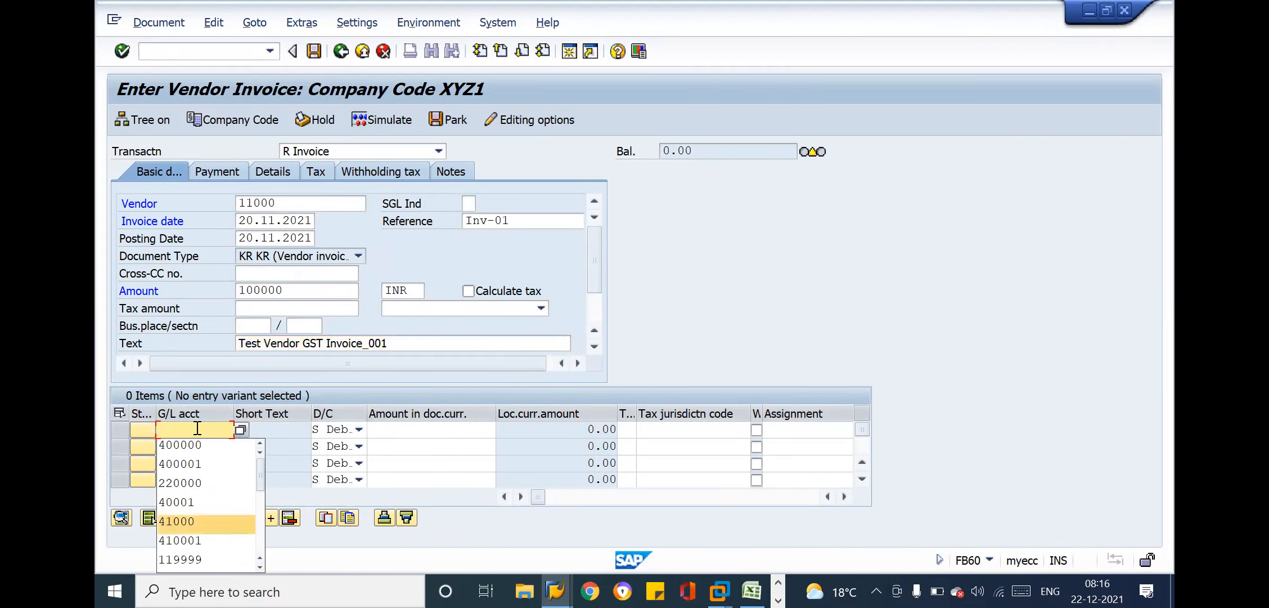
key(Return)
key(Tab)
key(Tab)
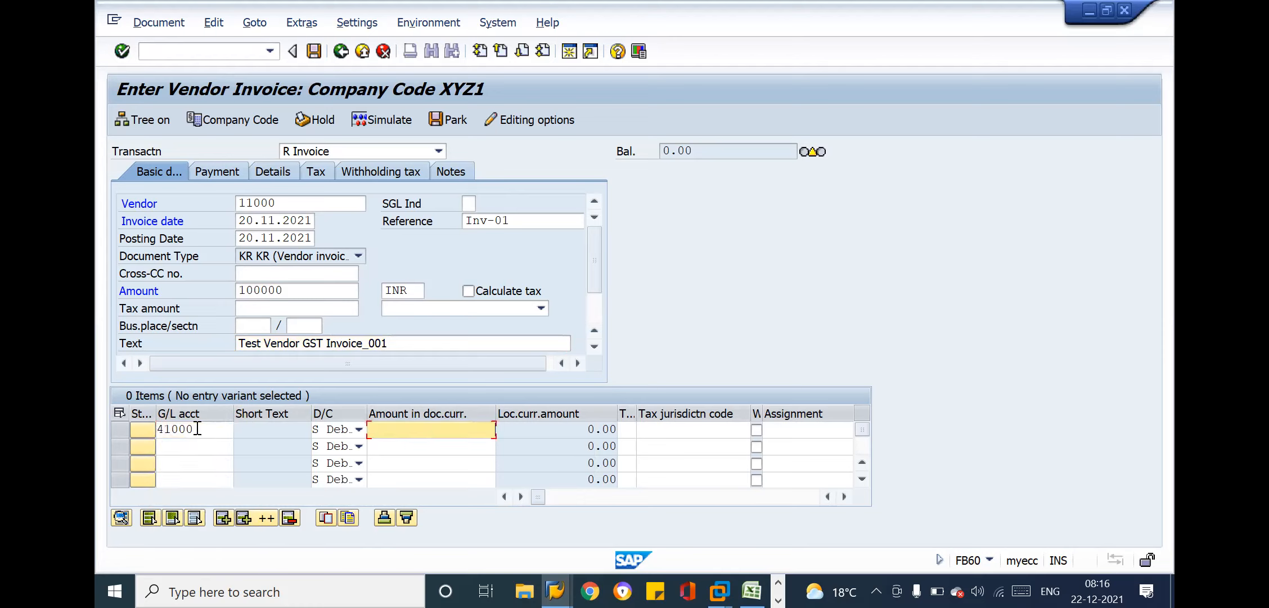
key(Down)
key(Return)
key(Tab)
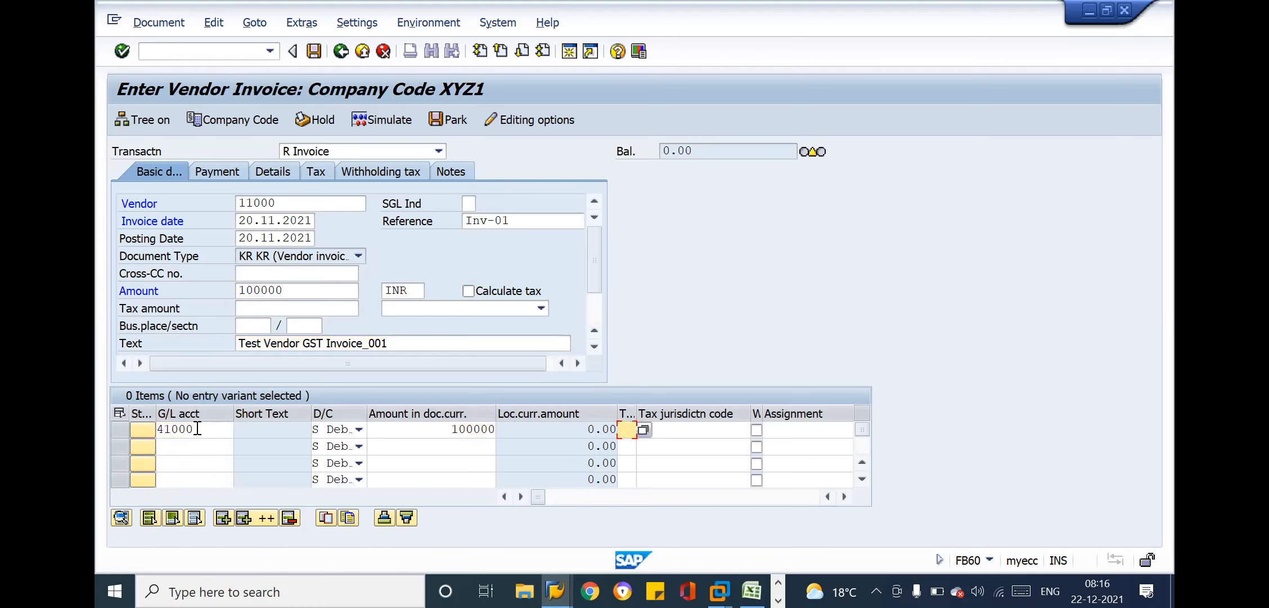
Choose tax code X1, Input CGST-2.5% & SGST-2.5%, for the 41000 line item
click(645, 436)
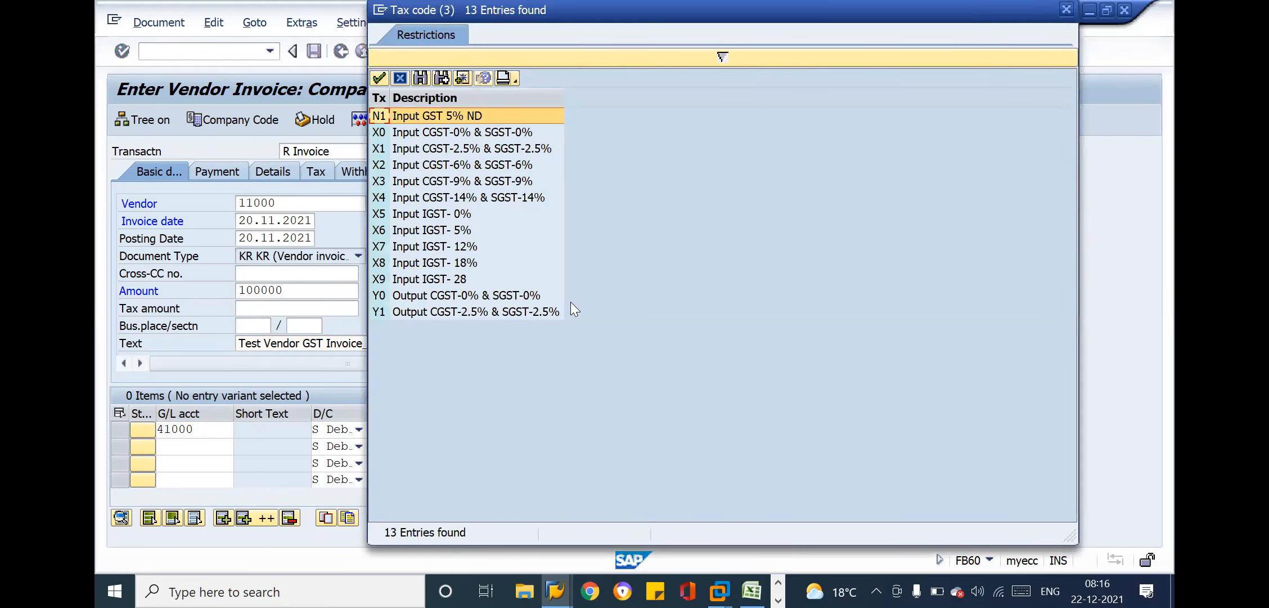
click(465, 149)
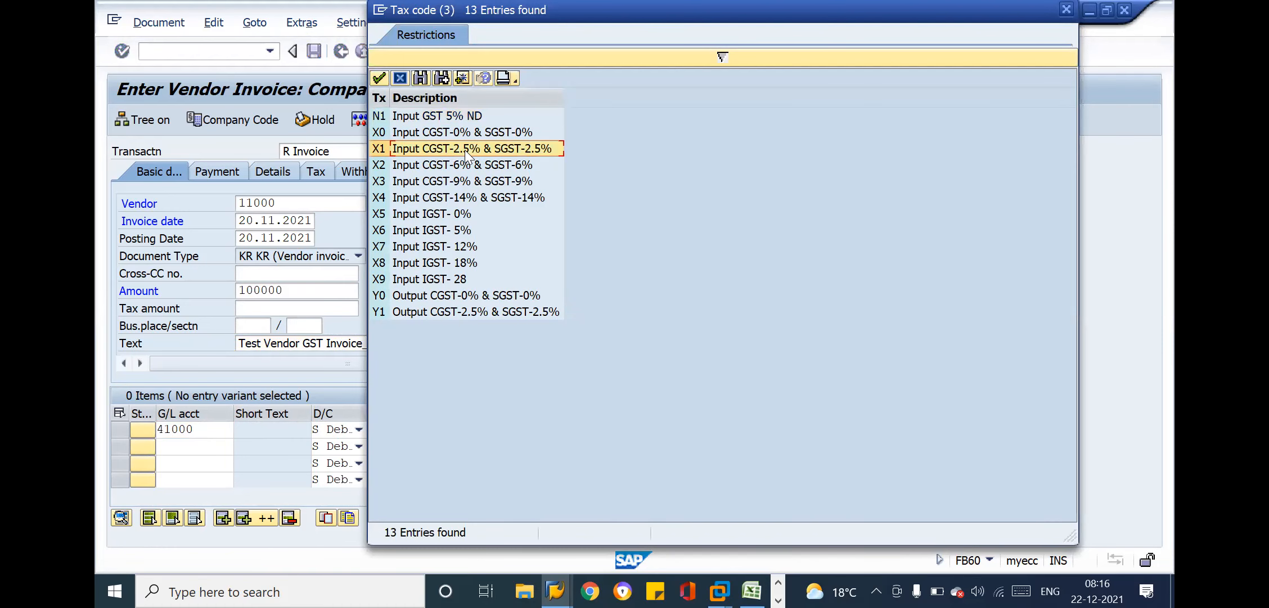
double_click(465, 150)
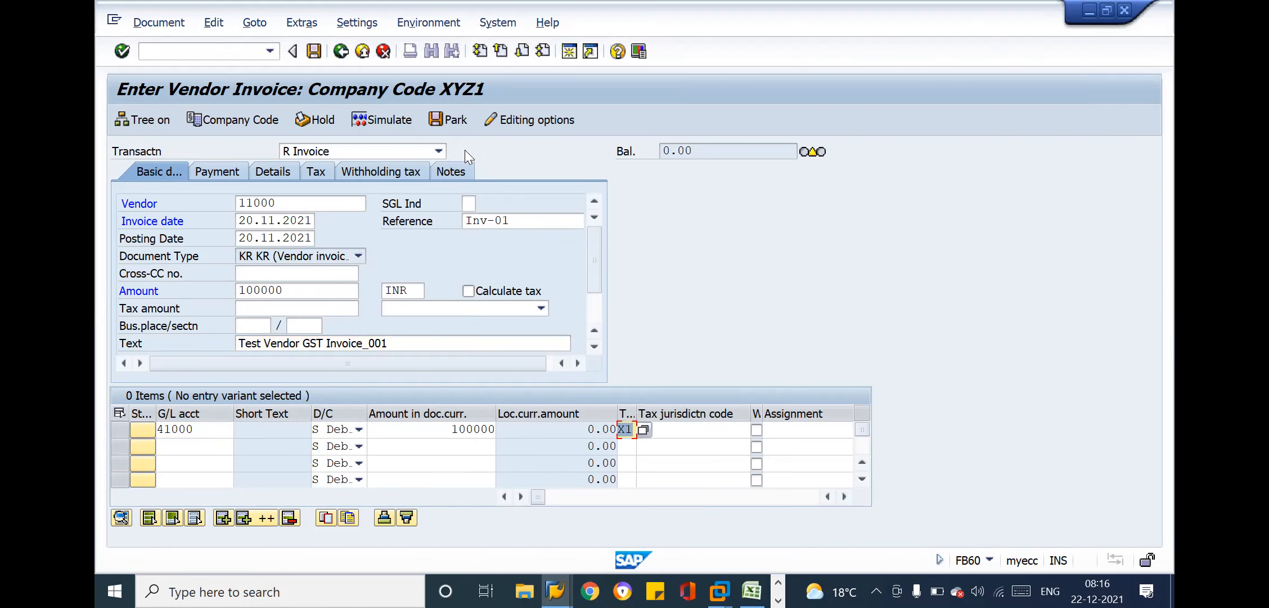
Clear the invoice header amount and validate the entered invoice data
click(304, 288)
key(BackSpace)
key(BackSpace)
key(BackSpace)
key(BackSpace)
key(BackSpace)
key(BackSpace)
key(Return)
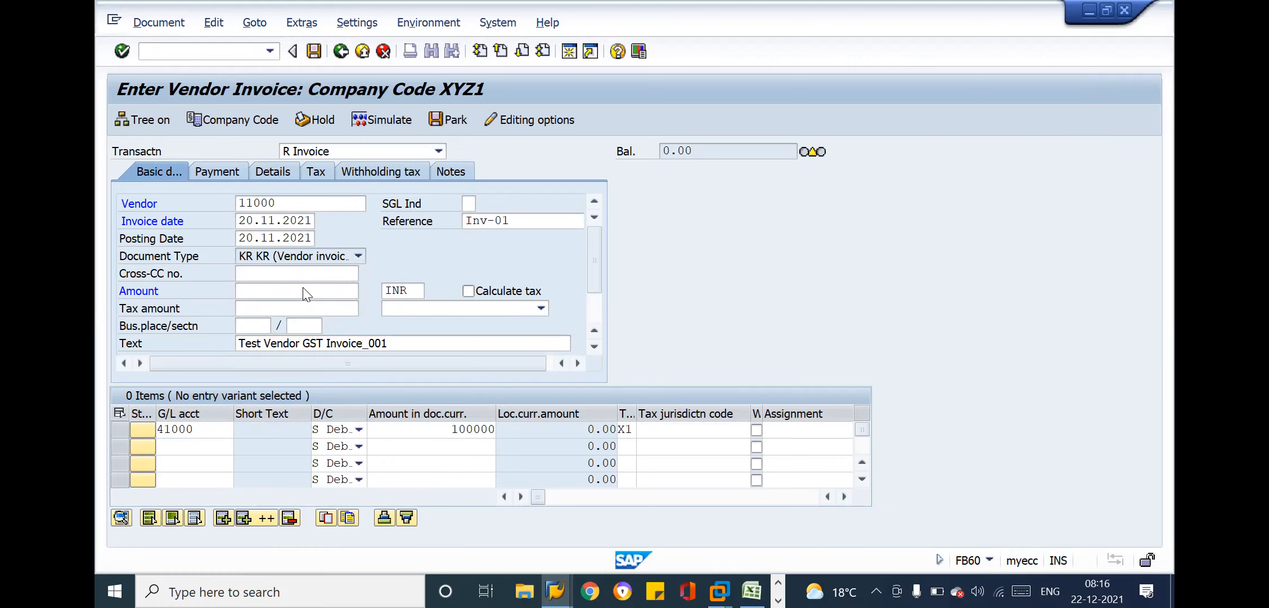
key(Return)
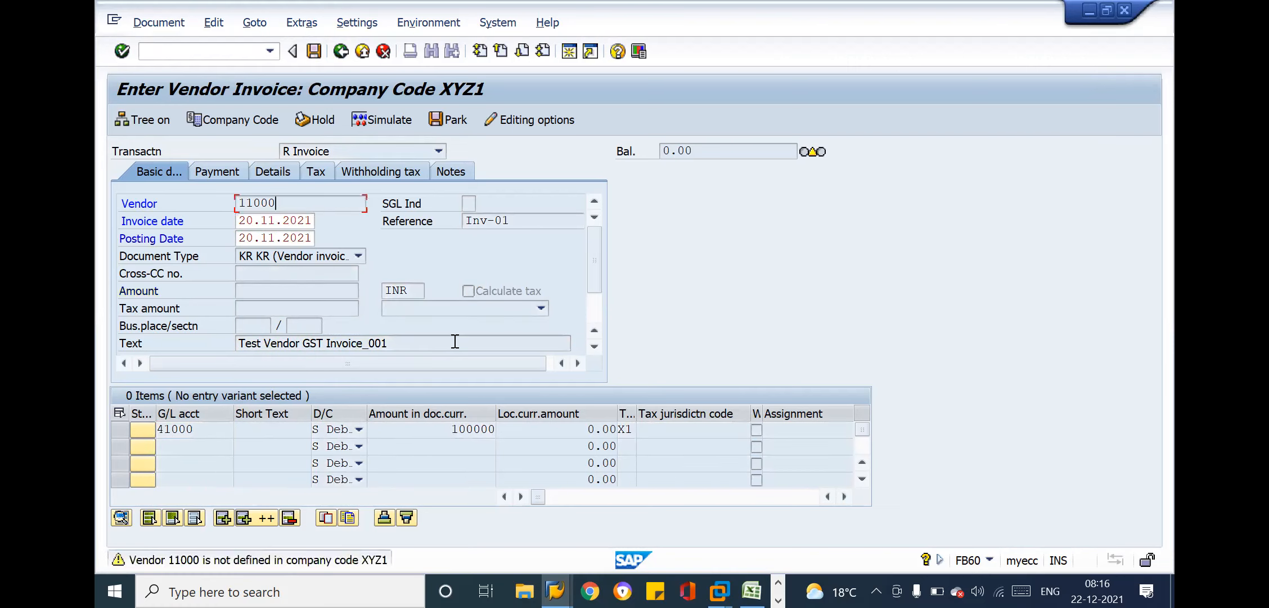
key(Return)
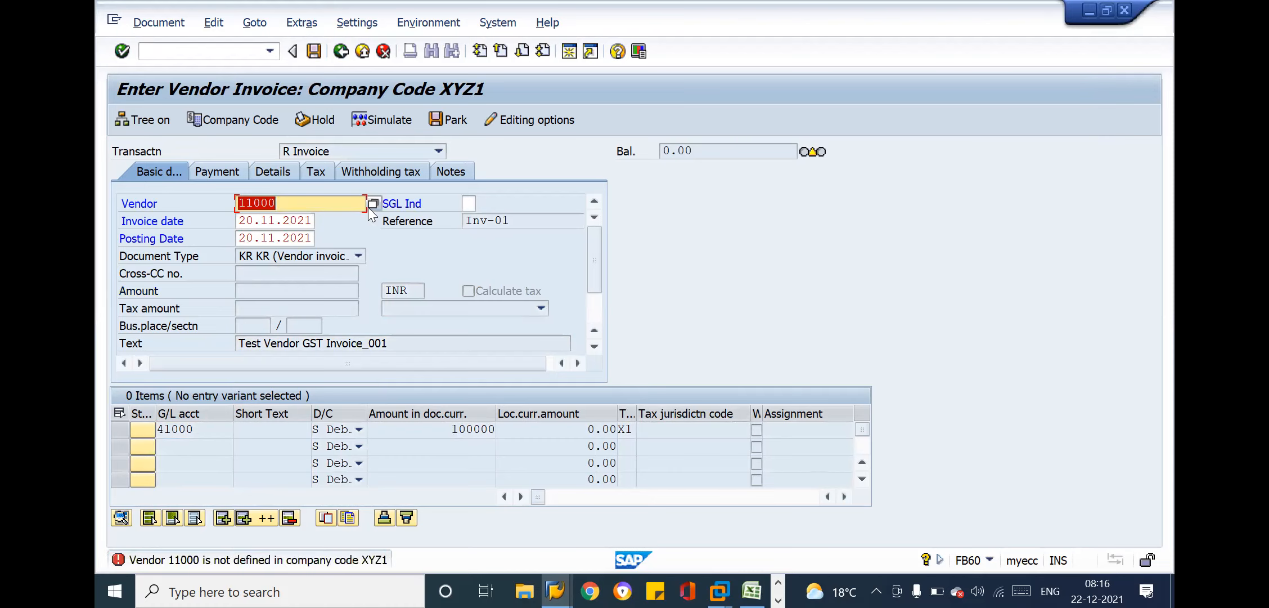
Try the vendor account number with an extra zero appended and check the company code shown in the basic data
text(0)
key(Return)
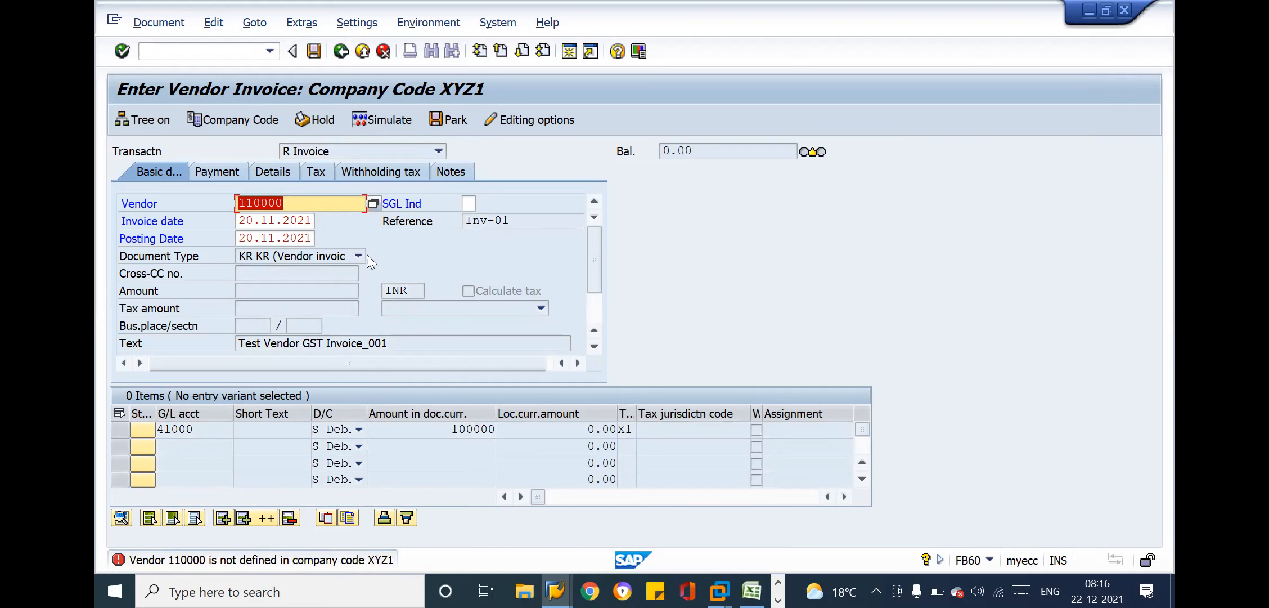
drag(586, 281, 600, 311)
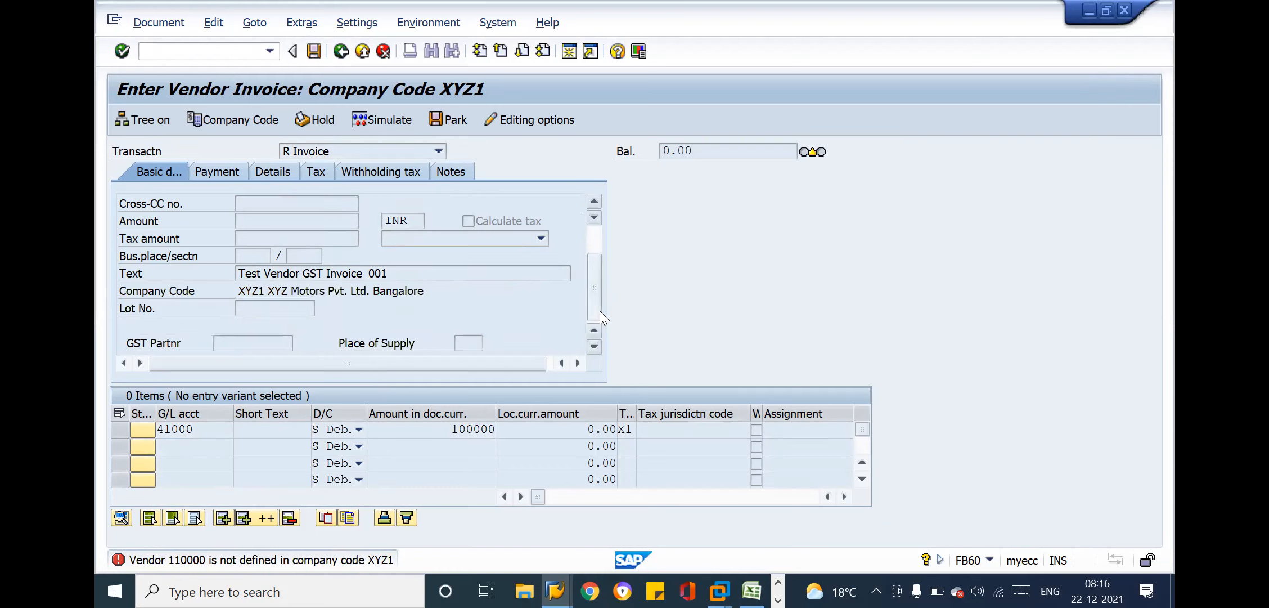
click(593, 239)
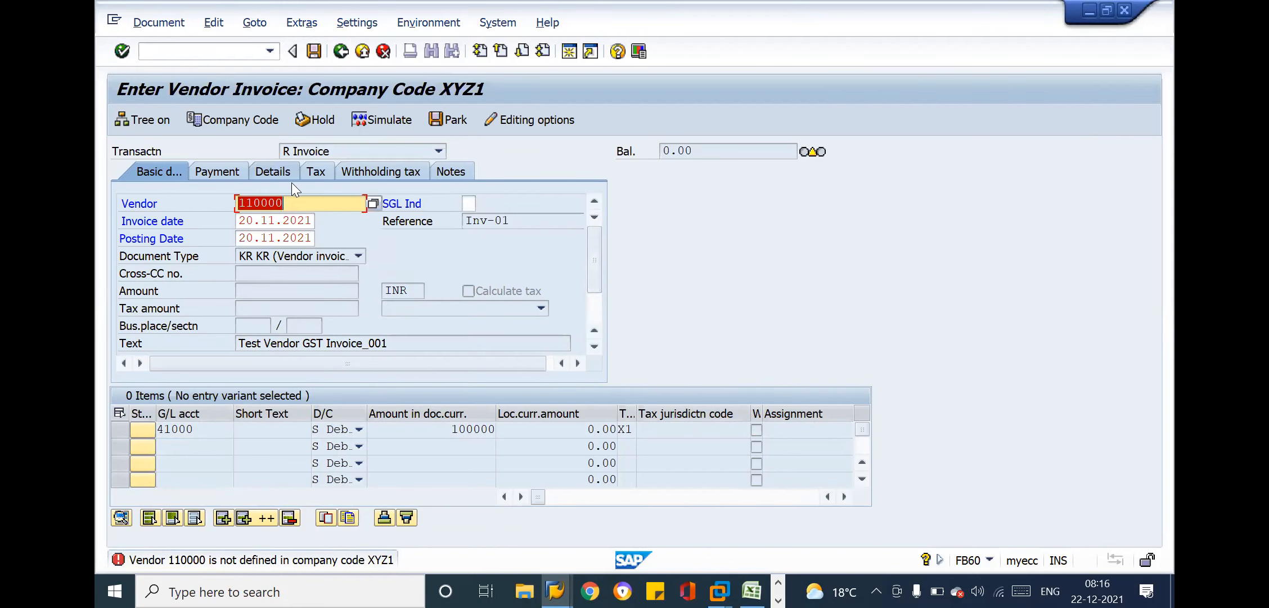
Switch the invoice entry to company code TM10
click(260, 122)
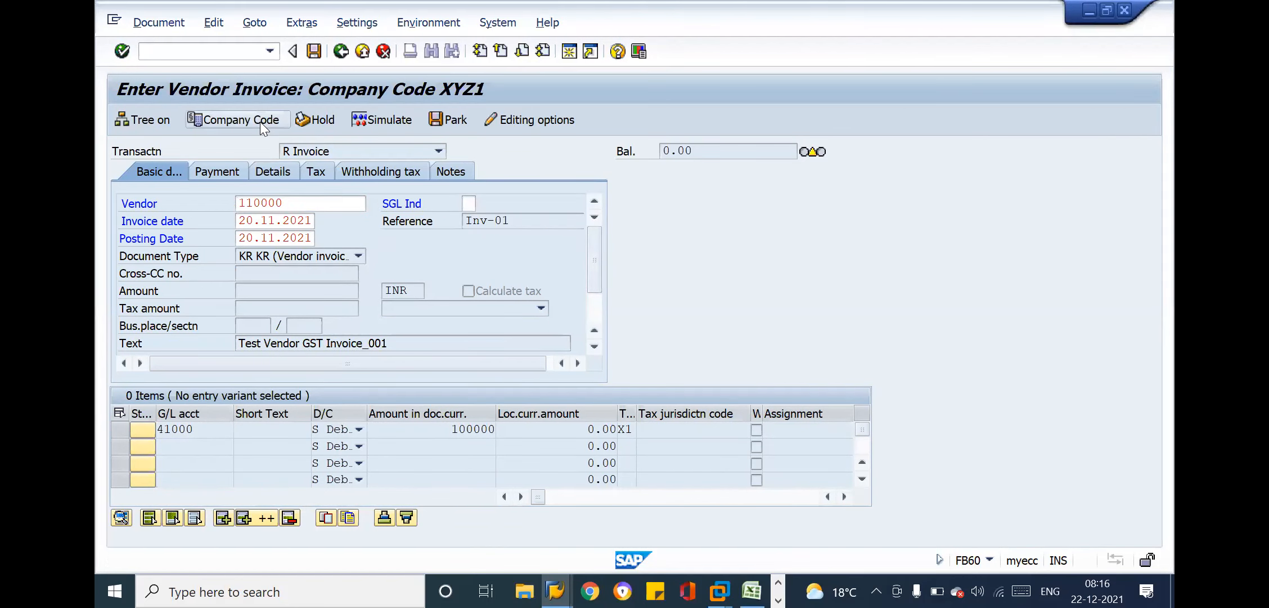
key(Down)
key(Return)
key(Return)
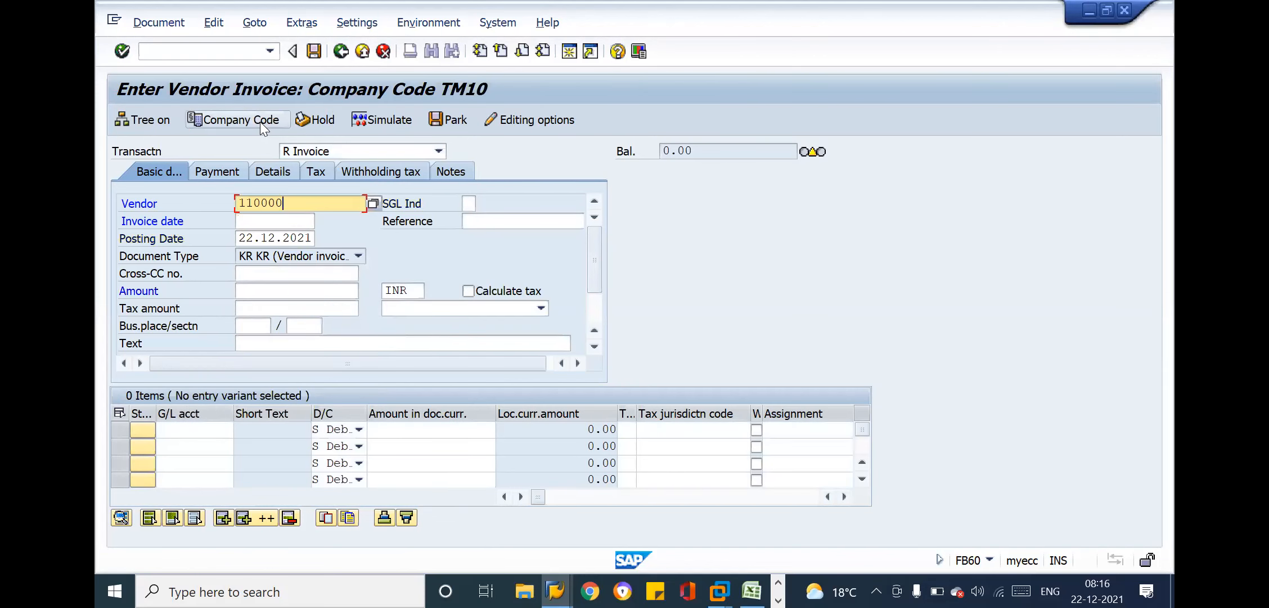
Set the invoice date and posting date to 20.11.2021 and the reference to Inv-01 for the TM10 invoice
text(20.11.2021)
key(Tab)
text(Inv-01)
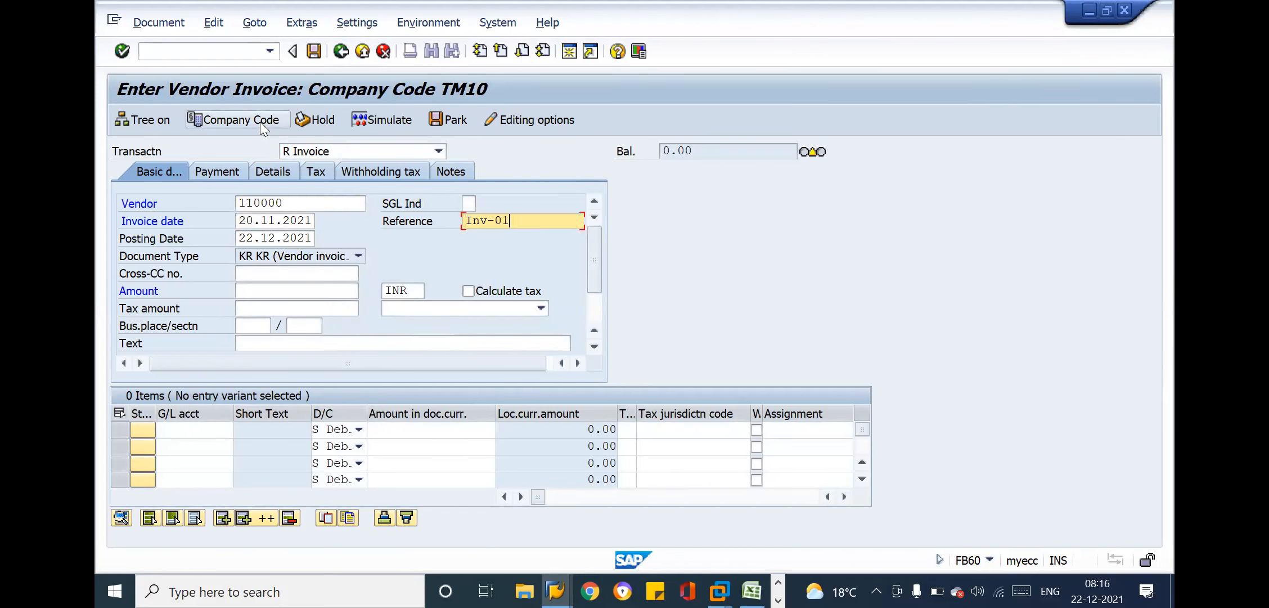
key(Tab)
text(20.11.2021)
Choose Test Vendor GST Invoice_001 as the invoice header text, leaving the amount empty
key(Tab)
key(Tab)
key(Tab)
key(Tab)
key(Tab)
key(Tab)
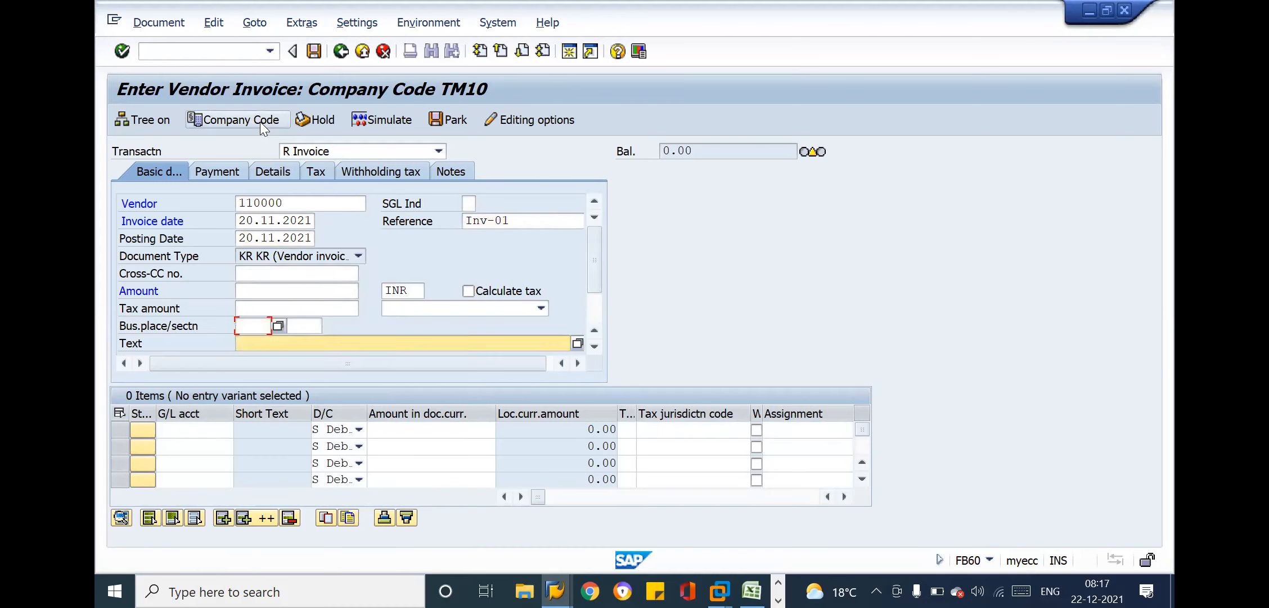
key(Return)
key(Return)
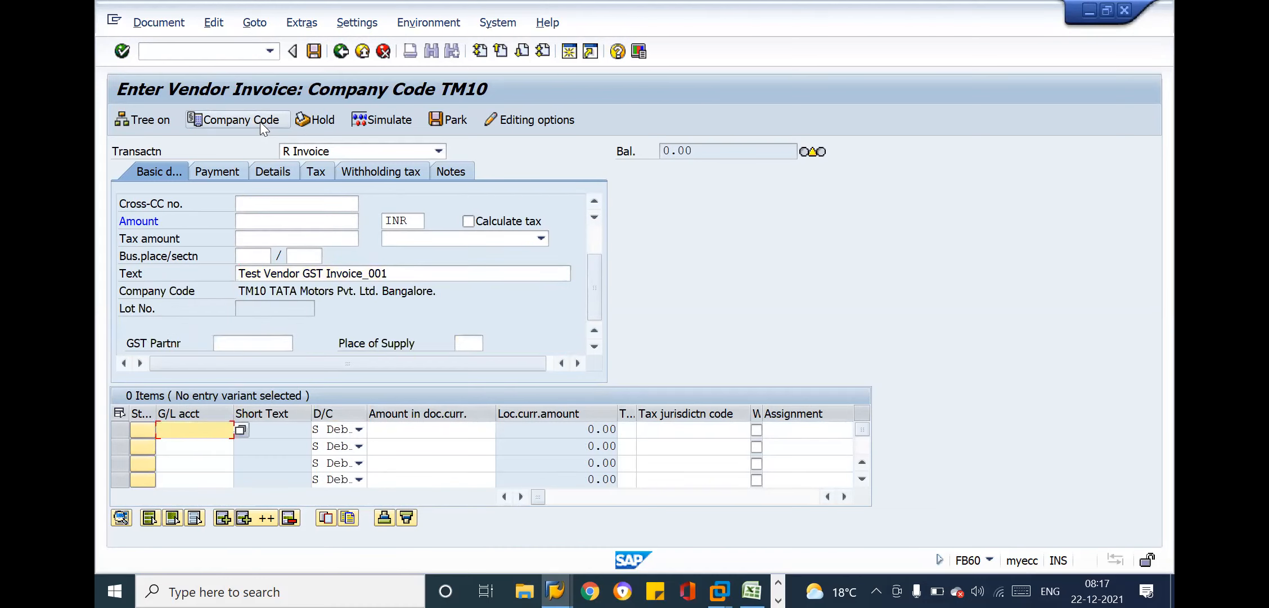
Enter a debit line item for G/L account 41000 with amount 100000 and tax code X1, and validate the invoice
key(Return)
key(Tab)
key(Tab)
key(Down)
key(Down)
key(Return)
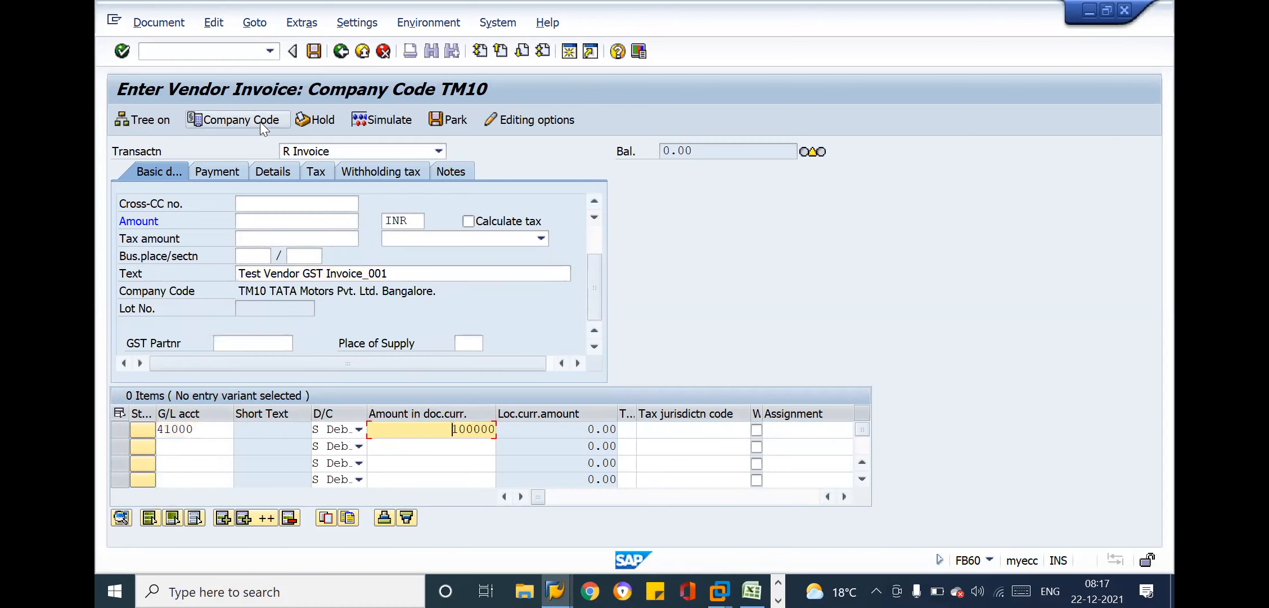
key(Tab)
text(x1)
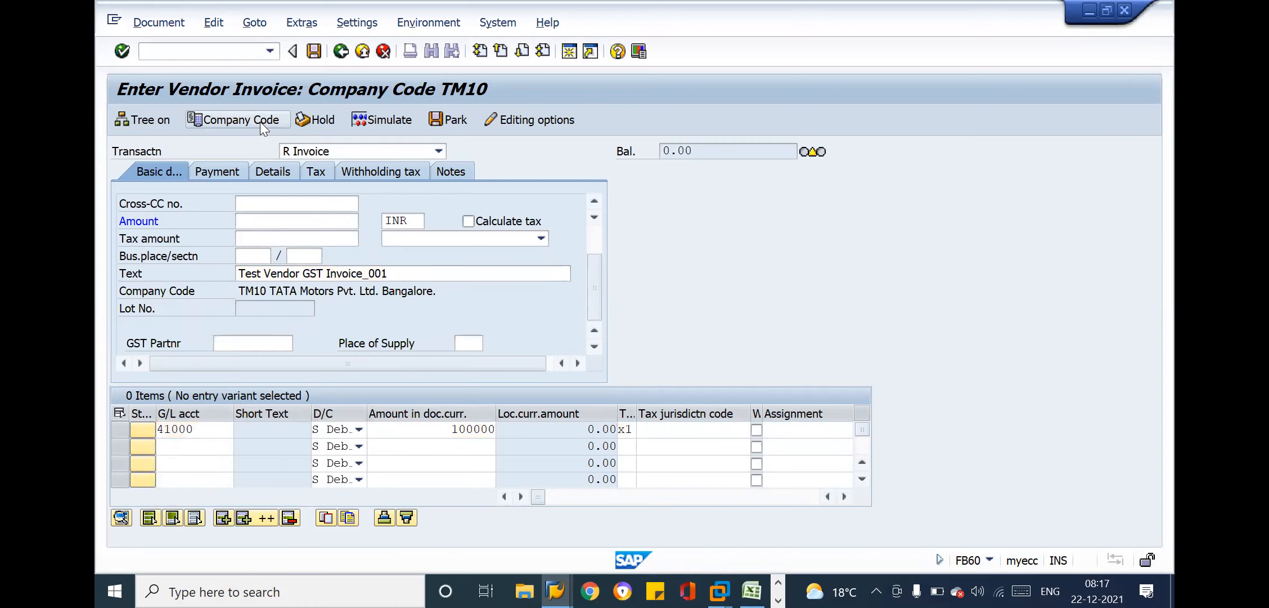
key(Return)
key(Return)
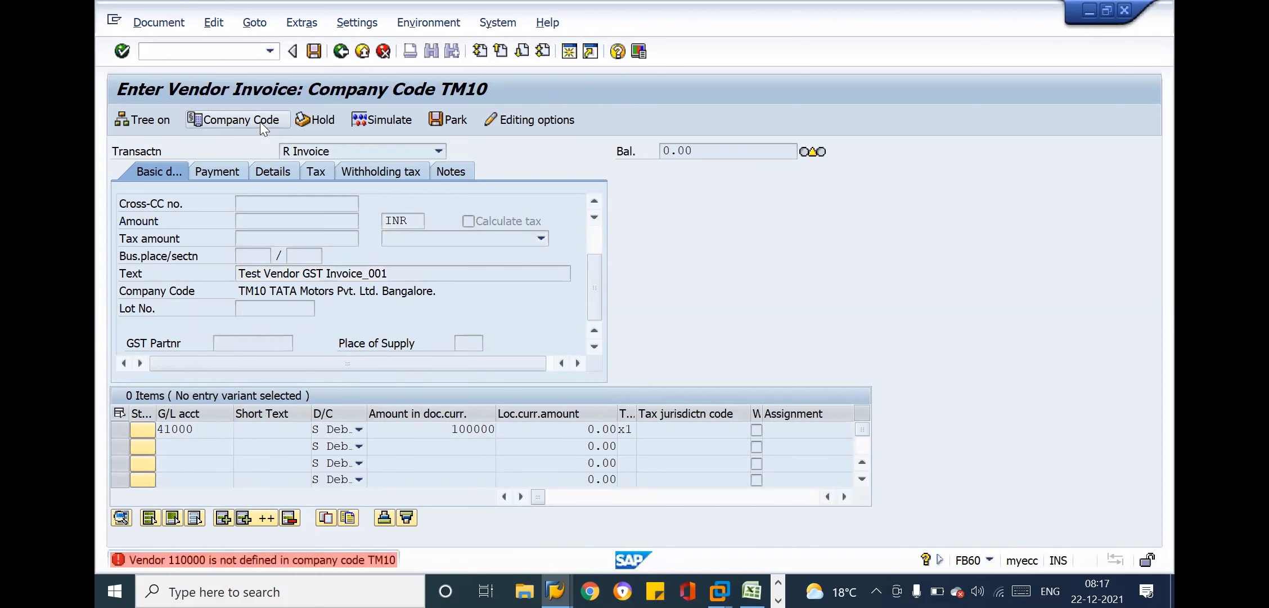
Correct the vendor field to ABC Vendor Pvt Ltd.'s account number and validate the invoice data again
click(260, 122)
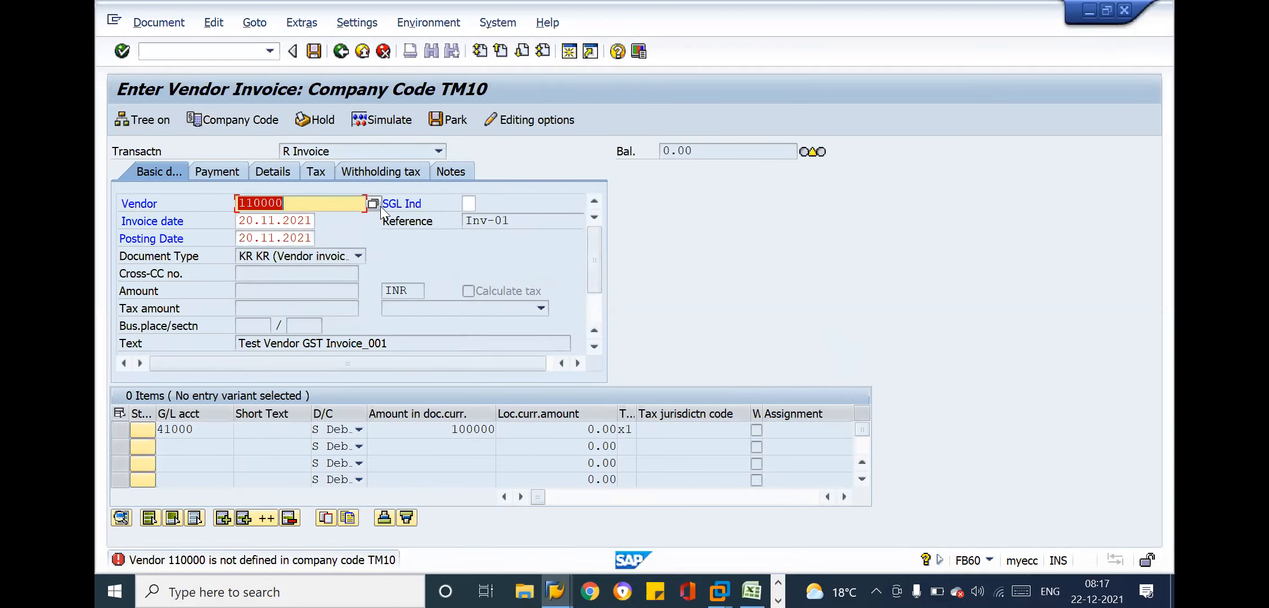
text(11000)
key(Return)
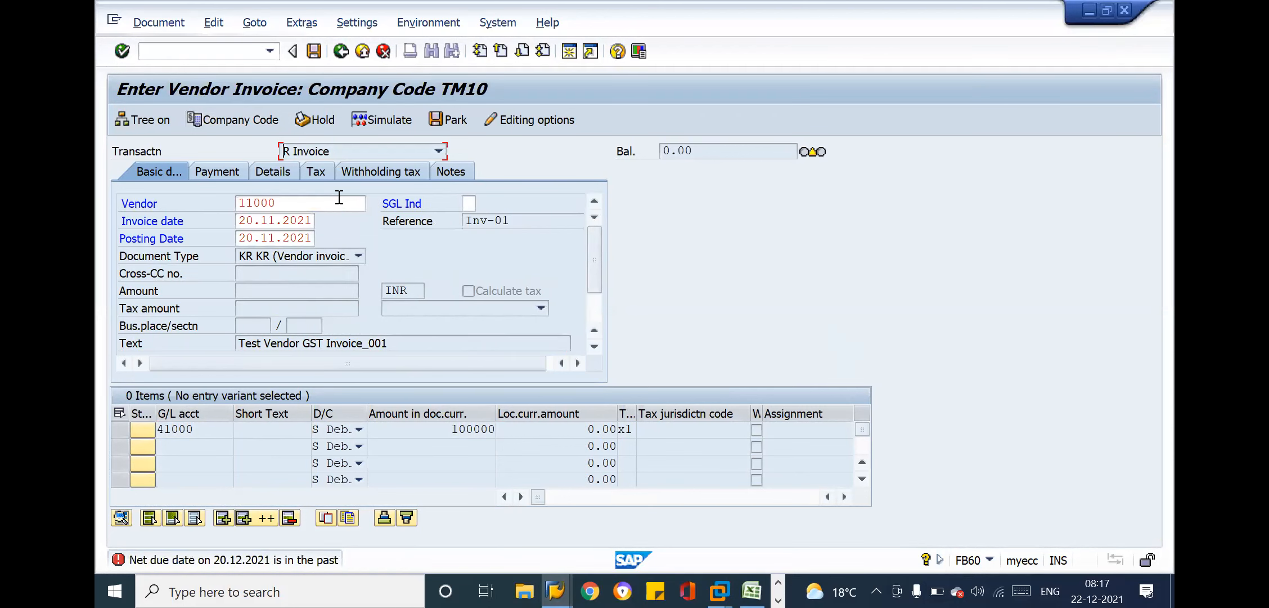
key(Return)
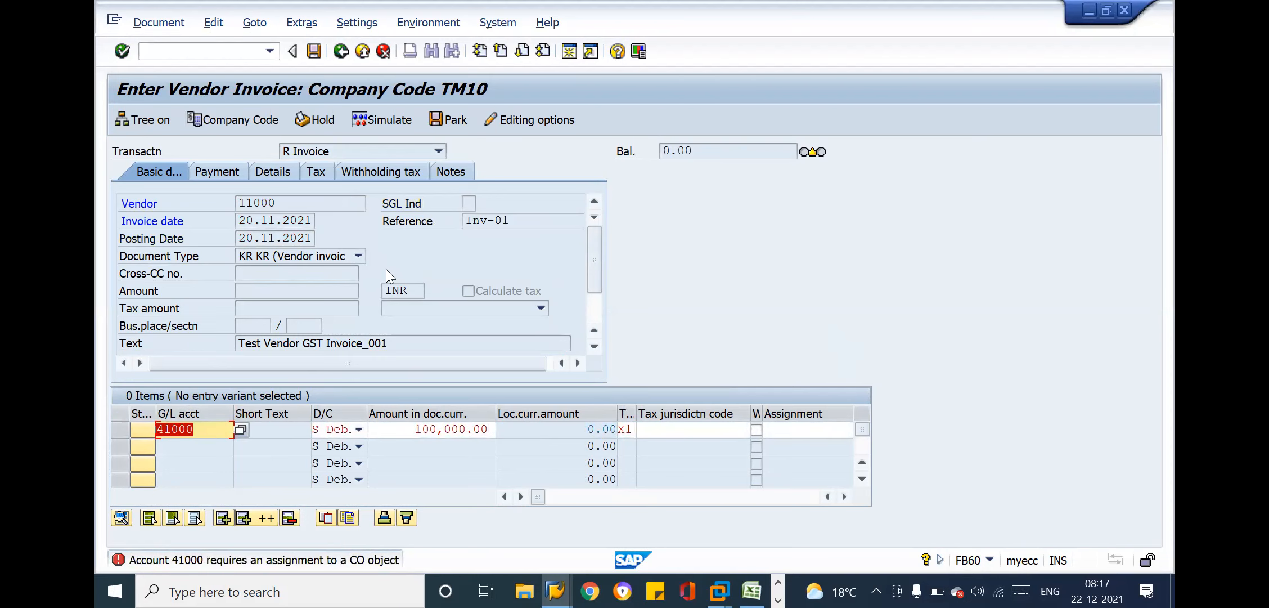
Enter + as the text of the 41000 line item to copy the header text
key(Tab)
key(Tab)
key(Tab)
key(Tab)
key(Tab)
key(Tab)
key(Tab)
key(Tab)
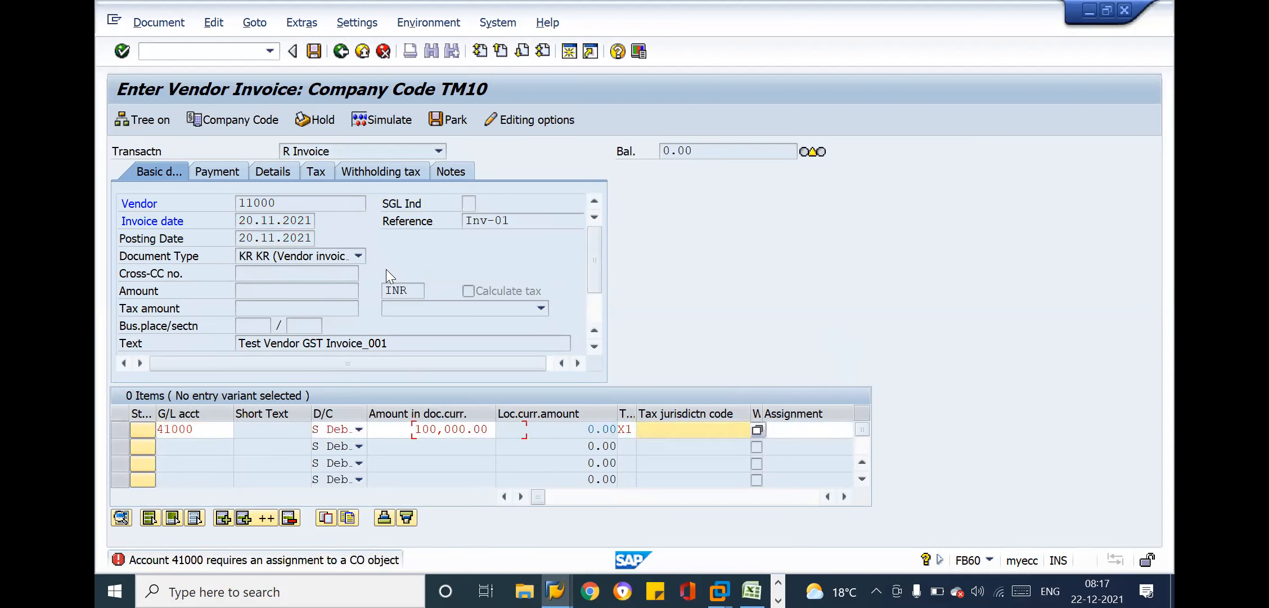
key(Tab)
Assign cost center TM11-1001 to the 41000 line item and confirm the entry
key(Tab)
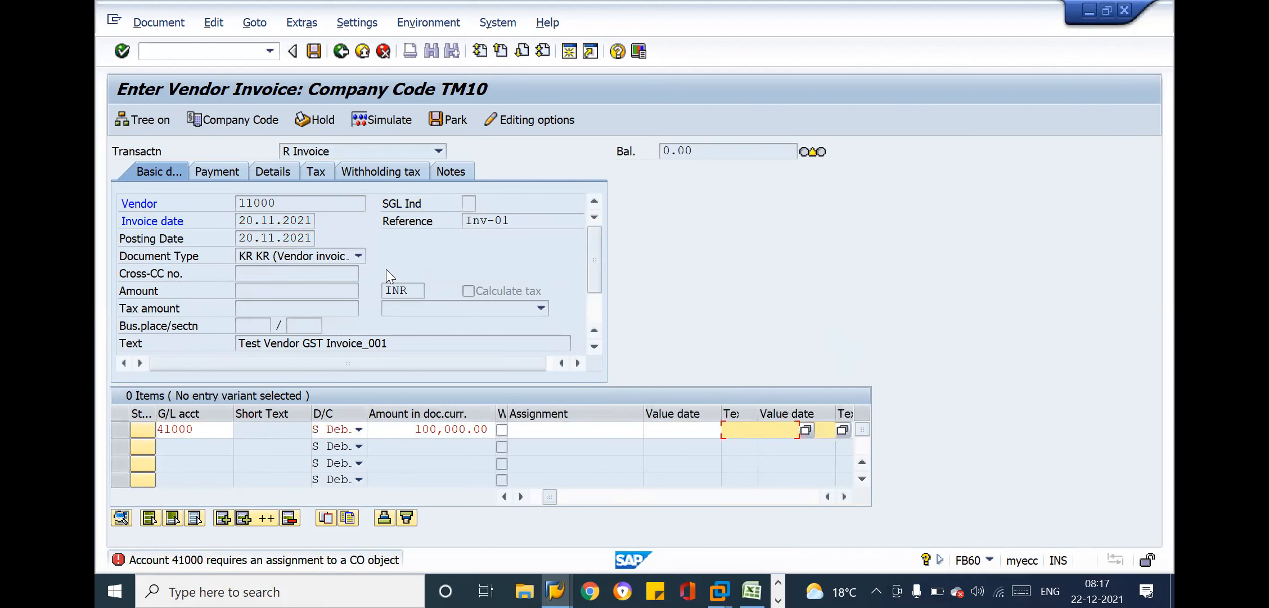
text(+)
key(Tab)
key(Tab)
key(Tab)
key(Tab)
key(Tab)
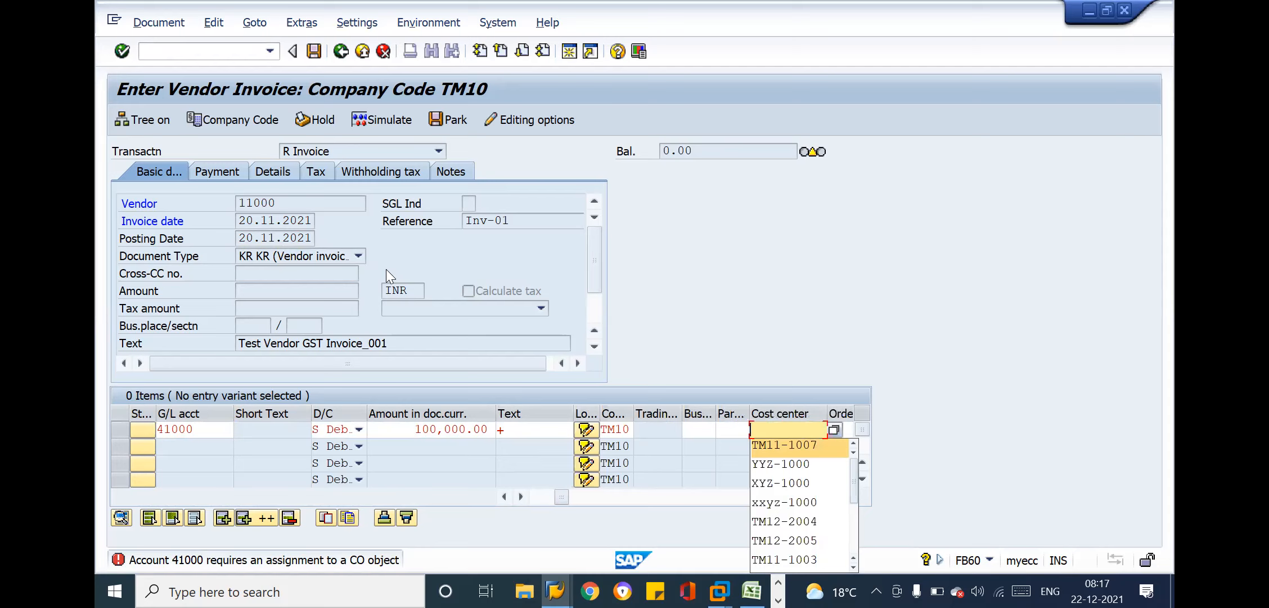
key(Down)
key(Down)
key(Down)
key(Down)
key(Up)
key(Up)
key(Up)
key(Up)
key(Return)
key(BackSpace)
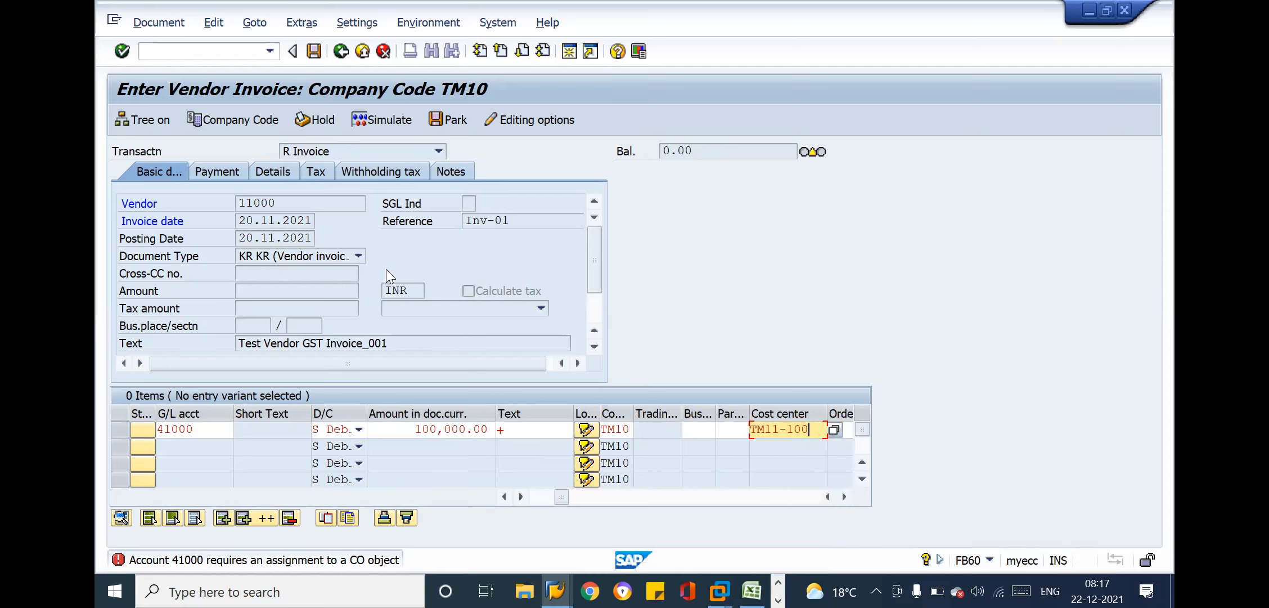
text(1)
key(Return)
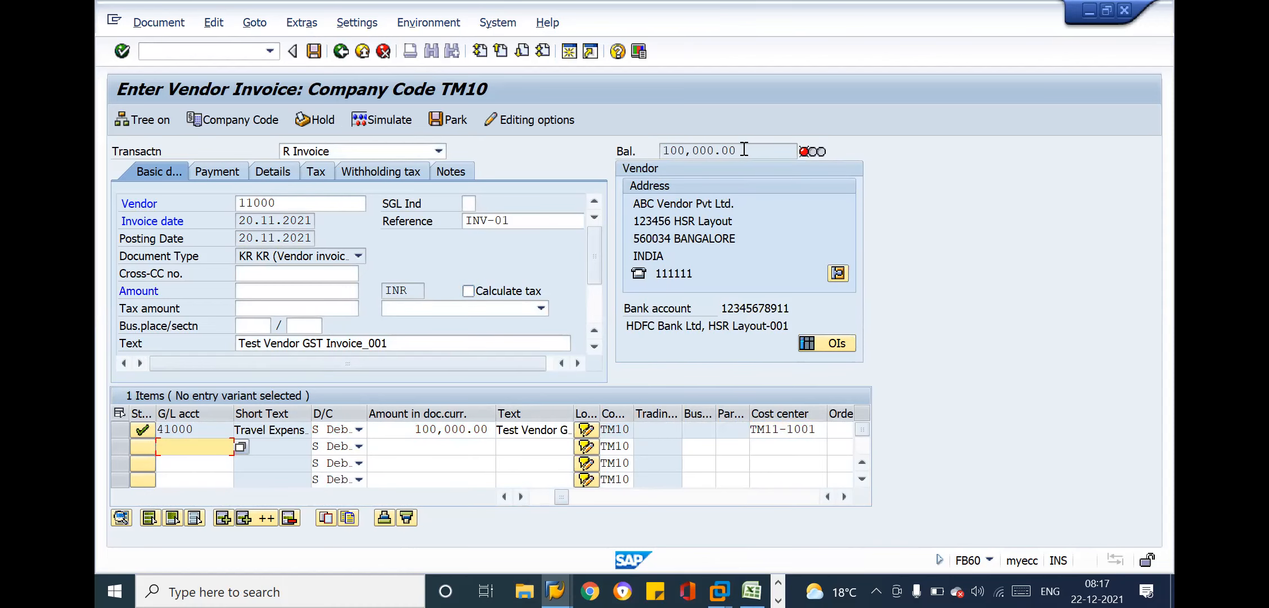
Turn on automatic tax calculation for the invoice and check the balance including tax
drag(746, 148, 664, 149)
click(664, 149)
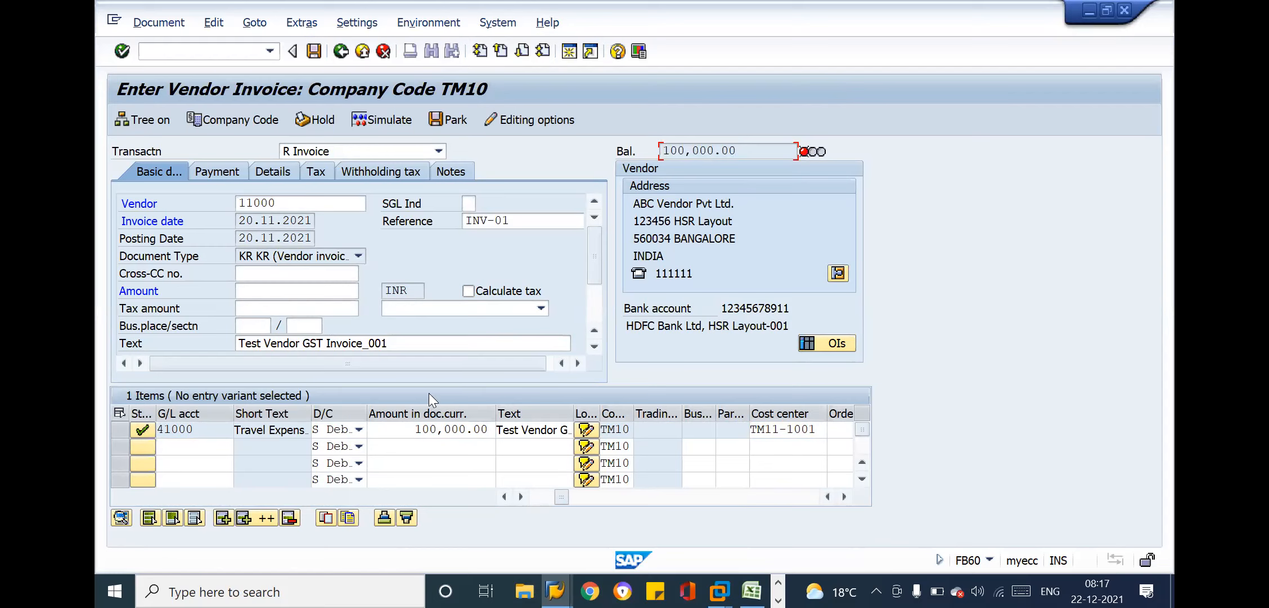
click(429, 426)
click(467, 290)
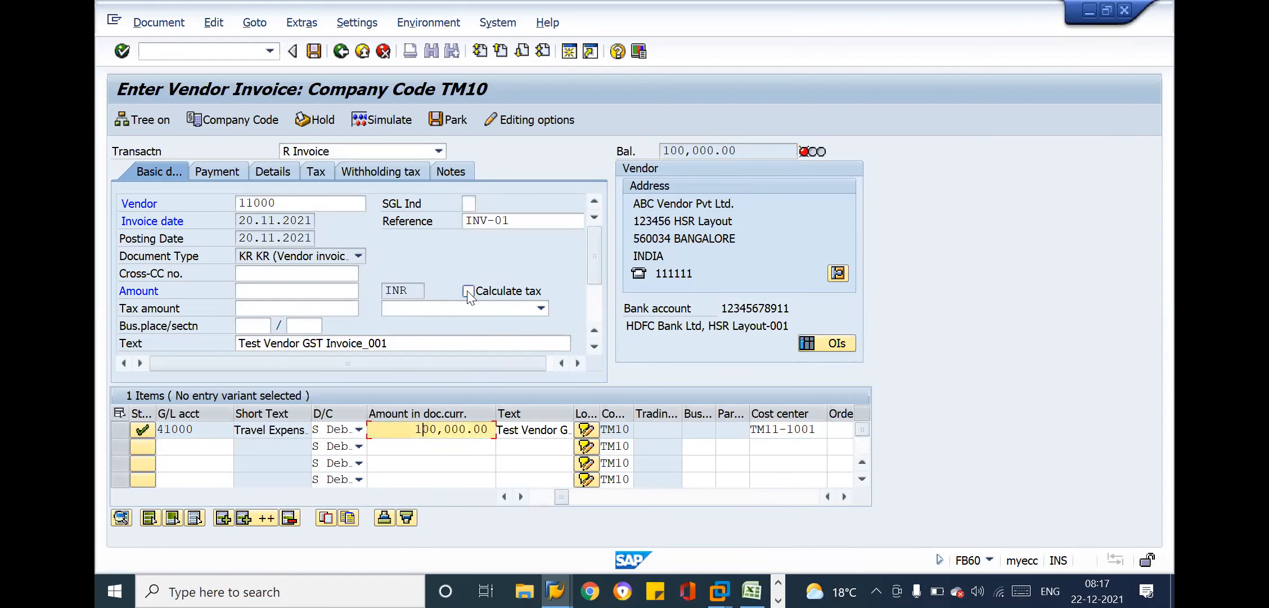
click(757, 144)
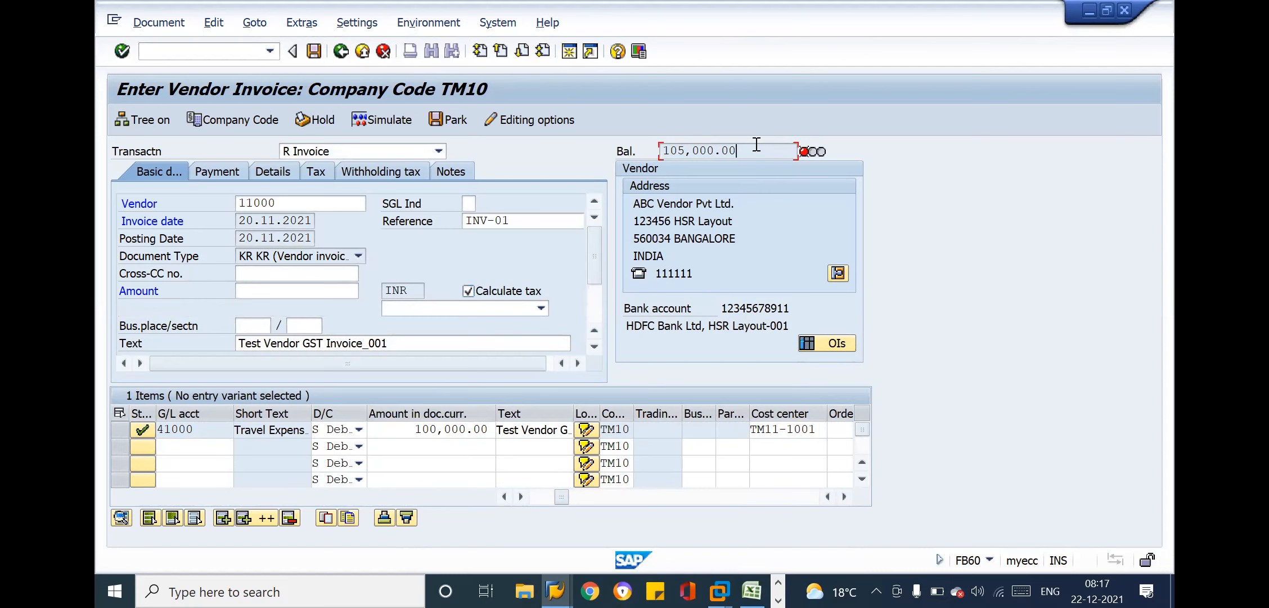
Set the invoice header amount to 105000 to balance the document
click(271, 291)
key(Down)
key(Return)
key(Return)
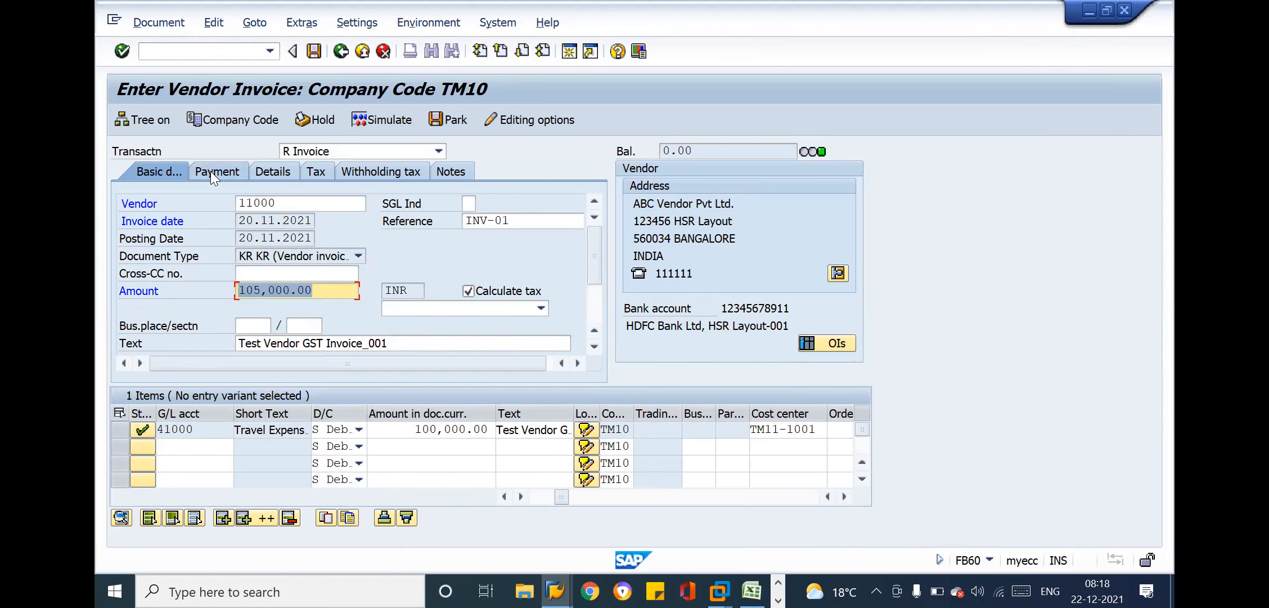
Review the invoice and posting dates and open the payment data with the baseline date and payment terms
click(273, 221)
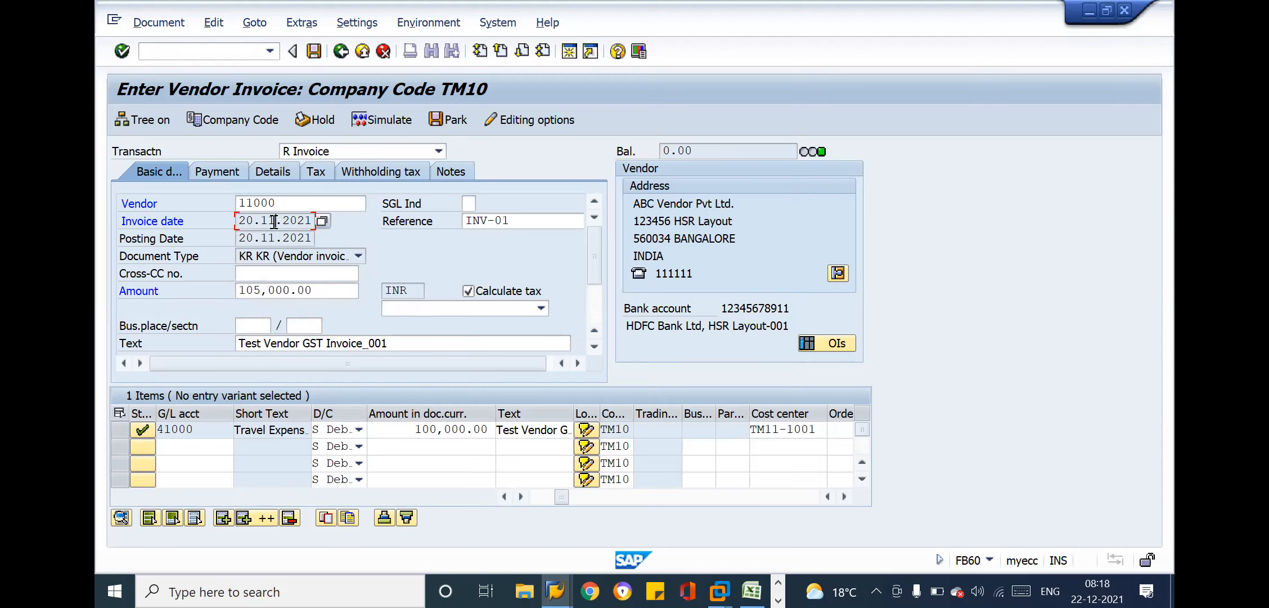
drag(241, 220, 321, 233)
click(321, 233)
click(228, 173)
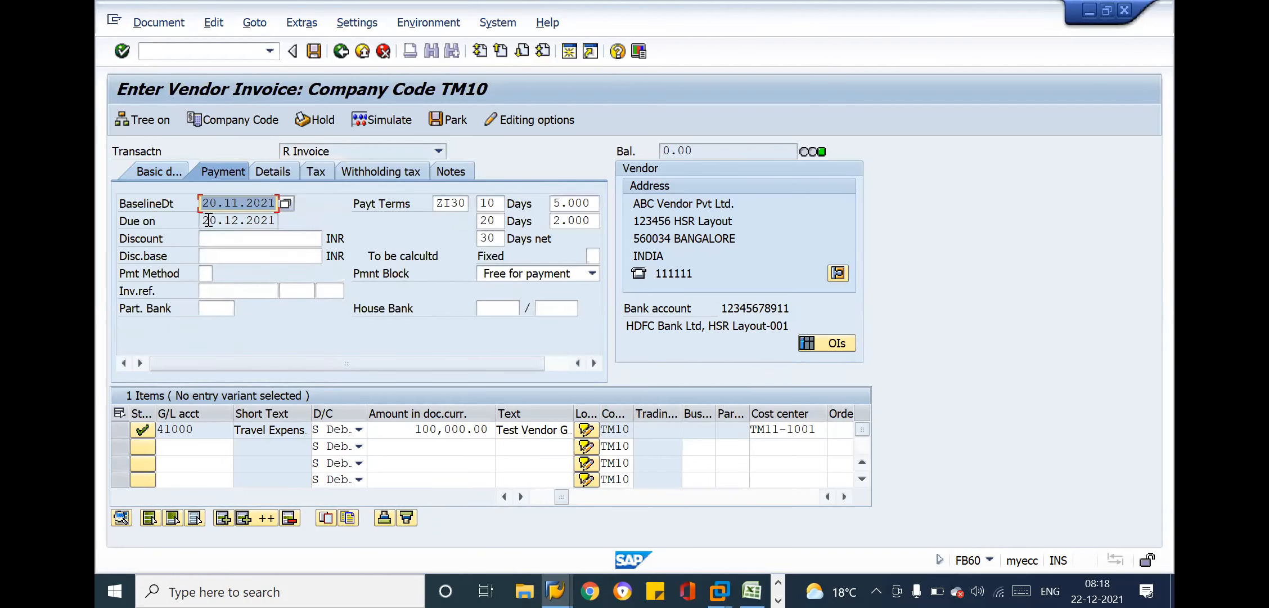
Check the due date calculated from the payment terms and post the vendor invoice
click(282, 221)
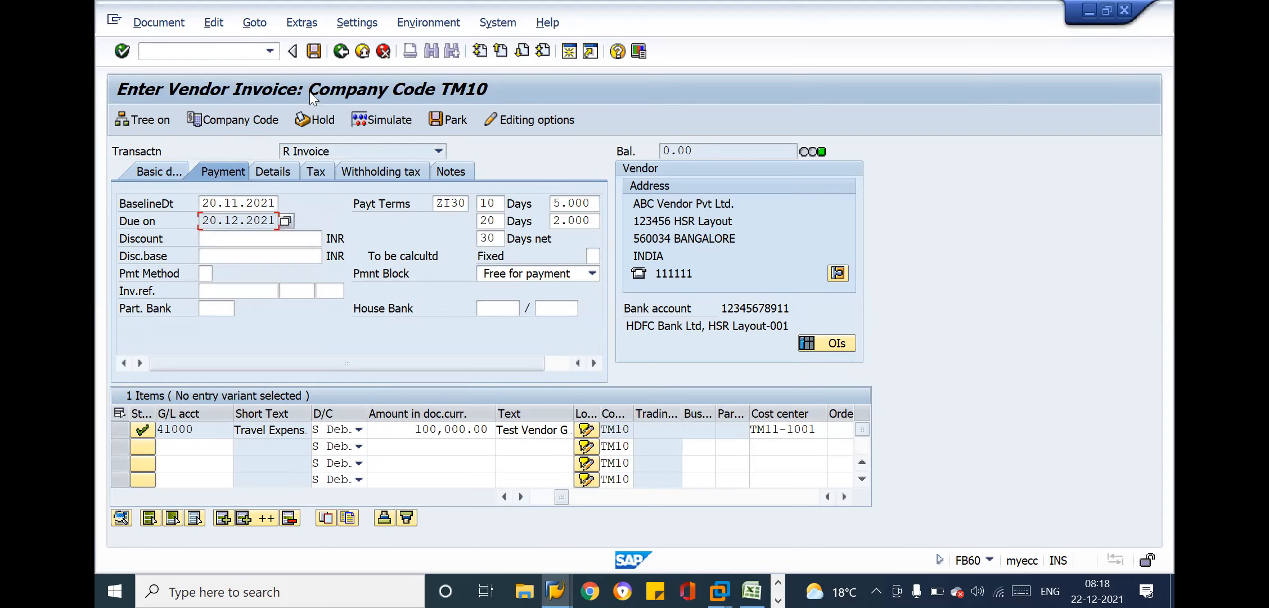
click(315, 49)
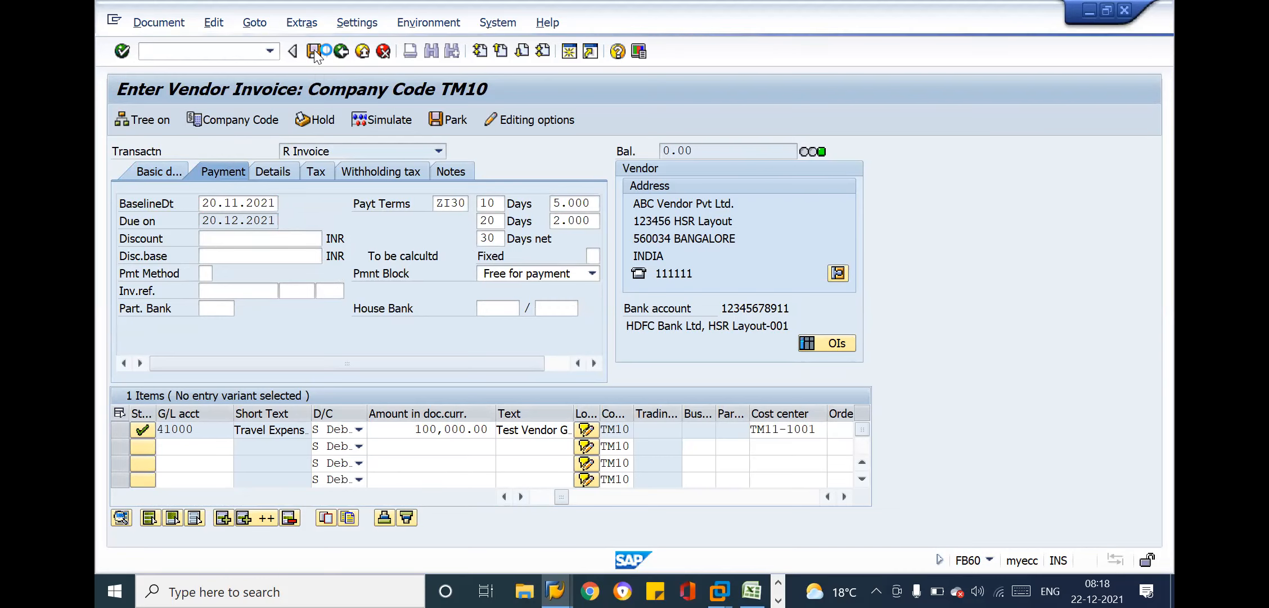
Start another invoice for the most recently used vendor, with invoice date 20.11.2021 and reference Inv-02
key(Down)
key(Return)
key(Tab)
key(Tab)
key(Down)
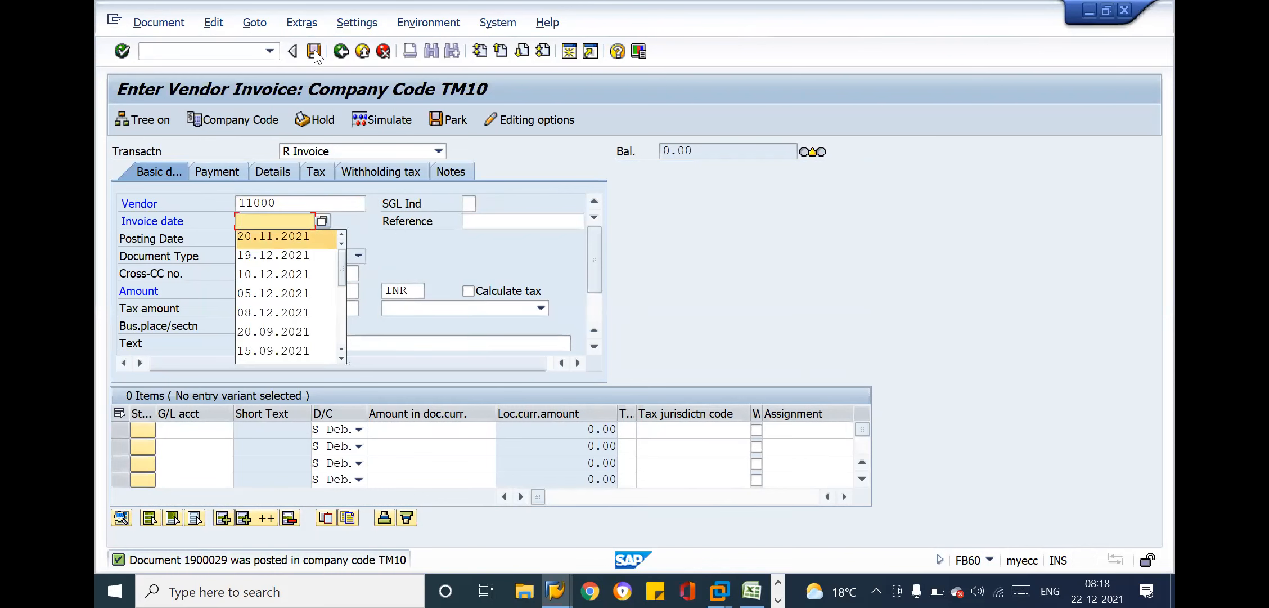
key(Return)
key(Tab)
text(Inv-02)
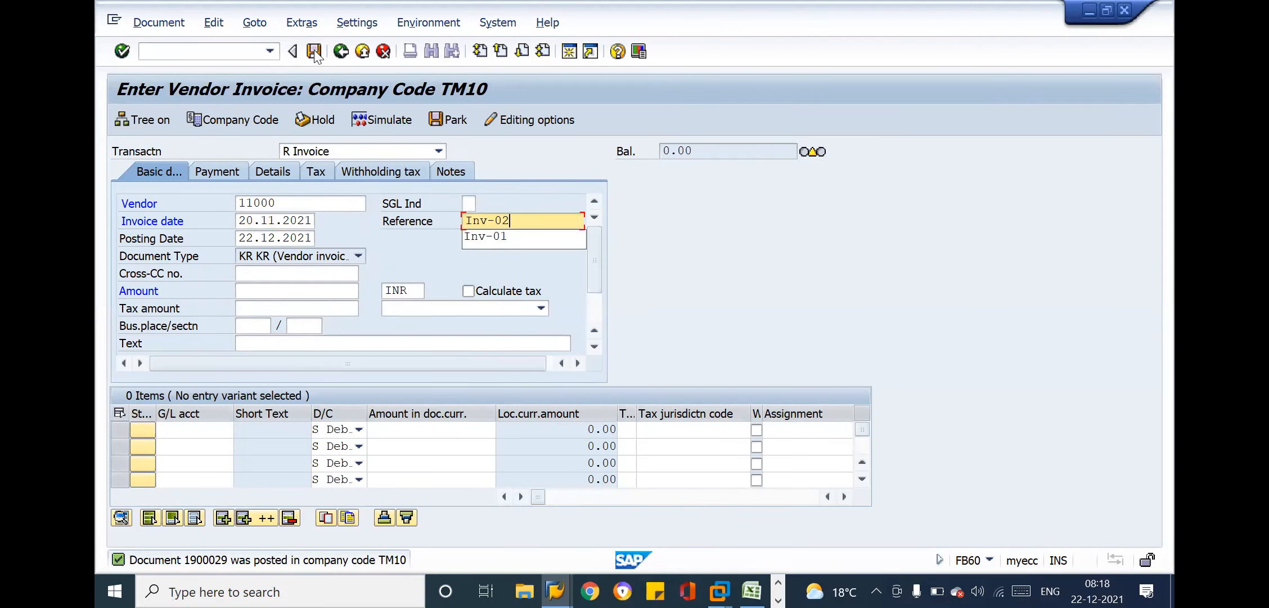
Change both the invoice date and the posting date of the new invoice to 22.11.2021
click(253, 224)
key(BackSpace)
text(2)
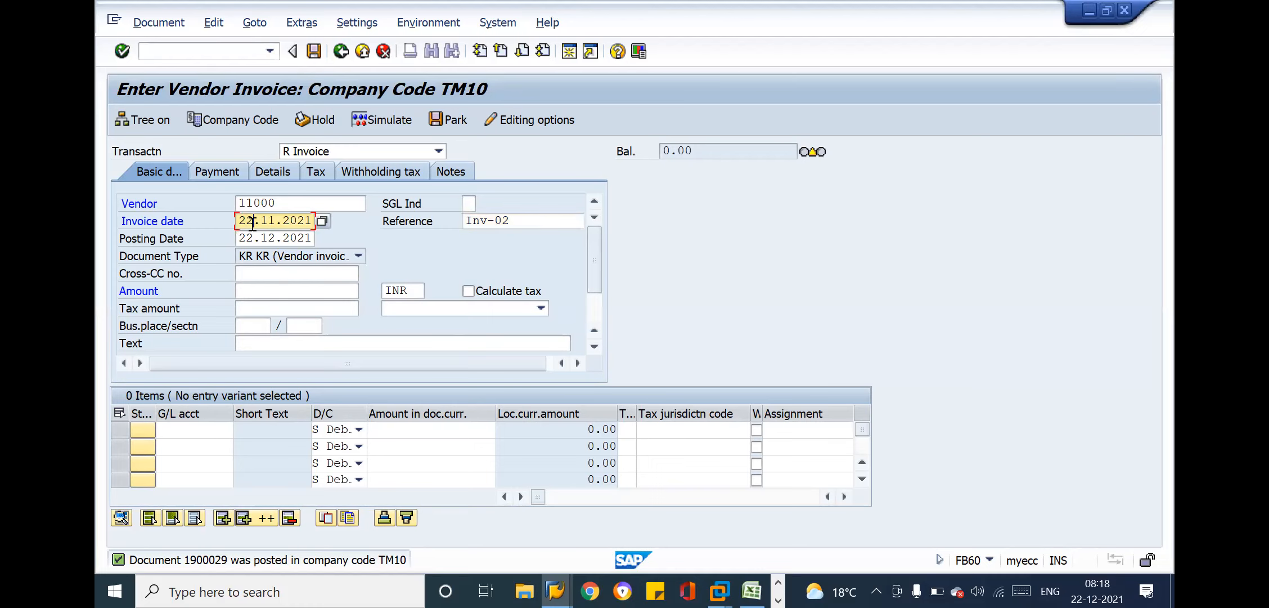
key(Down)
text(11)
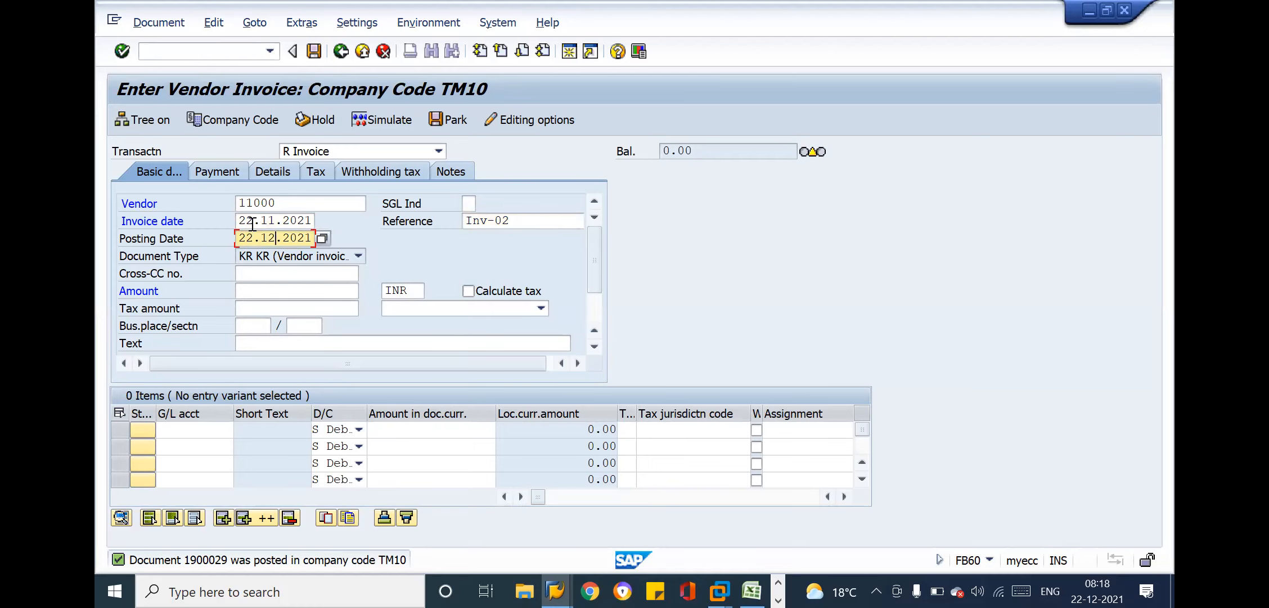
Enter "Test Vendor GST Invoice_002" as the header text of the invoice
key(Down)
key(Down)
key(Down)
key(Down)
key(Down)
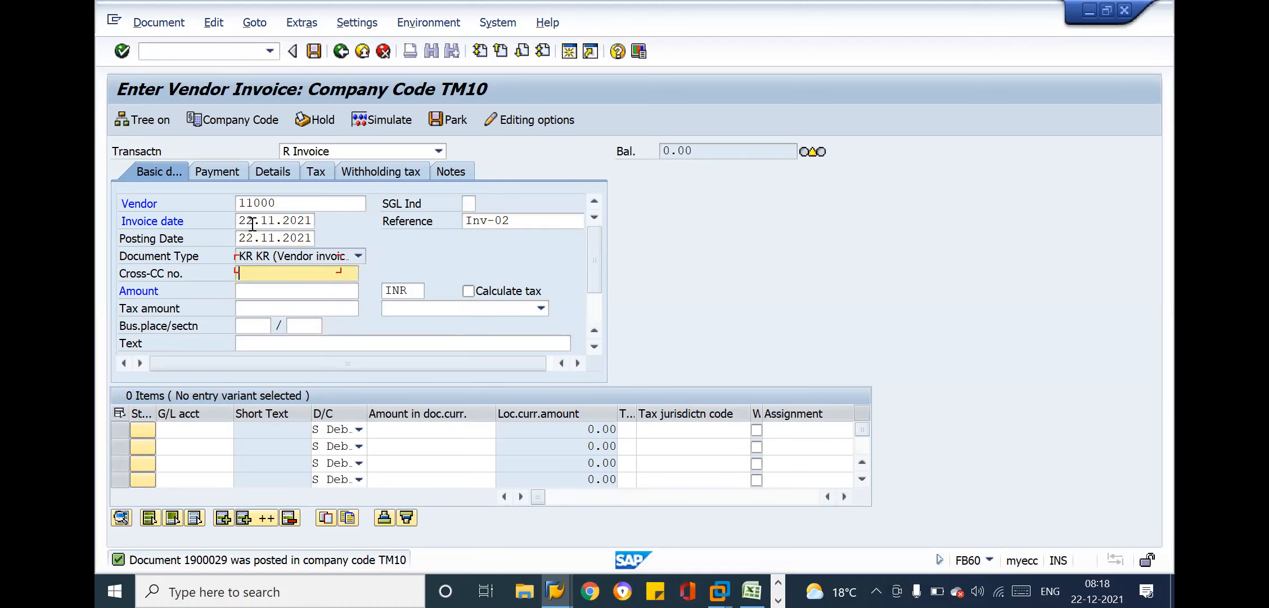
text(Test Vendor GST Invoice_002)
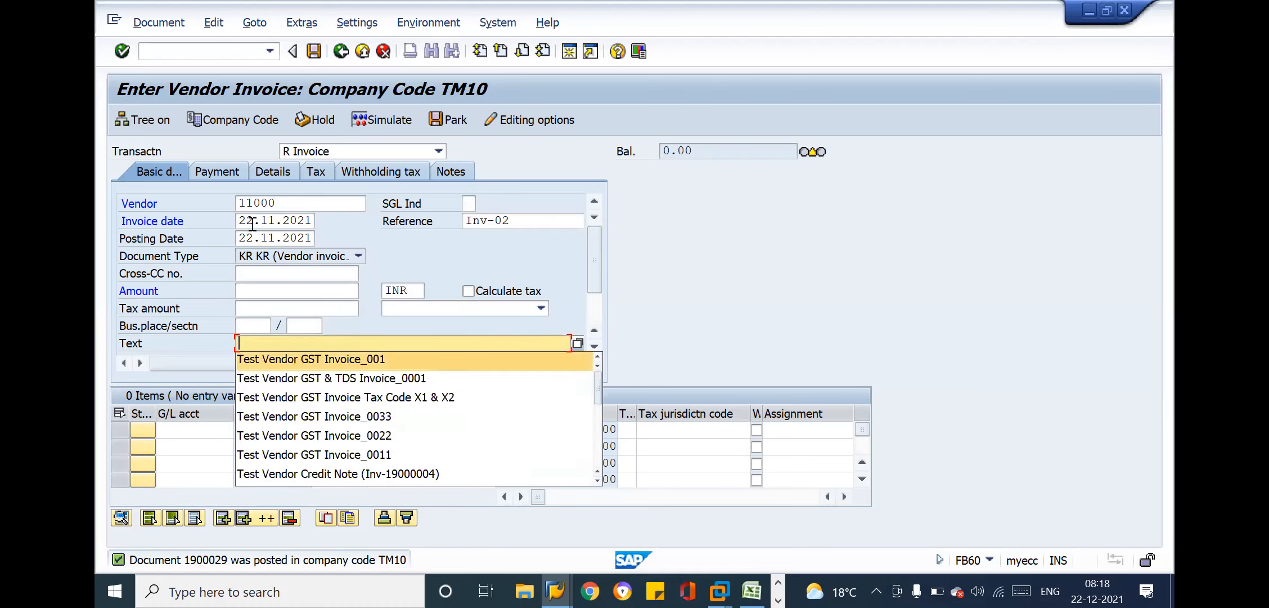
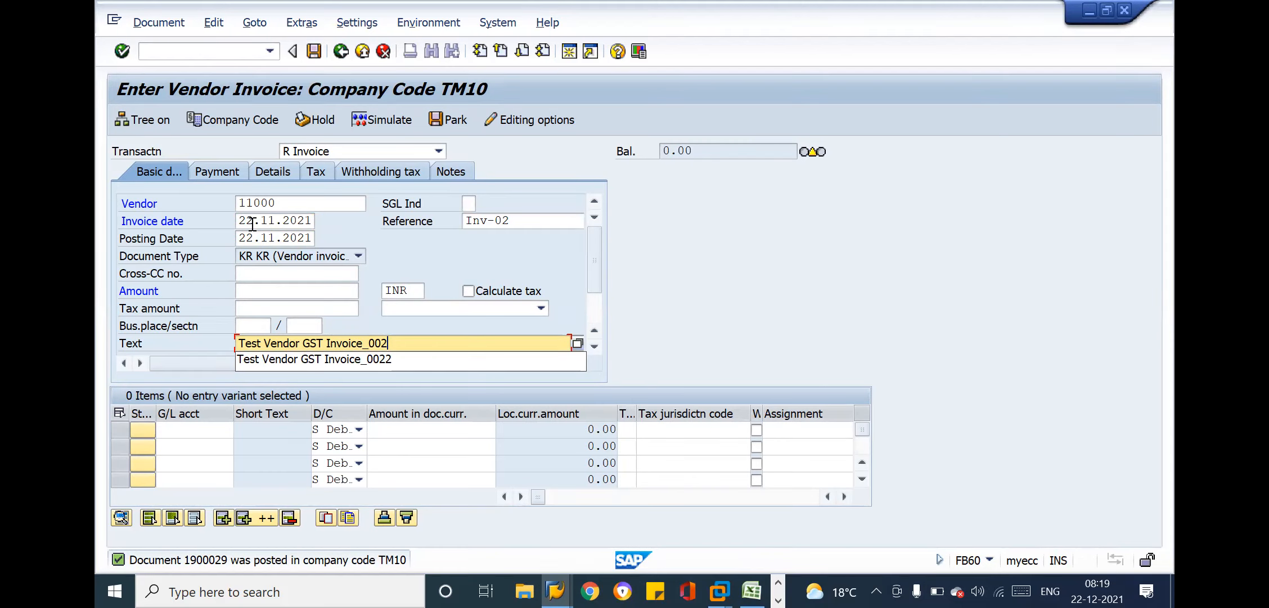
Add an expense line with G/L account 41000, debit amount 100000 and tax code x1 to the Inv-02 vendor invoice
scroll(253, 224, down, 1)
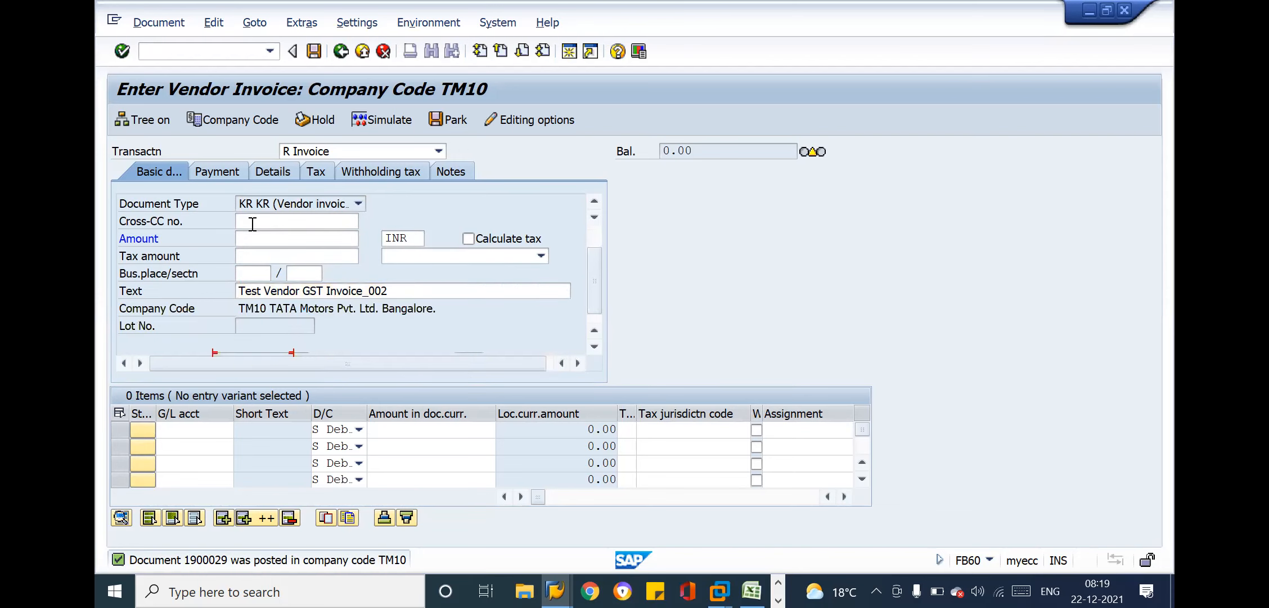
scroll(252, 224, down, 1)
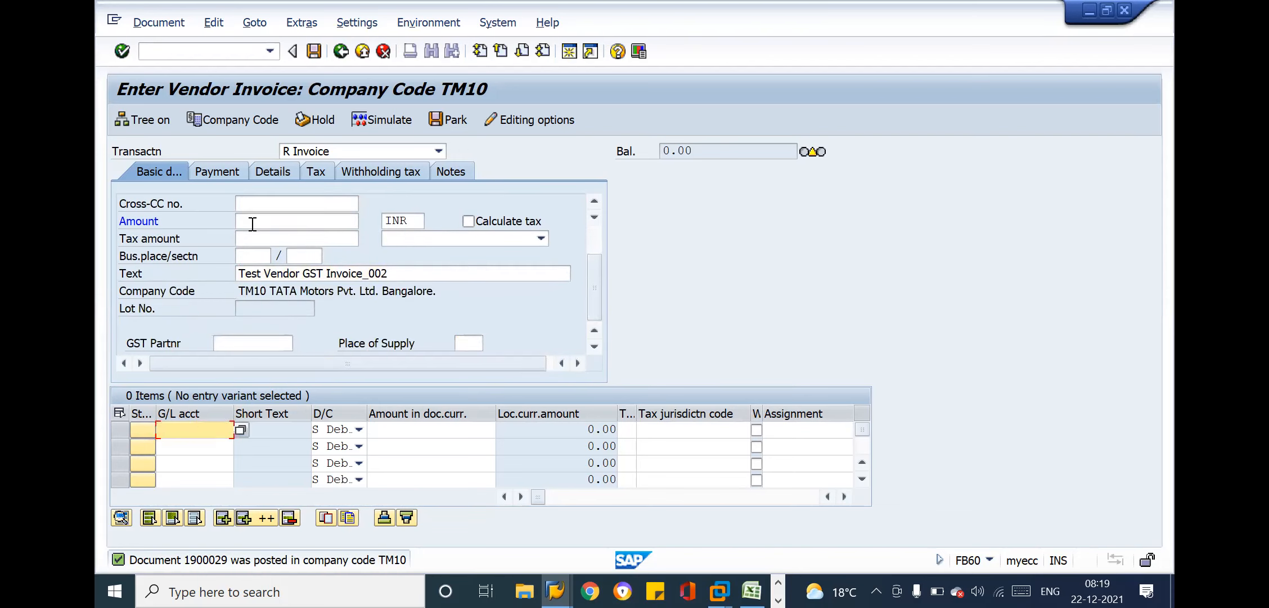
text(41000)
key(Tab)
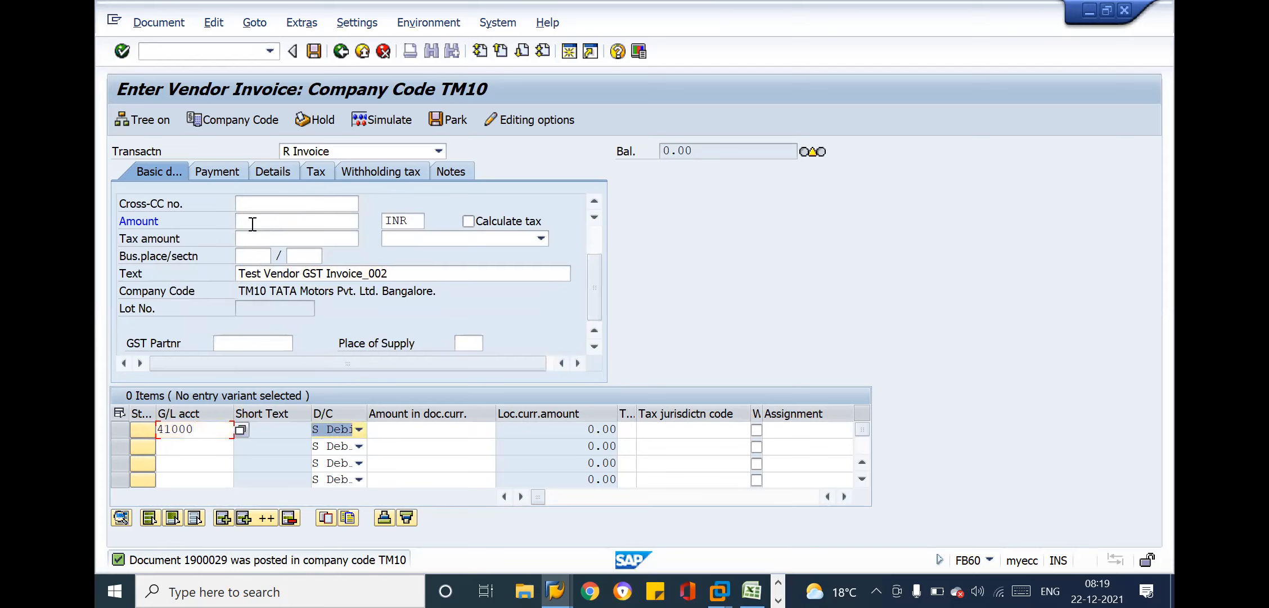
key(Tab)
text(100000)
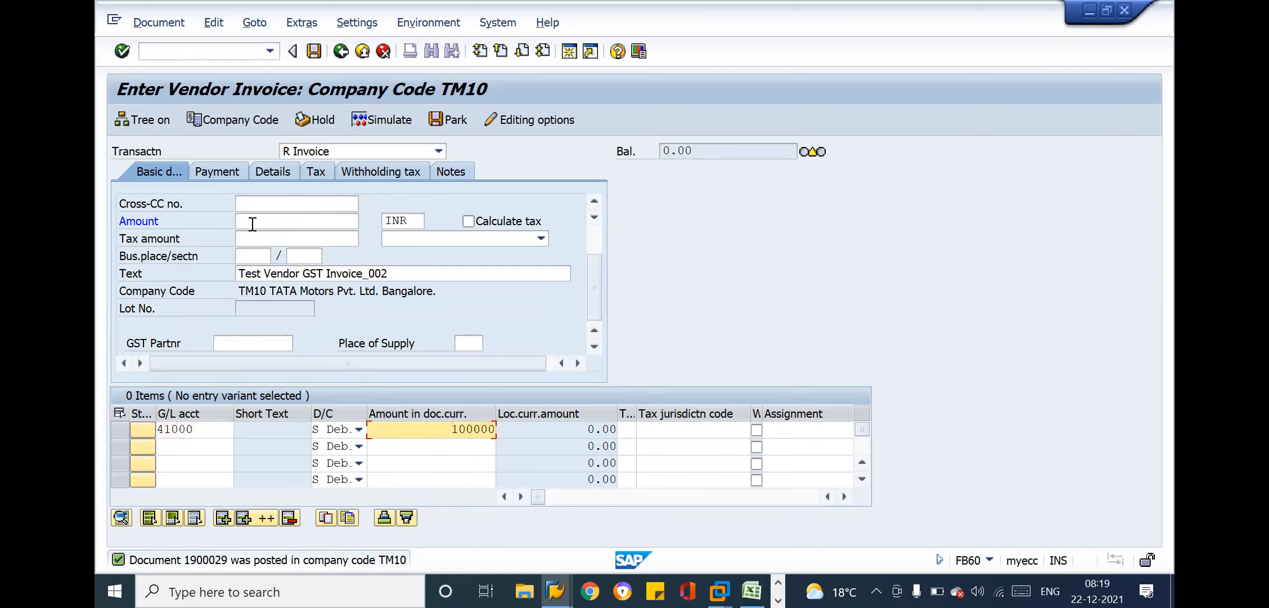
key(Tab)
text(x1)
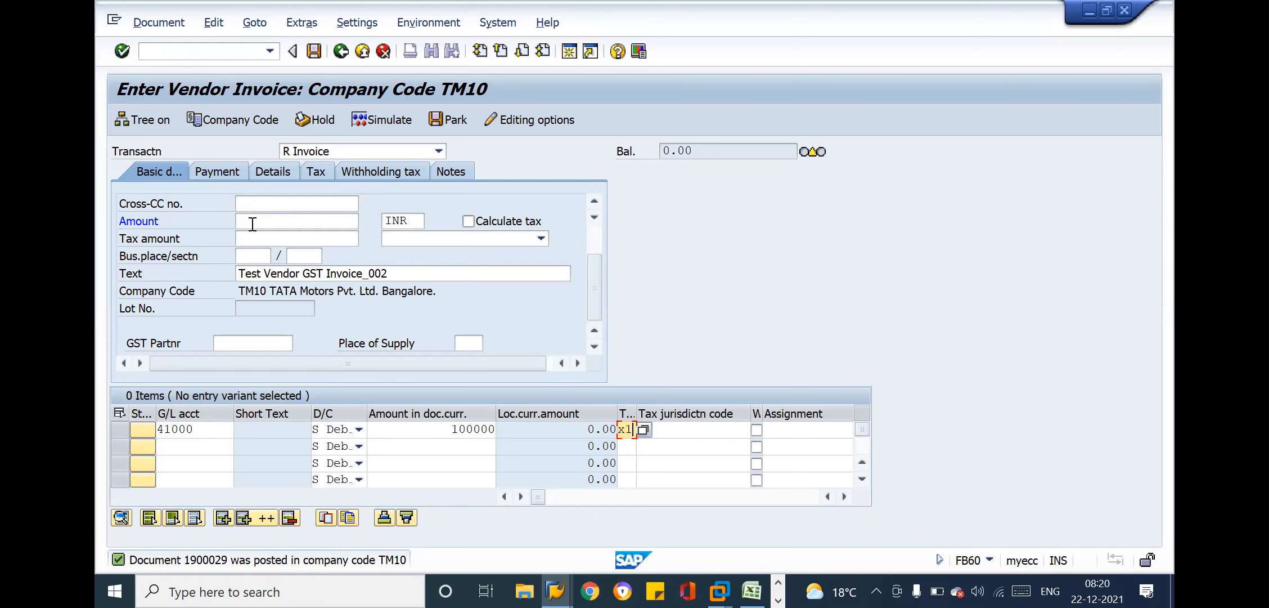
Copy the header text to the Inv-02 expense line using + and assign cost center TM11-1001
key(Tab)
key(Tab)
key(Tab)
key(Tab)
key(Tab)
key(Tab)
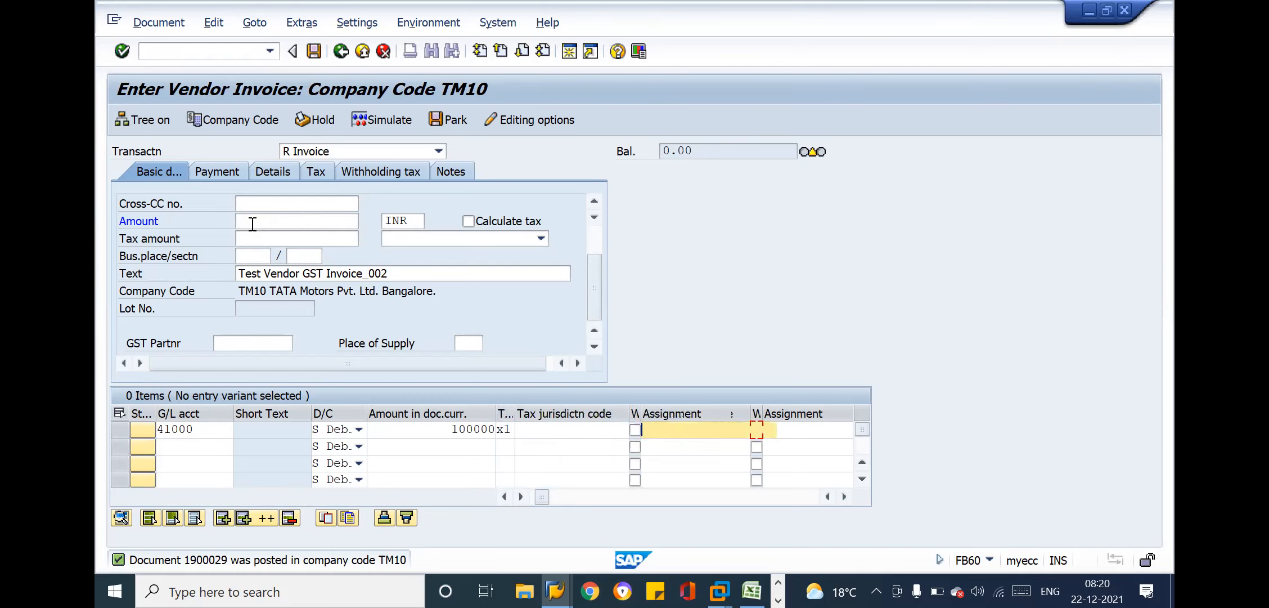
key(Tab)
key(Down)
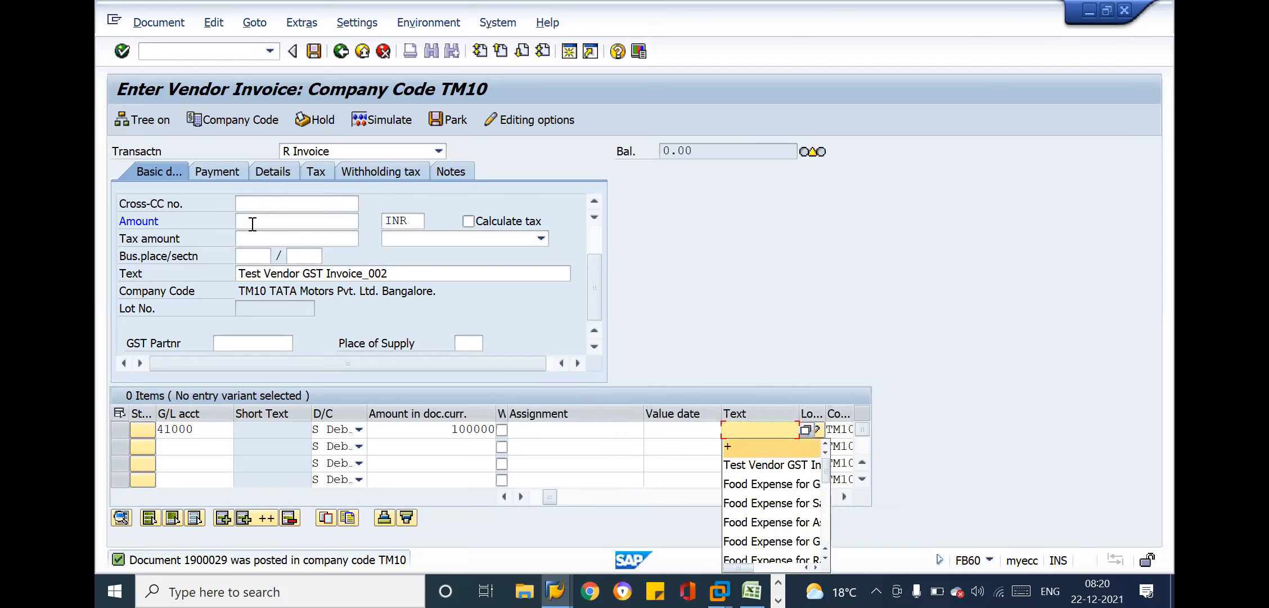
key(Tab)
key(Tab)
key(Tab)
key(Tab)
key(Tab)
key(Down)
key(Return)
key(Return)
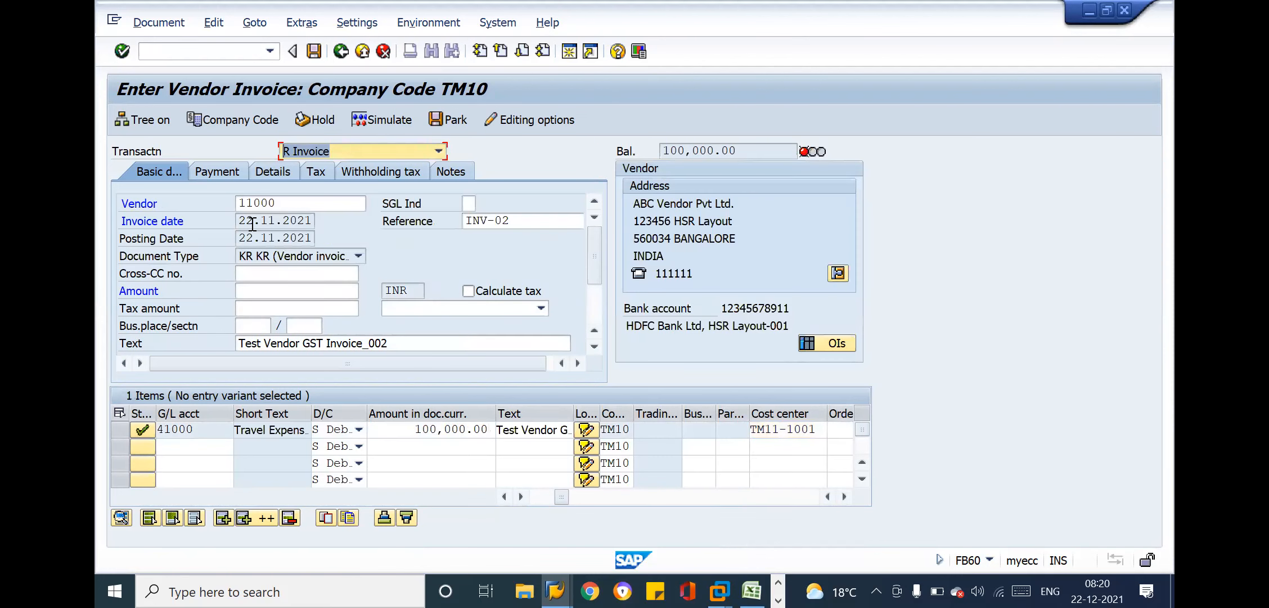
Enable tax calculation and set the Inv-02 invoice amount to 105000 INR
click(472, 296)
click(471, 294)
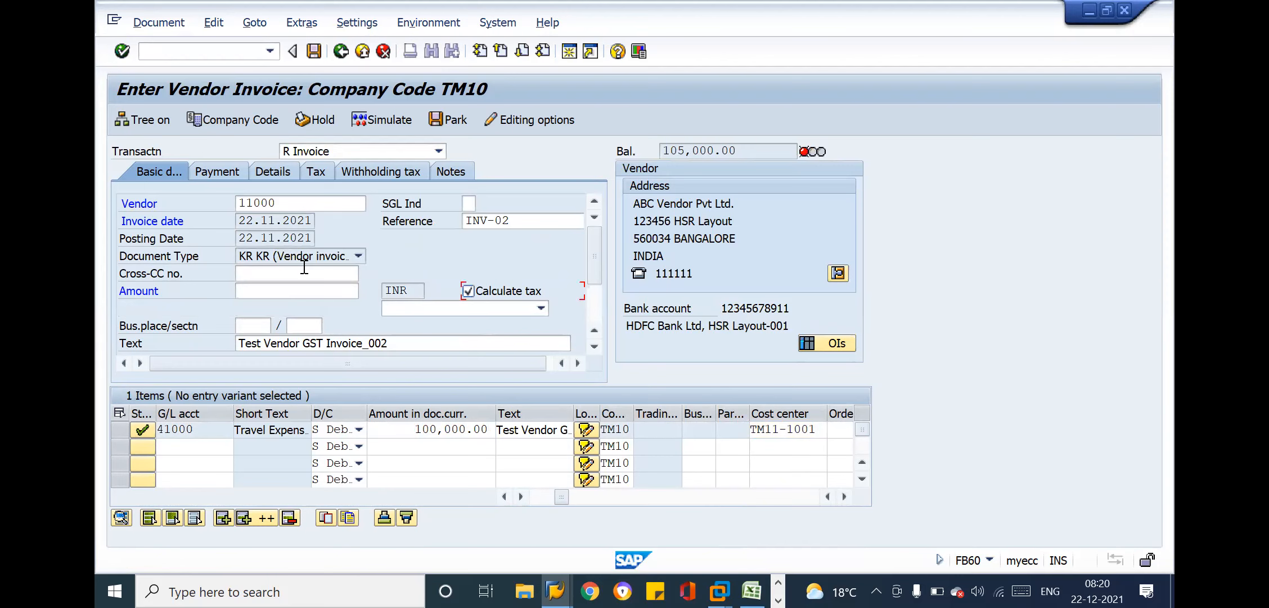
click(303, 286)
key(Down)
key(Down)
key(Return)
key(Return)
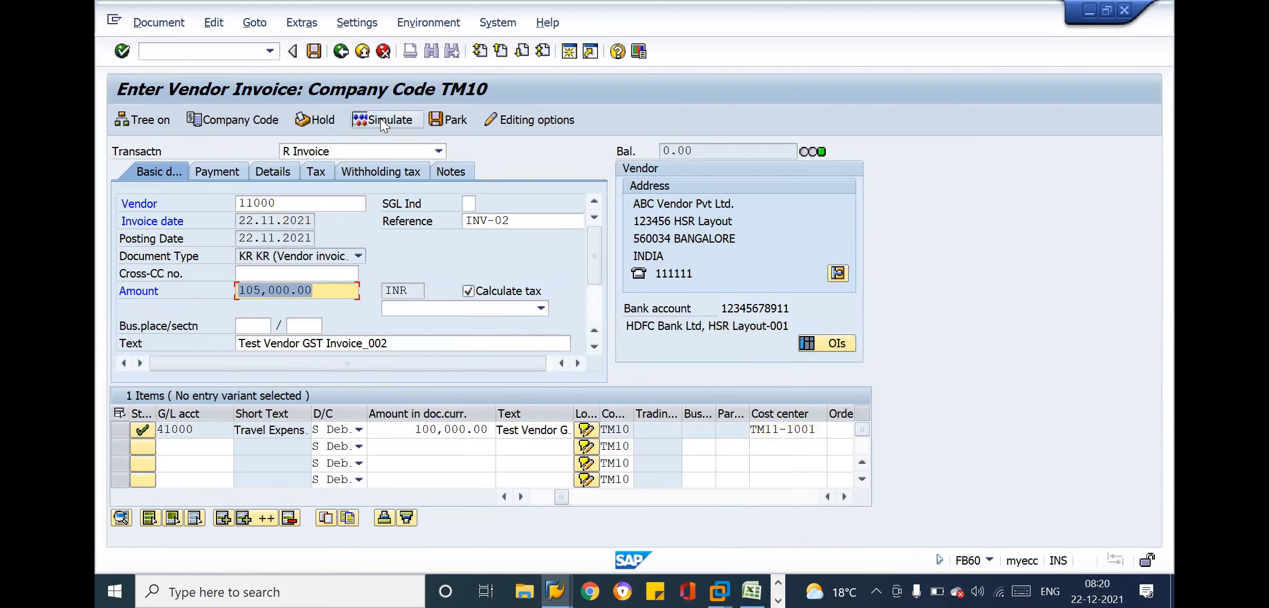
Check the payment due date of invoice Inv-02 and post the invoice
click(230, 174)
click(239, 222)
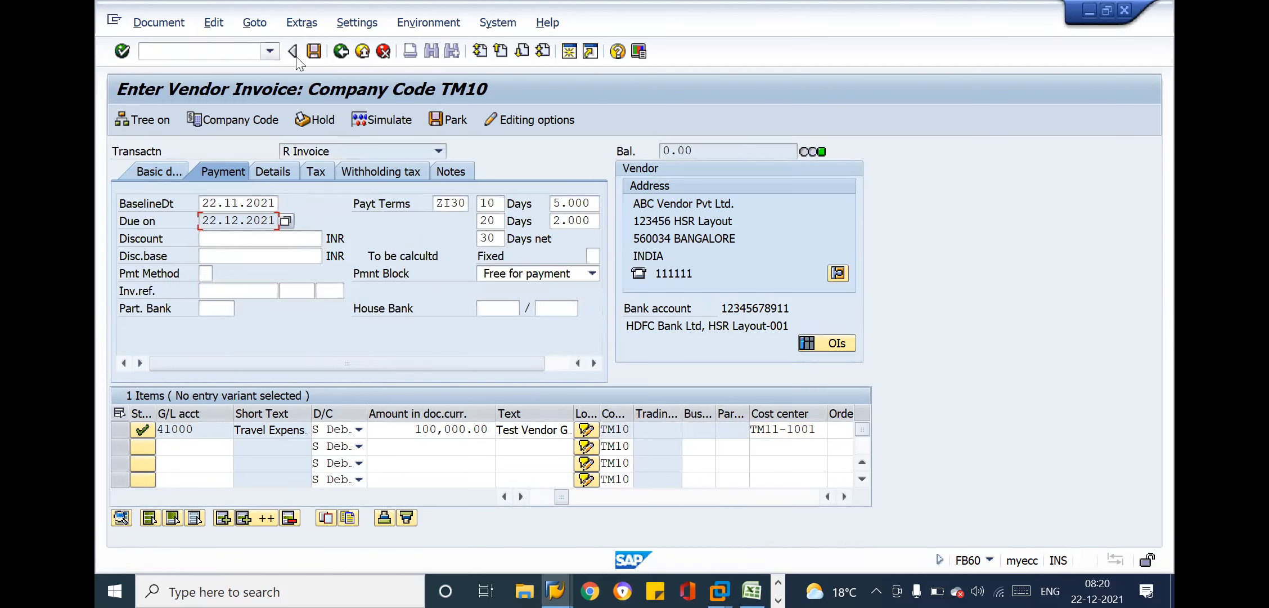
click(314, 51)
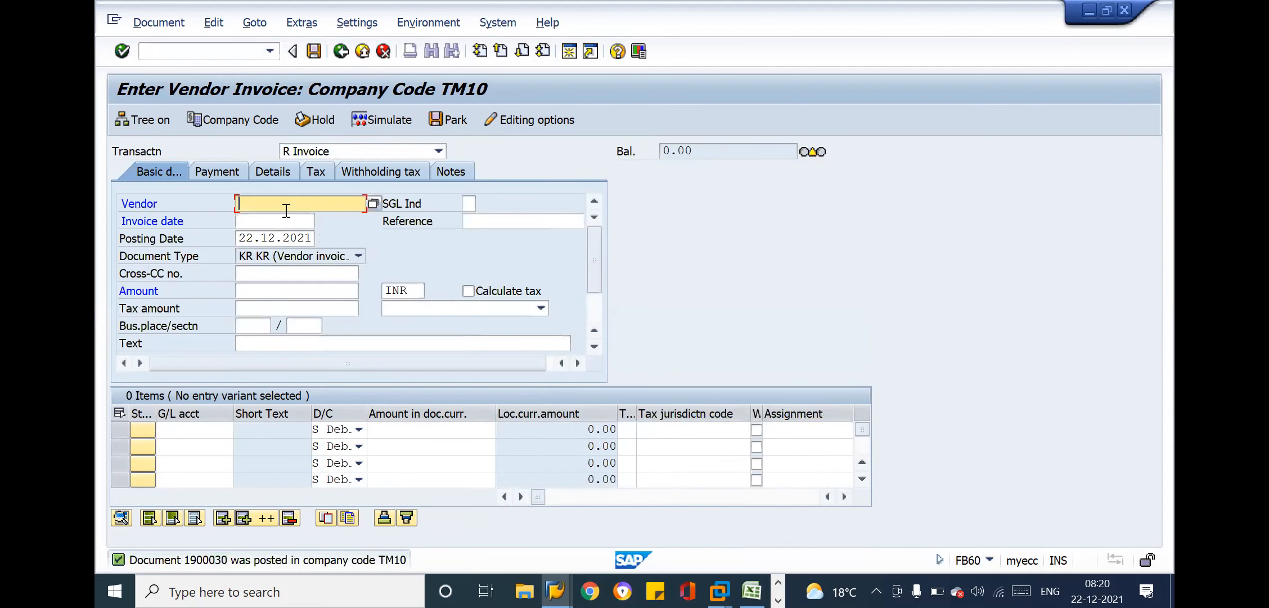
Begin another invoice for ABC Vendor Pvt Ltd. with invoice date 22.11.2021 and reference Inv-03
click(284, 206)
key(Down)
key(Tab)
key(Tab)
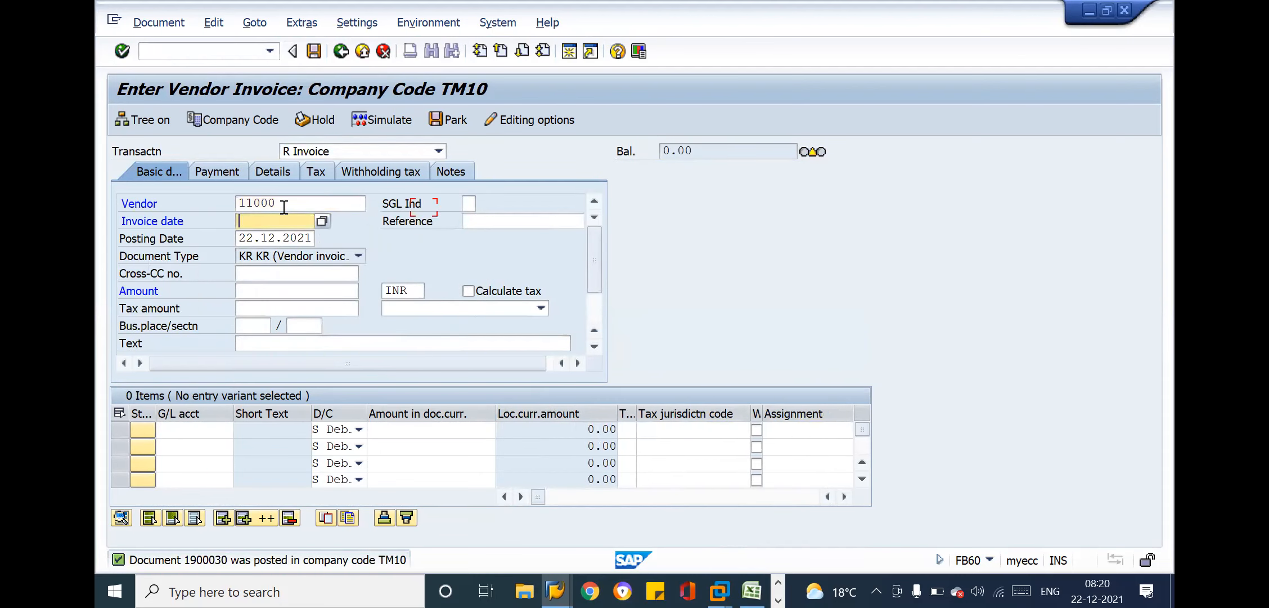
key(Down)
key(Tab)
key(Down)
text(Inv-03)
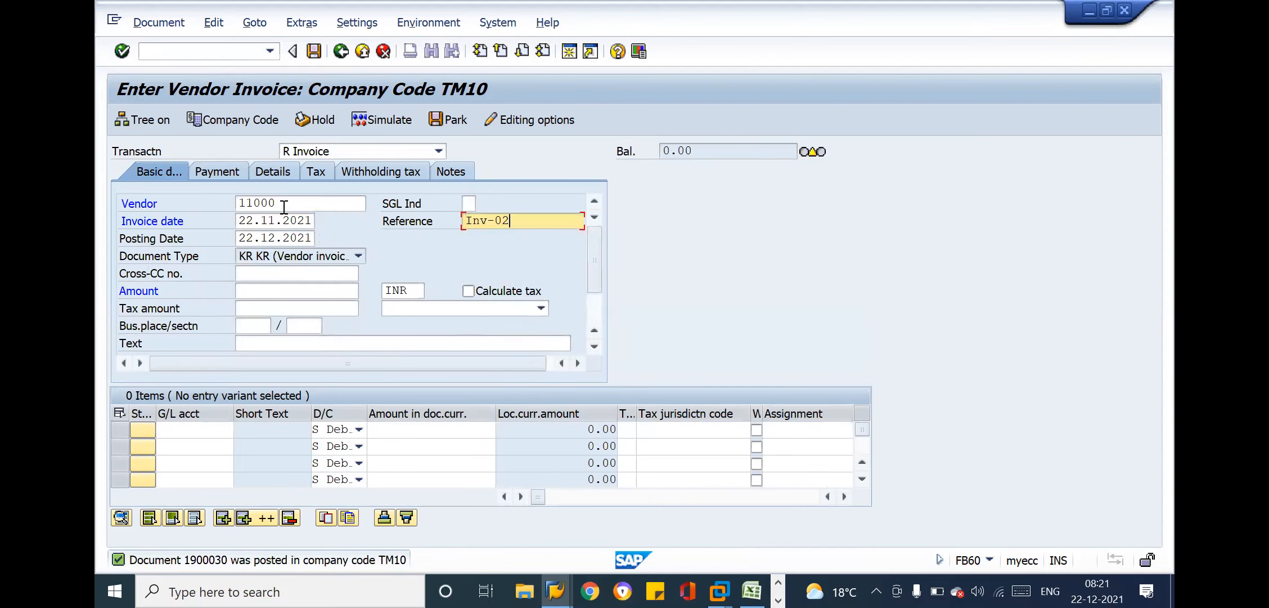
Set both the invoice date and the posting date of Inv-03 to 30.11.2021
click(255, 220)
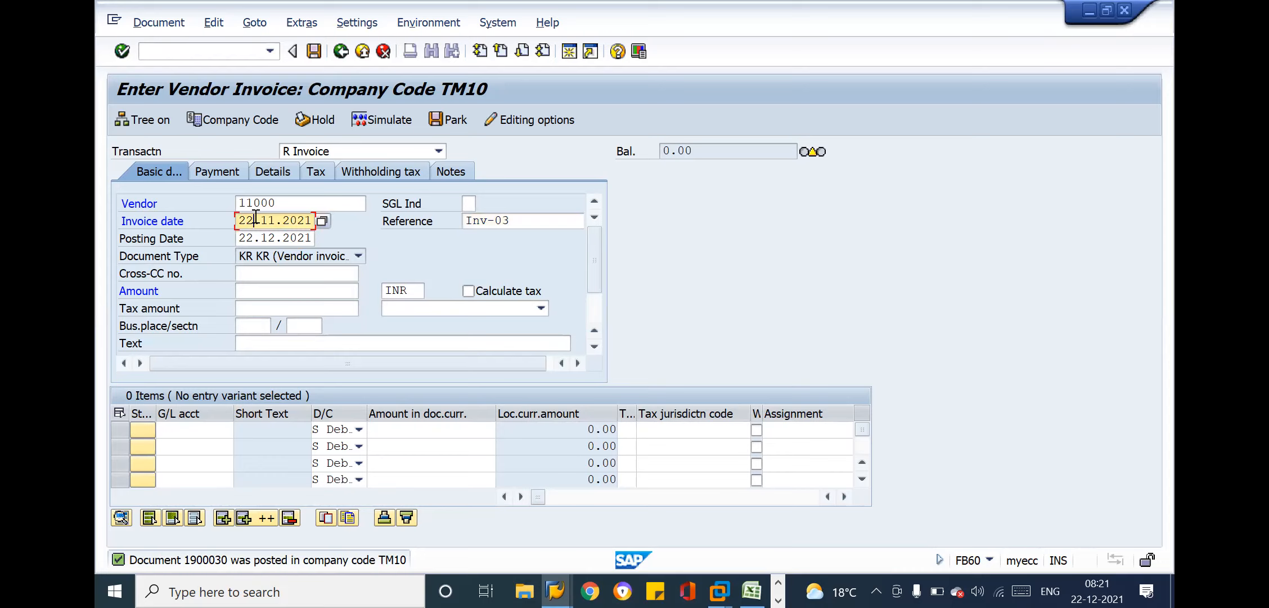
key(BackSpace)
key(BackSpace)
text(30)
click(252, 236)
key(BackSpace)
key(BackSpace)
text(30)
click(274, 236)
key(BackSpace)
key(BackSpace)
text(11)
Set the header text of invoice Inv-03 to Test Vendor GST Invoice_003, based on the previous invoice's text
key(Down)
key(Down)
key(Down)
key(Down)
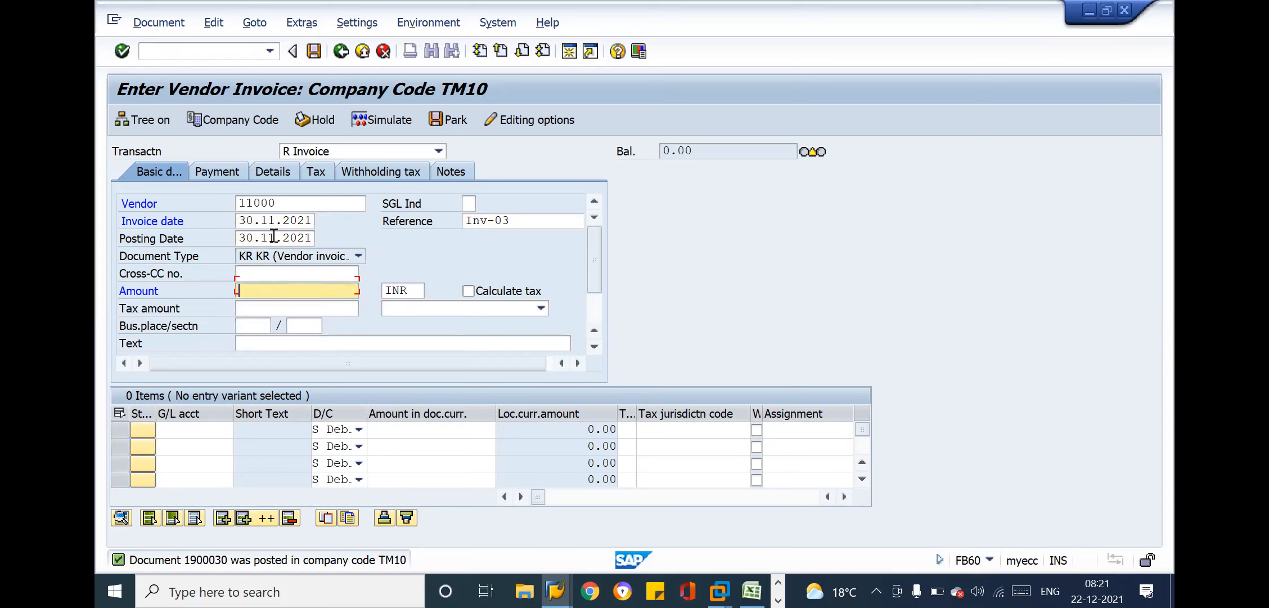
key(Down)
key(Down)
text(t)
key(Down)
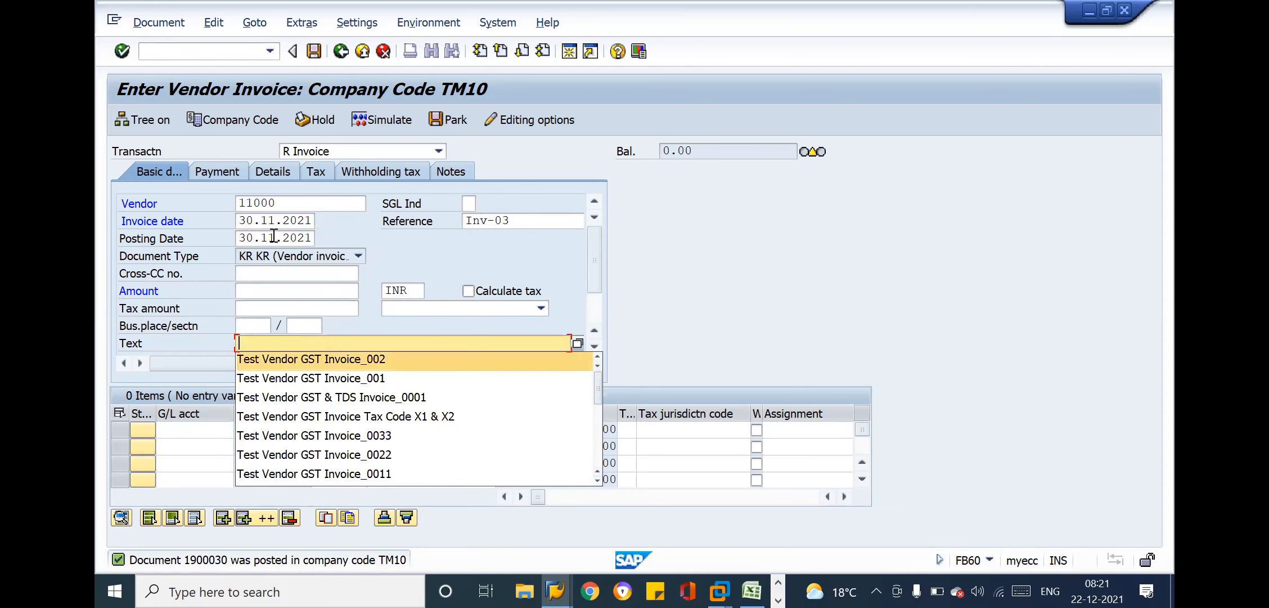
key(Return)
key(BackSpace)
text(3)
Add a debit line to Inv-03 with G/L account 41000, amount 100000 and tax code x1
key(Tab)
key(Tab)
key(Tab)
key(Tab)
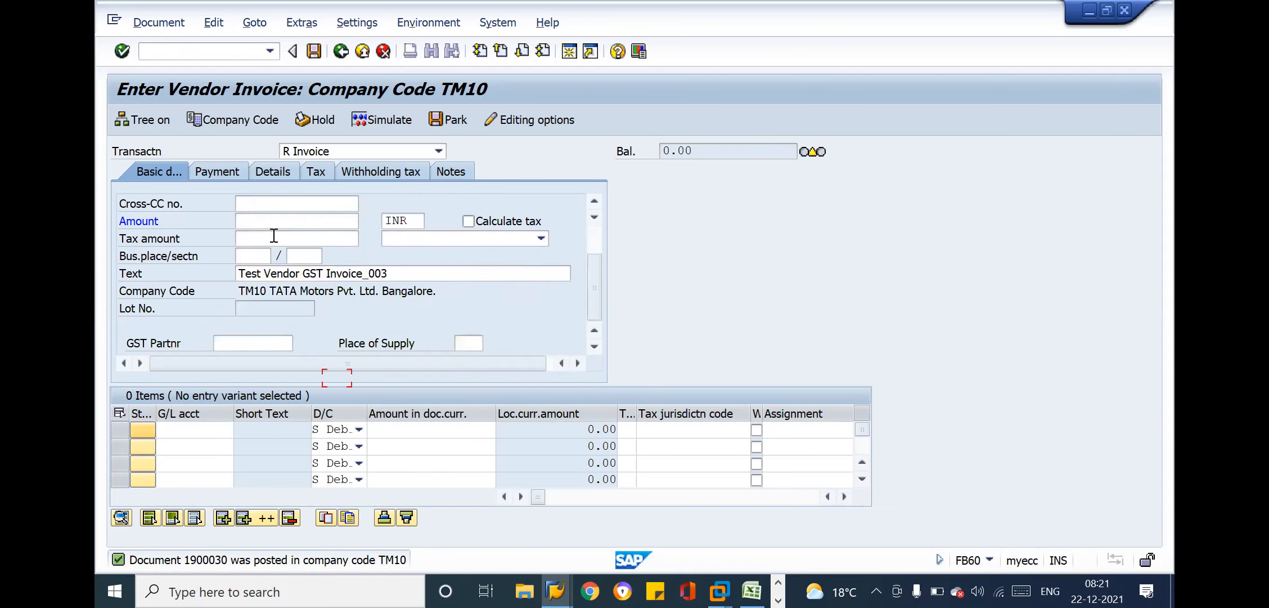
key(BackSpace)
key(Down)
key(Return)
key(Tab)
key(Tab)
key(BackSpace)
key(Down)
key(Return)
key(Tab)
key(Return)
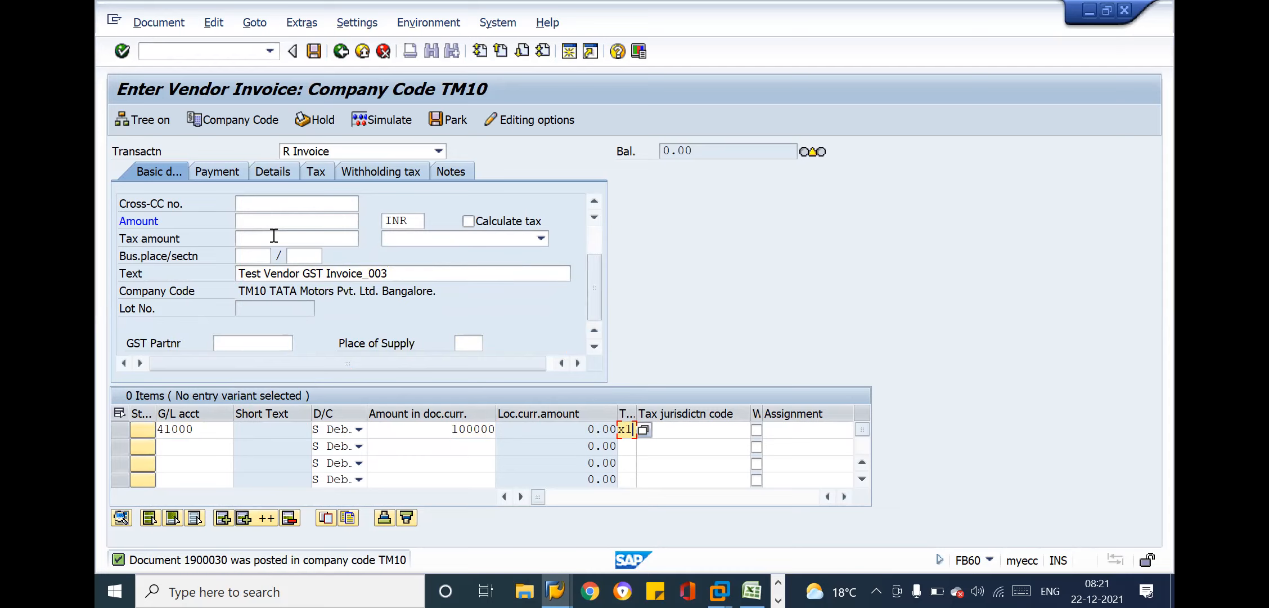
Enter + as the Inv-03 line text to reuse the header text and assign cost center TM11-1001
key(Tab)
key(Tab)
key(Tab)
key(Tab)
key(Tab)
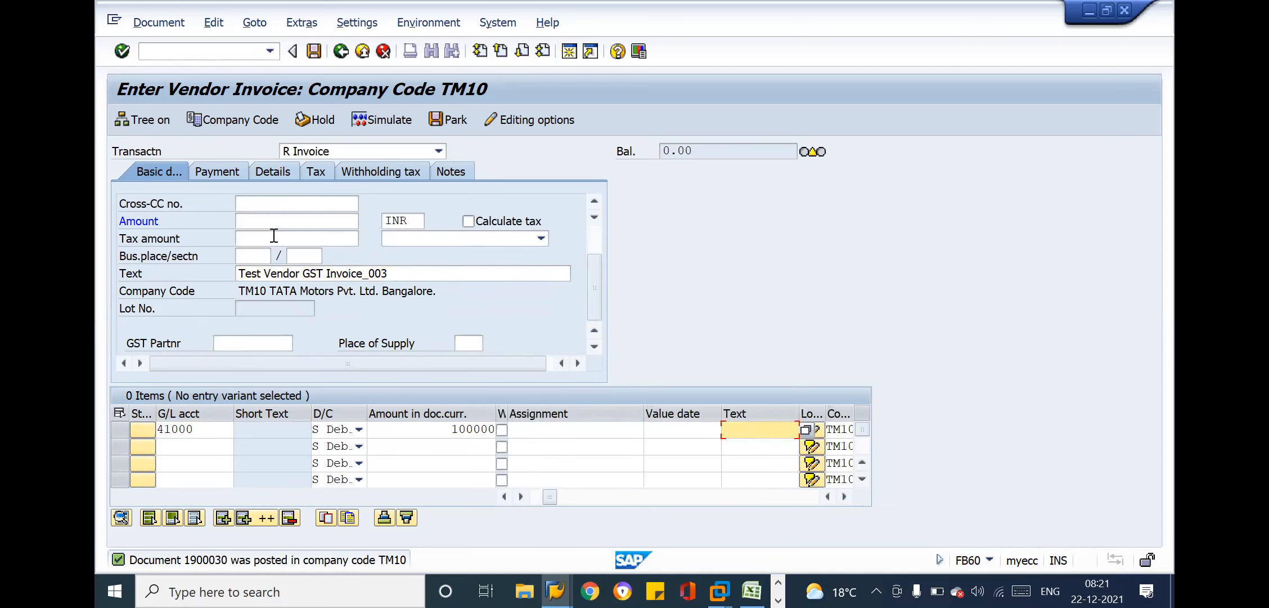
text(+)
key(Tab)
key(Tab)
key(Tab)
key(Tab)
text(TM11-1001)
key(Return)
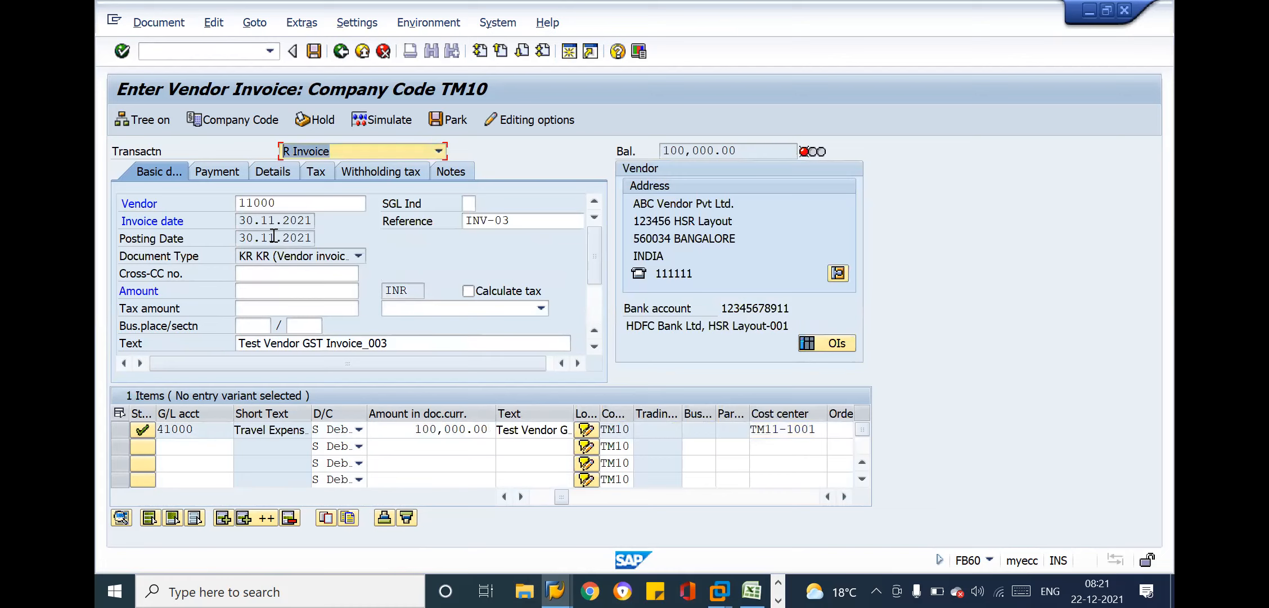
Turn on Calculate tax for Inv-03 and enter 105000 as the invoice amount
click(468, 291)
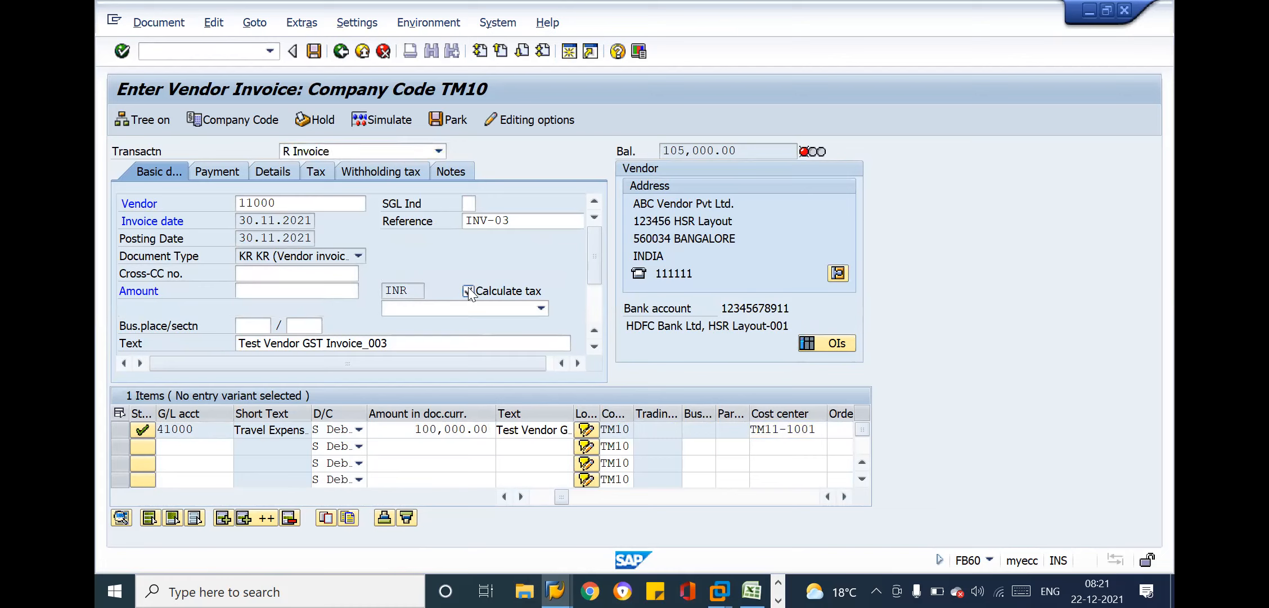
click(303, 290)
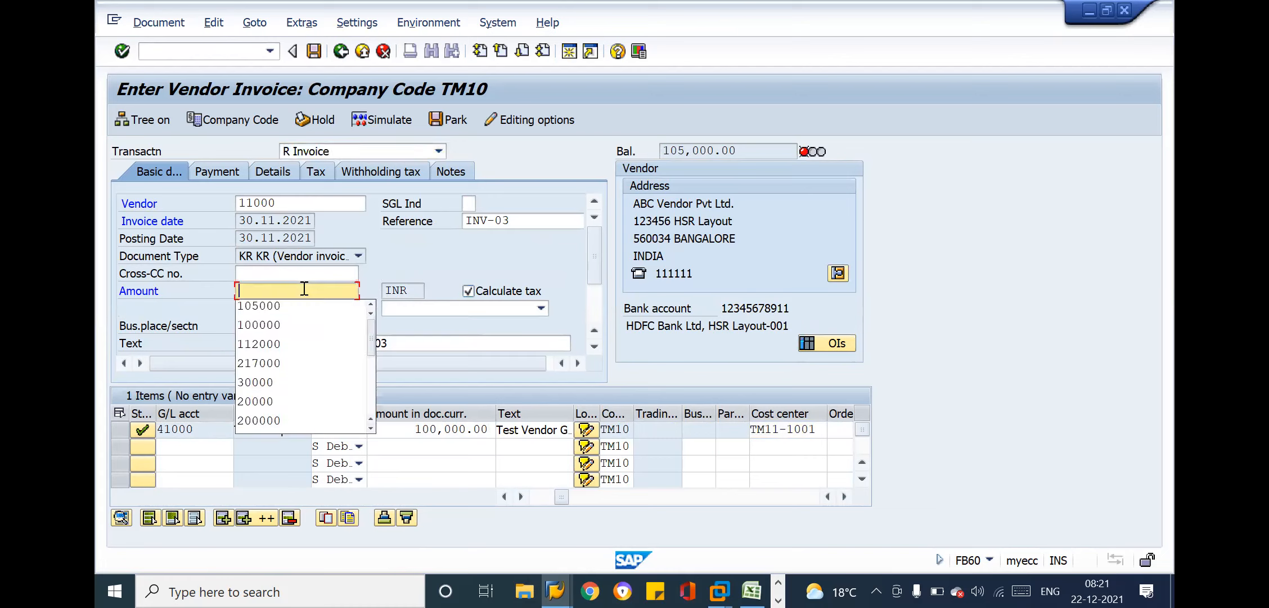
text(105000)
key(Return)
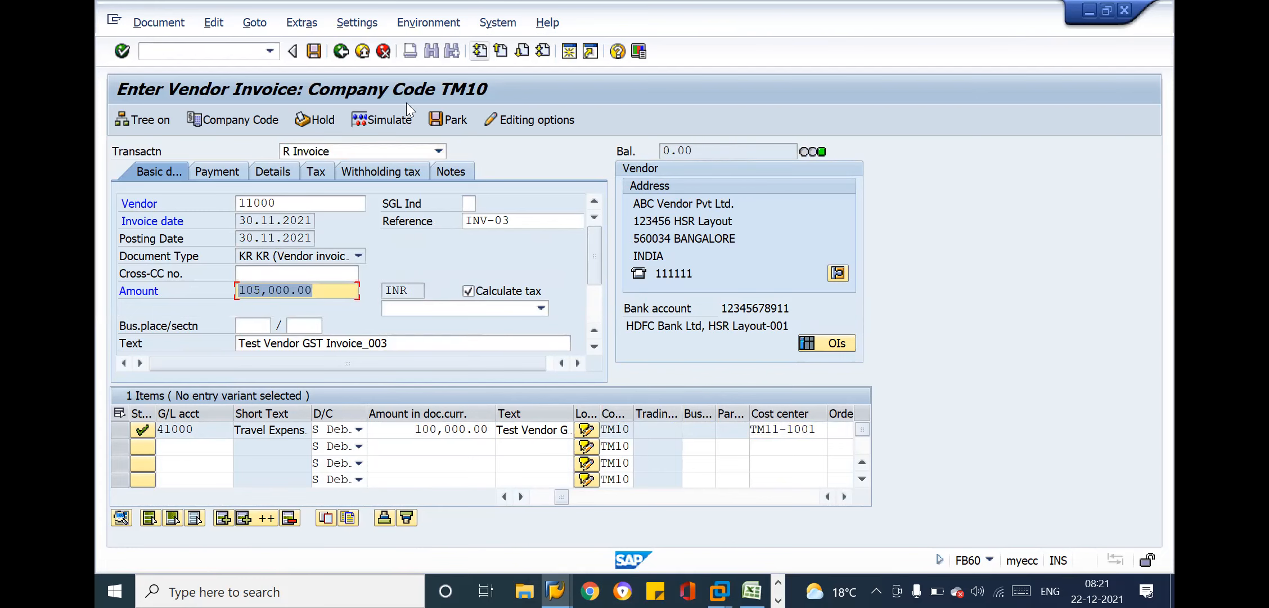
Simulate the Inv-03 posting to review its vendor, expense and GST lines, and return to invoice entry
click(387, 119)
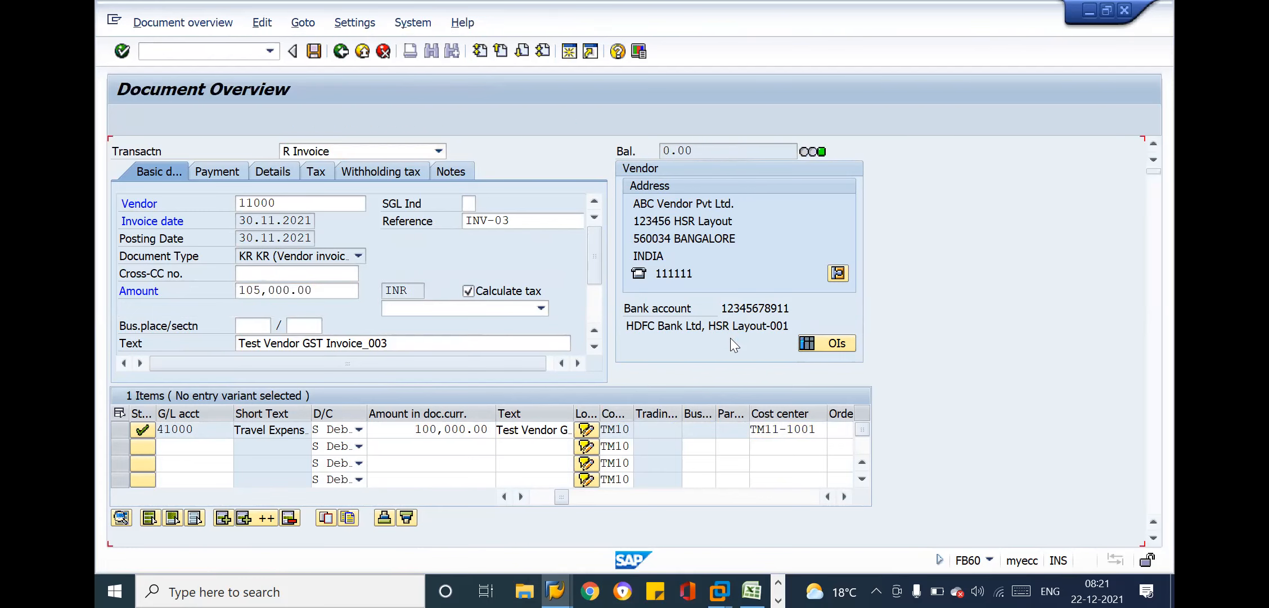
click(342, 51)
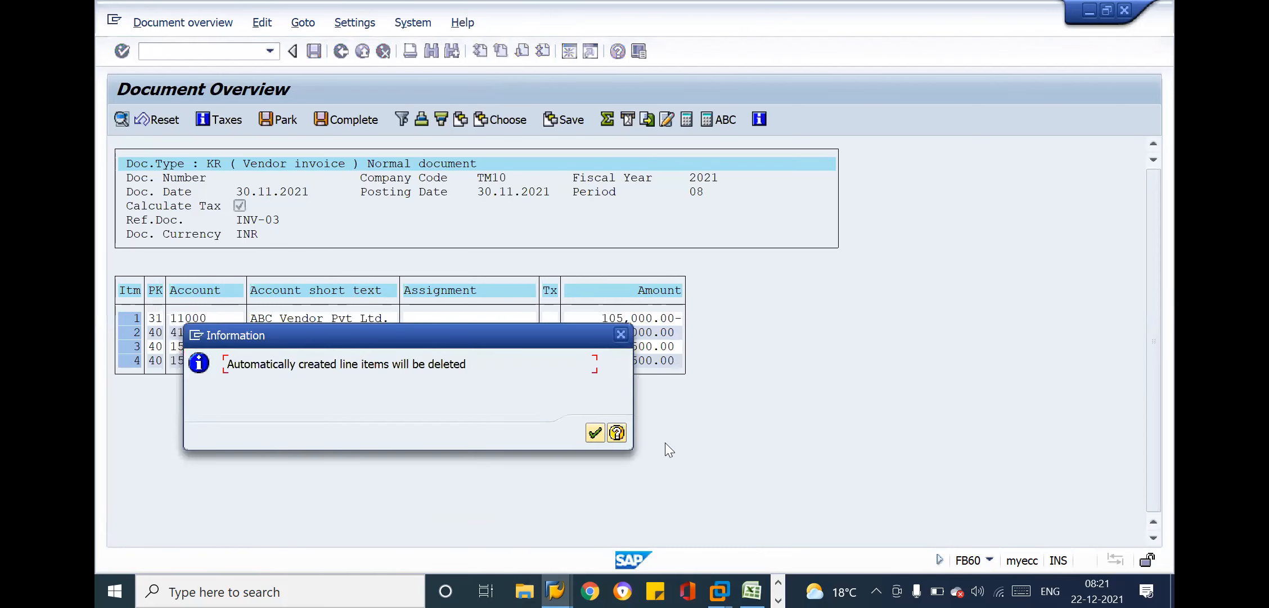
key(Return)
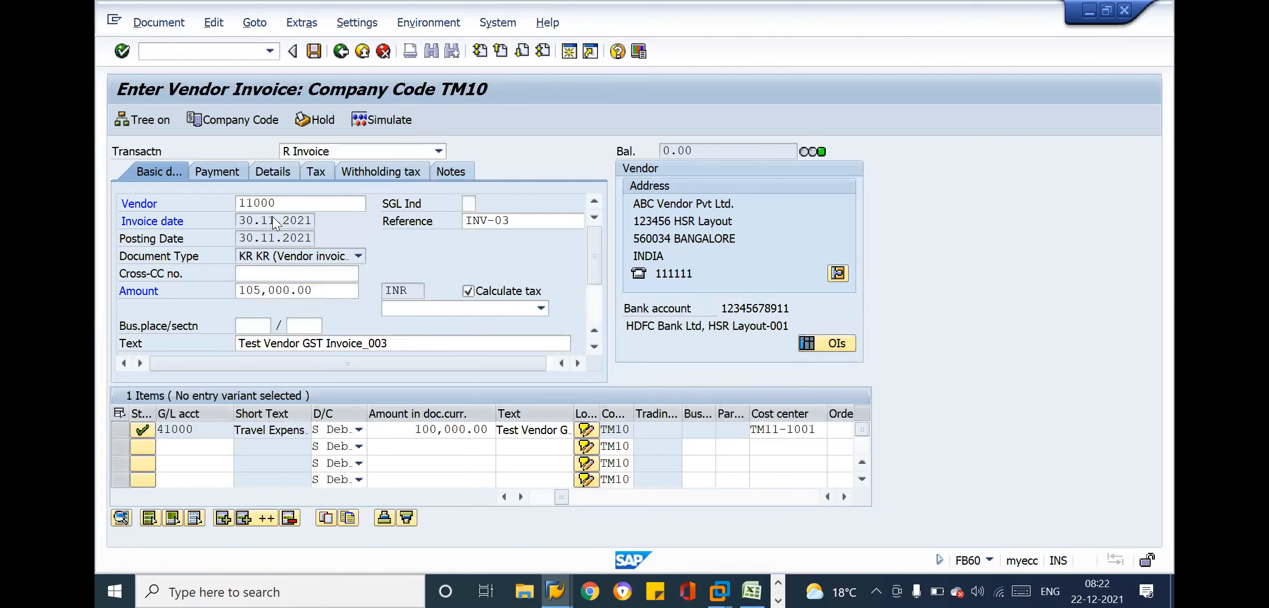
Post invoice Inv-03 after checking its payment due date, and leave vendor invoice entry
click(217, 171)
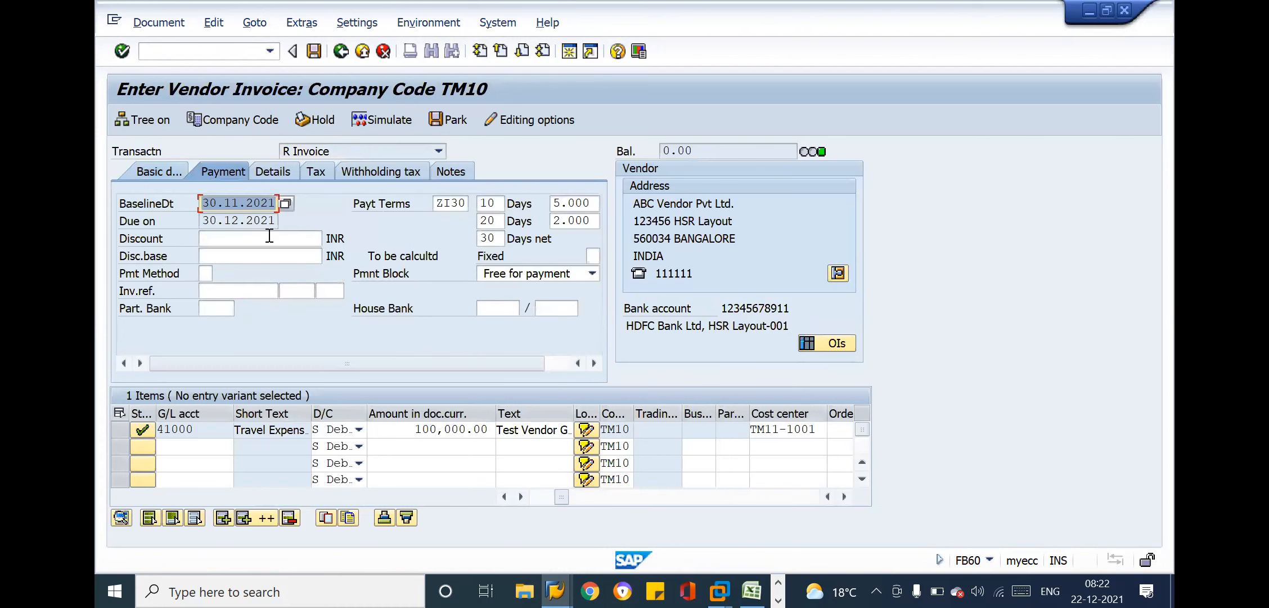
click(314, 52)
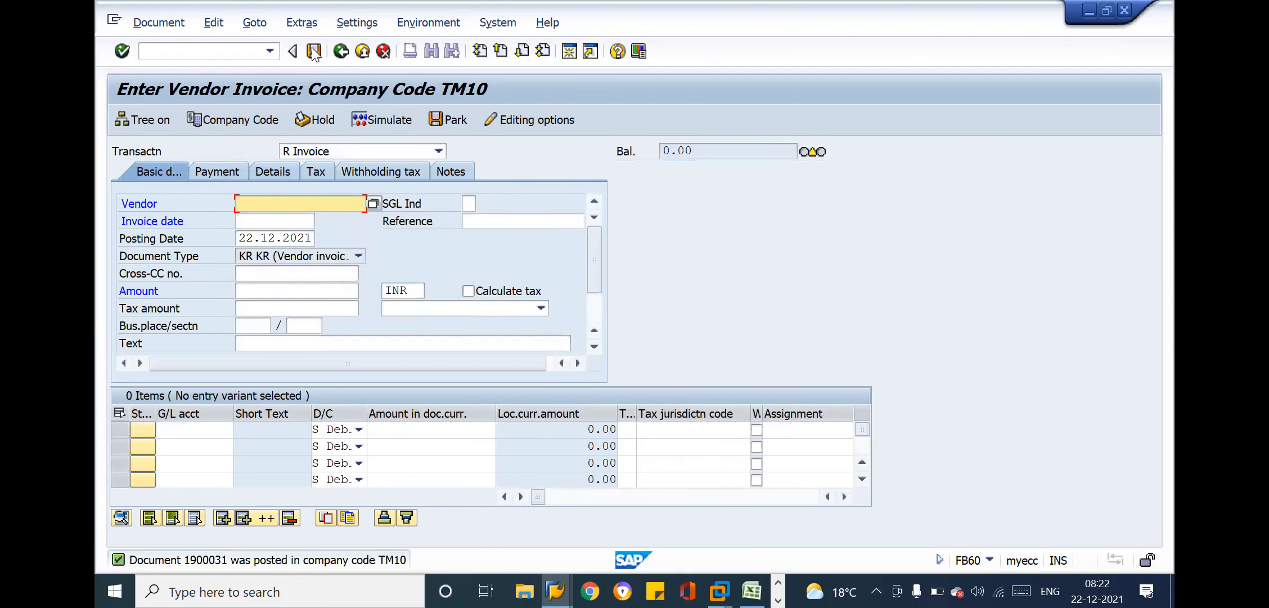
click(362, 52)
click(392, 355)
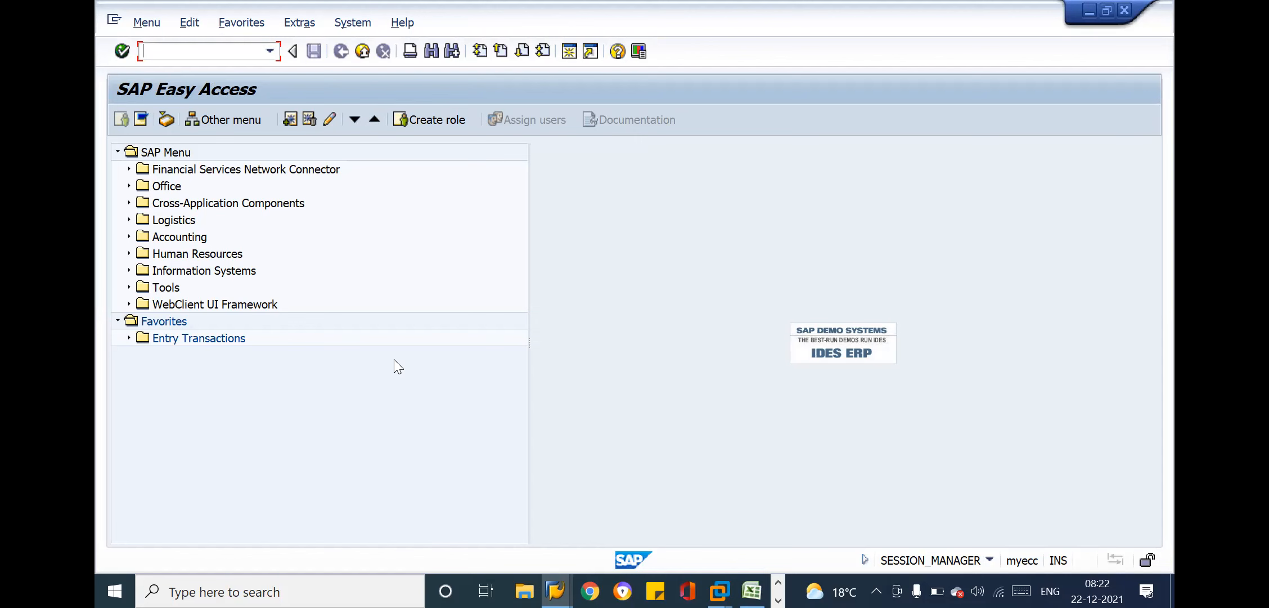
Switch to the Vendor Line Item Display session and list the open items of ABC Vendor Pvt Ltd. in company code TM10
key(alt+Tab)
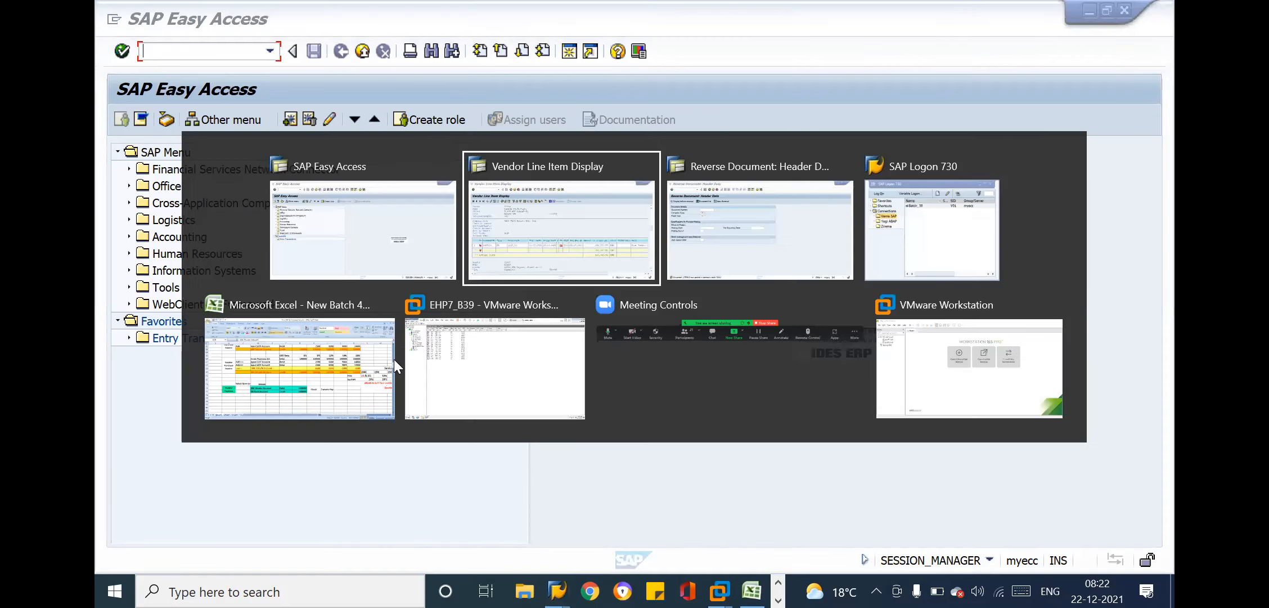
key(F3)
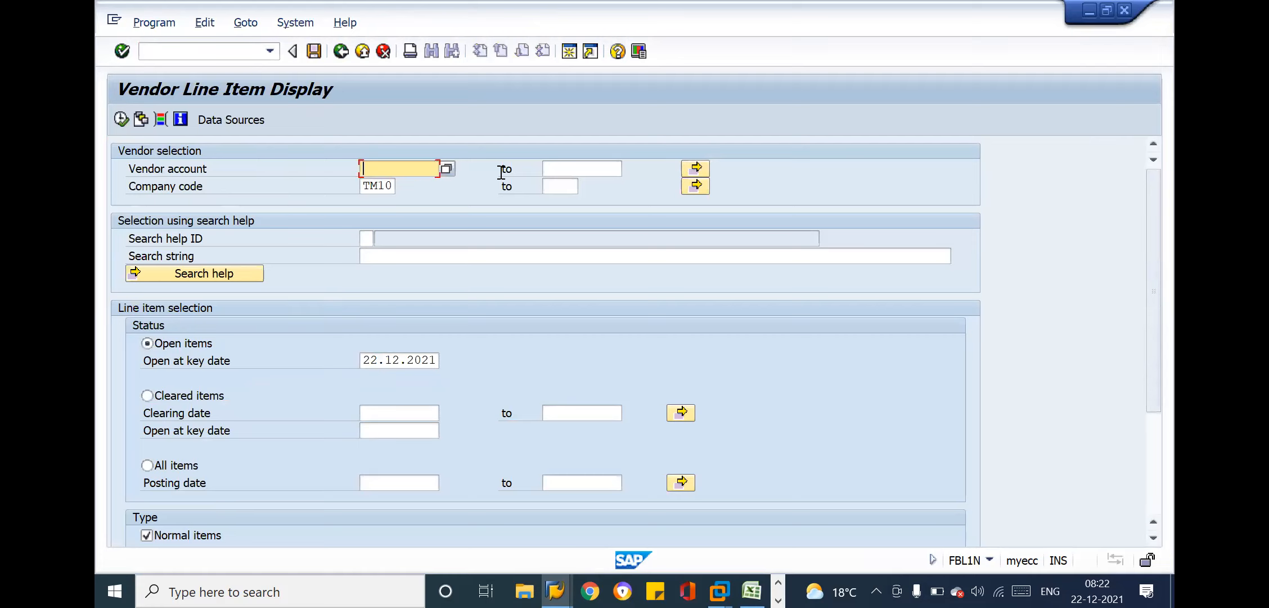
key(BackSpace)
text(1100)
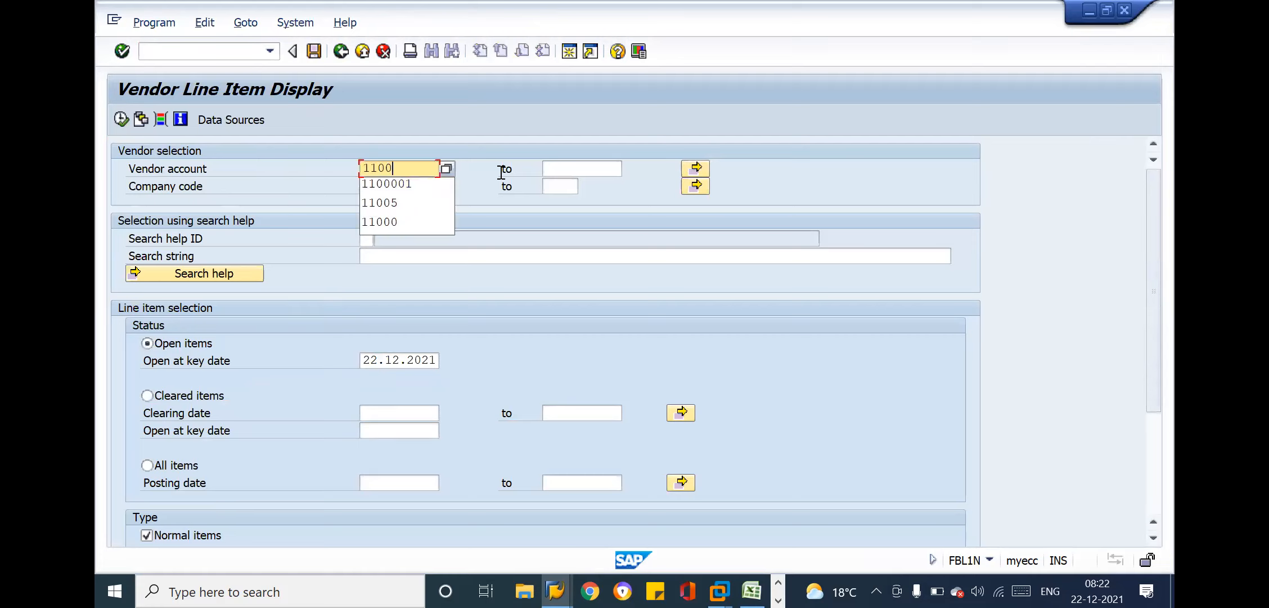
text(0)
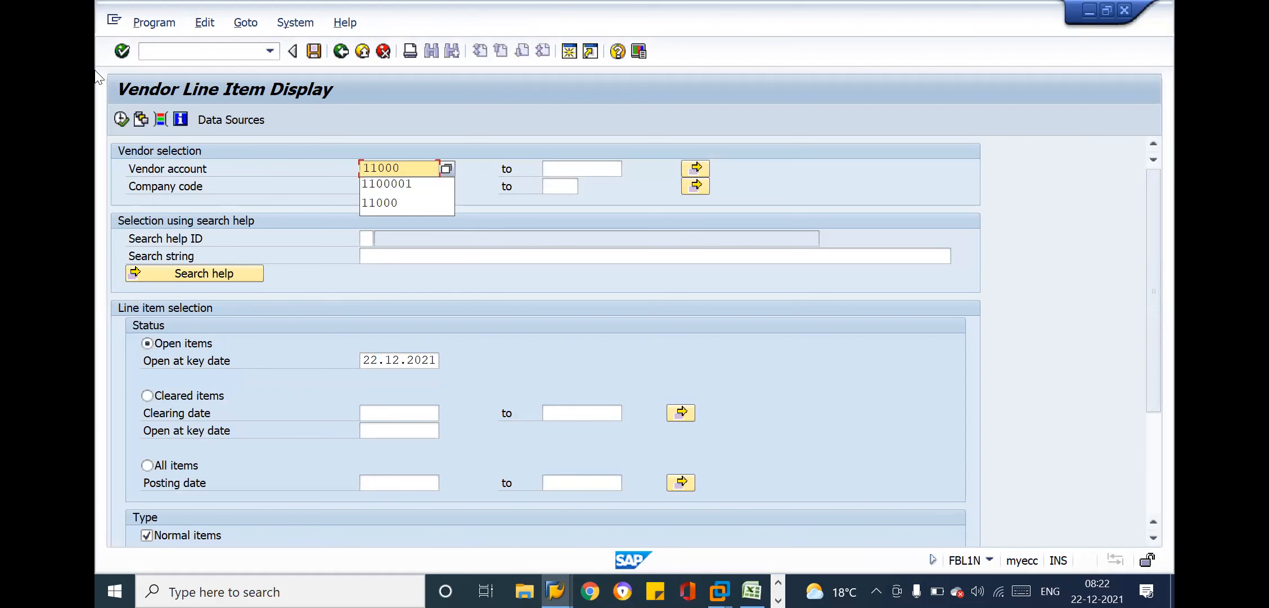
click(121, 119)
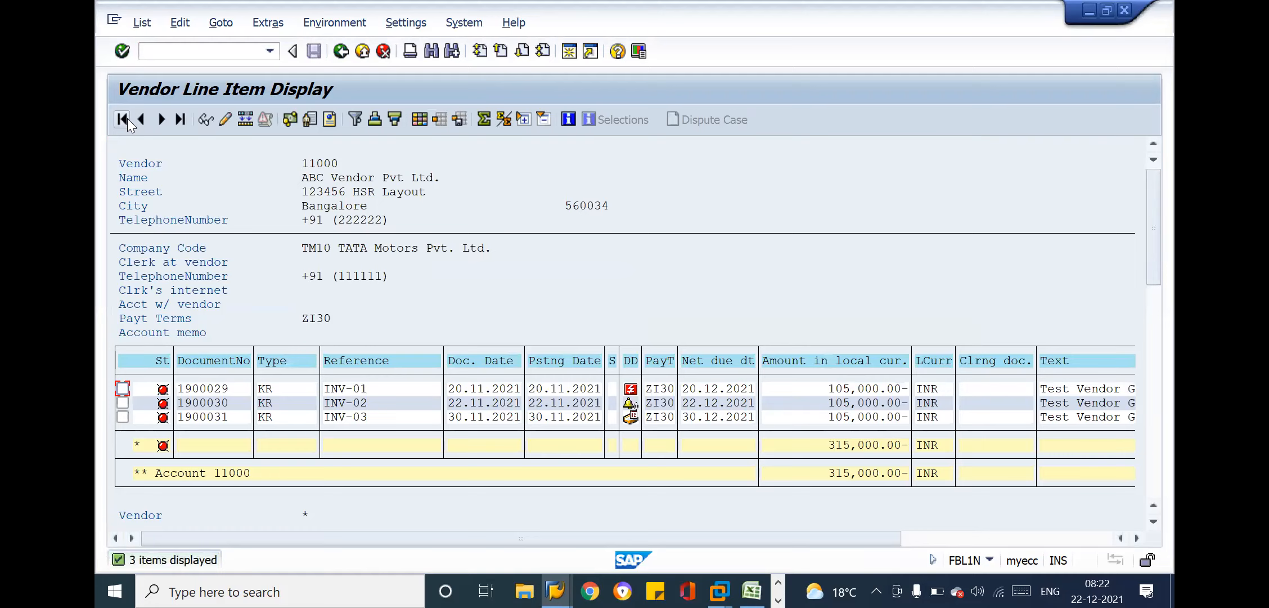
Examine the totals, net due dates, amounts and due status of open items INV-01, INV-02 and INV-03
click(838, 451)
click(860, 444)
click(701, 390)
drag(681, 388, 777, 394)
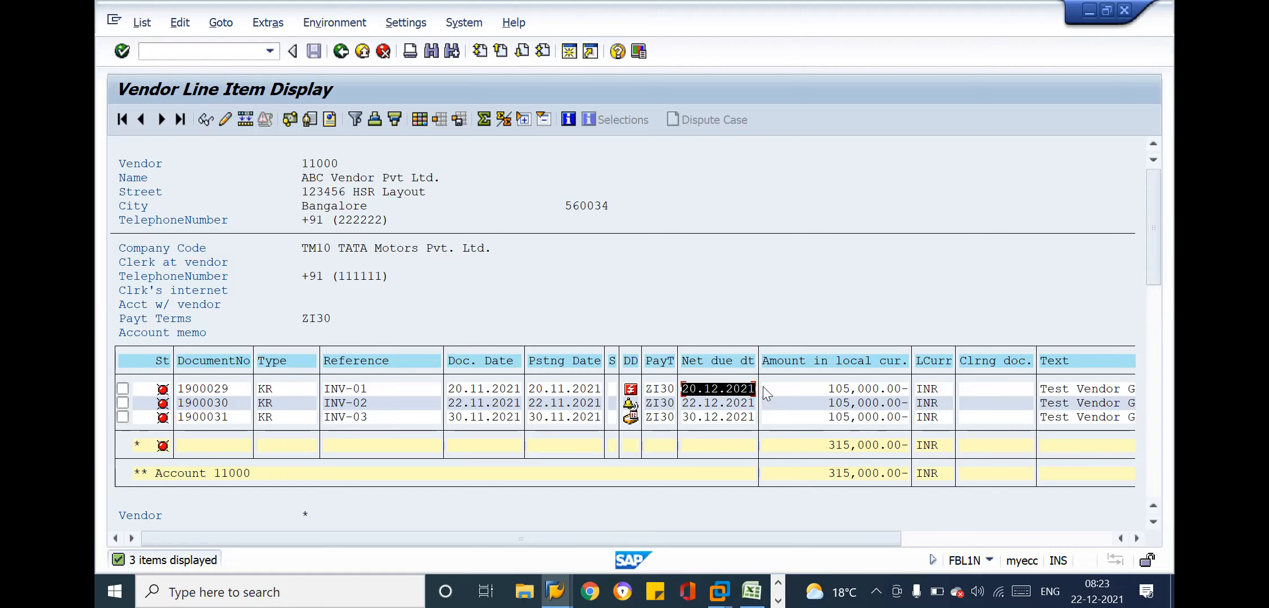
click(762, 386)
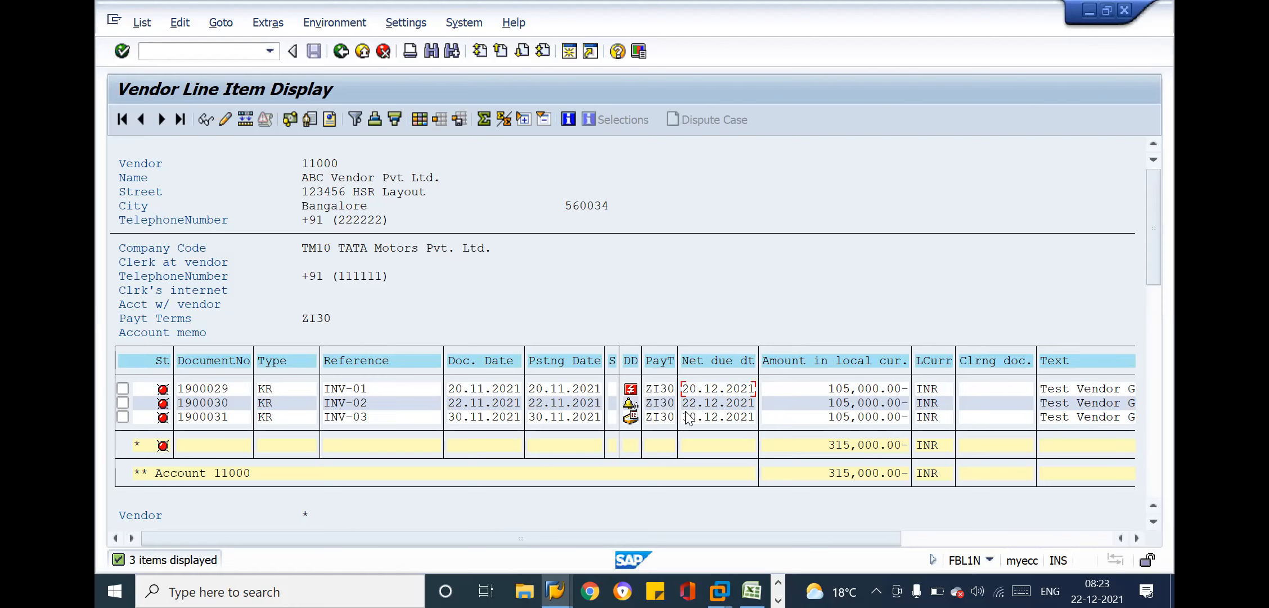
drag(683, 409, 754, 409)
drag(684, 416, 757, 417)
click(828, 389)
drag(828, 388, 902, 406)
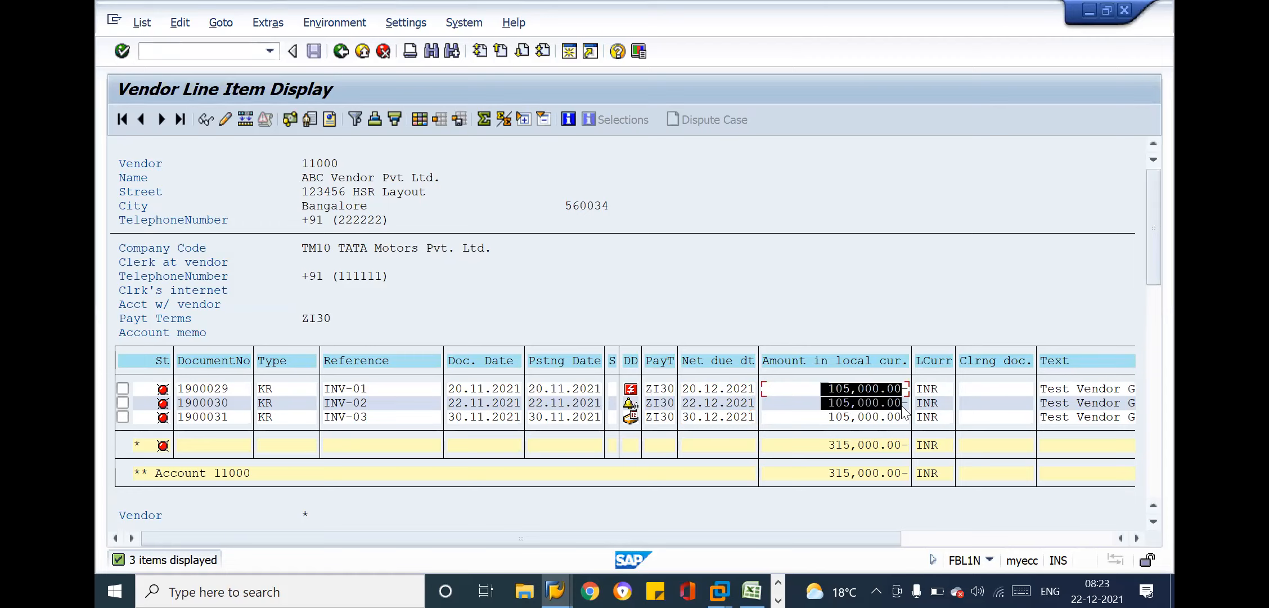
key(ctrl+c)
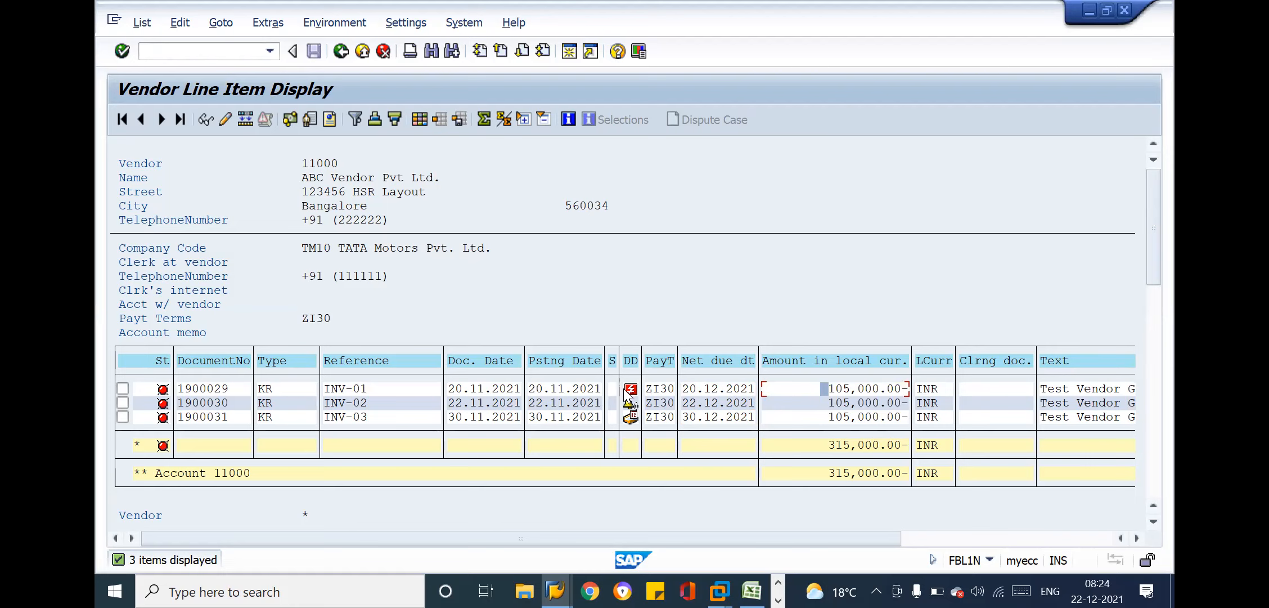
mouse_move(632, 394)
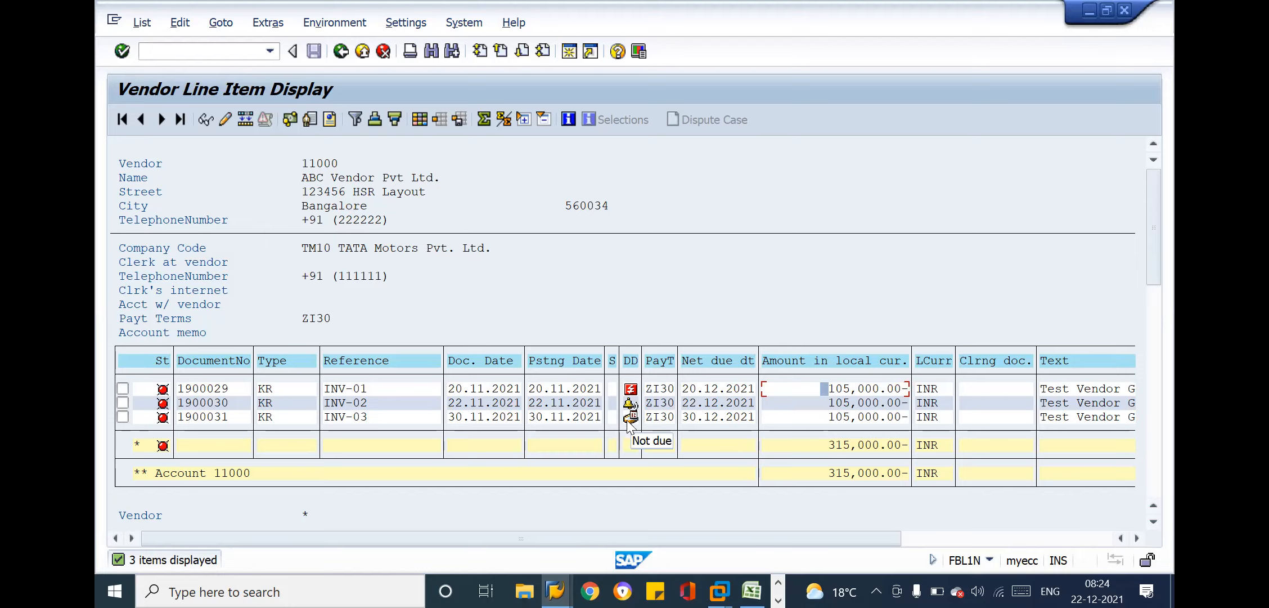
Review the vendor name and the document number, payment terms, net due date, amount and local currency of the open items
click(718, 364)
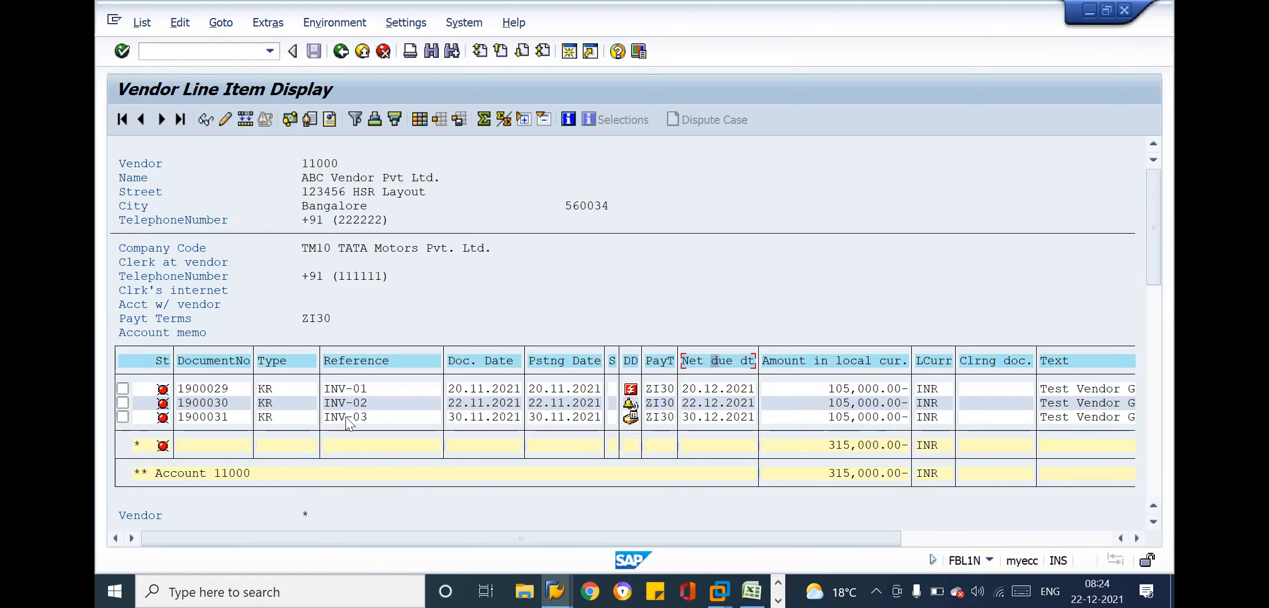
click(209, 388)
click(665, 393)
click(729, 392)
click(710, 363)
click(695, 388)
click(709, 363)
click(845, 389)
click(951, 402)
drag(297, 177, 496, 180)
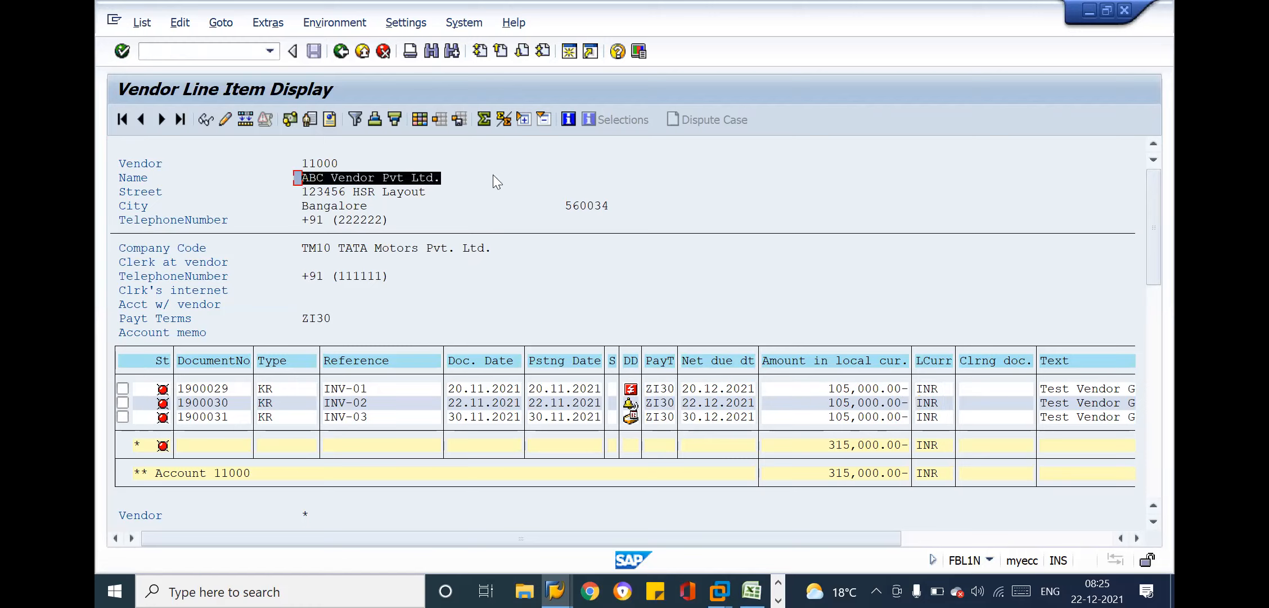
key(ctrl+c)
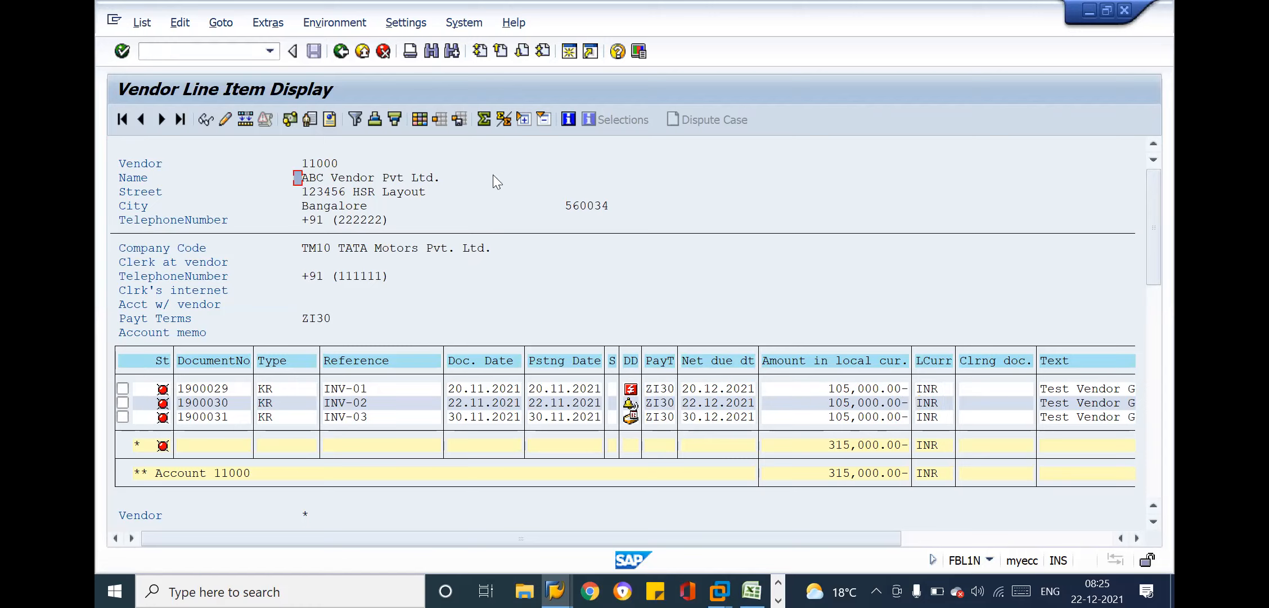
click(928, 391)
click(933, 367)
click(934, 405)
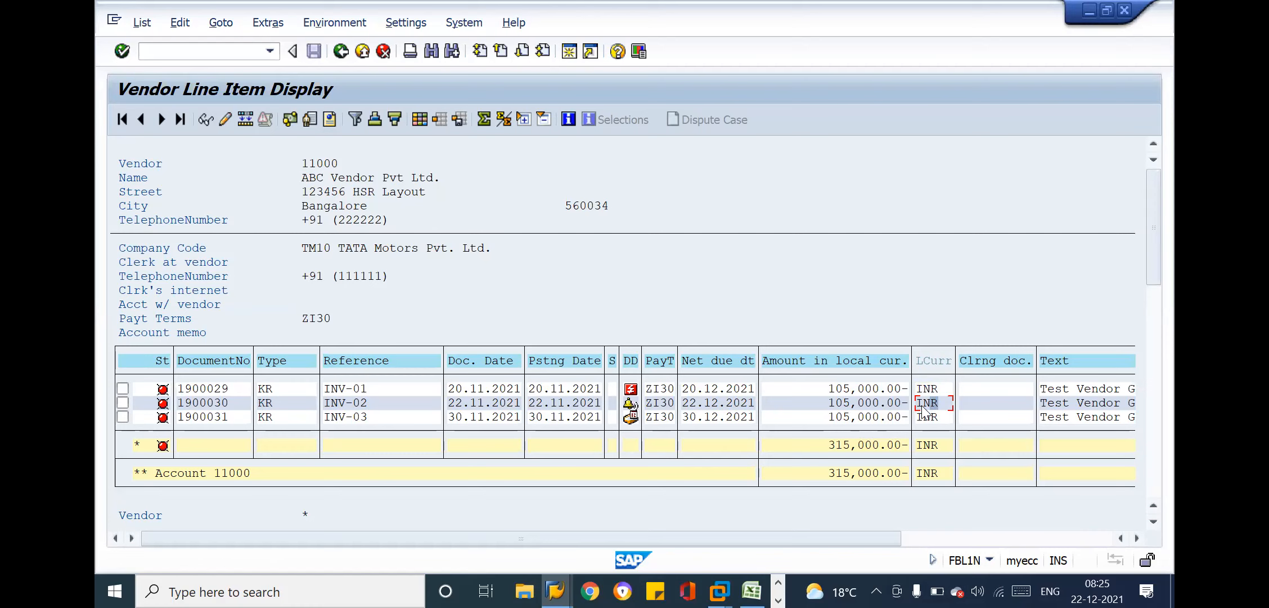
click(747, 125)
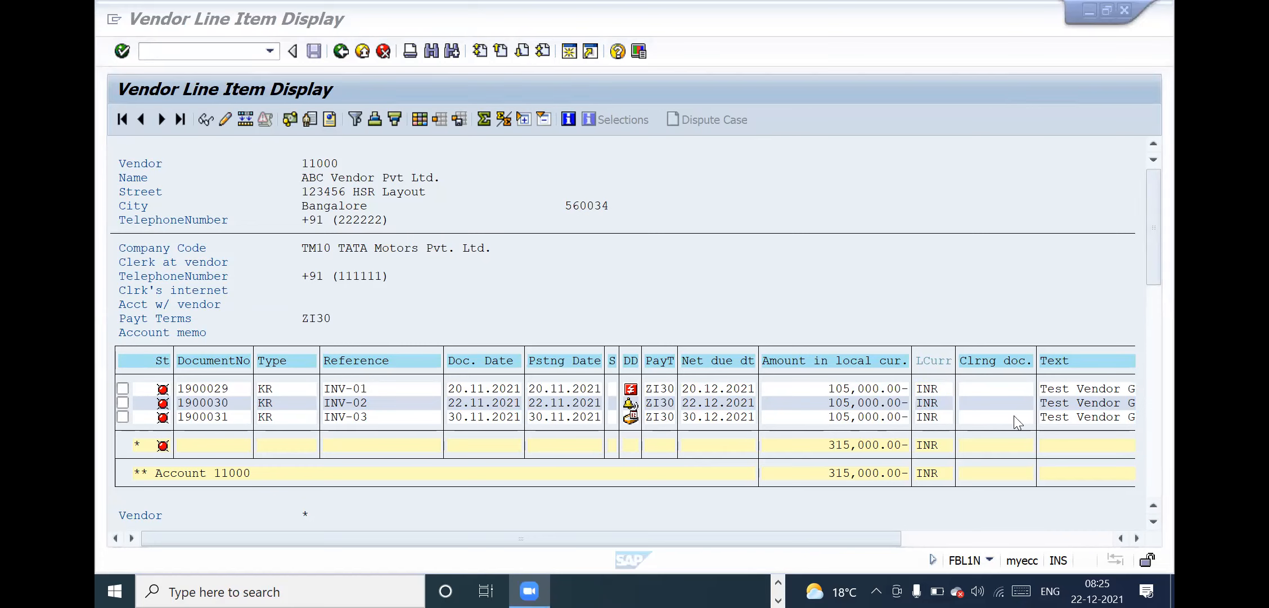
click(736, 410)
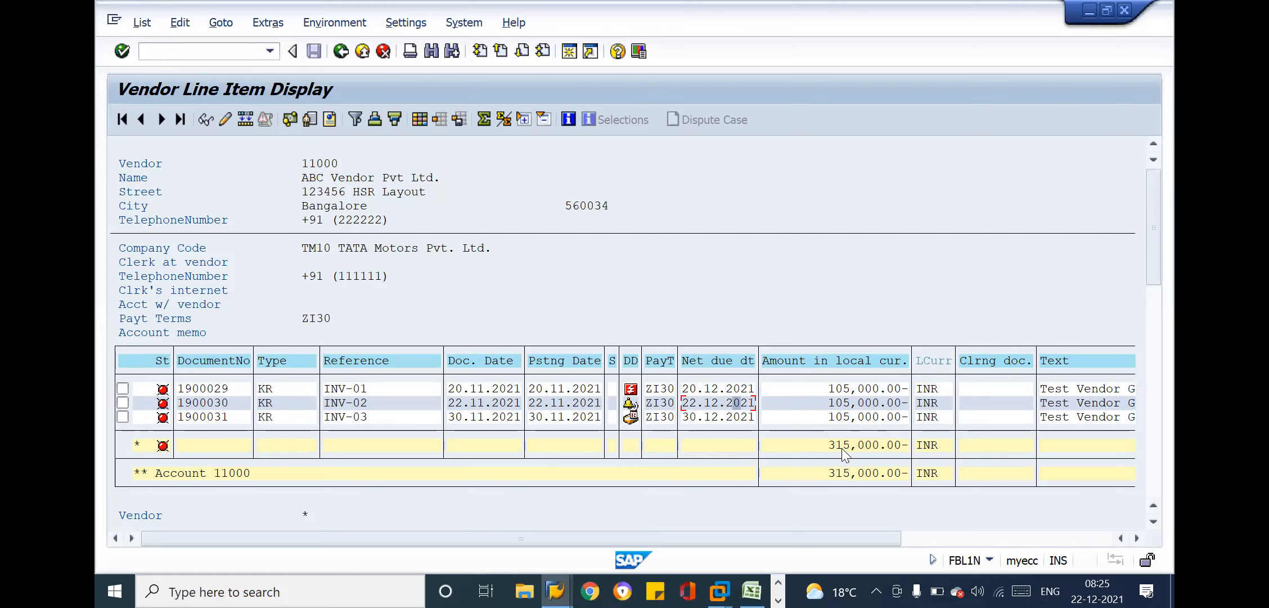
Switch to the New Batch 41 Demo Session workbook in Excel and enter 315000 in cell D73 beside the open invoice label
key(alt+Tab)
key(alt+Tab)
key(alt+Tab)
key(alt+Tab)
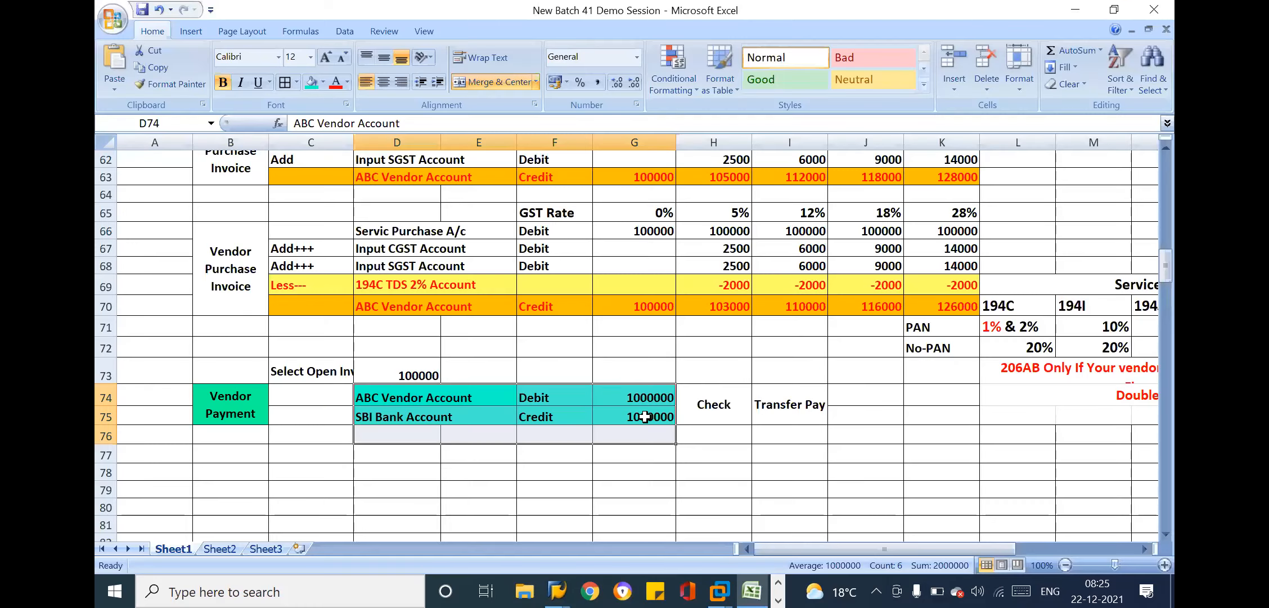
click(642, 415)
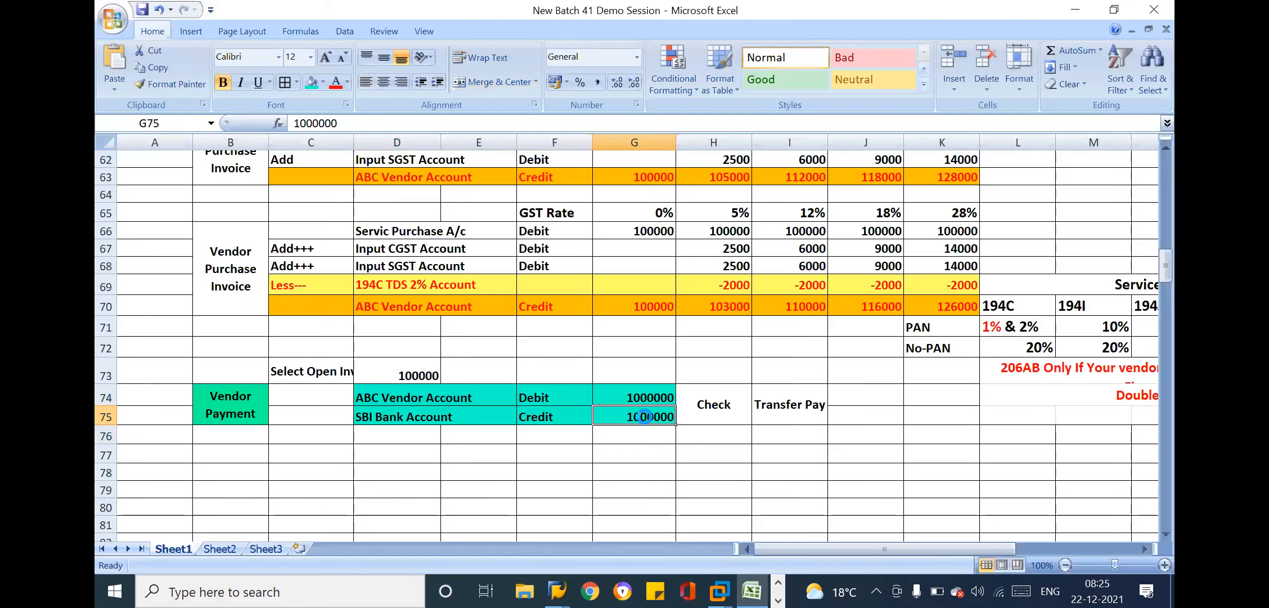
click(410, 376)
text(315)
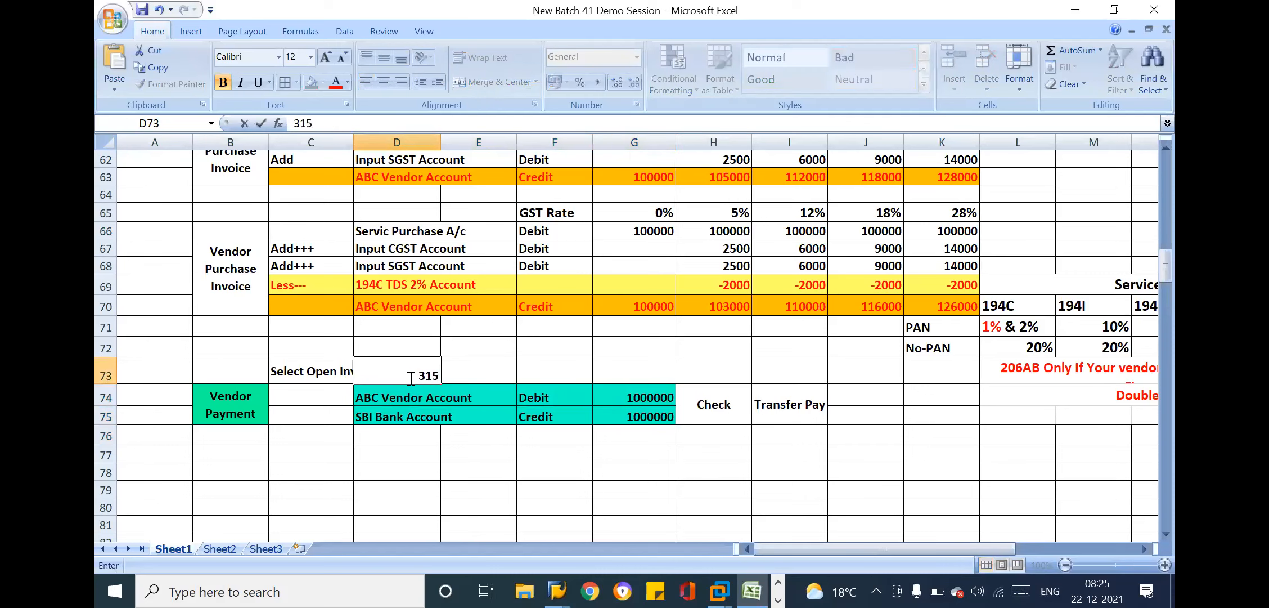
text(000)
key(Return)
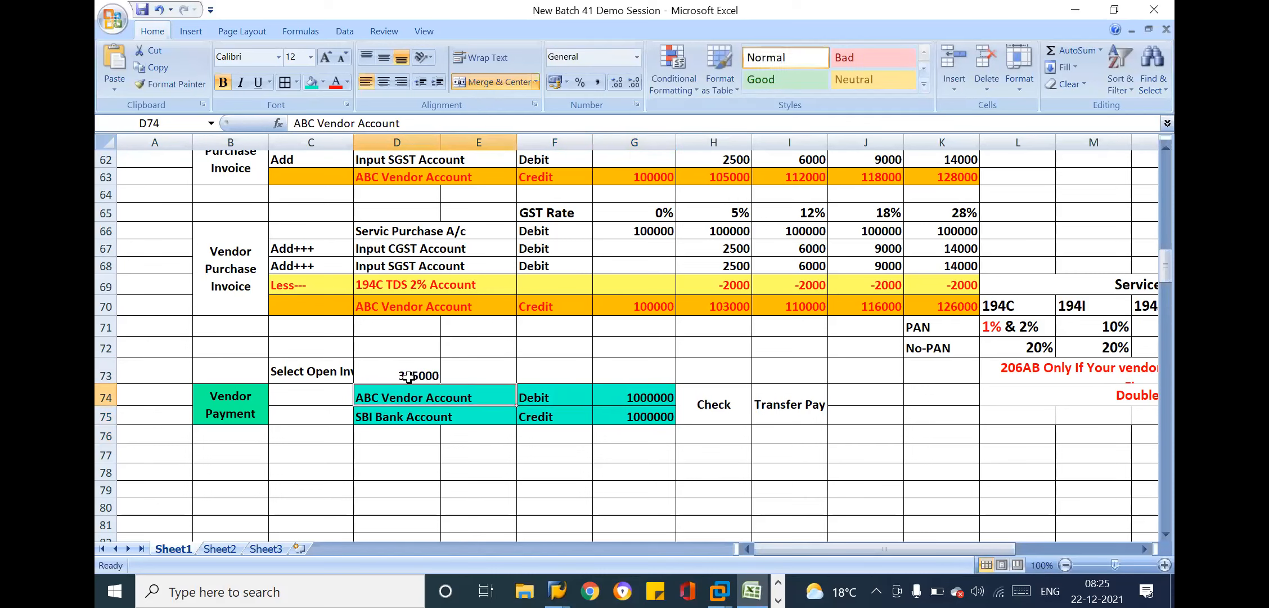
Enter 210000 in cell E73 and colour its text red
click(471, 375)
text(21000)
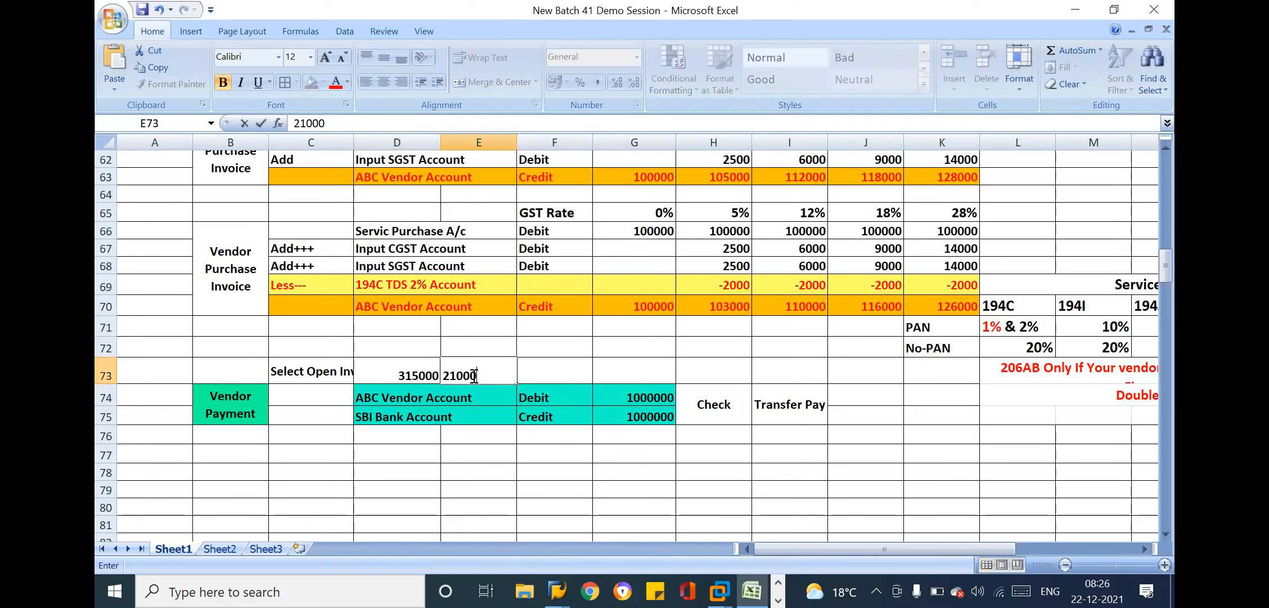
key(Return)
click(513, 376)
double_click(505, 375)
text(0)
key(Return)
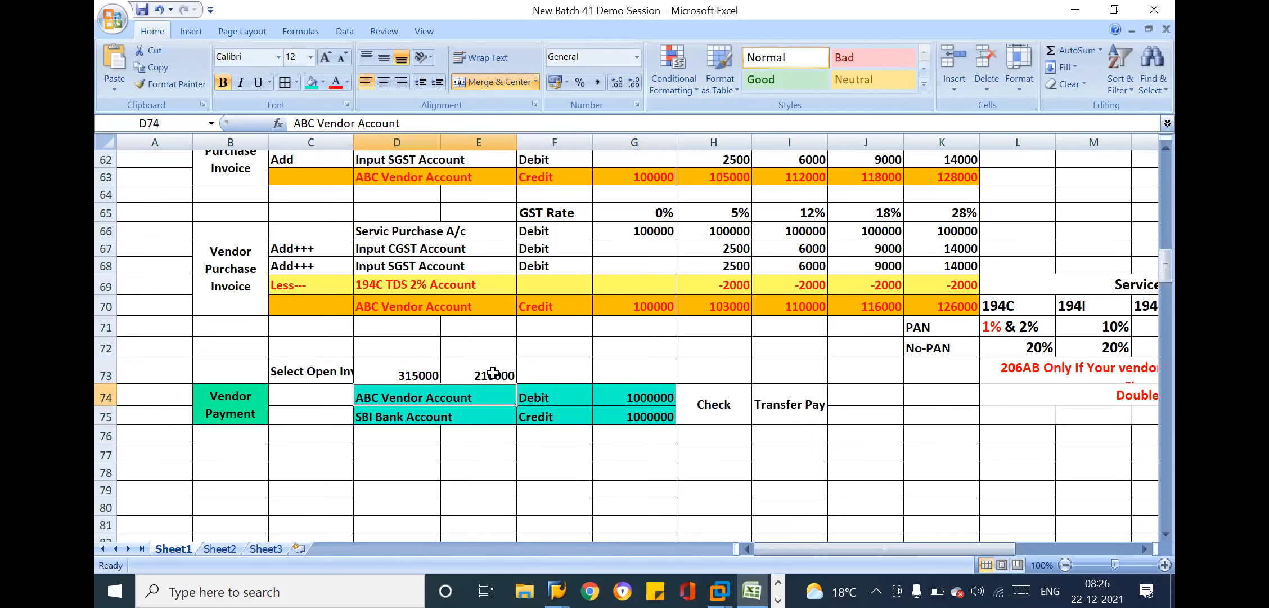
click(493, 373)
click(335, 82)
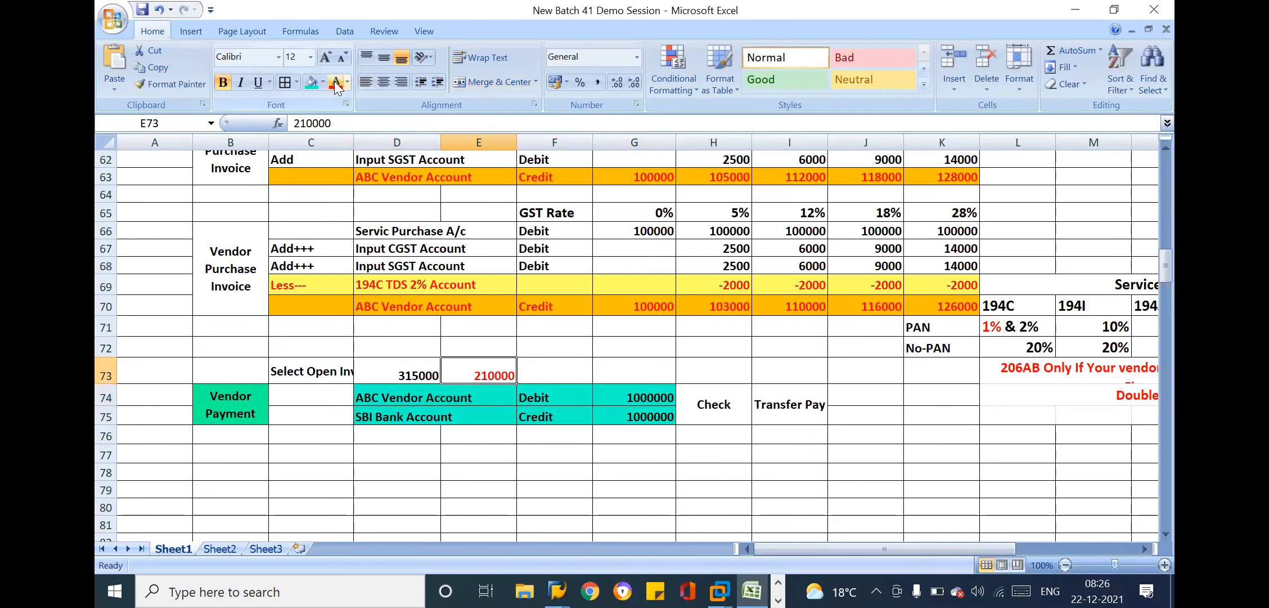
Enter 105000 in cell F73 and 1000 in cell B73 above the Vendor Payment entry
click(536, 371)
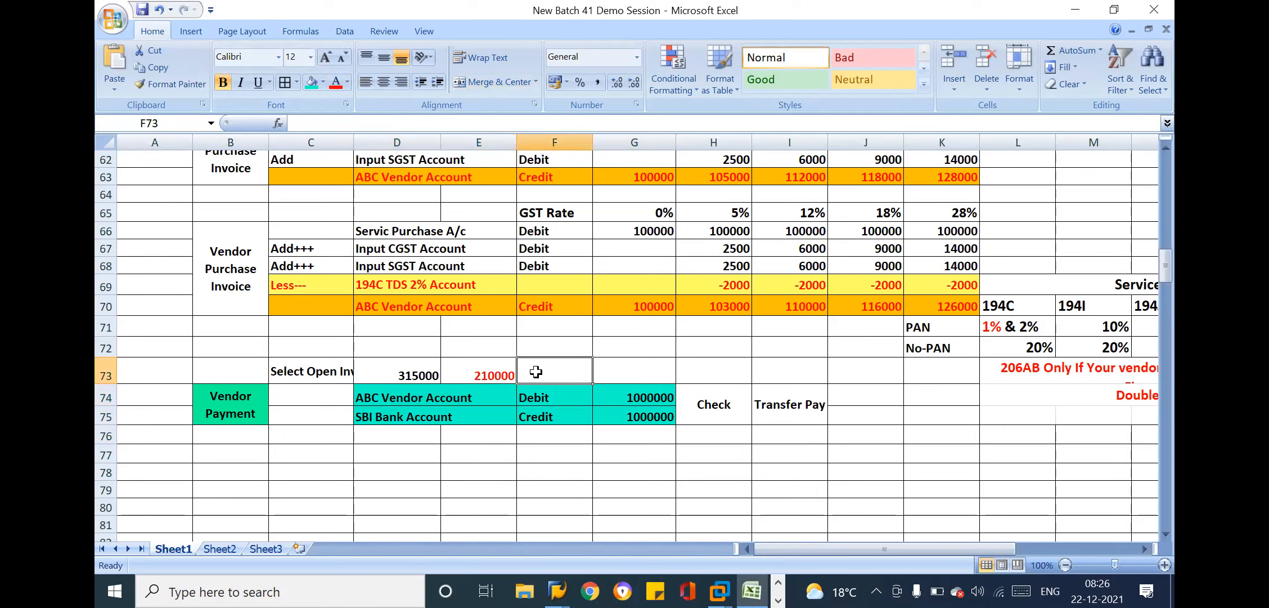
text(105000)
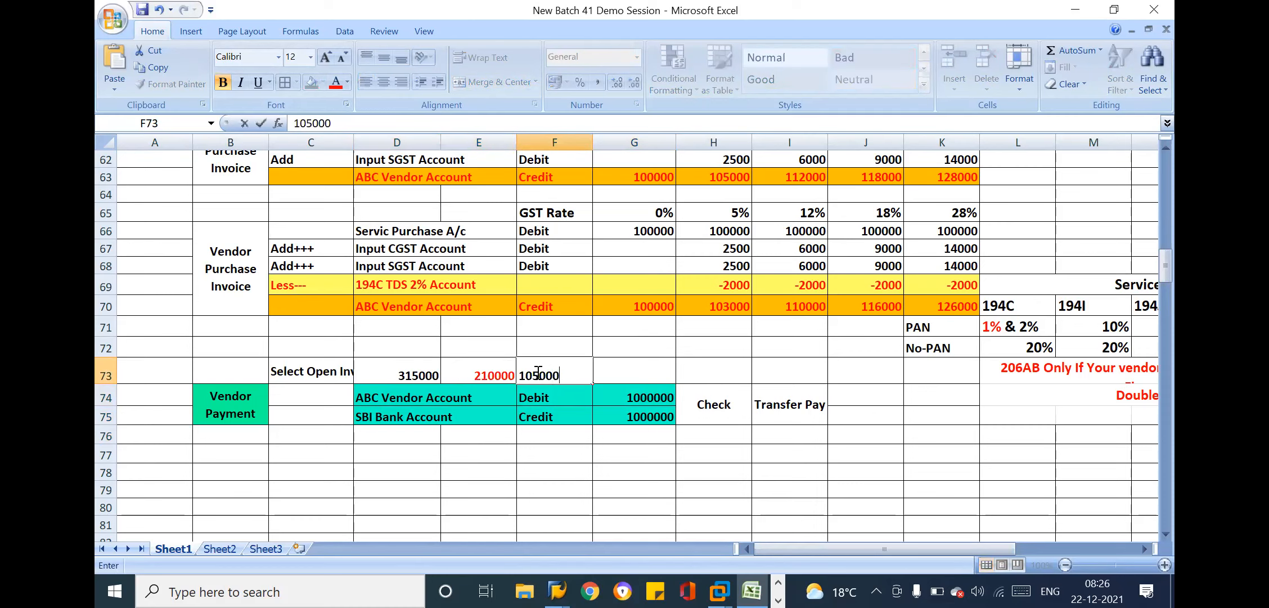
key(Return)
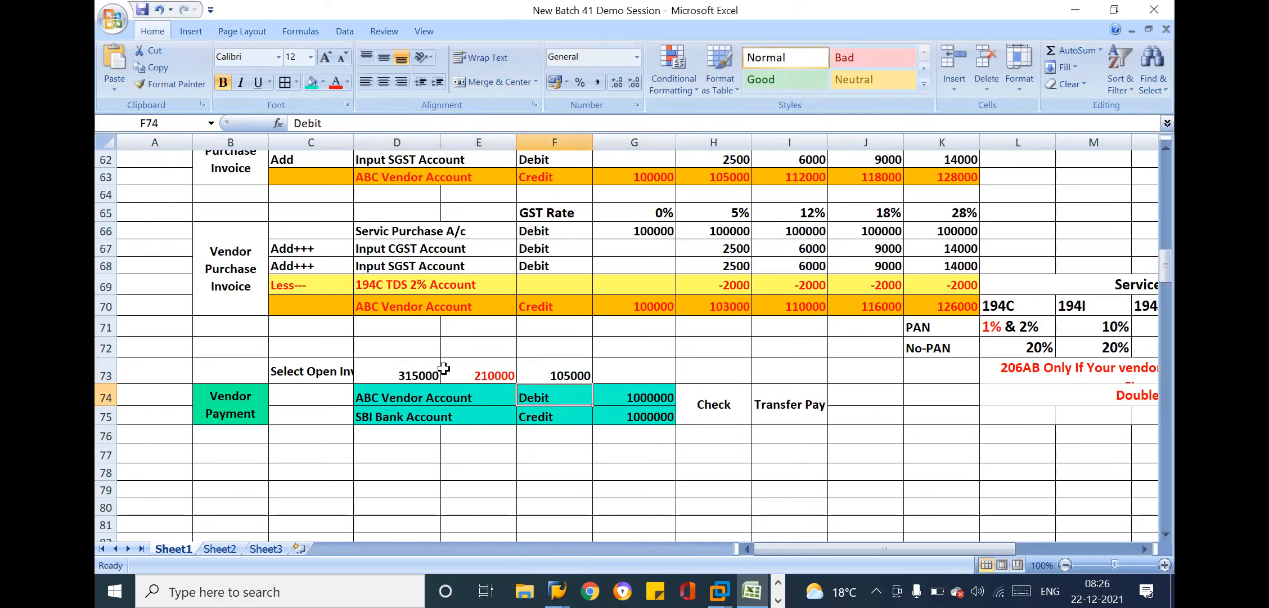
click(378, 369)
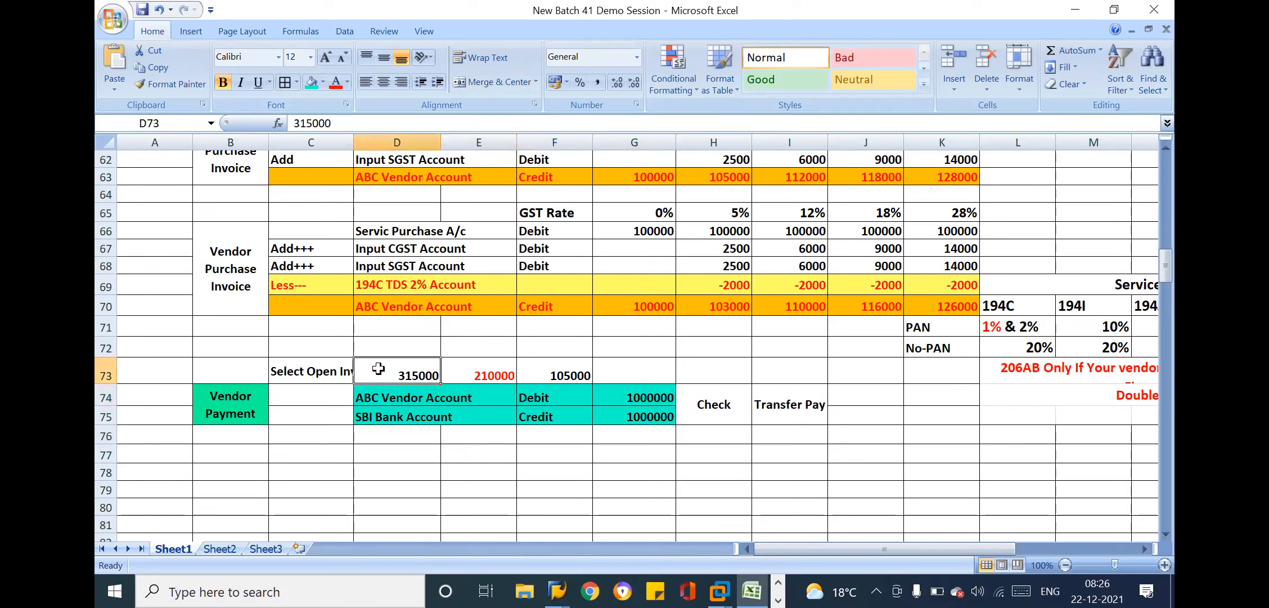
click(256, 370)
text(10)
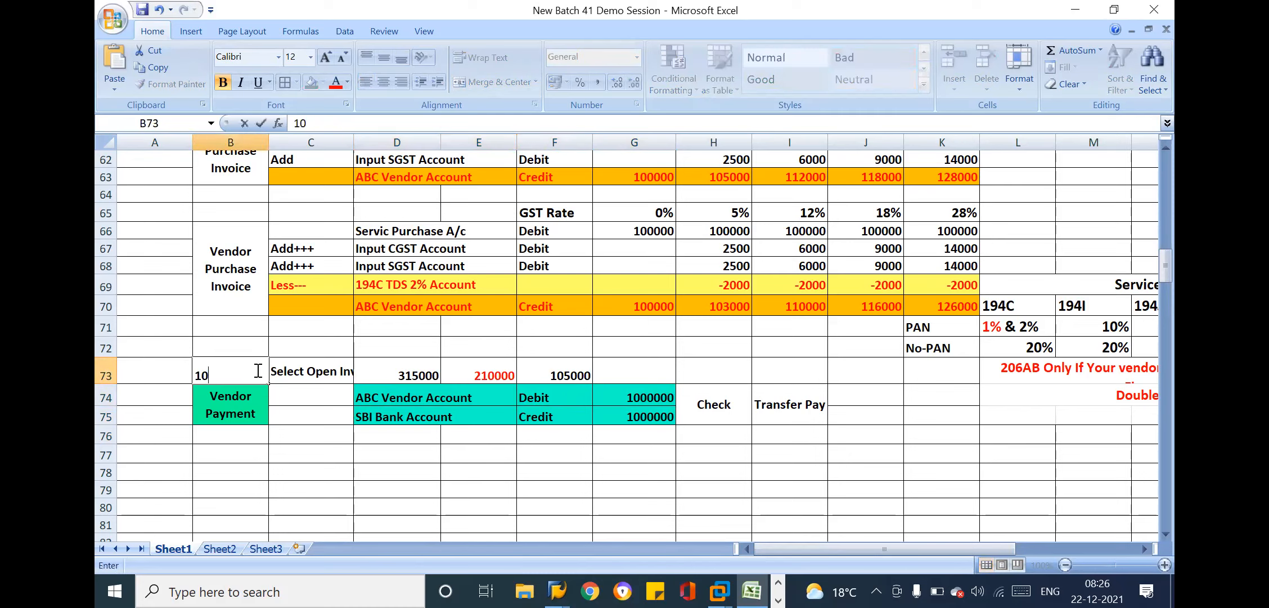
text(00)
key(Return)
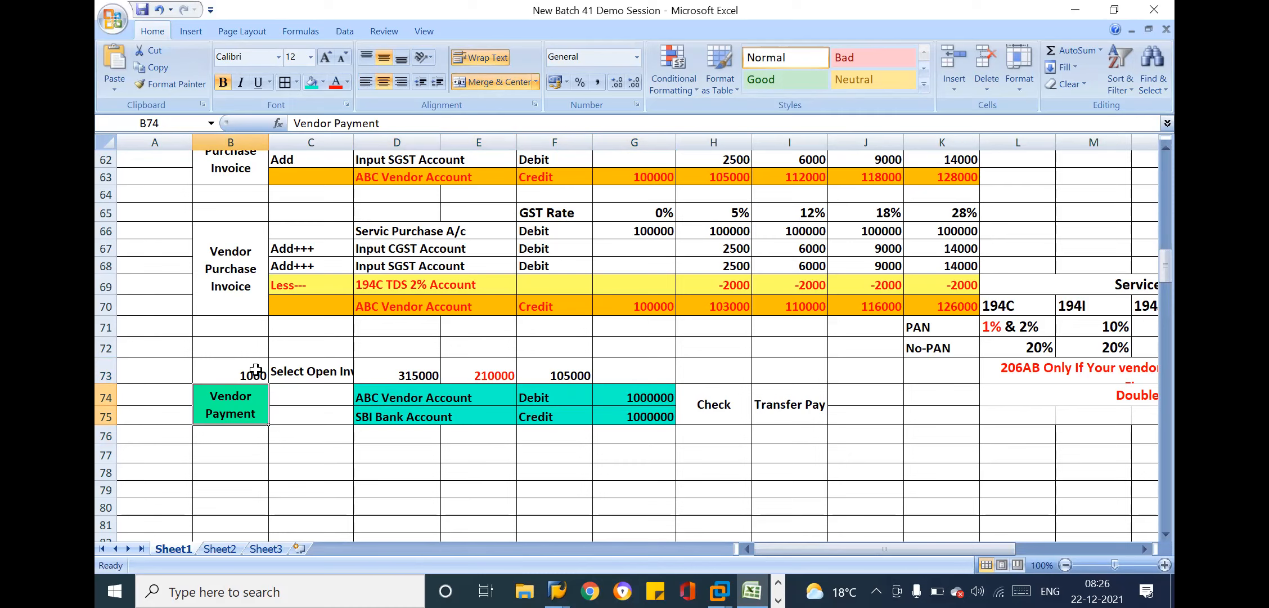
Set both the ABC Vendor debit in G74 and the SBI Bank credit in G75 to 210000
click(426, 378)
click(496, 377)
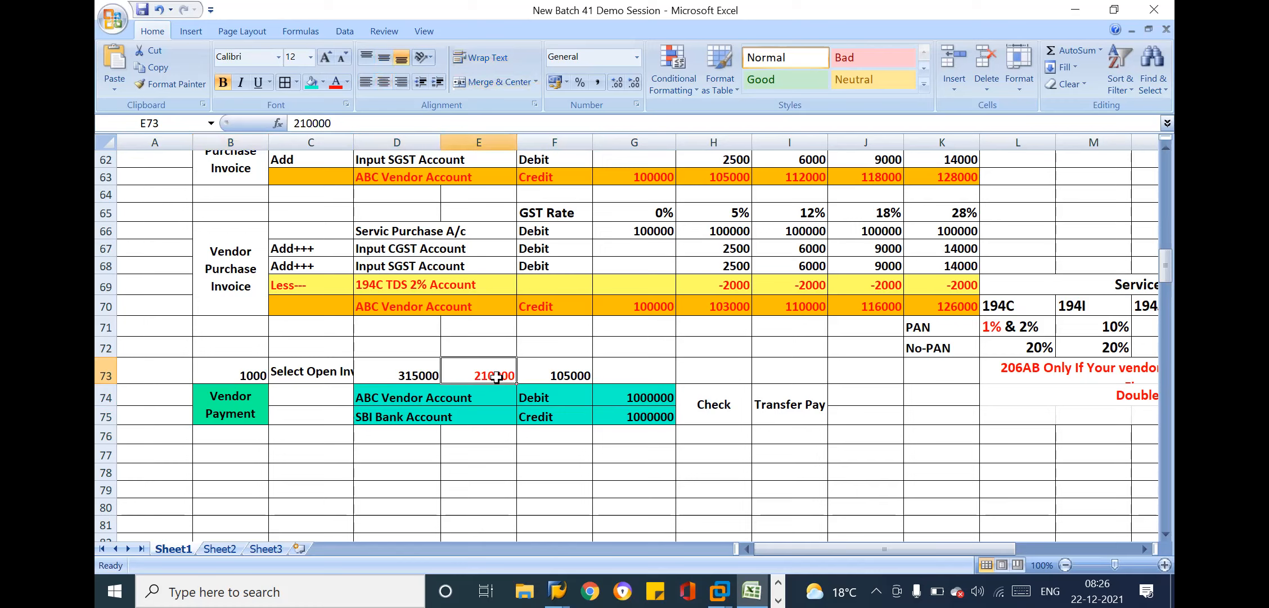
click(554, 372)
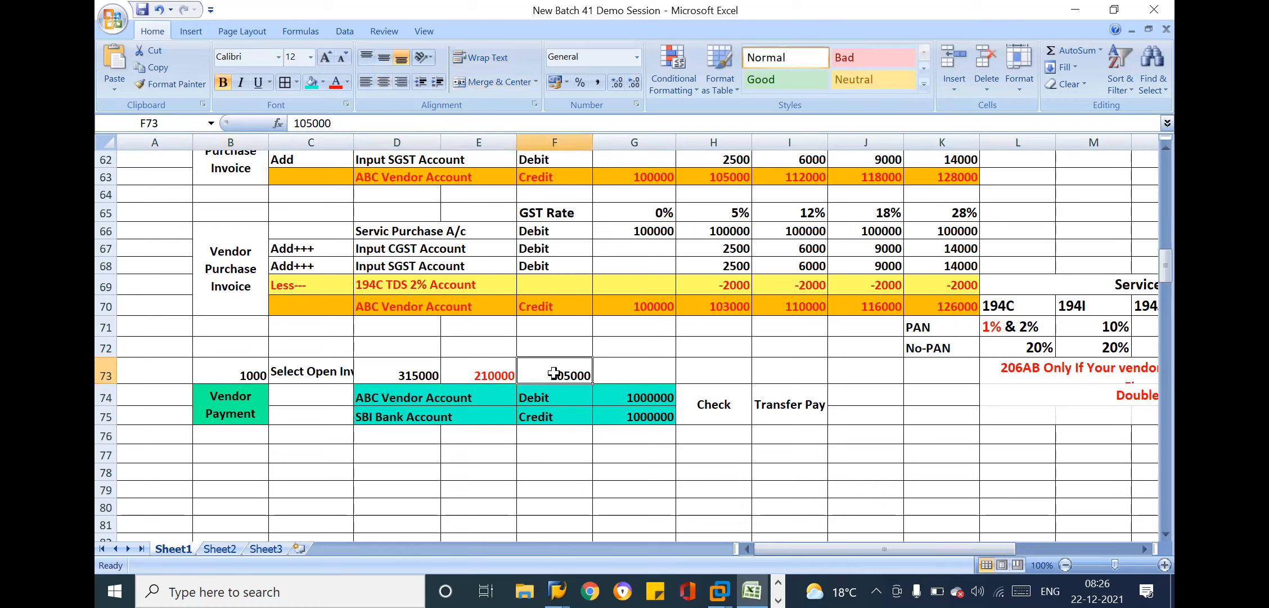
click(802, 423)
click(647, 394)
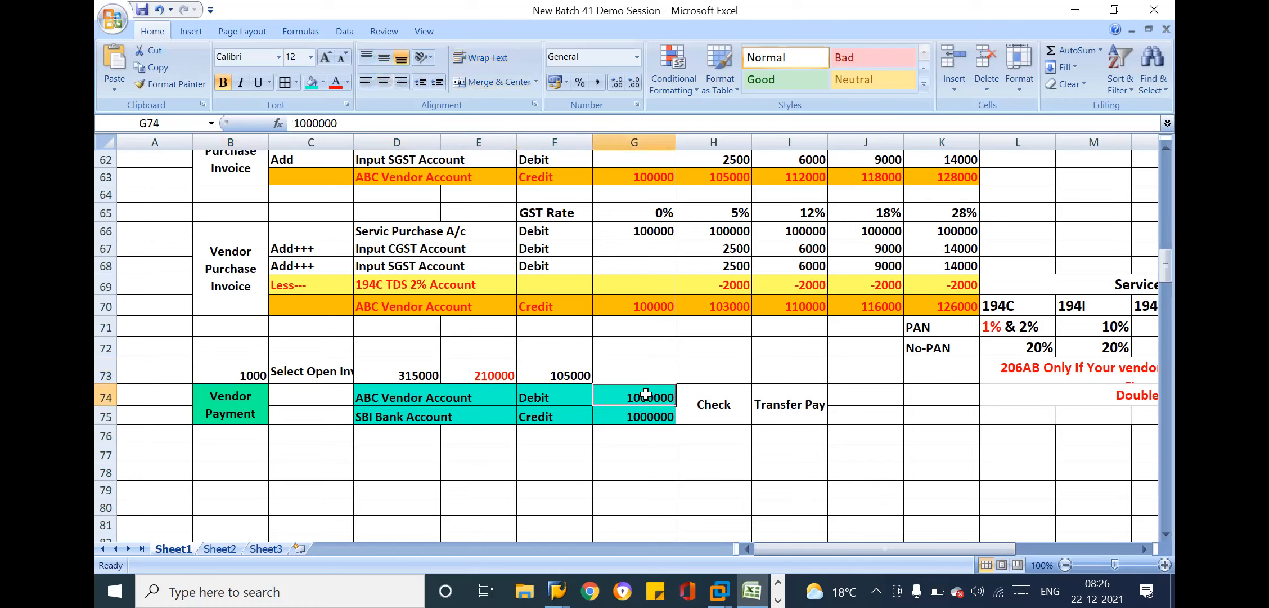
text(210000)
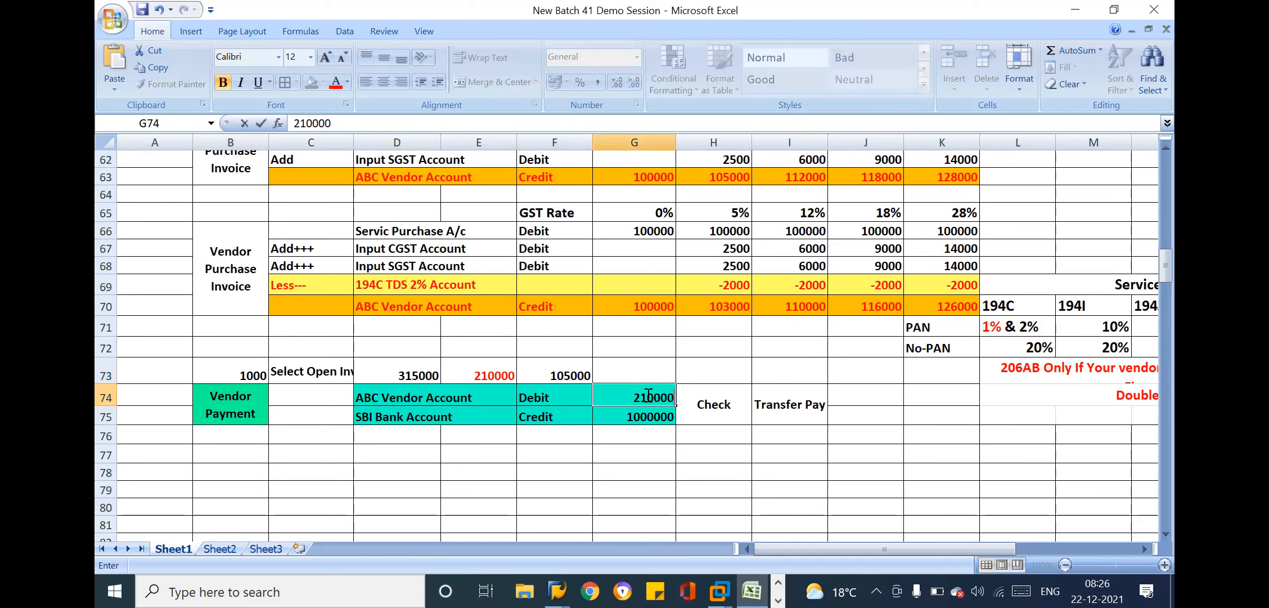
key(Return)
text(210000)
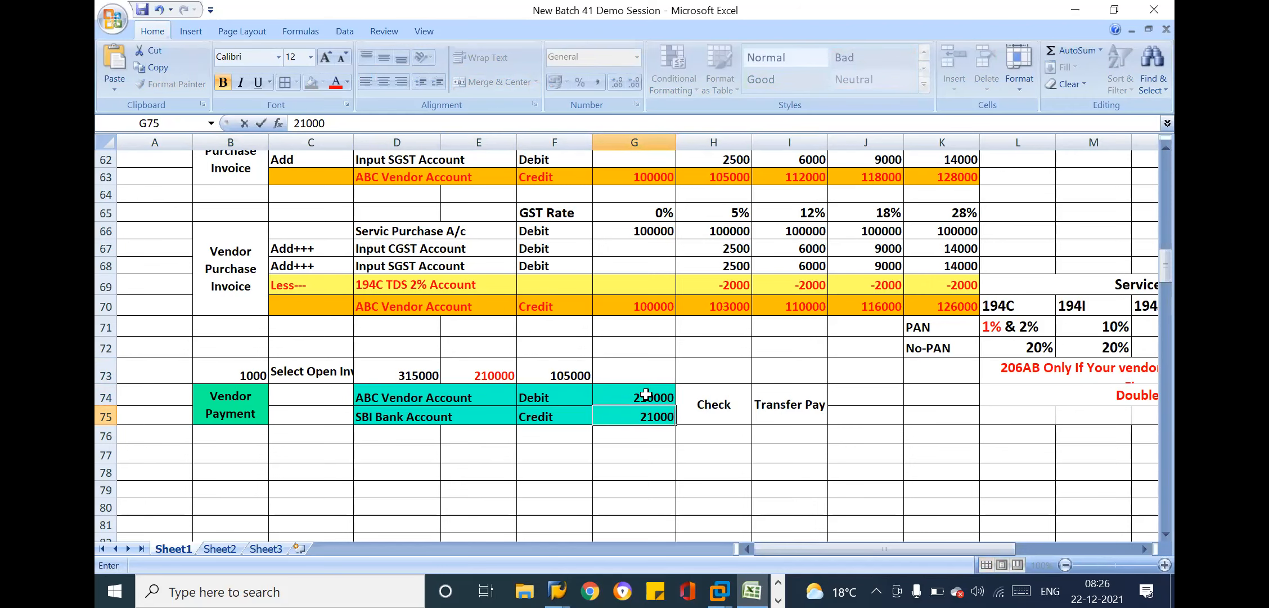
key(Return)
click(766, 410)
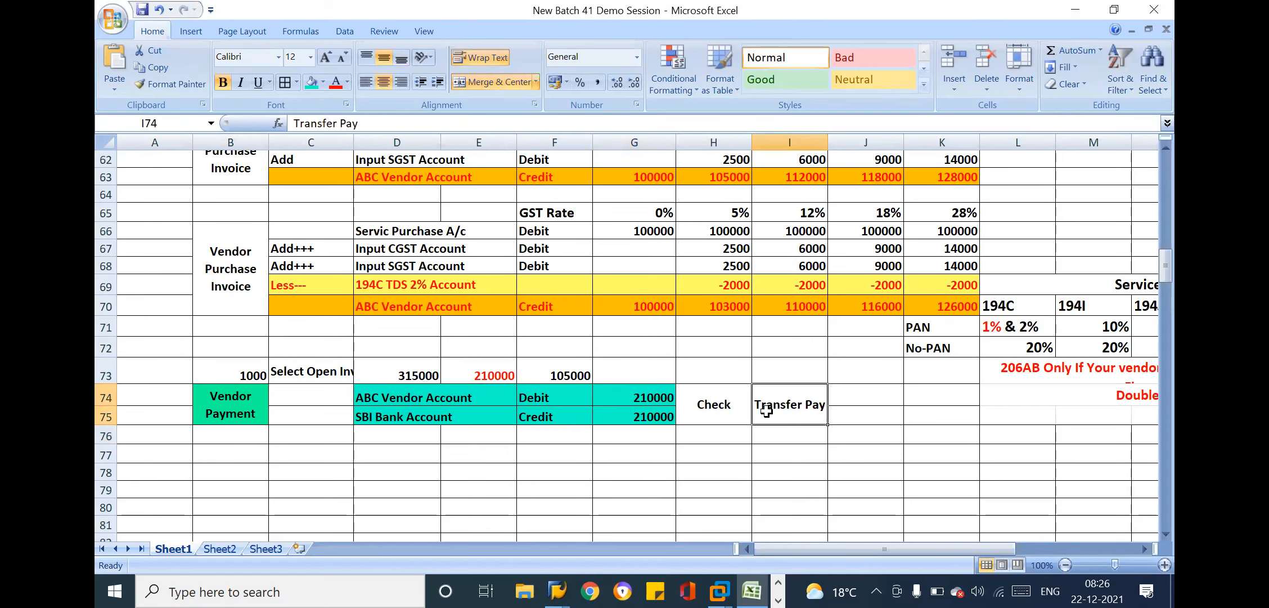
Switch to the SAP Vendor Line Item Display and enter /OF-53 as the transaction command
key(alt+Tab)
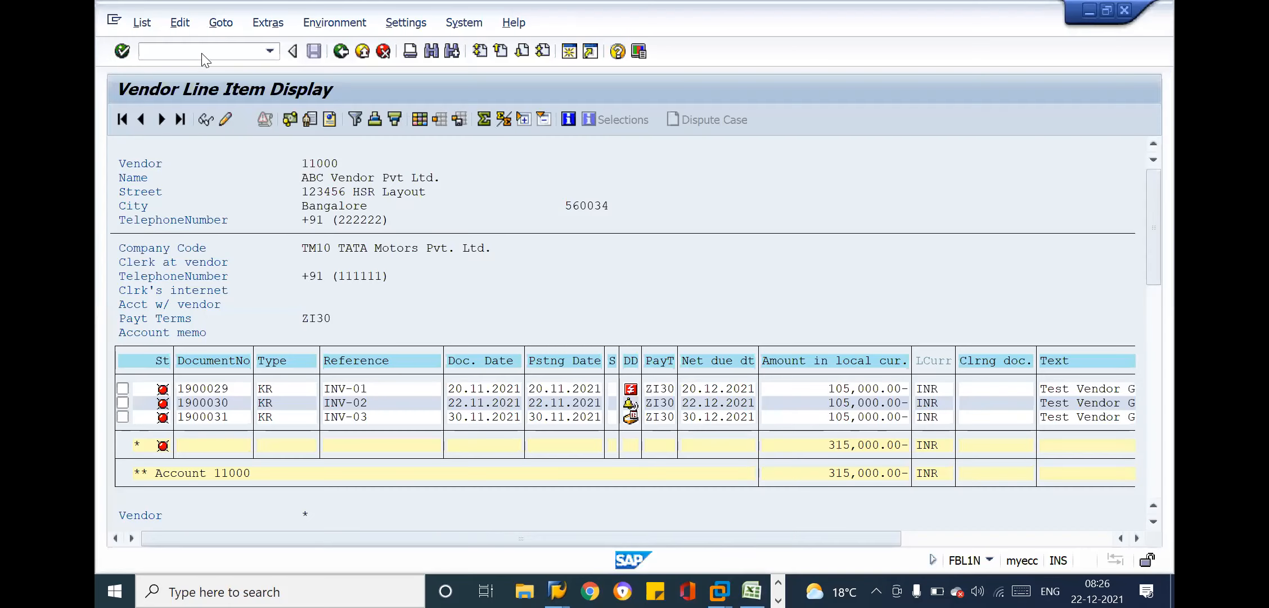
text(/O)
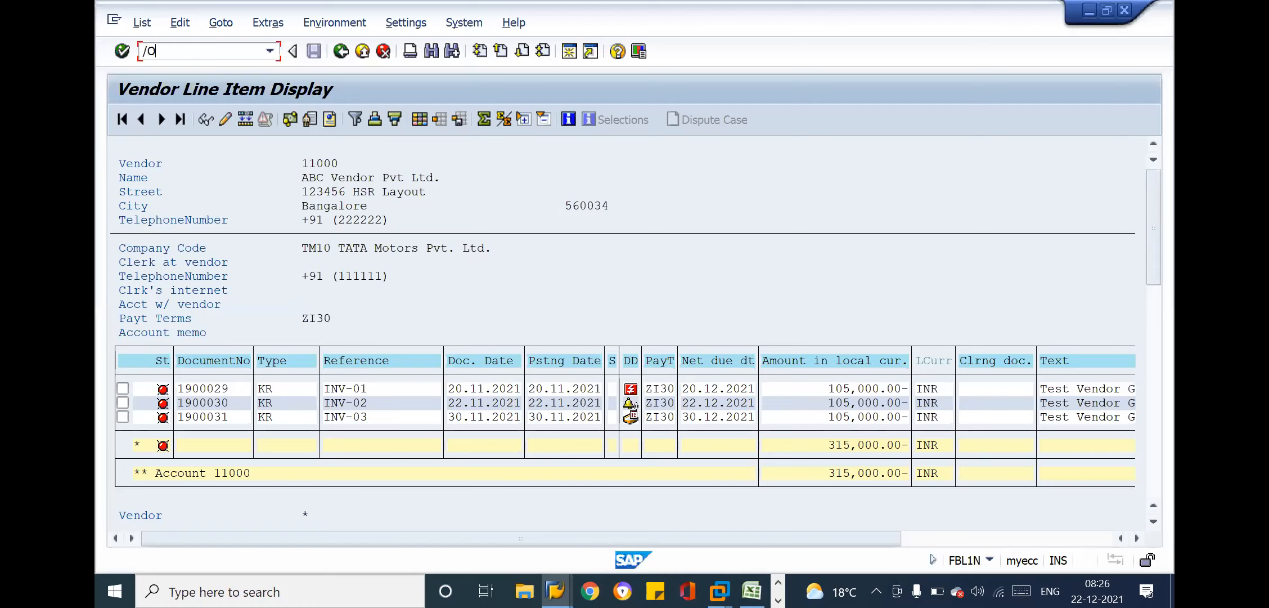
text(F-53)
Switch back to the Excel workbook and enter the label Tcode in cell A74 beside Vendor Payment
key(alt+Tab)
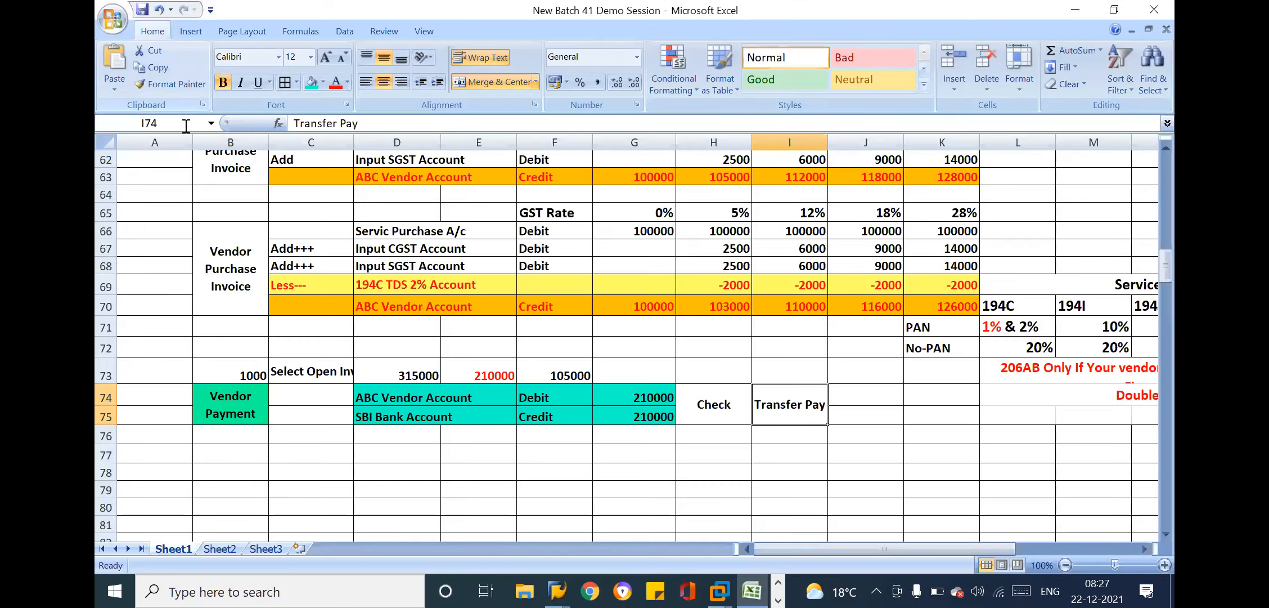
click(163, 391)
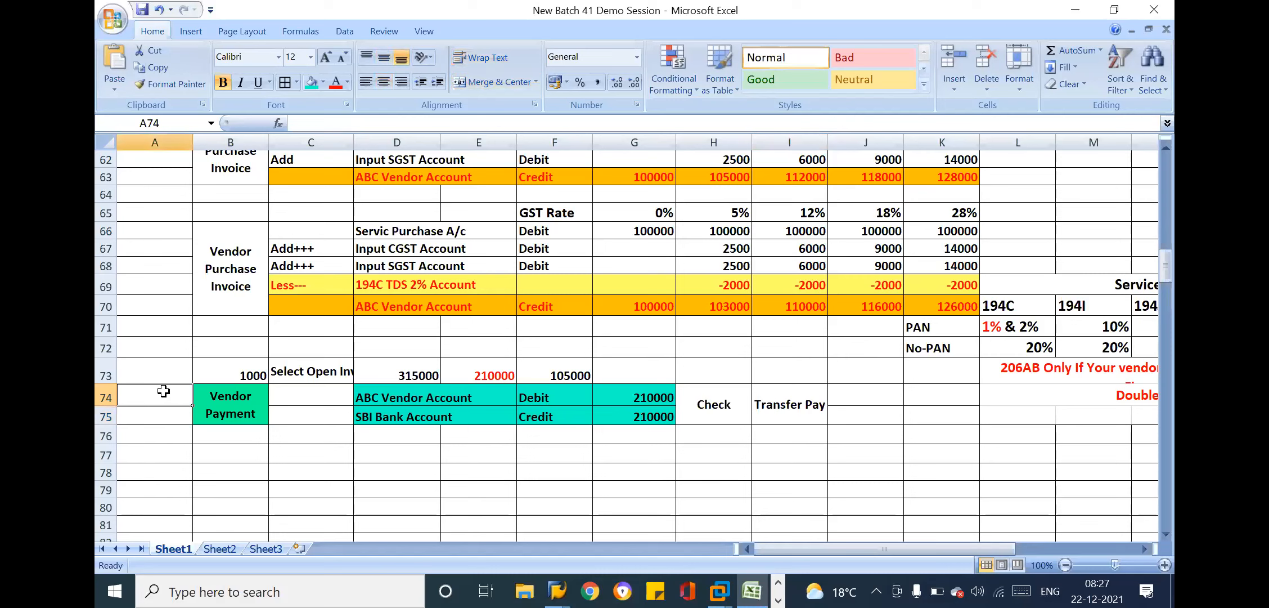
text(Tcode)
key(Return)
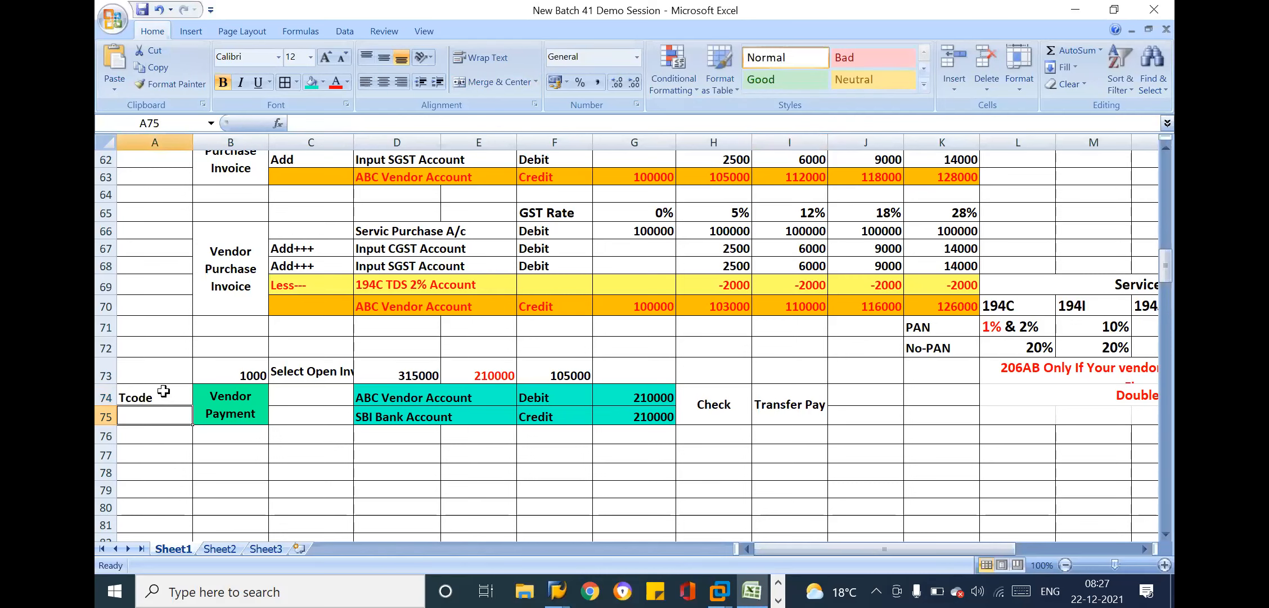
Enter the transaction code F-53 in cell A75 under the Tcode label
text(f-53)
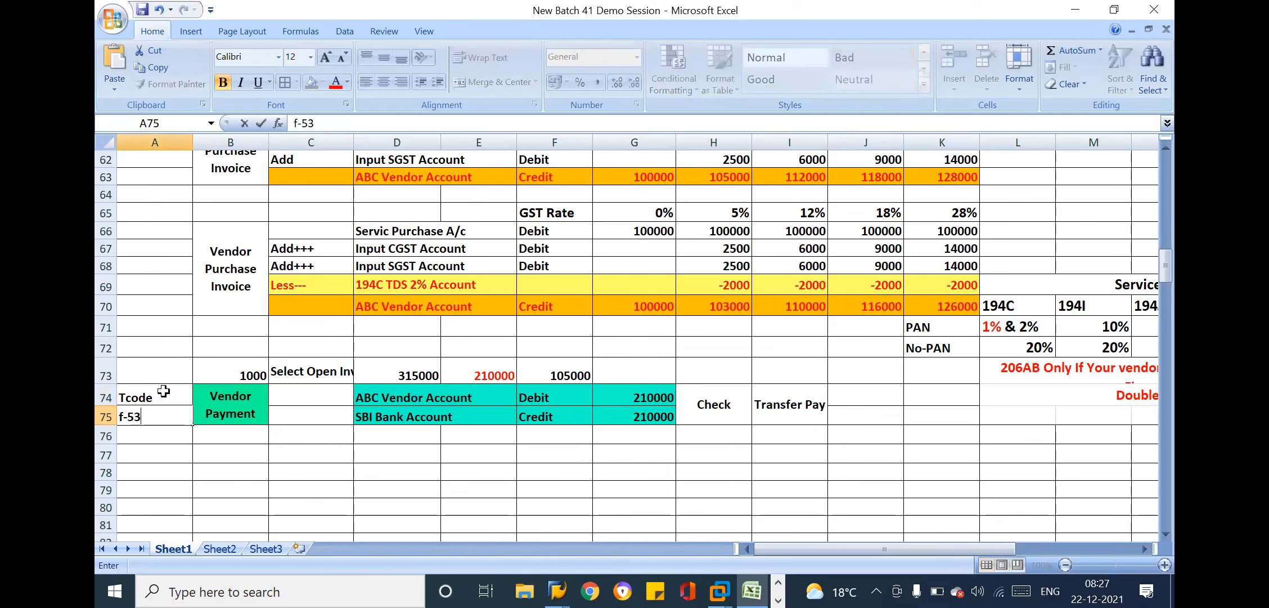
key(Return)
double_click(123, 417)
key(Return)
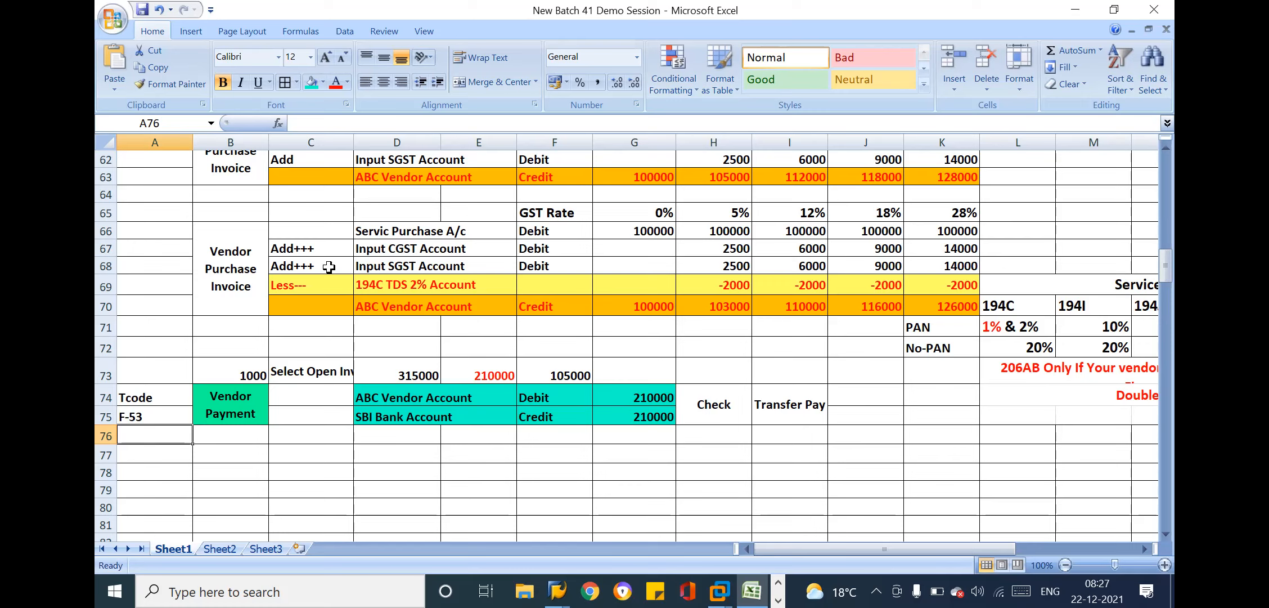
Review the Vendor Purchase Invoice and Vendor Payment entries, examining the TDS row, open invoice selection, Tcode, accounts, amounts and Check option
click(393, 254)
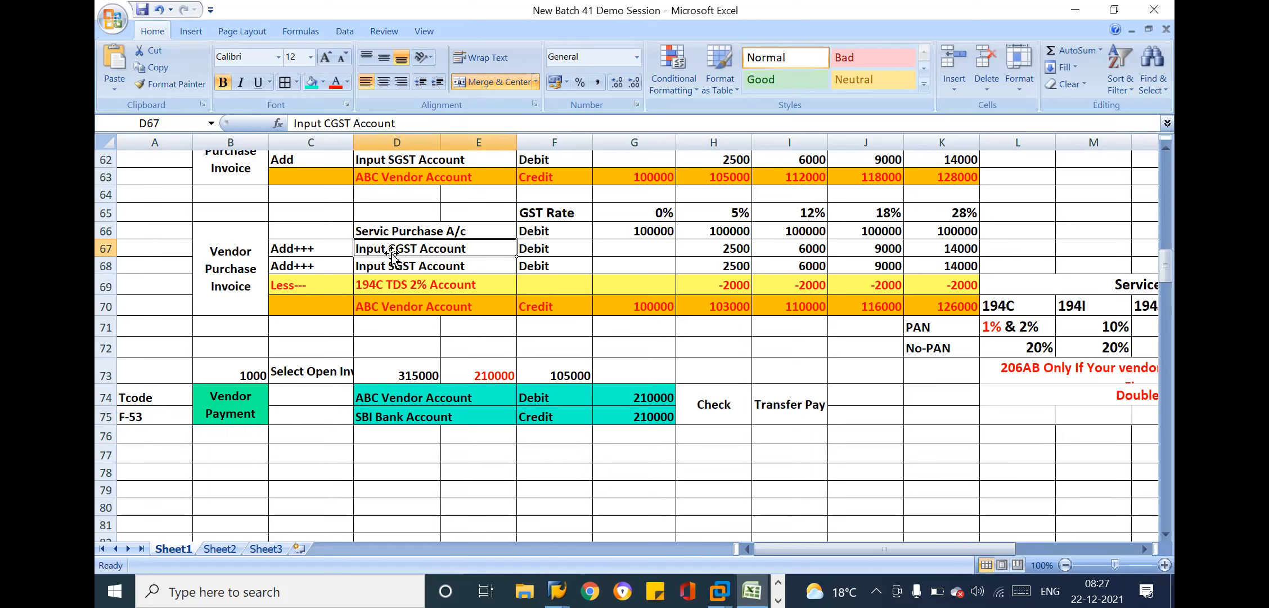
click(873, 282)
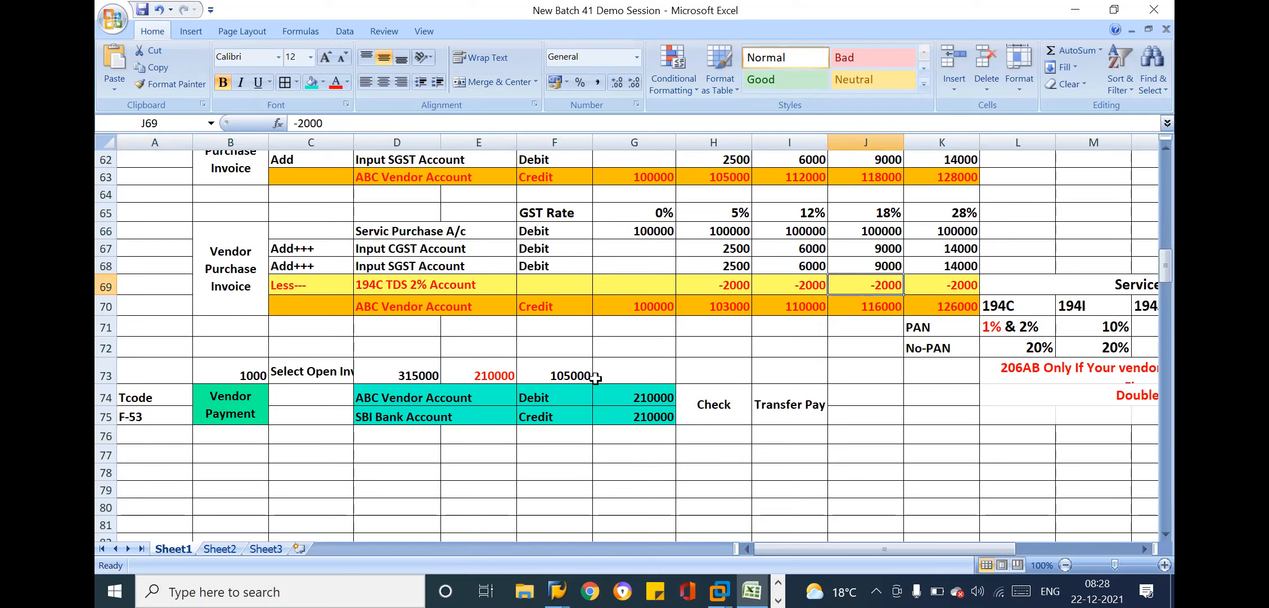
click(598, 375)
click(634, 397)
click(710, 404)
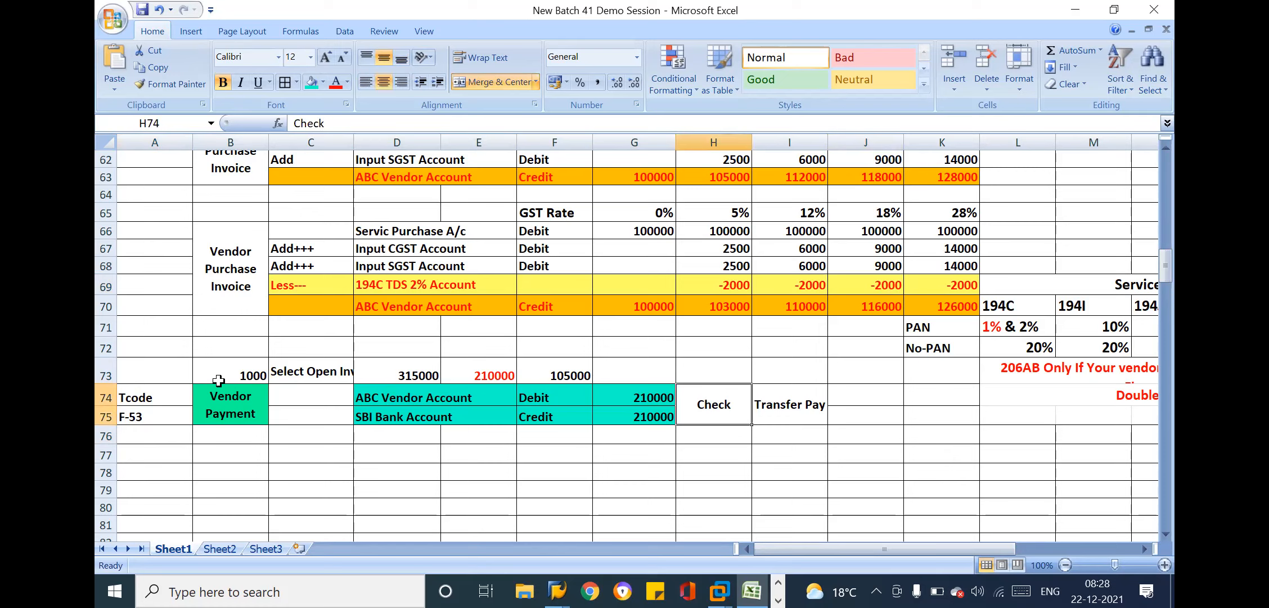
click(170, 389)
drag(158, 392, 158, 413)
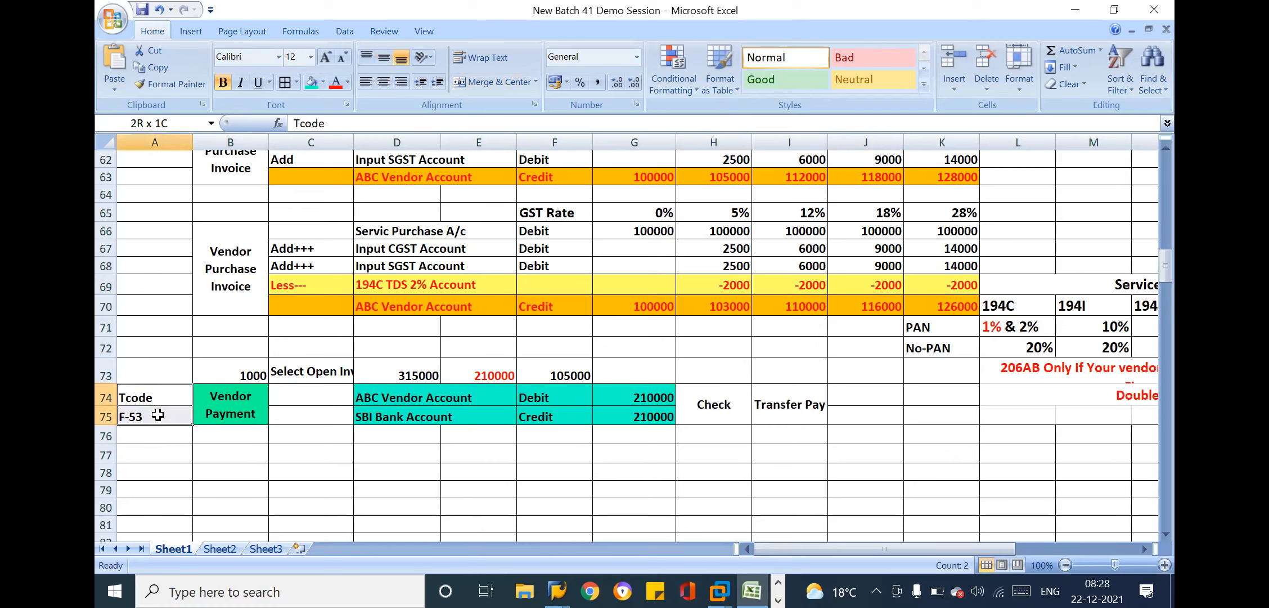
click(440, 410)
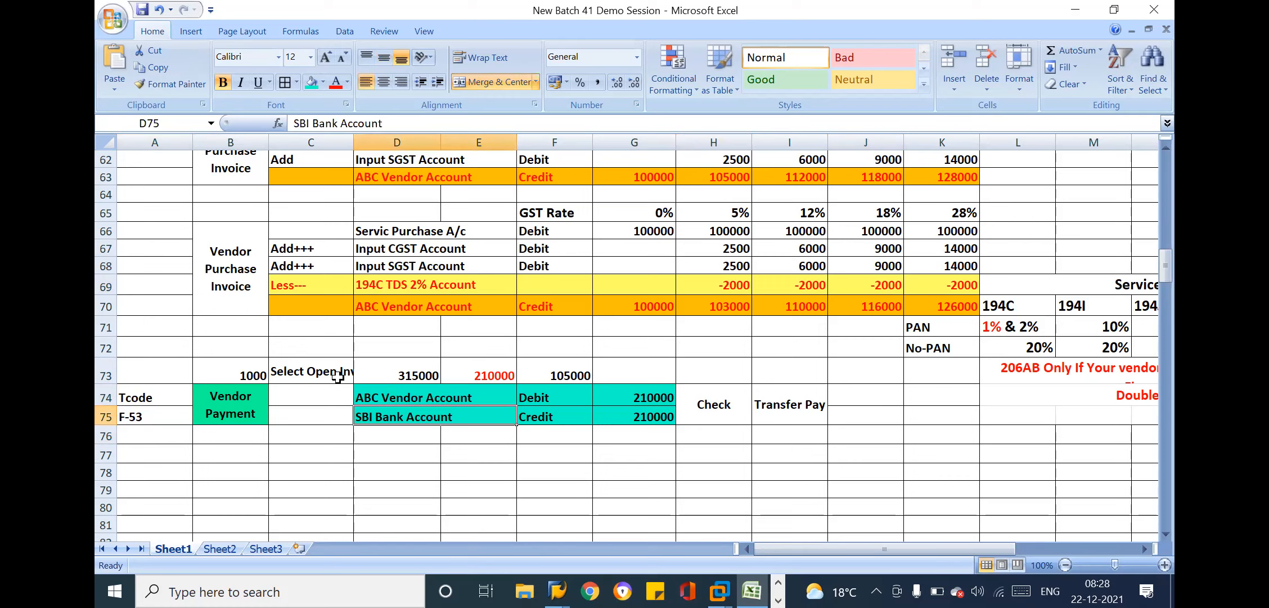
click(305, 376)
click(594, 391)
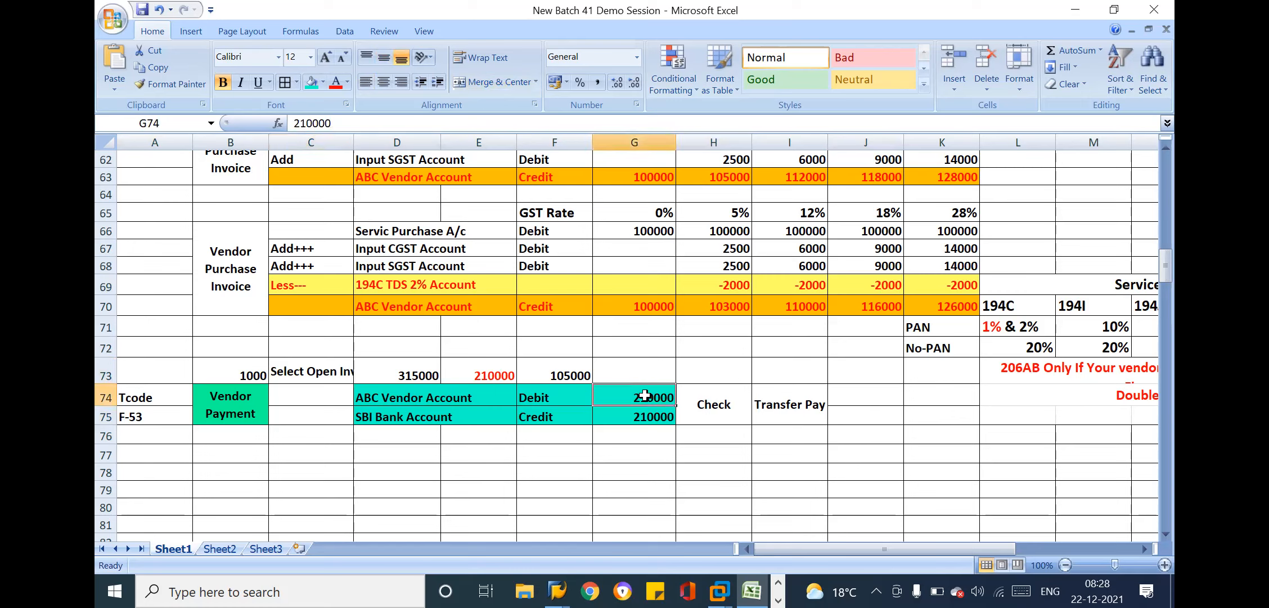
double_click(647, 397)
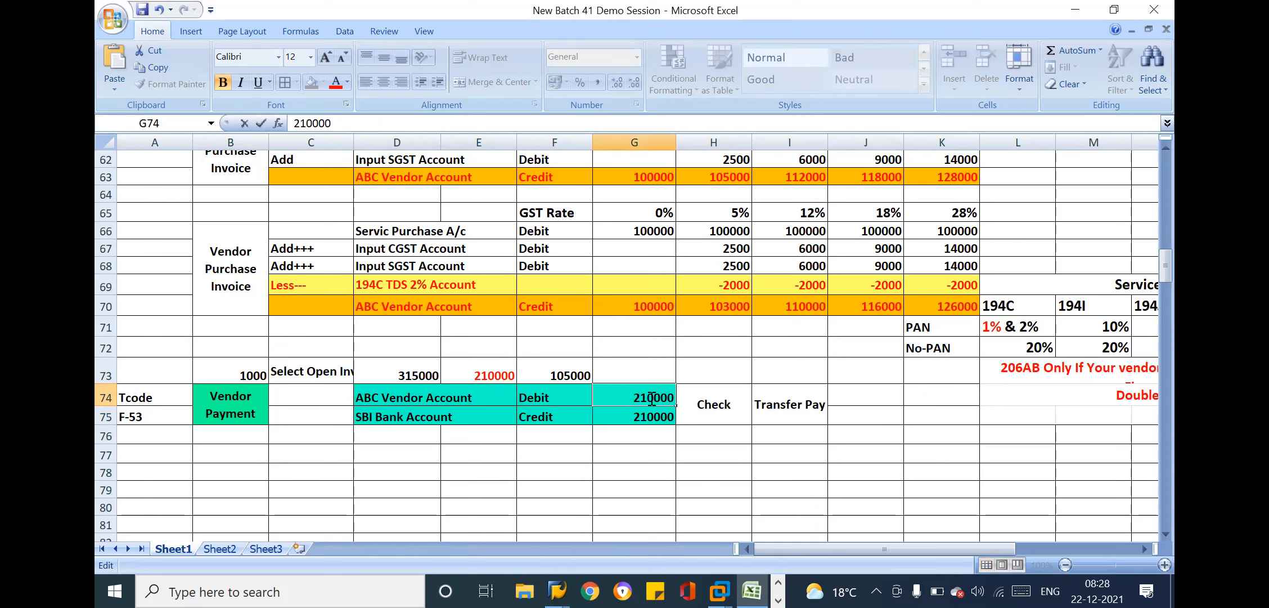
click(682, 406)
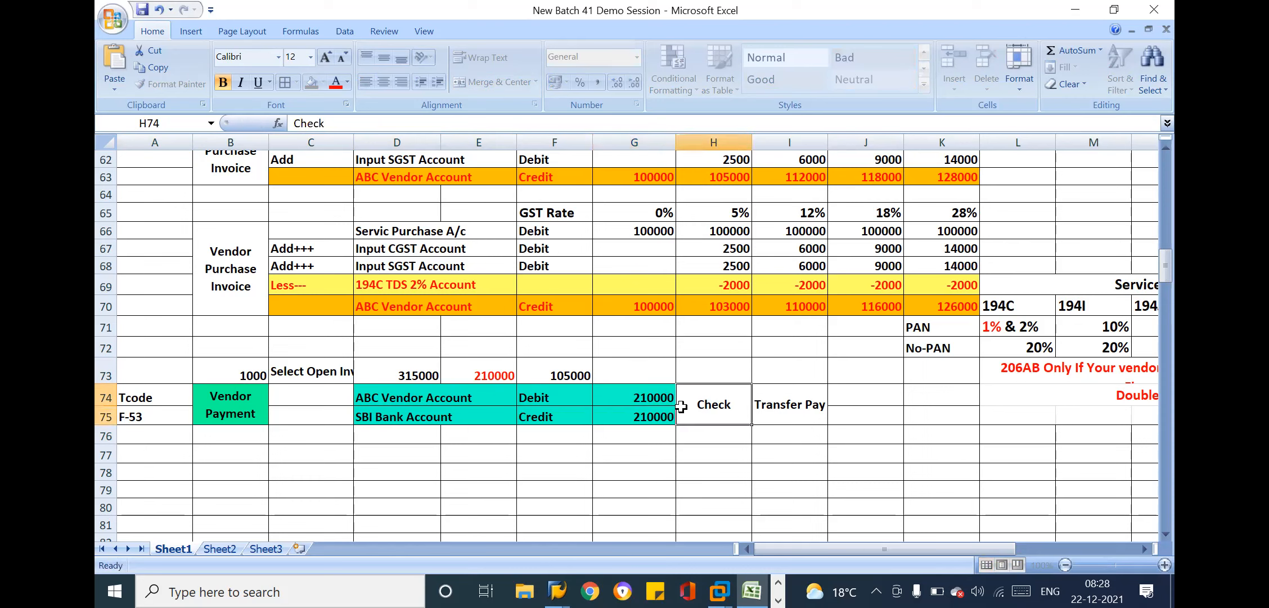
click(612, 409)
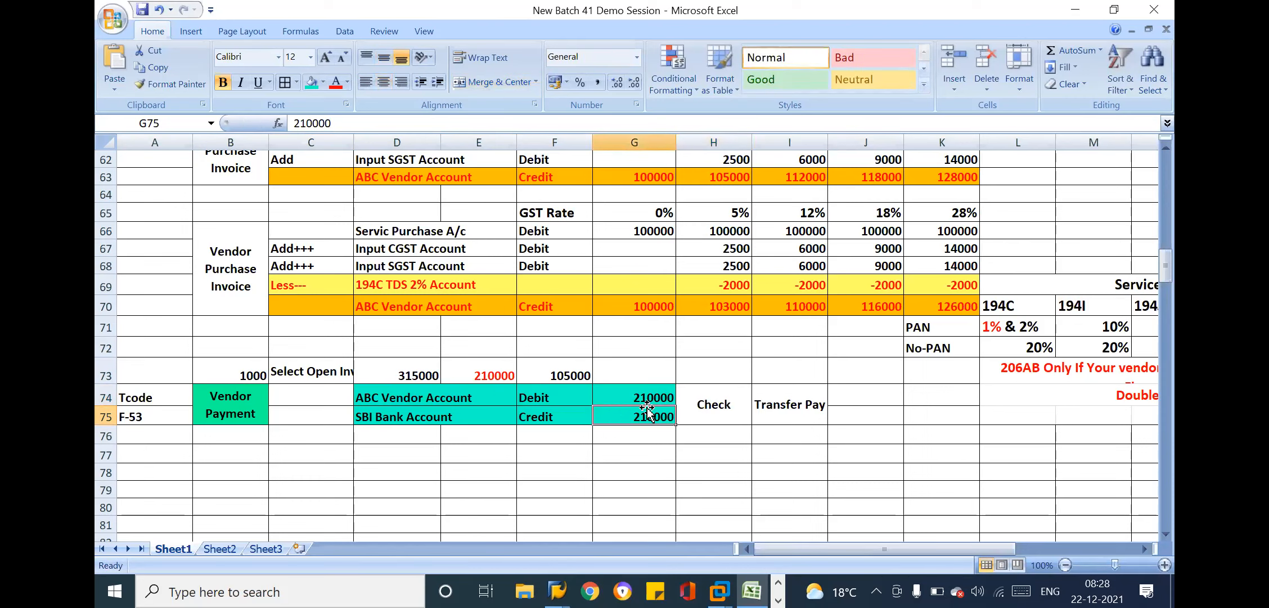
Switch to the SAP Easy Access window
key(alt+Tab)
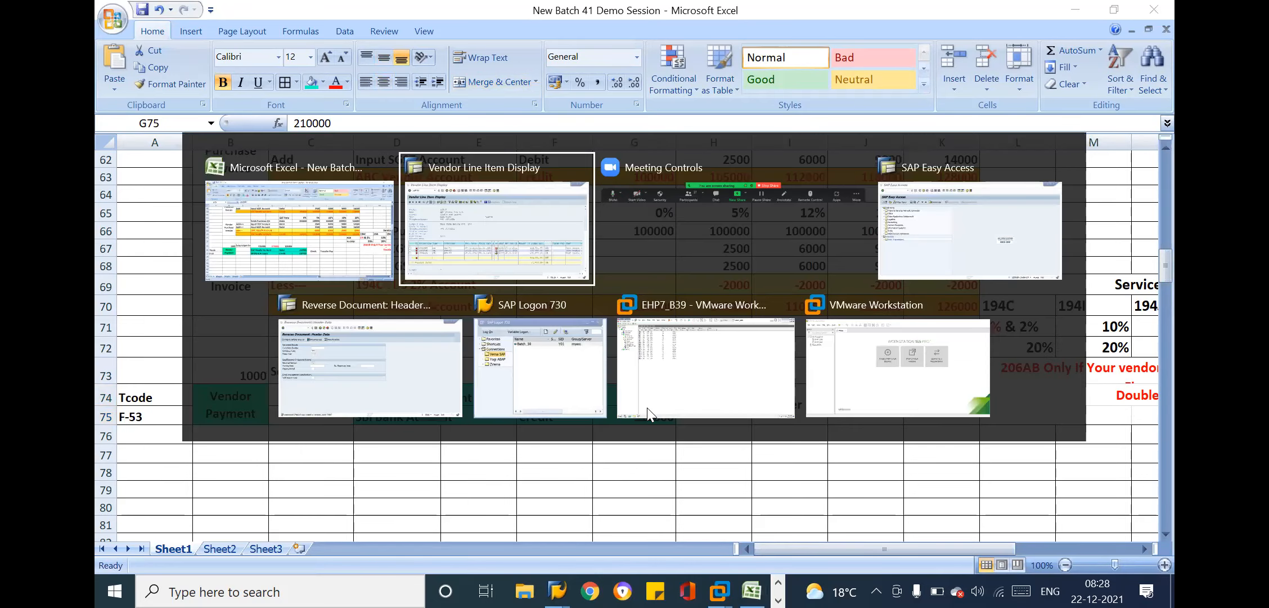
key(alt+Tab)
key(alt+Tab)
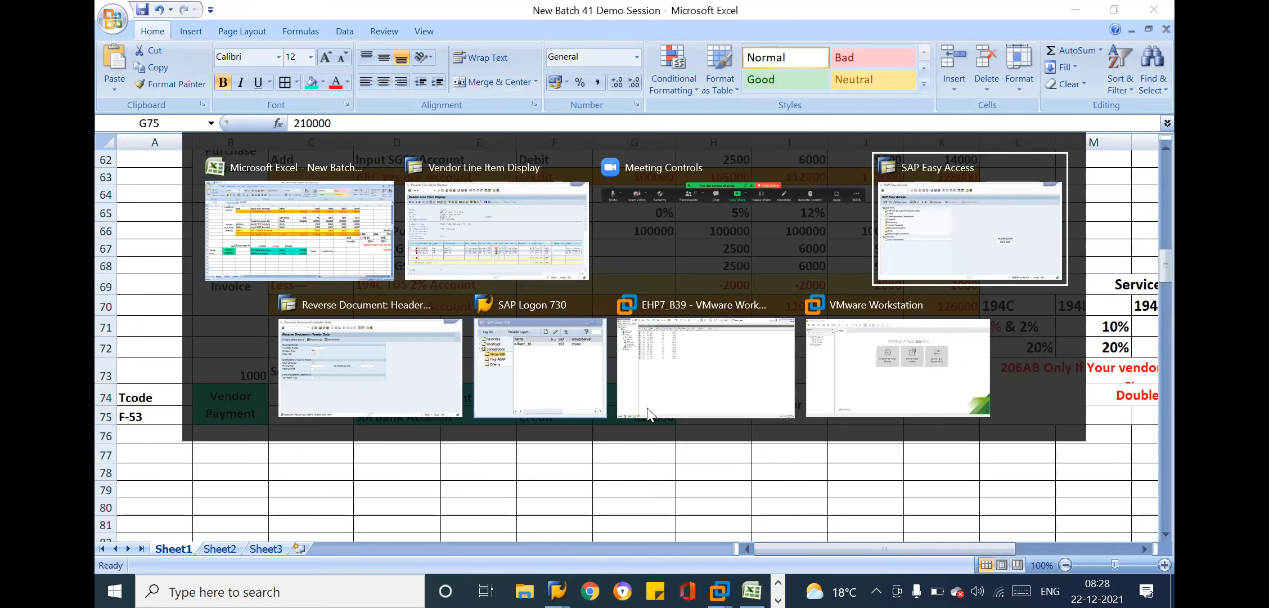
click(187, 45)
text(f-53)
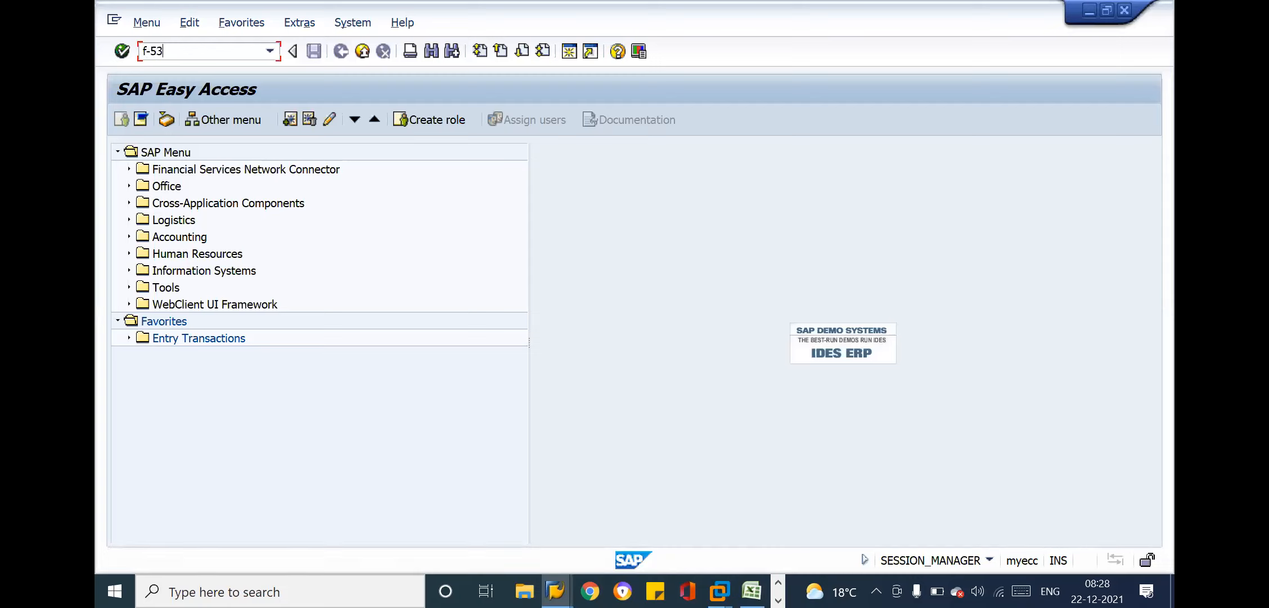
key(BackSpace)
key(BackSpace)
key(BackSpace)
key(BackSpace)
Expand the SAP tree through Accounting, Financial Accounting and Accounts Payable to Document Entry
click(180, 239)
key(Right)
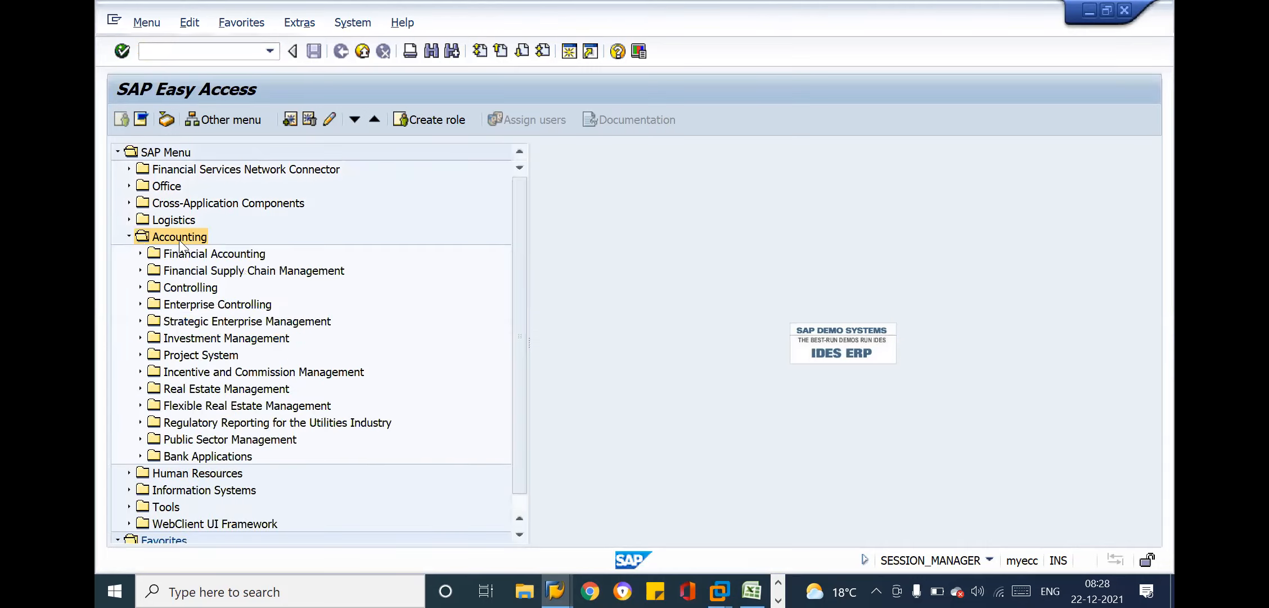
key(Down)
key(Right)
key(Down)
key(Down)
key(Down)
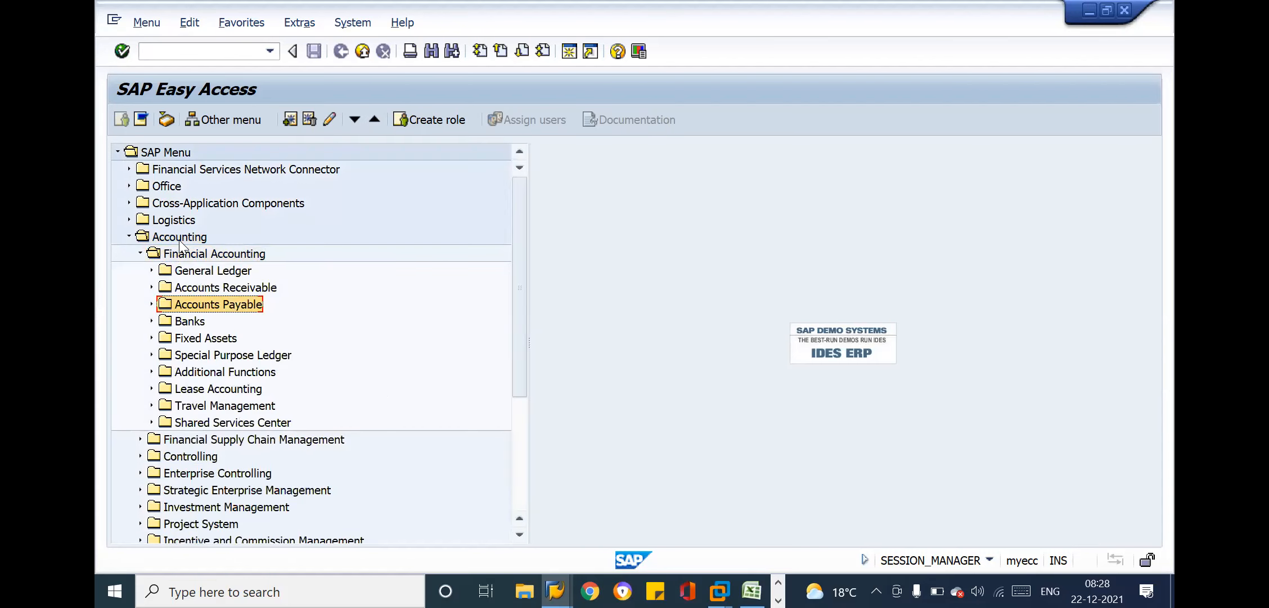
key(Right)
key(Down)
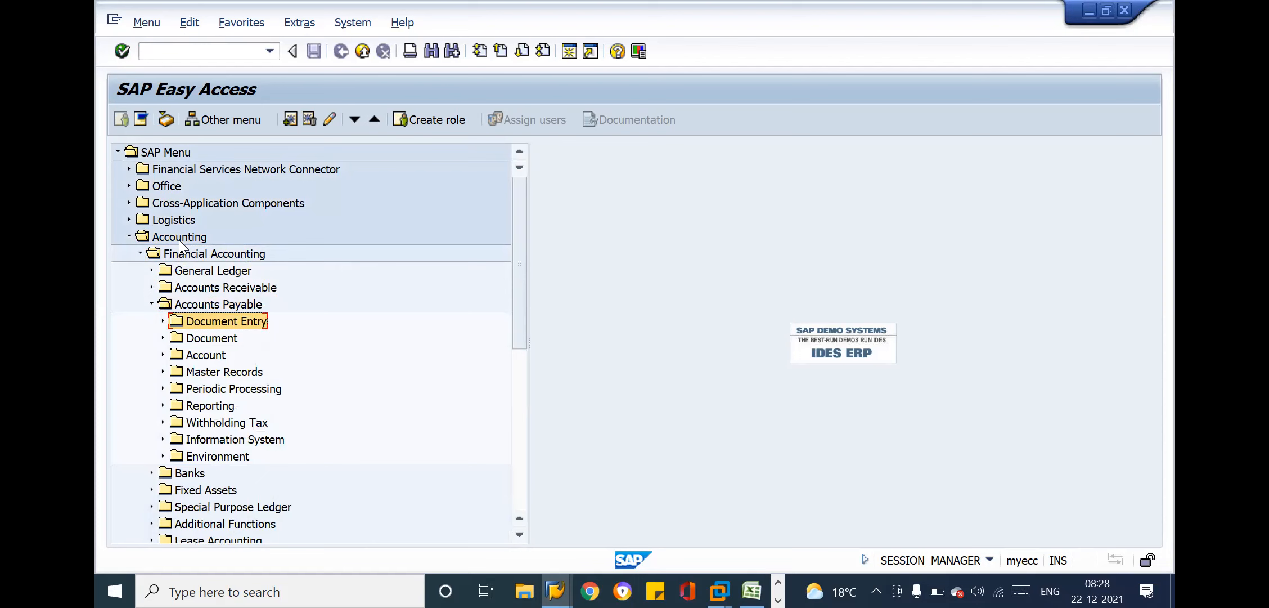
key(Right)
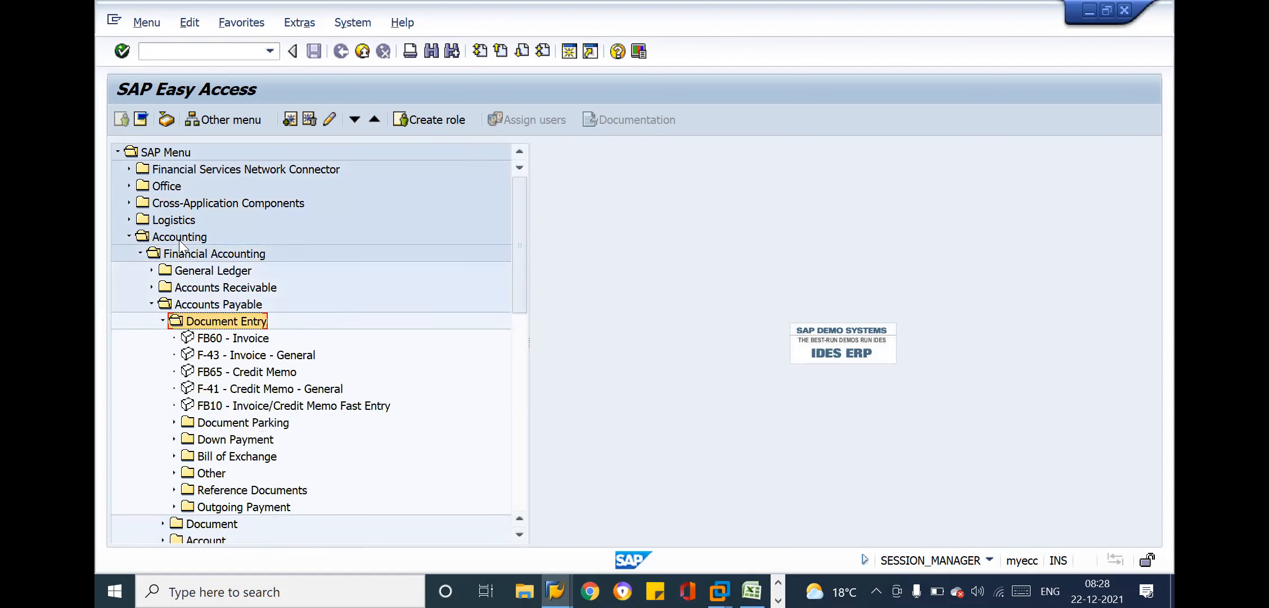
Expand Outgoing Payment under Document Entry and open the transaction F-53 - Post
key(Down)
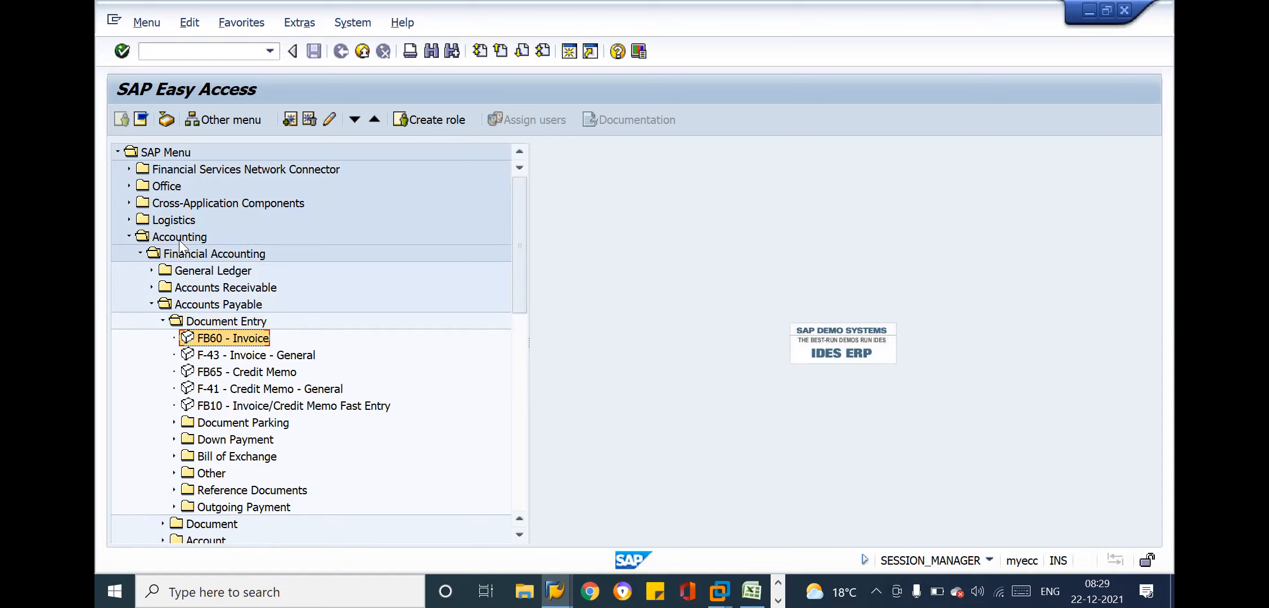
key(Down)
key(Down)
key(Down)
key(Down)
key(Down)
key(Down)
key(Down)
key(Down)
key(Down)
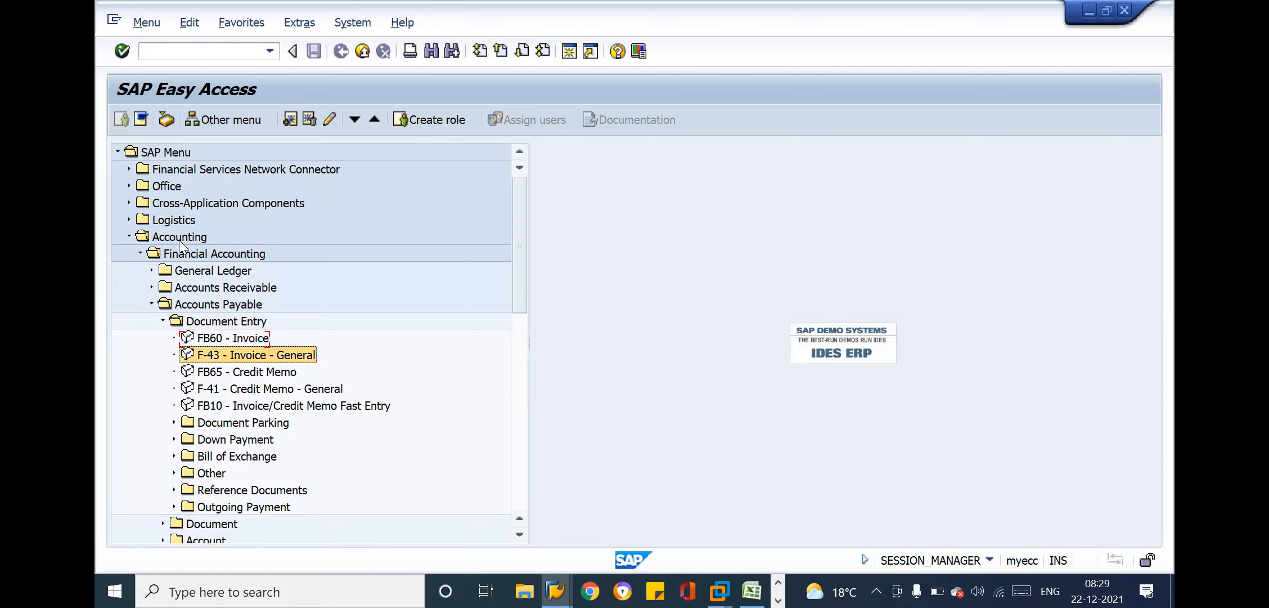
key(Down)
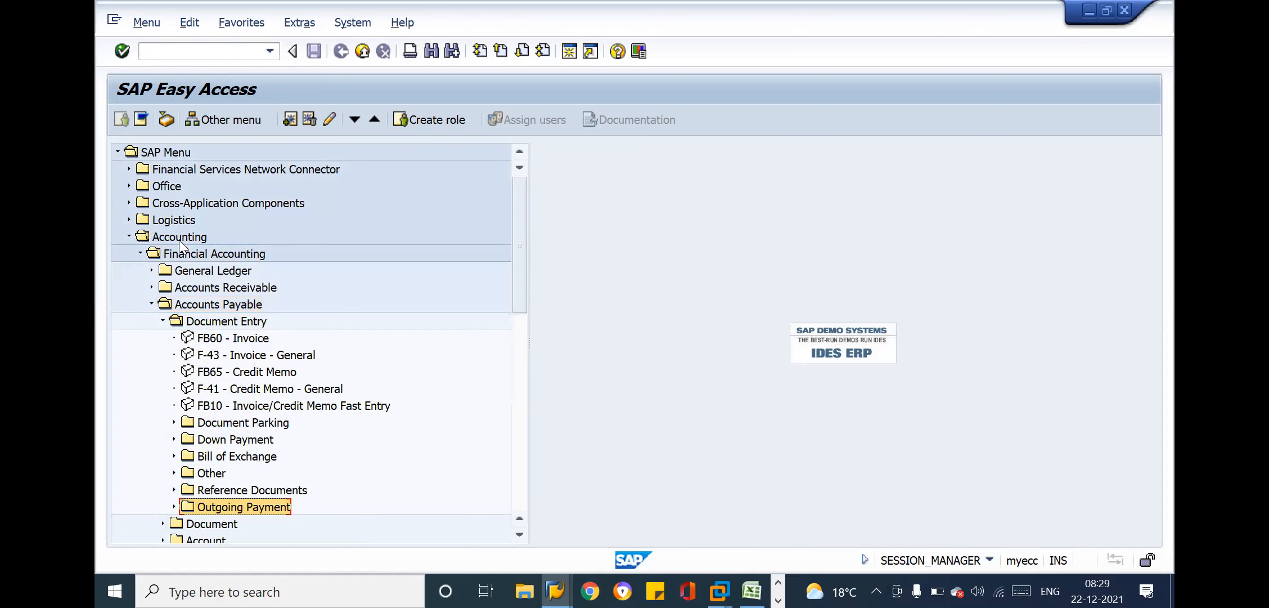
key(Right)
key(Down)
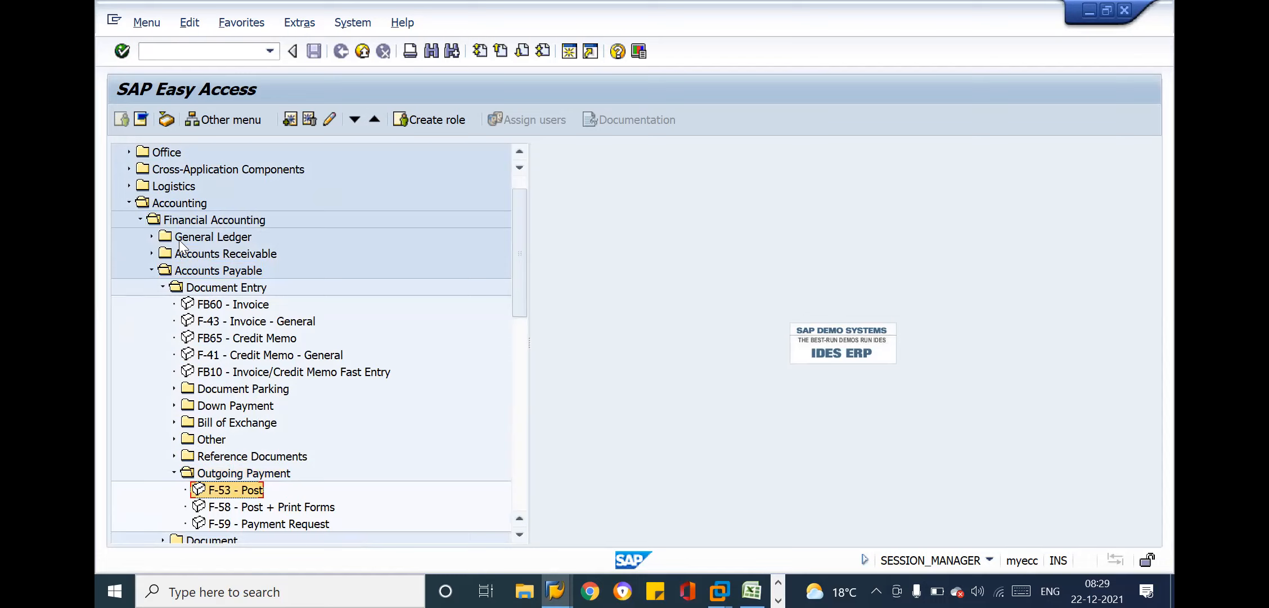
key(Return)
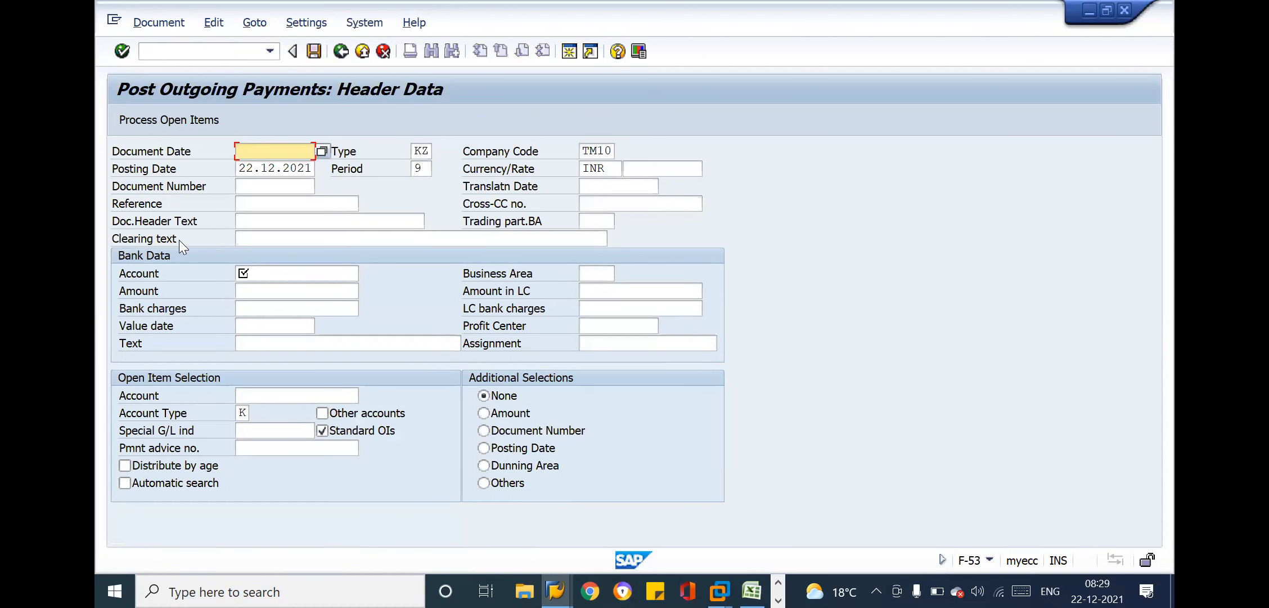
Set the document date to 22.12.2021 and check the header's posting date, company code, currency and period
text(22.12.2021)
key(Tab)
key(Tab)
key(Tab)
key(Tab)
key(Tab)
key(Tab)
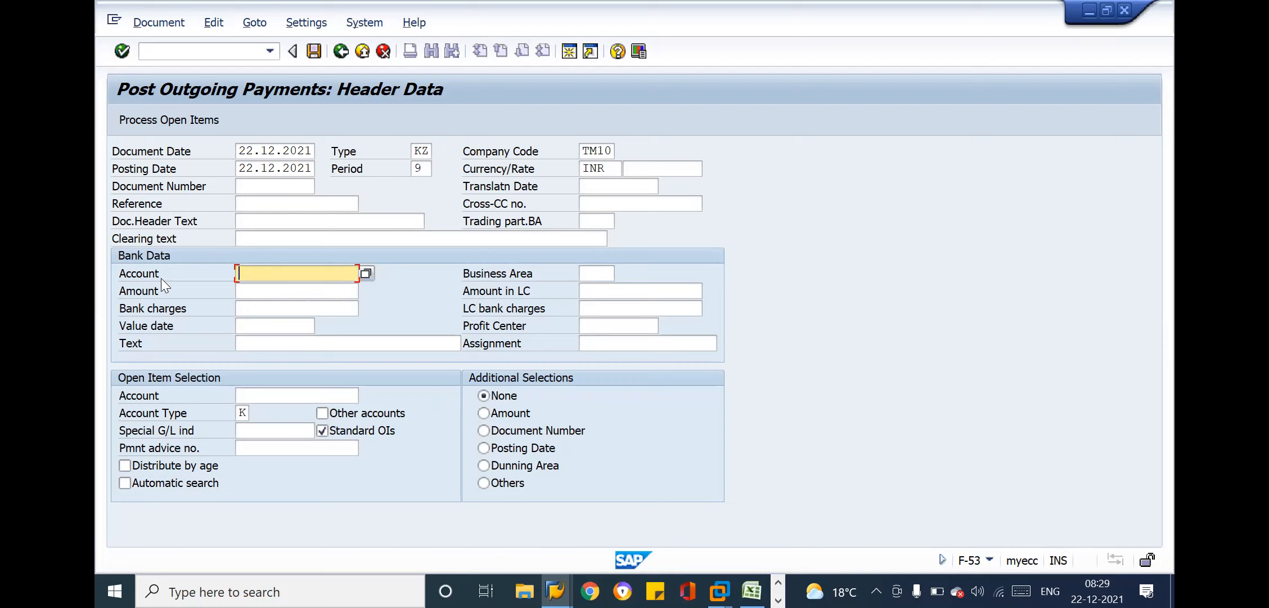
click(269, 169)
click(273, 149)
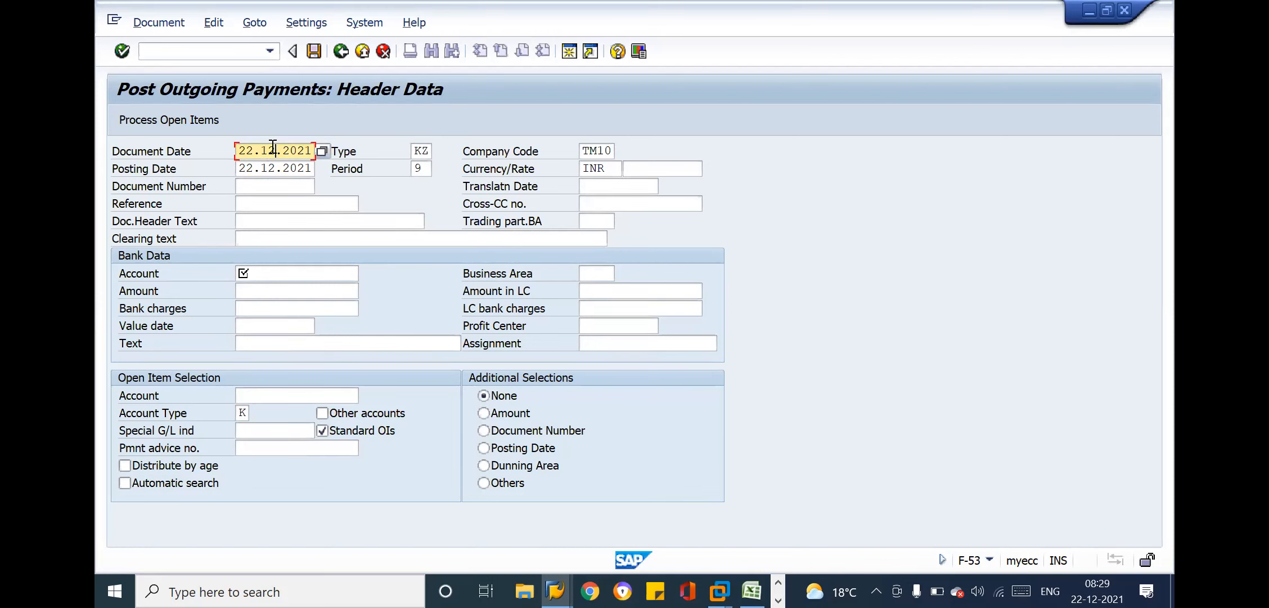
click(602, 149)
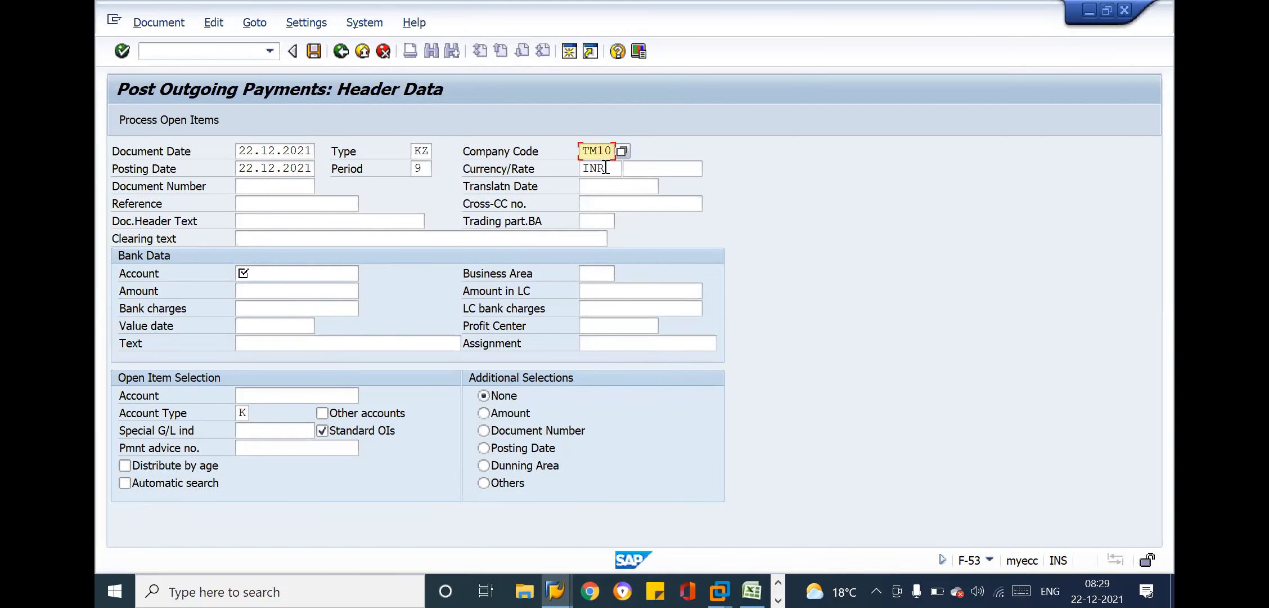
click(606, 167)
click(431, 166)
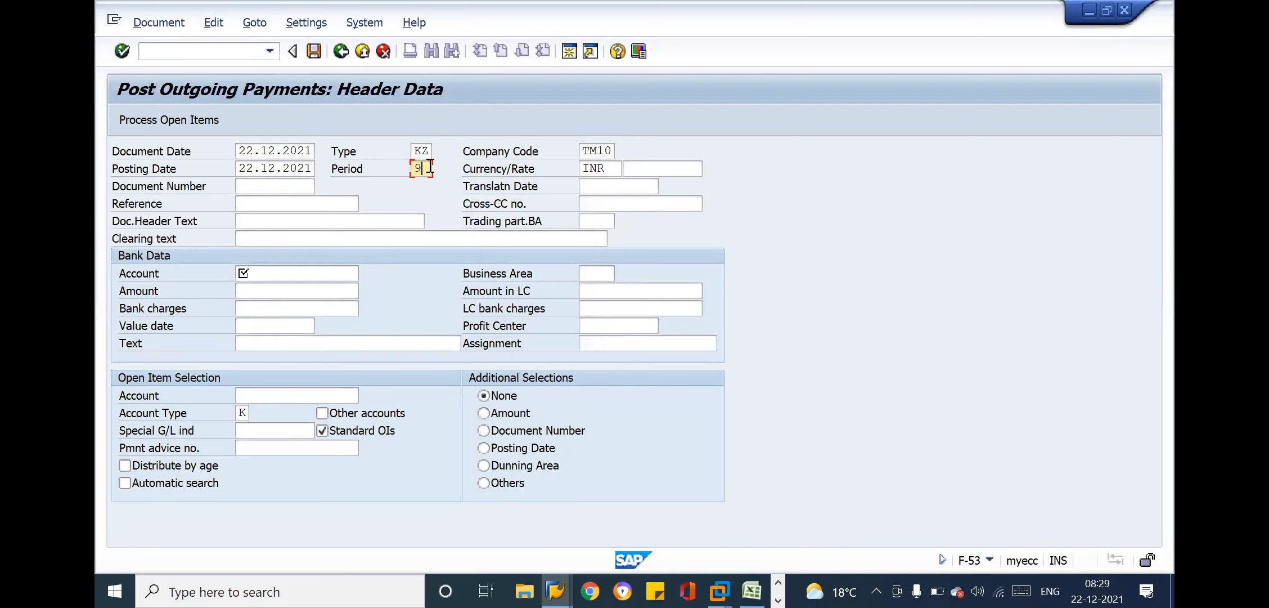
click(297, 218)
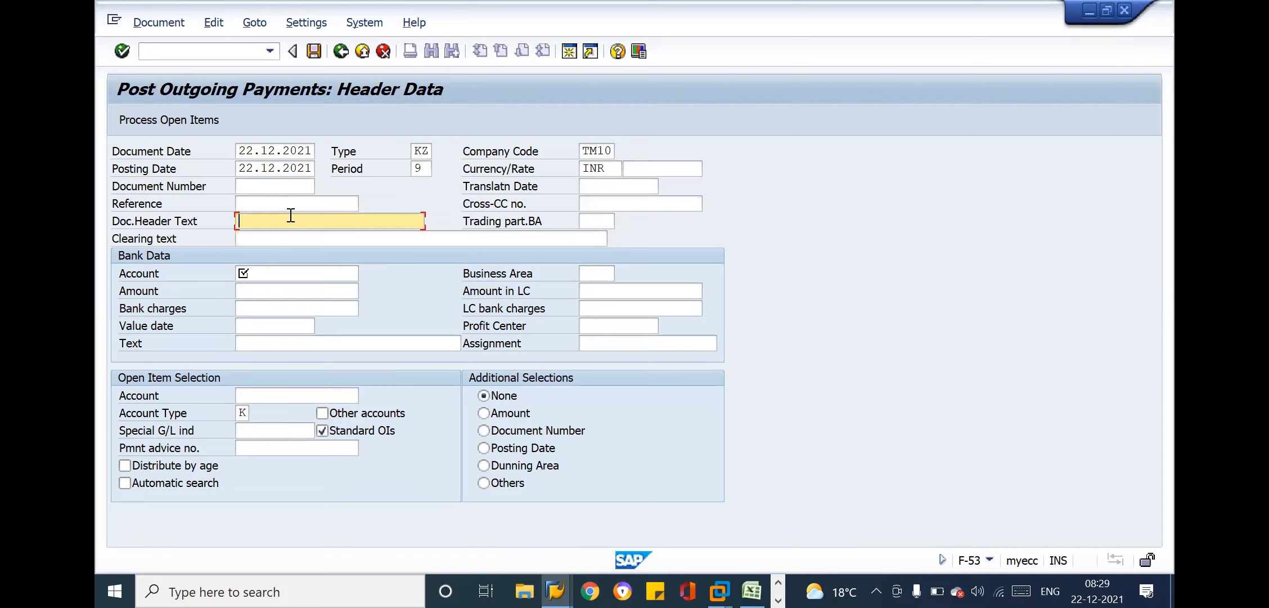
Set the payment's reference to Check No and its clearing text to Payment-01
click(275, 198)
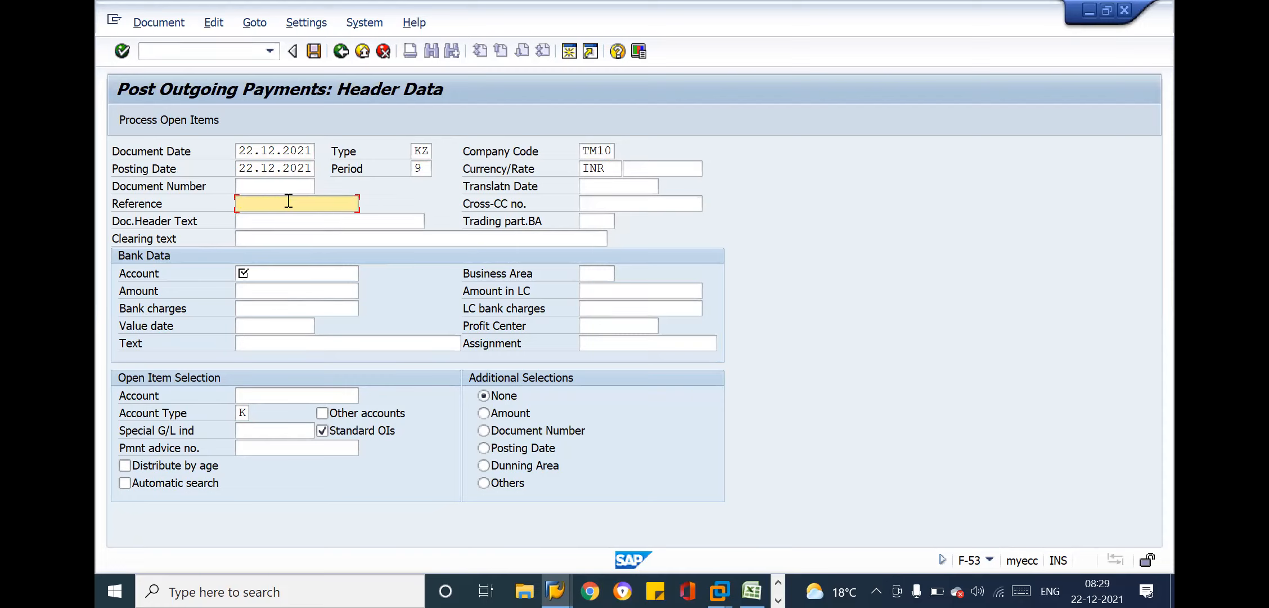
text(Check No)
key(Tab)
drag(306, 203, 235, 202)
click(235, 200)
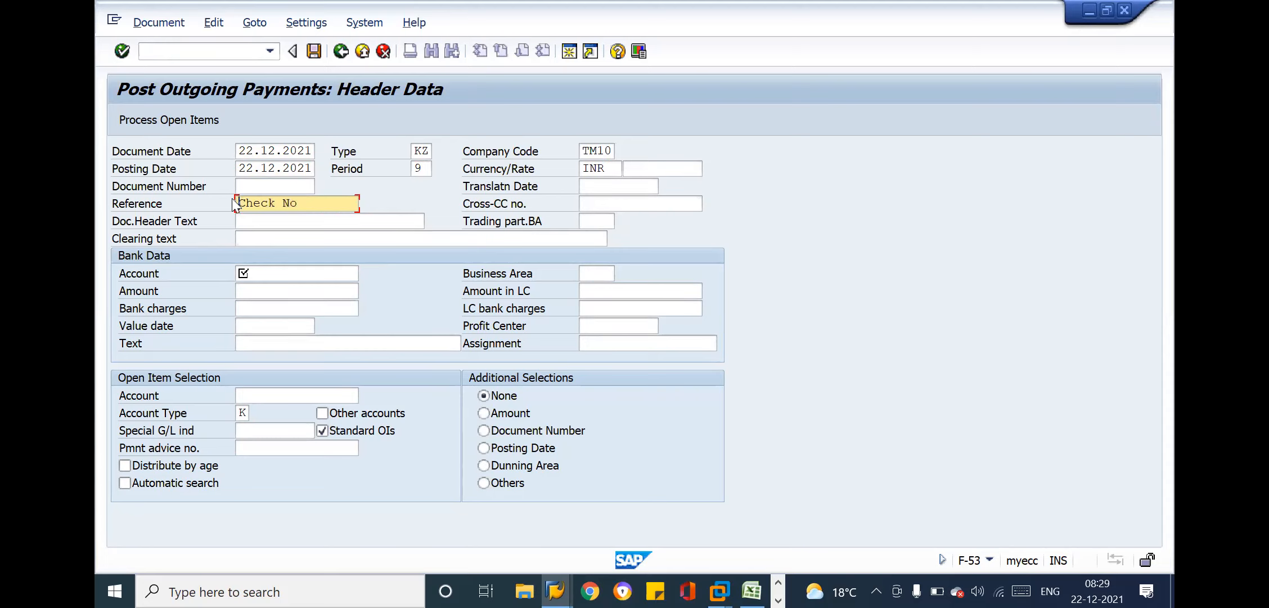
click(253, 243)
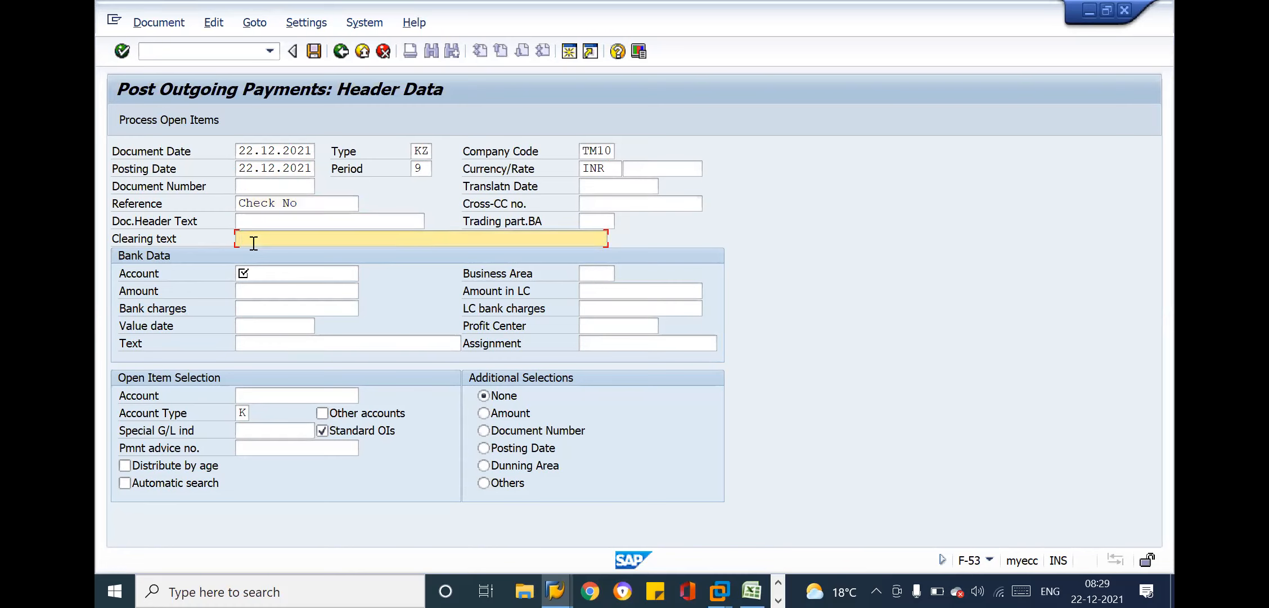
text(Pa)
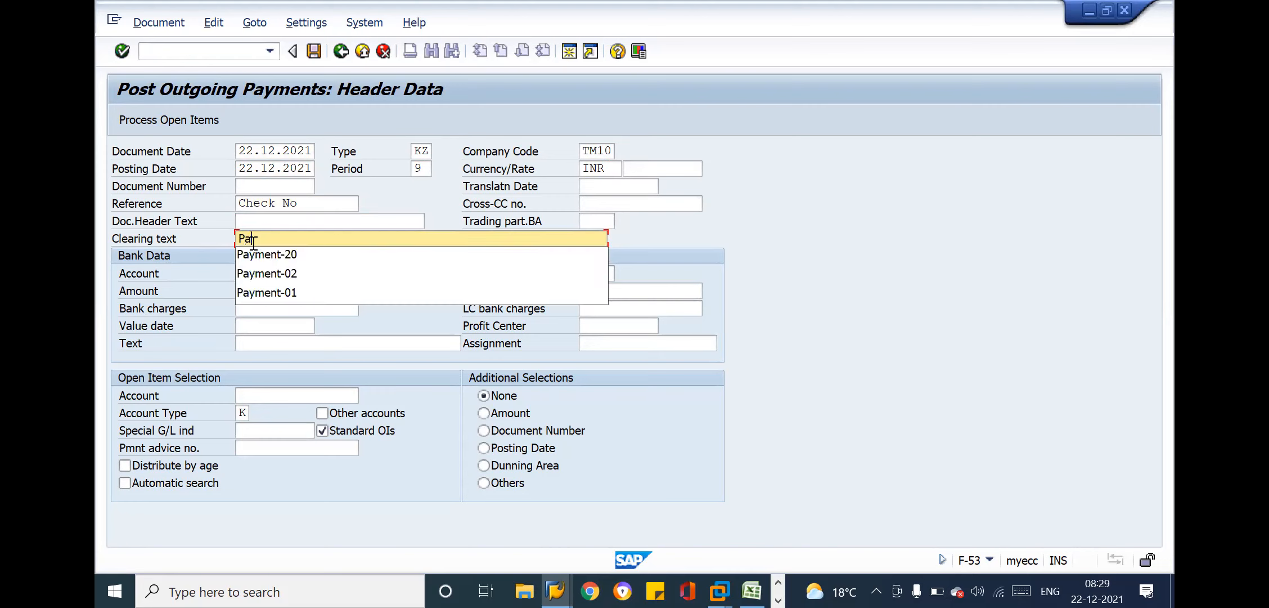
click(278, 294)
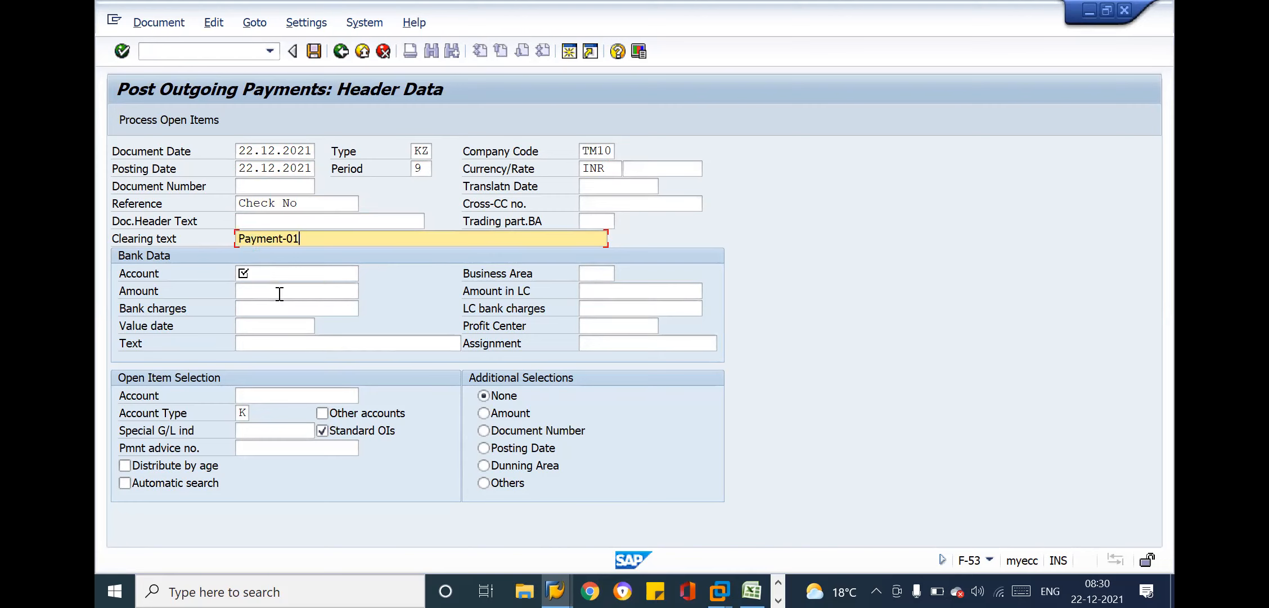
Look up the Bank Data account by searching company code TM10 for G/L accounts matching 11*
click(261, 281)
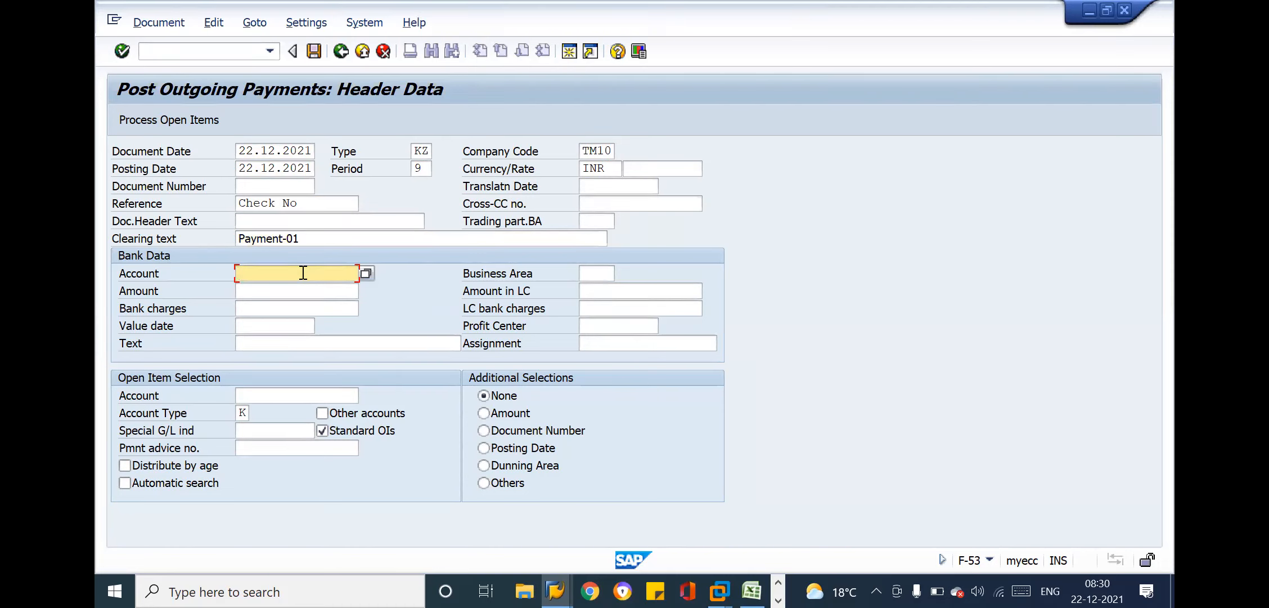
click(366, 273)
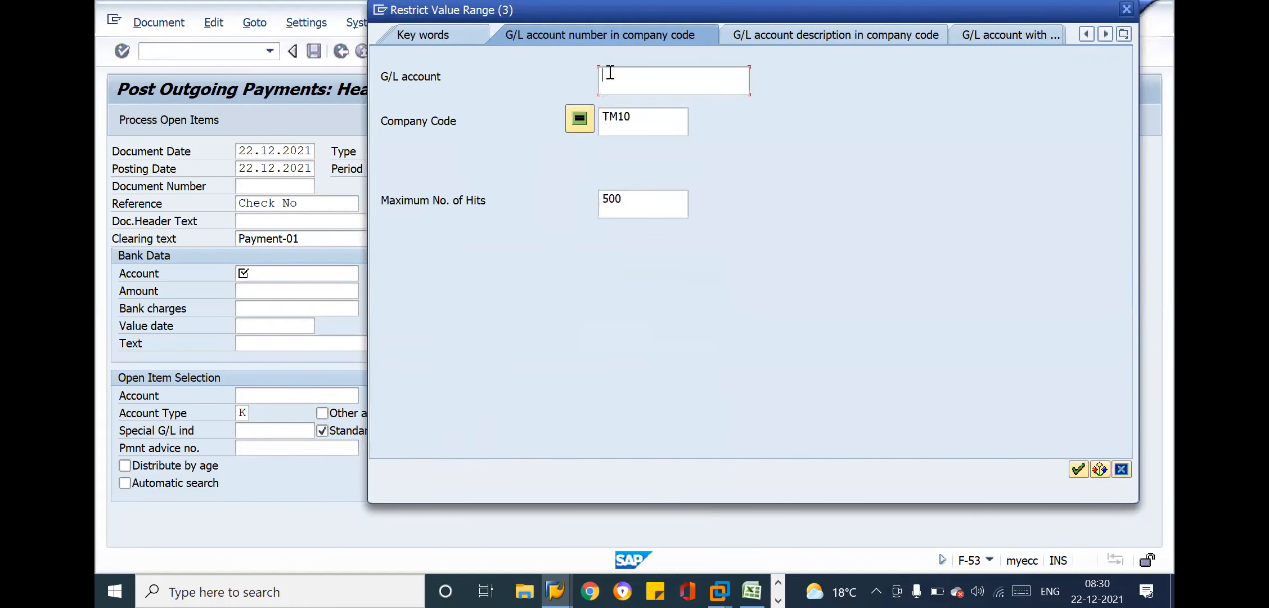
text(11*)
drag(630, 76, 598, 74)
click(634, 75)
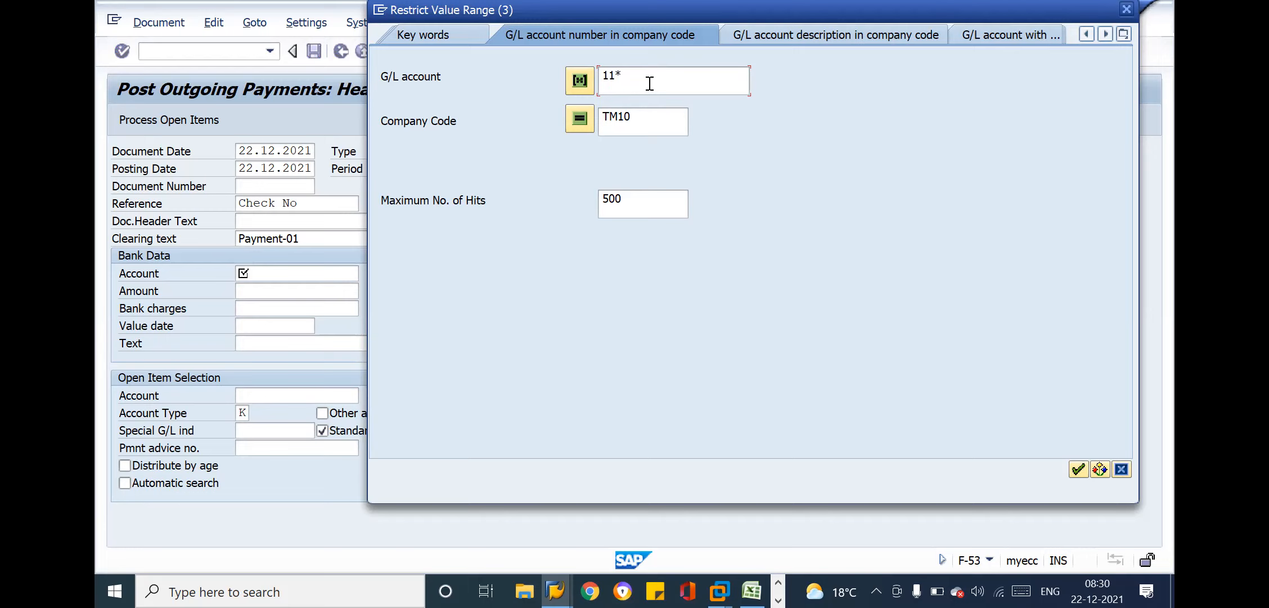
drag(626, 79, 601, 79)
click(625, 77)
key(Return)
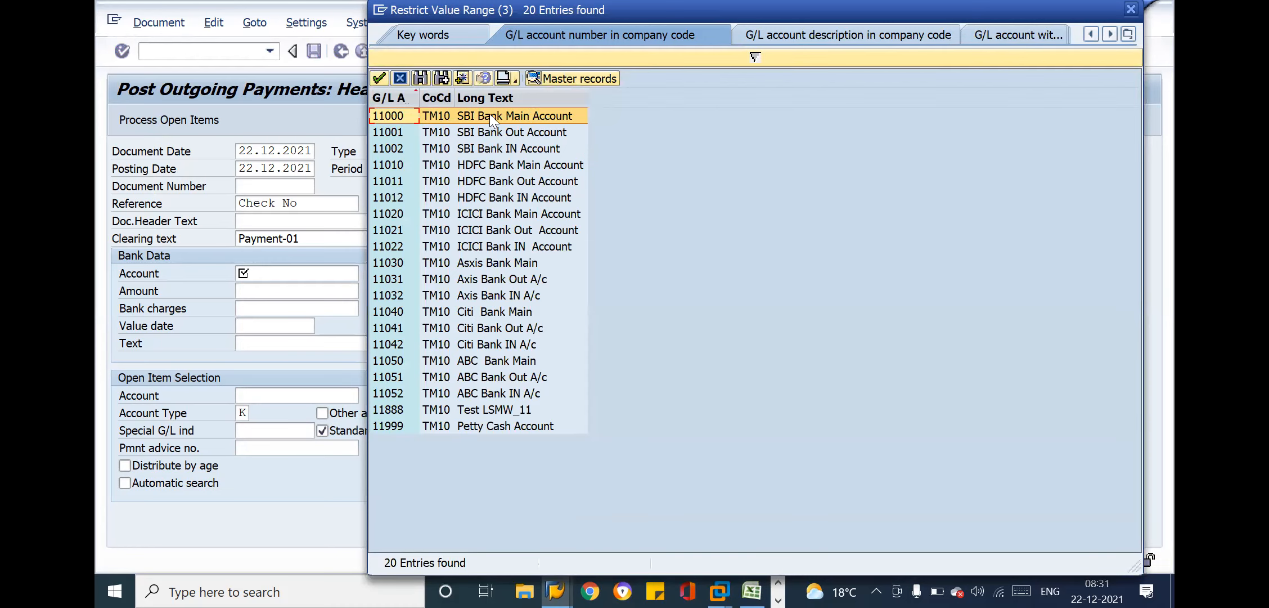
Choose the HDFC Bank Main Account as the Bank Data account and set the payment amount to 210000
click(488, 165)
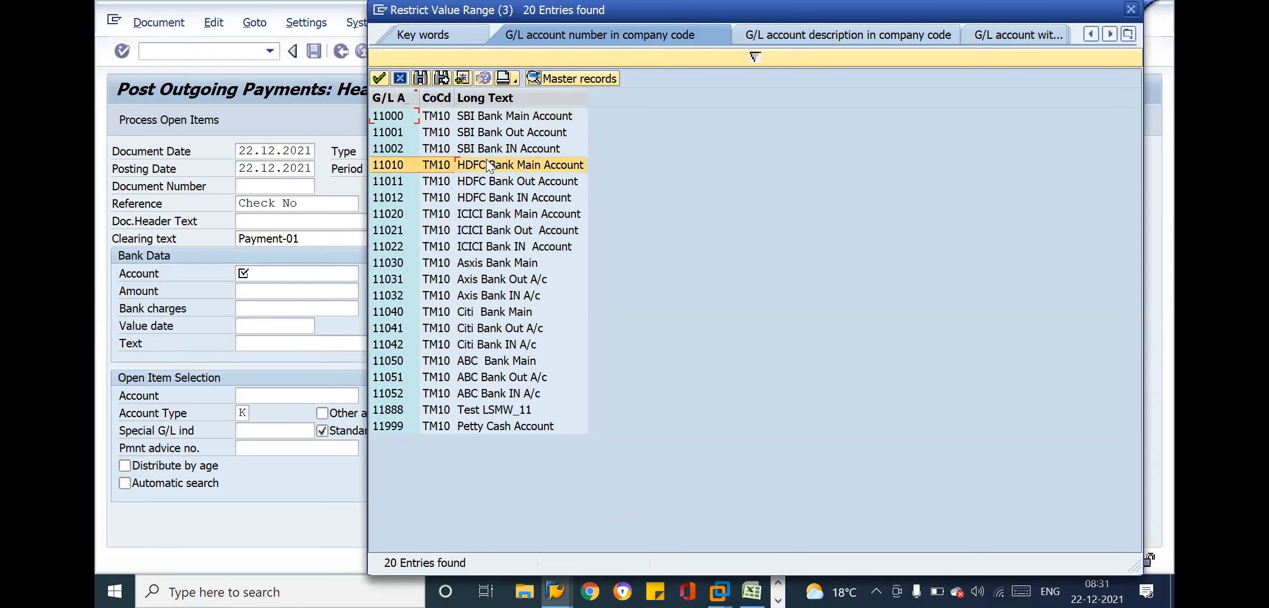
double_click(487, 165)
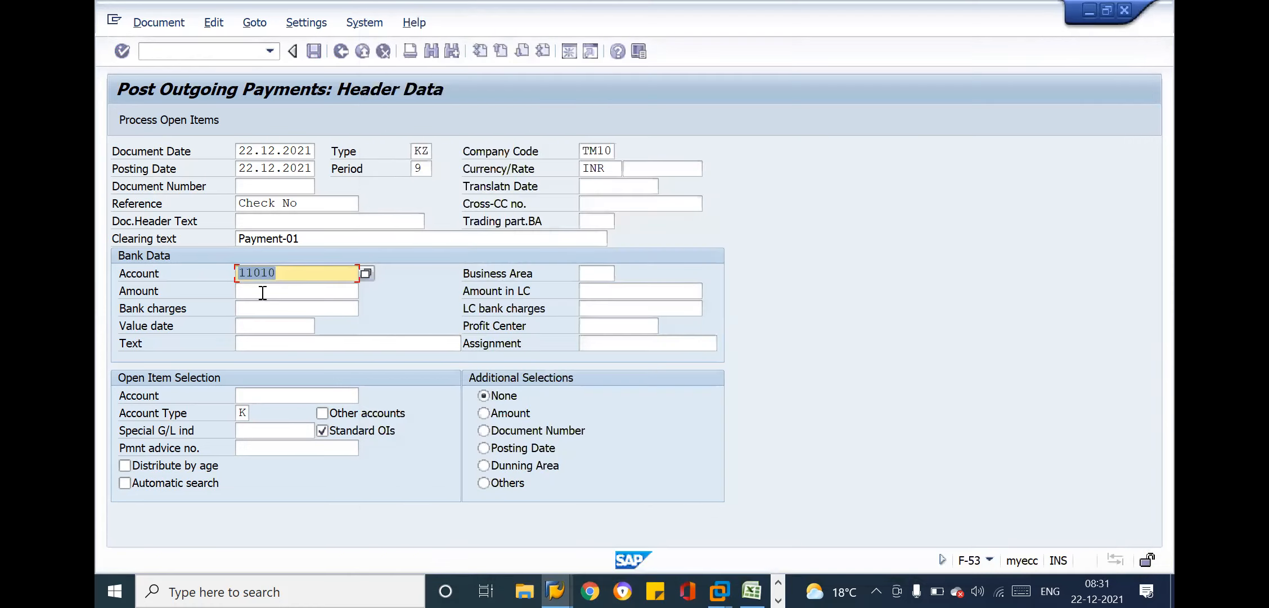
click(263, 292)
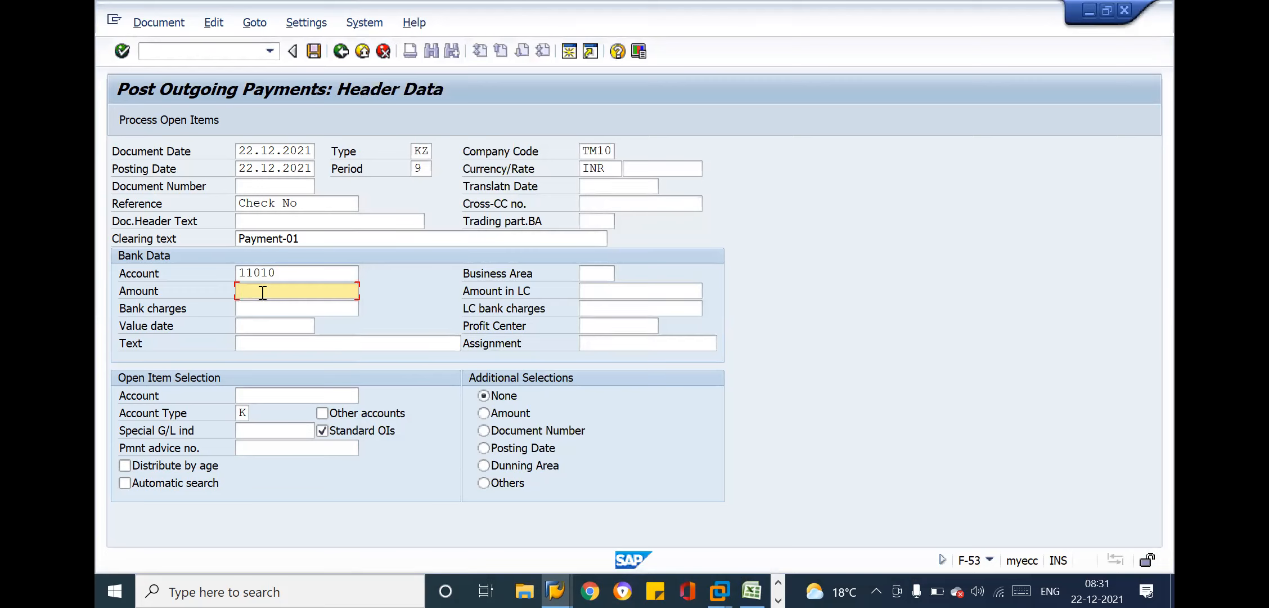
text(21000)
text(0)
key(Tab)
key(Tab)
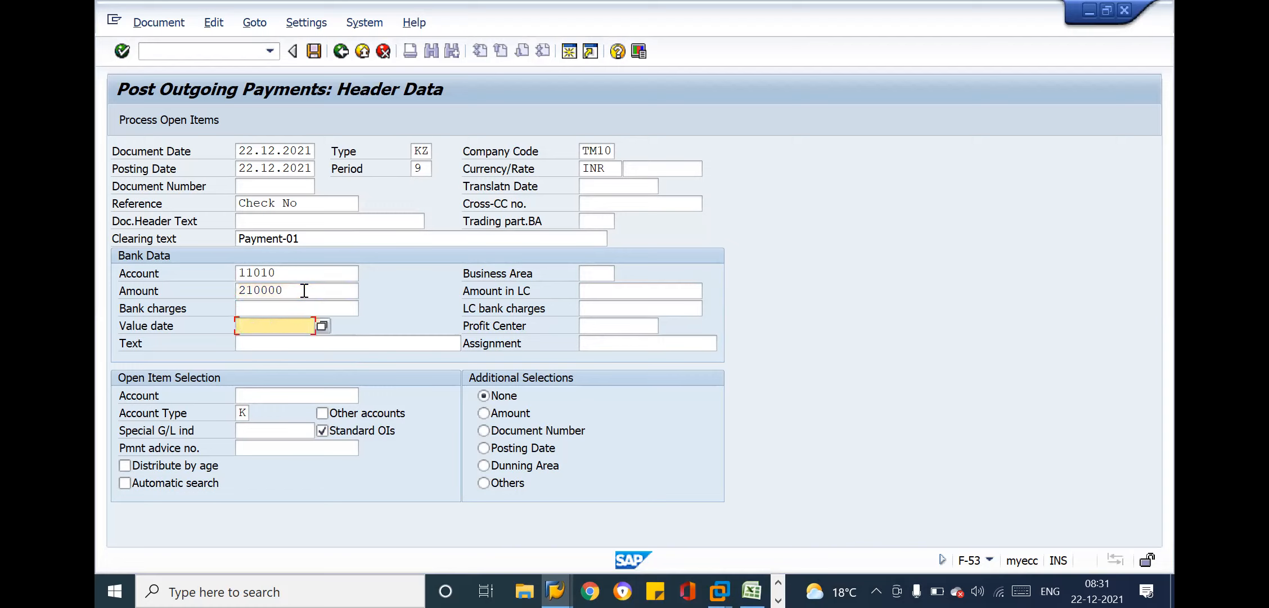
Set the Bank Data value date to 22.12.2021
key(Down)
key(Down)
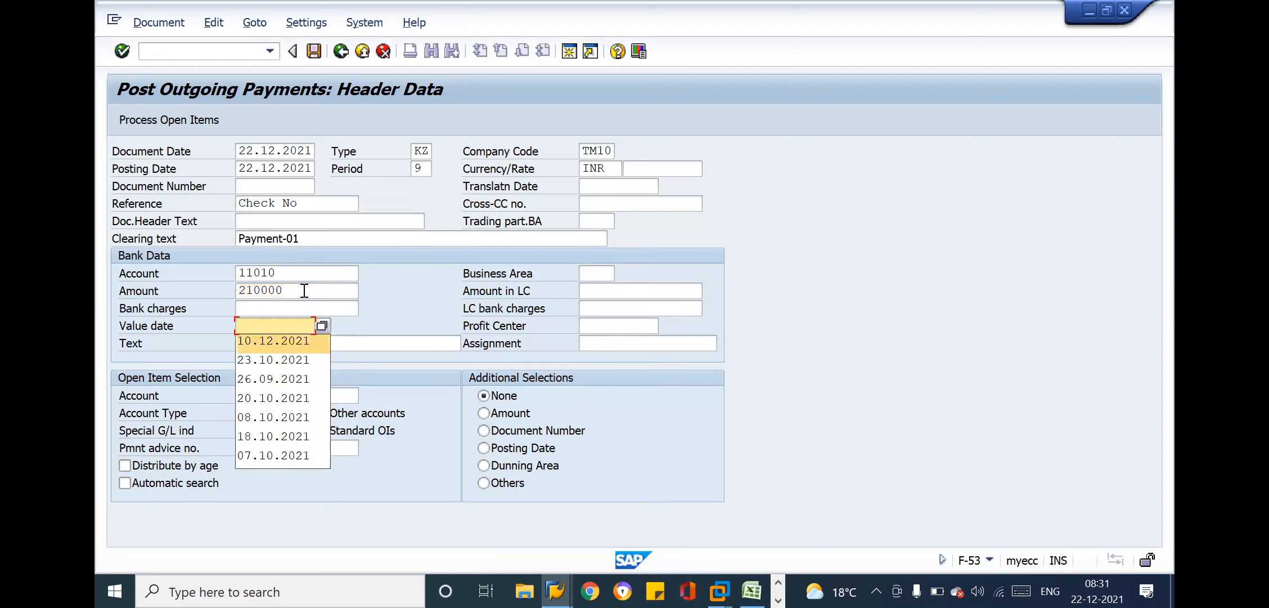
key(Return)
click(256, 328)
key(BackSpace)
key(BackSpace)
text(22.12.2021)
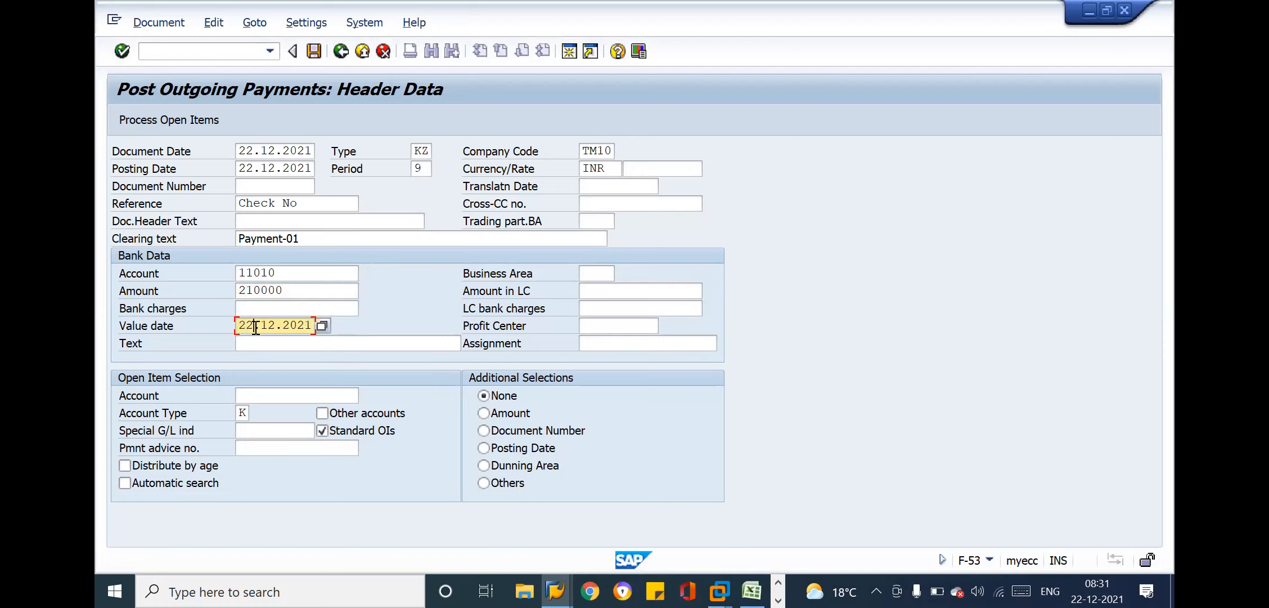
Copy the clearing text Payment-01 into the Text field of the Bank Data
drag(307, 235, 235, 232)
key(ctrl+c)
click(236, 232)
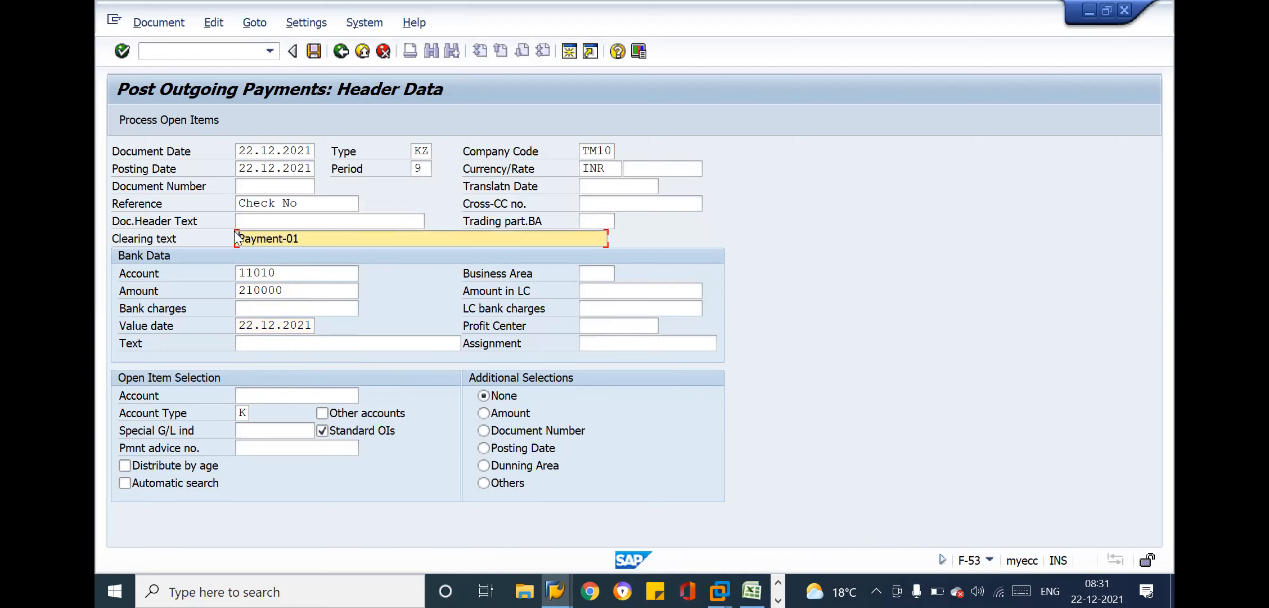
click(279, 344)
key(ctrl+v)
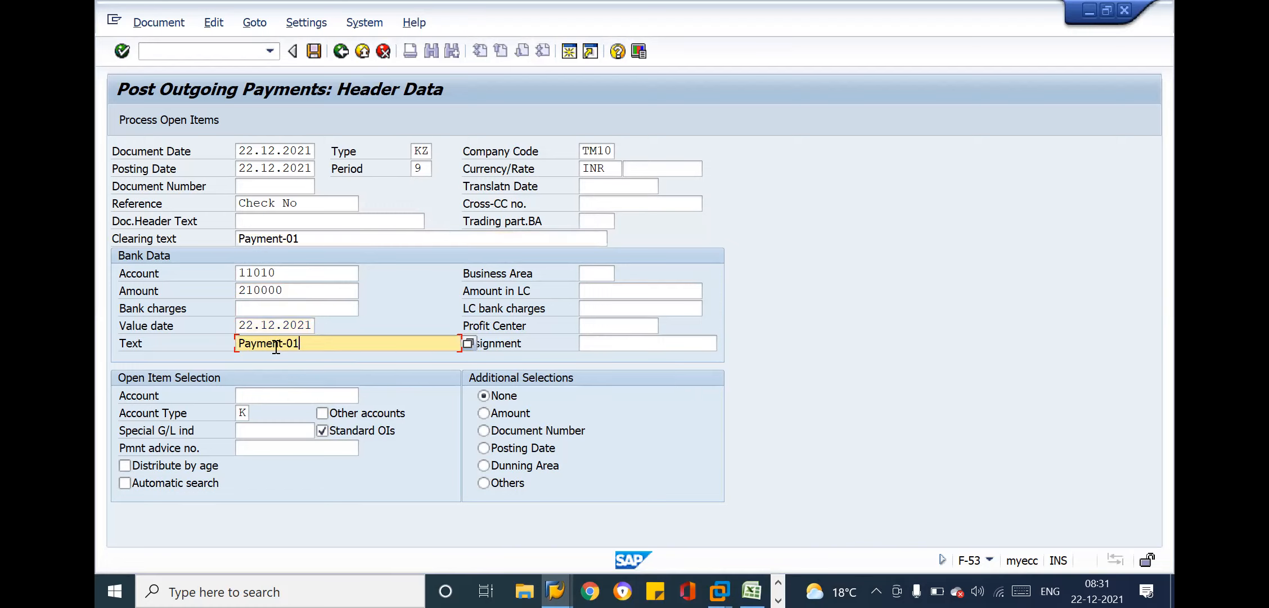
Change the payment amount in the Bank Data to 2100000
click(296, 292)
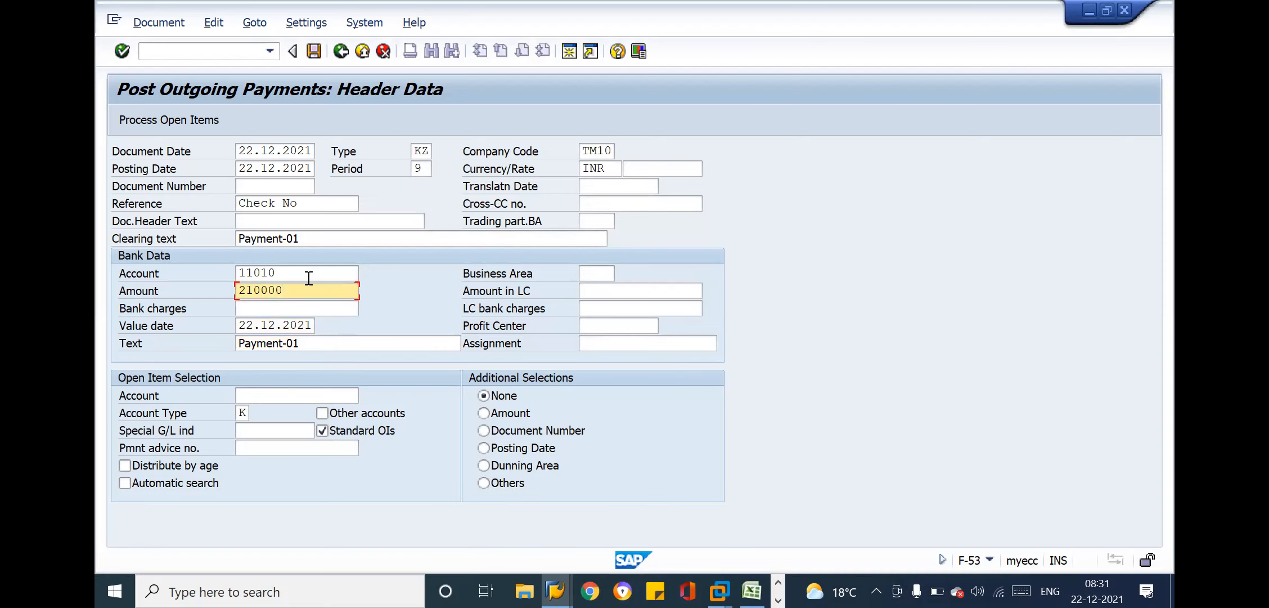
click(306, 274)
click(314, 290)
text(0)
click(270, 396)
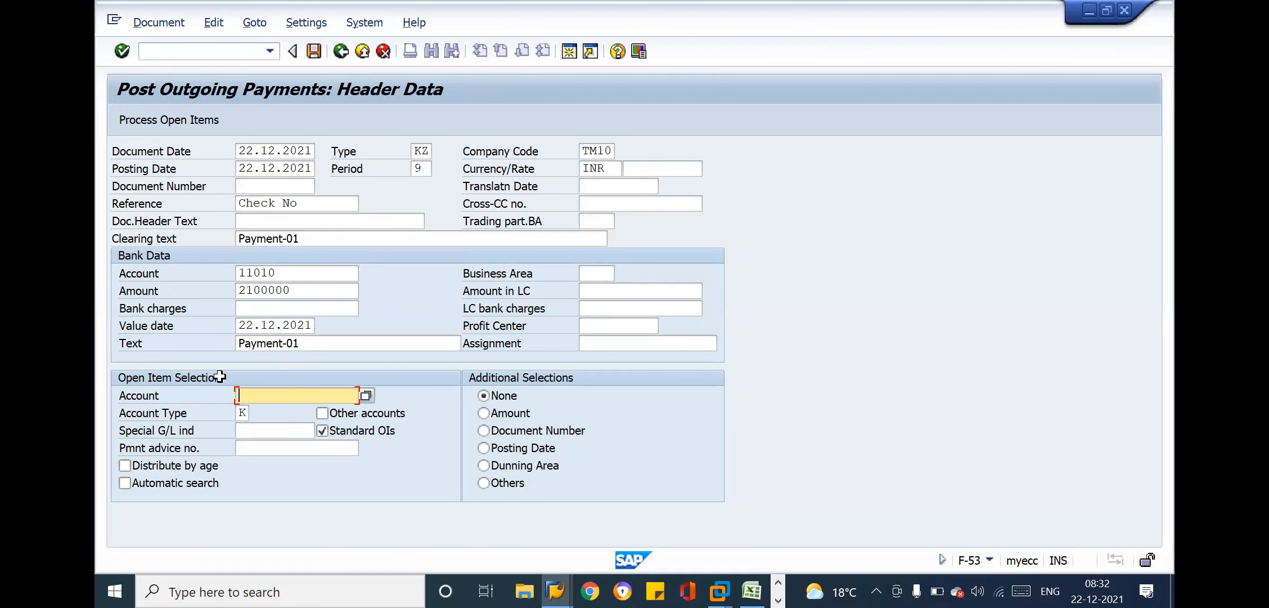
Compare the vendor's open invoices in the Vendor Line Item Display with the payment planned in the Excel sheet
key(alt+Tab)
key(alt+Tab)
key(Tab)
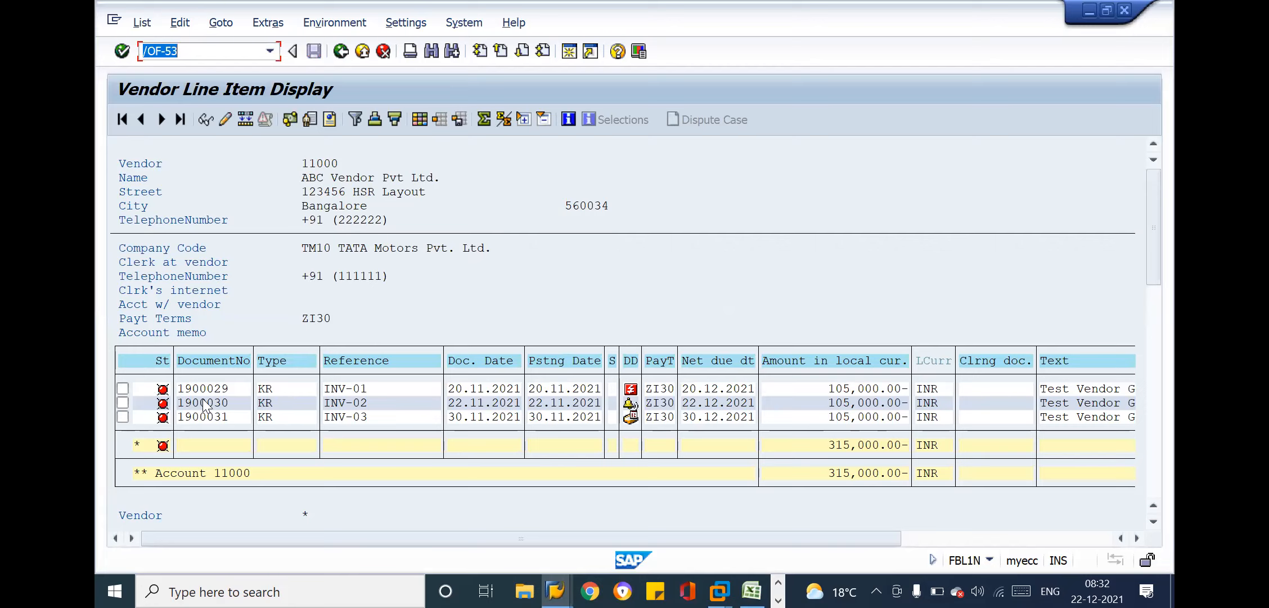
click(313, 167)
click(852, 411)
key(alt+Tab)
key(alt+Tab)
key(Tab)
key(alt+Tab)
key(alt+Tab)
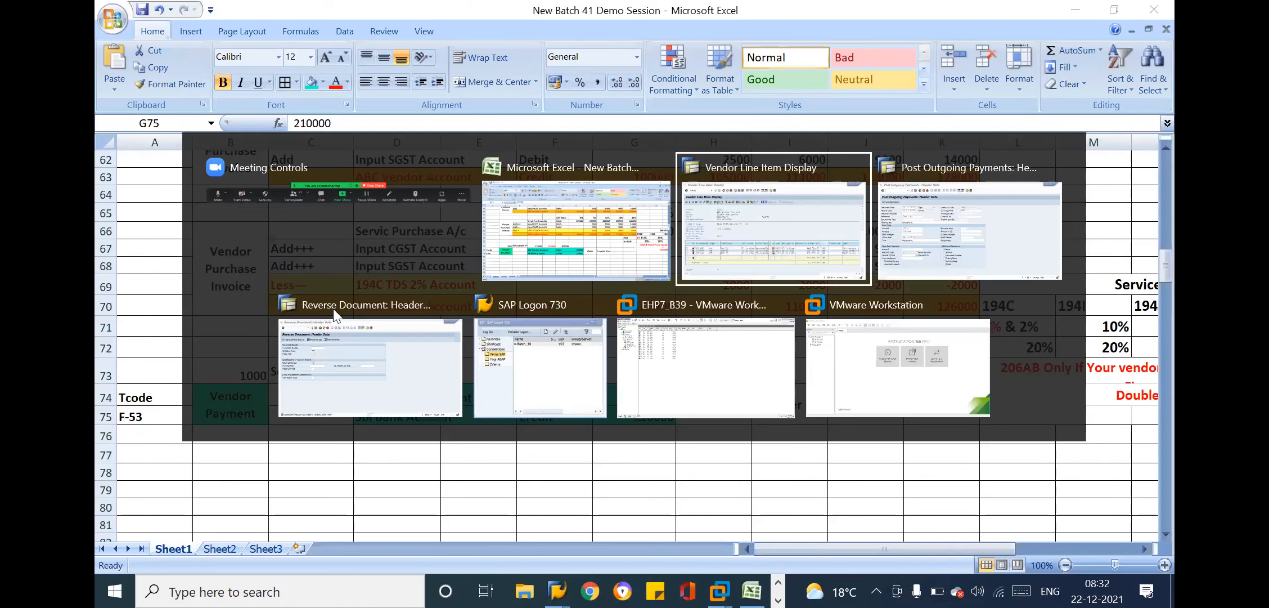
key(Tab)
click(288, 289)
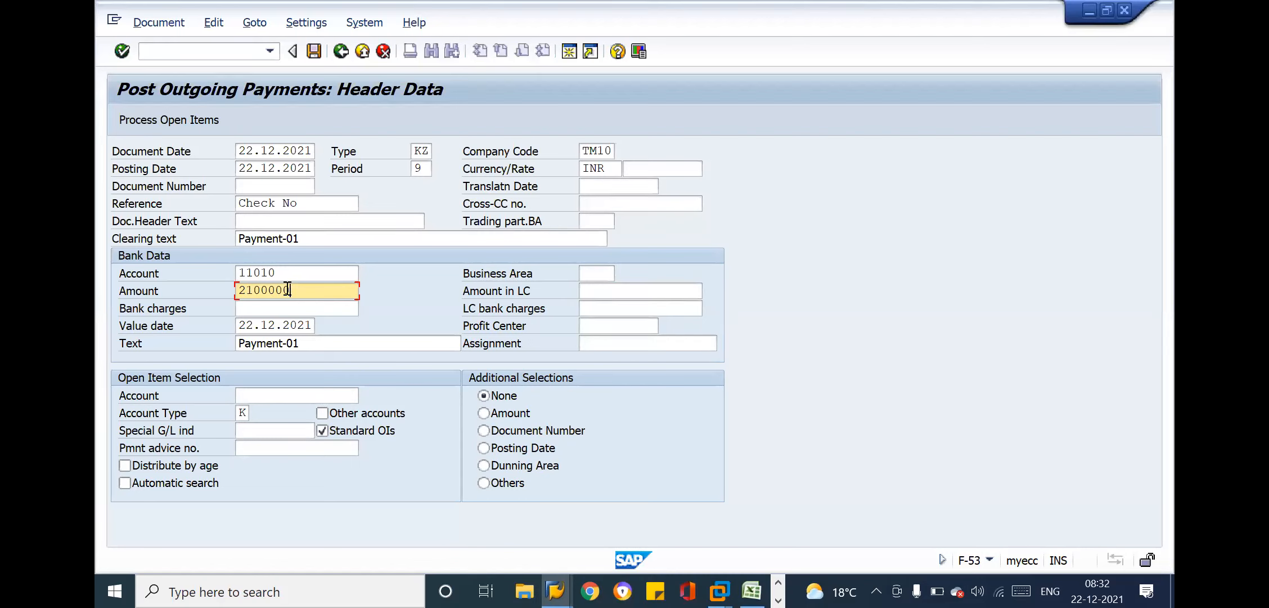
Enter a vendor account number under Open Item Selection and try to process its open items
click(270, 390)
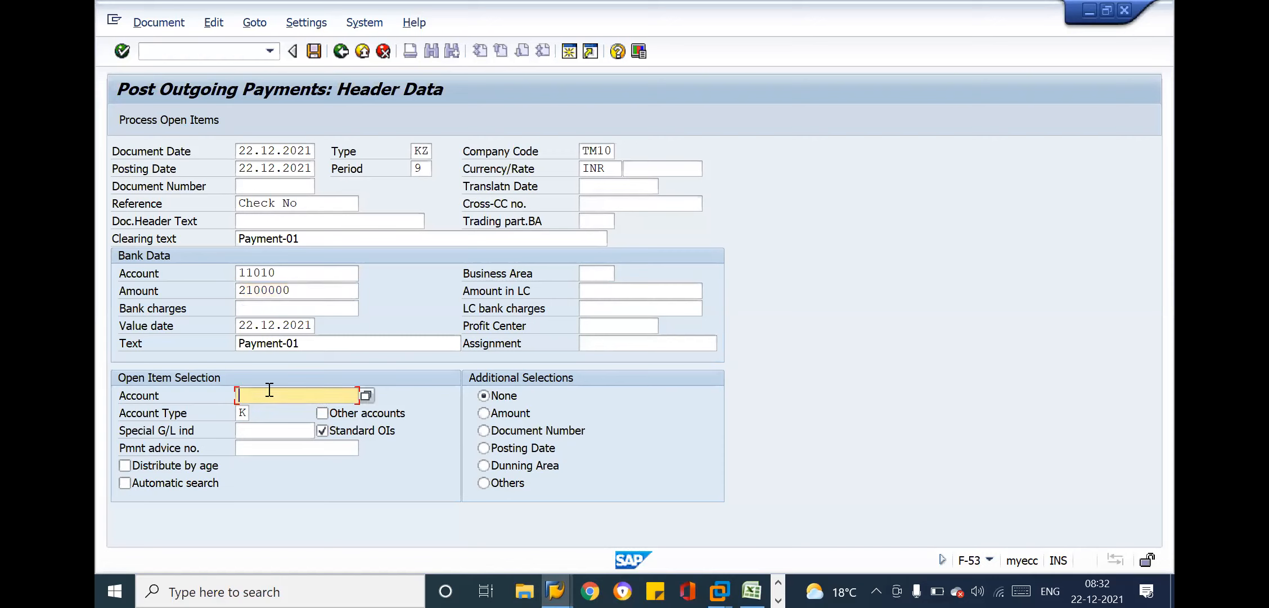
text(1)
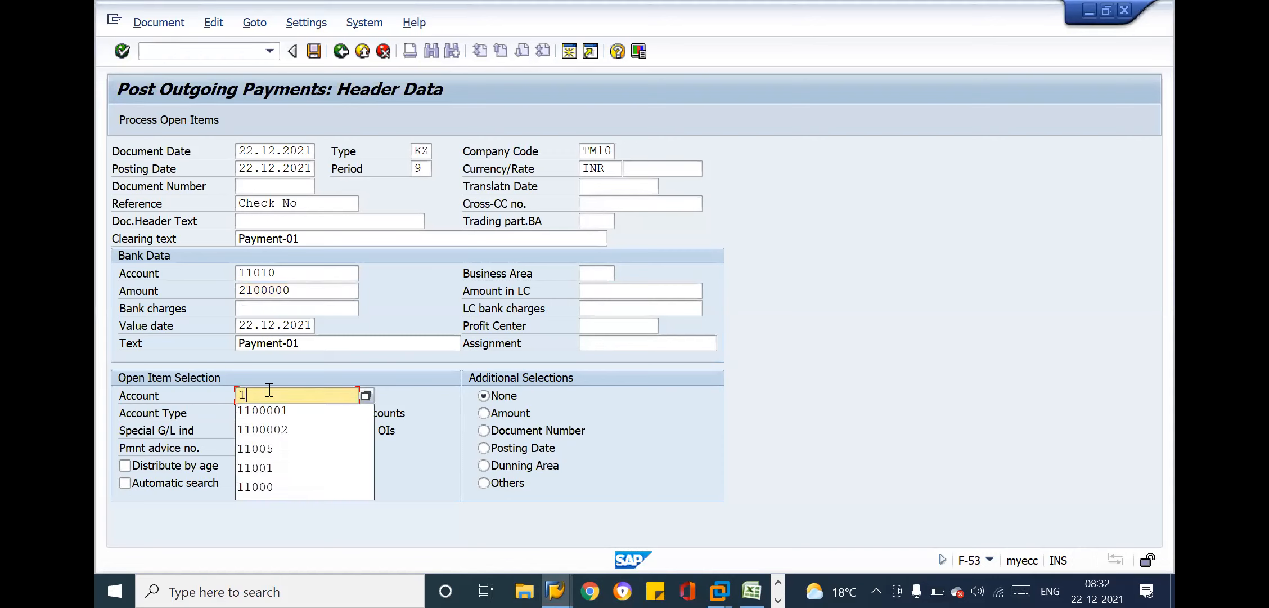
text(100)
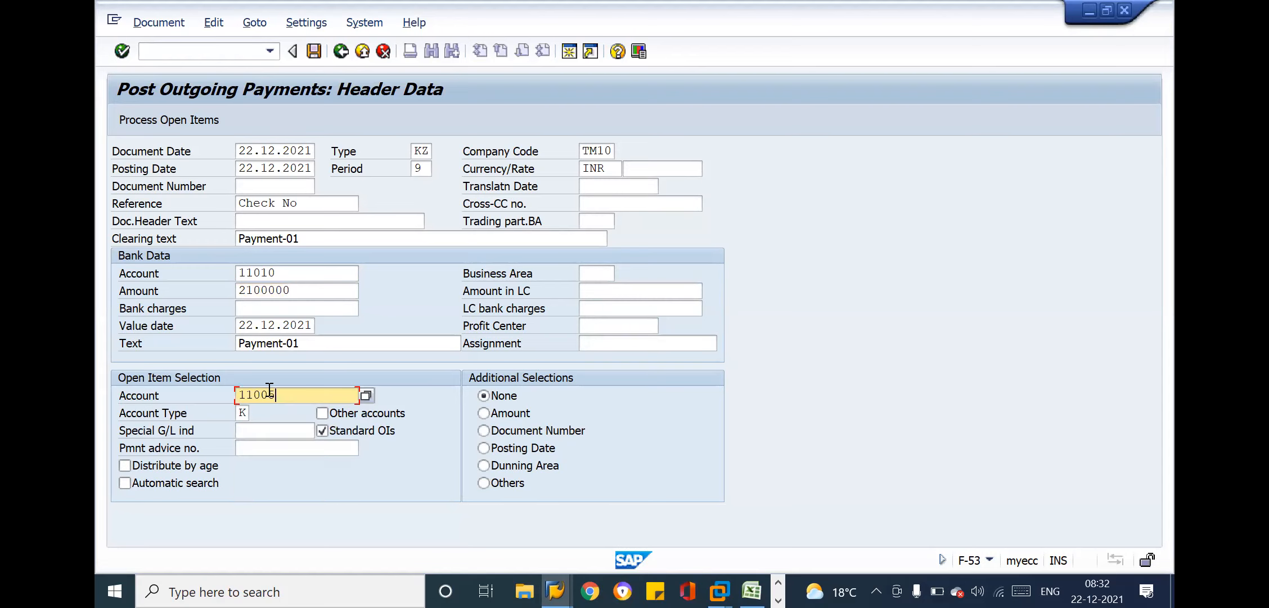
text(1)
click(178, 119)
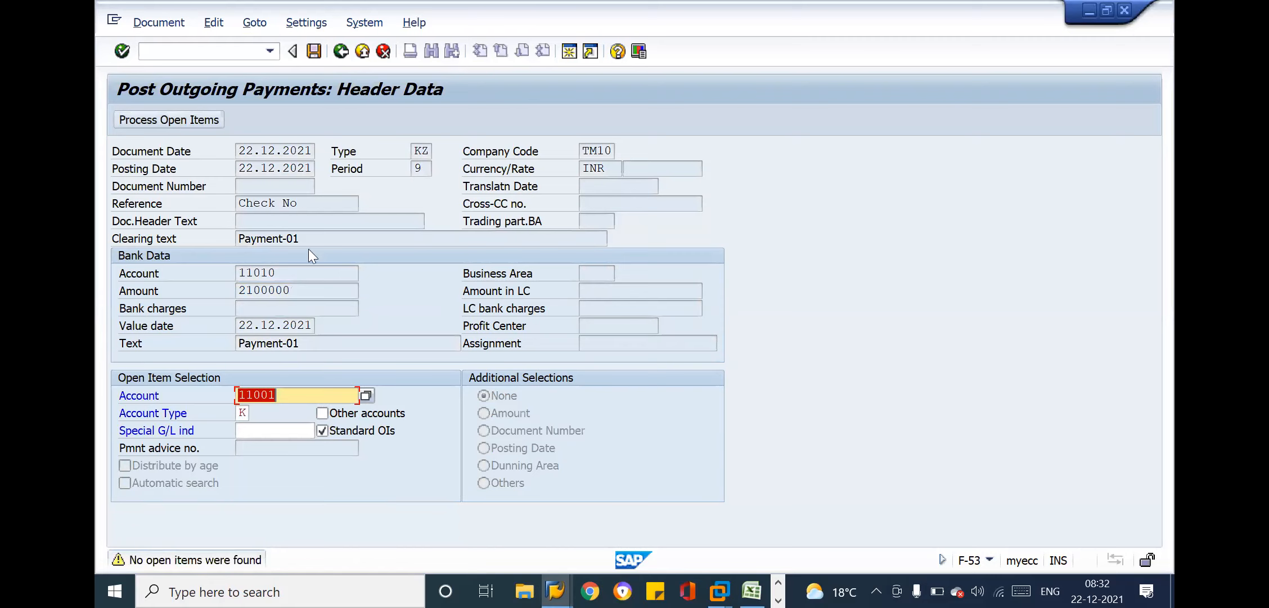
Try to process open items with a different, six-digit vendor account number
click(298, 396)
key(BackSpace)
text(01)
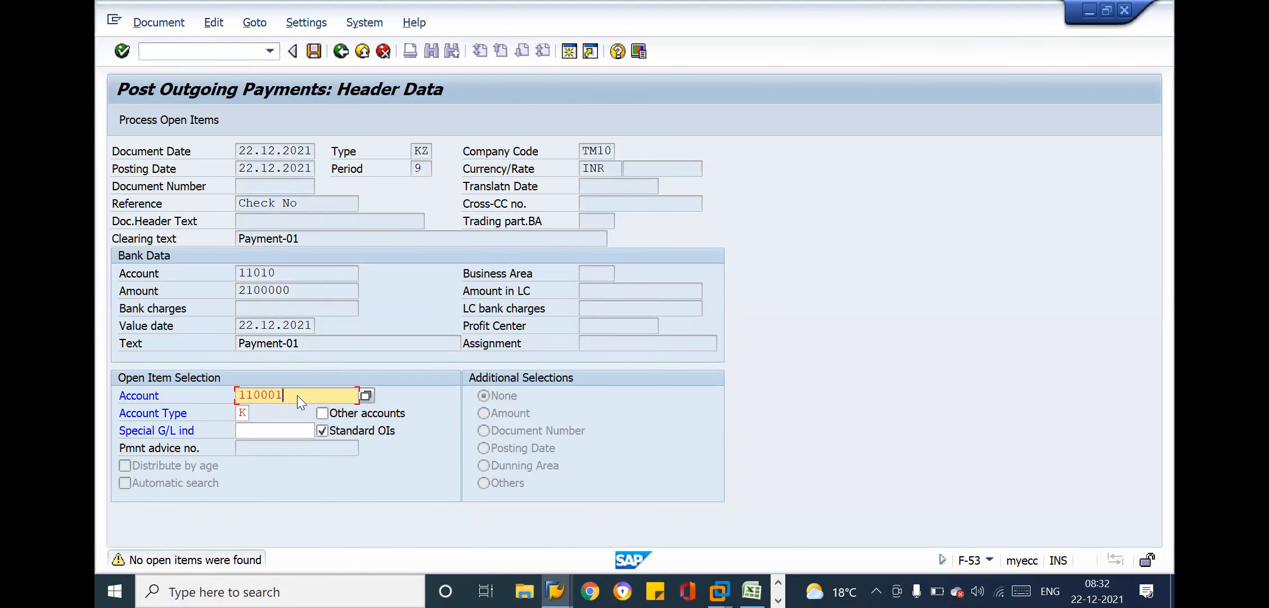
key(Return)
Check ABC Vendor Pvt Ltd.'s vendor account number in the Vendor Line Item Display and return to the payment entry
key(alt+Tab)
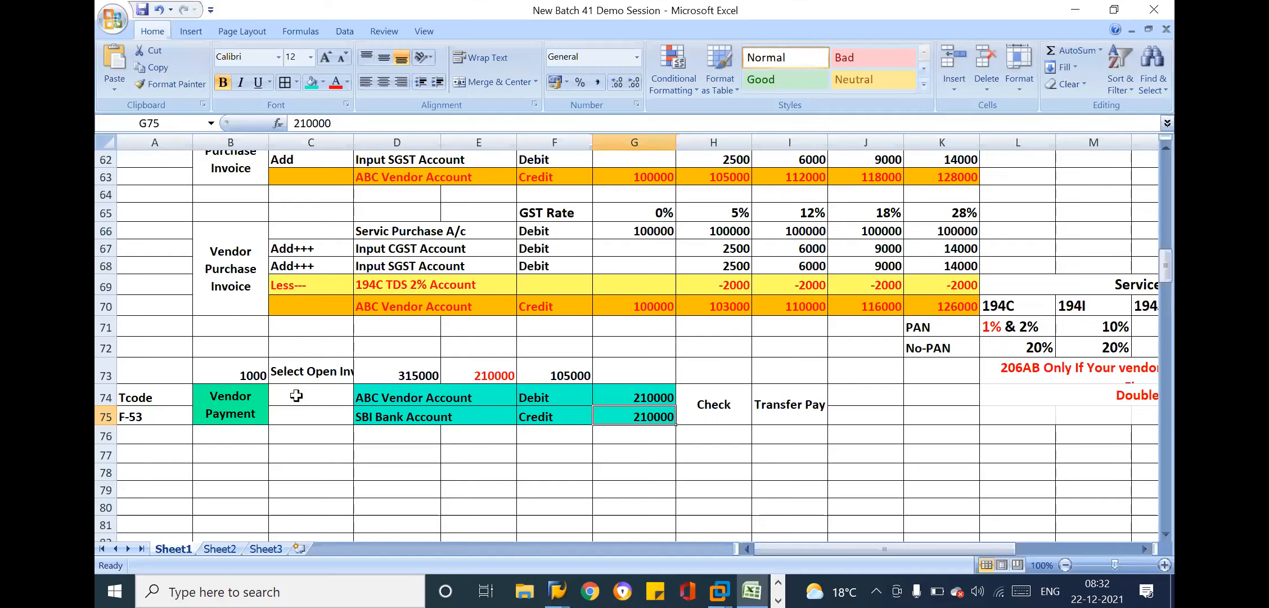
key(alt+Tab)
key(Tab)
key(alt+Tab)
key(Tab)
key(Tab)
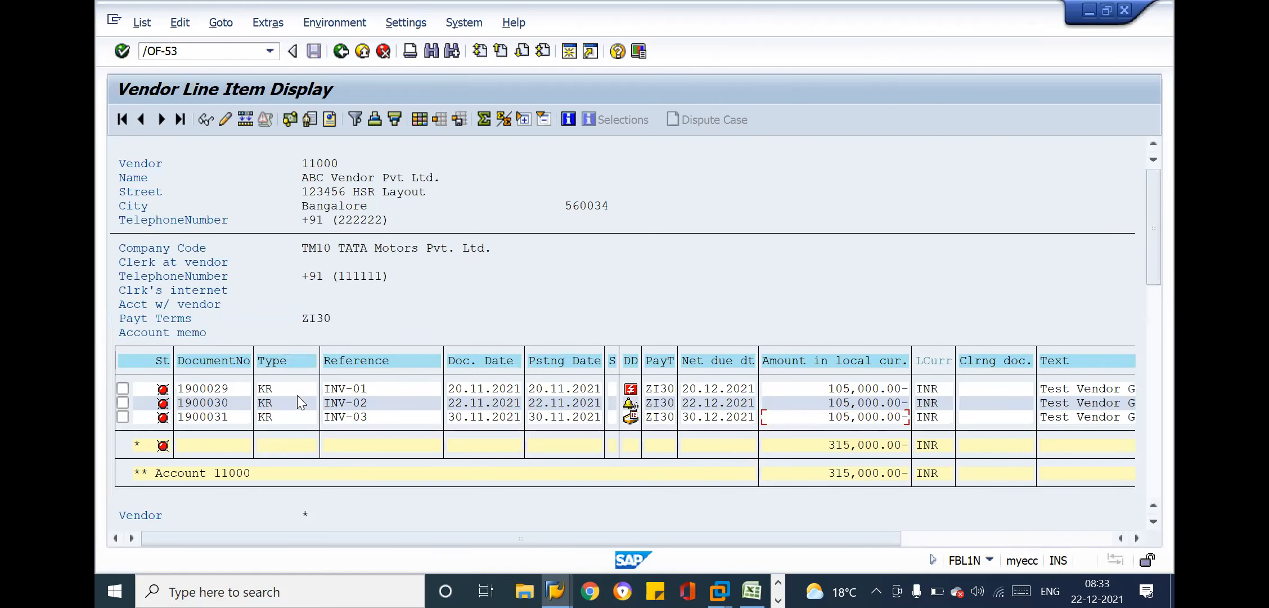
key(alt+Tab)
key(Tab)
key(Tab)
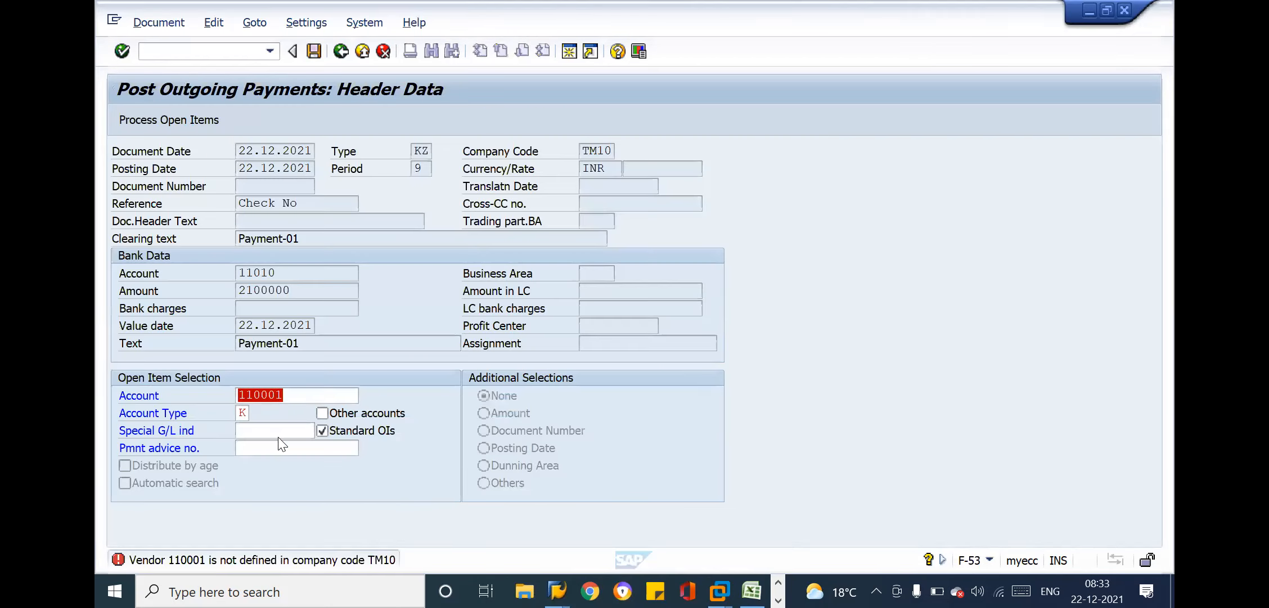
Correct the Open Item Selection account to ABC Vendor Pvt Ltd.'s vendor number and load its open items
click(298, 396)
key(BackSpace)
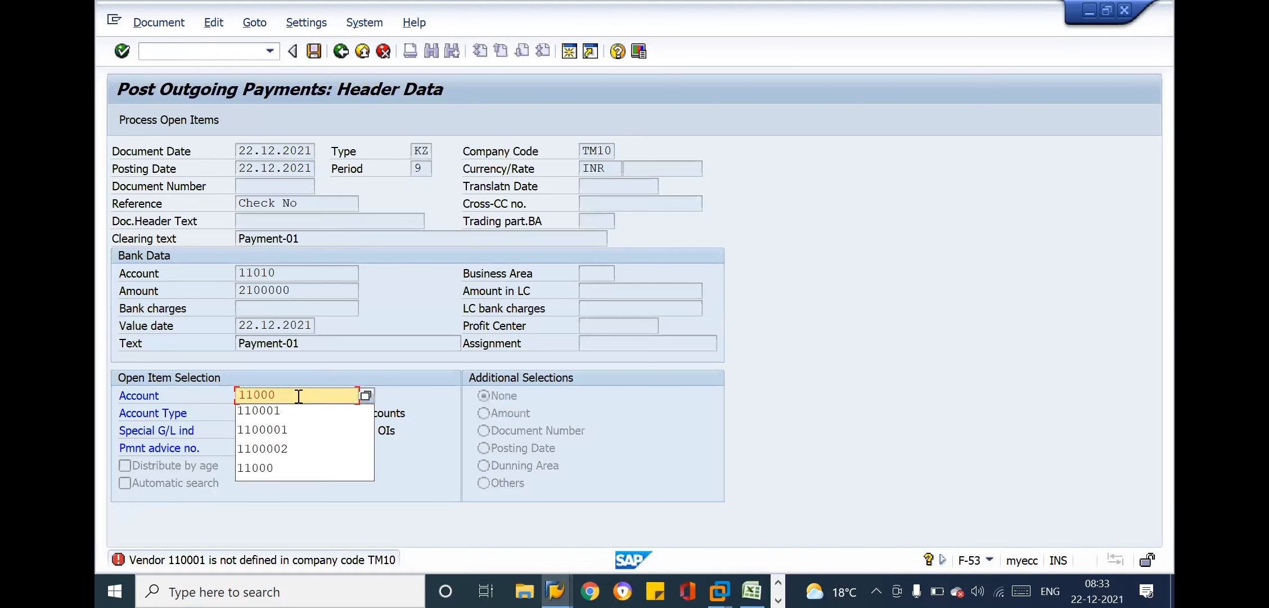
key(Return)
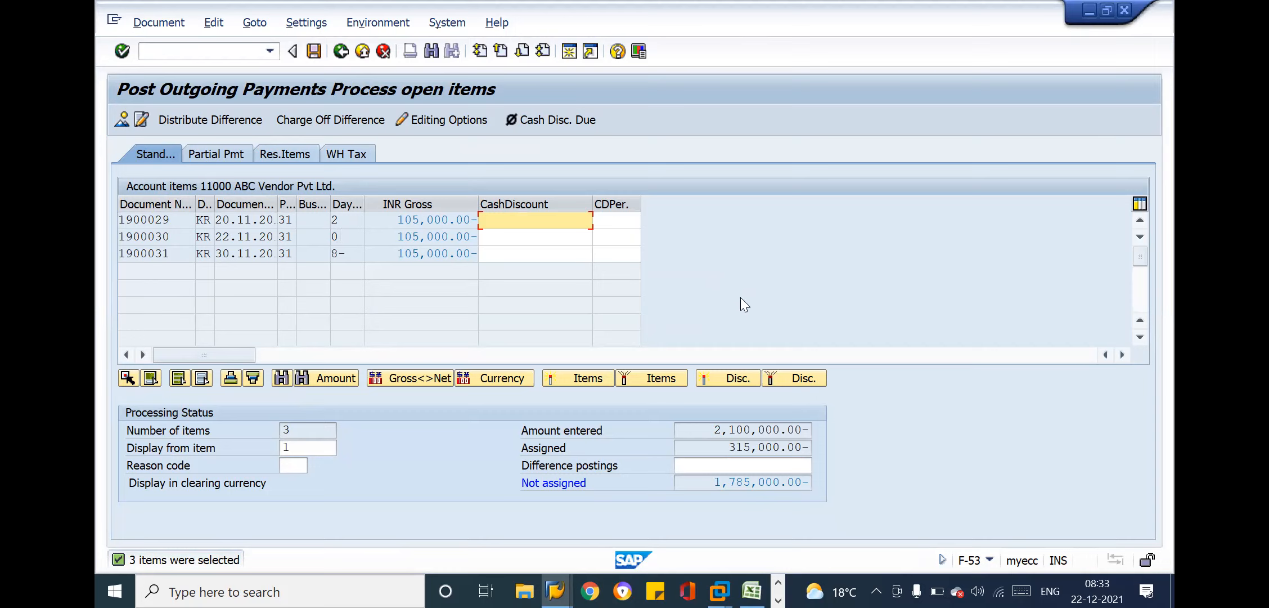
Examine the open invoices' document numbers, gross amounts and days in arrears, widening the days column to read its heading
click(170, 222)
drag(392, 216, 483, 212)
click(423, 221)
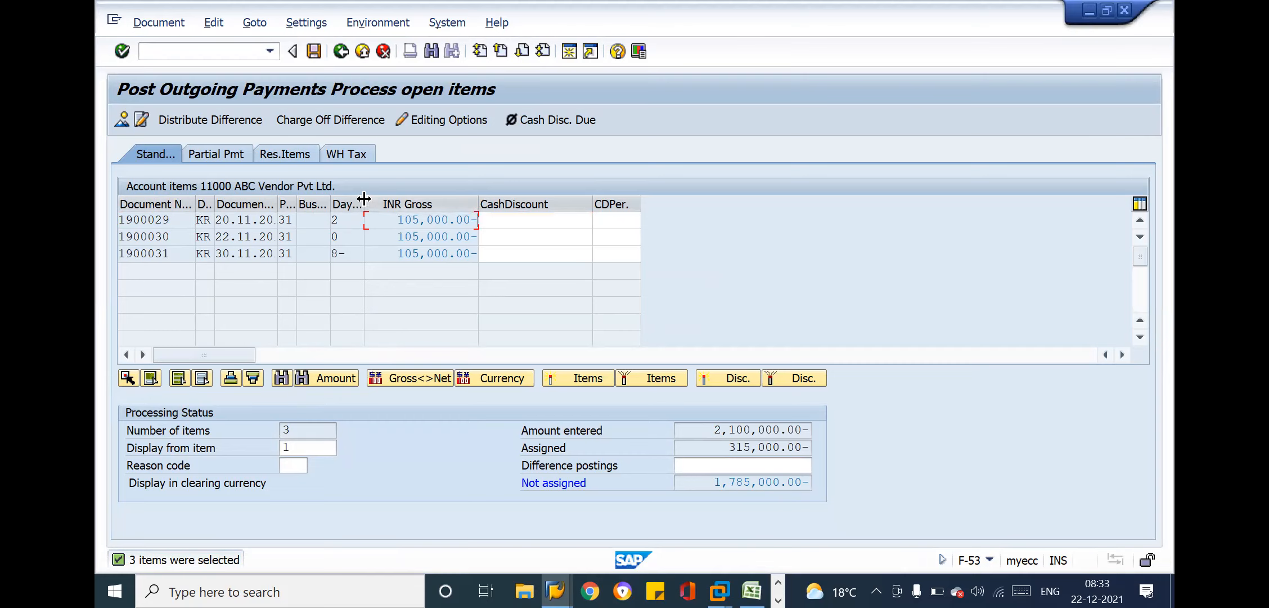
drag(364, 203, 386, 202)
click(366, 253)
click(442, 253)
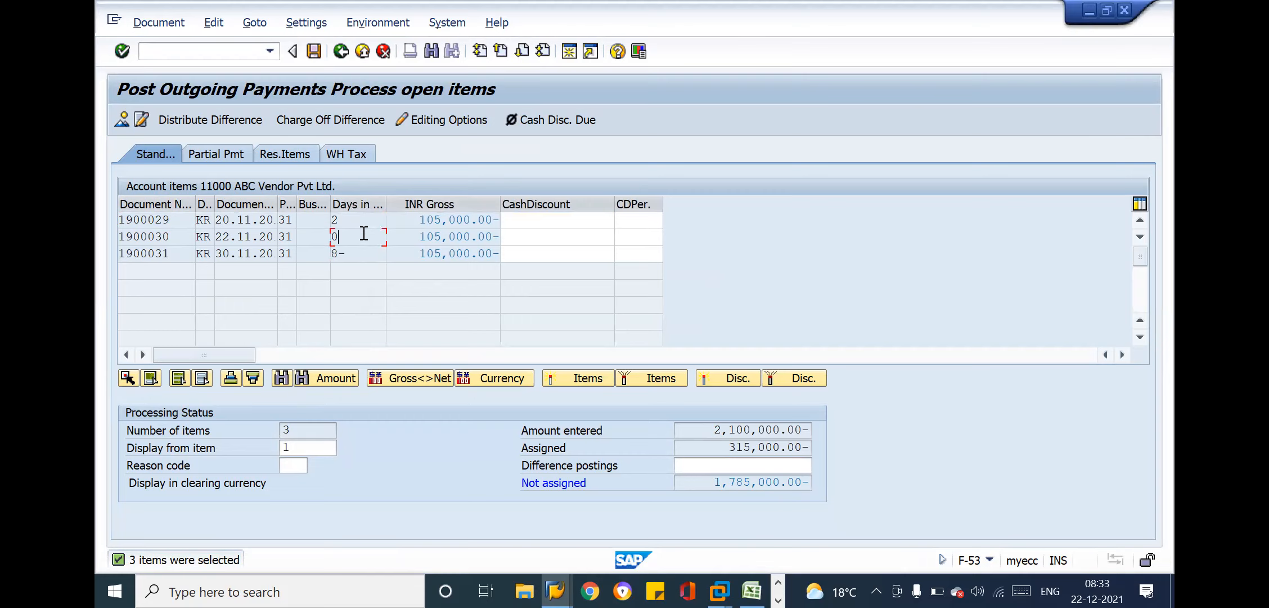
key(Up)
click(336, 219)
click(332, 254)
click(454, 249)
Deactivate the invoice dated 30.11.2021, keeping only the two earlier invoices assigned to the payment
drag(419, 220, 502, 238)
click(502, 237)
drag(421, 224, 503, 244)
click(434, 253)
double_click(456, 253)
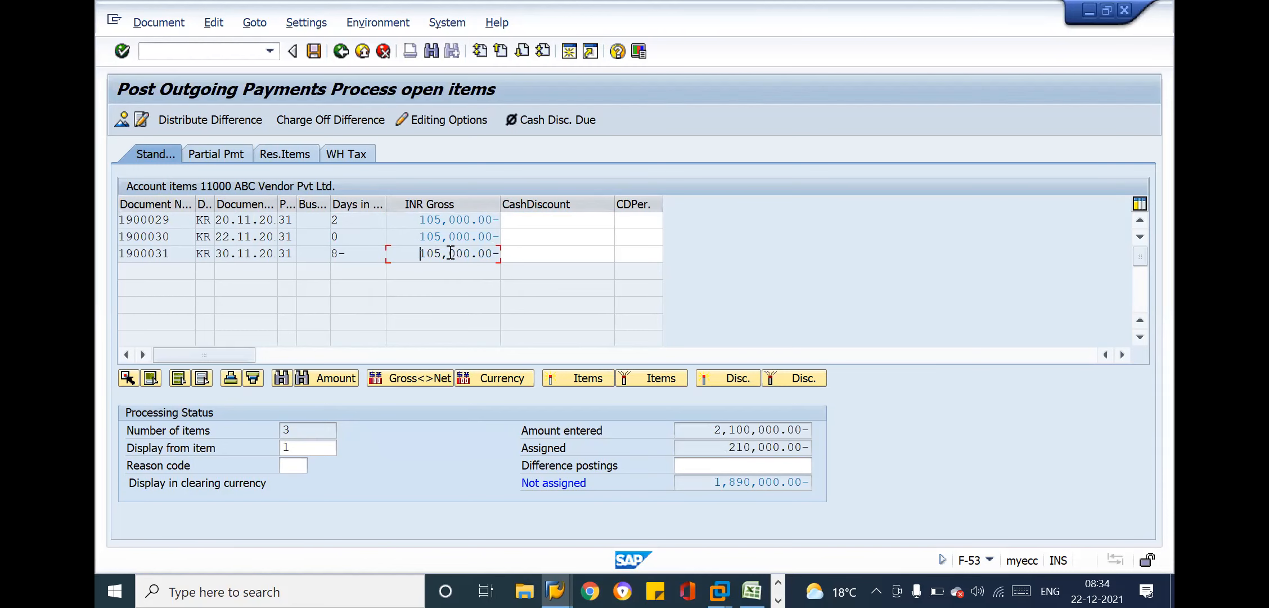
Review the invoices' gross amounts and compare the payment's entered, assigned and not assigned amounts
drag(418, 253, 508, 256)
click(508, 257)
drag(418, 218, 507, 216)
click(507, 215)
drag(413, 239, 504, 236)
click(504, 236)
drag(715, 430, 816, 427)
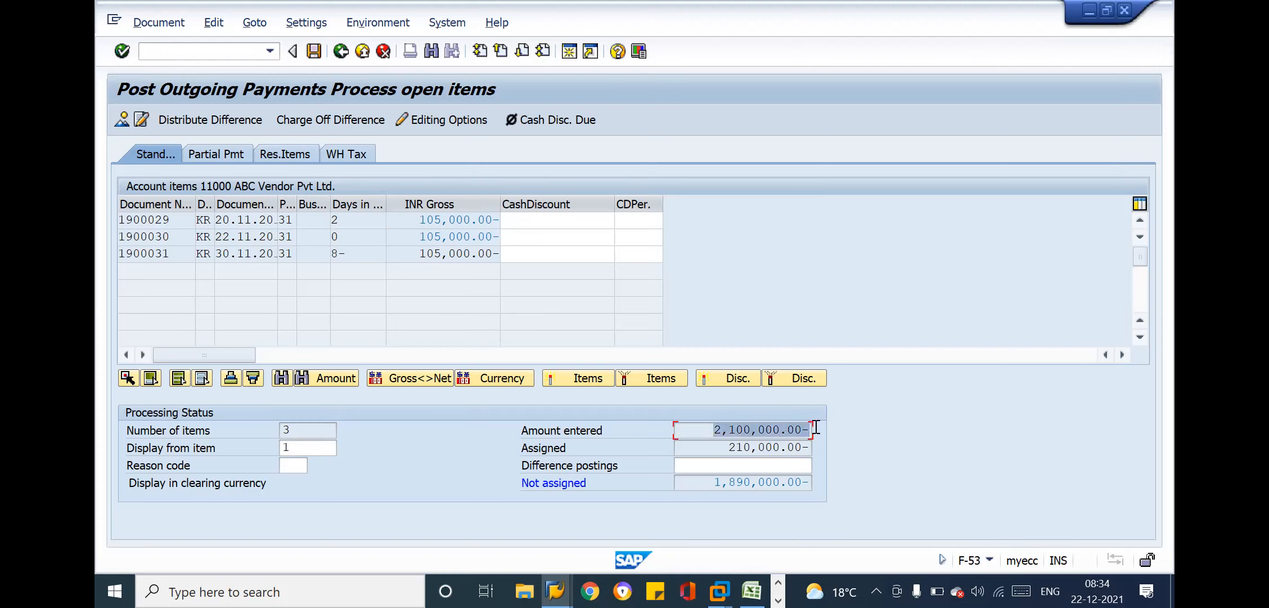
drag(729, 446, 806, 447)
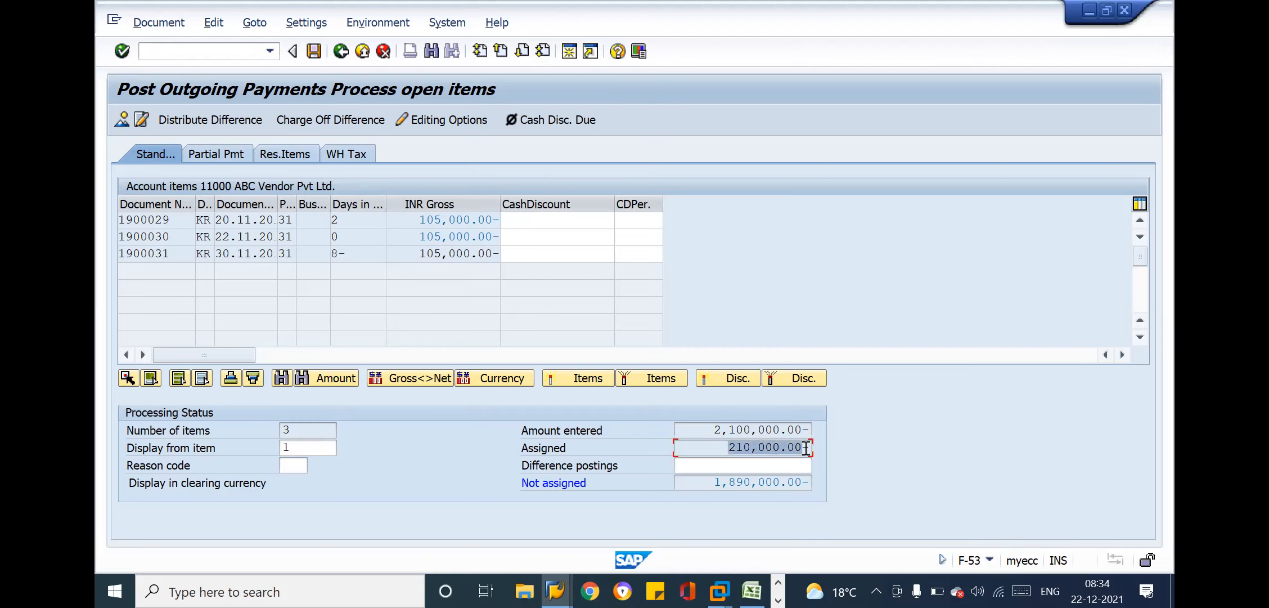
click(805, 448)
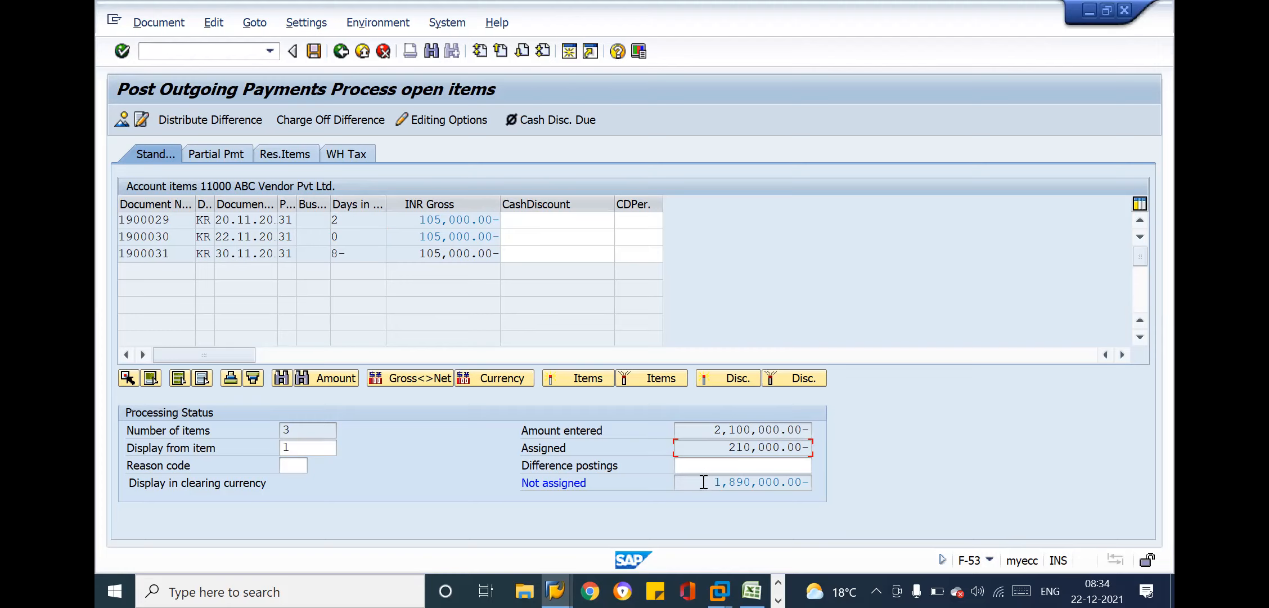
drag(703, 482, 819, 478)
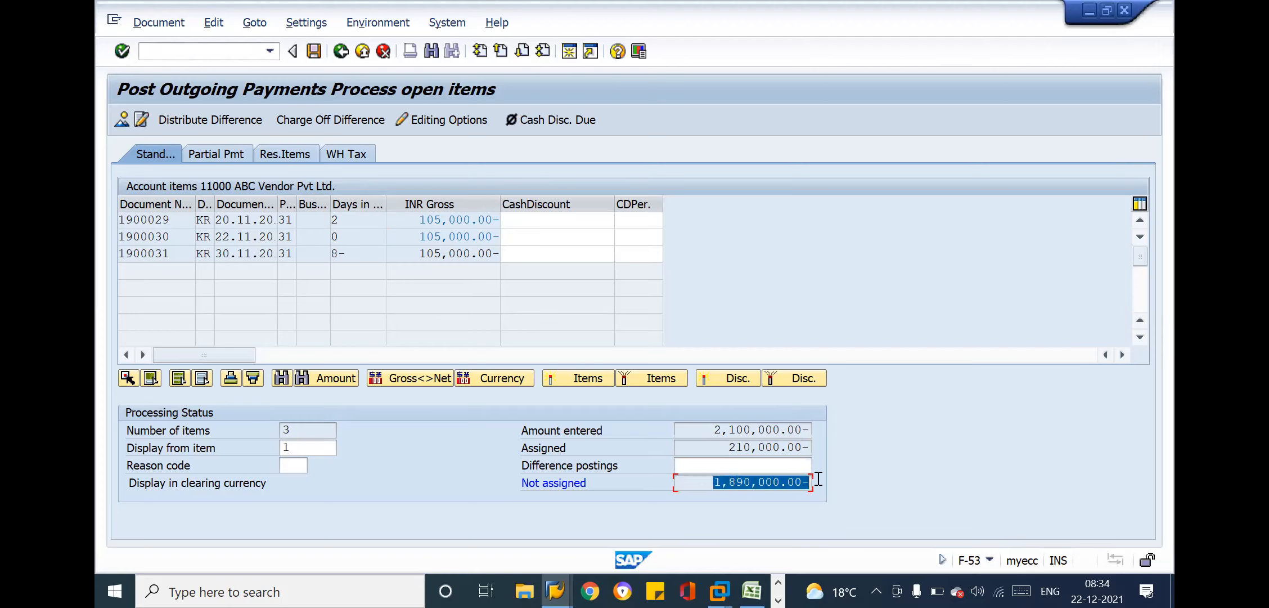
click(818, 478)
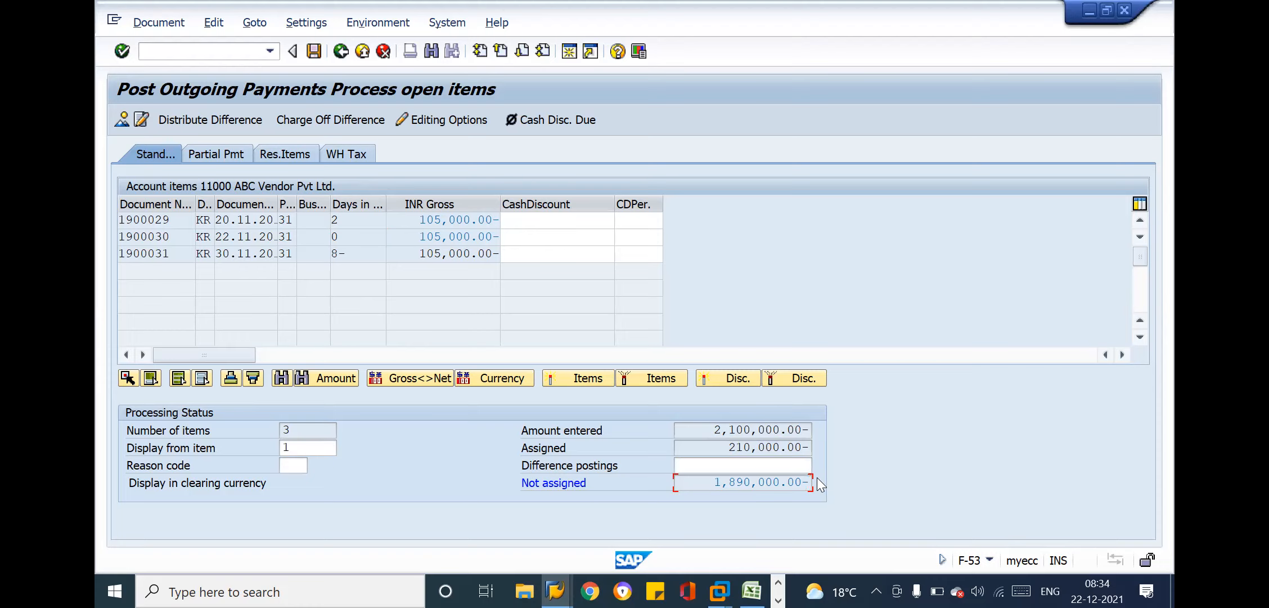
Try to post the payment, check the partial payment amounts and return to the standard open item view
click(313, 50)
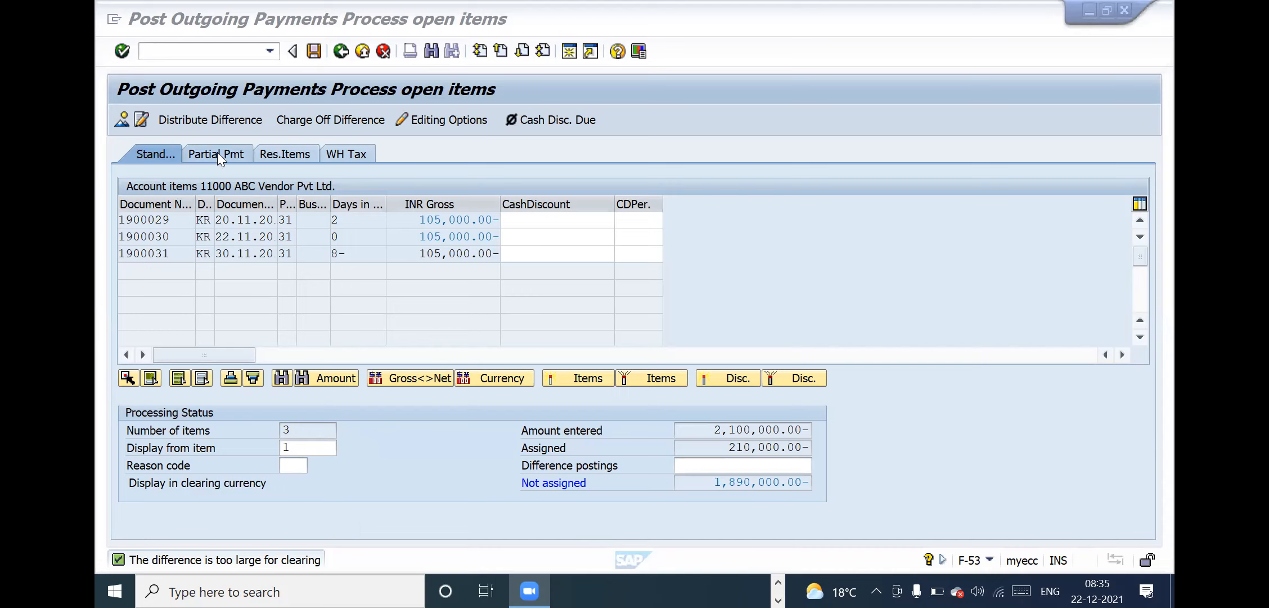
click(157, 150)
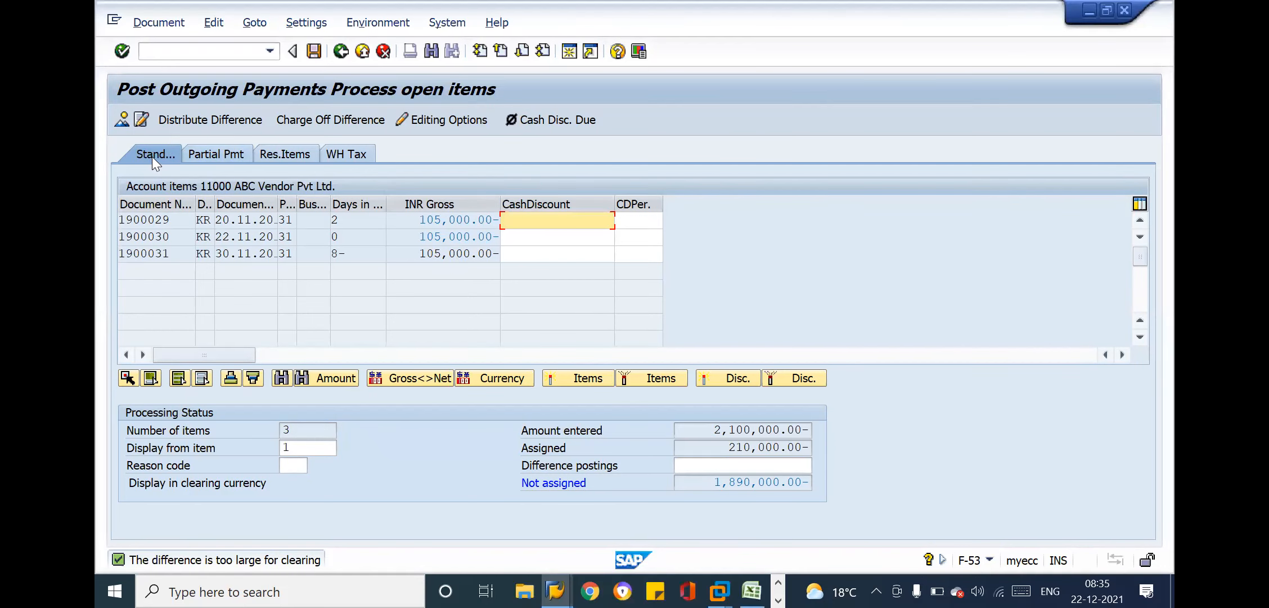
click(201, 153)
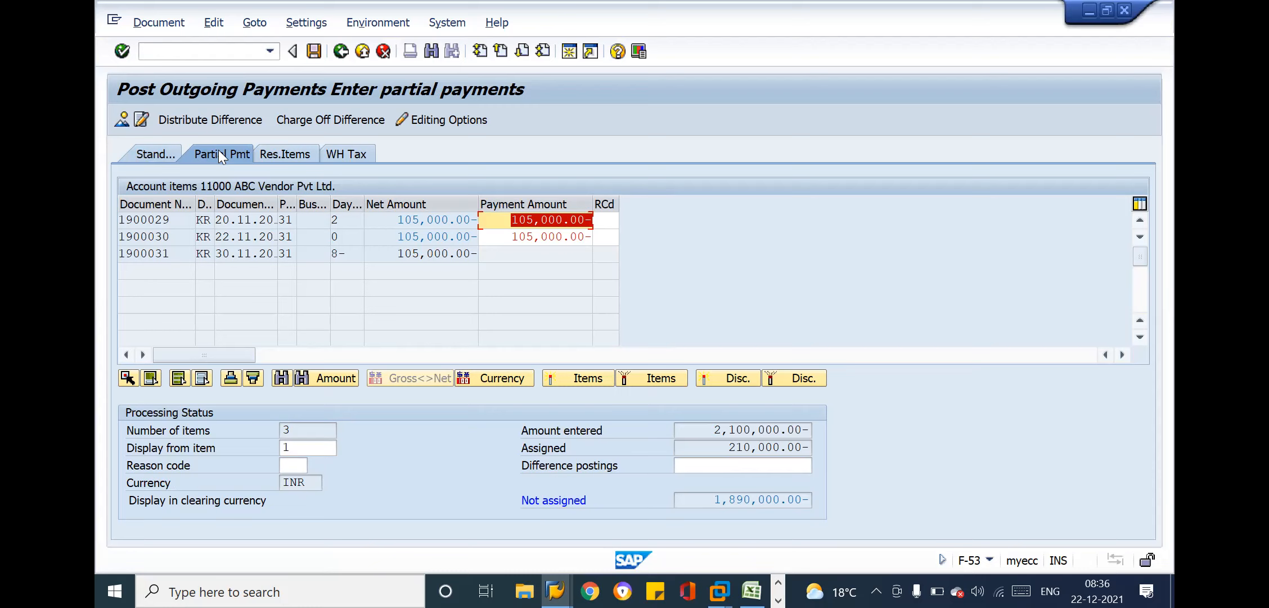
click(157, 153)
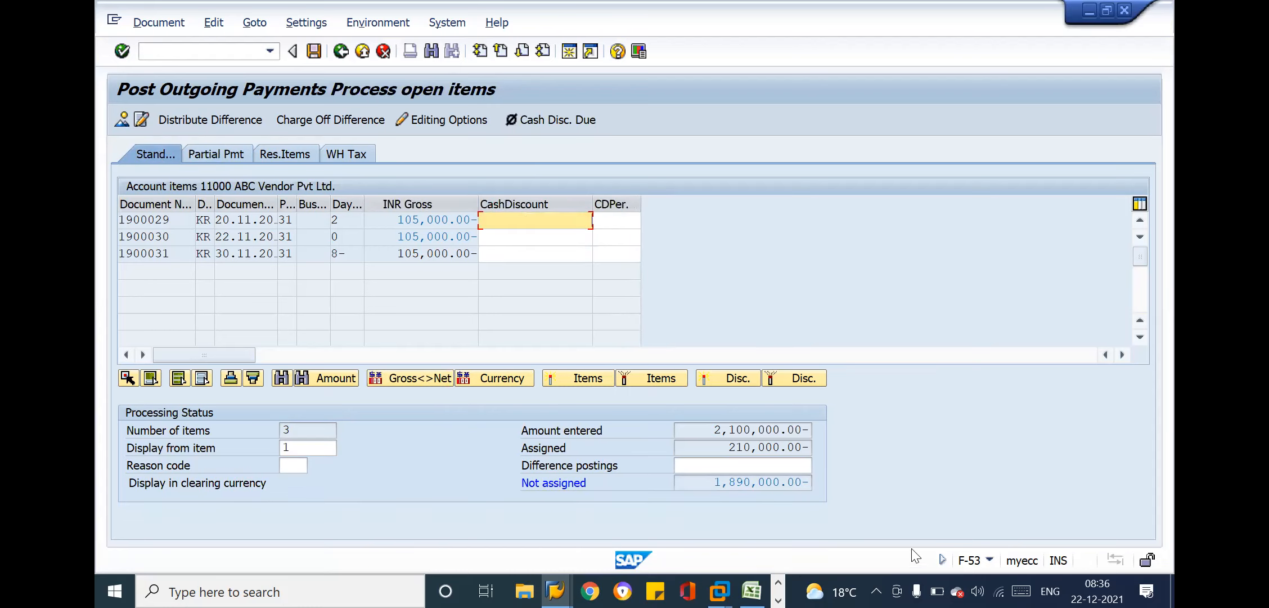
Compare the payment's not assigned amount with the partial payment amounts, ending in the standard open item view
click(732, 483)
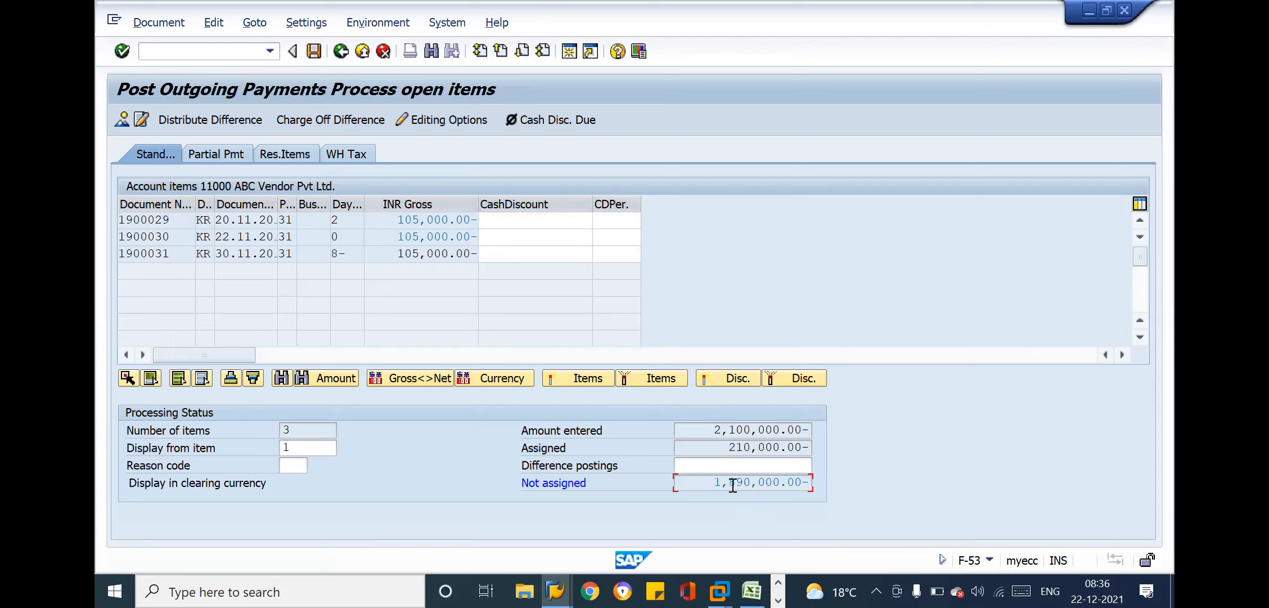
click(201, 152)
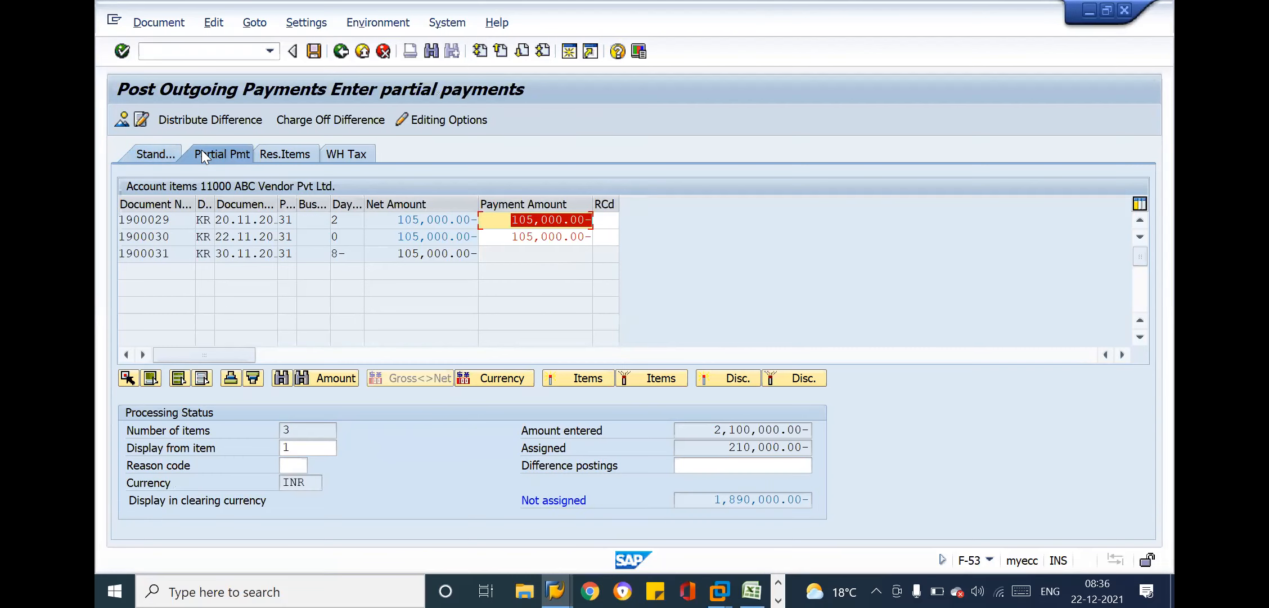
click(145, 158)
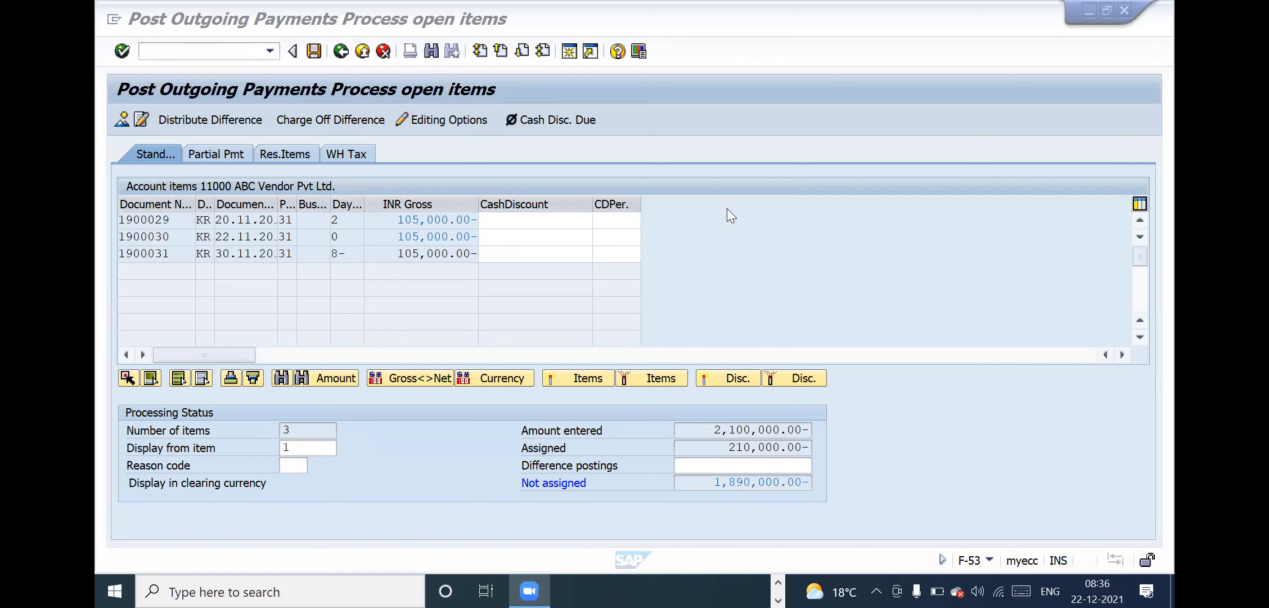
click(574, 233)
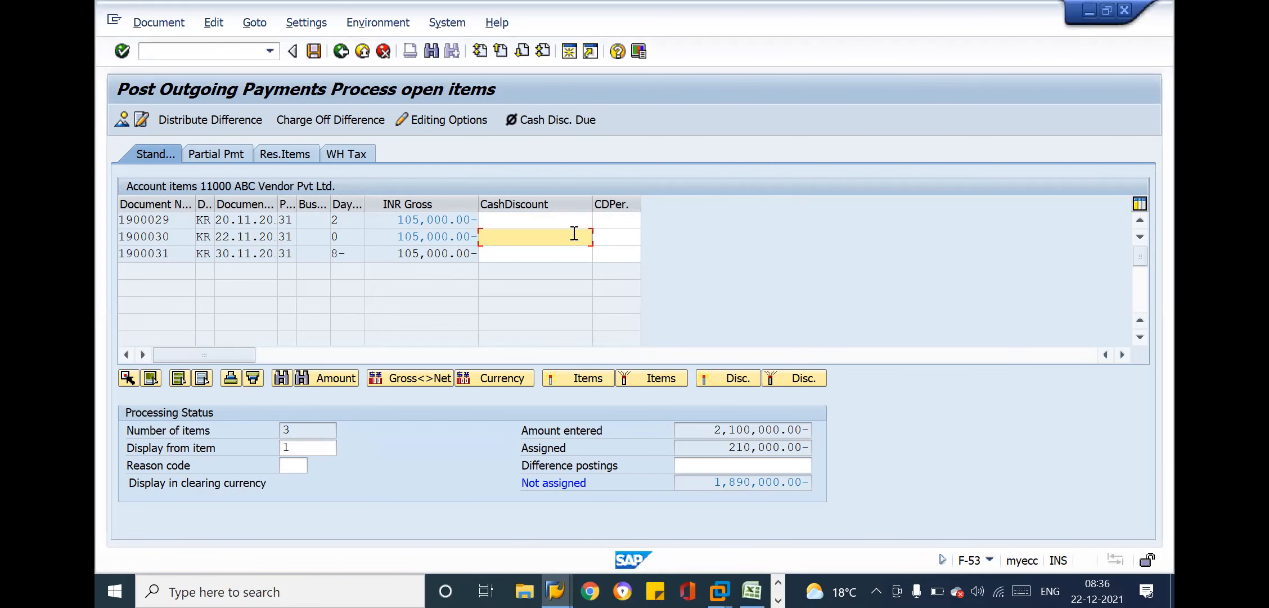
Switch to the New Batch 41 Demo Session workbook in Excel and complete cell A74 to read "Tcode = F-53"
key(alt+Tab)
key(alt+Tab)
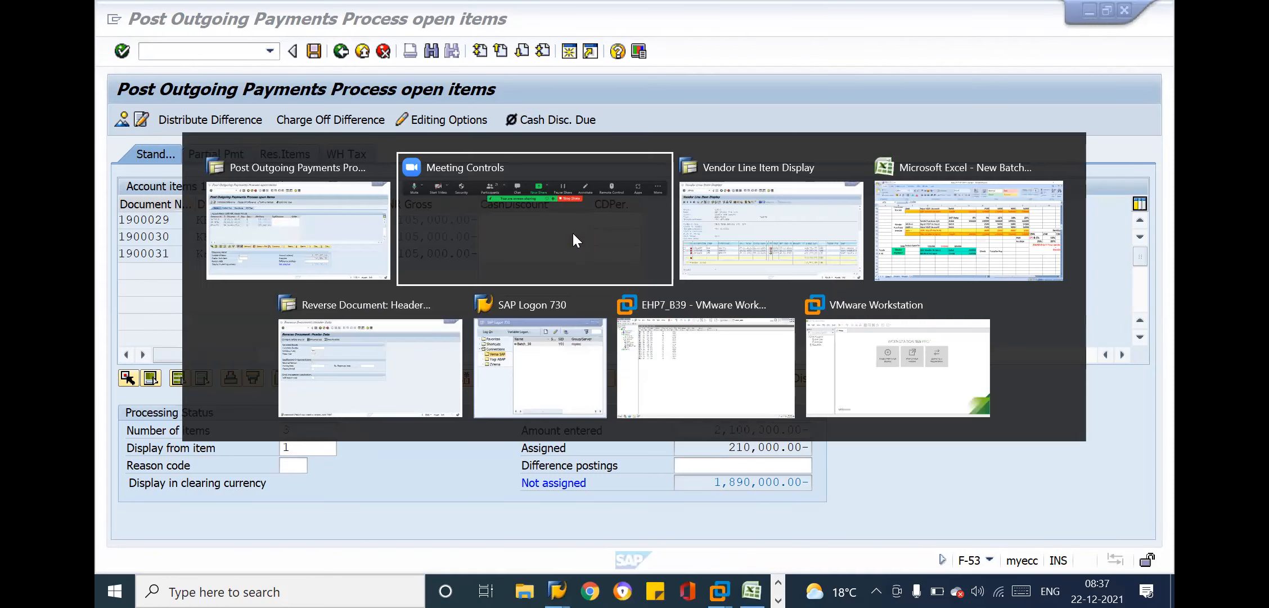
key(alt+Tab)
click(211, 344)
click(165, 417)
key(Down)
key(Down)
key(Down)
key(Down)
key(Down)
key(Down)
key(Down)
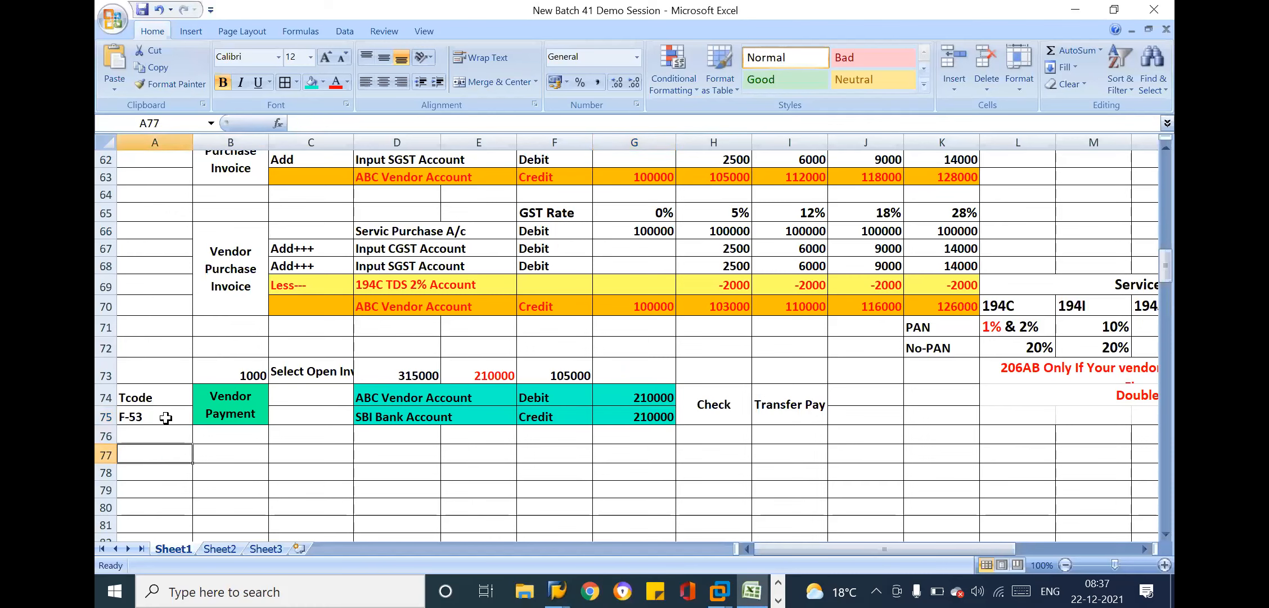
click(147, 380)
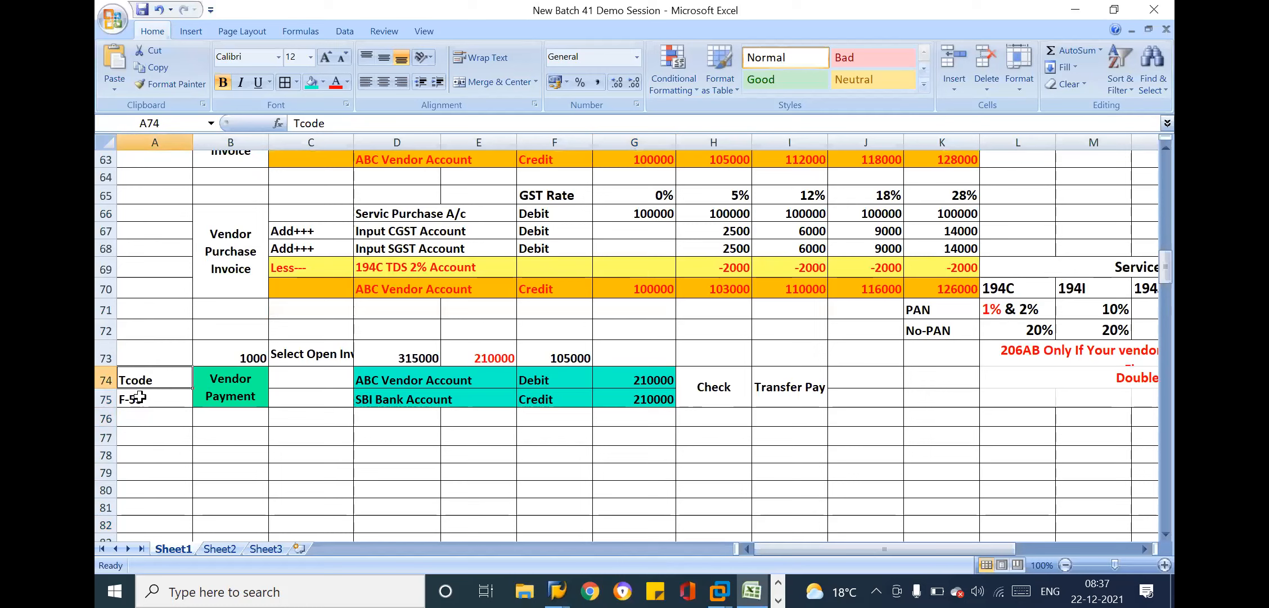
double_click(169, 383)
text(= f)
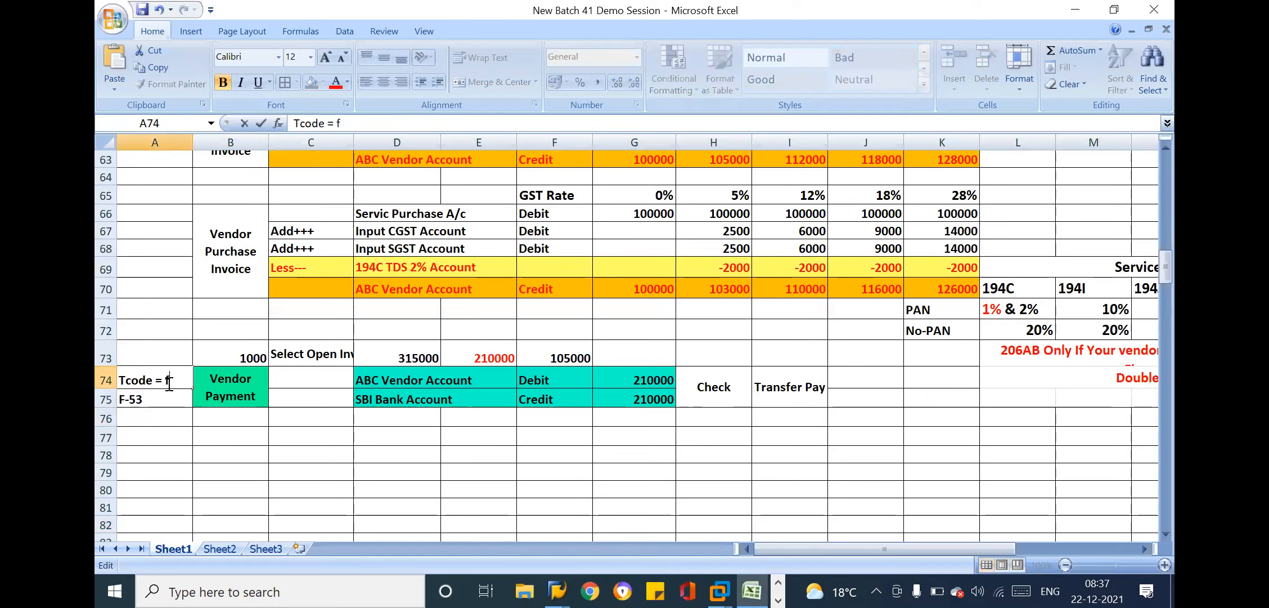
key(BackSpace)
text(F-53)
key(Return)
Replace the content of cell A75 with "Manual Payment", widening column A to fit, and save the workbook
key(BackSpace)
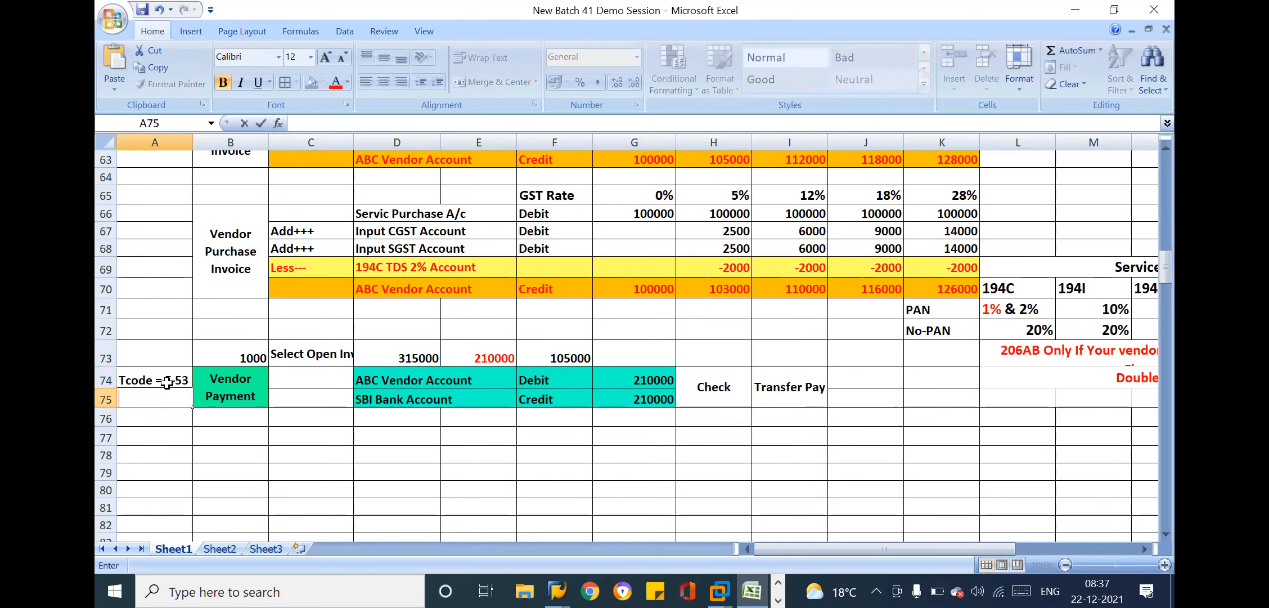
text(Manual Payment)
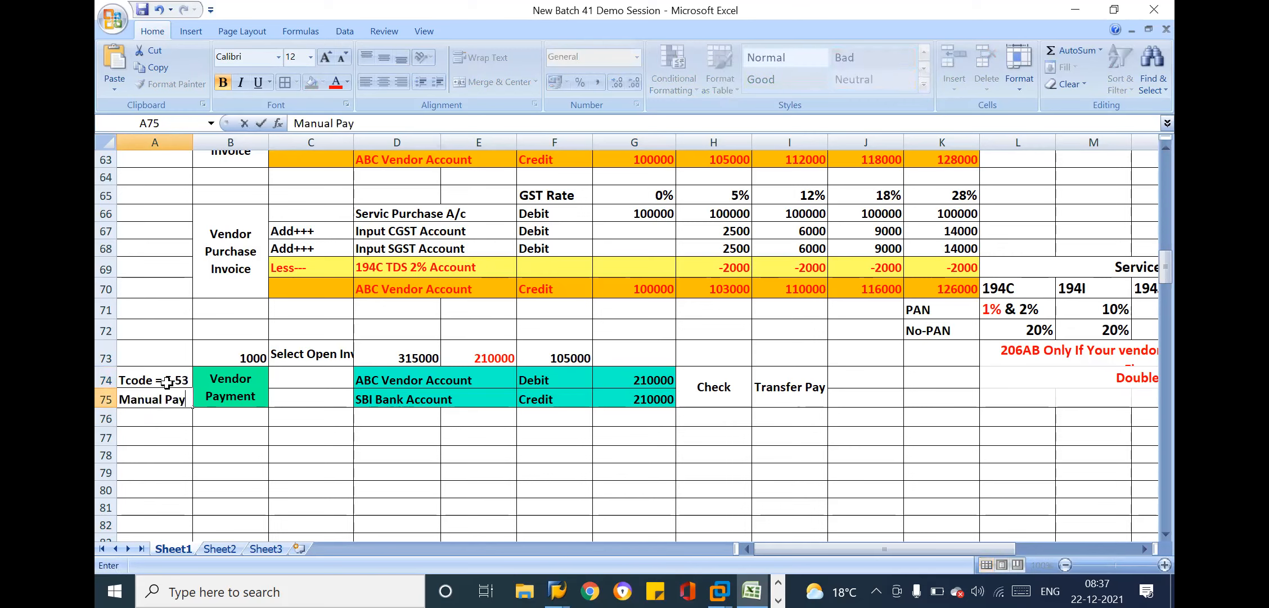
key(Return)
click(175, 397)
drag(193, 141, 226, 142)
key(ctrl+s)
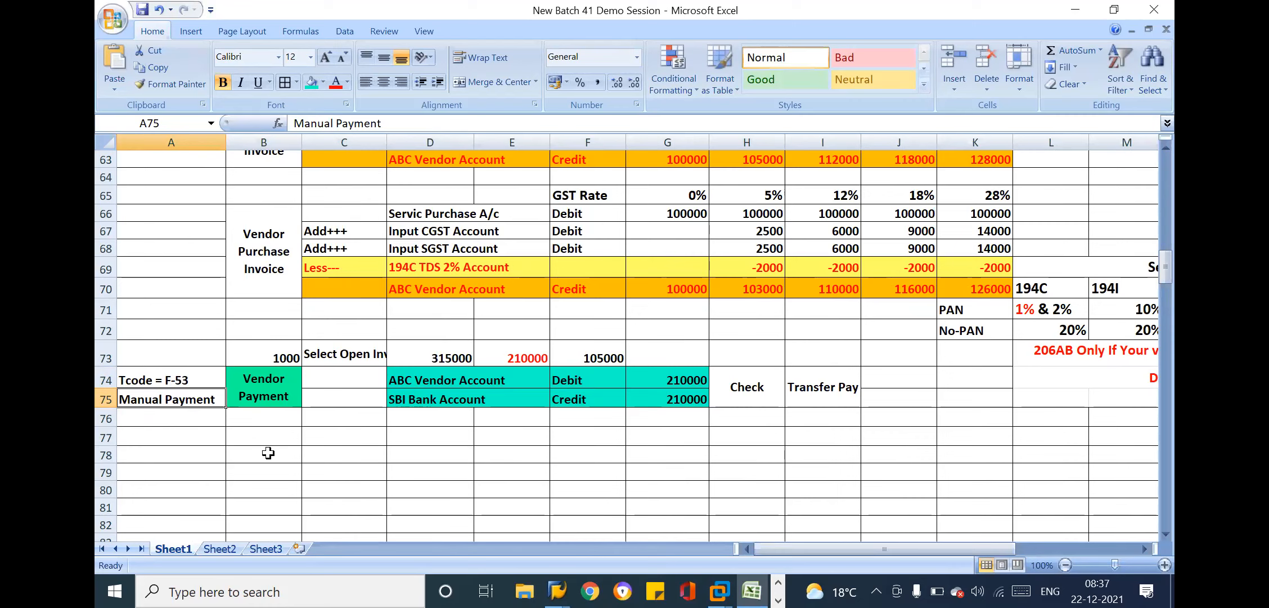
click(269, 460)
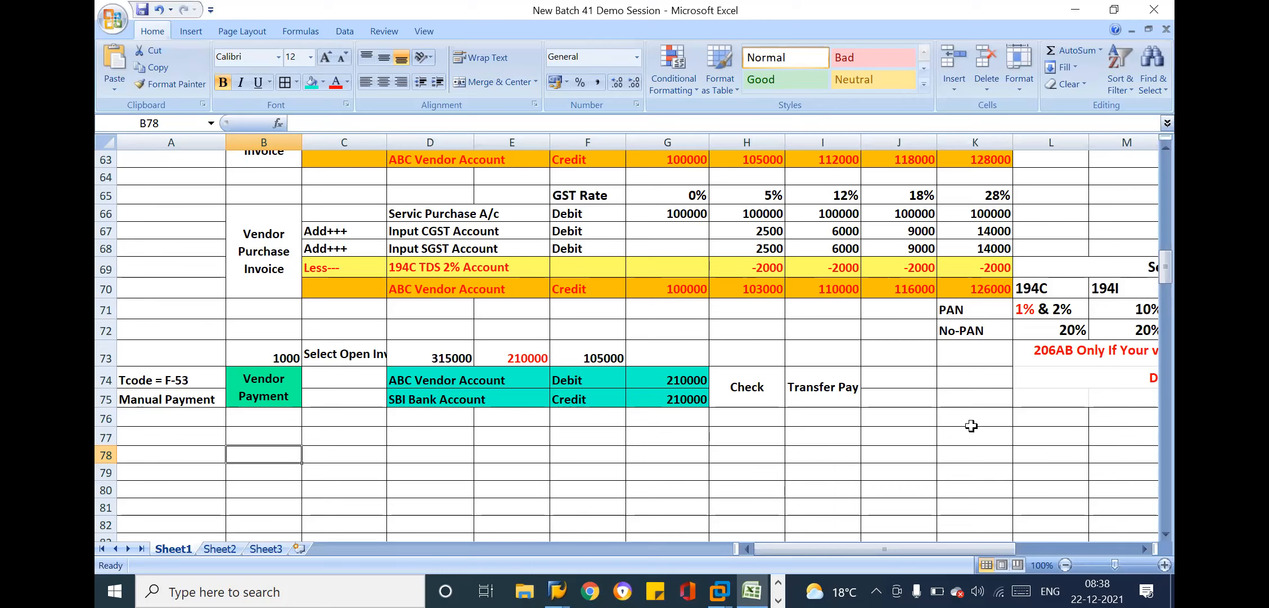
Enter the amount 100000 in cell K74, beside the vendor payment entry
click(908, 375)
click(947, 379)
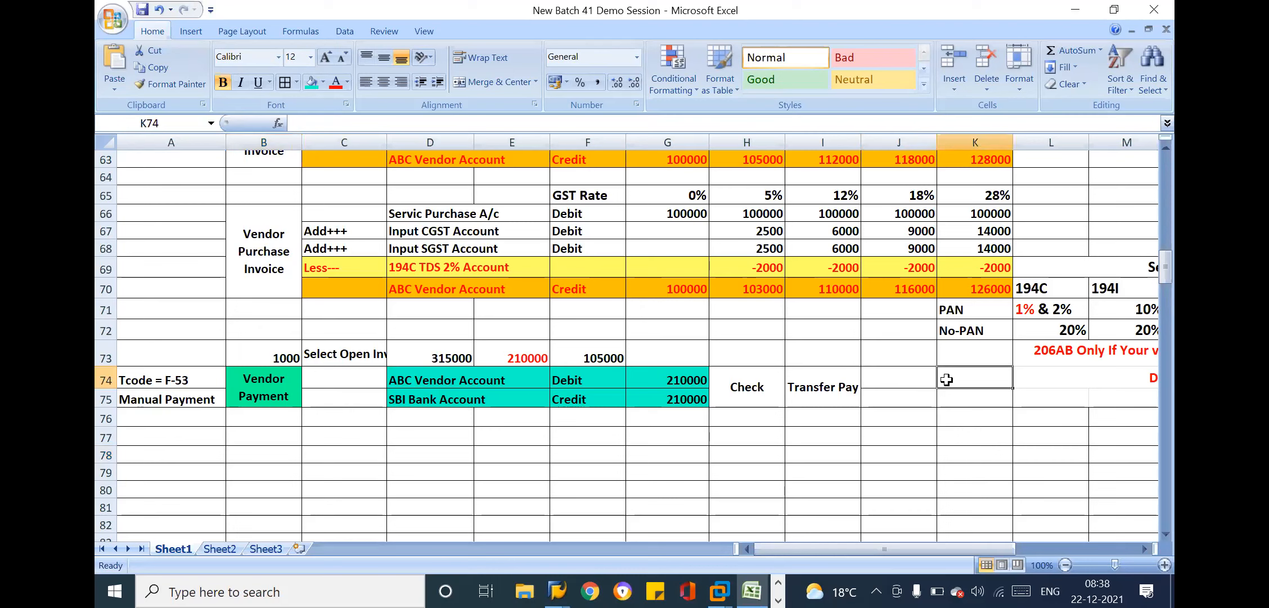
text(100000)
key(Return)
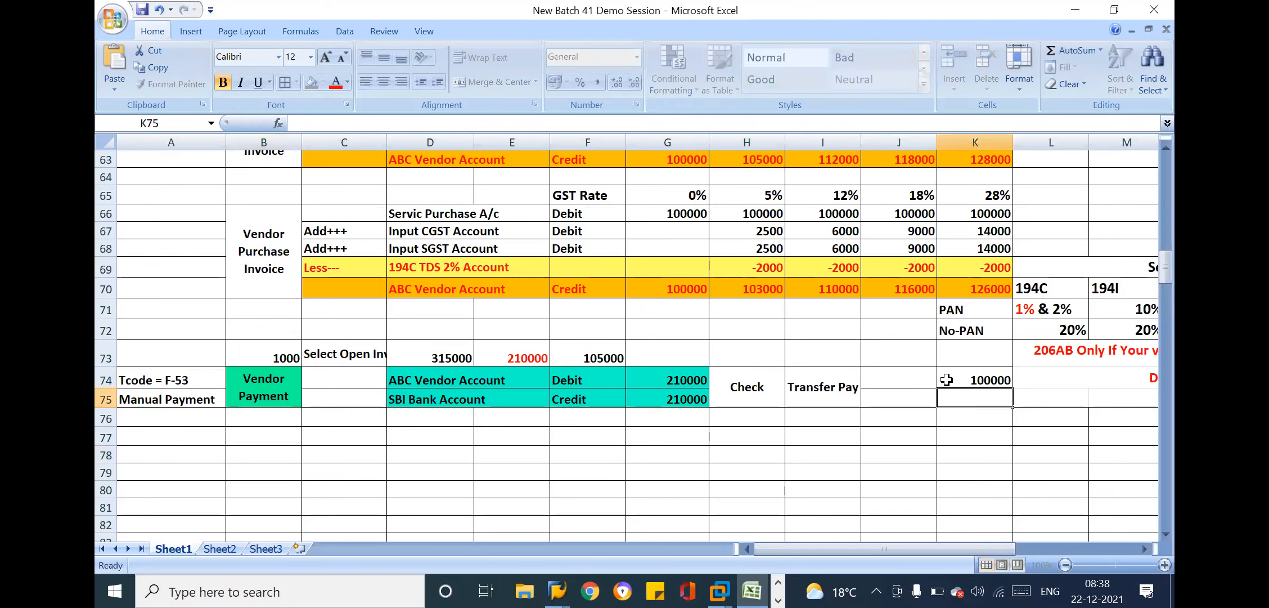
Enter the heading "3 Instalments" in the merged cell L74, below the 206AB note
click(1057, 377)
text(3)
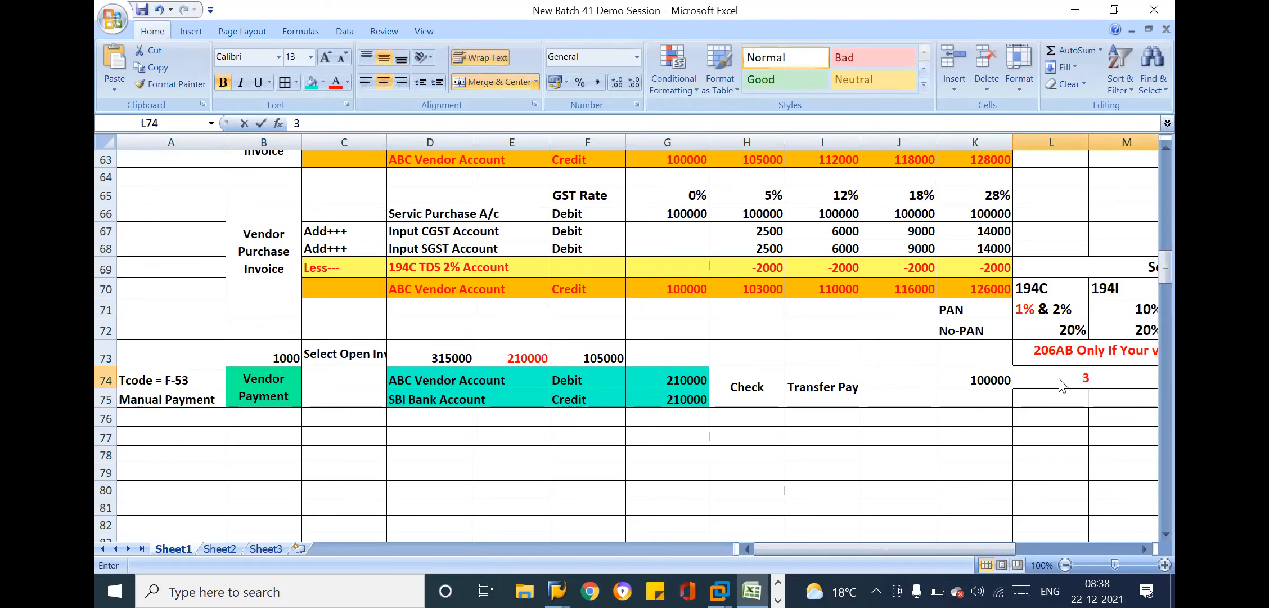
text( lns)
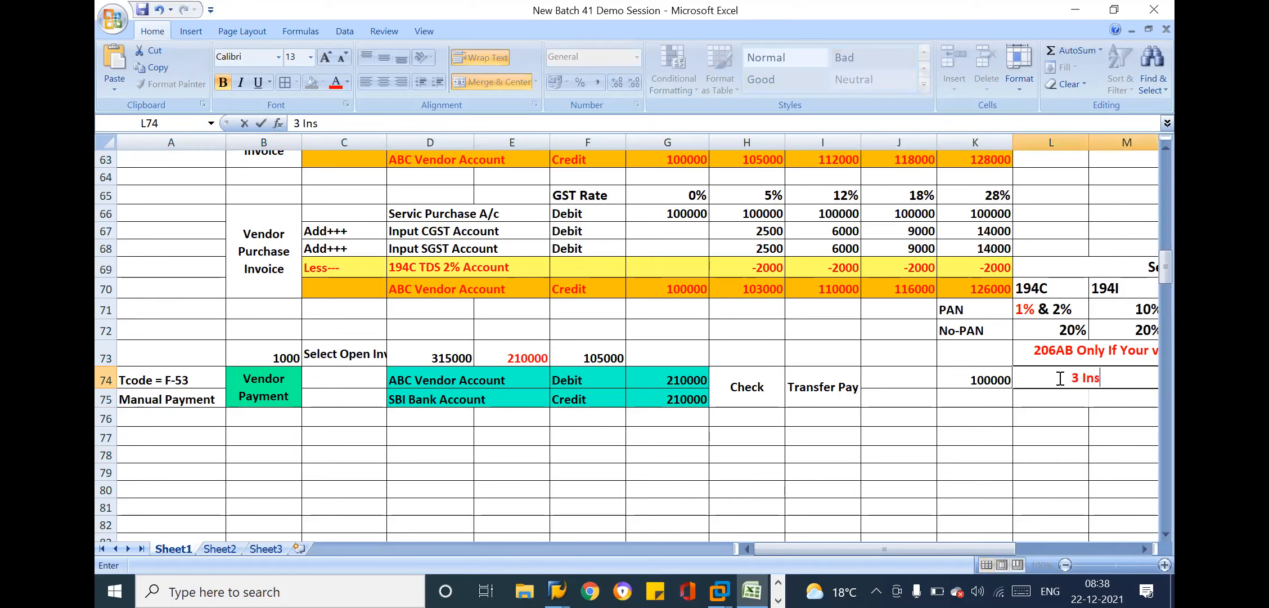
text(talmen)
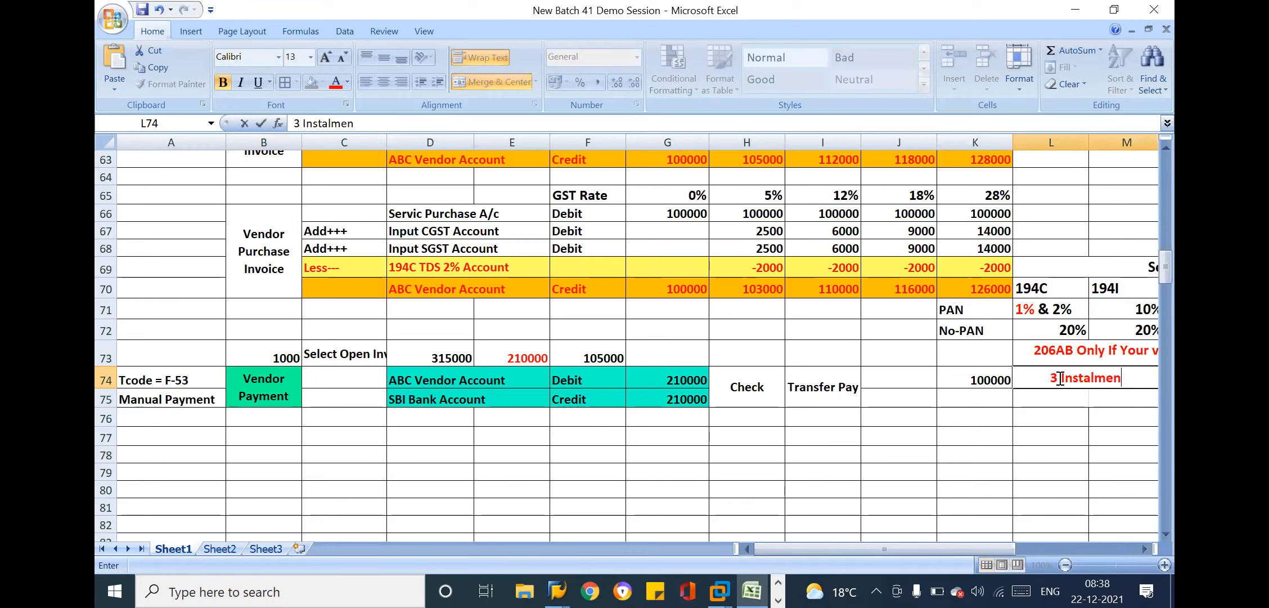
text(ts)
key(Return)
click(1029, 377)
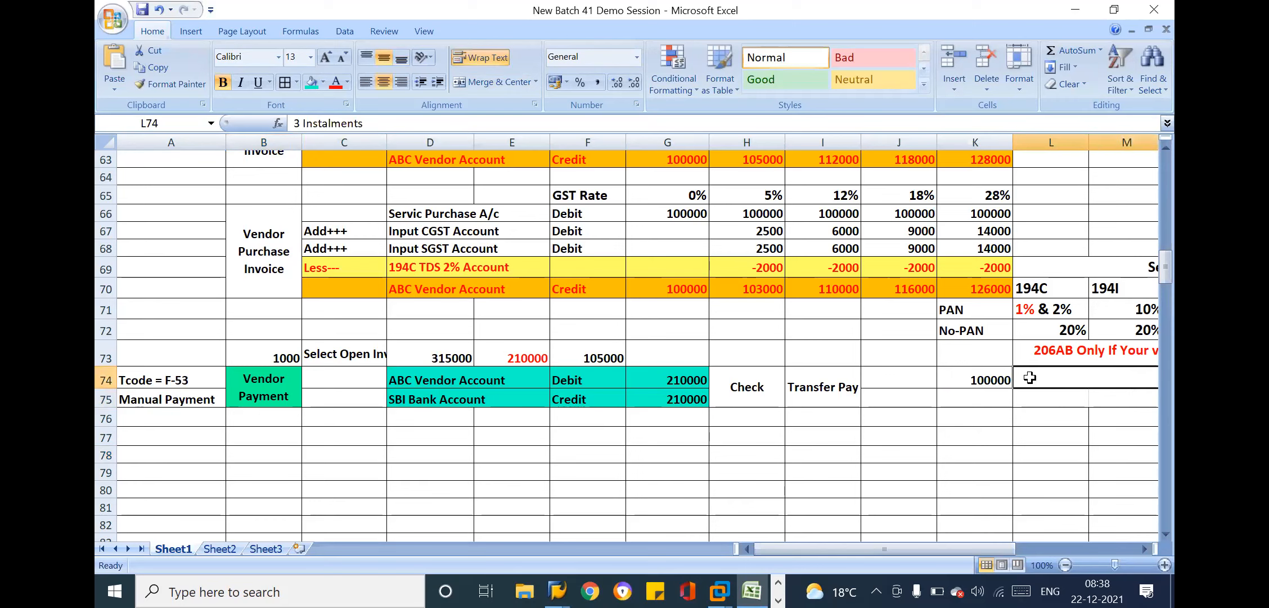
key(Right)
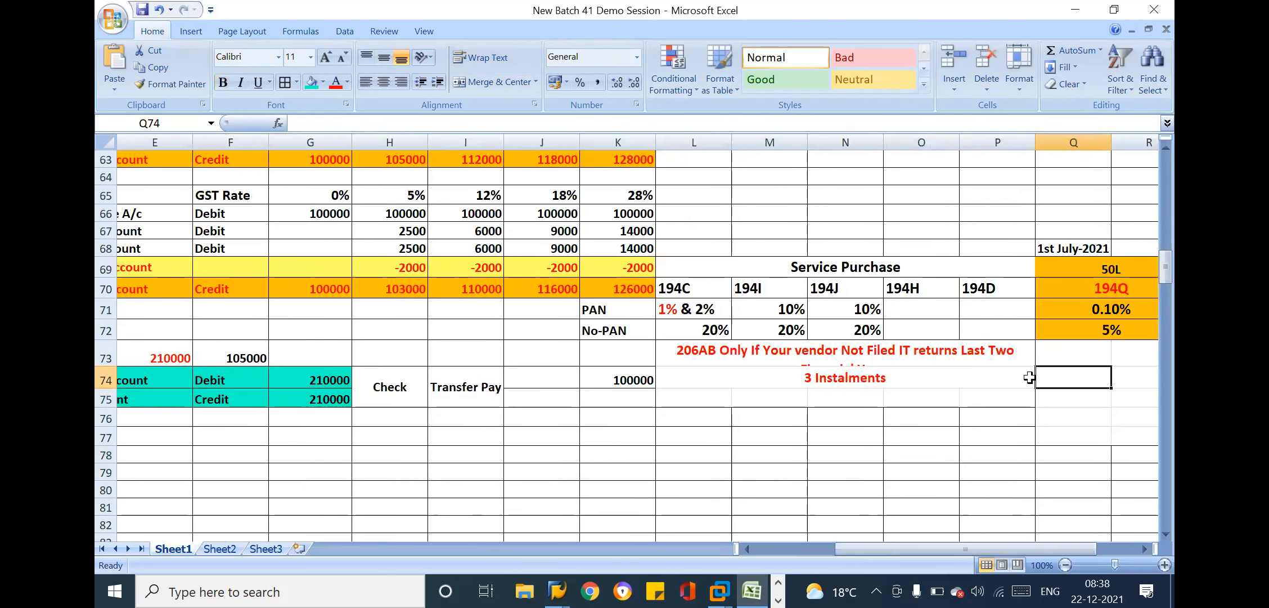
click(780, 372)
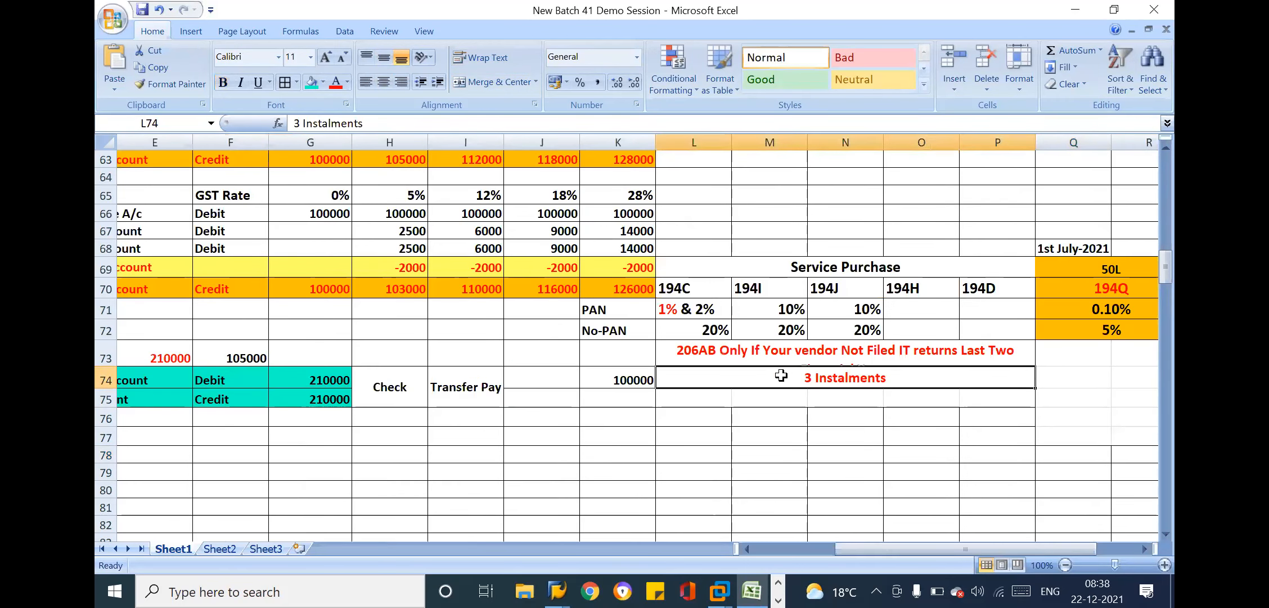
Label cells L75 to N75 below the instalments heading as 1st, 2nd and 3rd
click(715, 398)
text(1st)
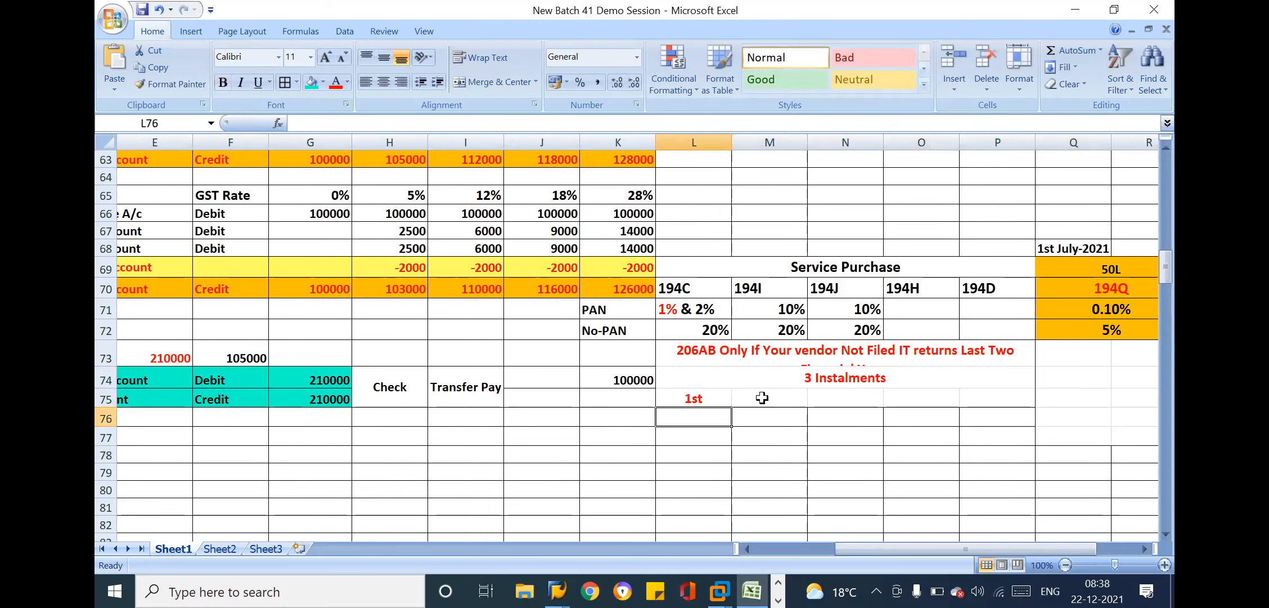
click(764, 399)
text(2nd)
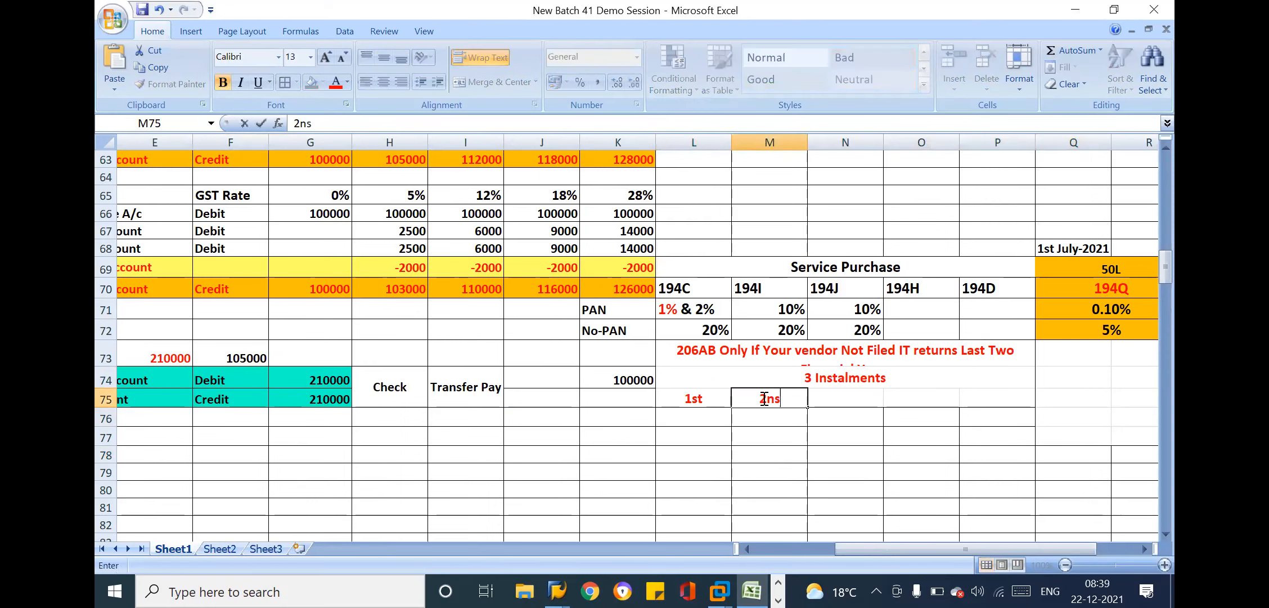
key(Tab)
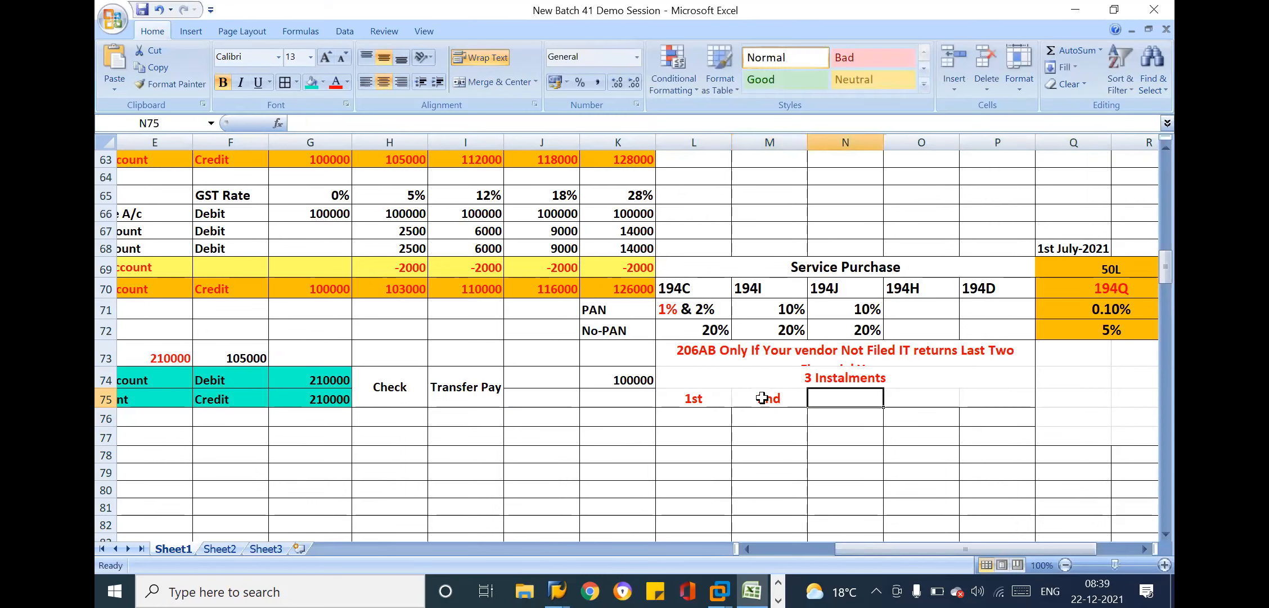
text(3r)
key(BackSpace)
text(r)
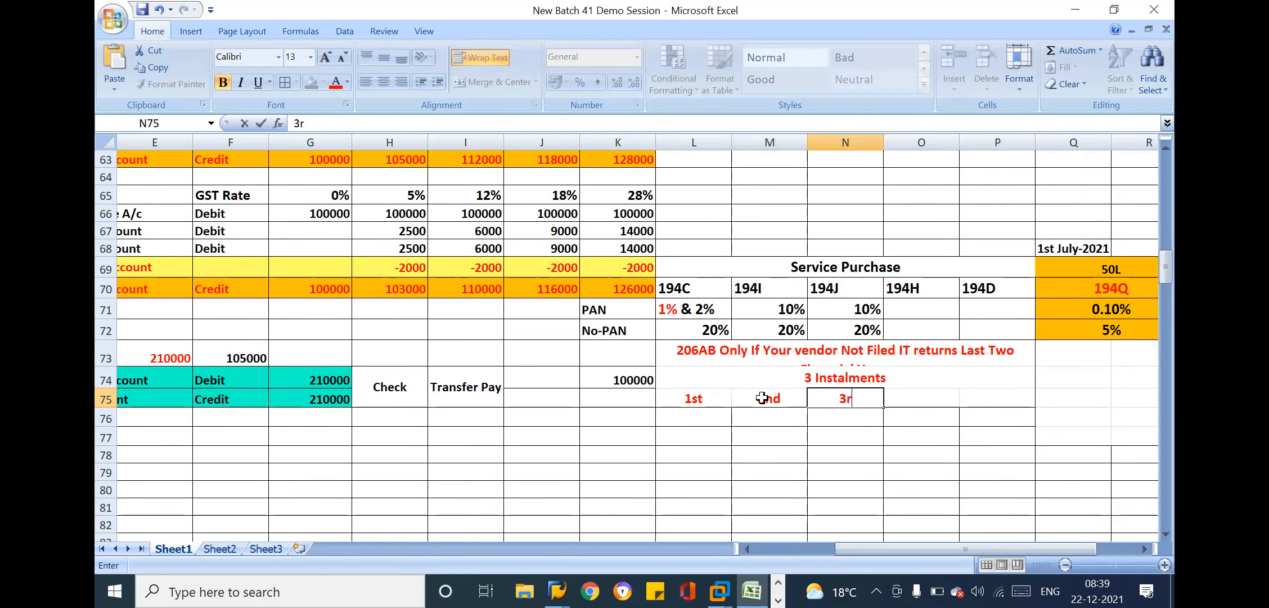
text(d)
key(Return)
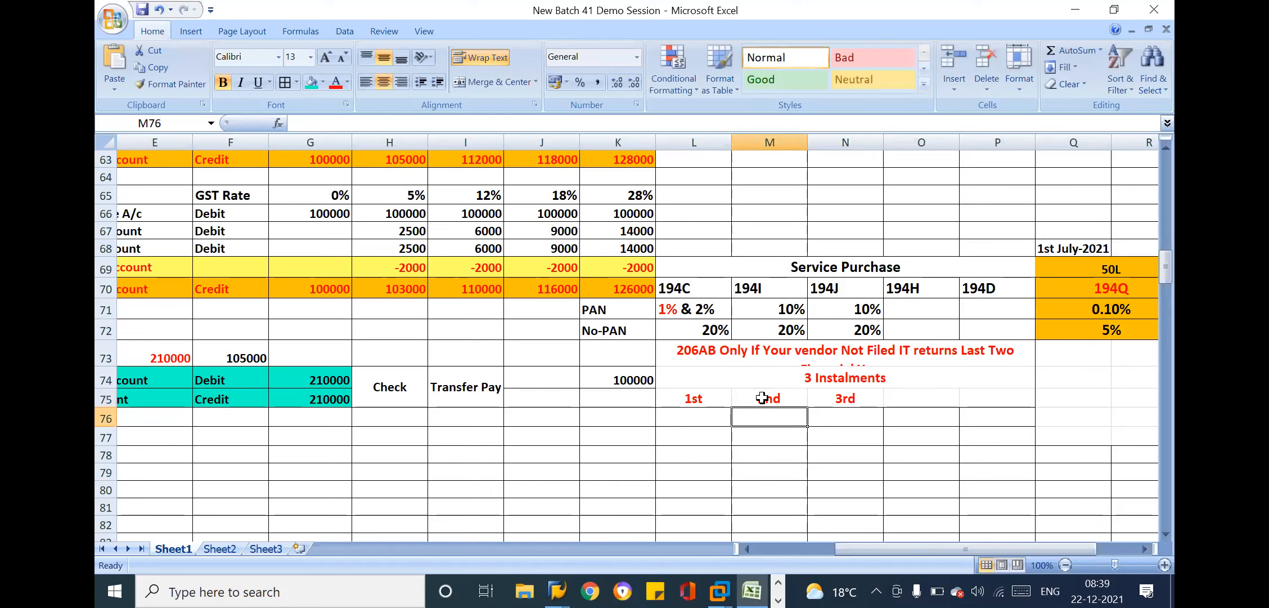
Enter the instalment percentages 40%, 40% and 20% in cells L76 to N76
click(709, 412)
click(642, 384)
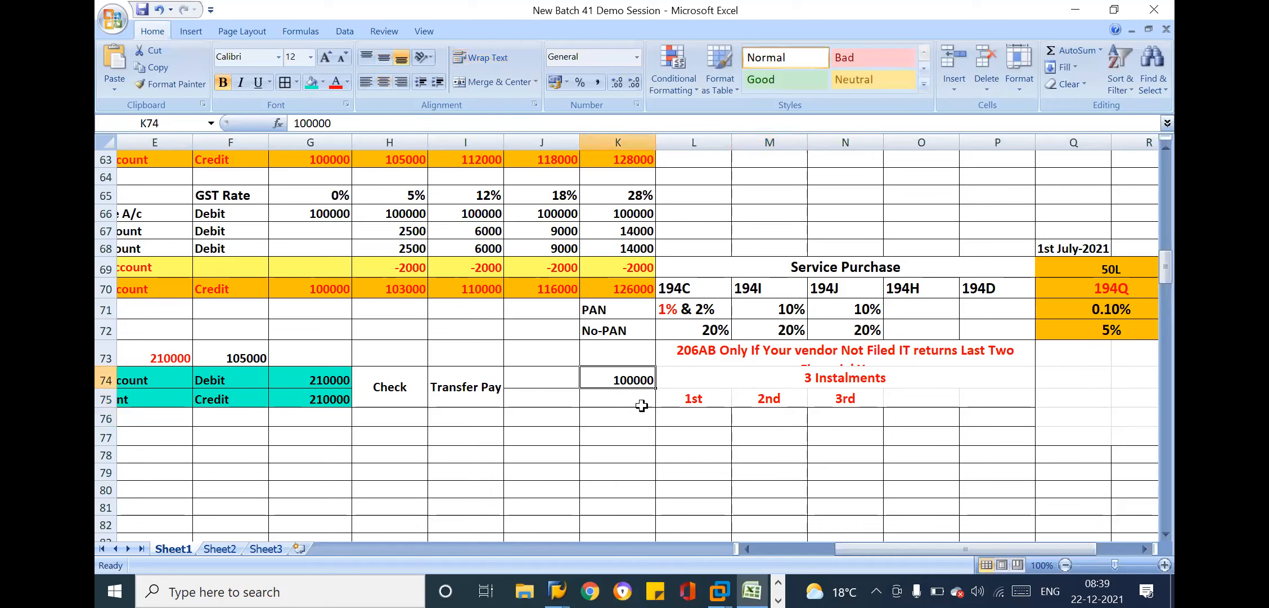
click(695, 411)
text(40%)
key(Tab)
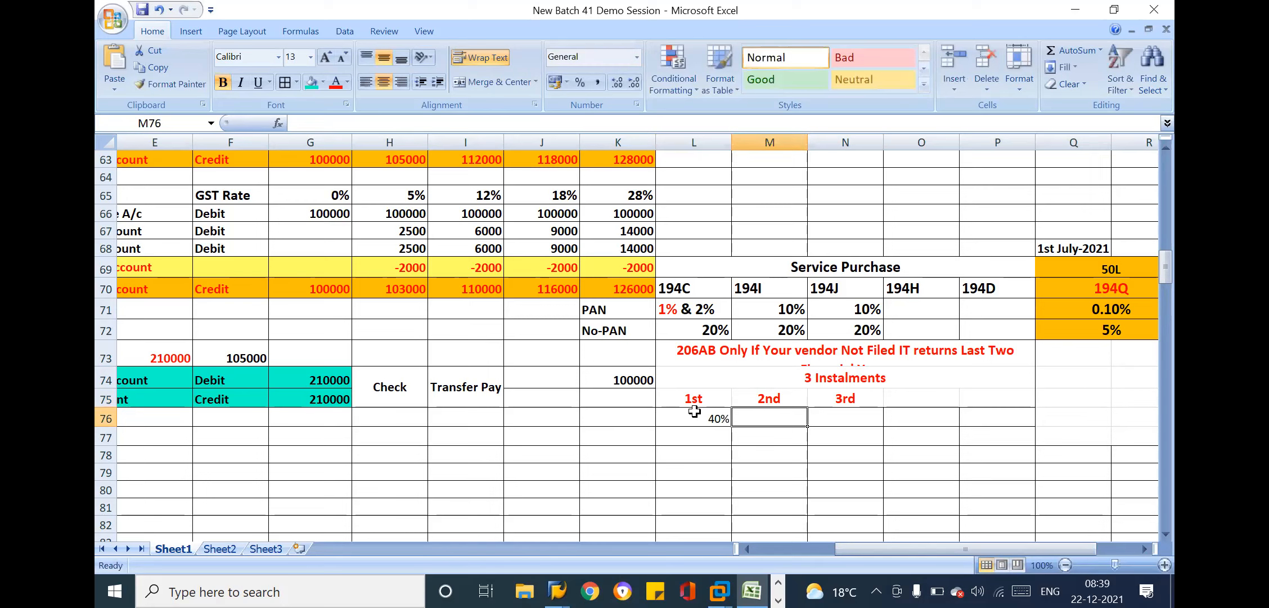
text(40%)
key(Tab)
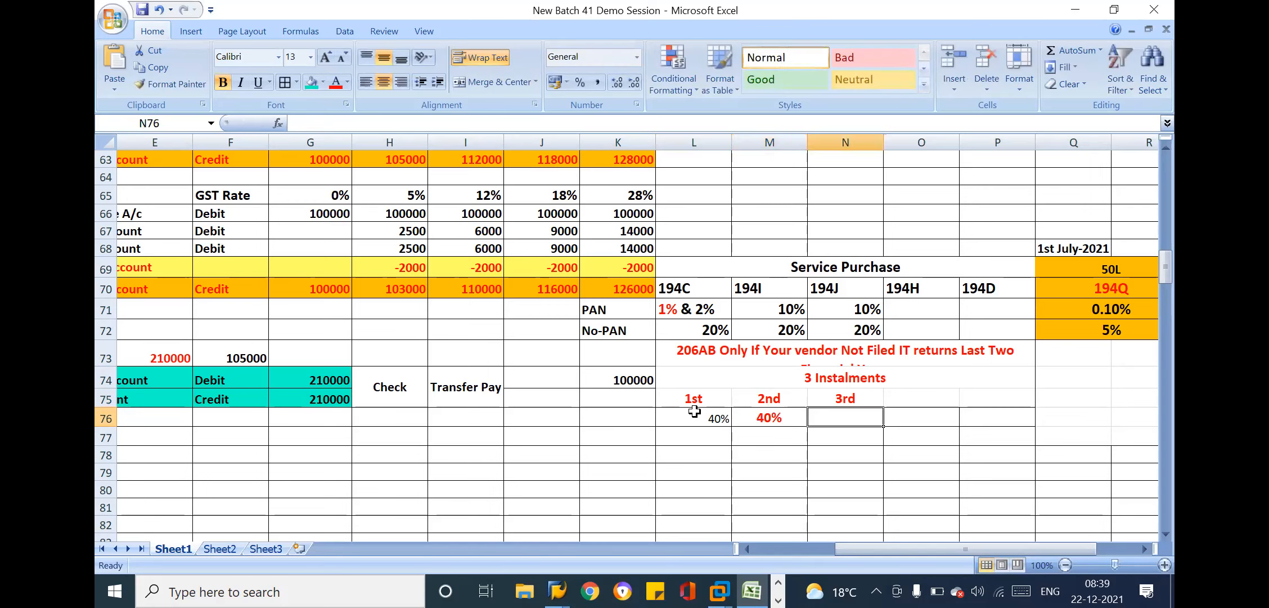
text(20%)
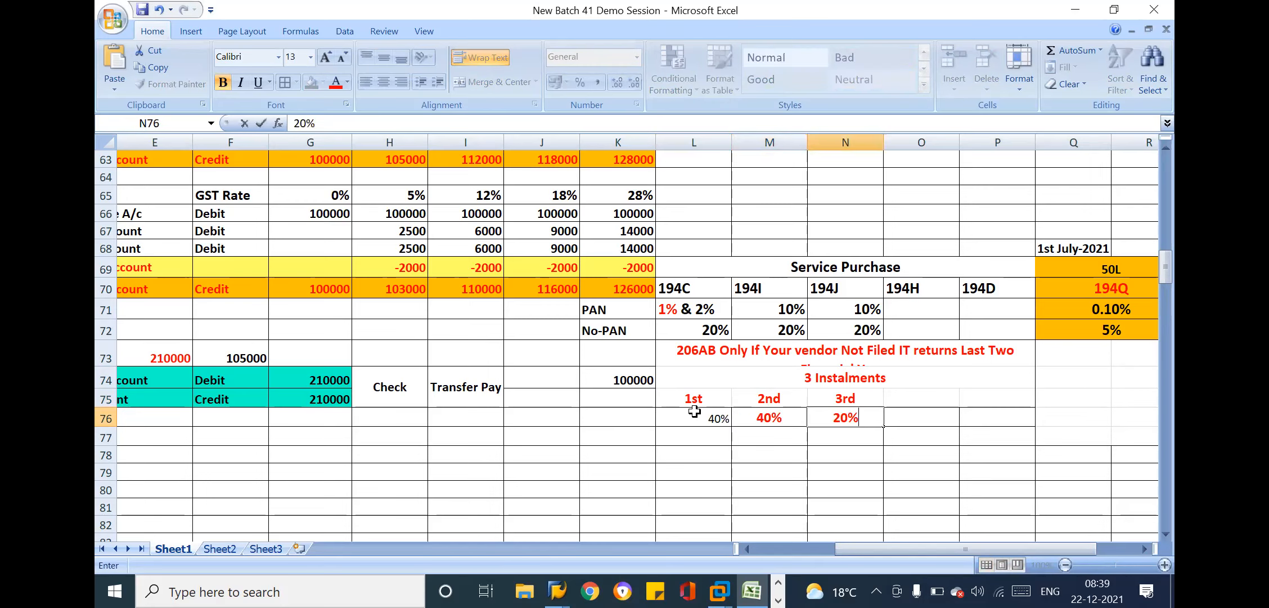
key(Return)
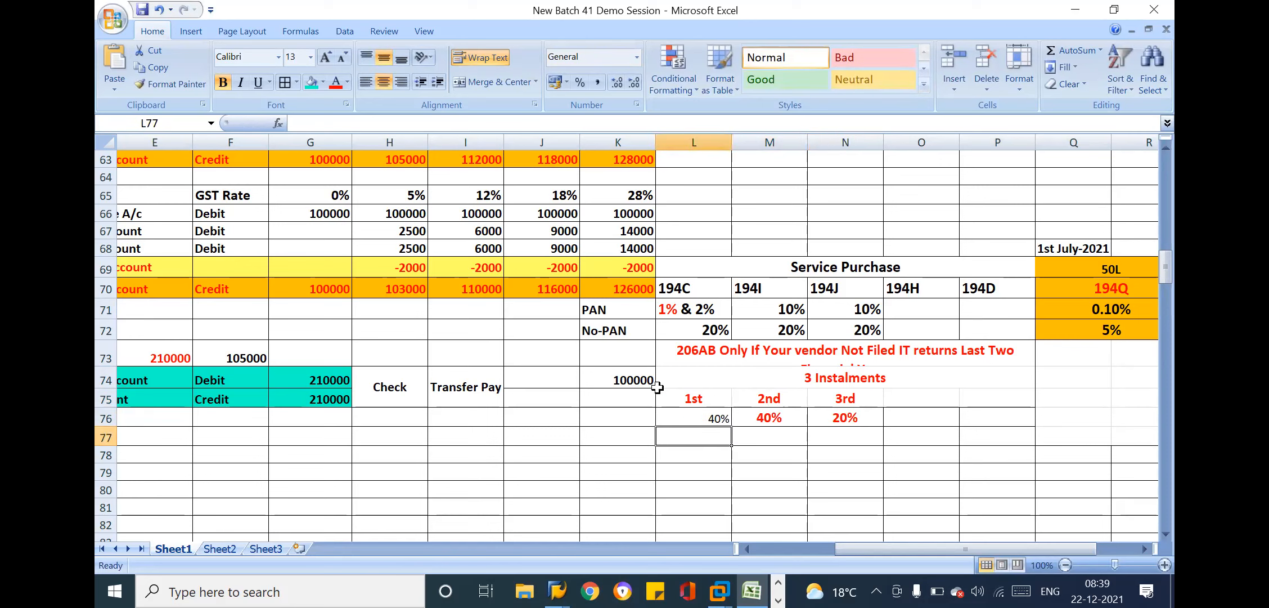
Move the 100000 amount from K74 to K75, then merge K75 and K76 with the amount centred both ways
click(634, 379)
key(ctrl+c)
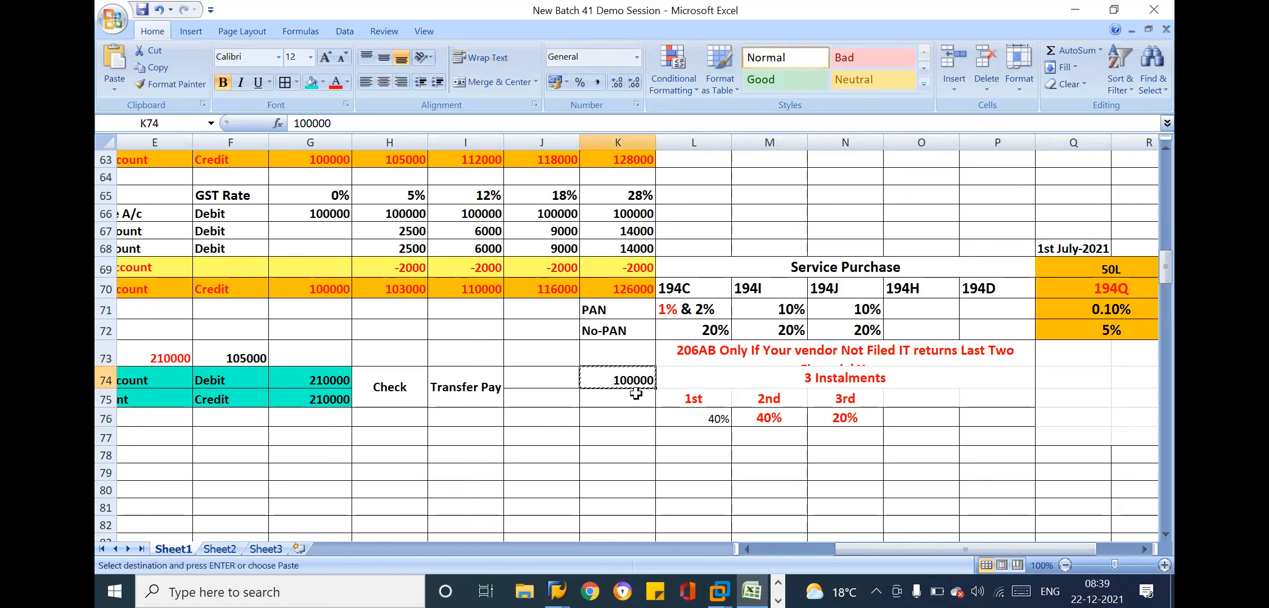
click(618, 393)
key(Return)
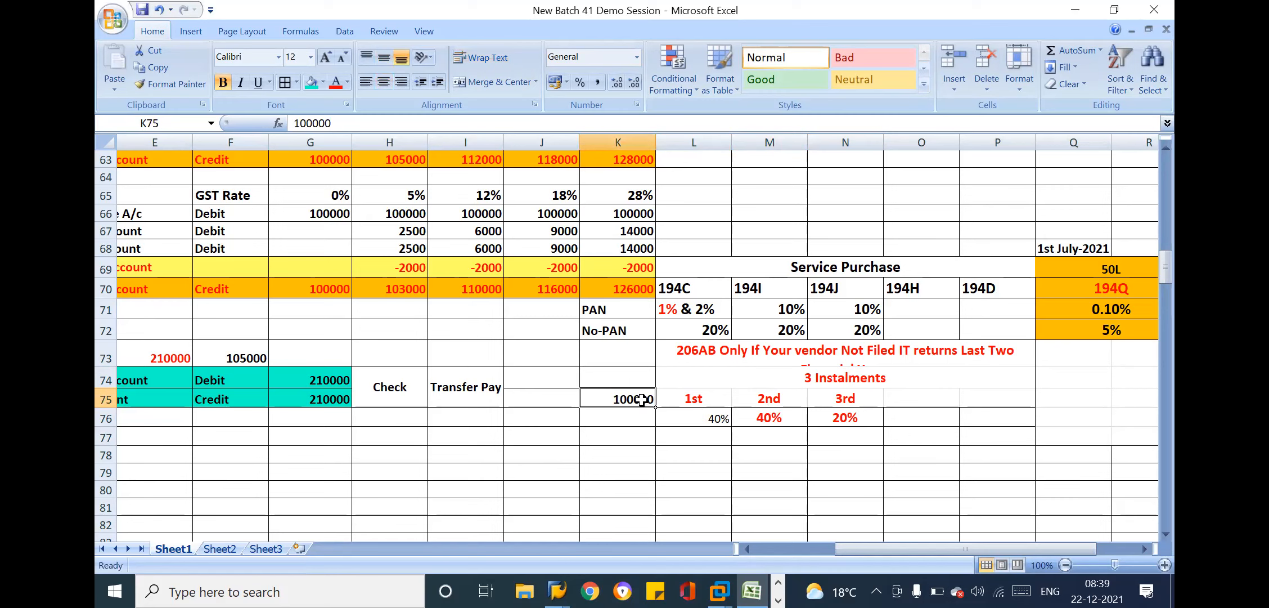
click(630, 415)
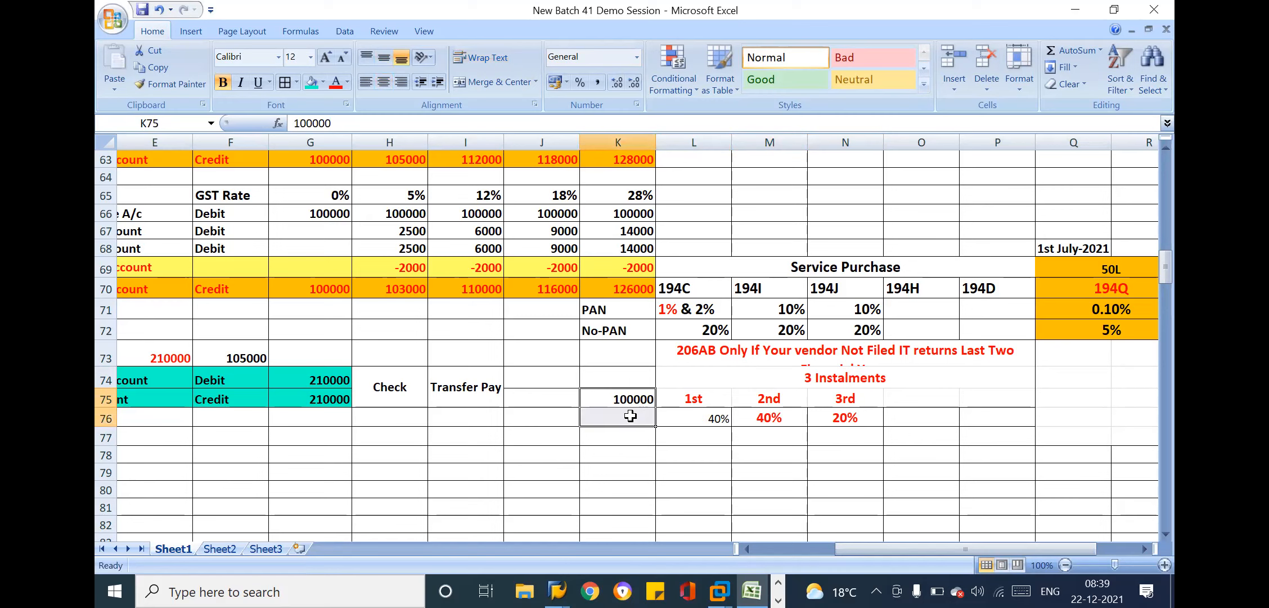
click(498, 82)
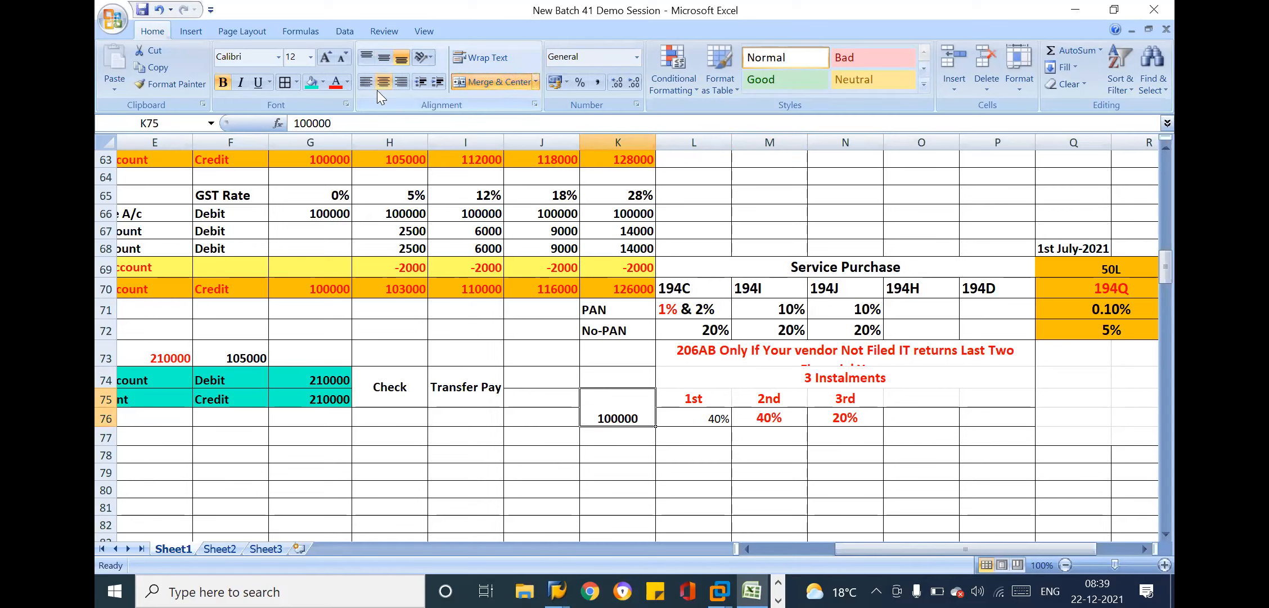
click(385, 56)
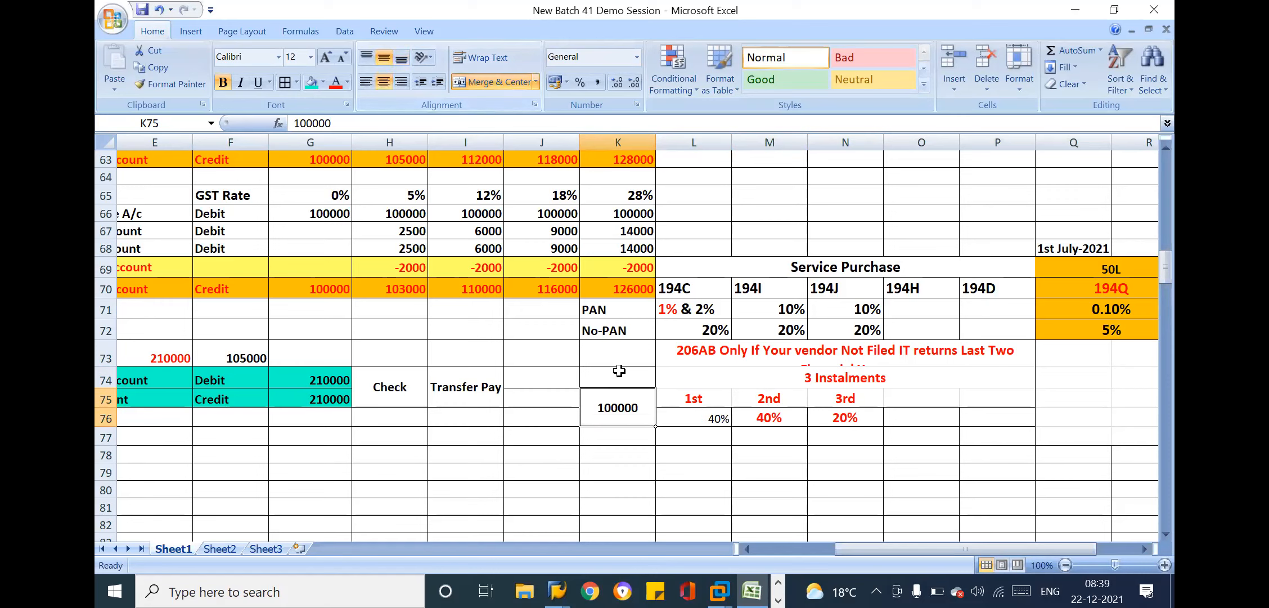
Examine the Payment Terms heading and the 30 / 60 Days entries in the Accounts Payables section
click(362, 306)
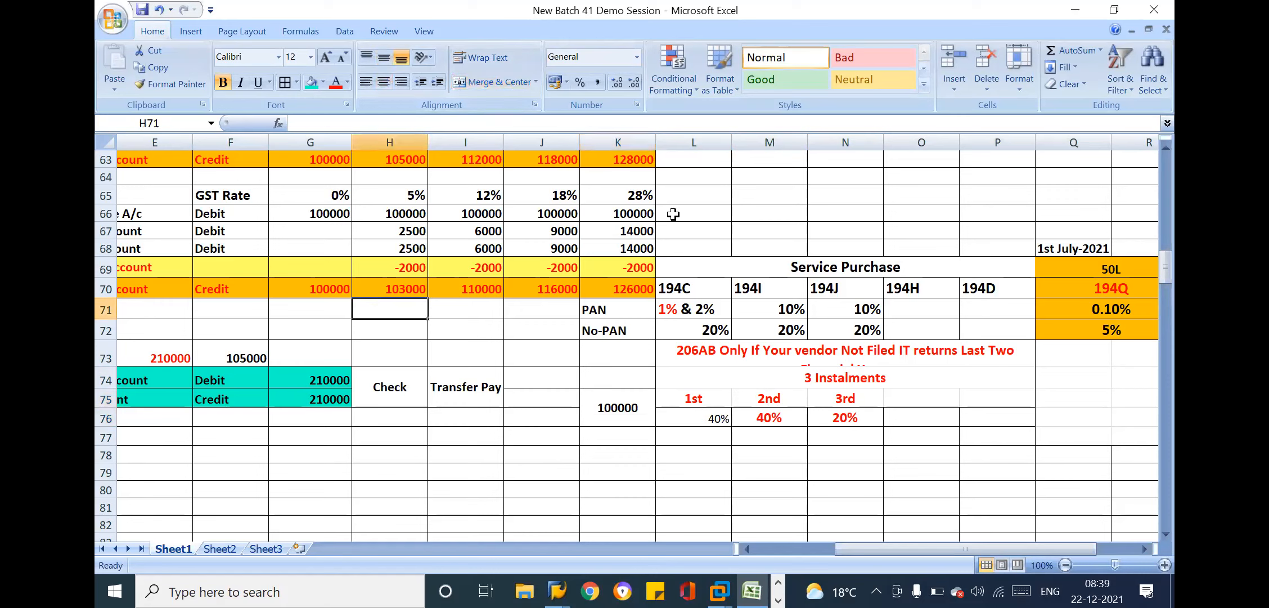
click(699, 210)
key(Left)
key(Left)
key(Left)
key(Up)
key(Up)
key(Up)
key(Up)
key(Up)
key(Up)
key(Up)
key(Up)
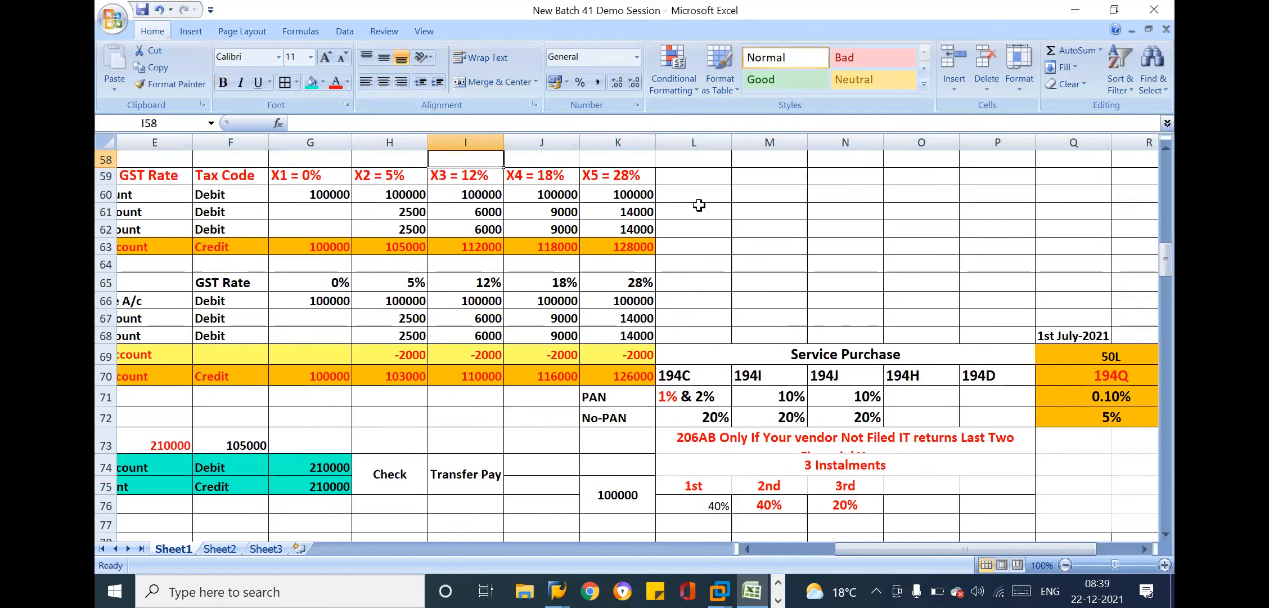
key(Left)
key(Left)
key(Left)
key(Left)
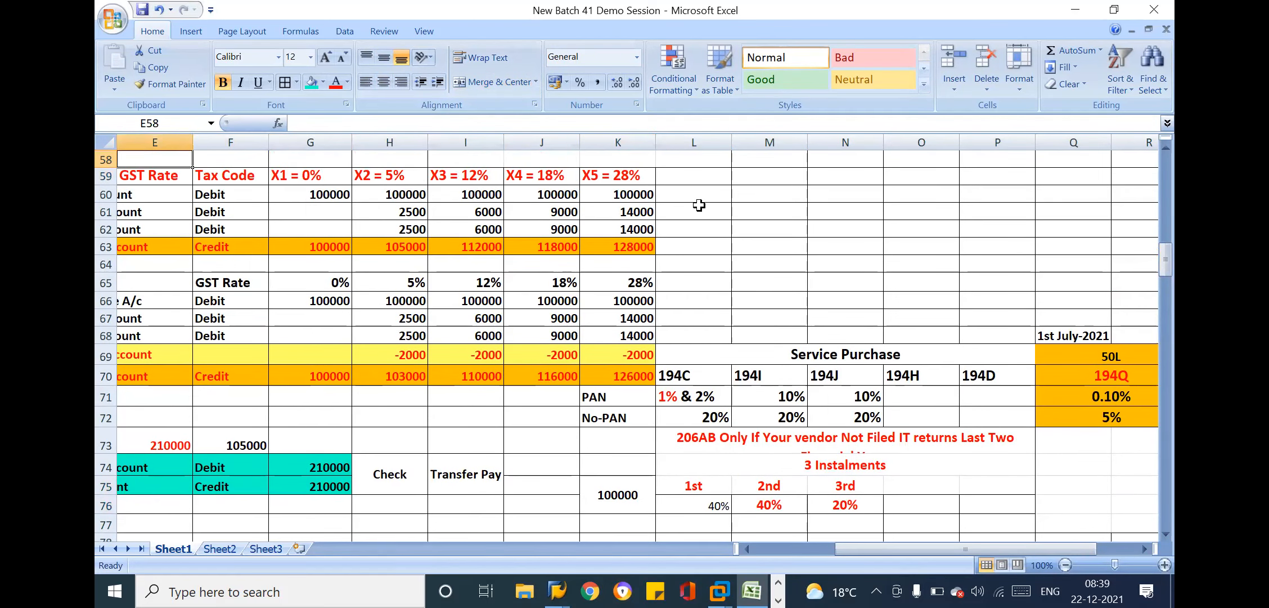
key(Left)
key(Left)
key(Left)
key(Up)
key(Up)
key(Up)
key(Up)
key(Up)
key(Up)
key(Up)
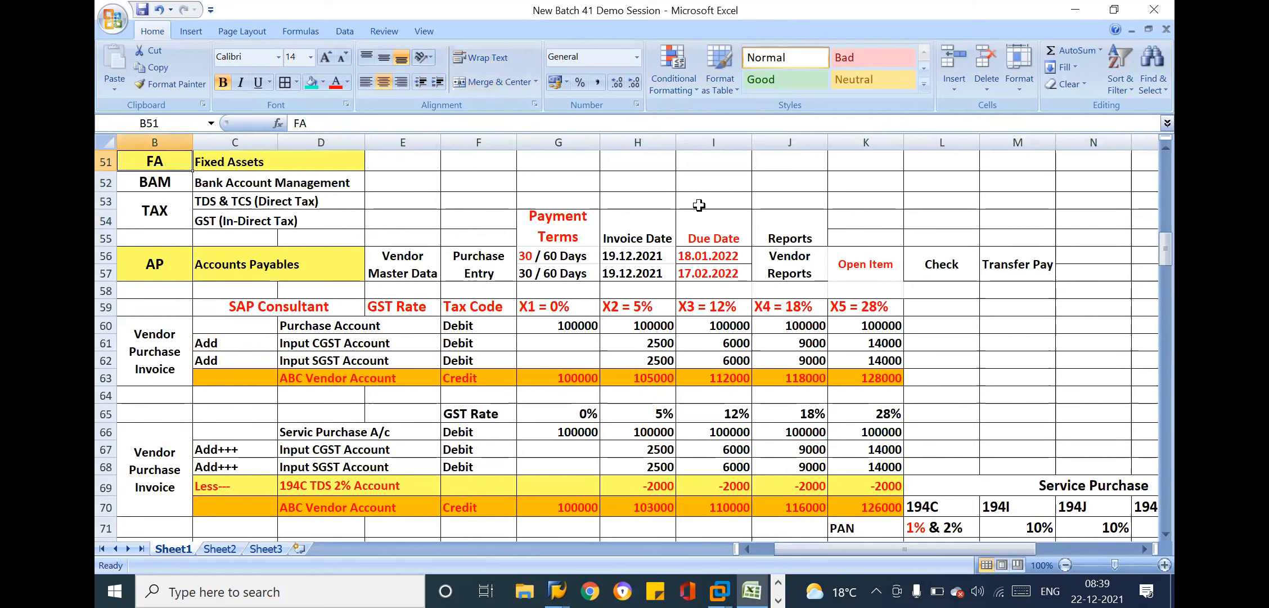
click(532, 215)
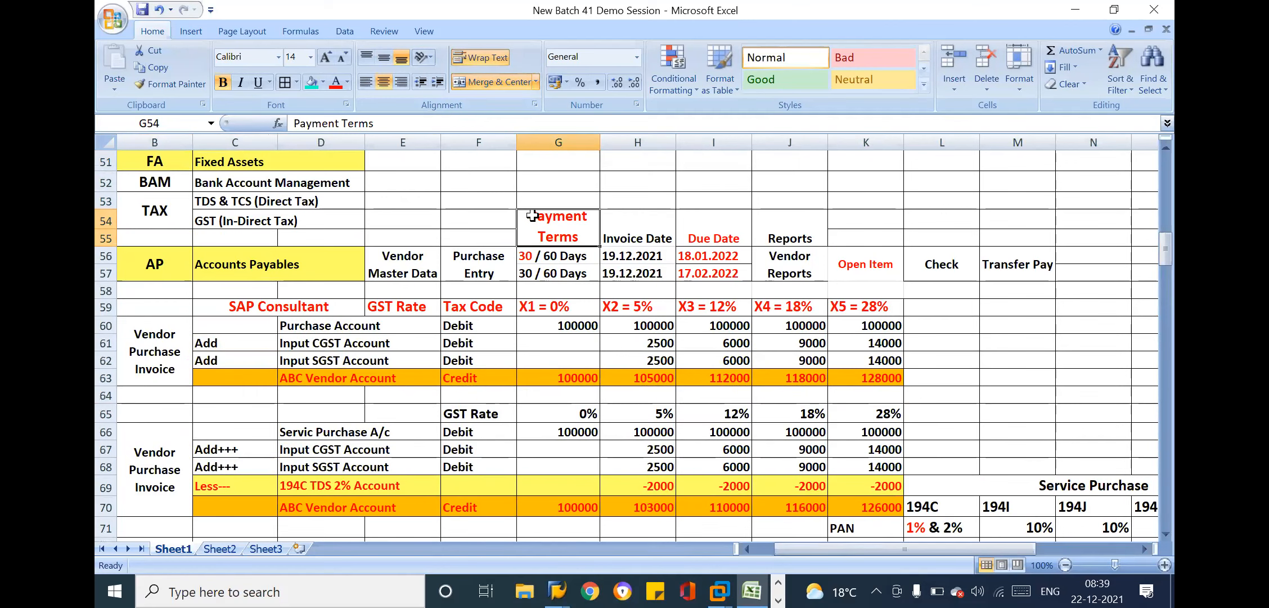
click(568, 273)
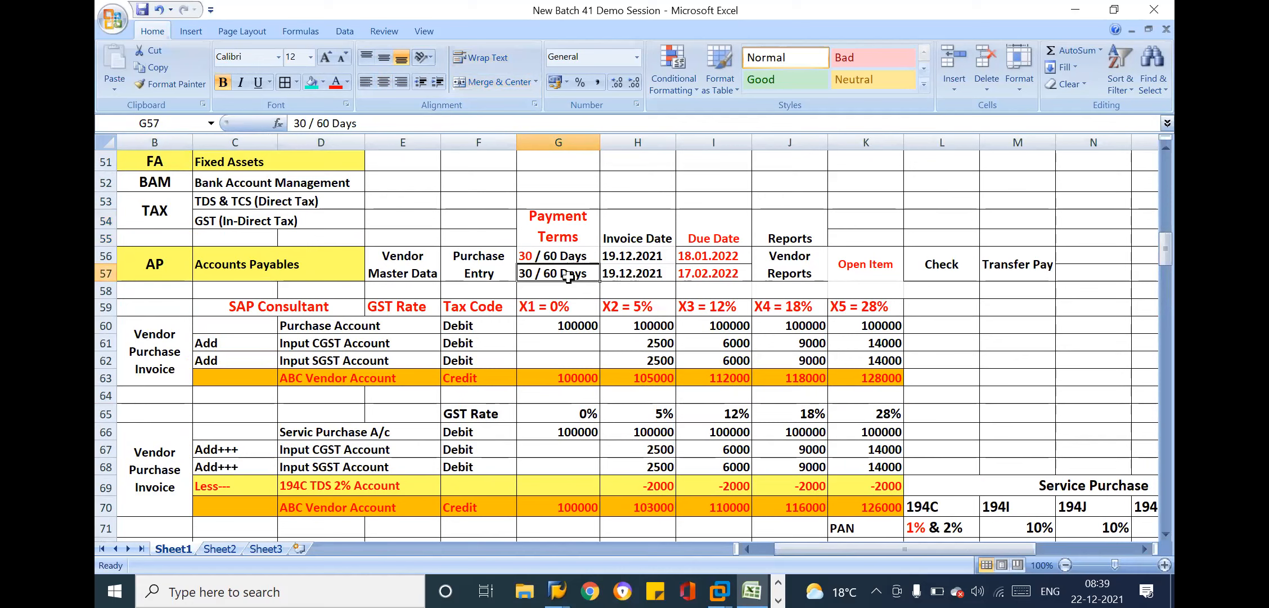
Review the 3 Instalments example in L74 and the 100000 amount in K75
click(845, 470)
key(Down)
key(Down)
key(Down)
key(Down)
key(Down)
key(Down)
key(Down)
key(Down)
key(Down)
key(Down)
key(Down)
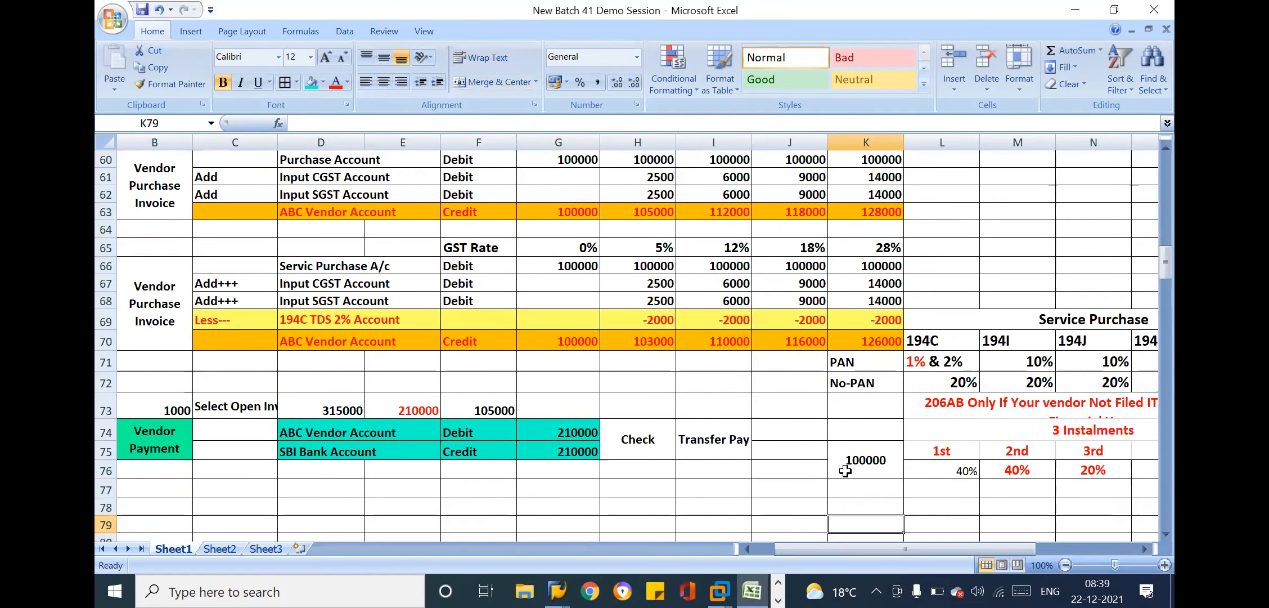
click(1044, 458)
key(Right)
key(Right)
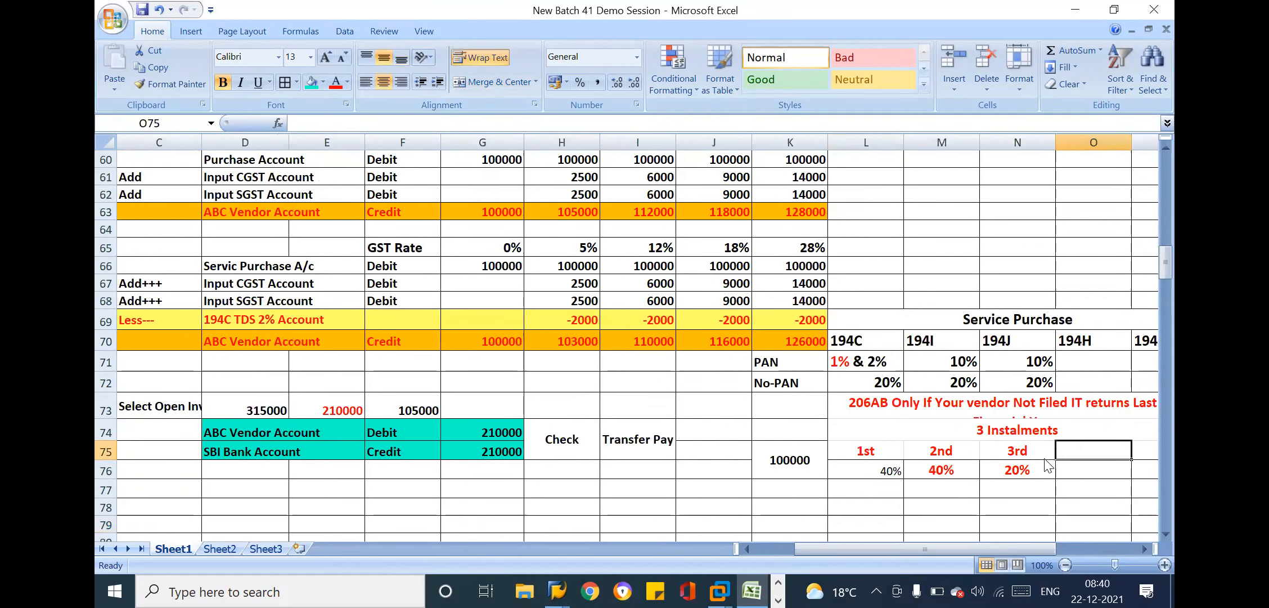
key(Right)
click(952, 430)
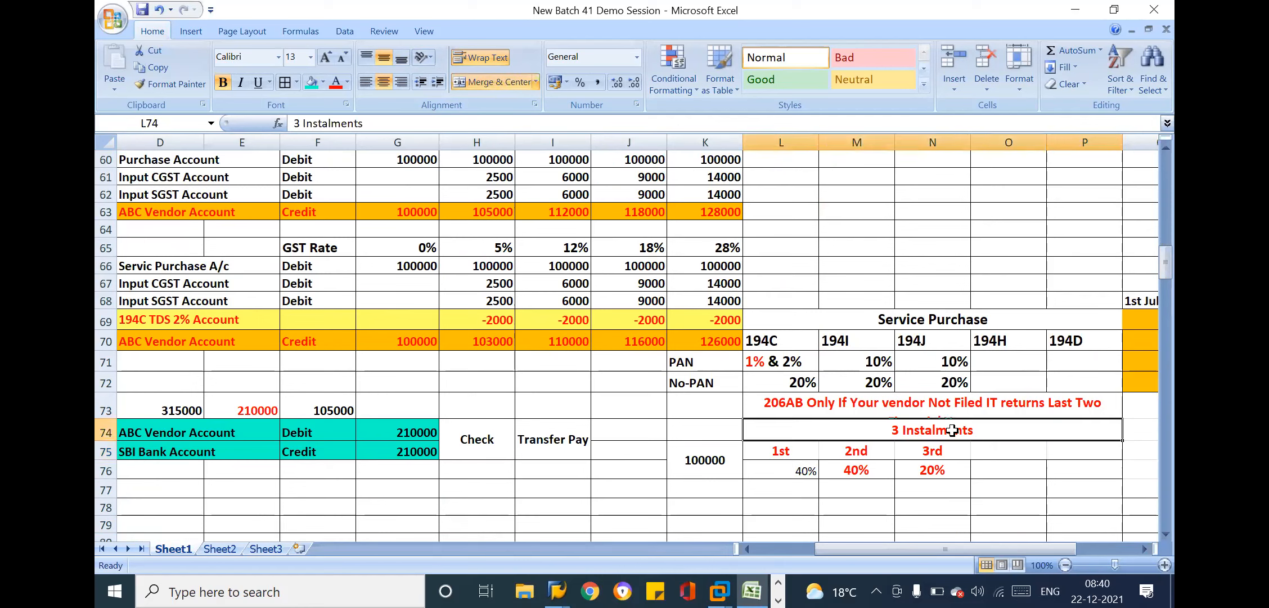
click(704, 459)
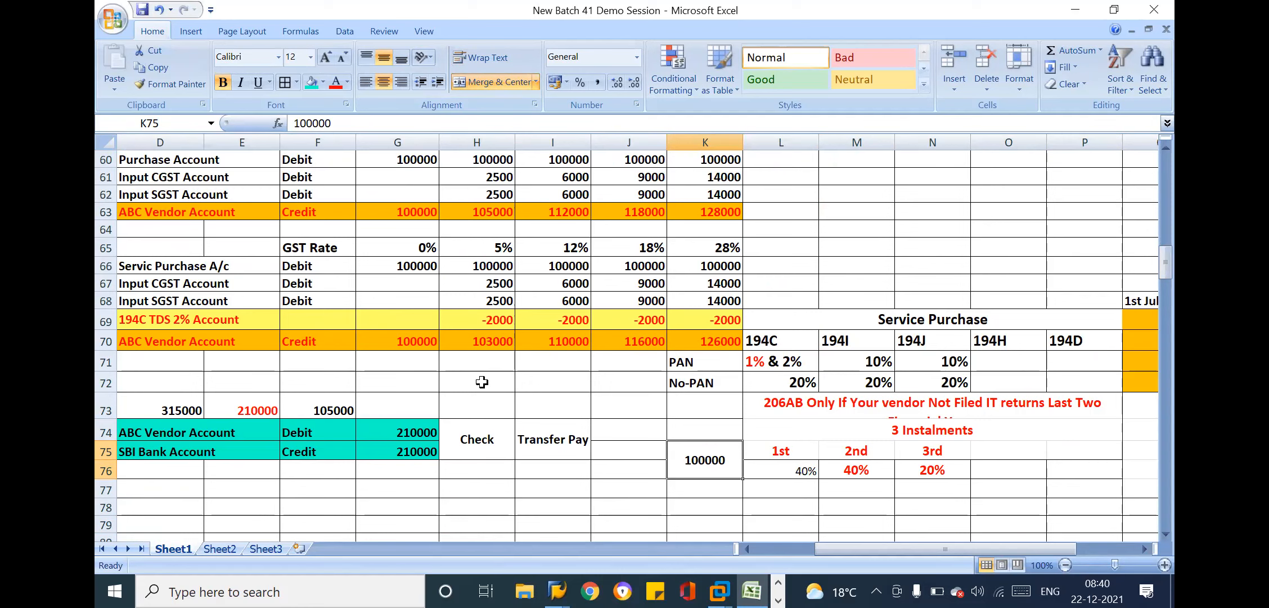
Switch to the SAP Reverse Document session and open the Terms of Payment view with transaction OBB8
click(556, 591)
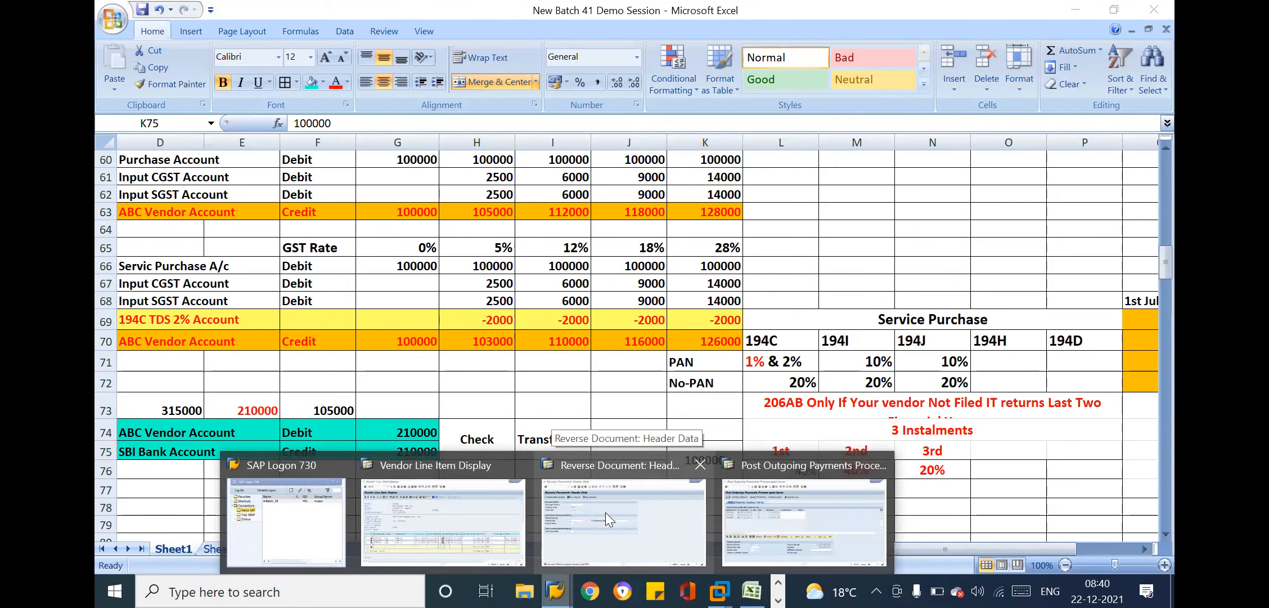
click(604, 512)
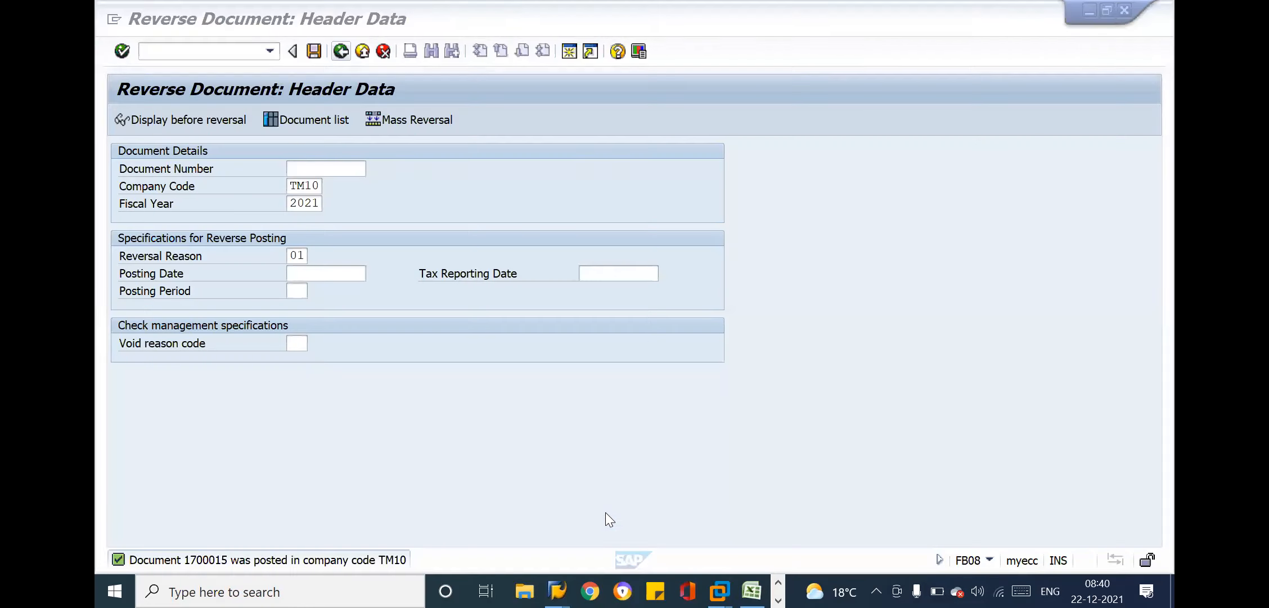
click(210, 50)
text(/n)
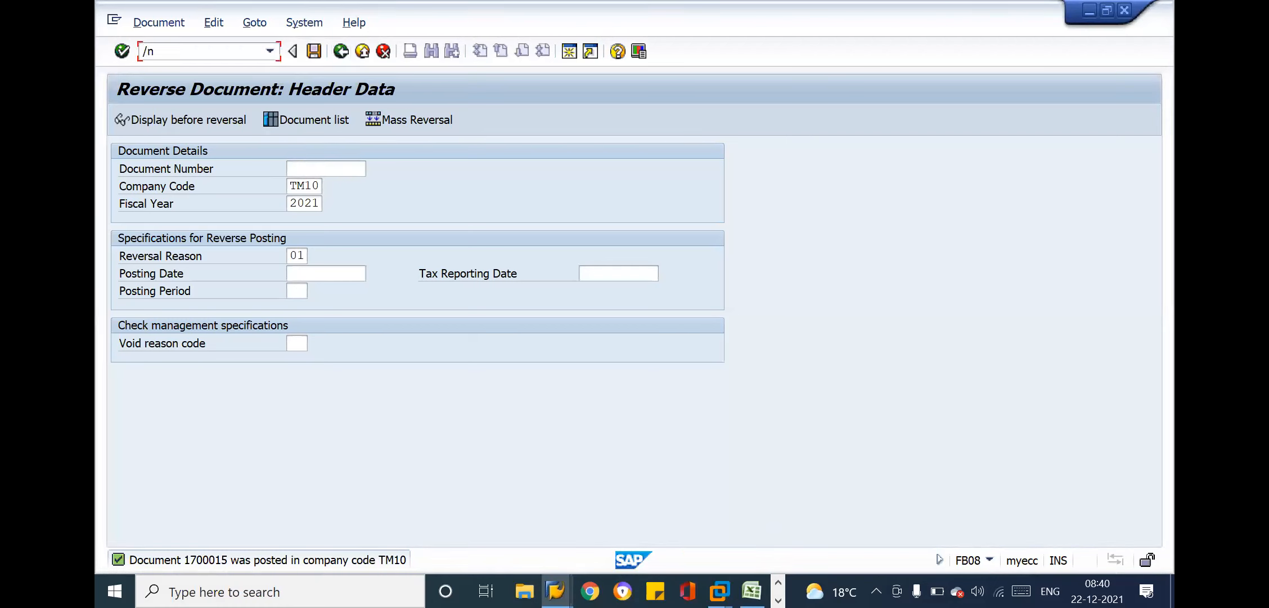
text(ob)
text(08)
key(BackSpace)
key(BackSpace)
text(b8)
key(Return)
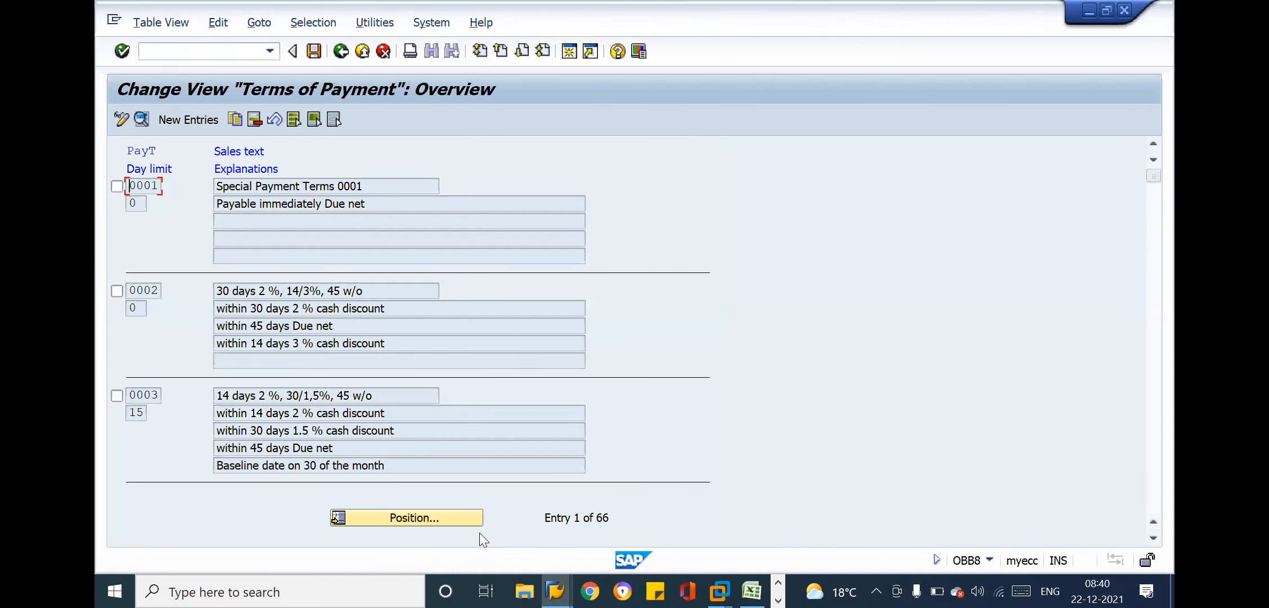
Locate payment term ZI30, open its details and enable Installment payment
click(407, 524)
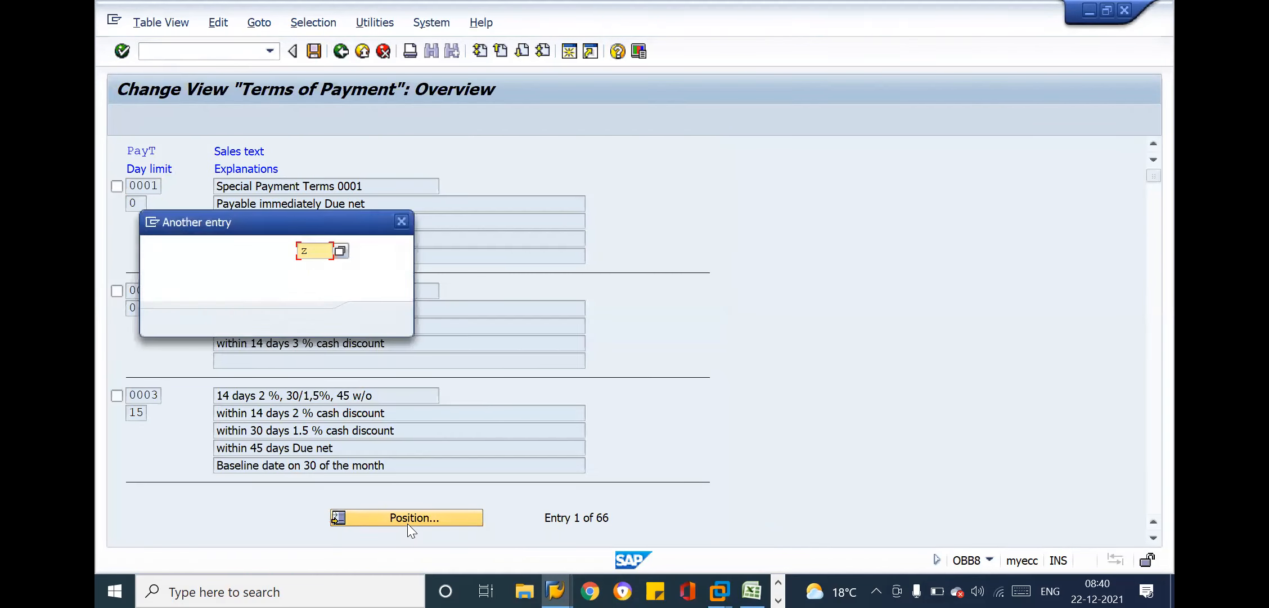
text(z)
key(Return)
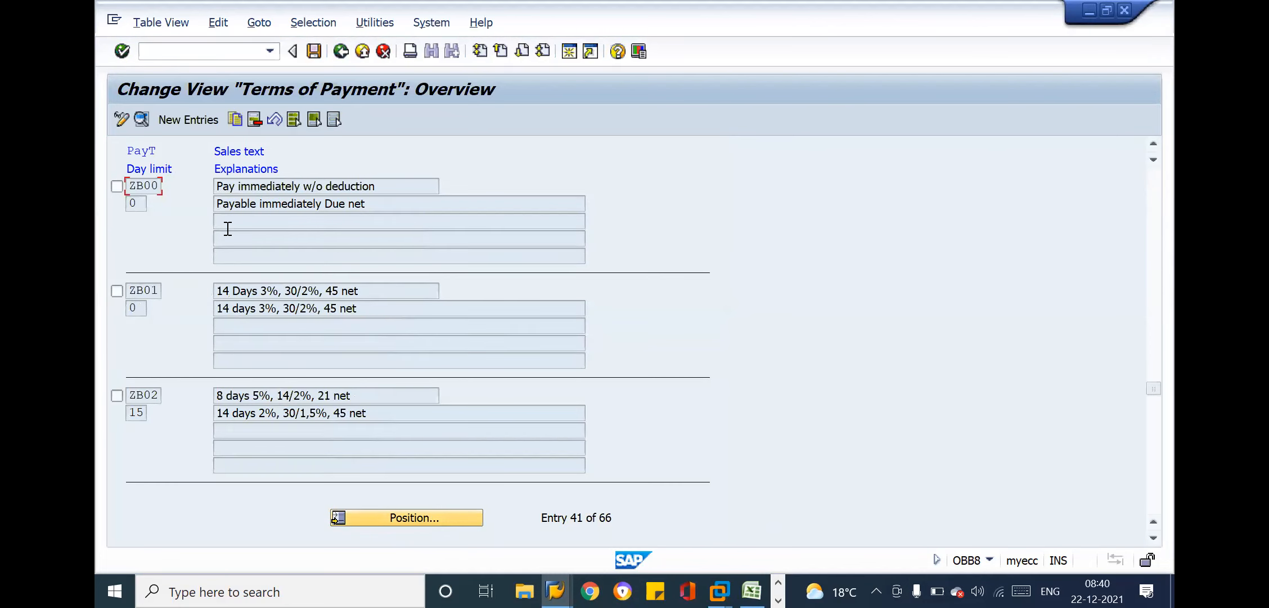
click(395, 516)
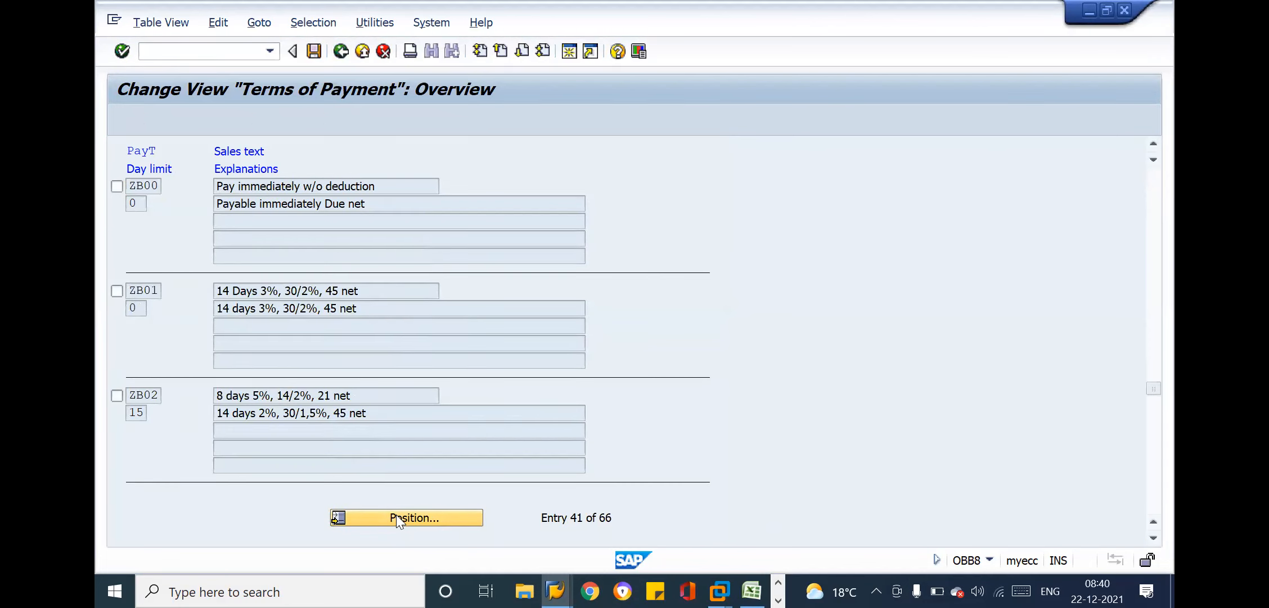
text(i)
key(Return)
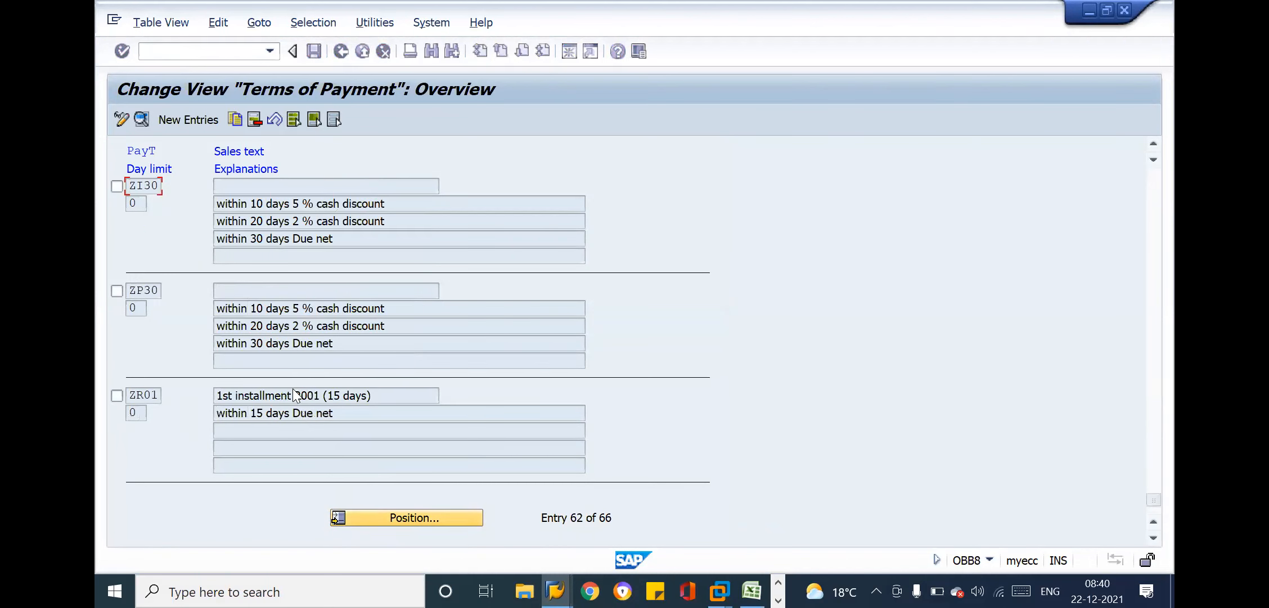
double_click(139, 184)
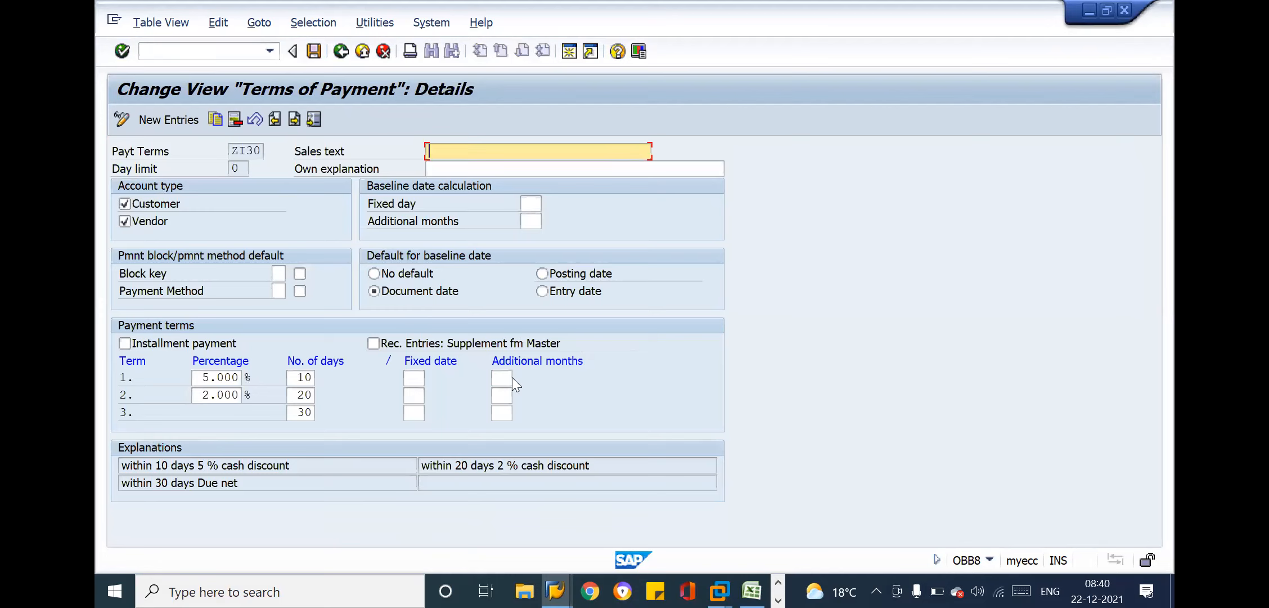
click(163, 349)
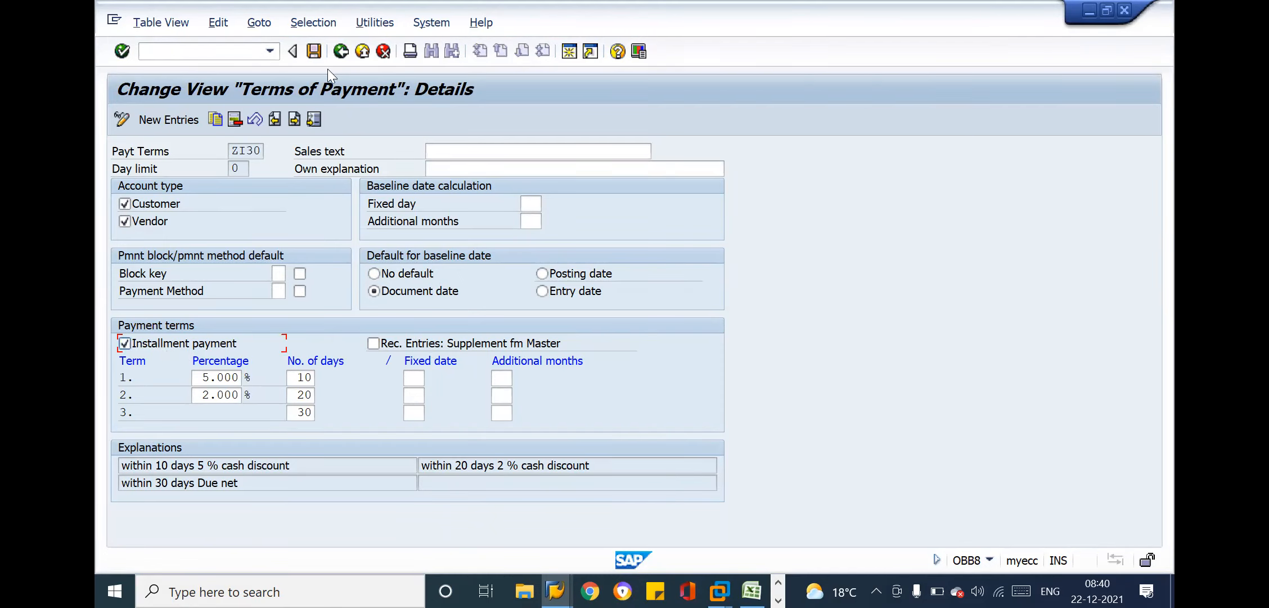
Open the Terms of Payment for Holdback/Retainage view in a new session with transaction OBB9
click(222, 51)
text(/o)
key(BackSpace)
key(BackSpace)
text(ooBB9)
click(144, 51)
text(/)
key(Return)
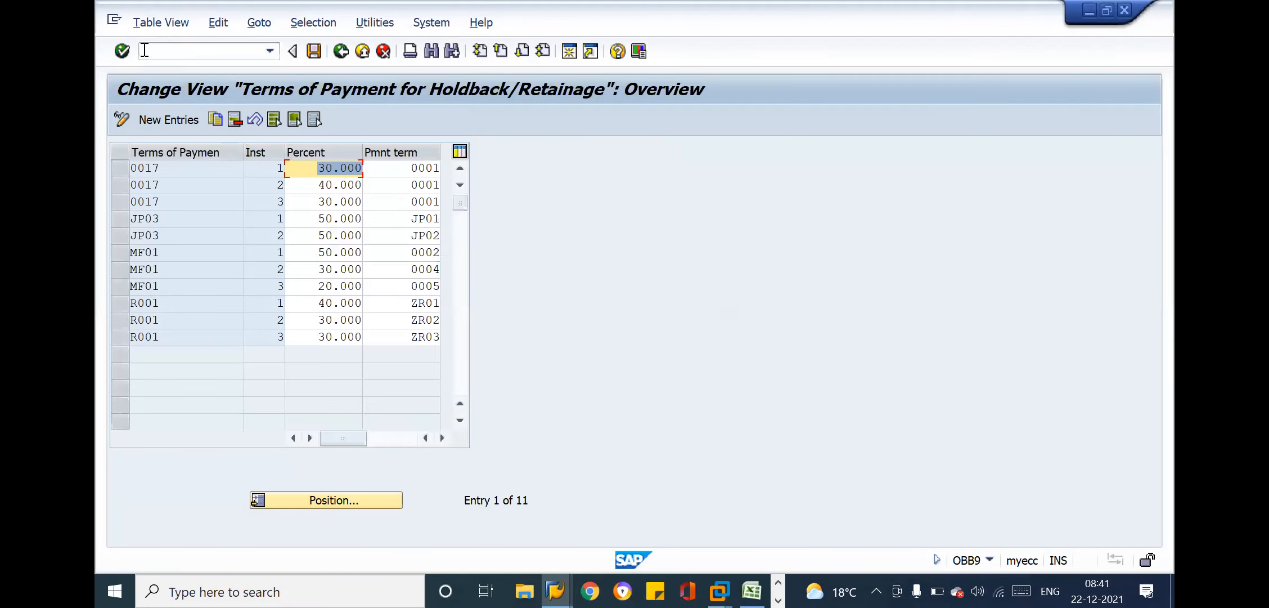
Start new holdback entries with payment term XYZ1 in the first row and number the instalments 1, 2 and 3
click(330, 252)
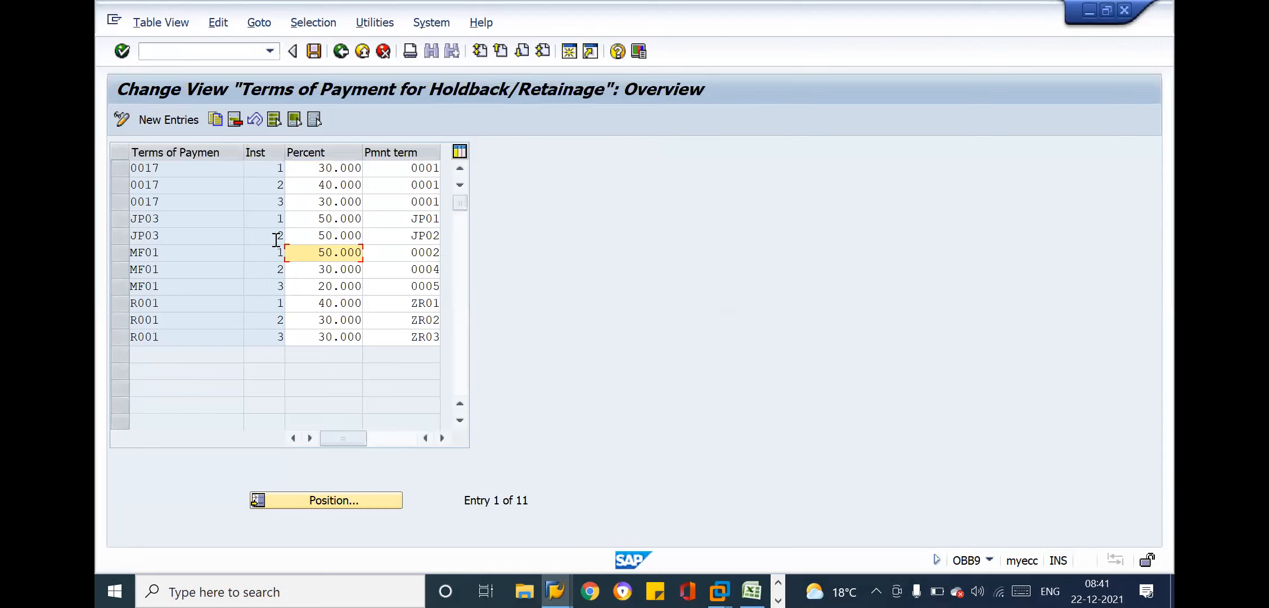
click(170, 119)
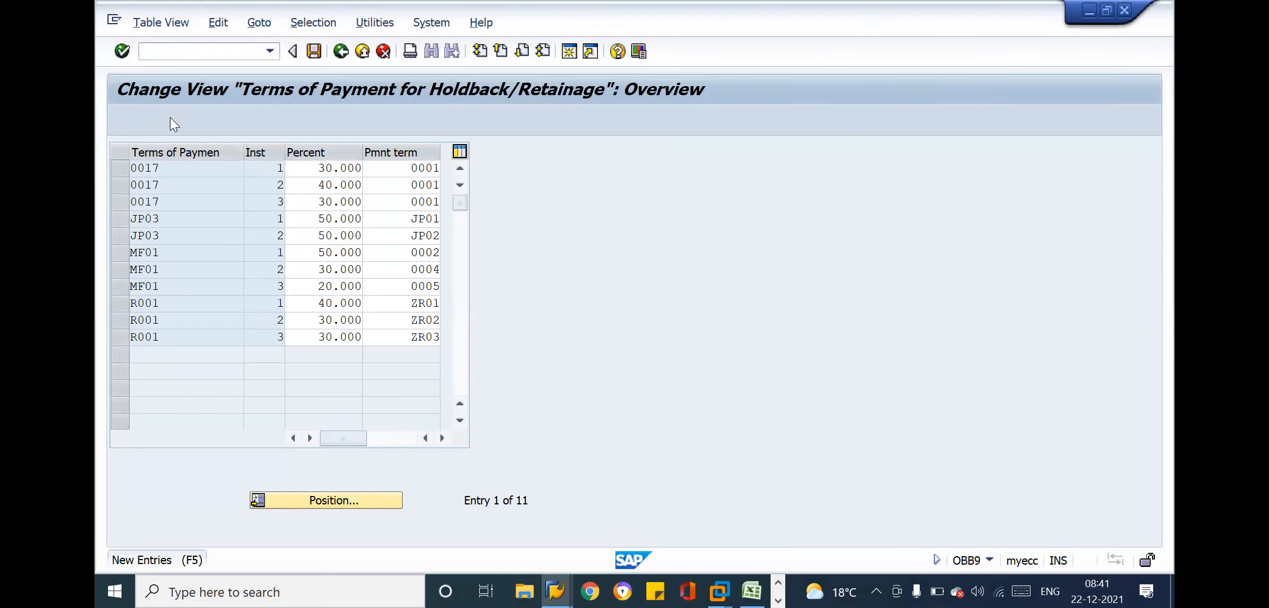
text(XYZ1)
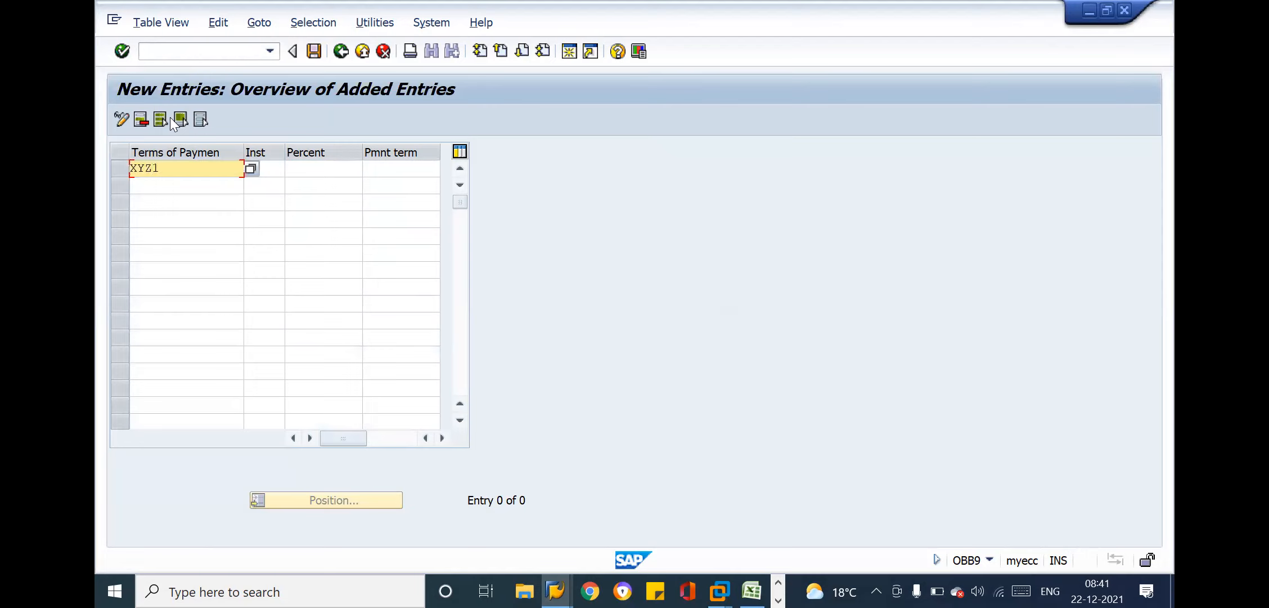
key(Tab)
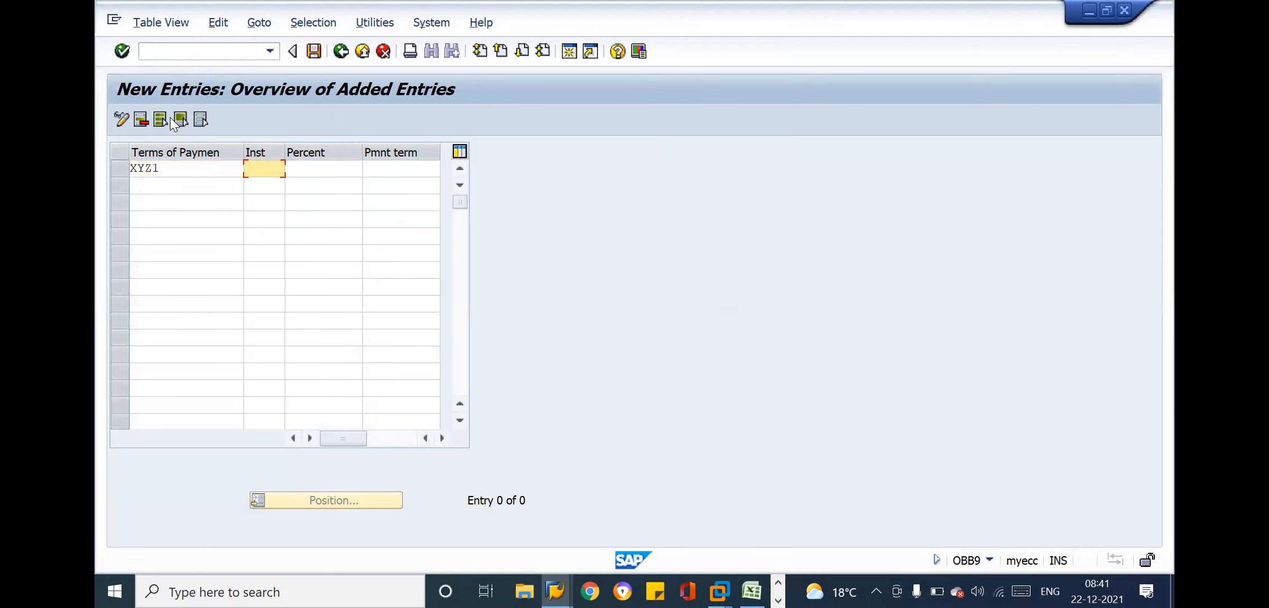
text(1)
key(Down)
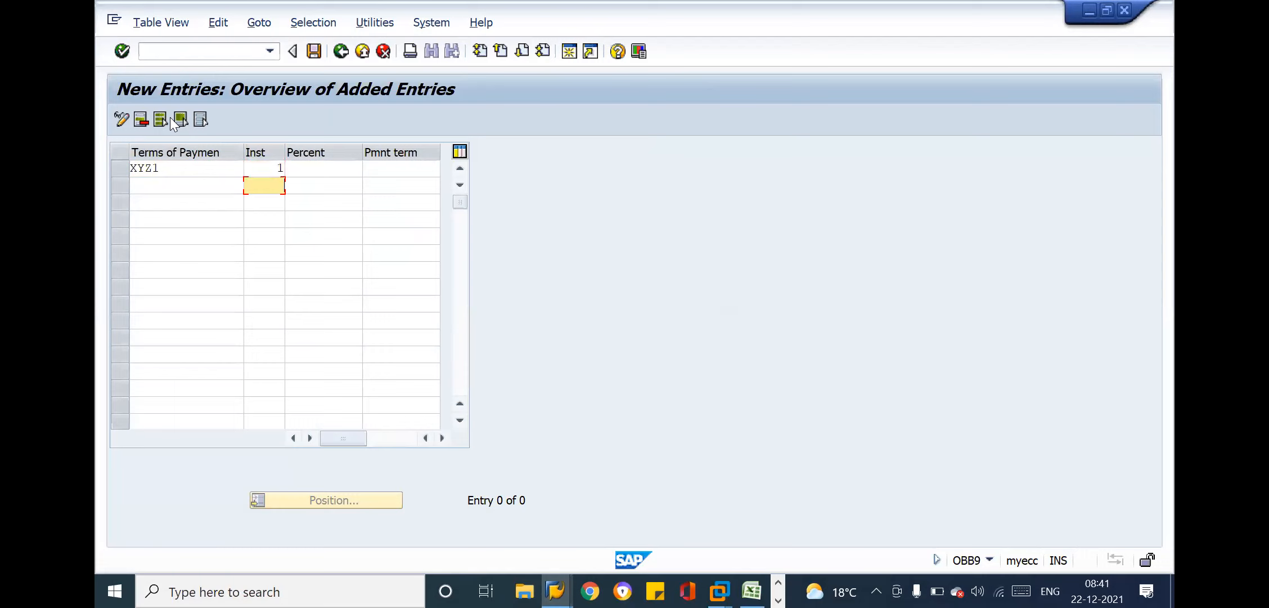
text(2)
key(Down)
text(3)
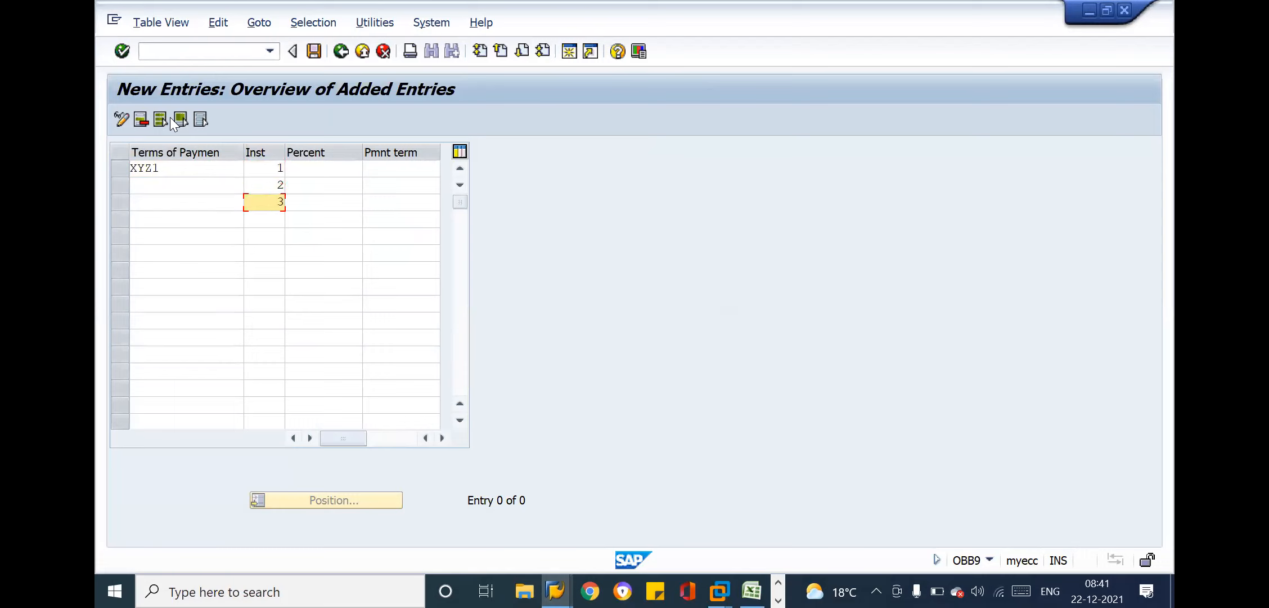
Enter payment term XYZ1 for the second and third instalment rows
click(156, 189)
text(XYZ1)
key(Down)
text(XYZ1)
Set the percentages of the three XYZ1 instalments to 40, 40 and 20
click(337, 171)
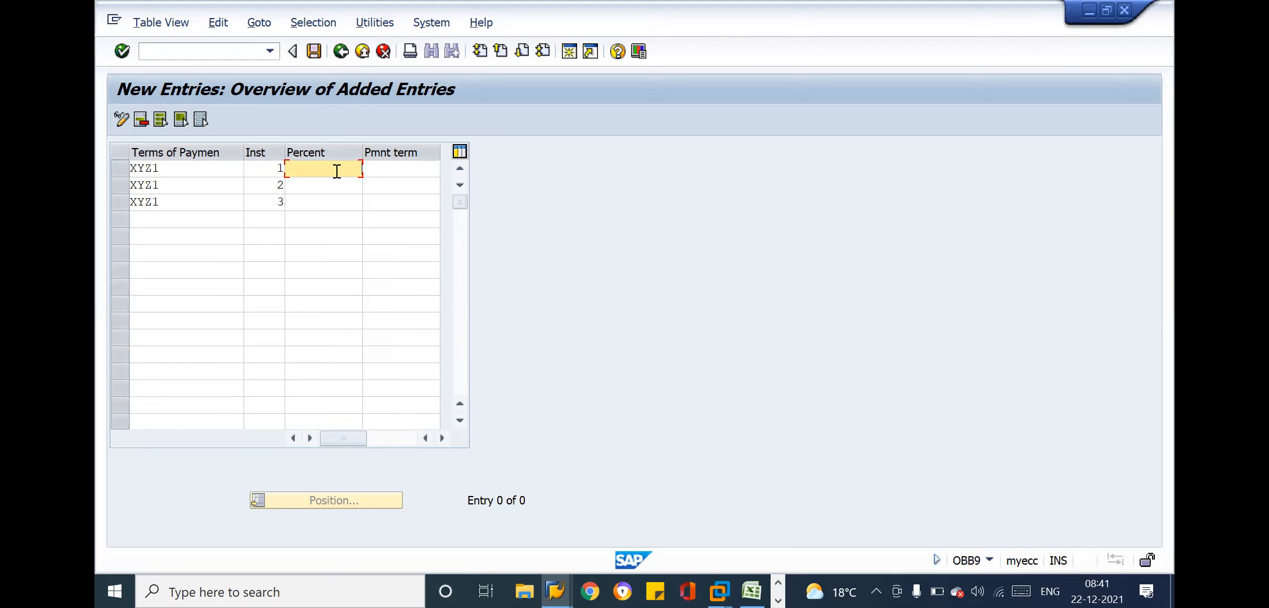
text(40)
key(Down)
text(4)
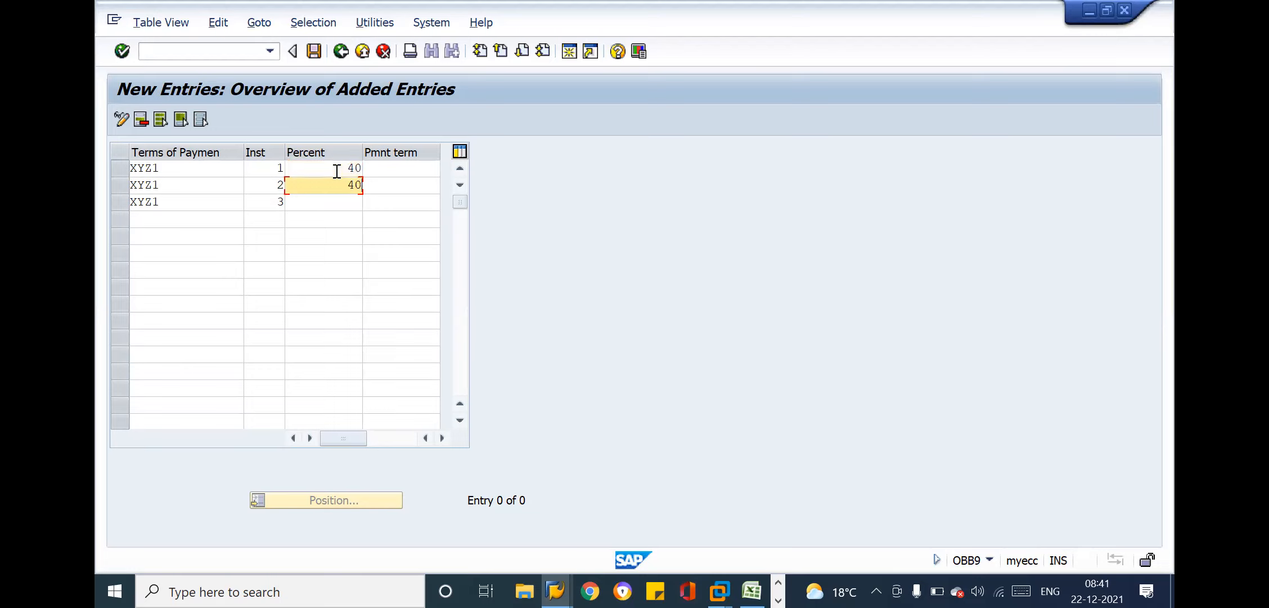
key(Down)
text(20)
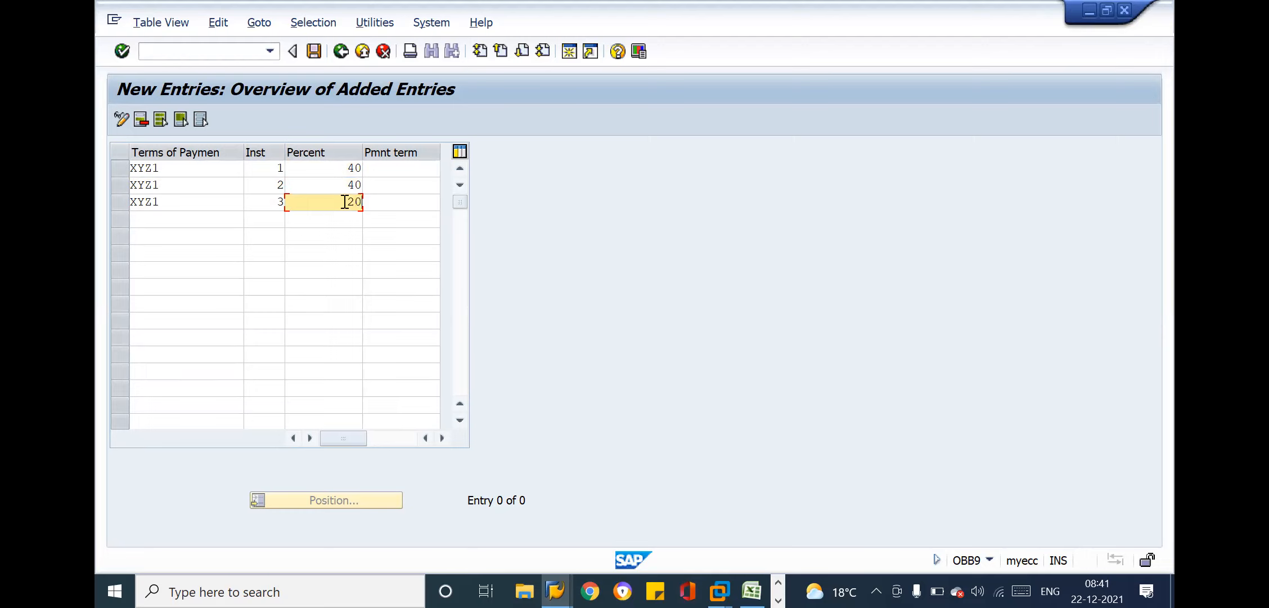
Switch to the Vendor Line Item Display window
key(alt+Tab)
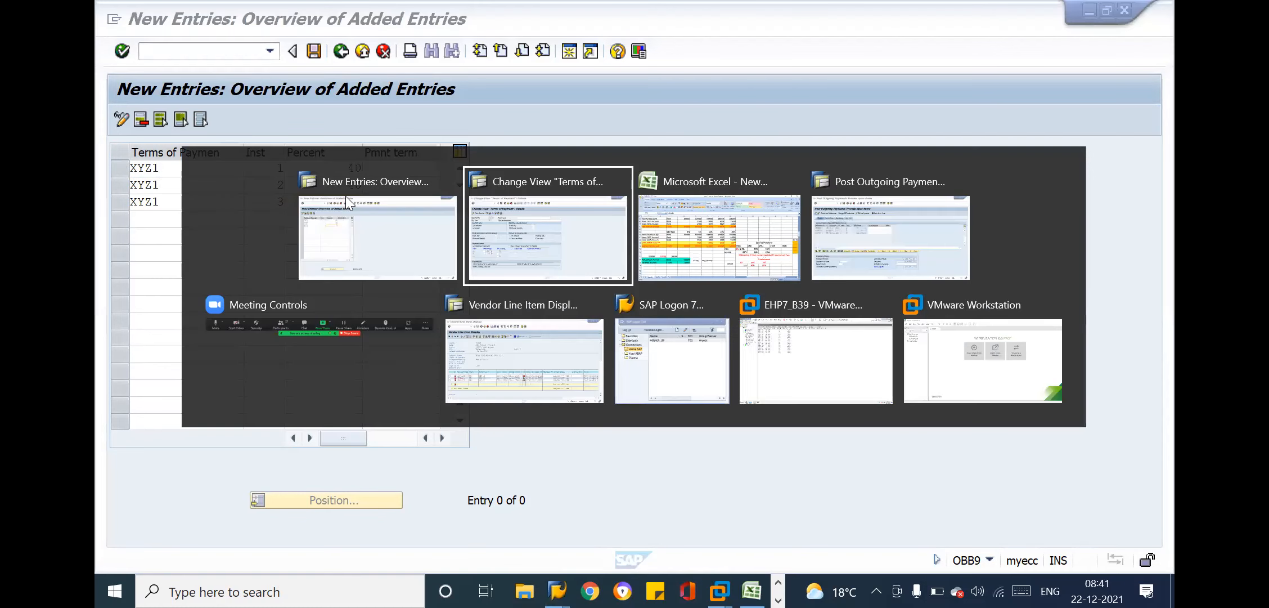
key(alt+Tab)
key(alt+Tab)
key(alt+Tab)
key(alt+Tab)
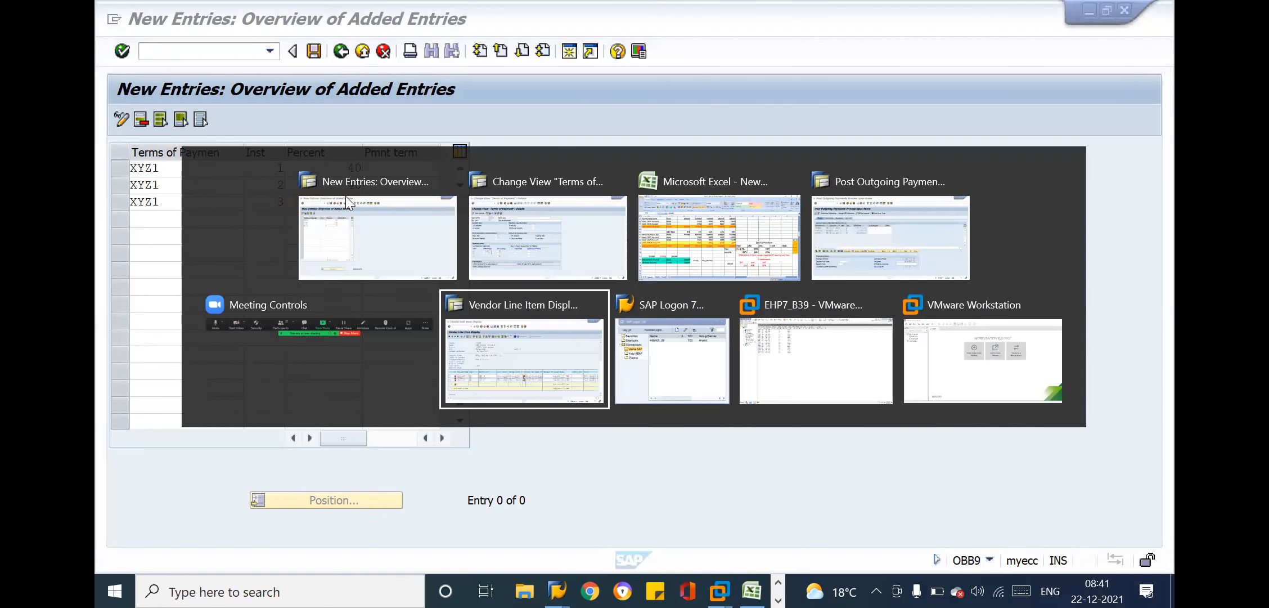
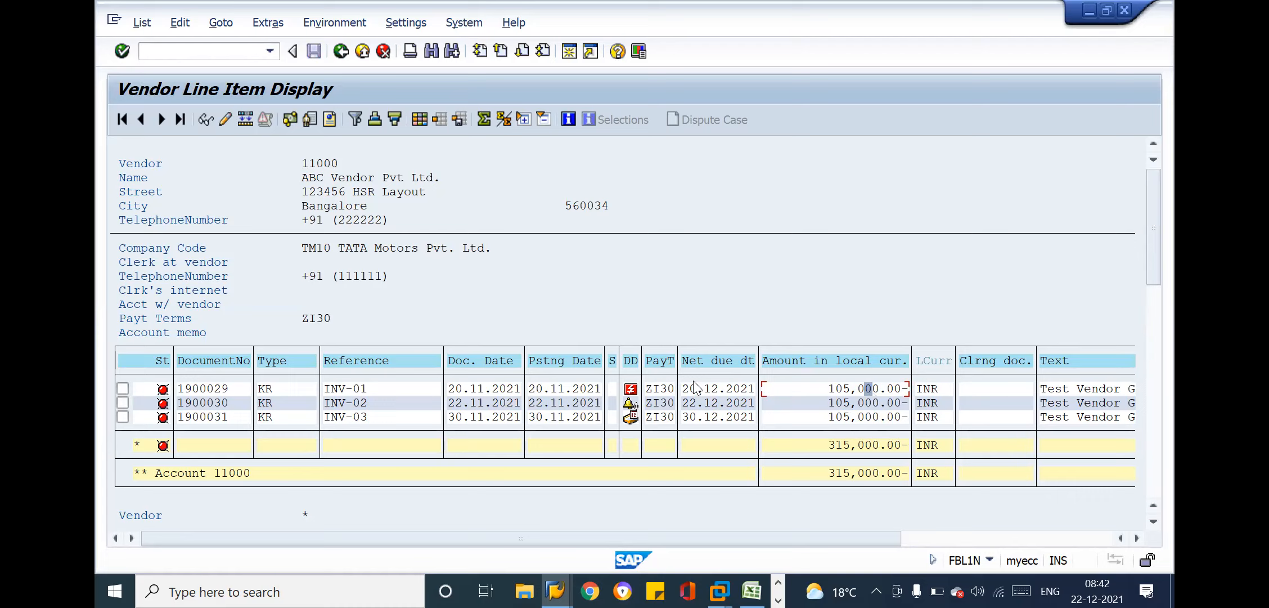
Examine the payment terms, net due dates and amounts of the three open vendor invoices, then switch to the new holdback entries window
click(663, 391)
click(796, 387)
click(653, 389)
click(710, 389)
click(803, 389)
click(702, 408)
click(823, 416)
key(alt+Tab)
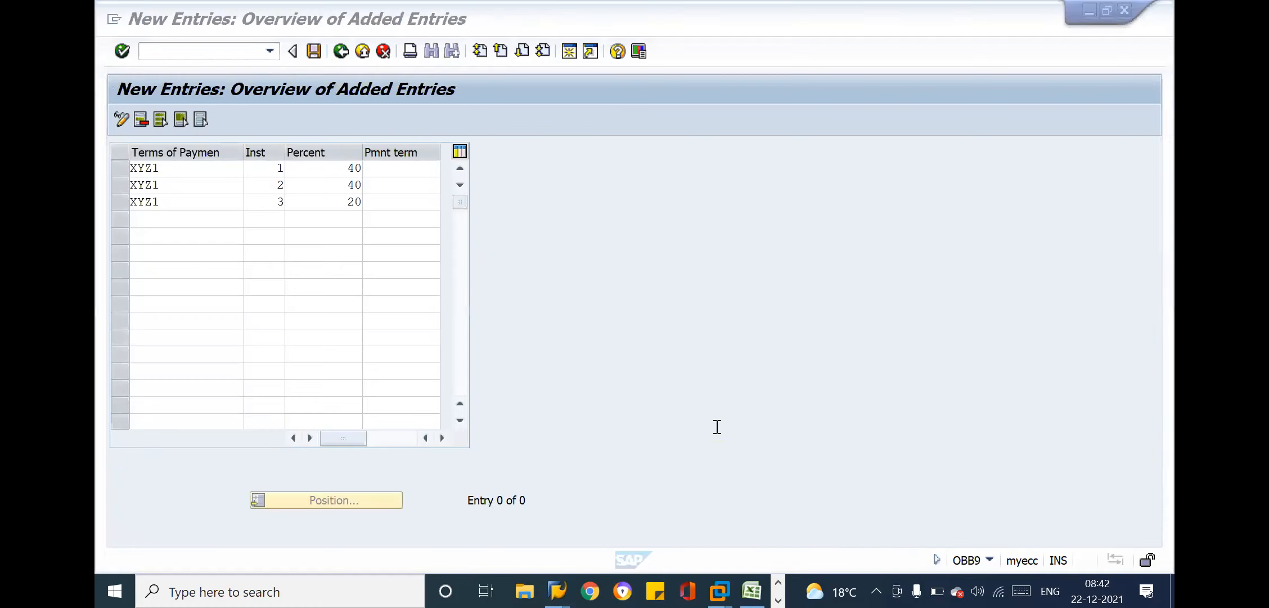
Leave the new XYZ1 holdback entries without saving and end the transaction
click(389, 201)
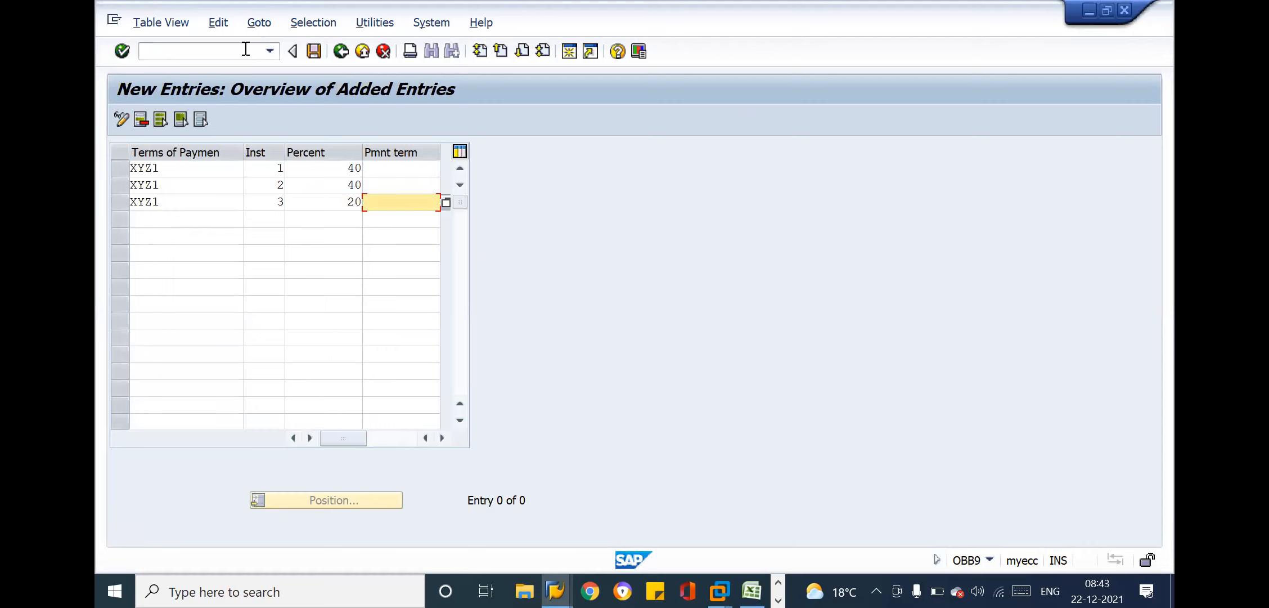
click(211, 51)
text(/N)
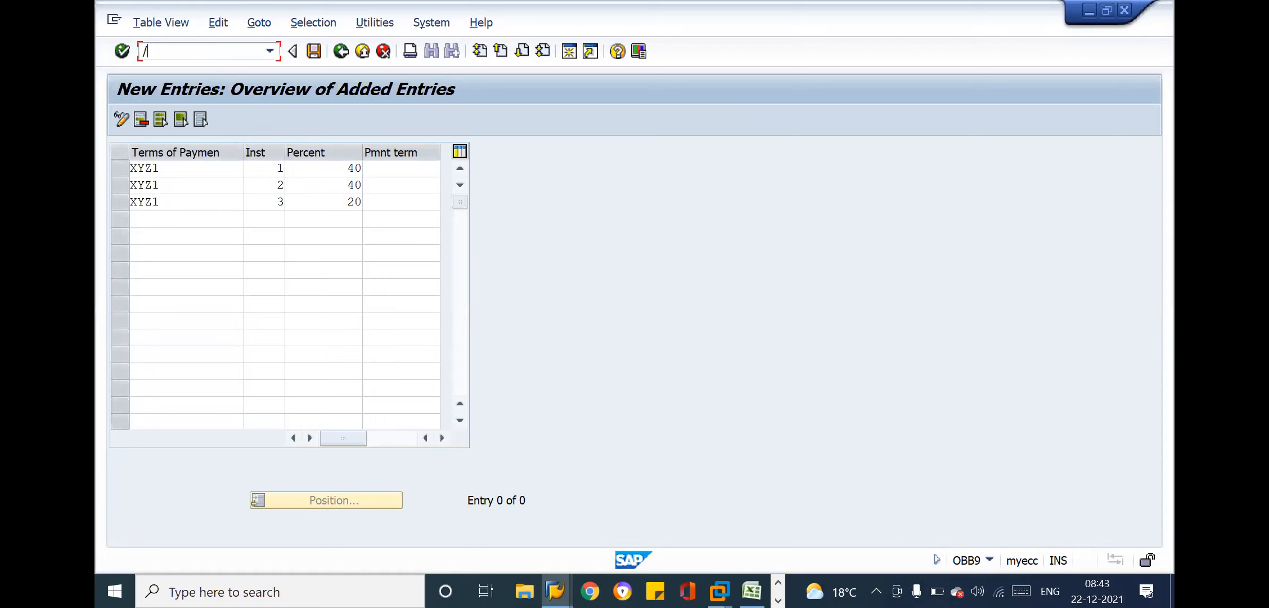
key(Return)
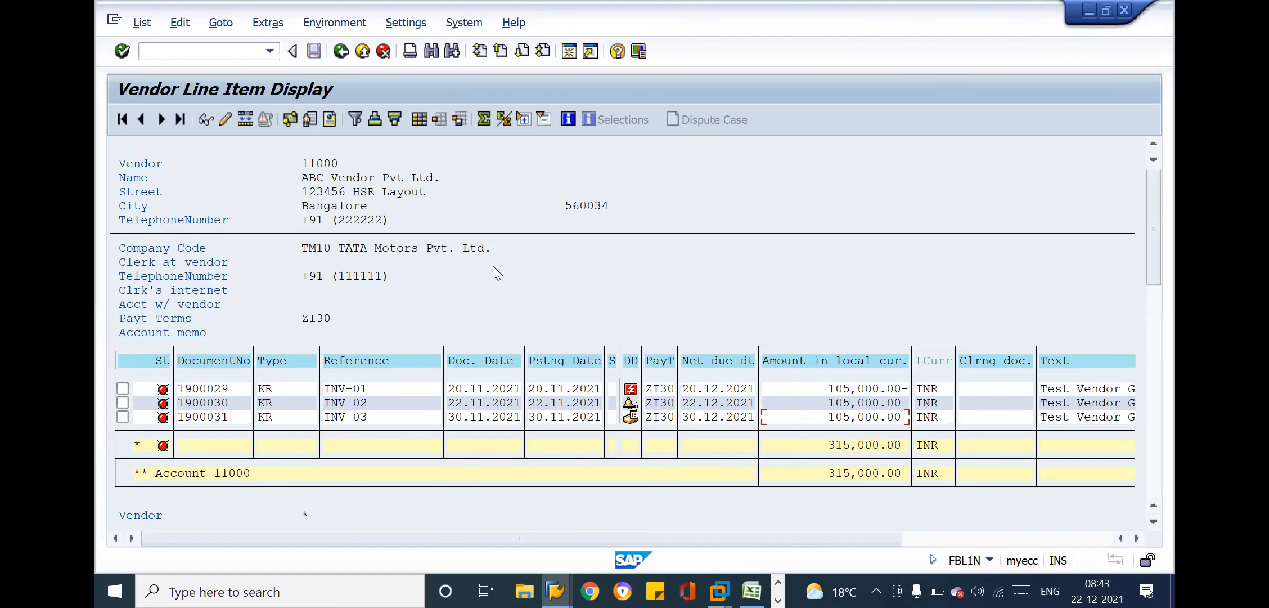
Switch to the ZI30 payment term details, turn off instalment payment and leave the transaction without saving
key(alt+Tab)
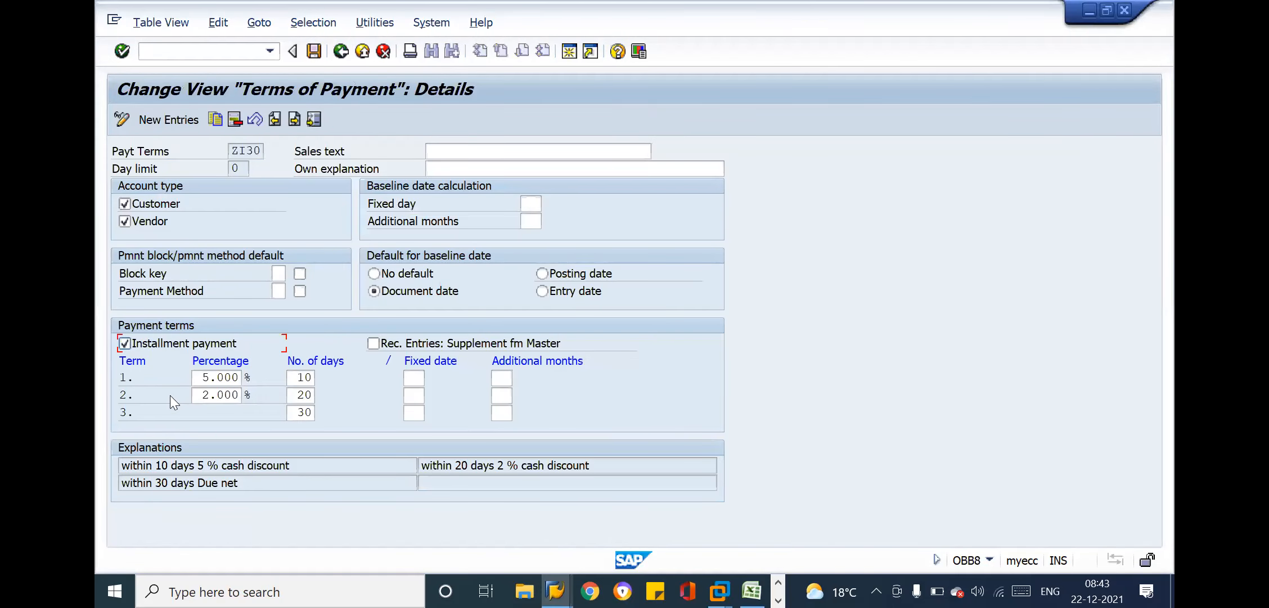
click(124, 339)
click(181, 50)
text(/n)
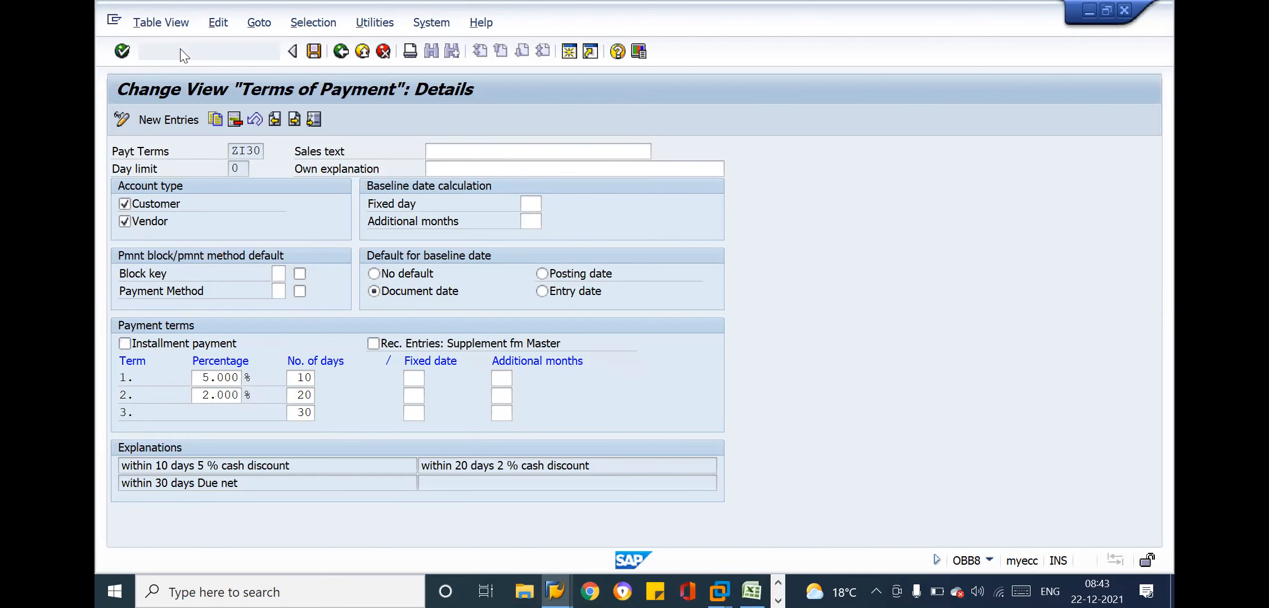
key(Return)
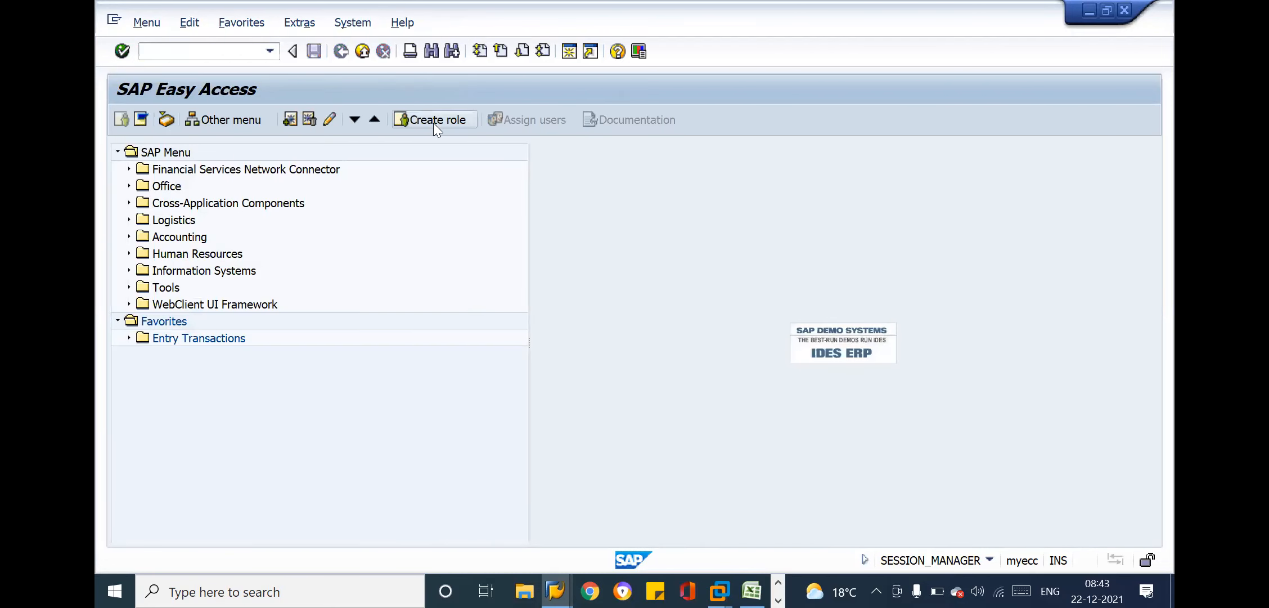
Switch to the Post Outgoing Payments window and restart transaction F-53 there
key(alt+Tab)
key(alt+Tab)
key(alt+Tab)
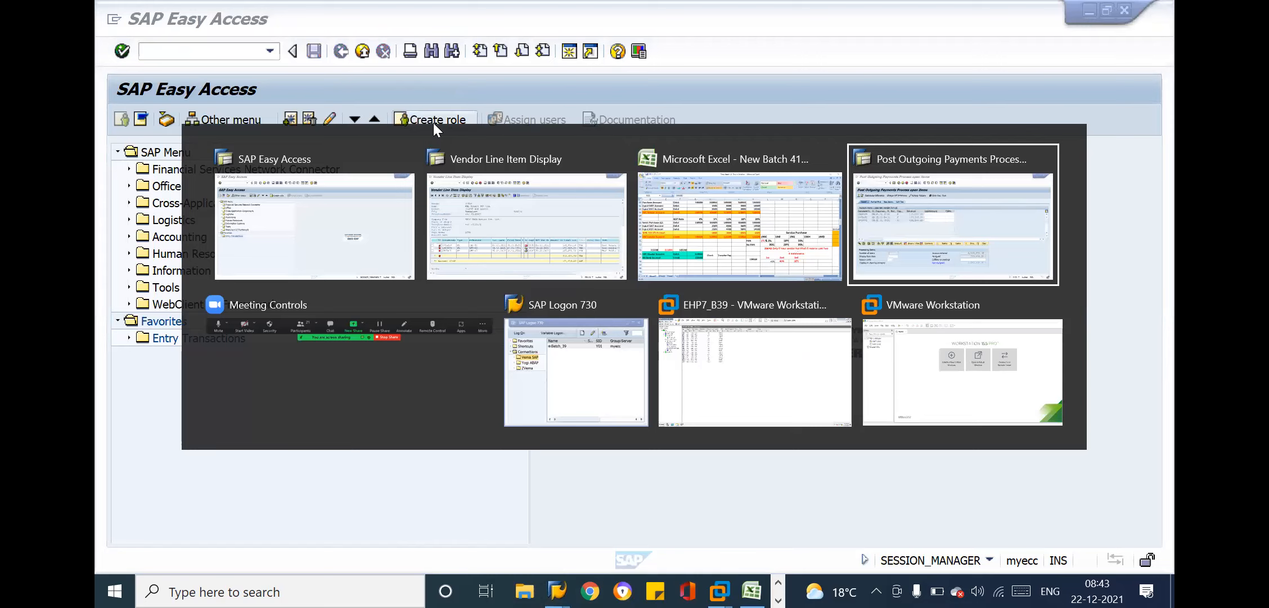
click(740, 482)
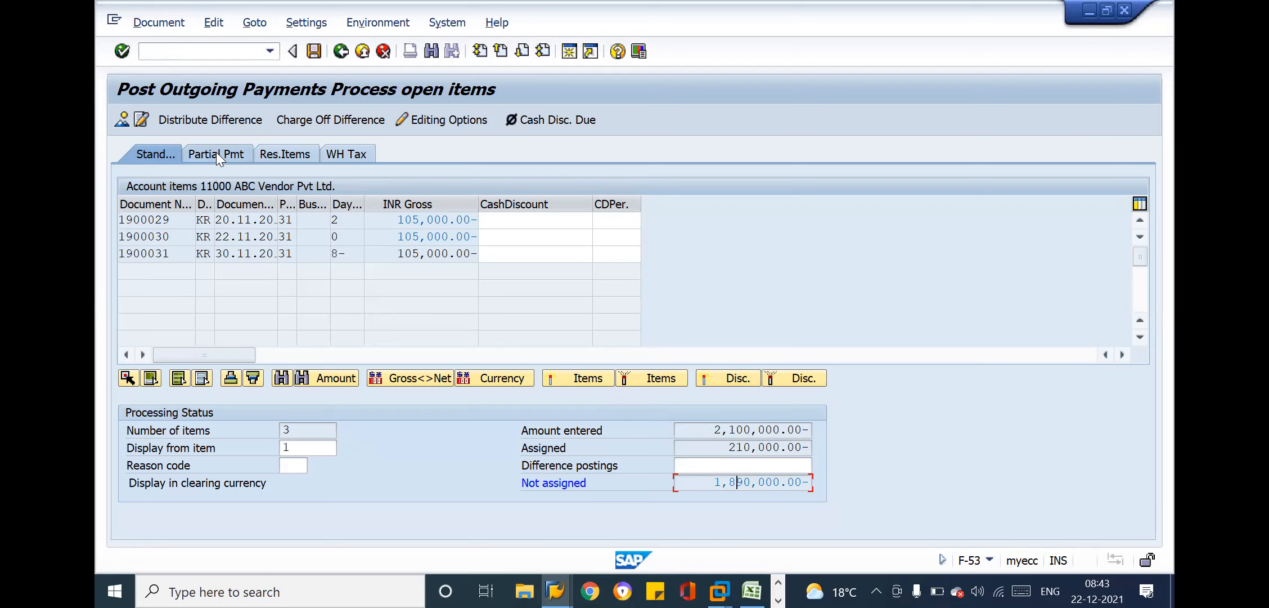
click(175, 50)
text(/NF-53)
key(Return)
Enter document date 22.12.2021 and the bank account number in the outgoing payment header
key(BackSpace)
key(Down)
key(Return)
key(Down)
key(Down)
key(Down)
key(Down)
Set the bank amount of the outgoing payment to 60000
key(Down)
key(Down)
text(11010)
key(Down)
key(BackSpace)
key(Down)
key(Return)
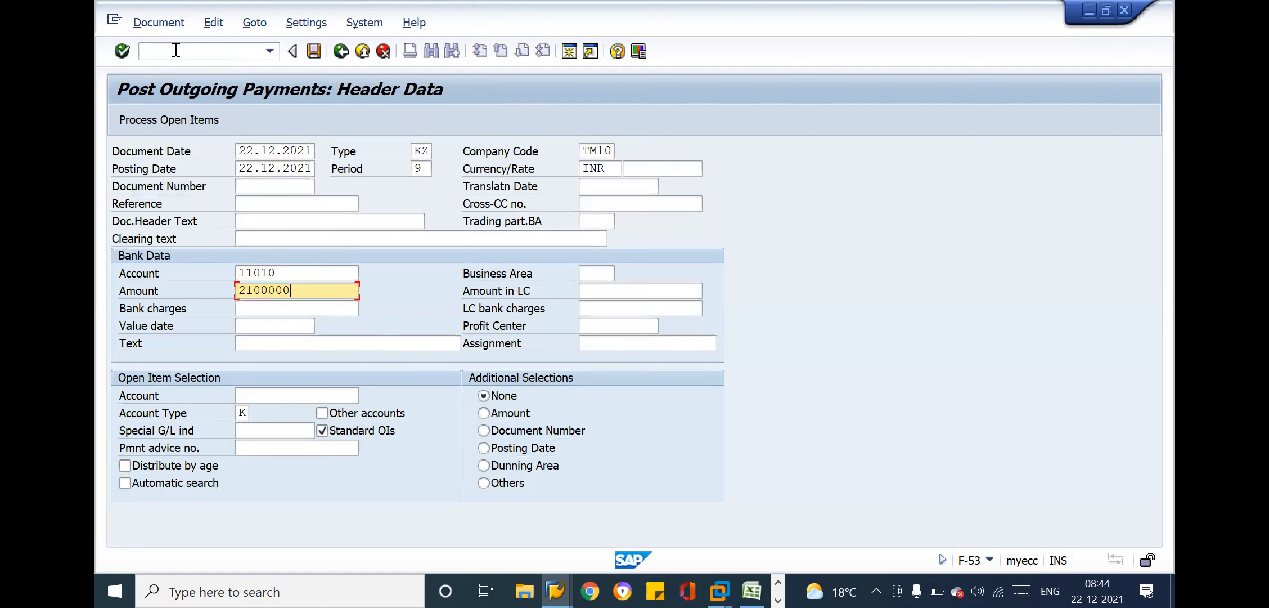
key(BackSpace)
key(BackSpace)
key(BackSpace)
key(BackSpace)
key(BackSpace)
key(BackSpace)
key(BackSpace)
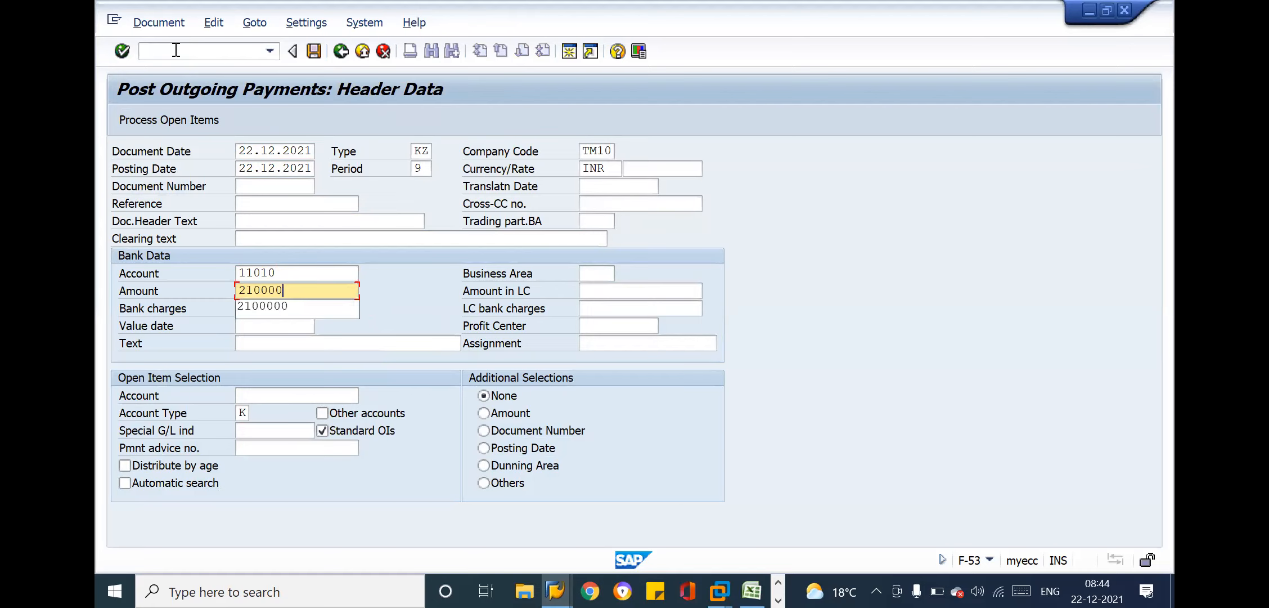
text(60000)
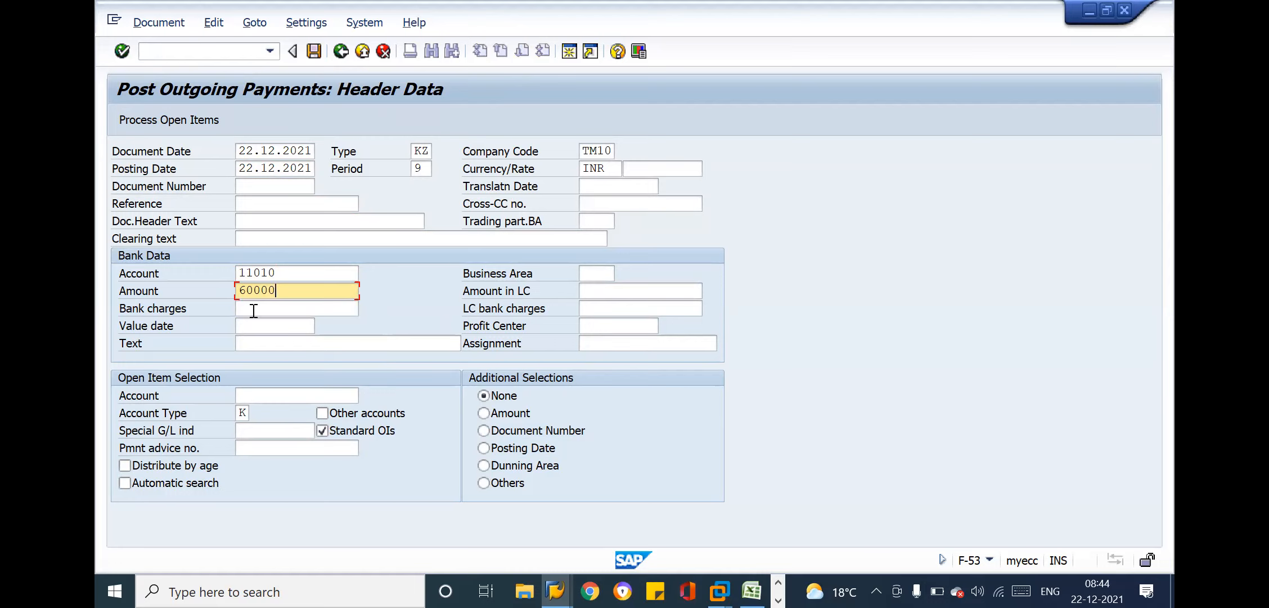
Fill in text Payment-01, value date 10.12.2021 and the ABC vendor's account number, and proceed to its open items
click(262, 344)
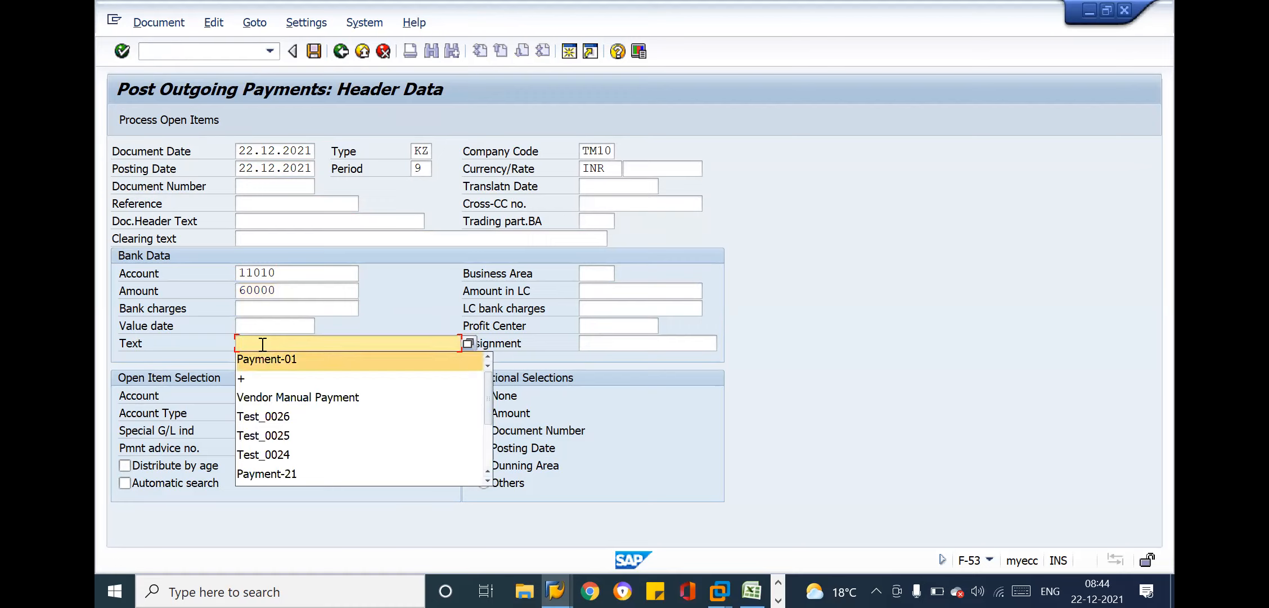
click(264, 355)
click(264, 327)
click(264, 360)
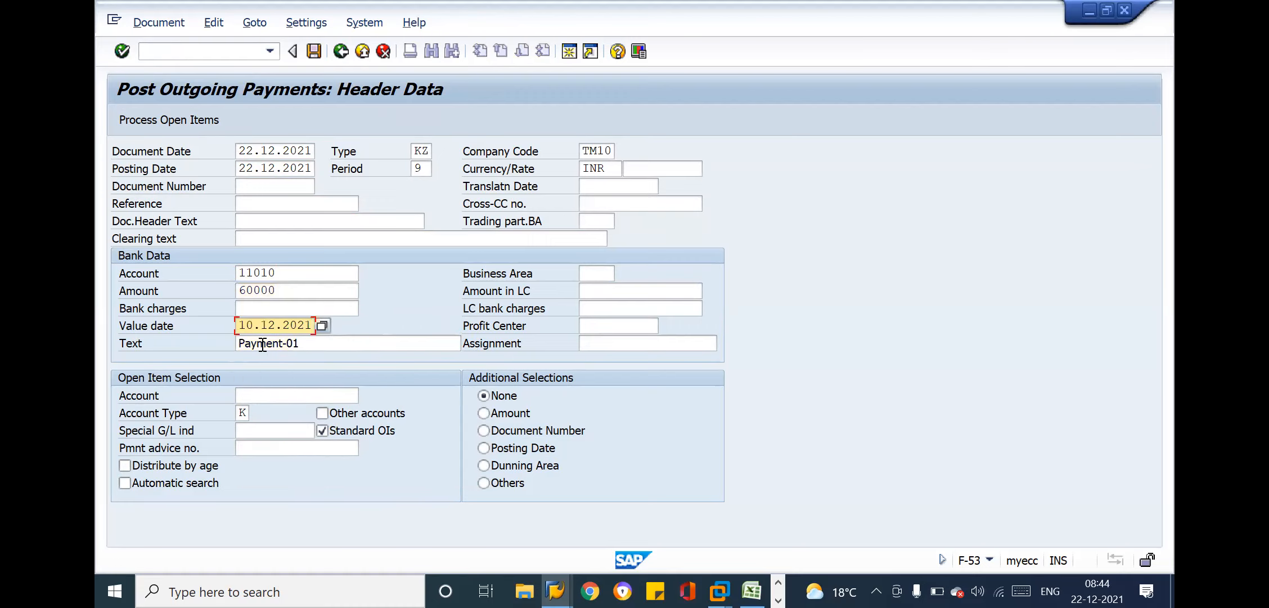
key(Down)
key(Down)
key(BackSpace)
key(Down)
key(Return)
key(Return)
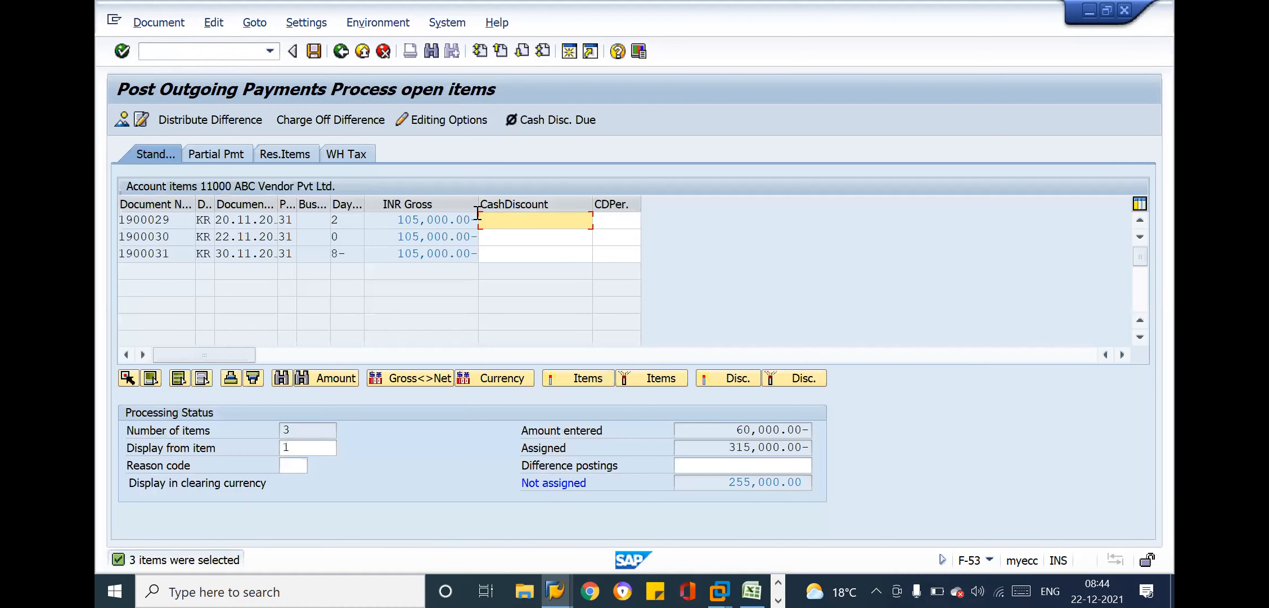
Deactivate the 22.11.2021 and 30.11.2021 invoices, check the entered, assigned and unassigned amounts, and try to post the payment
double_click(427, 237)
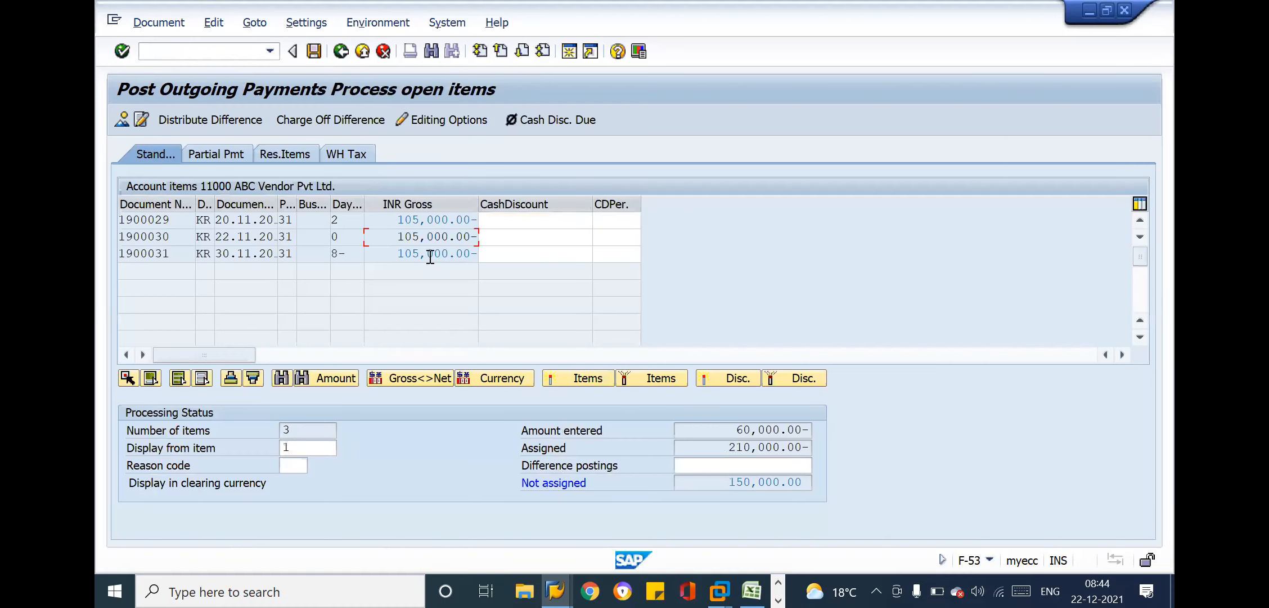
double_click(428, 254)
click(419, 219)
drag(730, 429, 820, 419)
drag(726, 447, 812, 448)
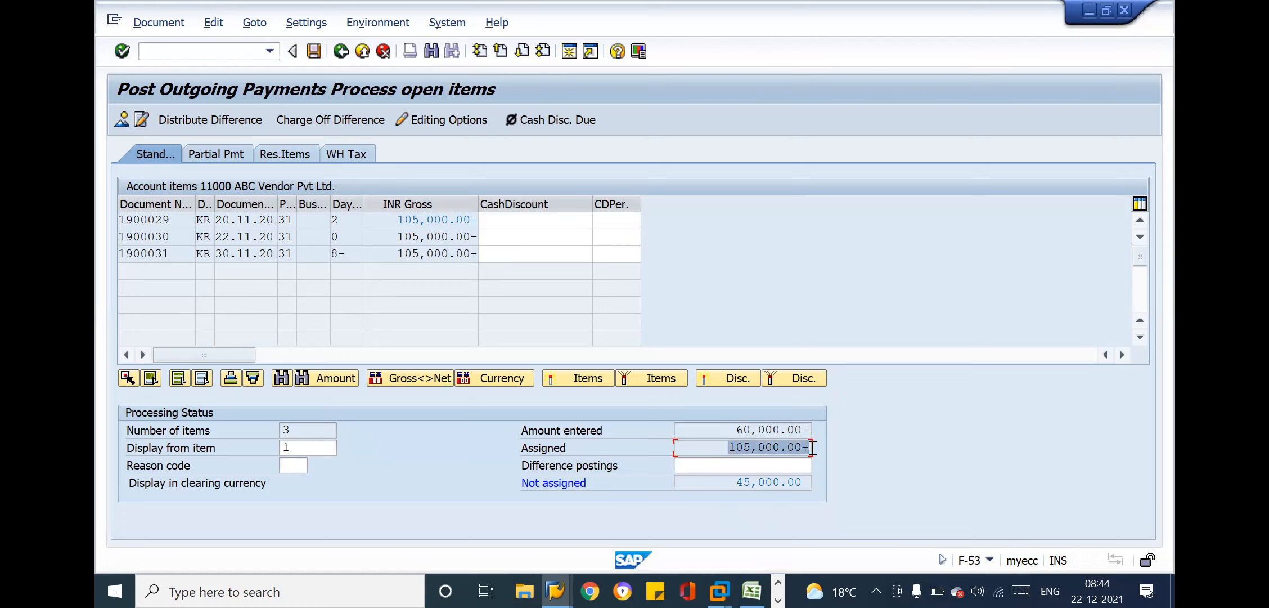
drag(731, 482, 806, 485)
click(805, 486)
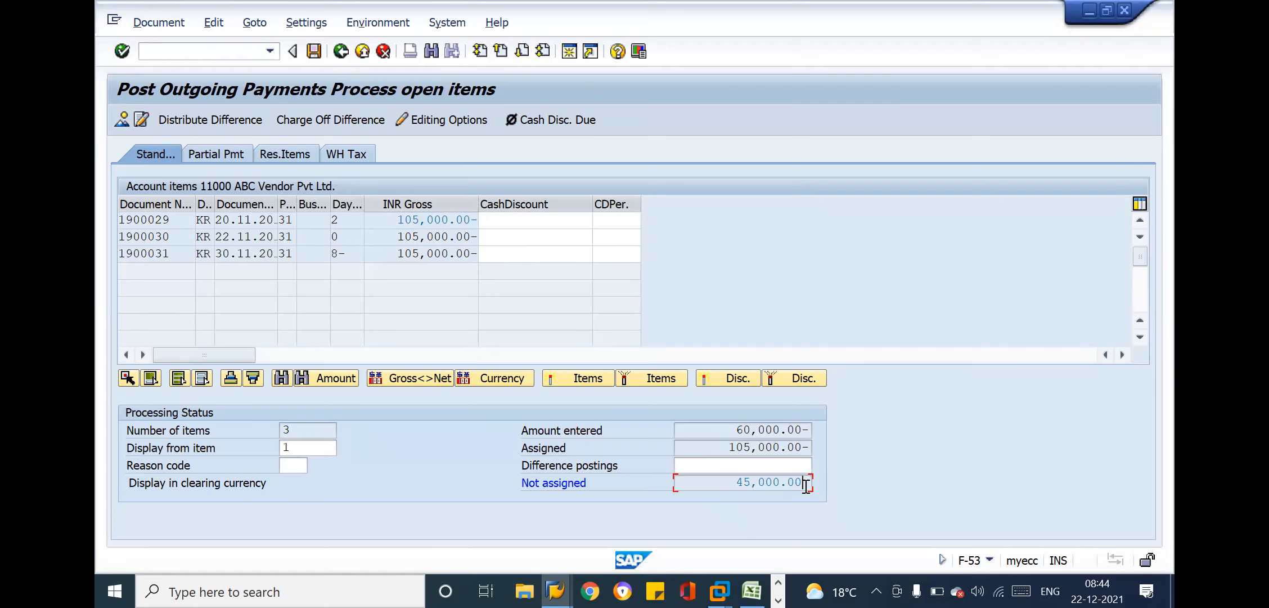
click(314, 51)
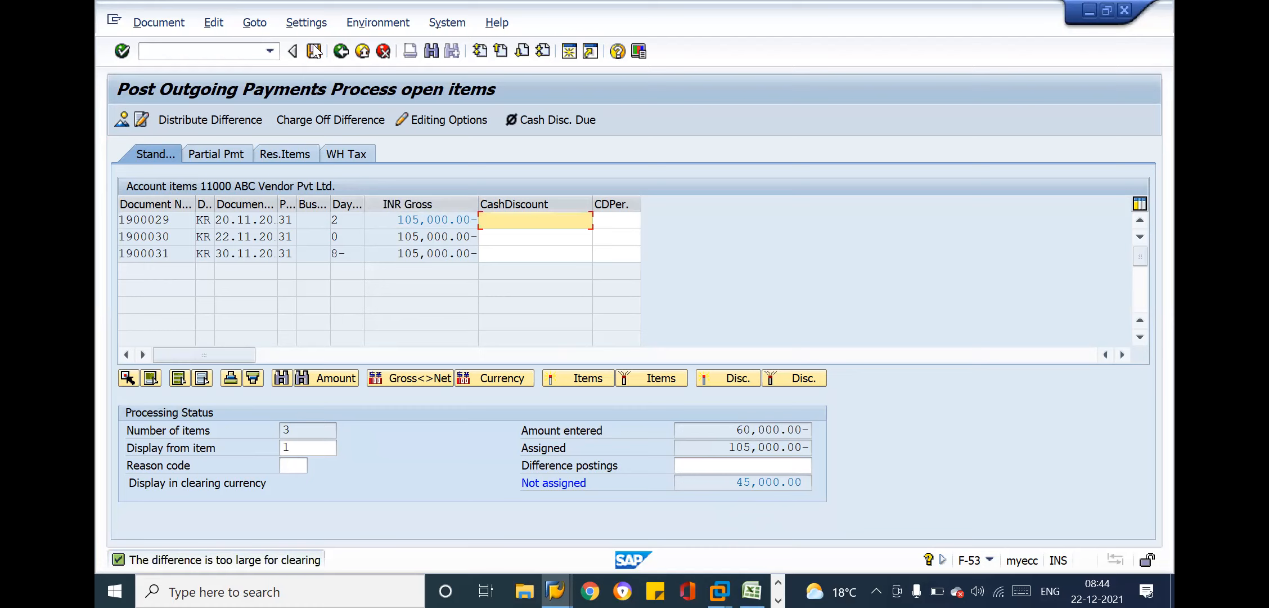
Toggle the second and third invoices off and on, ending with all three invoices active
double_click(415, 236)
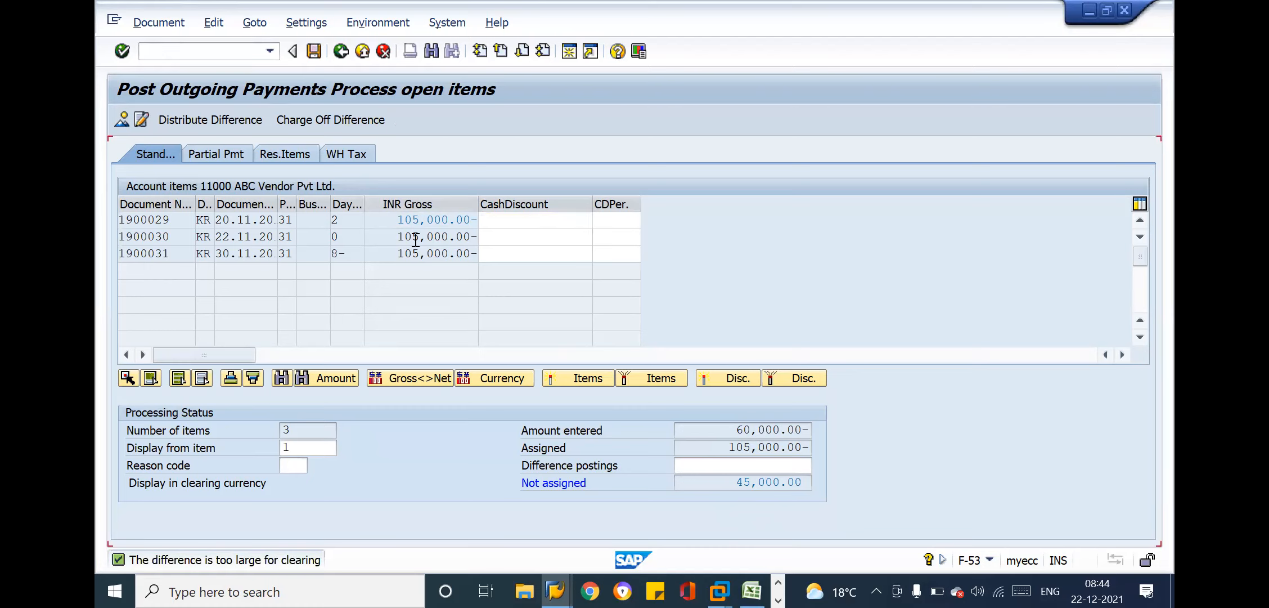
double_click(408, 253)
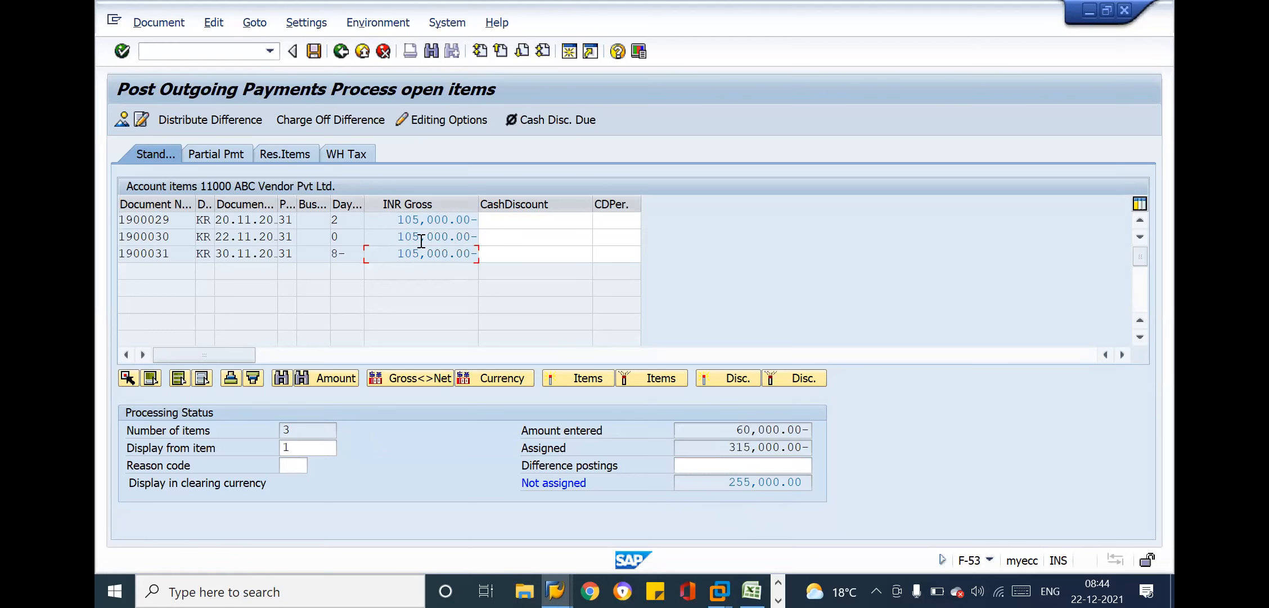
double_click(422, 237)
double_click(425, 254)
double_click(428, 236)
double_click(420, 254)
Deactivate all open items together and activate only the first invoice, dated 20.11.2021
click(179, 379)
drag(123, 218, 170, 222)
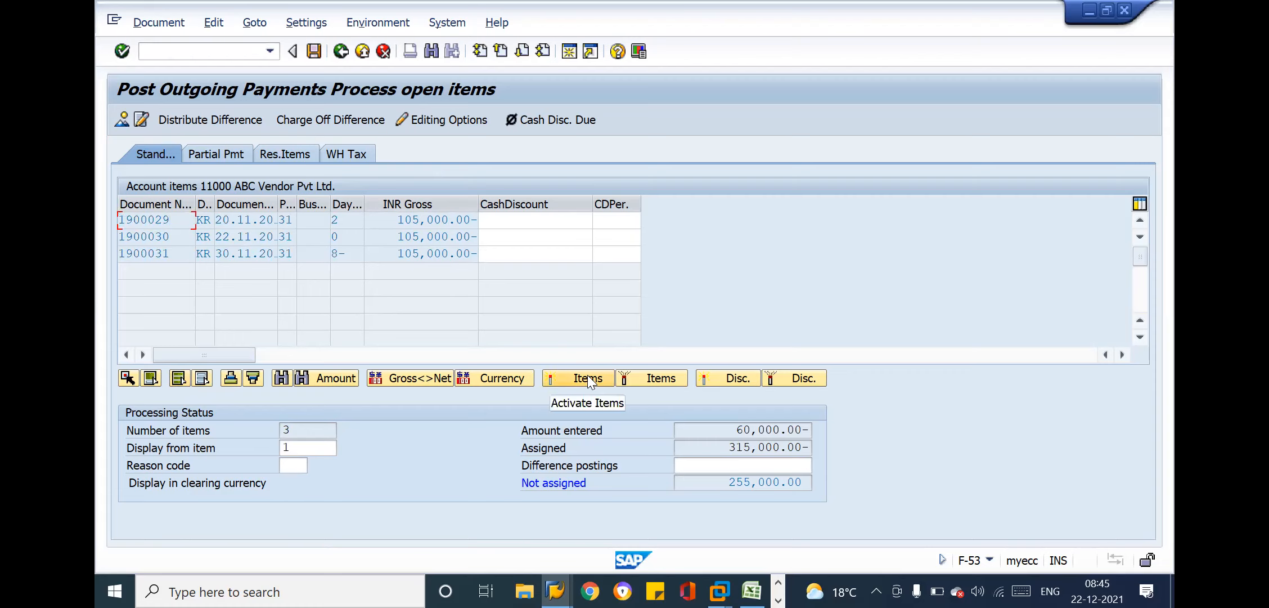
click(632, 376)
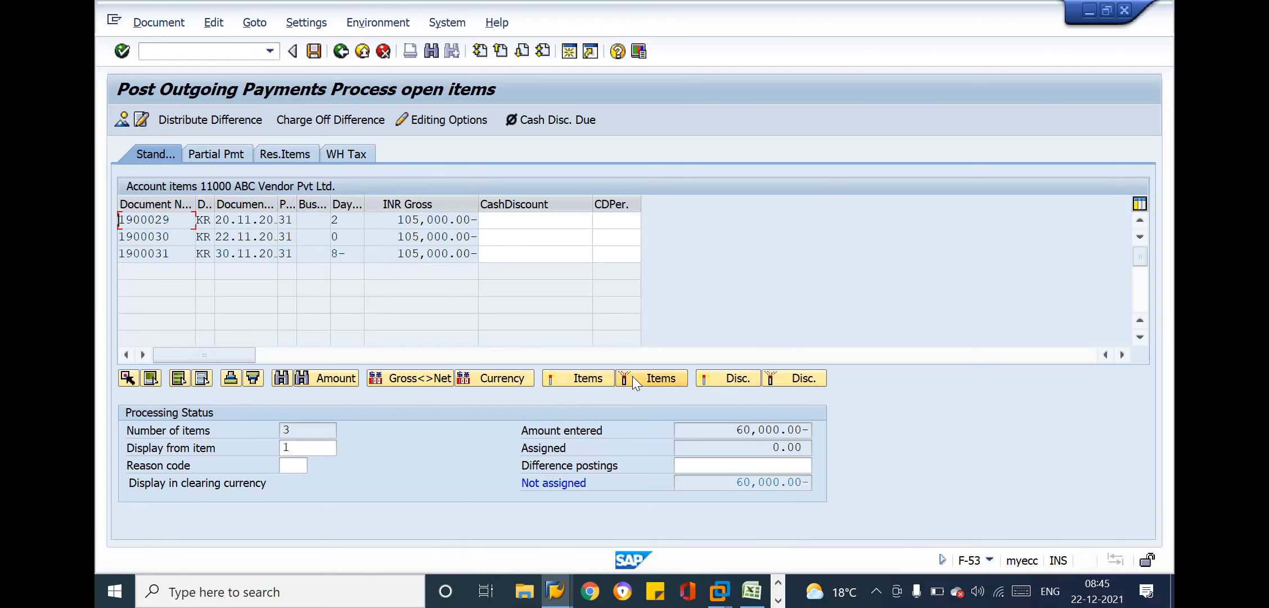
double_click(426, 220)
Switch to the Excel workbook and examine the vendor payment entries in rows 73 to 75
key(alt+Tab)
key(Tab)
key(Tab)
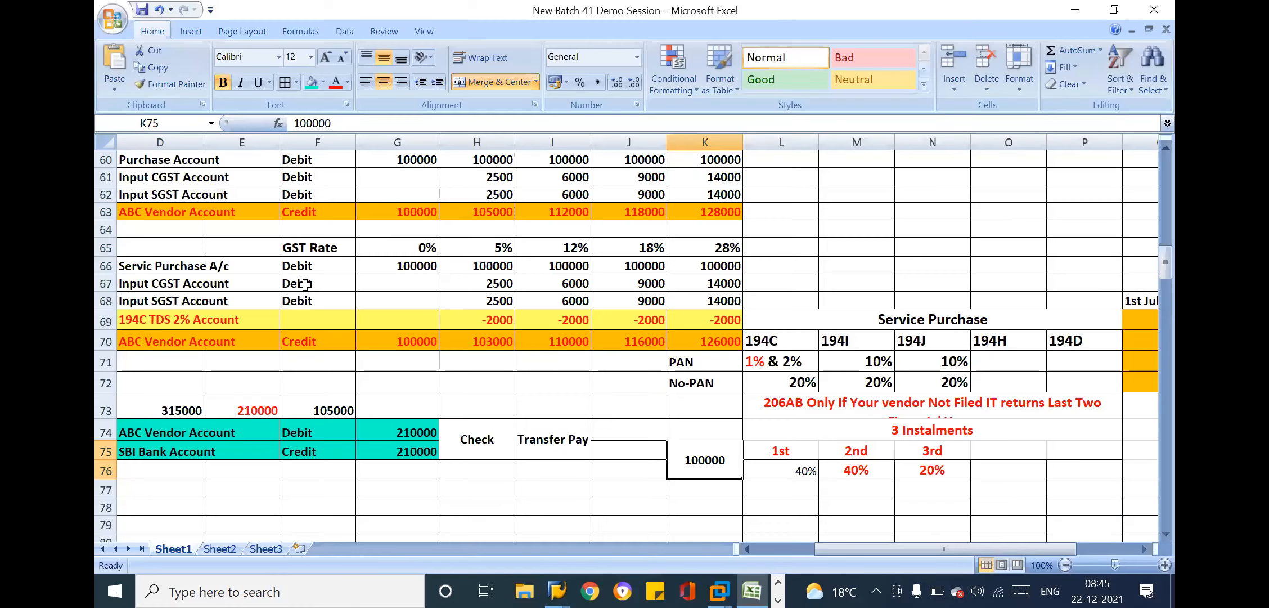
click(230, 421)
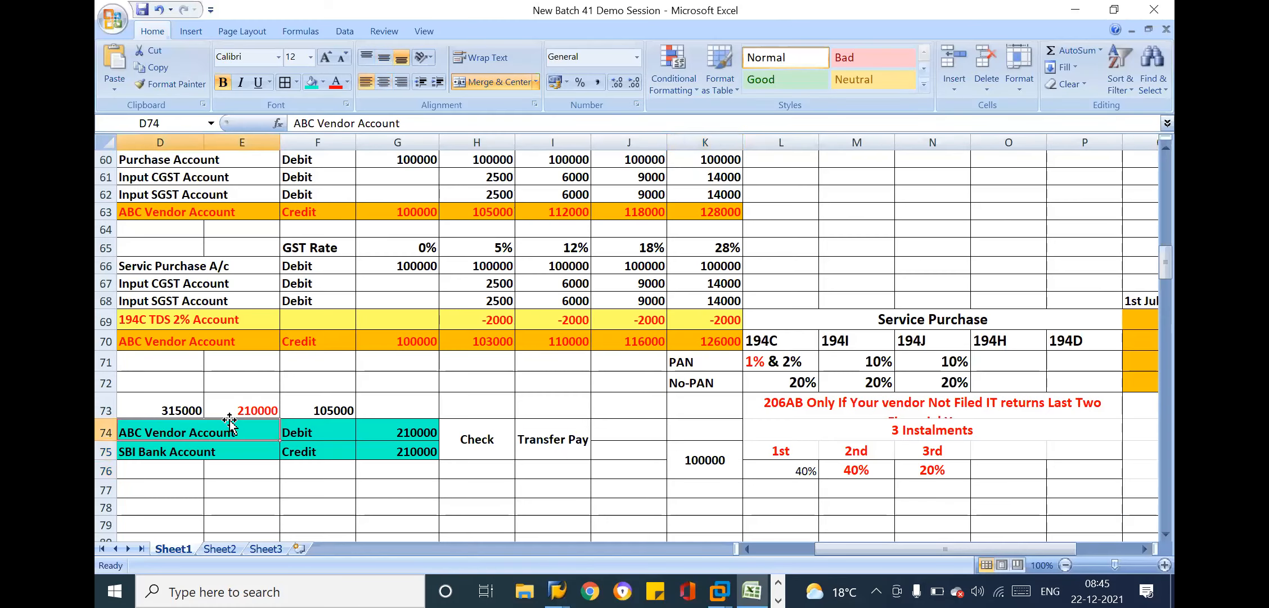
key(Left)
key(Left)
key(Left)
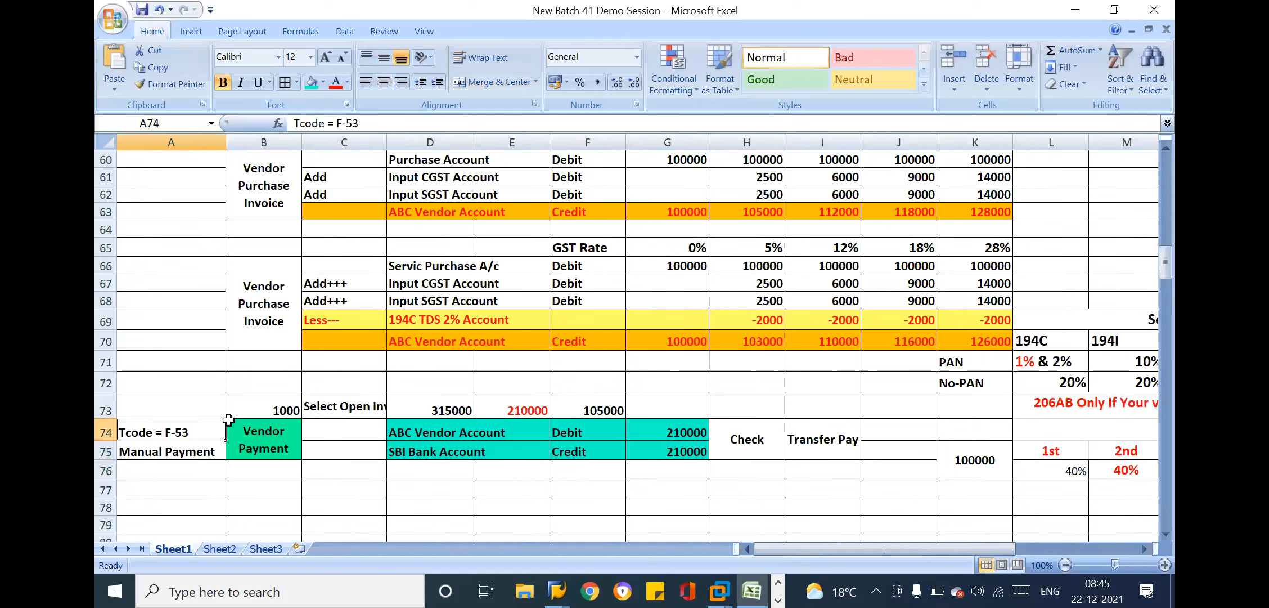
click(443, 437)
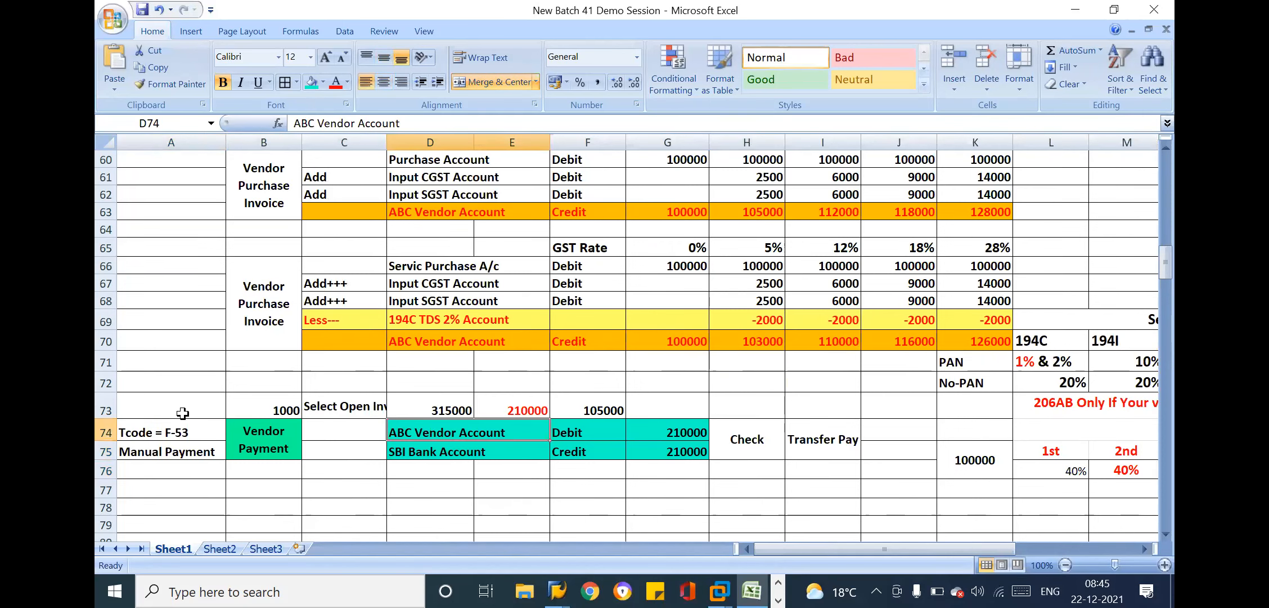
drag(177, 412, 692, 425)
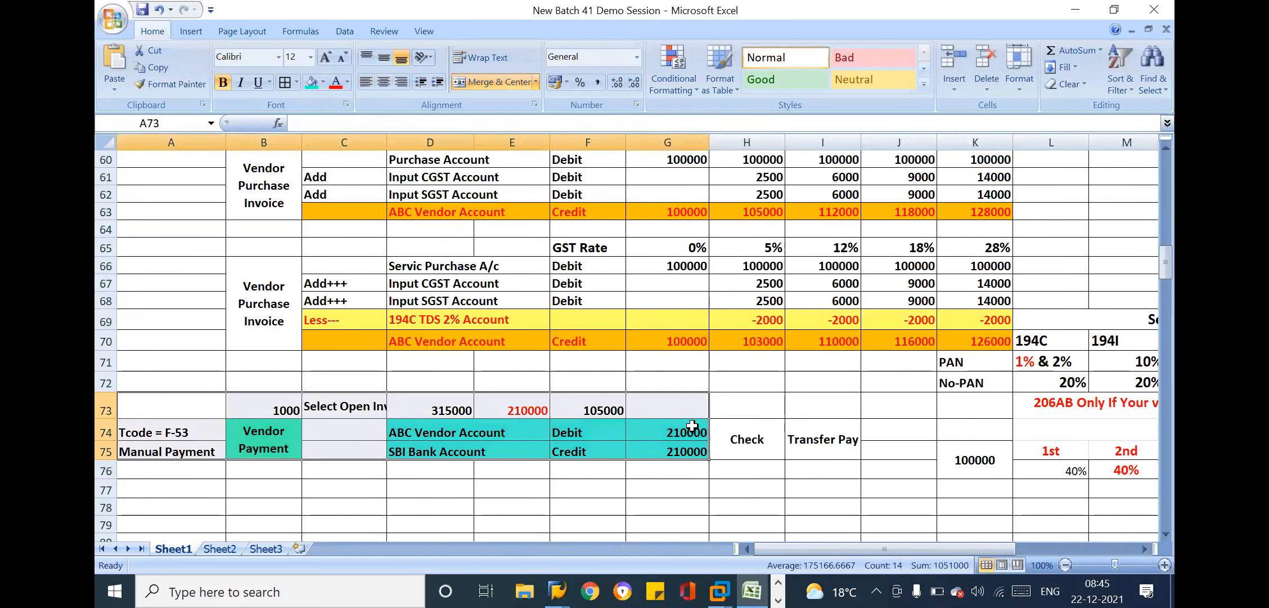
Copy the Tcode = F-53 and Manual Payment labels from A74:A75 to A77:A78
click(351, 461)
key(Down)
key(Down)
key(Down)
key(Down)
key(Down)
key(Down)
drag(209, 374, 203, 393)
key(ctrl+c)
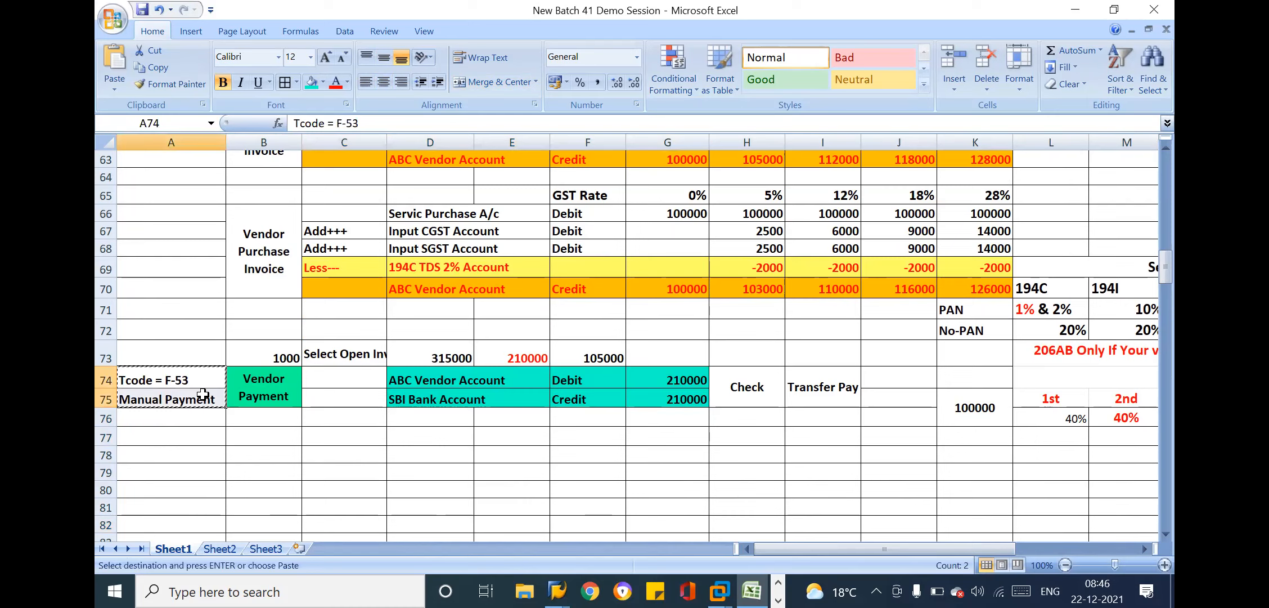
click(178, 437)
key(Return)
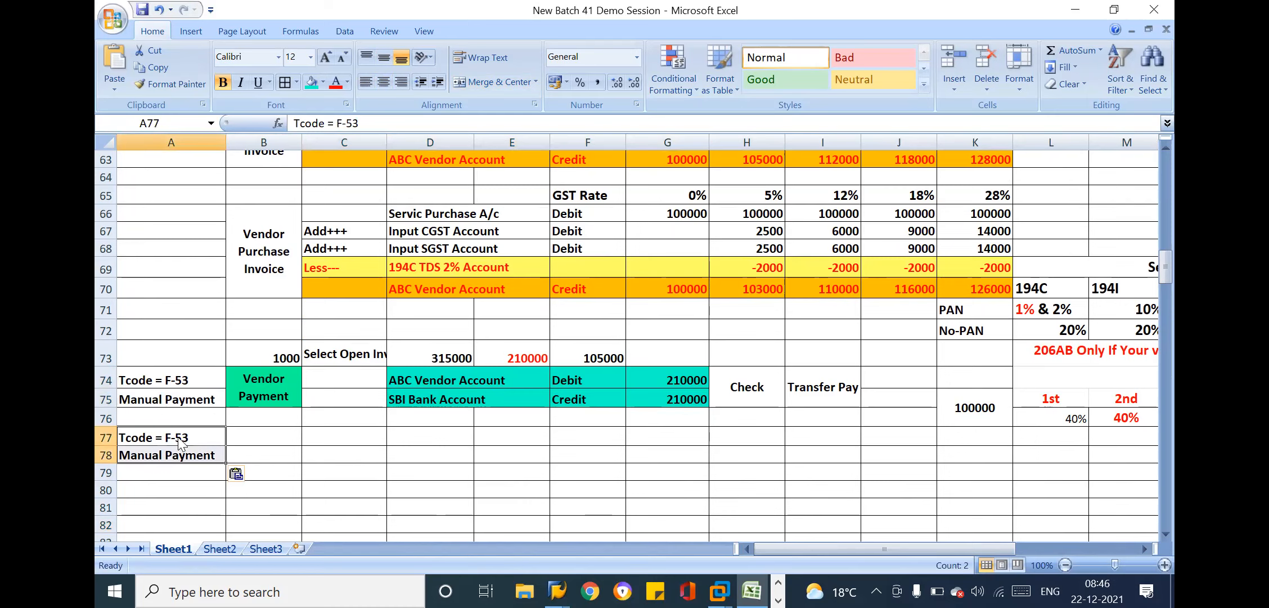
Change the copied payment label in cell A78 to Automatic Payment
click(162, 453)
double_click(162, 453)
key(BackSpace)
key(BackSpace)
key(BackSpace)
key(BackSpace)
key(BackSpace)
key(BackSpace)
text(Automatic)
key(Return)
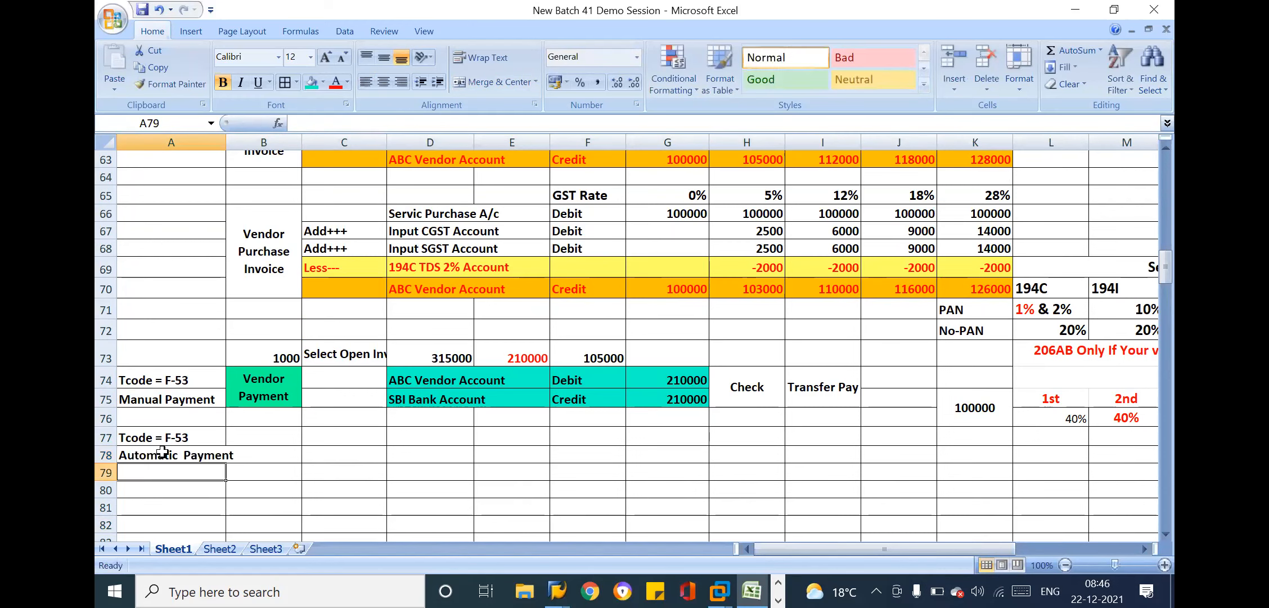
Change the transaction code label in cell A77 to Tcode = F110
double_click(202, 431)
key(BackSpace)
key(BackSpace)
key(BackSpace)
key(BackSpace)
text(F)
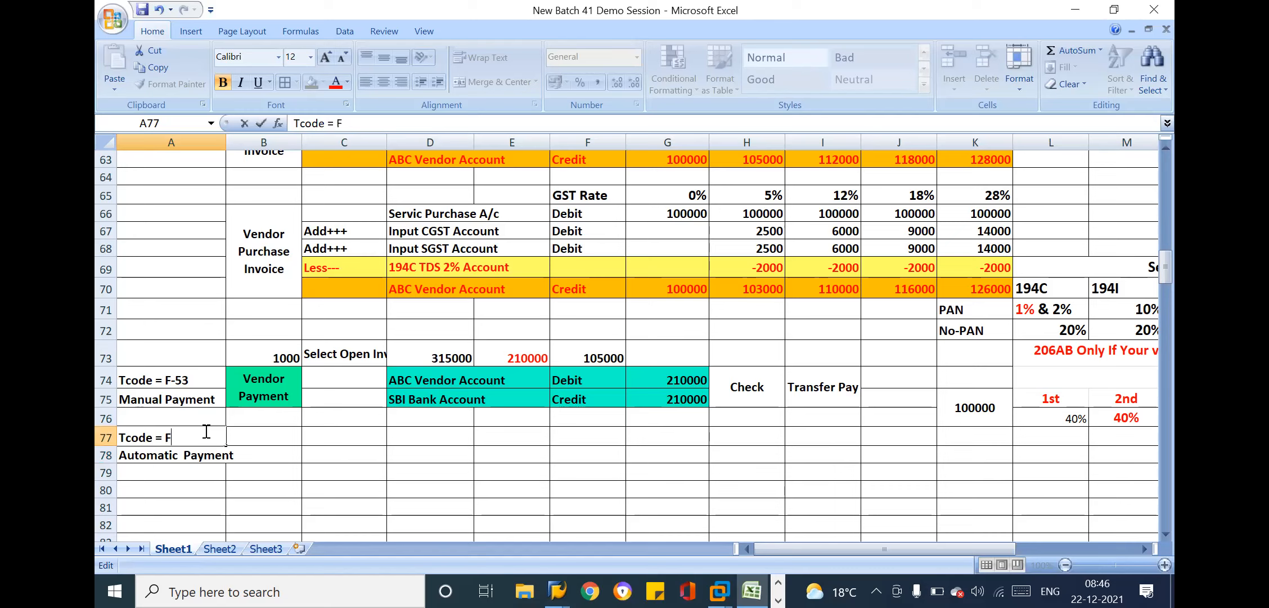
text(110)
key(Return)
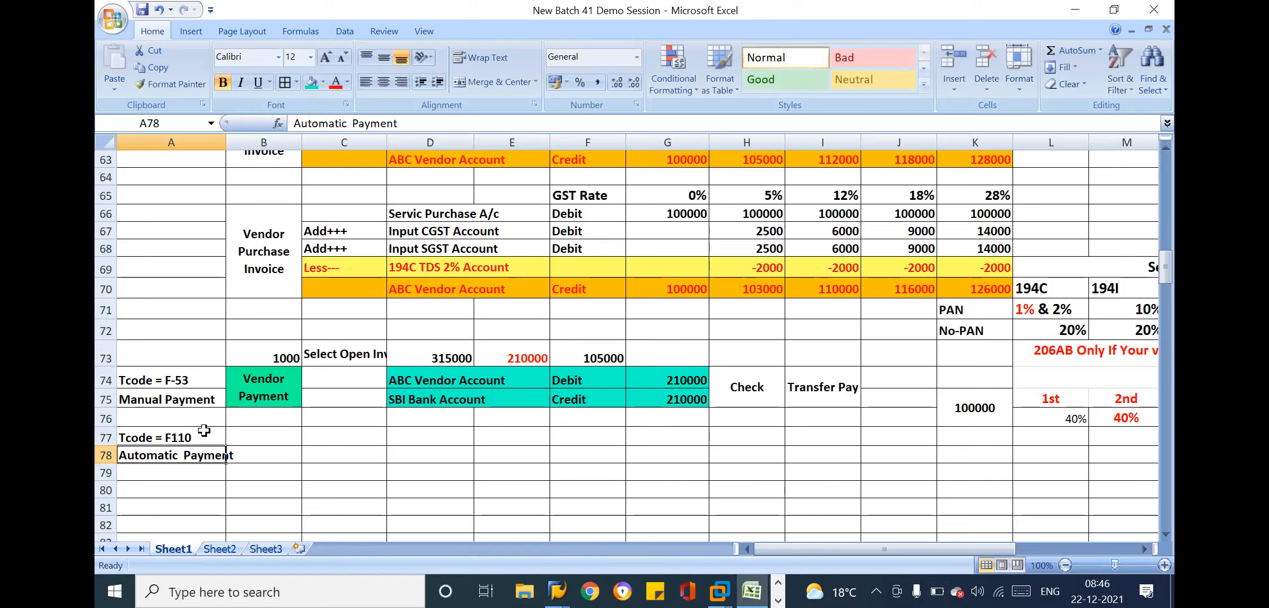
Switch to SAP and compare the entered and assigned amounts of the outgoing payment
click(324, 383)
key(alt+Tab)
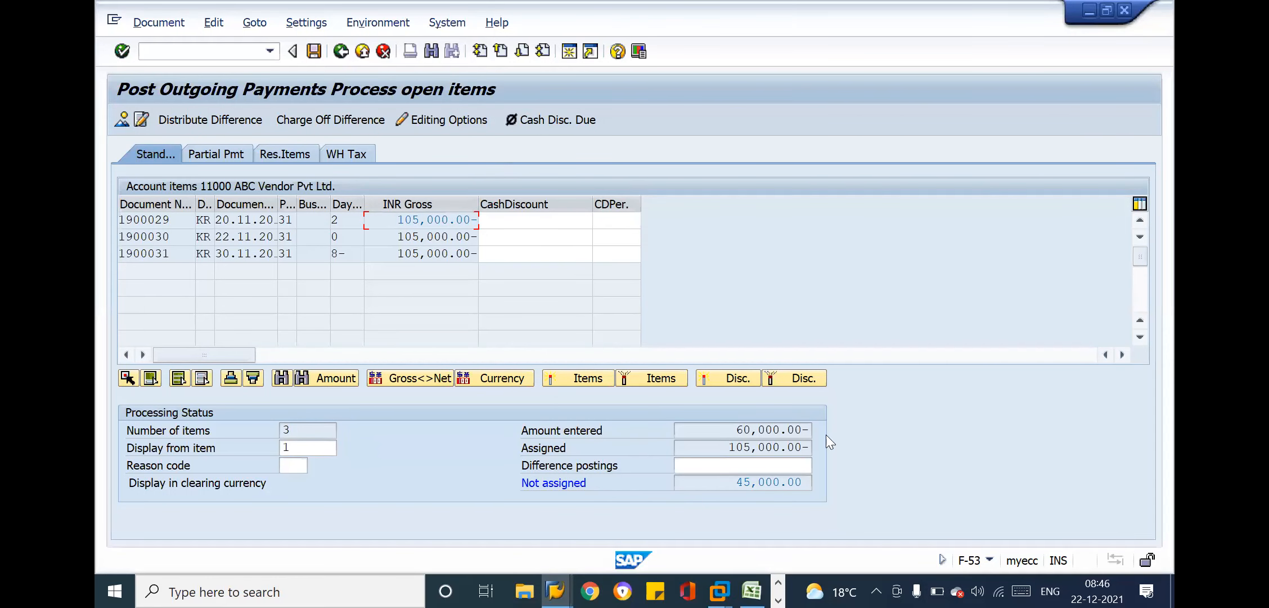
click(711, 450)
click(705, 431)
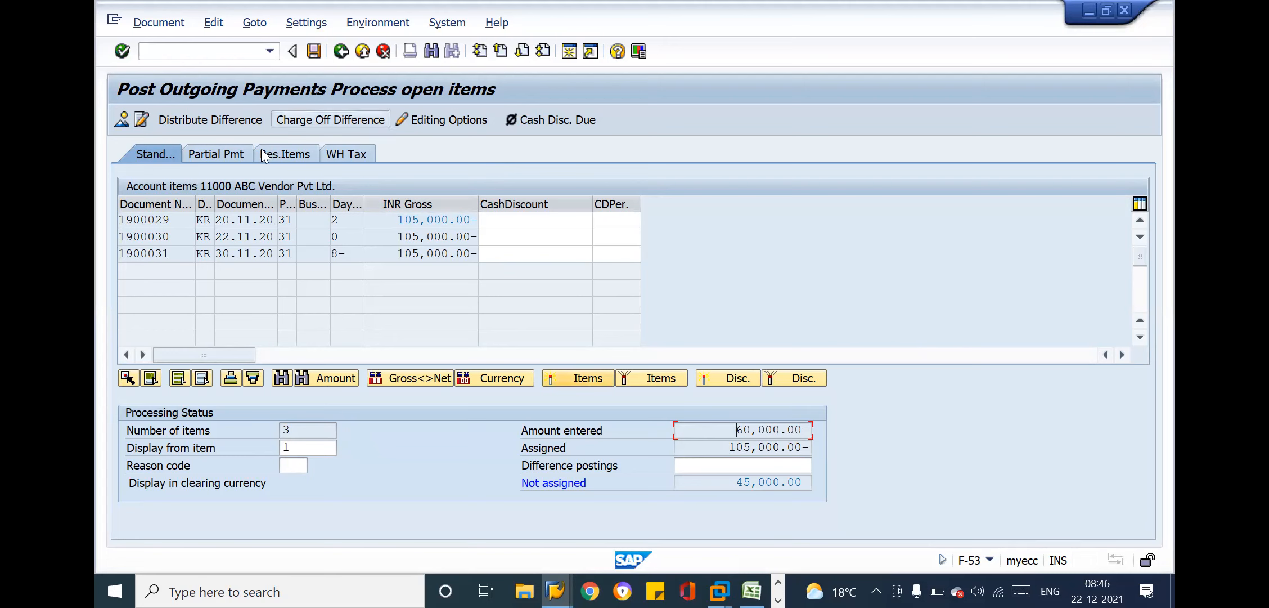
Enter a partial payment amount of 60000 for the first open item dated 20.11.2021
click(232, 151)
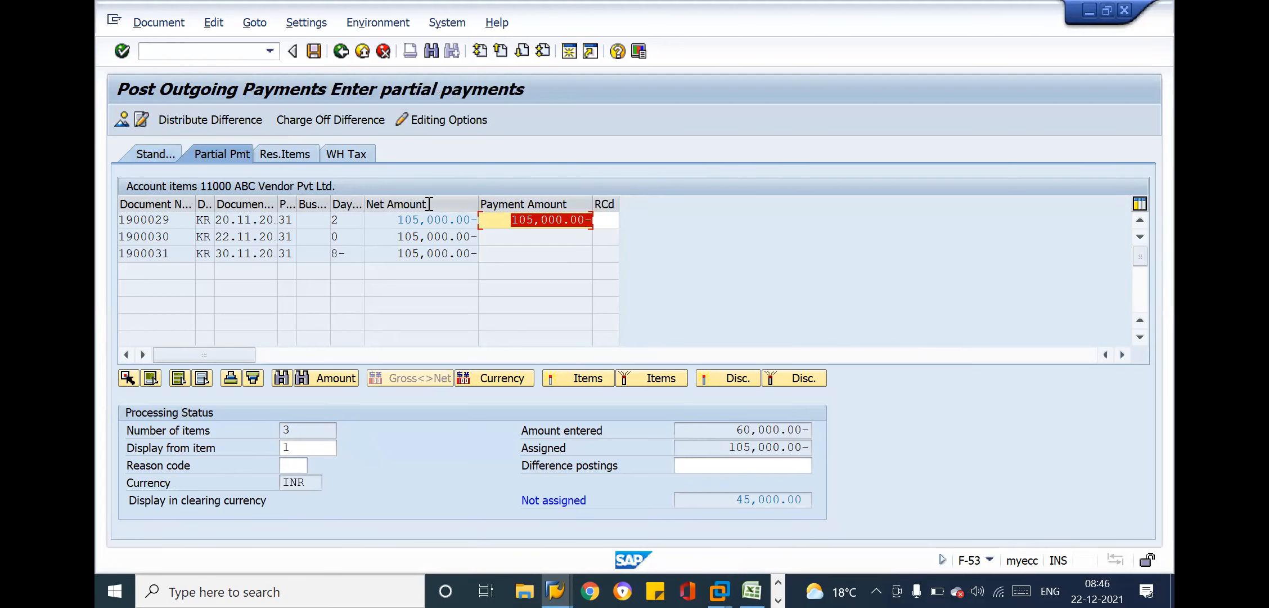
drag(397, 220, 601, 216)
drag(397, 219, 589, 220)
click(474, 222)
click(582, 218)
click(595, 220)
text(-)
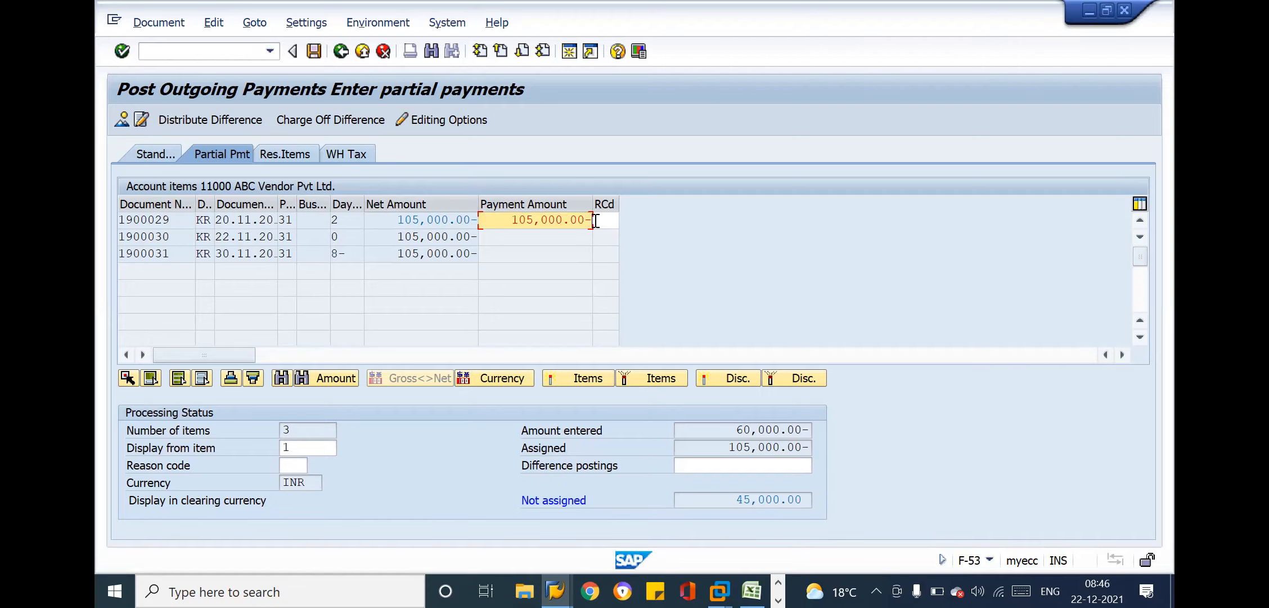
key(BackSpace)
key(BackSpace)
key(BackSpace)
key(BackSpace)
key(BackSpace)
key(BackSpace)
key(BackSpace)
key(BackSpace)
key(BackSpace)
key(BackSpace)
key(BackSpace)
text(1)
text(60000)
key(Return)
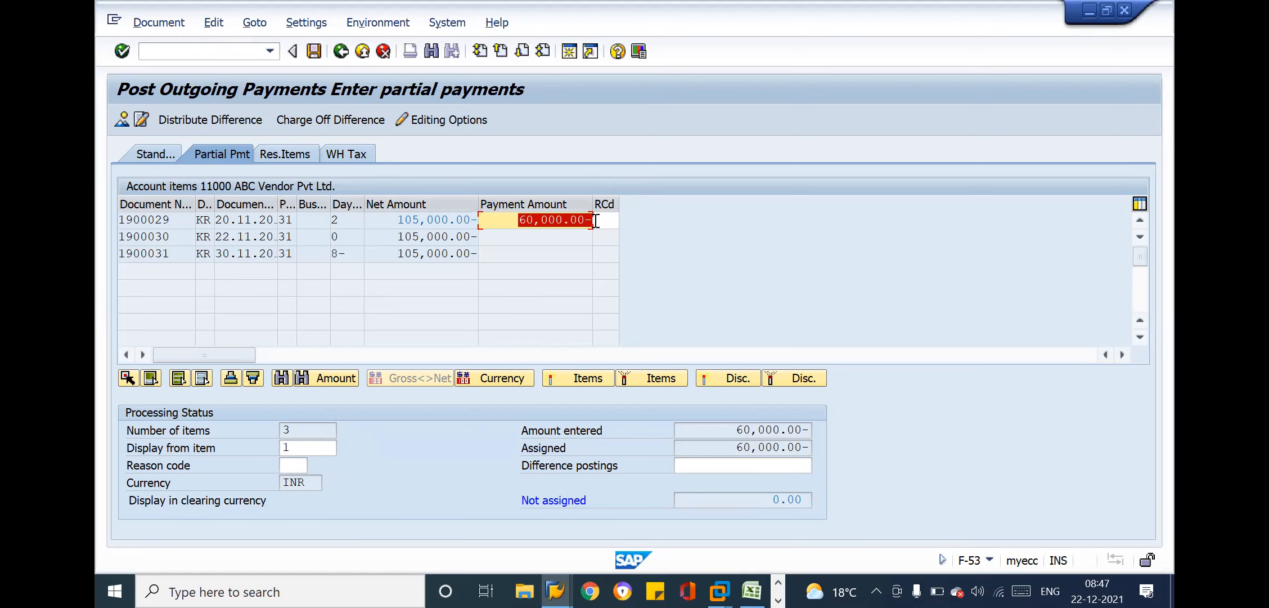
Check the payment's assigned and unassigned amounts, then post the partial payment and return to SAP Easy Access
click(737, 430)
drag(735, 448, 801, 449)
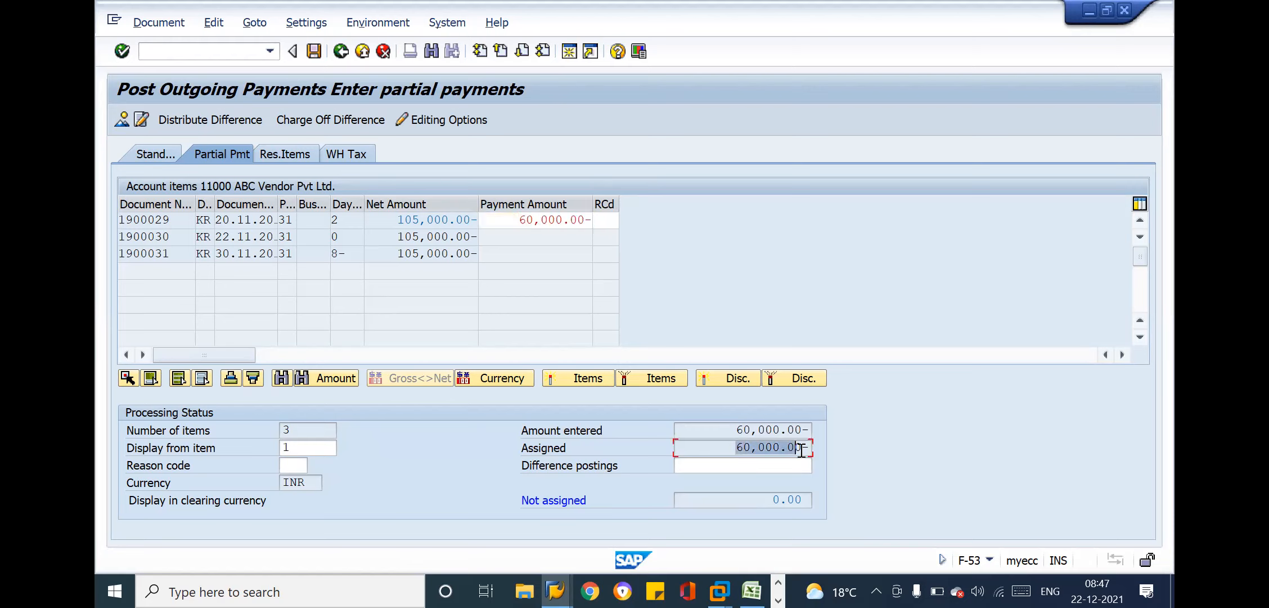
drag(775, 499, 819, 500)
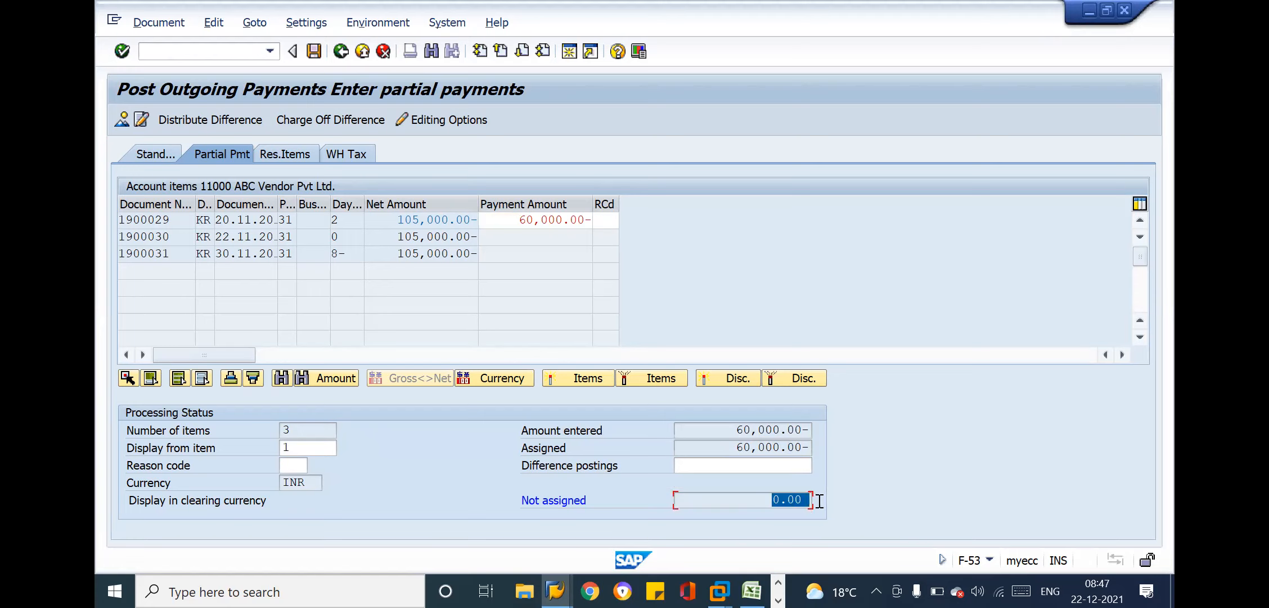
click(819, 500)
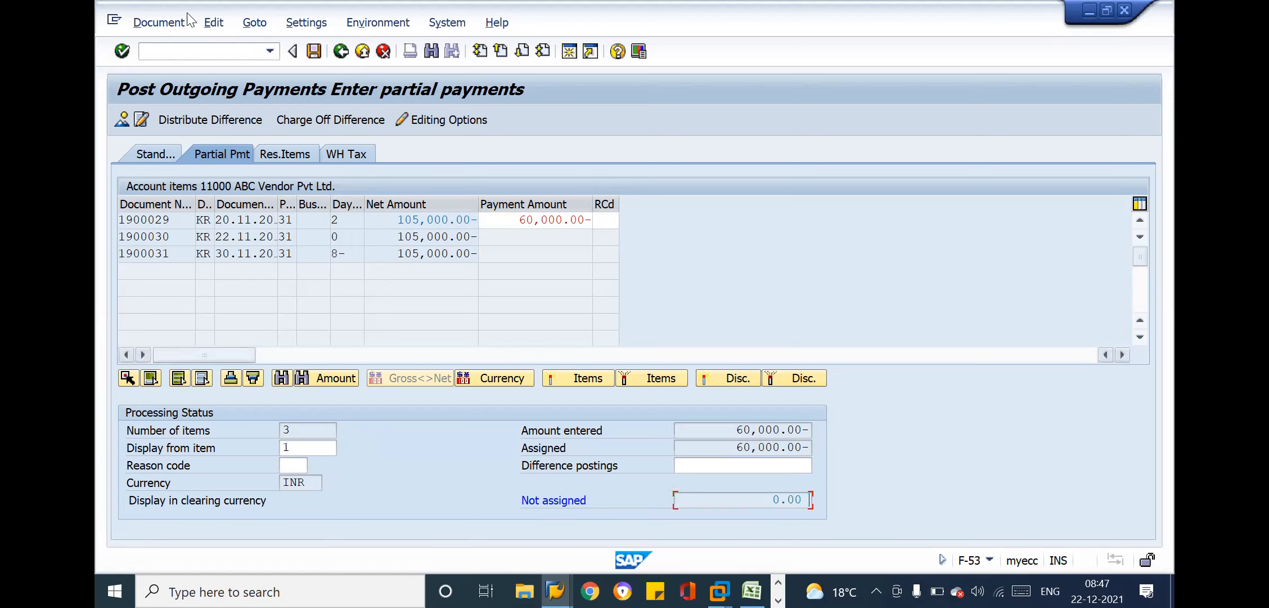
click(313, 51)
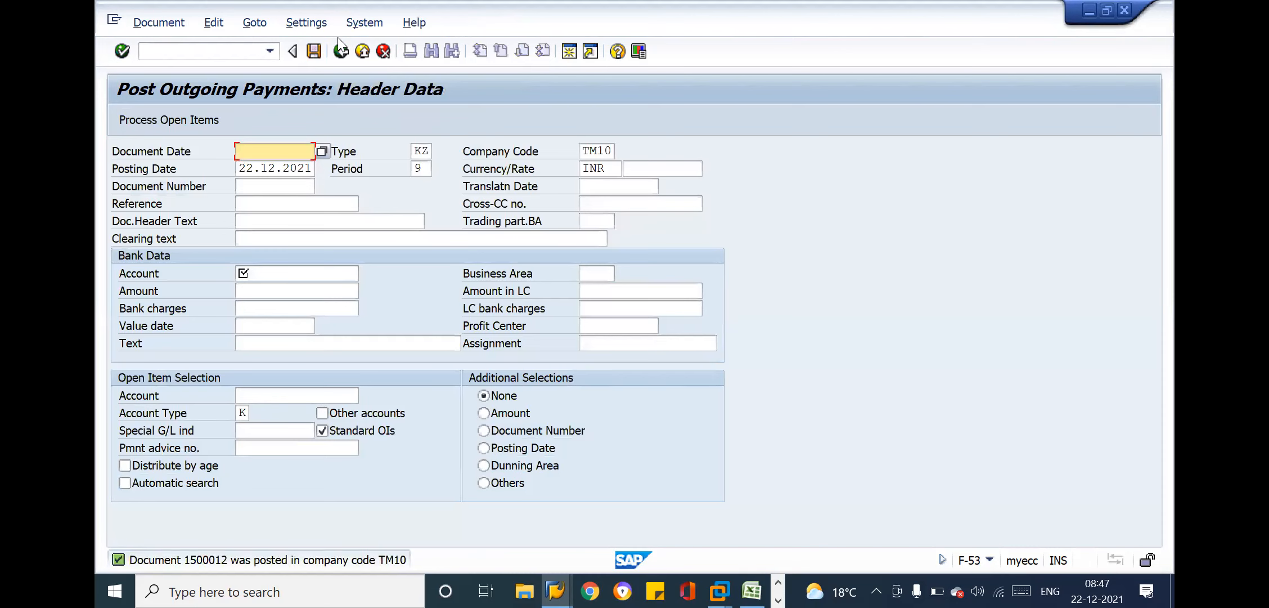
click(340, 50)
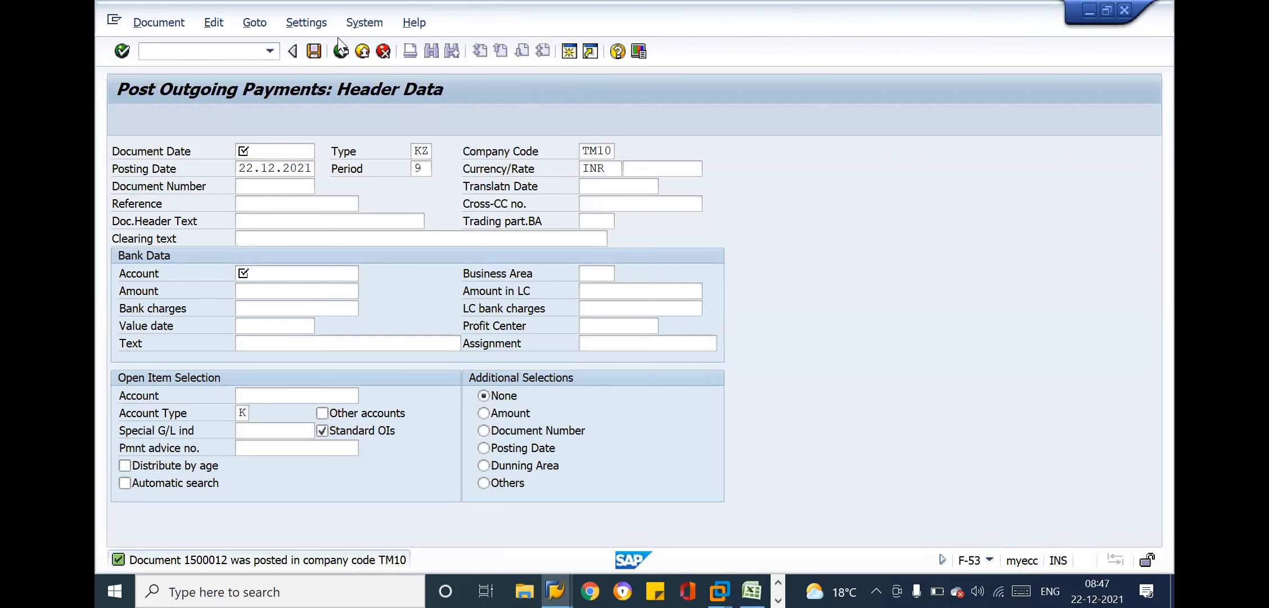
click(391, 355)
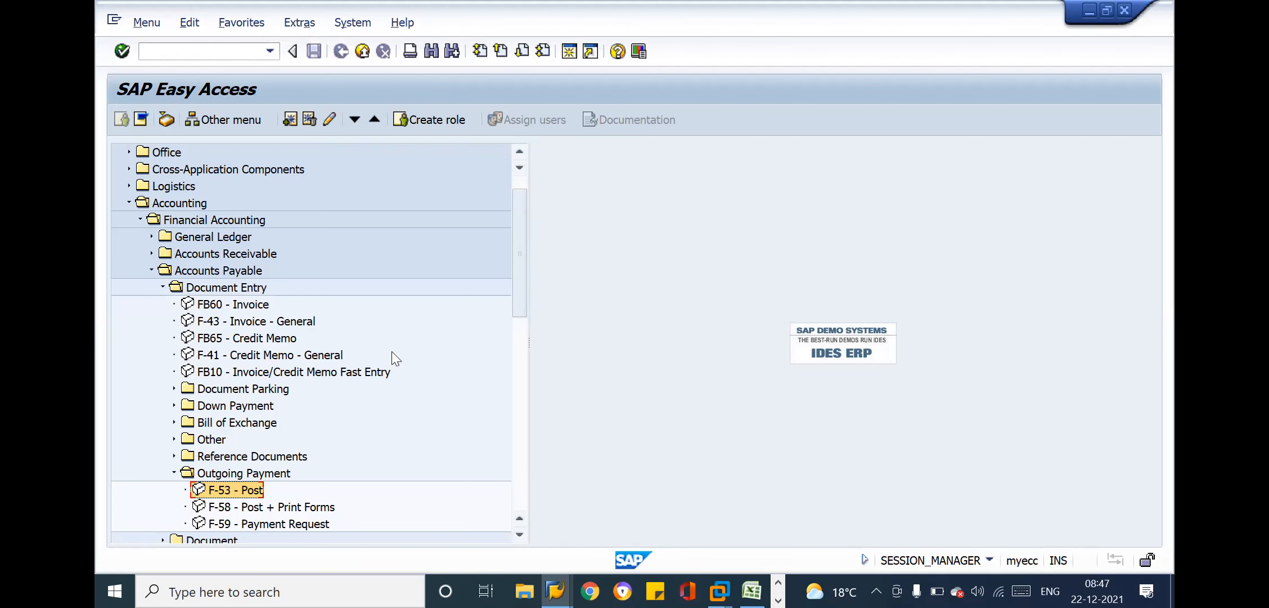
Switch to the Excel workbook and review the F-53 manual payment entry and the amounts above it in row 73
key(alt+Tab)
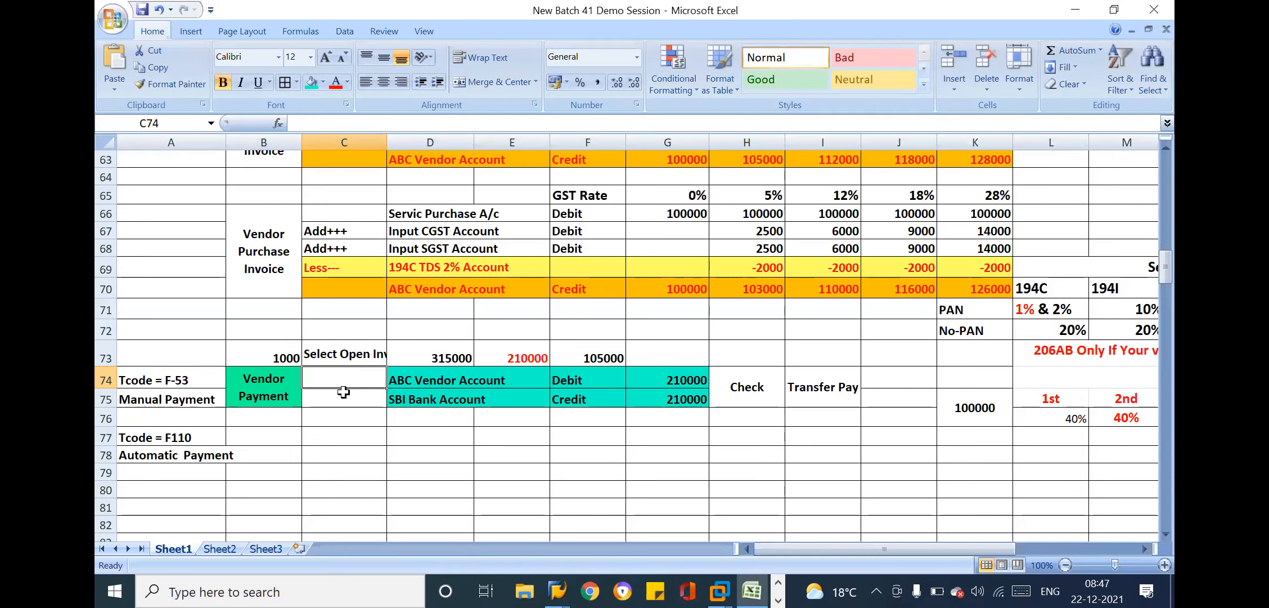
drag(178, 378, 663, 381)
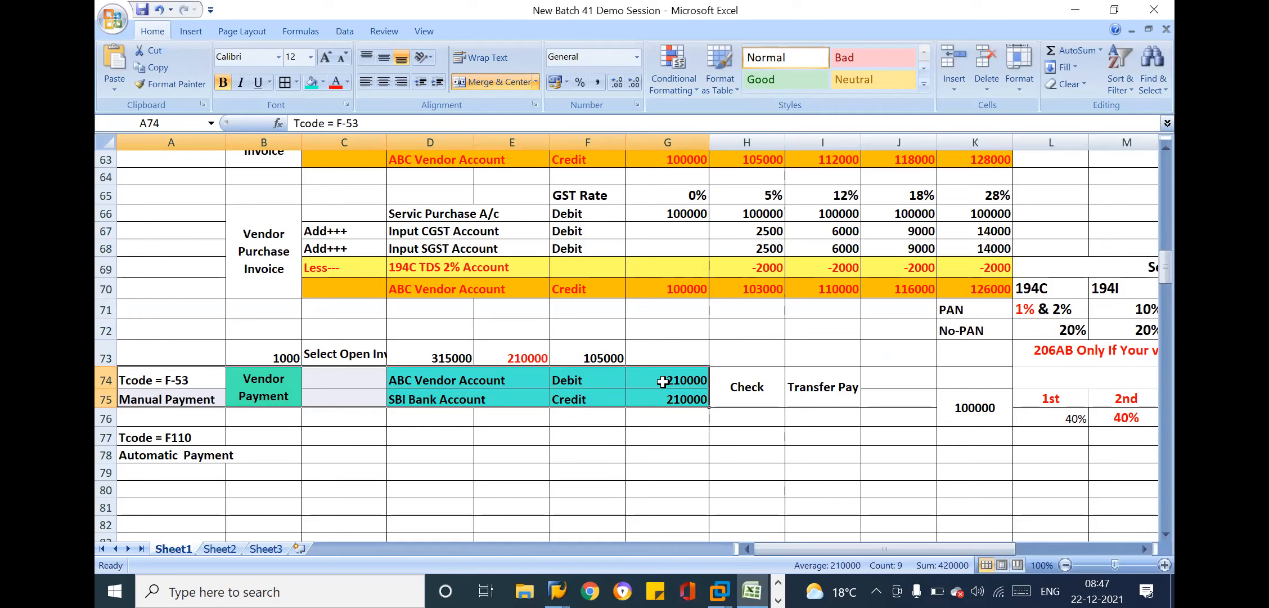
click(465, 346)
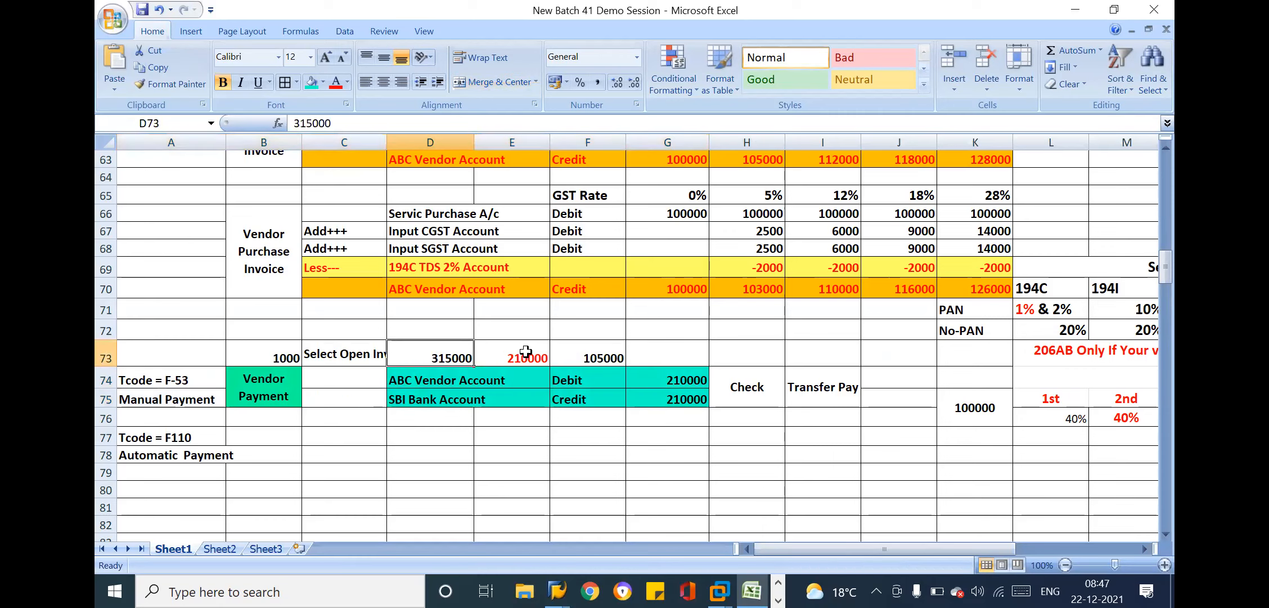
click(652, 353)
drag(208, 388, 777, 403)
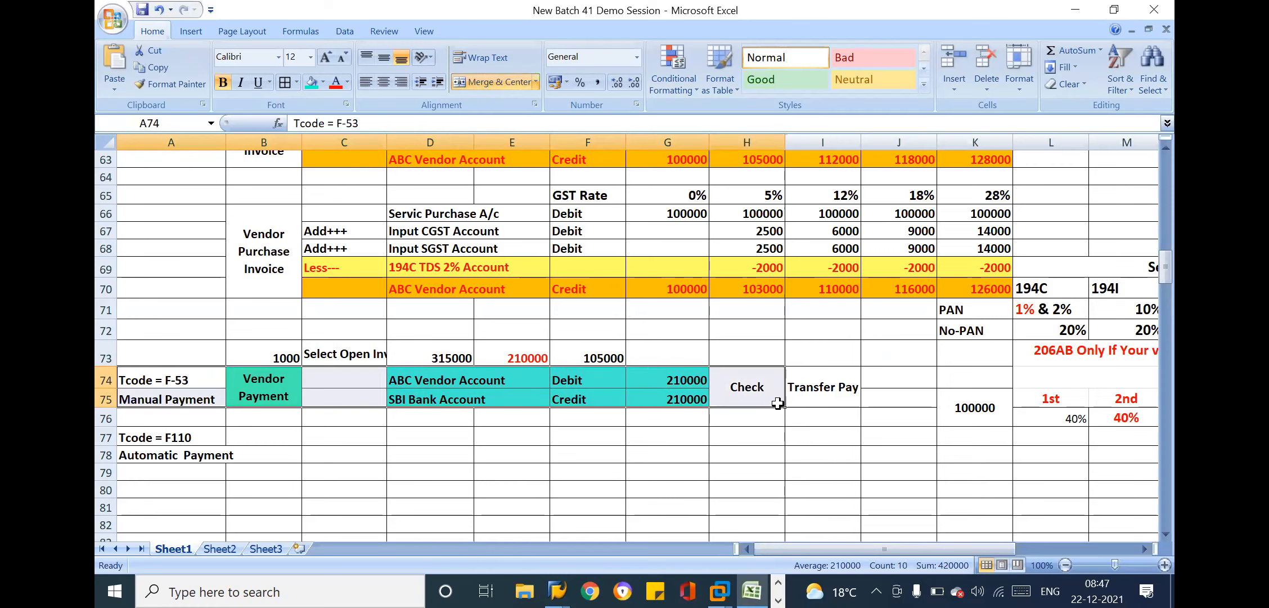
click(443, 354)
click(774, 360)
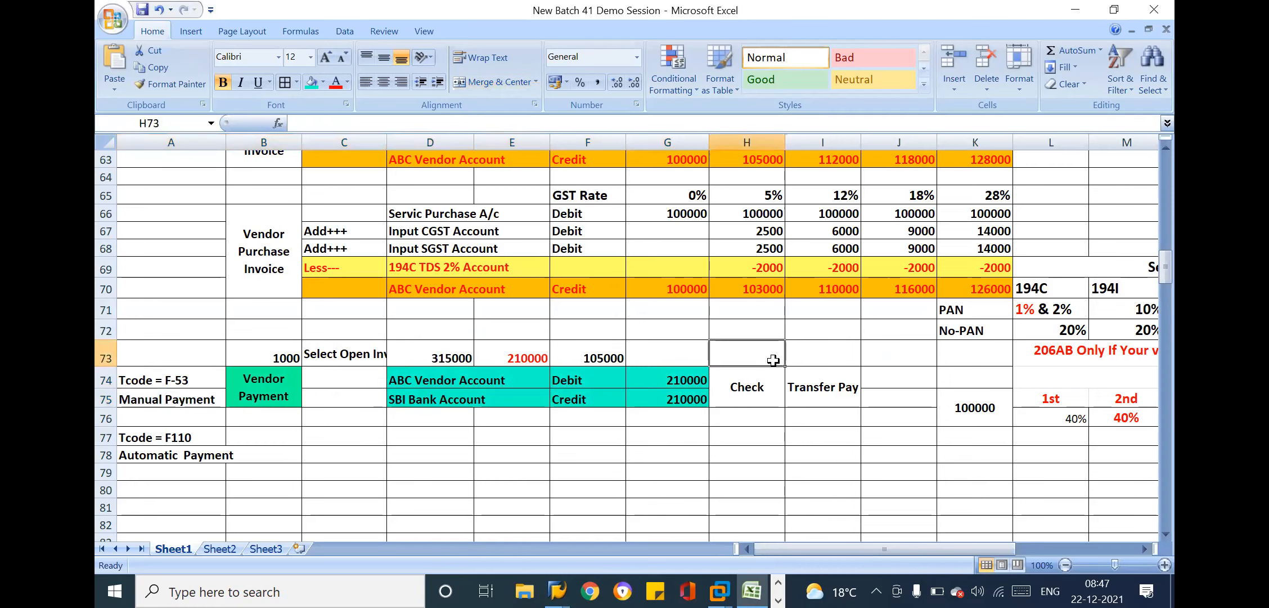
text(3 Inv)
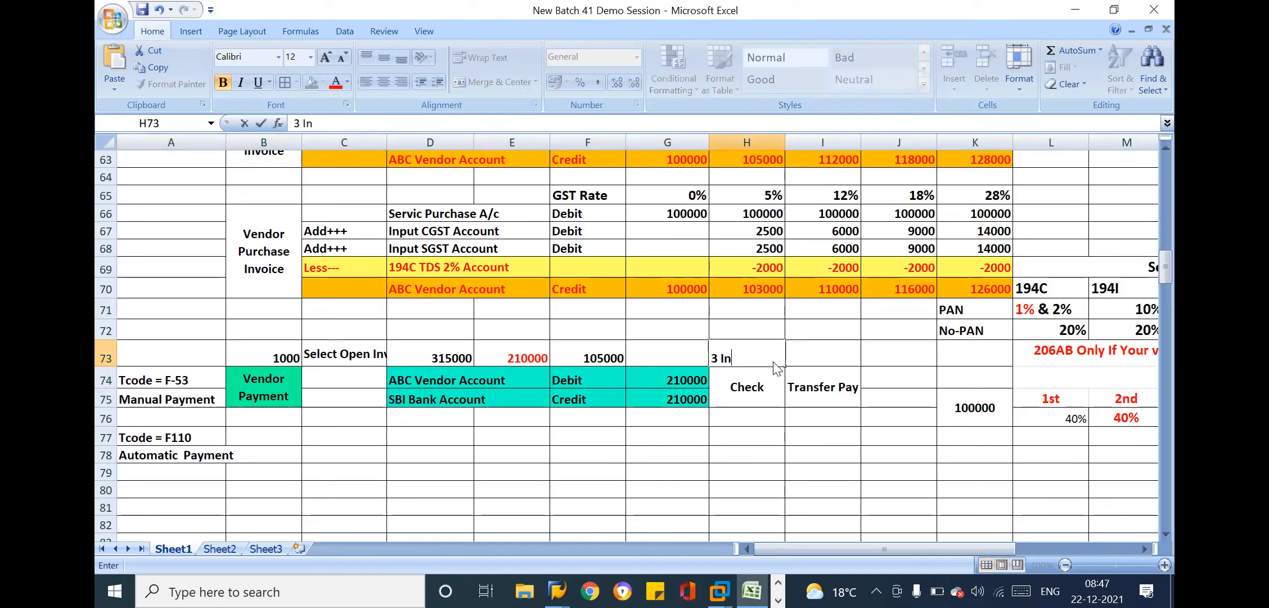
key(BackSpace)
key(BackSpace)
key(BackSpace)
key(BackSpace)
key(BackSpace)
Enter the note 3 Inv in cell H76, below the Check label
click(742, 418)
text(3 Inv)
key(Return)
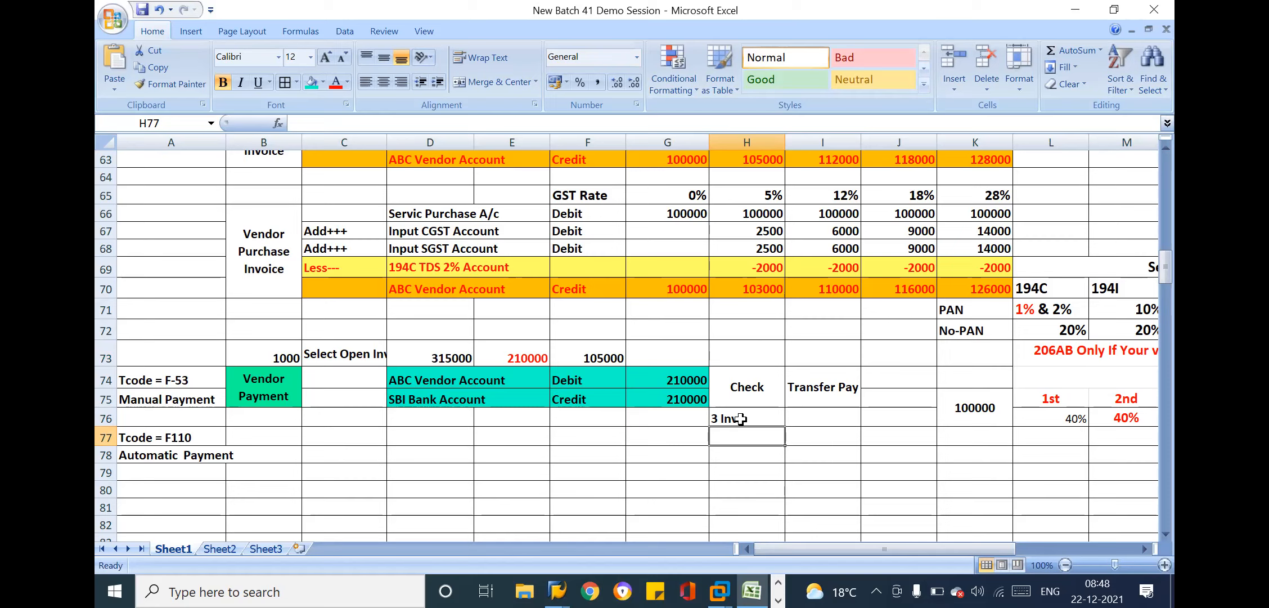
Examine the manual payment entry together with its Check and Transfer Pay labels and the invoice note
click(750, 410)
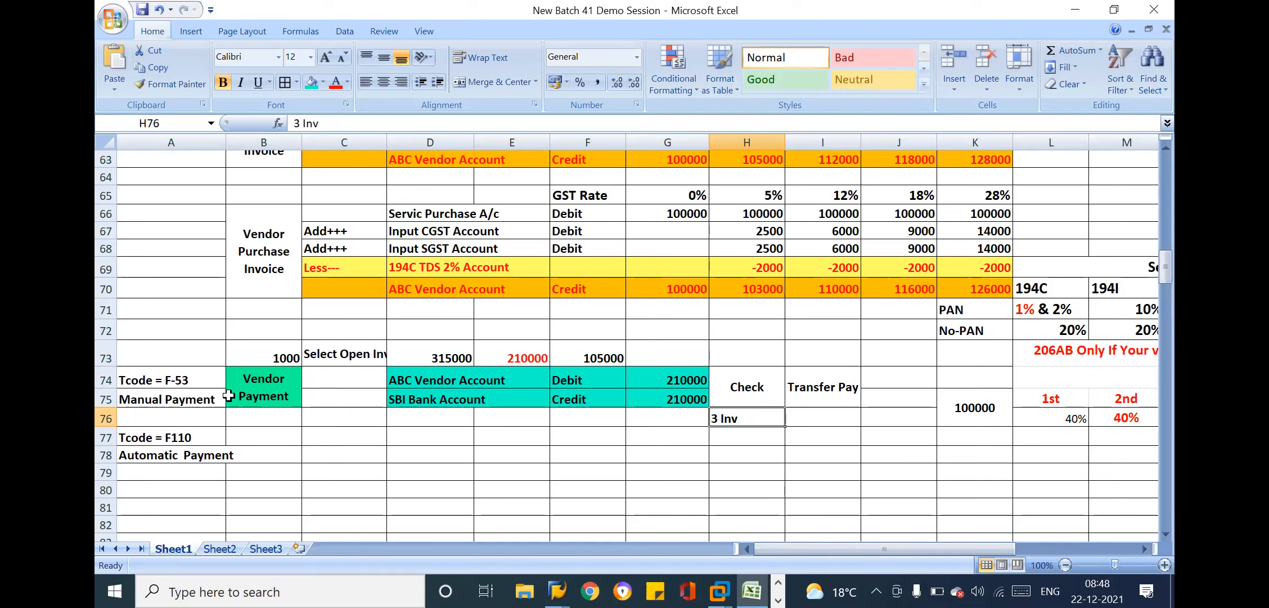
click(222, 378)
drag(242, 377, 847, 386)
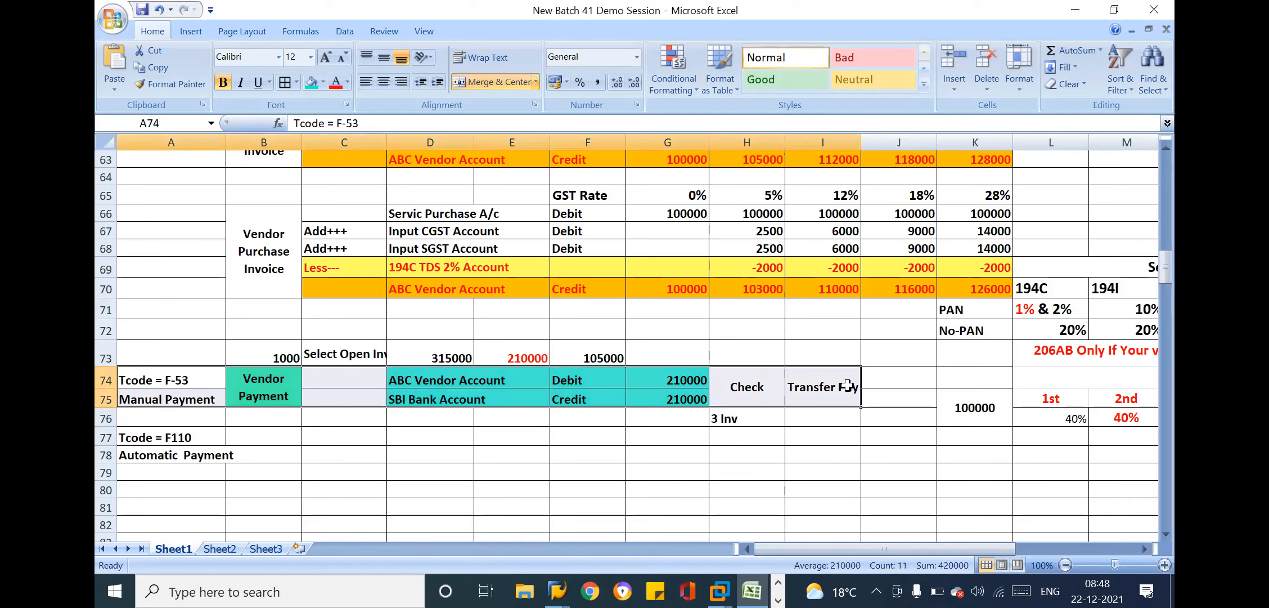
click(754, 414)
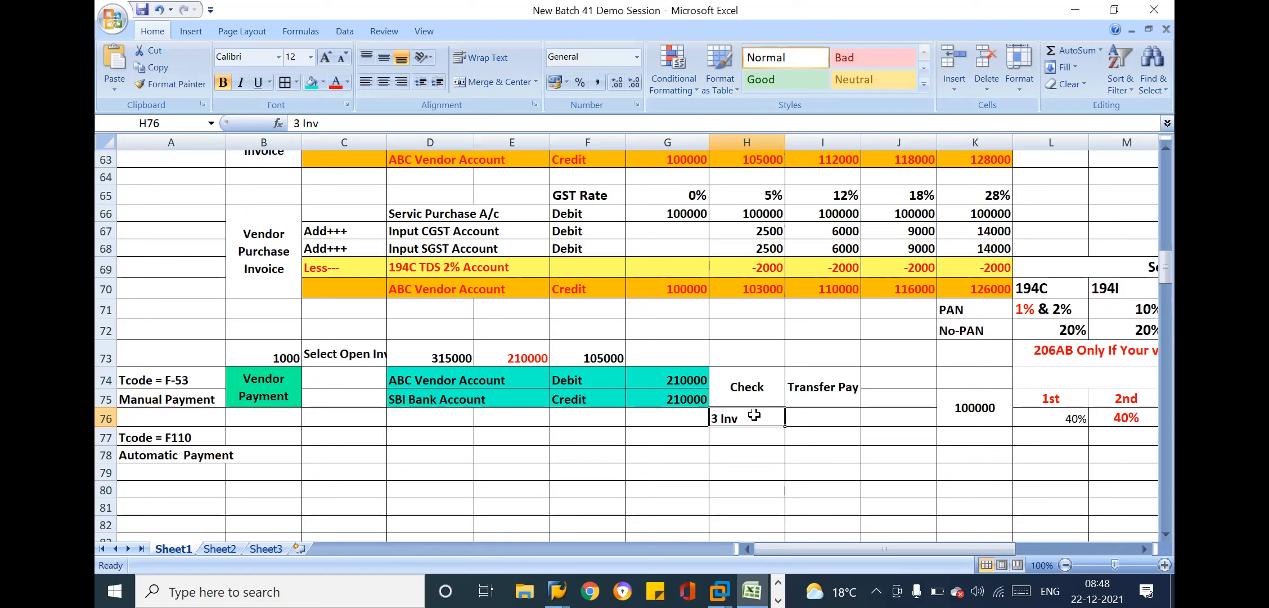
click(757, 376)
click(760, 415)
click(839, 415)
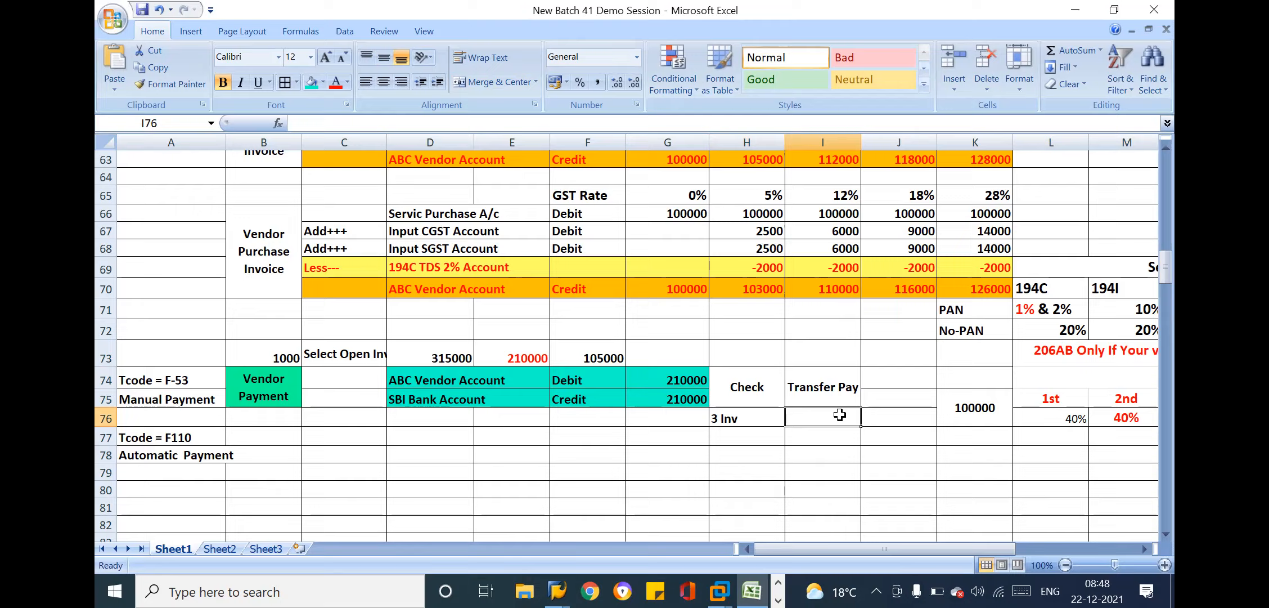
Switch to SAP, start a new F-53 outgoing payment dated 22.12.2021 and enter the bank account
key(alt+Tab)
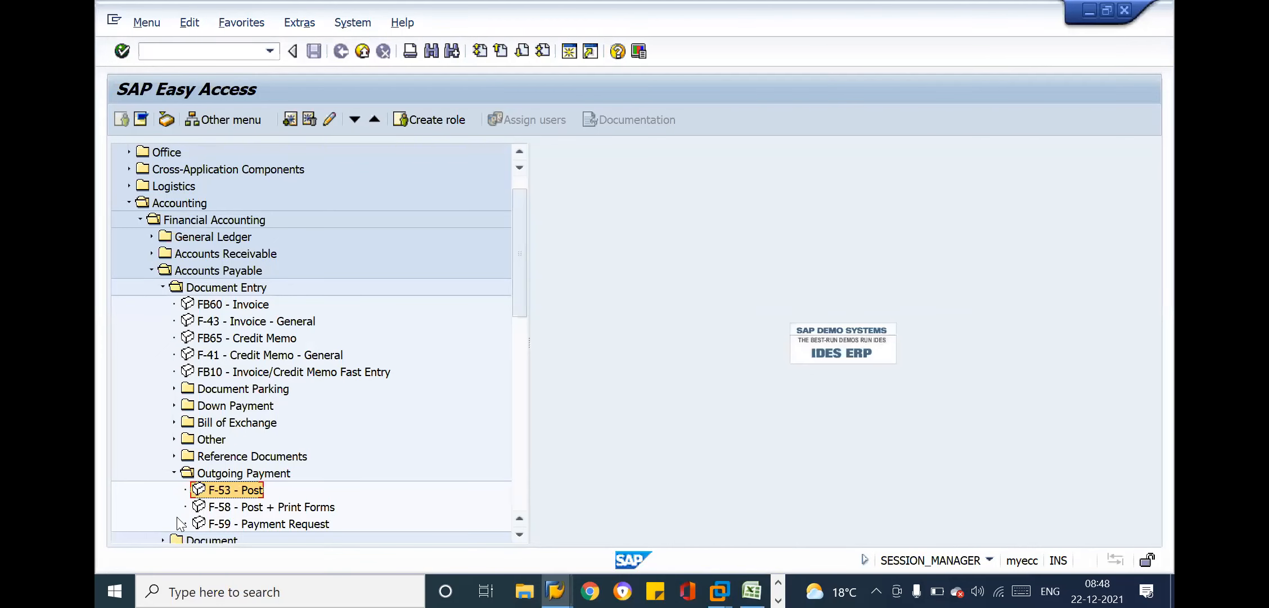
double_click(210, 493)
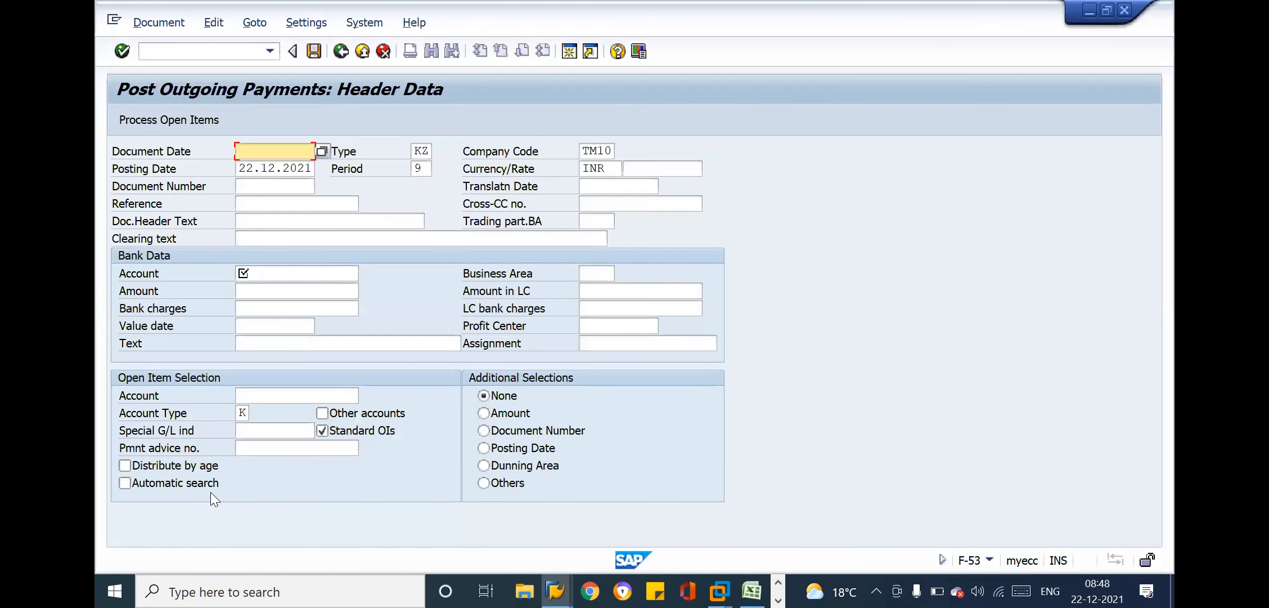
key(Return)
click(307, 270)
text(11010)
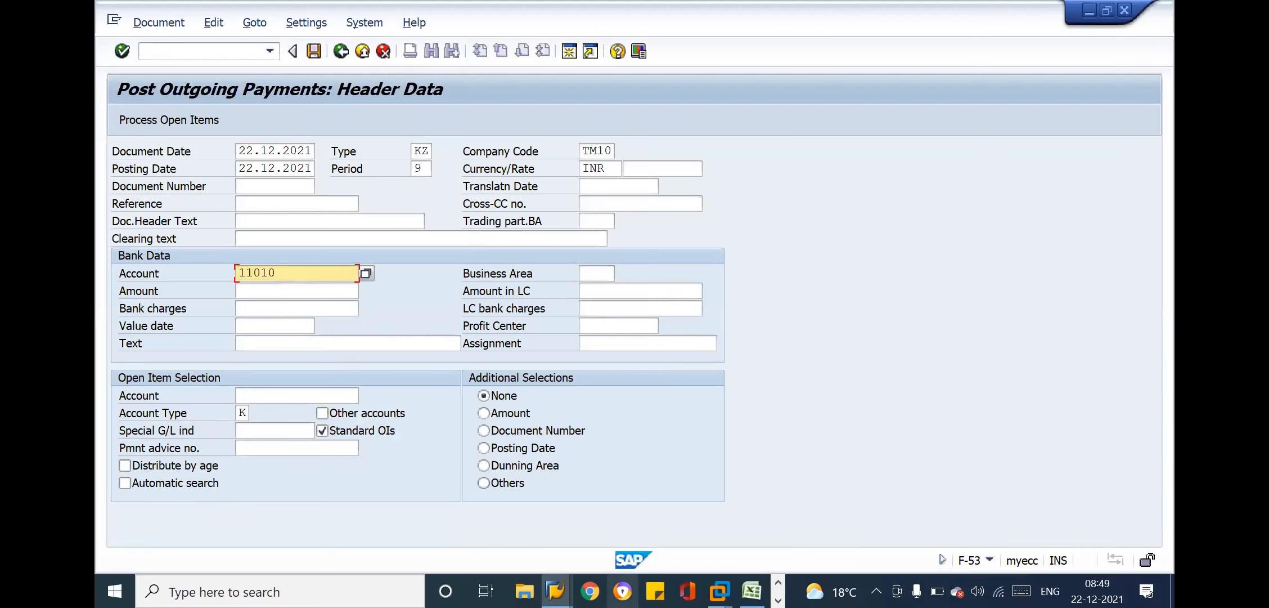
Choose Document Number as the additional selection and copy the first two invoices' document numbers from the vendor line item display
click(538, 437)
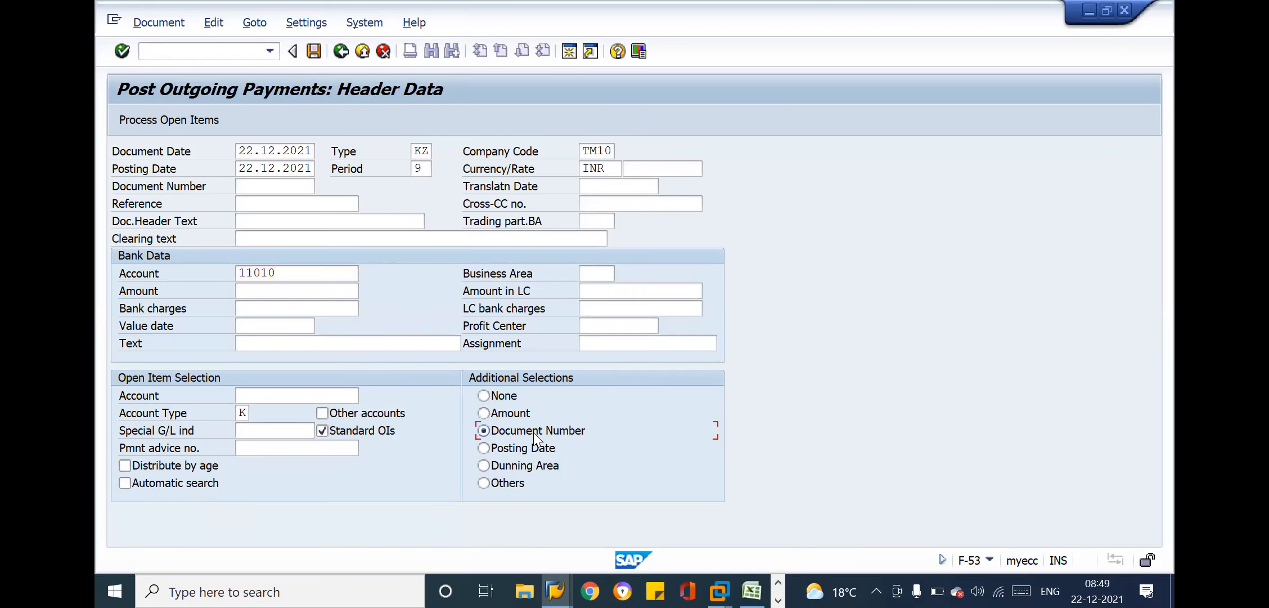
key(alt+Tab)
key(Tab)
key(Tab)
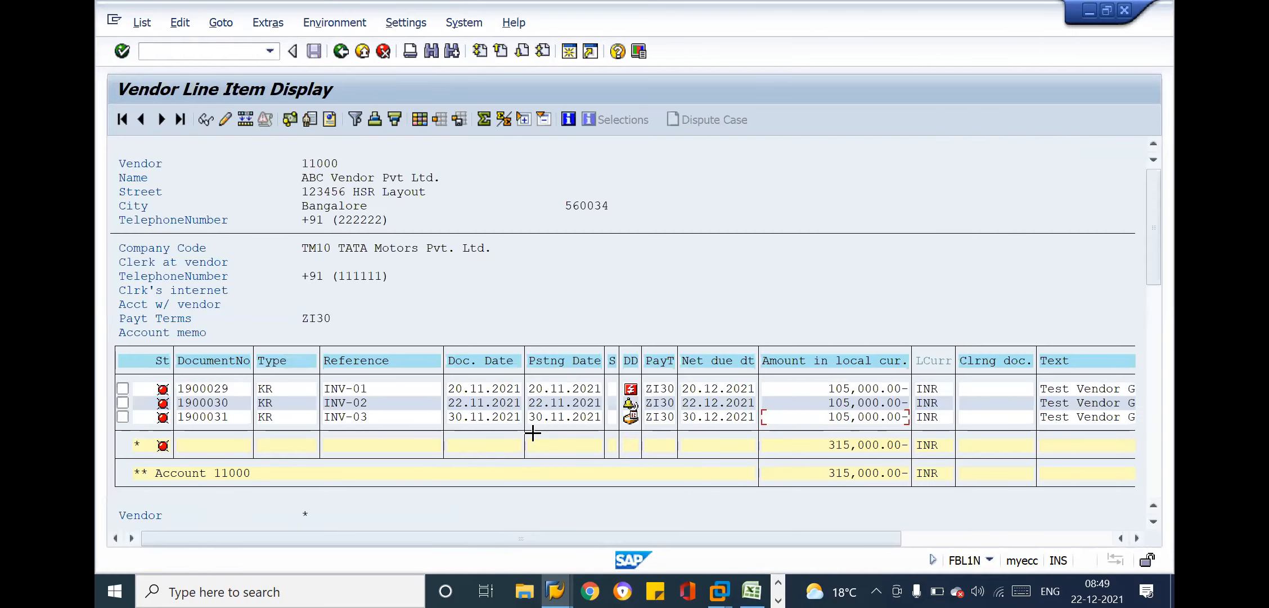
drag(176, 385, 229, 399)
key(ctrl+c)
key(alt+Tab)
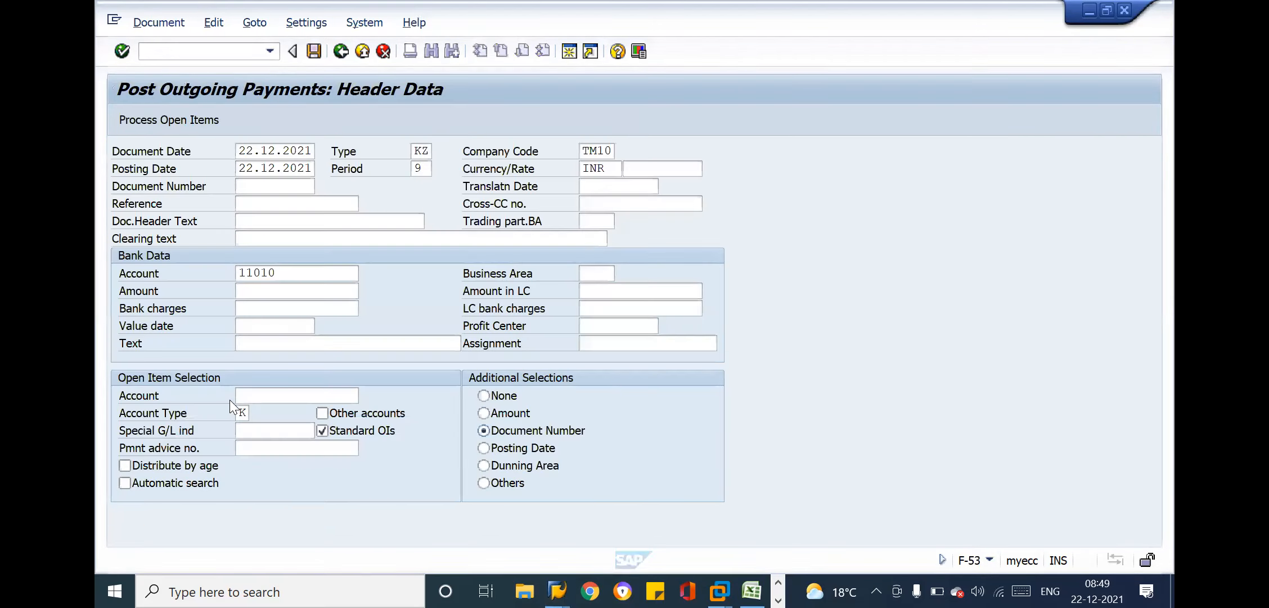
click(483, 430)
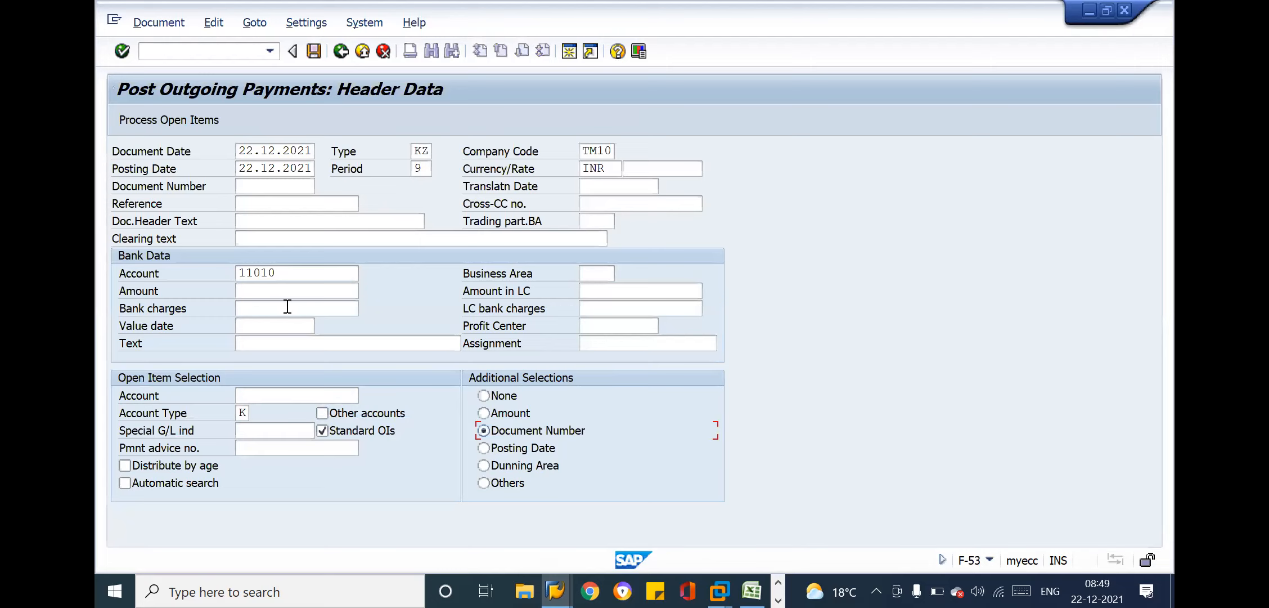
Set the outgoing payment's bank amount to 210000
click(250, 289)
text(60000)
key(BackSpace)
key(BackSpace)
key(BackSpace)
key(BackSpace)
key(BackSpace)
key(Down)
key(Down)
key(Down)
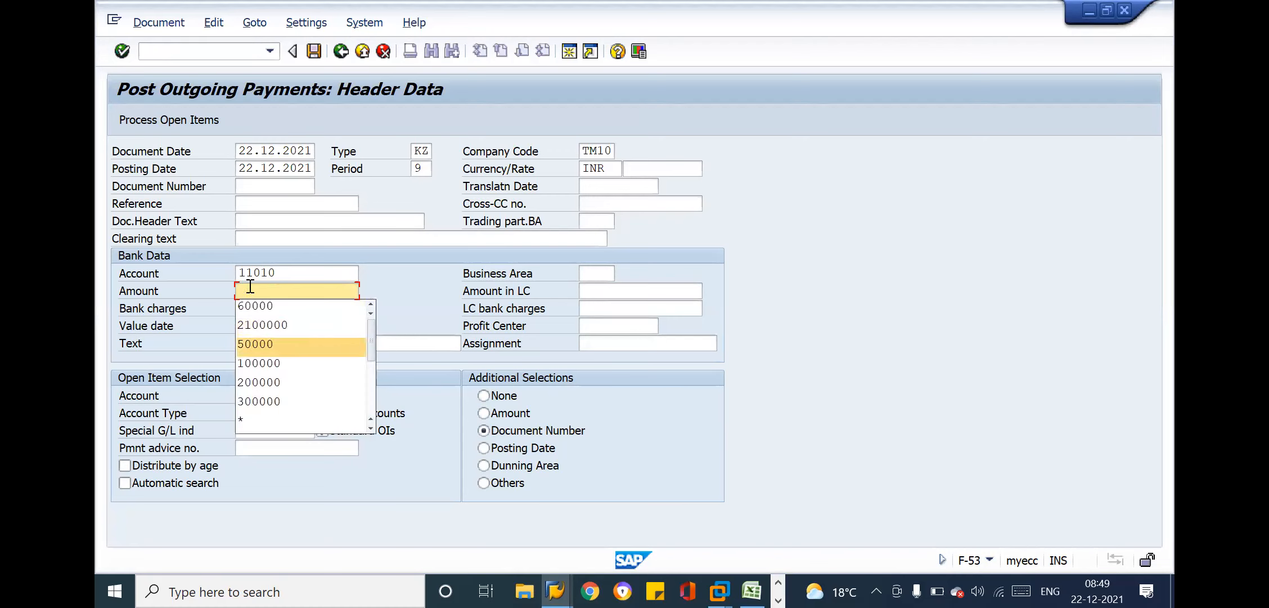
text(210000)
key(Tab)
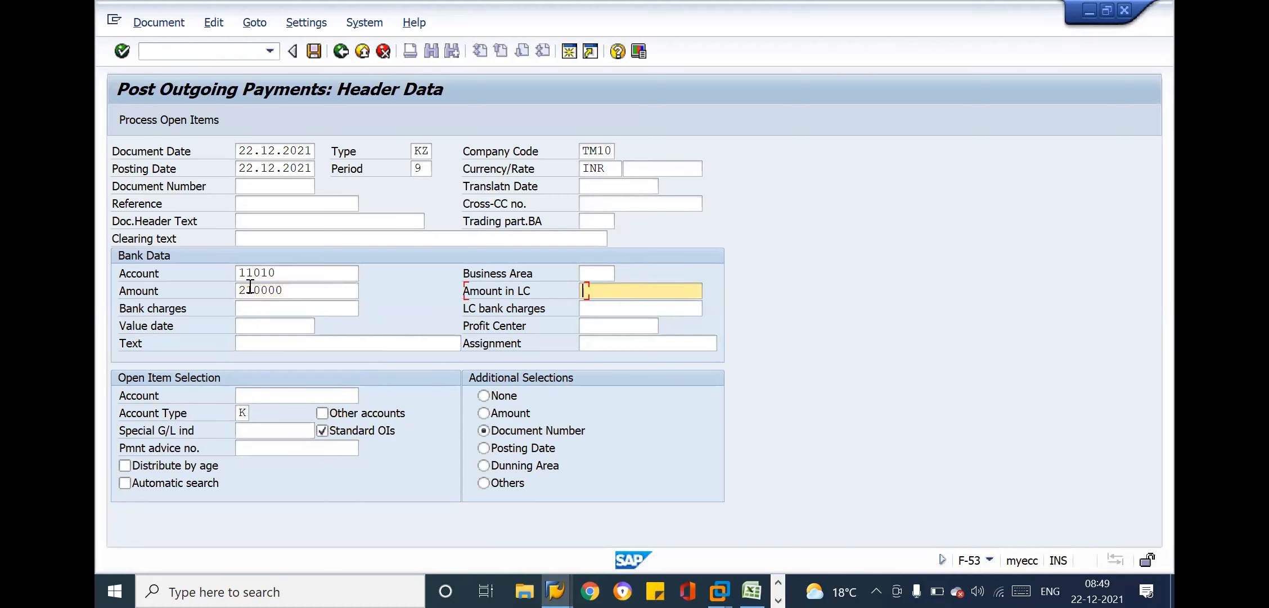
Set the payment's value date to 10.12.2021 and its text to Payment-01
click(271, 323)
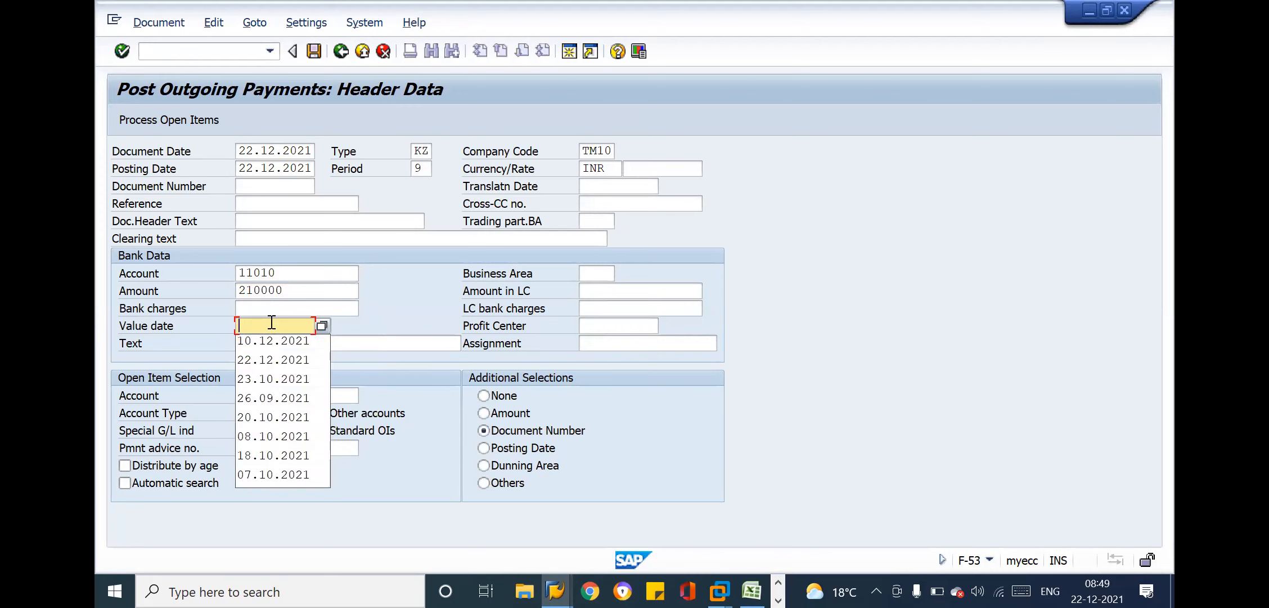
key(Tab)
key(Down)
key(Return)
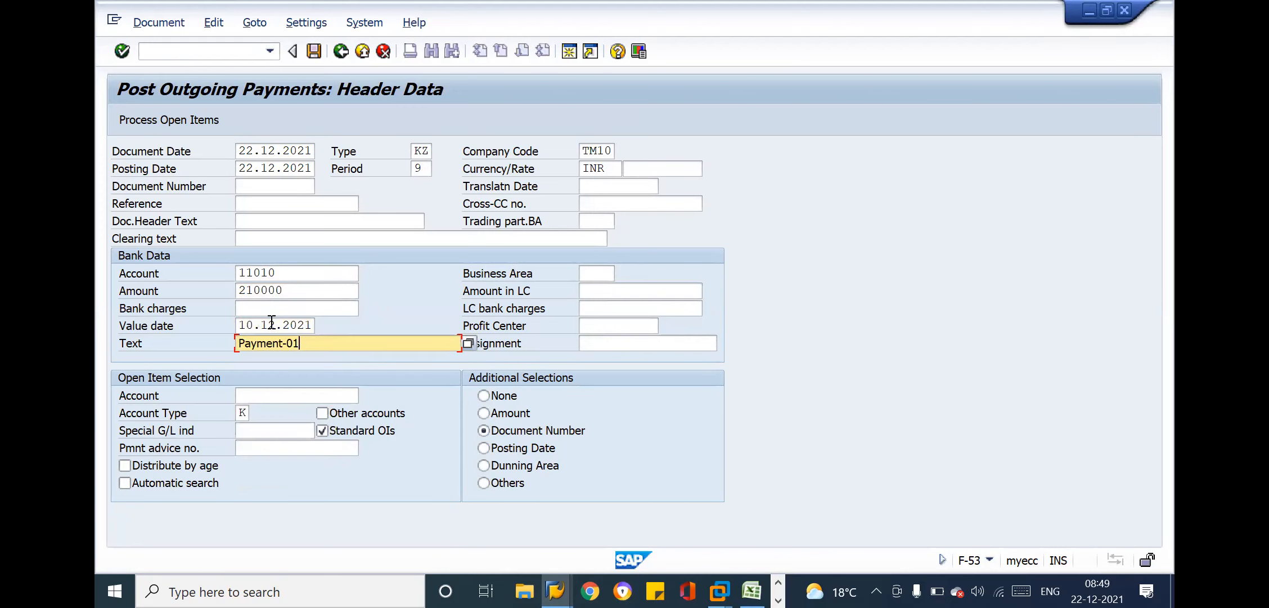
Enter the vendor's account in the open item selection
click(303, 399)
key(Down)
key(Return)
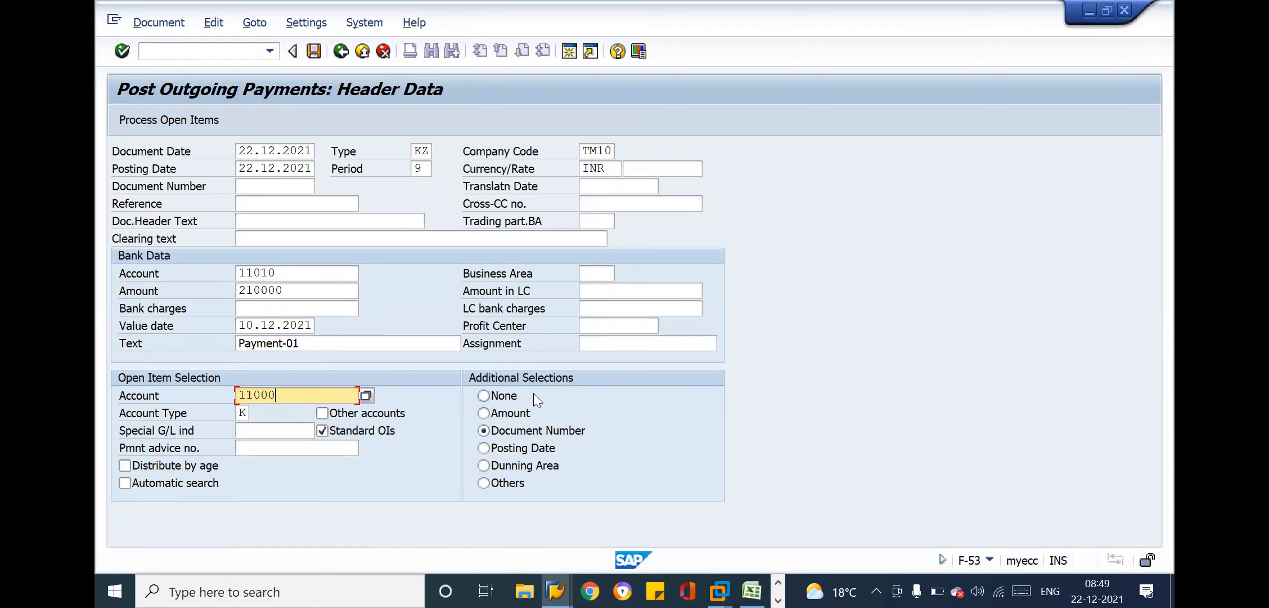
click(288, 202)
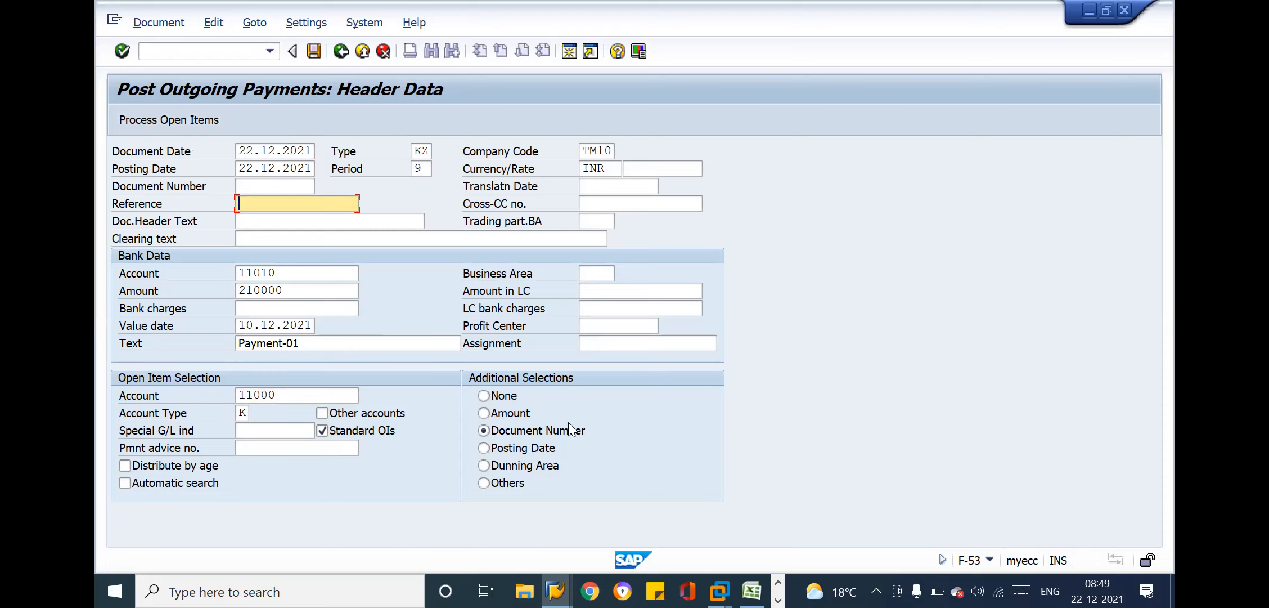
Restrict the open items to the two copied invoice document numbers and process them
click(545, 432)
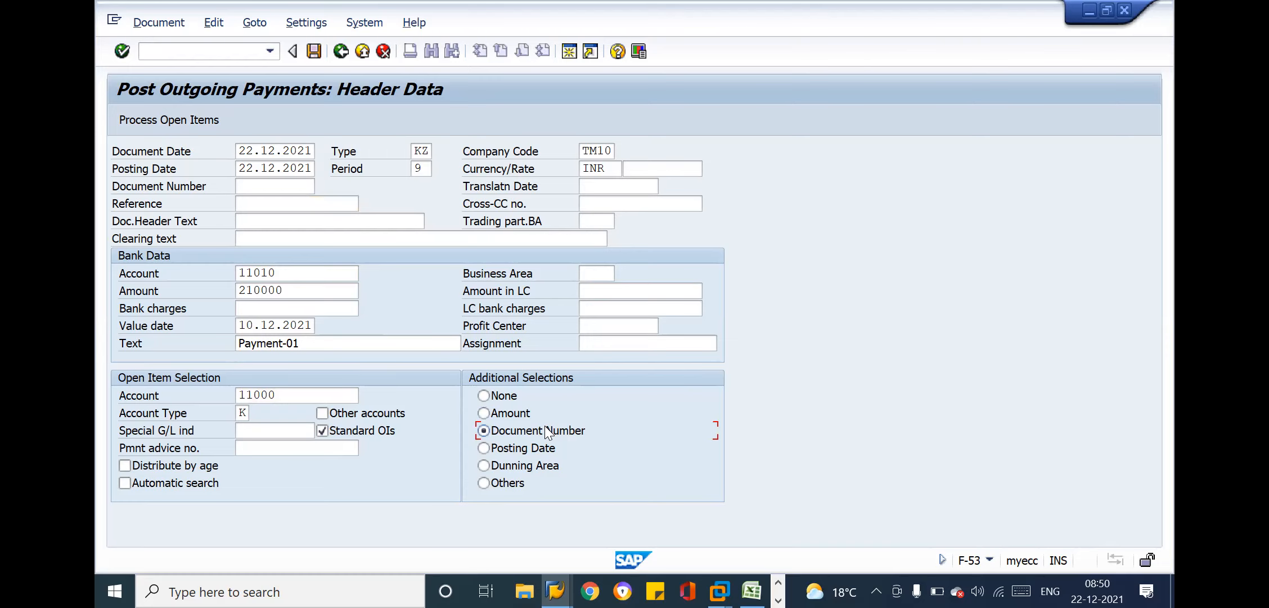
key(Return)
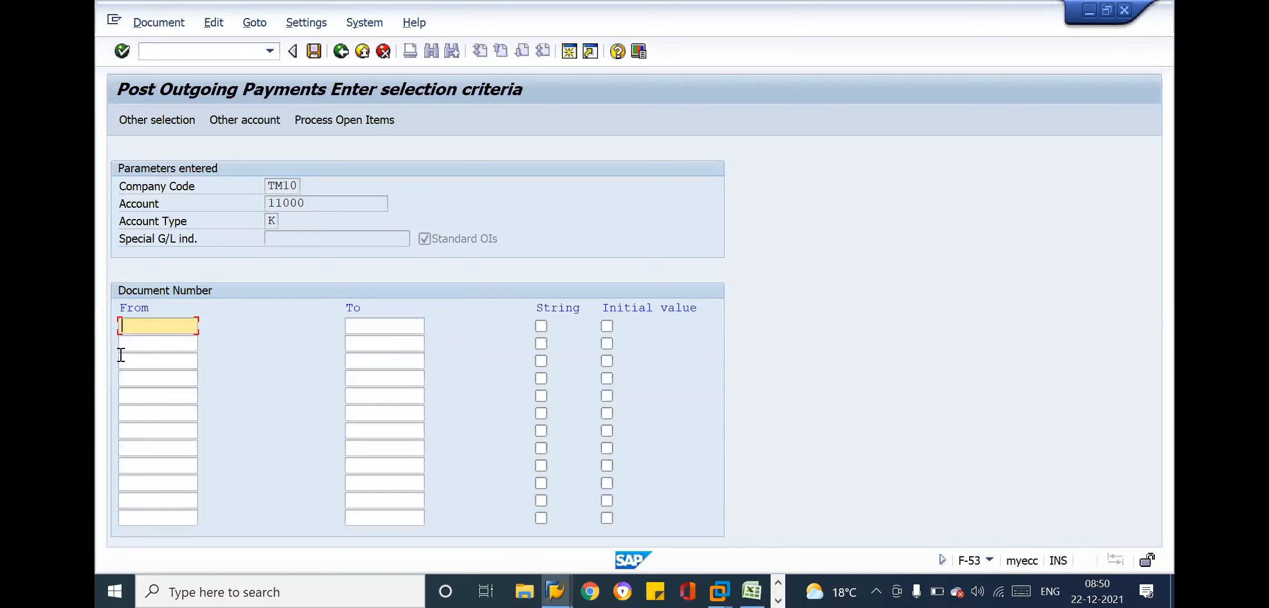
key(ctrl+v)
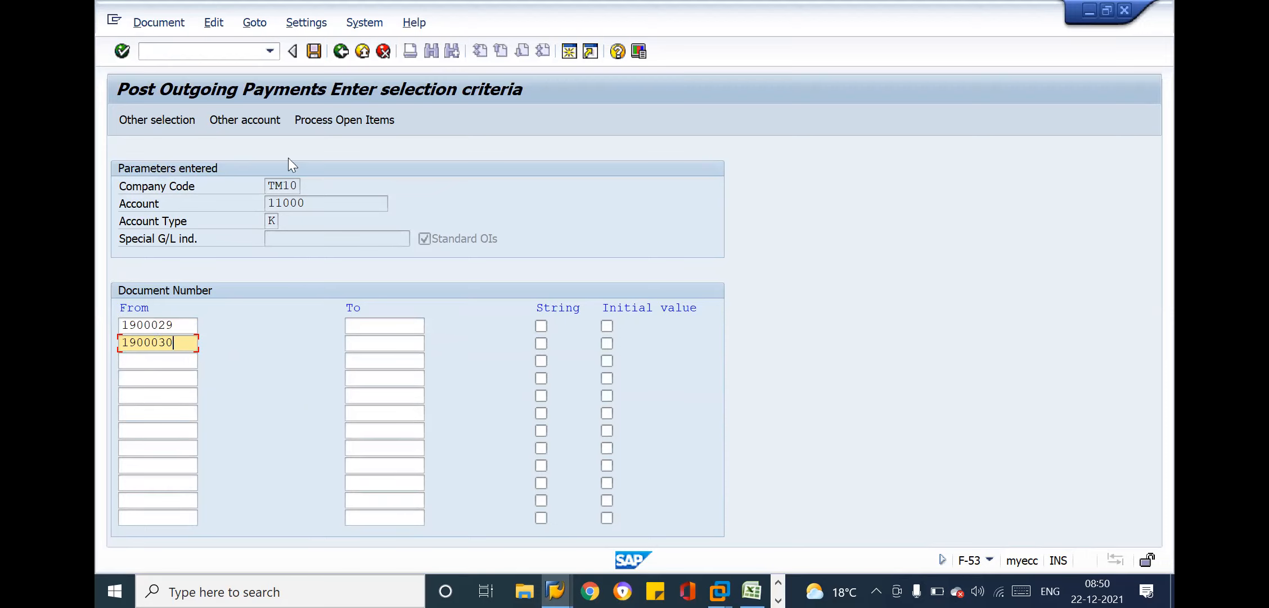
click(339, 120)
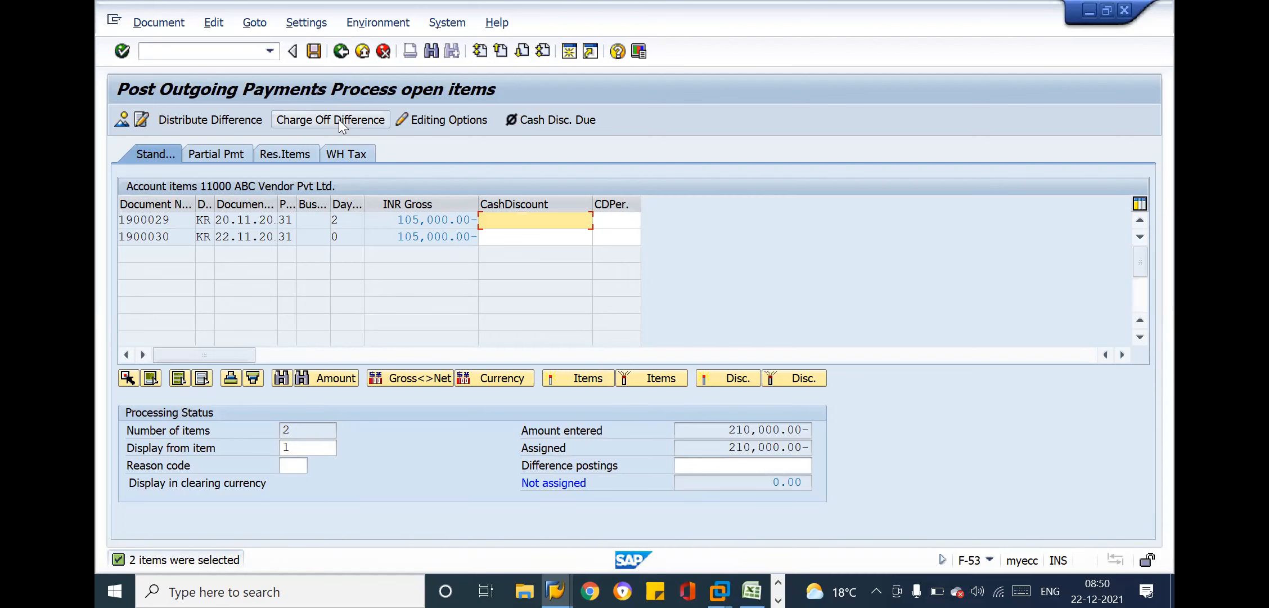
Compare the second invoice in the vendor line item display with the payment's open items
key(alt+Tab)
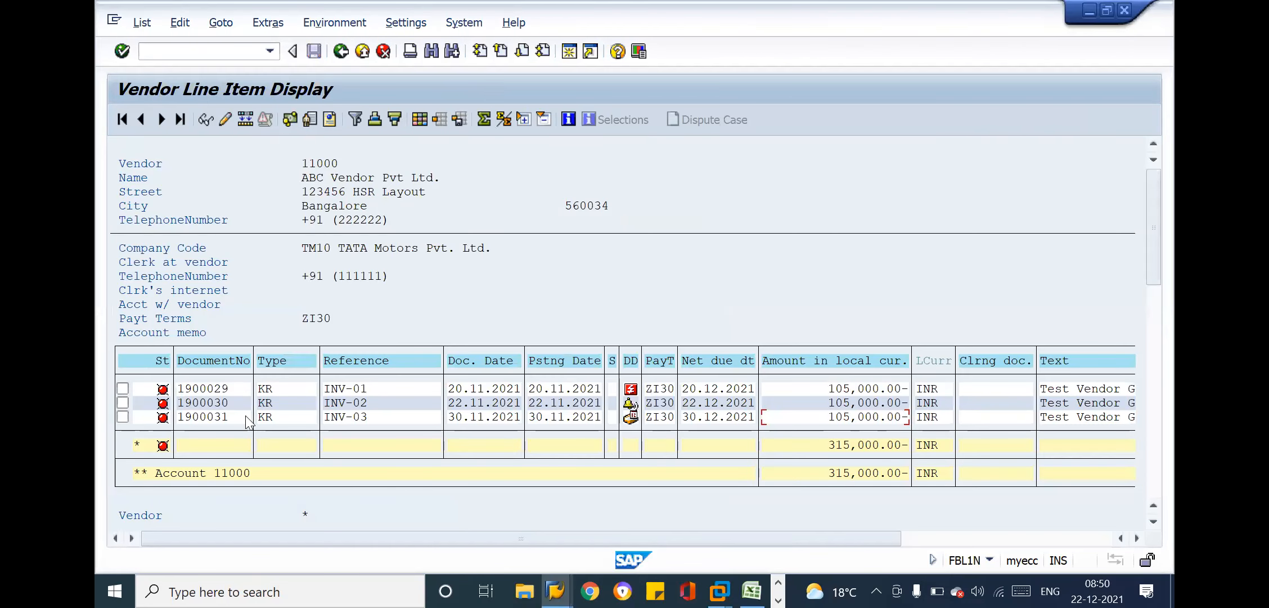
click(211, 402)
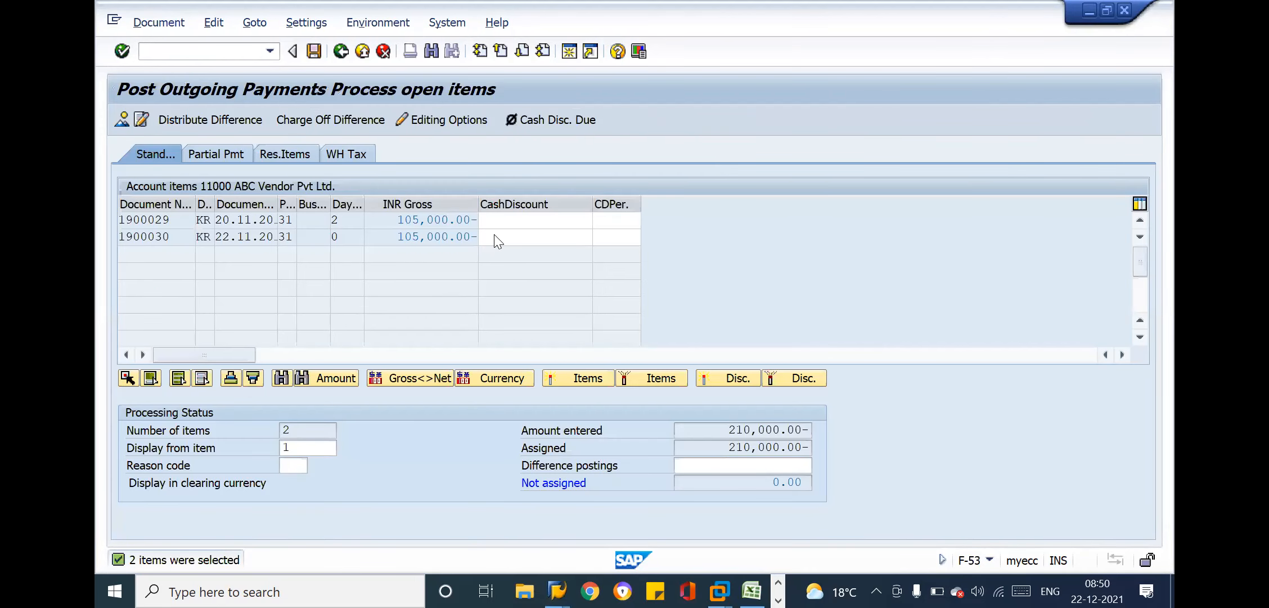
click(495, 235)
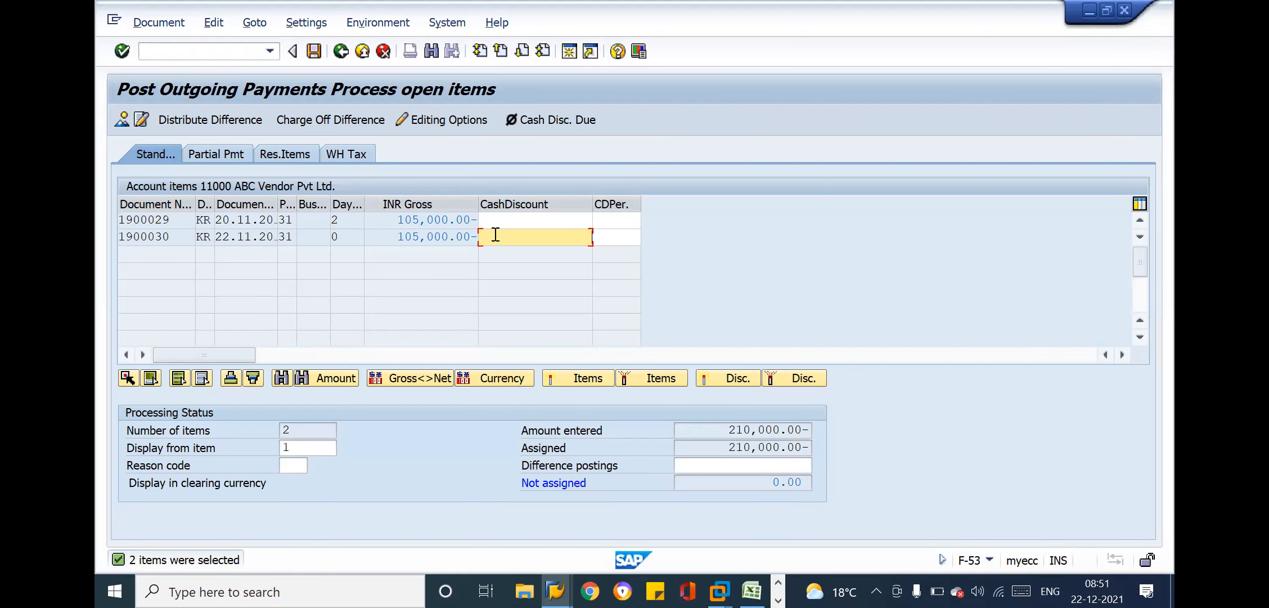
Switch to the Excel notes and enter "5 min" in cell A73 above the F-53 transaction code
key(alt+Tab)
key(alt+Tab)
key(alt+Tab)
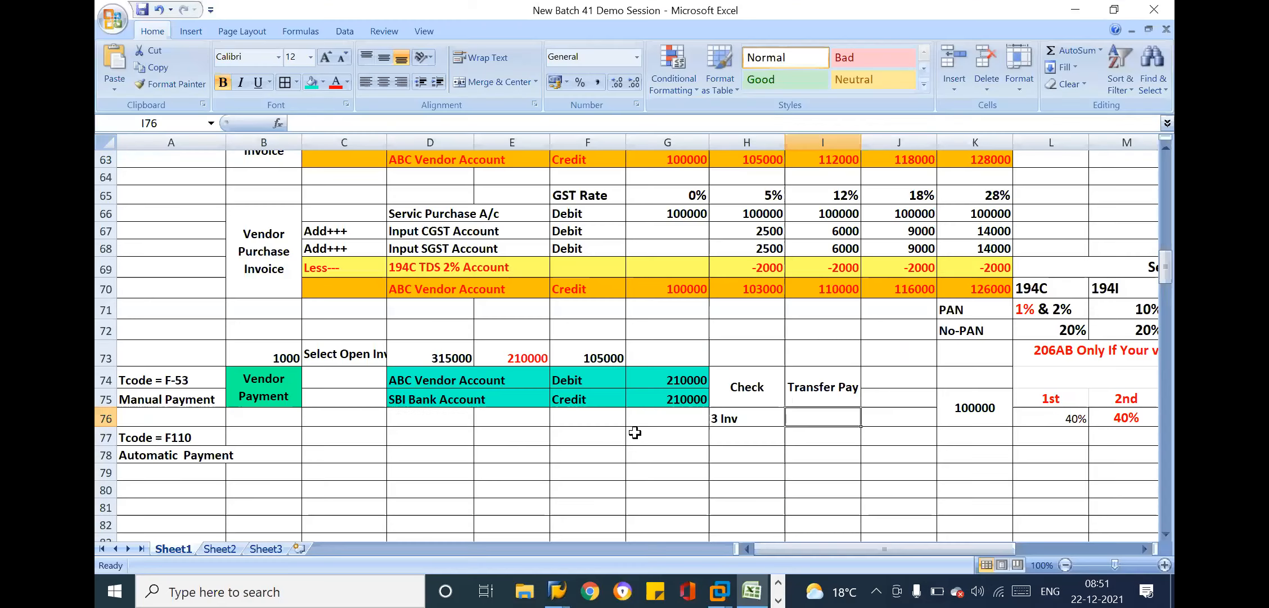
click(912, 364)
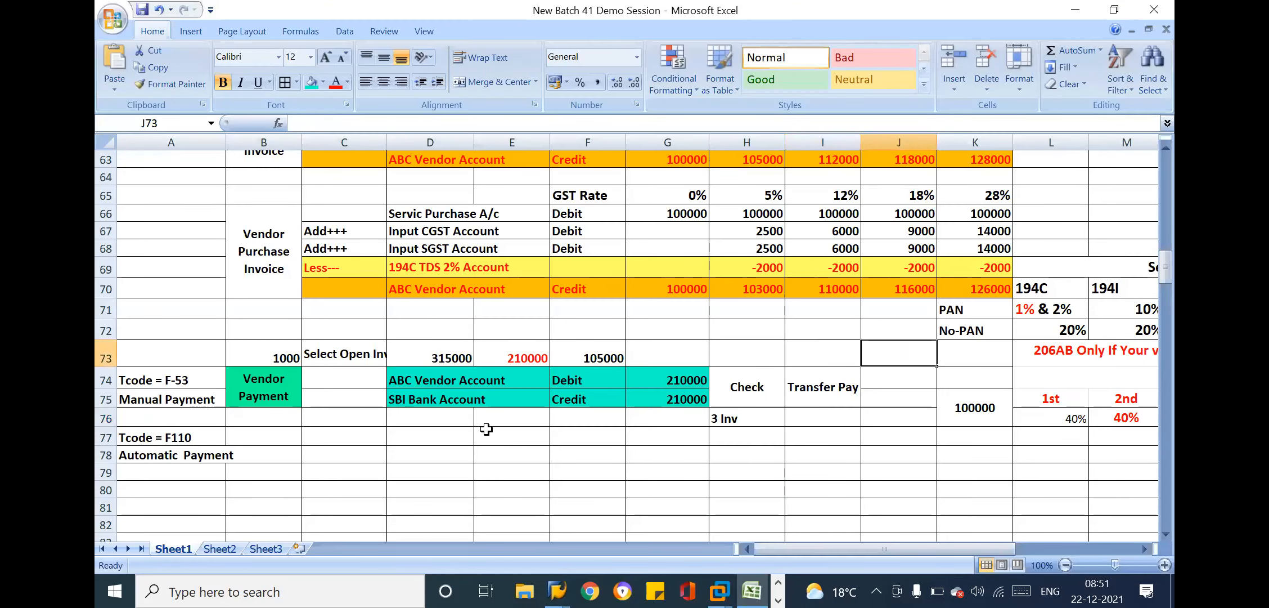
click(415, 427)
click(203, 352)
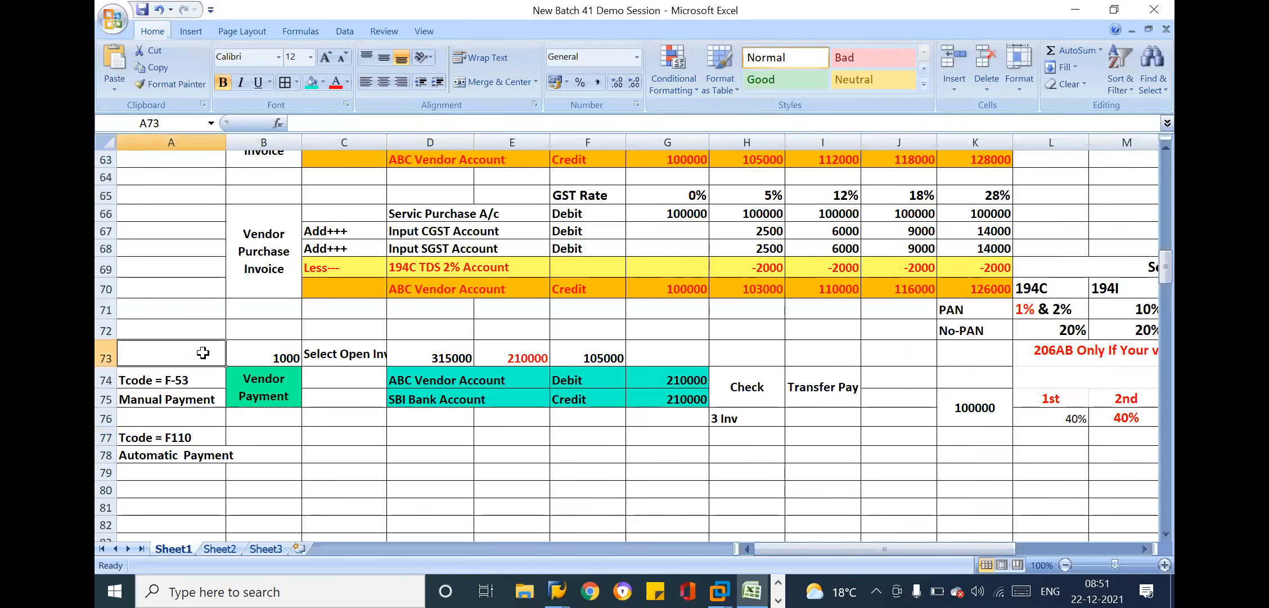
text(5 min)
key(Return)
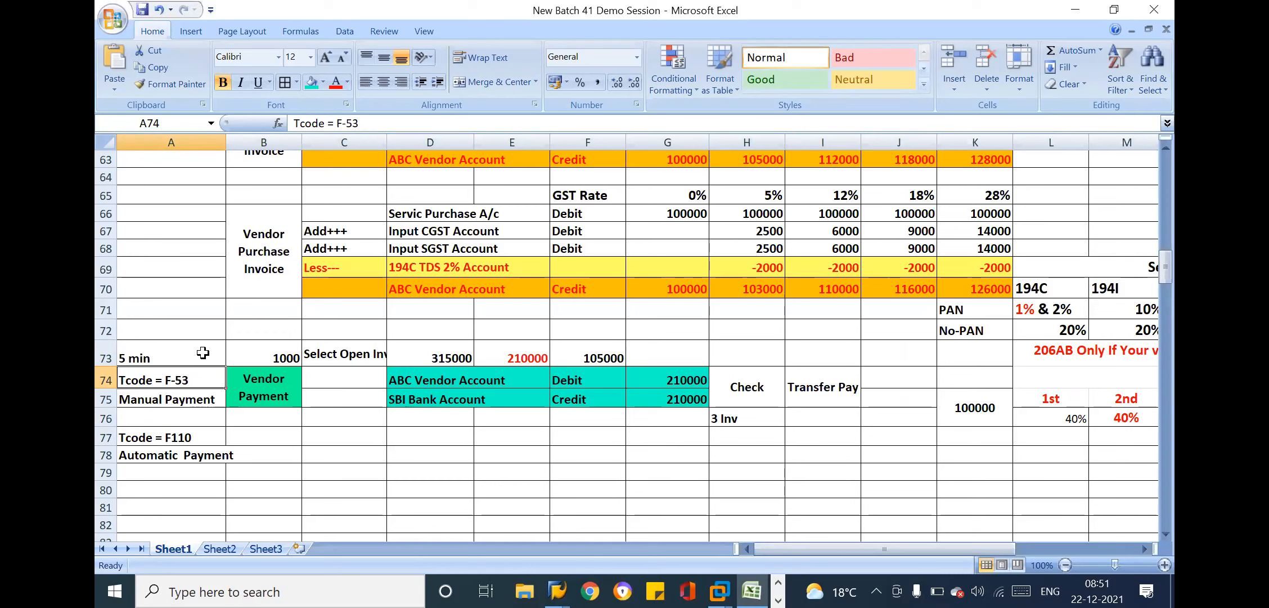
Review the manual payment entry in the Excel notes and the invoice amounts in SAP's vendor line item display
drag(193, 383, 192, 398)
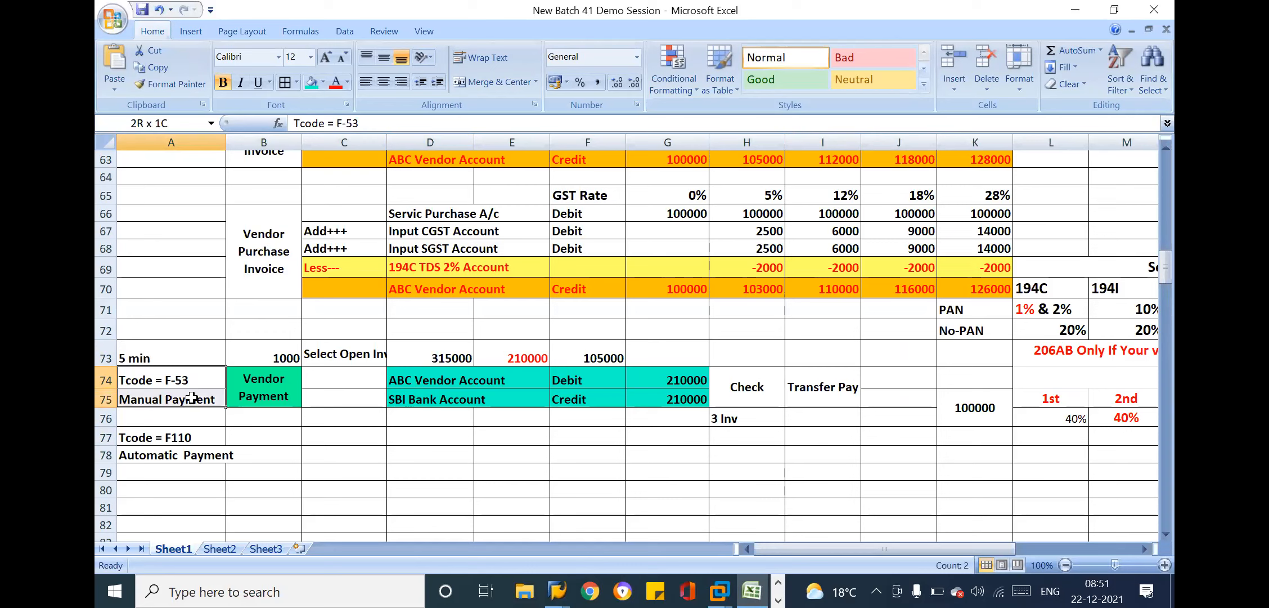
click(598, 397)
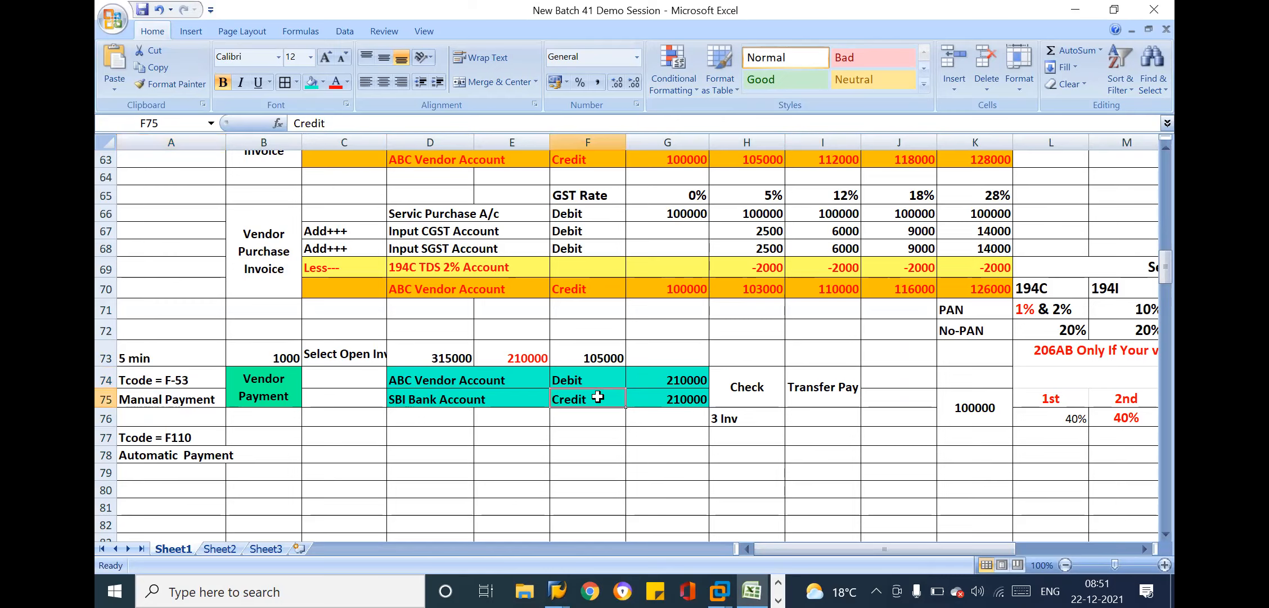
click(483, 393)
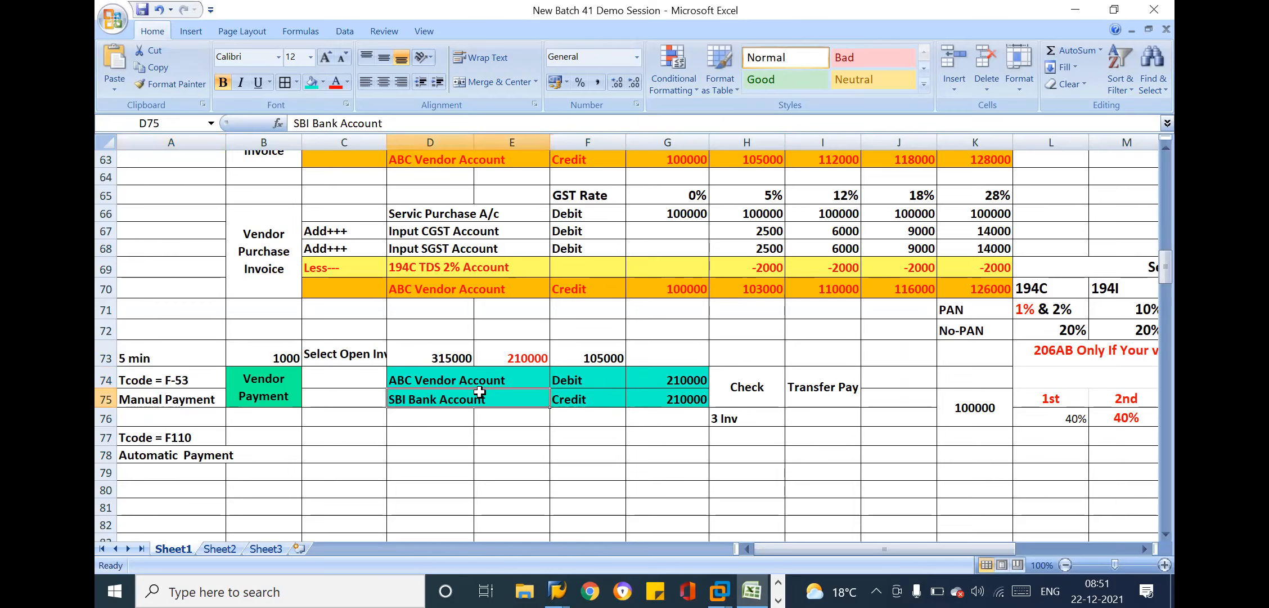
click(681, 403)
key(alt+Tab)
key(alt+Tab)
key(alt+Tab)
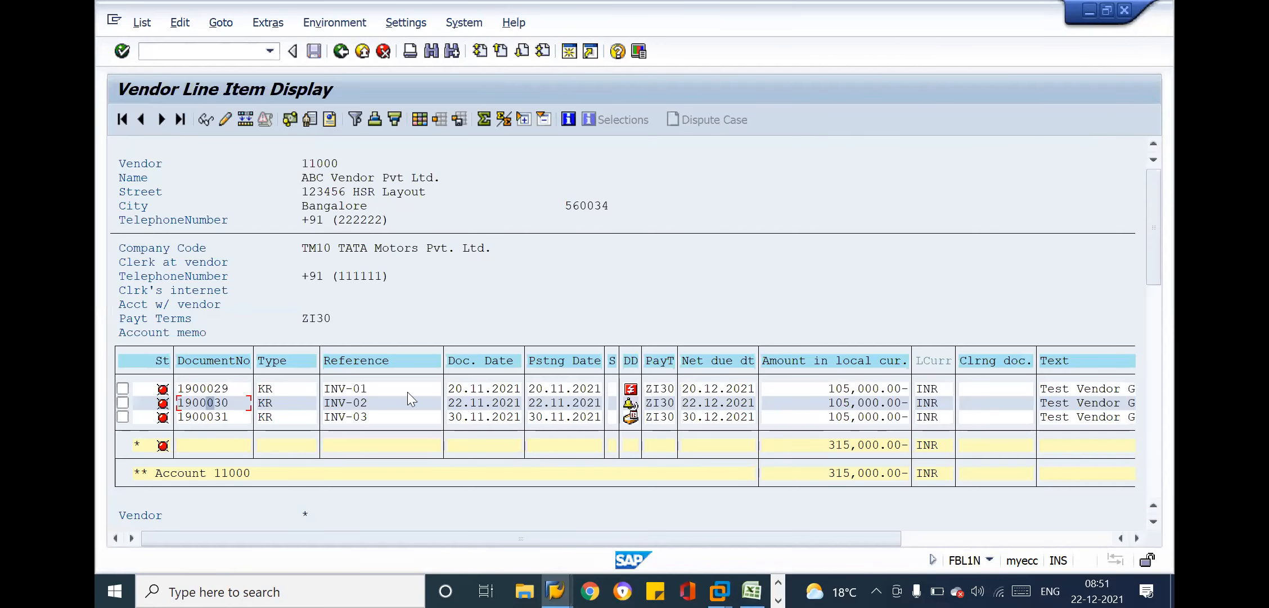
click(858, 411)
drag(816, 411, 912, 426)
key(alt+Tab)
key(alt+Tab)
key(alt+Tab)
click(631, 364)
click(356, 114)
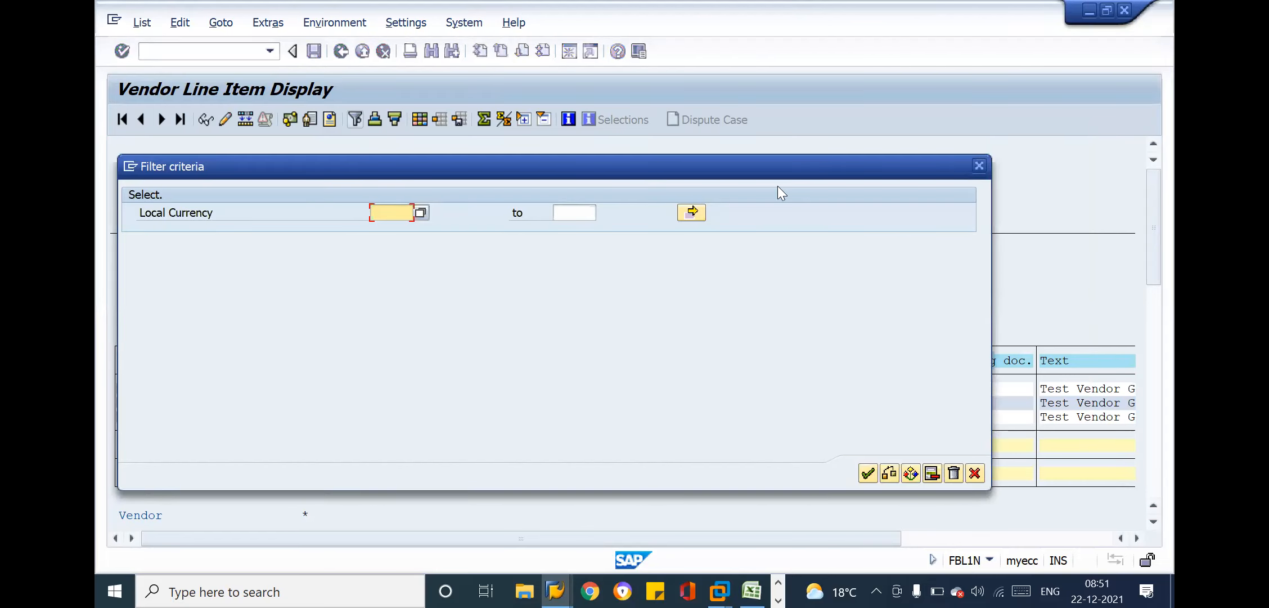
click(979, 166)
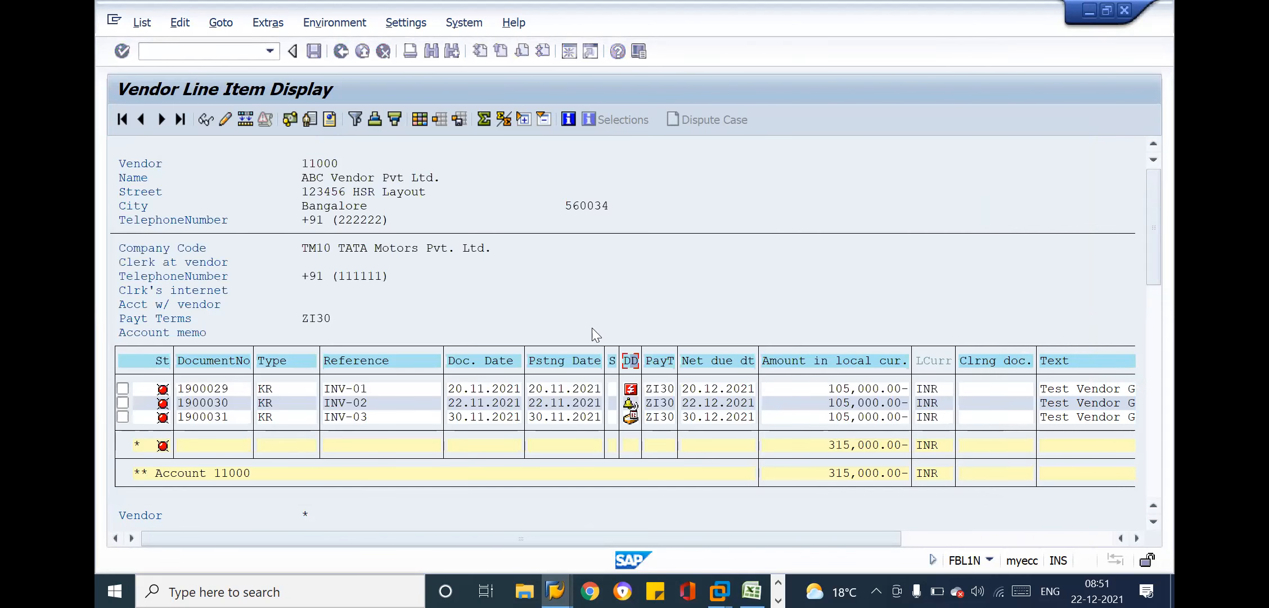
Open a filter on the line items' net due date symbol and choose Overdue as its value
click(630, 363)
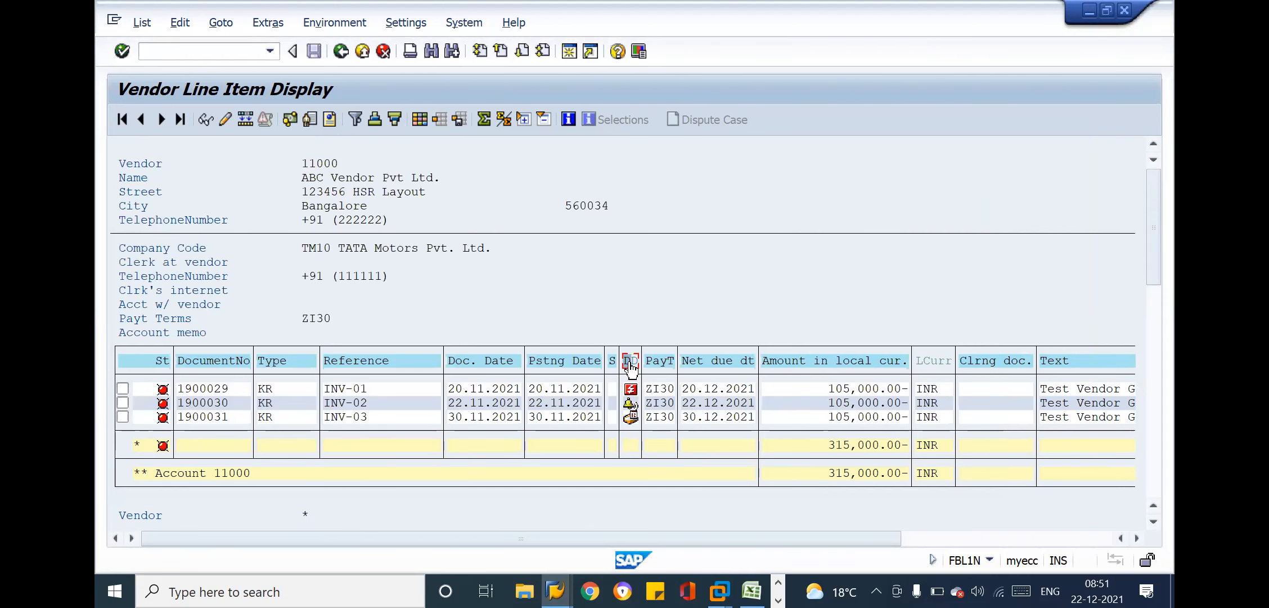
click(360, 123)
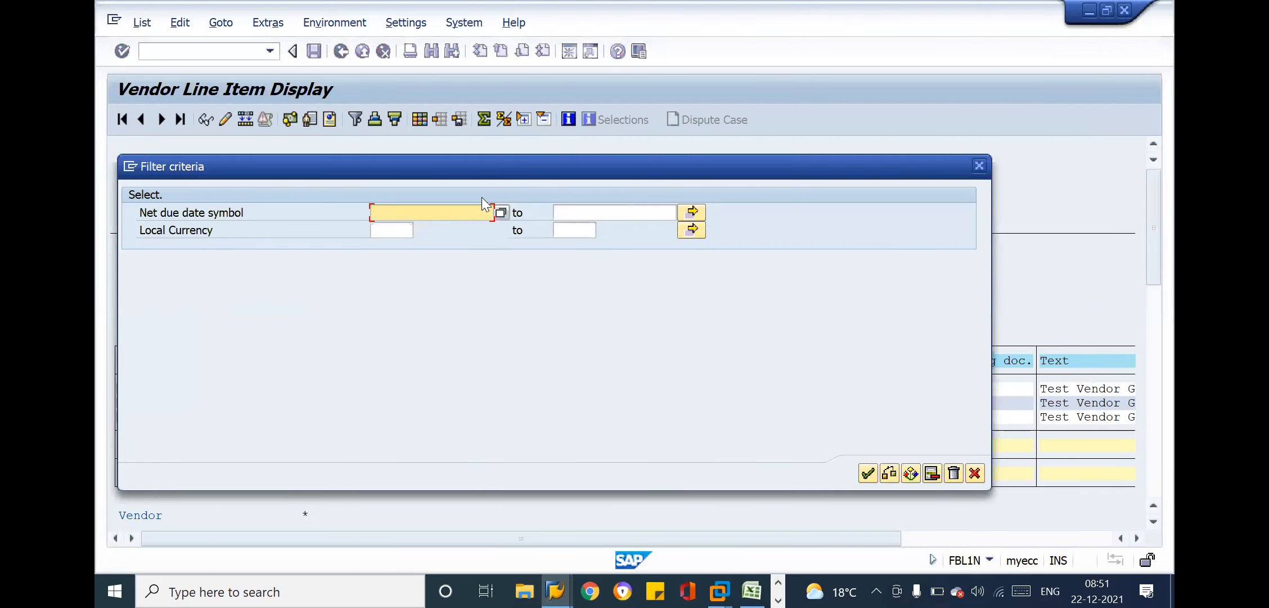
click(501, 212)
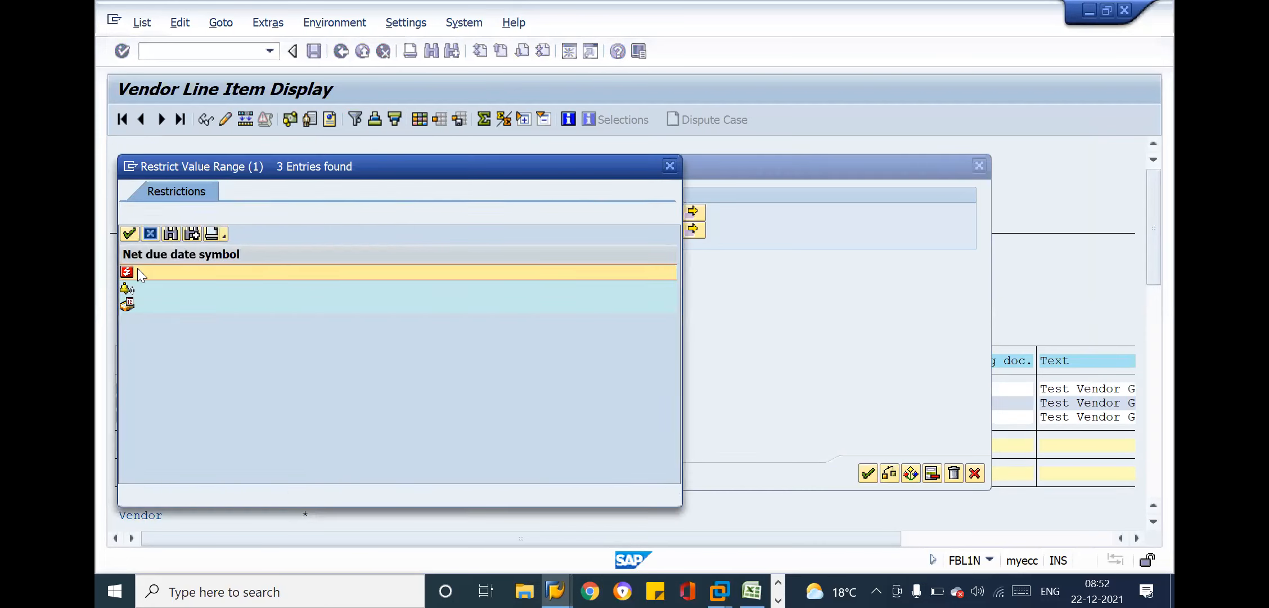
double_click(138, 269)
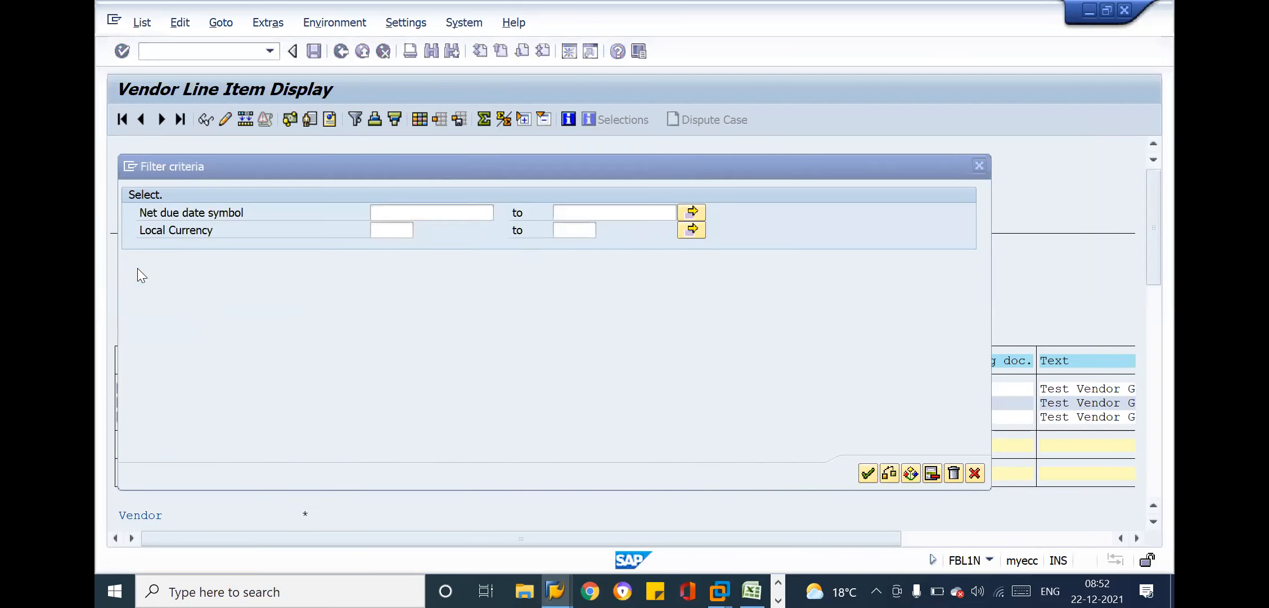
Add Due as a second single value for the net due date symbol and apply the filter
click(692, 217)
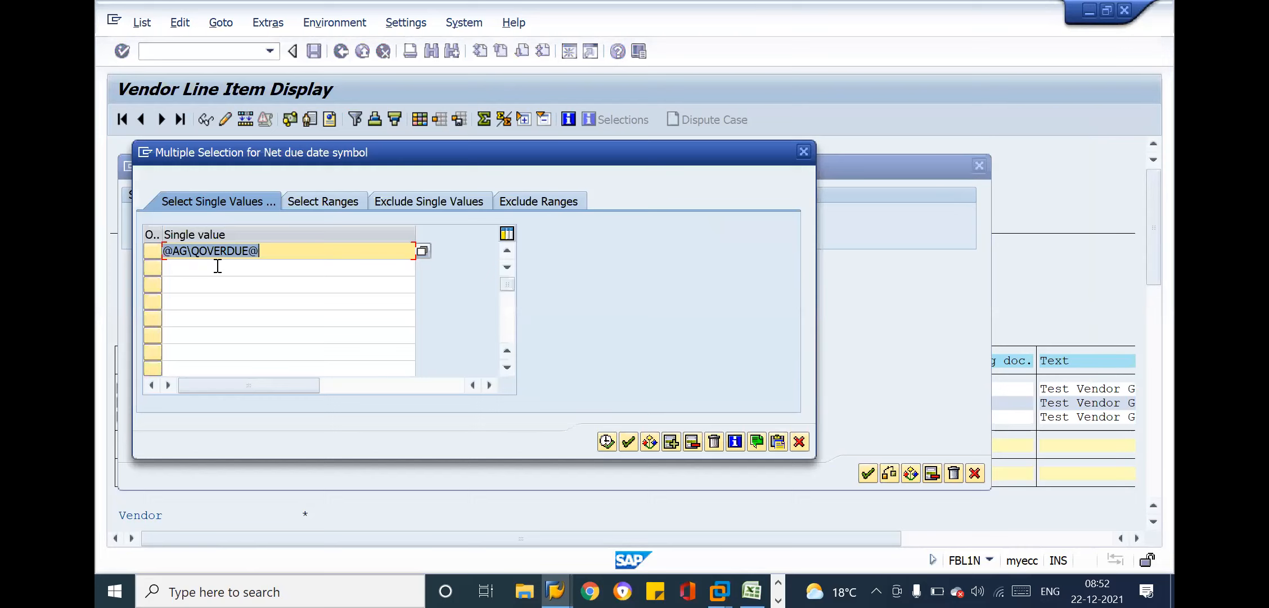
click(348, 262)
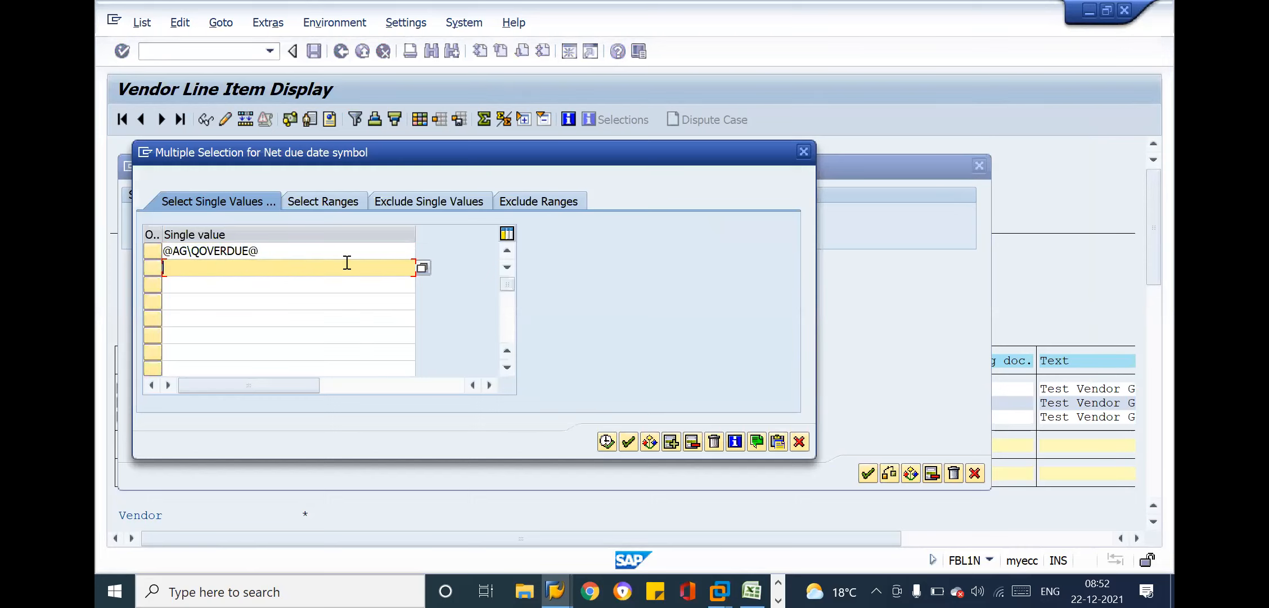
click(422, 268)
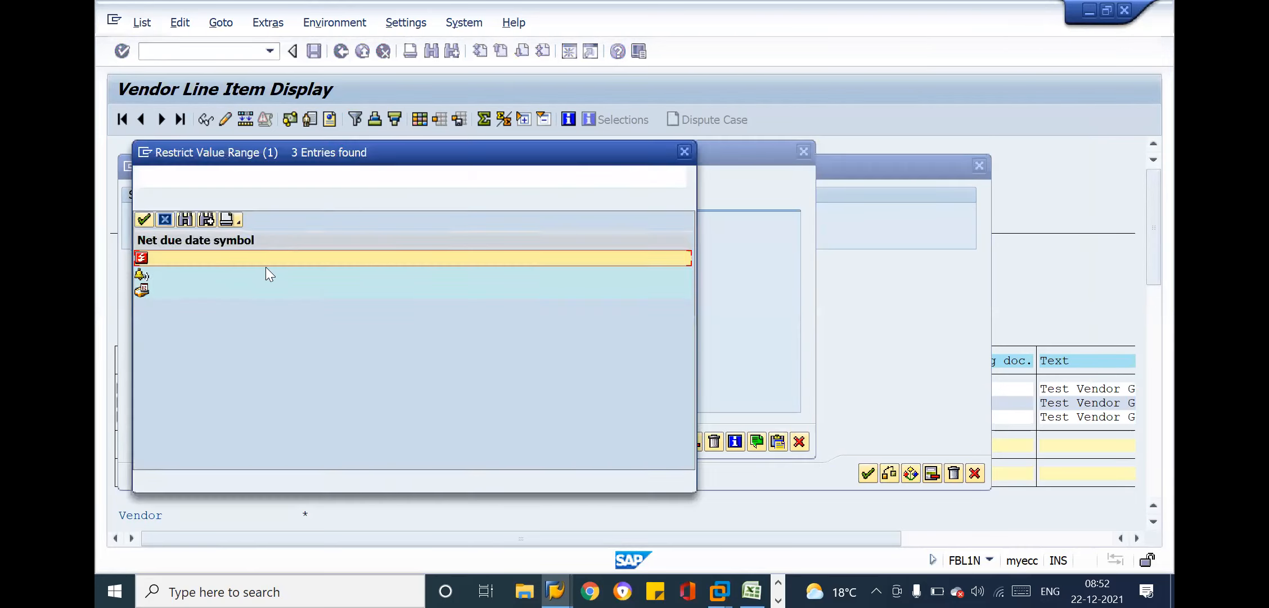
double_click(159, 274)
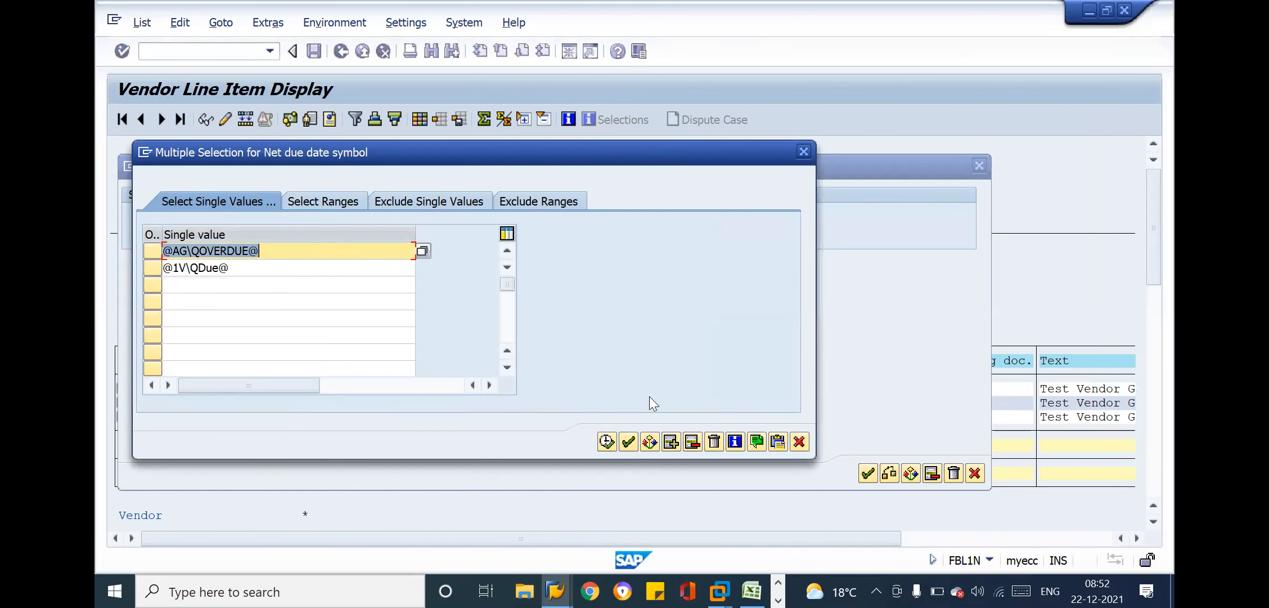
click(605, 441)
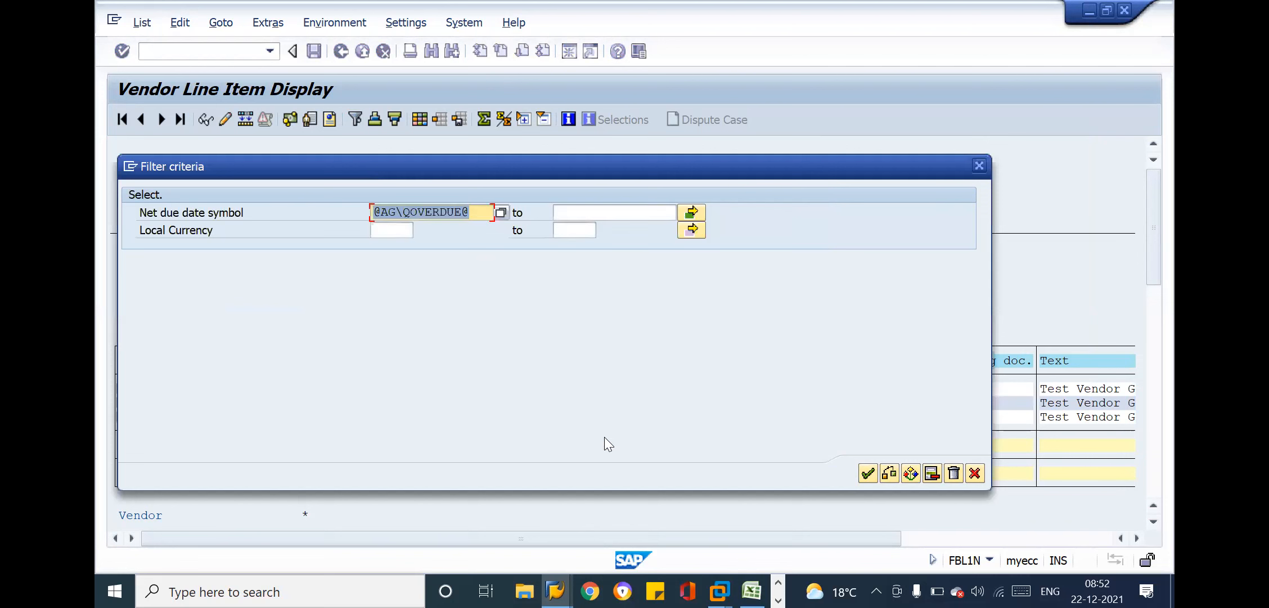
click(867, 473)
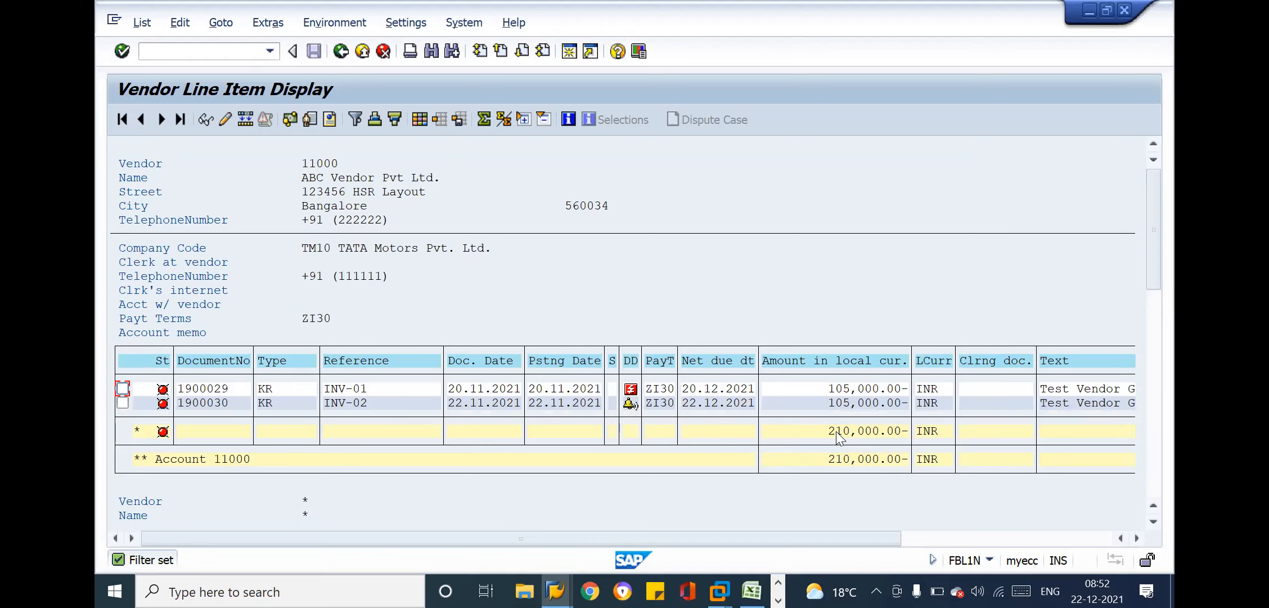
Compare the filtered vendor line items' total with the amount assigned in the outgoing payment
key(ctrl+y)
drag(829, 431, 903, 432)
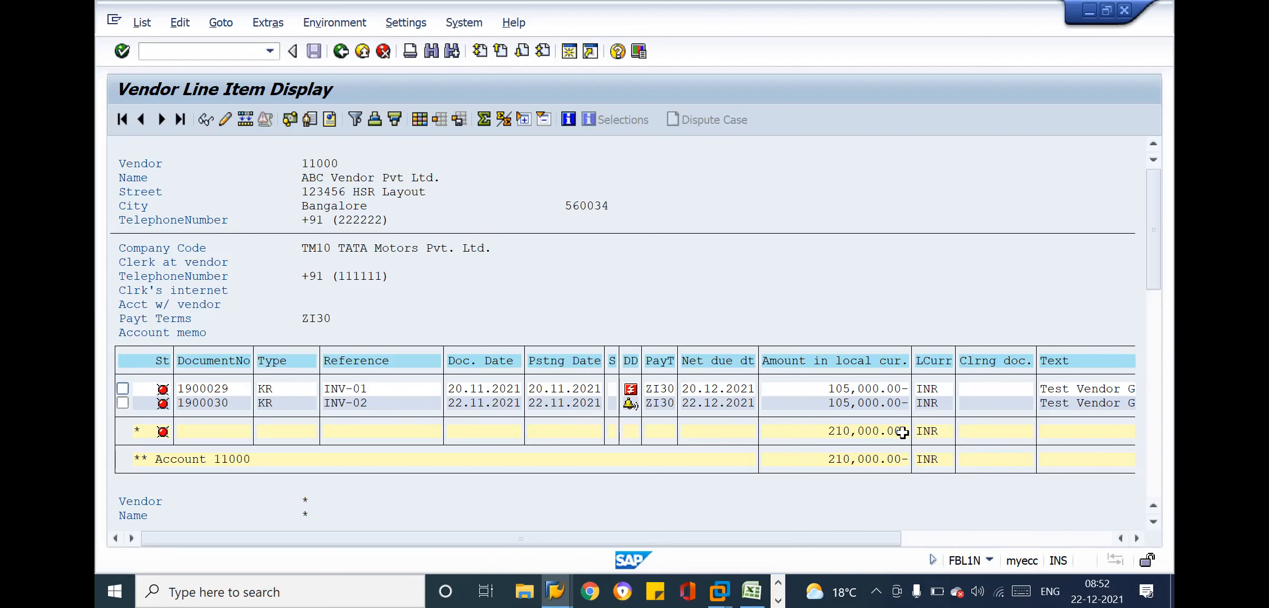
key(alt+Tab)
key(alt+Tab)
key(alt+Tab)
key(Tab)
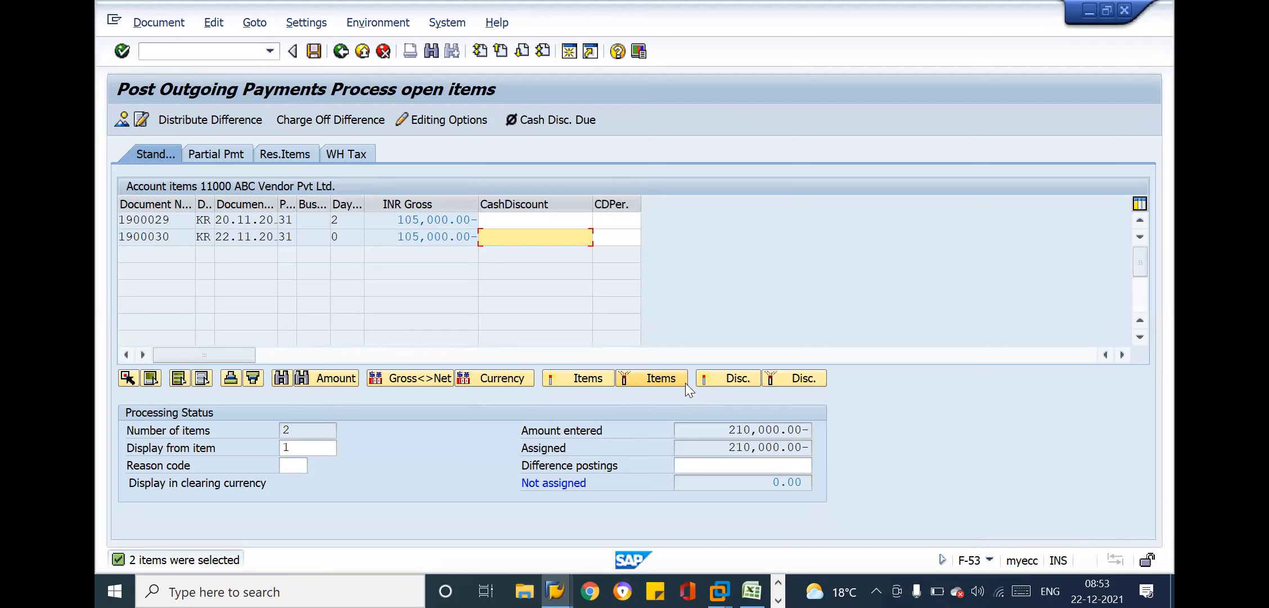
Switch to the Excel notes and middle-align the "5 min" note in cell A73 vertically
key(alt+Tab)
key(Tab)
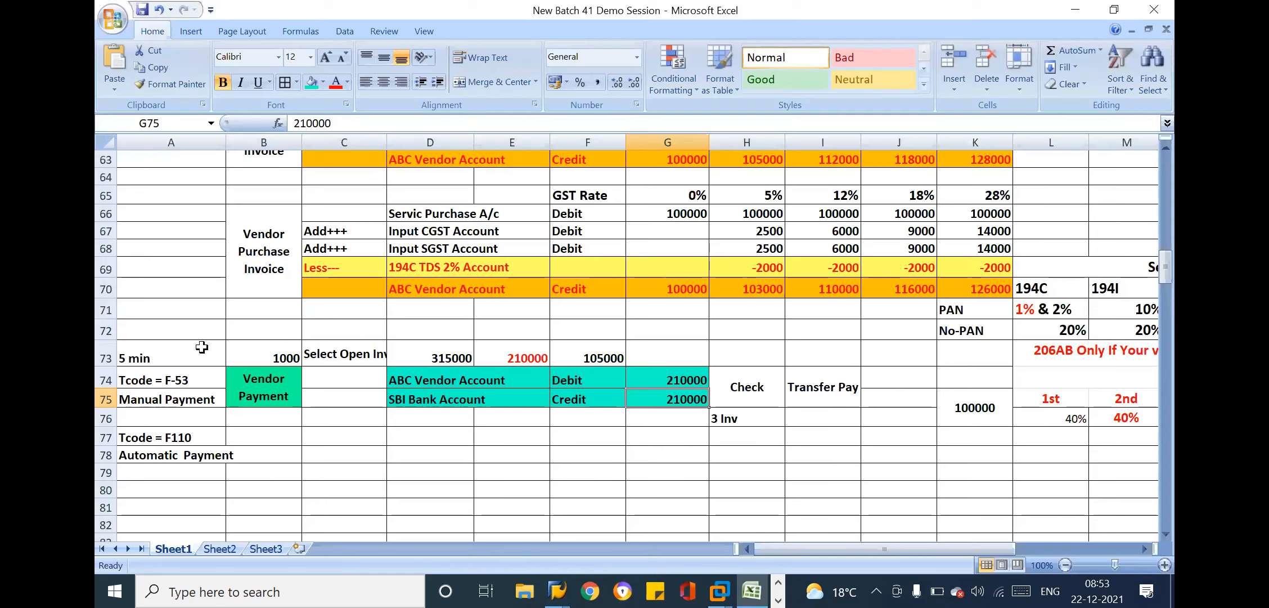
click(197, 345)
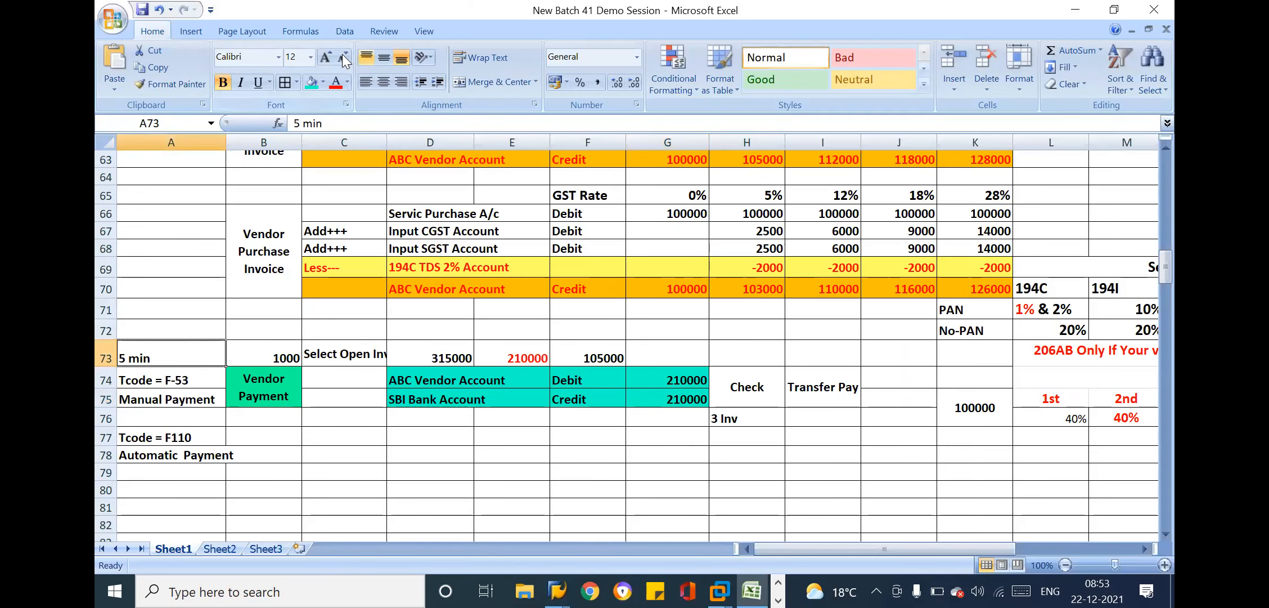
click(384, 58)
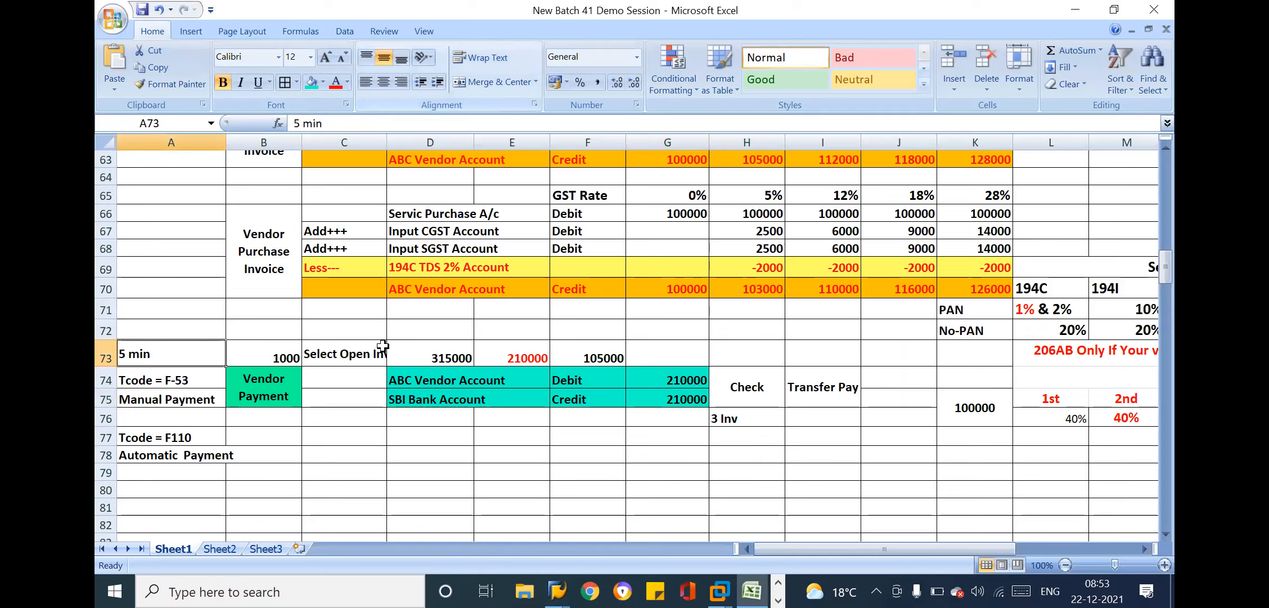
Enter 11000 in cell C75 beside the SBI Bank Account credit line and select the payment entry's two rows
click(467, 398)
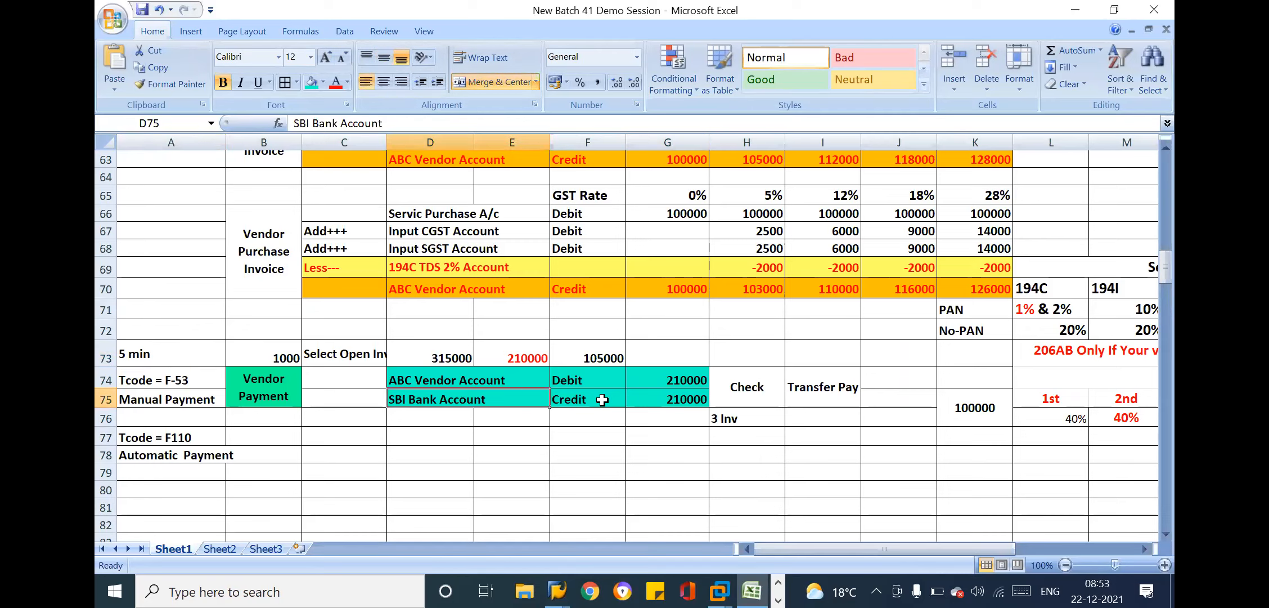
click(599, 398)
click(695, 396)
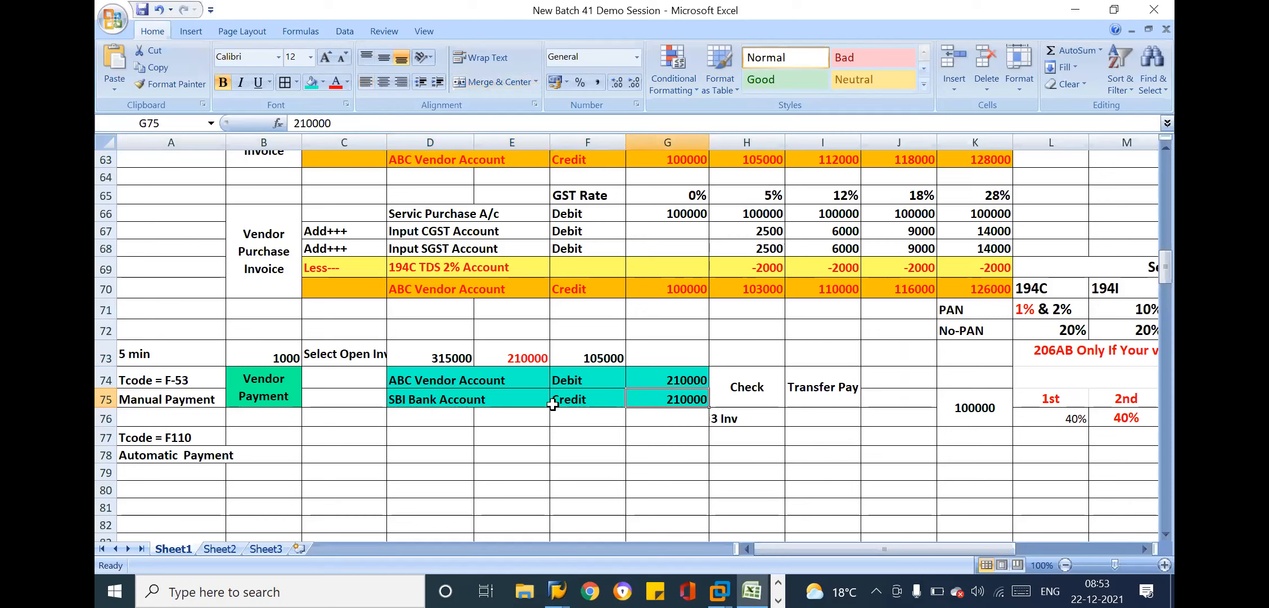
click(527, 399)
click(590, 399)
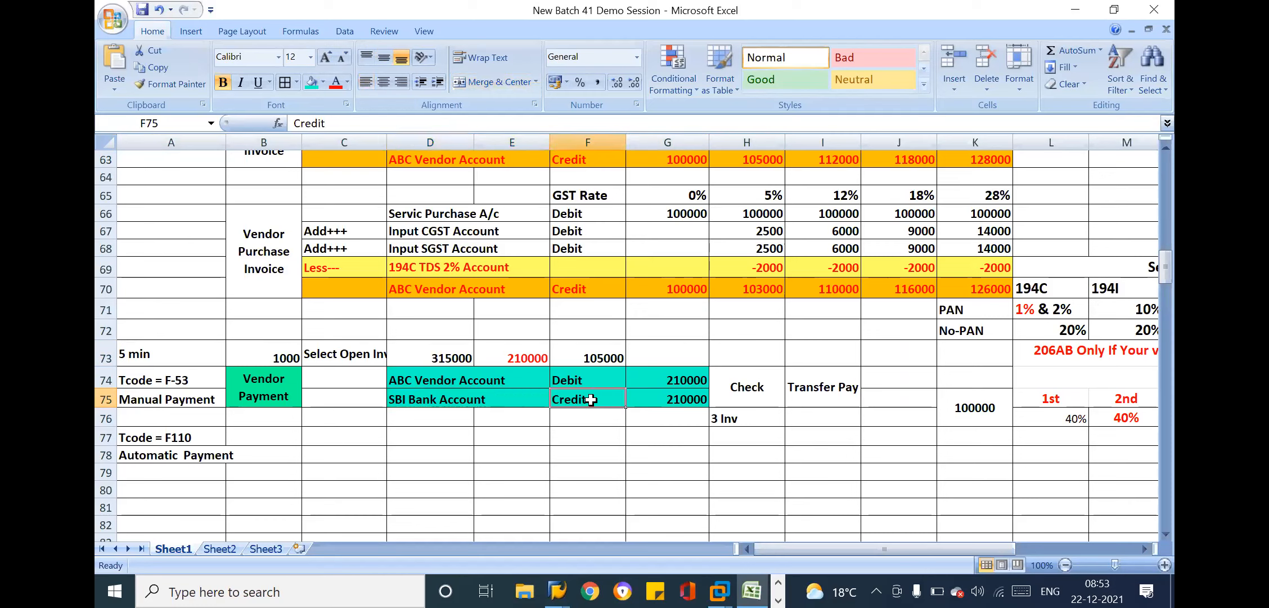
click(512, 400)
click(331, 392)
text(11000)
key(Return)
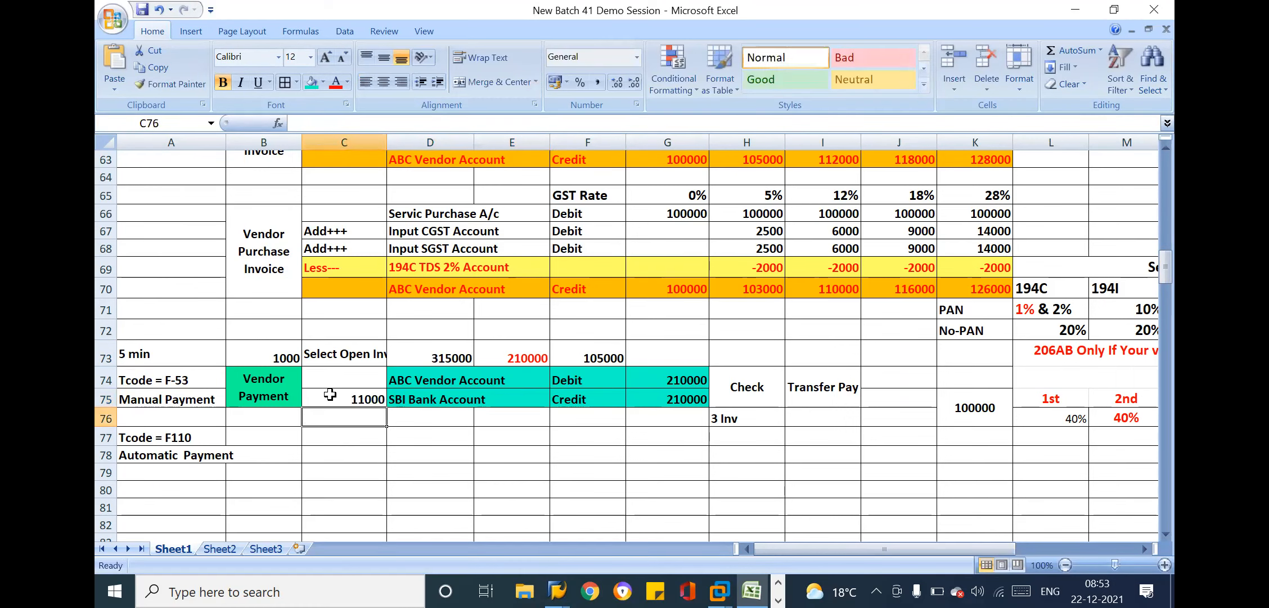
drag(368, 397, 743, 398)
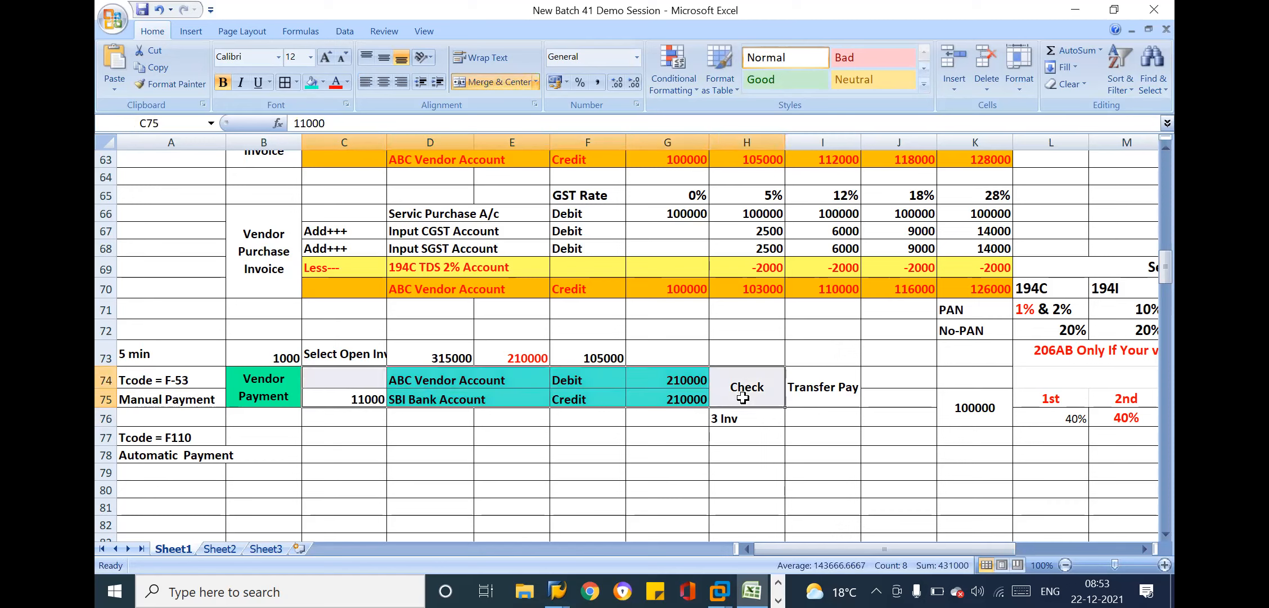
Copy the two-row vendor payment entry from row 74 to B77 and move the Transfer Pay label to H77 beside the copy
click(746, 388)
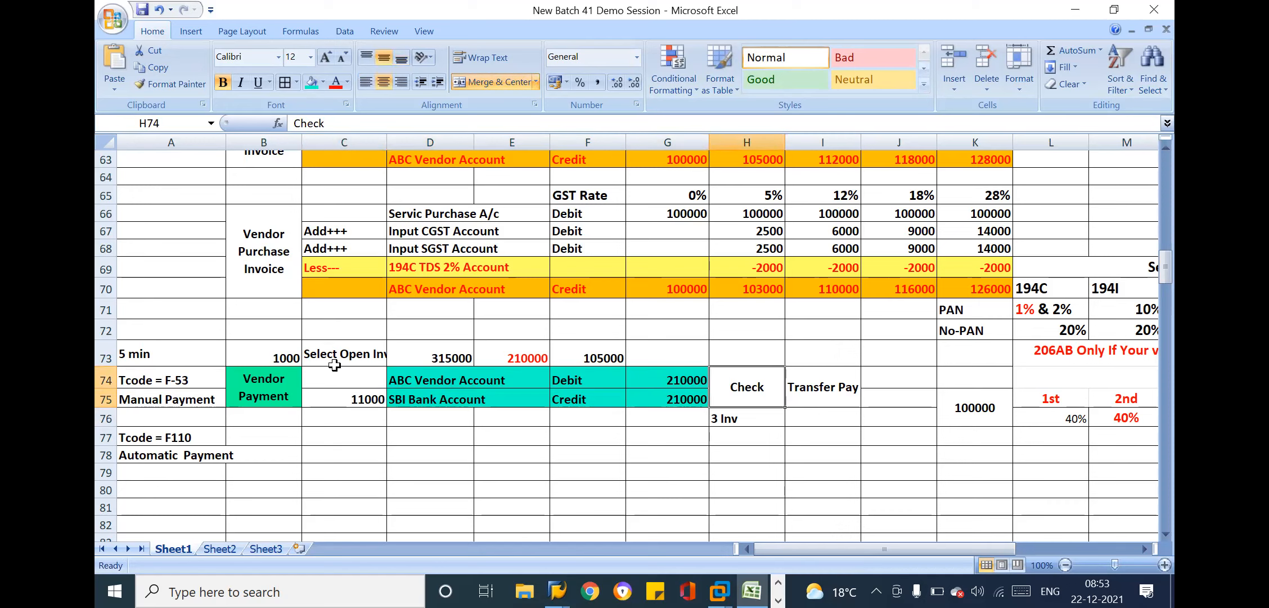
drag(255, 377, 679, 382)
key(ctrl+c)
click(281, 437)
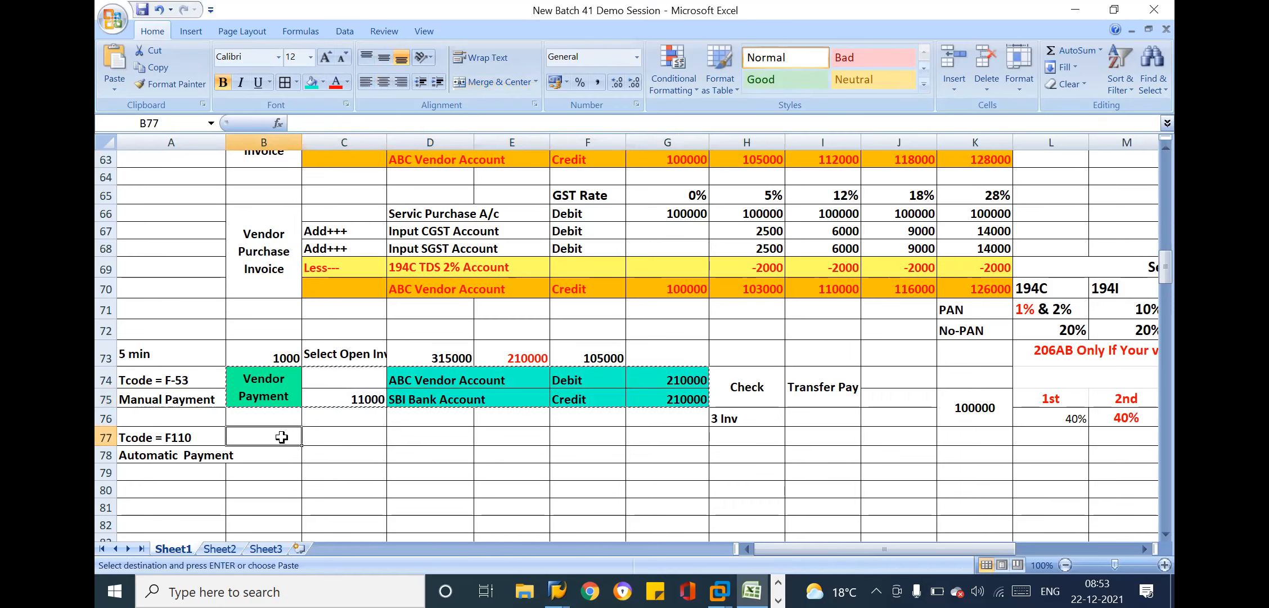
key(ctrl+v)
key(Escape)
click(819, 385)
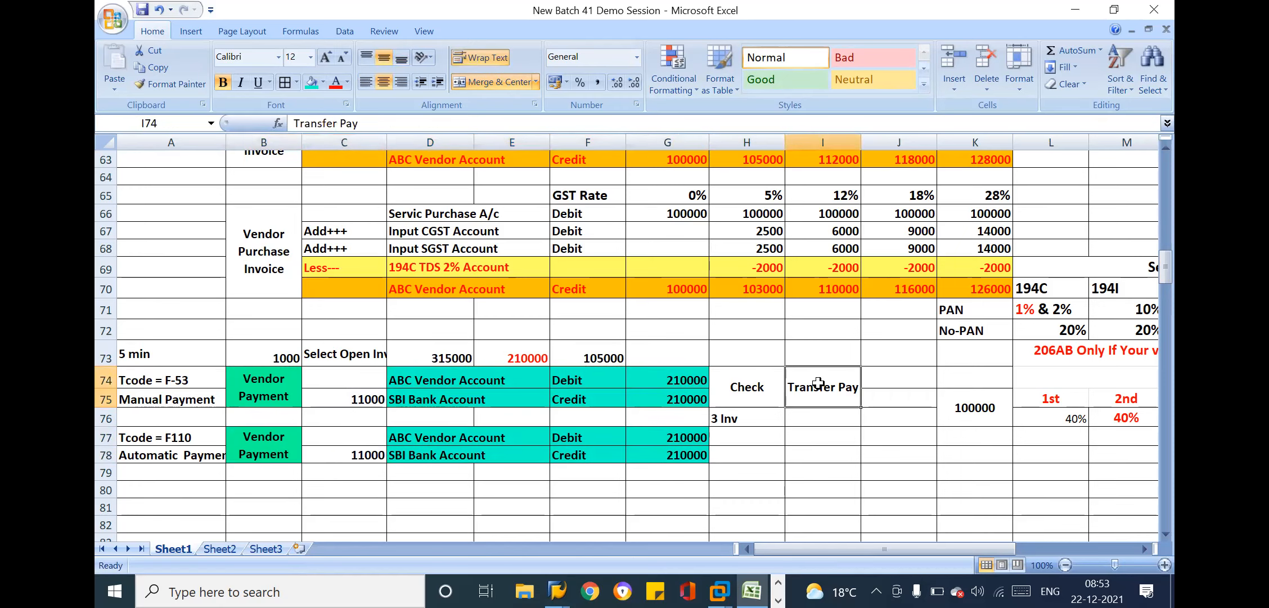
drag(819, 385, 729, 437)
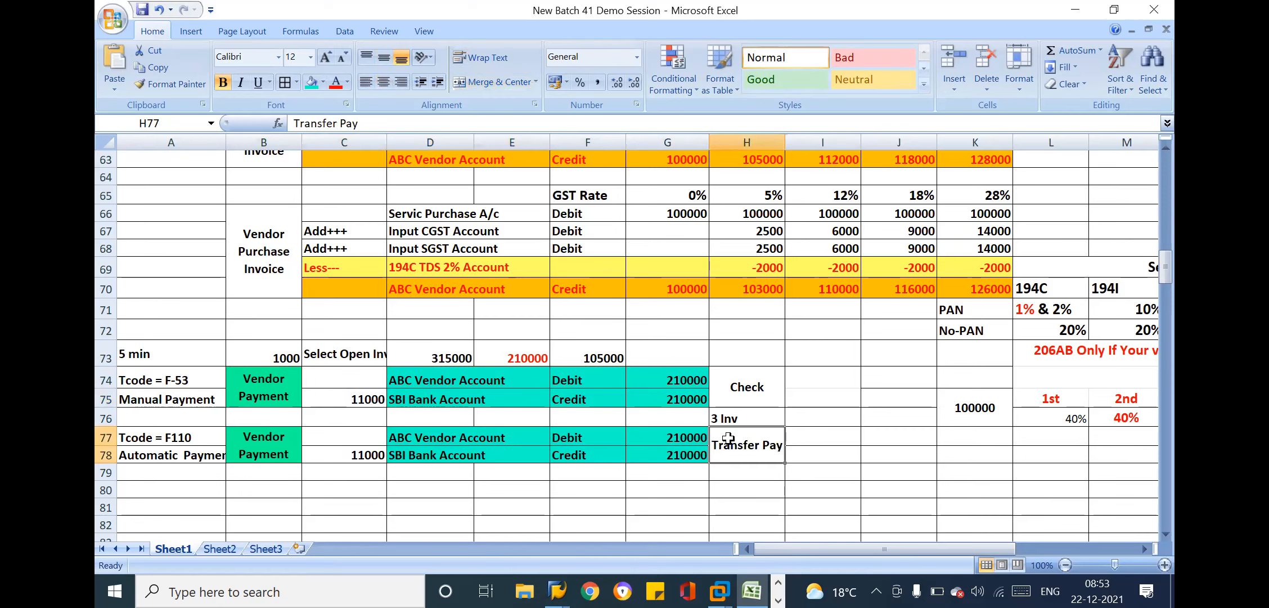
Change the bank name in the credit line in D78 to HDFC Bank Account
click(405, 453)
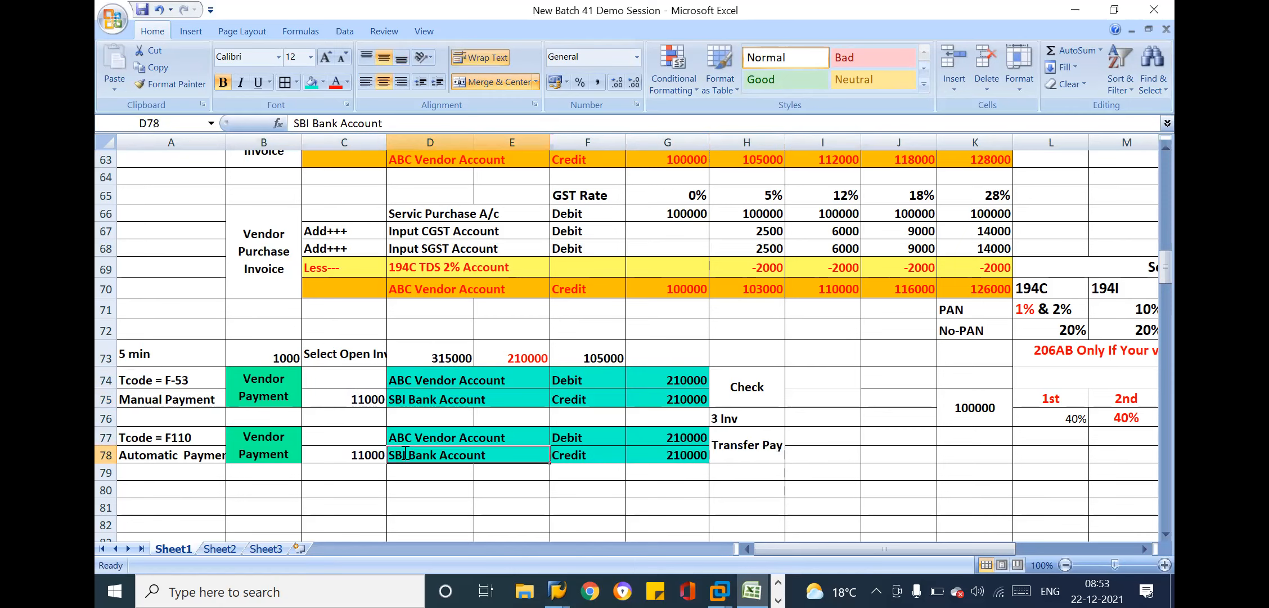
double_click(405, 453)
key(BackSpace)
key(BackSpace)
key(BackSpace)
text(HDFC)
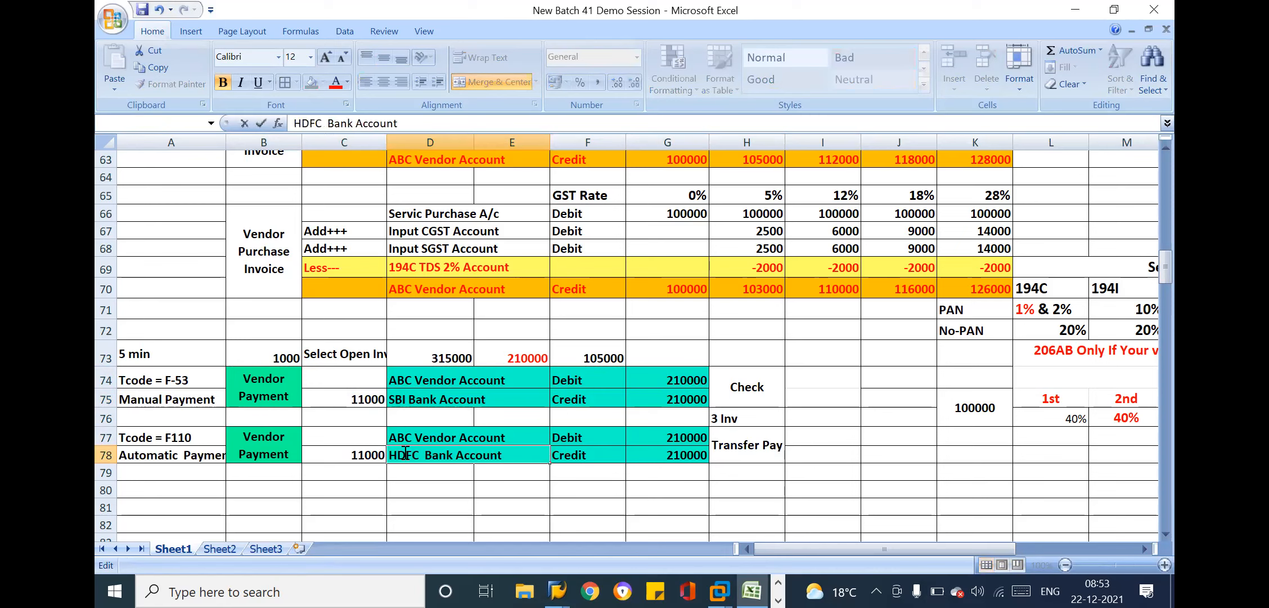
click(800, 473)
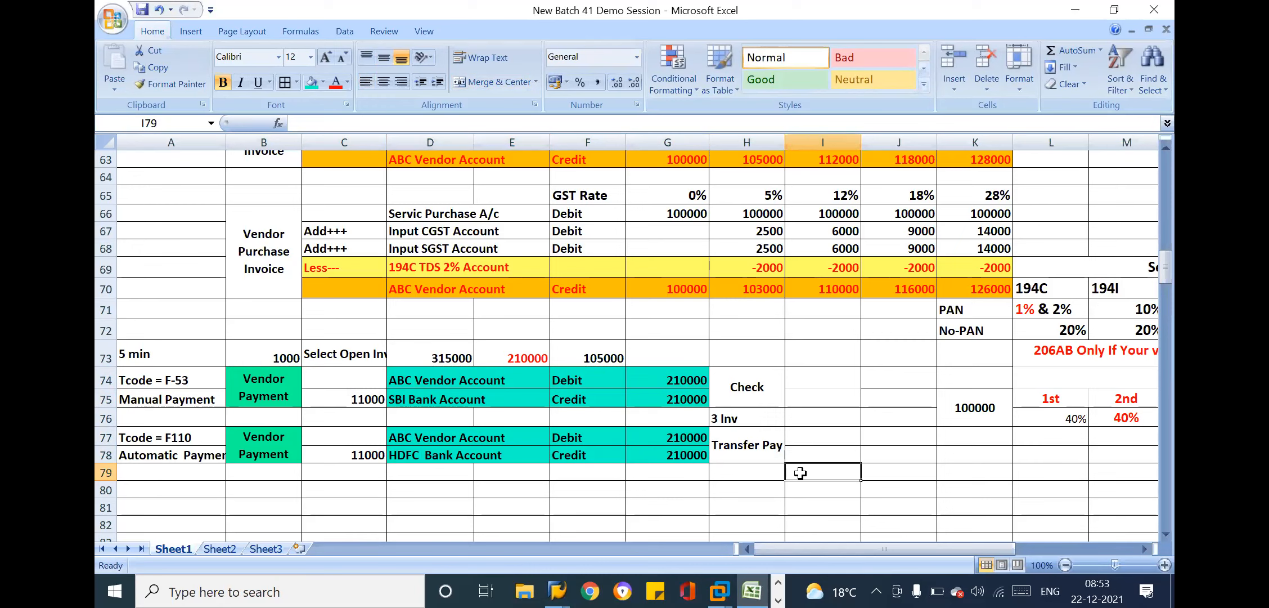
Copy the HDFC payment entry together with its Transfer Pay label to B80
drag(288, 441, 727, 455)
key(ctrl+c)
click(269, 482)
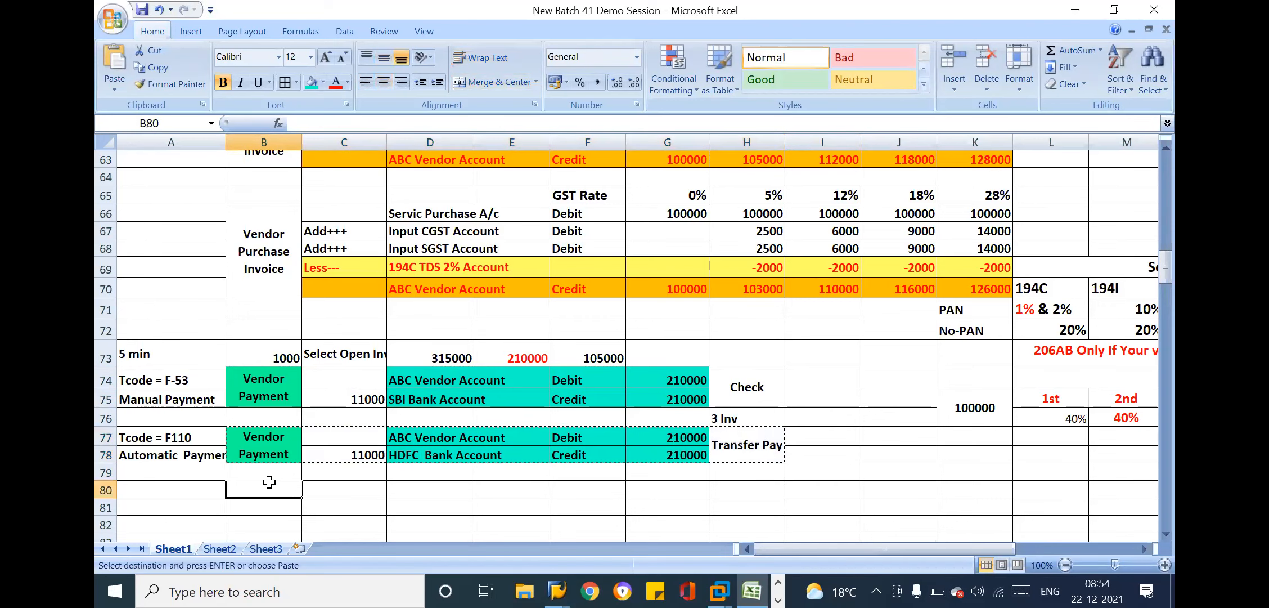
key(Return)
Replace the copied payment label in H80 with Foreign Payments
click(742, 497)
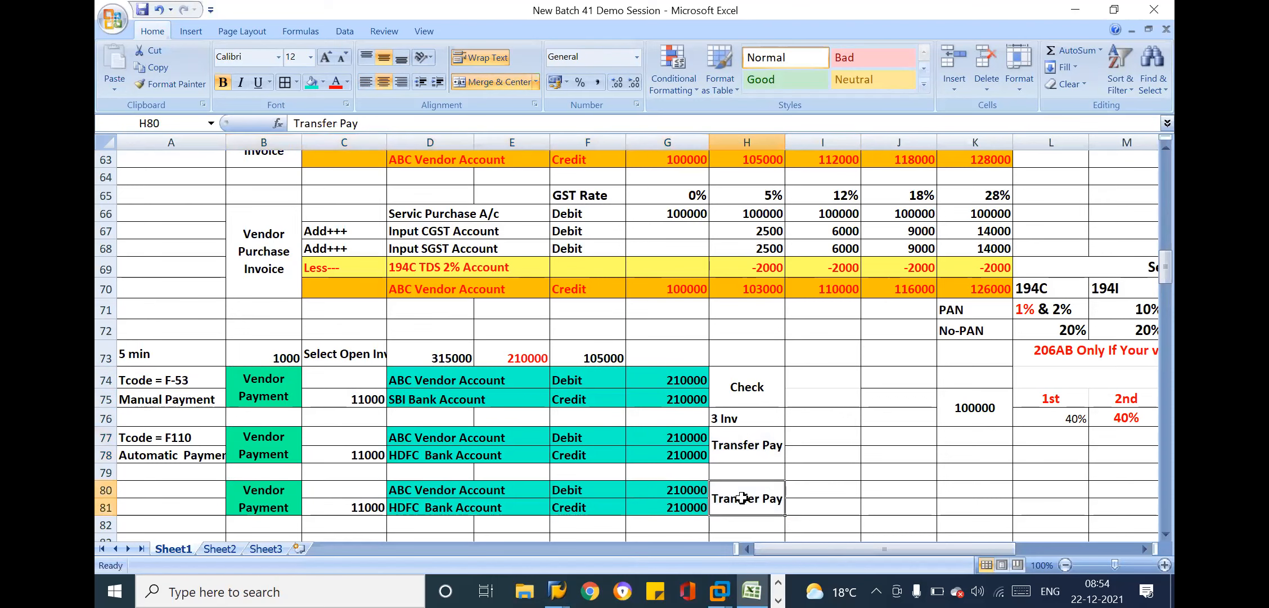
key(BackSpace)
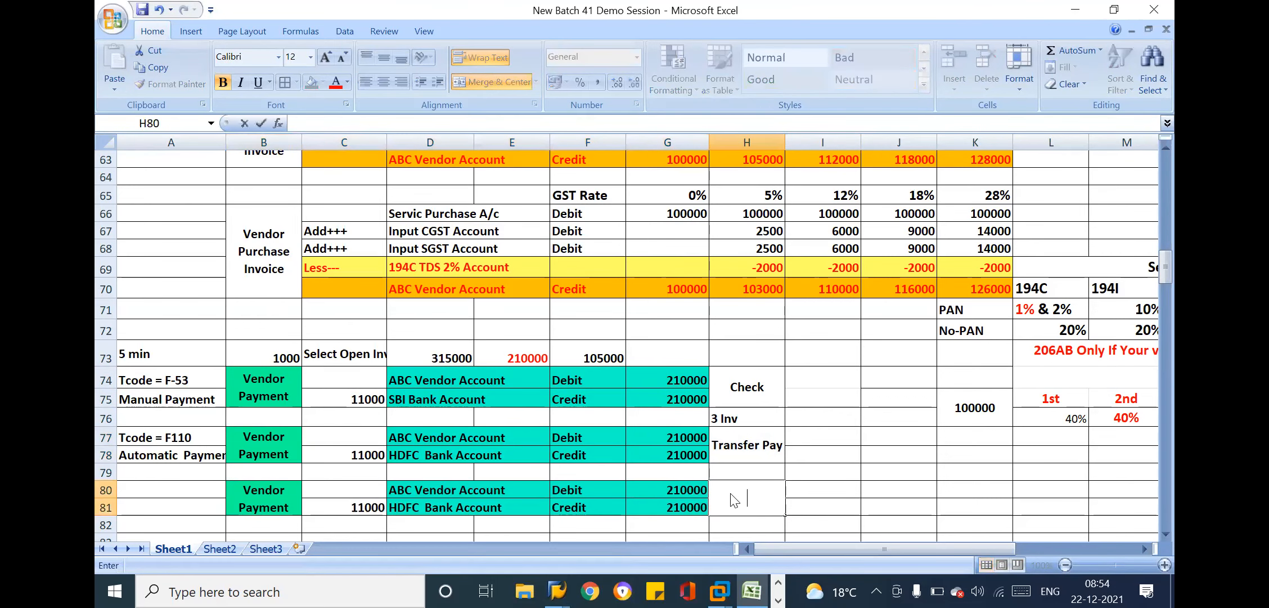
text(Fori)
key(BackSpace)
text(eign)
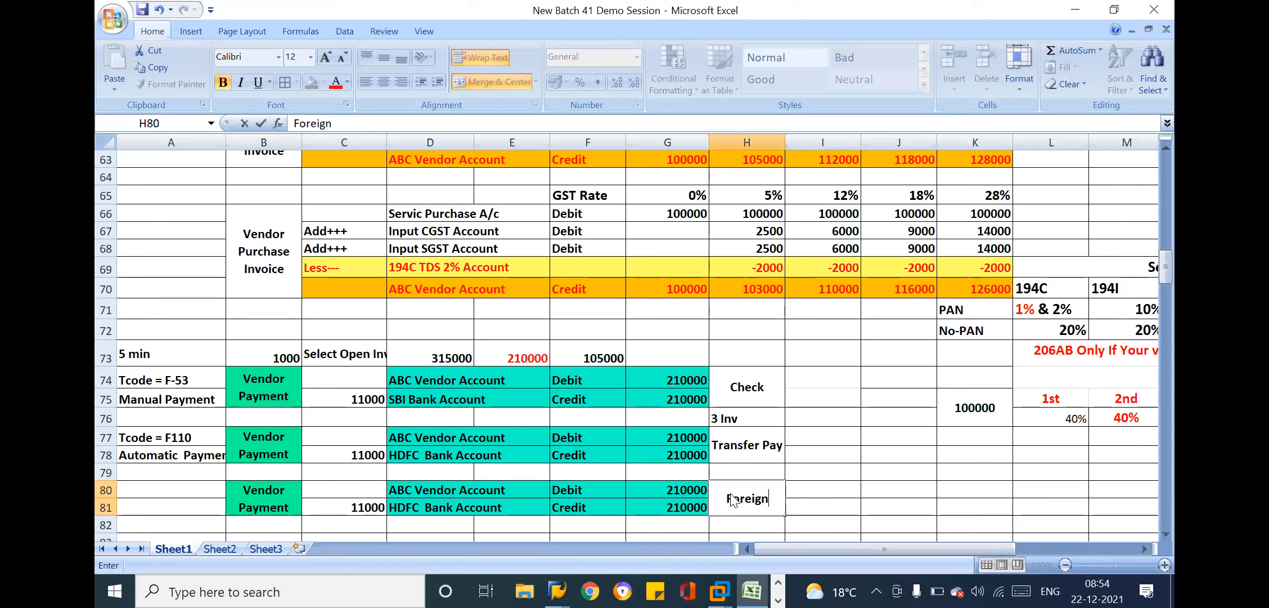
text( Payments)
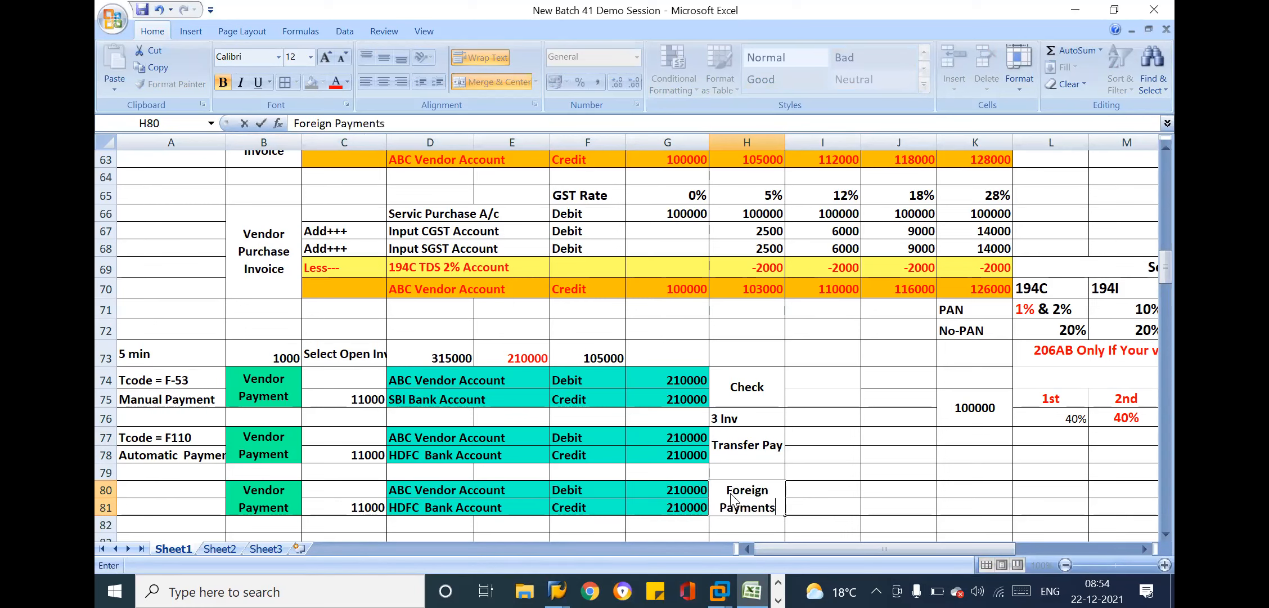
key(Return)
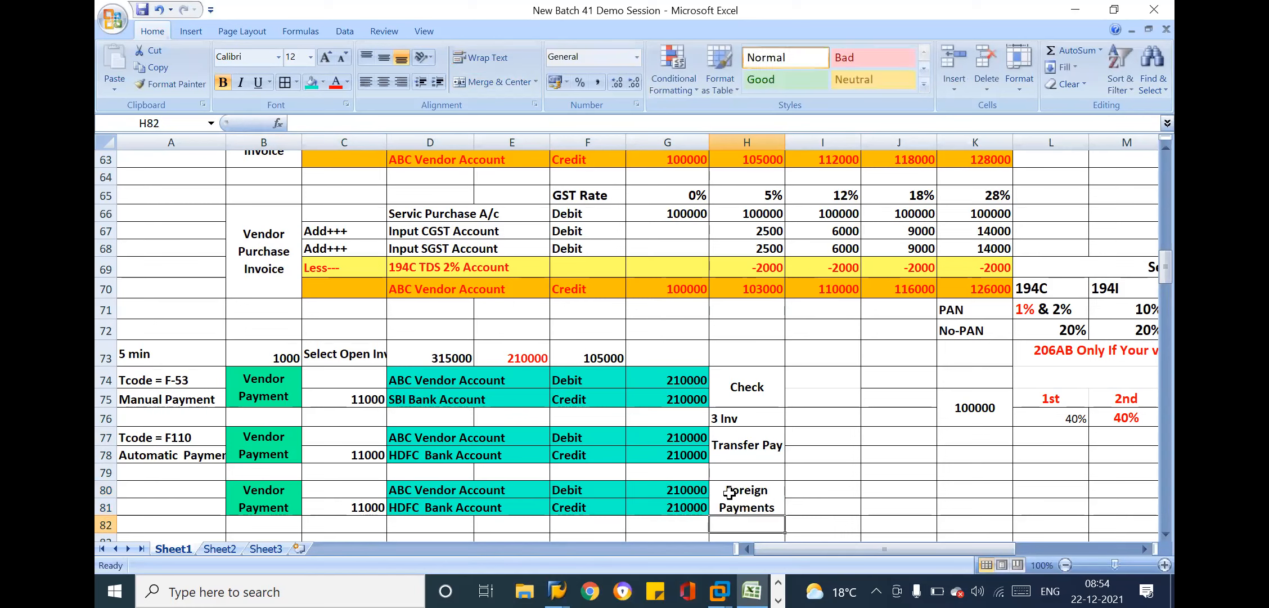
Change the bank name in the credit line in D81 to ICICI Bank Account
double_click(398, 513)
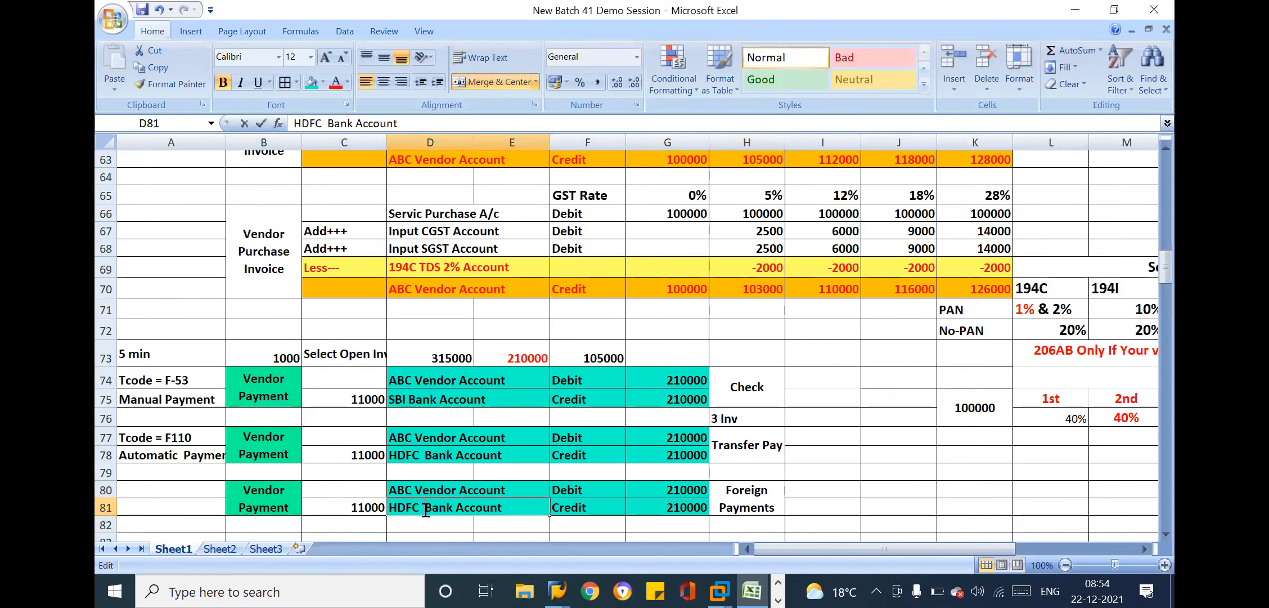
key(BackSpace)
key(BackSpace)
key(BackSpace)
key(BackSpace)
key(BackSpace)
key(BackSpace)
text(ICICI)
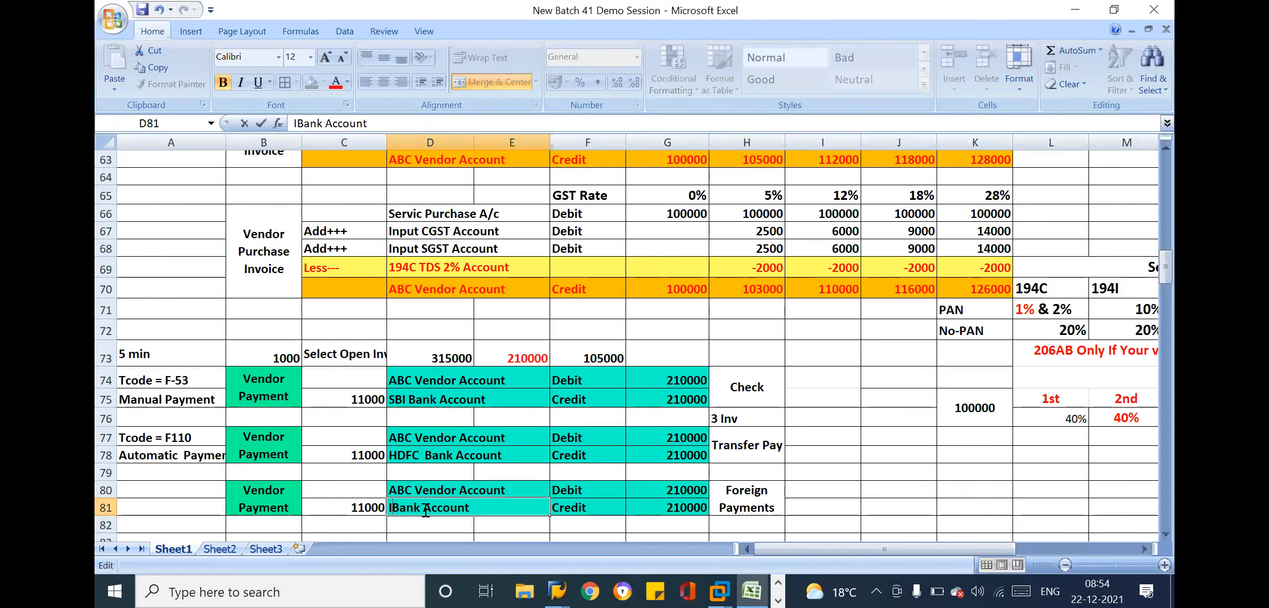
key(Return)
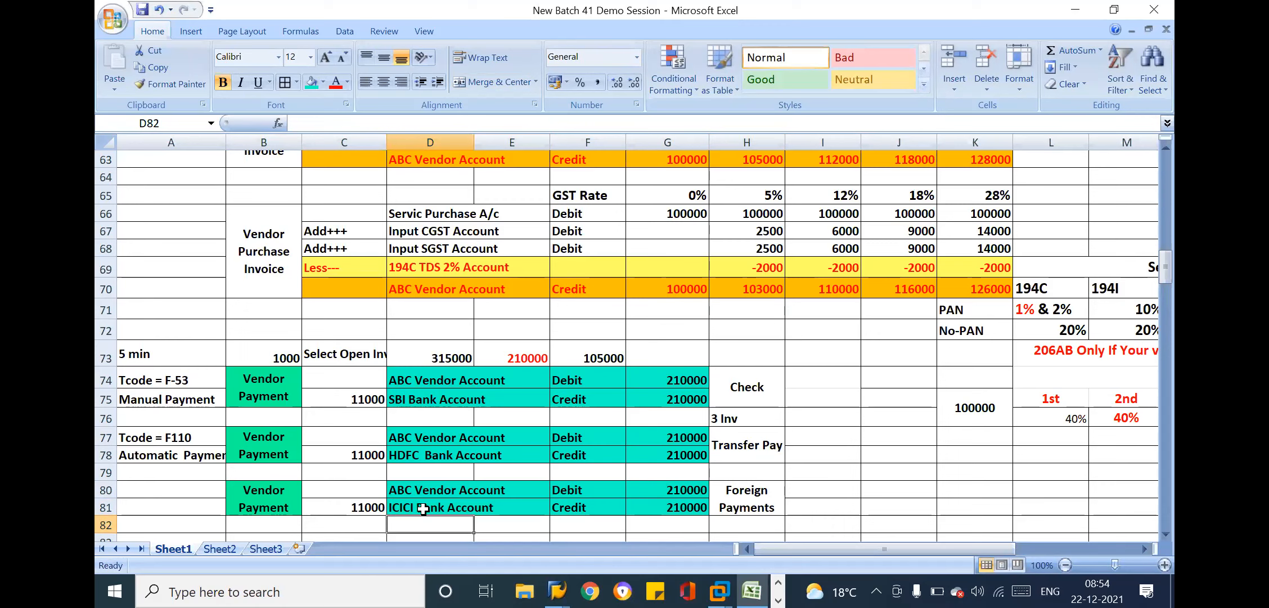
Switch to SAP, restart transaction F-53 and enter the SBI bank's G/L account in the bank data
click(425, 400)
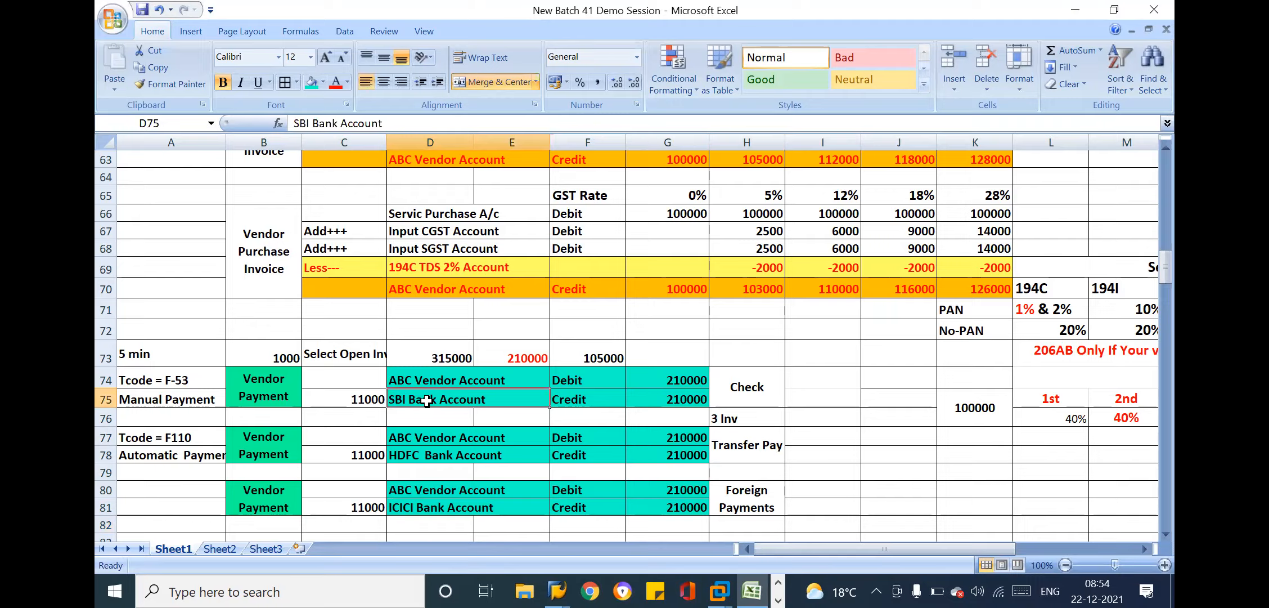
key(alt+Tab)
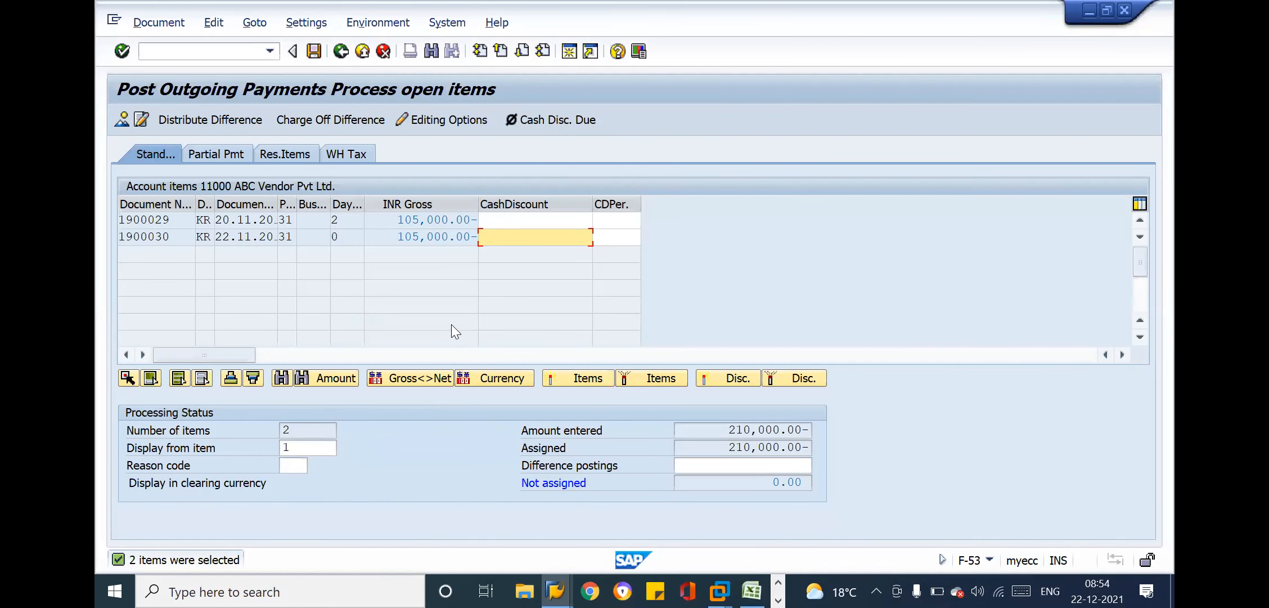
click(200, 51)
text(/nf-53)
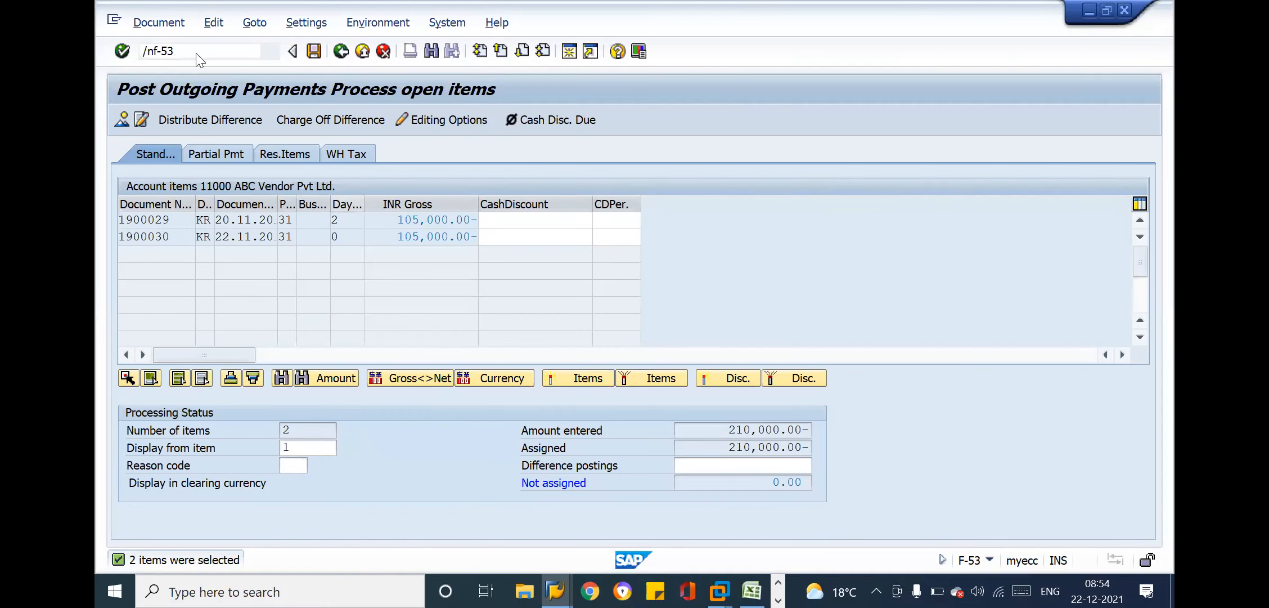
key(Return)
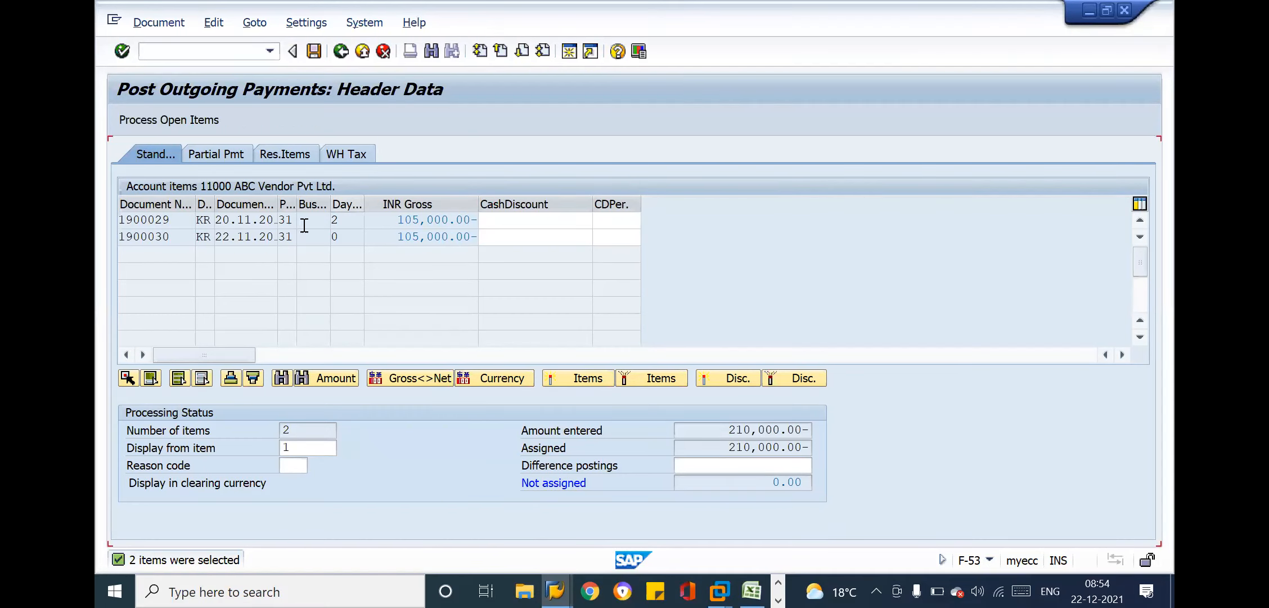
click(283, 275)
text(11010)
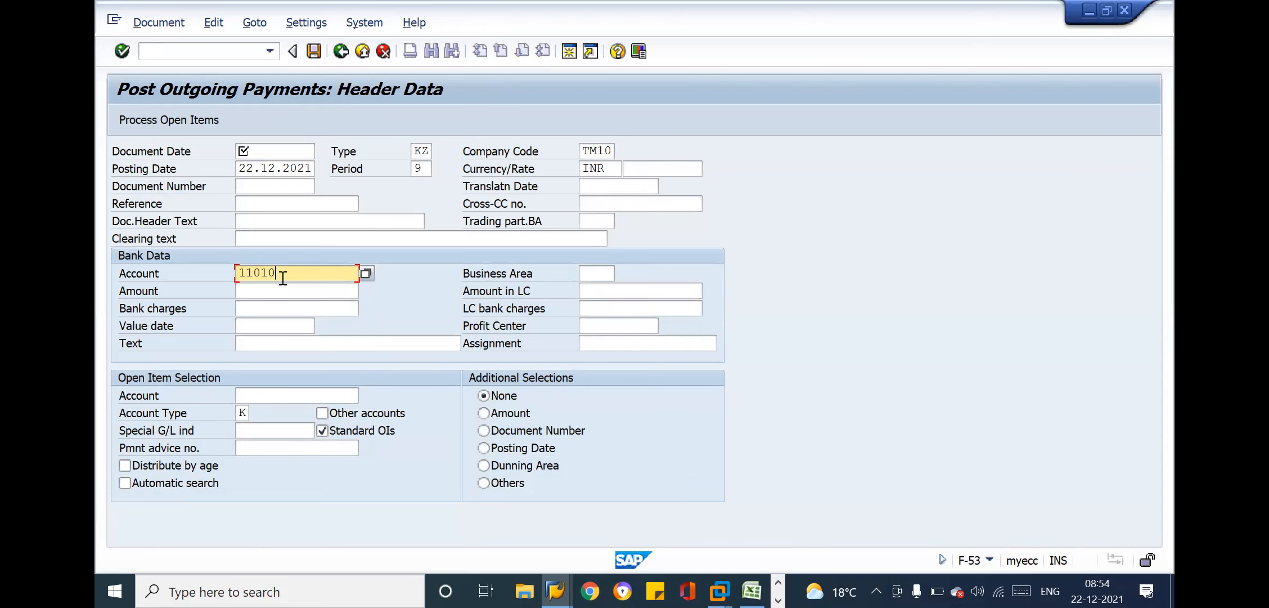
Compare the Excel notes' bank accounts for transfer and foreign payments with the bank account field in the SAP payment header
key(alt+Tab)
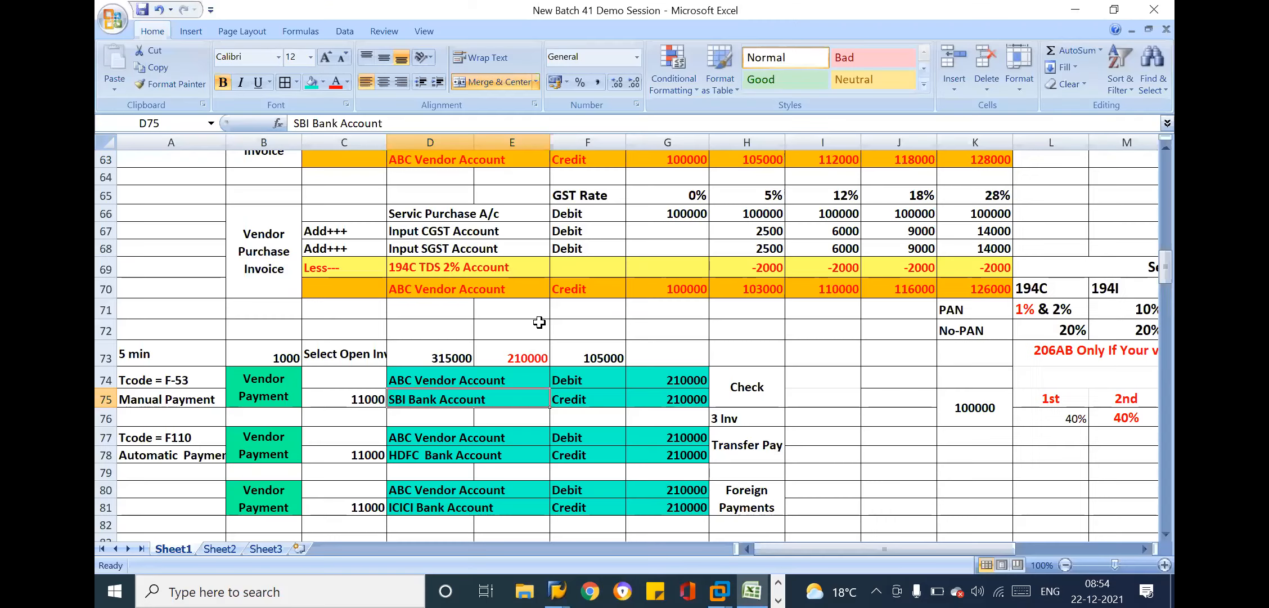
click(752, 445)
click(476, 454)
key(alt+Tab)
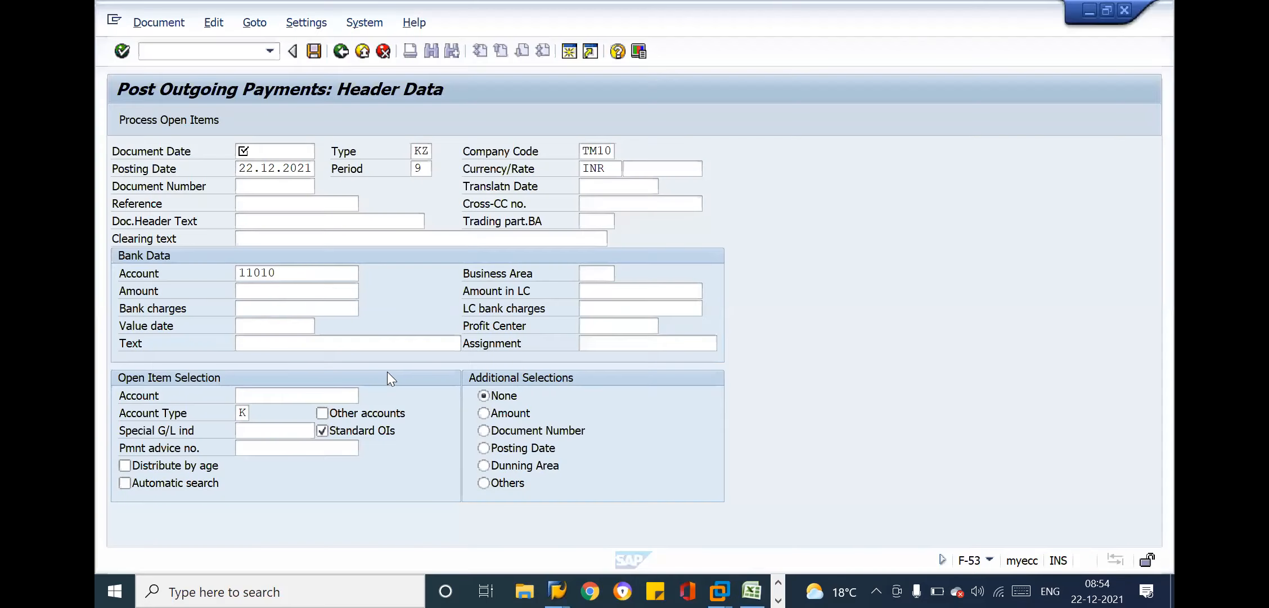
click(302, 272)
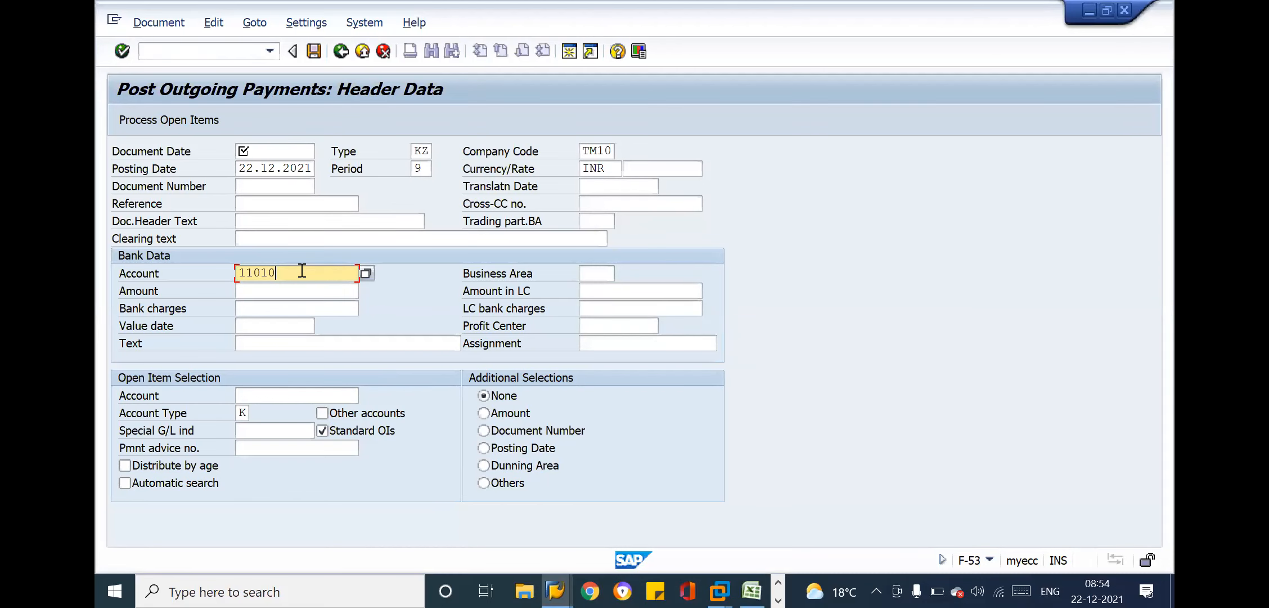
key(alt+Tab)
click(737, 506)
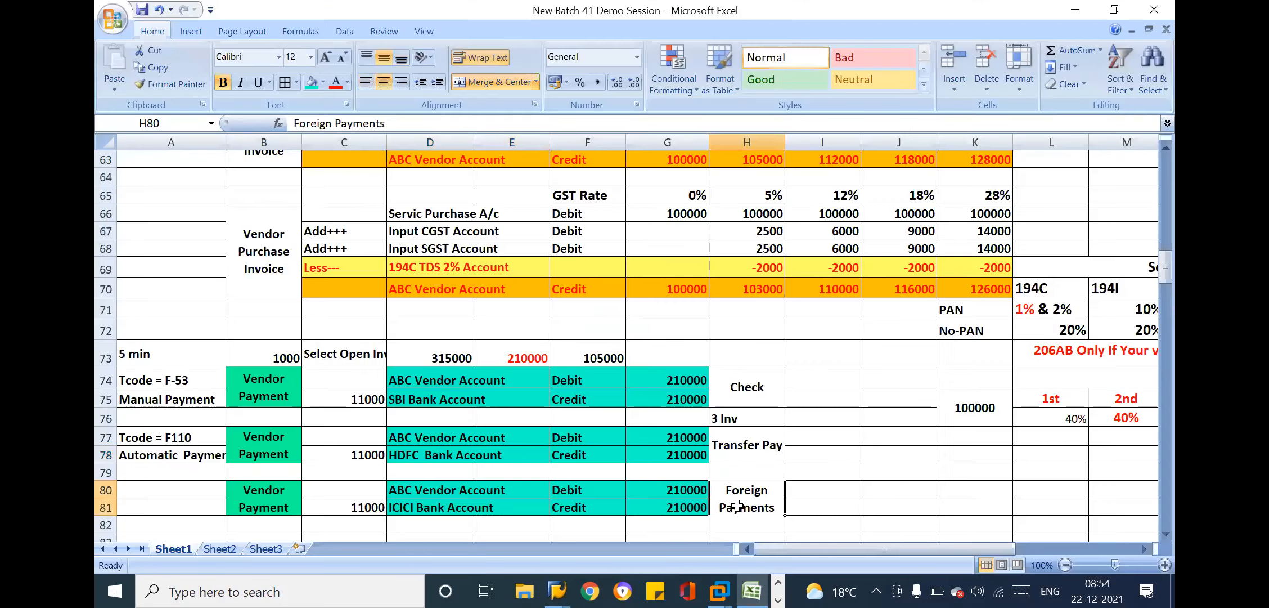
key(alt+Tab)
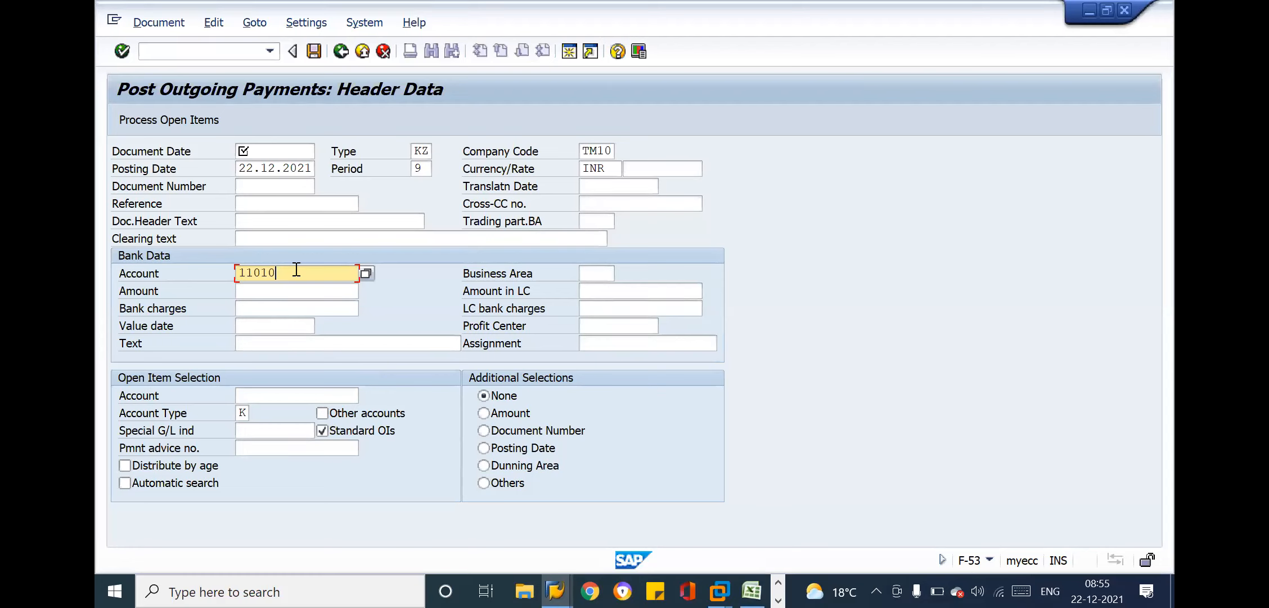
Switch to the Excel notes and enter 20 beside Check in I74, 60 beside Transfer Pay in I77 and 20 beside Foreign Payments in I80
key(alt+Tab)
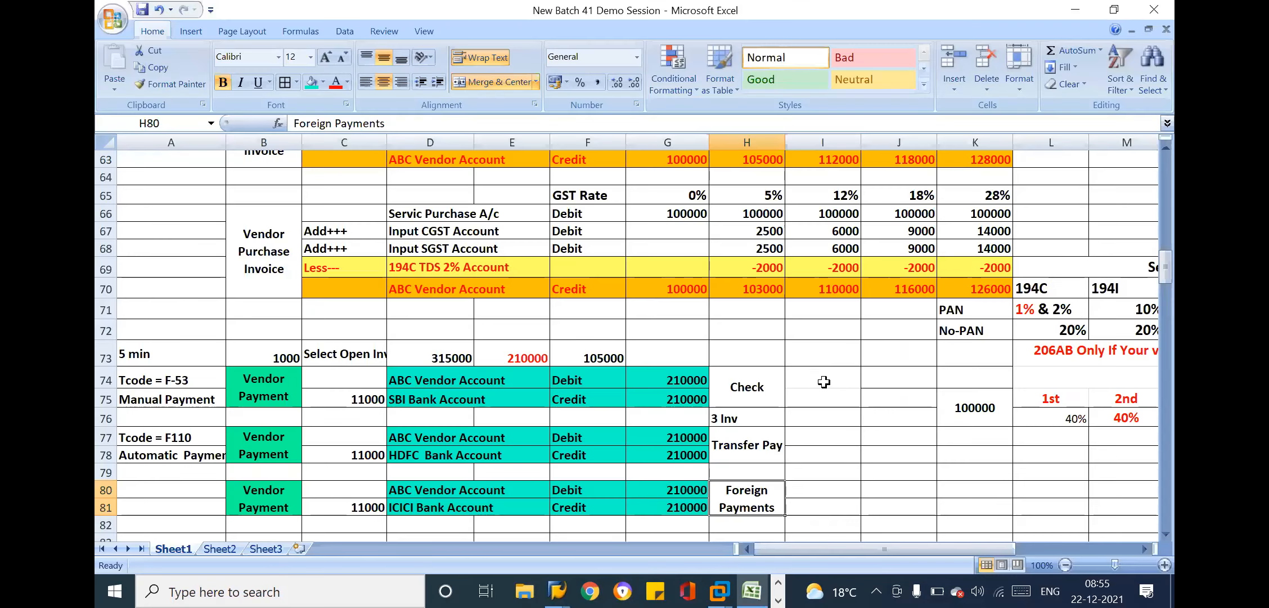
click(824, 381)
text(20)
key(Return)
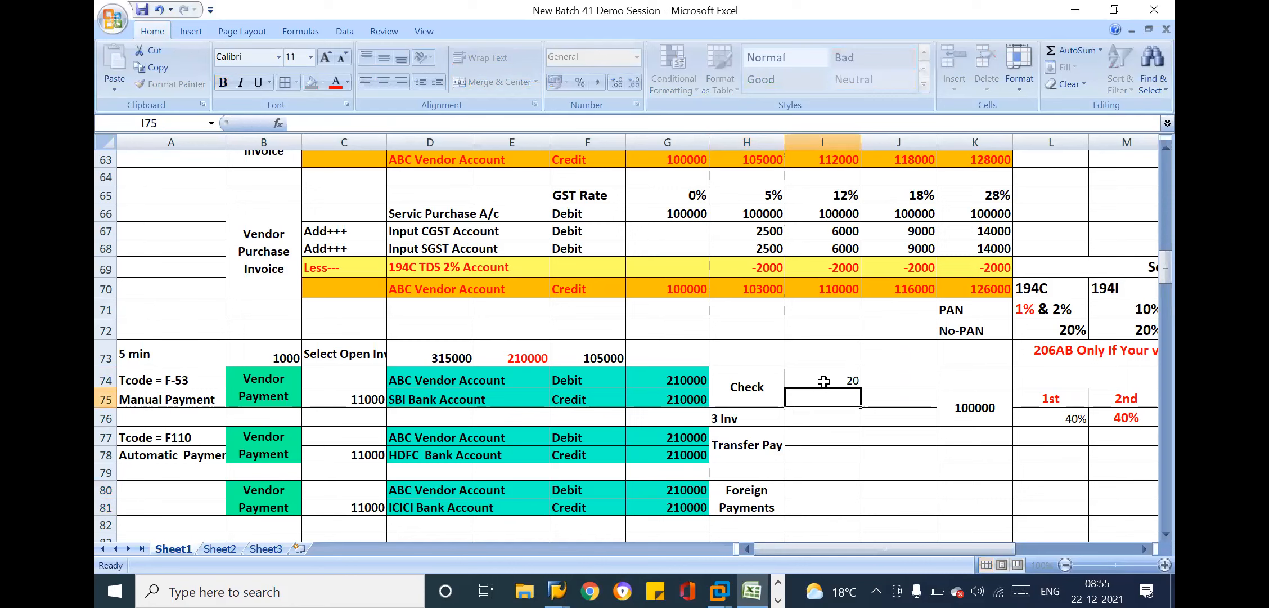
click(824, 440)
text(60)
key(Return)
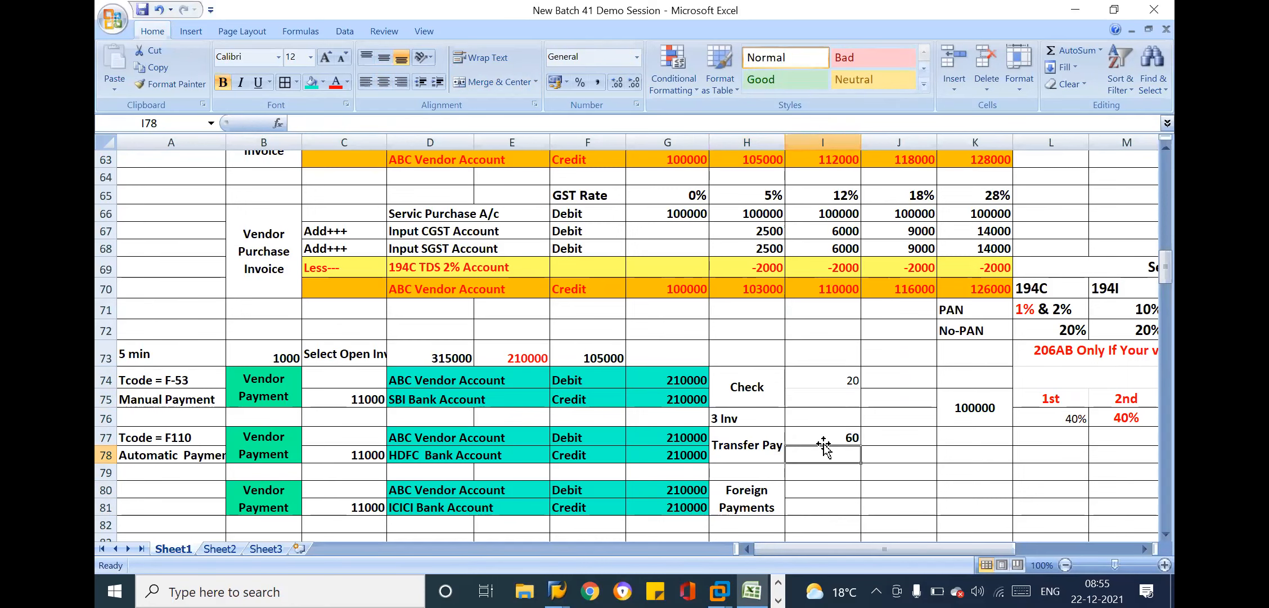
click(825, 489)
text(20)
key(Return)
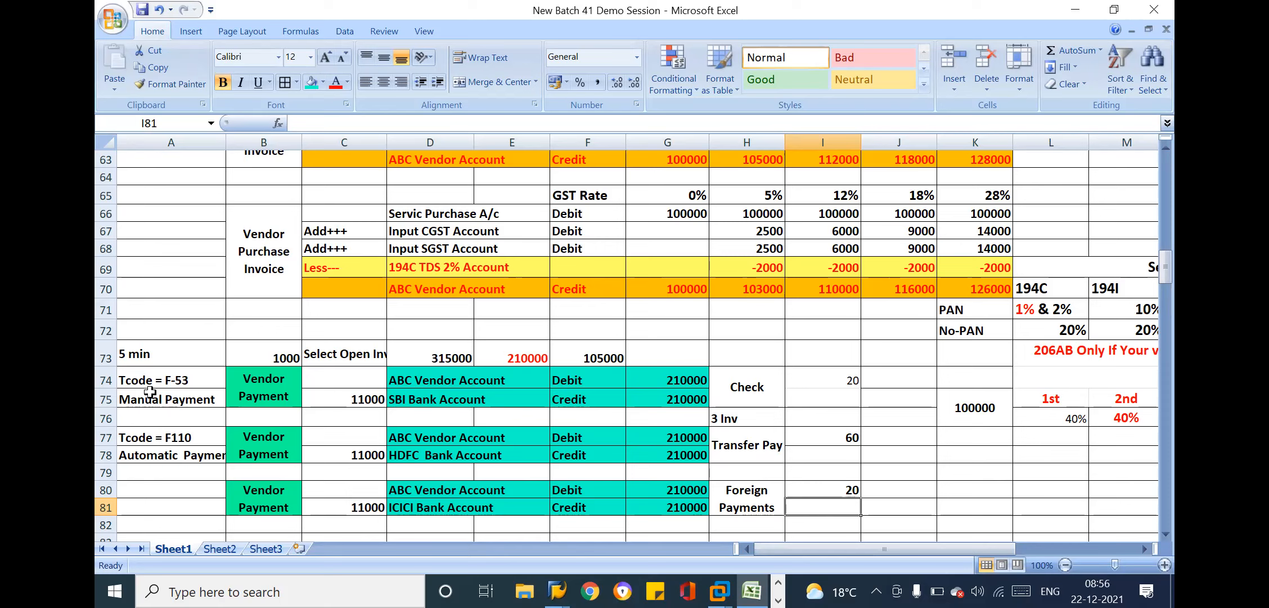
Merge and center cells A77 to A81, keeping only the Tcode = F110 text
drag(170, 437, 190, 506)
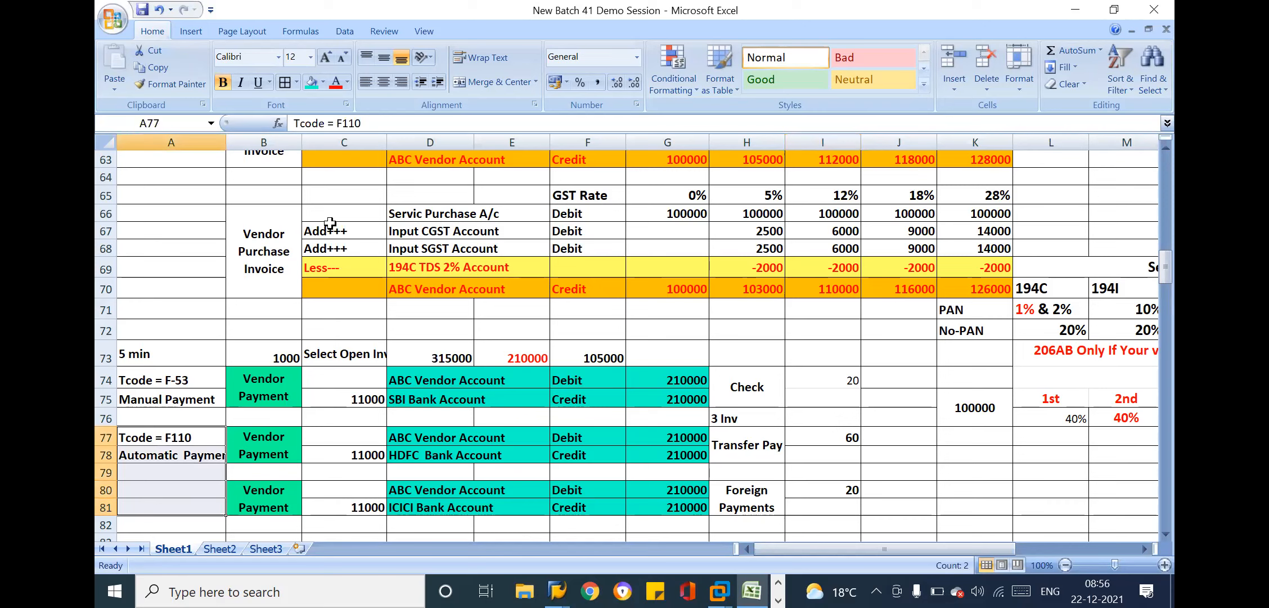
click(499, 78)
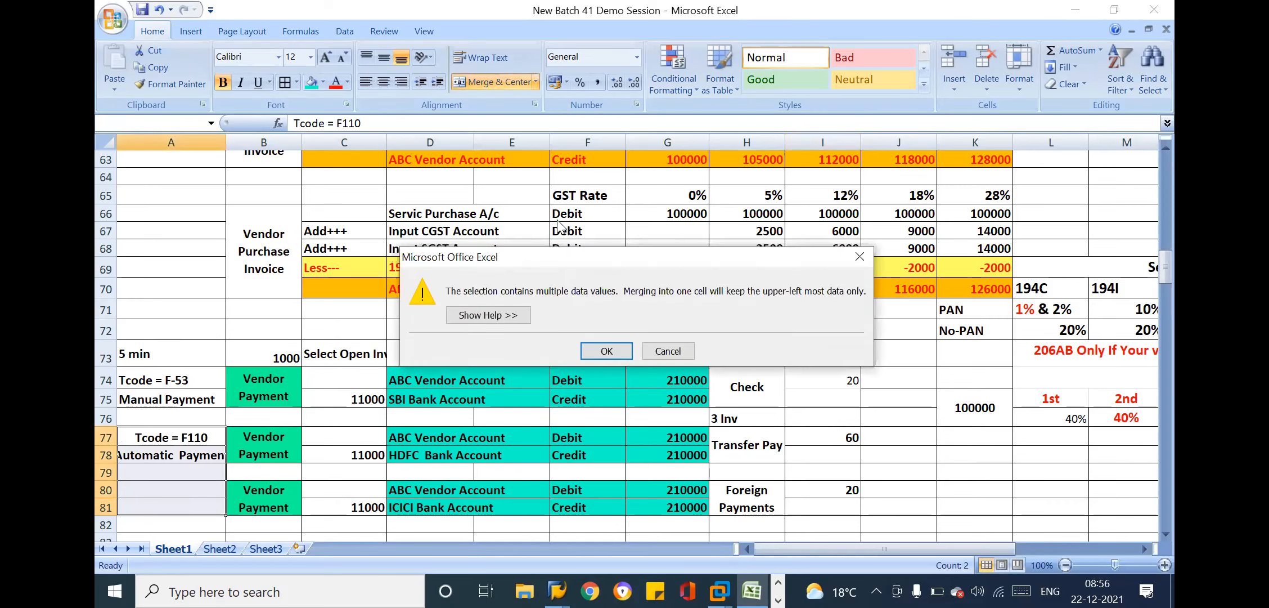
click(607, 351)
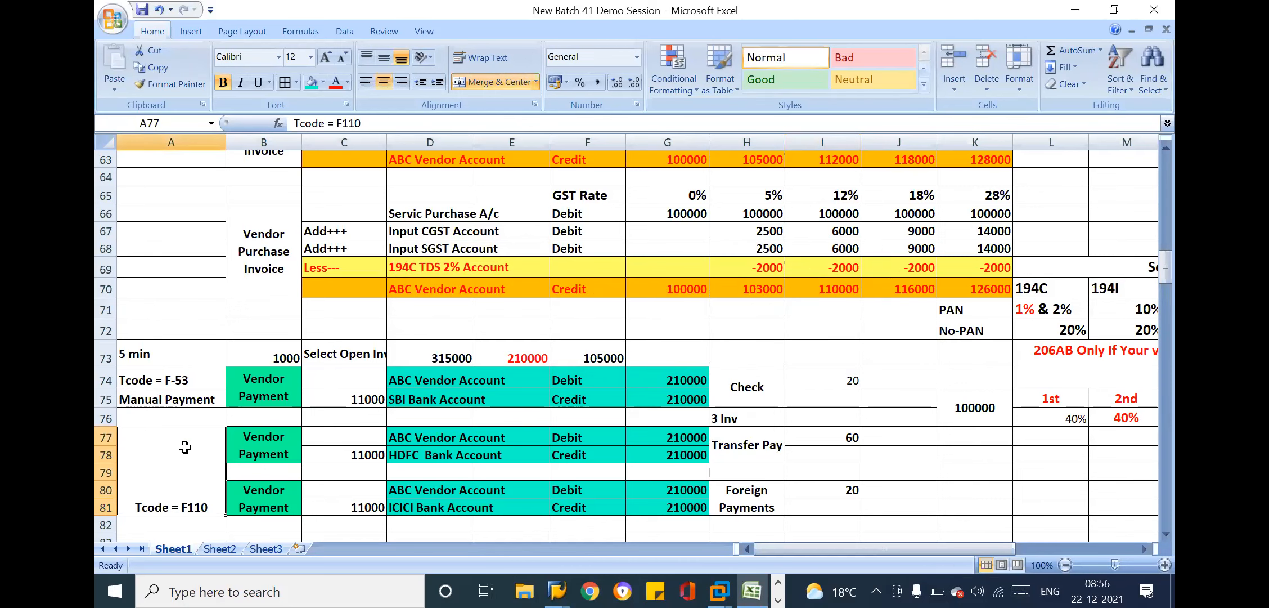
Extend the text in merged cell A77 to read Tcode = F110 (Automatic Payment Program)
click(388, 122)
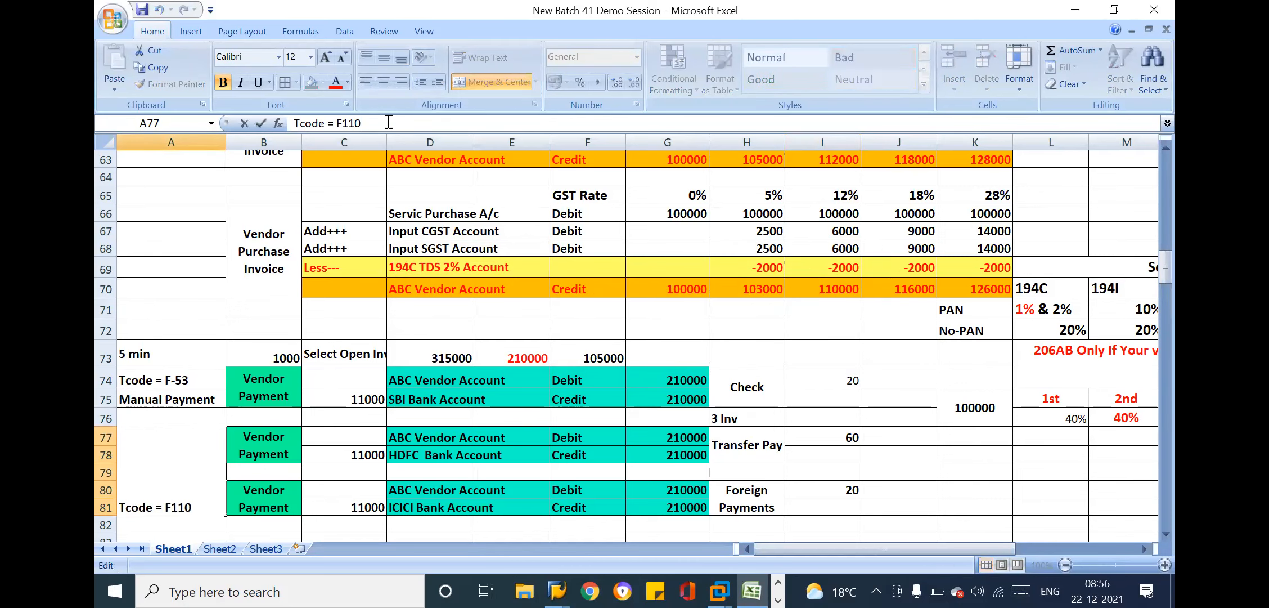
text((Automatic Payment )
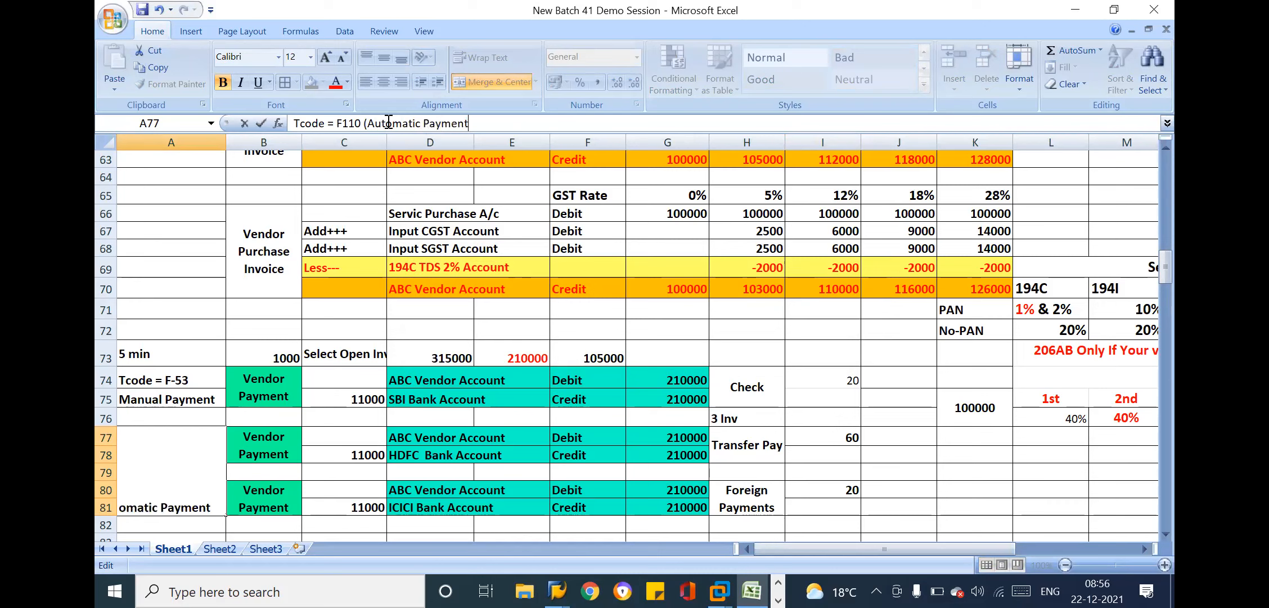
text(Pro)
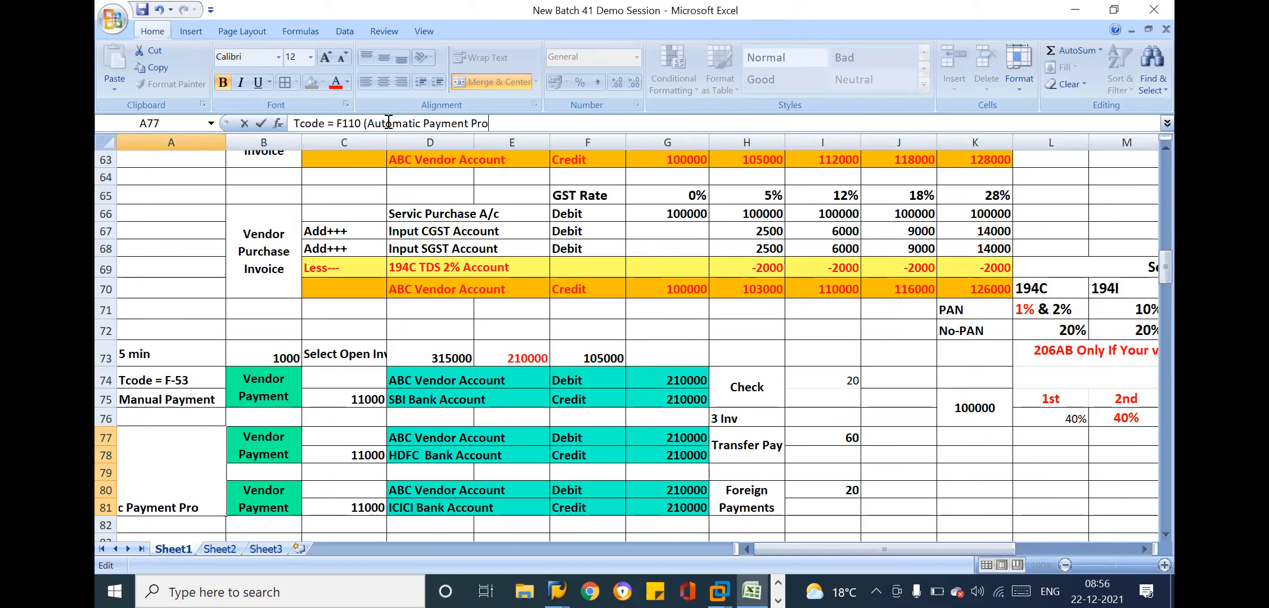
text(gram))
key(ctrl+Return)
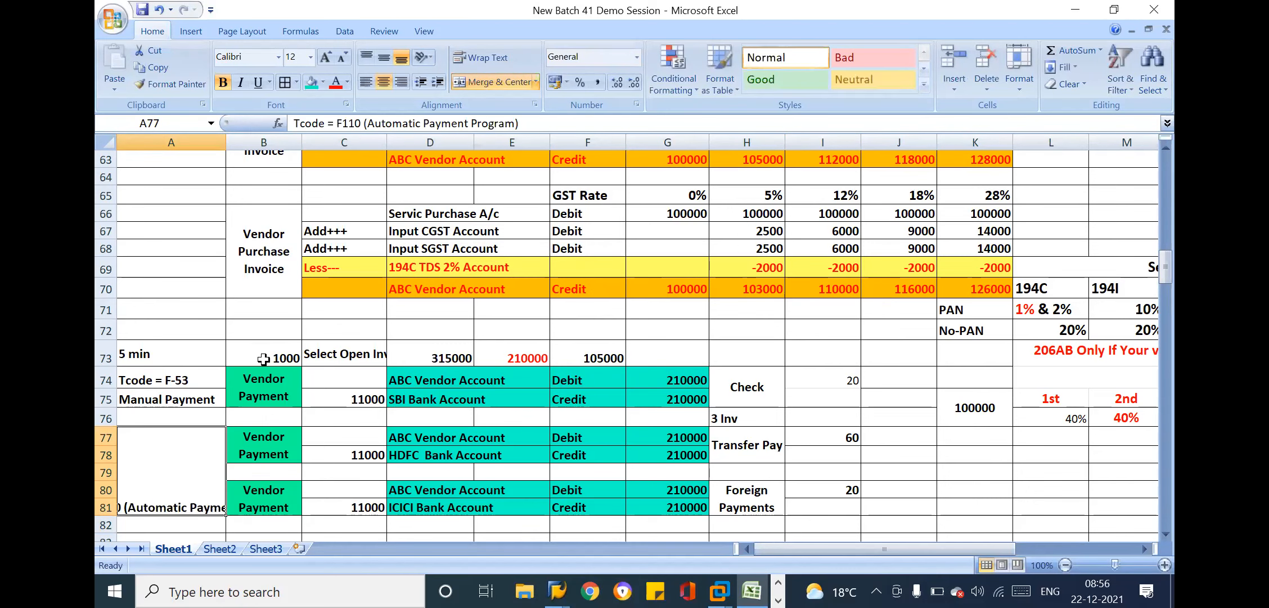
Wrap the text in merged cell A77, align it to the middle vertically and widen column A
key(alt+h)
key(w)
key(alt+h)
key(a)
key(m)
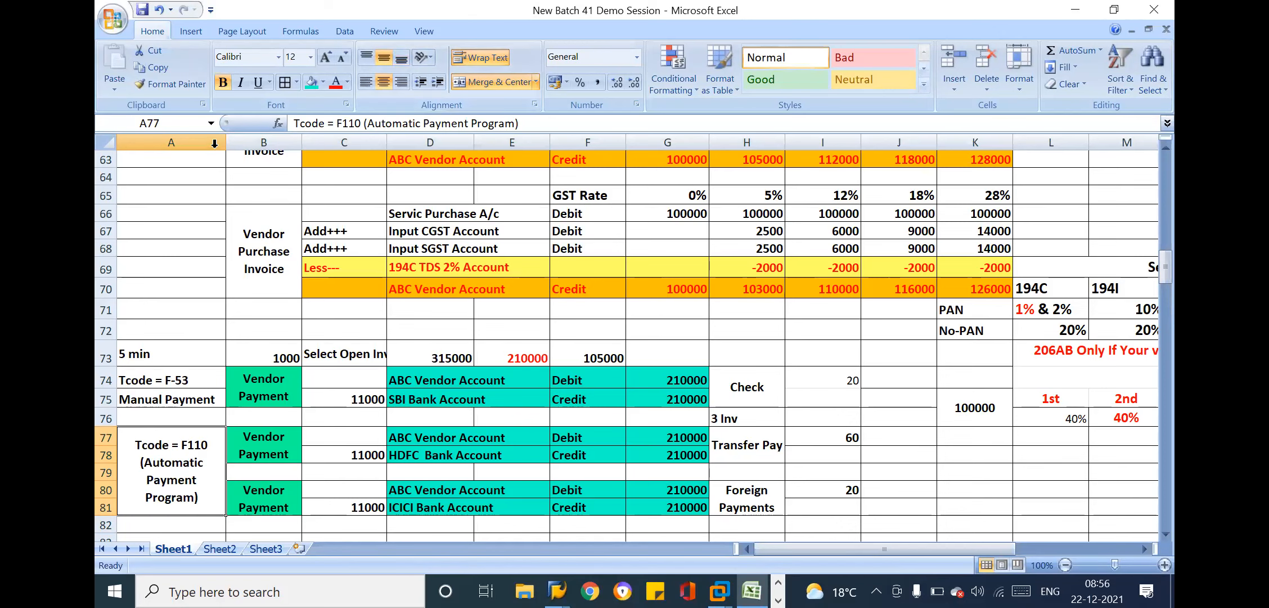
drag(226, 142, 254, 145)
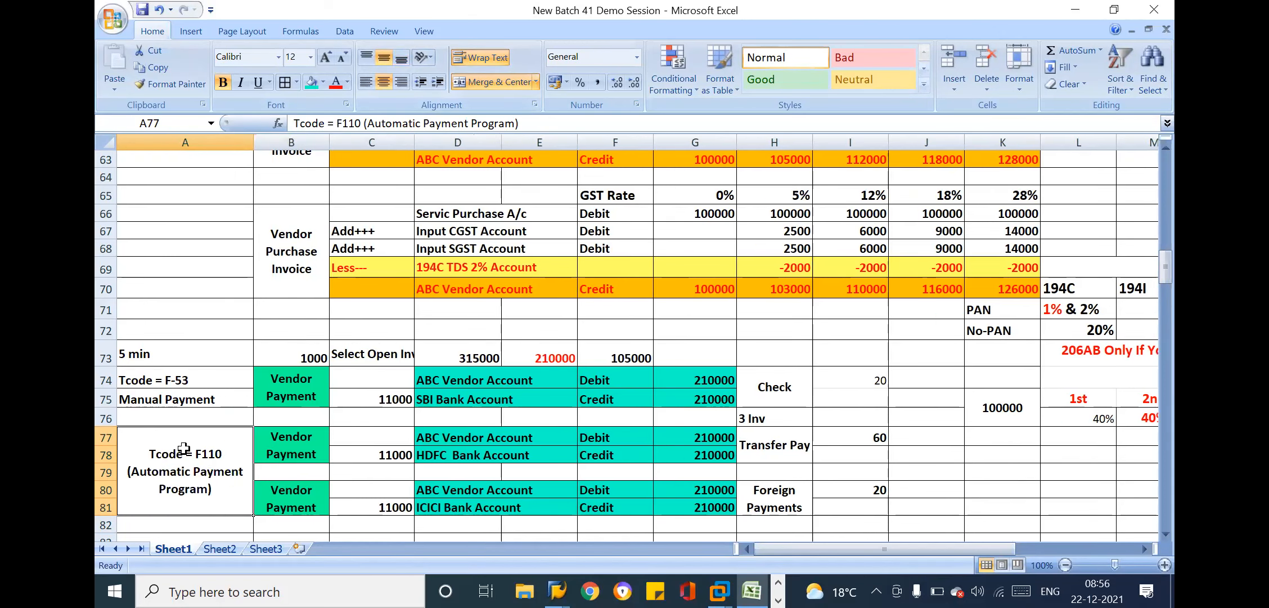
Enter Payment Method in cell A82, below the automatic payment program note
key(Down)
key(Down)
key(Down)
key(Down)
key(Down)
key(Down)
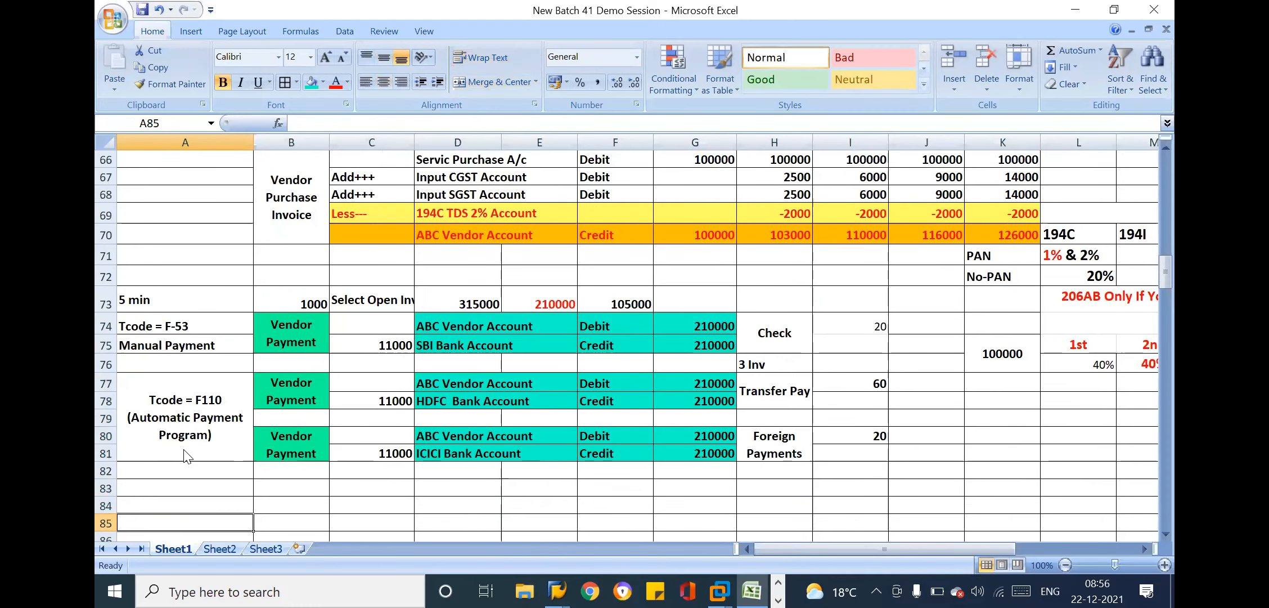
key(Down)
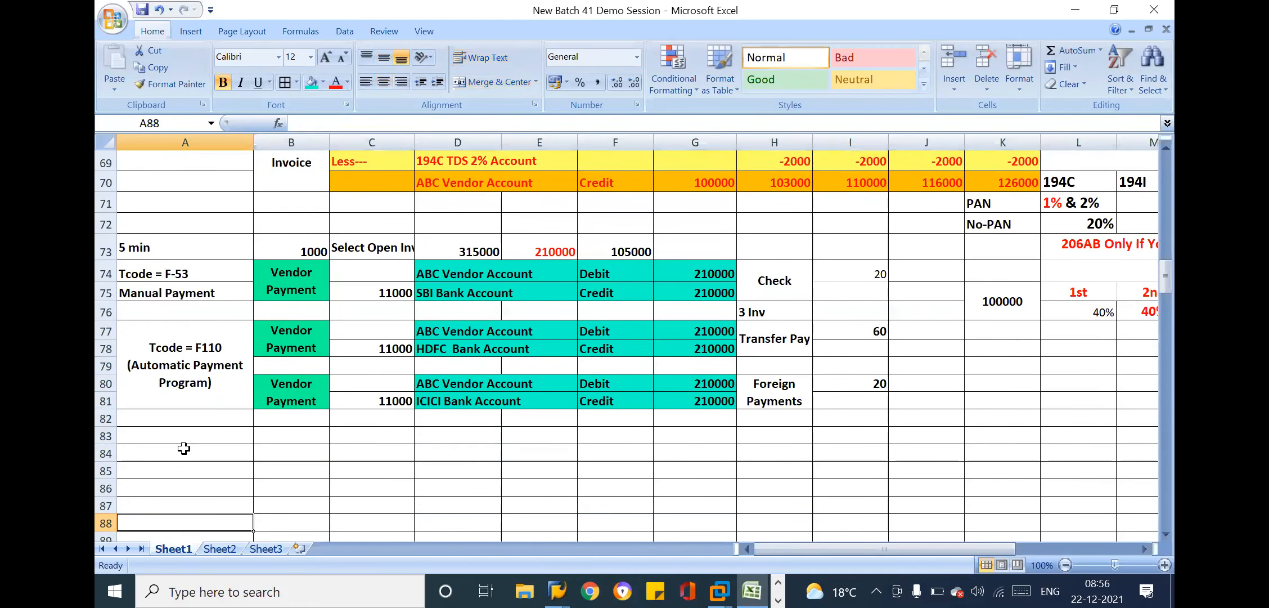
click(205, 349)
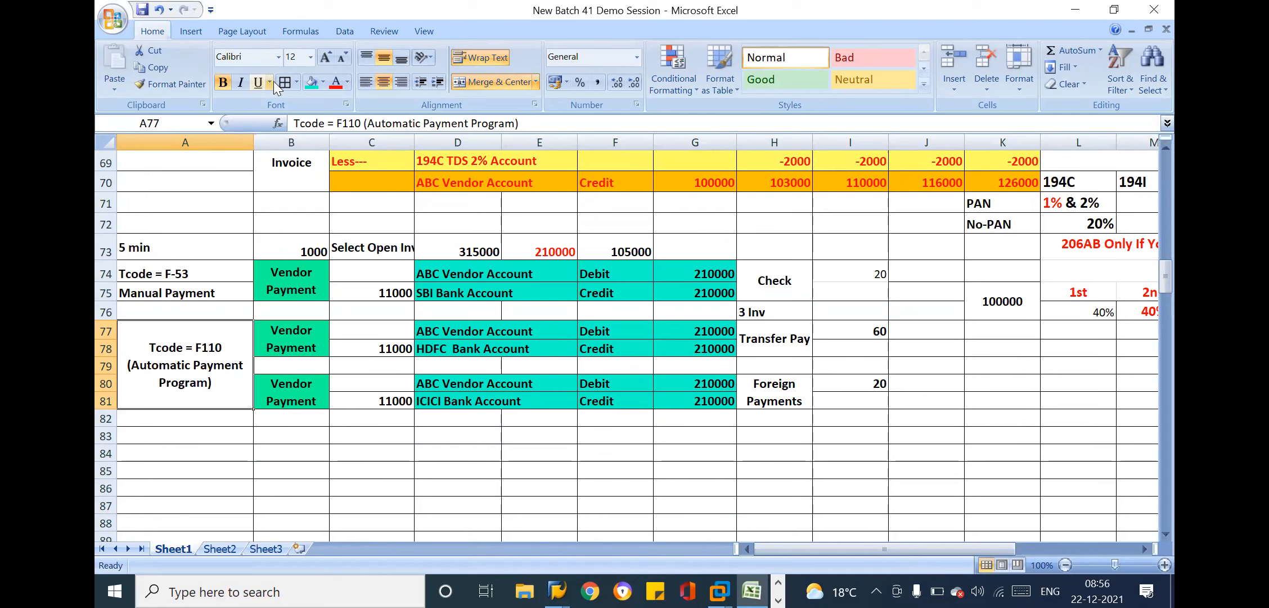
click(200, 419)
text(Pay)
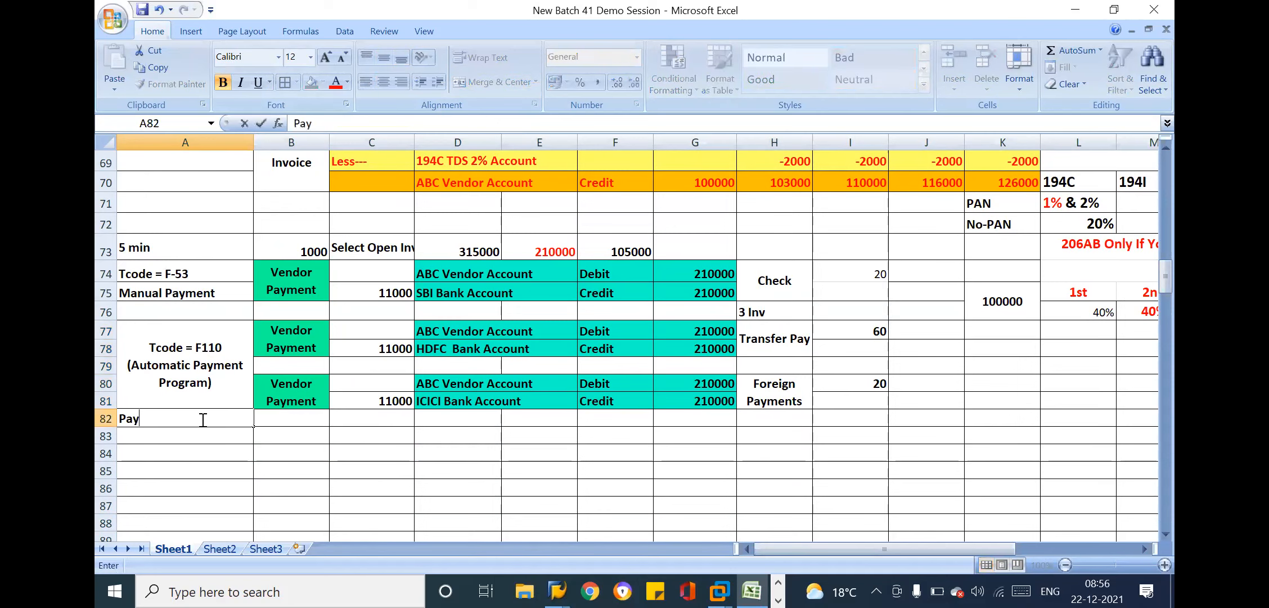
text(ment Method)
key(Return)
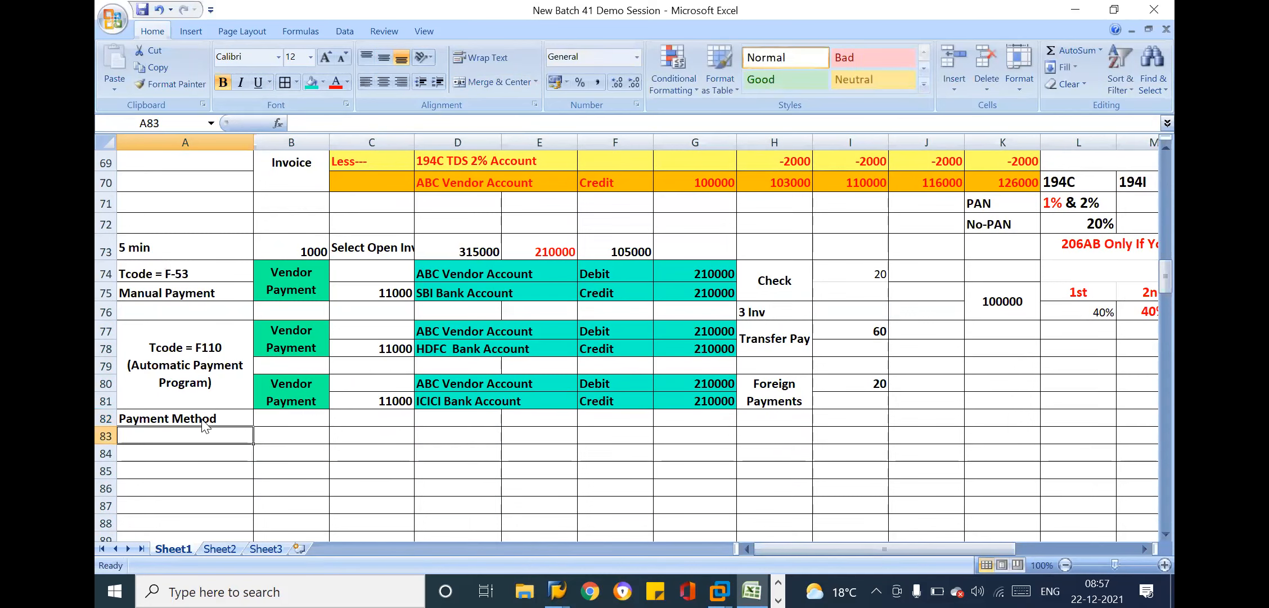
Merge and center cells A82 to A84 and align the Payment Method text to the middle vertically
drag(203, 419, 220, 457)
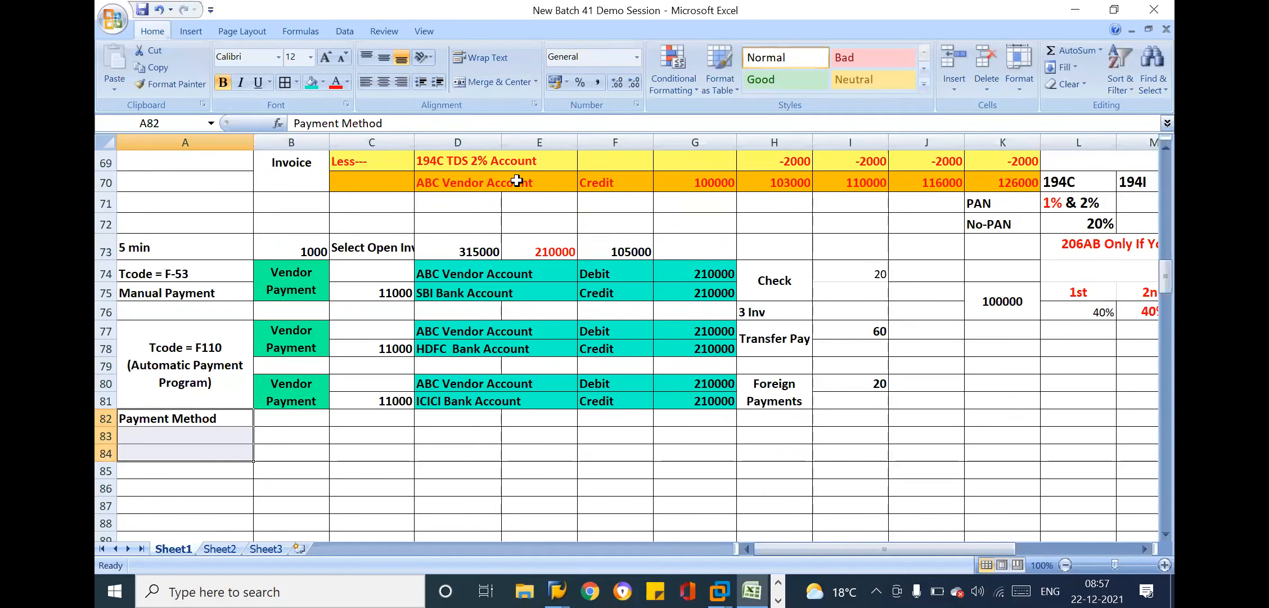
click(510, 80)
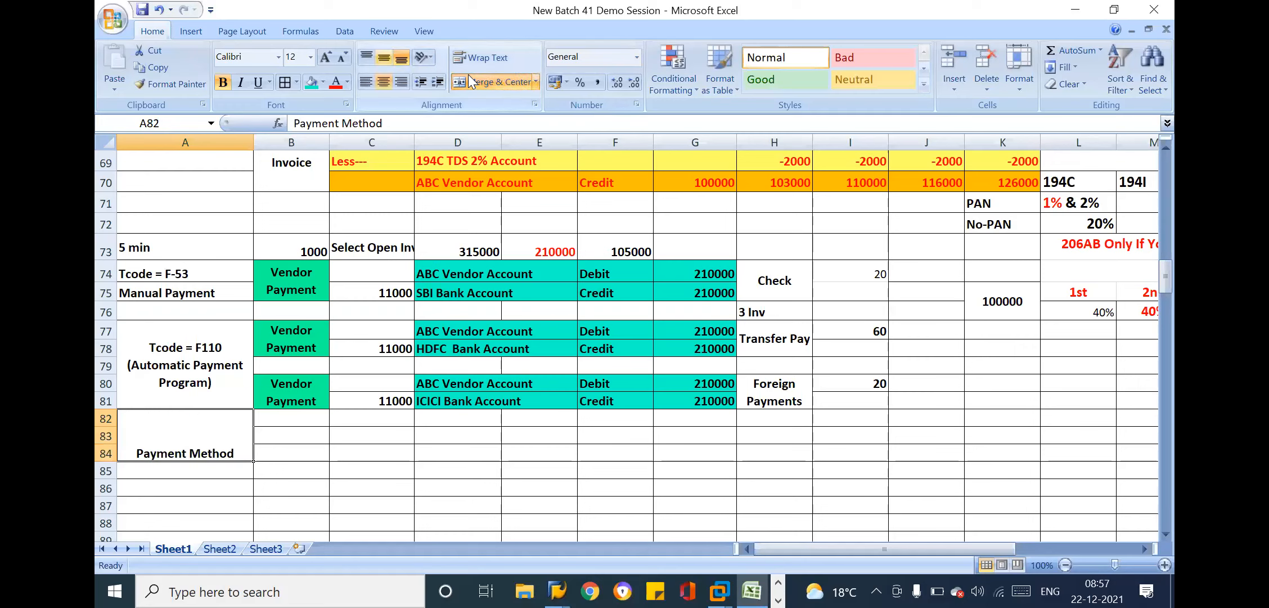
click(383, 57)
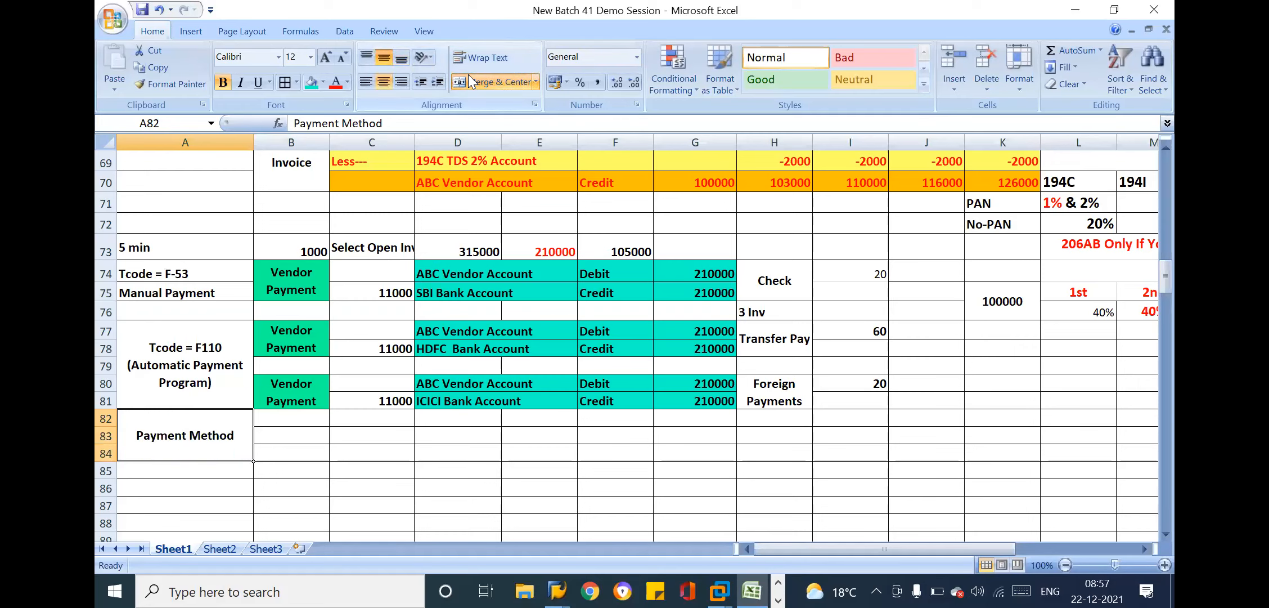
Enter the payment method codes C, T and F in cells B82, B83 and B84
click(298, 421)
text(C)
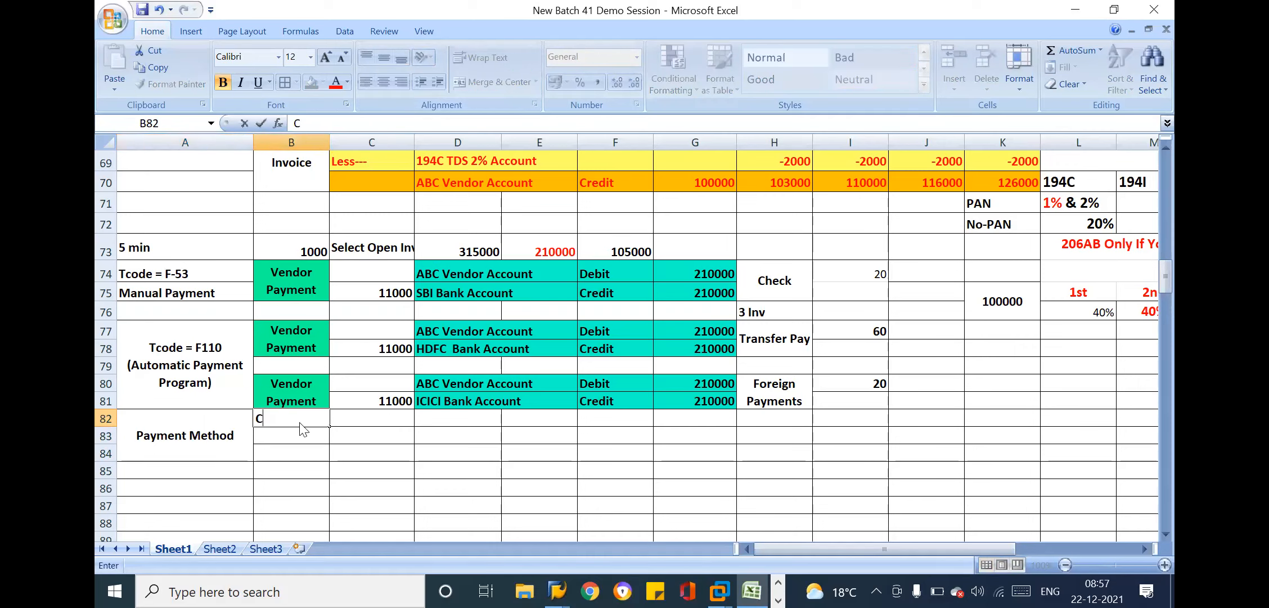
key(Return)
text(T)
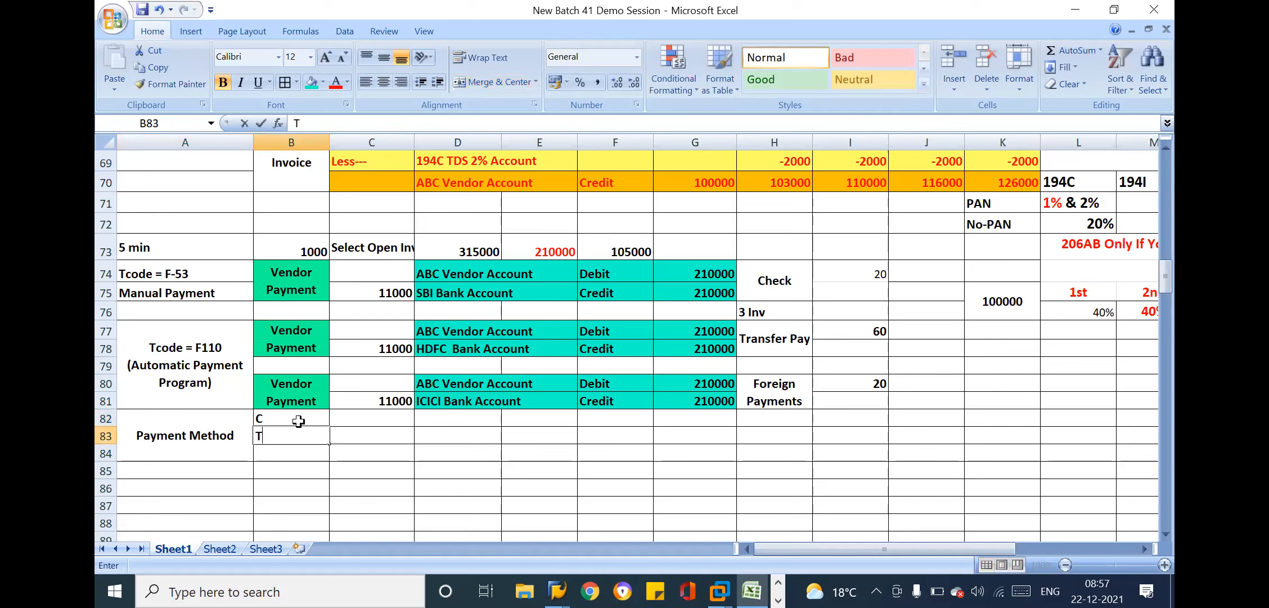
key(Return)
text(F)
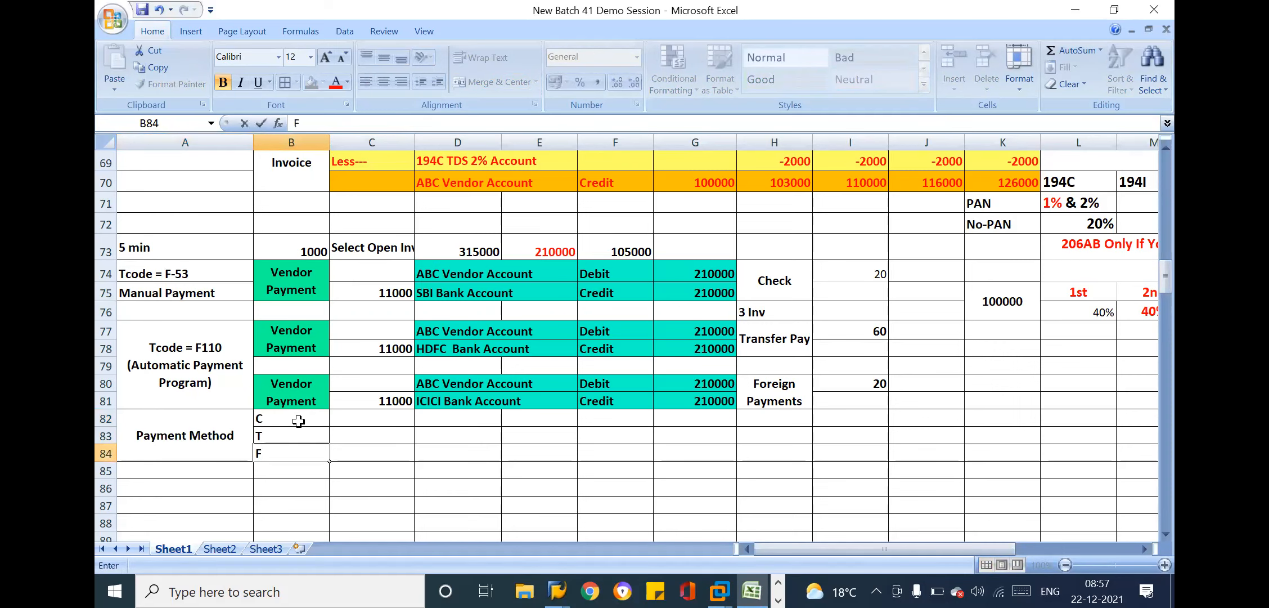
key(Return)
click(431, 445)
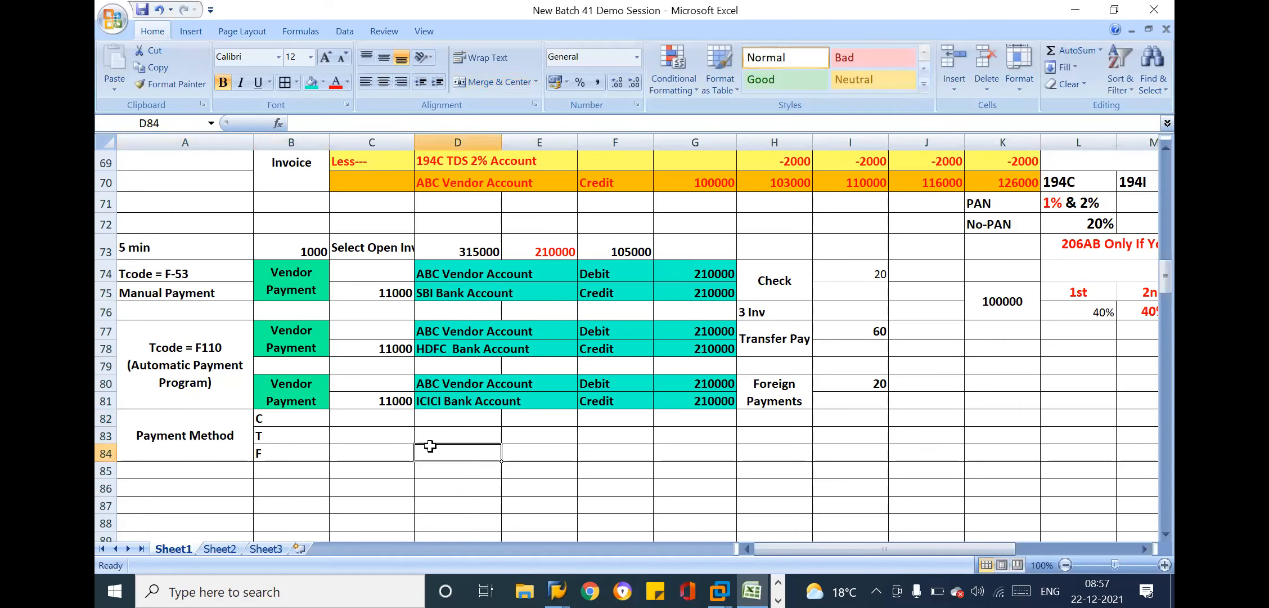
Format the codes in B82 to B84 with wrapped text, horizontal centering and font size 14
drag(301, 418, 307, 453)
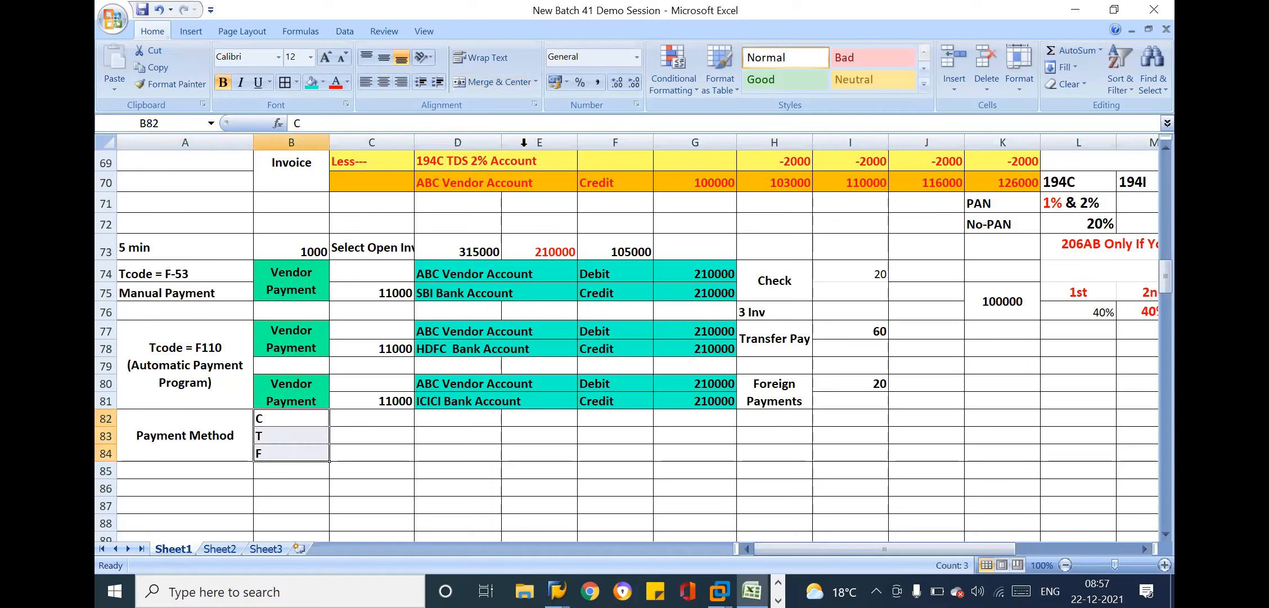
click(489, 59)
click(384, 81)
click(287, 56)
key(BackSpace)
text(14)
key(Return)
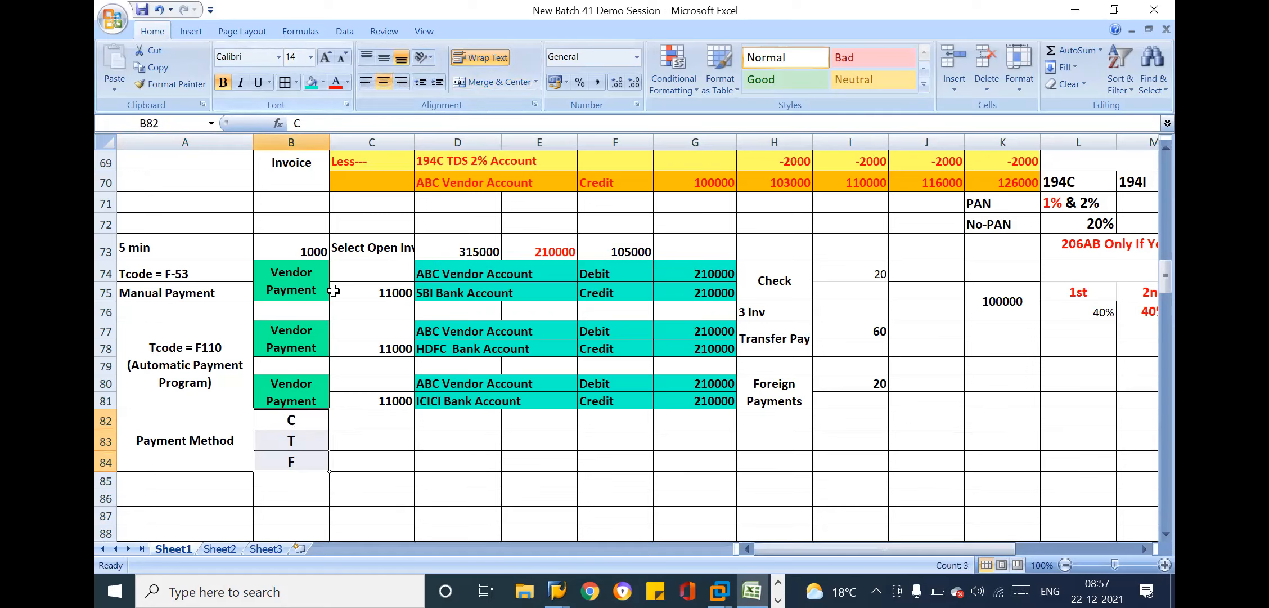
Enter the code descriptions Check, Transfer and Foreign in cells C82, C83 and C84
click(371, 418)
text(C)
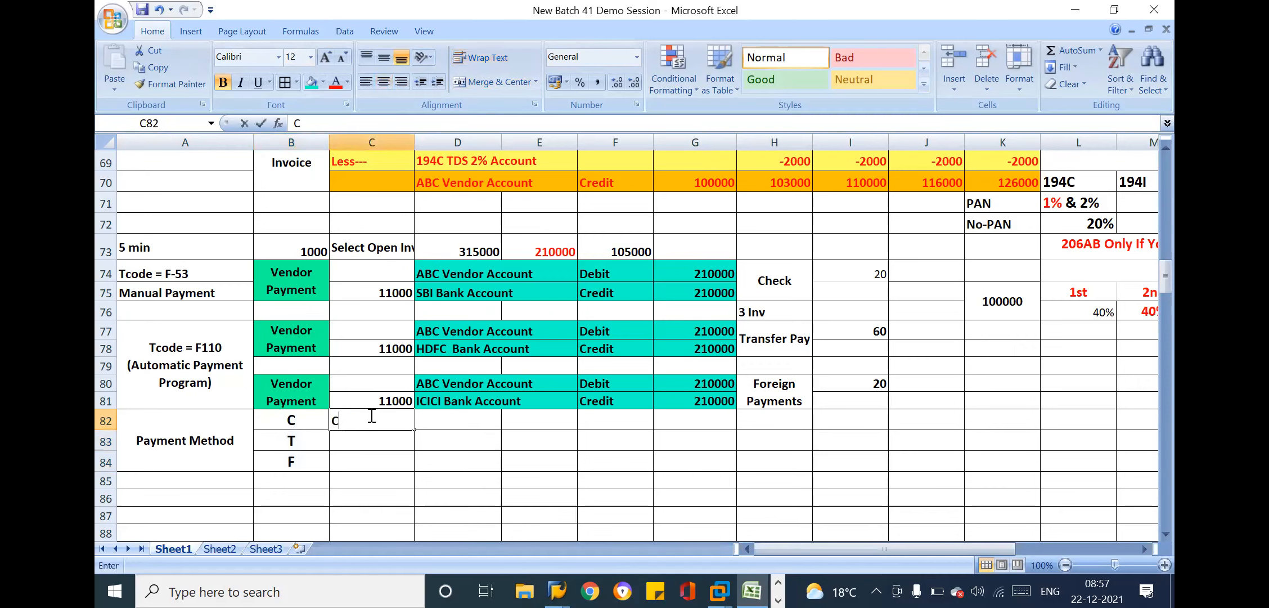
text(heck)
key(Return)
text(Transfer)
key(Return)
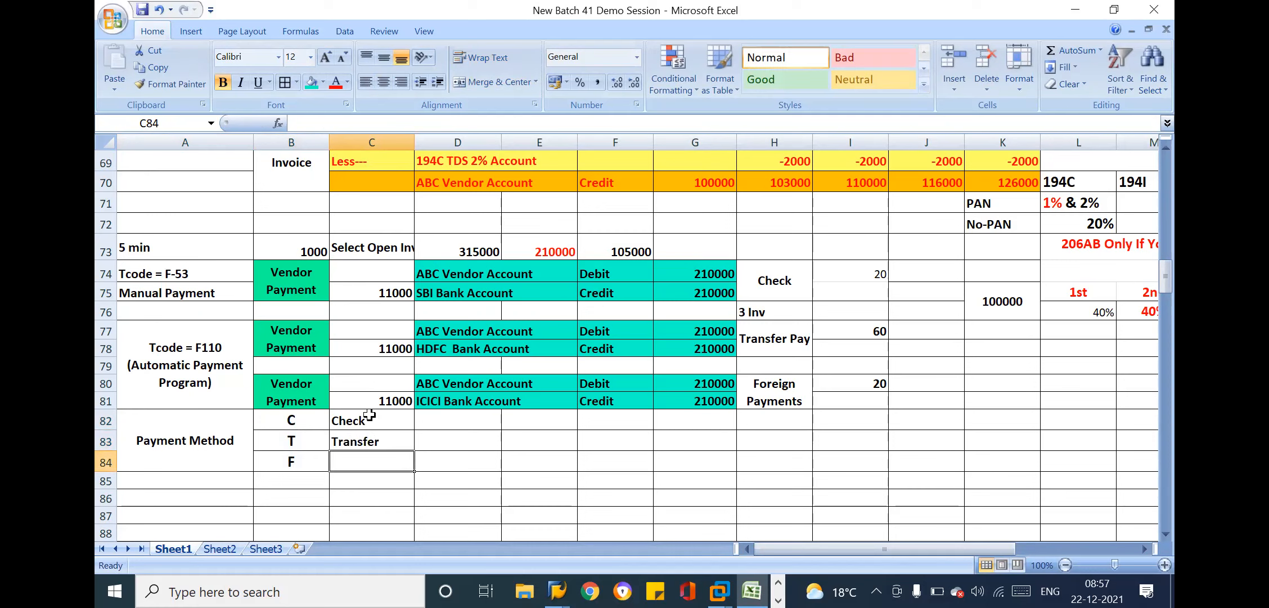
text(Fo)
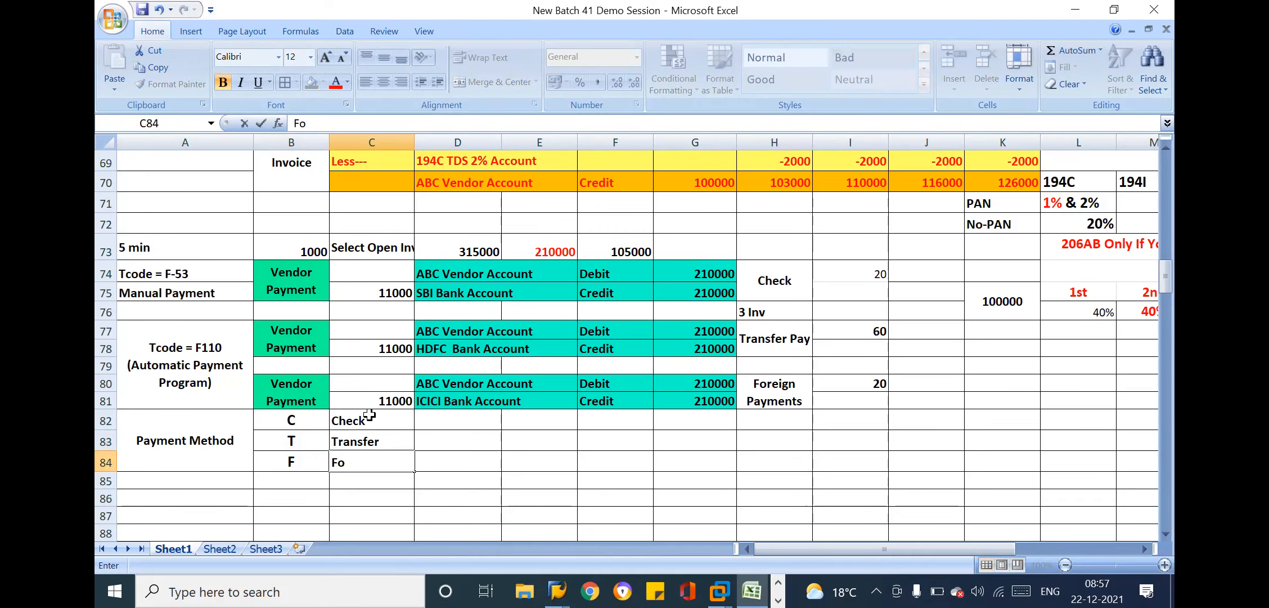
text(reign)
key(Tab)
Enter NEFT/RTGS/IMPS in cell D83 beside Transfer
click(453, 413)
click(443, 441)
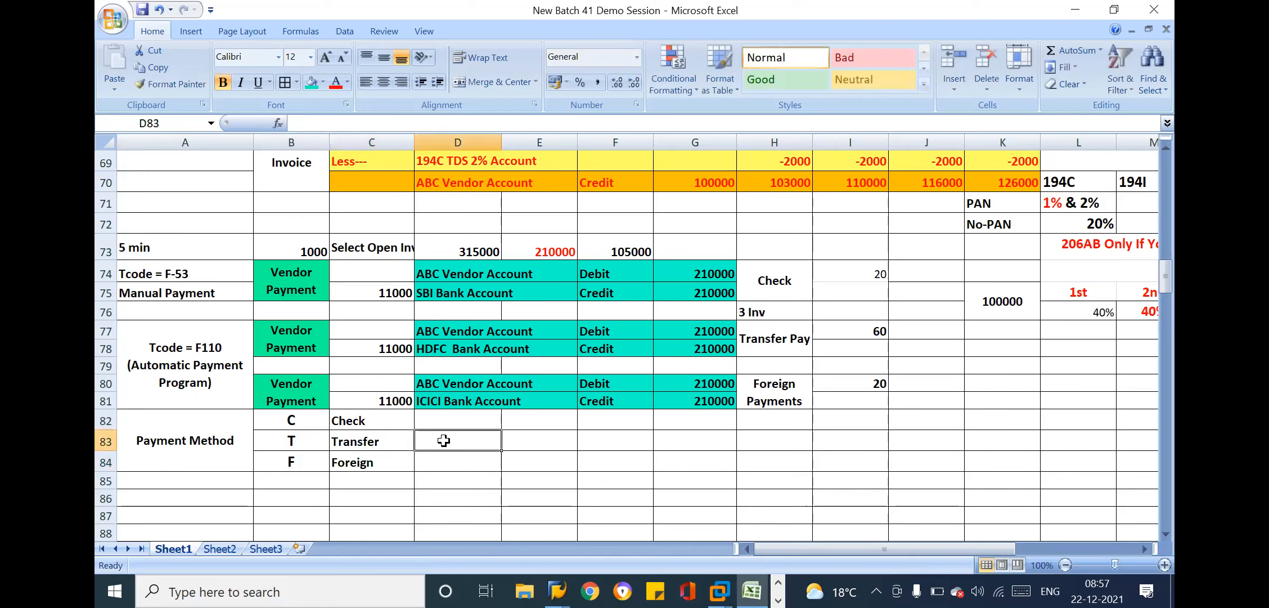
text(NEFT)
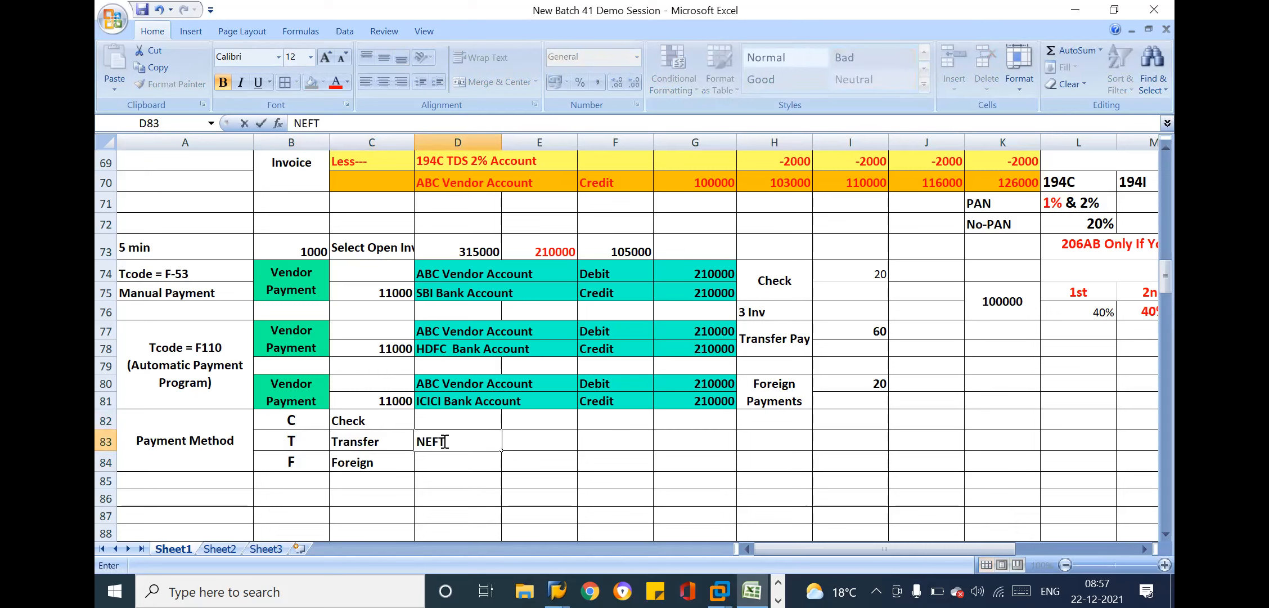
text(/RTGS/IMPS)
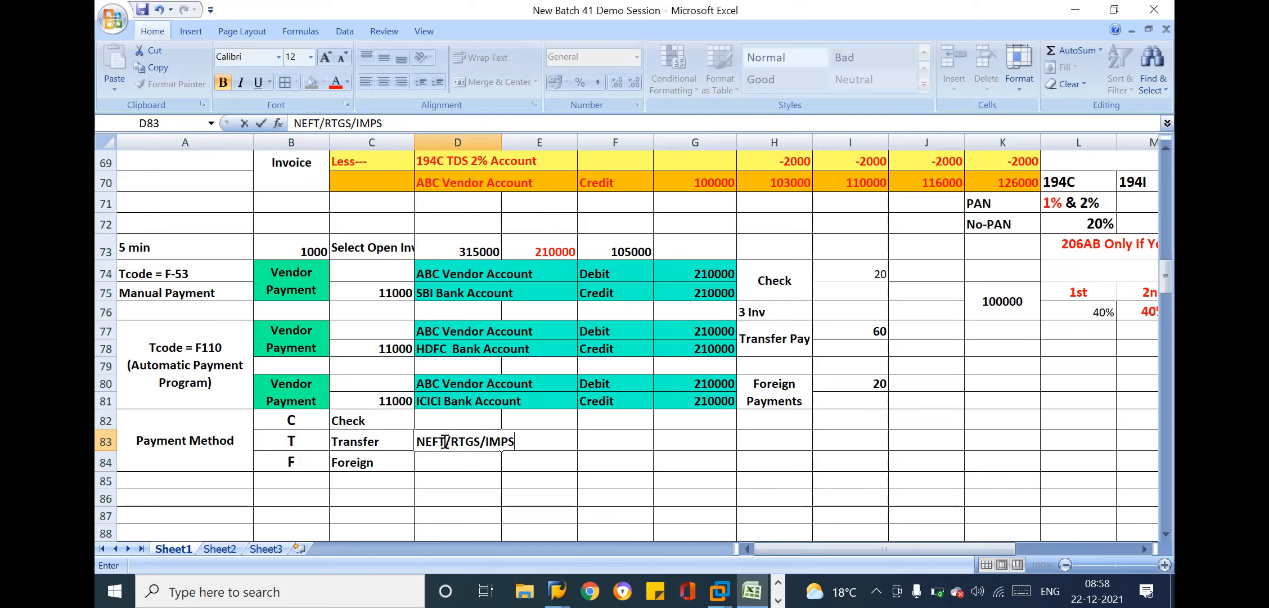
click(294, 438)
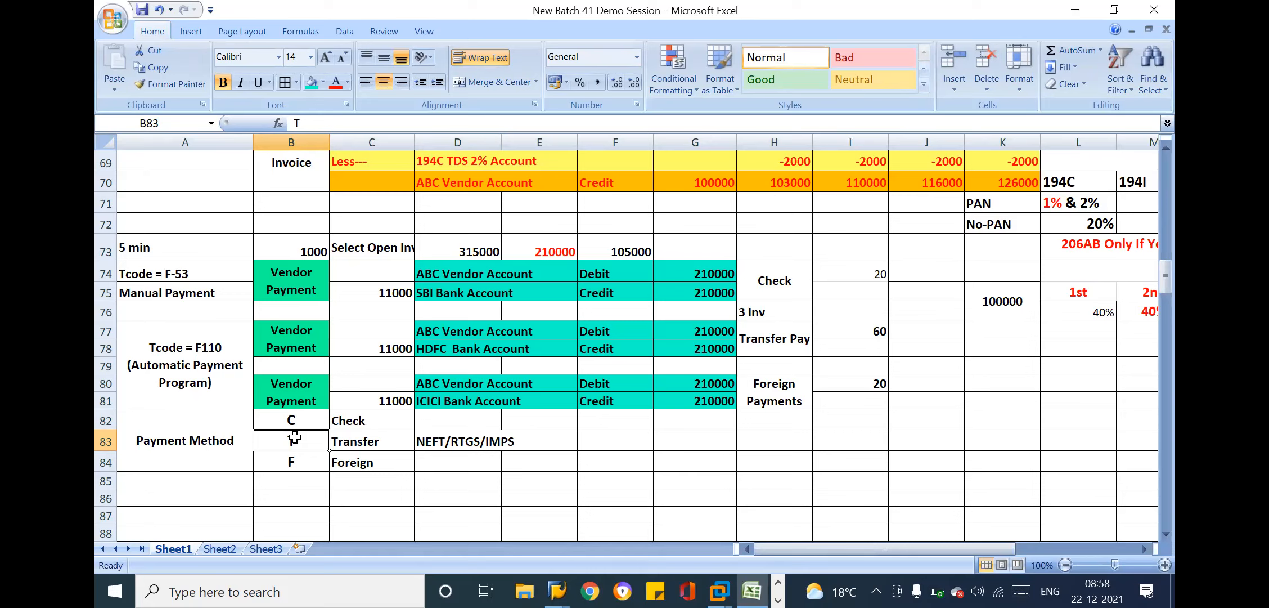
Review the automatic payment program note together with the payment method codes, their descriptions and the transfer types
click(378, 437)
click(461, 454)
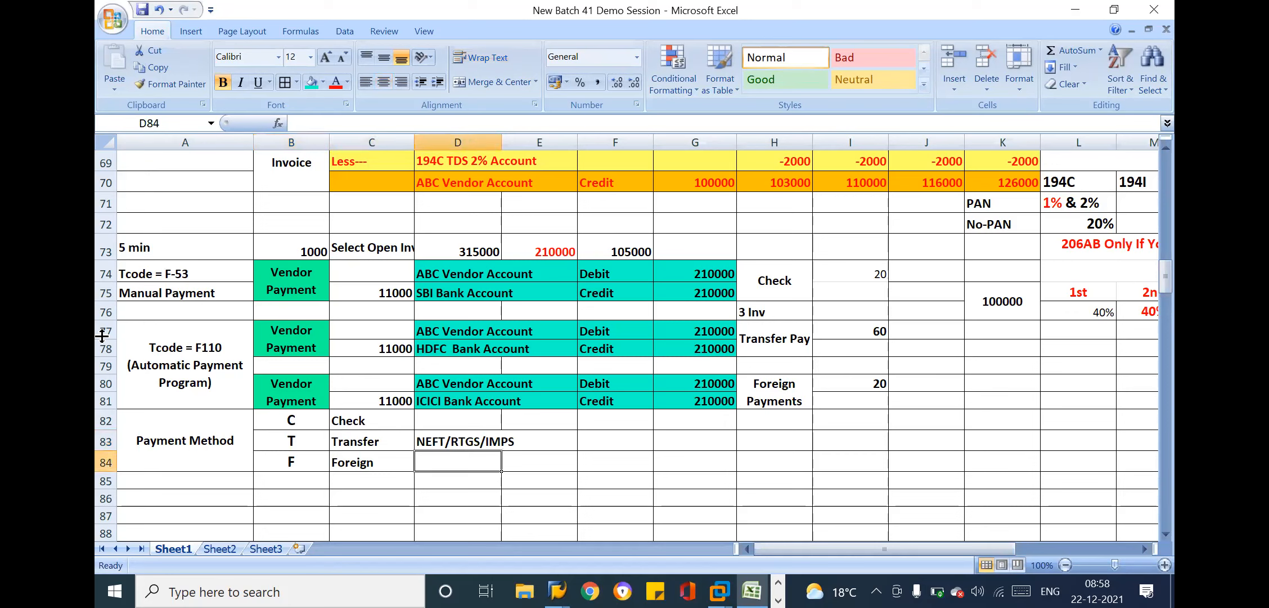
click(154, 314)
click(170, 351)
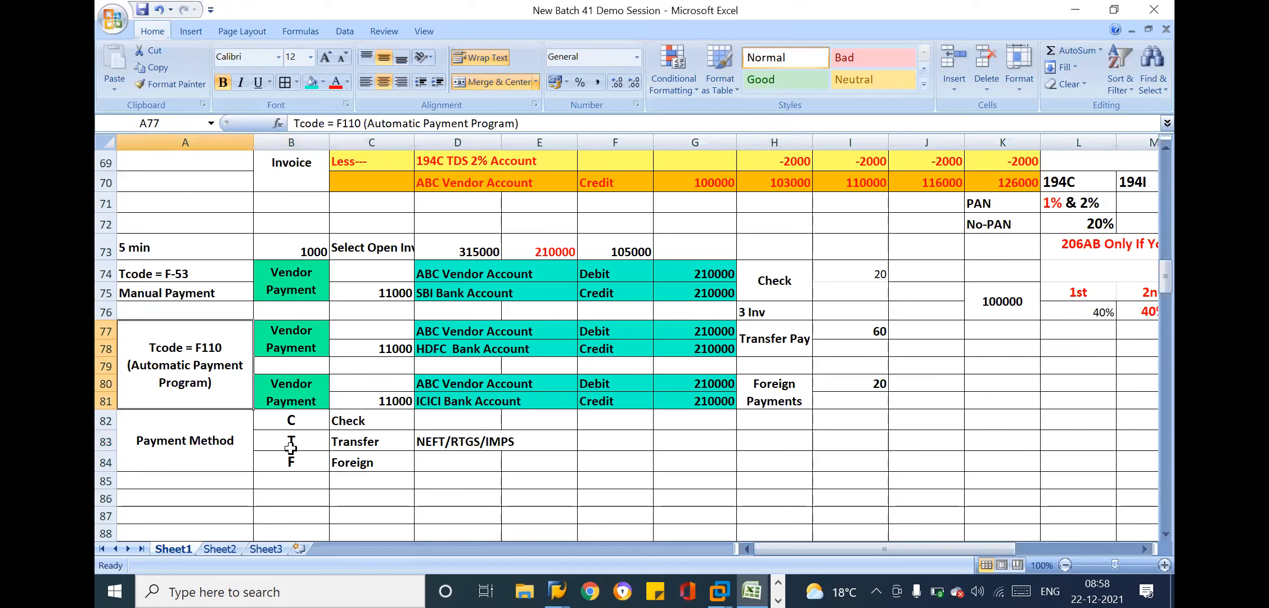
drag(291, 419, 491, 453)
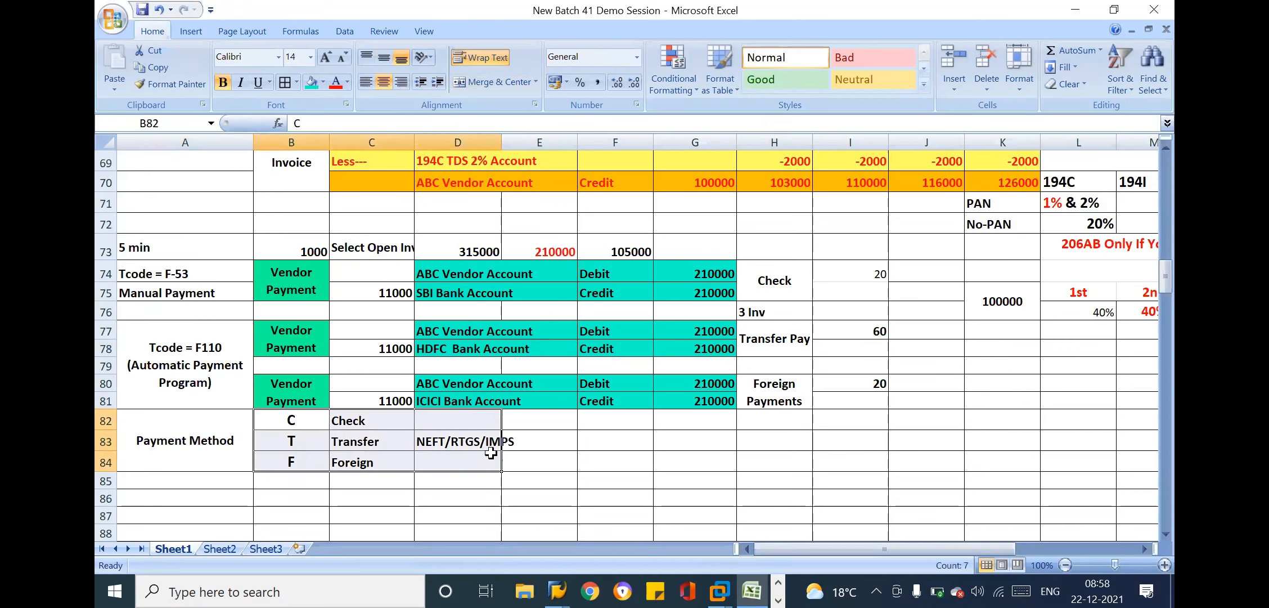
click(331, 447)
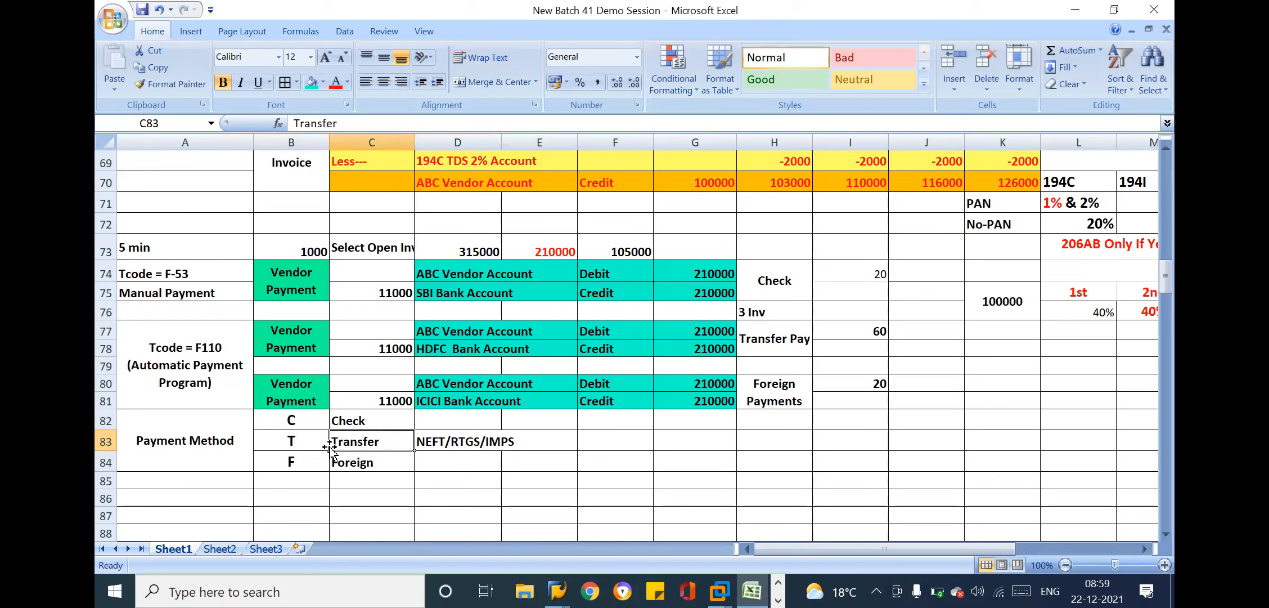
click(467, 441)
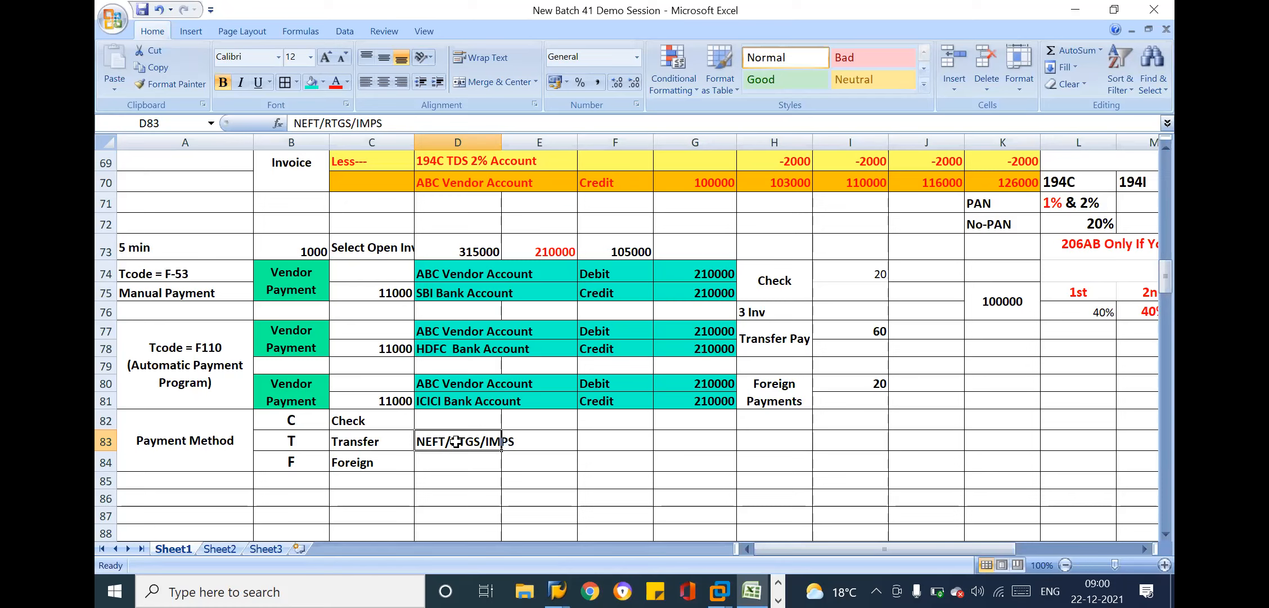
drag(223, 434, 459, 431)
Set the font size of the merged Payment Method cell to 14
click(173, 430)
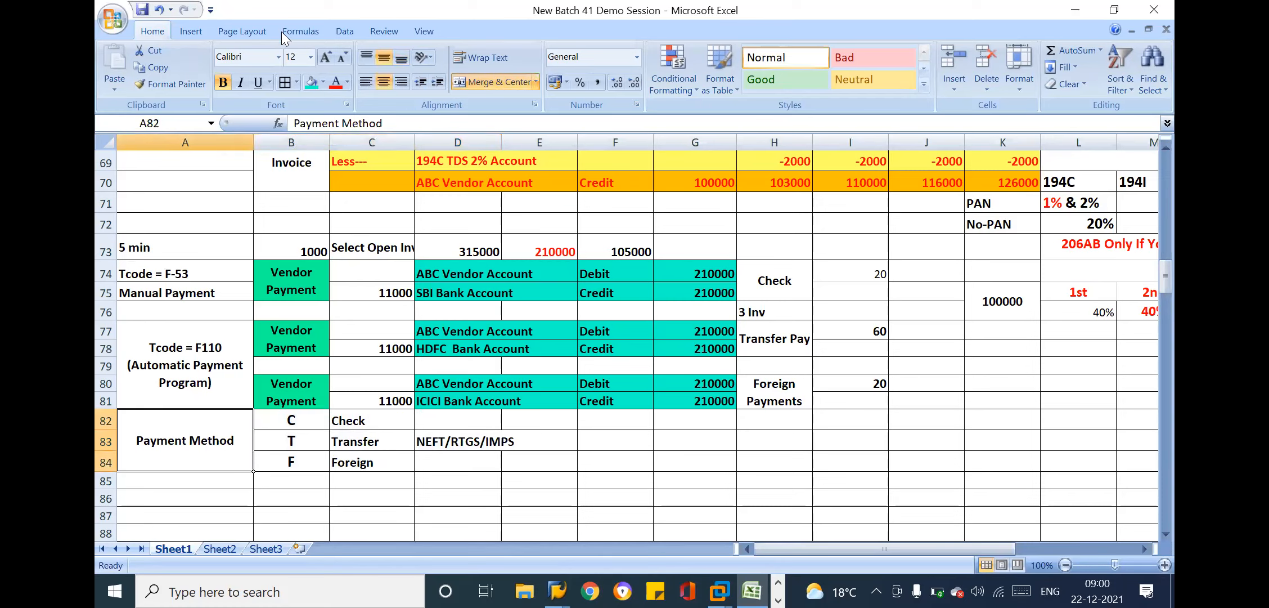
text(14)
key(Return)
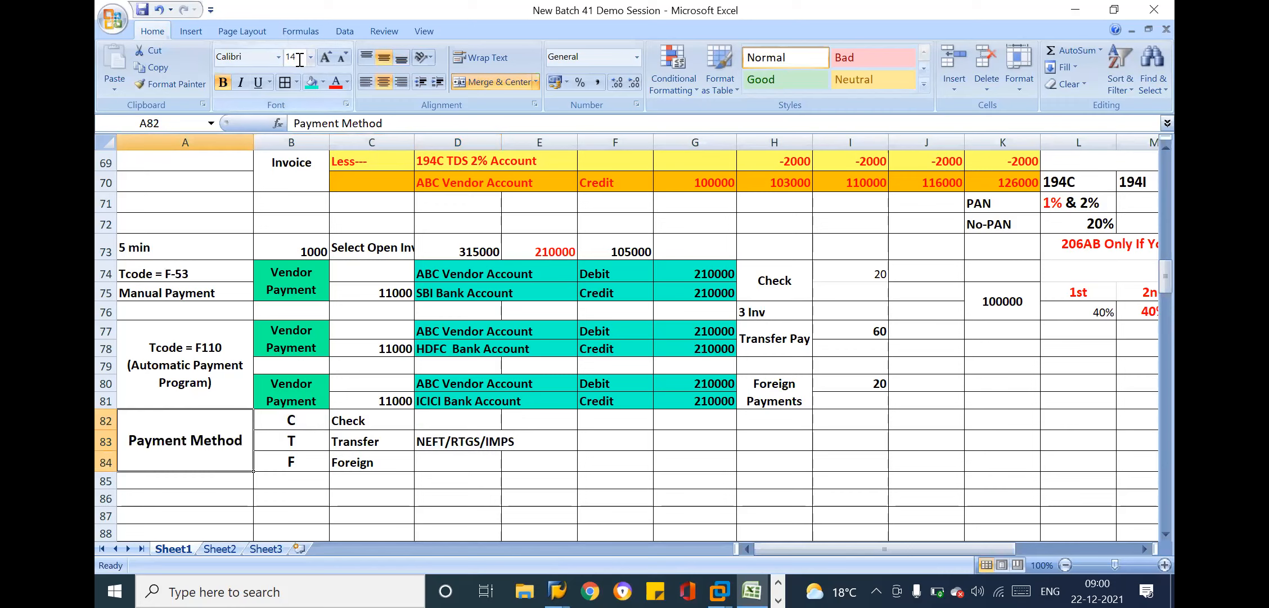
Enter the bank names SBI, HDFC and ICICI in cells E82, E83 and E84 beside the payment methods
click(459, 427)
click(546, 415)
text(SBI)
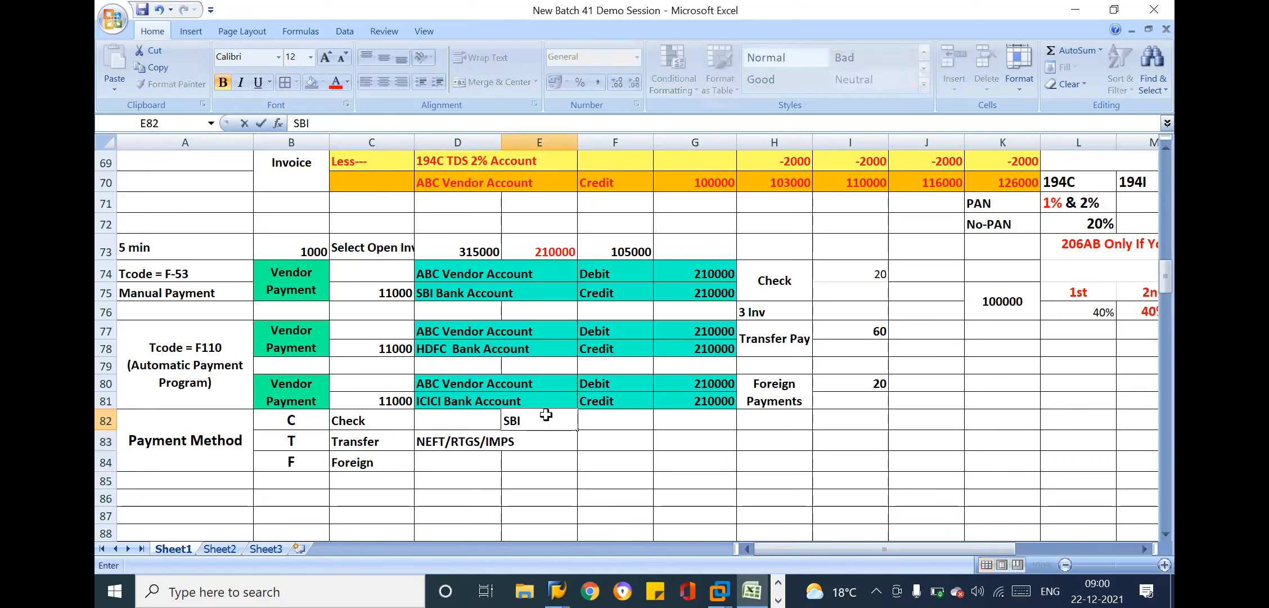
key(Return)
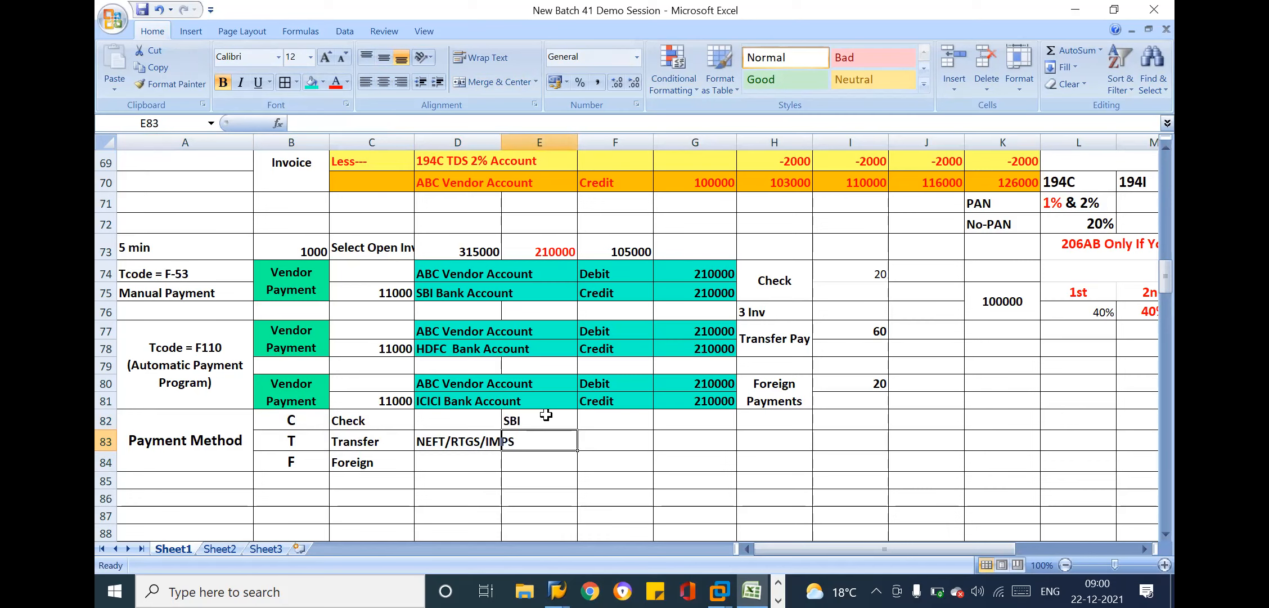
text(HDFC)
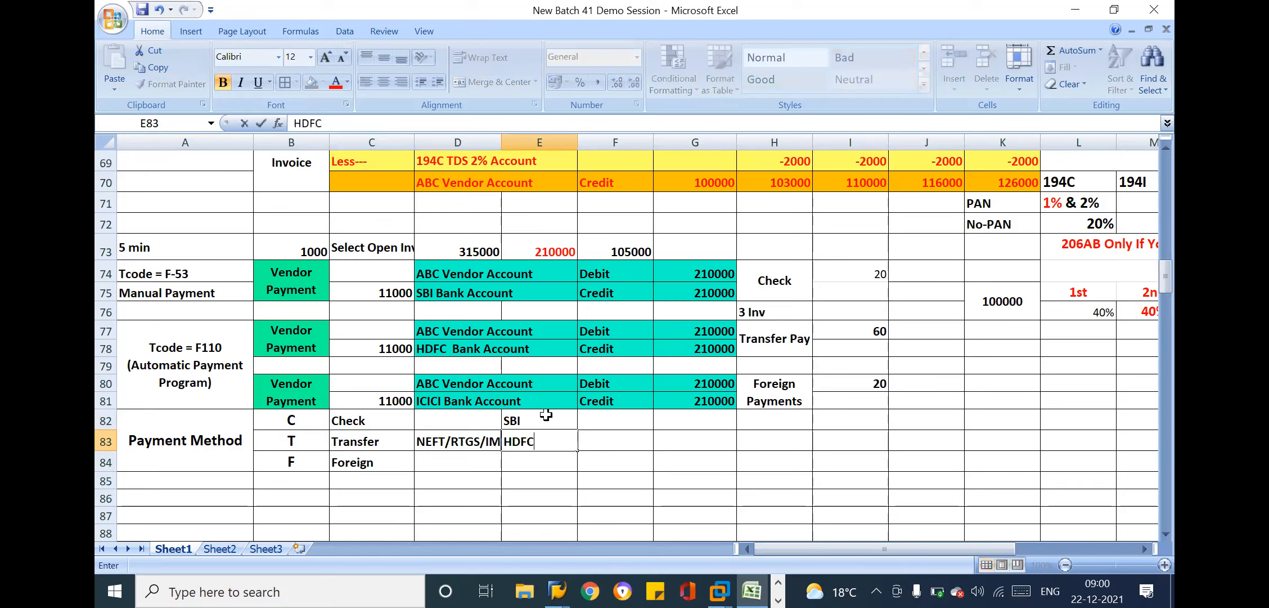
key(Return)
text(ICICI)
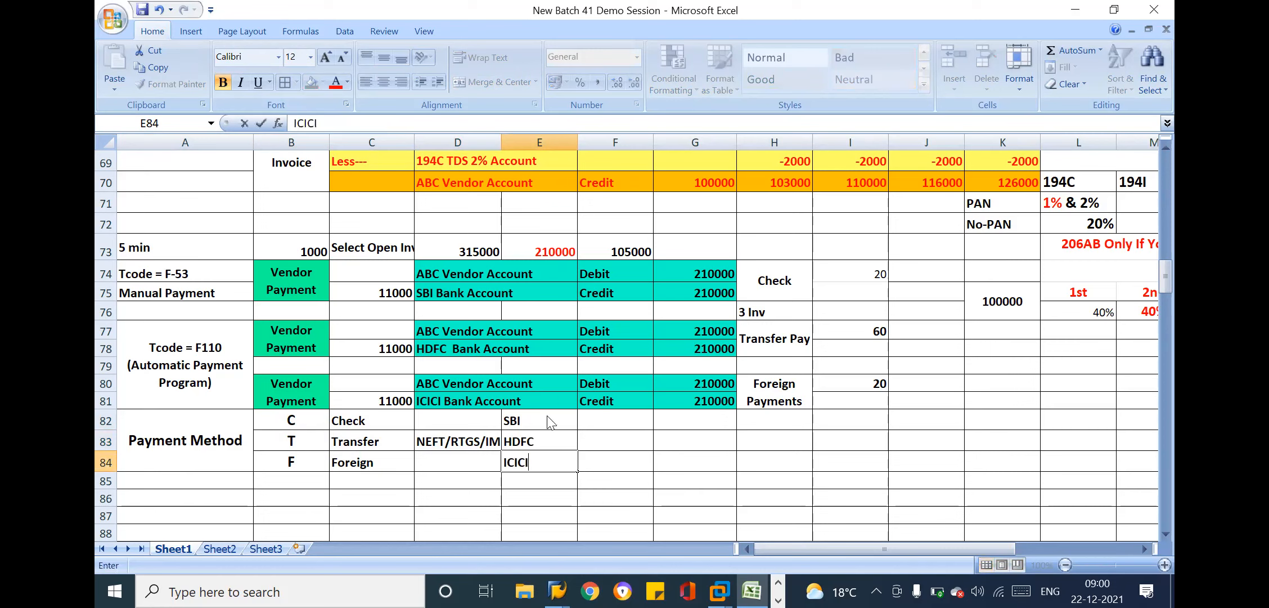
key(Return)
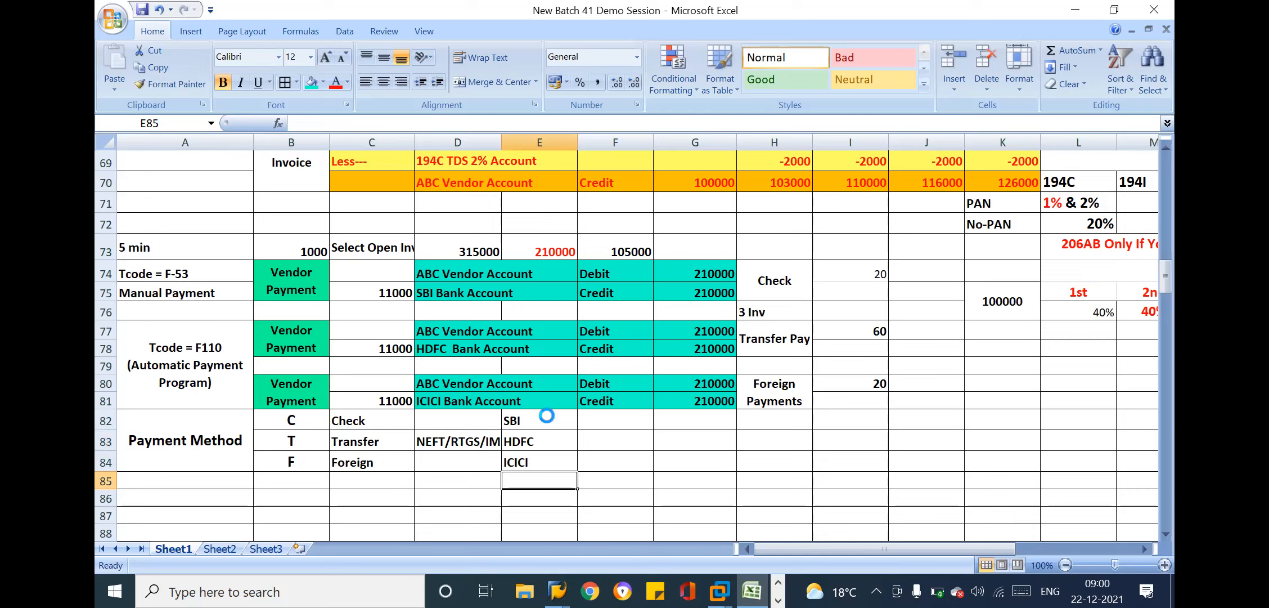
Review which bank is assigned to each payment method in rows 82 to 84
click(691, 518)
click(572, 461)
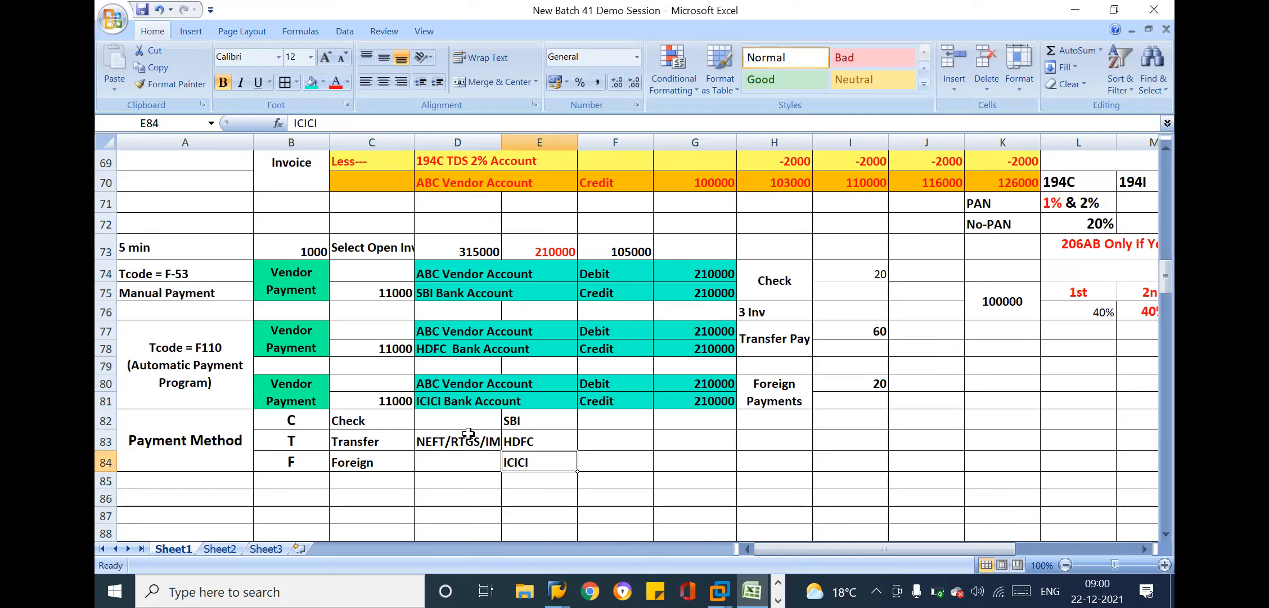
click(466, 442)
click(516, 441)
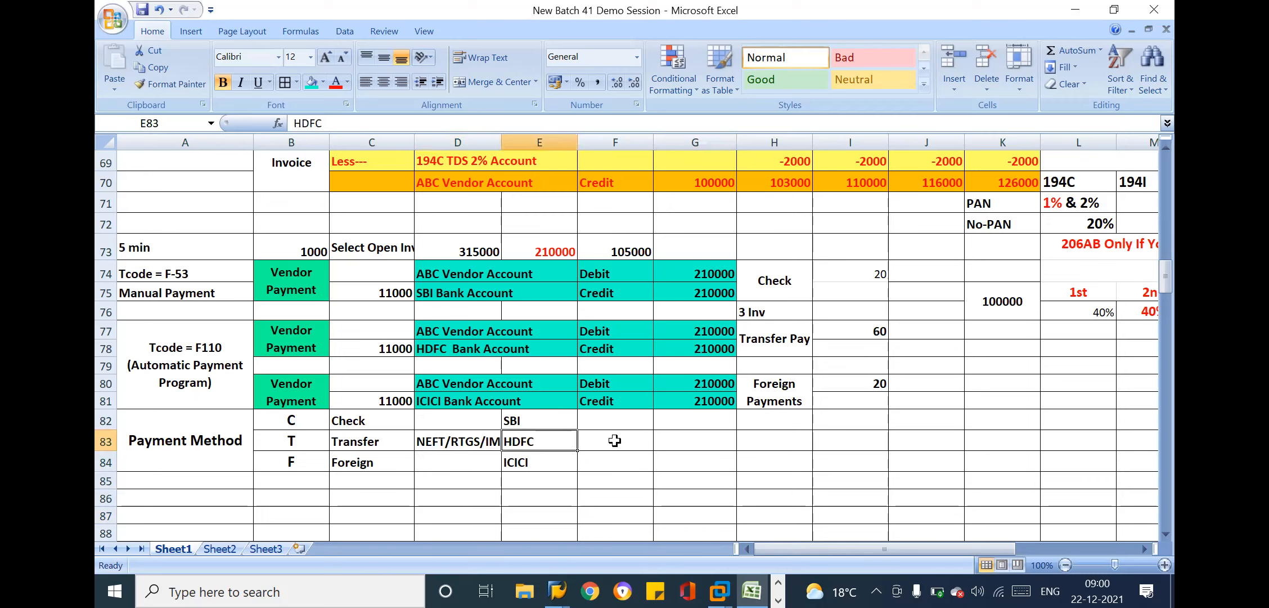
click(615, 440)
click(610, 419)
click(535, 425)
click(582, 423)
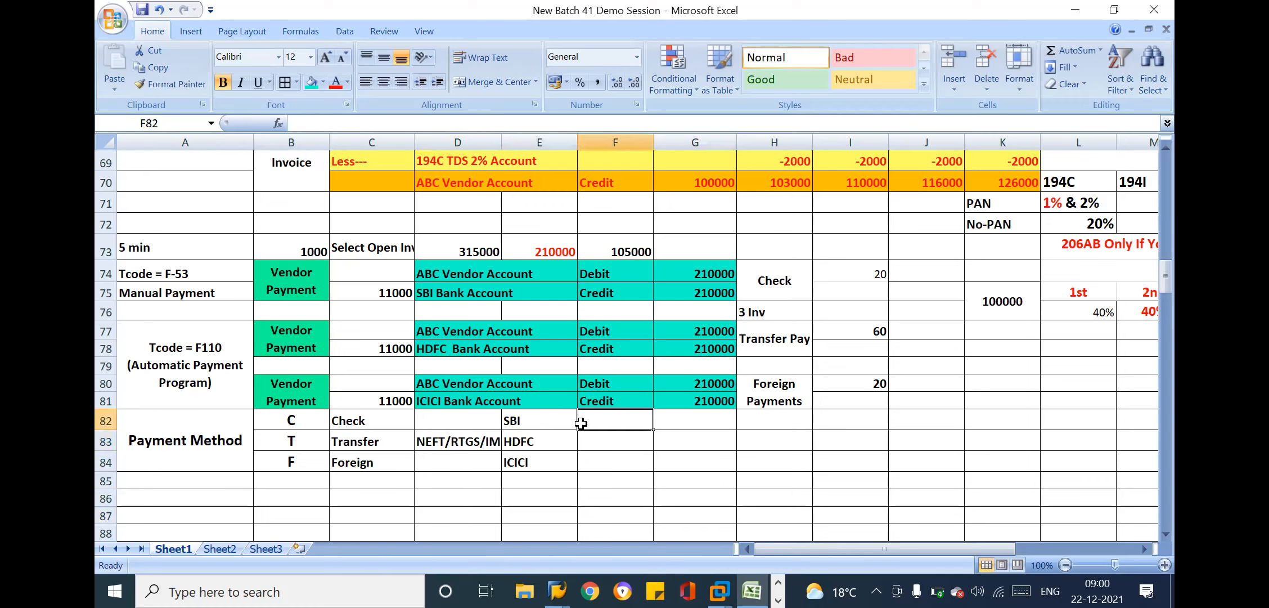
click(526, 423)
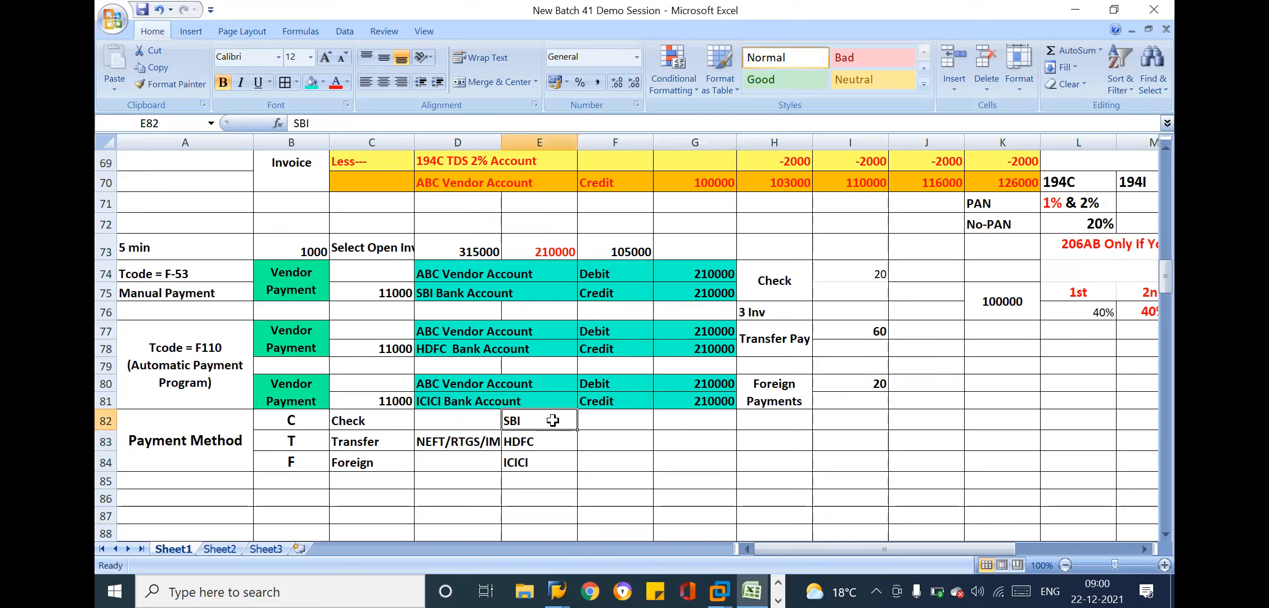
click(378, 421)
click(529, 427)
click(616, 419)
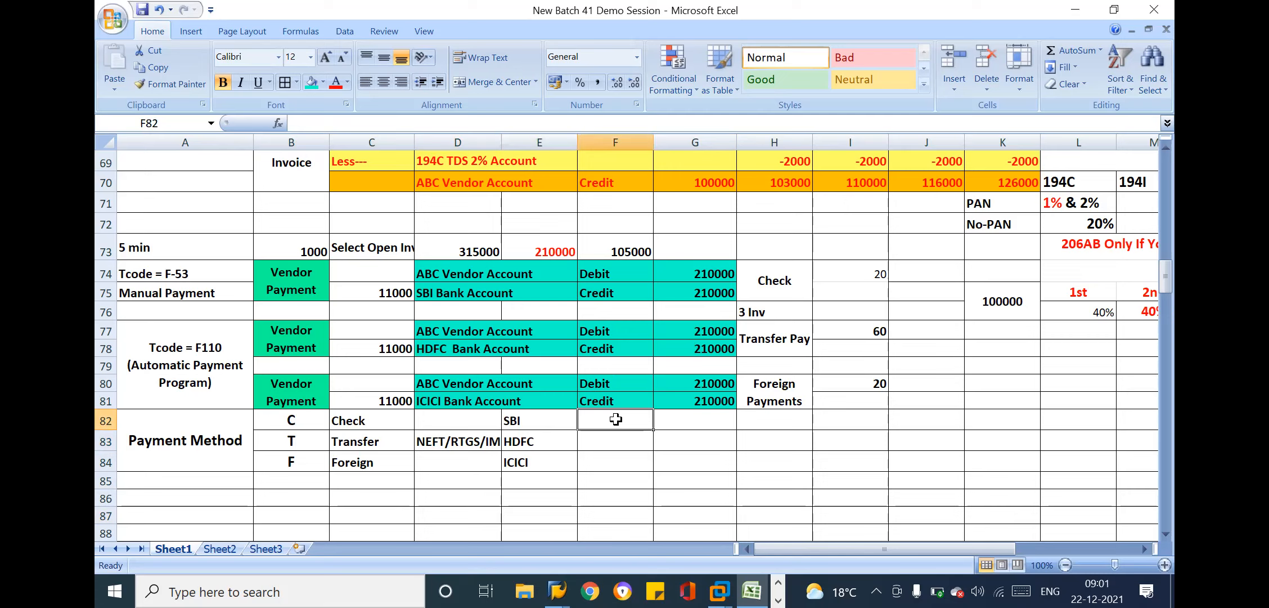
Merge and center cells I74:I75 and I77:I78 beside Check and Transfer Pay, aligning their values to the middle vertically
click(868, 274)
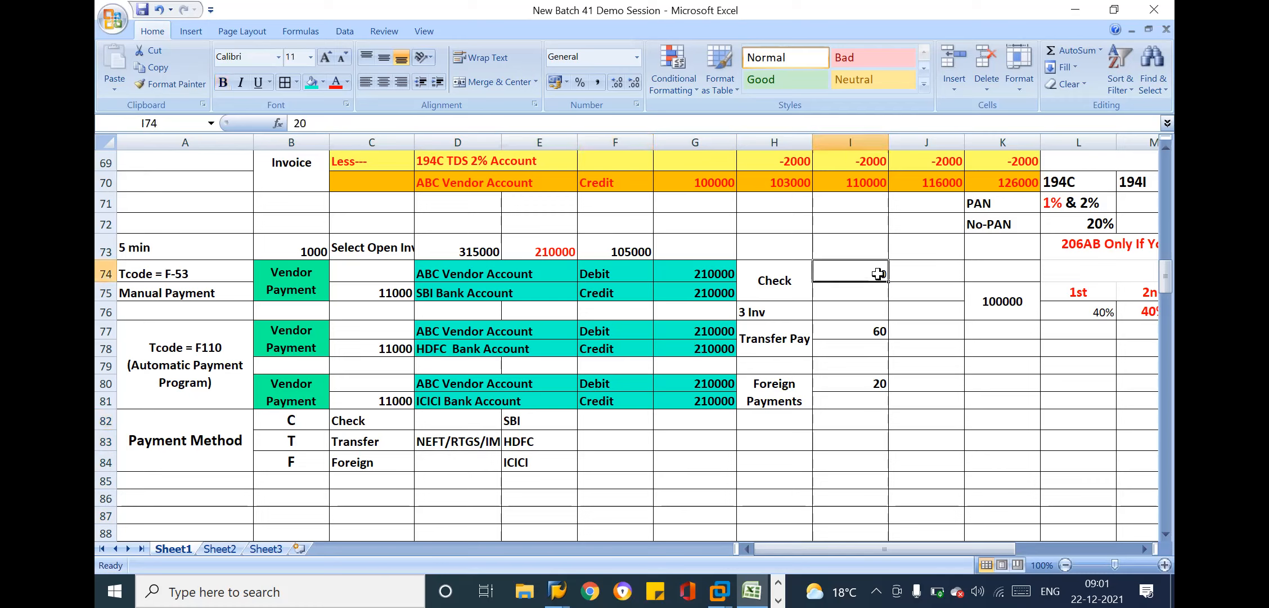
drag(874, 274, 863, 288)
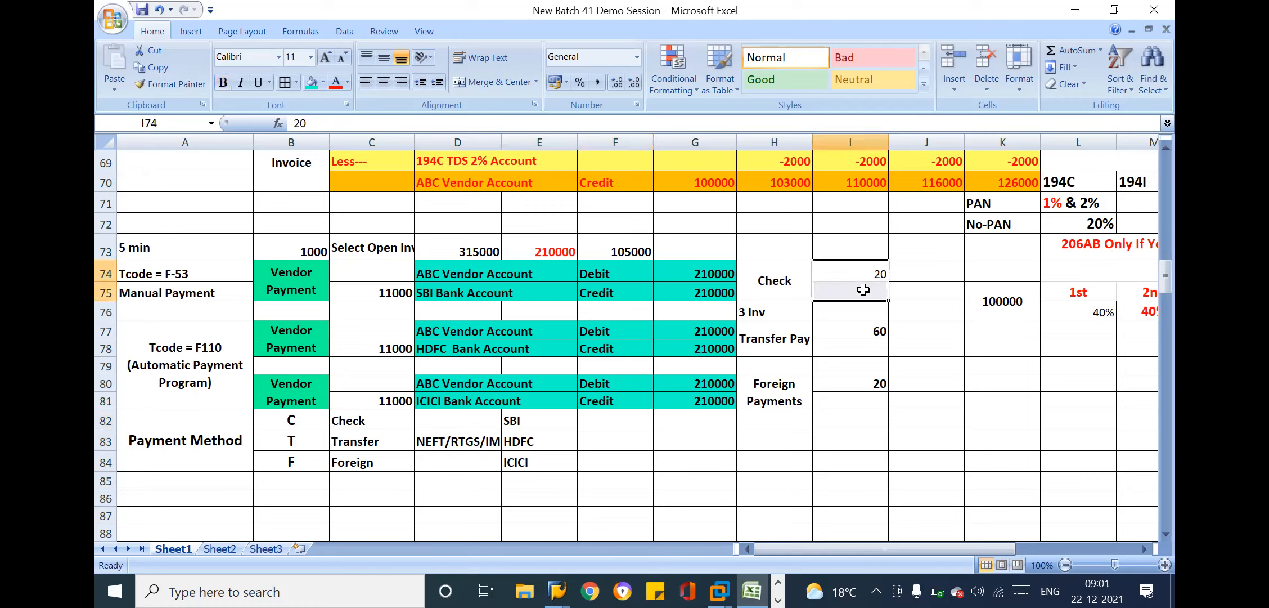
click(487, 83)
click(383, 57)
drag(847, 332, 848, 348)
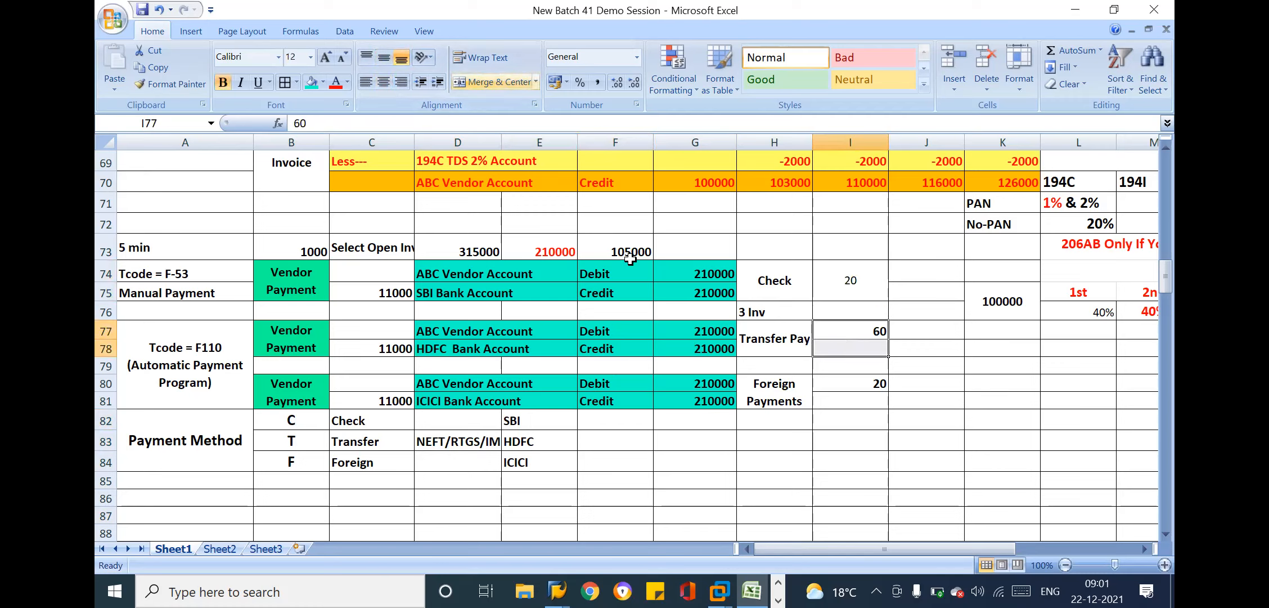
click(496, 82)
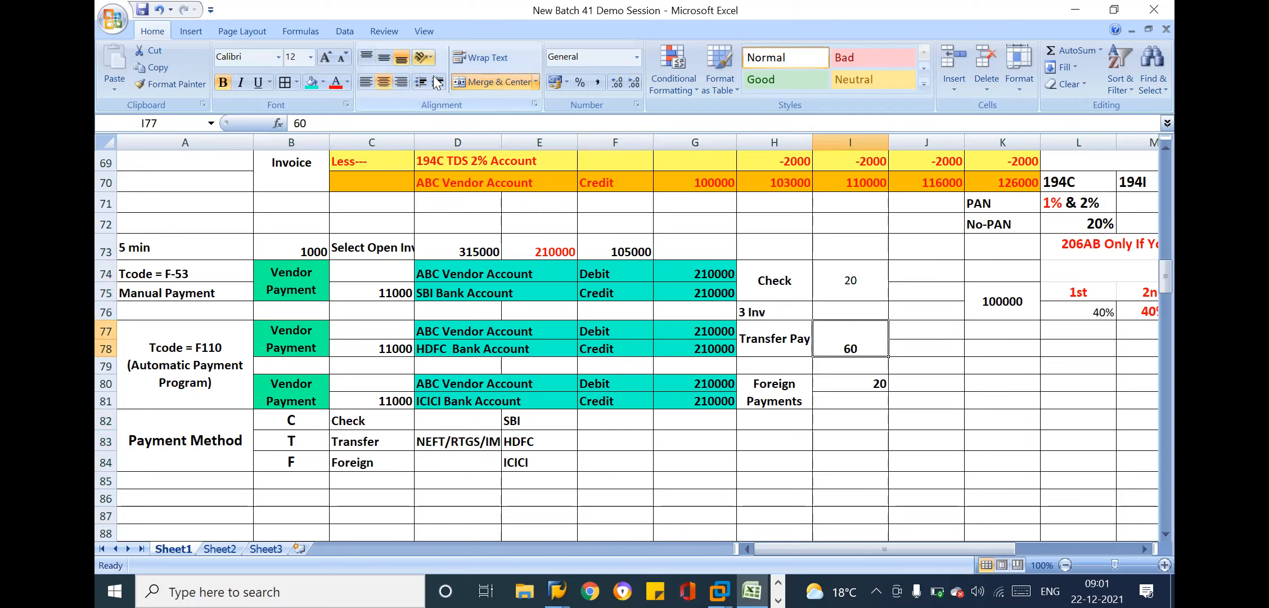
click(384, 56)
Merge cells I80:I81 beside Foreign Payments and center the value horizontally and vertically
drag(864, 383, 859, 401)
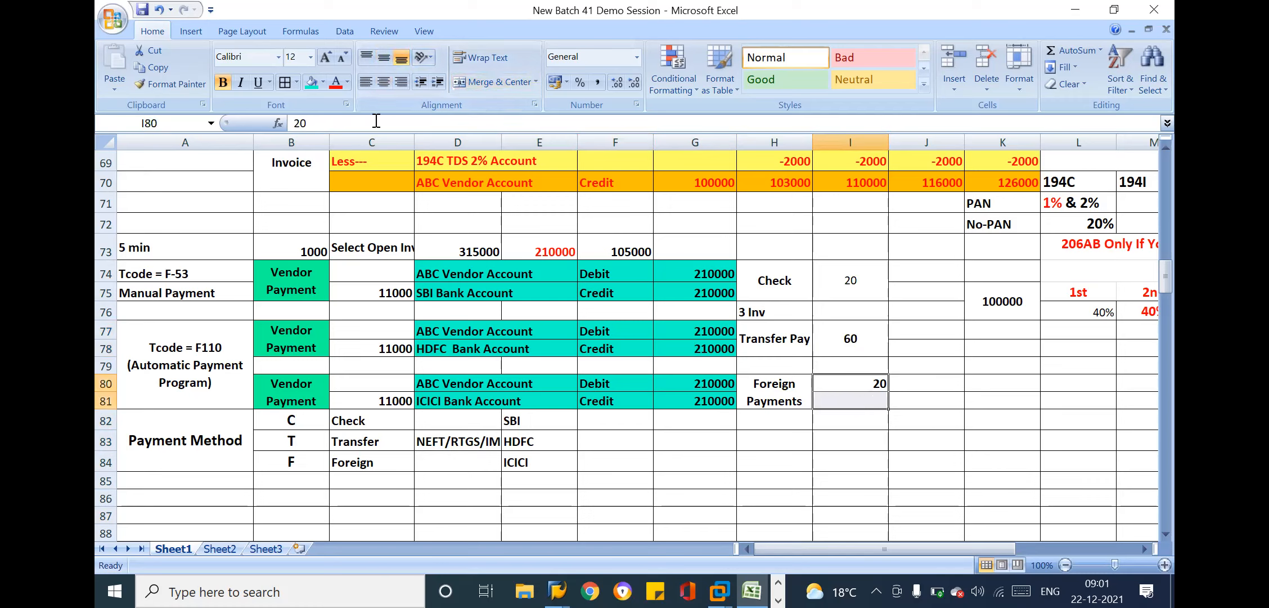
click(492, 82)
click(390, 78)
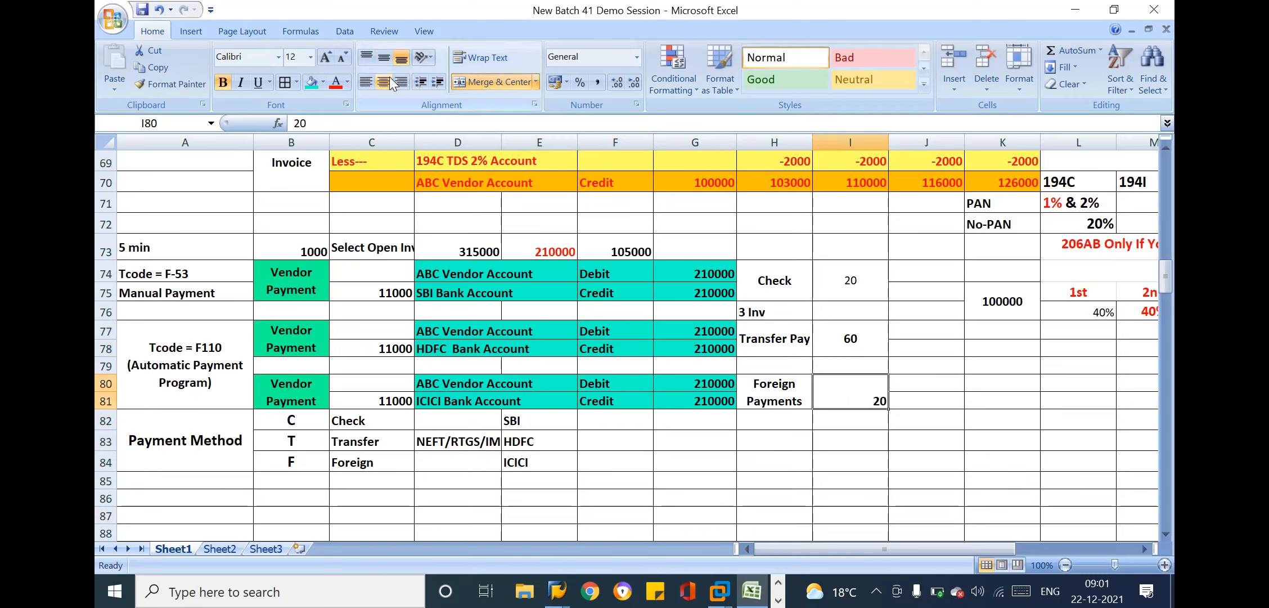
click(377, 80)
click(383, 58)
click(184, 89)
Enter a note starting with Chek in cell F82 beside the SBI bank name
click(856, 293)
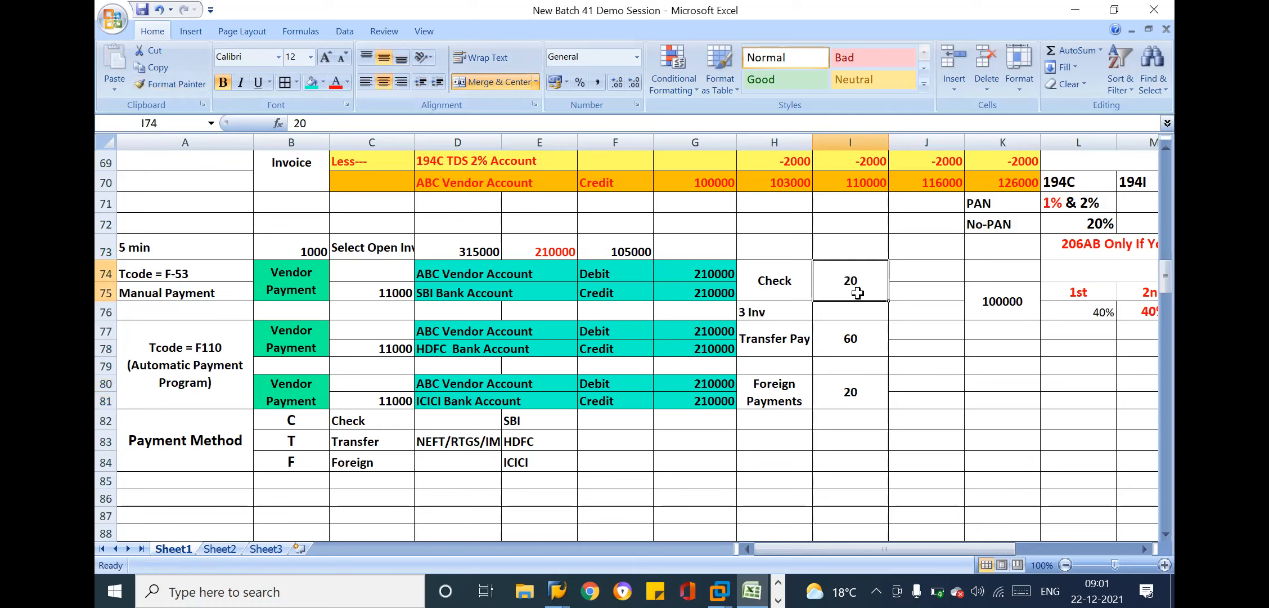
click(605, 414)
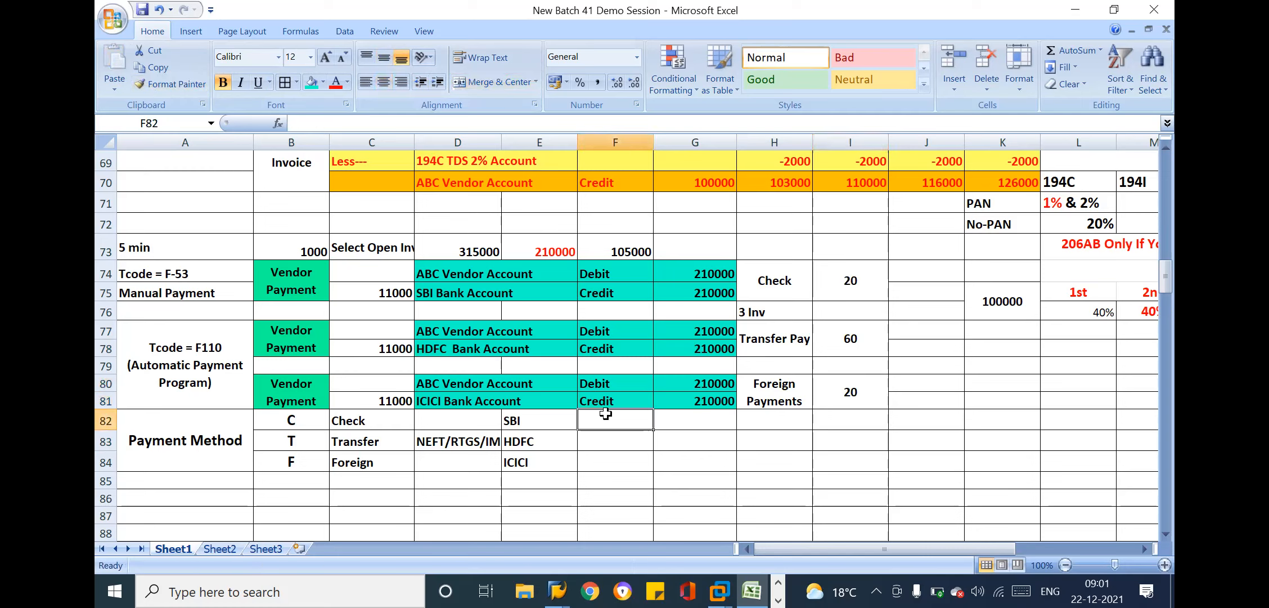
text(Chek)
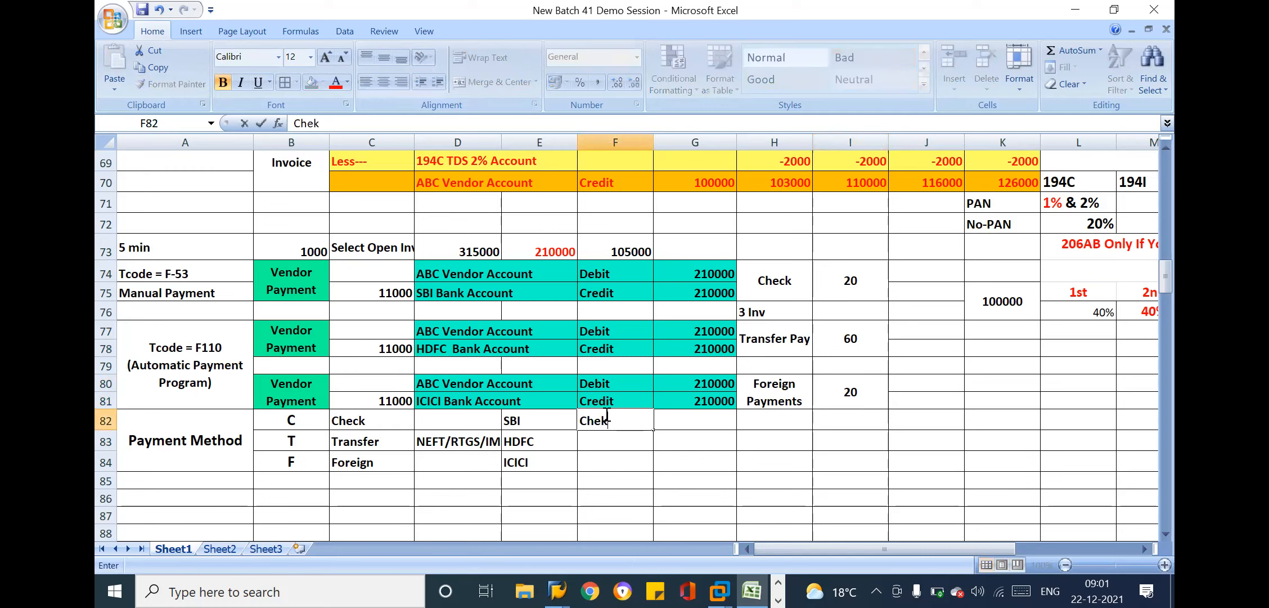
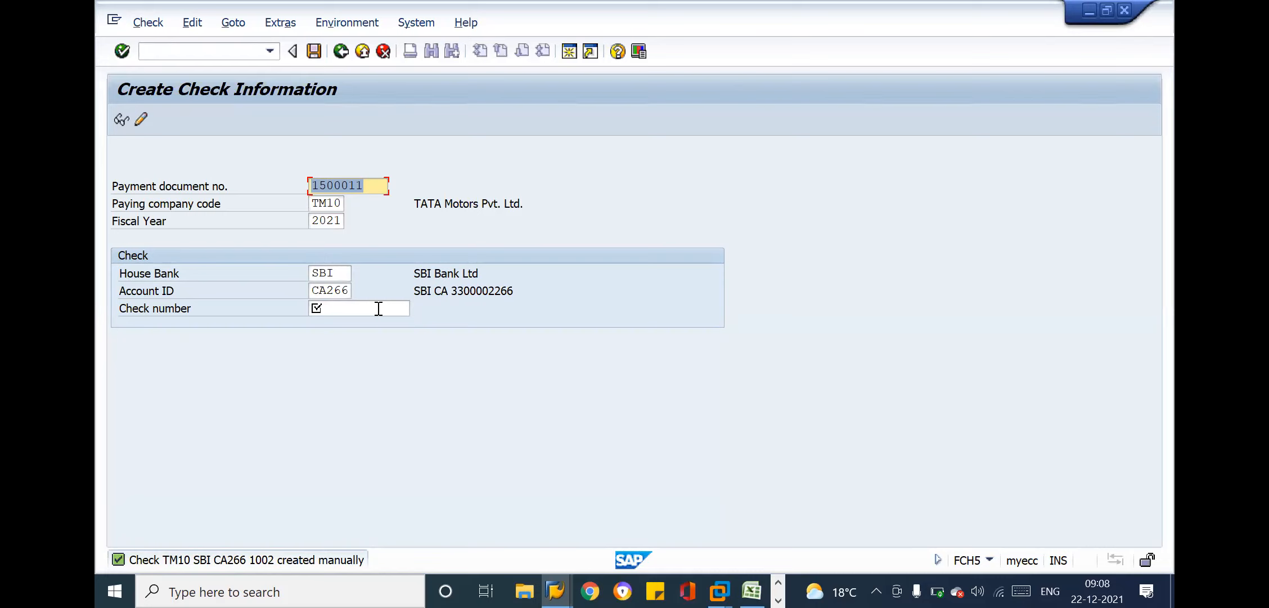
Leave the manual check creation screen and run the Check Register report
key(shift+F3)
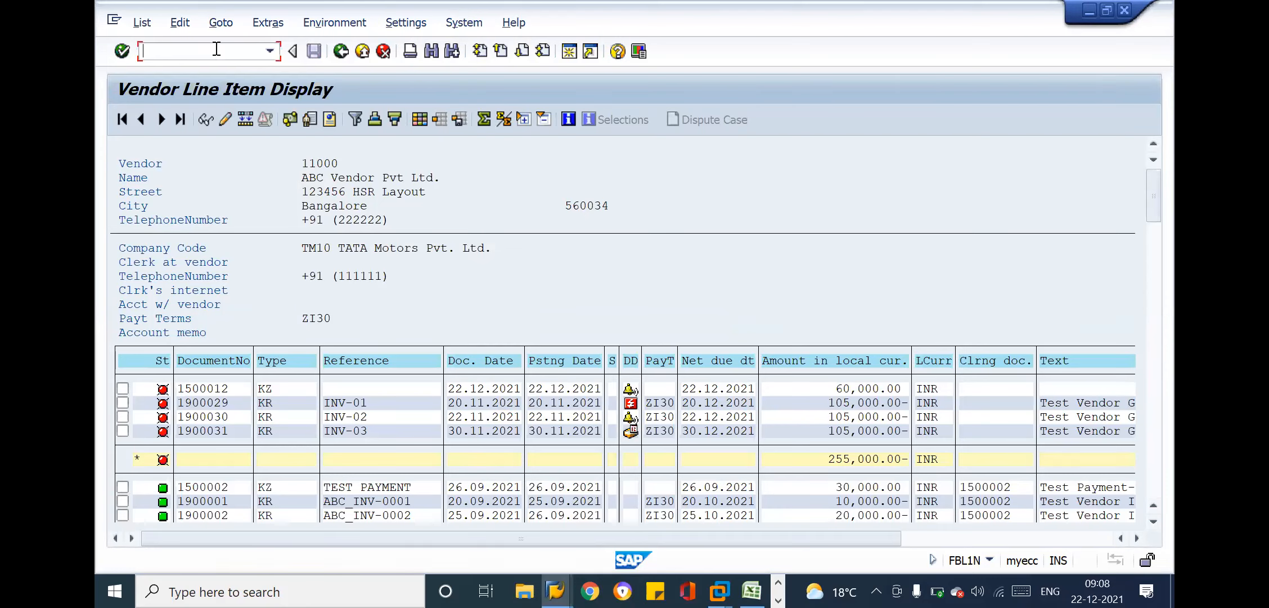
key(alt+Tab)
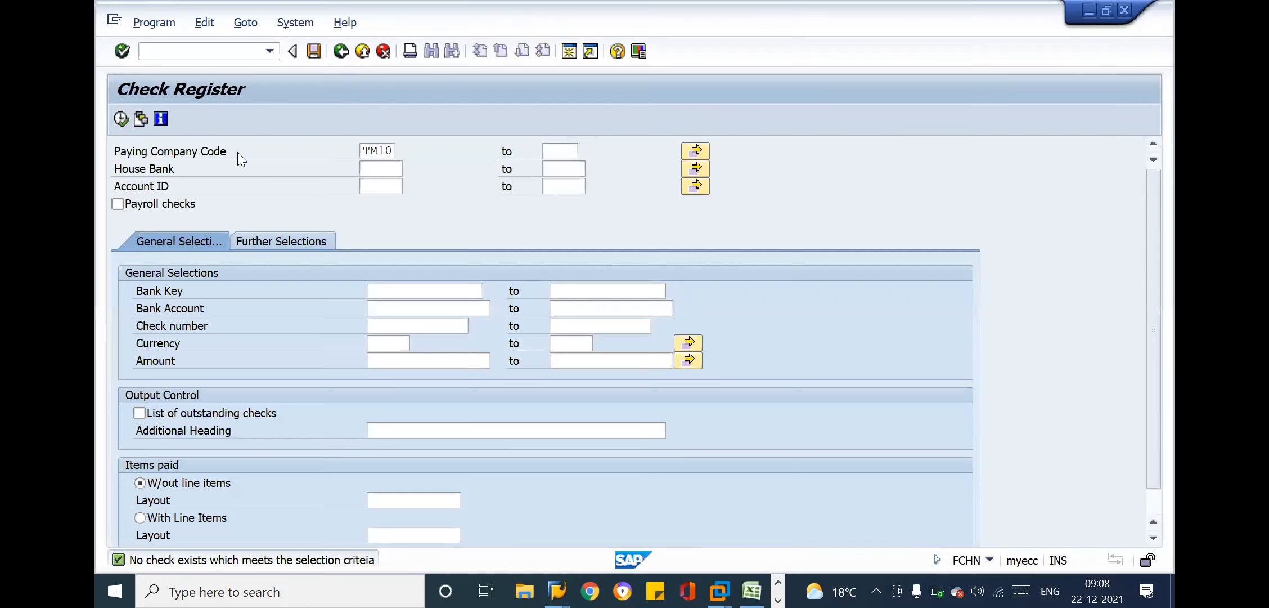
click(379, 168)
click(385, 190)
click(121, 118)
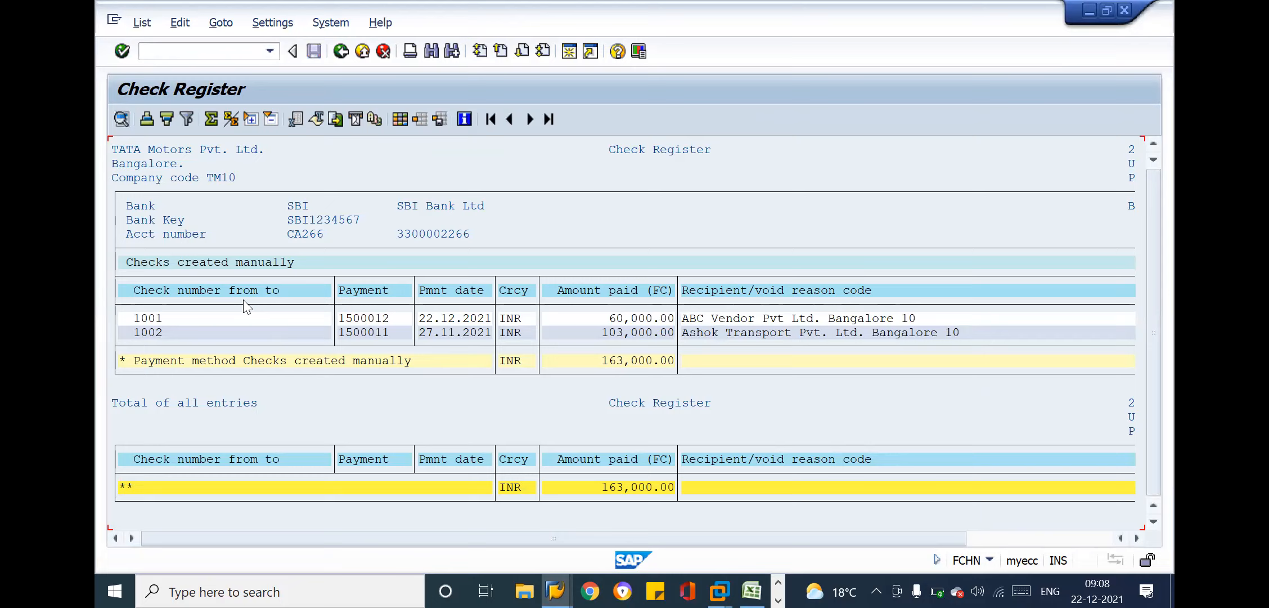
Review the check numbers, payment documents, payment dates, amounts and recipients of the manually created checks
click(152, 333)
click(365, 318)
click(445, 318)
click(628, 322)
click(722, 319)
Exit the check register and the vendor line item display, and switch to the Excel payment notes
key(shift+F3)
key(shift+F3)
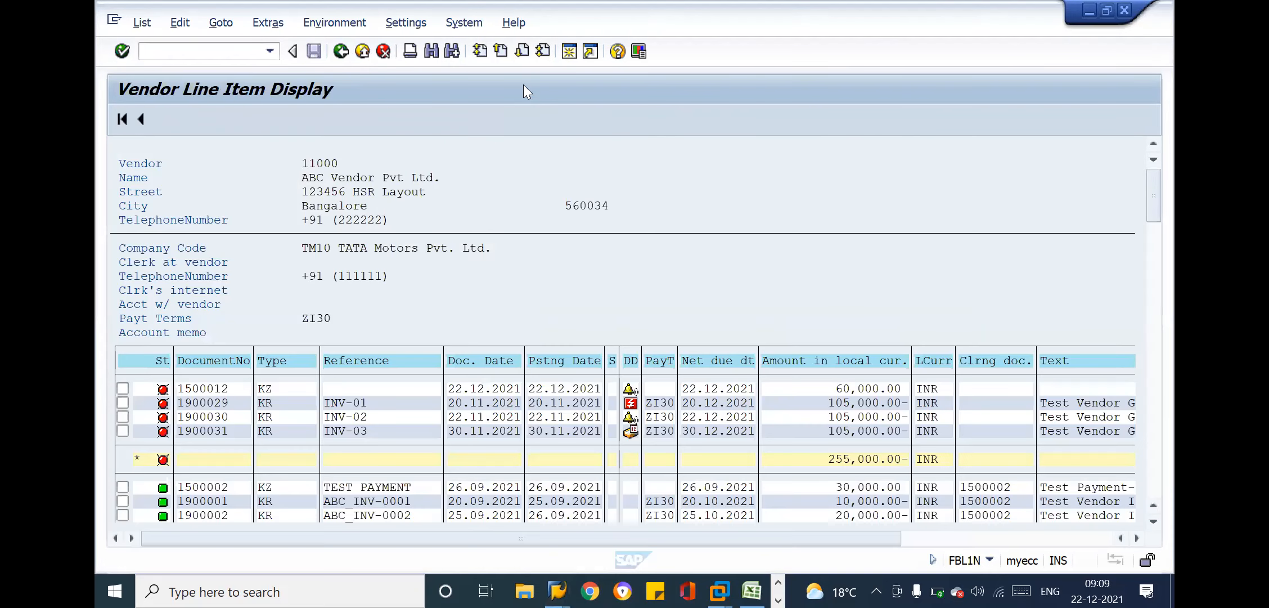
click(362, 52)
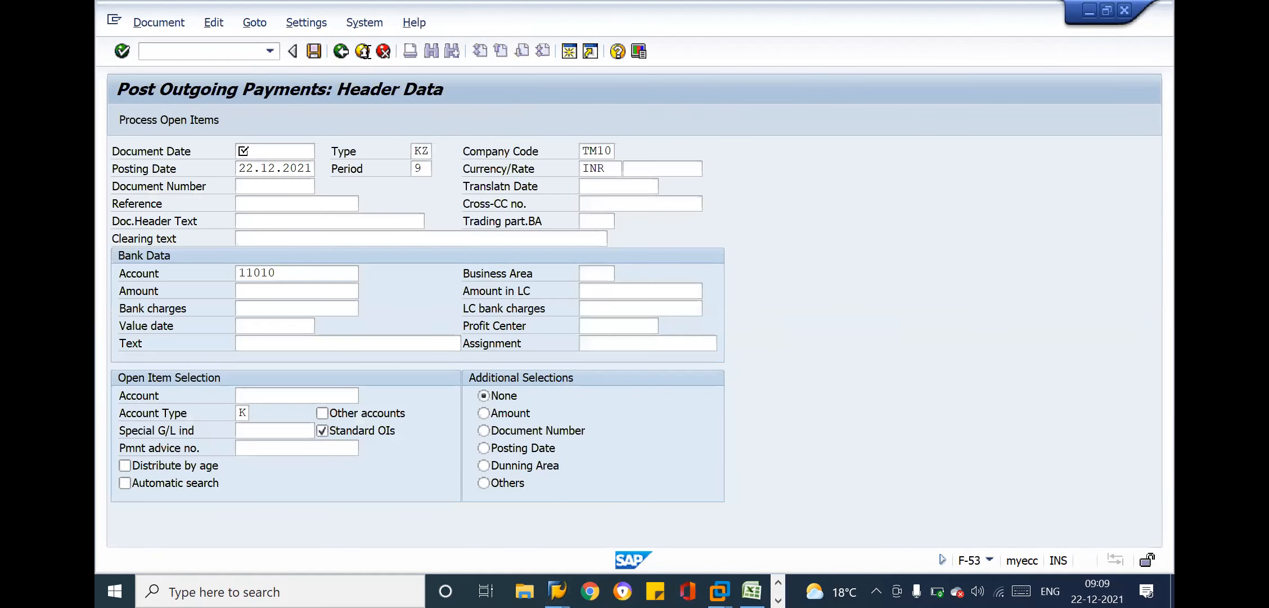
key(alt+Tab)
key(alt+Tab)
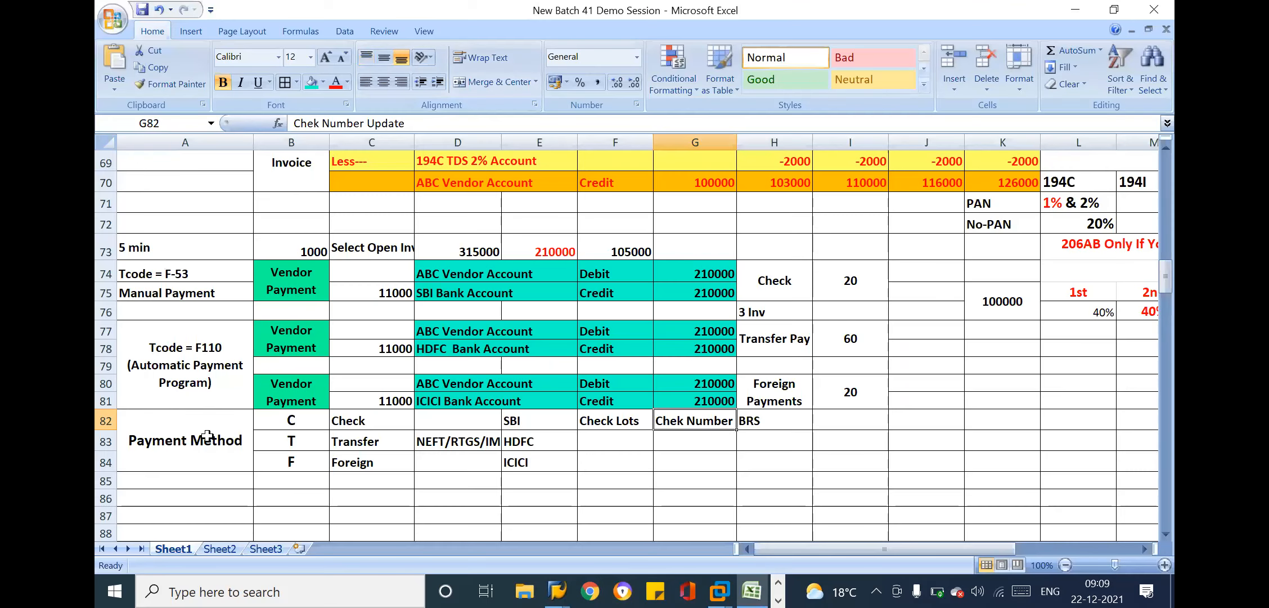
Review the payment method notes and the F-53 manual payment entry in rows 74 and 75
click(207, 435)
click(306, 428)
click(442, 442)
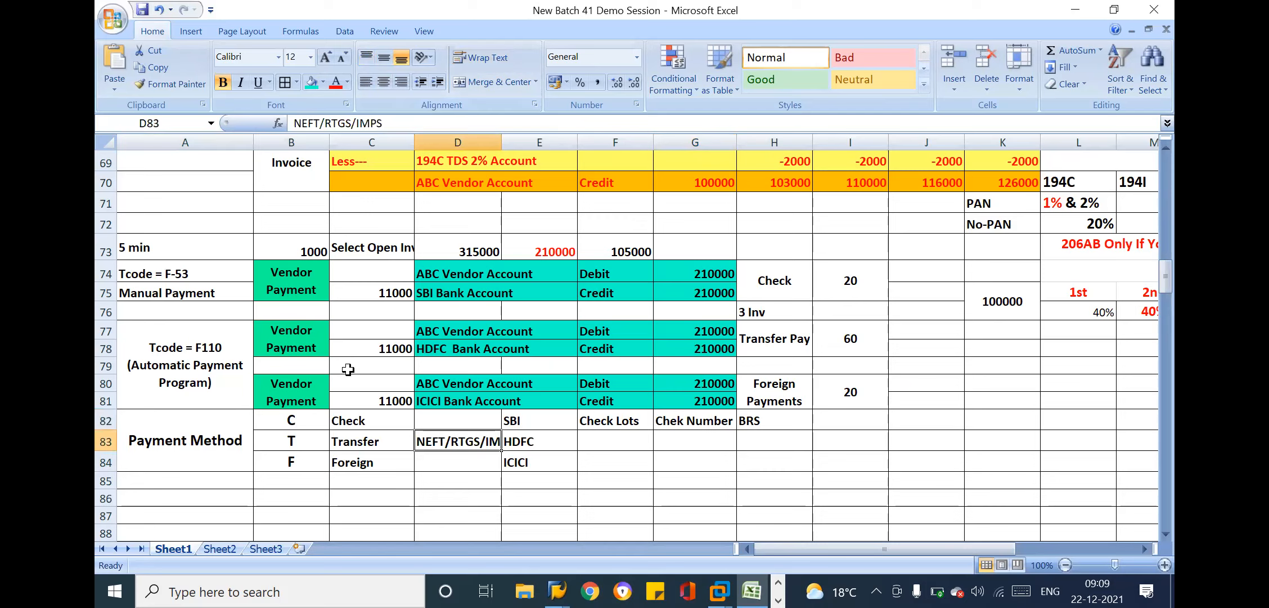
drag(216, 278, 703, 288)
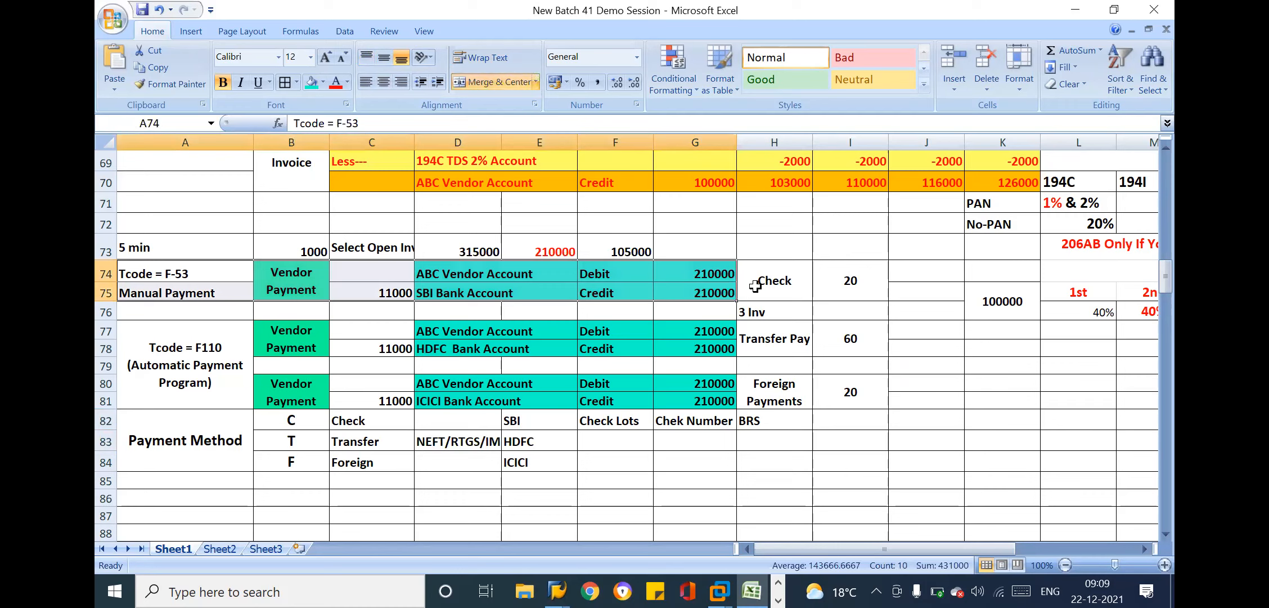
click(762, 285)
click(695, 288)
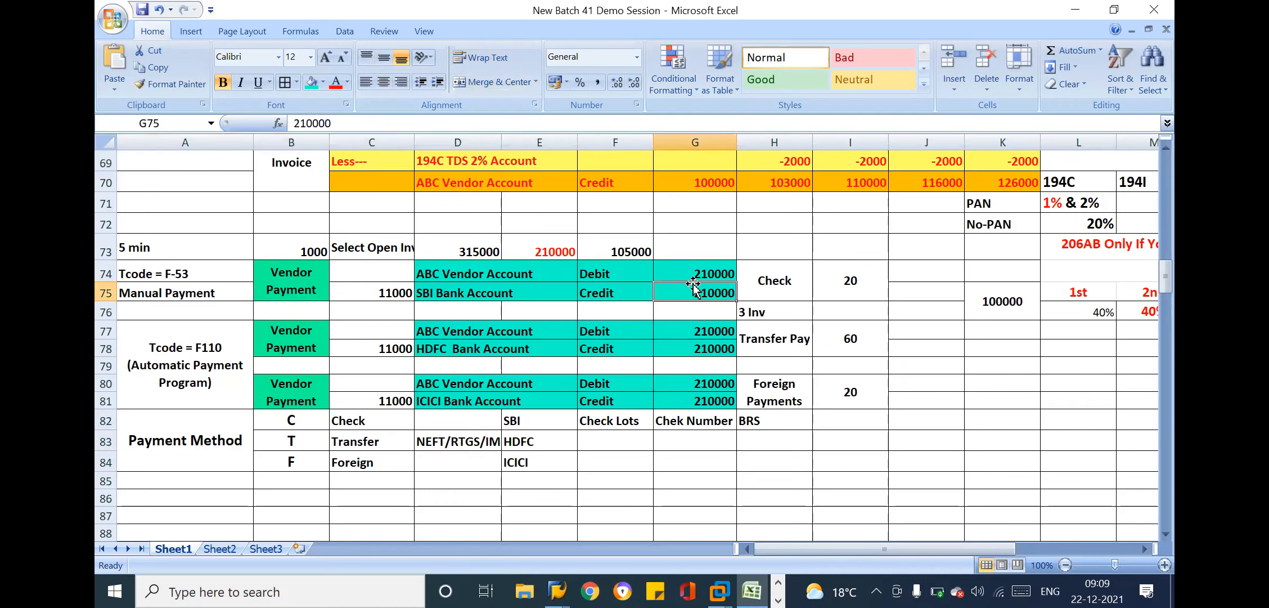
Left-align the Tcode = F110 (Automatic Payment Program) text in merged cell A77
click(221, 349)
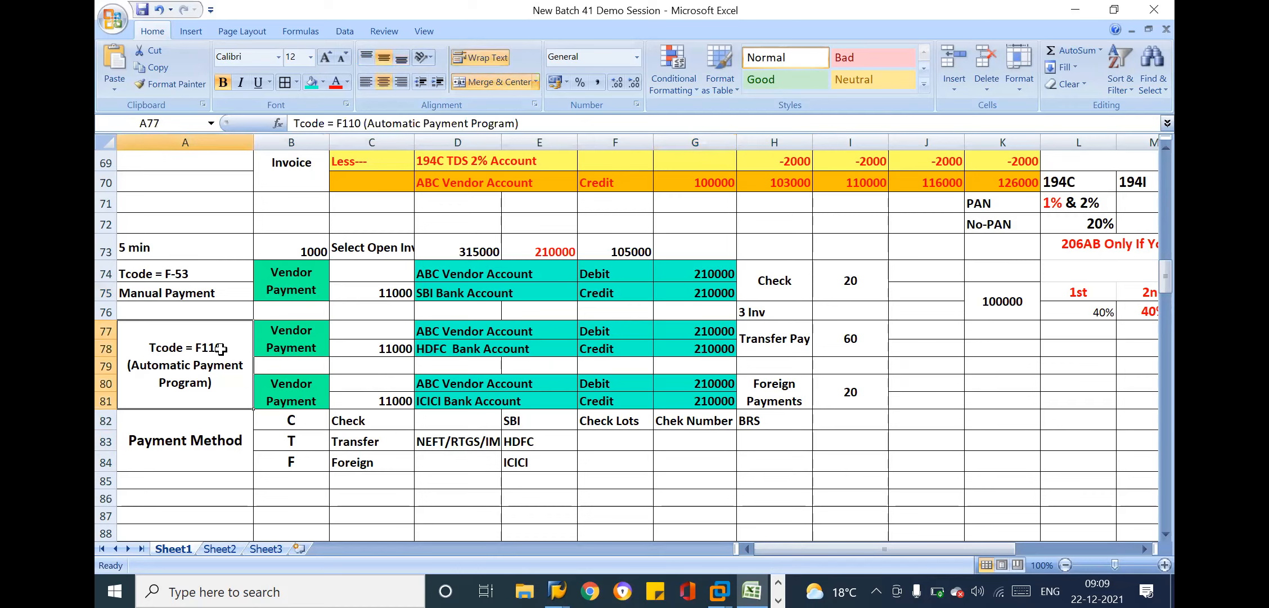
click(366, 82)
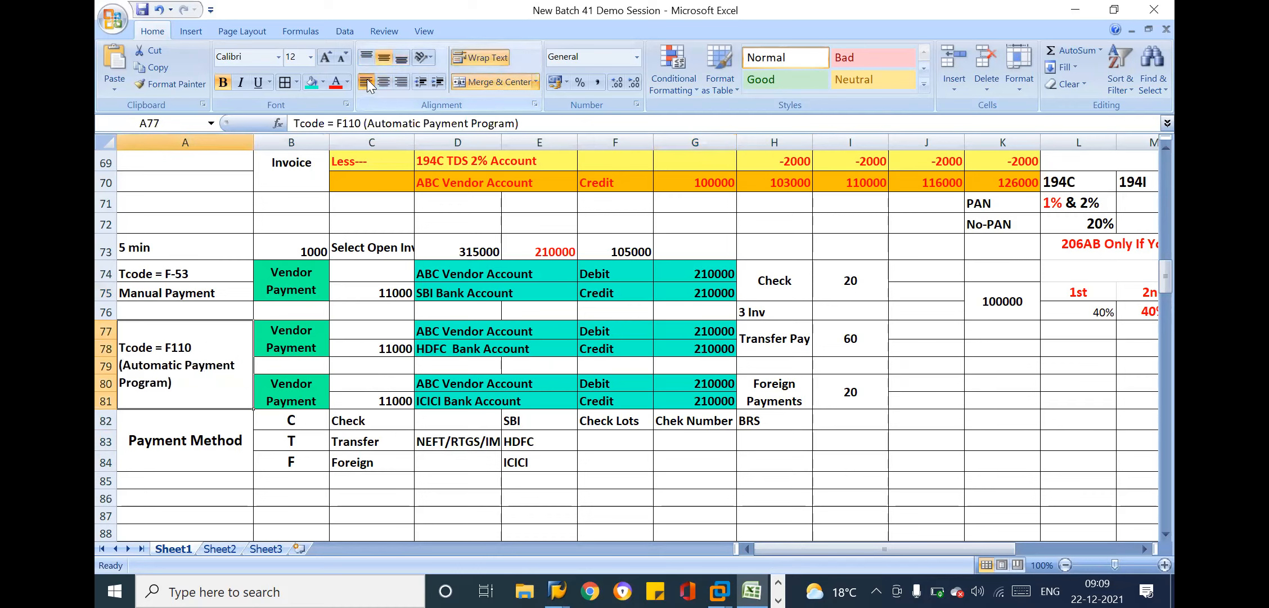
click(333, 444)
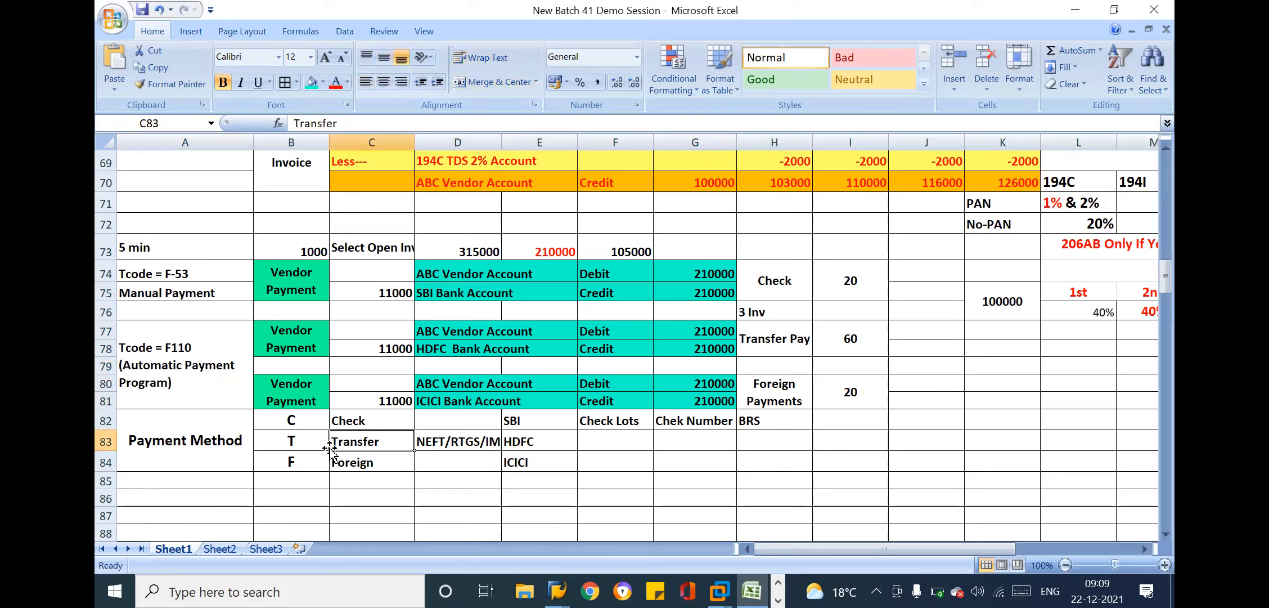
Review the payment methods, their banks, and the check lots, check number update and BRS notes in rows 82 to 84
drag(304, 419, 485, 461)
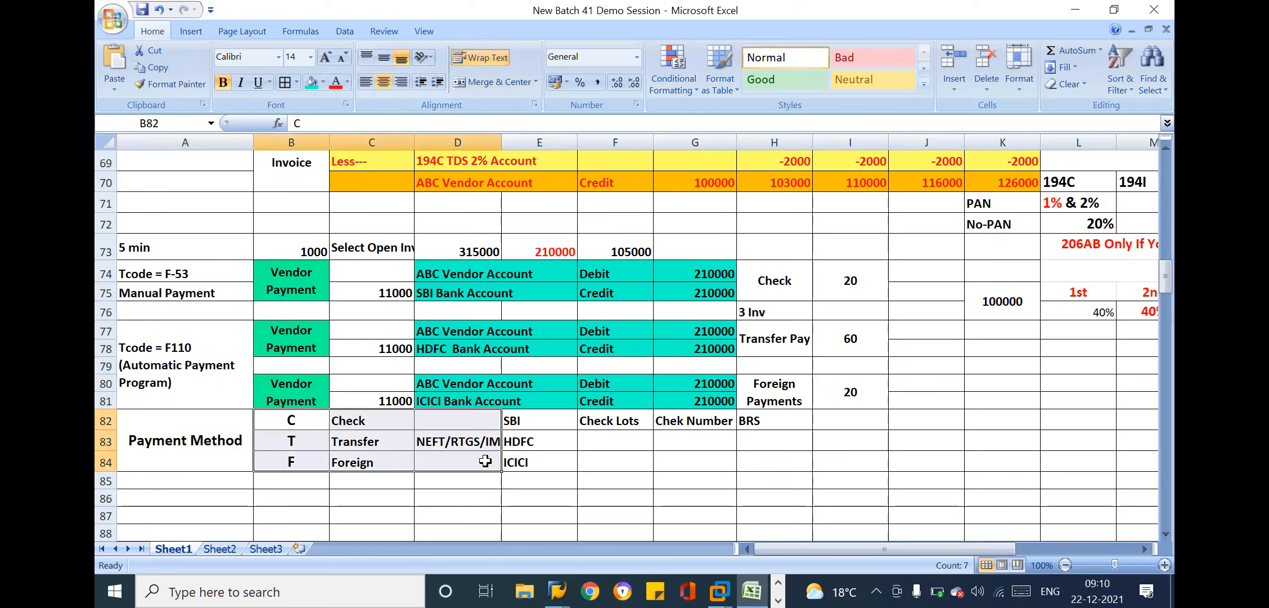
click(293, 424)
click(441, 446)
drag(515, 421, 531, 450)
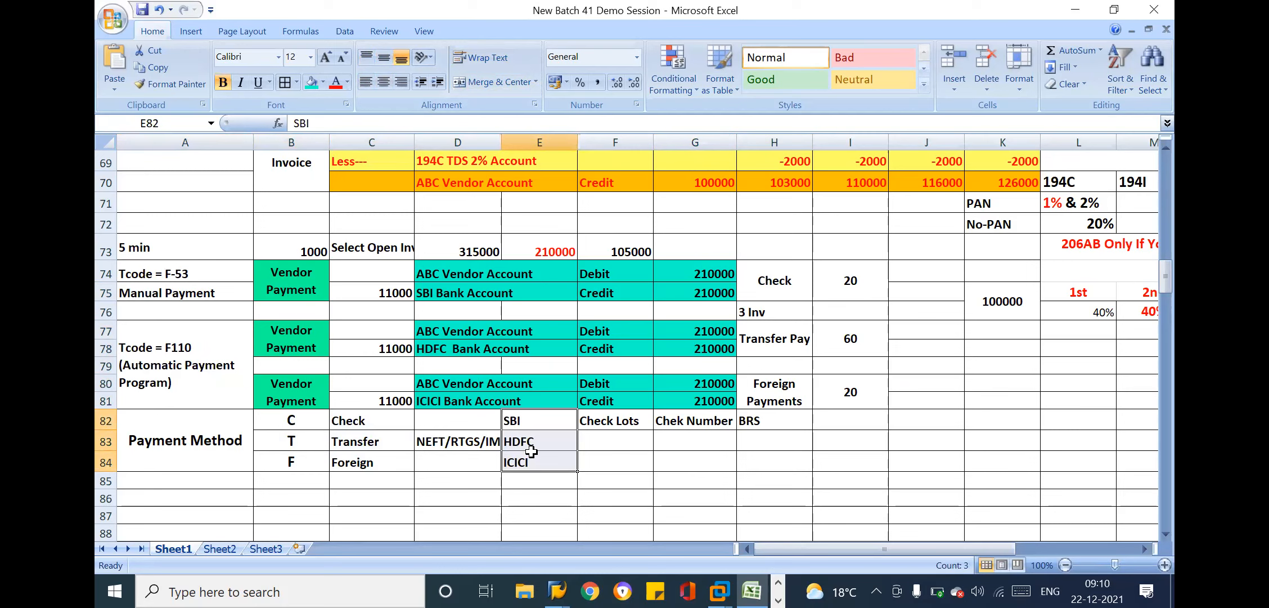
click(622, 419)
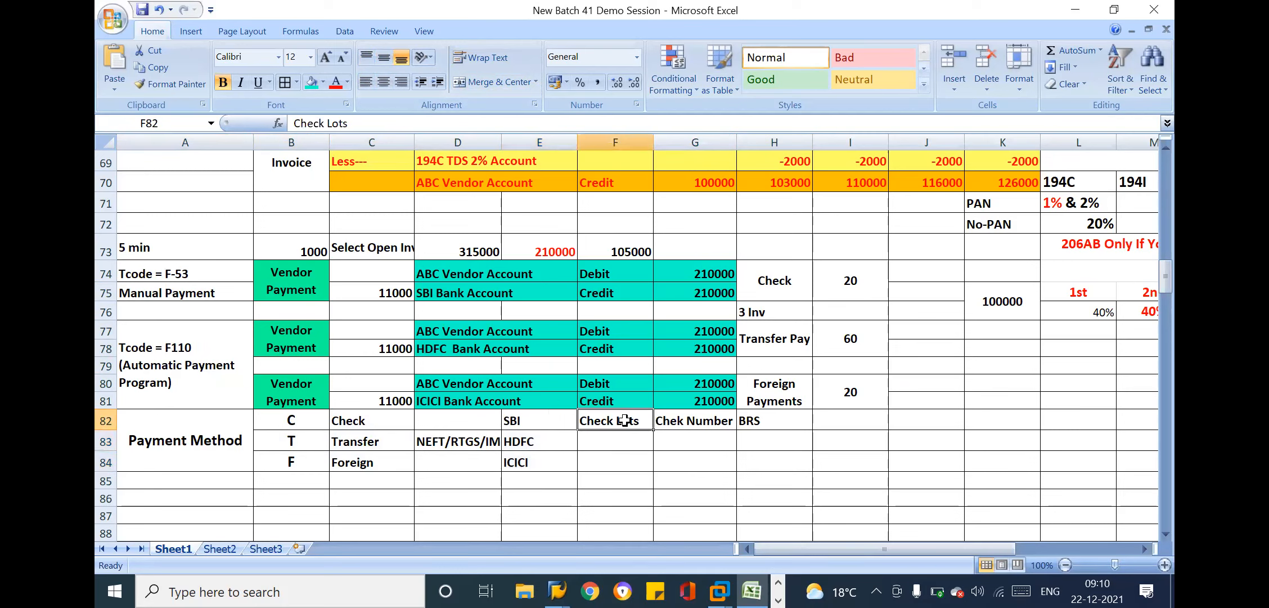
click(710, 420)
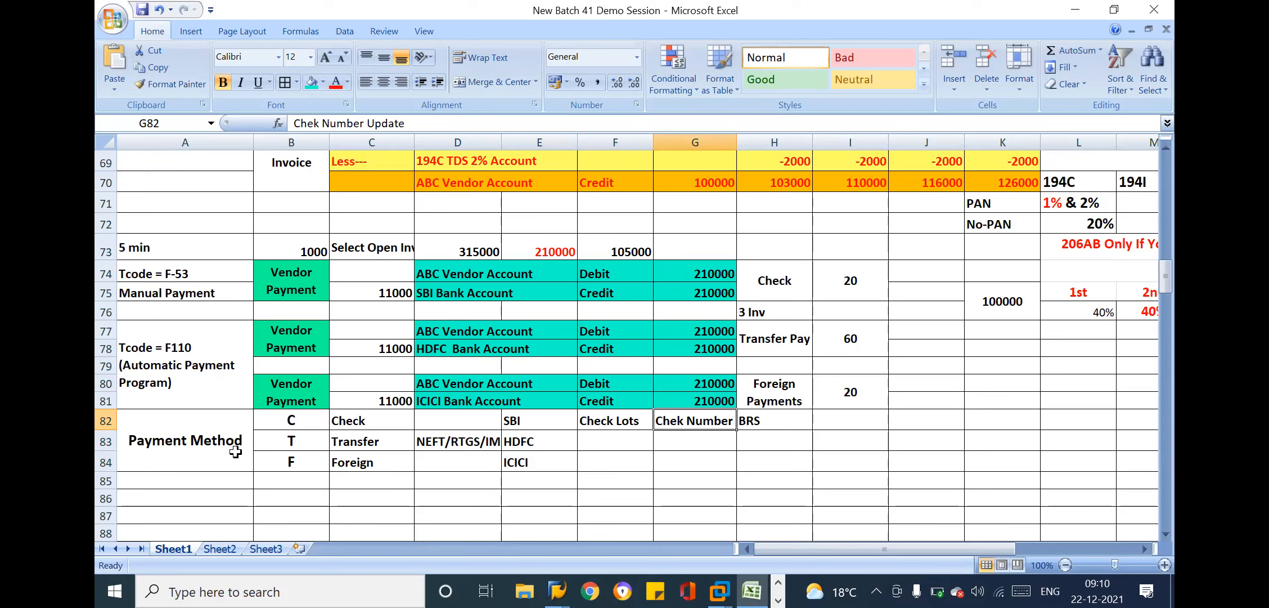
drag(205, 440, 804, 426)
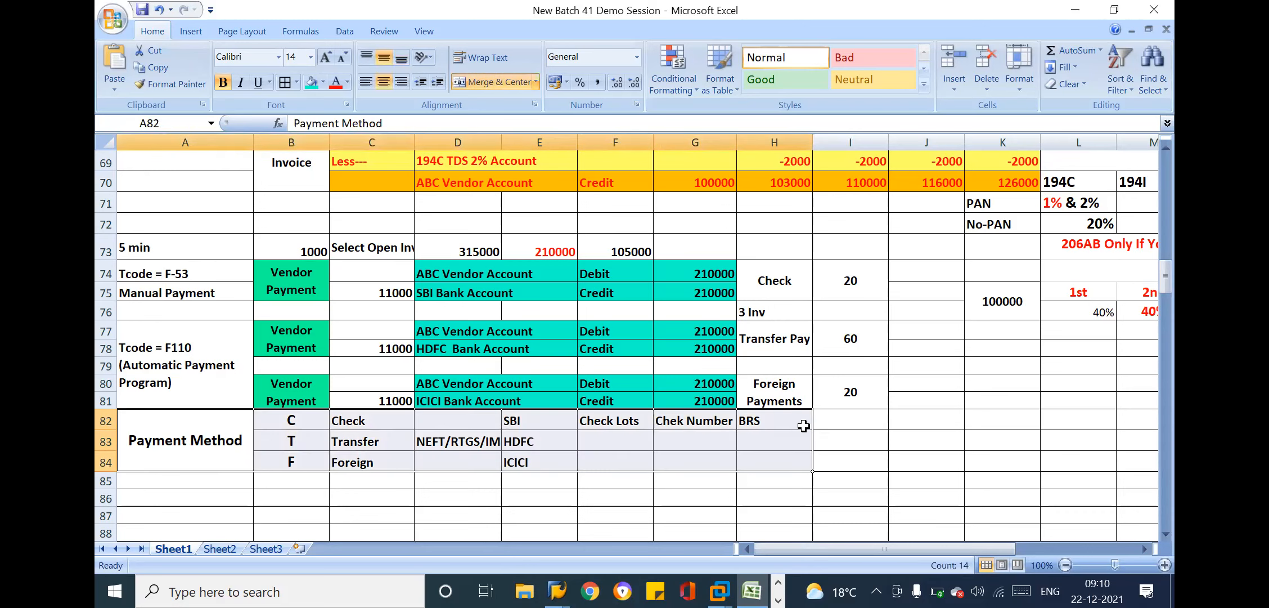
click(782, 419)
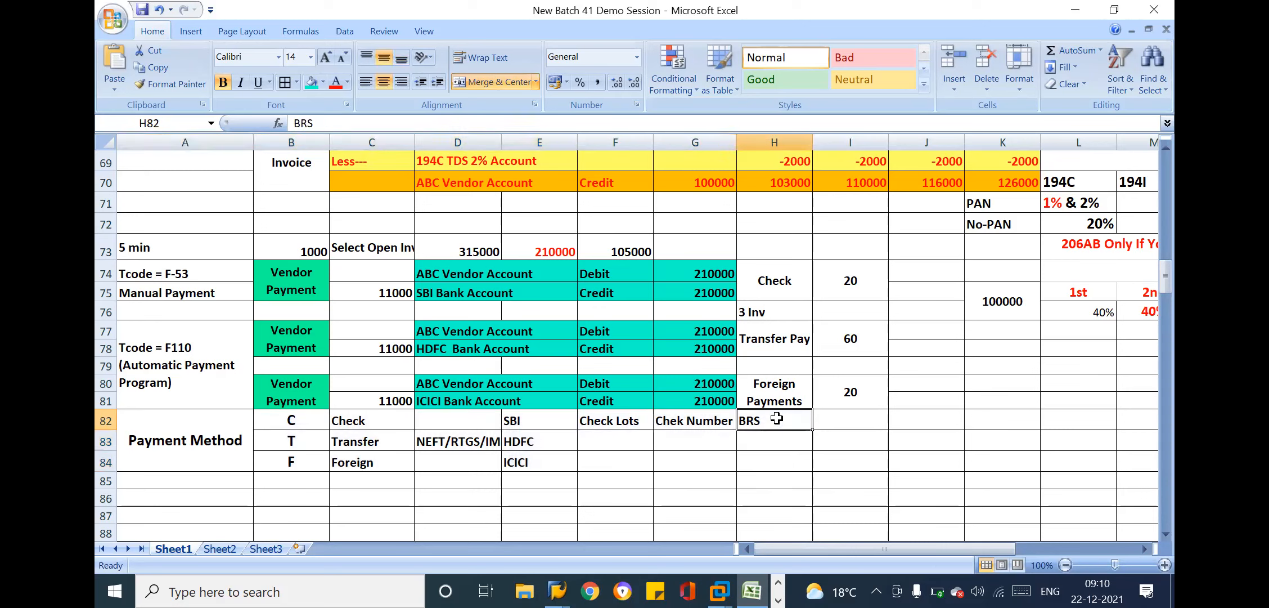
click(854, 416)
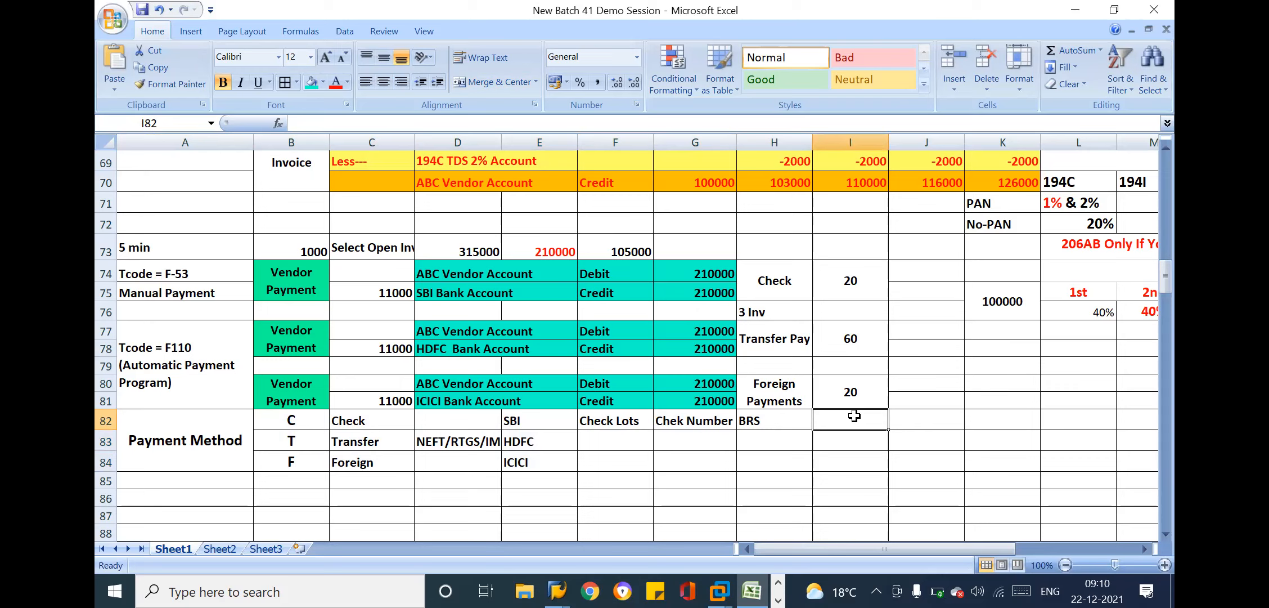
Enter 60 in cell F83 of the Transfer payment method row beside HDFC
click(357, 437)
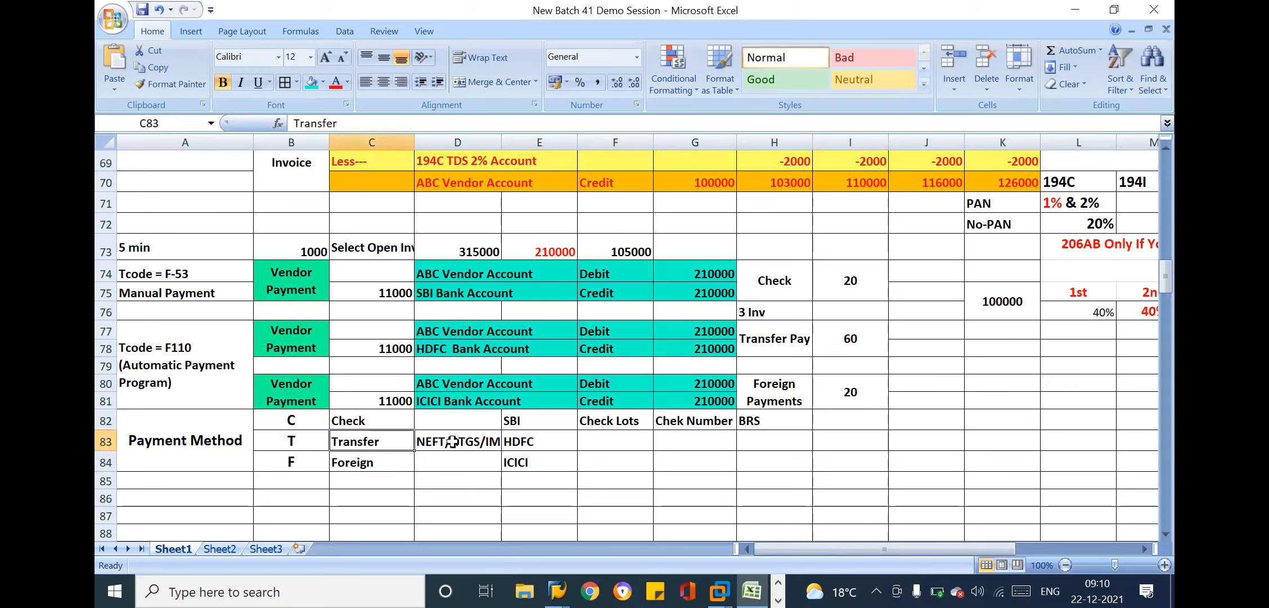
click(453, 441)
click(517, 441)
click(613, 443)
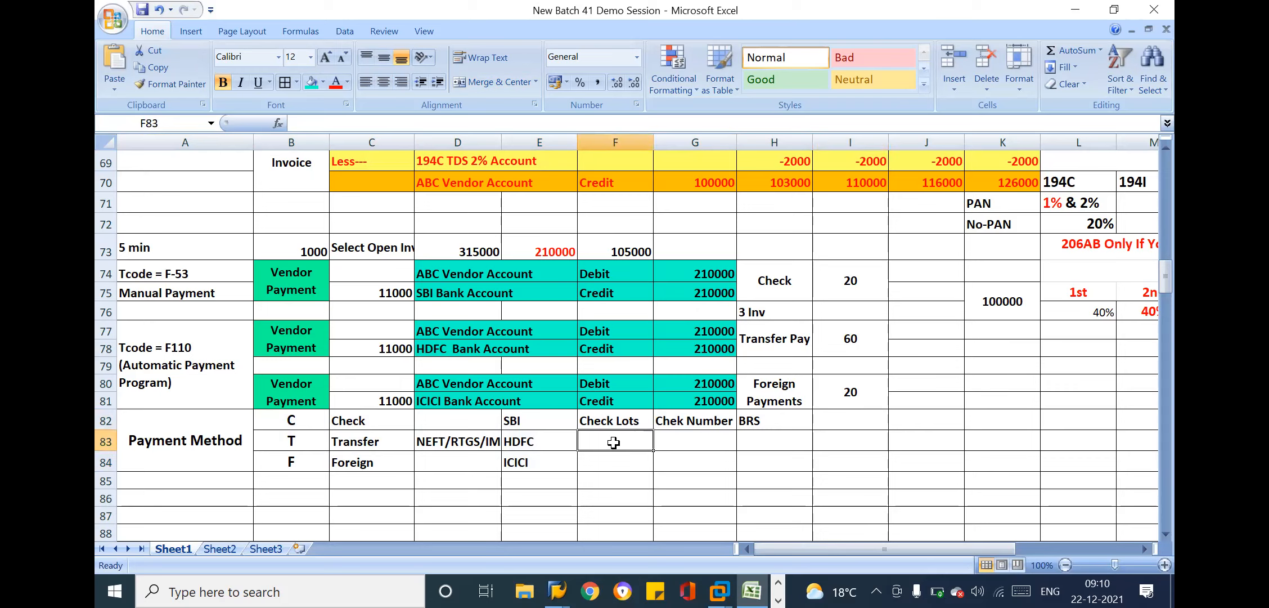
text(6)
key(BackSpace)
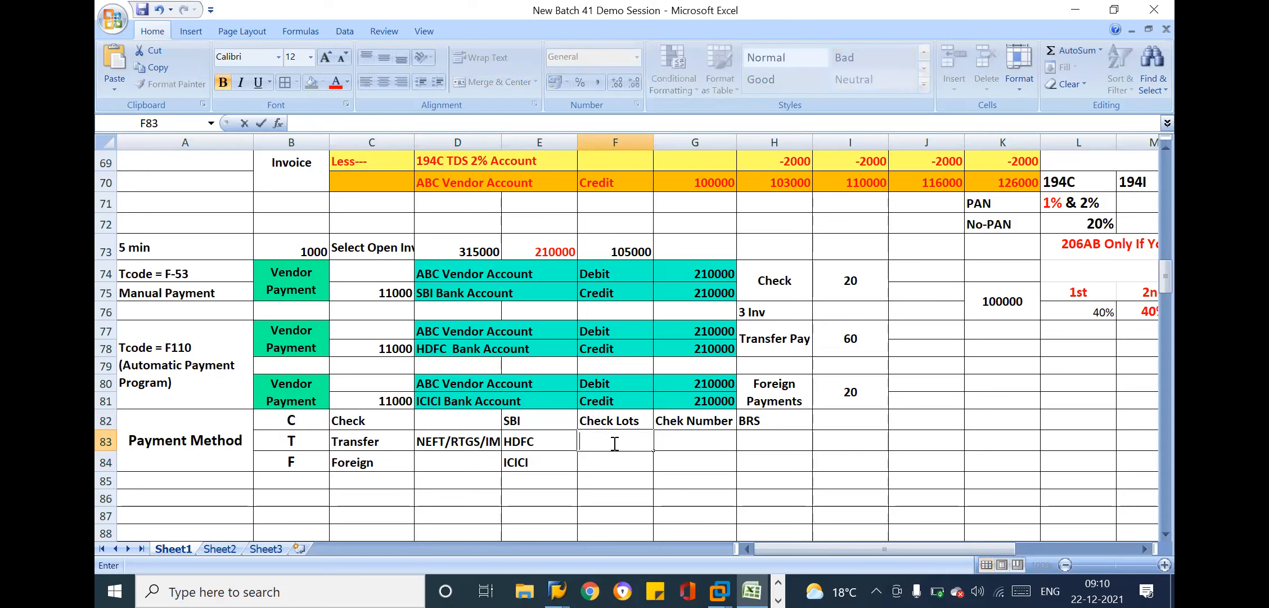
text(60)
click(364, 349)
Examine the HDFC Transfer Pay vendor payment entry in rows 77 and 78
drag(298, 339, 801, 329)
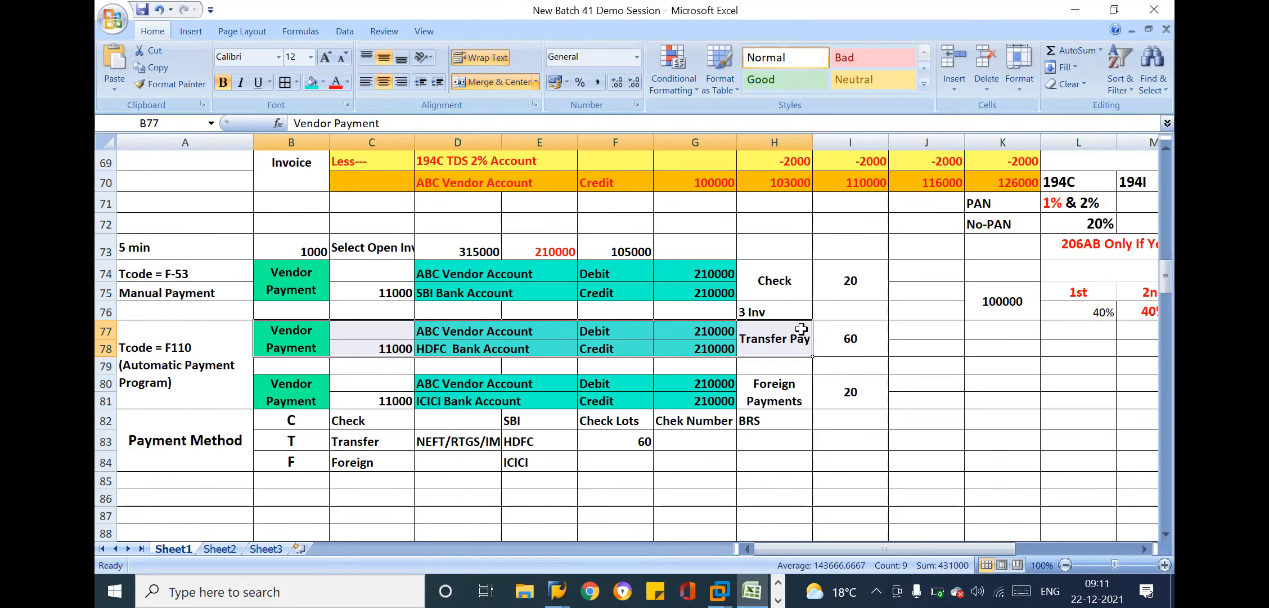
click(907, 331)
key(Right)
key(Right)
key(Right)
drag(779, 332, 793, 348)
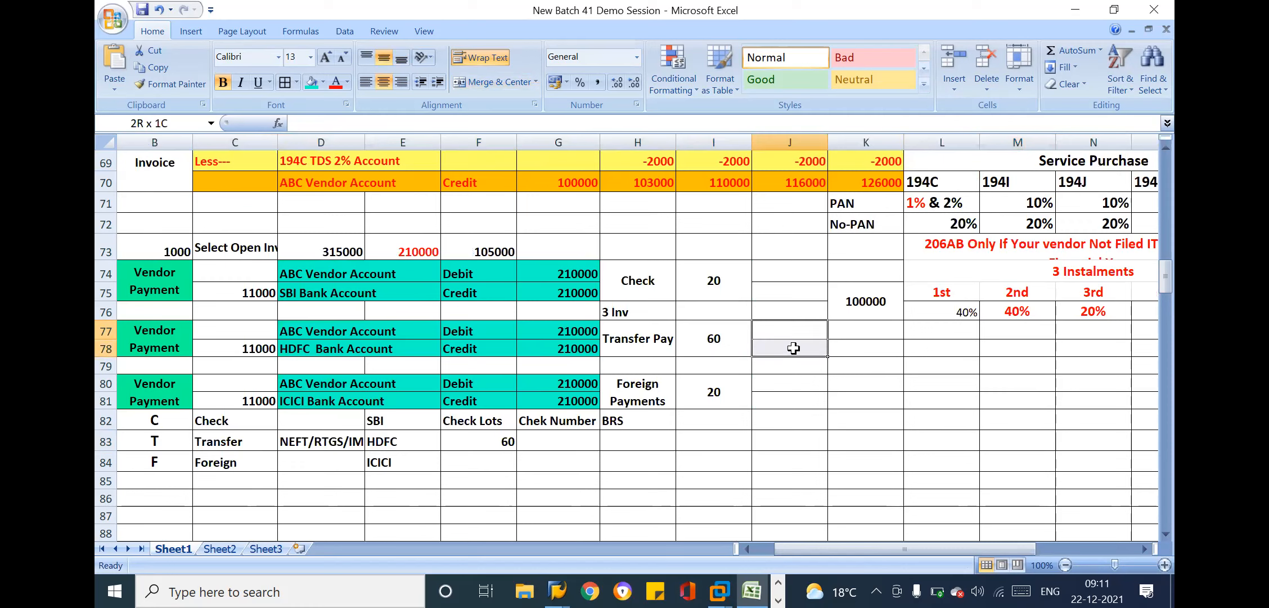
Enter Net Banking in cell G83 of the Transfer row and color its text red
click(636, 441)
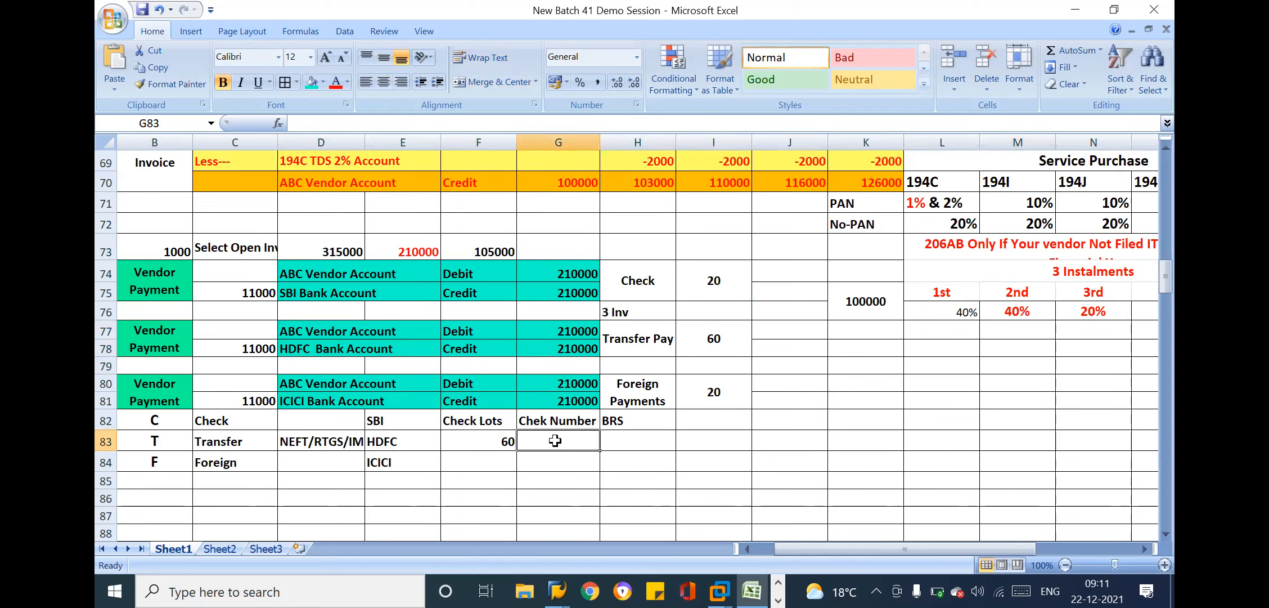
text(Net)
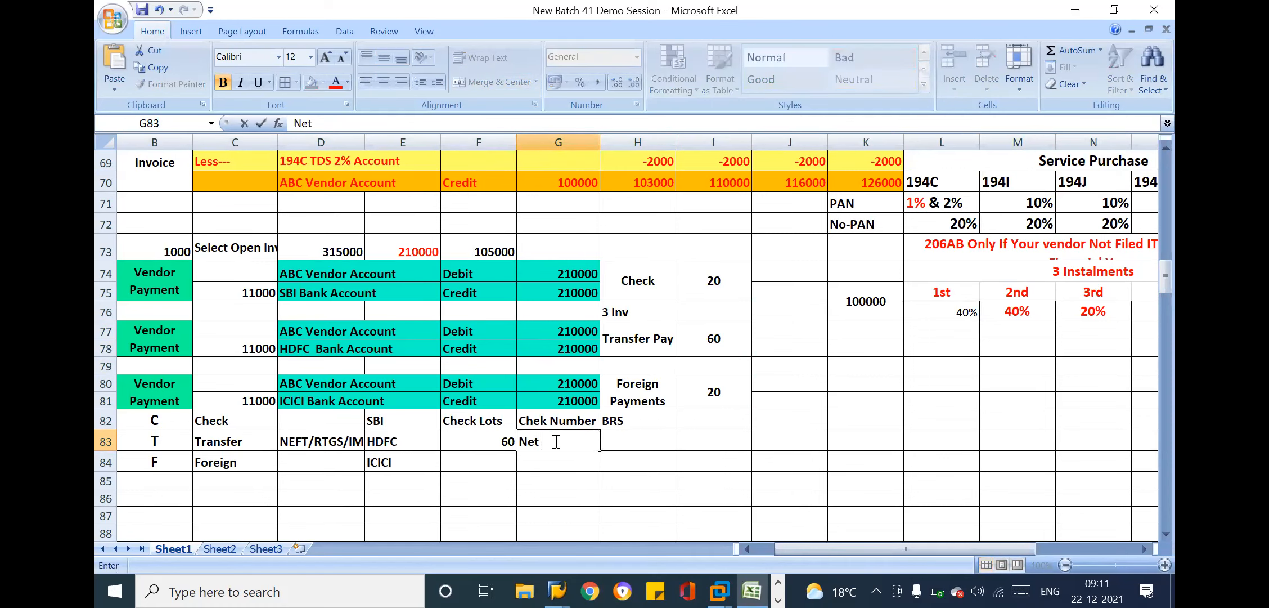
text( Banking)
key(Return)
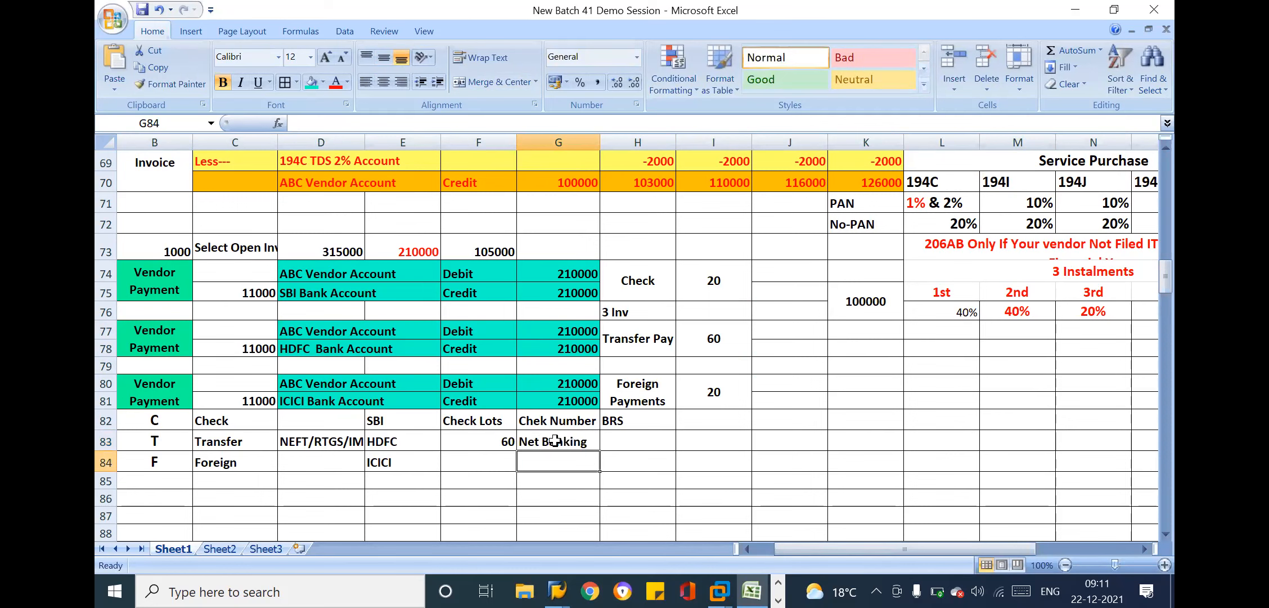
click(555, 441)
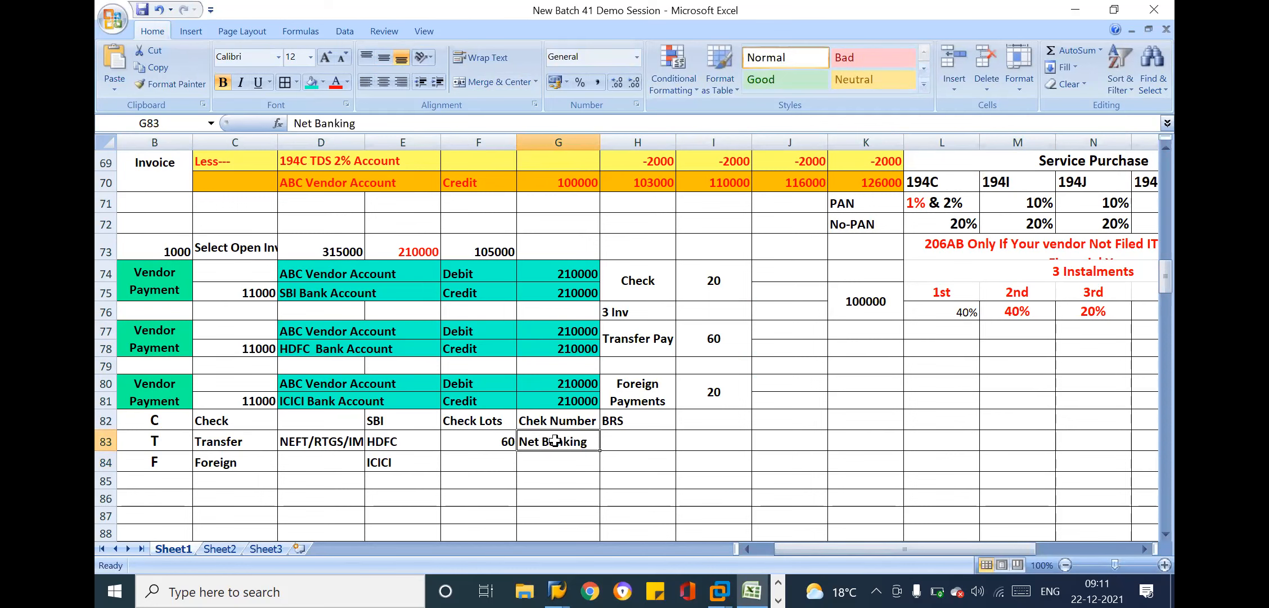
click(336, 85)
Enter the note Vebdor Bank A/c in cell H83 beside Net Banking
click(633, 442)
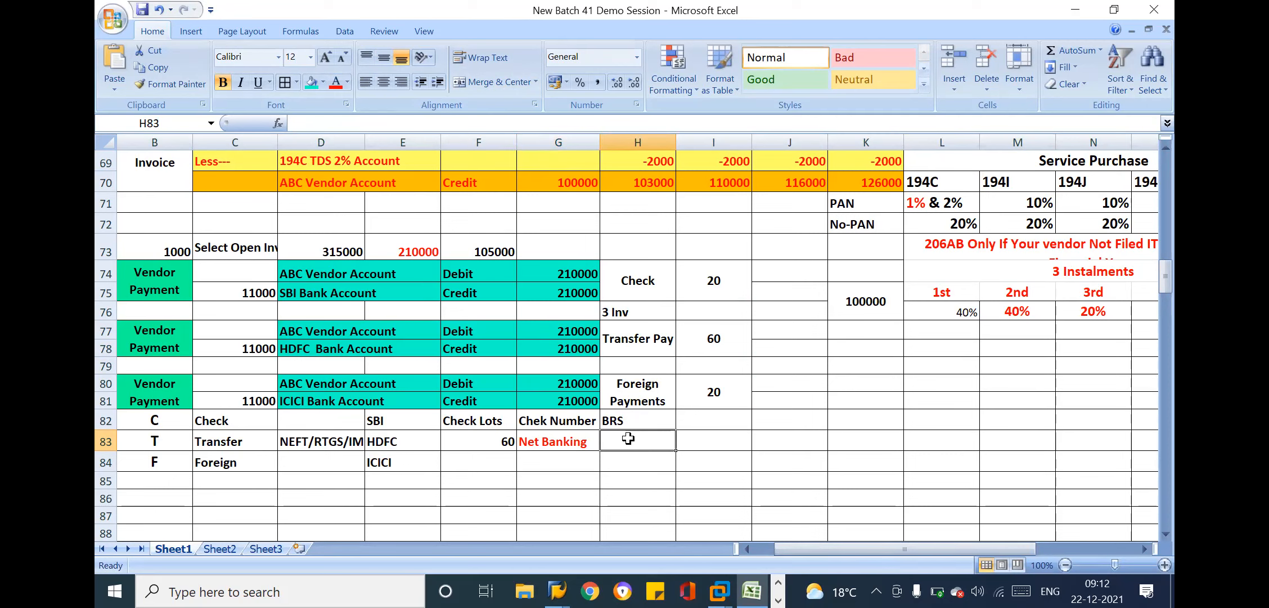
text(Vebdot)
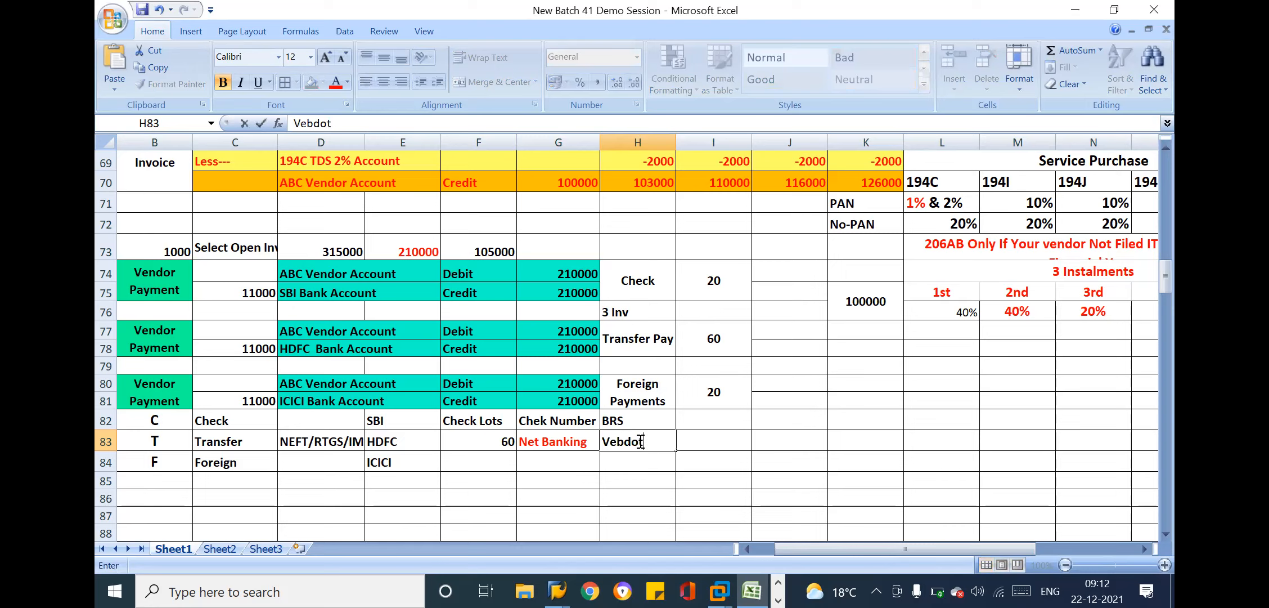
key(BackSpace)
key(BackSpace)
text(or Bank A/c)
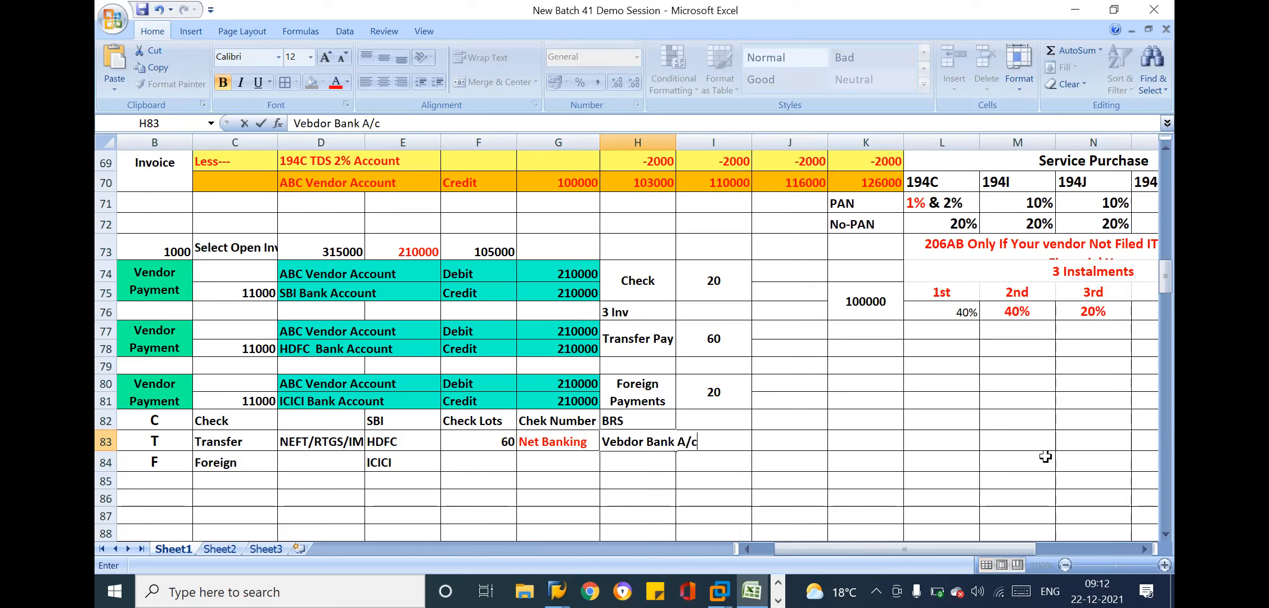
key(Tab)
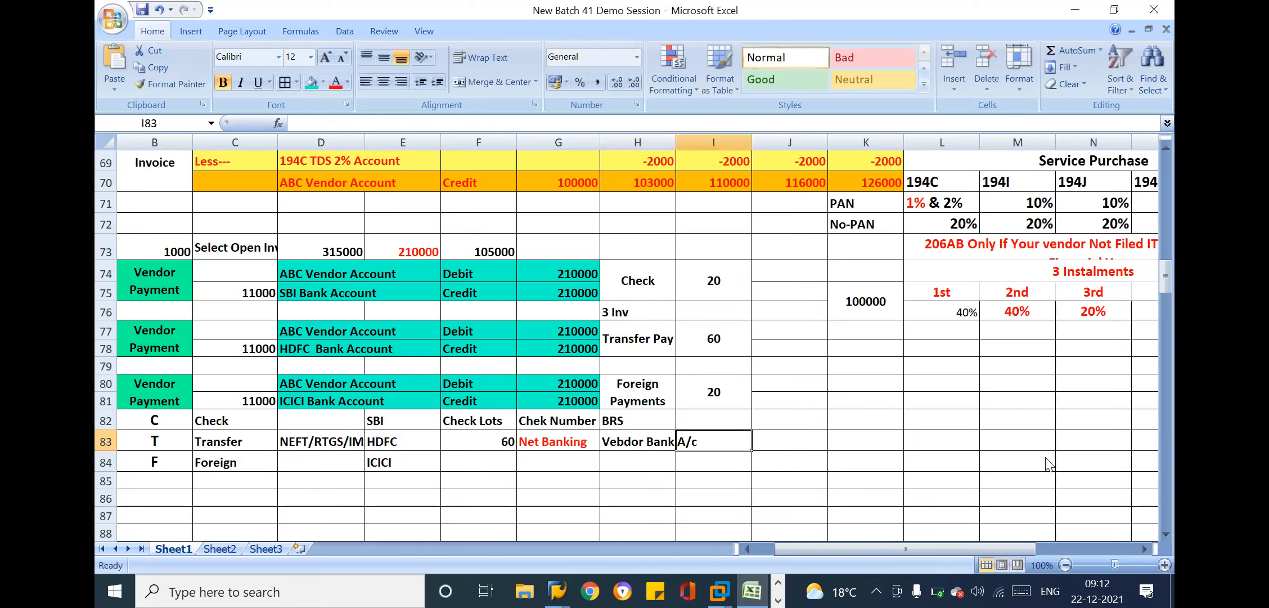
Enter the label Amount in cell I83 and the value 210000 in cell J83
text(Amount)
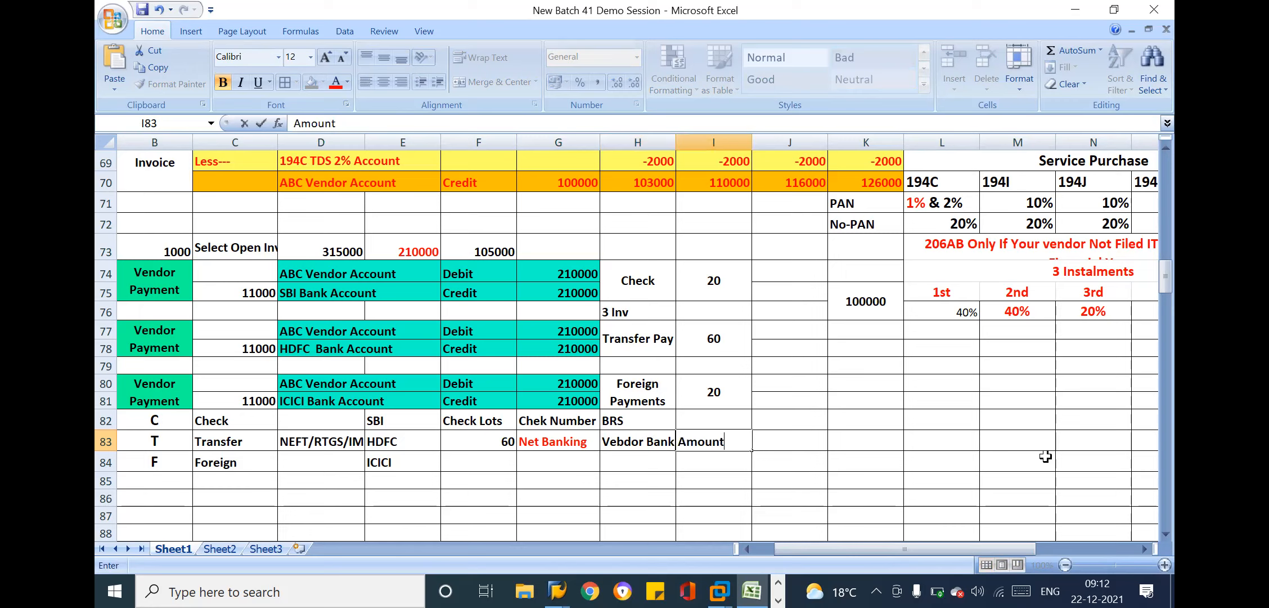
click(565, 332)
drag(242, 335, 710, 340)
click(770, 453)
click(775, 443)
text(21)
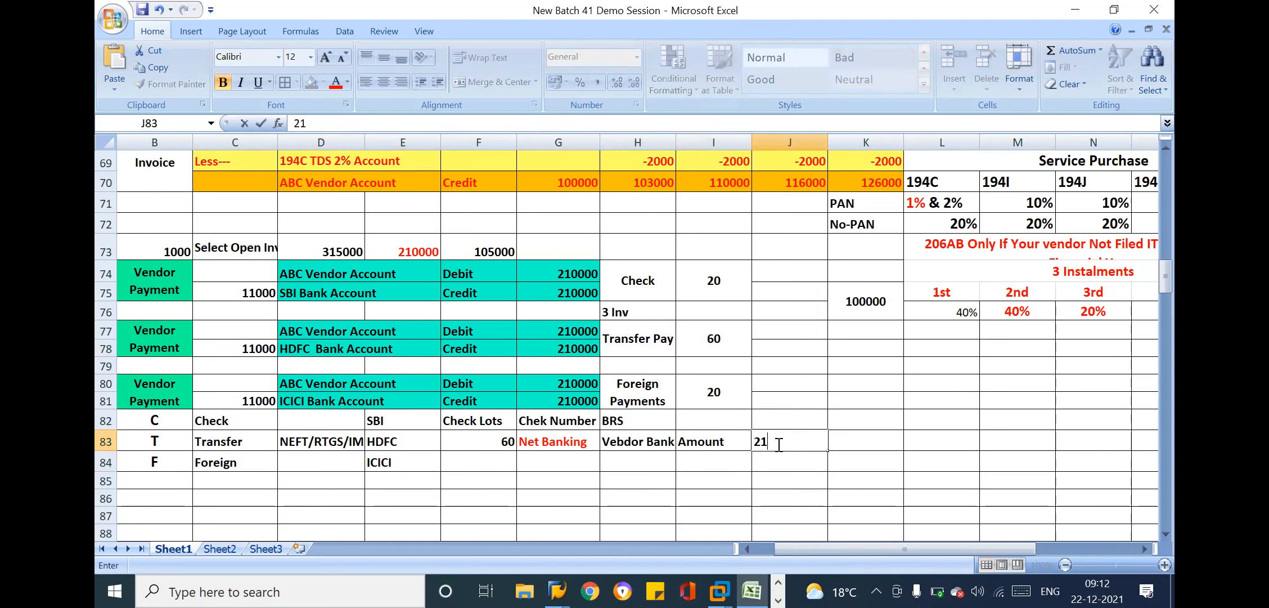
text(0000)
key(Return)
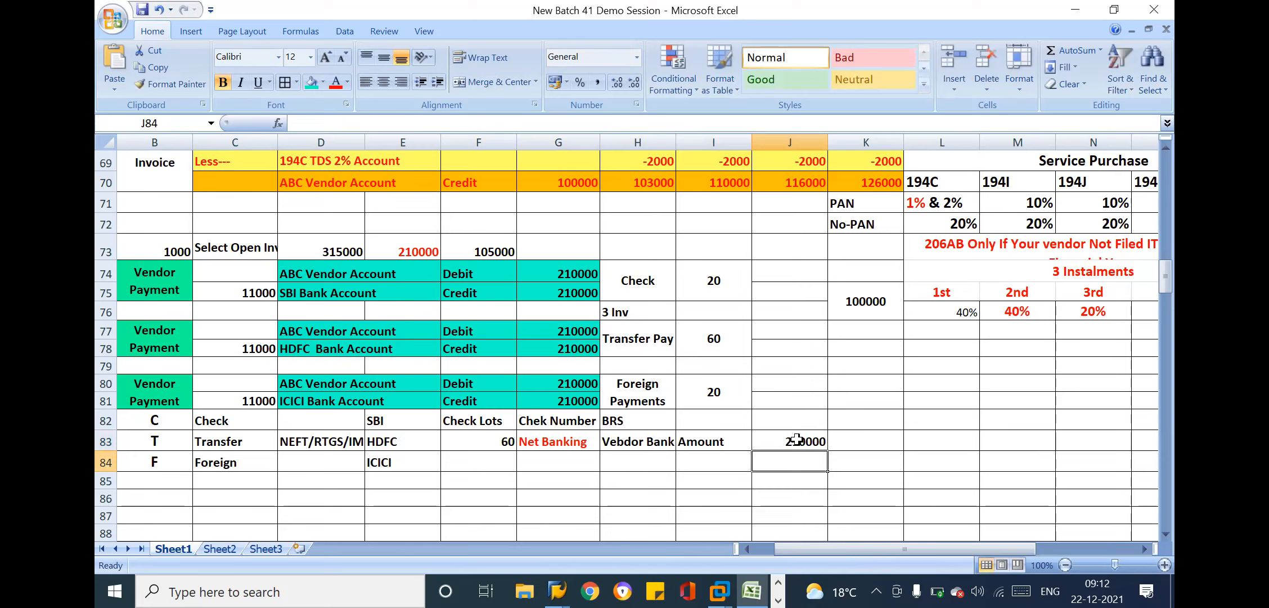
Set the Transfer row's amount in cell J83 to 2100000 and color it red
double_click(821, 442)
key(BackSpace)
key(Return)
click(819, 441)
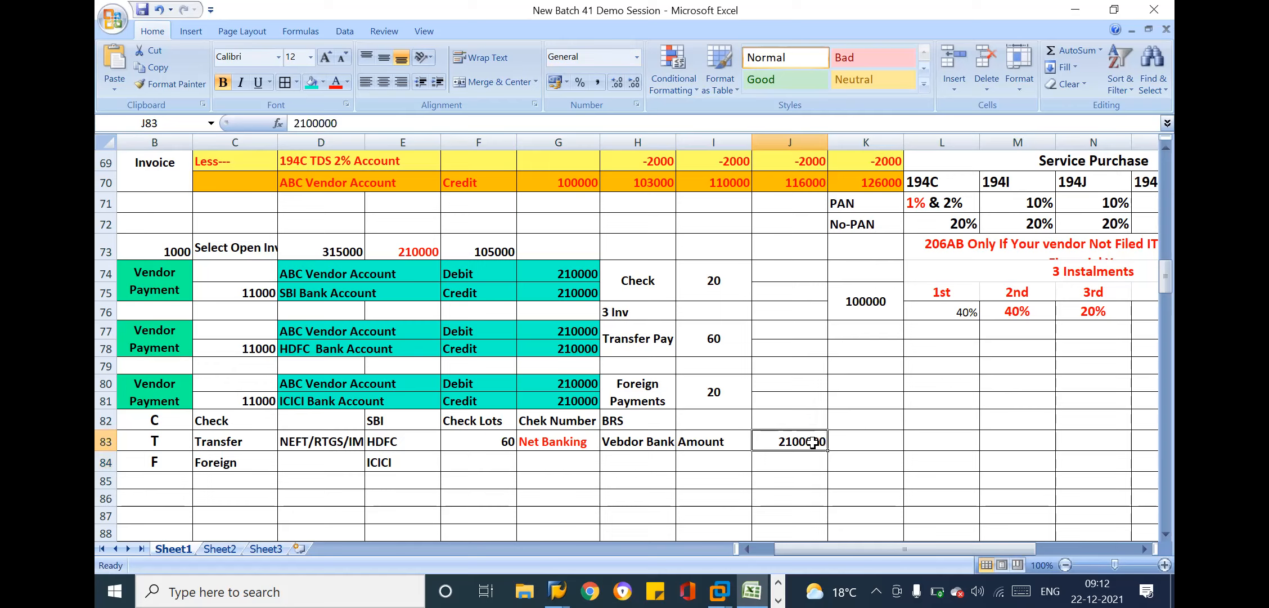
click(334, 83)
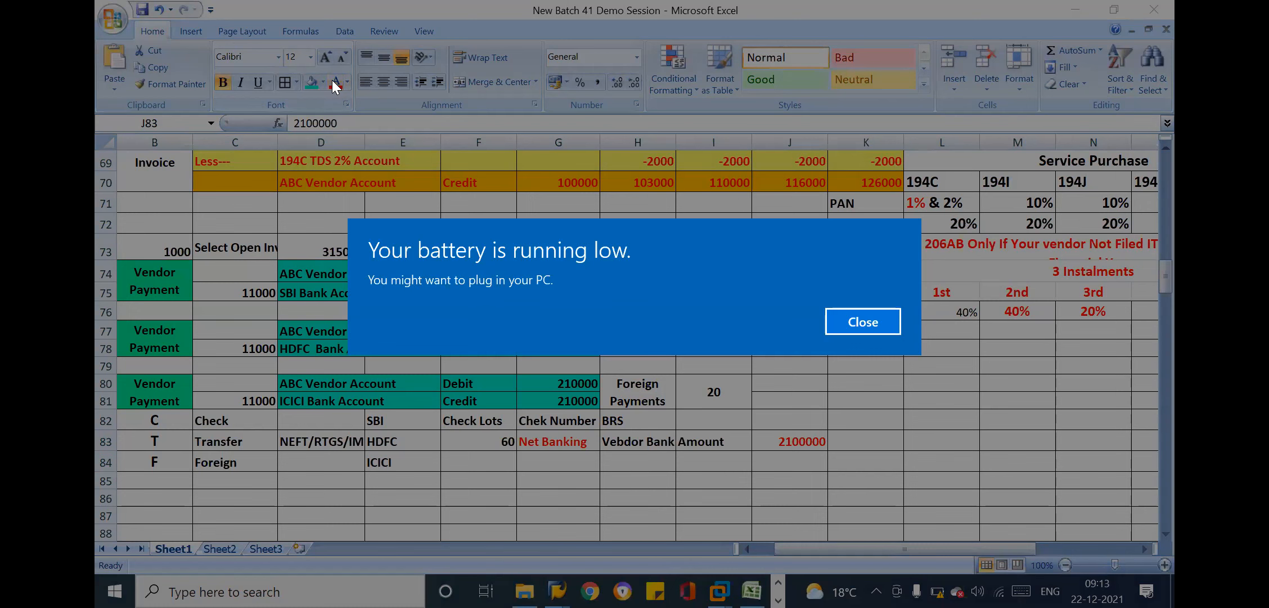
click(857, 325)
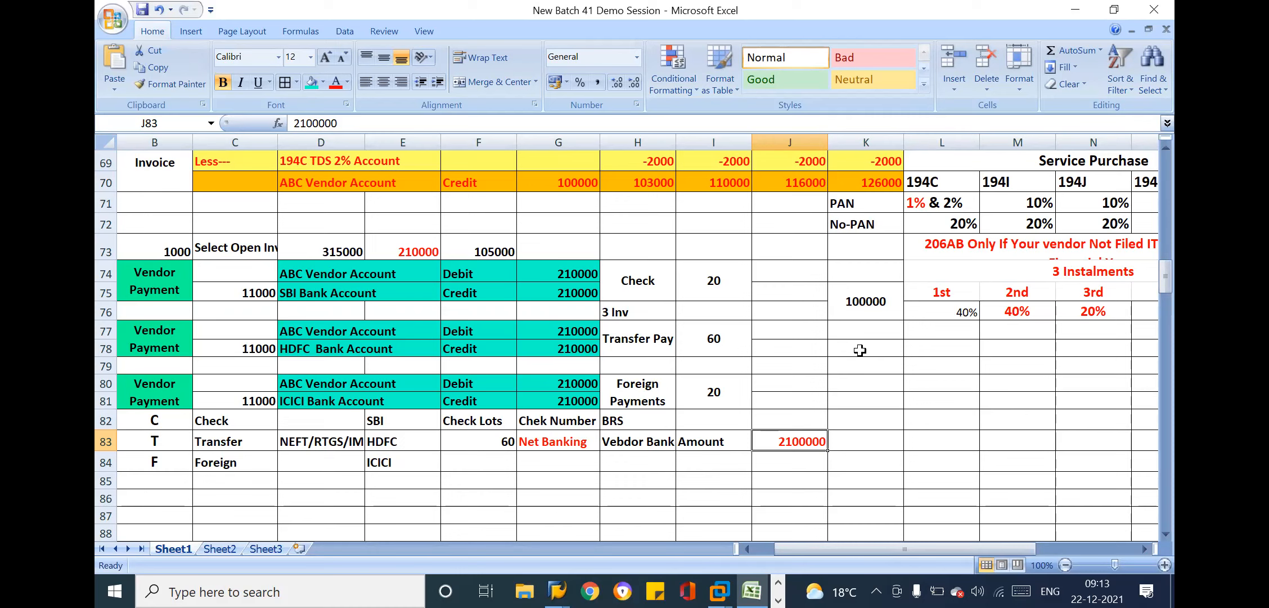
Compare the Transfer Pay invoice count and payment amount in row 77 with the amount in cell J83
click(712, 336)
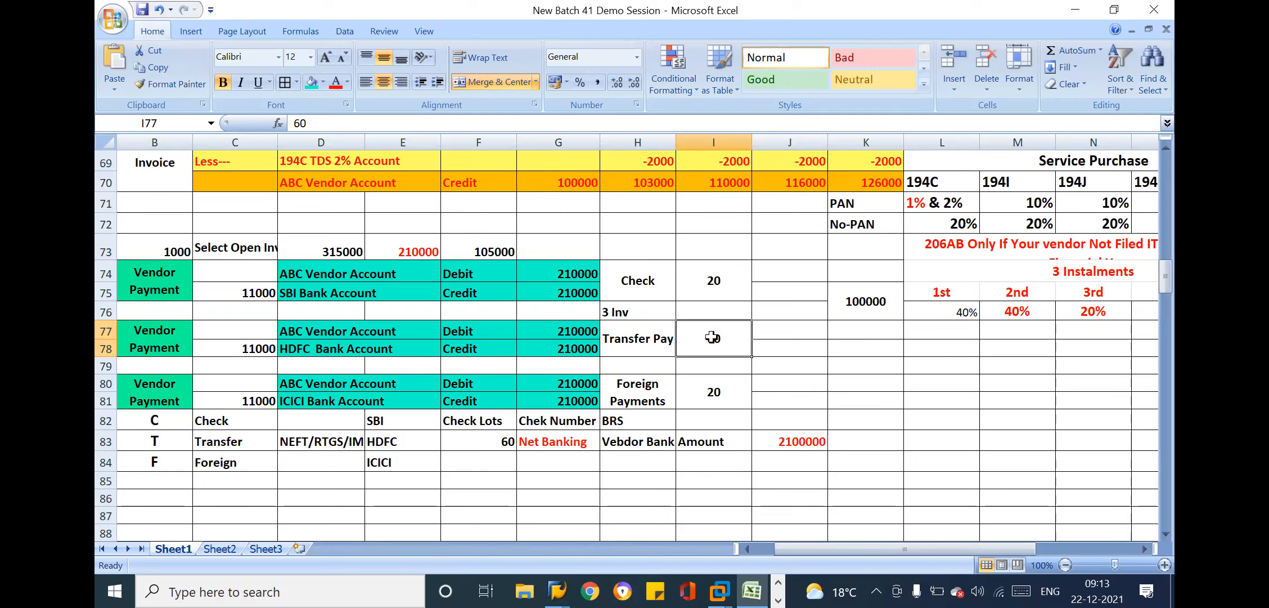
click(794, 448)
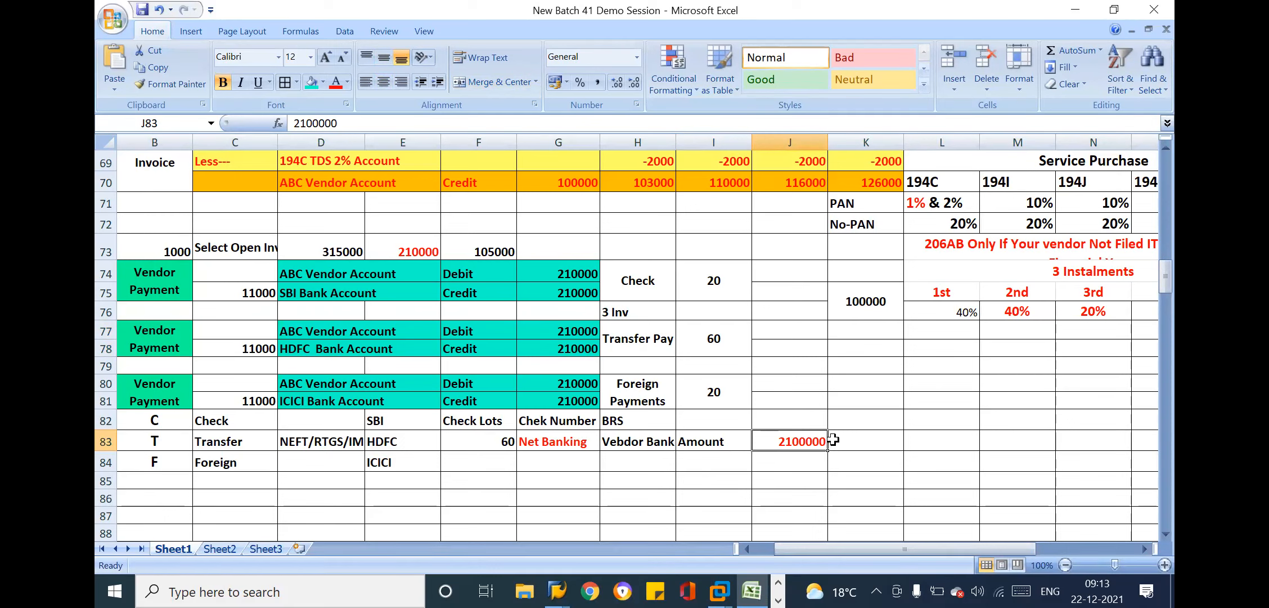
click(583, 324)
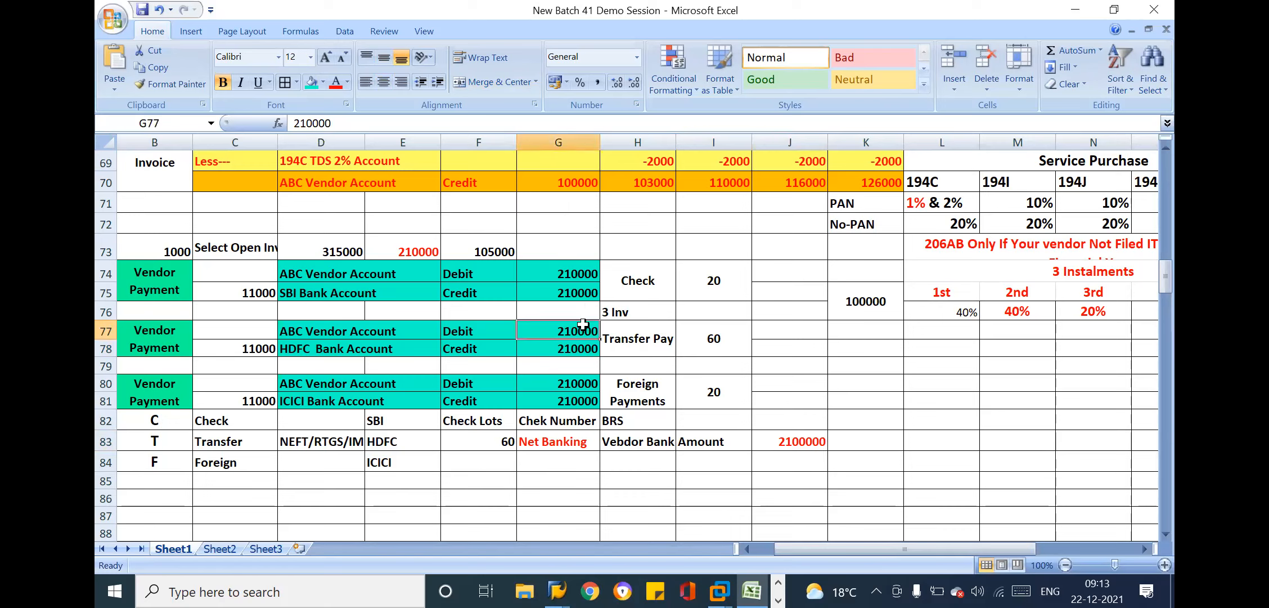
click(800, 444)
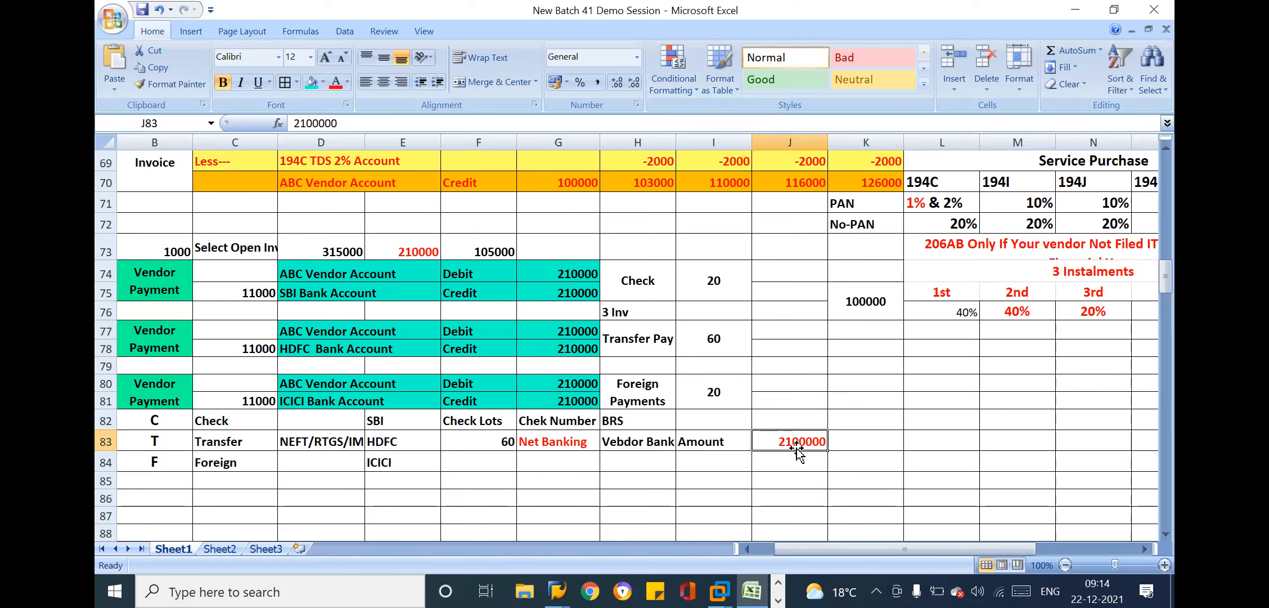
click(673, 121)
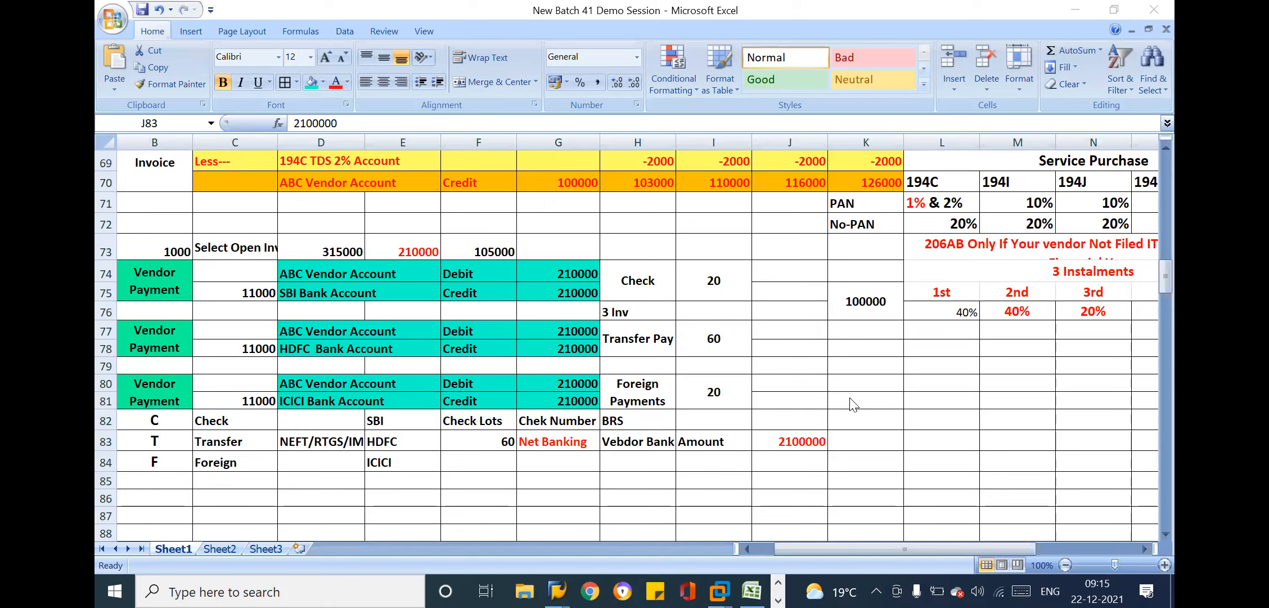
Review the Transfer row's net banking details in row 83, from Net Banking and vendor bank account to the amount
click(787, 436)
click(518, 436)
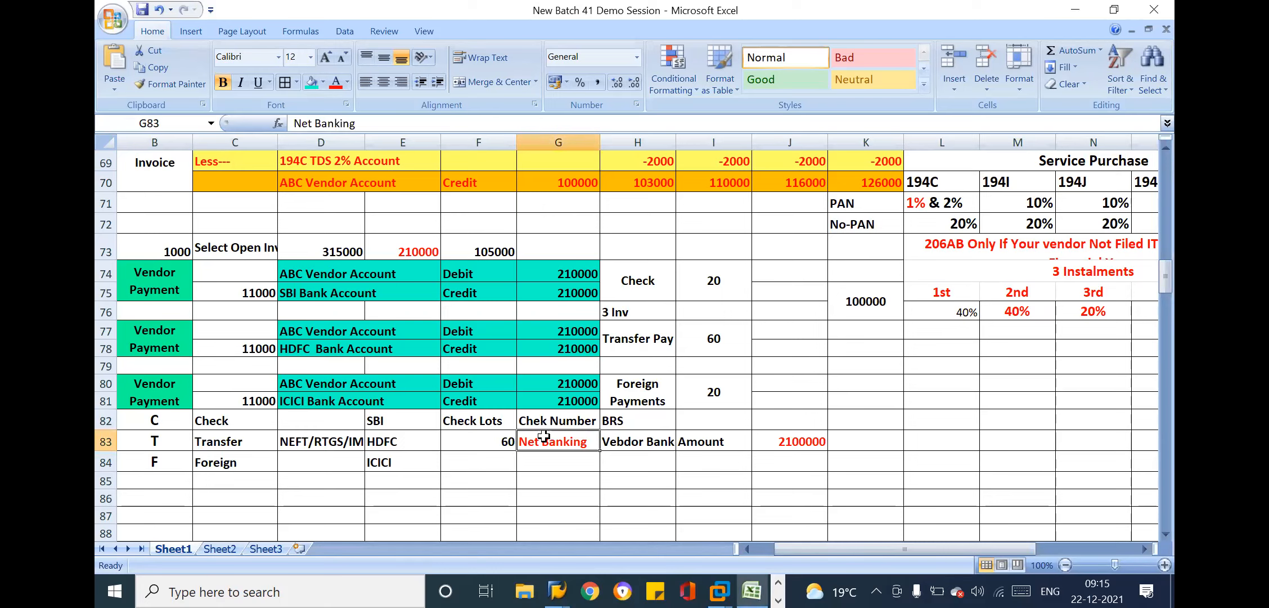
drag(647, 438, 848, 439)
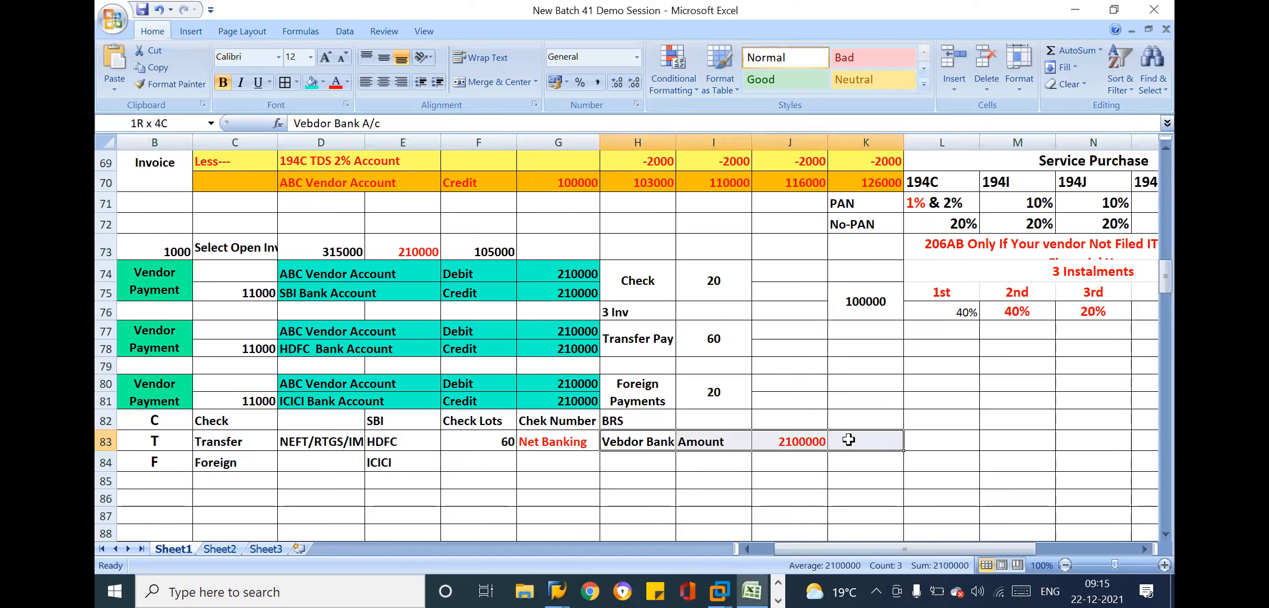
click(804, 438)
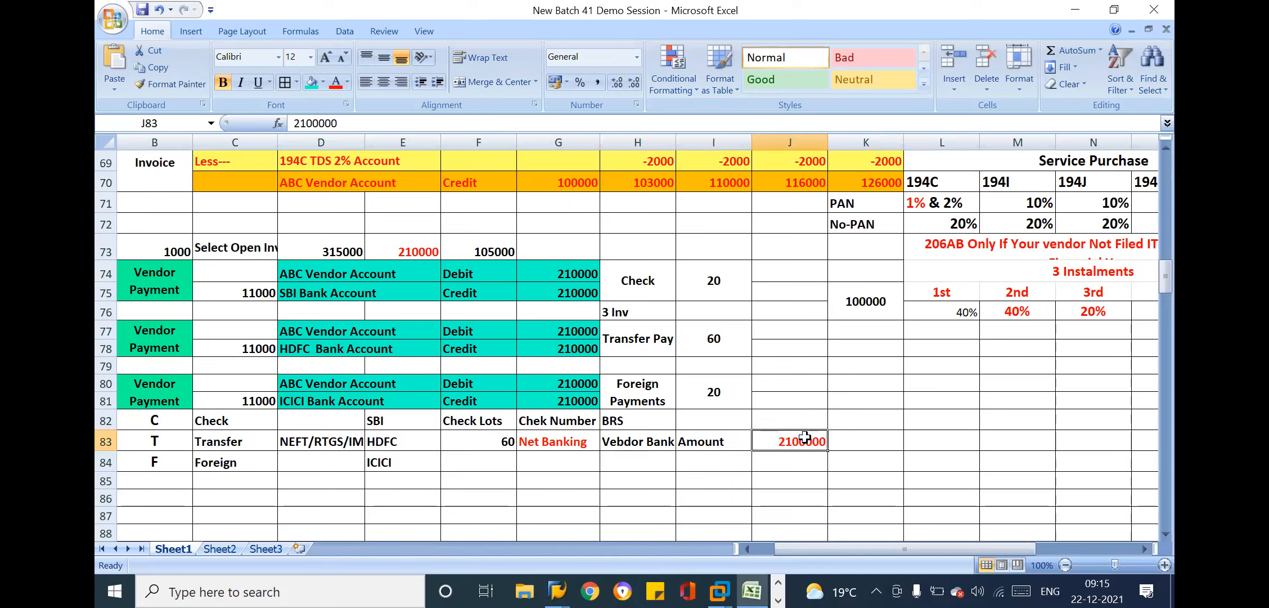
click(478, 454)
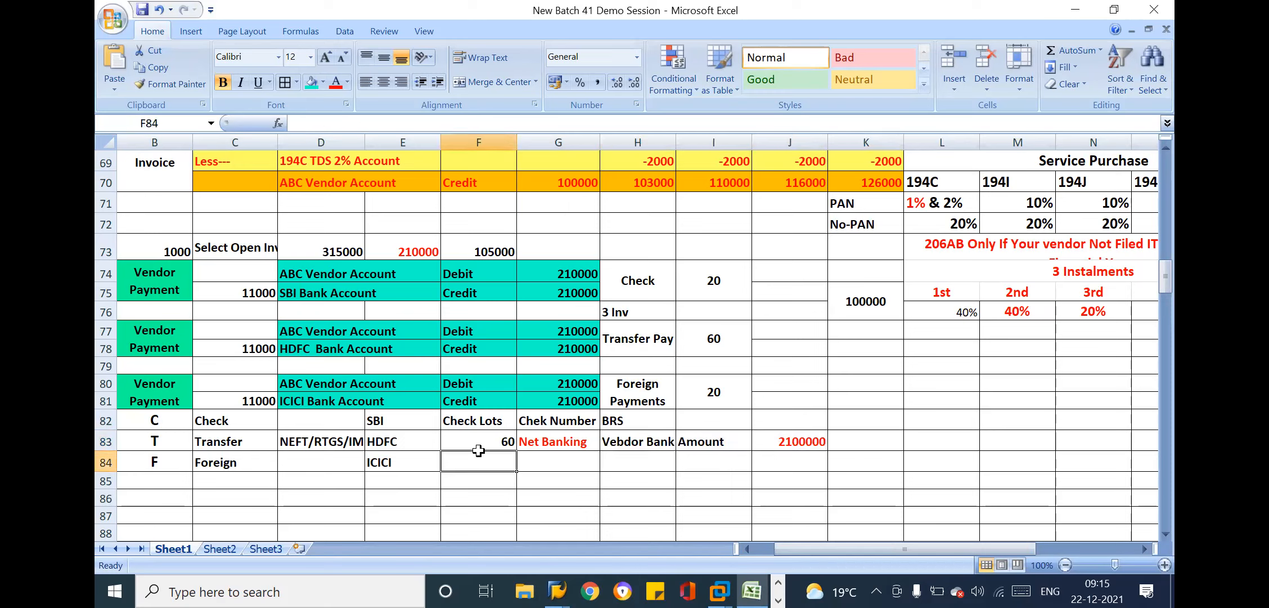
click(570, 444)
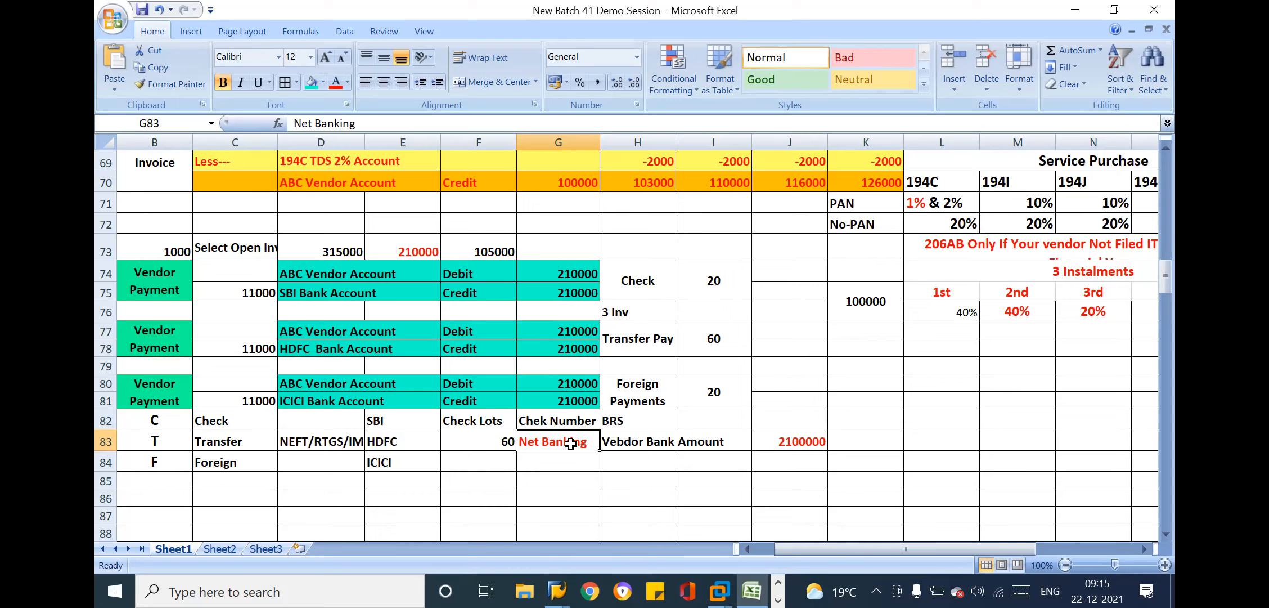
click(777, 443)
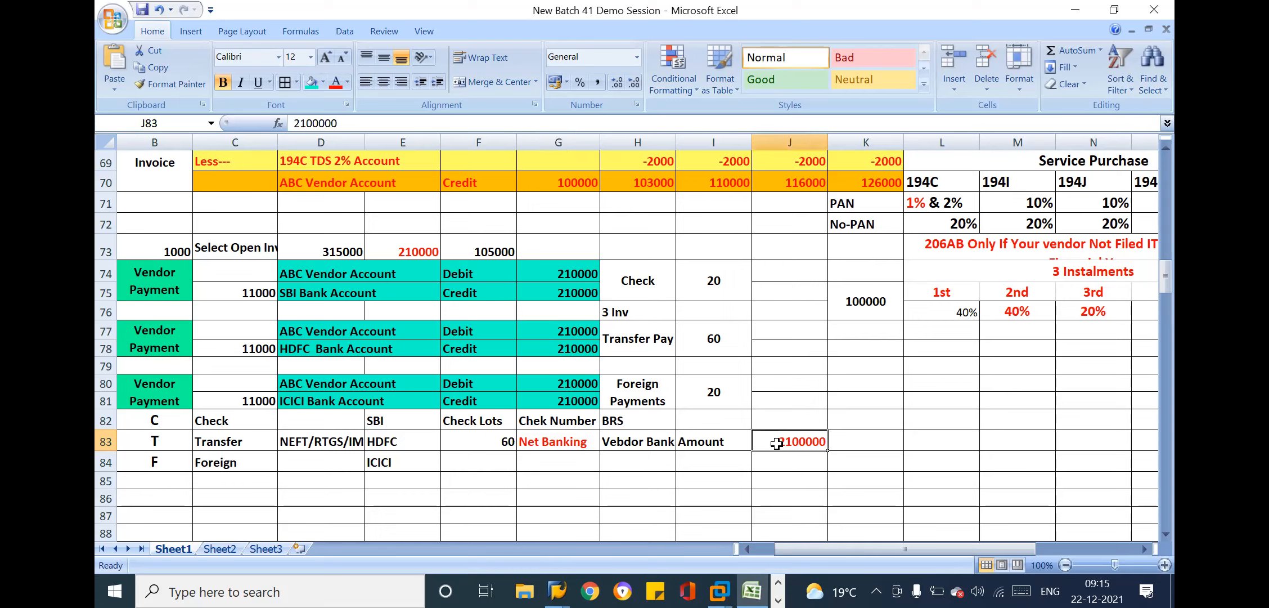
click(915, 442)
click(853, 443)
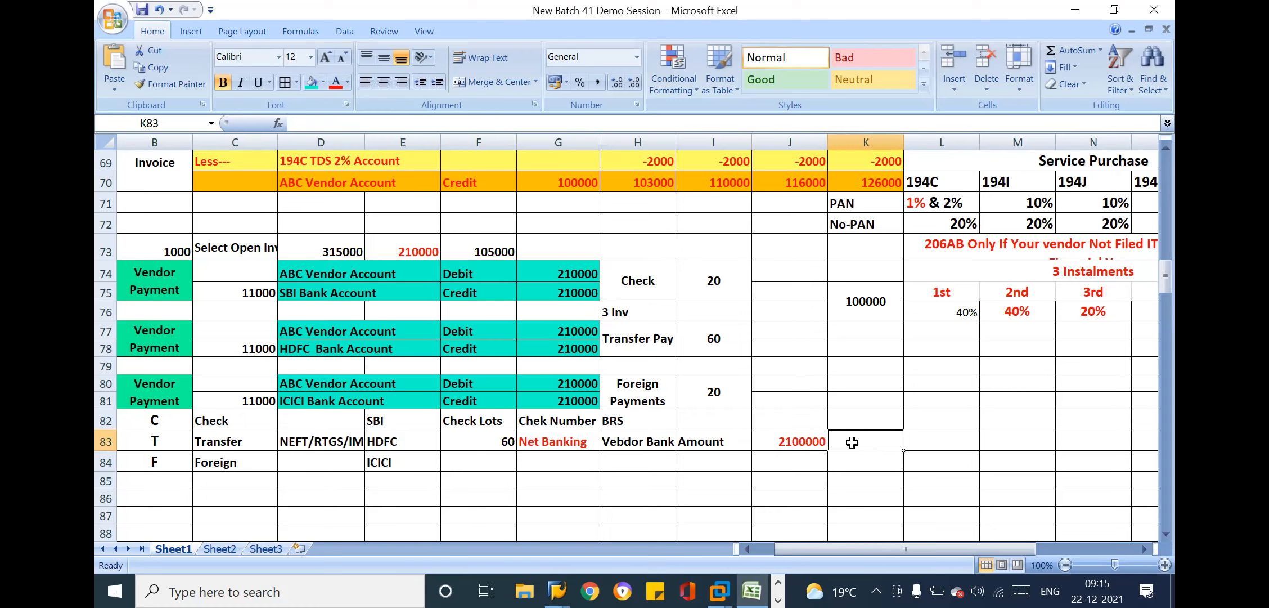
click(729, 439)
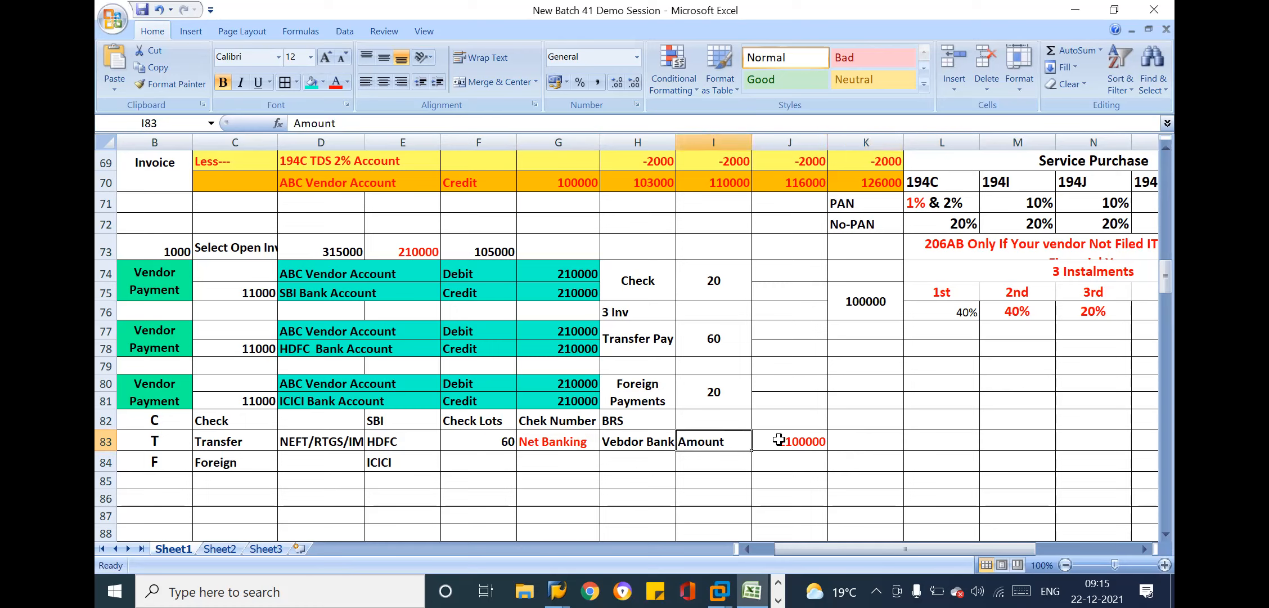
click(782, 439)
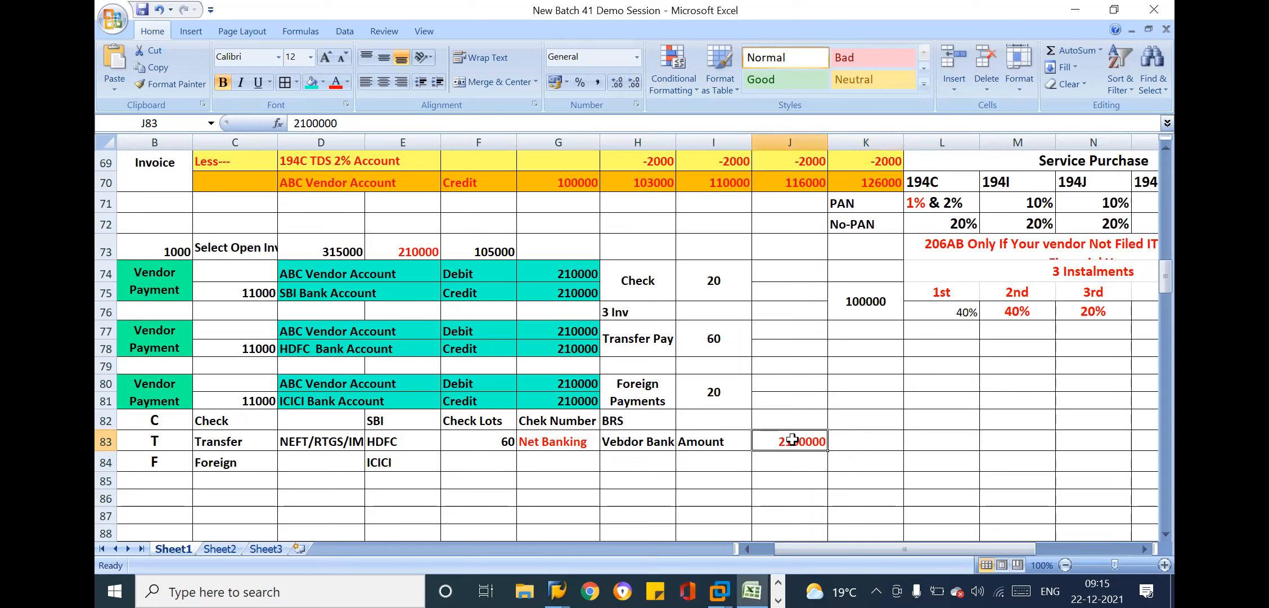
click(700, 434)
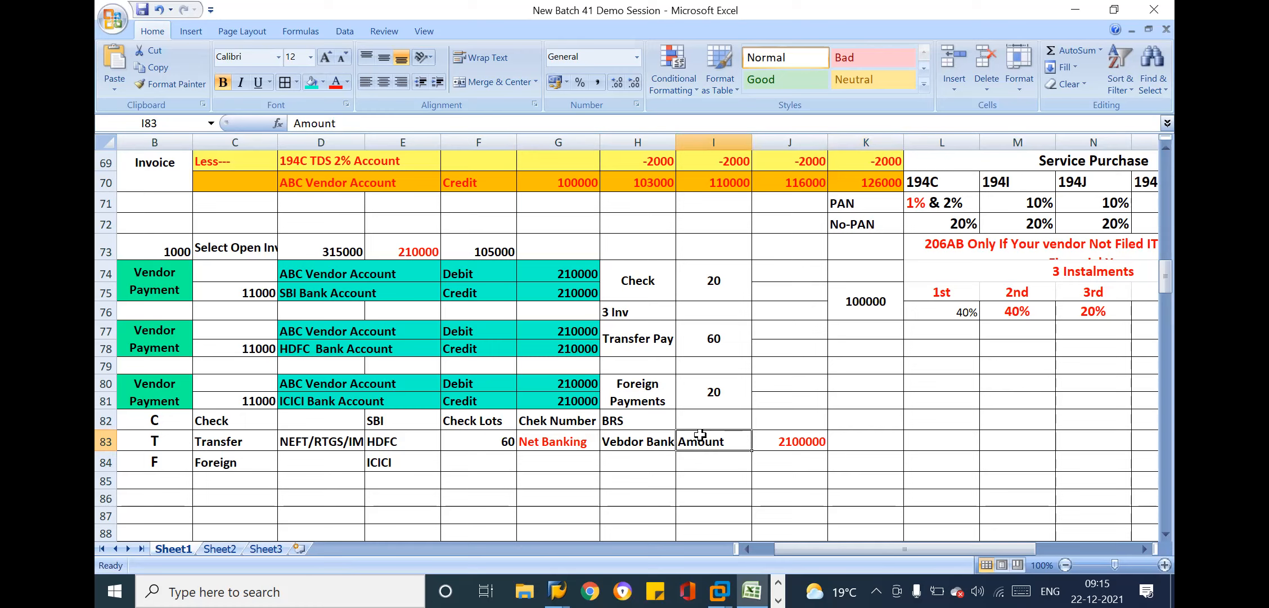
click(542, 447)
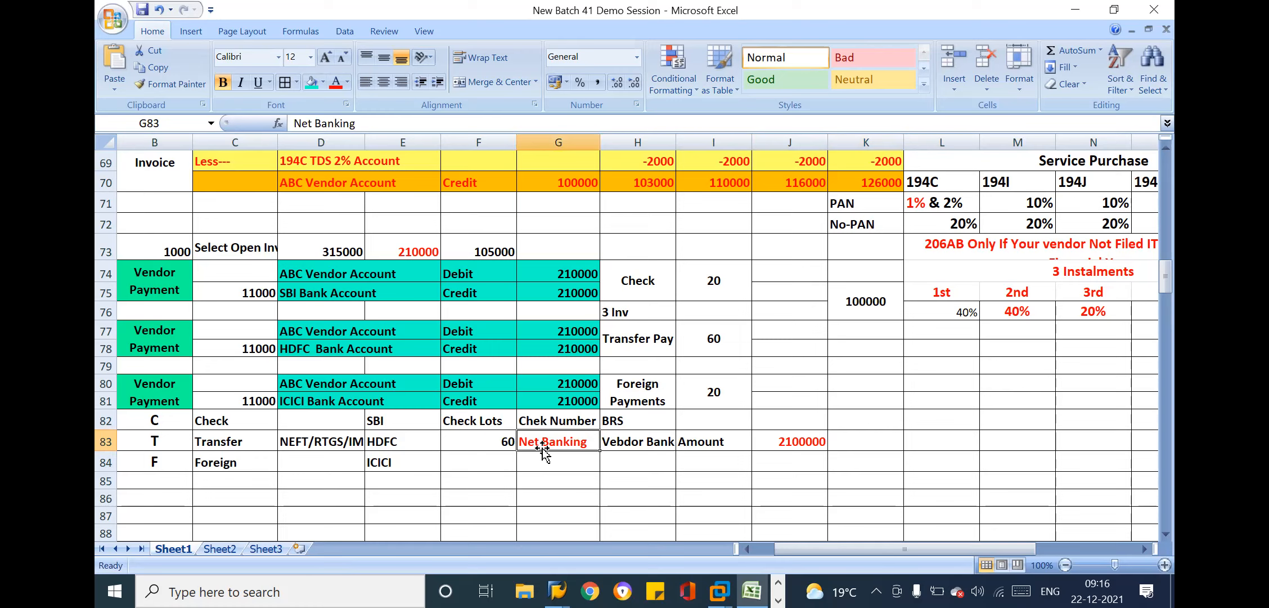
click(773, 436)
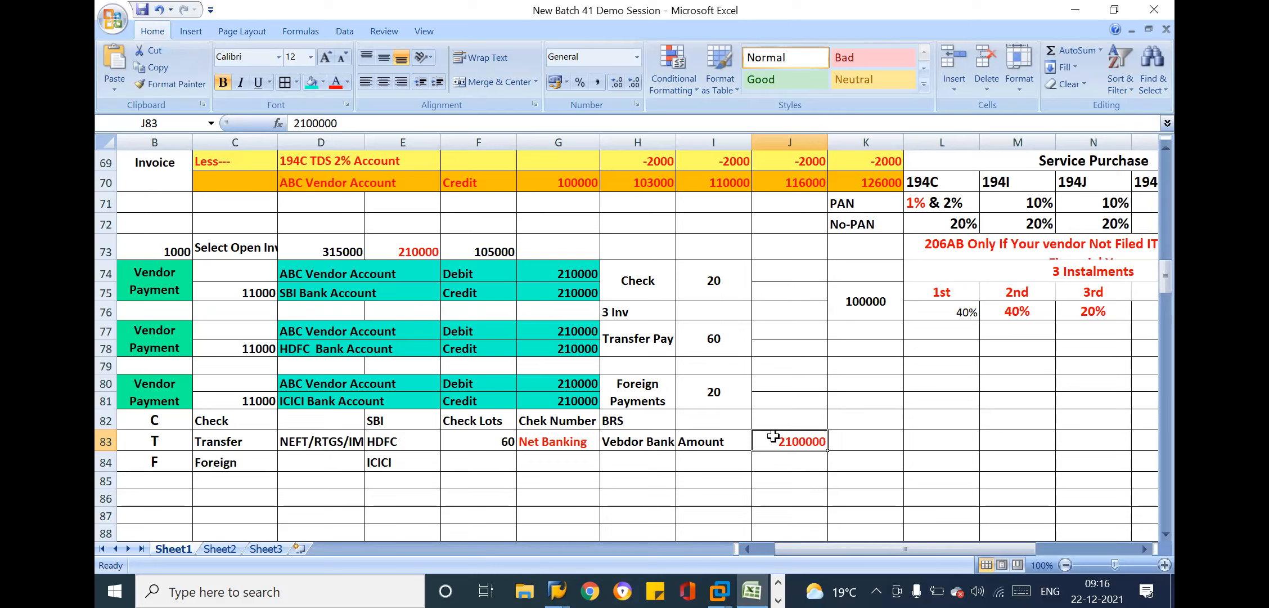
click(836, 444)
click(787, 431)
drag(518, 435, 782, 437)
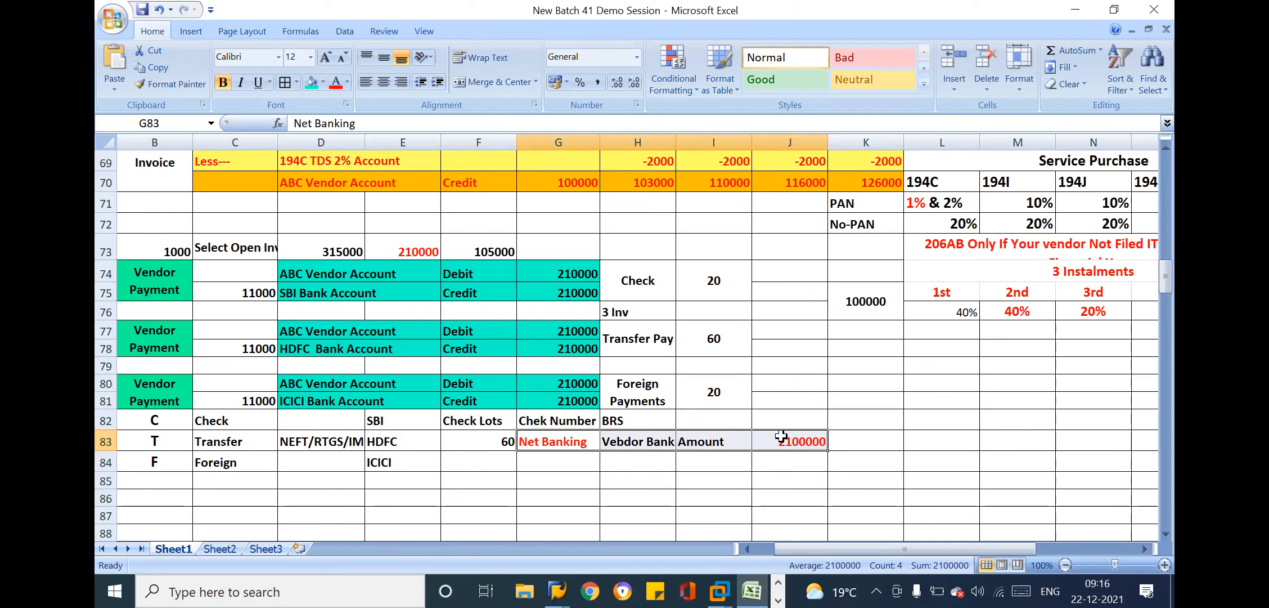
Merge and center cells K83 and L83 and enter the label Payment File
click(850, 446)
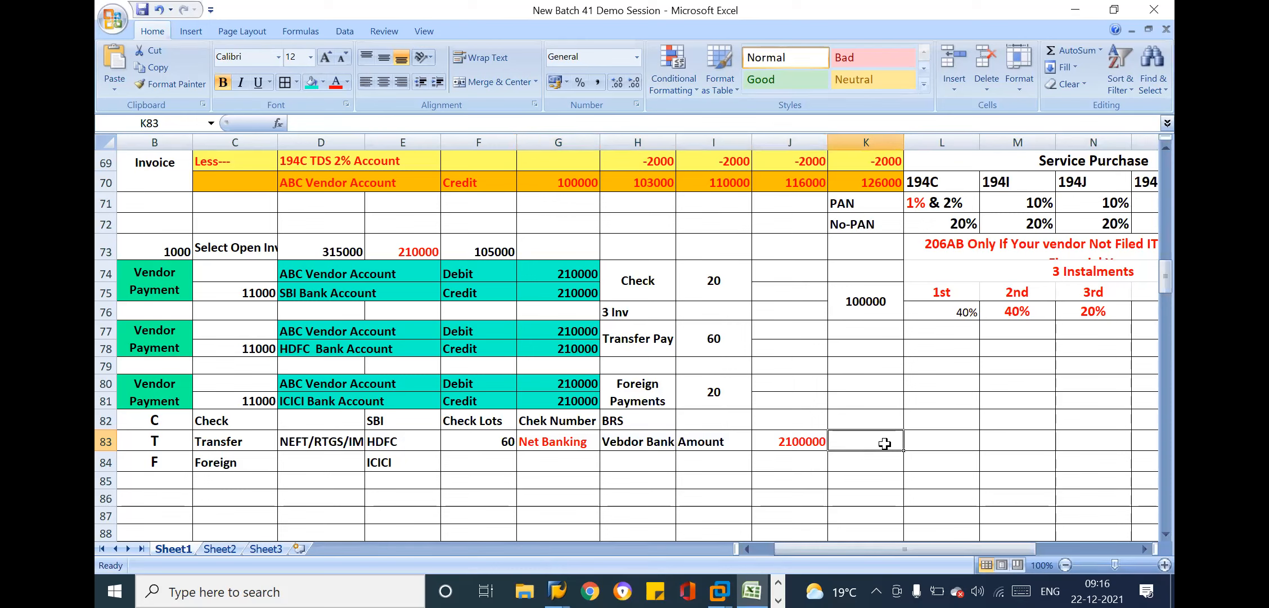
click(914, 445)
click(870, 444)
drag(885, 443, 948, 443)
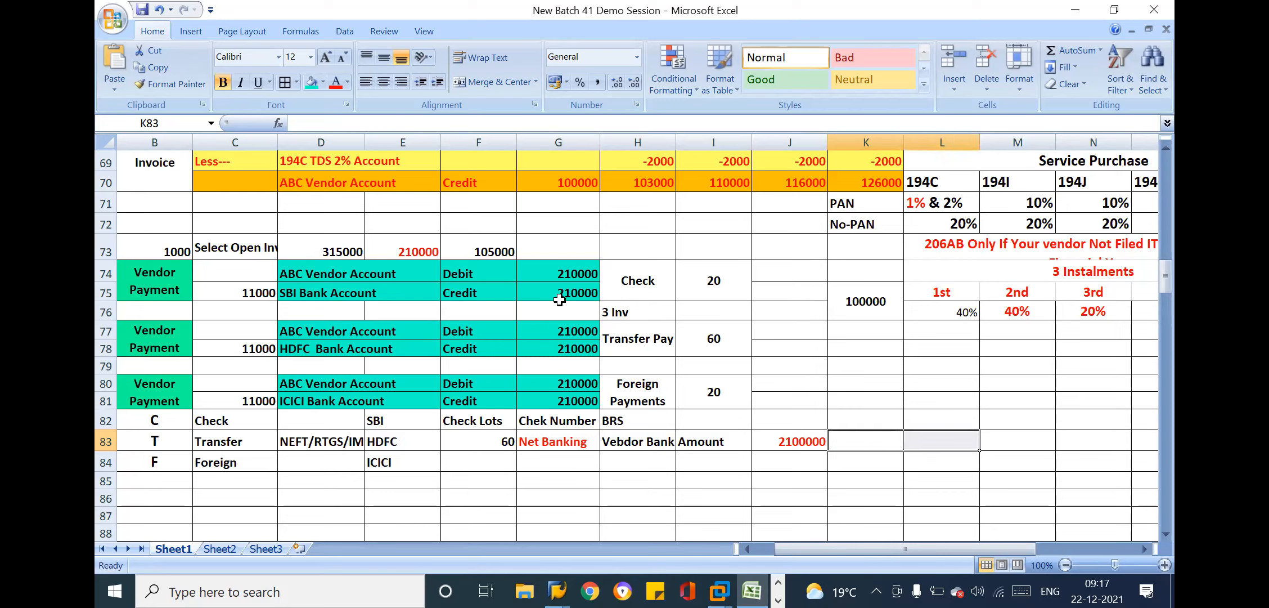
click(482, 79)
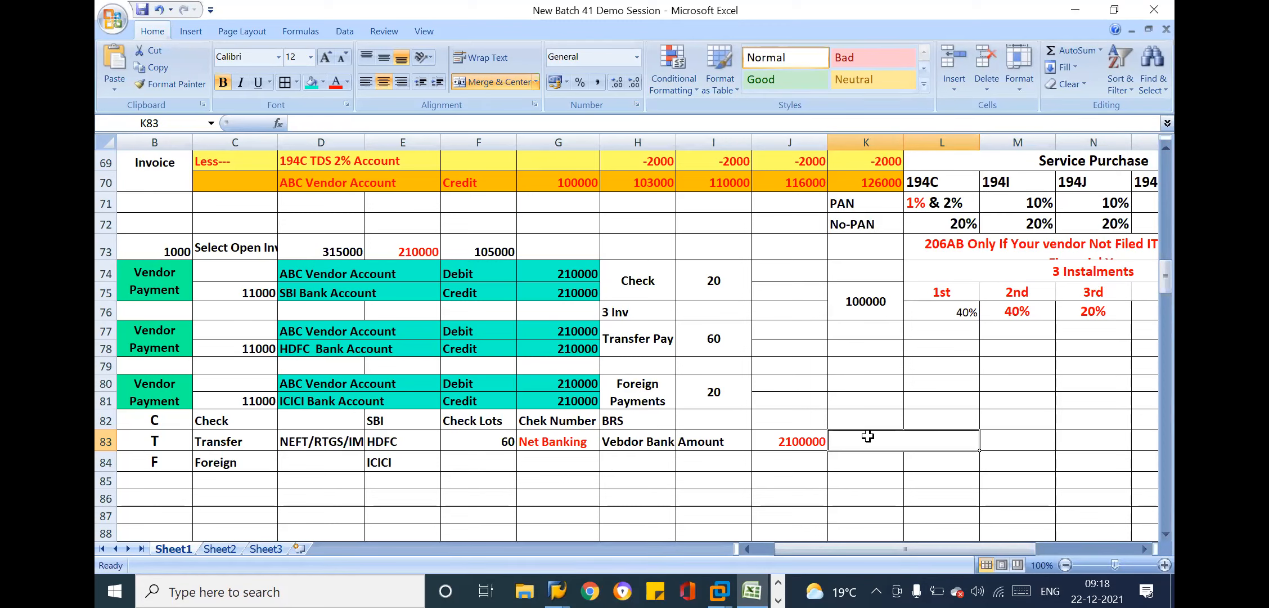
text(P)
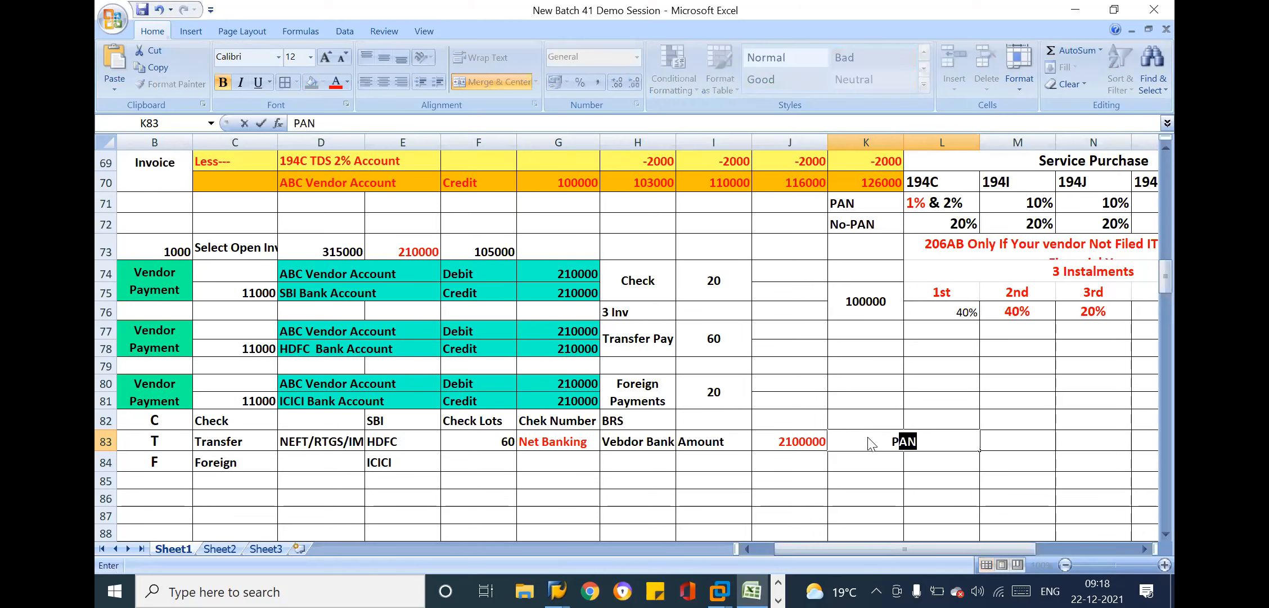
text(ayment)
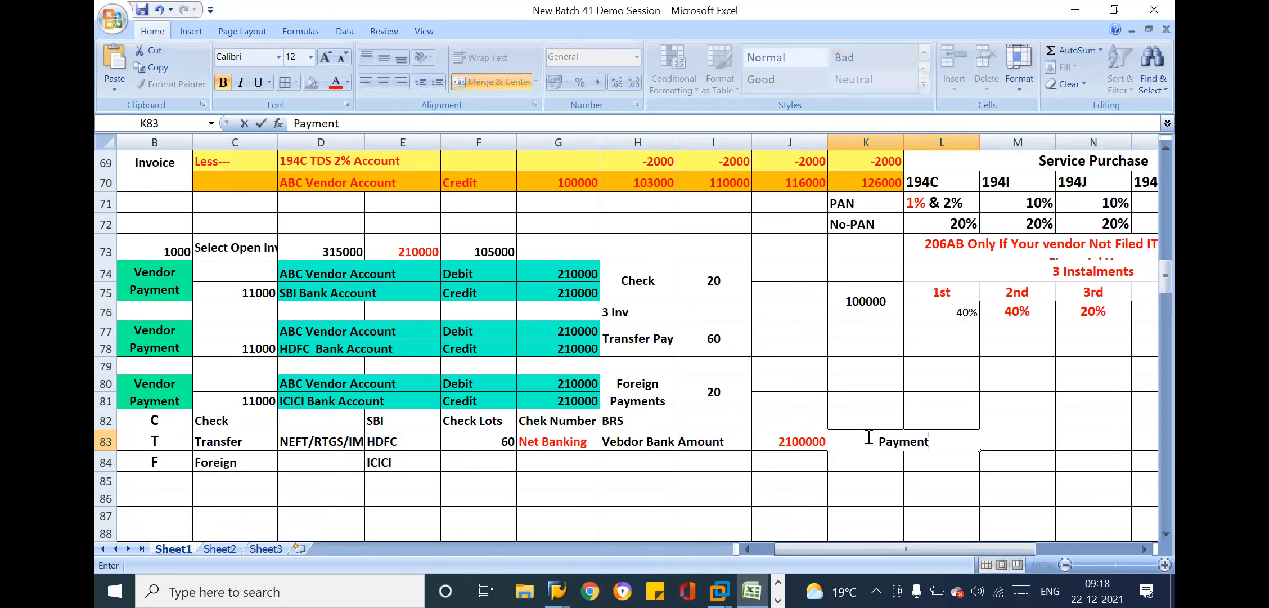
text( File)
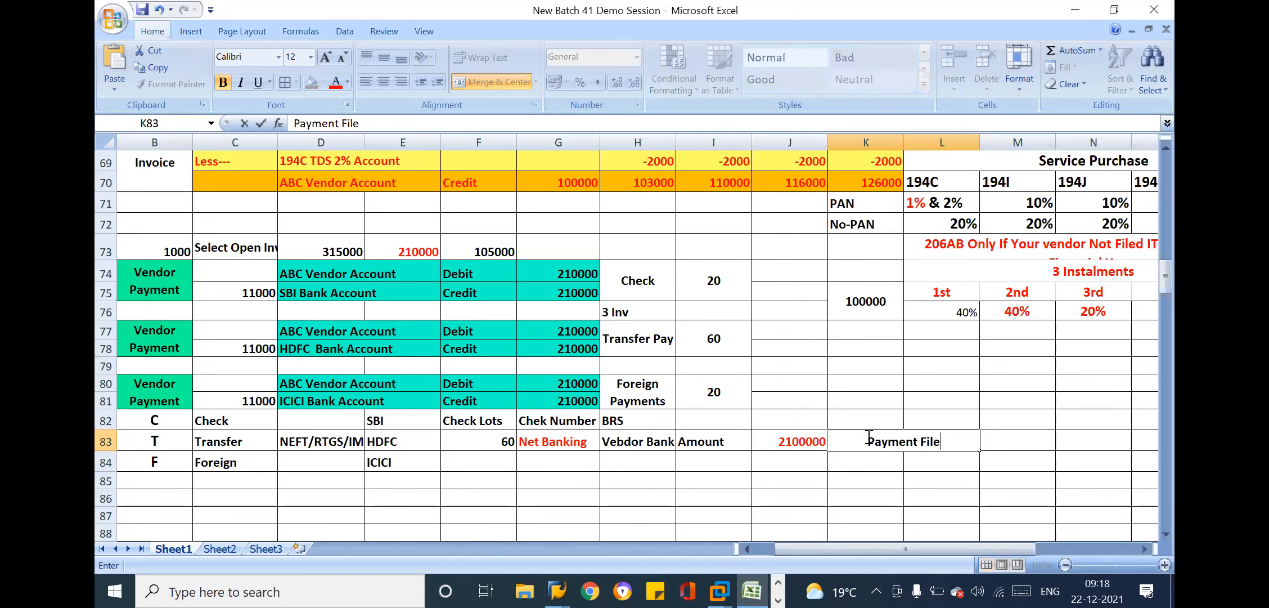
key(Return)
Change the label in merged cell K83 to Salary Payment File
click(1013, 433)
key(Right)
key(Right)
key(Right)
key(Right)
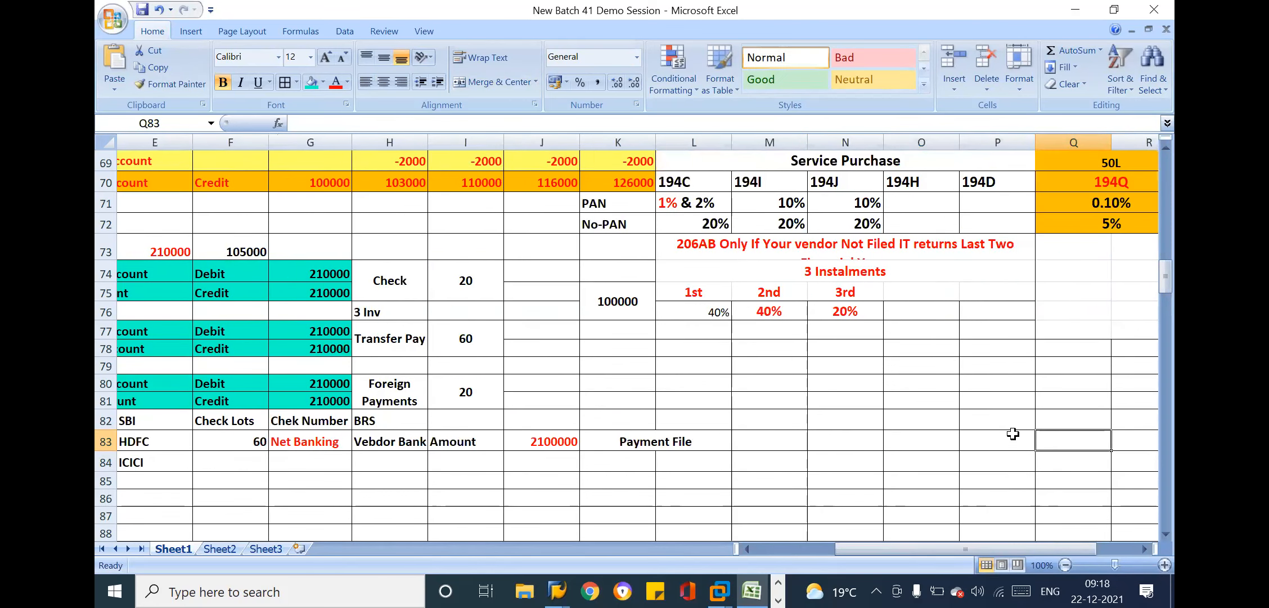
click(781, 434)
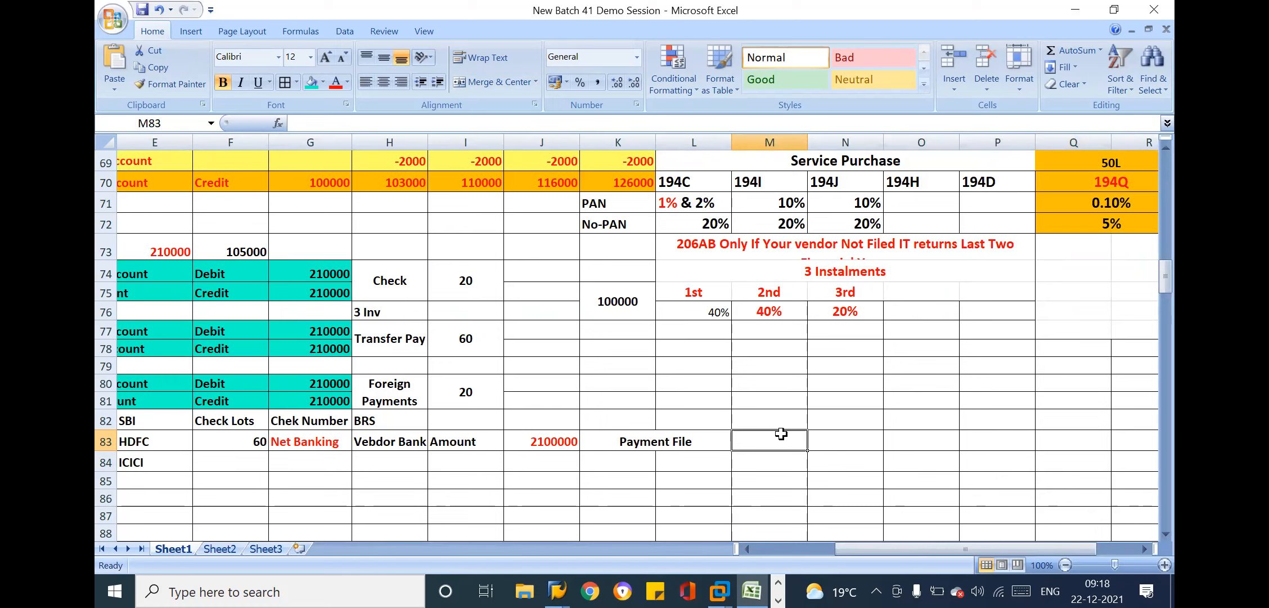
double_click(620, 441)
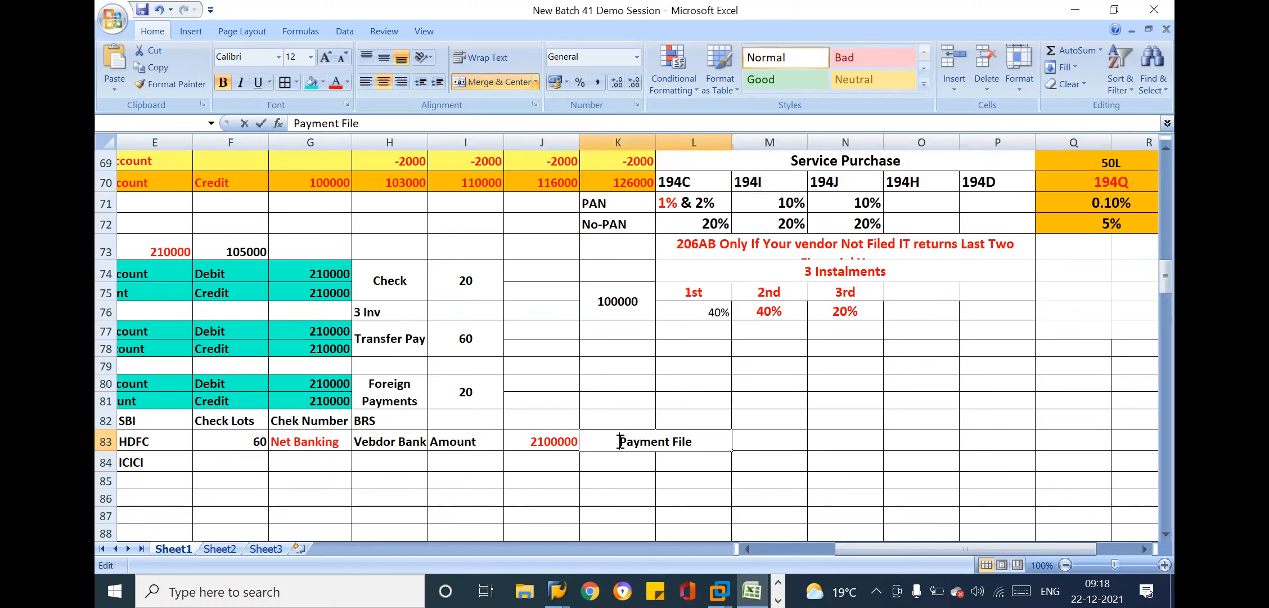
text(Salary)
Enter the heading EMP Name in cell M83 beside the Salary Payment File label
click(777, 443)
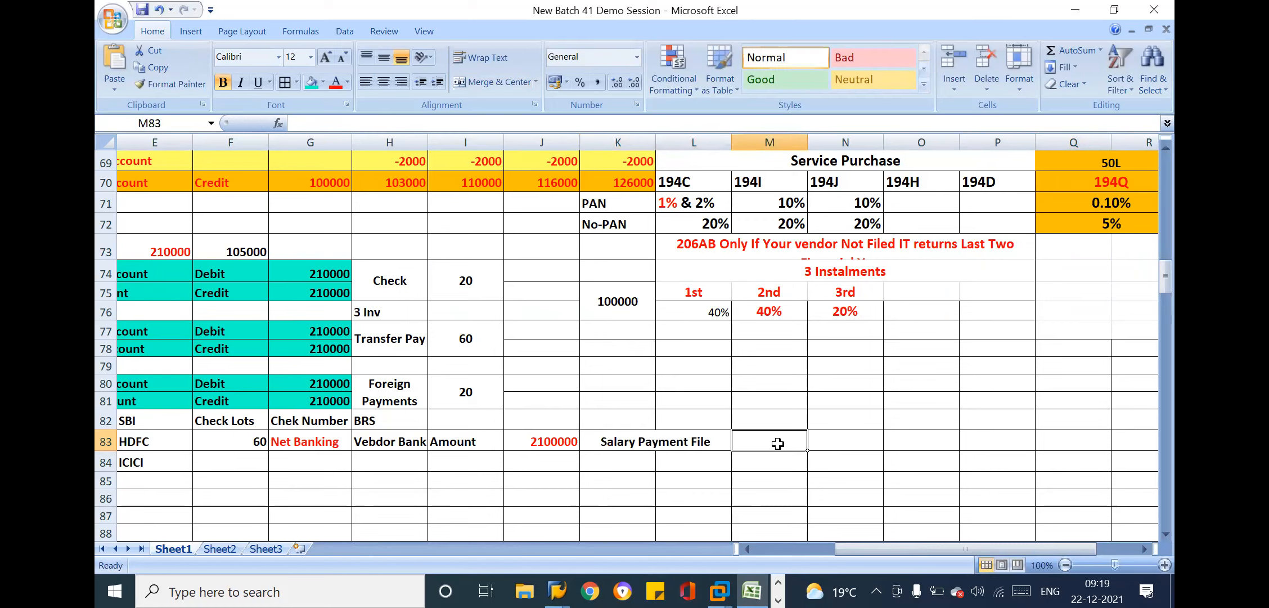
text(EMP)
text( Name)
key(Tab)
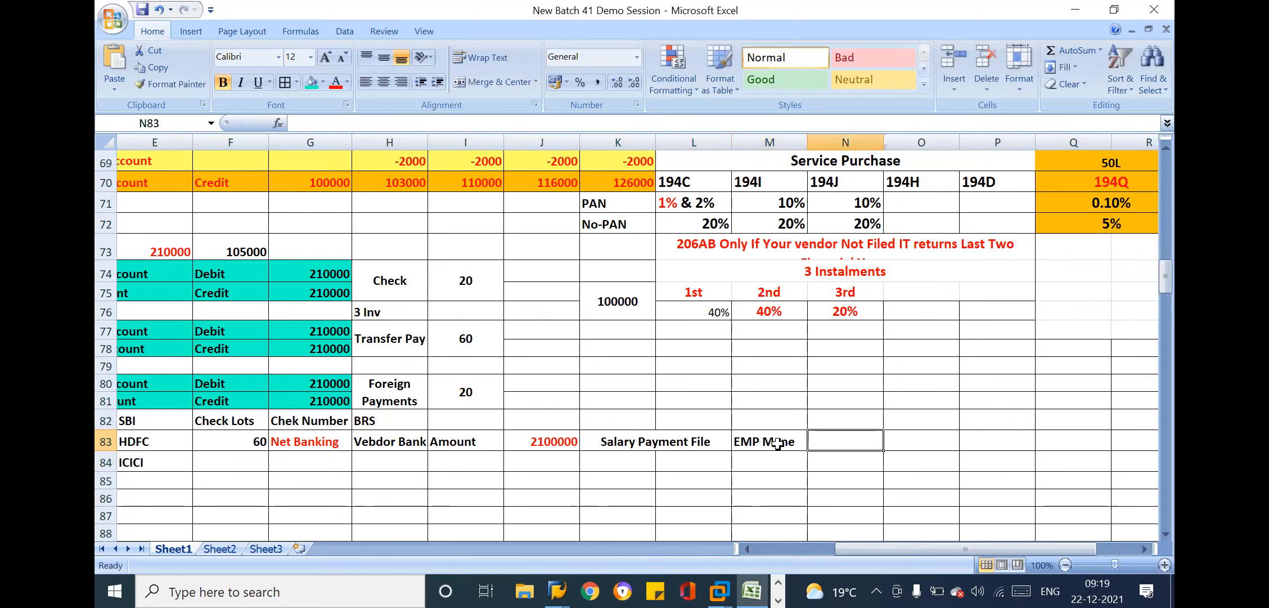
double_click(794, 443)
key(BackSpace)
key(BackSpace)
key(BackSpace)
key(BackSpace)
text(Name)
key(Tab)
Enter the headings Bank A/c in cell N83 and IFSC Code in cell O83
text(Banak)
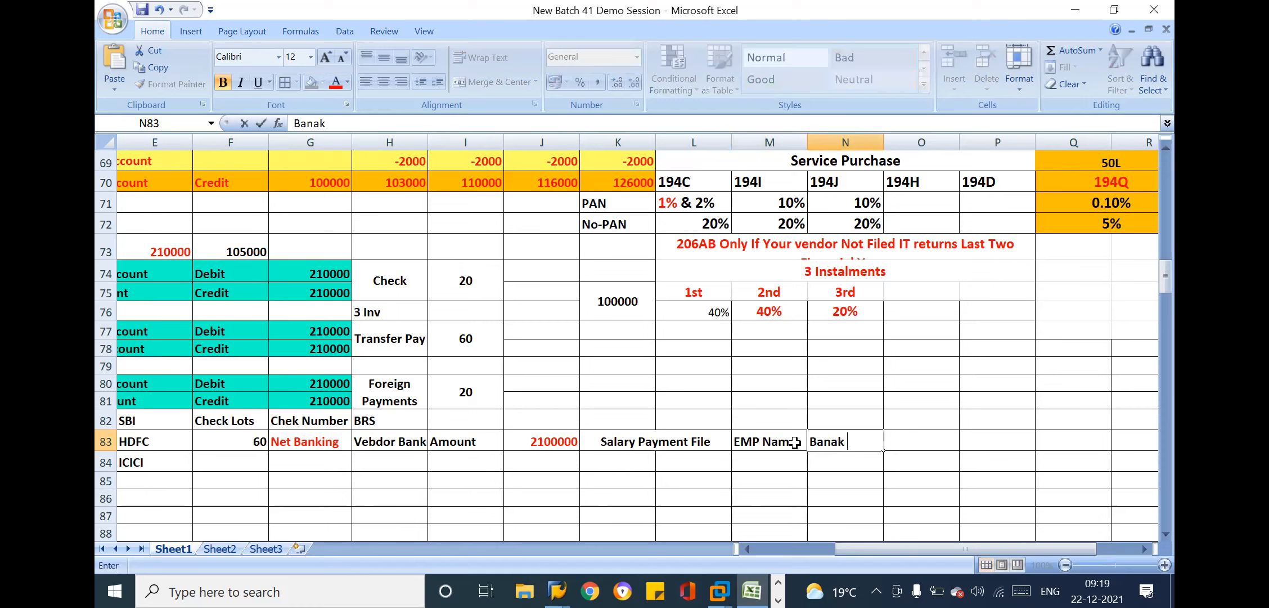
key(BackSpace)
key(BackSpace)
text(k A/c)
key(Tab)
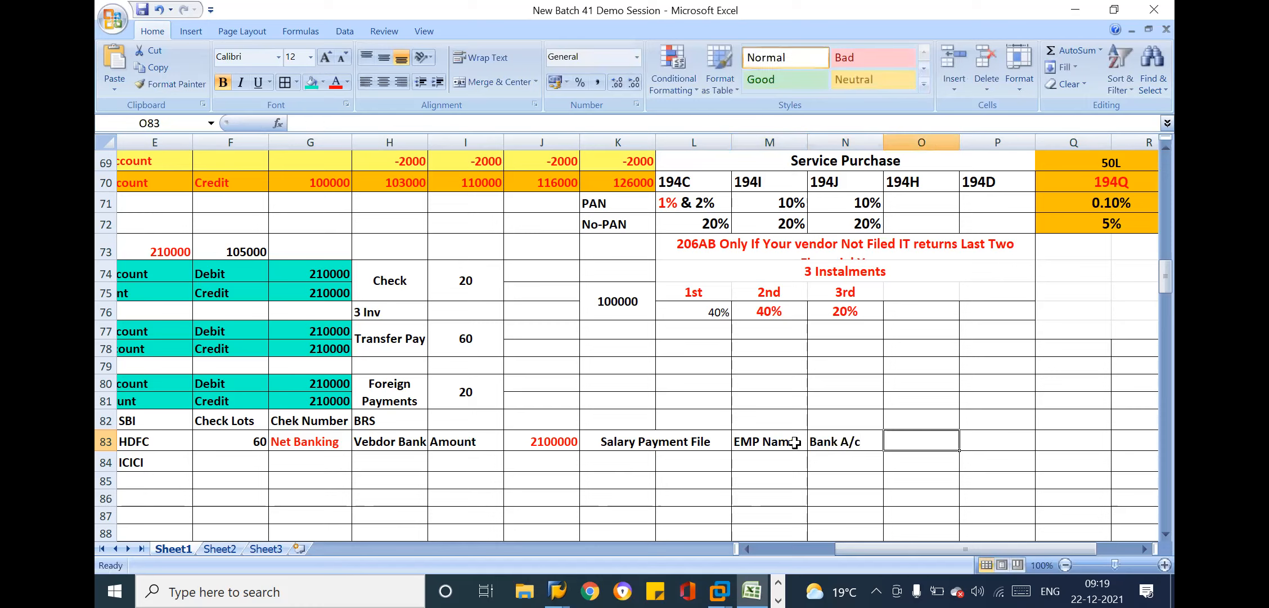
text(IF)
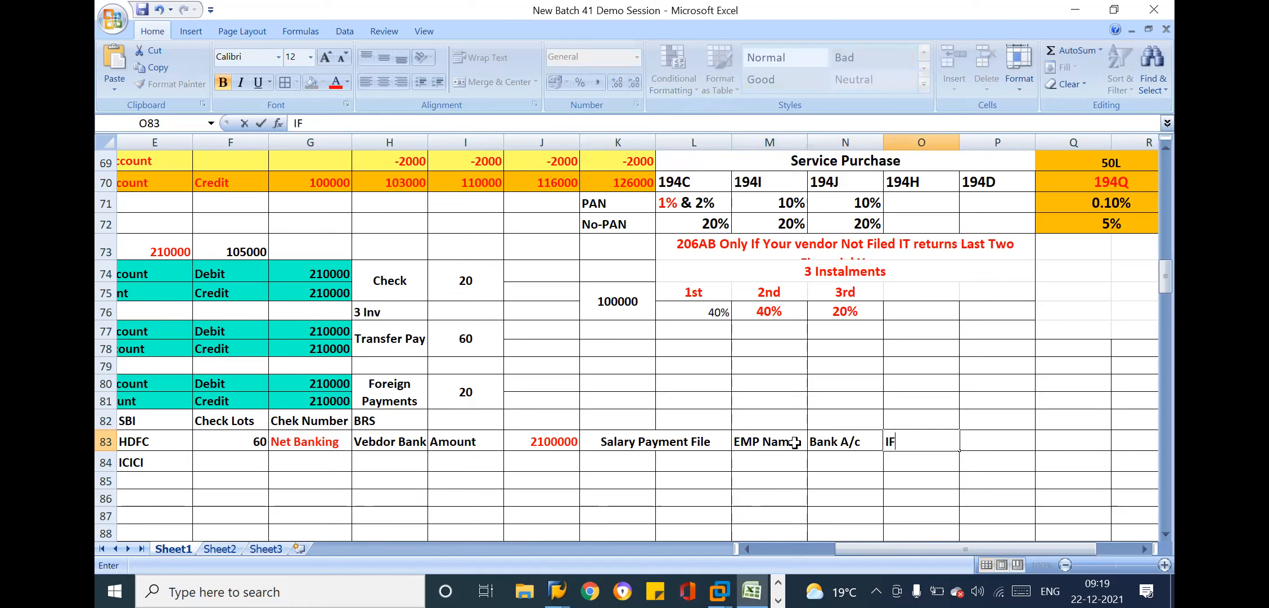
text(SC Code)
key(Tab)
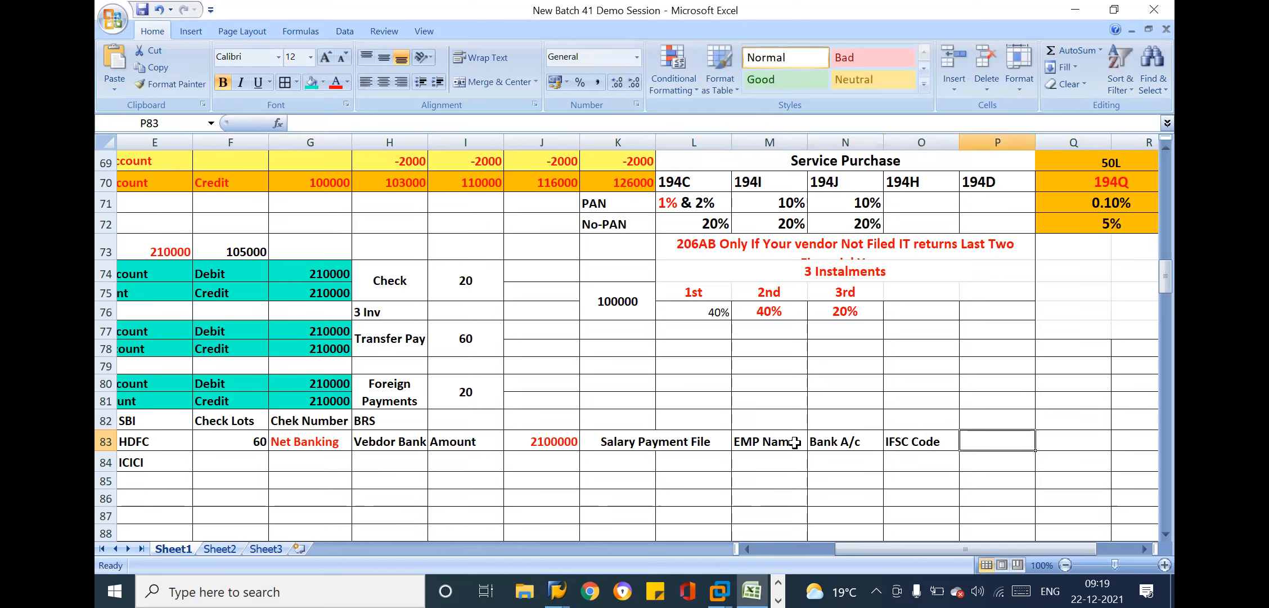
Enter the salary amount 26000 in cell P83 beside the IFSC Code heading
text(10)
key(BackSpace)
key(BackSpace)
text(26000)
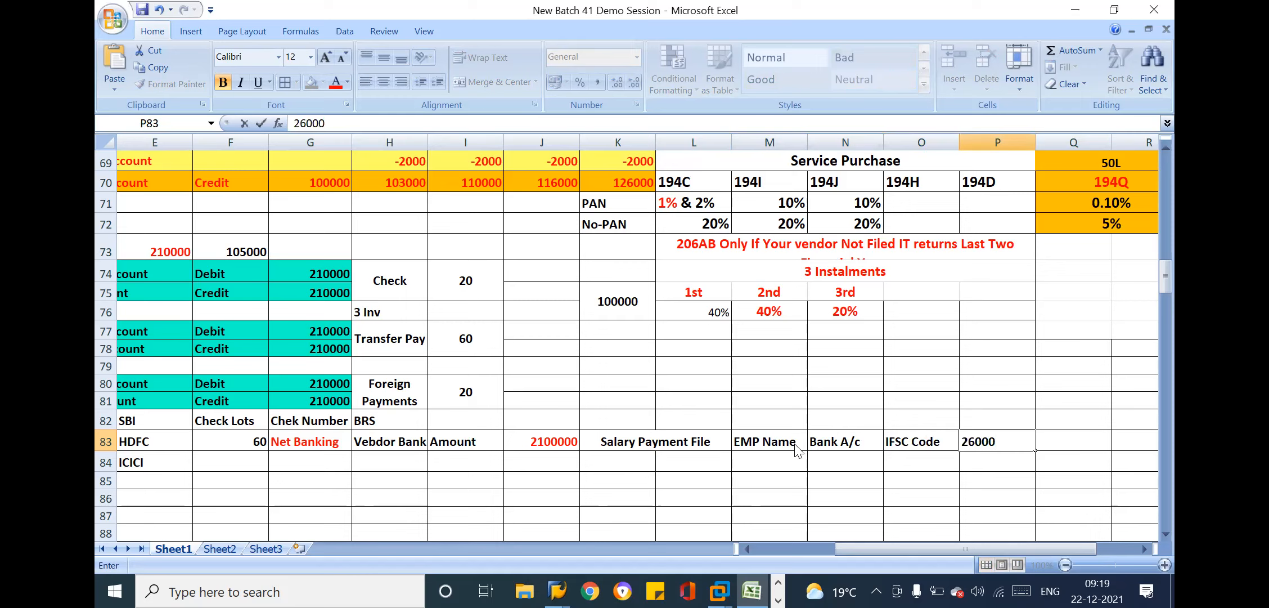
key(Return)
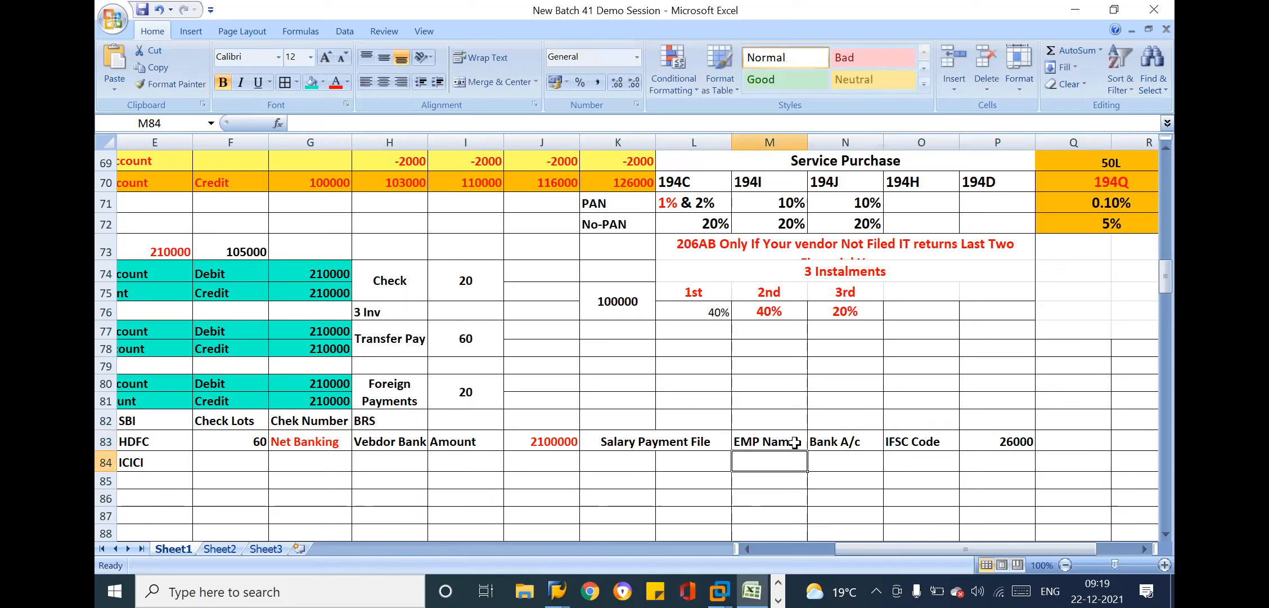
Copy the employee payment cells M83:P83 into row 84 directly below
drag(786, 430, 986, 437)
key(ctrl+c)
click(781, 455)
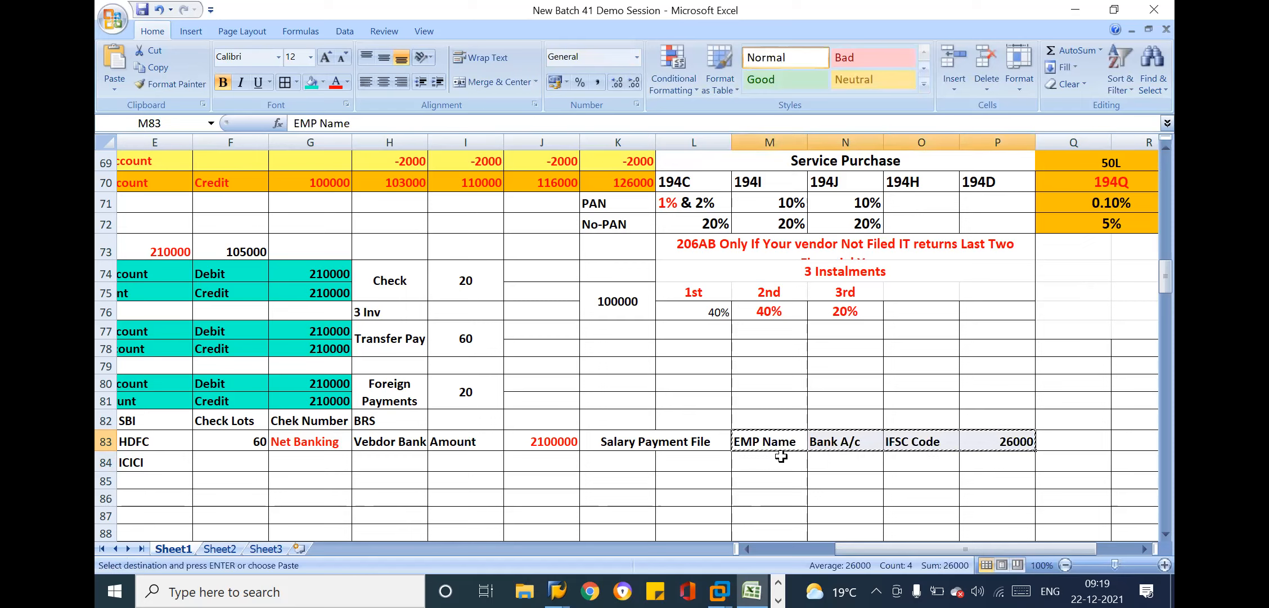
key(ctrl+v)
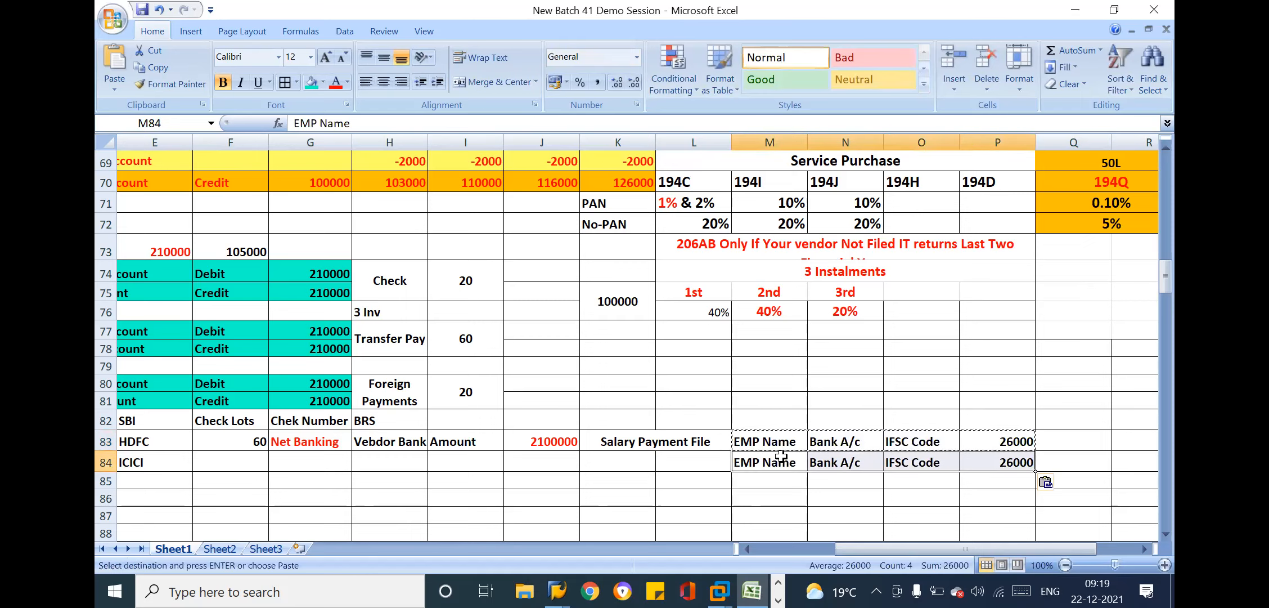
Change the copied salary amount in cell P84 to 30000
double_click(1018, 463)
key(BackSpace)
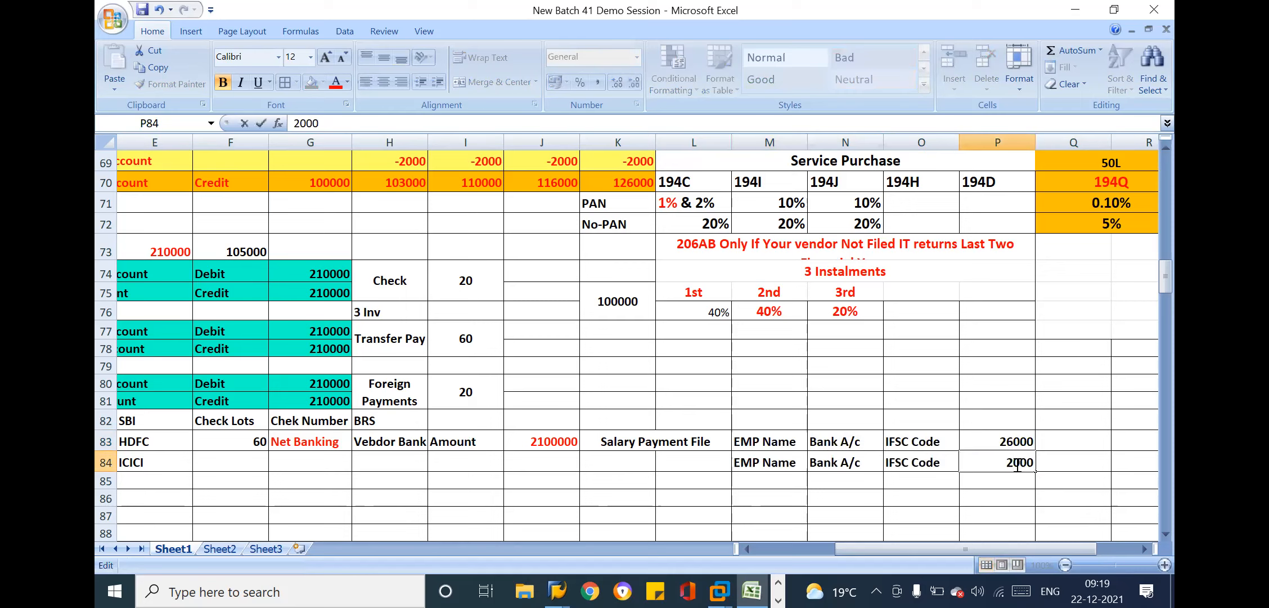
key(BackSpace)
text(3)
key(Return)
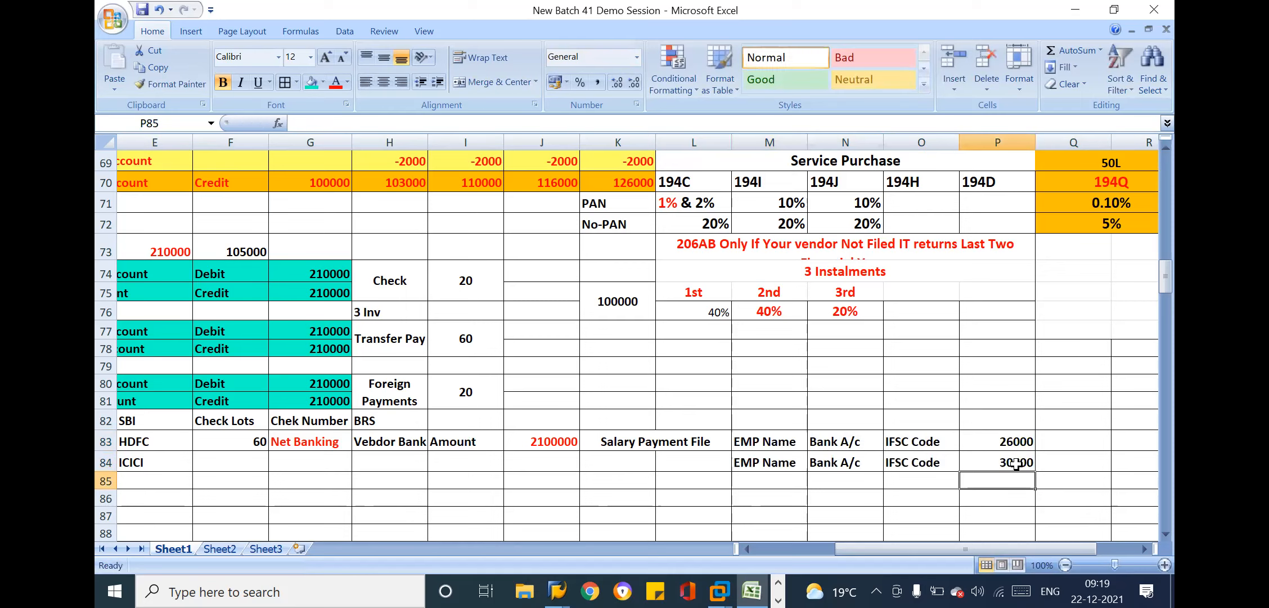
Number the two employee bank accounts as Bank A/c-1 in cell N83 and Bank A/c-2 in N84
click(902, 467)
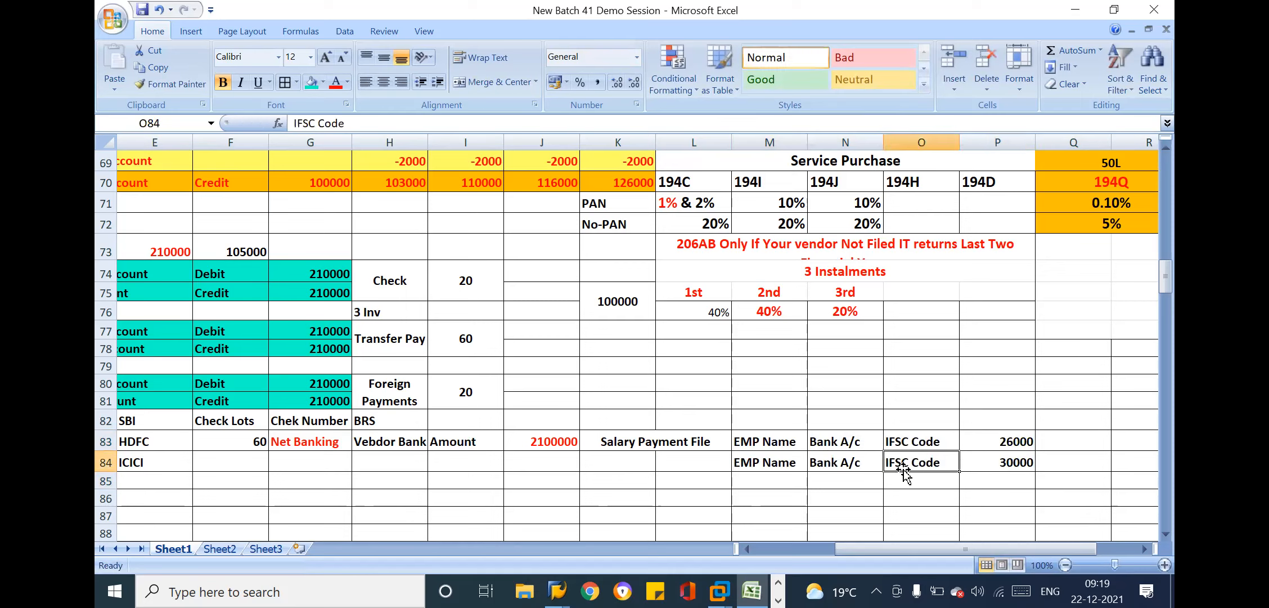
click(826, 438)
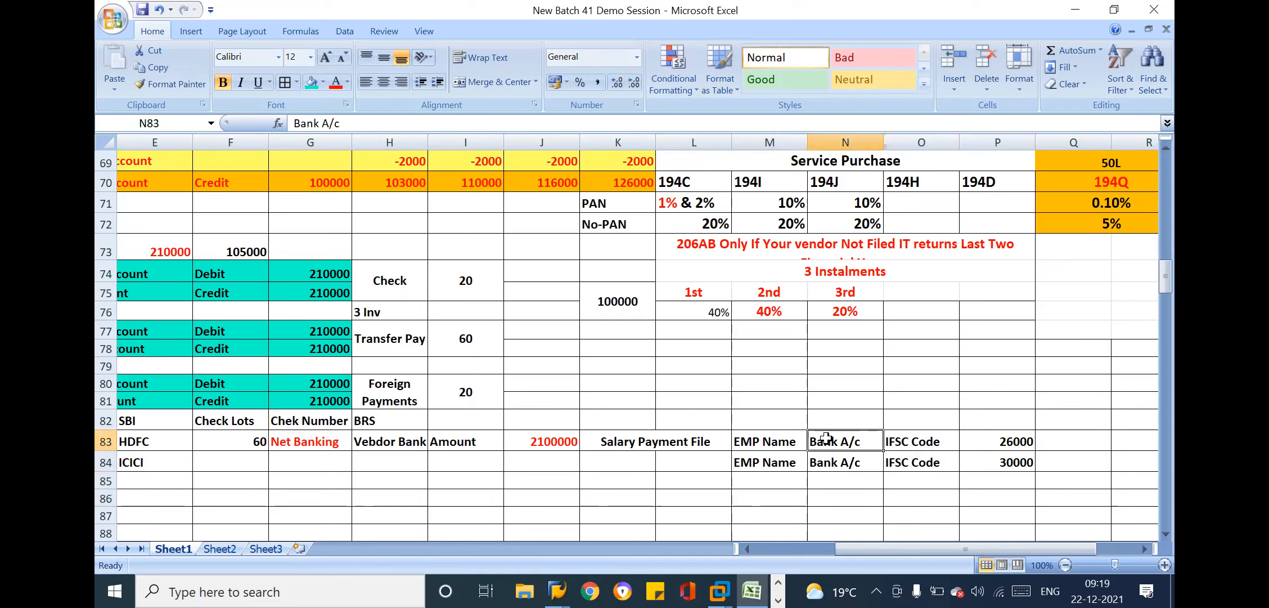
double_click(863, 461)
text(-2)
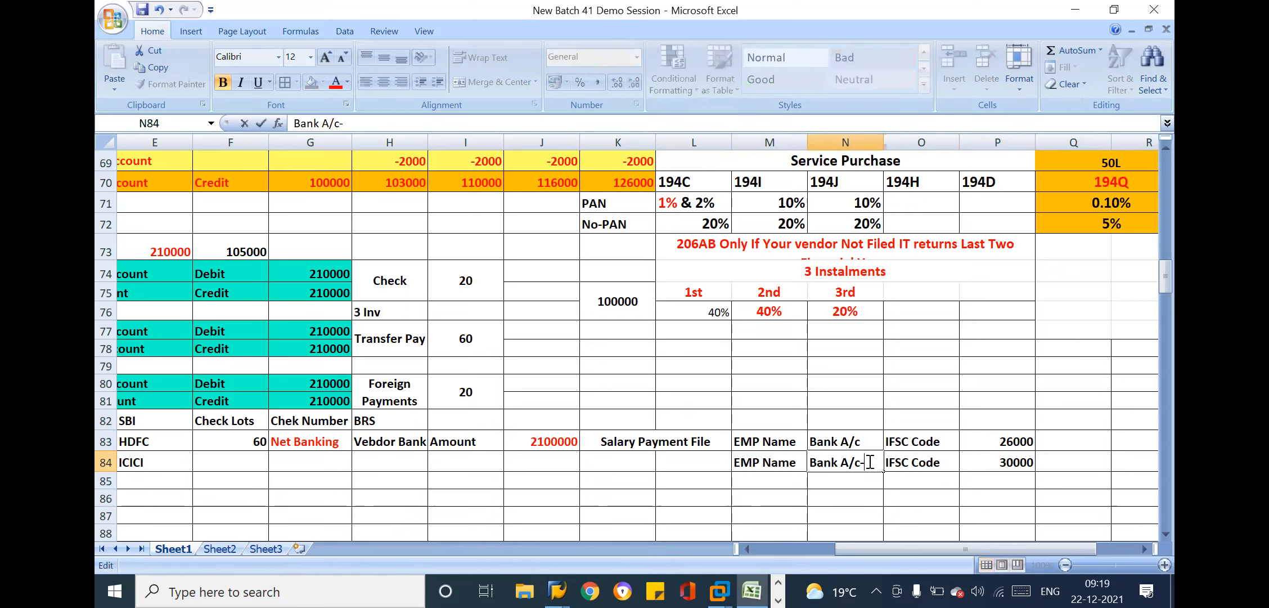
double_click(867, 441)
text(-2)
key(Return)
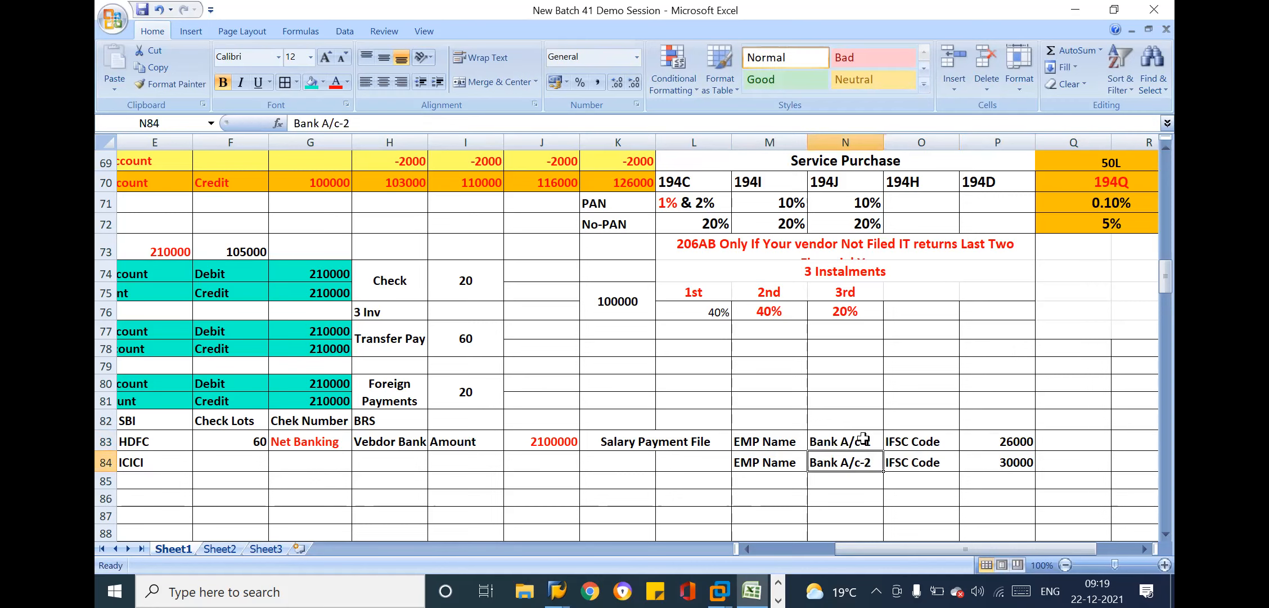
Review the two employee payment rows in M83:P84, from employee name and bank account to the salary amounts
key(Right)
key(Right)
key(Right)
key(Right)
key(Right)
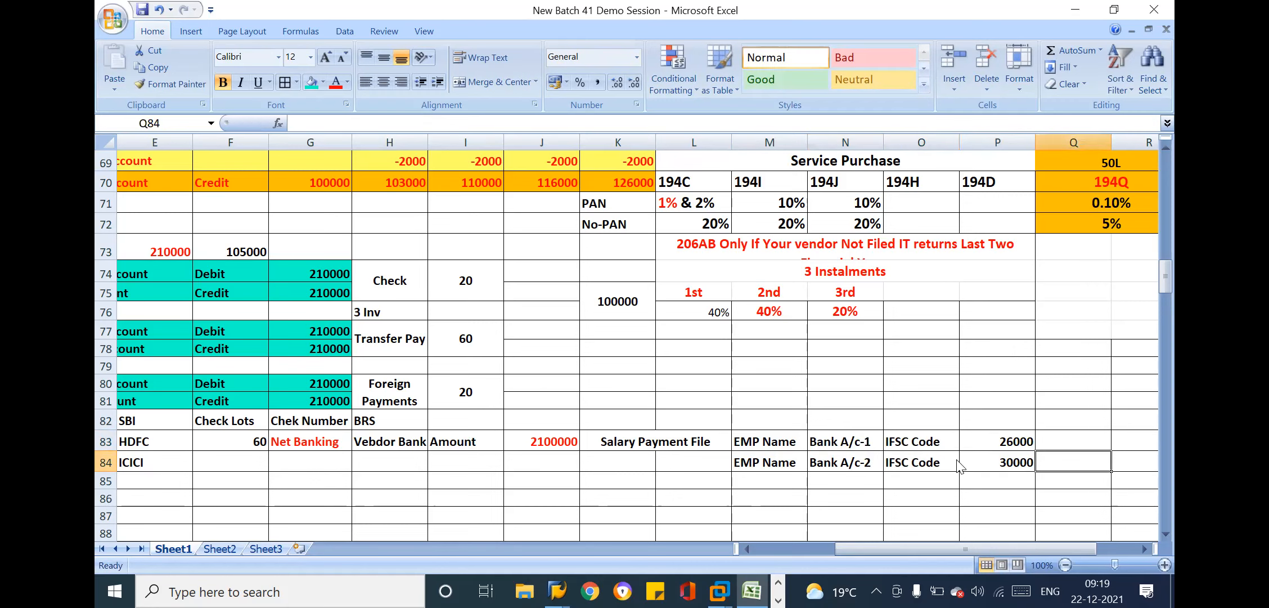
click(827, 463)
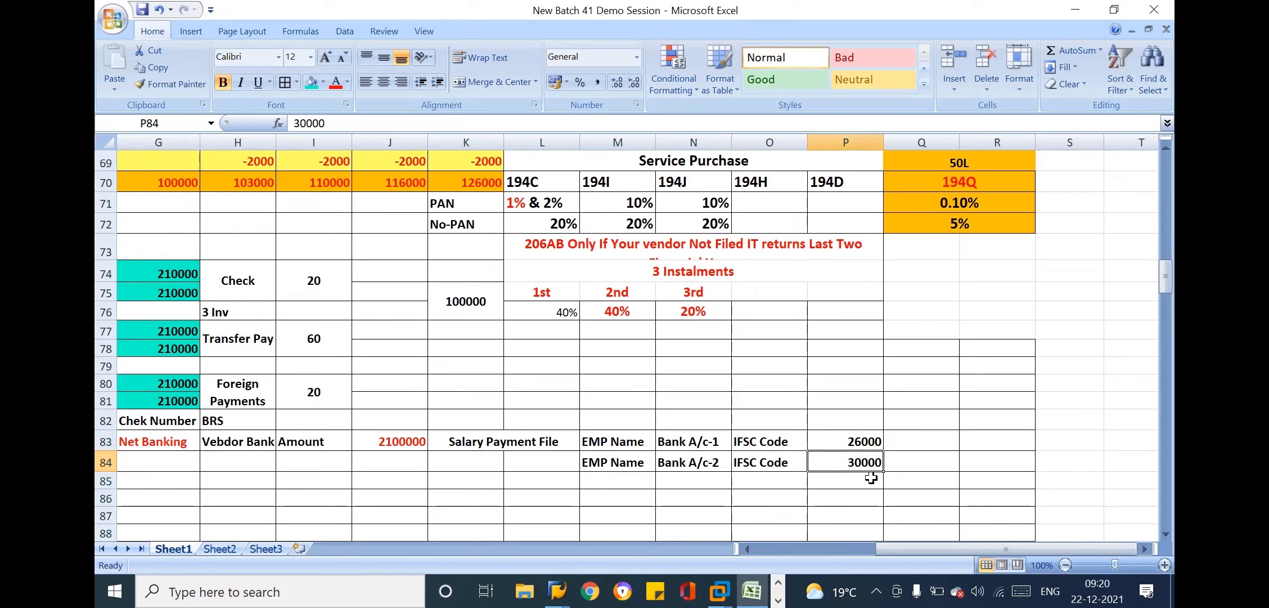
drag(612, 438, 826, 464)
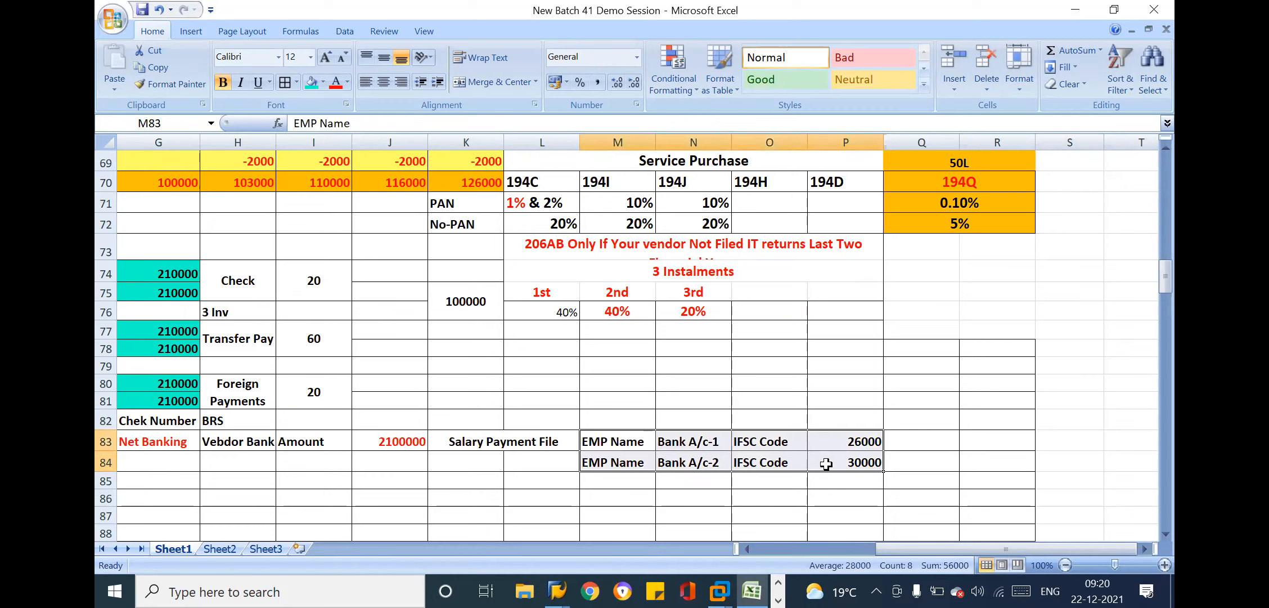
click(886, 455)
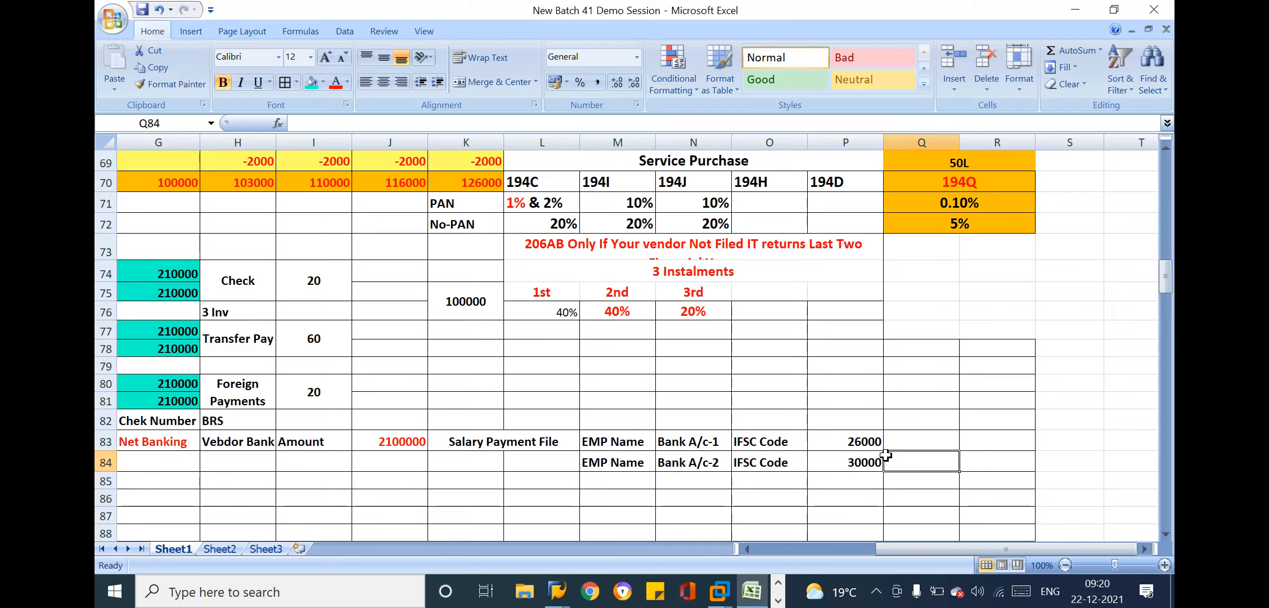
click(844, 455)
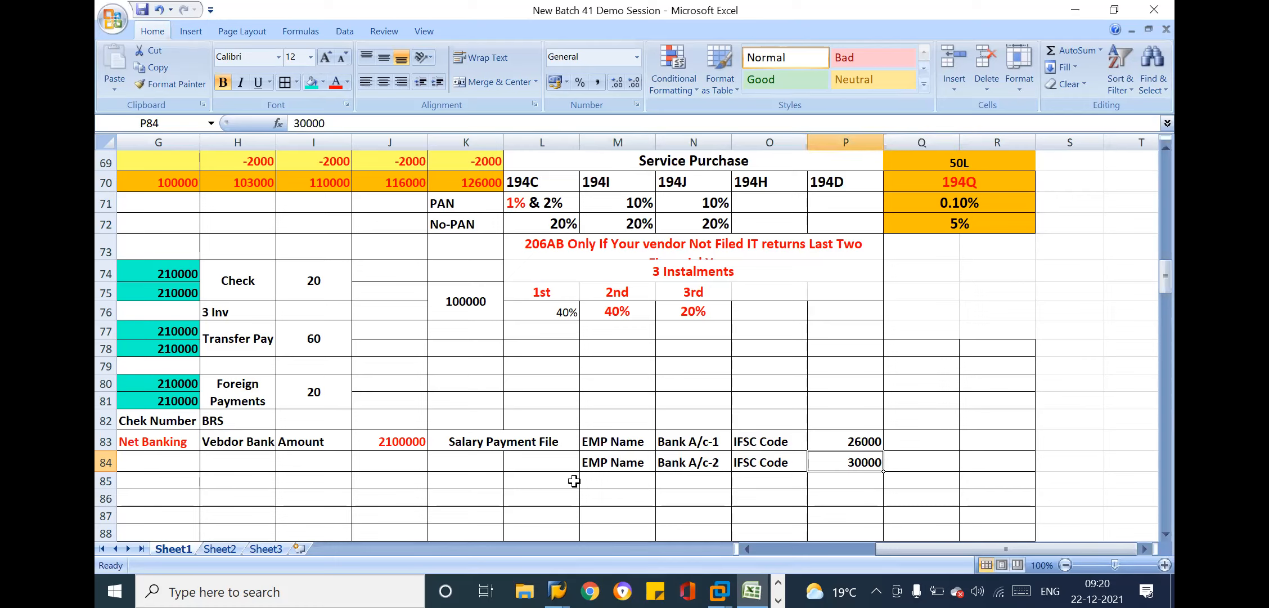
drag(610, 439, 866, 487)
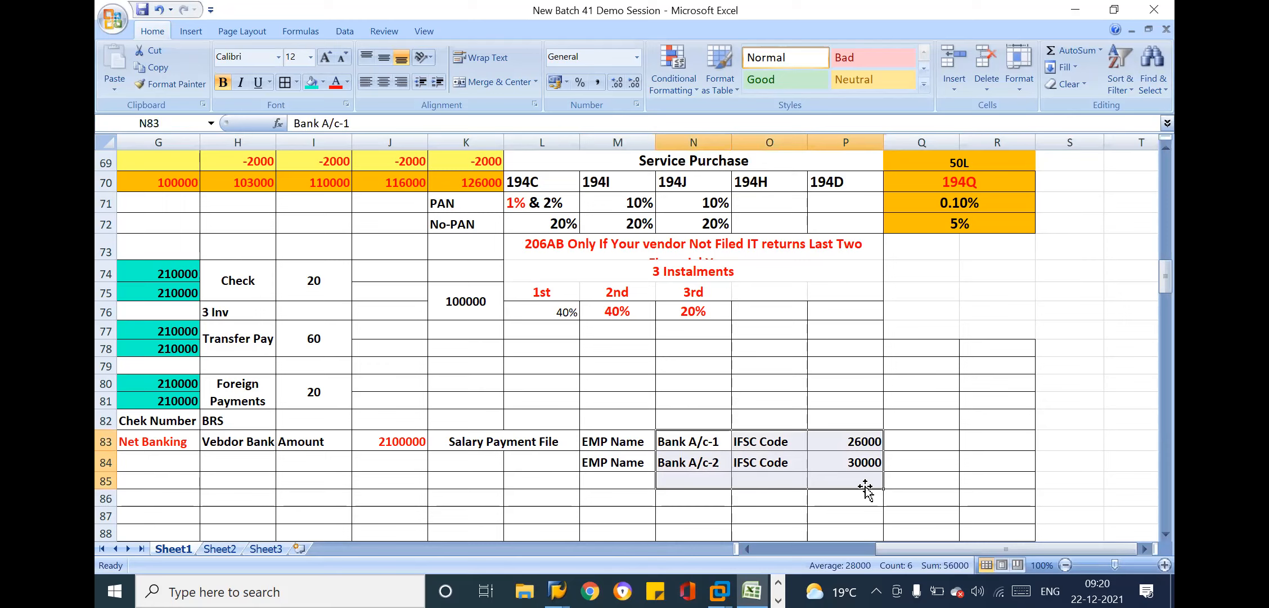
click(863, 442)
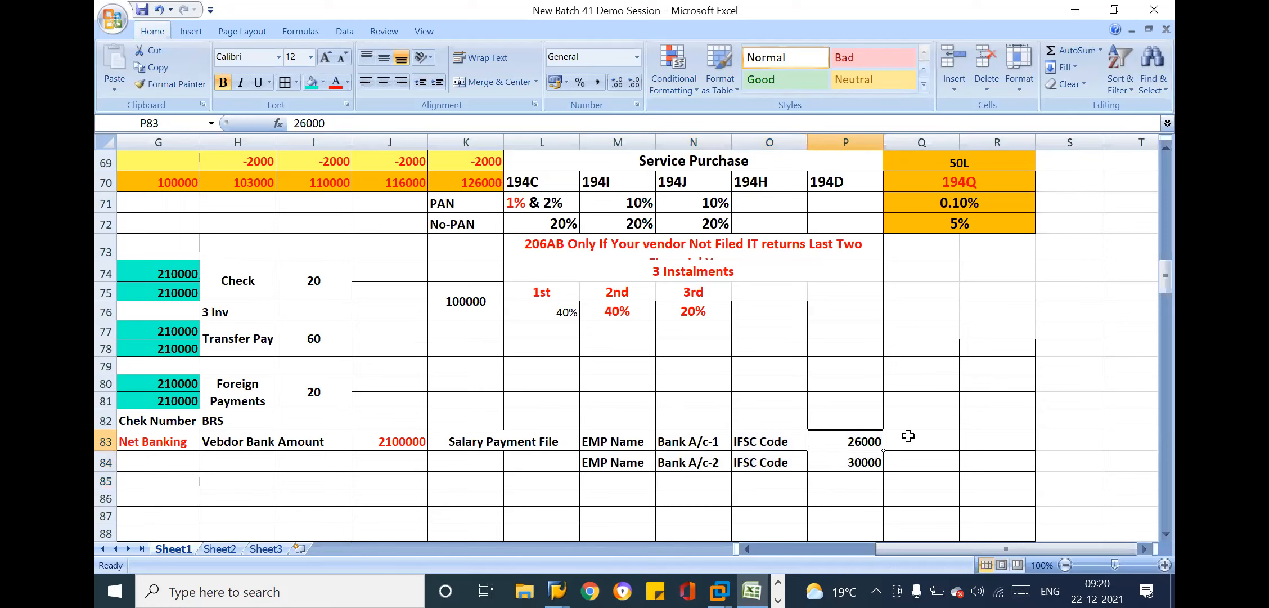
Enter the heading Our Bank in cell Q83 and the placeholder xxxxxx below it in Q84
click(921, 433)
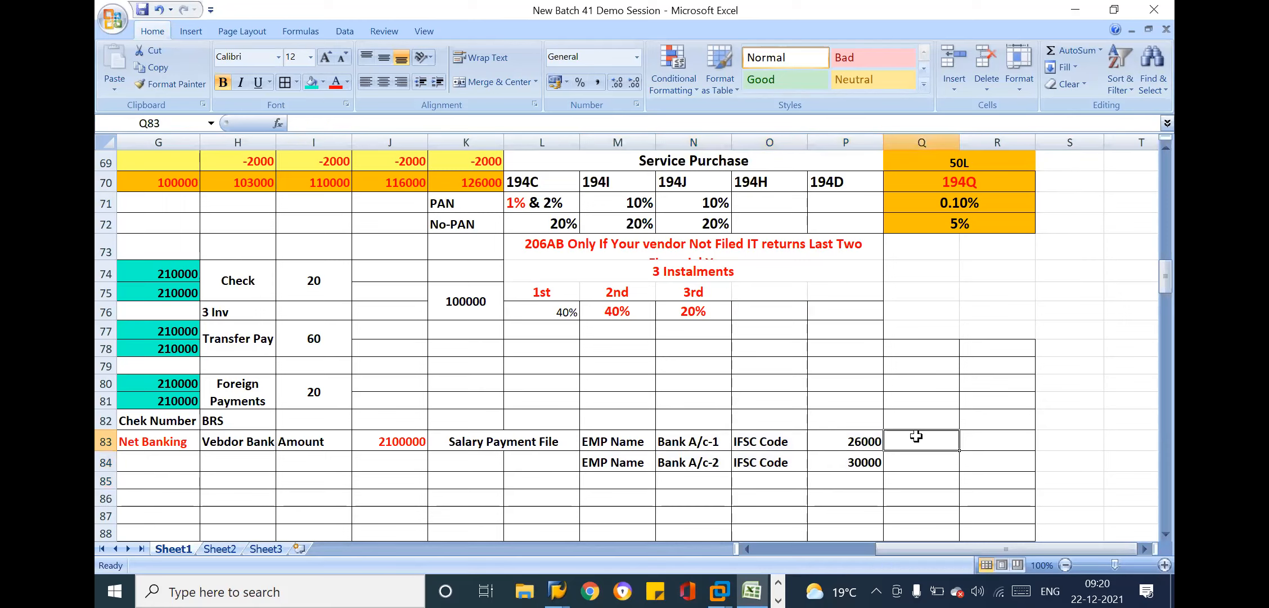
text(Ou)
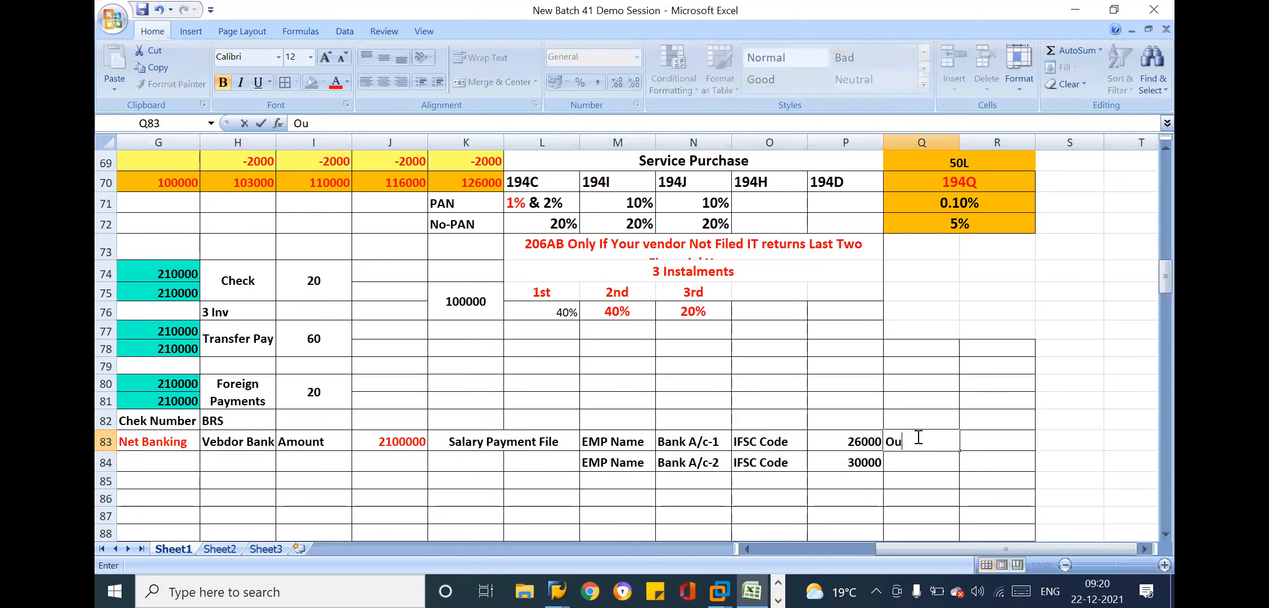
text(r Bank)
drag(635, 442, 825, 455)
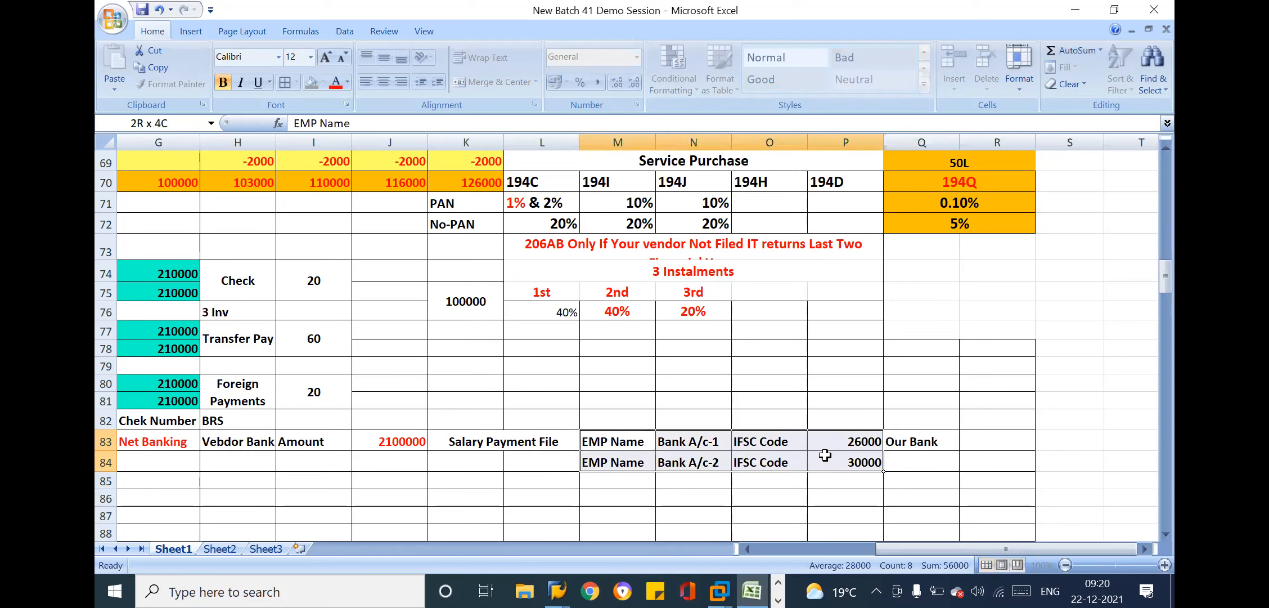
click(929, 443)
drag(930, 442, 992, 463)
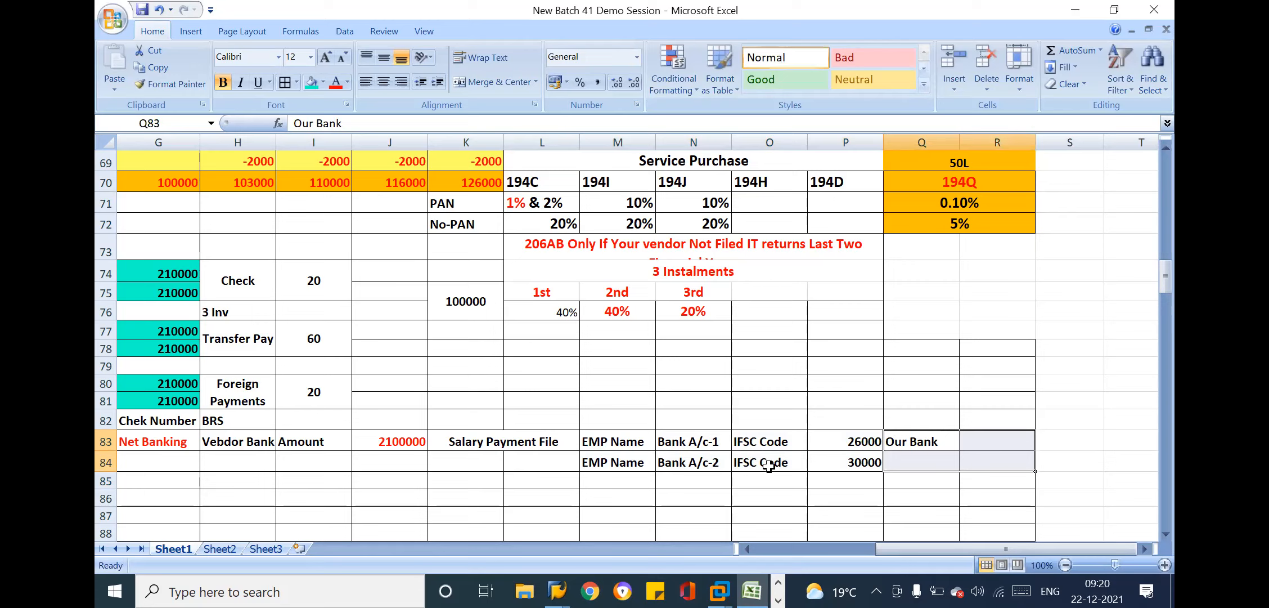
drag(625, 438, 833, 464)
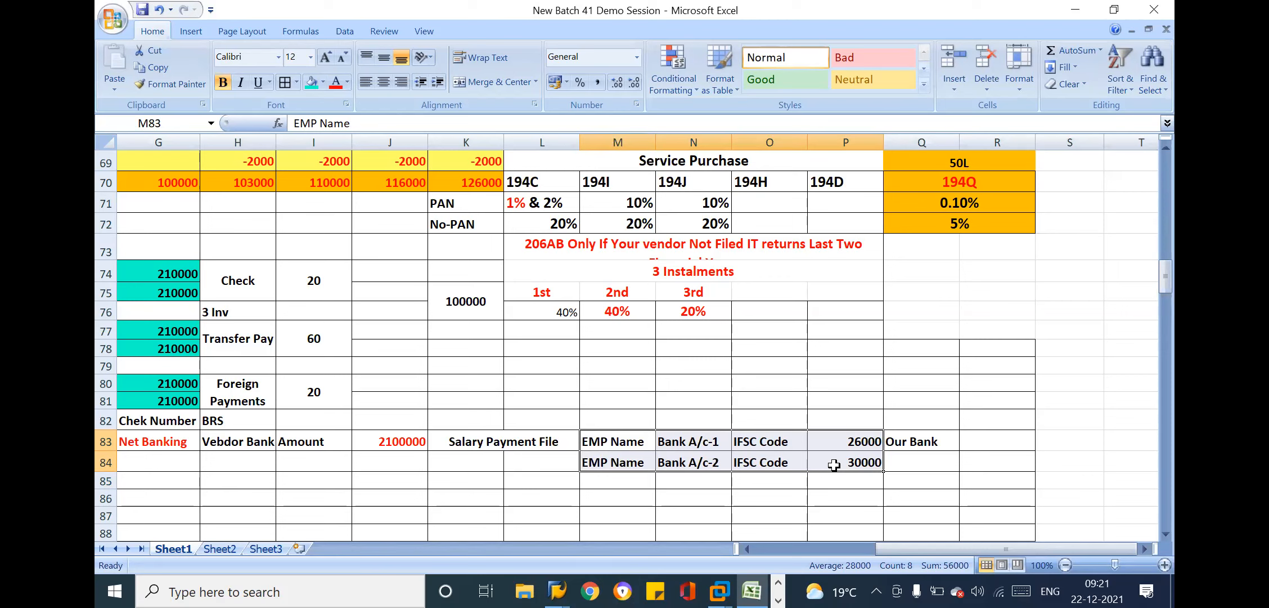
click(923, 459)
text(xxxxxx)
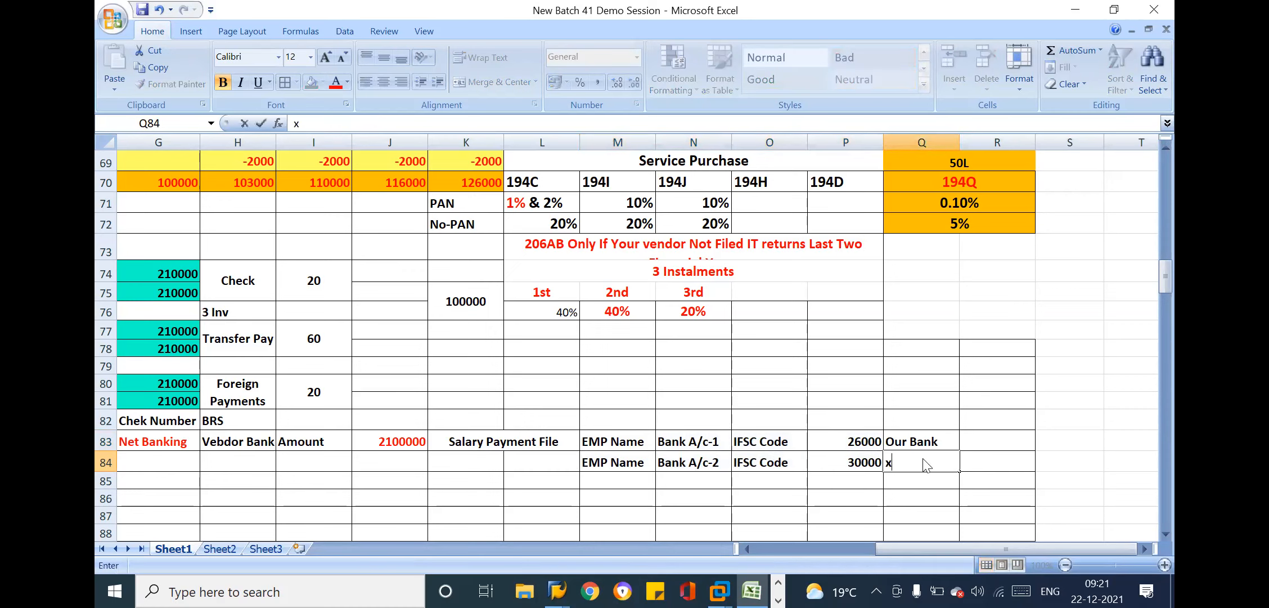
Enter the heading IFSC Code in cell R83 and the placeholder ddddd below it in R84
click(988, 438)
text(I)
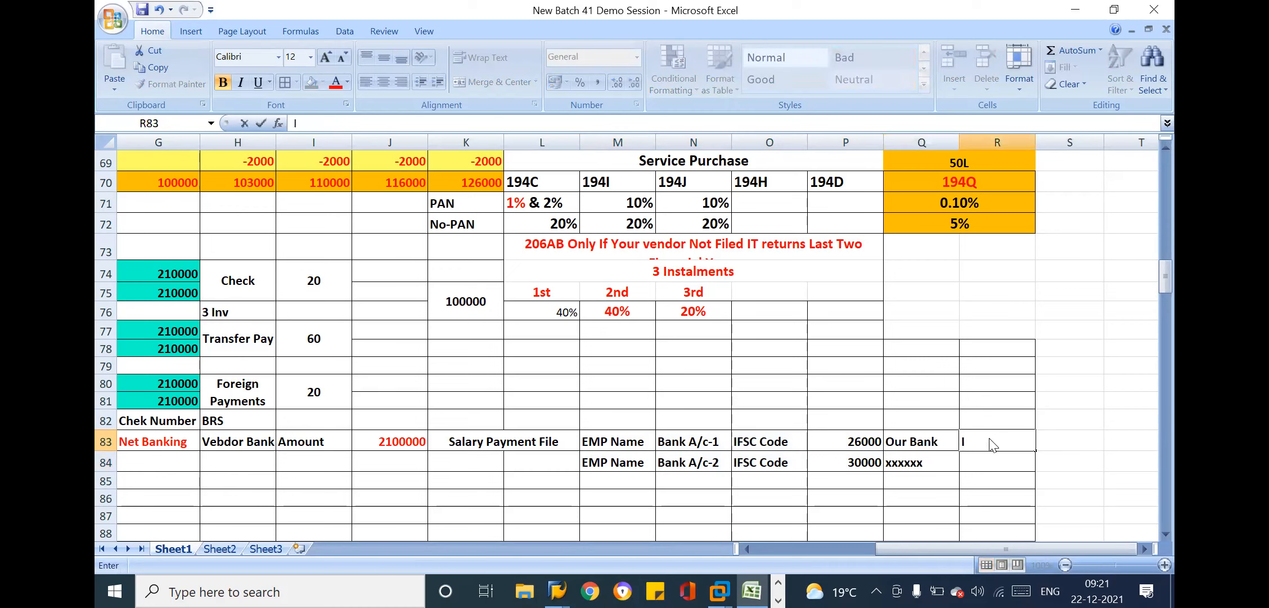
text(FSC Code)
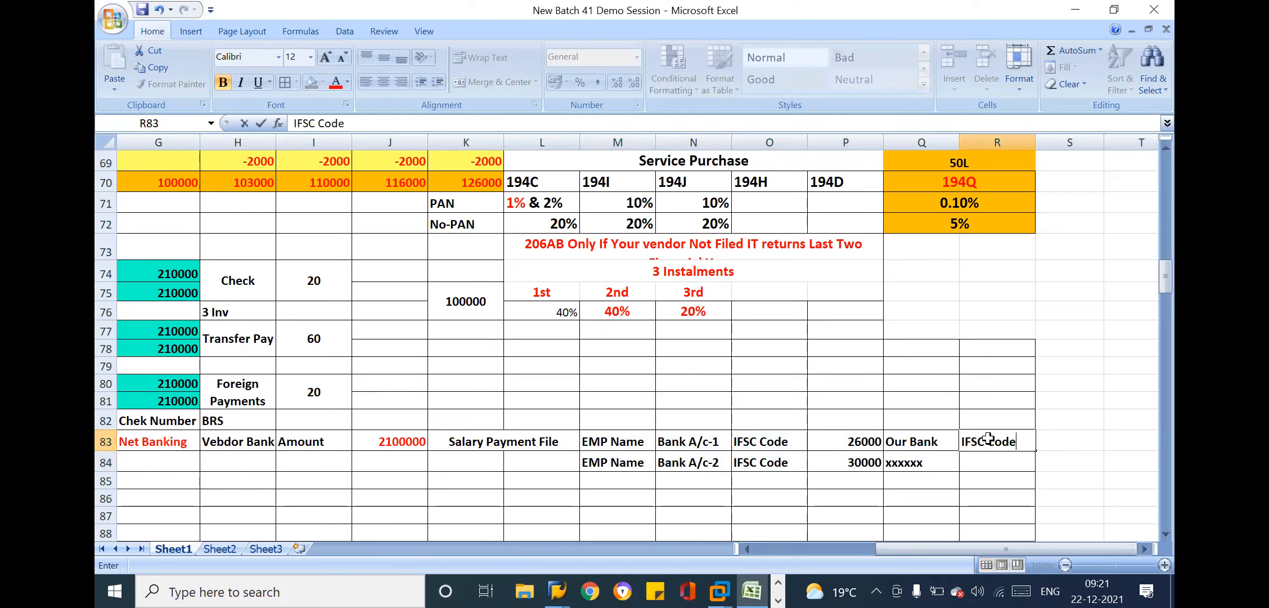
key(Return)
text(ddddd)
key(Return)
Merge and center the Salary Payment File label across cells K83:L84 with middle vertical alignment
drag(487, 443, 498, 464)
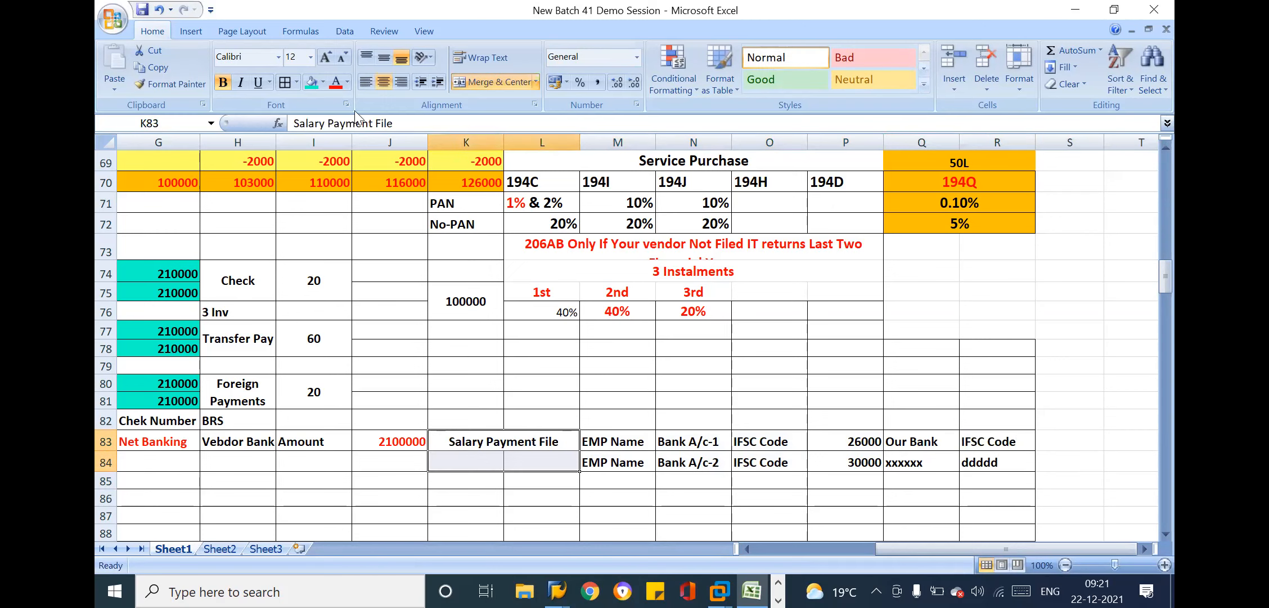
click(494, 84)
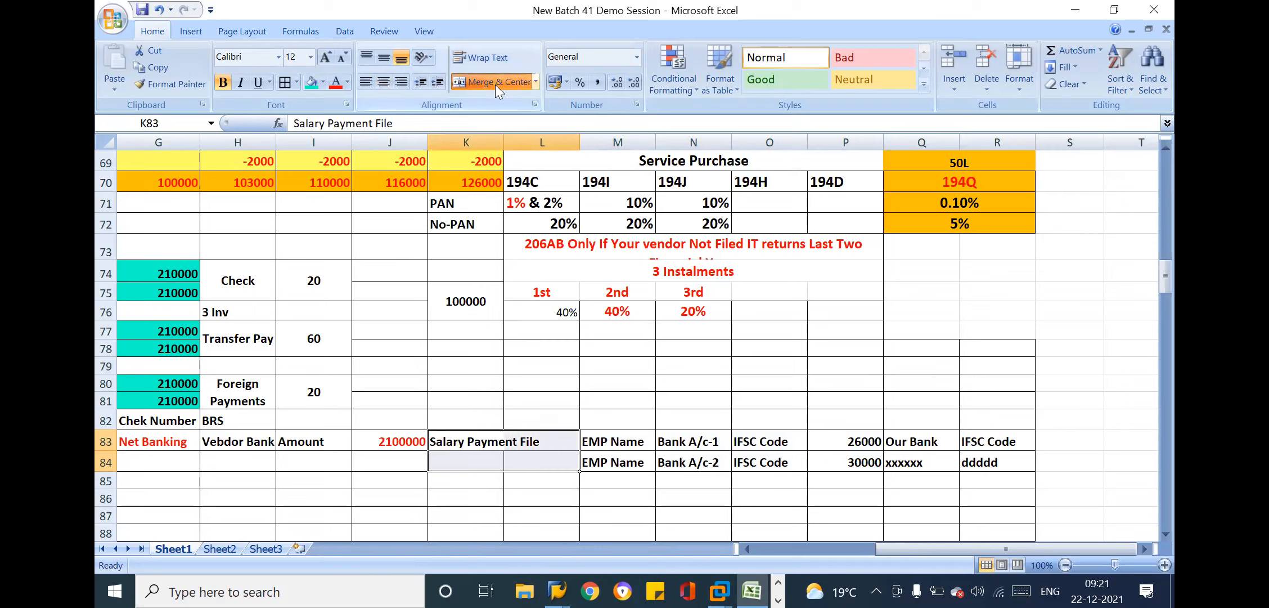
click(383, 57)
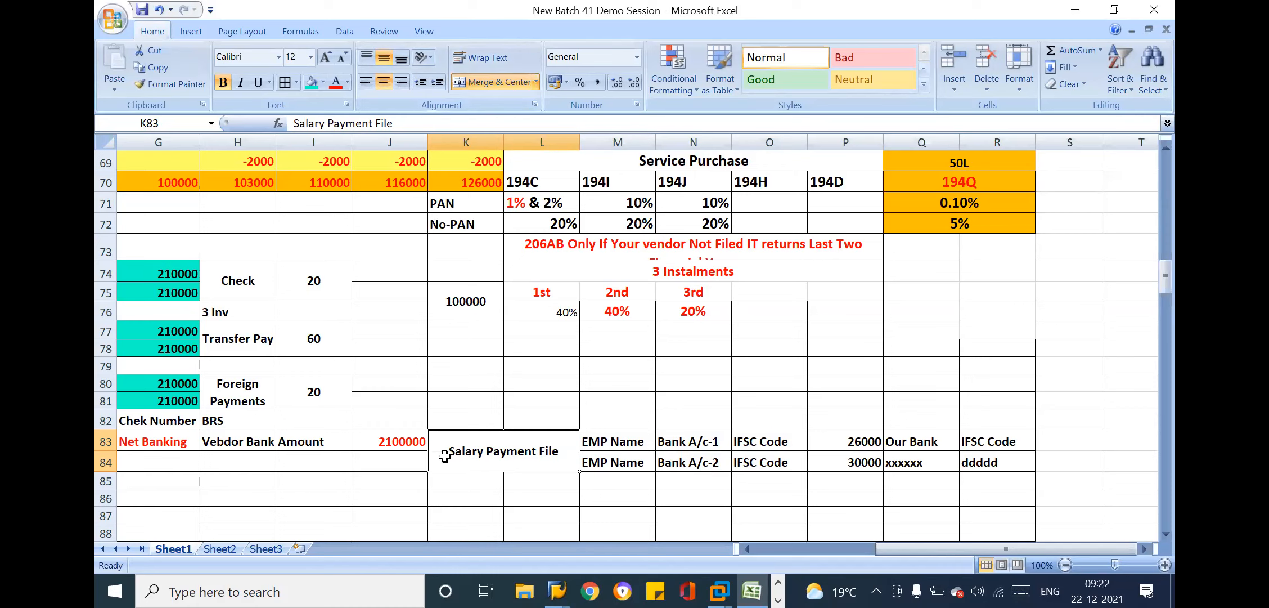
Enter the label Month End in cell J84 beside the Salary Payment File label
click(420, 457)
text(One)
key(BackSpace)
key(BackSpace)
key(BackSpace)
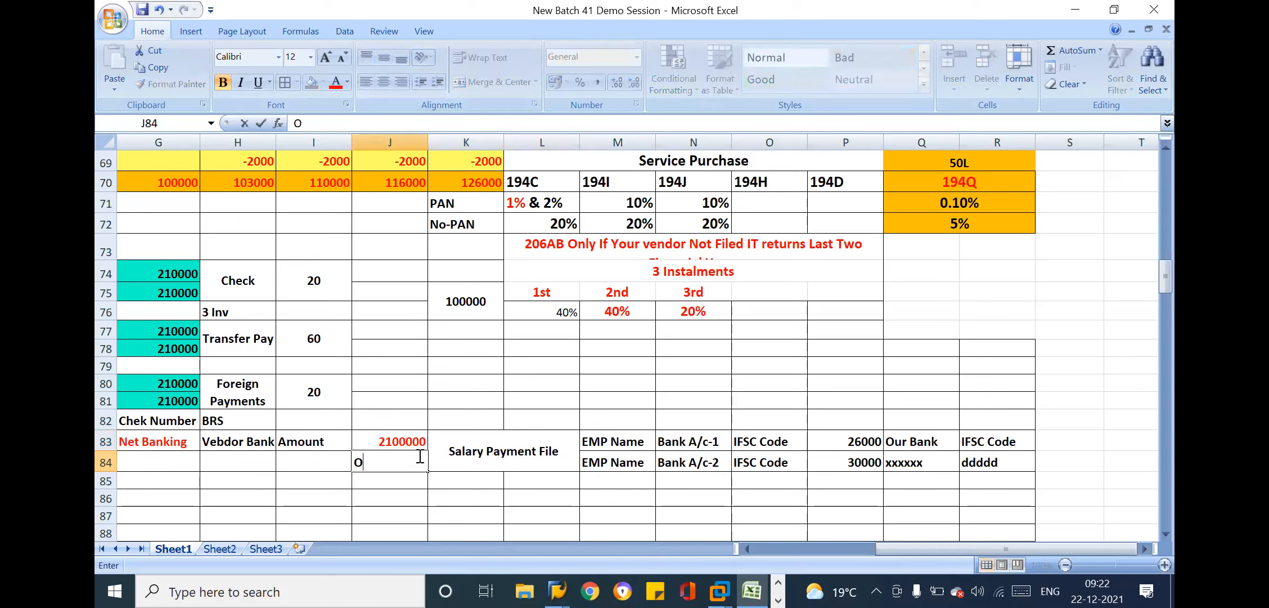
text(Month End)
key(Return)
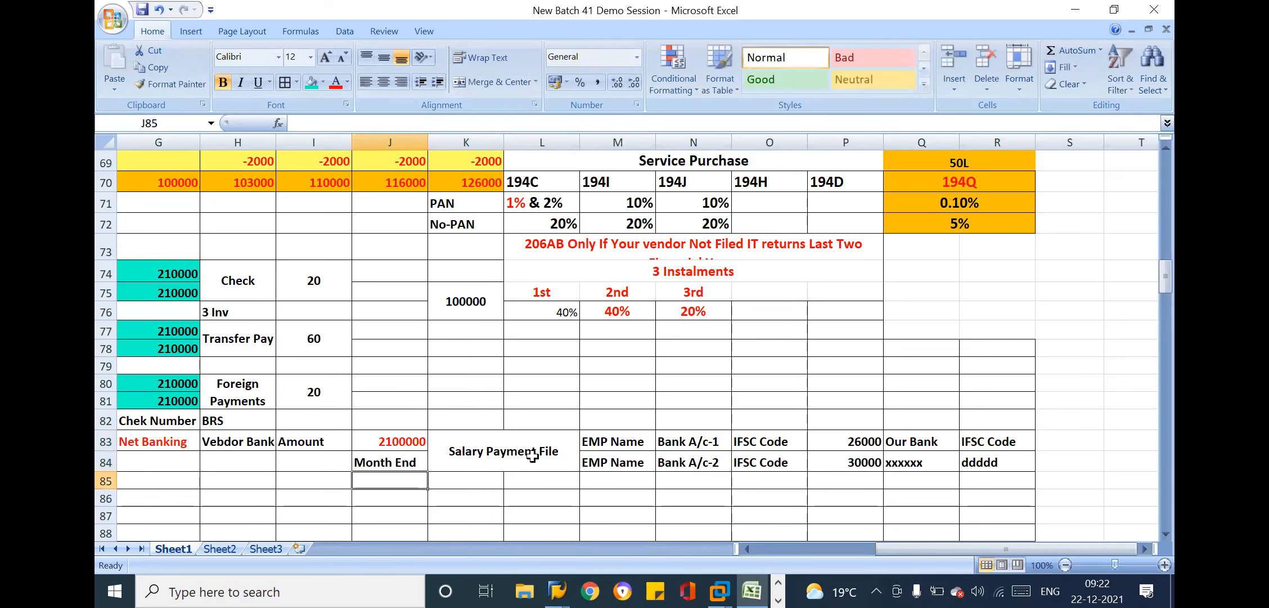
click(532, 455)
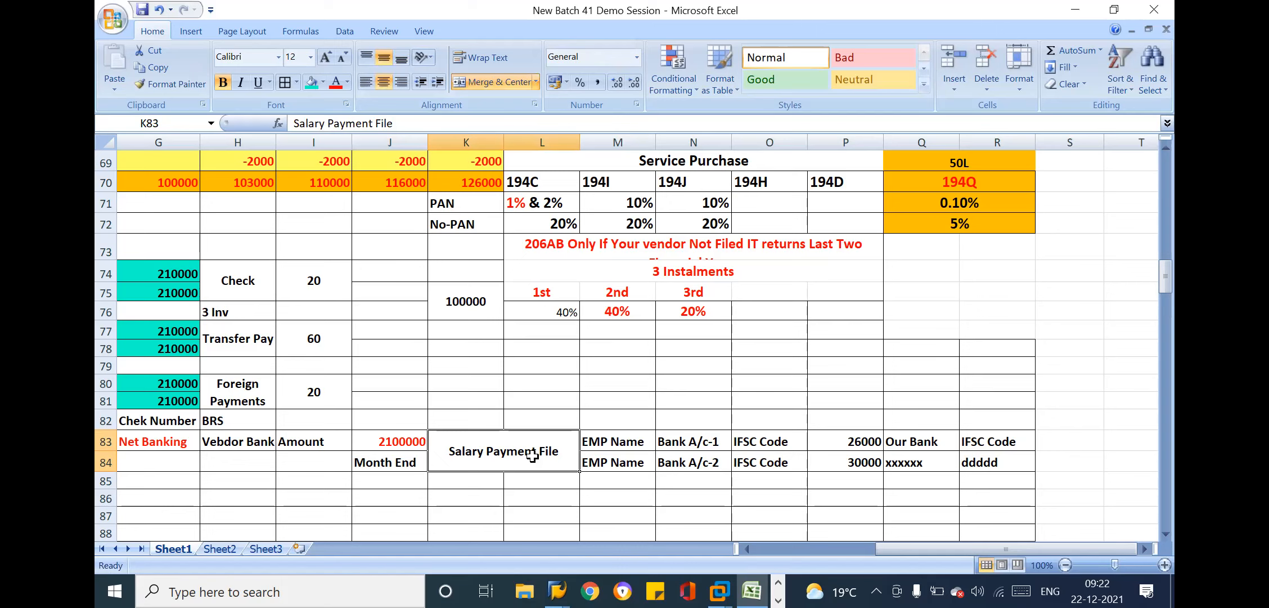
Examine the net banking entries in row 83, including the bank, vendor bank account and amount cells
click(403, 455)
key(Left)
key(Left)
key(Left)
key(Left)
key(Left)
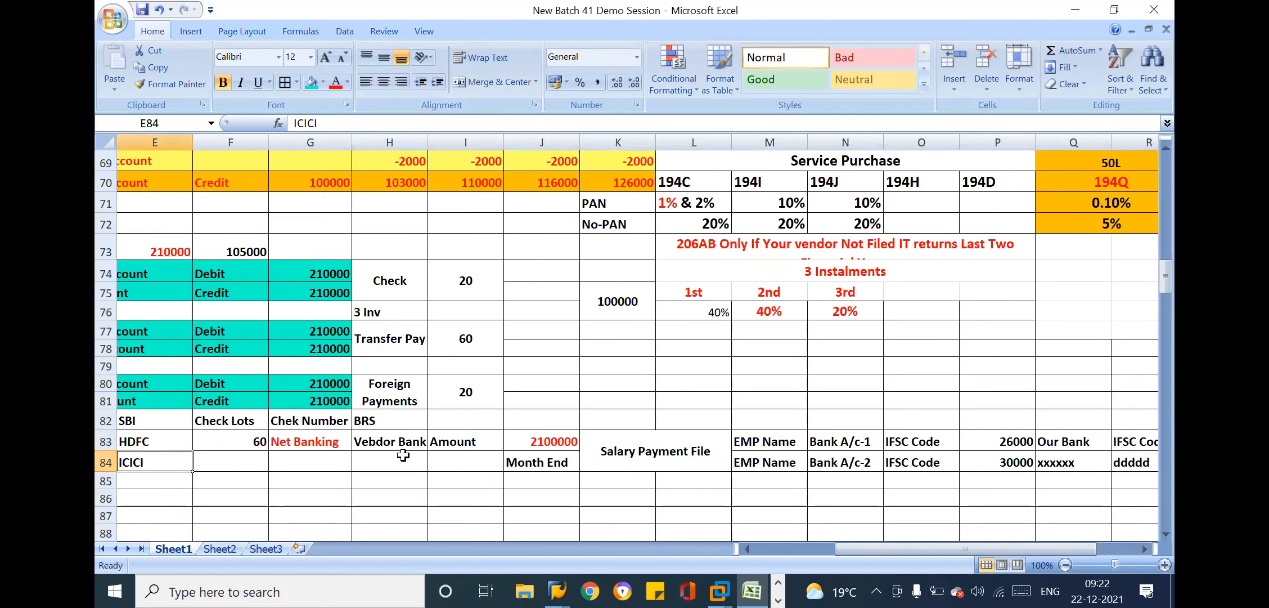
click(295, 441)
drag(241, 439, 388, 442)
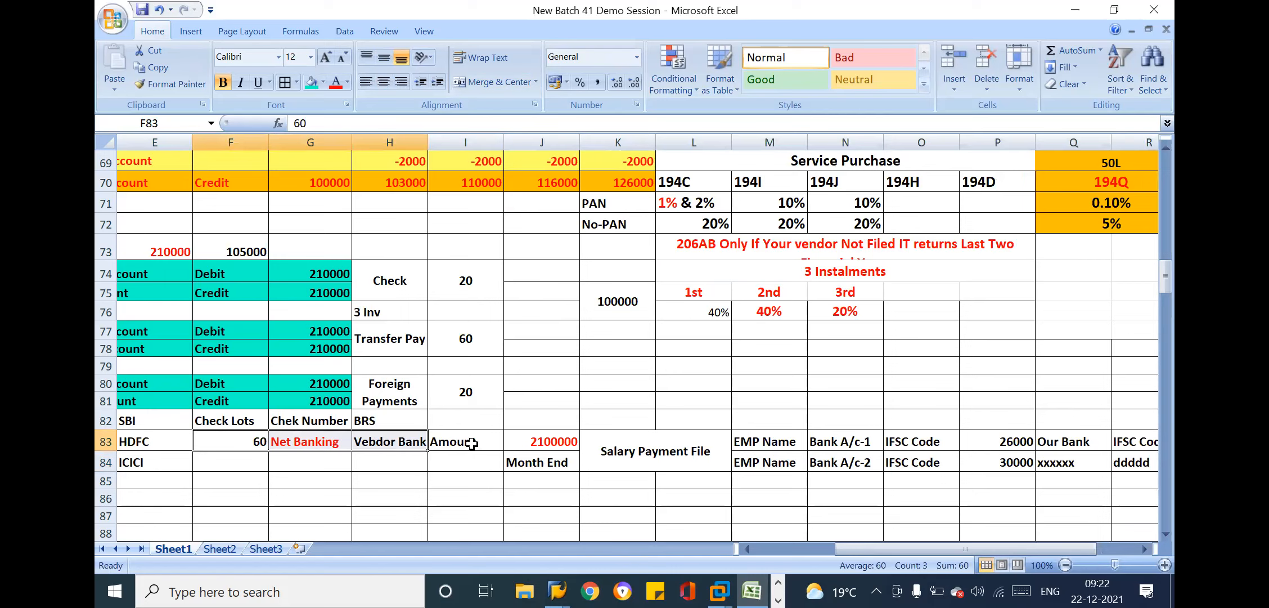
click(321, 441)
click(391, 441)
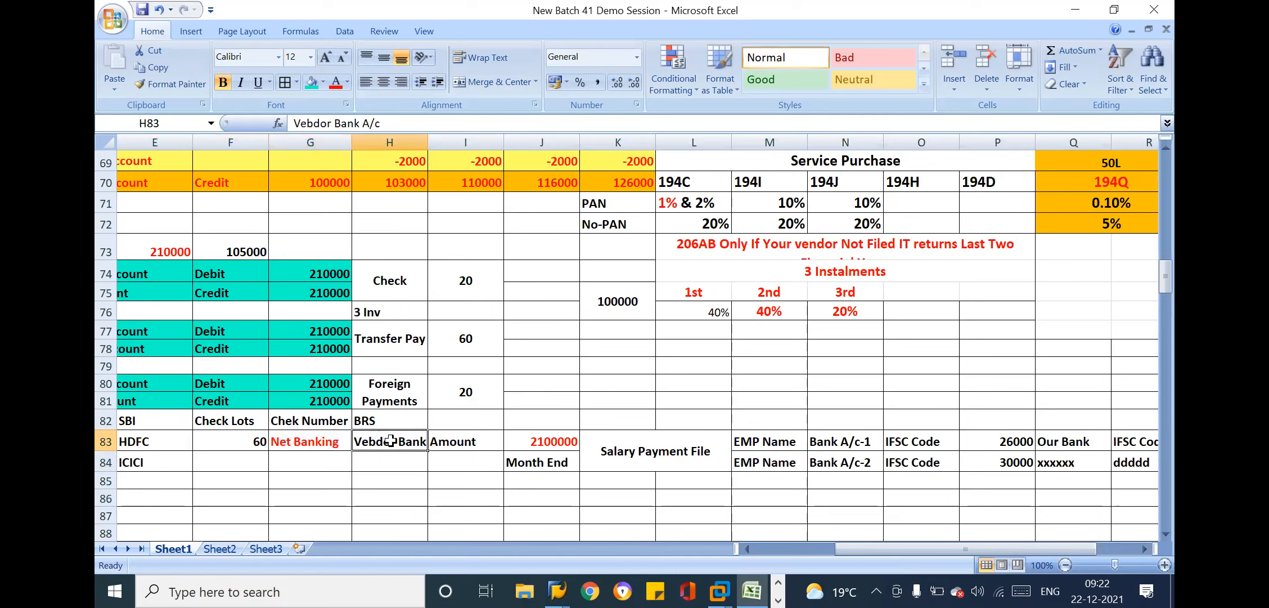
click(482, 438)
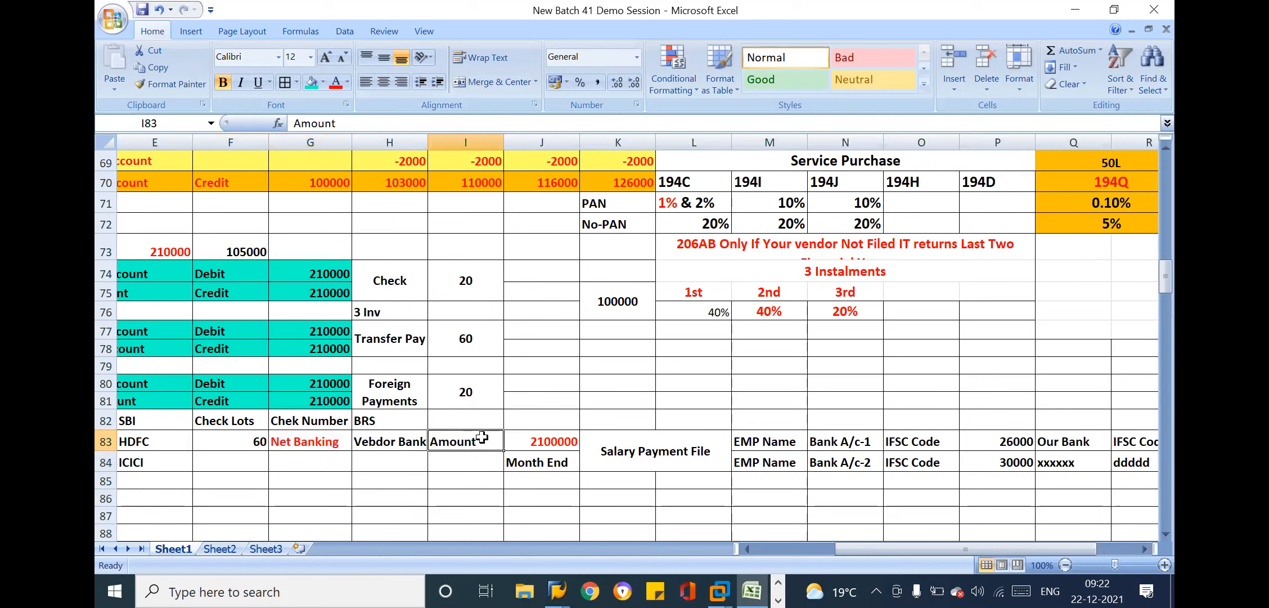
Correct the spelling of the label in cell H83 to Vendor Bank A/c
double_click(376, 441)
key(BackSpace)
text(n)
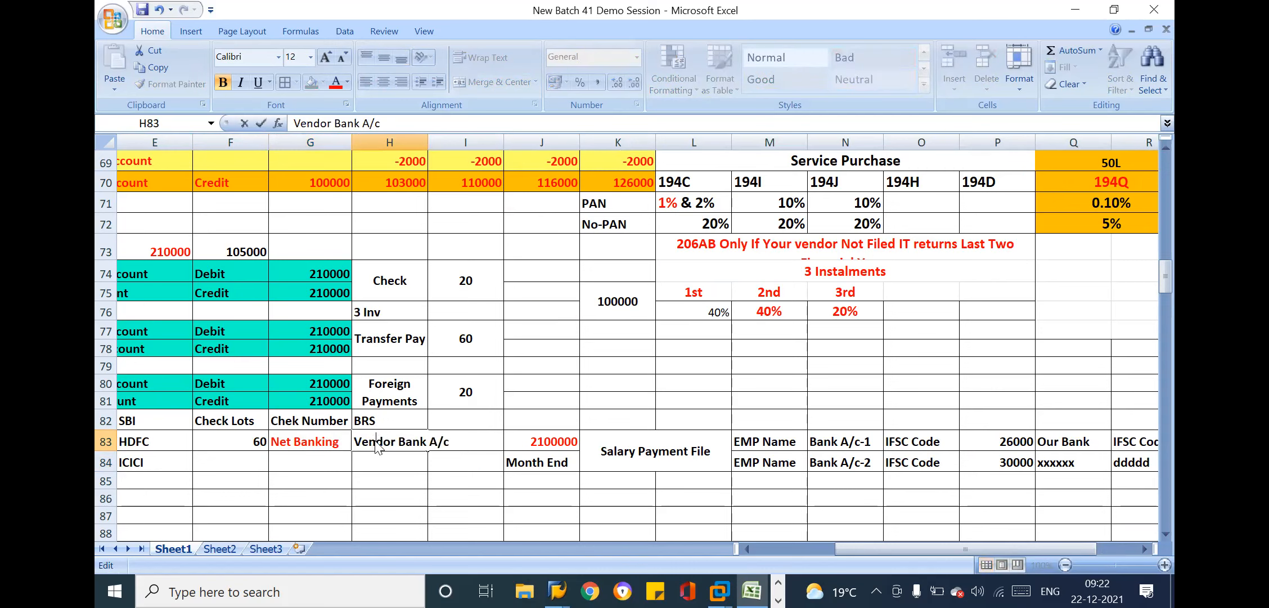
key(Return)
click(514, 422)
click(525, 434)
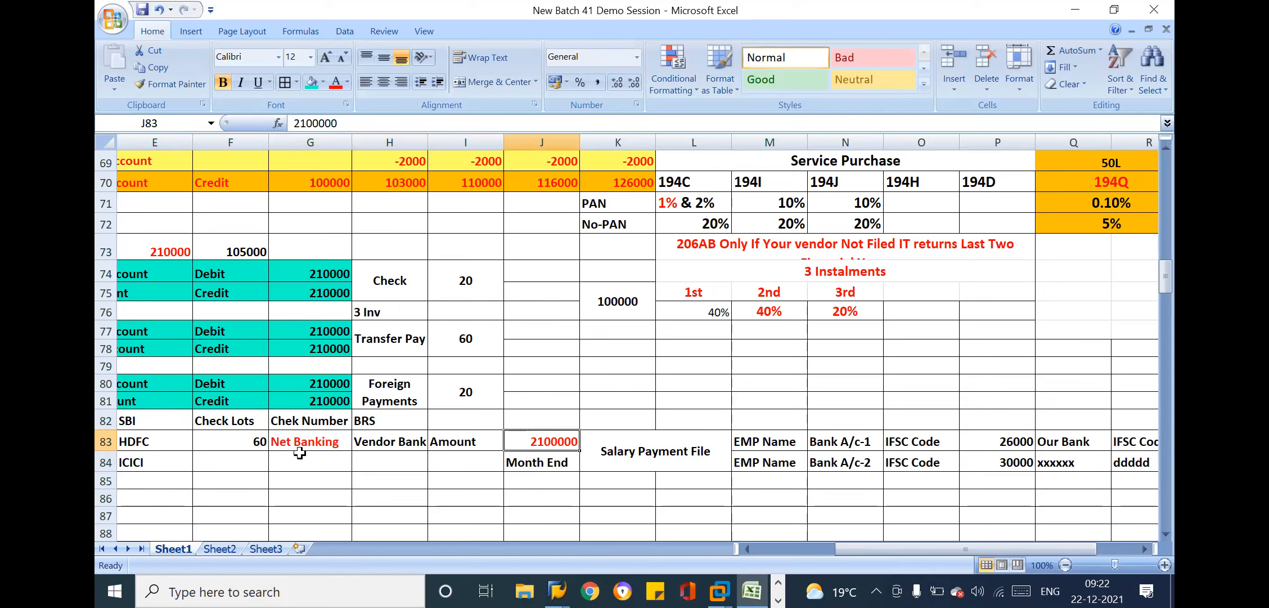
Copy the Salary Payment File block in K83:R84 and paste it directly below, starting at cell K85
drag(703, 444, 1125, 448)
key(ctrl+c)
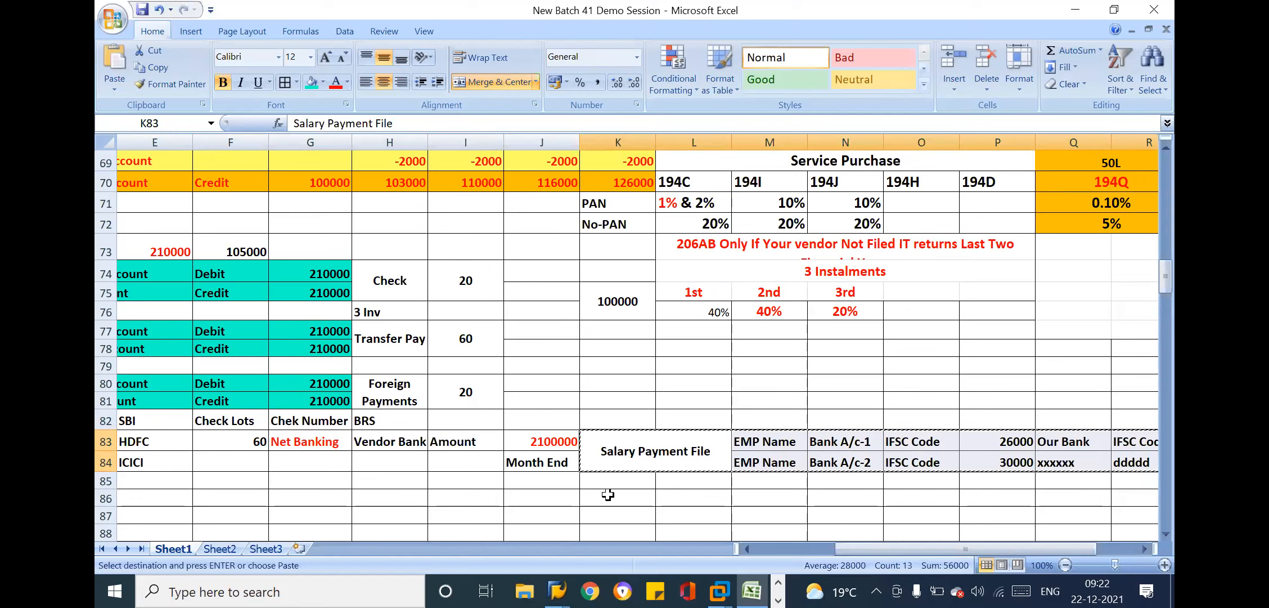
click(632, 481)
key(ctrl+v)
key(Escape)
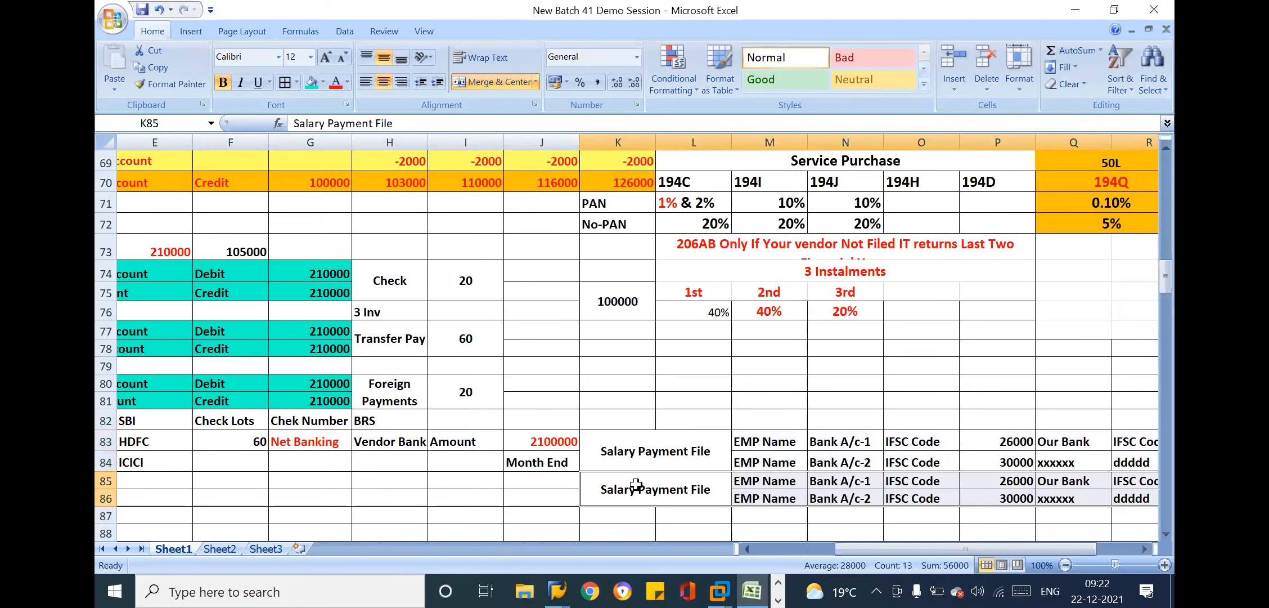
Change the label of the copied block in merged cell K85 to Vendor Payment File
double_click(639, 488)
key(BackSpace)
key(BackSpace)
key(BackSpace)
key(BackSpace)
key(BackSpace)
key(BackSpace)
key(BackSpace)
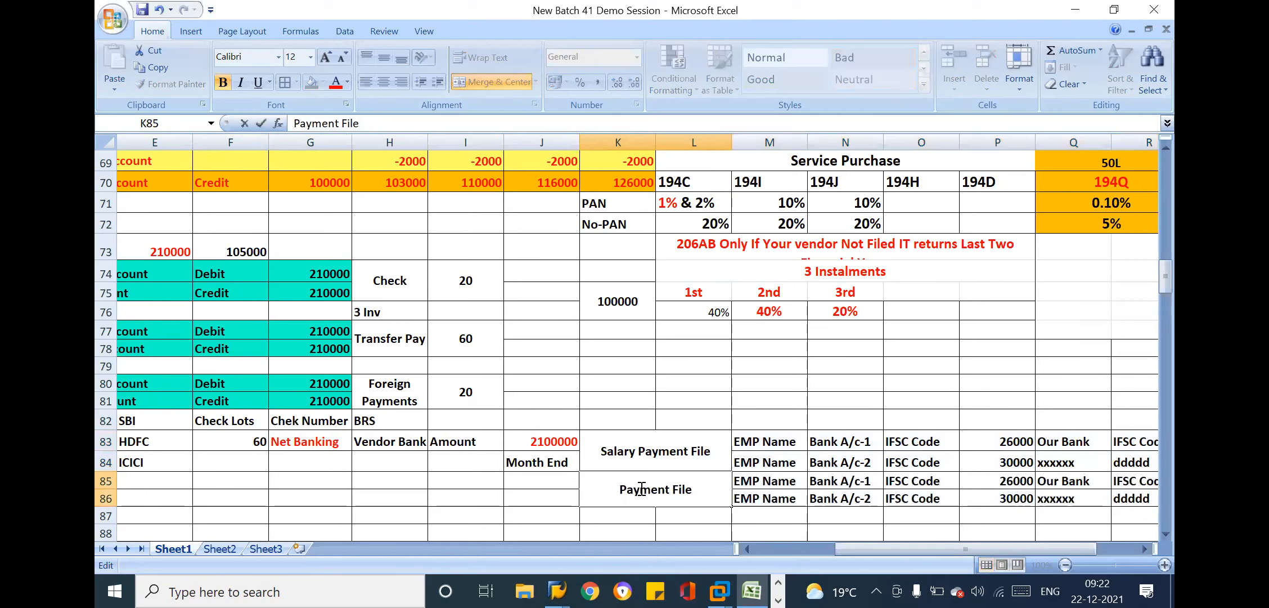
text(Vendor)
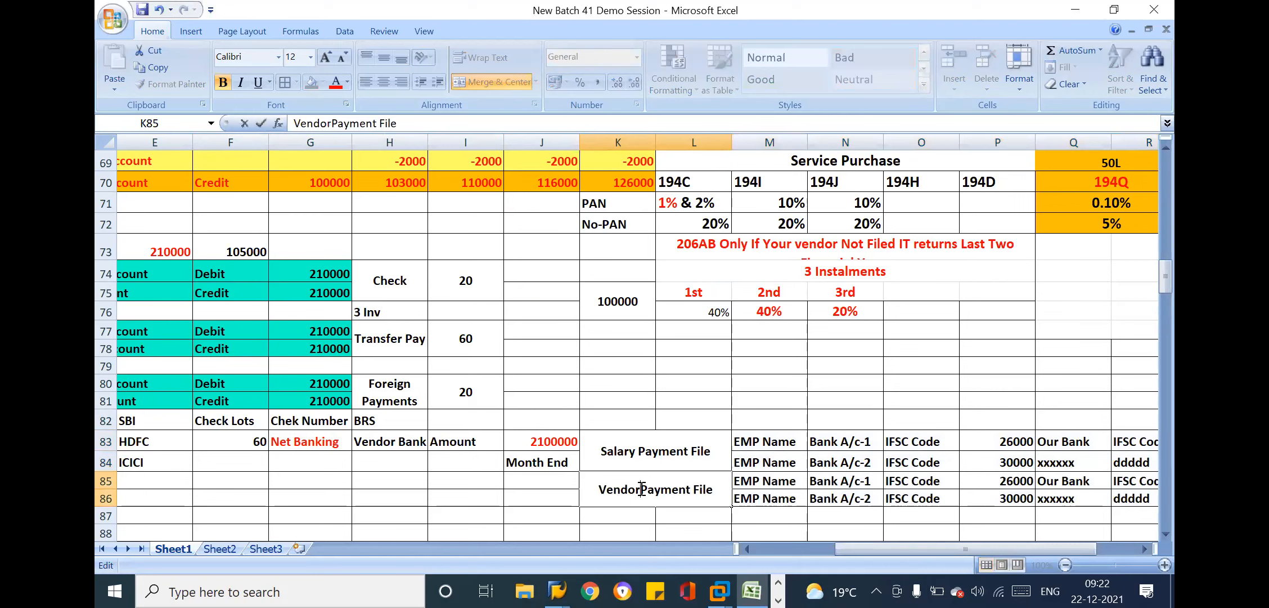
click(747, 493)
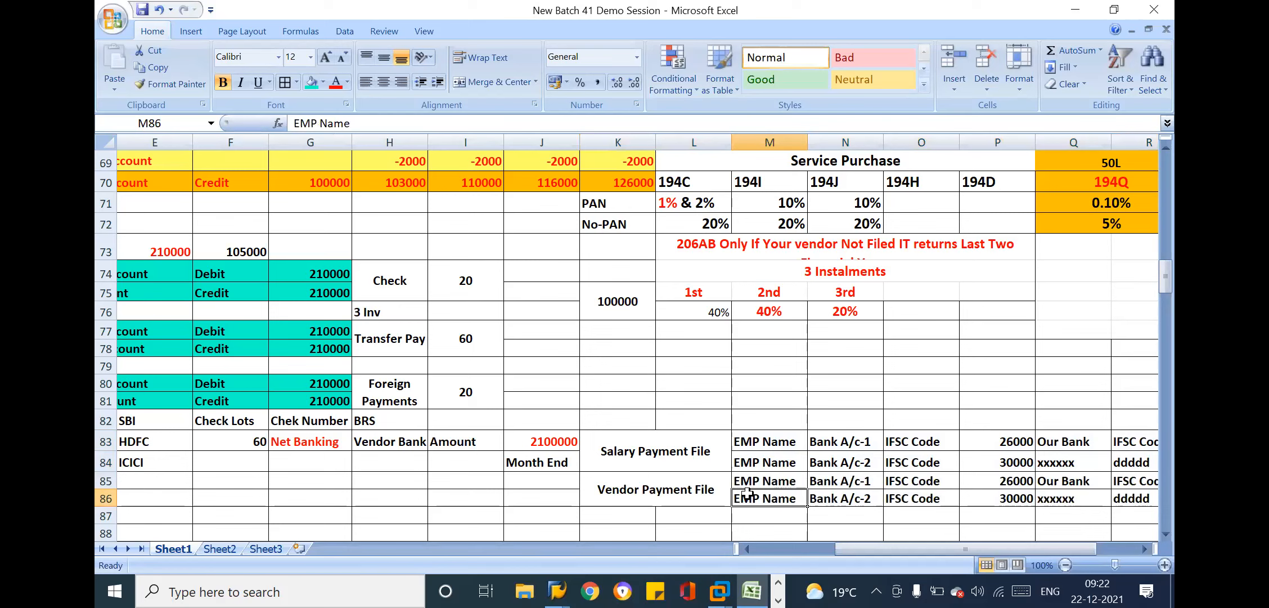
Review the Salary Payment File block in rows 83–84 and compare it with the Vendor Payment File block in rows 85–86
drag(676, 447, 1134, 463)
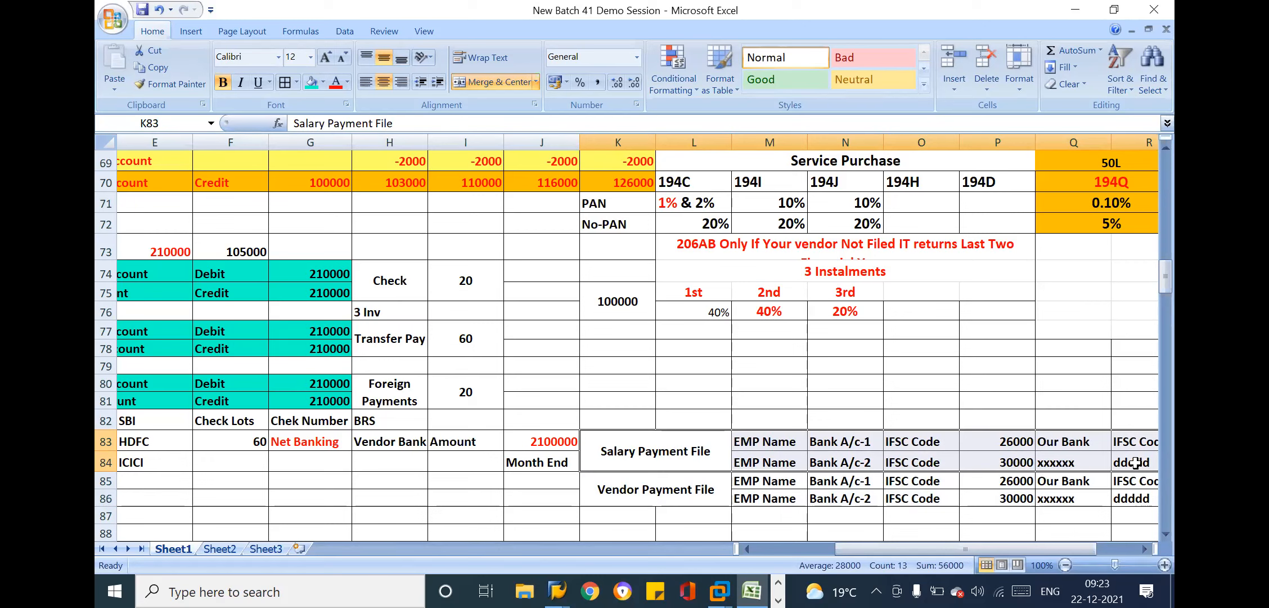
click(961, 444)
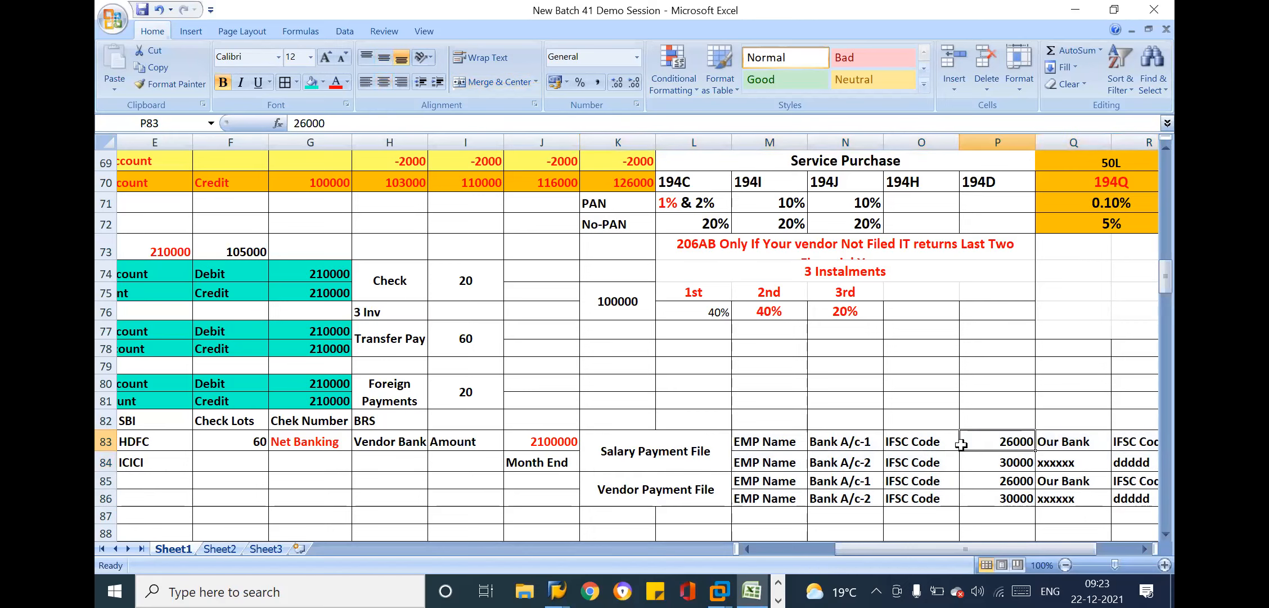
key(Right)
key(Right)
key(Right)
click(984, 449)
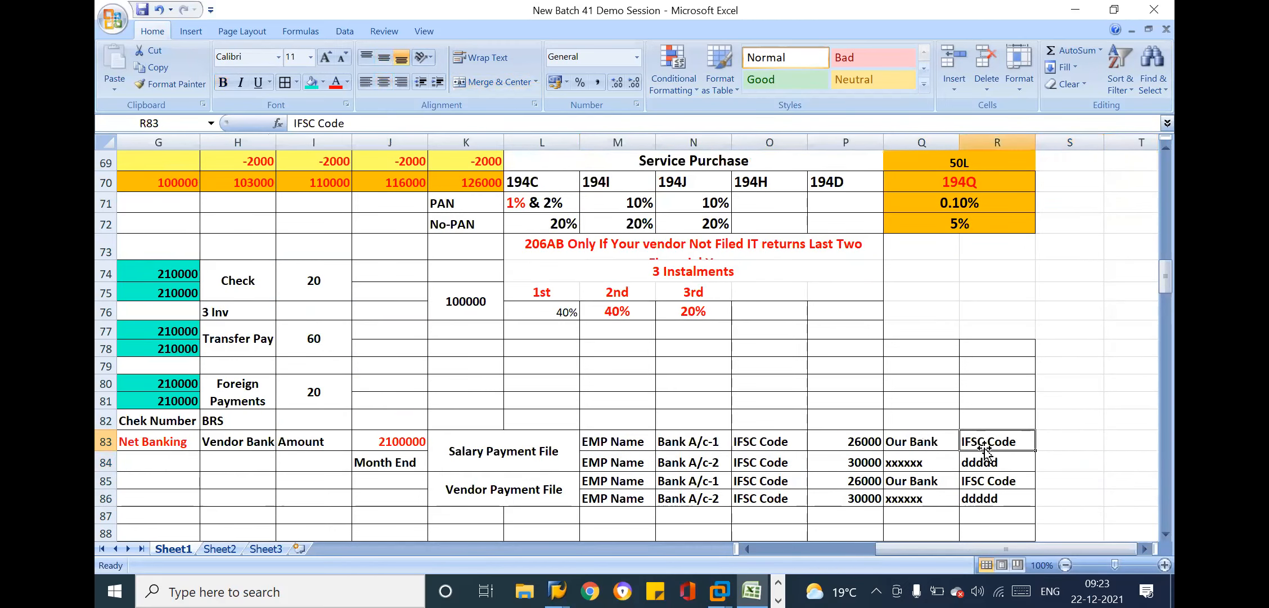
click(1032, 463)
click(1054, 462)
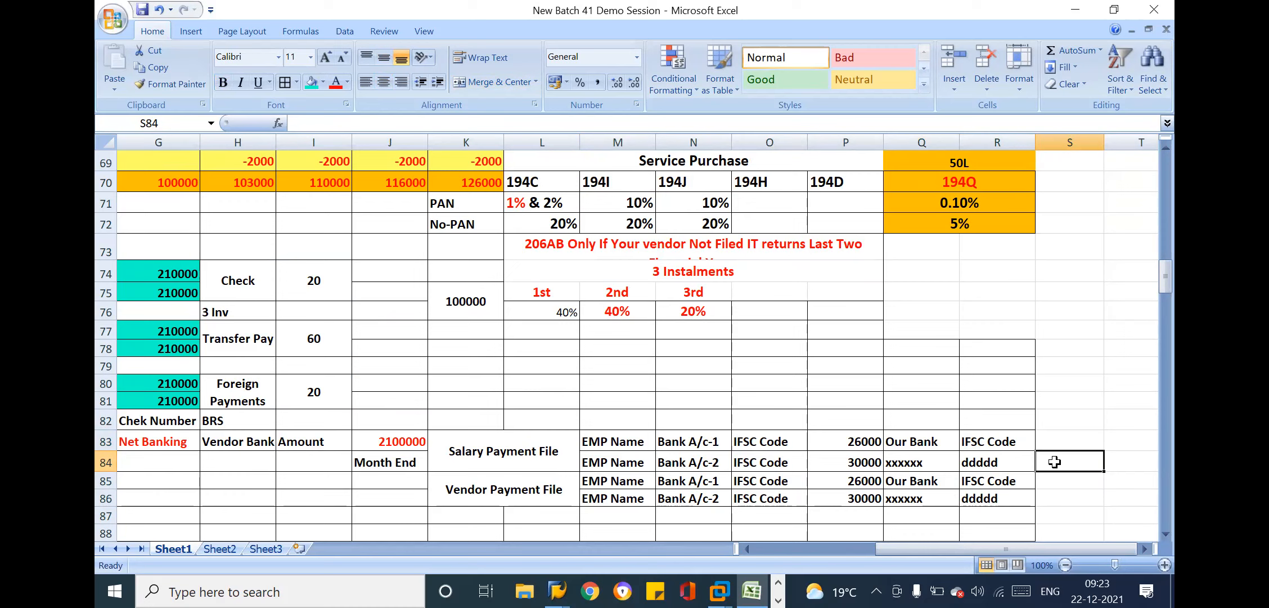
drag(518, 454, 1010, 462)
click(1106, 477)
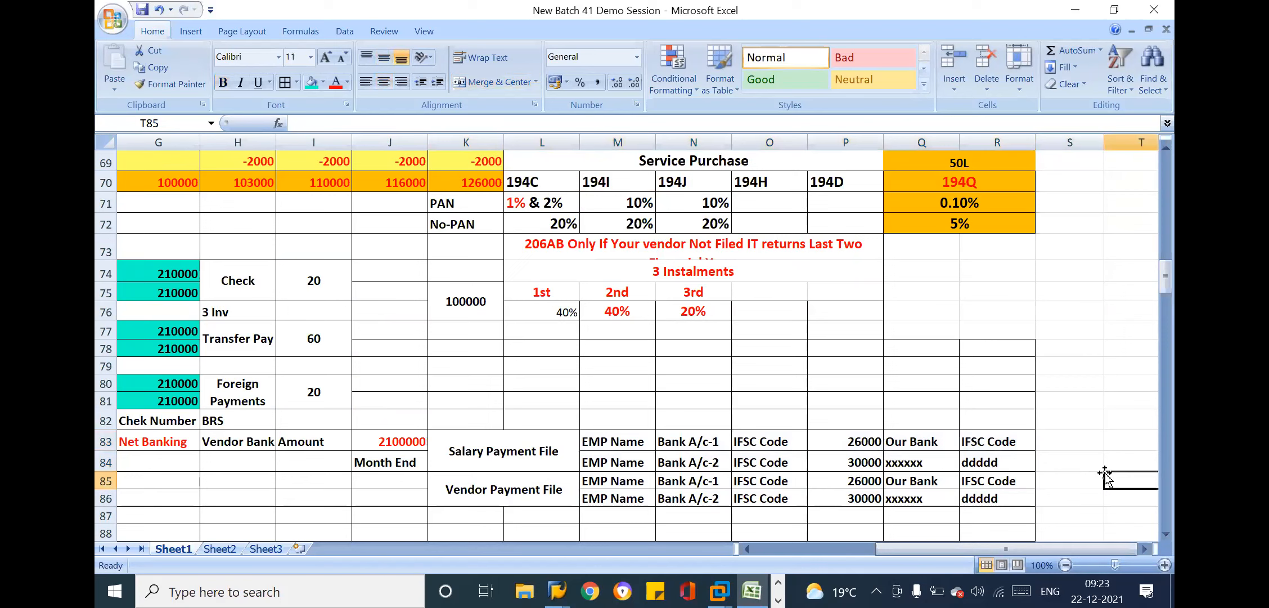
click(1044, 465)
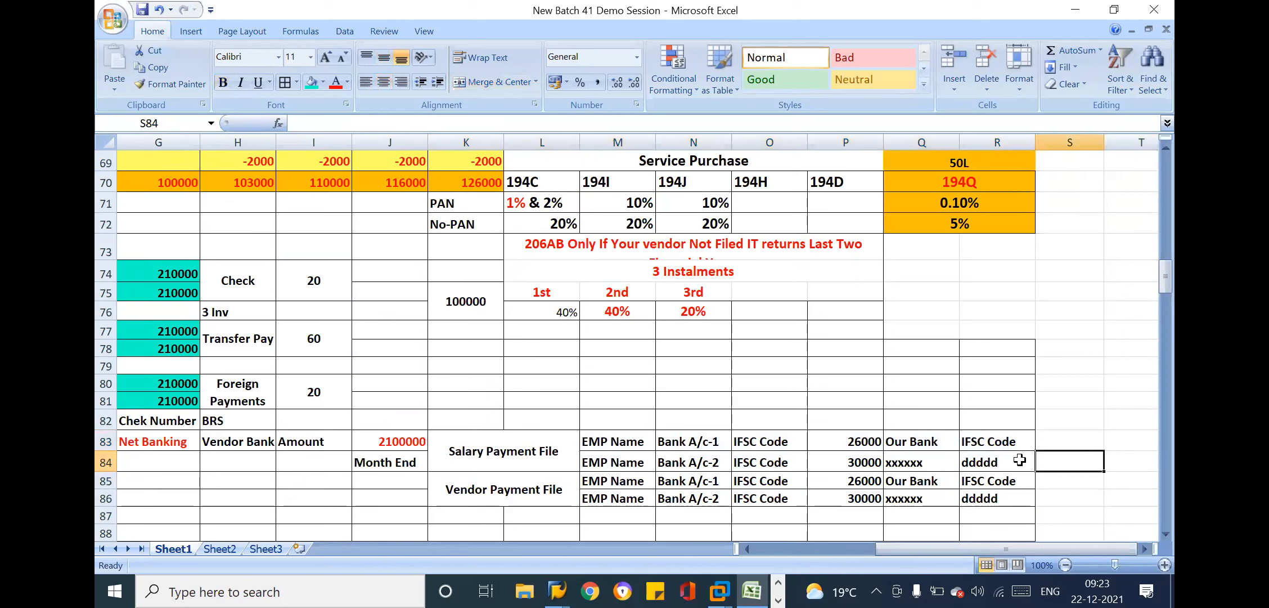
click(856, 460)
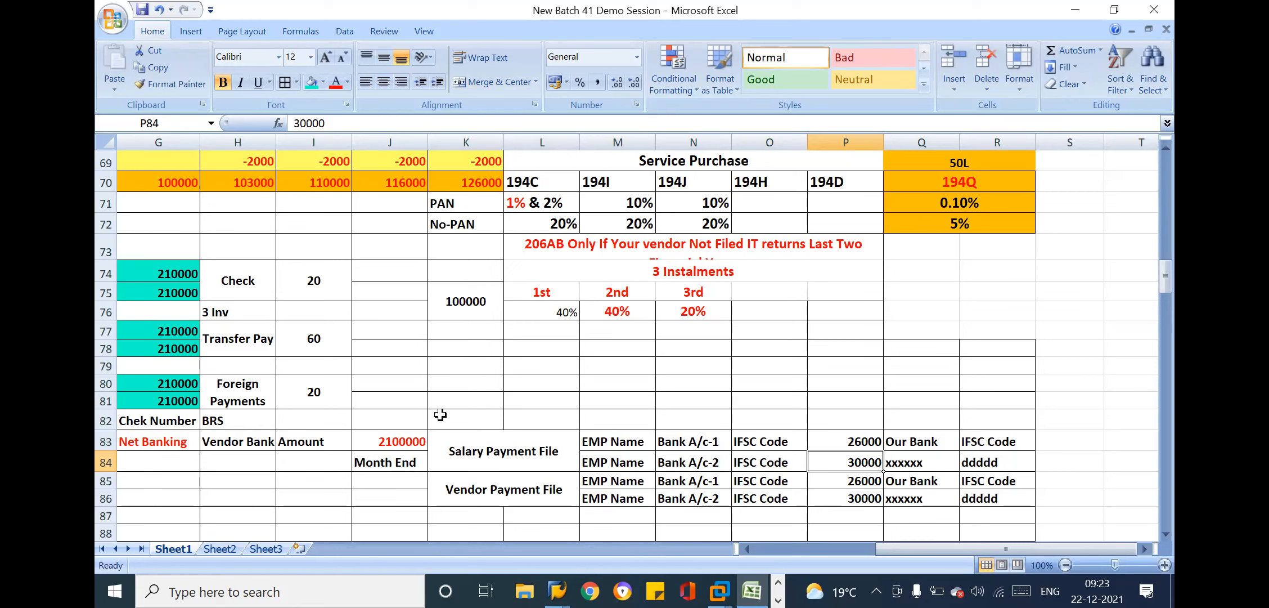
drag(506, 444, 1002, 469)
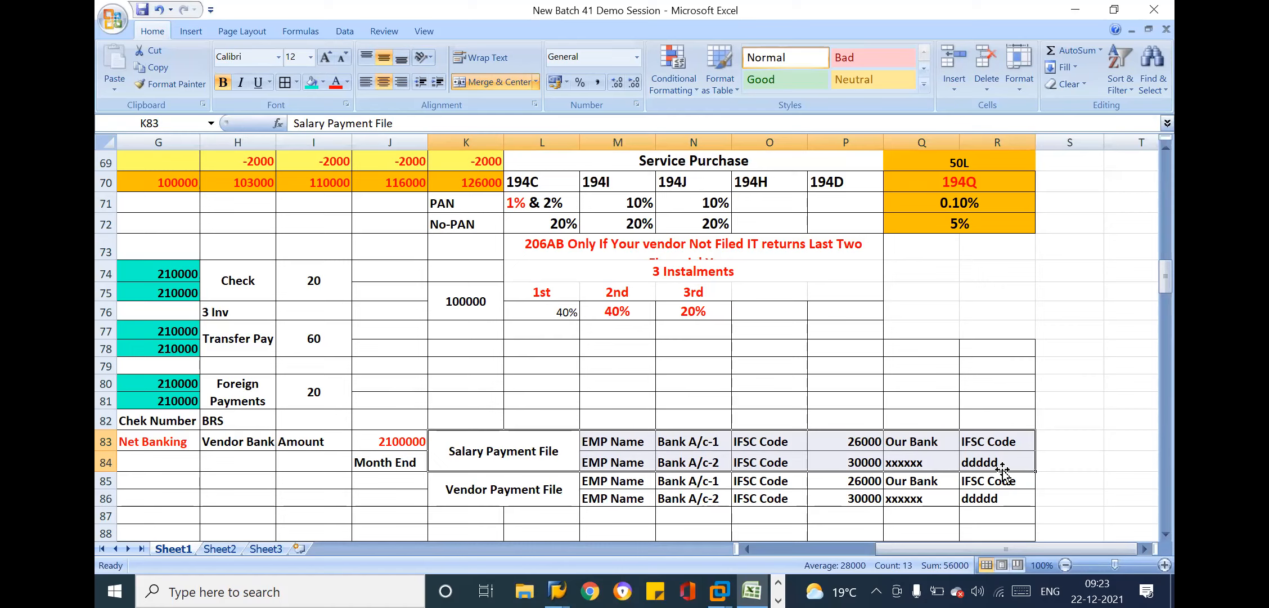
drag(535, 487, 994, 493)
click(587, 453)
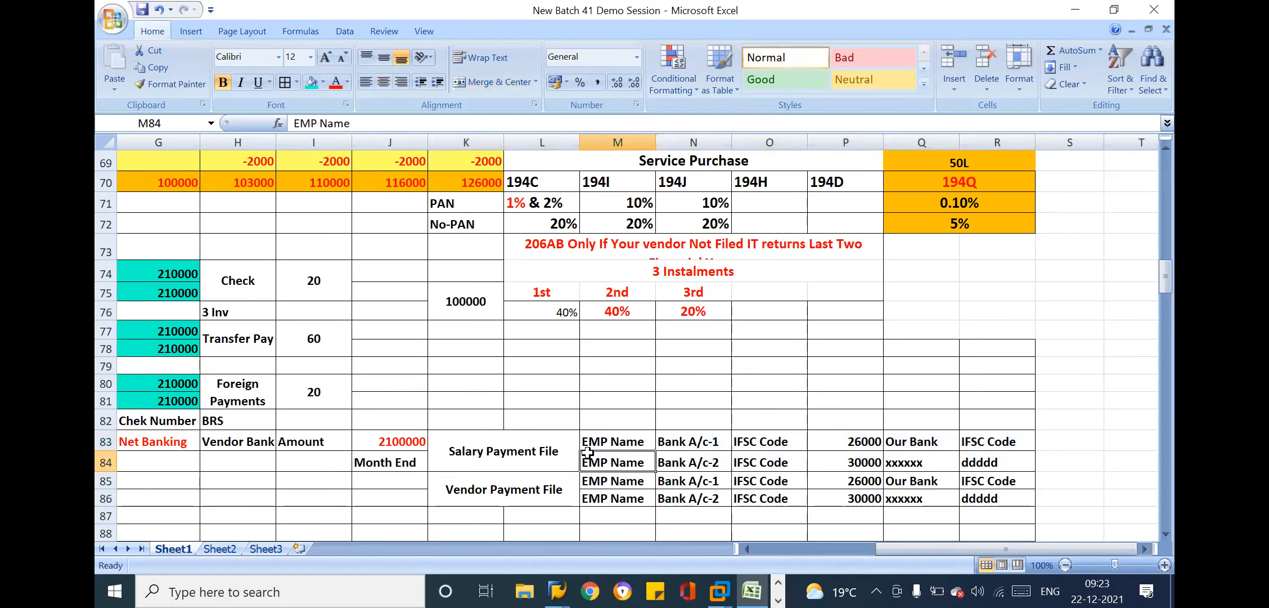
click(503, 477)
click(761, 500)
drag(504, 489, 684, 487)
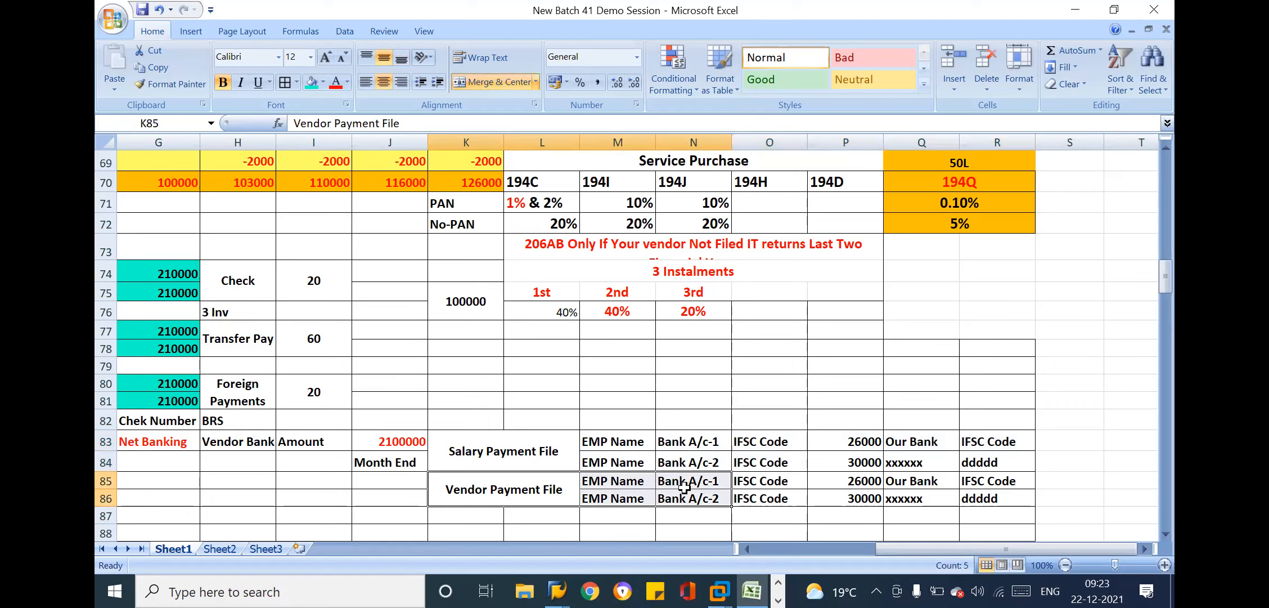
Change the EMP Name entry in cell M85 to Vendor Name and copy it into cell M86
double_click(608, 481)
key(BackSpace)
key(BackSpace)
key(BackSpace)
text(Vendor)
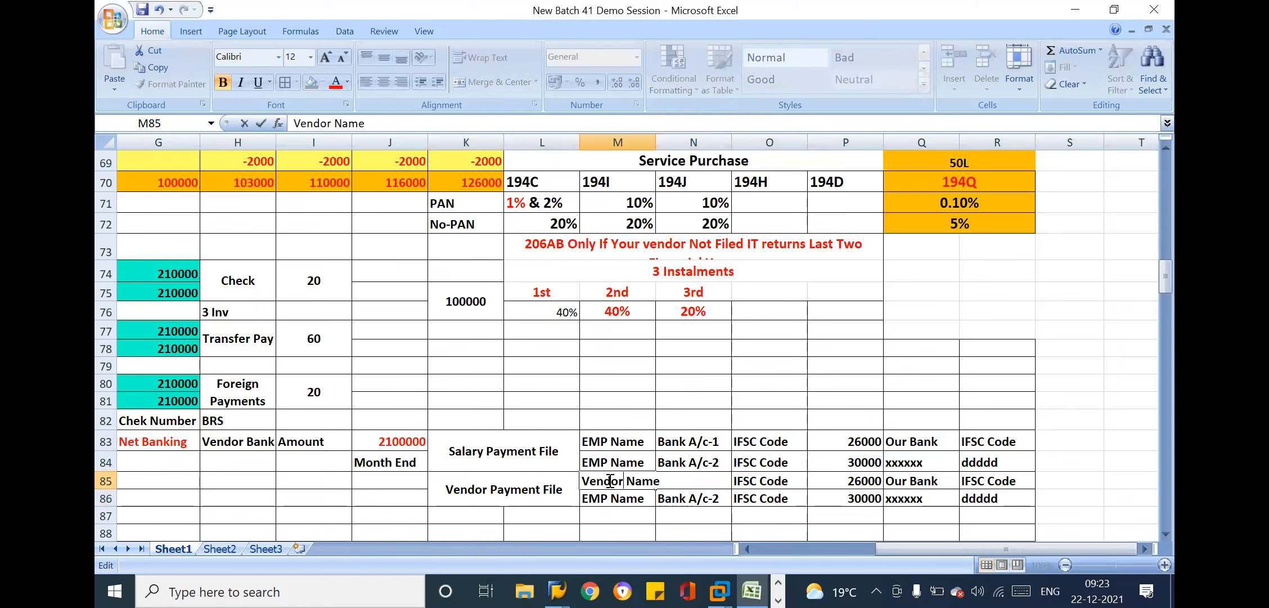
click(615, 509)
click(626, 476)
key(ctrl+c)
click(629, 498)
key(Return)
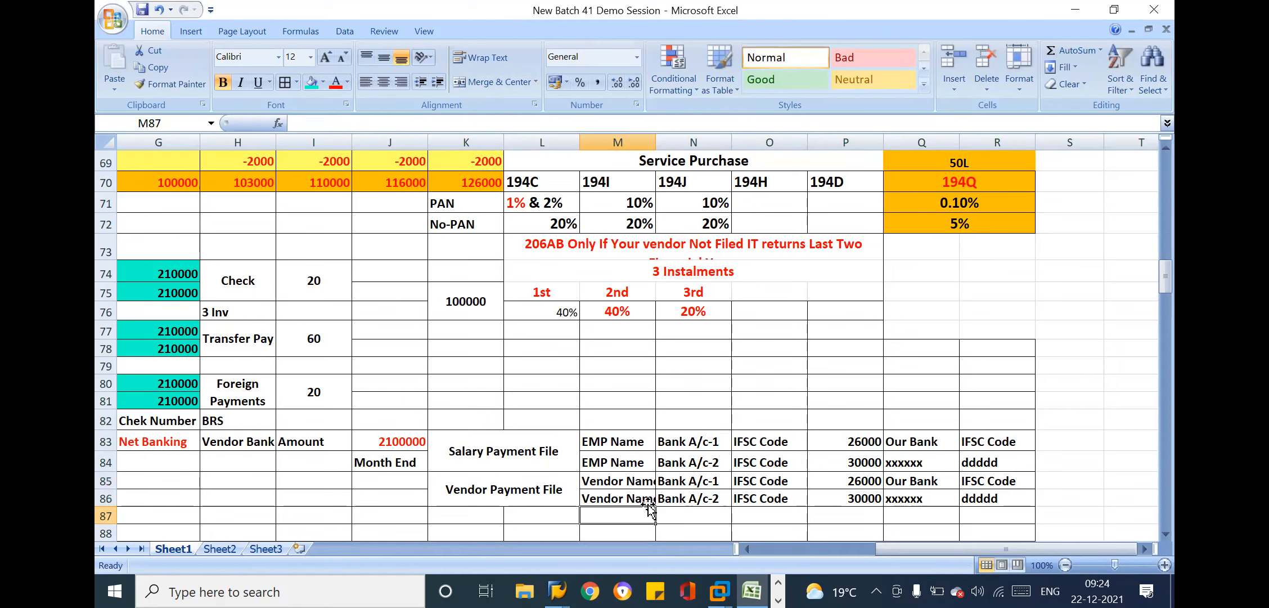
Review the vendor bank accounts, IFSC codes, amounts and company bank details in rows 85–86, comparing the amounts with the salary rows
click(691, 484)
click(782, 485)
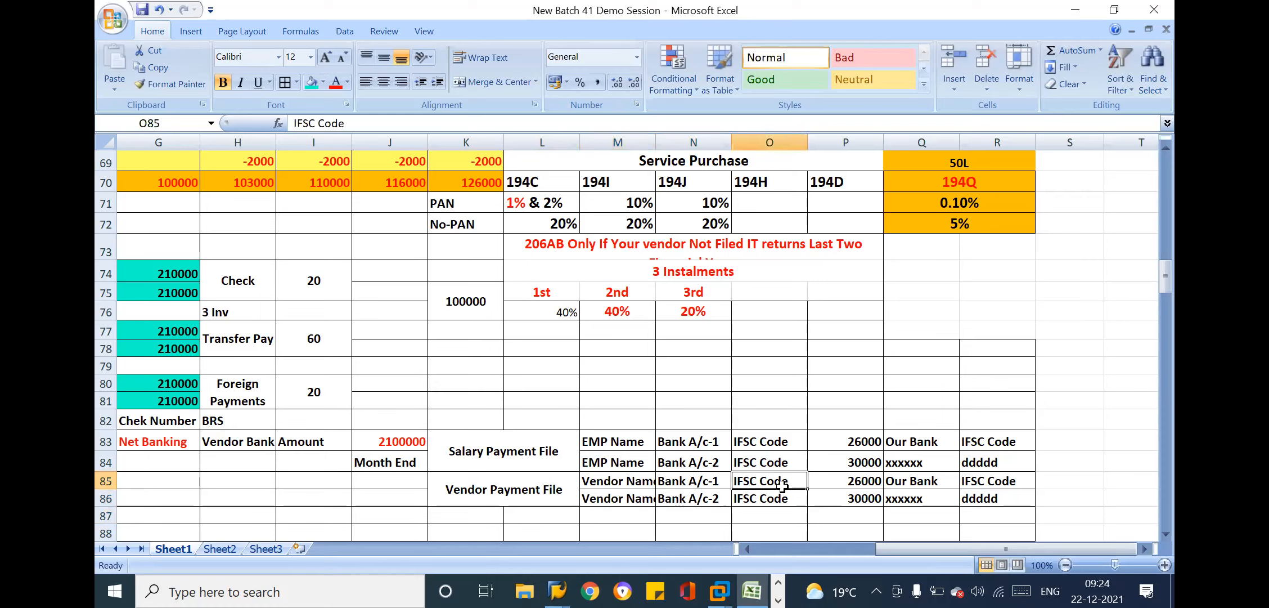
click(862, 489)
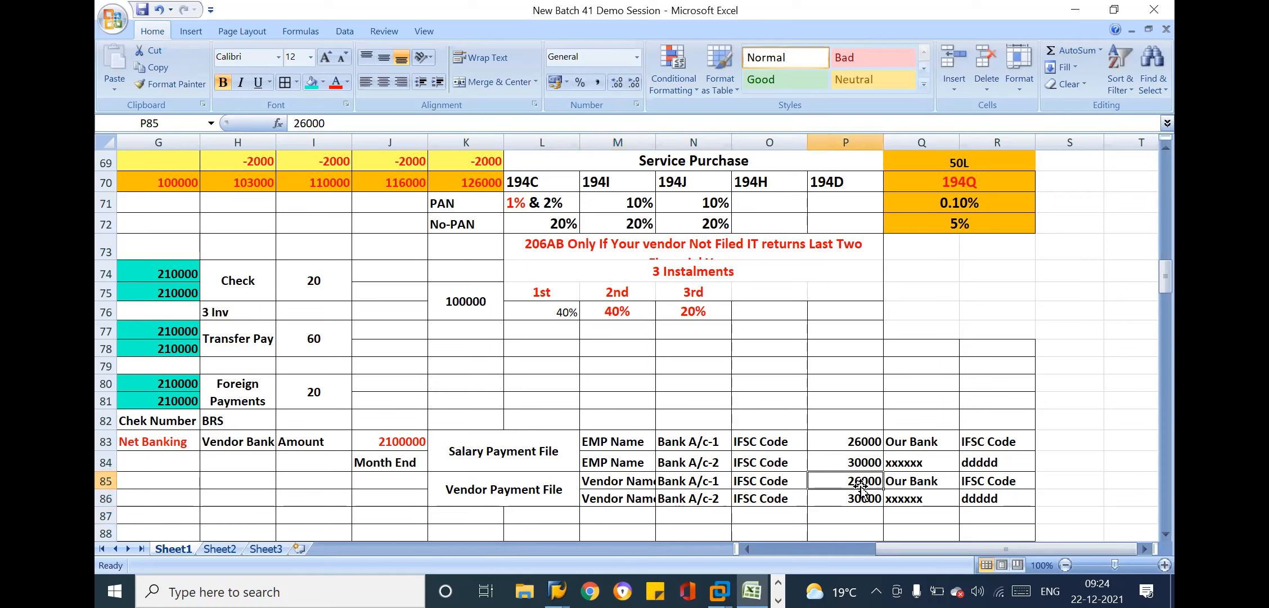
drag(862, 488, 868, 507)
drag(856, 442, 858, 456)
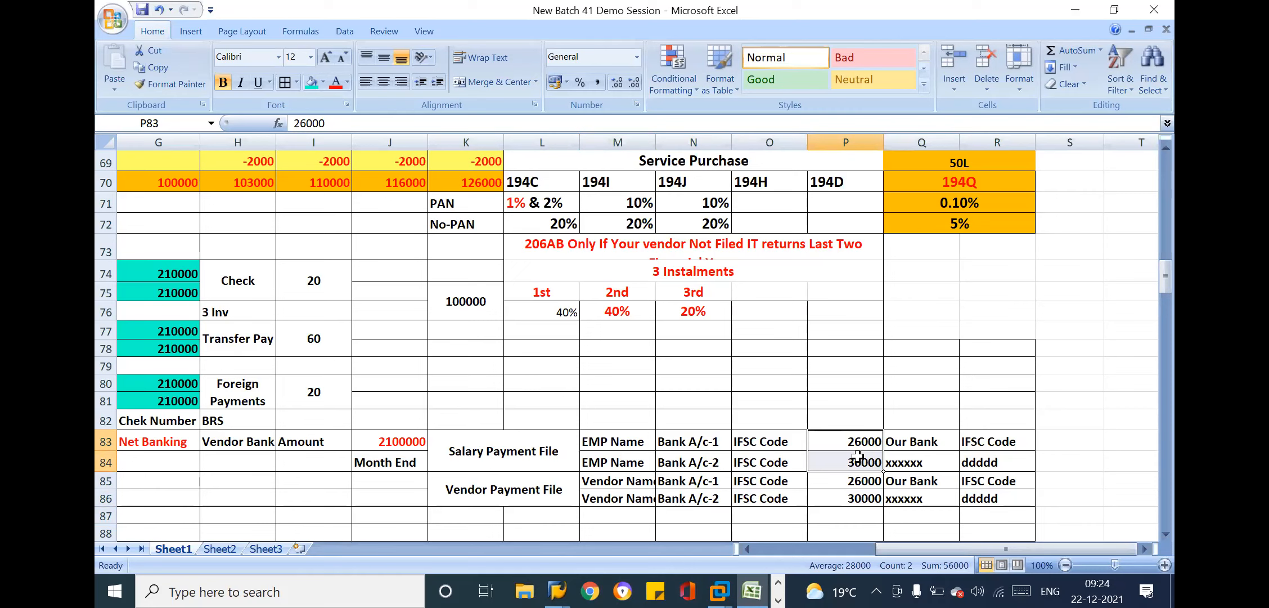
drag(856, 482, 856, 498)
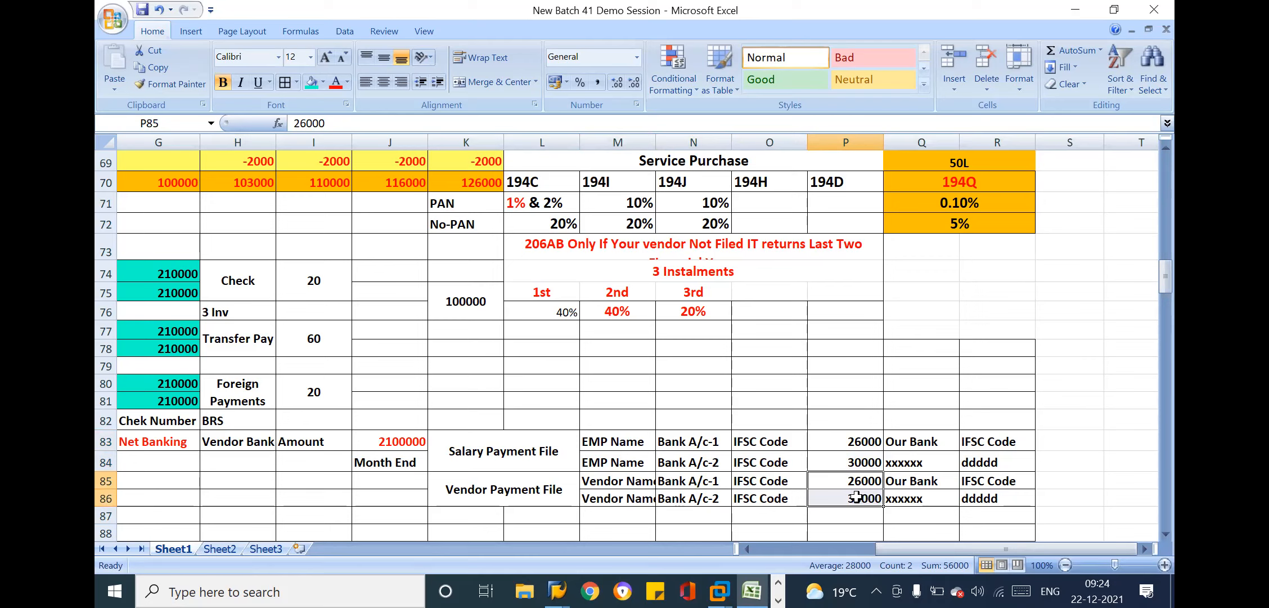
click(907, 485)
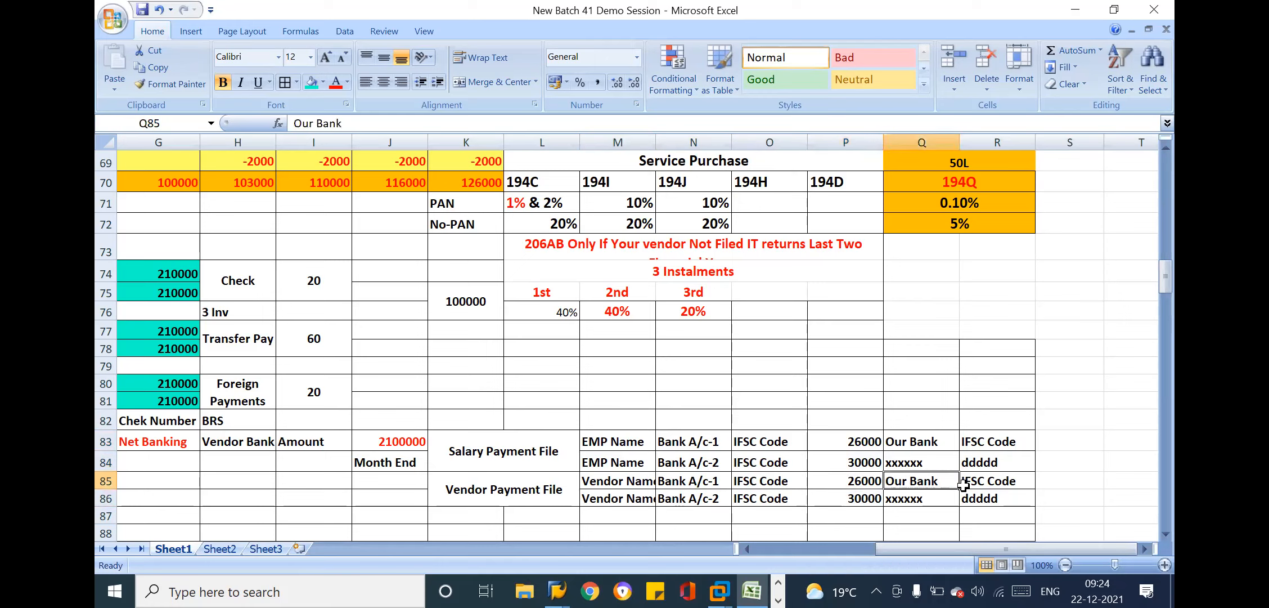
drag(944, 491, 980, 499)
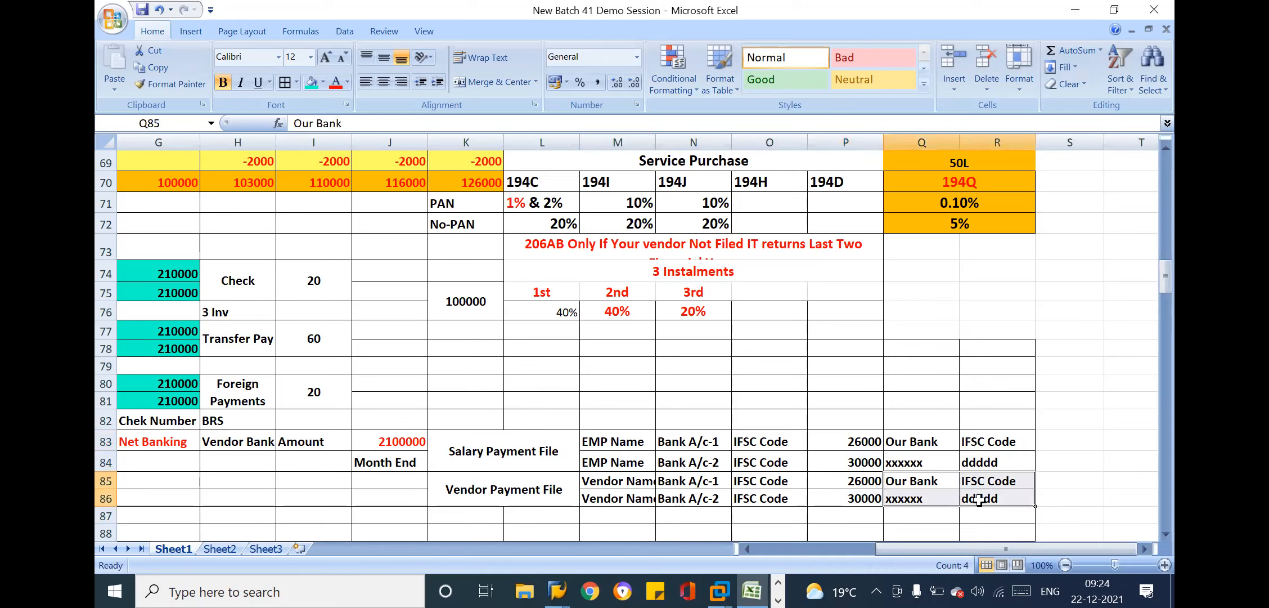
drag(645, 476, 848, 494)
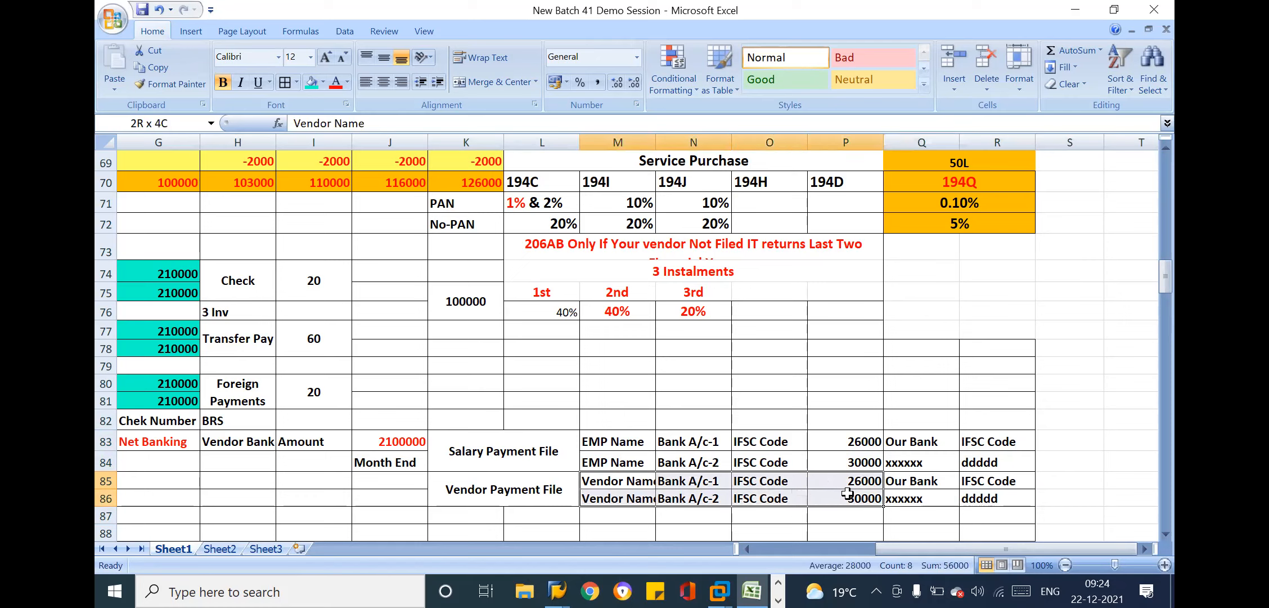
drag(848, 494, 847, 493)
drag(941, 483, 1019, 502)
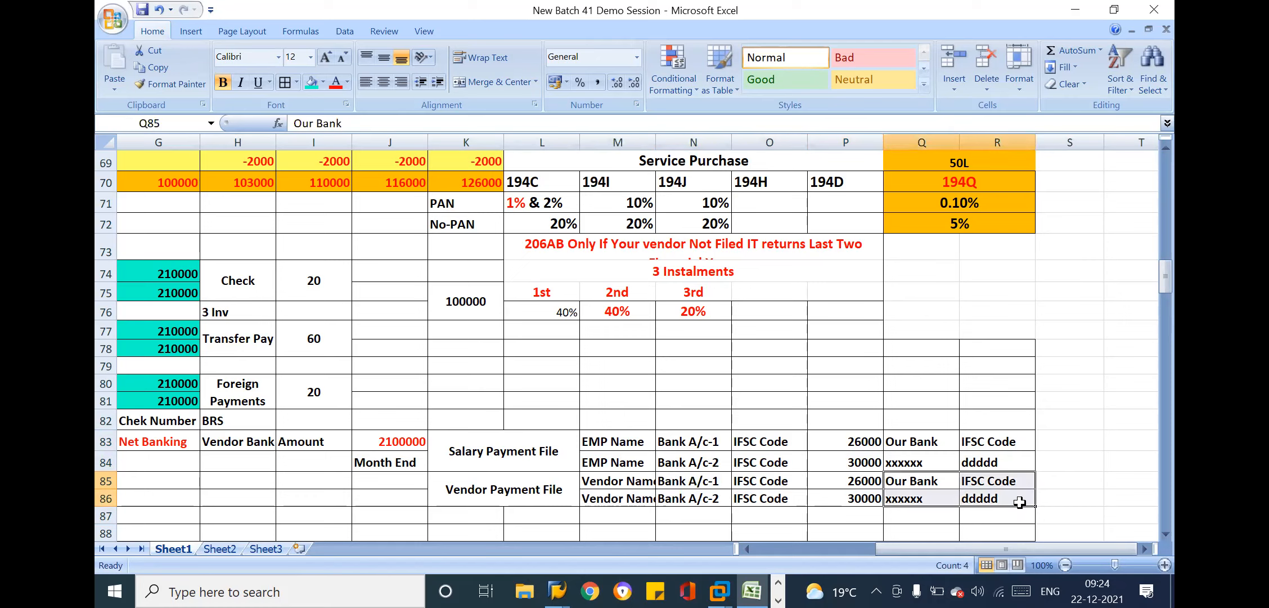
click(475, 489)
Merge and center cells J85:J86 and enter the label Daily beside the Vendor Payment File label
click(416, 489)
drag(416, 488, 417, 497)
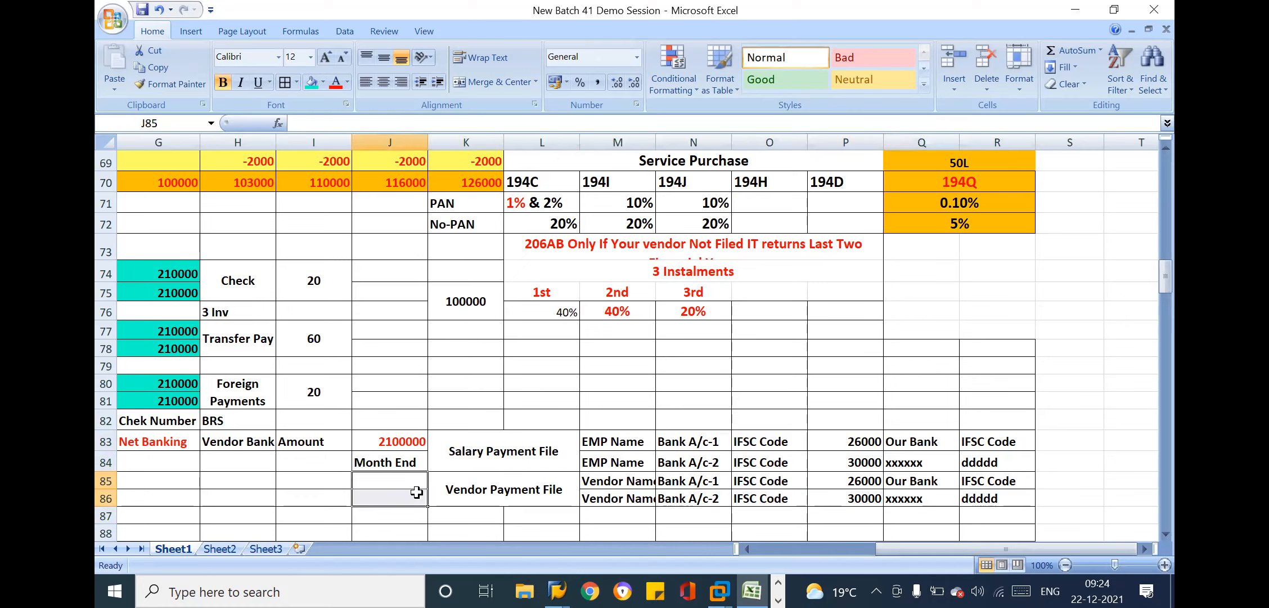
click(491, 83)
text(Dali)
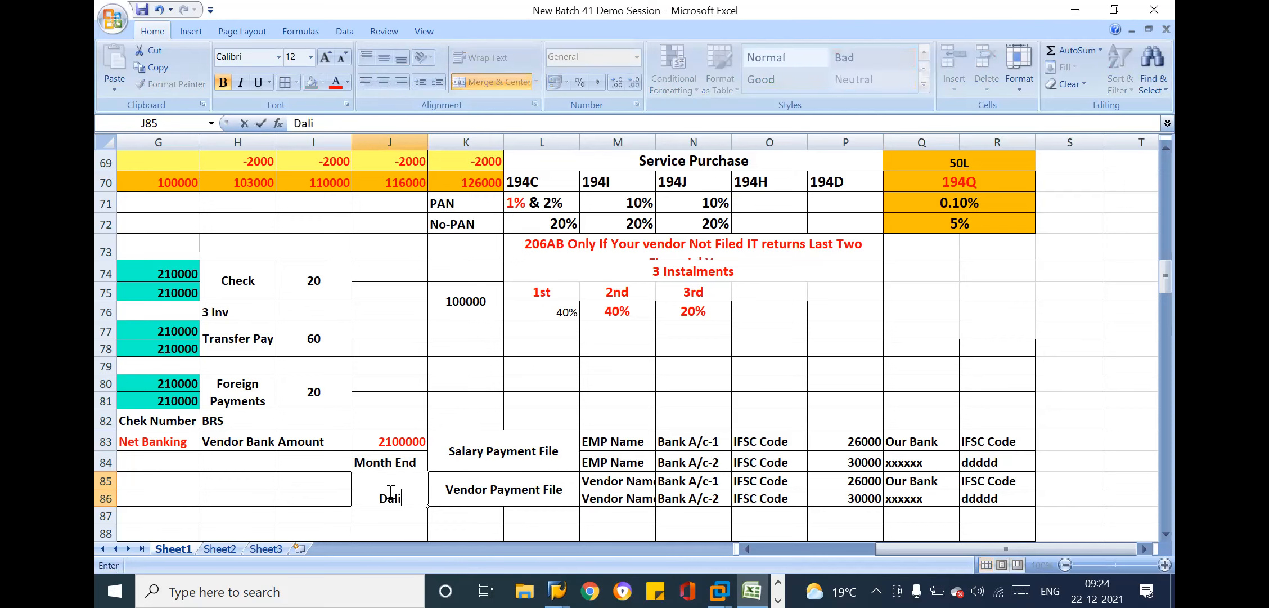
key(BackSpace)
key(BackSpace)
text(ily)
key(Return)
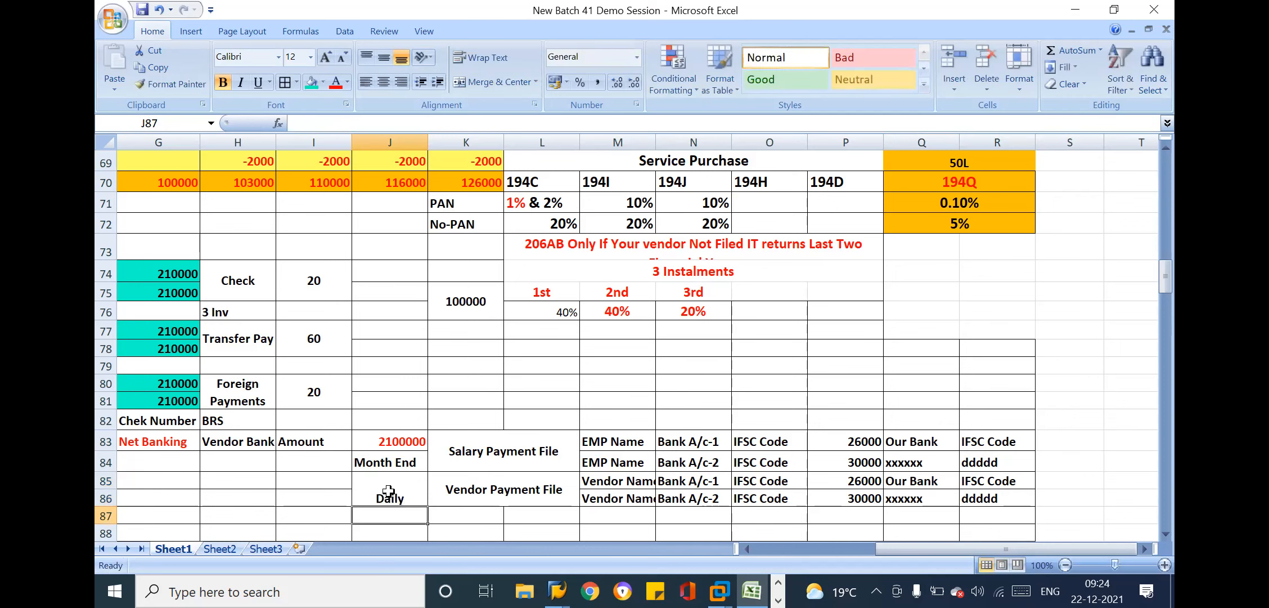
click(388, 490)
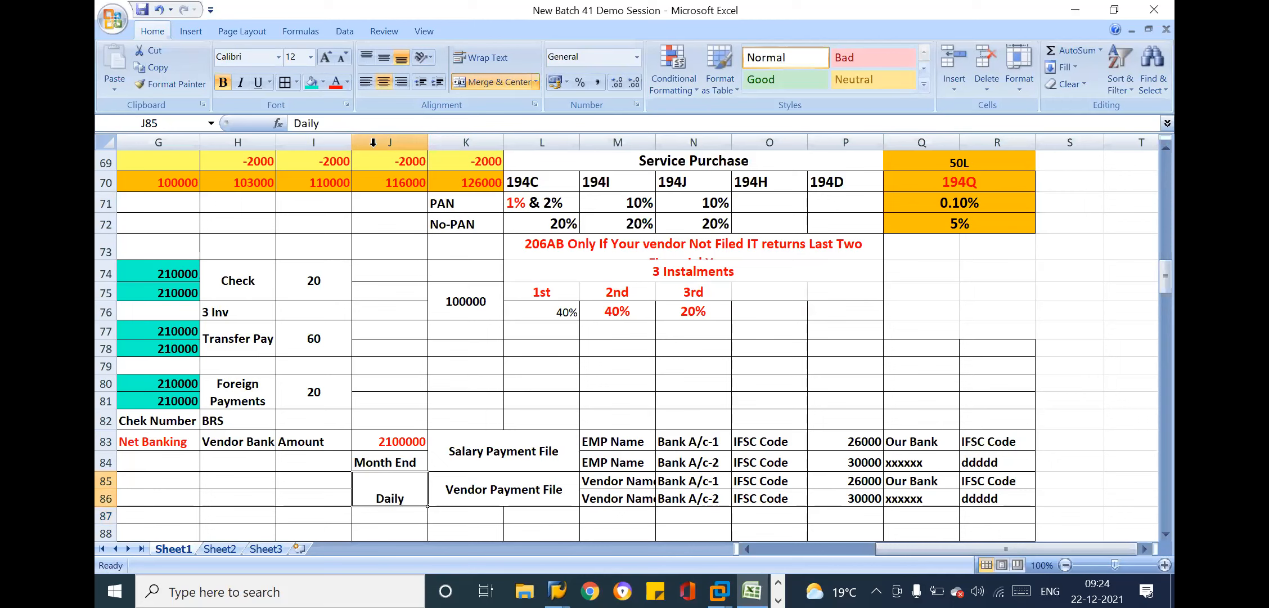
Vertically centre the Daily label in its merged cell J85:J86
click(384, 57)
Review the Vendor Payment File block in rows 85–86, including vendor bank accounts, IFSC codes, amounts and company bank details
drag(470, 482, 993, 492)
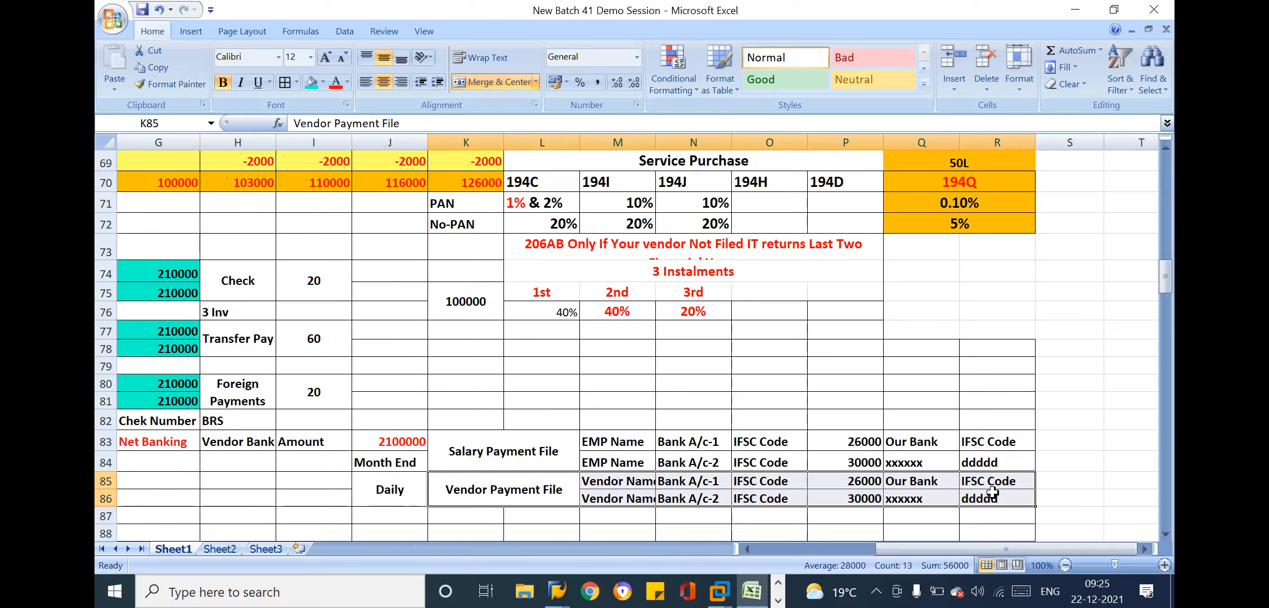
key(Down)
key(Down)
key(Down)
key(Down)
key(Down)
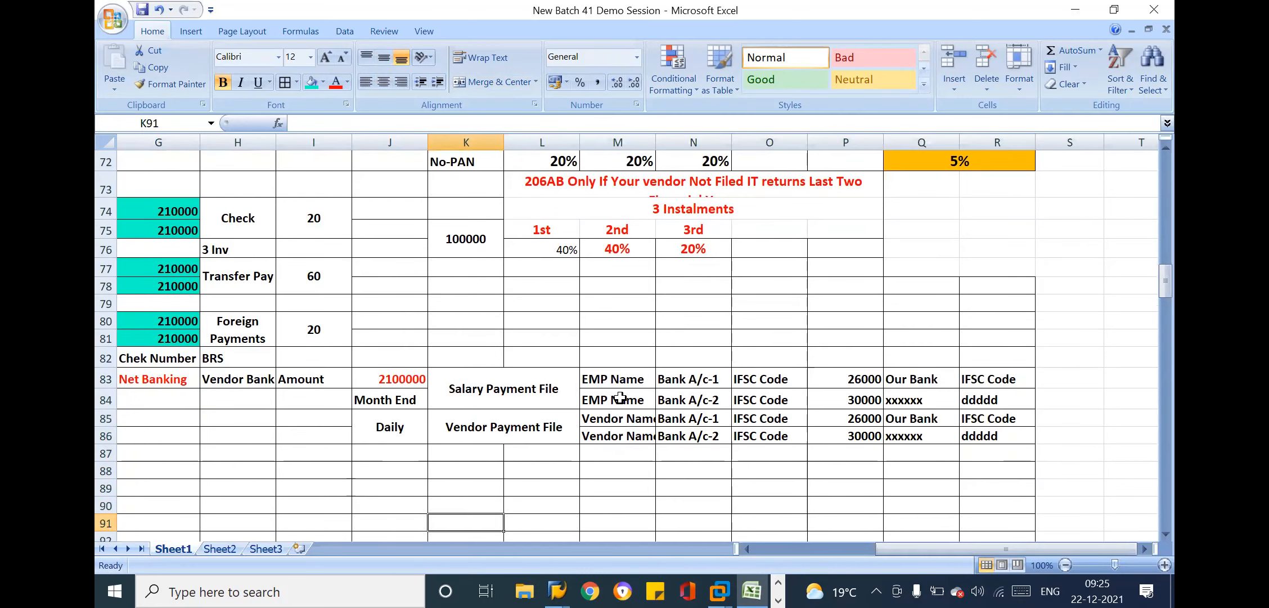
drag(397, 430, 1004, 434)
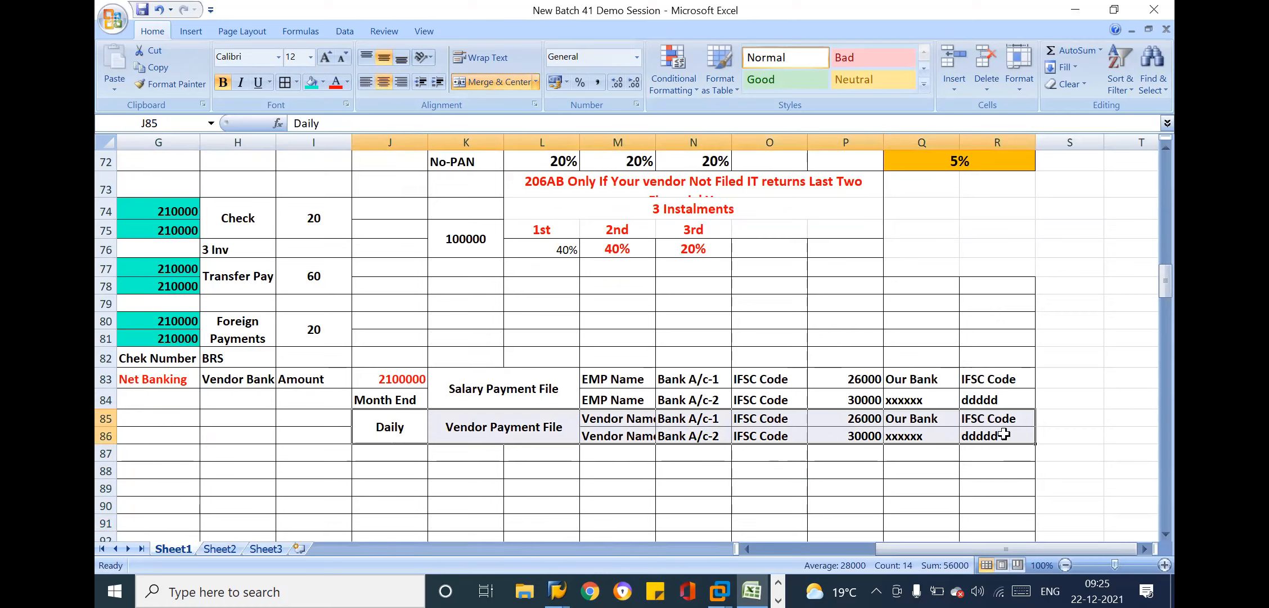
drag(850, 419, 991, 436)
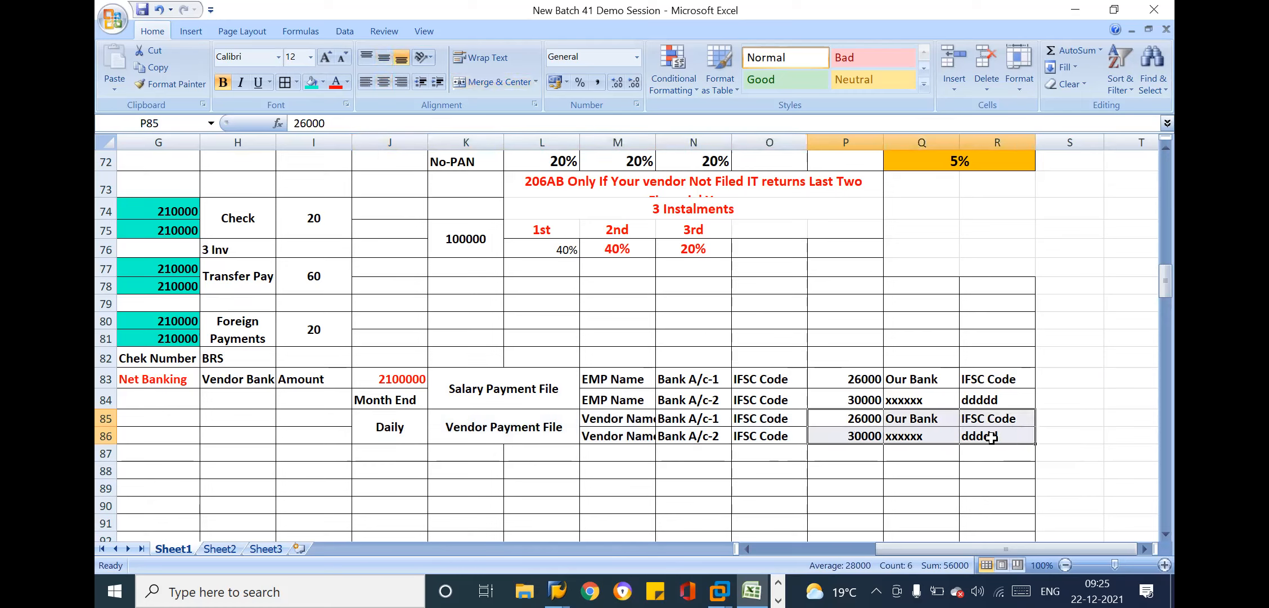
drag(714, 419, 803, 434)
click(925, 434)
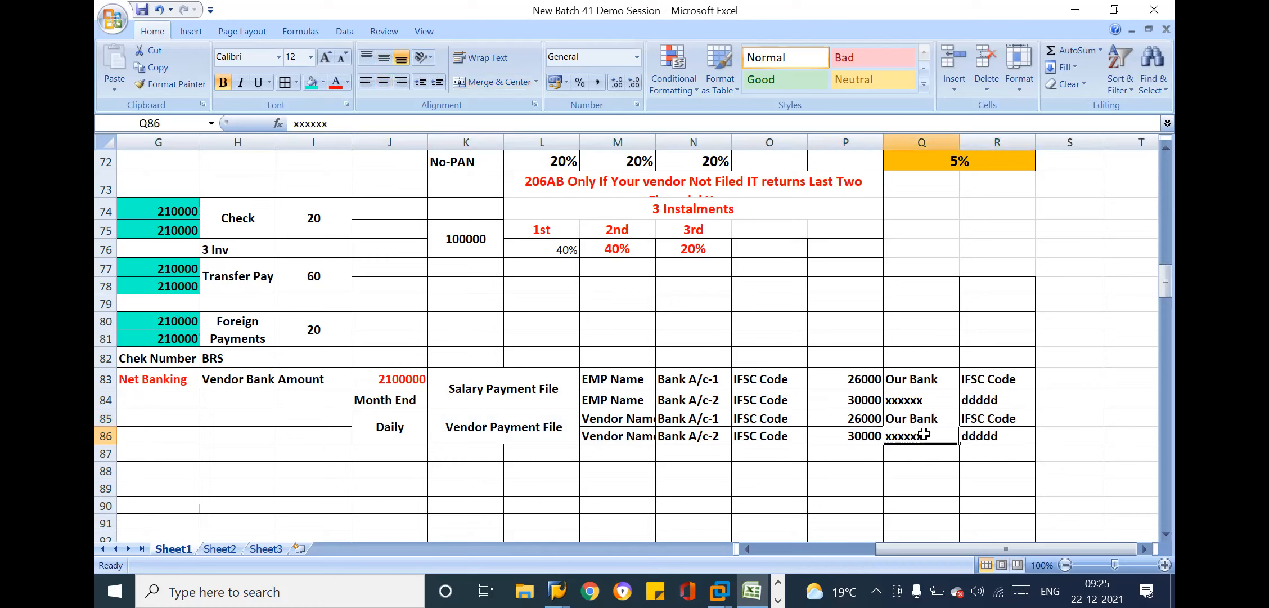
click(1011, 439)
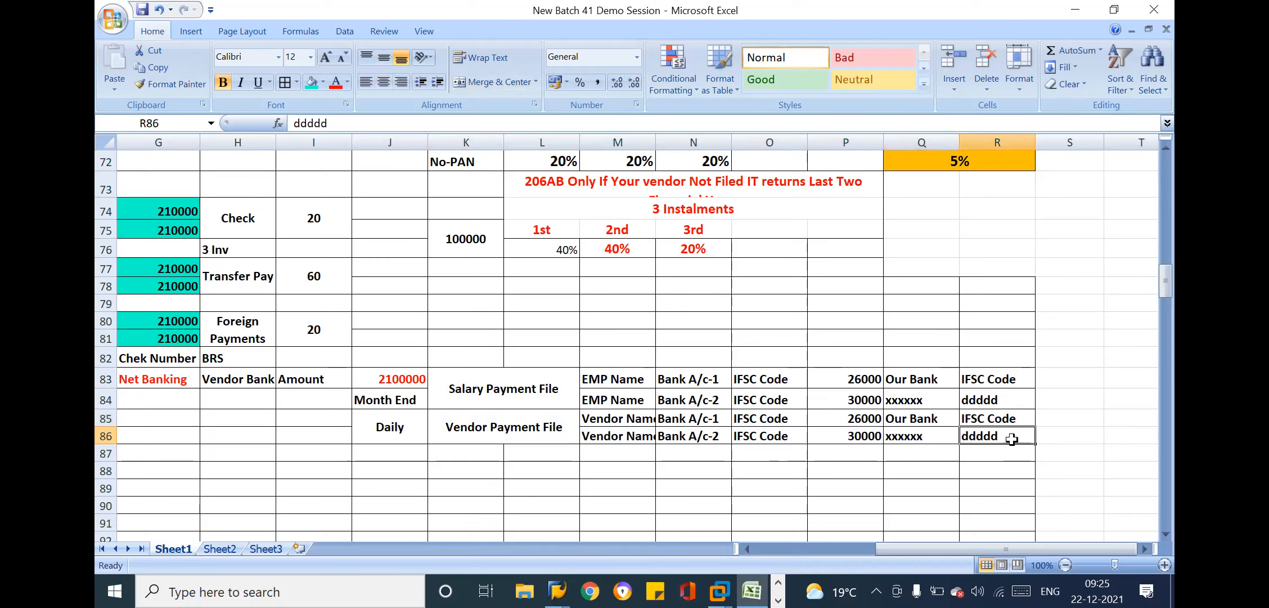
Compare the F110 automatic payment entry in rows 77–78 with the Daily and Vendor Payment File labels
click(437, 432)
key(Left)
key(Left)
key(Left)
key(Left)
key(Left)
key(Left)
key(Left)
key(Left)
key(Left)
key(Left)
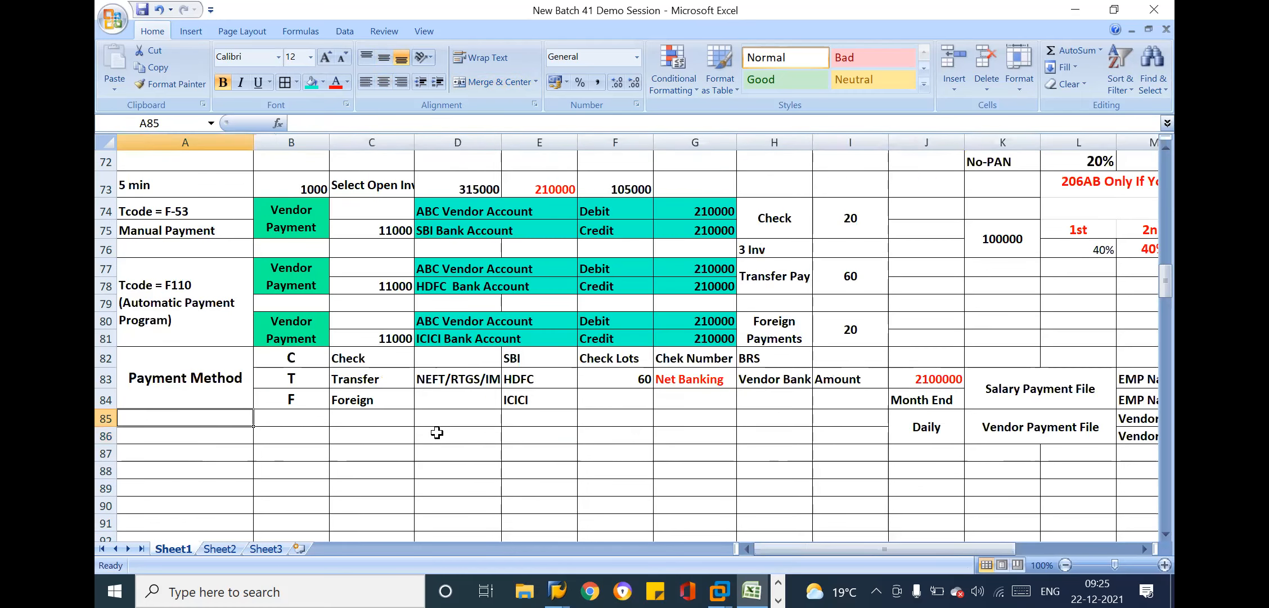
drag(138, 280, 699, 311)
click(1007, 419)
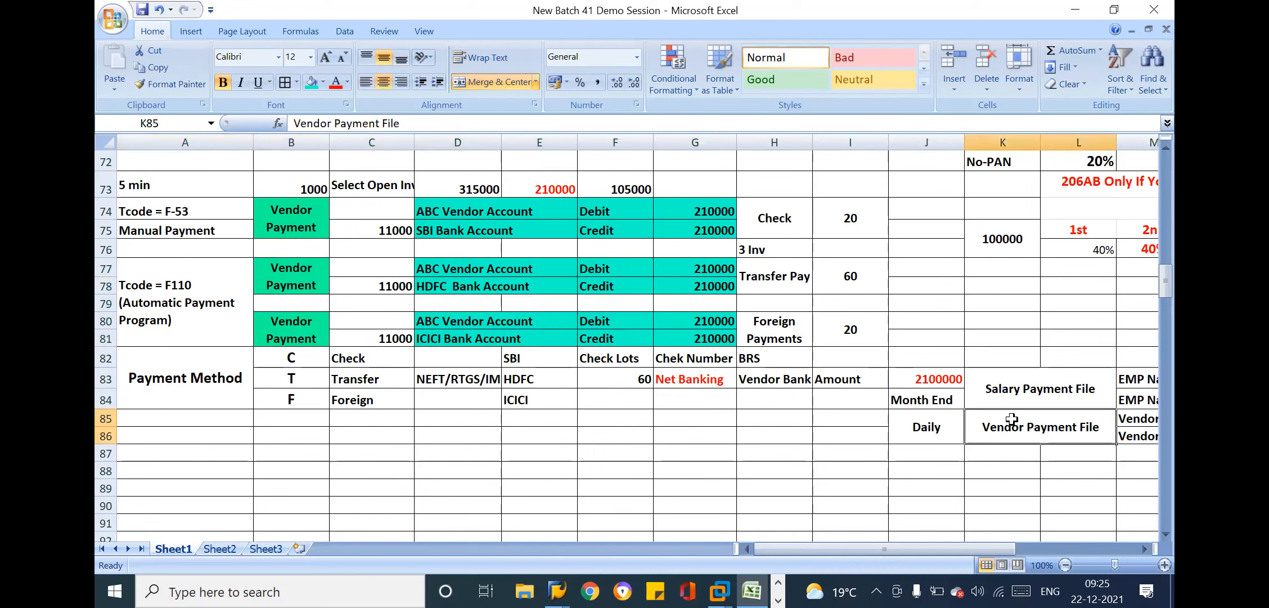
click(958, 425)
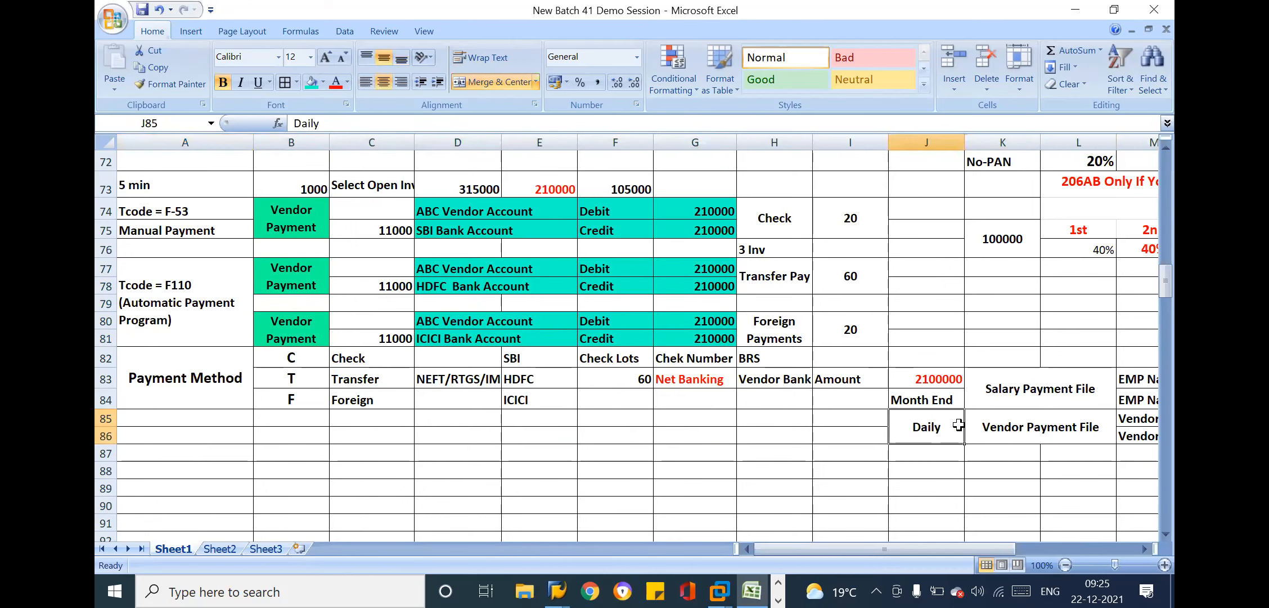
click(1046, 426)
Merge and center cells H85:I86, enter the label Automatic File and align it to the vertical middle
drag(774, 423, 842, 435)
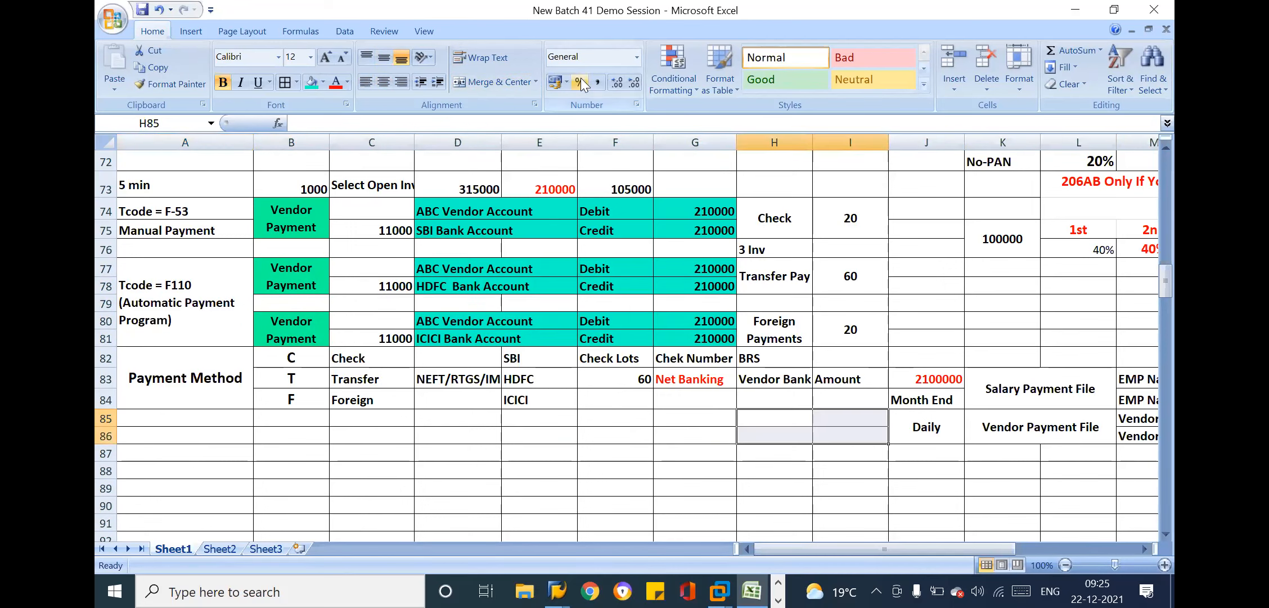
click(502, 82)
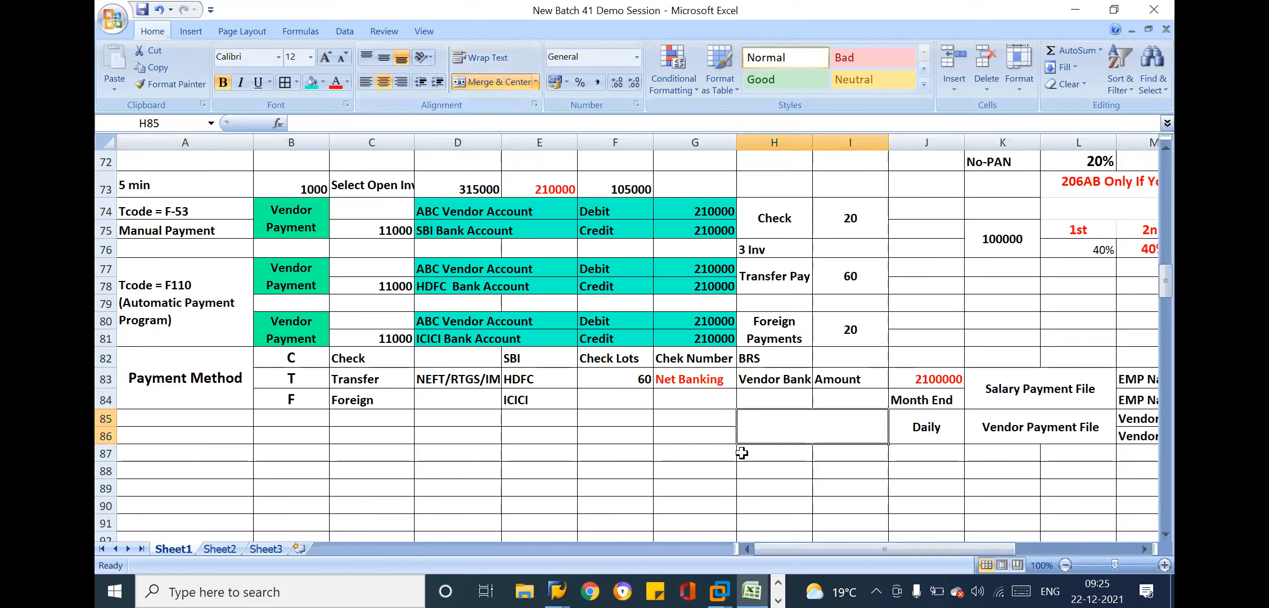
text(Auto)
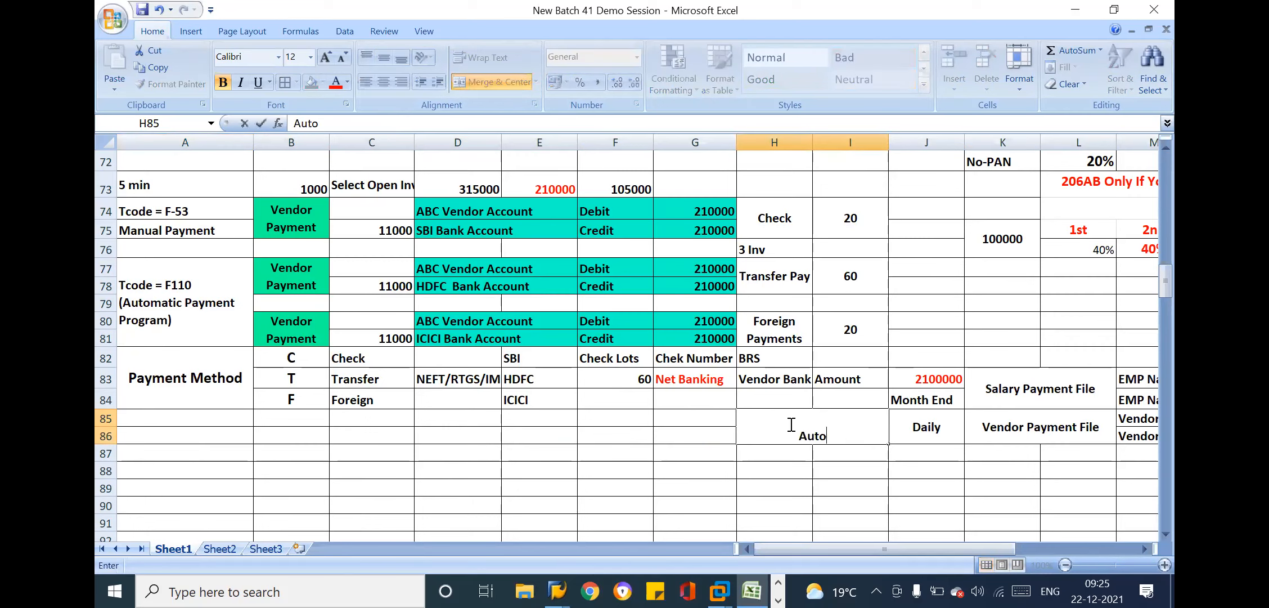
text(matic File)
key(Return)
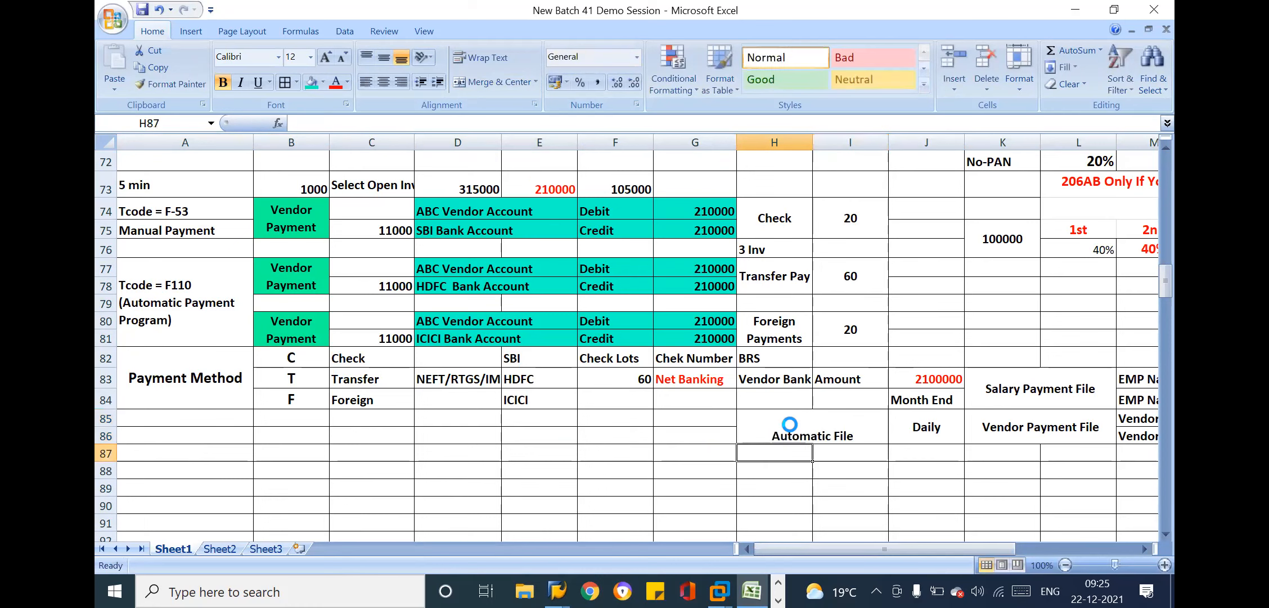
click(793, 428)
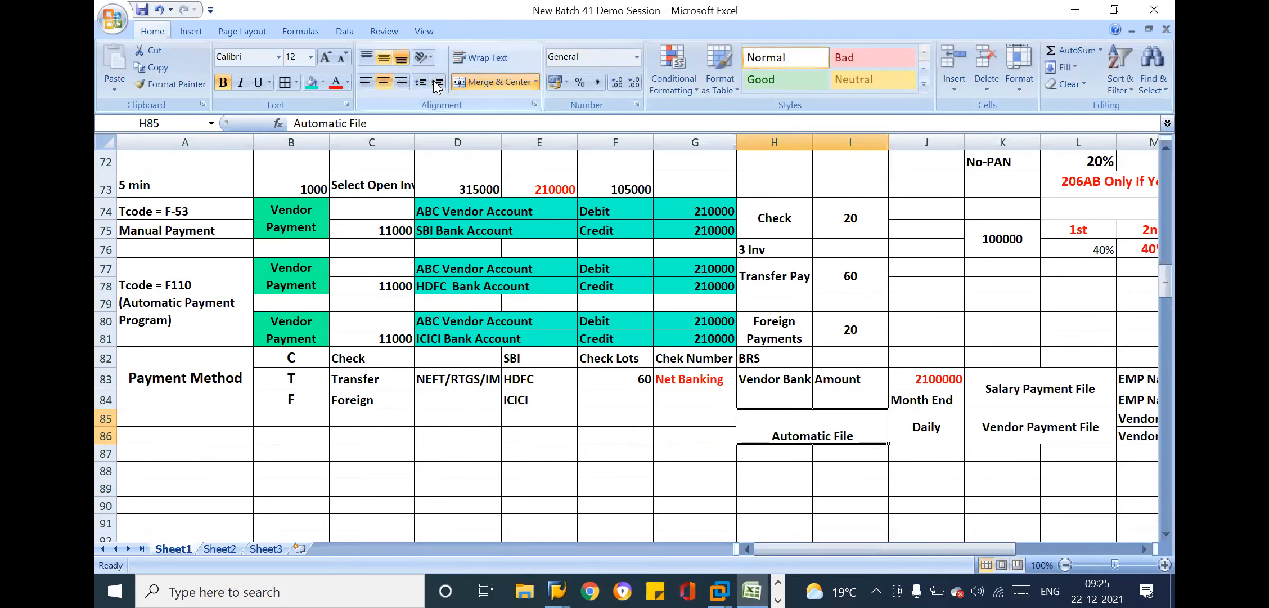
click(384, 57)
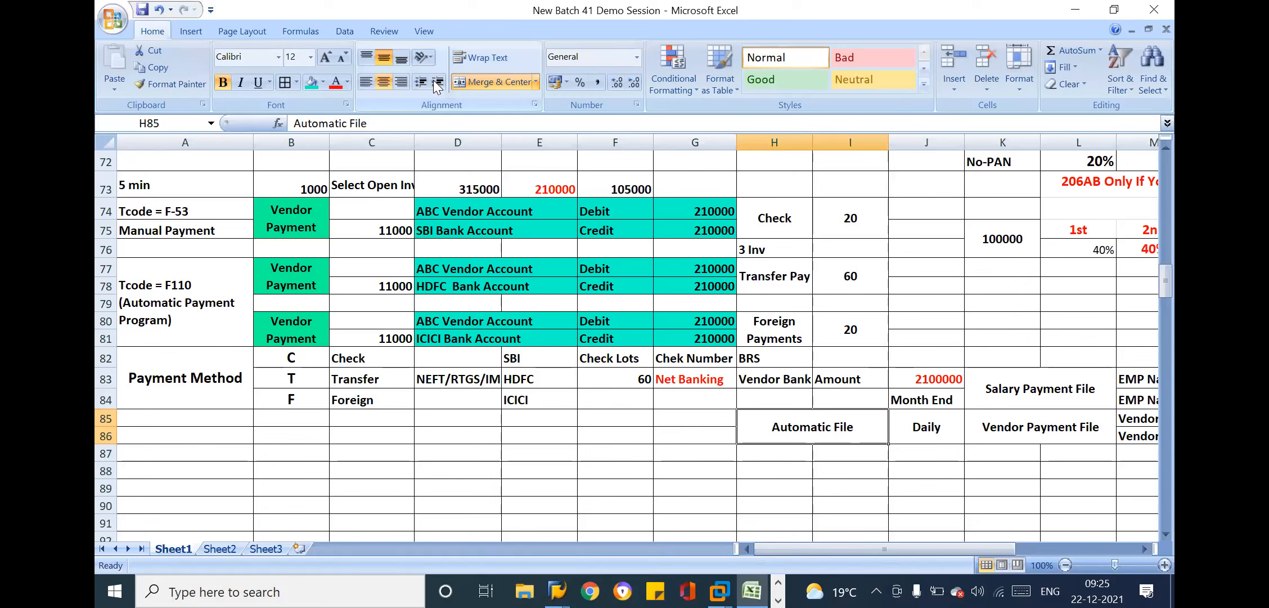
Copy the Automatic File cell's format to F85:G86 and enter the label One Bank to Another Bank there
click(1020, 417)
click(834, 418)
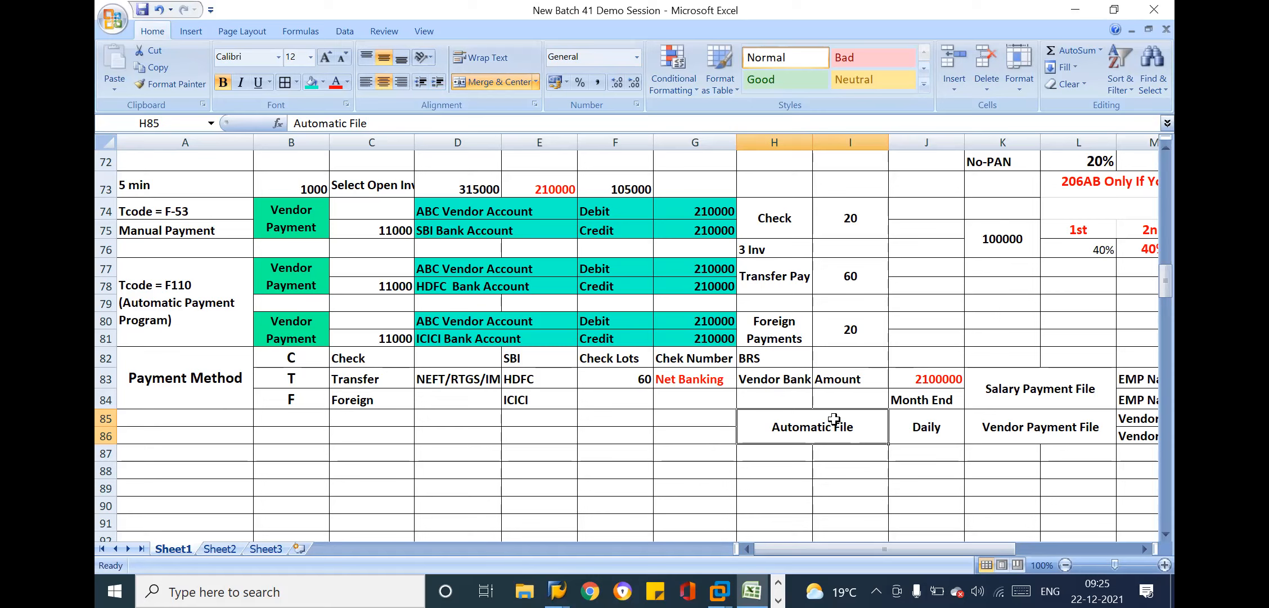
click(178, 82)
drag(618, 419, 673, 434)
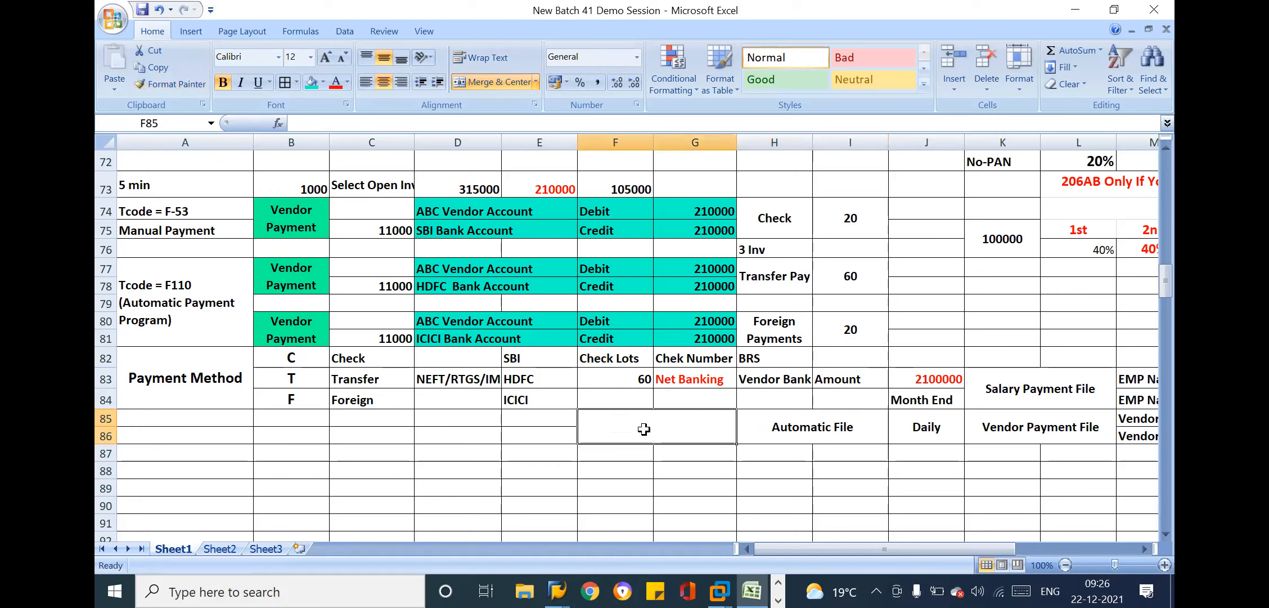
text(Bank)
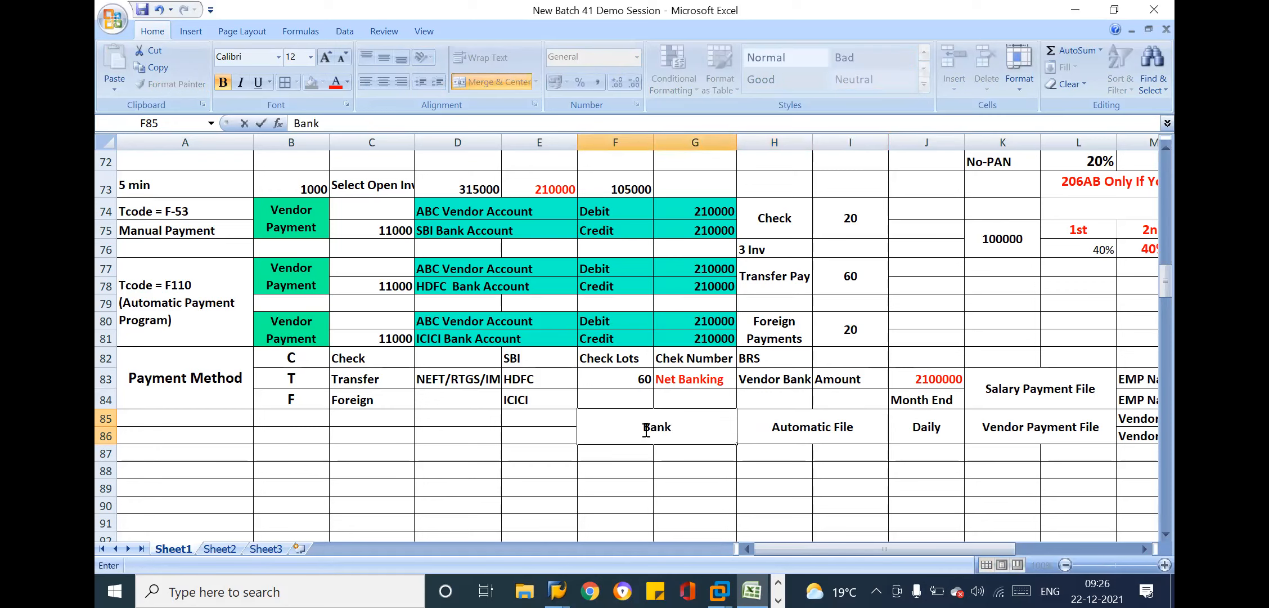
text( to Ano)
text(ther)
text( Bank)
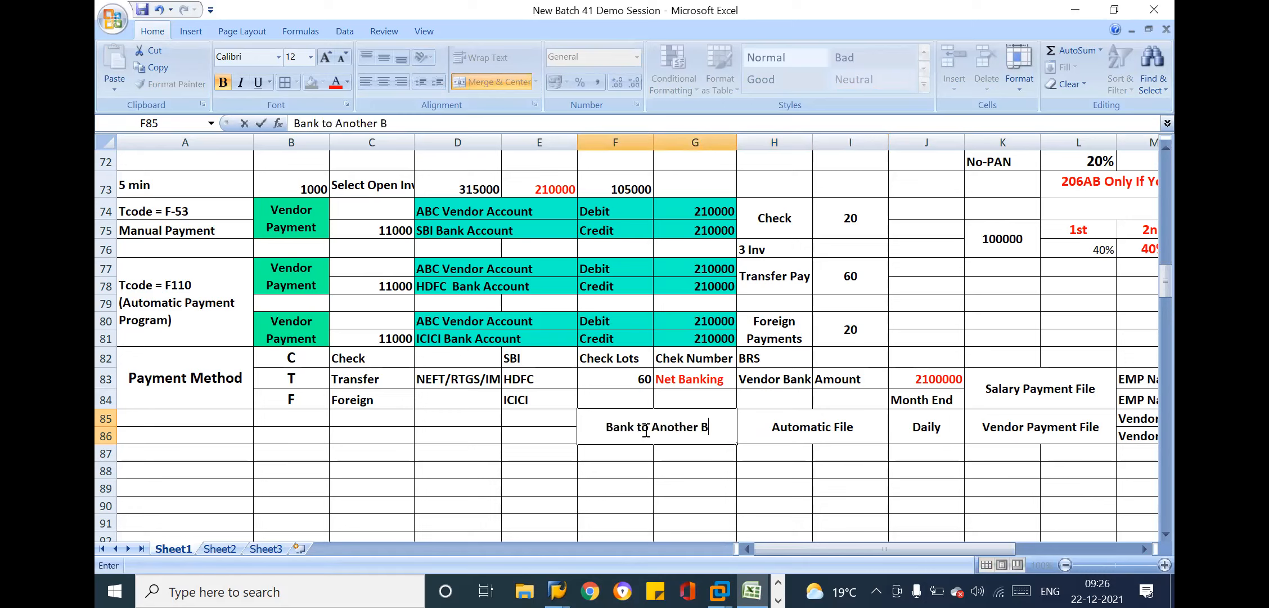
click(598, 426)
text(One)
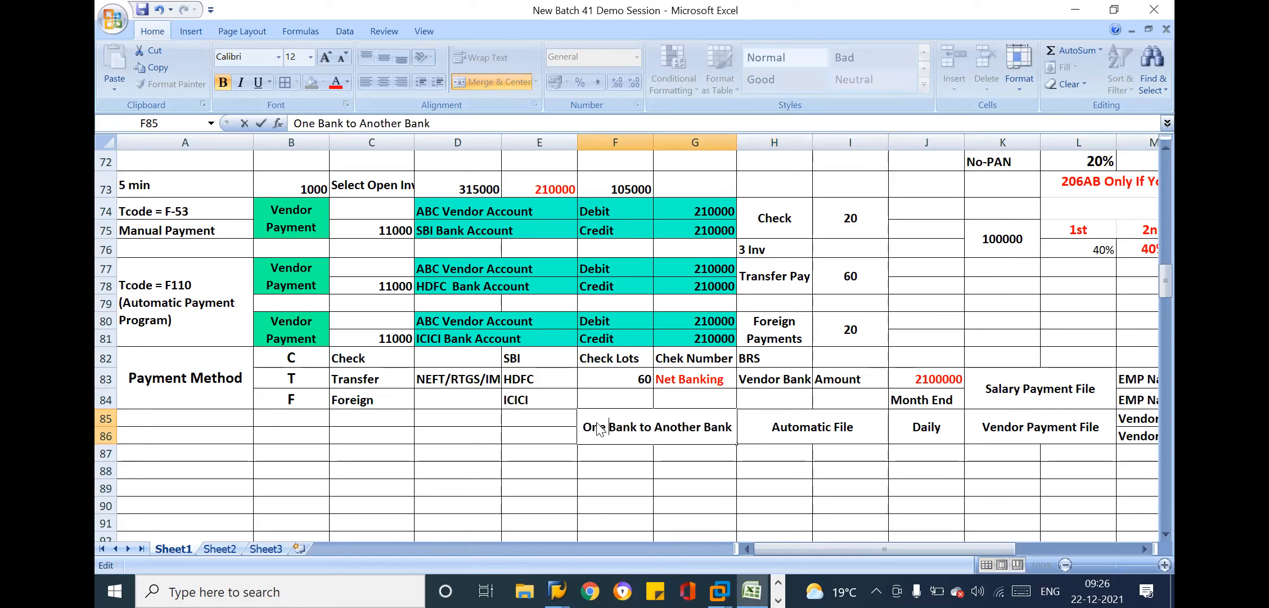
key(Return)
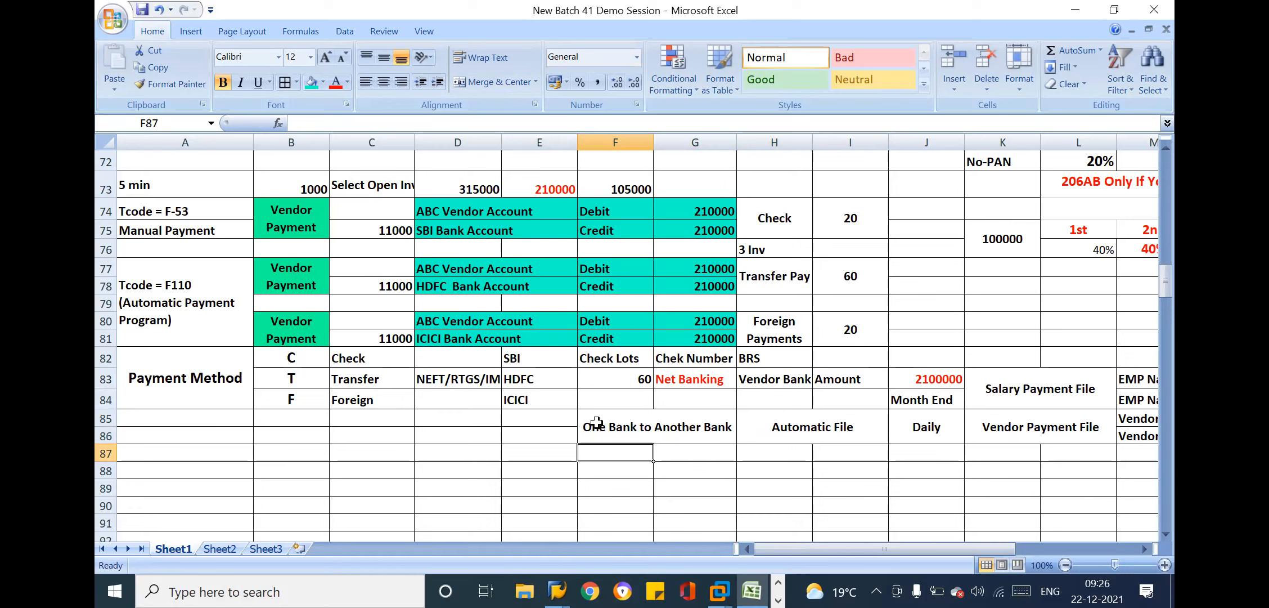
Fill the labels from One Bank to Another Bank through Vendor Payment File (F85:L86) with the green used for the Vendor Payment cells
click(657, 417)
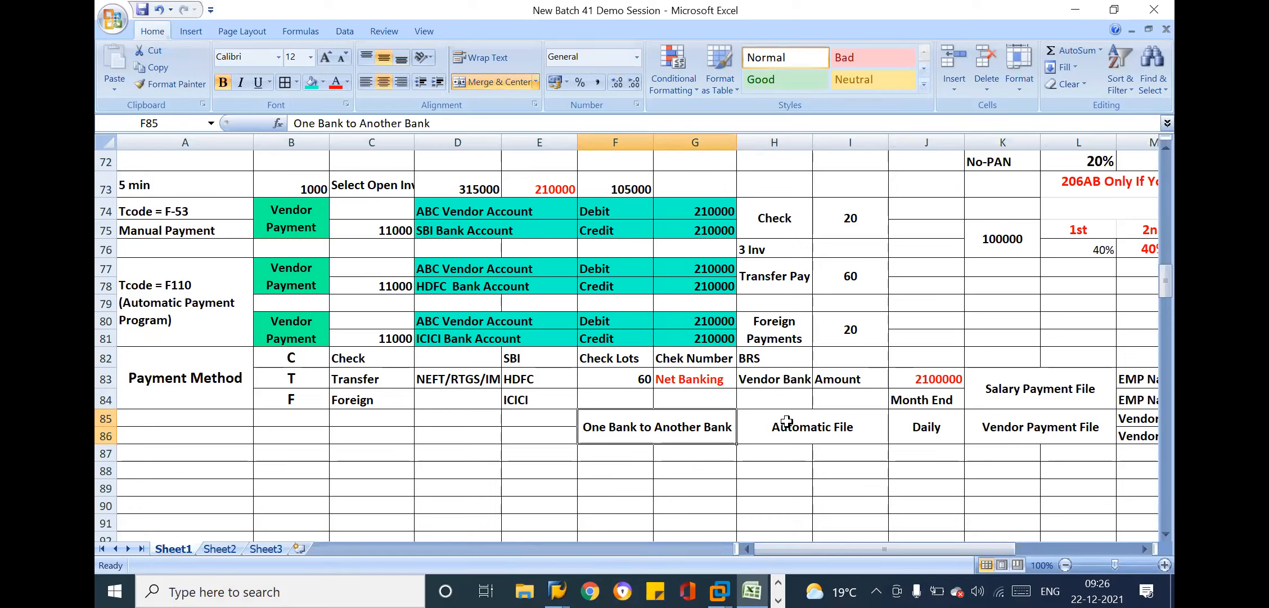
drag(723, 423, 1051, 434)
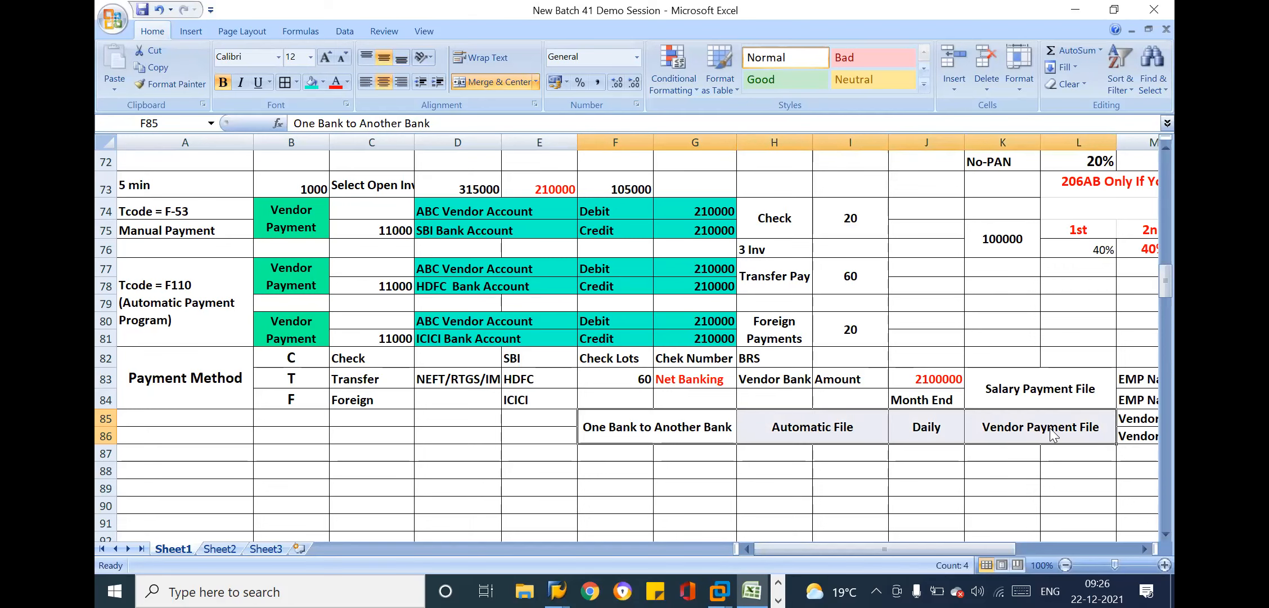
click(323, 83)
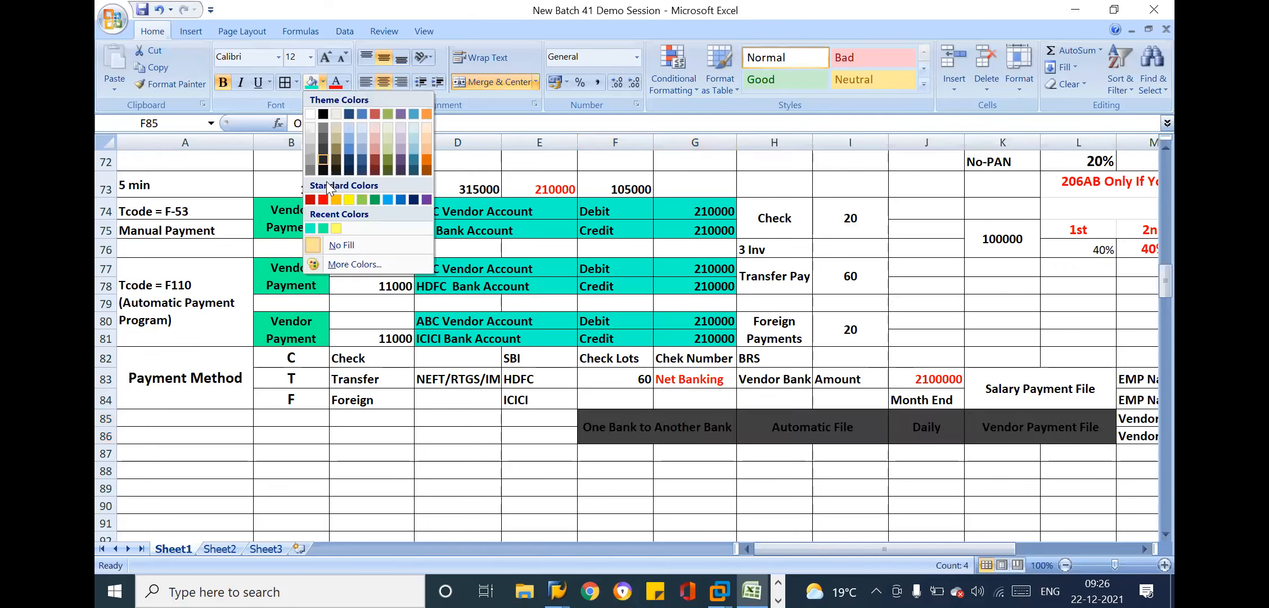
click(319, 228)
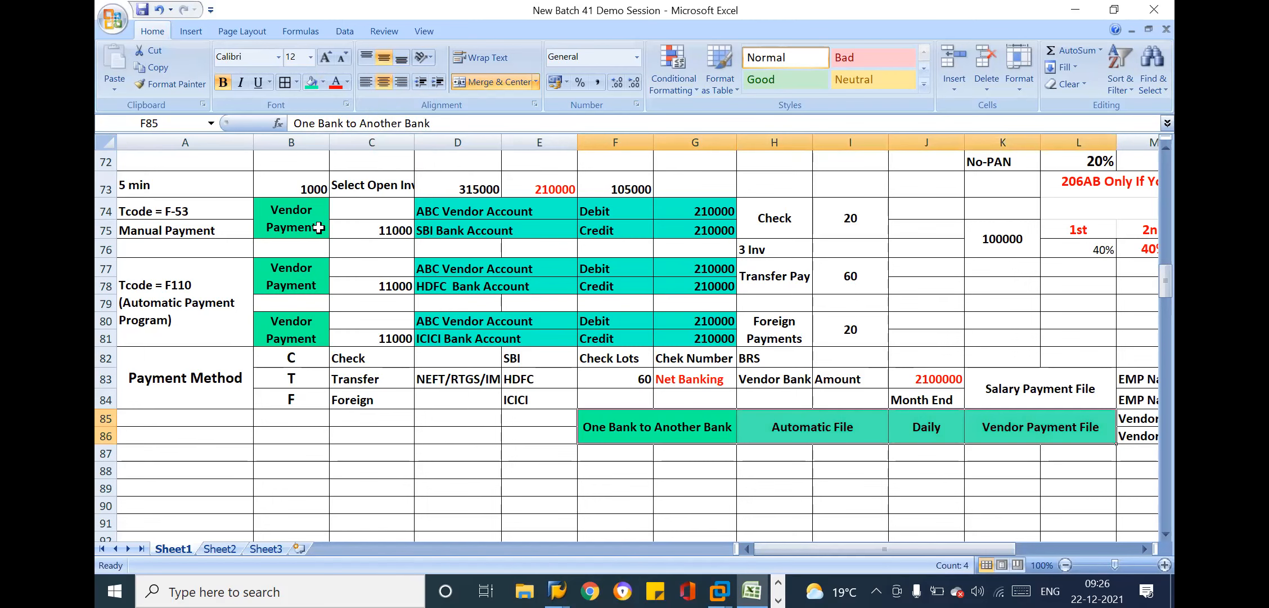
Review the ICICI bank line, the Automatic File label and the F-53 manual payment entry for the ABC vendor and SBI bank accounts
click(457, 307)
click(498, 342)
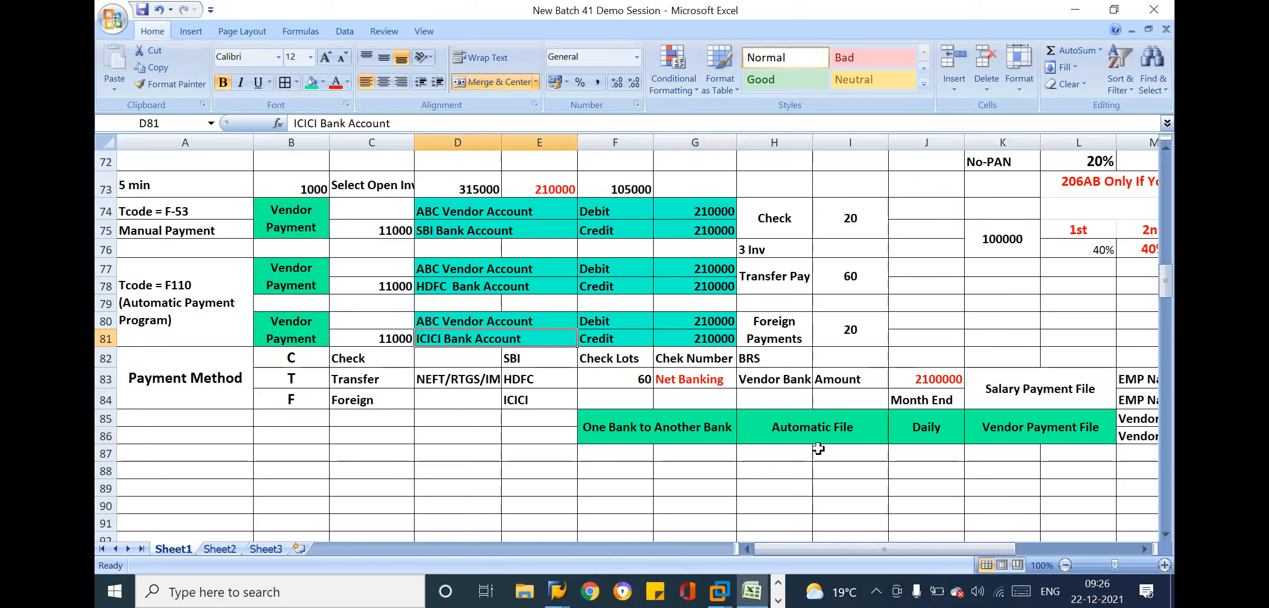
click(785, 431)
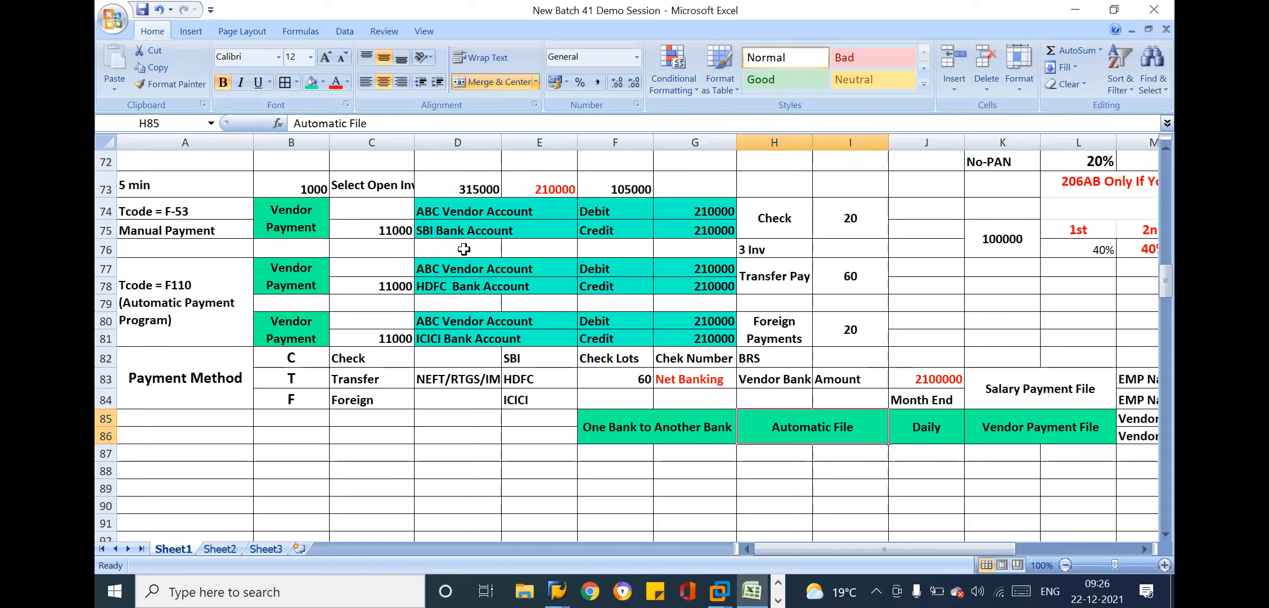
click(659, 192)
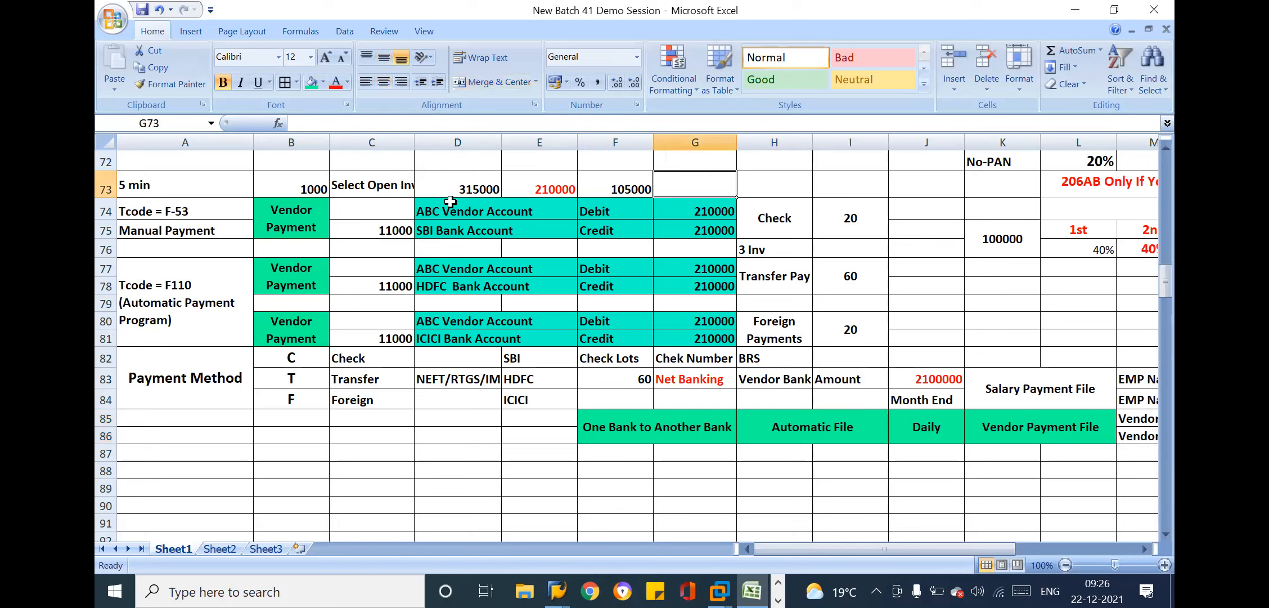
click(451, 202)
click(483, 223)
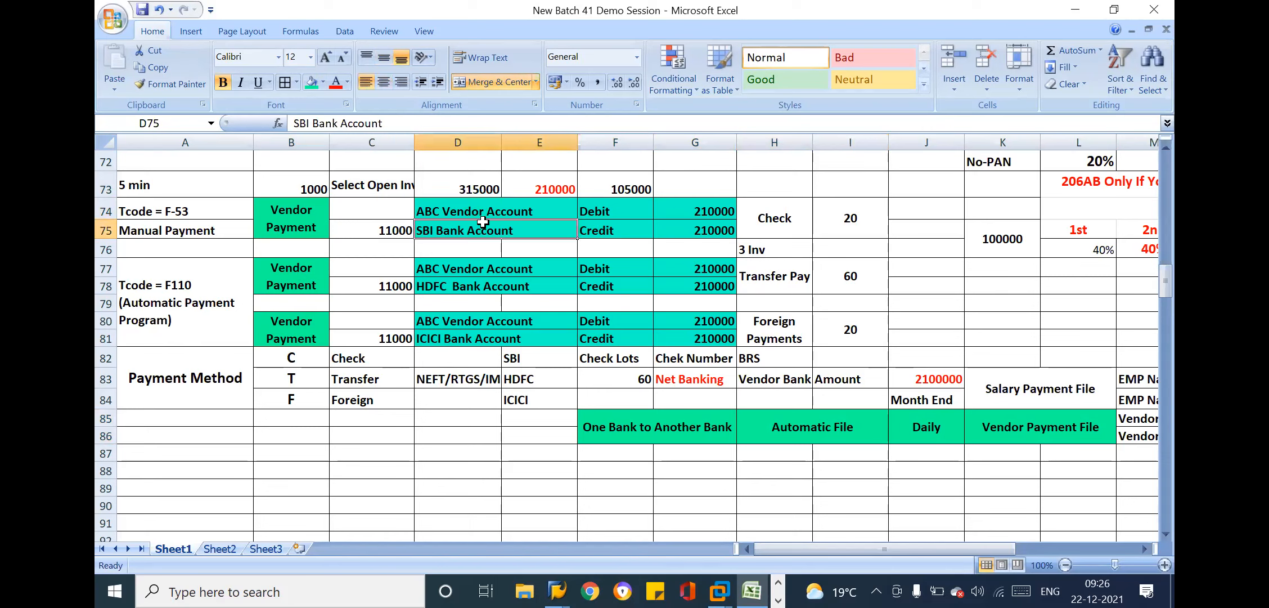
click(630, 234)
click(696, 228)
click(525, 206)
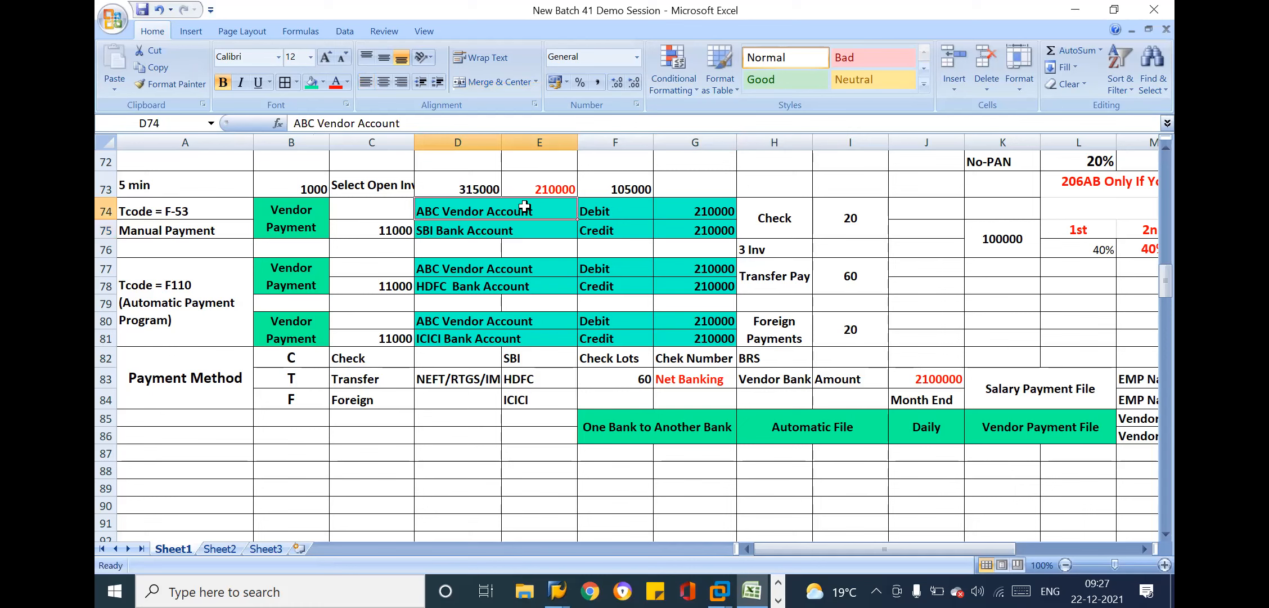
click(548, 222)
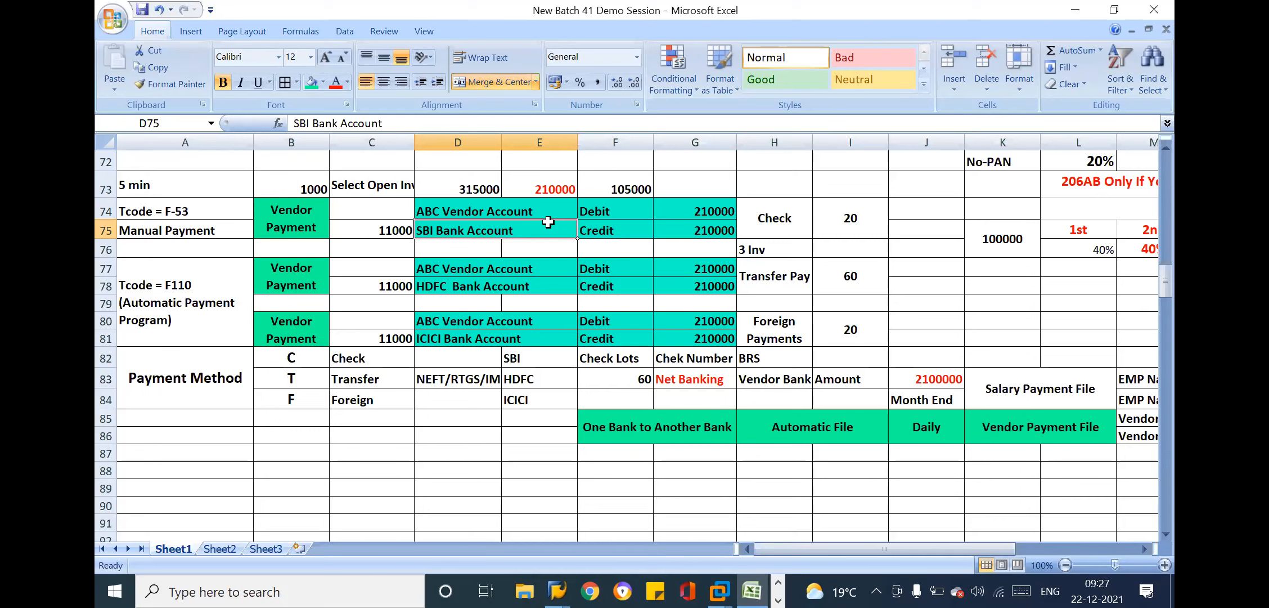
Compare the F-53 manual payment with the F110 automatic payment block in rows 77–86, including the Automatic File label and banks in E82:E84
drag(203, 216, 740, 223)
drag(163, 316, 1138, 434)
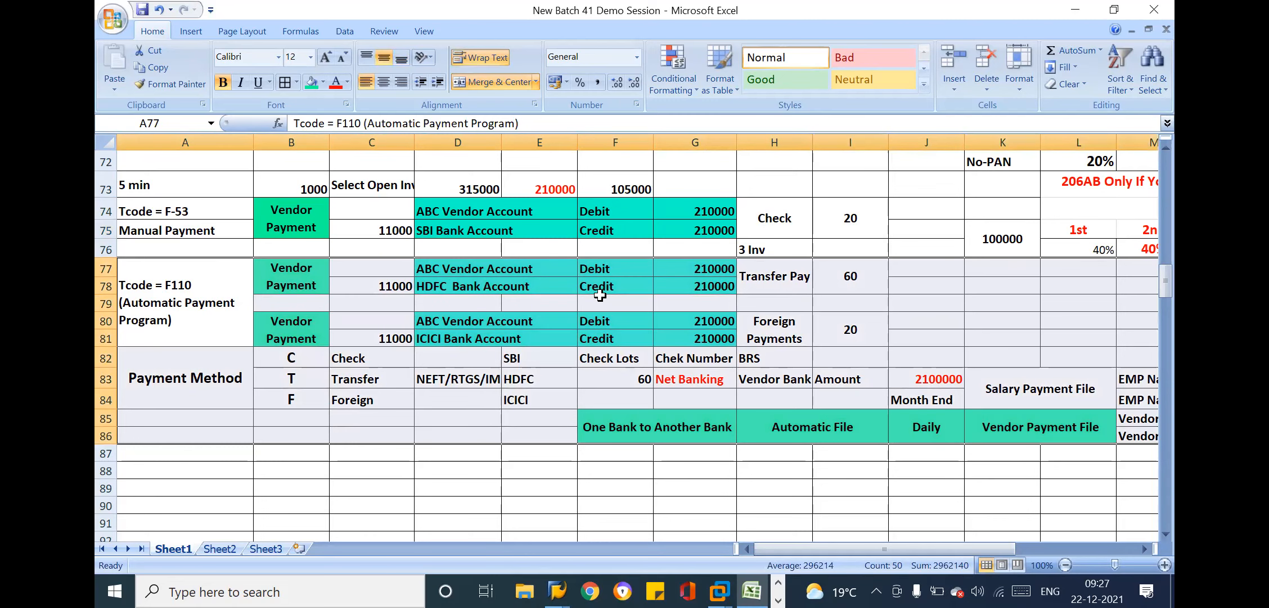
drag(210, 287, 1139, 432)
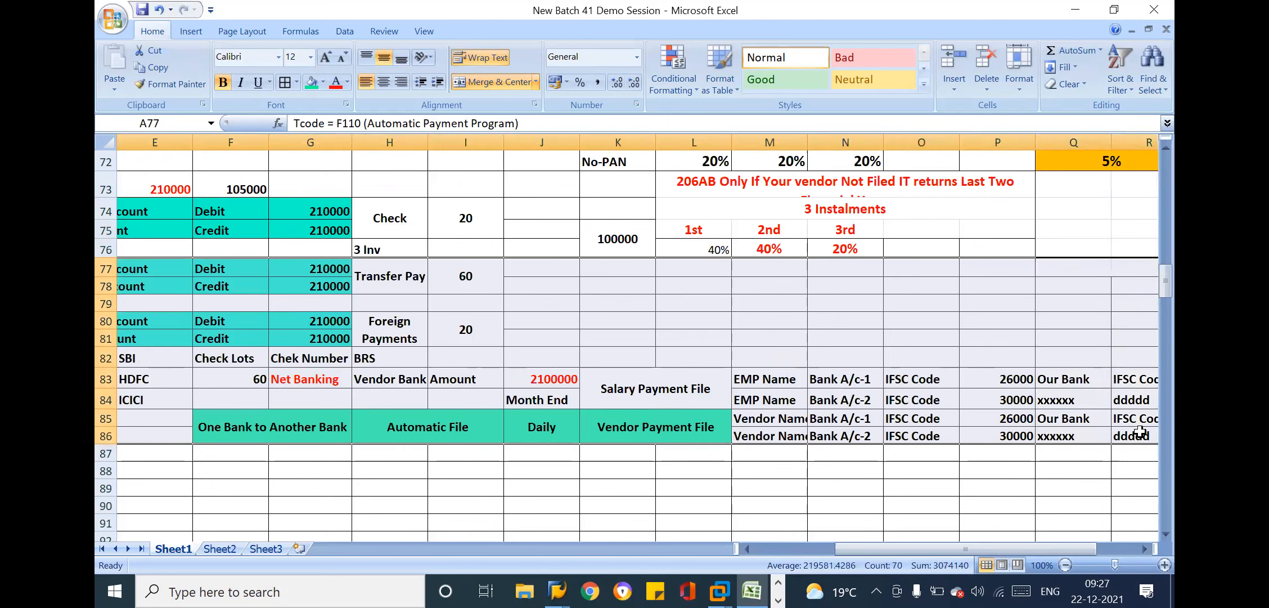
click(446, 428)
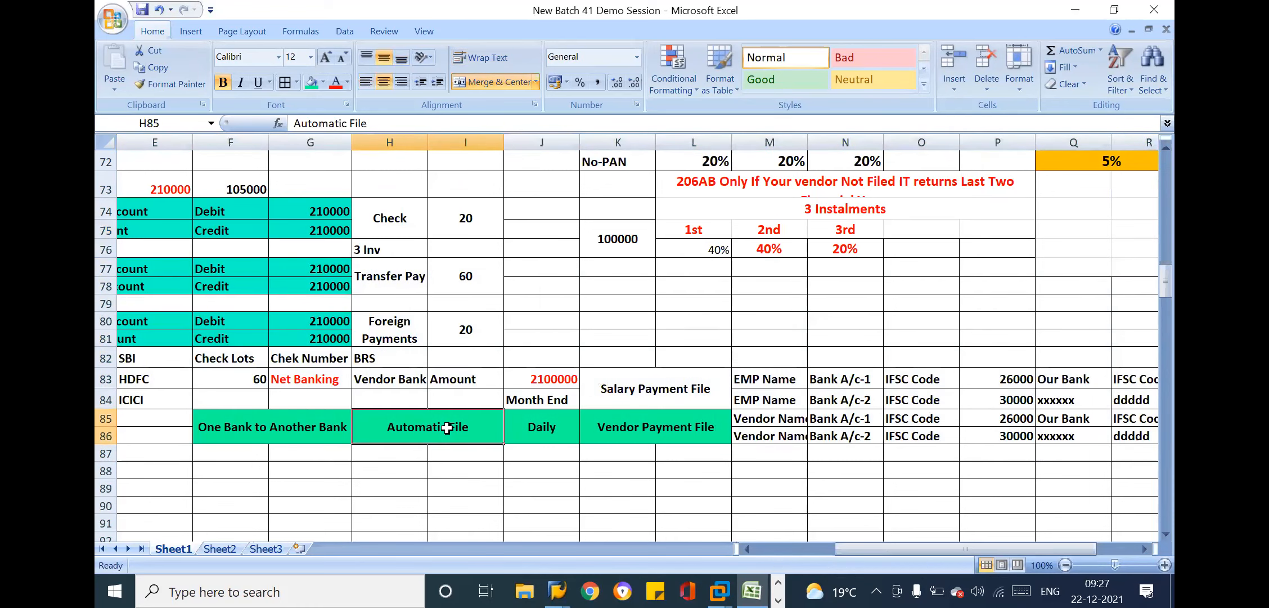
key(Left)
key(Left)
key(Left)
key(Left)
key(Left)
key(Left)
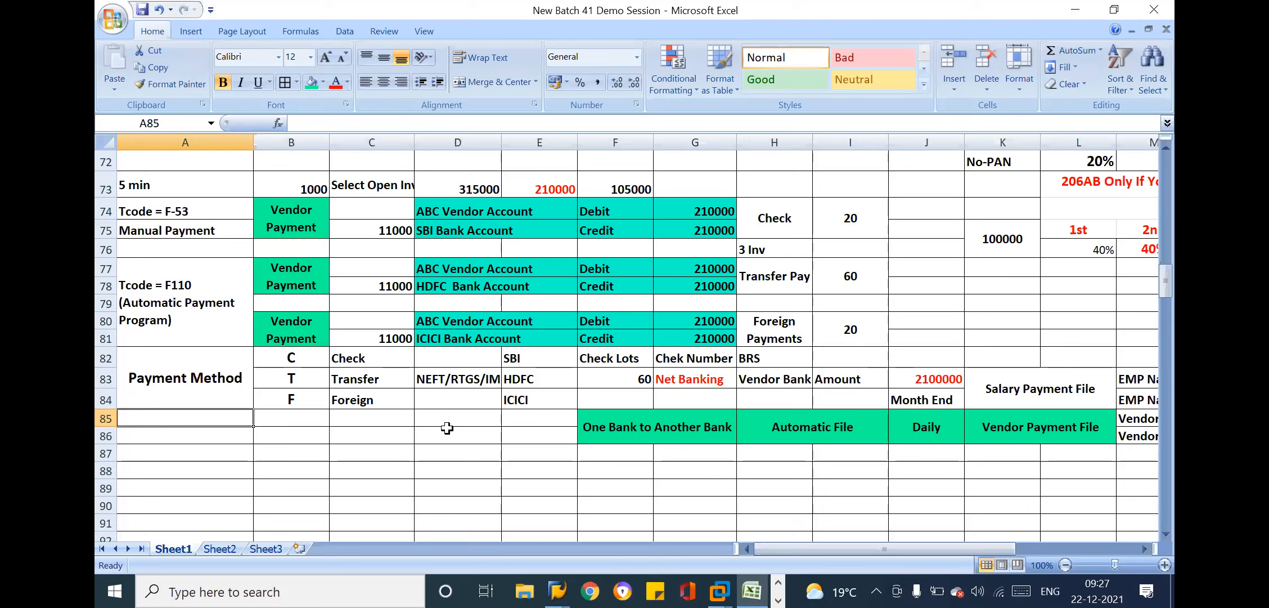
drag(523, 360, 531, 408)
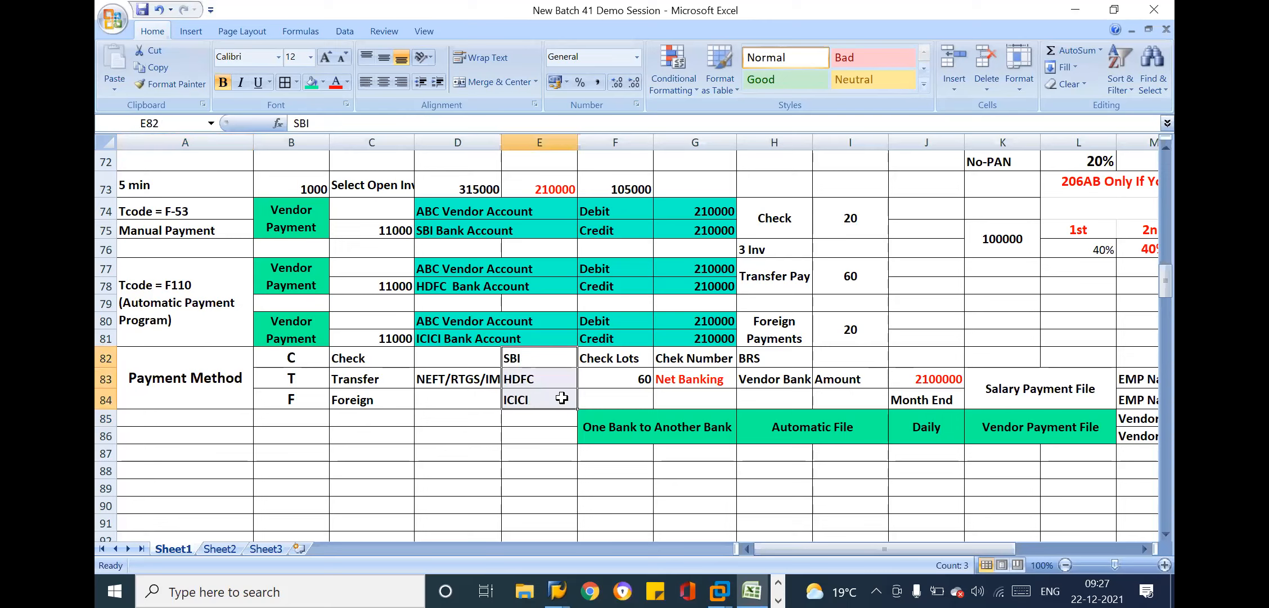
click(191, 223)
click(516, 215)
click(691, 206)
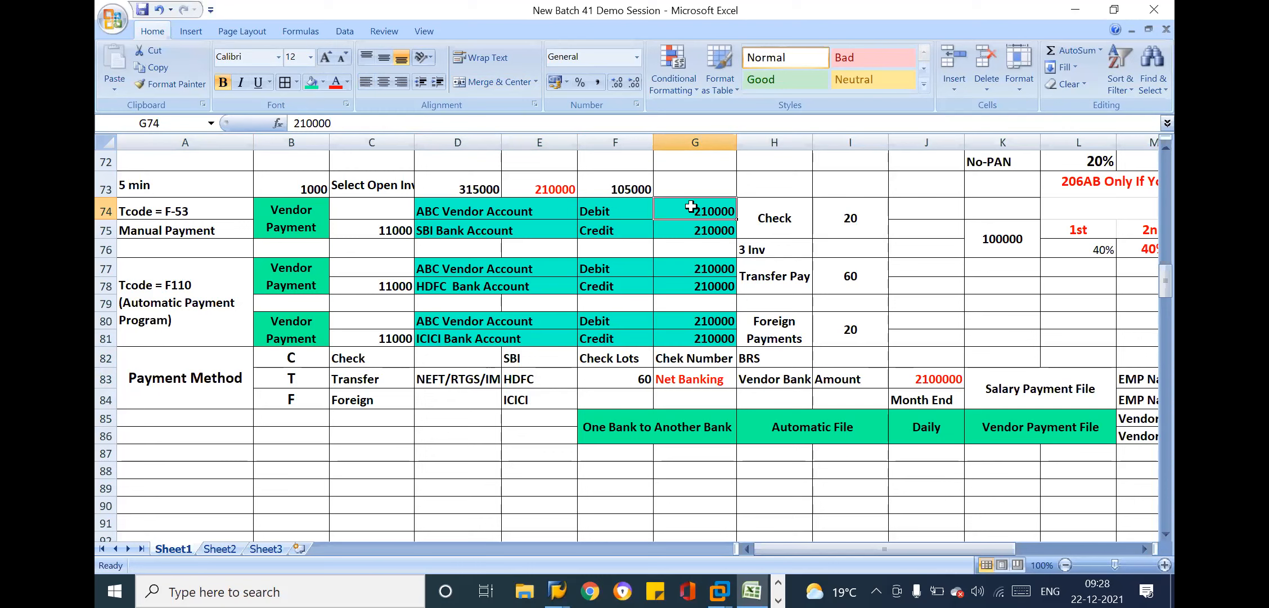
click(188, 297)
Merge cells J77:J81 beside the F110 payment rows and enter the label Today, centred vertically
drag(554, 303, 917, 337)
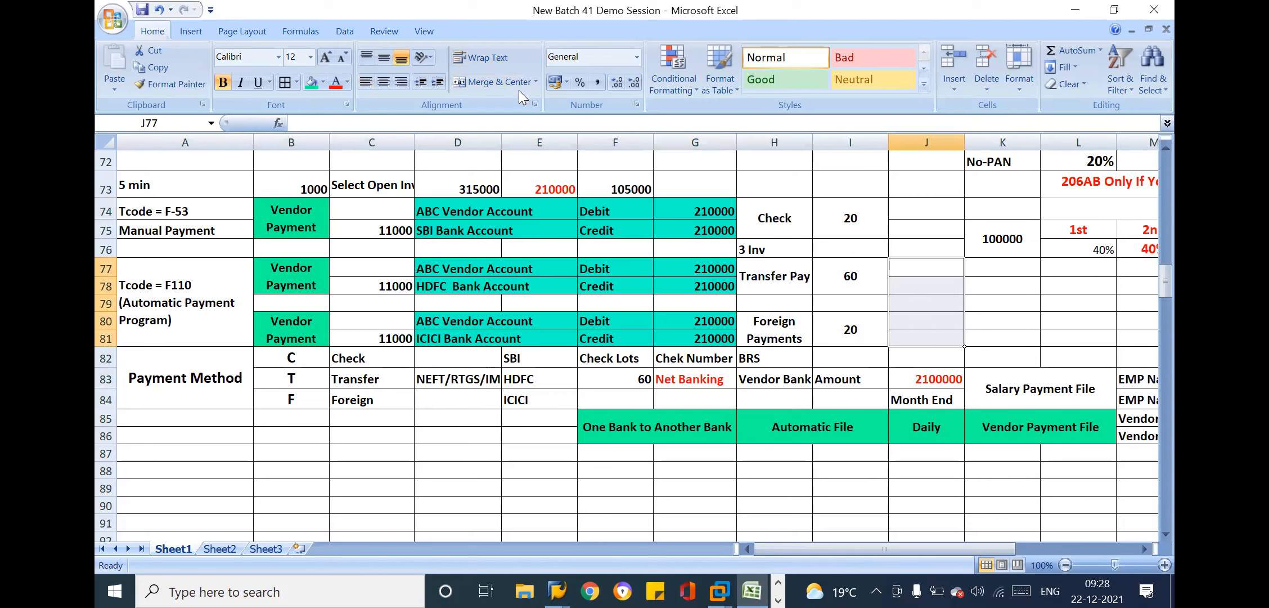
click(502, 82)
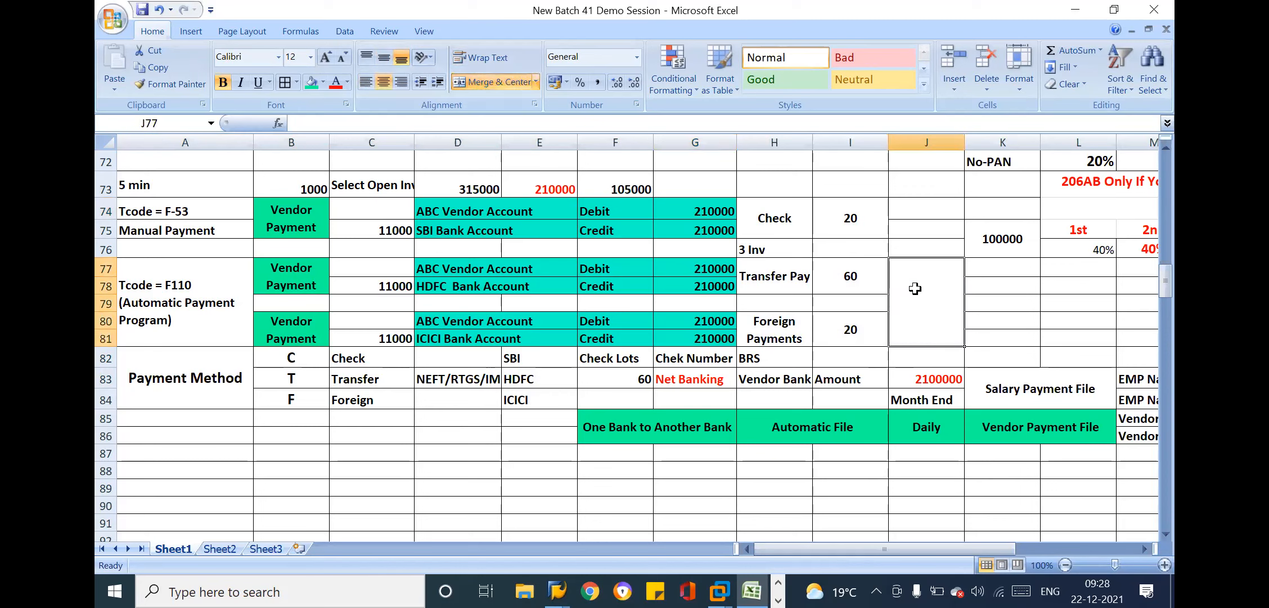
text(Today)
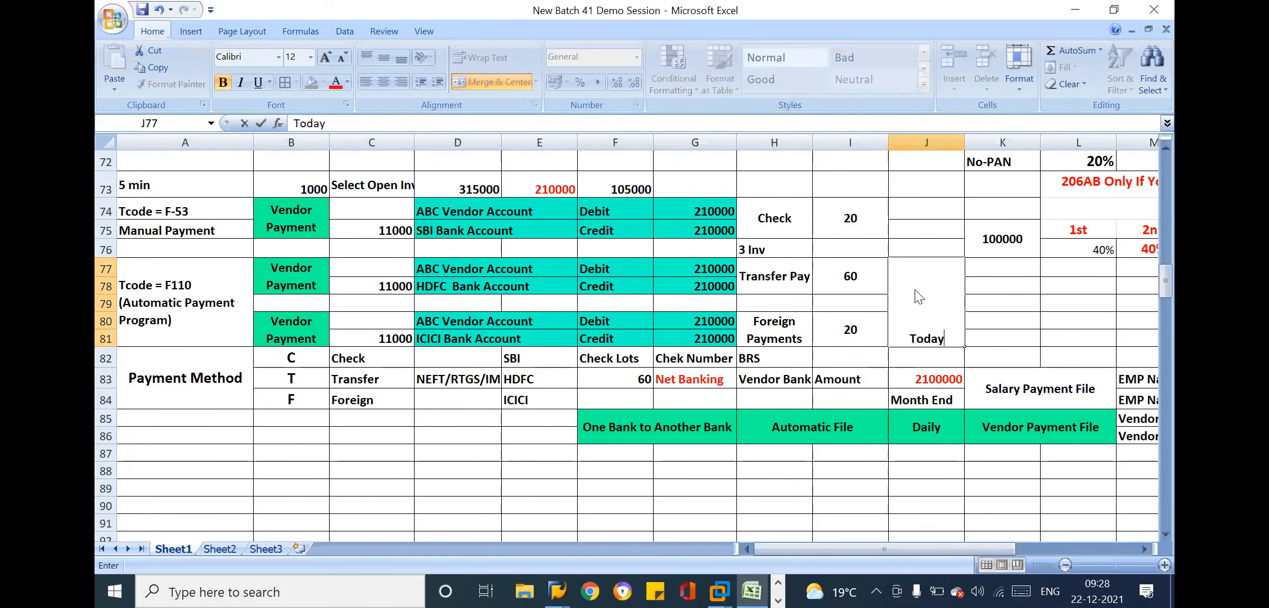
key(Return)
click(938, 287)
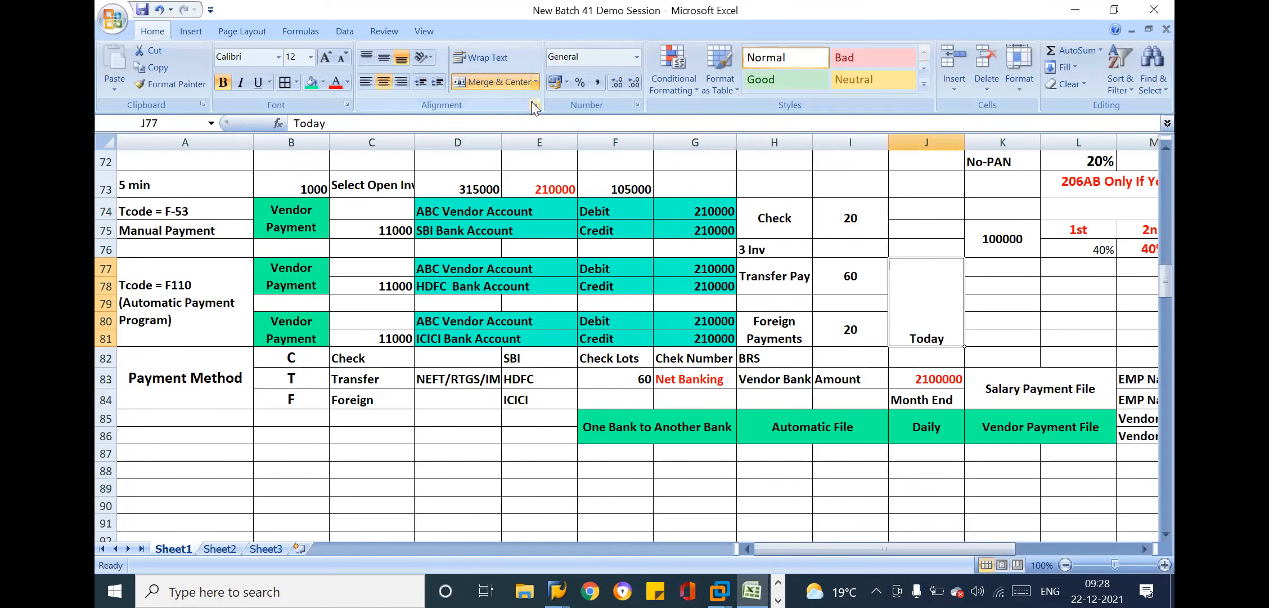
click(384, 57)
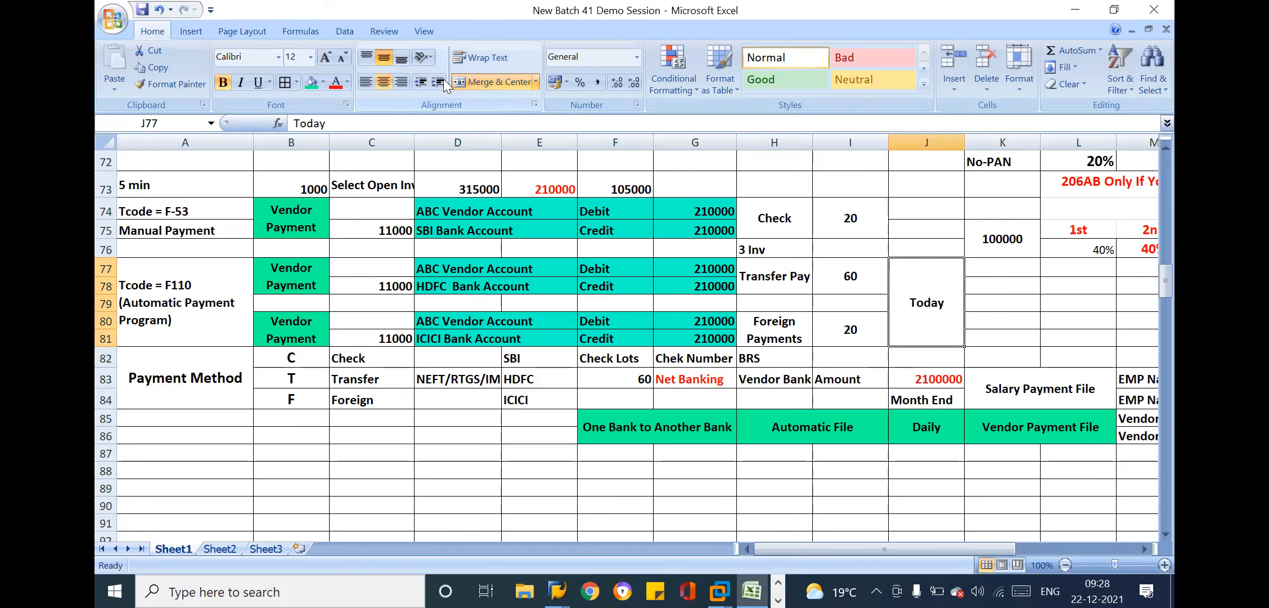
Switch to SAP, list all line items of vendor 11000 in company code TM10, and return to the selection screen
key(alt+Tab)
key(alt+Tab)
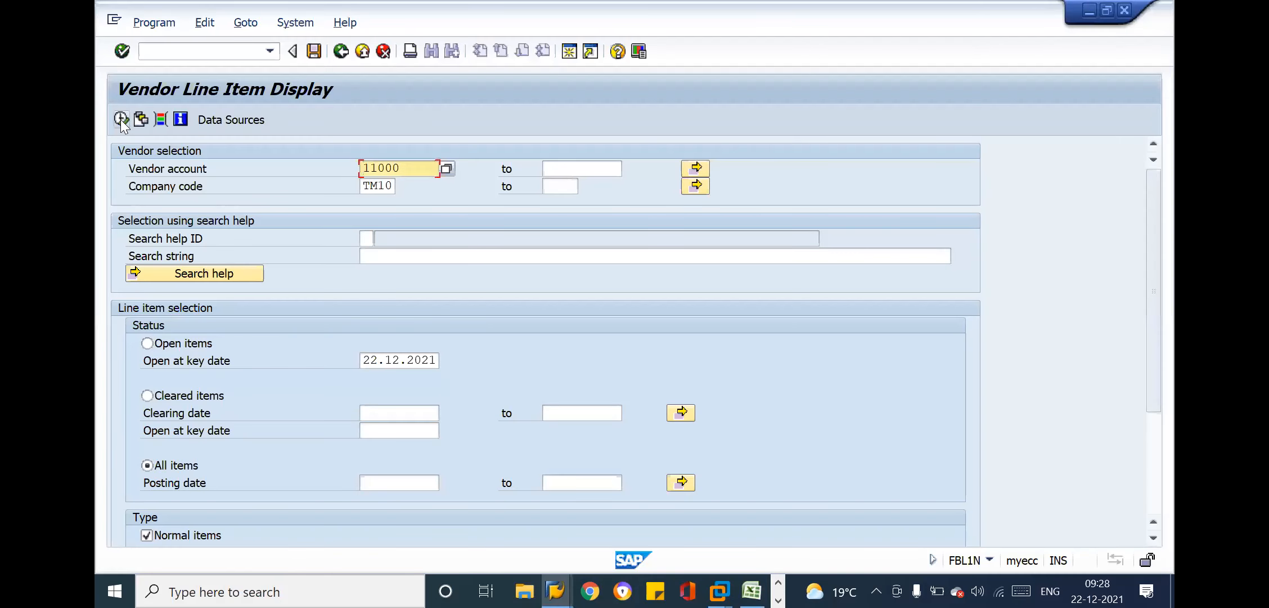
click(123, 124)
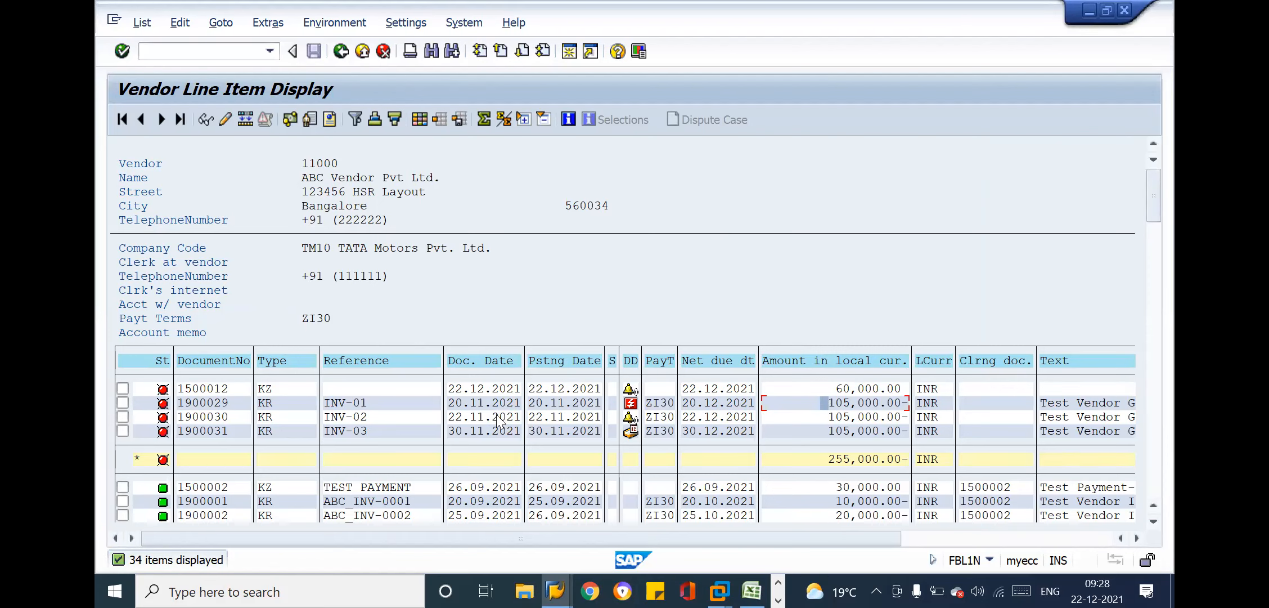
click(728, 418)
click(336, 51)
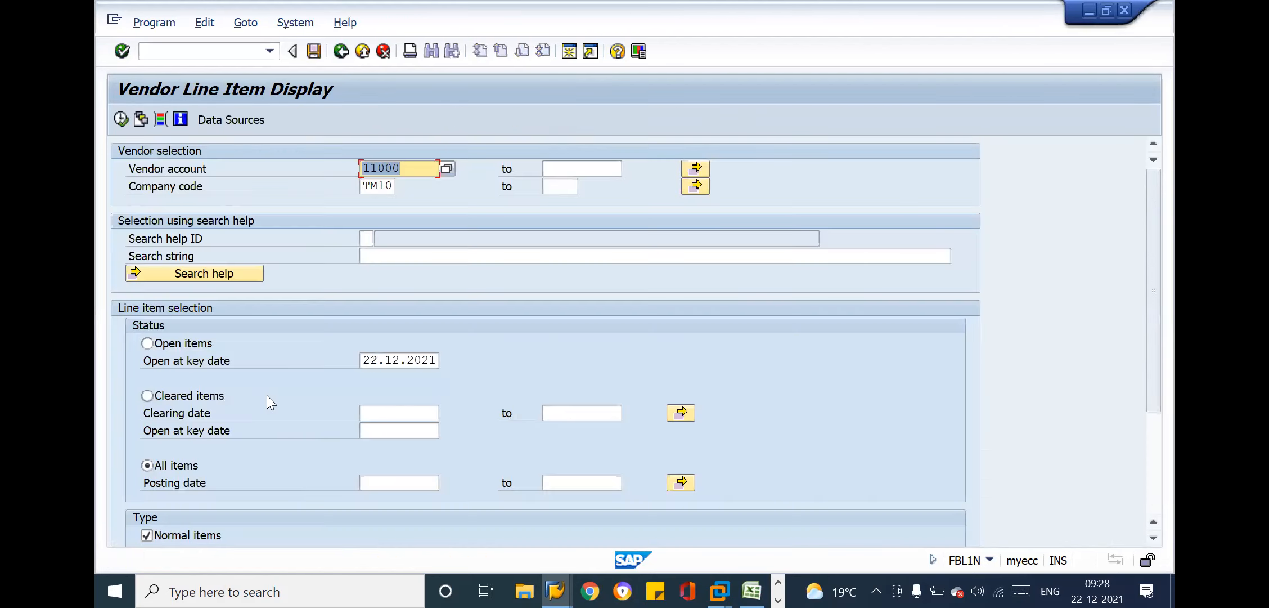
Run the line item list for vendor 11000 again and examine its open and cleared items through to the account total
click(383, 364)
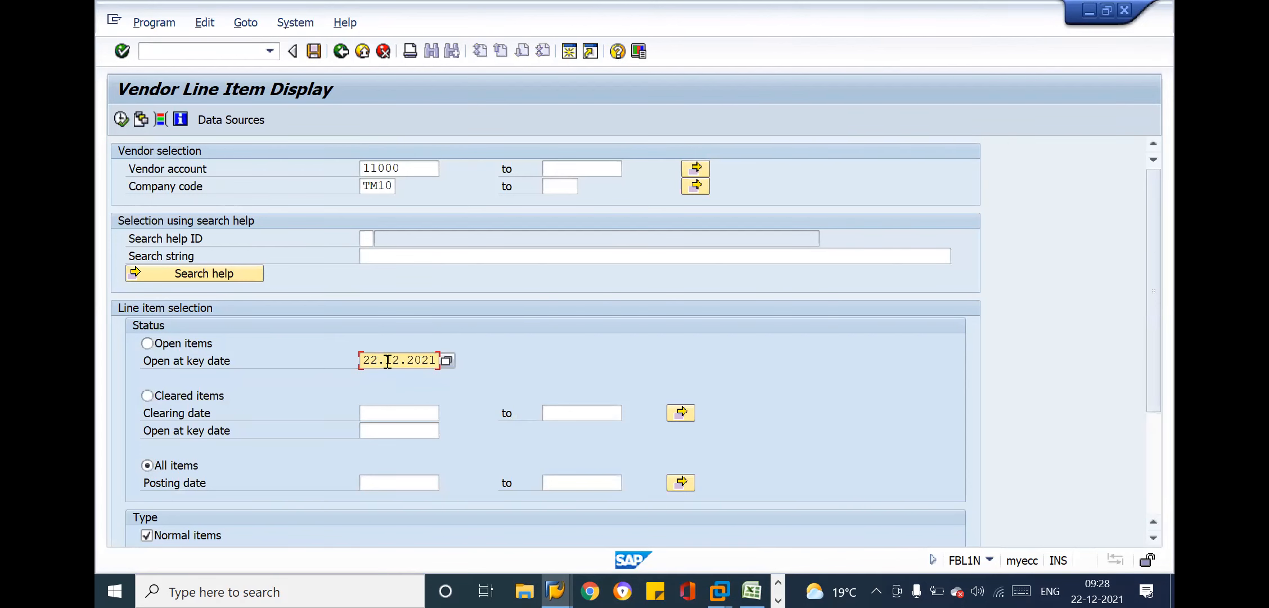
click(120, 119)
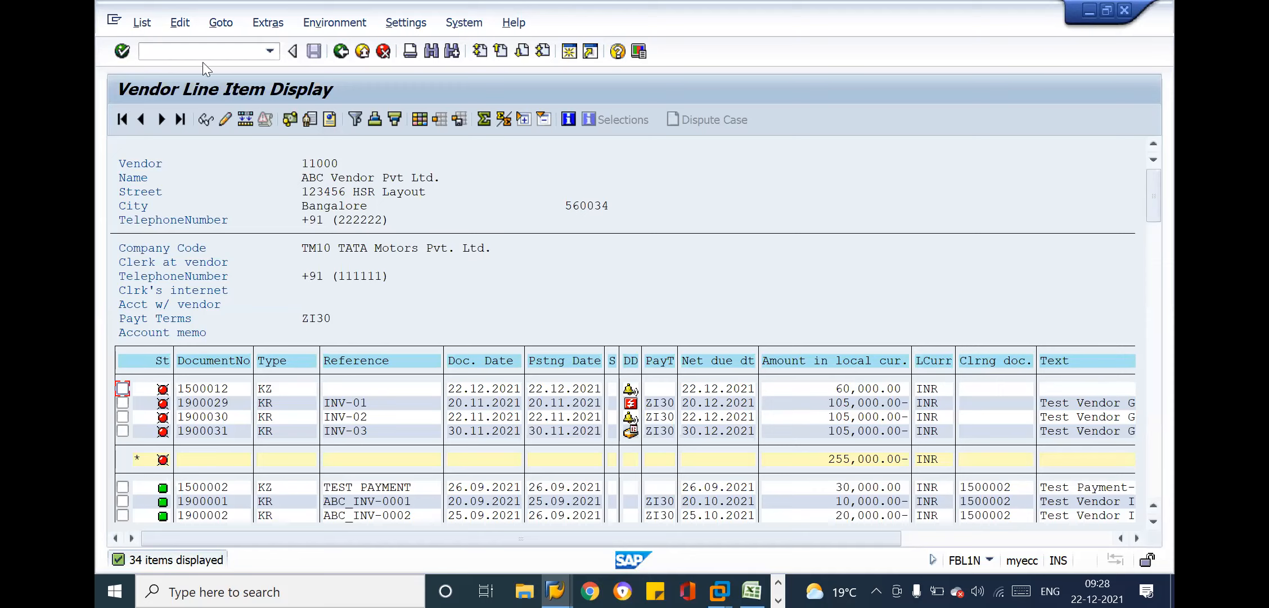
click(293, 162)
drag(455, 400, 914, 412)
click(912, 409)
scroll(1148, 476, down, 5)
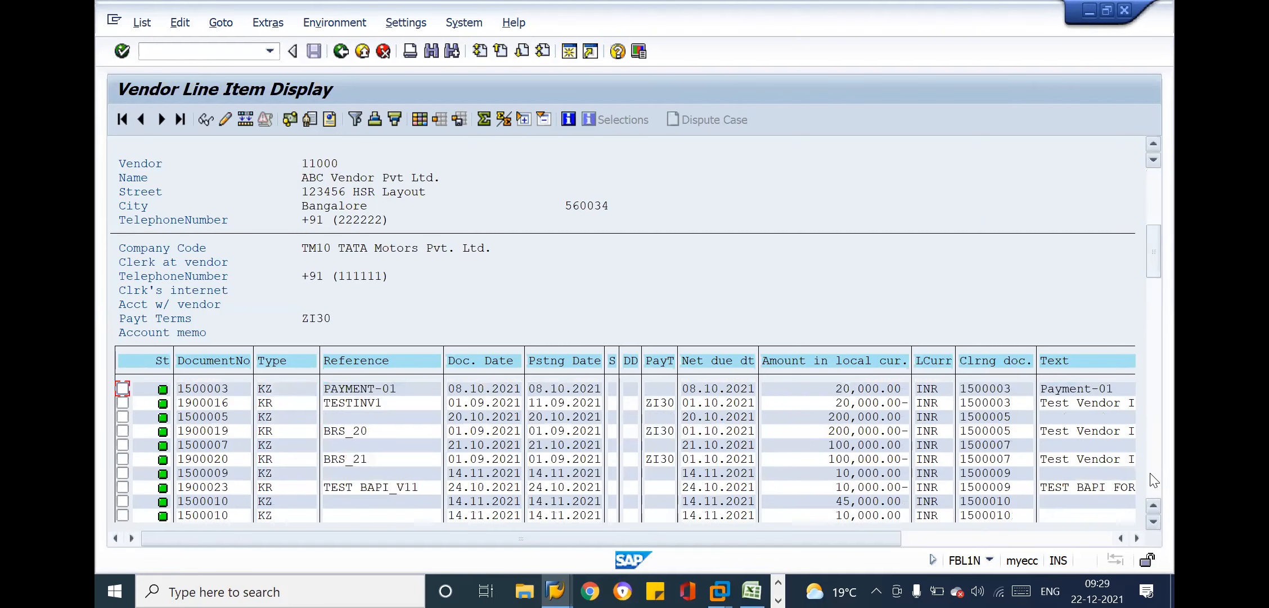
scroll(1154, 480, down, 6)
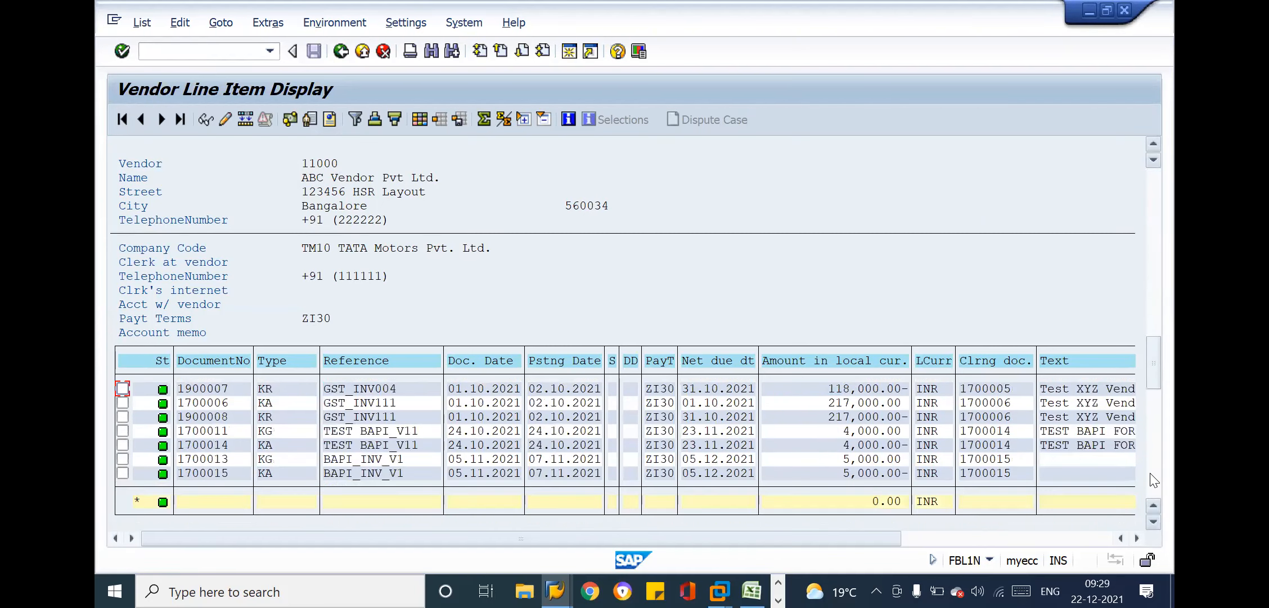
scroll(1153, 479, down, 3)
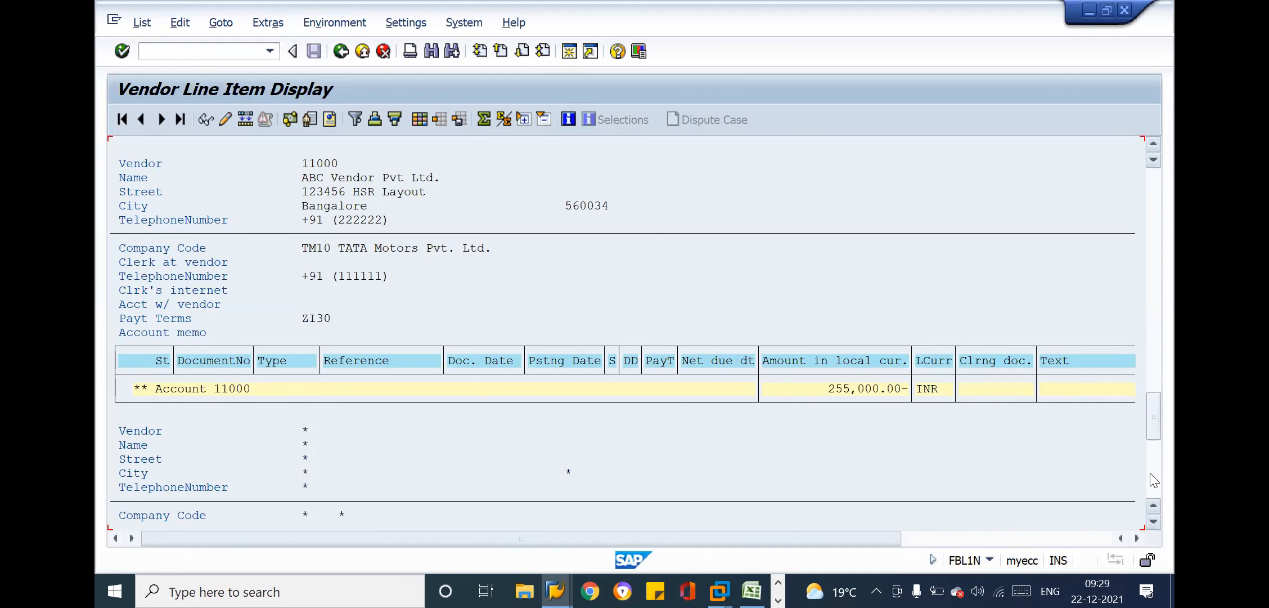
key(alt+Tab)
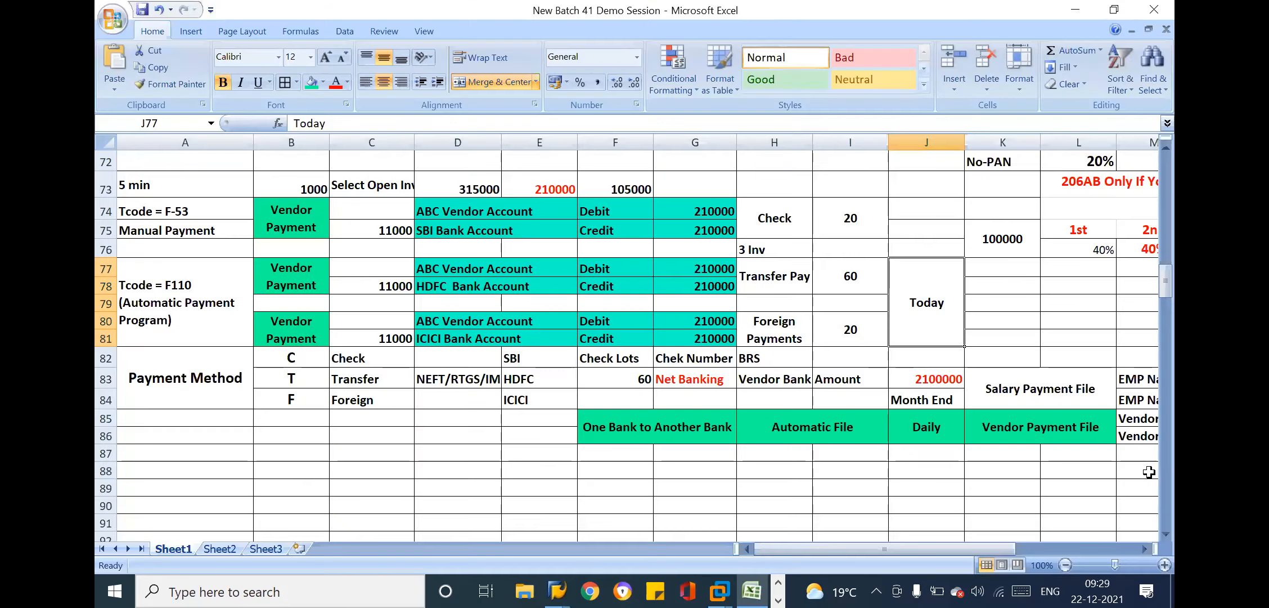
key(alt+Tab)
click(142, 22)
click(174, 48)
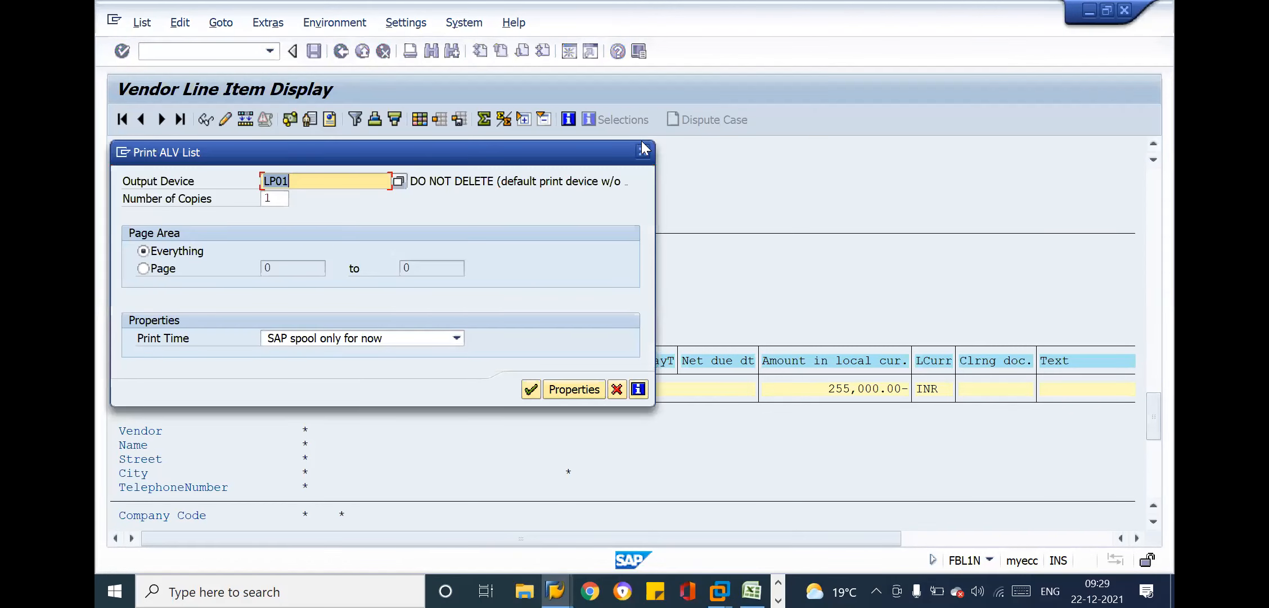
click(642, 151)
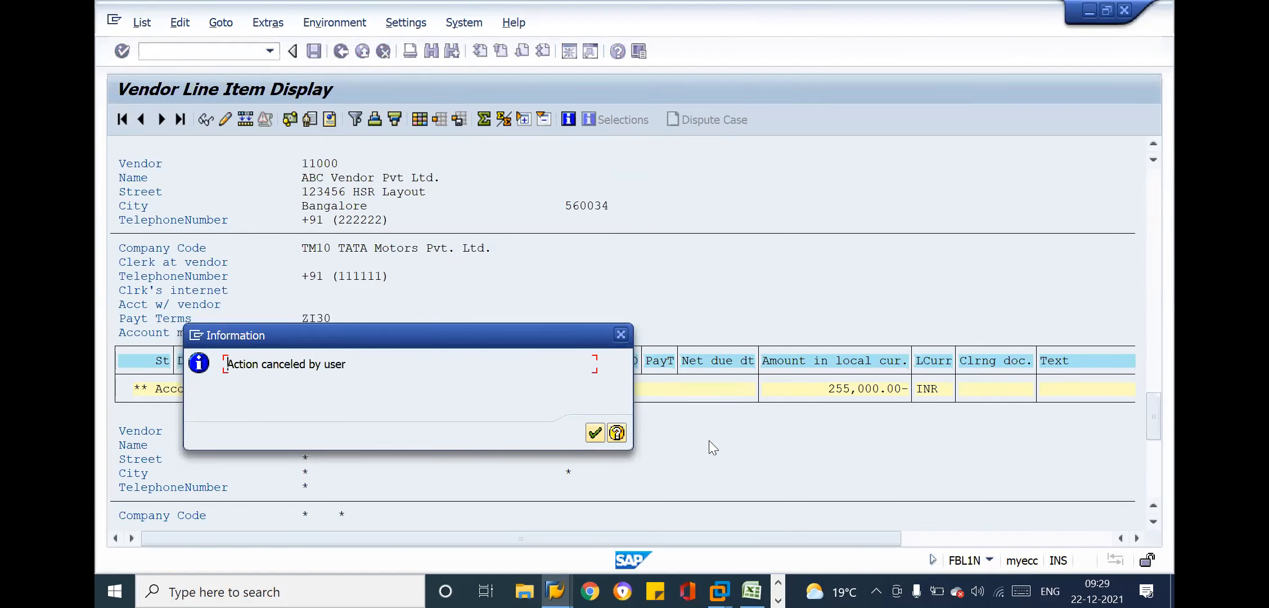
click(621, 335)
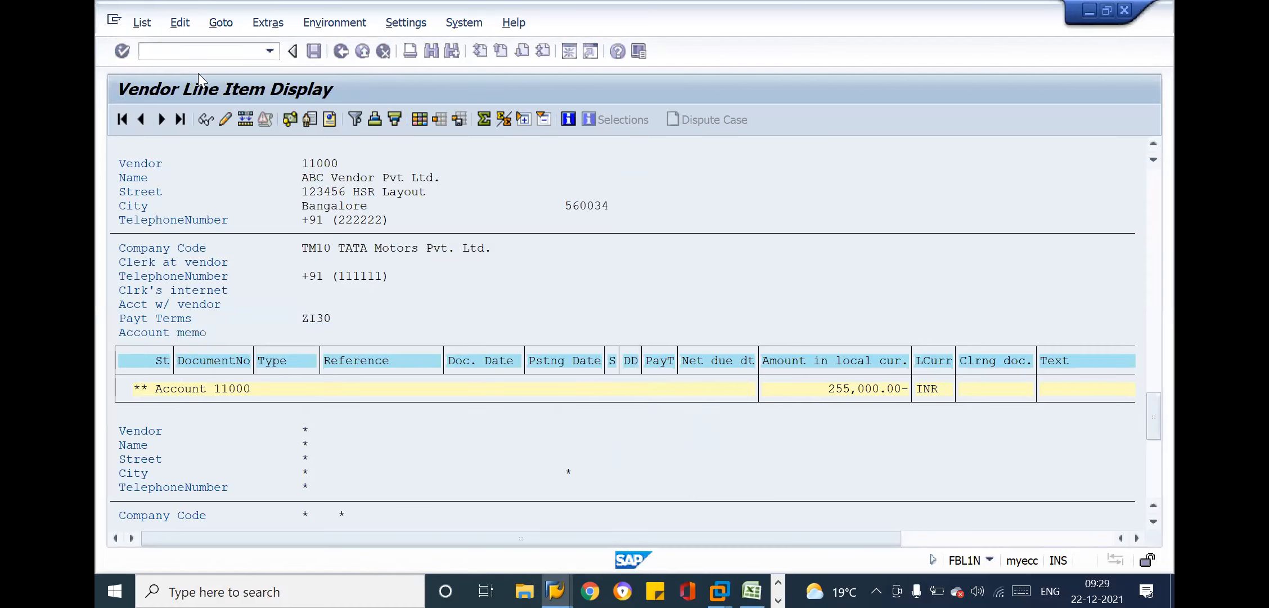
Open transaction F110 and enter run date 22.12.2021 with identification C
text(/nf)
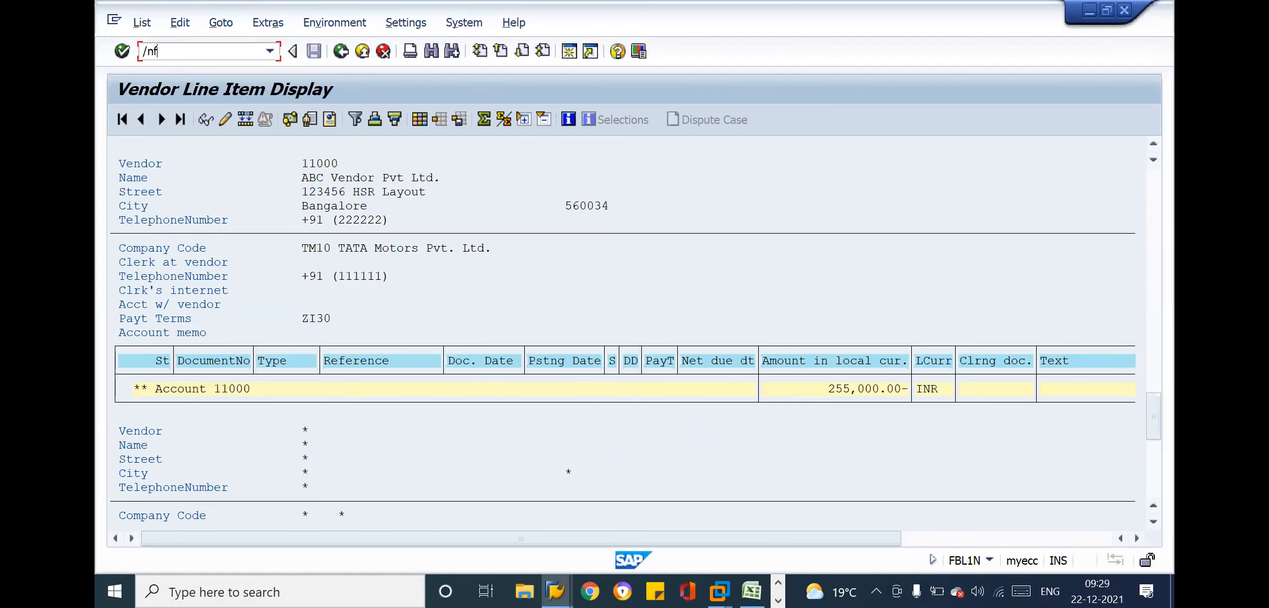
text(f110)
key(Return)
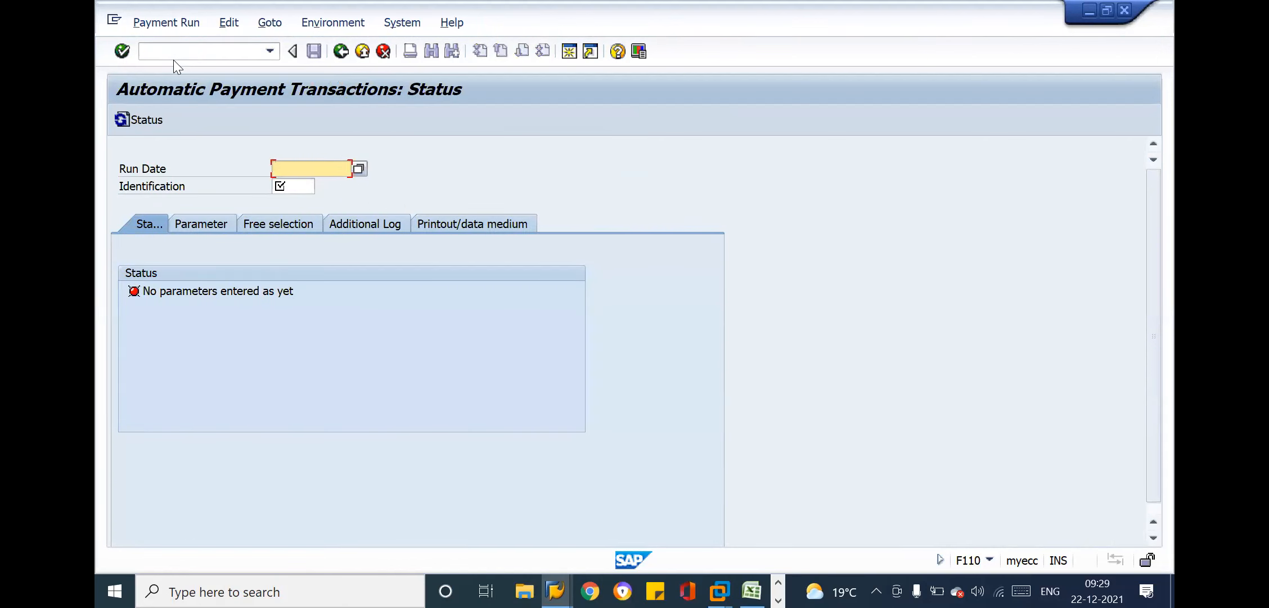
text(22.12.2021)
key(Tab)
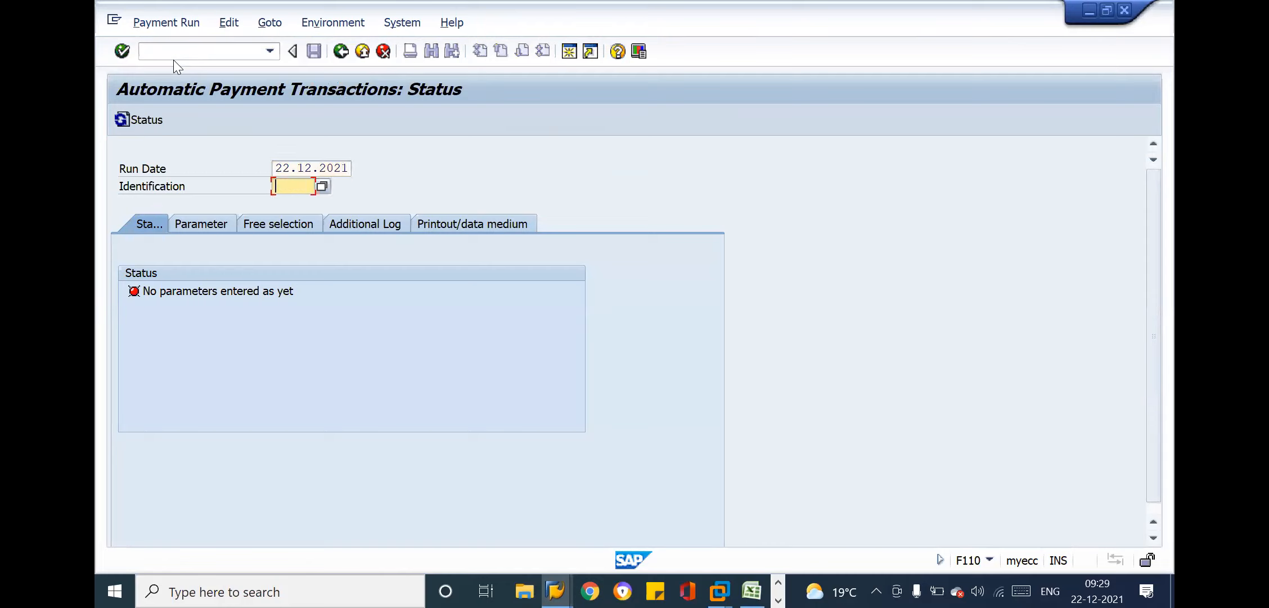
text(C)
key(shift+Tab)
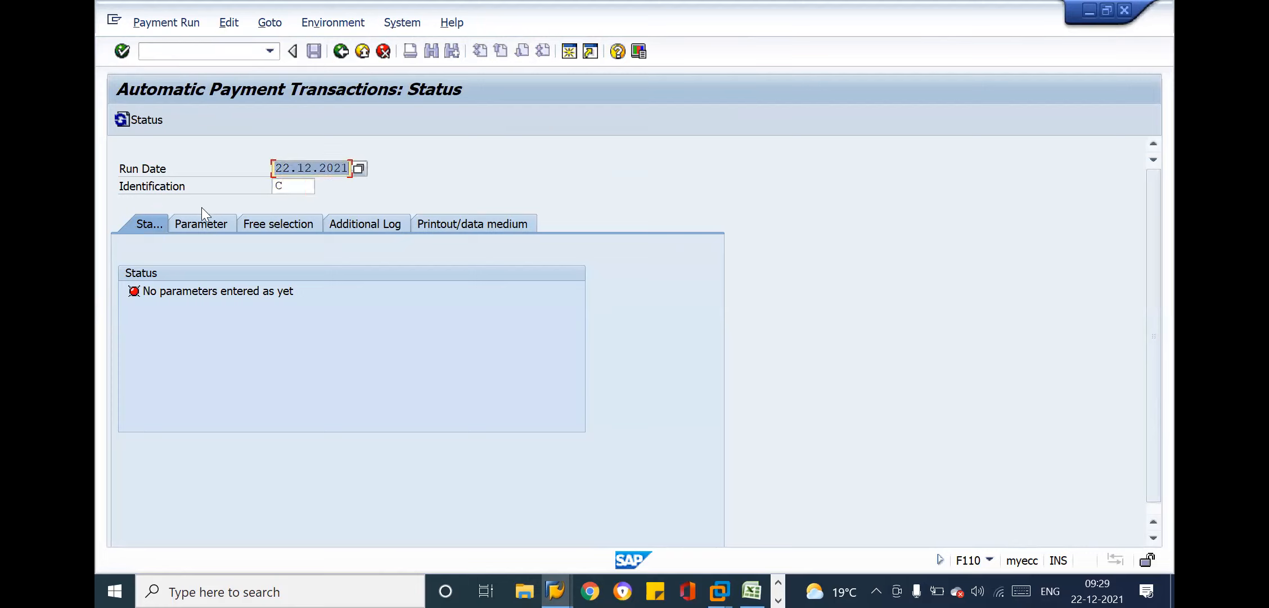
Open the payment run's parameters and enter company code TM10 under payments control
click(207, 224)
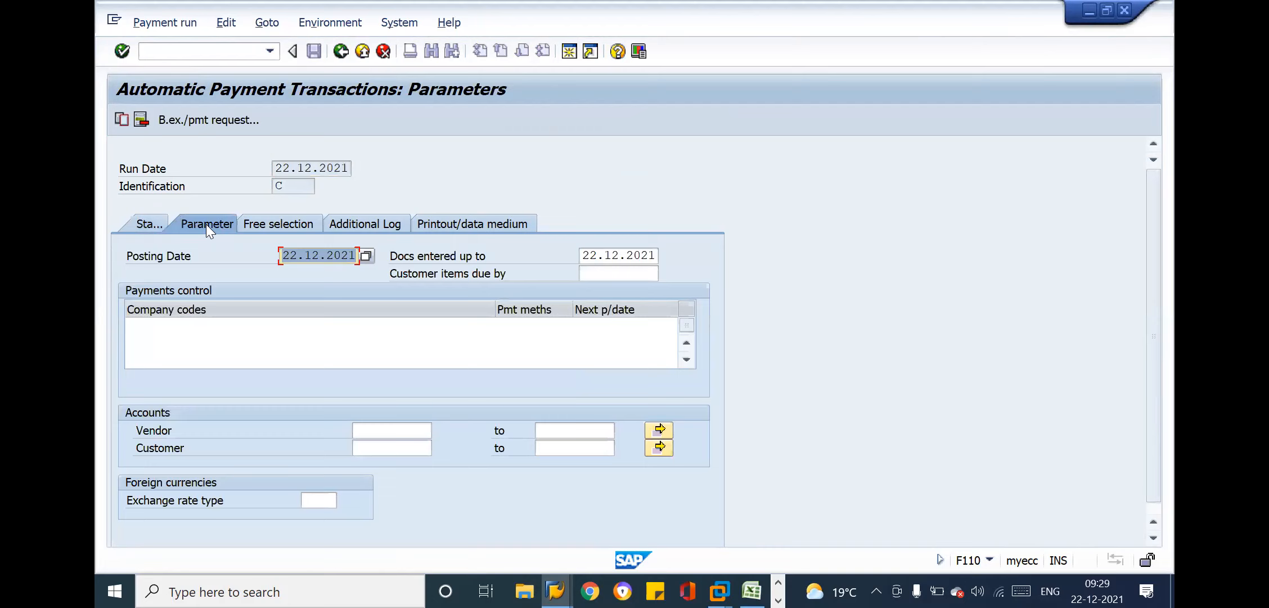
click(176, 339)
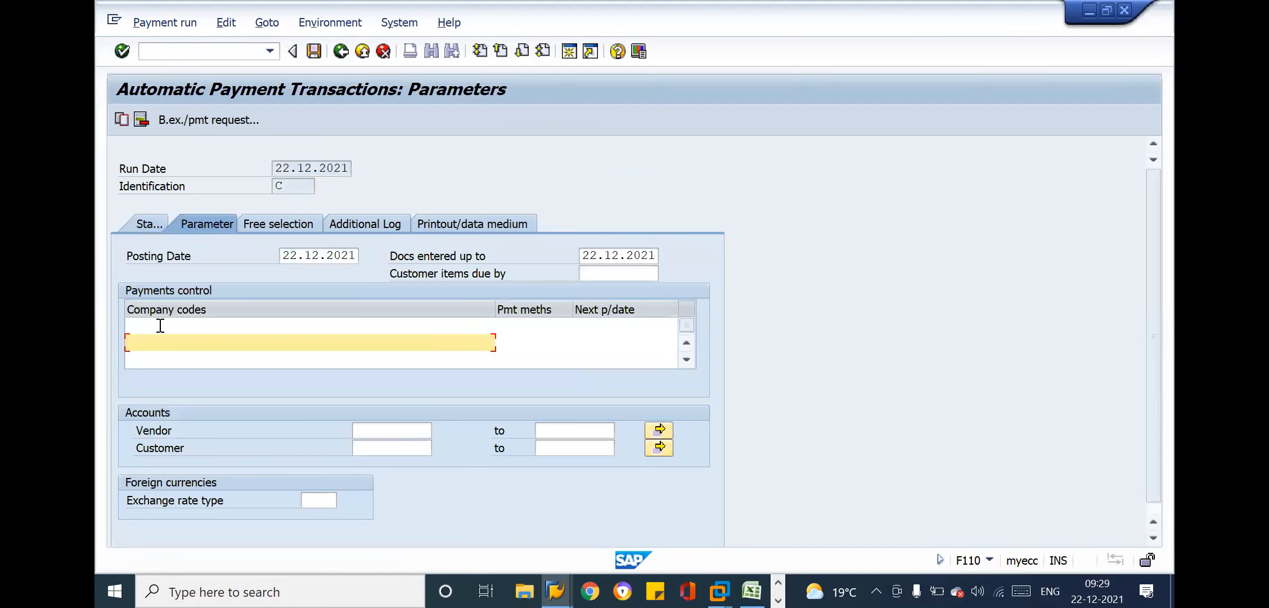
click(160, 325)
text(100)
key(BackSpace)
key(BackSpace)
key(BackSpace)
text(TM10)
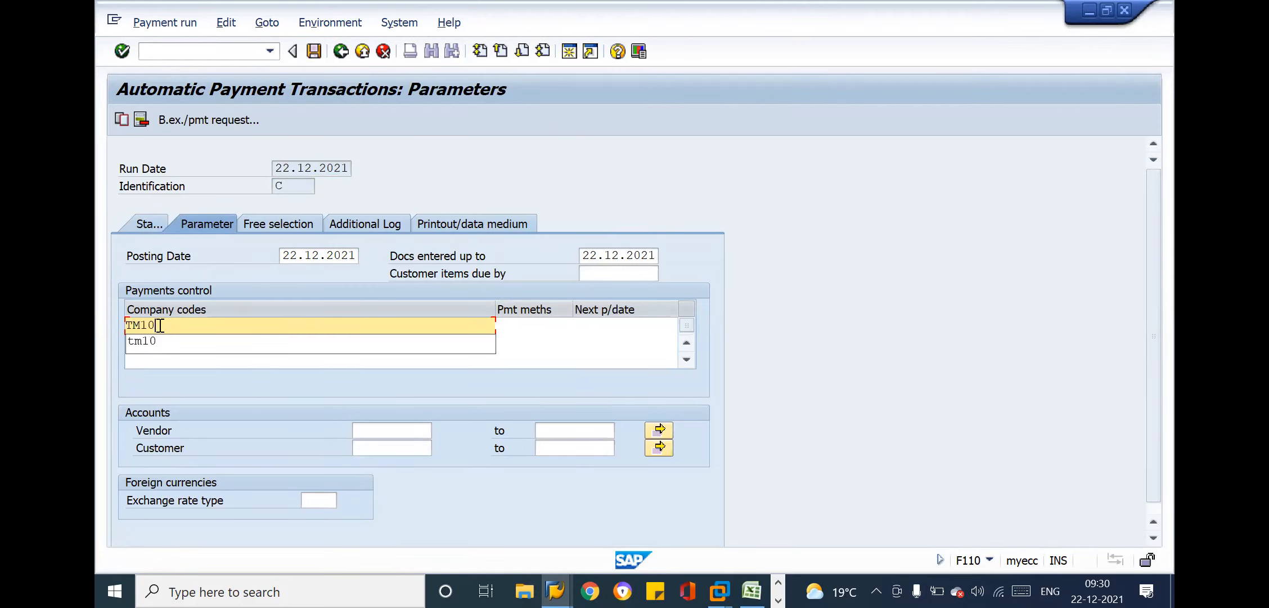
key(Tab)
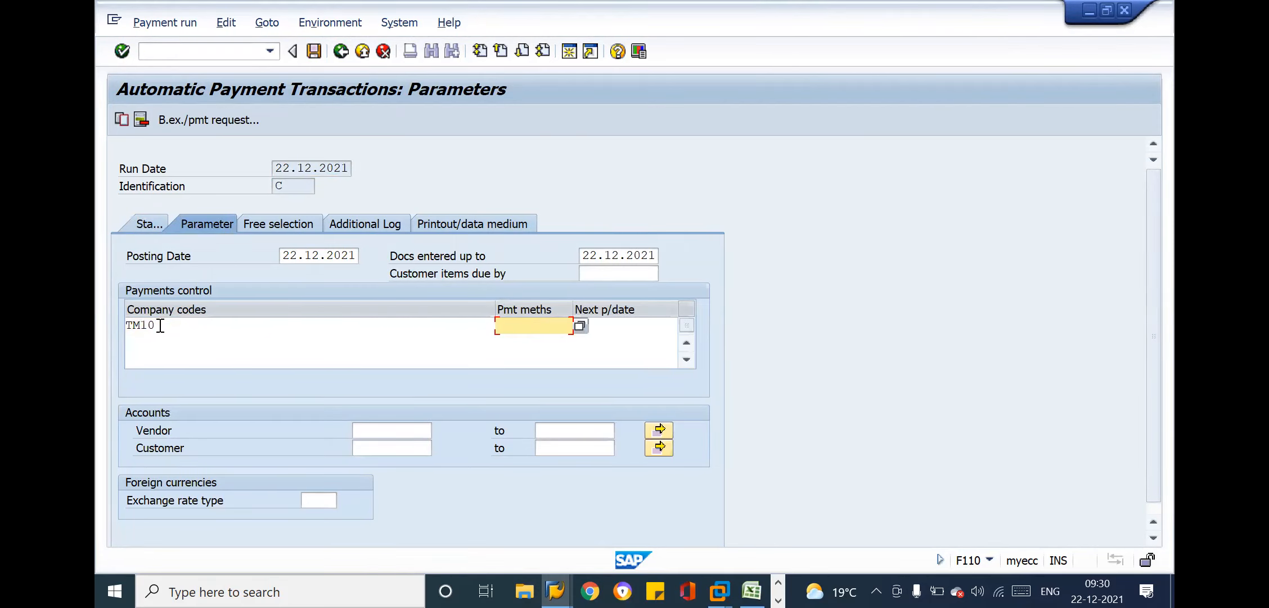
Set payment method C and next payment date 23.12.2021 for company code TM10
text(C)
click(607, 325)
text(23)
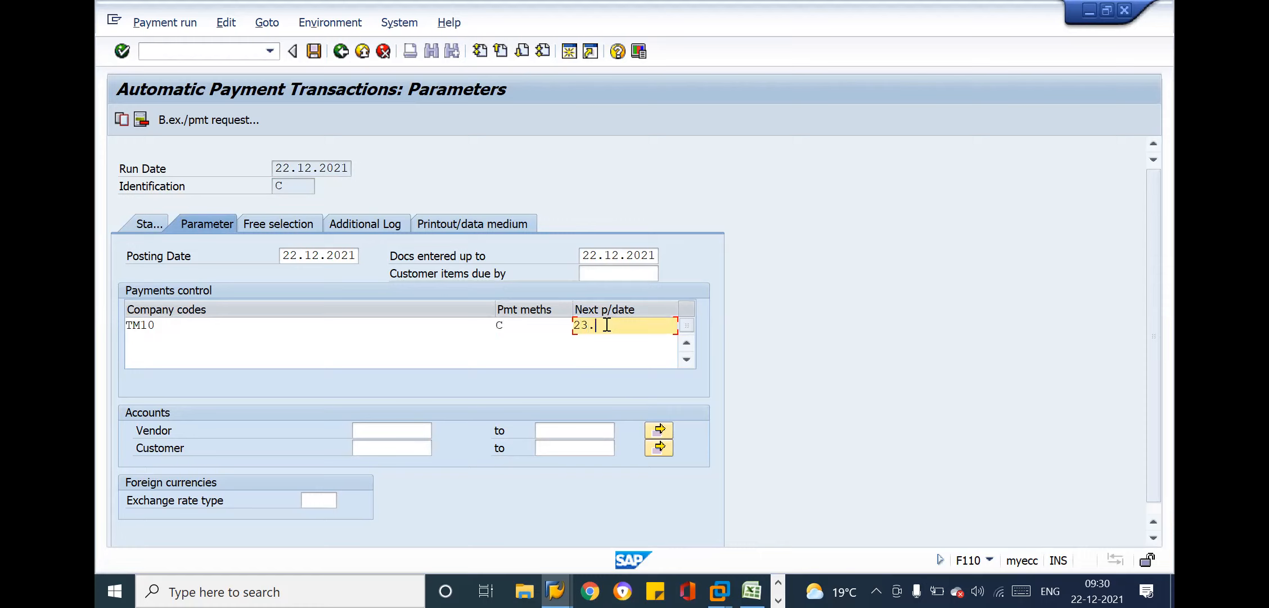
text(.12.2021)
Set the payment run's vendor account range from 11000 to 119999
click(402, 425)
text(11000)
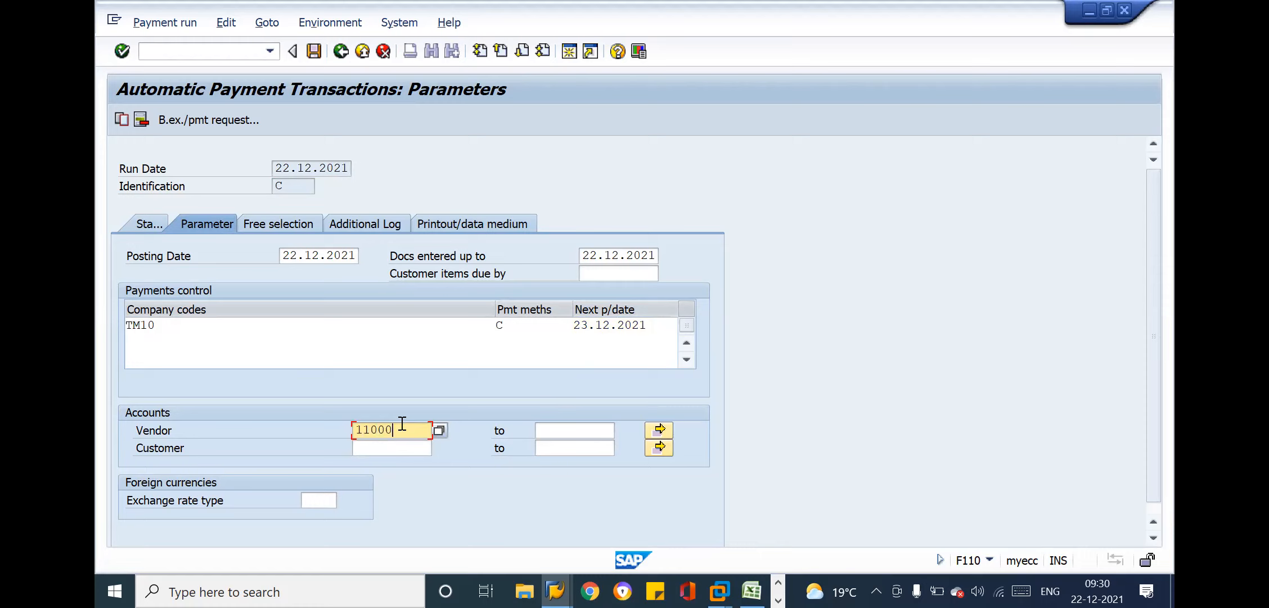
key(Tab)
text(11)
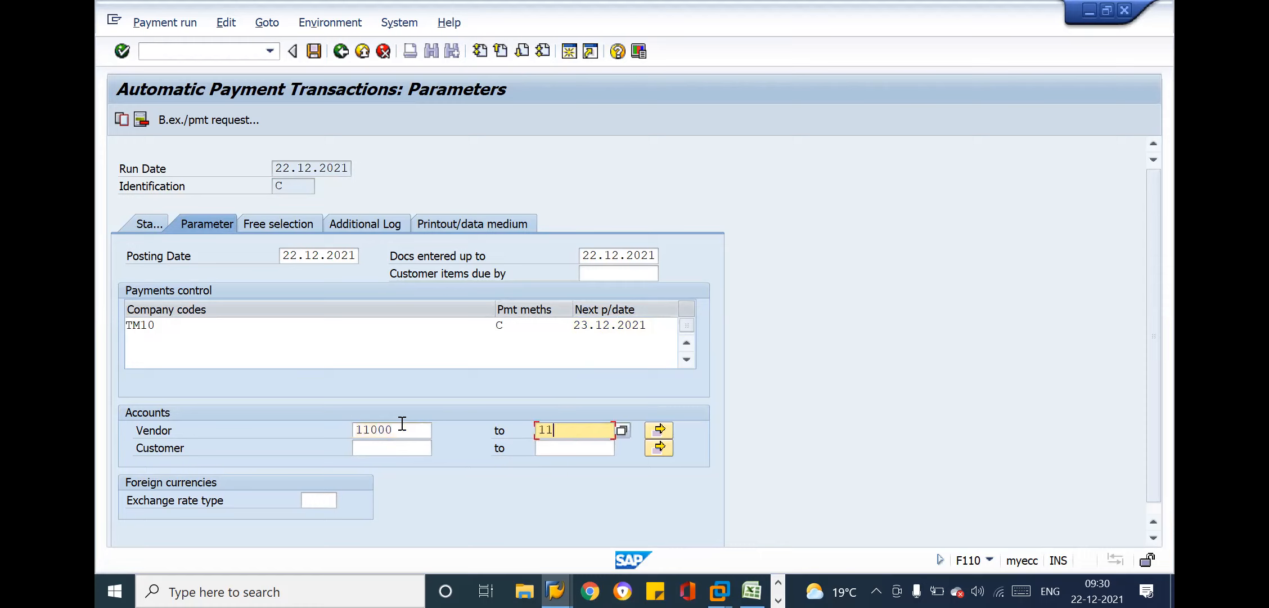
text(9999)
Check the payment method and the vendor account range entered in the payment run parameters
click(495, 324)
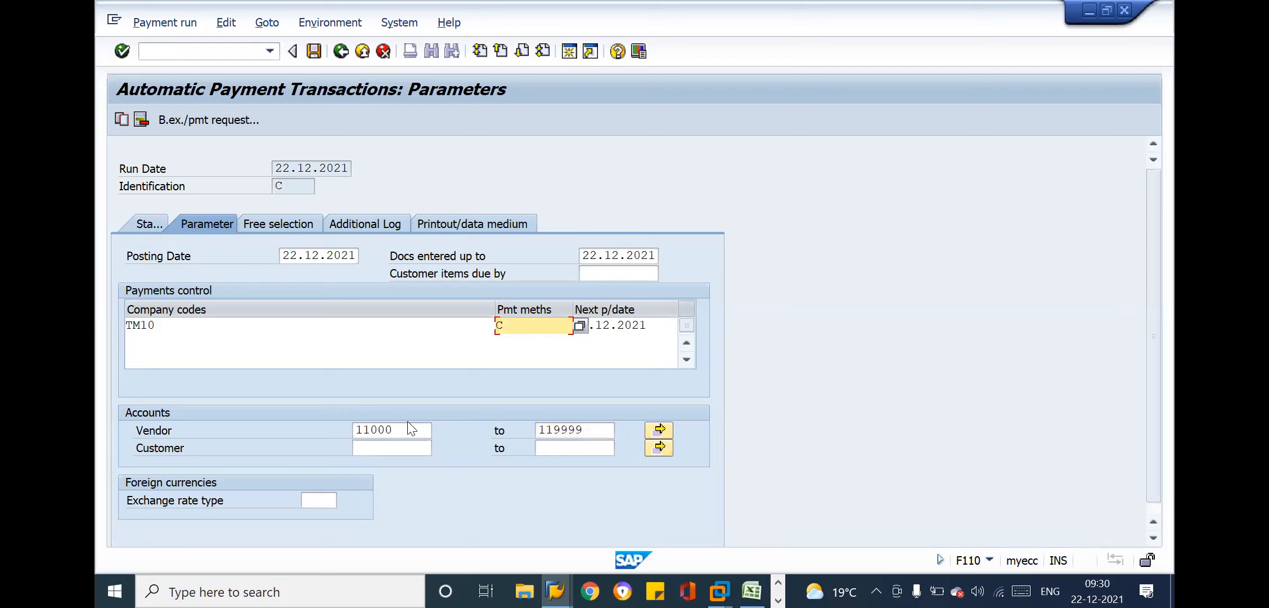
click(566, 431)
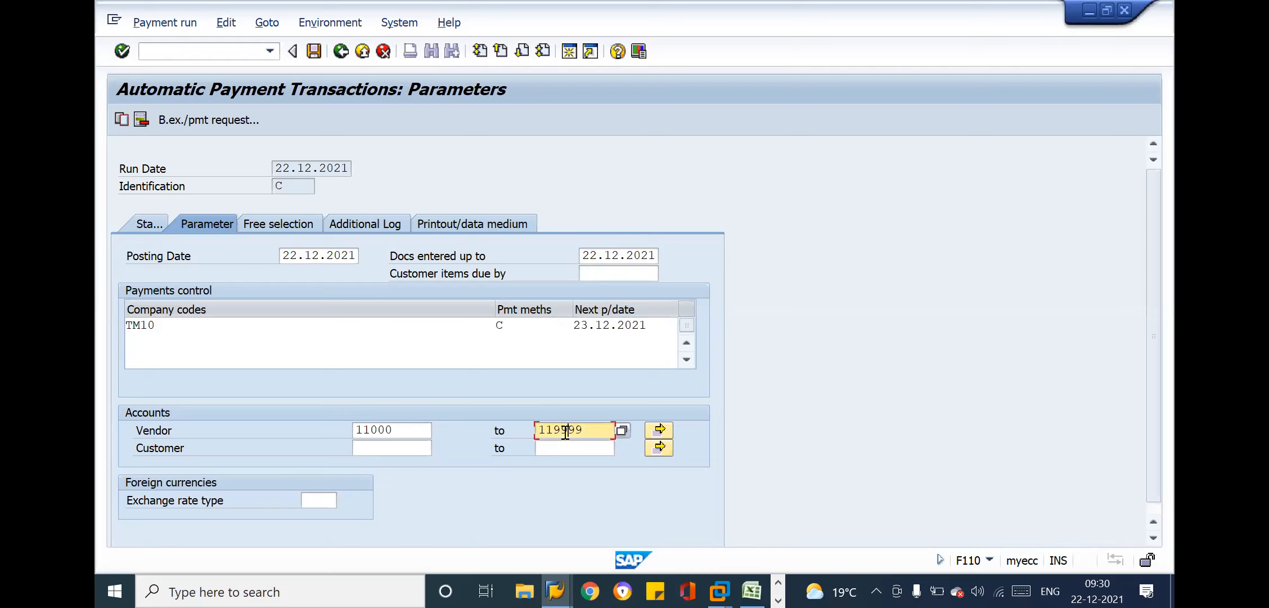
click(397, 433)
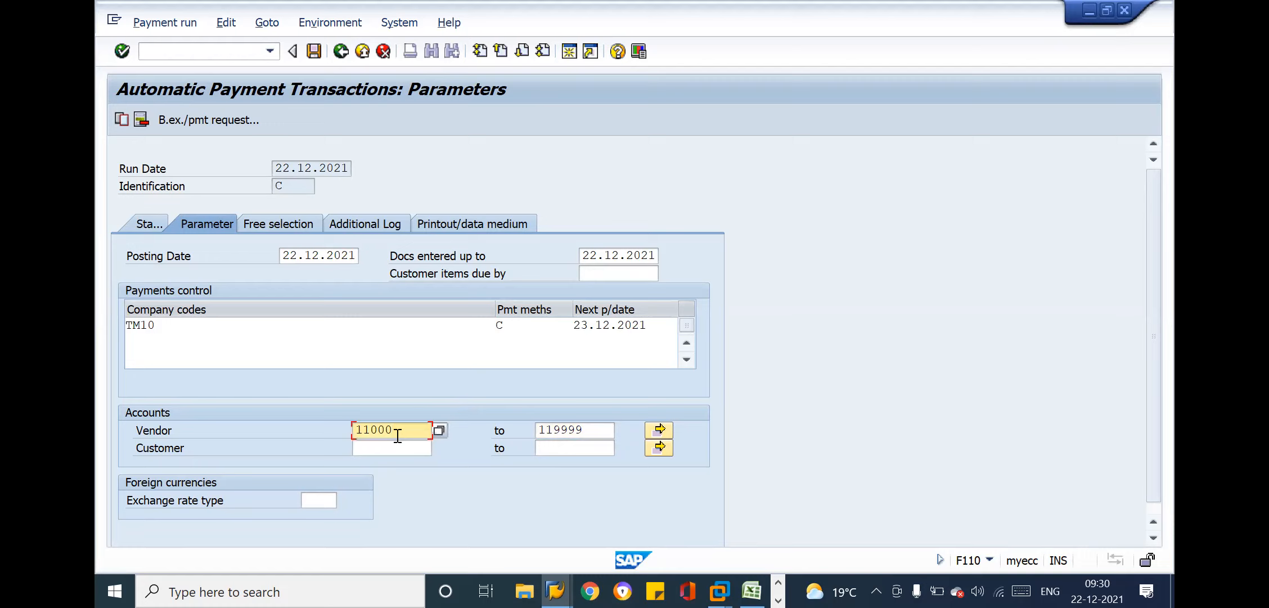
double_click(517, 326)
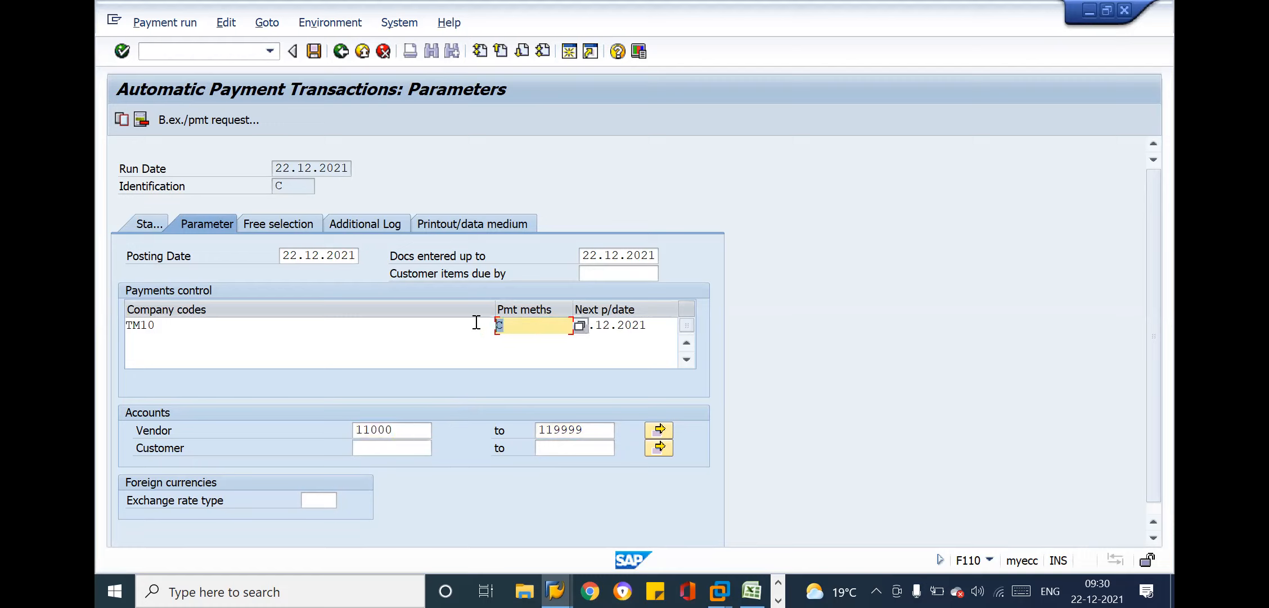
click(501, 326)
click(409, 429)
Switch to the SAP session showing the F-53 outgoing payment header and open transaction FBL1N there
key(alt+Tab)
key(alt+Tab)
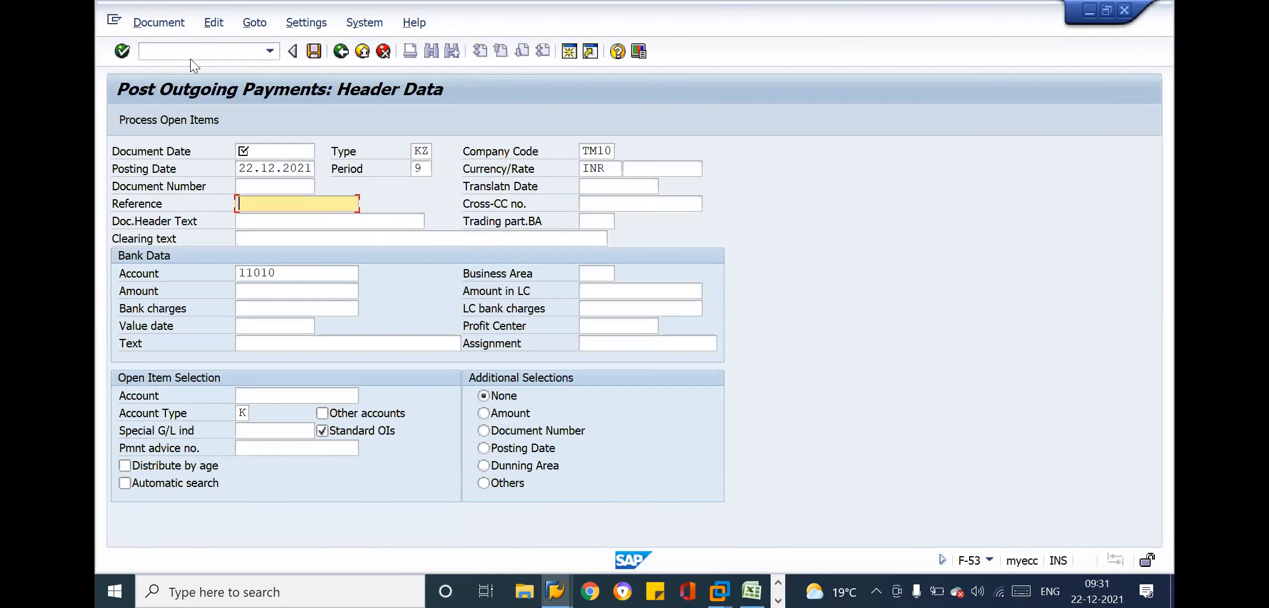
click(190, 56)
text(/NFBL1N)
key(Return)
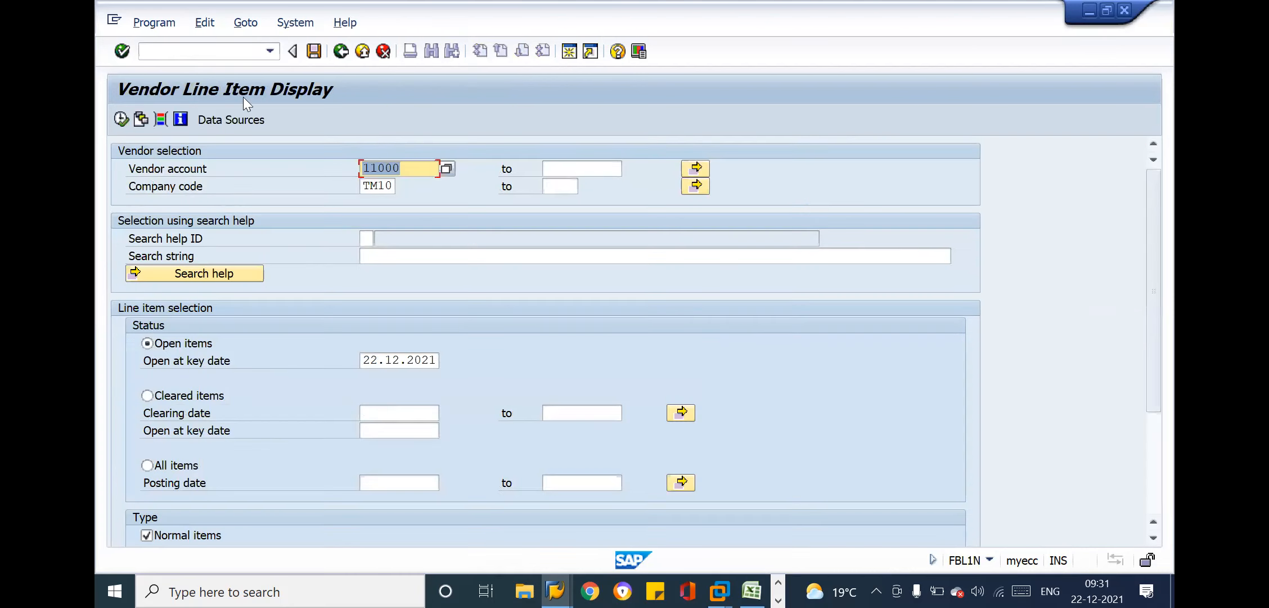
Add an upper limit to the vendor account range starting at 11000 and run the open items list for company code TM10
click(600, 163)
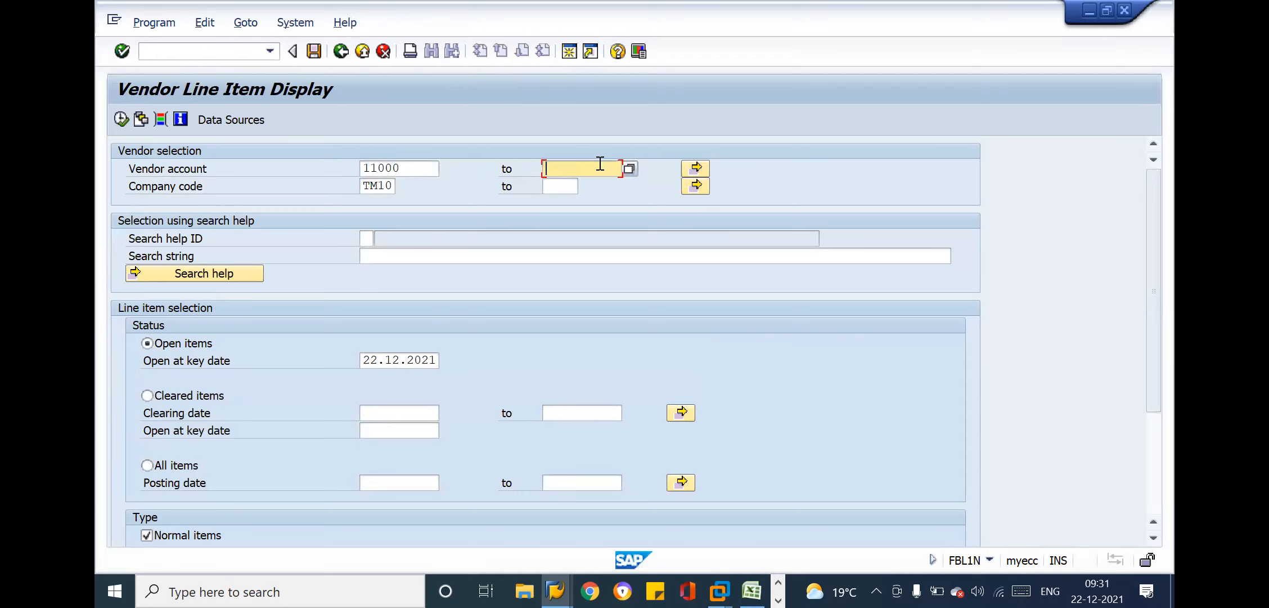
key(Down)
key(Down)
key(Down)
key(Down)
key(Down)
key(Return)
key(BackSpace)
key(BackSpace)
key(BackSpace)
text(9999)
click(121, 120)
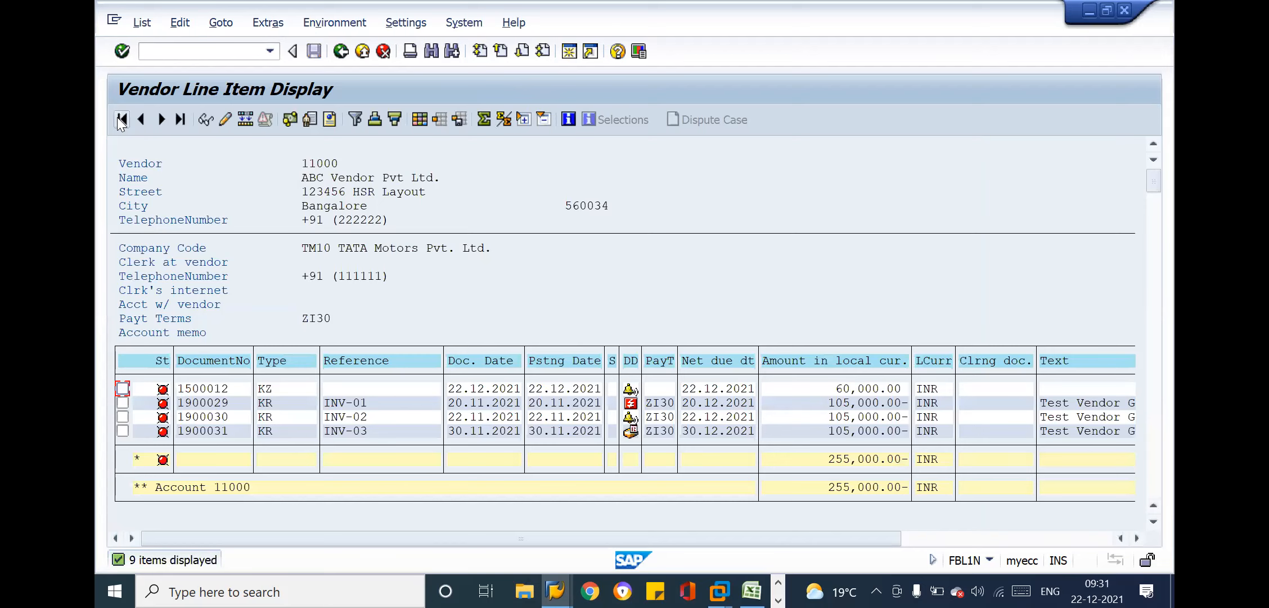
Review the open items and due dates of the listed vendors down to vendor 11008
click(1154, 436)
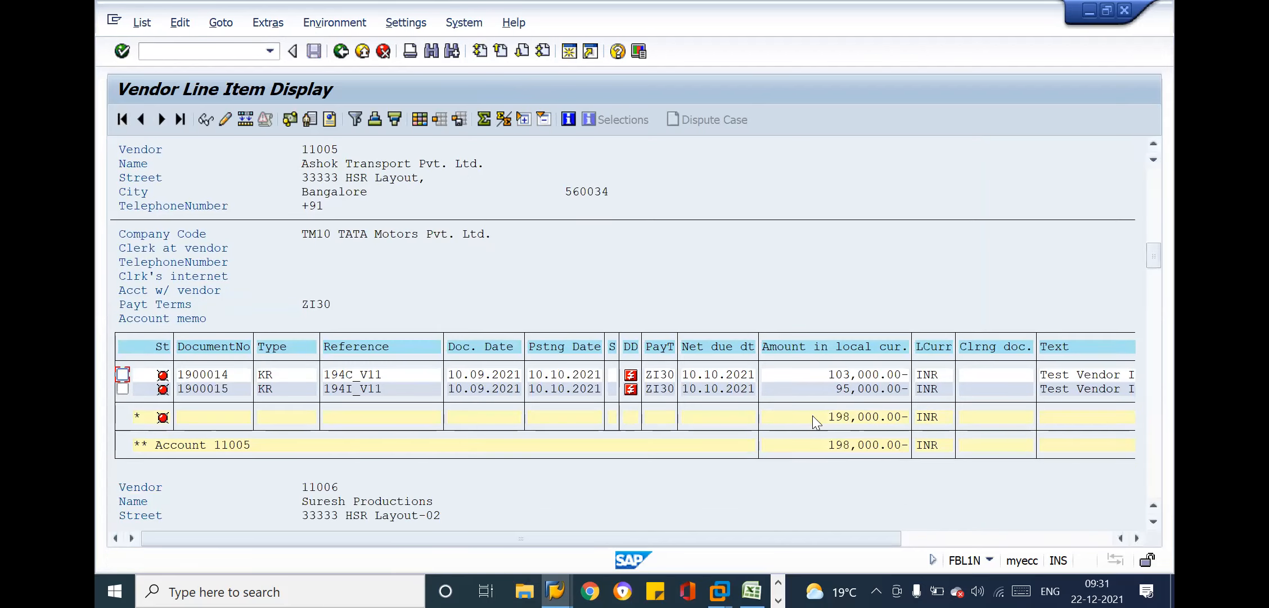
click(1155, 480)
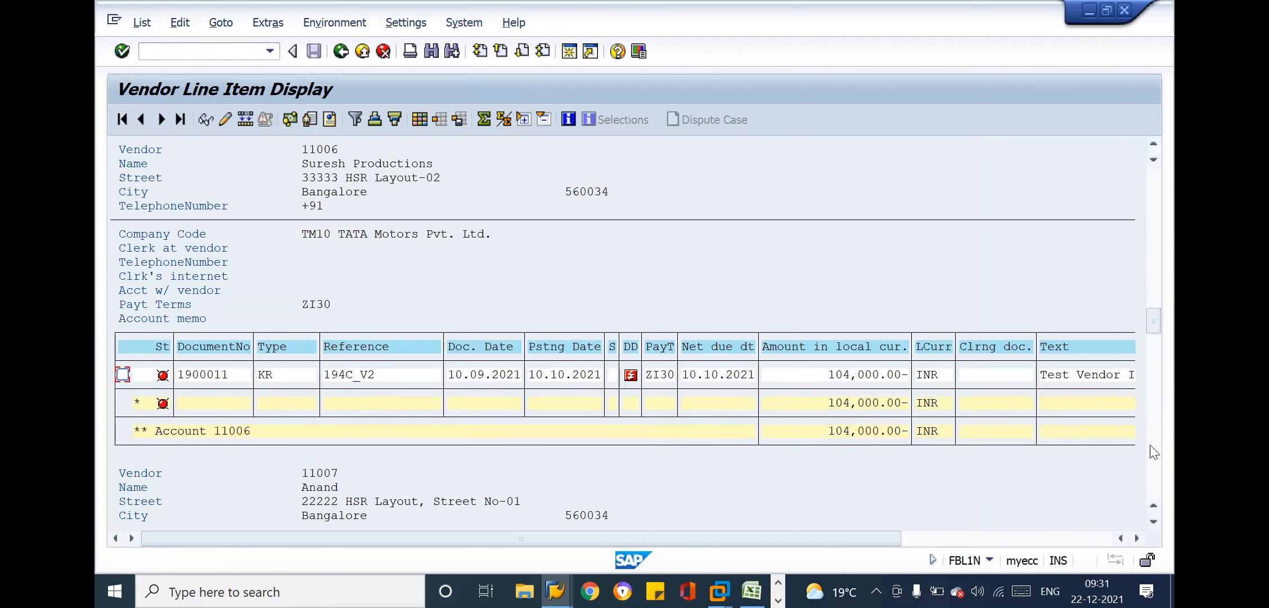
click(1157, 476)
click(1157, 476)
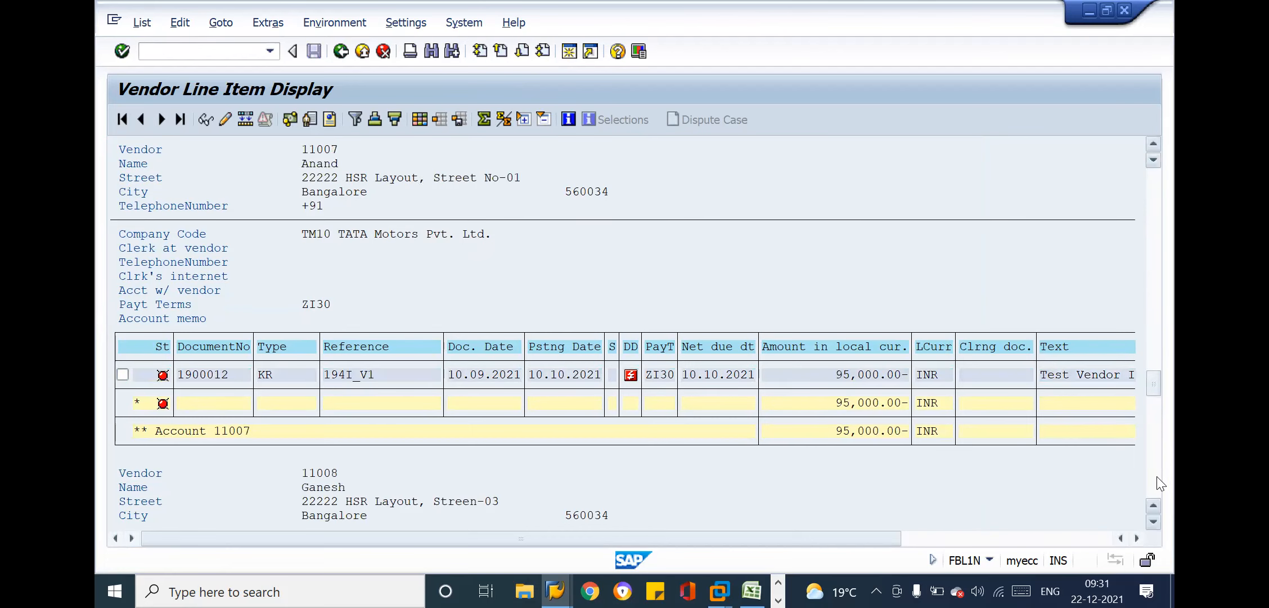
click(1157, 476)
click(1157, 476)
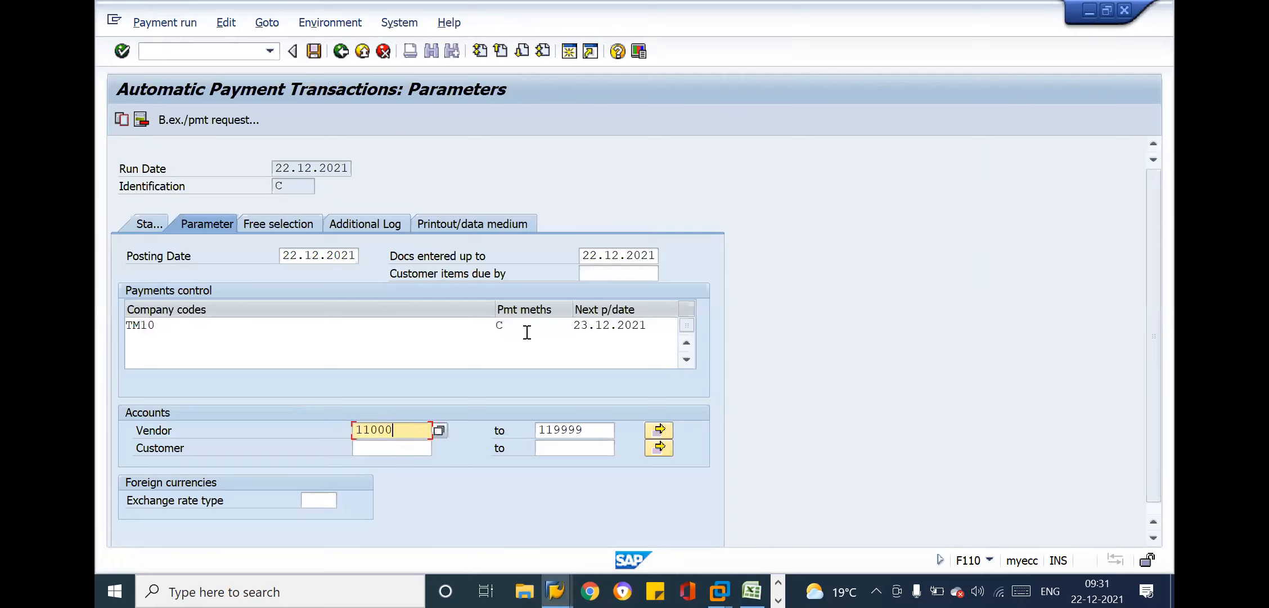
Return to the F110 payment run parameters and set payment method F for company code TM10, after trying T
click(527, 332)
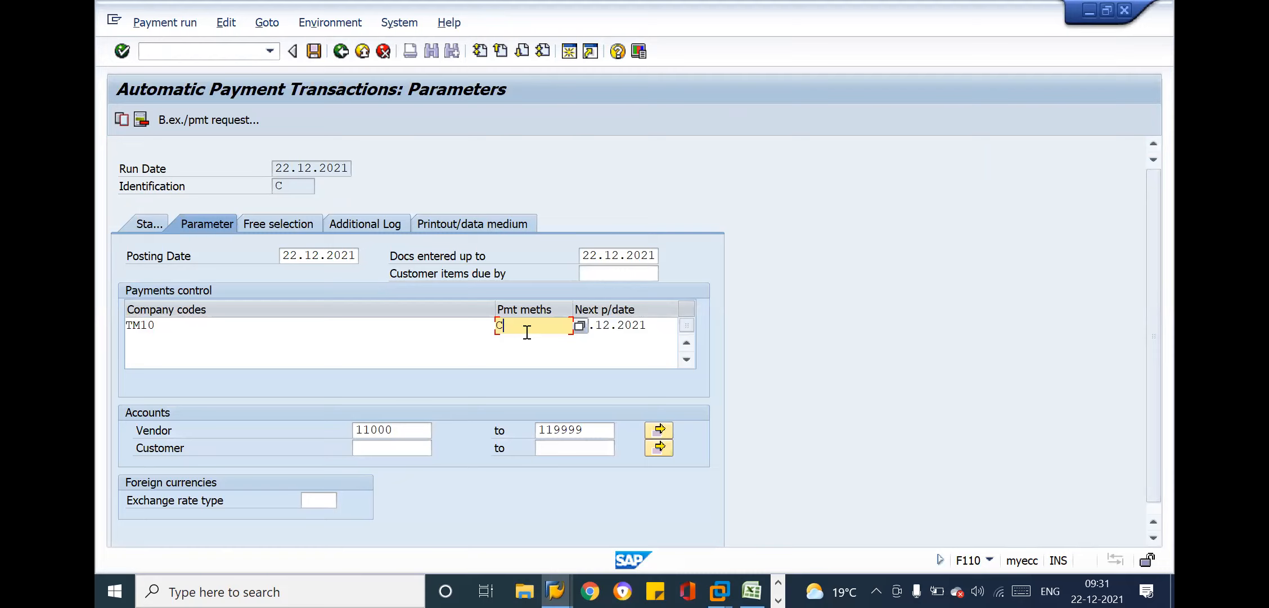
key(BackSpace)
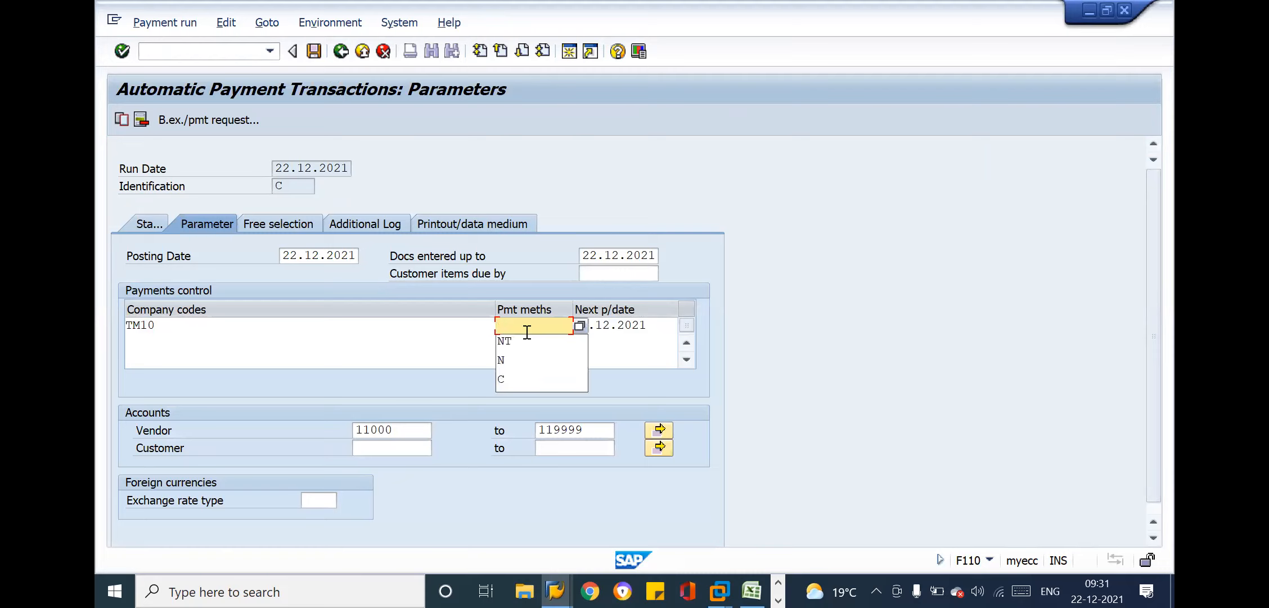
text(T)
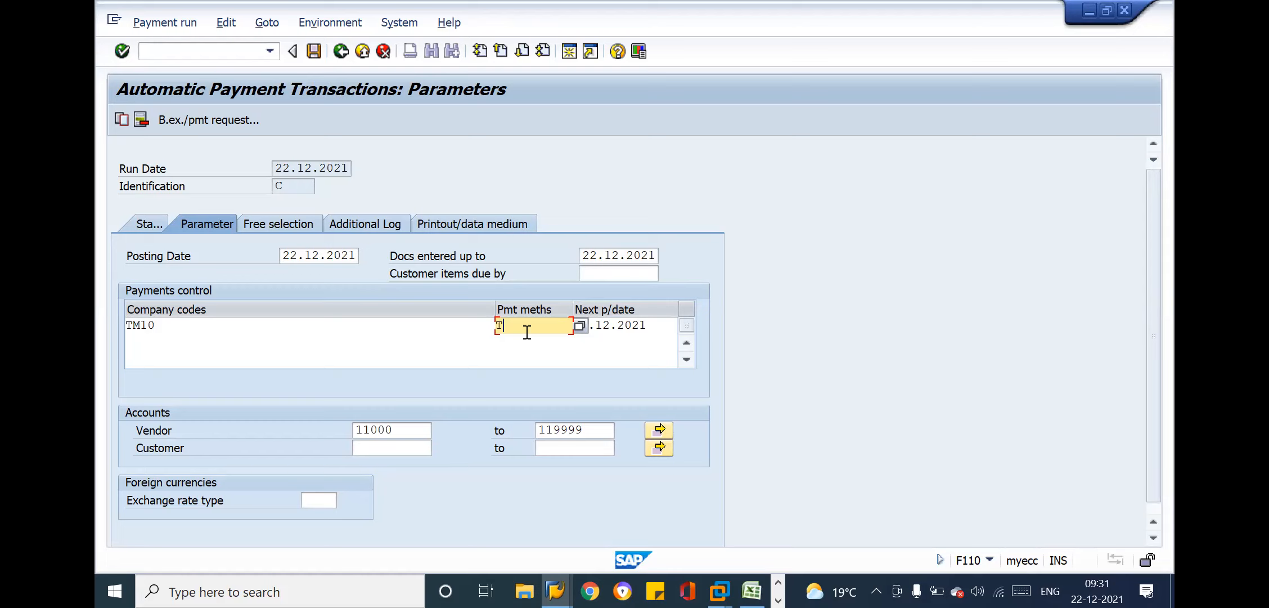
key(BackSpace)
text(F)
Set the payment run's vendor account range from 12000 to 129999
click(370, 429)
key(BackSpace)
text(2)
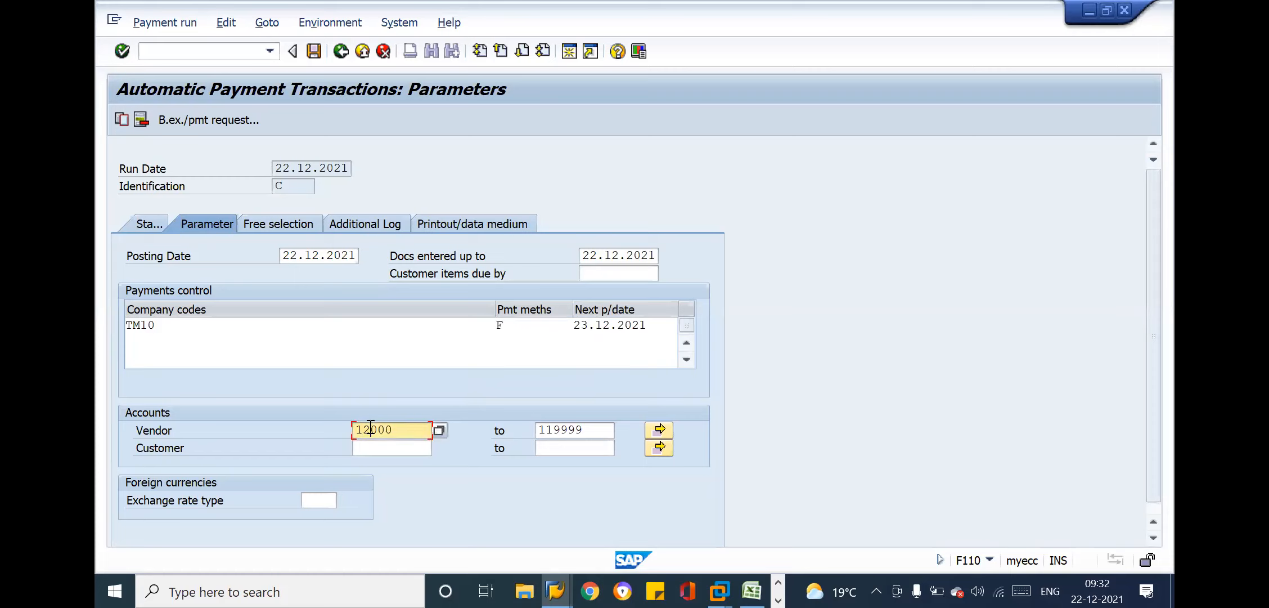
click(554, 428)
key(BackSpace)
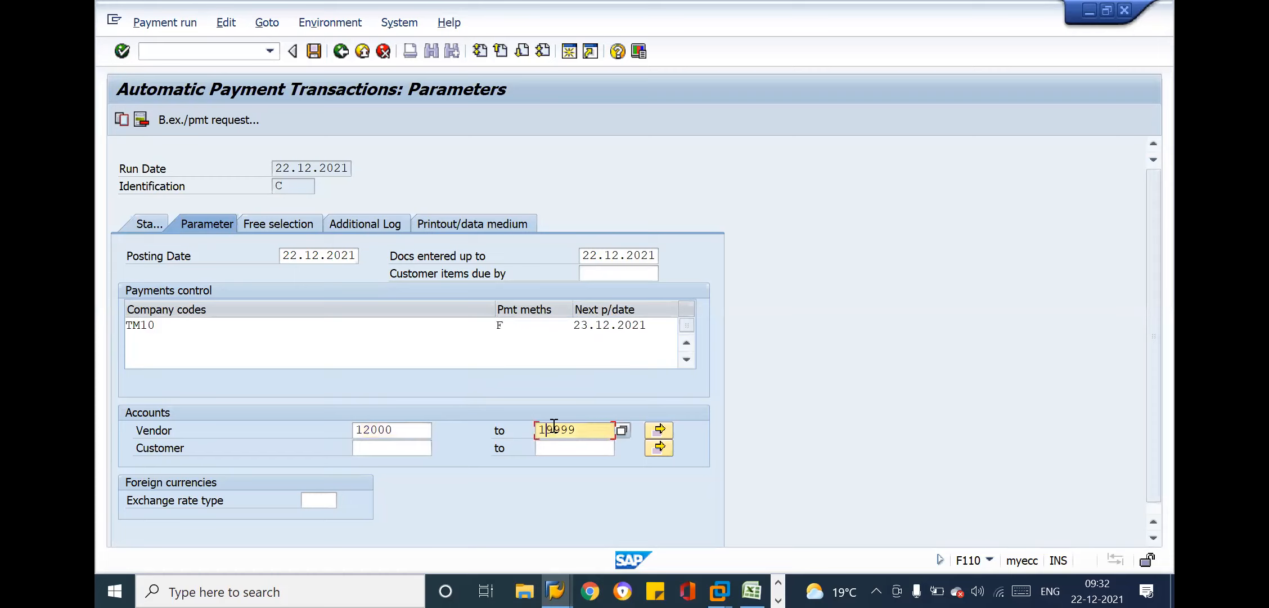
text(2)
click(408, 432)
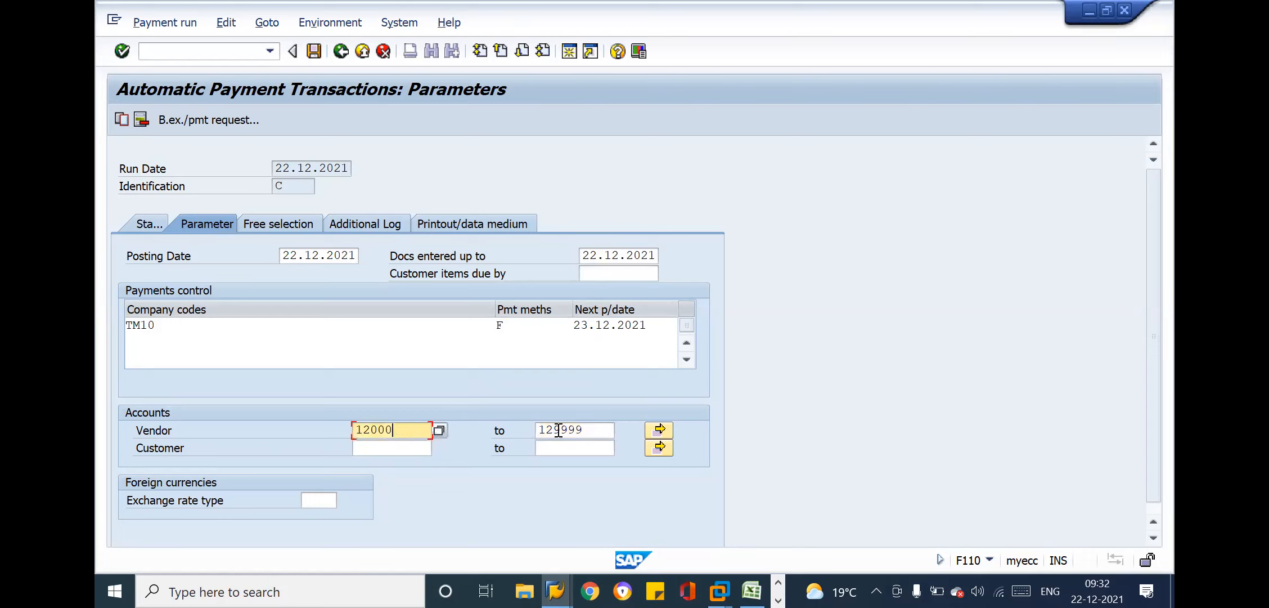
click(587, 429)
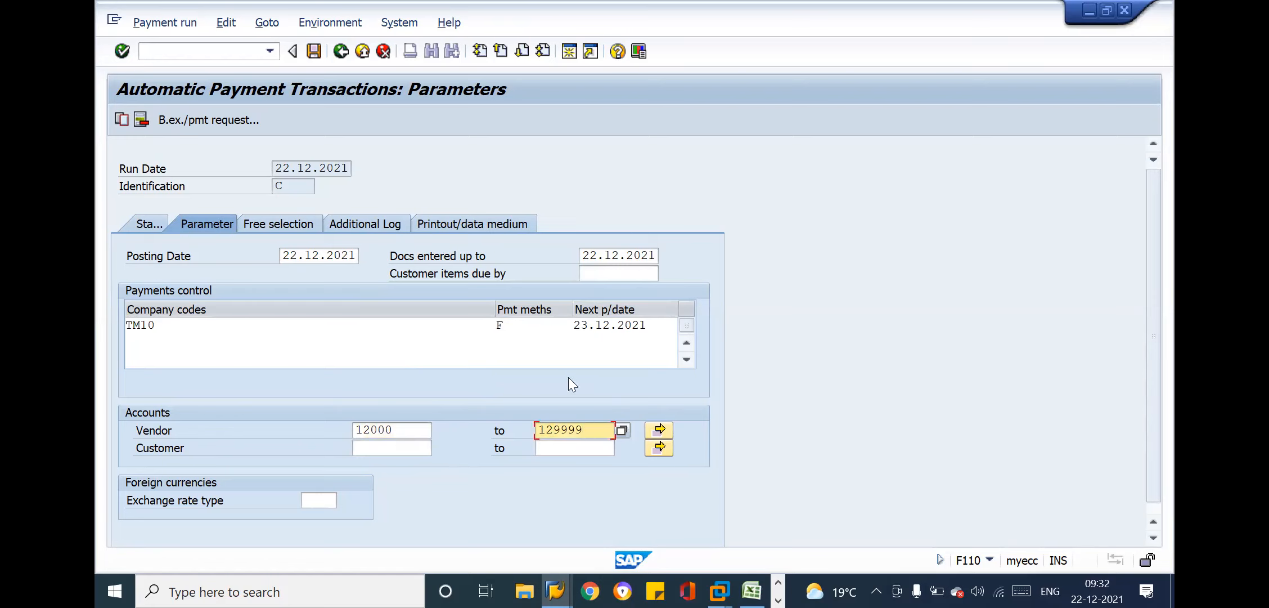
Look up payment methods C, T and F and their assigned banks in the Excel notes, and return to the F110 parameters
click(524, 328)
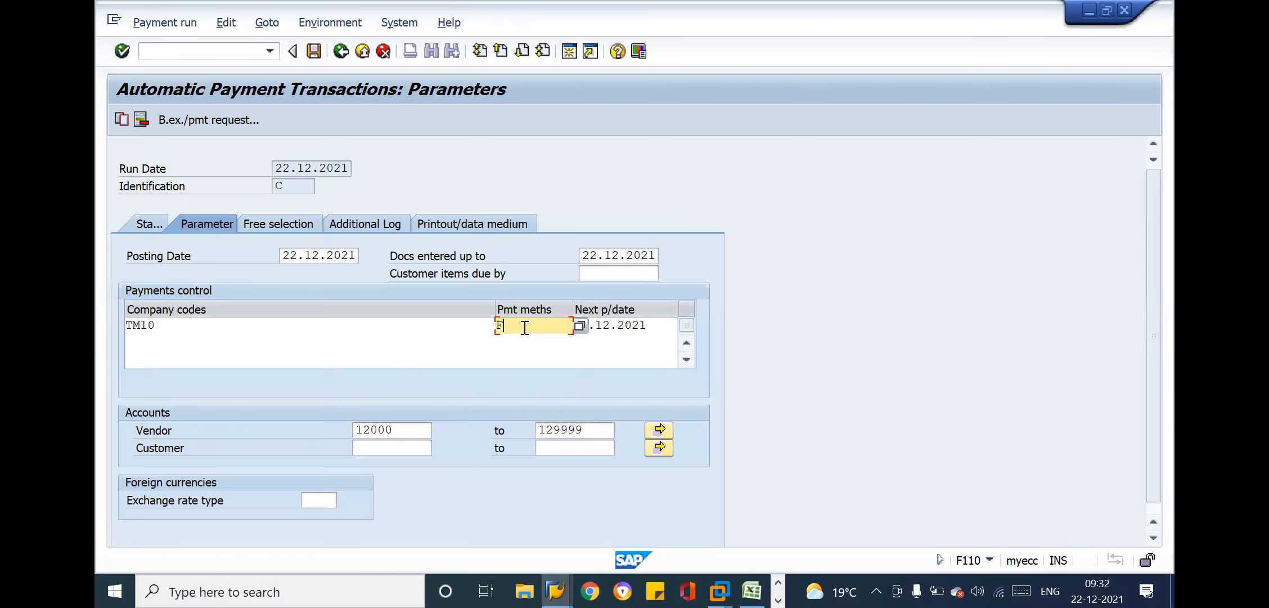
key(alt+Tab)
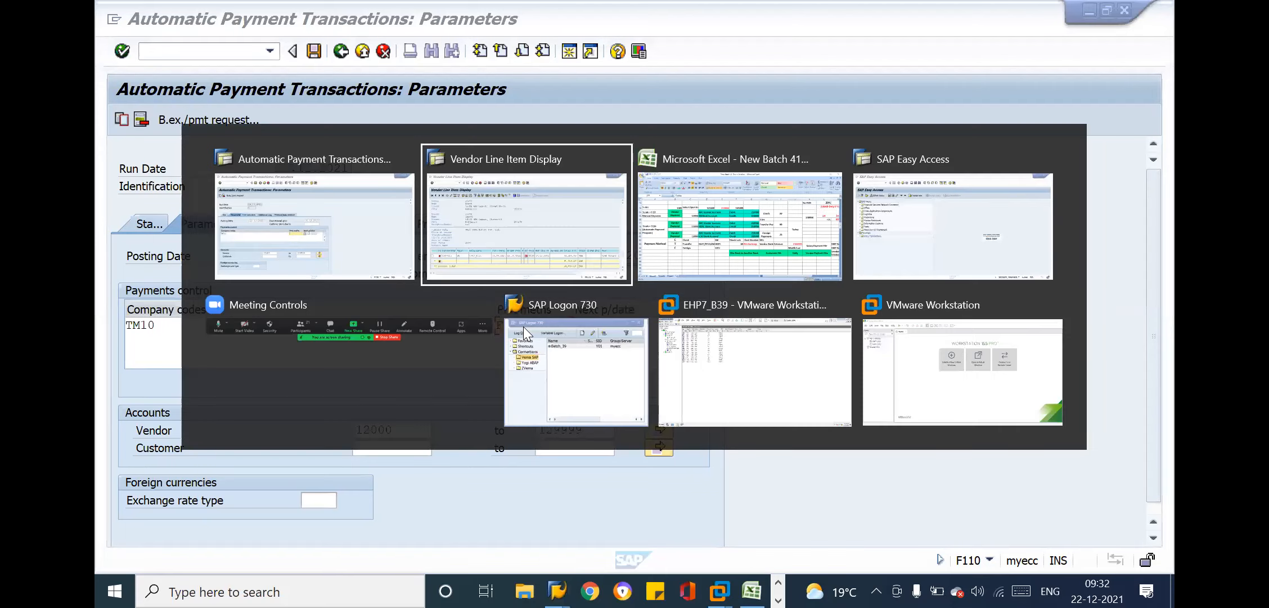
key(Tab)
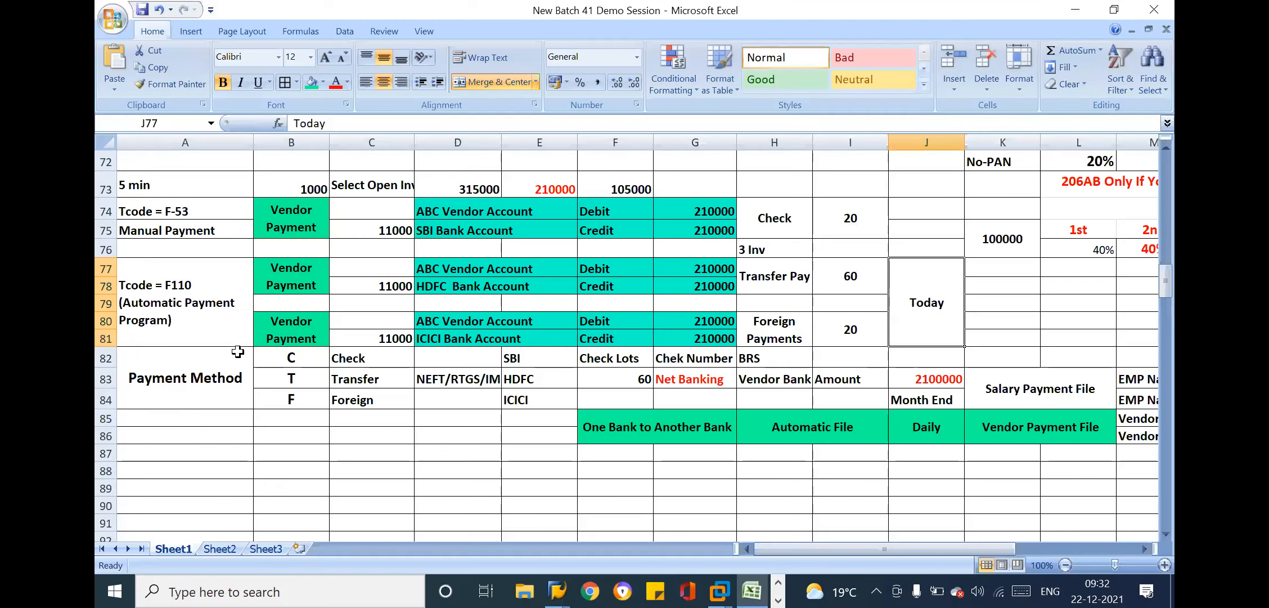
click(296, 358)
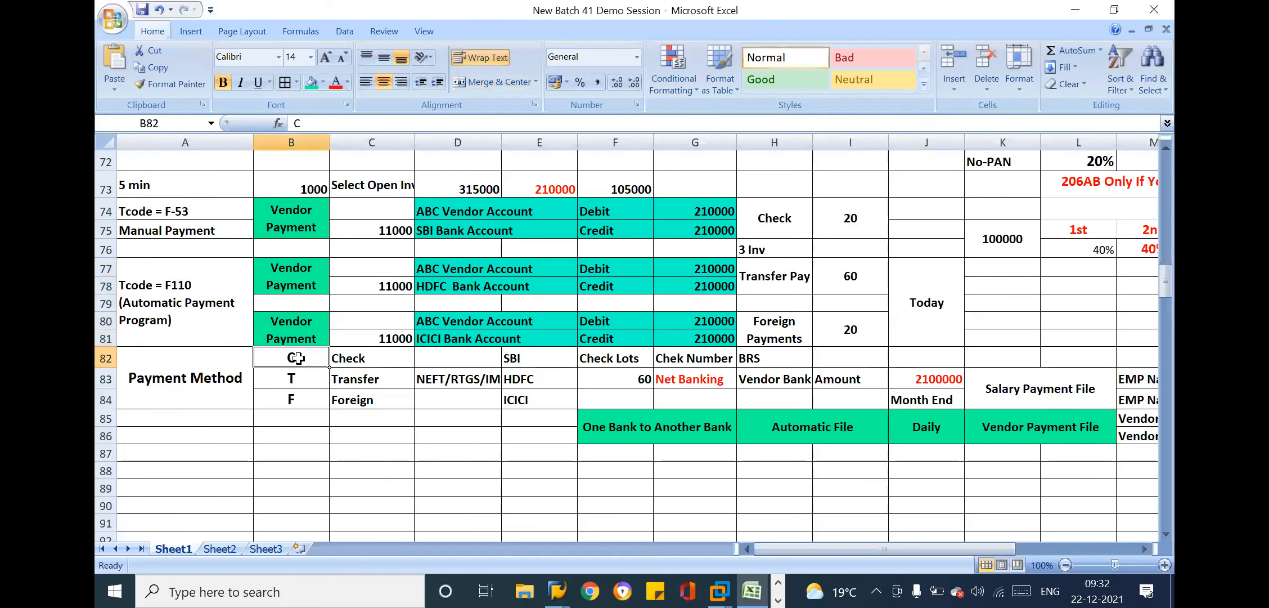
drag(531, 353, 553, 400)
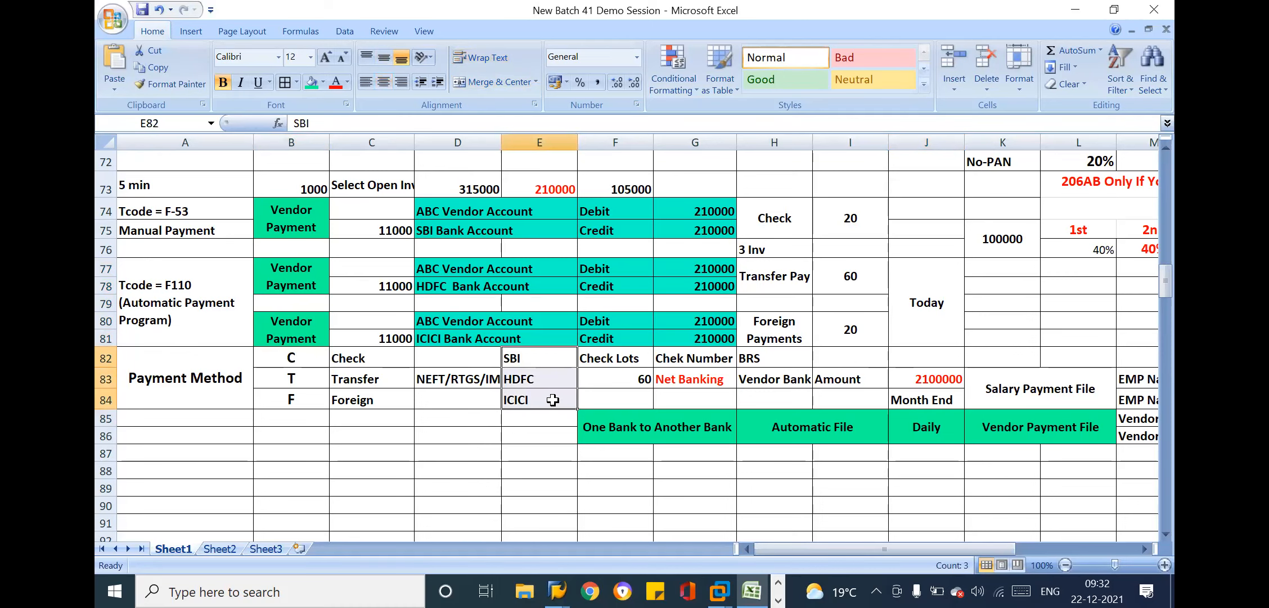
key(alt+Tab)
click(514, 326)
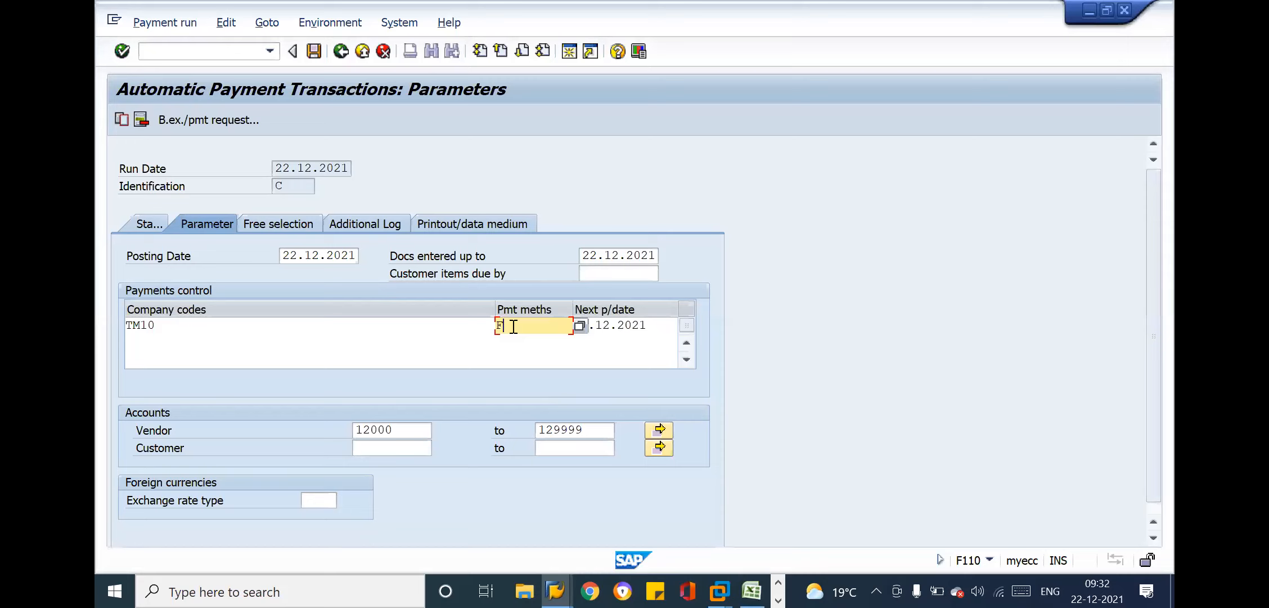
Leave the payment run parameters and open the payment program configuration with transaction FBZP
click(197, 49)
text(/NFB)
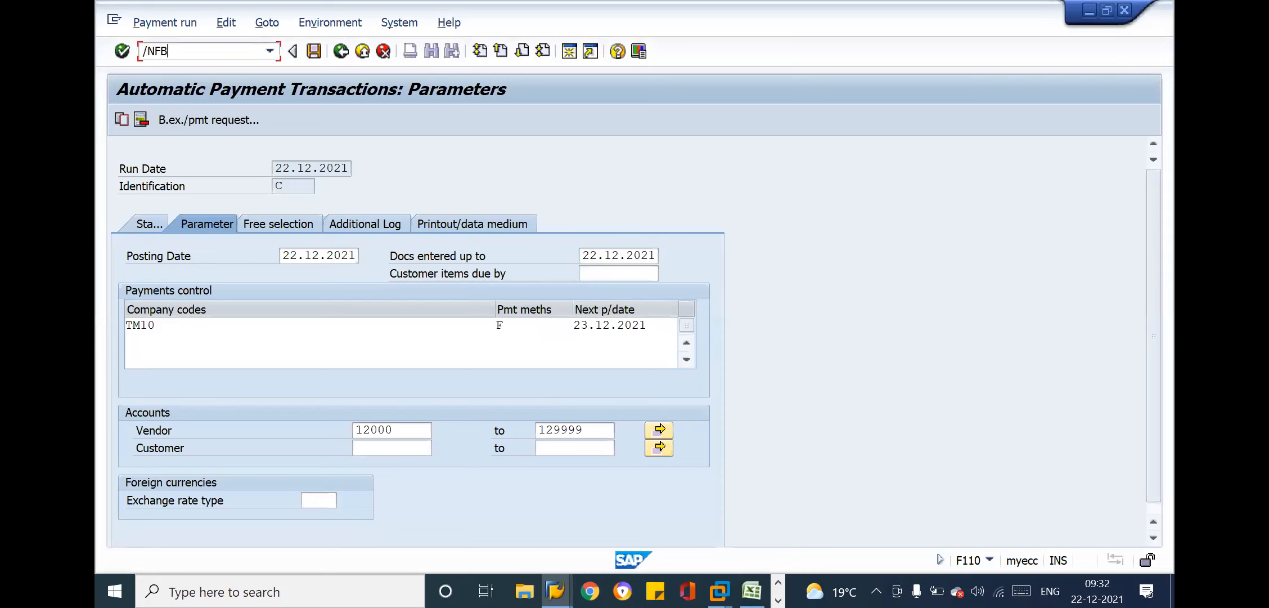
text(ZP)
key(Return)
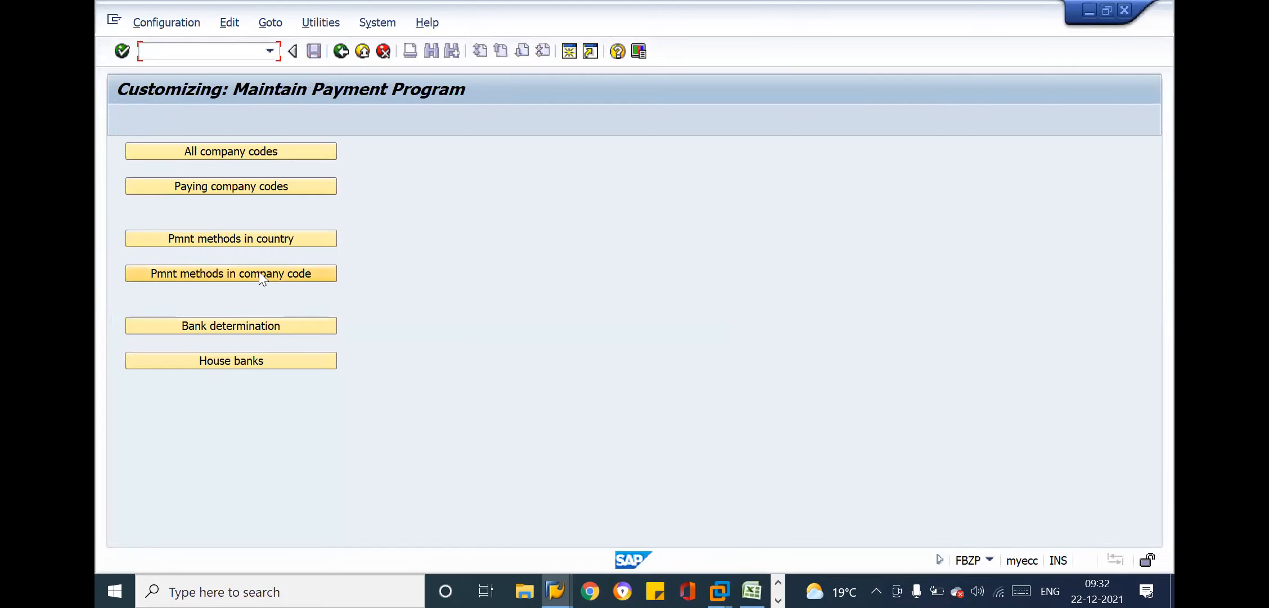
Open the bank determination settings and position the paying company code list at TR
click(244, 323)
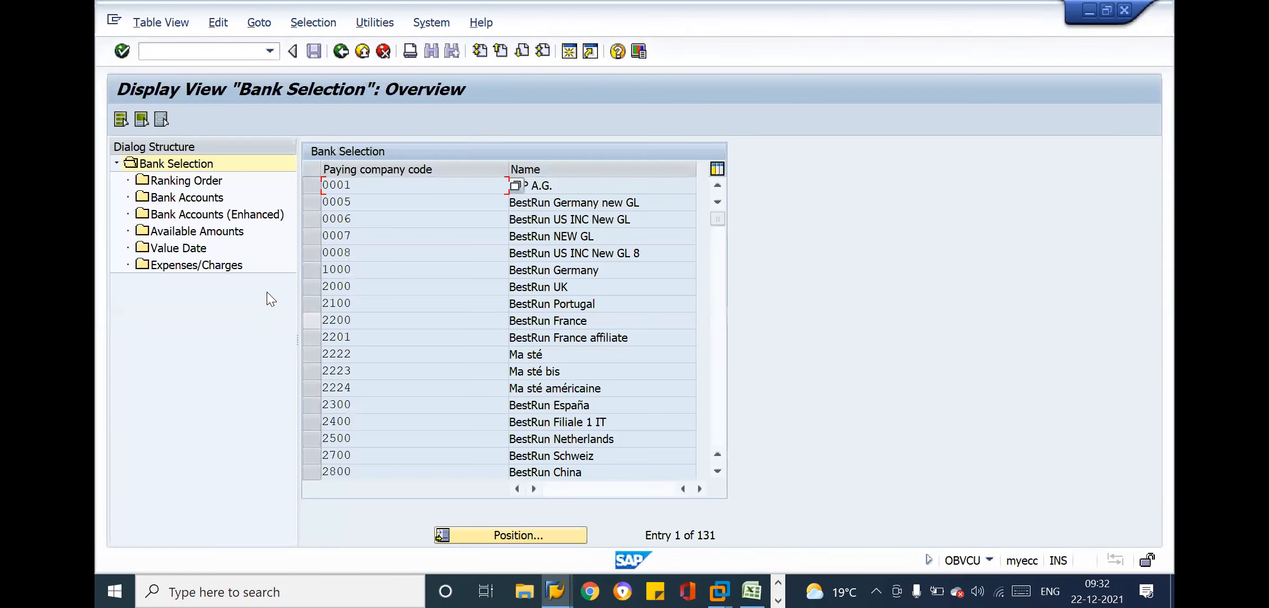
click(515, 535)
text(TR)
key(Return)
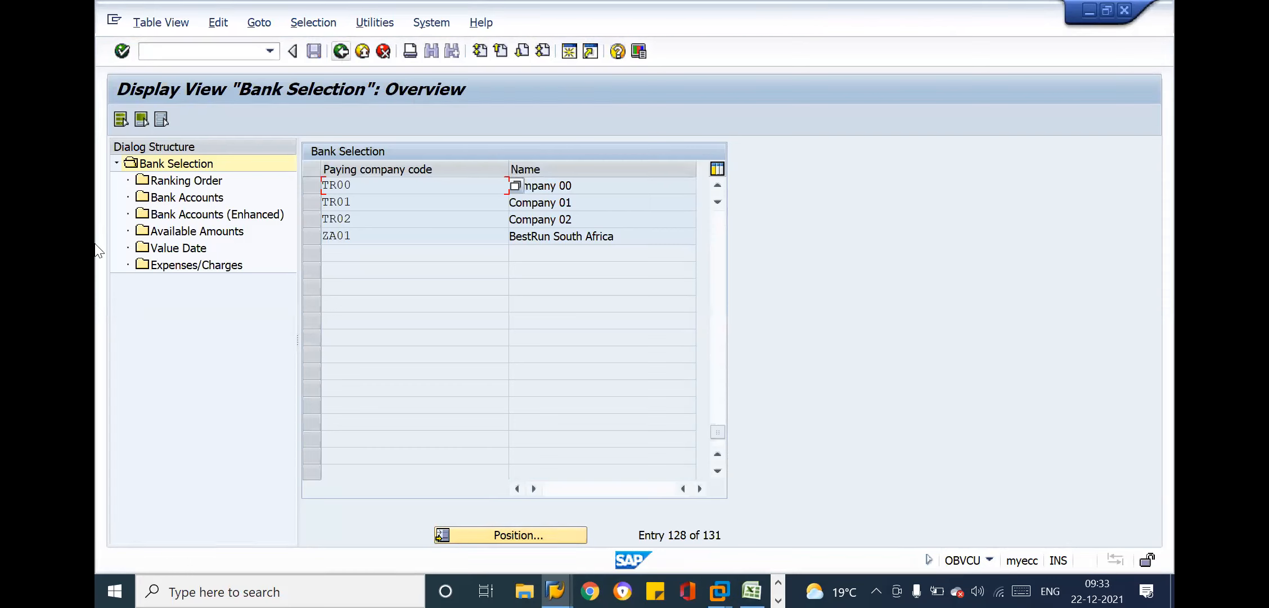
Point out the ranking order, bank accounts and available amounts settings in the bank selection structure
click(191, 198)
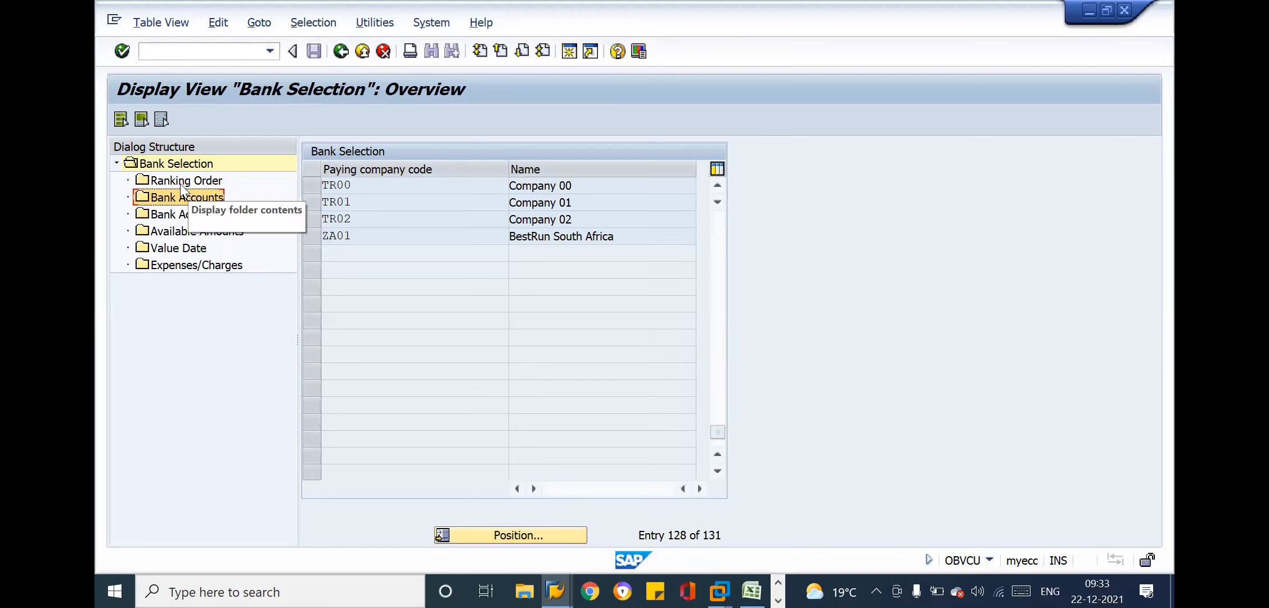
click(181, 186)
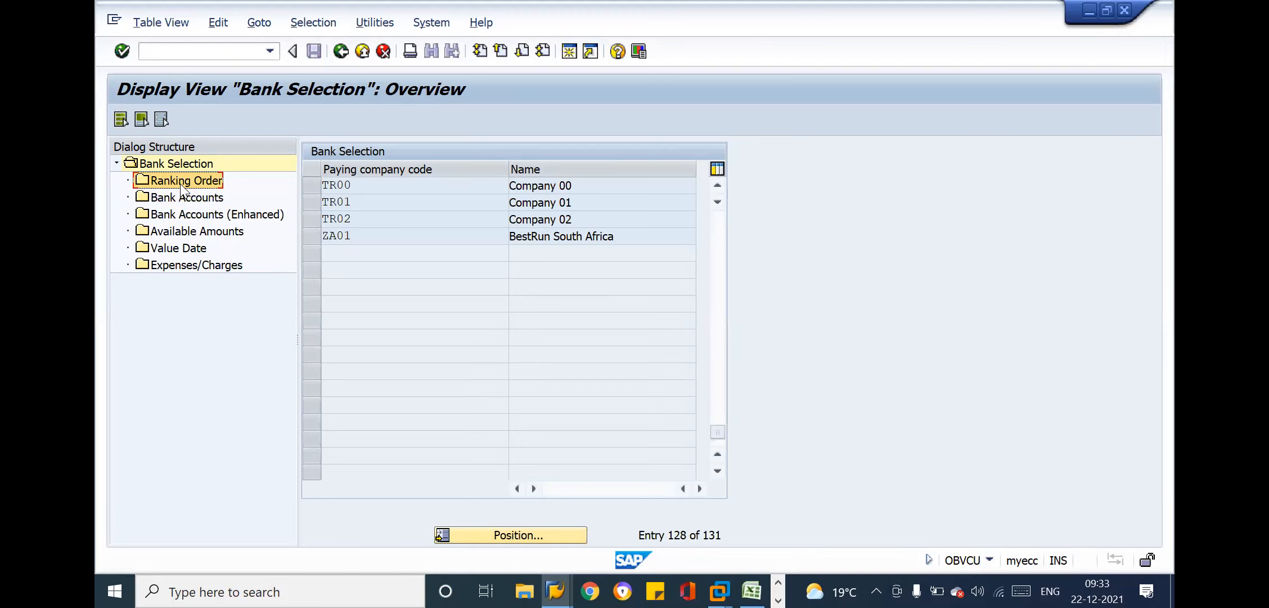
click(182, 201)
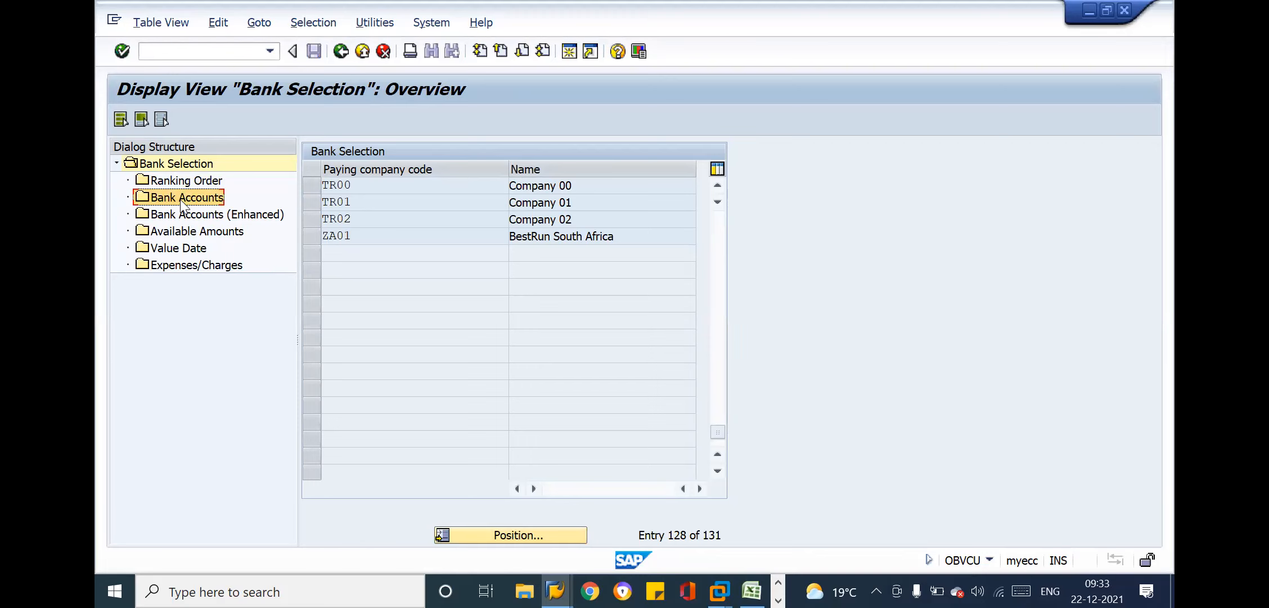
click(189, 229)
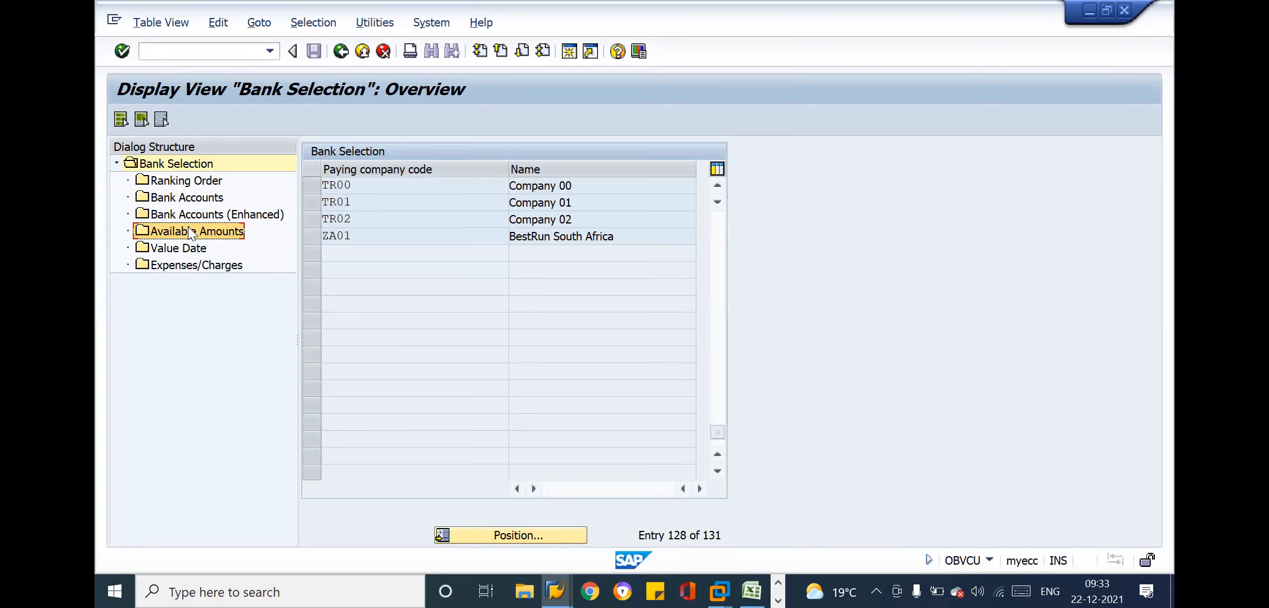
click(168, 181)
click(172, 209)
click(158, 196)
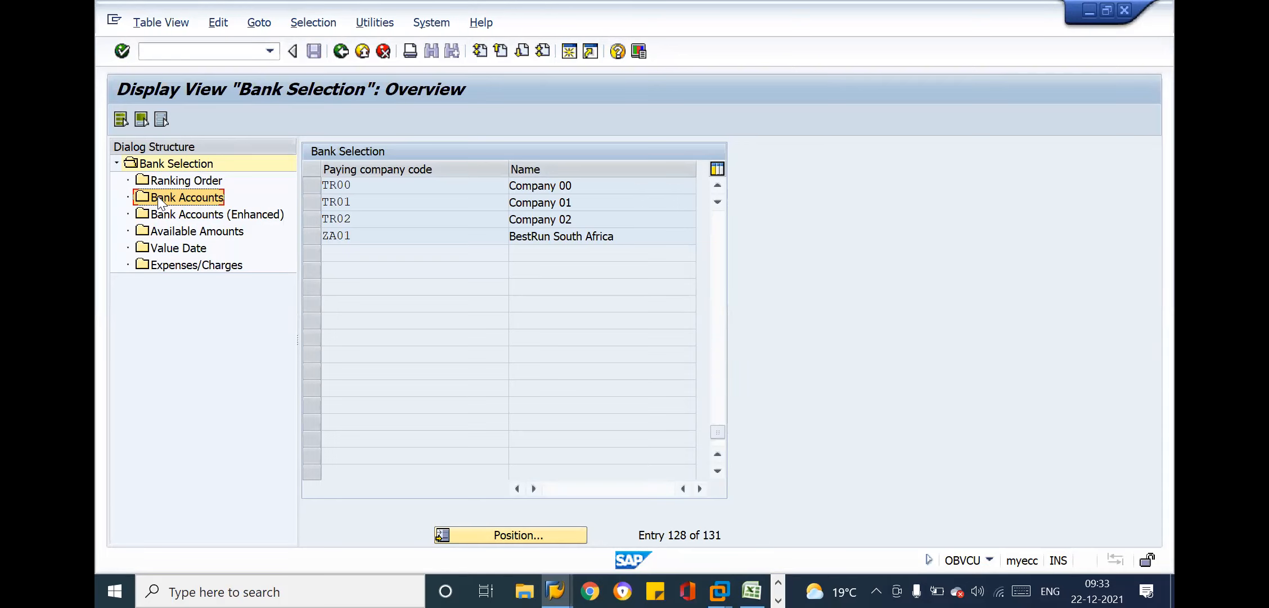
click(385, 193)
Switch to Excel and review the payment method notes, the invoice entries and the sections above up to the FI & CO overview
key(alt+Tab)
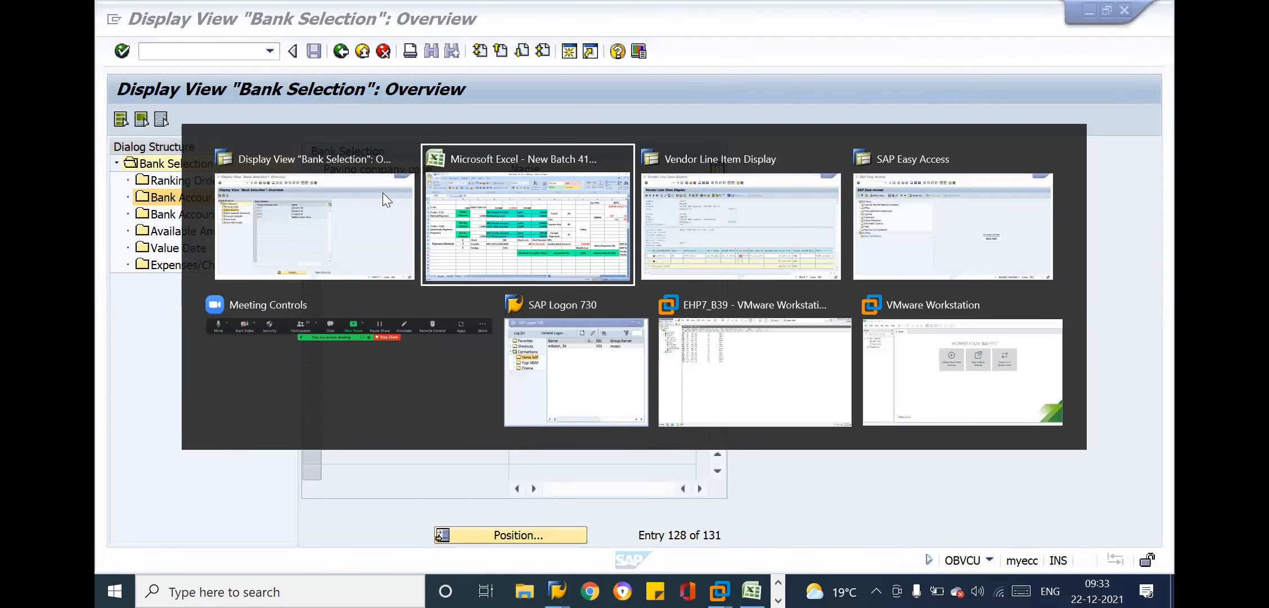
drag(183, 356, 675, 414)
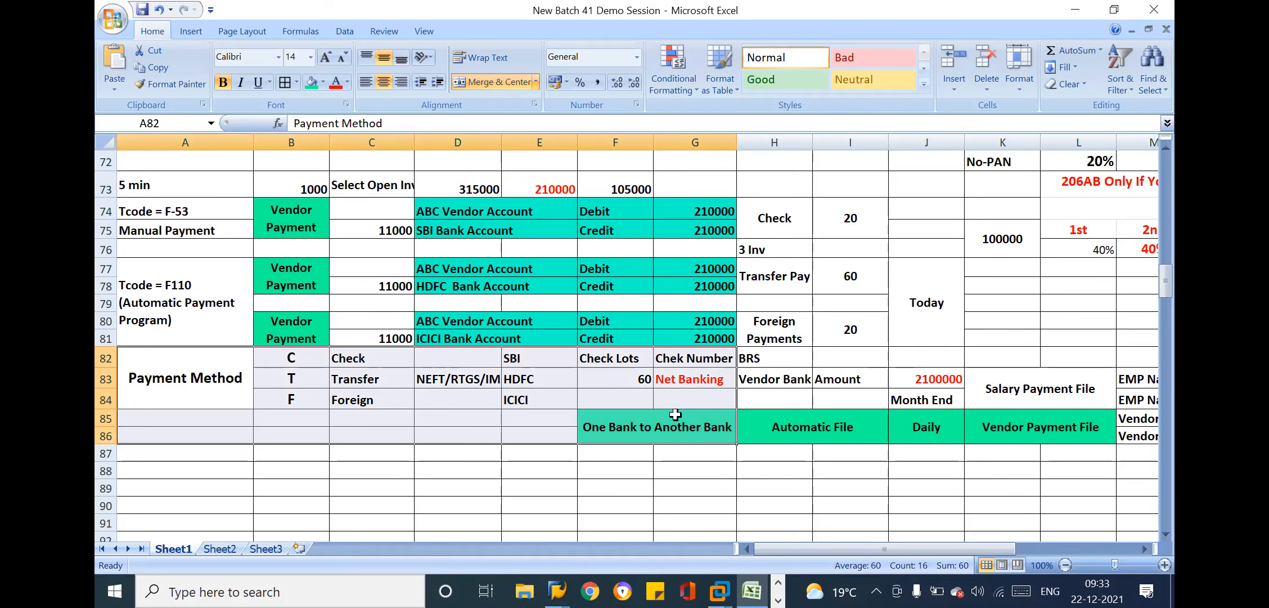
click(172, 177)
key(Up)
key(Up)
key(Up)
key(Up)
key(Up)
key(Up)
key(Up)
key(Up)
key(Up)
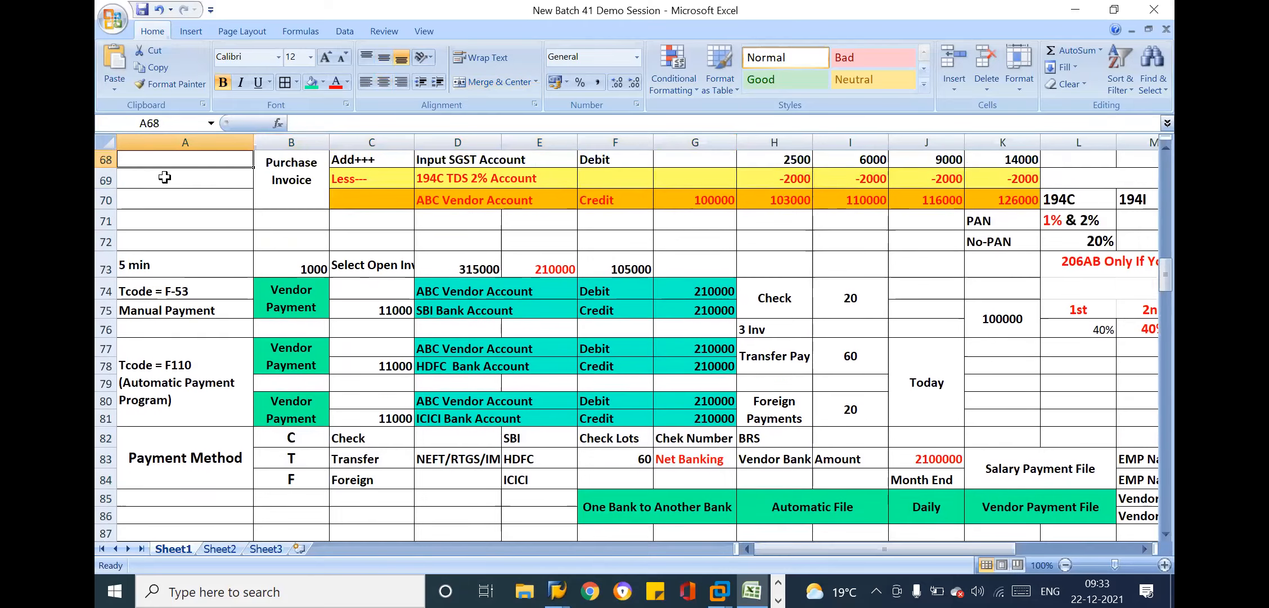
key(Up)
key(Up)
key(Up)
key(Up)
key(Up)
key(Up)
key(Up)
key(Up)
key(Up)
key(Up)
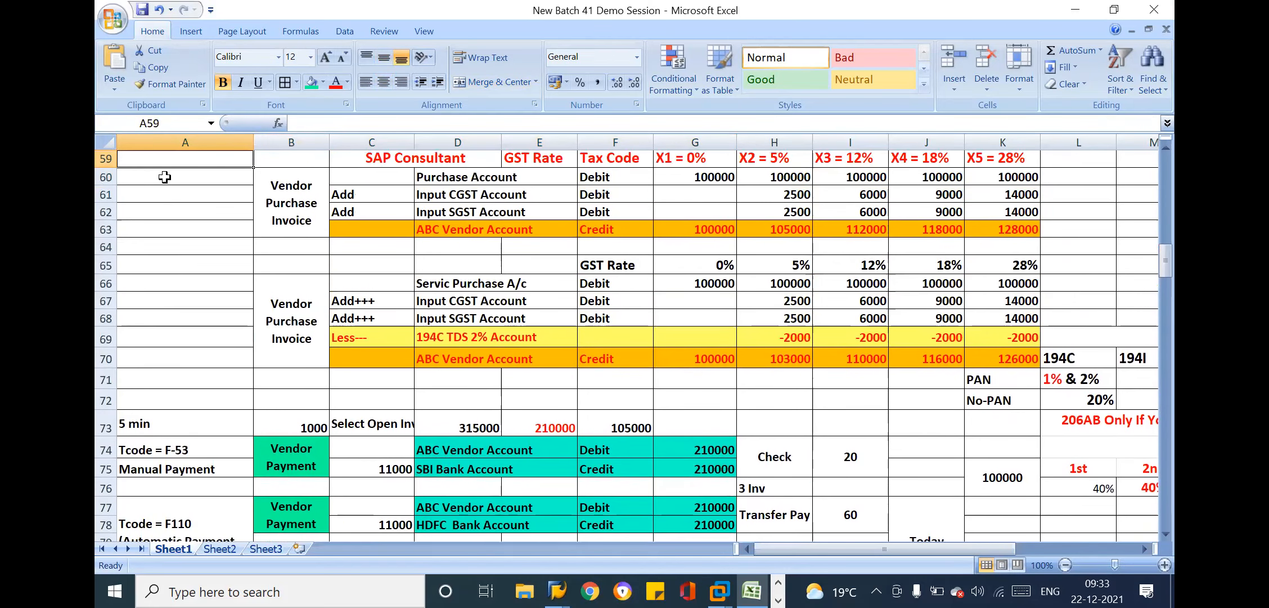
key(Up)
key(Up)
key(Up)
key(Up)
key(Up)
key(Up)
key(Up)
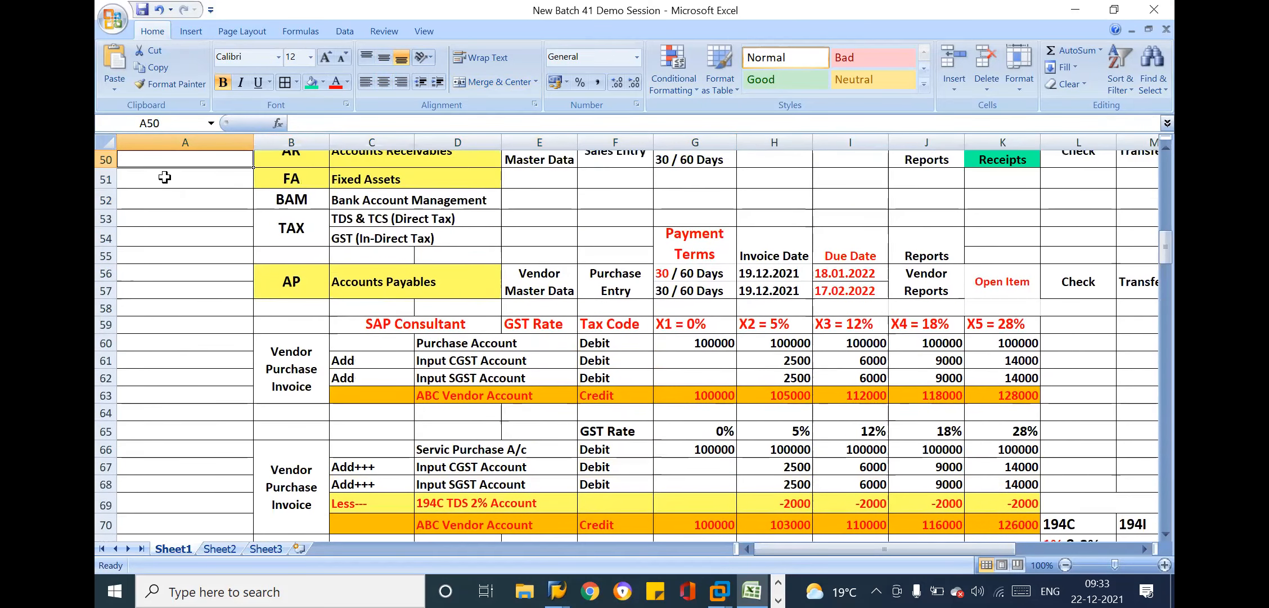
key(Up)
key(Up)
key(Up)
key(Up)
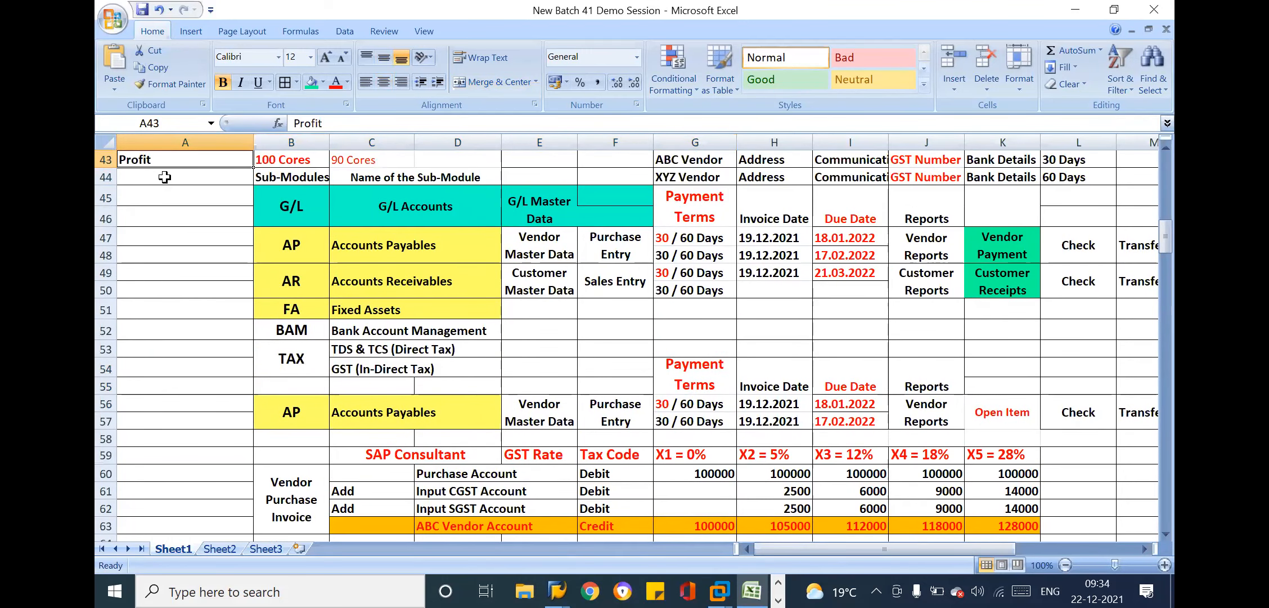
key(Up)
key(Up)
key(Up)
key(Up)
key(Up)
key(Up)
key(Up)
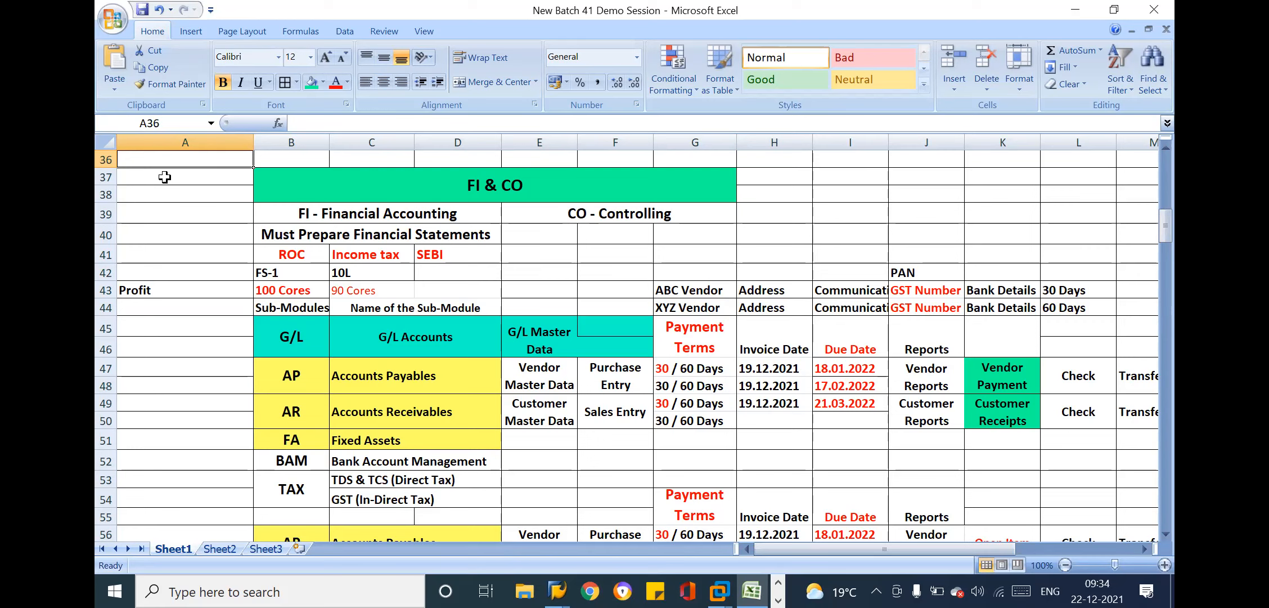
Review the FI & CO sub-module overview from Accounts Receivables down to the vendor purchase invoice entries with GST rates and TDS
click(331, 397)
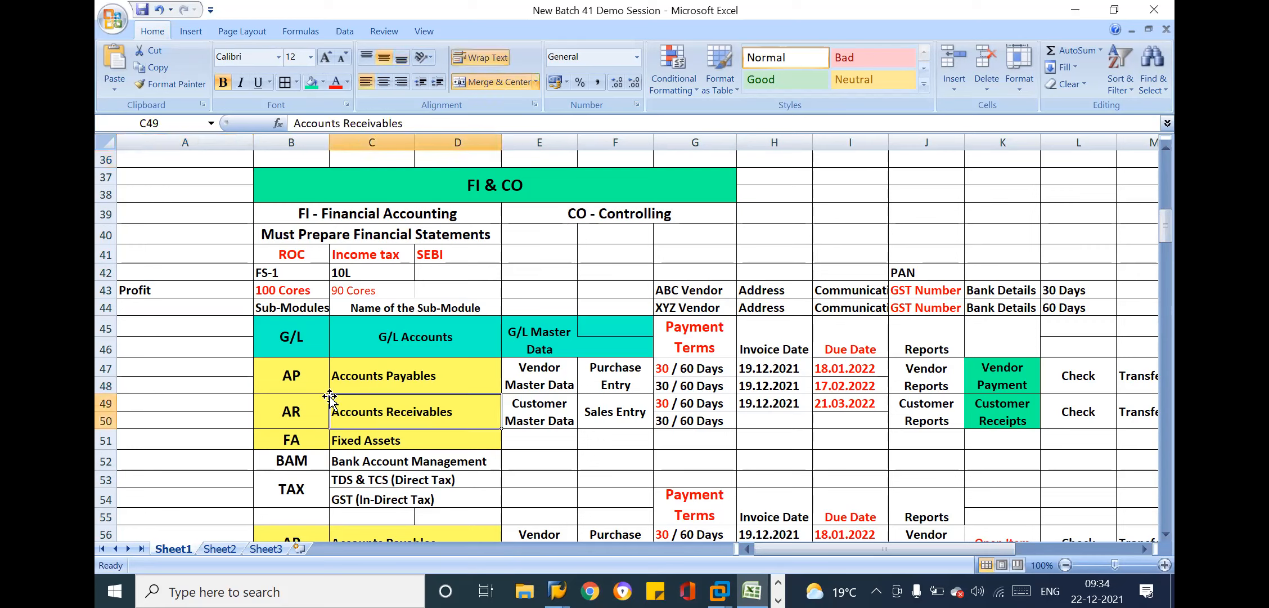
key(Down)
key(Down)
key(Down)
key(Down)
key(Down)
key(Down)
key(Down)
key(Down)
key(Down)
key(Down)
key(Down)
key(Down)
key(Down)
key(Down)
key(Down)
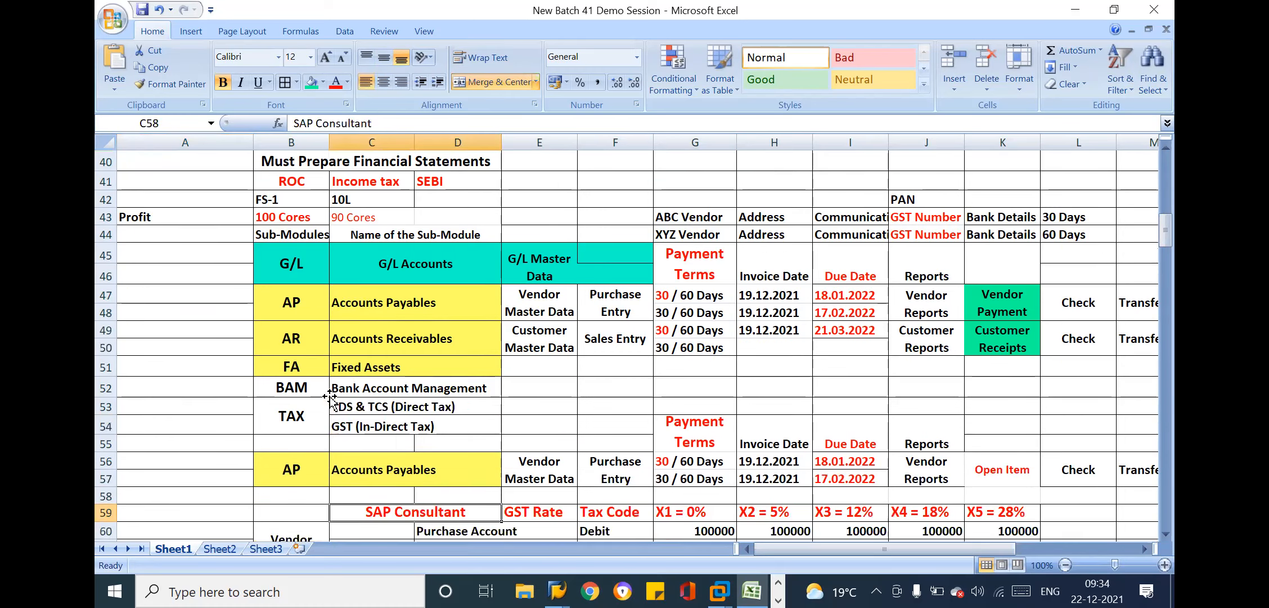
key(Down)
key(Down)
key(Down)
key(Down)
key(Down)
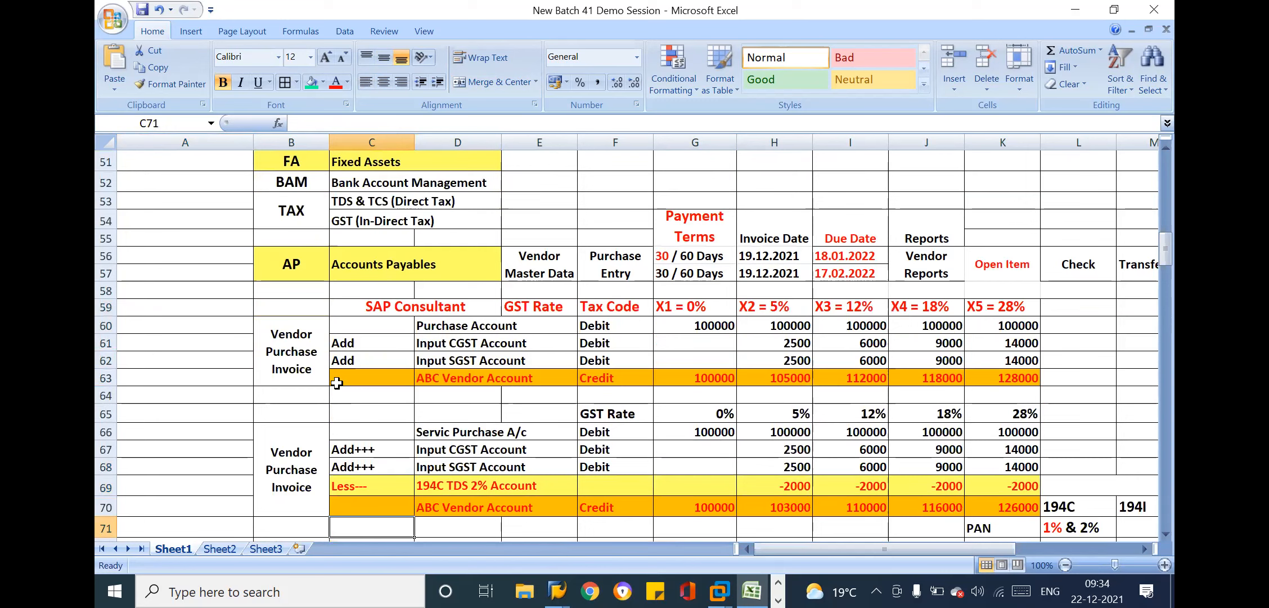
click(431, 348)
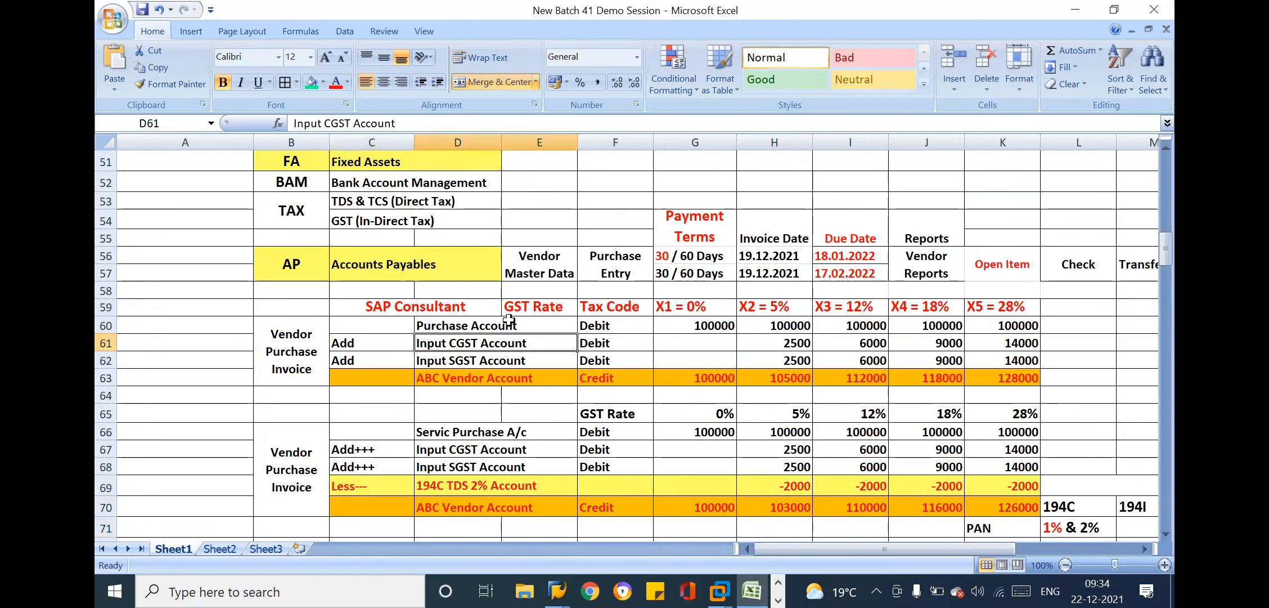
click(477, 326)
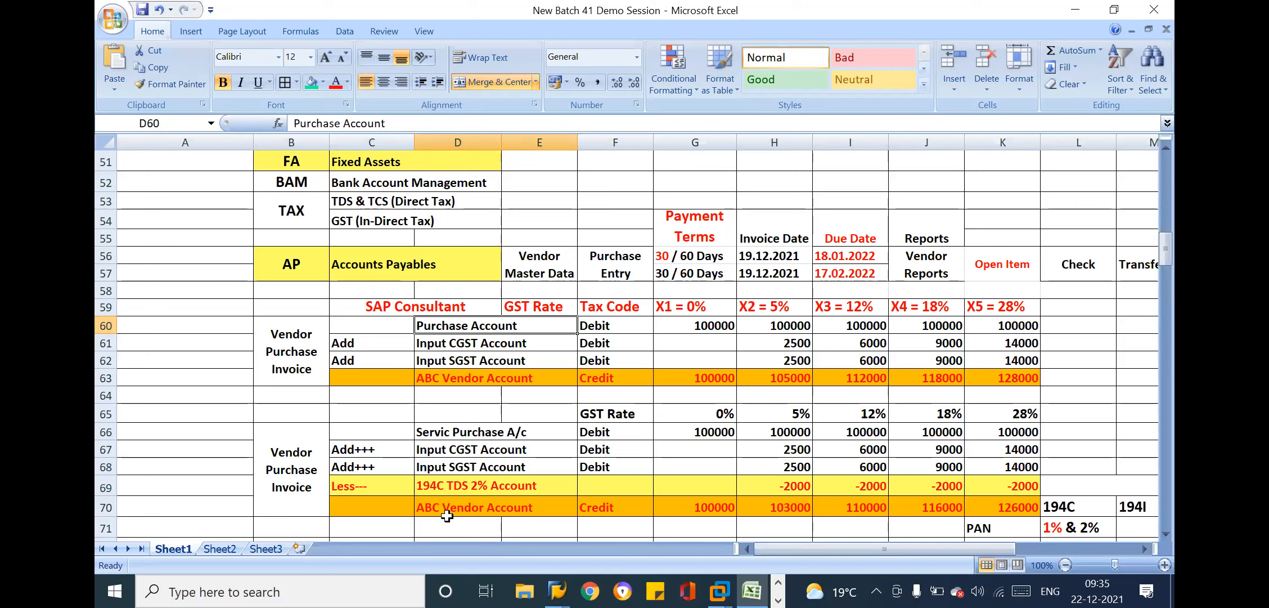
click(325, 324)
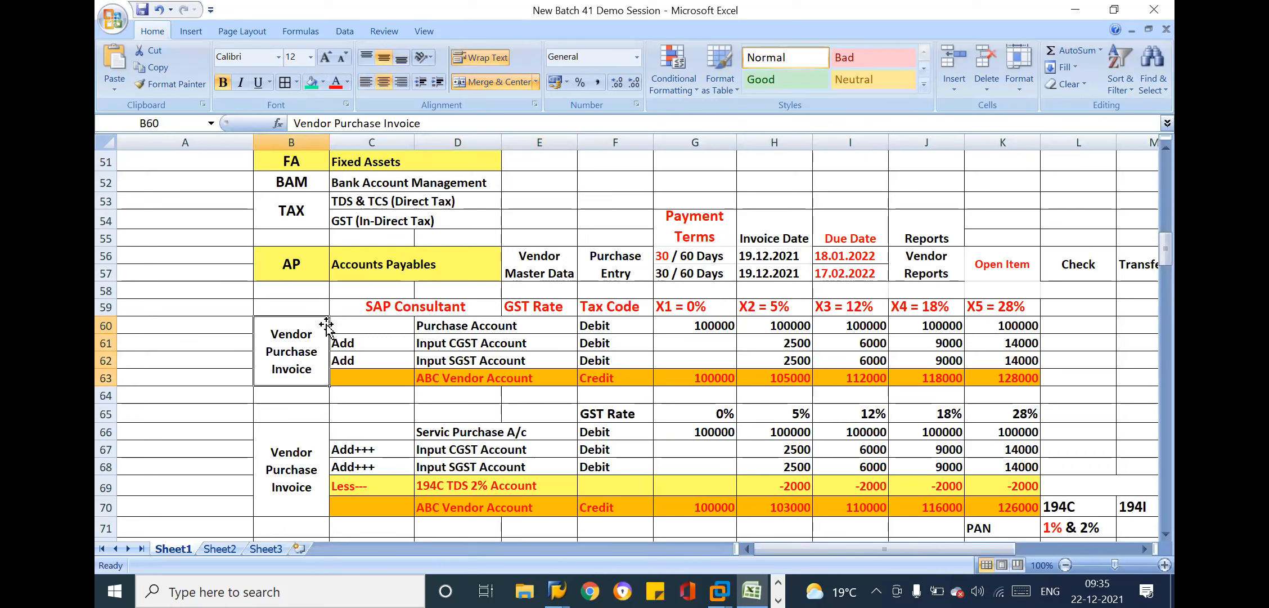
click(139, 287)
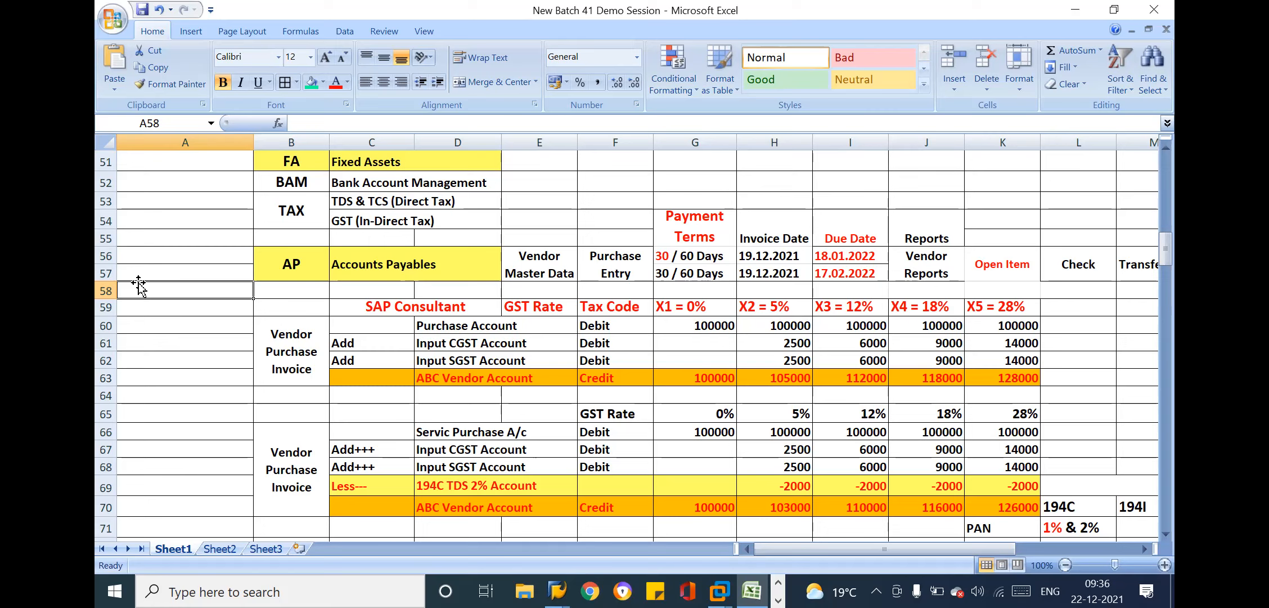
Review the Accounts Payables purchase invoice entries with GST rates, continuing down to the payment method table
click(557, 307)
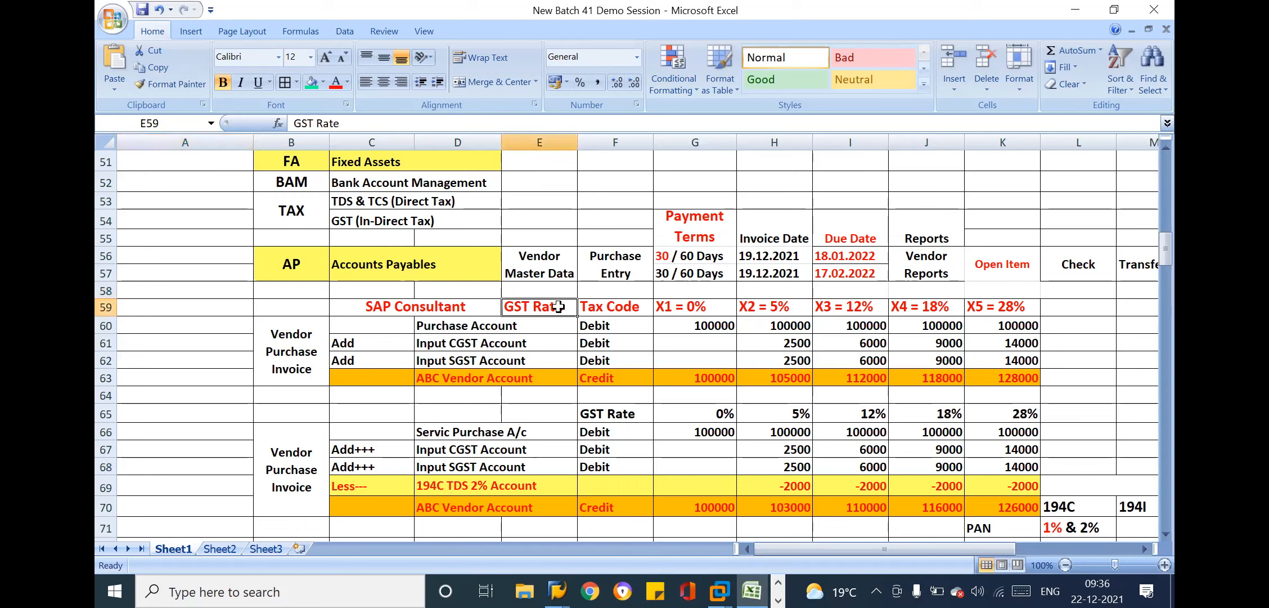
click(276, 261)
drag(405, 307, 1032, 362)
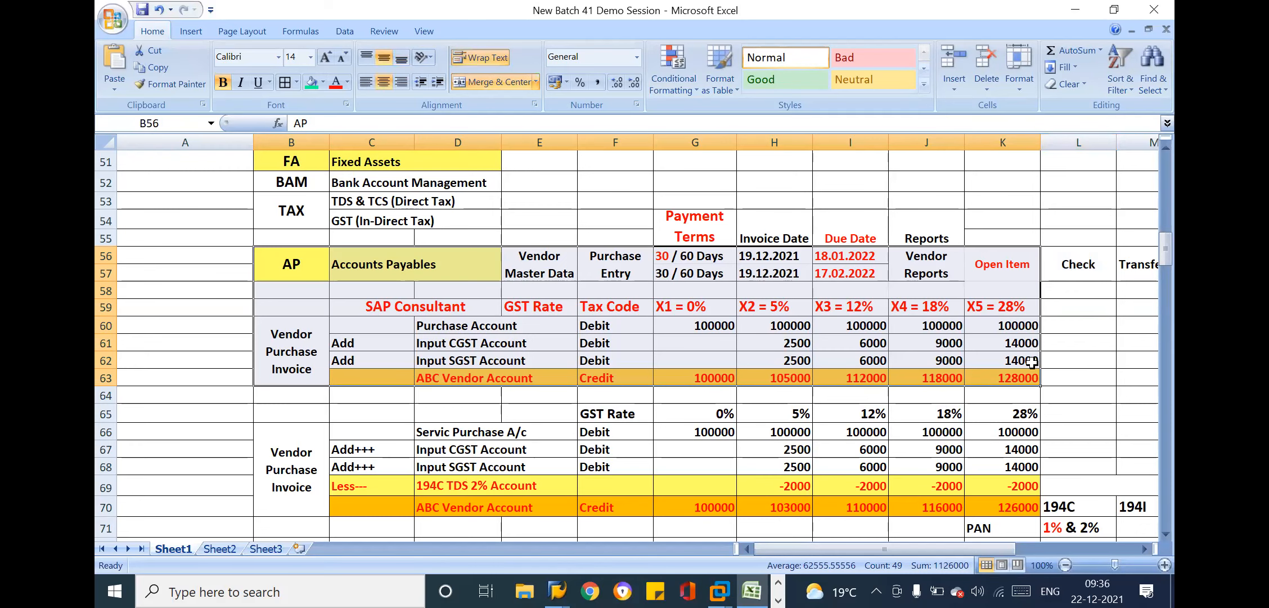
click(741, 485)
key(Down)
key(Down)
key(Down)
key(Down)
key(Down)
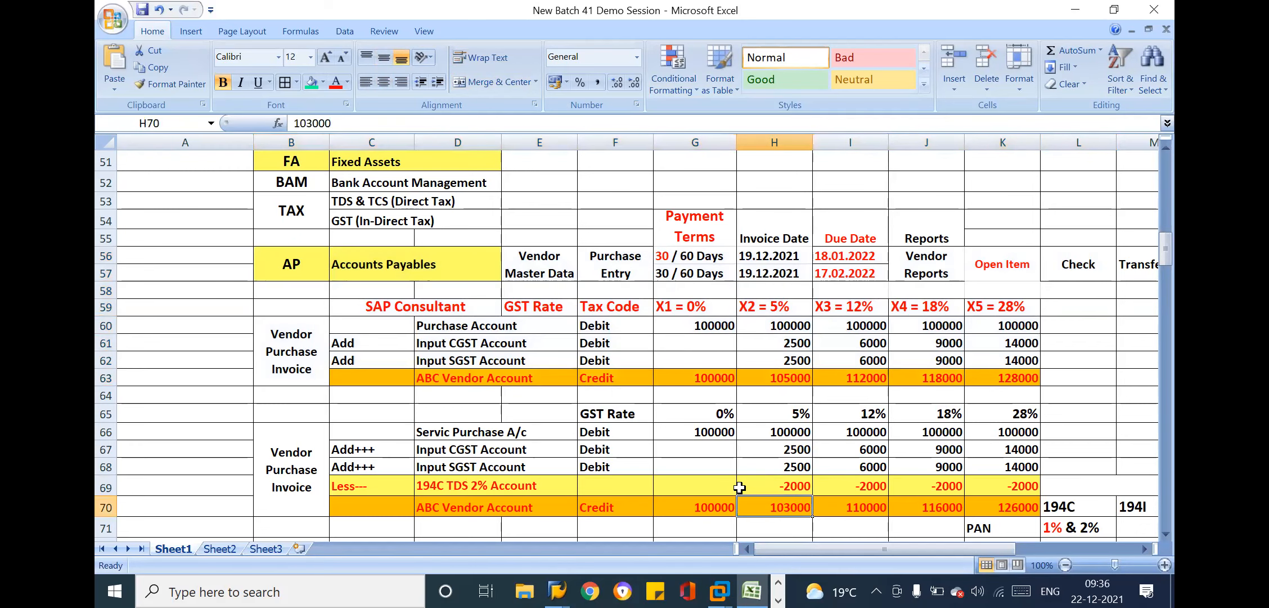
key(Down)
key(Down)
key(Down)
key(Down)
key(Down)
key(Down)
key(Down)
key(Down)
key(Down)
key(Down)
key(Down)
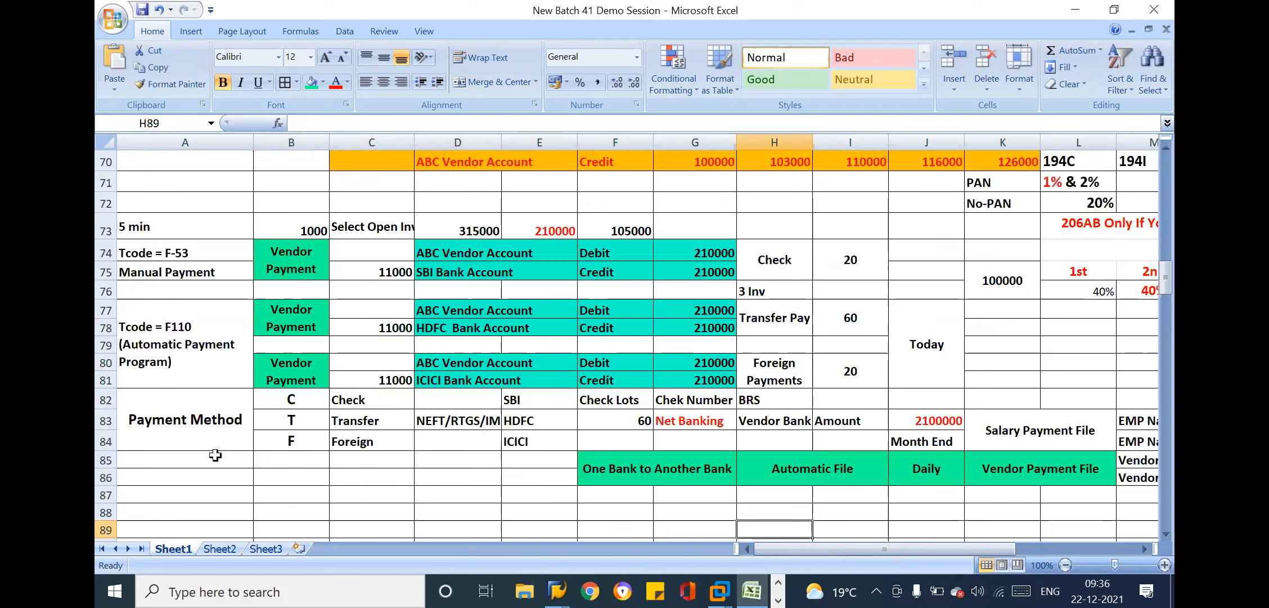
drag(177, 419, 852, 445)
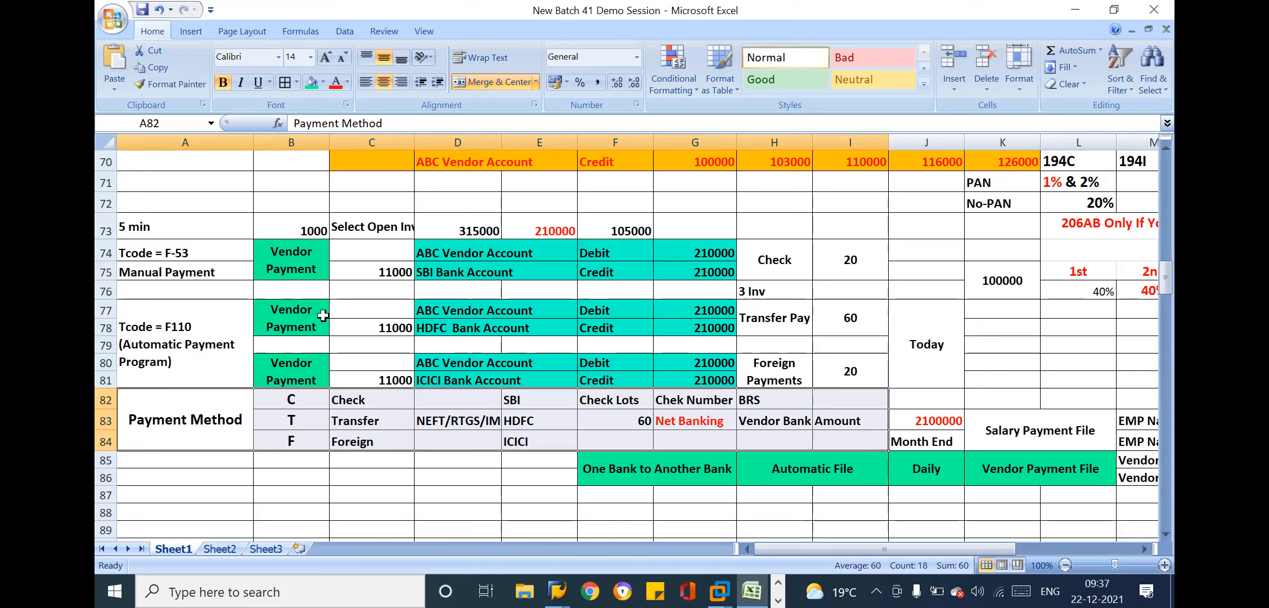
Review the sub-module list, pointing out Accounts Receivables, Fixed Assets, Bank Account Management and the TAX entries
click(143, 228)
key(Up)
key(Up)
key(Up)
key(Up)
key(Up)
key(Up)
key(Up)
key(Up)
key(Up)
key(Up)
key(Up)
key(Up)
key(Up)
key(Up)
key(Up)
key(Up)
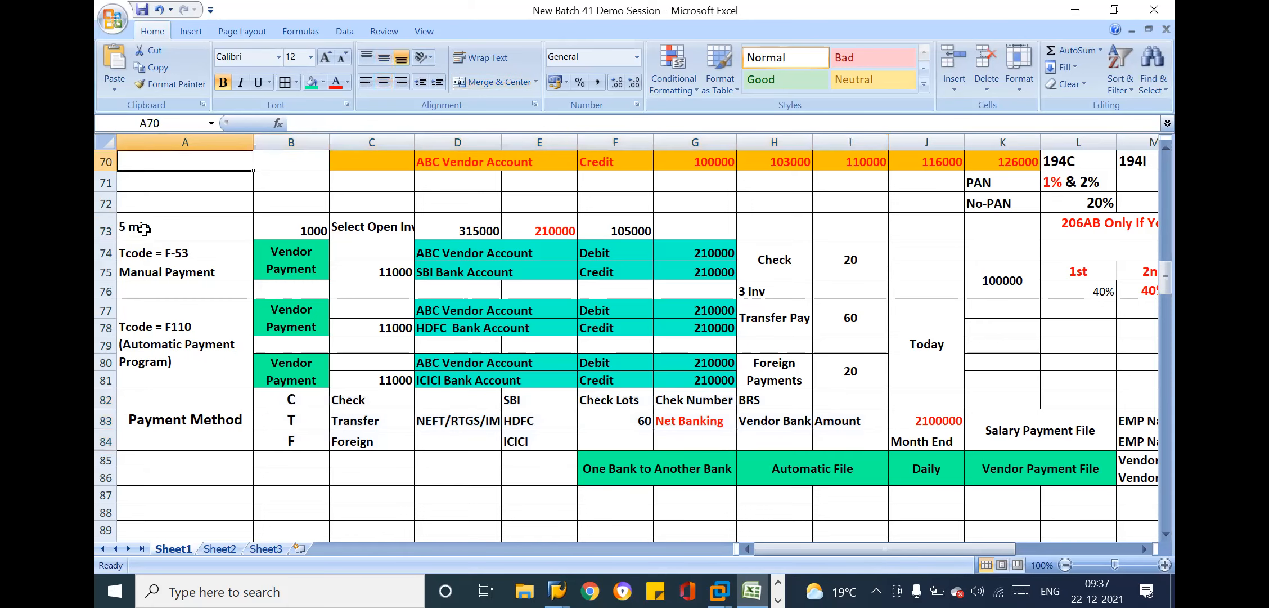
key(Up)
key(Up)
key(Up)
key(Up)
key(Up)
key(Up)
key(Up)
key(Up)
key(Up)
key(Up)
key(Up)
key(Up)
key(Up)
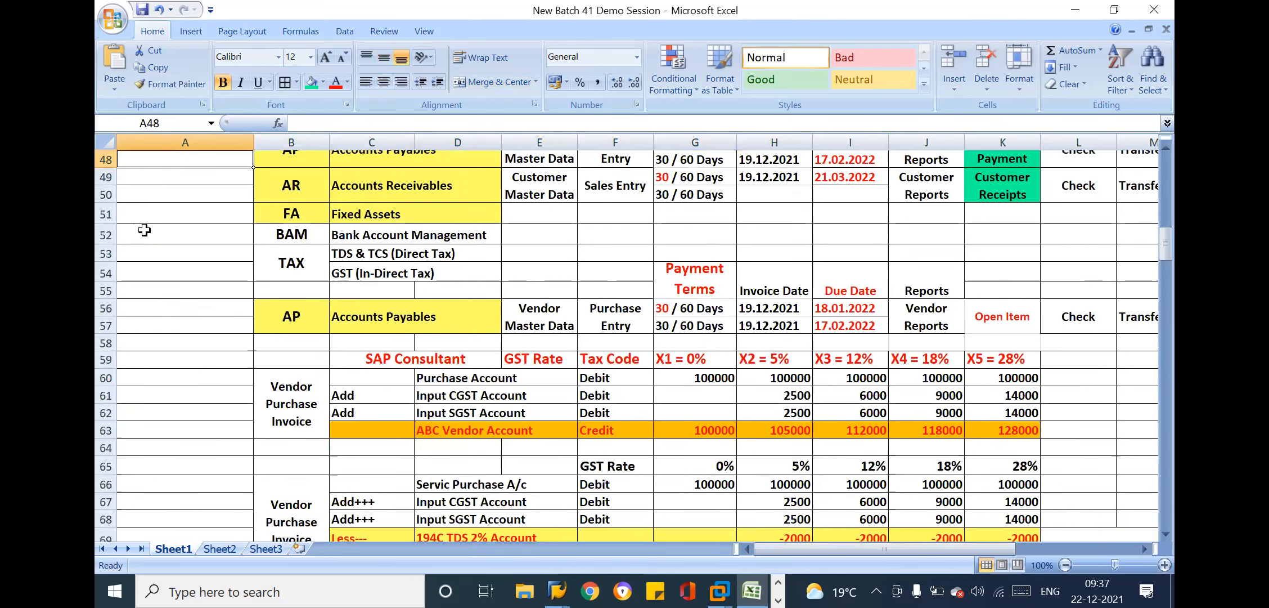
key(Up)
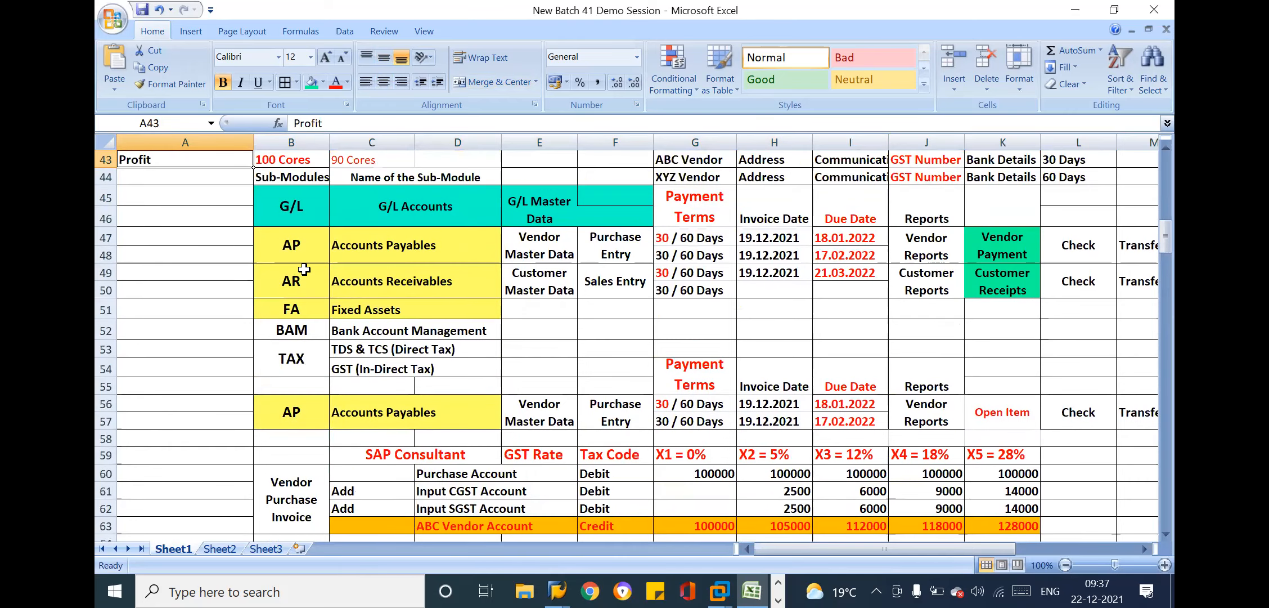
drag(309, 280, 420, 278)
drag(305, 309, 417, 369)
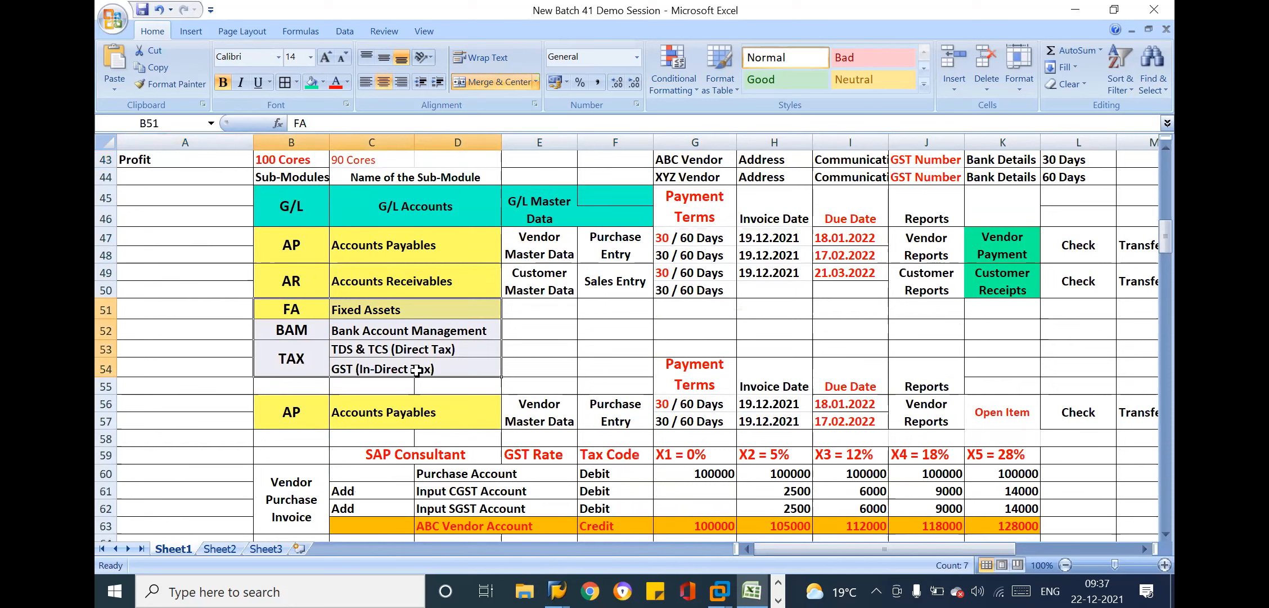
click(298, 332)
drag(298, 332, 403, 372)
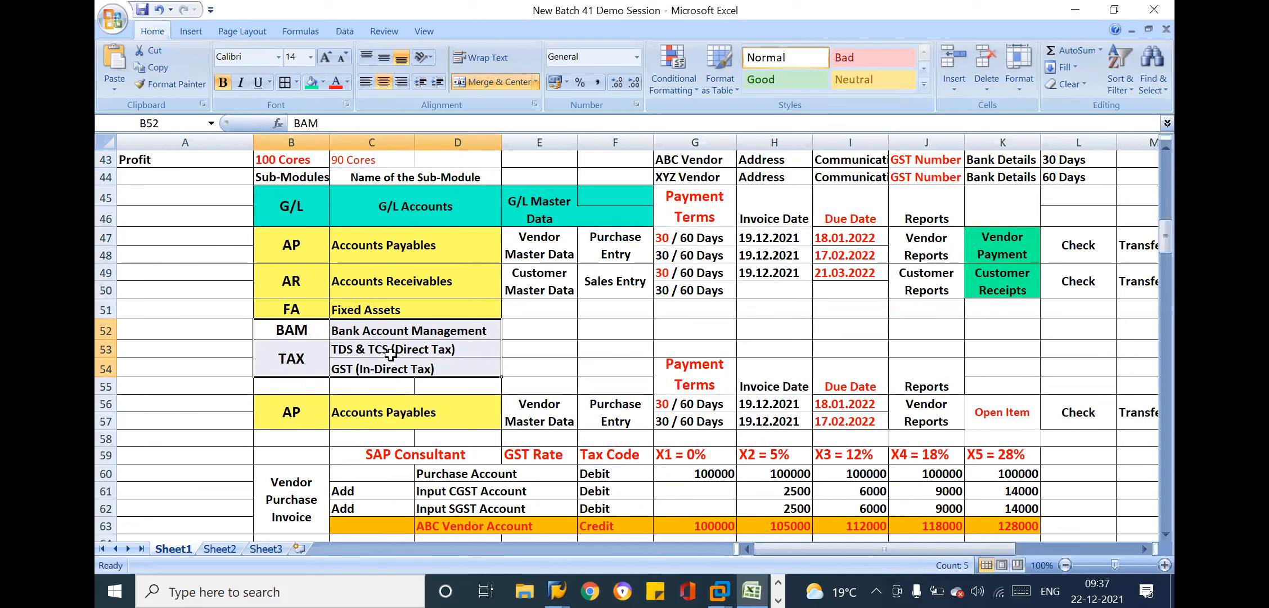
click(345, 328)
drag(310, 326, 401, 372)
Review the payment method table's banks, check lots, net banking details and BRS entry
click(294, 439)
key(Down)
key(Down)
key(Down)
key(Down)
key(Down)
key(Down)
key(Down)
key(Down)
key(Down)
key(Down)
key(Down)
key(Down)
key(Down)
key(Down)
key(Down)
key(Down)
key(Down)
key(Down)
key(Down)
key(Down)
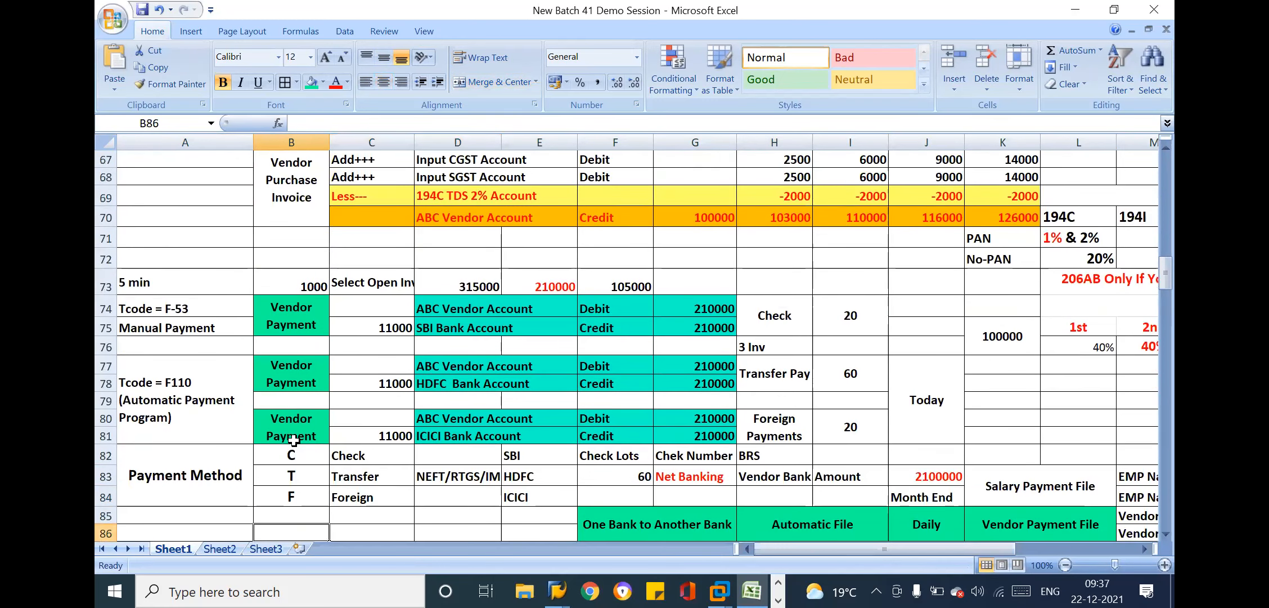
click(229, 454)
drag(539, 454, 544, 501)
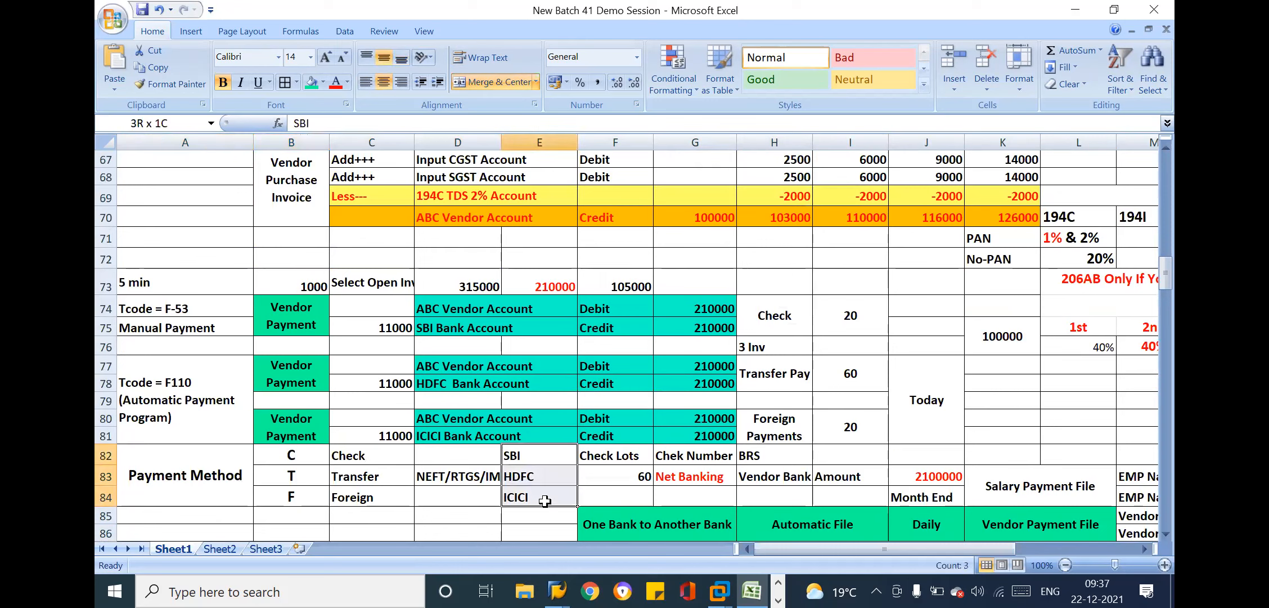
drag(635, 450, 936, 479)
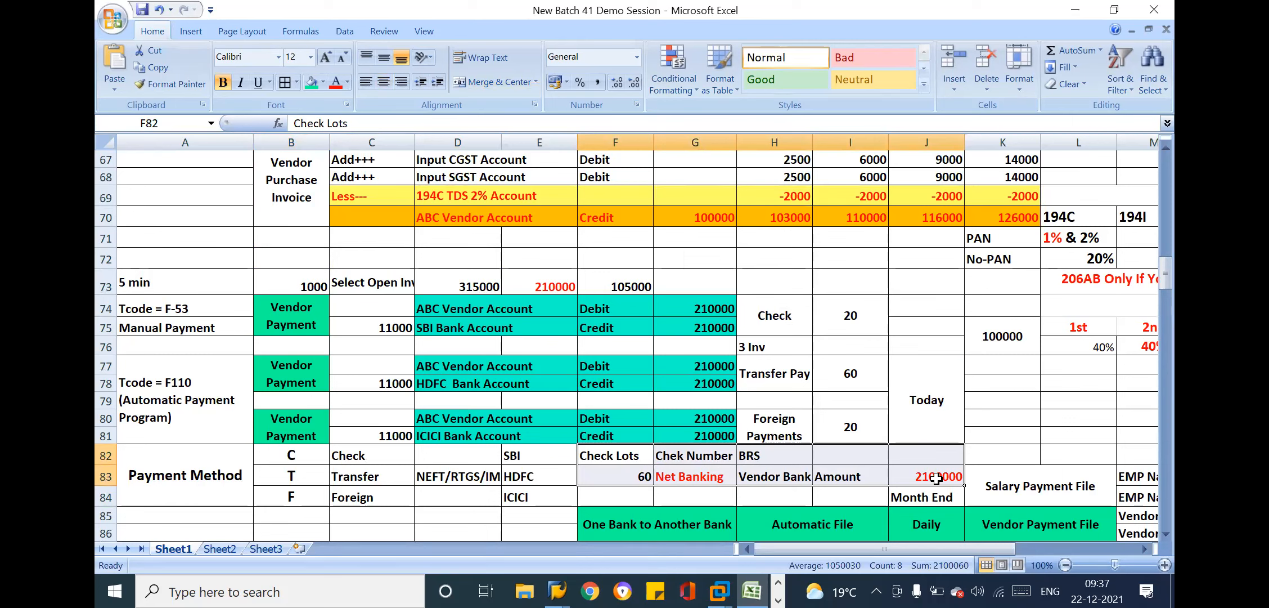
click(742, 495)
click(764, 452)
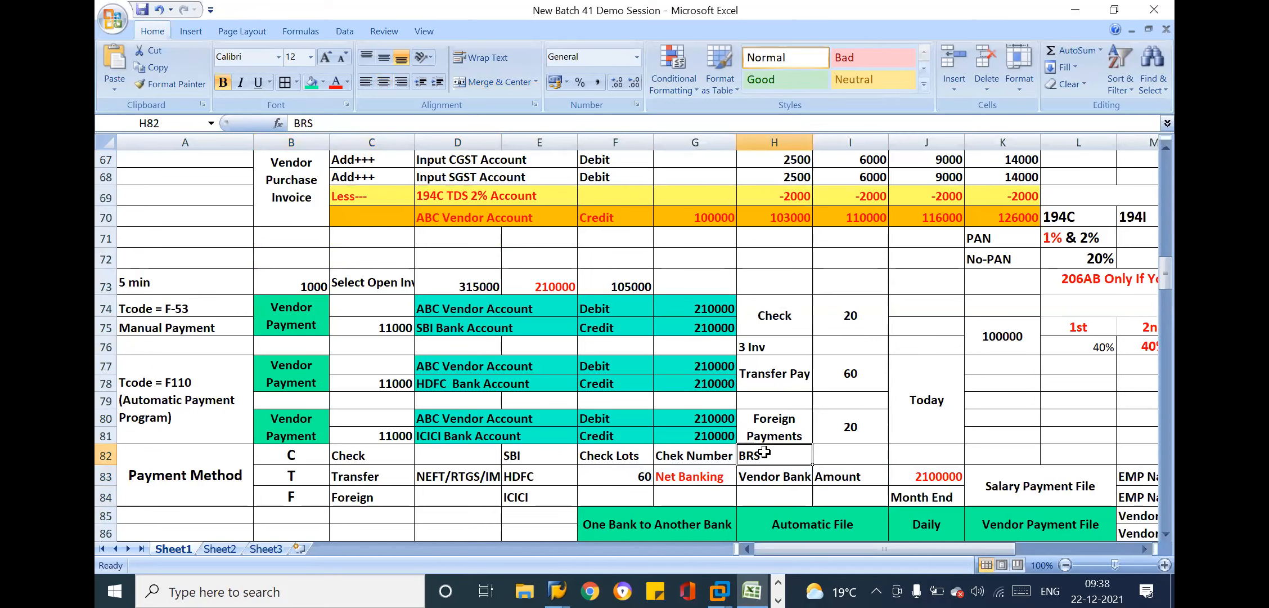
In the sub-module list, enter 3 beside TDS & TCS (Direct Tax) and 2 beside GST (In-Direct Tax)
click(270, 195)
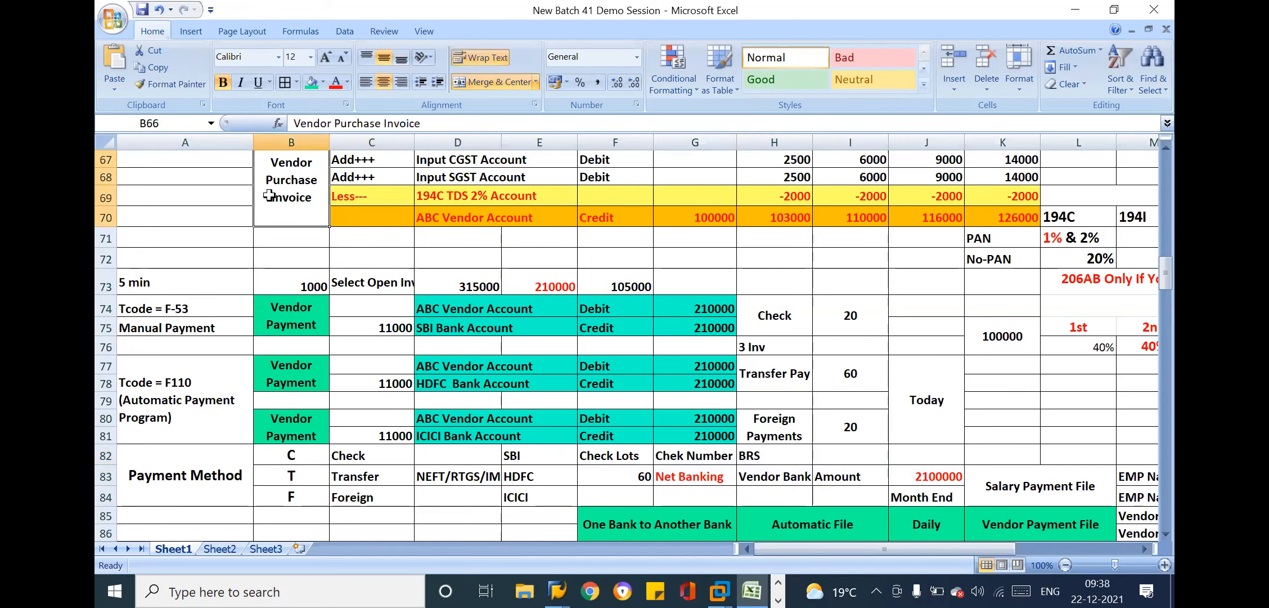
key(Up)
key(Up)
key(Up)
key(Up)
key(Up)
key(Up)
key(Up)
key(Up)
key(Up)
key(Up)
key(Up)
key(Up)
key(Up)
key(Up)
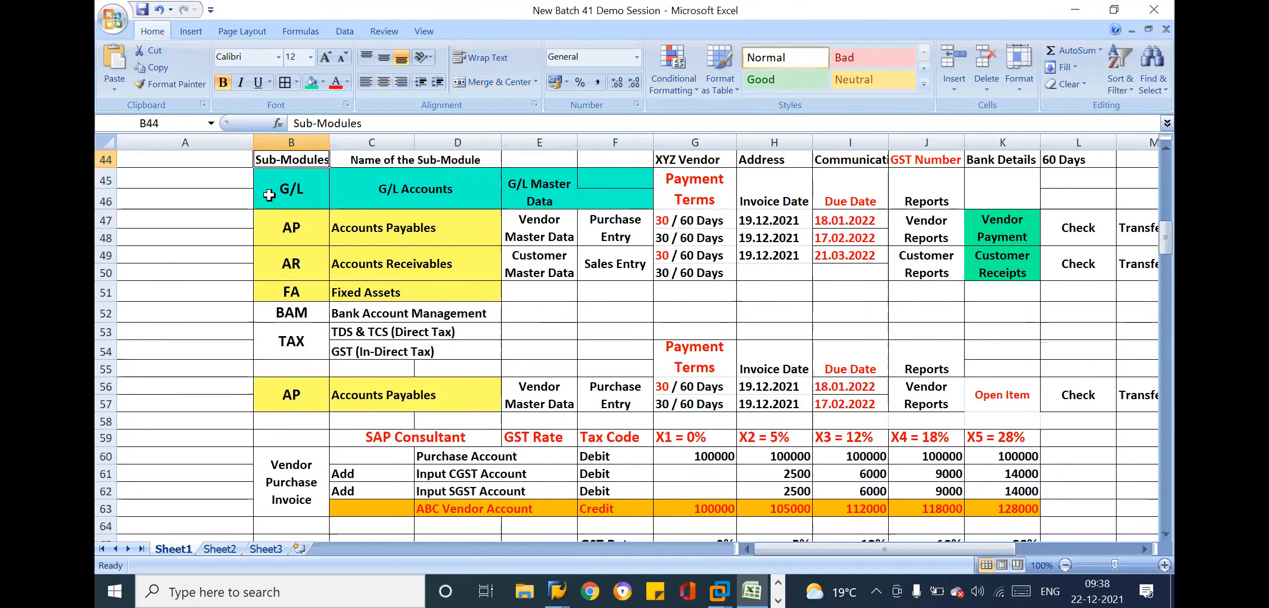
click(473, 345)
click(549, 320)
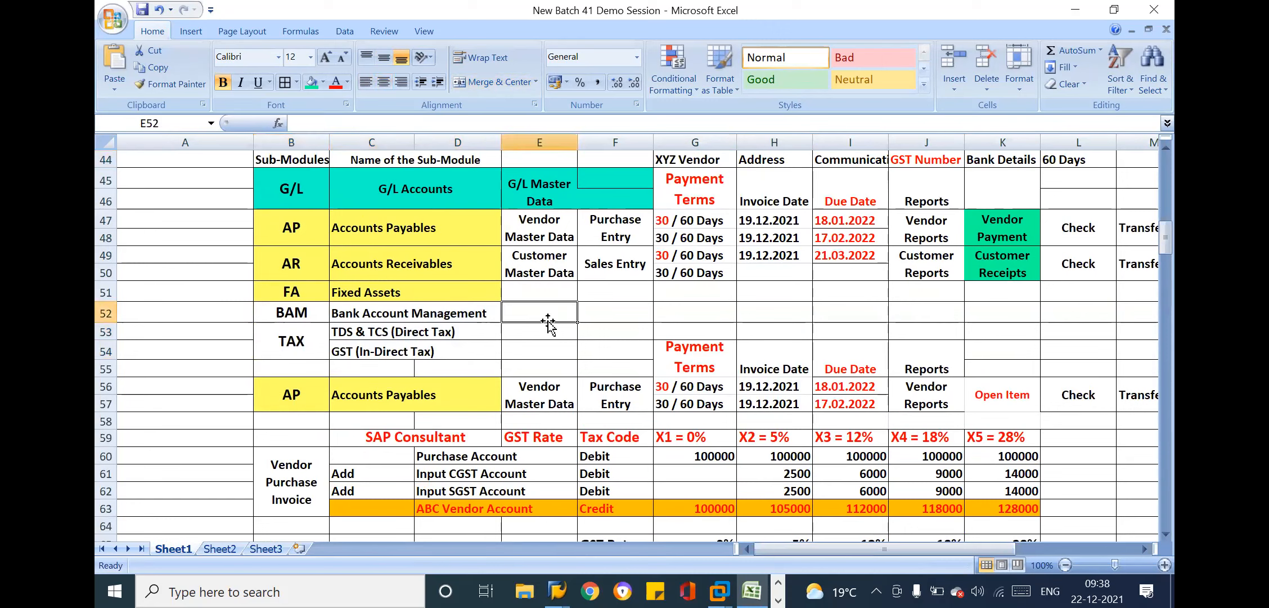
click(534, 333)
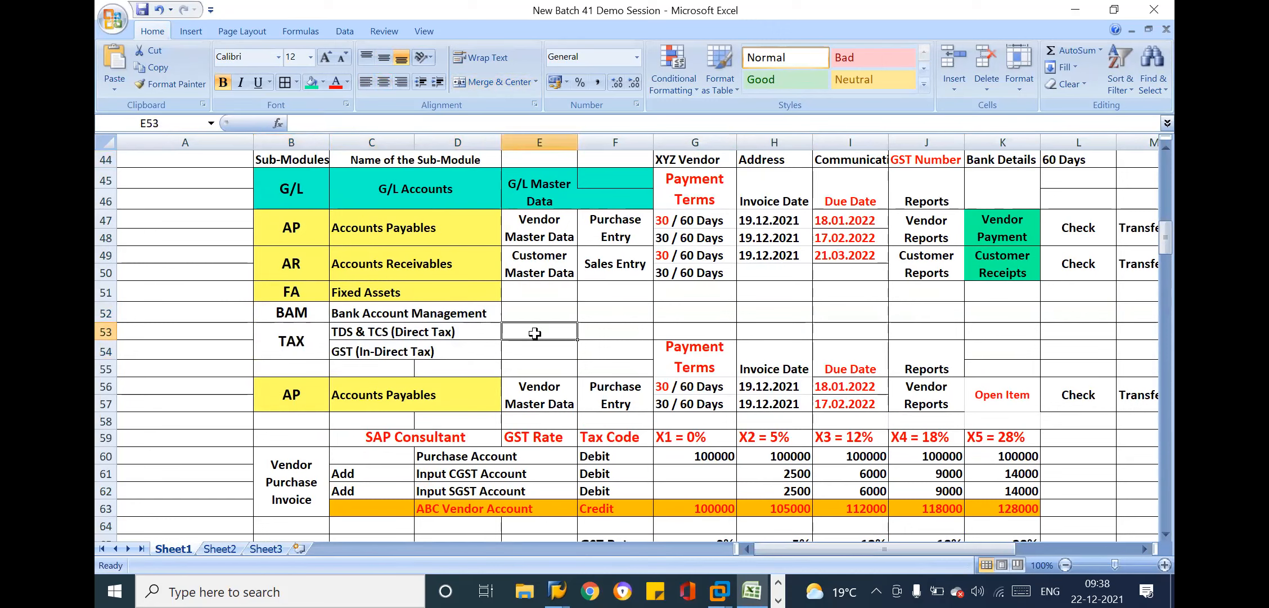
text(1)
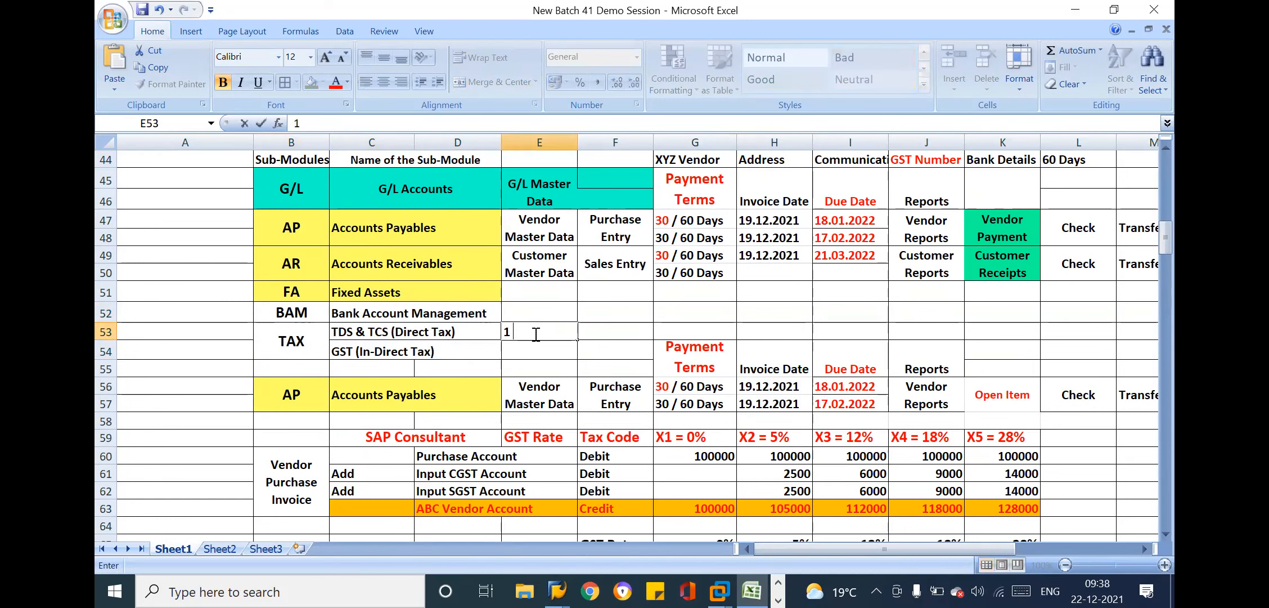
key(BackSpace)
text(3)
key(Return)
text(2)
click(453, 341)
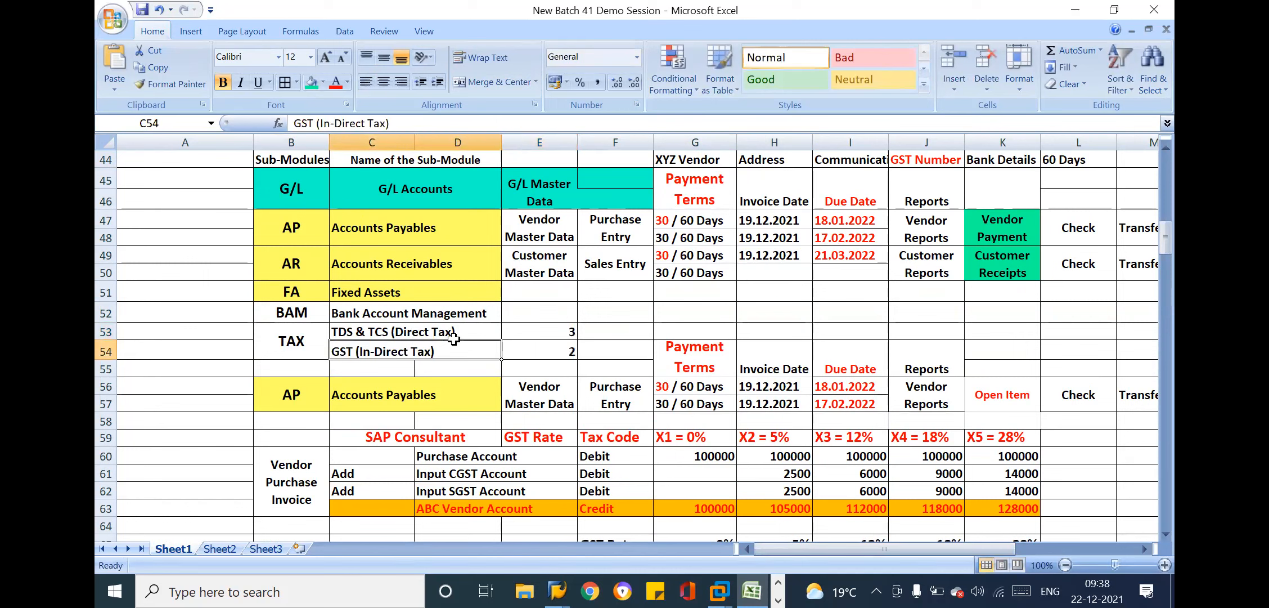
click(530, 346)
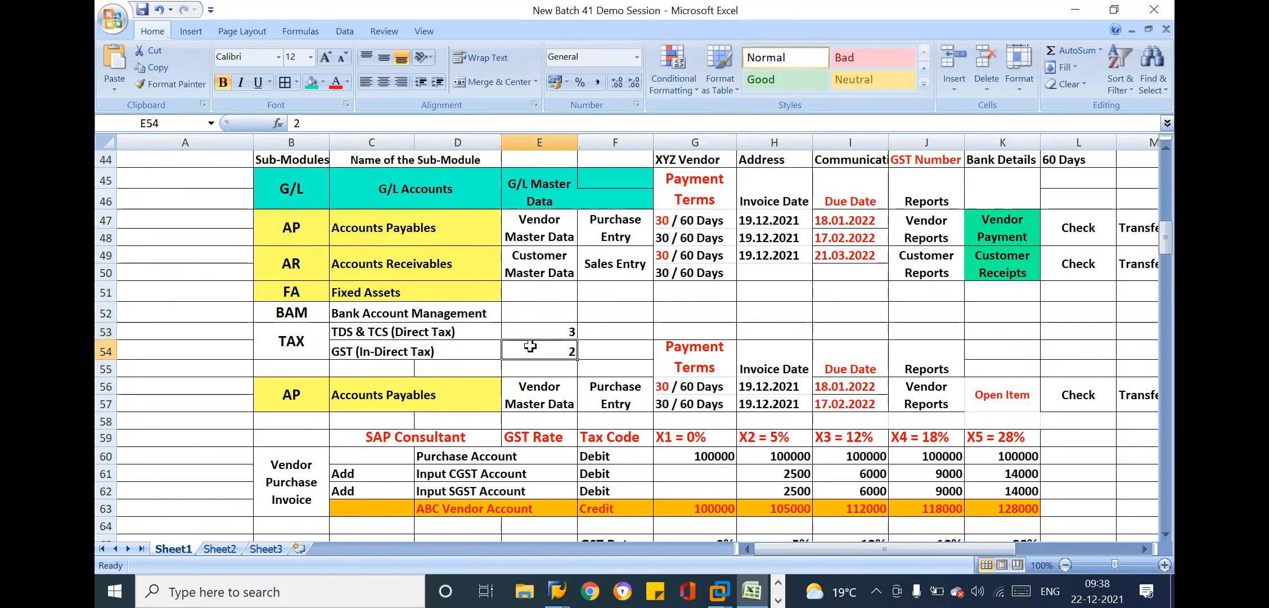
Enter "1 WEEK" beside Bank Account Management
click(406, 298)
click(506, 312)
text(1)
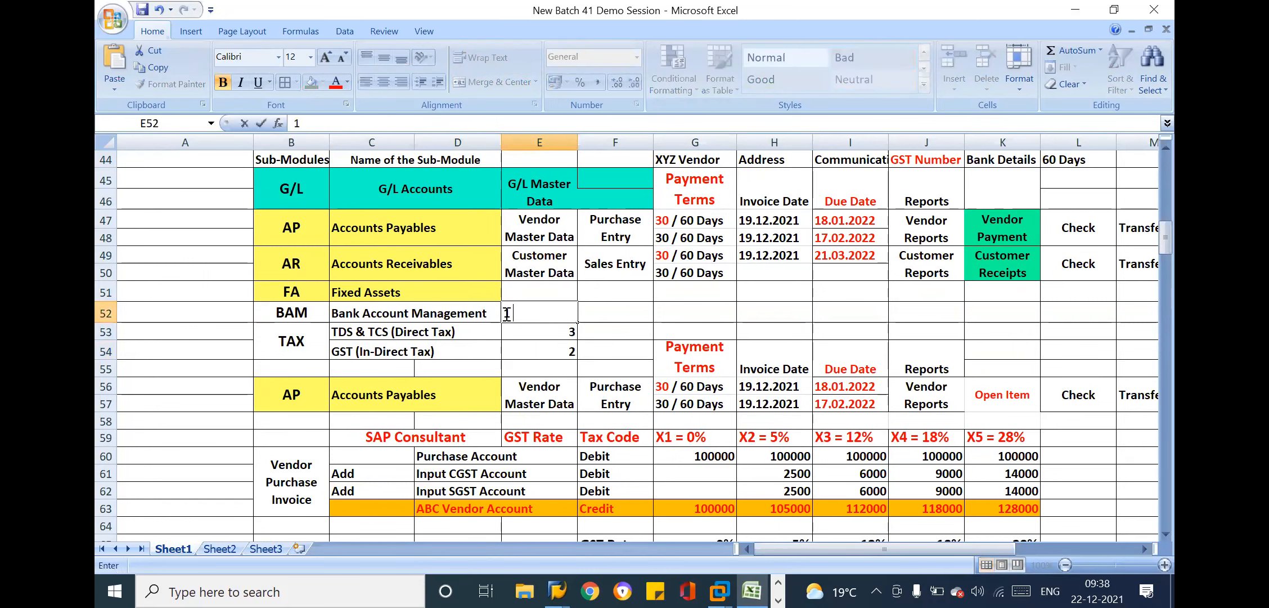
text( WEEK)
key(Return)
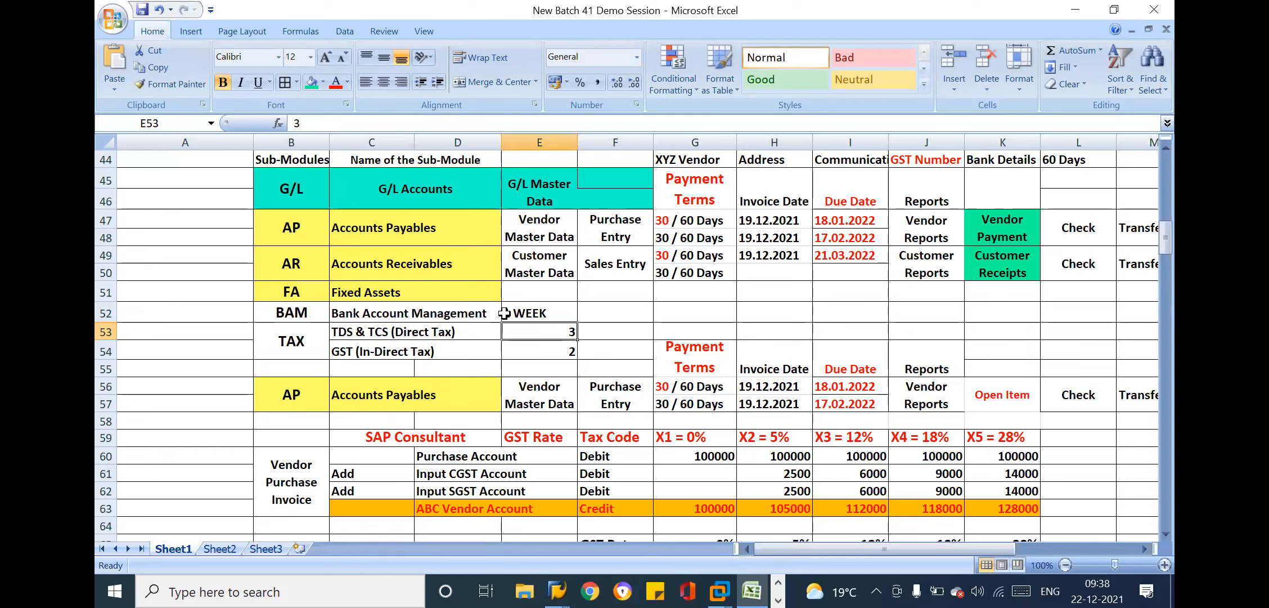
click(504, 314)
Point out the tax duration values and the Accounts Payables, Accounts Receivables and Fixed Assets sub-modules
click(418, 287)
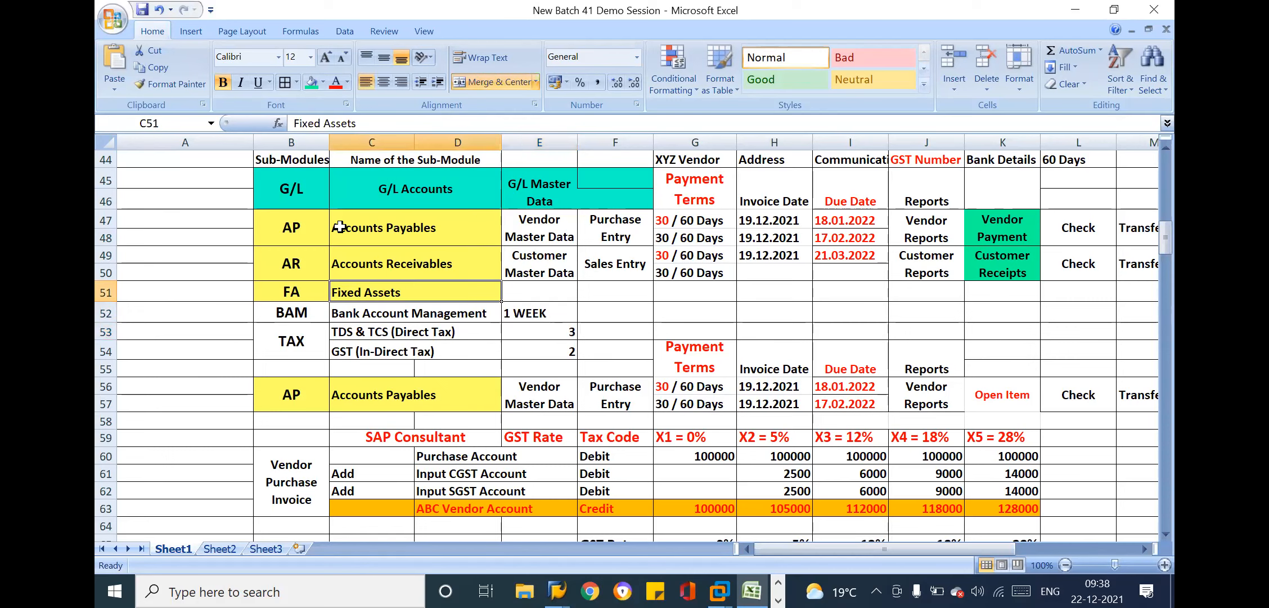
drag(561, 329, 565, 342)
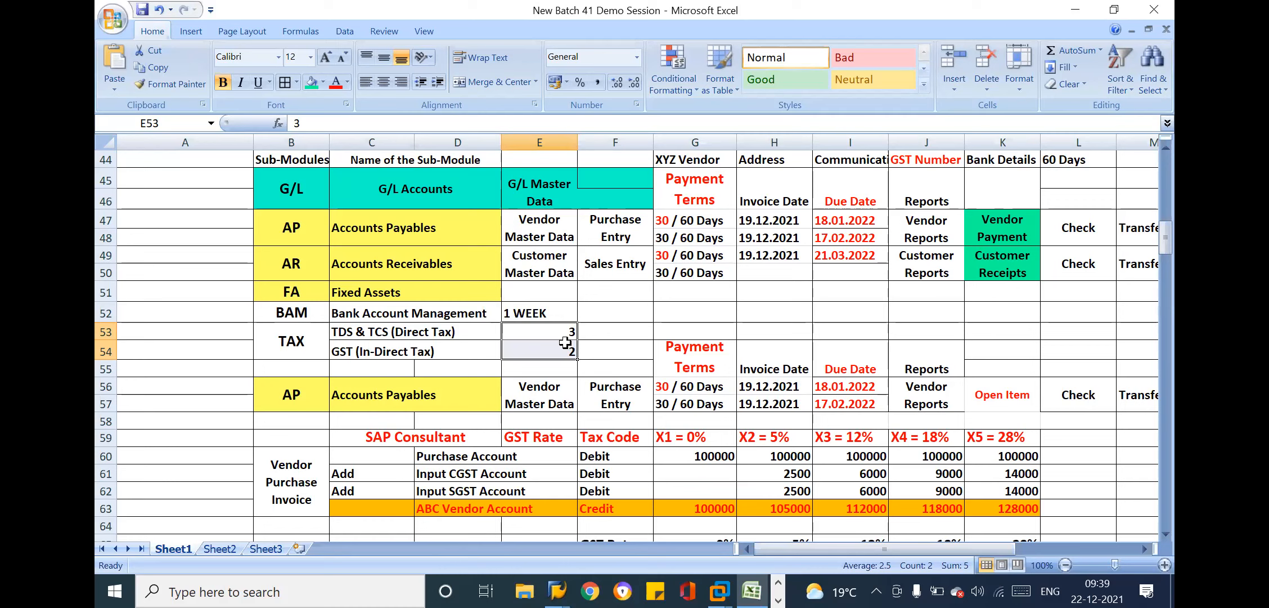
click(301, 224)
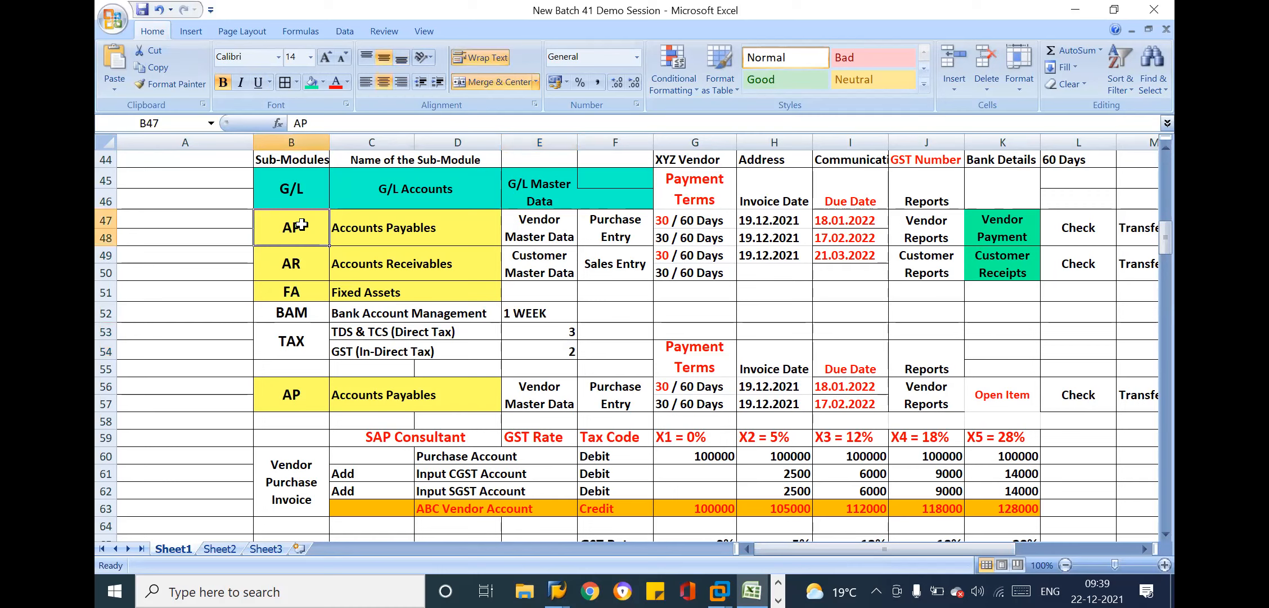
click(302, 276)
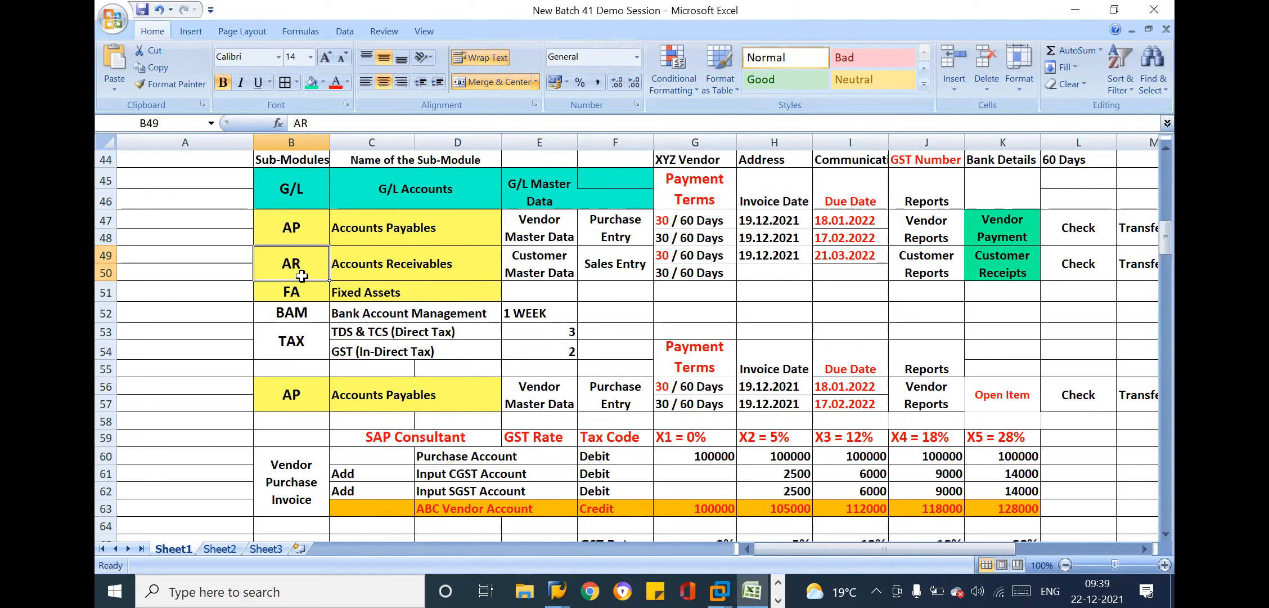
click(302, 292)
click(415, 292)
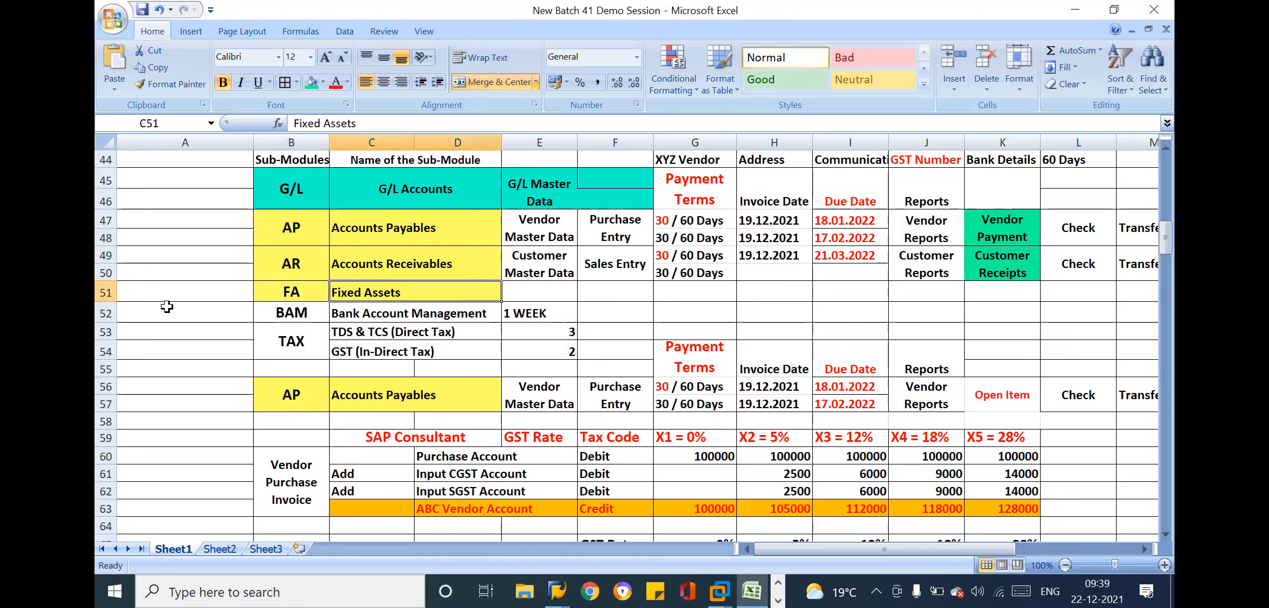
Insert a blank row between the Fixed Assets and Bank Account Management rows
click(105, 313)
right_click(107, 314)
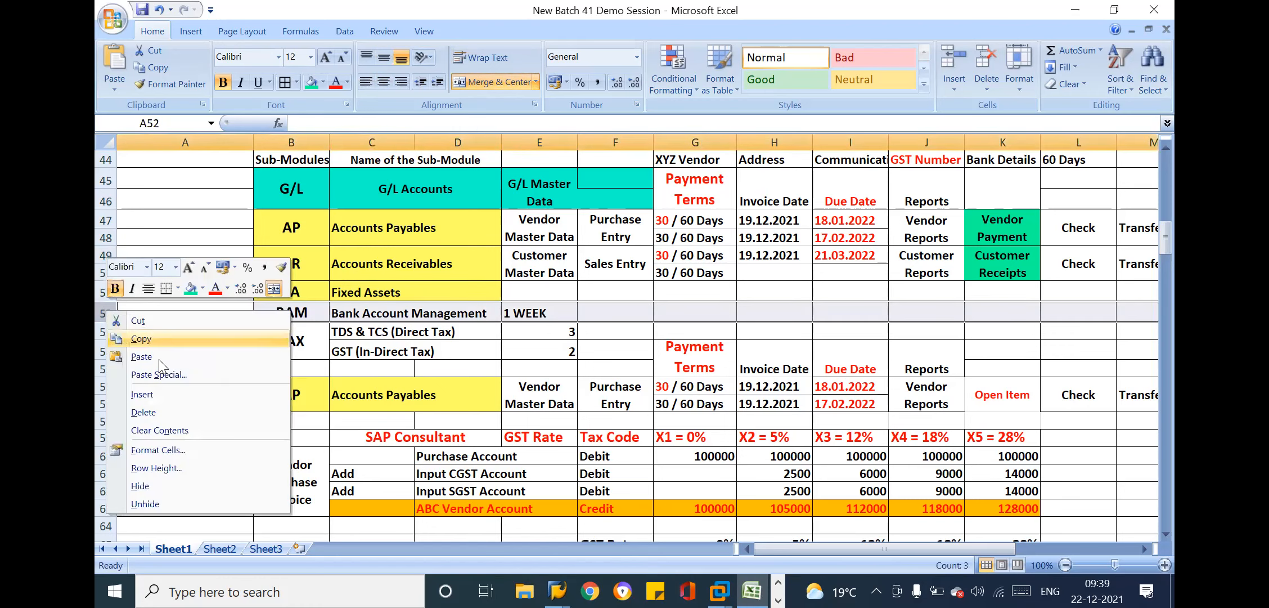
click(141, 394)
click(539, 312)
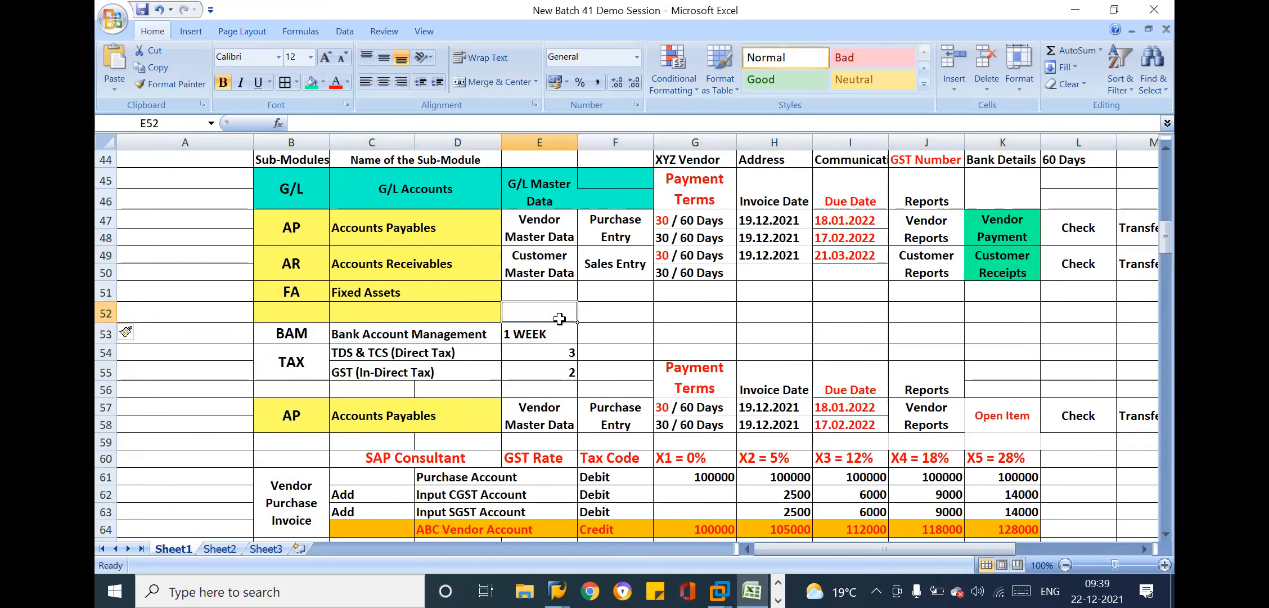
Merge the Fixed Assets cells C51:D52 and the FA cells B51:B52, centring both labels horizontally and vertically
drag(396, 292, 484, 313)
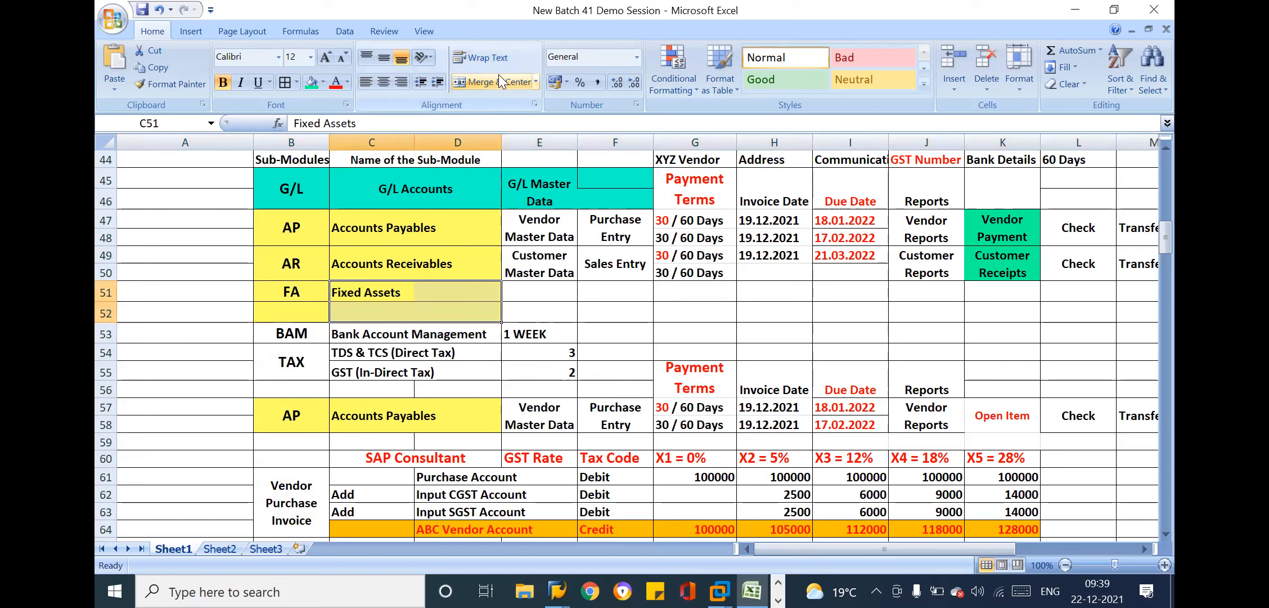
click(456, 80)
click(383, 56)
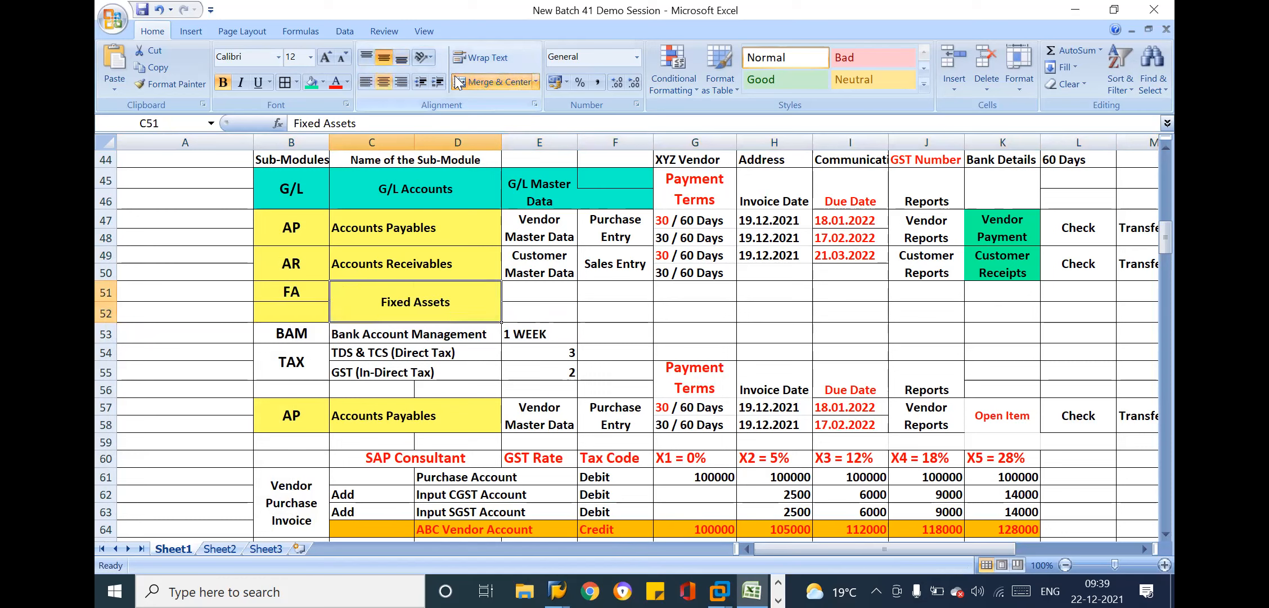
drag(298, 294, 299, 313)
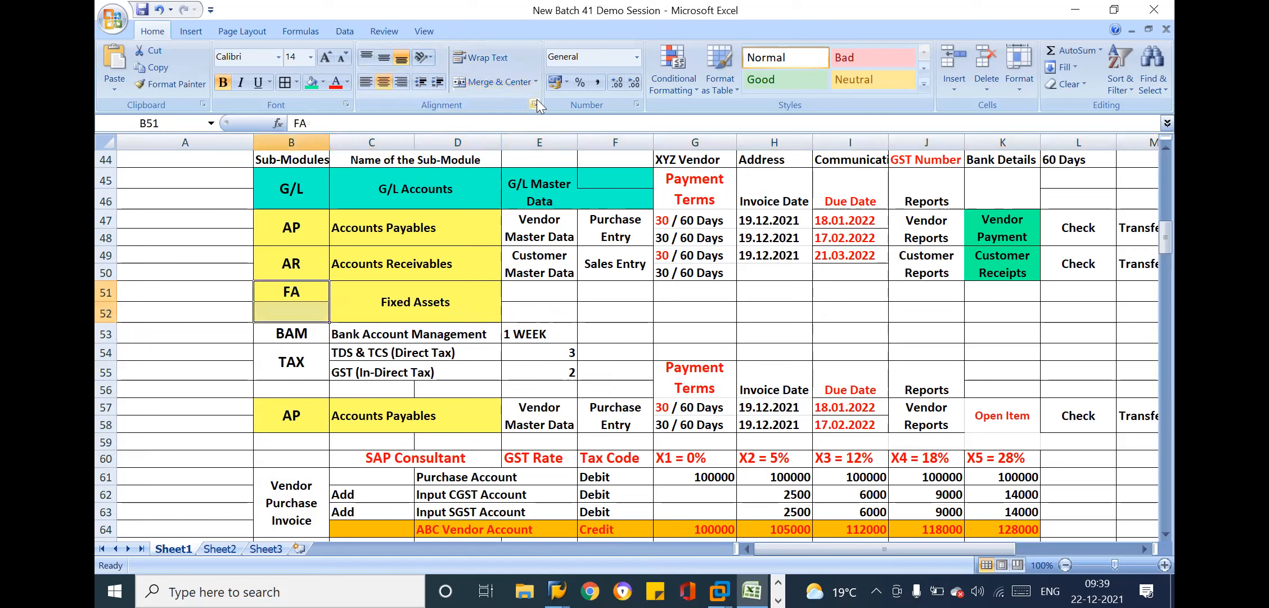
click(482, 81)
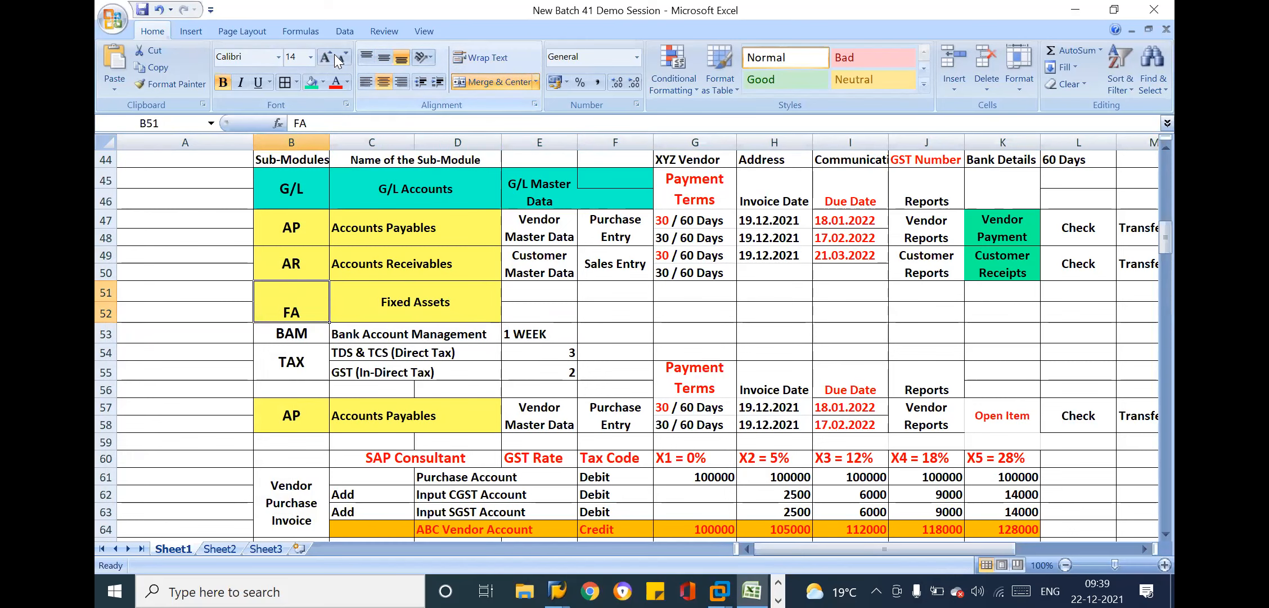
click(383, 57)
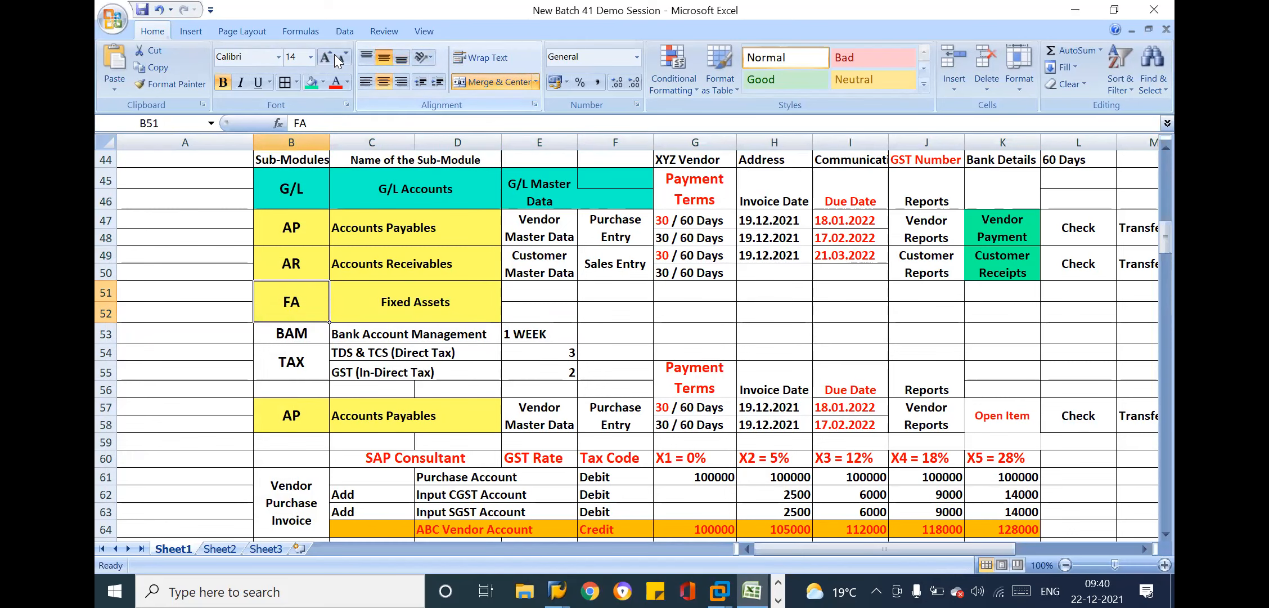
Return to the SAP Modules overview and point out the MM & FI Integration and SD & FI Integration cells
key(Up)
key(Up)
key(Up)
key(Up)
key(Up)
key(Up)
key(Up)
key(Up)
key(Up)
key(Up)
key(Up)
key(Up)
key(Up)
key(Up)
key(Up)
key(Up)
key(Up)
key(Up)
key(Up)
key(Up)
key(Up)
key(Up)
key(Up)
key(Up)
key(Up)
key(Up)
key(Up)
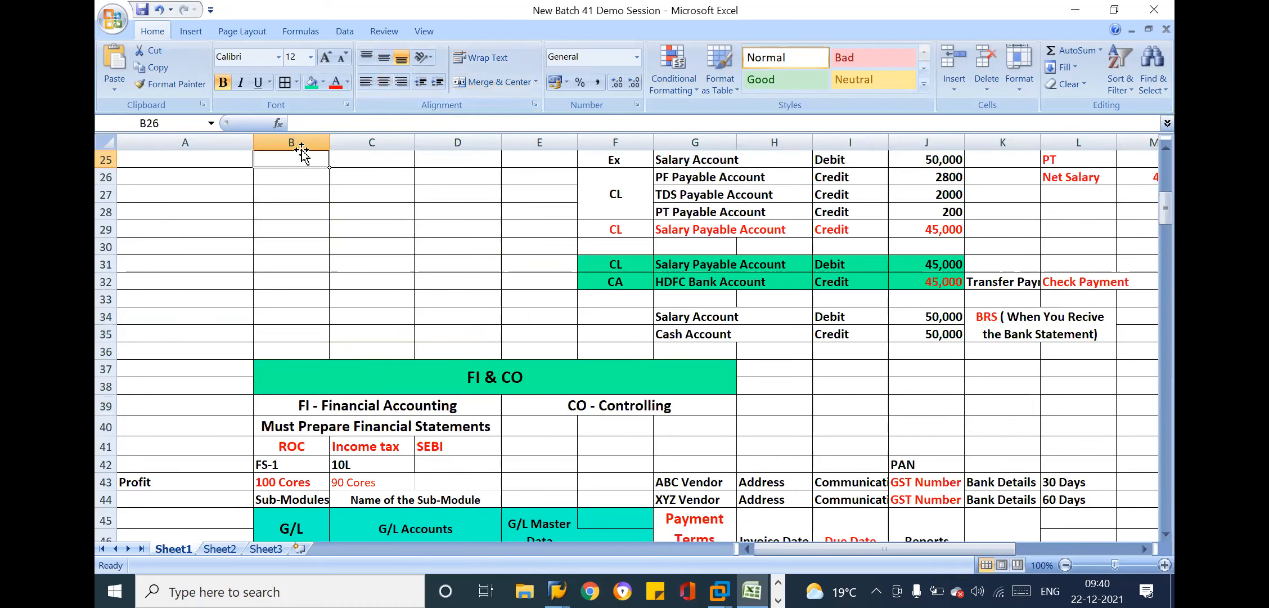
key(Up)
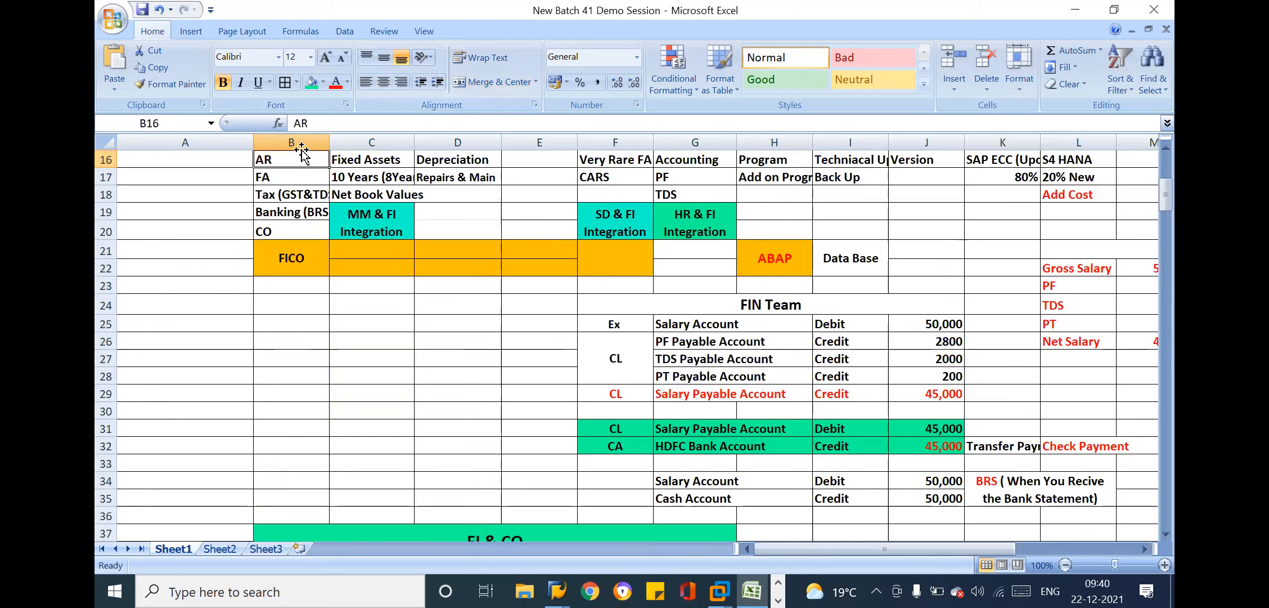
key(Up)
key(Up)
key(Up)
key(Up)
key(Up)
key(Up)
key(Up)
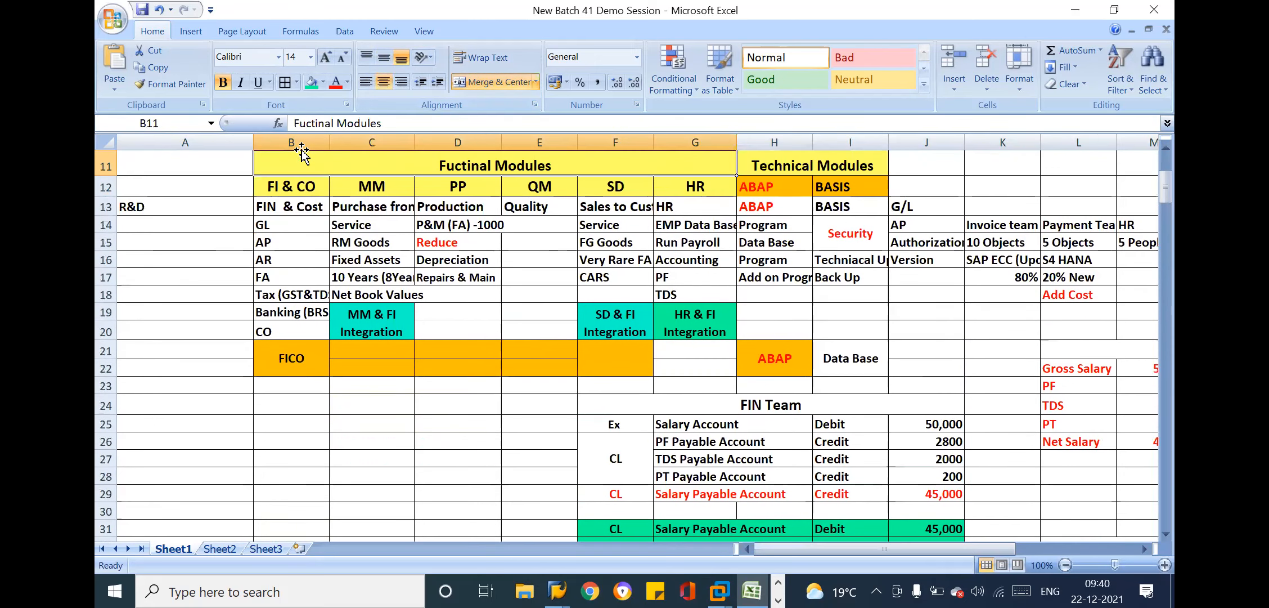
key(Up)
key(Up)
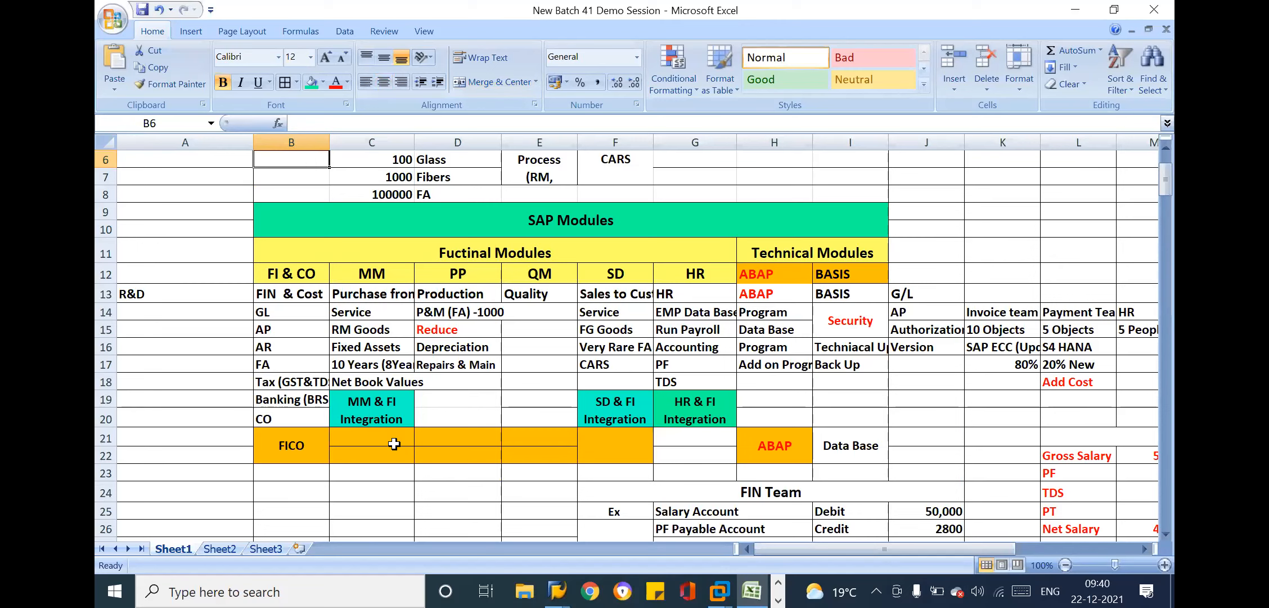
click(373, 417)
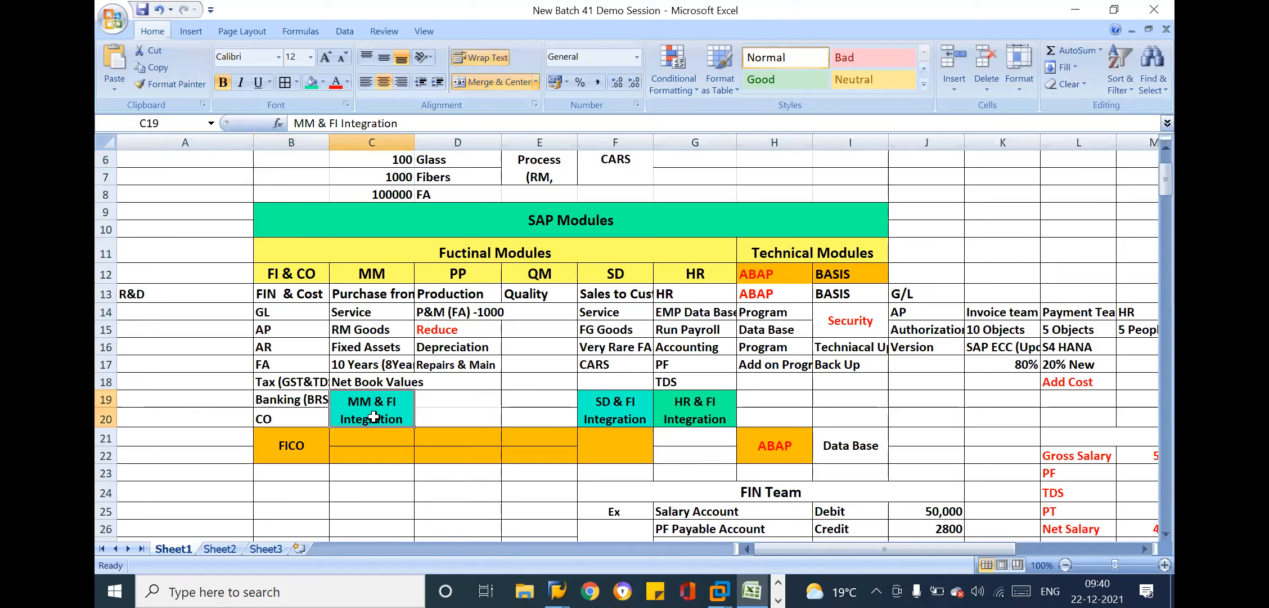
click(640, 416)
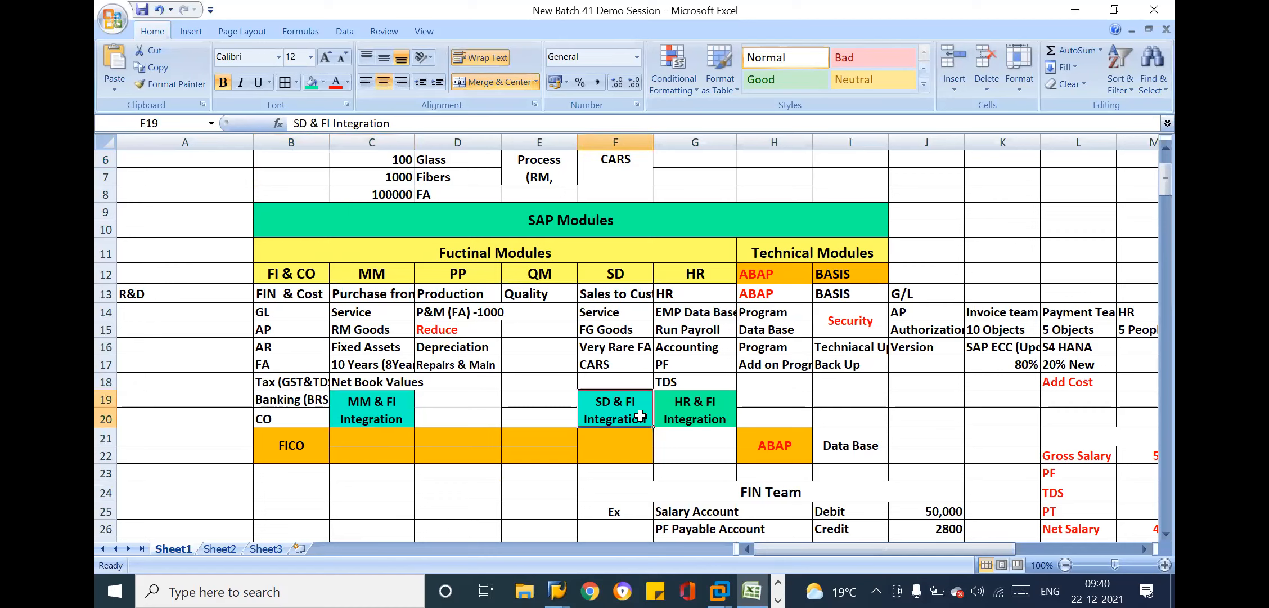
click(392, 412)
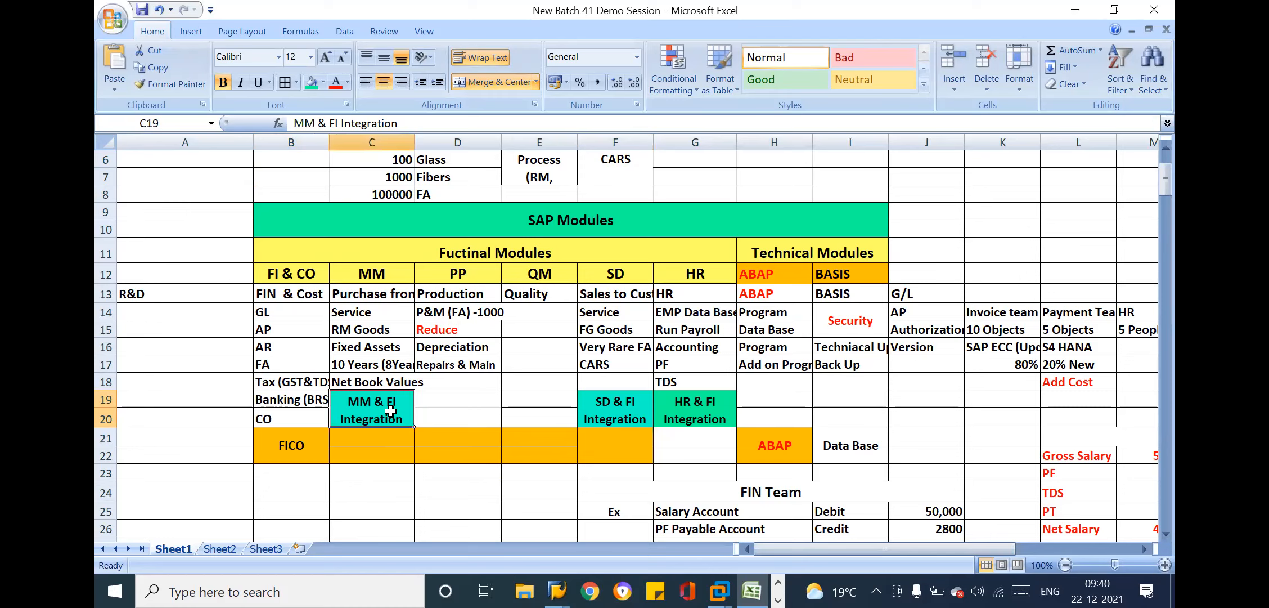
click(630, 409)
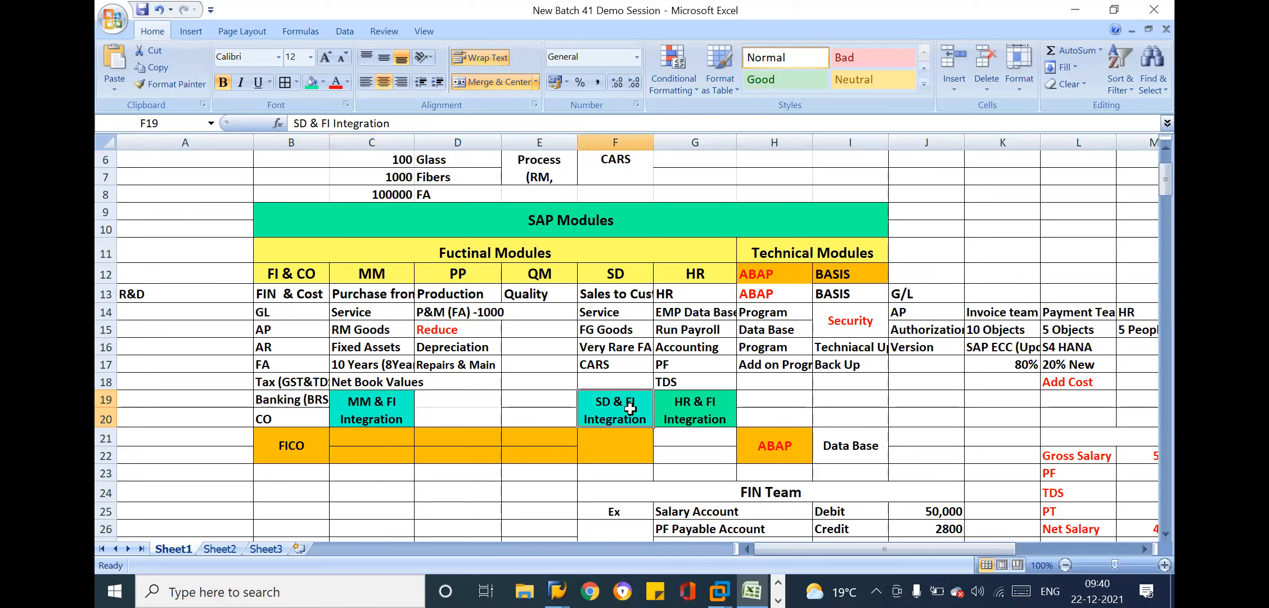